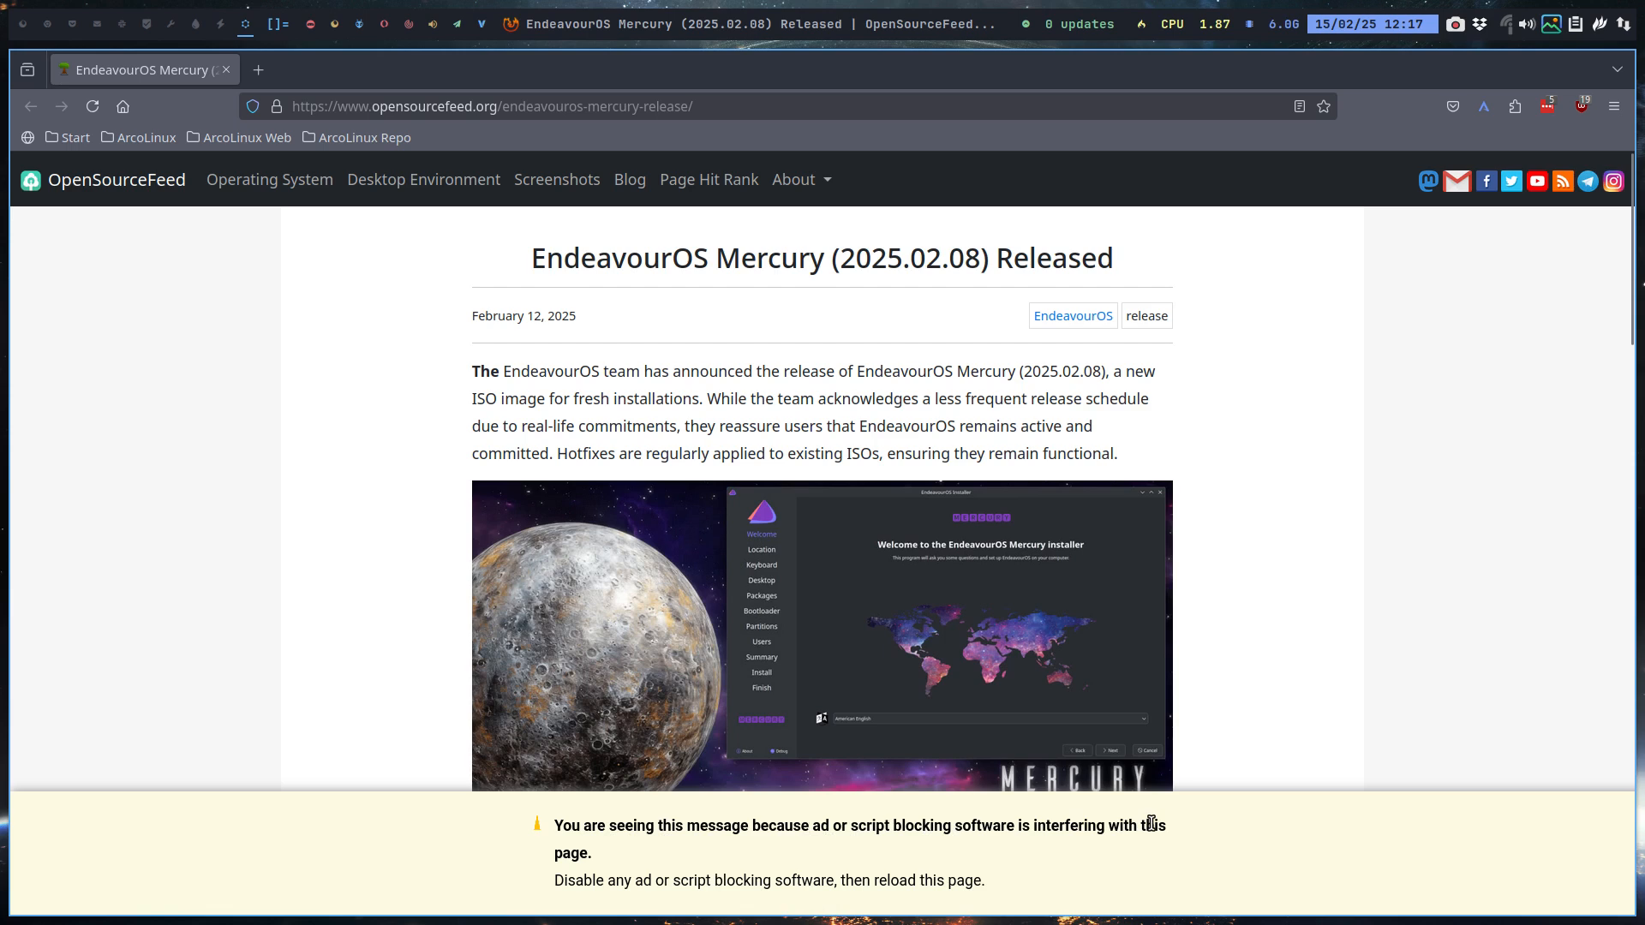
Step: Search for 'endeavouros' from the Firefox address bar
{"action": "left_click", "coordinate": [363, 104]}
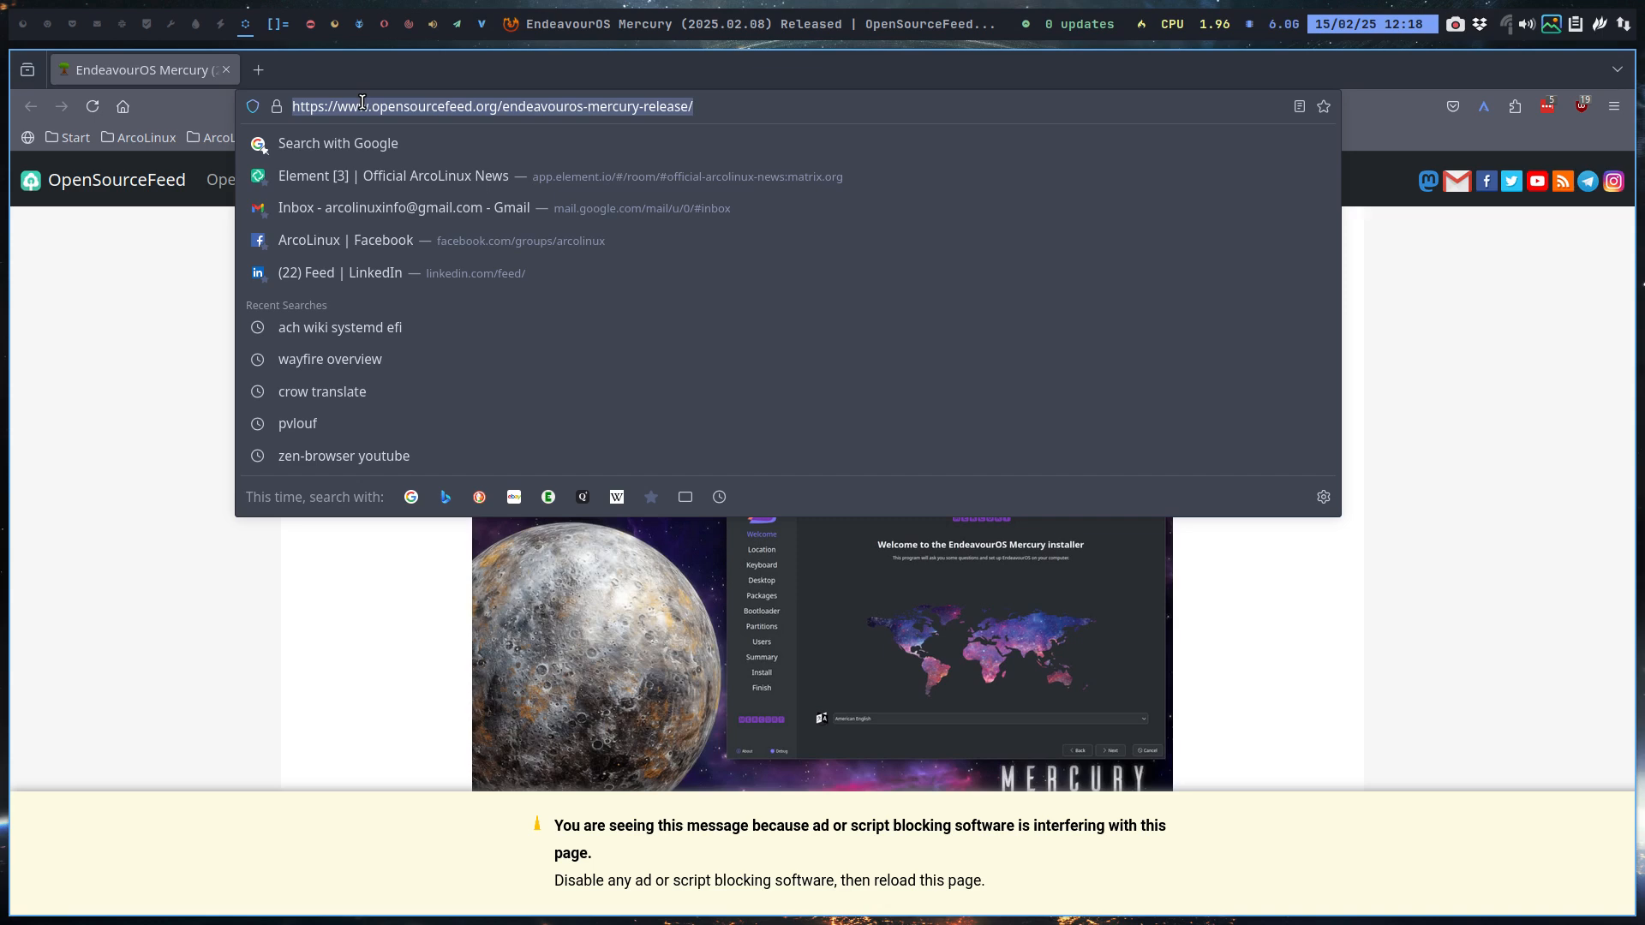
{"action": "type", "text": "endeavour"}
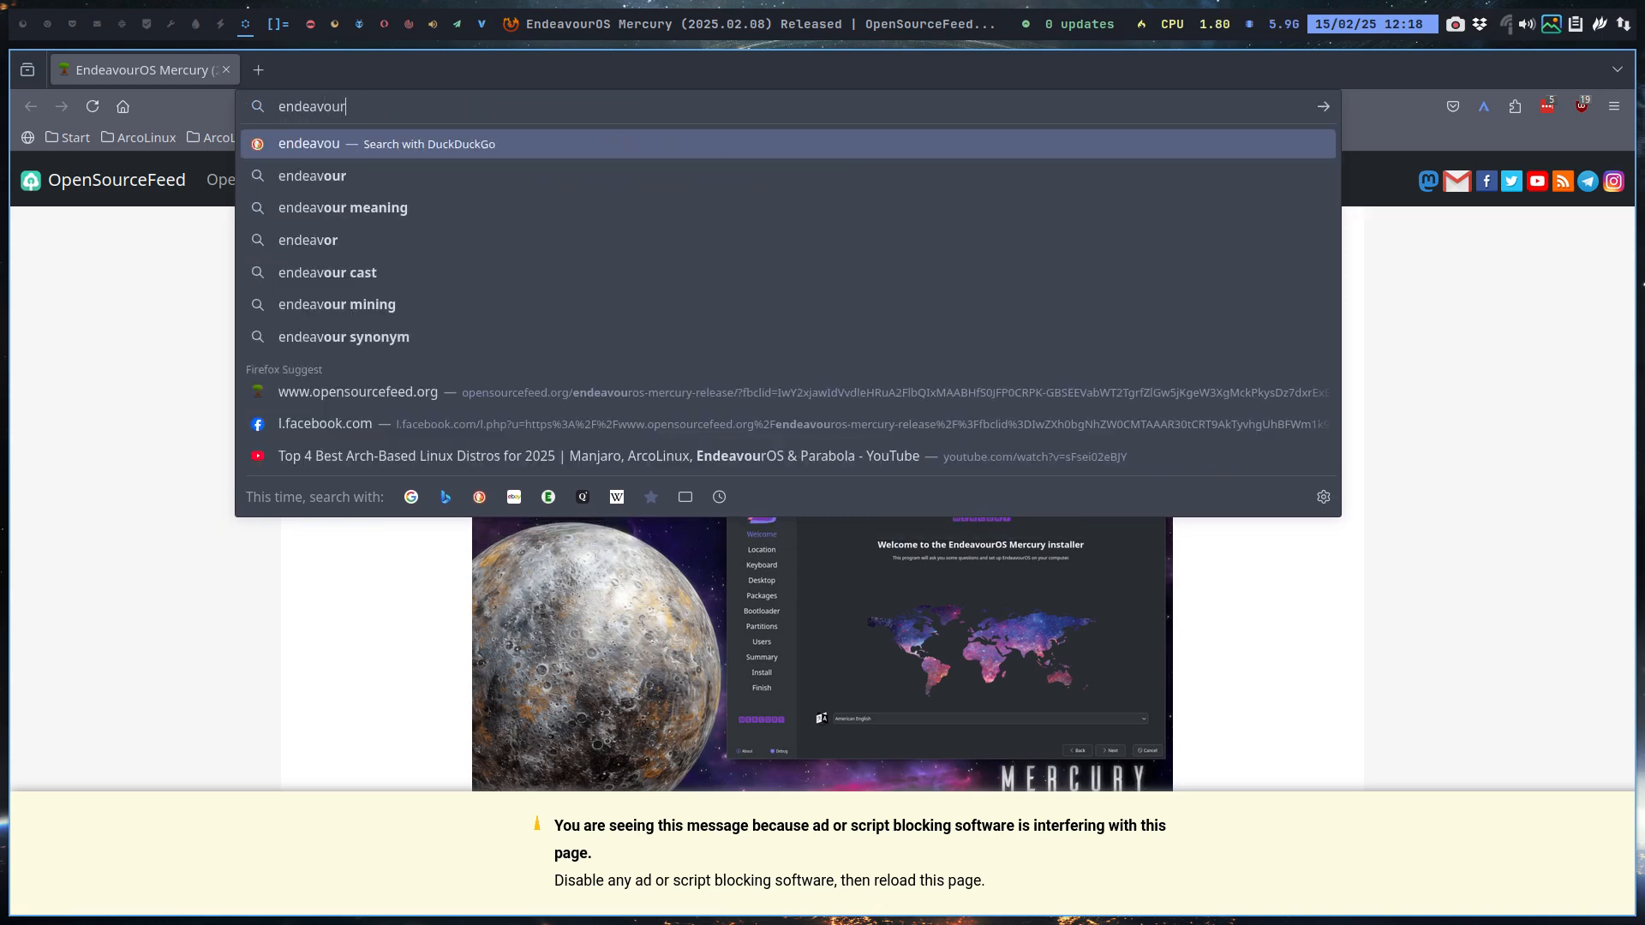
{"action": "type", "text": "os"}
{"action": "key", "text": "Return"}
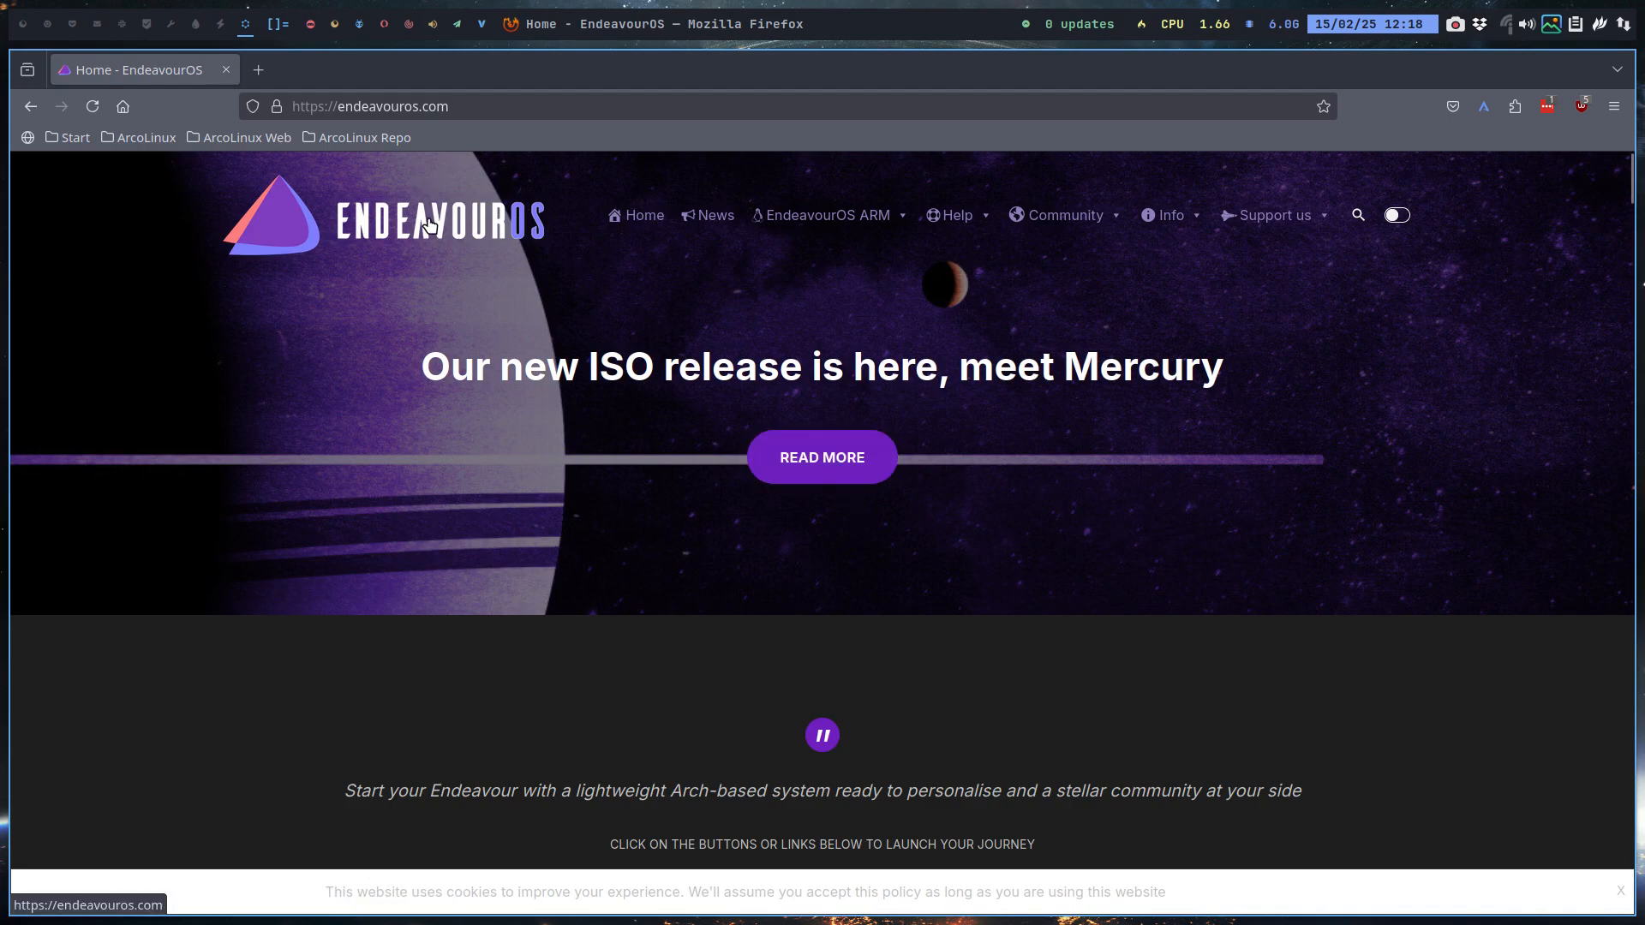
Step: Download the EndeavourOS Mercury ISO from the Sweden mirror in the Europe table
{"action": "scroll", "coordinate": [570, 402], "scroll_direction": "down", "scroll_amount": 10}
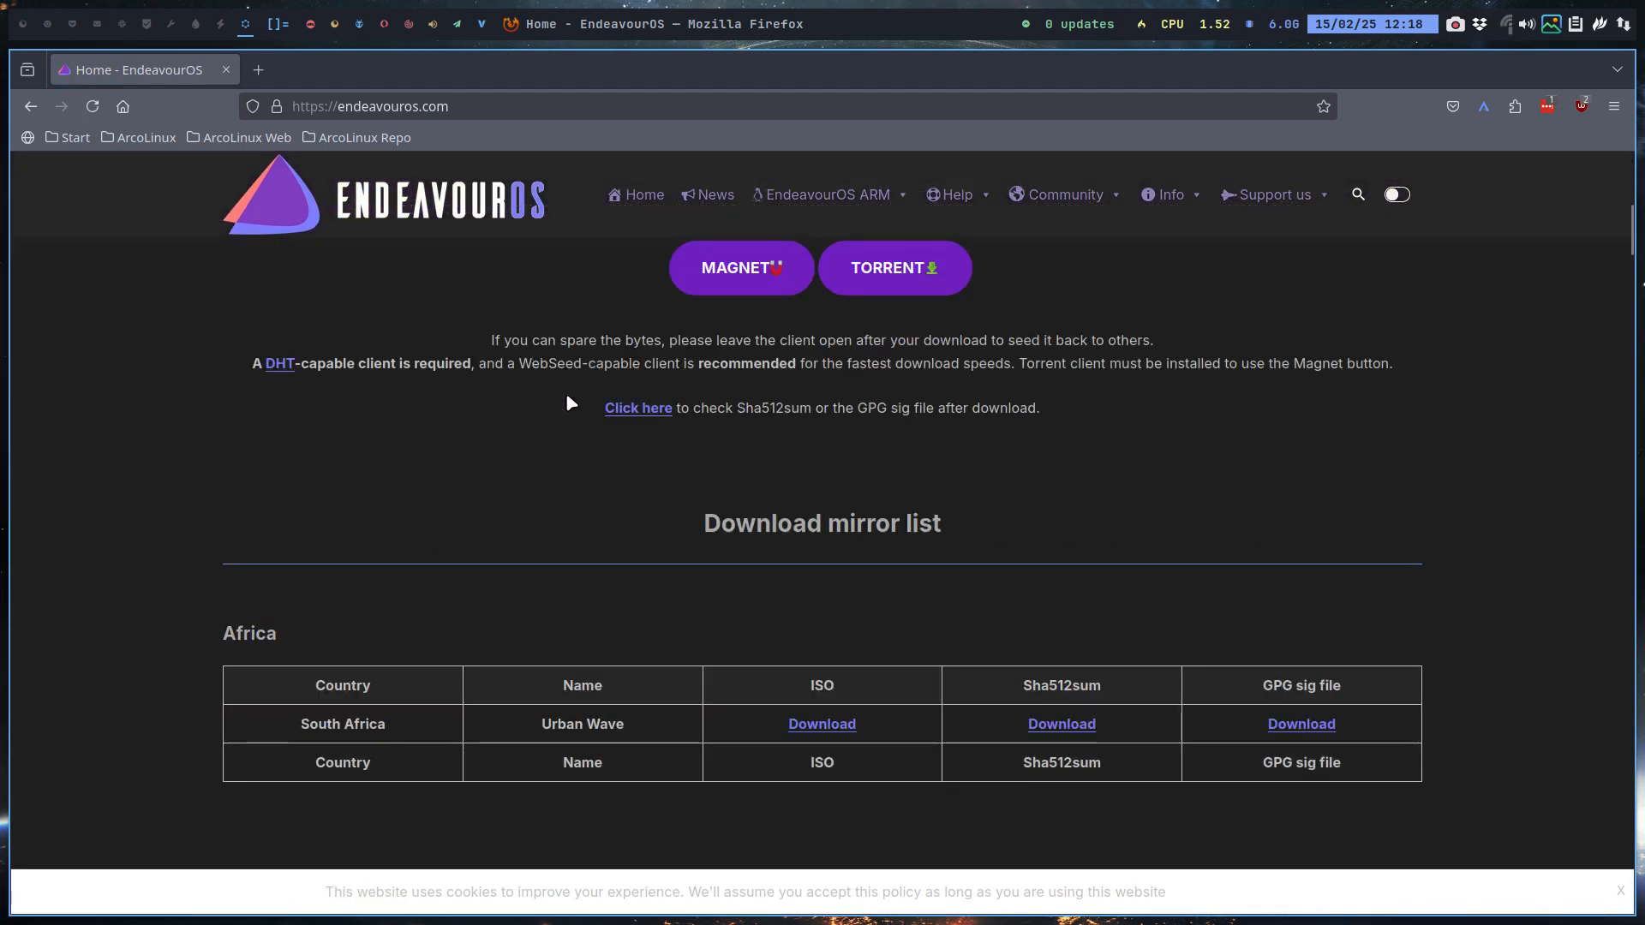
{"action": "scroll", "coordinate": [570, 403], "scroll_direction": "up", "scroll_amount": 4}
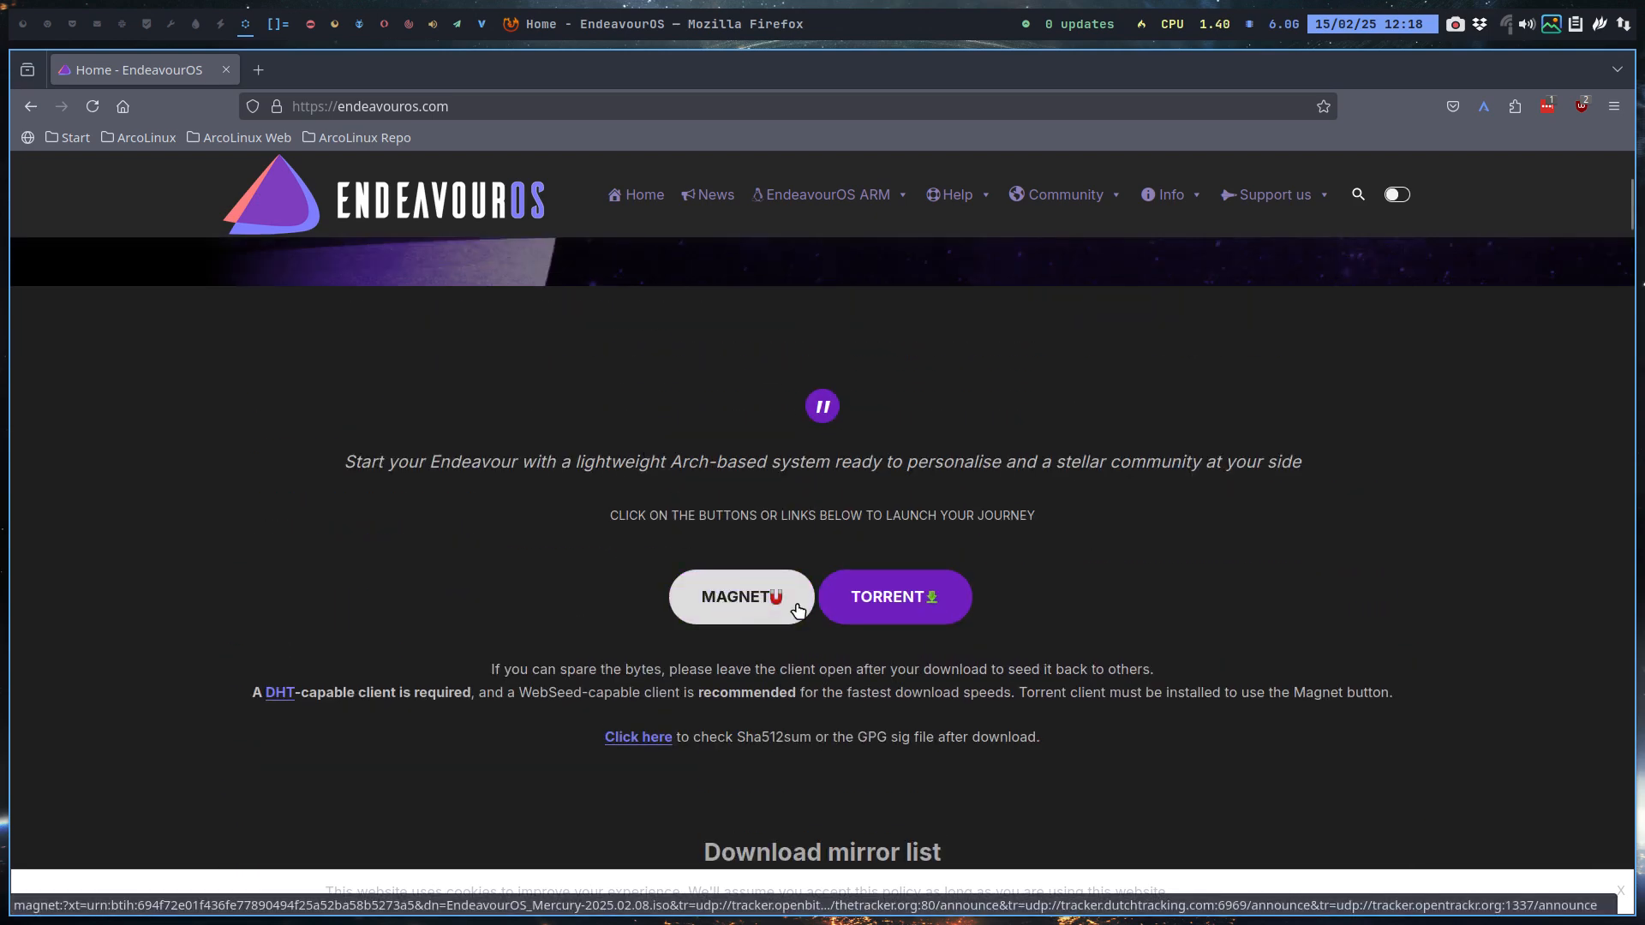
{"action": "scroll", "coordinate": [845, 608], "scroll_direction": "down", "scroll_amount": 8}
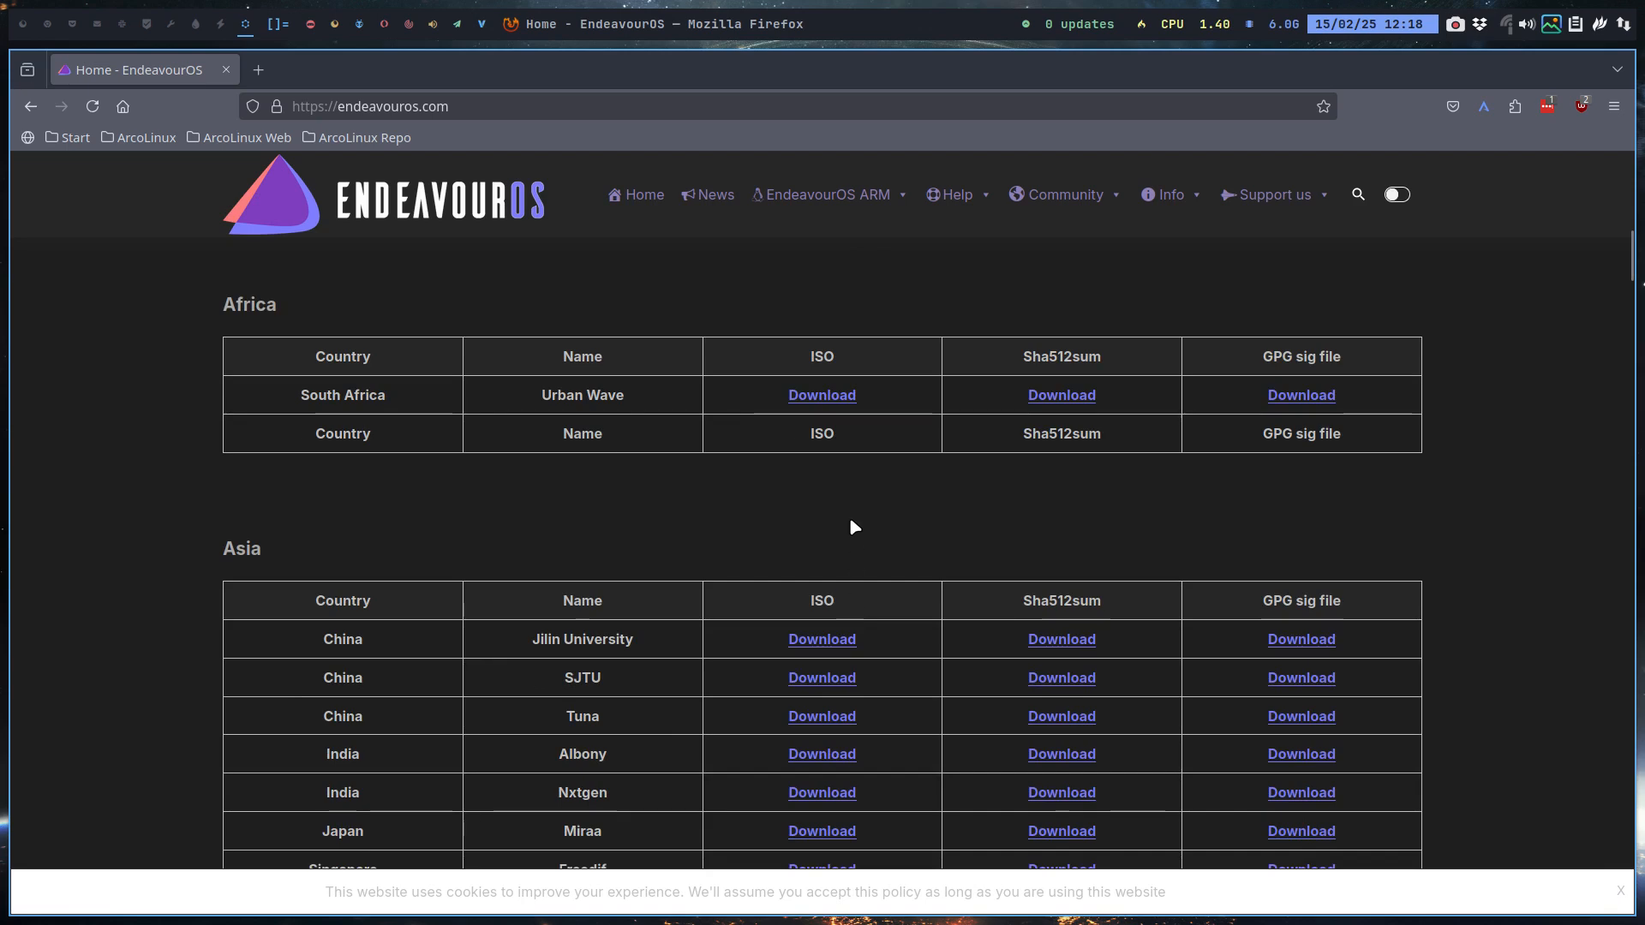
{"action": "scroll", "coordinate": [848, 514], "scroll_direction": "down", "scroll_amount": 3}
{"action": "scroll", "coordinate": [834, 450], "scroll_direction": "down", "scroll_amount": 7}
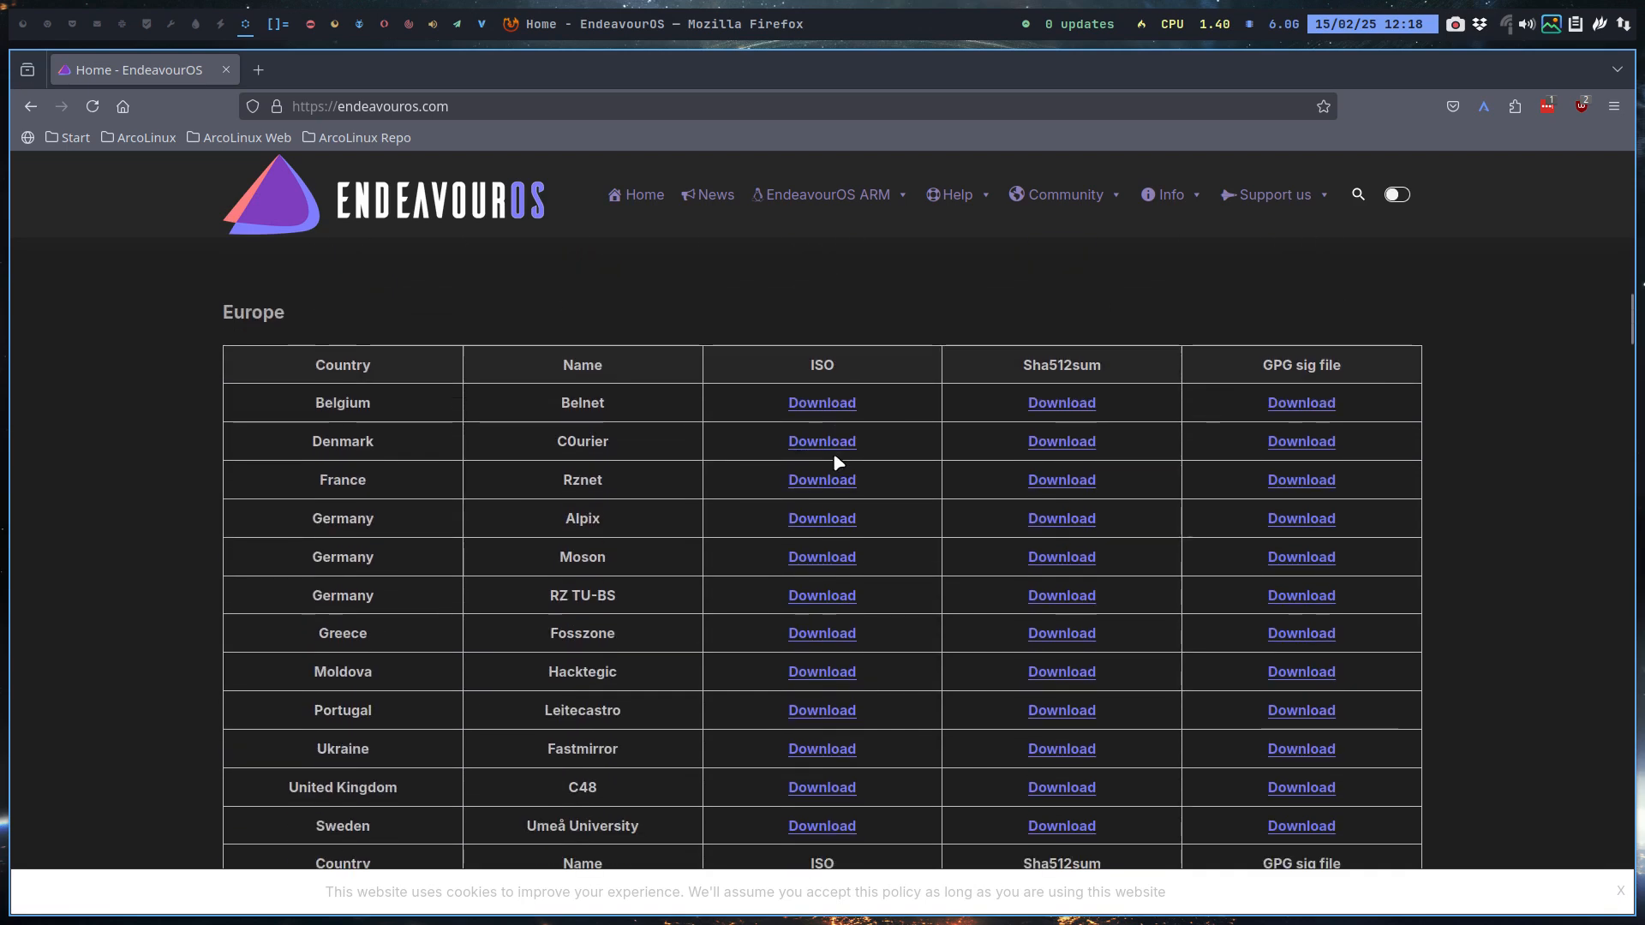
{"action": "scroll", "coordinate": [833, 459], "scroll_direction": "down", "scroll_amount": 2}
{"action": "scroll", "coordinate": [823, 462], "scroll_direction": "up", "scroll_amount": 2}
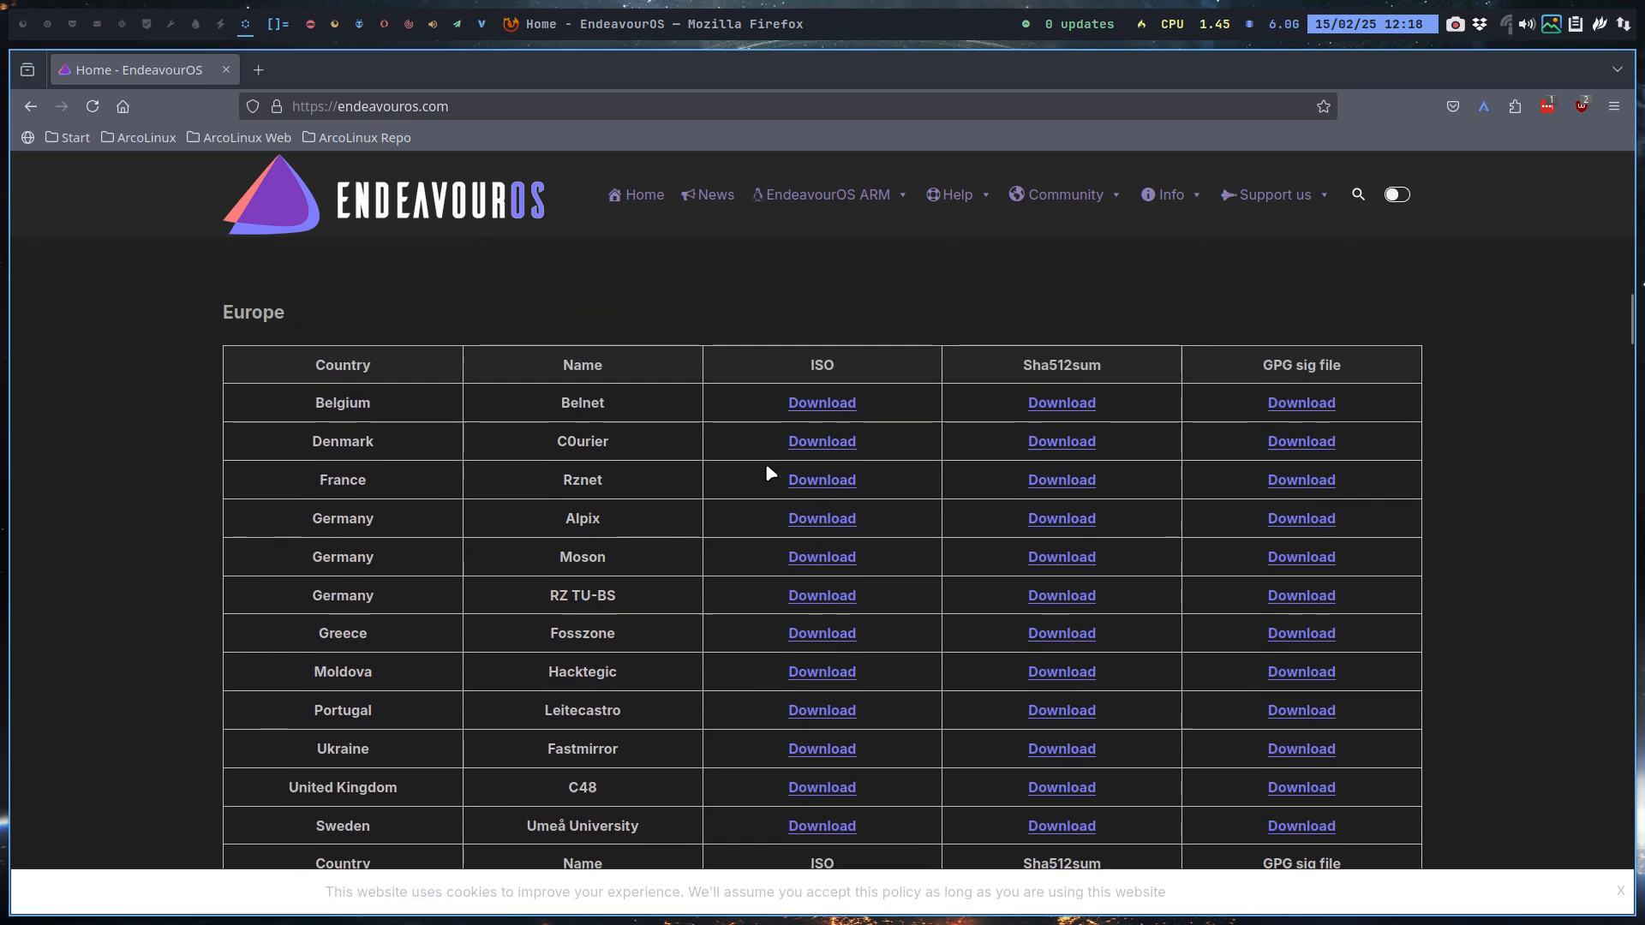
{"action": "scroll", "coordinate": [588, 530], "scroll_direction": "down", "scroll_amount": 3}
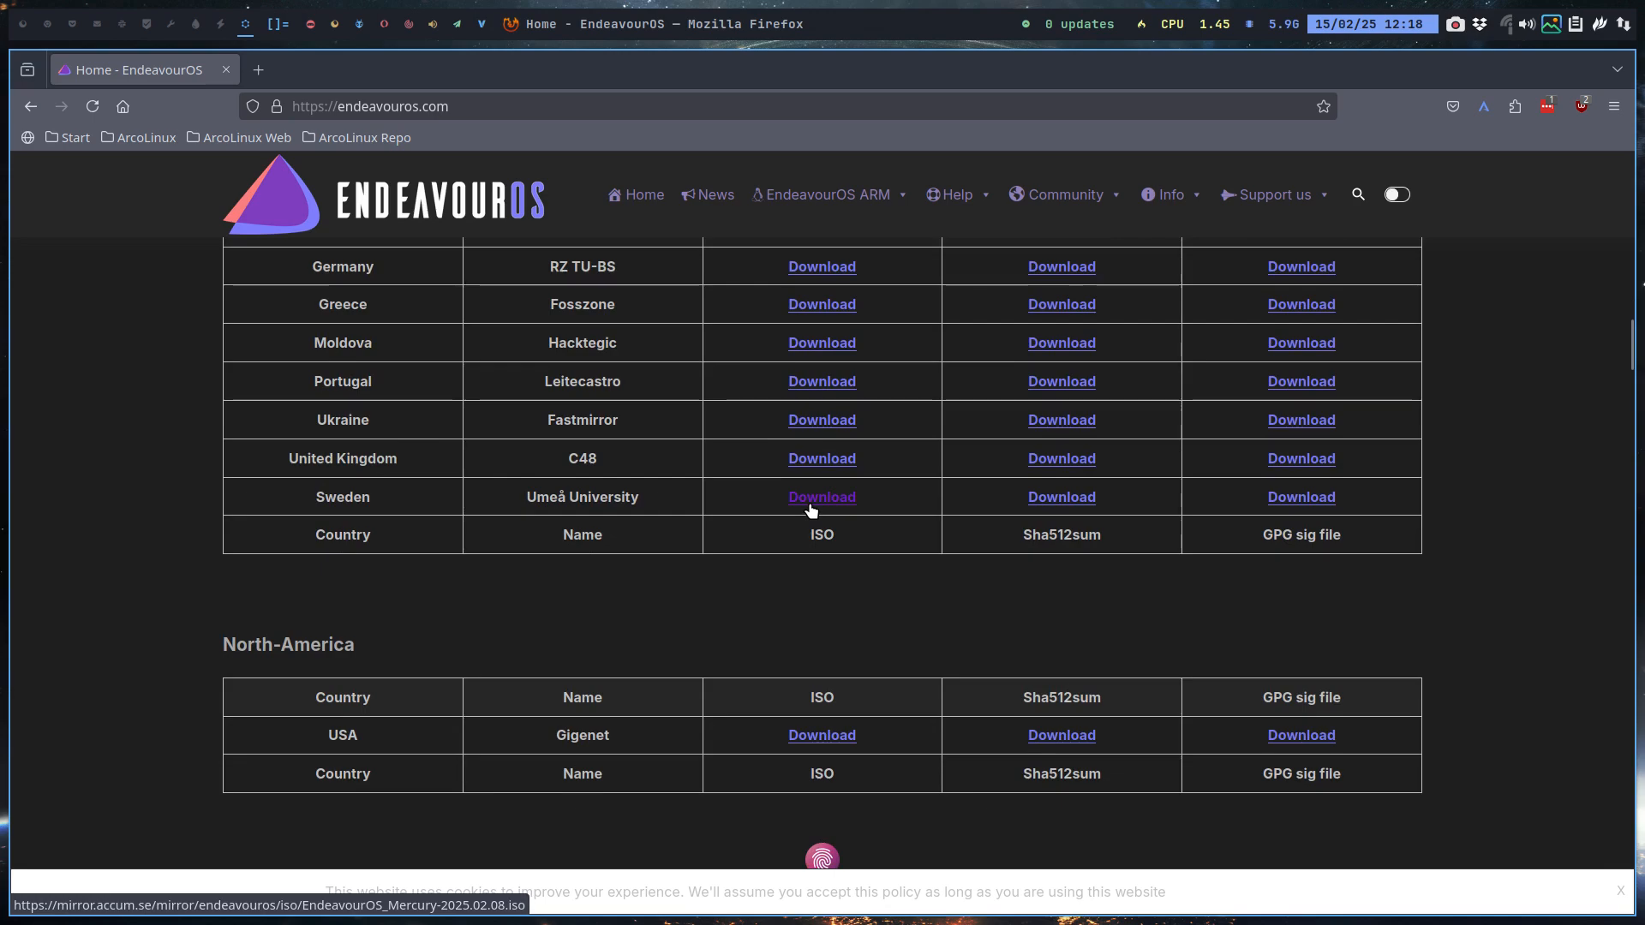
{"action": "scroll", "coordinate": [809, 506], "scroll_direction": "up", "scroll_amount": 6}
{"action": "scroll", "coordinate": [814, 512], "scroll_direction": "down", "scroll_amount": 6}
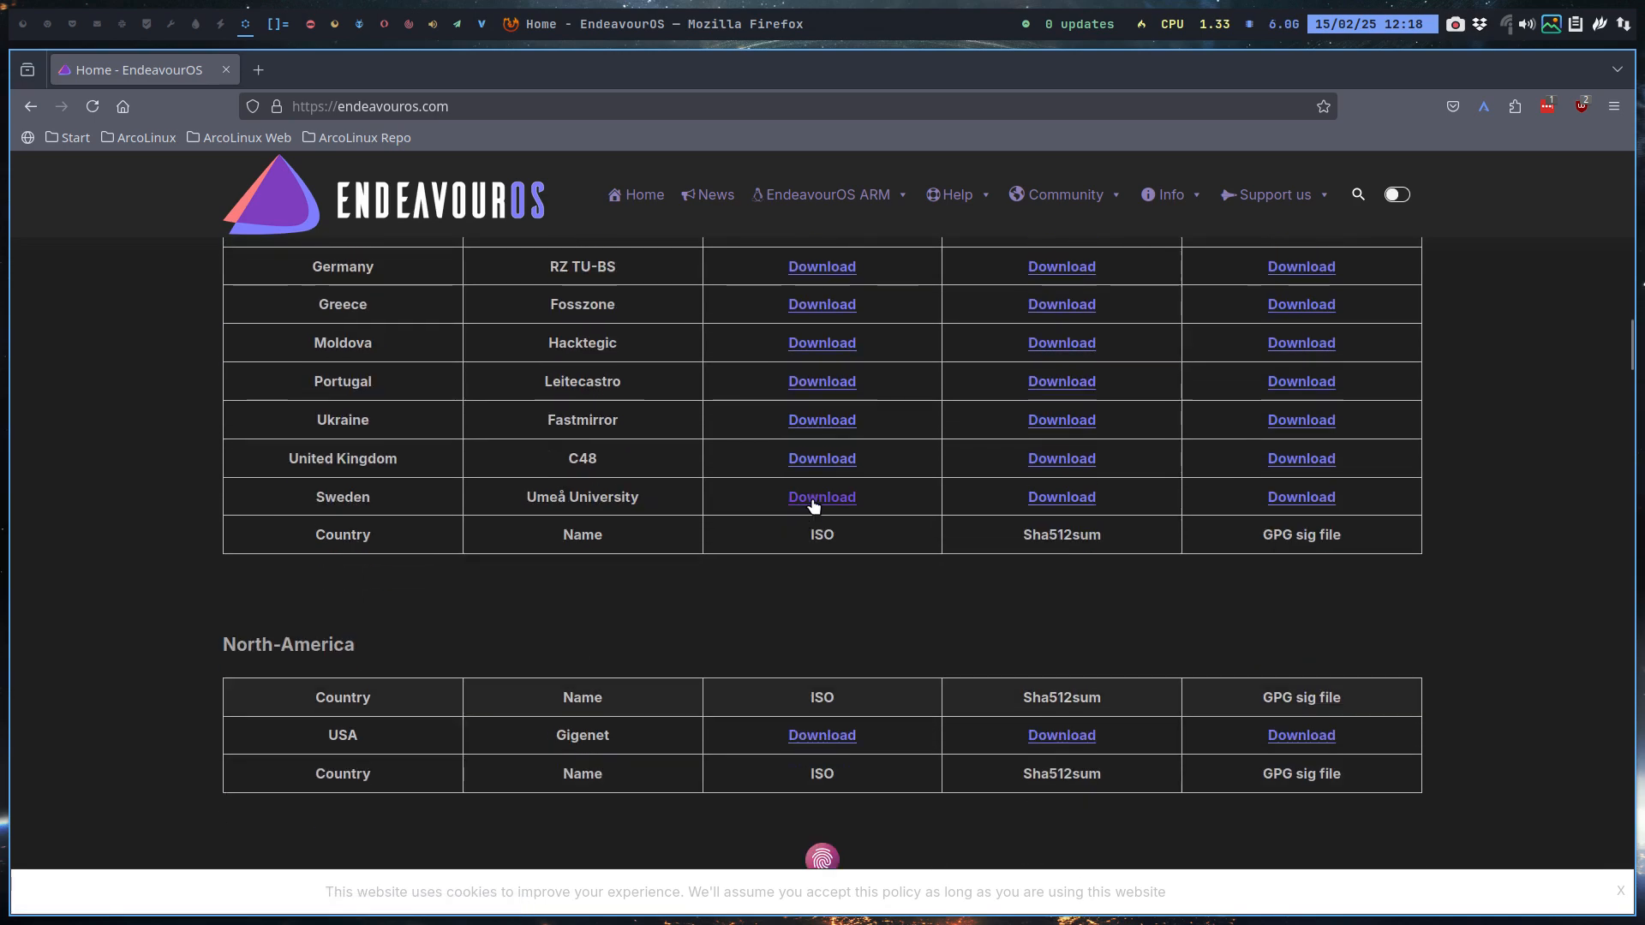
{"action": "left_click", "coordinate": [825, 501]}
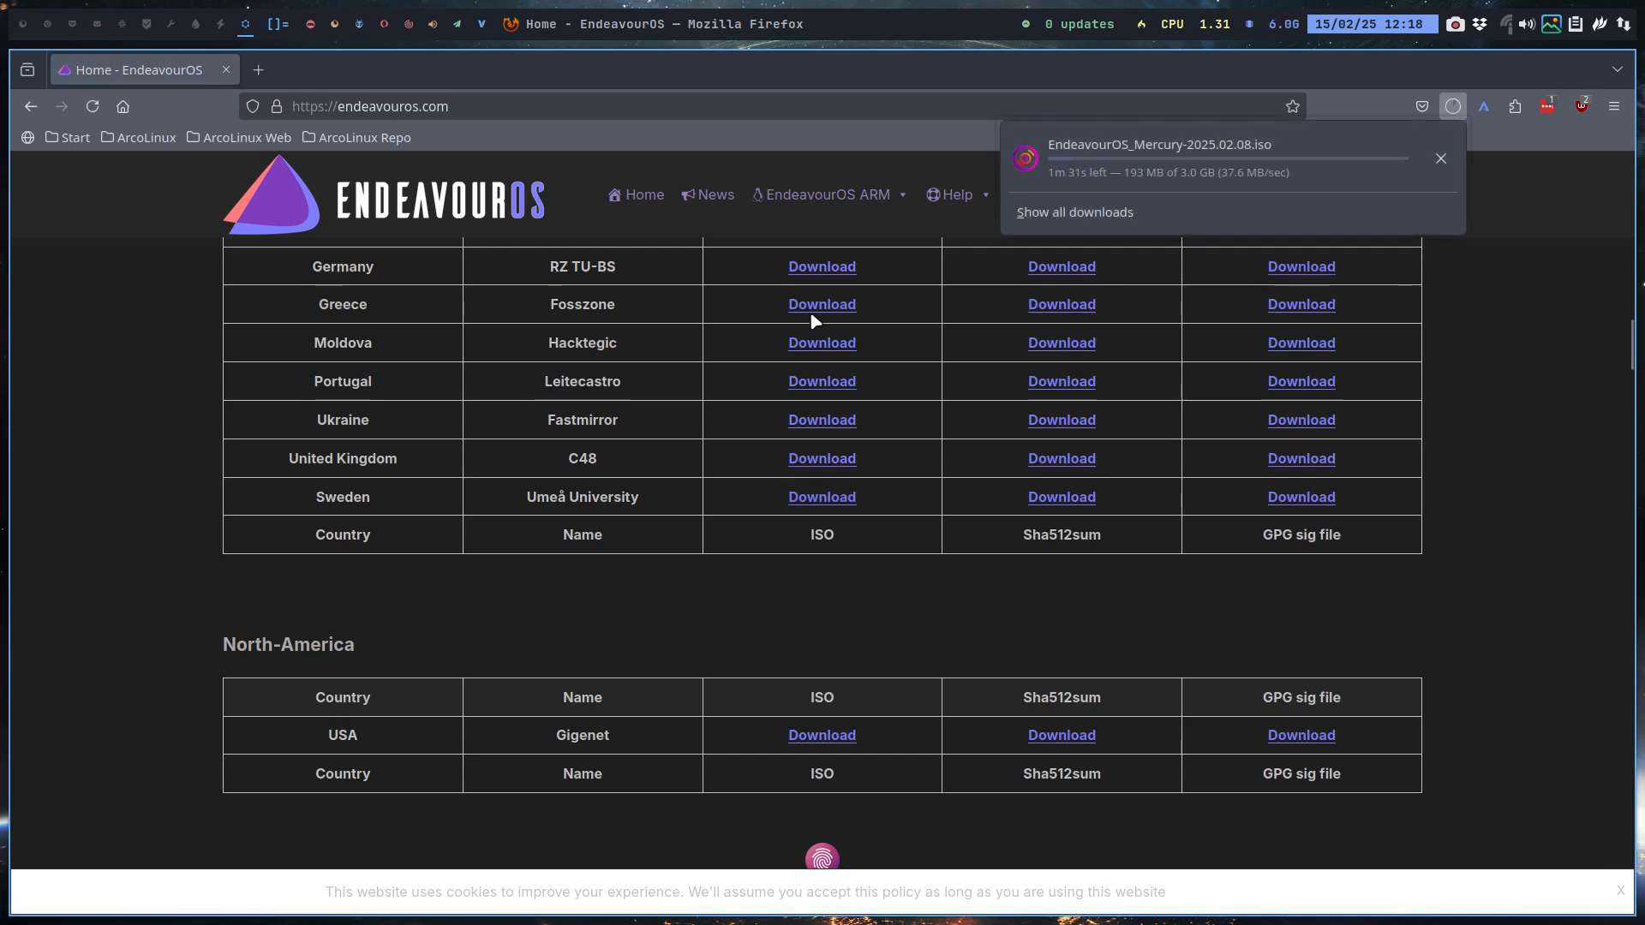
Step: Fetch the EndeavourOS torrent file and open a Thunar file manager window
{"action": "left_click", "coordinate": [154, 553]}
{"action": "scroll", "coordinate": [154, 552], "scroll_direction": "up", "scroll_amount": 15}
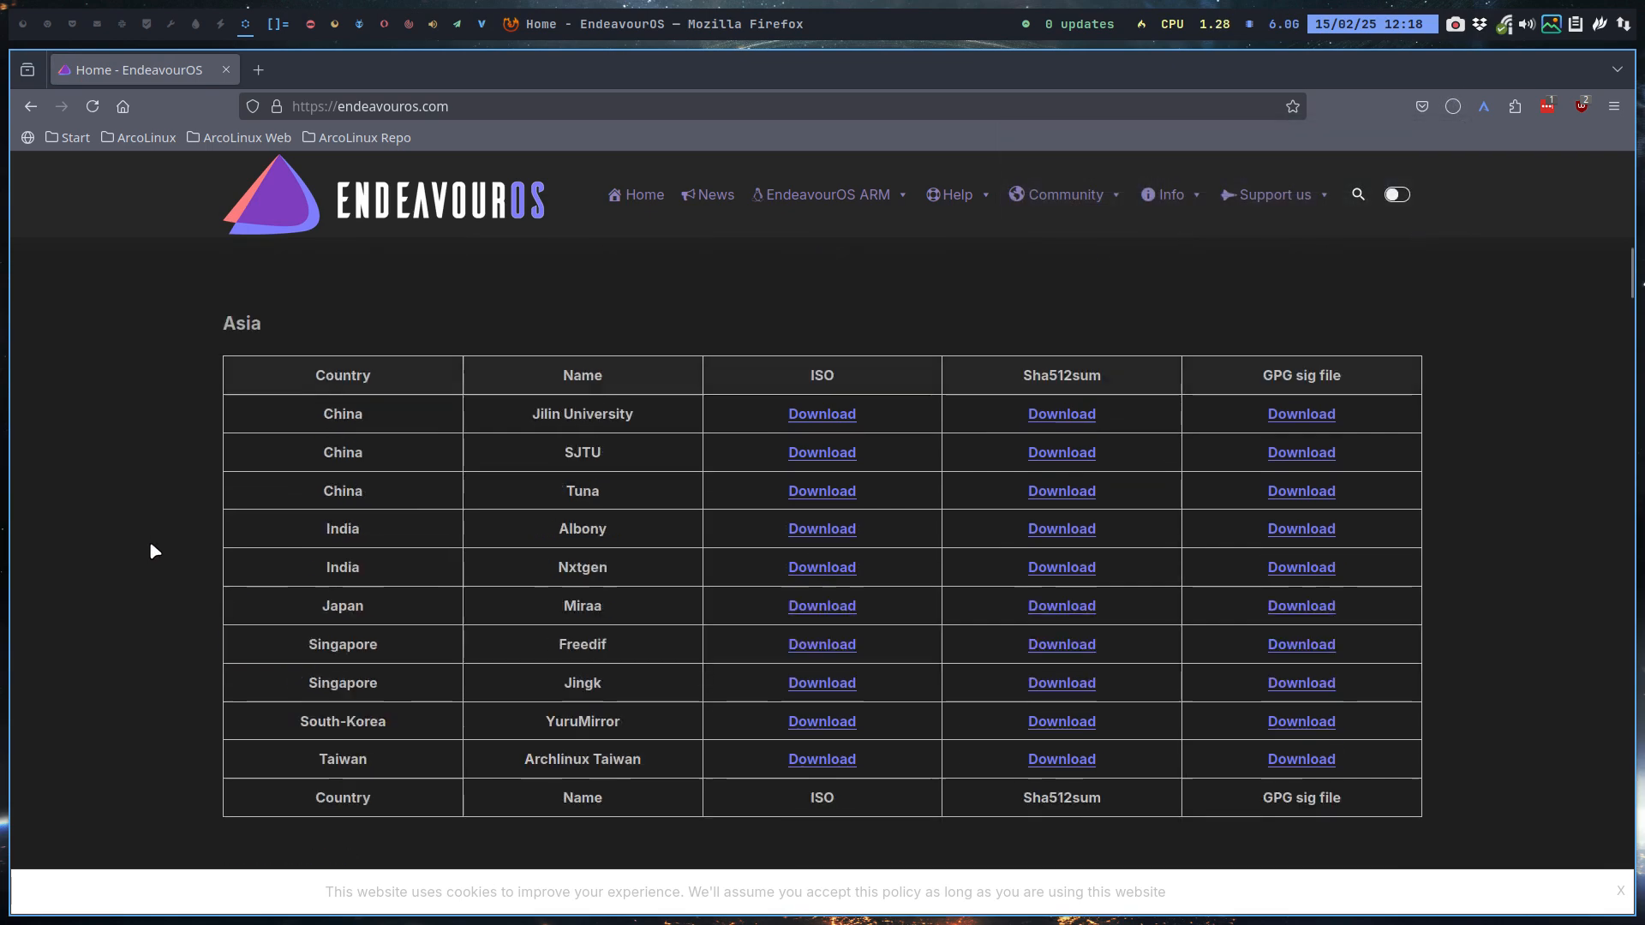
{"action": "scroll", "coordinate": [154, 549], "scroll_direction": "down", "scroll_amount": 10}
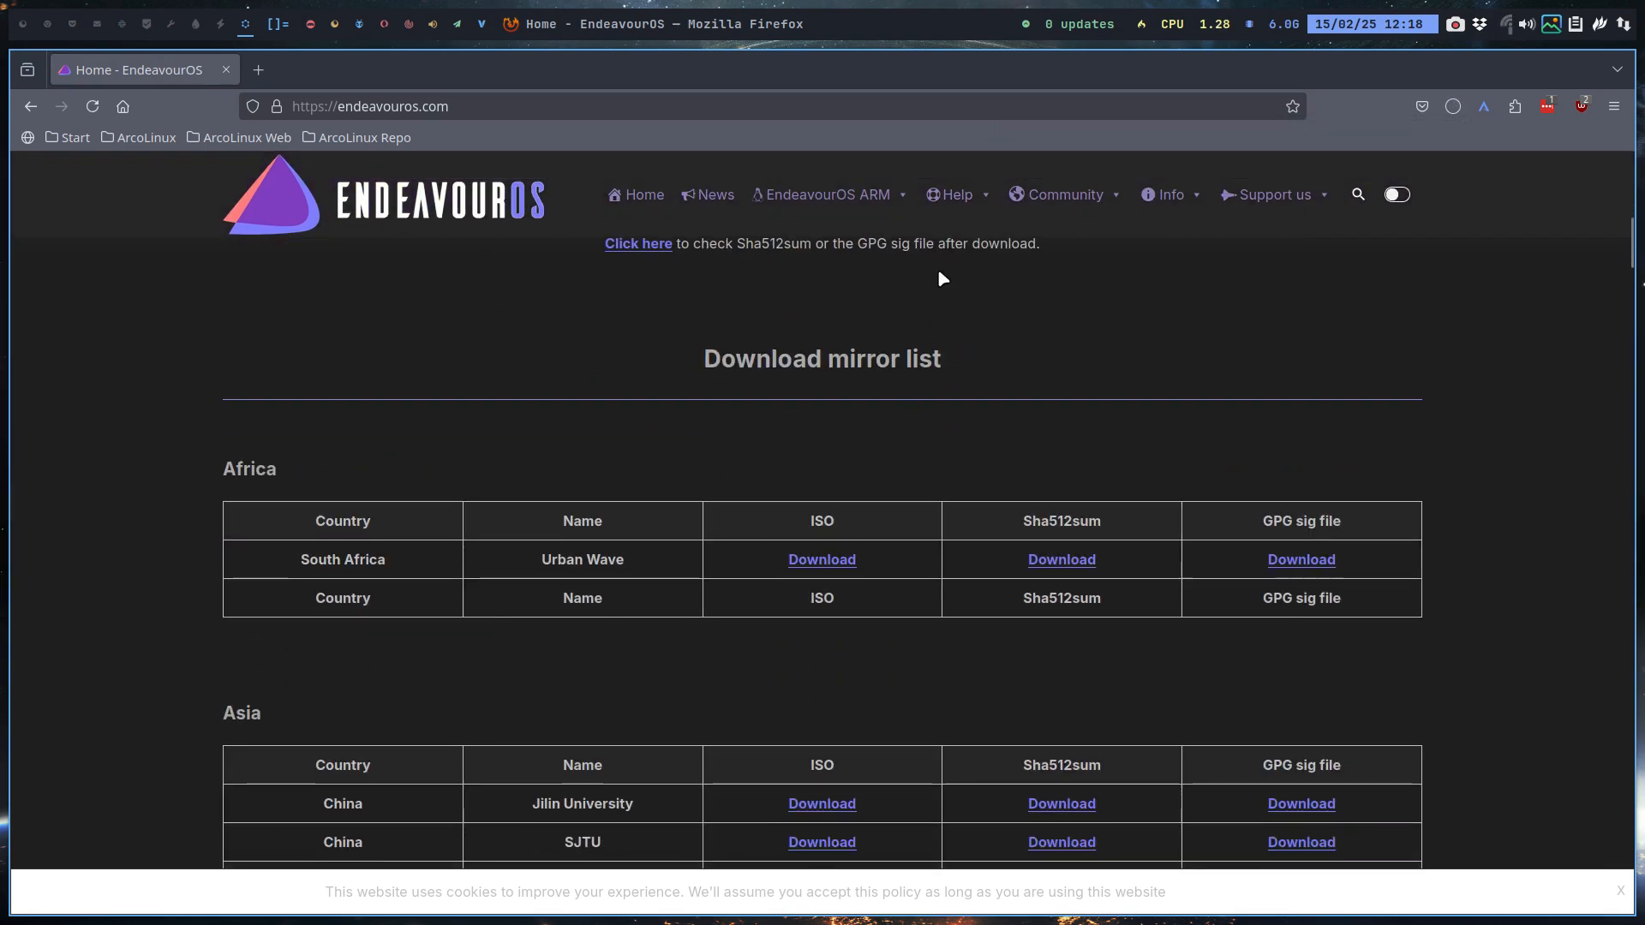
{"action": "scroll", "coordinate": [940, 291], "scroll_direction": "up", "scroll_amount": 7}
{"action": "left_click", "coordinate": [871, 594]}
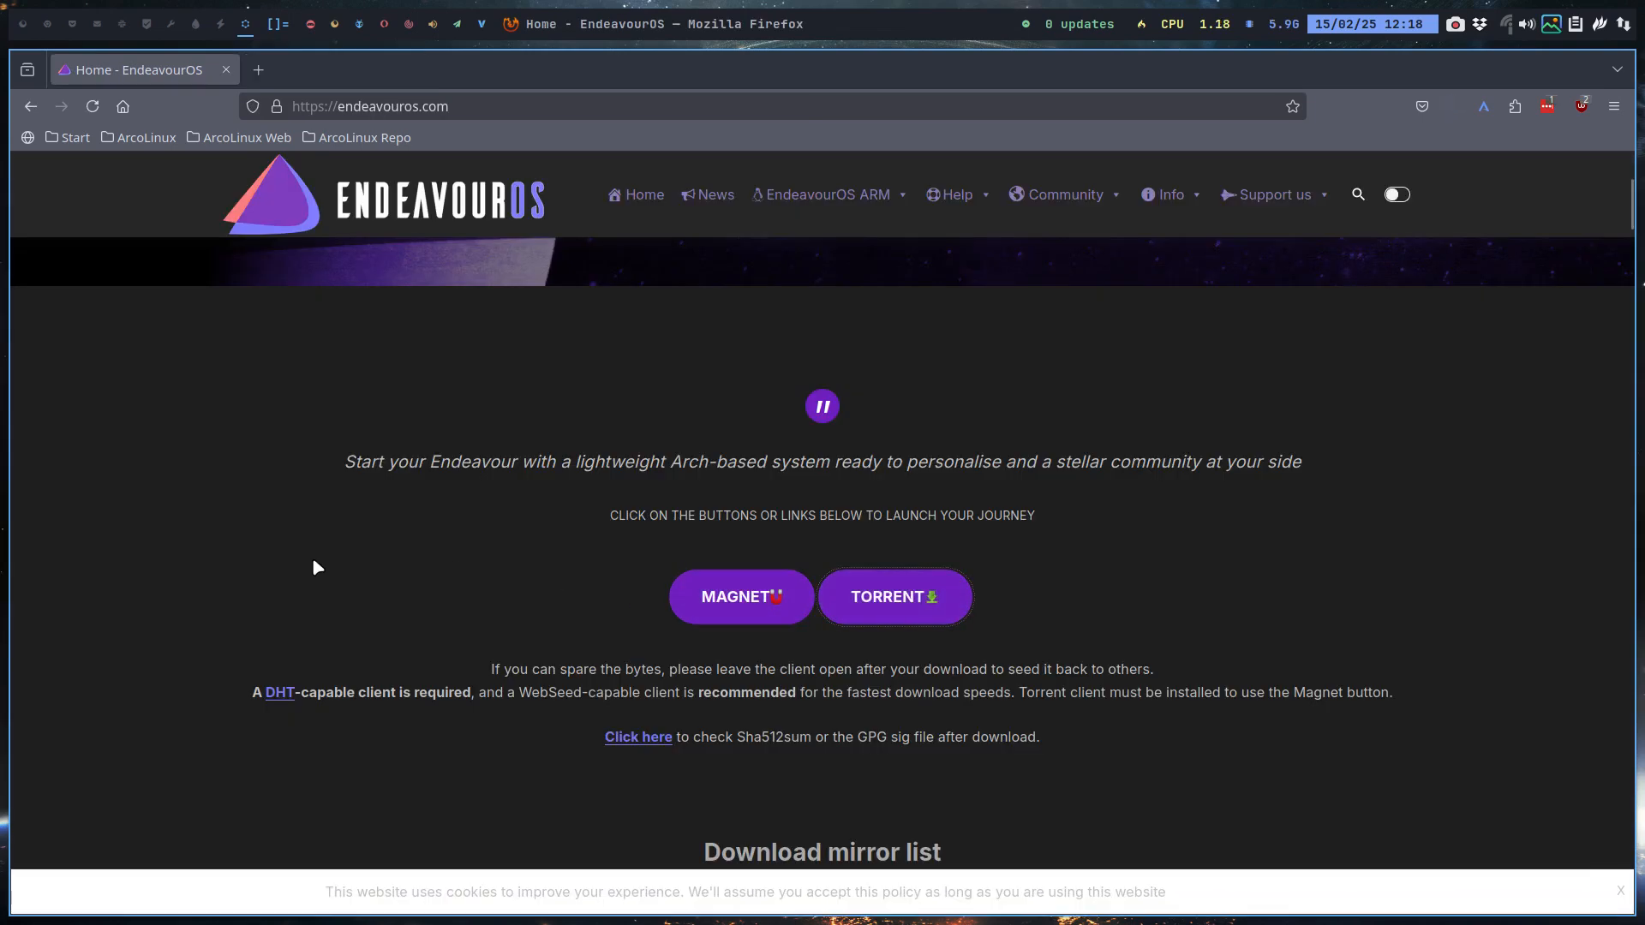
{"action": "key", "text": "super+shift+Return"}
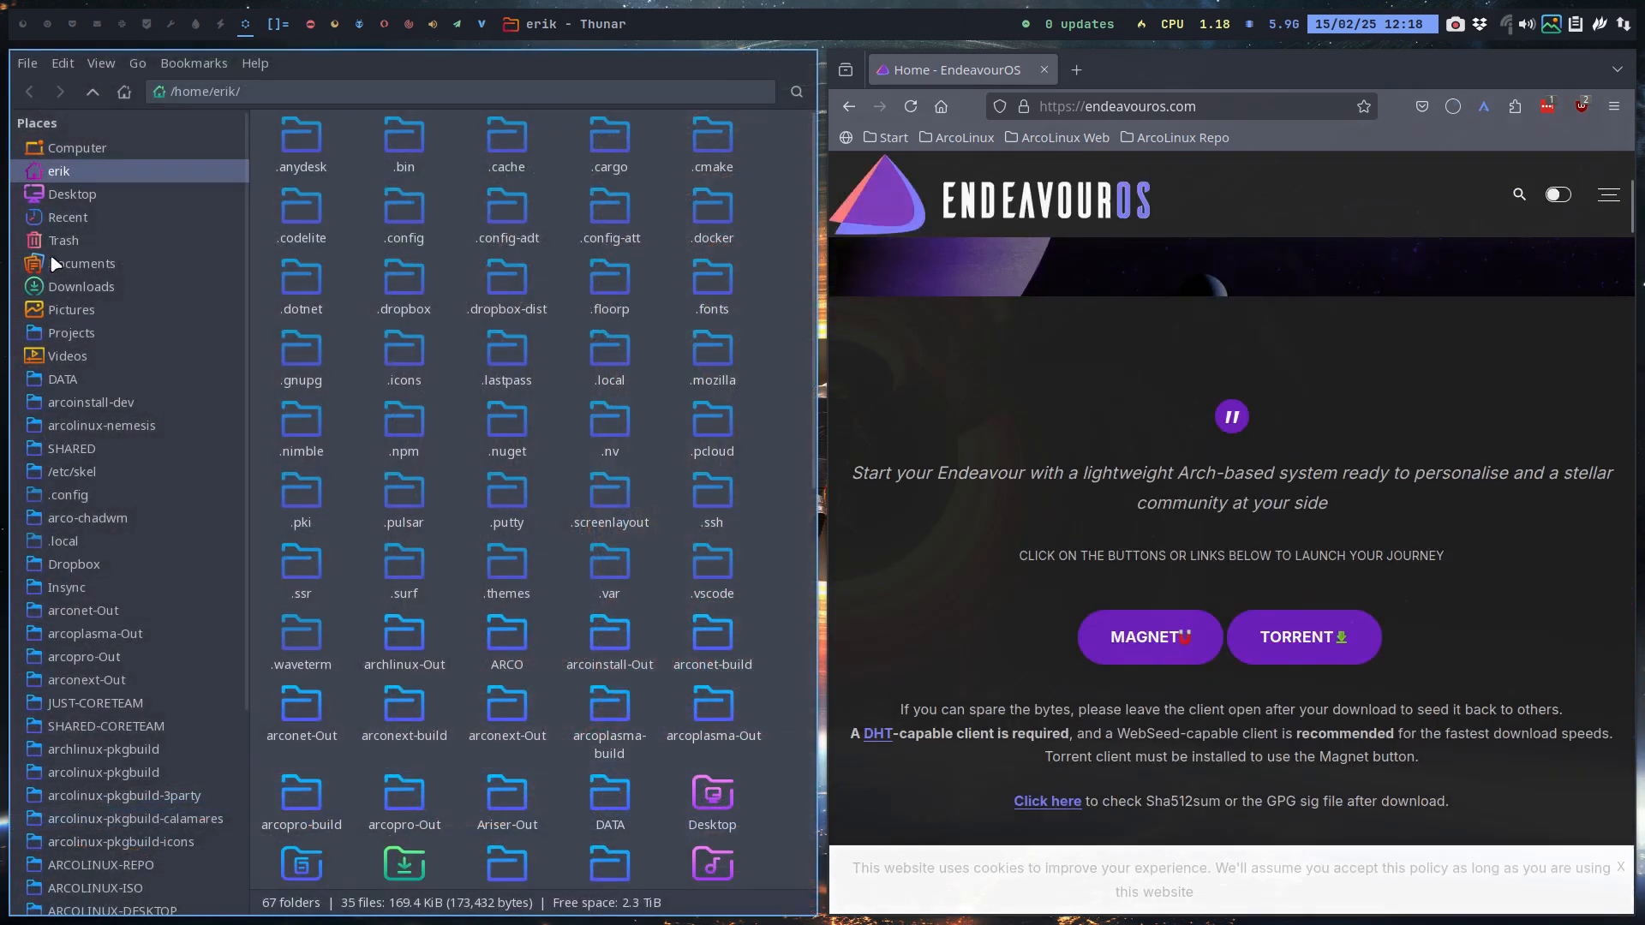
Step: Add the downloaded EndeavourOS torrent from the Downloads folder to qBittorrent
{"action": "left_click", "coordinate": [96, 291]}
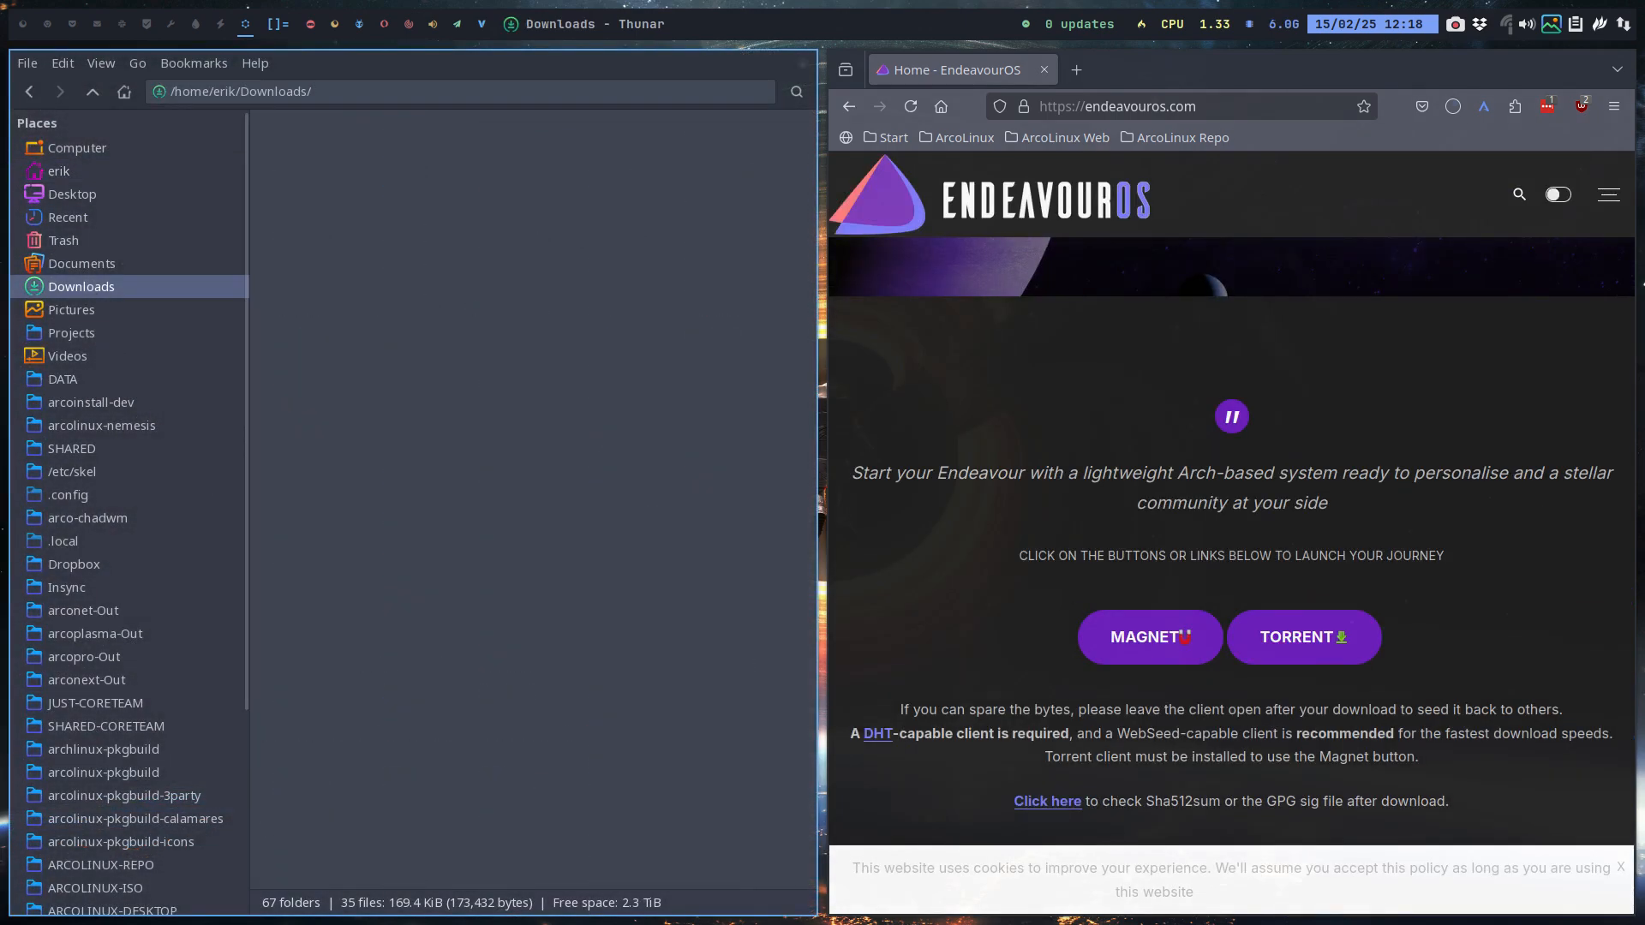
{"action": "double_click", "coordinate": [407, 150]}
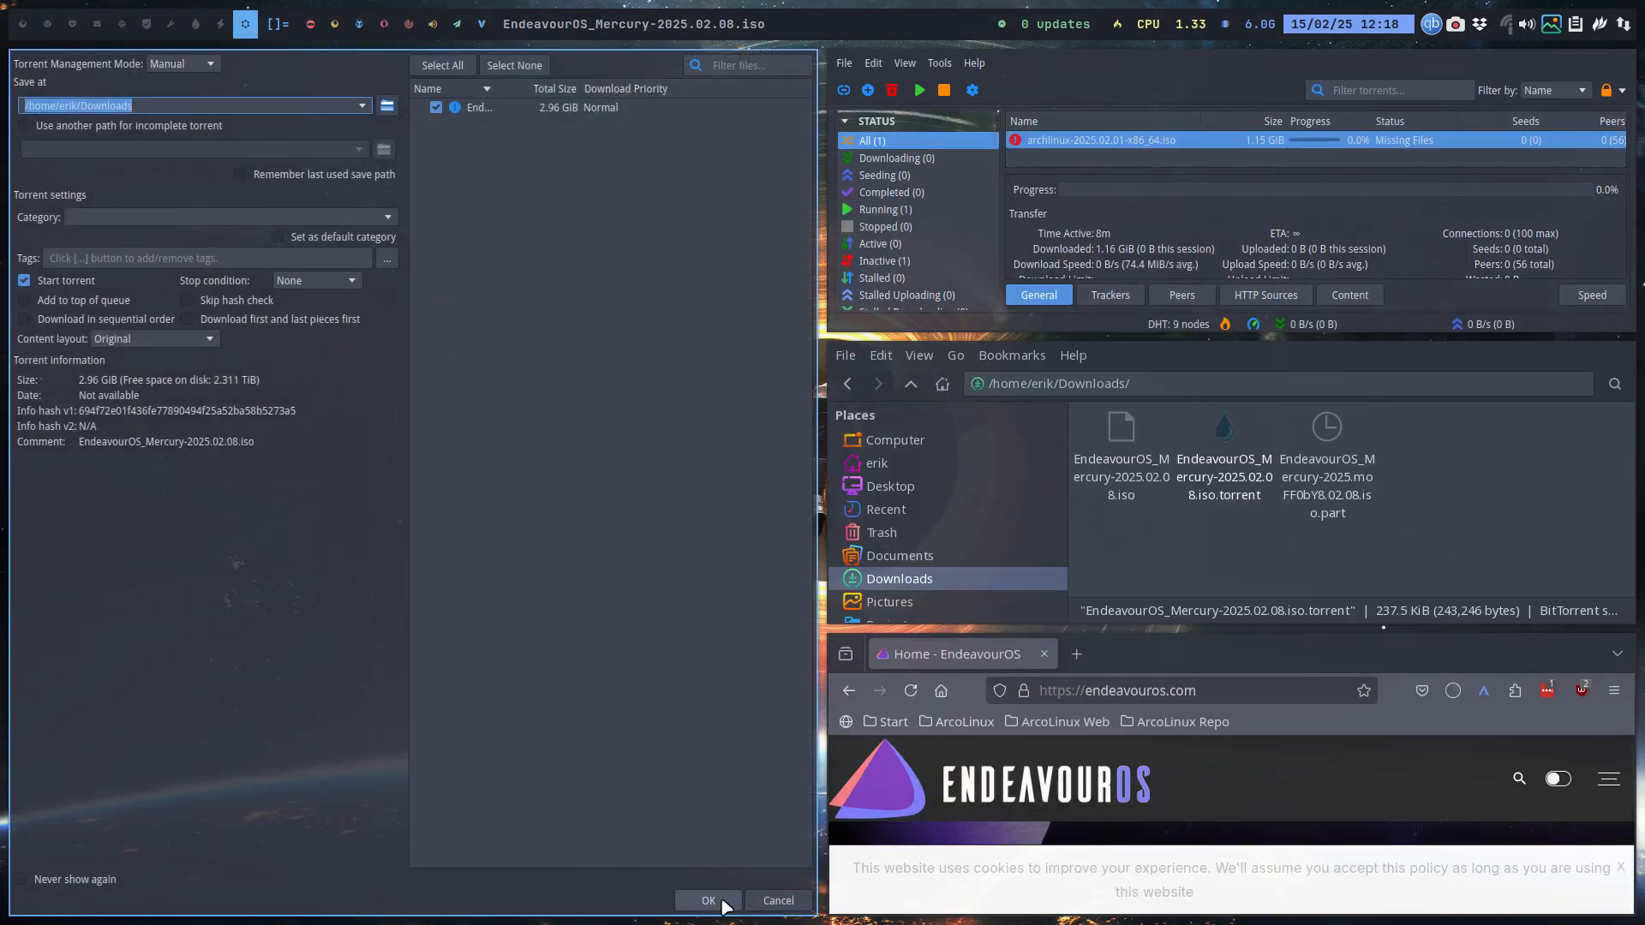
{"action": "left_click", "coordinate": [708, 900]}
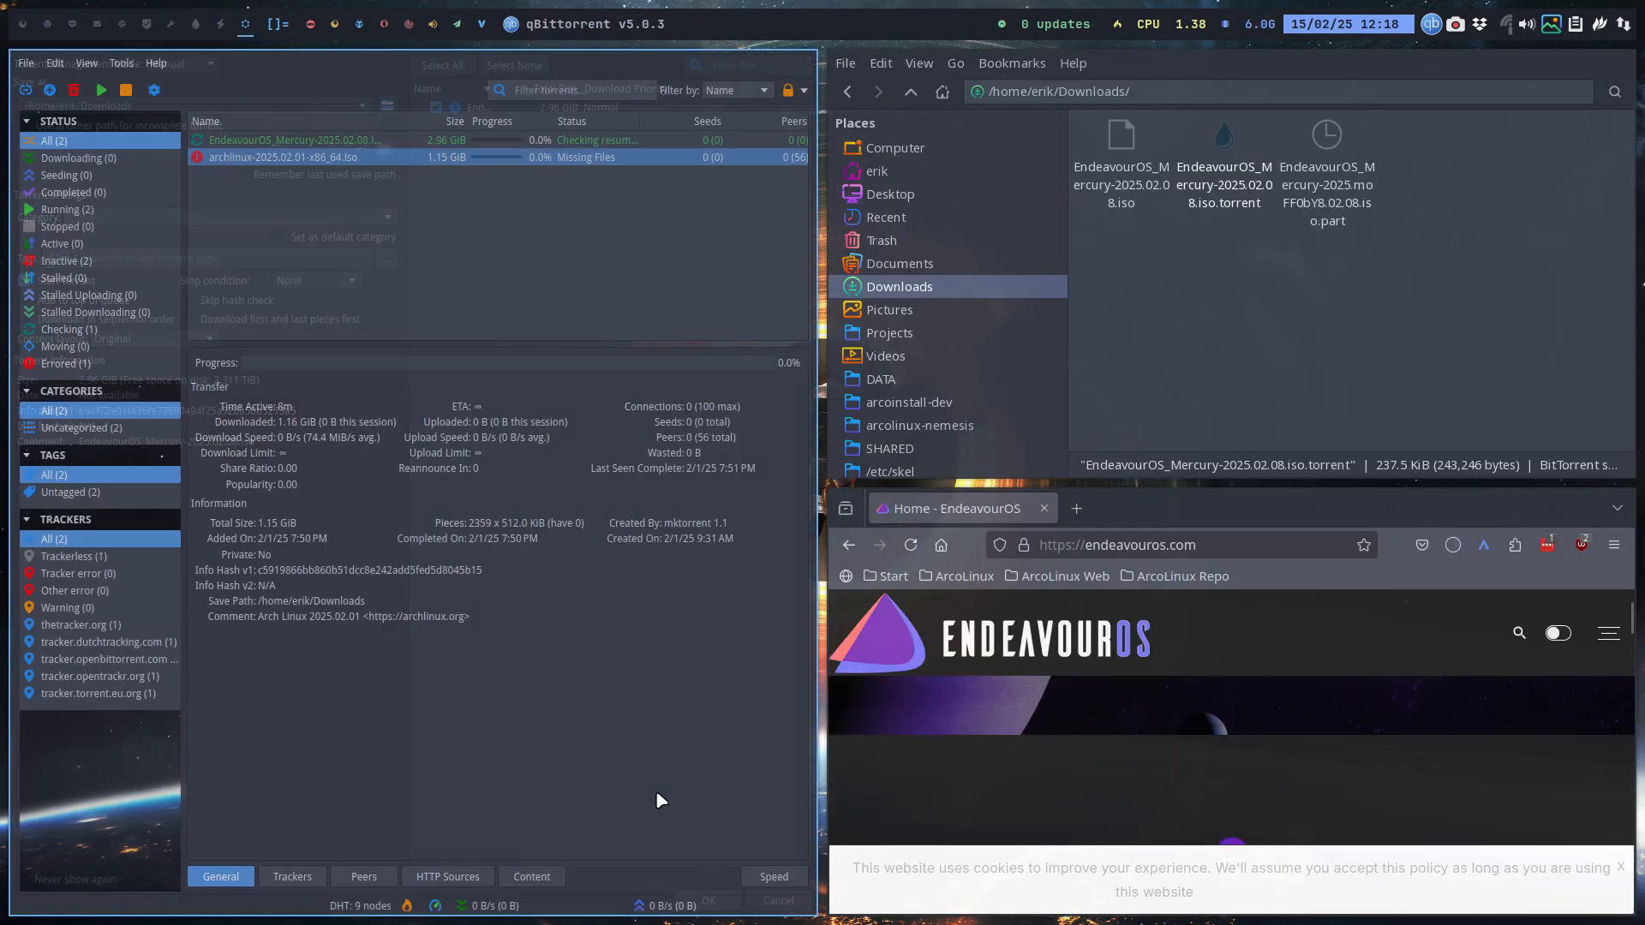
Step: Remove the old archlinux torrent from qBittorrent
{"action": "right_click", "coordinate": [311, 157]}
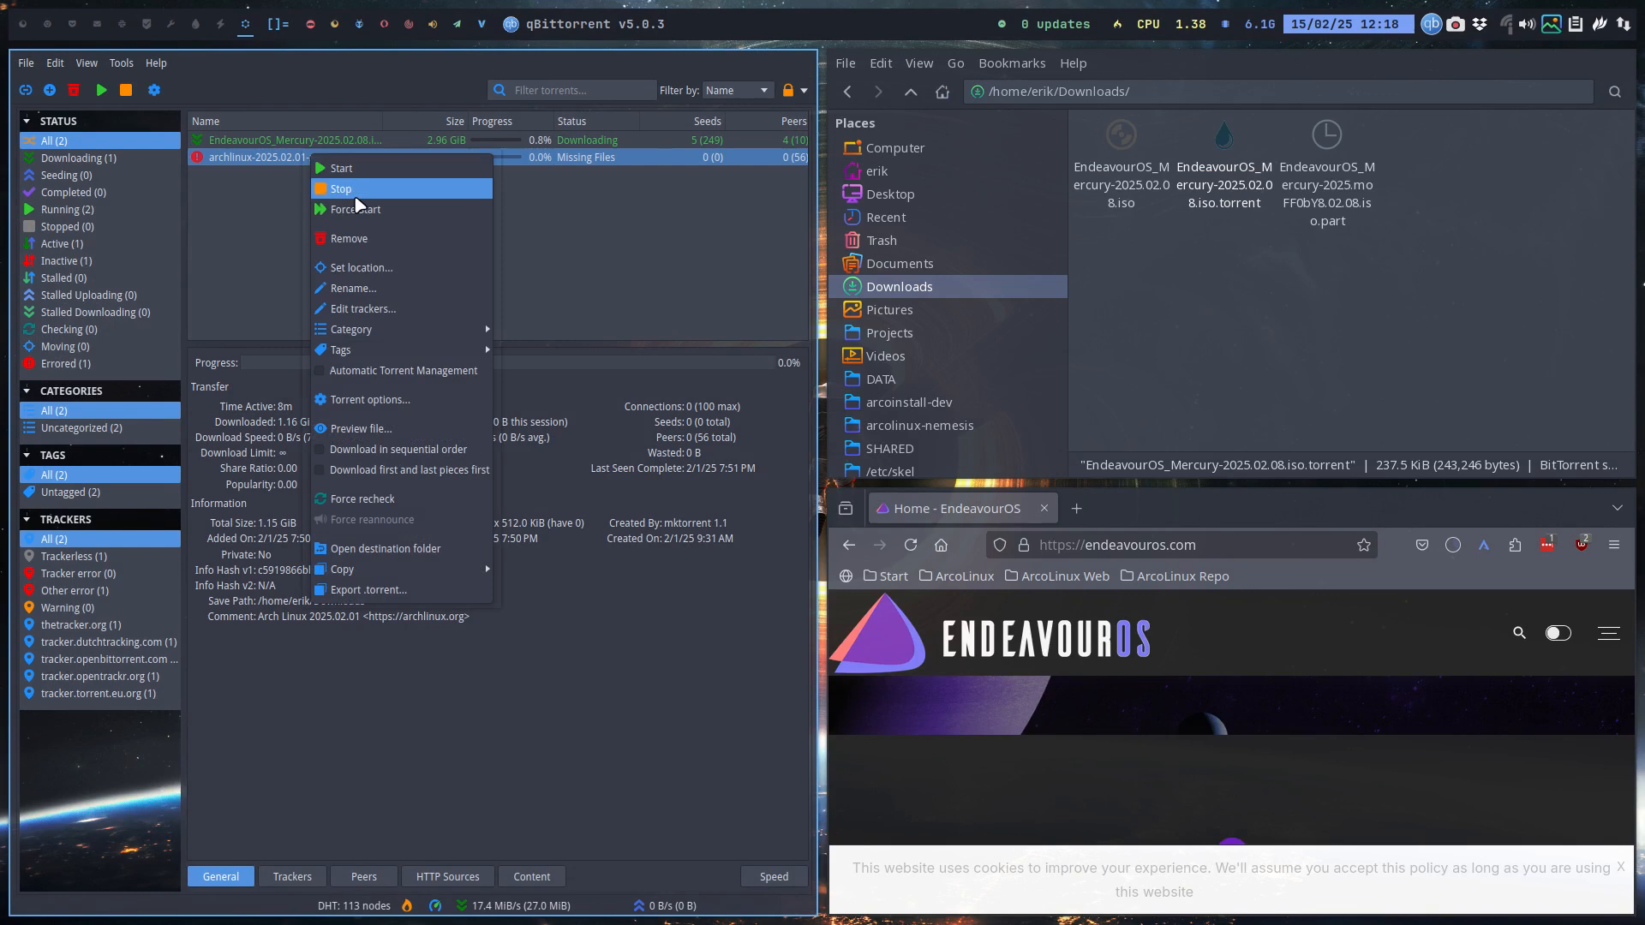
{"action": "left_click", "coordinate": [351, 240]}
{"action": "left_click", "coordinate": [924, 504]}
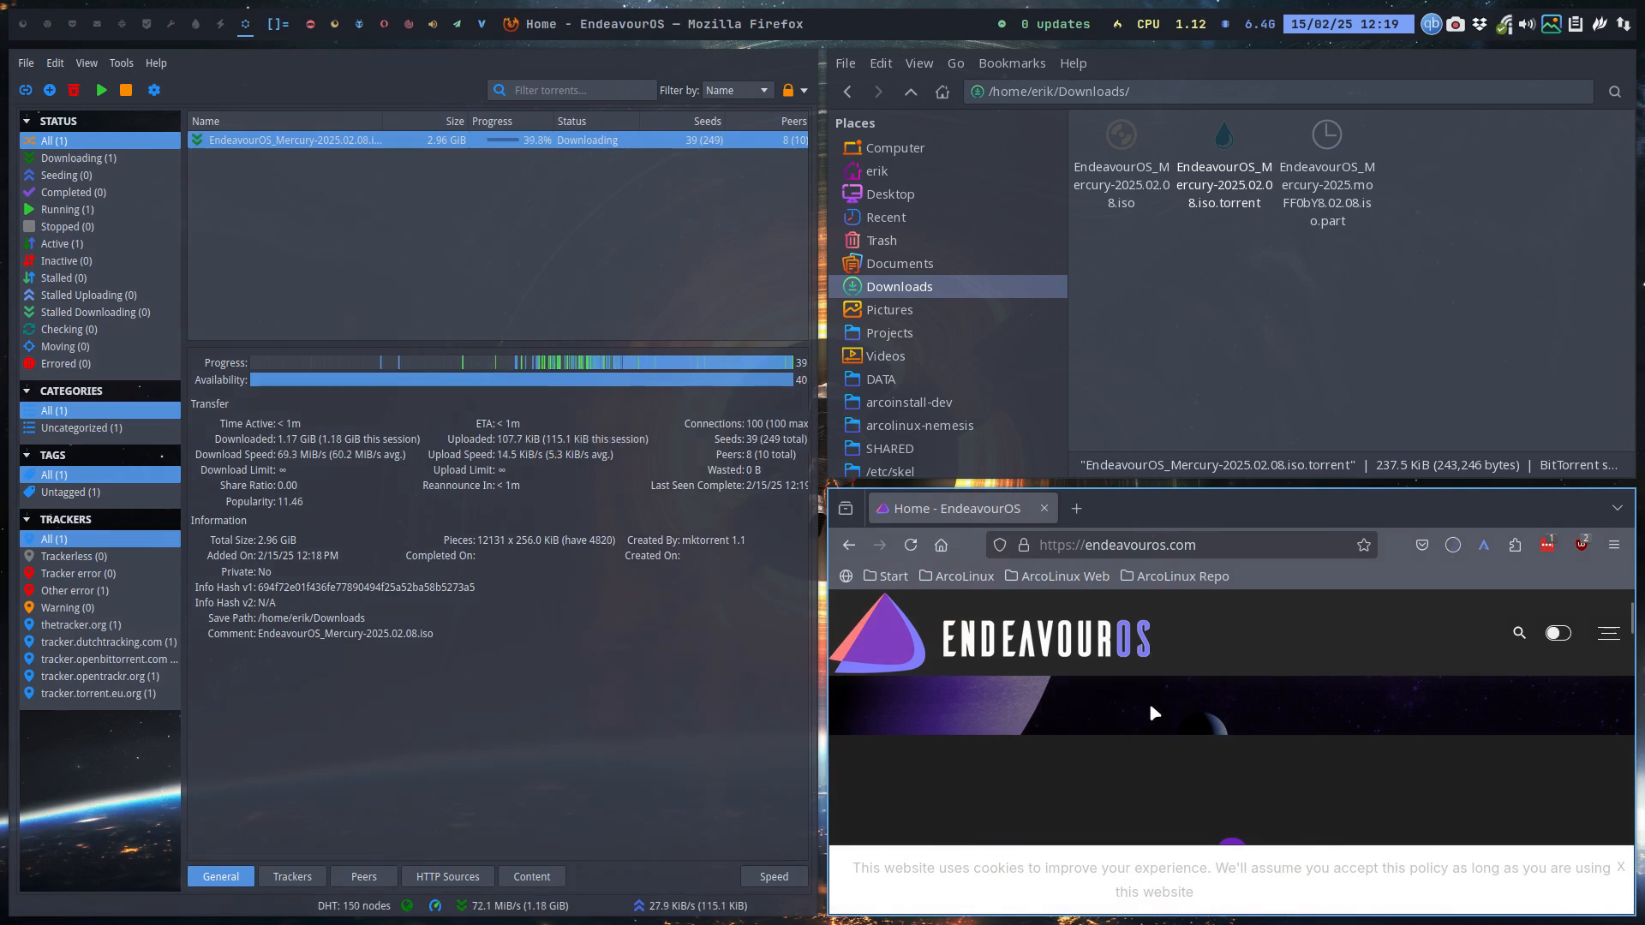
Step: Make Firefox fullscreen, close the cookie notice and check download progress
{"action": "key", "text": "F11"}
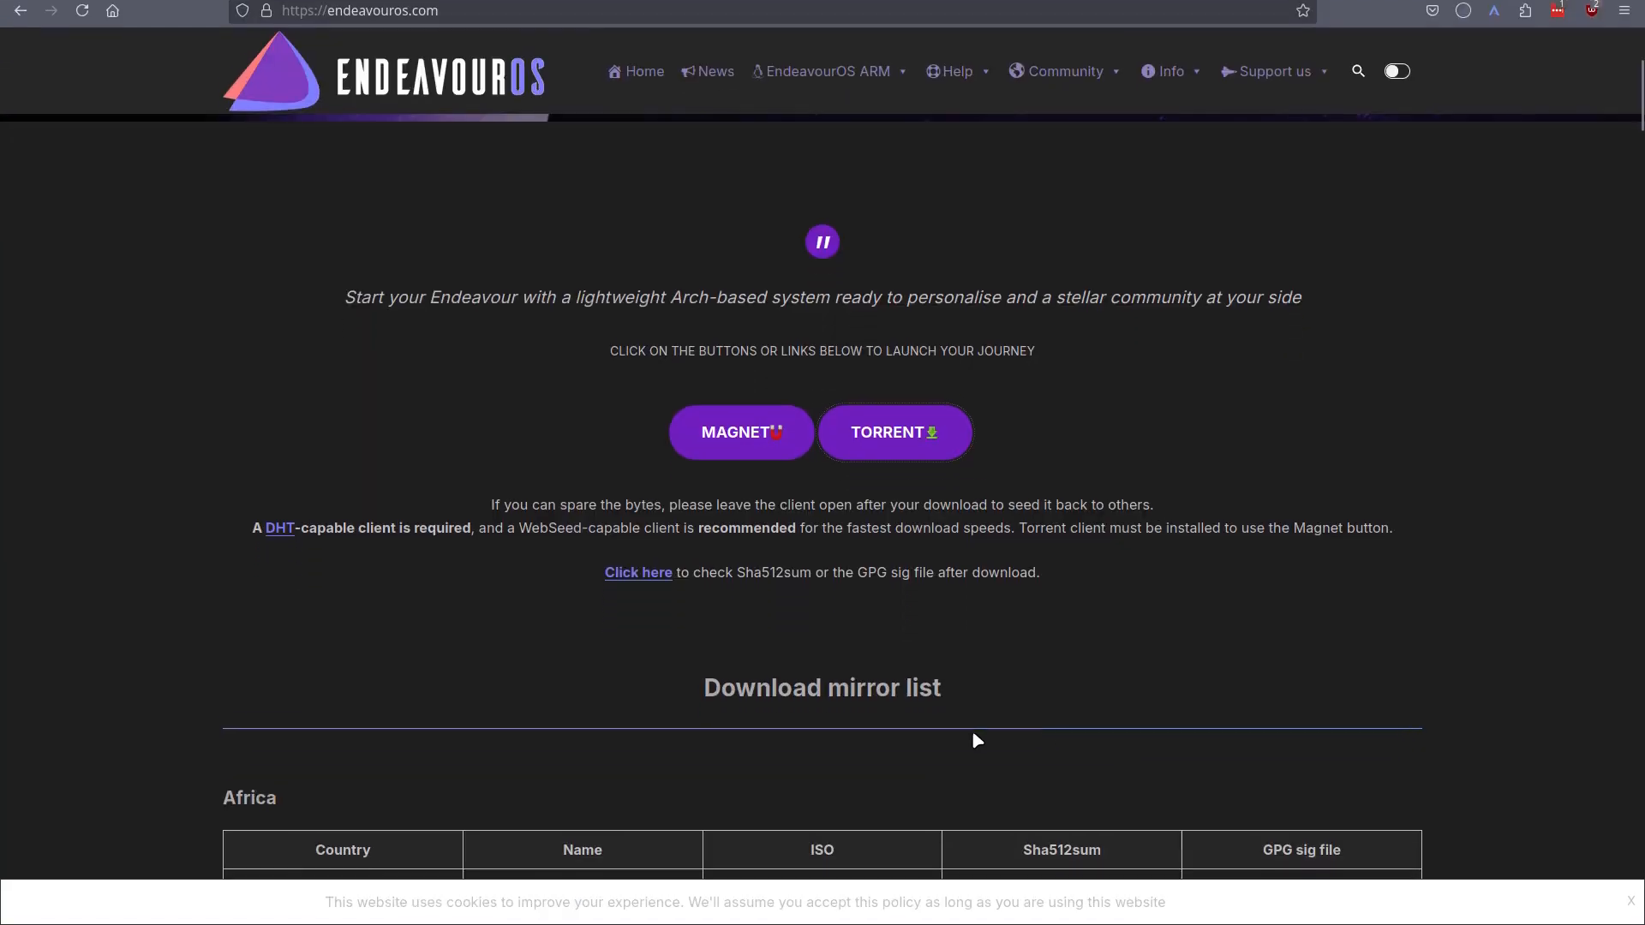
{"action": "mouse_move", "coordinate": [1197, 2]}
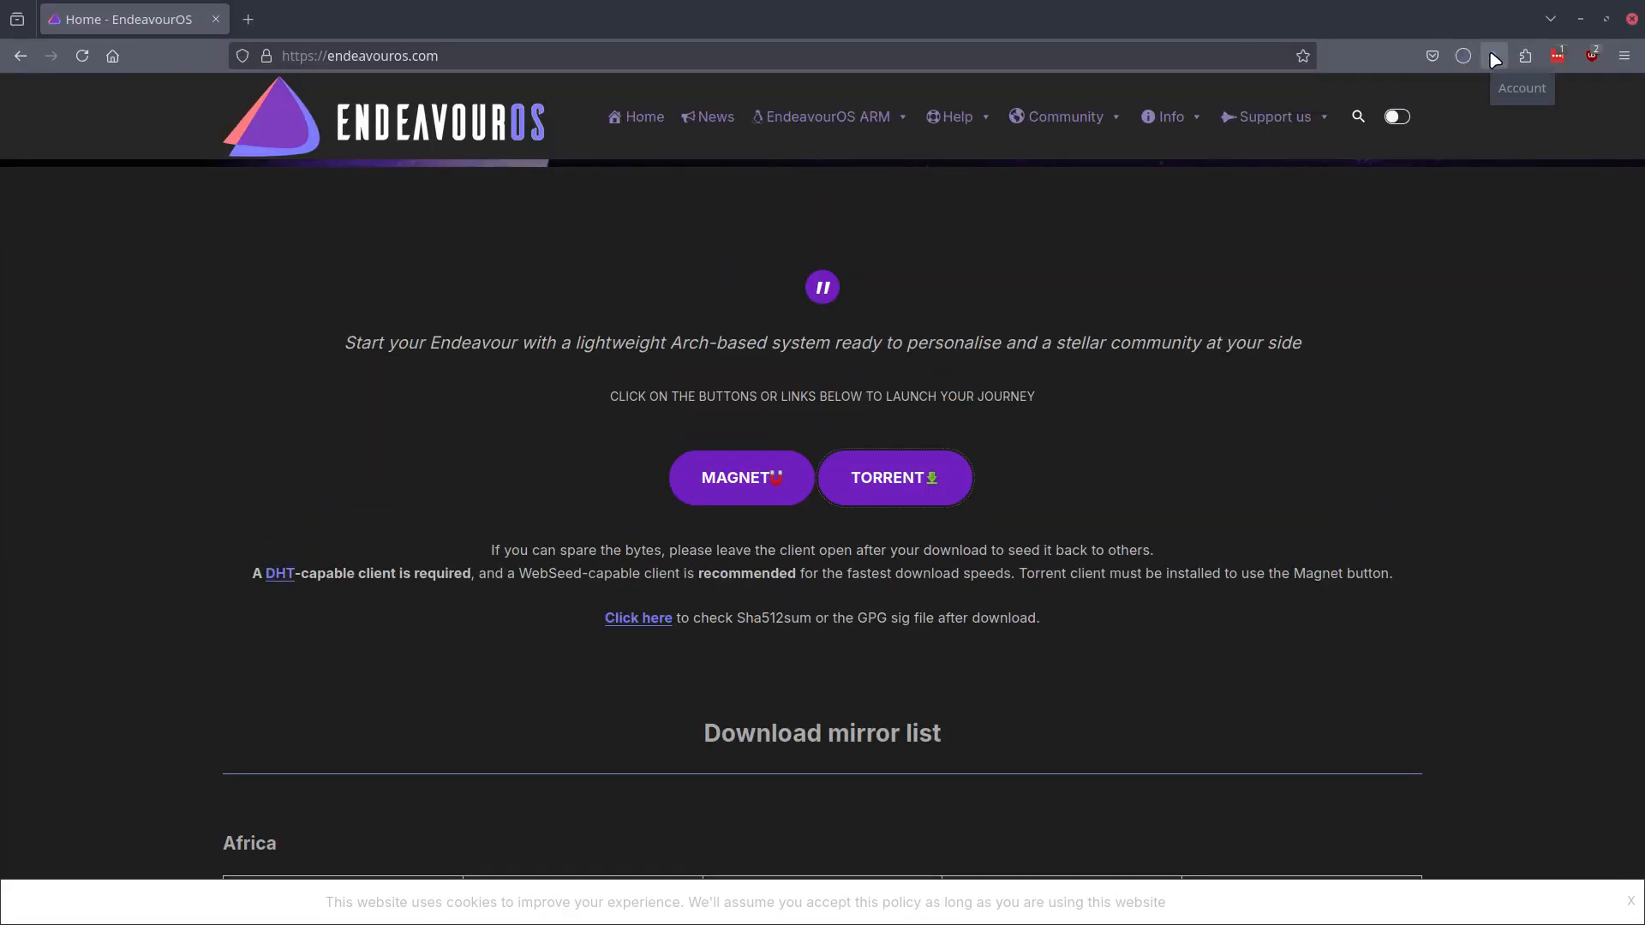
{"action": "left_click", "coordinate": [1629, 905]}
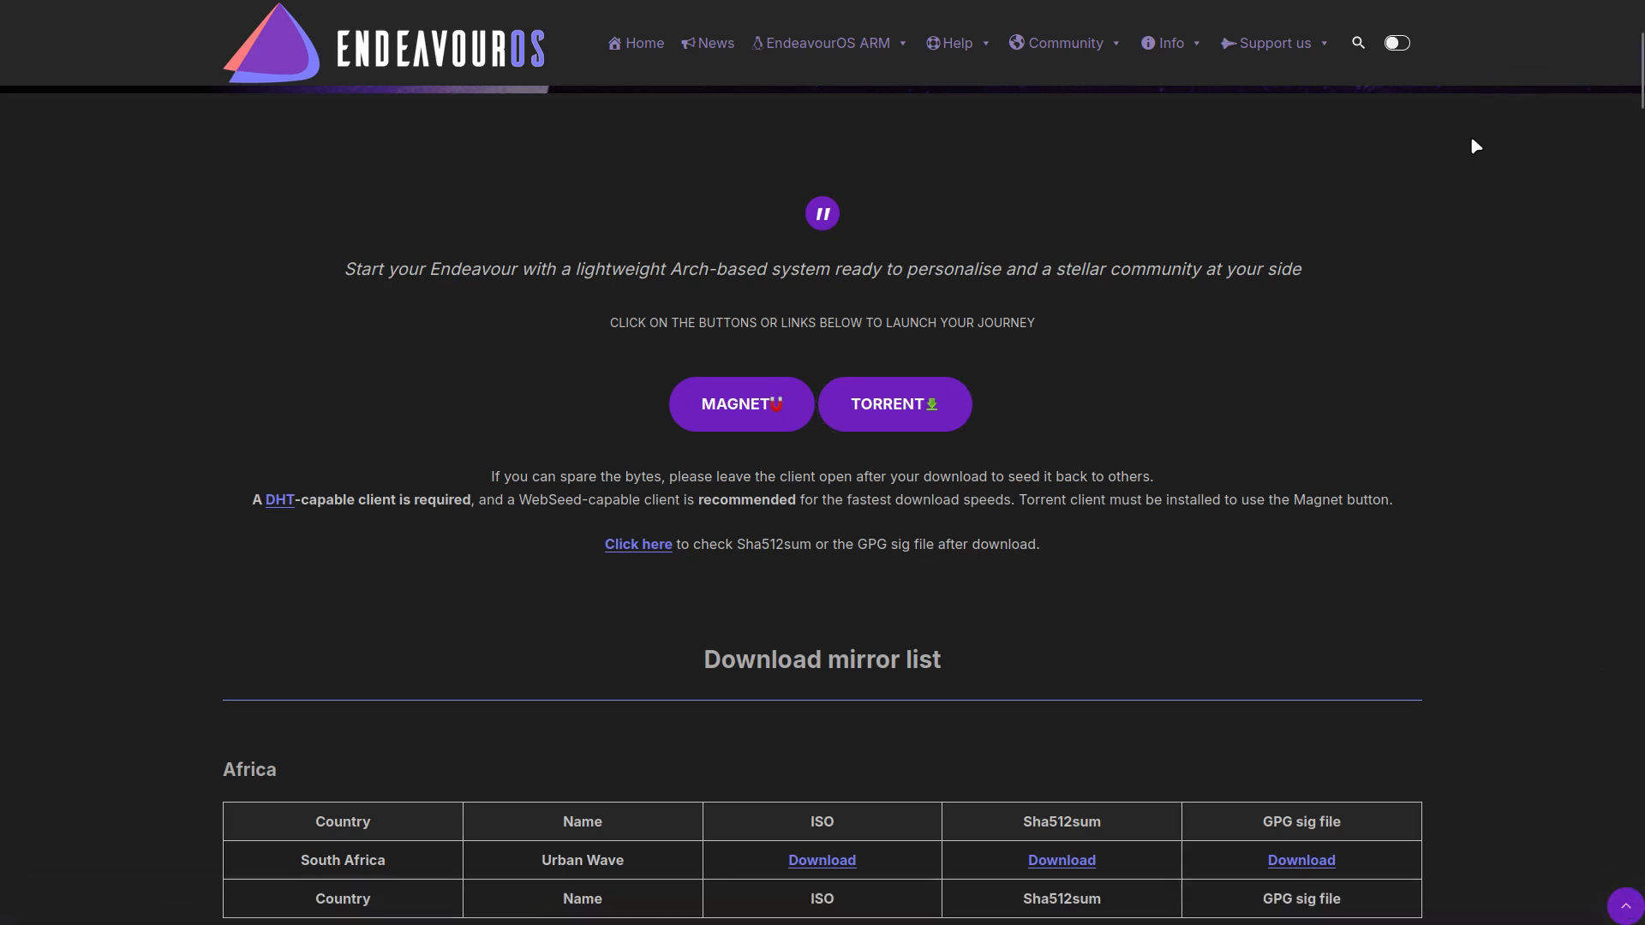
{"action": "left_click", "coordinate": [1462, 56]}
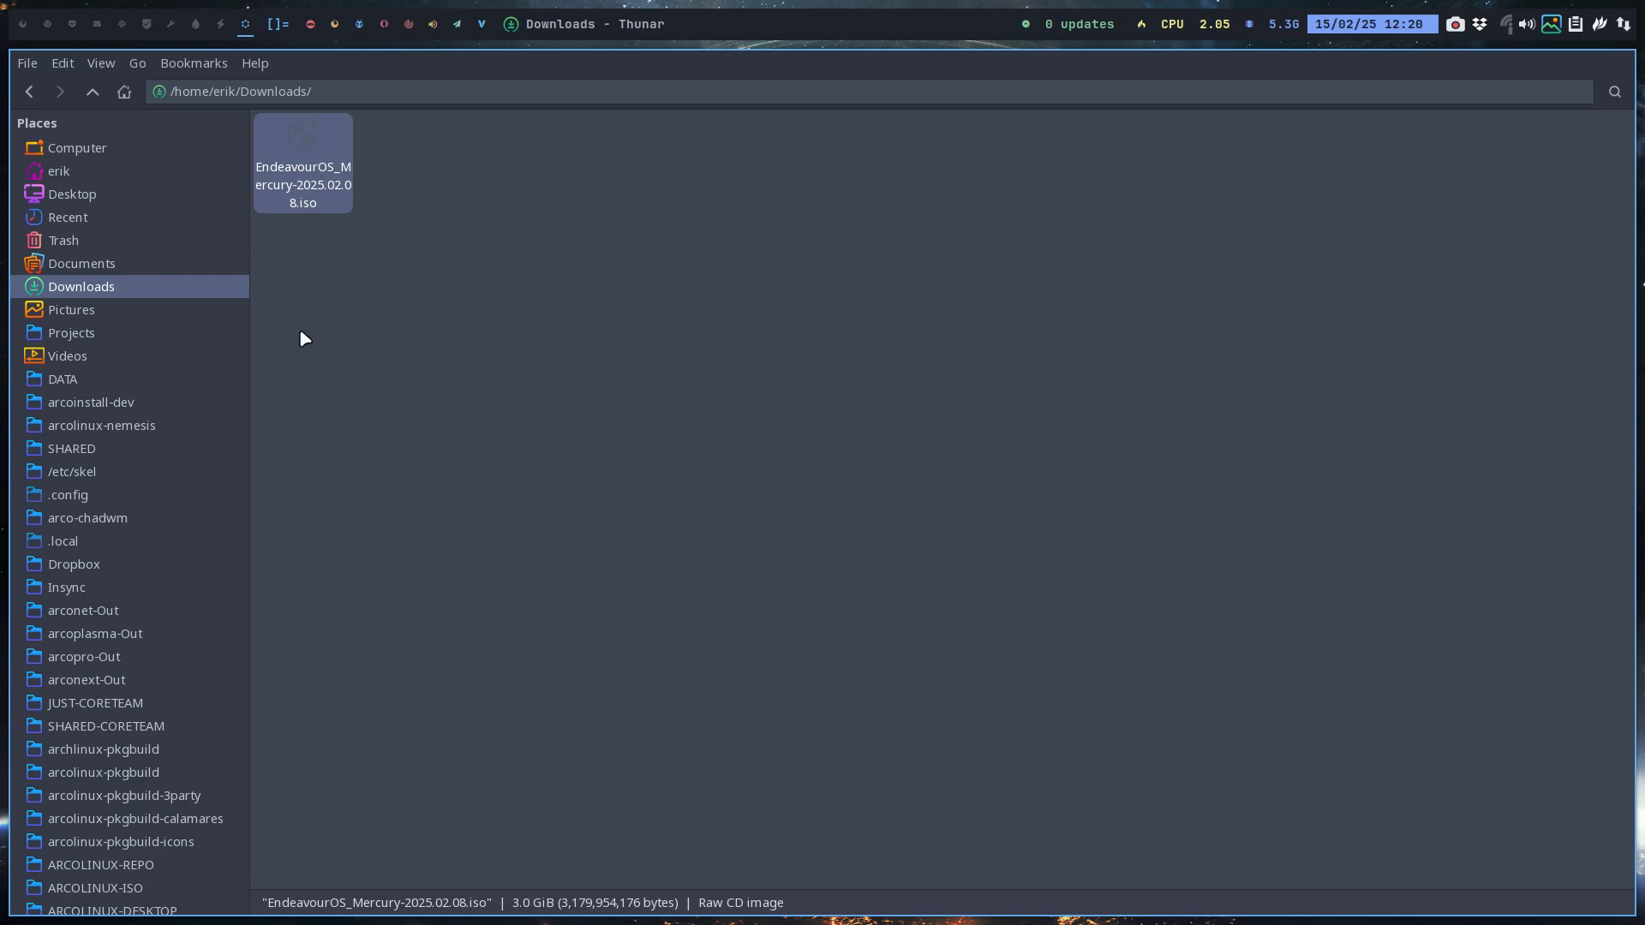
Step: Open the Projects > IT is all Arch Linux > ENDEAVOUROS folder in Thunar
{"action": "left_click", "coordinate": [101, 336]}
{"action": "left_click", "coordinate": [509, 183]}
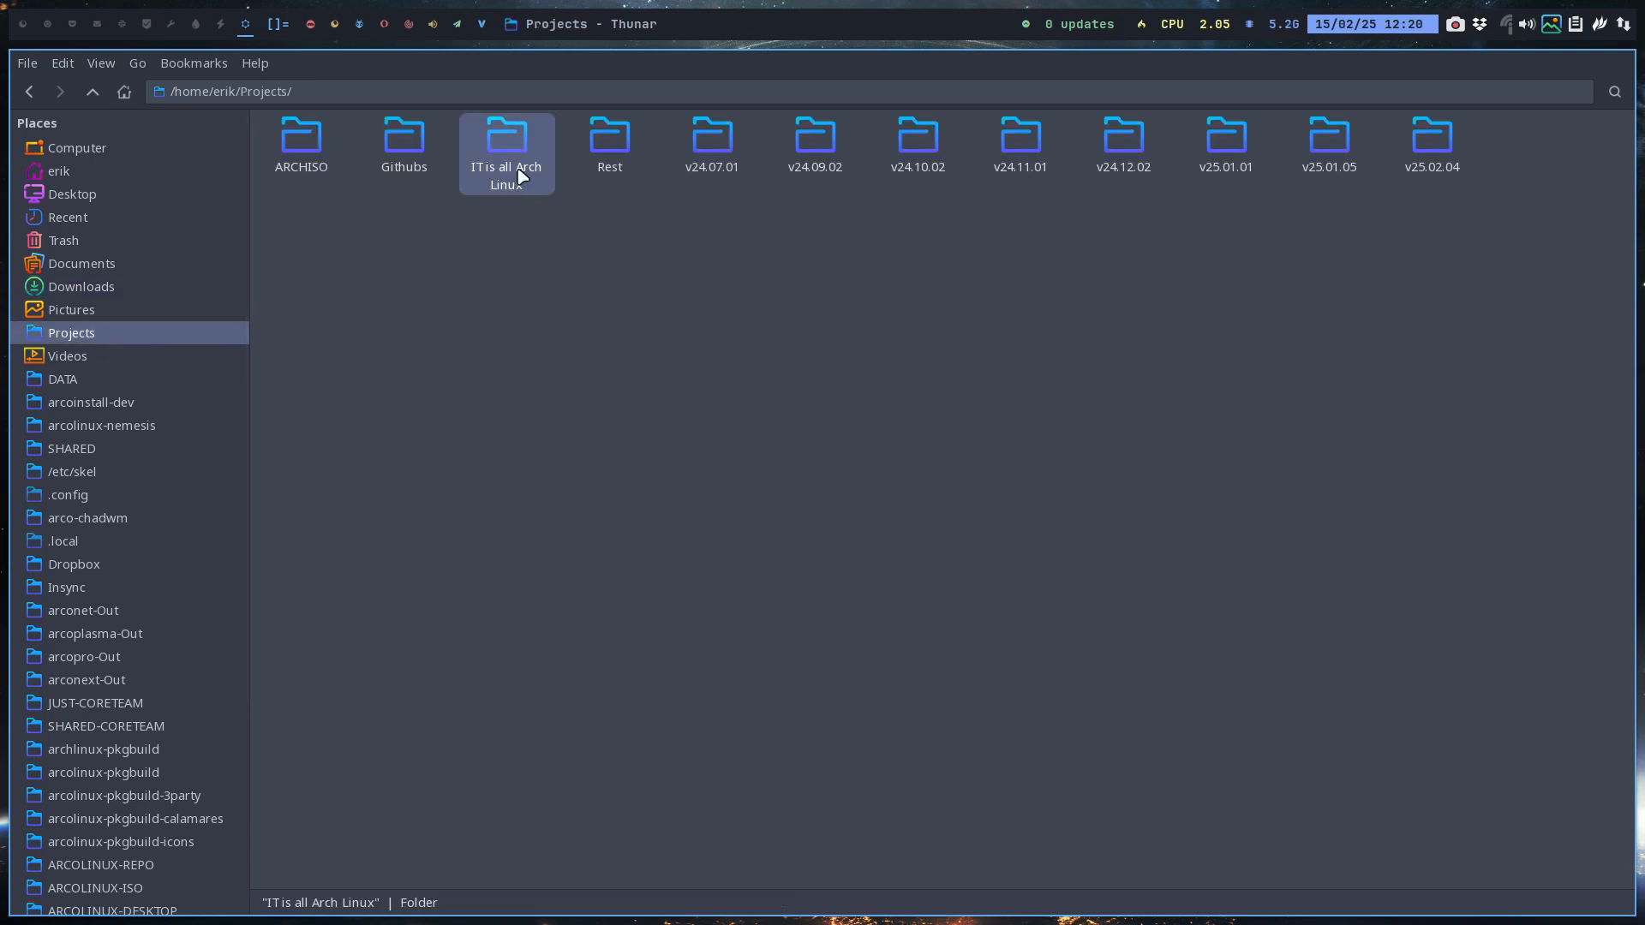
{"action": "double_click", "coordinate": [511, 147]}
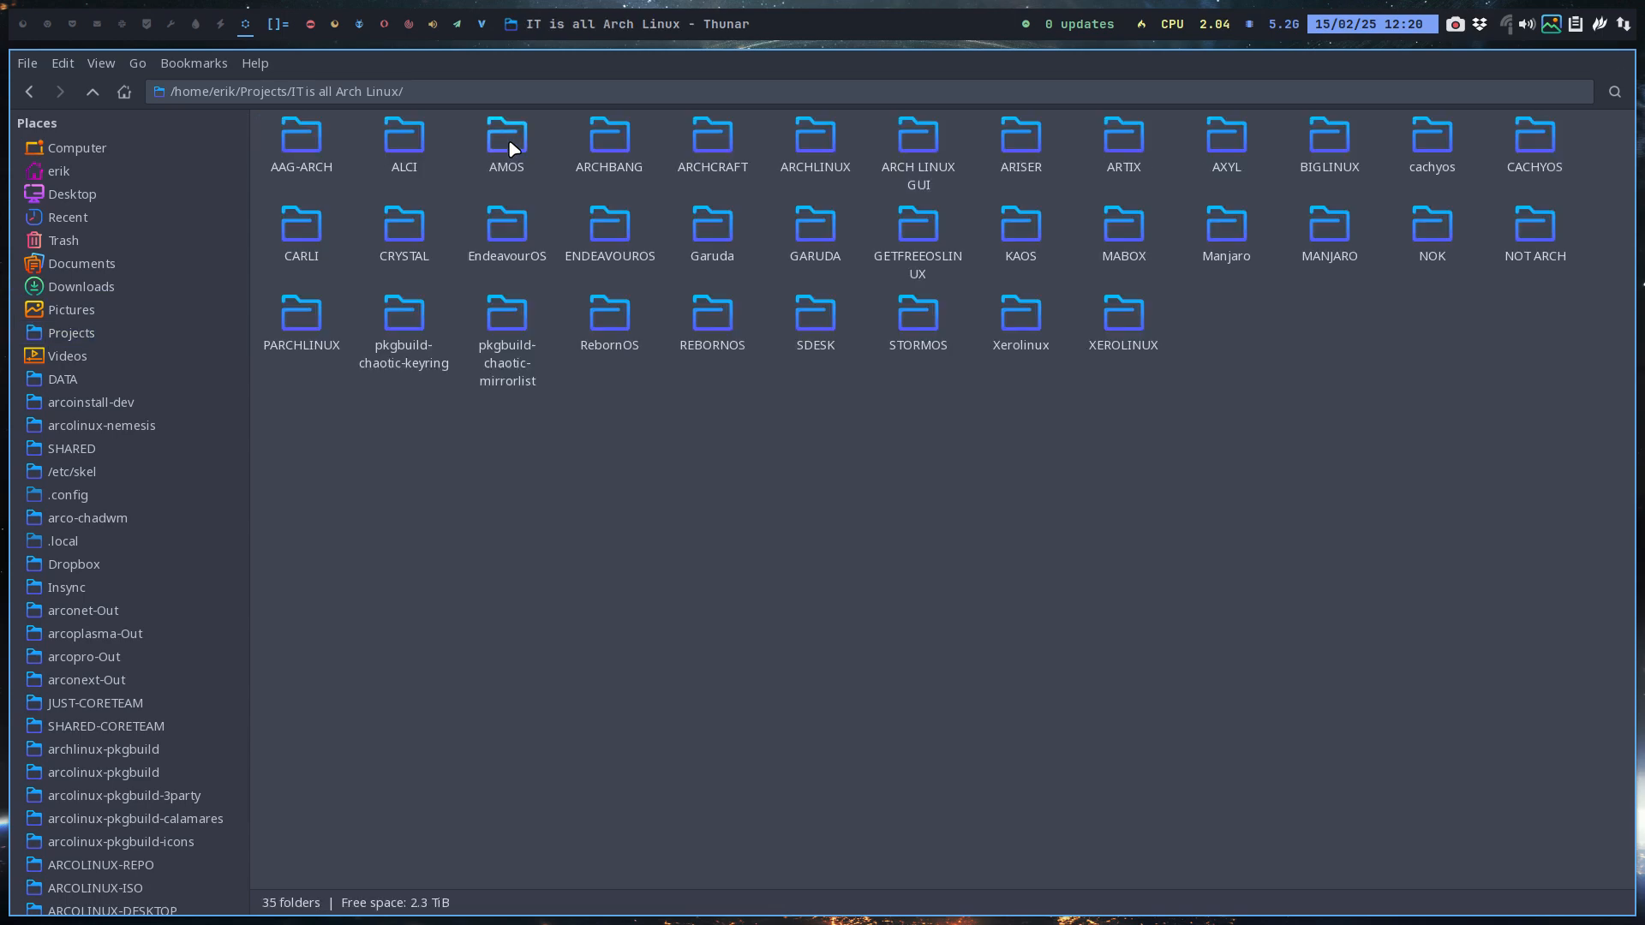
{"action": "double_click", "coordinate": [599, 231]}
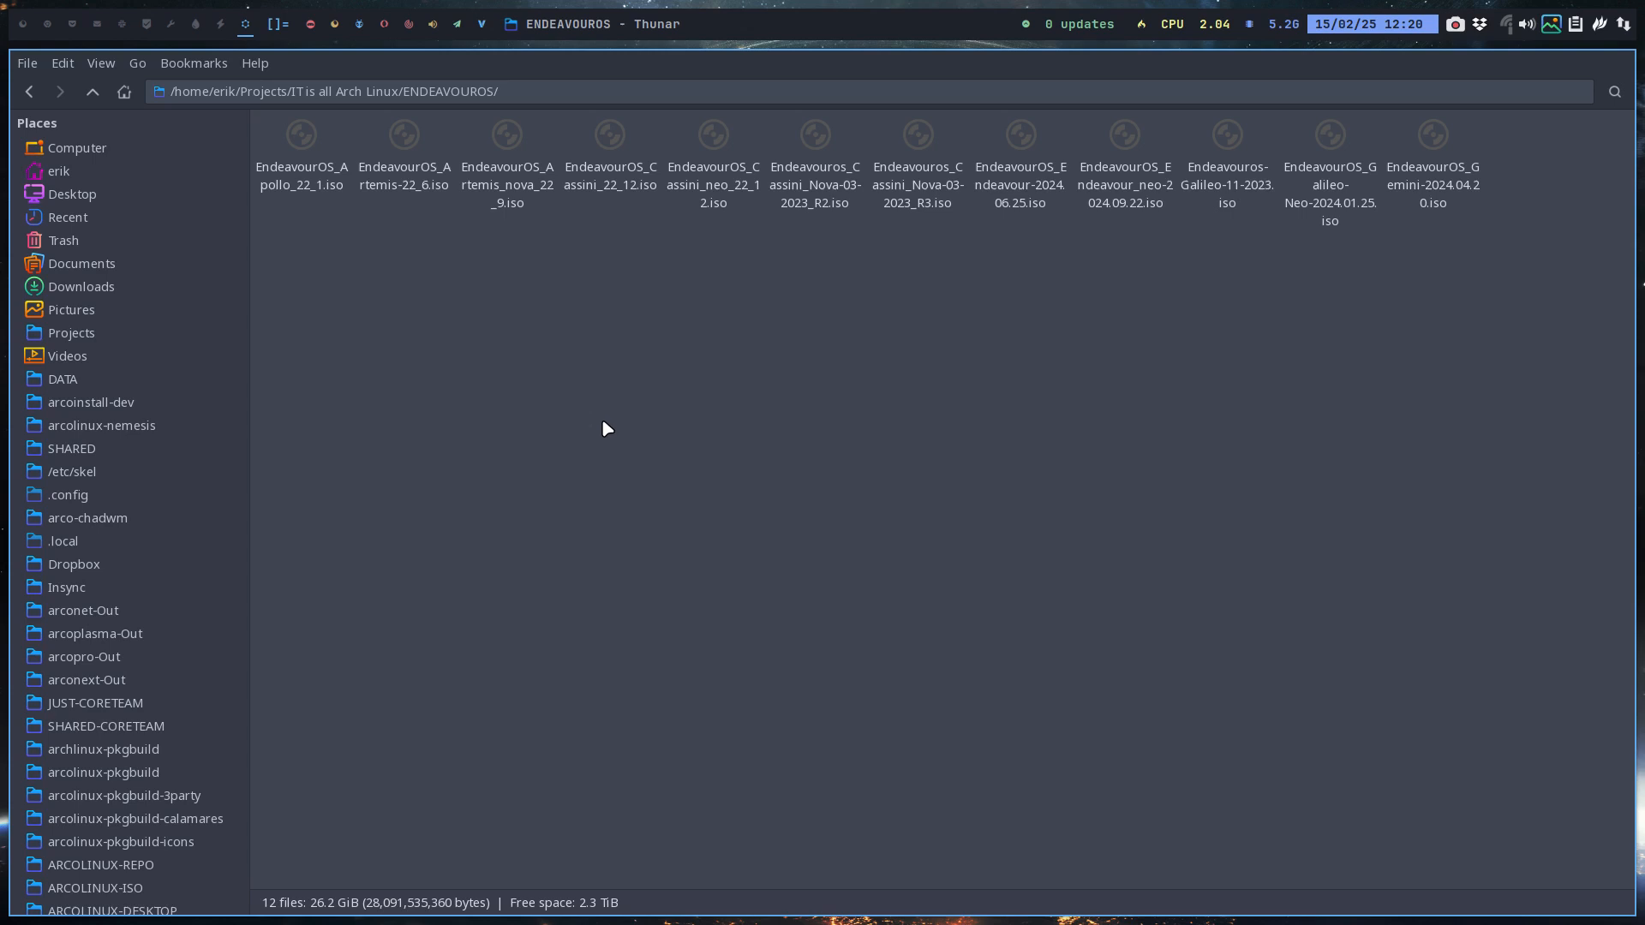
Step: Paste the Mercury ISO there, show detailed list view, then switch to workspace 1
{"action": "key", "text": "ctrl+v"}
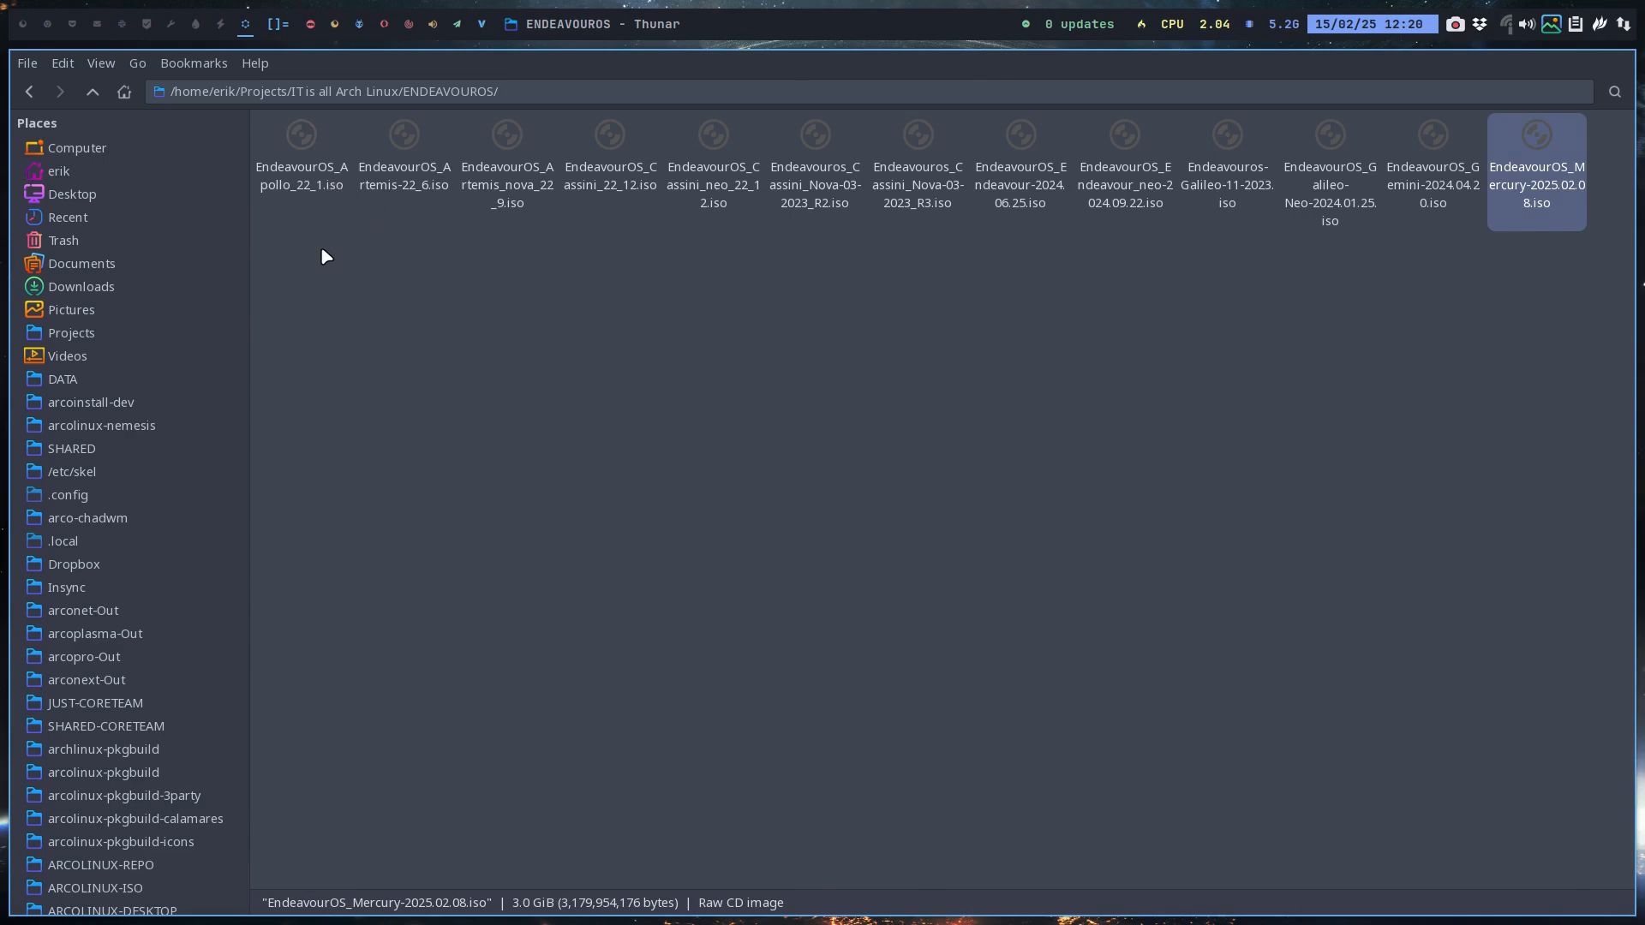
{"action": "key", "text": "ctrl+2"}
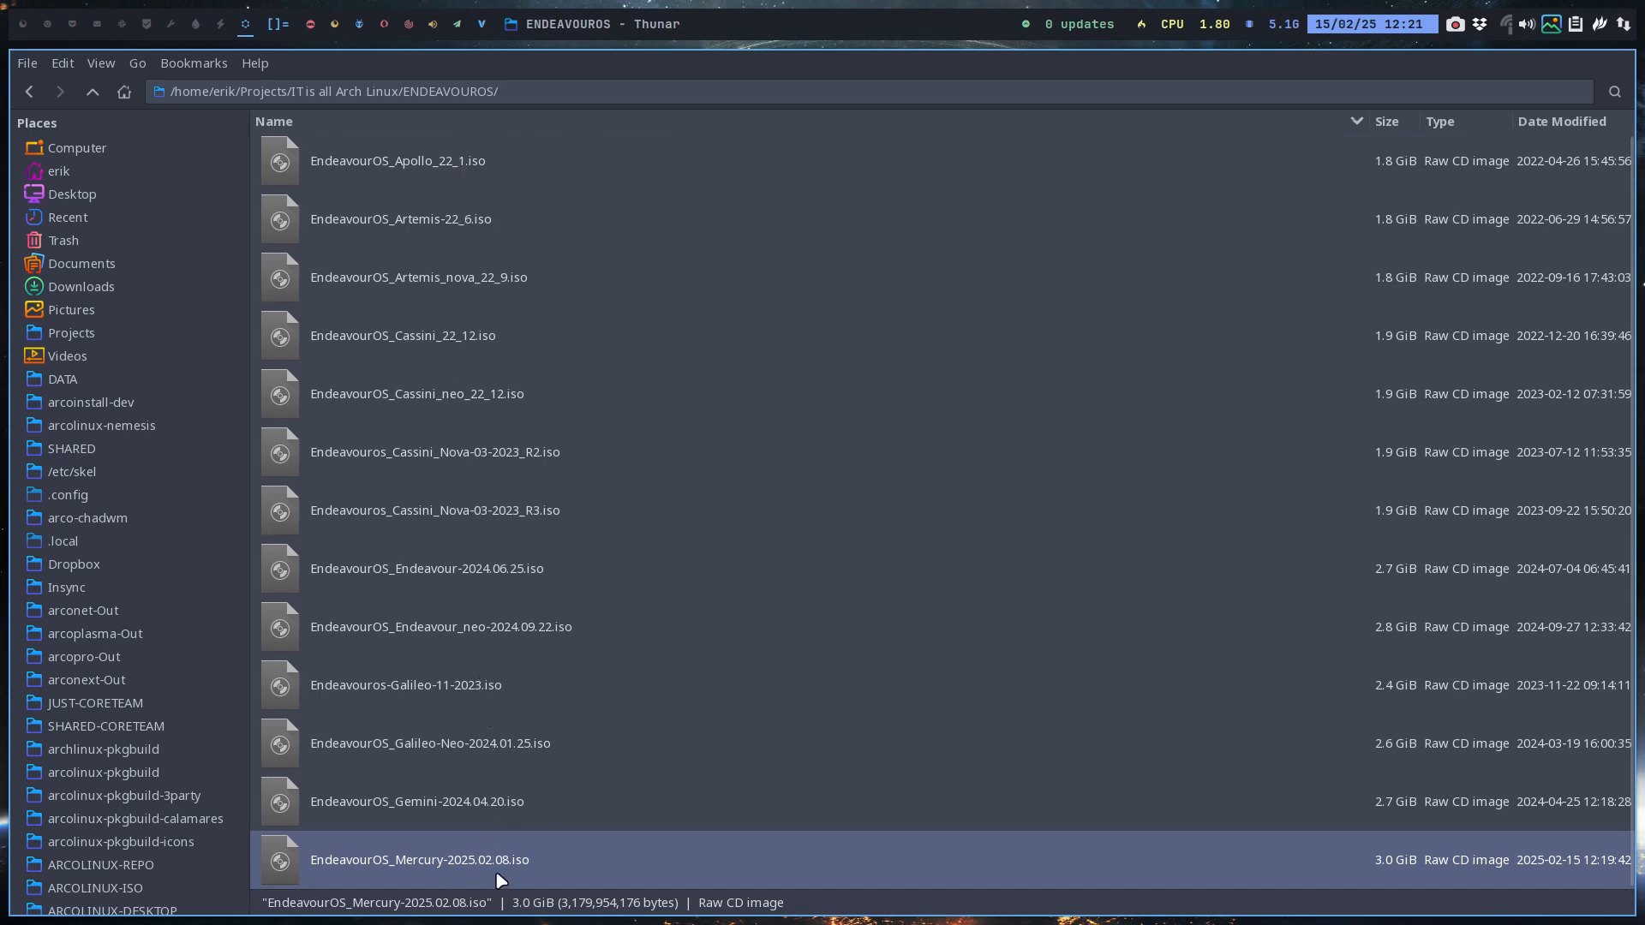
{"action": "left_click", "coordinate": [23, 24]}
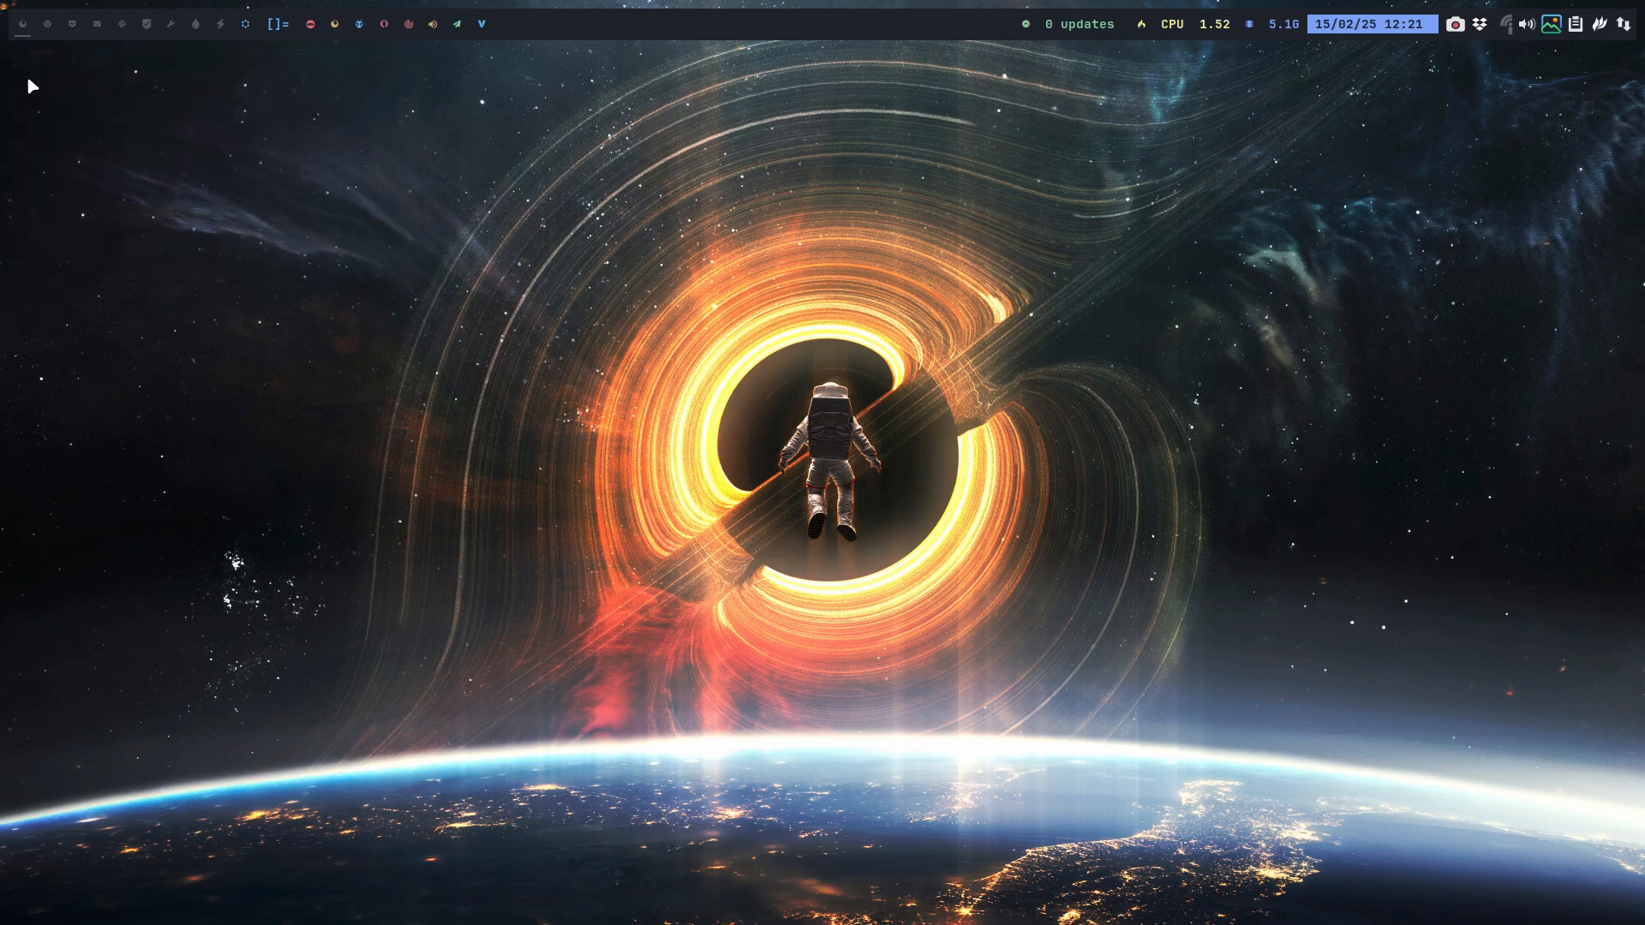
Step: Clone the template virtual machine in VirtualBox Manager under the name EOS
{"action": "key", "text": "super+F7"}
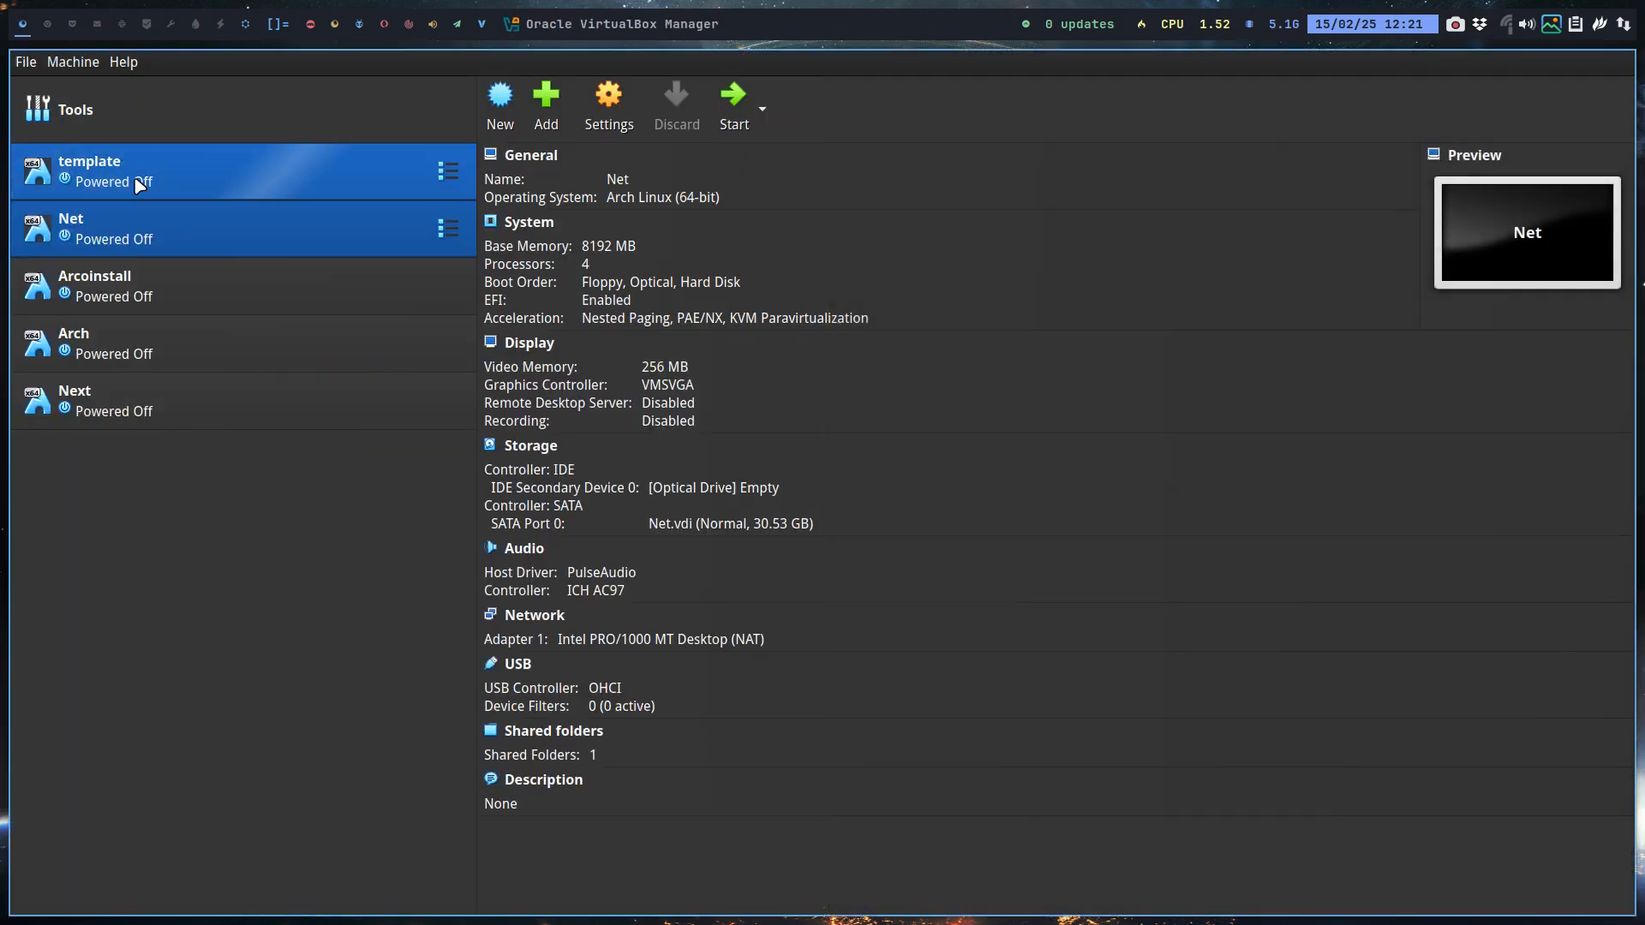
{"action": "left_click", "coordinate": [137, 184]}
{"action": "right_click", "coordinate": [136, 180]}
{"action": "left_click", "coordinate": [210, 218]}
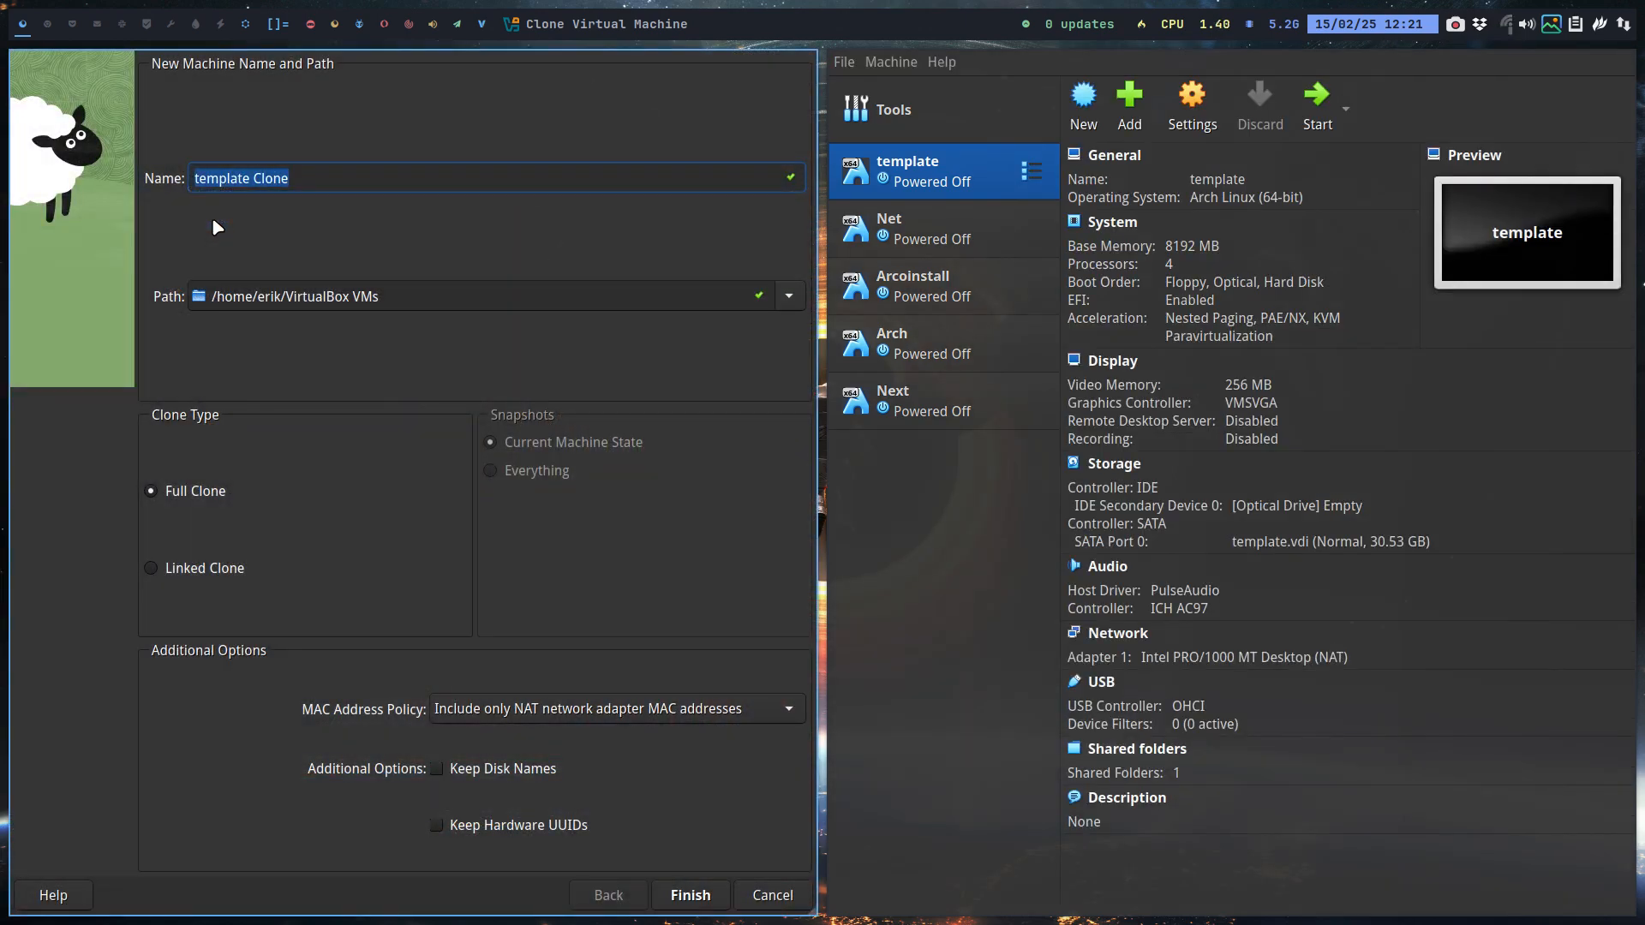
{"action": "type", "text": "EOS"}
{"action": "key", "text": "Return"}
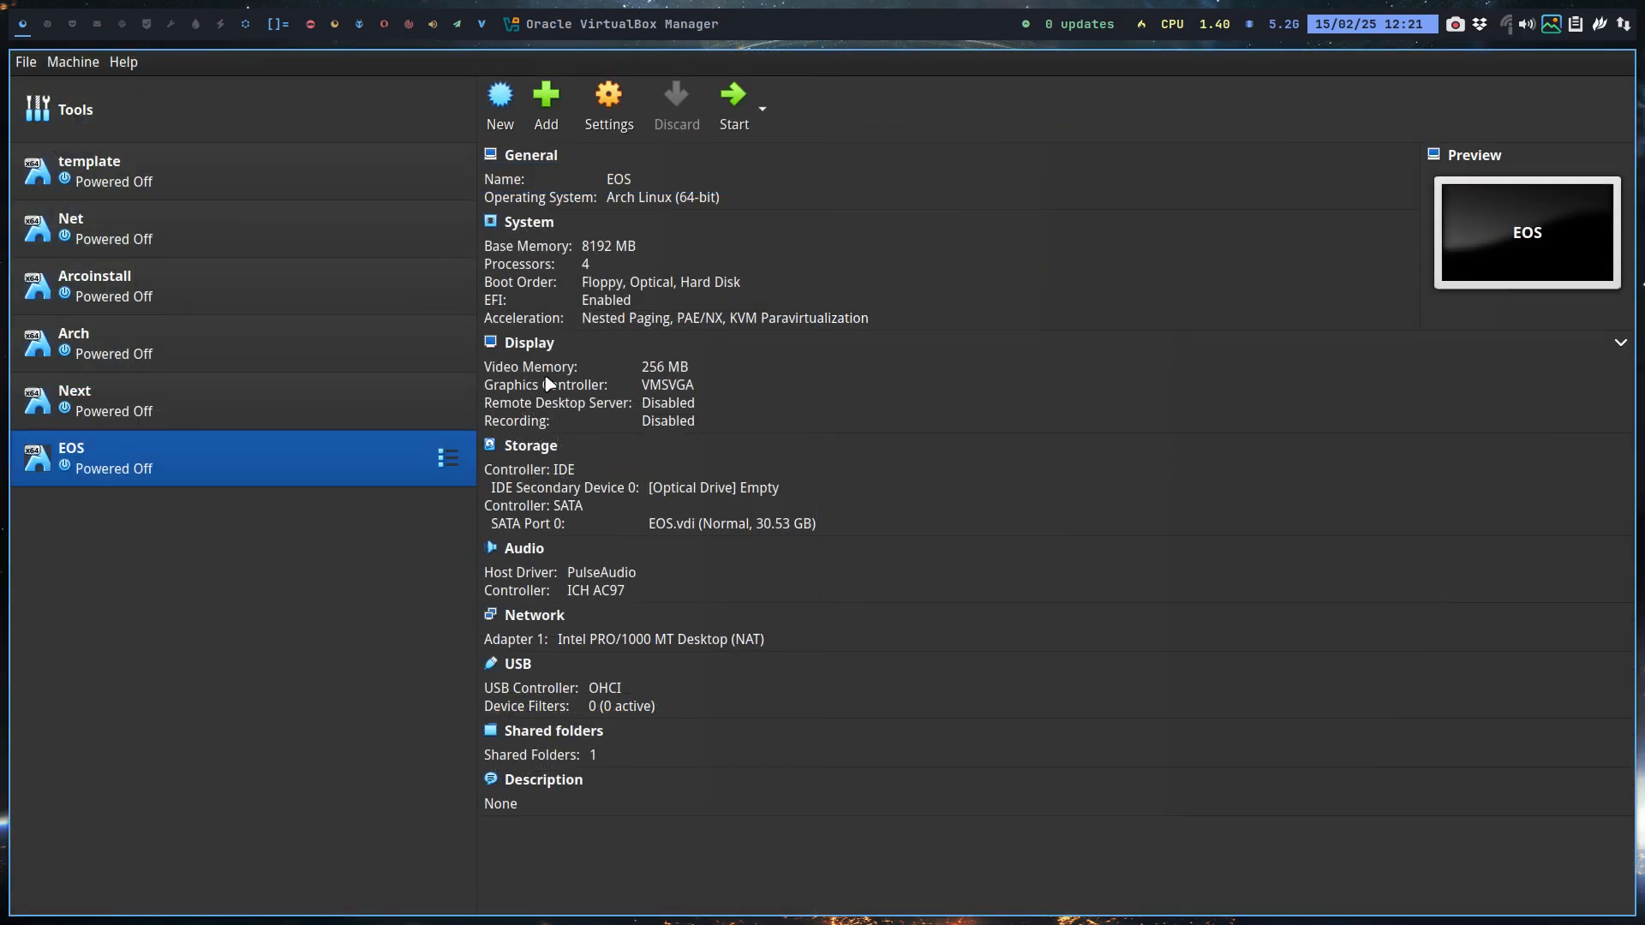
Step: Choose a disk file for EOS's empty optical drive from Projects > IT is all Arch Linux > ENDEAVOUROS
{"action": "left_click", "coordinate": [771, 488]}
{"action": "left_click", "coordinate": [836, 528]}
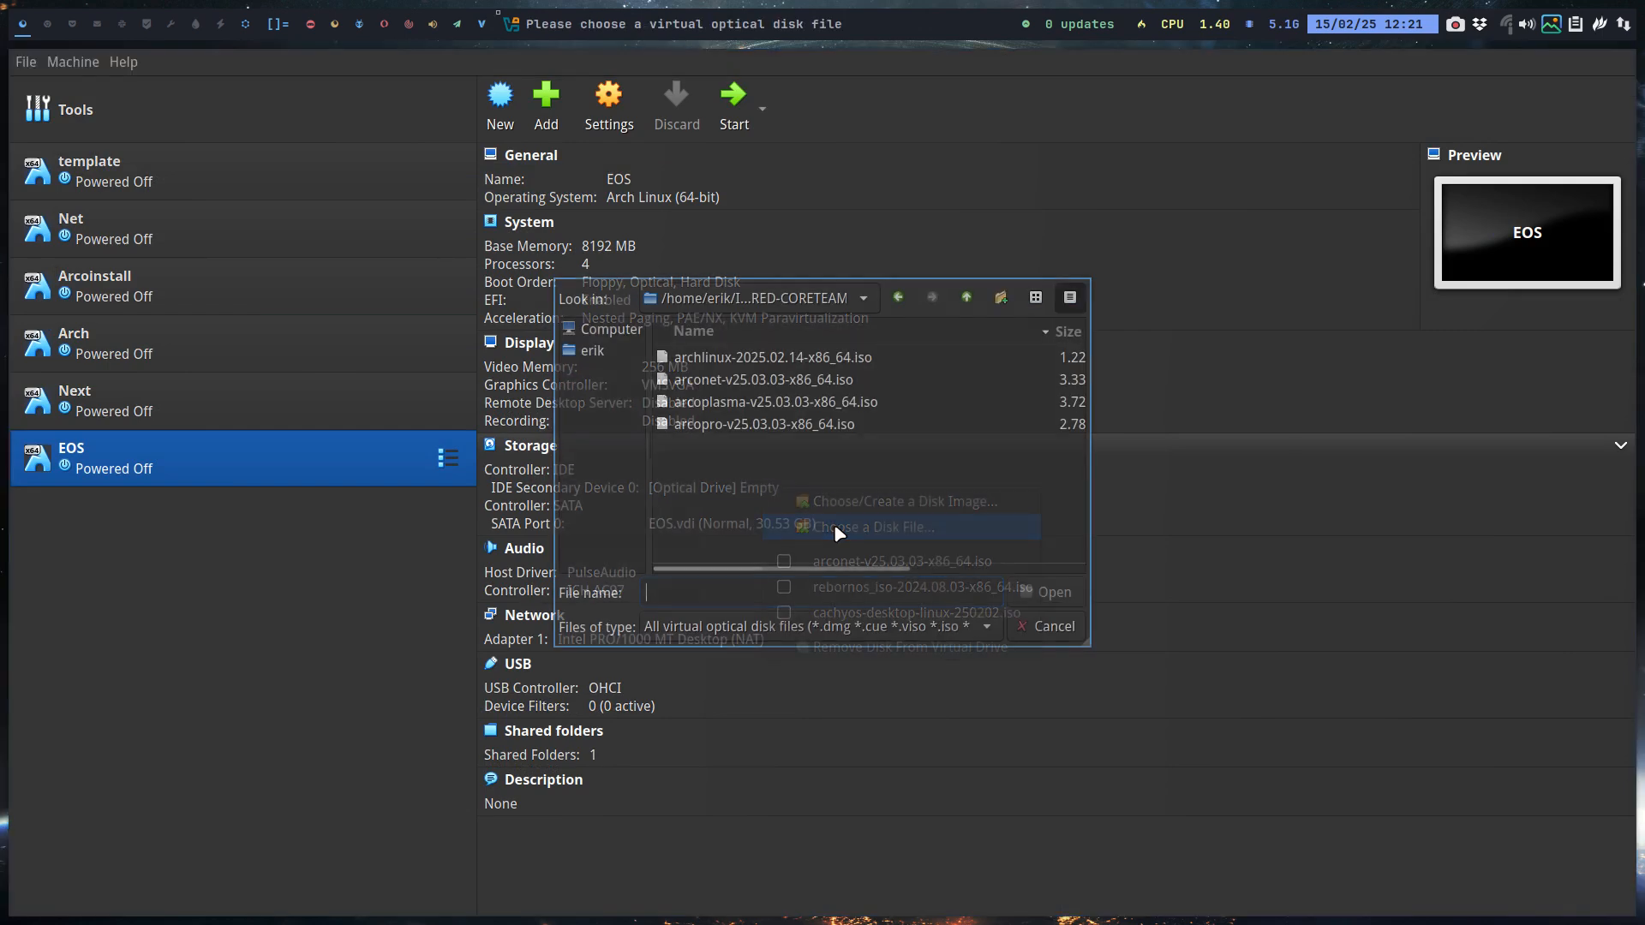
{"action": "left_click", "coordinate": [591, 351]}
{"action": "scroll", "coordinate": [728, 428], "scroll_direction": "down", "scroll_amount": 5}
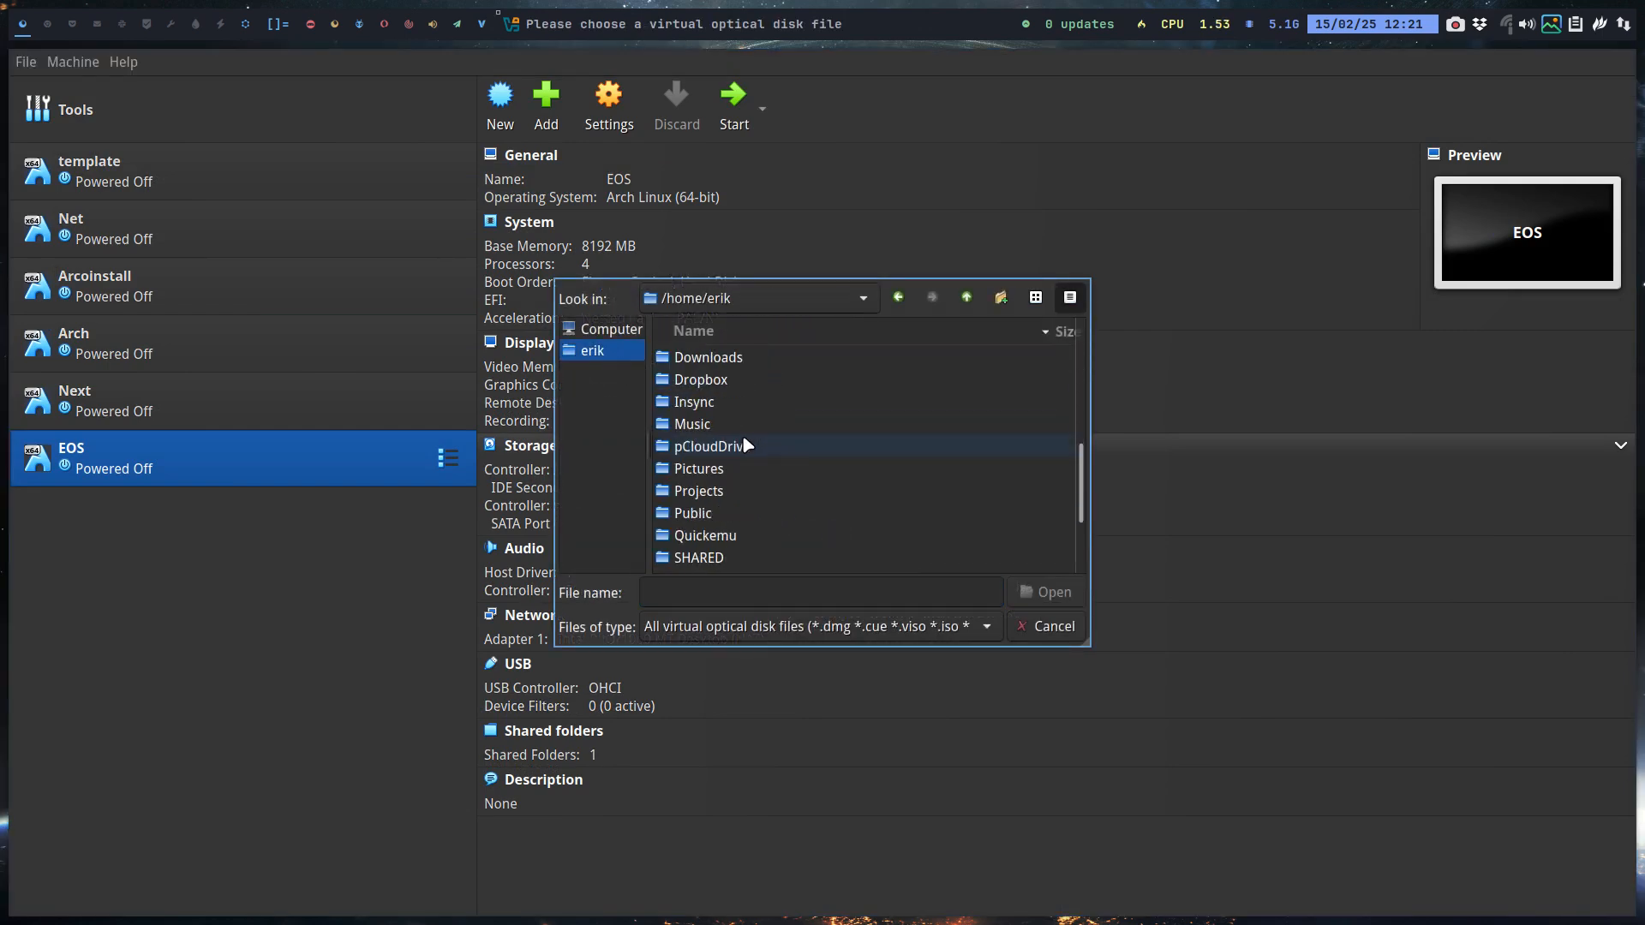
{"action": "double_click", "coordinate": [734, 493]}
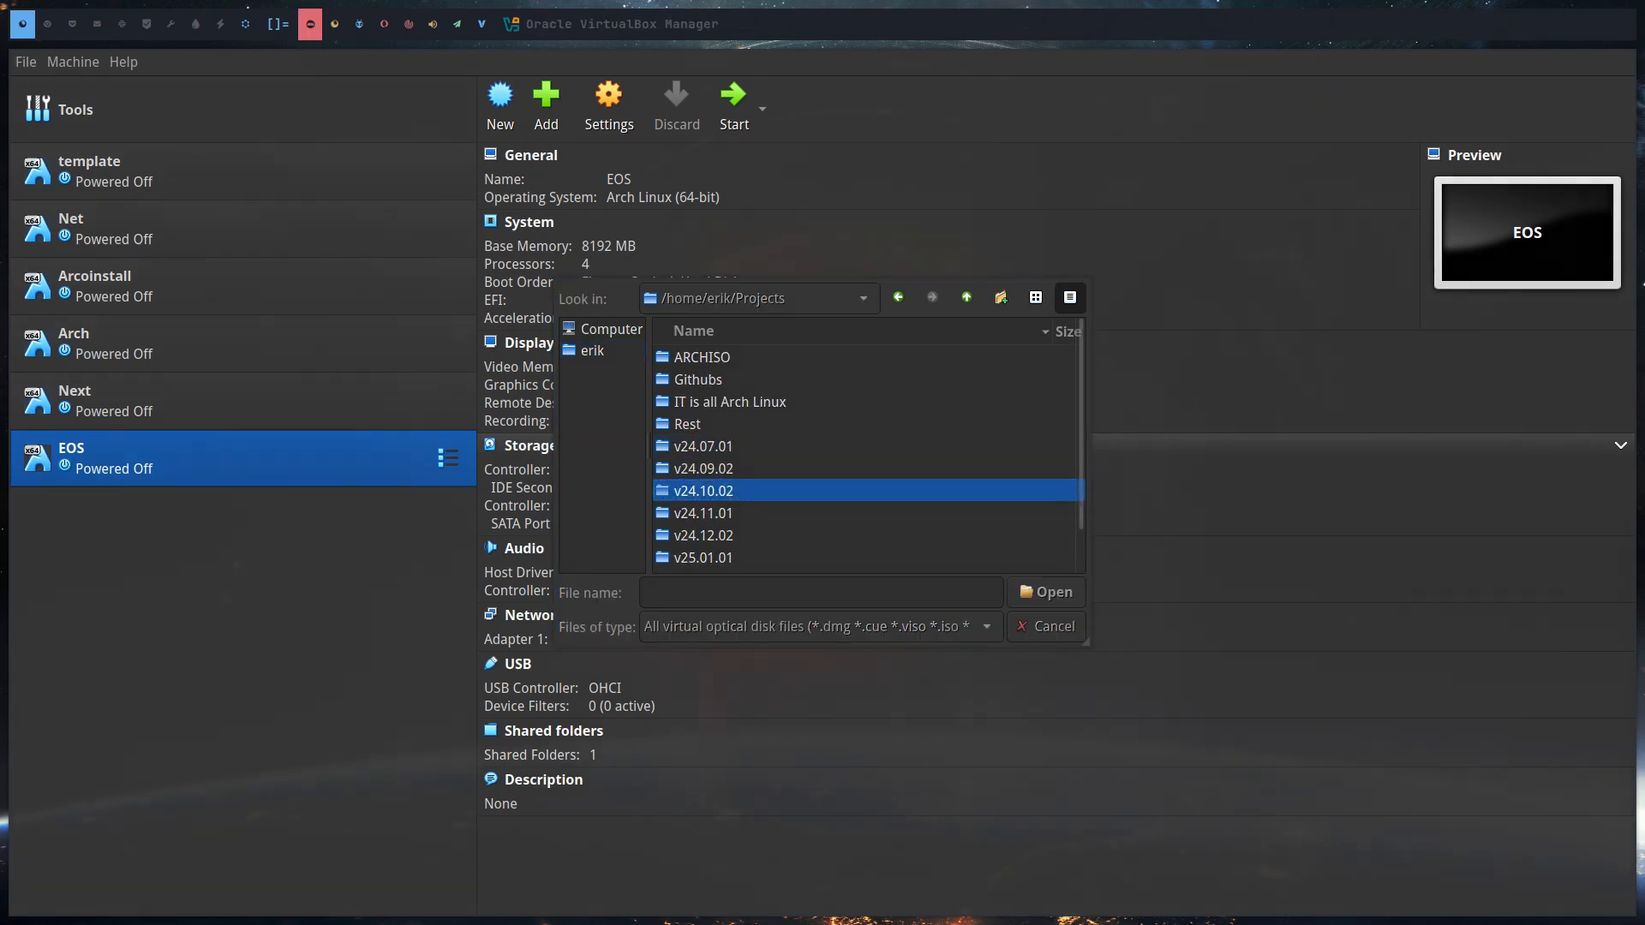
{"action": "scroll", "coordinate": [808, 430], "scroll_direction": "down", "scroll_amount": 1}
{"action": "scroll", "coordinate": [781, 444], "scroll_direction": "up", "scroll_amount": 1}
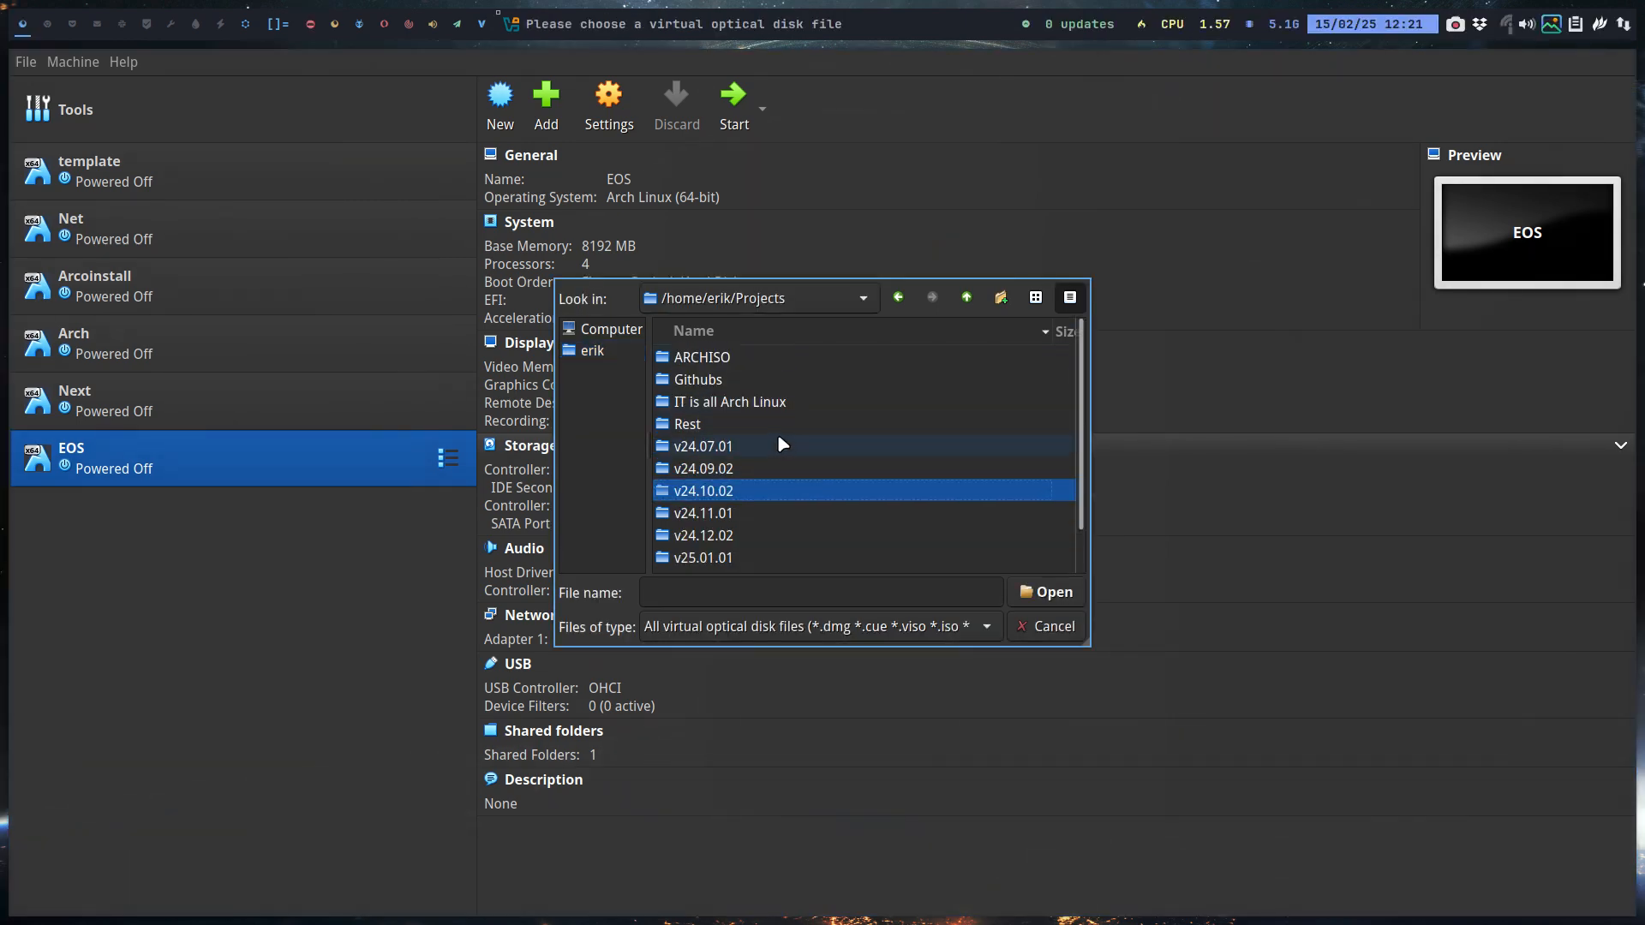
{"action": "double_click", "coordinate": [772, 402]}
{"action": "scroll", "coordinate": [844, 480], "scroll_direction": "down", "scroll_amount": 5}
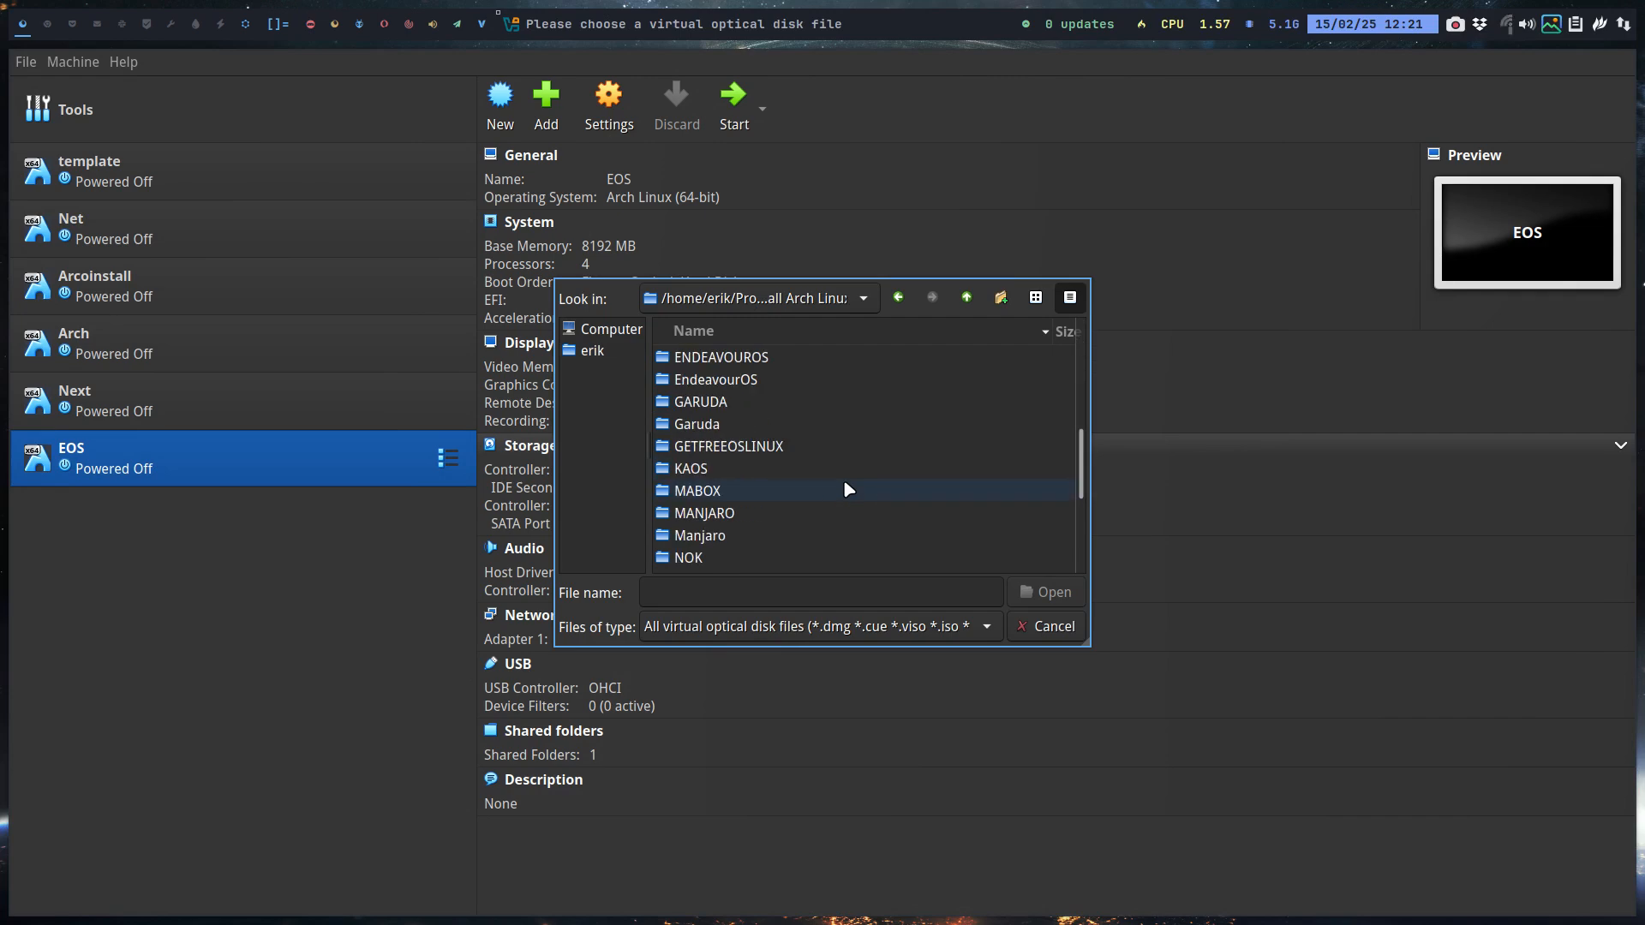
{"action": "double_click", "coordinate": [775, 364]}
{"action": "scroll", "coordinate": [801, 453], "scroll_direction": "down", "scroll_amount": 1}
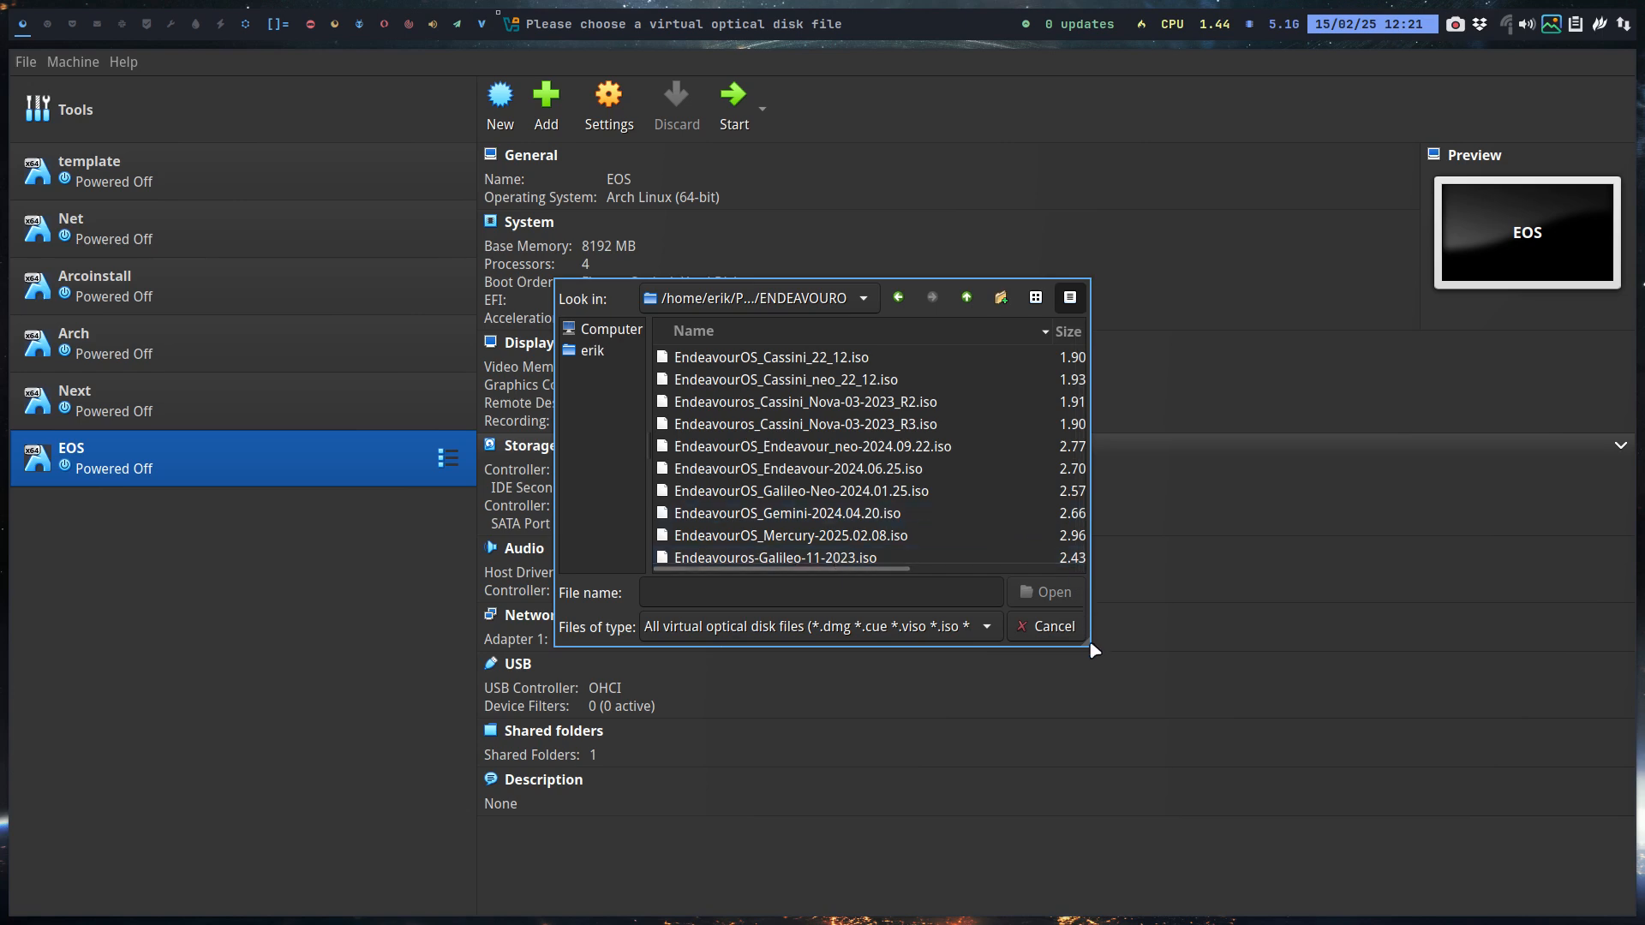
Step: Load EndeavourOS_Mercury-2025.02.08.iso into the optical drive and start the EOS machine
{"action": "left_click_drag", "start_coordinate": [1095, 651], "coordinate": [1317, 780]}
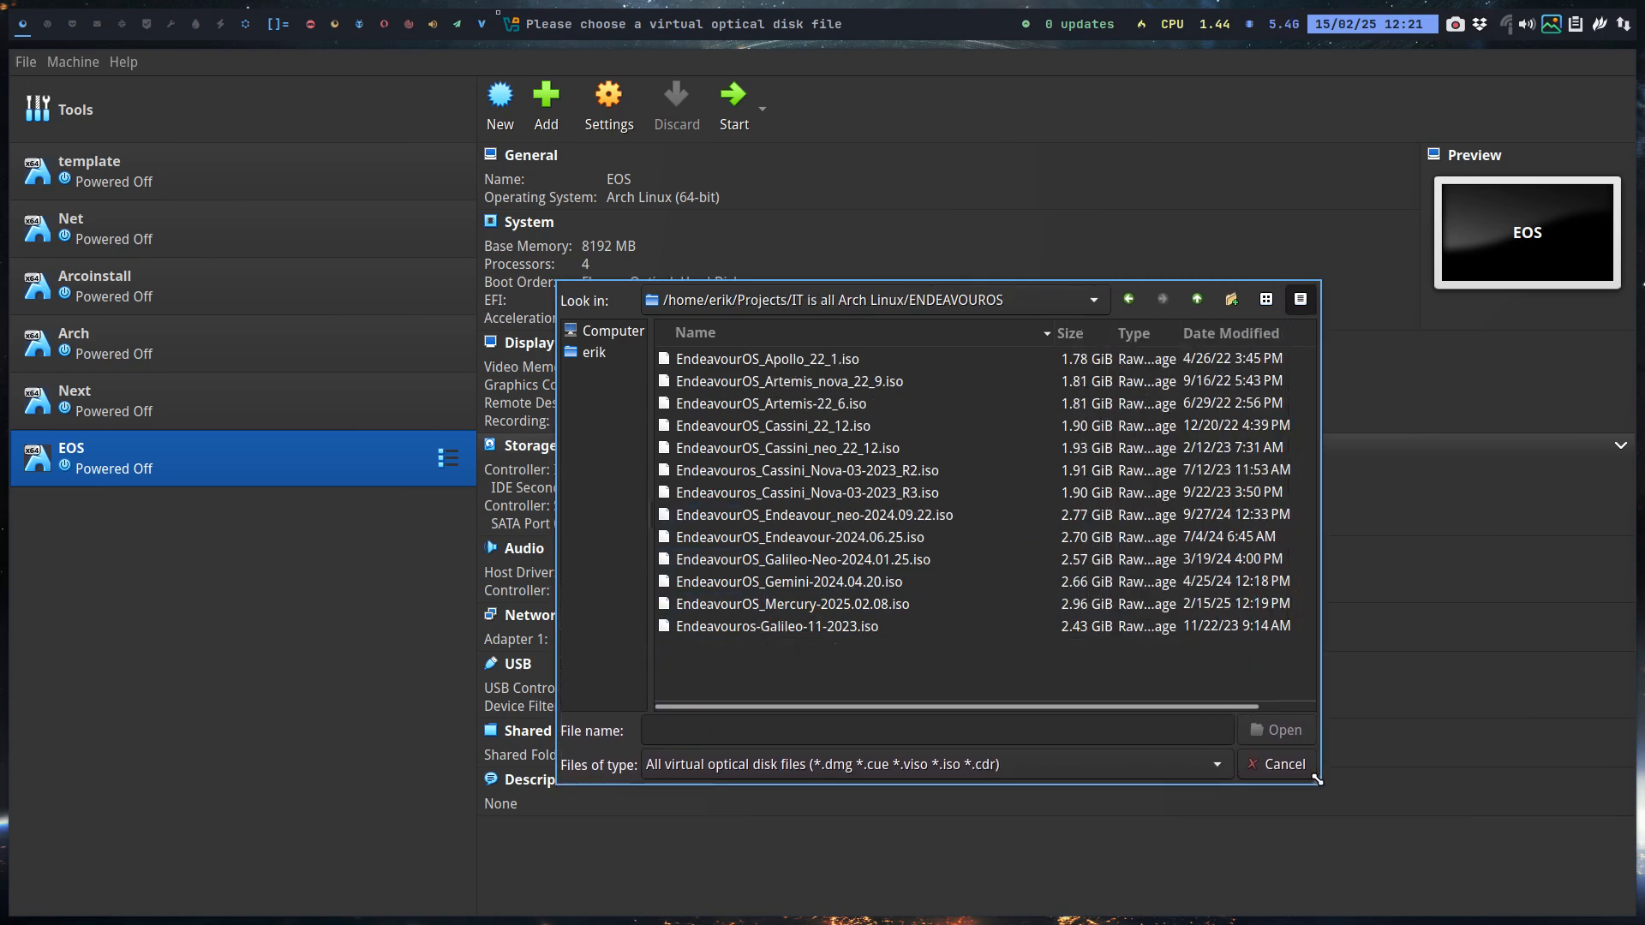
{"action": "left_click", "coordinate": [857, 607]}
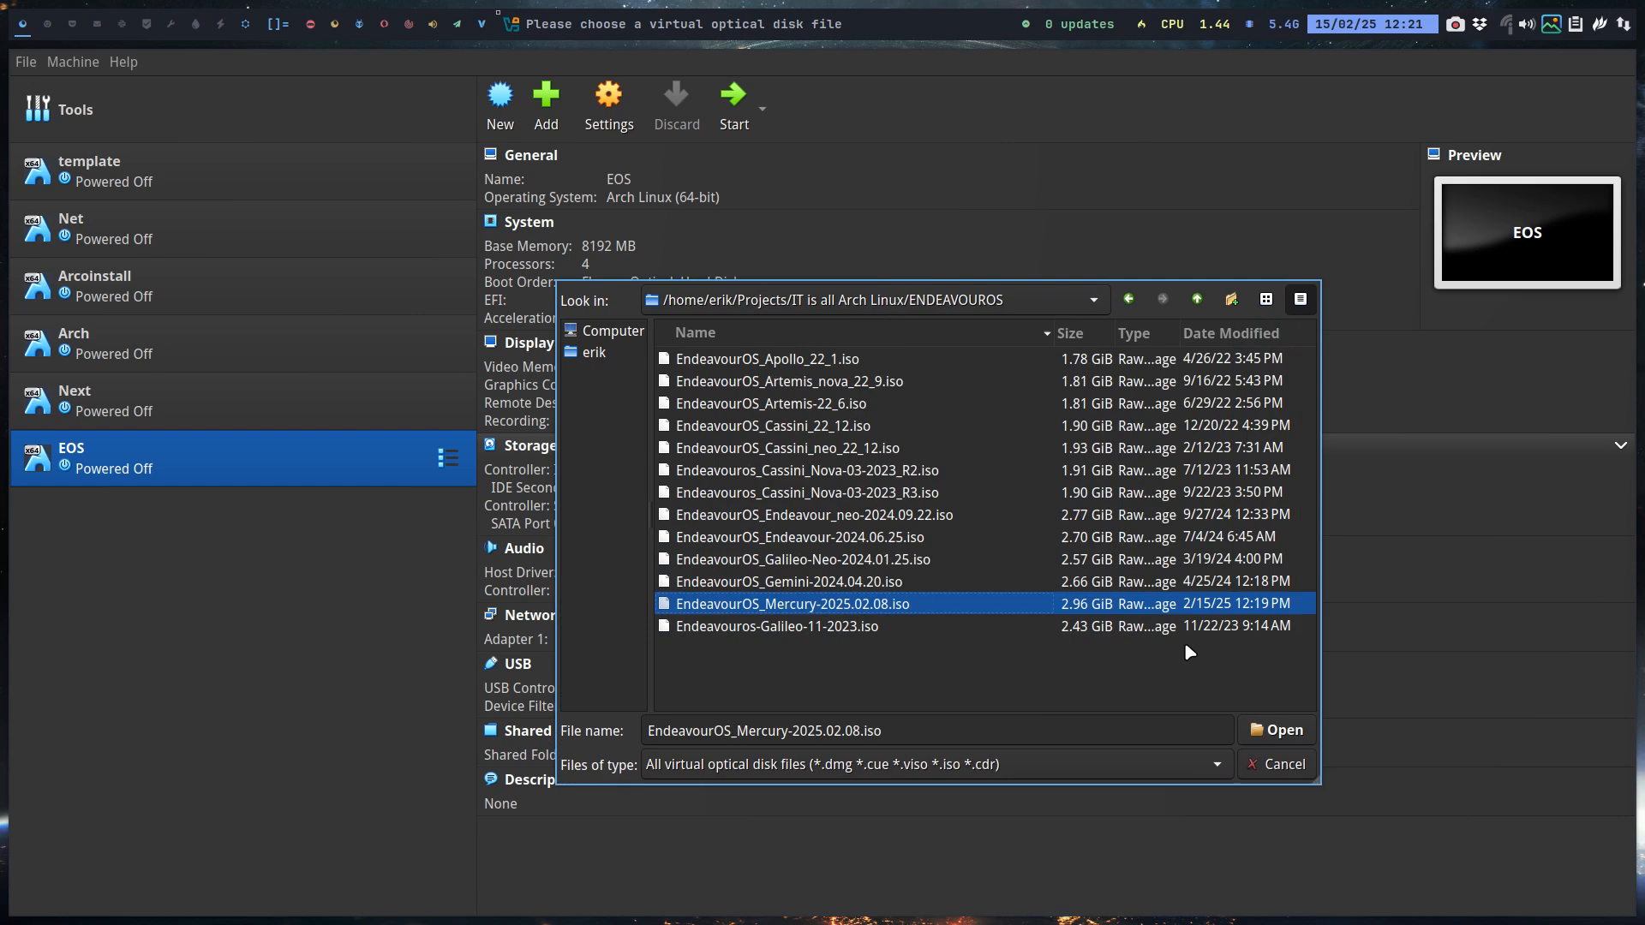
{"action": "left_click", "coordinate": [1246, 334]}
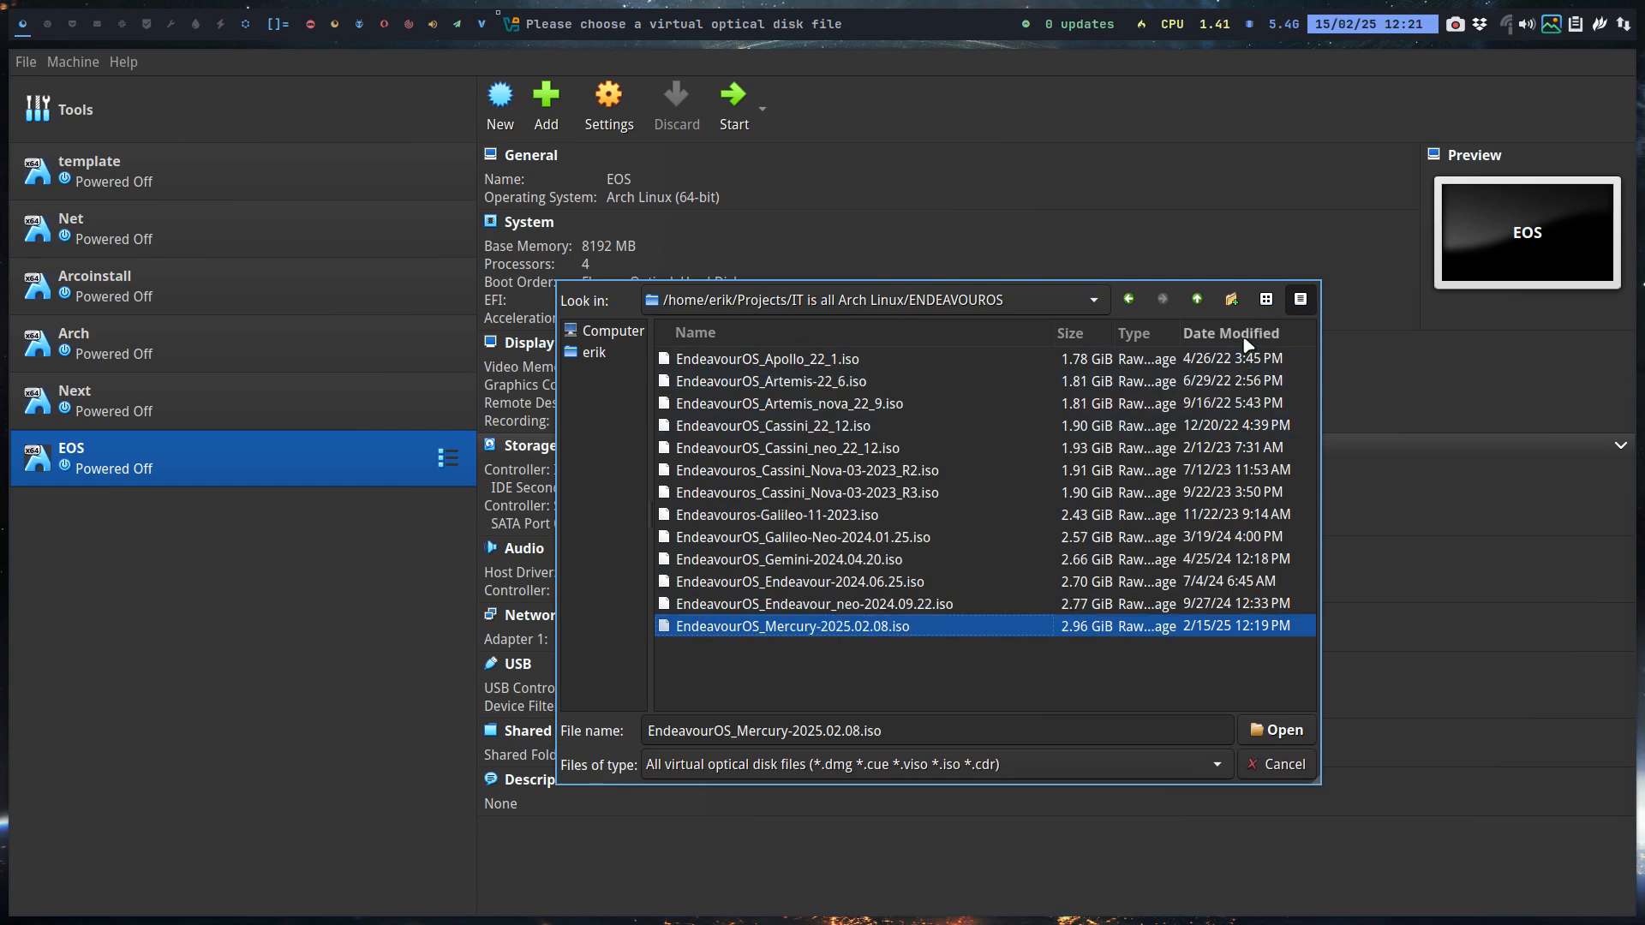
{"action": "left_click", "coordinate": [1245, 336]}
{"action": "left_click", "coordinate": [1247, 336]}
{"action": "left_click", "coordinate": [1277, 730]}
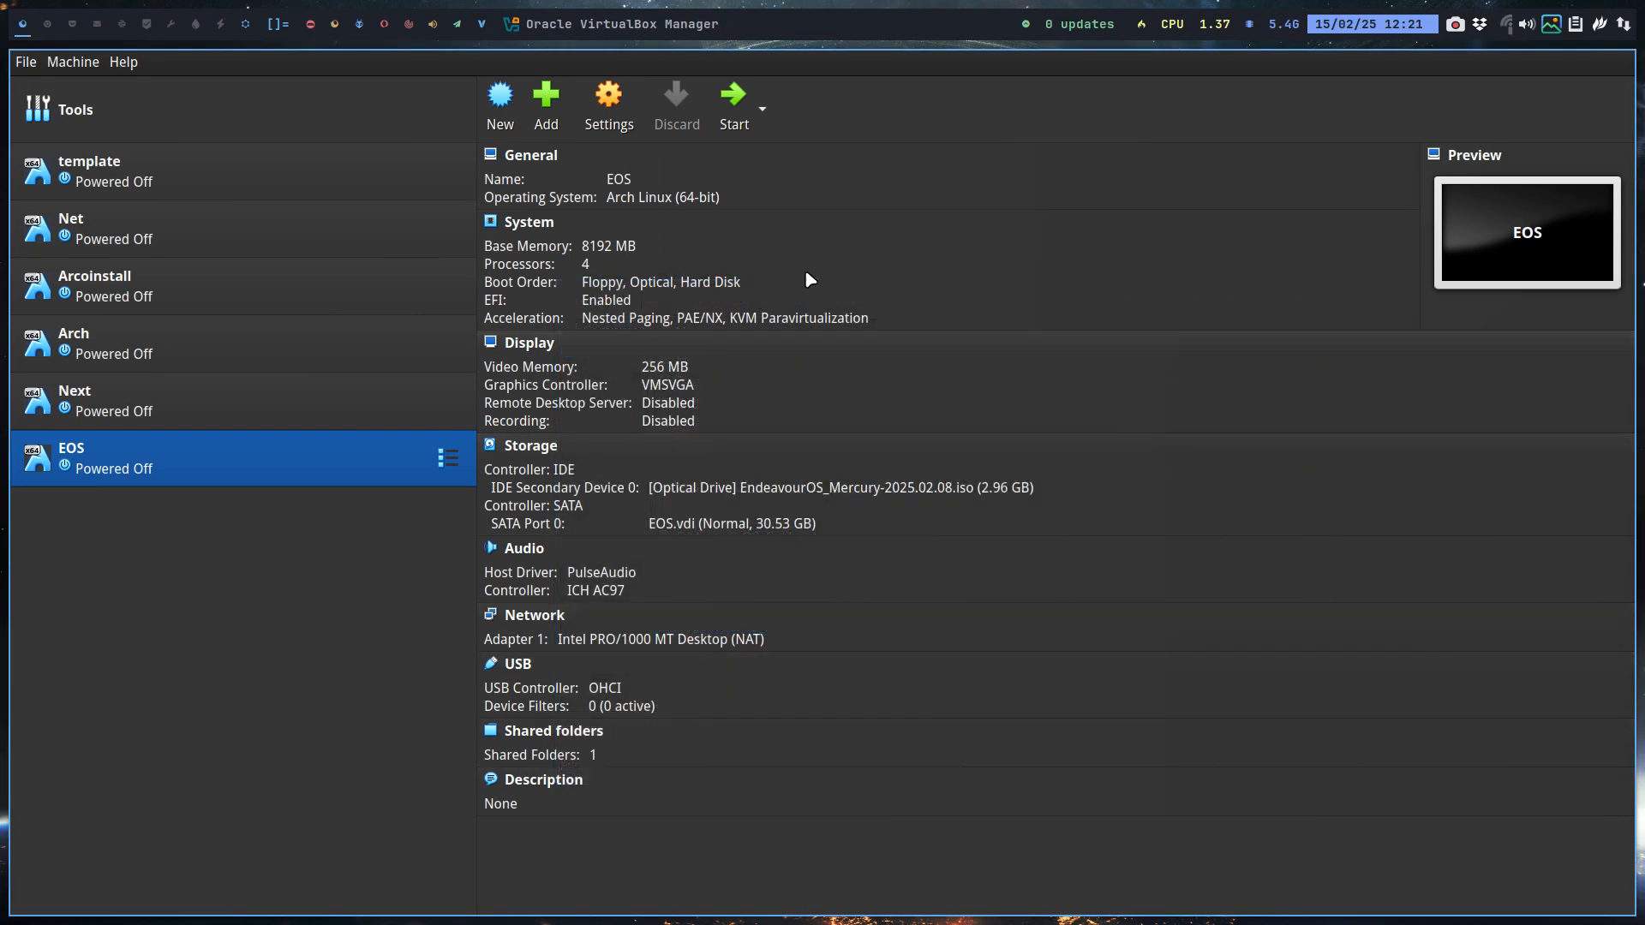
{"action": "left_click", "coordinate": [727, 110]}
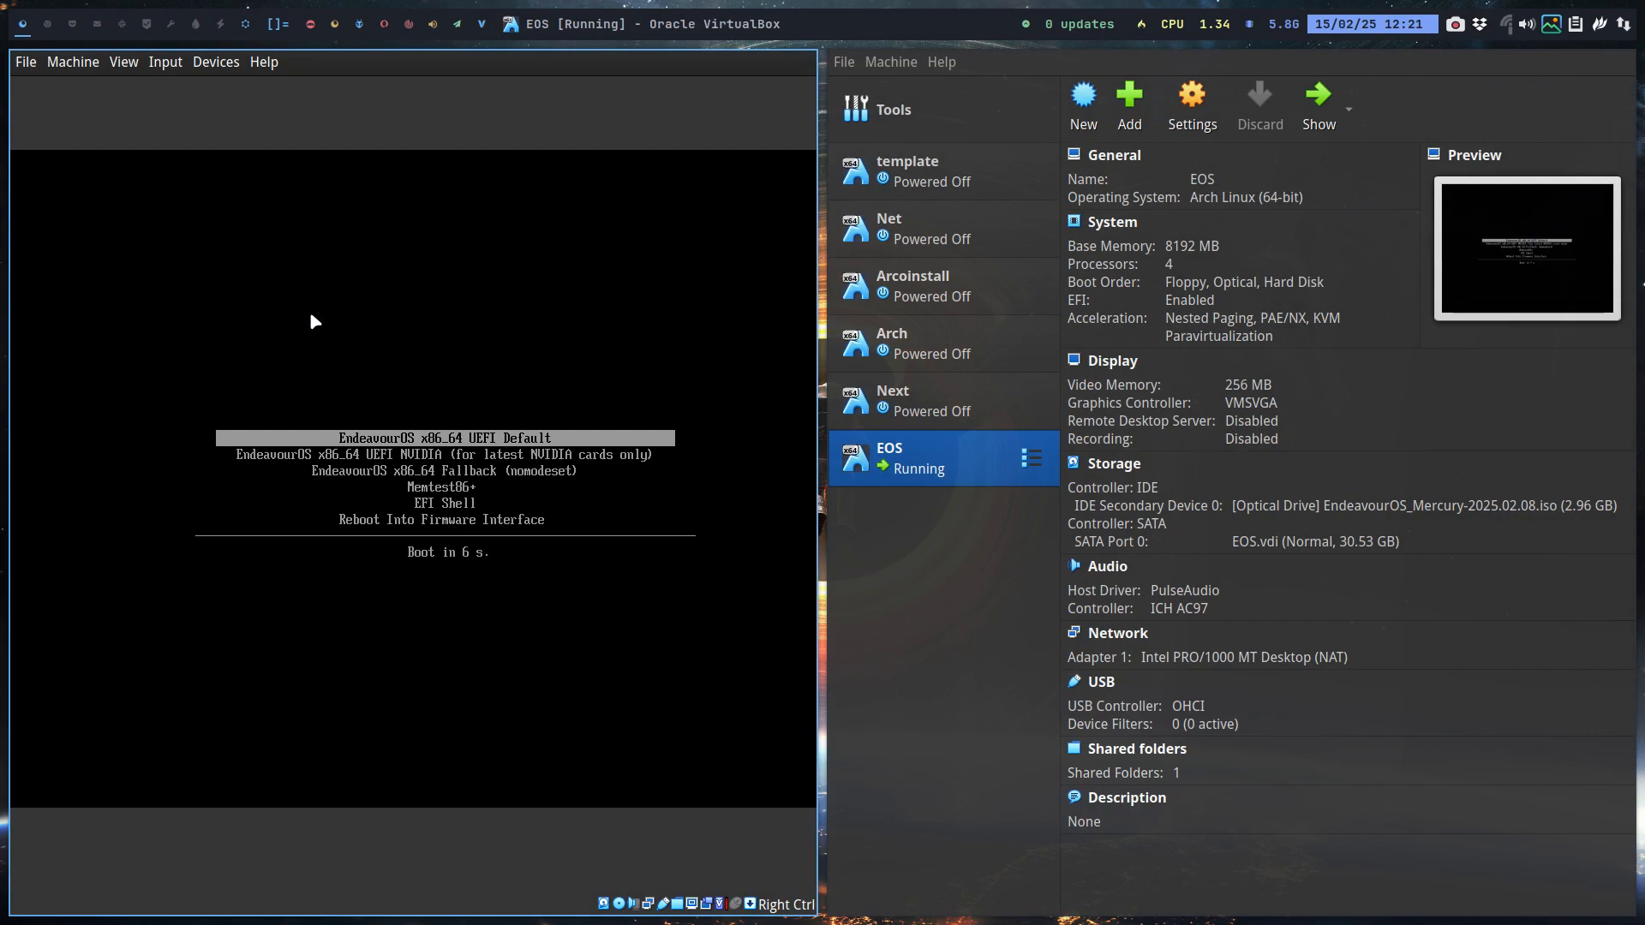
Step: Boot the default EndeavourOS UEFI entry and put the VM window in full screen
{"action": "key", "text": "Return"}
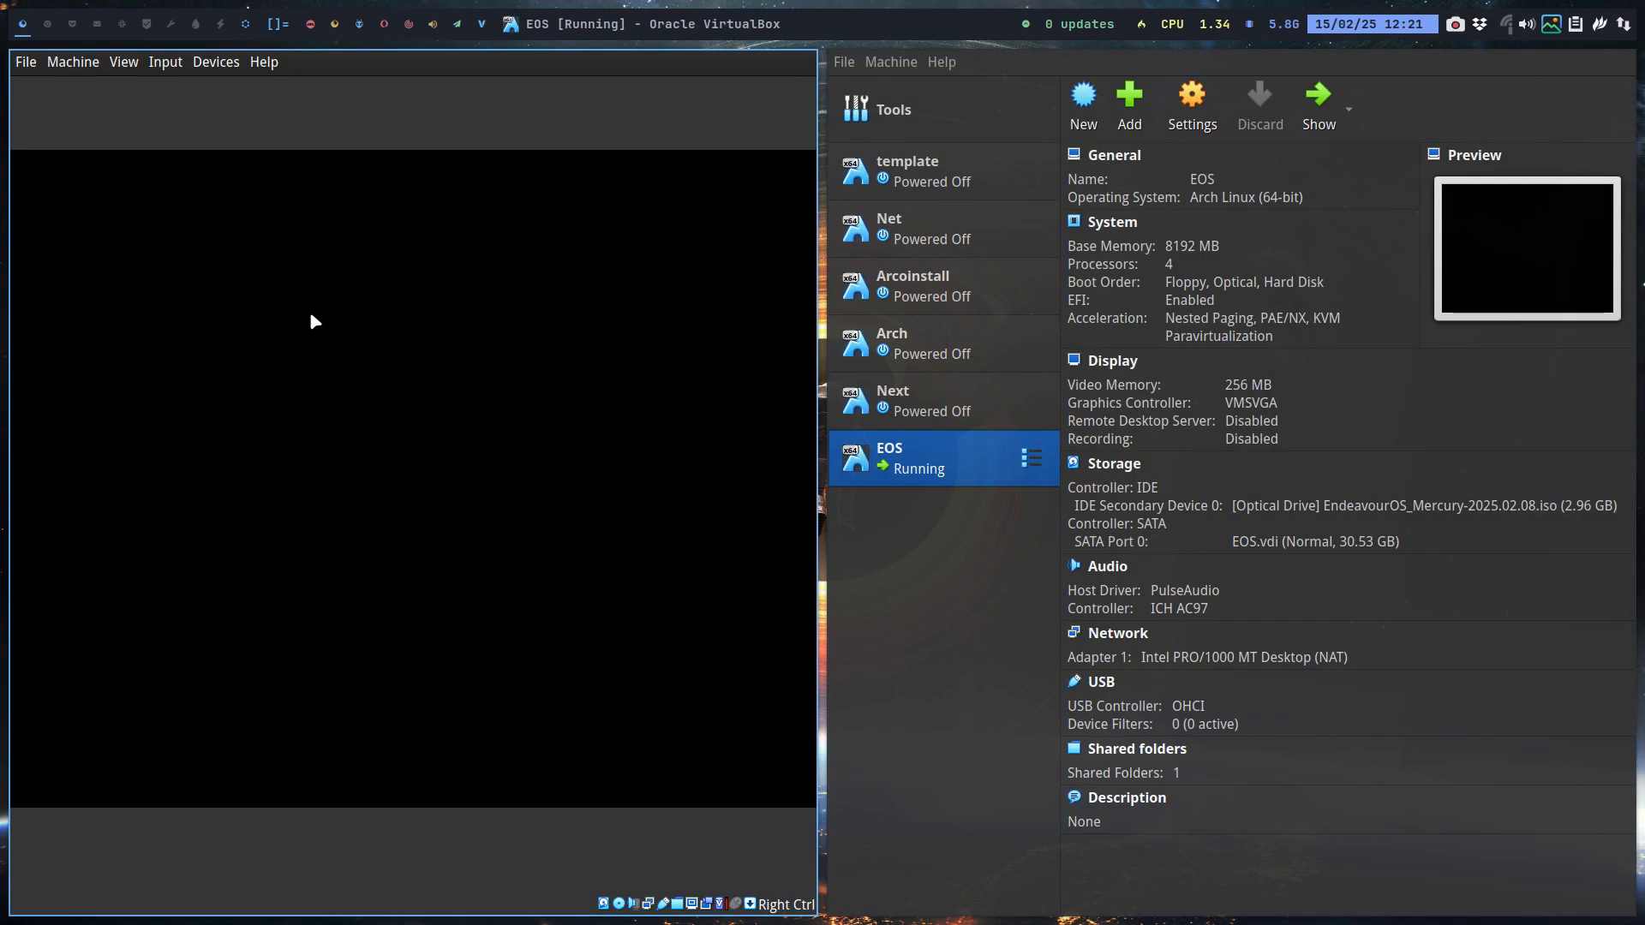
{"action": "key", "text": "ctrl+f"}
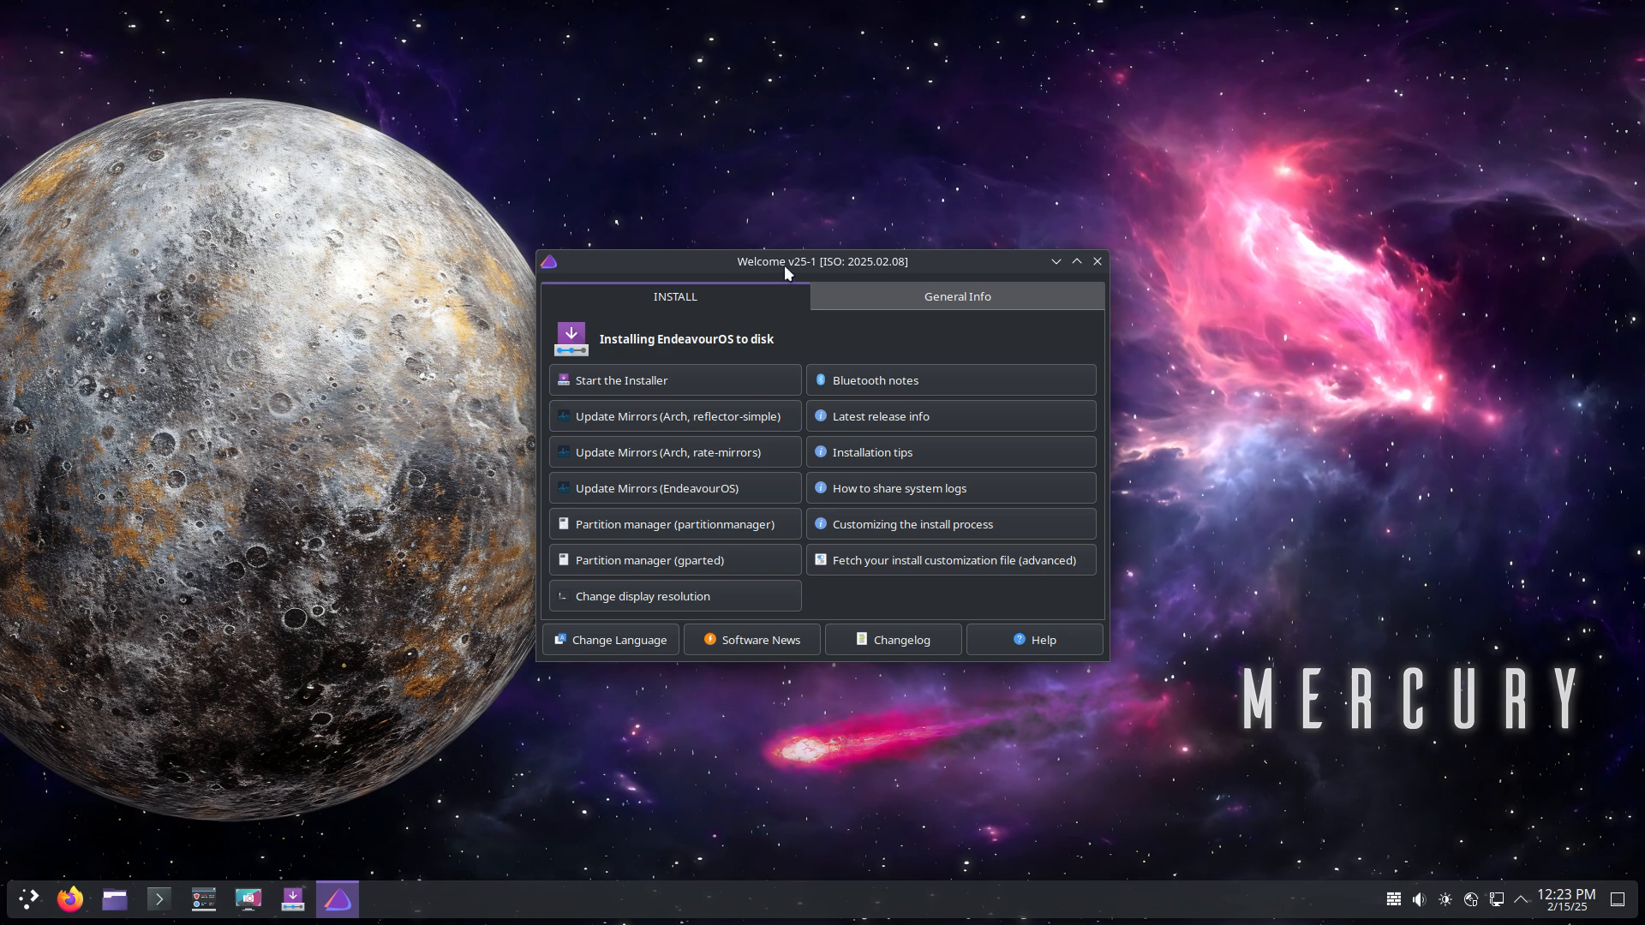
Step: Move the Welcome window aside and open a Konsole terminal at the top-left
{"action": "left_click_drag", "start_coordinate": [861, 261], "coordinate": [1336, 95]}
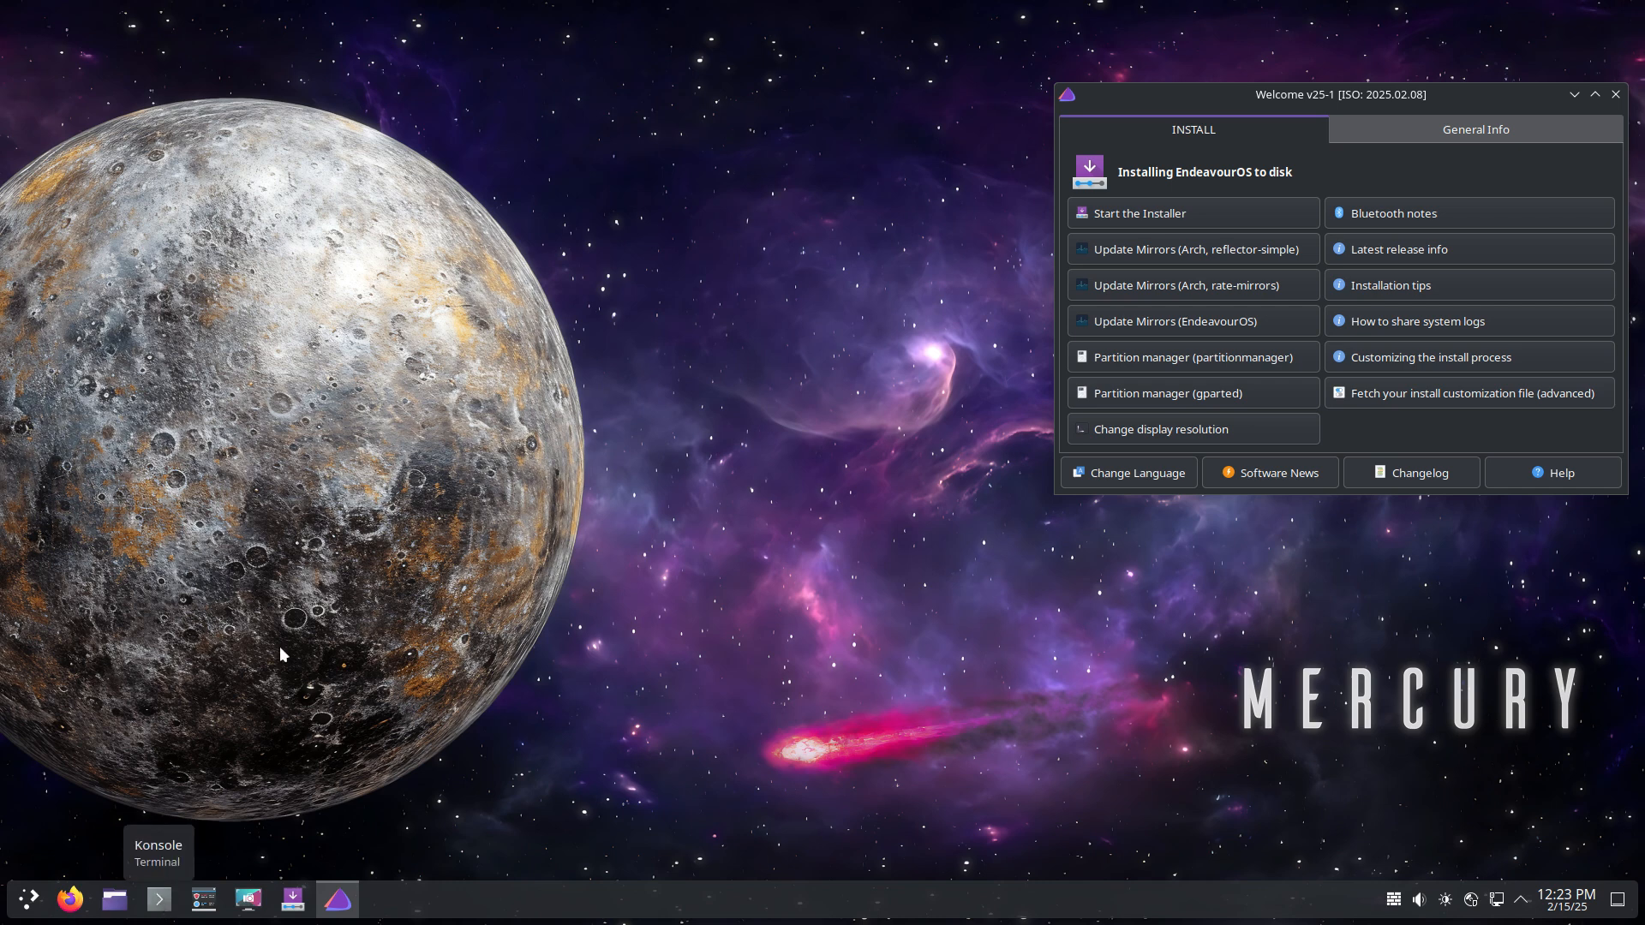
{"action": "left_click", "coordinate": [159, 900]}
{"action": "left_click_drag", "start_coordinate": [708, 269], "coordinate": [353, 67]}
Step: Switch the keyboard layout to Belgian with setxkbmap be
{"action": "type", "text": "sudo nq"}
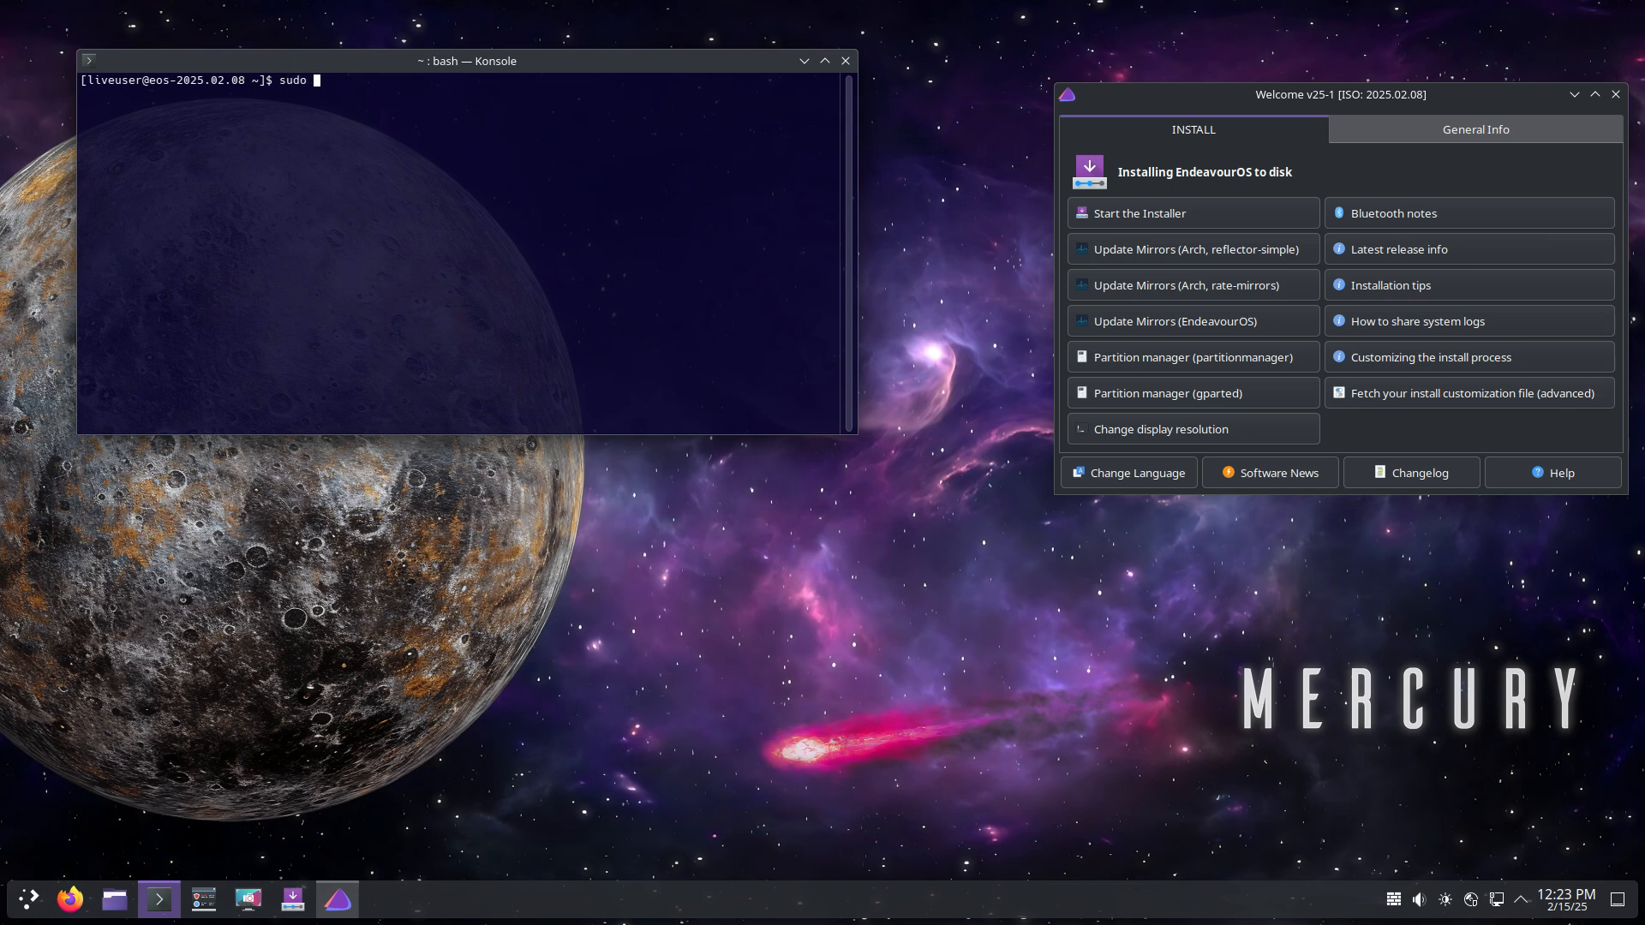
{"action": "key", "text": "BackSpace"}
{"action": "key", "text": "BackSpace"}
{"action": "key", "text": "BackSpace"}
{"action": "key", "text": "BackSpace"}
{"action": "key", "text": "BackSpace"}
{"action": "key", "text": "BackSpace"}
{"action": "key", "text": "BackSpace"}
{"action": "type", "text": "setxkbmap be"}
{"action": "key", "text": "Return"}
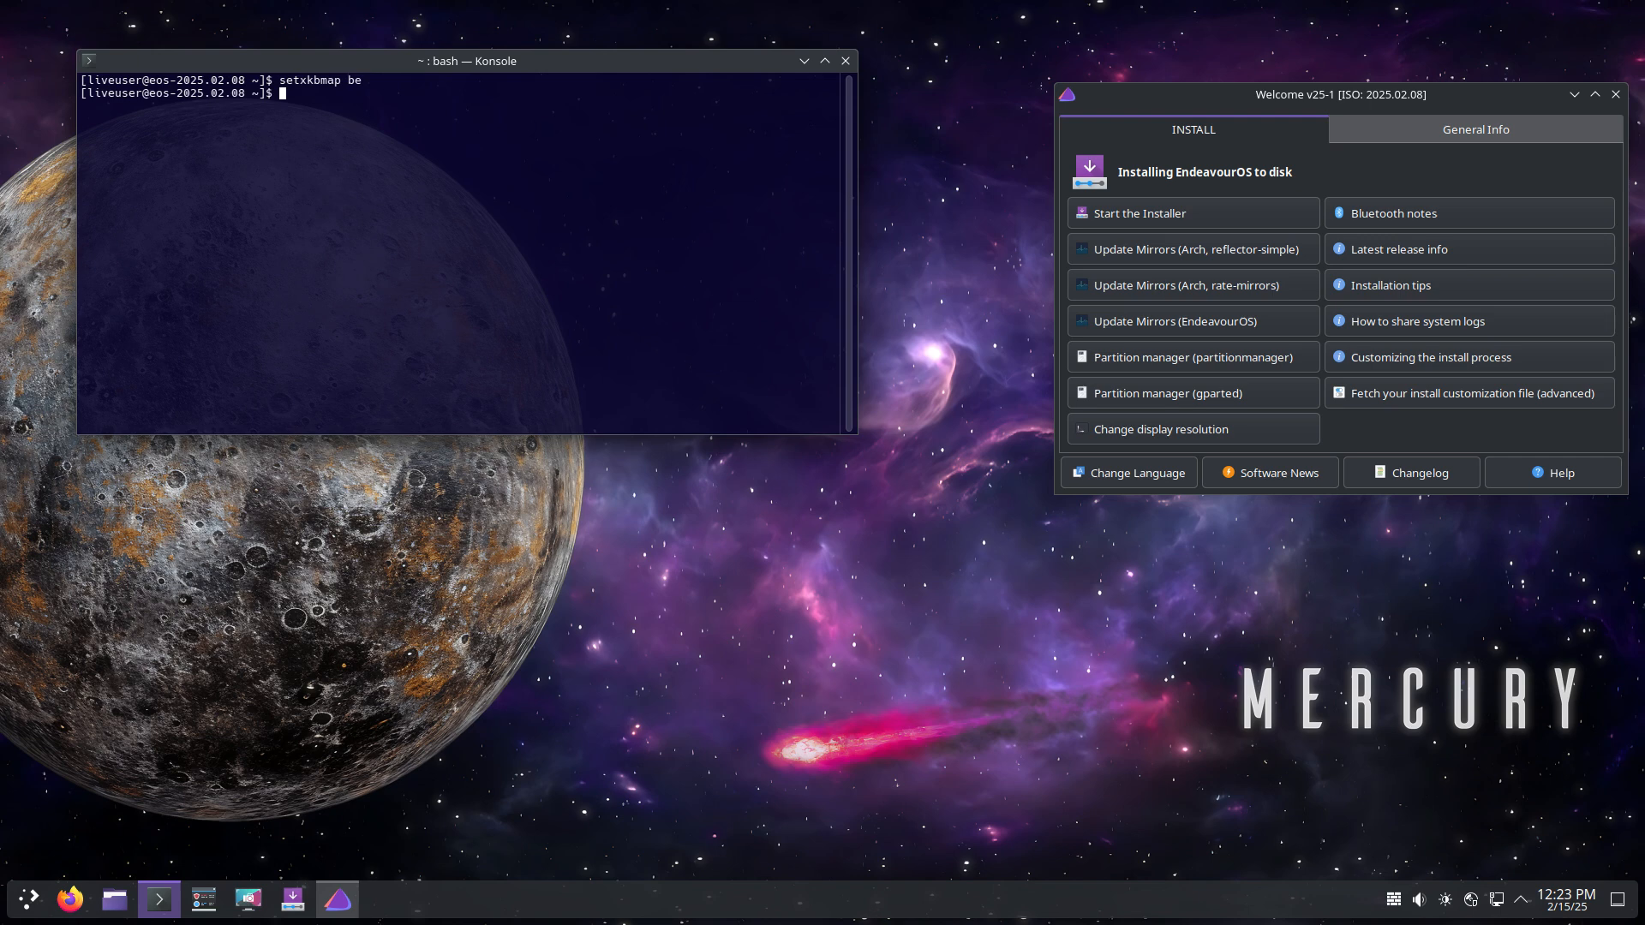
{"action": "type", "text": "azerty"}
{"action": "key", "text": "Return"}
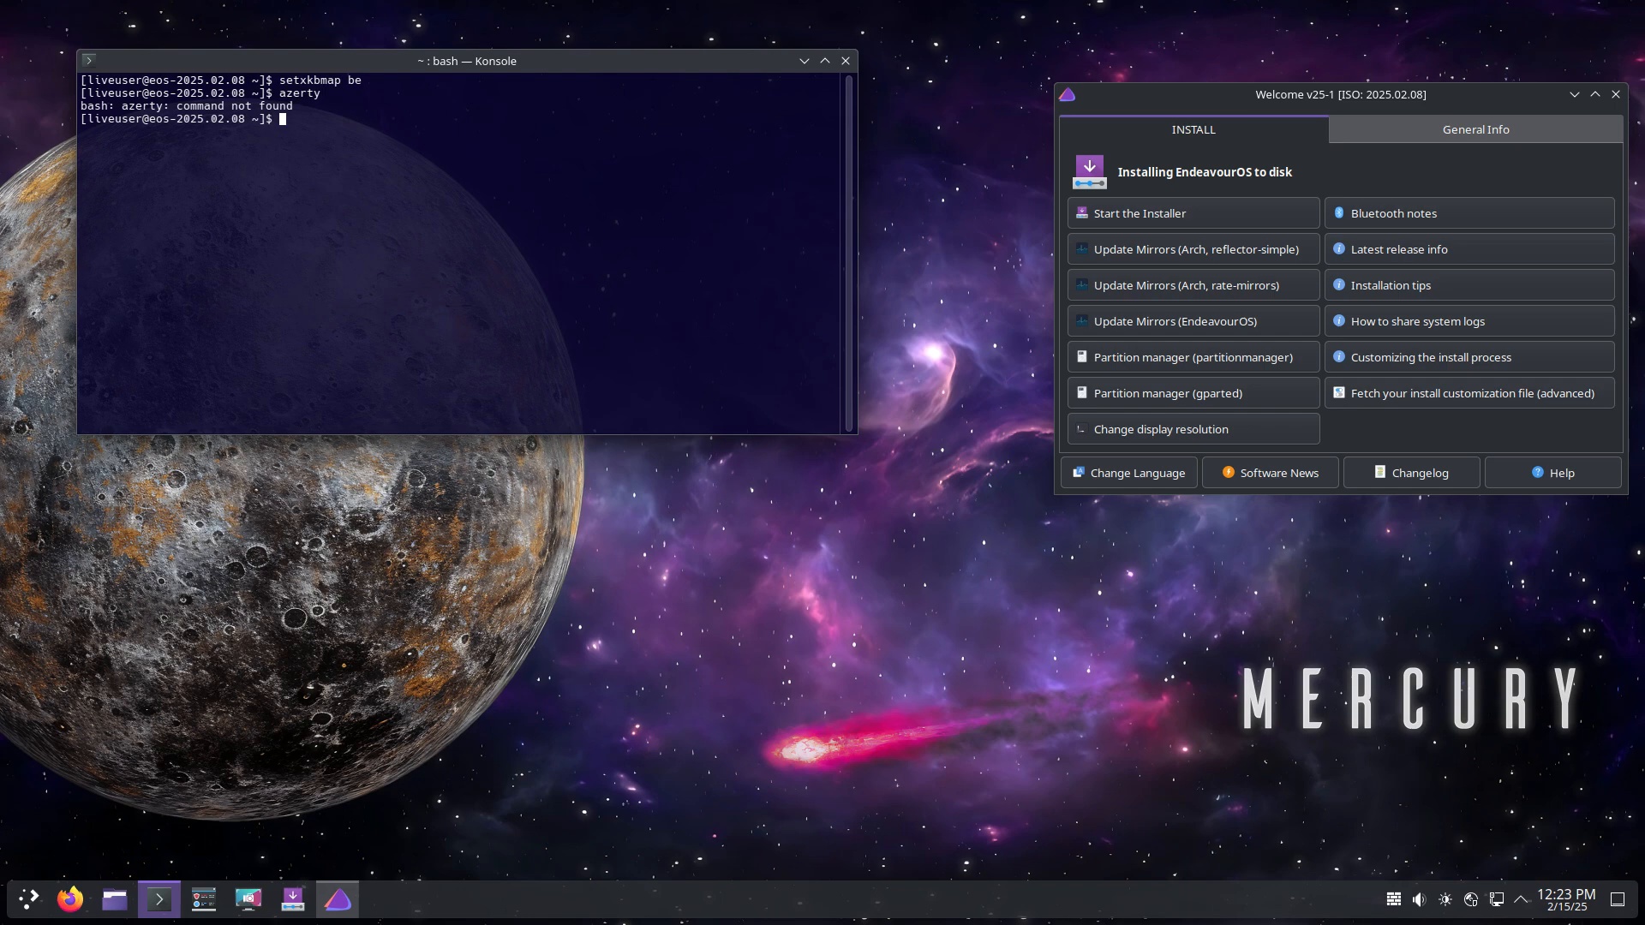
Step: Open /etc/pacman.conf in nano with sudo
{"action": "type", "text": "sudo nano /etc/pacman.conf"}
{"action": "key", "text": "Return"}
{"action": "key", "text": "Down"}
{"action": "key", "text": "Down"}
{"action": "key", "text": "Down"}
{"action": "key", "text": "Down"}
{"action": "key", "text": "Down"}
{"action": "key", "text": "Down"}
{"action": "key", "text": "Down"}
{"action": "key", "text": "Down"}
{"action": "key", "text": "Down"}
{"action": "key", "text": "Down"}
{"action": "key", "text": "Down"}
{"action": "key", "text": "Down"}
{"action": "key", "text": "Down"}
{"action": "key", "text": "Down"}
{"action": "key", "text": "Down"}
{"action": "key", "text": "Down"}
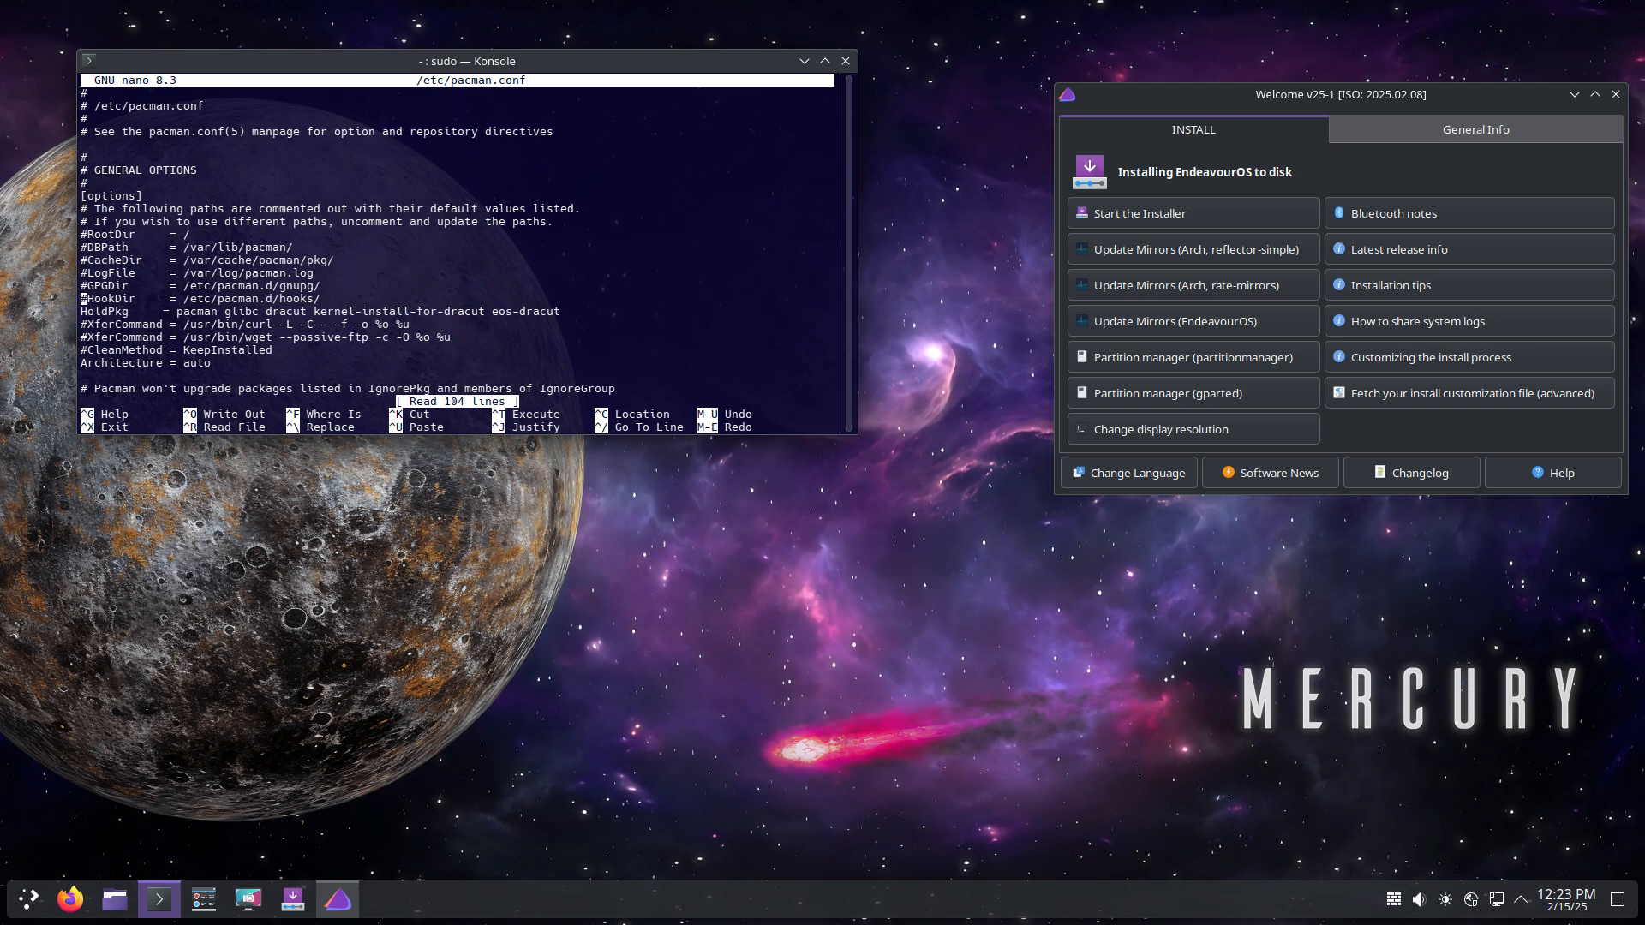
Step: Change ParallelDownloads from 5 to 20 in pacman.conf
{"action": "key", "text": "Down"}
{"action": "left_click_drag", "start_coordinate": [858, 435], "coordinate": [859, 802]}
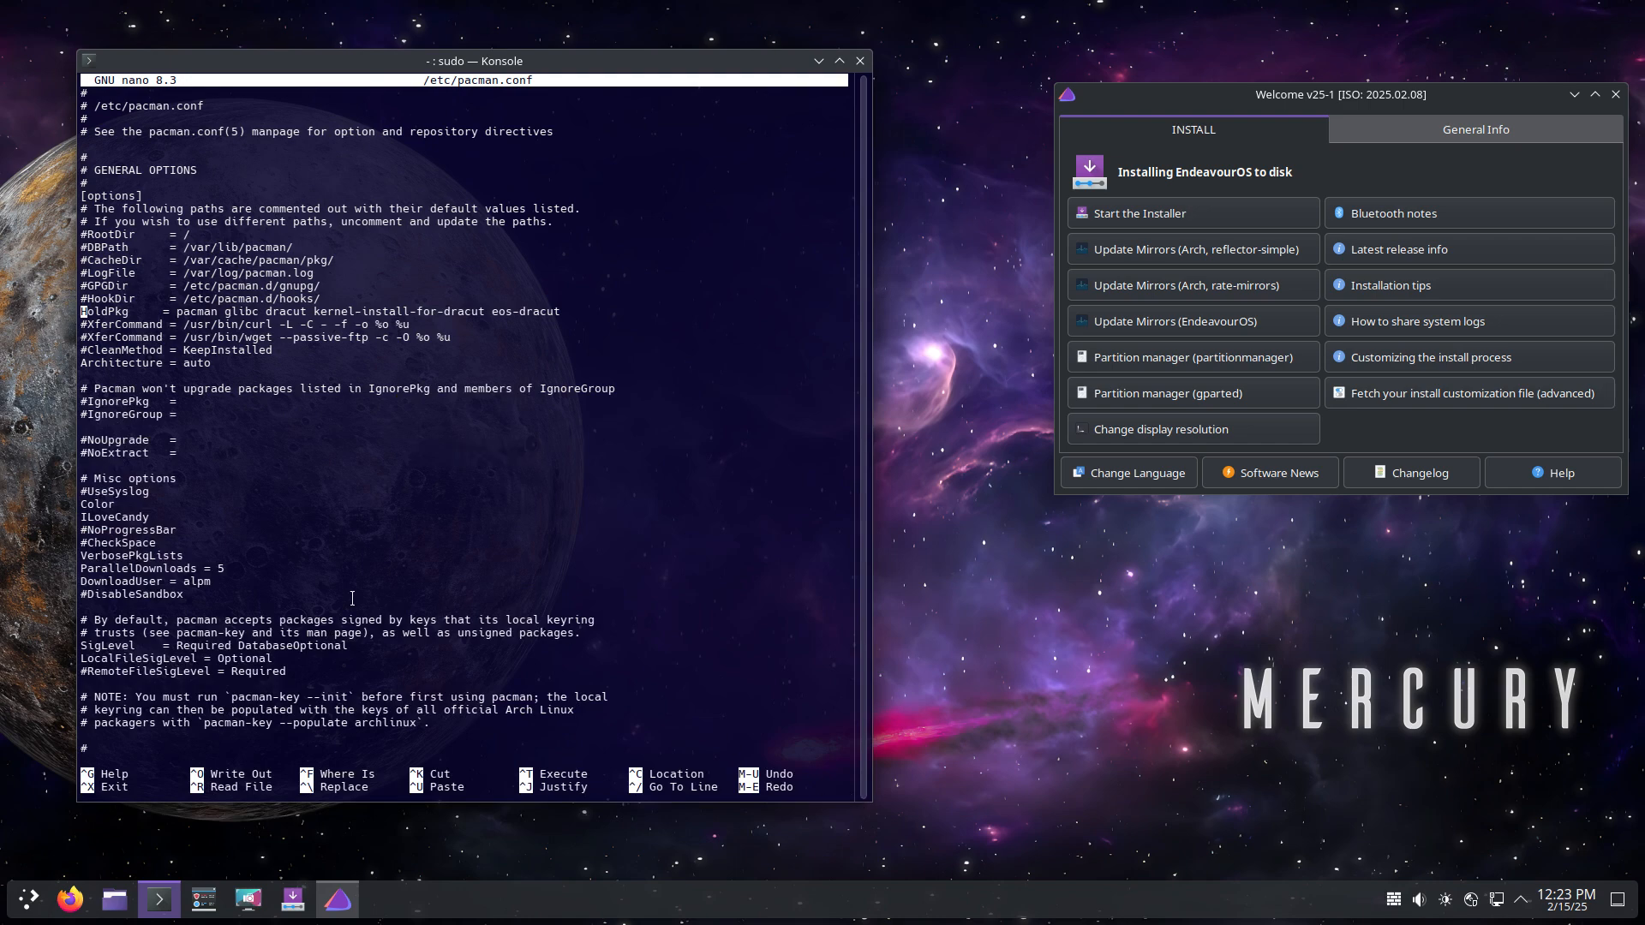
{"action": "key", "text": "Down"}
Step: Comment out the DownloadUser = alpm line with #
{"action": "key", "text": "Down"}
{"action": "key", "text": "Down"}
{"action": "key", "text": "Down"}
{"action": "key", "text": "Down"}
{"action": "key", "text": "Down"}
{"action": "key", "text": "Down"}
{"action": "key", "text": "Down"}
{"action": "key", "text": "Down"}
{"action": "key", "text": "Down"}
{"action": "key", "text": "Down"}
{"action": "key", "text": "Down"}
{"action": "key", "text": "Down"}
{"action": "key", "text": "Down"}
{"action": "key", "text": "Down"}
{"action": "key", "text": "Down"}
{"action": "key", "text": "Down"}
{"action": "key", "text": "Down"}
{"action": "key", "text": "Down"}
{"action": "key", "text": "Down"}
{"action": "key", "text": "End"}
{"action": "key", "text": "BackSpace"}
{"action": "type", "text": "20"}
{"action": "key", "text": "Down"}
{"action": "key", "text": "Left"}
{"action": "key", "text": "Left"}
{"action": "key", "text": "Left"}
{"action": "key", "text": "Left"}
{"action": "key", "text": "Left"}
{"action": "key", "text": "Left"}
{"action": "key", "text": "Left"}
{"action": "key", "text": "Left"}
{"action": "key", "text": "Left"}
{"action": "key", "text": "Left"}
{"action": "key", "text": "Left"}
{"action": "key", "text": "Left"}
{"action": "key", "text": "Left"}
{"action": "key", "text": "Left"}
{"action": "key", "text": "Left"}
{"action": "key", "text": "Left"}
{"action": "key", "text": "Left"}
{"action": "key", "text": "Left"}
{"action": "key", "text": "Left"}
{"action": "type", "text": "#"}
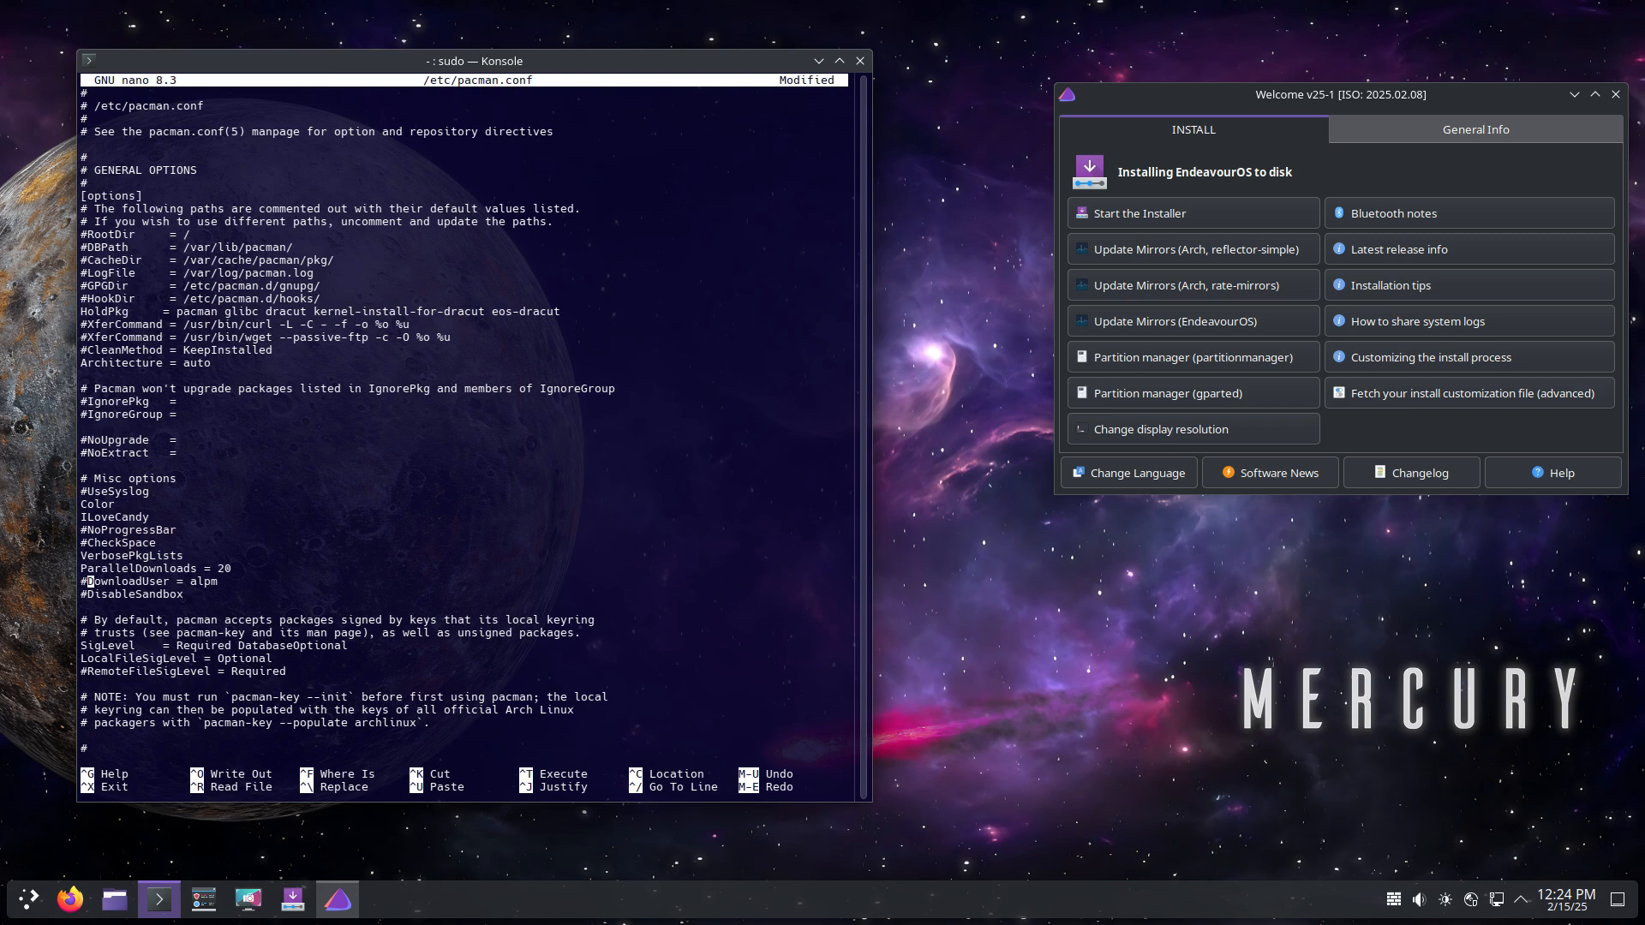
Step: Review the endeavouros repository section, then save pacman.conf and exit nano
{"action": "key", "text": "Down"}
{"action": "key", "text": "Down"}
{"action": "key", "text": "Down"}
{"action": "key", "text": "Down"}
{"action": "key", "text": "Down"}
{"action": "key", "text": "Down"}
{"action": "key", "text": "Down"}
{"action": "key", "text": "Down"}
{"action": "key", "text": "Down"}
{"action": "key", "text": "Down"}
{"action": "key", "text": "Down"}
{"action": "key", "text": "Down"}
{"action": "key", "text": "Down"}
{"action": "key", "text": "Down"}
{"action": "key", "text": "Down"}
{"action": "key", "text": "Down"}
{"action": "key", "text": "Down"}
{"action": "key", "text": "Down"}
{"action": "key", "text": "Down"}
{"action": "key", "text": "Down"}
{"action": "key", "text": "Down"}
{"action": "key", "text": "Down"}
{"action": "key", "text": "Down"}
{"action": "key", "text": "Down"}
{"action": "key", "text": "Down"}
{"action": "key", "text": "Down"}
{"action": "key", "text": "Down"}
{"action": "key", "text": "Down"}
{"action": "key", "text": "Down"}
{"action": "key", "text": "Down"}
{"action": "key", "text": "Down"}
{"action": "key", "text": "Down"}
{"action": "key", "text": "Down"}
{"action": "key", "text": "Down"}
{"action": "key", "text": "Down"}
{"action": "key", "text": "Down"}
{"action": "key", "text": "Down"}
{"action": "key", "text": "Down"}
{"action": "key", "text": "Down"}
{"action": "key", "text": "Down"}
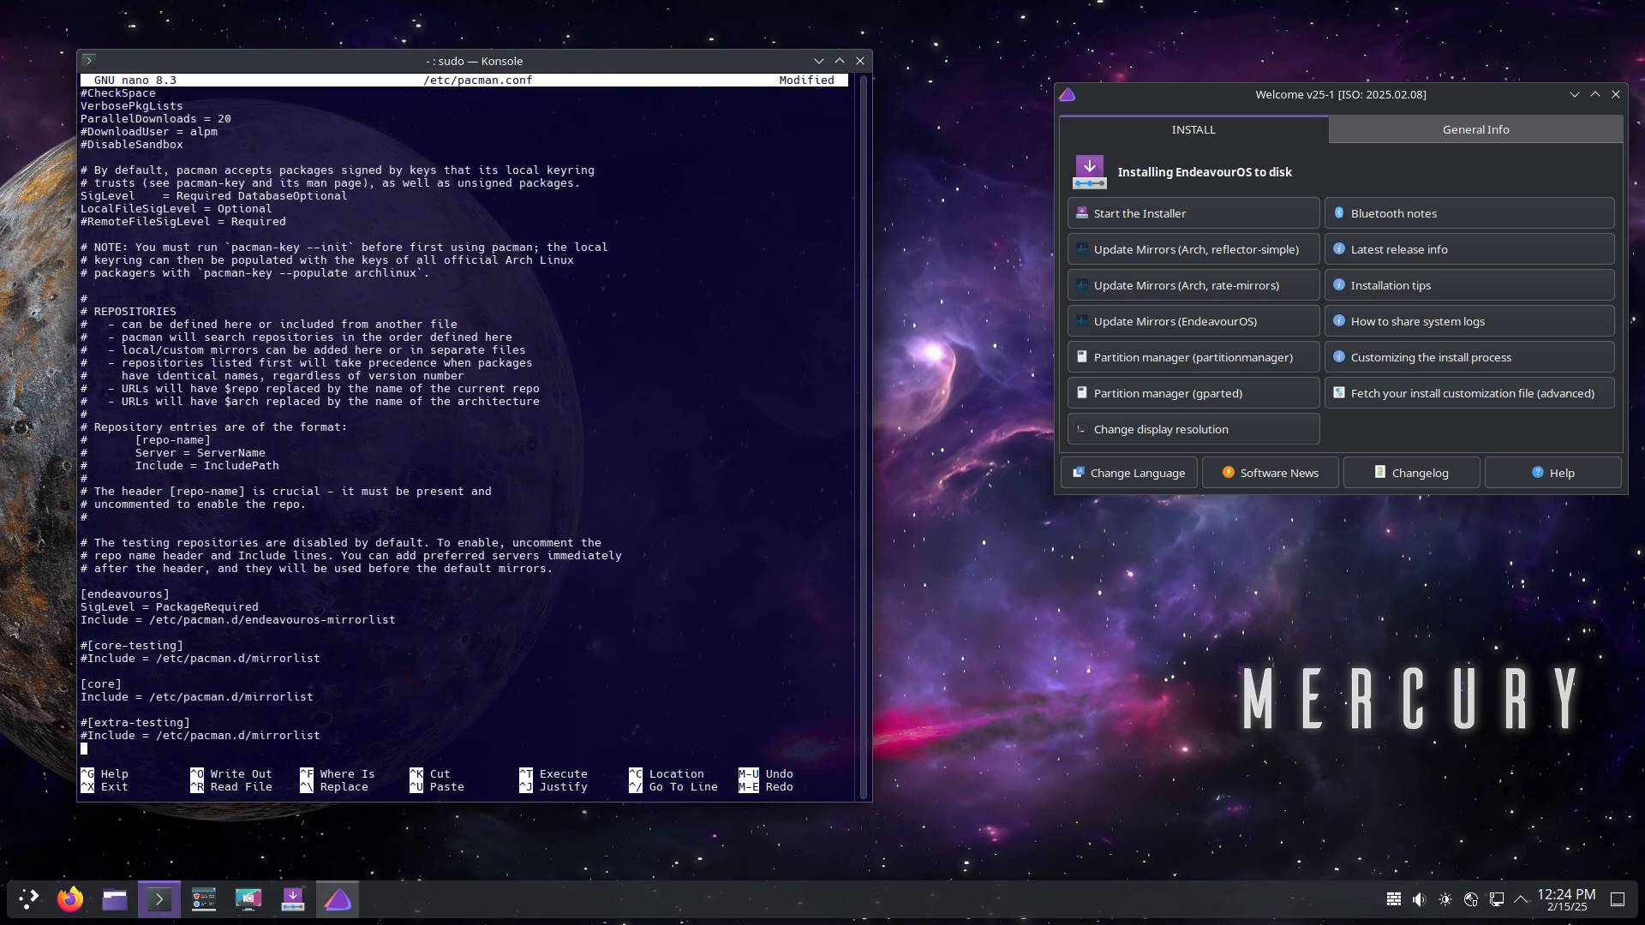
{"action": "key", "text": "Up"}
{"action": "key", "text": "Up"}
{"action": "key", "text": "Up"}
{"action": "key", "text": "Up"}
{"action": "key", "text": "Up"}
{"action": "key", "text": "Up"}
{"action": "key", "text": "Up"}
{"action": "key", "text": "Up"}
{"action": "key", "text": "Up"}
{"action": "key", "text": "Up"}
{"action": "key", "text": "Up"}
{"action": "key", "text": "Up"}
{"action": "key", "text": "Up"}
{"action": "key", "text": "Up"}
{"action": "key", "text": "Up"}
{"action": "key", "text": "Up"}
{"action": "key", "text": "Up"}
{"action": "key", "text": "Up"}
{"action": "key", "text": "Up"}
{"action": "key", "text": "Up"}
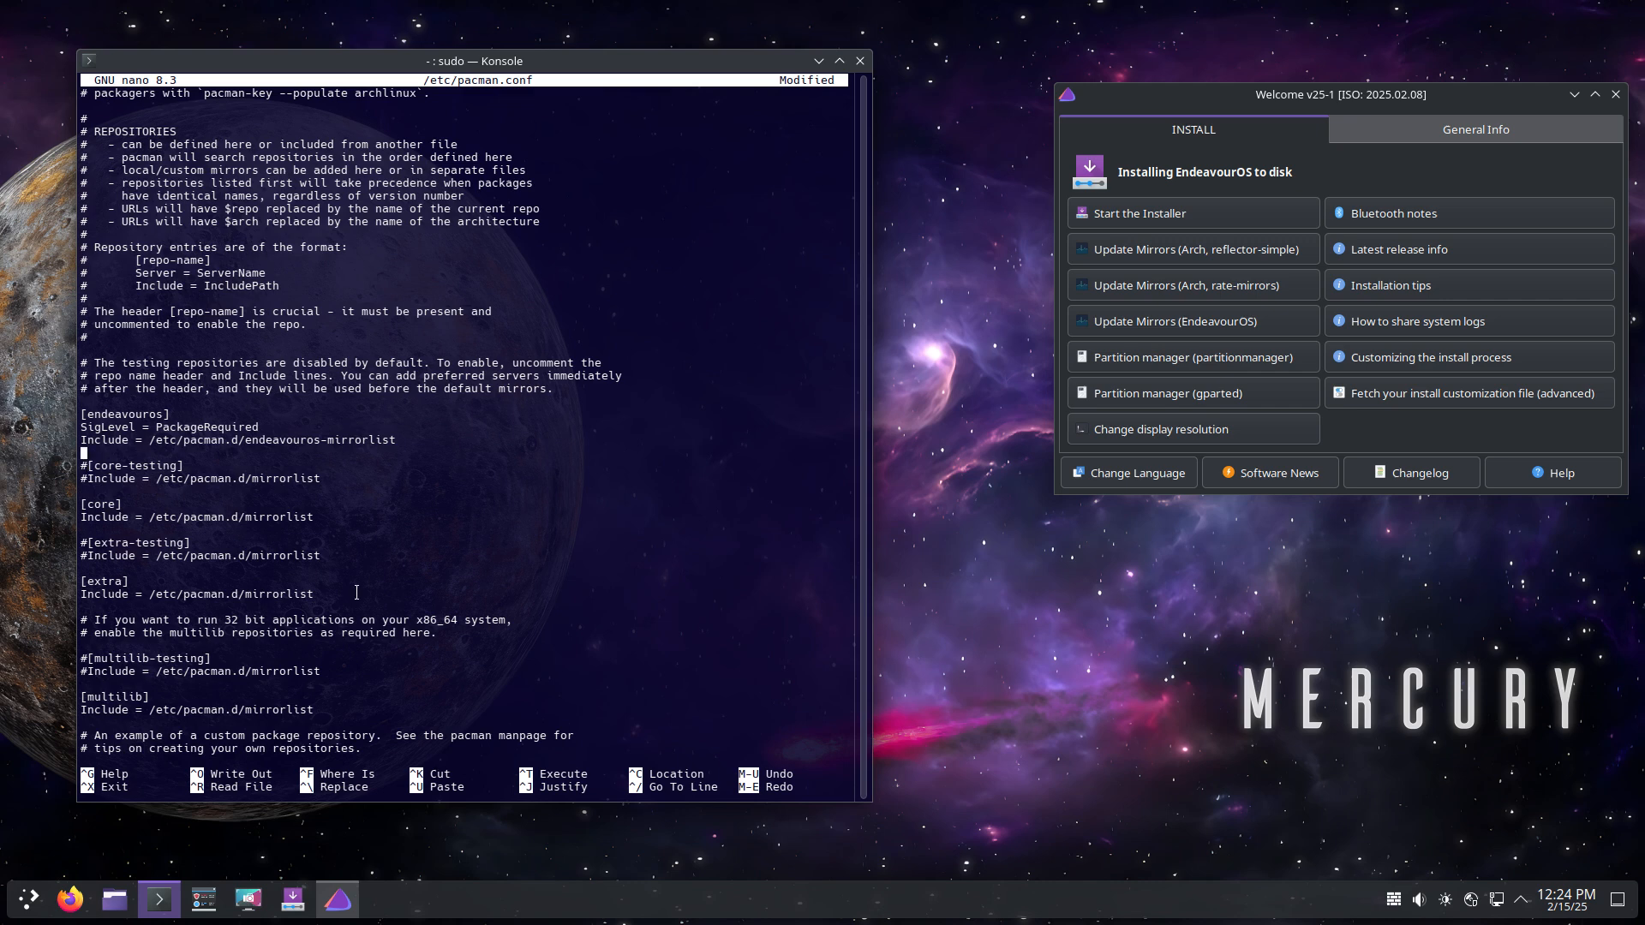
{"action": "left_click_drag", "start_coordinate": [405, 437], "coordinate": [80, 414]}
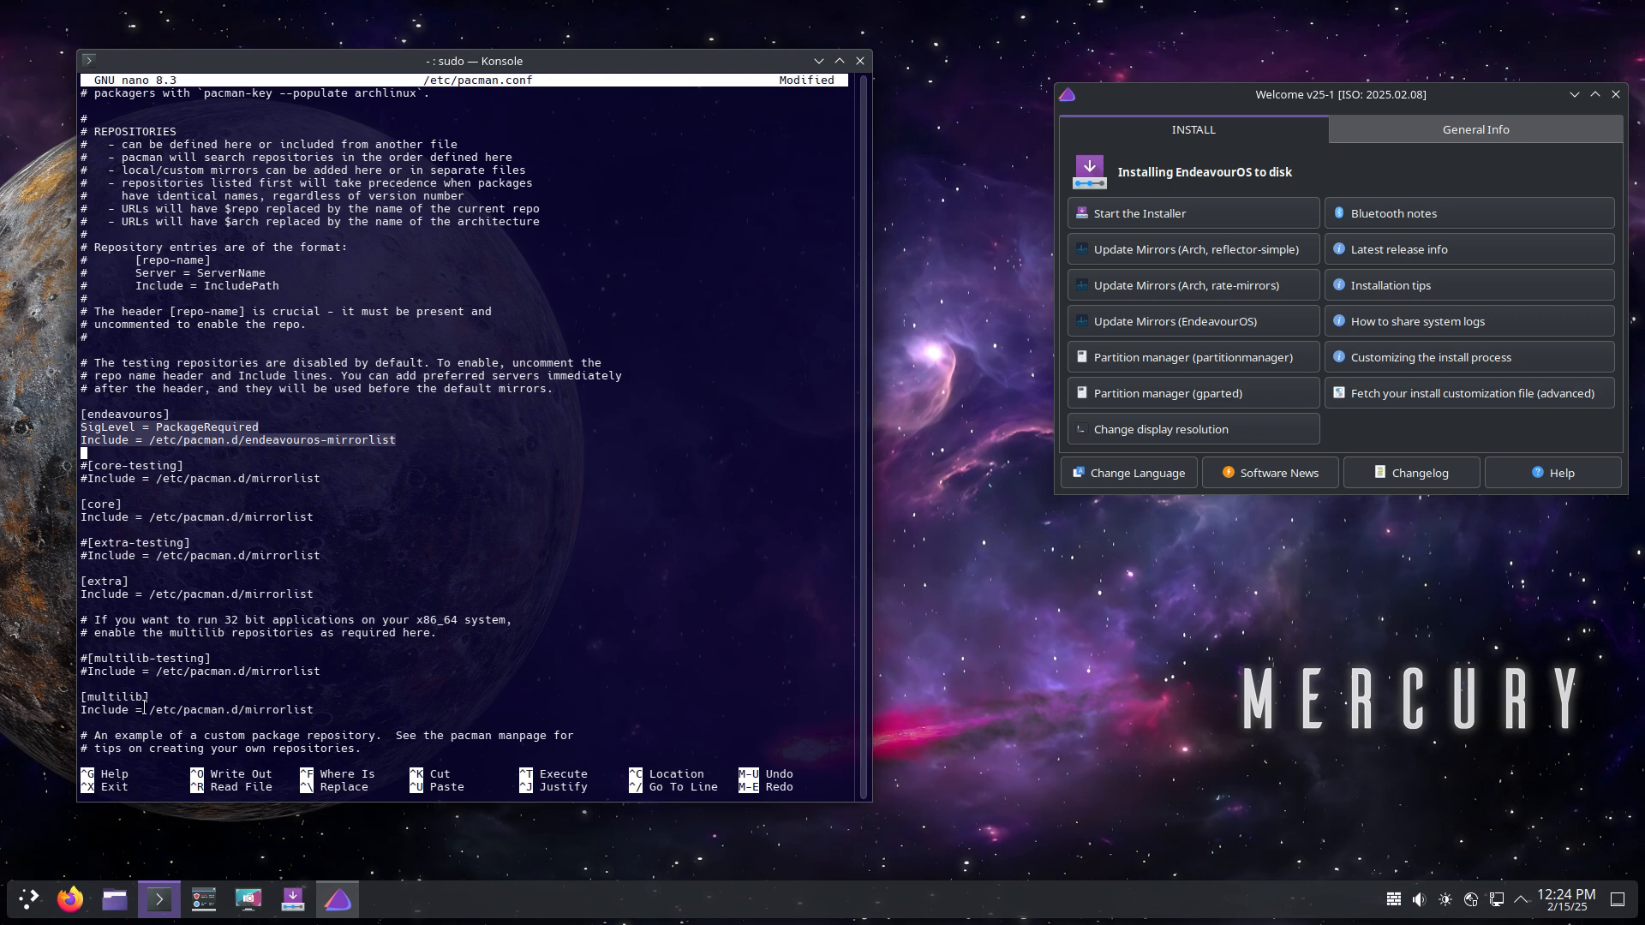
{"action": "scroll", "coordinate": [144, 709], "scroll_direction": "down", "scroll_amount": 9}
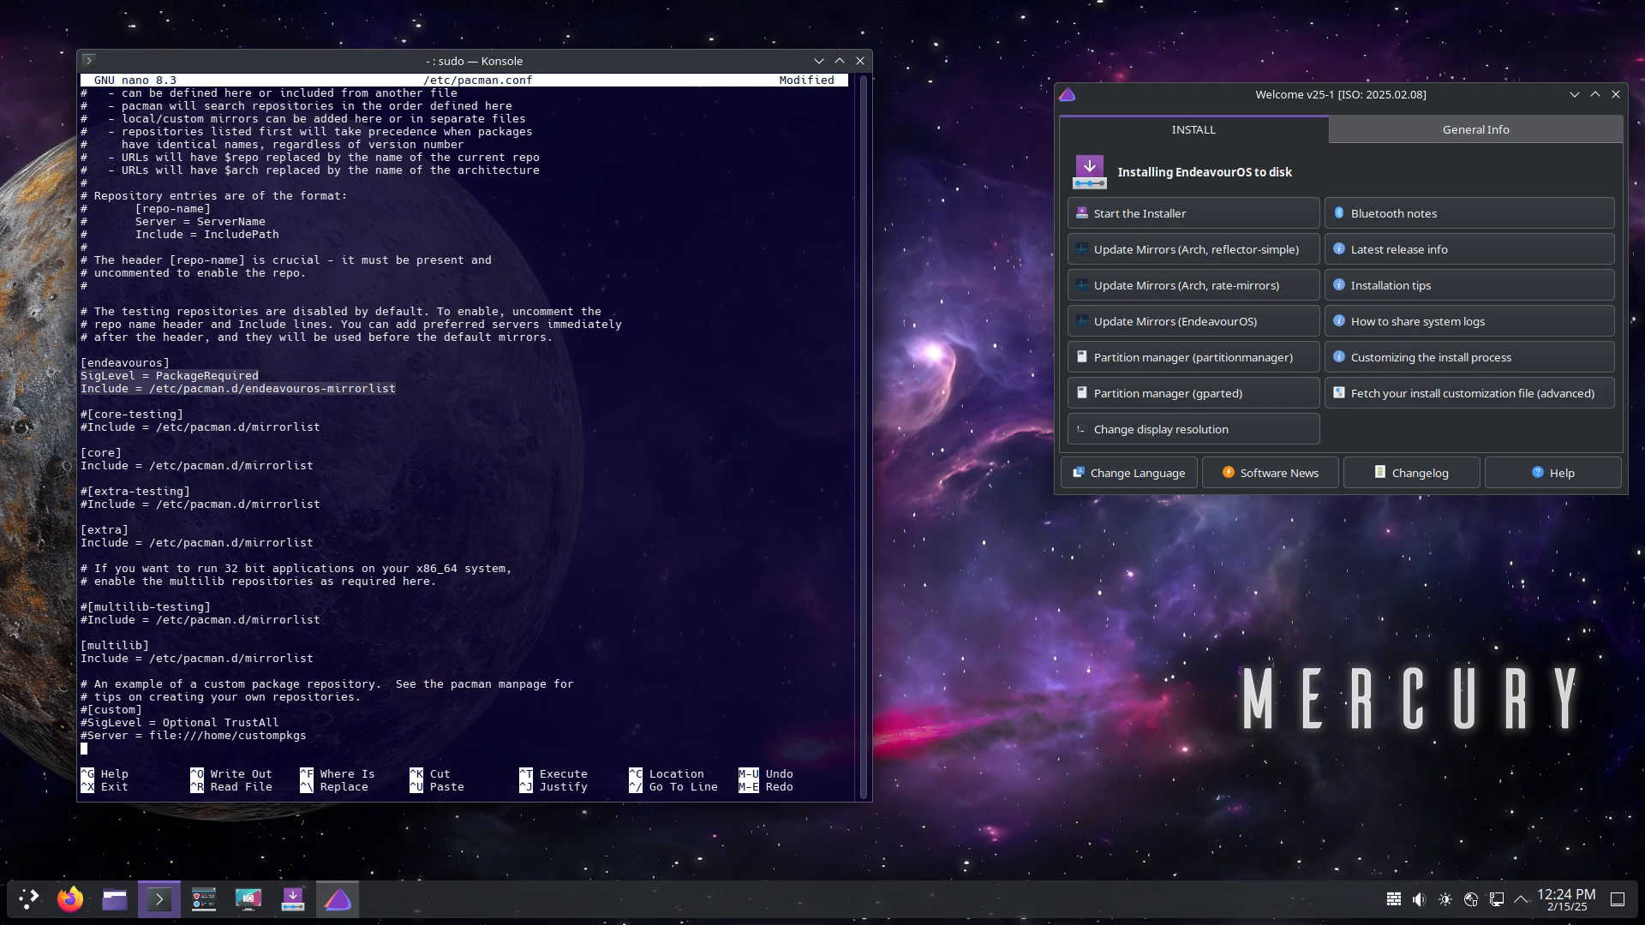
{"action": "key", "text": "ctrl+x"}
{"action": "key", "text": "y"}
{"action": "key", "text": "Return"}
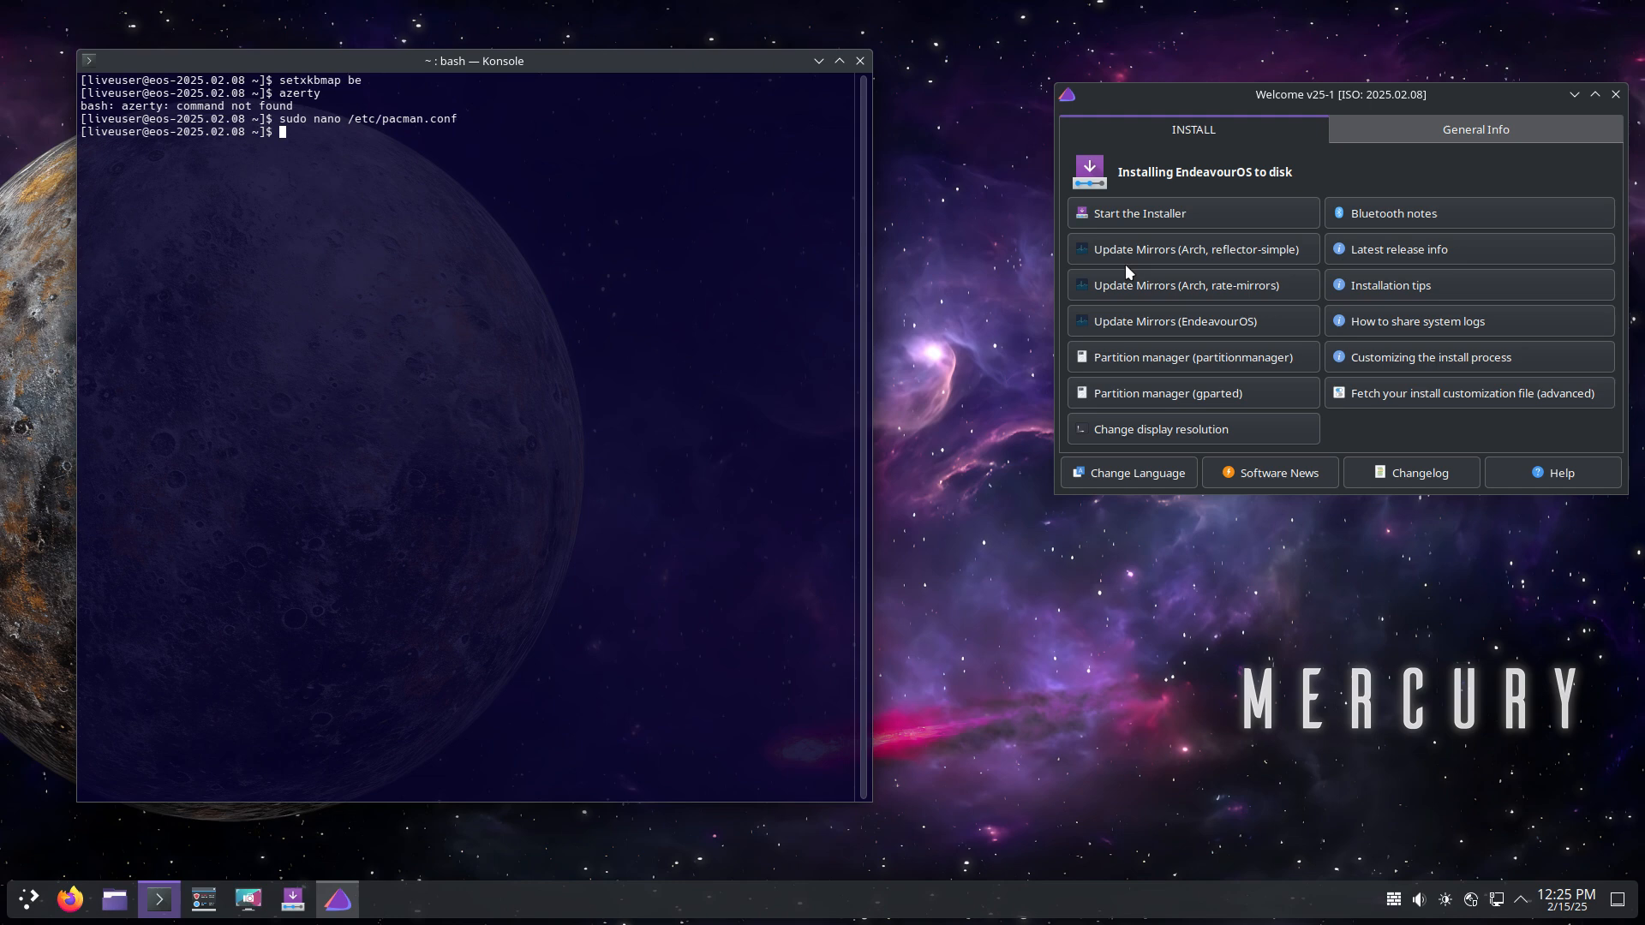
Step: Open /etc/pacman.d/mirrorlist in nano with sudo, completing the path with Tab
{"action": "type", "text": "sudo nano /etc/pacman.d/"}
{"action": "key", "text": "Tab"}
{"action": "key", "text": "Tab"}
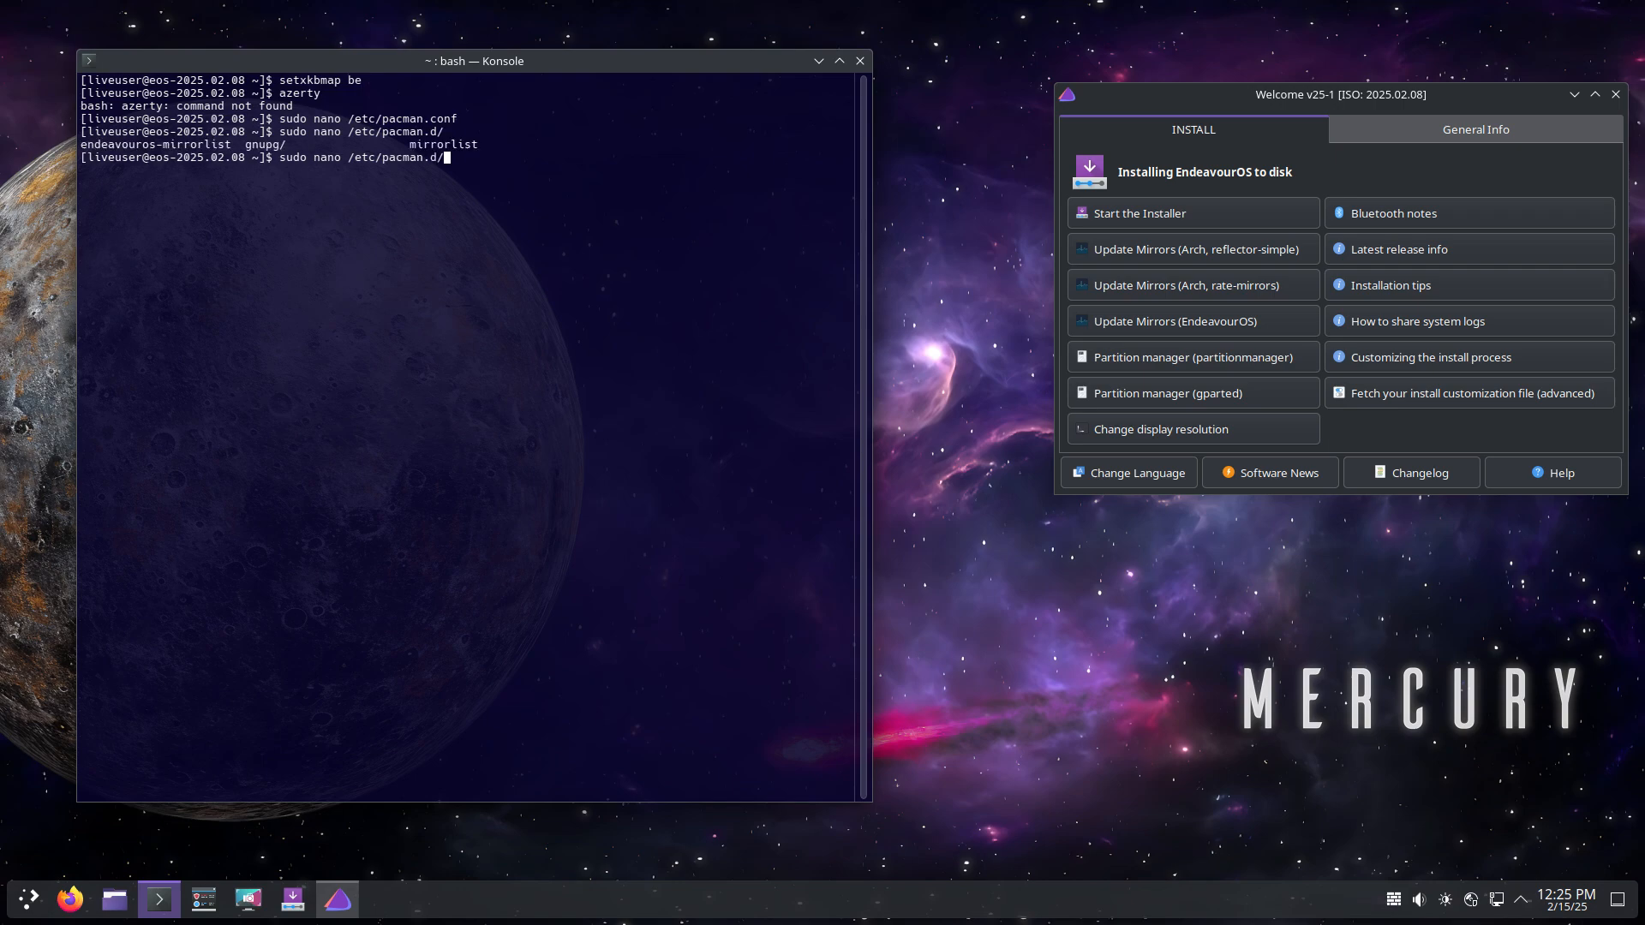
{"action": "type", "text": "e"}
{"action": "key", "text": "Tab"}
{"action": "key", "text": "Return"}
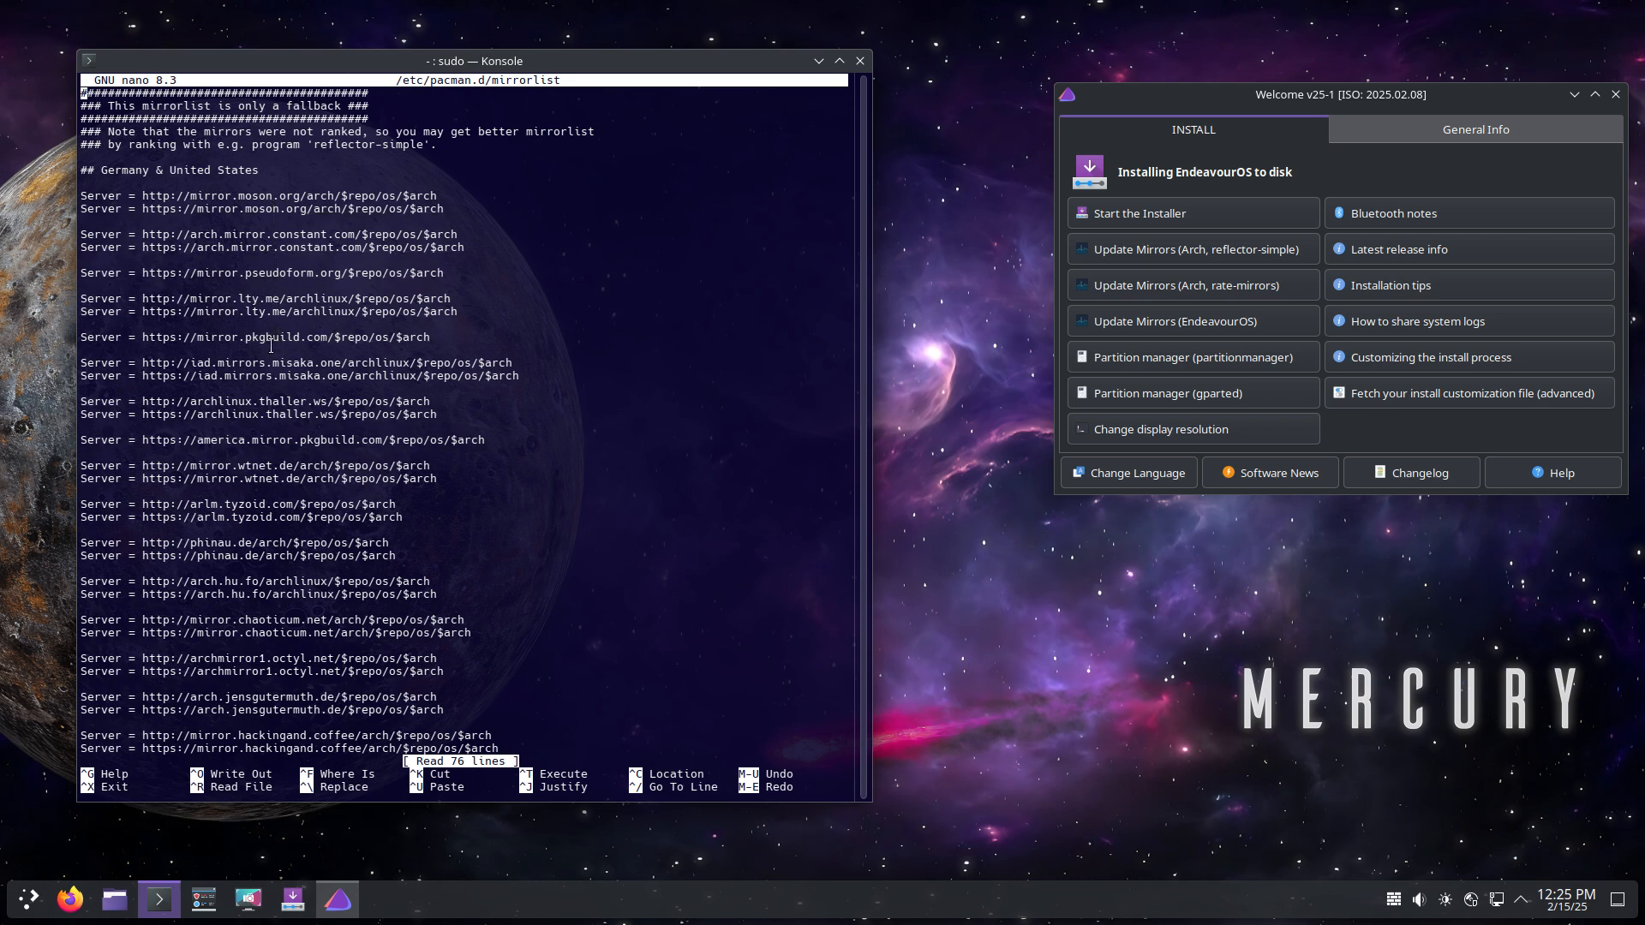
Step: Cut the pkgbuild server line and insert blank and two # separator lines above the Germany section
{"action": "left_click_drag", "start_coordinate": [433, 337], "coordinate": [73, 336]}
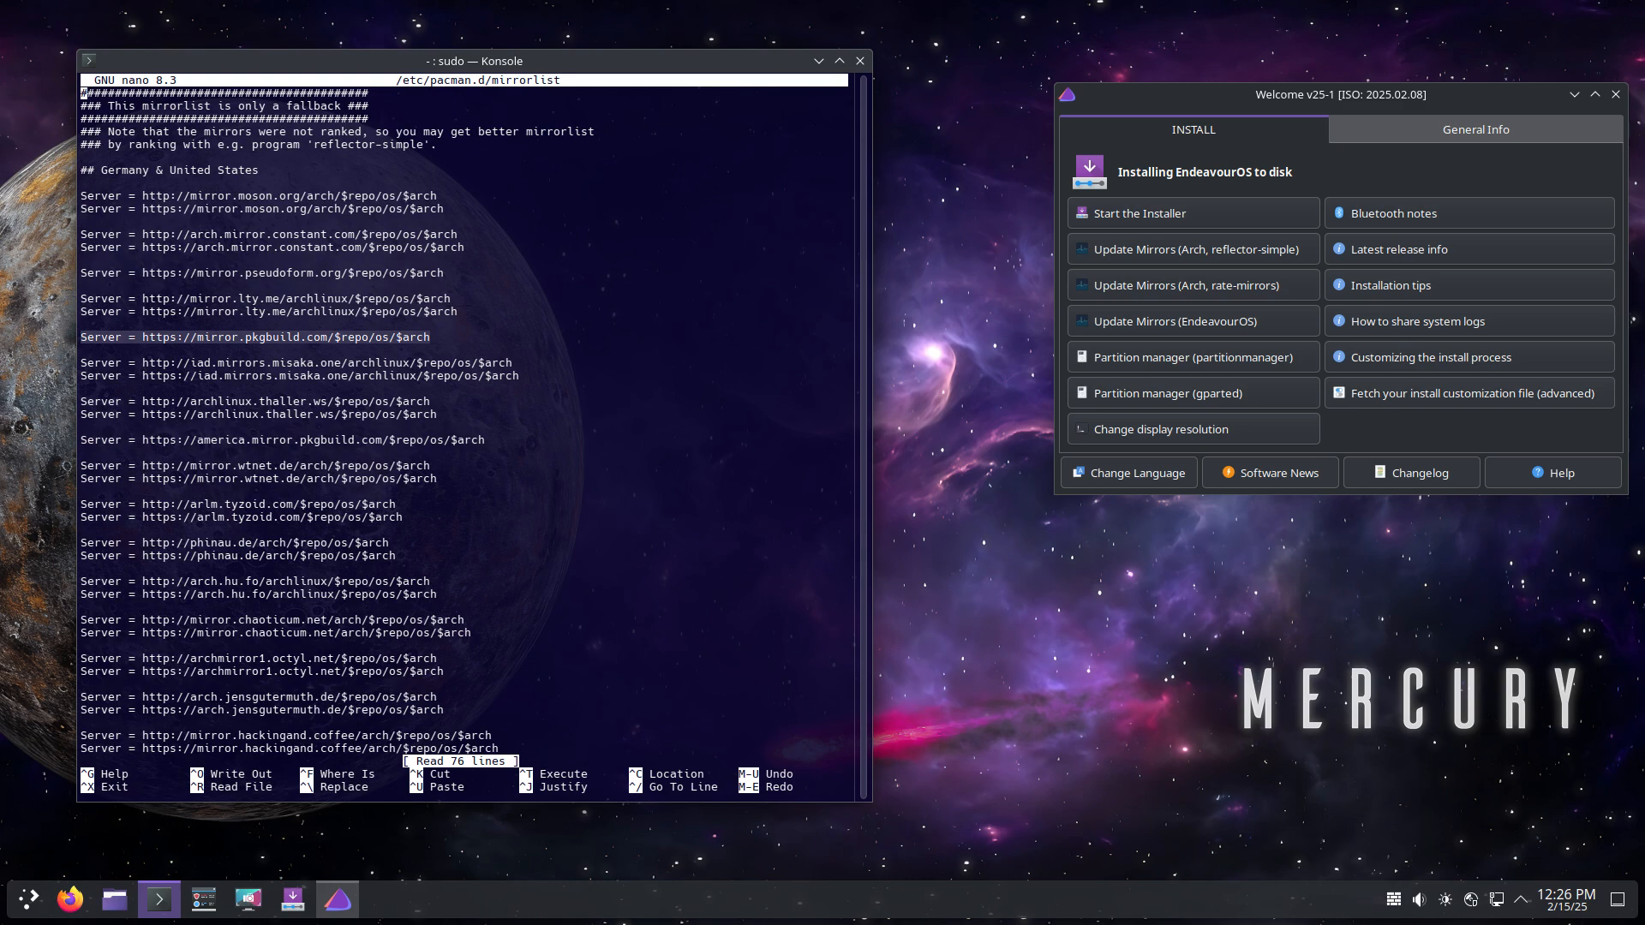
{"action": "left_click", "coordinate": [427, 343]}
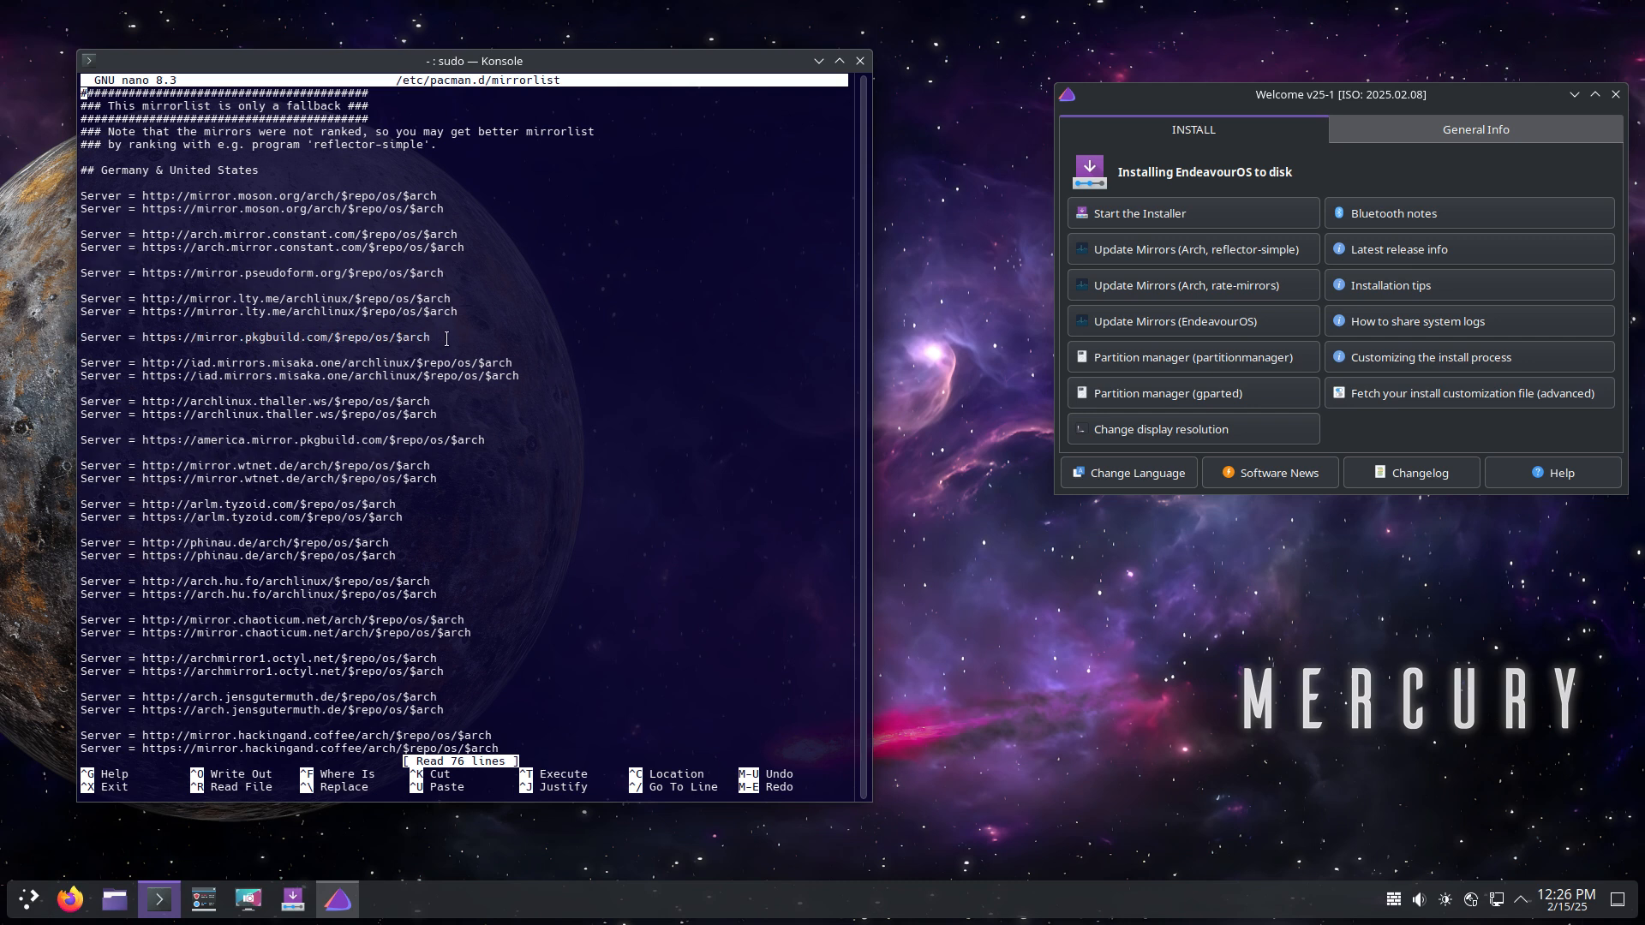
{"action": "left_click_drag", "start_coordinate": [444, 339], "coordinate": [65, 335]}
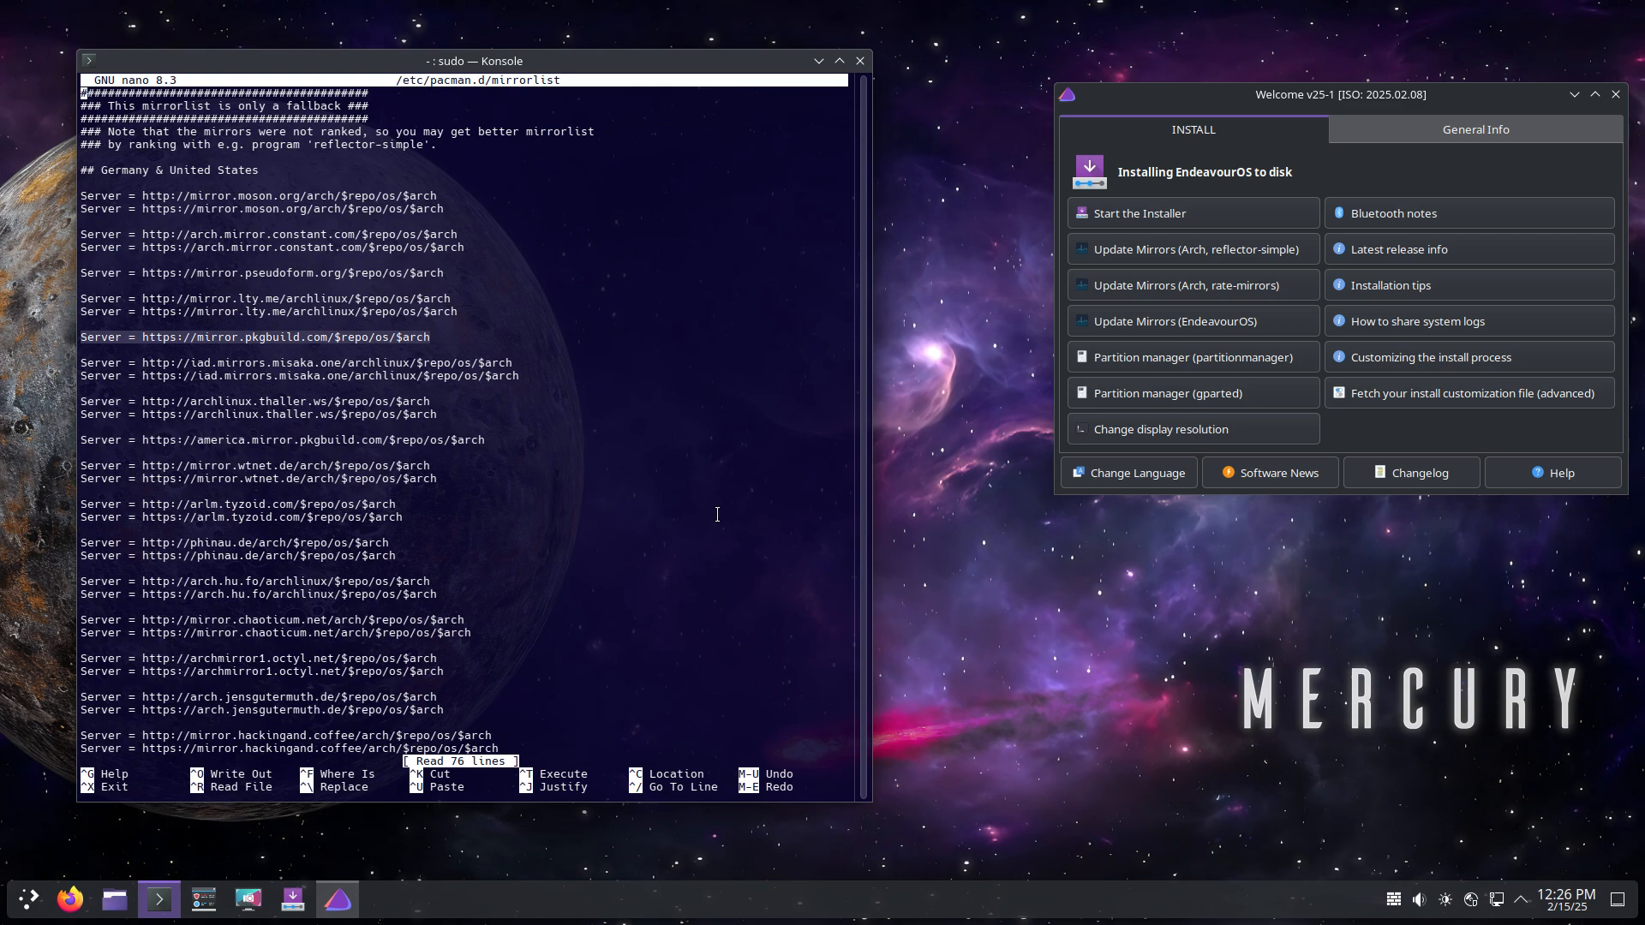
{"action": "key", "text": "ctrl+k"}
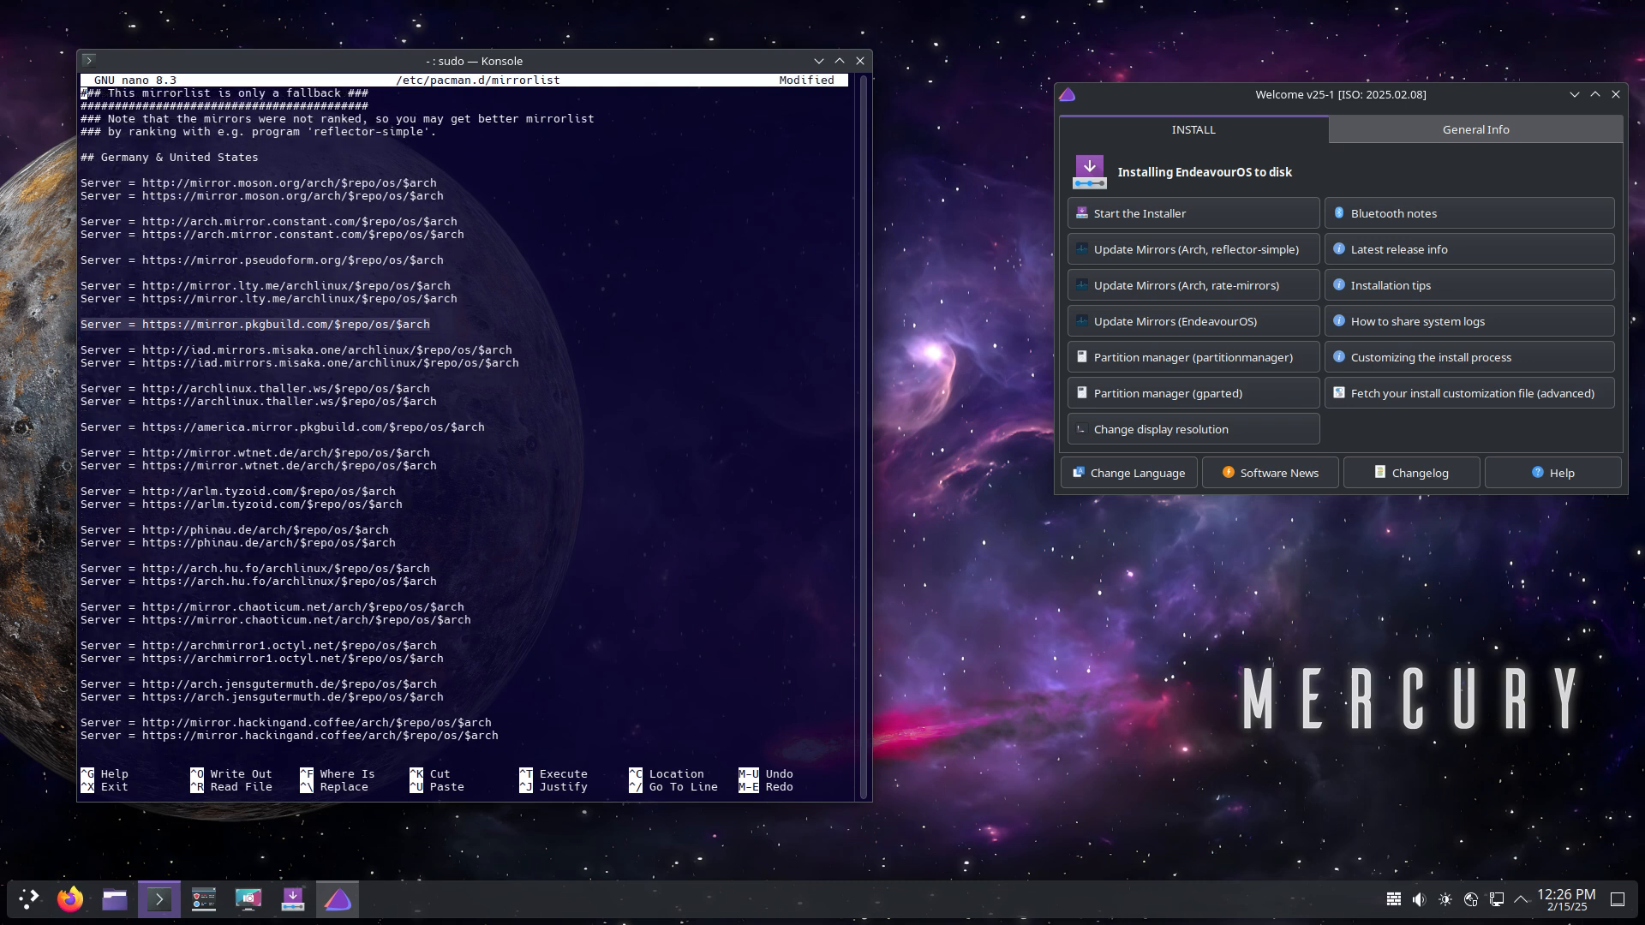
{"action": "left_click", "coordinate": [308, 153]}
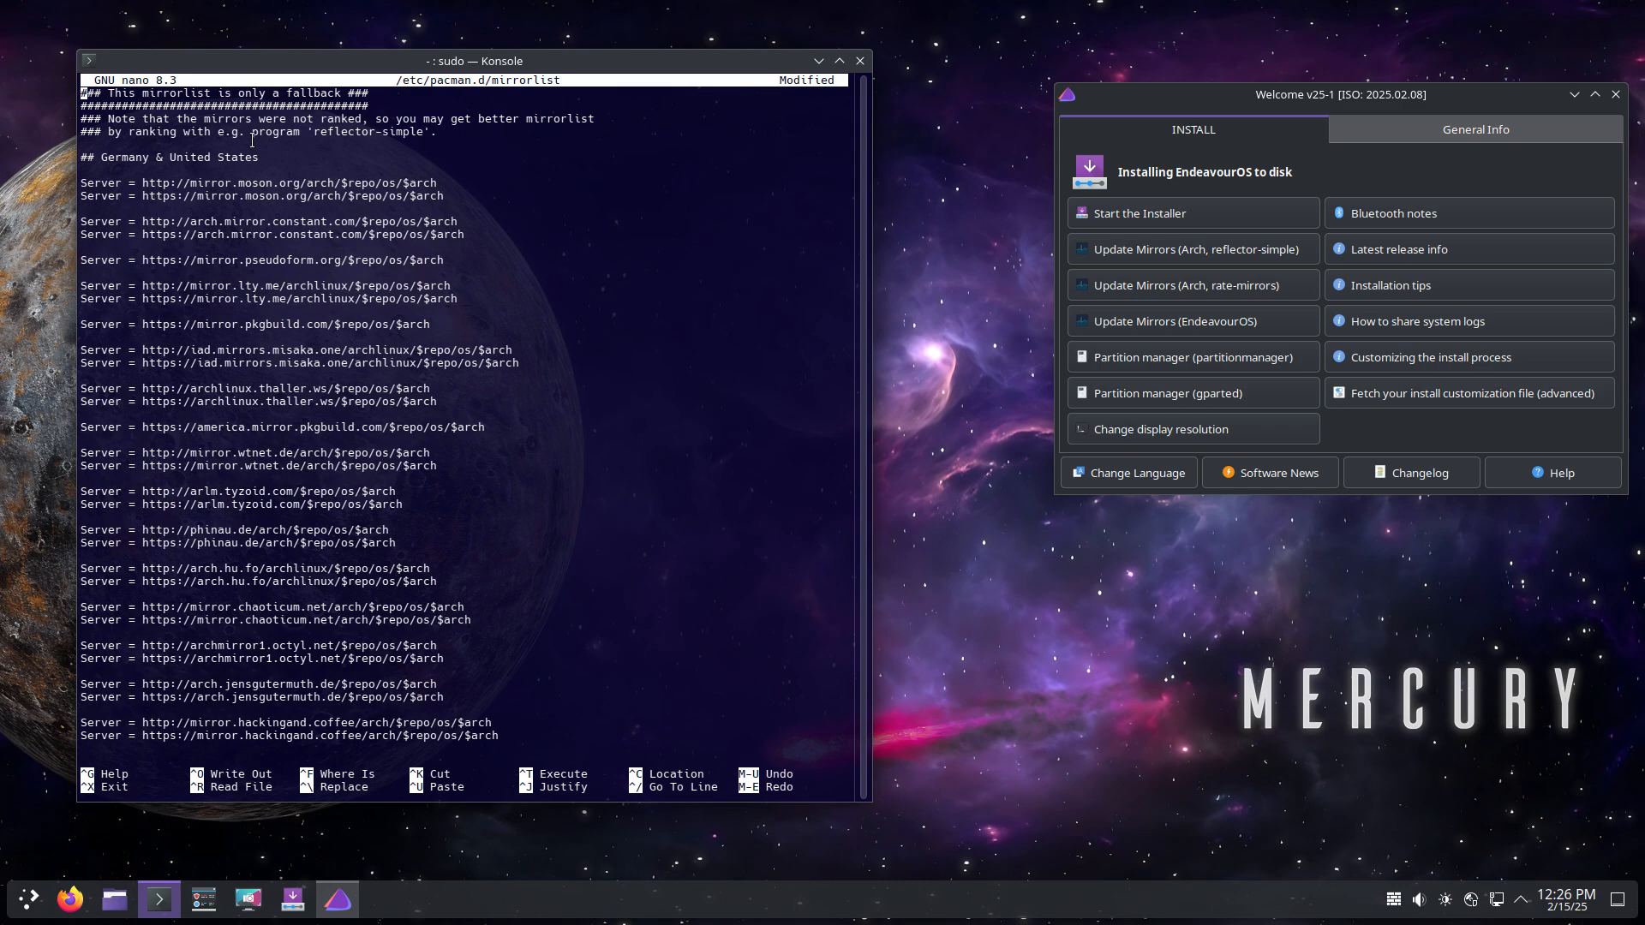
{"action": "key", "text": "Down"}
{"action": "key", "text": "Down"}
{"action": "key", "text": "Down"}
{"action": "key", "text": "Down"}
{"action": "key", "text": "Return"}
{"action": "key", "text": "Return"}
{"action": "key", "text": "Up"}
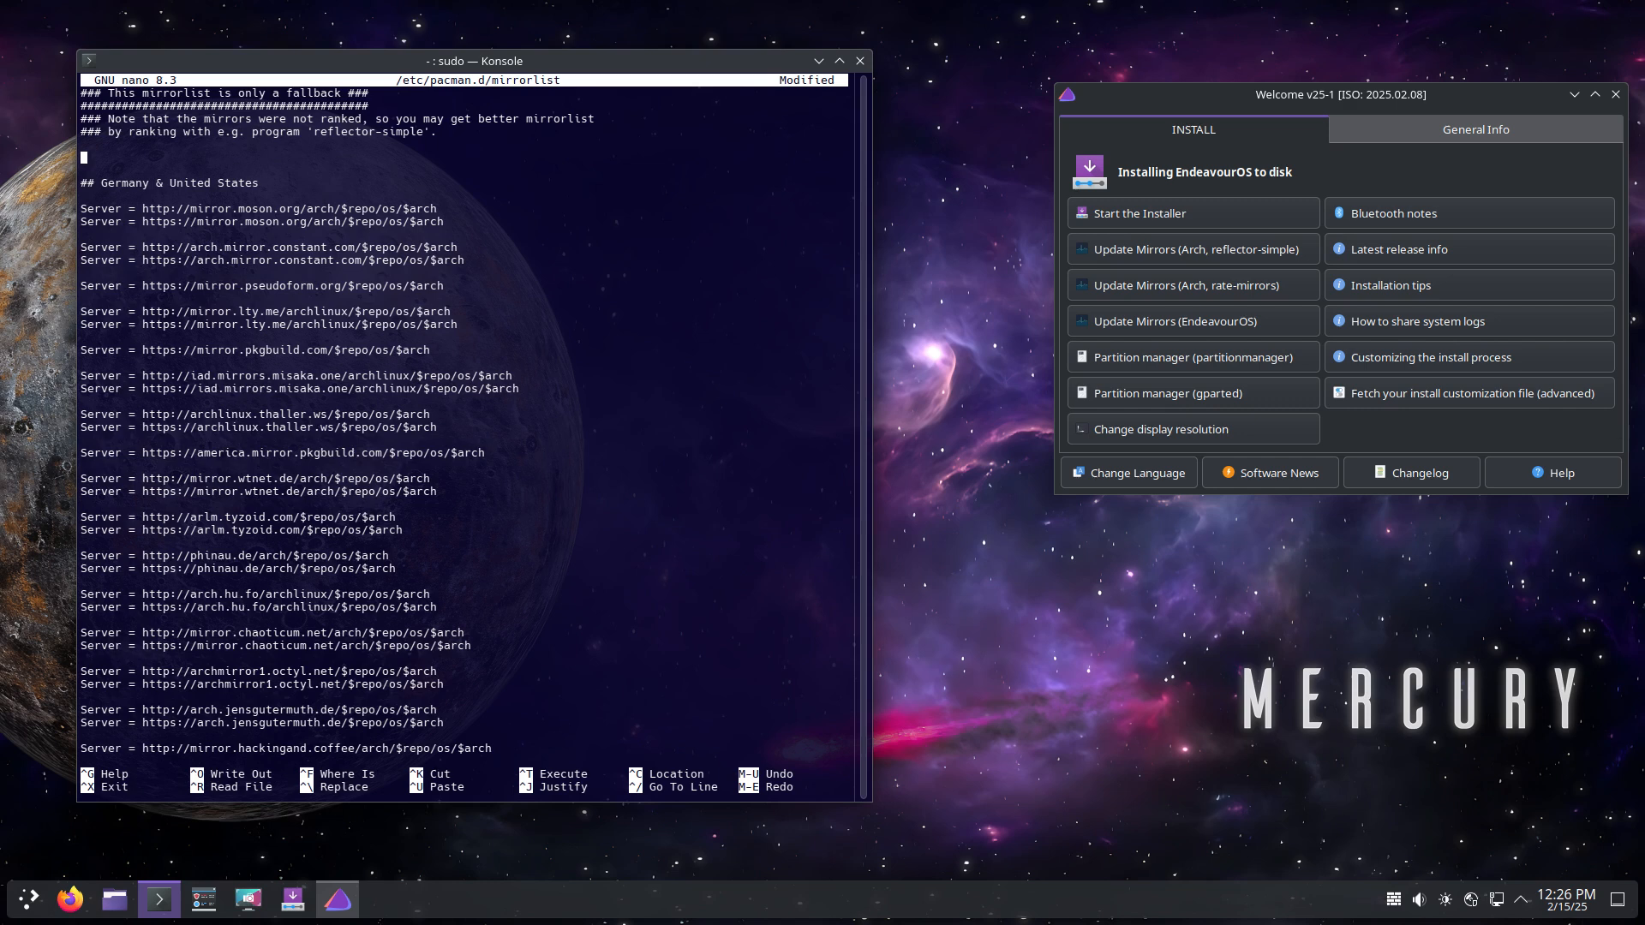
{"action": "key", "text": "ctrl+shift+v"}
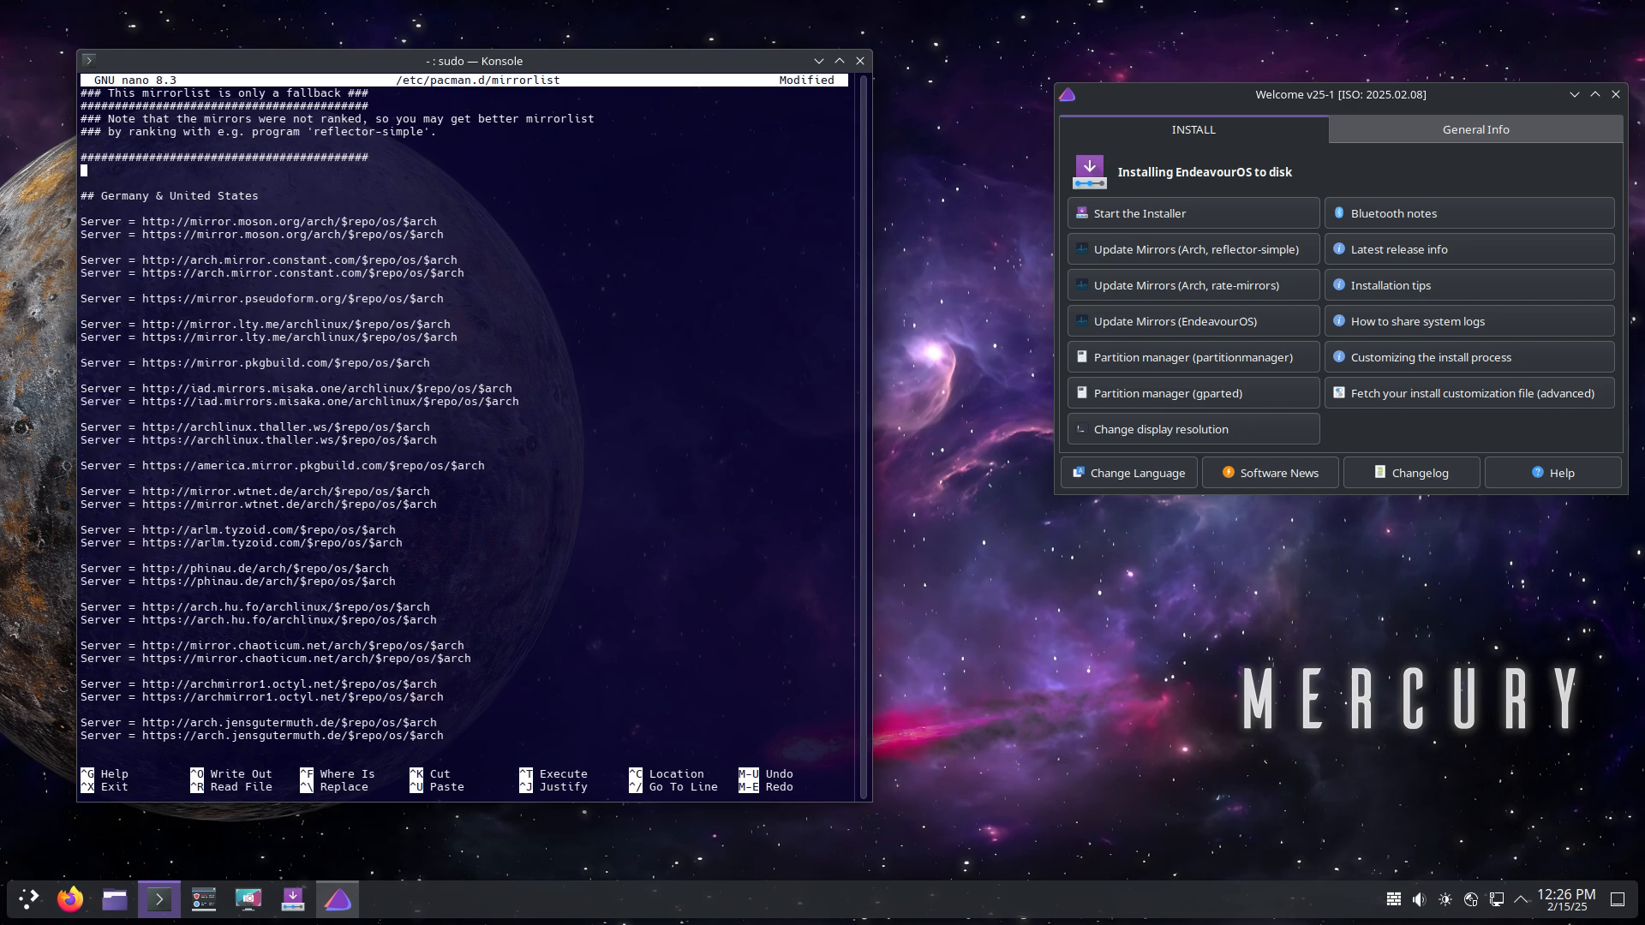
{"action": "key", "text": "ctrl+shift+v"}
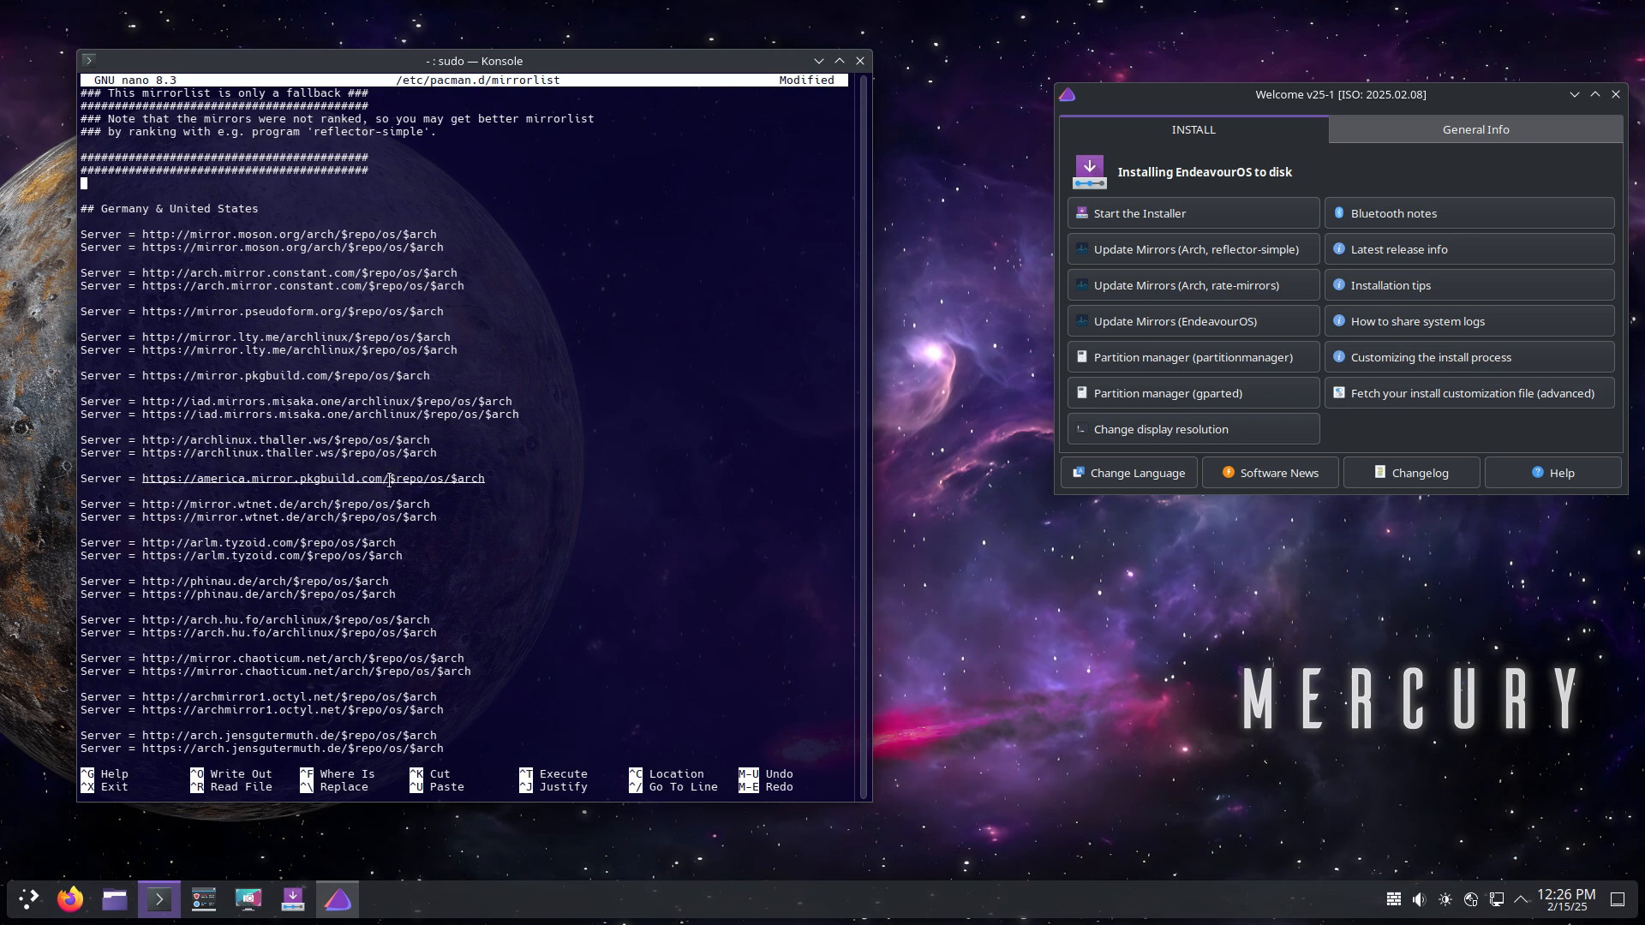
Step: Quit nano without saving, then reopen the unmodified /etc/pacman.d/mirrorlist
{"action": "left_click_drag", "start_coordinate": [485, 479], "coordinate": [123, 479]}
{"action": "left_click", "coordinate": [494, 457]}
{"action": "key", "text": "ctrl+x"}
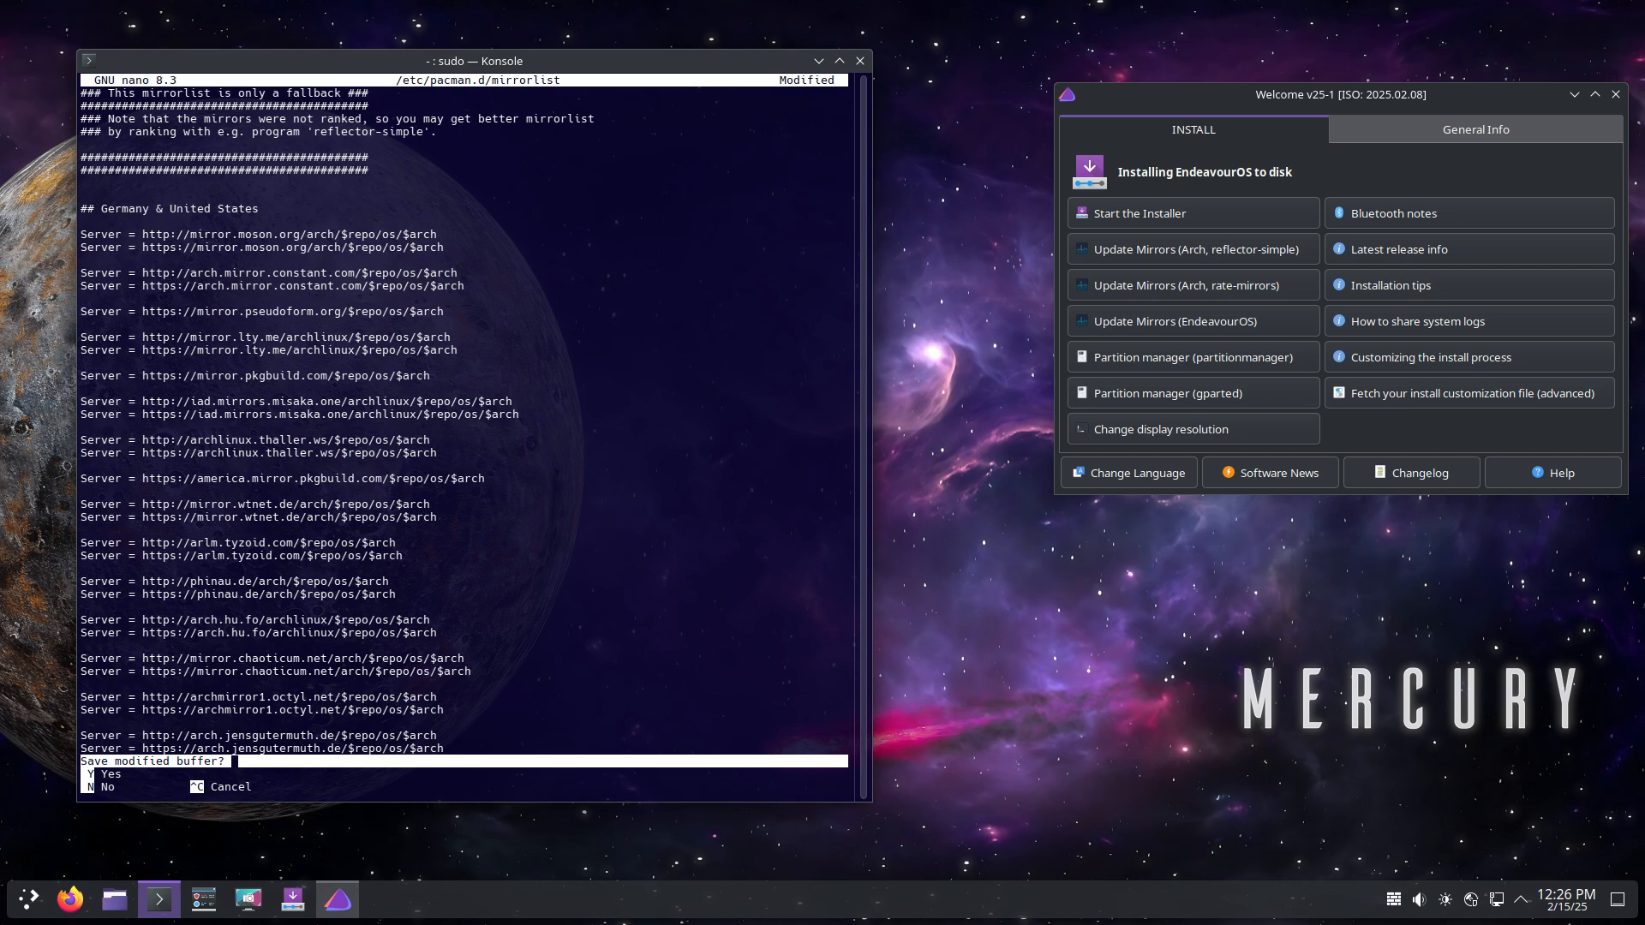
{"action": "key", "text": "n"}
{"action": "key", "text": "Up"}
{"action": "key", "text": "Return"}
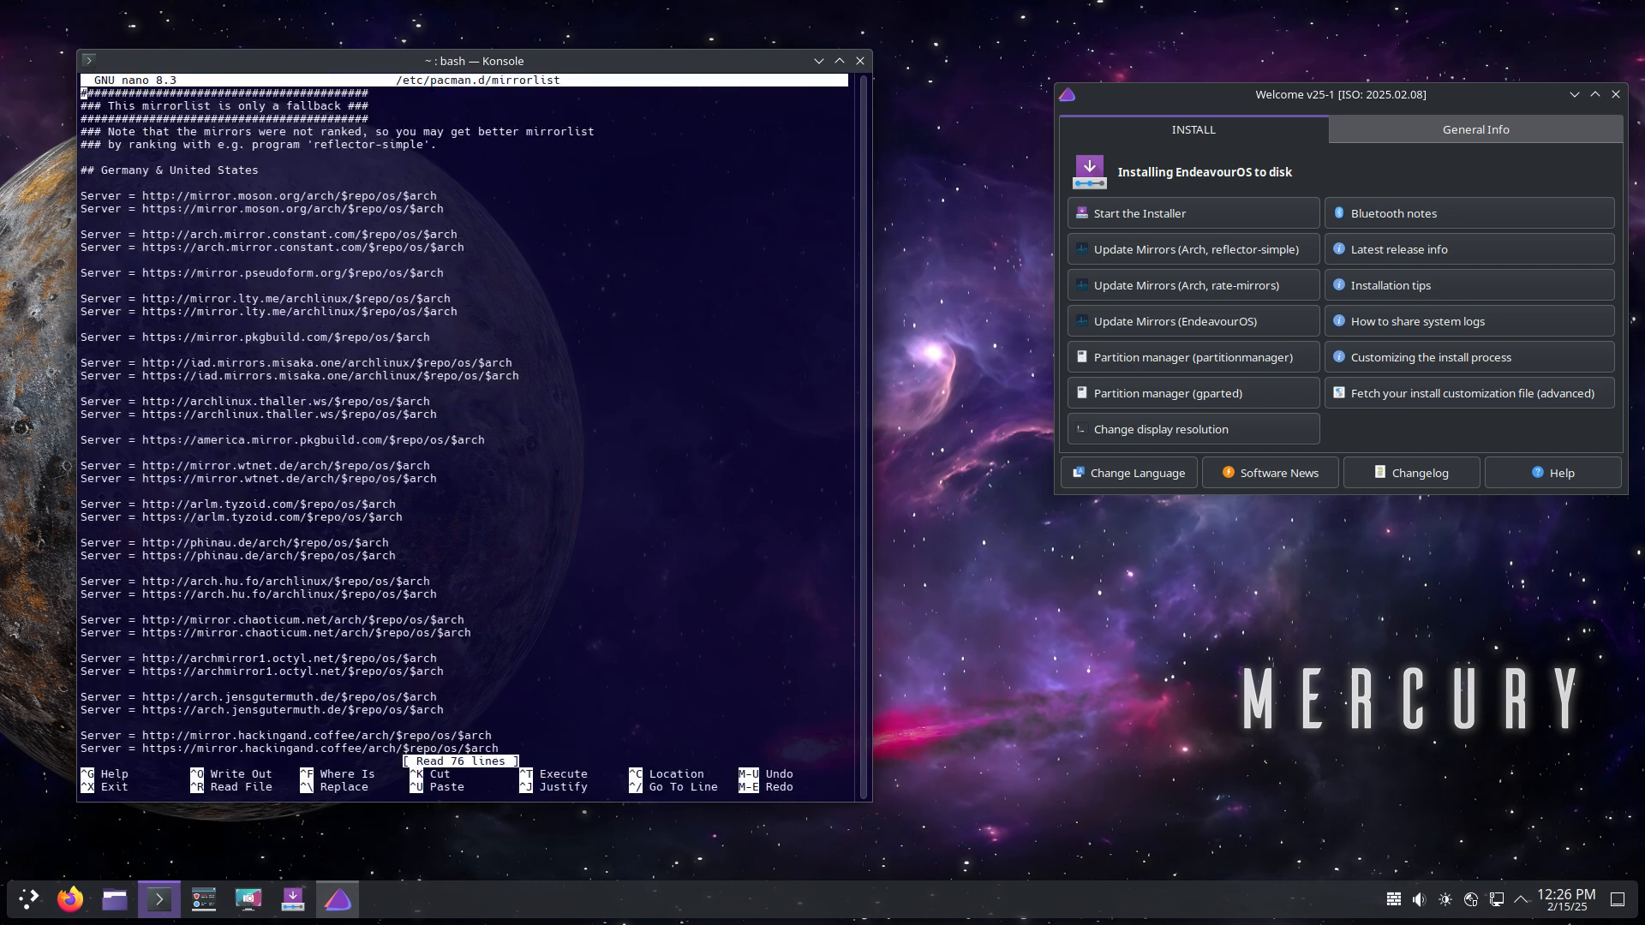
{"action": "key", "text": "Down"}
{"action": "key", "text": "Down"}
{"action": "key", "text": "Down"}
{"action": "key", "text": "Down"}
{"action": "key", "text": "Down"}
{"action": "key", "text": "Down"}
{"action": "key", "text": "Down"}
{"action": "key", "text": "Down"}
{"action": "key", "text": "Down"}
{"action": "key", "text": "Down"}
{"action": "key", "text": "Down"}
{"action": "key", "text": "Down"}
{"action": "key", "text": "Down"}
{"action": "key", "text": "Down"}
{"action": "key", "text": "Down"}
{"action": "key", "text": "Down"}
{"action": "key", "text": "Down"}
{"action": "key", "text": "Down"}
{"action": "key", "text": "Down"}
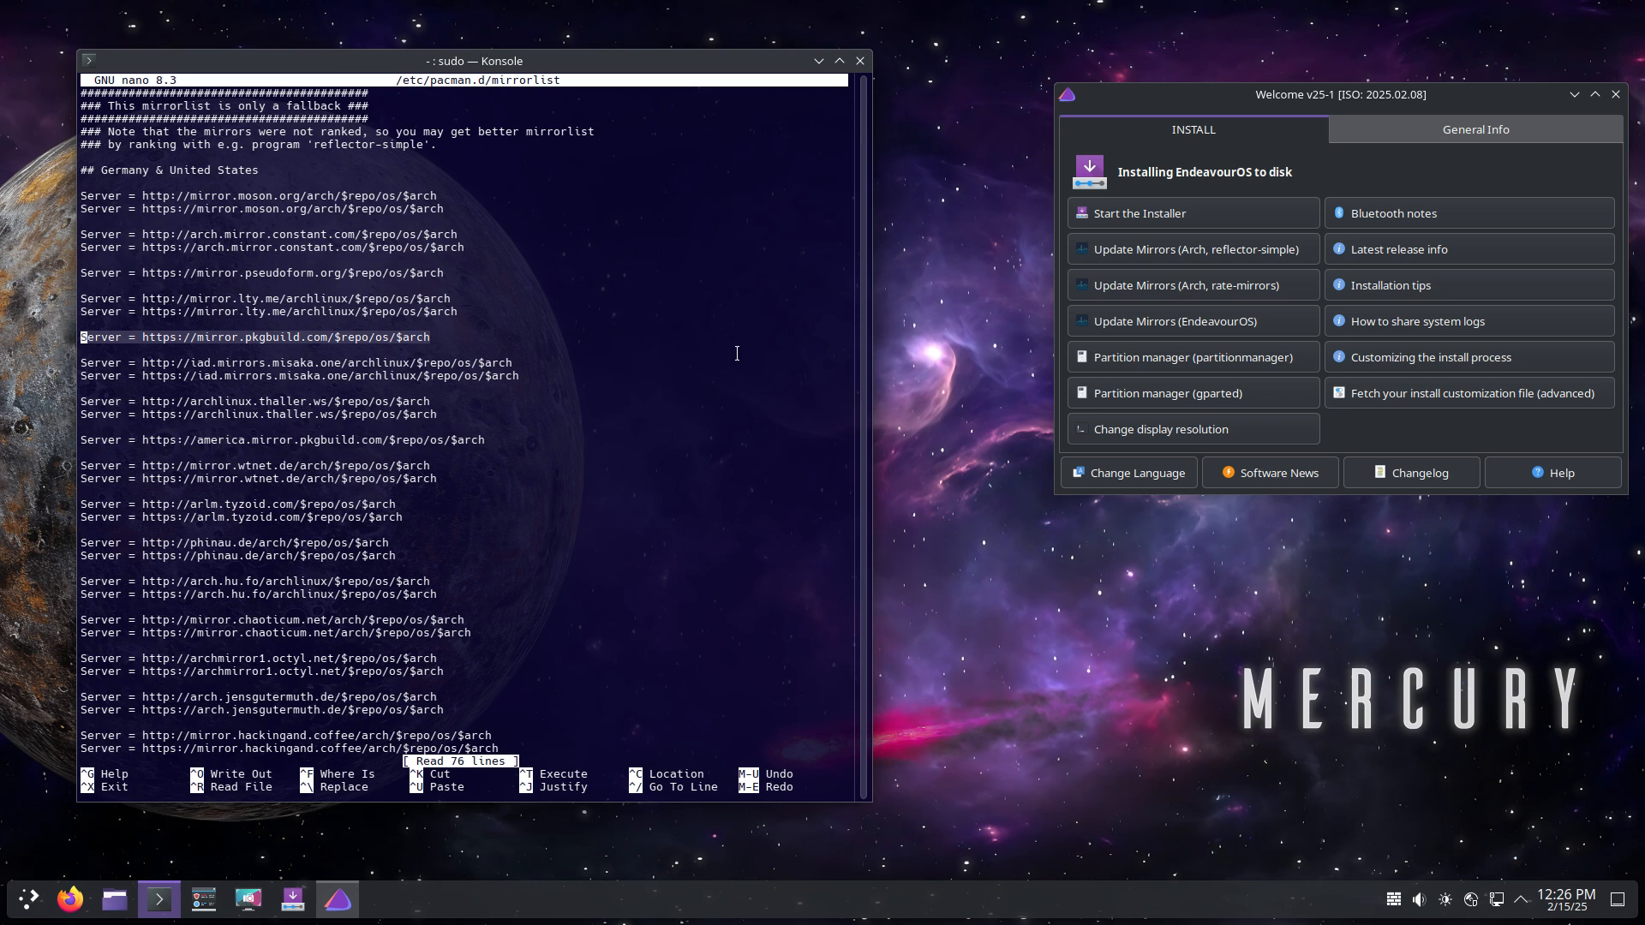
{"action": "key", "text": "Up"}
{"action": "key", "text": "Up"}
{"action": "key", "text": "Up"}
{"action": "key", "text": "Up"}
{"action": "key", "text": "Up"}
{"action": "key", "text": "Up"}
{"action": "key", "text": "Up"}
{"action": "key", "text": "Up"}
{"action": "key", "text": "Up"}
{"action": "key", "text": "Up"}
{"action": "key", "text": "Up"}
{"action": "key", "text": "Up"}
{"action": "key", "text": "Up"}
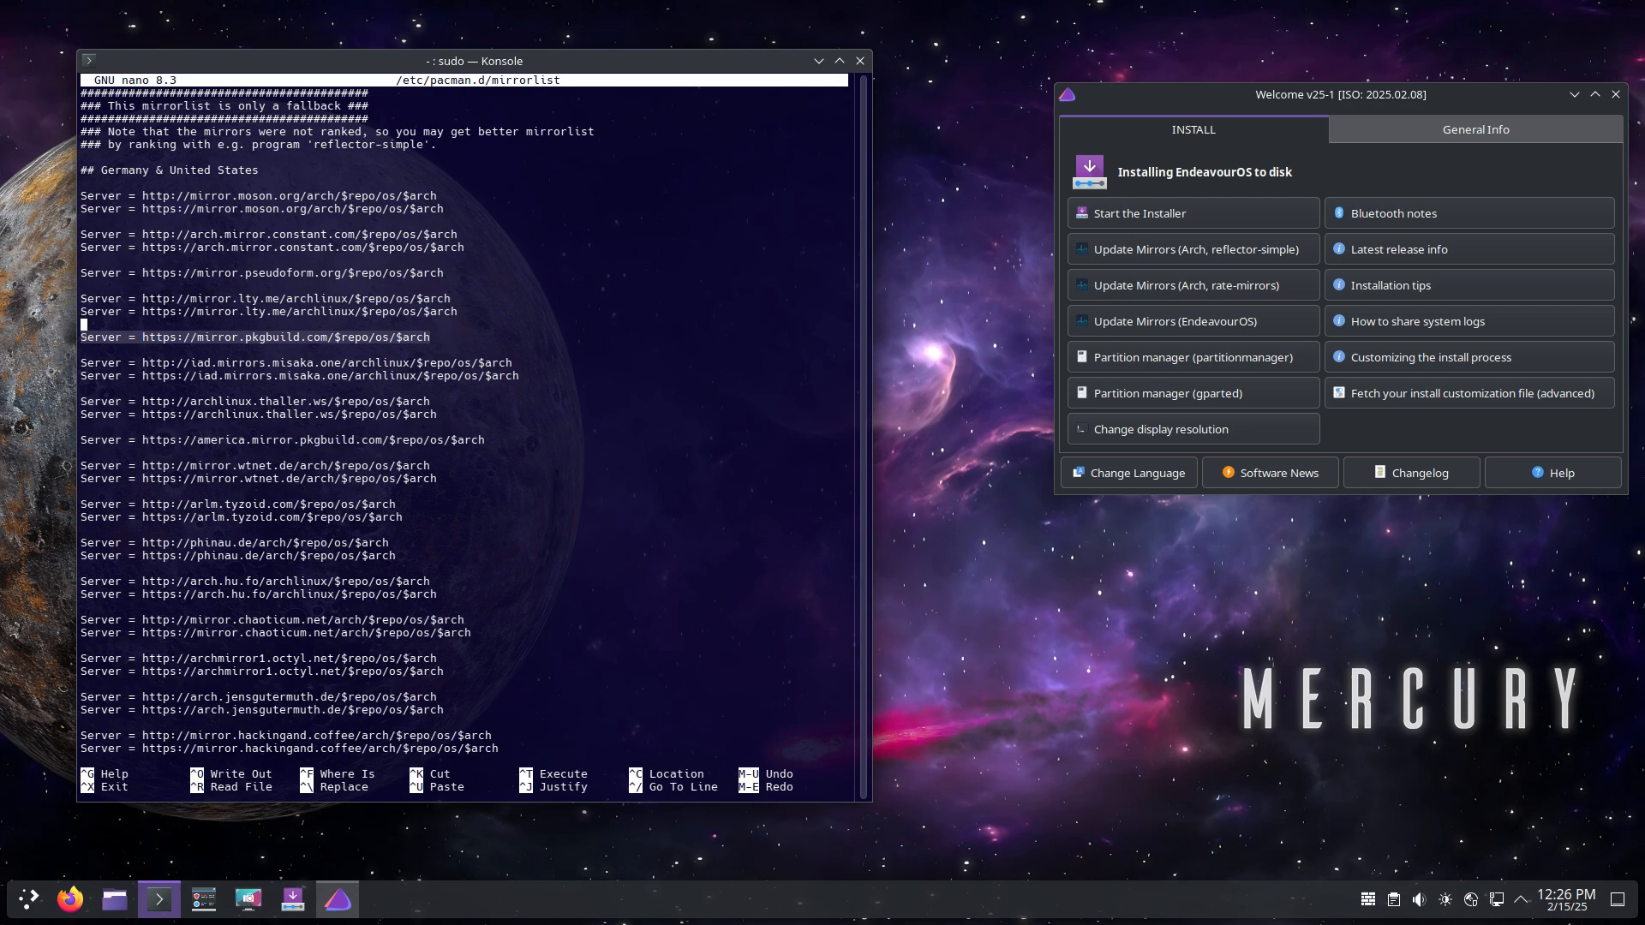
{"action": "key", "text": "Return"}
{"action": "key", "text": "Up"}
{"action": "key", "text": "Return"}
{"action": "key", "text": "Up"}
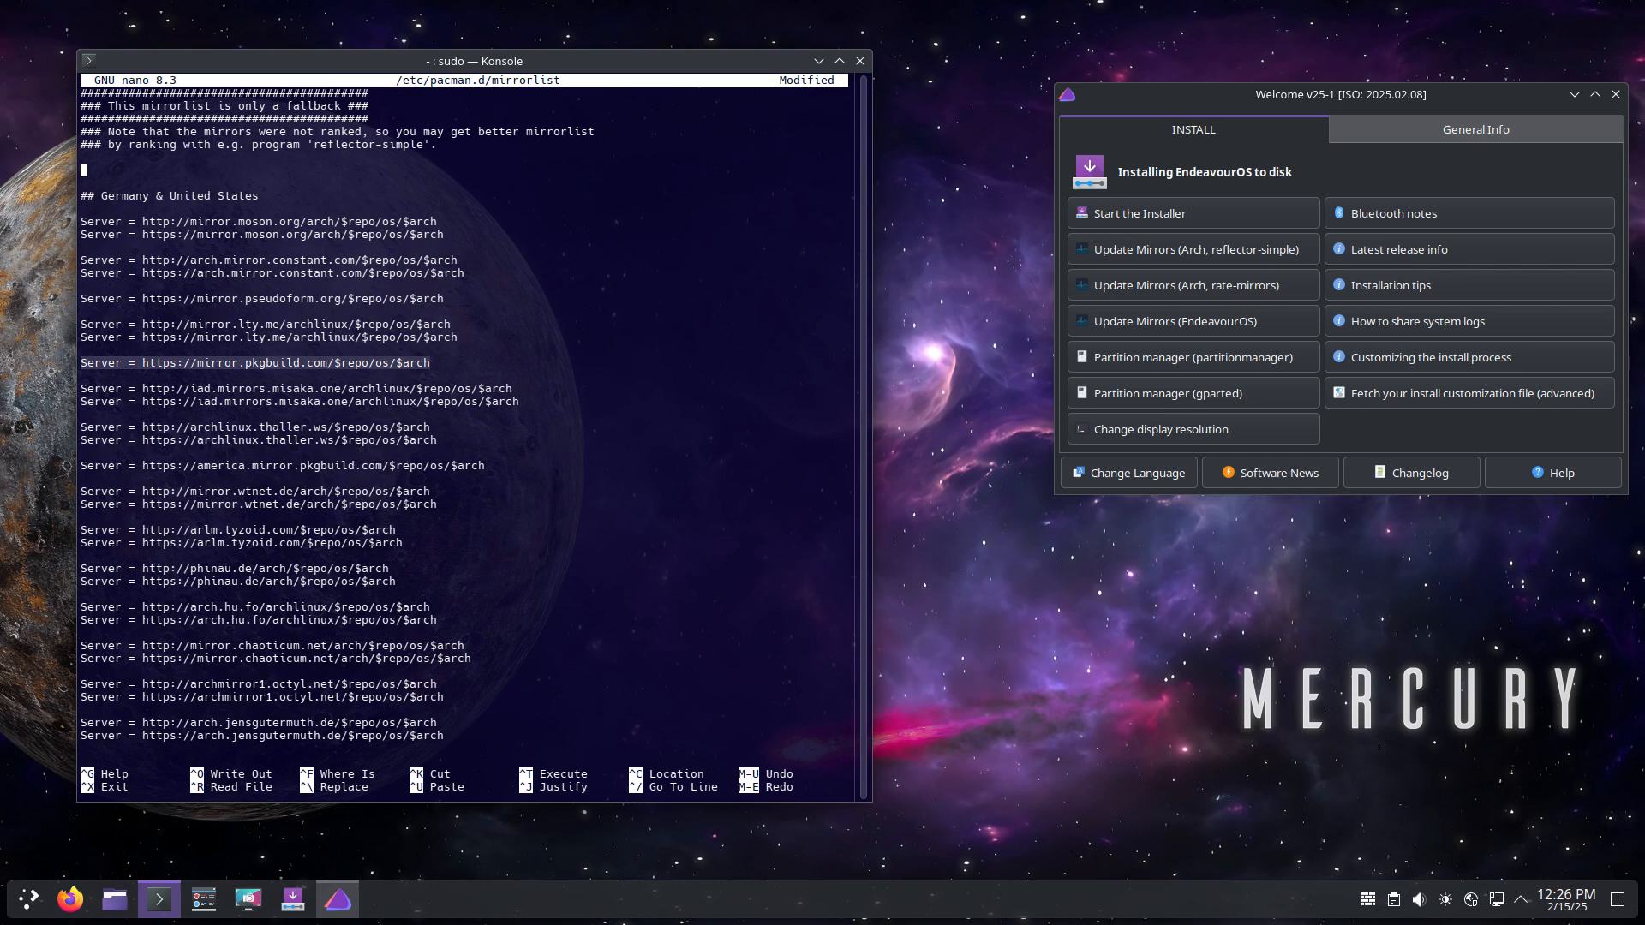
{"action": "key", "text": "ctrl+u"}
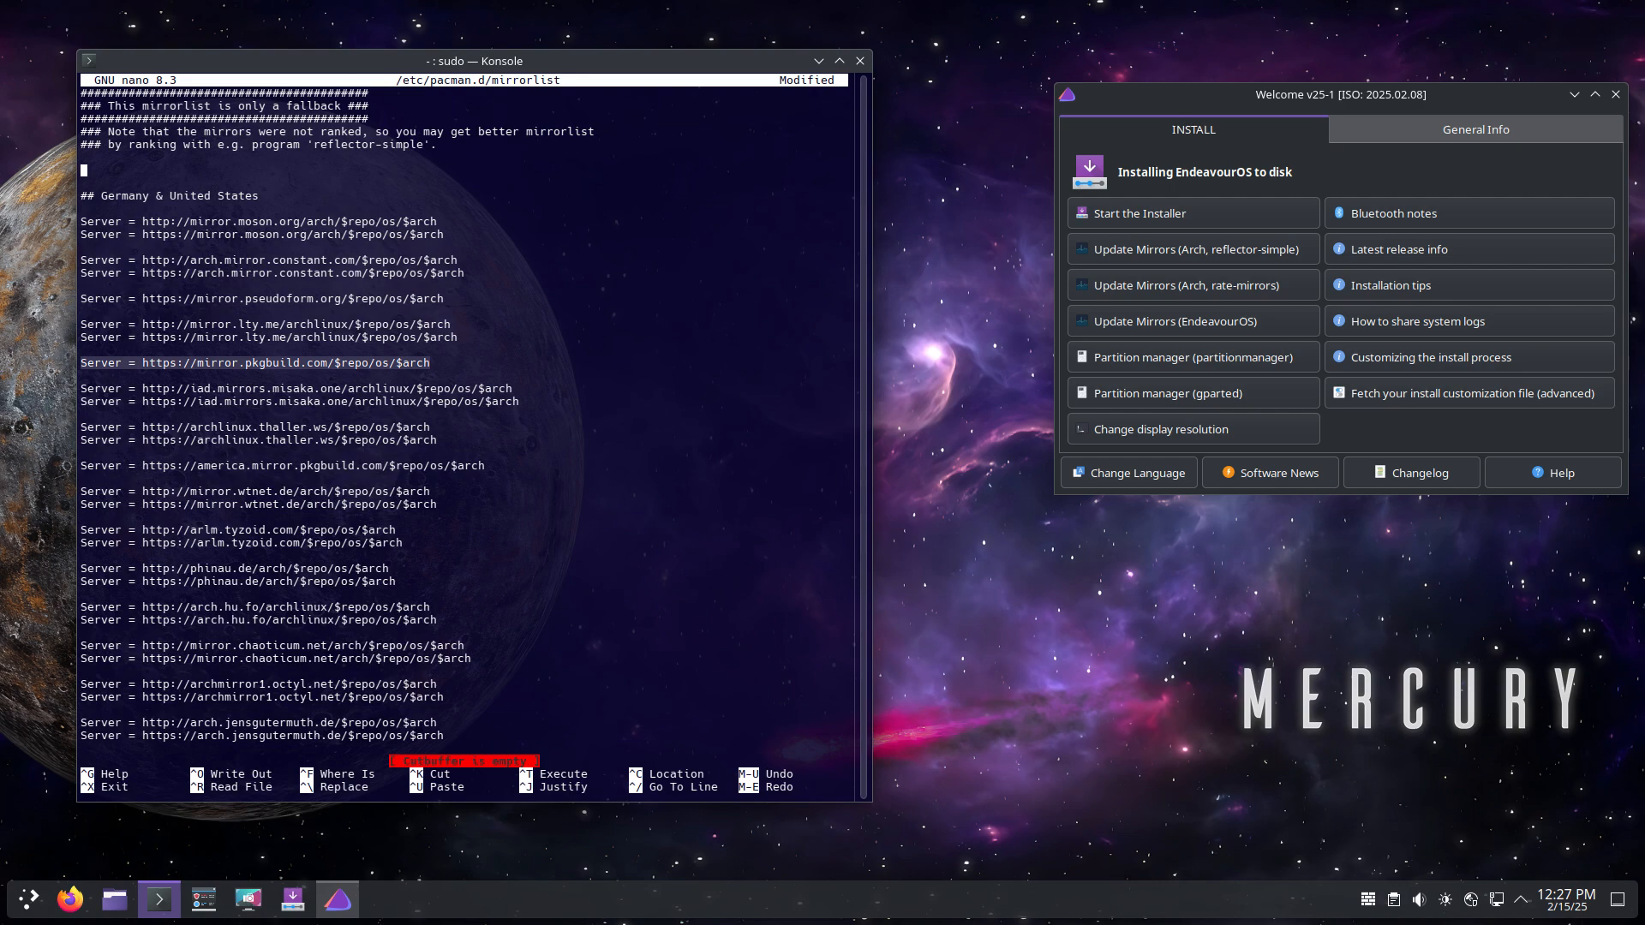
{"action": "key", "text": "ctrl+shift+v"}
{"action": "key", "text": "Delete"}
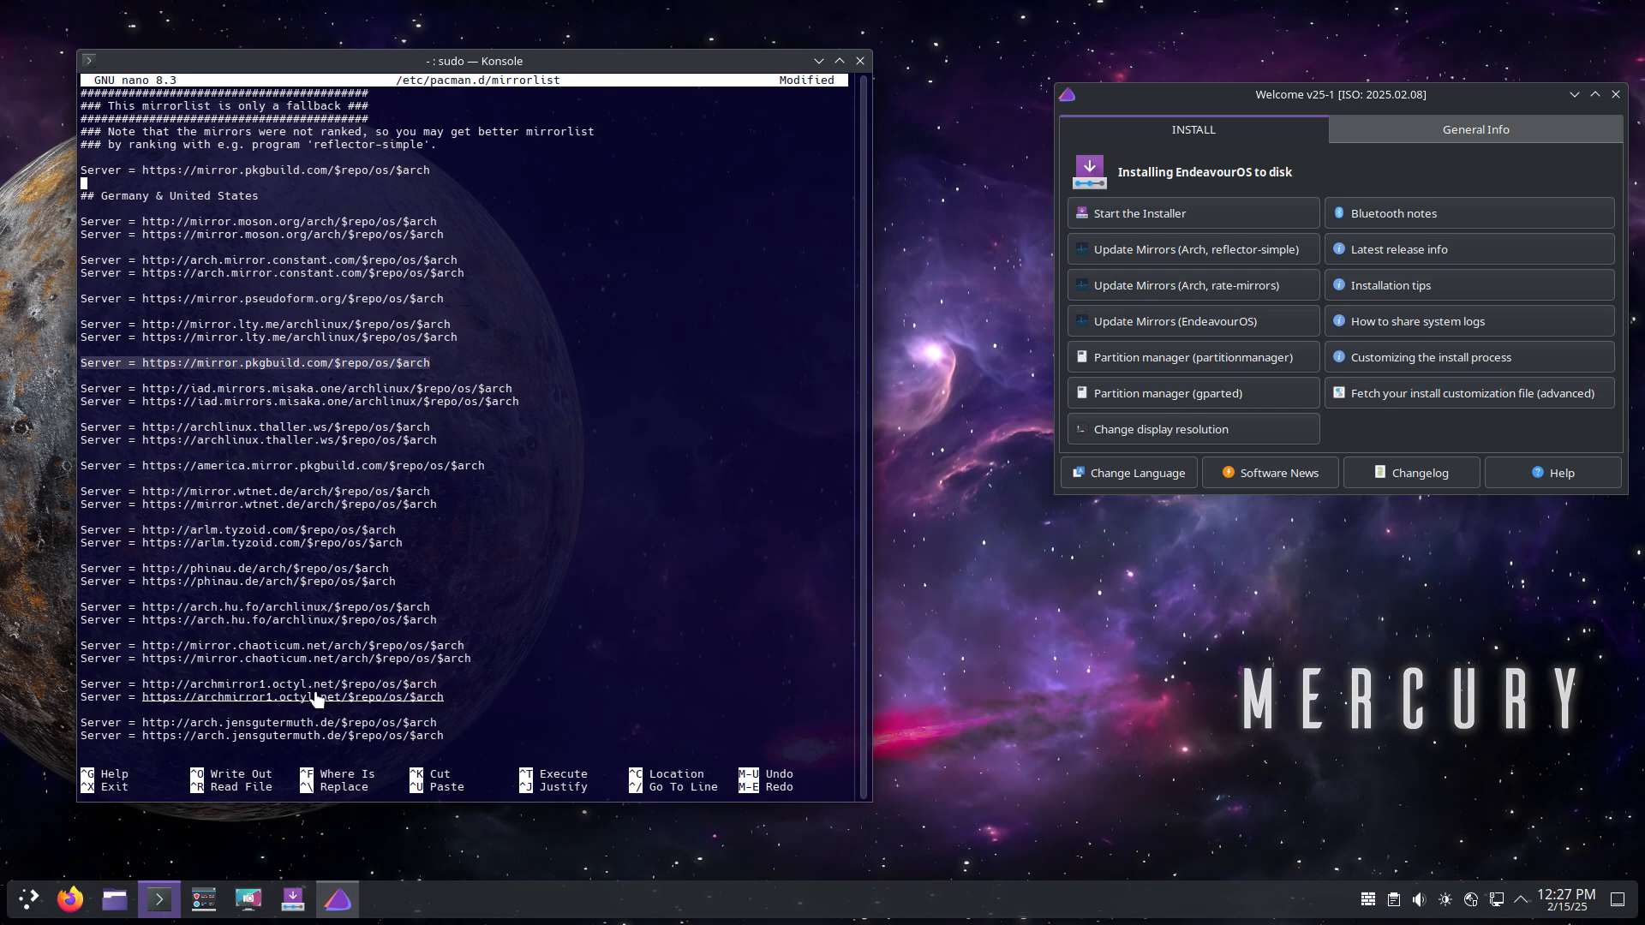
Step: Save the changes to /etc/pacman.d/mirrorlist and exit nano
{"action": "key", "text": "ctrl+x"}
{"action": "key", "text": "y"}
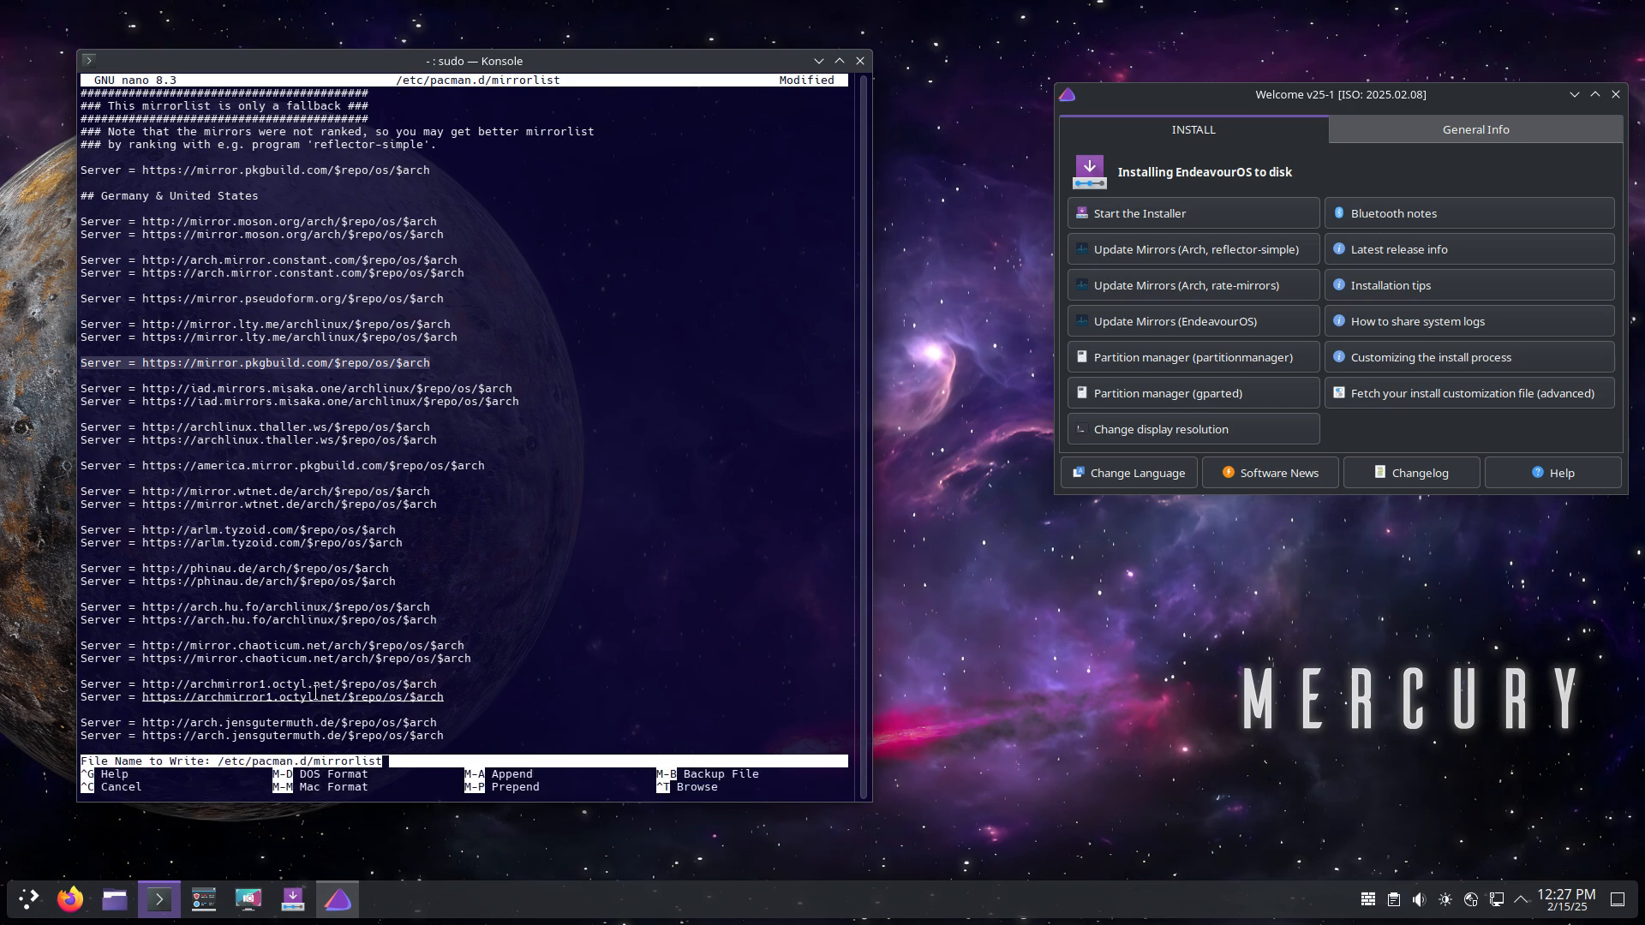
{"action": "key", "text": "Return"}
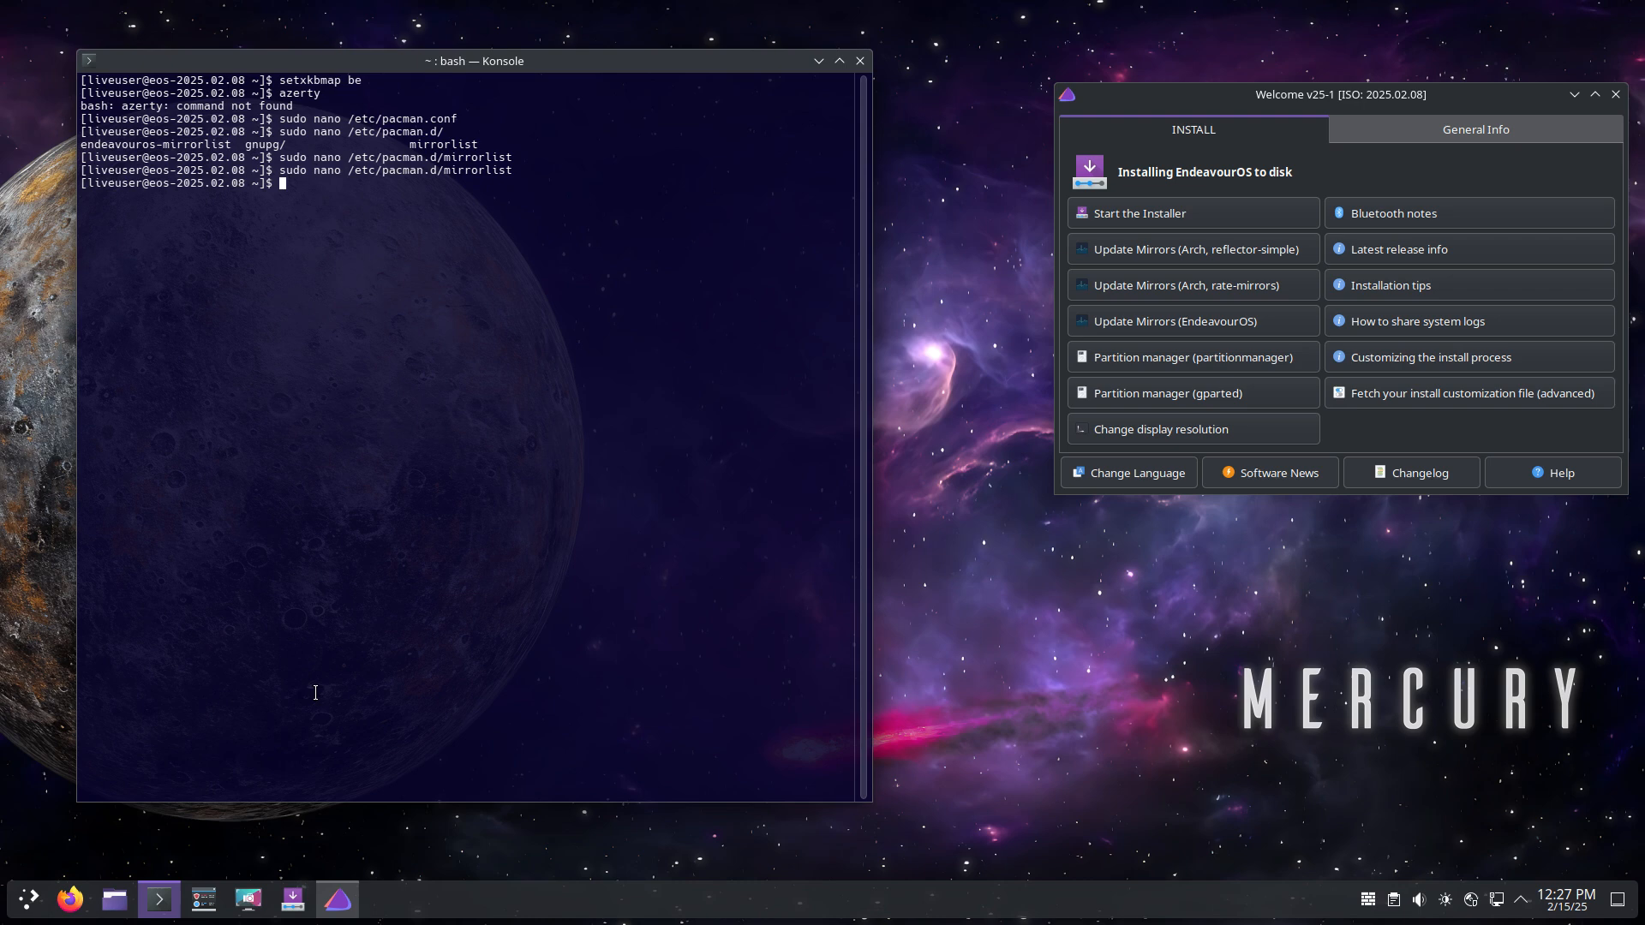
Step: Glance at General Info in EndeavourOS Welcome, return to INSTALL, and launch the installer
{"action": "key", "text": "Up"}
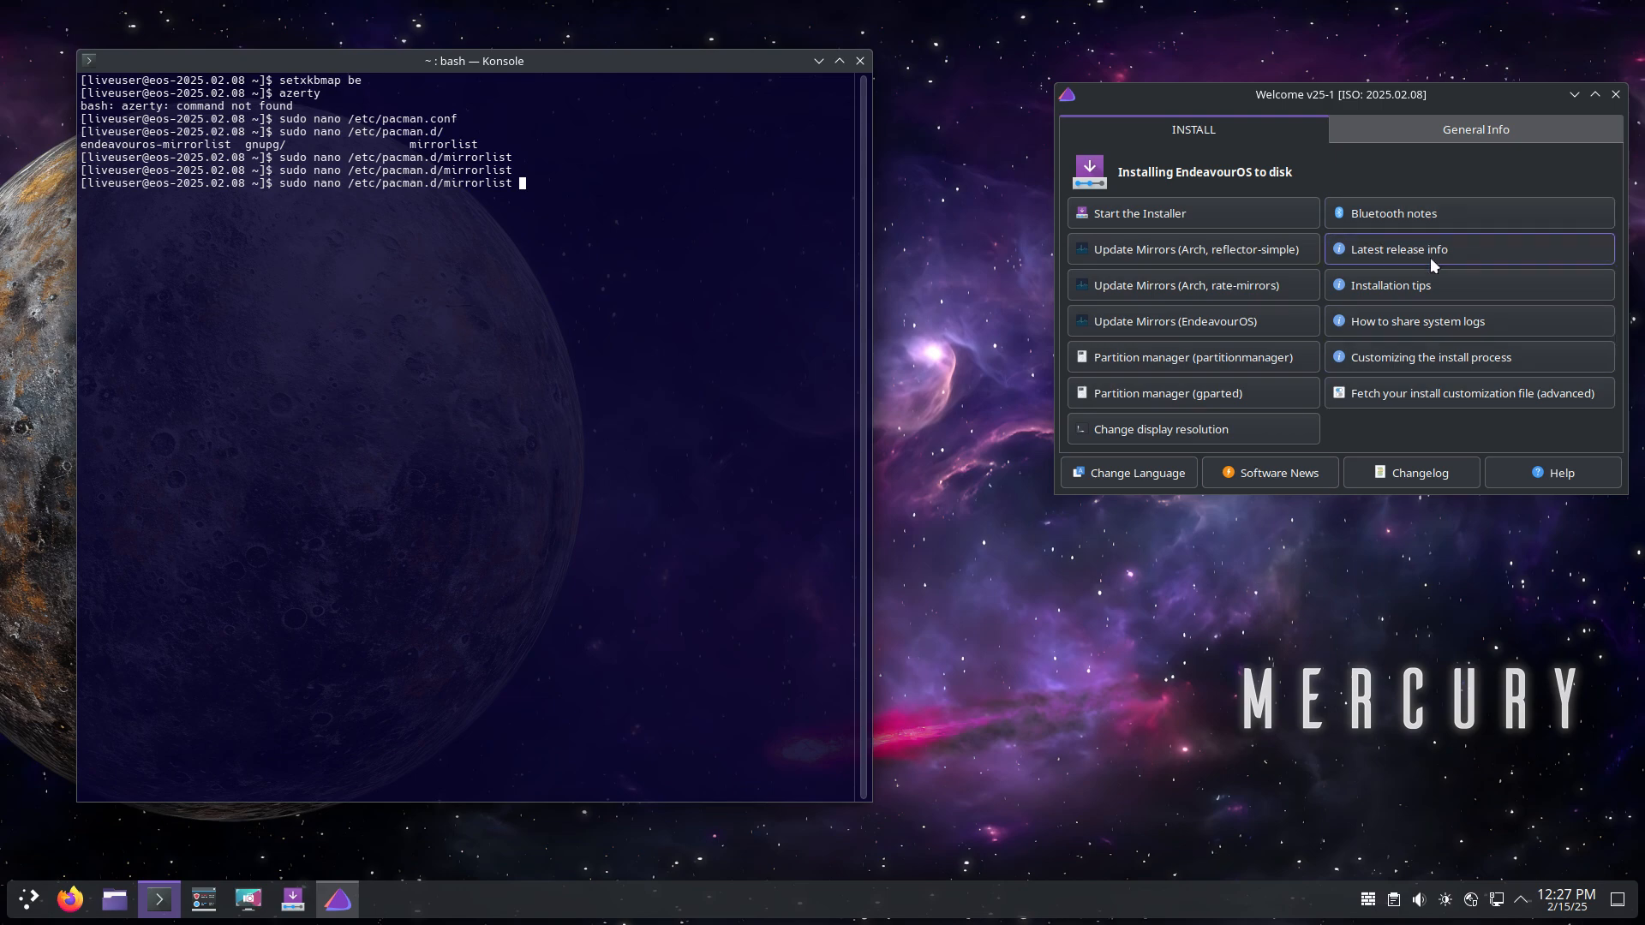
{"action": "left_click", "coordinate": [1467, 129]}
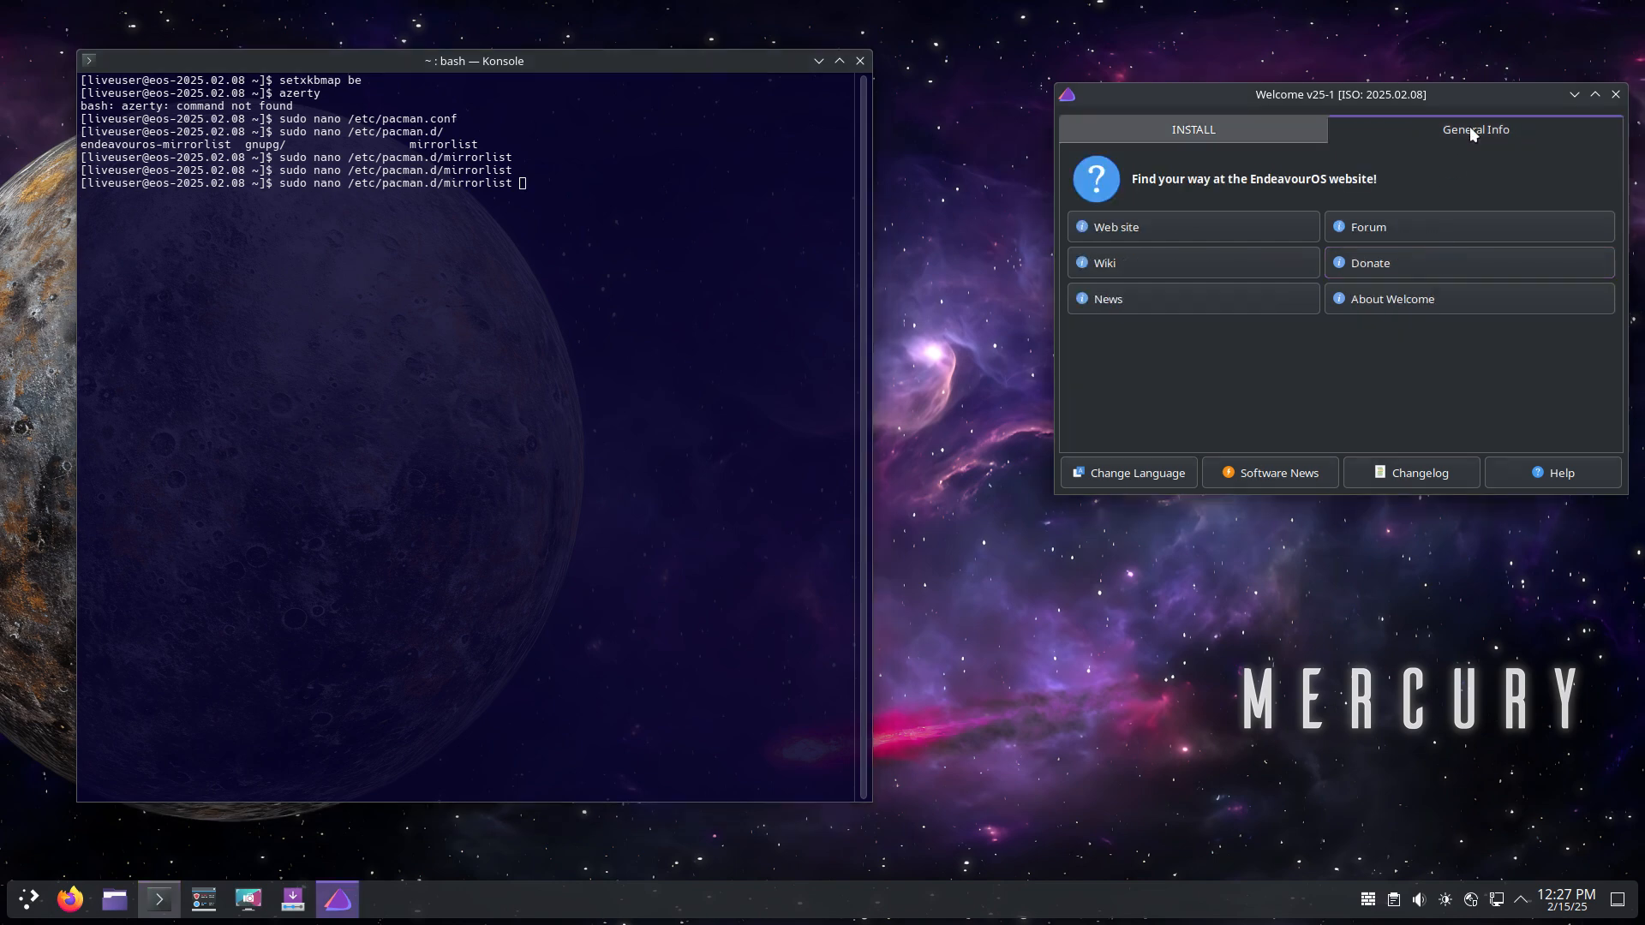
{"action": "left_click", "coordinate": [1206, 127]}
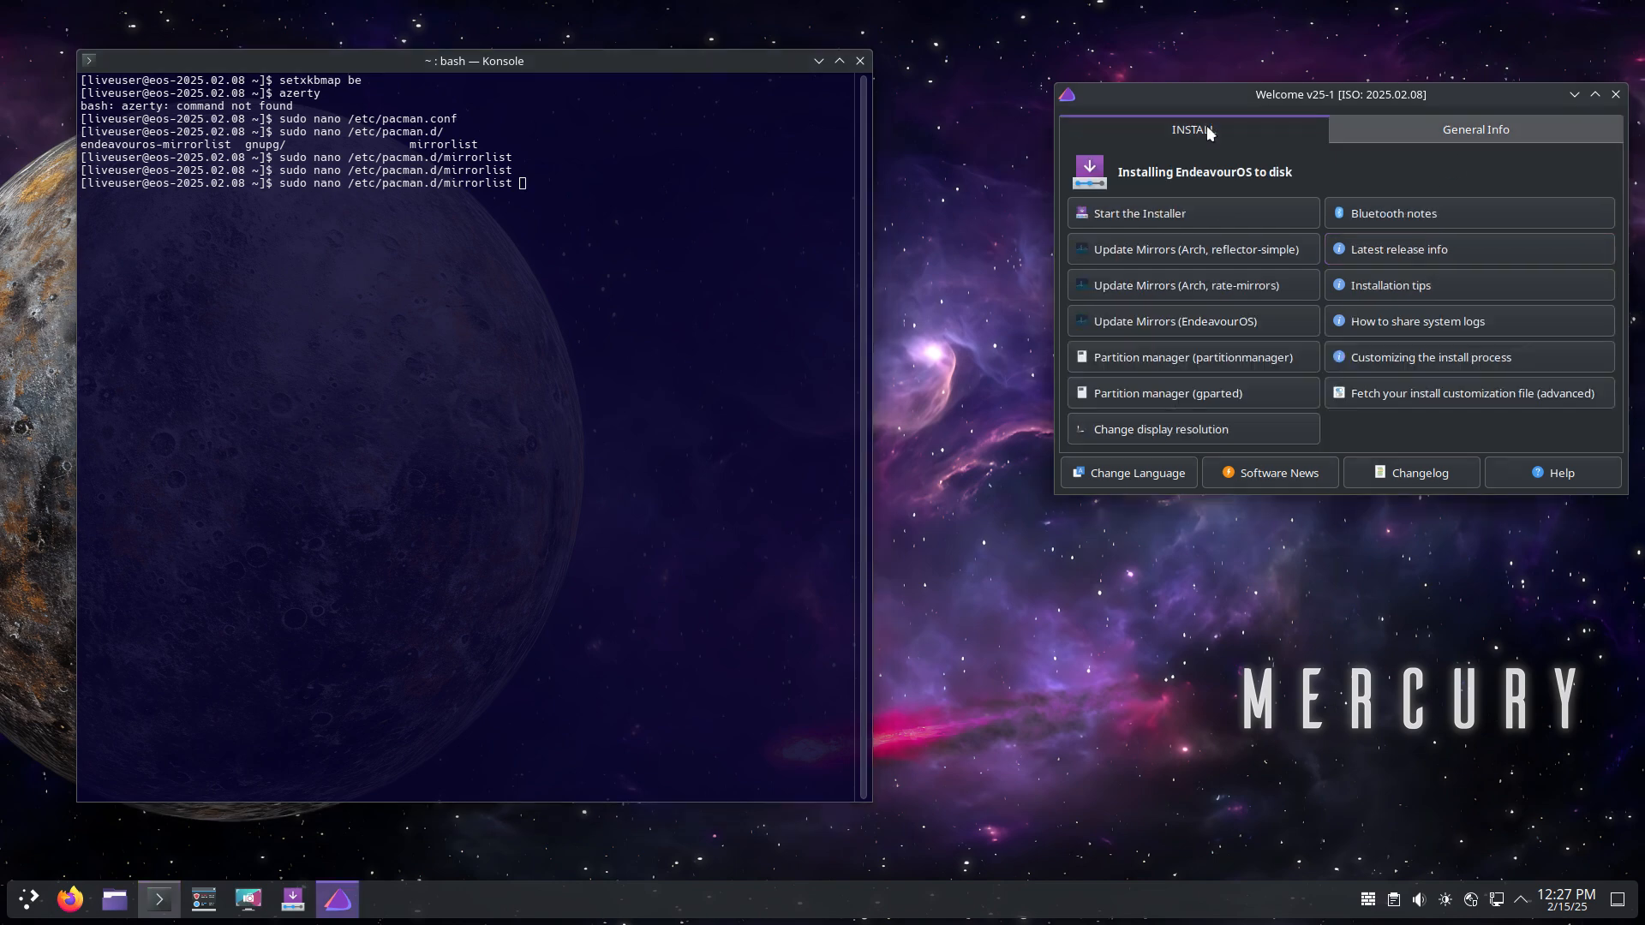
{"action": "left_click", "coordinate": [1155, 209]}
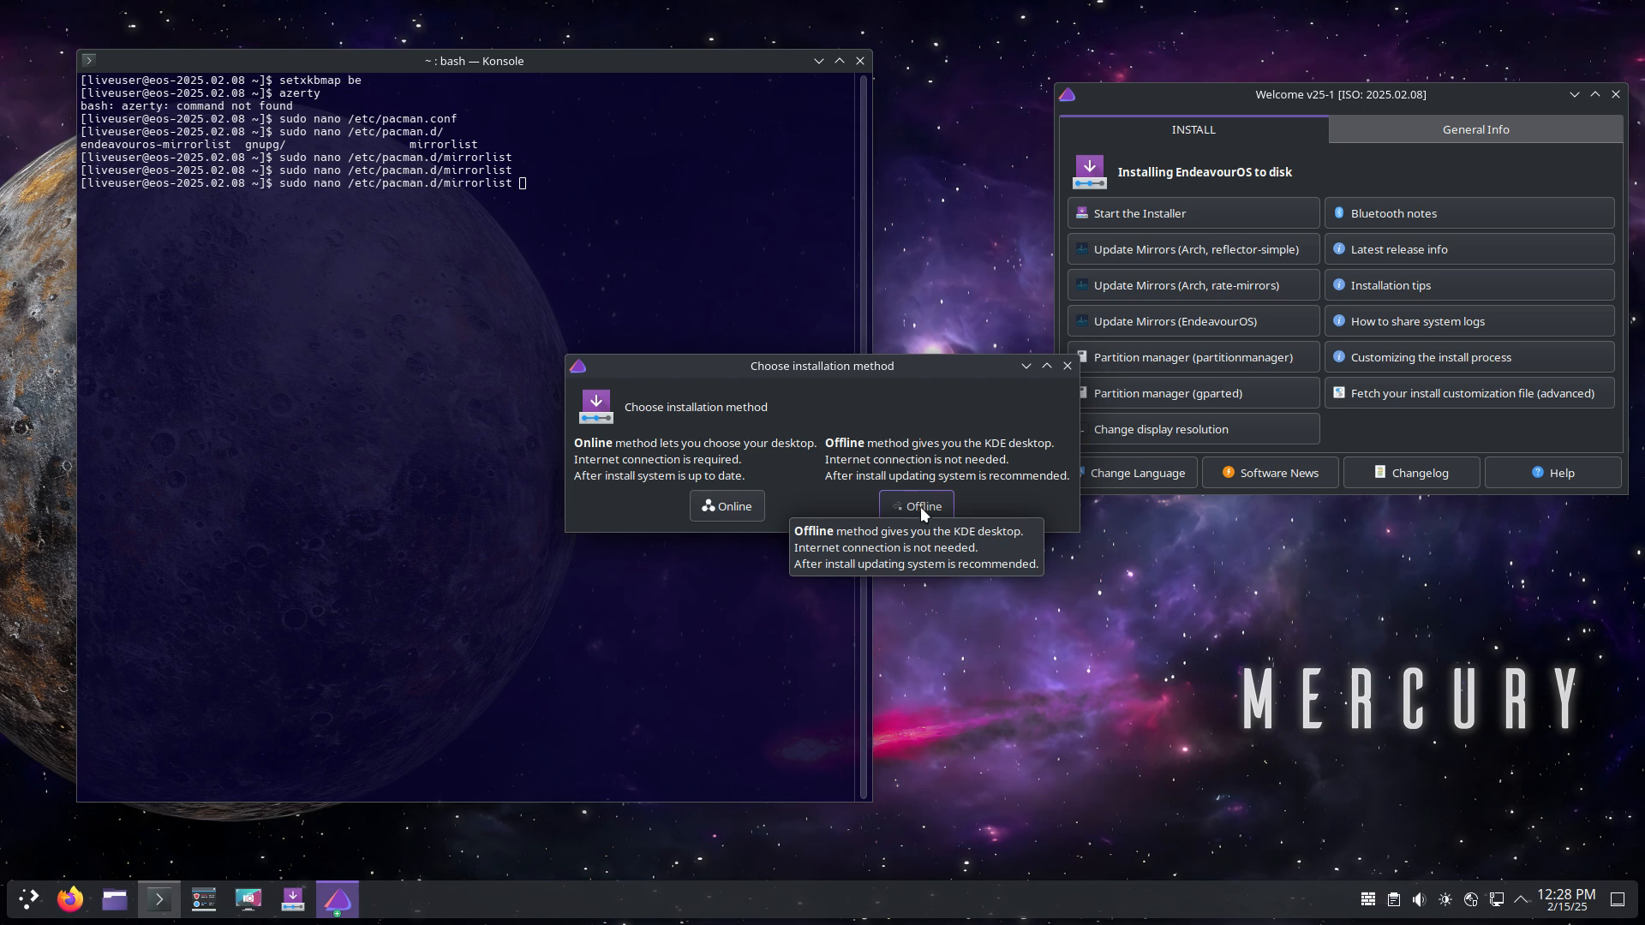
Step: Choose Online install, set American English as the language, and accept the Europe/Brussels location
{"action": "left_click", "coordinate": [735, 506]}
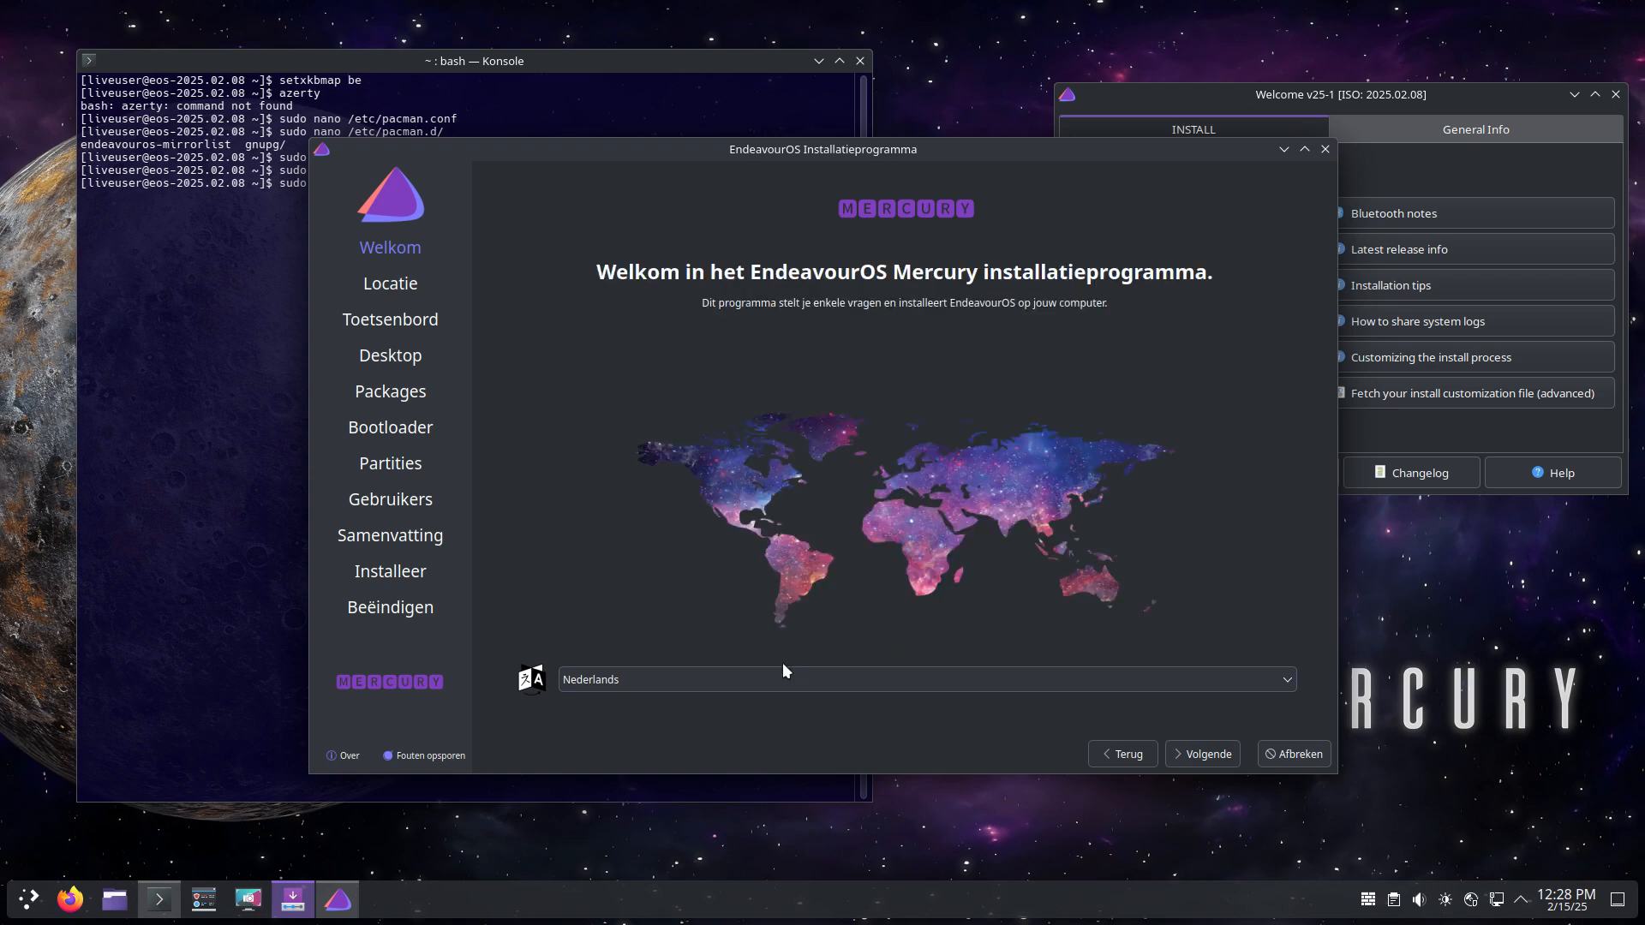
{"action": "left_click", "coordinate": [606, 678]}
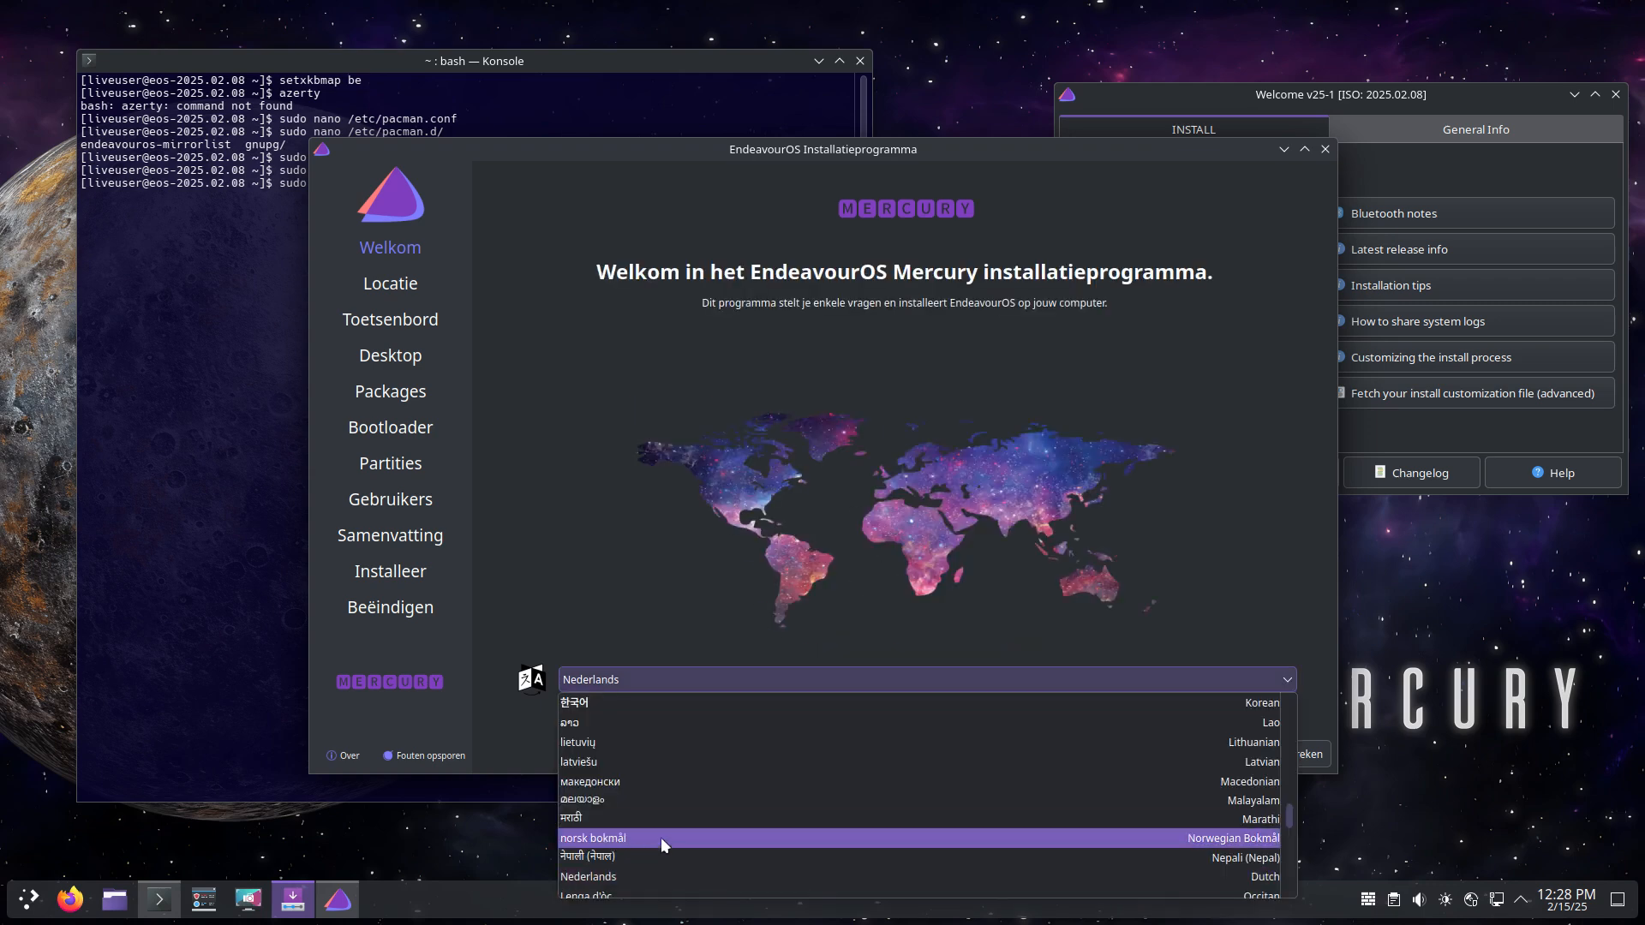
{"action": "scroll", "coordinate": [661, 836], "scroll_direction": "up", "scroll_amount": 3}
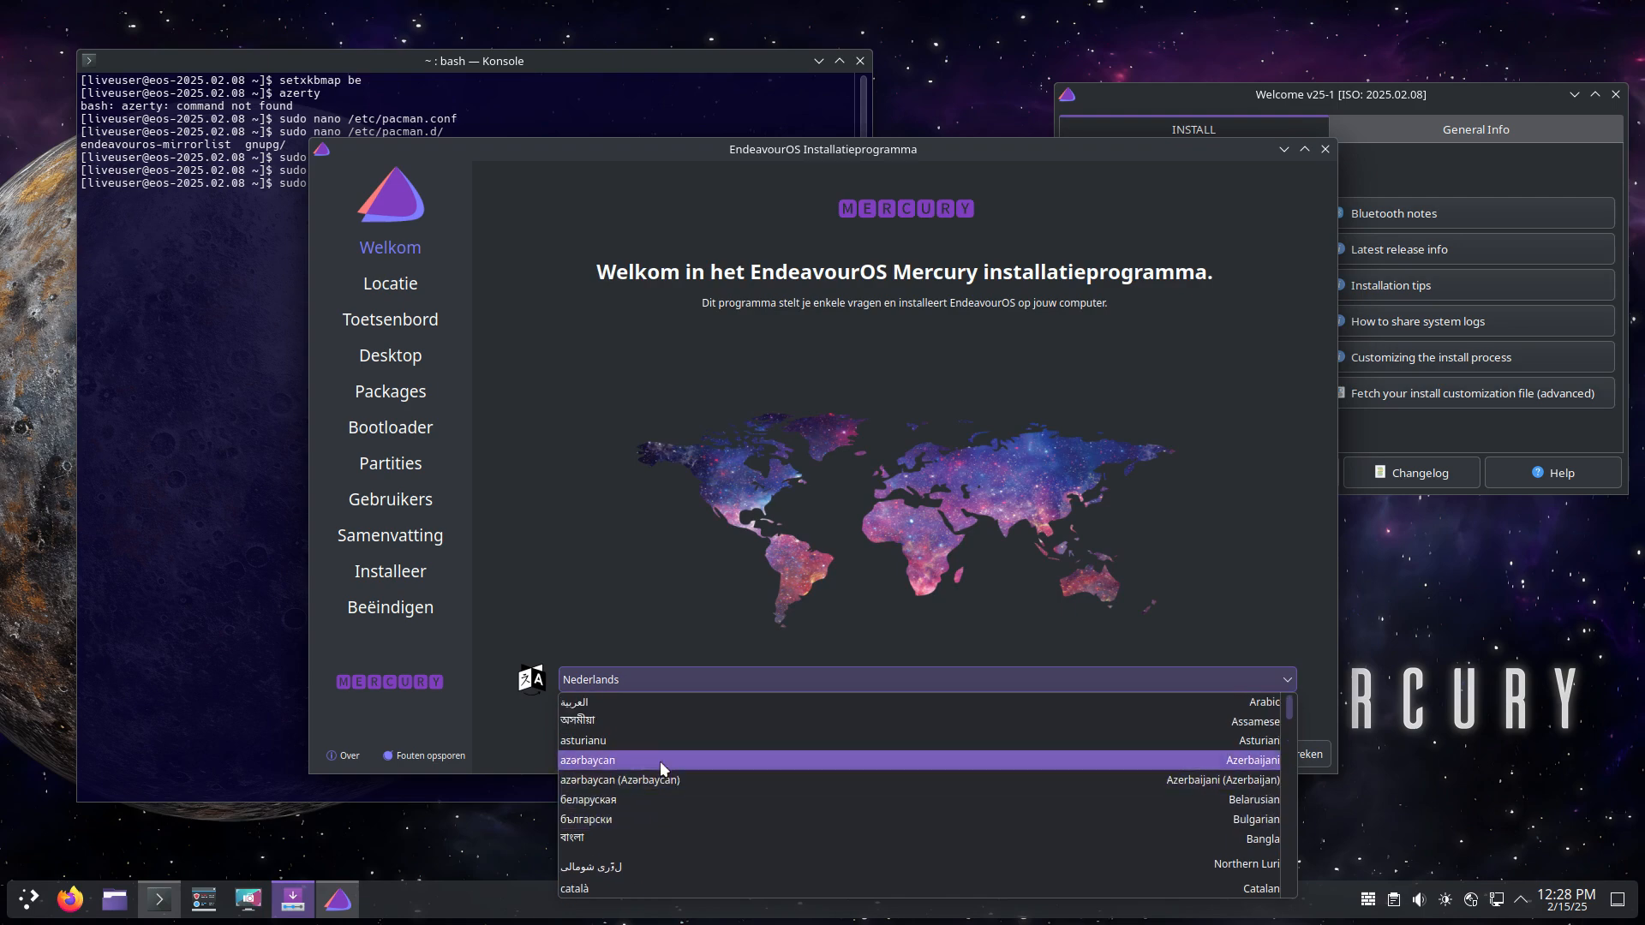
{"action": "left_click", "coordinate": [660, 761]}
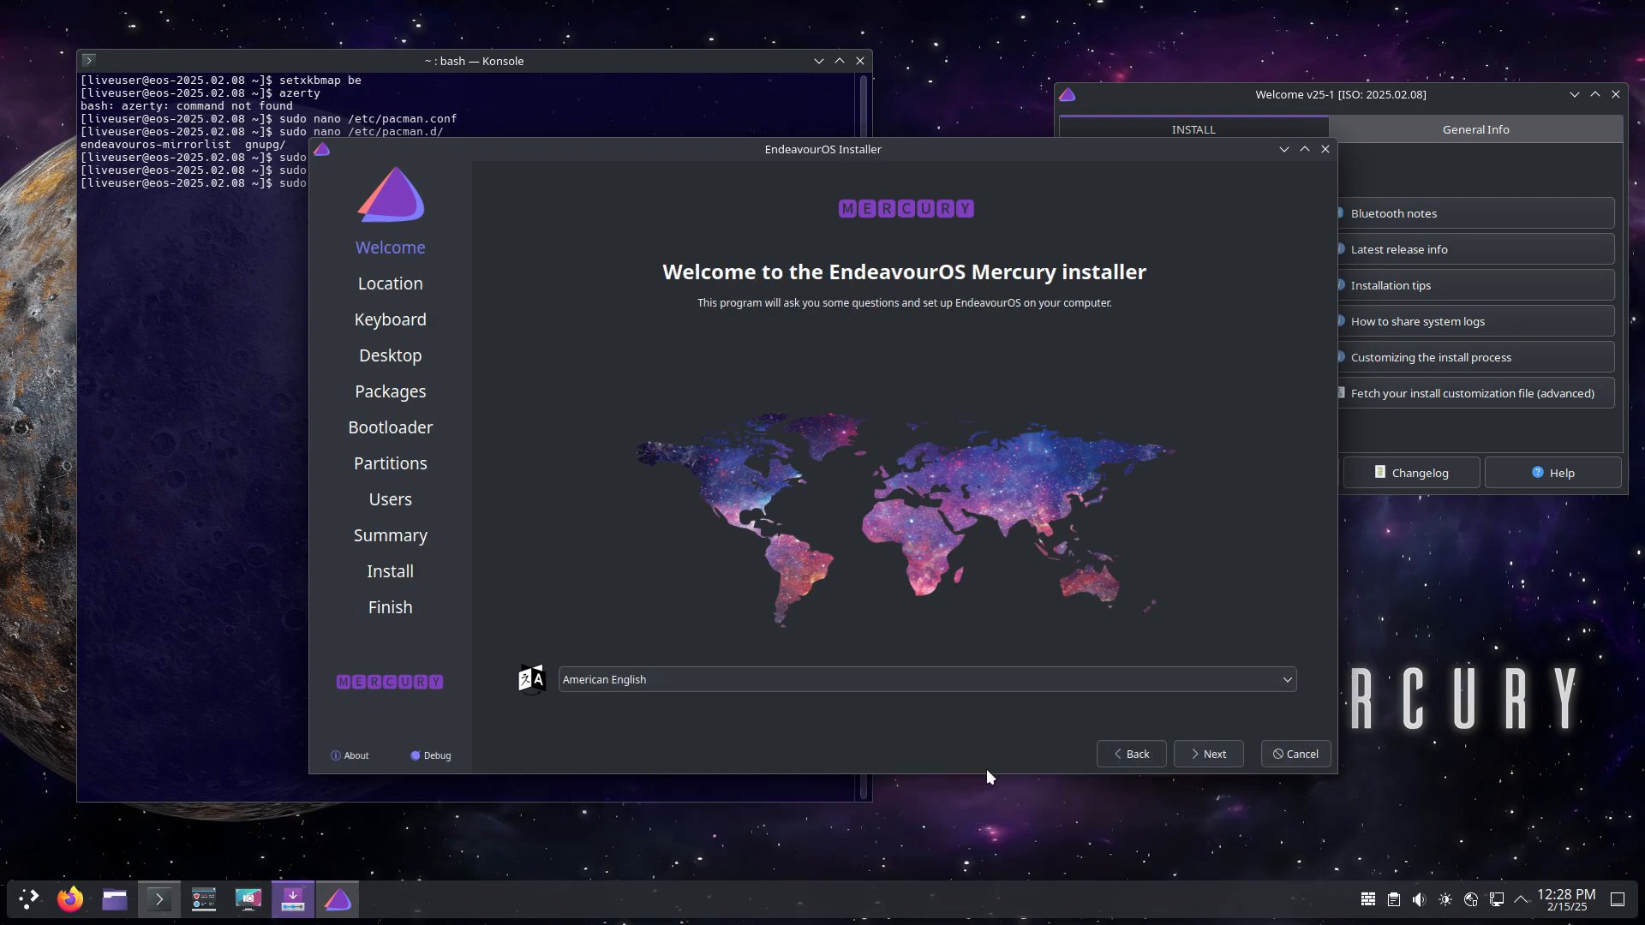
{"action": "left_click", "coordinate": [1227, 758]}
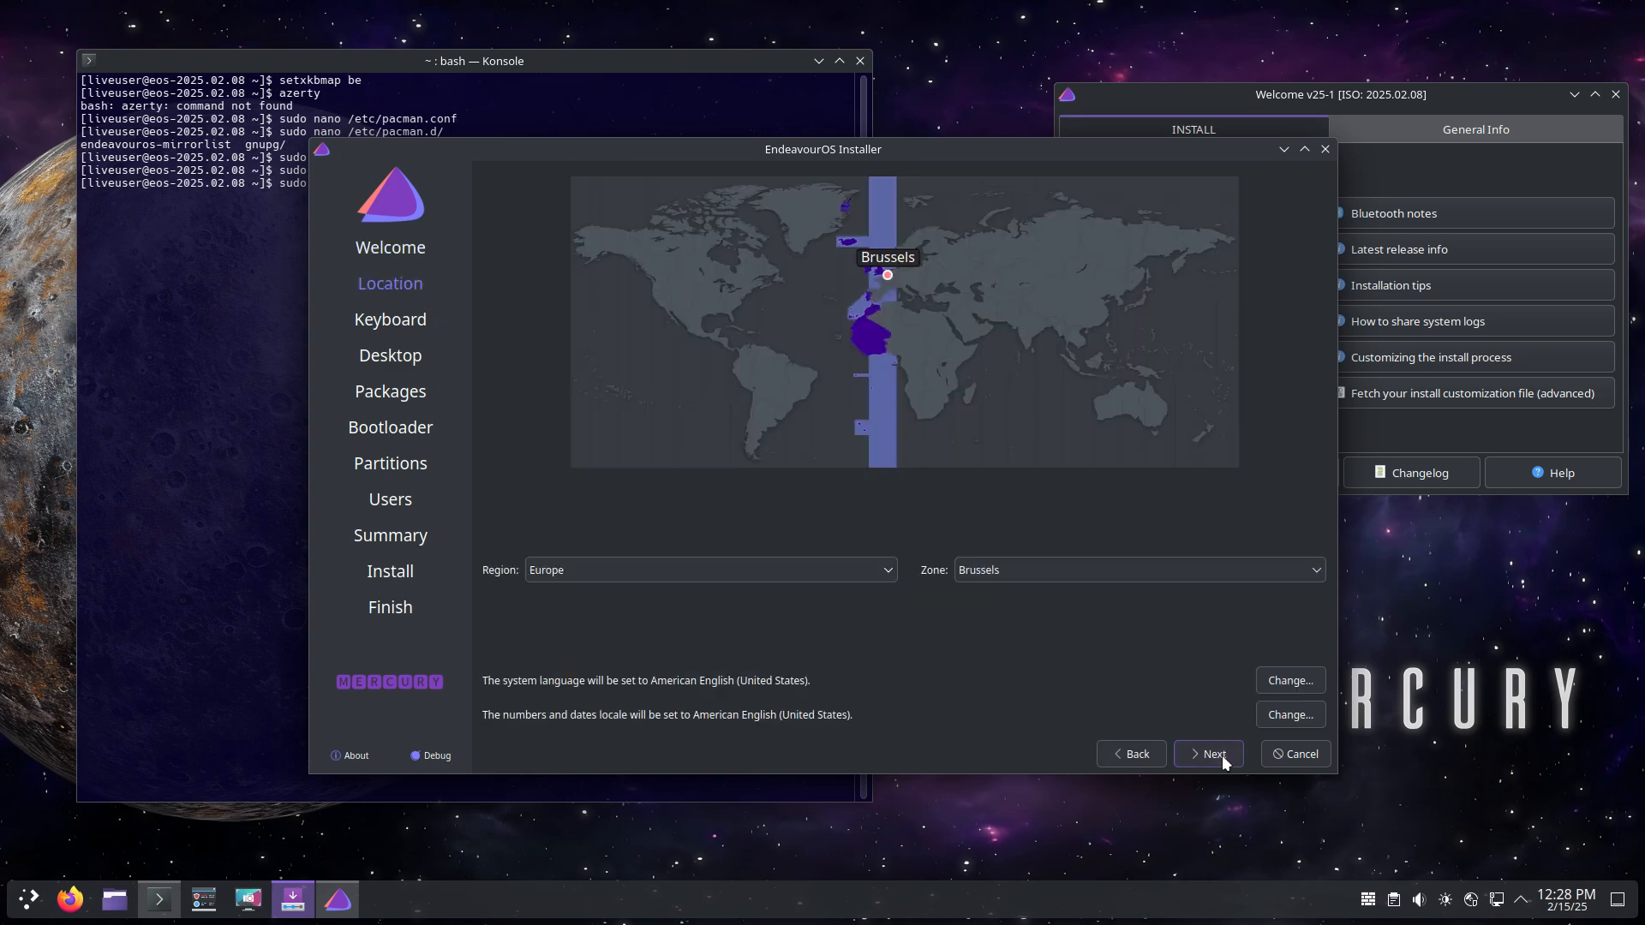
{"action": "left_click", "coordinate": [1224, 759]}
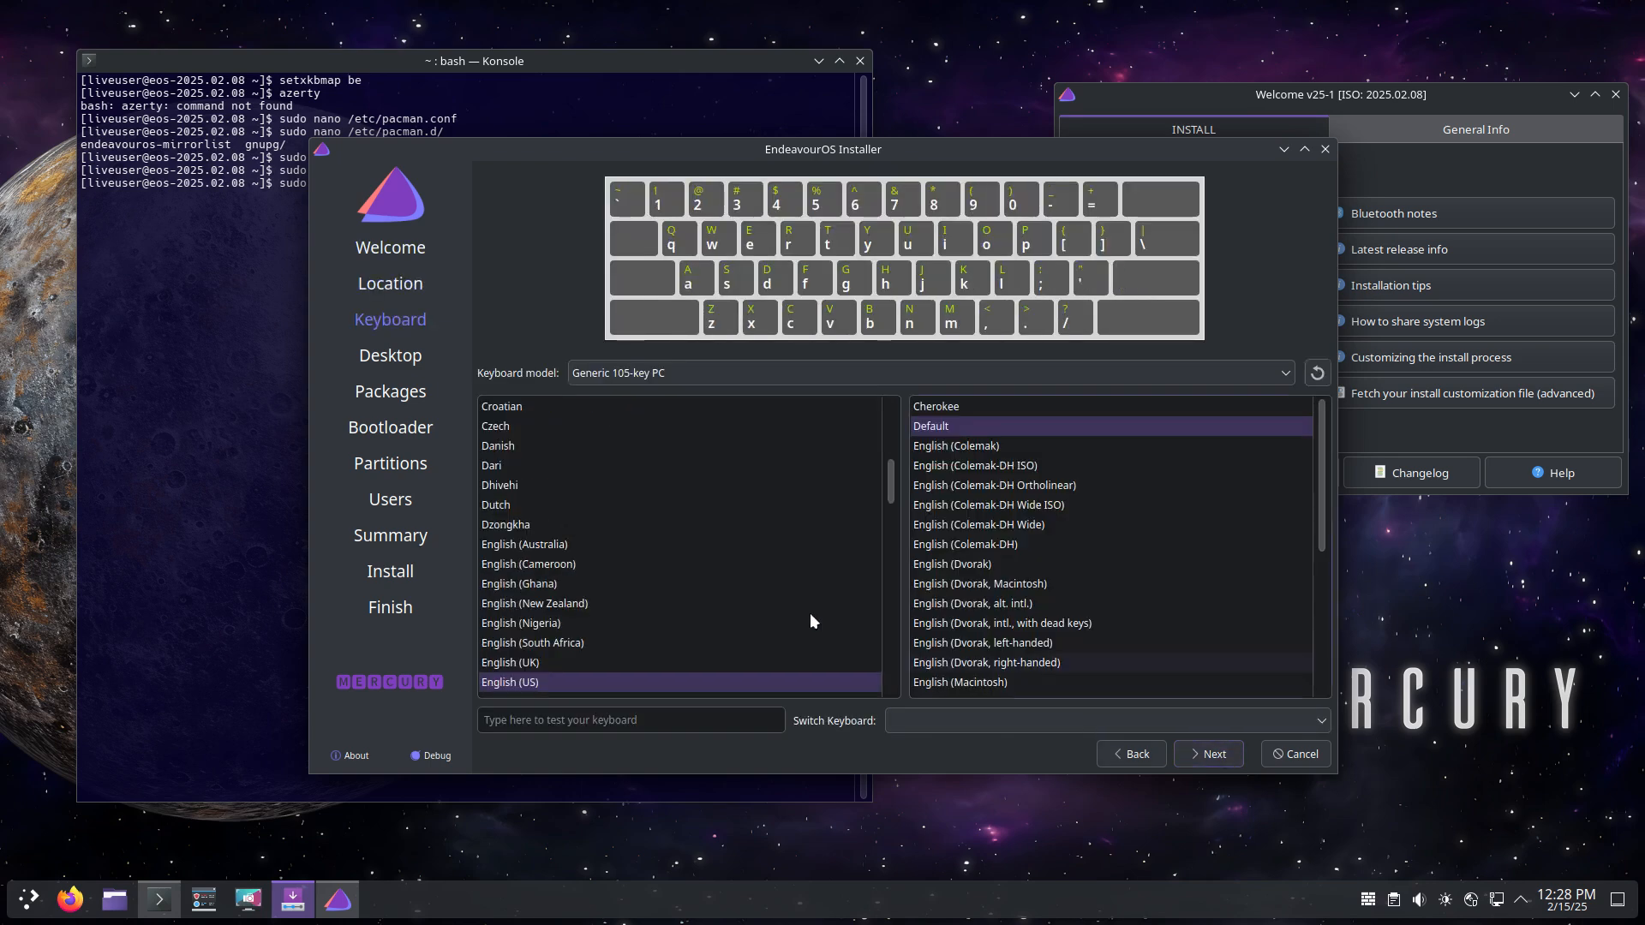
Step: Select the Belgian keyboard layout and pick Xfce4 as the desktop environment
{"action": "left_click", "coordinate": [566, 506]}
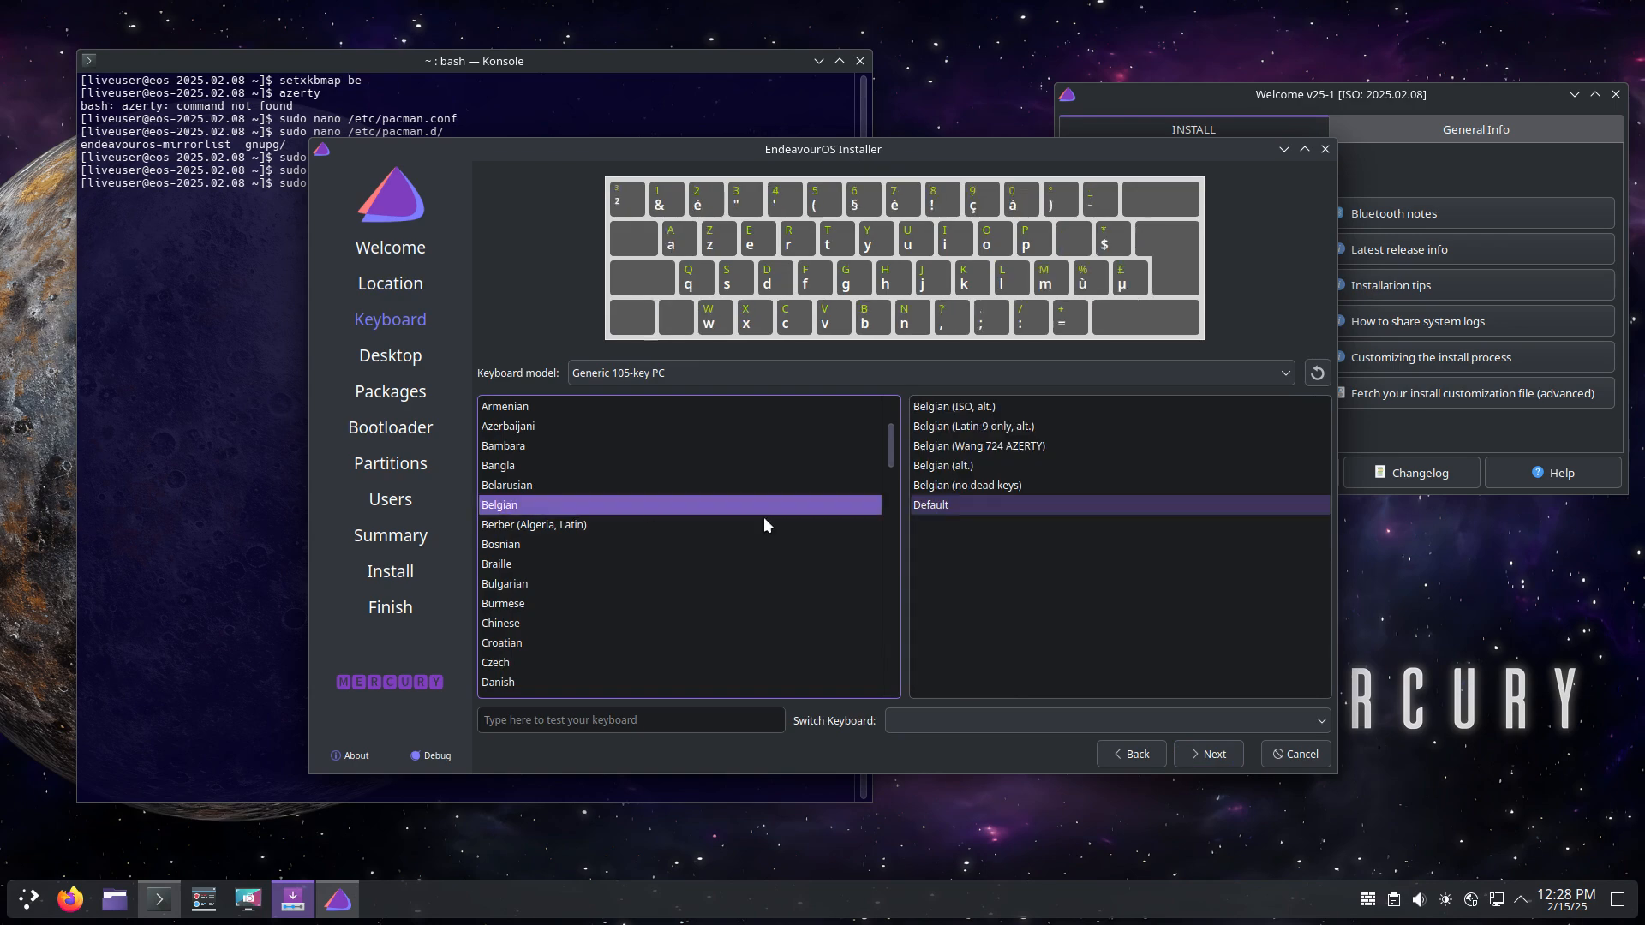
{"action": "left_click", "coordinate": [1215, 754]}
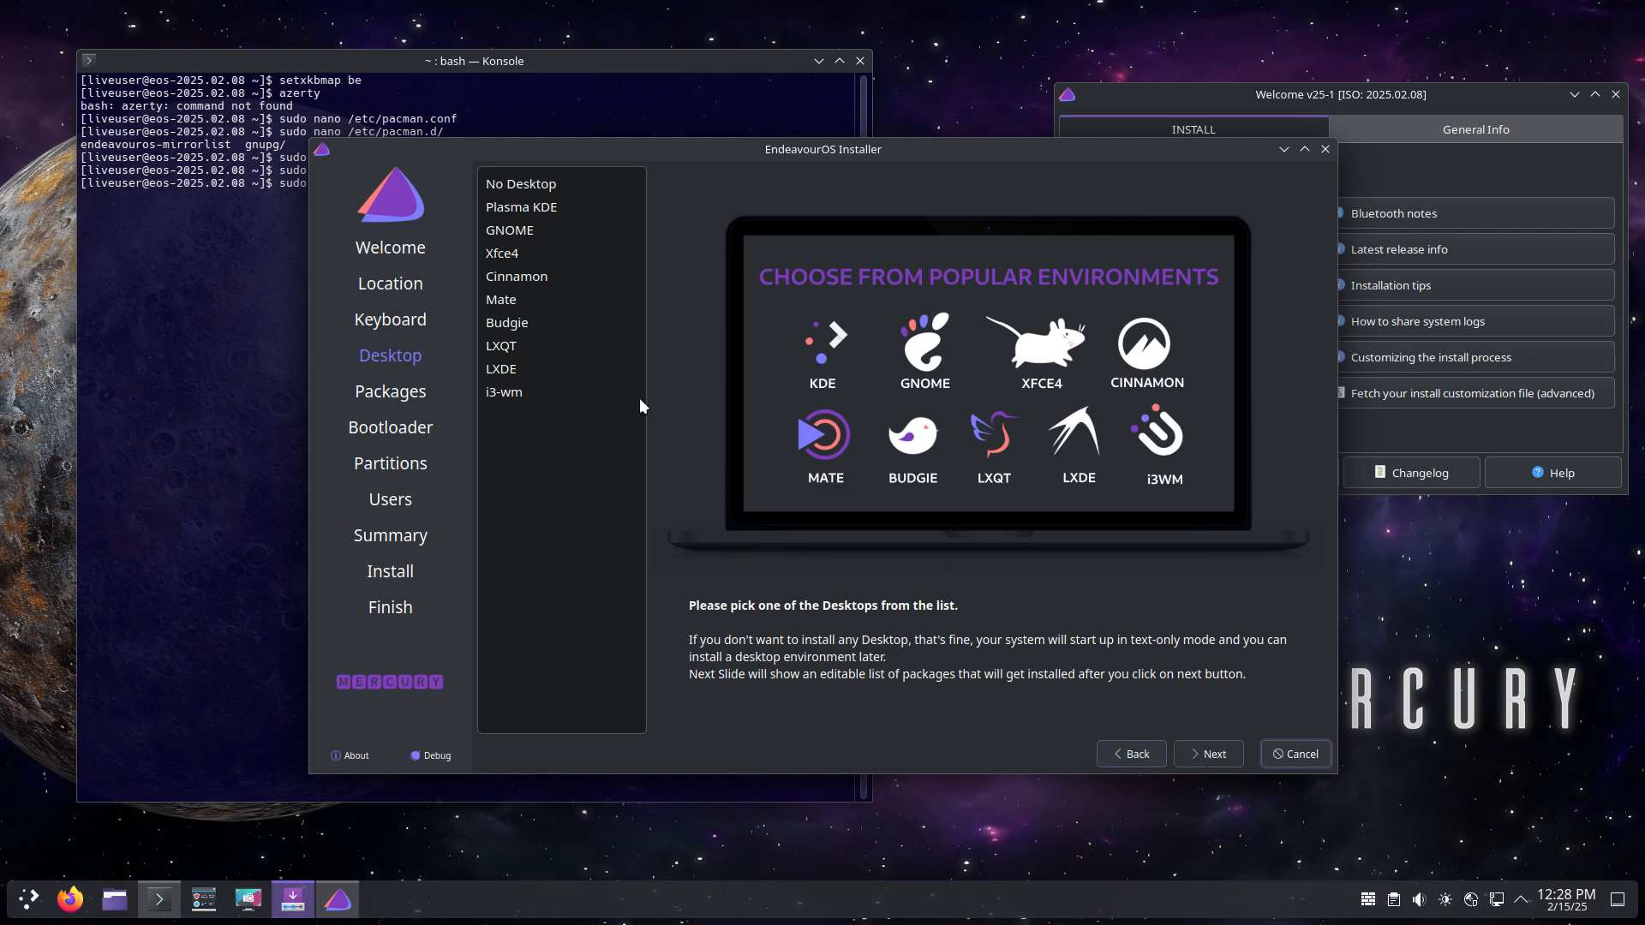
{"action": "left_click", "coordinate": [546, 252]}
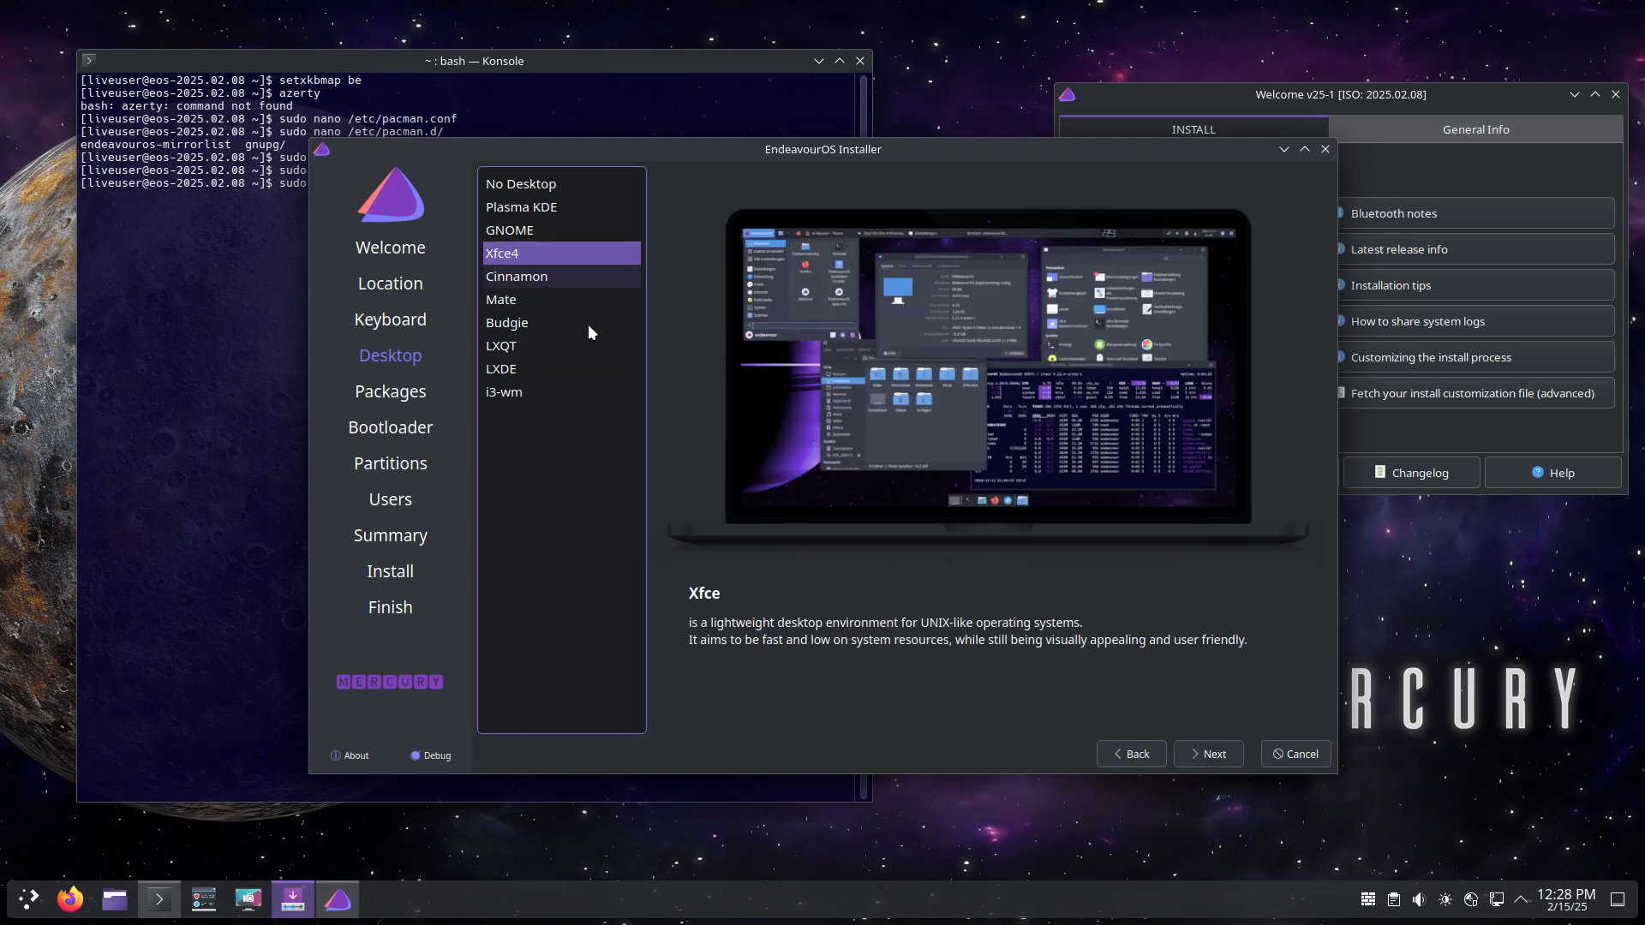
Step: Browse the Utilities apps in the launcher, close it, and continue to the Packages page
{"action": "left_click", "coordinate": [30, 897]}
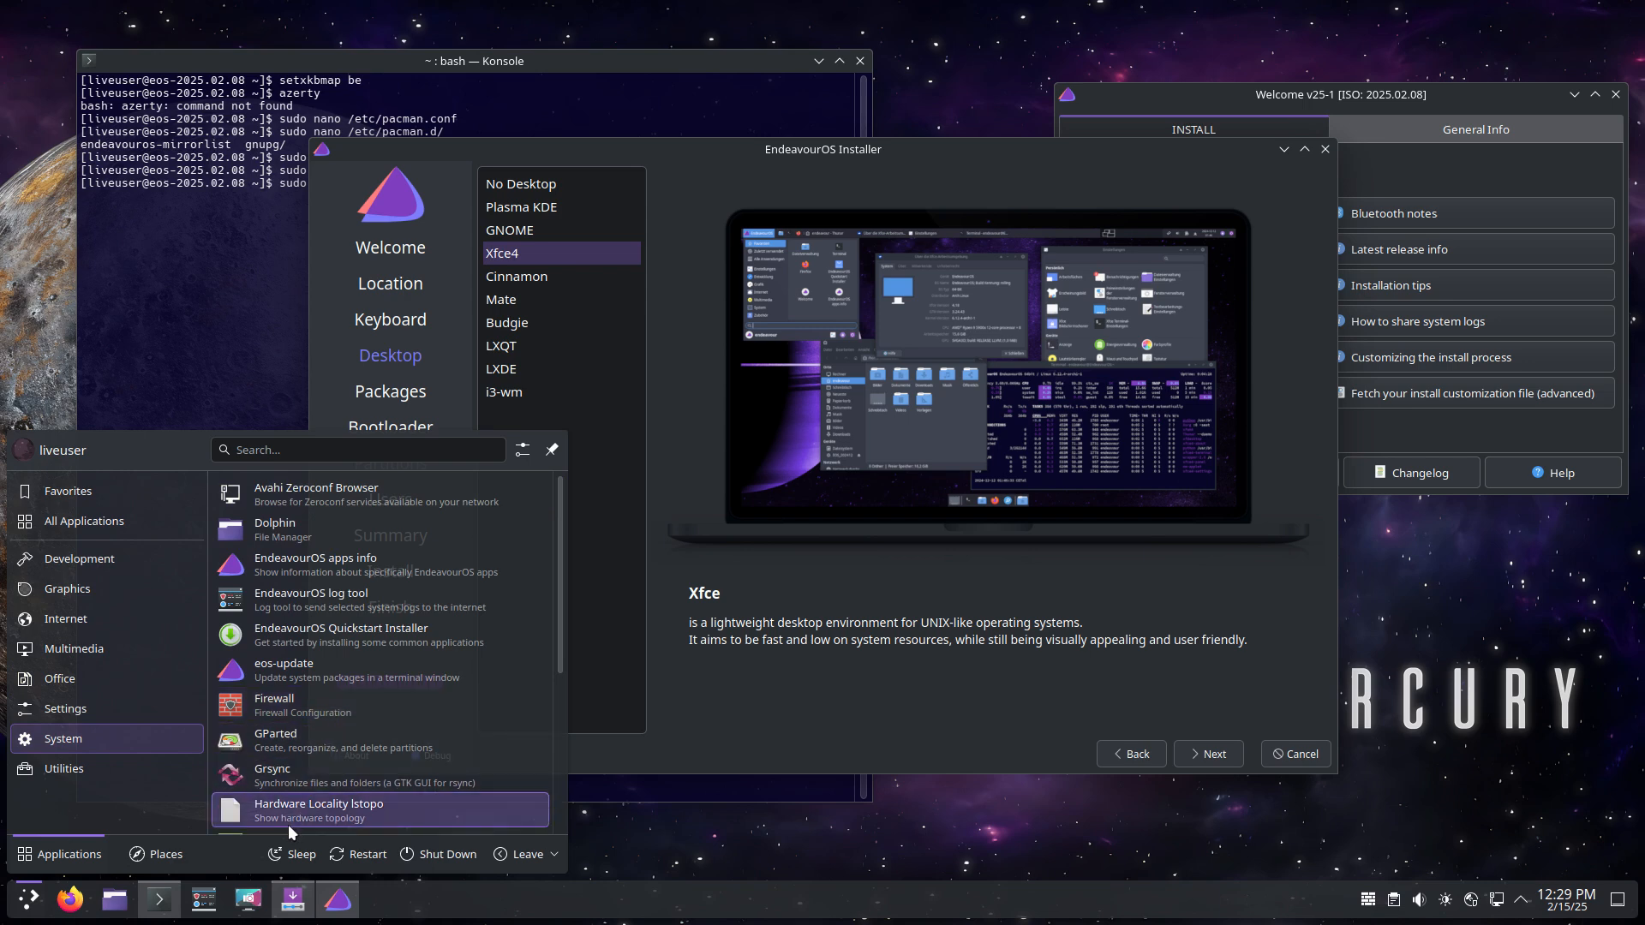
{"action": "scroll", "coordinate": [286, 810], "scroll_direction": "down", "scroll_amount": 3}
{"action": "scroll", "coordinate": [286, 804], "scroll_direction": "down", "scroll_amount": 3}
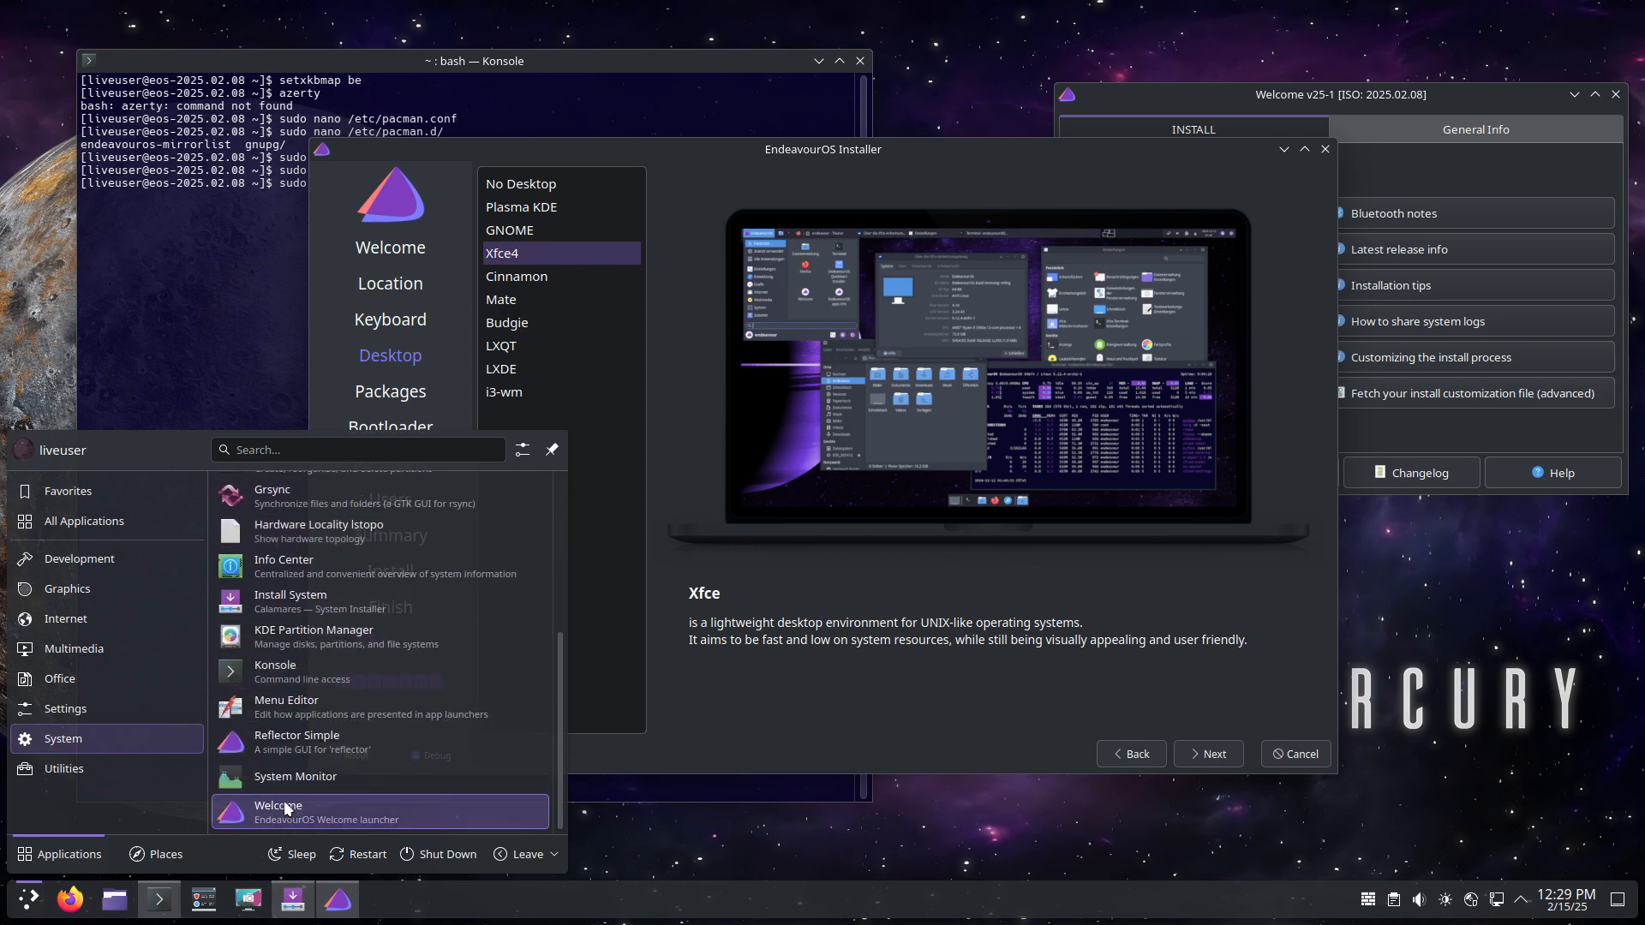
{"action": "left_click", "coordinate": [143, 771]}
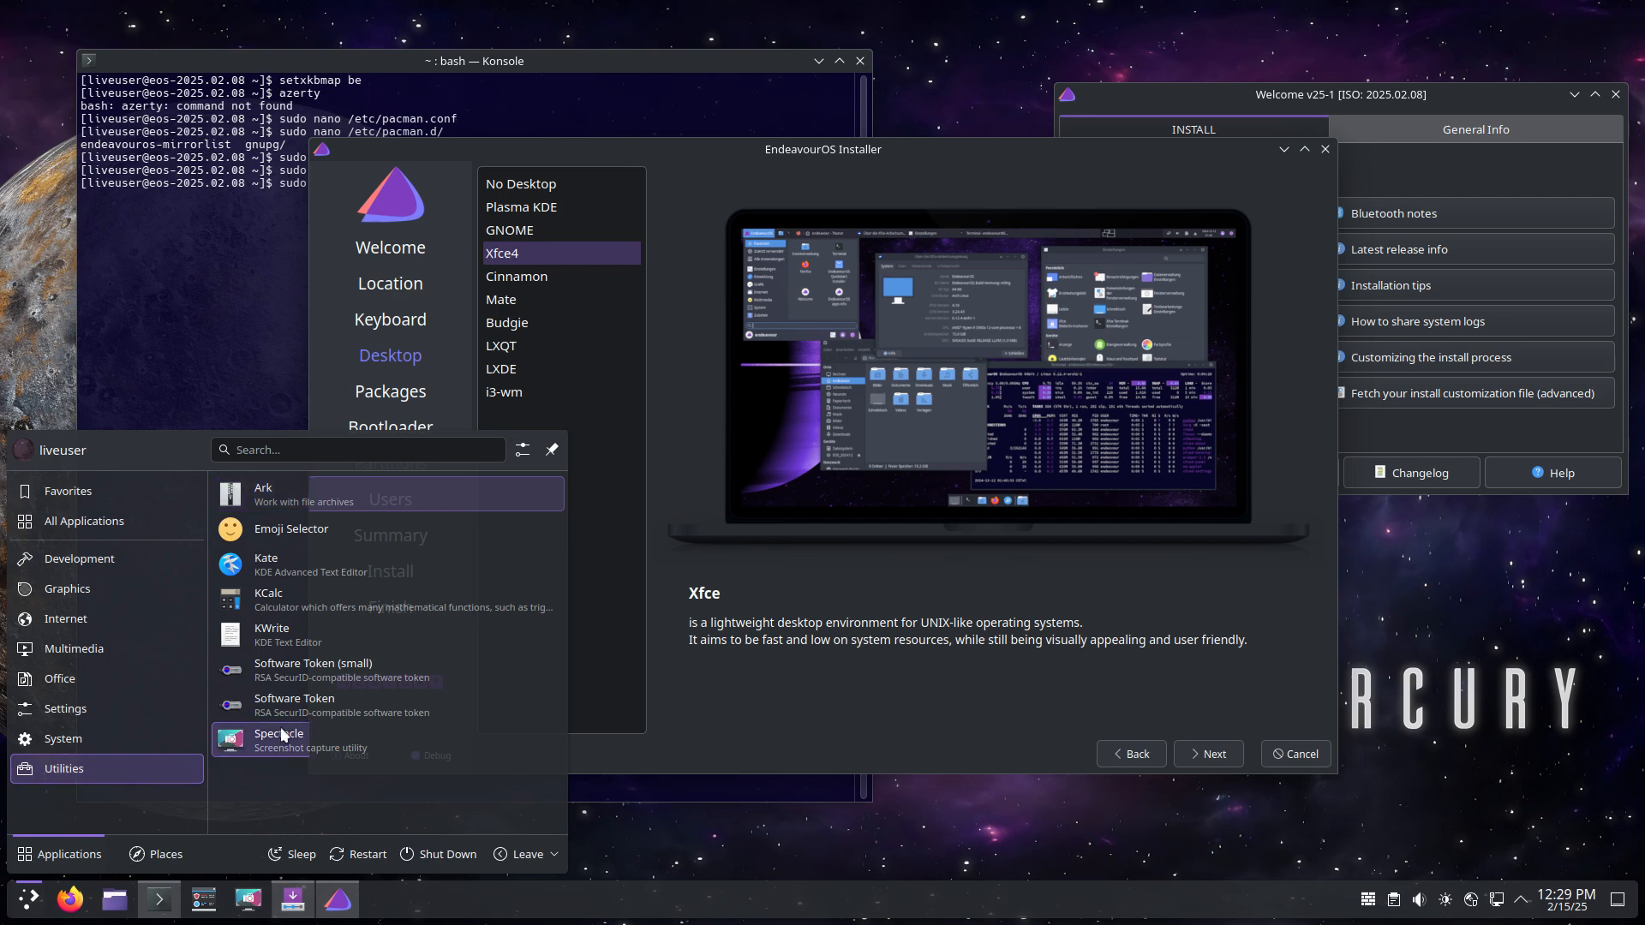
{"action": "left_click", "coordinate": [745, 750]}
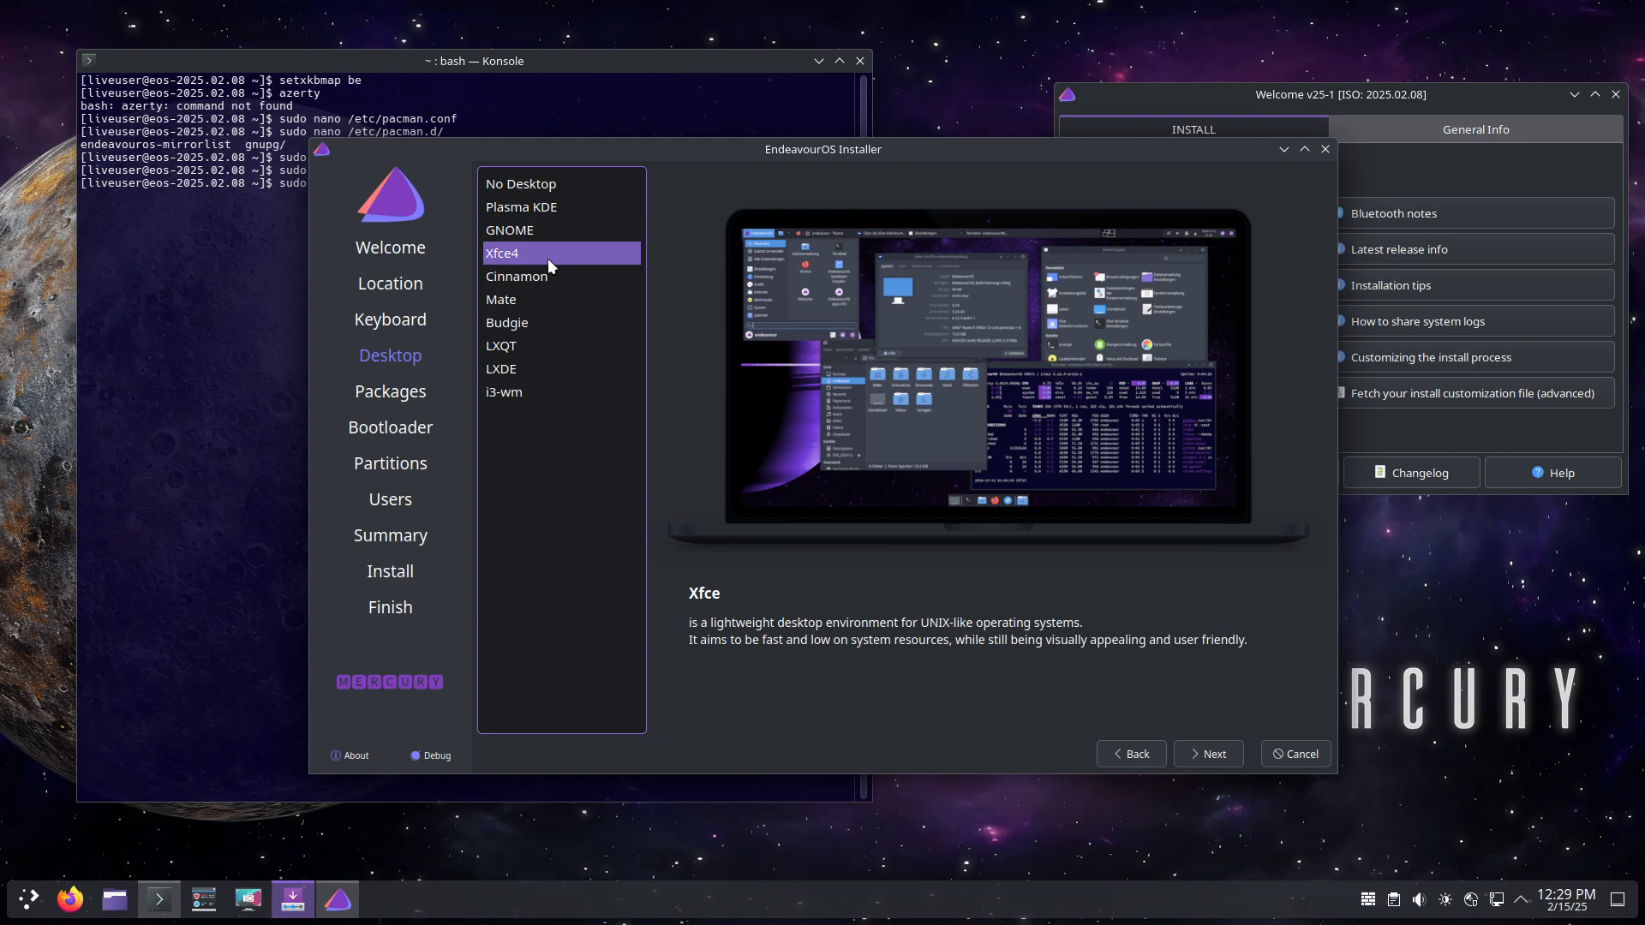
{"action": "left_click", "coordinate": [1215, 755]}
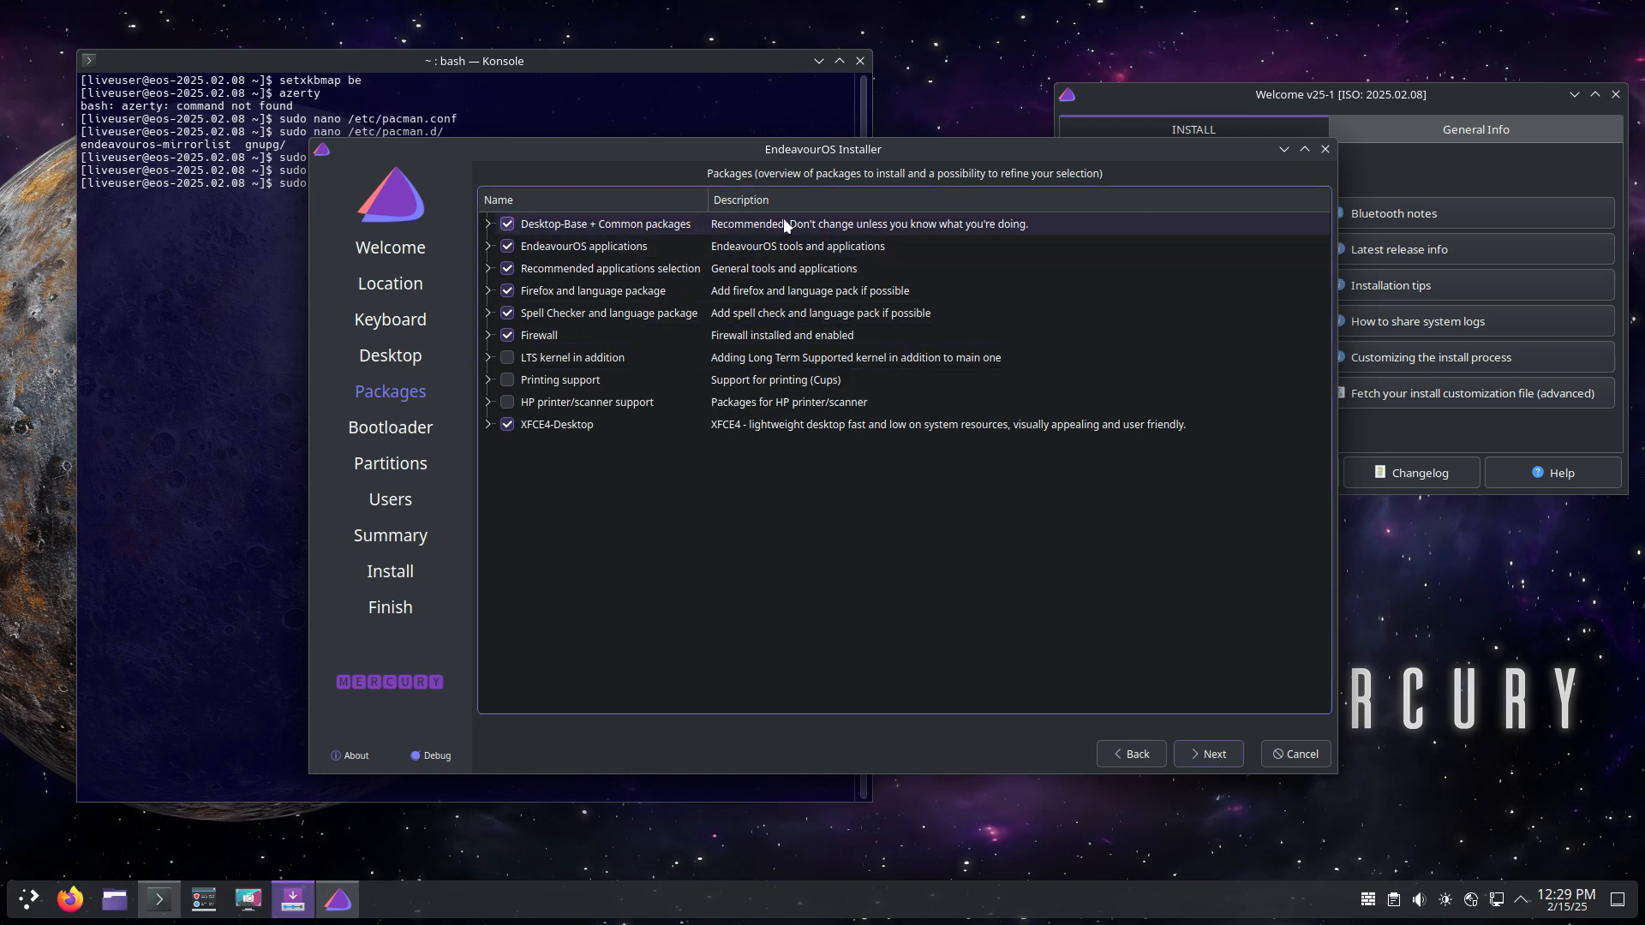
Step: Review the Desktop-Base, EndeavourOS apps, Recommended, Firefox and Spell Checker groups, keeping firefox-i18n-$LOCALE selected
{"action": "left_click", "coordinate": [489, 224]}
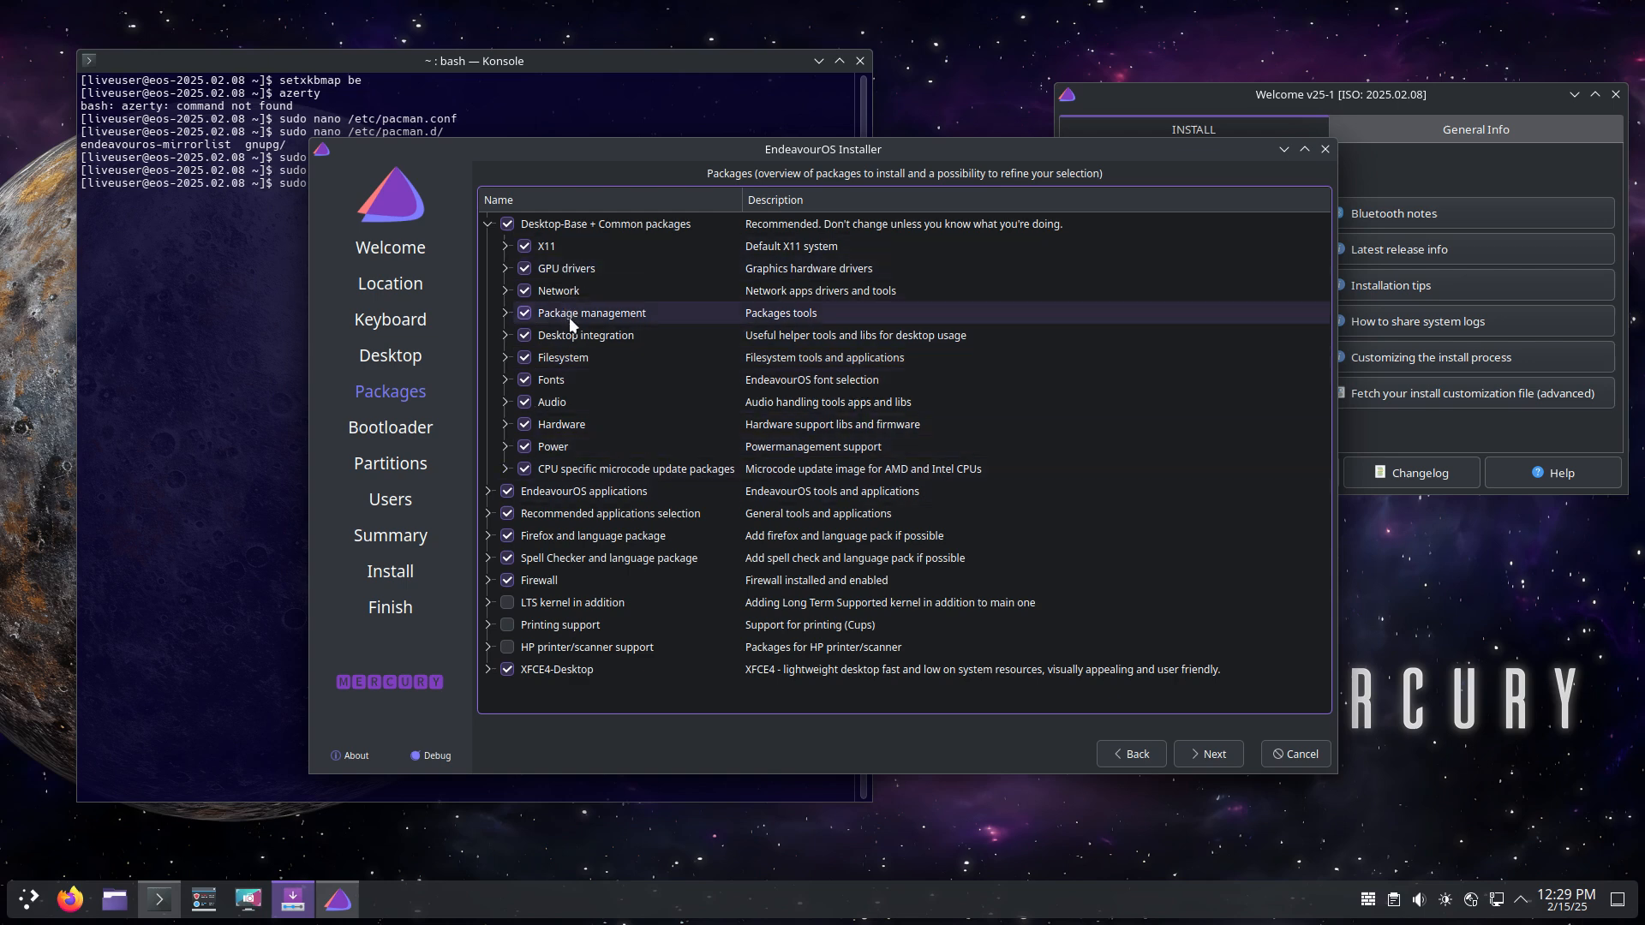
{"action": "left_click", "coordinate": [489, 225]}
{"action": "left_click", "coordinate": [491, 246]}
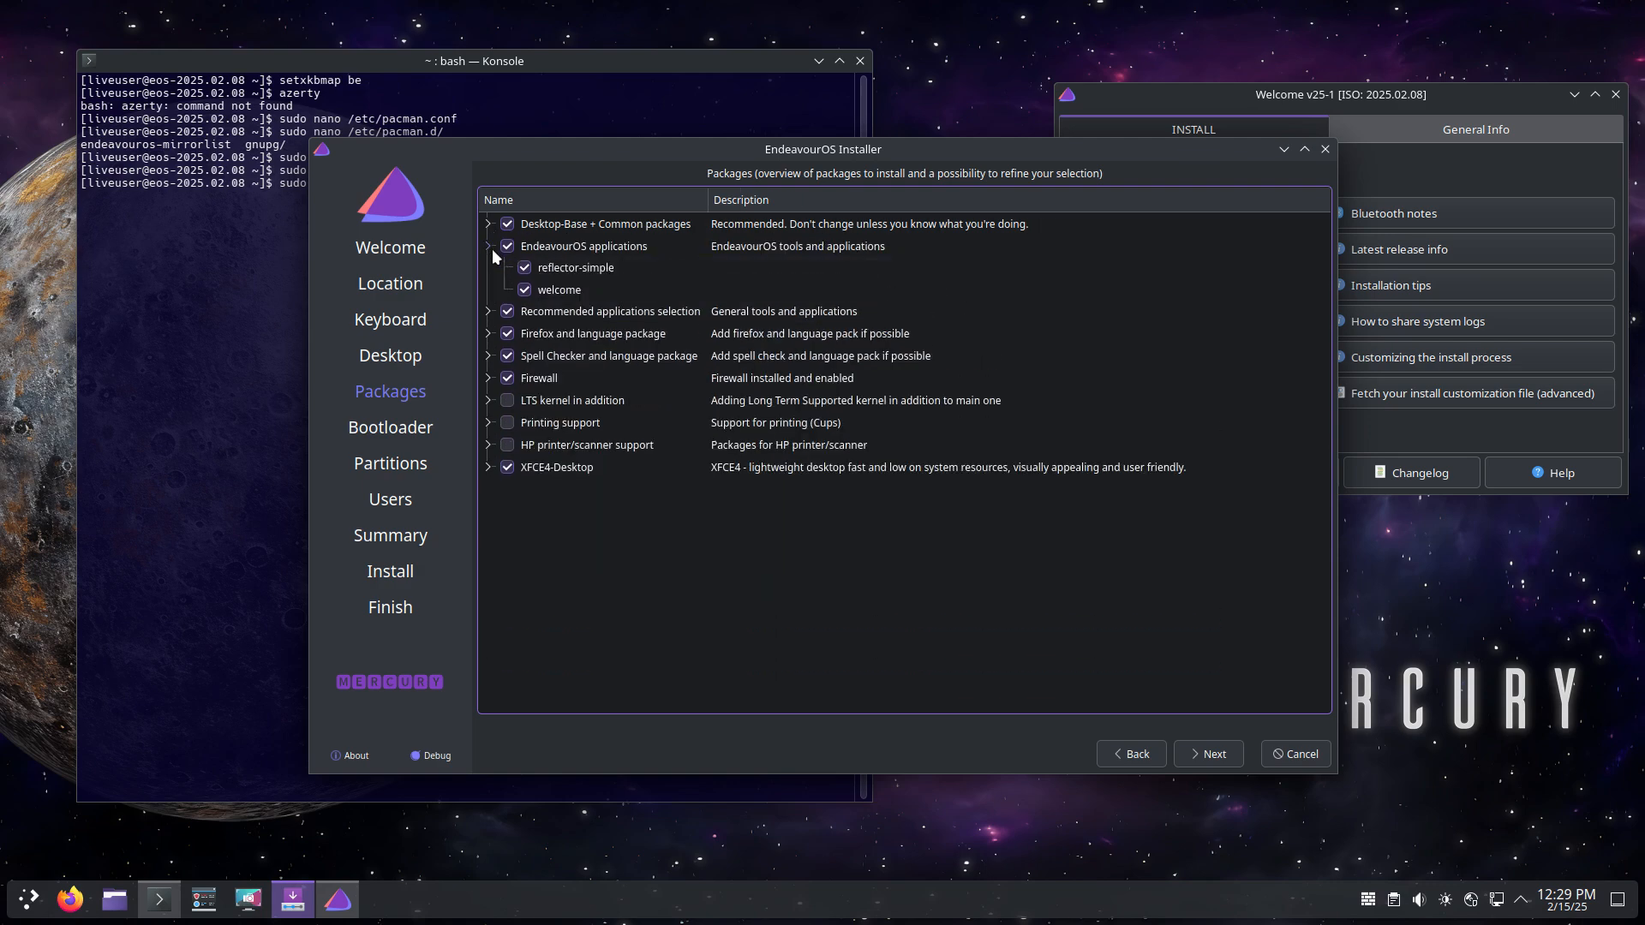
{"action": "left_click", "coordinate": [490, 247]}
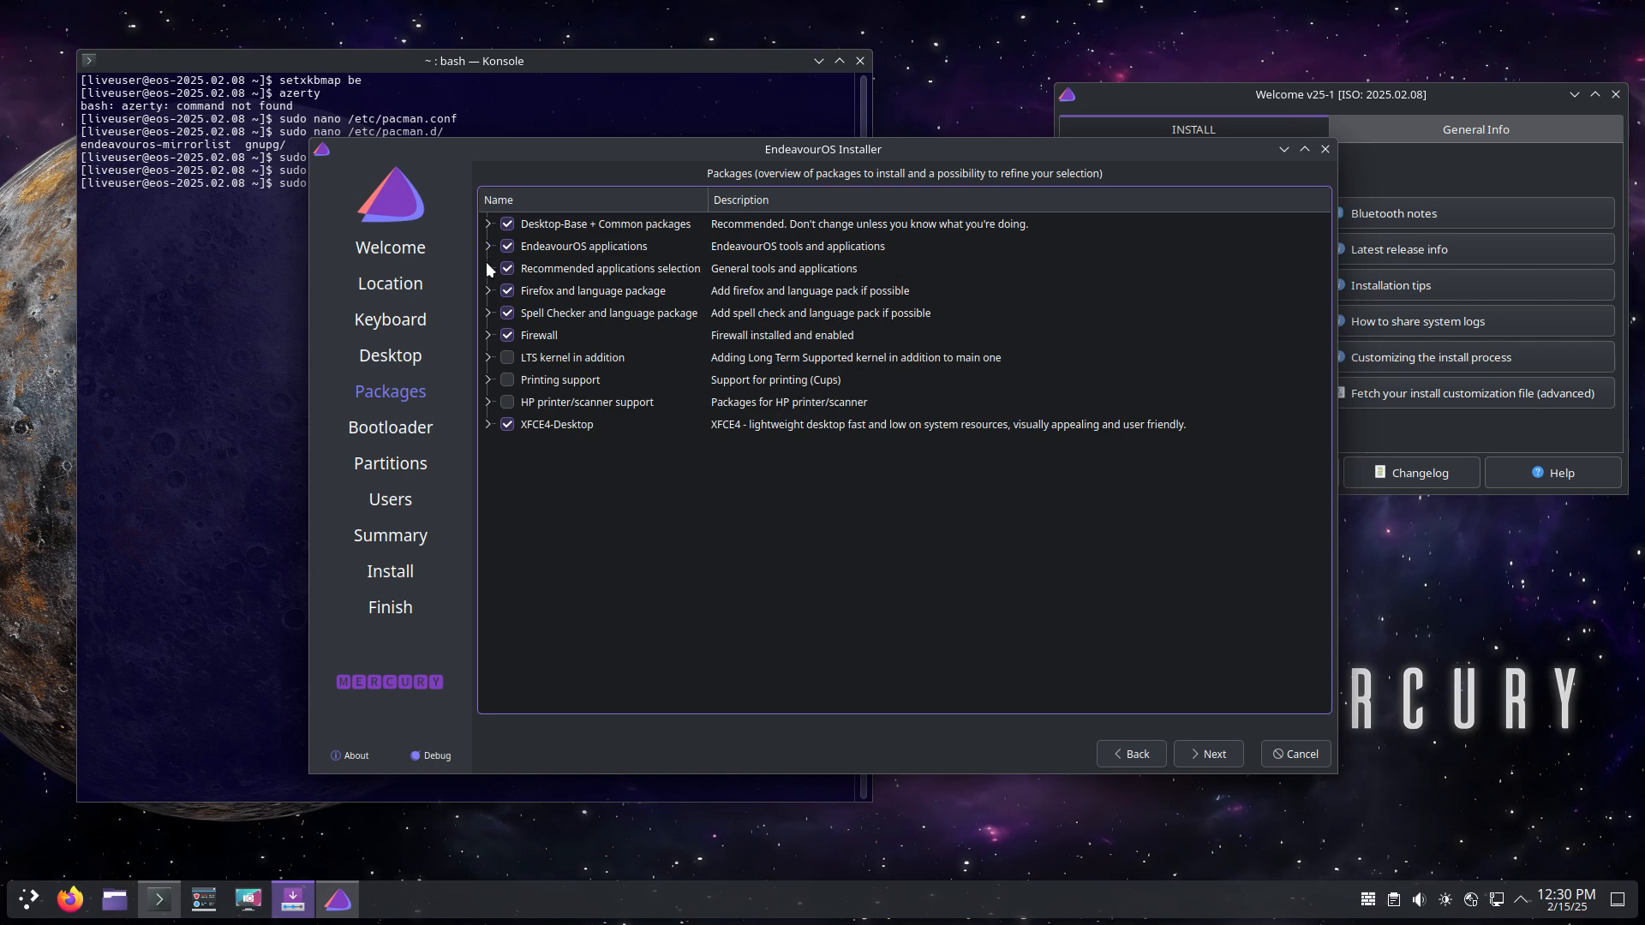
{"action": "left_click", "coordinate": [487, 266]}
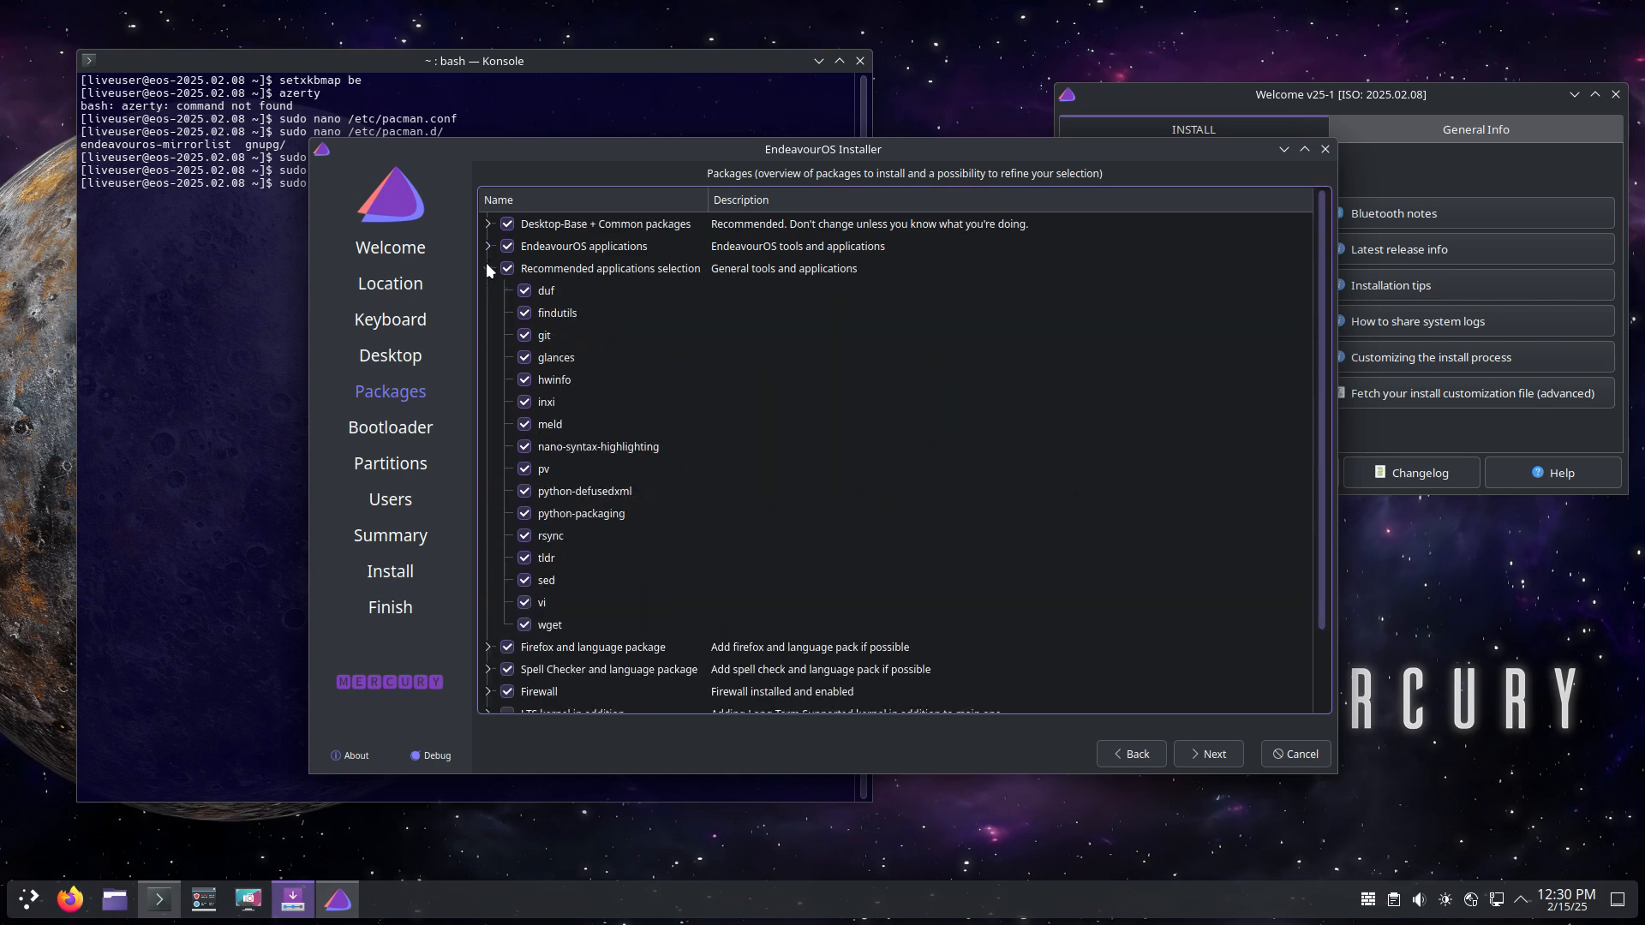
{"action": "left_click", "coordinate": [487, 268]}
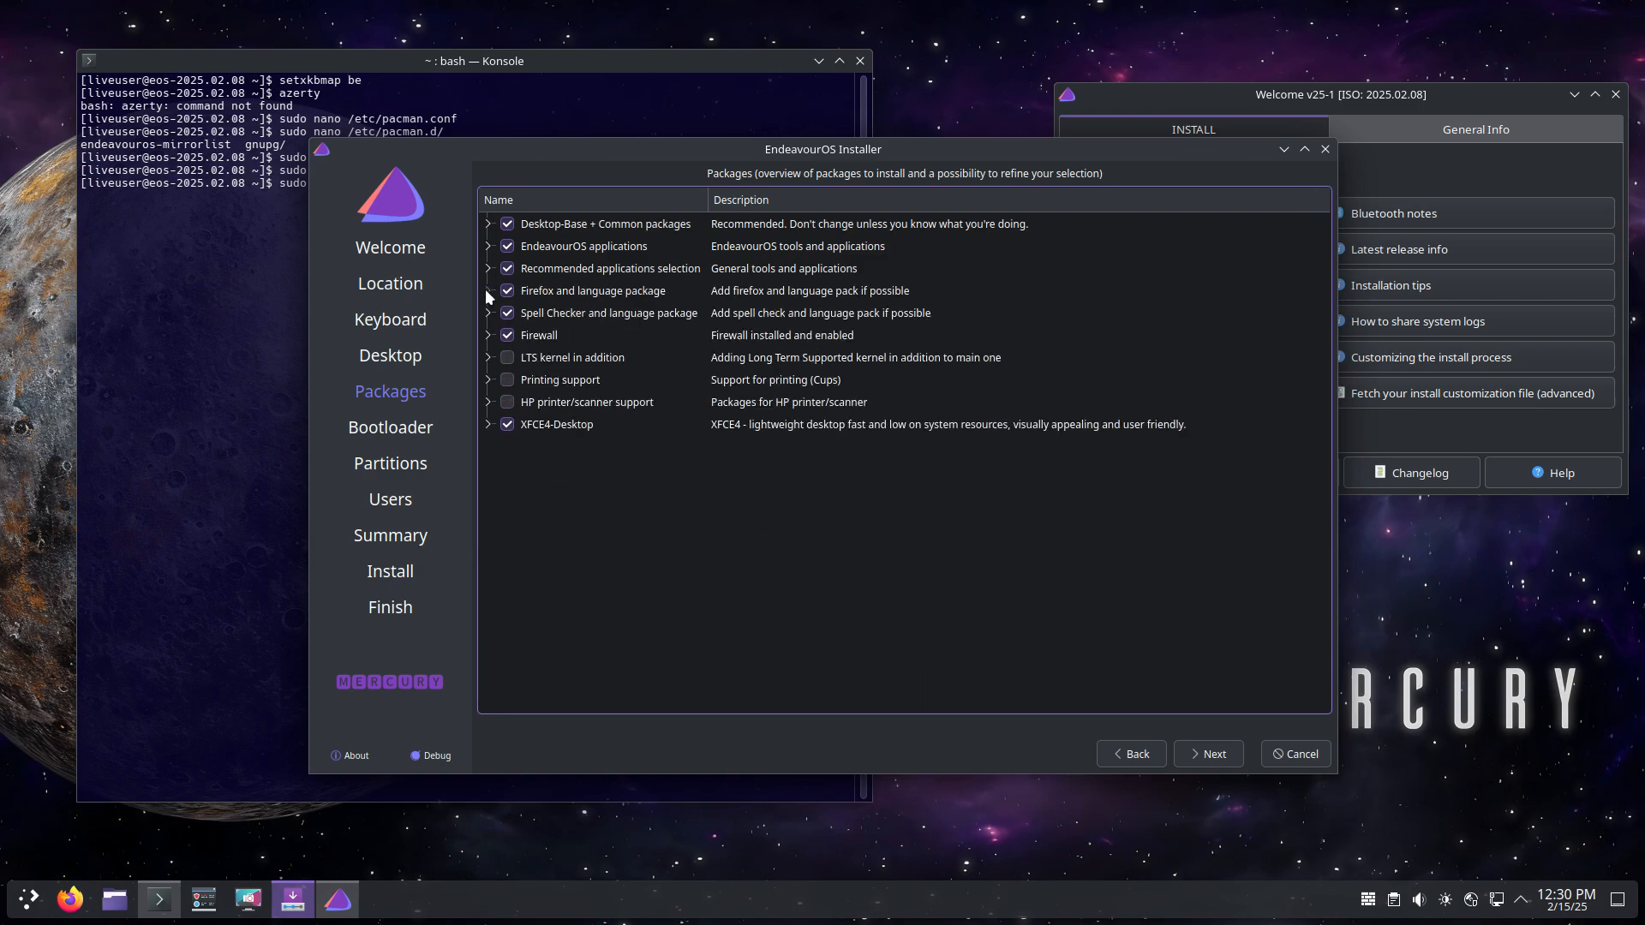
{"action": "left_click", "coordinate": [487, 291]}
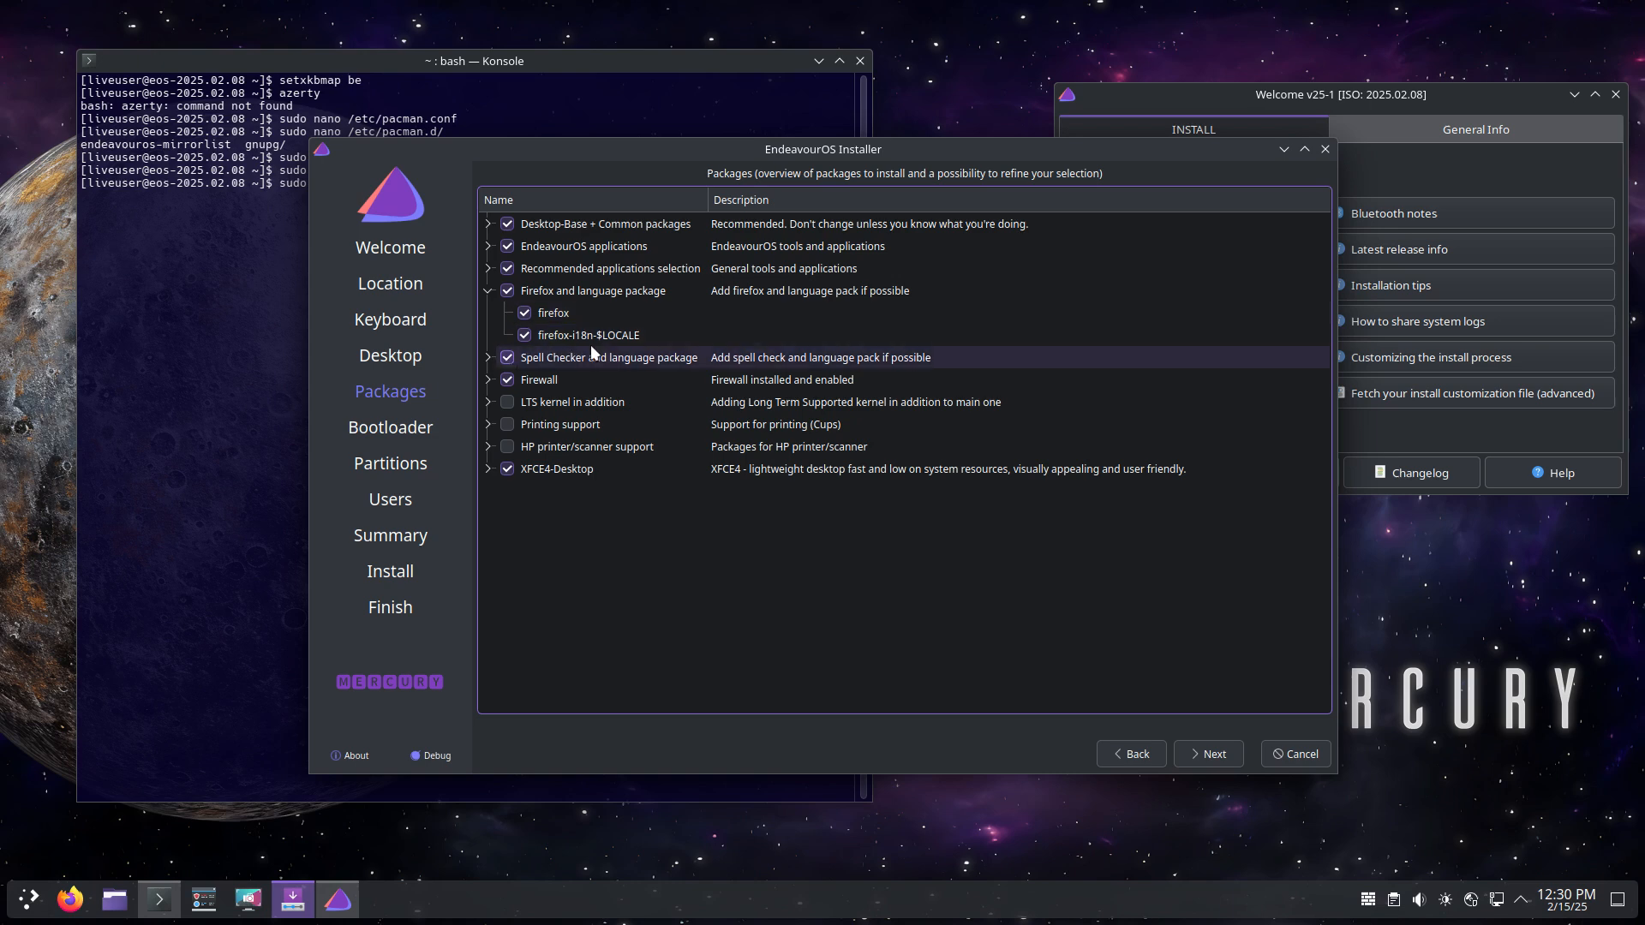
{"action": "left_click", "coordinate": [526, 336]}
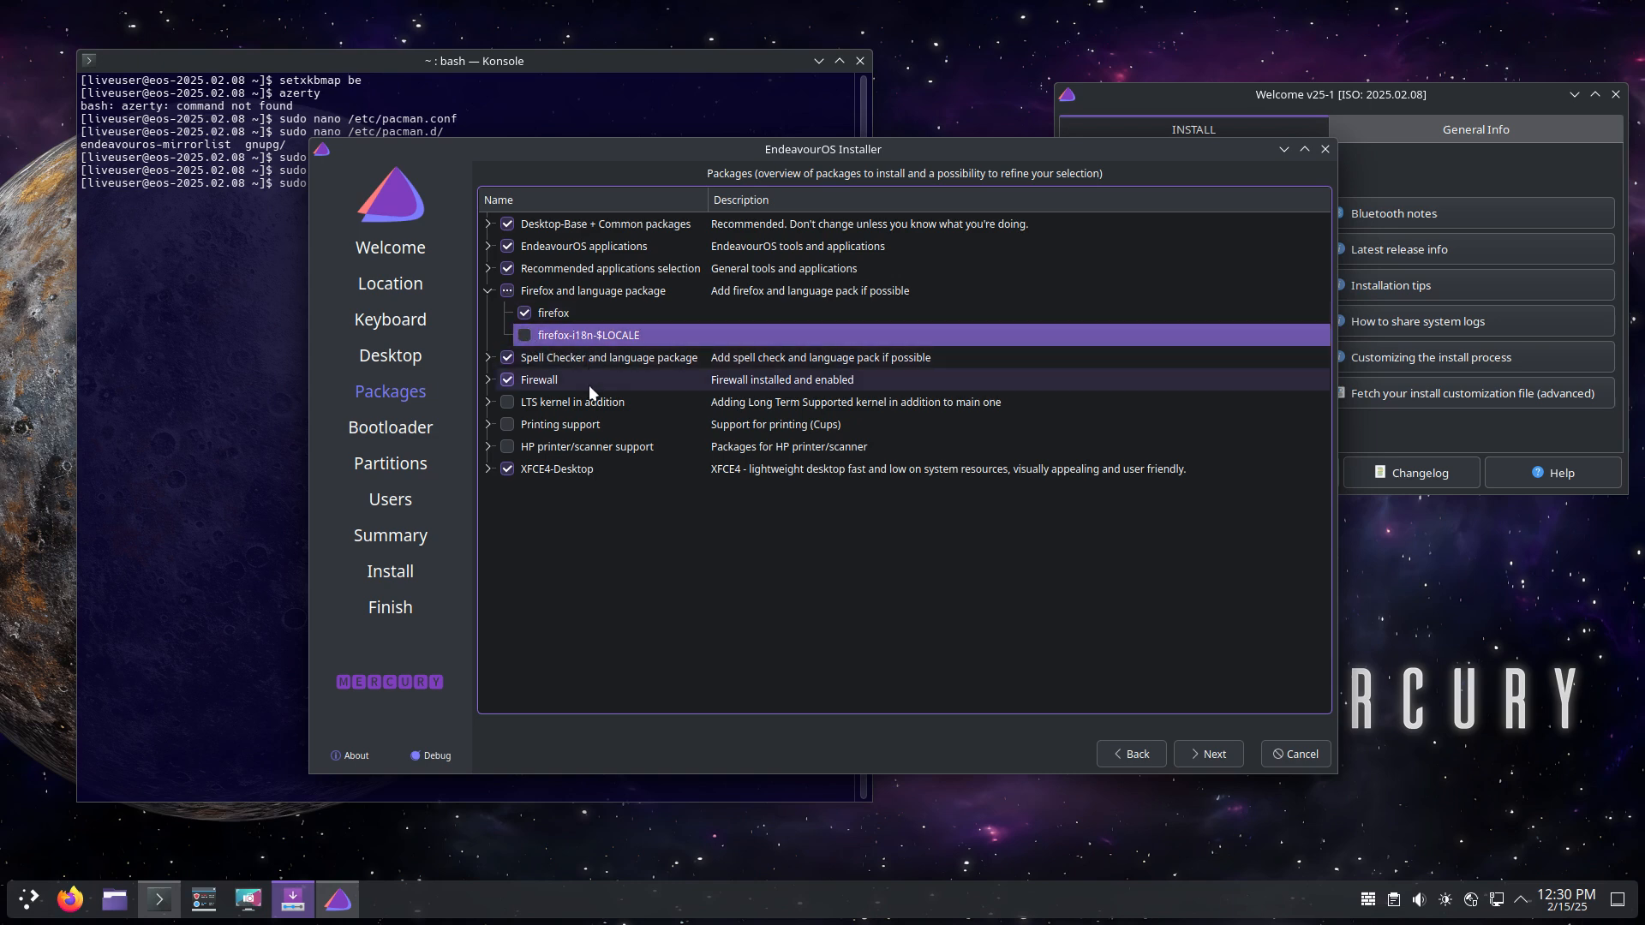
{"action": "left_click", "coordinate": [525, 335]}
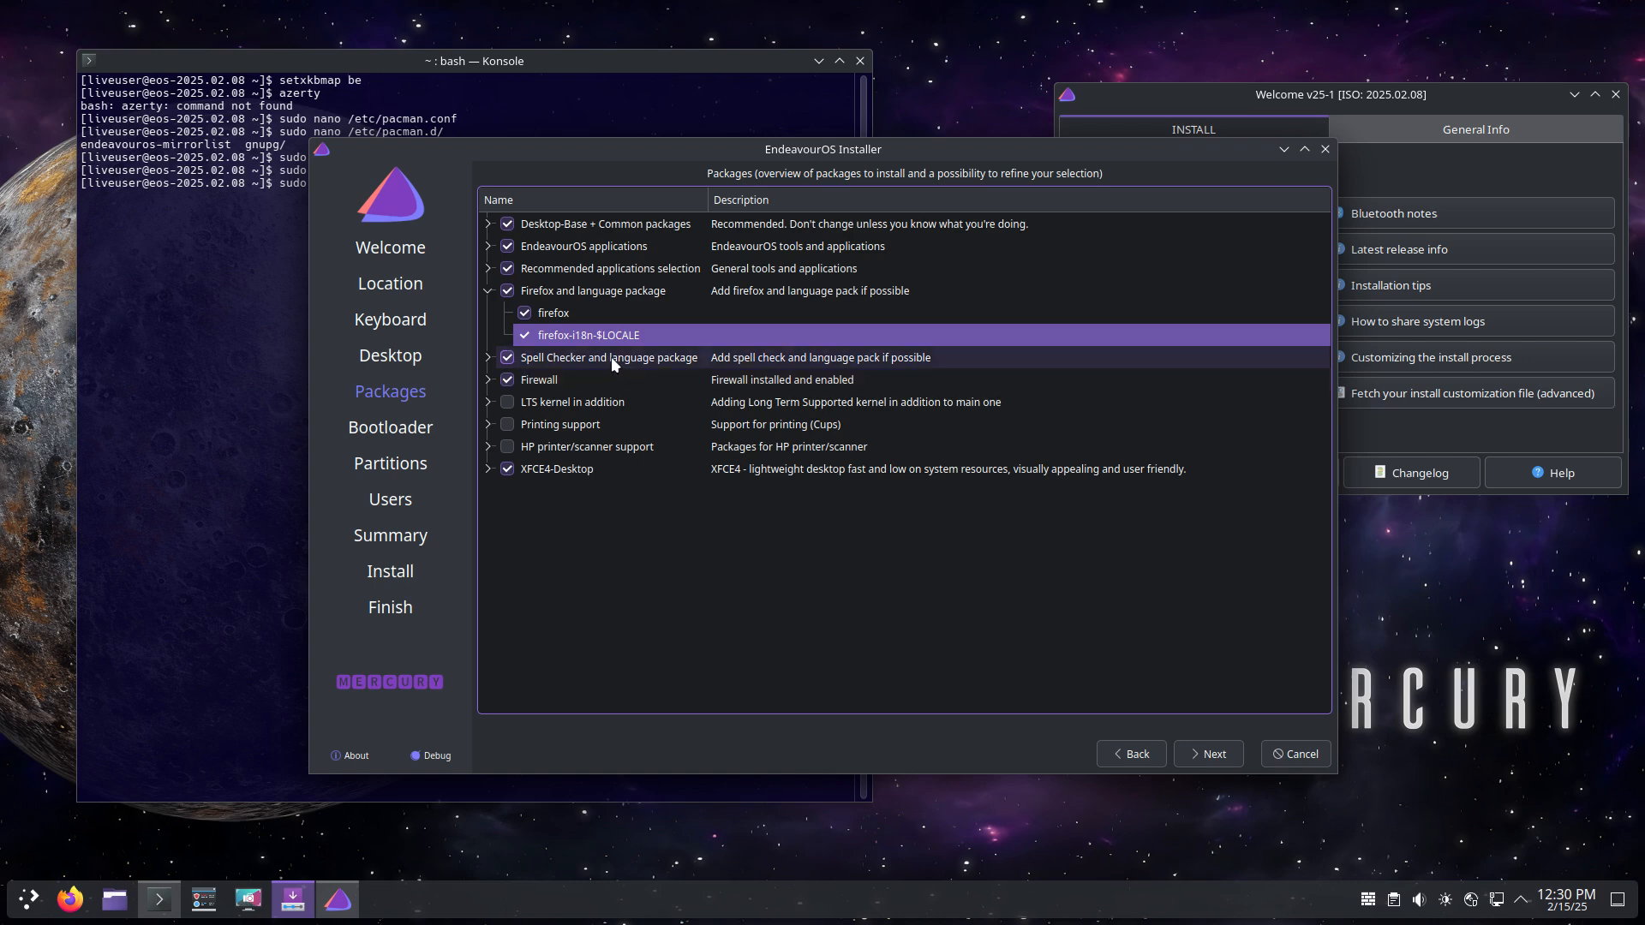
{"action": "left_click", "coordinate": [486, 360]}
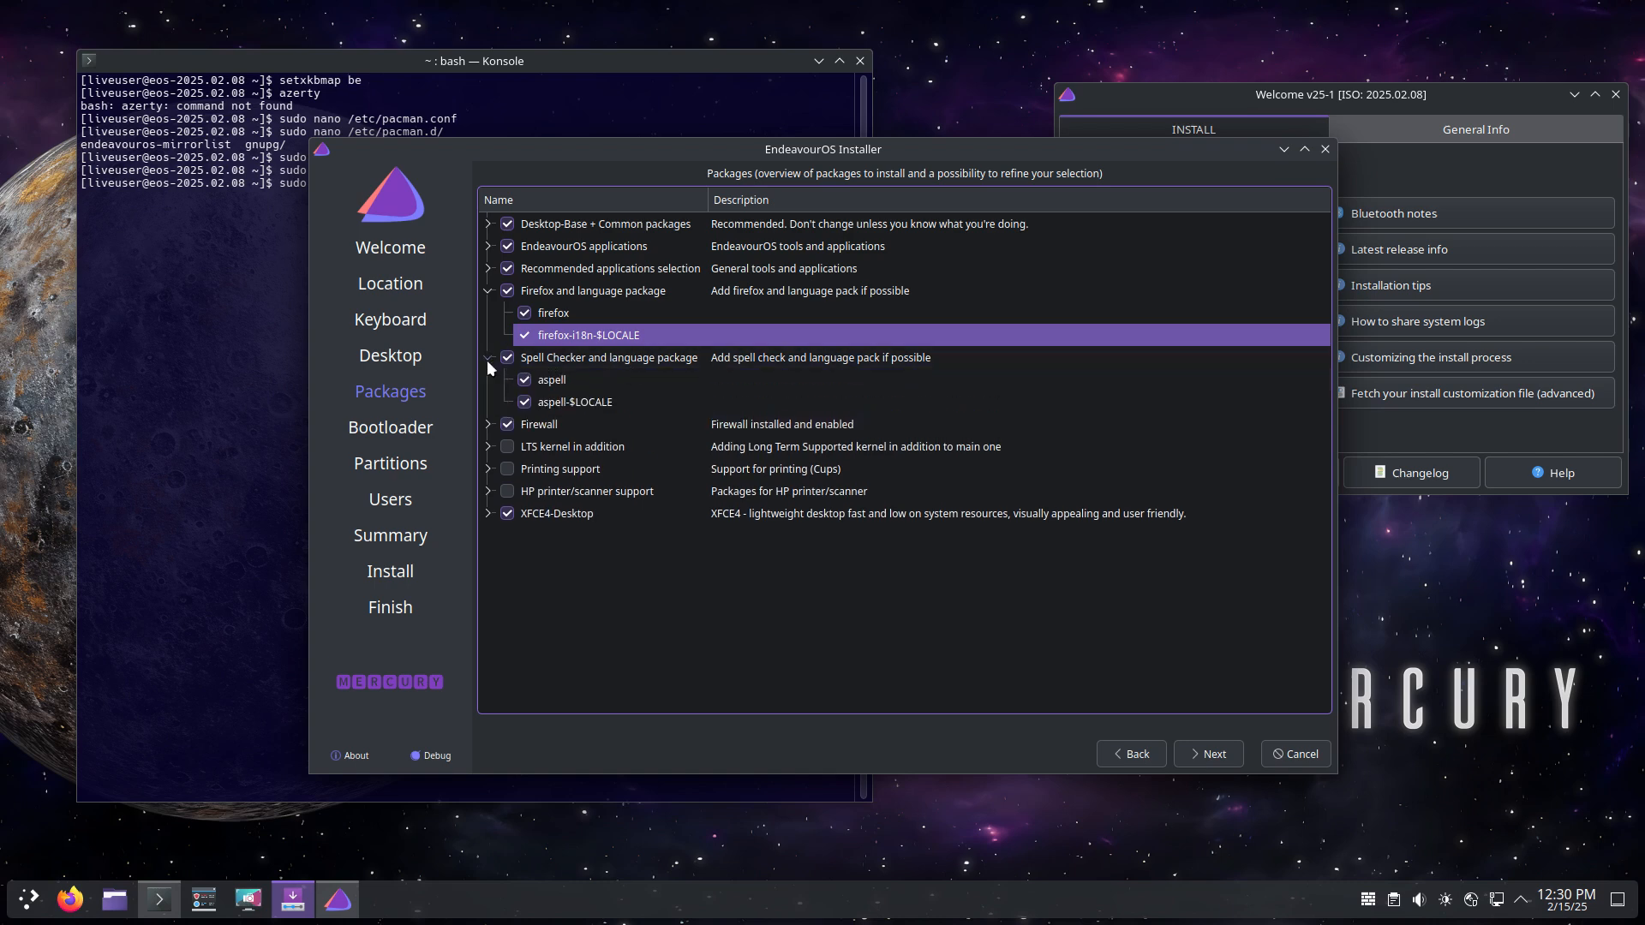
{"action": "left_click", "coordinate": [486, 359]}
Step: Untick the Firewall group, then review the LTS kernel, Printing support and XFCE4-Desktop packages
{"action": "left_click", "coordinate": [487, 382]}
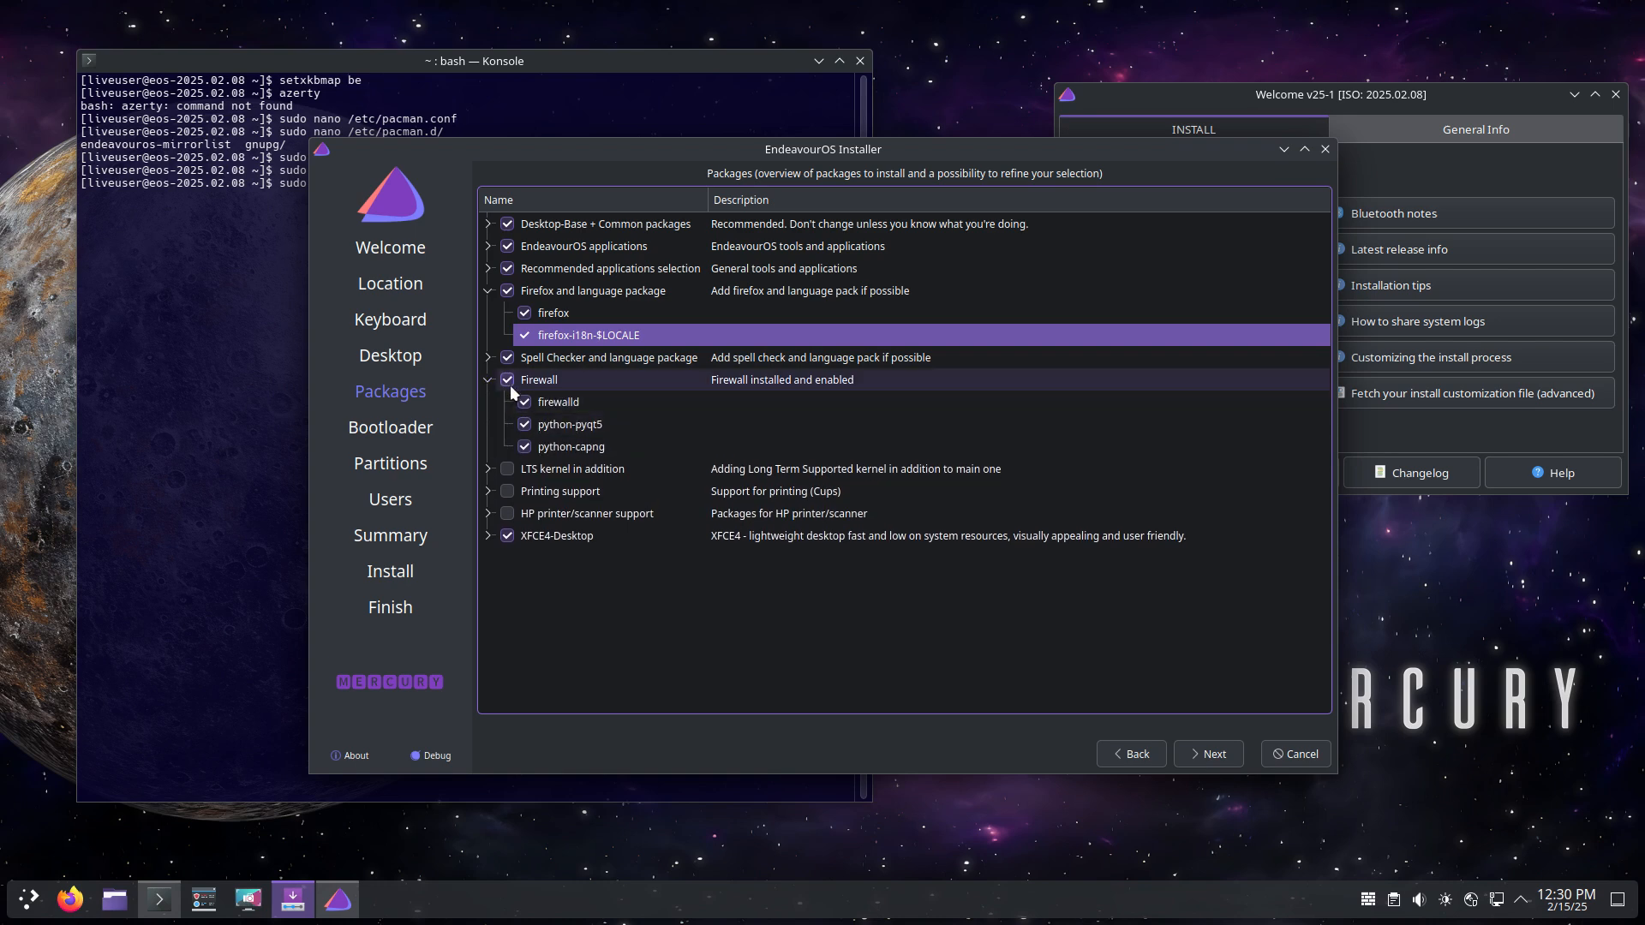
{"action": "left_click", "coordinate": [508, 380]}
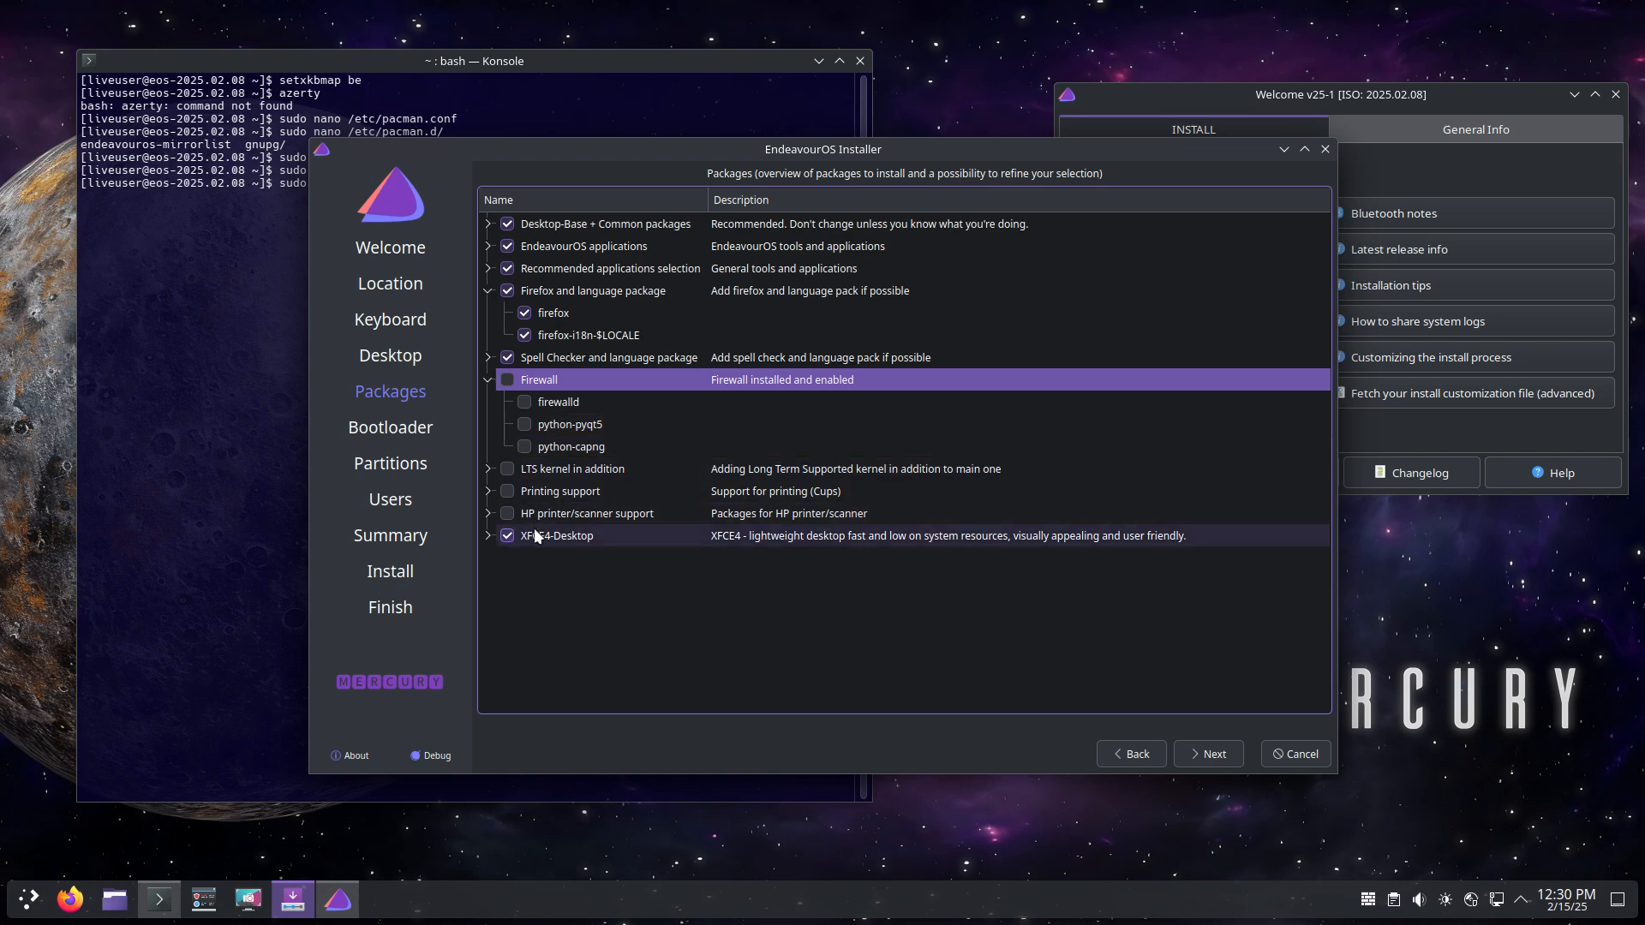
{"action": "left_click", "coordinate": [485, 467]}
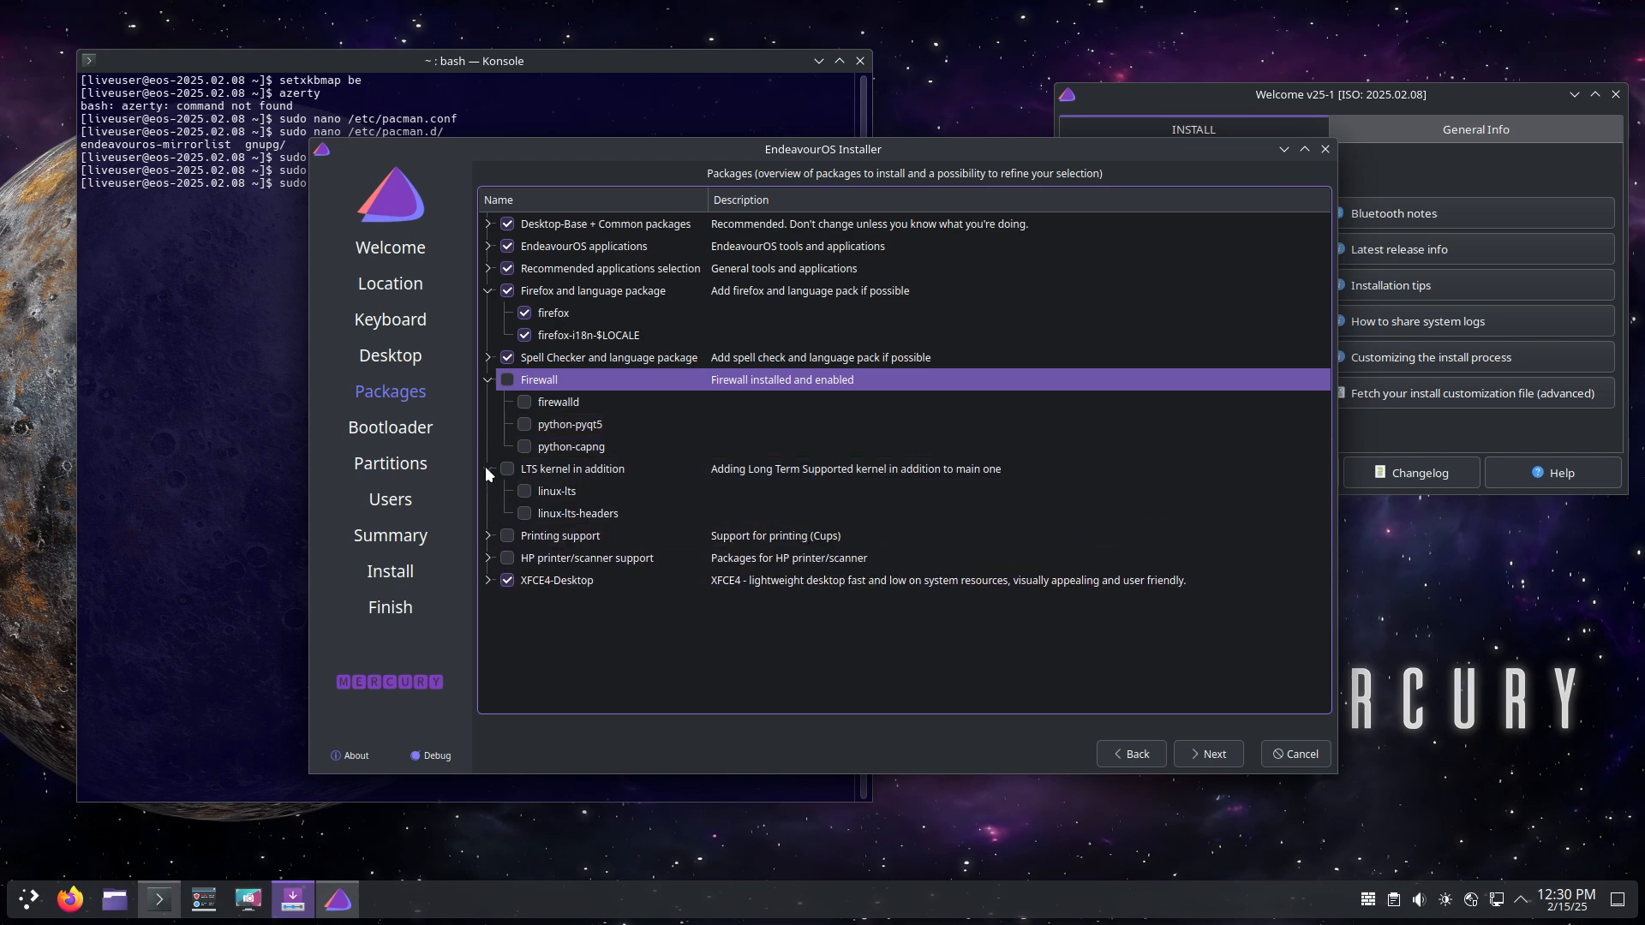
{"action": "left_click", "coordinate": [486, 468]}
{"action": "left_click", "coordinate": [491, 492]}
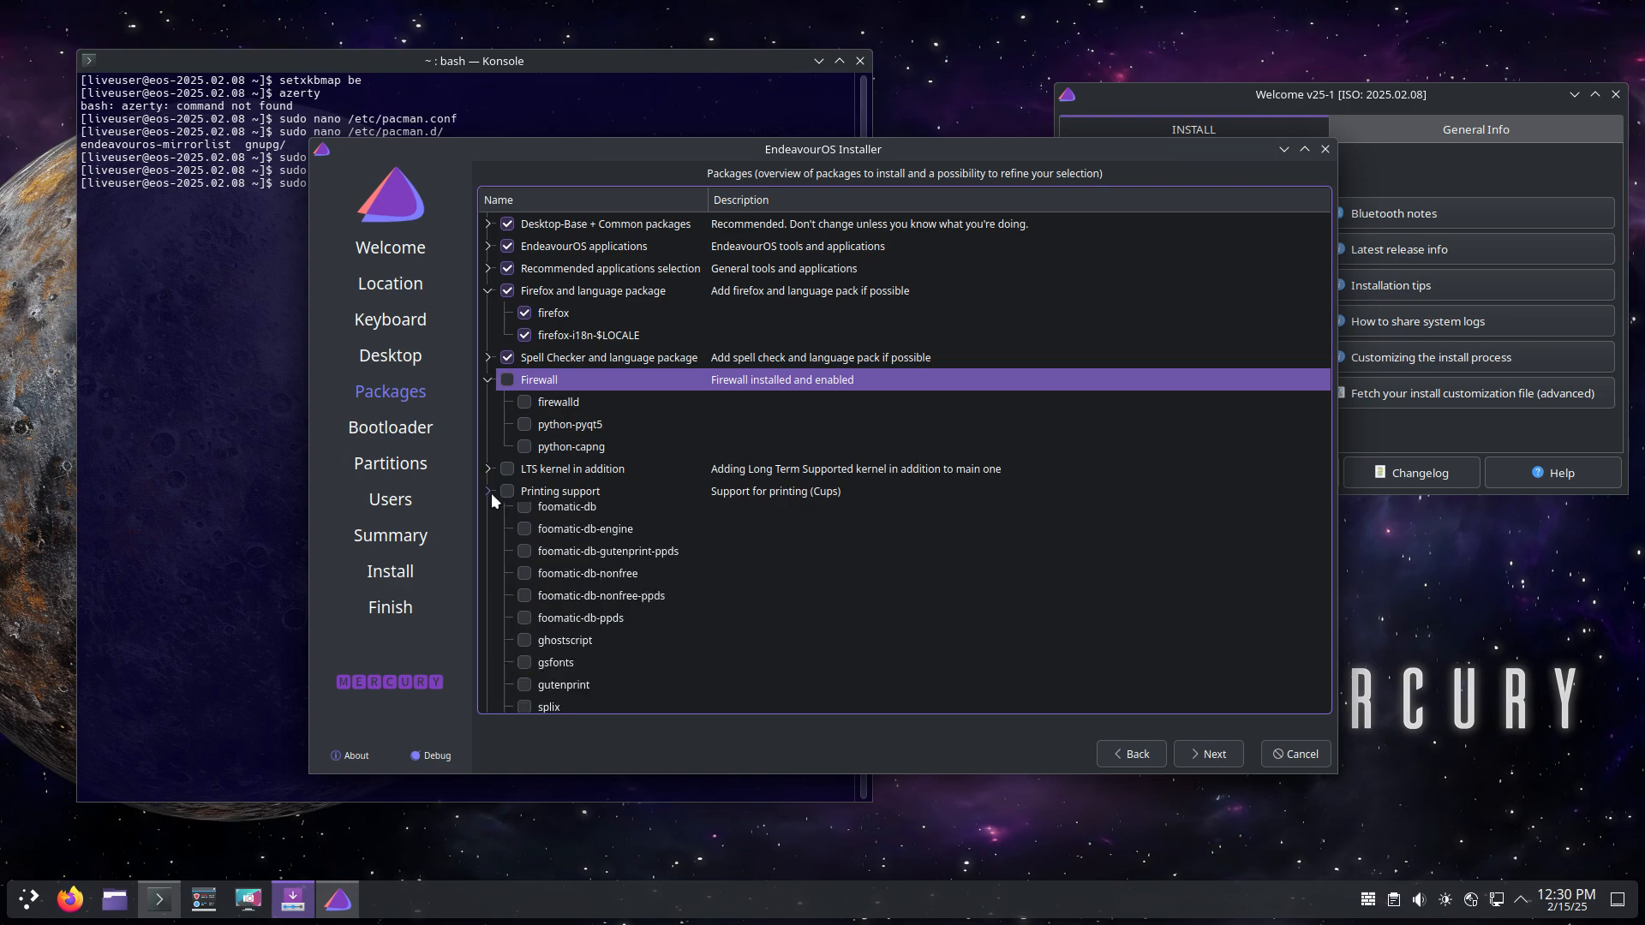
{"action": "scroll", "coordinate": [511, 511], "scroll_direction": "down", "scroll_amount": 3}
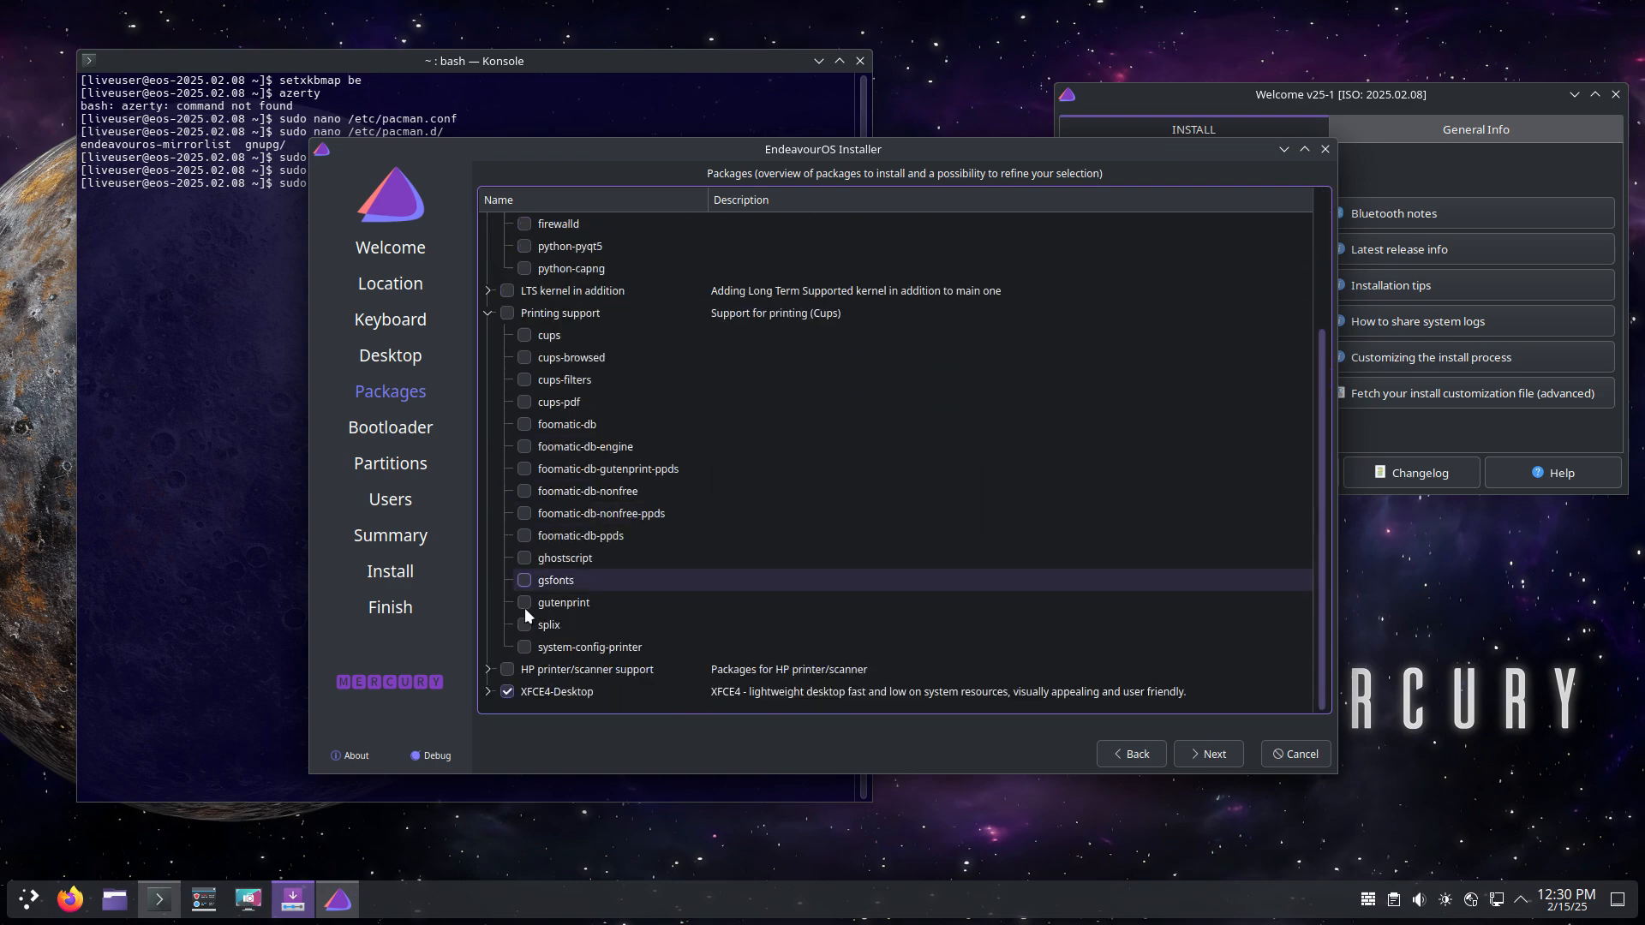
{"action": "left_click", "coordinate": [487, 314]}
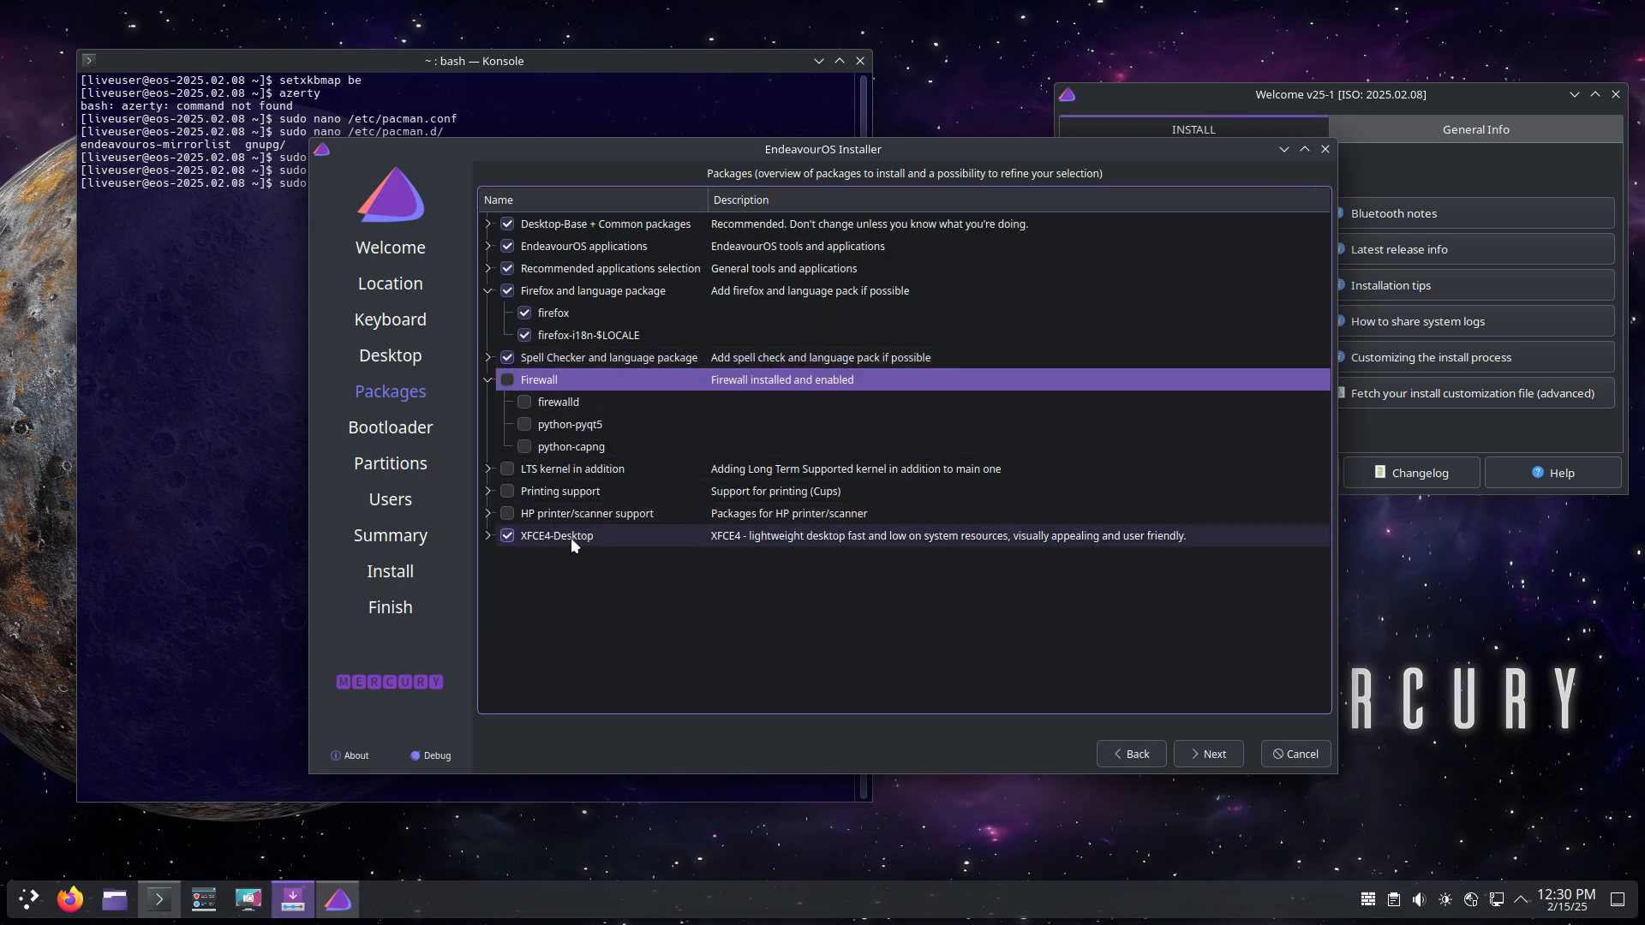
{"action": "left_click", "coordinate": [488, 536]}
Step: Look through the XFCE4-Desktop package list, leaving all its packages selected
{"action": "scroll", "coordinate": [599, 553], "scroll_direction": "down", "scroll_amount": 2}
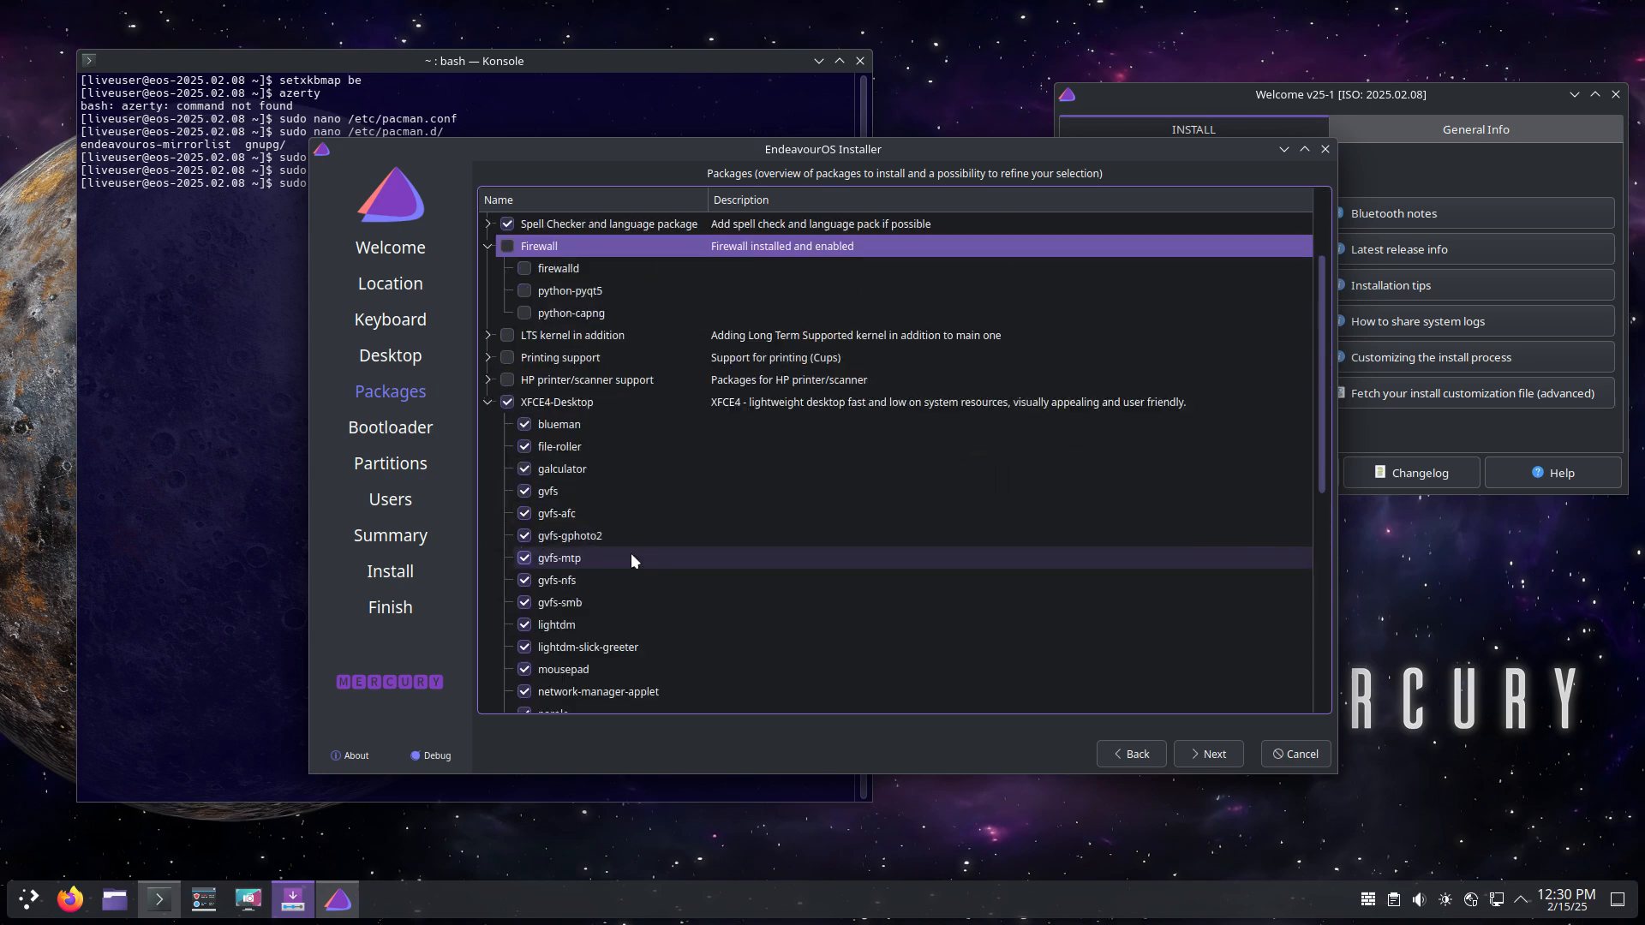
{"action": "scroll", "coordinate": [689, 548], "scroll_direction": "down", "scroll_amount": 2}
{"action": "scroll", "coordinate": [689, 548], "scroll_direction": "down", "scroll_amount": 2}
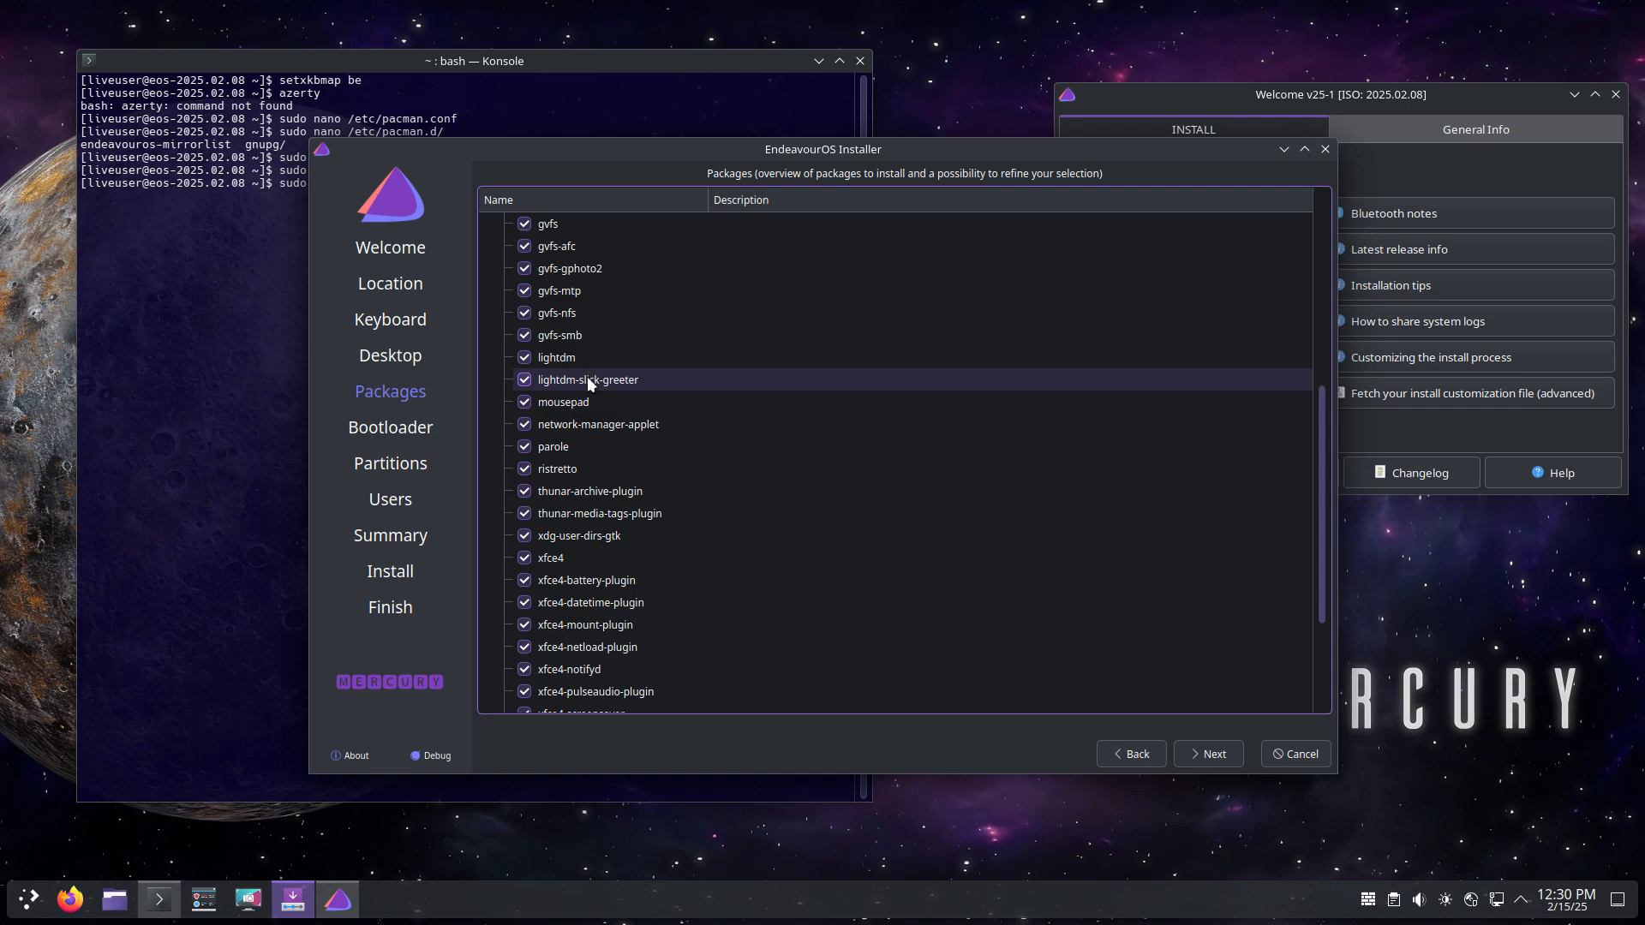
{"action": "scroll", "coordinate": [588, 377], "scroll_direction": "down", "scroll_amount": 3}
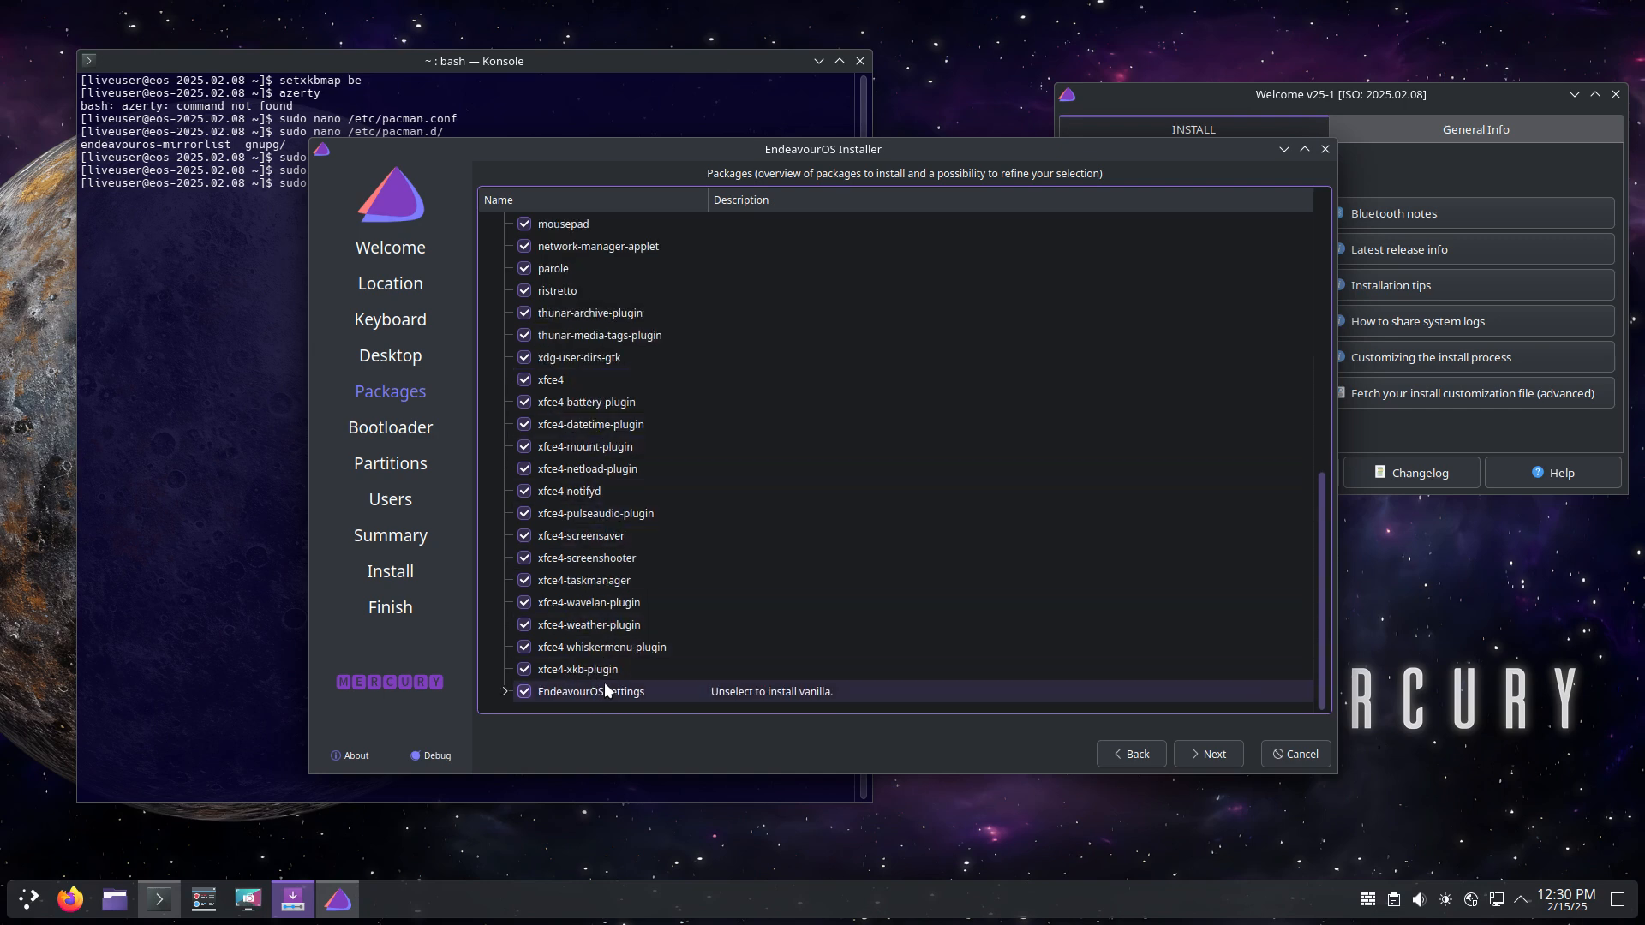
{"action": "scroll", "coordinate": [588, 400], "scroll_direction": "up", "scroll_amount": 5}
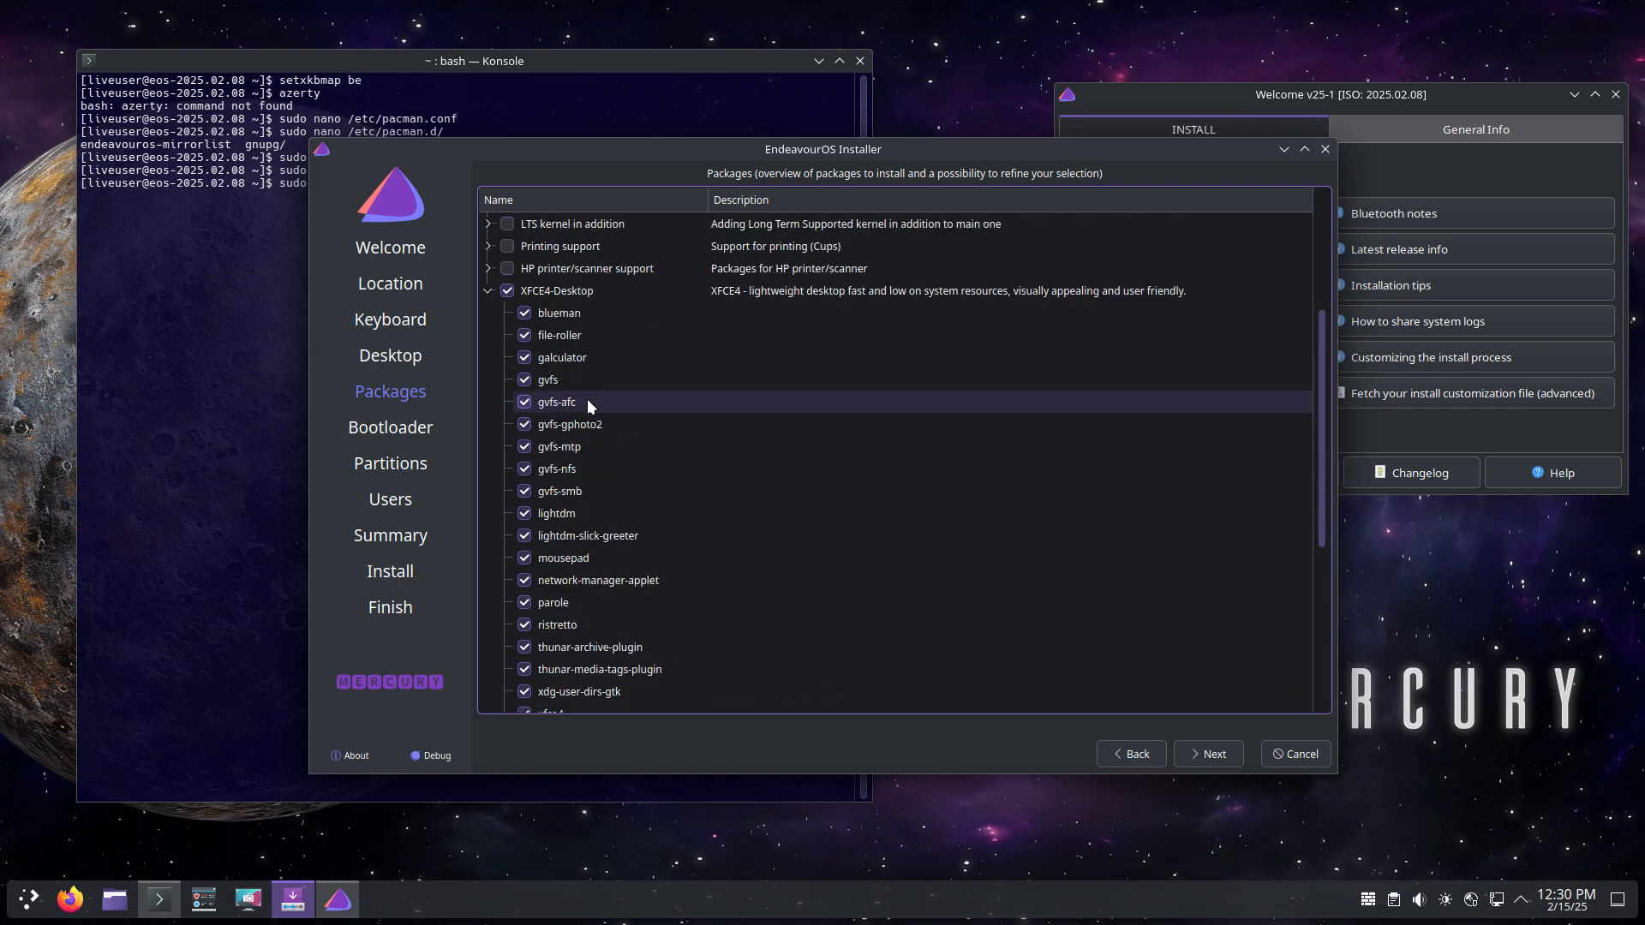
{"action": "left_click", "coordinate": [489, 293]}
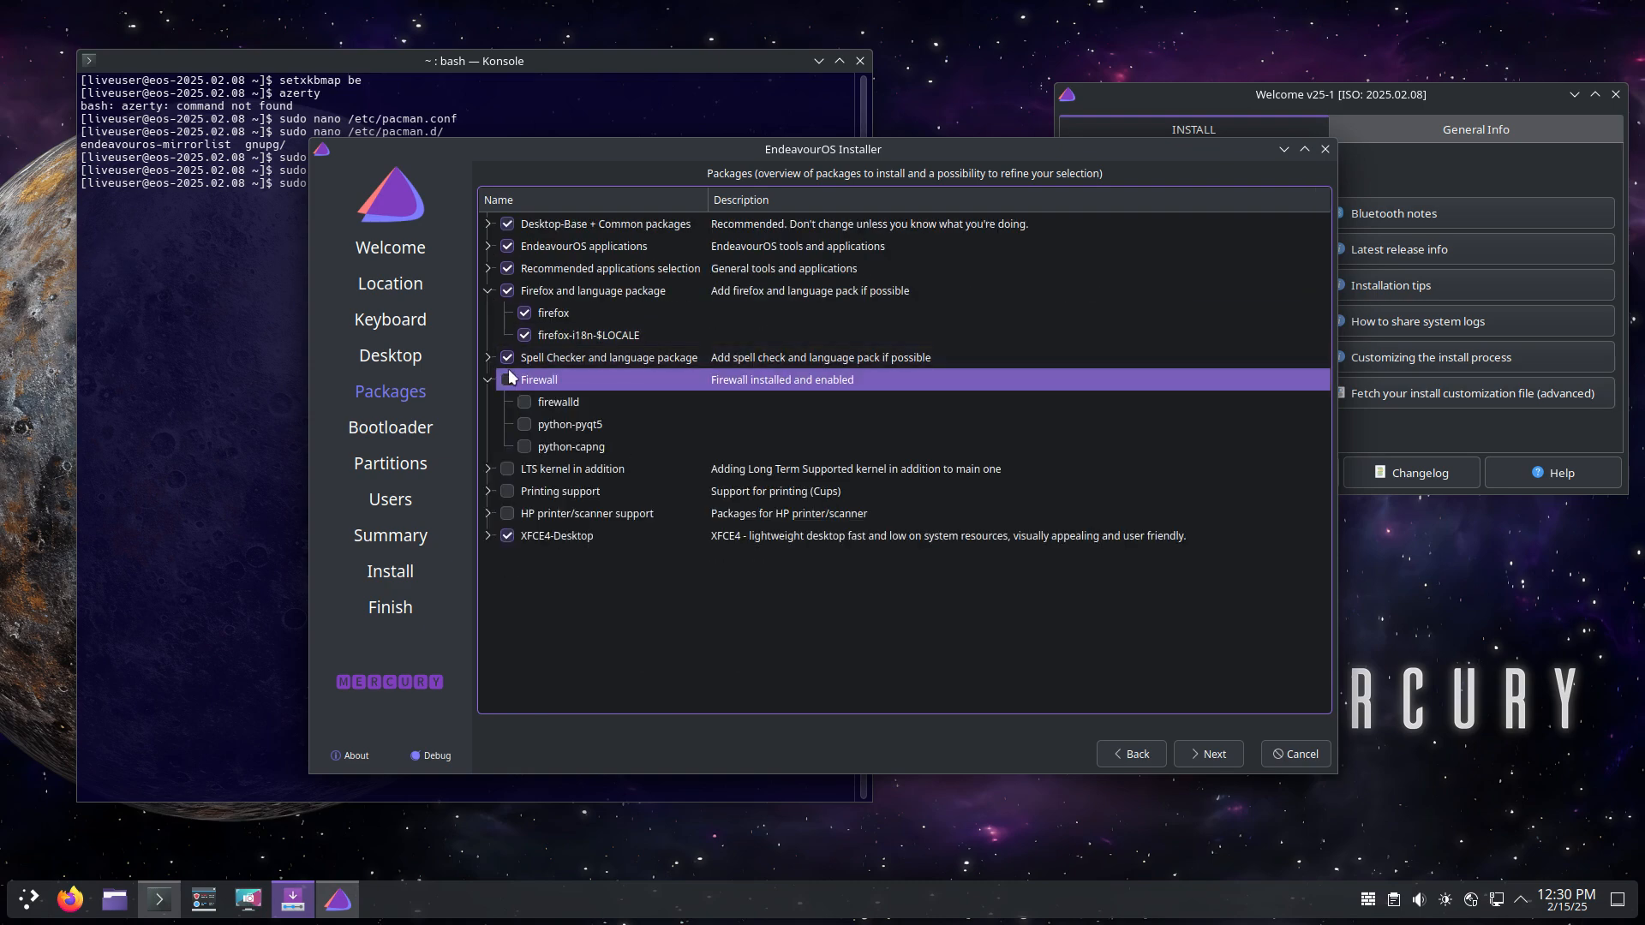
{"action": "left_click", "coordinate": [488, 536]}
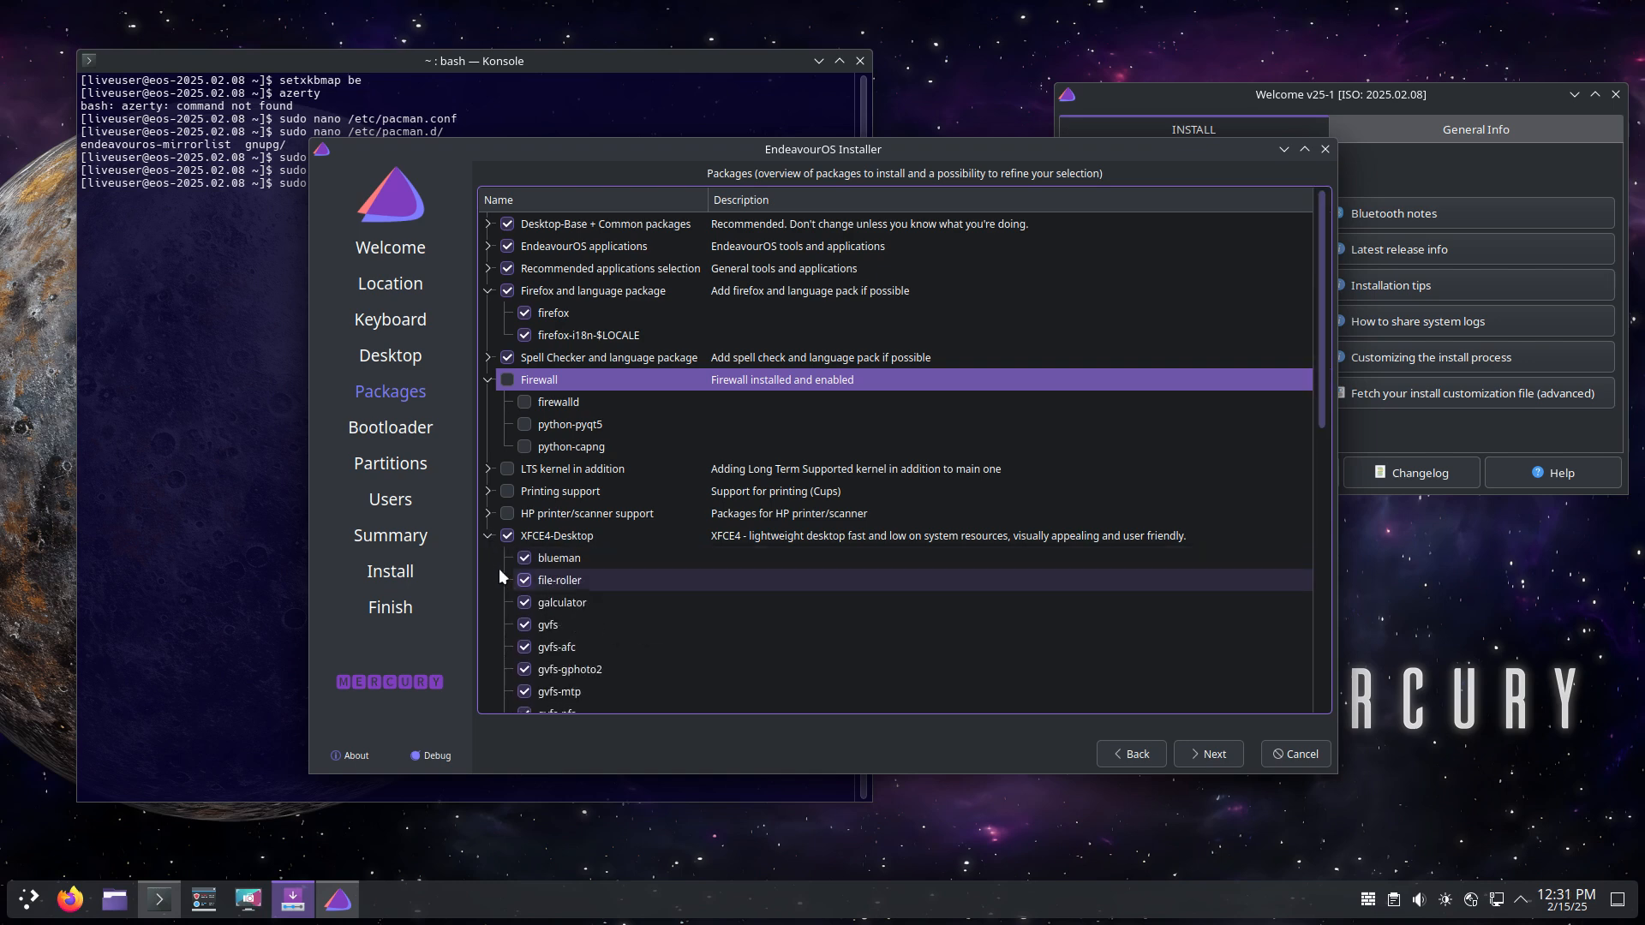
{"action": "scroll", "coordinate": [499, 568], "scroll_direction": "down", "scroll_amount": 2}
{"action": "scroll", "coordinate": [597, 582], "scroll_direction": "down", "scroll_amount": 7}
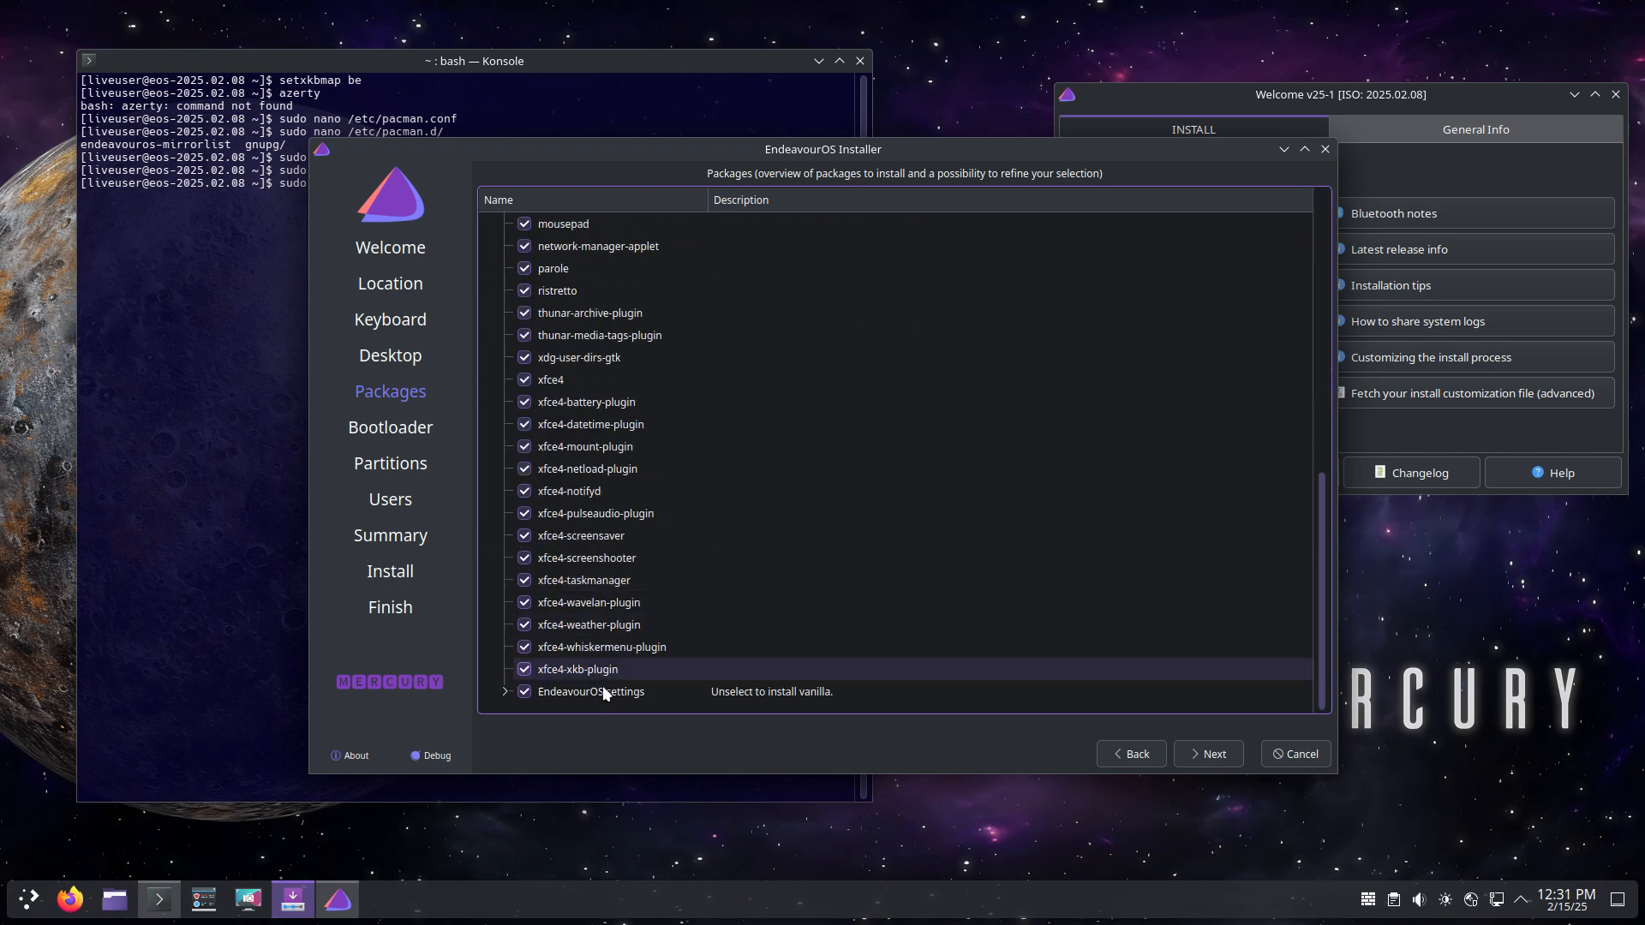
Step: Review the EndeavourOS settings packages and accept the package selection for the Bootloader page
{"action": "left_click", "coordinate": [505, 692]}
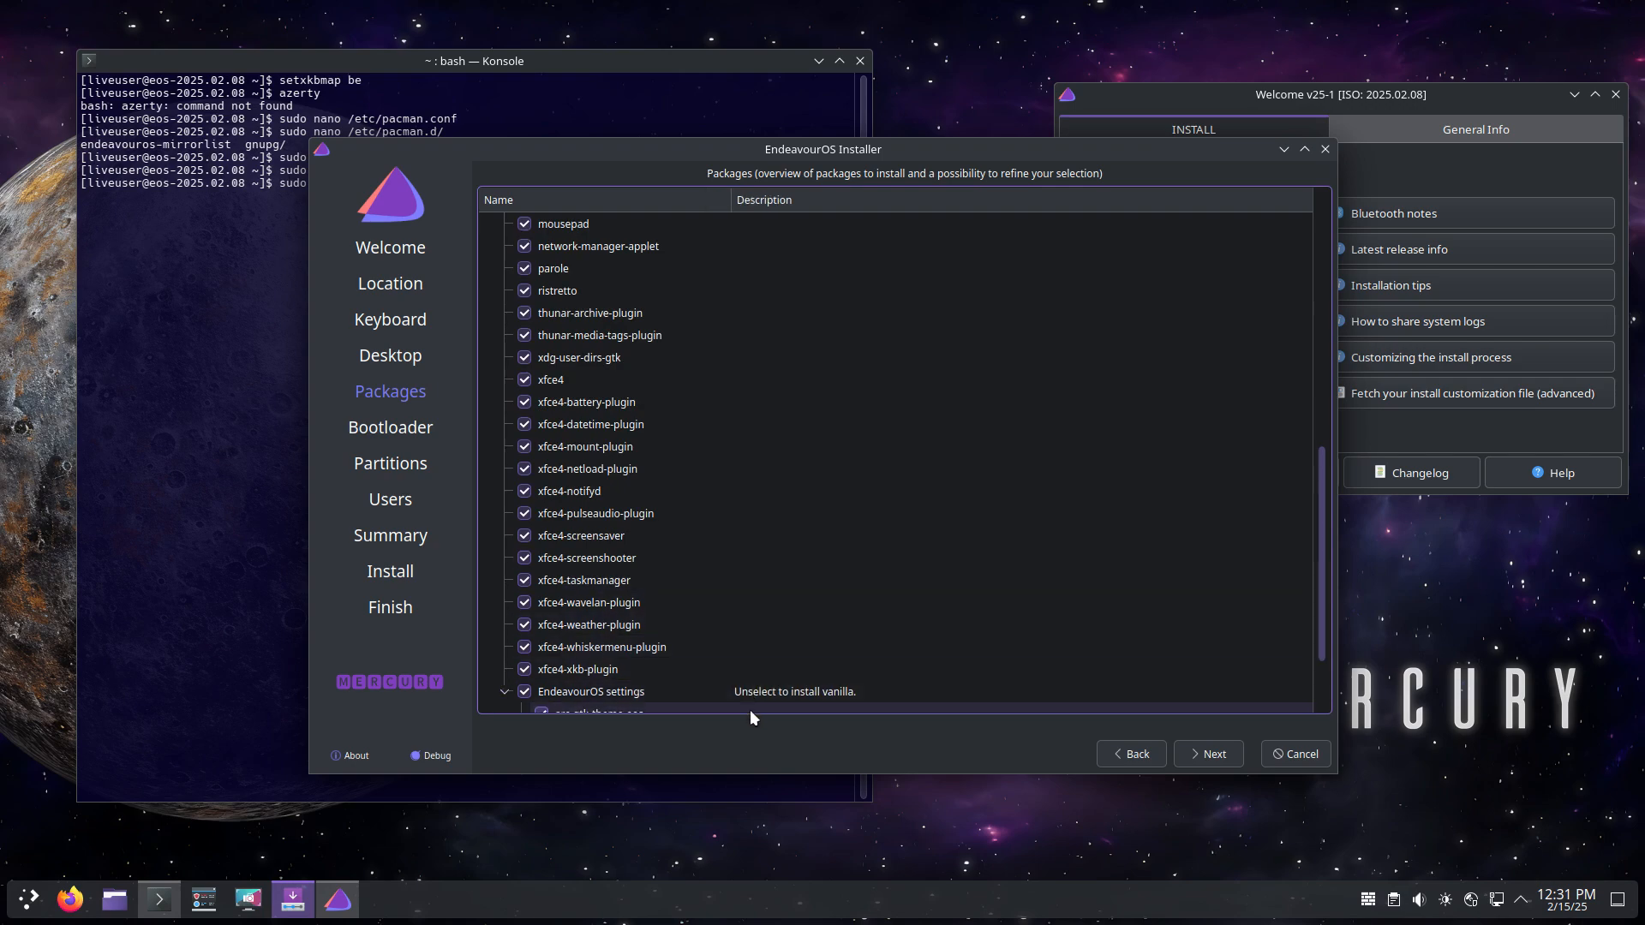
{"action": "scroll", "coordinate": [743, 703], "scroll_direction": "down", "scroll_amount": 1}
{"action": "scroll", "coordinate": [743, 696], "scroll_direction": "down", "scroll_amount": 1}
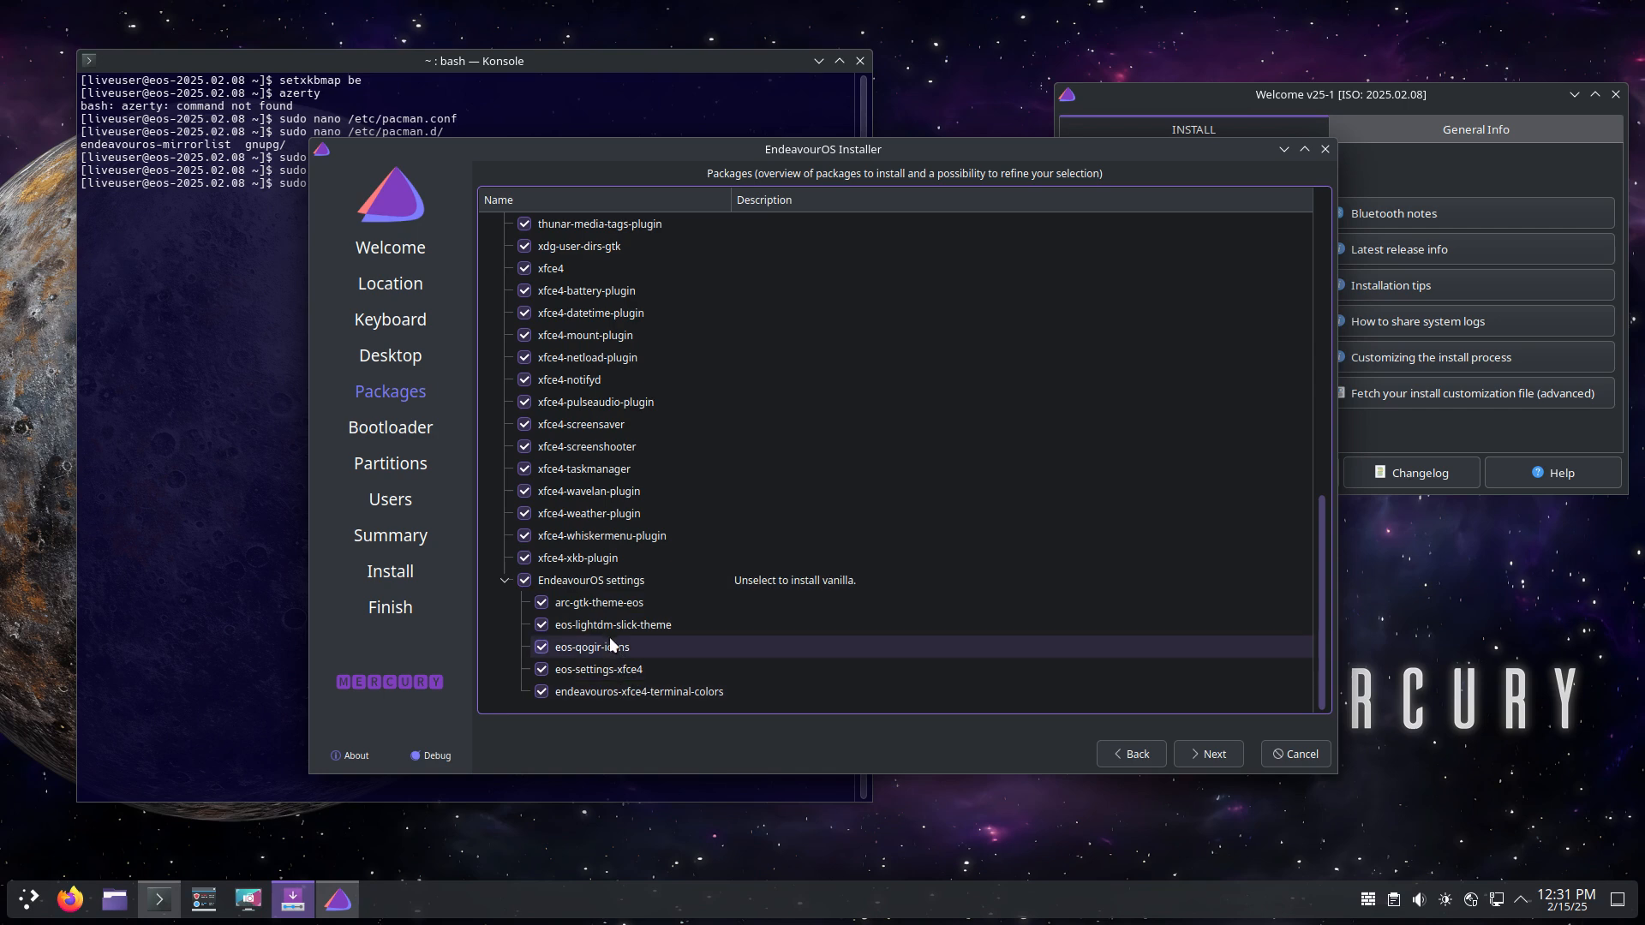
{"action": "left_click", "coordinate": [1210, 758]}
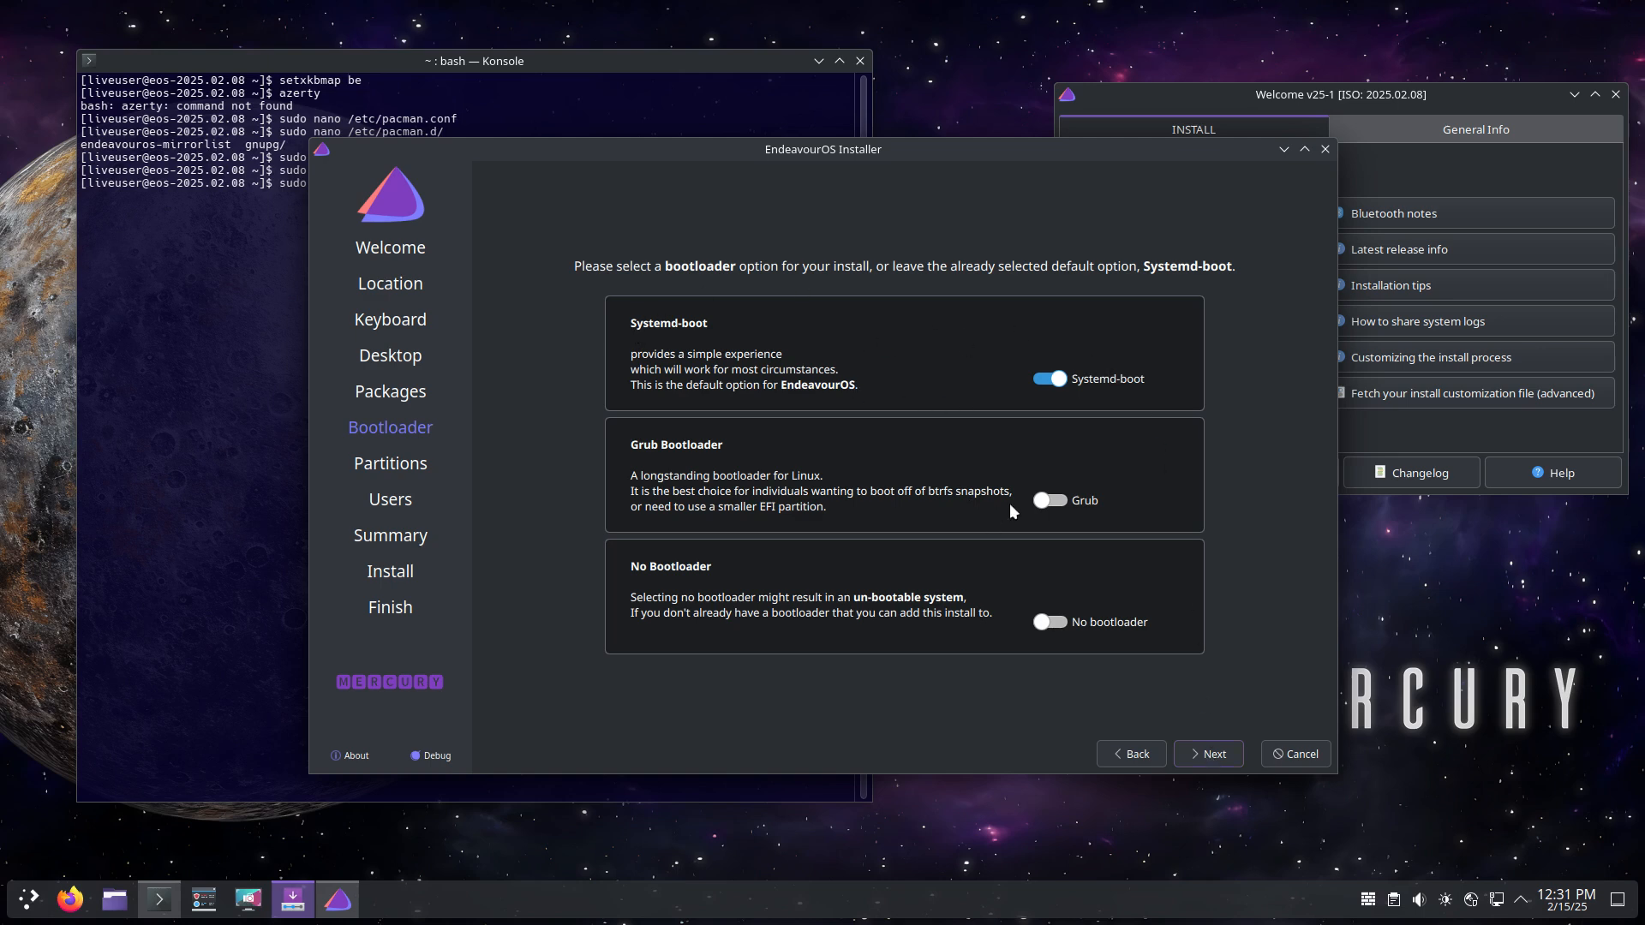
Step: Toggle between Systemd-boot and Grub, ending with Grub as the bootloader
{"action": "left_click", "coordinate": [1062, 502]}
{"action": "left_click", "coordinate": [1057, 383]}
{"action": "left_click", "coordinate": [1063, 499]}
{"action": "left_click", "coordinate": [1057, 384]}
{"action": "left_click", "coordinate": [1063, 497]}
Step: Set partitioning to Erase disk with Swap to file, checking the ext4 filesystem option
{"action": "left_click", "coordinate": [1198, 756]}
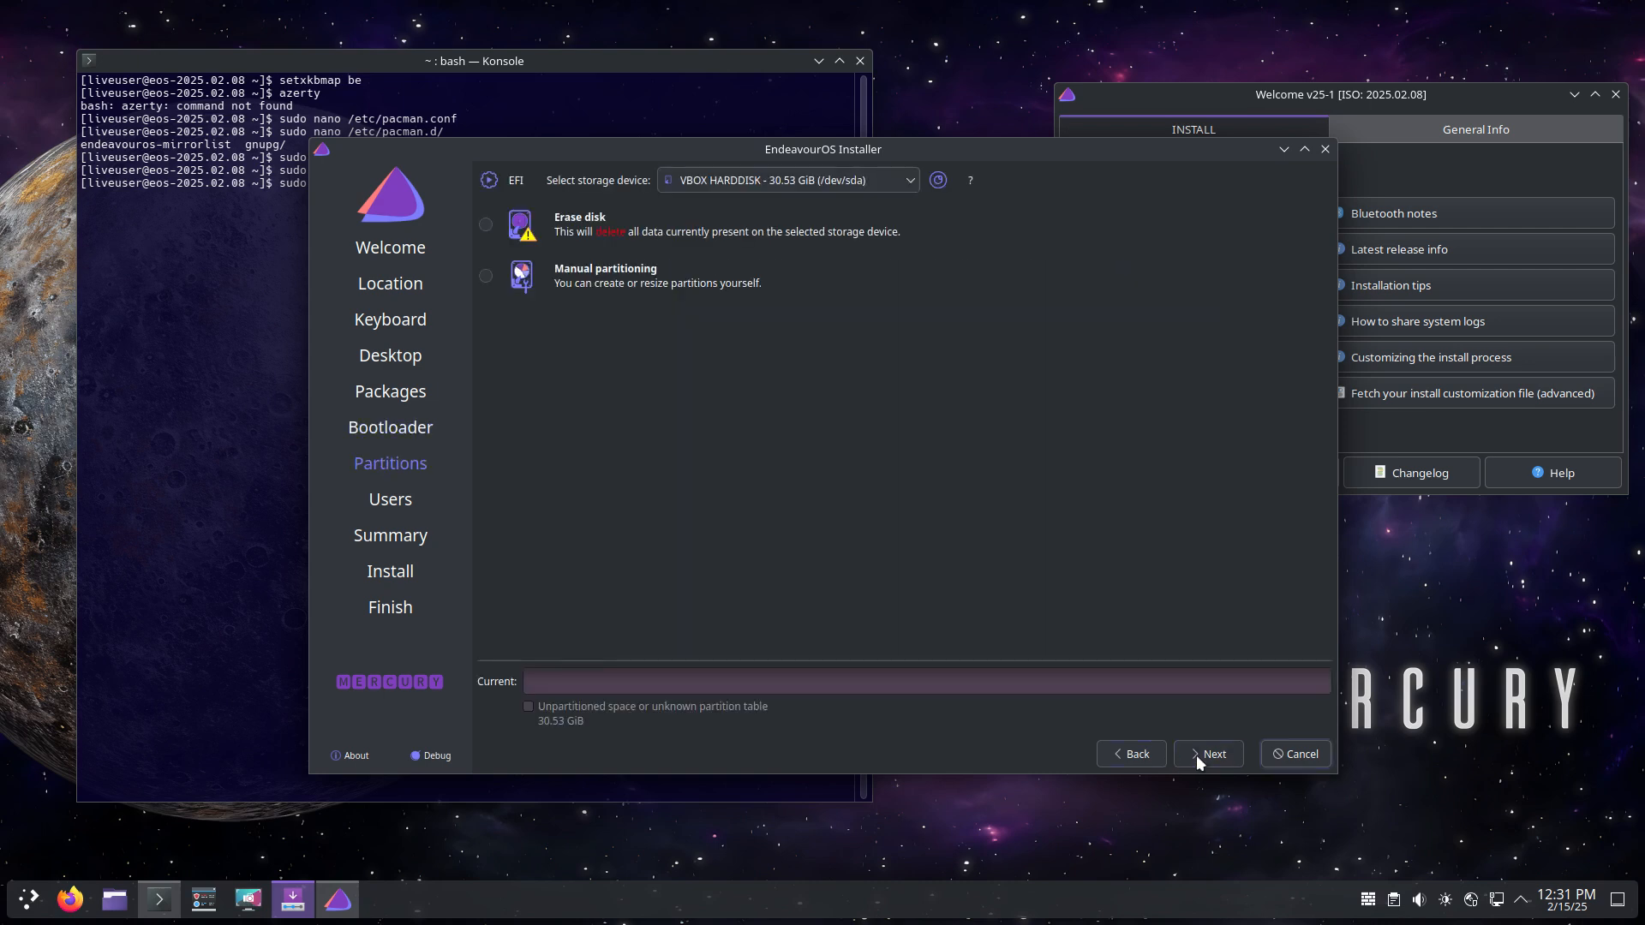
{"action": "left_click", "coordinate": [601, 231]}
{"action": "left_click", "coordinate": [652, 273]}
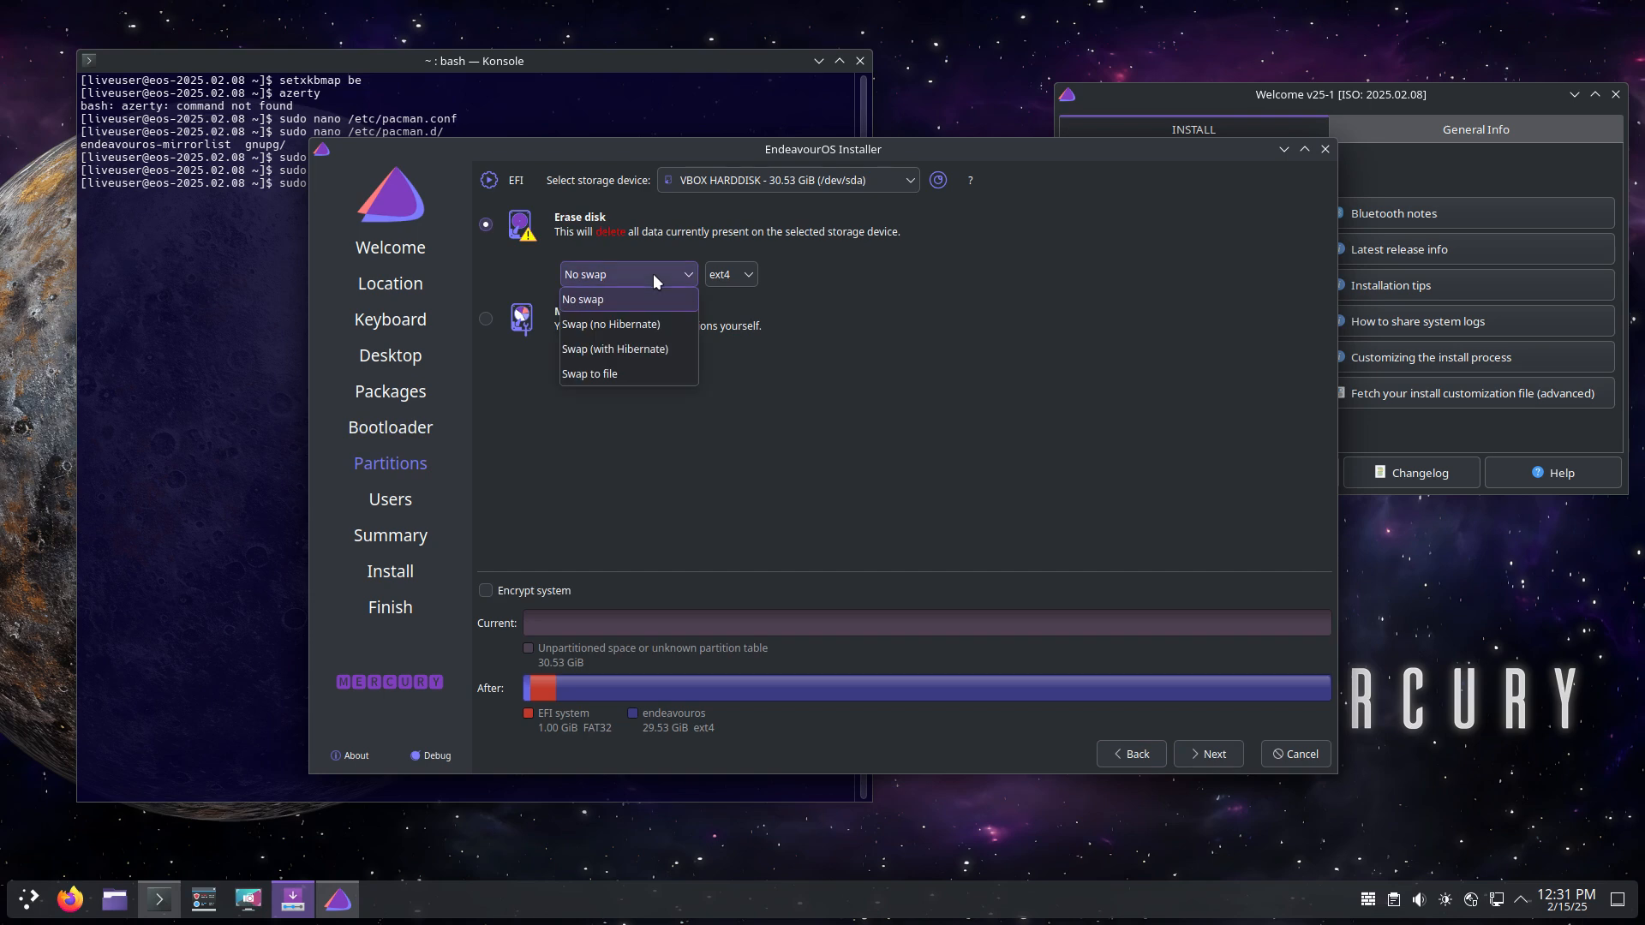
{"action": "left_click", "coordinate": [662, 372]}
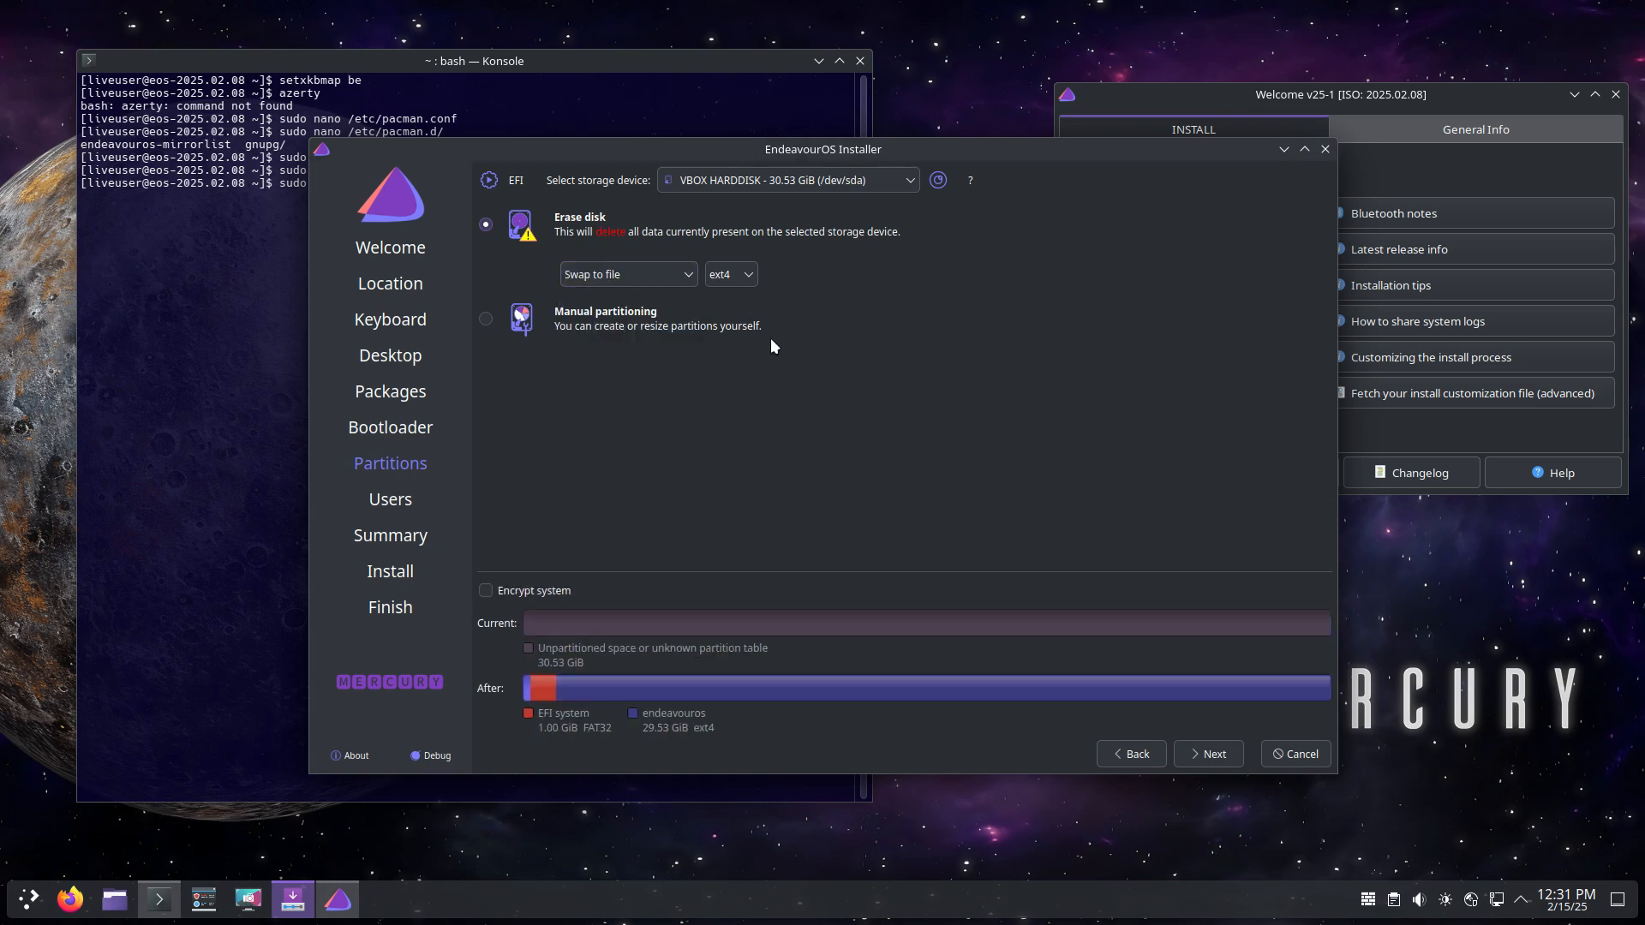
{"action": "left_click", "coordinate": [748, 276]}
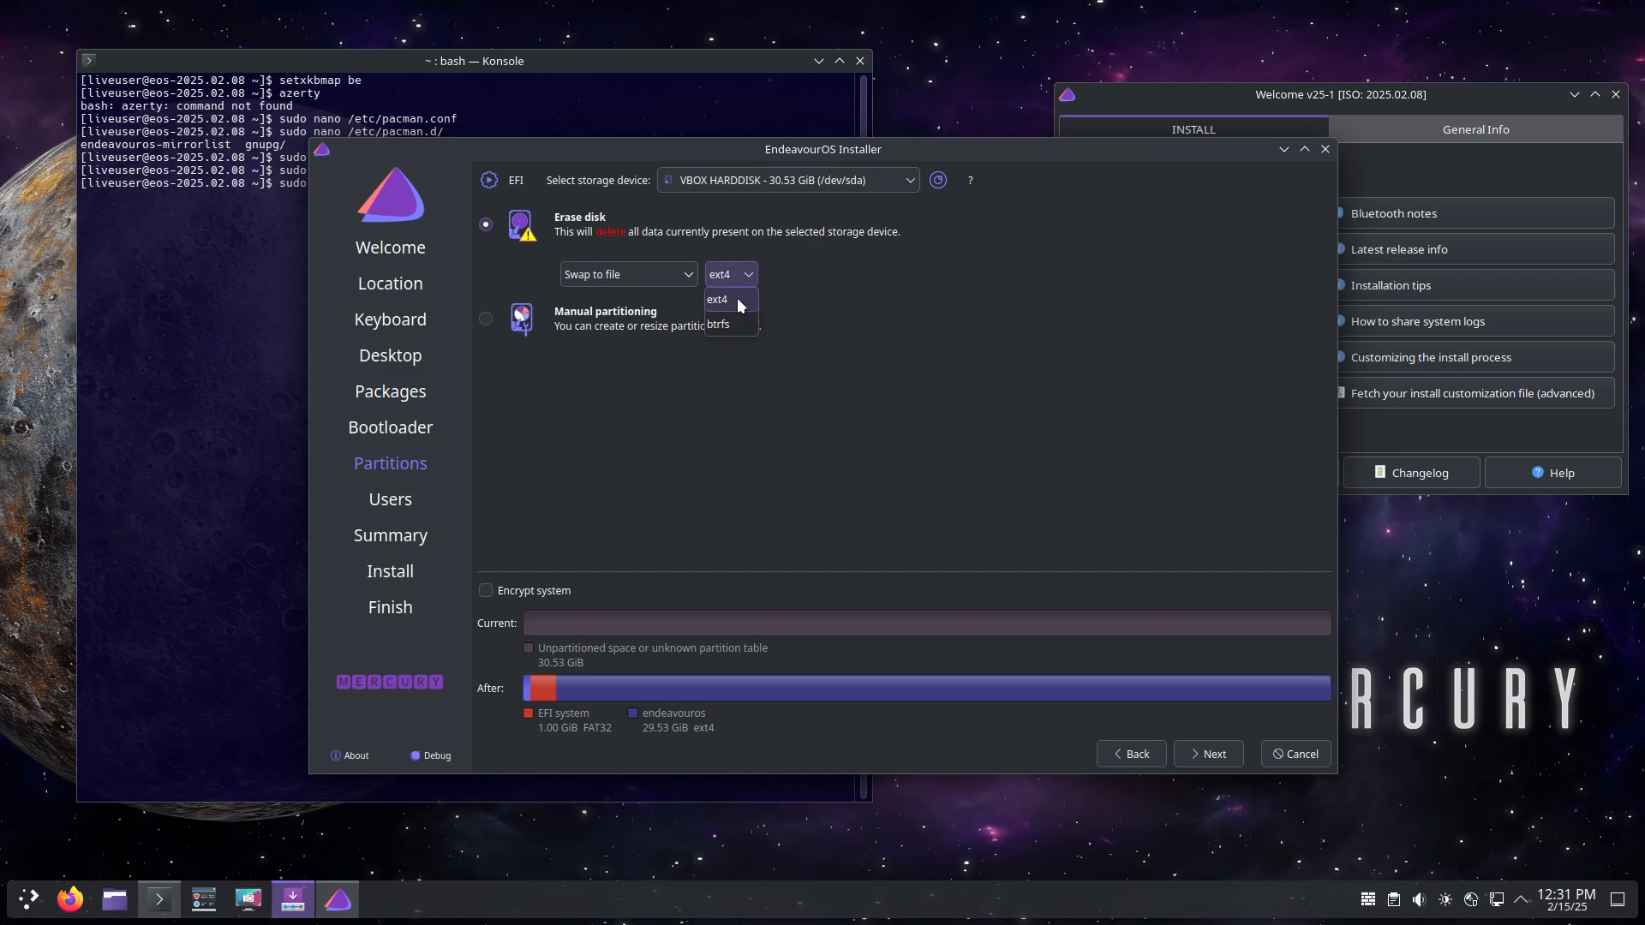
{"action": "left_click", "coordinate": [1215, 756]}
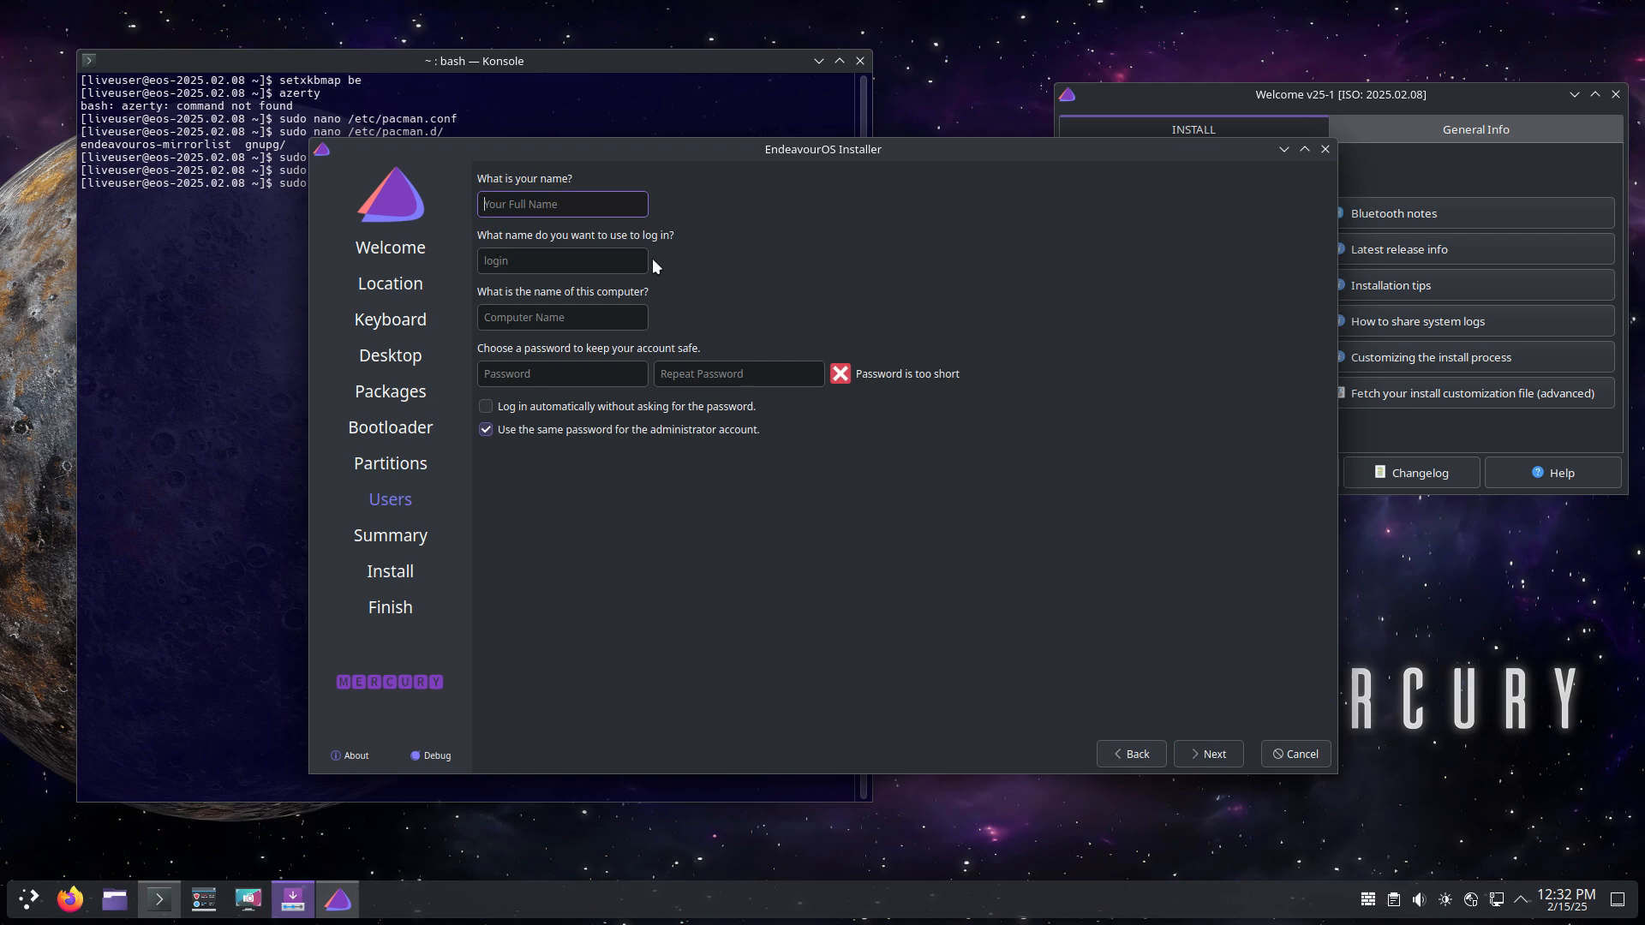
Step: Fill in the user's name, password and repeated password on the Users page
{"action": "key", "text": "Tab"}
{"action": "key", "text": "Tab"}
{"action": "key", "text": "Tab"}
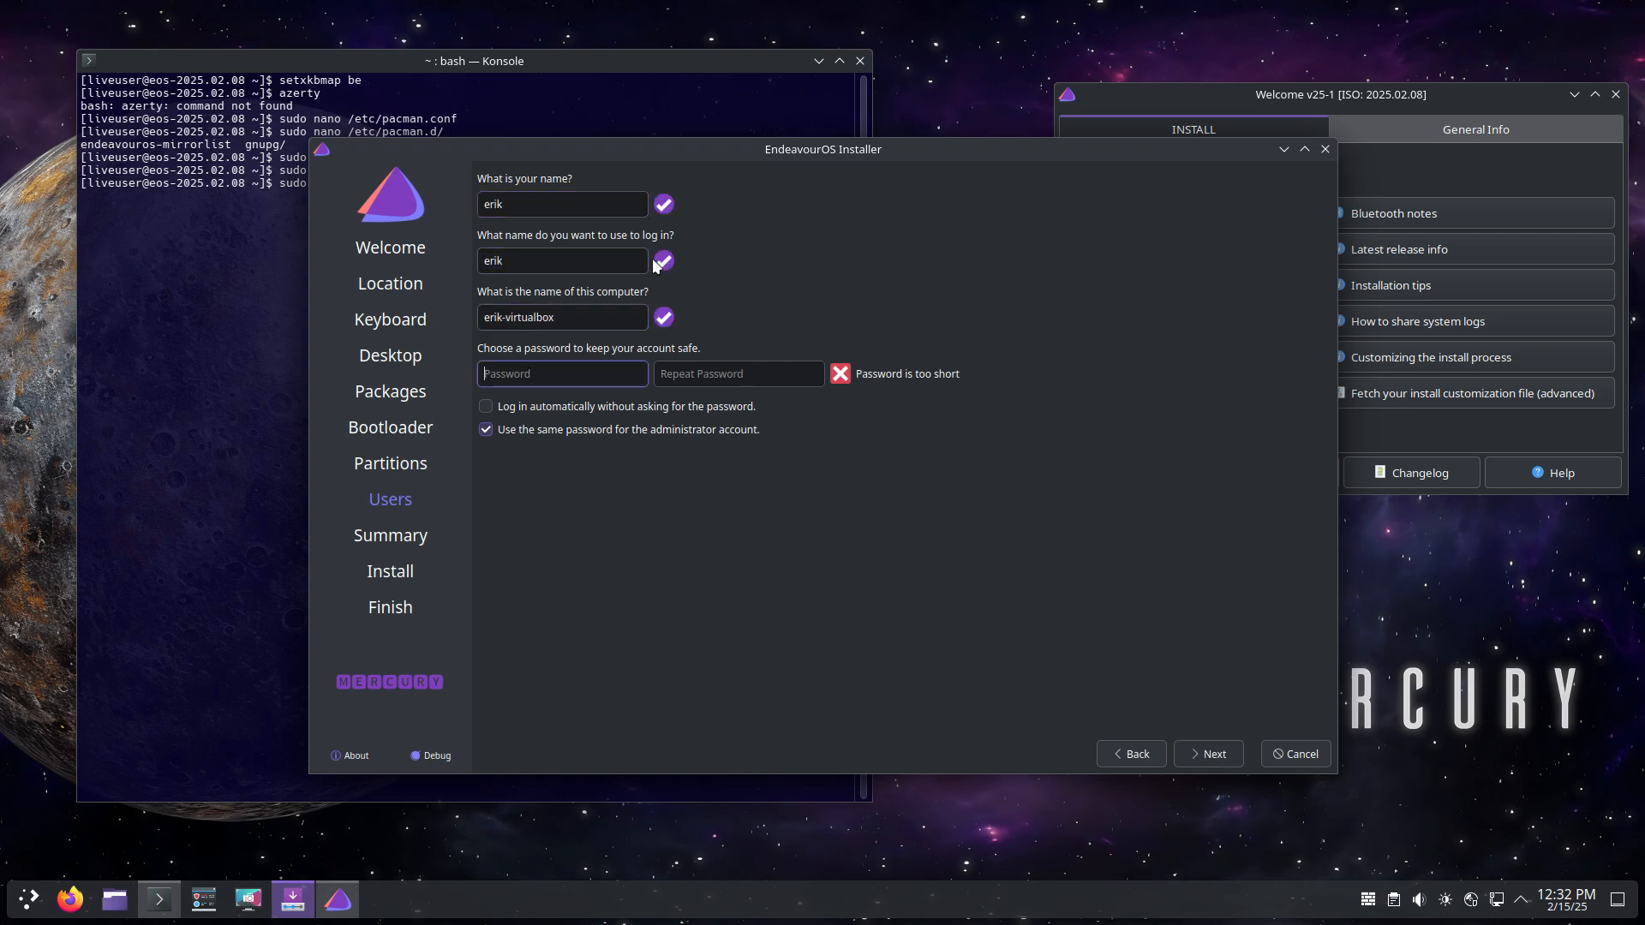
{"action": "key", "text": "Tab"}
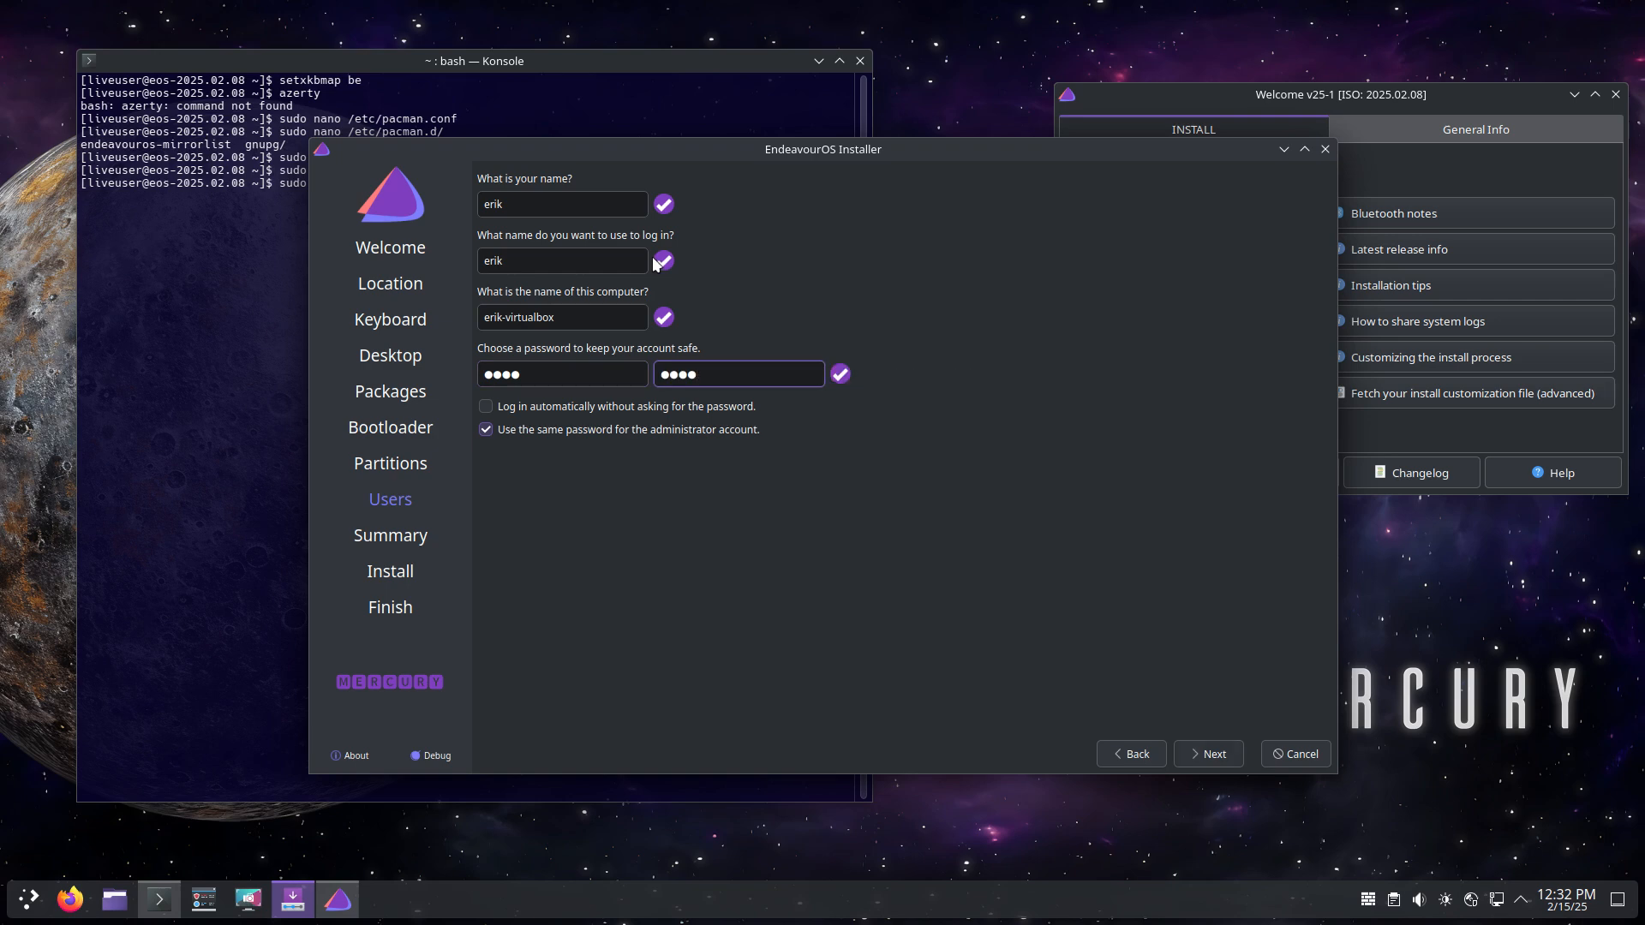
Step: Pass the Summary and confirm Install Now to erase the disk and start installing
{"action": "left_click", "coordinate": [1200, 754]}
{"action": "left_click", "coordinate": [1218, 755]}
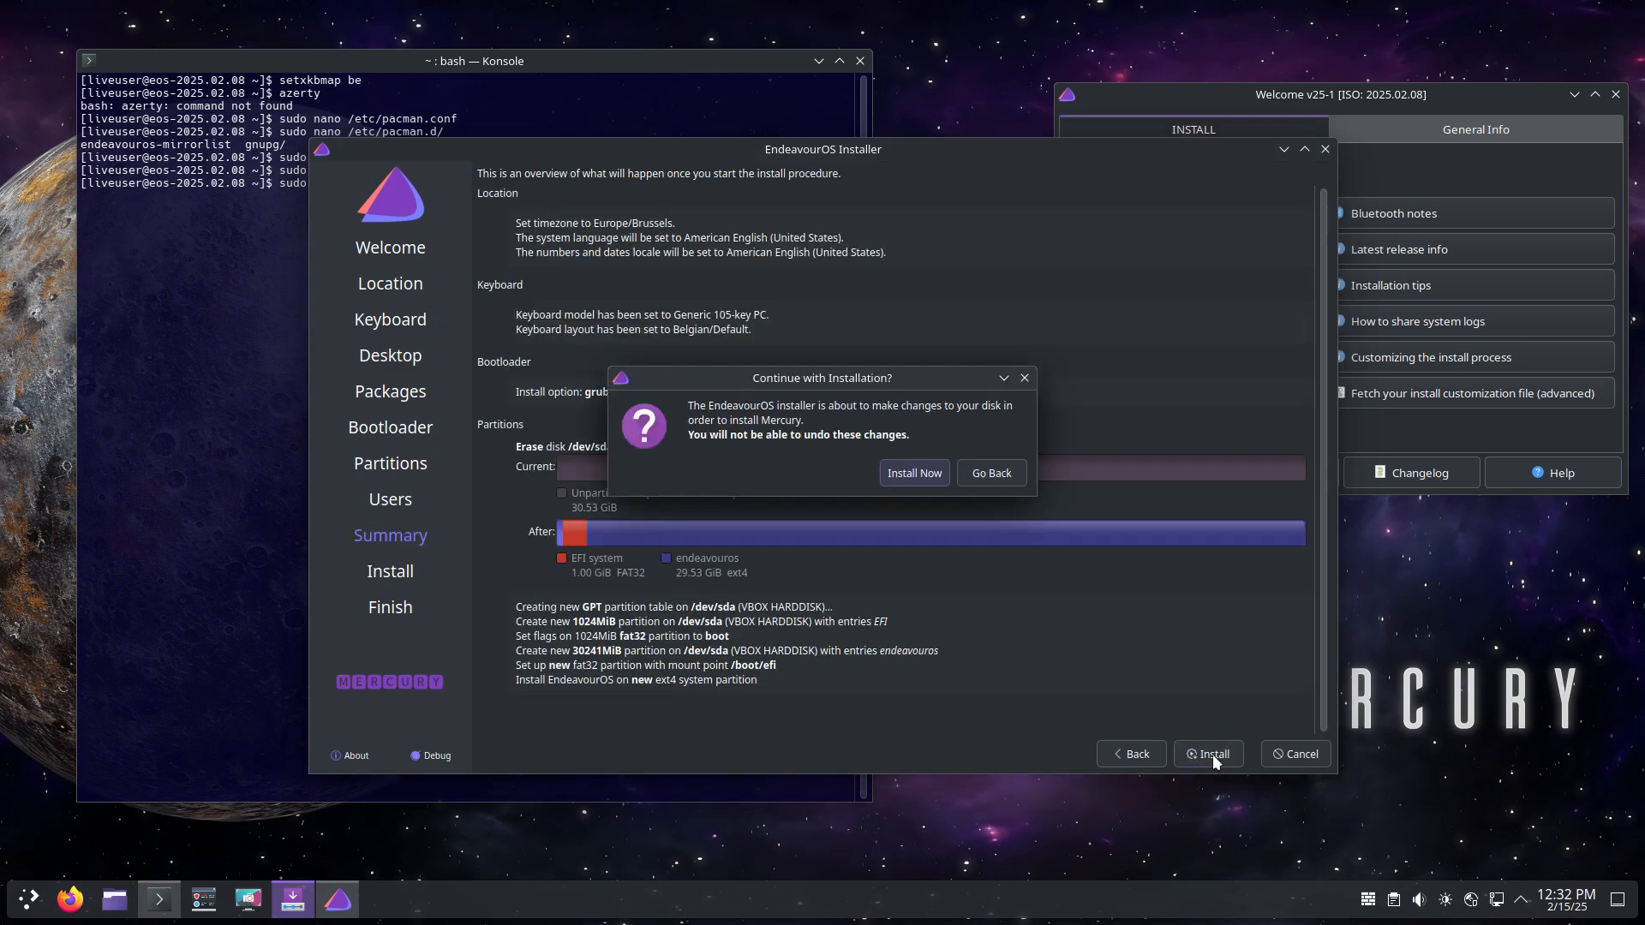
{"action": "left_click", "coordinate": [935, 483]}
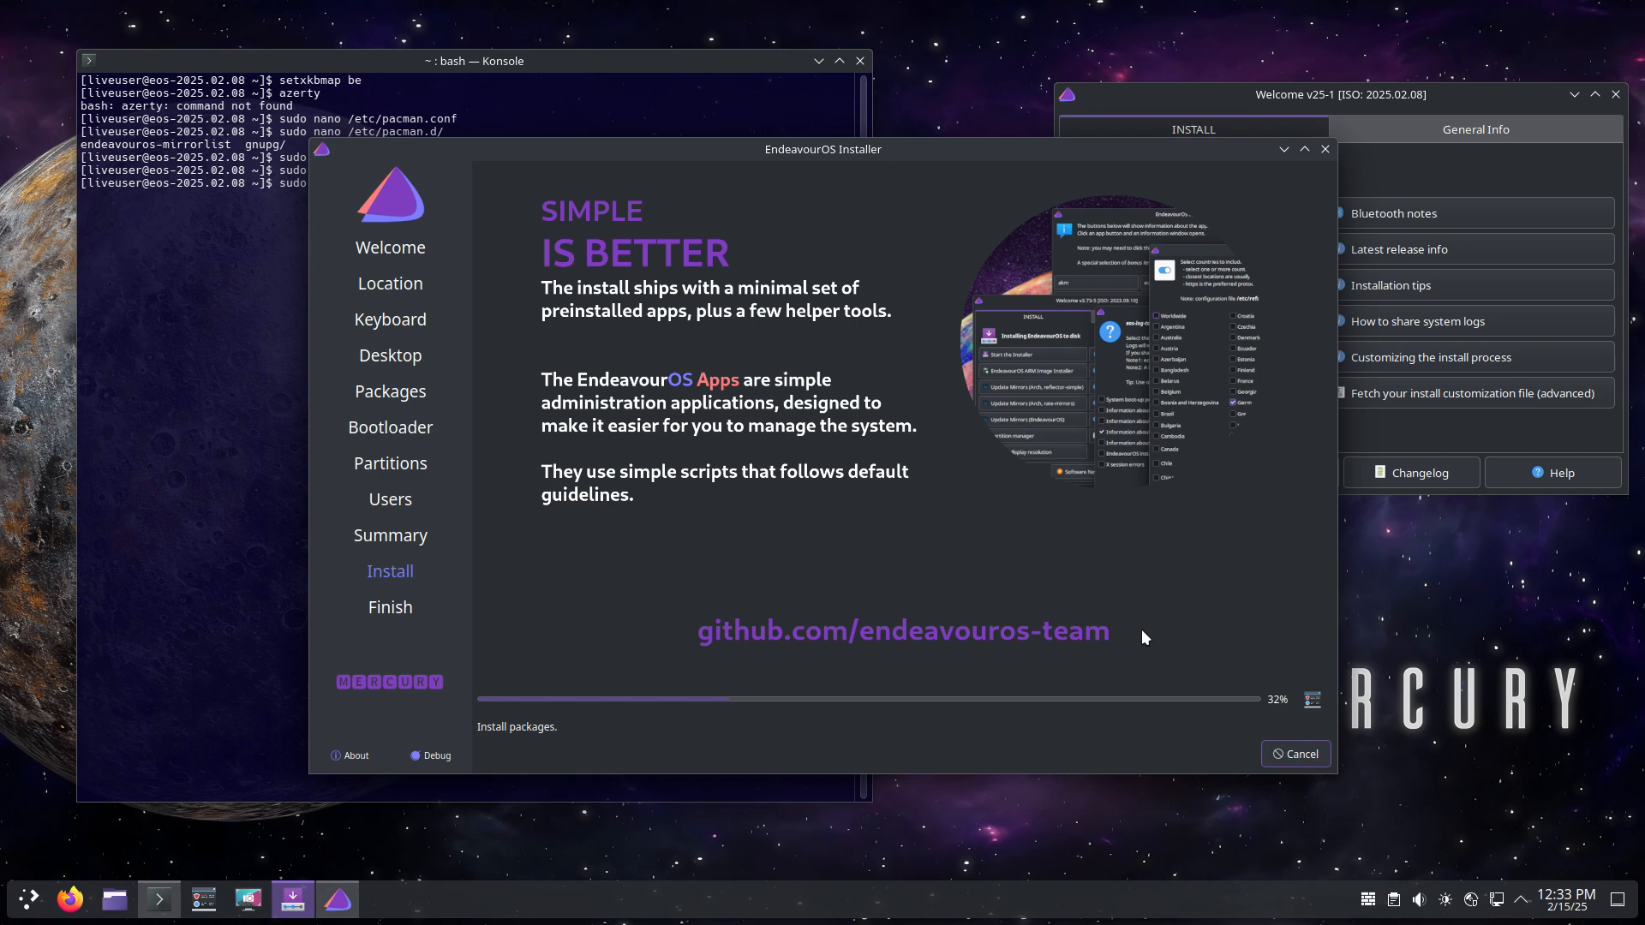
Step: Switch the installer from the slideshow to the detailed install log at 32%
{"action": "left_click", "coordinate": [1318, 706]}
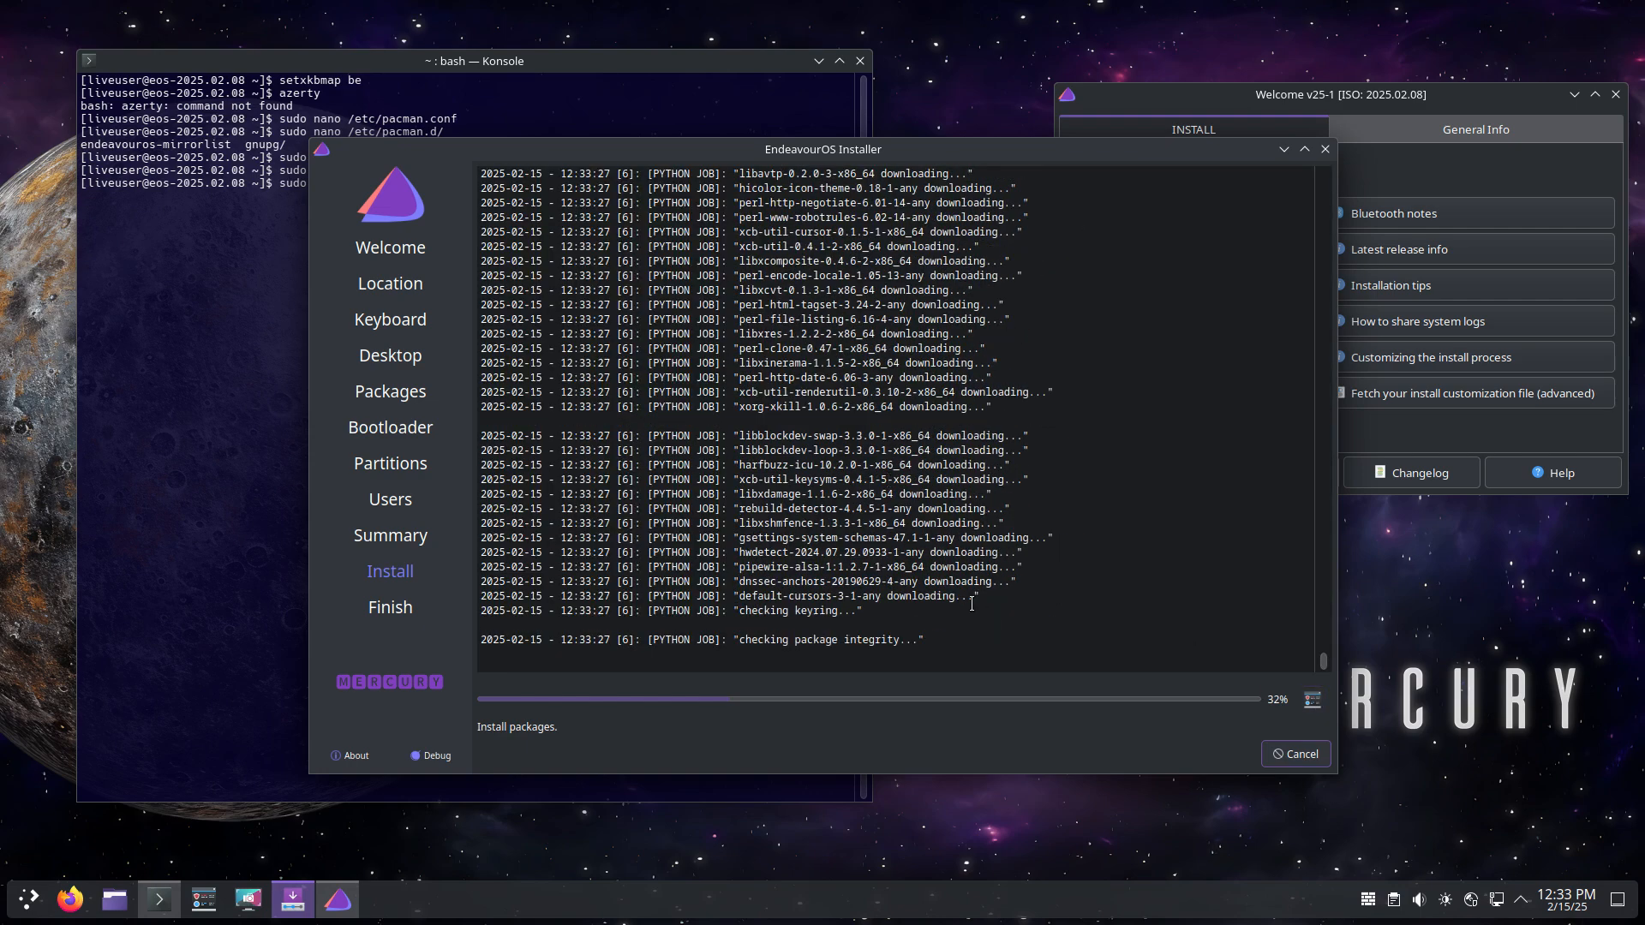
Step: Read through the install log, return to the slideshow, and move the installer window right
{"action": "left_click_drag", "start_coordinate": [916, 611], "coordinate": [747, 411]}
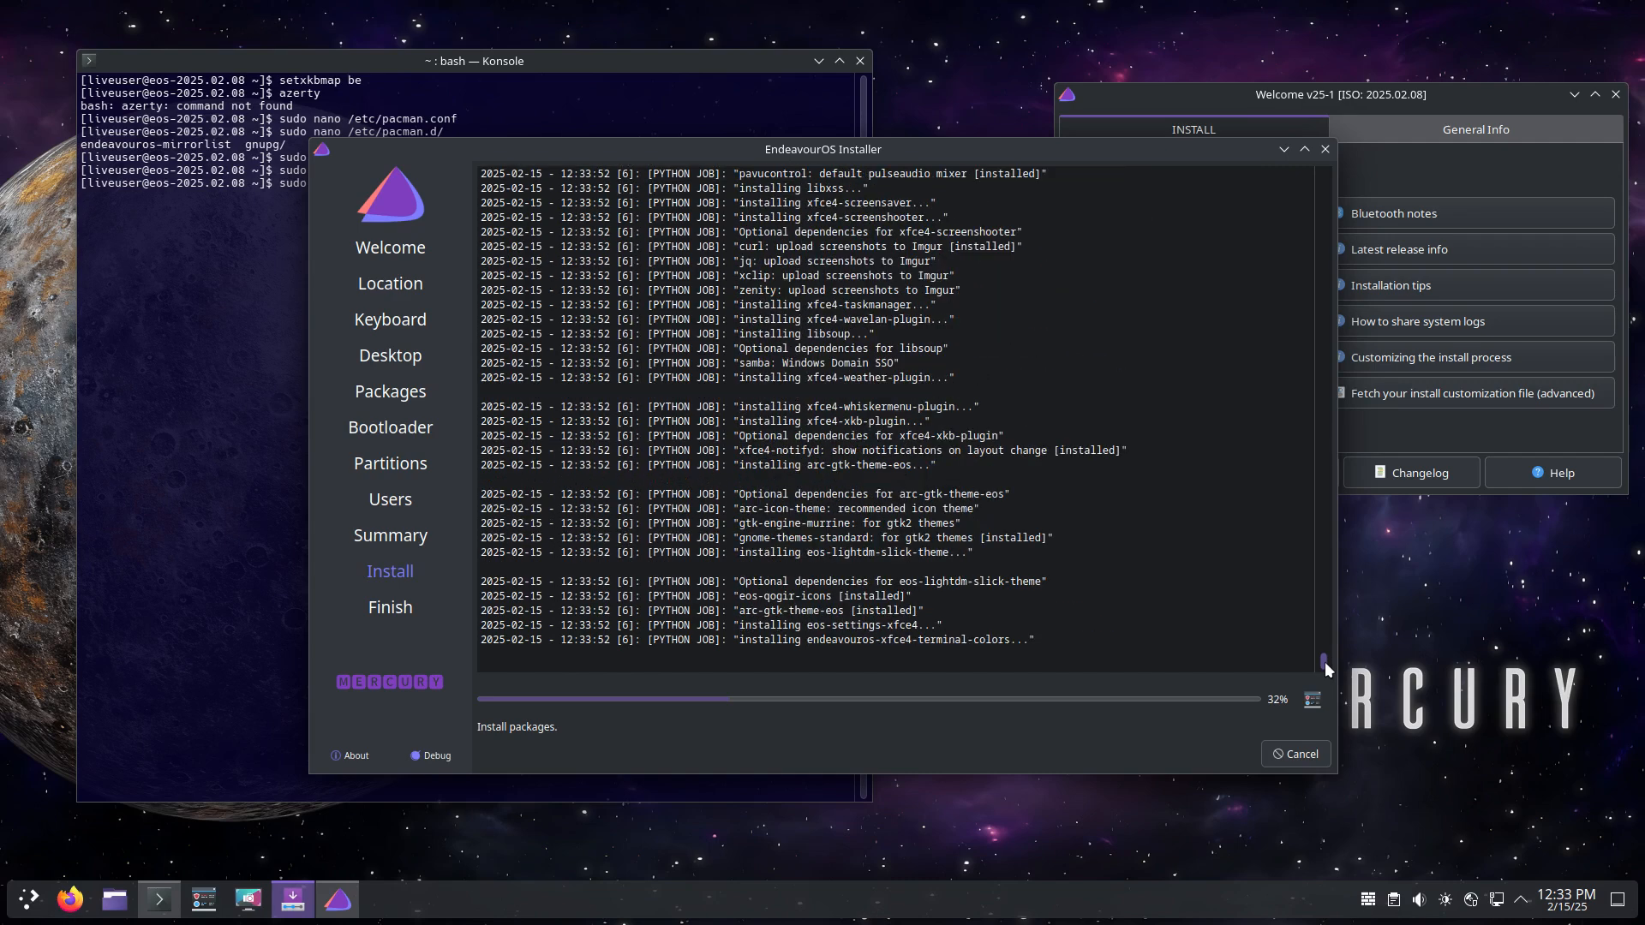
{"action": "left_click_drag", "start_coordinate": [1325, 665], "coordinate": [1376, 147]}
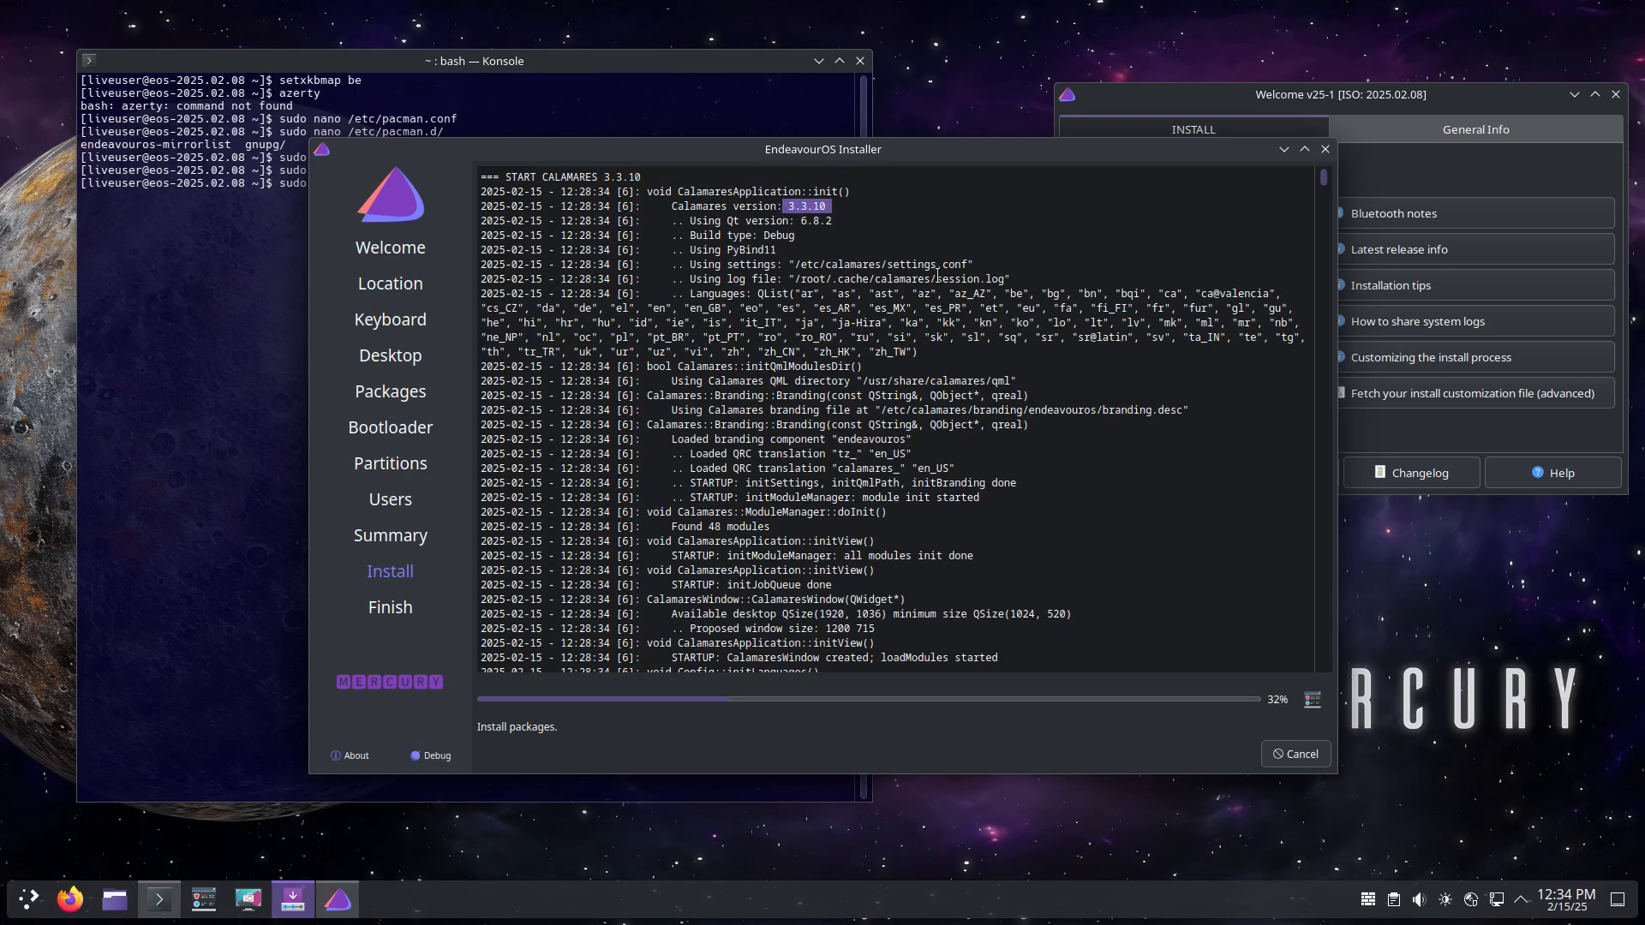
{"action": "scroll", "coordinate": [935, 355], "scroll_direction": "down", "scroll_amount": 5}
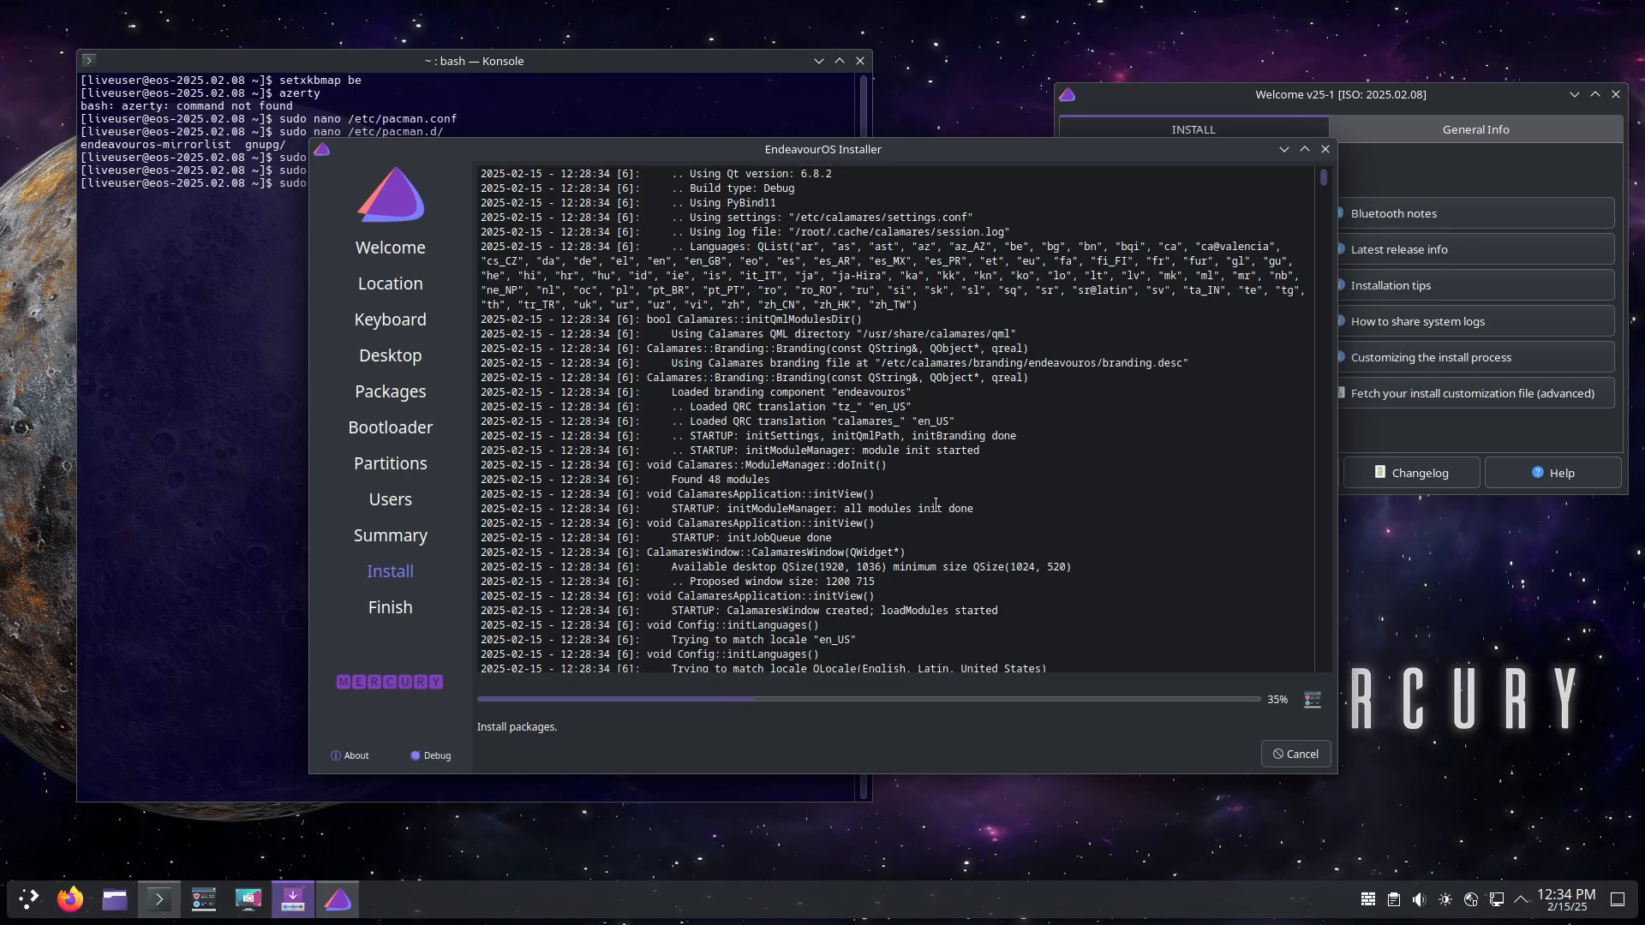
{"action": "scroll", "coordinate": [1327, 190], "scroll_direction": "down", "scroll_amount": 20}
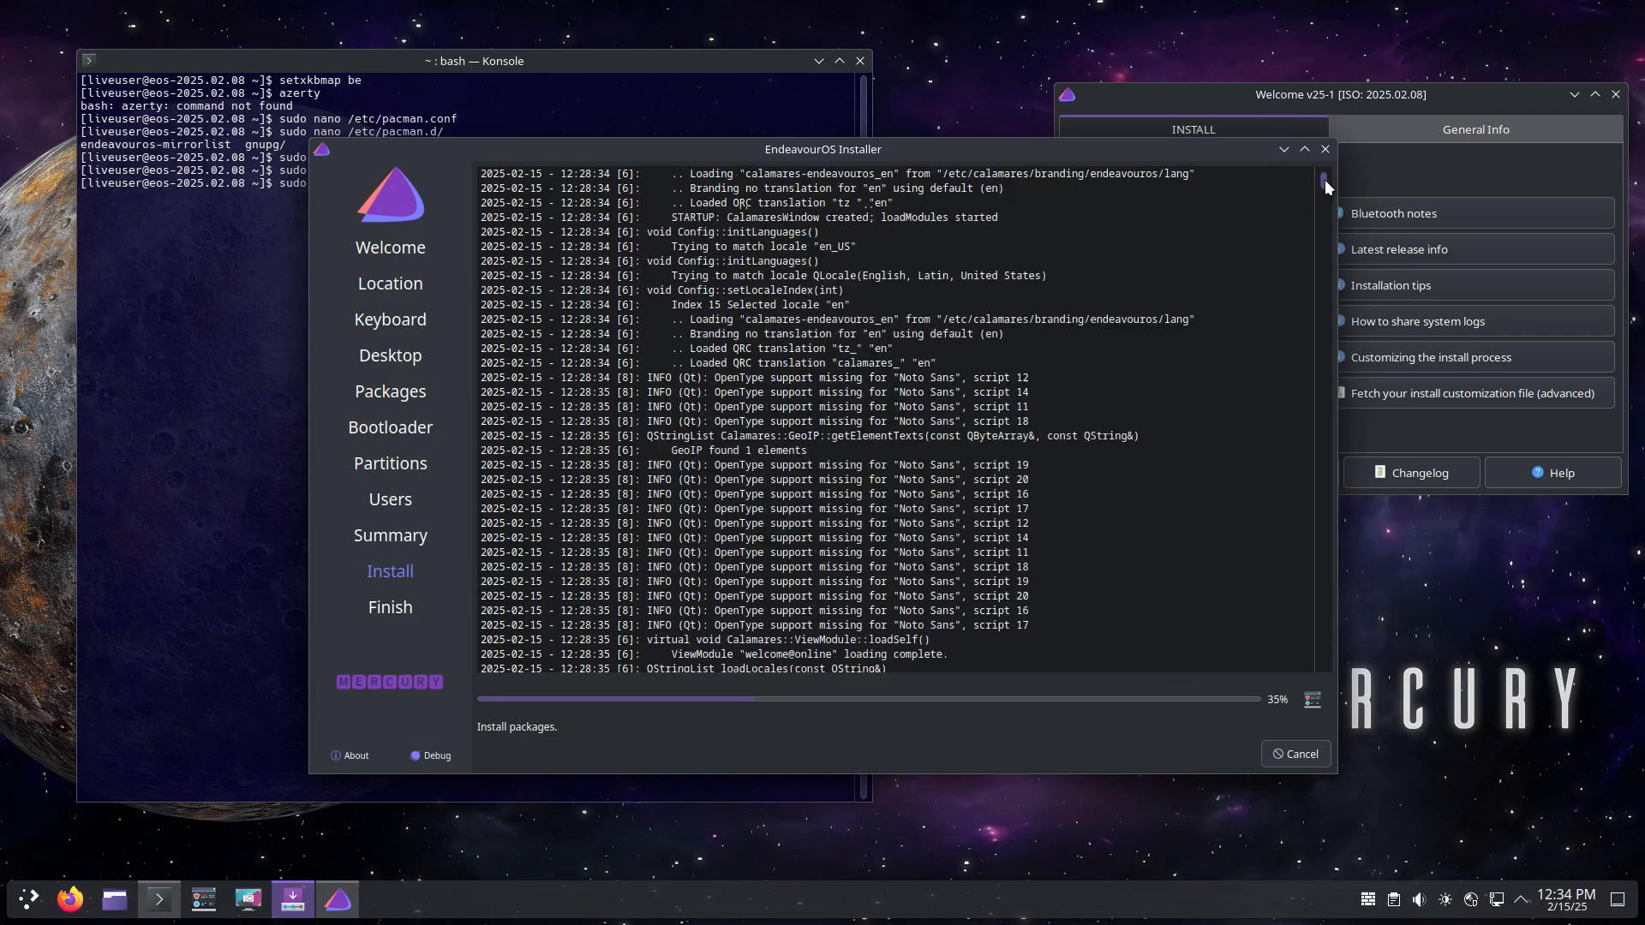
{"action": "left_click_drag", "start_coordinate": [1327, 190], "coordinate": [1326, 660]}
{"action": "left_click", "coordinate": [1318, 701]}
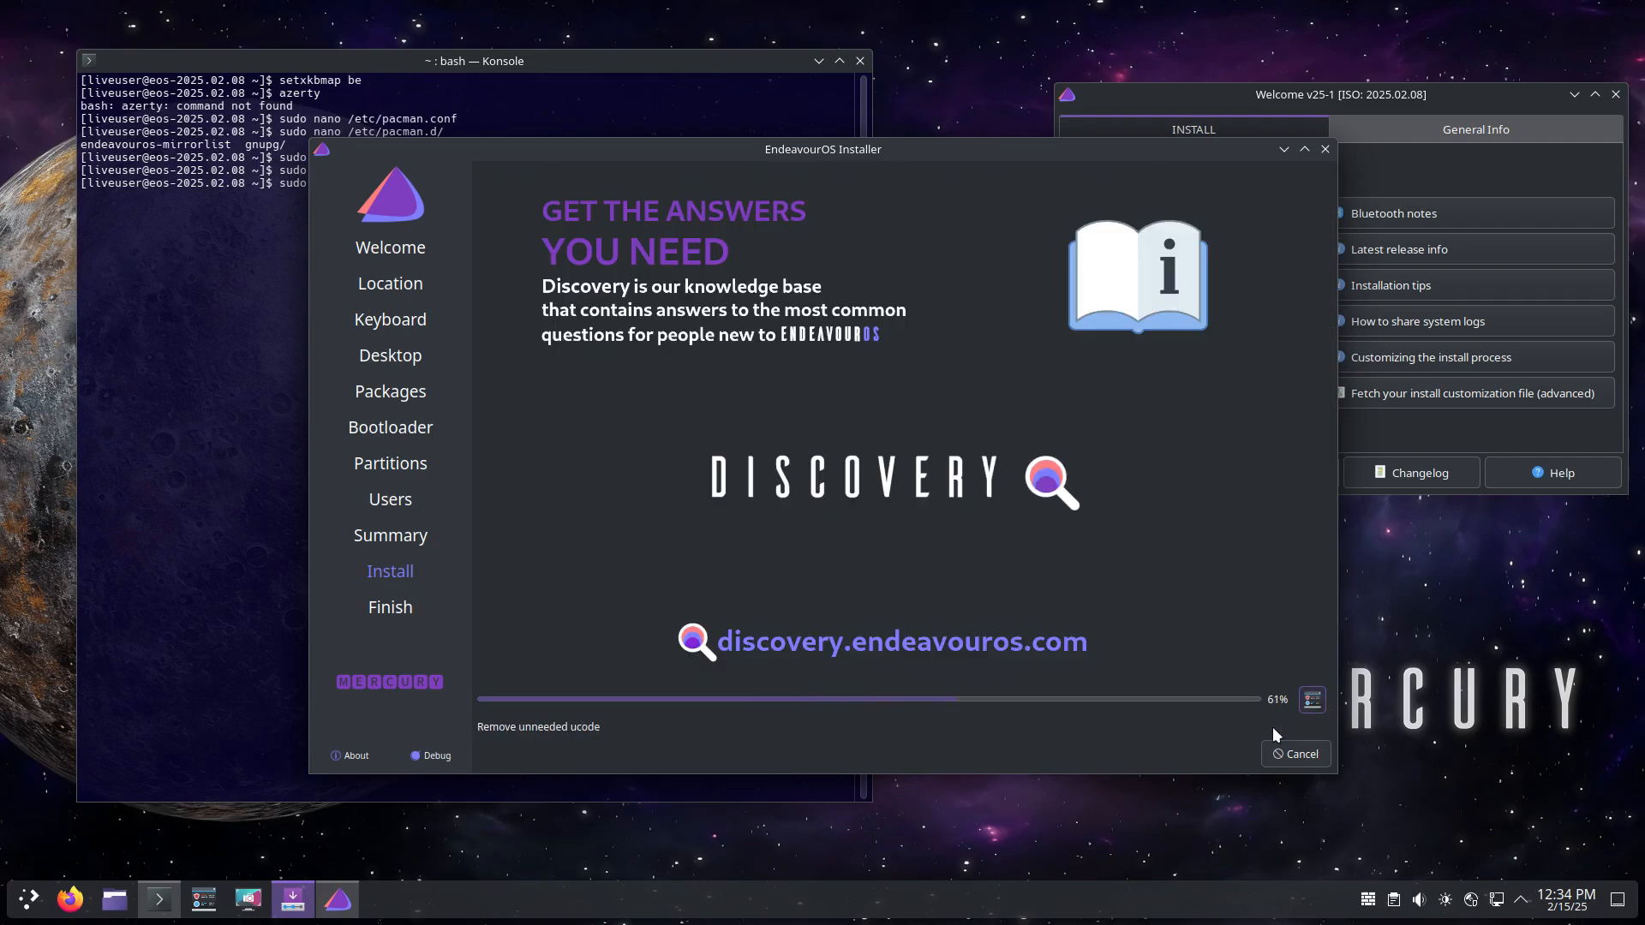
{"action": "left_click_drag", "start_coordinate": [857, 151], "coordinate": [1095, 156]}
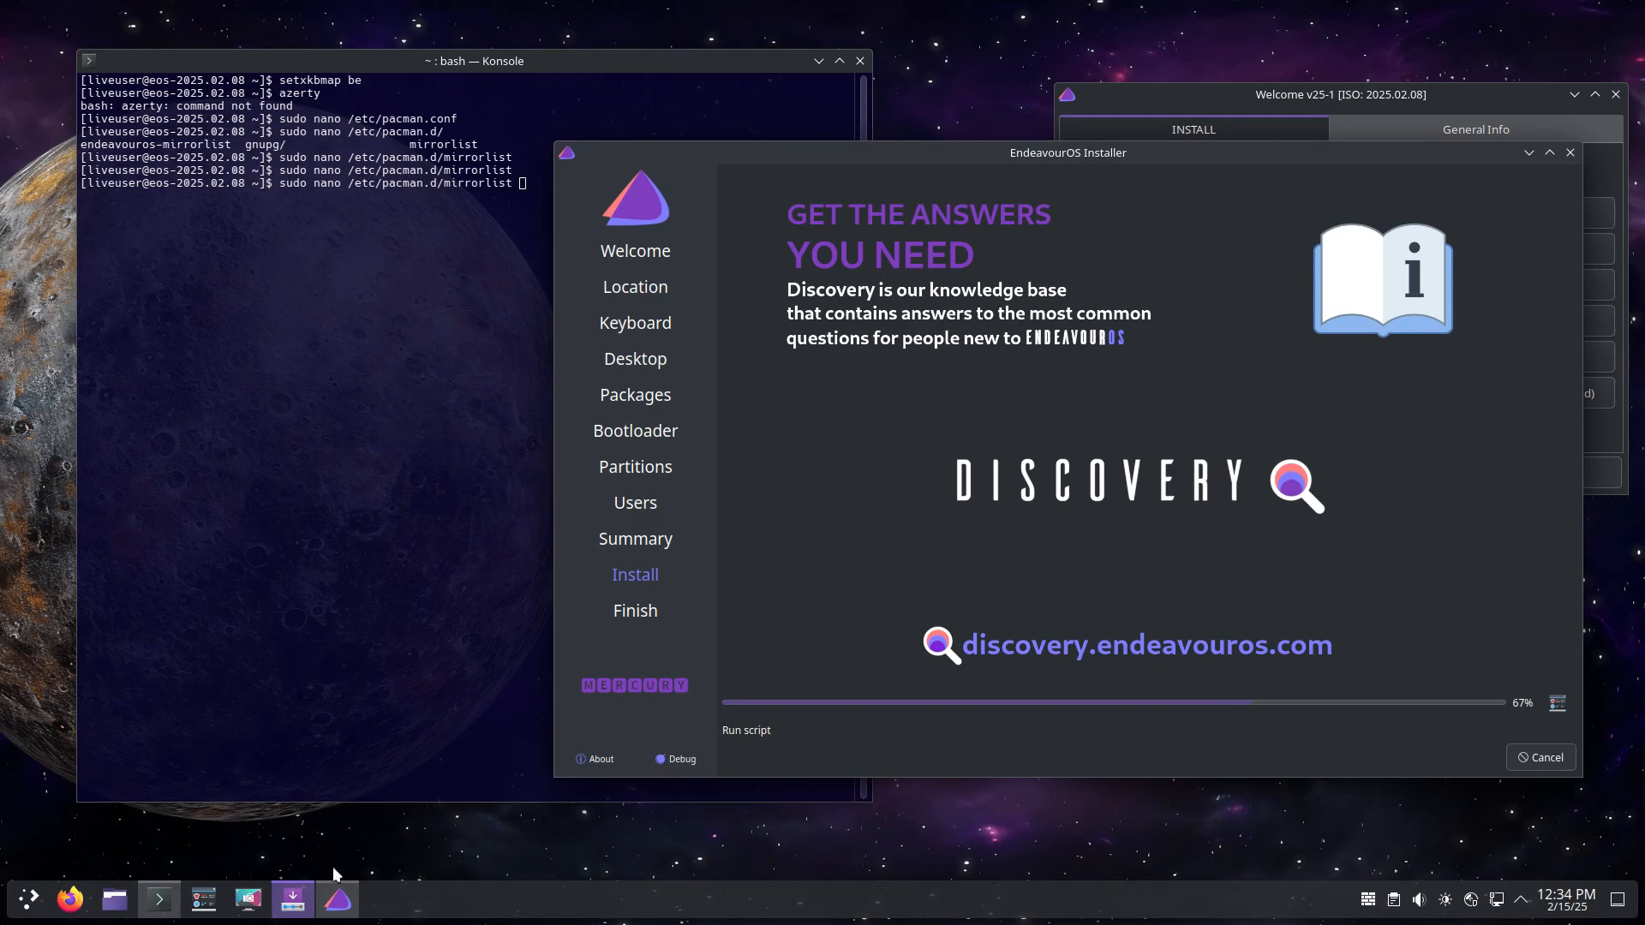
{"action": "left_click", "coordinate": [129, 887]}
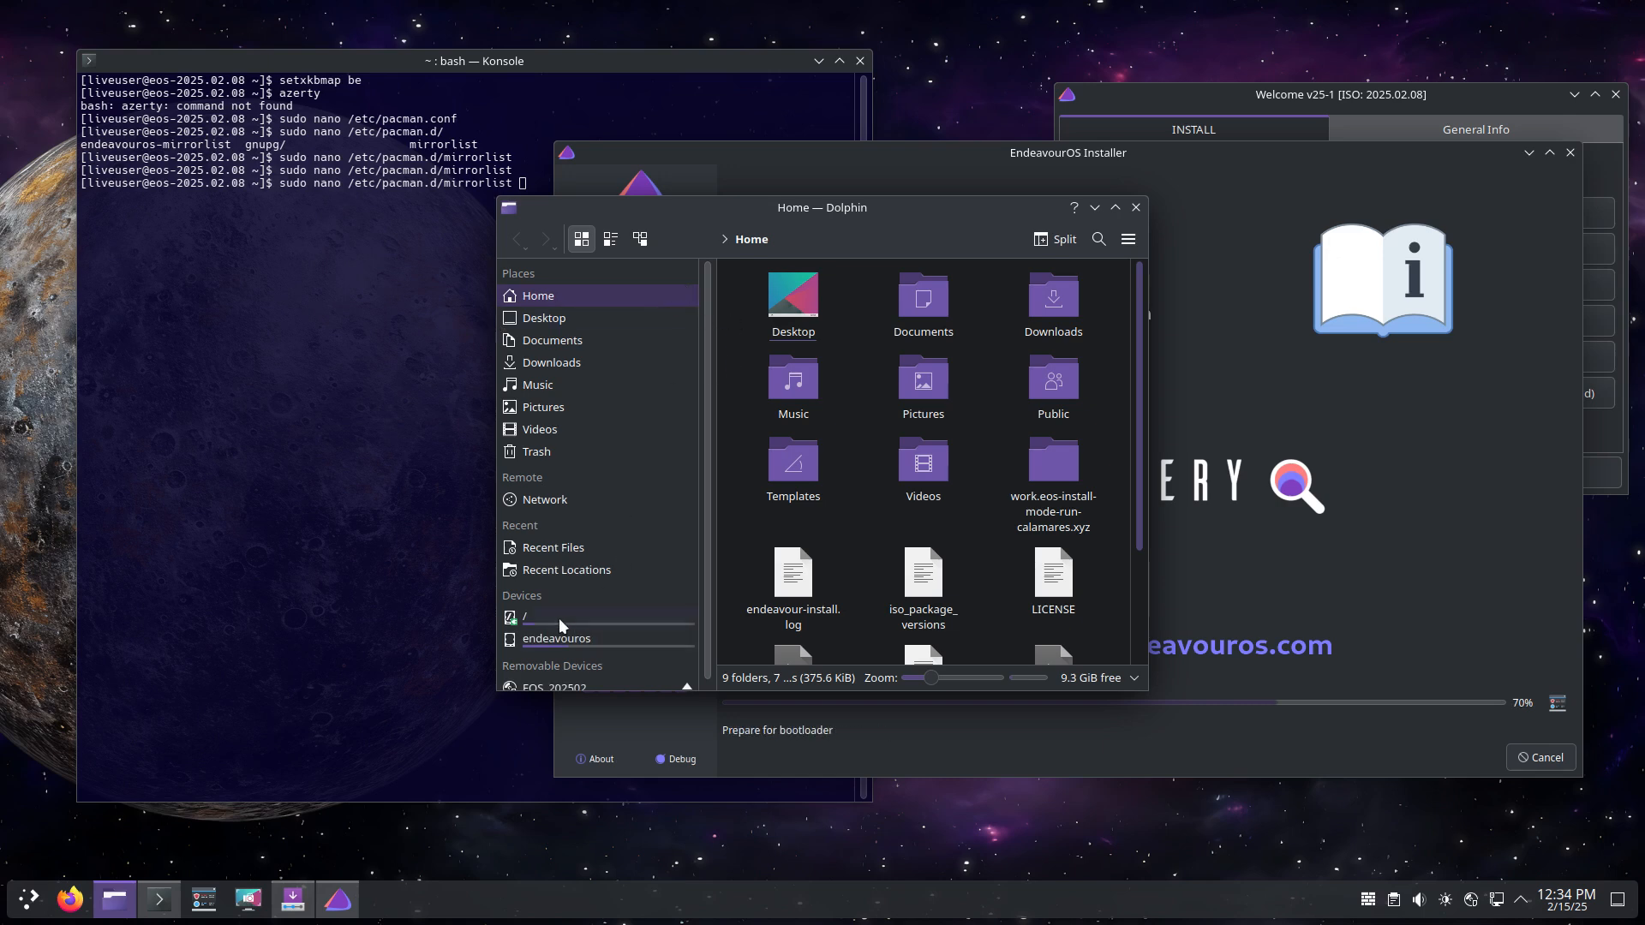
{"action": "left_click", "coordinate": [560, 620]}
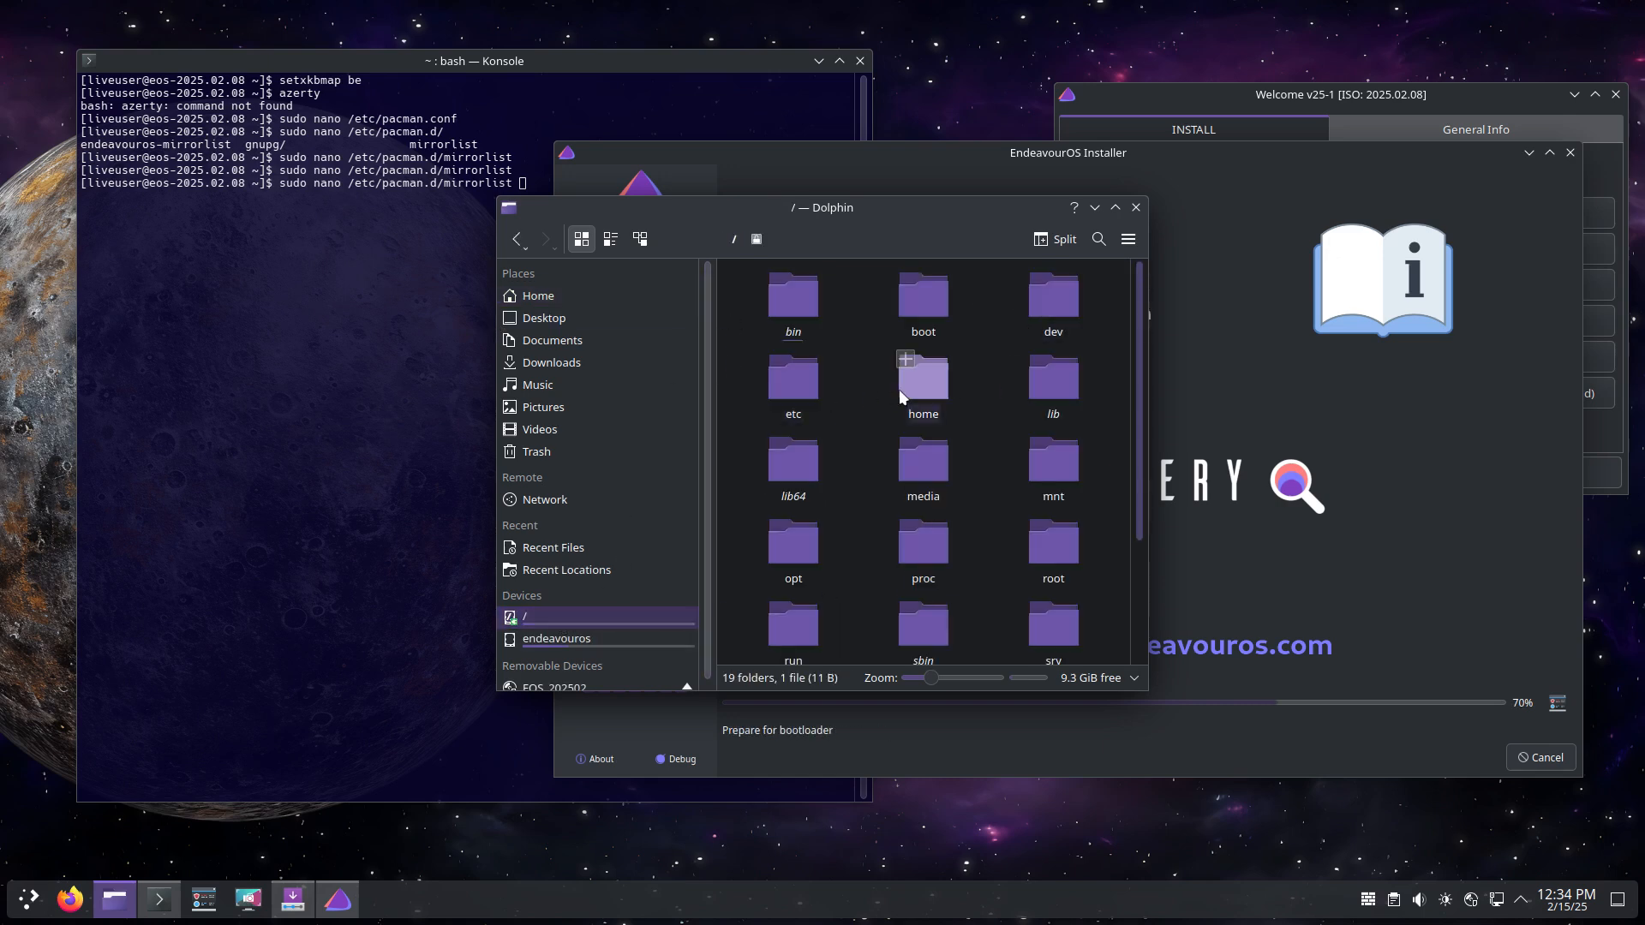
{"action": "double_click", "coordinate": [813, 387]}
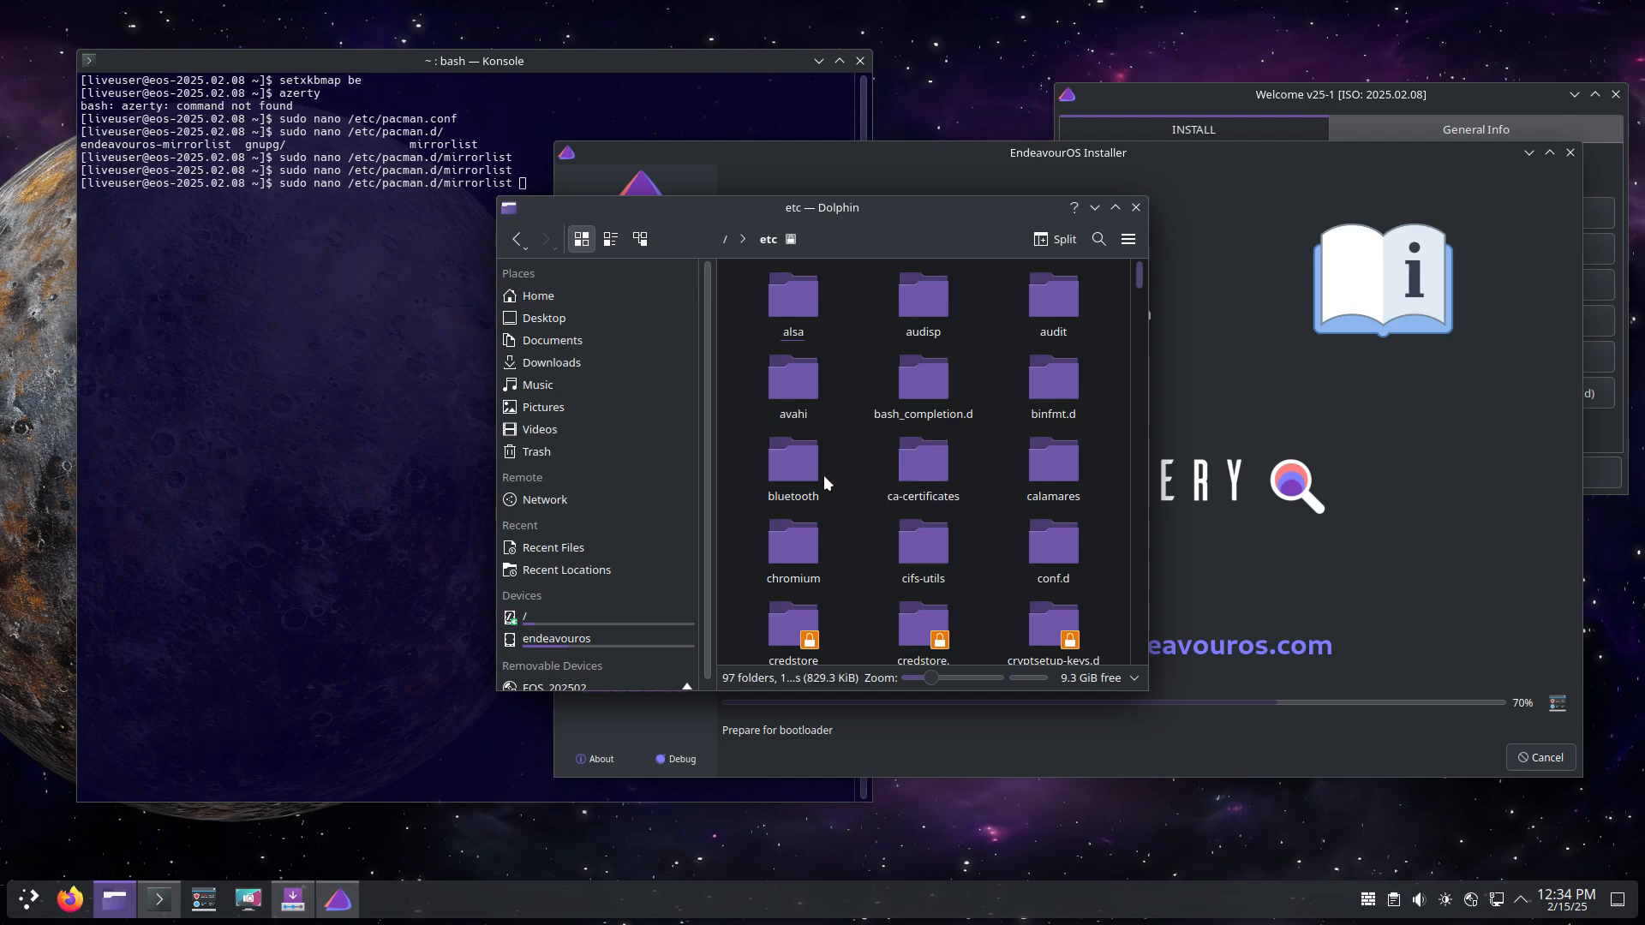
{"action": "double_click", "coordinate": [1047, 467]}
{"action": "left_click_drag", "start_coordinate": [979, 219], "coordinate": [482, 95]}
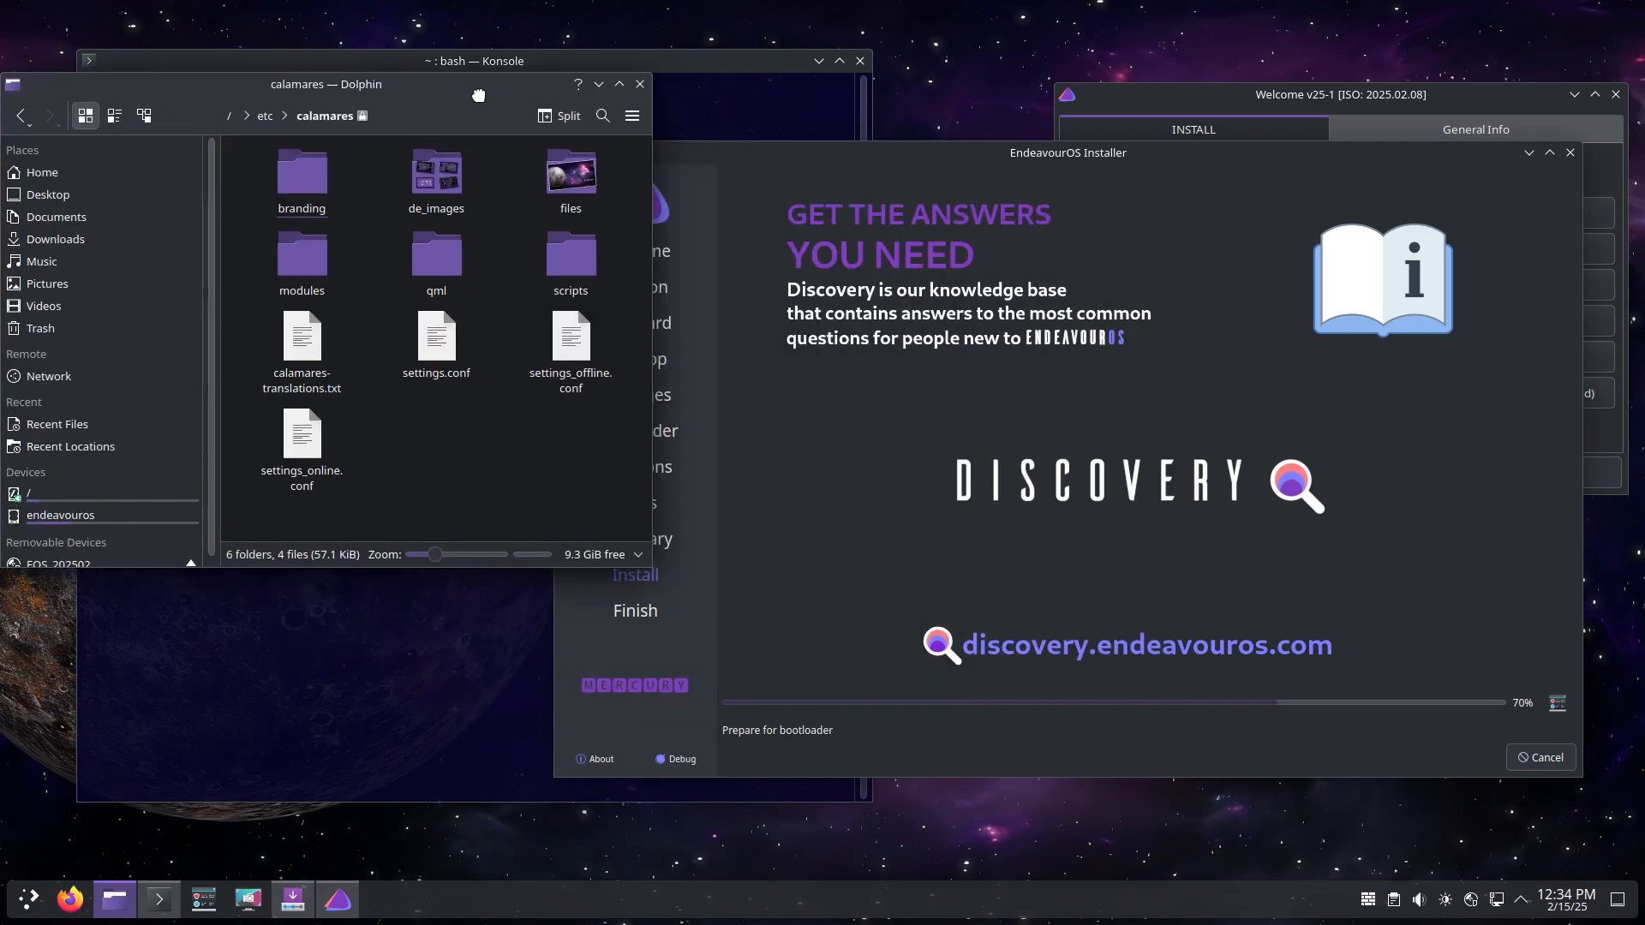
{"action": "left_click_drag", "start_coordinate": [283, 513], "coordinate": [649, 142]}
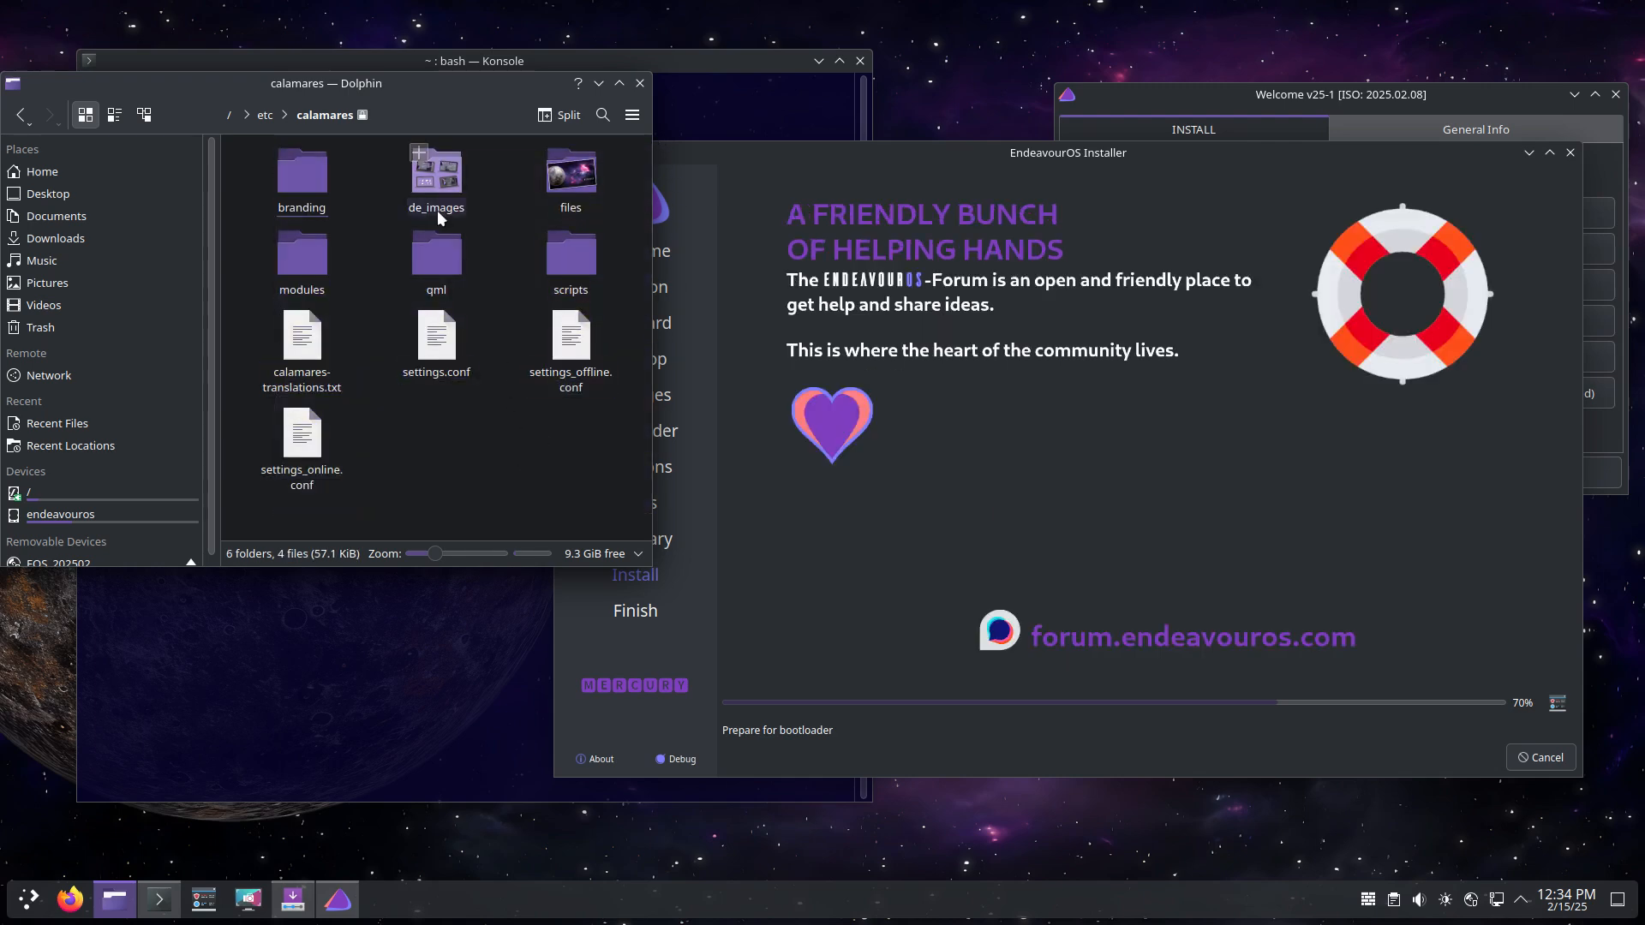
{"action": "left_click", "coordinate": [429, 174]}
{"action": "double_click", "coordinate": [429, 174]}
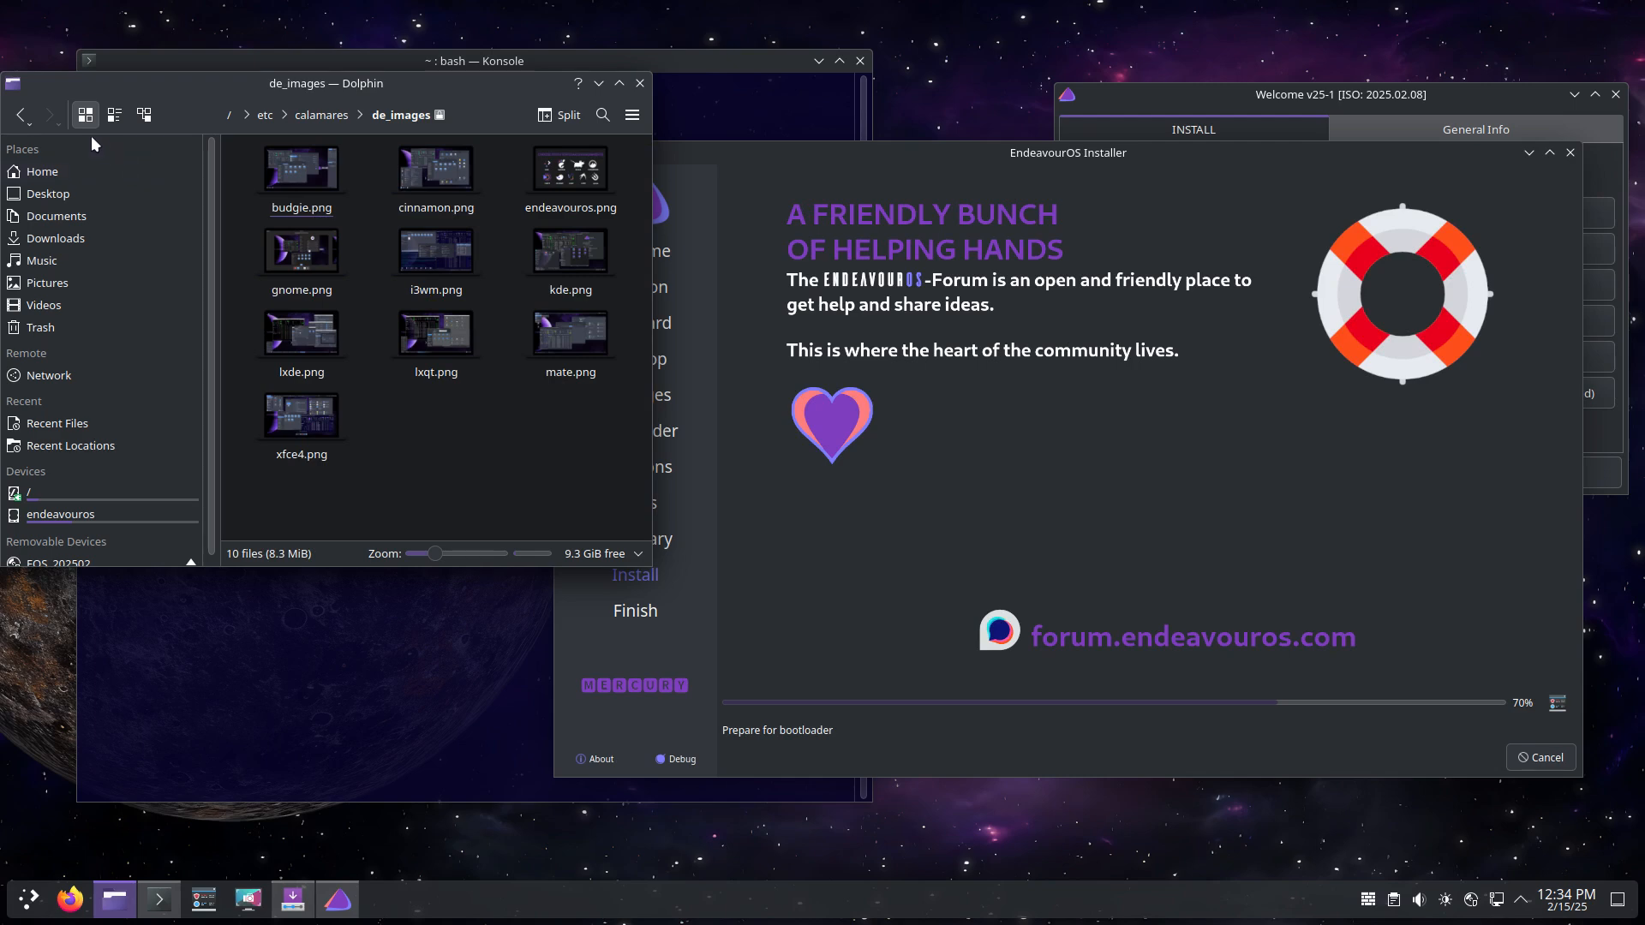
{"action": "left_click", "coordinate": [20, 118]}
{"action": "double_click", "coordinate": [570, 170]}
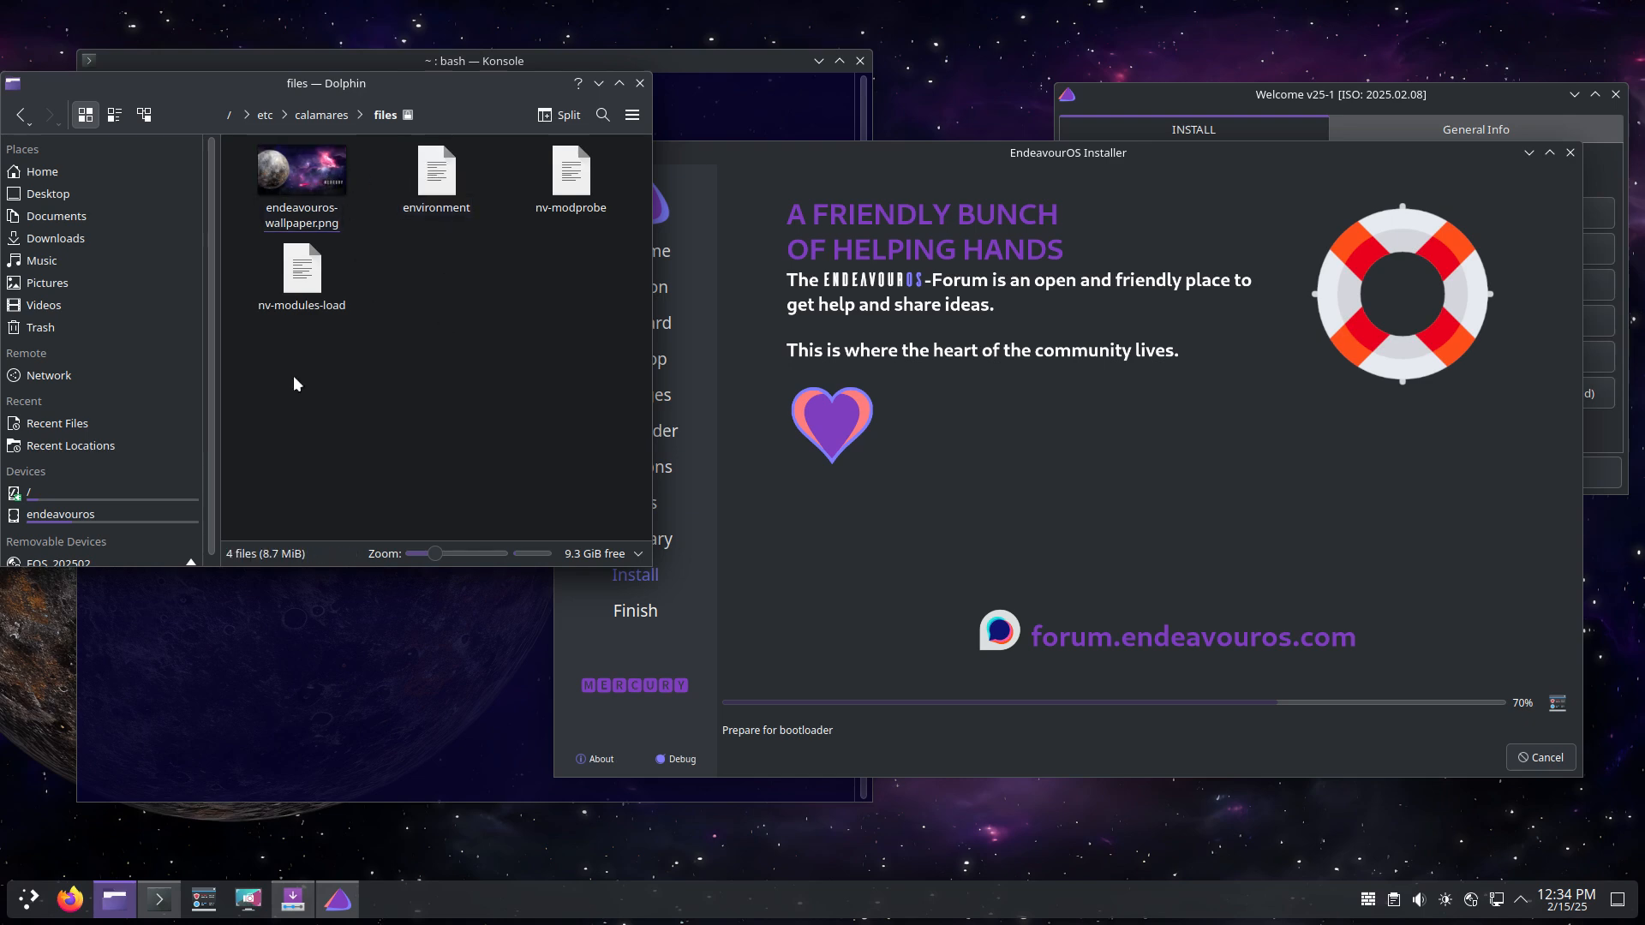
{"action": "left_click", "coordinate": [22, 116]}
{"action": "left_click", "coordinate": [22, 116]}
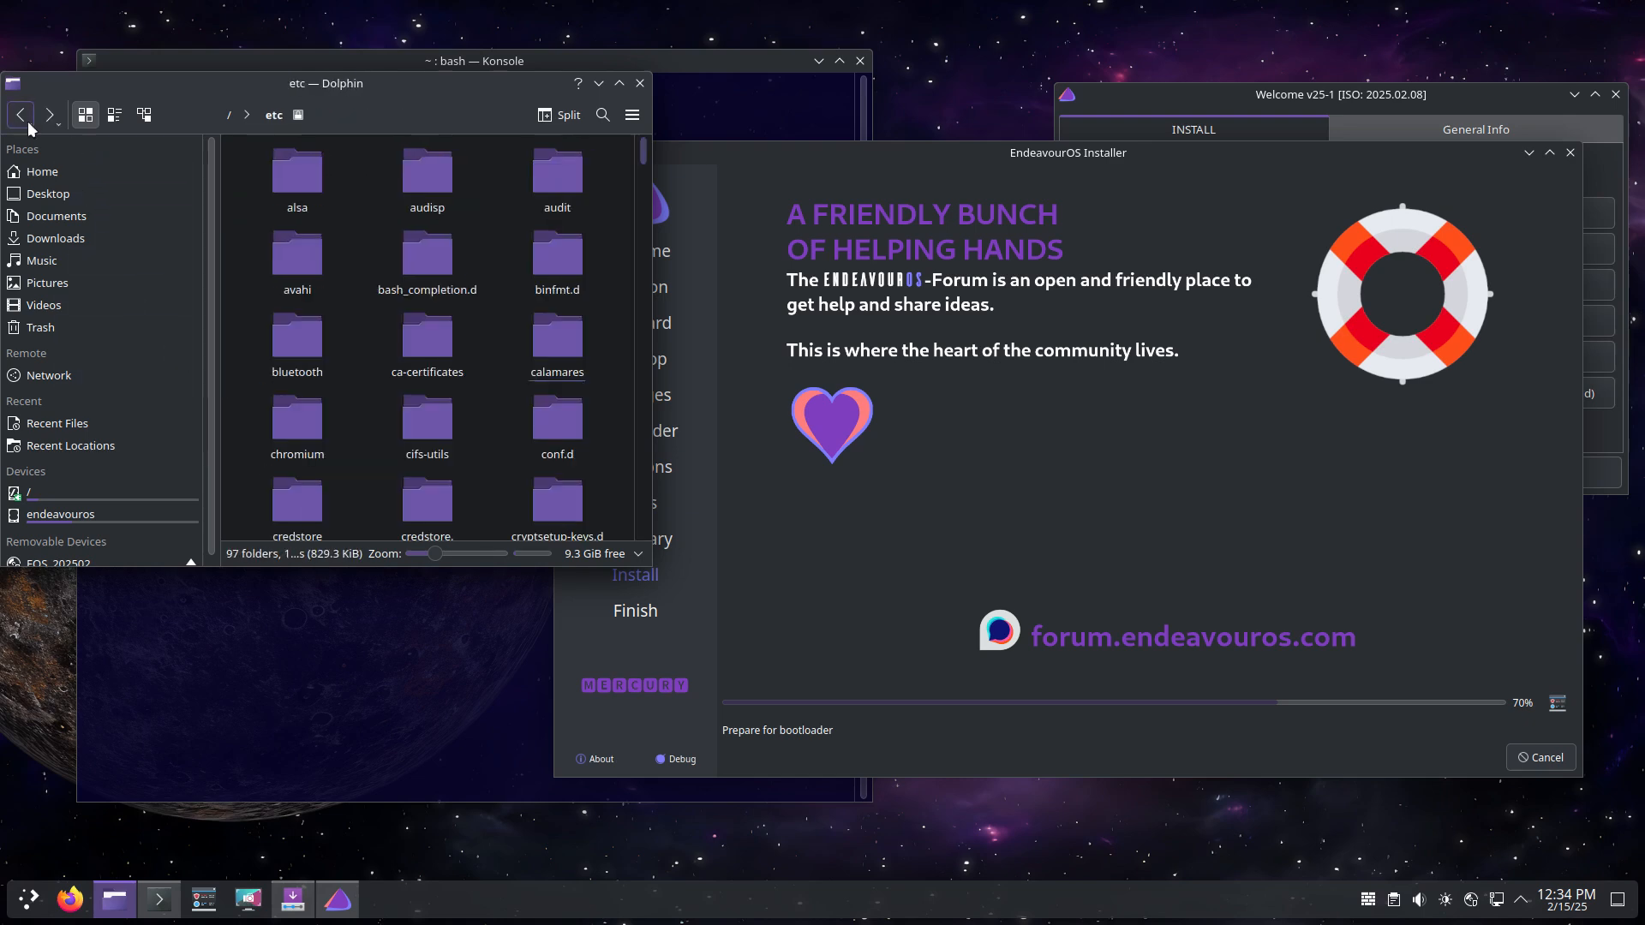
{"action": "left_click", "coordinate": [640, 83]}
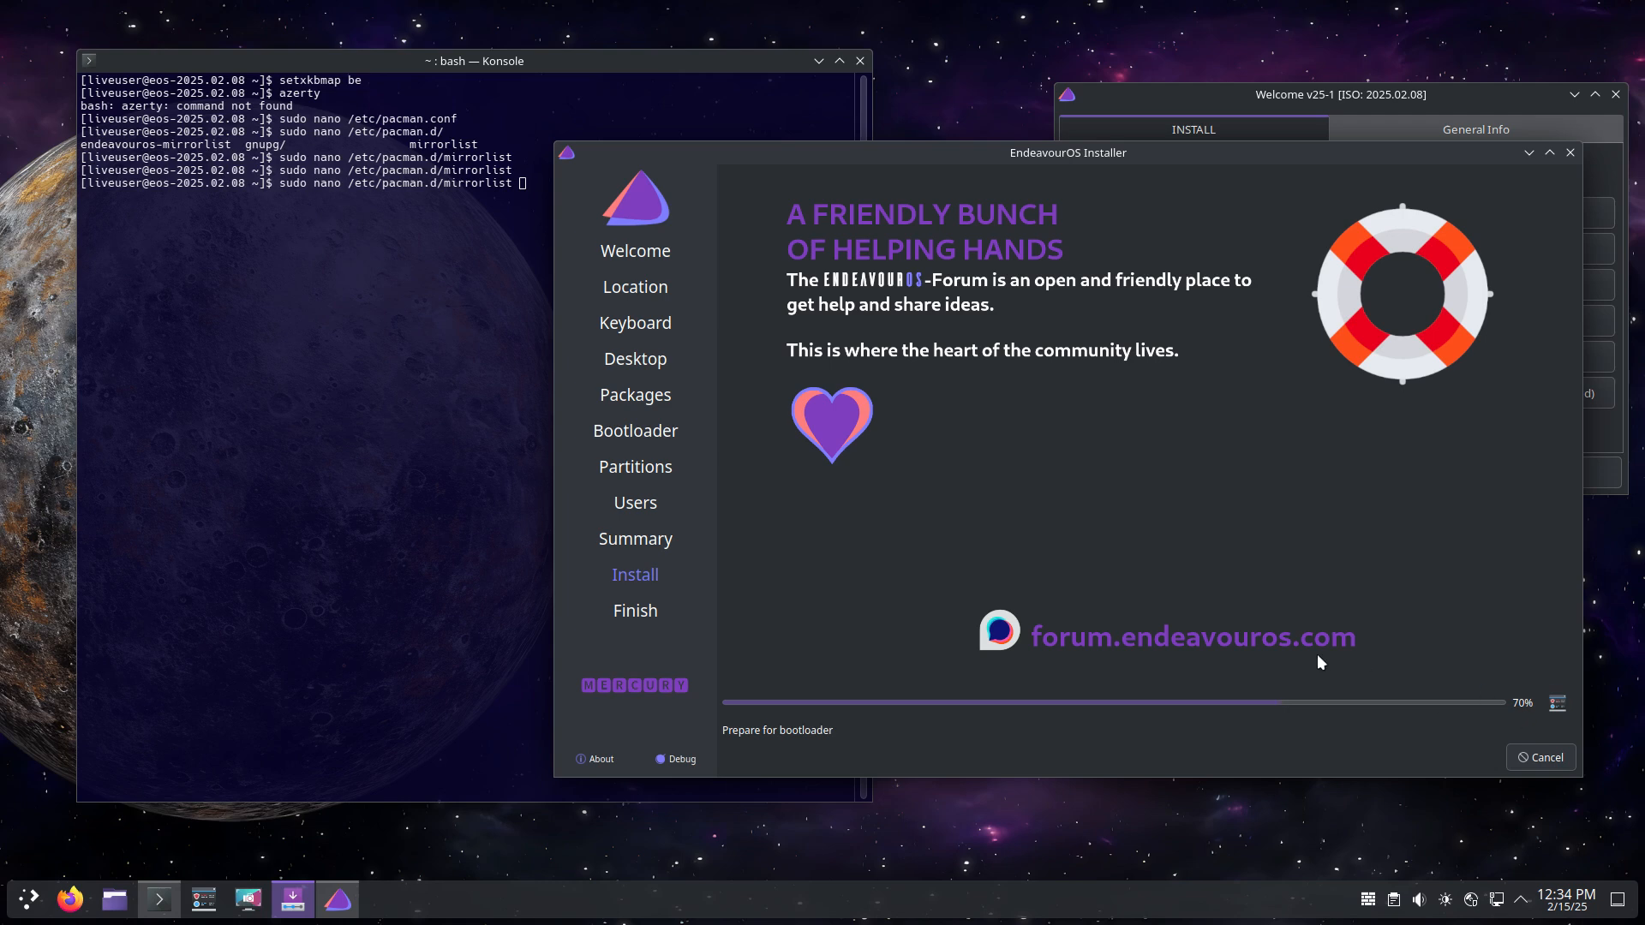
Step: Show the install log again and highlight the initramfs command until the Finish page appears
{"action": "left_click", "coordinate": [1556, 705]}
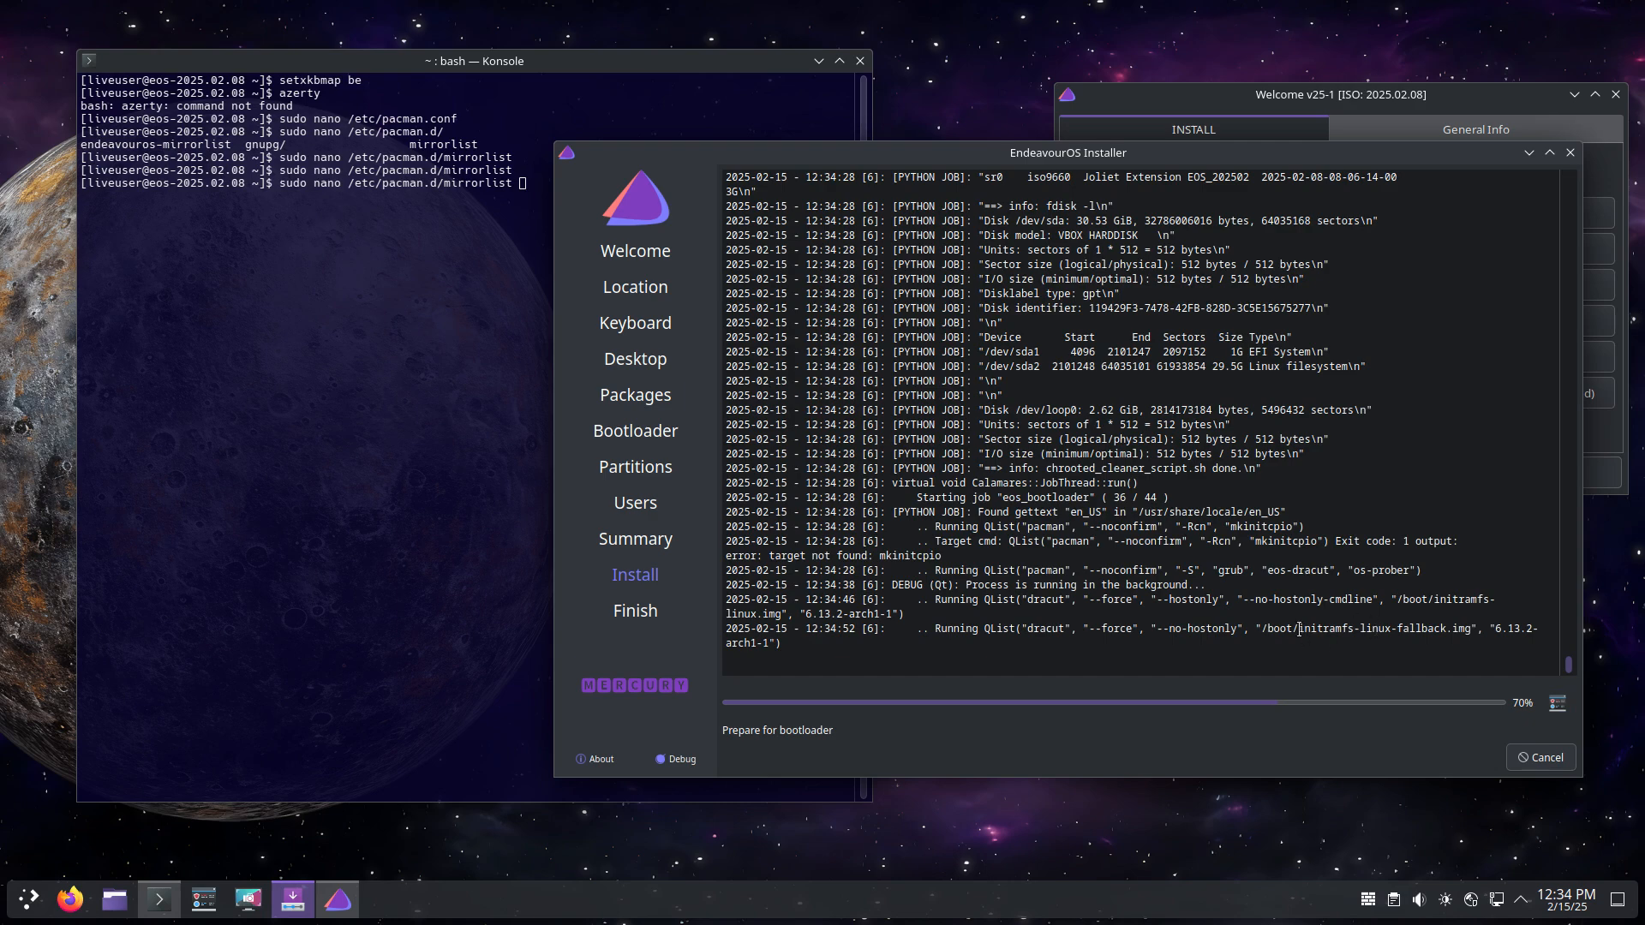
{"action": "left_click_drag", "start_coordinate": [1297, 629], "coordinate": [1444, 631]}
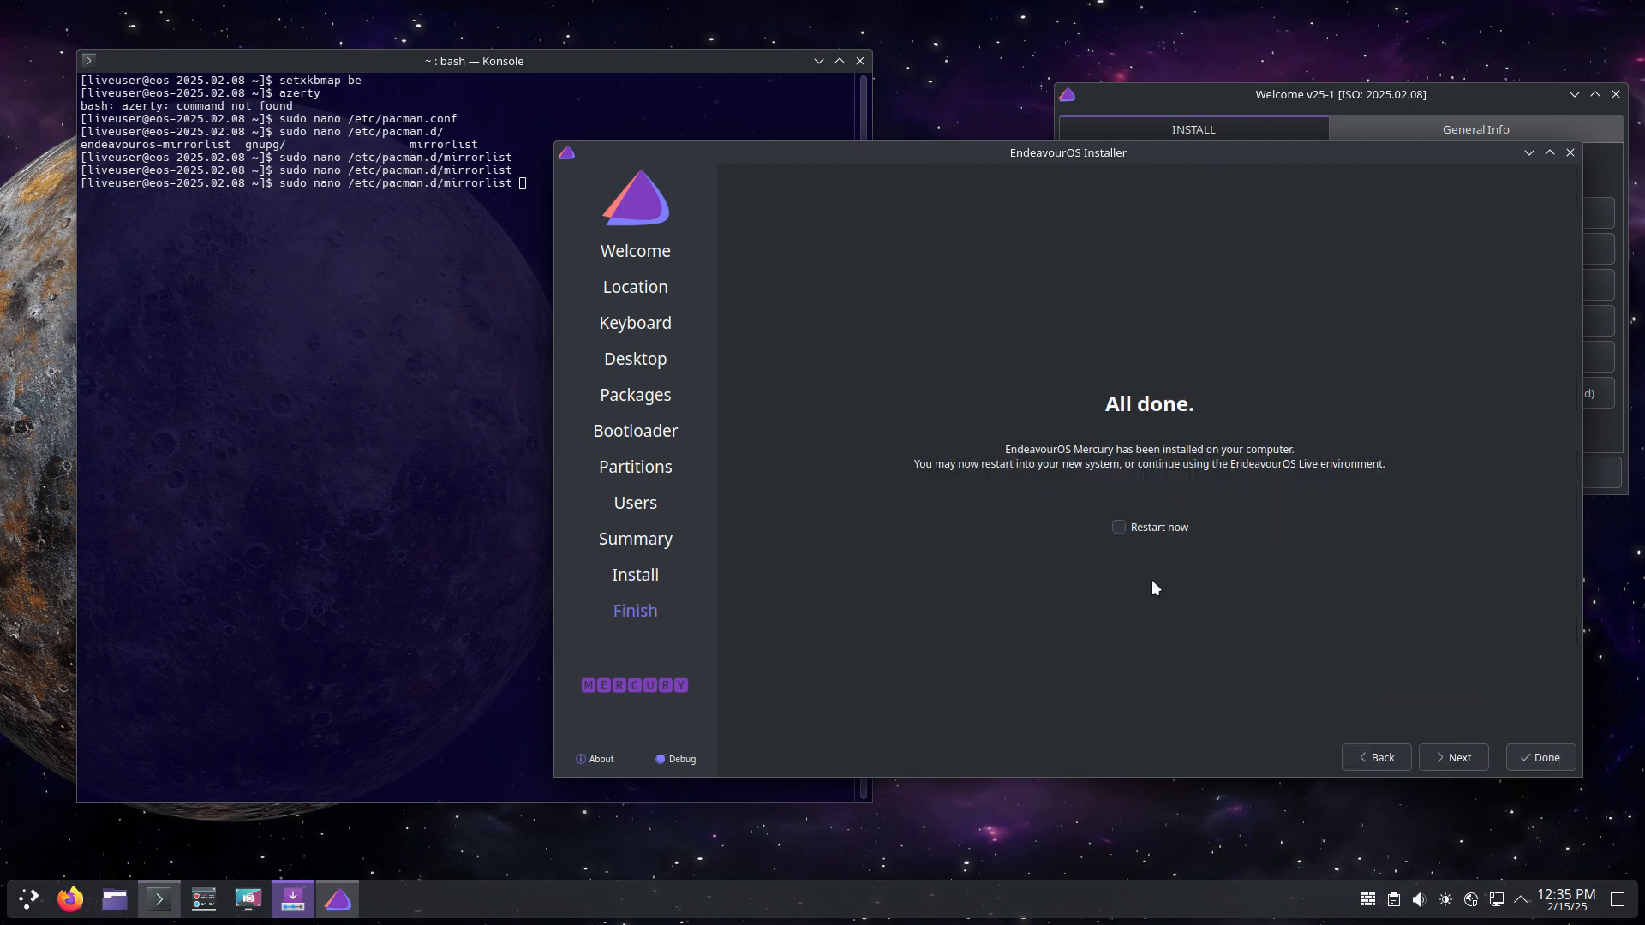
Step: Restart into the installed Xfce system and log in with the user's password
{"action": "left_click", "coordinate": [1518, 758]}
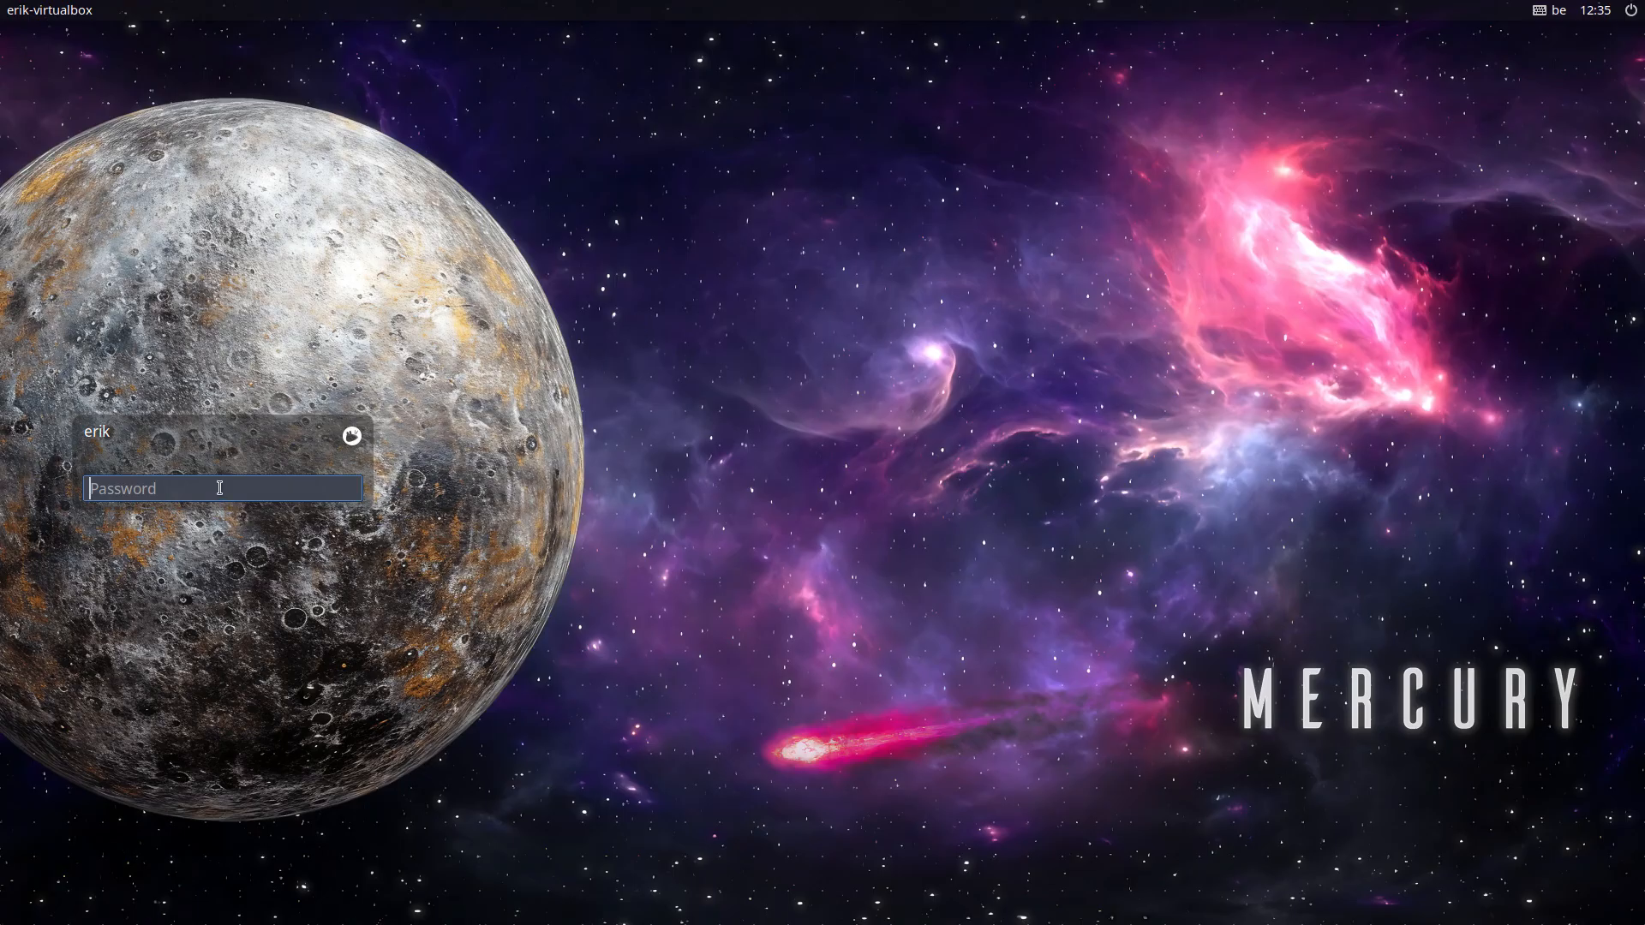
{"action": "type", "text": "••••"}
{"action": "key", "text": "Return"}
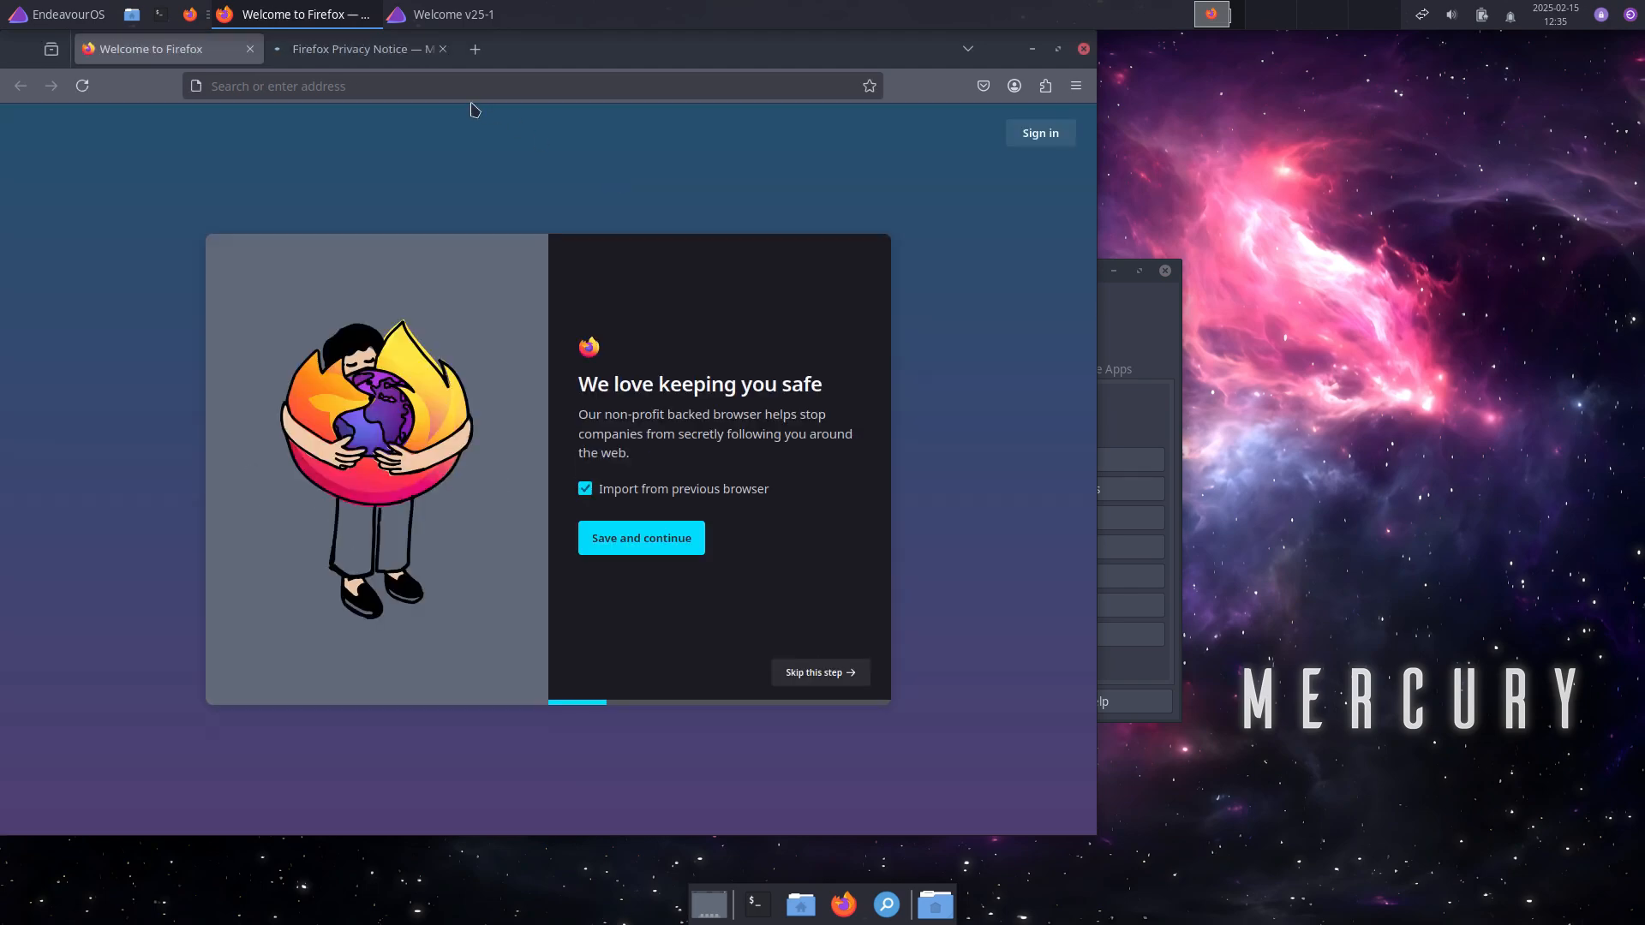
Step: Search 'arch wiki dracut' in a maximized Firefox and open the ArchWiki dracut article
{"action": "left_click", "coordinate": [531, 86]}
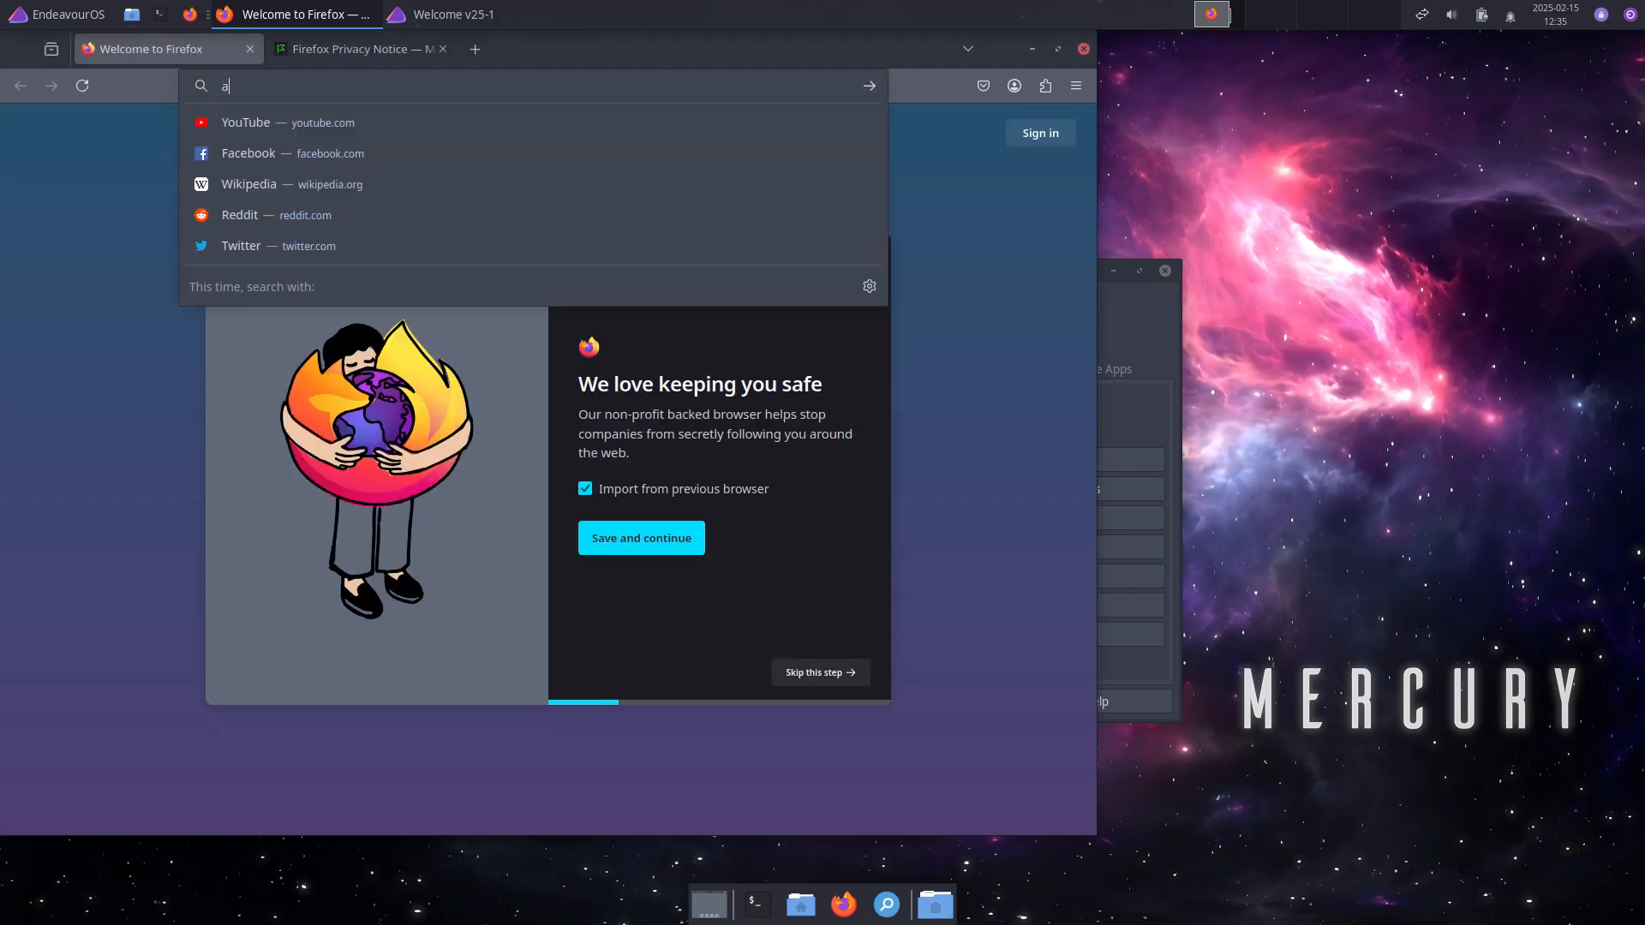
{"action": "type", "text": "arch wiki "}
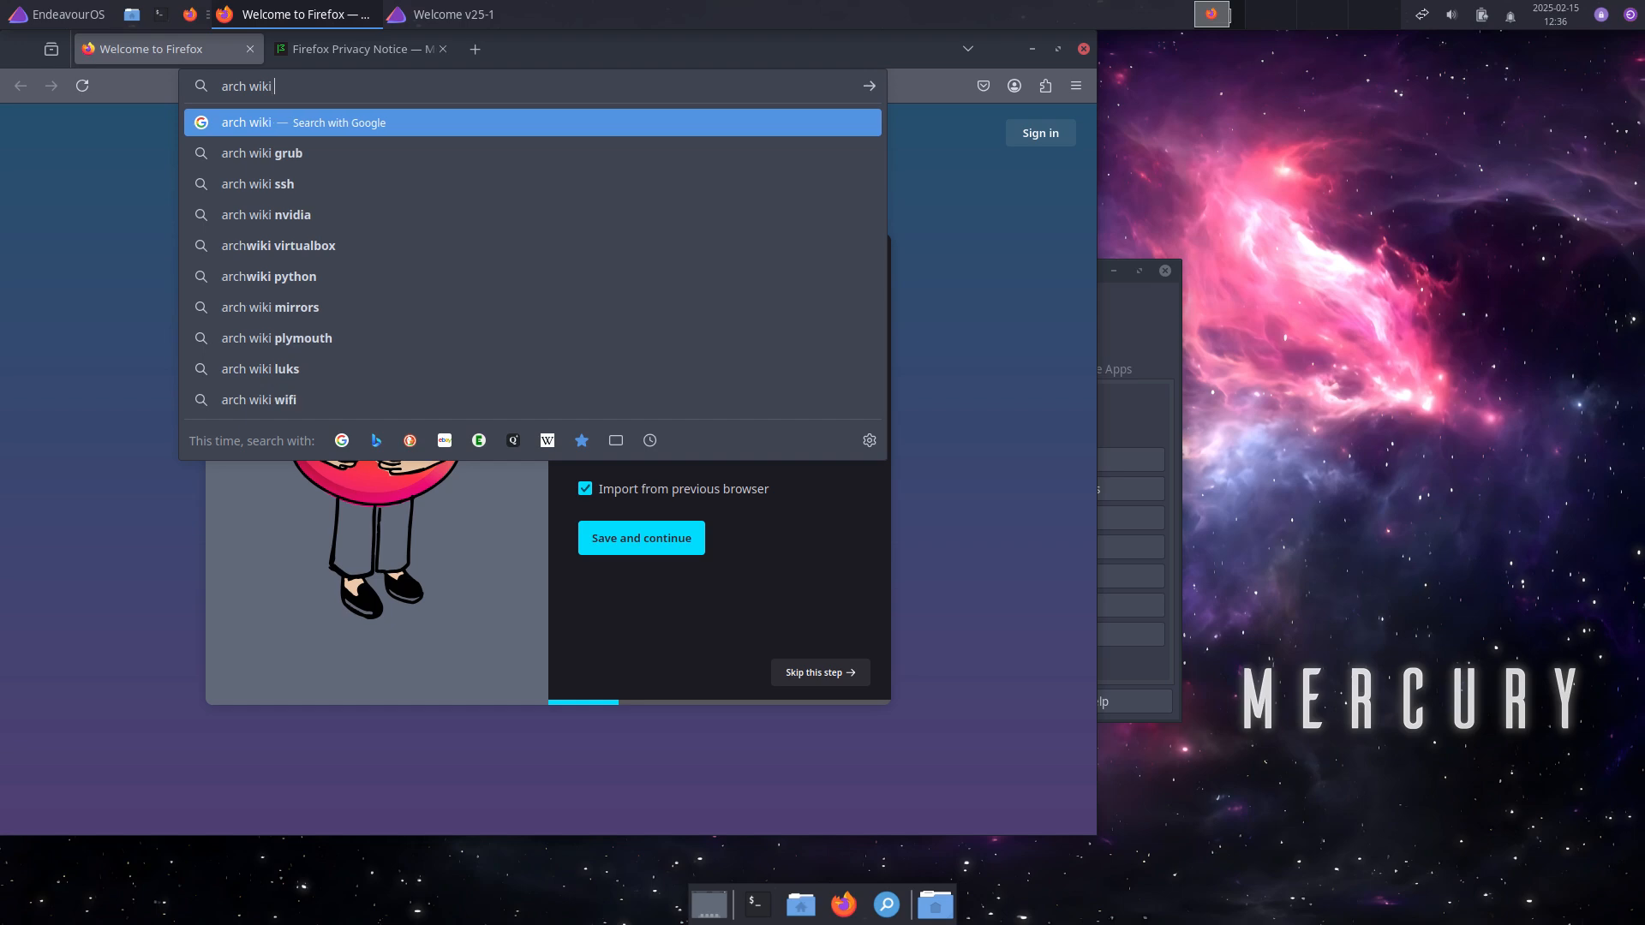
{"action": "type", "text": "dracut"}
{"action": "key", "text": "Return"}
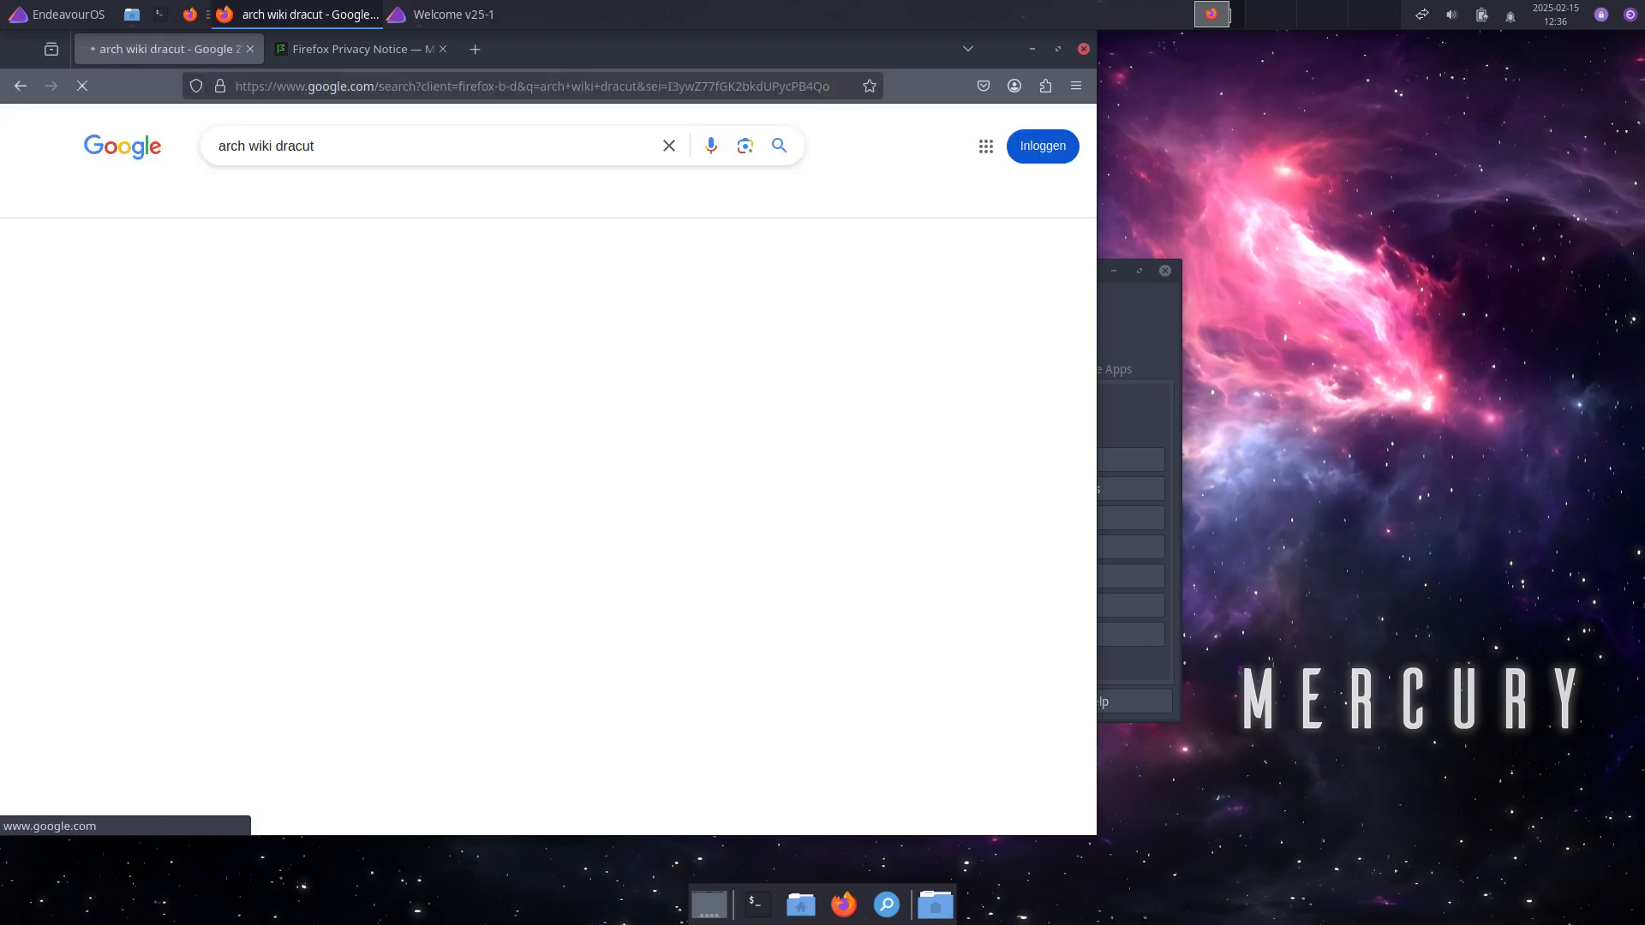
{"action": "left_click", "coordinate": [634, 725]}
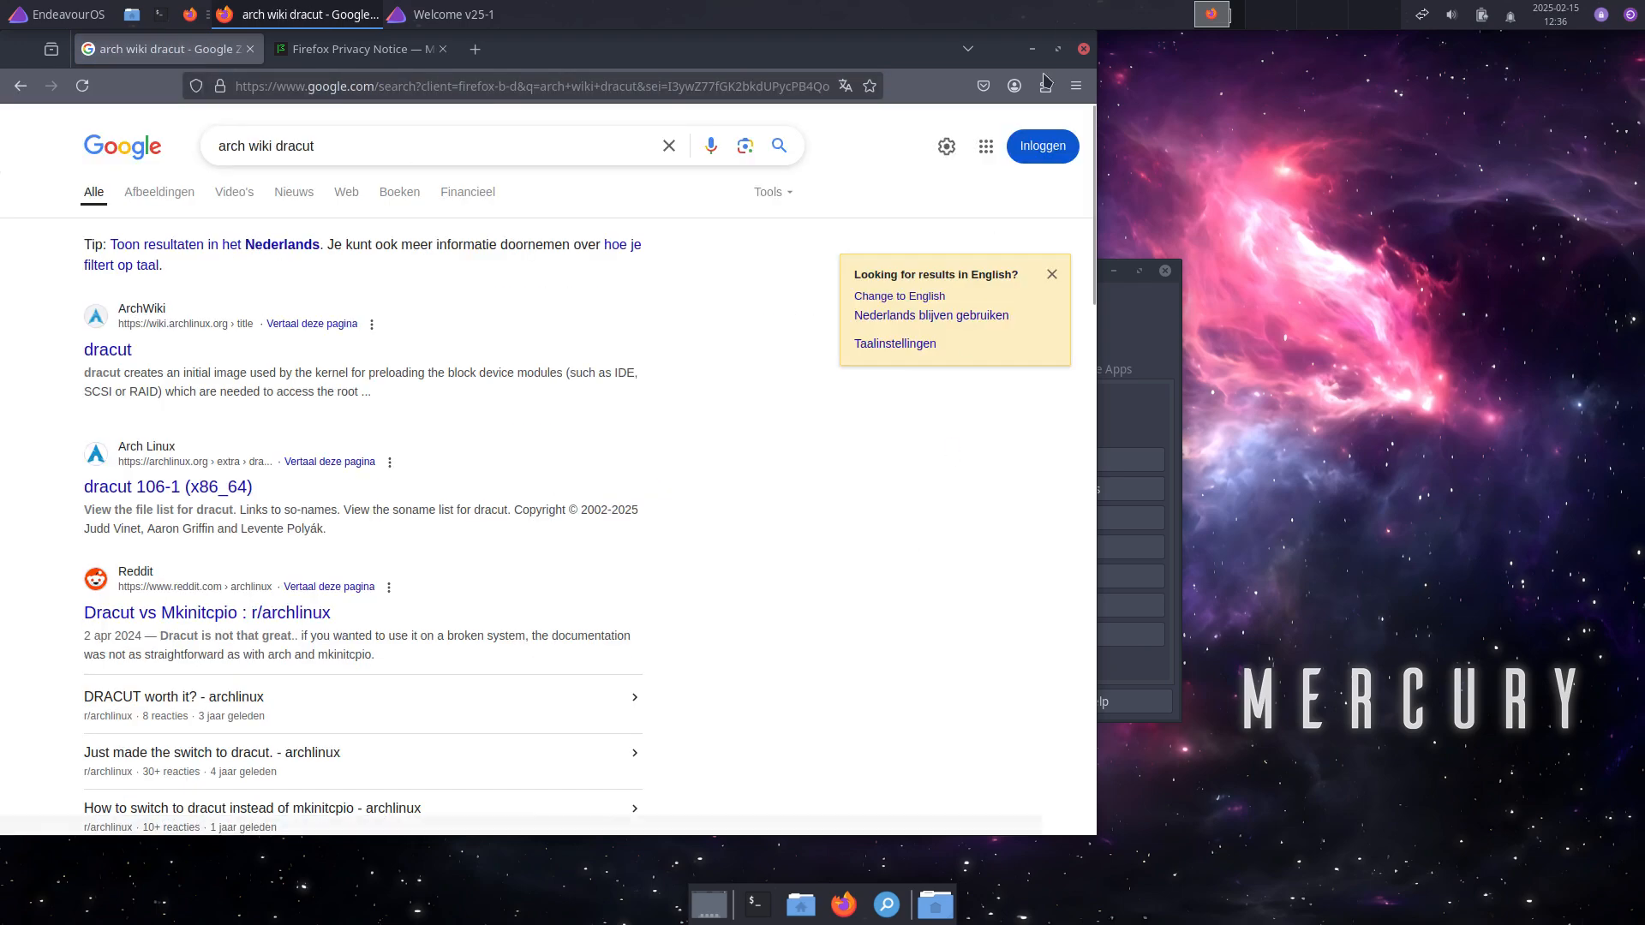
{"action": "left_click", "coordinate": [1059, 49]}
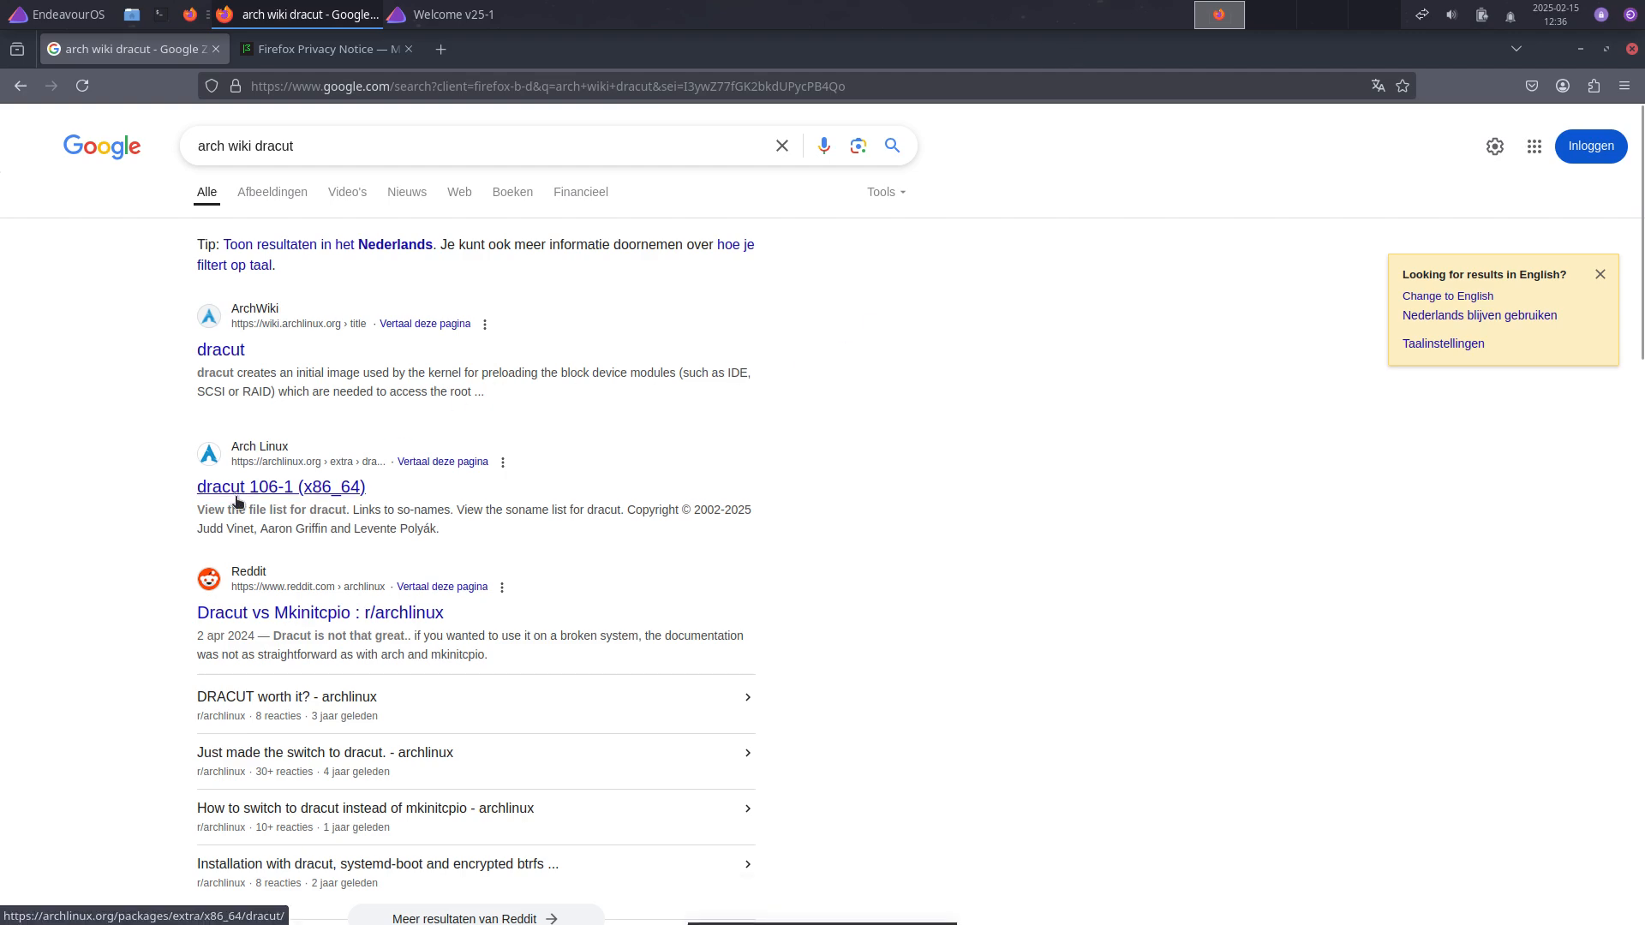
{"action": "left_click", "coordinate": [267, 318]}
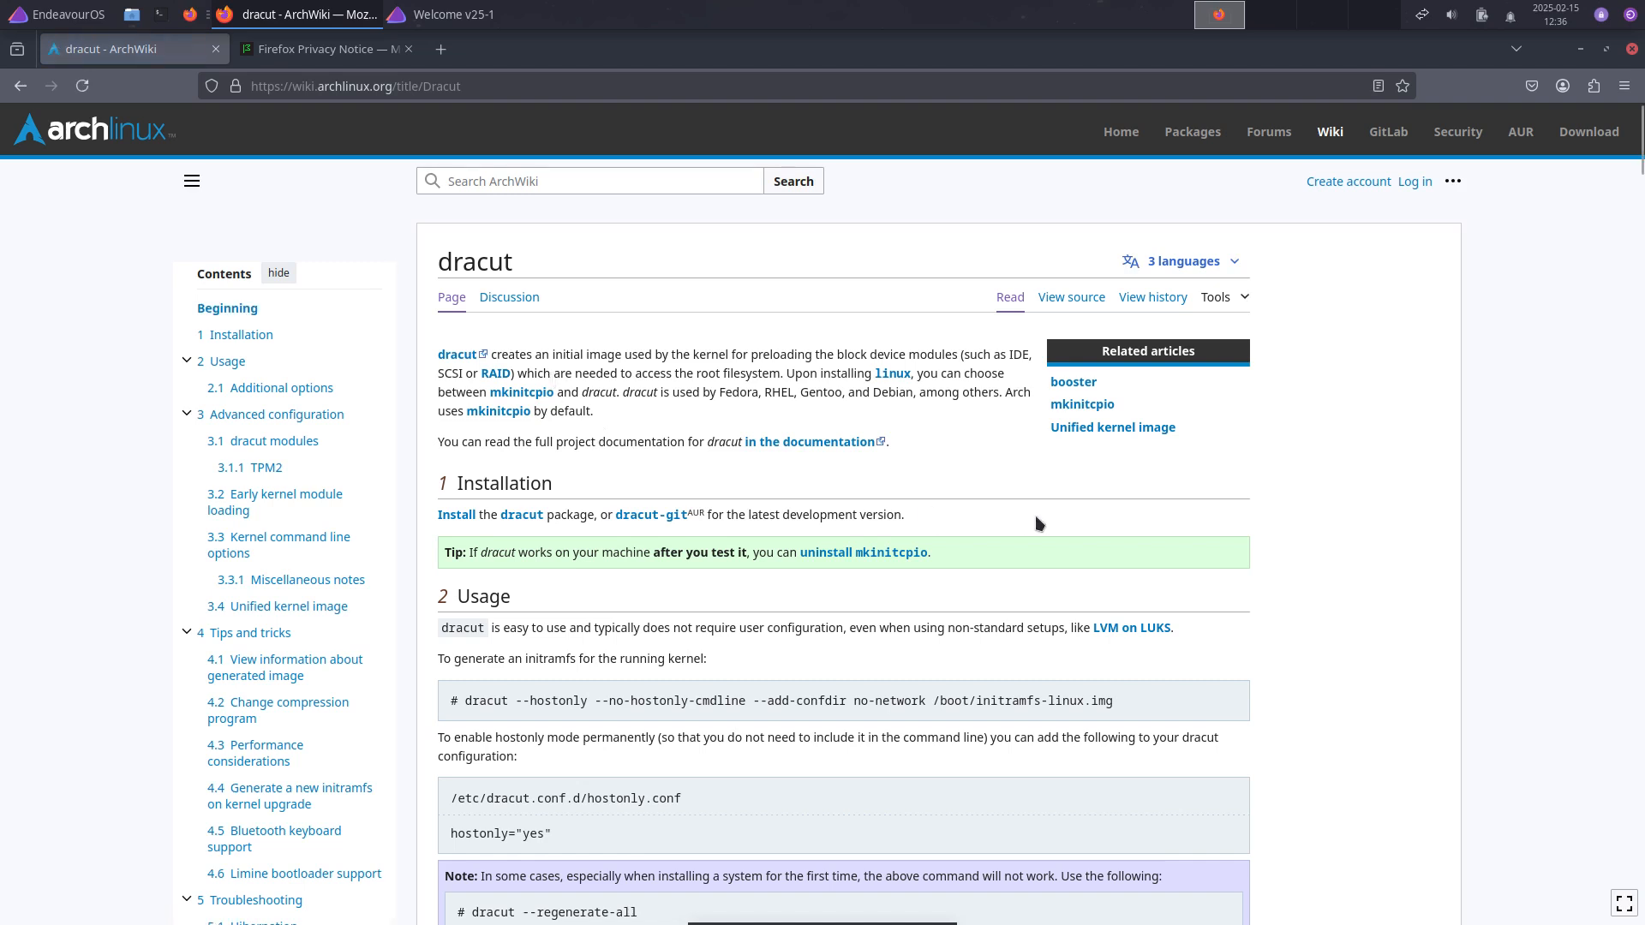
Step: Glance at the linked mkinitcpio article, read through the dracut page, then minimize Firefox
{"action": "left_click", "coordinate": [1082, 407]}
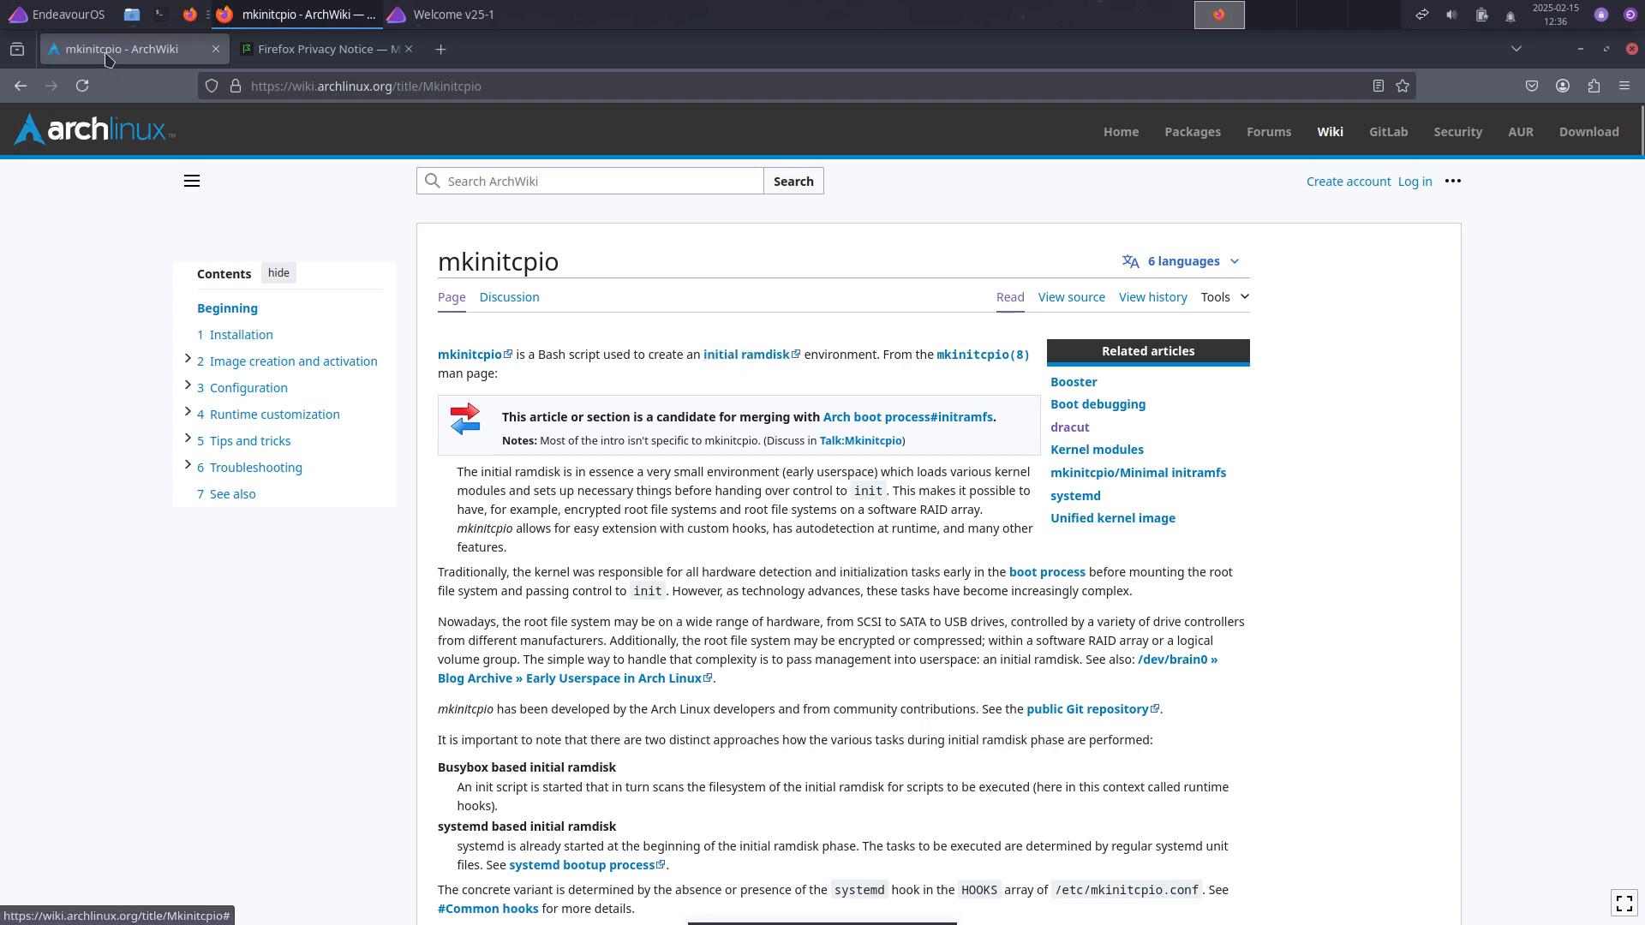
{"action": "left_click", "coordinate": [21, 85]}
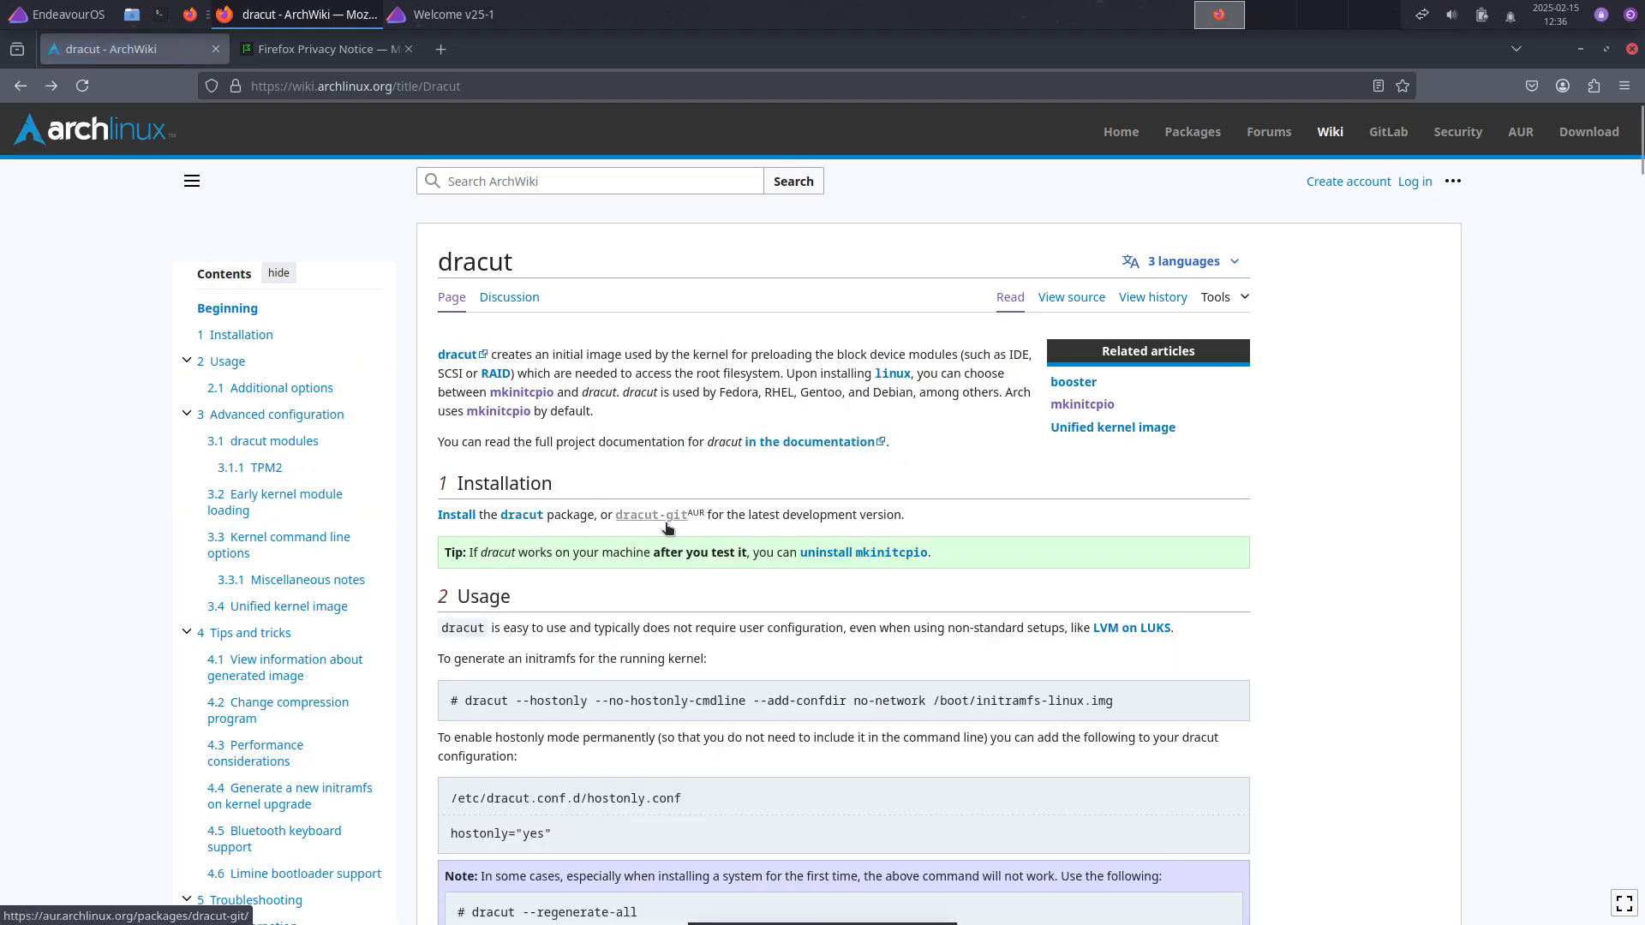
{"action": "scroll", "coordinate": [665, 557], "scroll_direction": "down", "scroll_amount": 2}
{"action": "scroll", "coordinate": [666, 562], "scroll_direction": "down", "scroll_amount": 12}
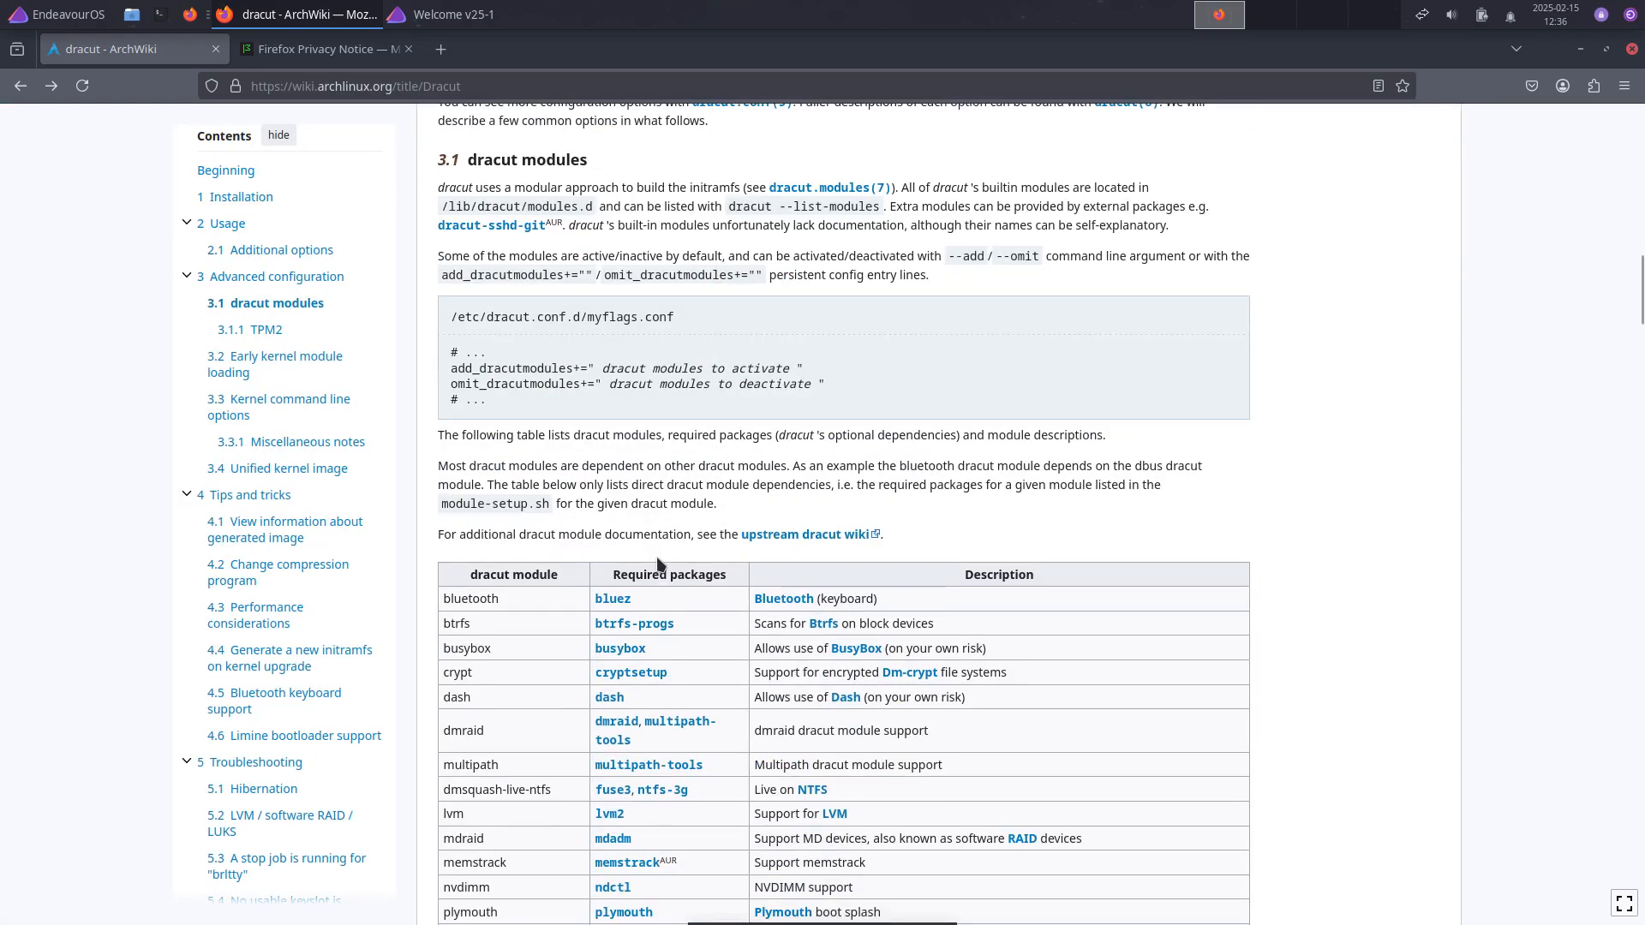
{"action": "scroll", "coordinate": [660, 563], "scroll_direction": "up", "scroll_amount": 15}
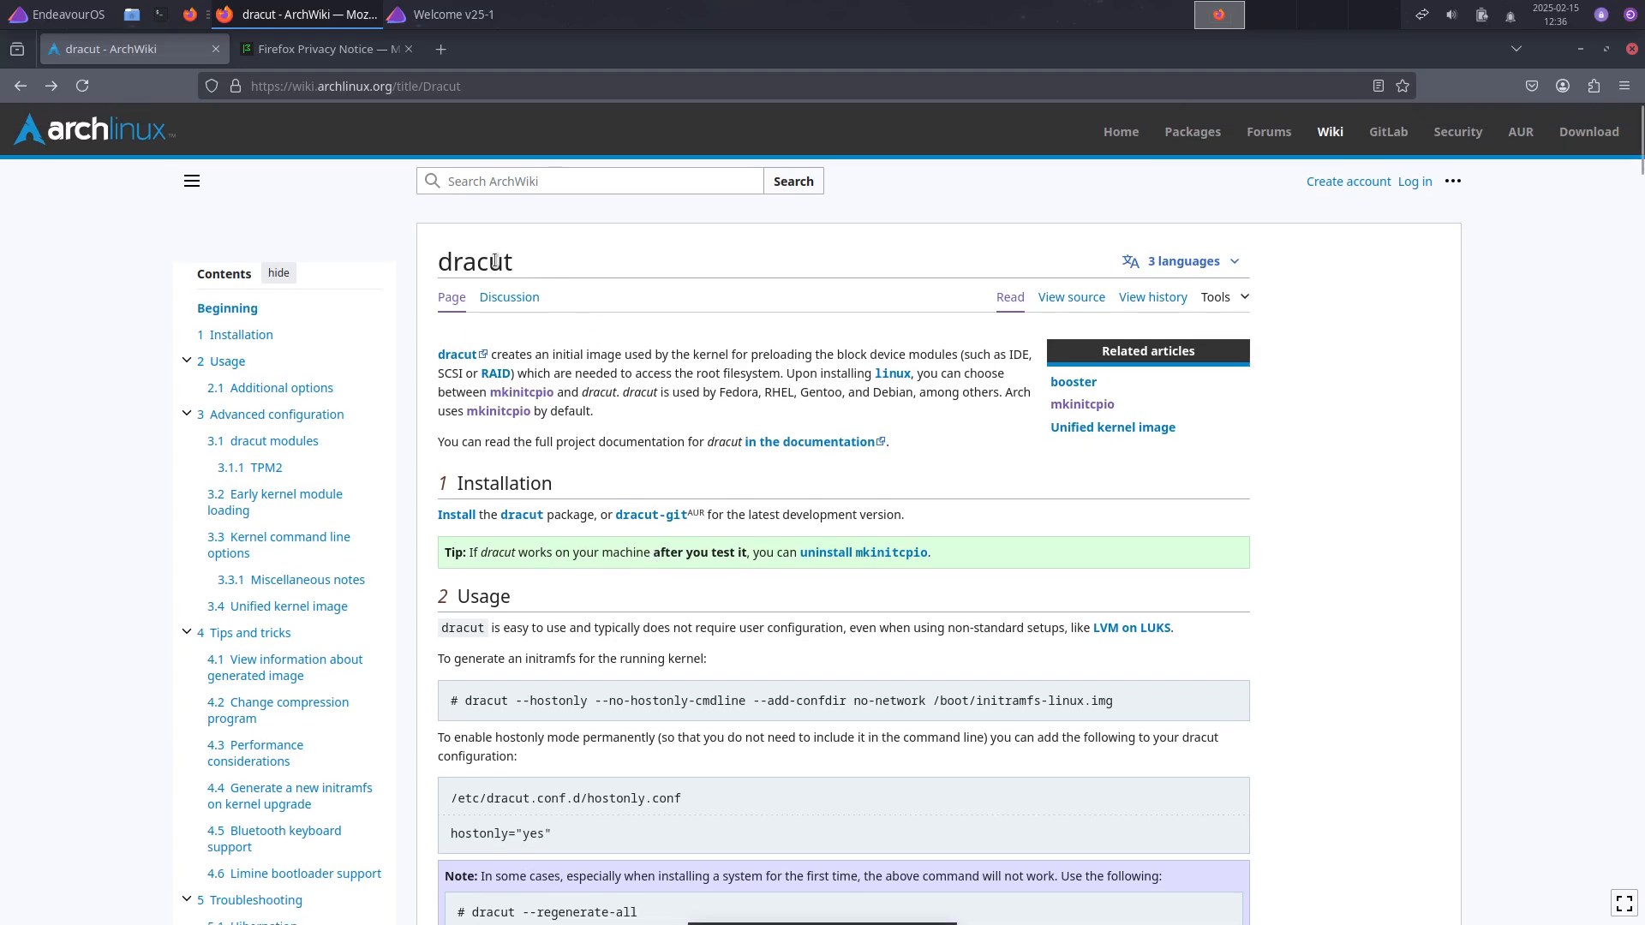
{"action": "scroll", "coordinate": [624, 661], "scroll_direction": "down", "scroll_amount": 4}
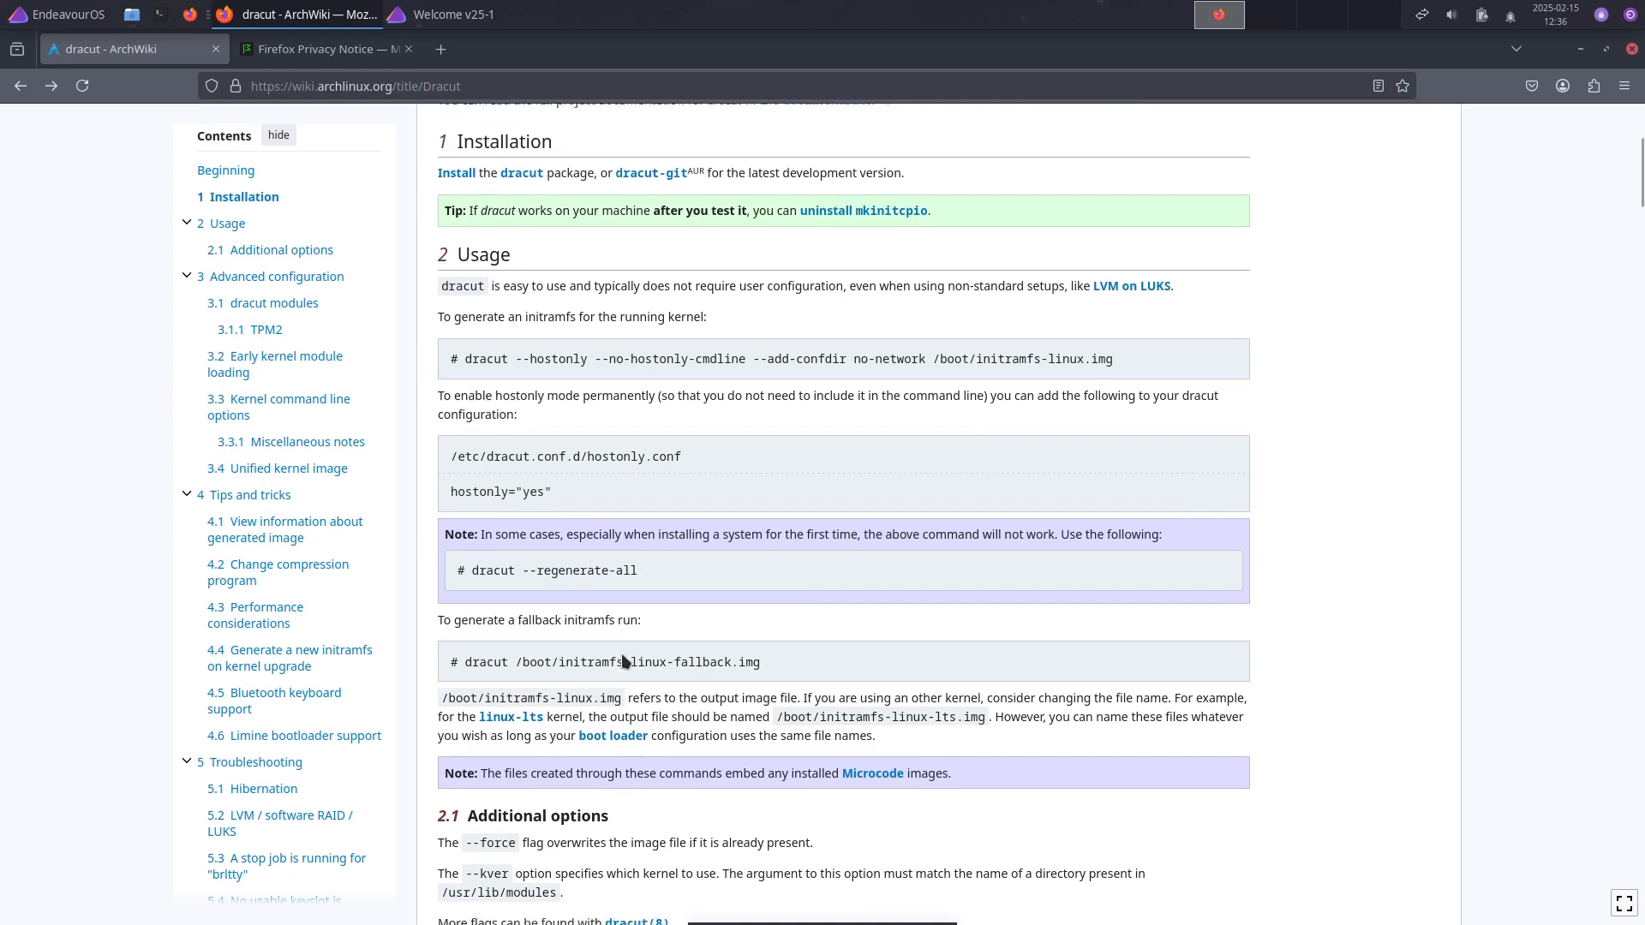
{"action": "scroll", "coordinate": [625, 661], "scroll_direction": "down", "scroll_amount": 5}
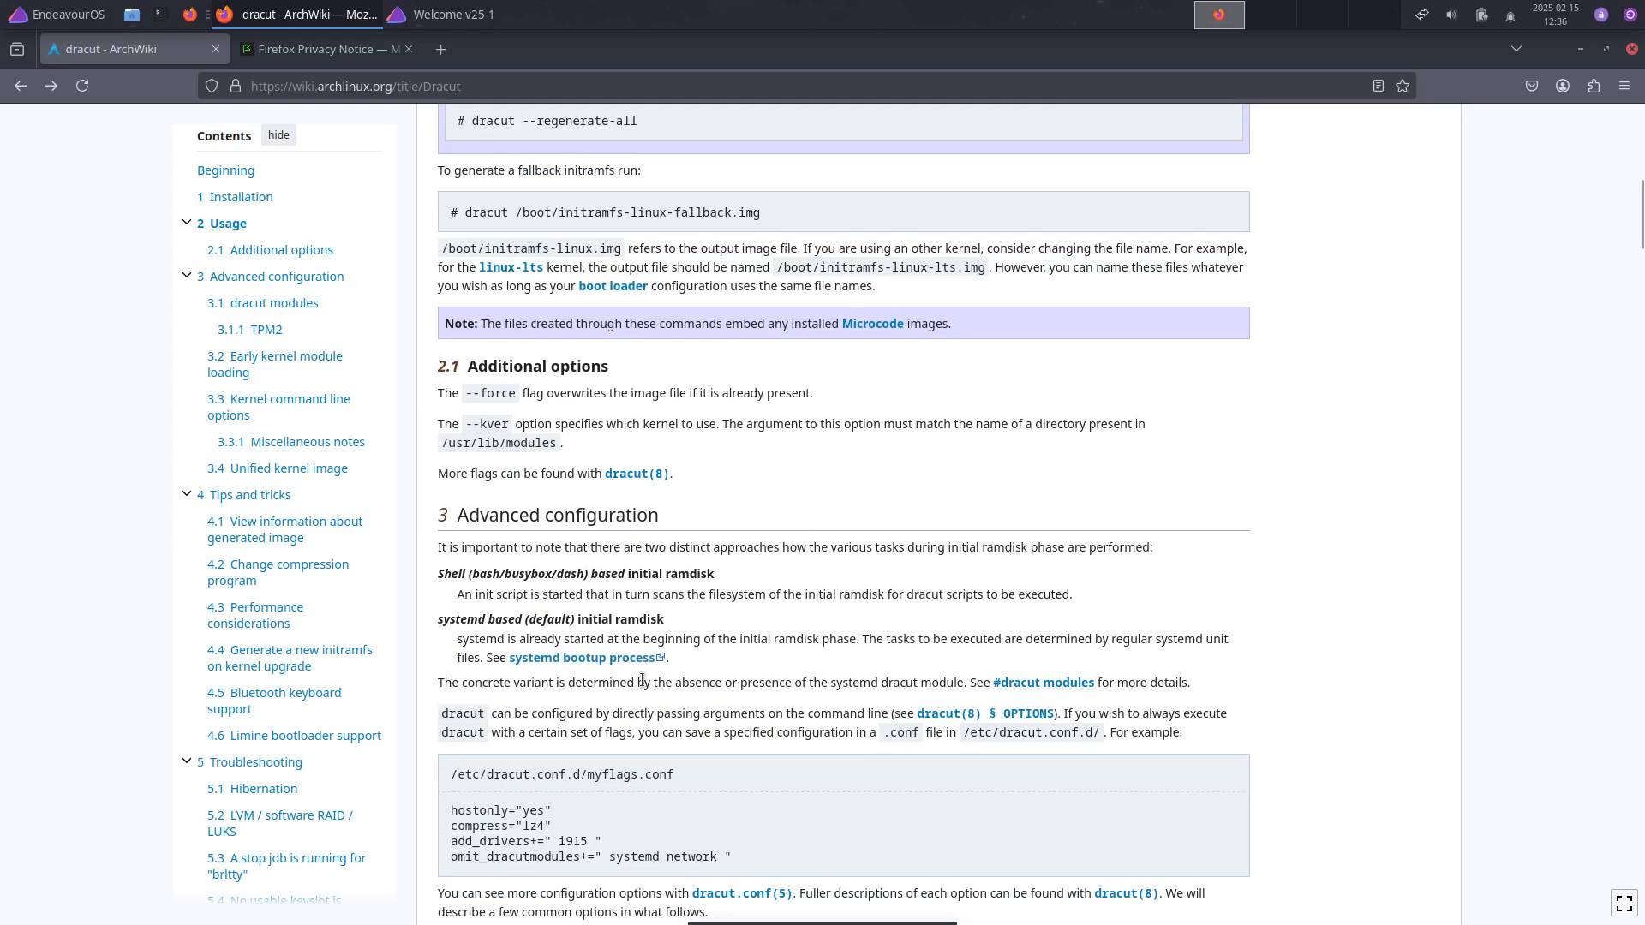
{"action": "scroll", "coordinate": [627, 683], "scroll_direction": "down", "scroll_amount": 6}
{"action": "scroll", "coordinate": [628, 684], "scroll_direction": "down", "scroll_amount": 6}
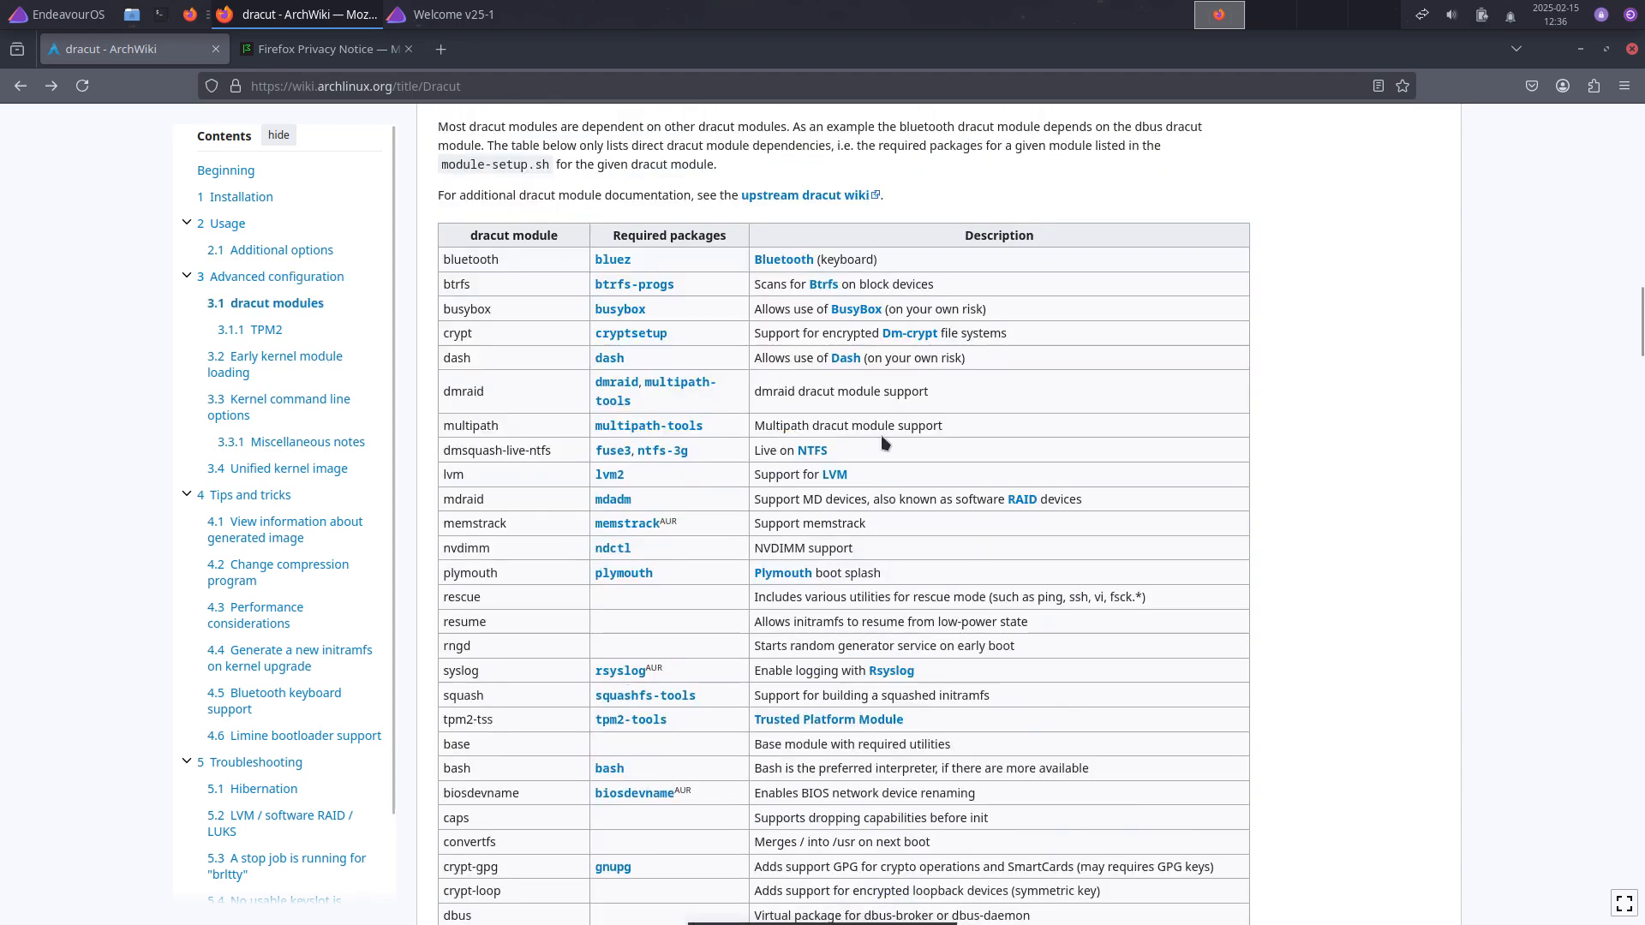
{"action": "scroll", "coordinate": [640, 818], "scroll_direction": "down", "scroll_amount": 6}
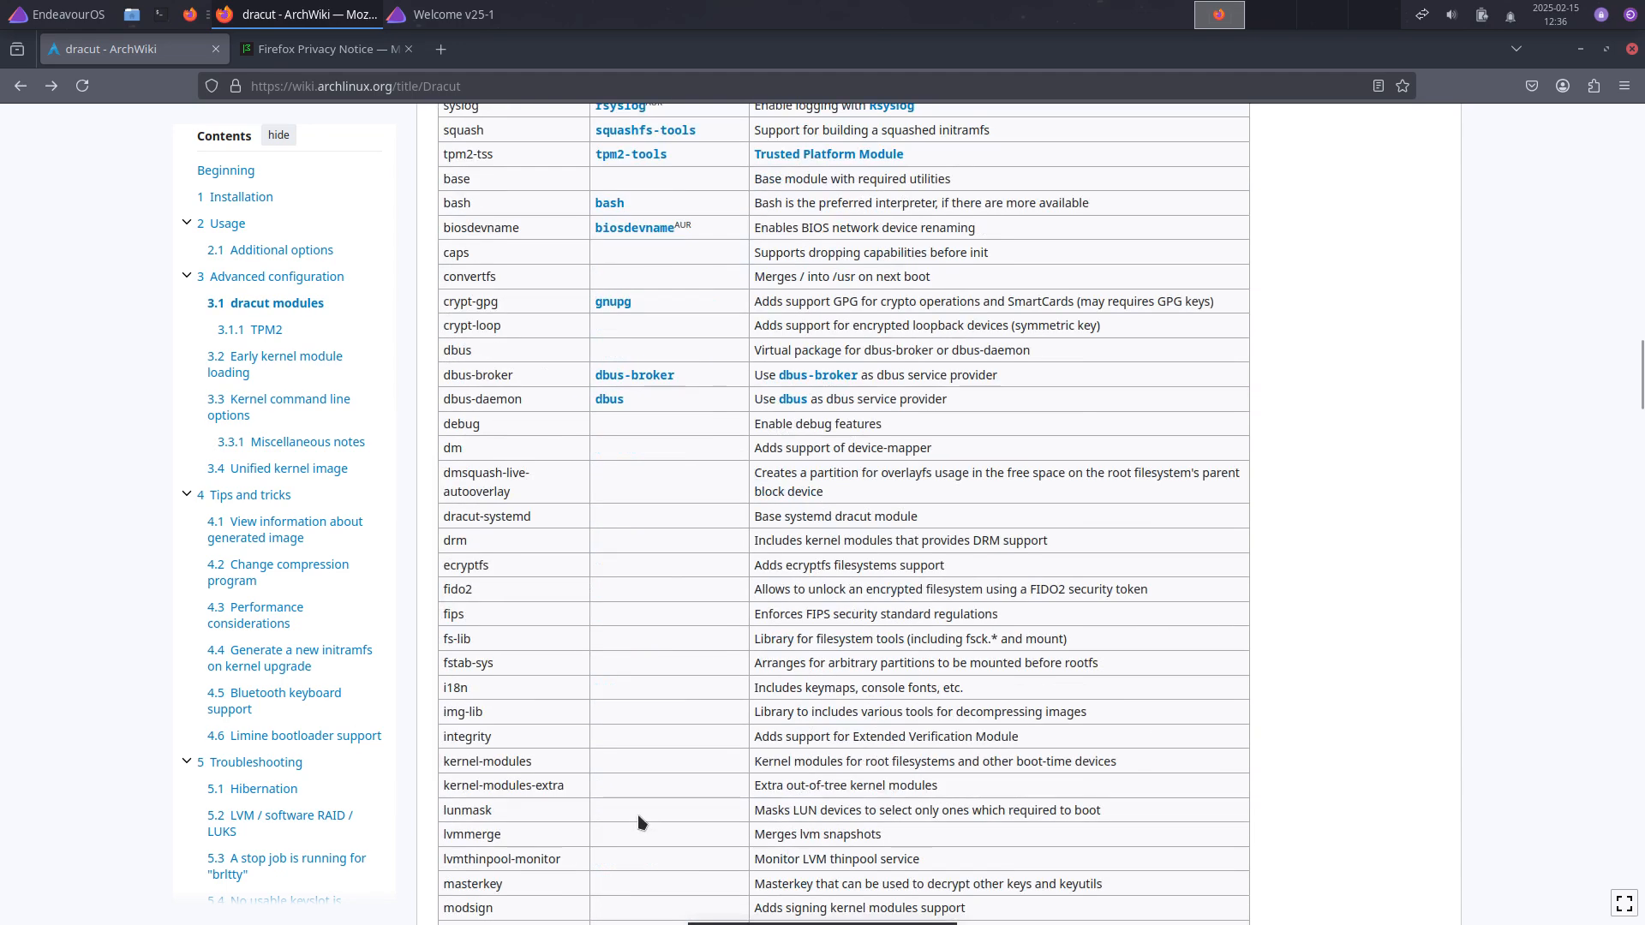
{"action": "scroll", "coordinate": [1179, 429], "scroll_direction": "up", "scroll_amount": 13}
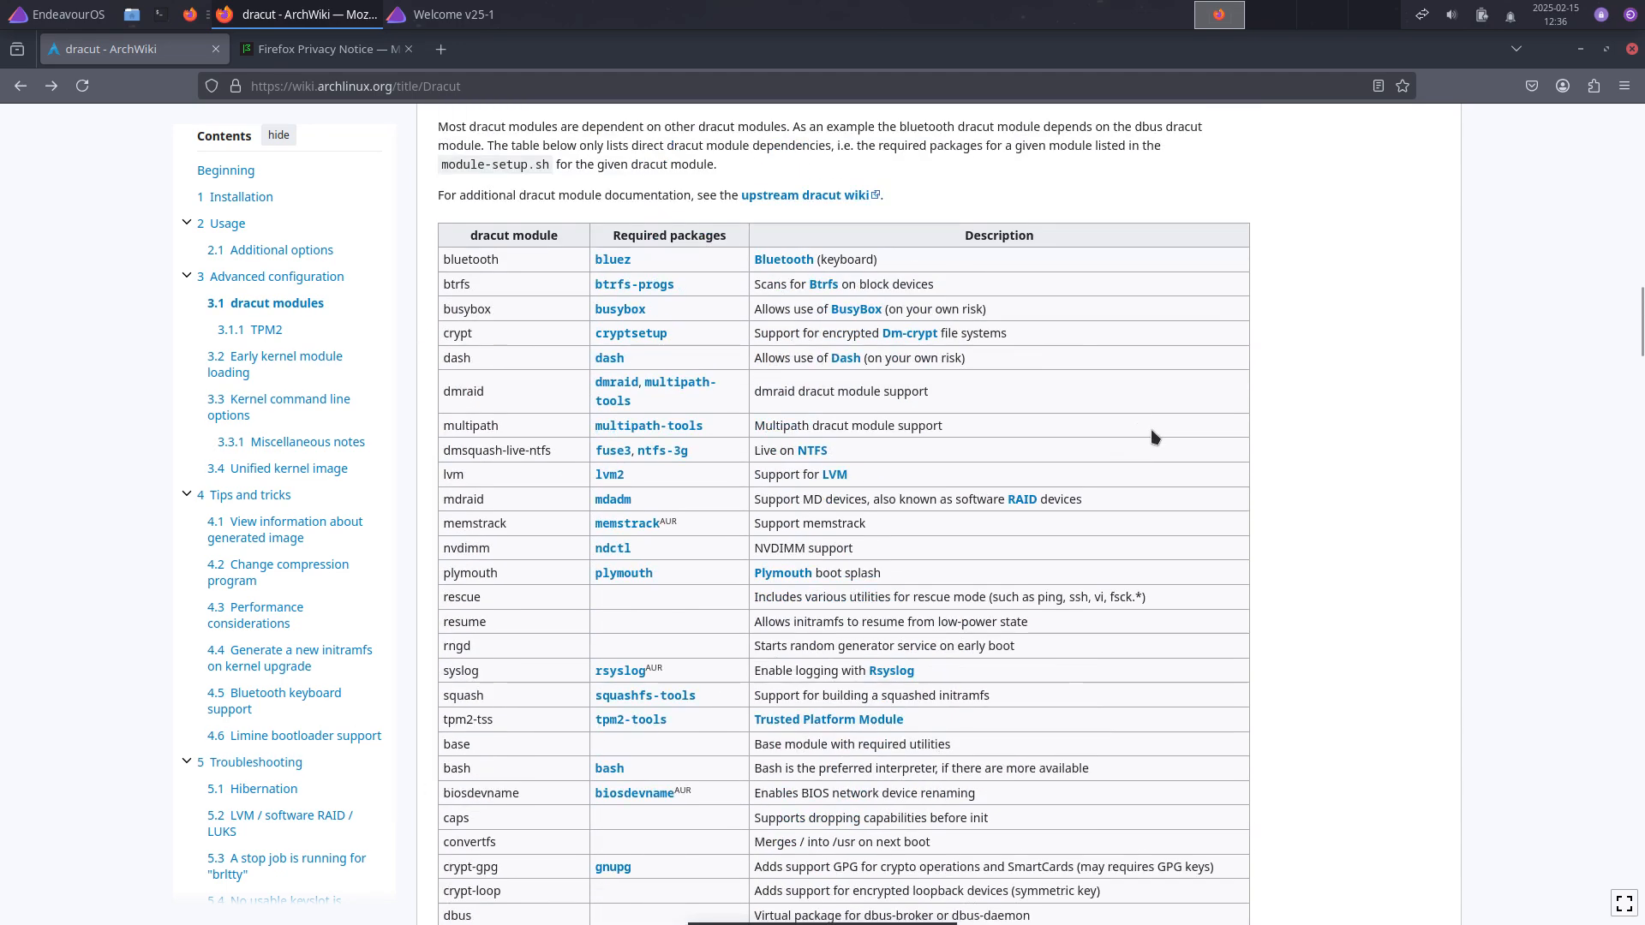
{"action": "left_click", "coordinate": [1587, 51]}
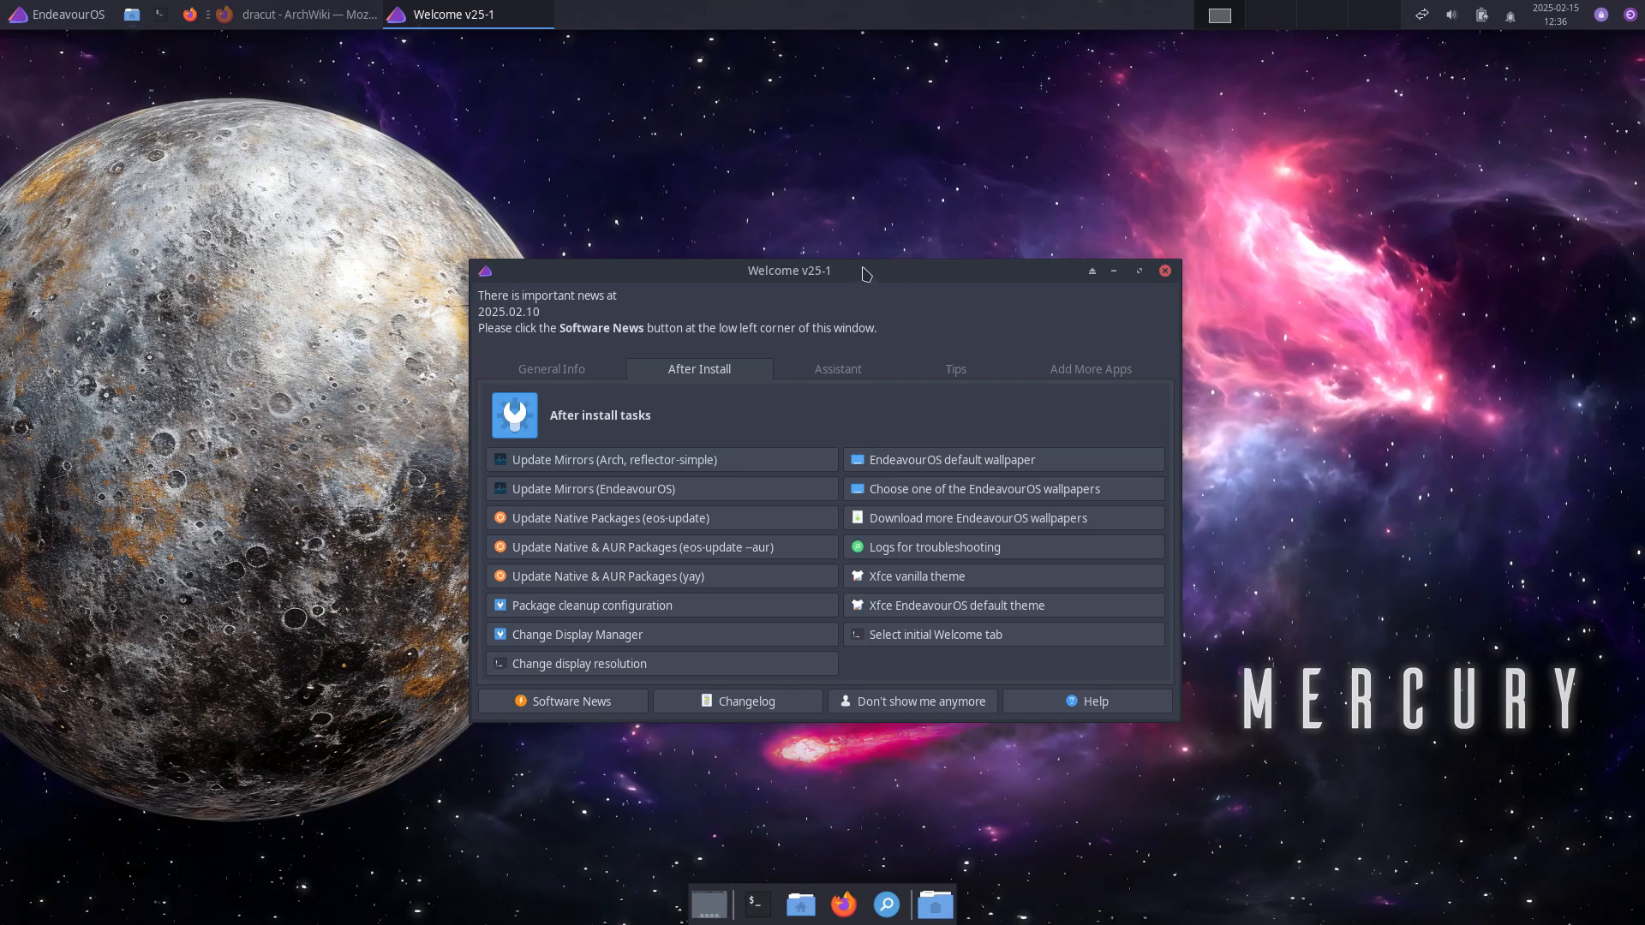
Step: Place the Welcome window at upper right on its After Install tasks and open a terminal
{"action": "left_click_drag", "start_coordinate": [866, 276], "coordinate": [885, 164]}
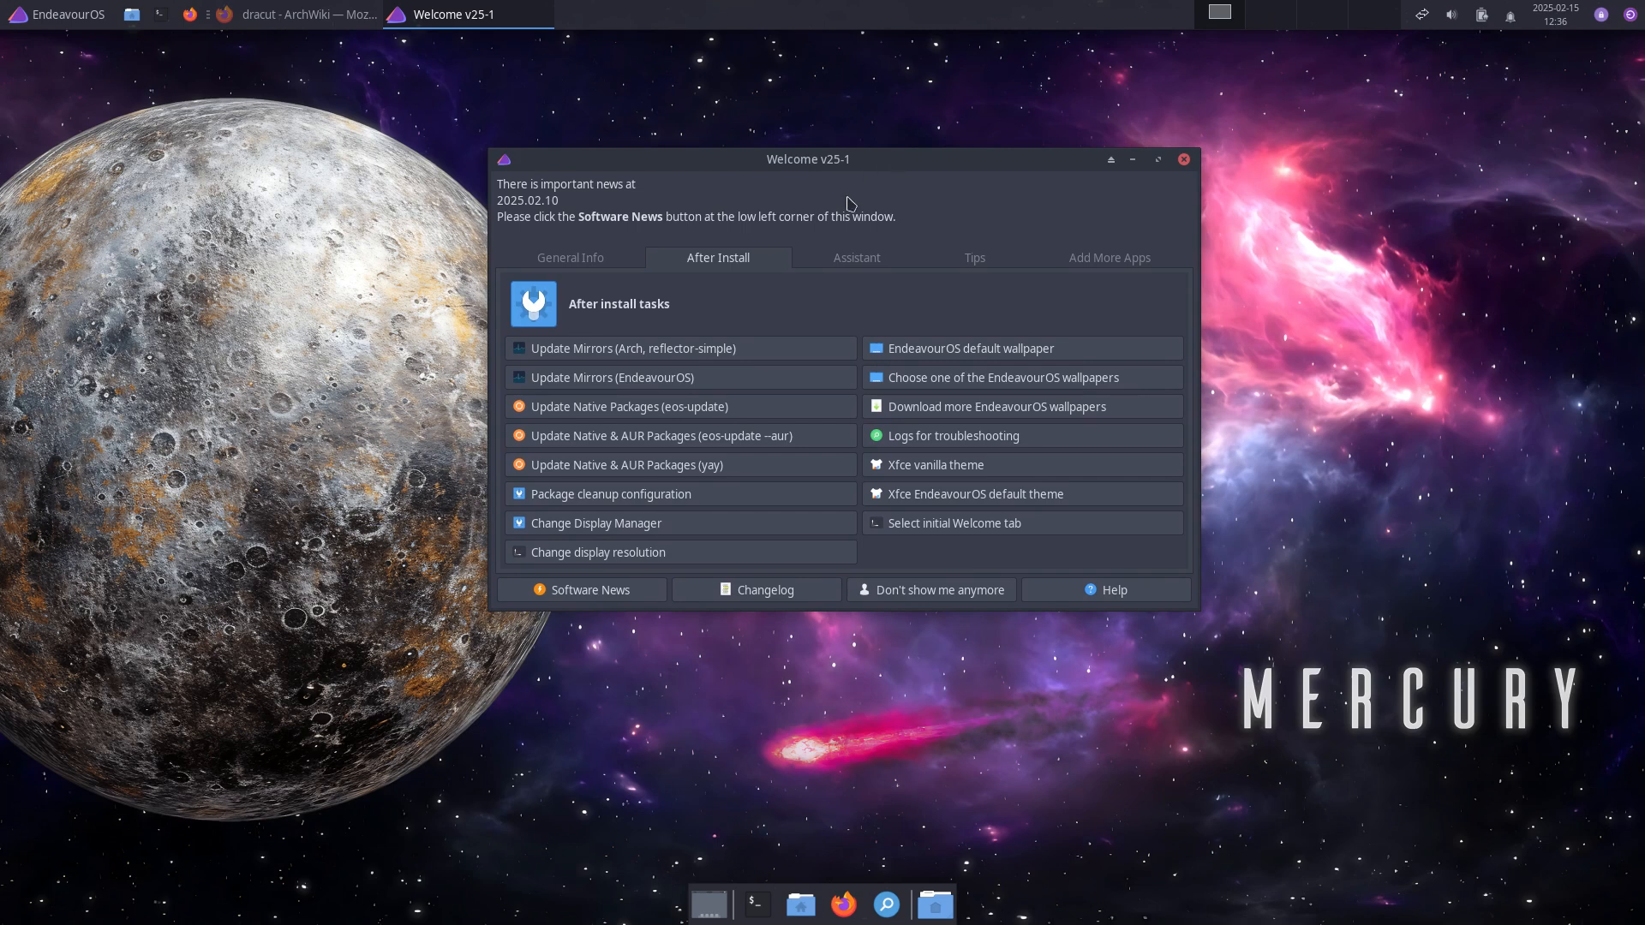
{"action": "left_click", "coordinate": [561, 259]}
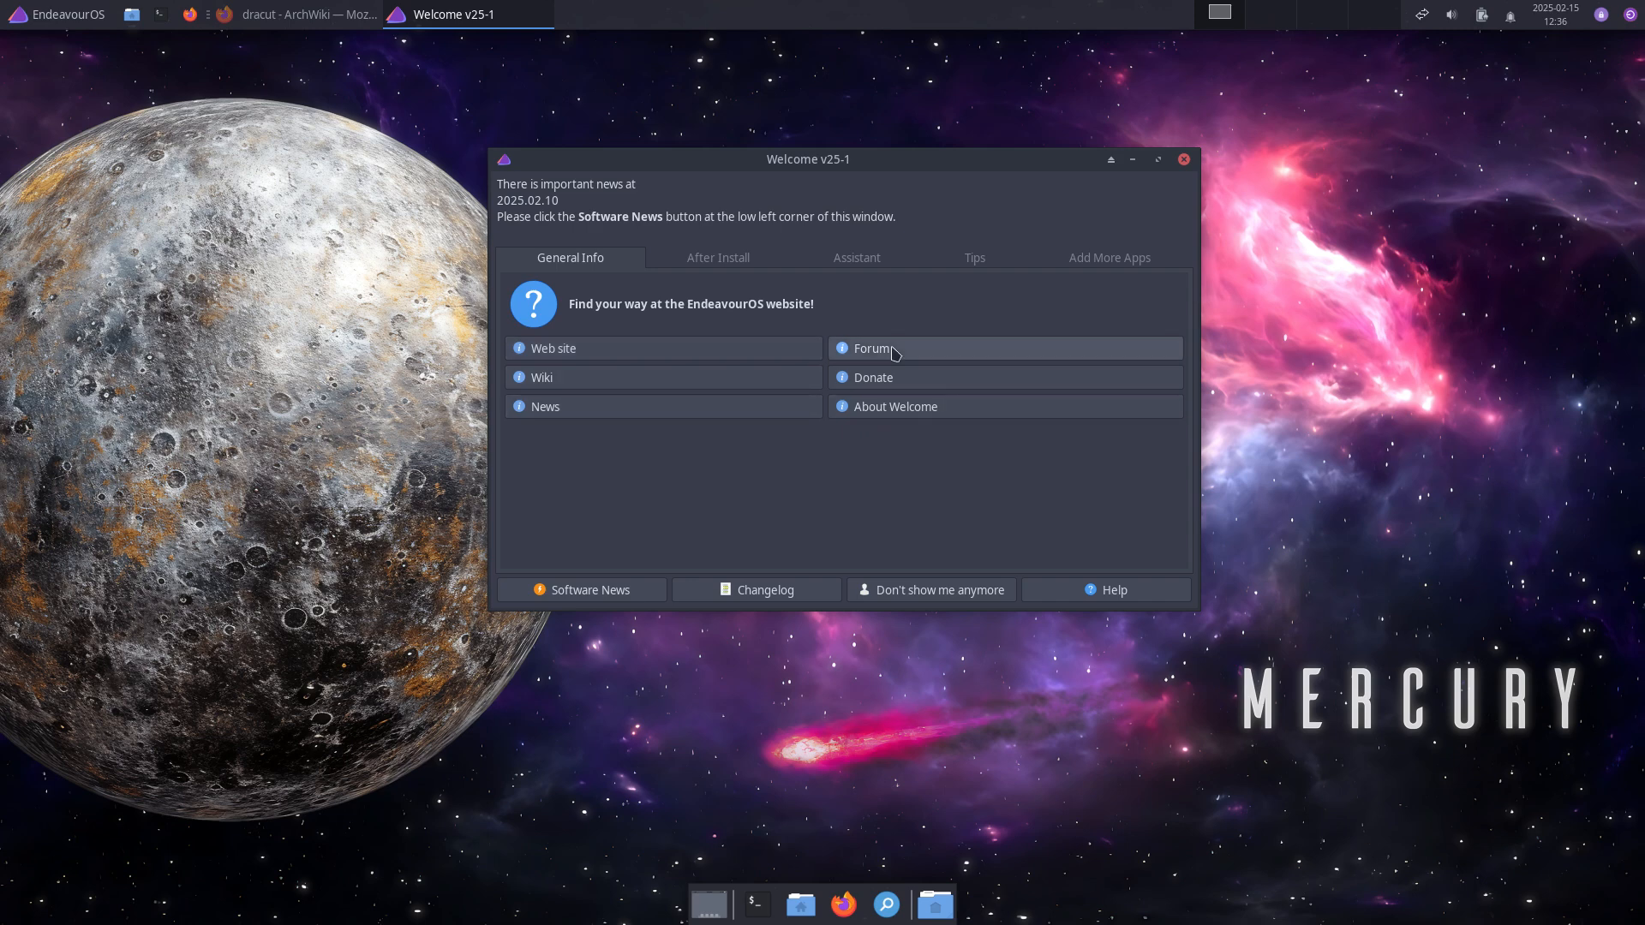
{"action": "left_click", "coordinate": [740, 266]}
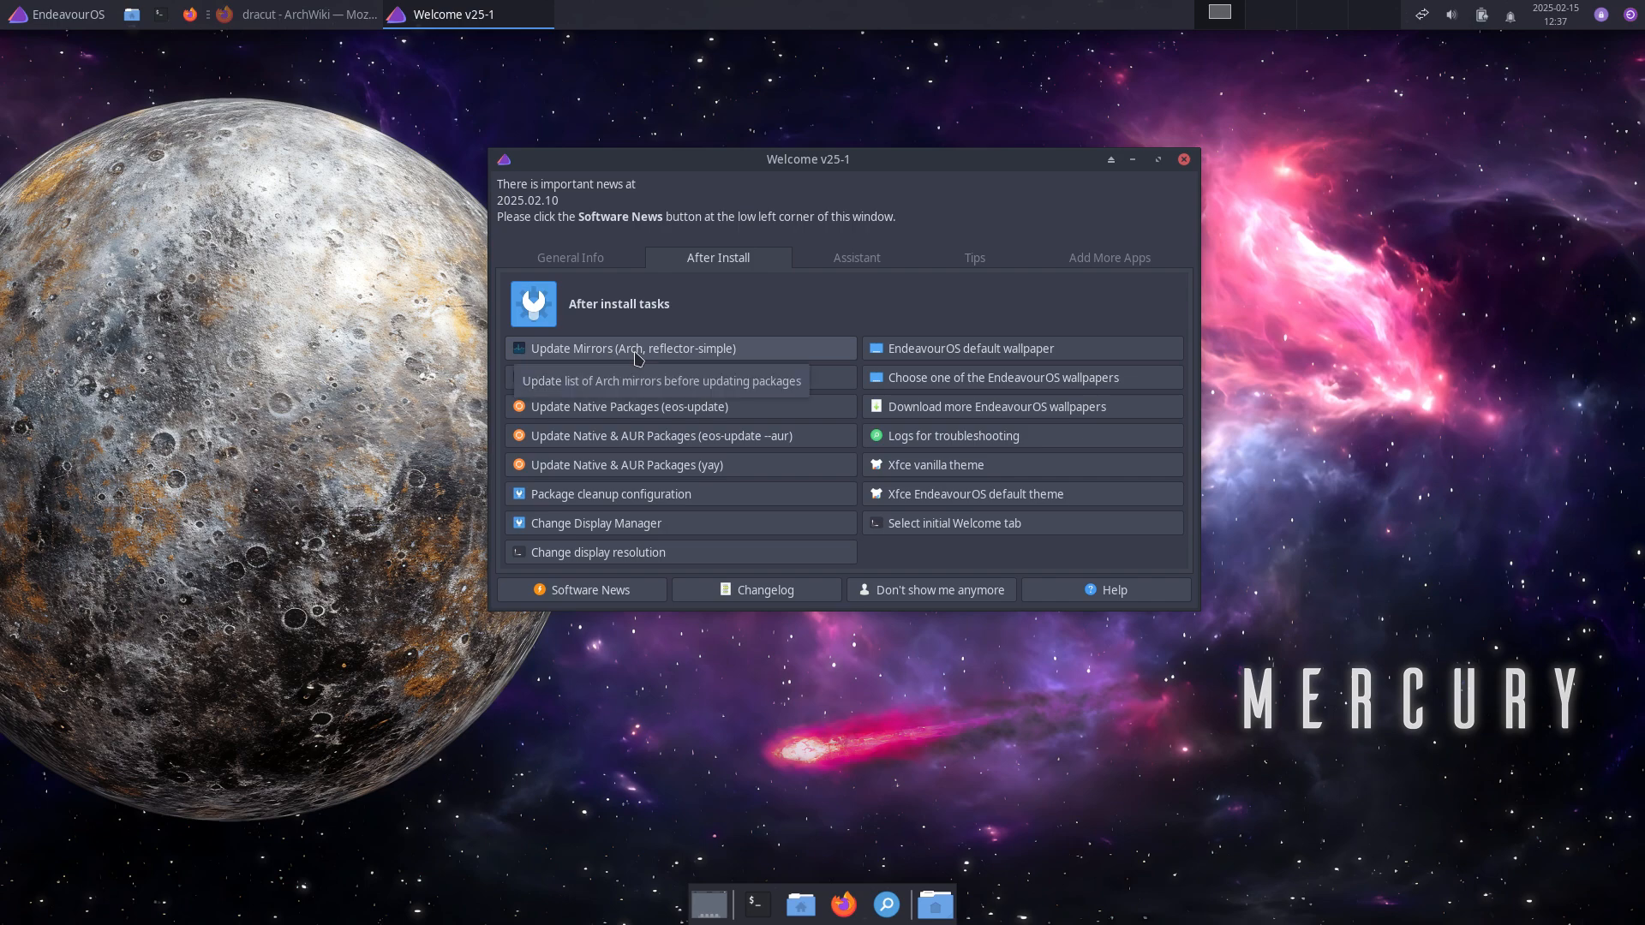
{"action": "left_click_drag", "start_coordinate": [935, 162], "coordinate": [1356, 100]}
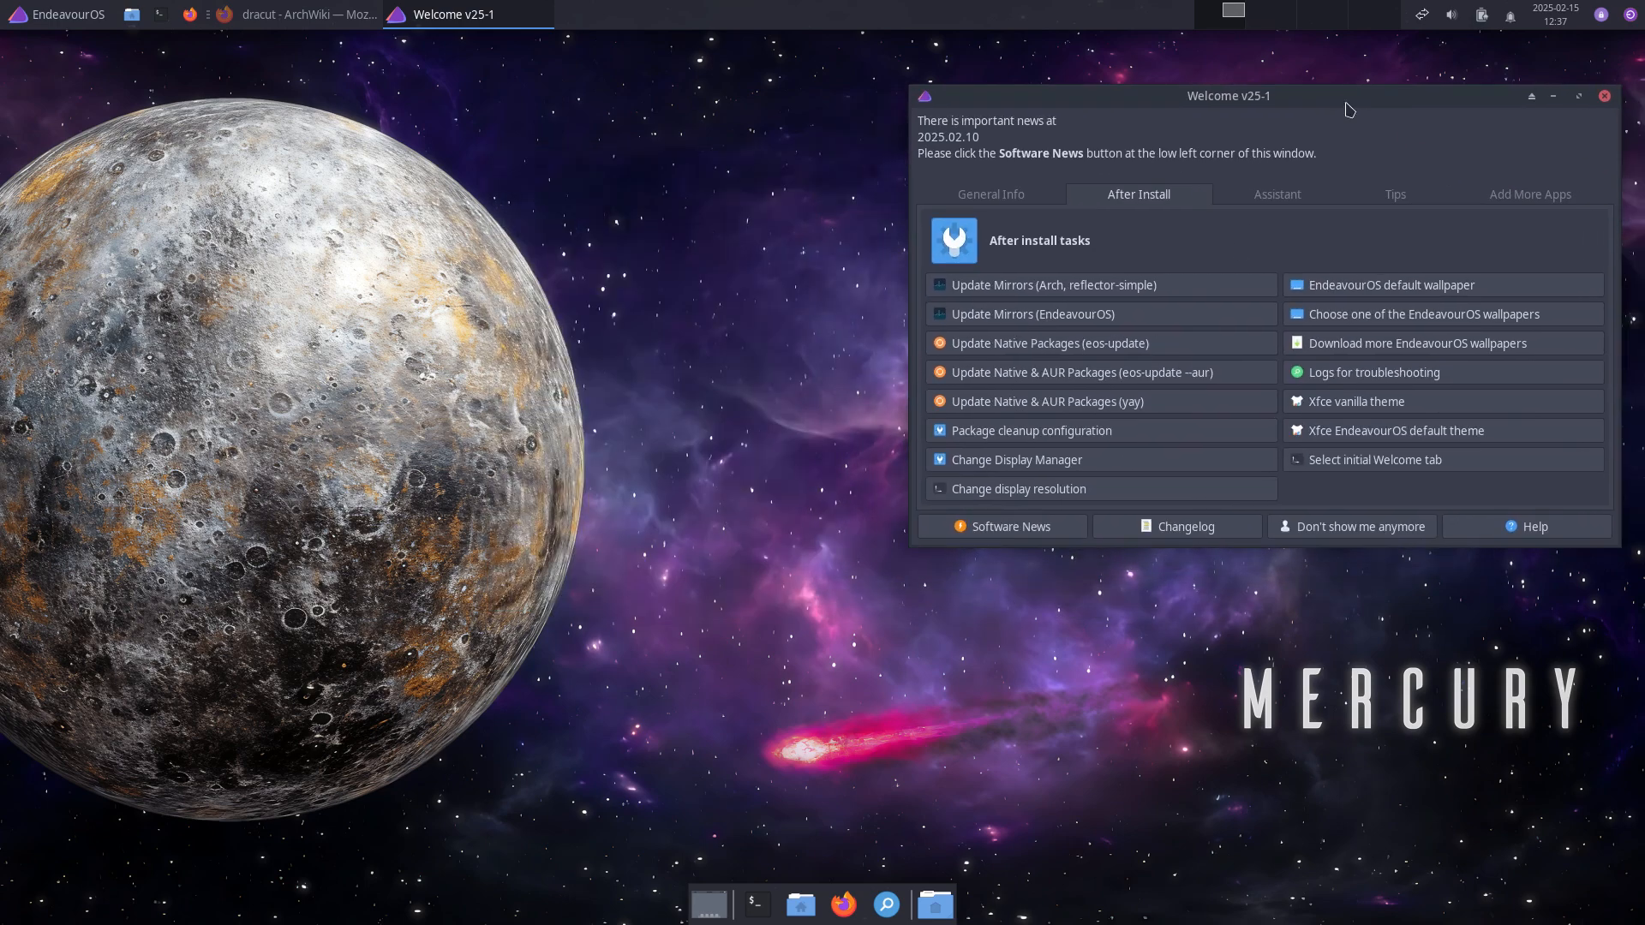
{"action": "left_click", "coordinate": [757, 904]}
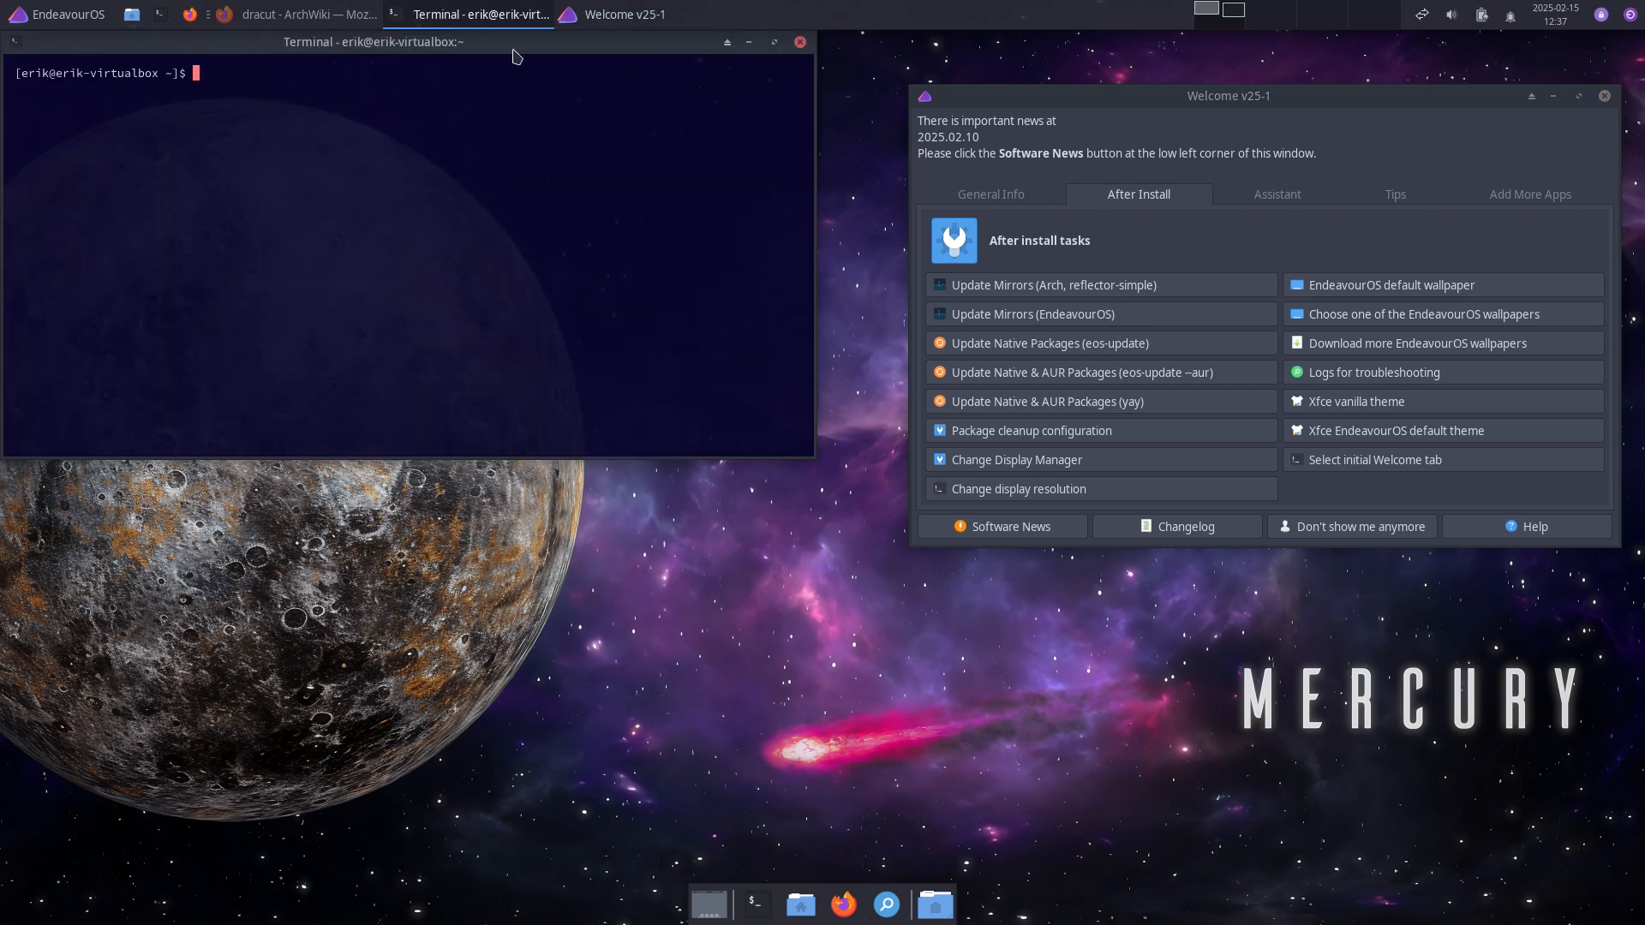
Step: View /etc/pacman.d/endeavouros-mirrorlist in nano with sudo, then exit without changes
{"action": "type", "text": "sudo nano /etc/pacman.d/"}
{"action": "key", "text": "Tab"}
{"action": "key", "text": "Tab"}
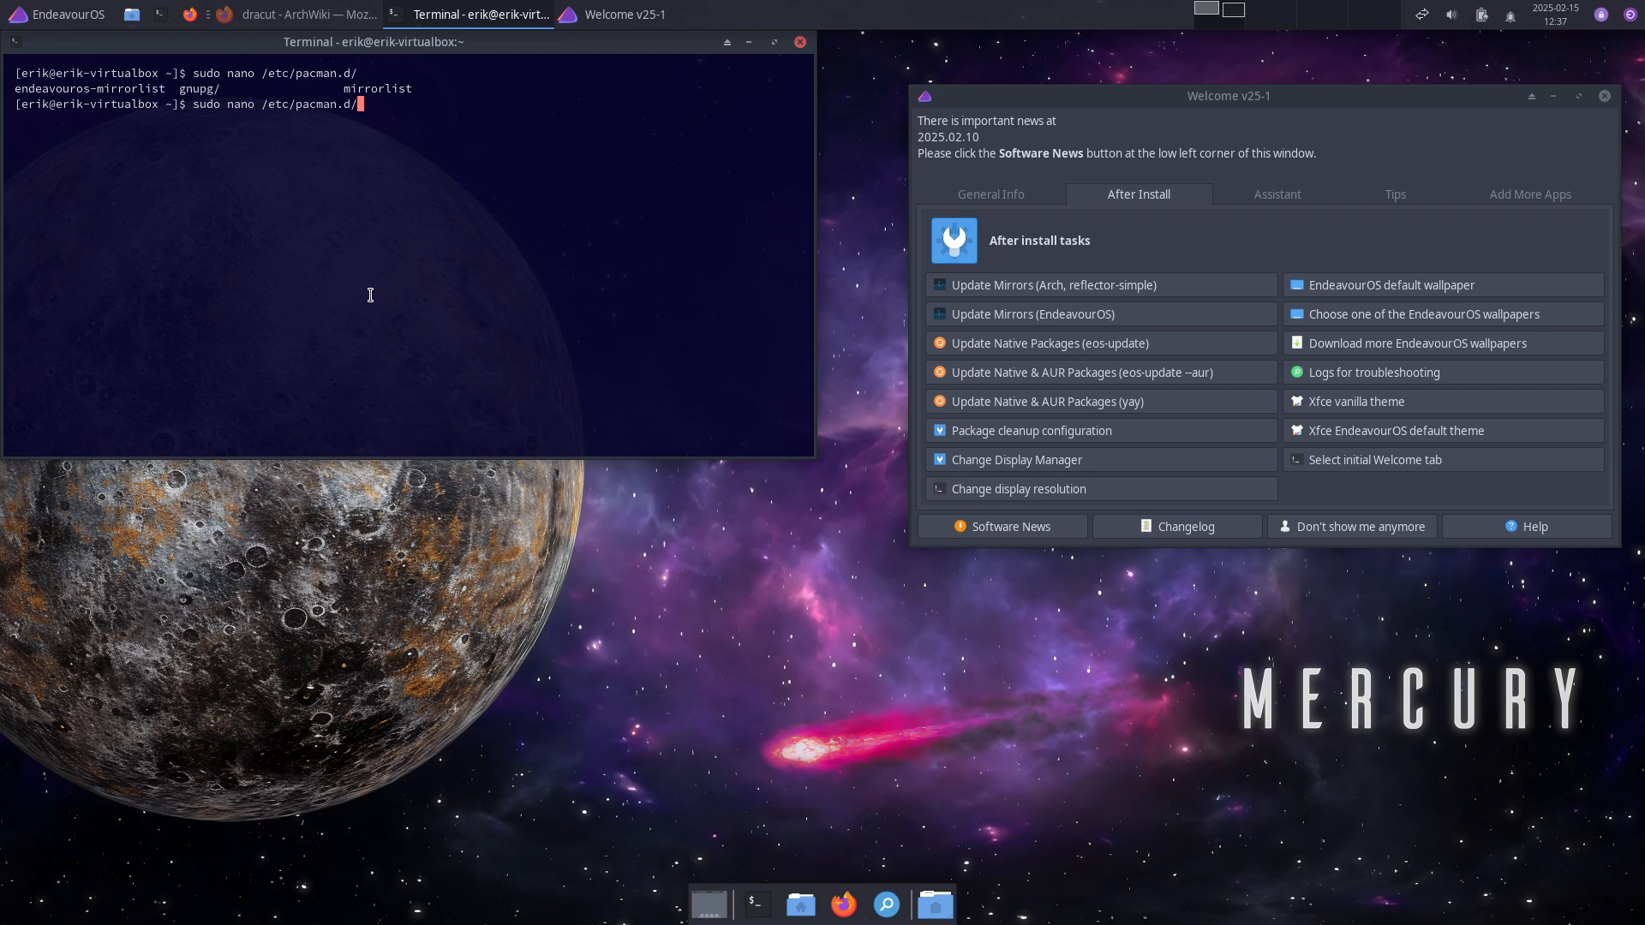
{"action": "type", "text": "e"}
{"action": "key", "text": "Tab"}
{"action": "key", "text": "Return"}
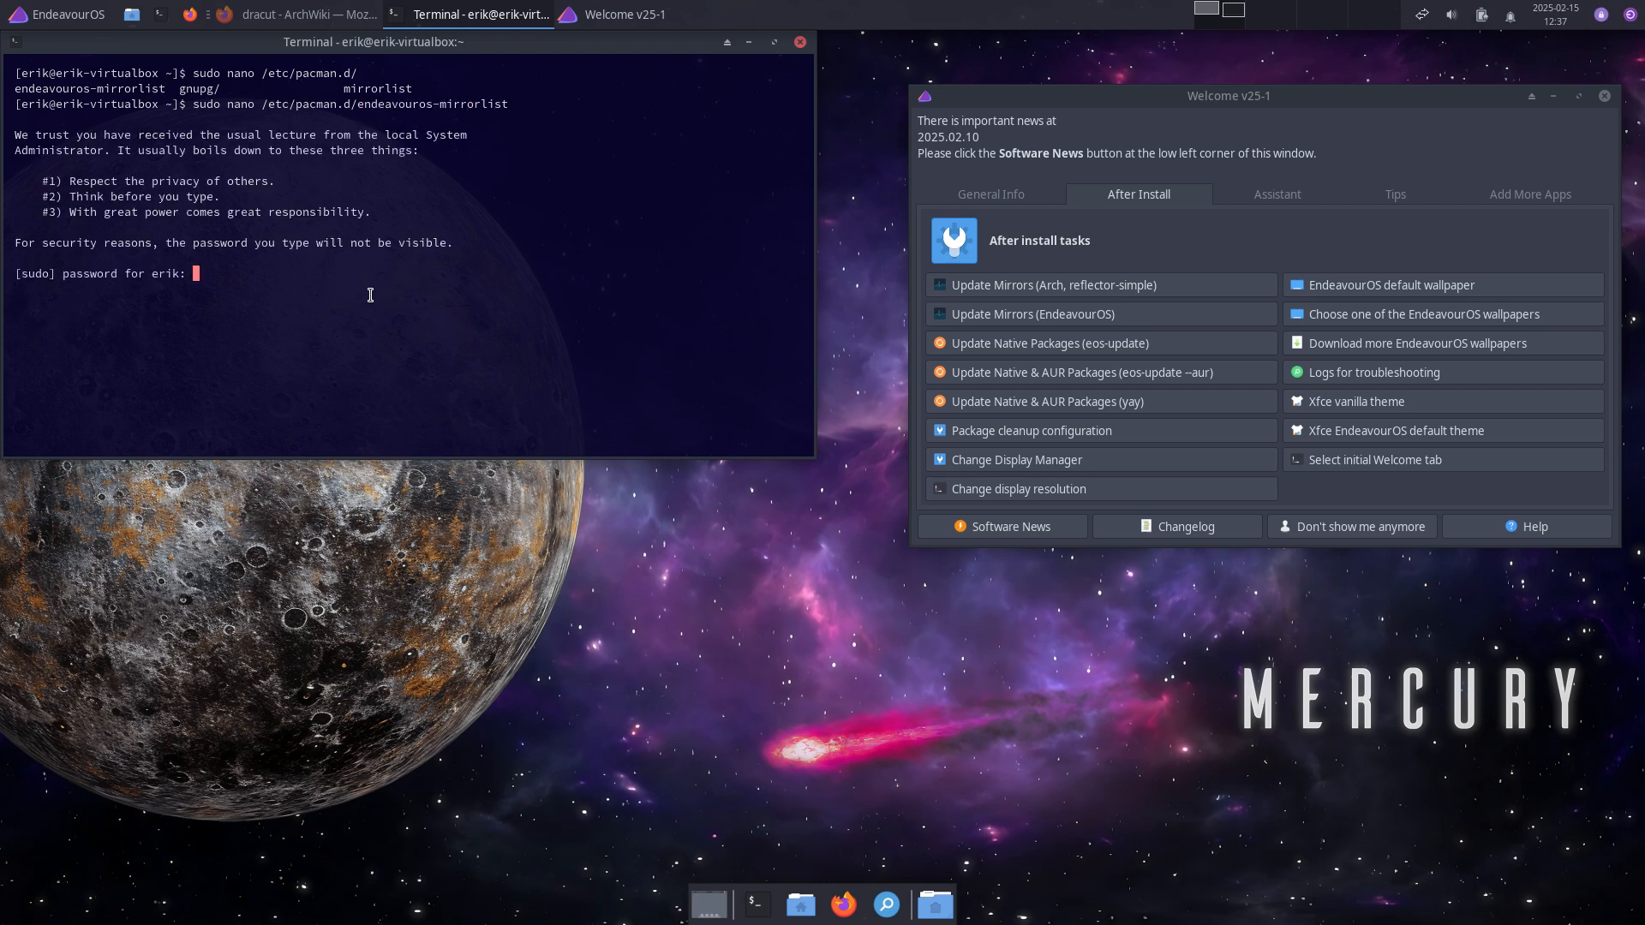
{"action": "key", "text": "Return"}
{"action": "key", "text": "Down"}
{"action": "key", "text": "Down"}
{"action": "key", "text": "Down"}
{"action": "key", "text": "Down"}
{"action": "key", "text": "Down"}
{"action": "key", "text": "Down"}
{"action": "key", "text": "Down"}
{"action": "key", "text": "Down"}
{"action": "key", "text": "Down"}
{"action": "key", "text": "Down"}
{"action": "key", "text": "Down"}
{"action": "key", "text": "Down"}
{"action": "key", "text": "Down"}
{"action": "key", "text": "Down"}
{"action": "key", "text": "Down"}
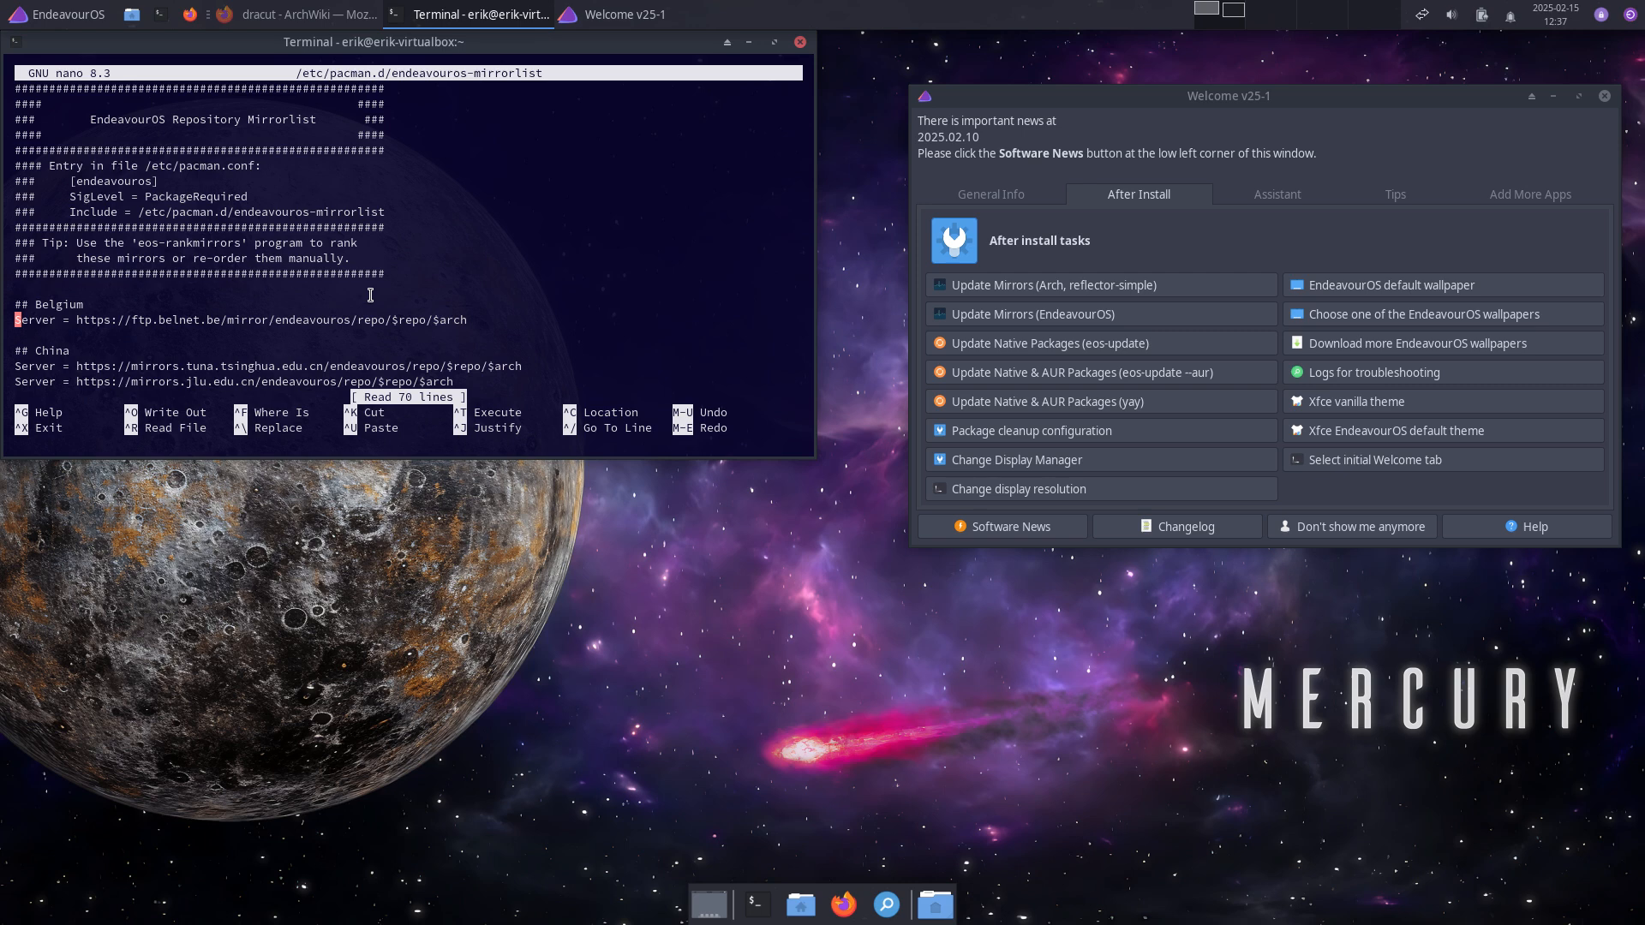
{"action": "key", "text": "ctrl+x"}
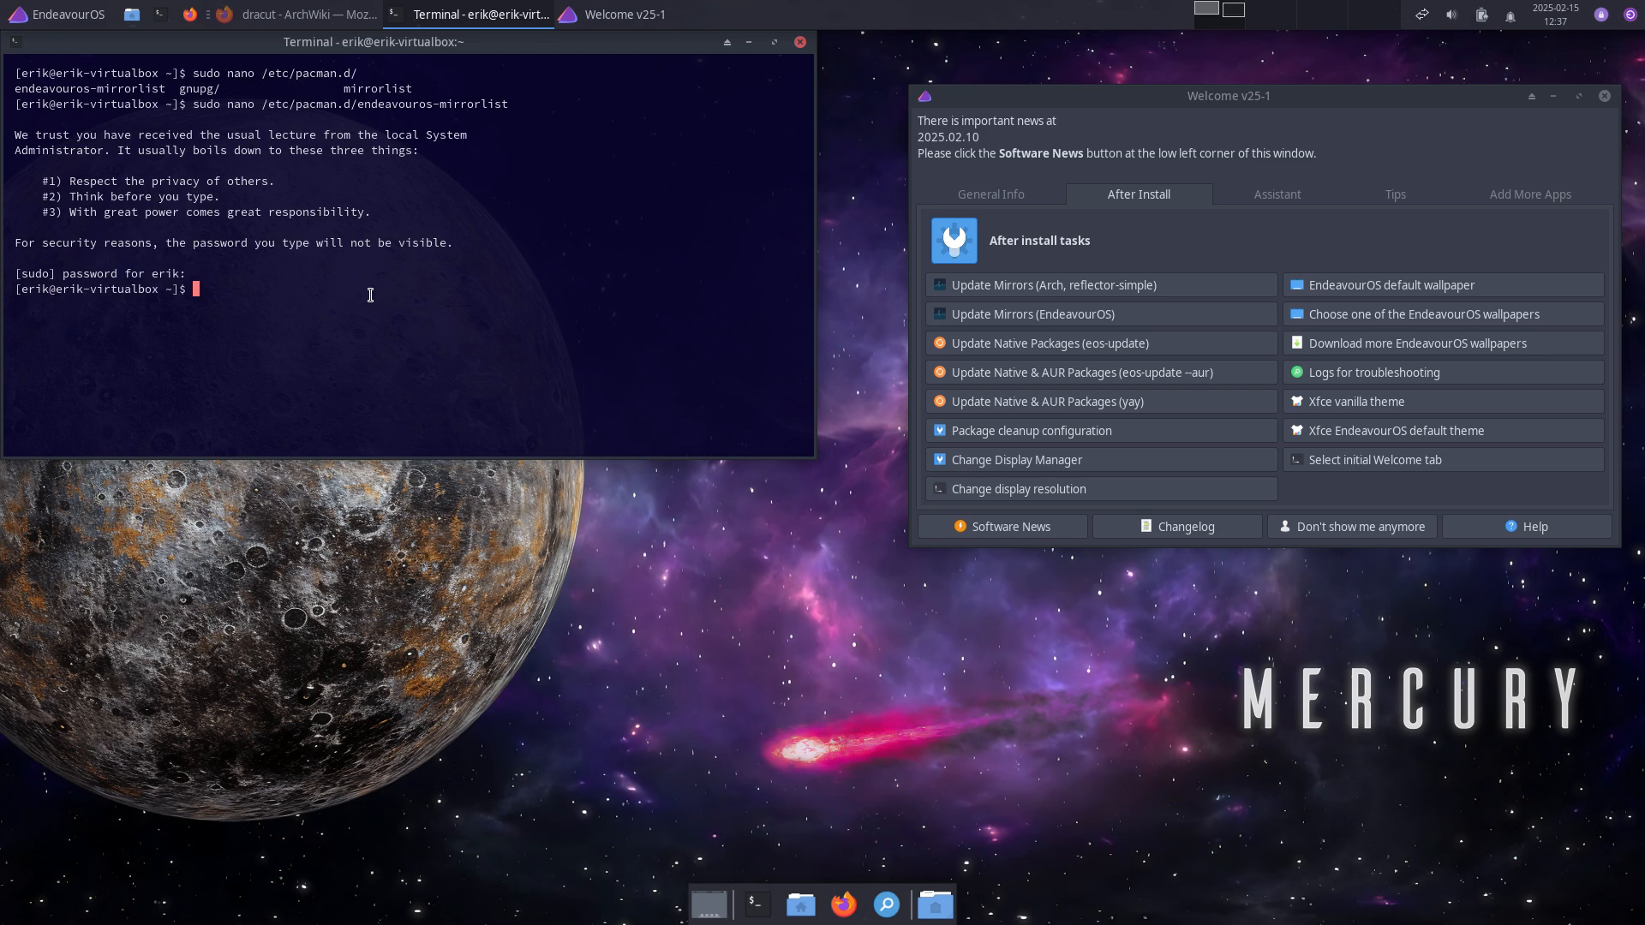
Step: Open /etc/pacman.d/mirrorlist in nano with sudo, reusing the previous command
{"action": "key", "text": "Up"}
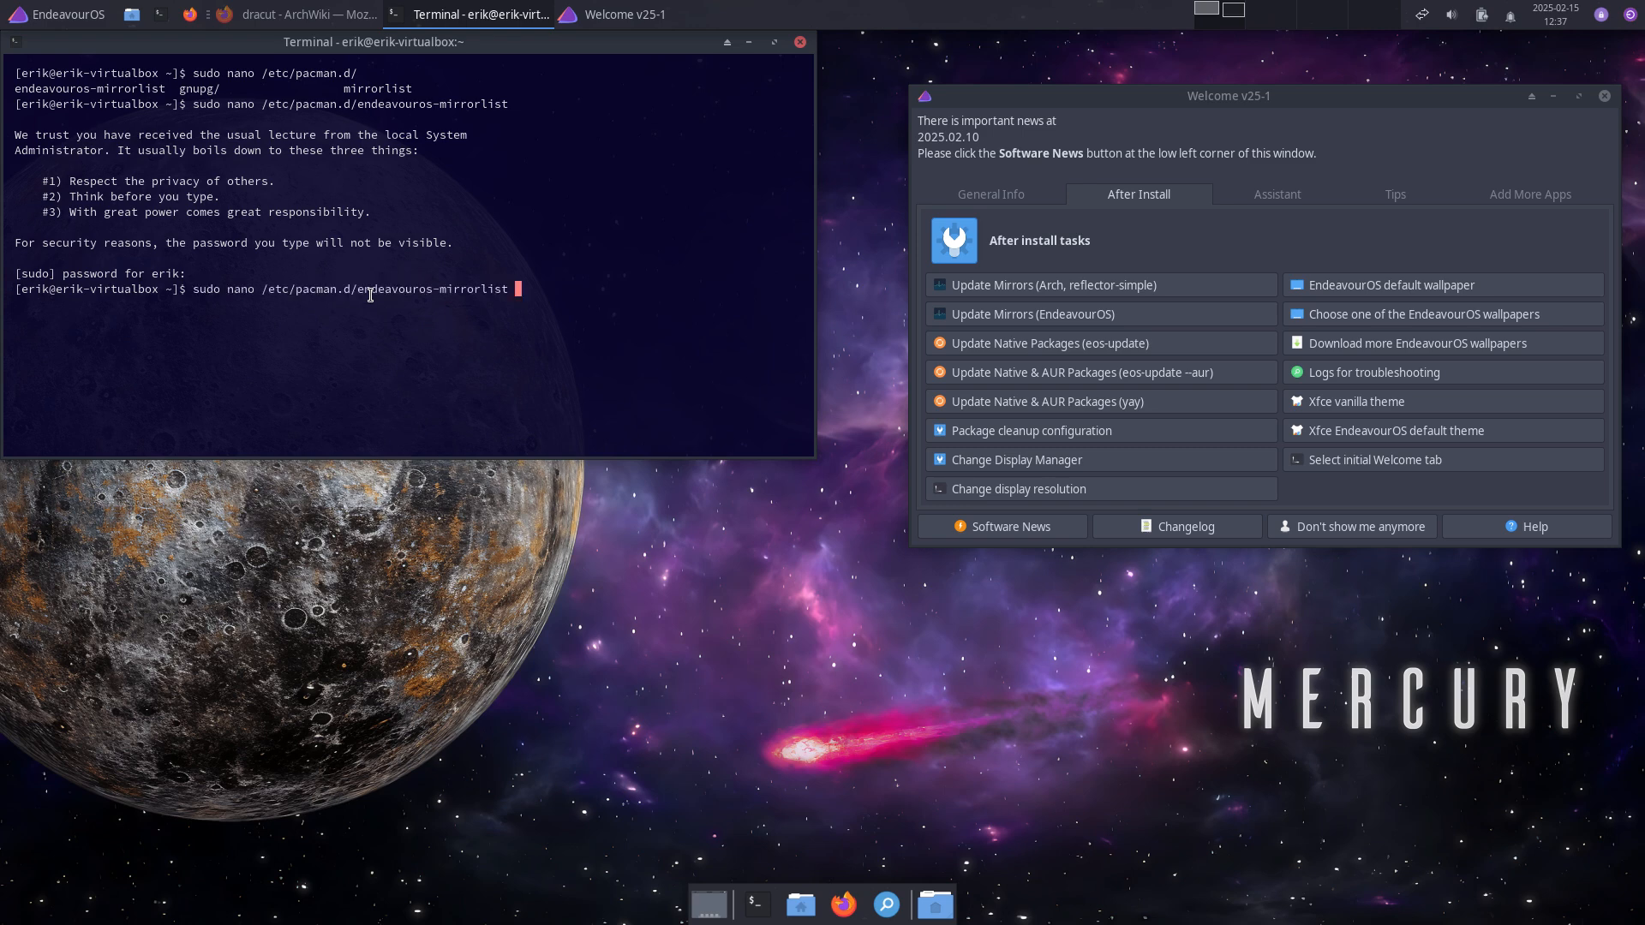
{"action": "key", "text": "BackSpace"}
{"action": "key", "text": "BackSpace"}
{"action": "key", "text": "BackSpace"}
{"action": "key", "text": "BackSpace"}
{"action": "key", "text": "BackSpace"}
{"action": "key", "text": "BackSpace"}
{"action": "key", "text": "BackSpace"}
{"action": "key", "text": "BackSpace"}
{"action": "key", "text": "BackSpace"}
{"action": "key", "text": "BackSpace"}
{"action": "key", "text": "BackSpace"}
{"action": "key", "text": "BackSpace"}
{"action": "key", "text": "BackSpace"}
{"action": "key", "text": "BackSpace"}
{"action": "key", "text": "BackSpace"}
{"action": "key", "text": "BackSpace"}
{"action": "key", "text": "BackSpace"}
{"action": "key", "text": "BackSpace"}
{"action": "key", "text": "BackSpace"}
{"action": "key", "text": "BackSpace"}
{"action": "key", "text": "BackSpace"}
{"action": "key", "text": "BackSpace"}
{"action": "type", "text": "mir"}
{"action": "key", "text": "Tab"}
{"action": "key", "text": "Return"}
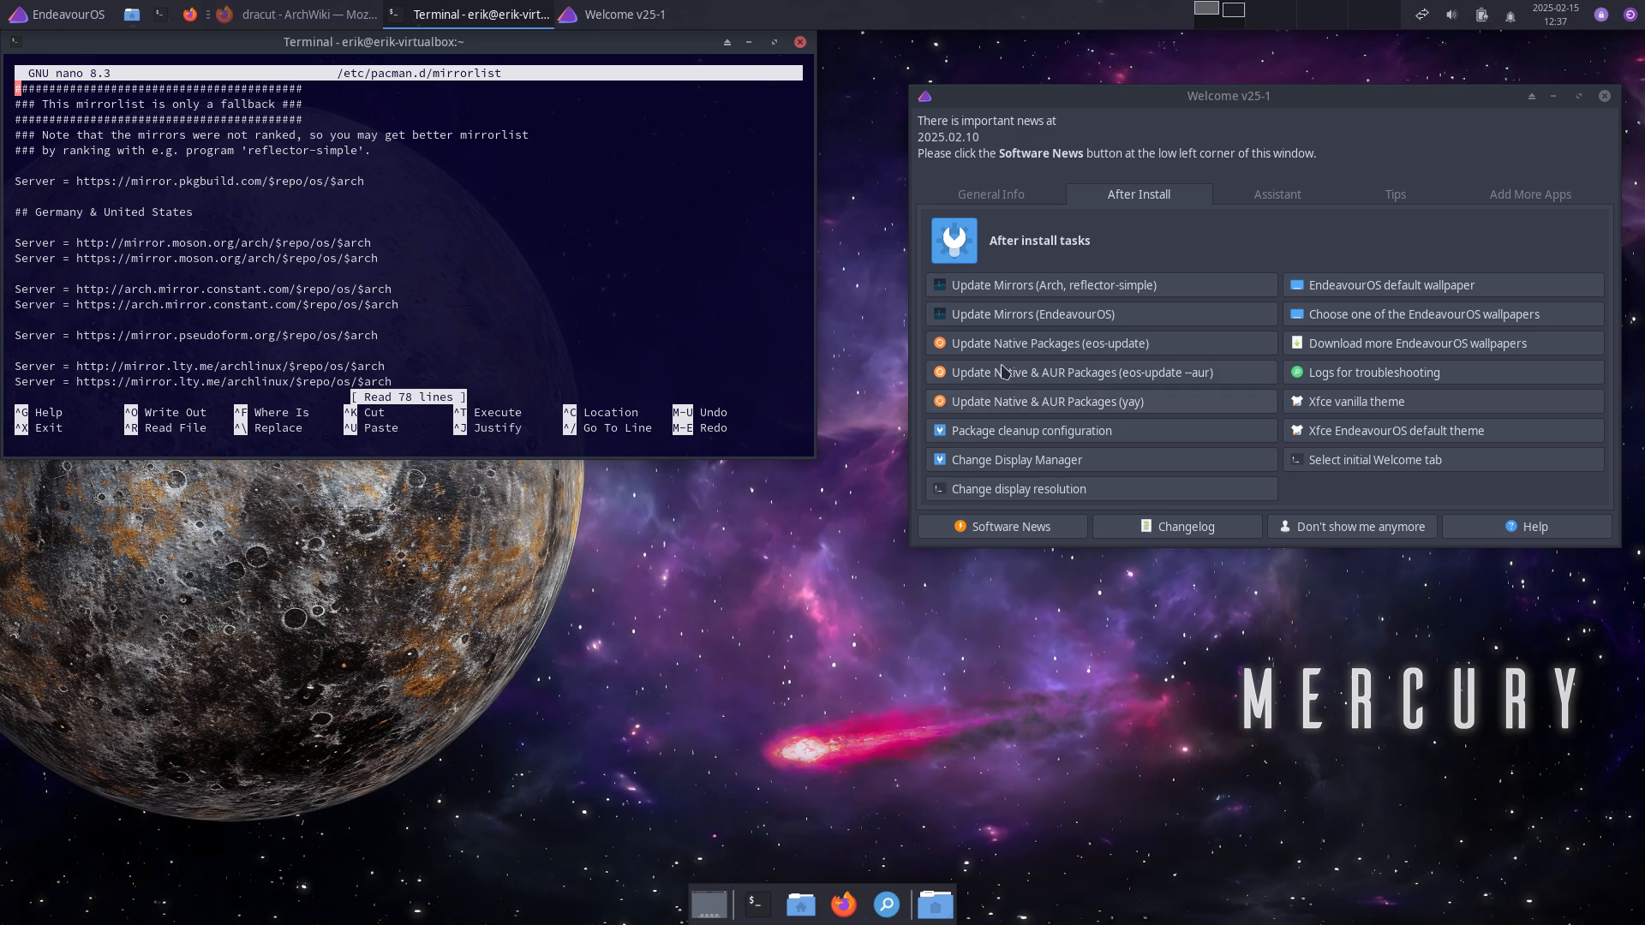
Step: In reflector-simple preferences, add Sweden to the countries and sort mirrors by score
{"action": "left_click", "coordinate": [1084, 287]}
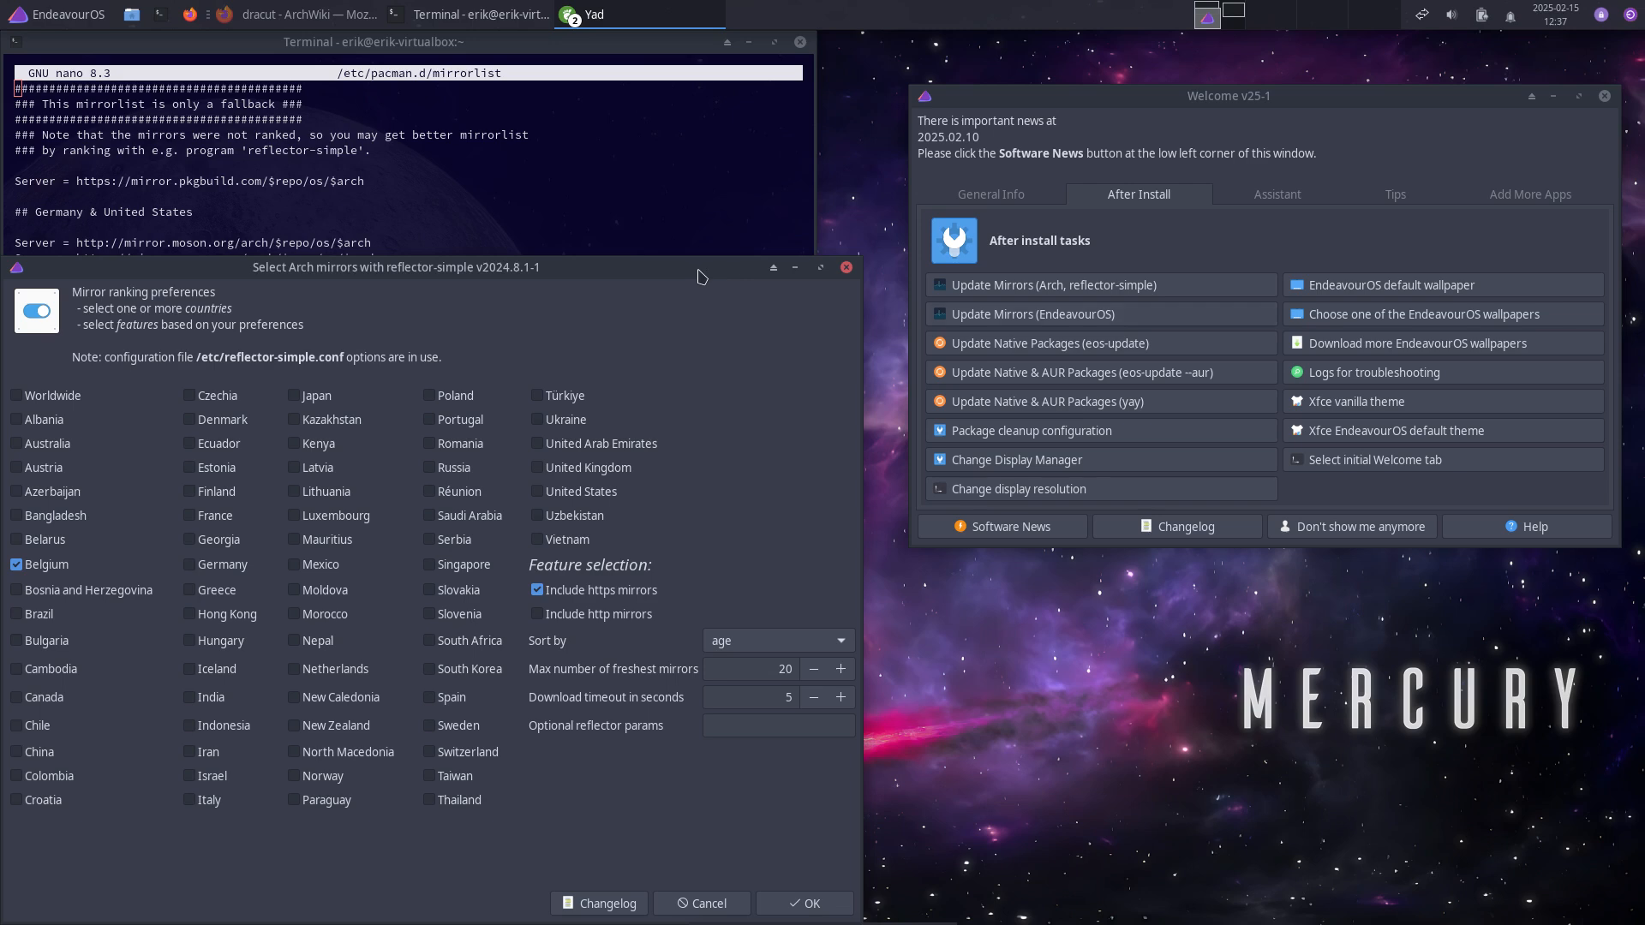
{"action": "left_click_drag", "start_coordinate": [696, 265], "coordinate": [1151, 132]}
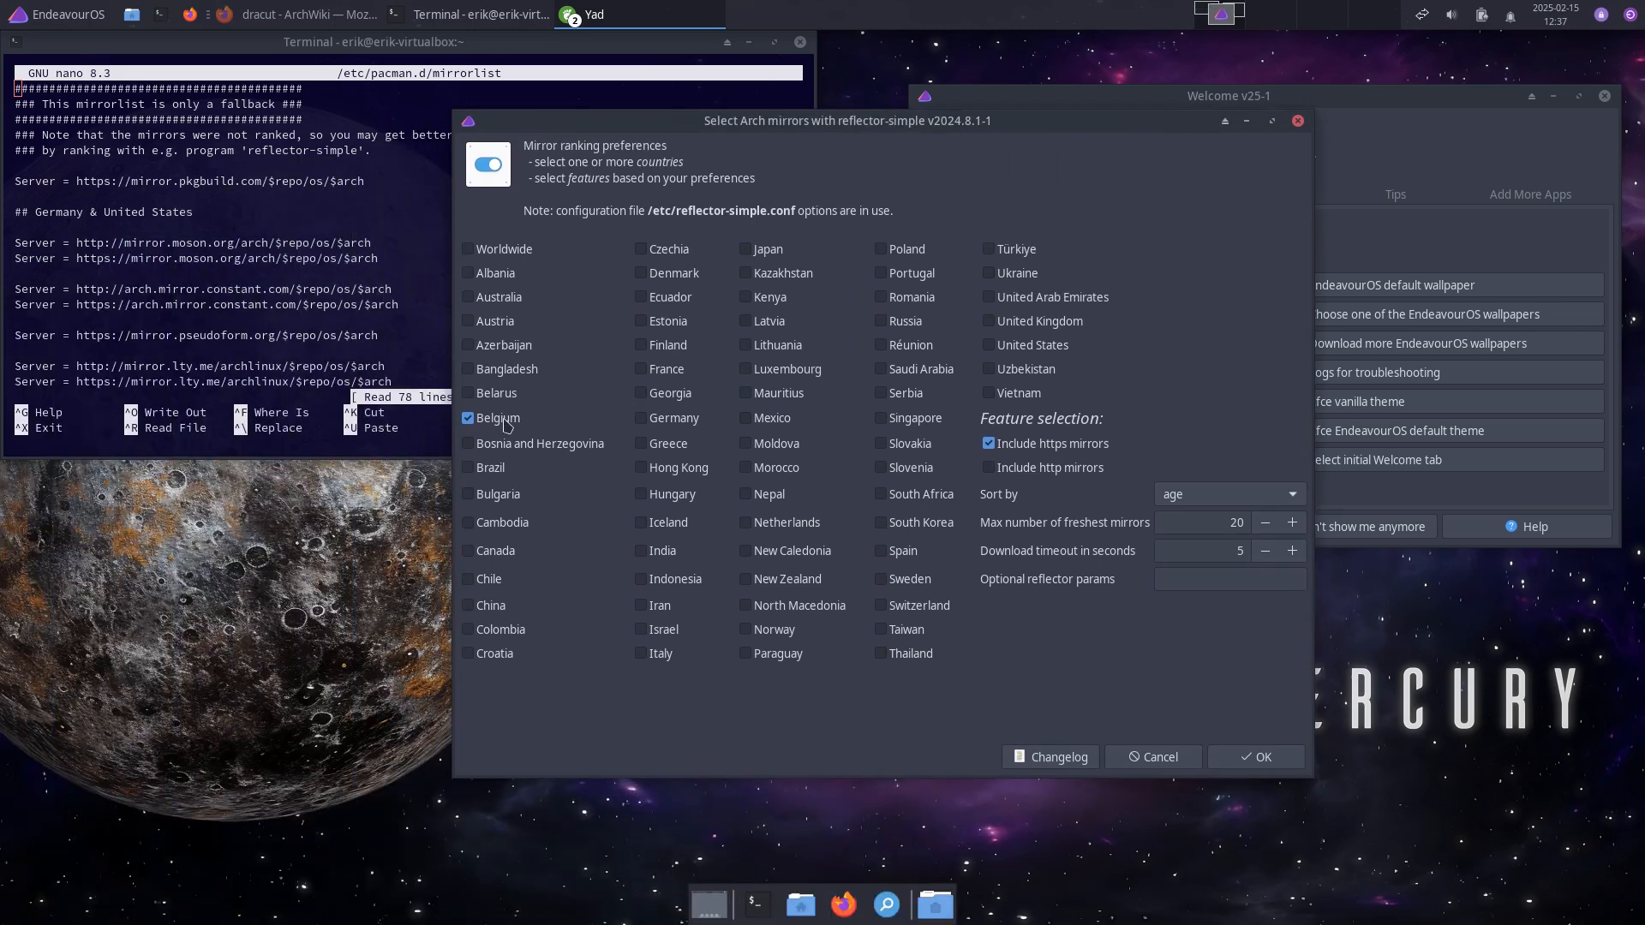
{"action": "left_click", "coordinate": [880, 580]}
{"action": "left_click", "coordinate": [1293, 502]}
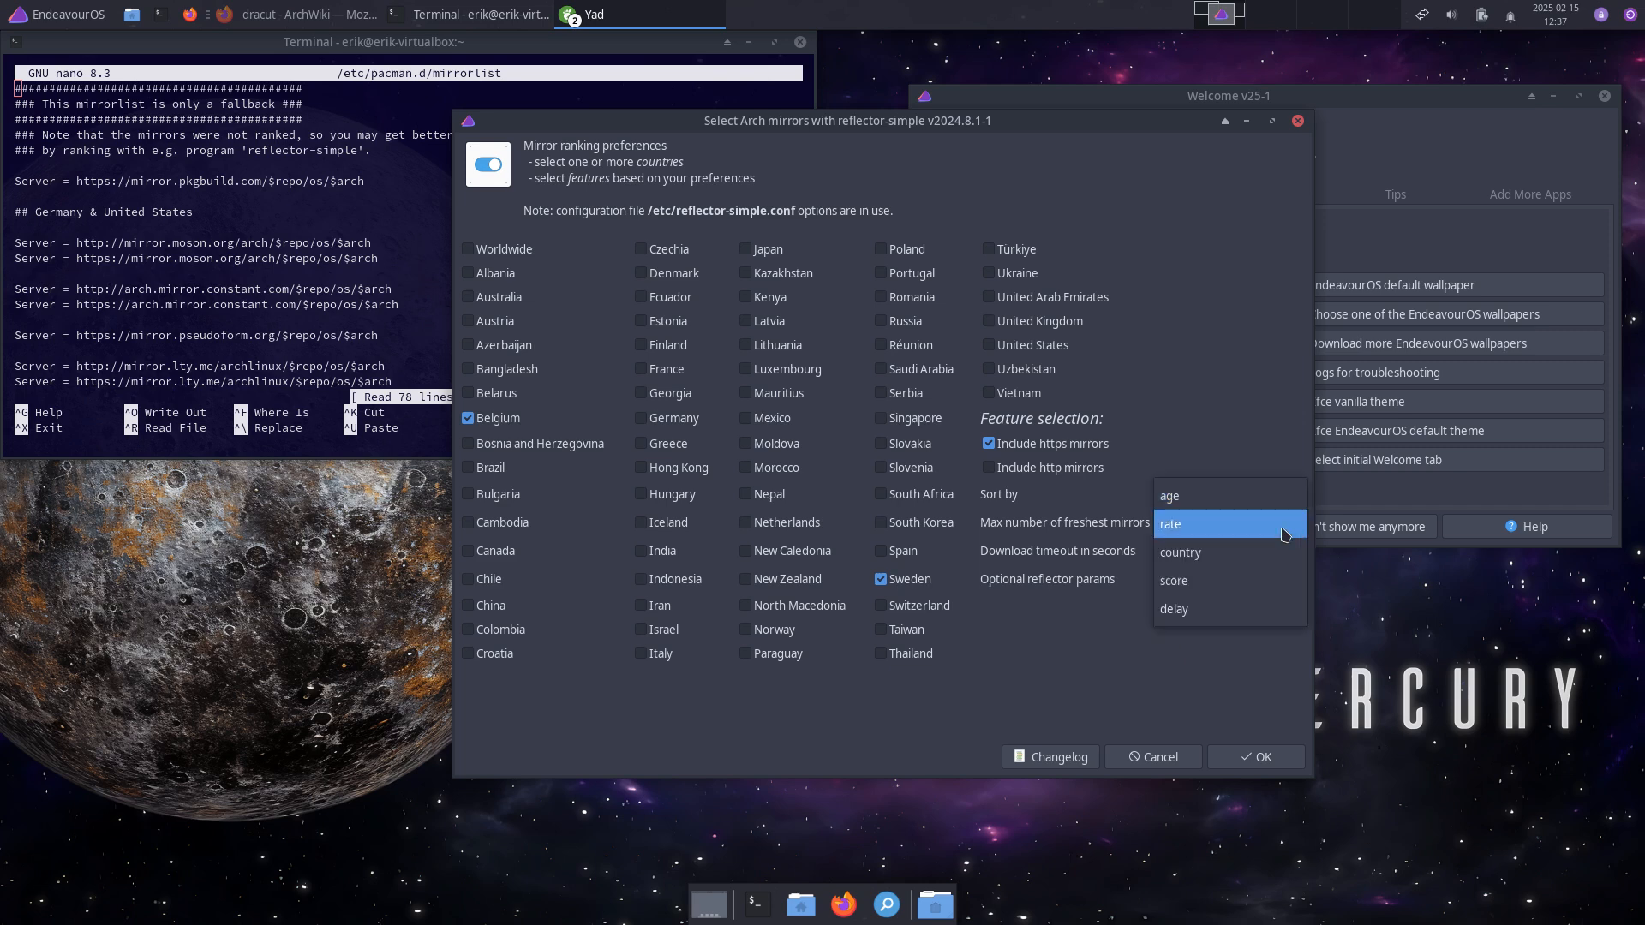
{"action": "left_click", "coordinate": [1248, 582]}
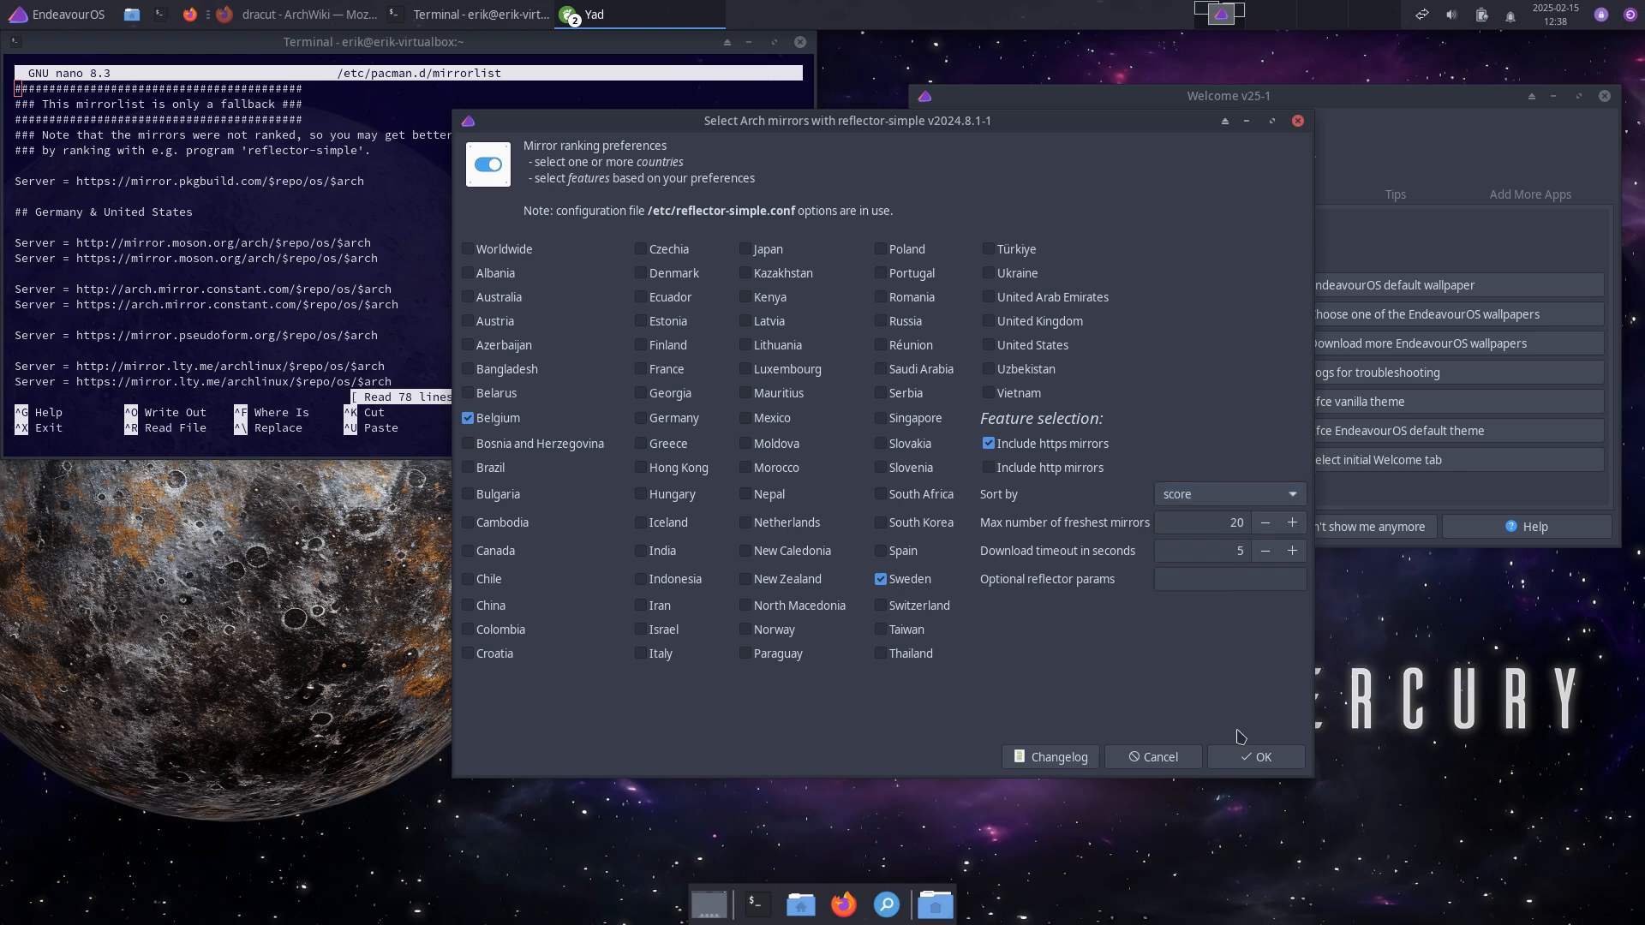
{"action": "left_click", "coordinate": [1244, 758]}
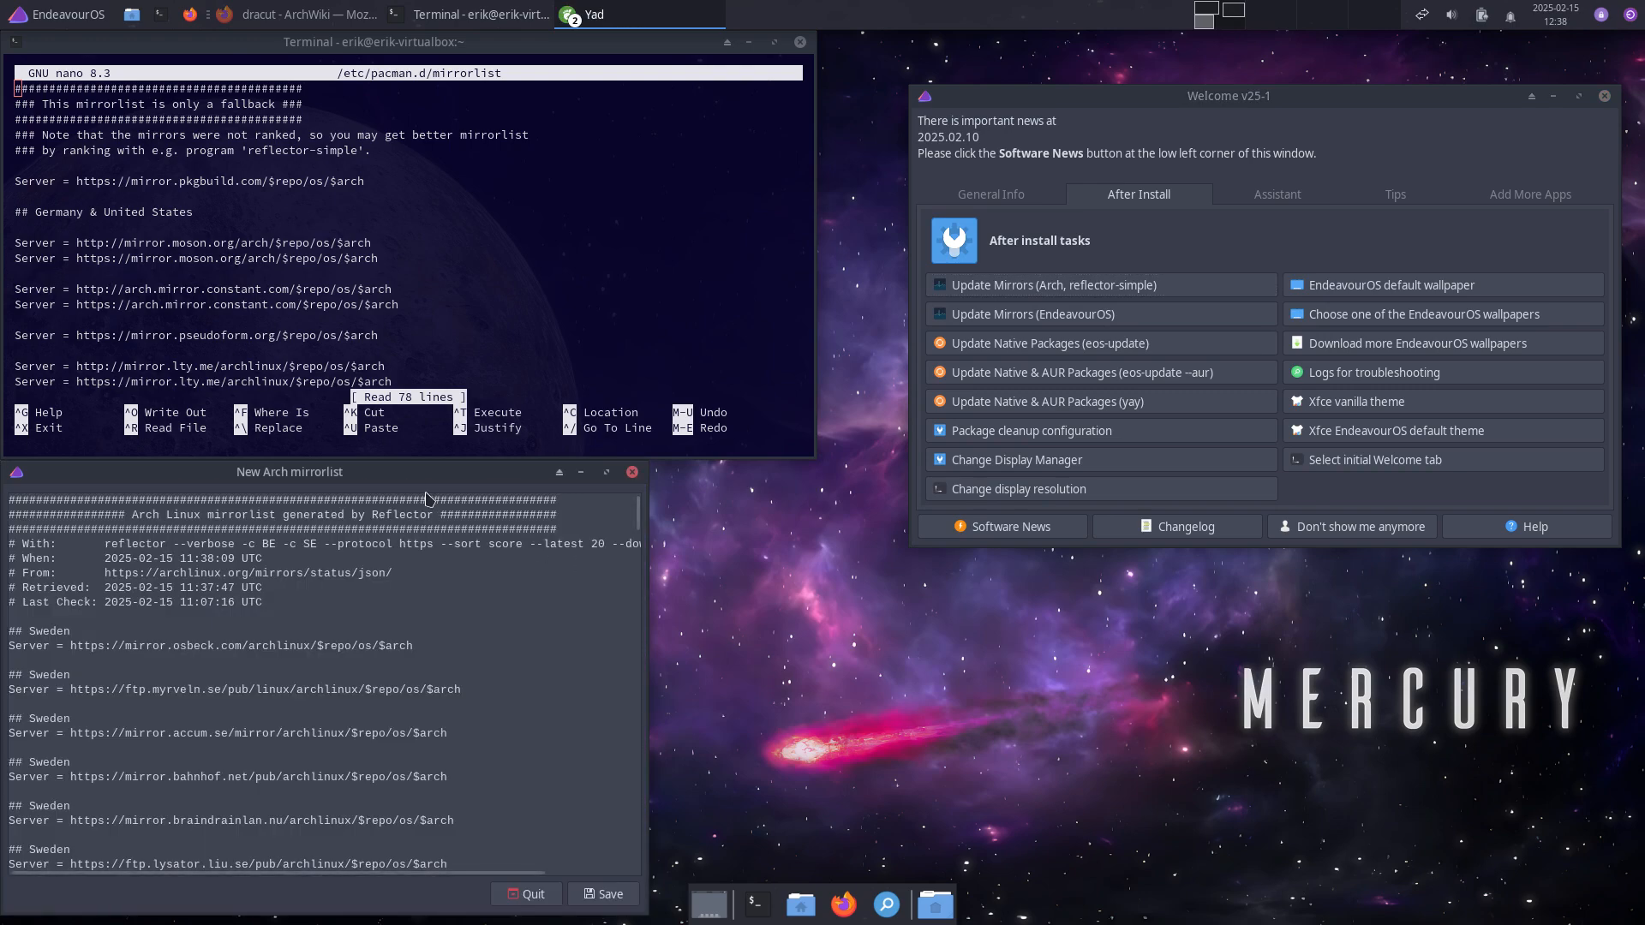
Step: Review the generated Belgian and Swedish mirror list in its window
{"action": "left_click_drag", "start_coordinate": [523, 471], "coordinate": [1085, 300]}
{"action": "scroll", "coordinate": [989, 639], "scroll_direction": "down", "scroll_amount": 1}
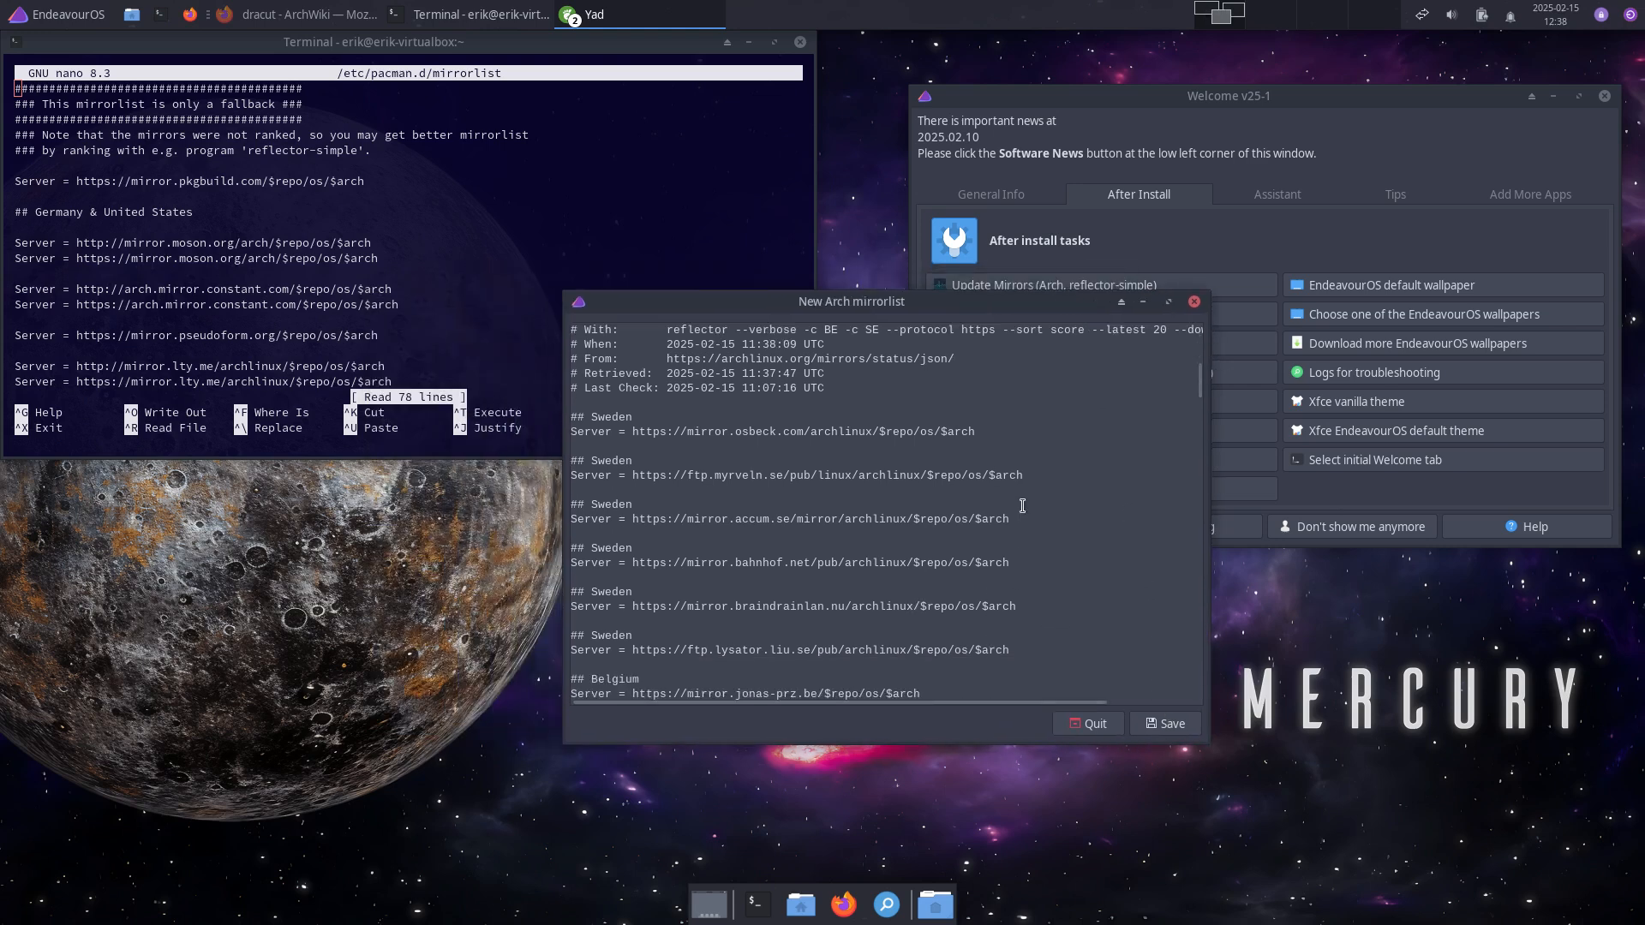
{"action": "scroll", "coordinate": [1020, 503], "scroll_direction": "up", "scroll_amount": 1}
{"action": "left_click_drag", "start_coordinate": [988, 446], "coordinate": [658, 455]}
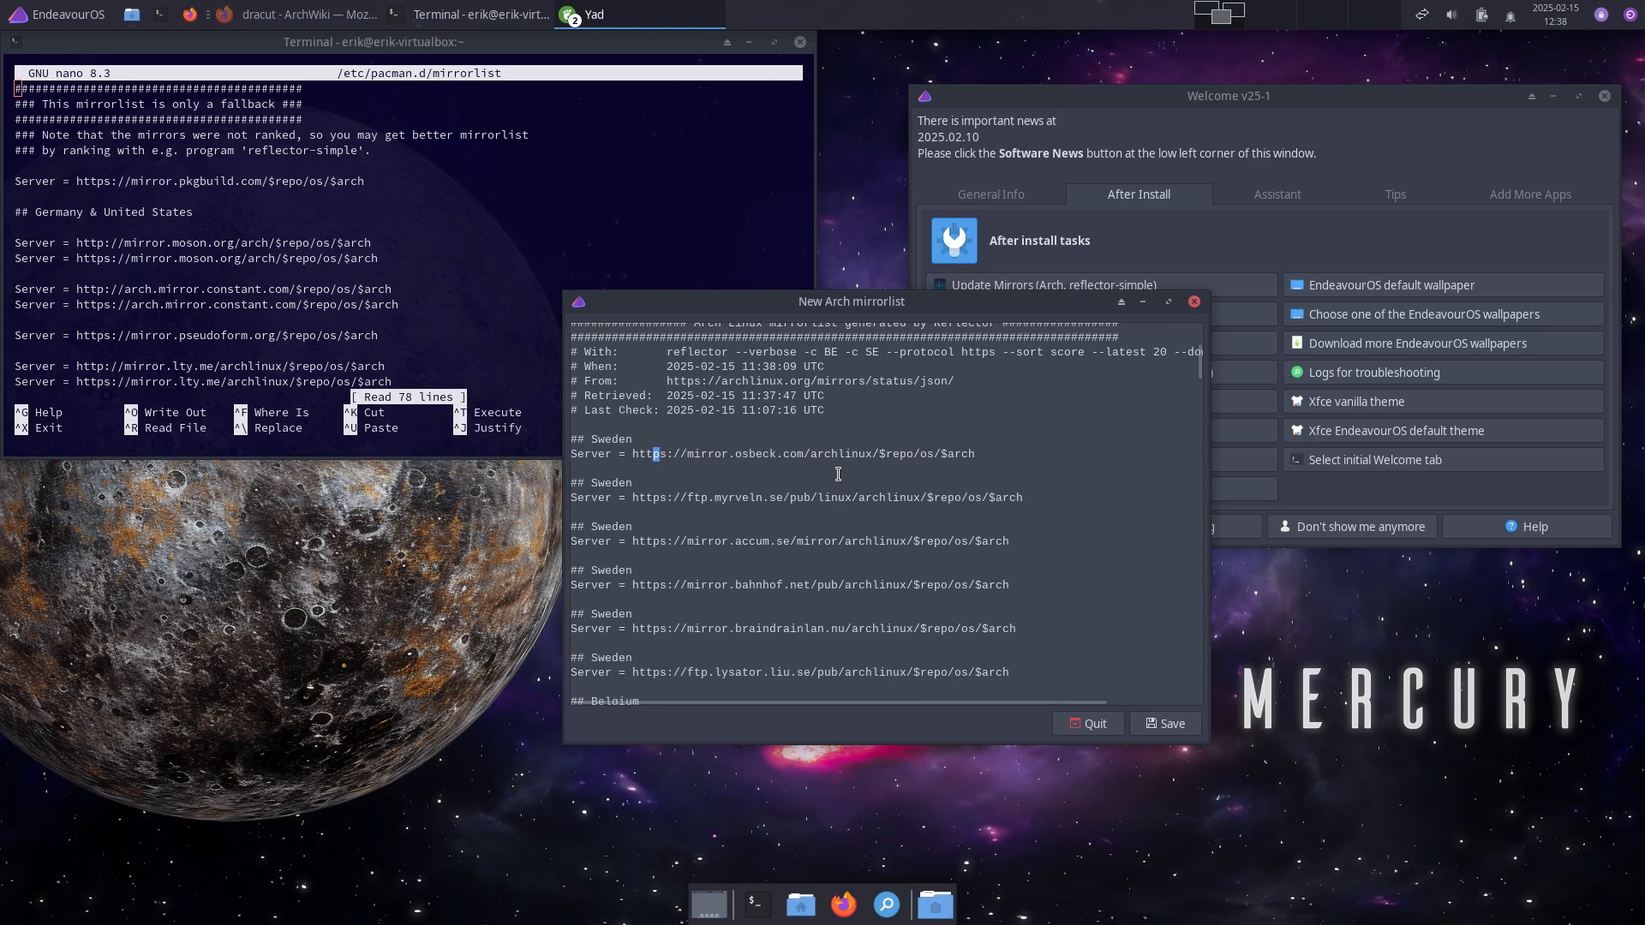
{"action": "left_click", "coordinate": [751, 457]}
{"action": "scroll", "coordinate": [1094, 626], "scroll_direction": "down", "scroll_amount": 2}
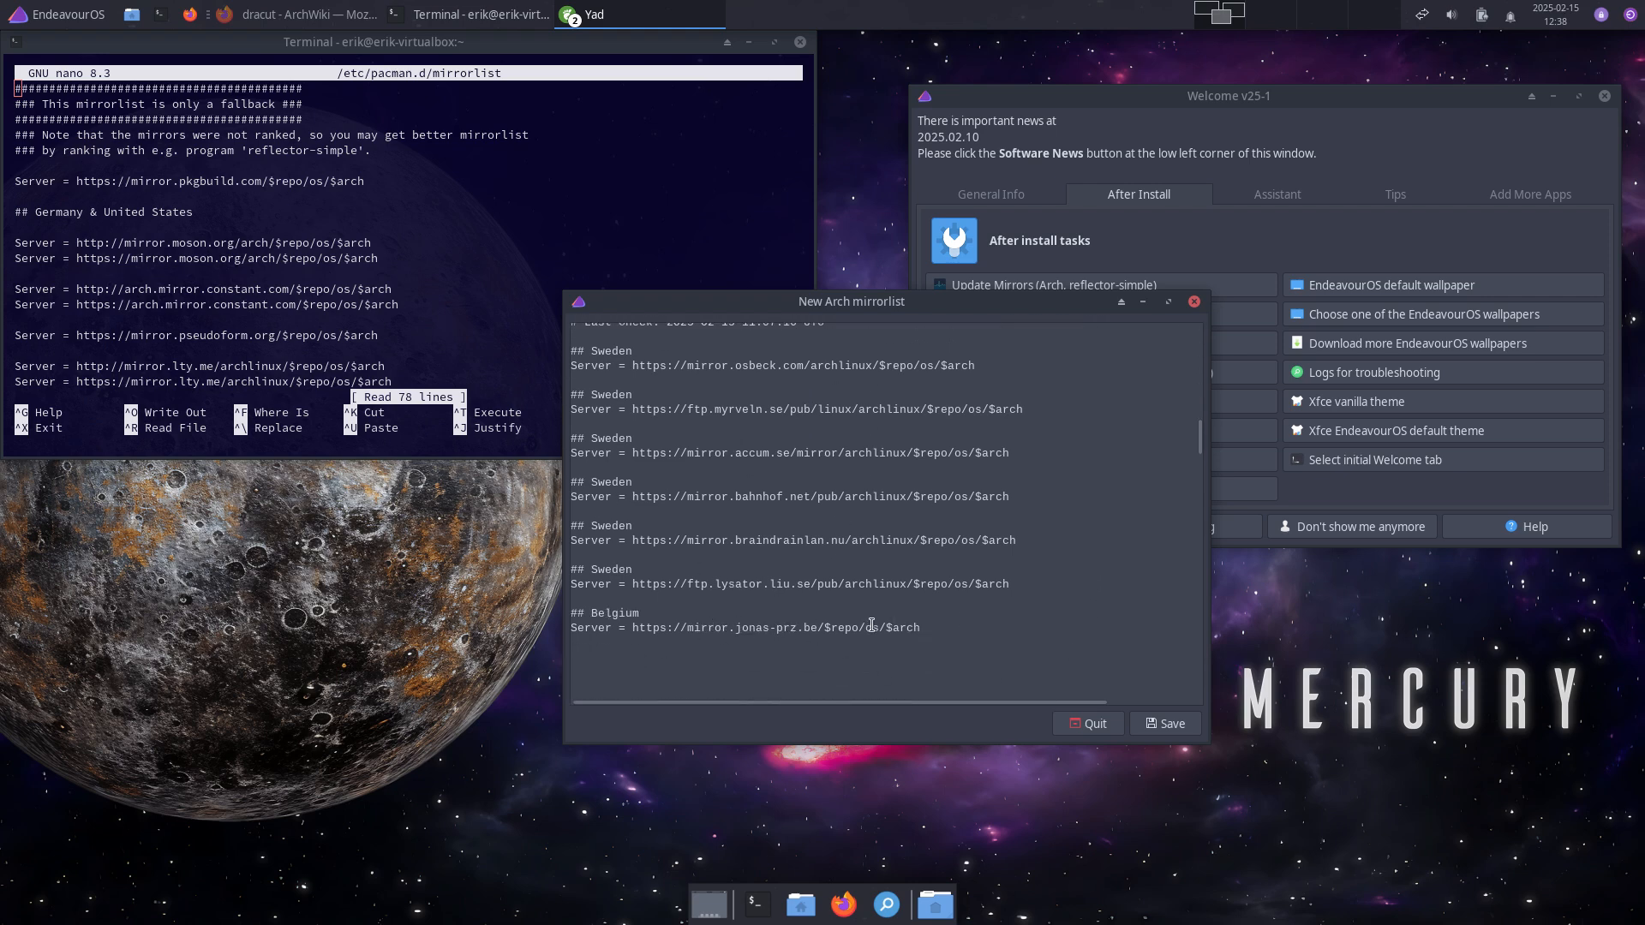
{"action": "left_click_drag", "start_coordinate": [934, 630], "coordinate": [695, 631]}
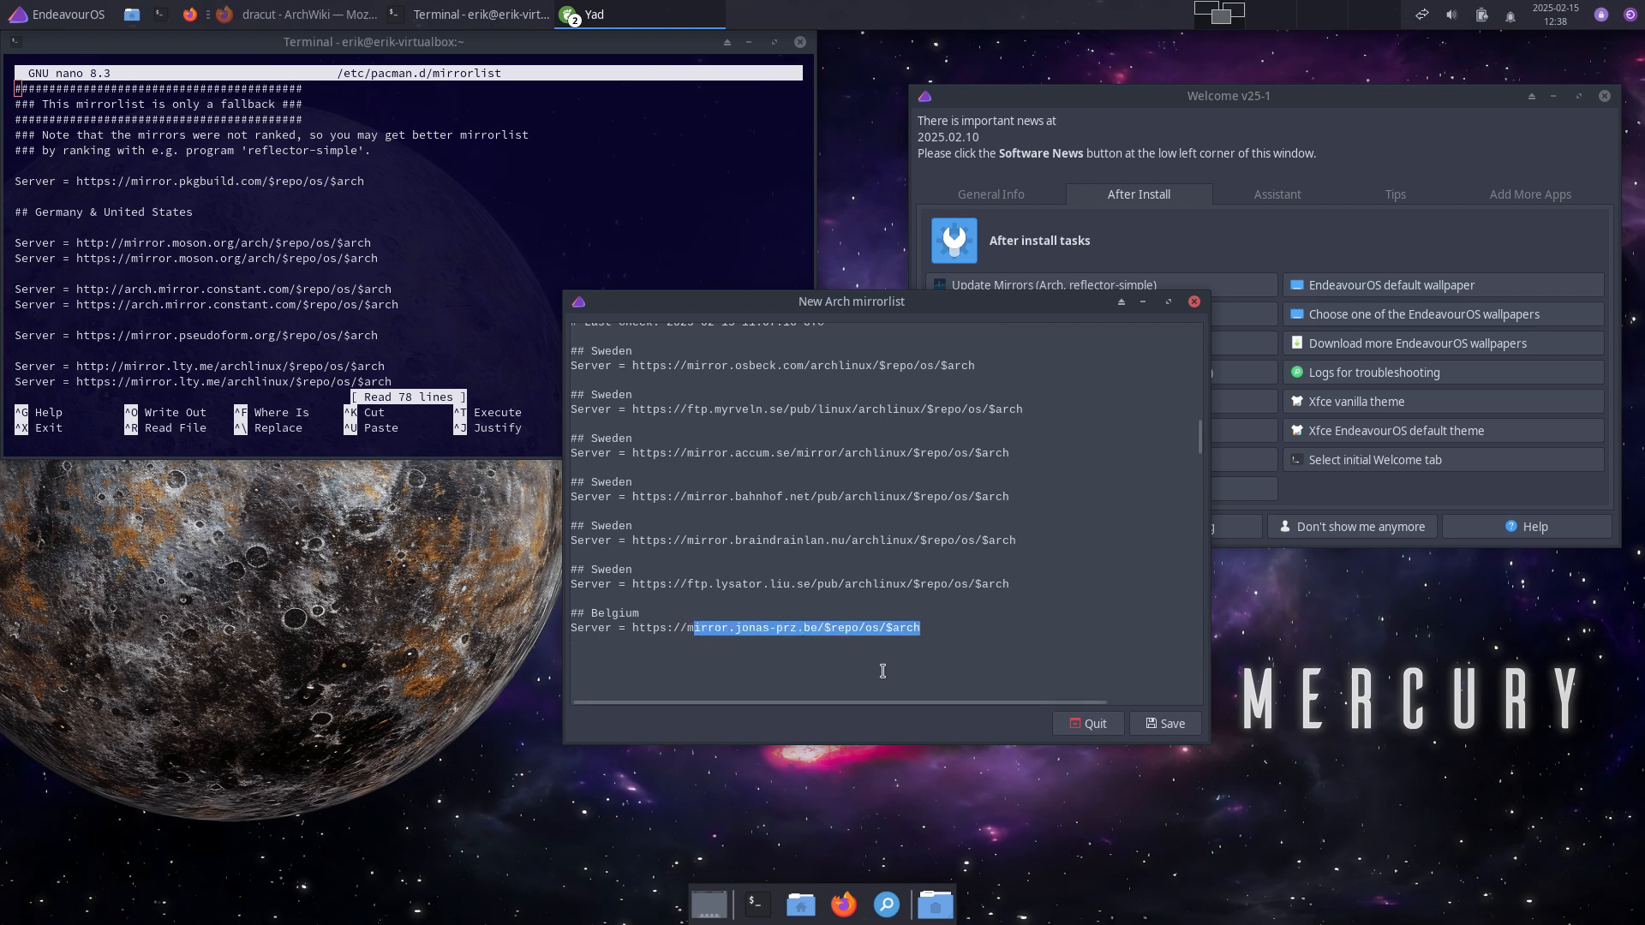
Step: Save the new Arch mirrorlist, verify it in nano, and start EndeavourOS mirror ranking
{"action": "left_click", "coordinate": [1167, 725]}
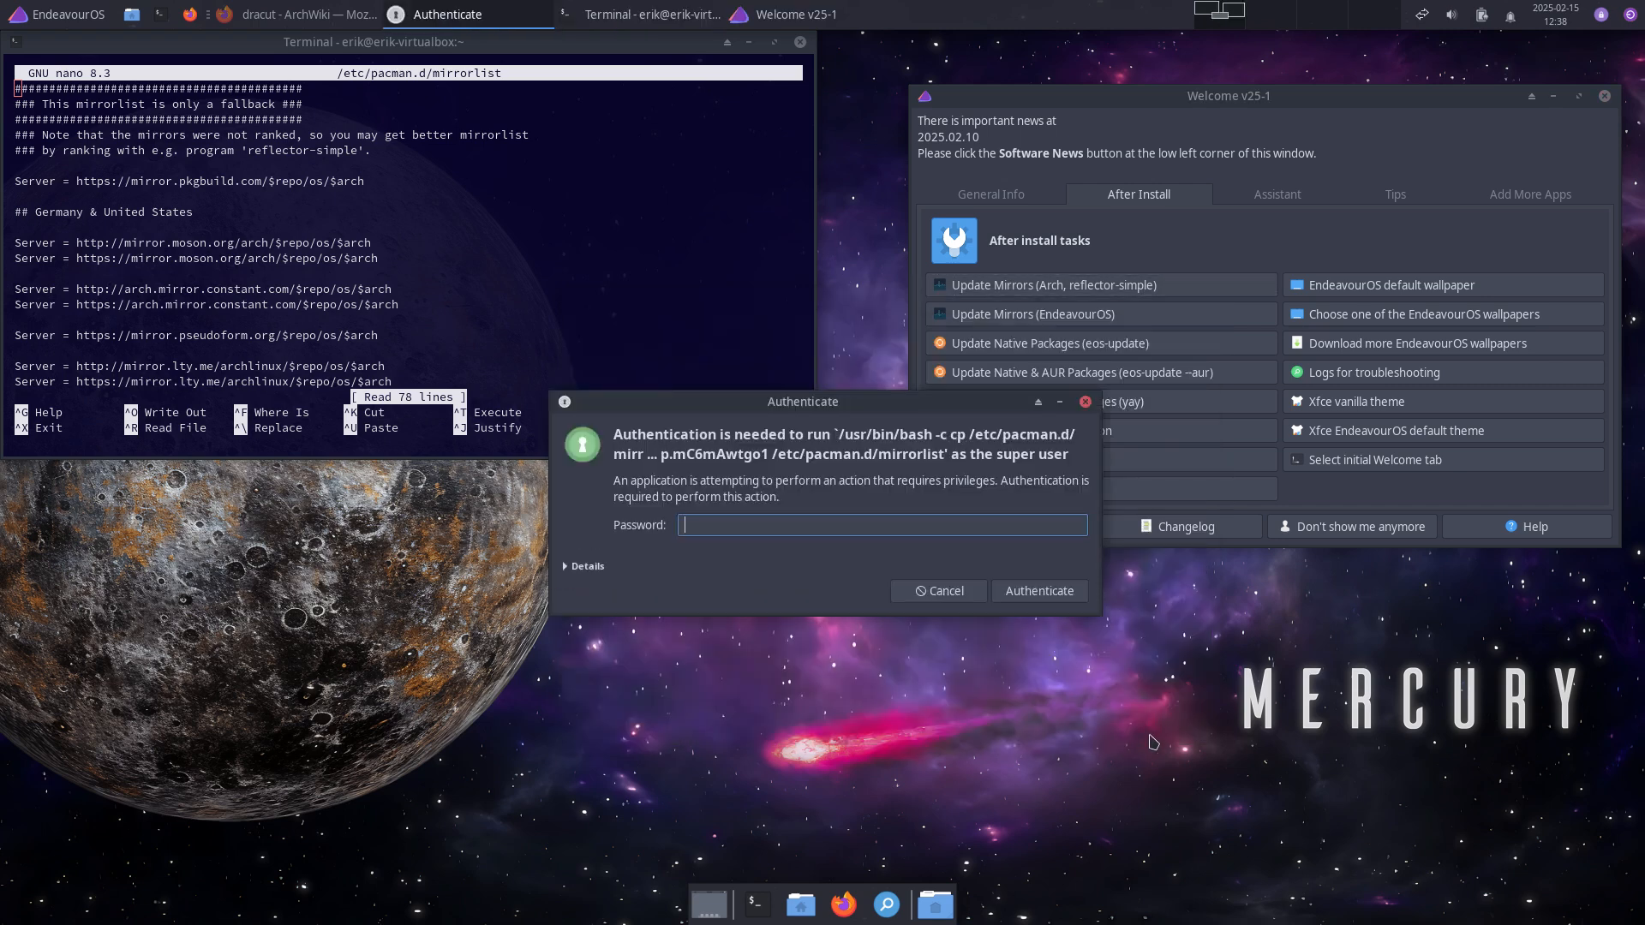
{"action": "key", "text": "Return"}
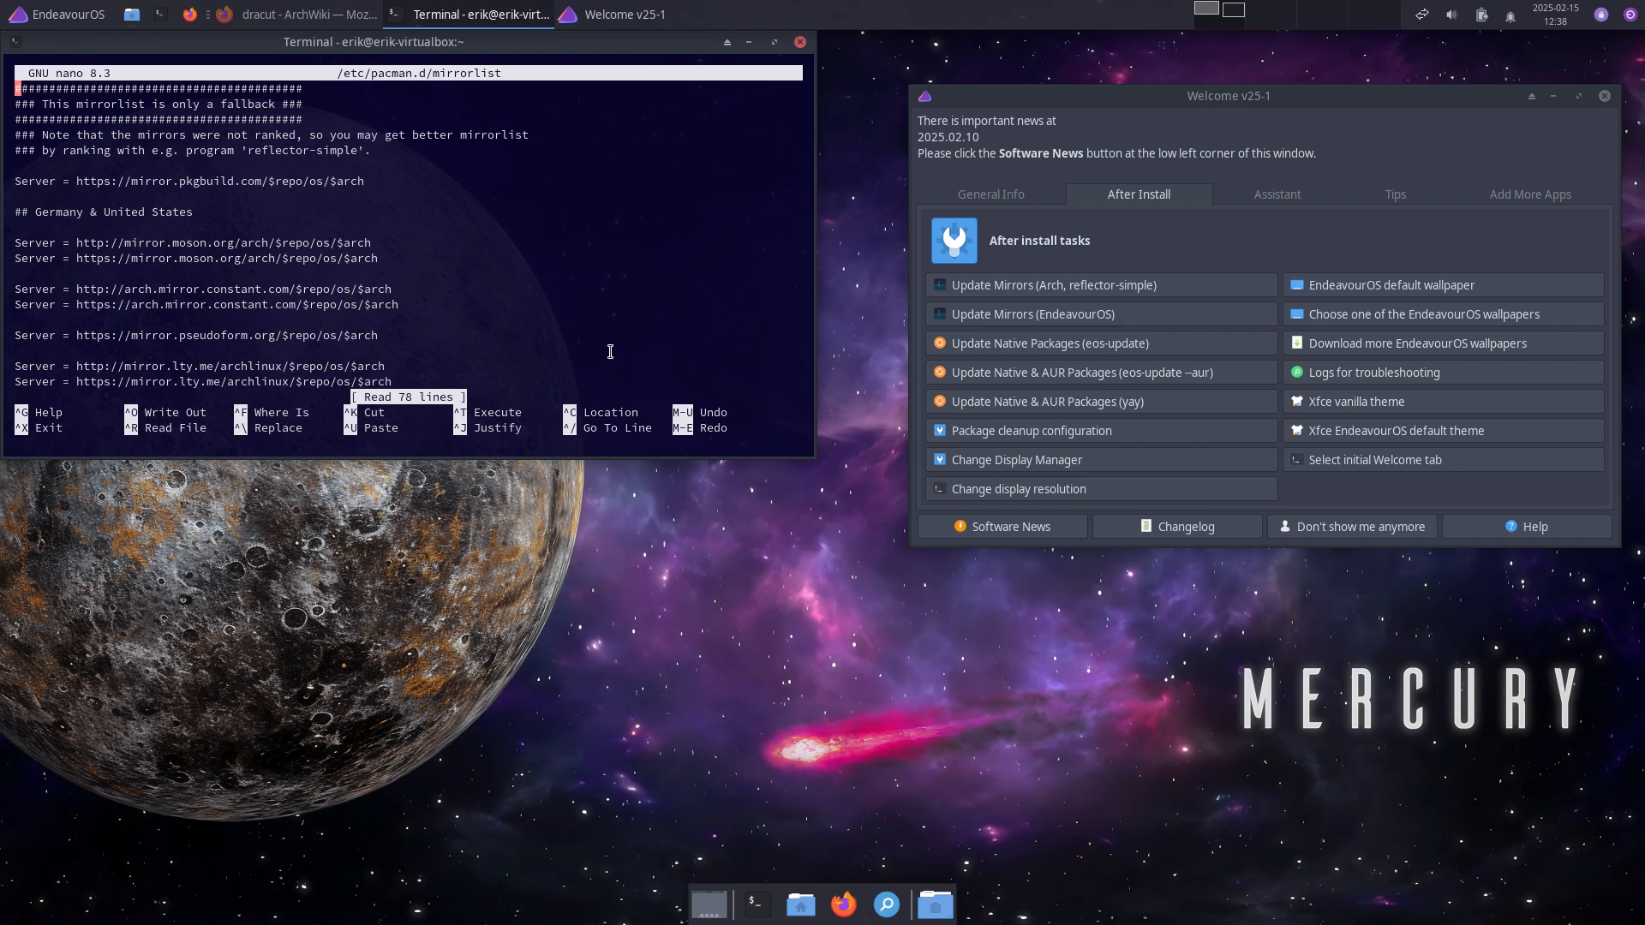
{"action": "key", "text": "ctrl+x"}
{"action": "key", "text": "Up"}
{"action": "key", "text": "Return"}
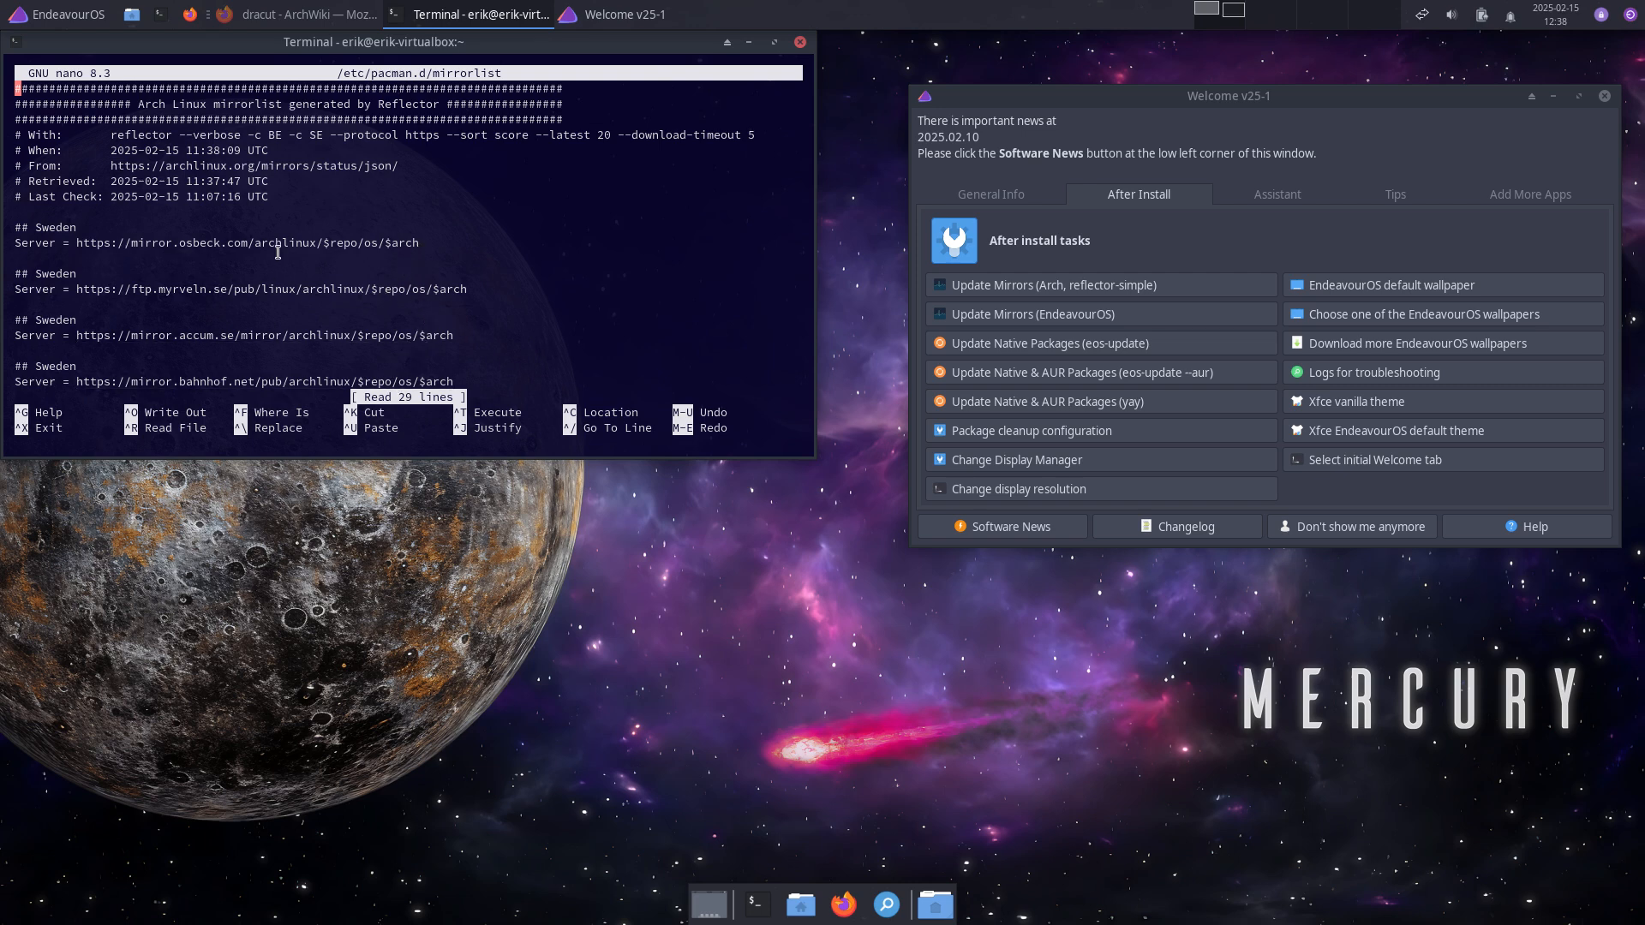
{"action": "key", "text": "ctrl+x"}
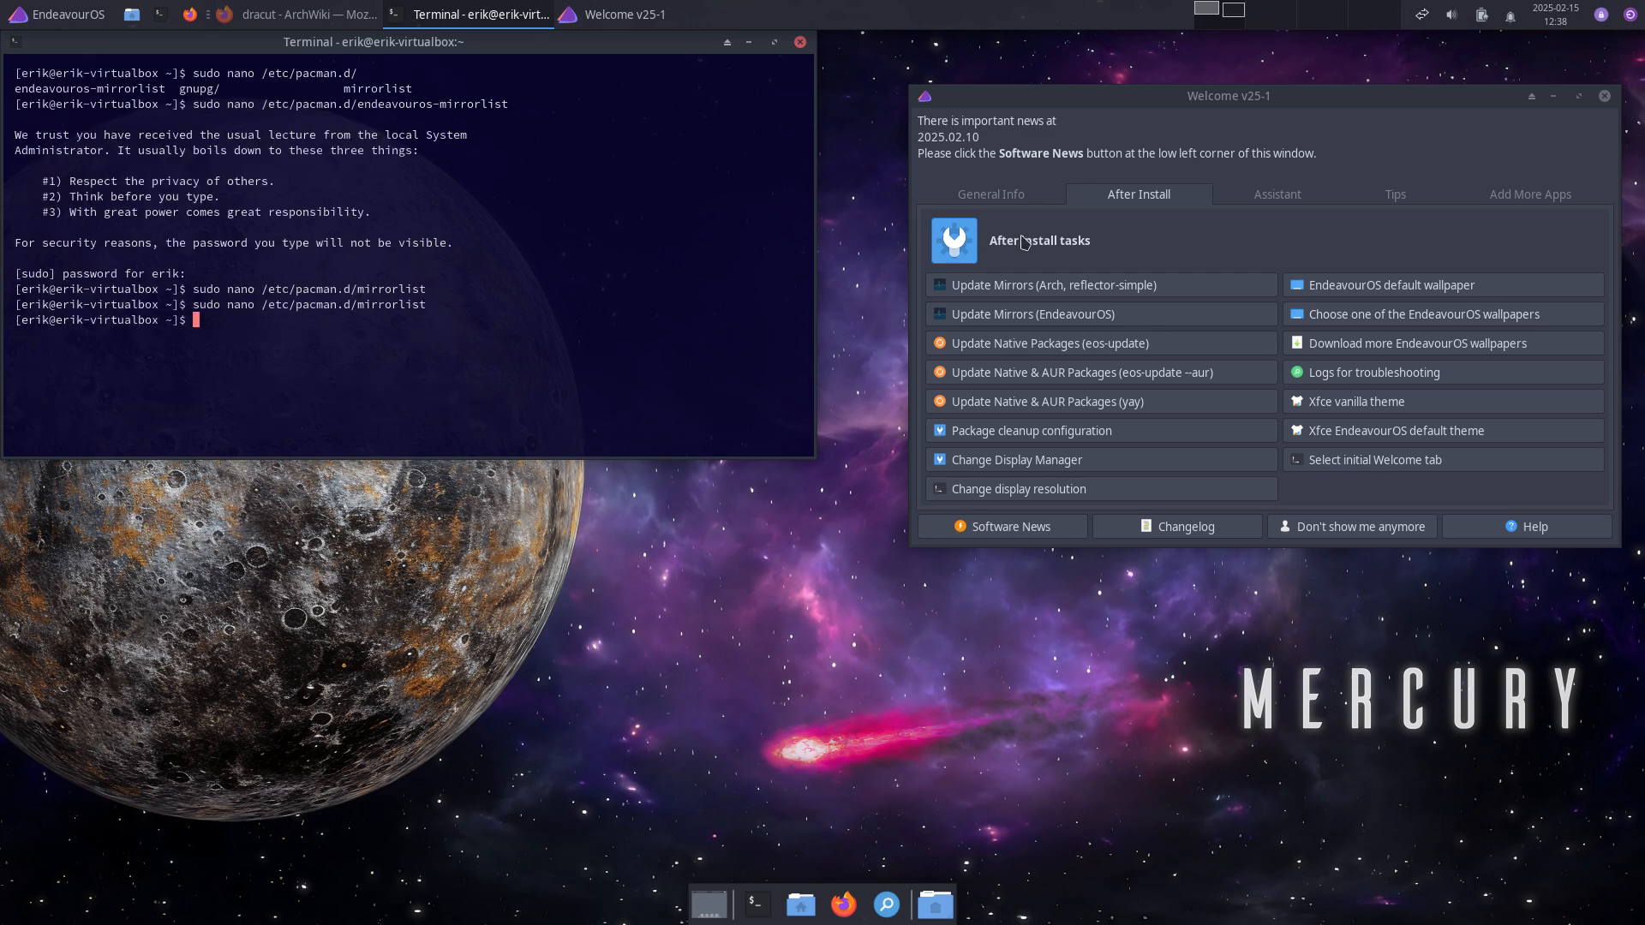
{"action": "left_click", "coordinate": [1251, 317]}
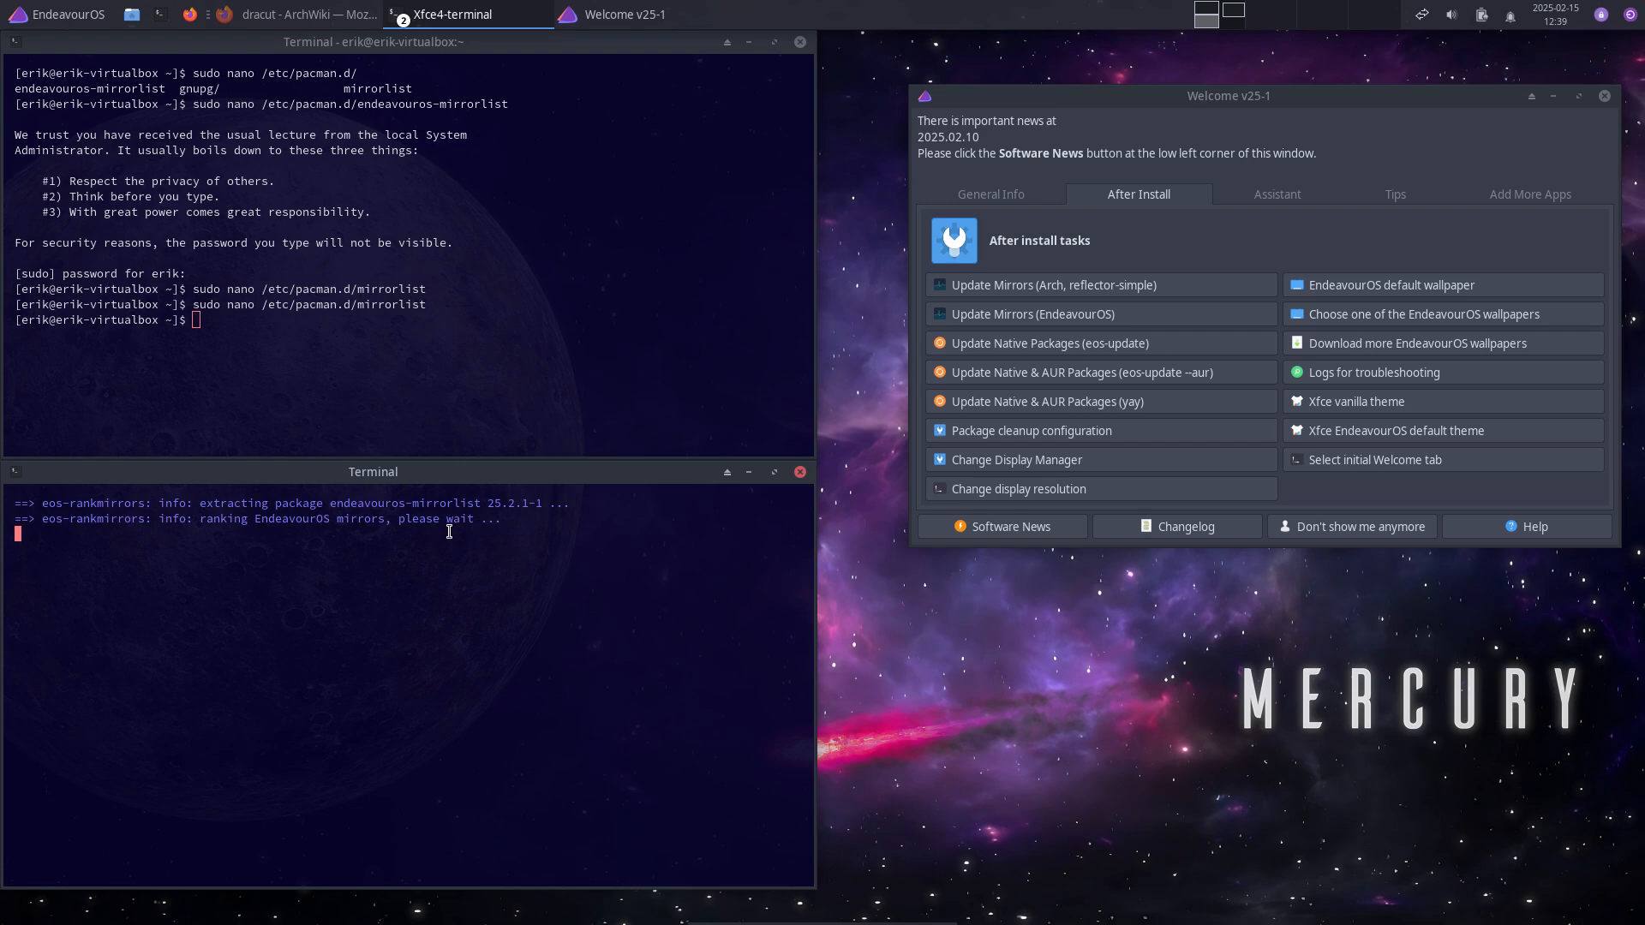
Step: Authorize eos-rankmirrors with the root password to save ranked mirrors, then close its terminal
{"action": "left_click", "coordinate": [316, 371]}
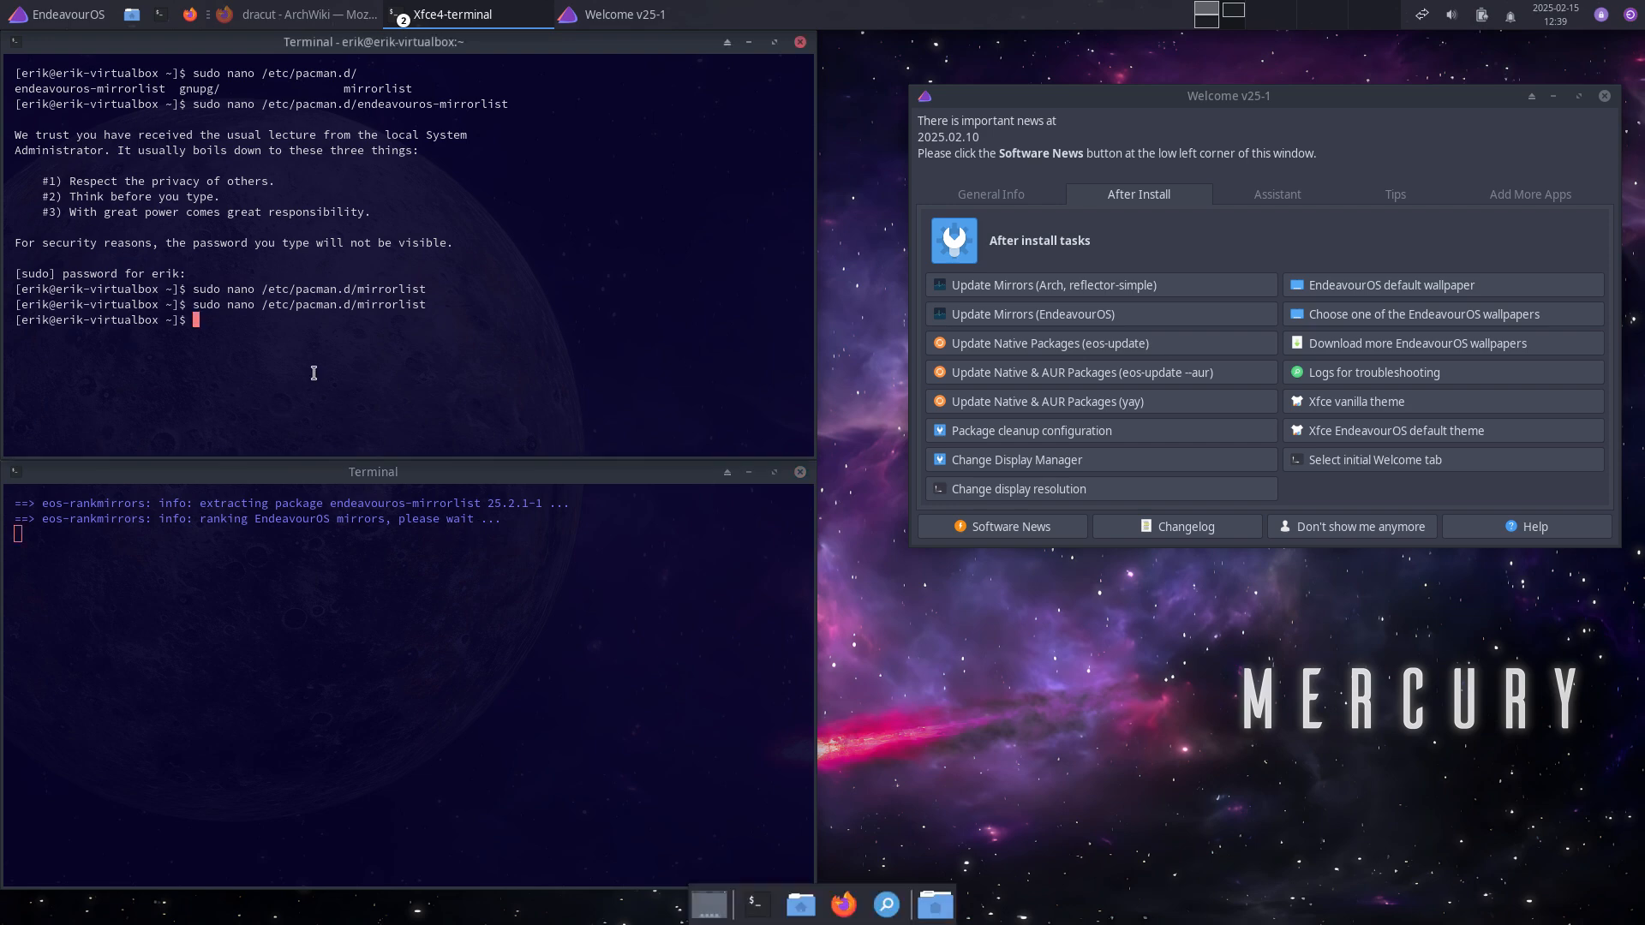
{"action": "key", "text": "Up"}
{"action": "key", "text": "Up"}
{"action": "key", "text": "Up"}
{"action": "key", "text": "Return"}
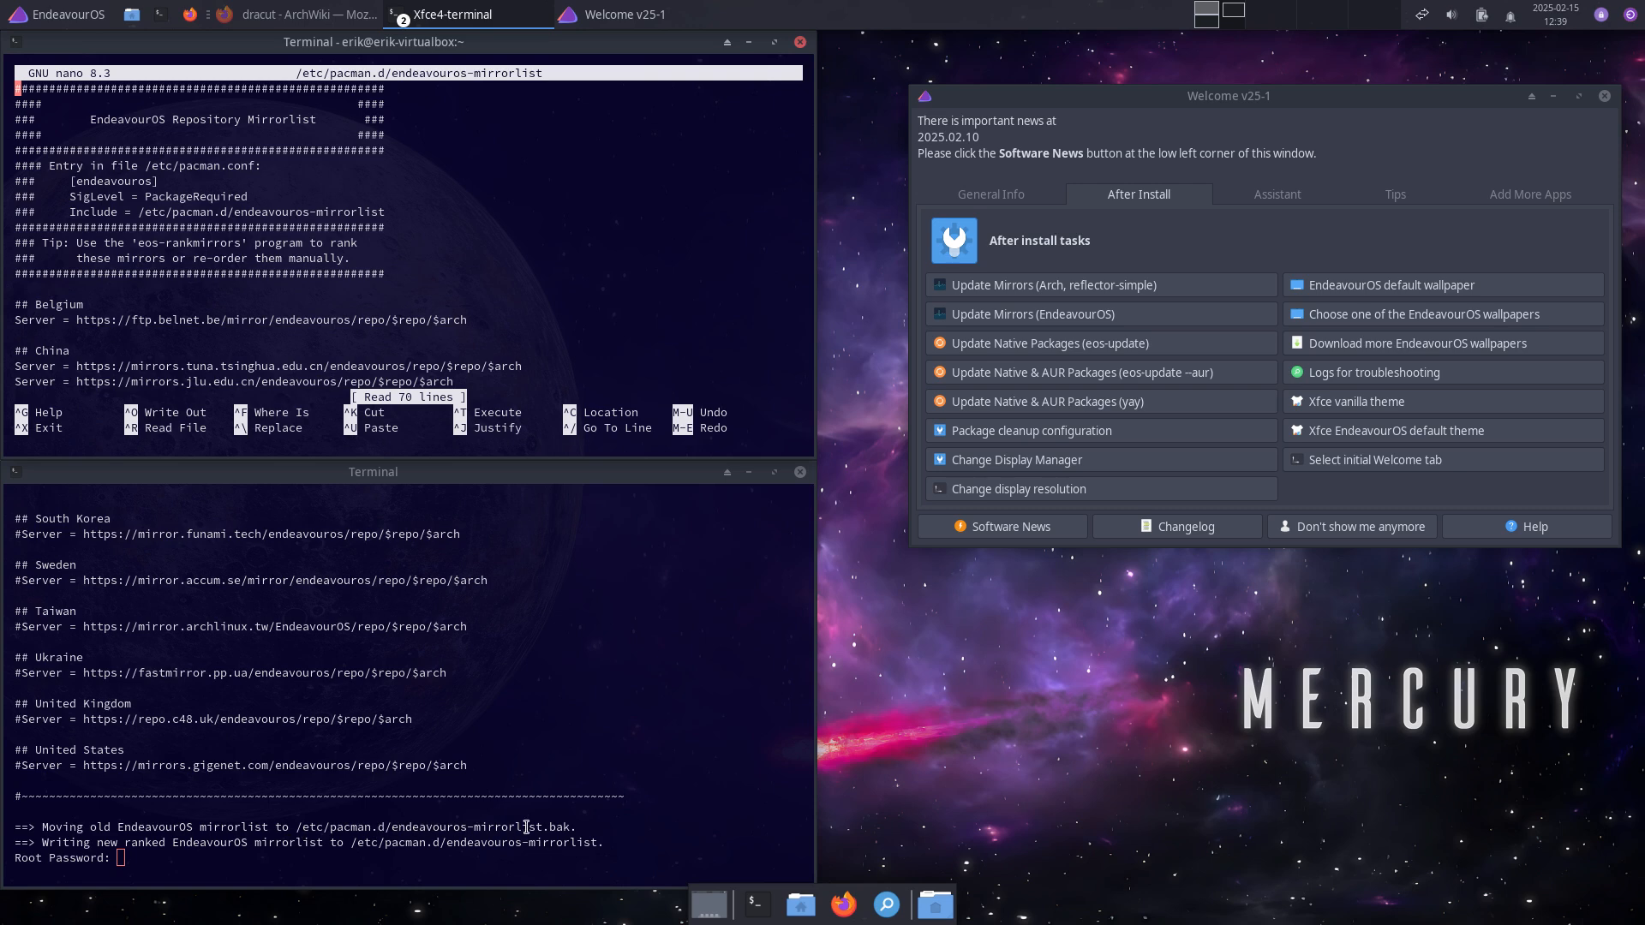
{"action": "left_click", "coordinate": [196, 863]}
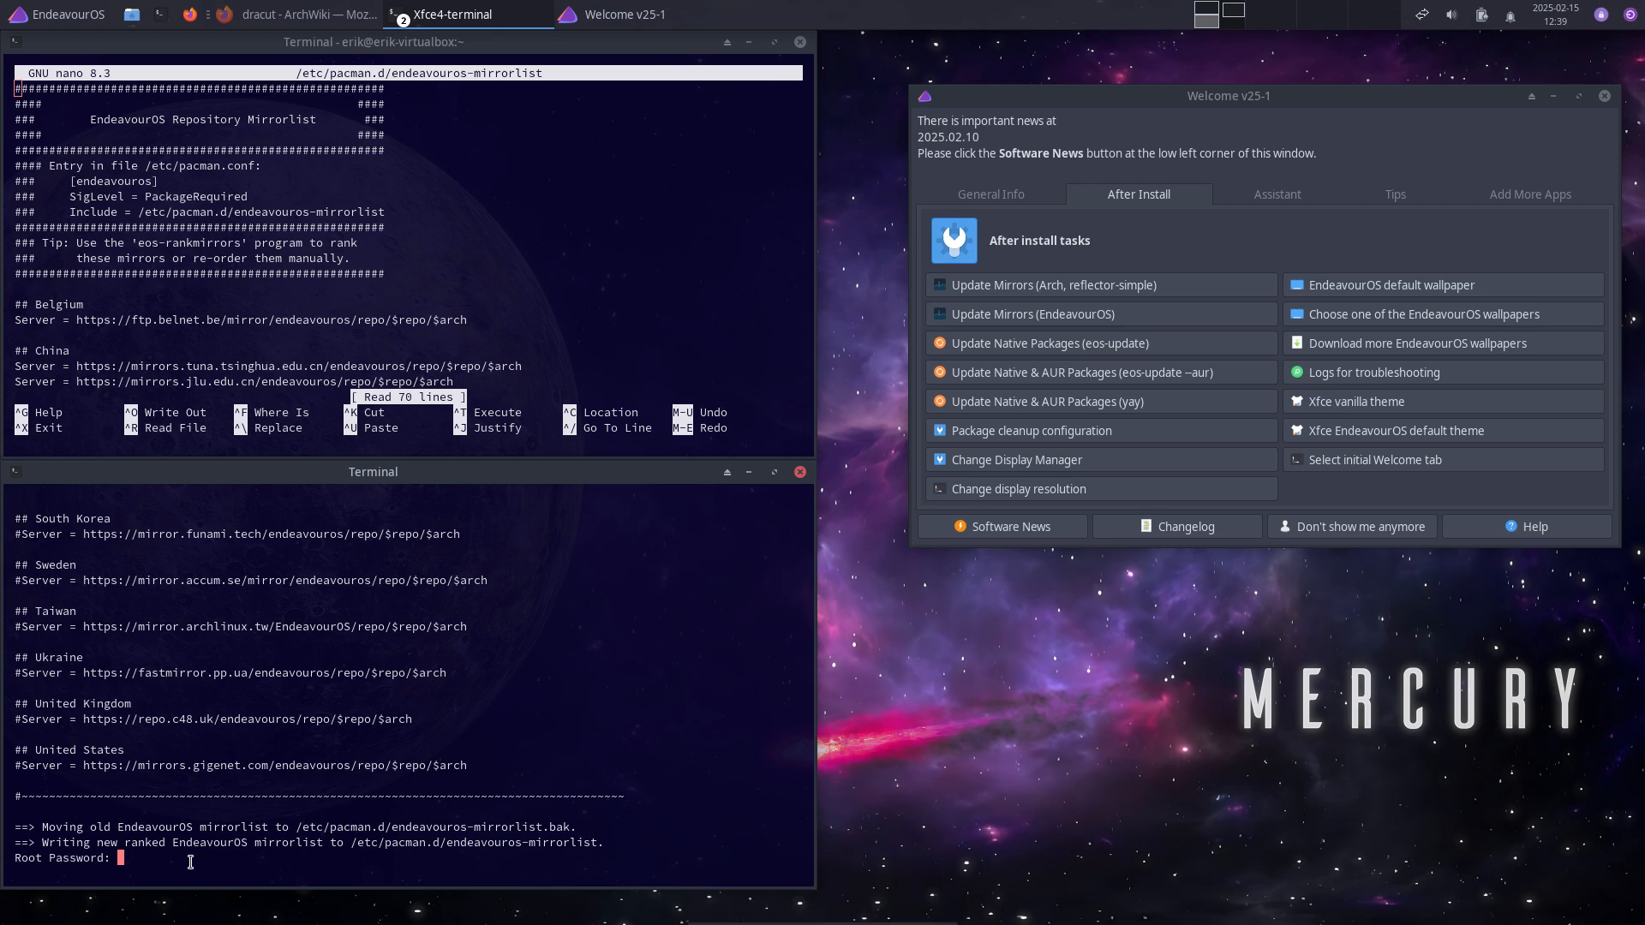
{"action": "key", "text": "Return"}
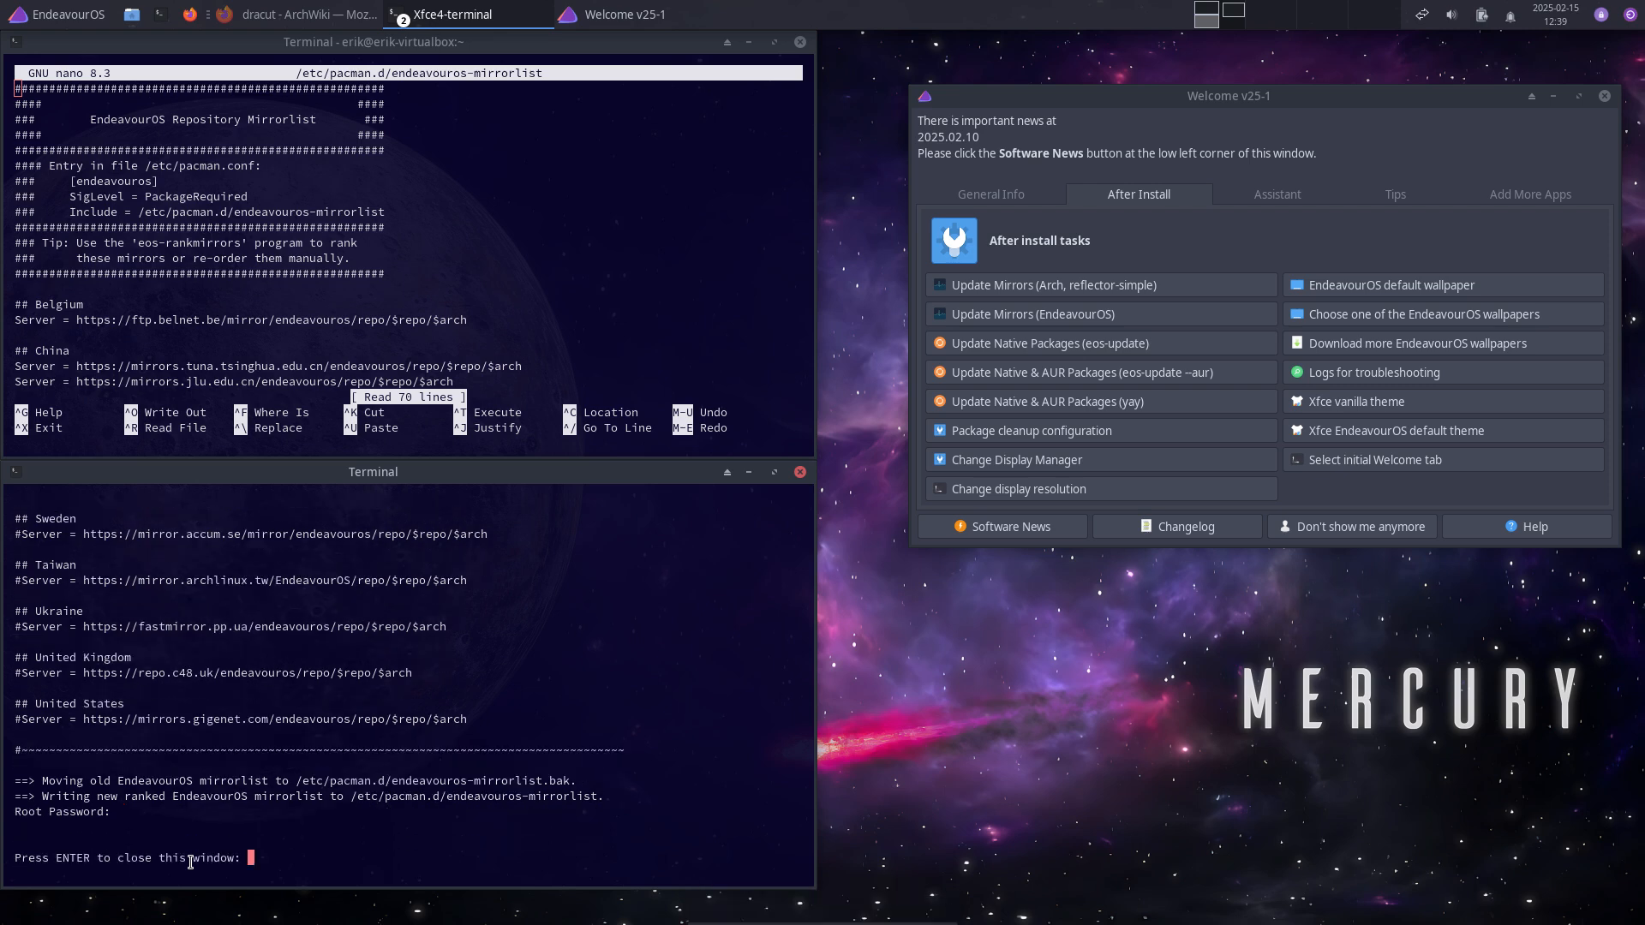
{"action": "key", "text": "Return"}
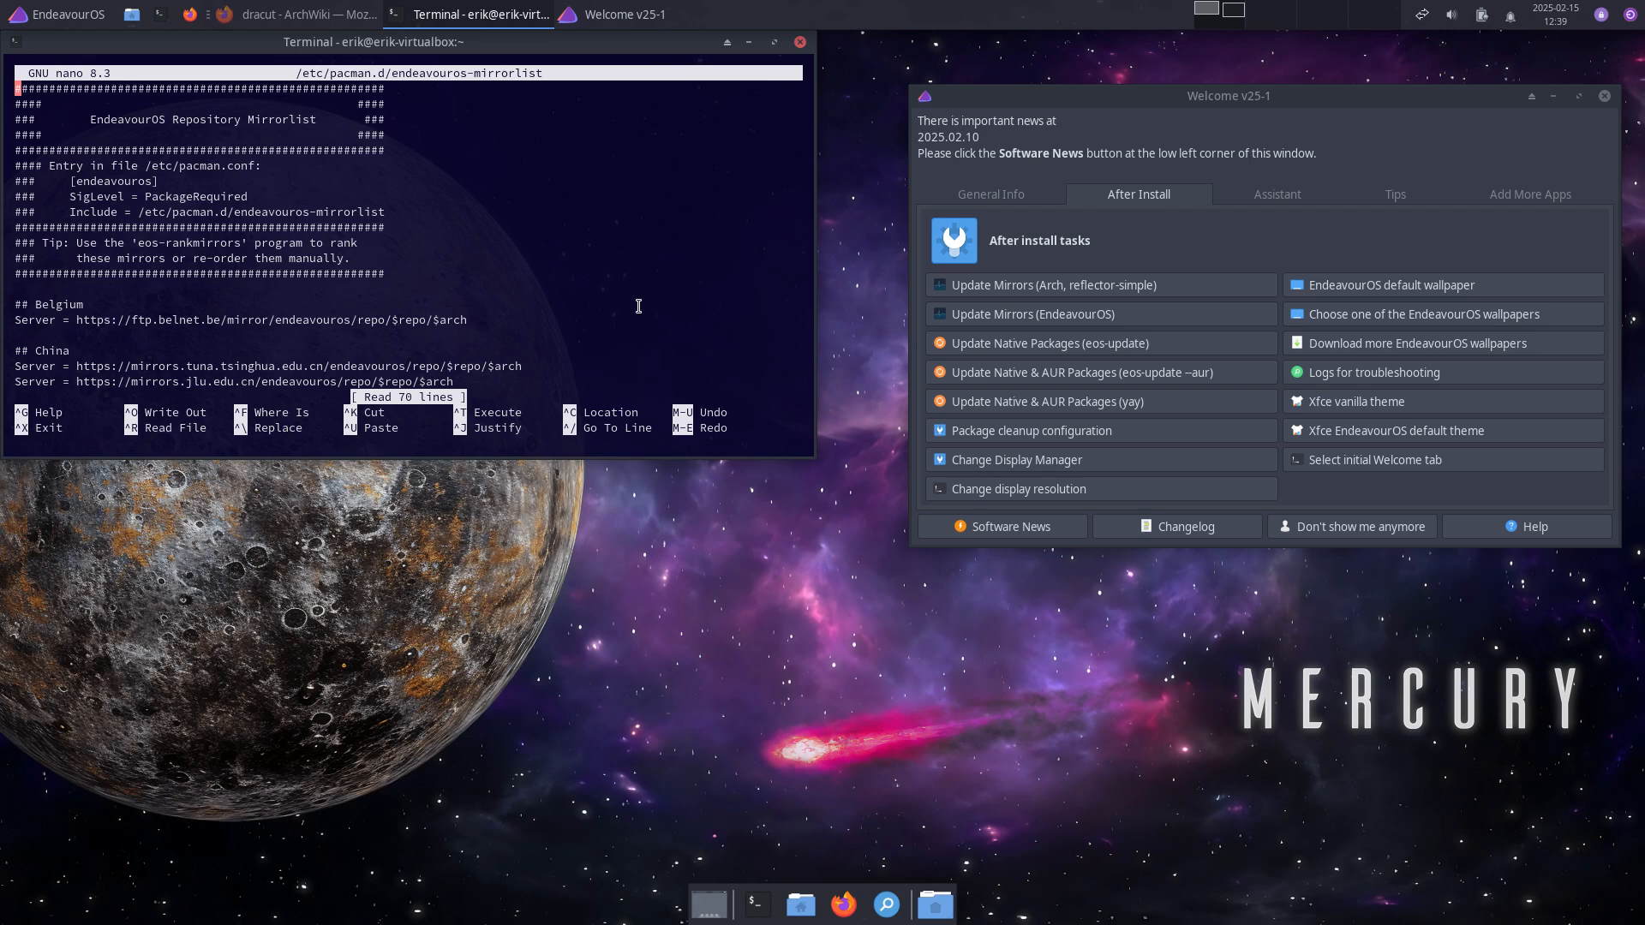
Step: Reopen endeavouros-mirrorlist in nano to confirm mirror.rznet.fr now ranks first
{"action": "key", "text": "ctrl+x"}
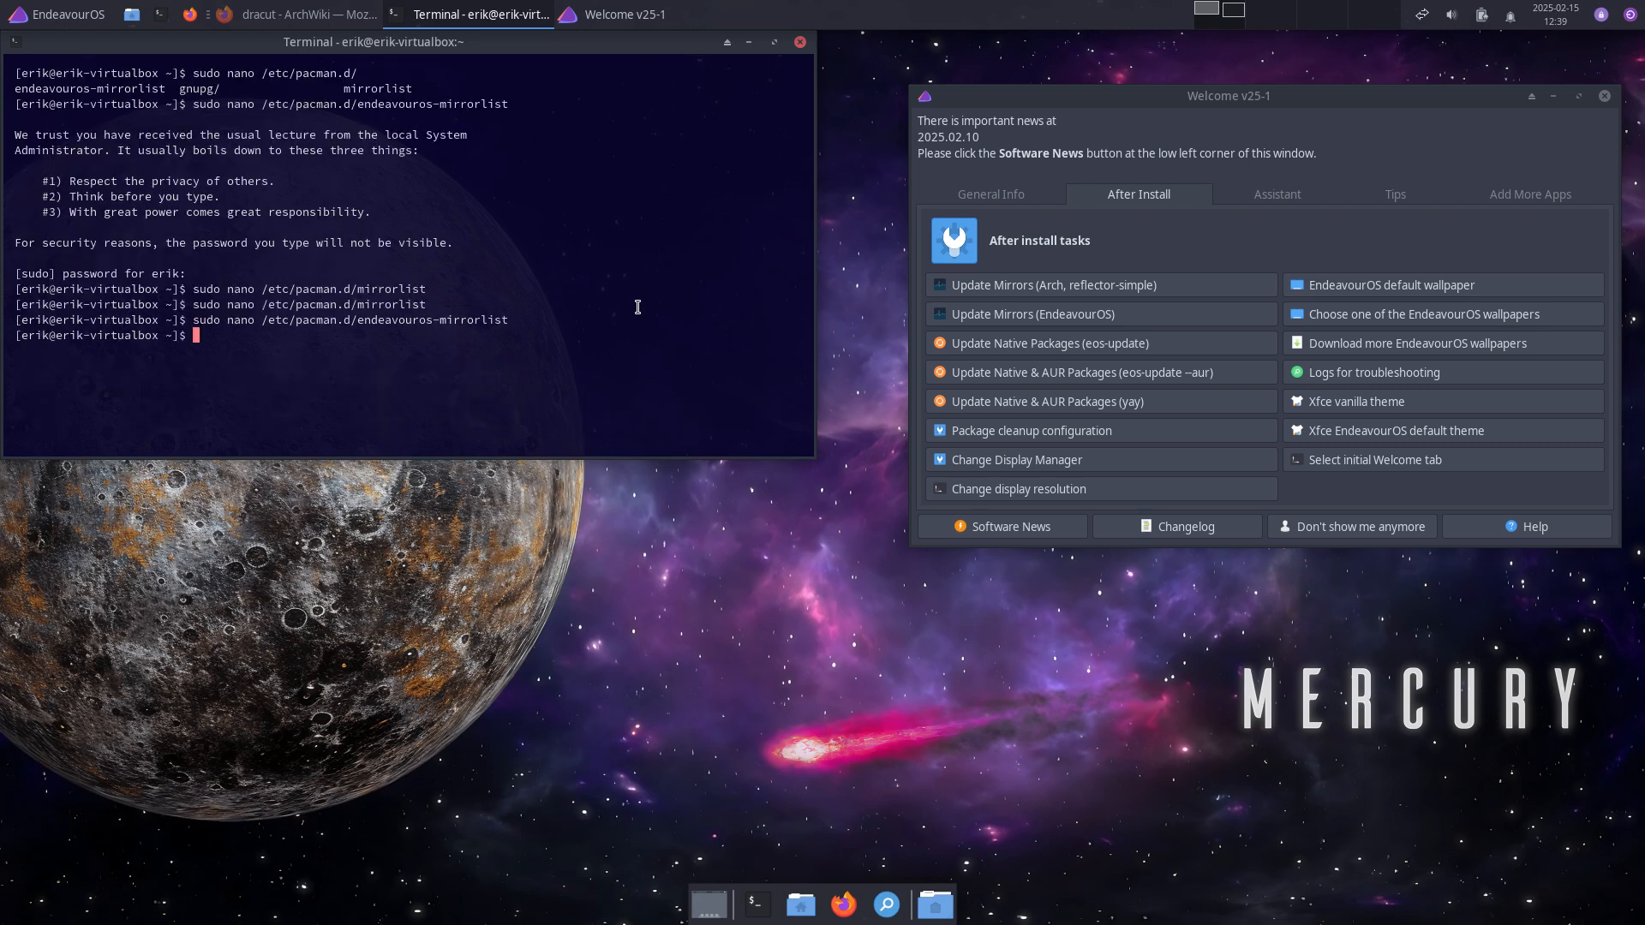
{"action": "key", "text": "Up"}
{"action": "key", "text": "Return"}
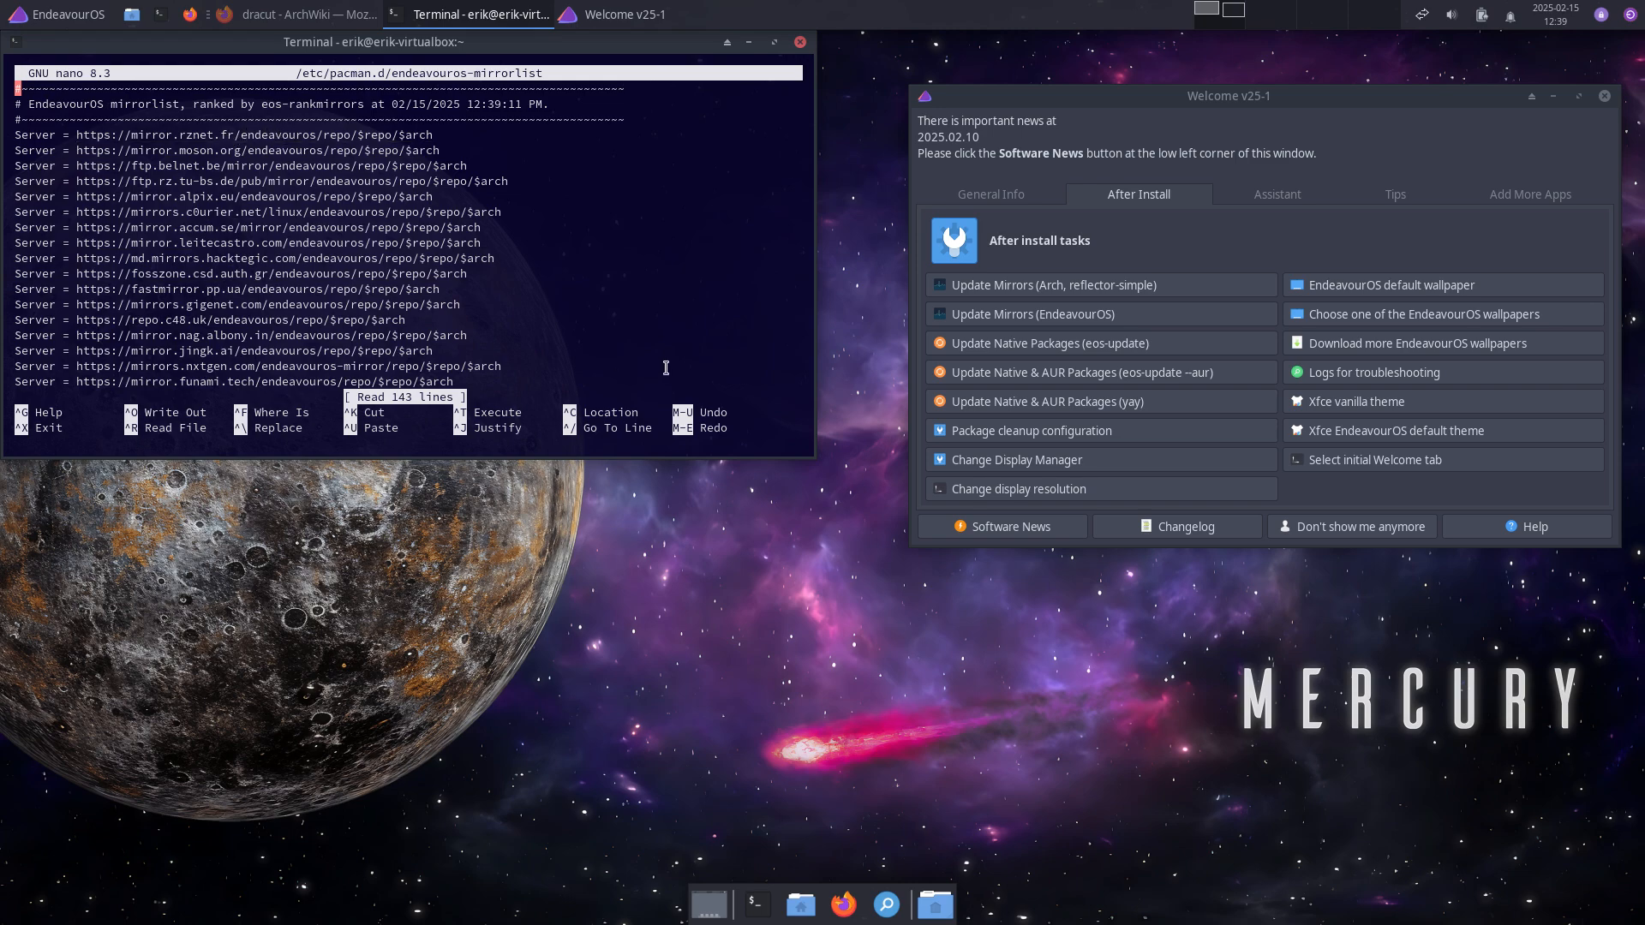
{"action": "key", "text": "ctrl+x"}
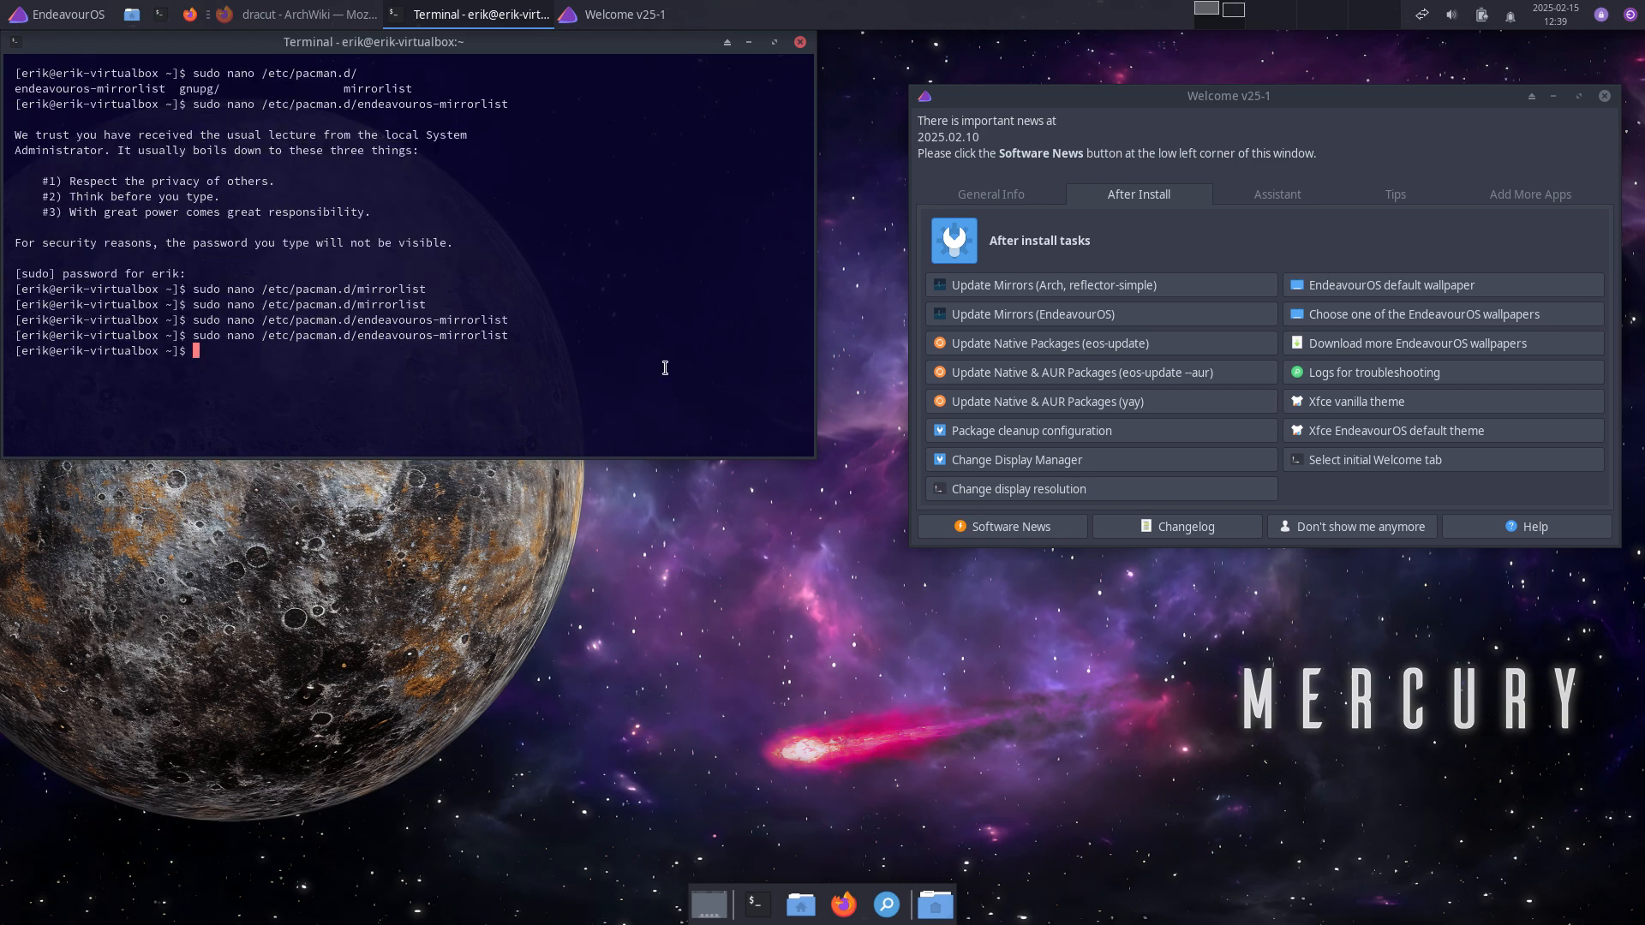
Step: Run the native package update (eos-update) from Welcome with the sudo password
{"action": "left_click", "coordinate": [1128, 347]}
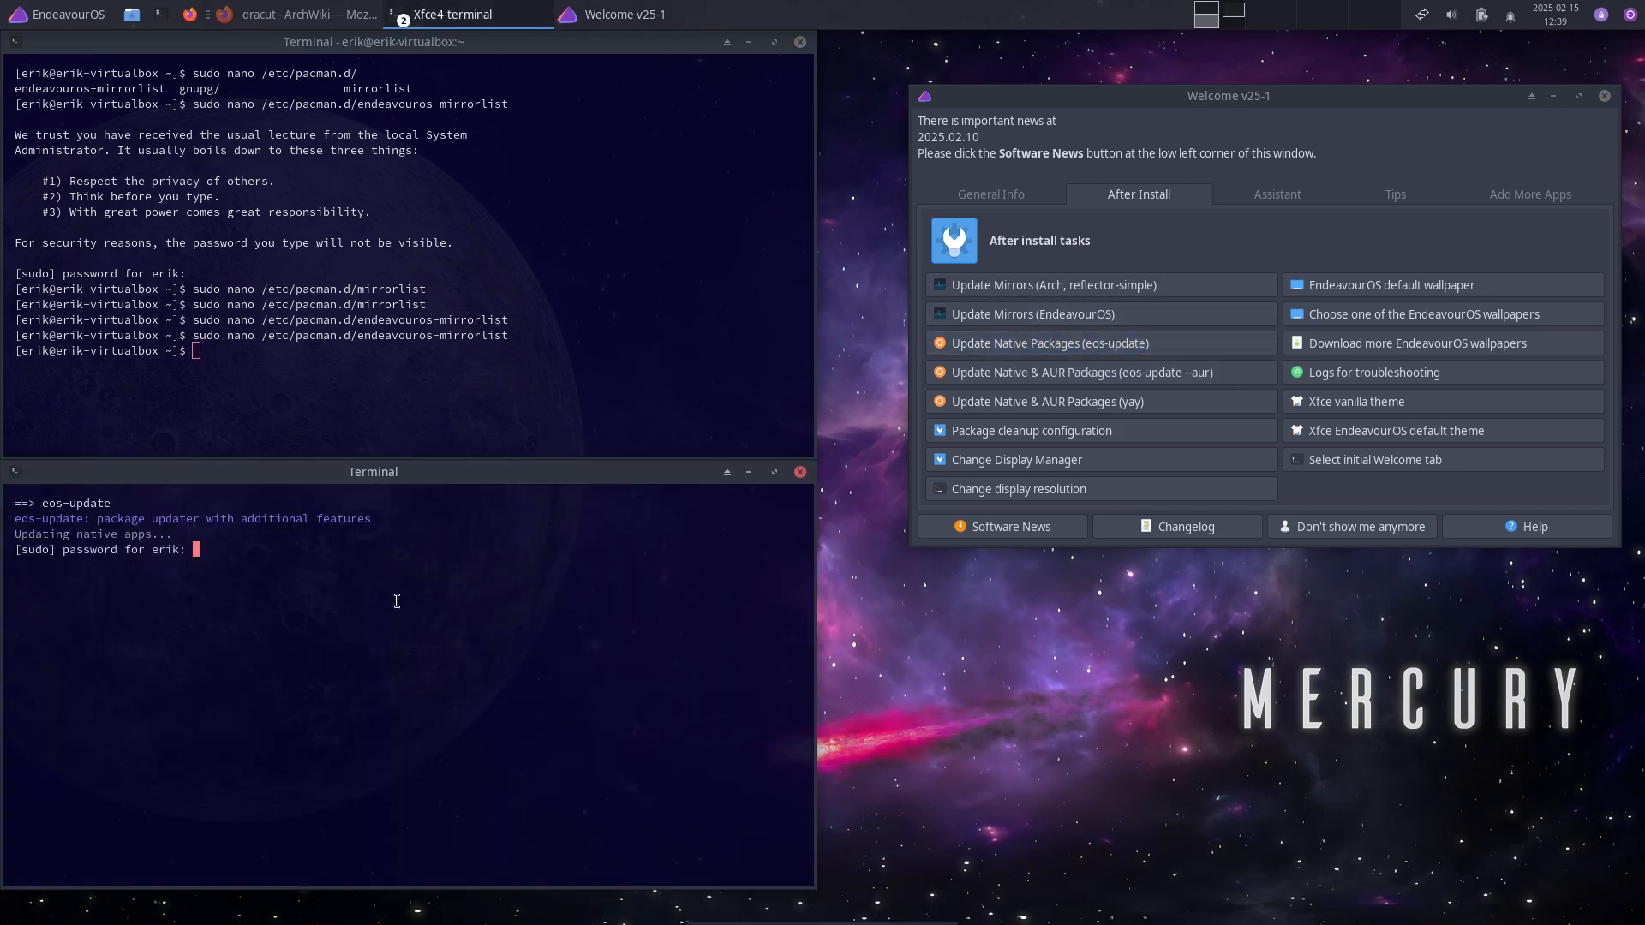
{"action": "key", "text": "Return"}
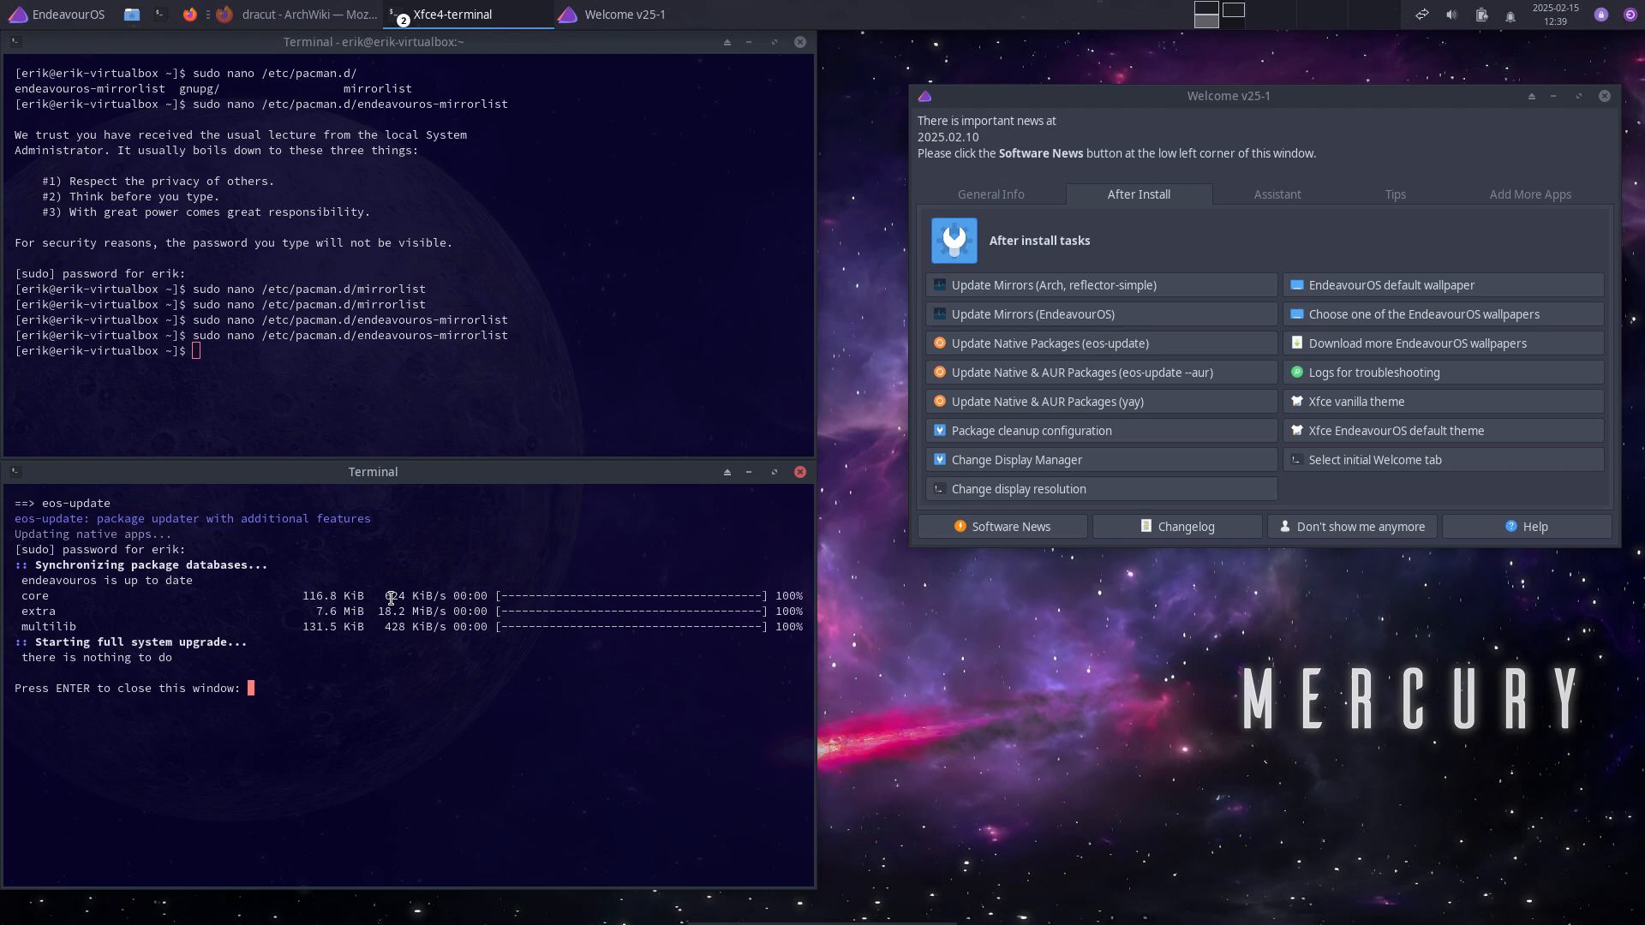
{"action": "key", "text": "Return"}
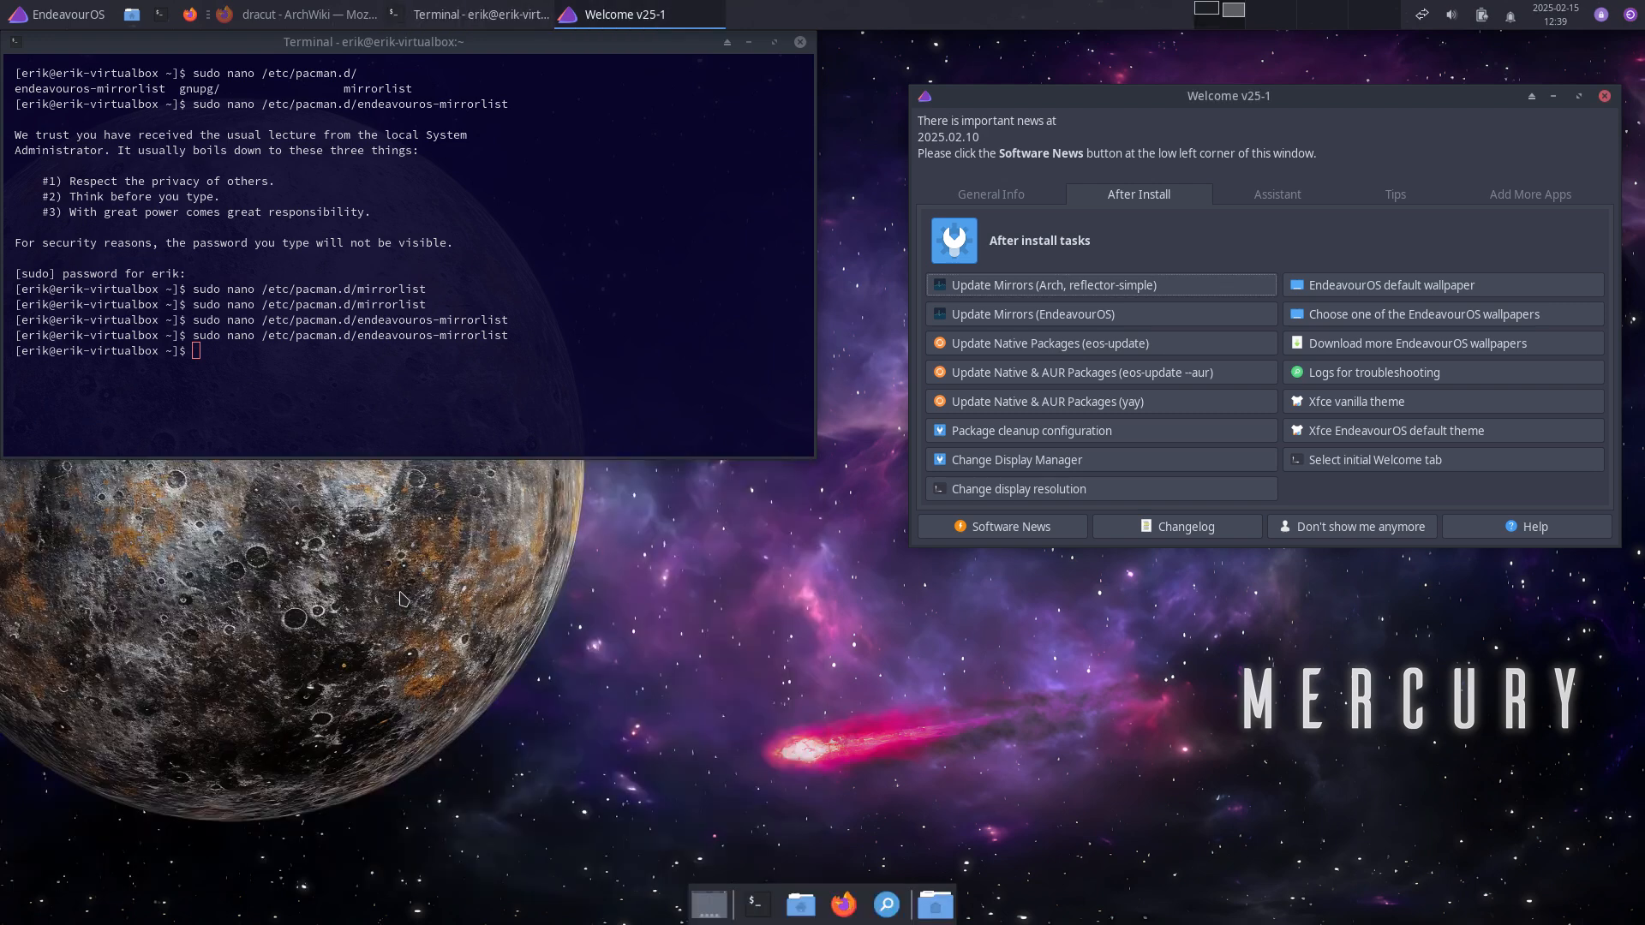
Step: Force a full system sync and upgrade with sudo pacman -Syyu in the shell terminal
{"action": "left_click", "coordinate": [280, 415]}
{"action": "type", "text": "update"}
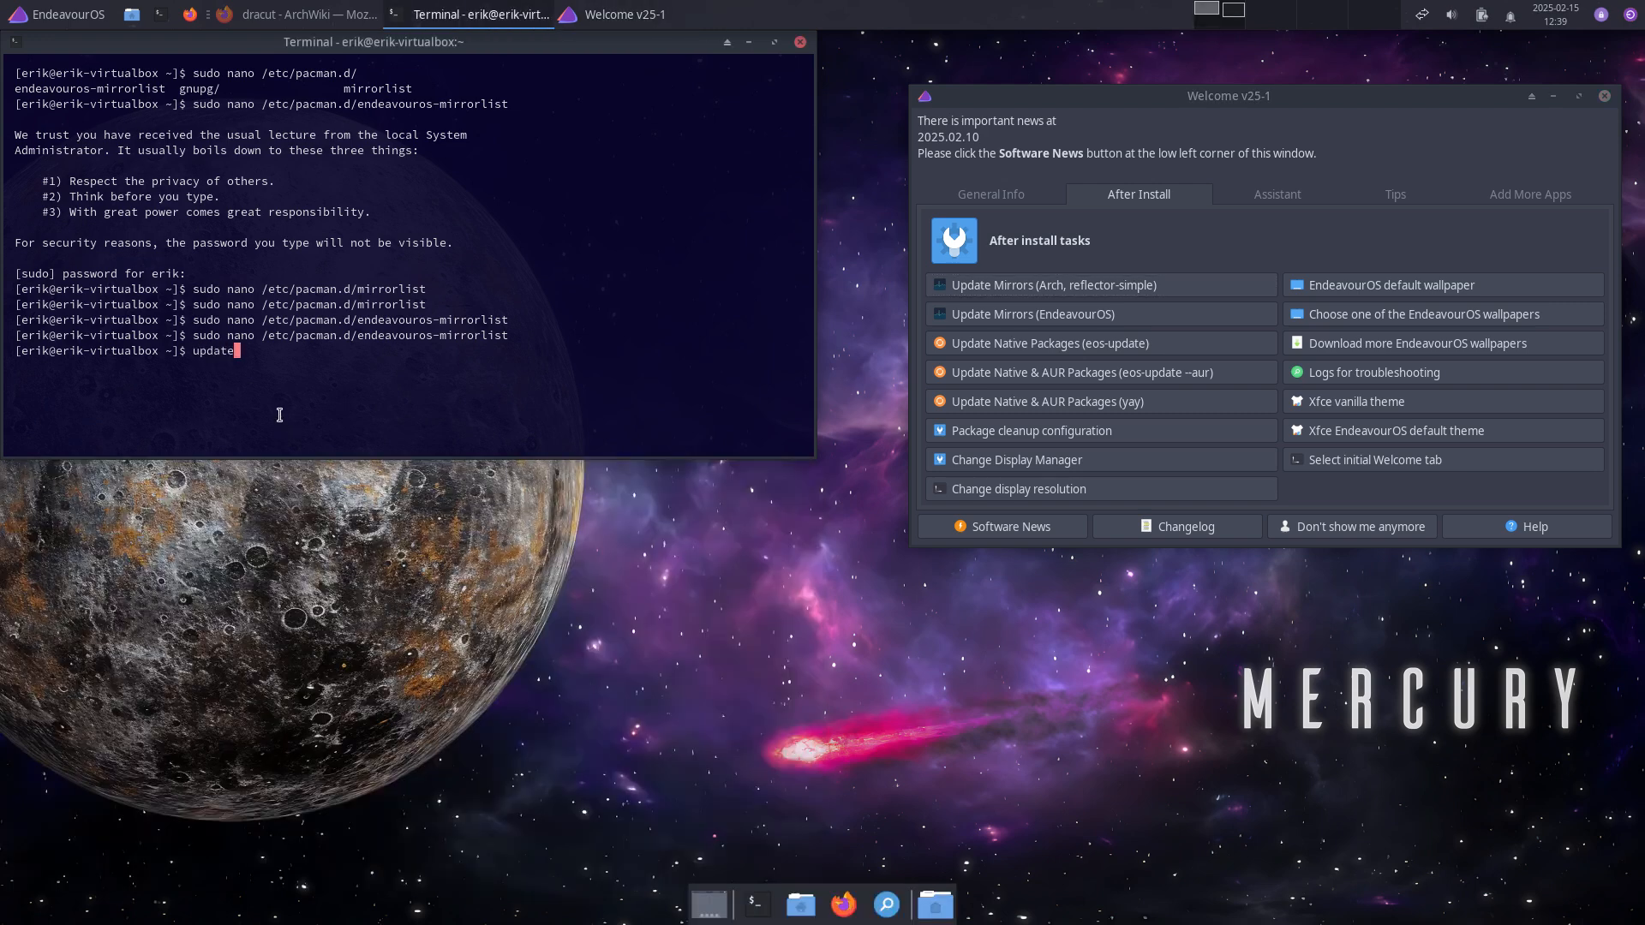
{"action": "key", "text": "Return"}
{"action": "type", "text": "sudo "}
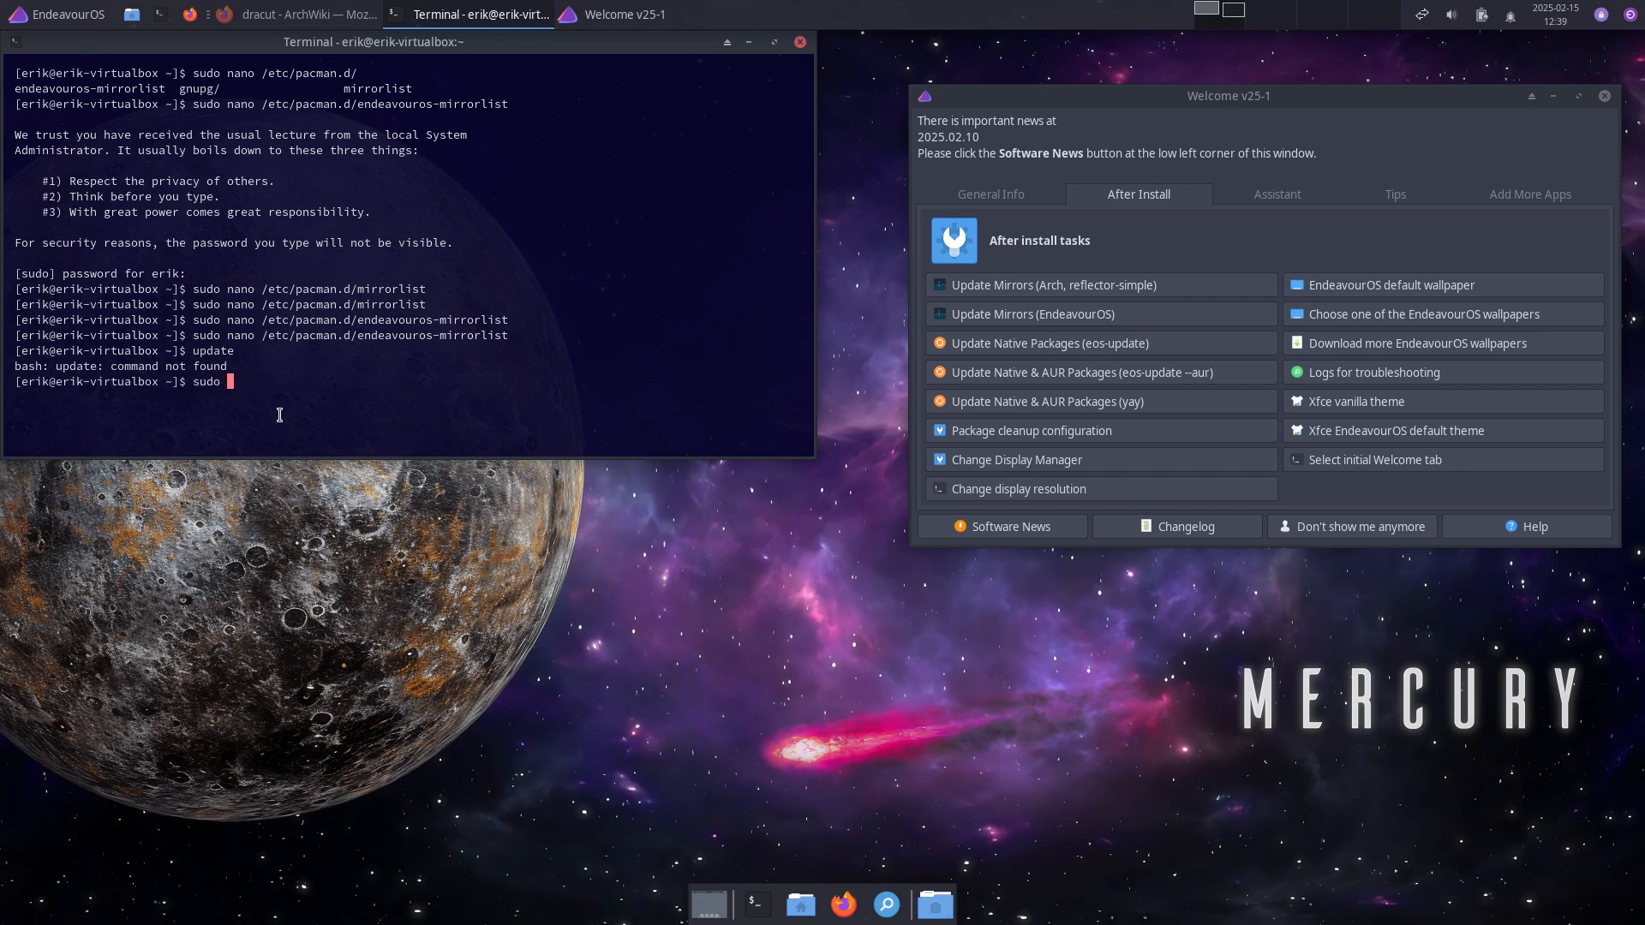
{"action": "type", "text": "pacman -Syyu"}
{"action": "key", "text": "Return"}
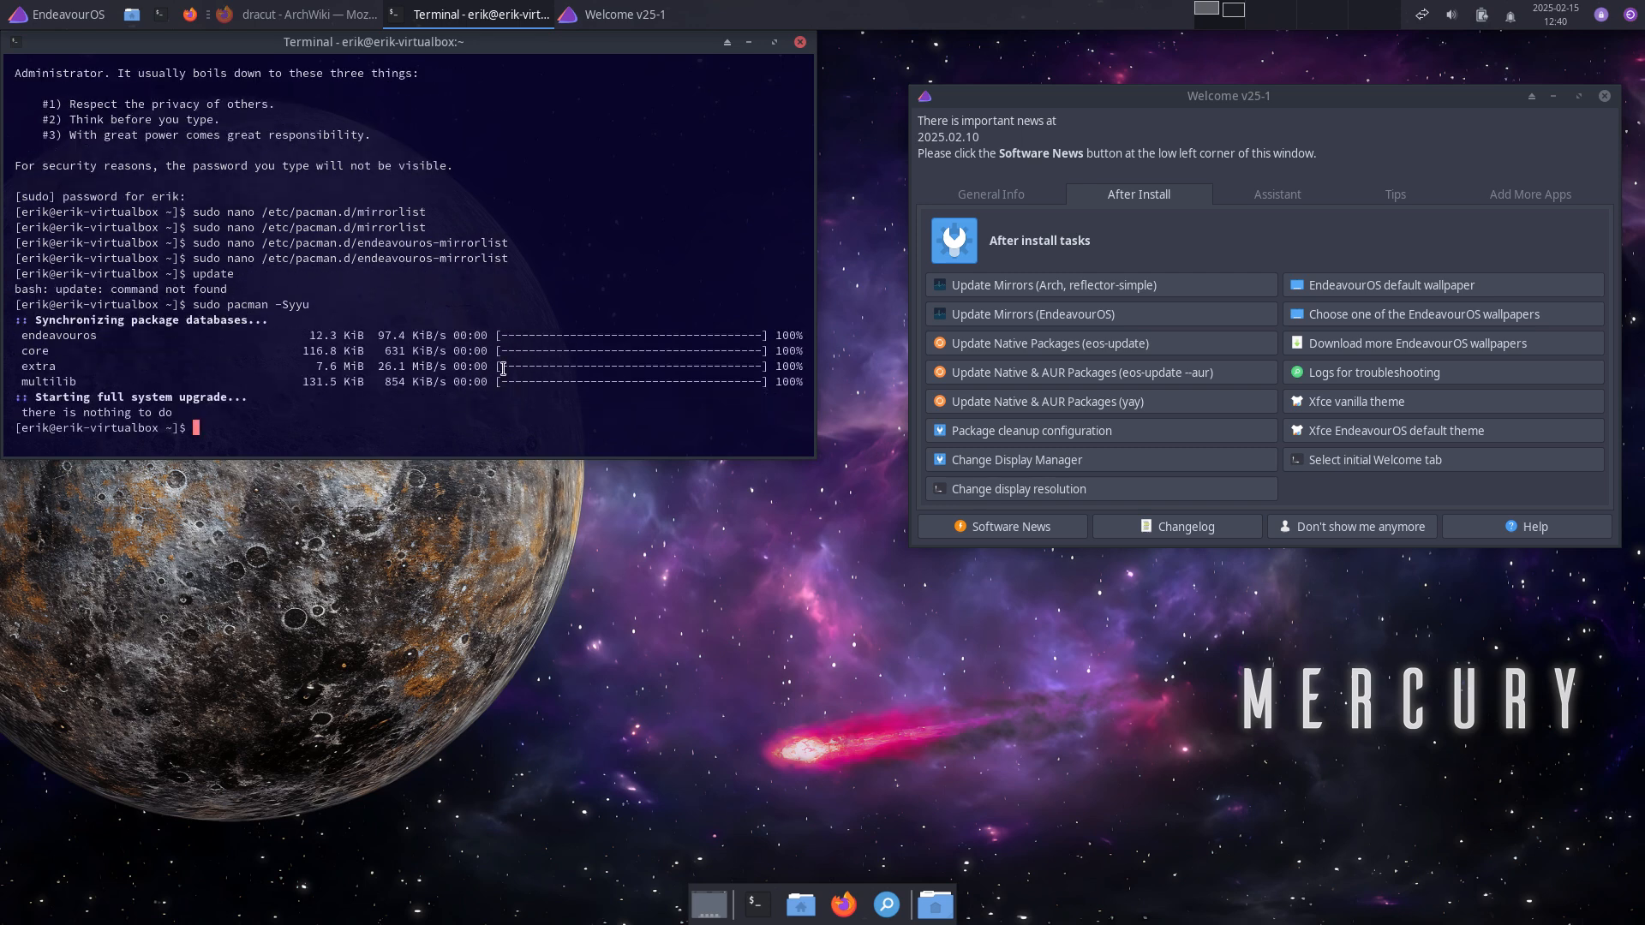
Step: Run the native and AUR package update (yay) with the sudo password
{"action": "left_click", "coordinate": [1036, 411]}
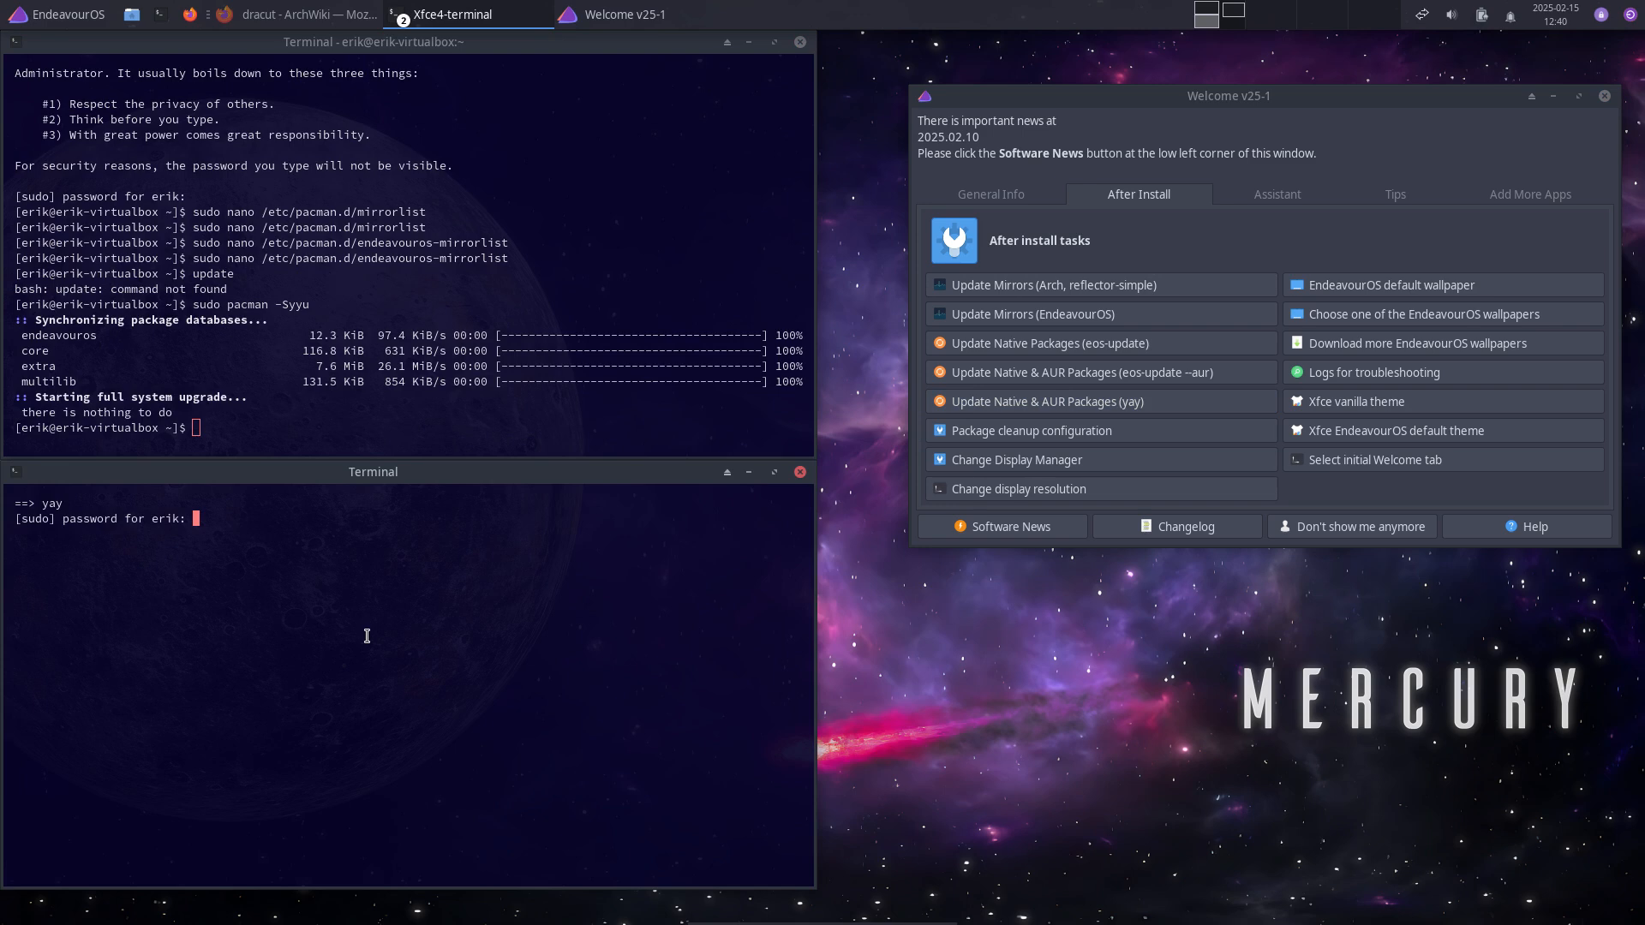
{"action": "key", "text": "Return"}
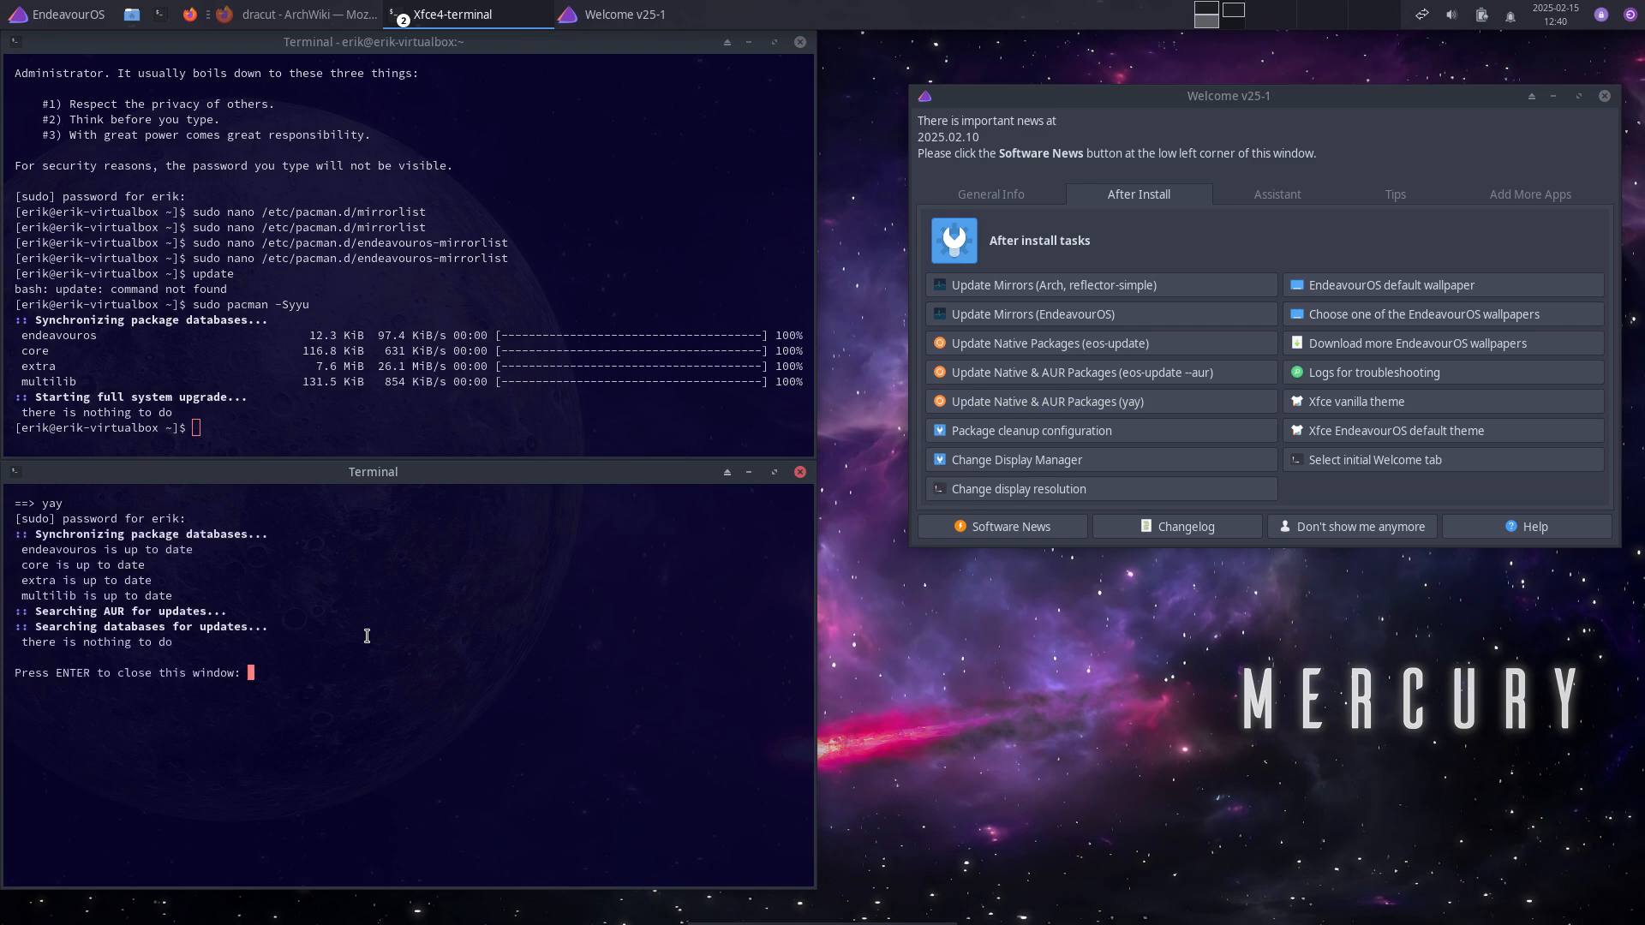
{"action": "key", "text": "Return"}
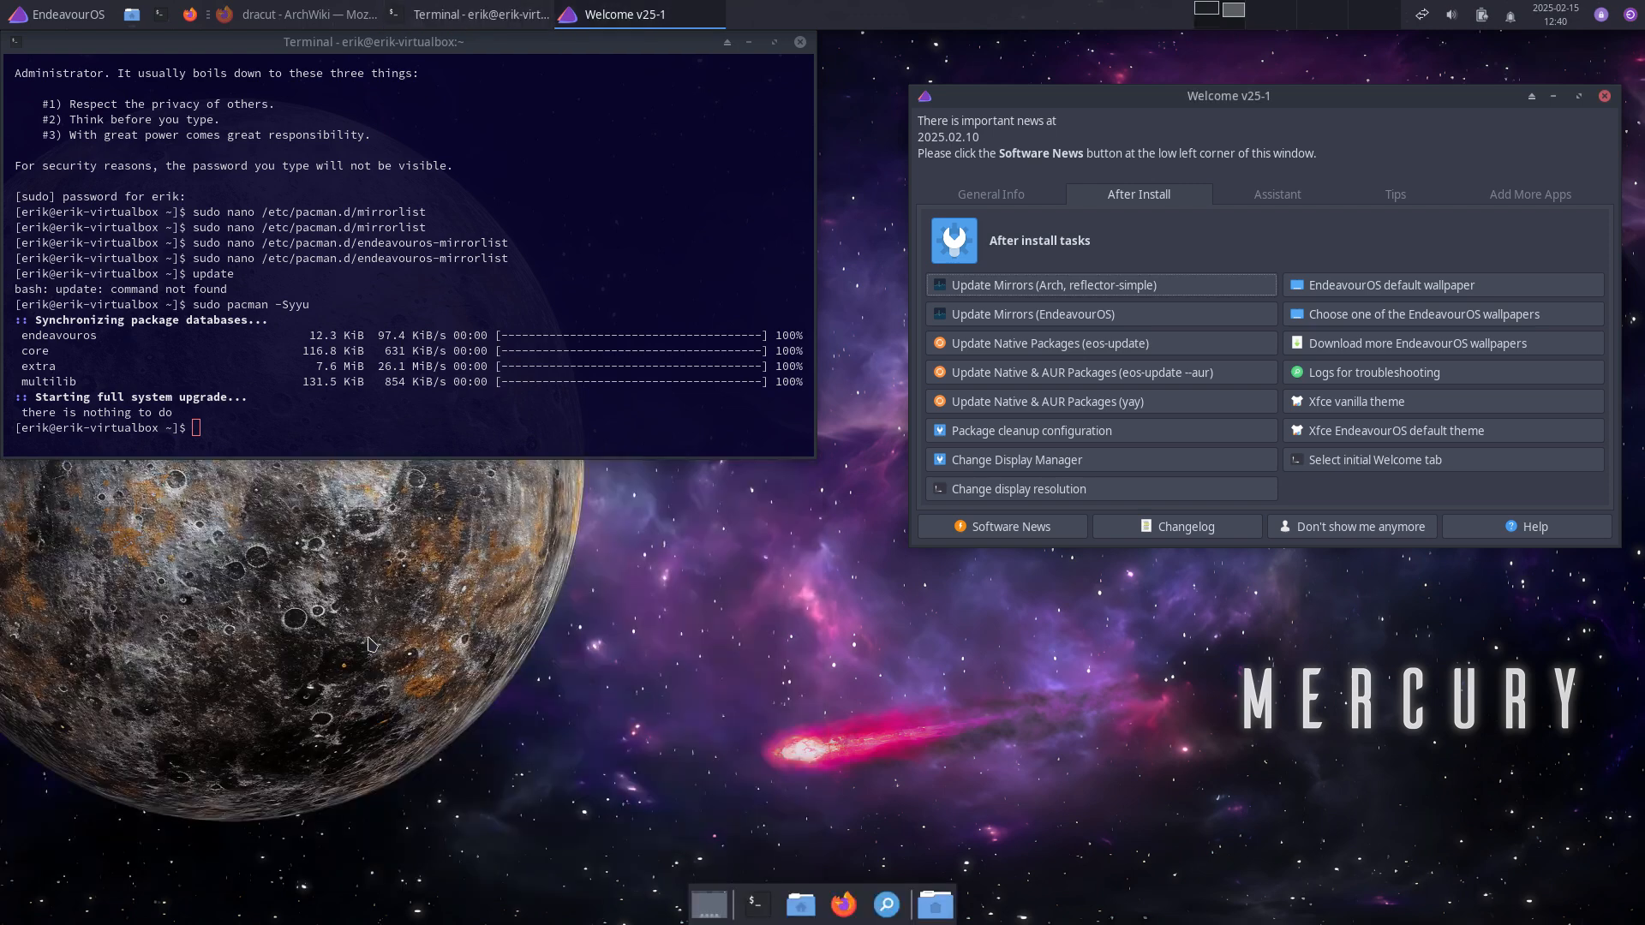
Step: Accept the default Package cleanup configuration settings
{"action": "left_click", "coordinate": [1077, 432]}
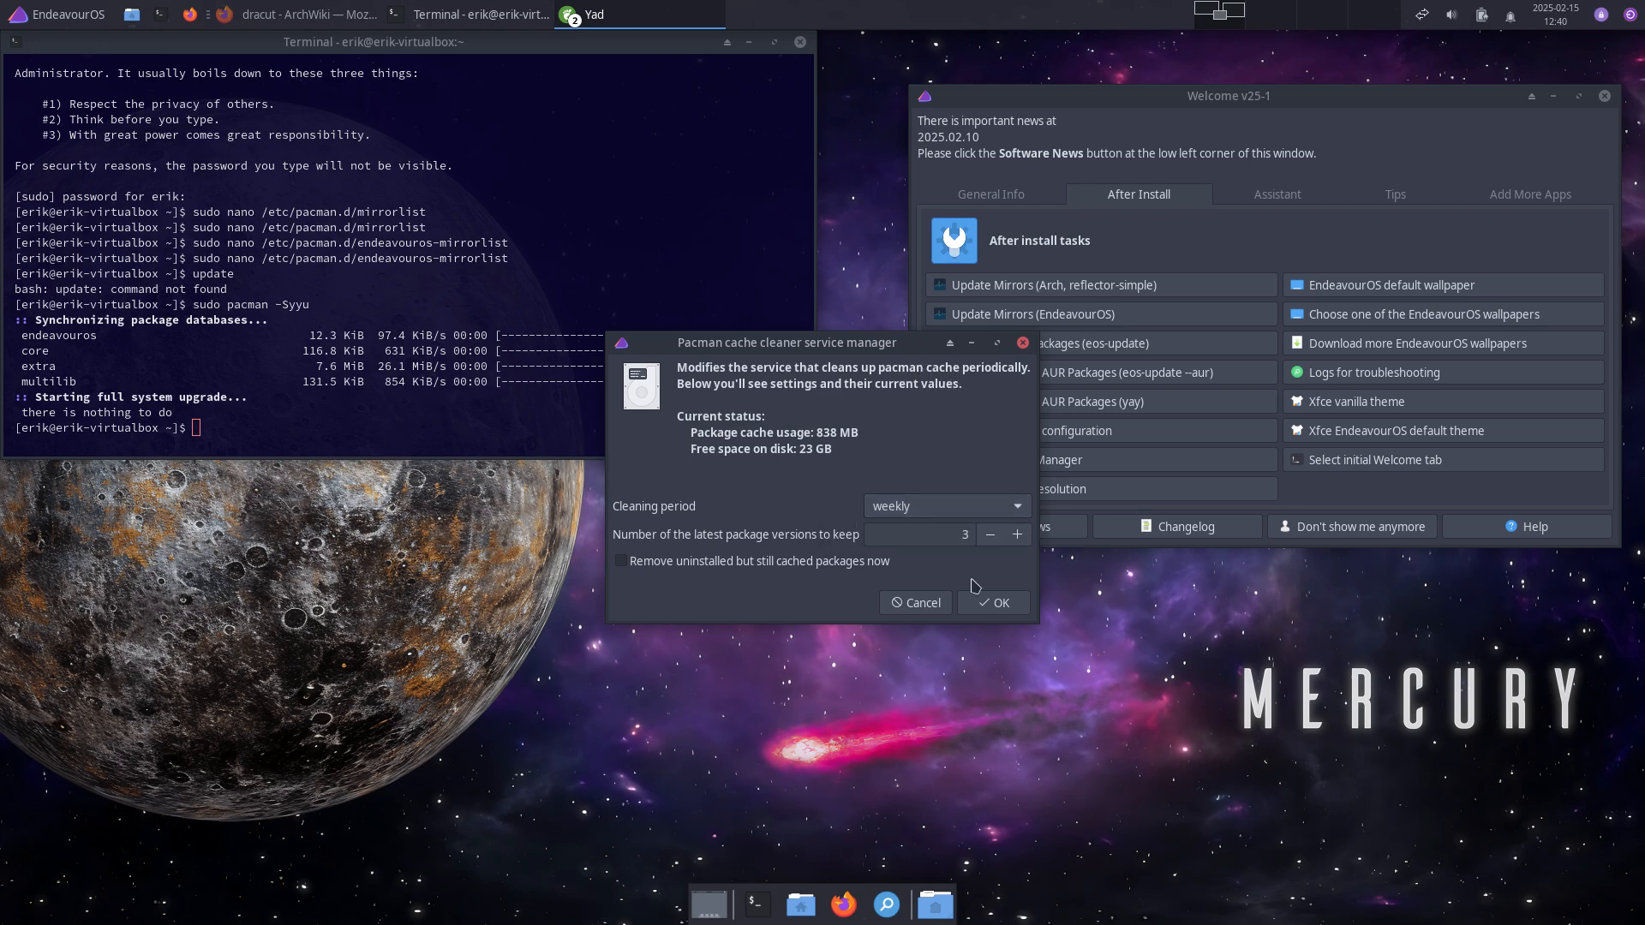
{"action": "left_click", "coordinate": [994, 603]}
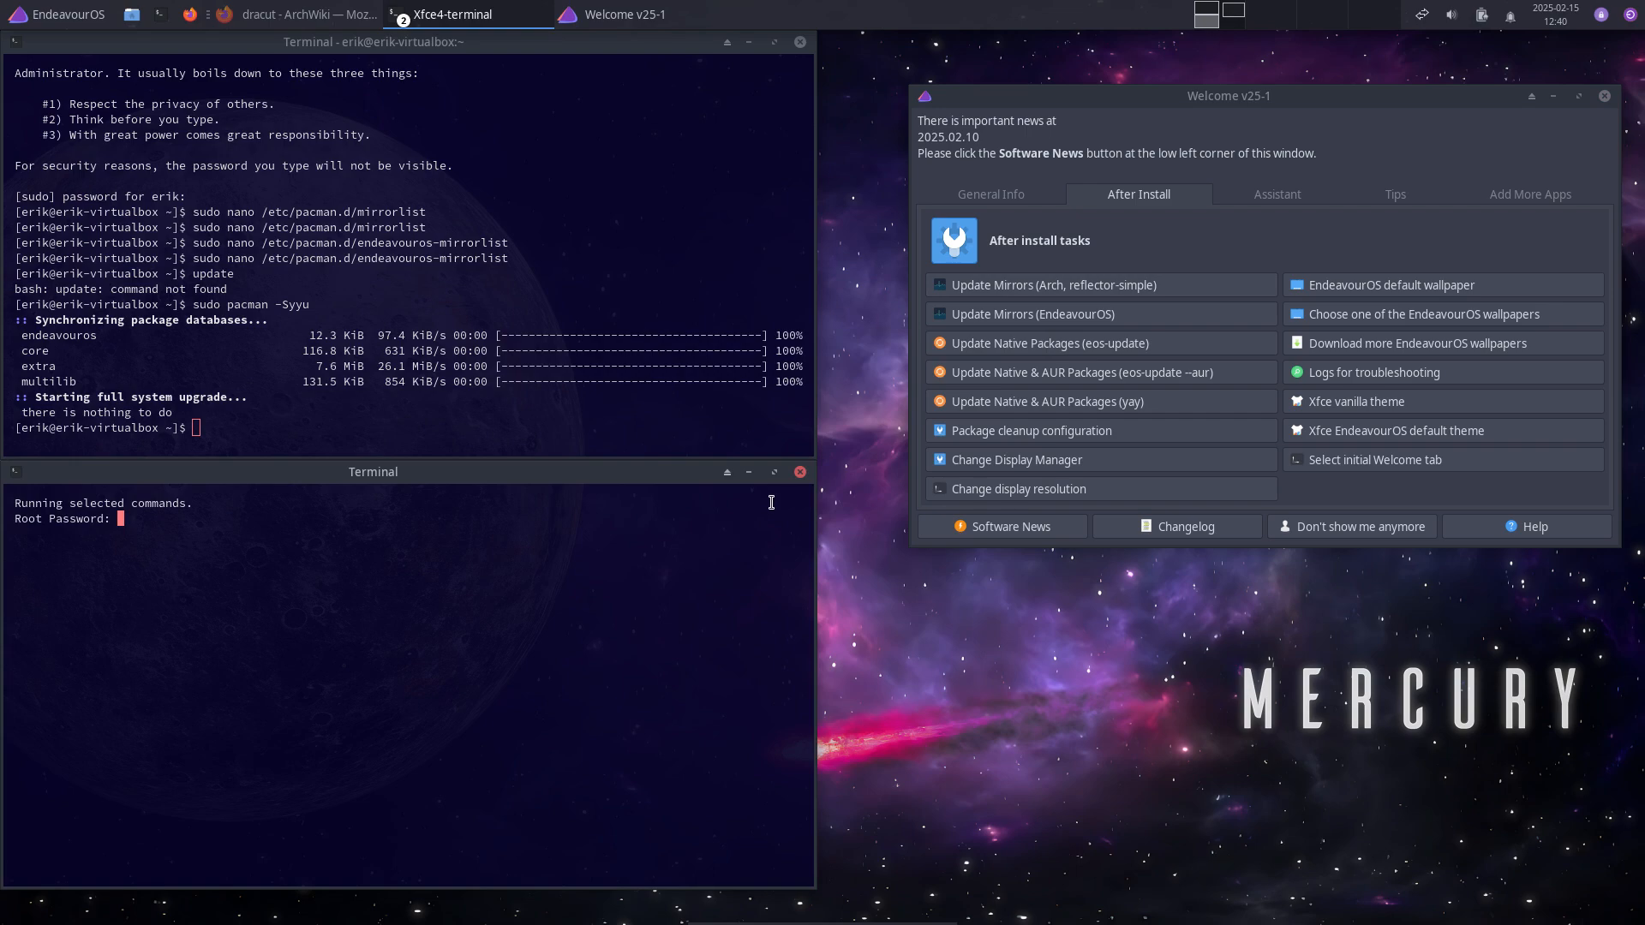
{"action": "left_click", "coordinate": [799, 472]}
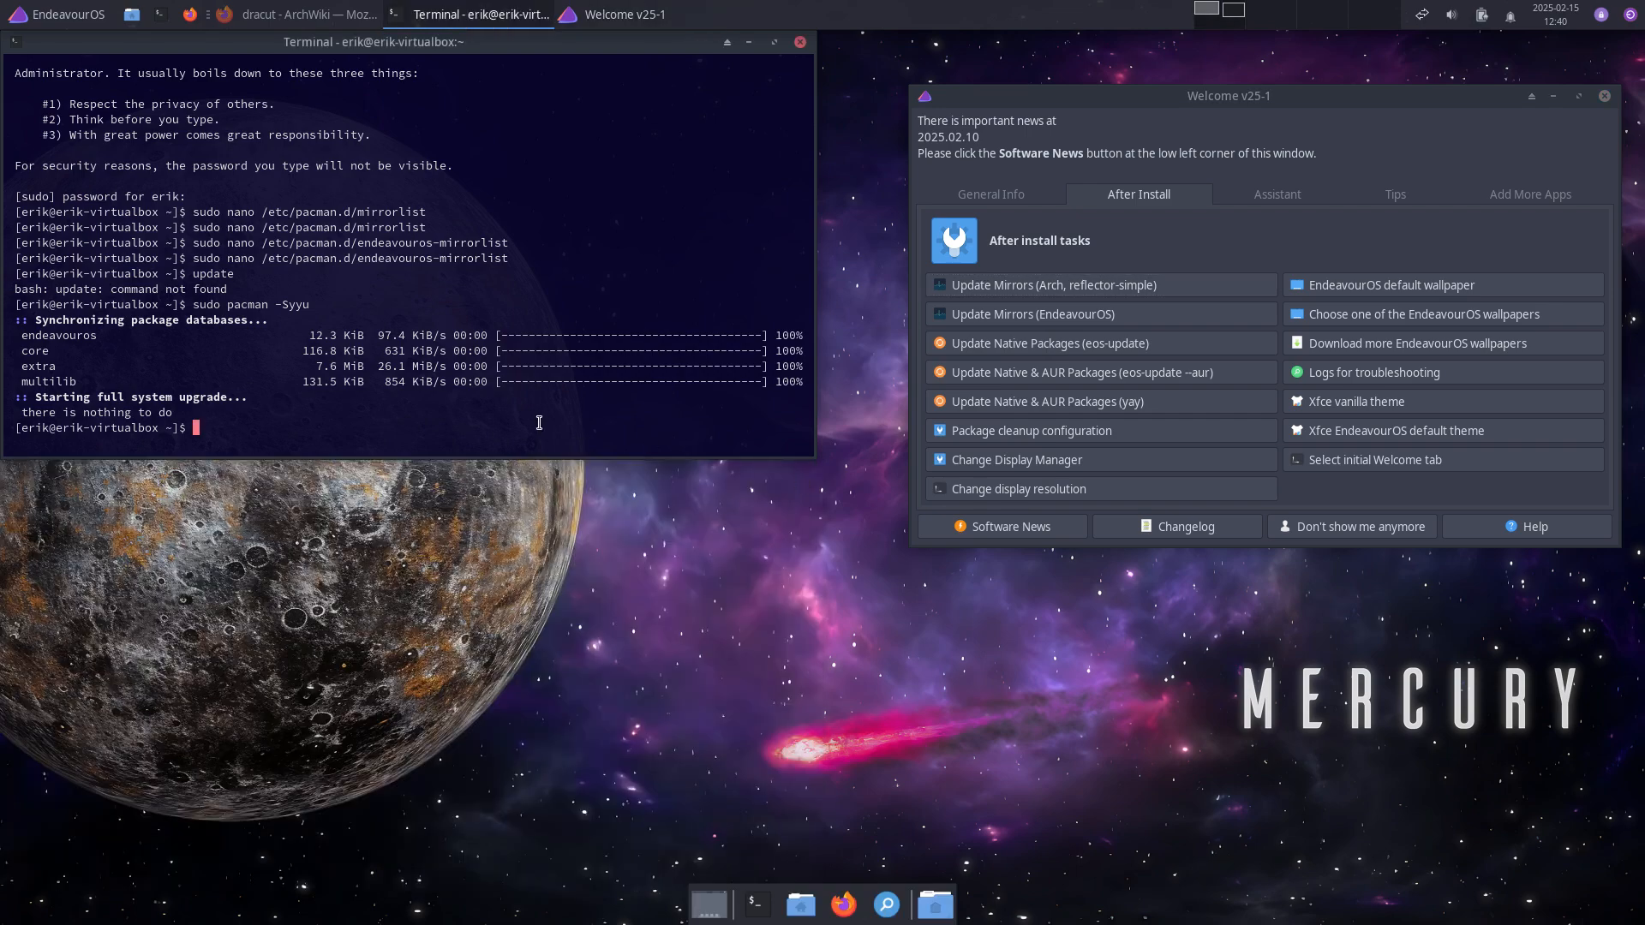
Step: Empty the package cache and unused repositories with sudo pacman -Scc, then view display resolutions
{"action": "type", "text": "sudo pacman -Scc"}
{"action": "key", "text": "Return"}
{"action": "type", "text": "y"}
{"action": "key", "text": "Return"}
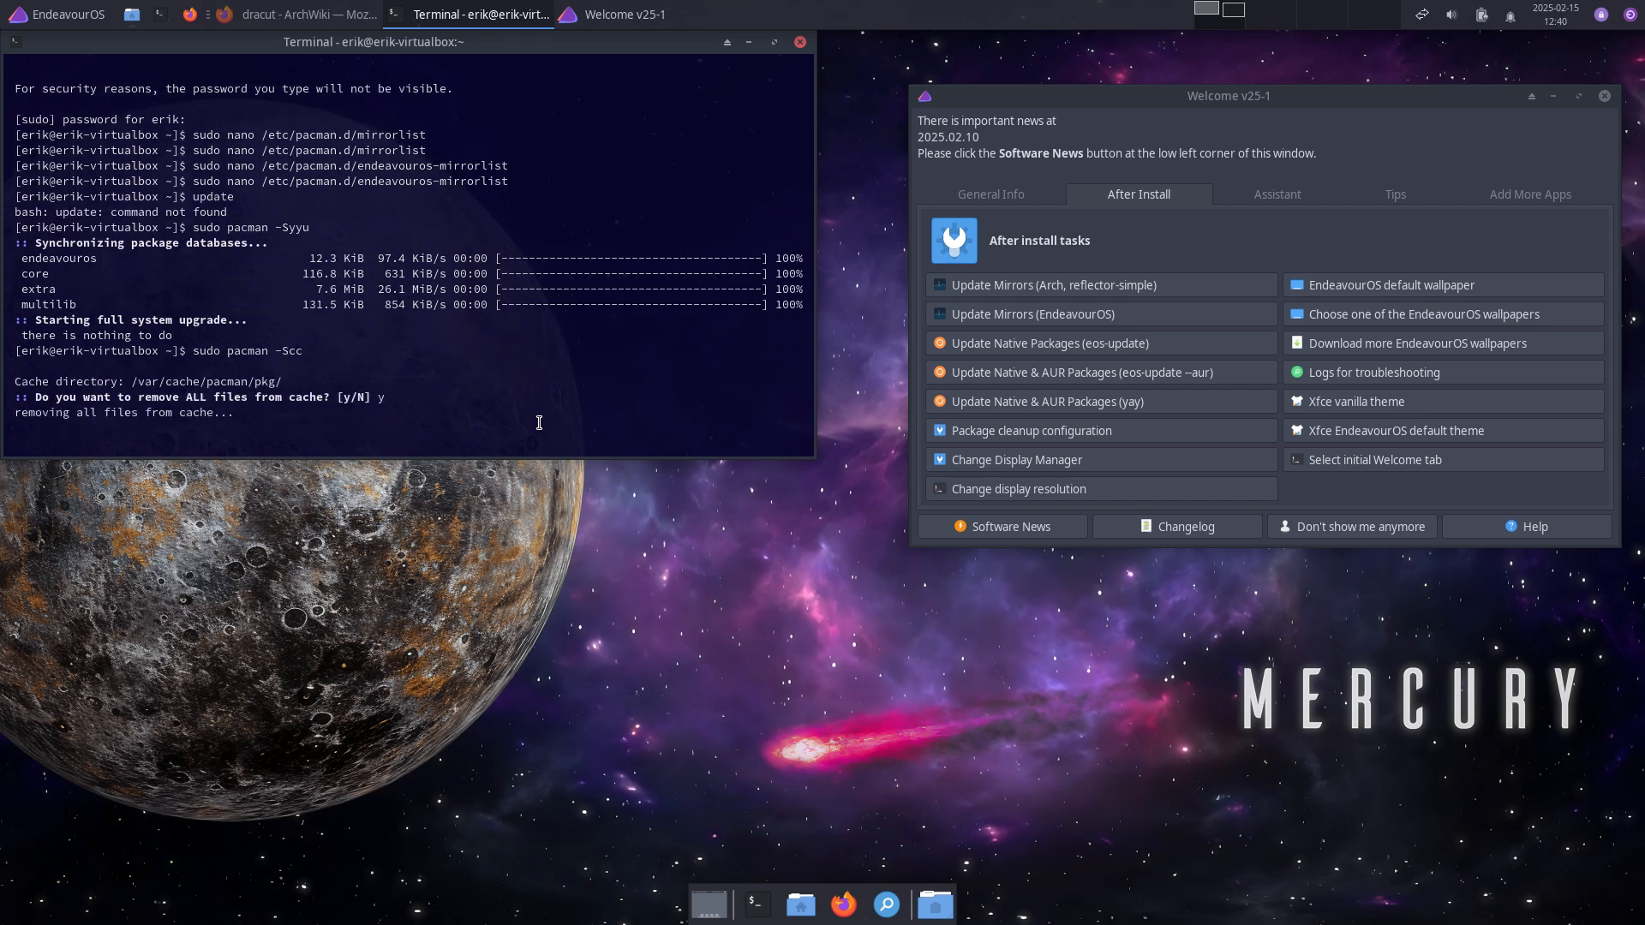
{"action": "type", "text": "y"}
{"action": "key", "text": "Return"}
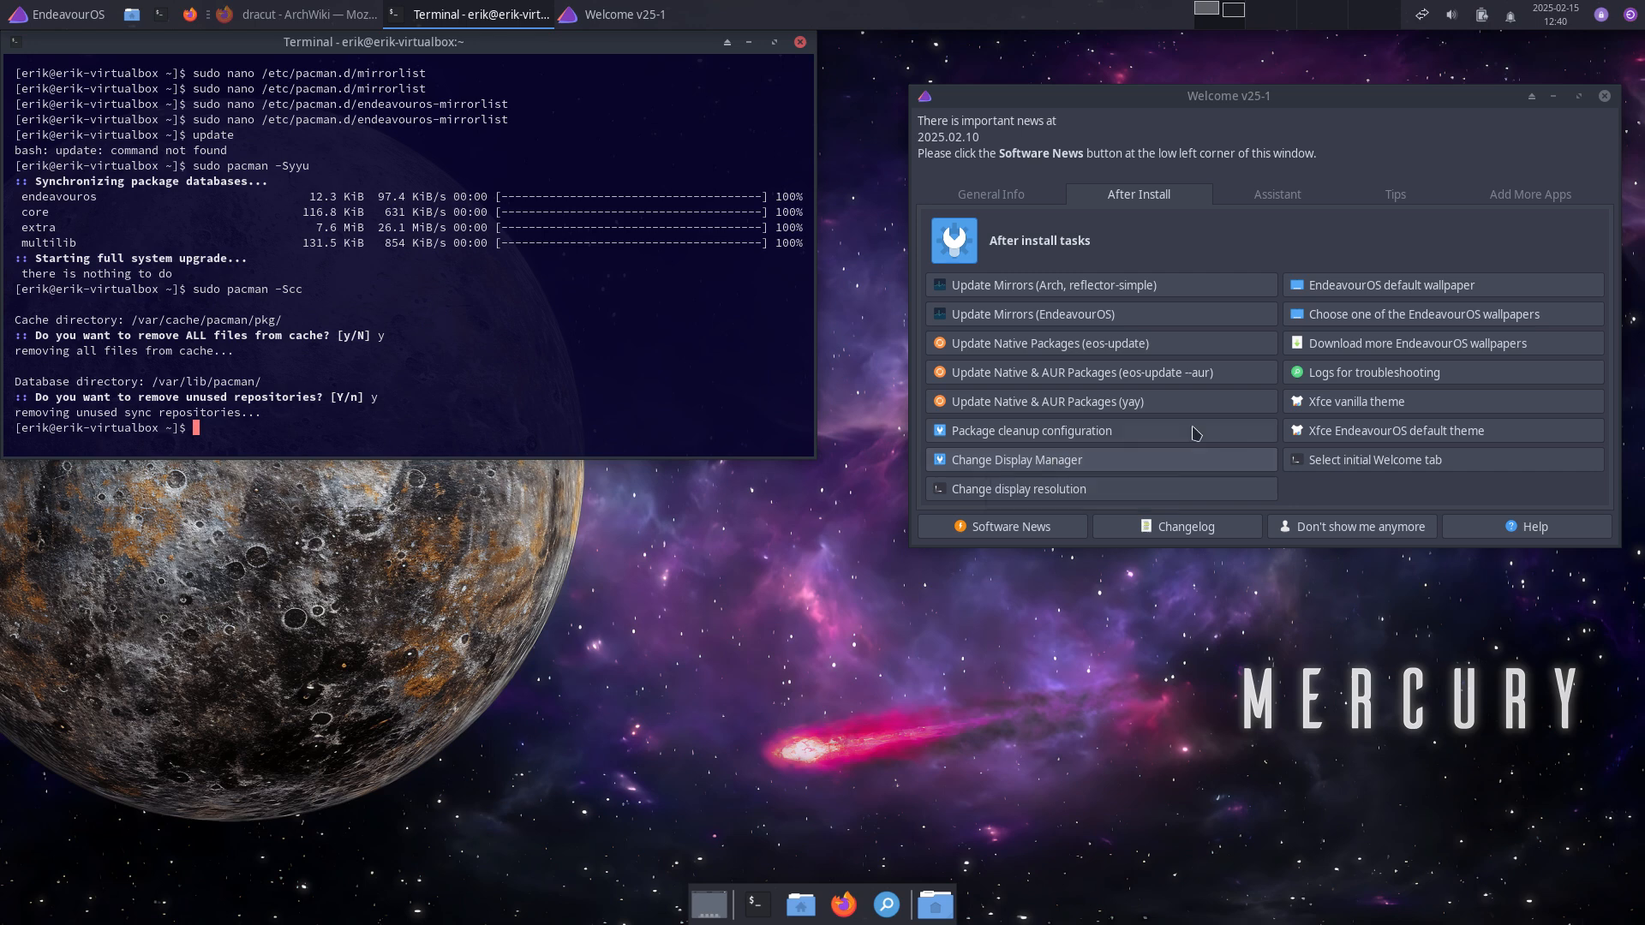
{"action": "left_click", "coordinate": [1059, 496]}
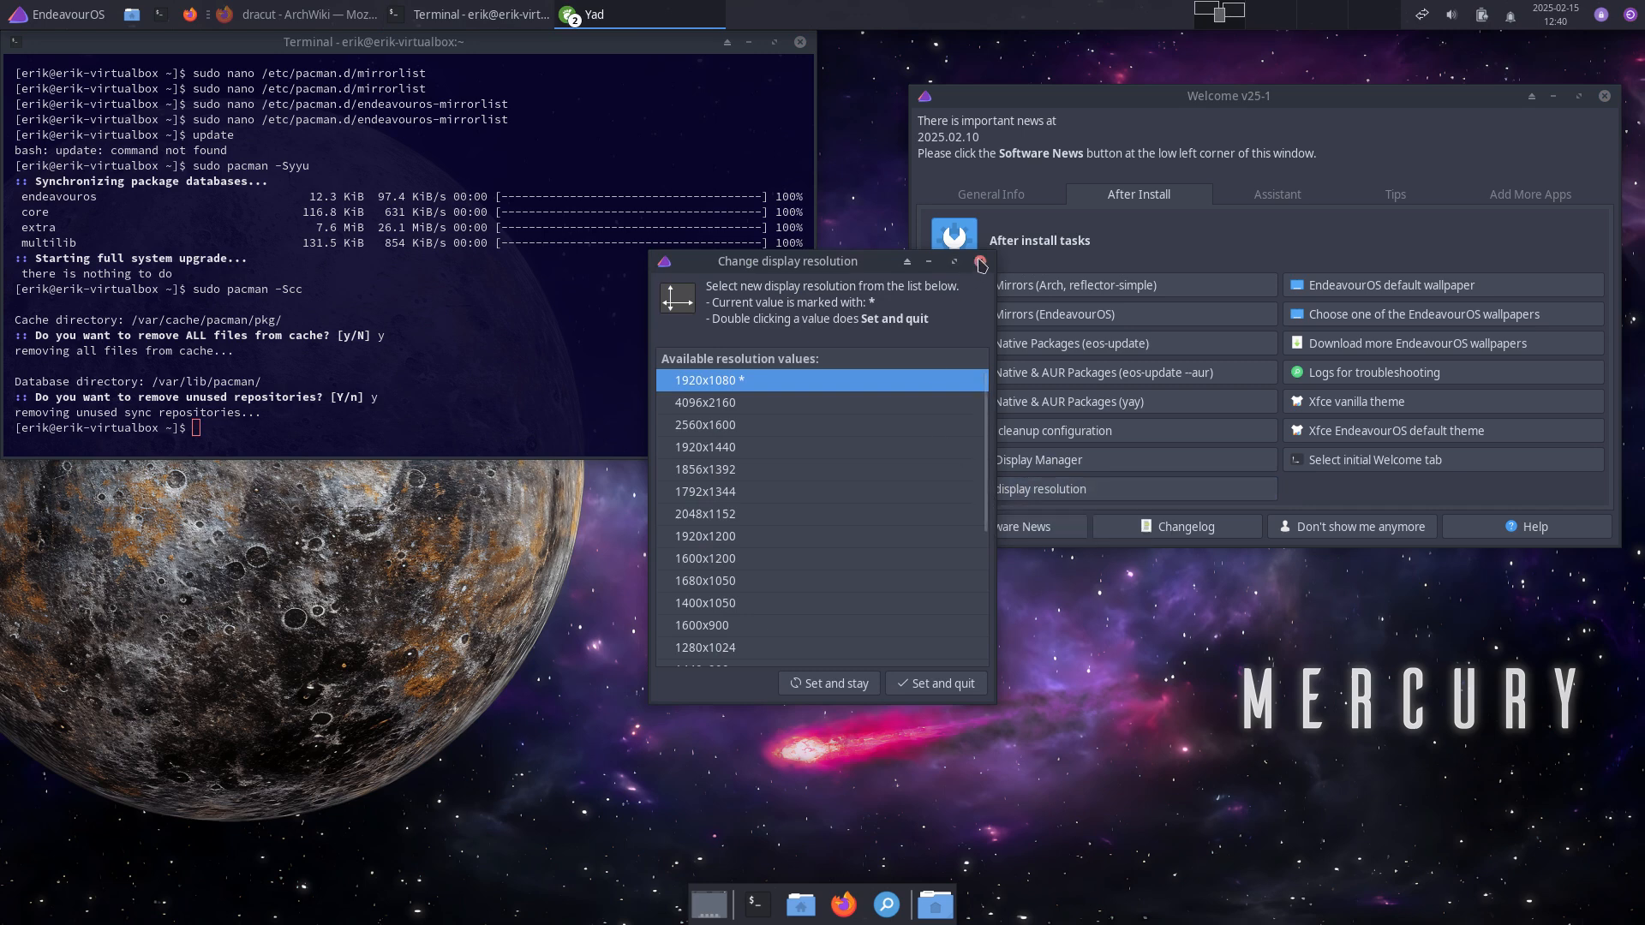
Step: Set endeavouros-wallpaper-light.png as the wallpaper and start downloading the community wallpapers
{"action": "left_click", "coordinate": [980, 261]}
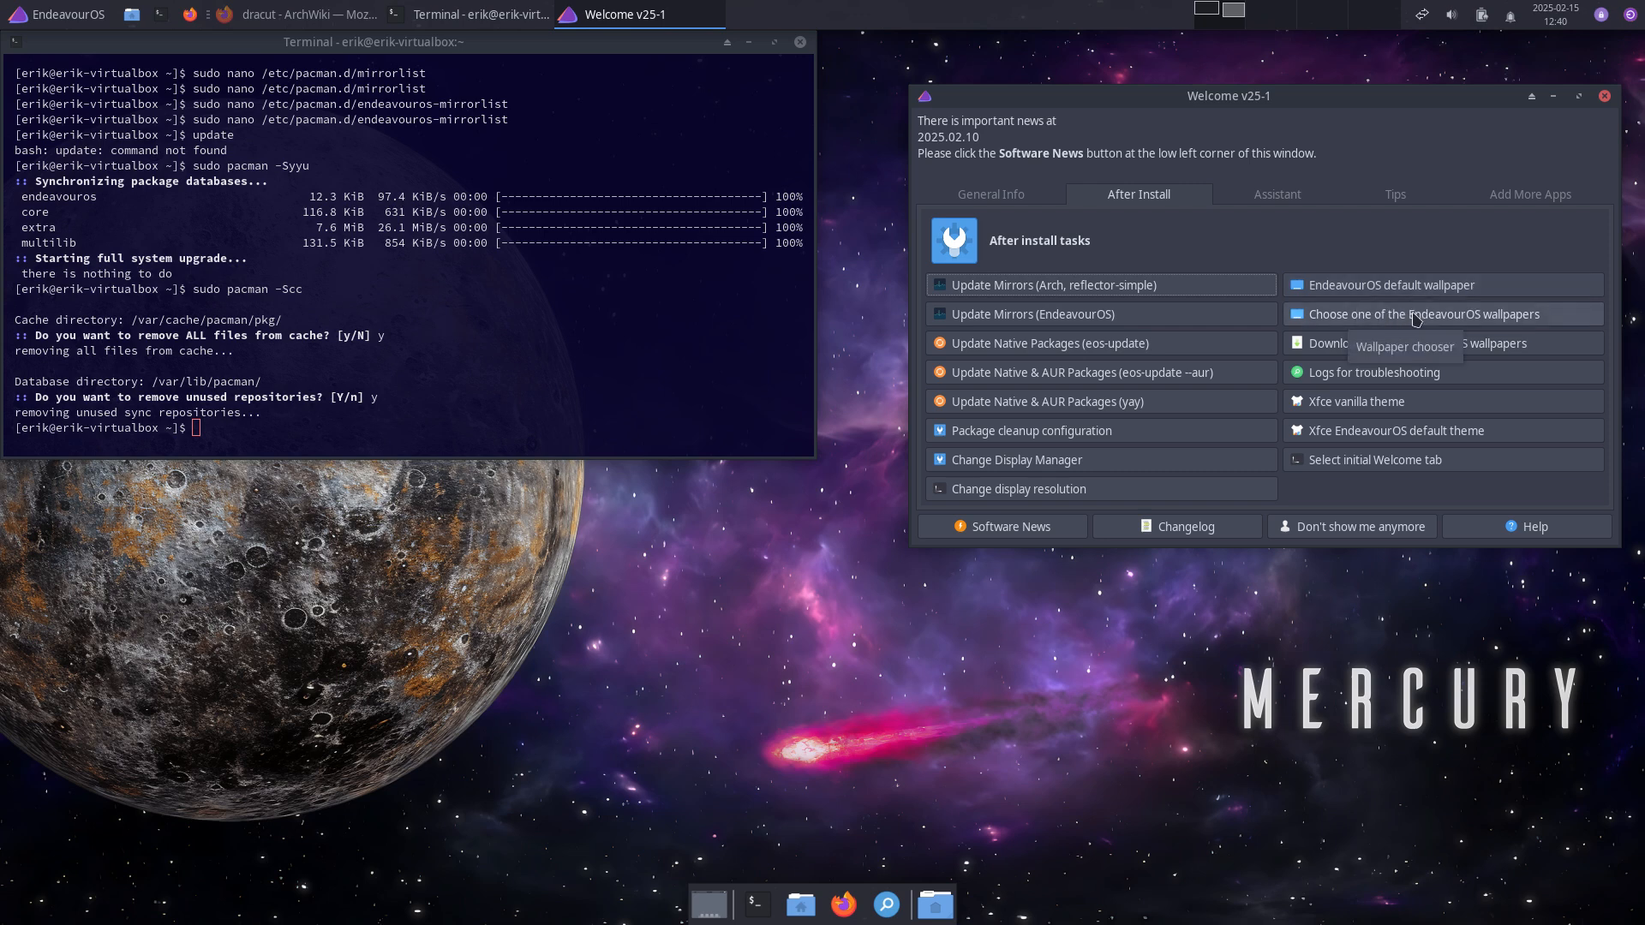
{"action": "left_click", "coordinate": [1416, 317]}
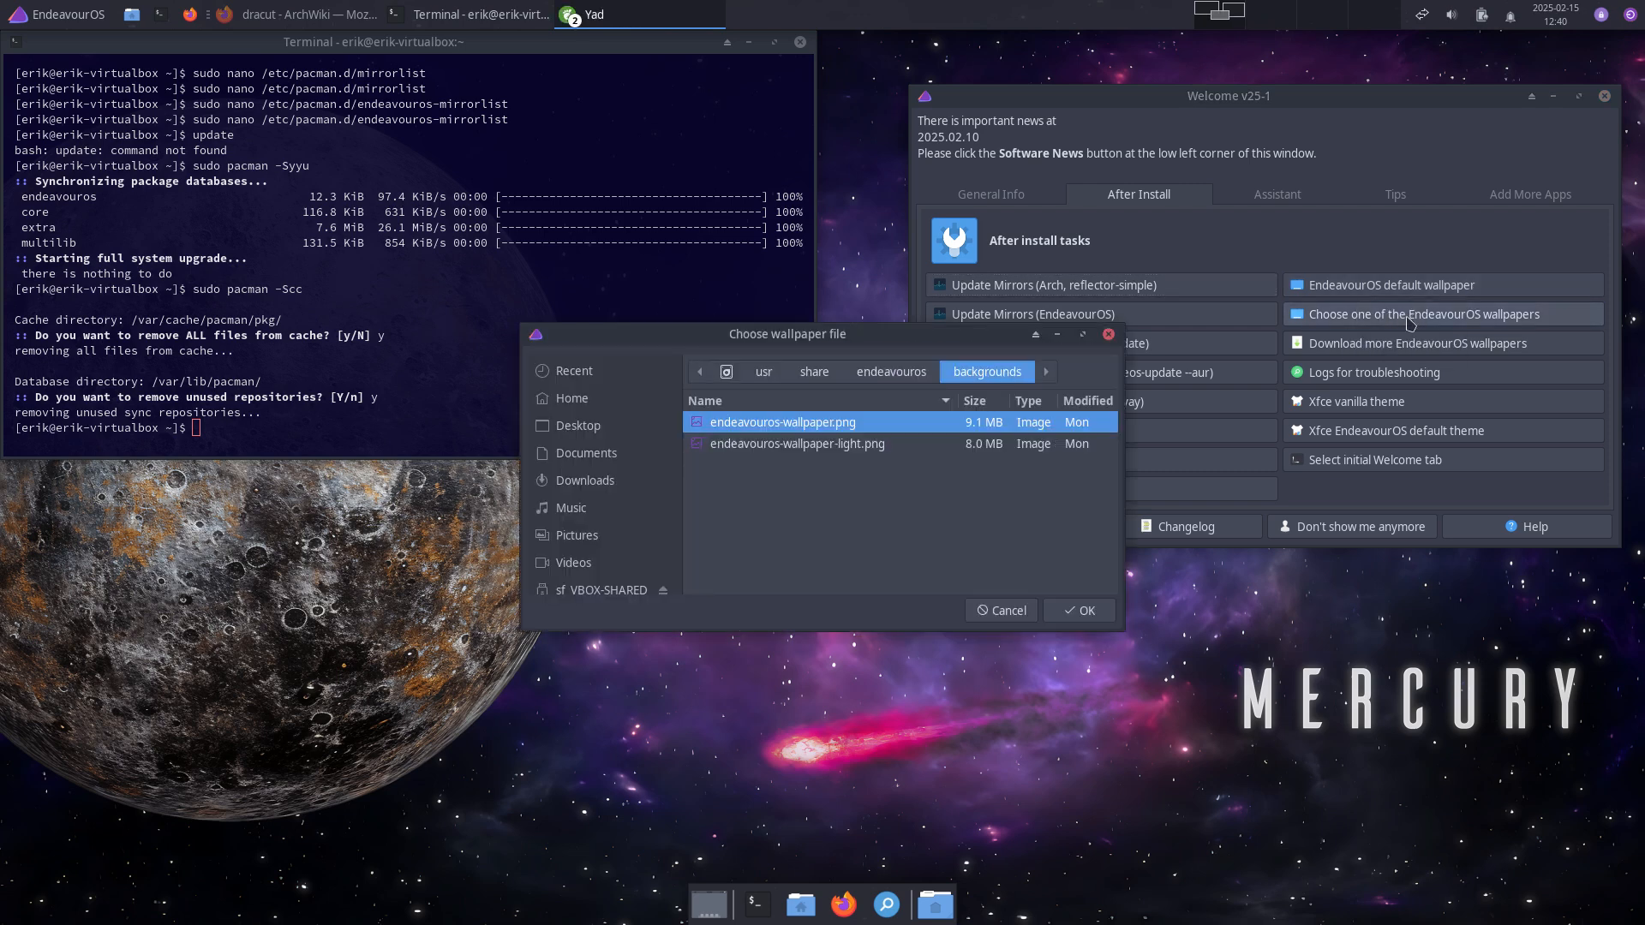
{"action": "left_click", "coordinate": [877, 446]}
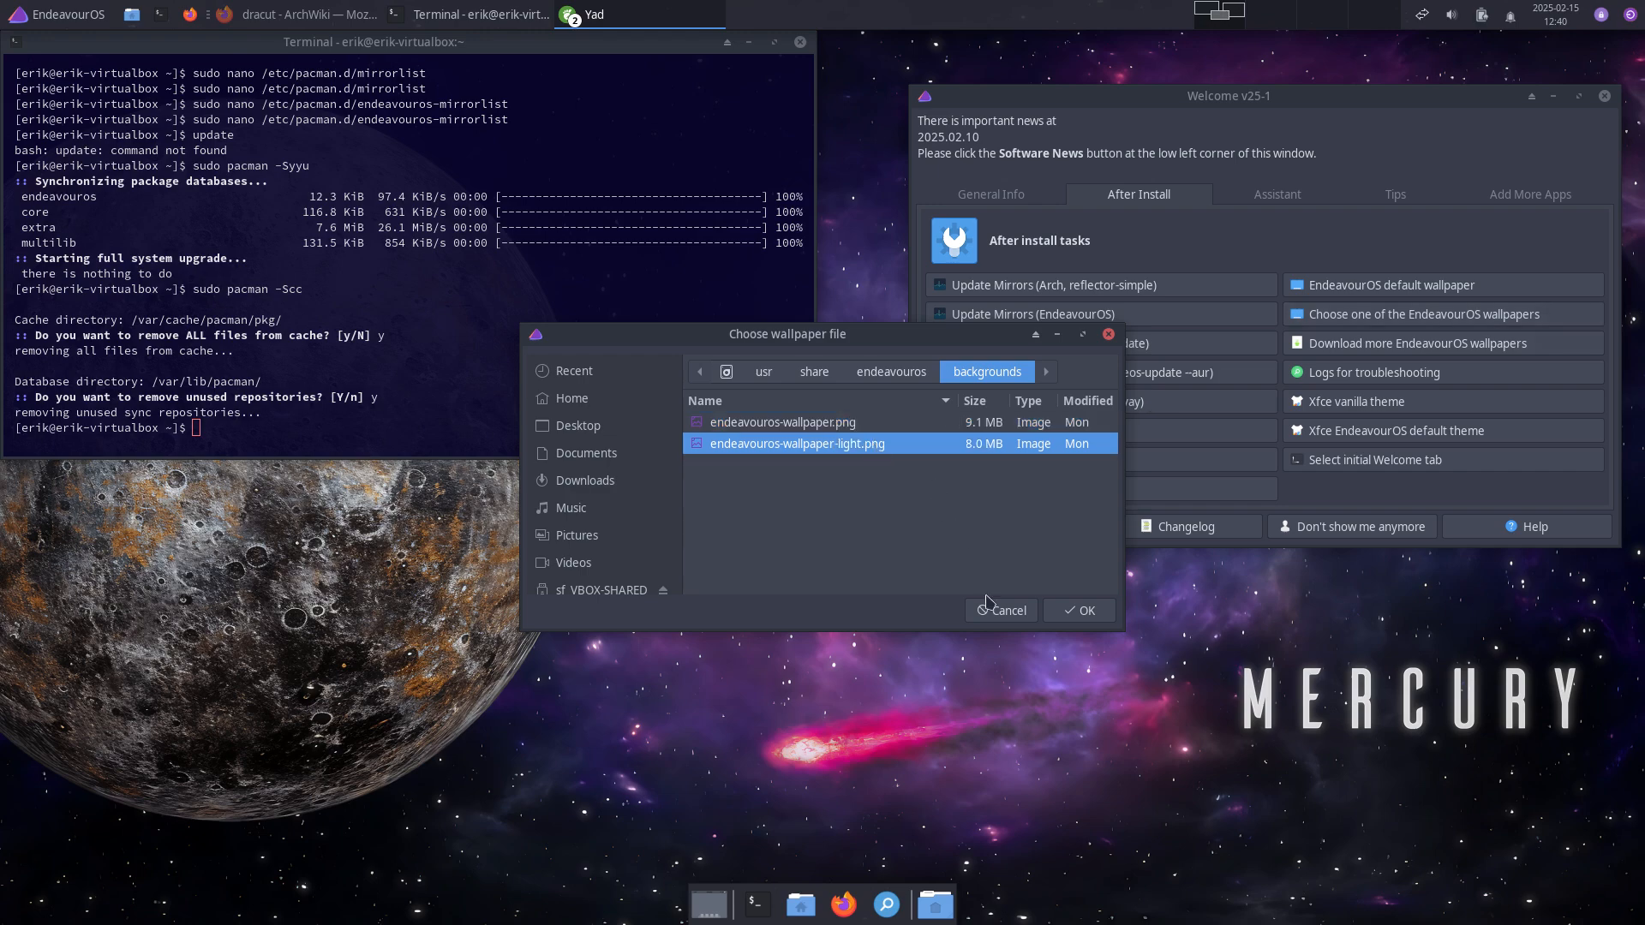
{"action": "left_click", "coordinate": [1080, 610]}
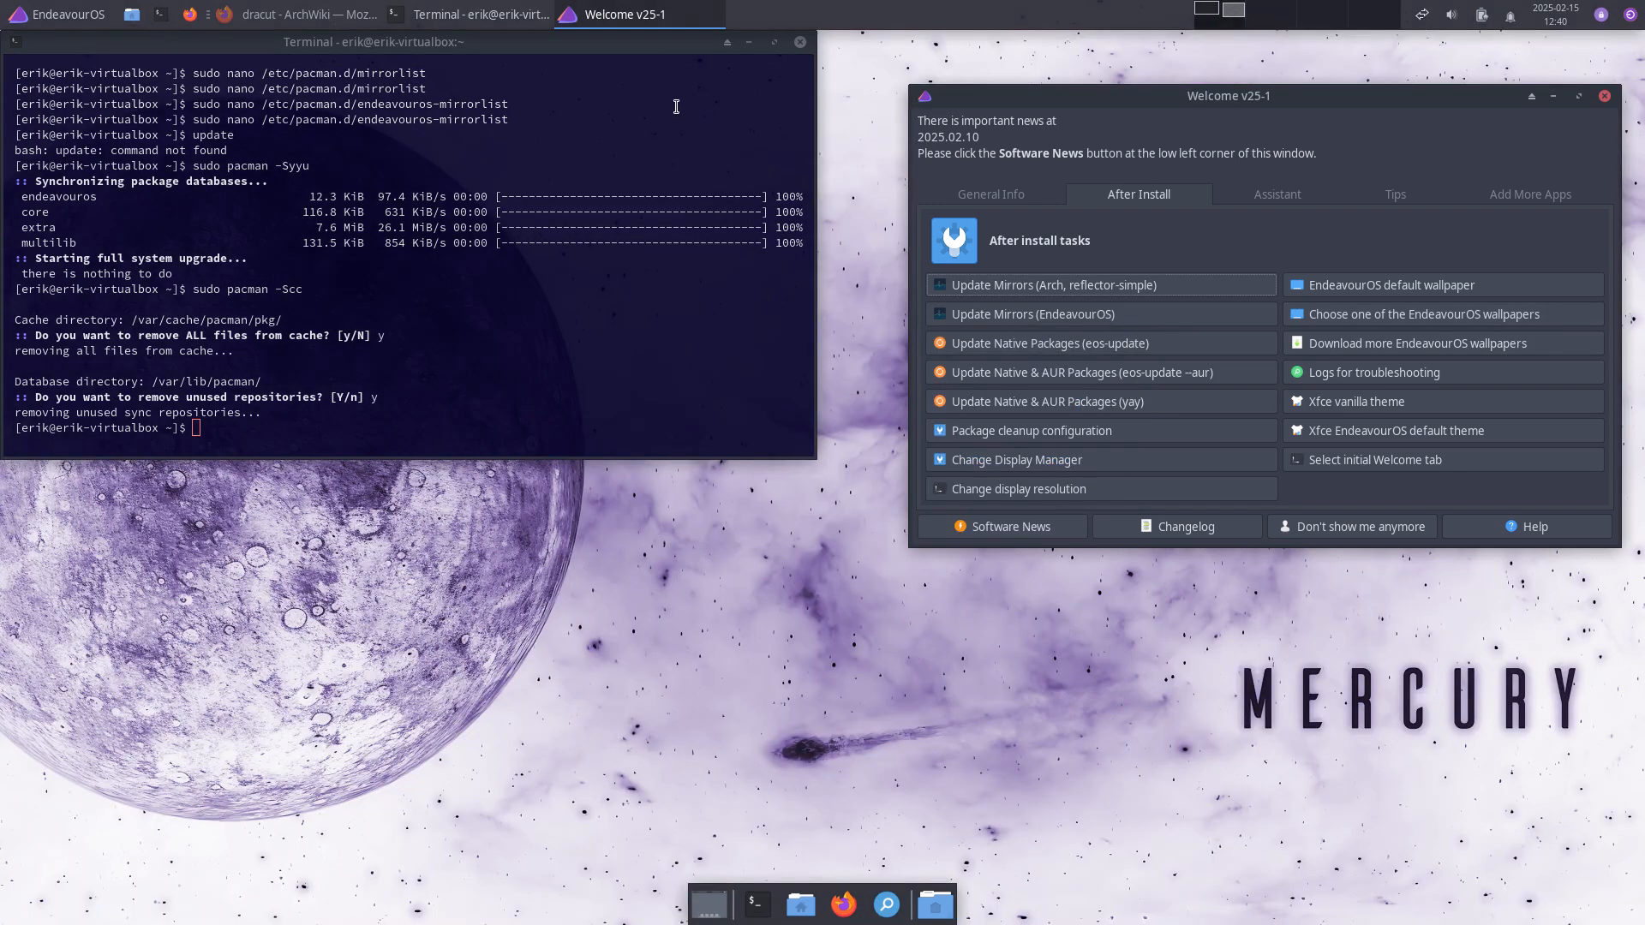
{"action": "left_click_drag", "start_coordinate": [660, 53], "coordinate": [718, 124]}
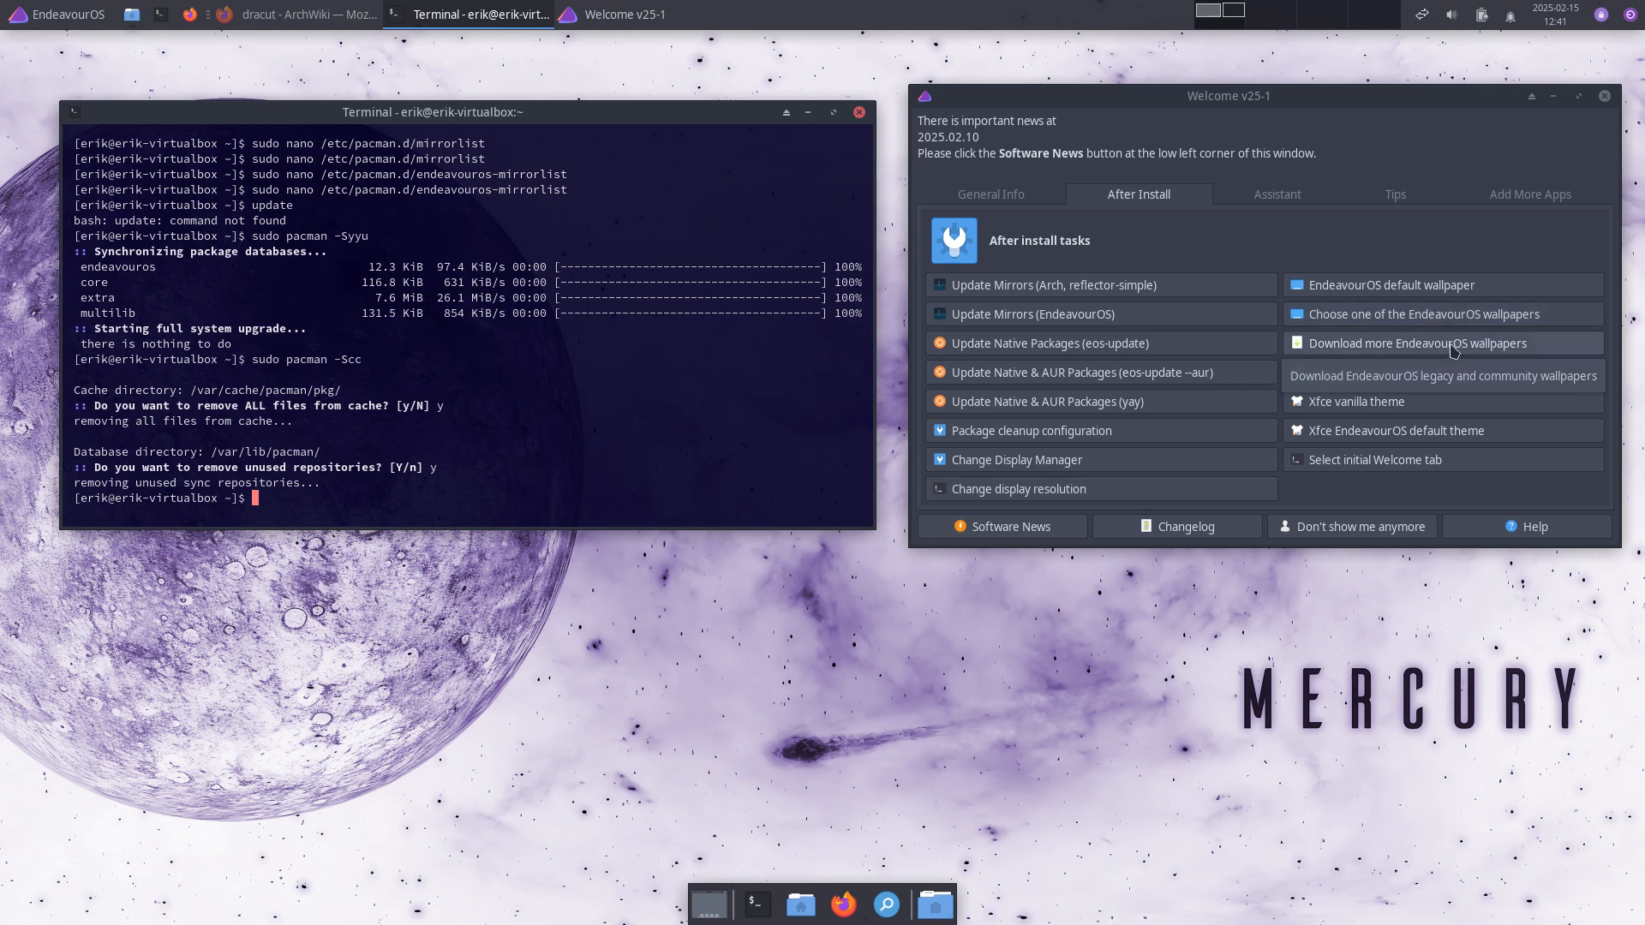
{"action": "left_click", "coordinate": [1454, 345]}
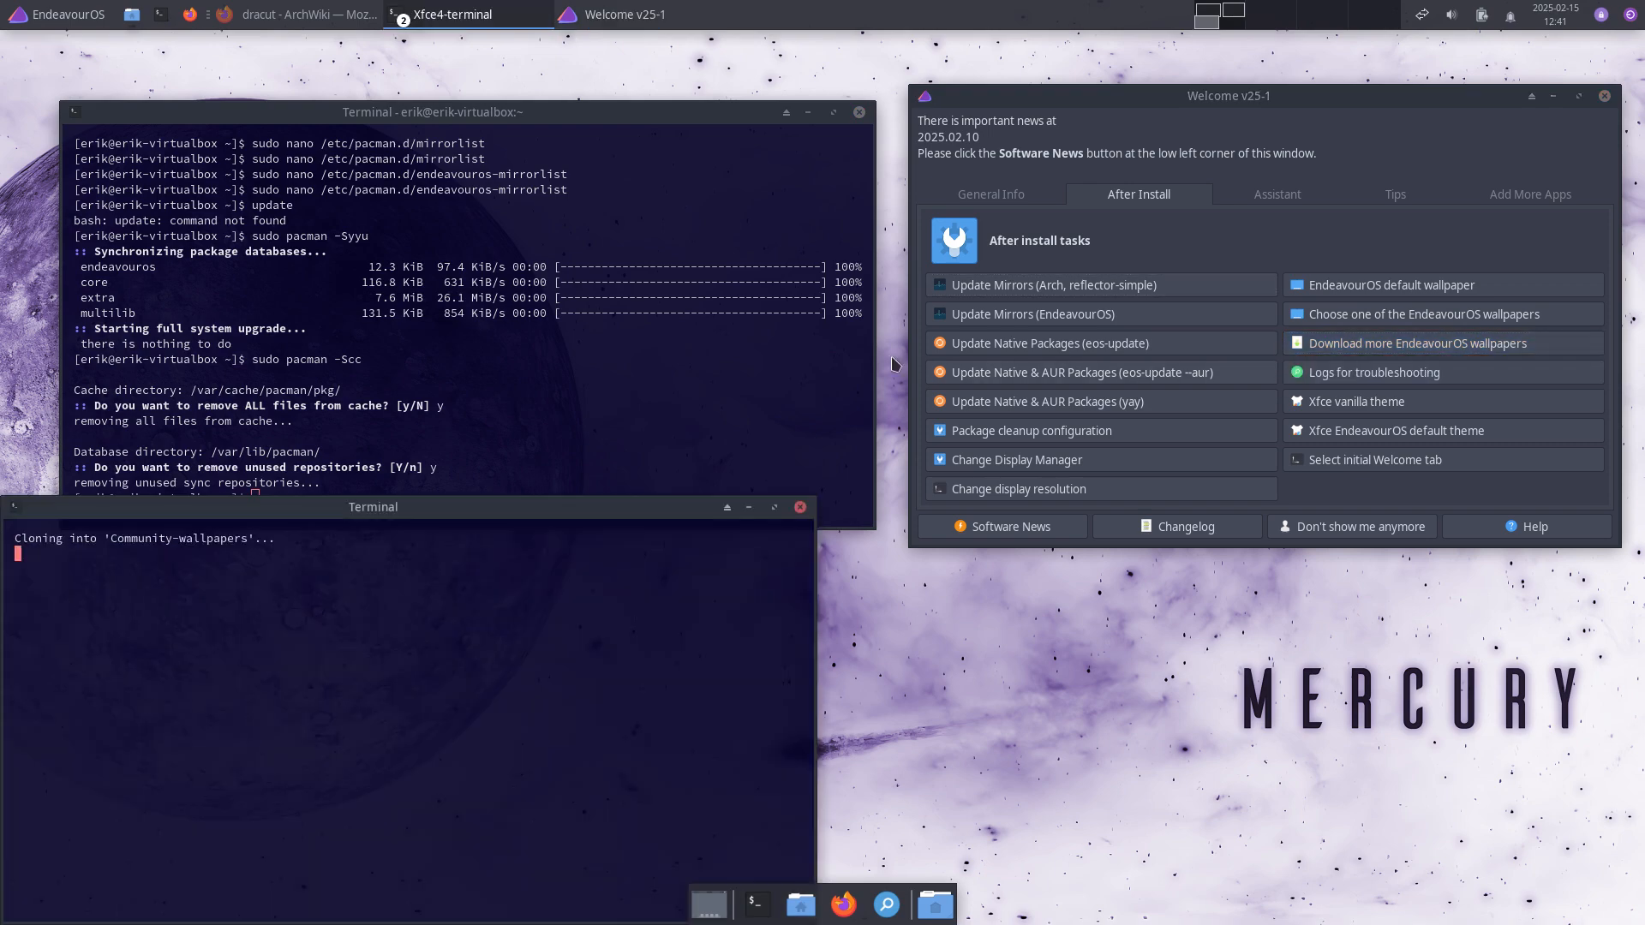
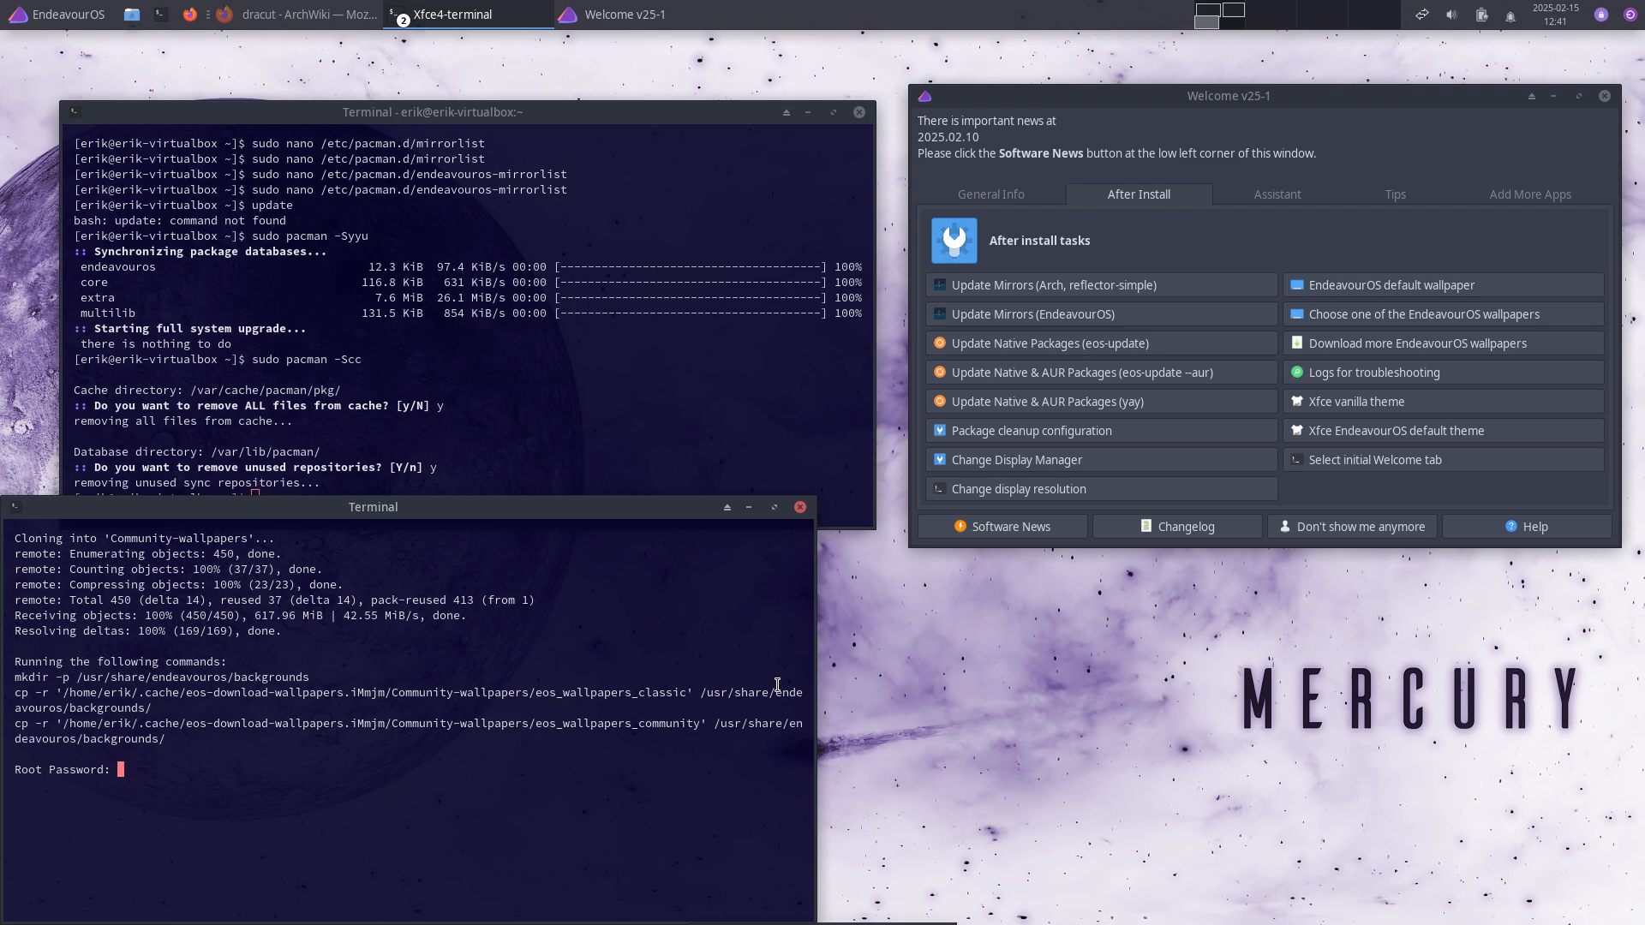
Step: Select the backgrounds and copy-destination paths in the terminal, then pick the light wallpaper in endeavouros/backgrounds
{"action": "left_click_drag", "start_coordinate": [153, 712], "coordinate": [8, 715]}
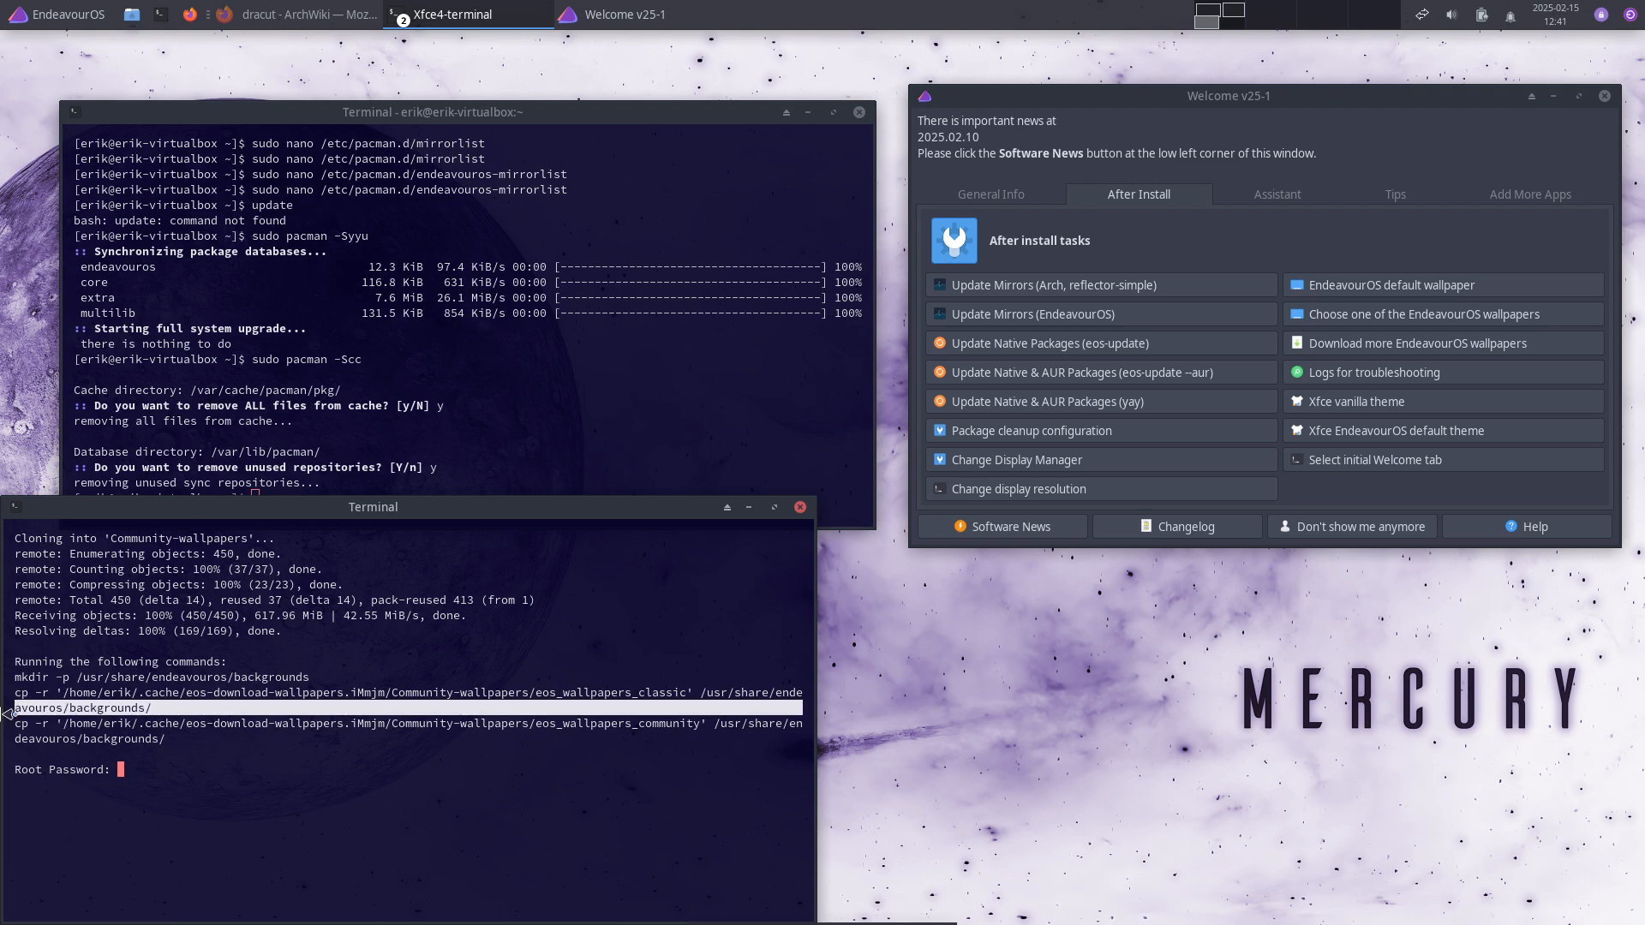
{"action": "left_click_drag", "start_coordinate": [712, 693], "coordinate": [816, 688]}
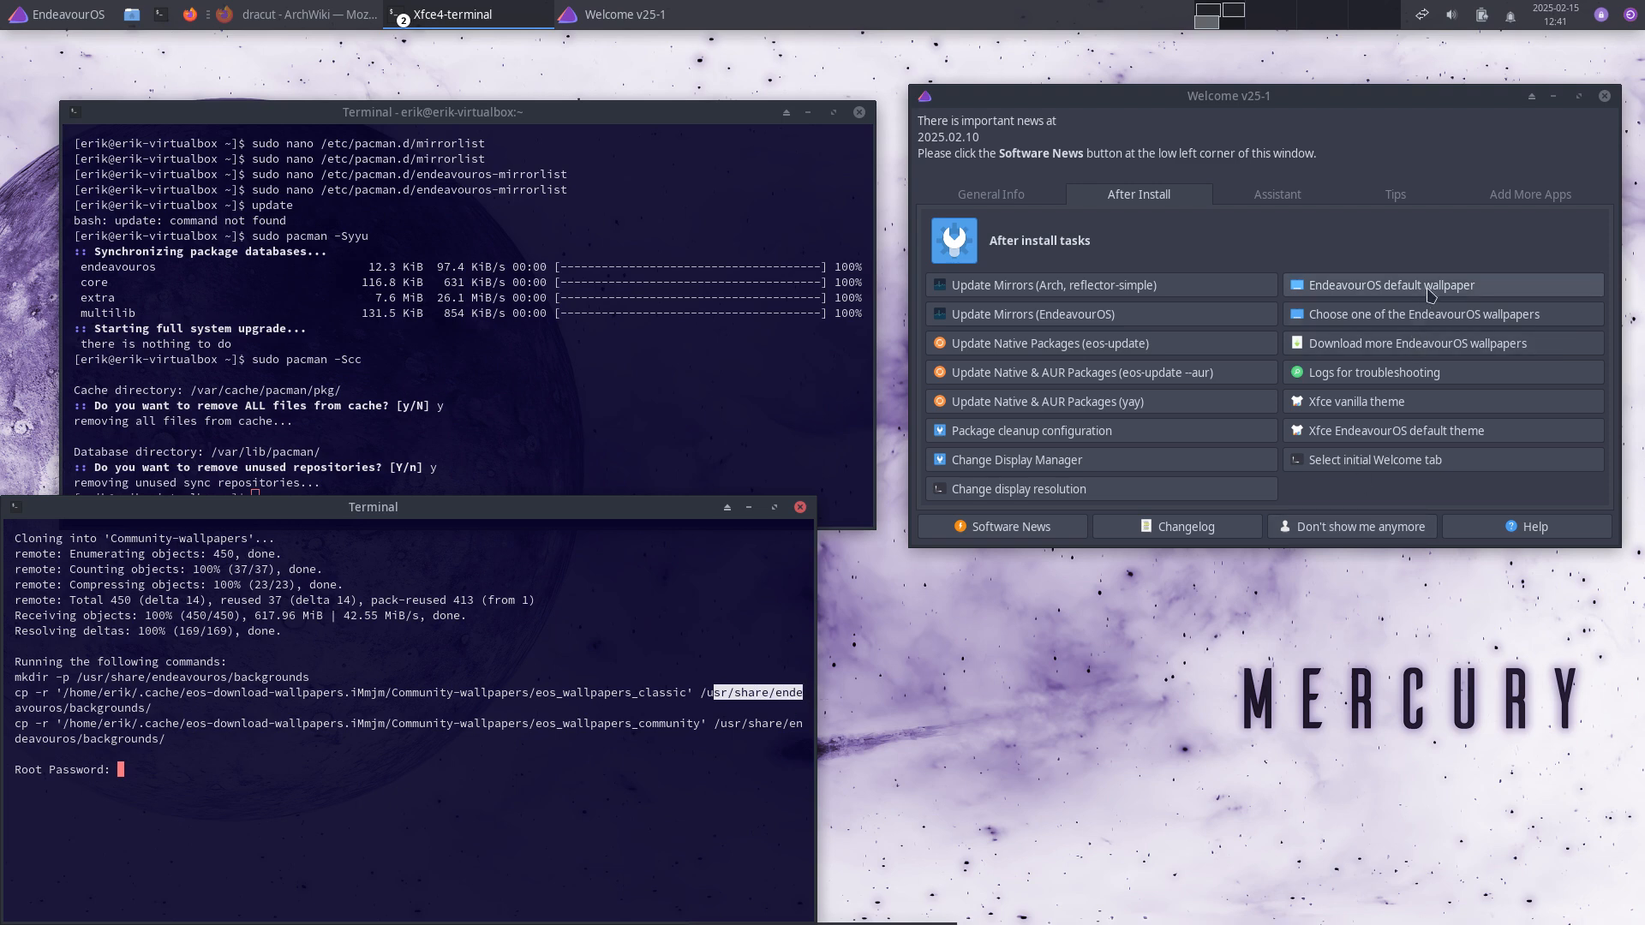
{"action": "left_click", "coordinate": [1433, 320]}
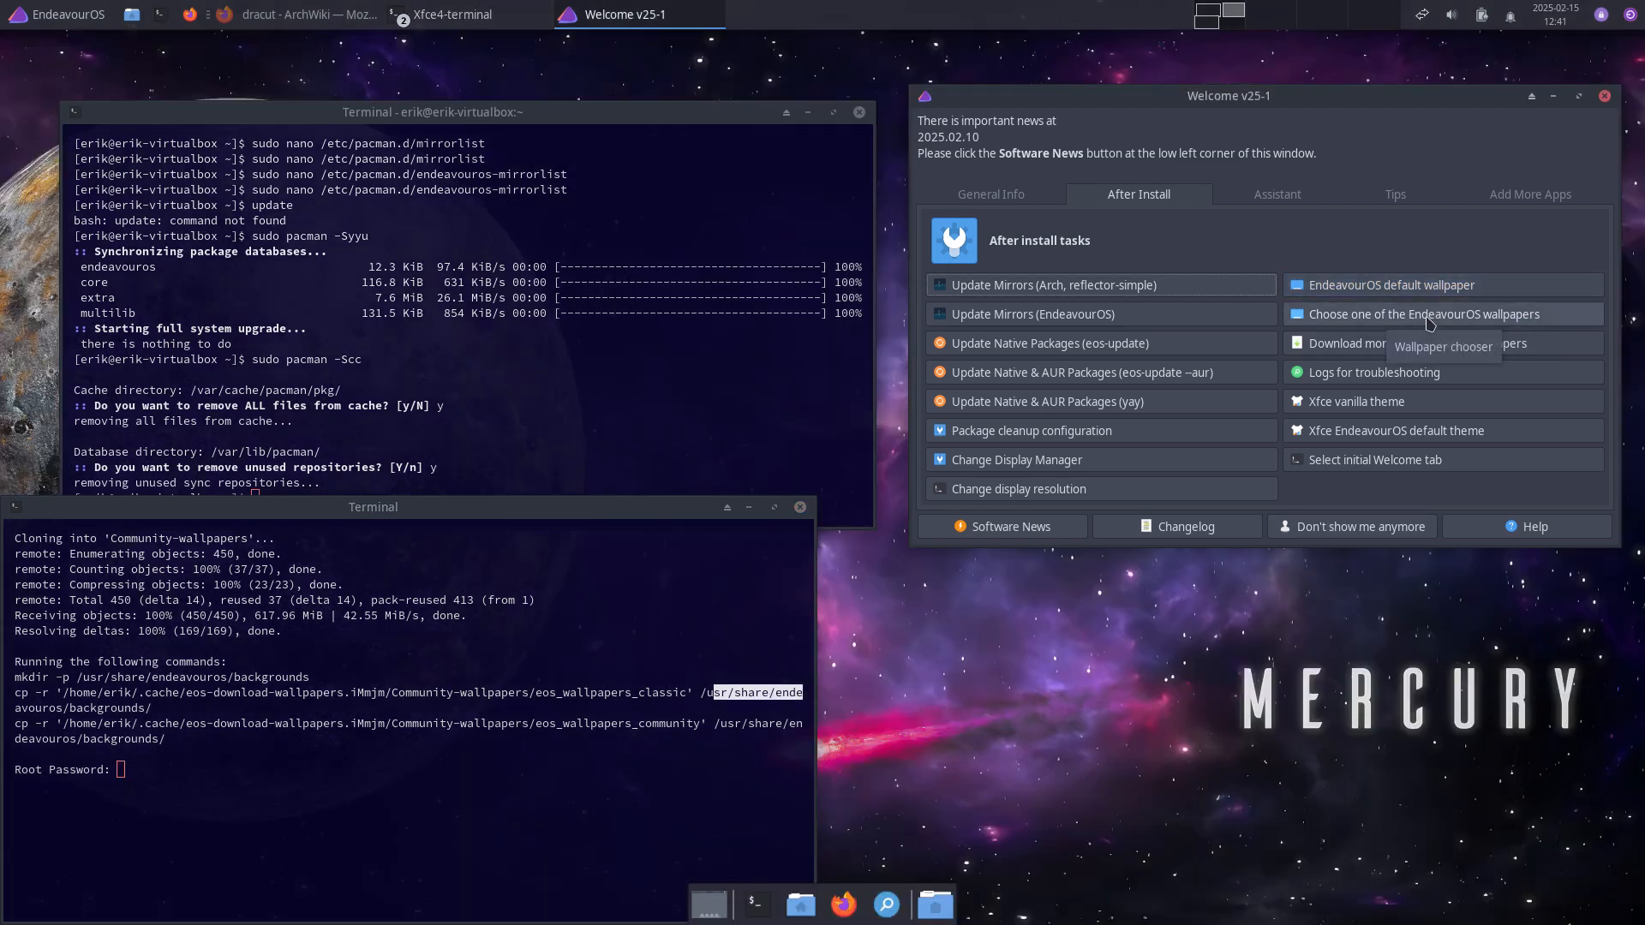
{"action": "left_click", "coordinate": [1429, 321]}
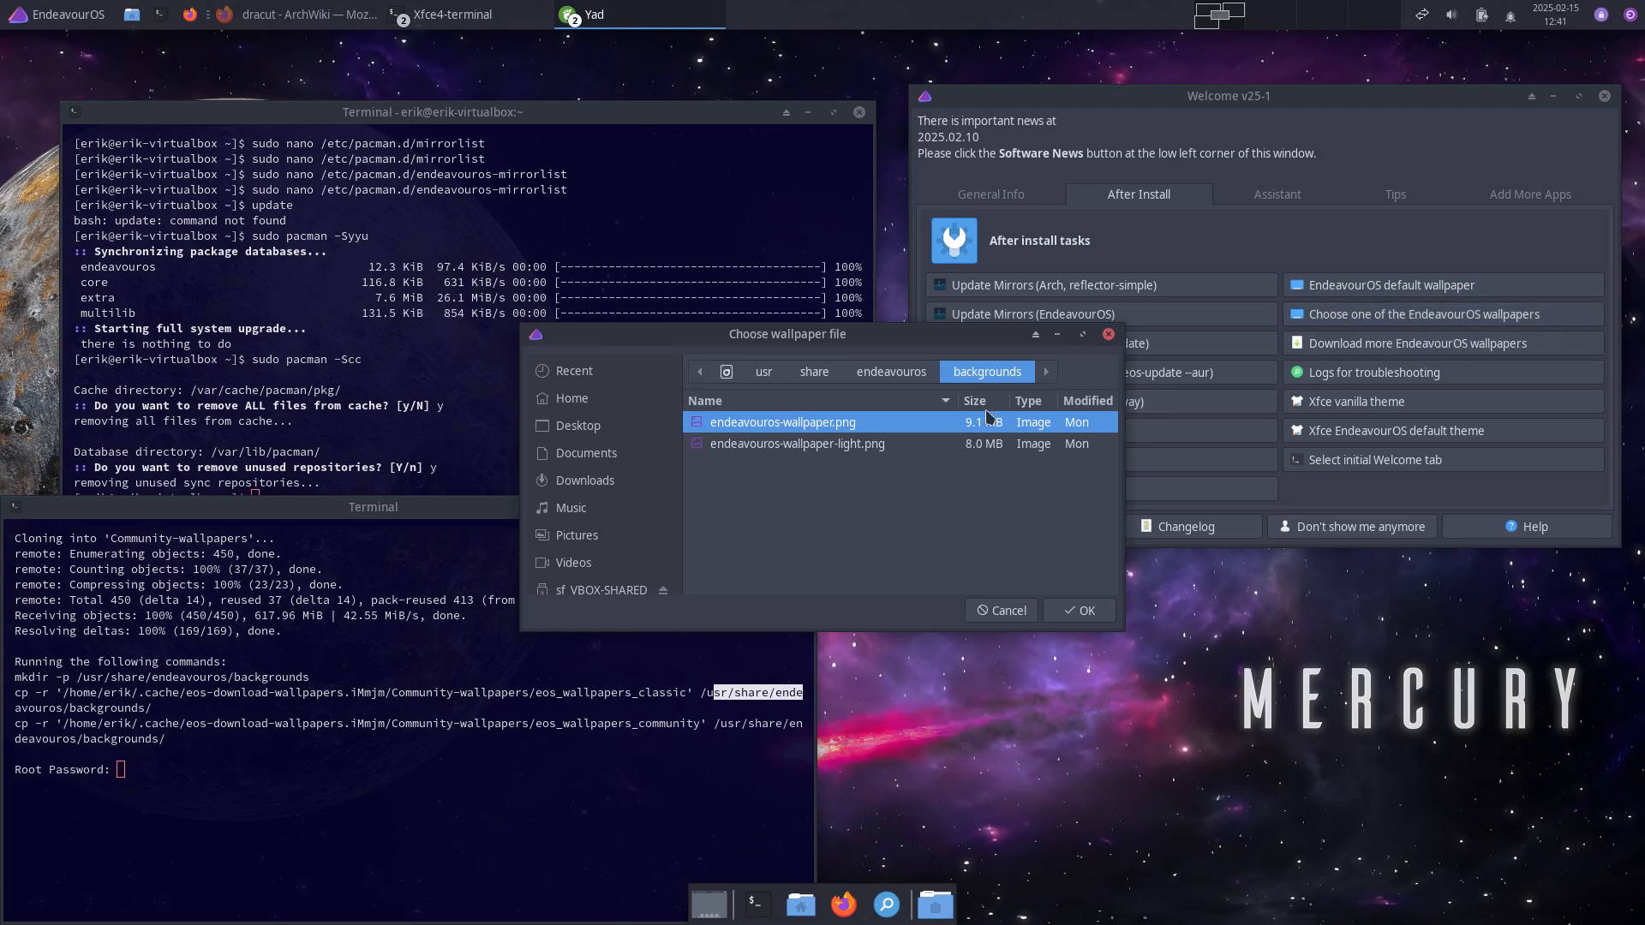
{"action": "left_click", "coordinate": [906, 381]}
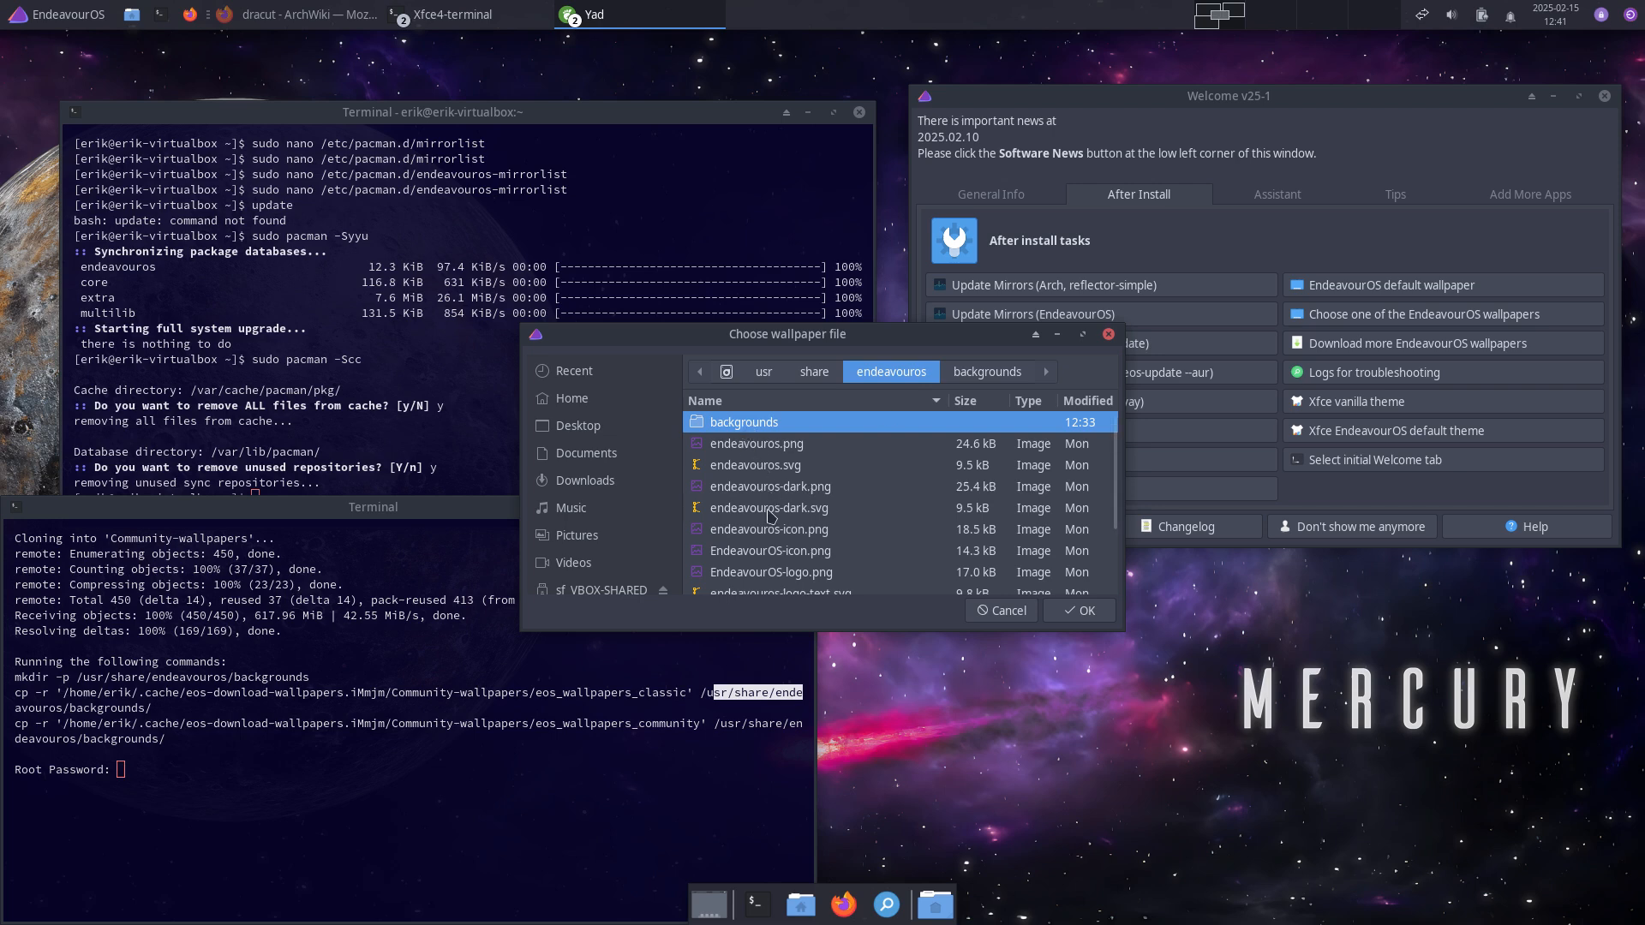
{"action": "double_click", "coordinate": [775, 425]}
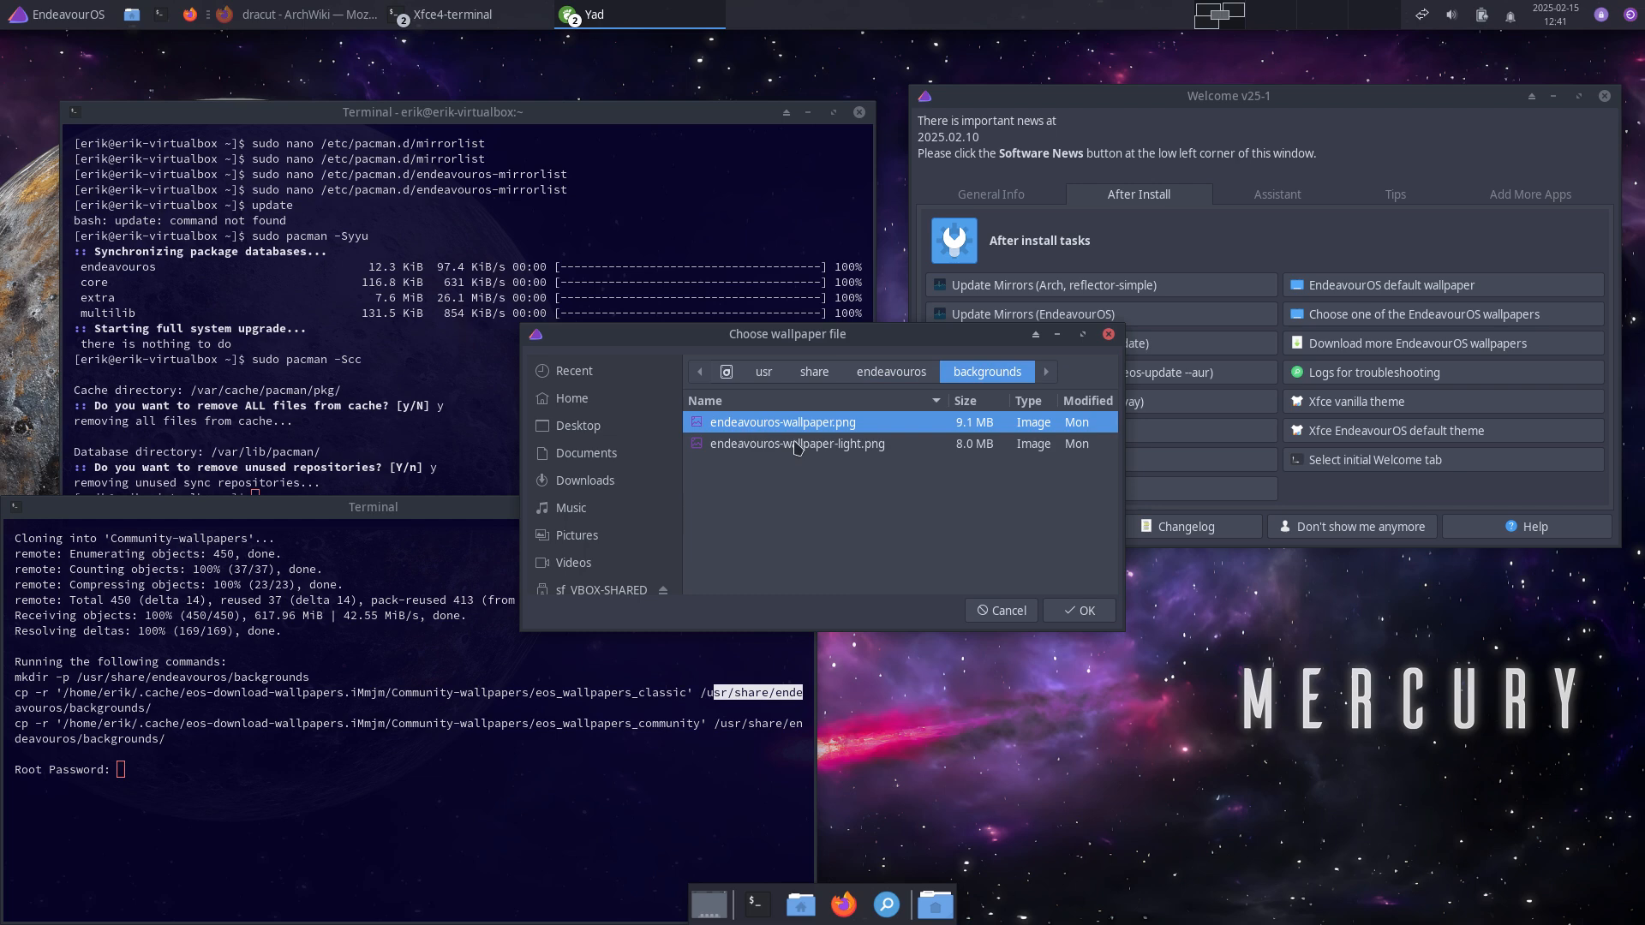
{"action": "left_click", "coordinate": [798, 445]}
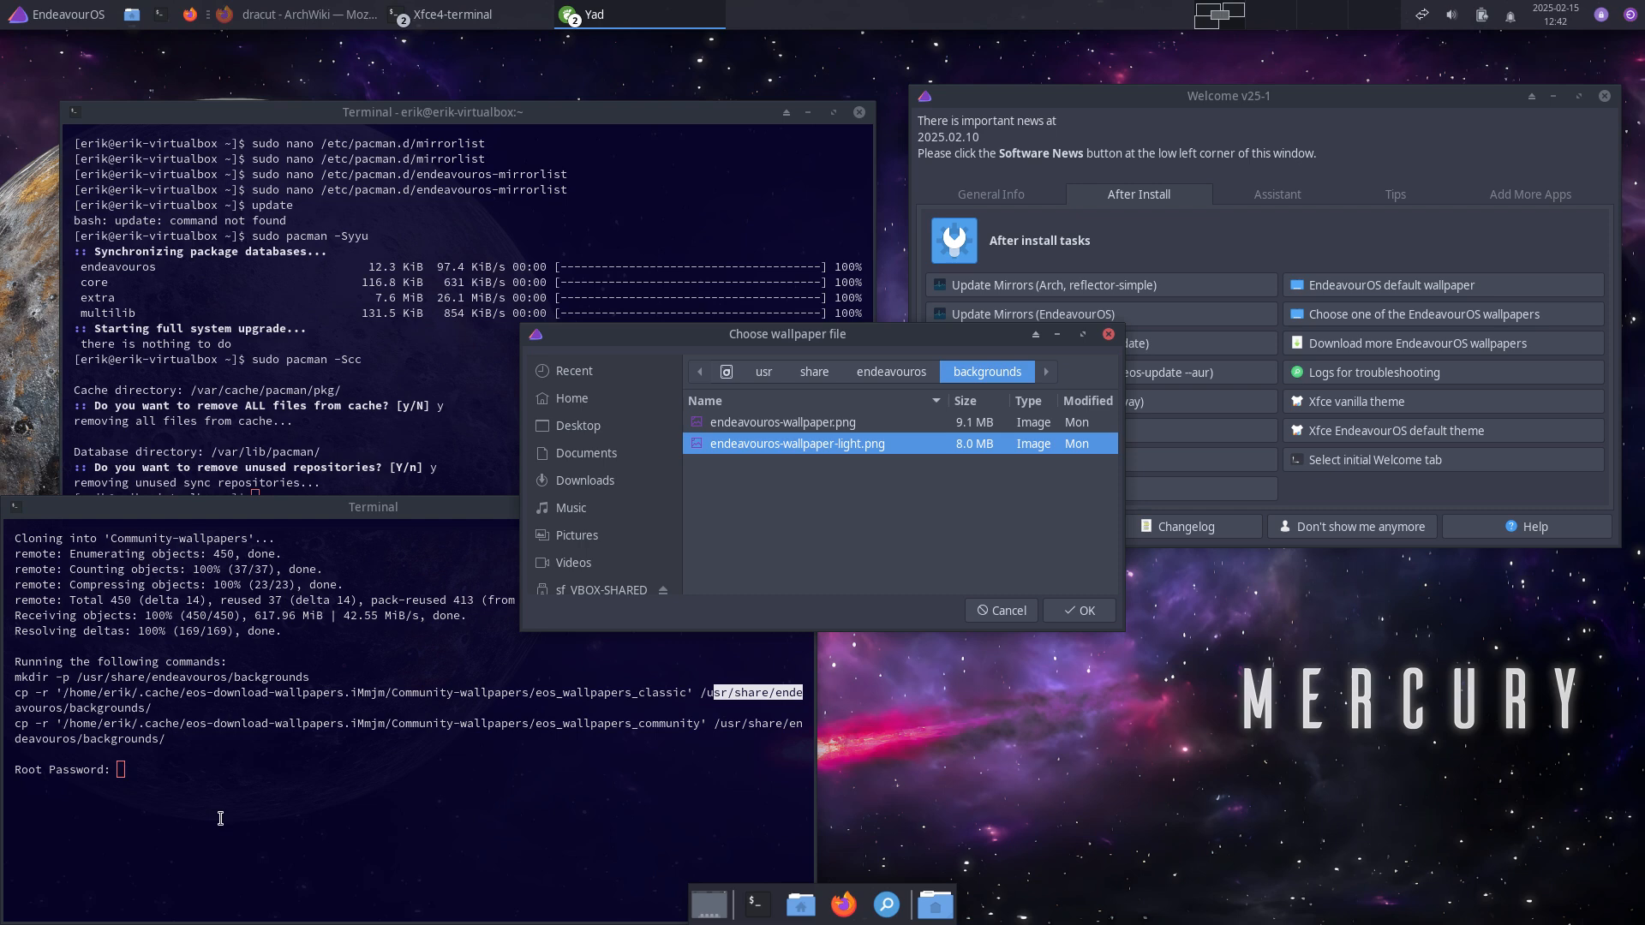
Step: Set arm_endeavouros_xfce4.png from .cache's eos_wallpapers_classic folder as the desktop wallpaper
{"action": "left_click", "coordinate": [800, 905]}
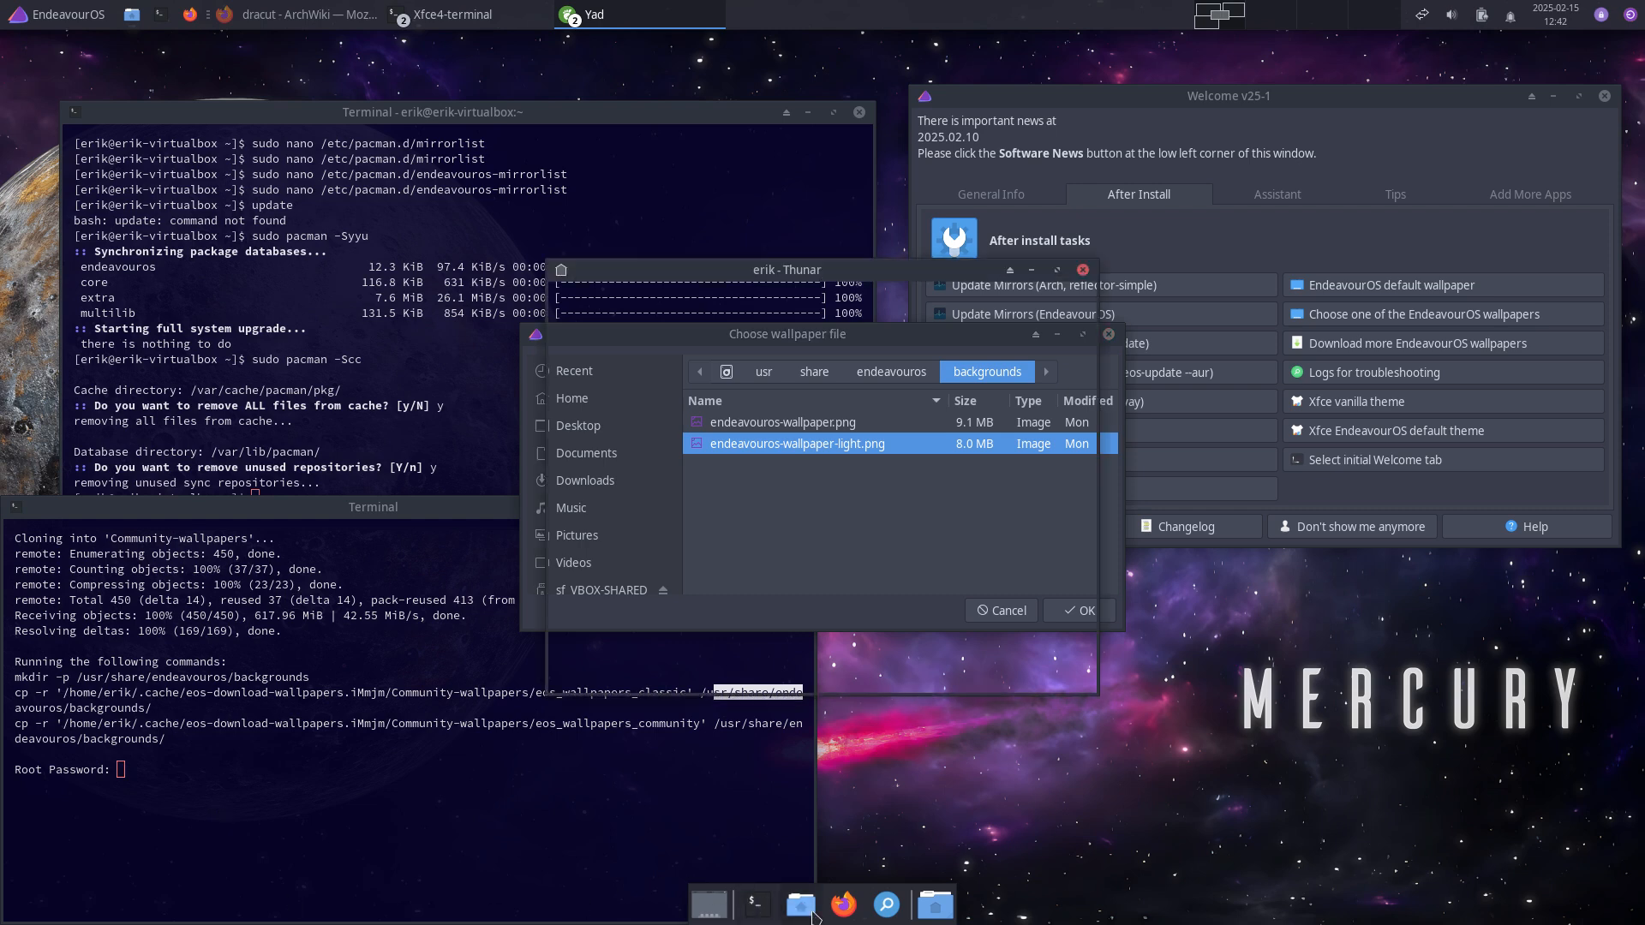
{"action": "key", "text": "ctrl+h"}
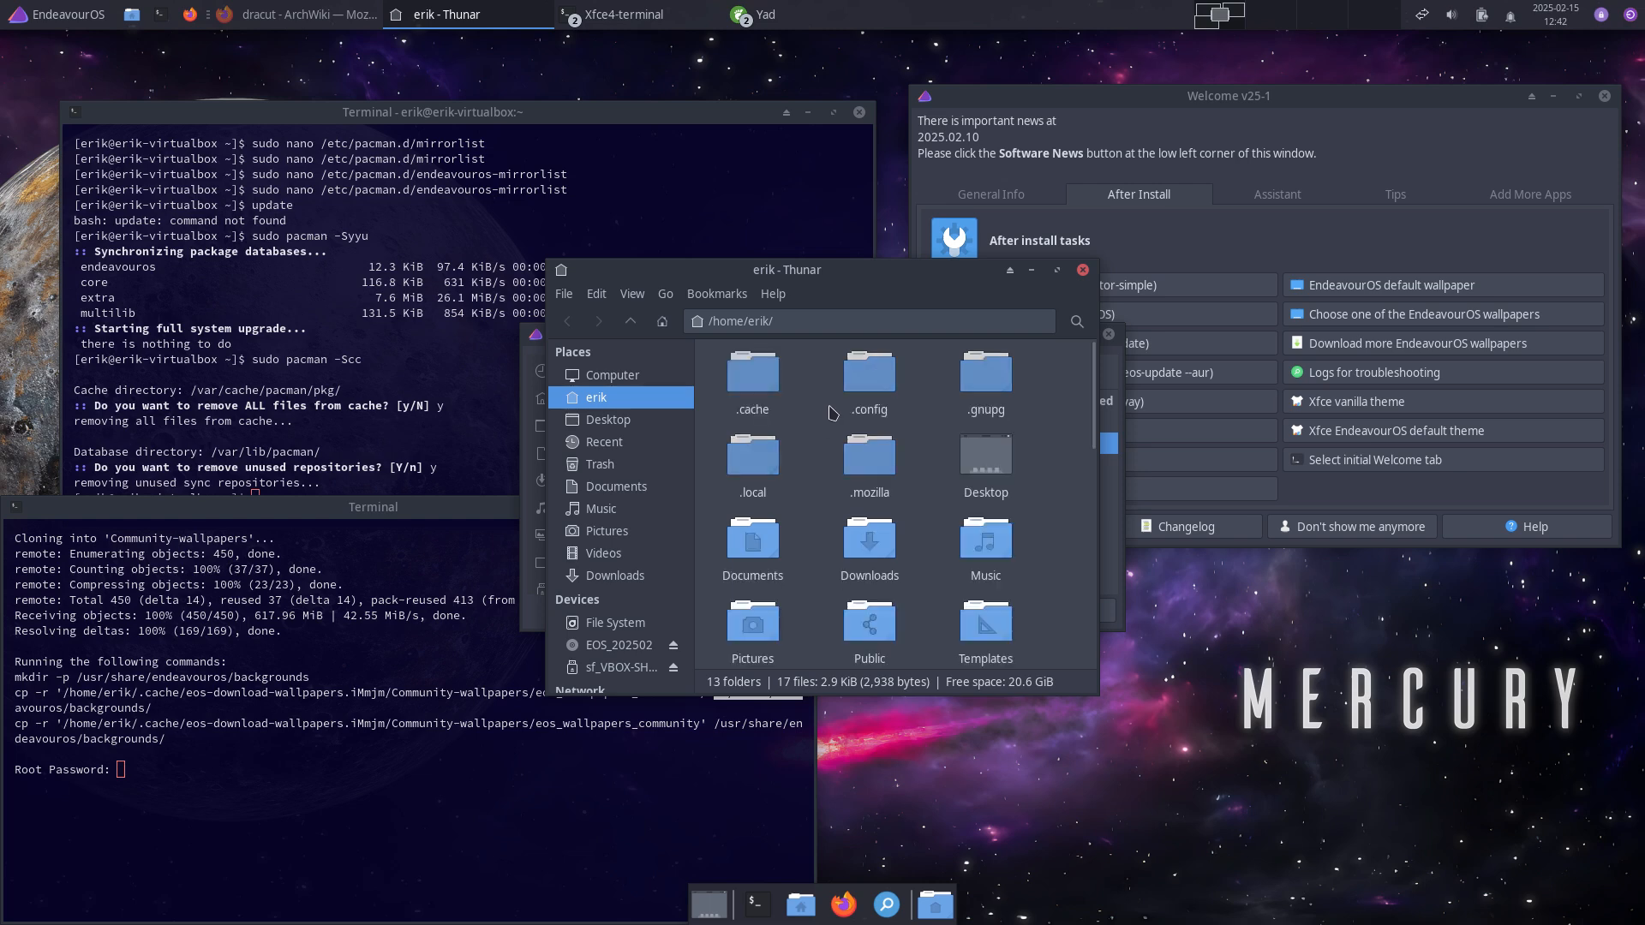
{"action": "double_click", "coordinate": [751, 377]}
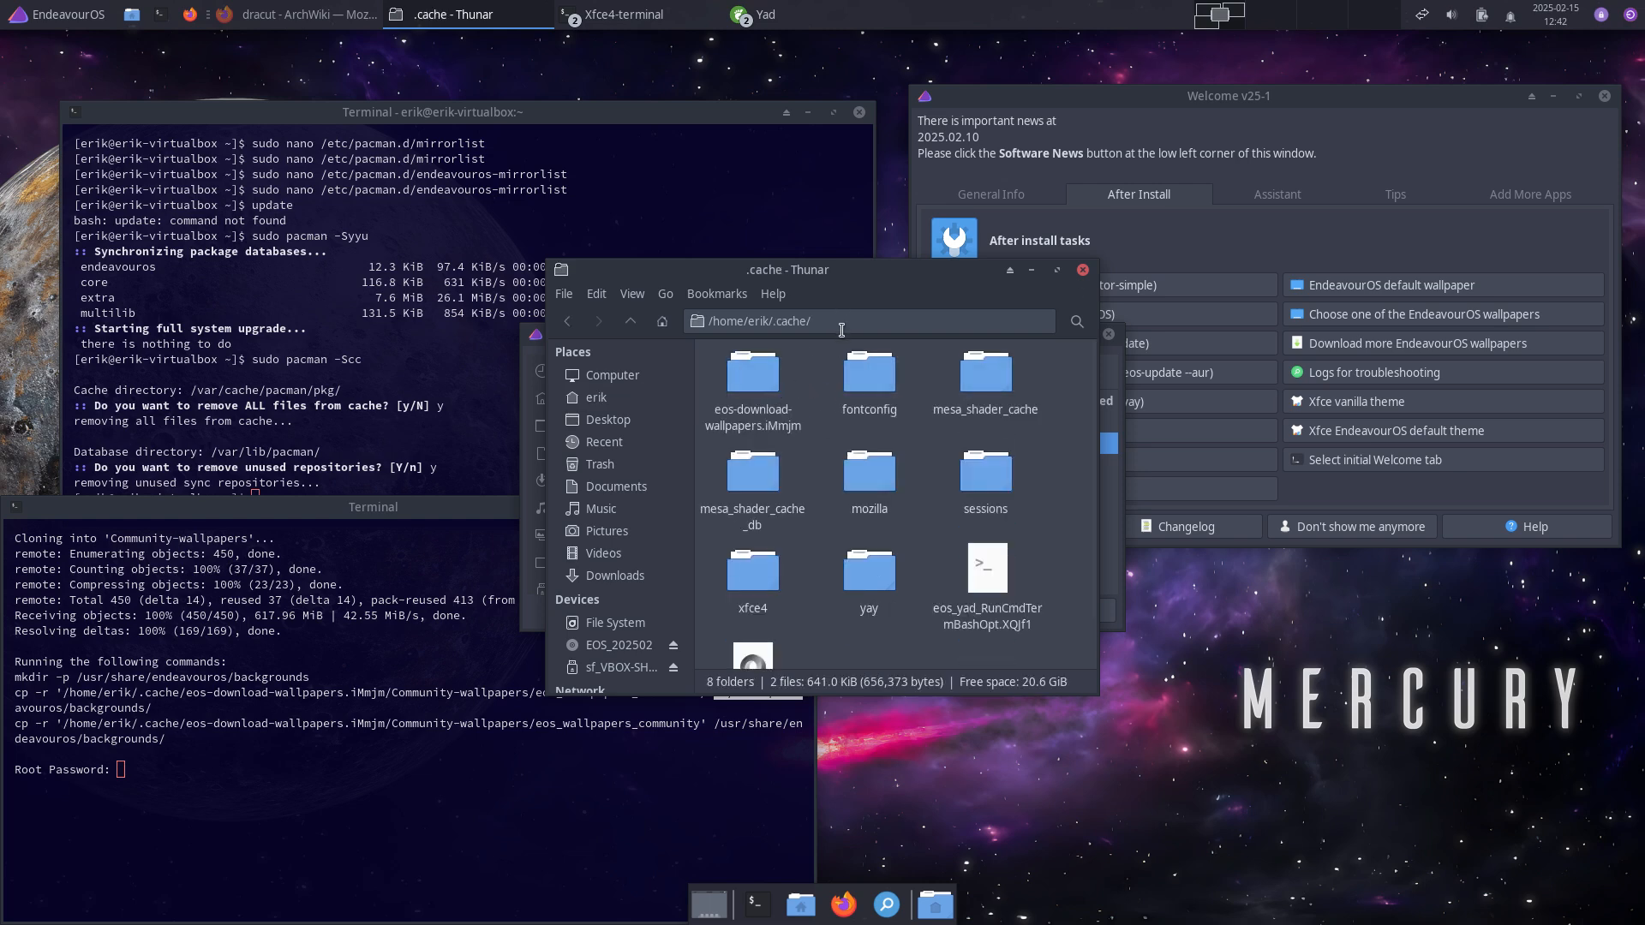
{"action": "double_click", "coordinate": [758, 379]}
{"action": "double_click", "coordinate": [754, 379]}
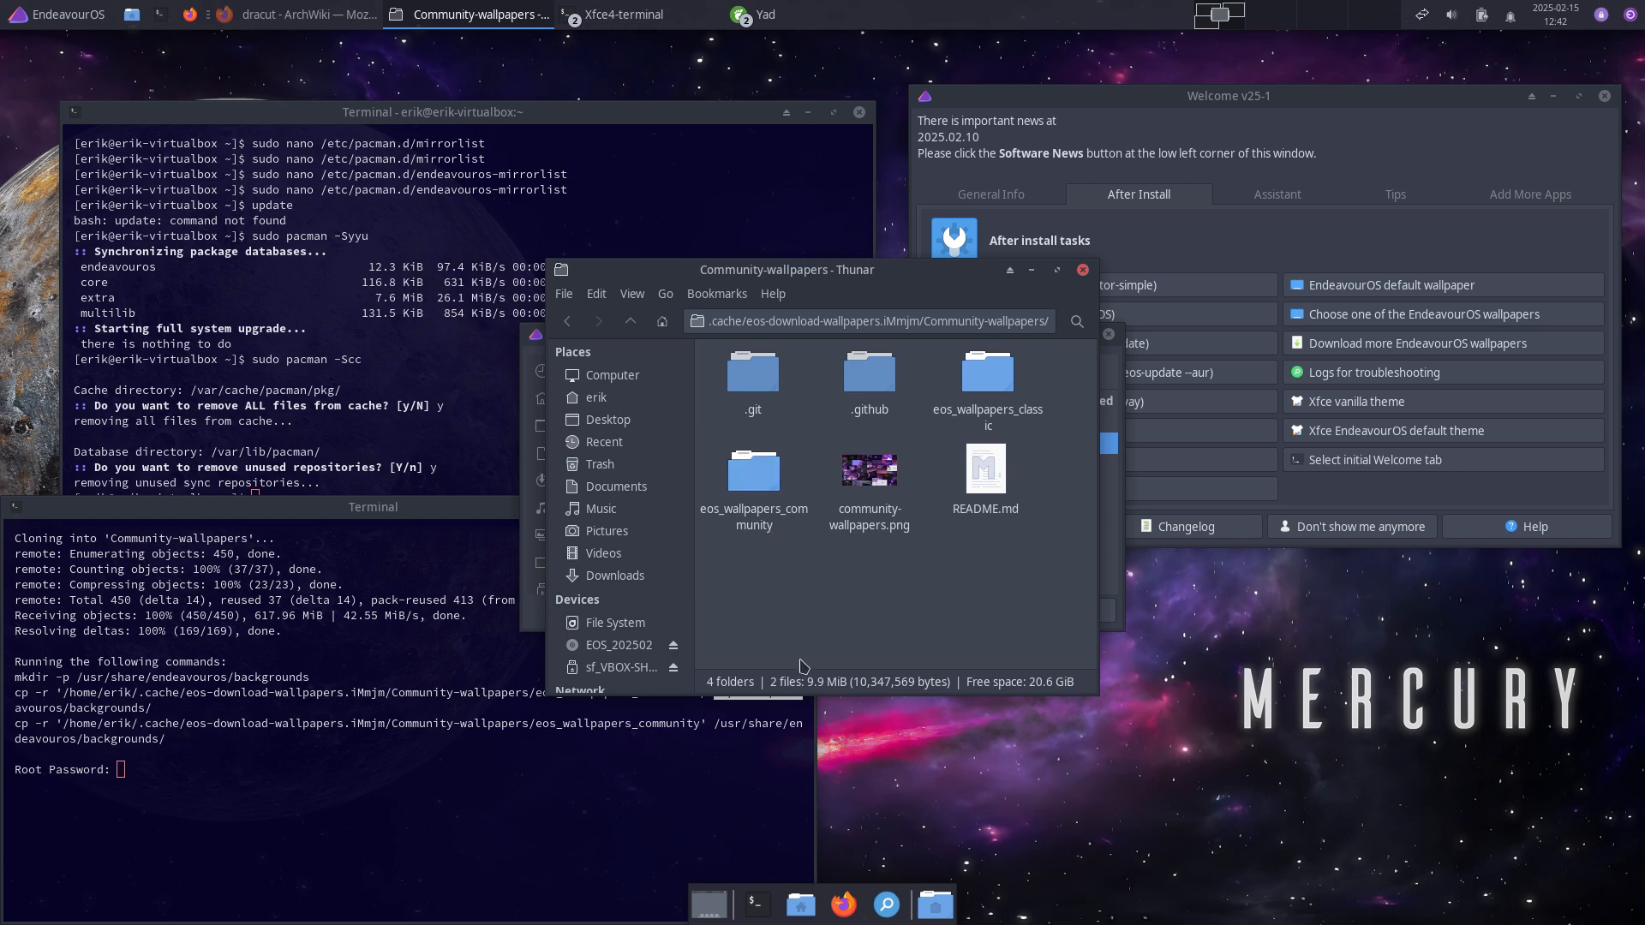
{"action": "double_click", "coordinate": [768, 487]}
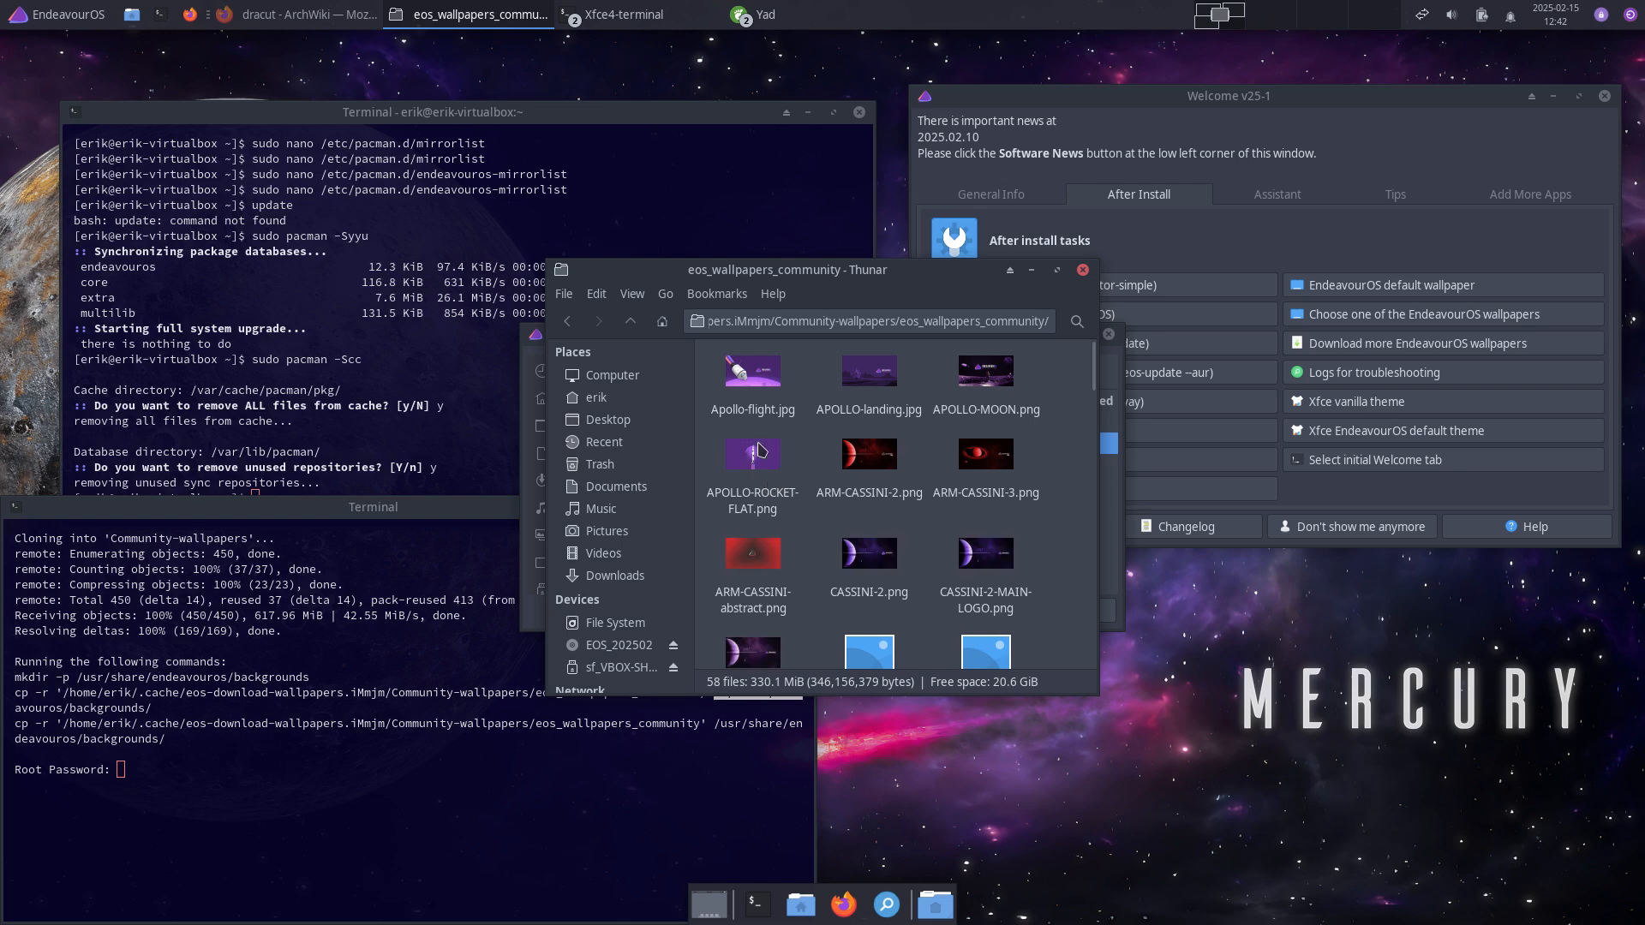
{"action": "left_click", "coordinate": [631, 320]}
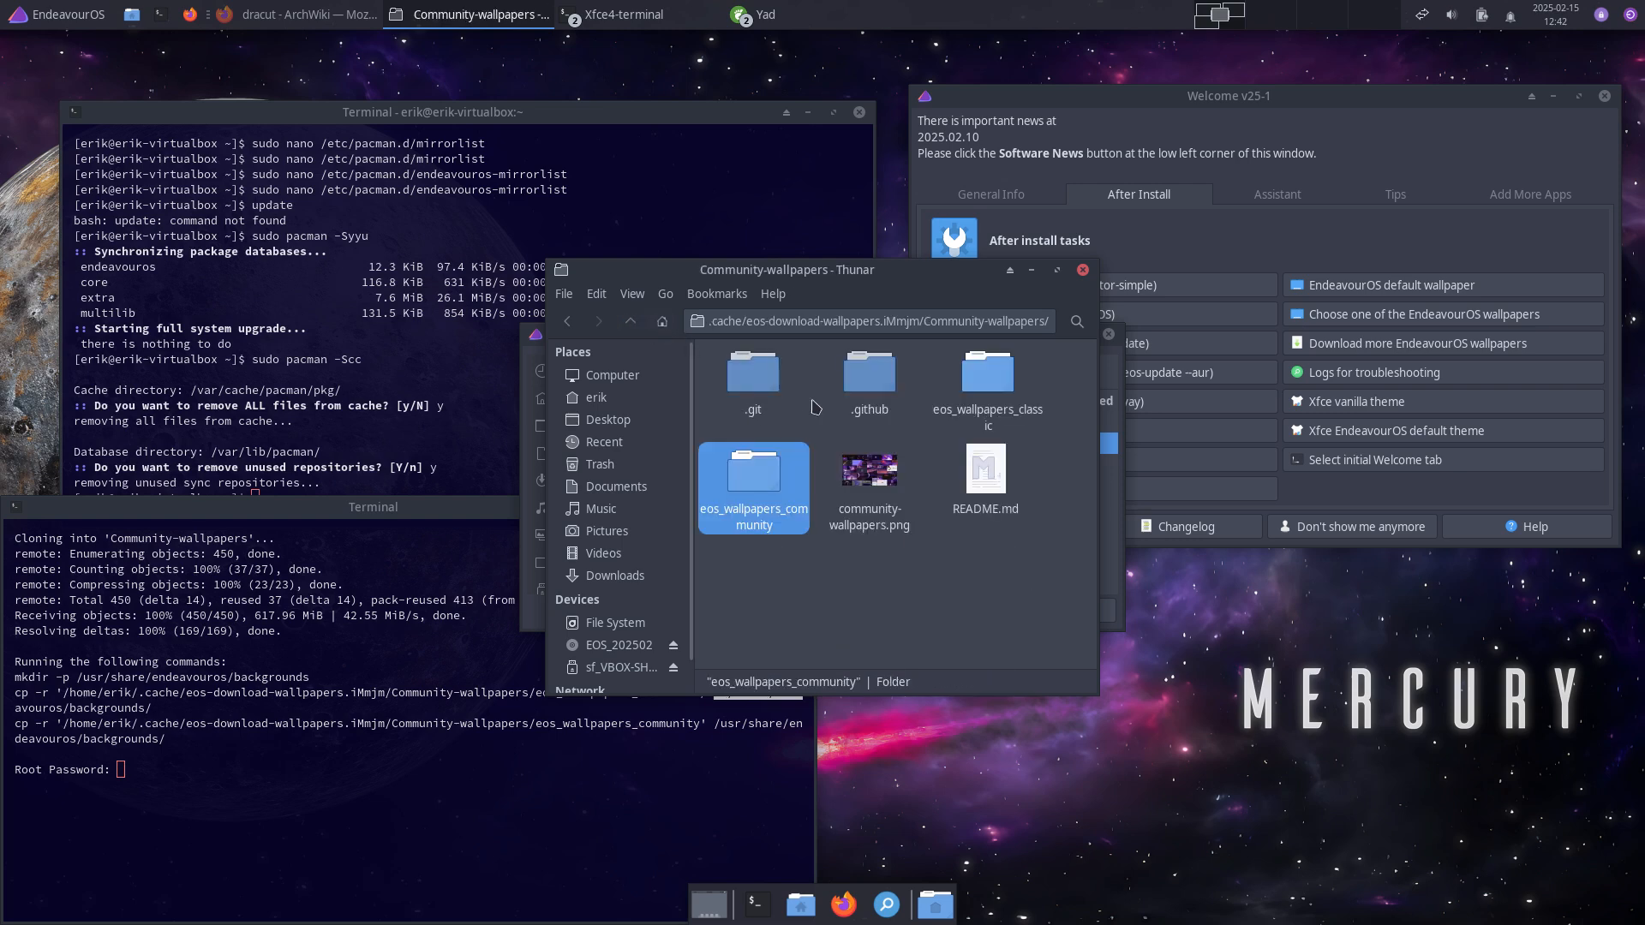
{"action": "double_click", "coordinate": [989, 368]}
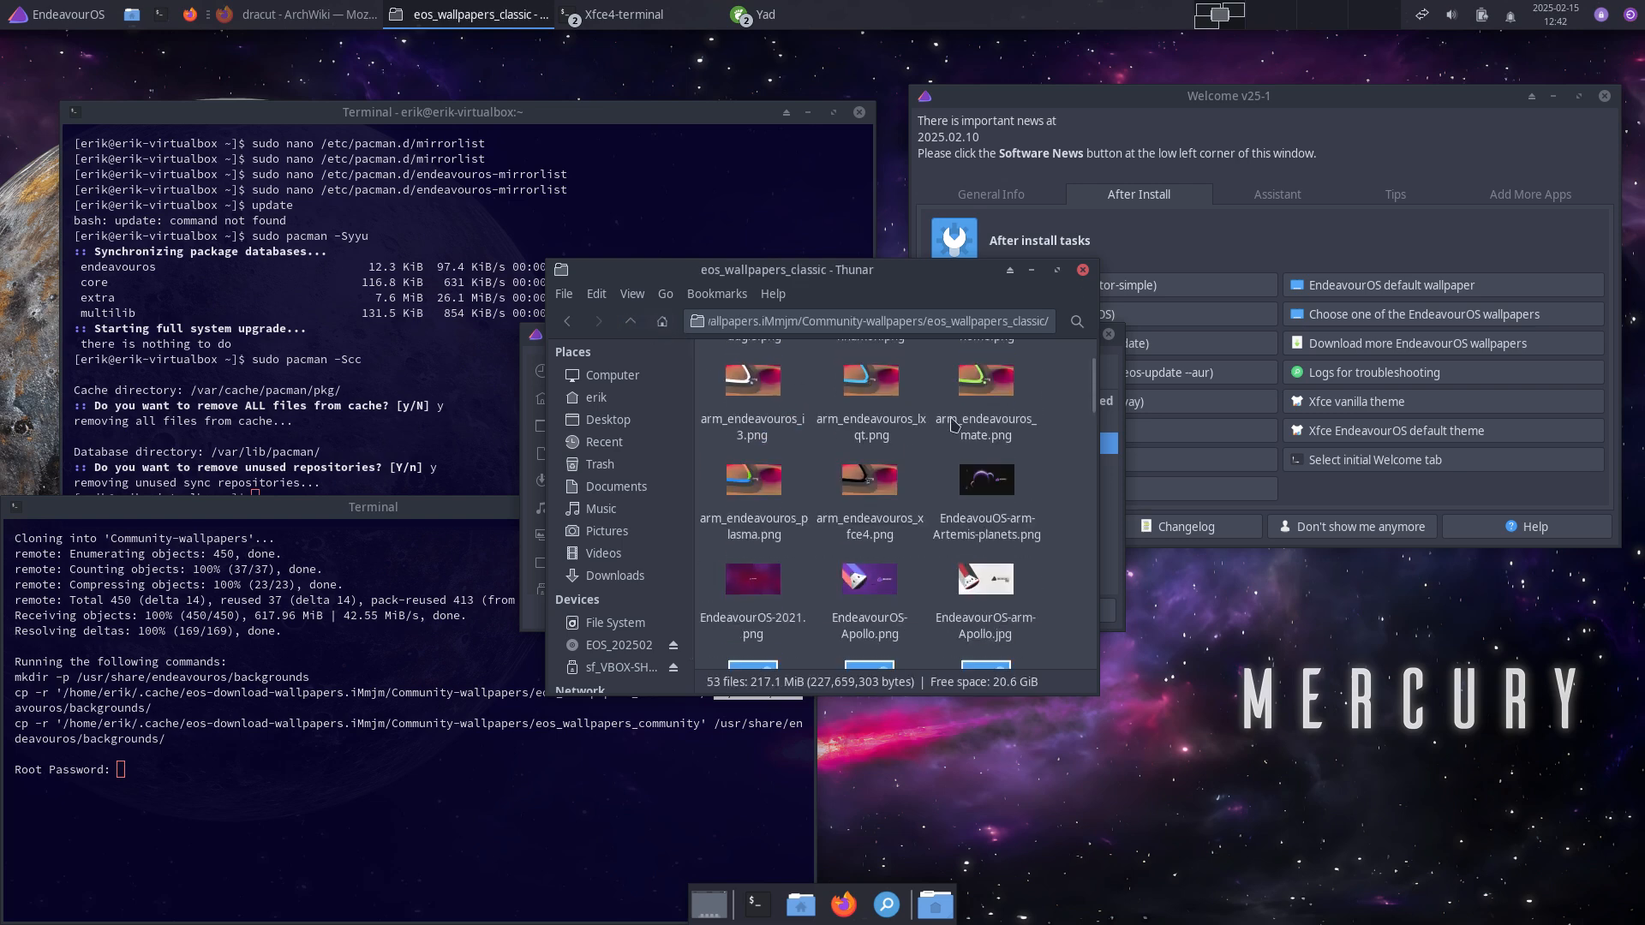
{"action": "scroll", "coordinate": [977, 411], "scroll_direction": "down", "scroll_amount": 3}
{"action": "right_click", "coordinate": [883, 443]}
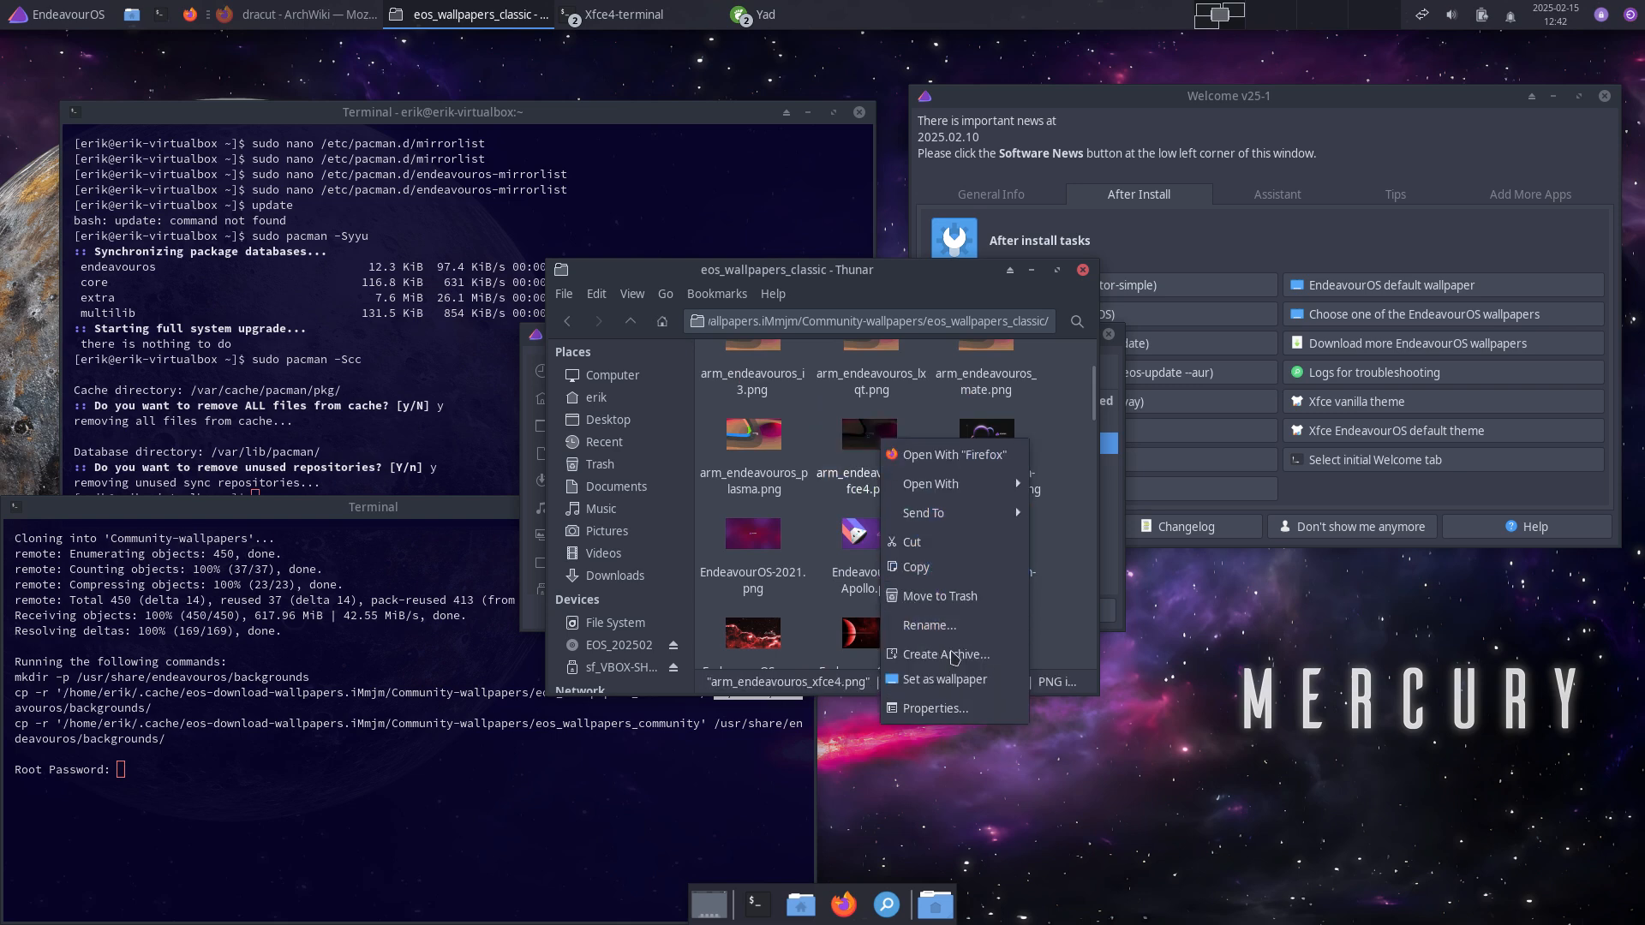
{"action": "left_click", "coordinate": [943, 680]}
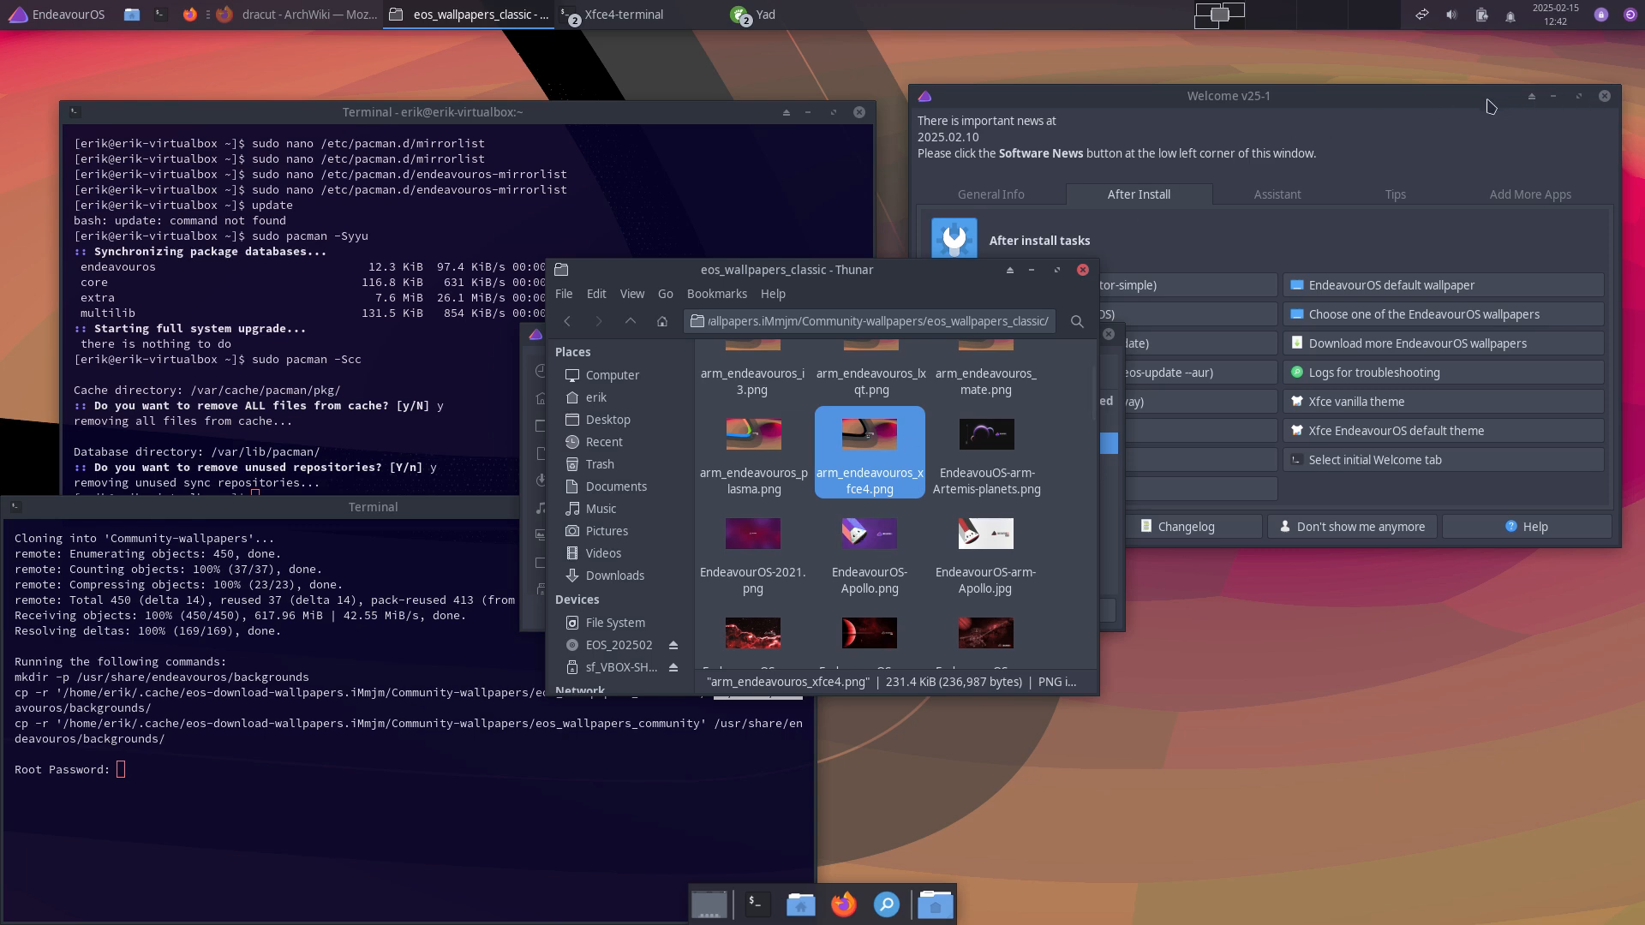
Step: Close the upper terminal and enter the root password to copy the wallpapers
{"action": "left_click_drag", "start_coordinate": [1490, 101], "coordinate": [1501, 563]}
{"action": "left_click", "coordinate": [859, 112]}
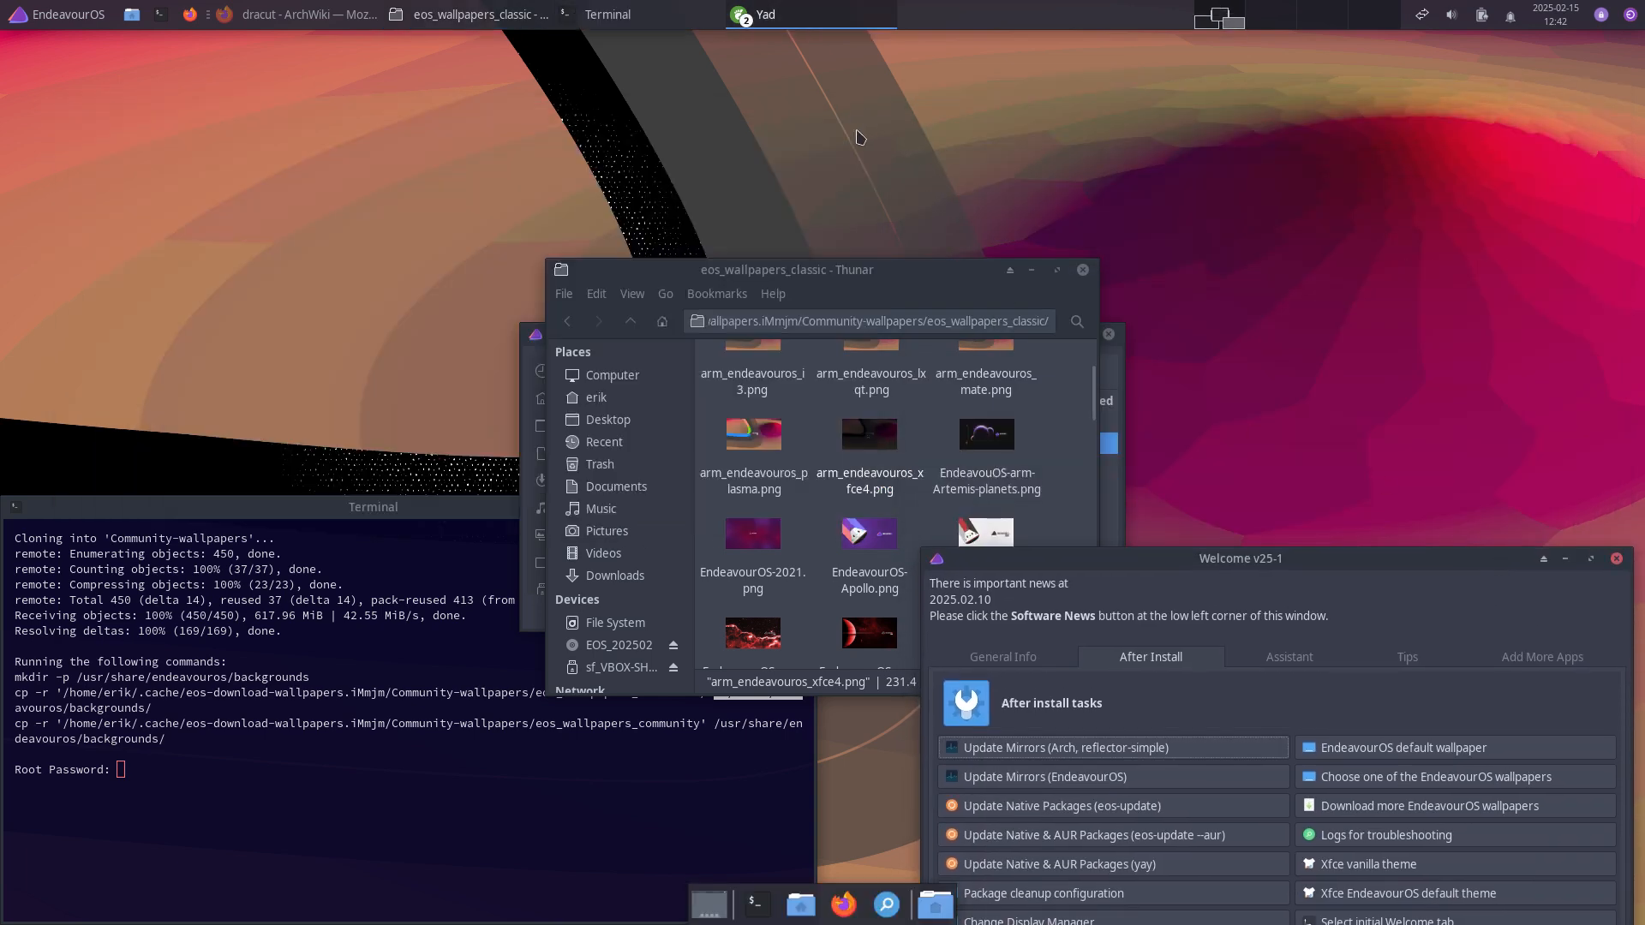
{"action": "left_click", "coordinate": [711, 511]}
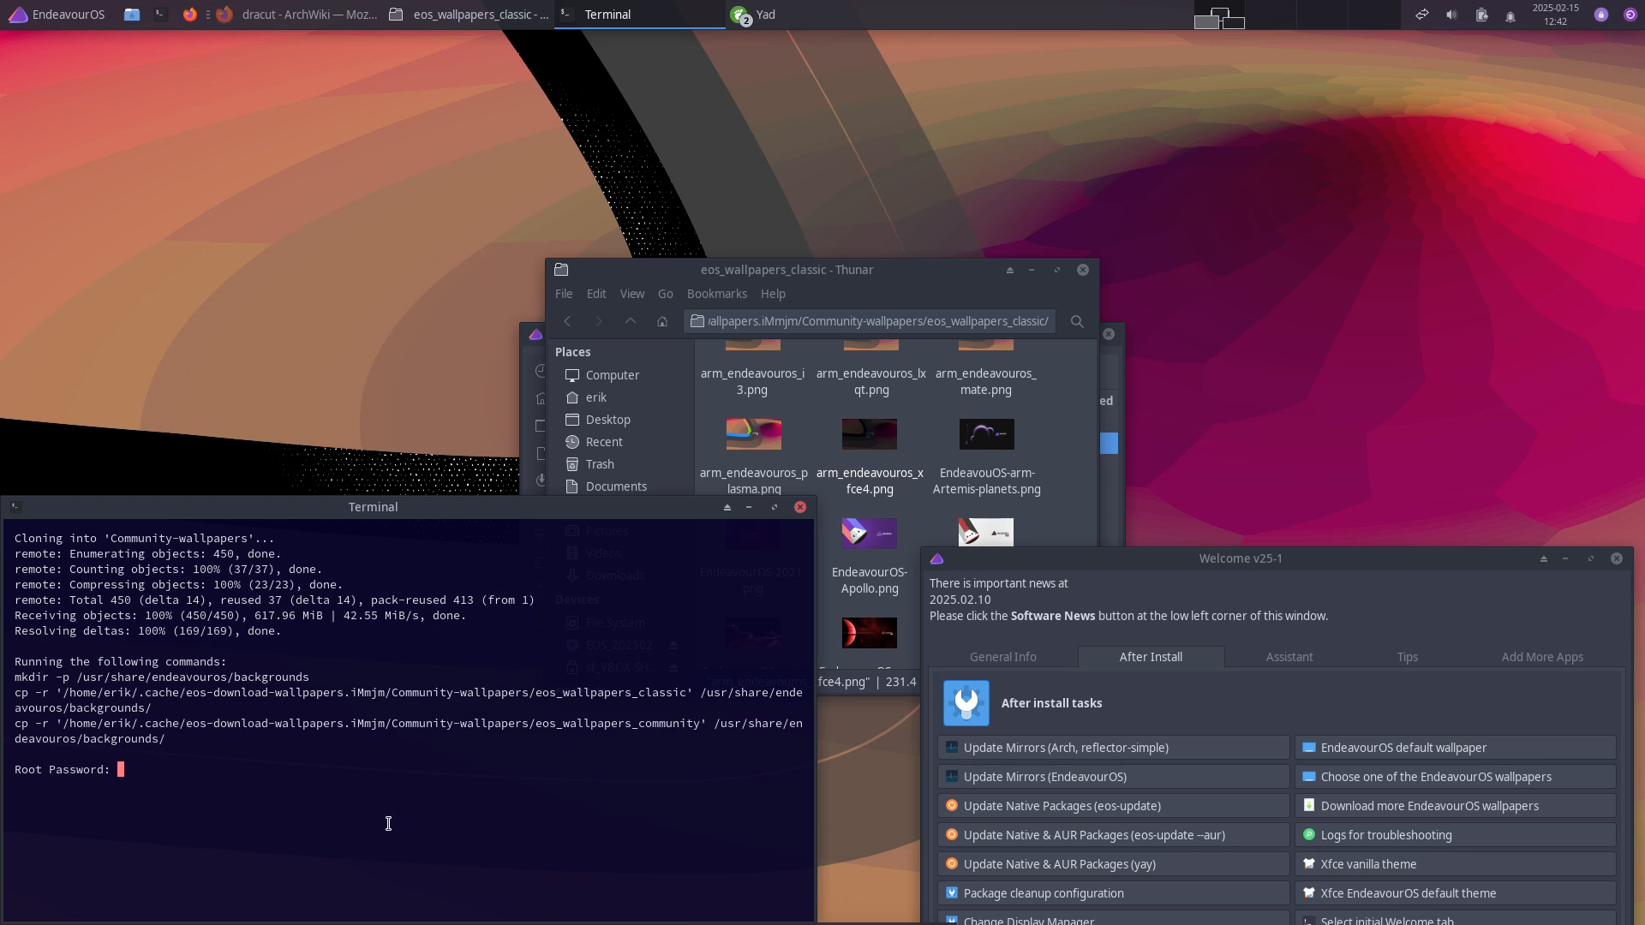
{"action": "key", "text": "Return"}
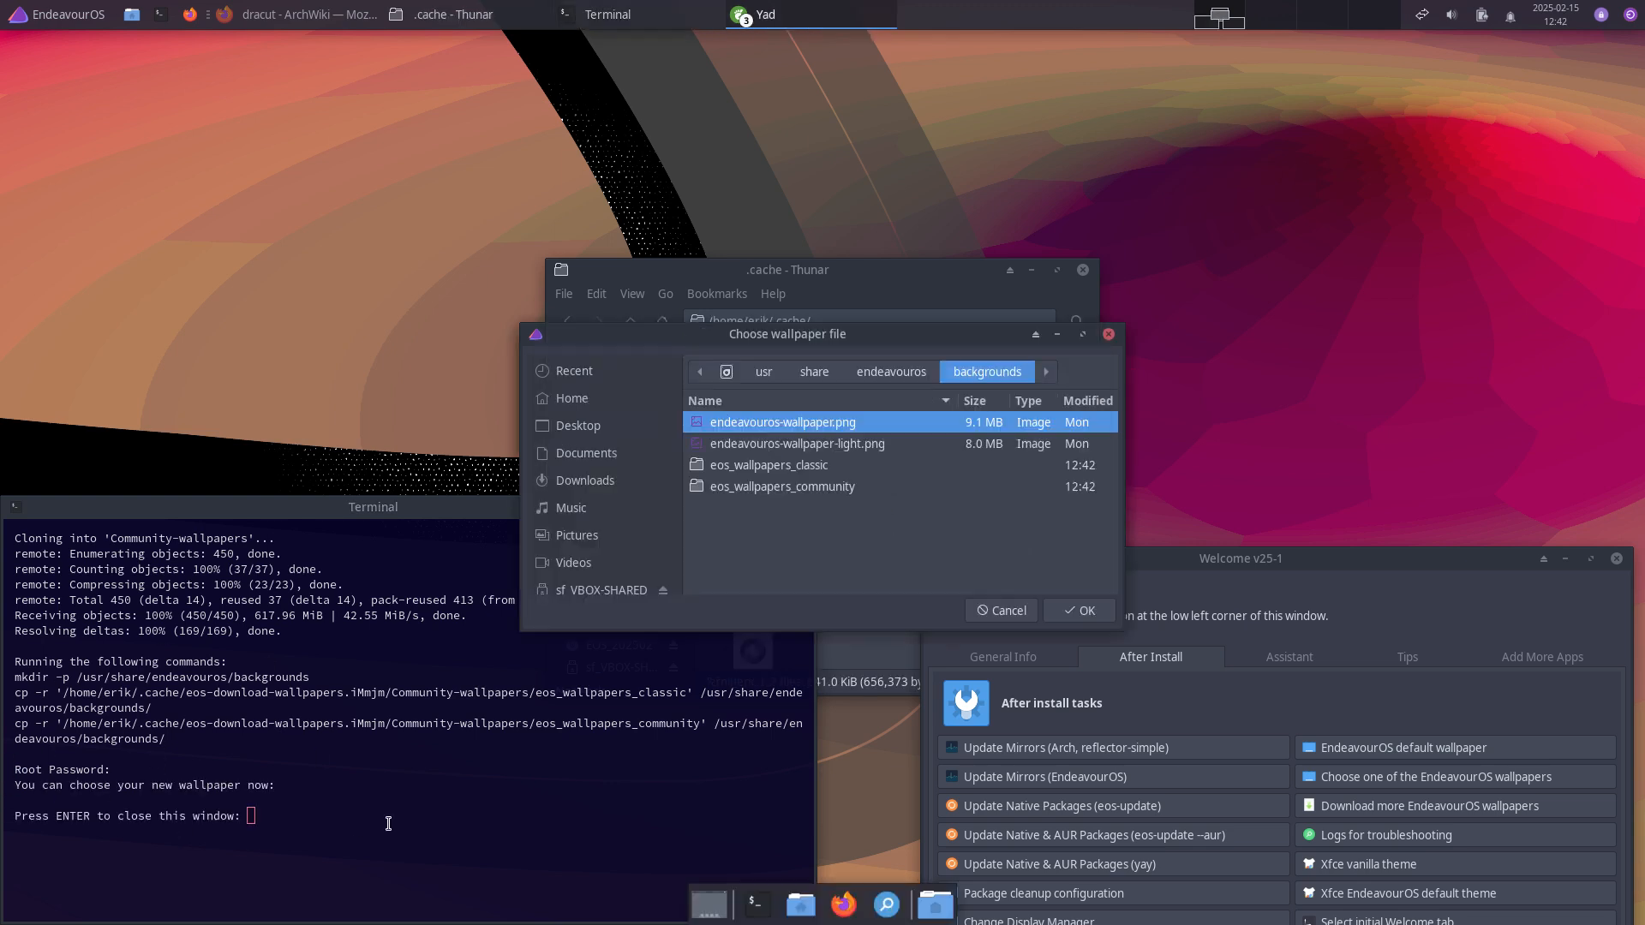
Step: Pick the cinnamon image from eos_wallpapers_classic in the wallpaper chooser and confirm
{"action": "left_click", "coordinate": [821, 468]}
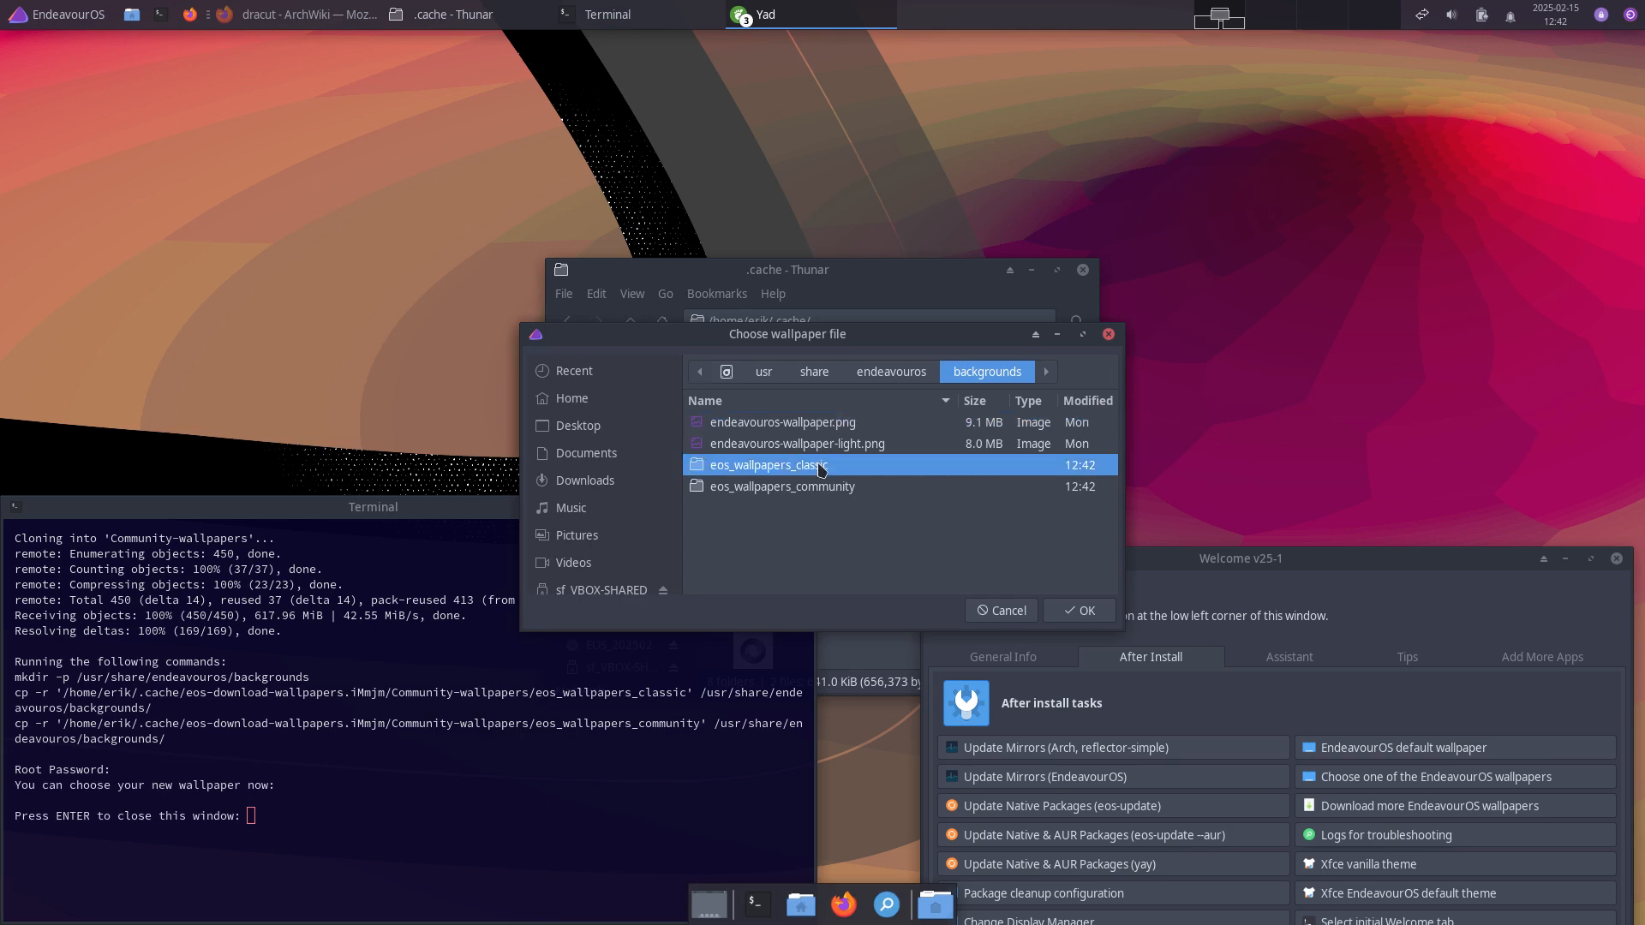
{"action": "double_click", "coordinate": [821, 468]}
{"action": "left_click", "coordinate": [872, 444]}
{"action": "left_click", "coordinate": [1049, 608]}
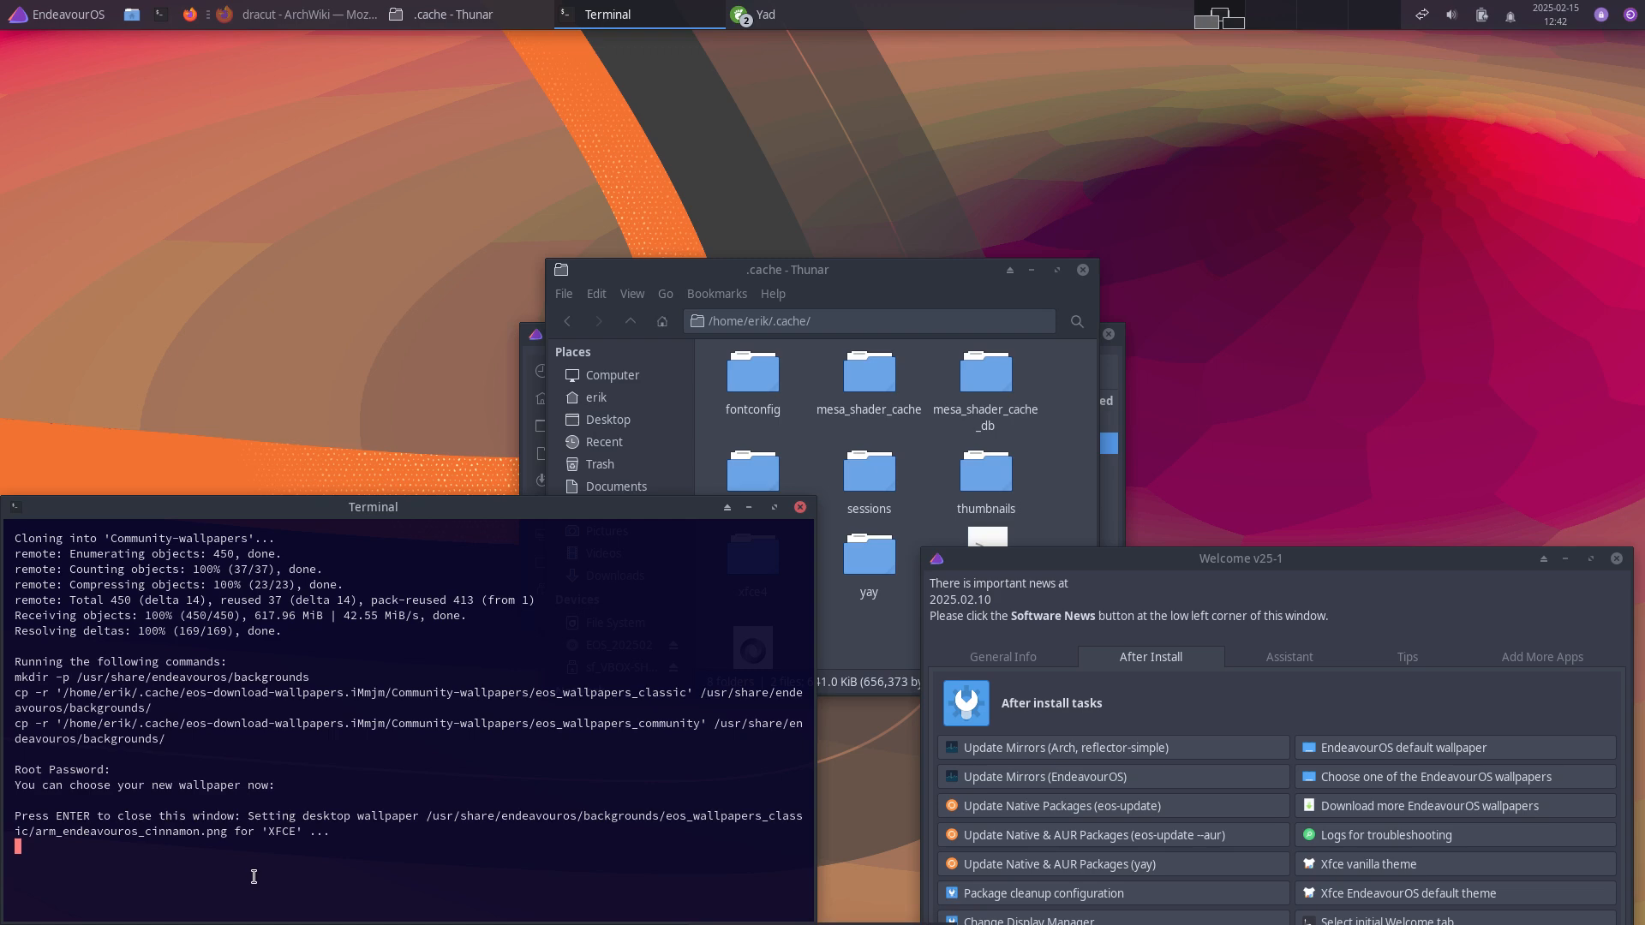
Step: Close the finished terminal, file manager and wallpaper chooser, dismissing the no-picture error
{"action": "key", "text": "Return"}
{"action": "left_click_drag", "start_coordinate": [891, 283], "coordinate": [407, 234]}
{"action": "left_click", "coordinate": [599, 221]}
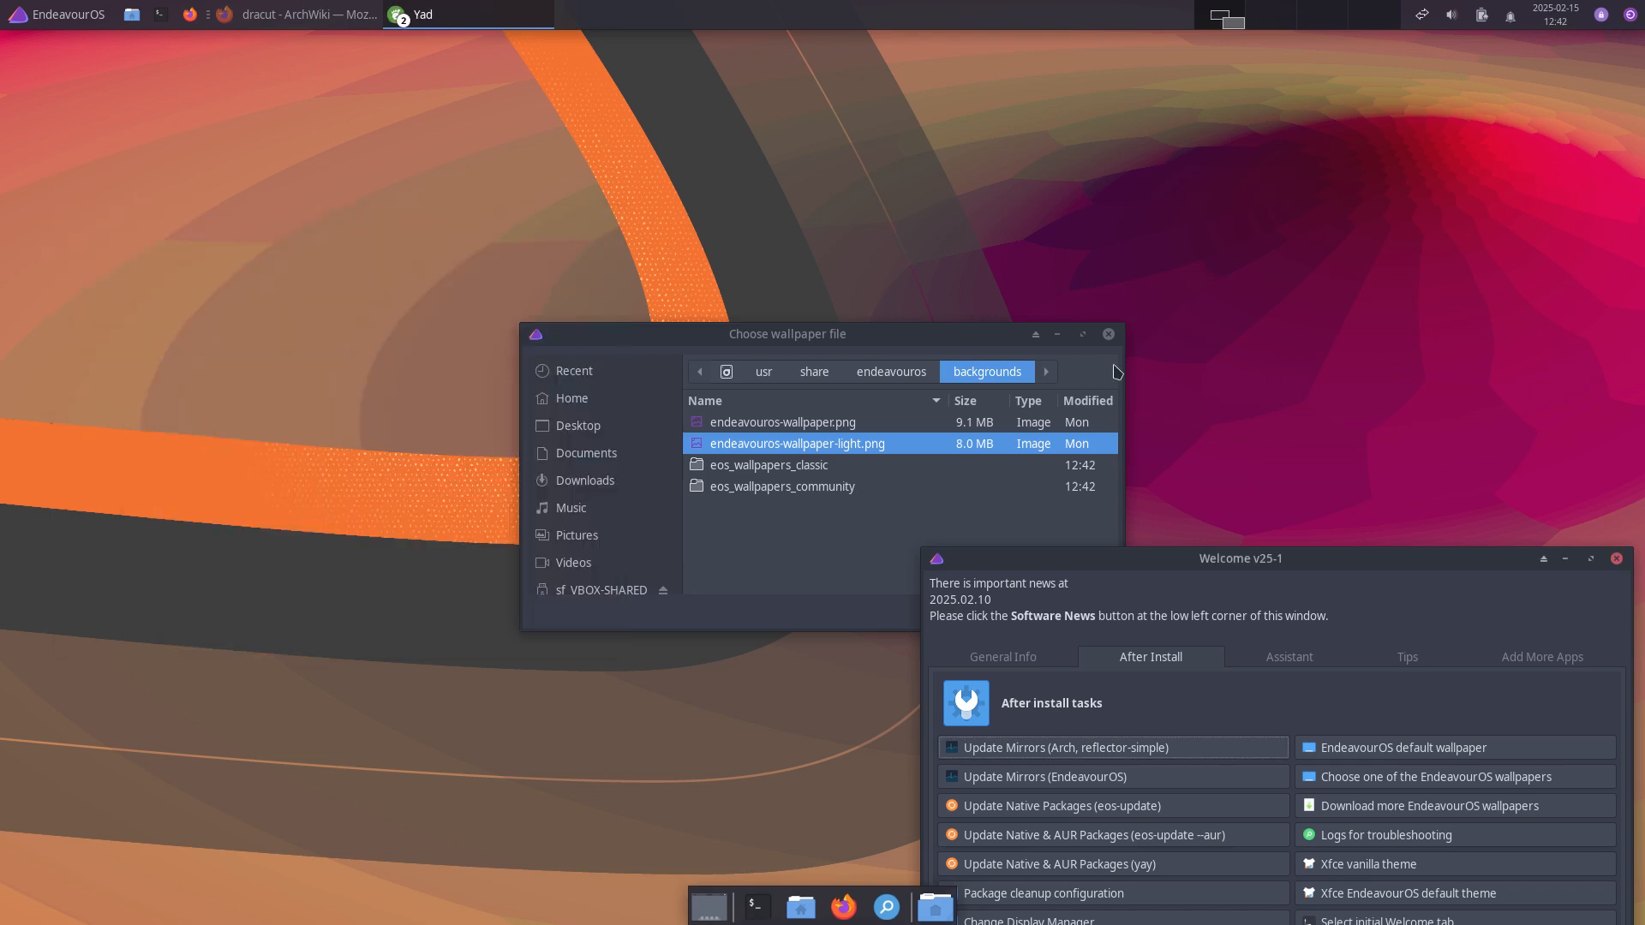
{"action": "left_click", "coordinate": [1109, 335]}
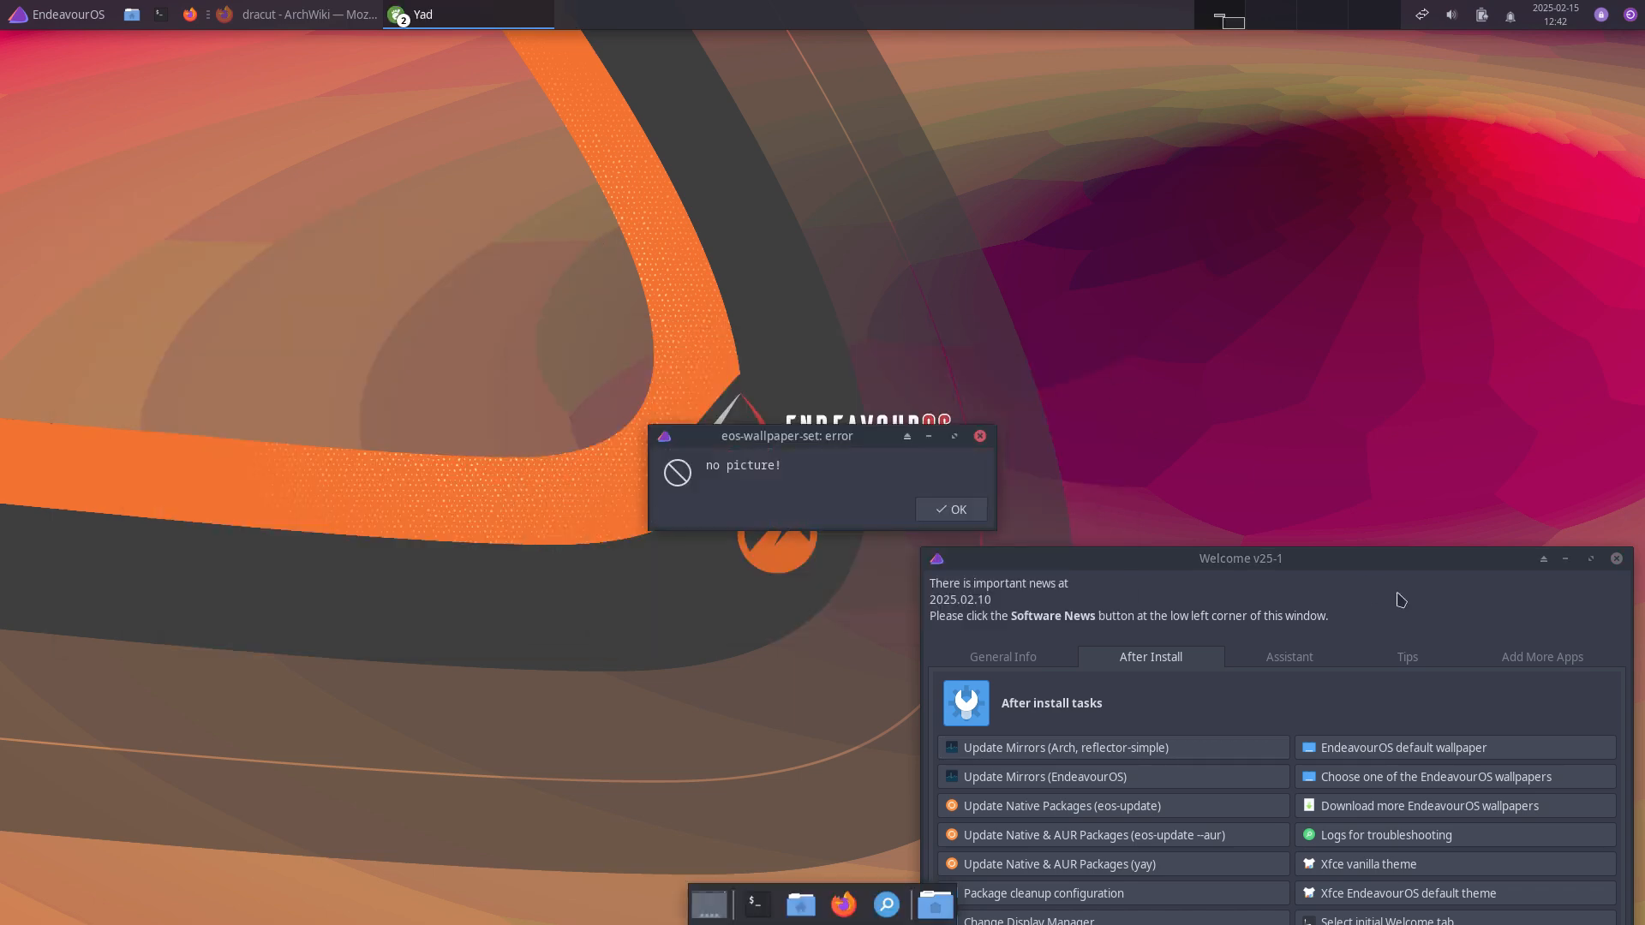
{"action": "left_click", "coordinate": [953, 511]}
{"action": "left_click_drag", "start_coordinate": [1324, 565], "coordinate": [1309, 161]}
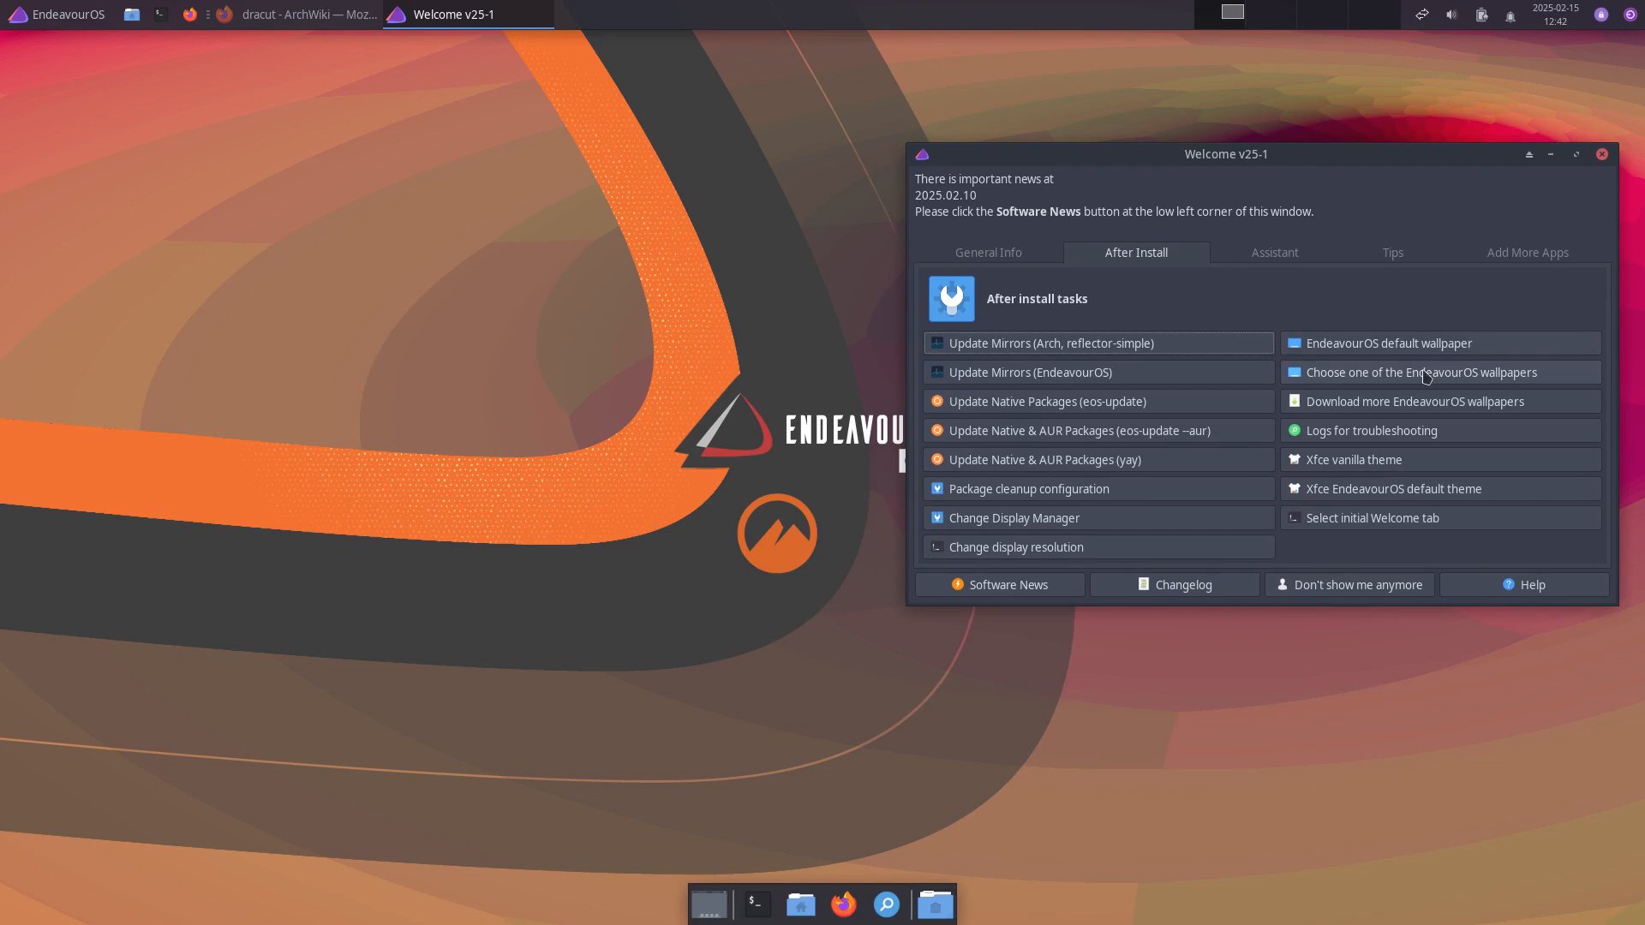
Step: Apply arm_endeavouros_cinnamon.png from eos_wallpapers_classic as the wallpaper
{"action": "left_click", "coordinate": [1438, 377]}
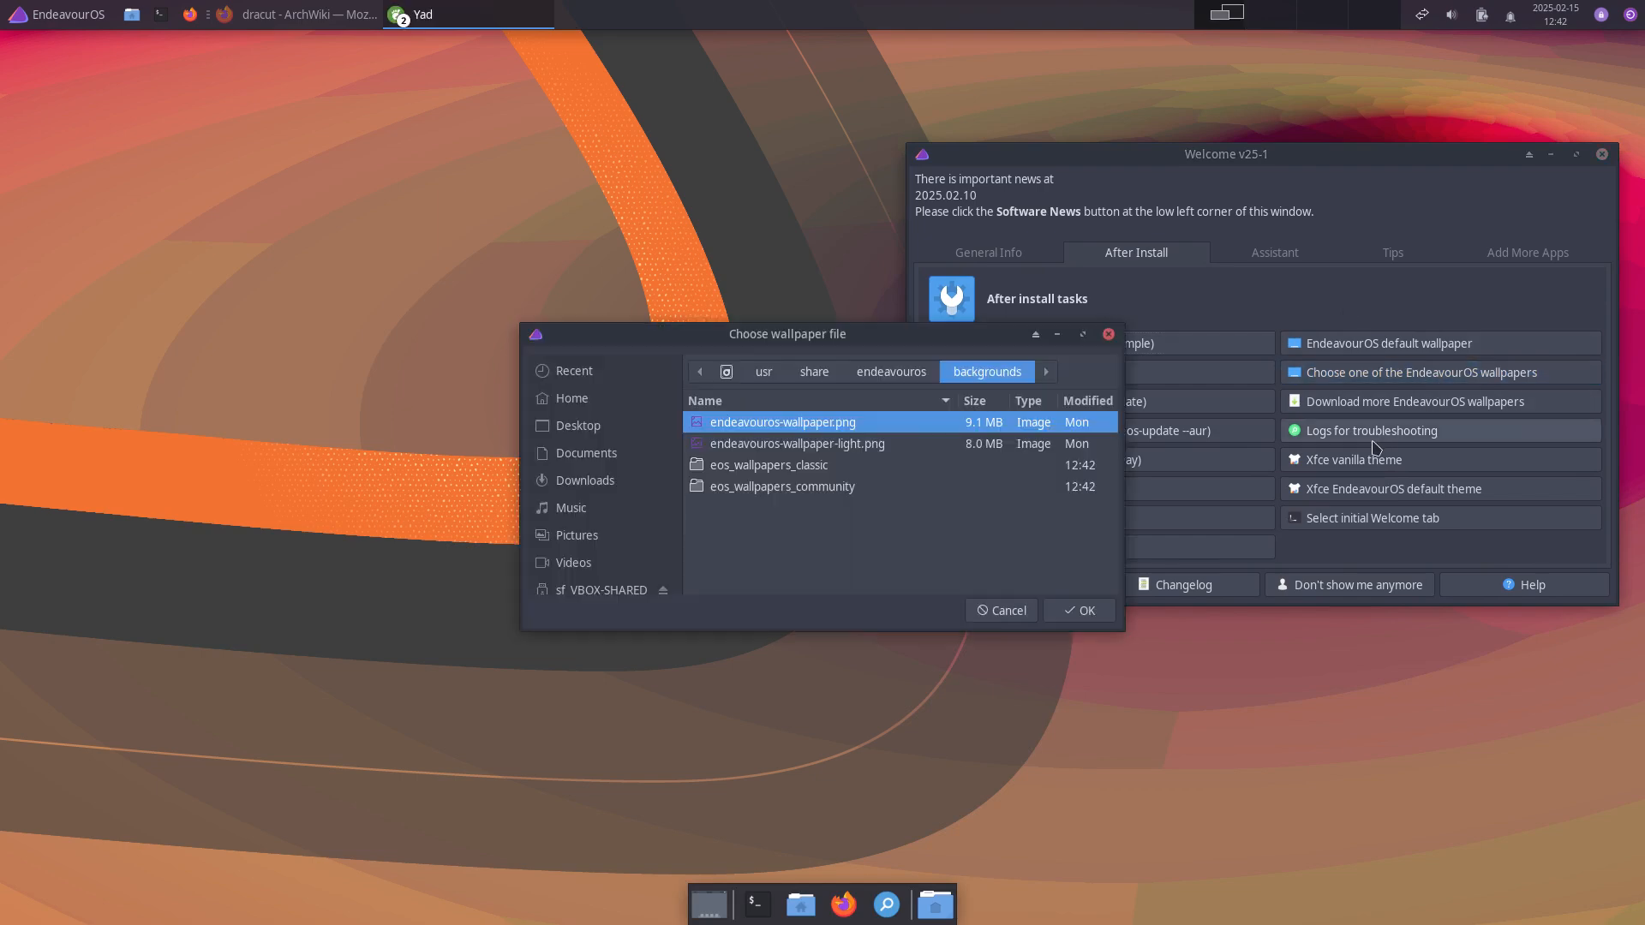
{"action": "left_click", "coordinate": [791, 444]}
{"action": "left_click", "coordinate": [794, 425]}
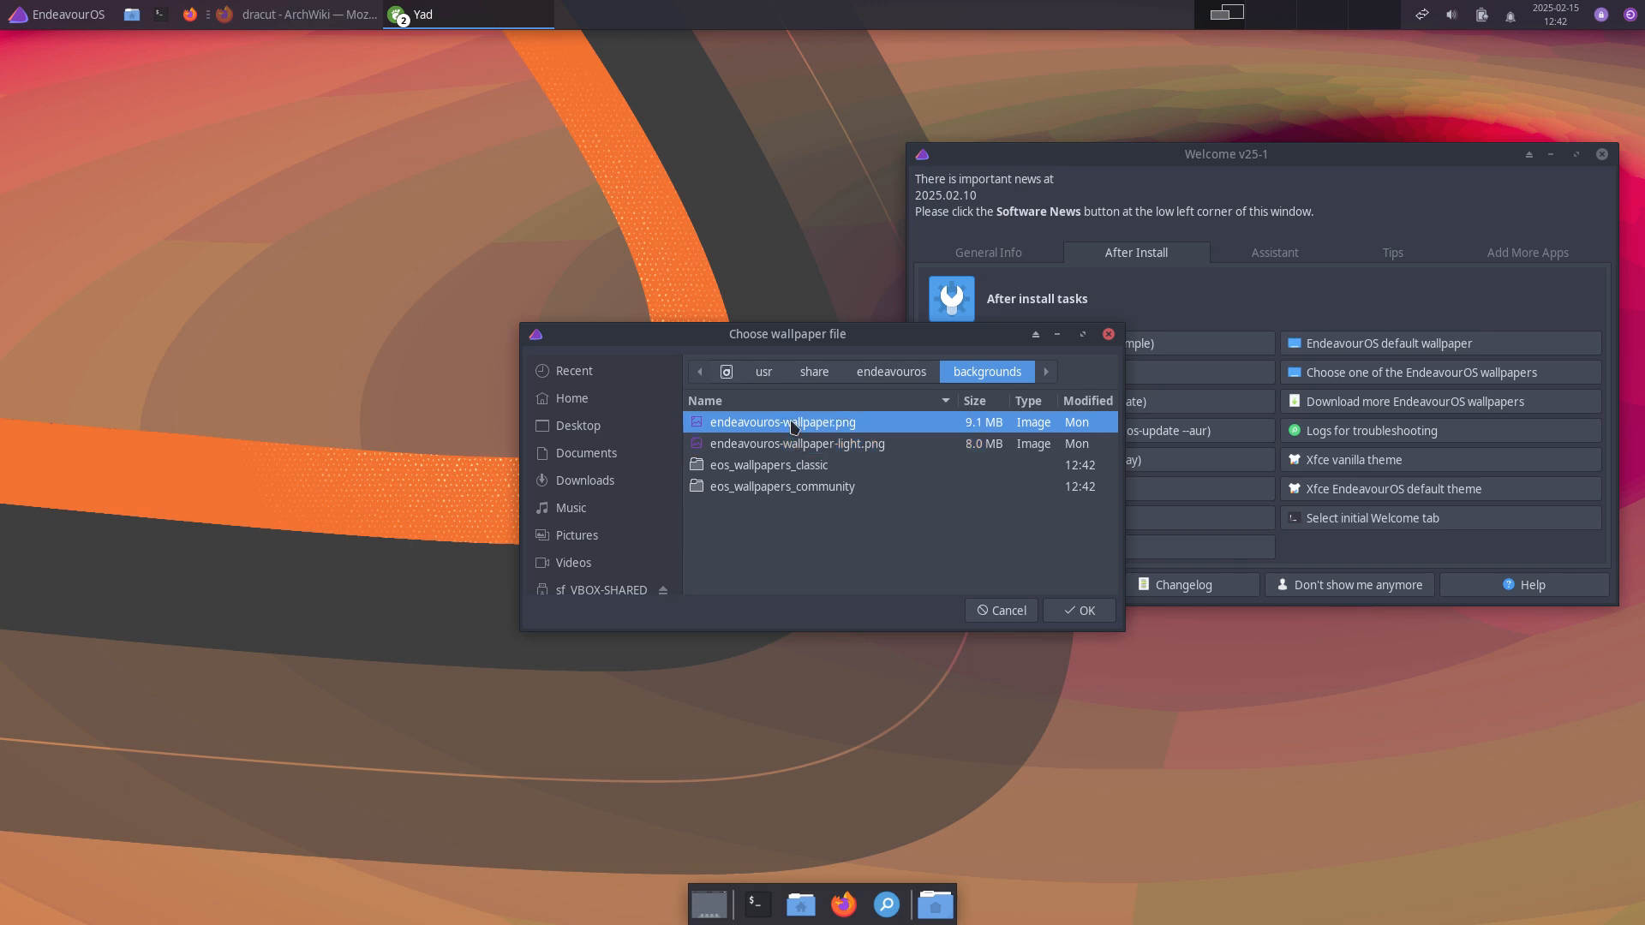
{"action": "double_click", "coordinate": [800, 467]}
{"action": "left_click", "coordinate": [845, 444]}
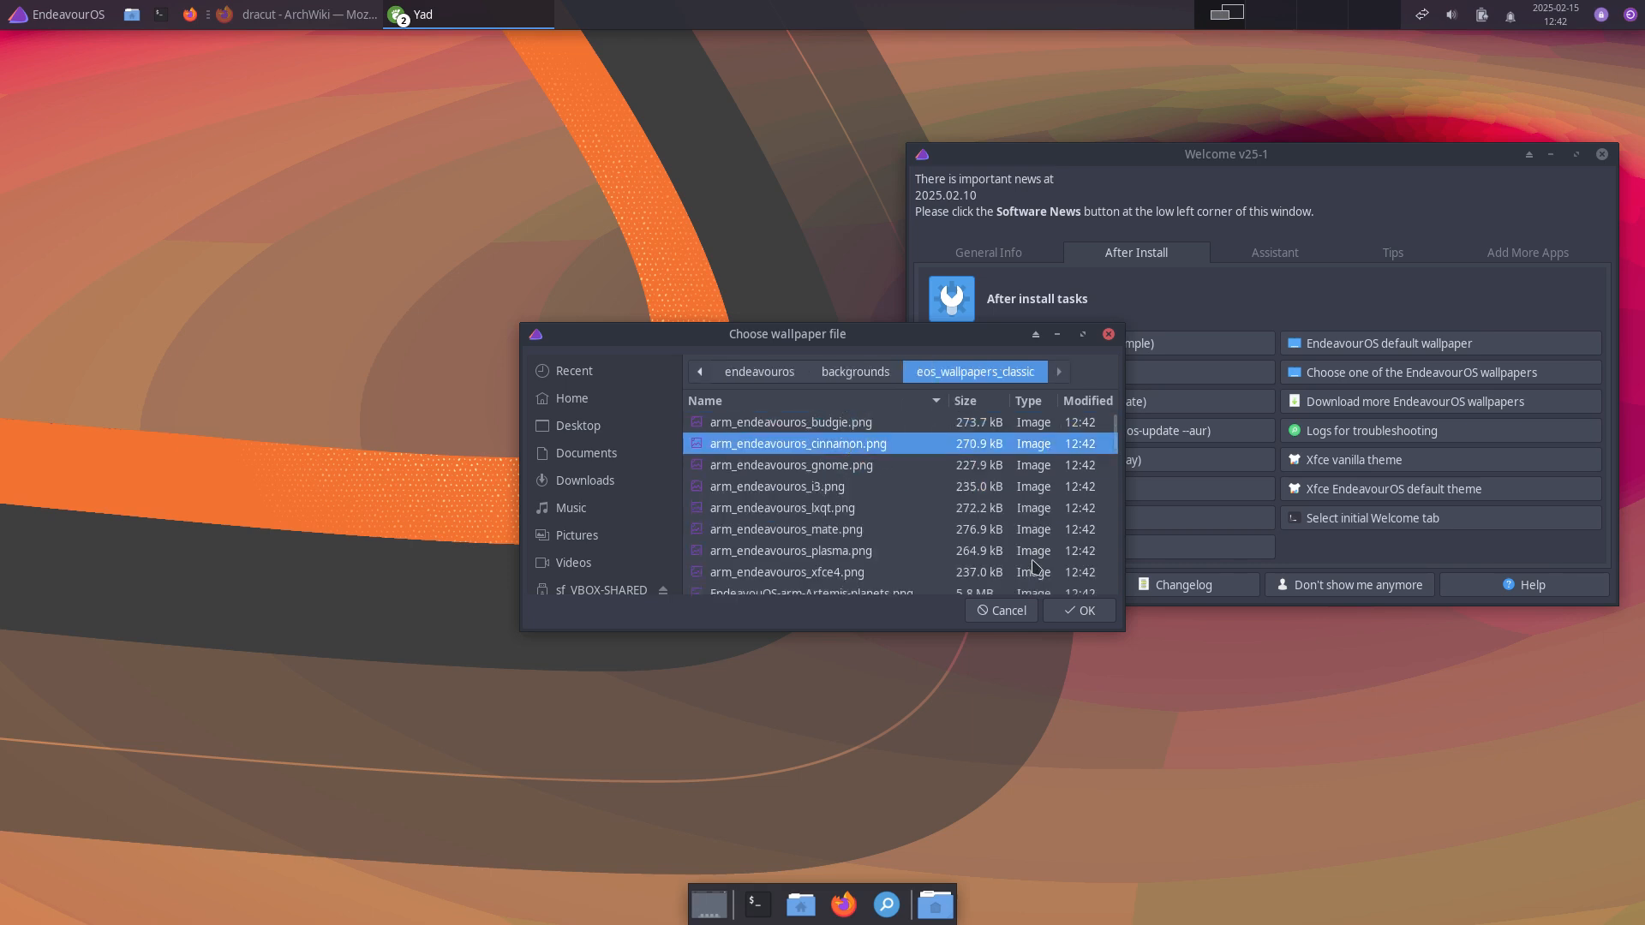
{"action": "left_click", "coordinate": [1078, 611]}
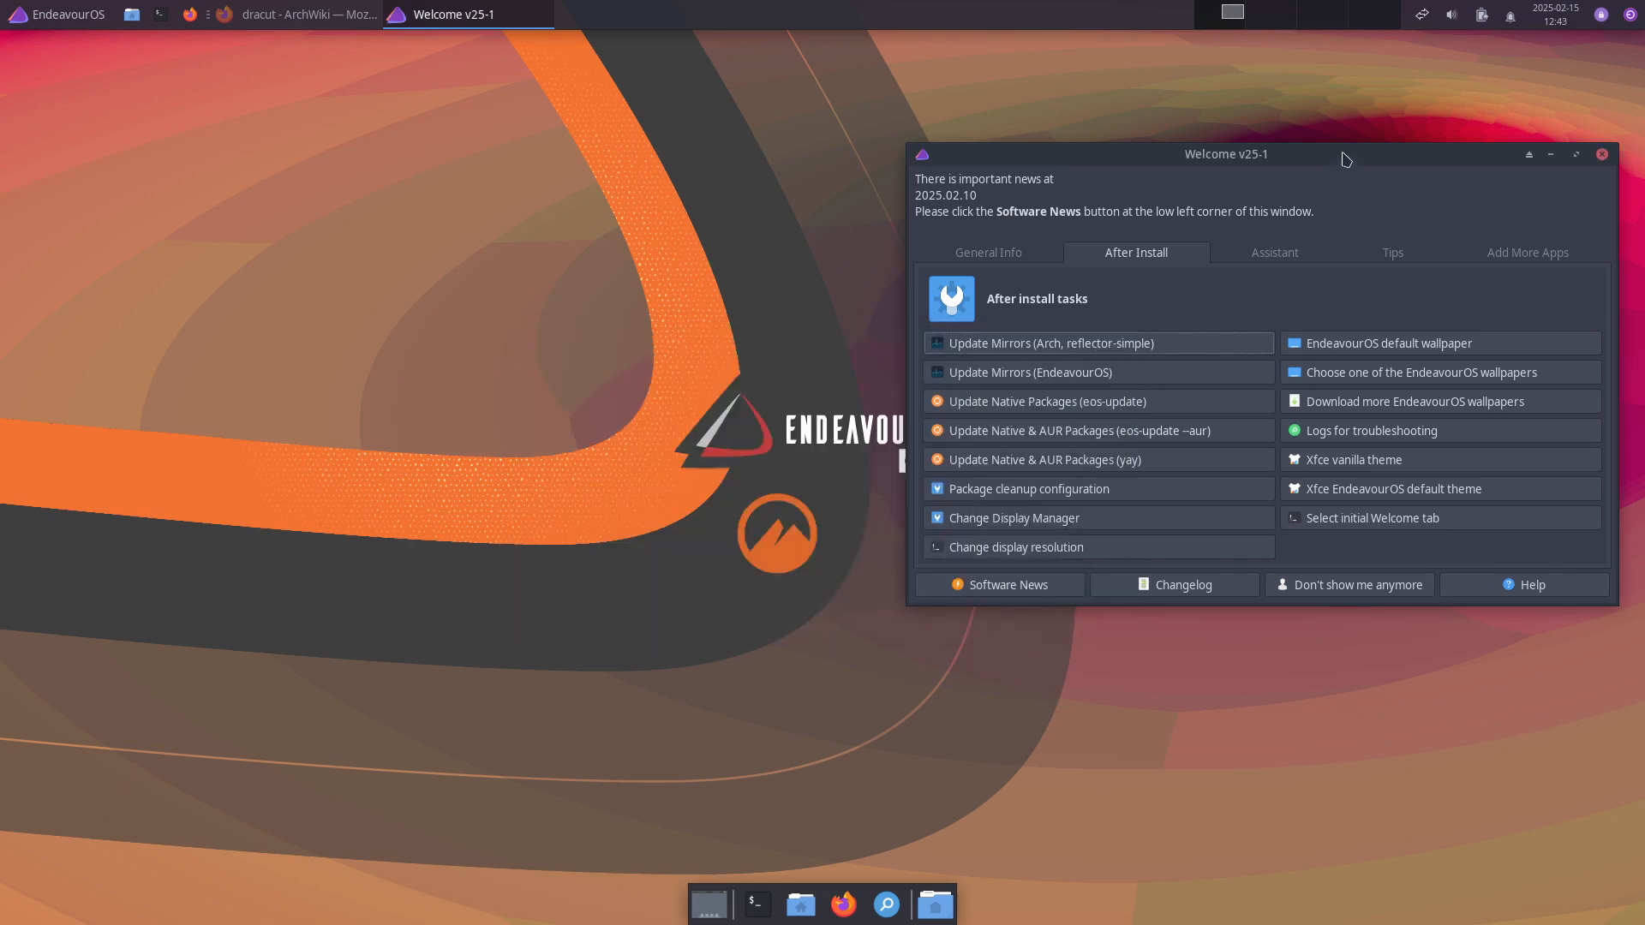
Step: Apply APOLLO-MOON.png from eos_wallpapers_community as the desktop wallpaper
{"action": "left_click_drag", "start_coordinate": [1342, 154], "coordinate": [1263, 194]}
{"action": "left_click", "coordinate": [1328, 424]}
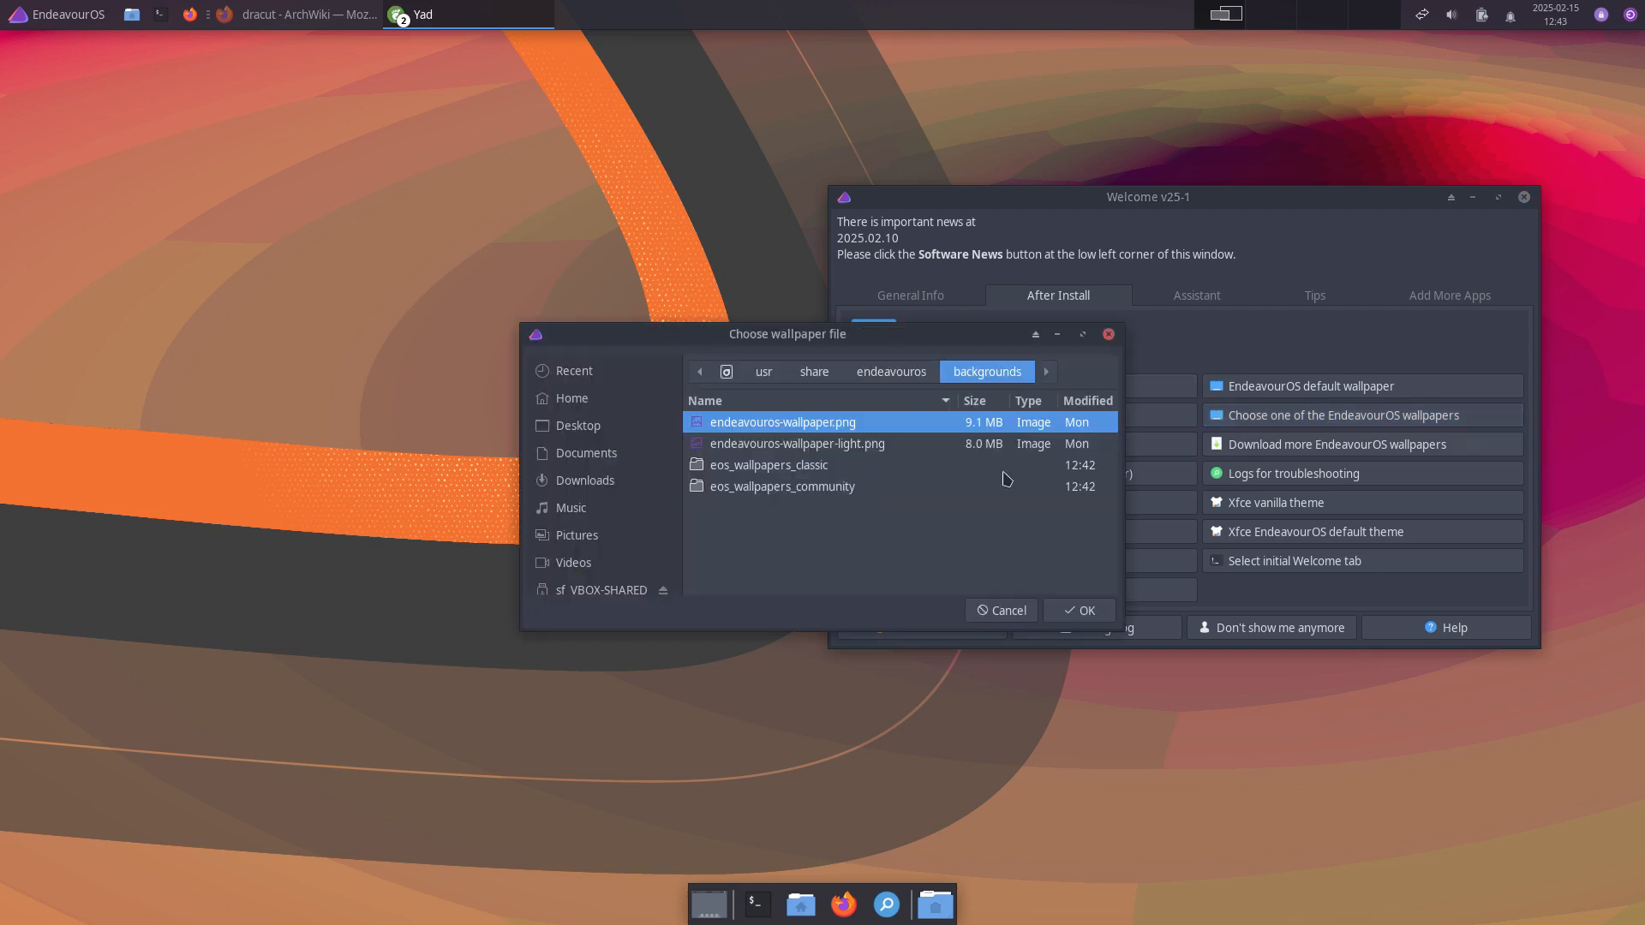
{"action": "double_click", "coordinate": [856, 488]}
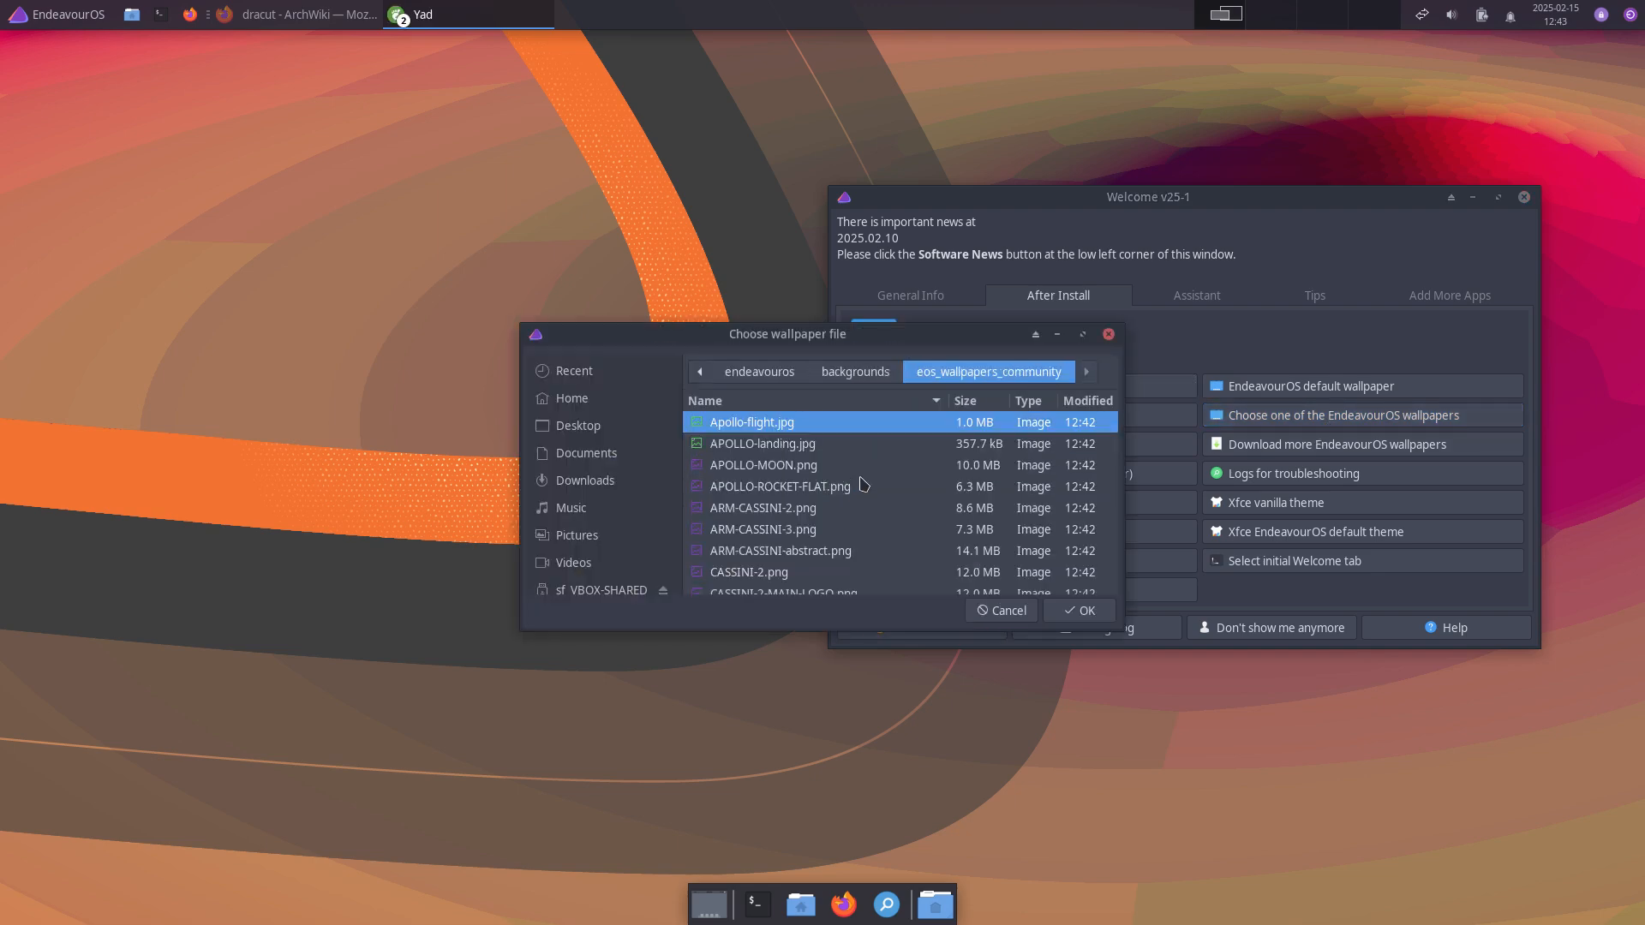
{"action": "left_click", "coordinate": [797, 466]}
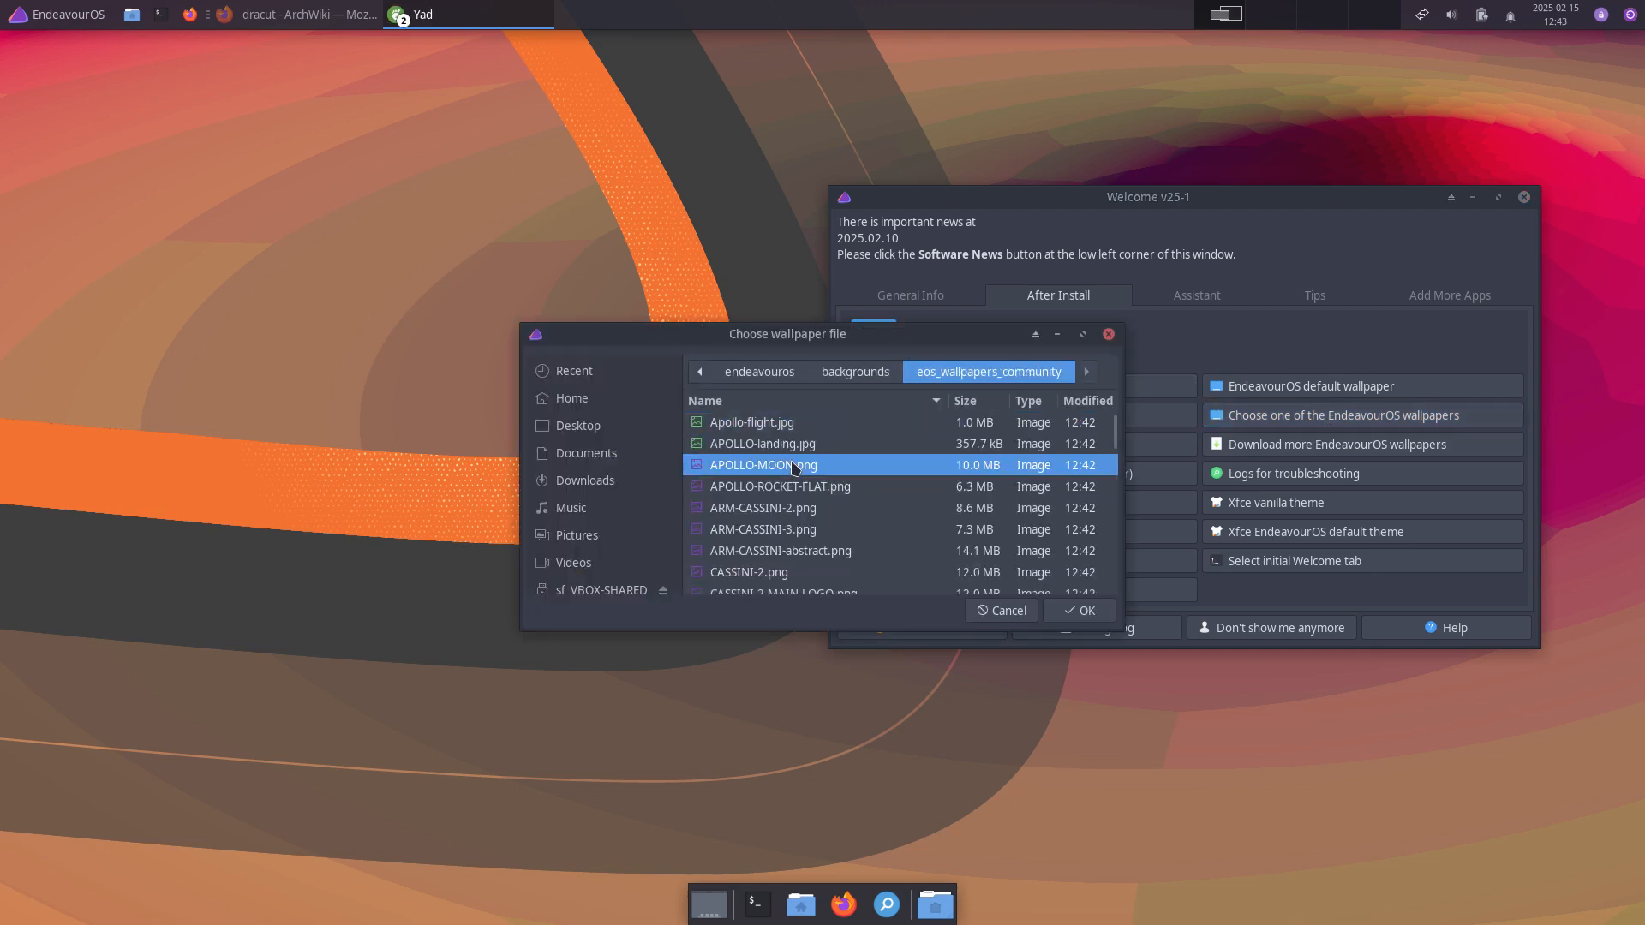
{"action": "left_click", "coordinate": [1087, 612]}
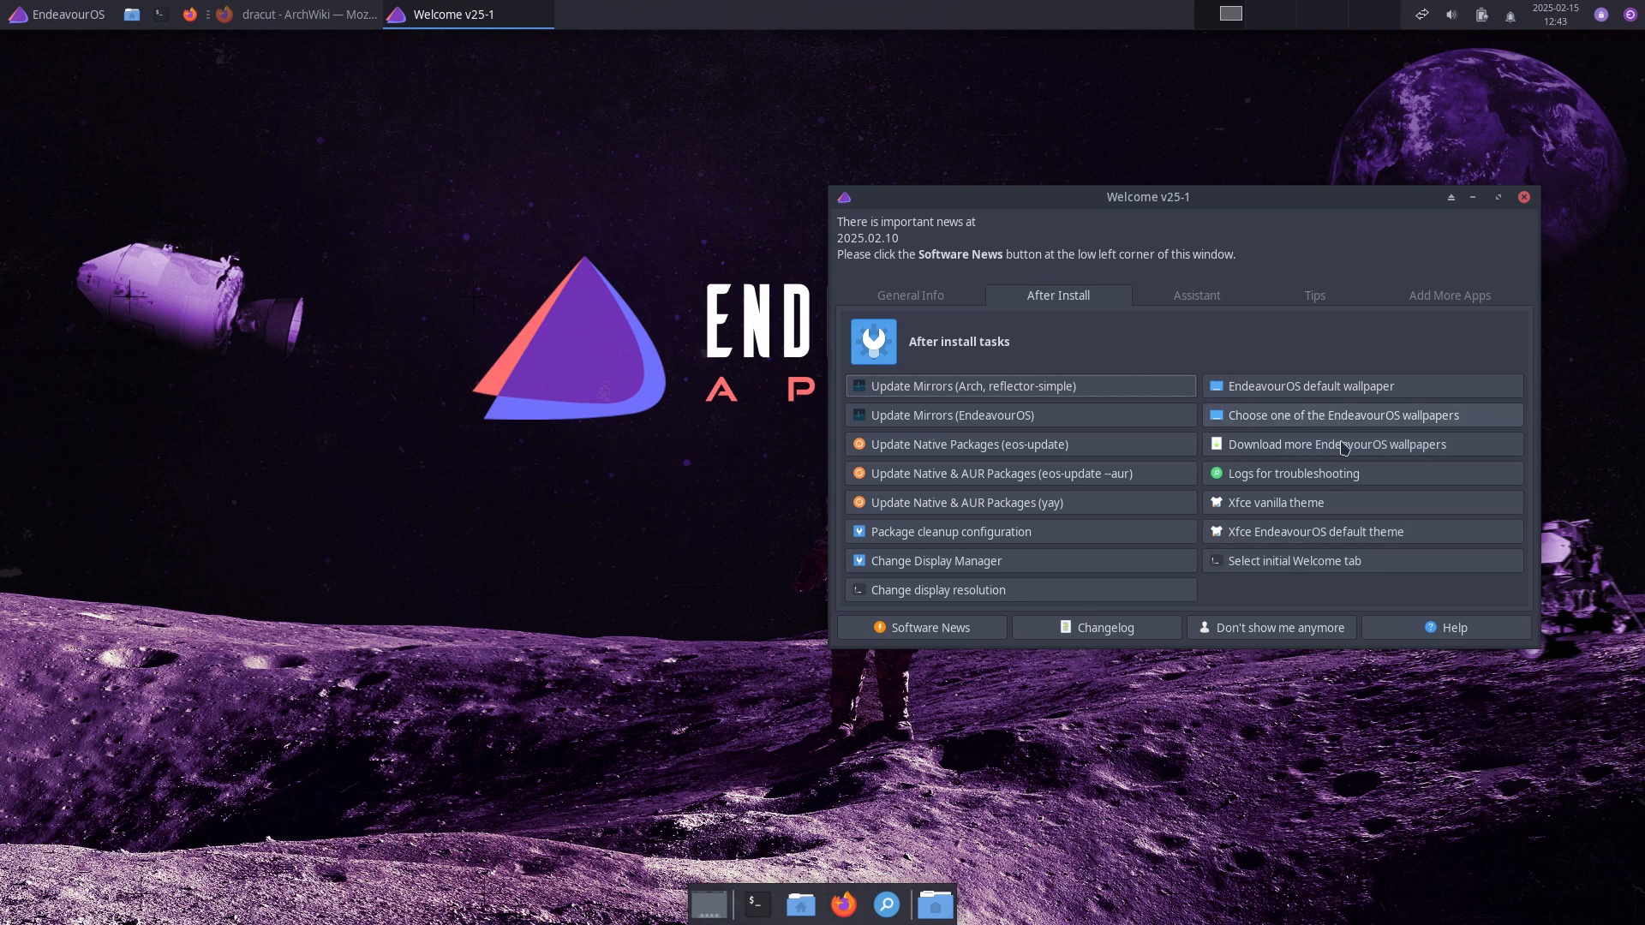
Step: Apply CASSINI-3-MAIN-LOGO.png from eos_wallpapers_community as the wallpaper
{"action": "left_click", "coordinate": [1311, 416]}
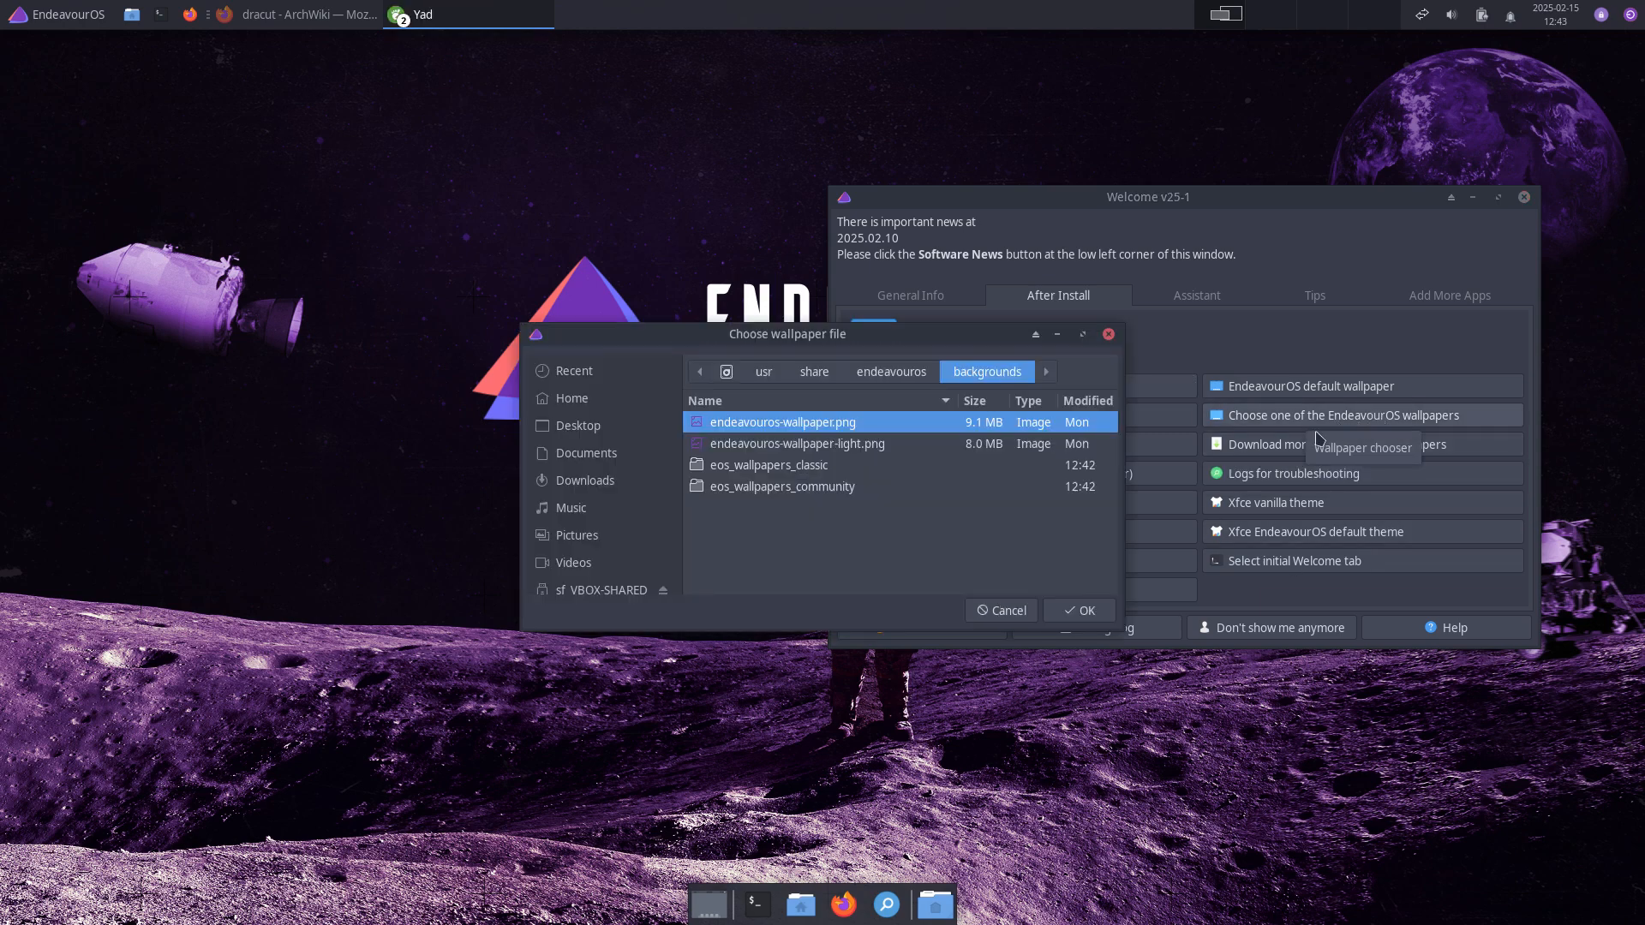
{"action": "double_click", "coordinate": [816, 487]}
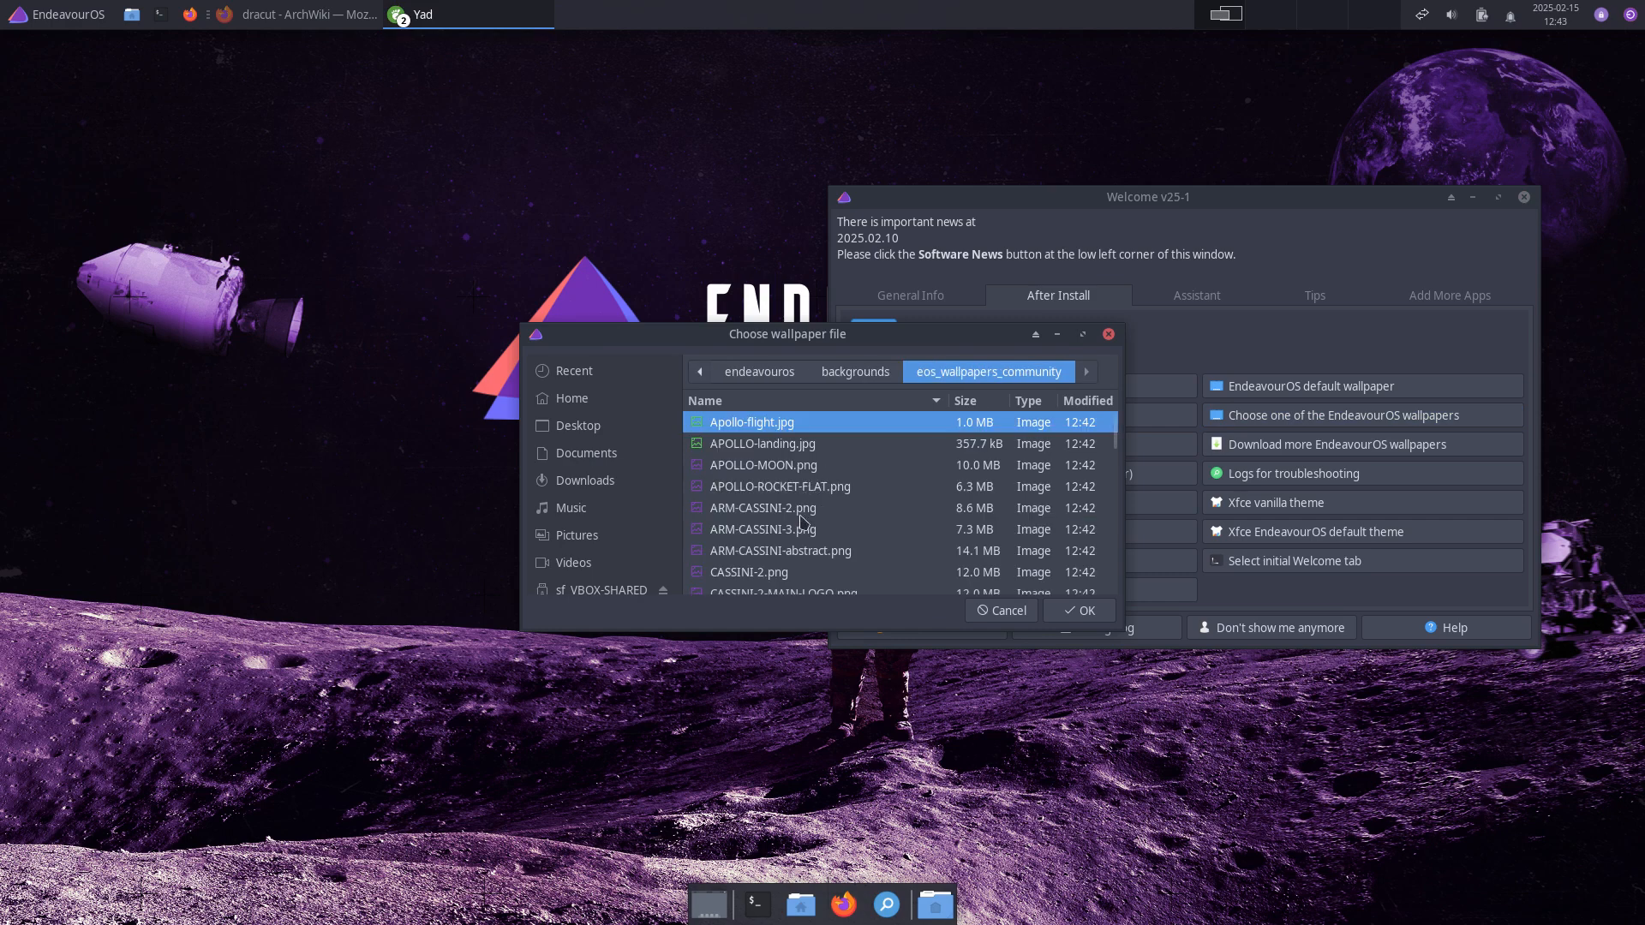
{"action": "scroll", "coordinate": [799, 582], "scroll_direction": "down", "scroll_amount": 3}
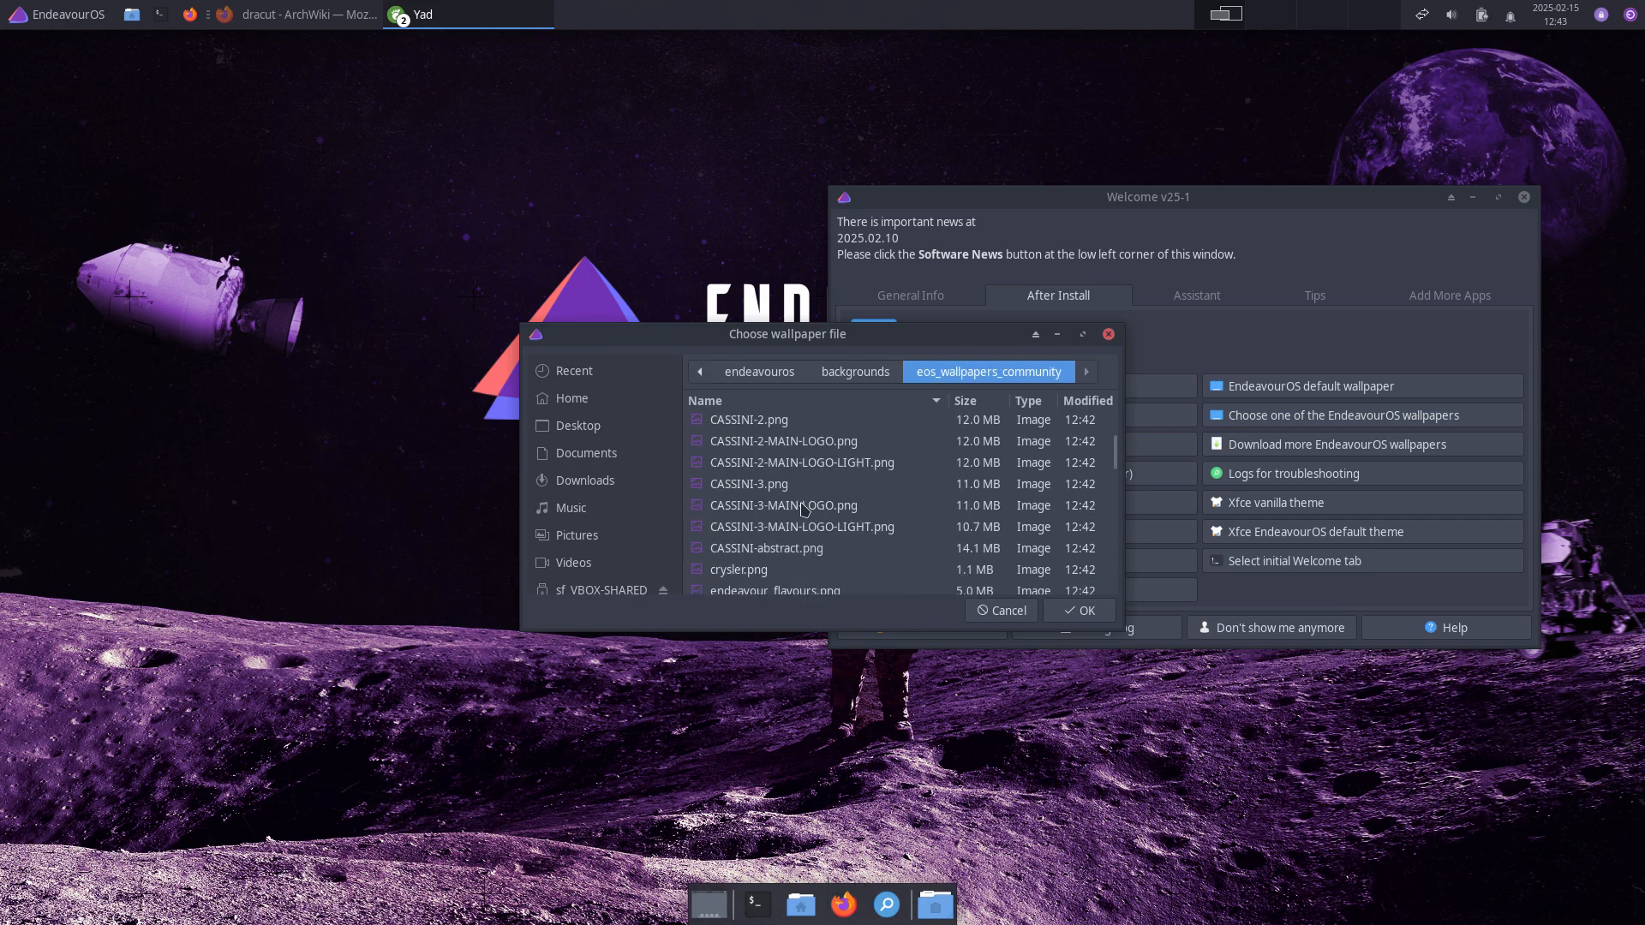
{"action": "left_click", "coordinate": [806, 506]}
{"action": "left_click", "coordinate": [1080, 610]}
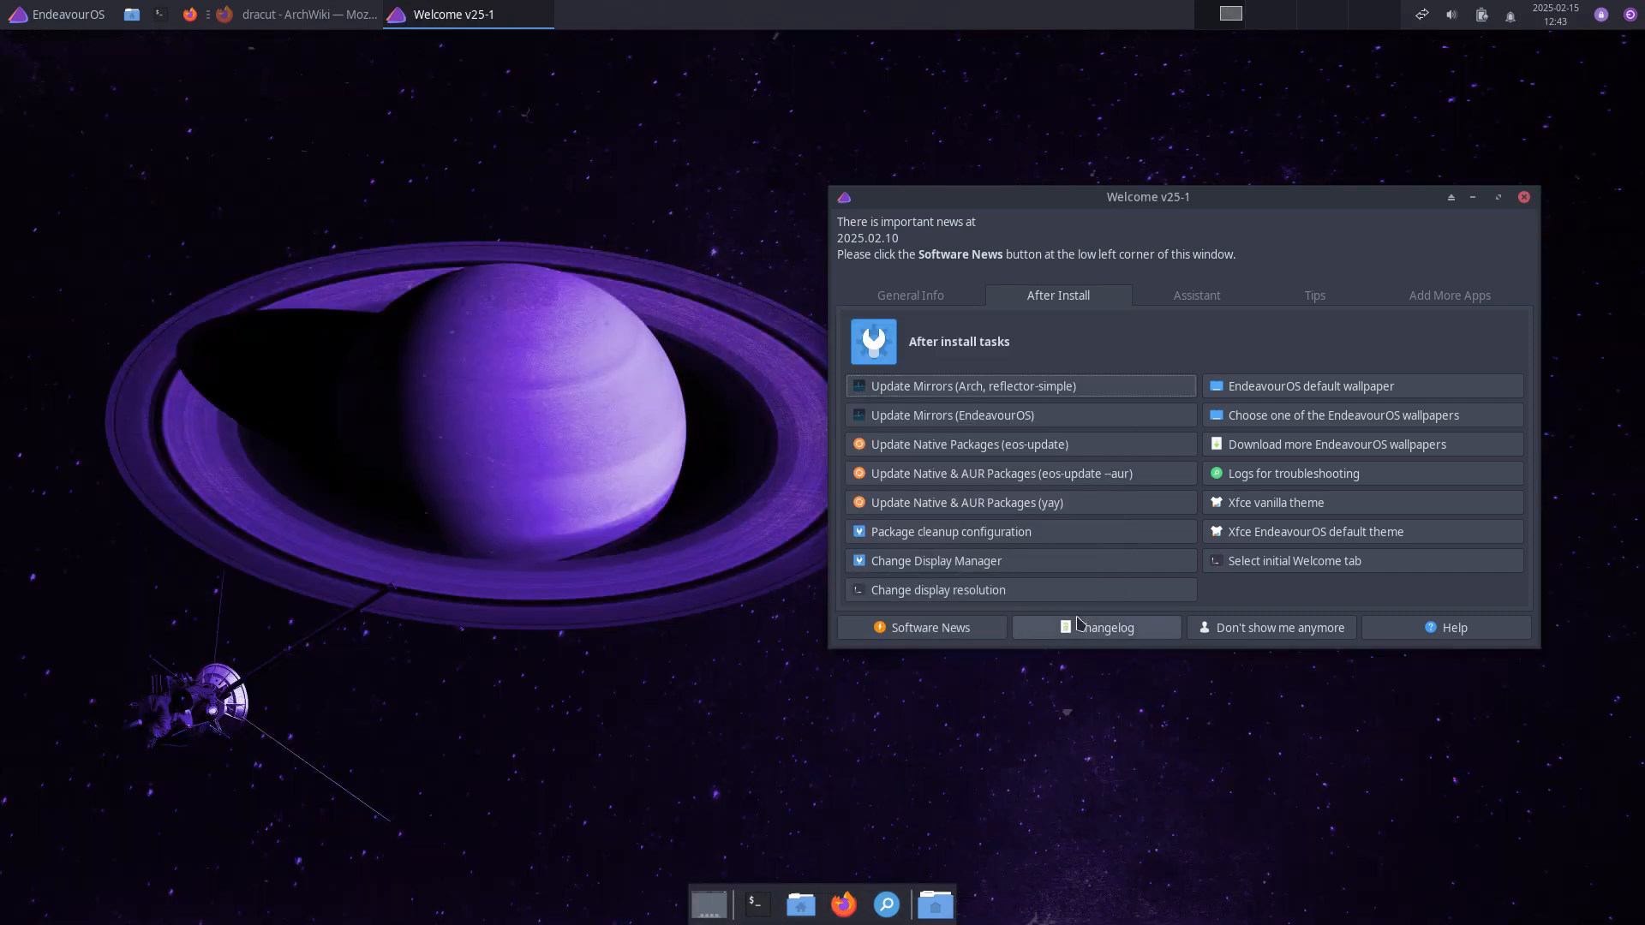
{"action": "left_click_drag", "start_coordinate": [1189, 206], "coordinate": [1158, 233]}
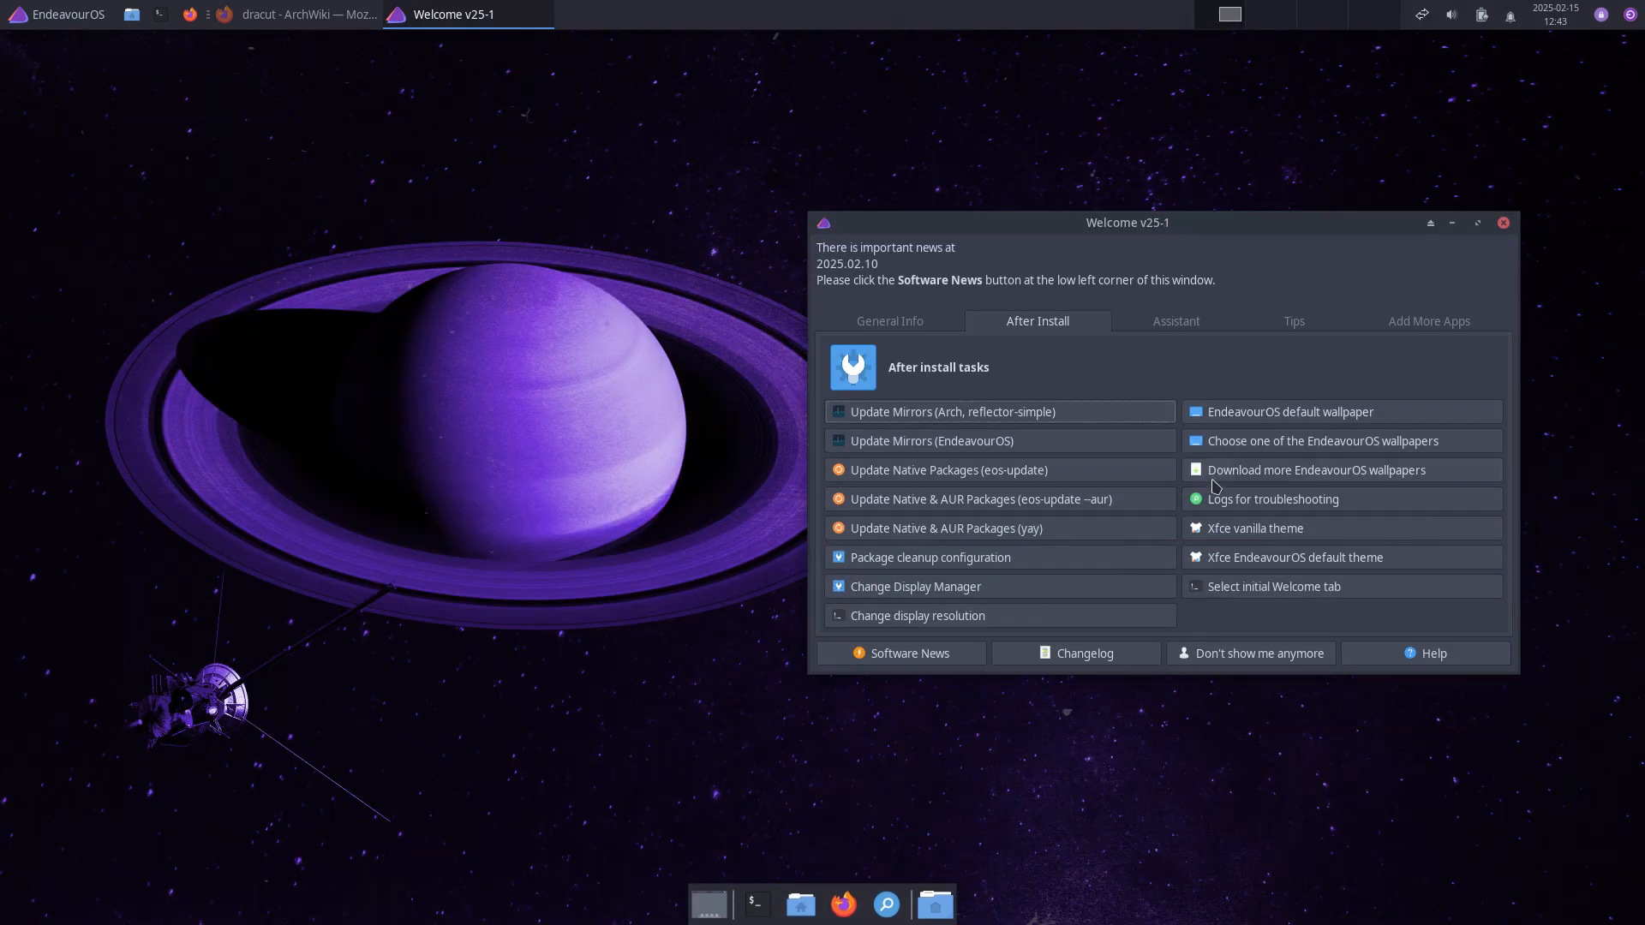
Step: Start the Xfce vanilla theme switch and open the hidden .config folder in an enlarged file manager
{"action": "left_click", "coordinate": [1268, 526]}
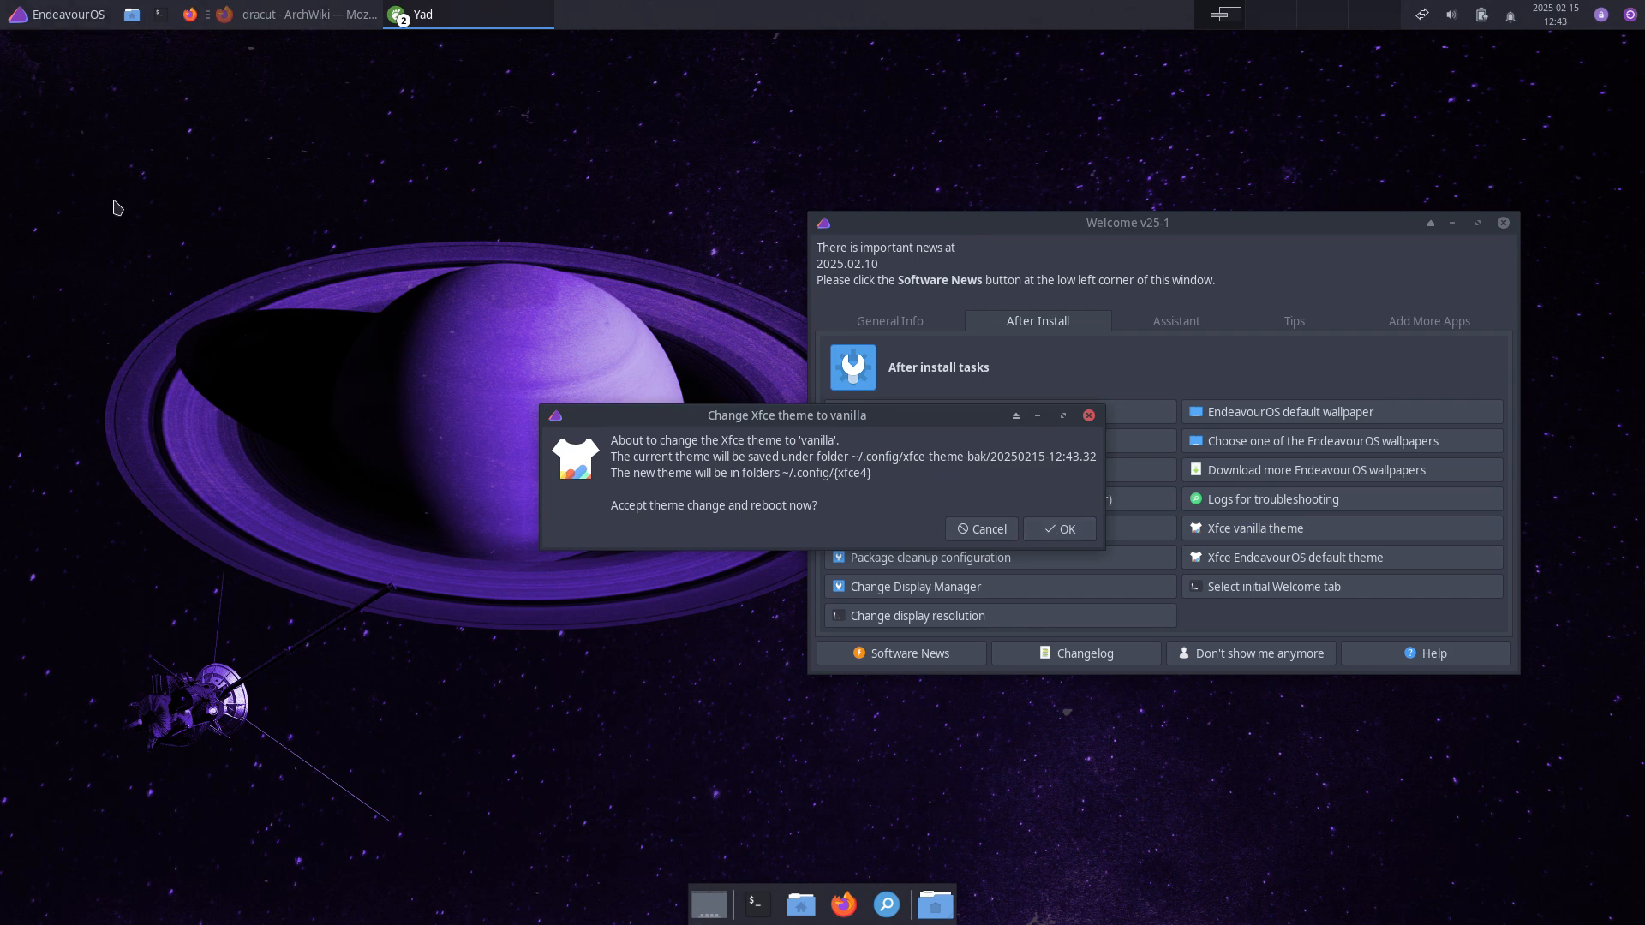
{"action": "left_click", "coordinate": [222, 511]}
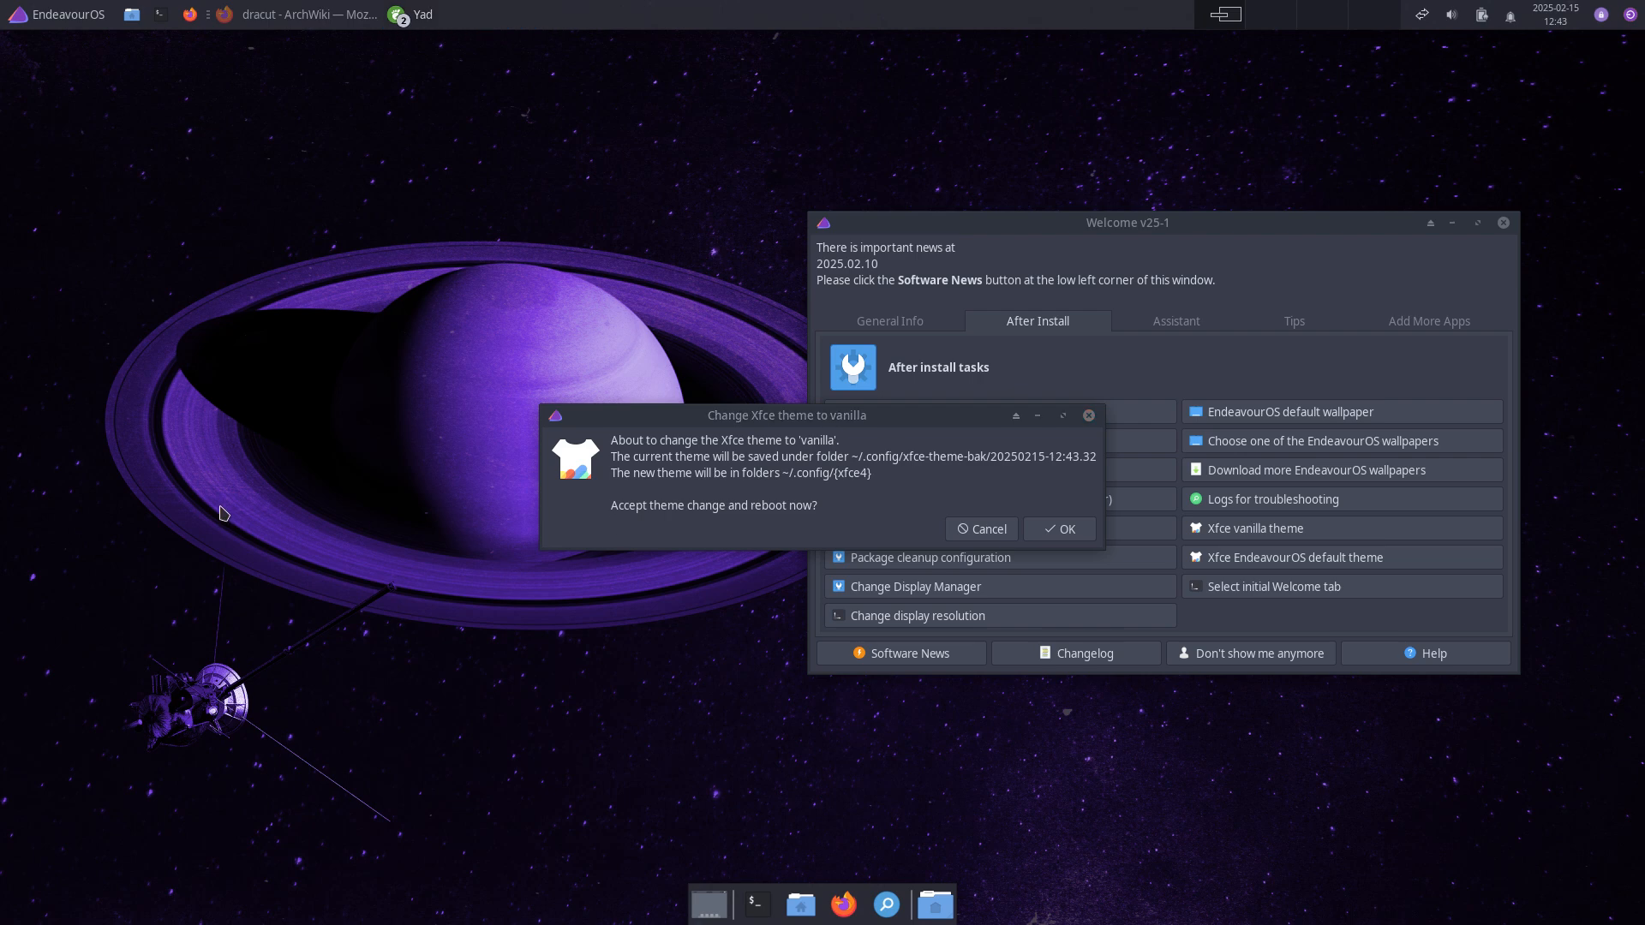
{"action": "left_click", "coordinate": [800, 904]}
{"action": "double_click", "coordinate": [860, 388]}
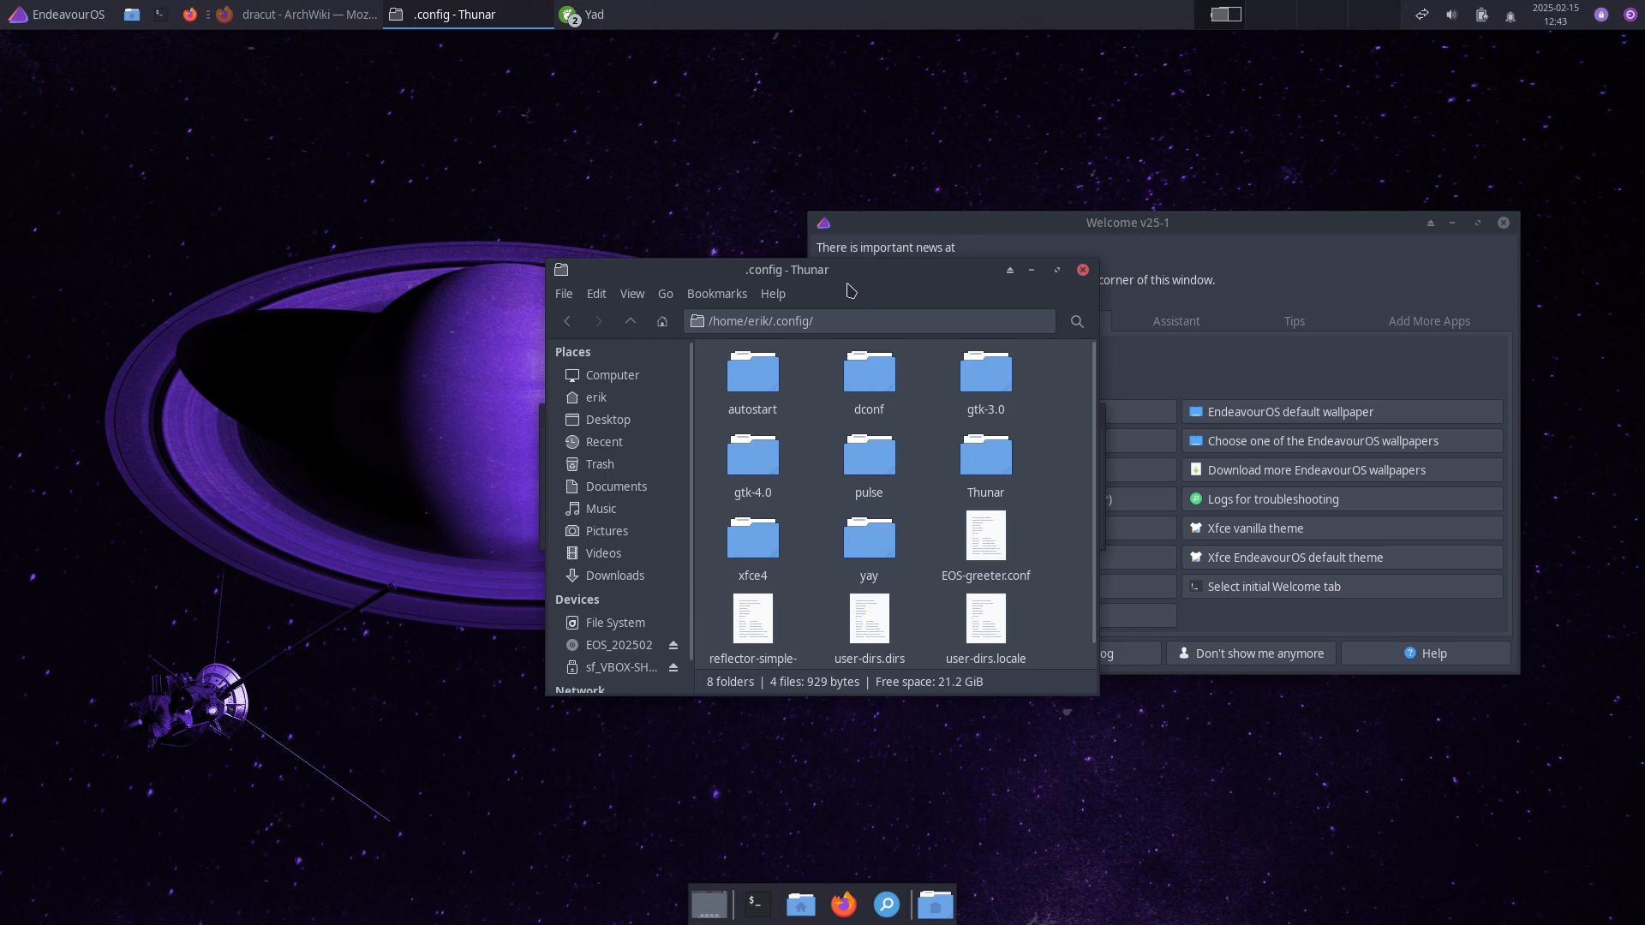
{"action": "left_click_drag", "start_coordinate": [848, 279], "coordinate": [388, 177]}
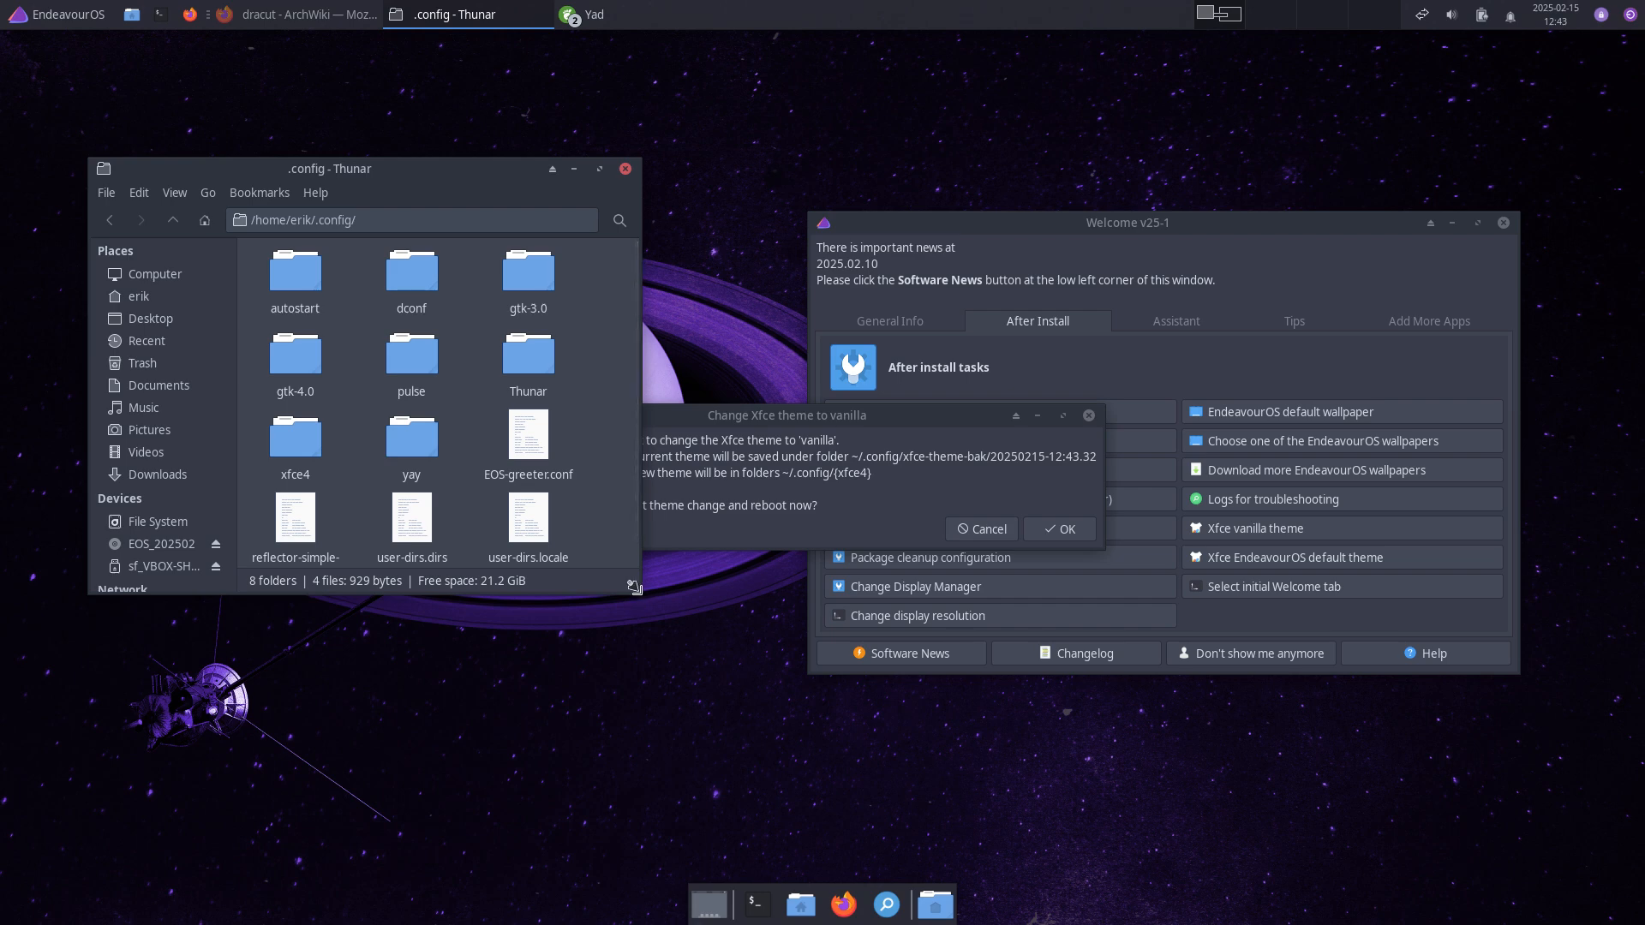
{"action": "left_click_drag", "start_coordinate": [637, 586], "coordinate": [835, 819]}
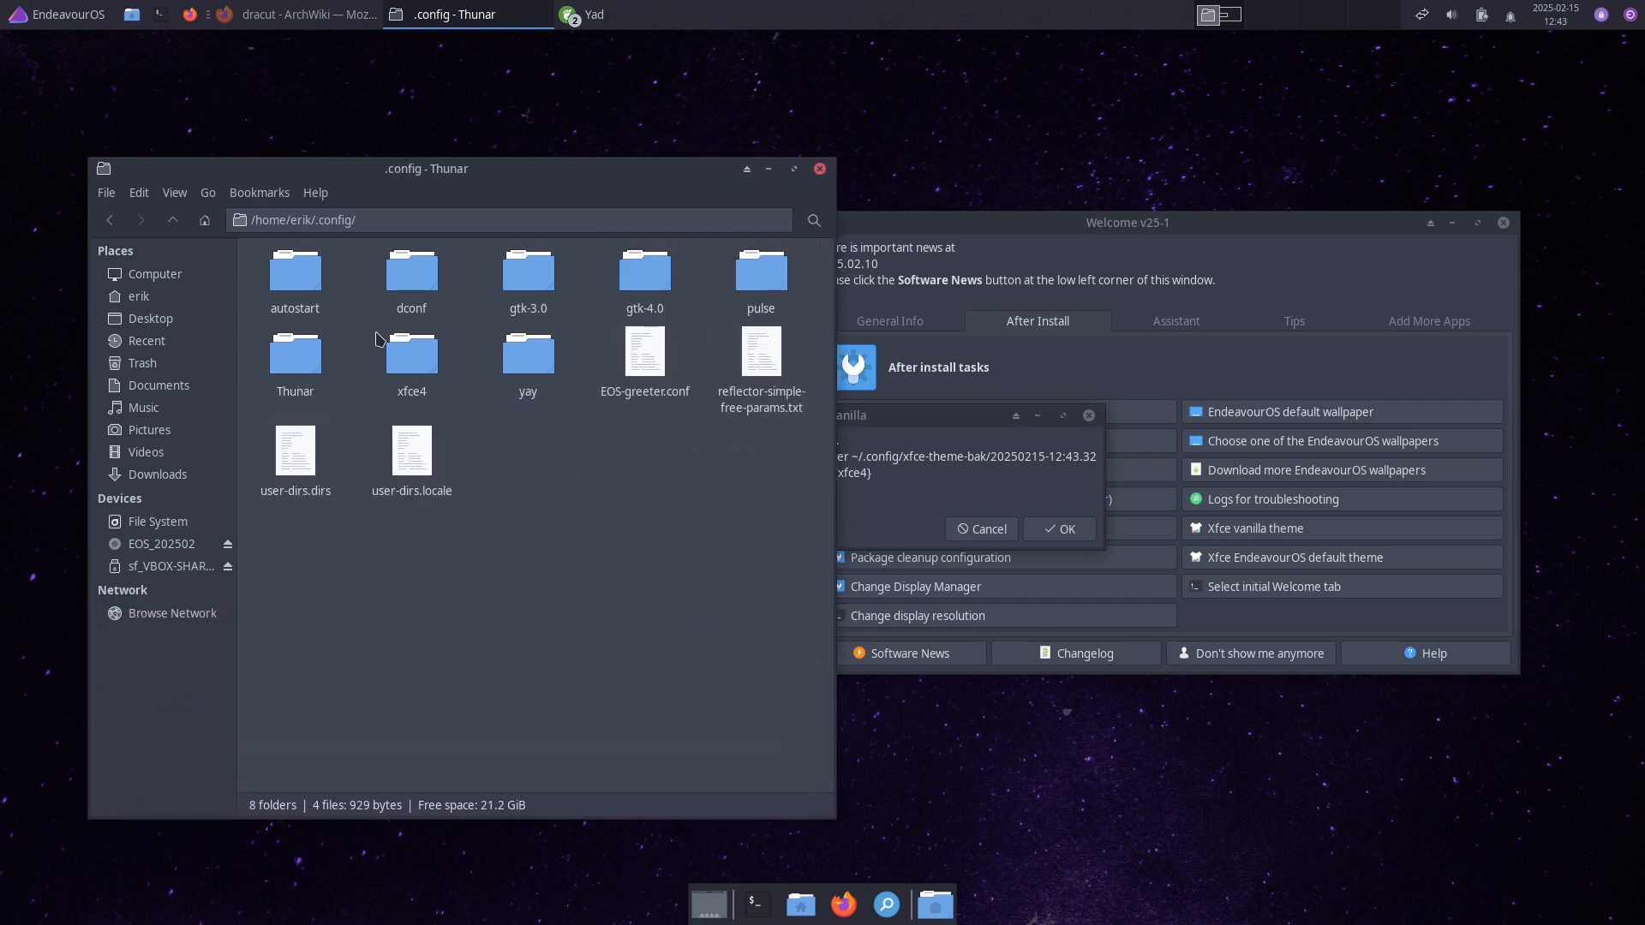
Step: Rename xfce4 to xfce4-bak and Thunar to Thunar-bak, then accept the theme change
{"action": "left_click", "coordinate": [443, 416]}
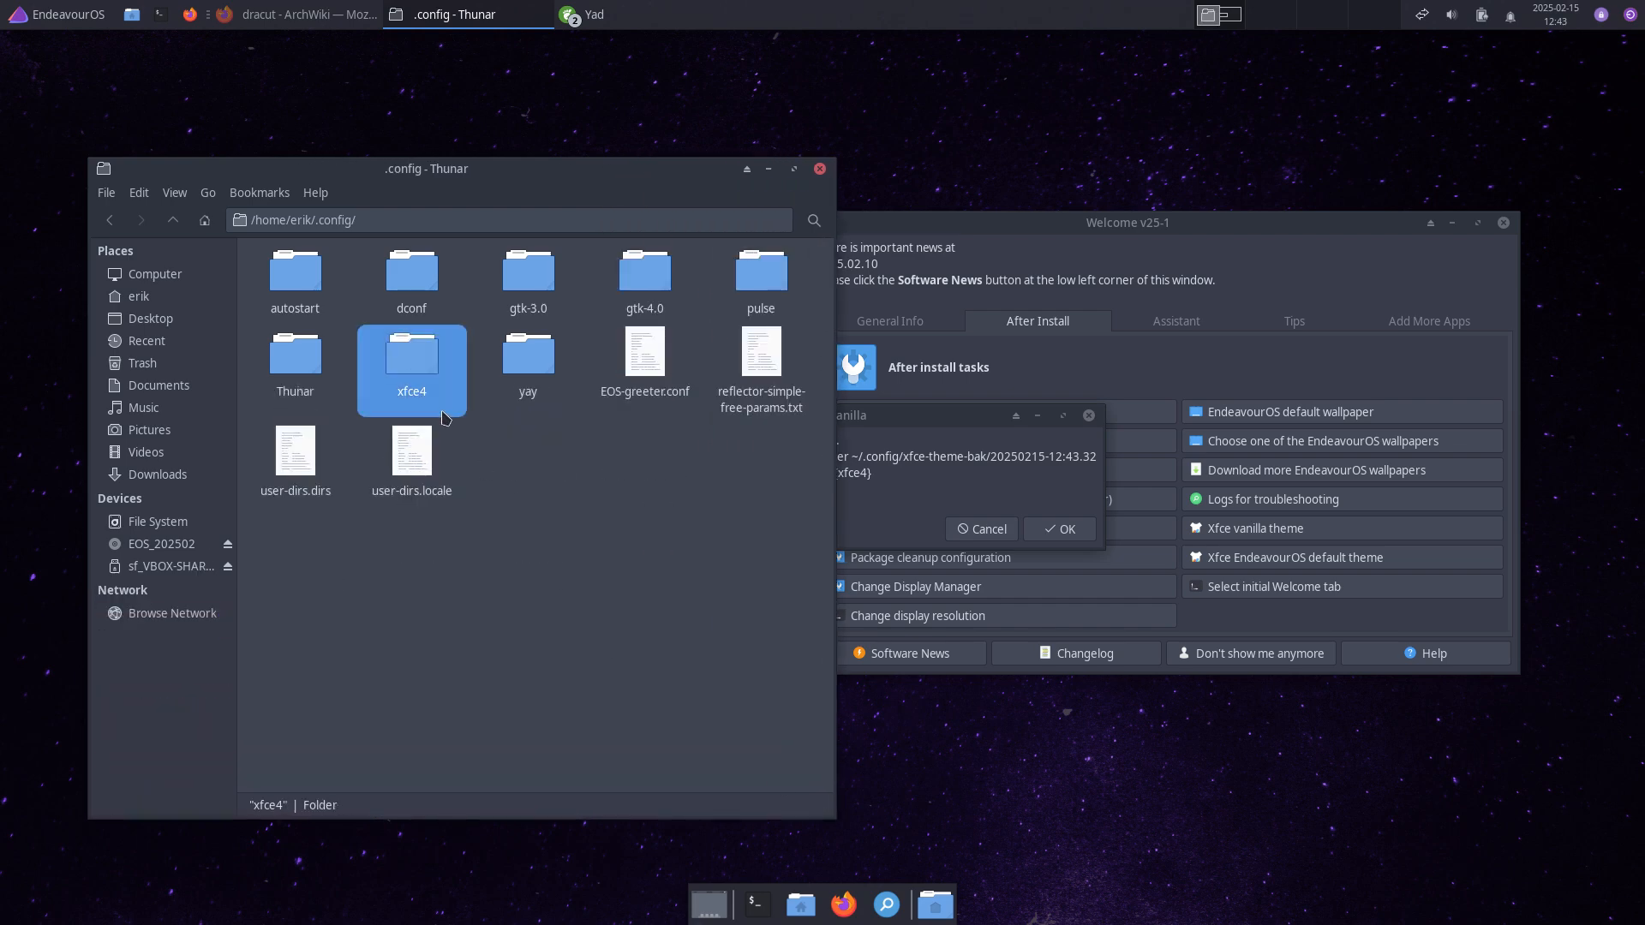
{"action": "key", "text": "F2"}
{"action": "key", "text": "End"}
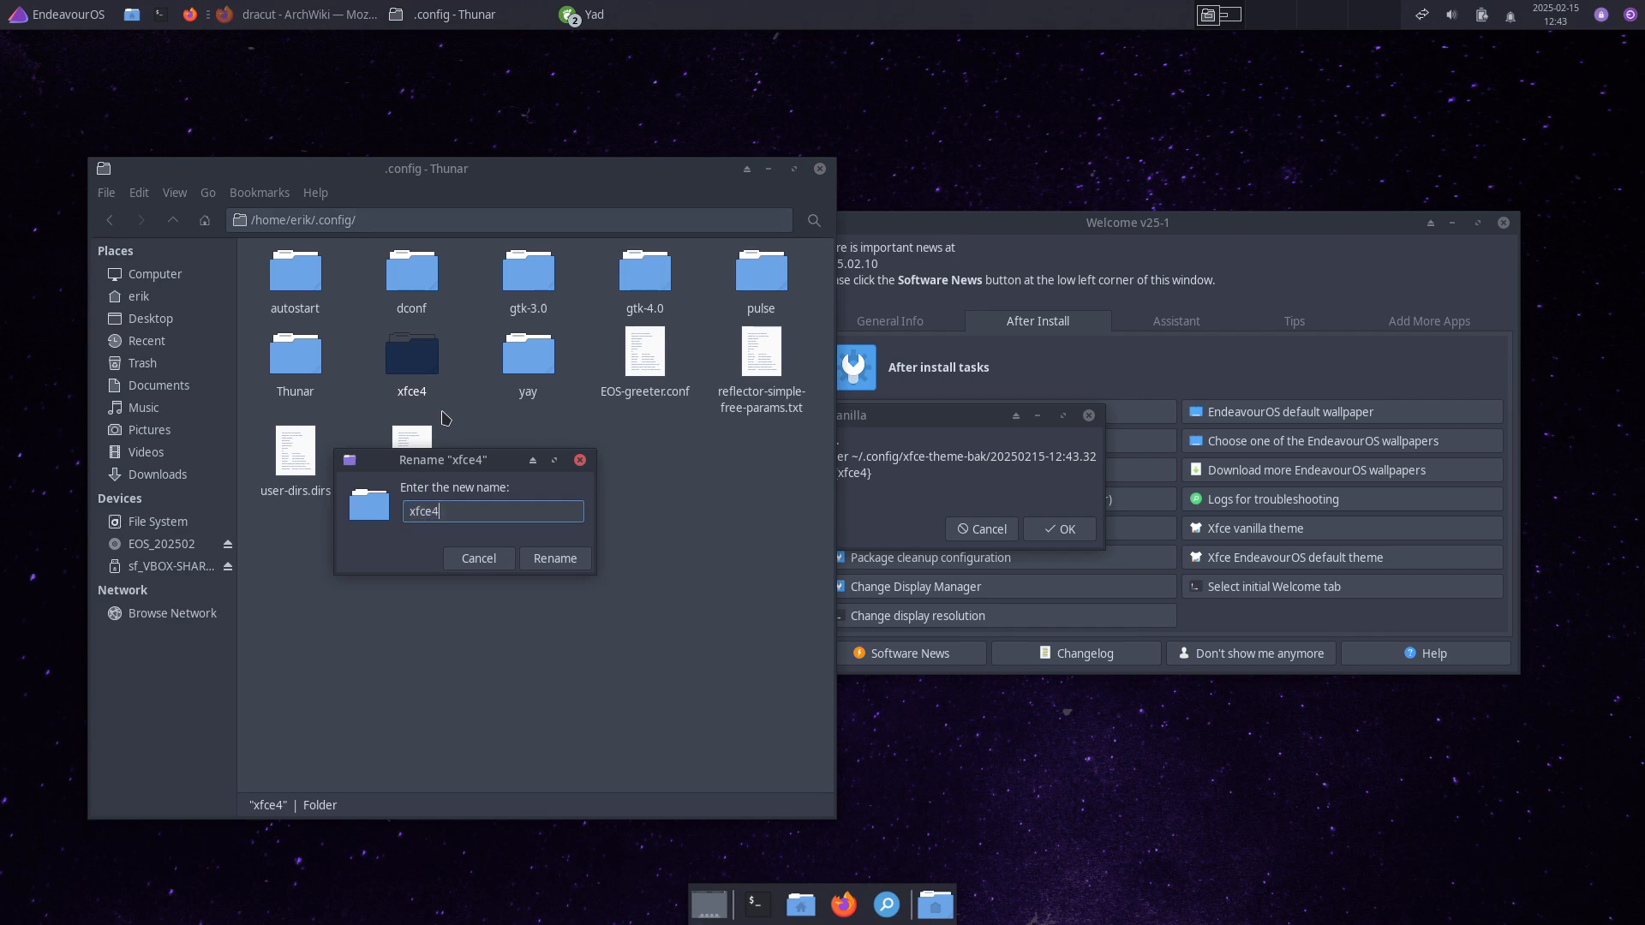
{"action": "key", "text": "Return"}
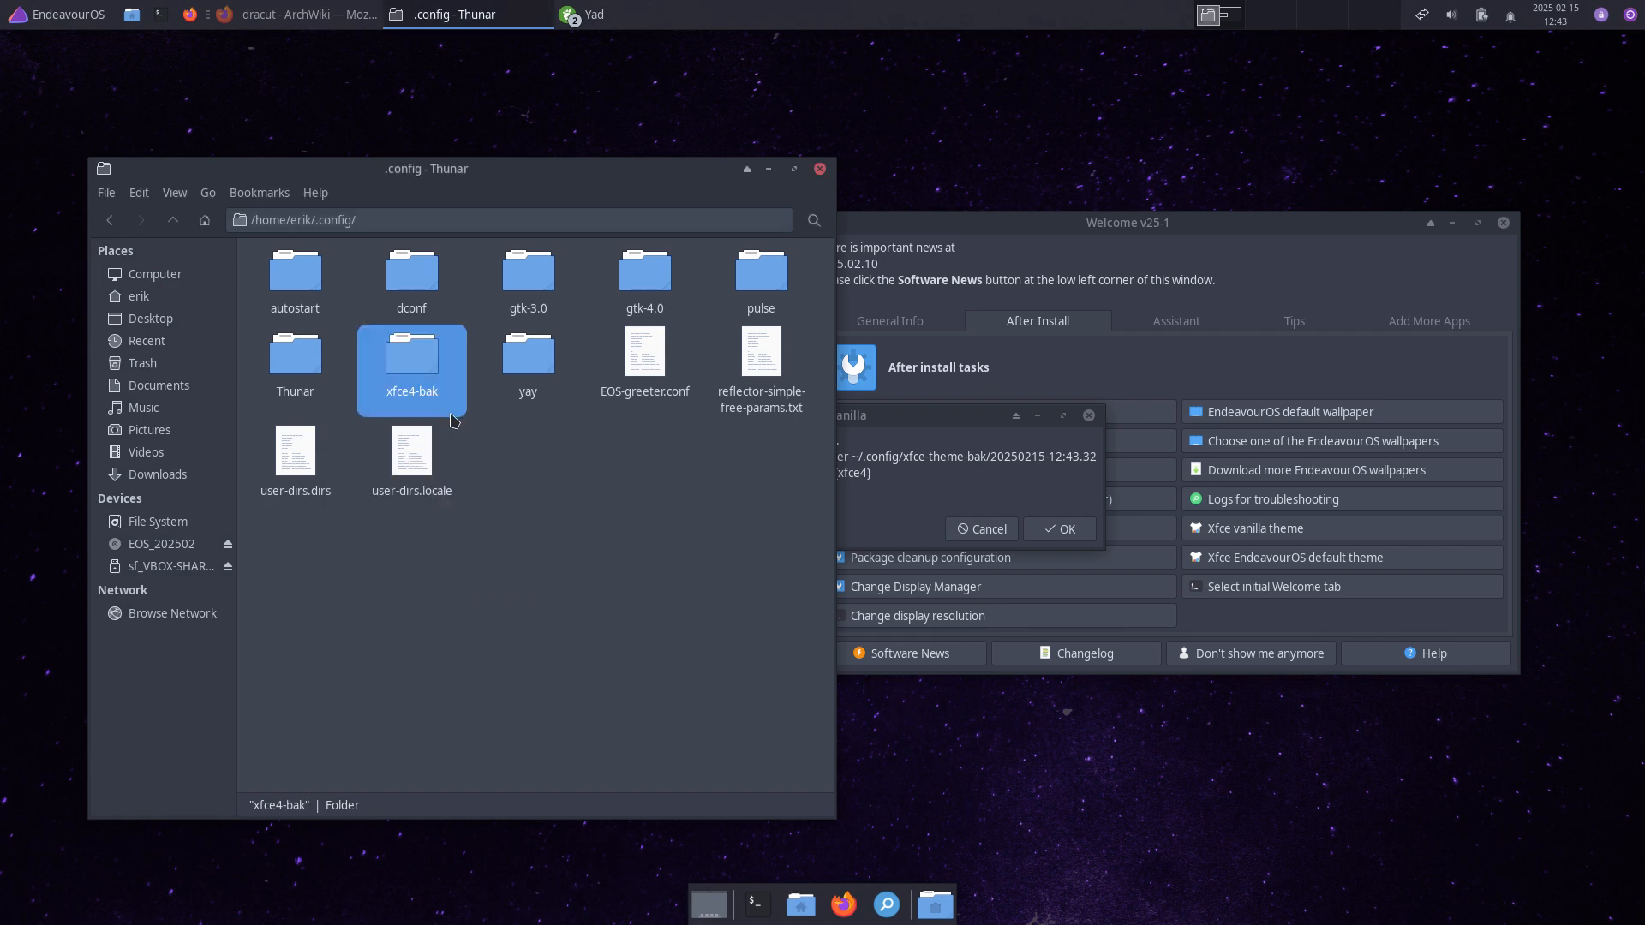
{"action": "left_click", "coordinate": [291, 375]}
{"action": "key", "text": "F2"}
{"action": "key", "text": "End"}
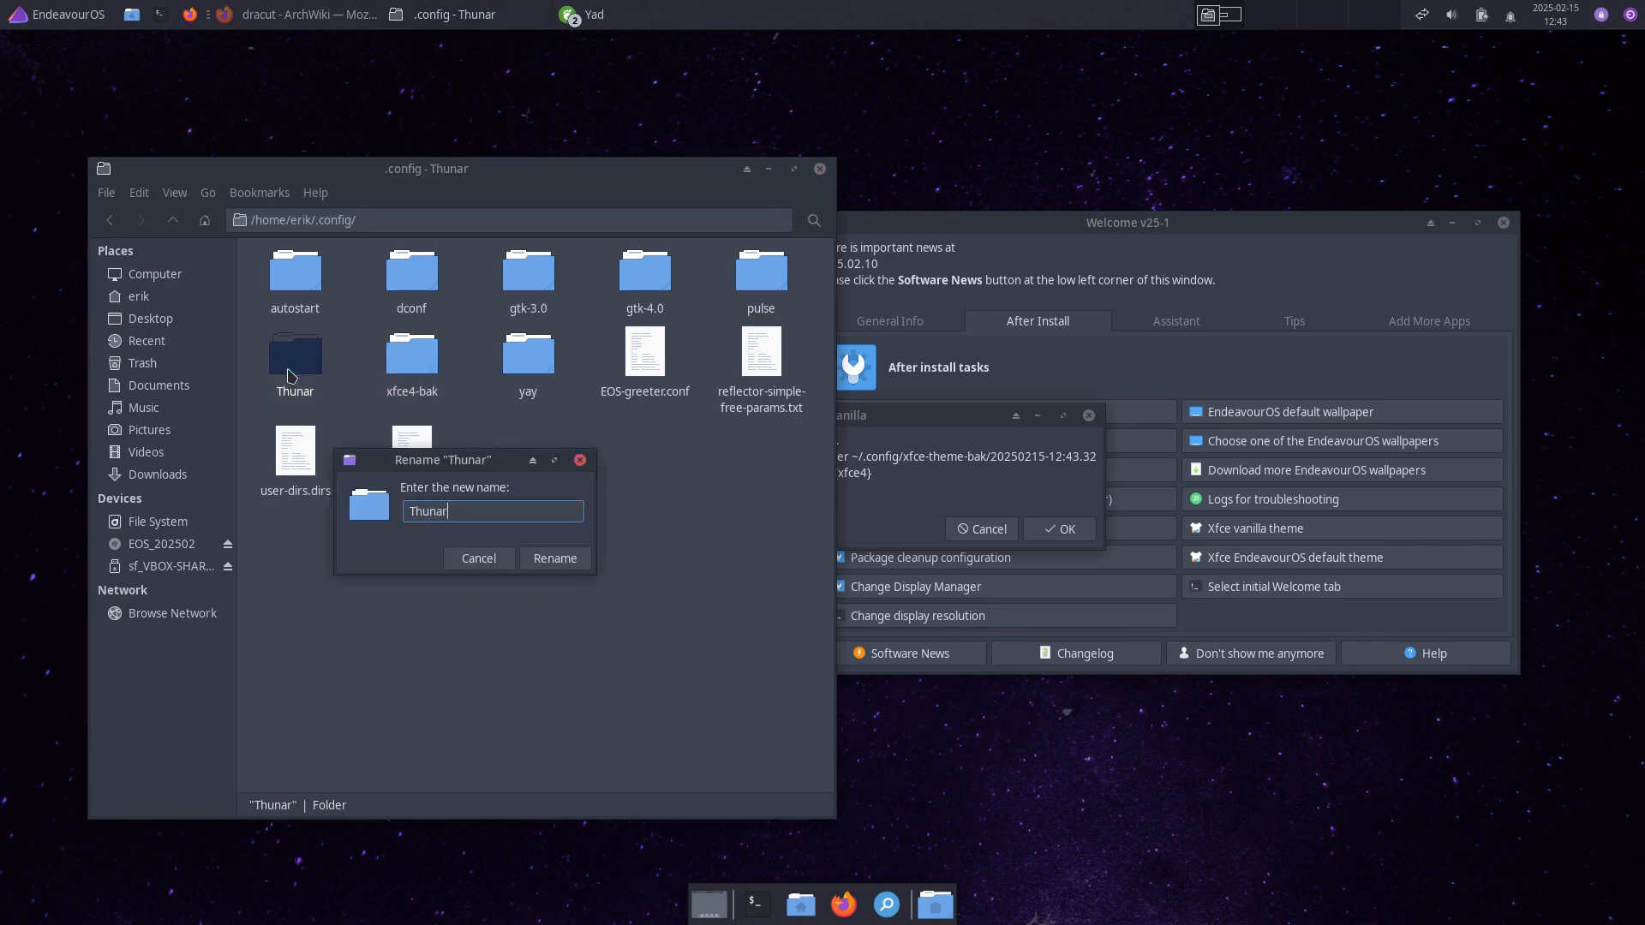
{"action": "key", "text": "Return"}
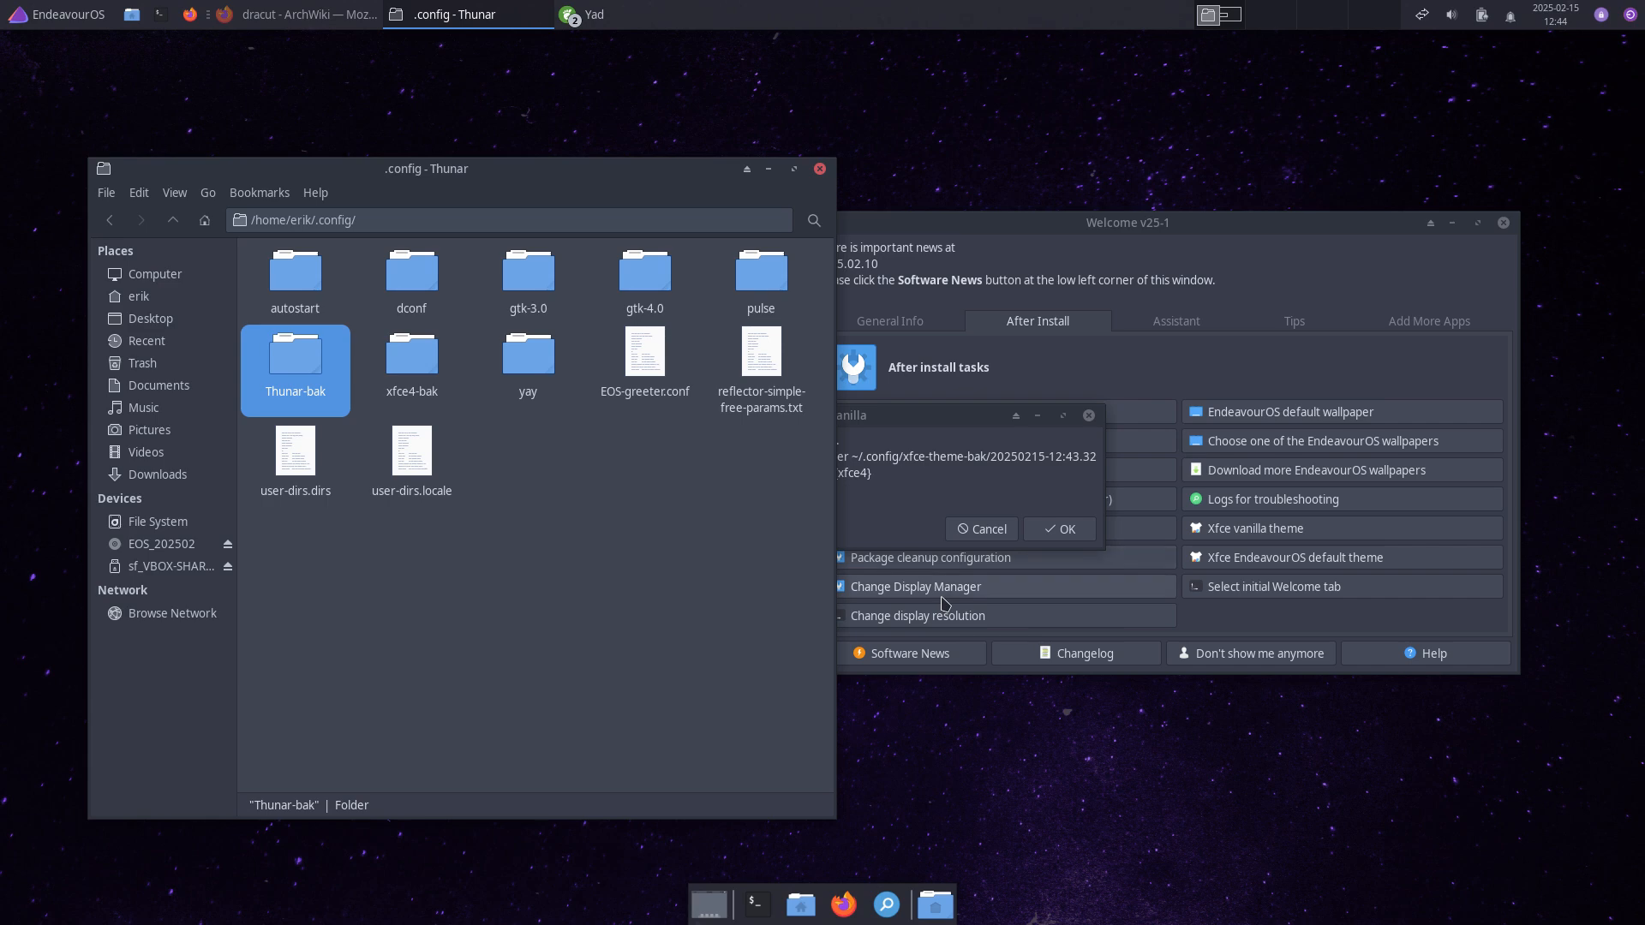
{"action": "left_click", "coordinate": [820, 169]}
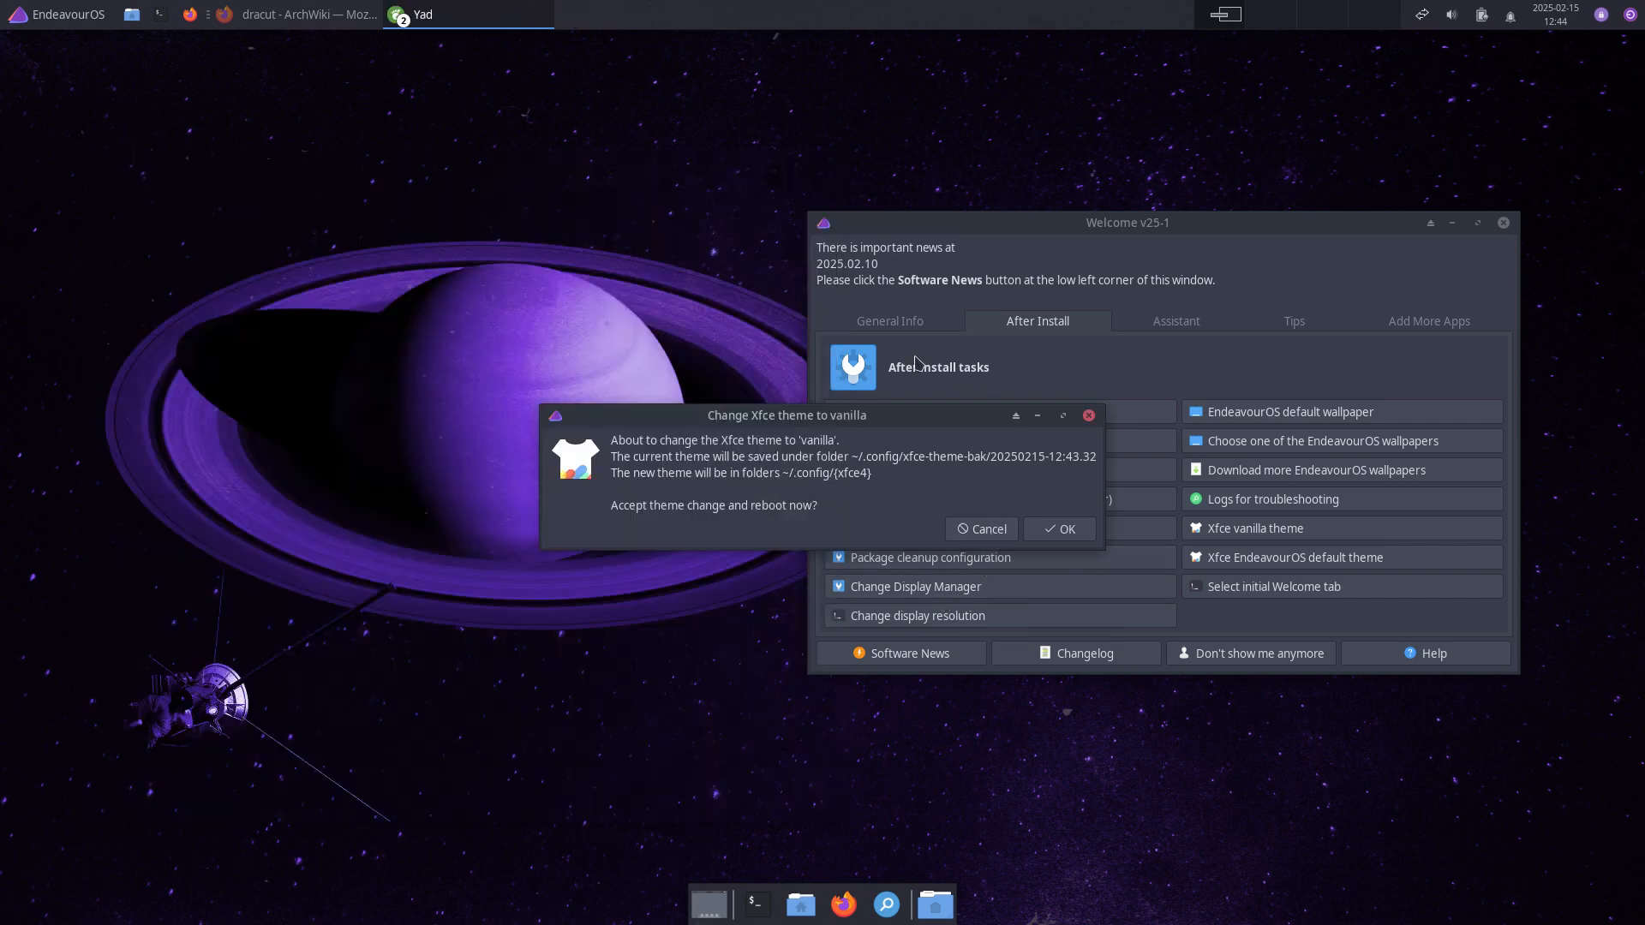
{"action": "left_click", "coordinate": [994, 529]}
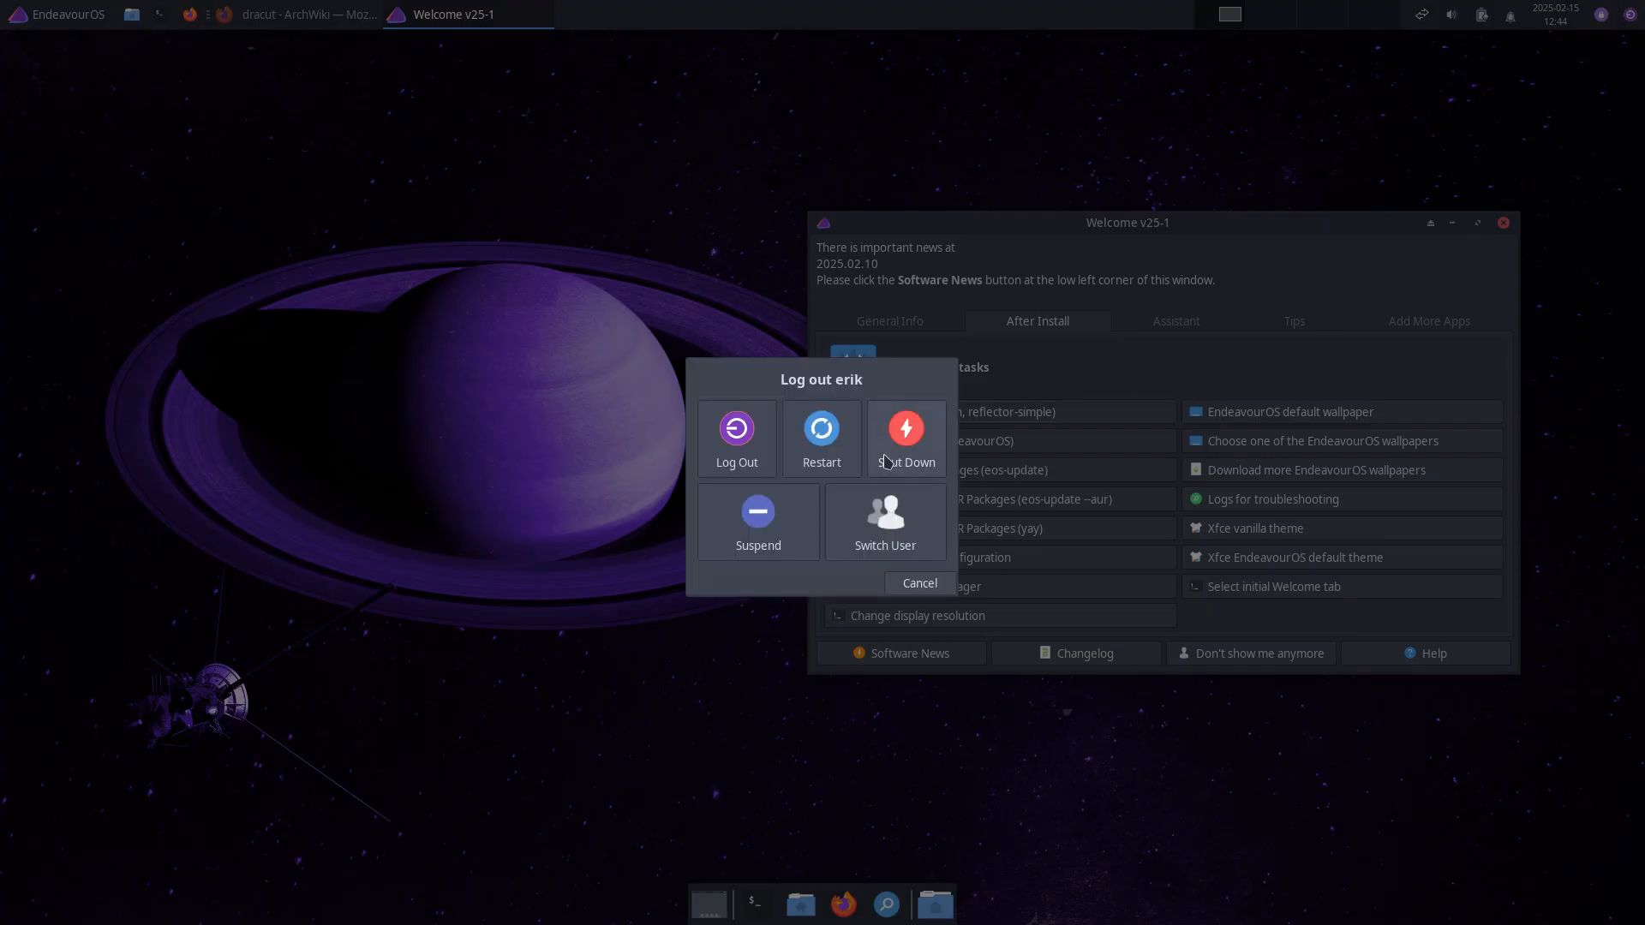
Step: Restart the VM, boot EndeavourOS from GRUB, and log back in with the password
{"action": "left_click", "coordinate": [805, 444]}
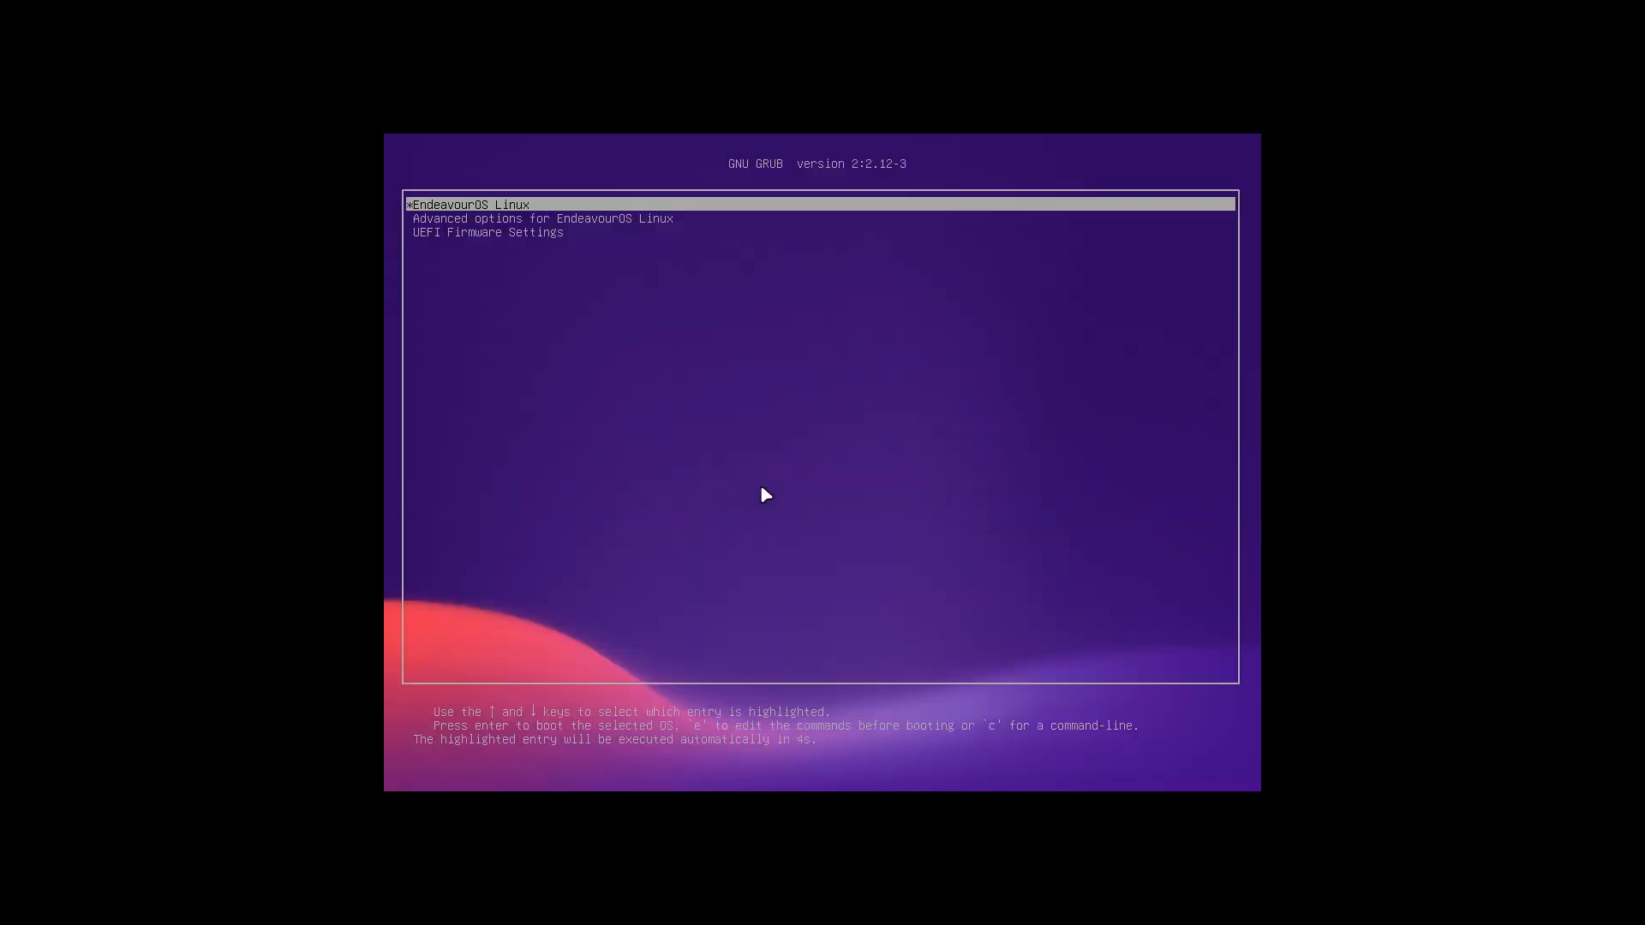
{"action": "key", "text": "Return"}
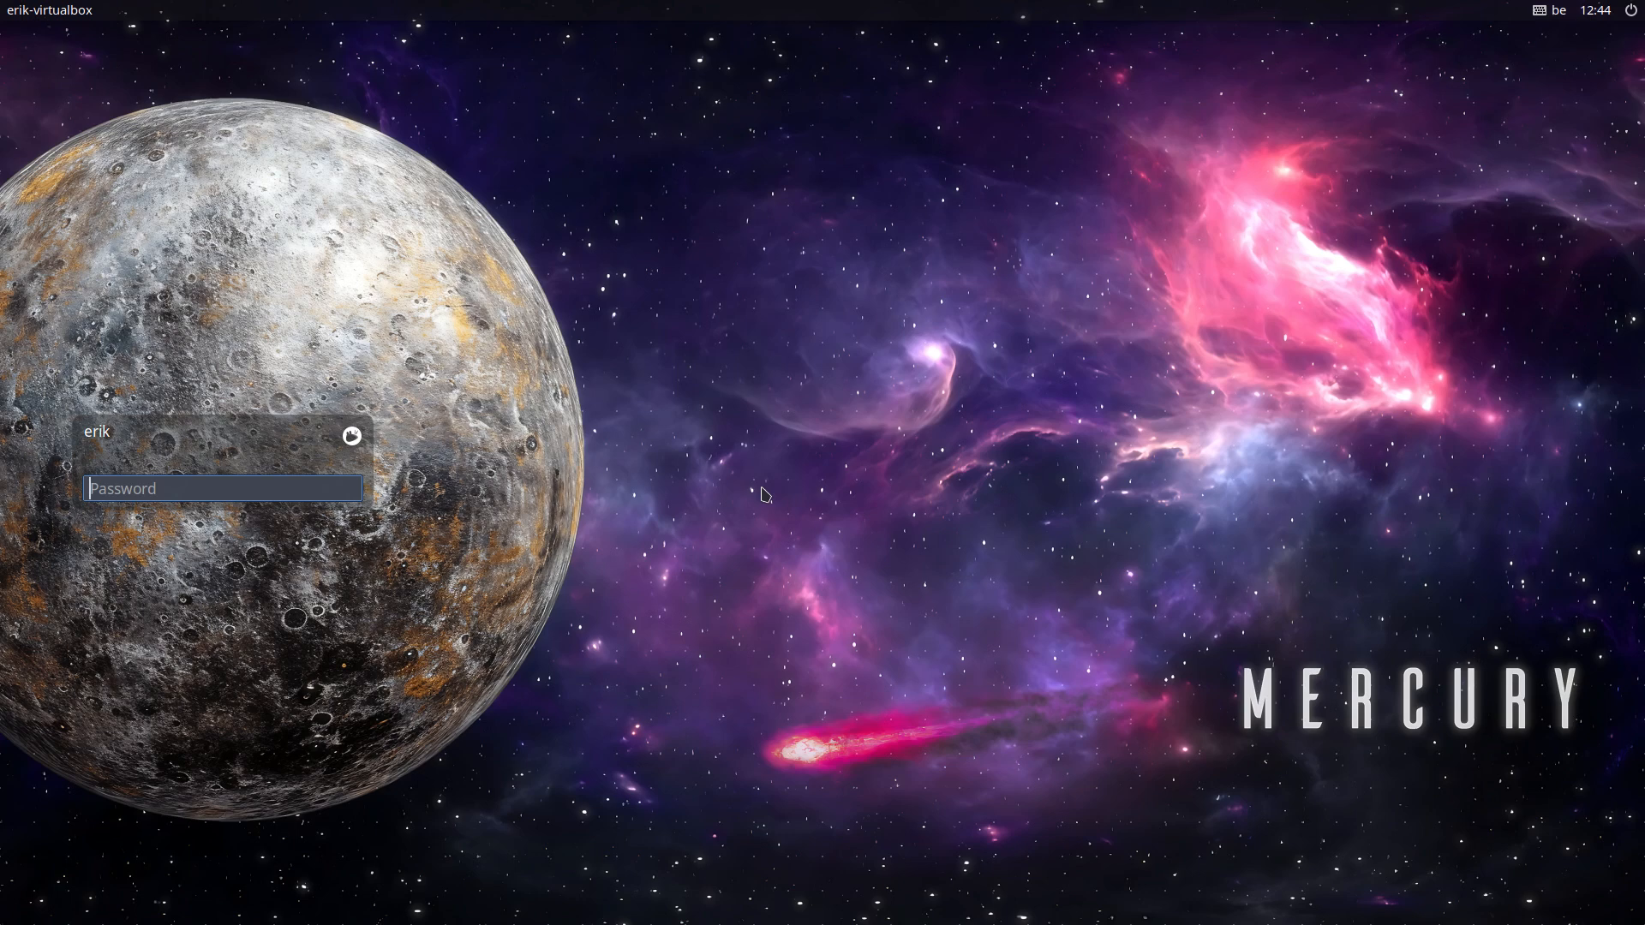
{"action": "type", "text": "p"}
{"action": "key", "text": "Return"}
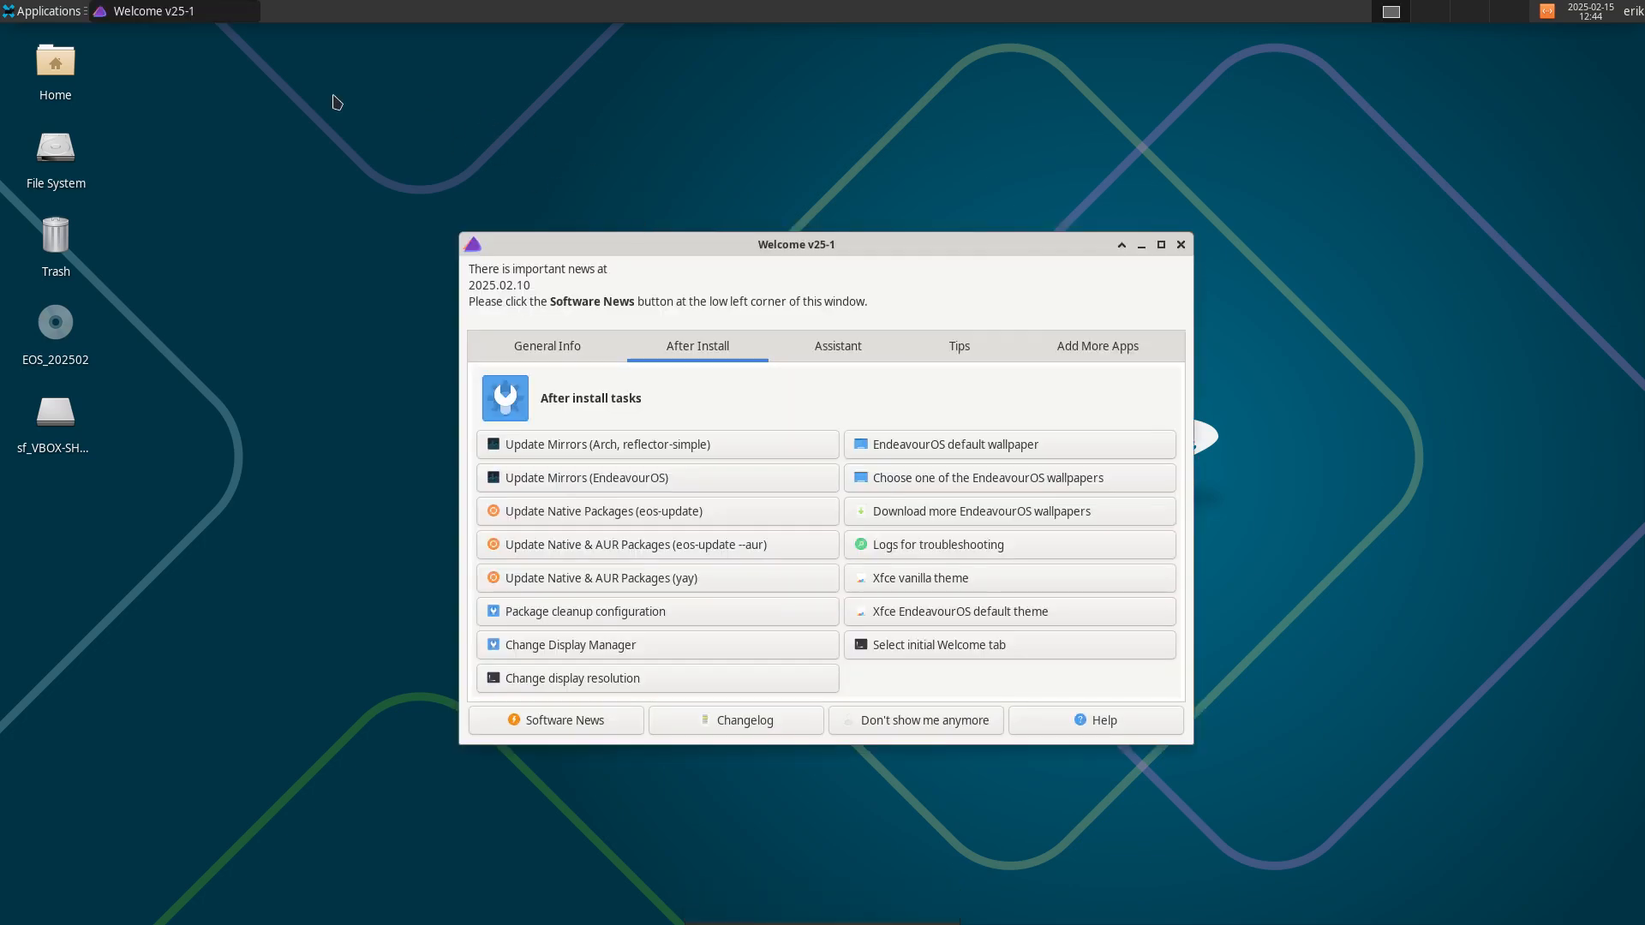
{"action": "left_click", "coordinate": [49, 12]}
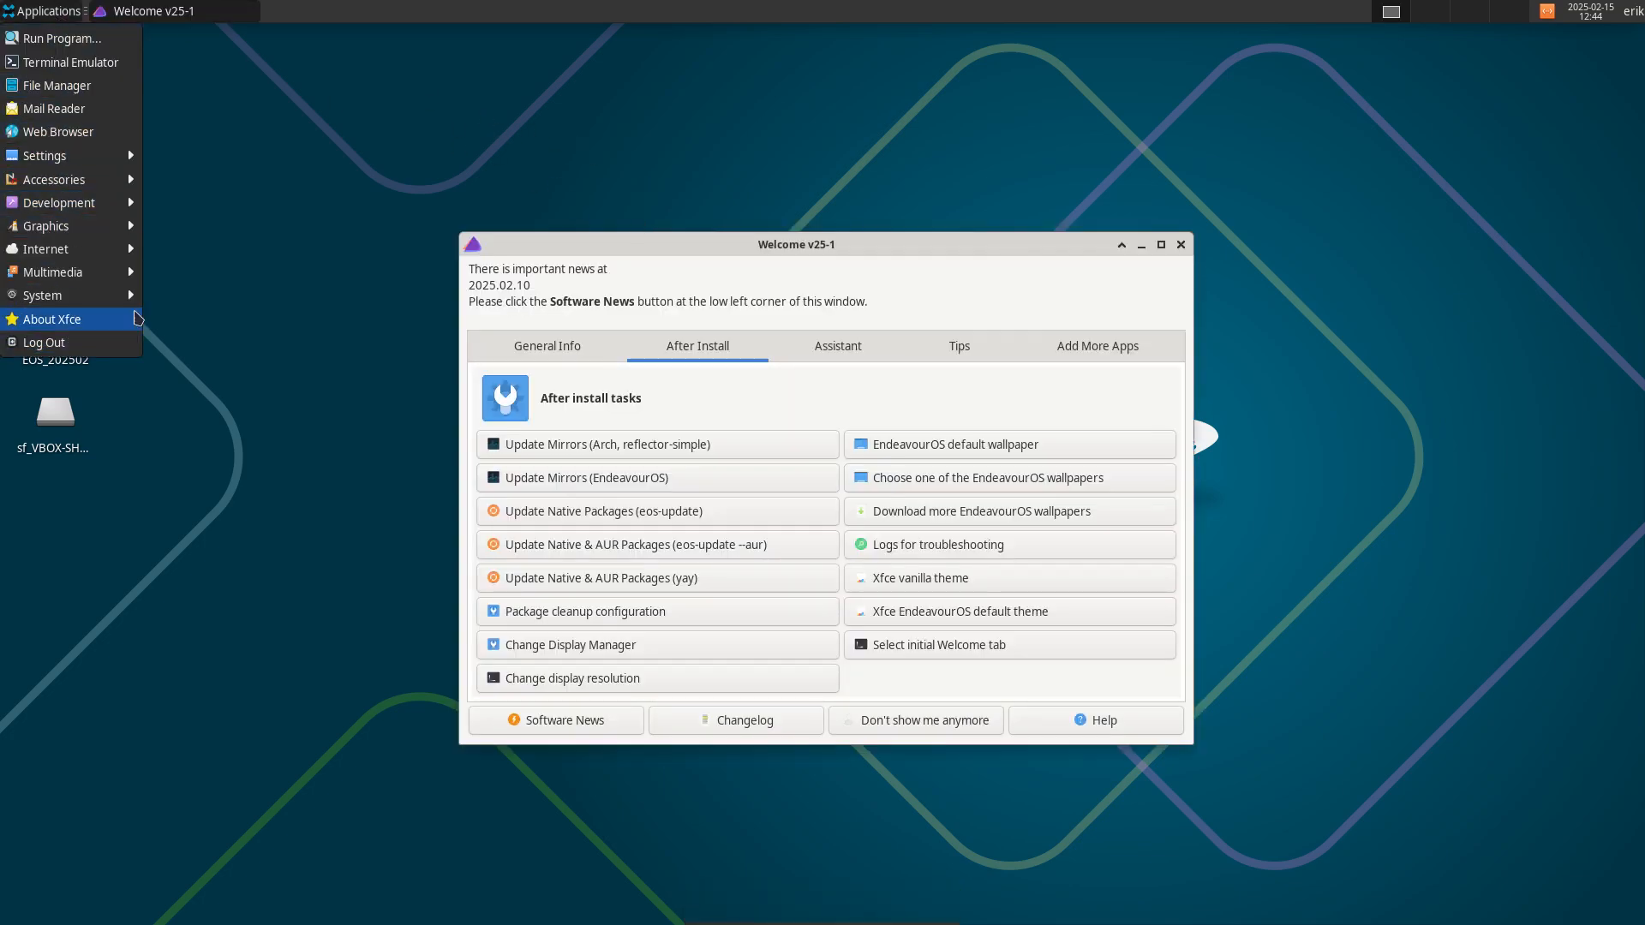
{"action": "left_click", "coordinate": [323, 257]}
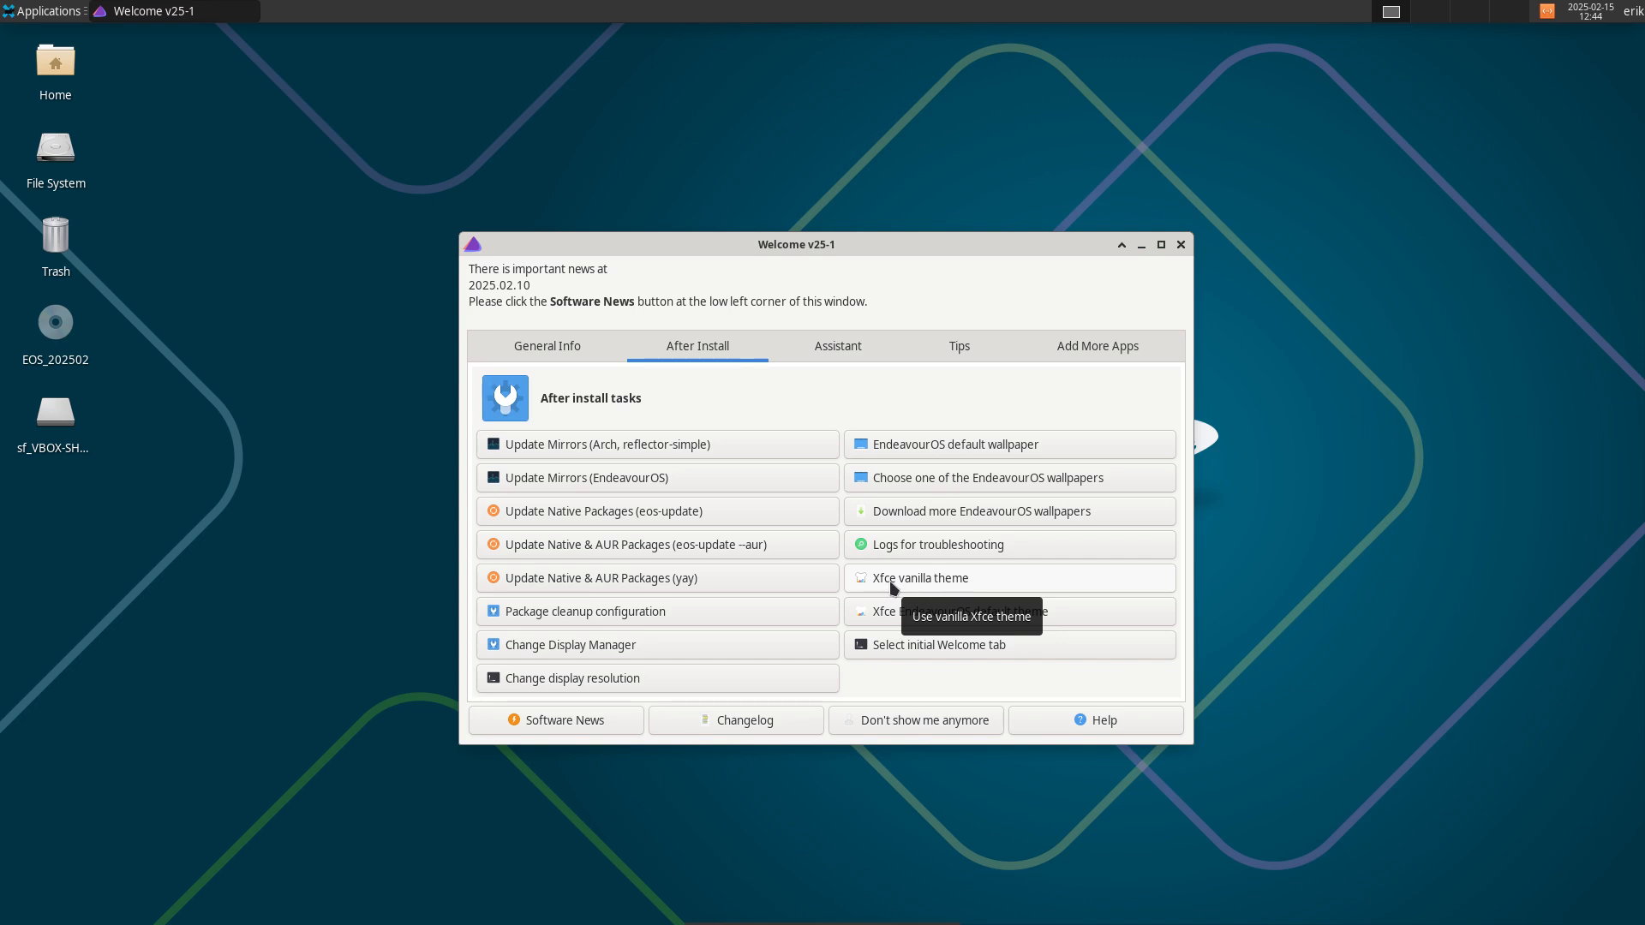
{"action": "left_click", "coordinate": [914, 584]}
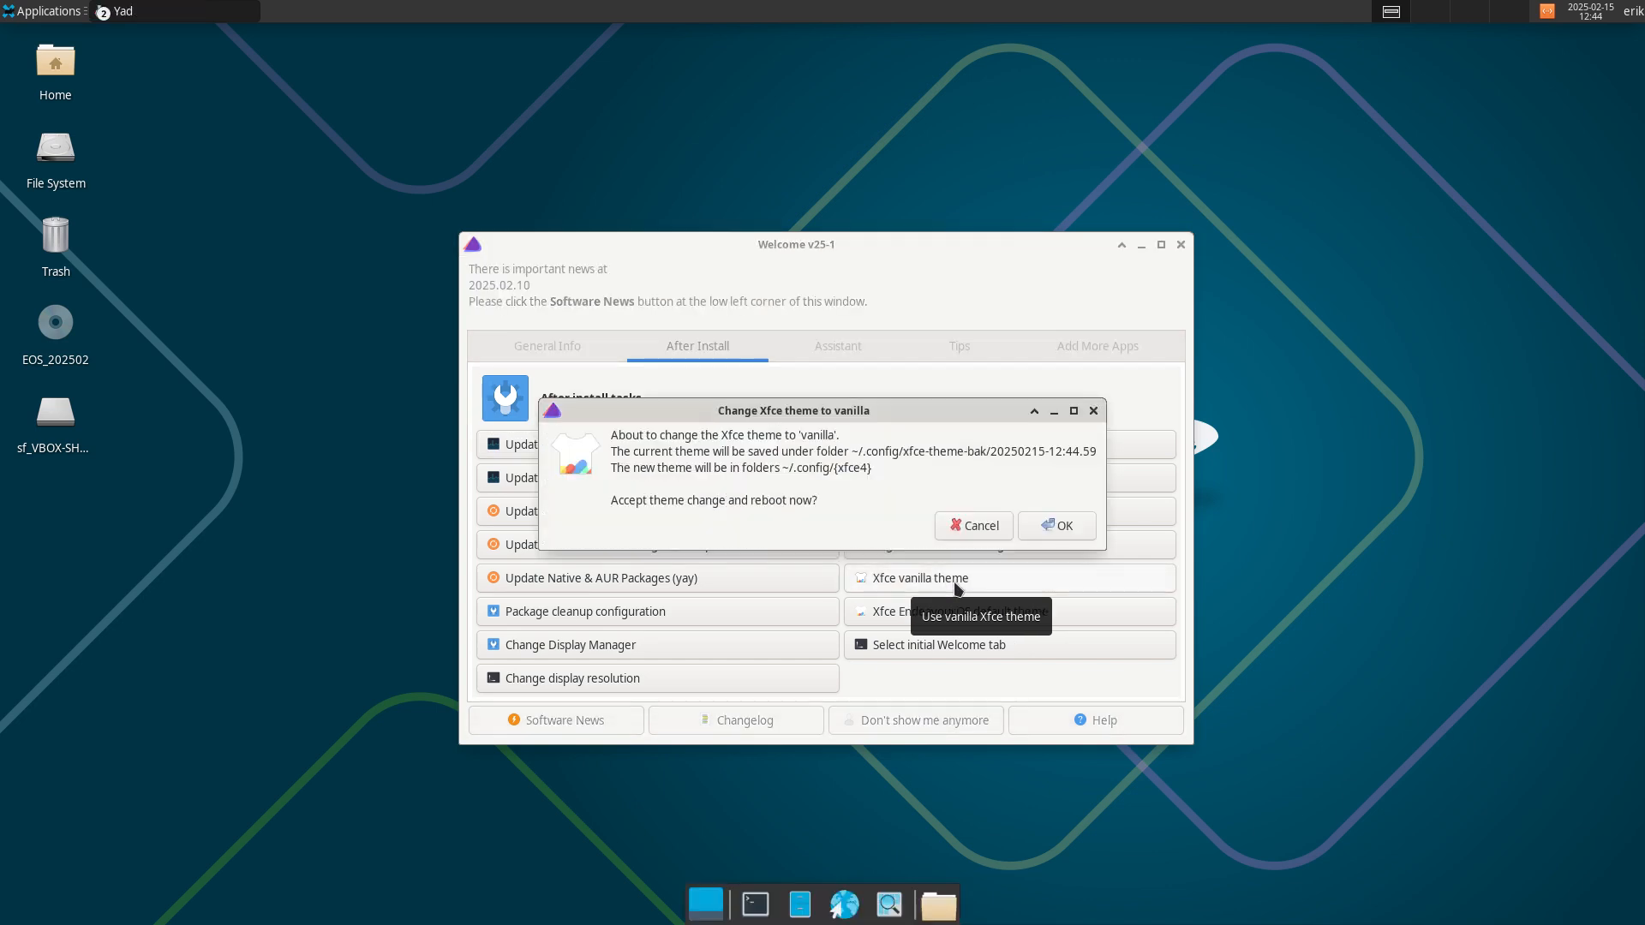
{"action": "left_click", "coordinate": [1060, 537]}
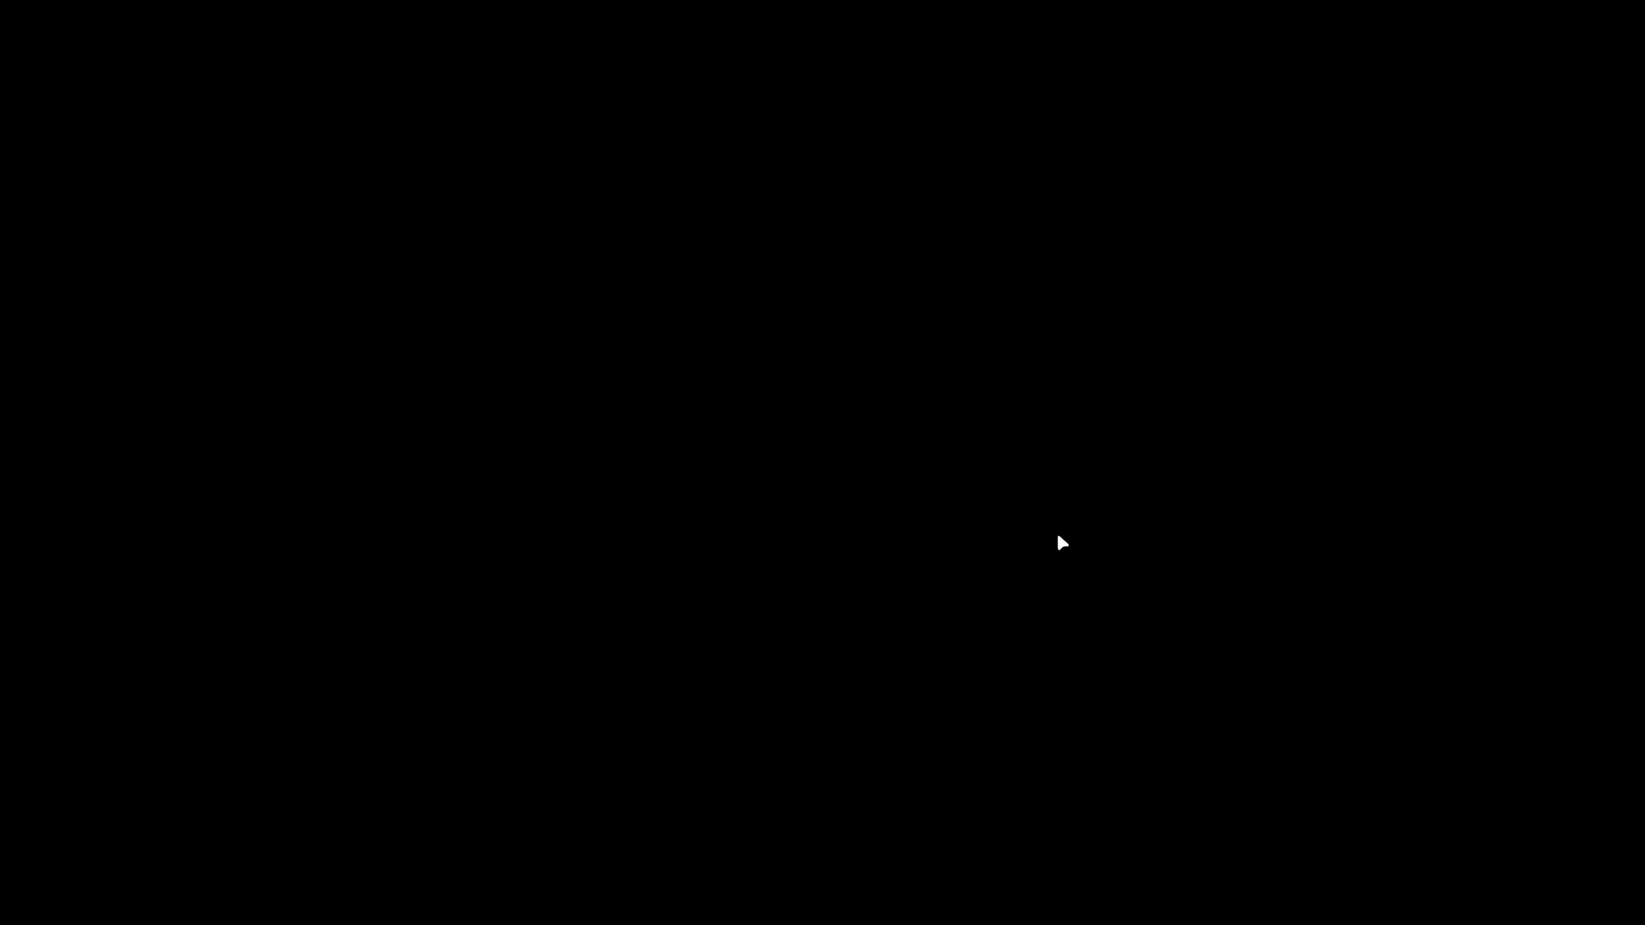
{"action": "key", "text": "Return"}
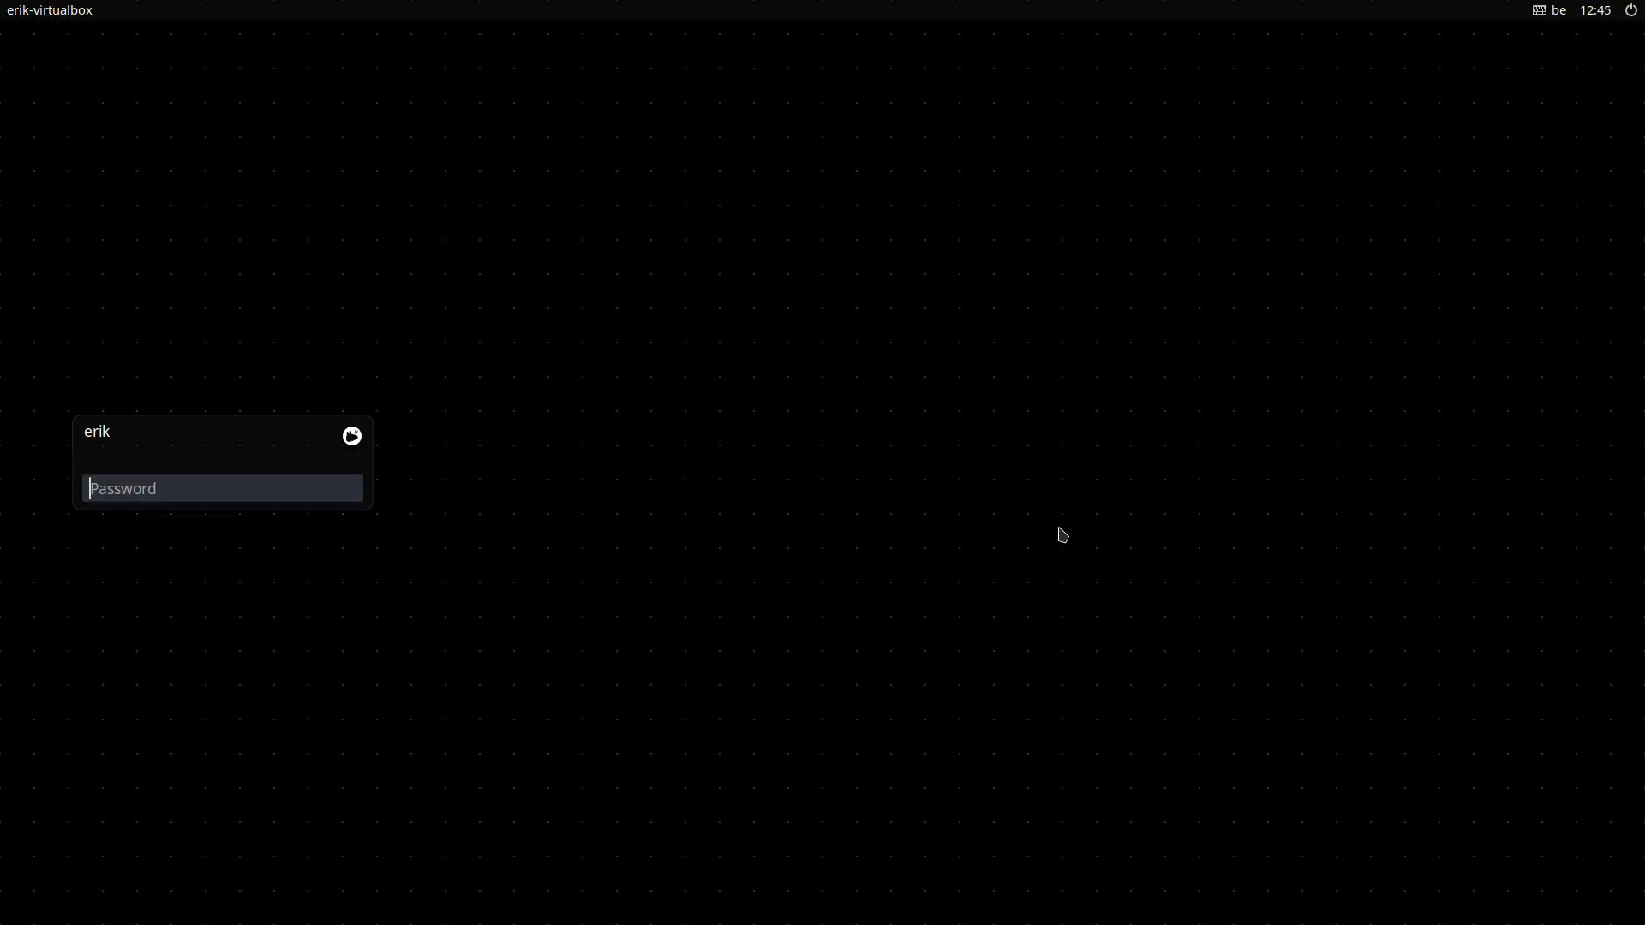
{"action": "type", "text": "••••"}
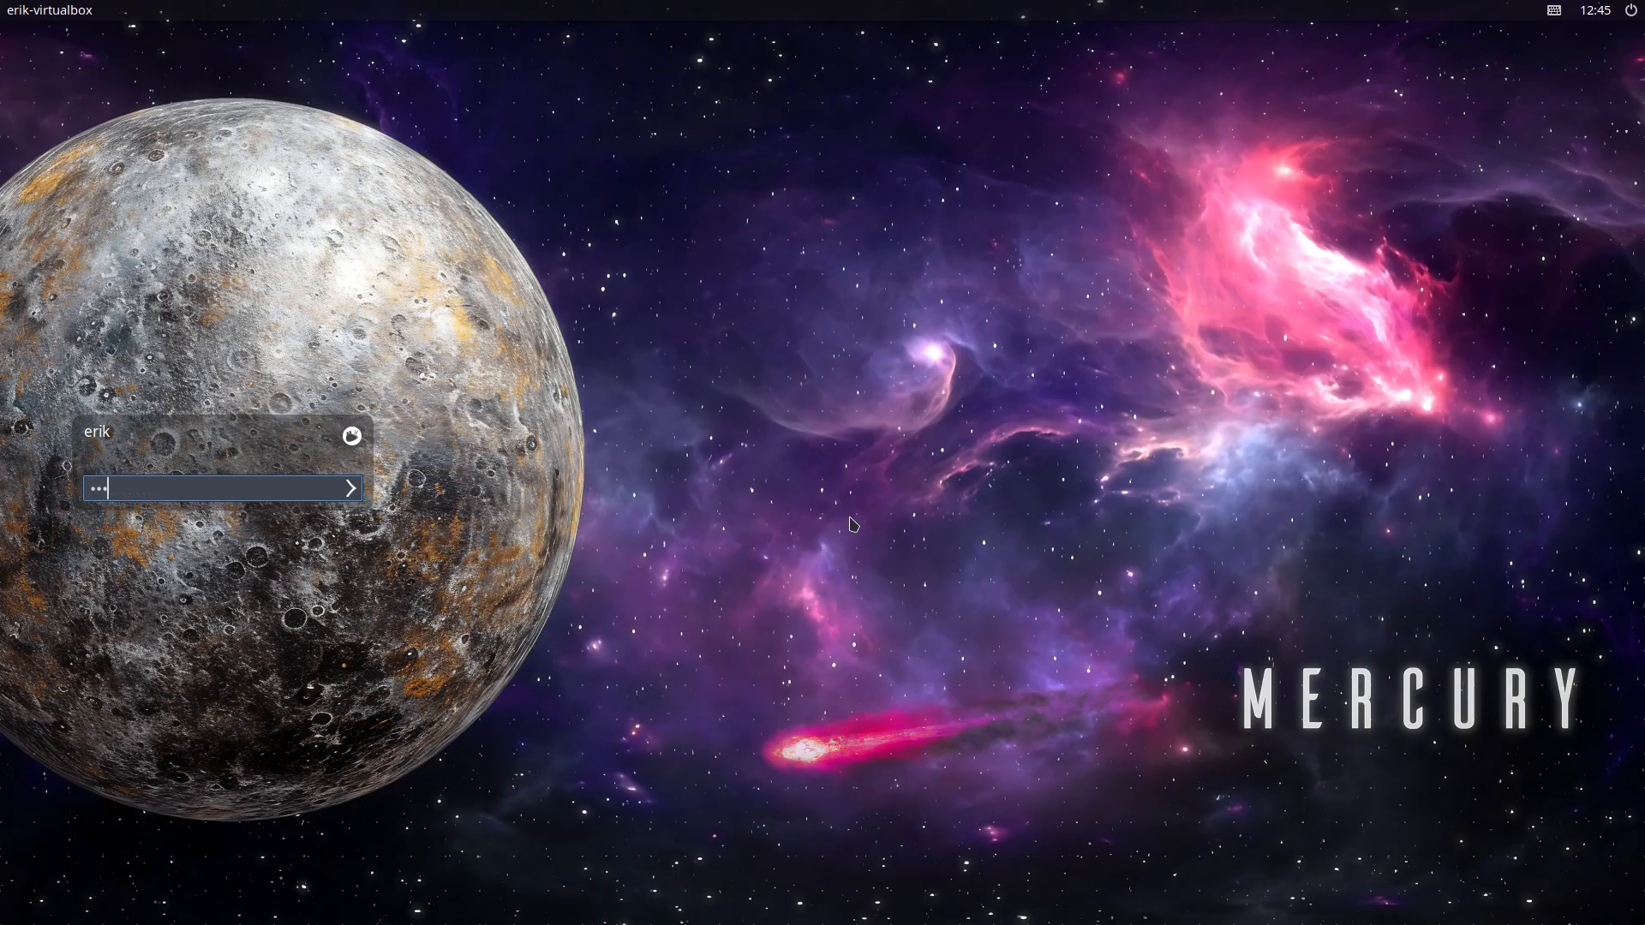
{"action": "key", "text": "Return"}
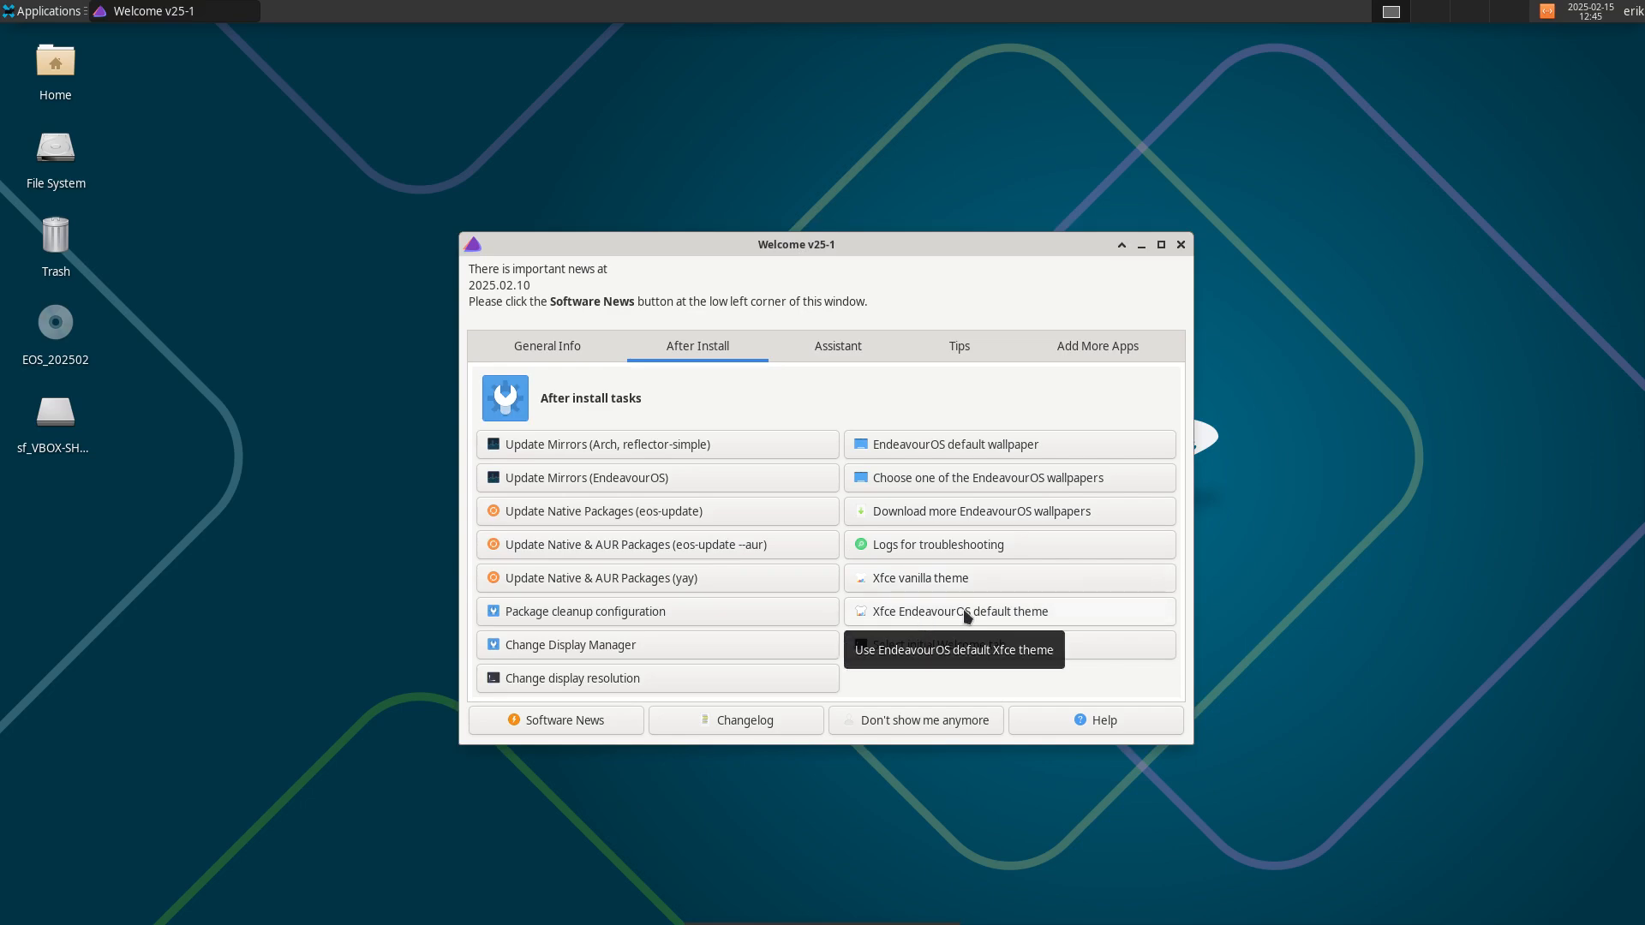
Step: Switch to the Xfce EndeavourOS default theme, reboot, and log in again with the password
{"action": "left_click", "coordinate": [992, 614]}
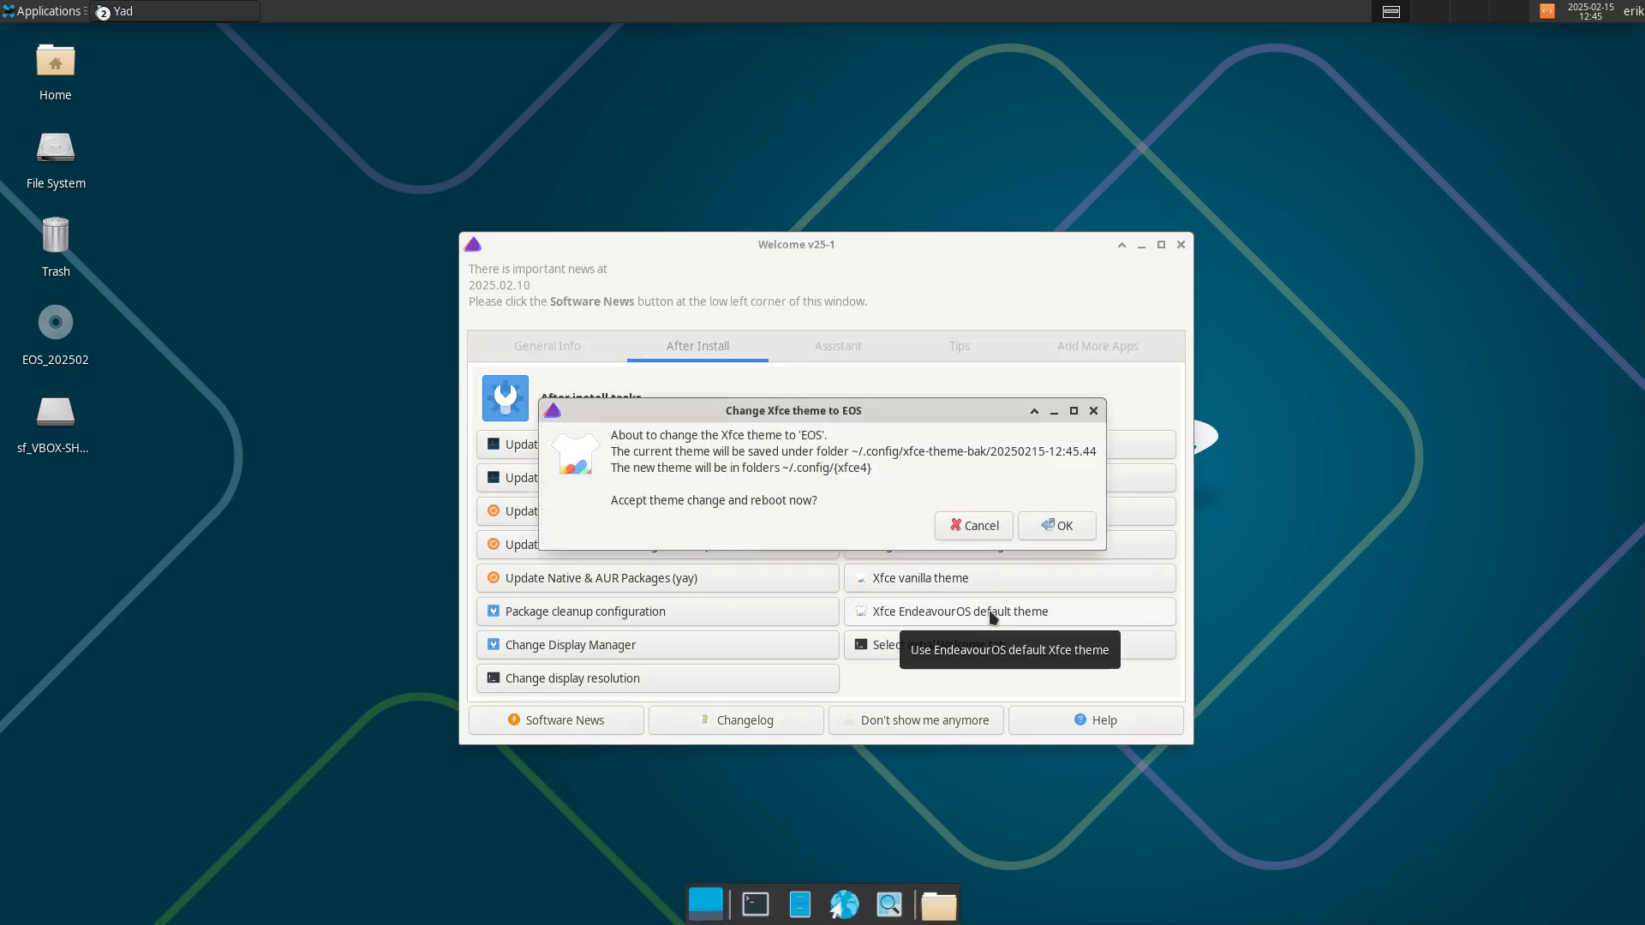
{"action": "left_click", "coordinate": [1054, 527]}
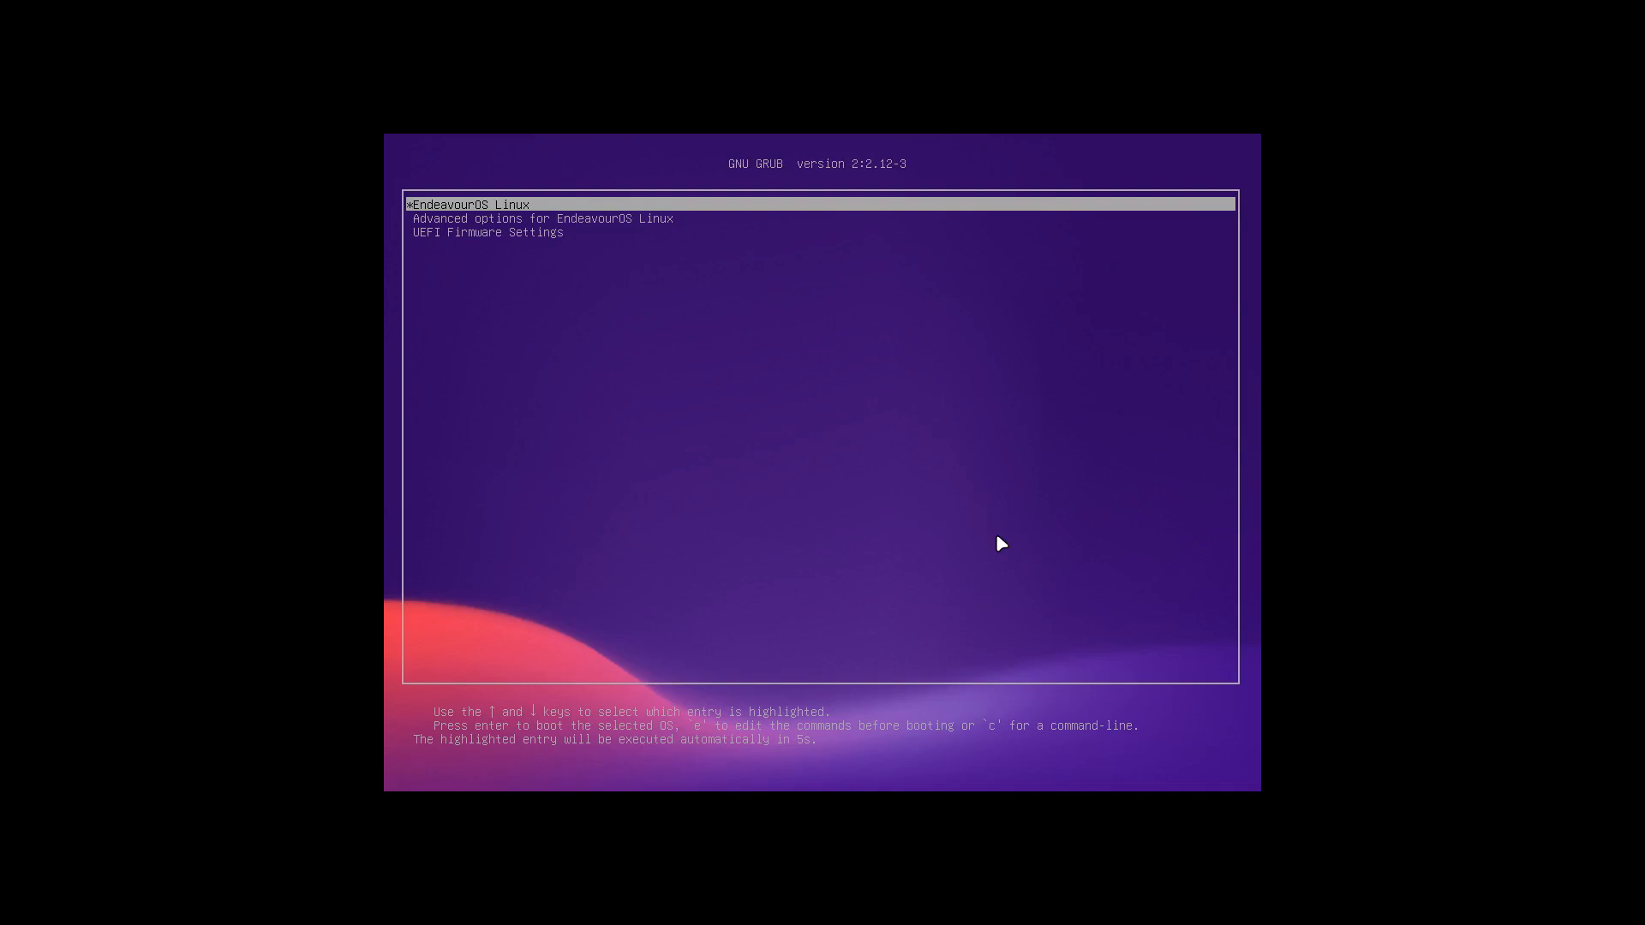
{"action": "key", "text": "Return"}
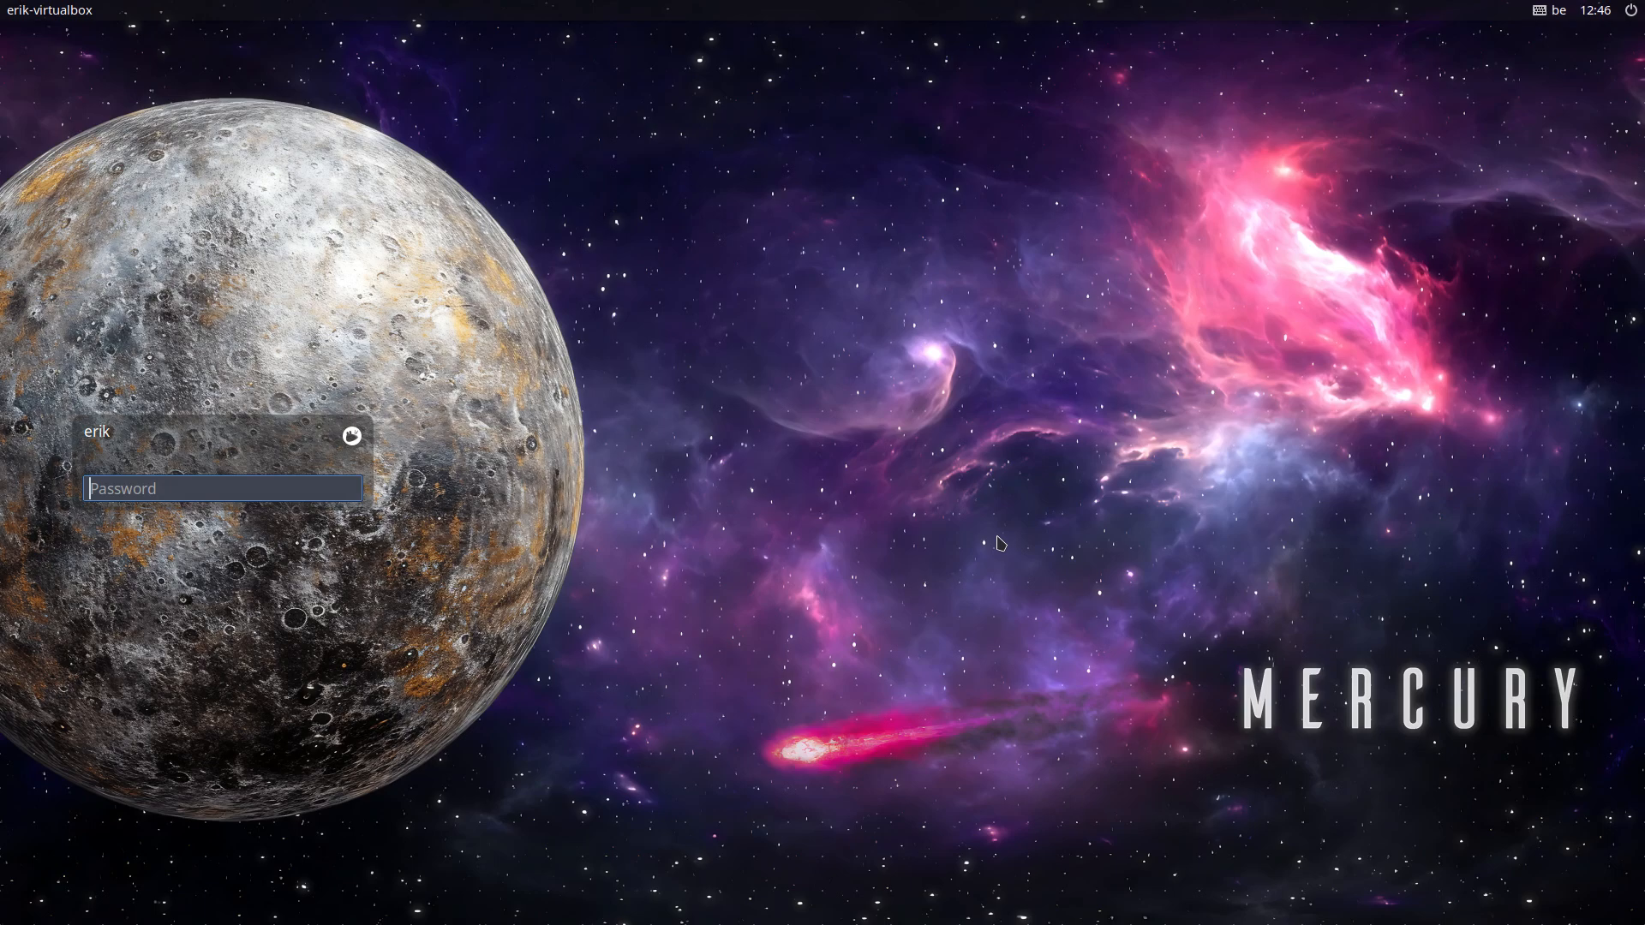
{"action": "type", "text": "••"}
{"action": "key", "text": "Return"}
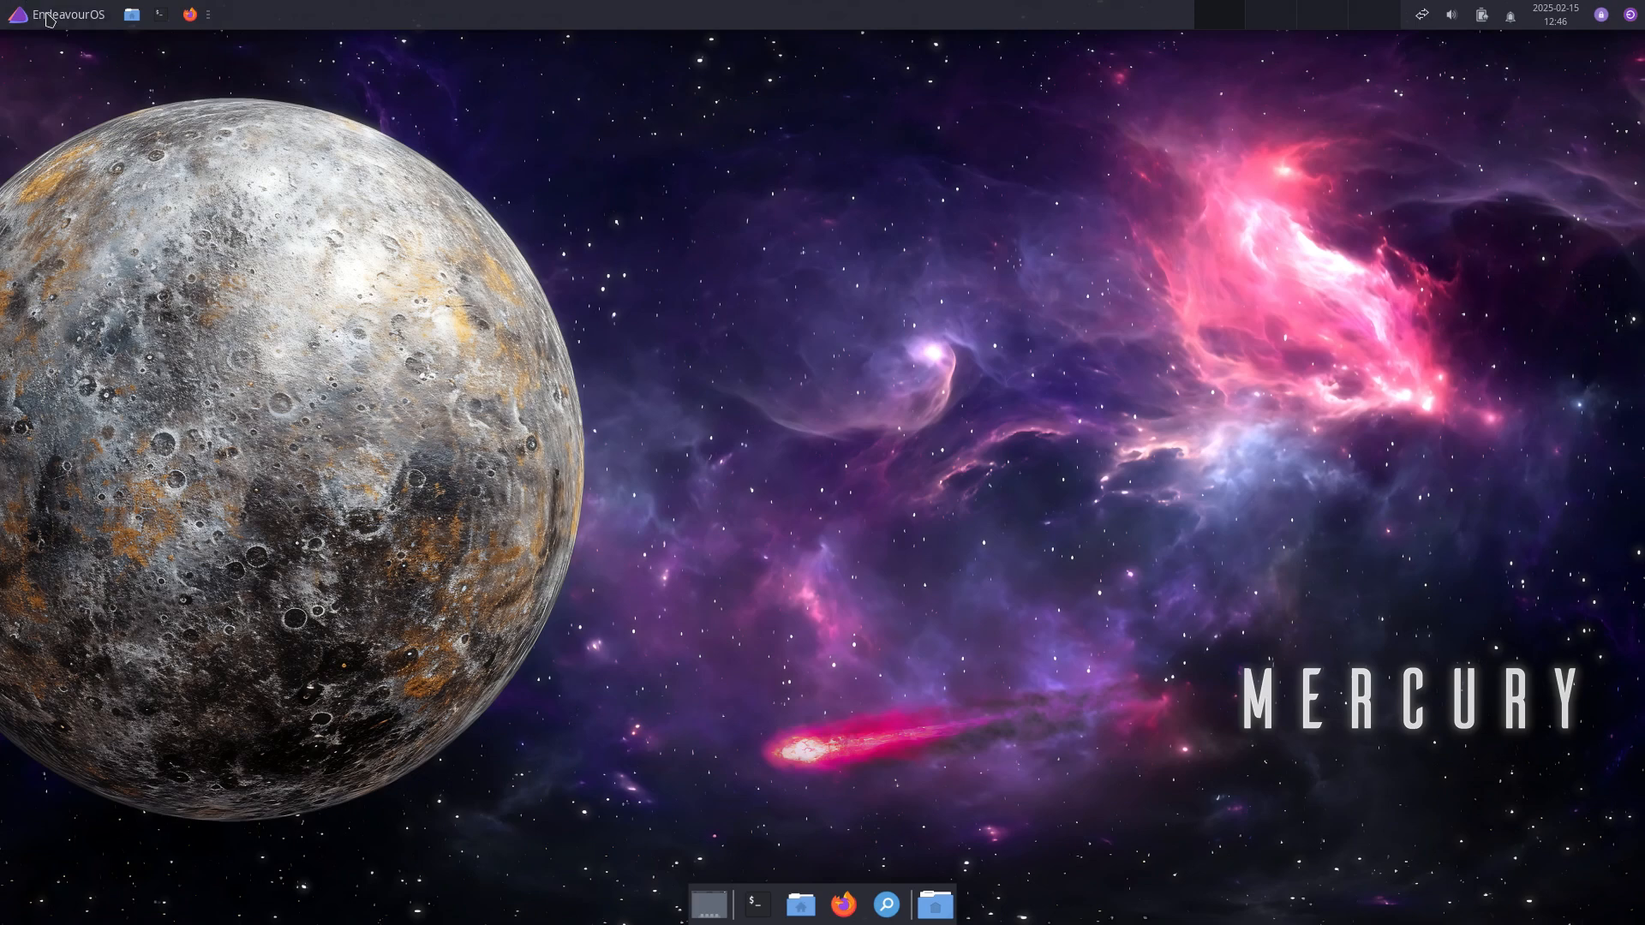
Step: Open the Welcome initial-tab dialog, drag it lower, and close it with Cancel
{"action": "left_click", "coordinate": [72, 12]}
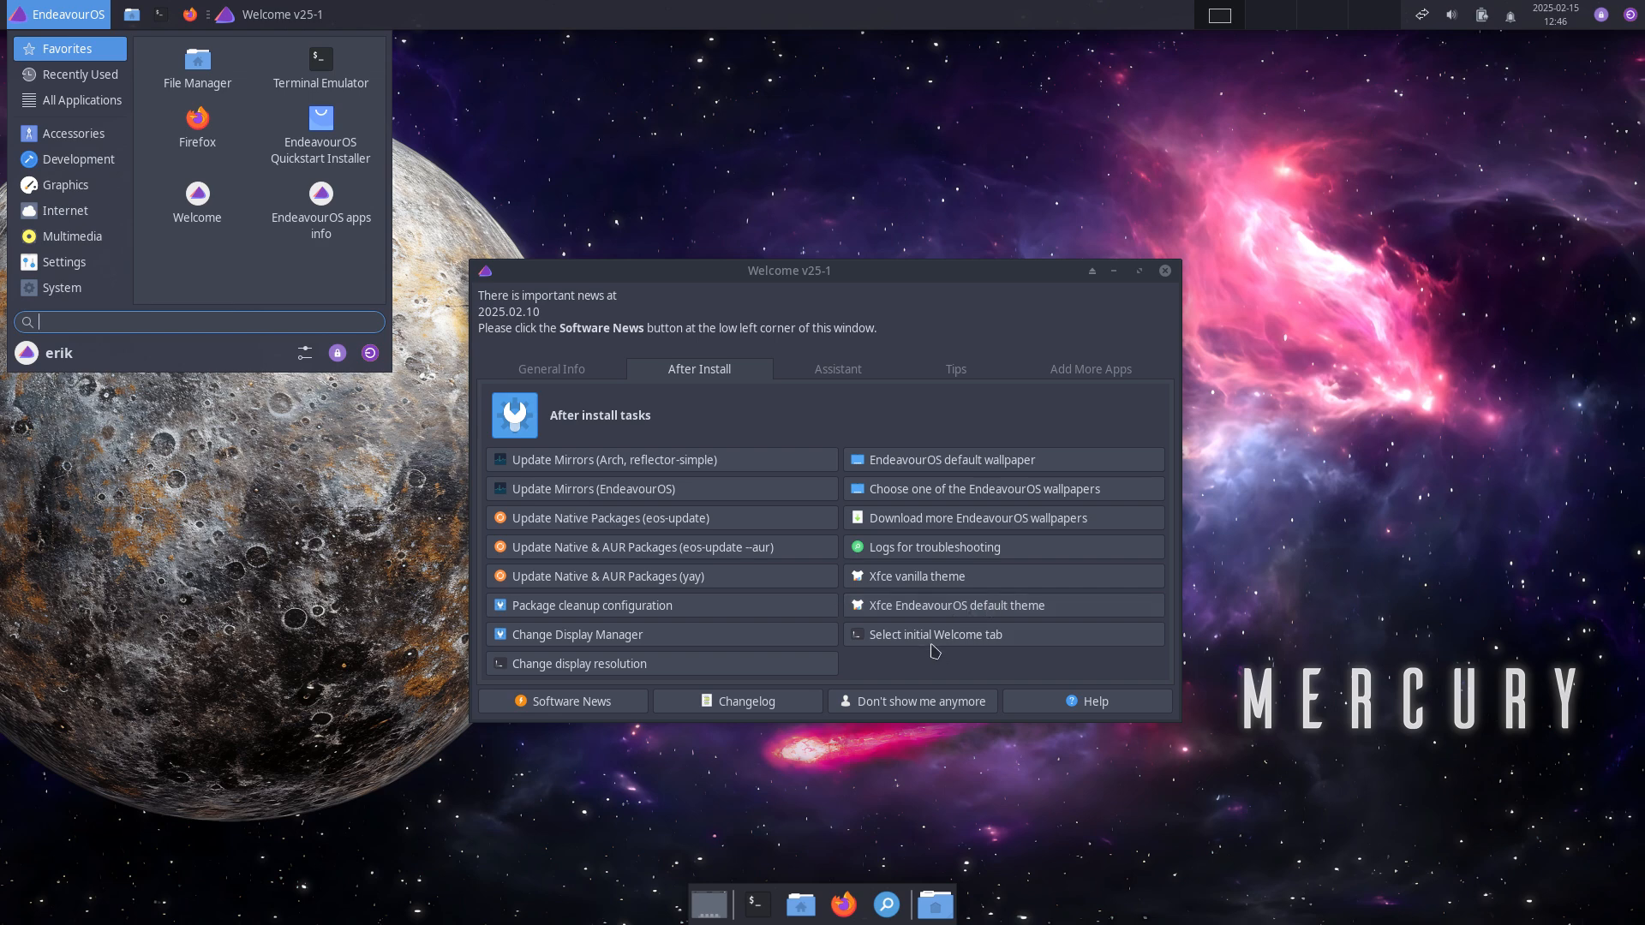
{"action": "left_click", "coordinate": [958, 641]}
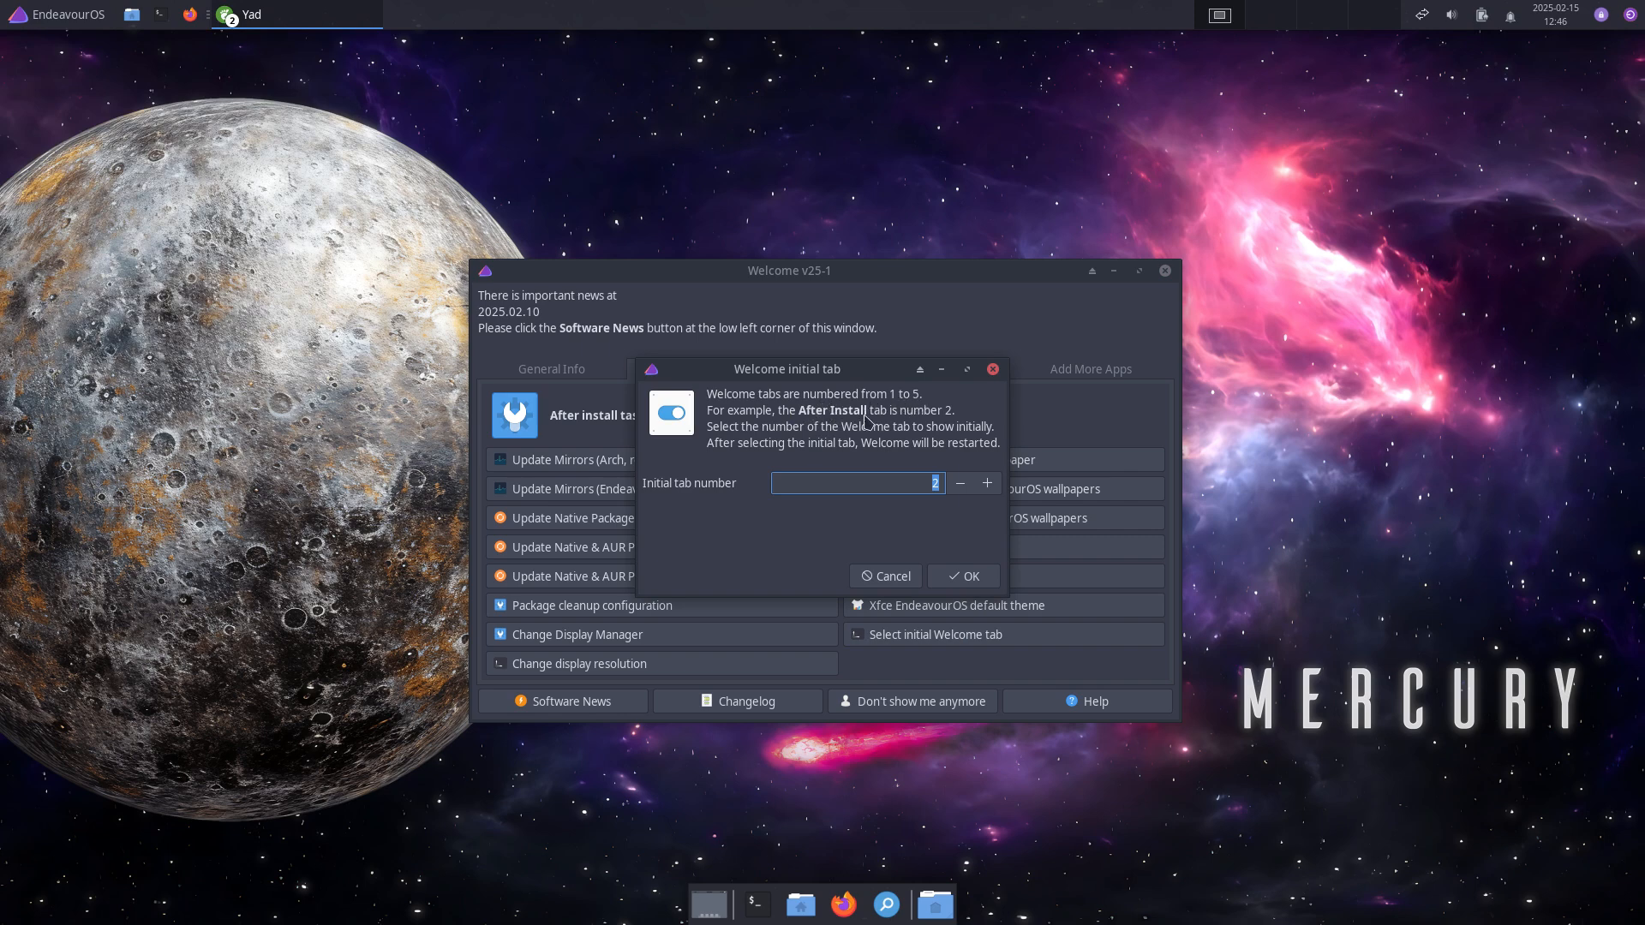
{"action": "left_click_drag", "start_coordinate": [881, 374], "coordinate": [881, 531]}
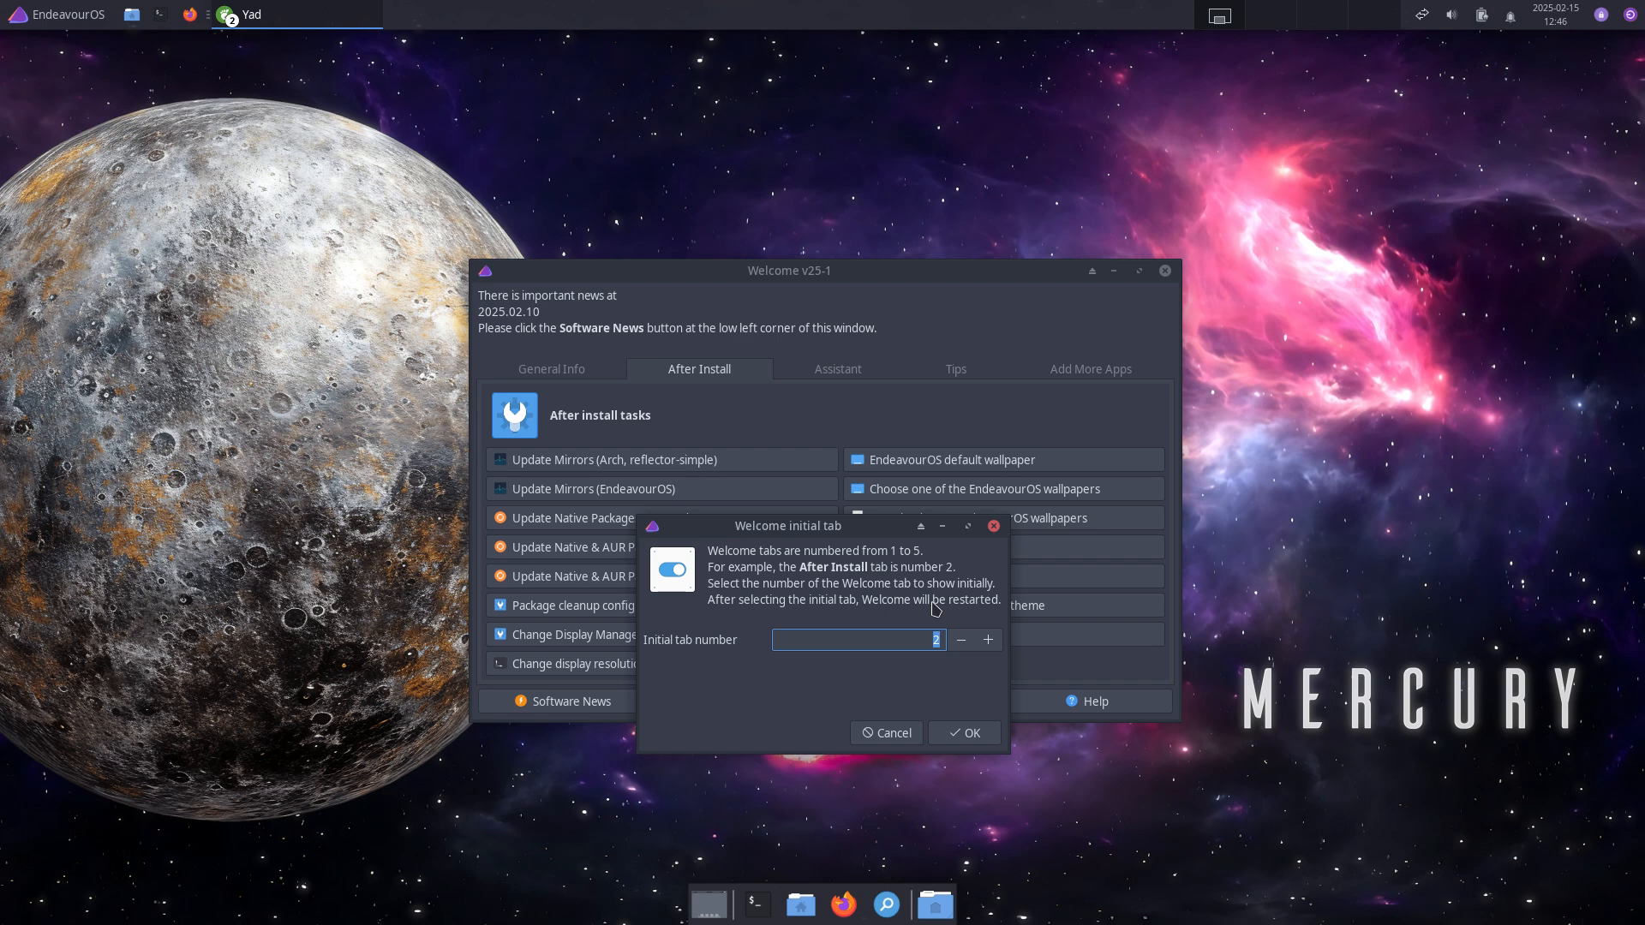
{"action": "left_click", "coordinate": [886, 738]}
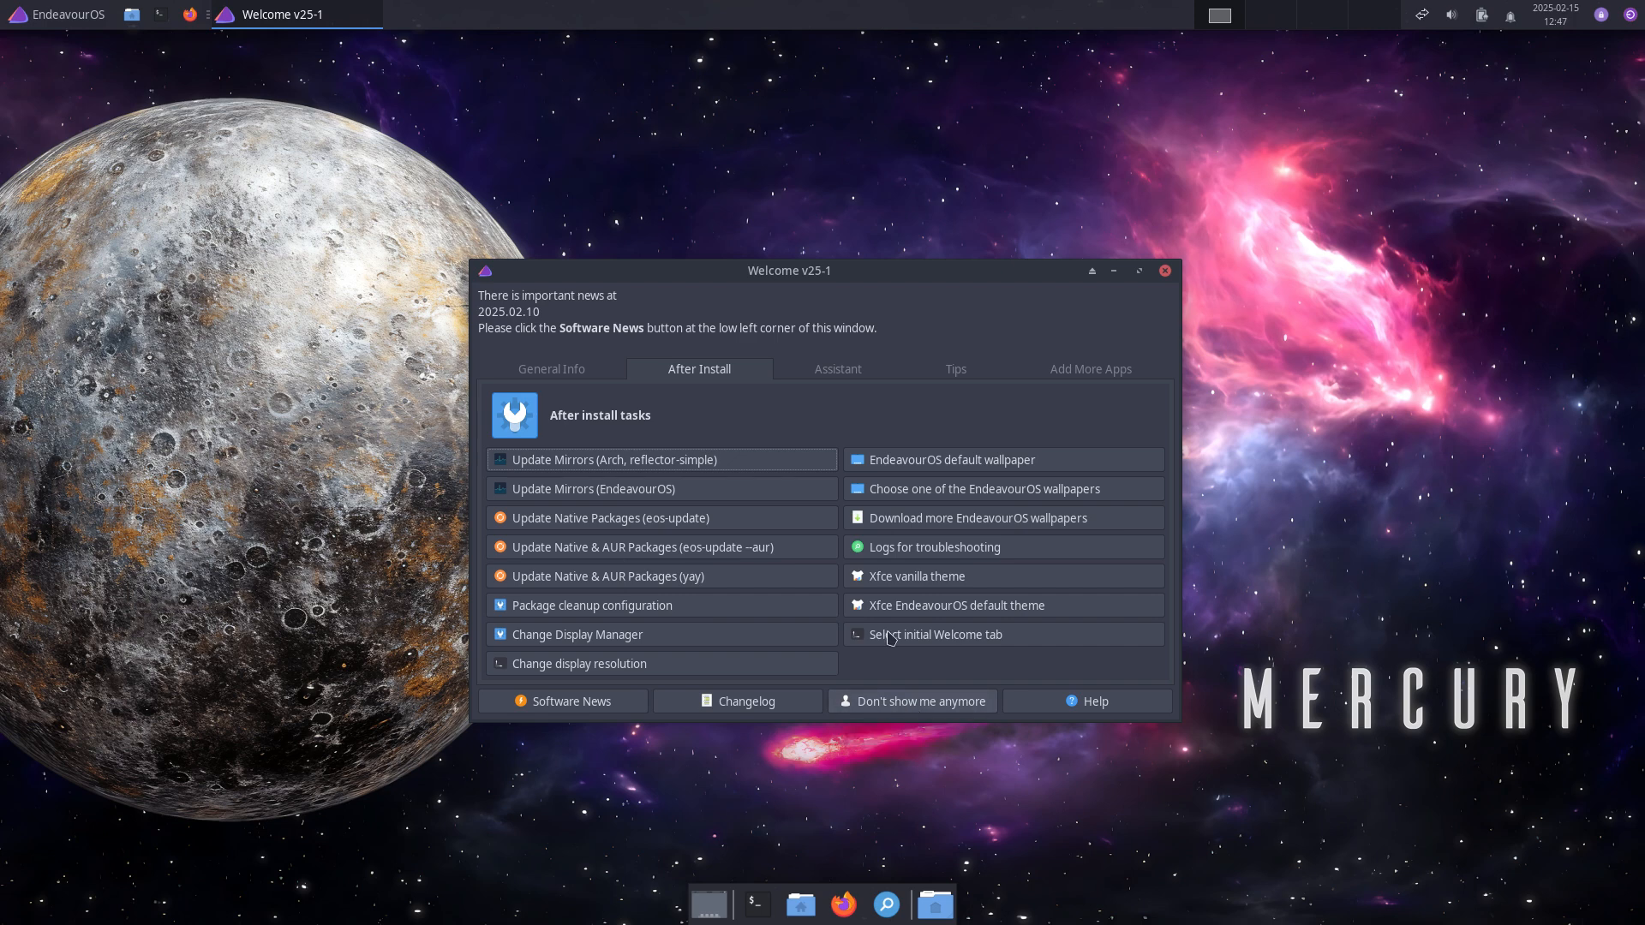
Step: Run Update Native Packages from the Assistant tab with the admin password, then close its terminal
{"action": "left_click", "coordinate": [596, 370]}
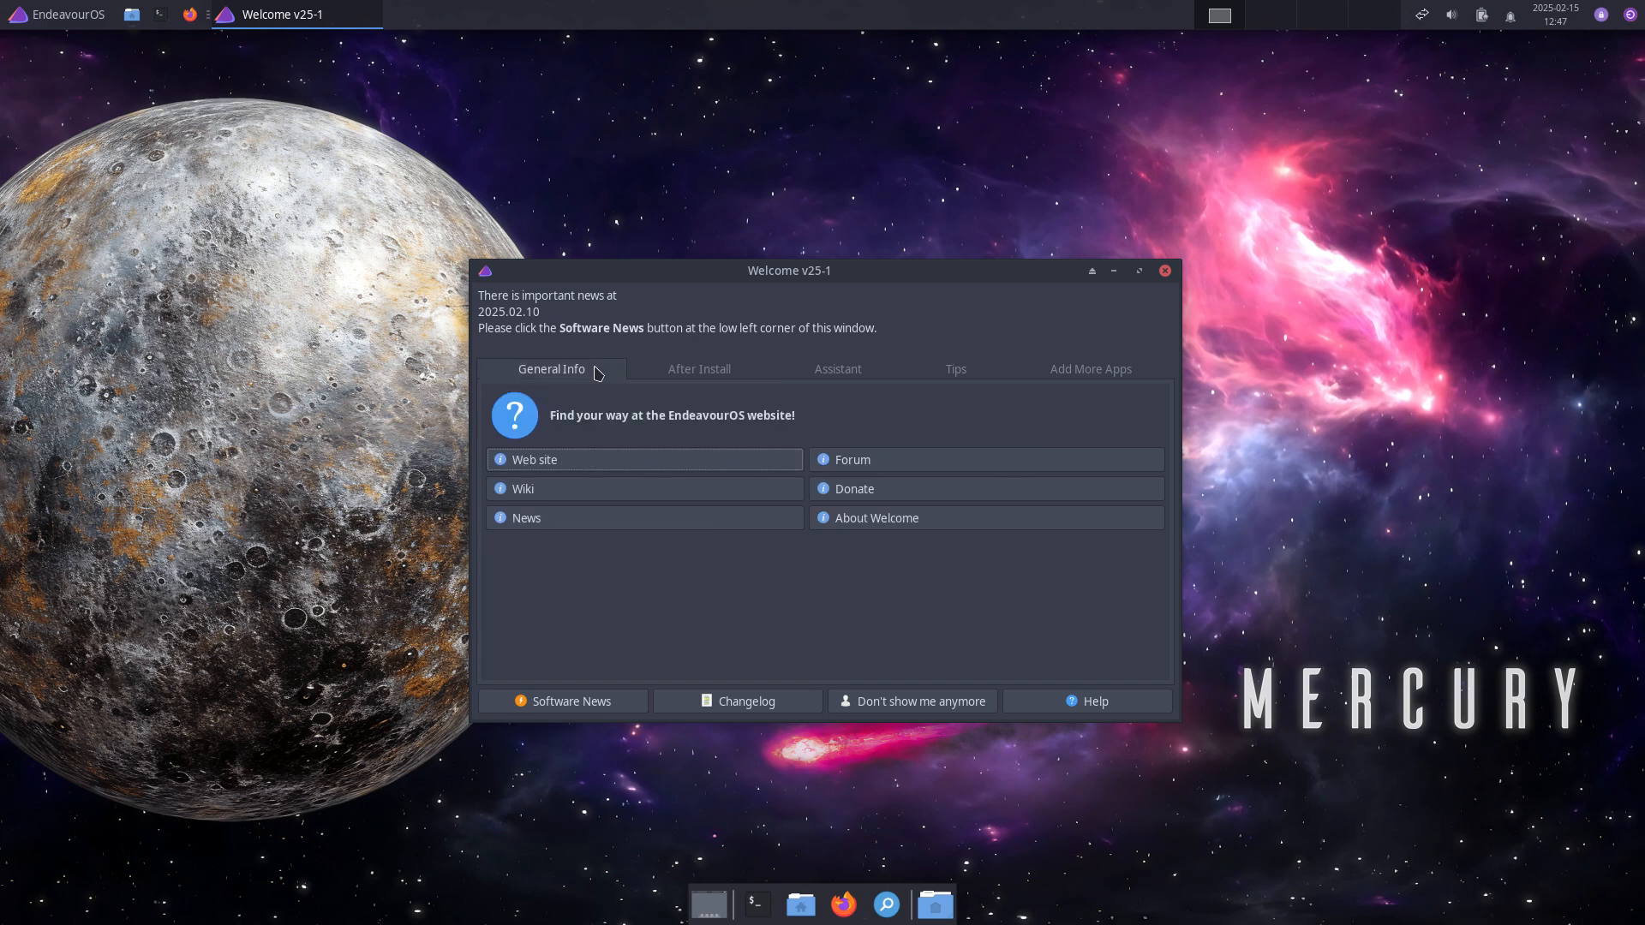
{"action": "left_click", "coordinate": [679, 372]}
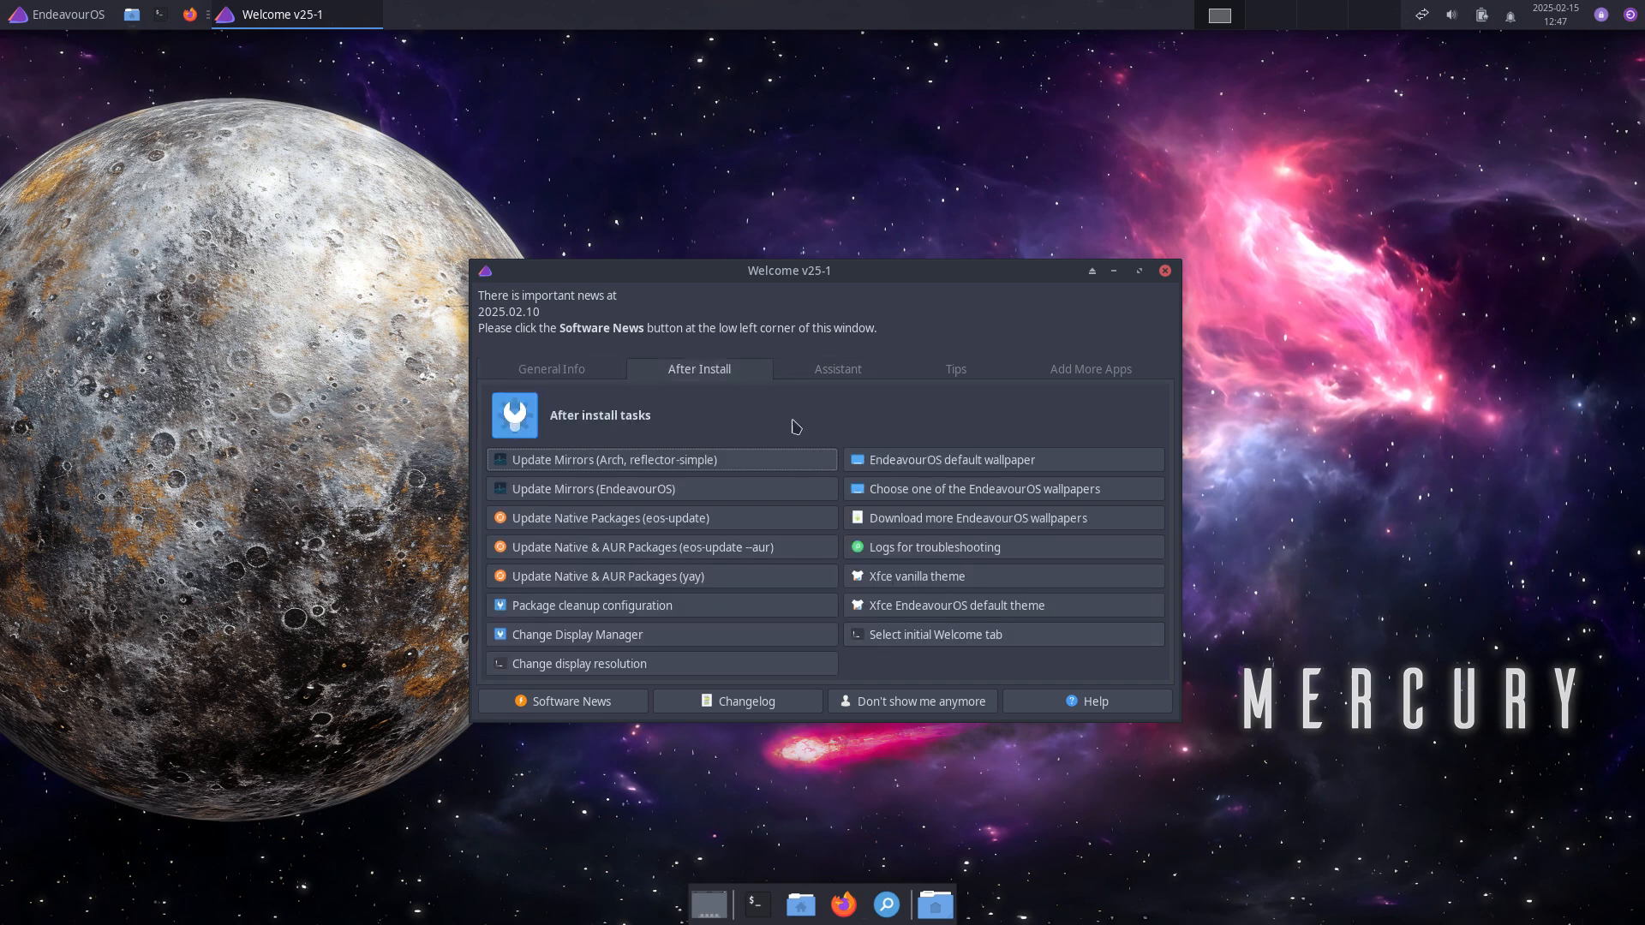
{"action": "left_click", "coordinate": [817, 378]}
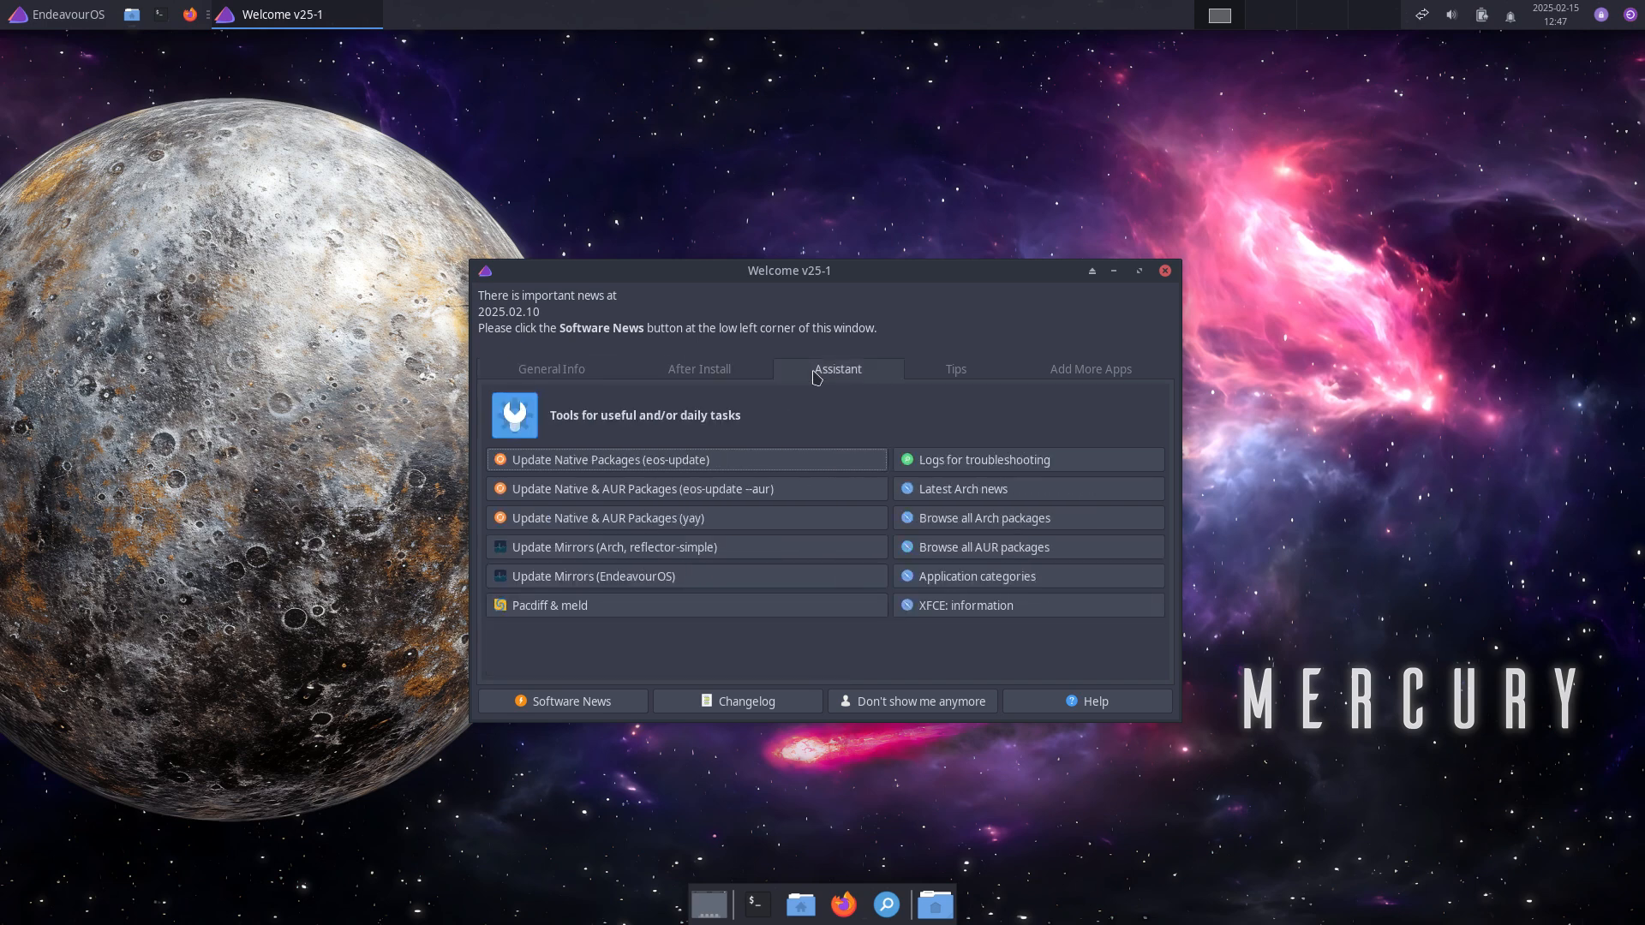
{"action": "left_click", "coordinate": [678, 471]}
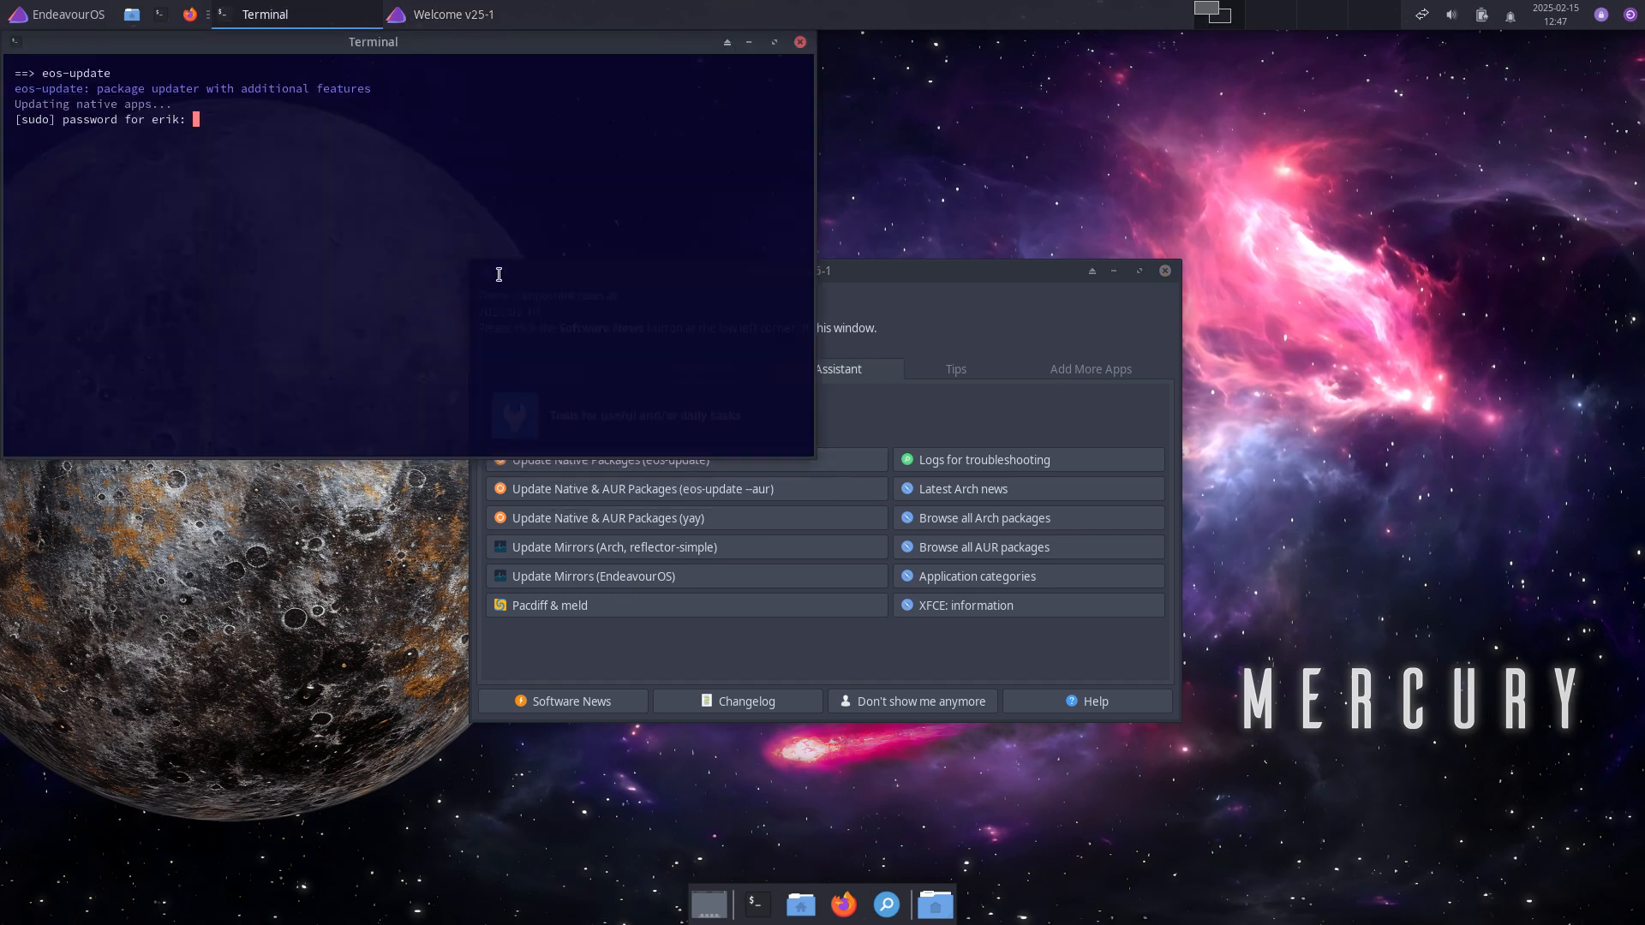
{"action": "key", "text": "Return"}
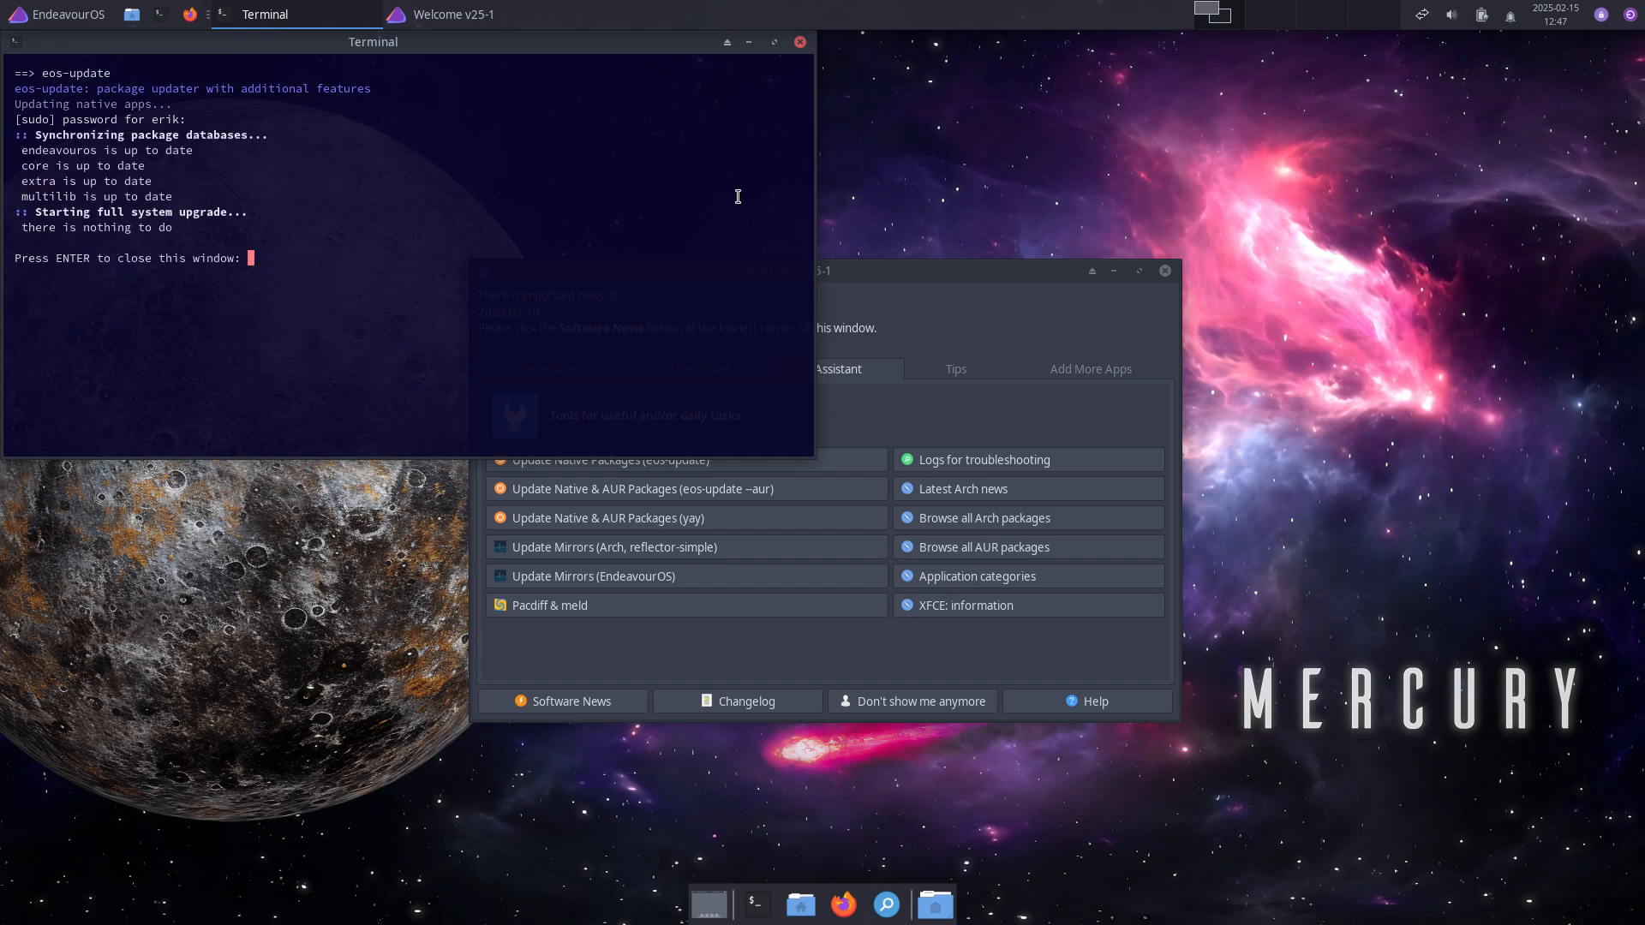
{"action": "key", "text": "Return"}
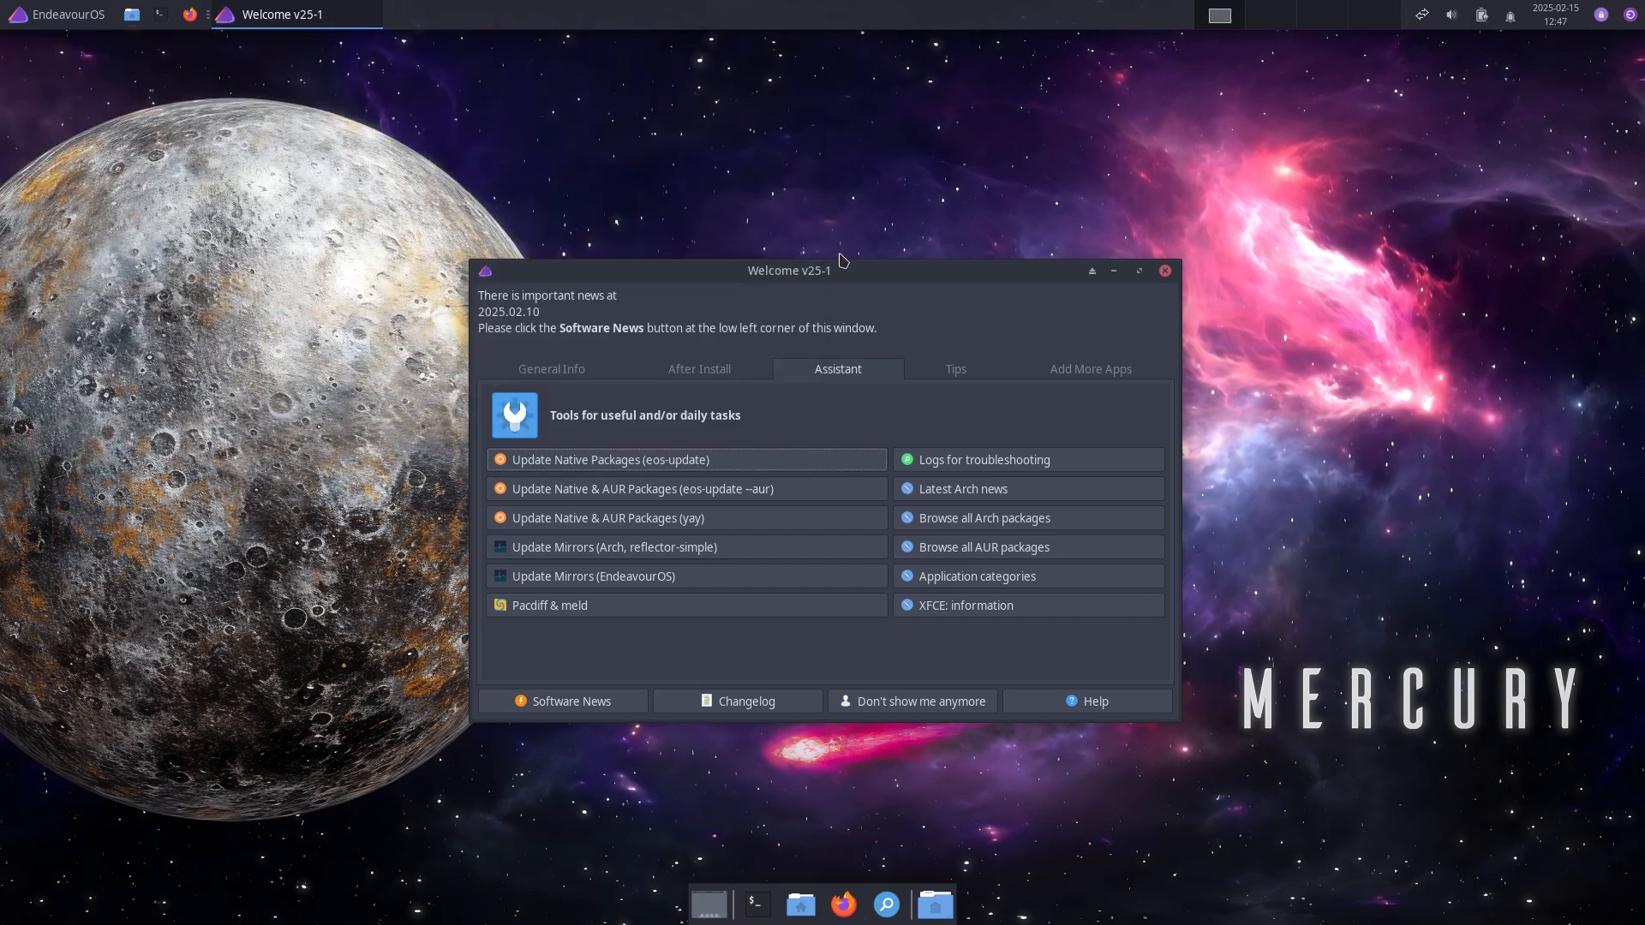
Step: Move the Welcome window up and right, toggling between the After Install and Assistant tabs
{"action": "left_click_drag", "start_coordinate": [838, 266], "coordinate": [1079, 148]}
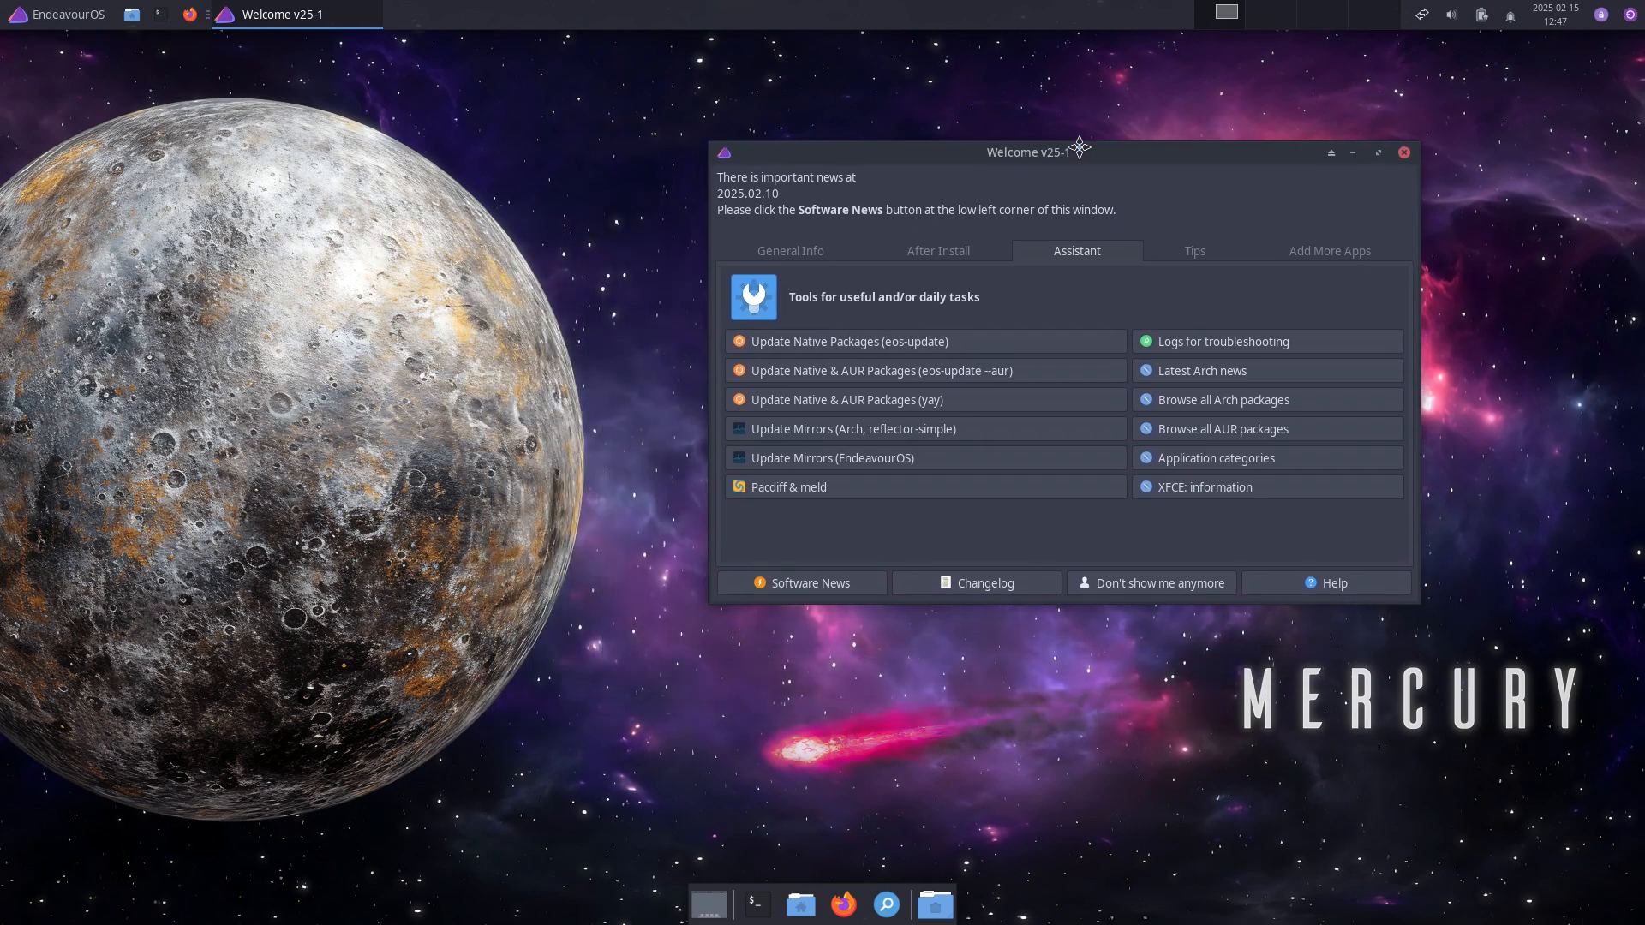
{"action": "left_click", "coordinate": [953, 250]}
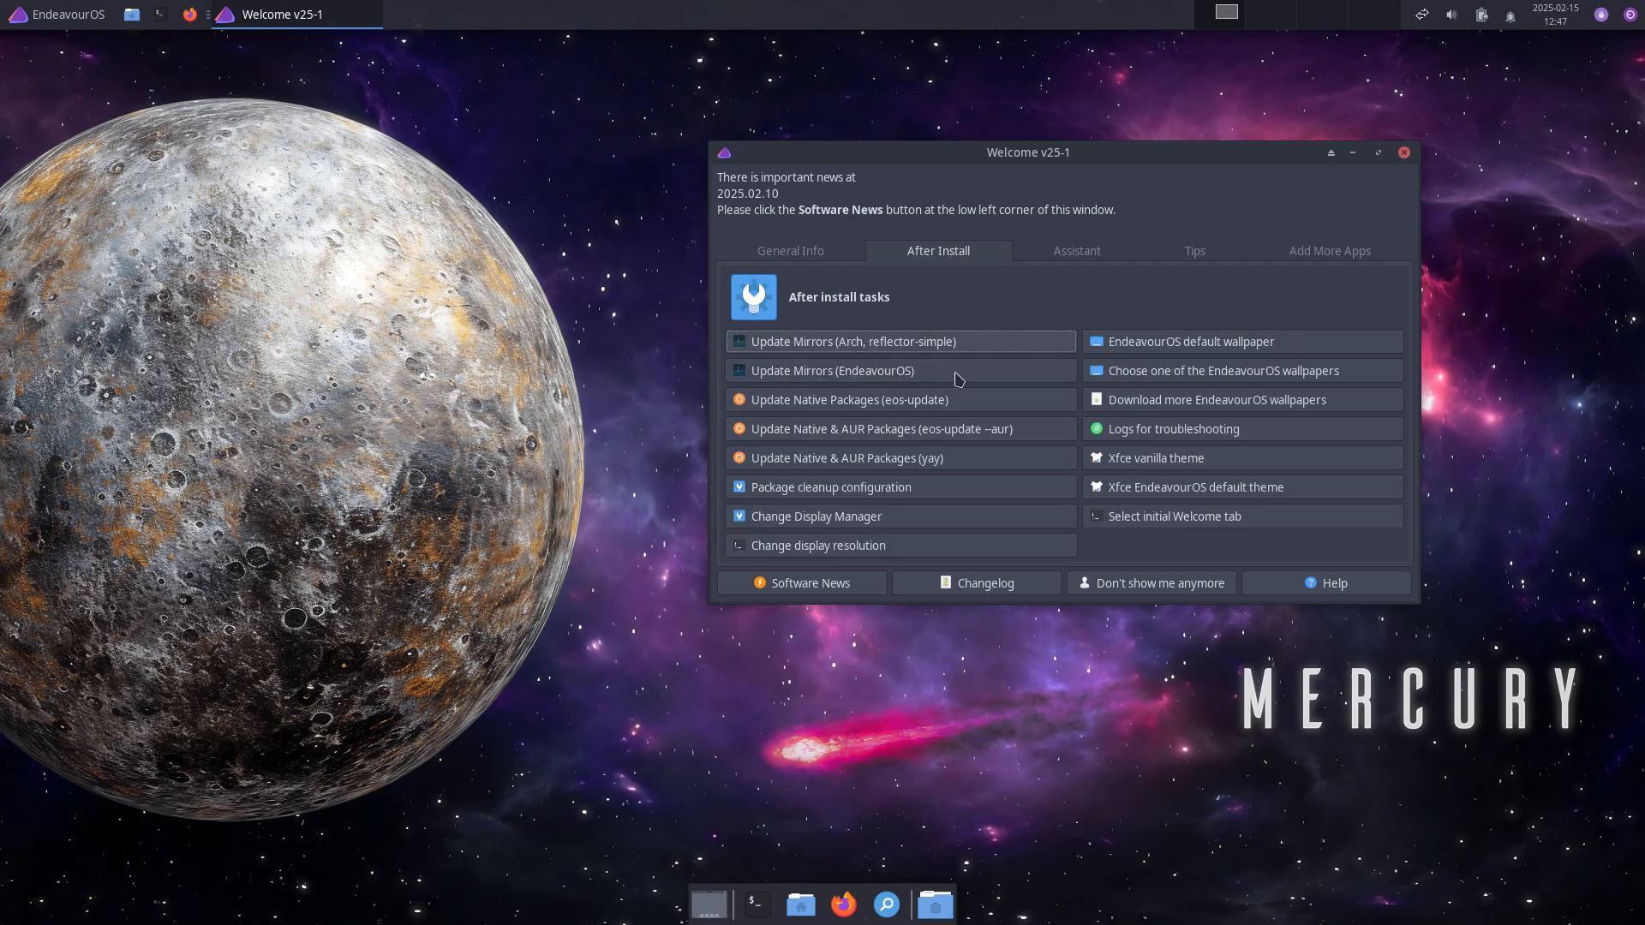
{"action": "left_click", "coordinate": [1077, 253]}
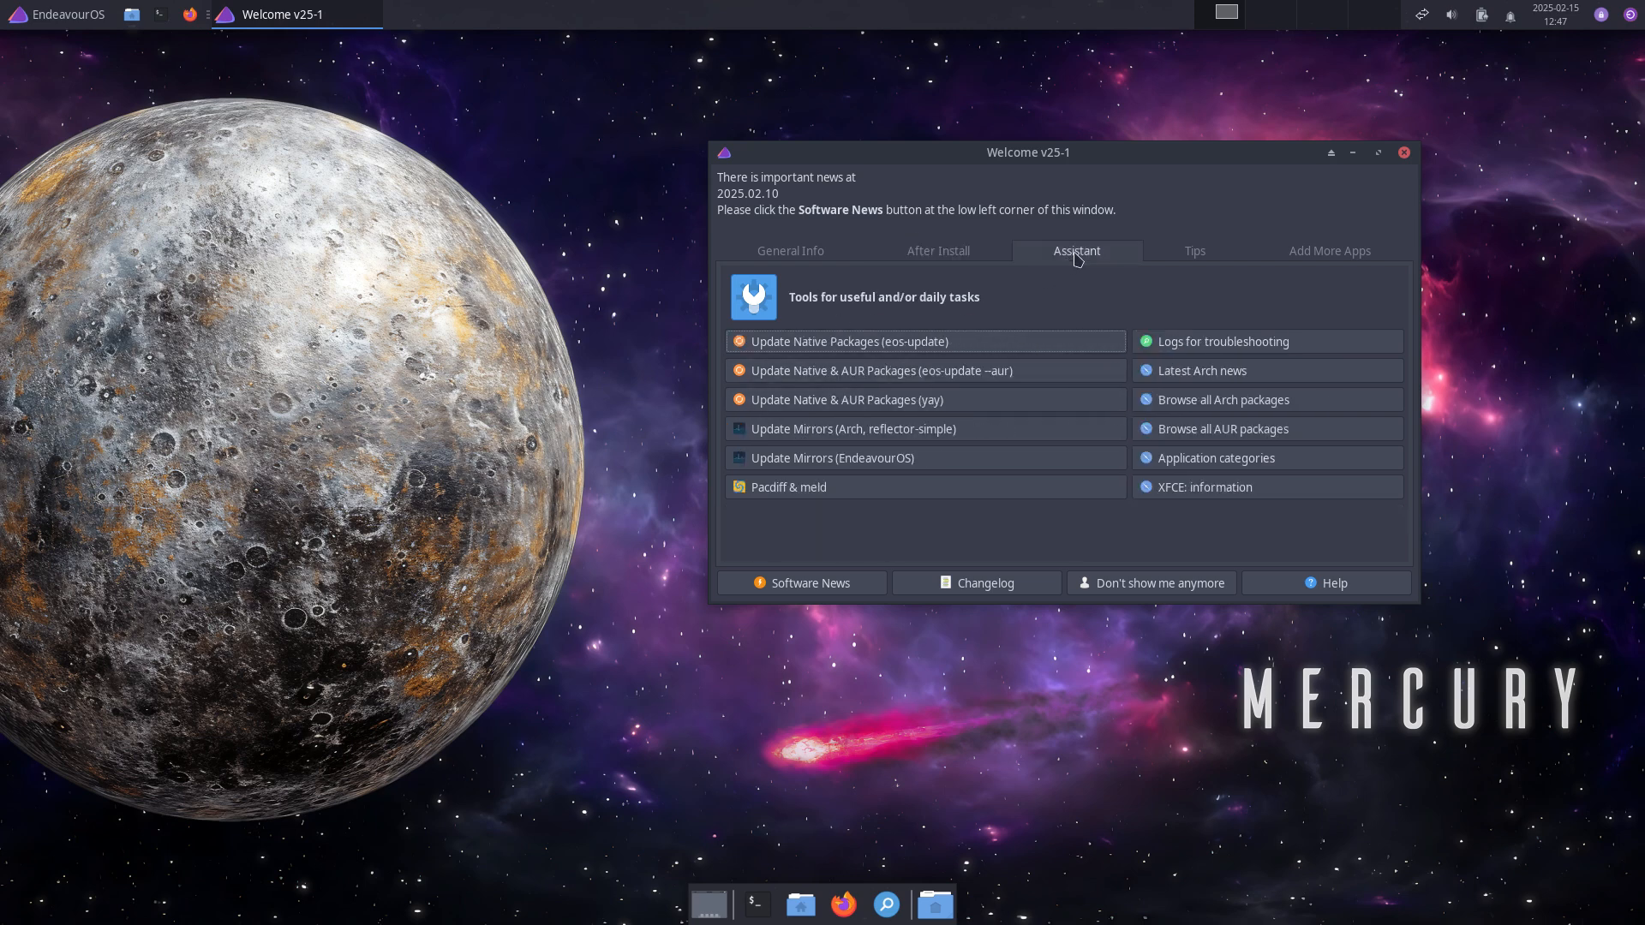
{"action": "left_click", "coordinate": [955, 253]}
{"action": "left_click", "coordinate": [1099, 257]}
{"action": "left_click", "coordinate": [954, 252]}
{"action": "left_click", "coordinate": [1080, 254]}
Step: Run eos-update in a new terminal with the admin password, then close it
{"action": "left_click", "coordinate": [291, 558]}
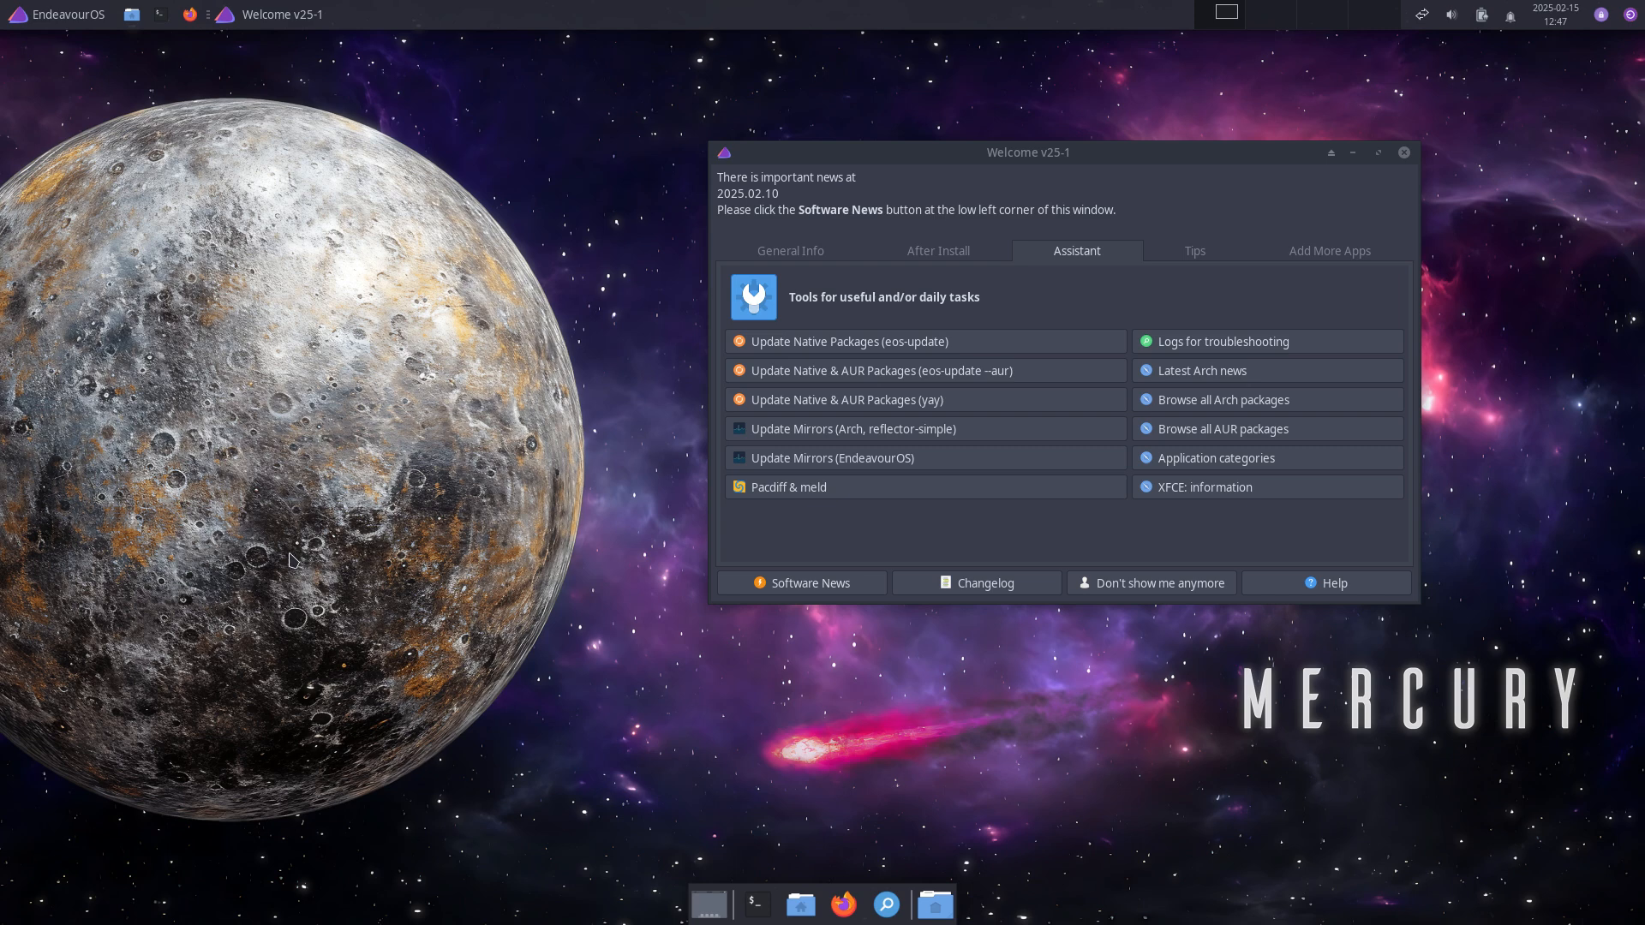
{"action": "key", "text": "ctrl+alt+t"}
{"action": "type", "text": "eos-"}
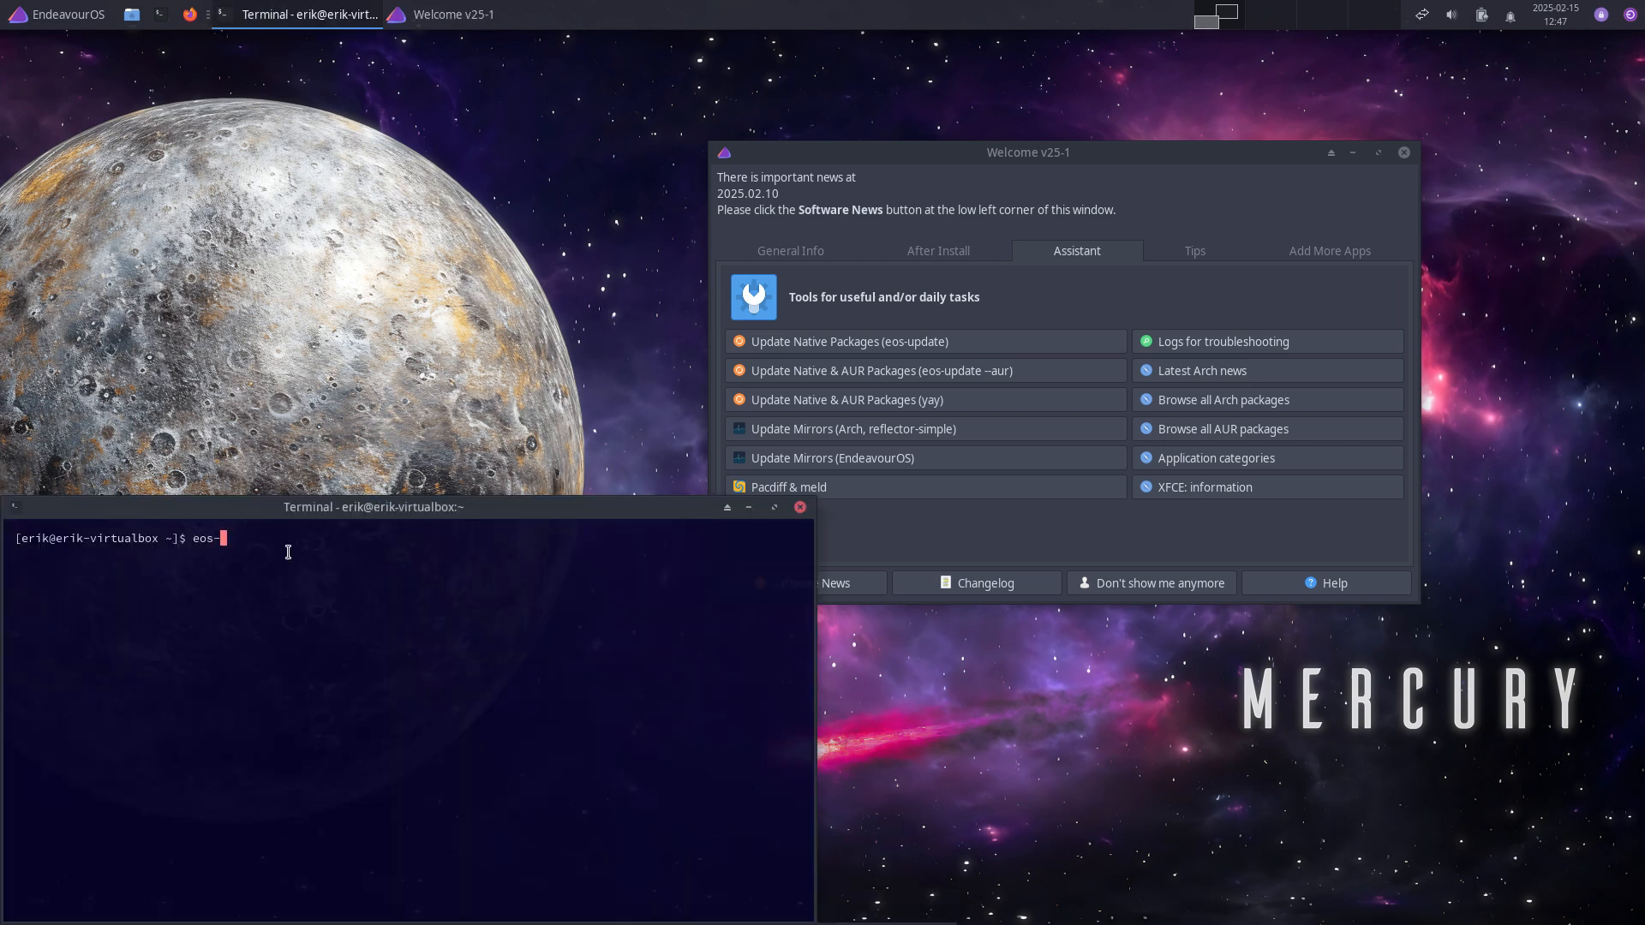
{"action": "type", "text": "update"}
{"action": "key", "text": "Return"}
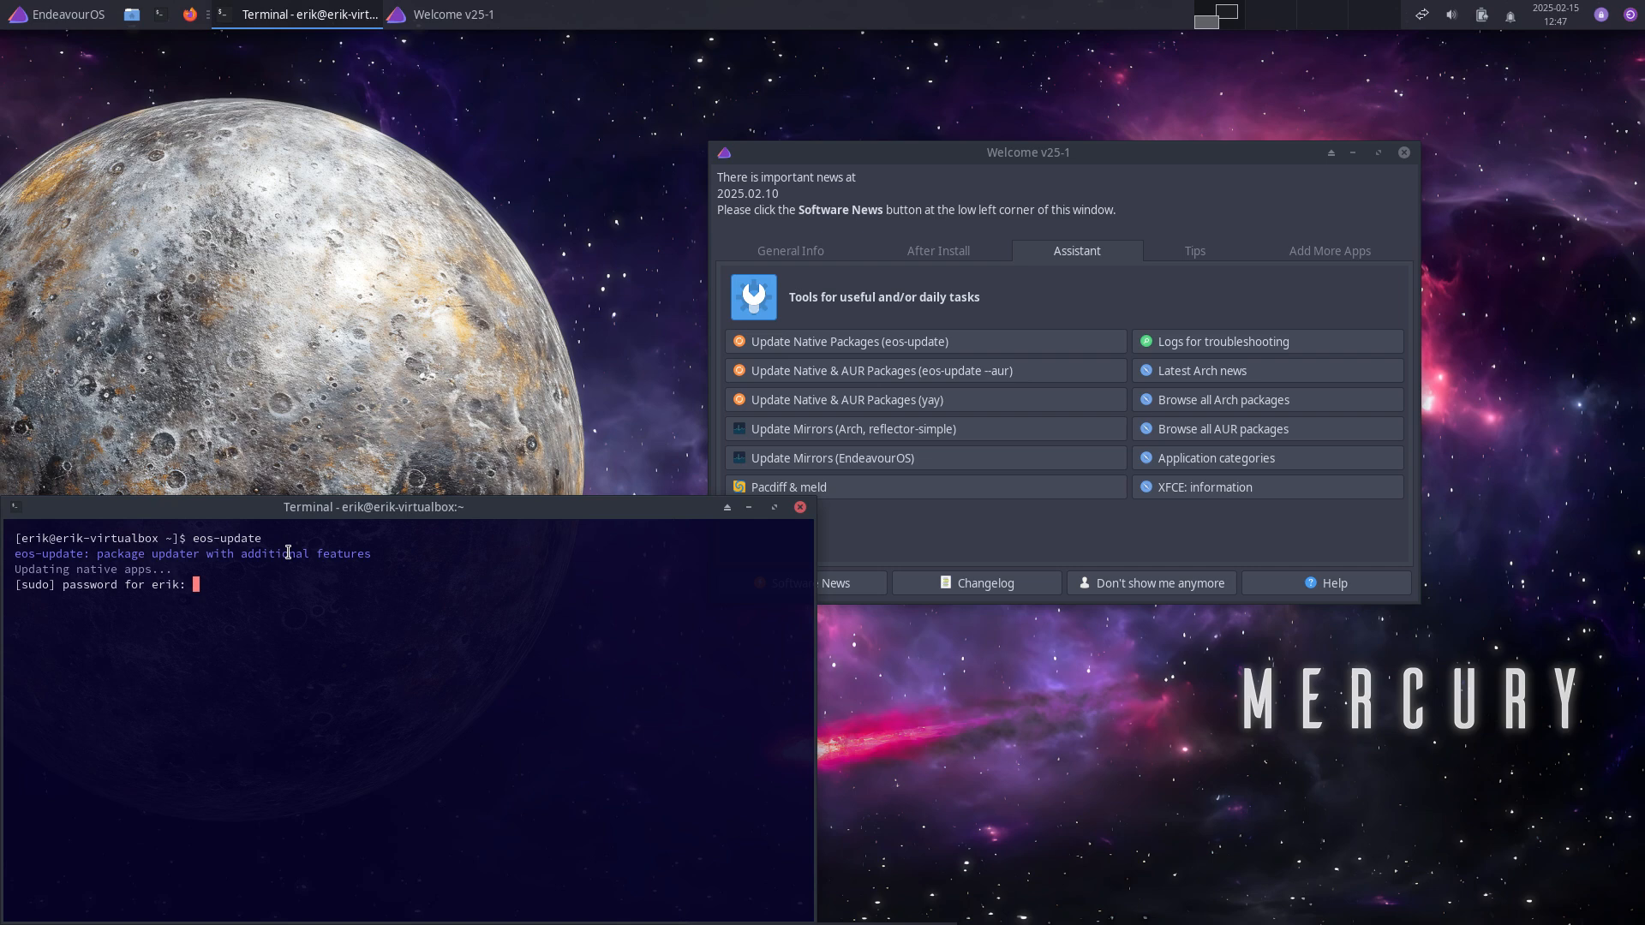
{"action": "key", "text": "Return"}
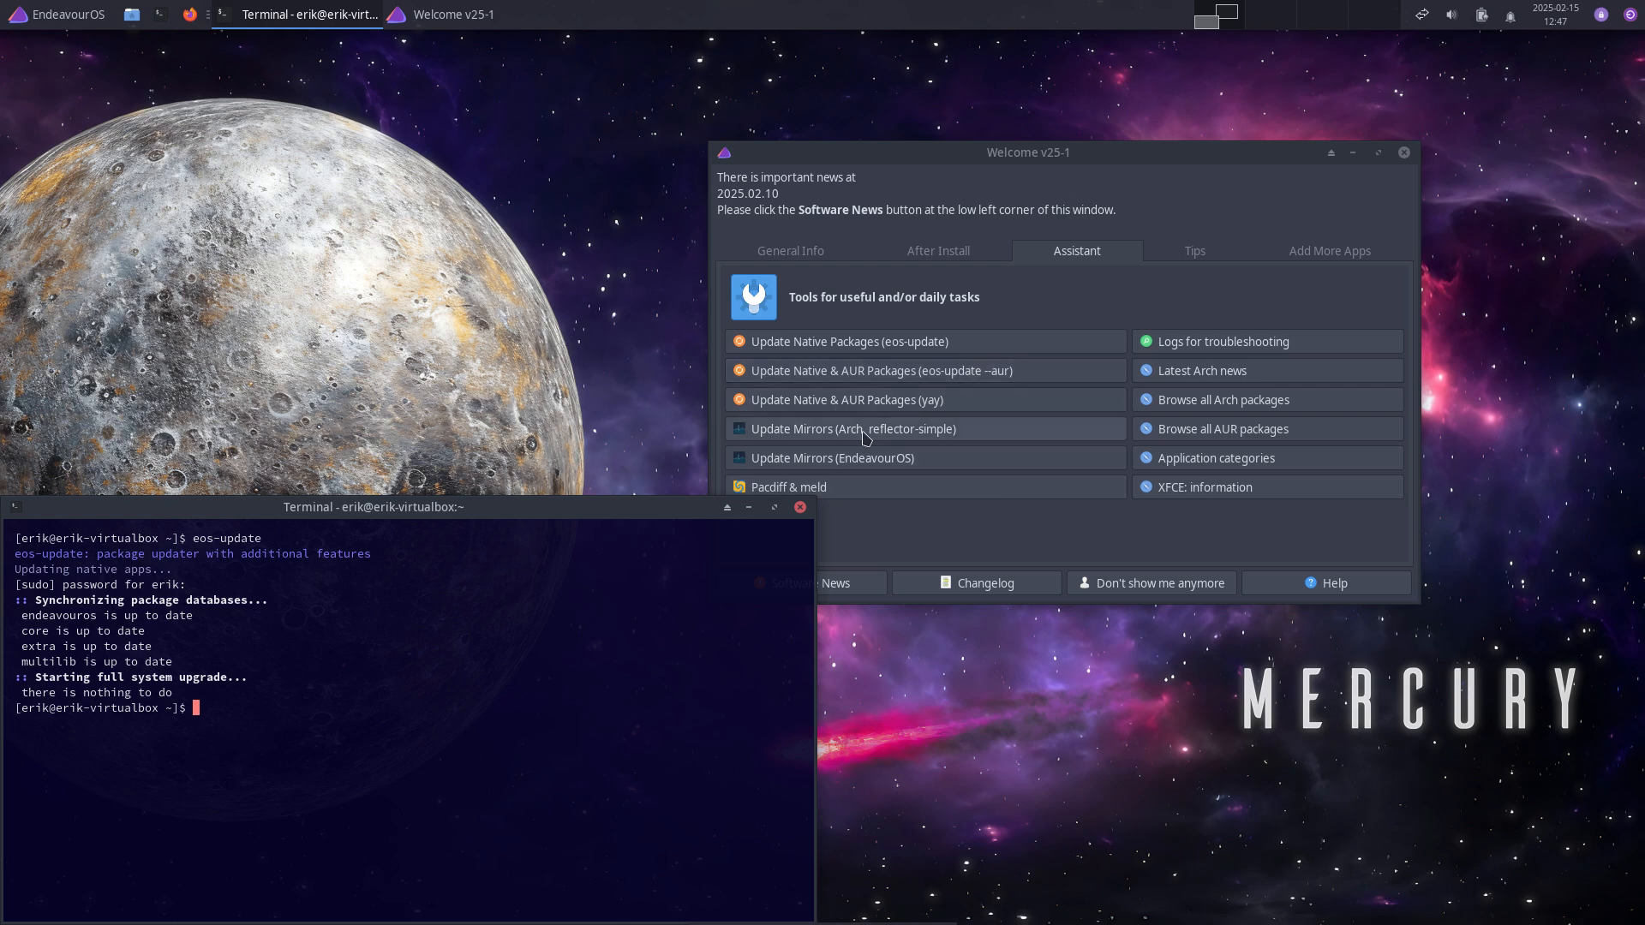
{"action": "left_click", "coordinate": [800, 507]}
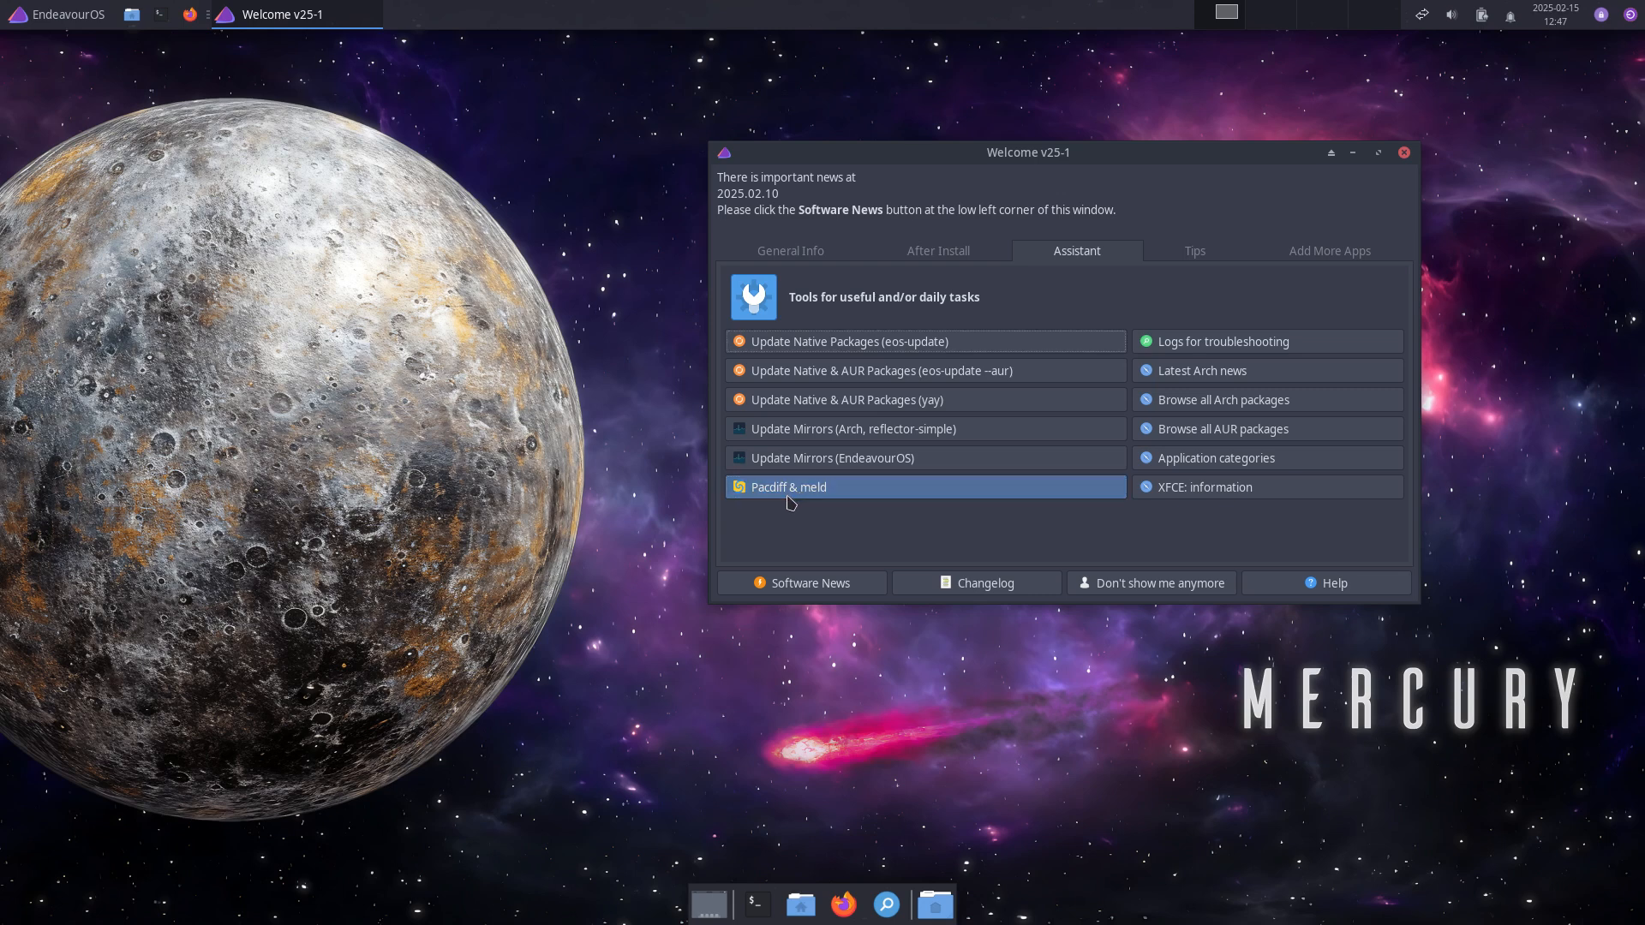
Step: Run Pacdiff & meld, acknowledge its warning, and close the 'nothing to do' notice
{"action": "left_click", "coordinate": [801, 489]}
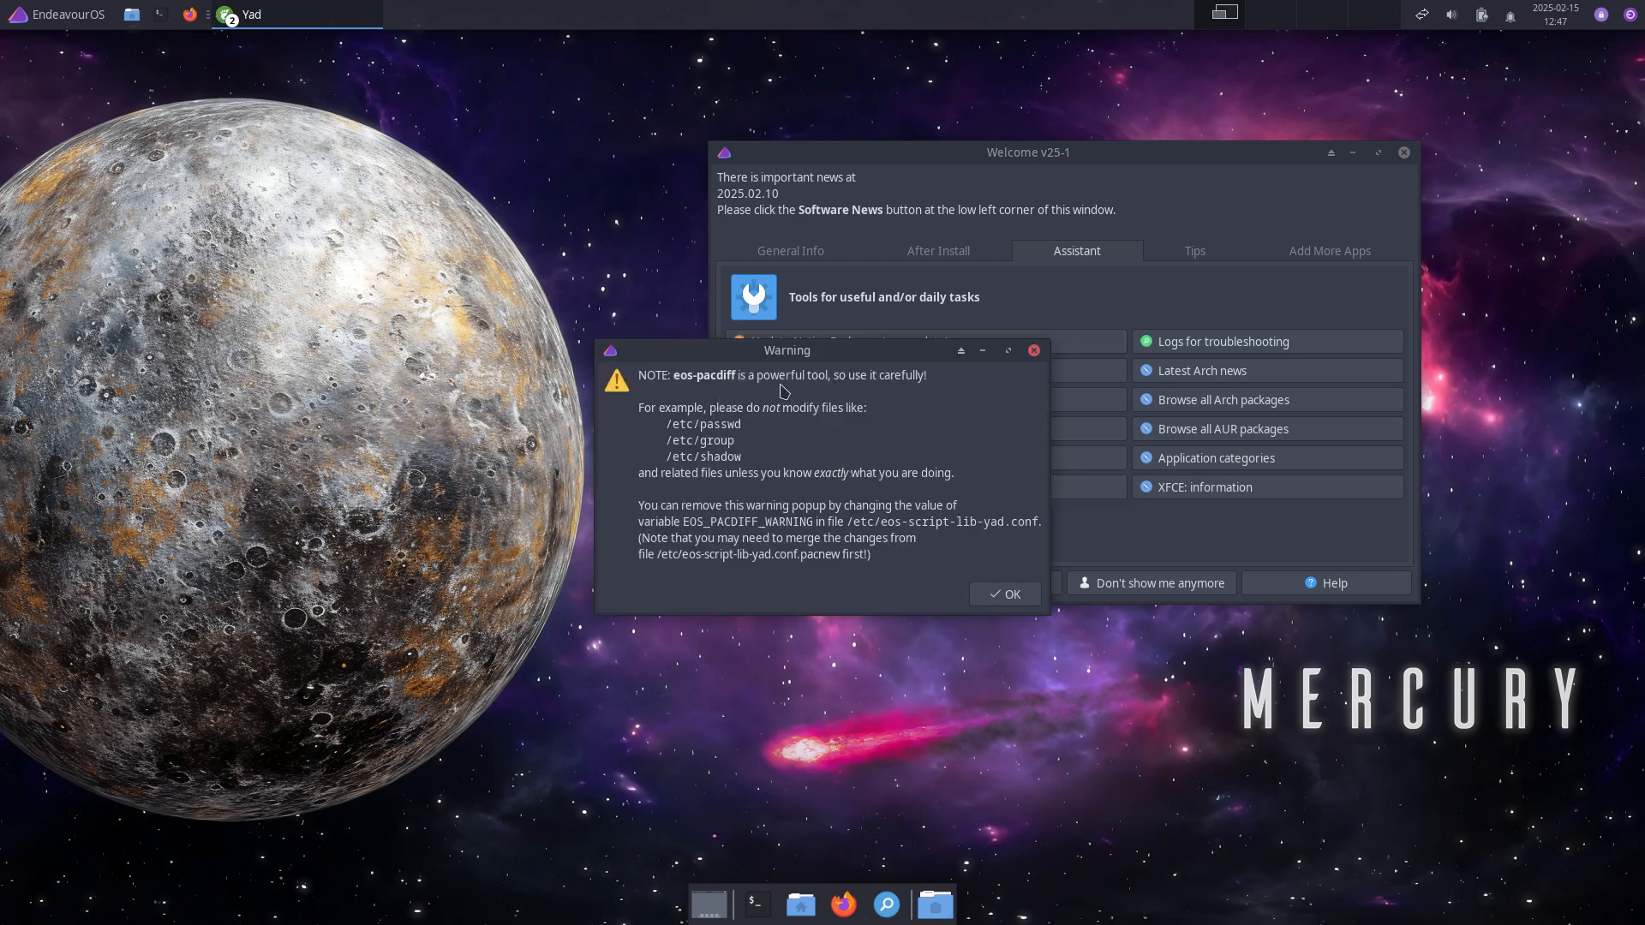
{"action": "left_click_drag", "start_coordinate": [888, 354], "coordinate": [426, 106]}
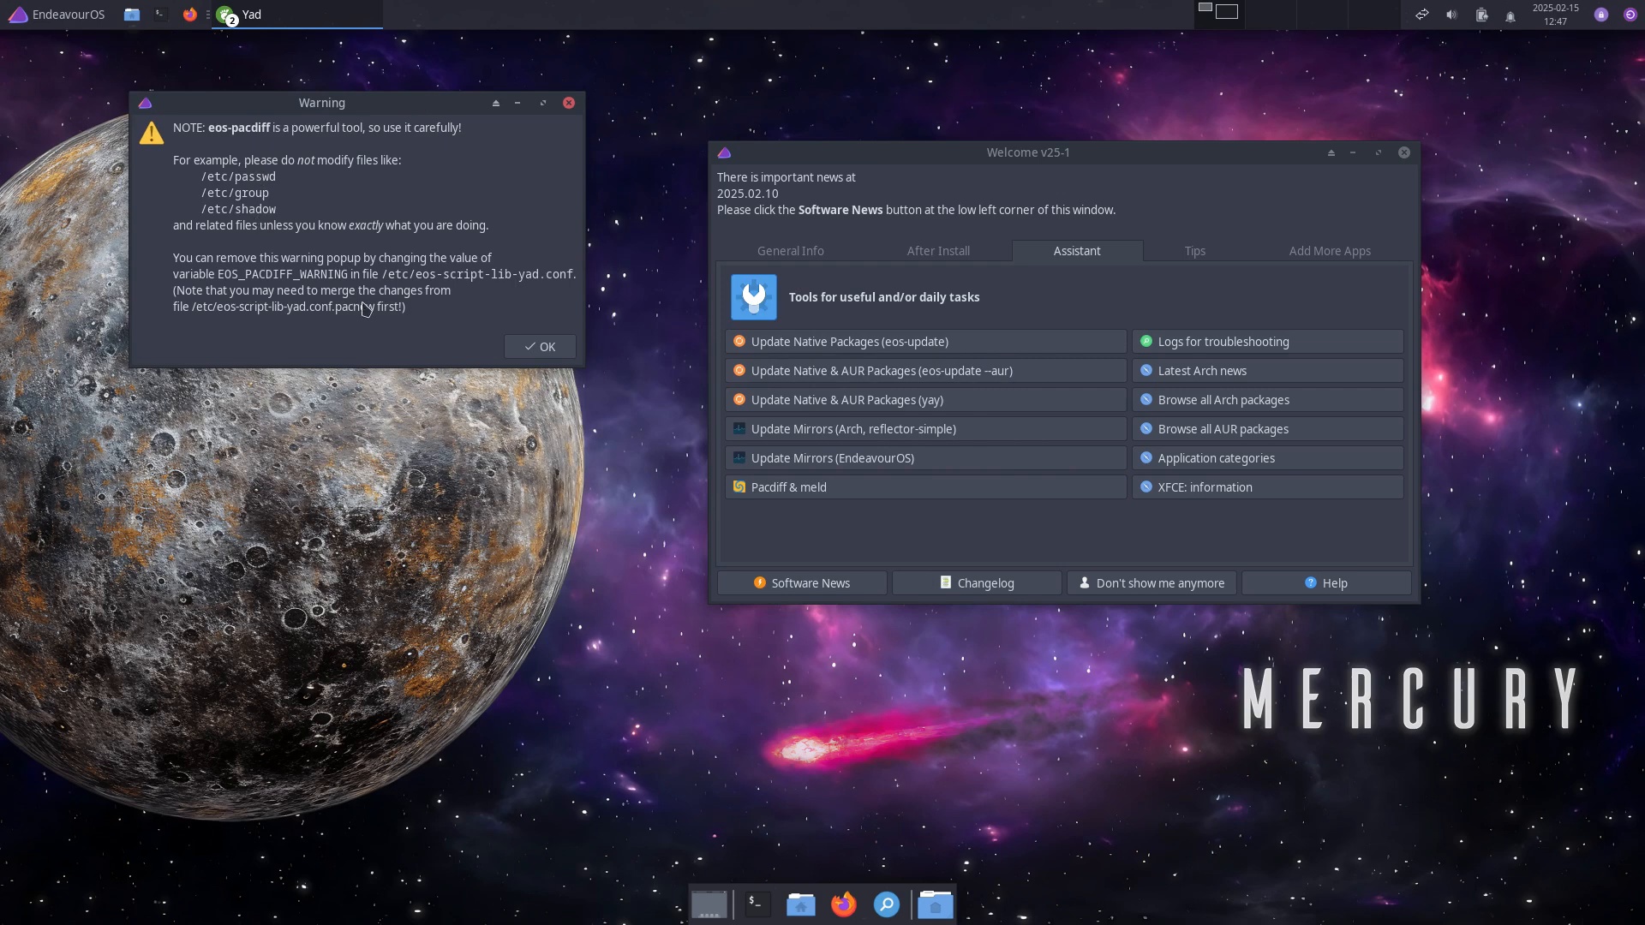
{"action": "left_click", "coordinate": [541, 347]}
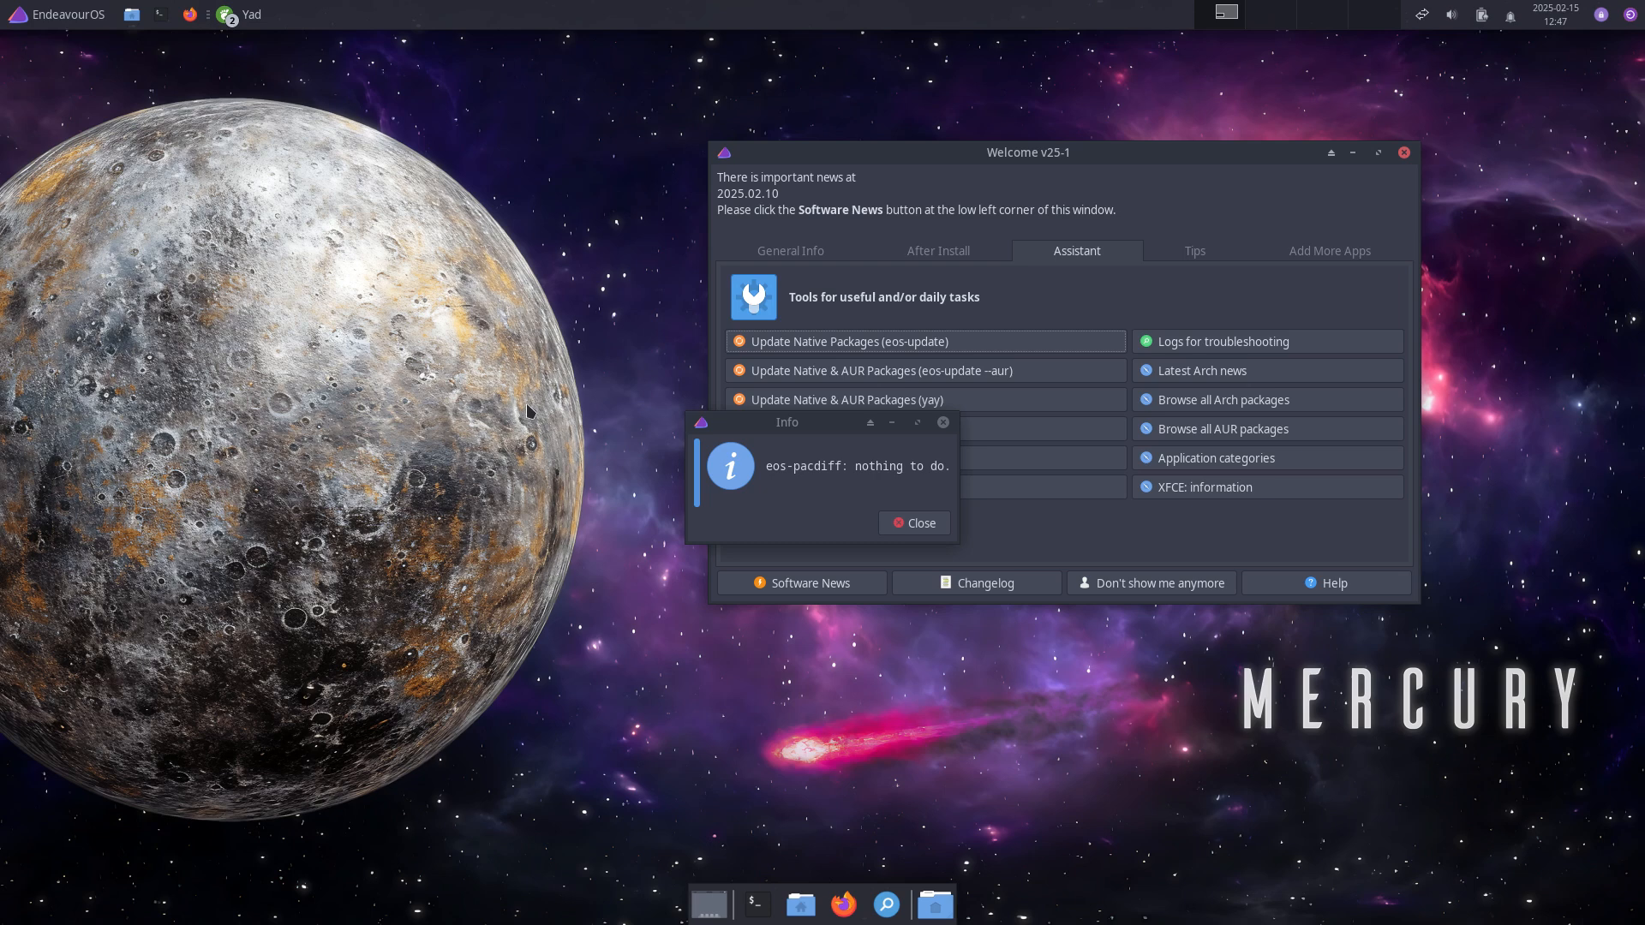
{"action": "left_click", "coordinate": [914, 521]}
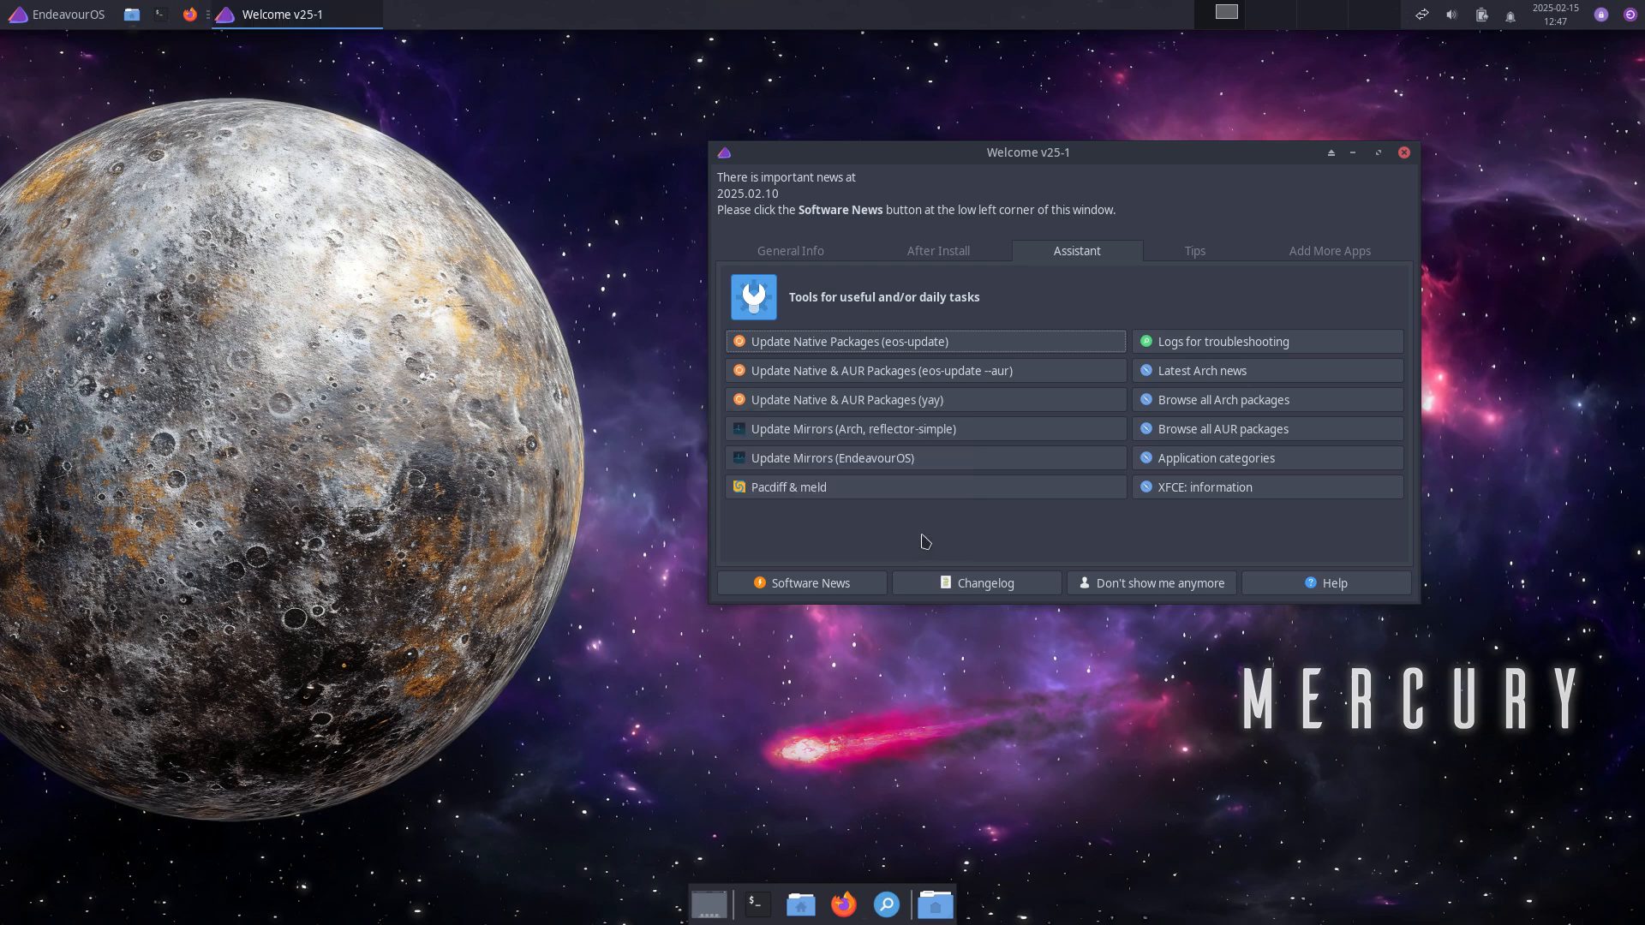
Step: Share the troubleshooting logs to 0x0.st, select the 8NOH.txt result link, then focus Firefox's address bar
{"action": "left_click", "coordinate": [1283, 345]}
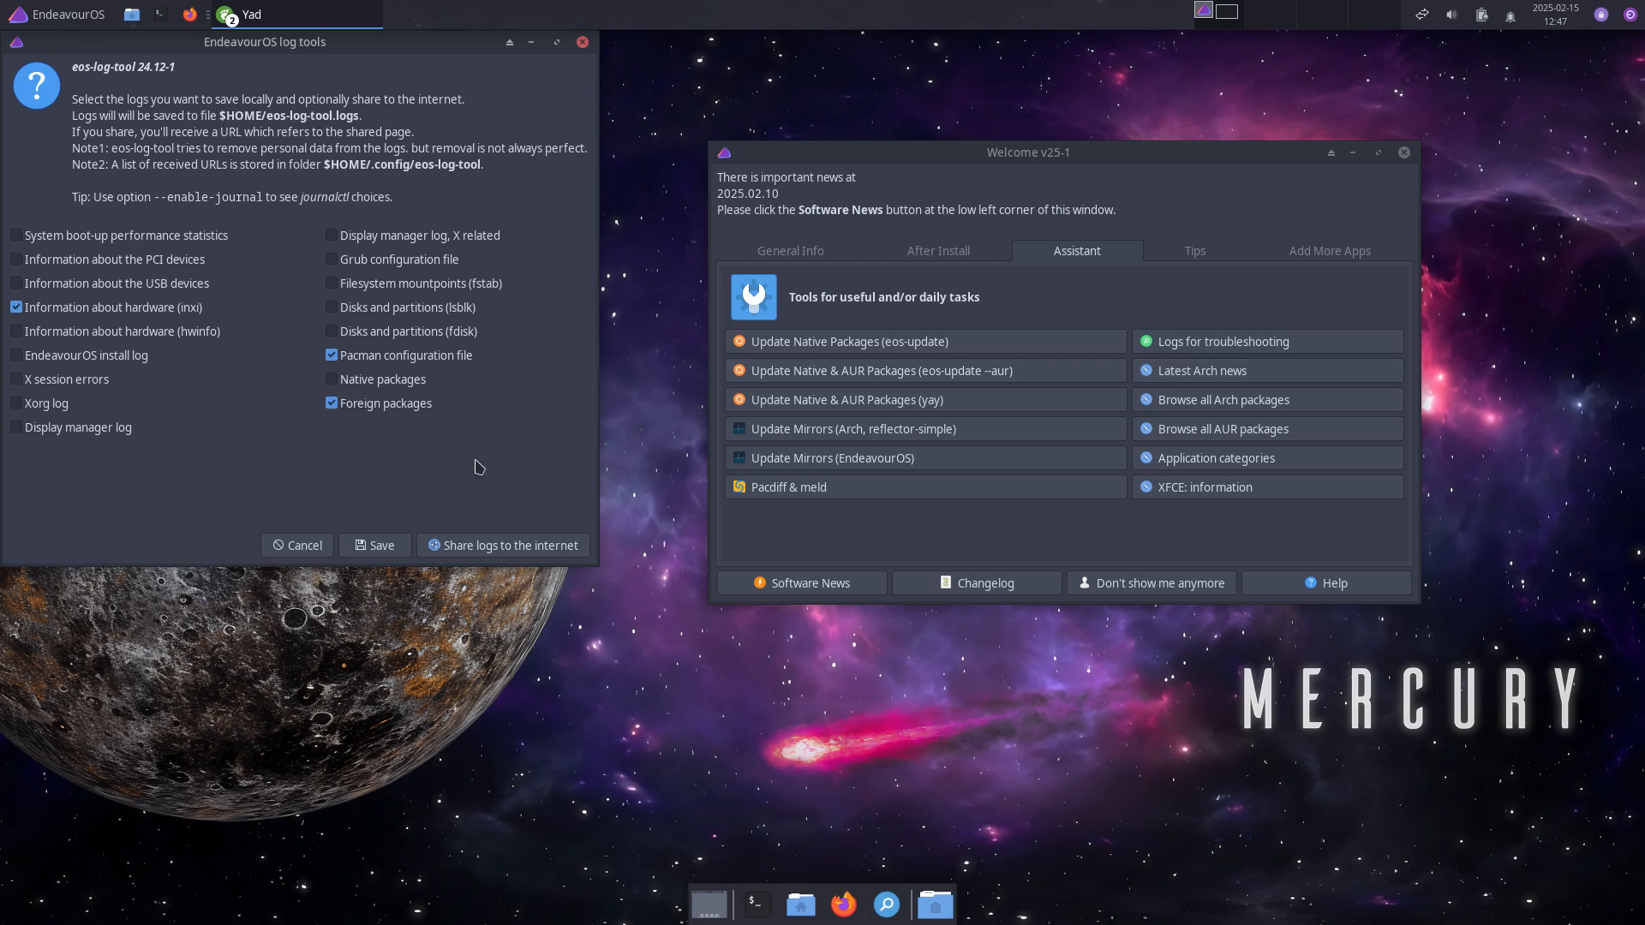
{"action": "left_click", "coordinate": [491, 553]}
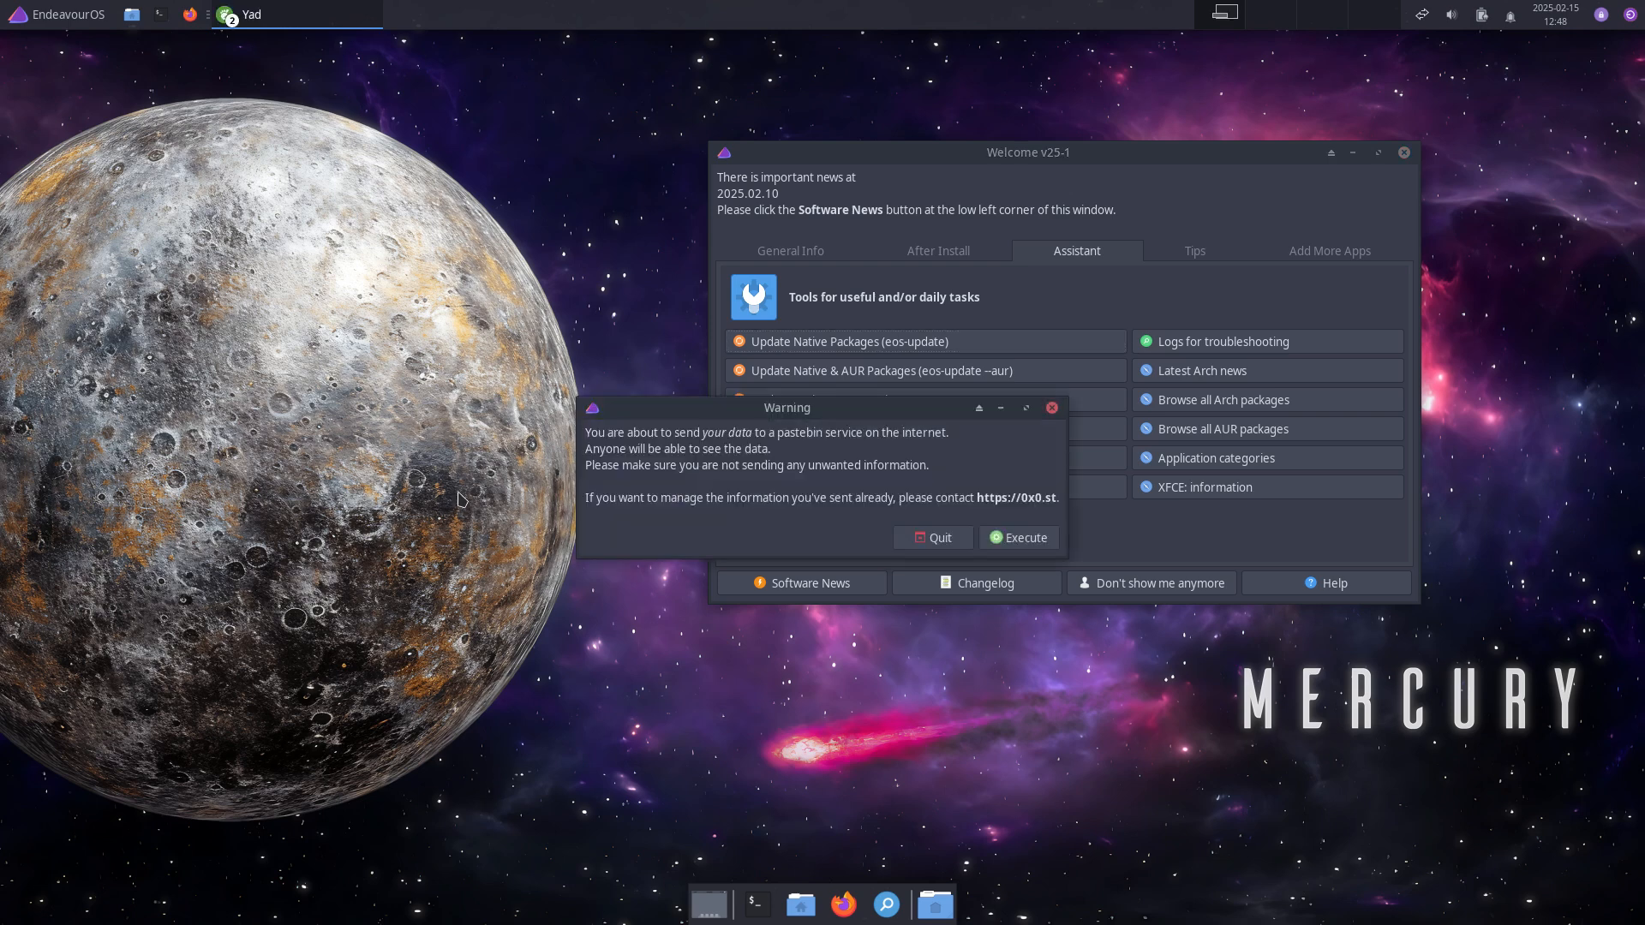
{"action": "left_click", "coordinate": [999, 540]}
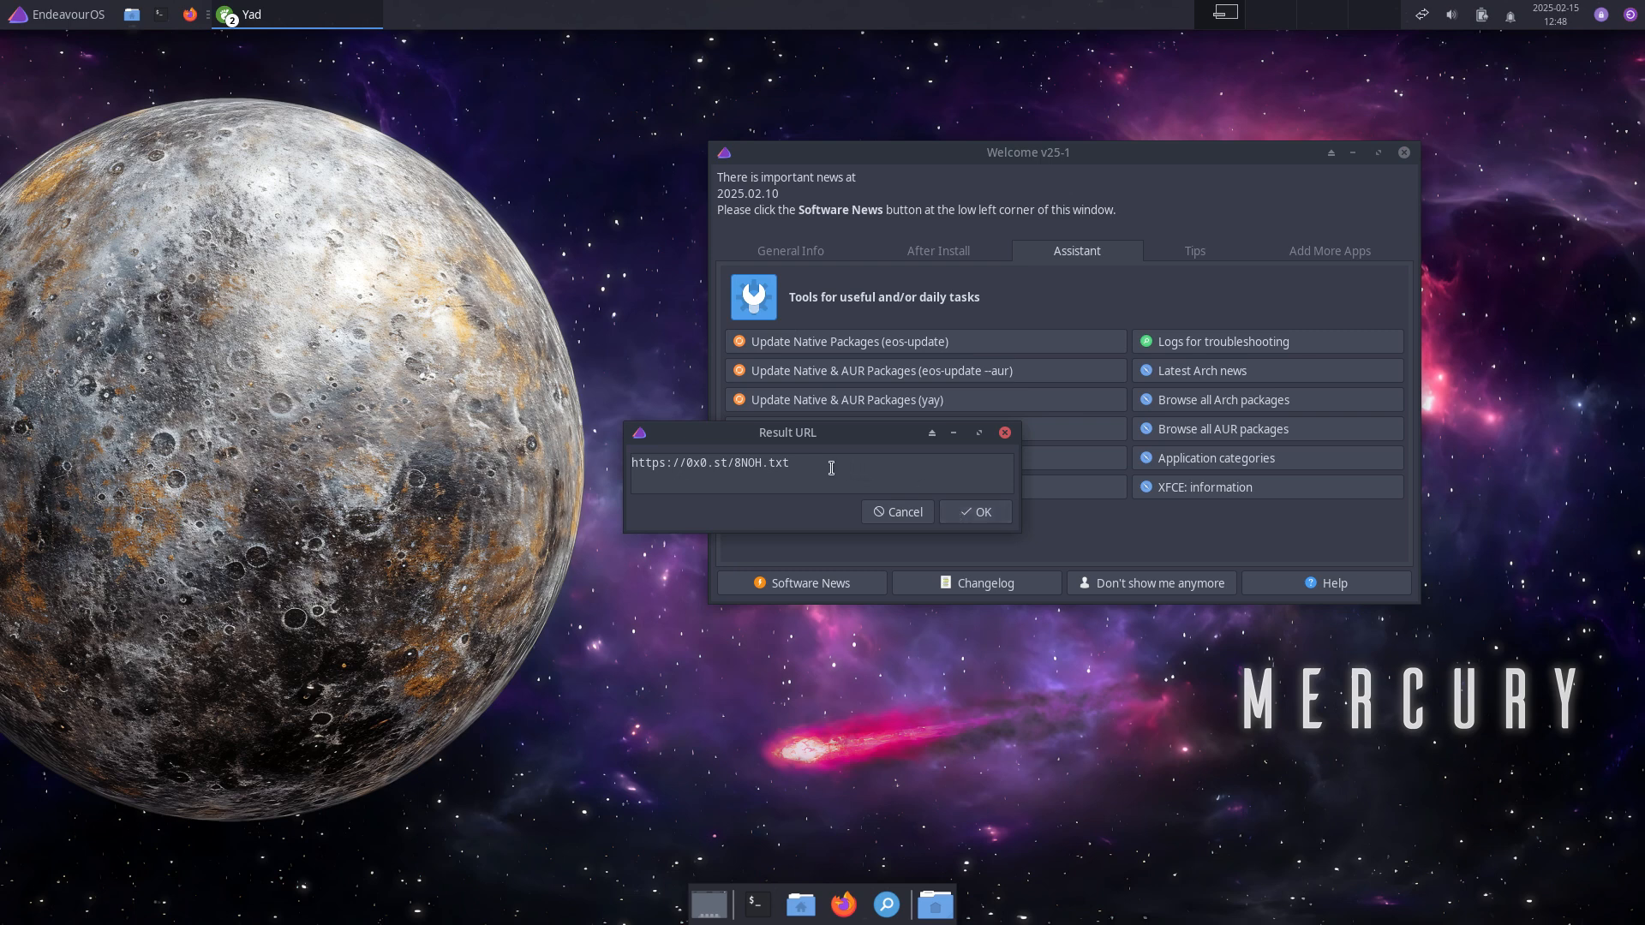
{"action": "left_click_drag", "start_coordinate": [829, 467], "coordinate": [630, 467]}
{"action": "key", "text": "ctrl+c"}
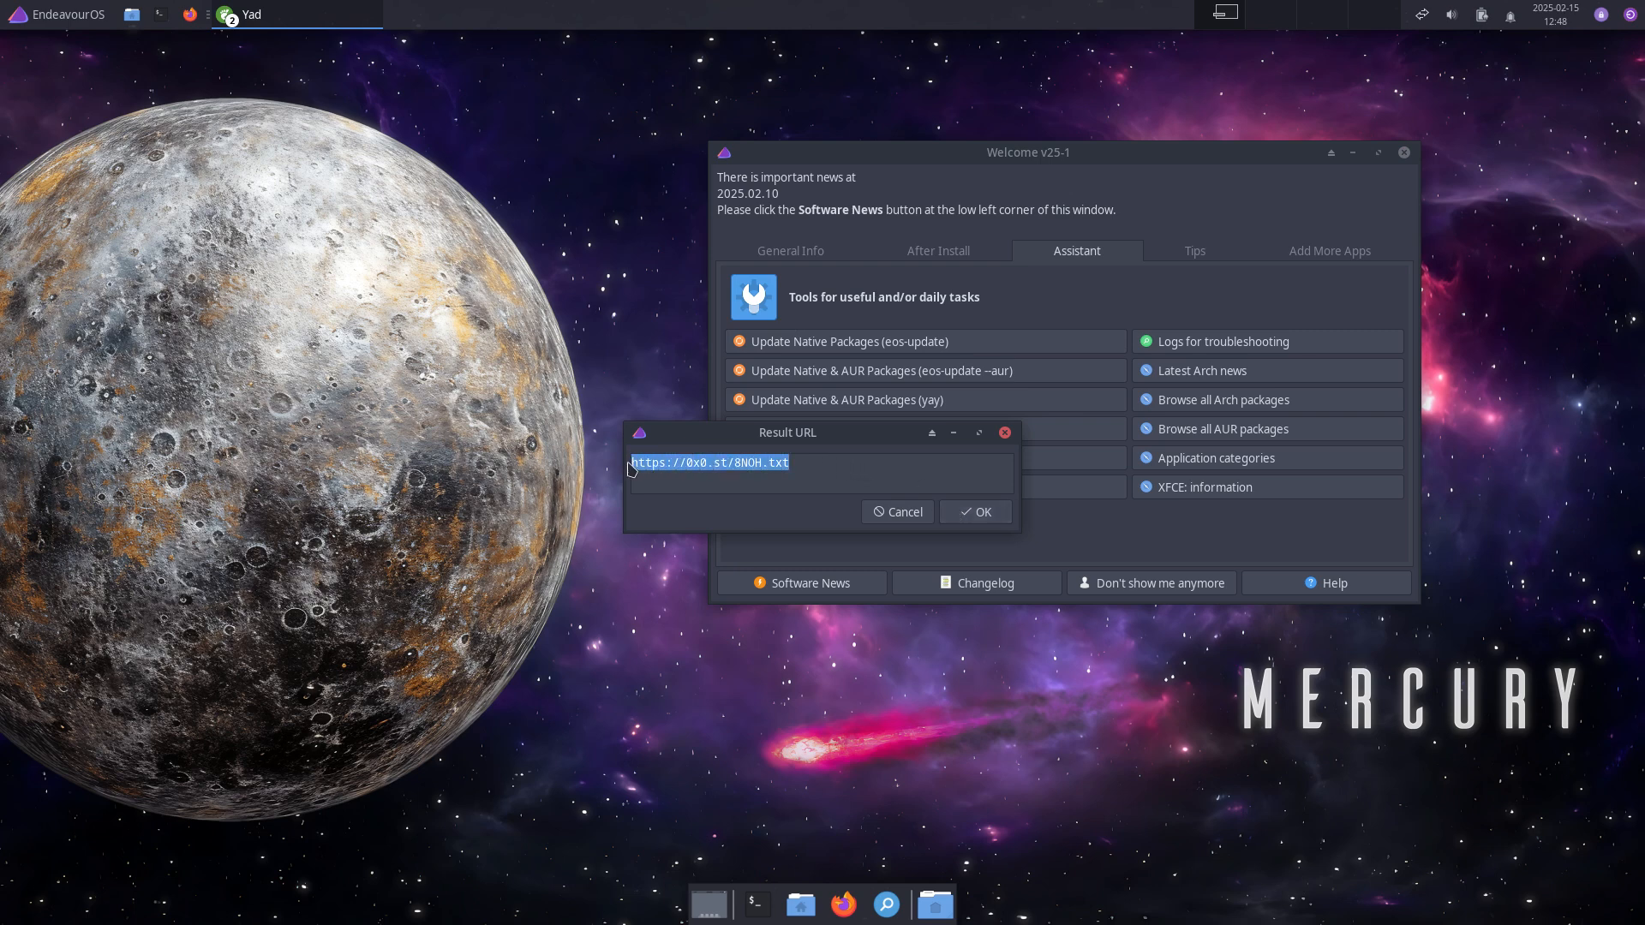
{"action": "left_click", "coordinate": [976, 512]}
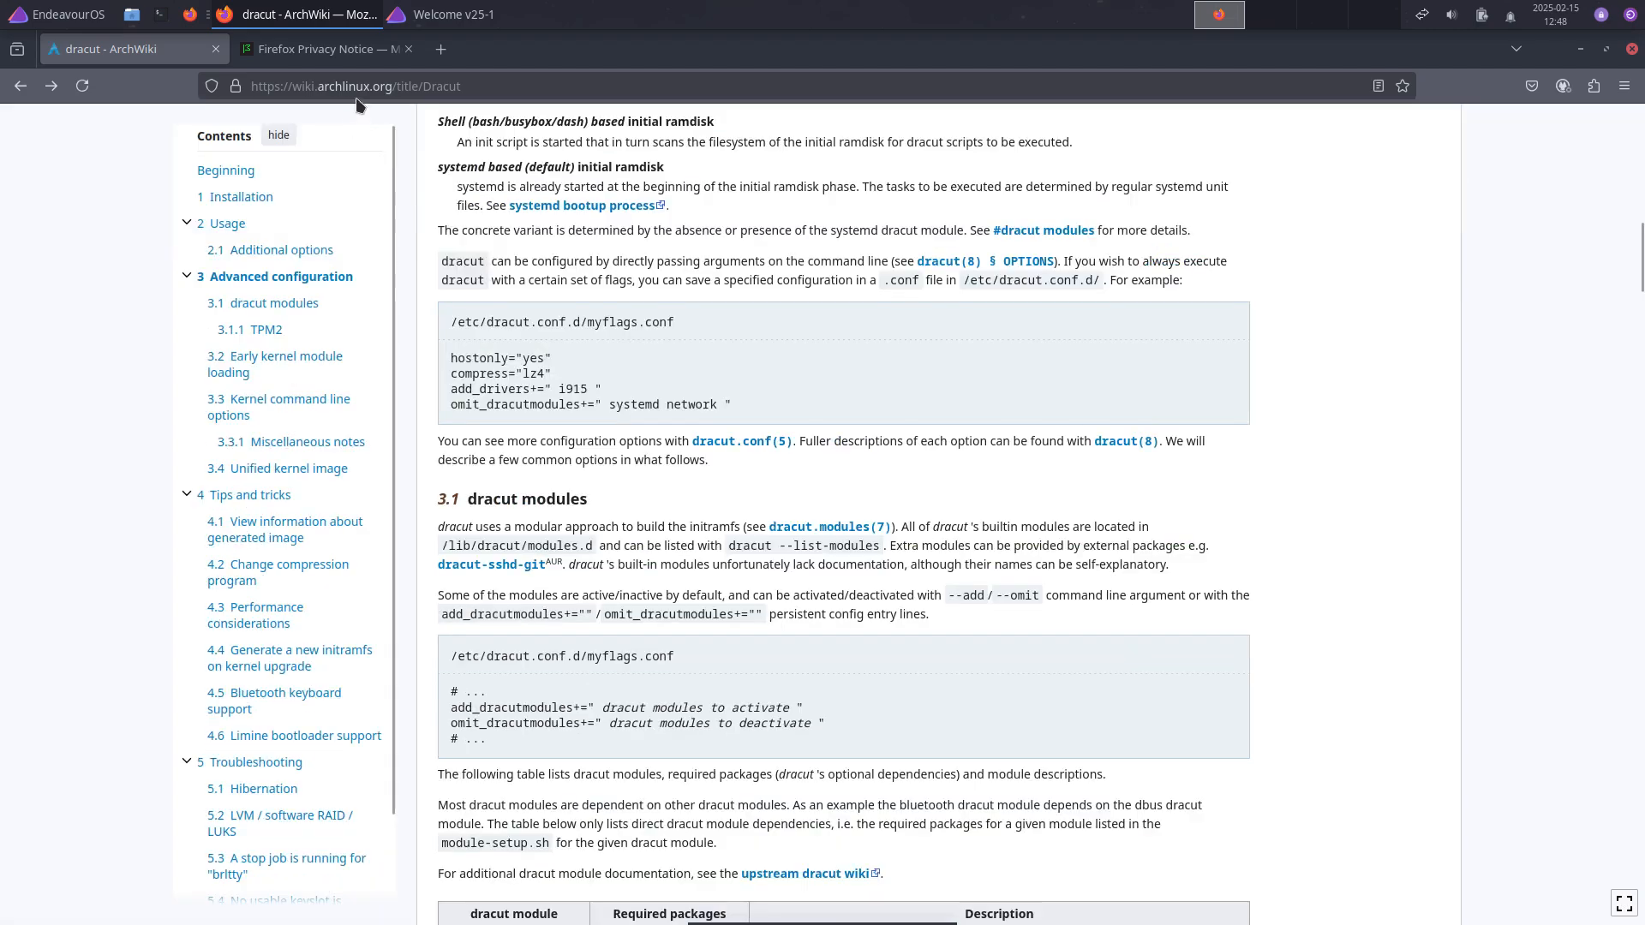
{"action": "left_click", "coordinate": [354, 86]}
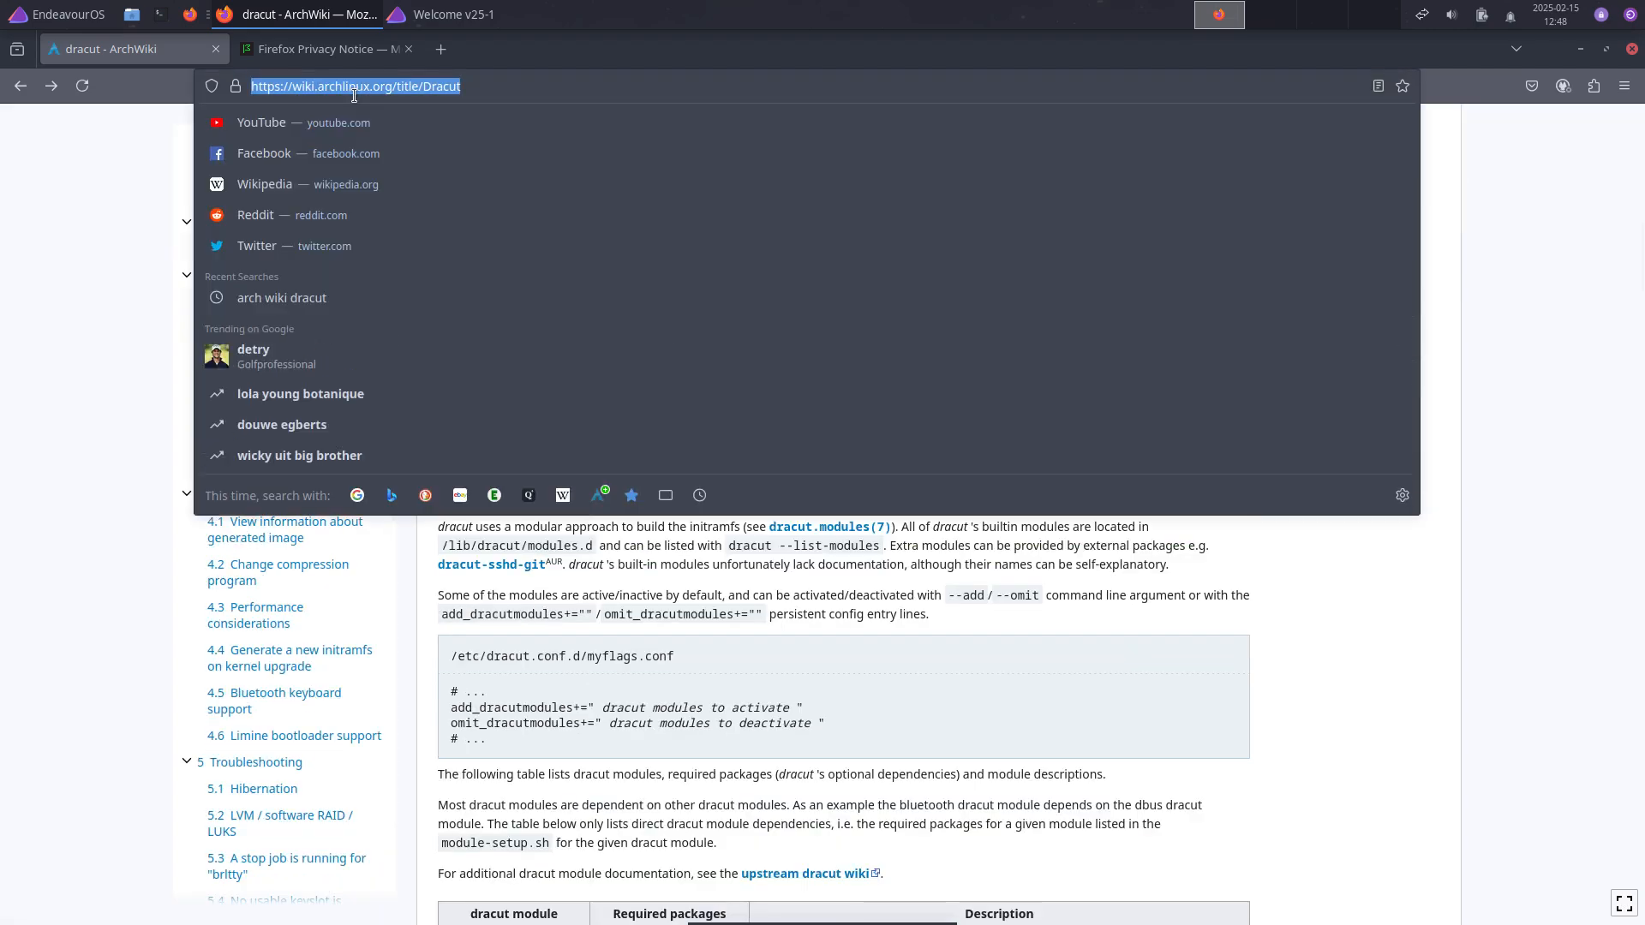
Step: Load the pasted 0x0.st log link and scroll down through the log
{"action": "key", "text": "ctrl+v"}
{"action": "key", "text": "Return"}
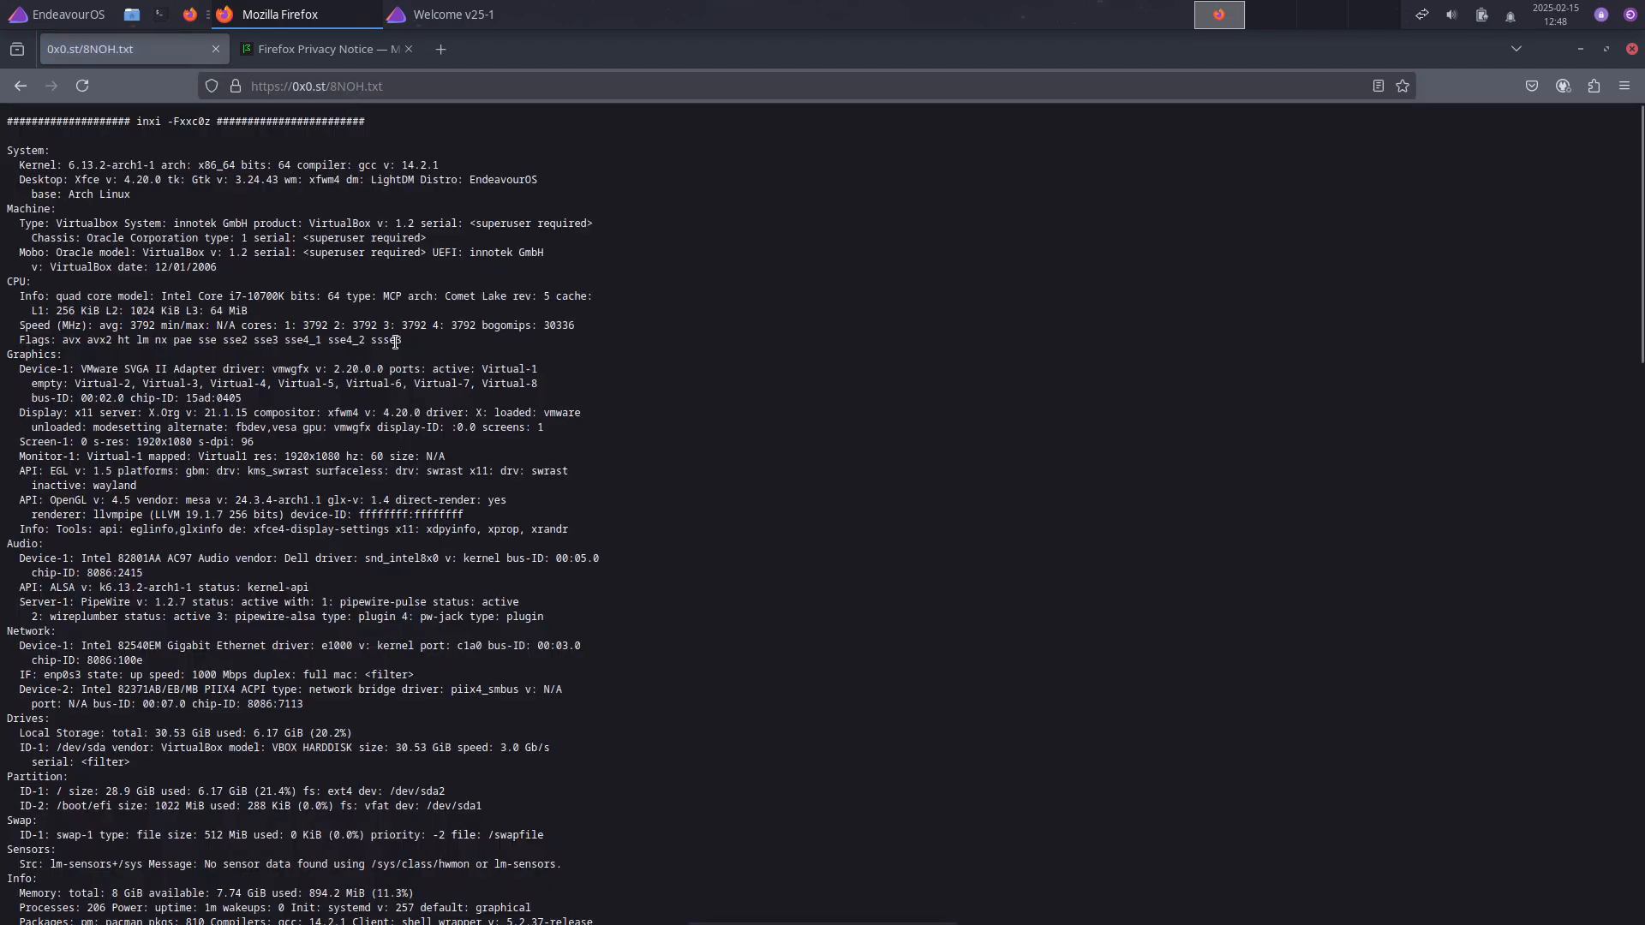
{"action": "scroll", "coordinate": [378, 514], "scroll_direction": "down", "scroll_amount": 12}
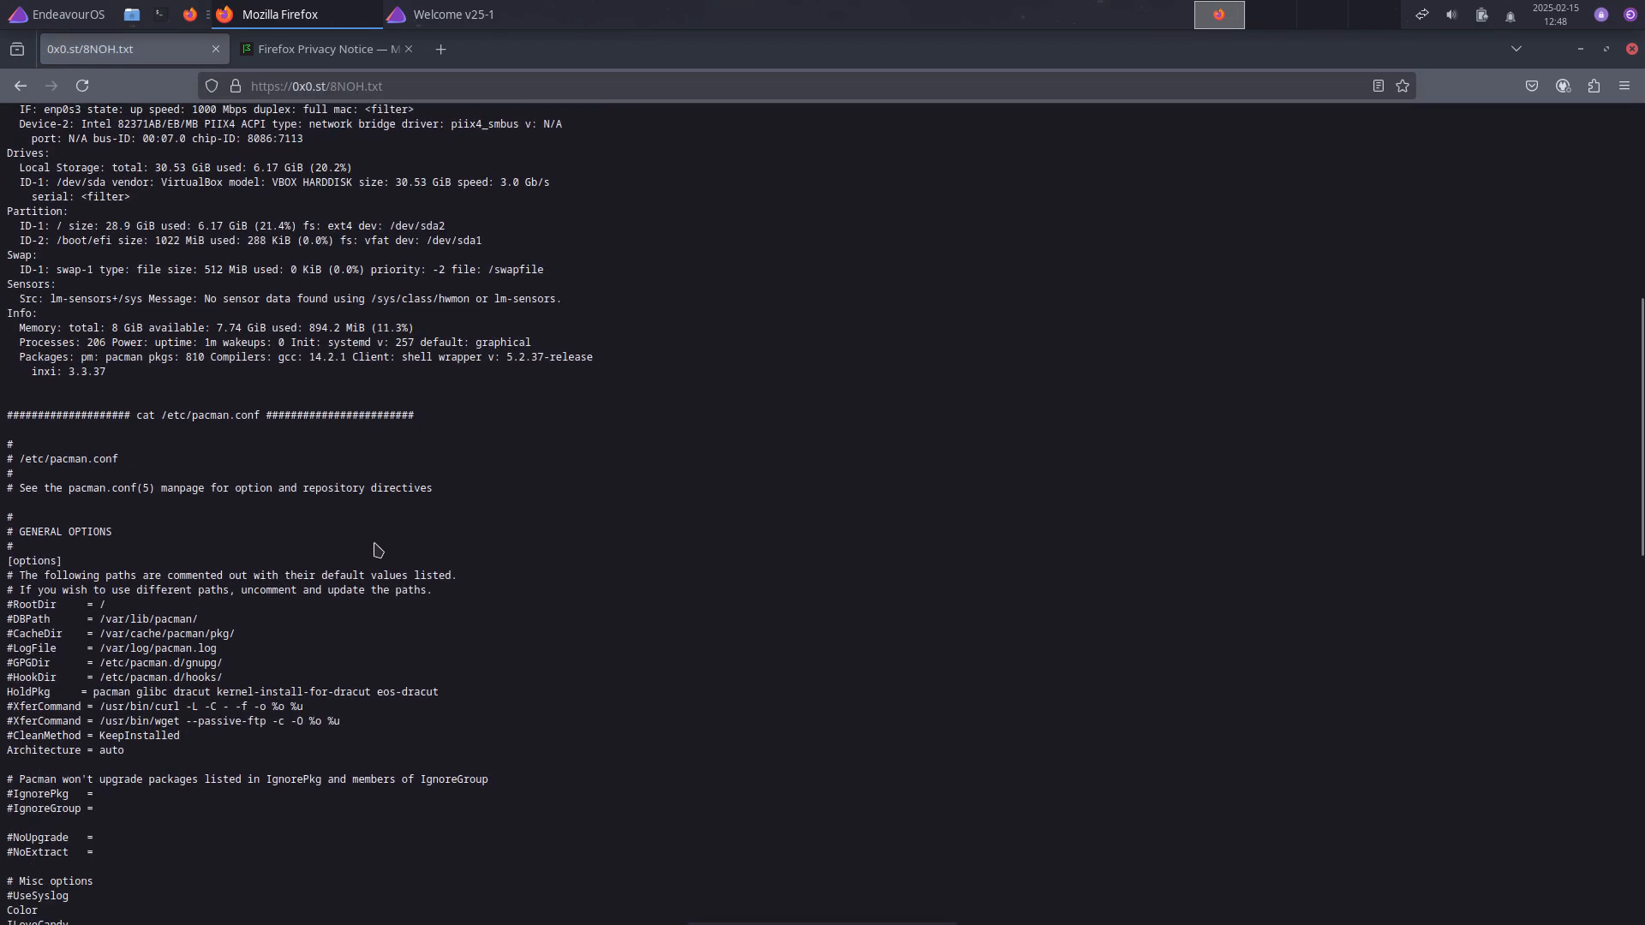
{"action": "scroll", "coordinate": [378, 550], "scroll_direction": "down", "scroll_amount": 20}
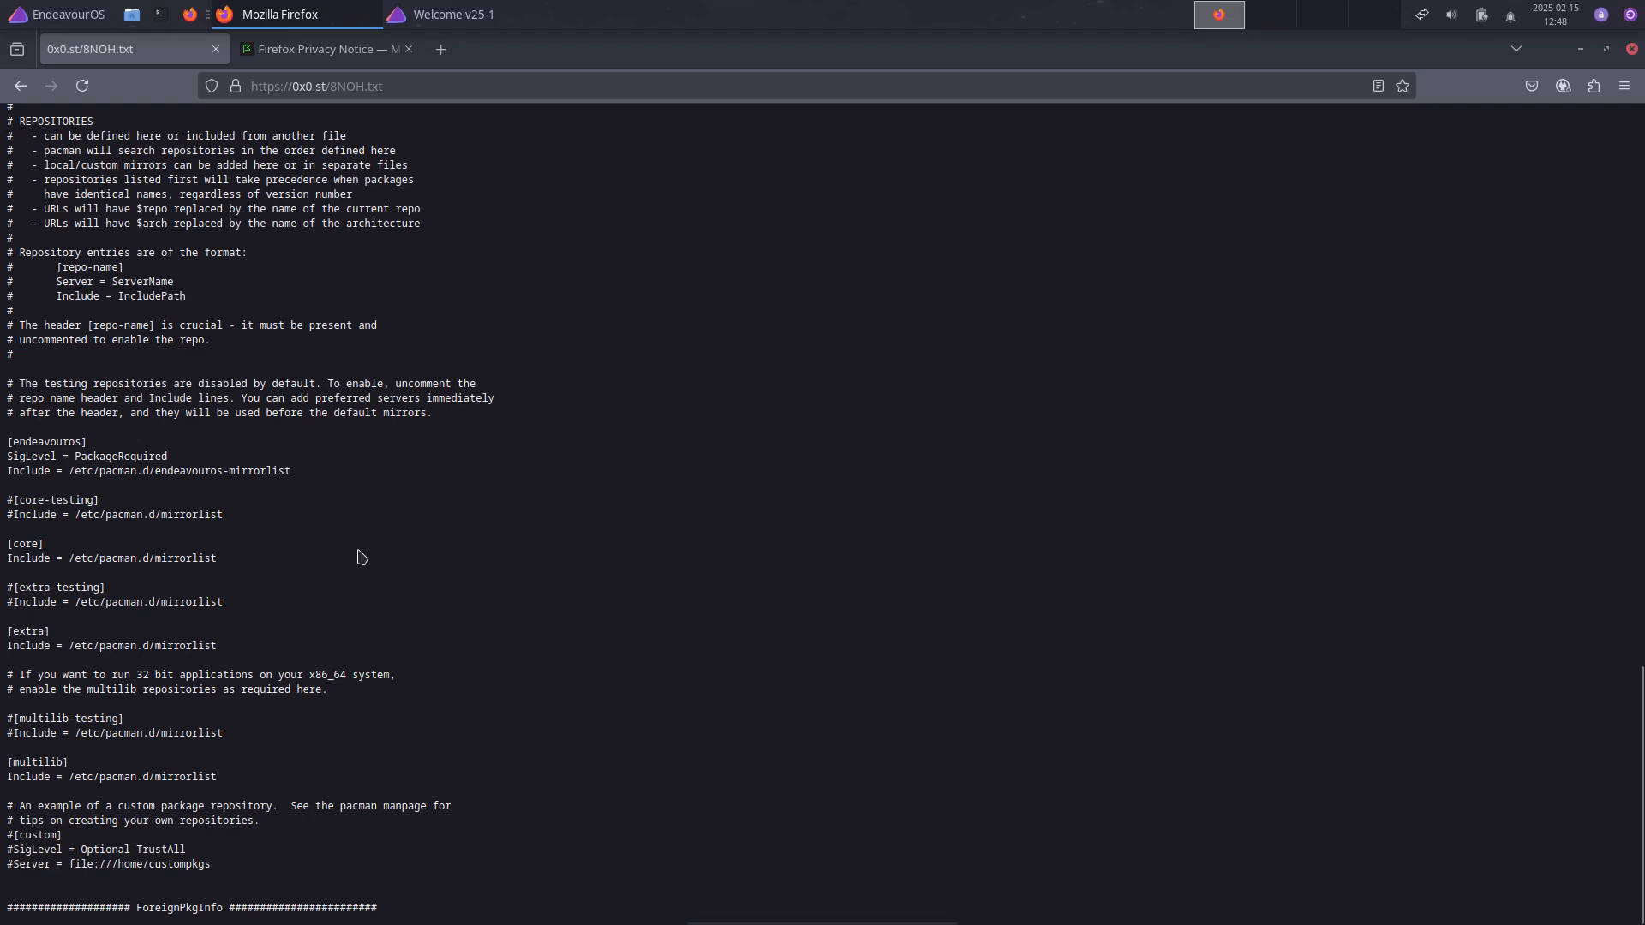
Step: Select the three-line [endeavouros] repository block, then clear the selection
{"action": "left_click_drag", "start_coordinate": [292, 473], "coordinate": [3, 444]}
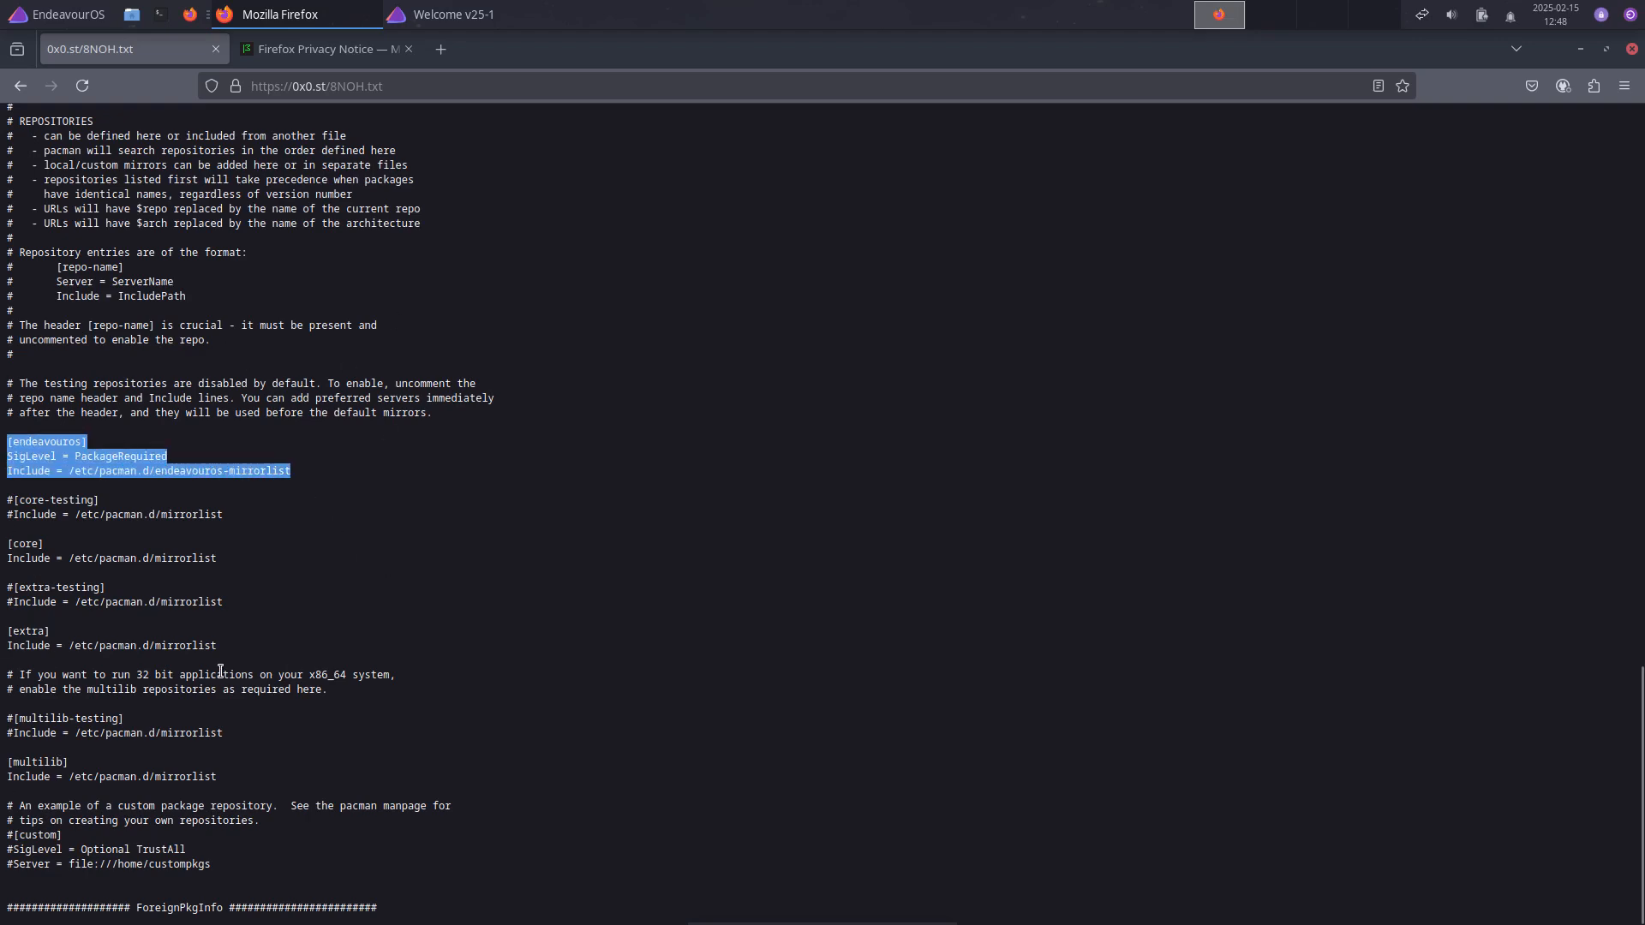
{"action": "scroll", "coordinate": [218, 663], "scroll_direction": "up", "scroll_amount": 9}
{"action": "scroll", "coordinate": [217, 662], "scroll_direction": "up", "scroll_amount": 4}
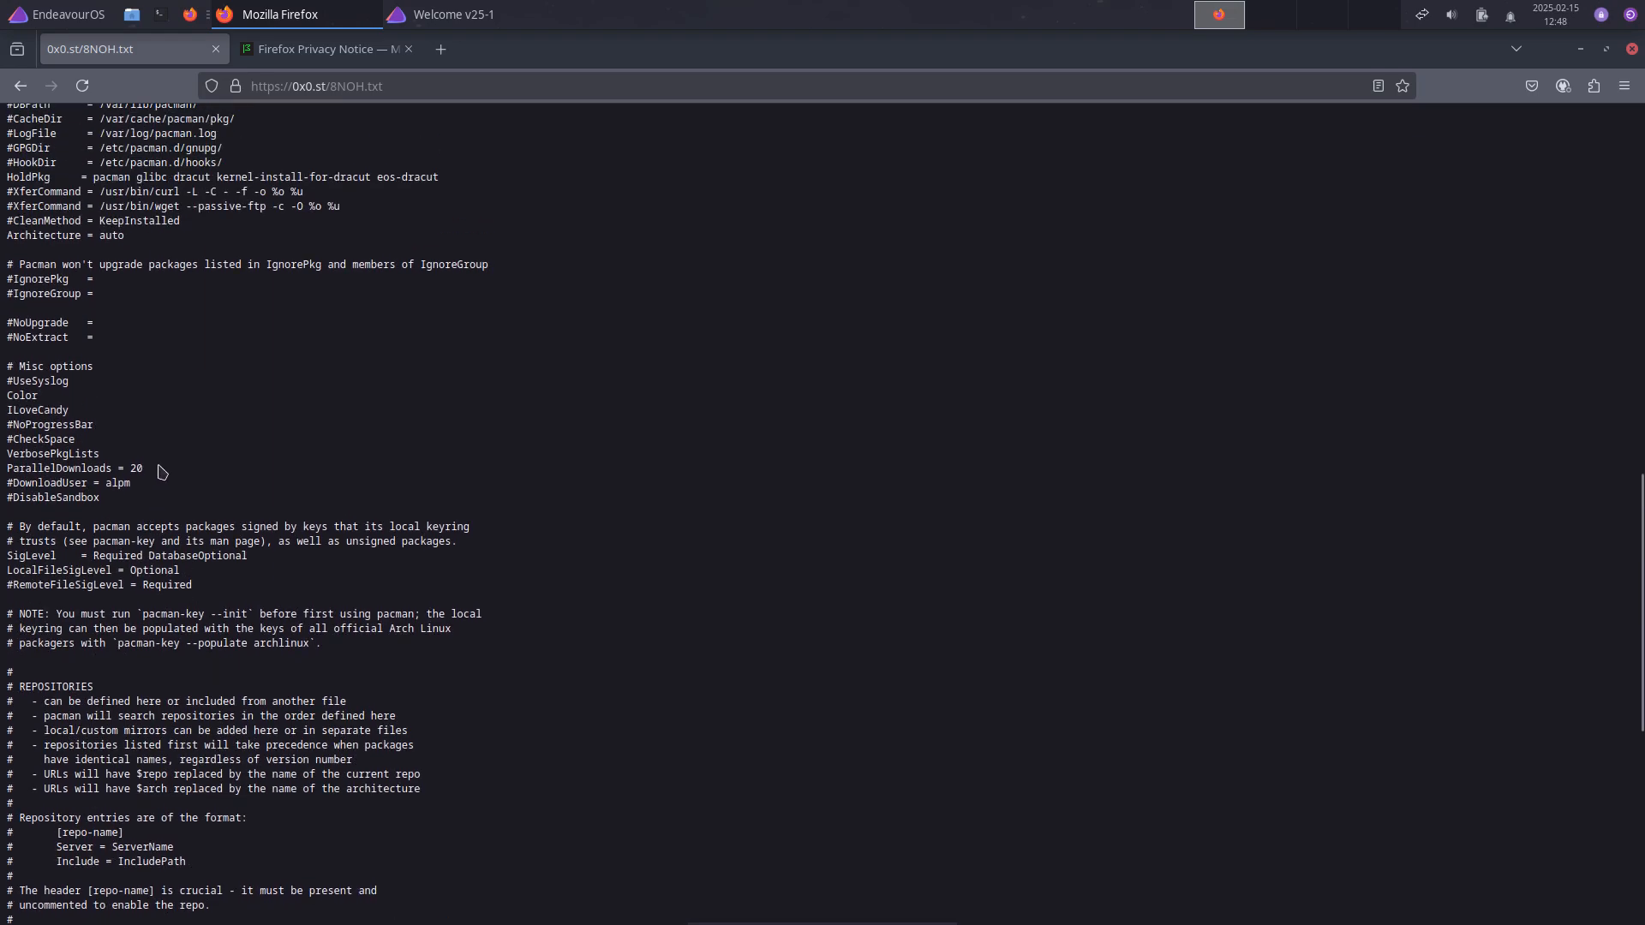
{"action": "mouse_move", "coordinate": [144, 469]}
{"action": "left_mouse_down"}
{"action": "mouse_move", "coordinate": [4, 468]}
{"action": "mouse_move", "coordinate": [144, 485]}
{"action": "left_mouse_up"}
{"action": "left_click", "coordinate": [12, 484]}
Step: Close the Privacy Notice tab and then the 0x0.st log tab
{"action": "scroll", "coordinate": [442, 613], "scroll_direction": "up", "scroll_amount": 15}
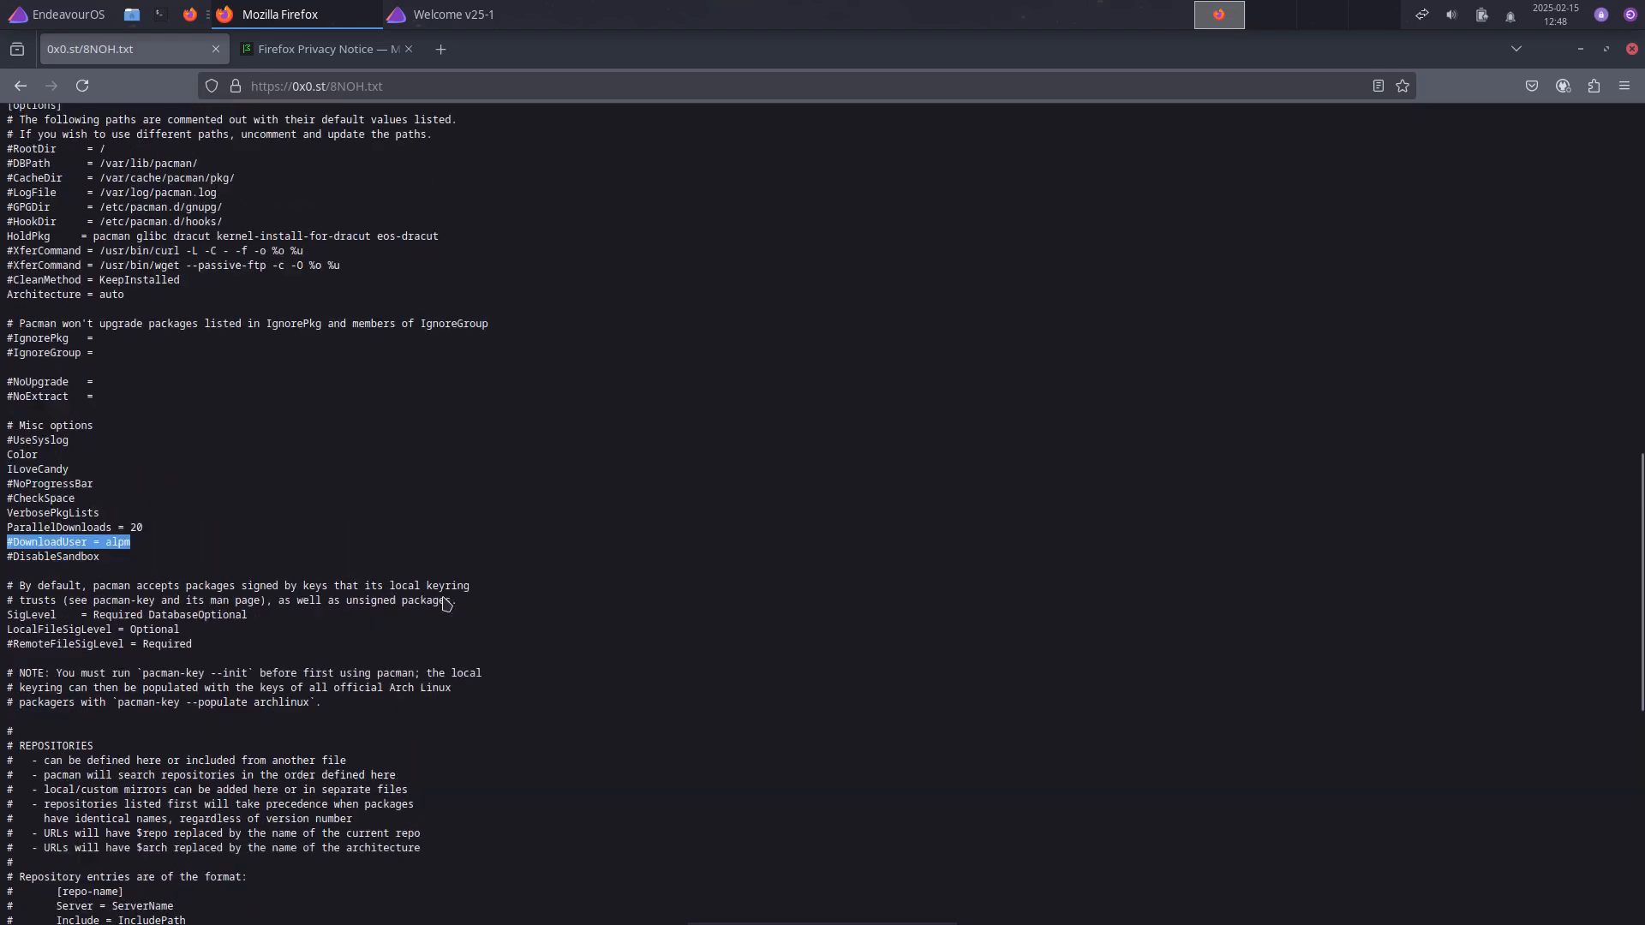
{"action": "scroll", "coordinate": [434, 626], "scroll_direction": "up", "scroll_amount": 9}
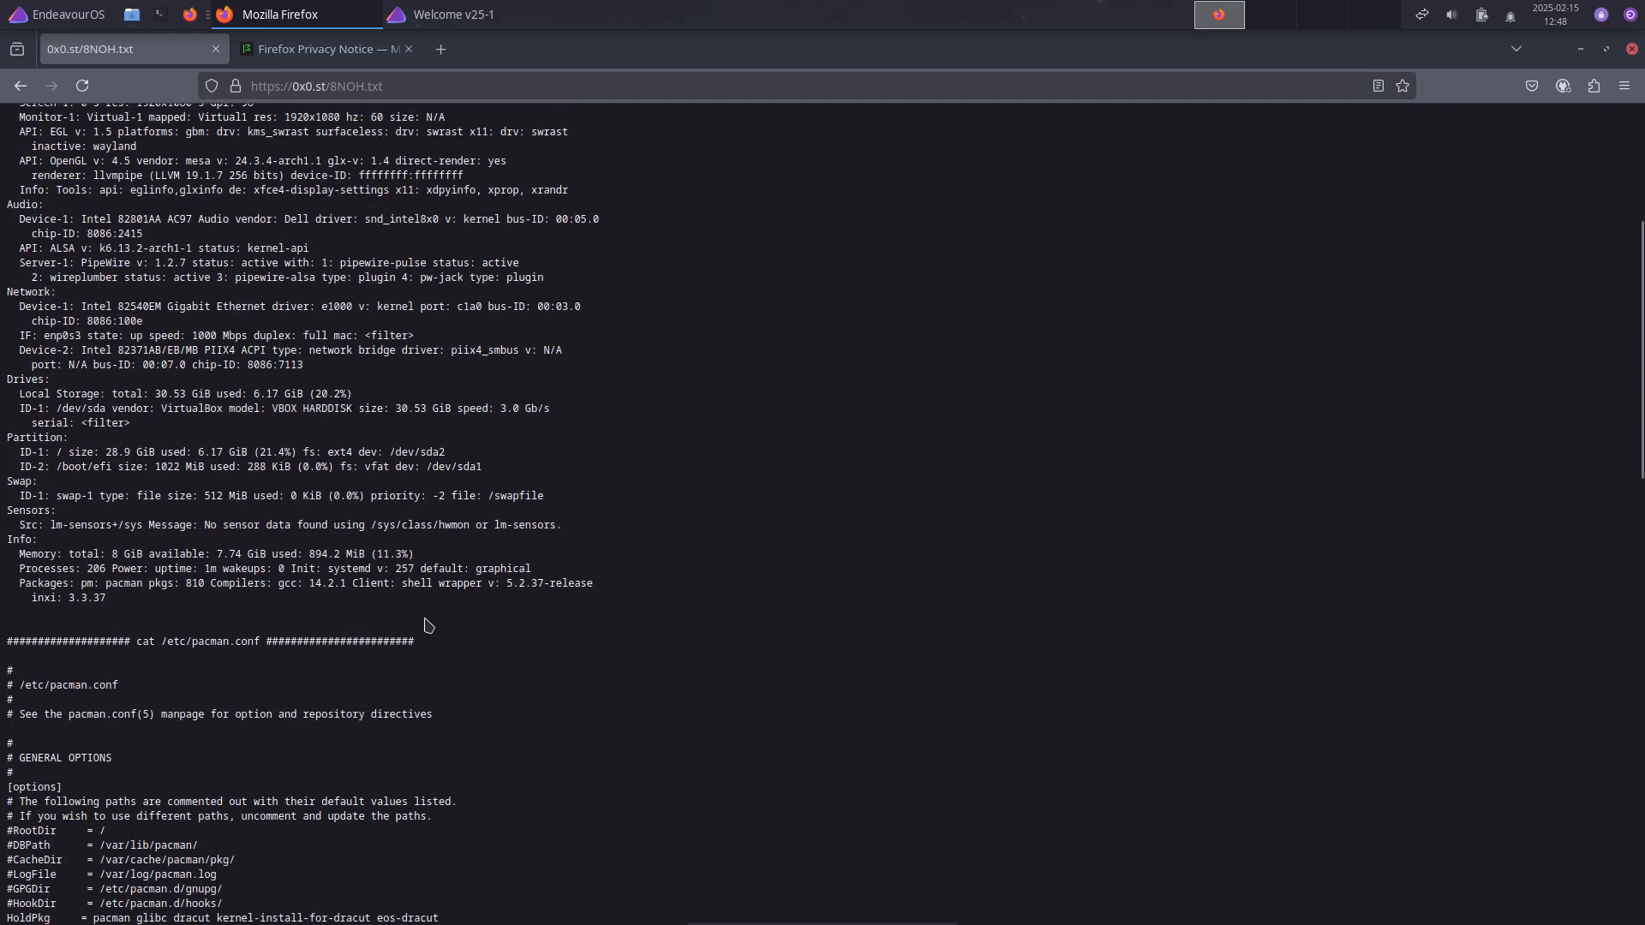
{"action": "left_click", "coordinate": [408, 49]}
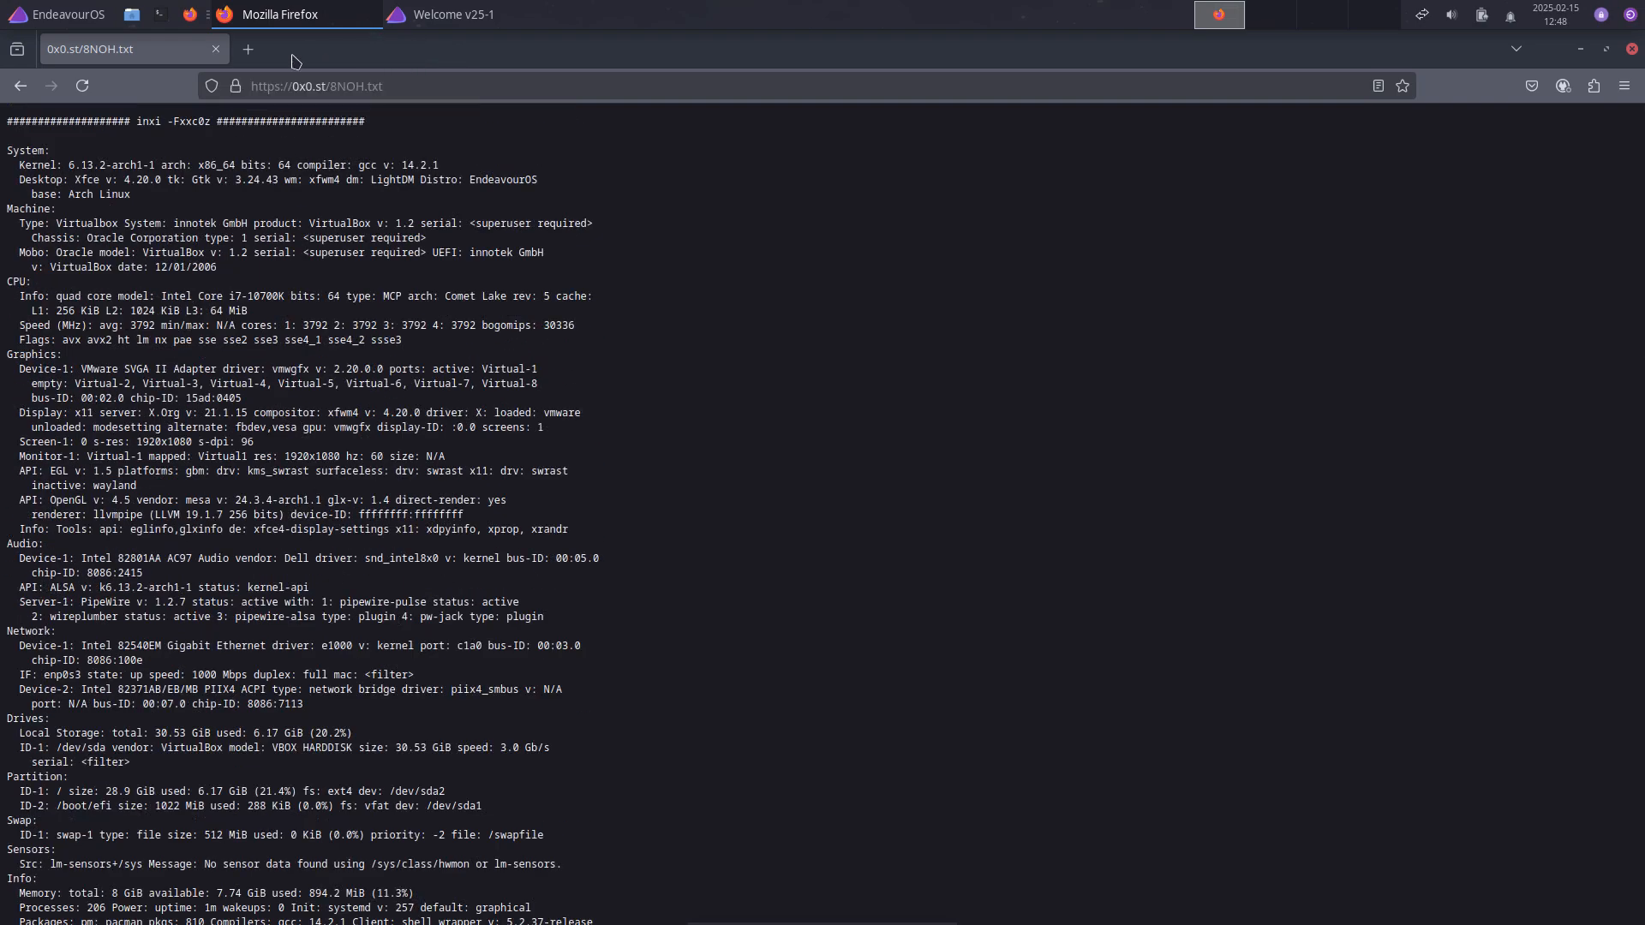
{"action": "left_click", "coordinate": [215, 48]}
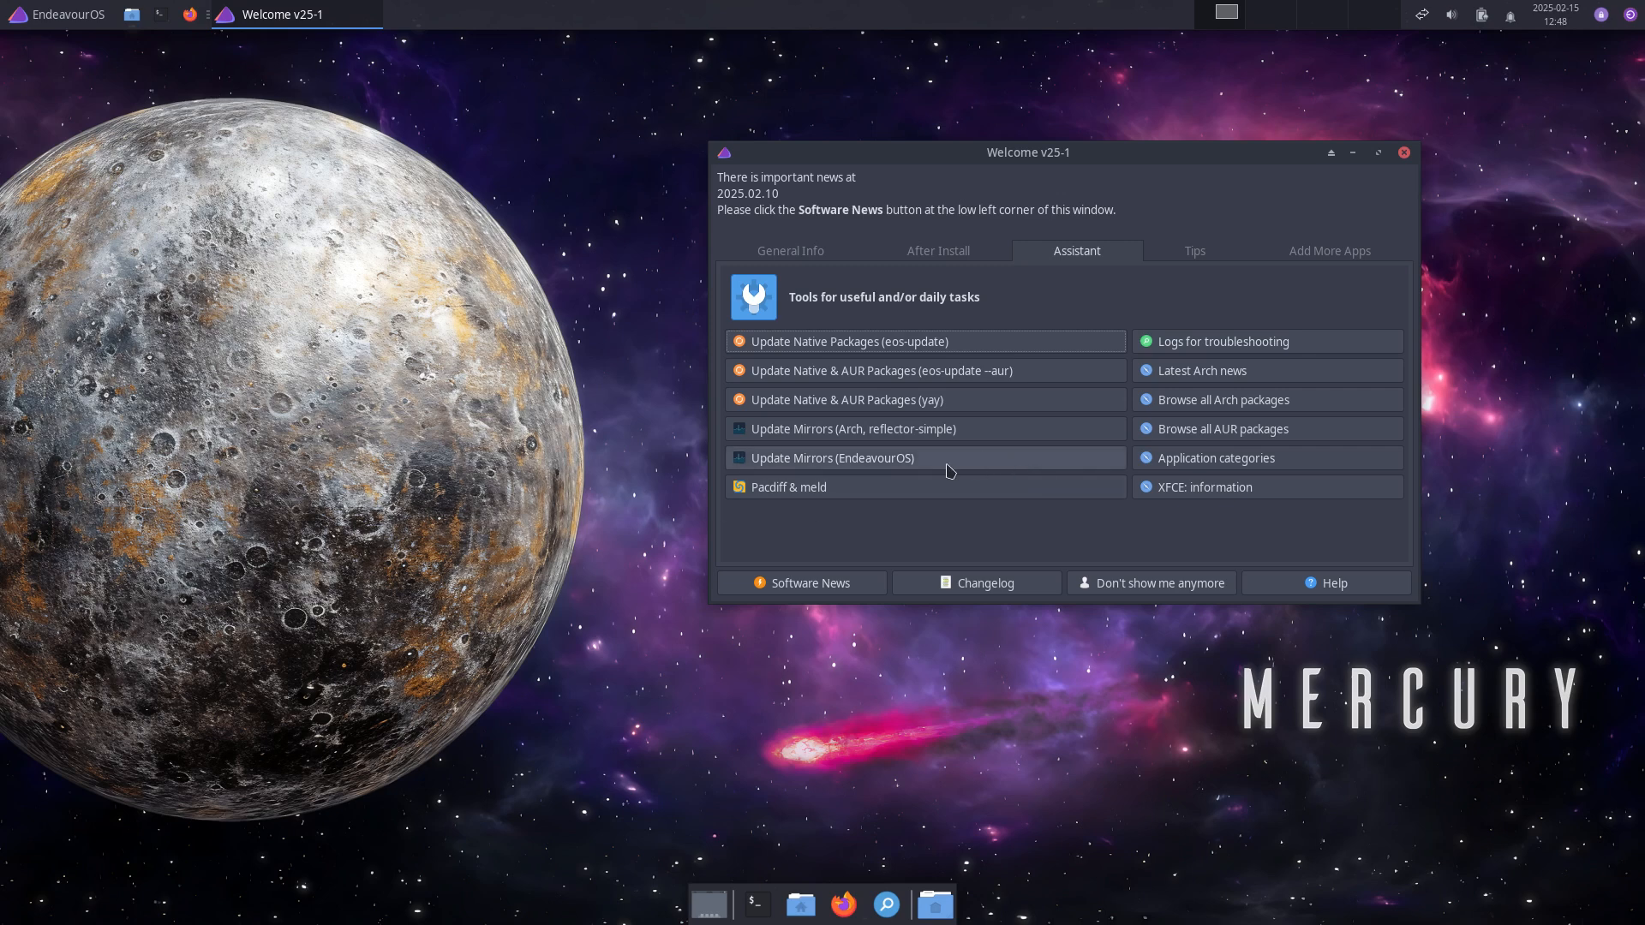
{"action": "left_click", "coordinate": [1262, 377]}
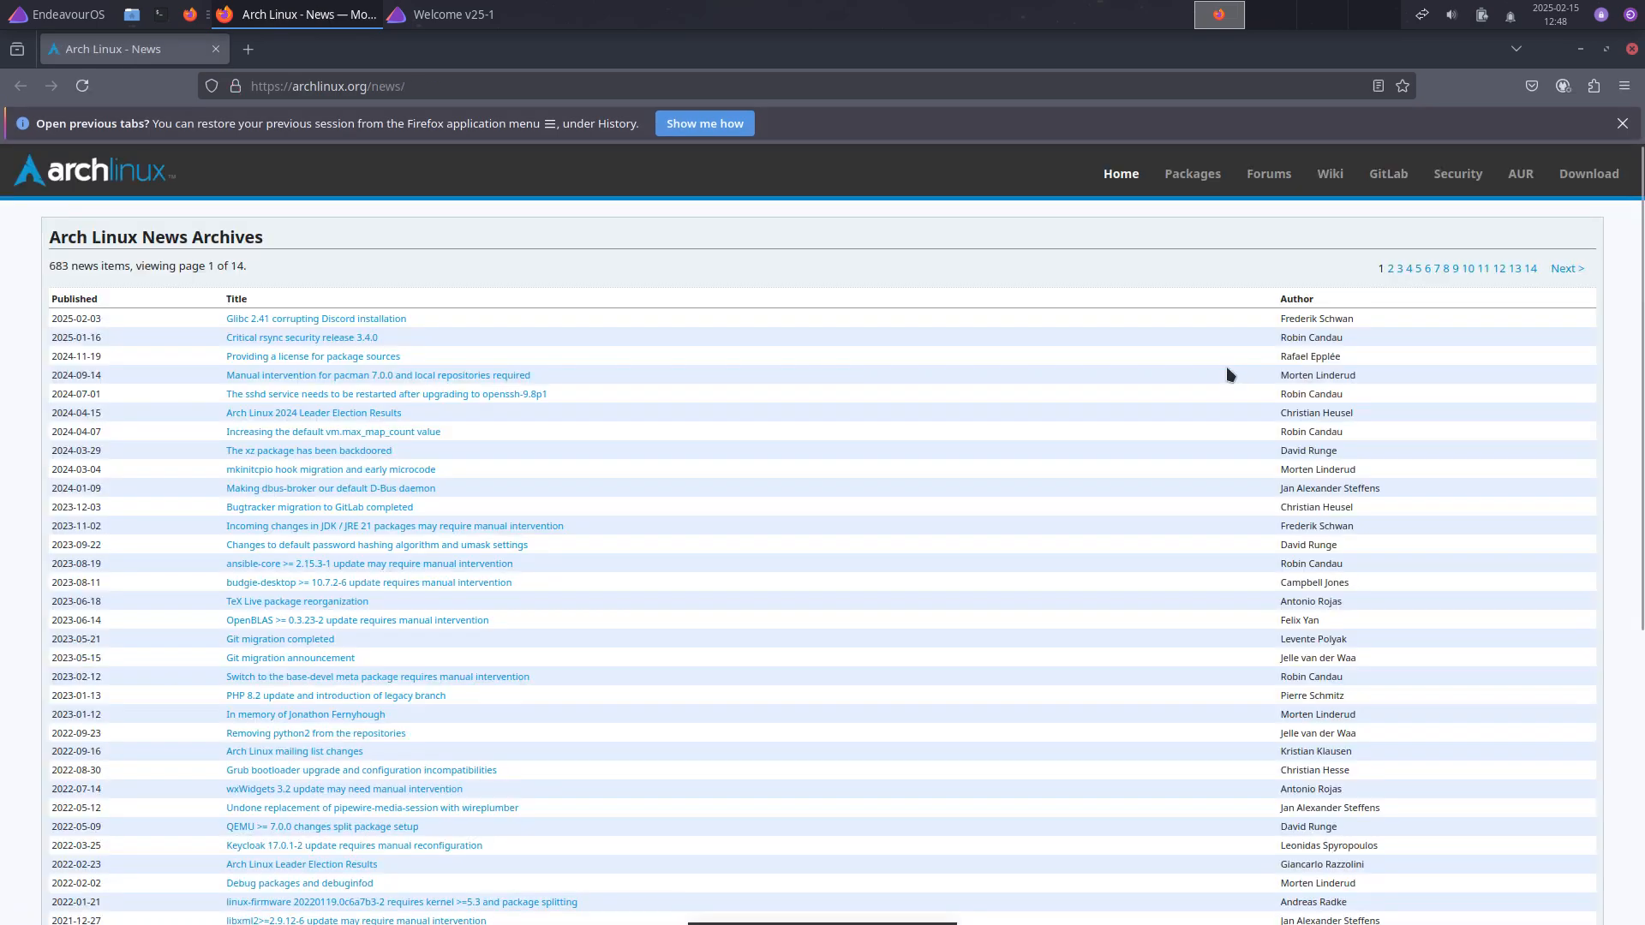
{"action": "left_click", "coordinate": [456, 89]}
{"action": "left_click", "coordinate": [415, 92]}
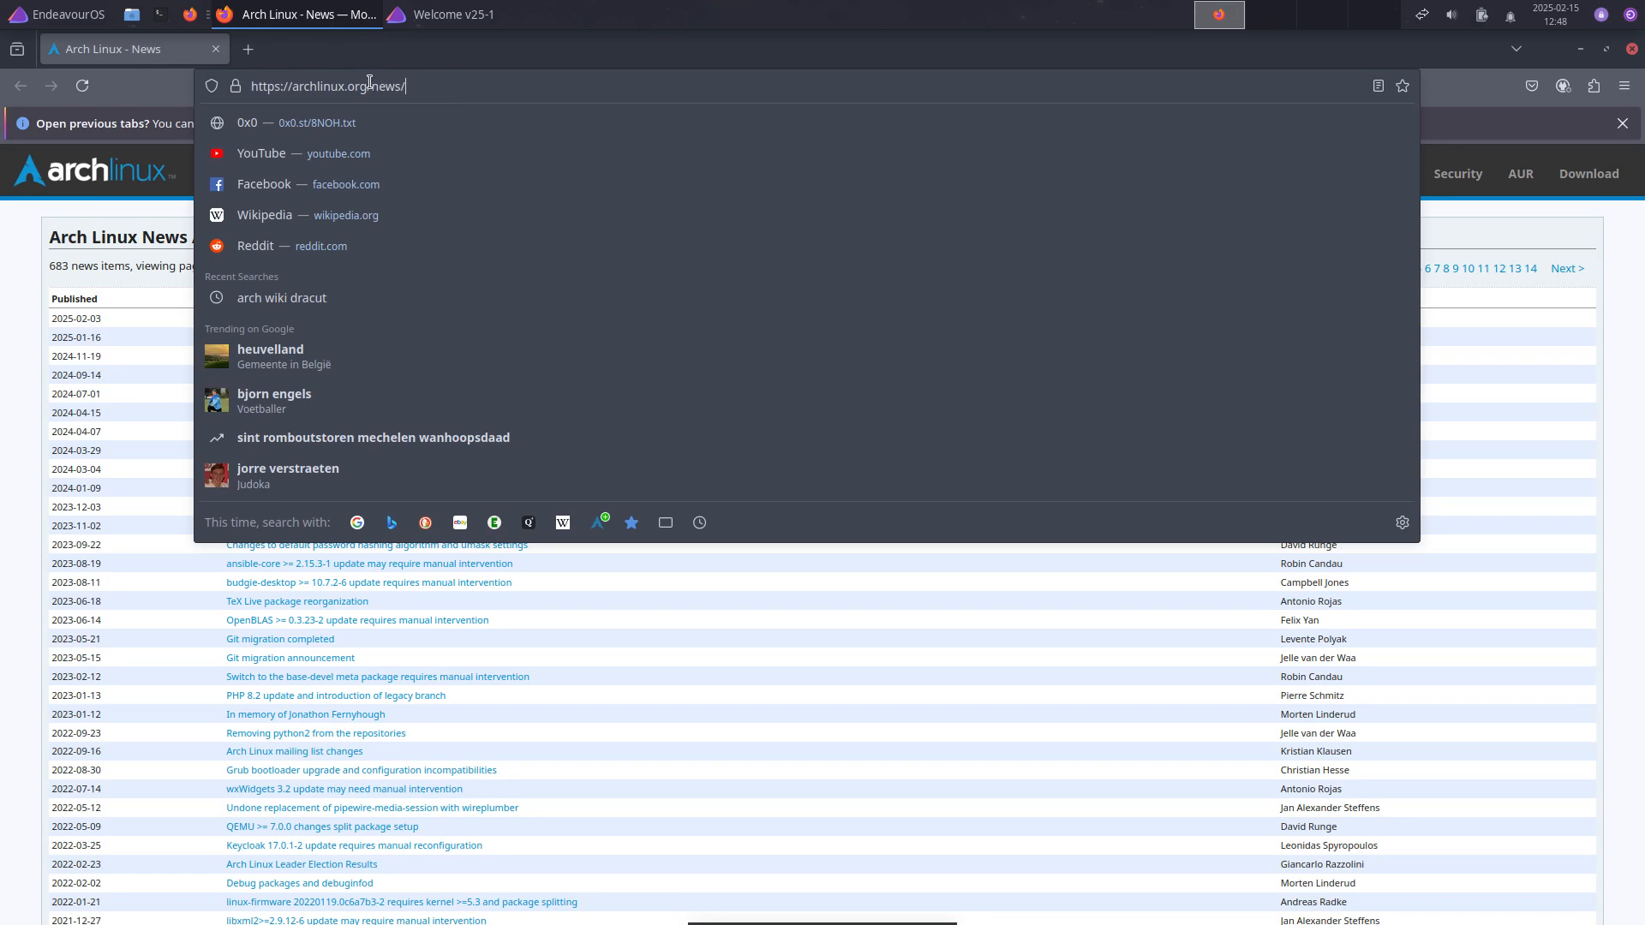
{"action": "double_click", "coordinate": [376, 82]}
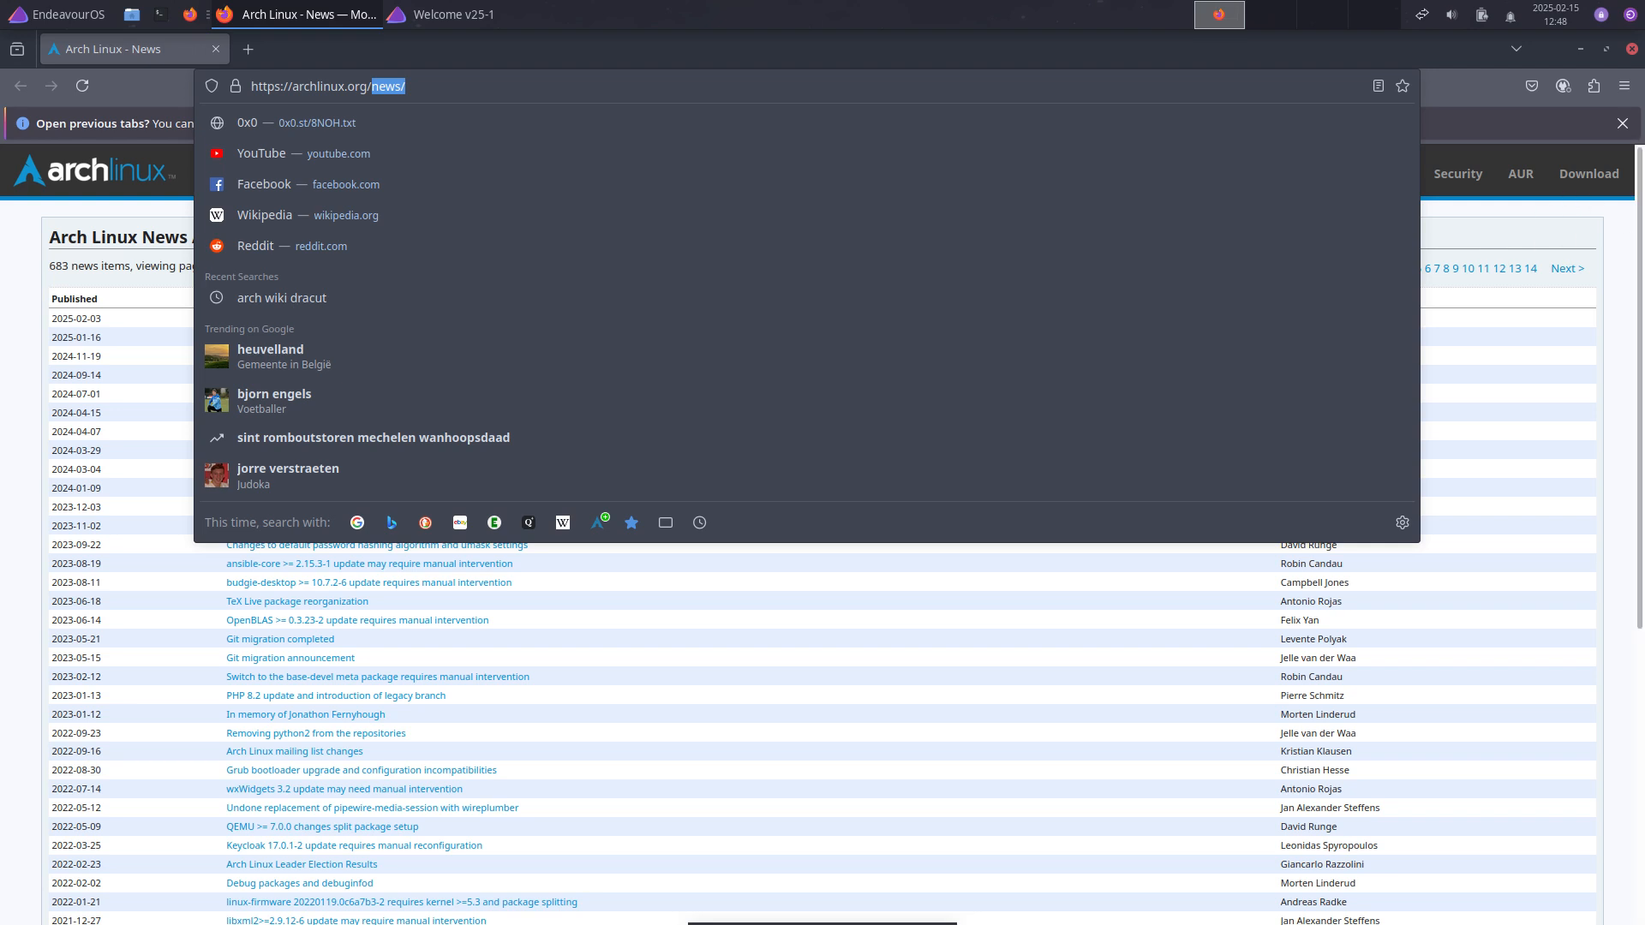
{"action": "left_click", "coordinate": [1587, 217]}
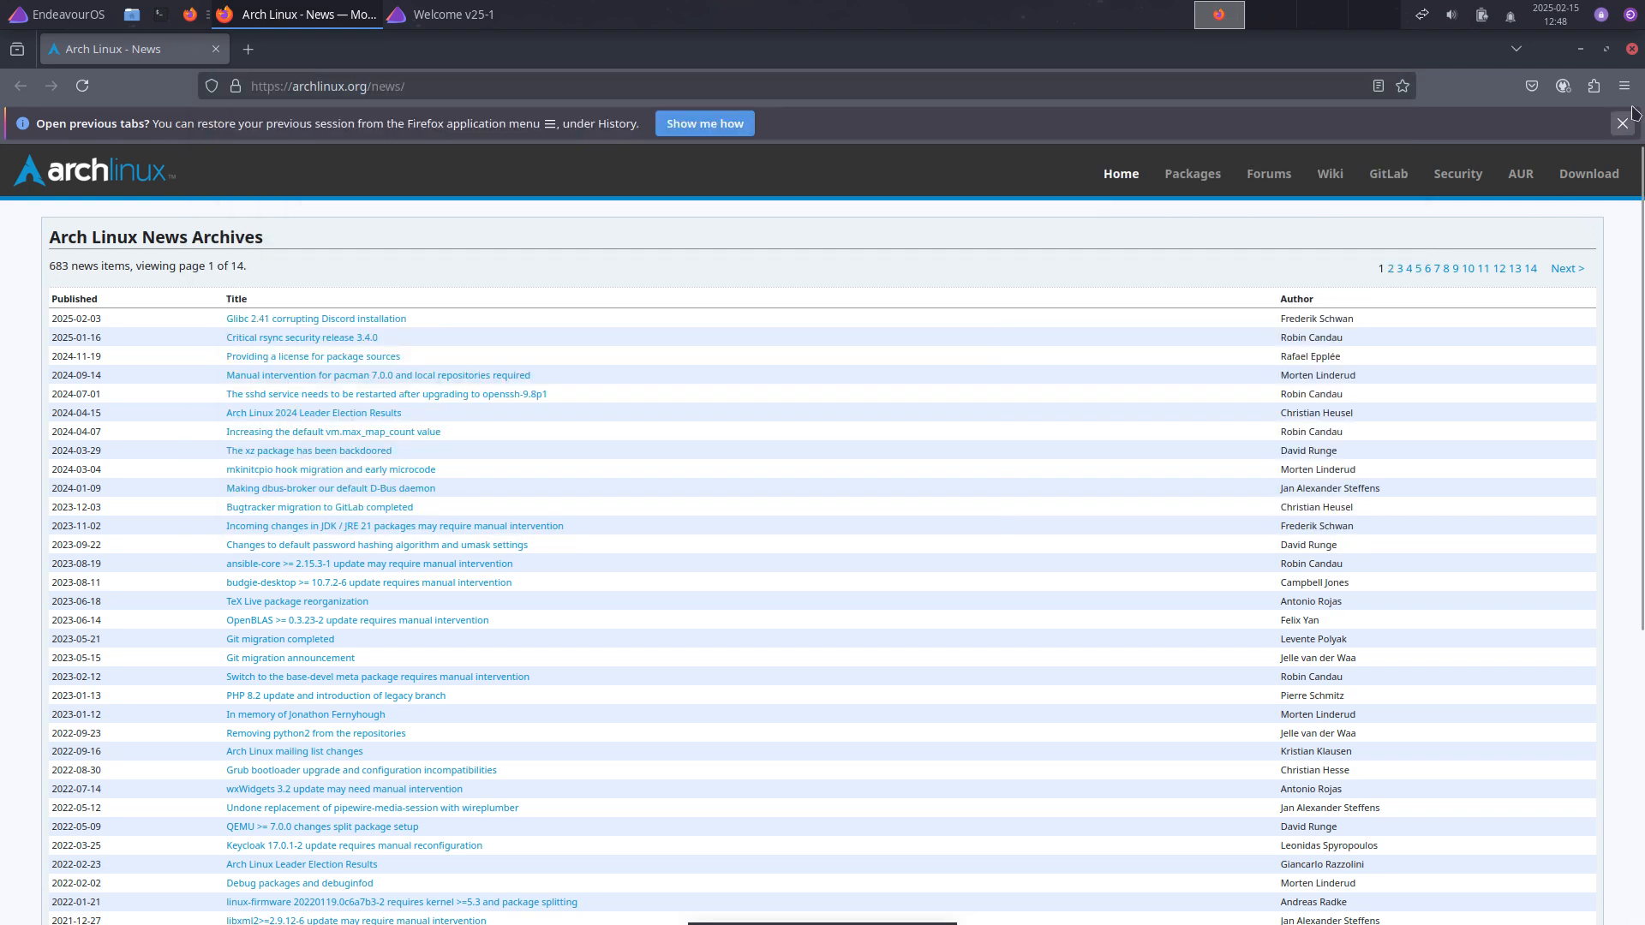
{"action": "left_click", "coordinate": [1632, 49]}
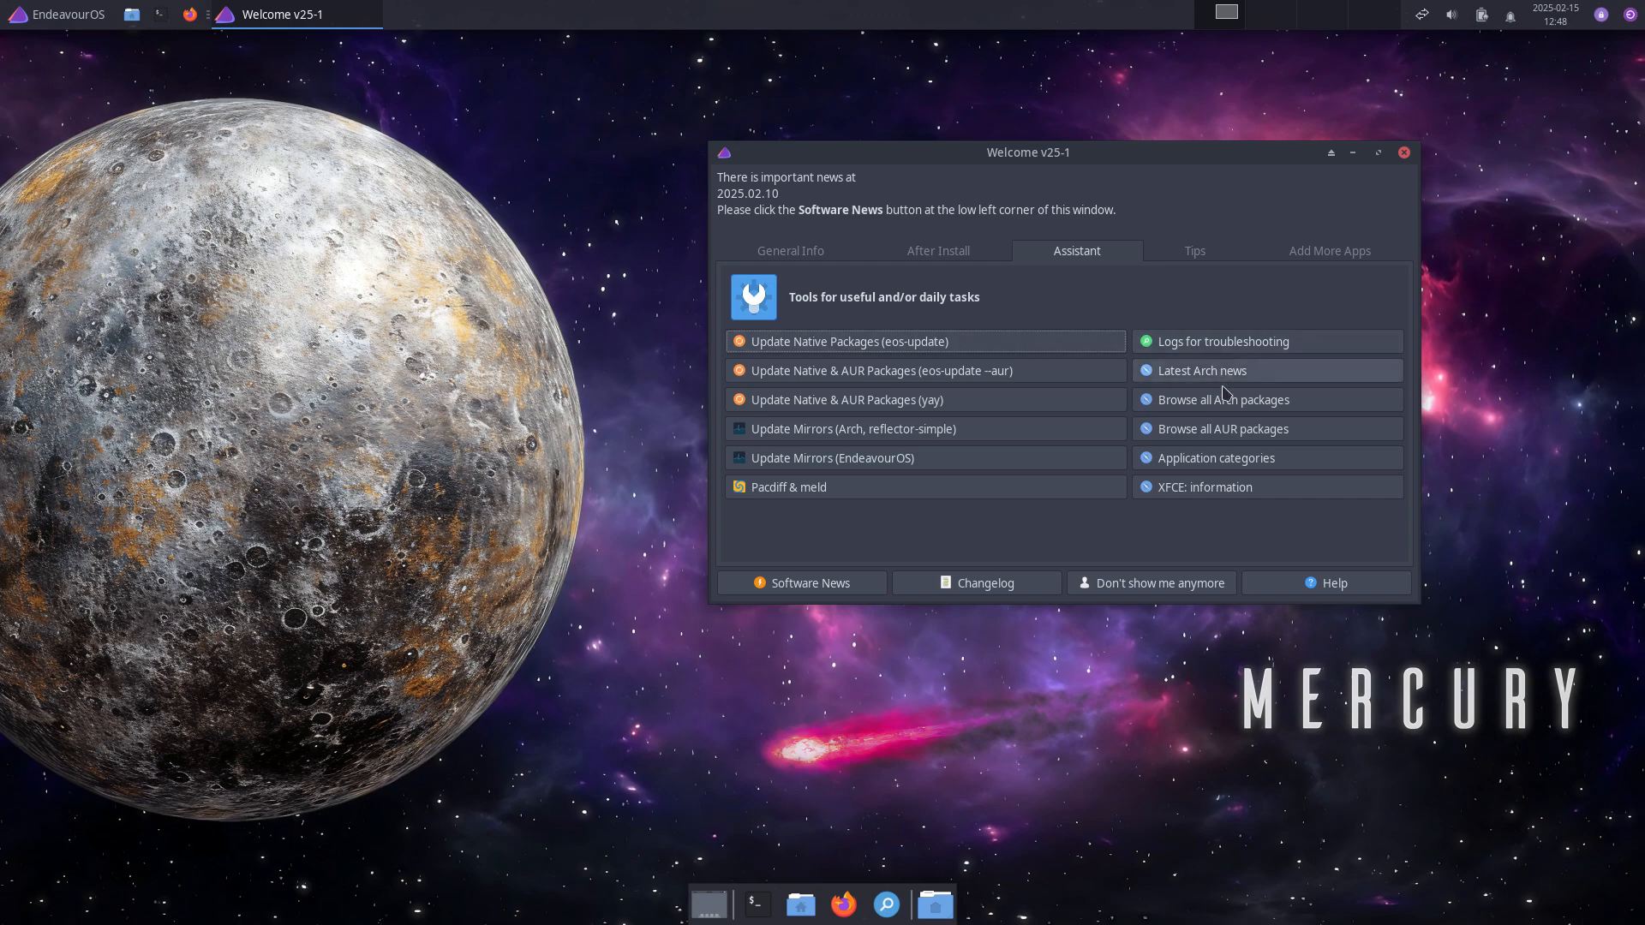
{"action": "left_click", "coordinate": [1230, 412]}
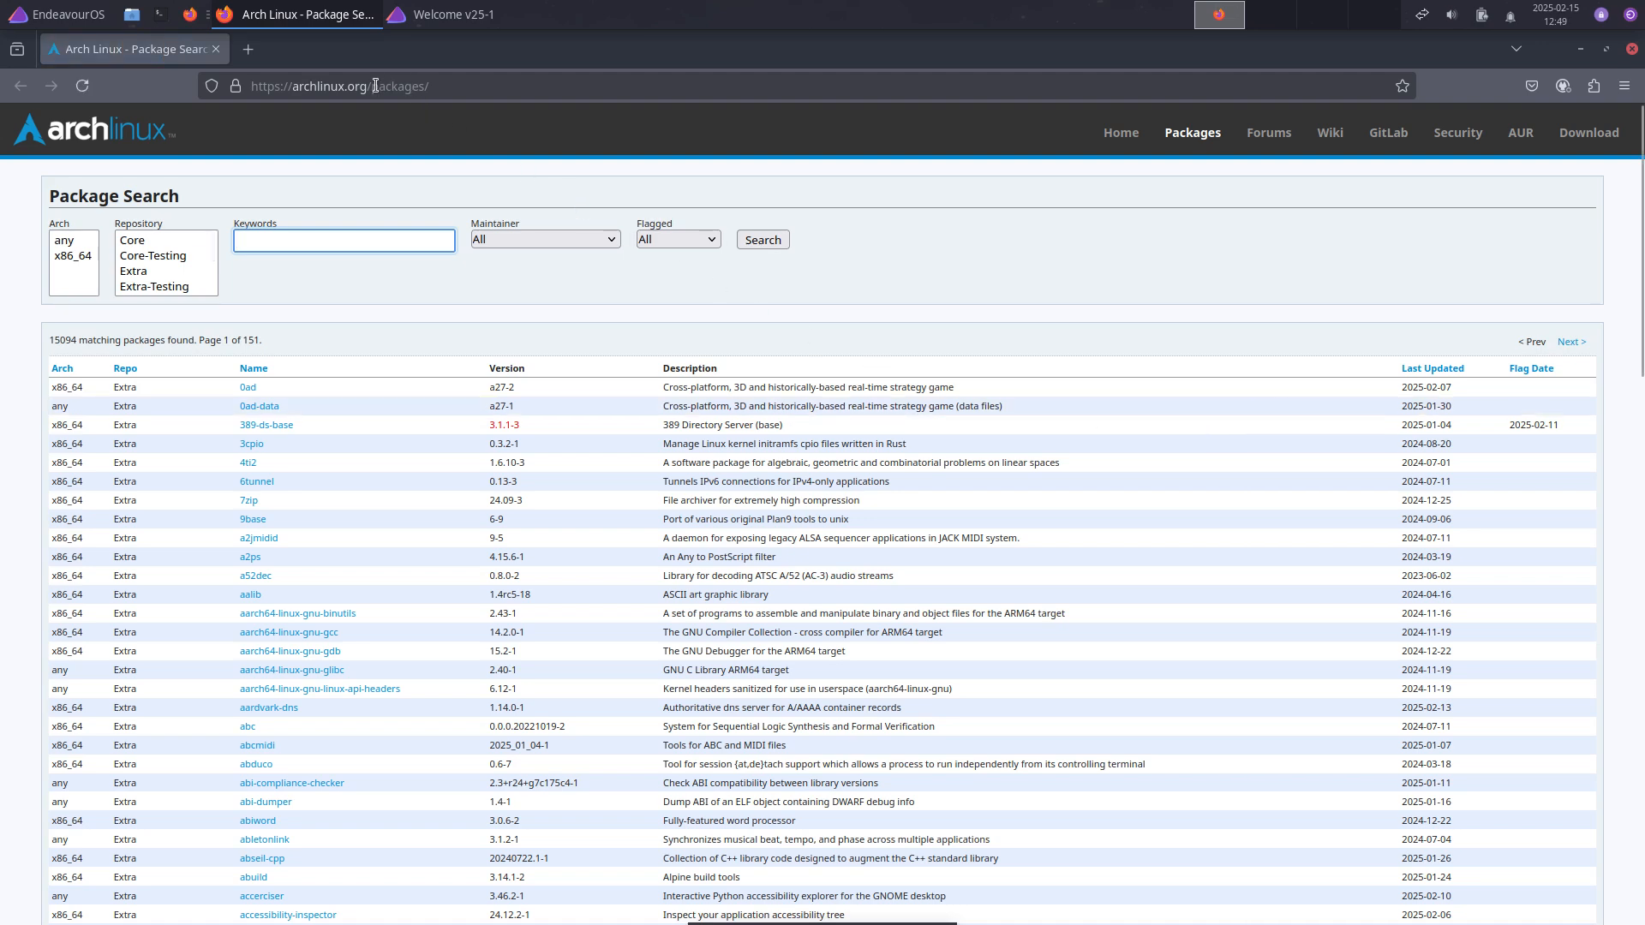
{"action": "left_click", "coordinate": [375, 86]}
{"action": "left_click", "coordinate": [375, 88]}
{"action": "left_click_drag", "start_coordinate": [376, 90], "coordinate": [482, 89]}
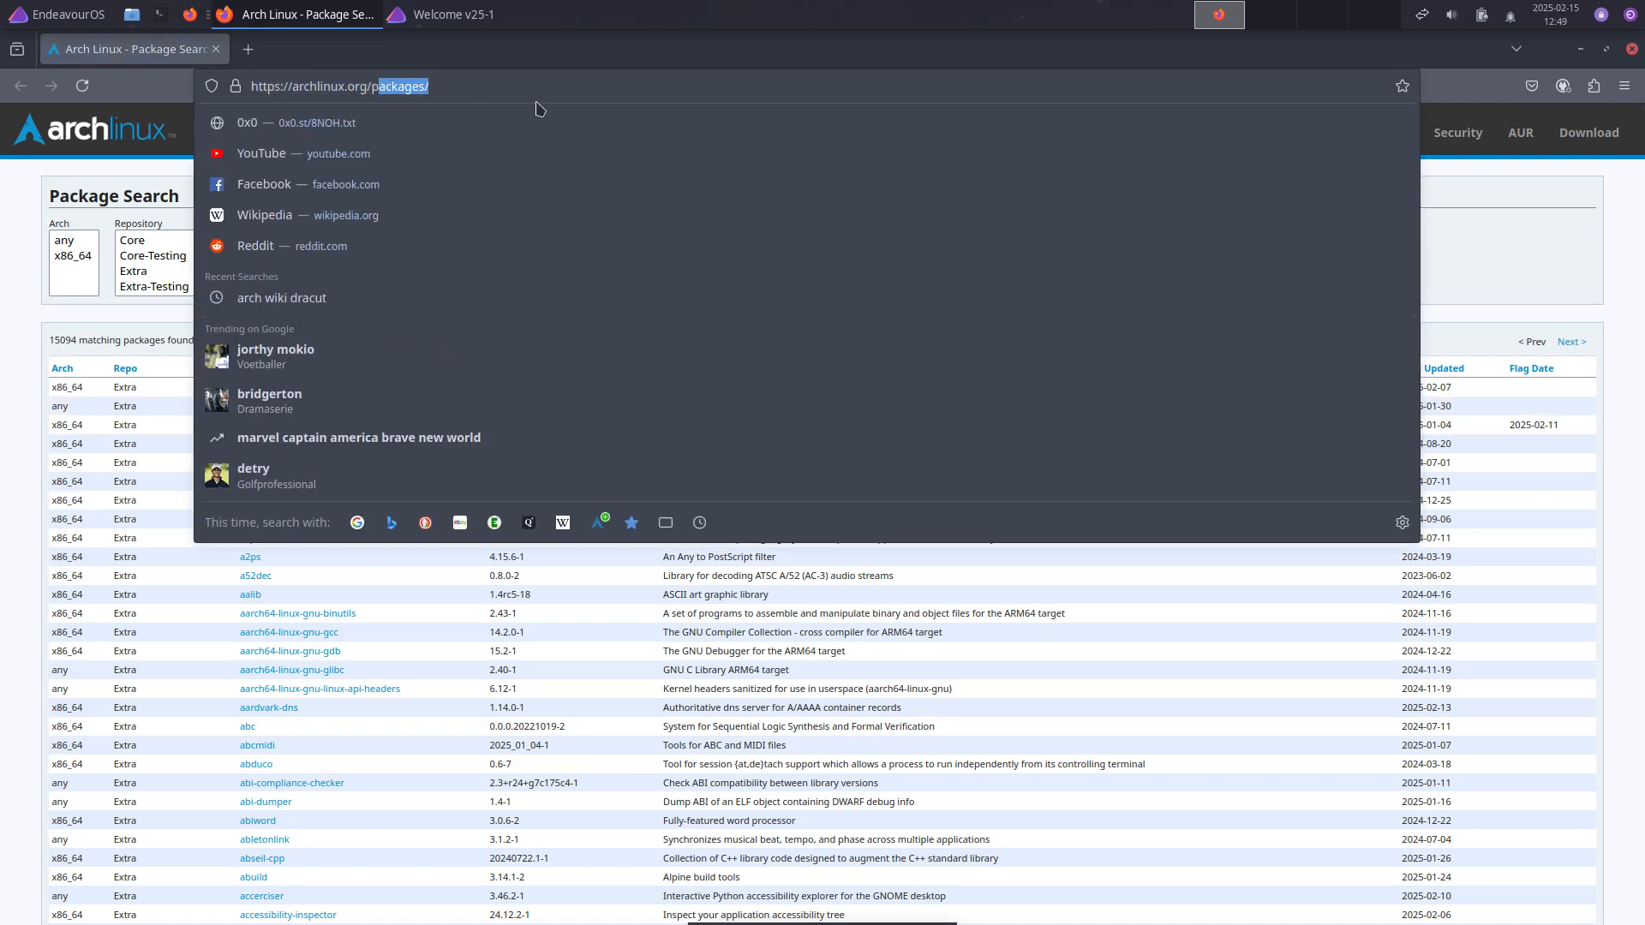
{"action": "left_click", "coordinate": [1636, 51]}
{"action": "left_click", "coordinate": [1636, 52]}
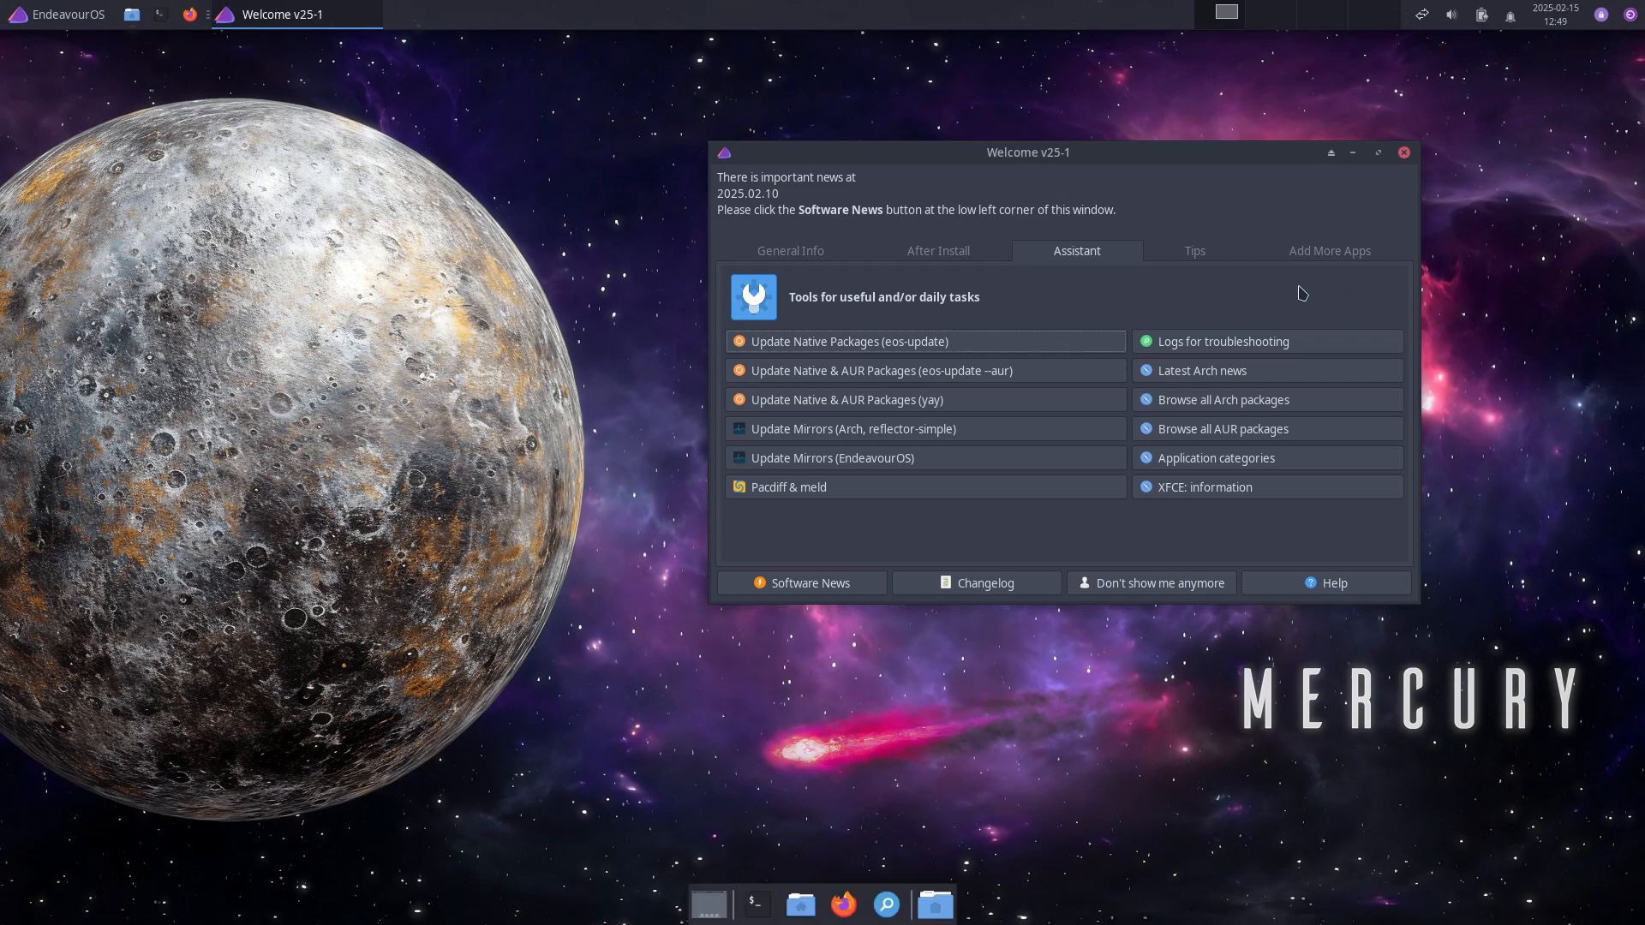
{"action": "left_click", "coordinate": [1257, 428]}
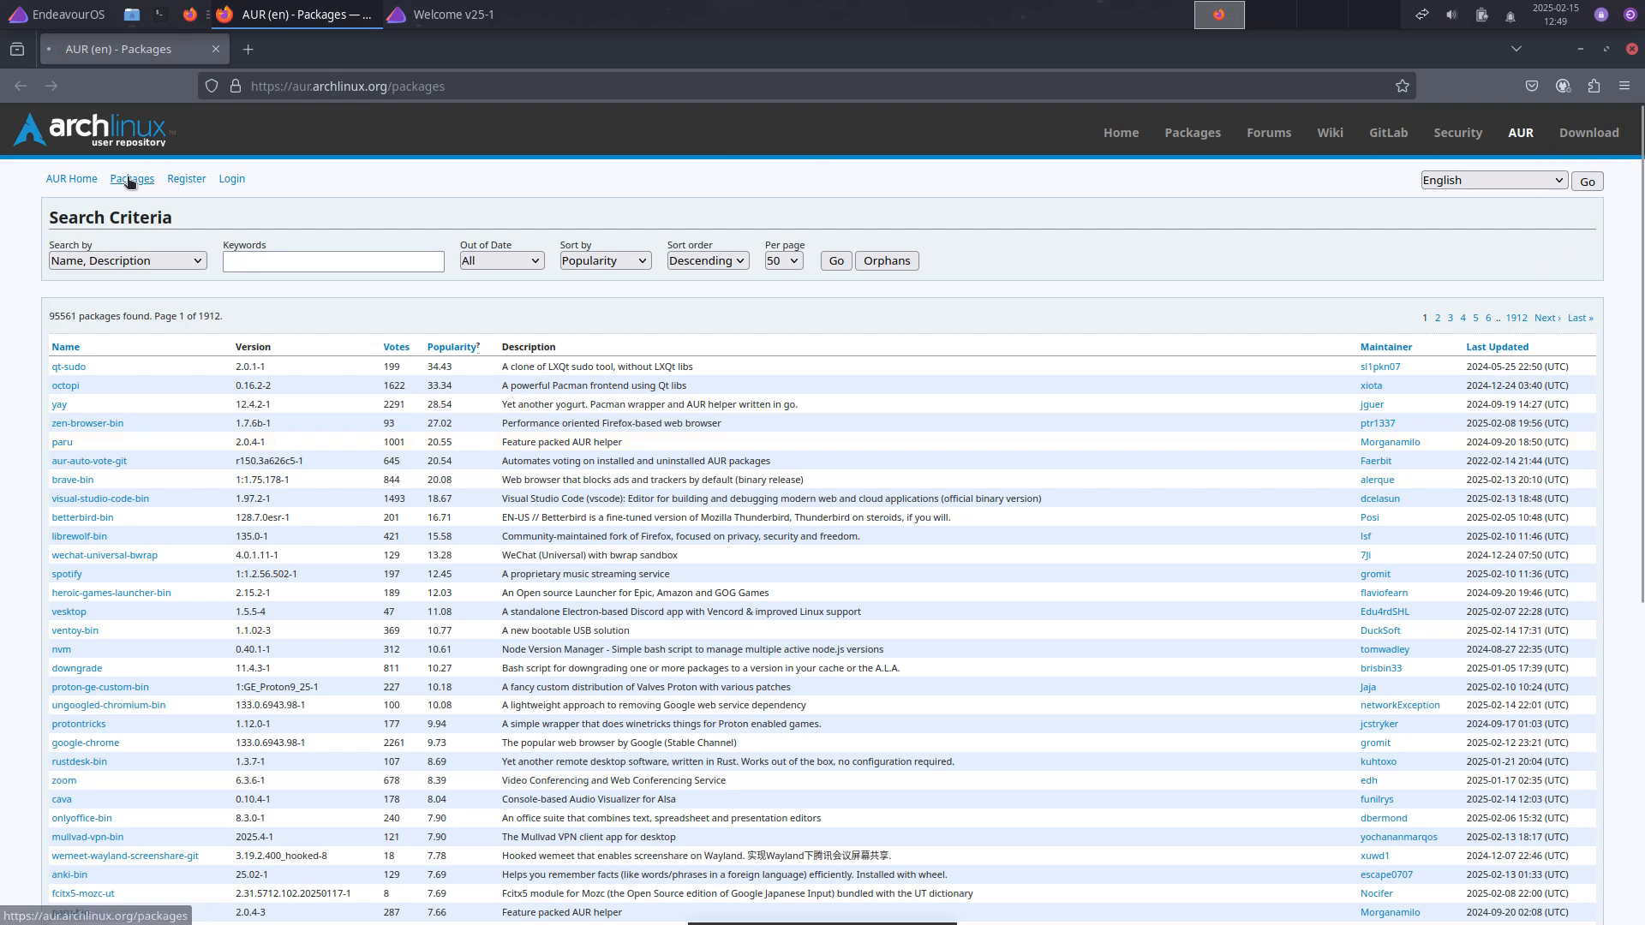
{"action": "left_click", "coordinate": [1524, 135]}
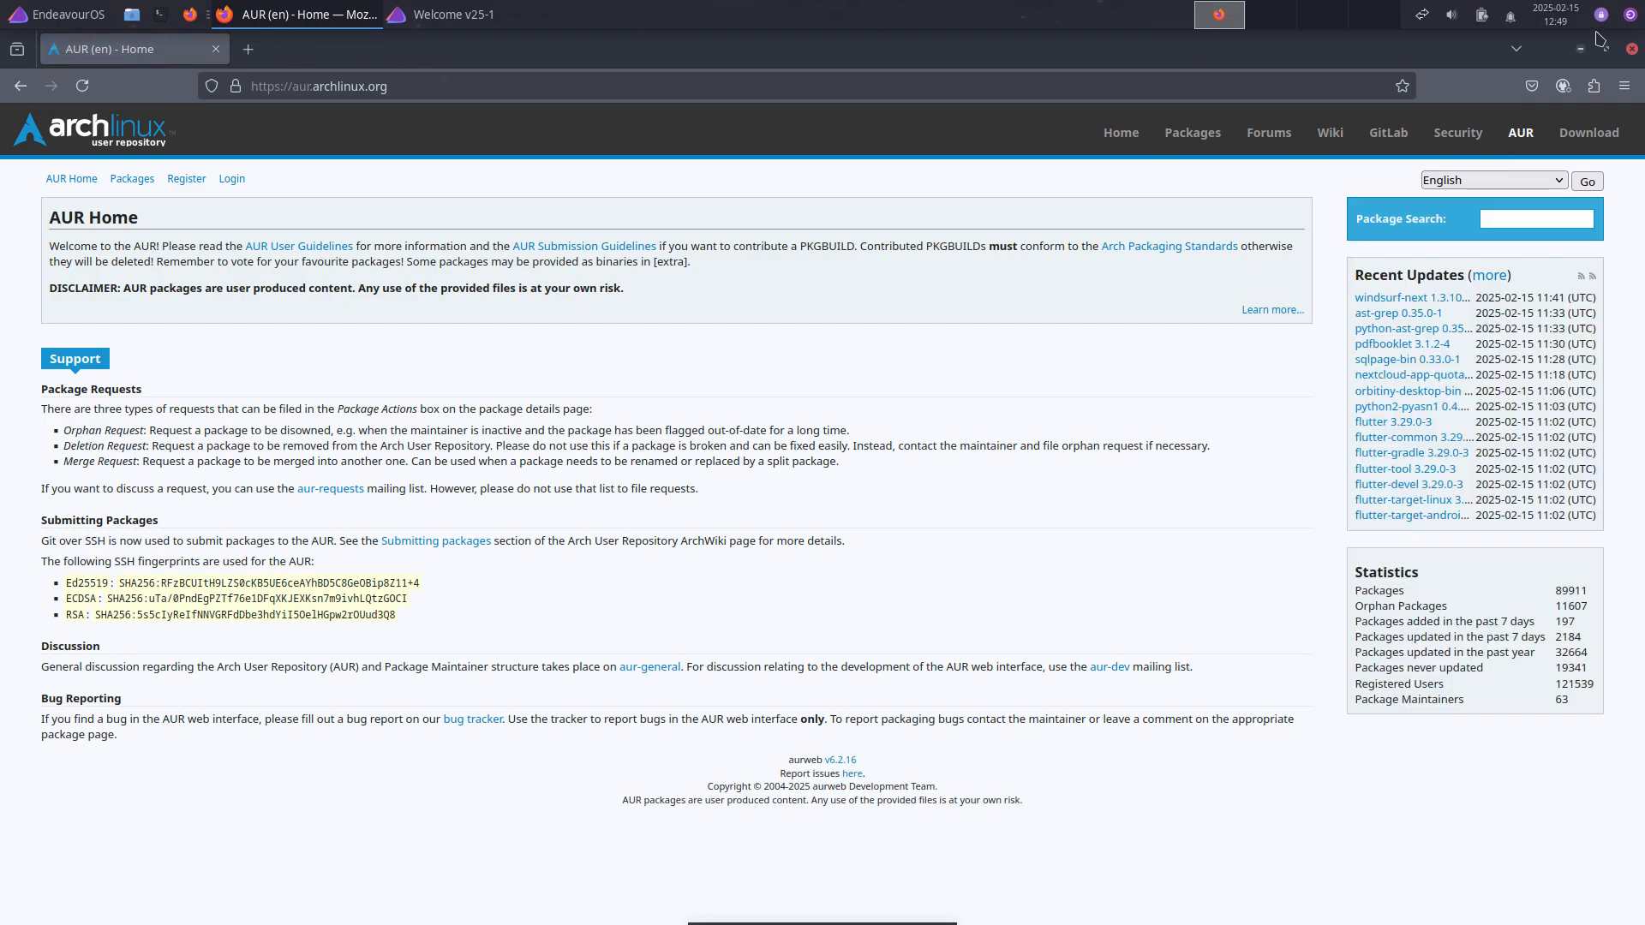
{"action": "left_click", "coordinate": [1632, 49]}
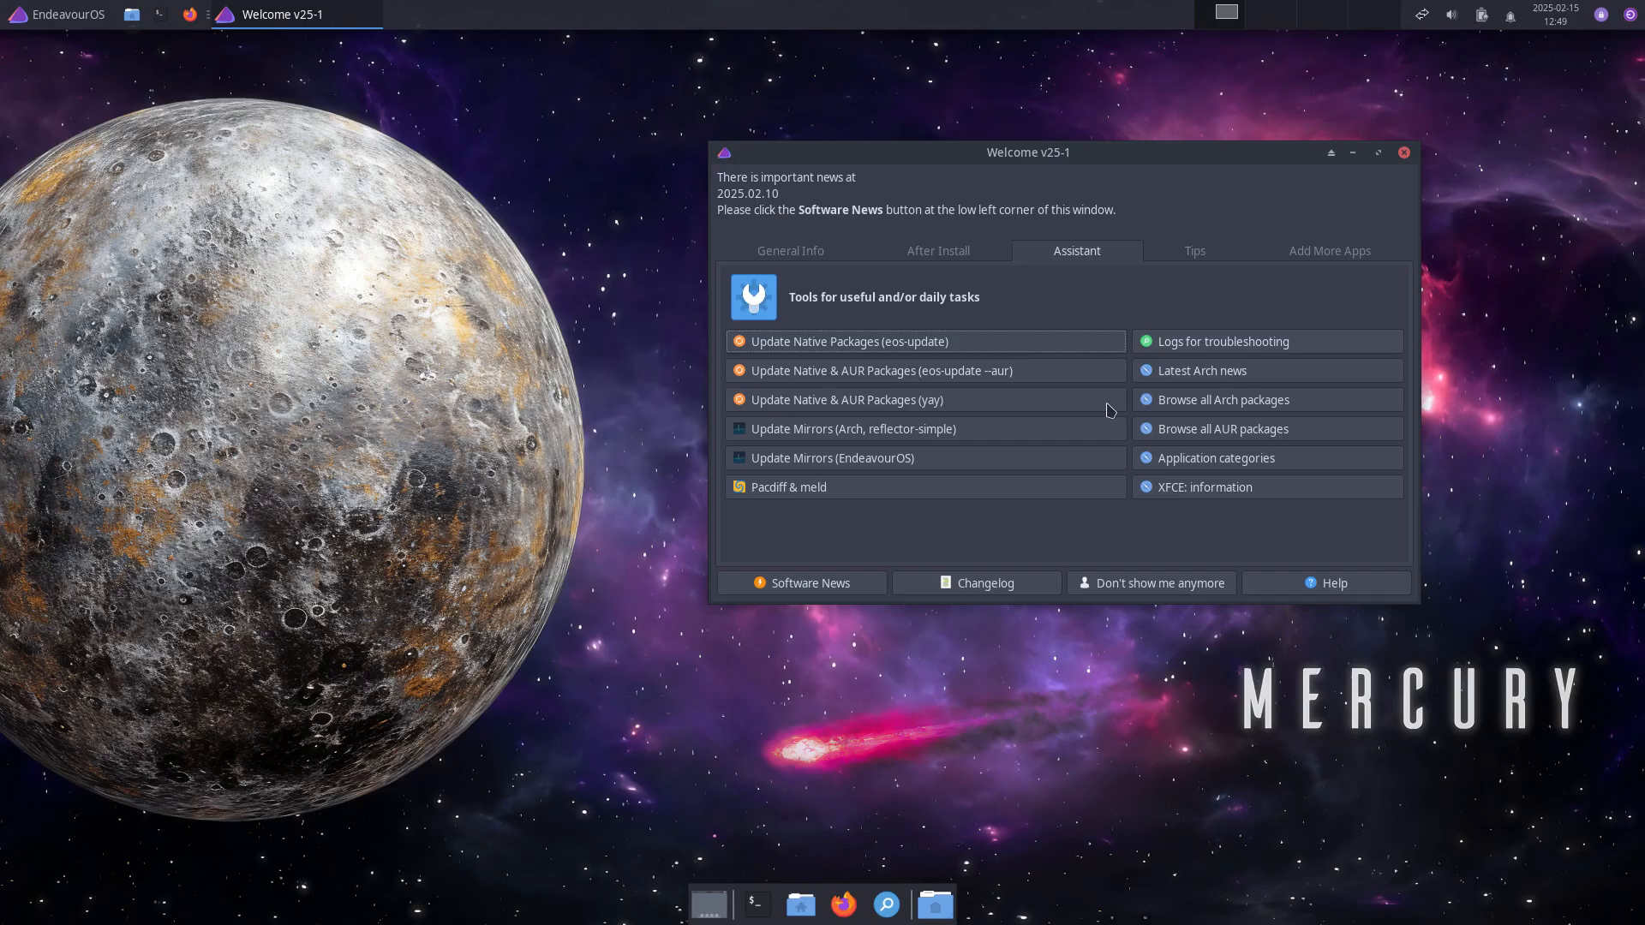
{"action": "left_click", "coordinate": [1206, 463]}
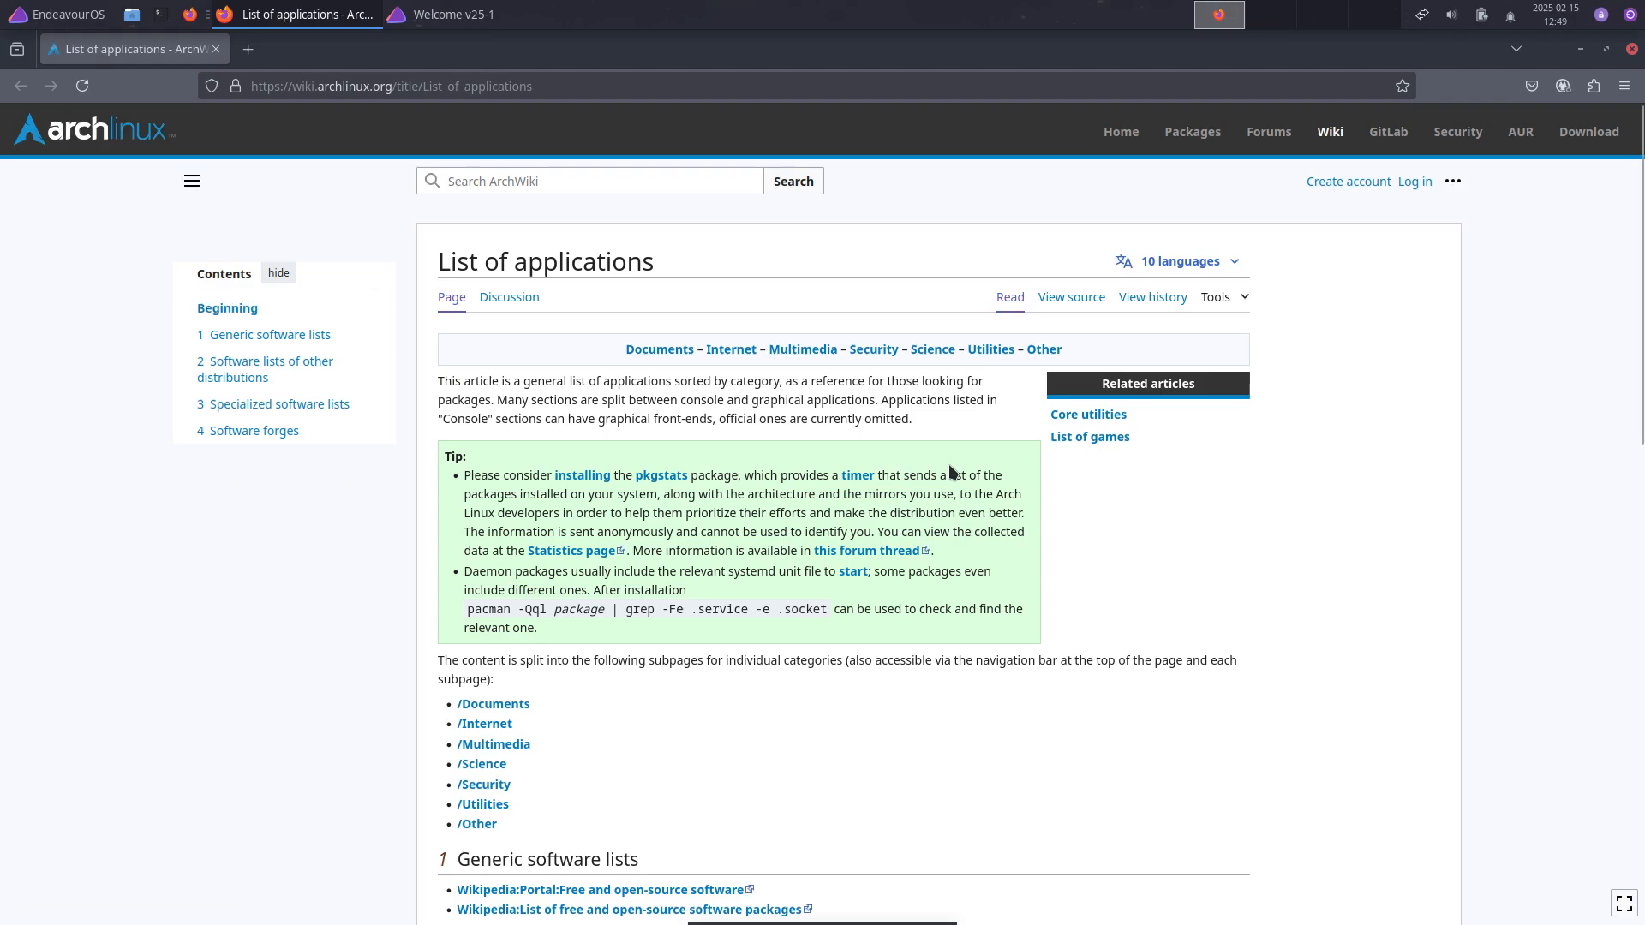
Step: Scroll through the ArchWiki List of applications page, then close Firefox
{"action": "scroll", "coordinate": [904, 698], "scroll_direction": "down", "scroll_amount": 10}
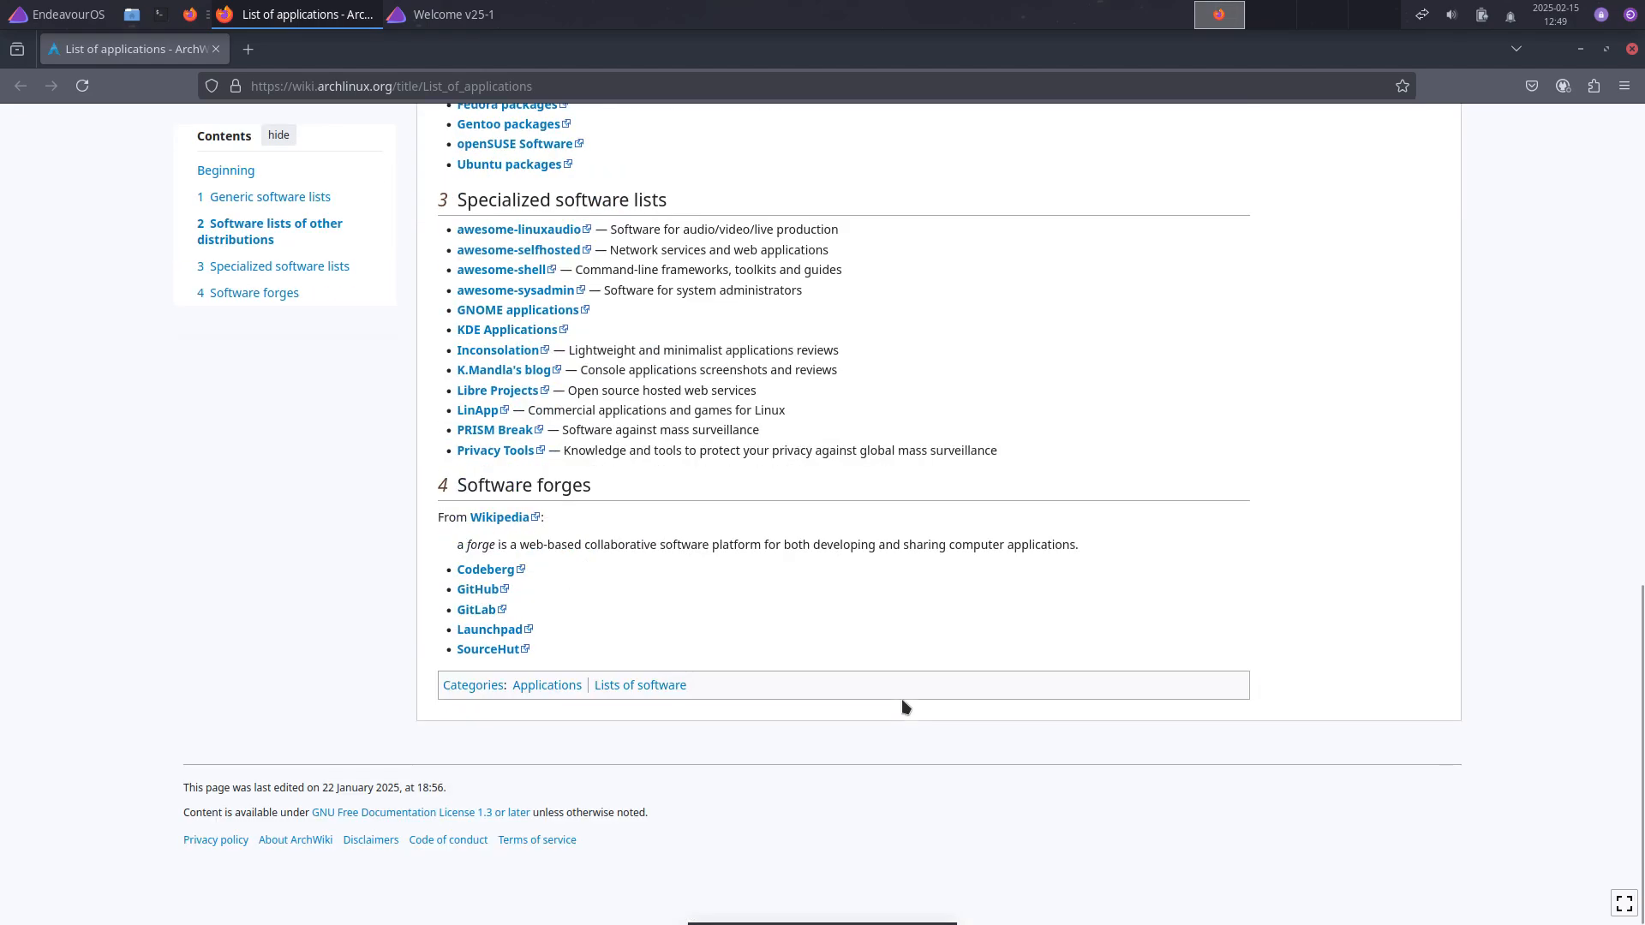
{"action": "scroll", "coordinate": [901, 698], "scroll_direction": "up", "scroll_amount": 9}
{"action": "scroll", "coordinate": [867, 698], "scroll_direction": "up", "scroll_amount": 2}
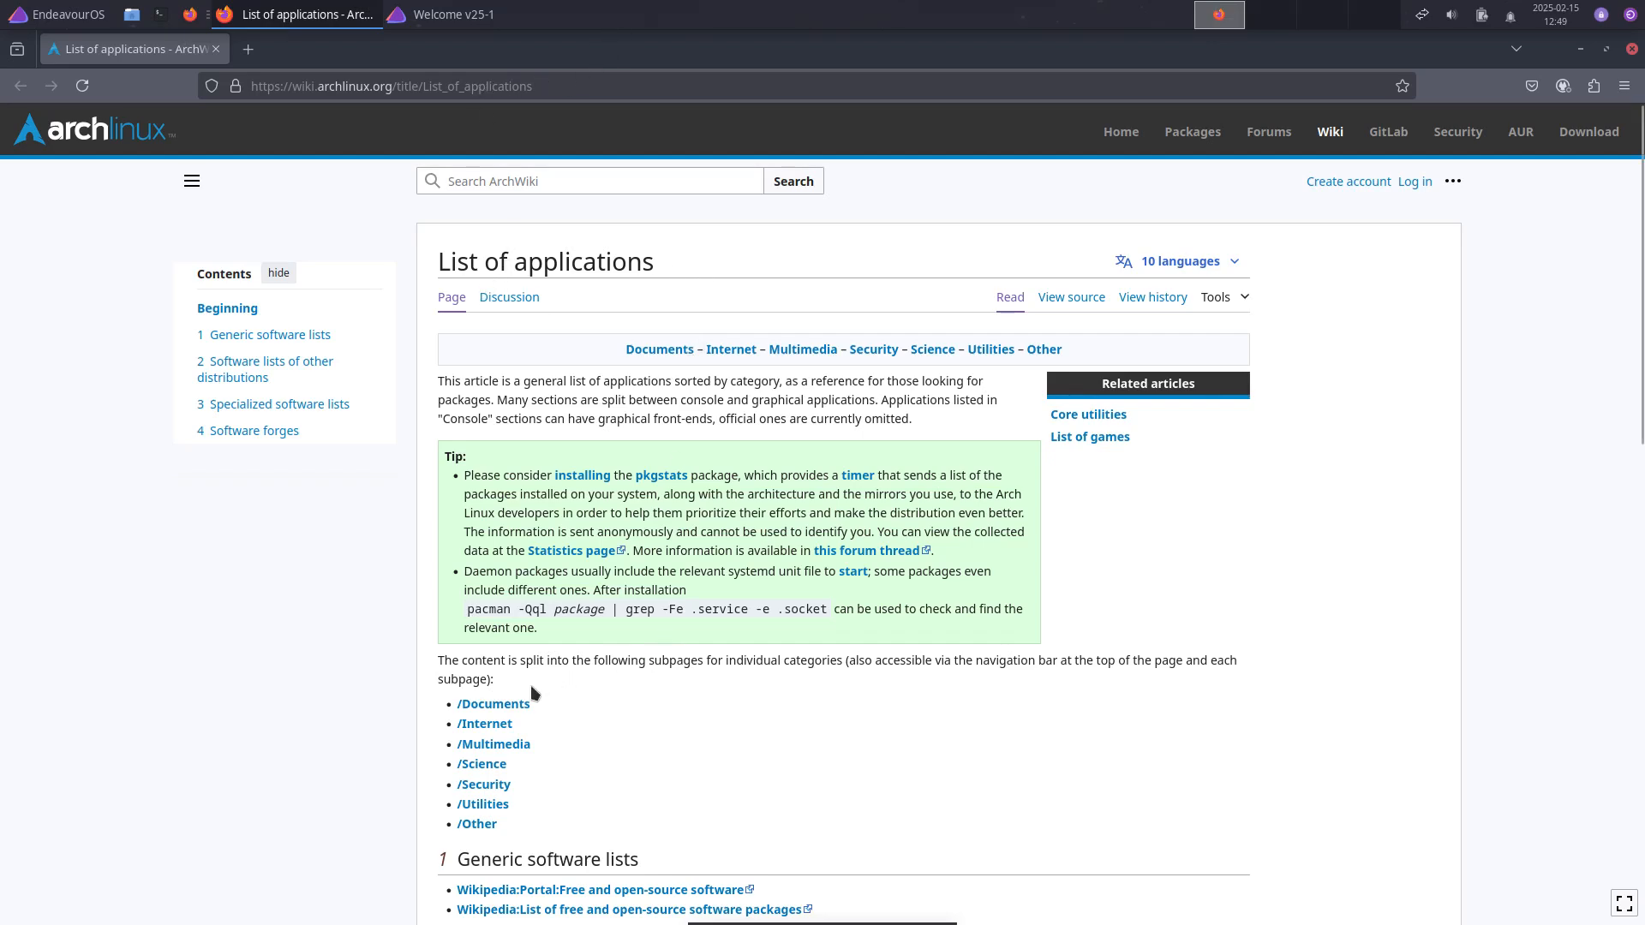
{"action": "scroll", "coordinate": [862, 752], "scroll_direction": "down", "scroll_amount": 6}
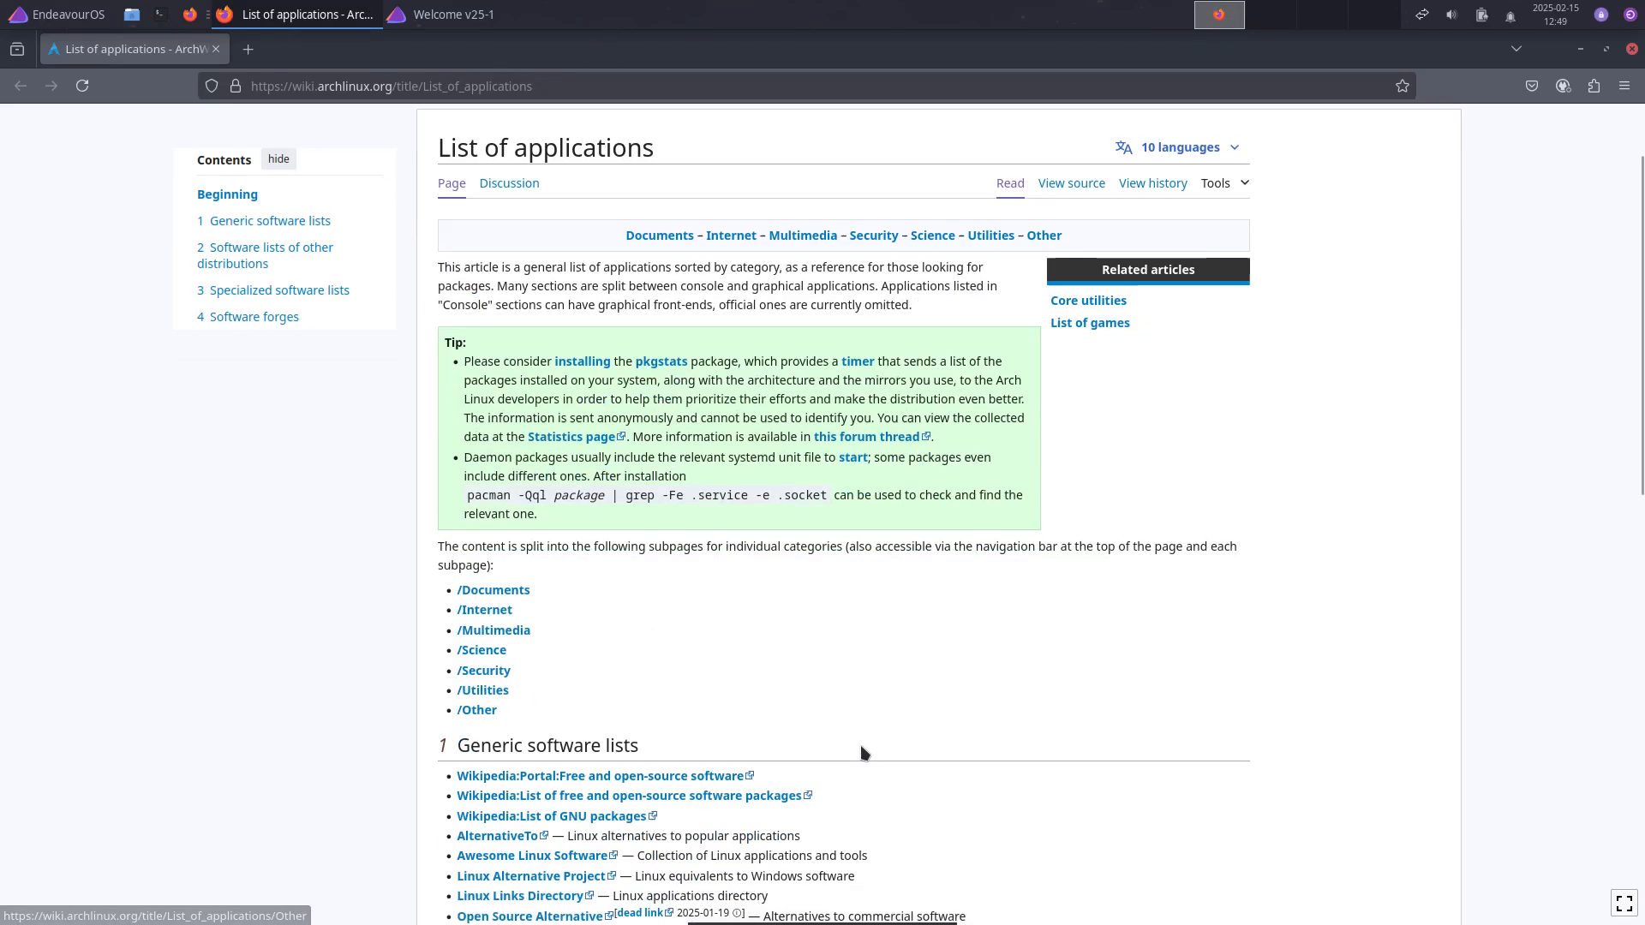
{"action": "scroll", "coordinate": [880, 737], "scroll_direction": "down", "scroll_amount": 4}
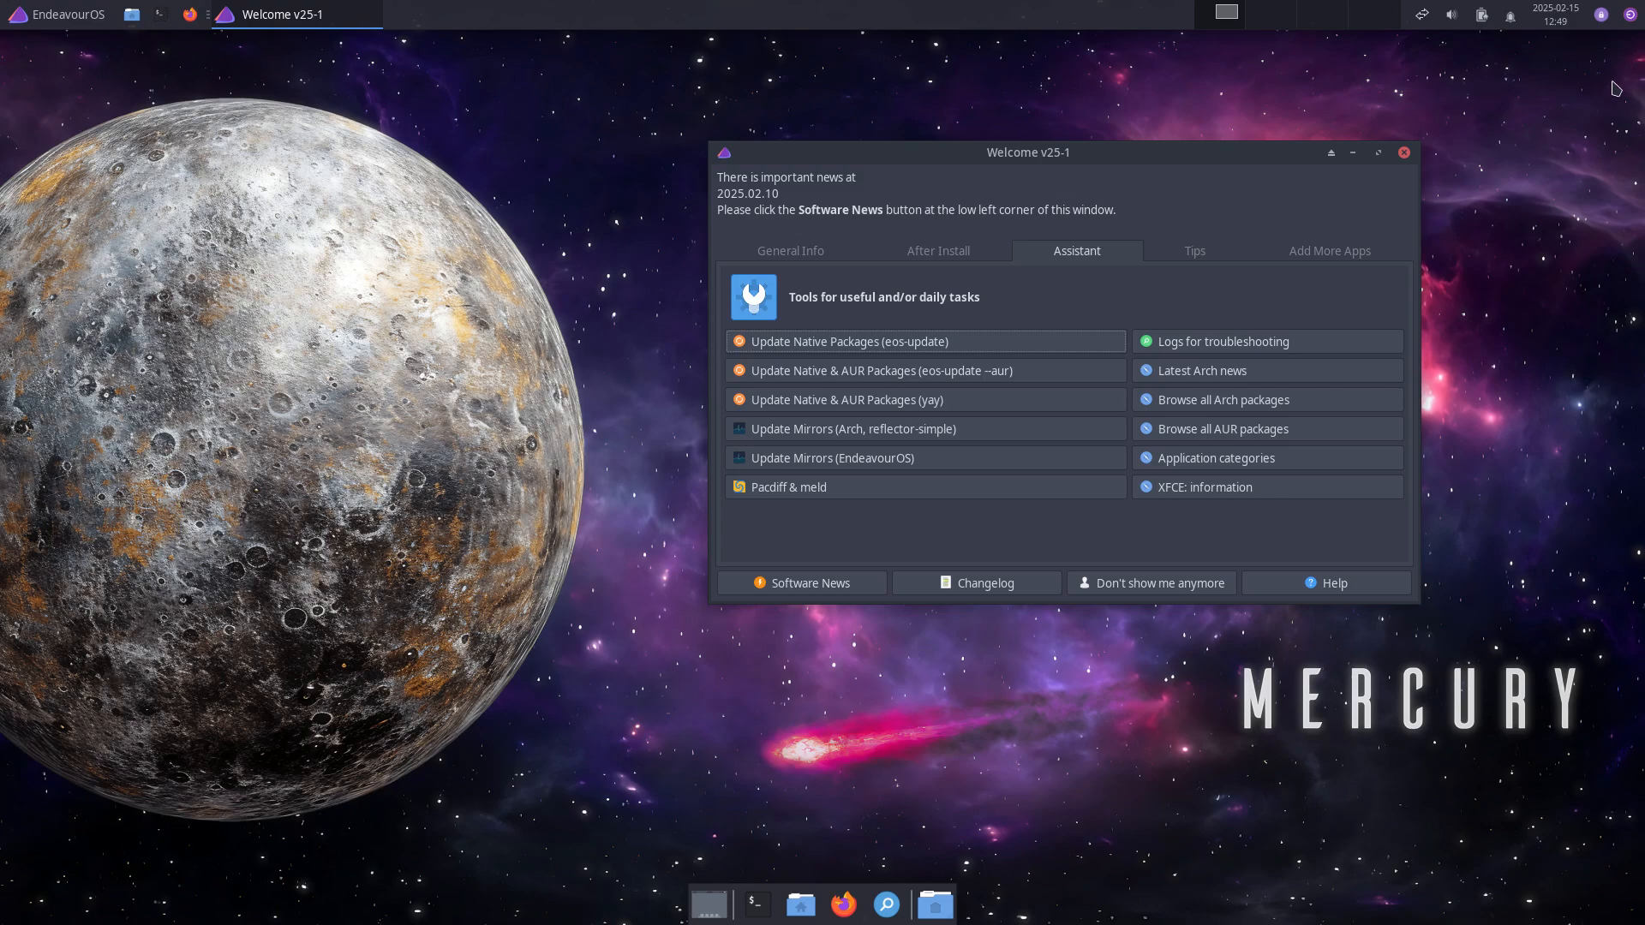
{"action": "left_click", "coordinate": [1632, 49]}
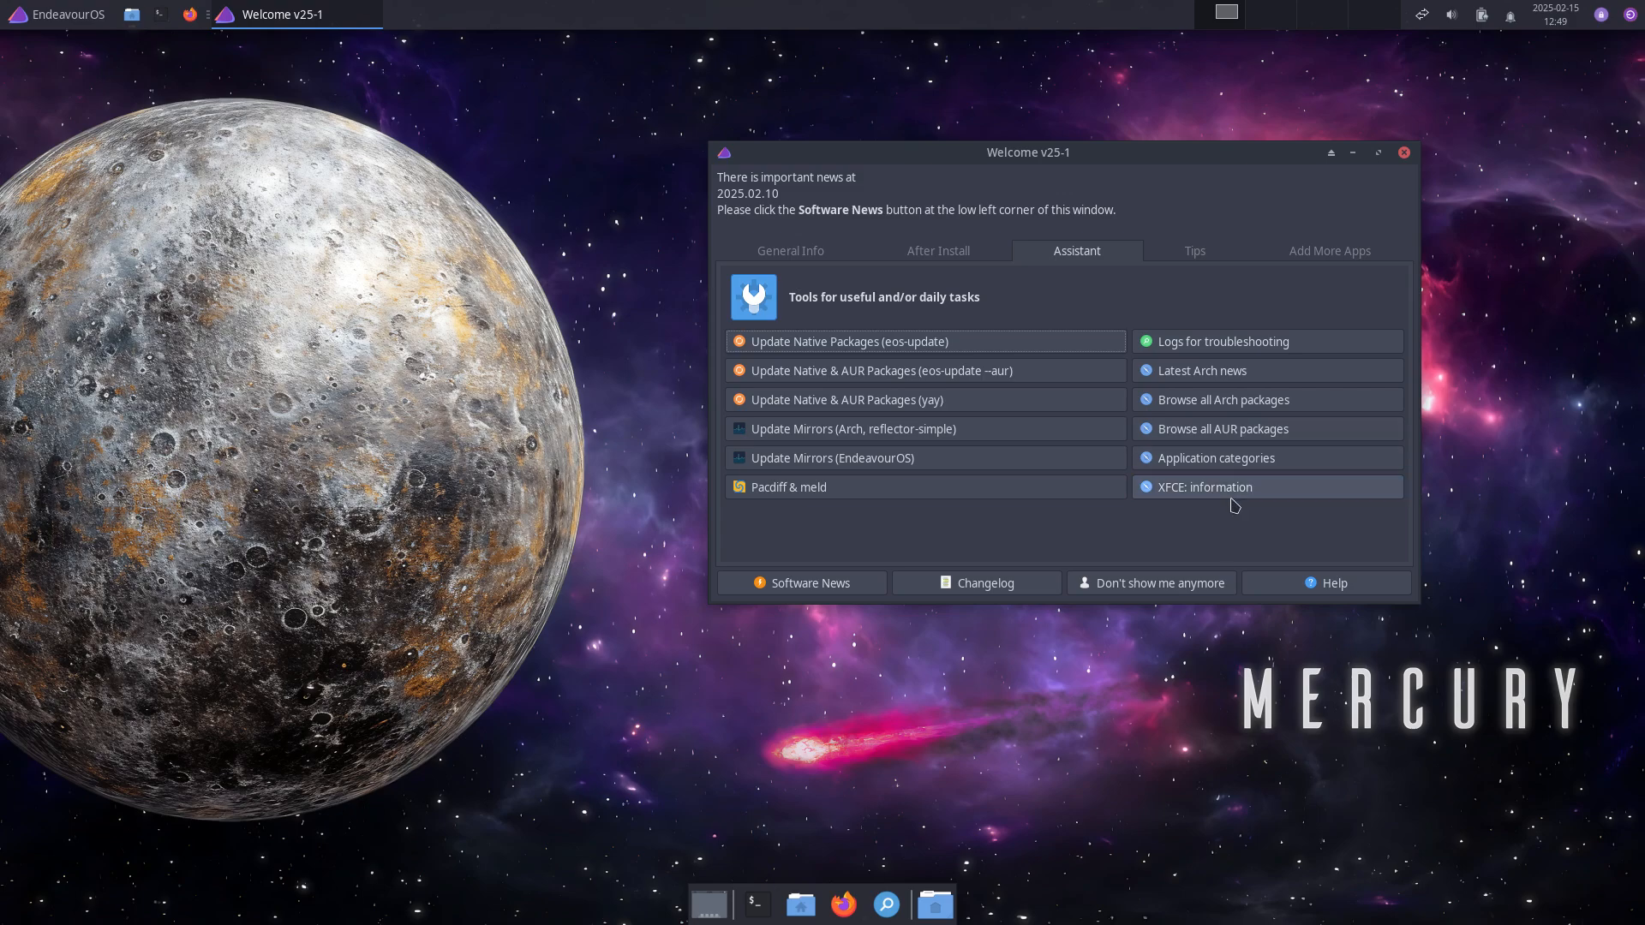
Step: Open the ArchWiki Xfce page, close it, and show Welcome's useful tips
{"action": "left_click", "coordinate": [1232, 501]}
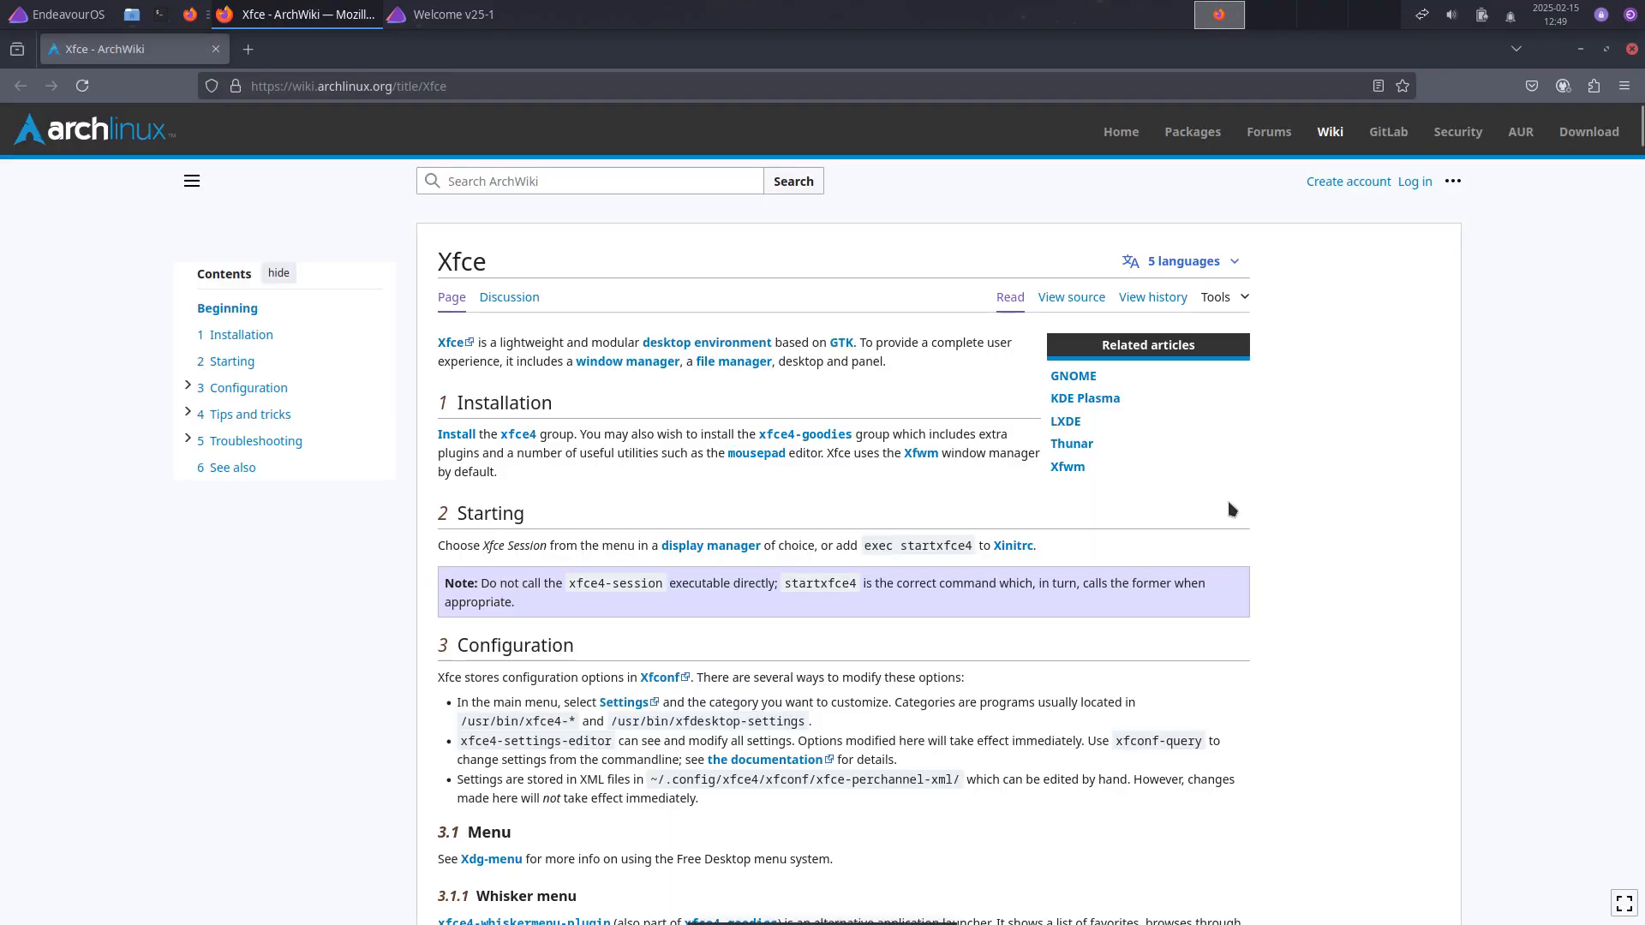
{"action": "left_click", "coordinate": [1631, 49]}
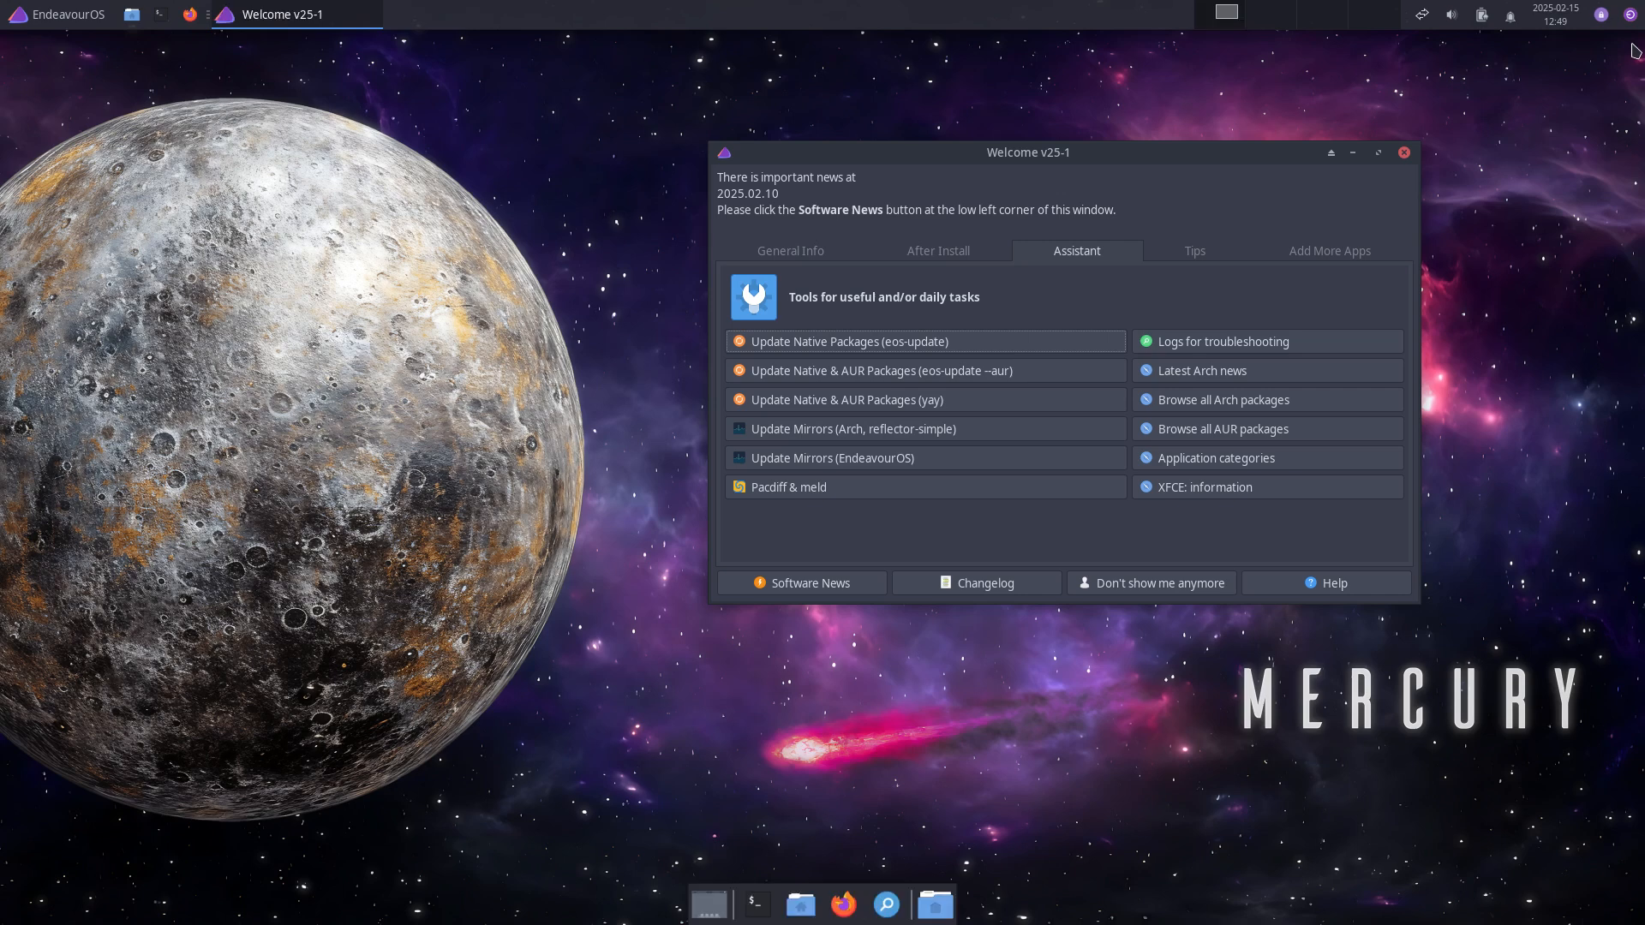
{"action": "left_click", "coordinate": [1223, 263]}
Step: Look up pacman package management help and scroll the search results
{"action": "left_click", "coordinate": [876, 344]}
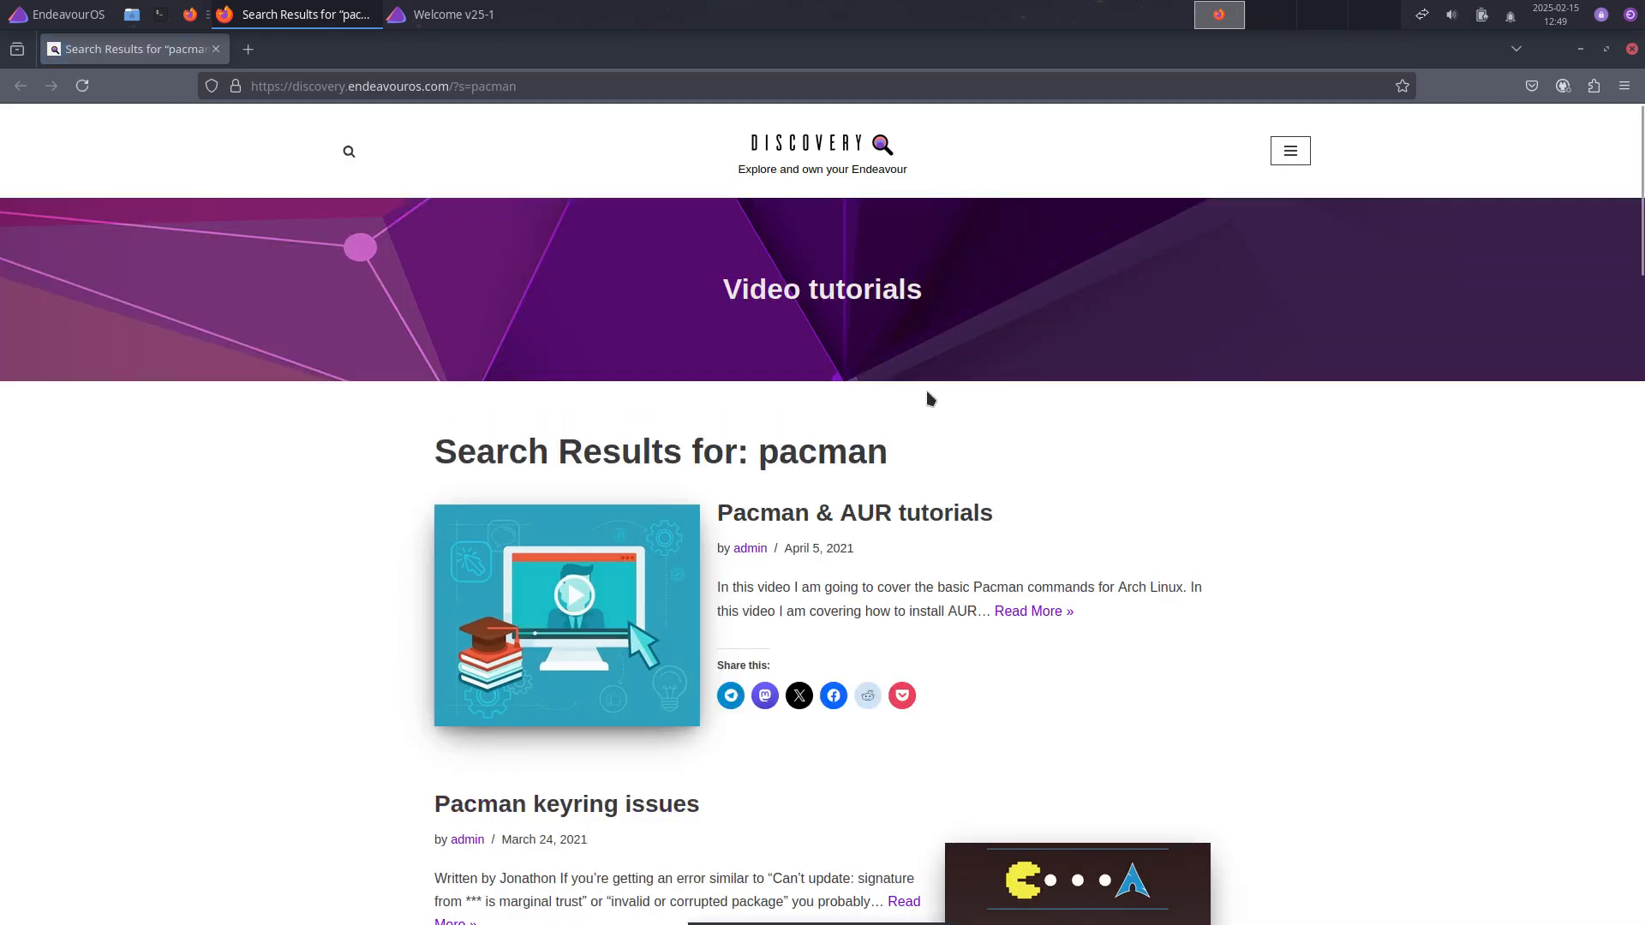
{"action": "scroll", "coordinate": [964, 463], "scroll_direction": "down", "scroll_amount": 5}
{"action": "scroll", "coordinate": [985, 483], "scroll_direction": "up", "scroll_amount": 3}
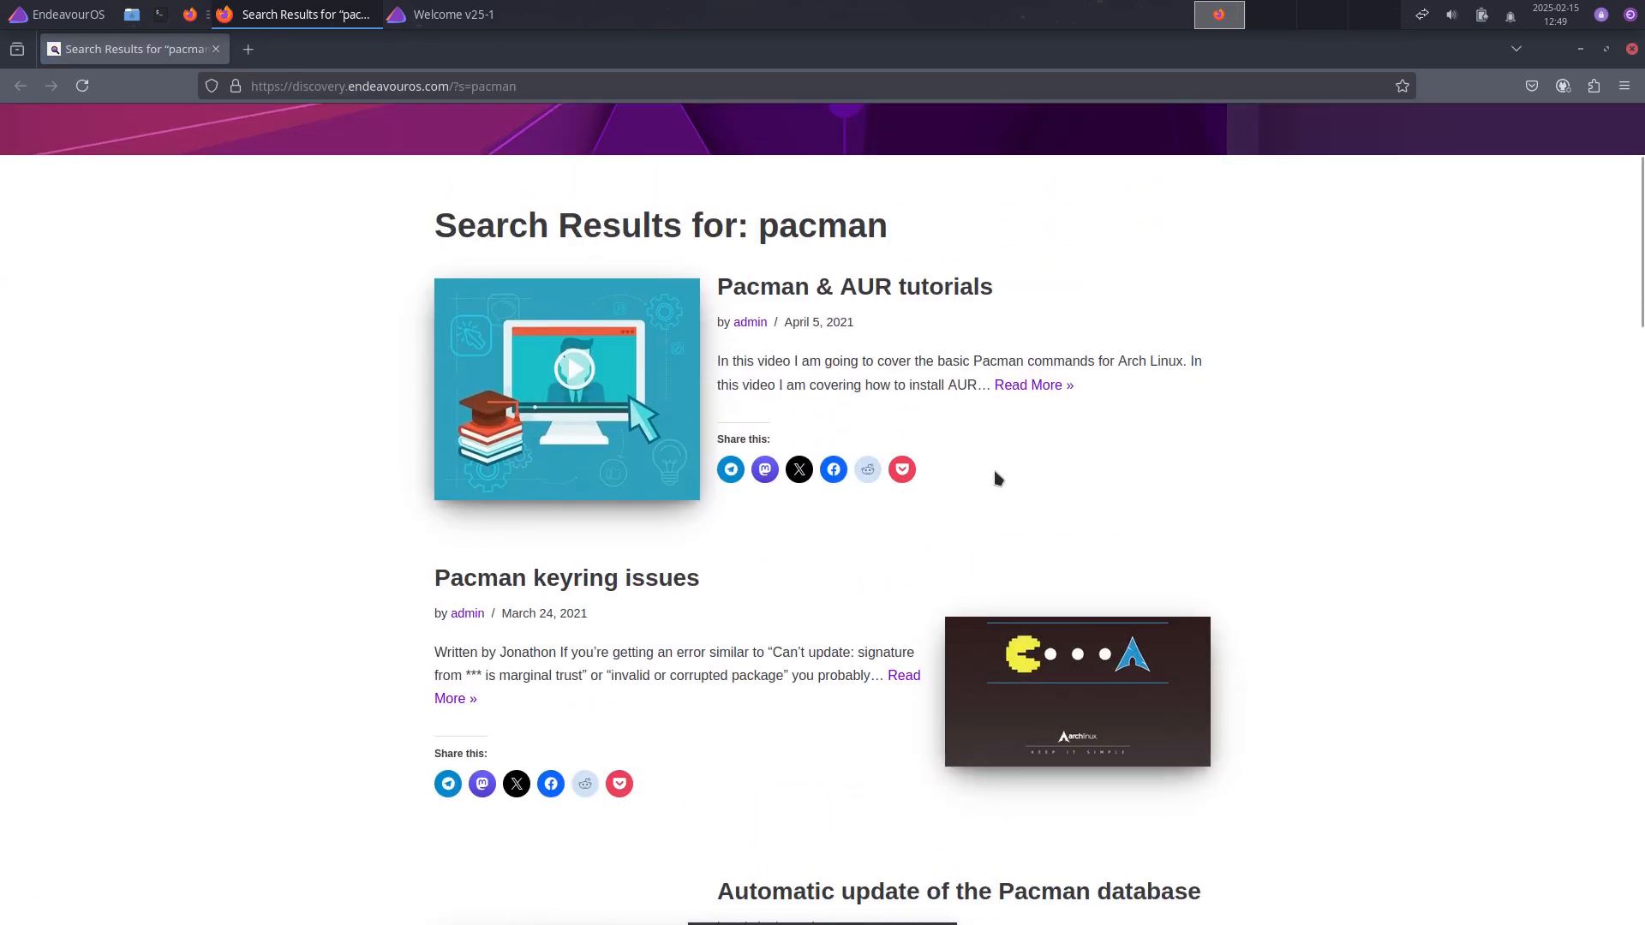
{"action": "scroll", "coordinate": [997, 478], "scroll_direction": "down", "scroll_amount": 4}
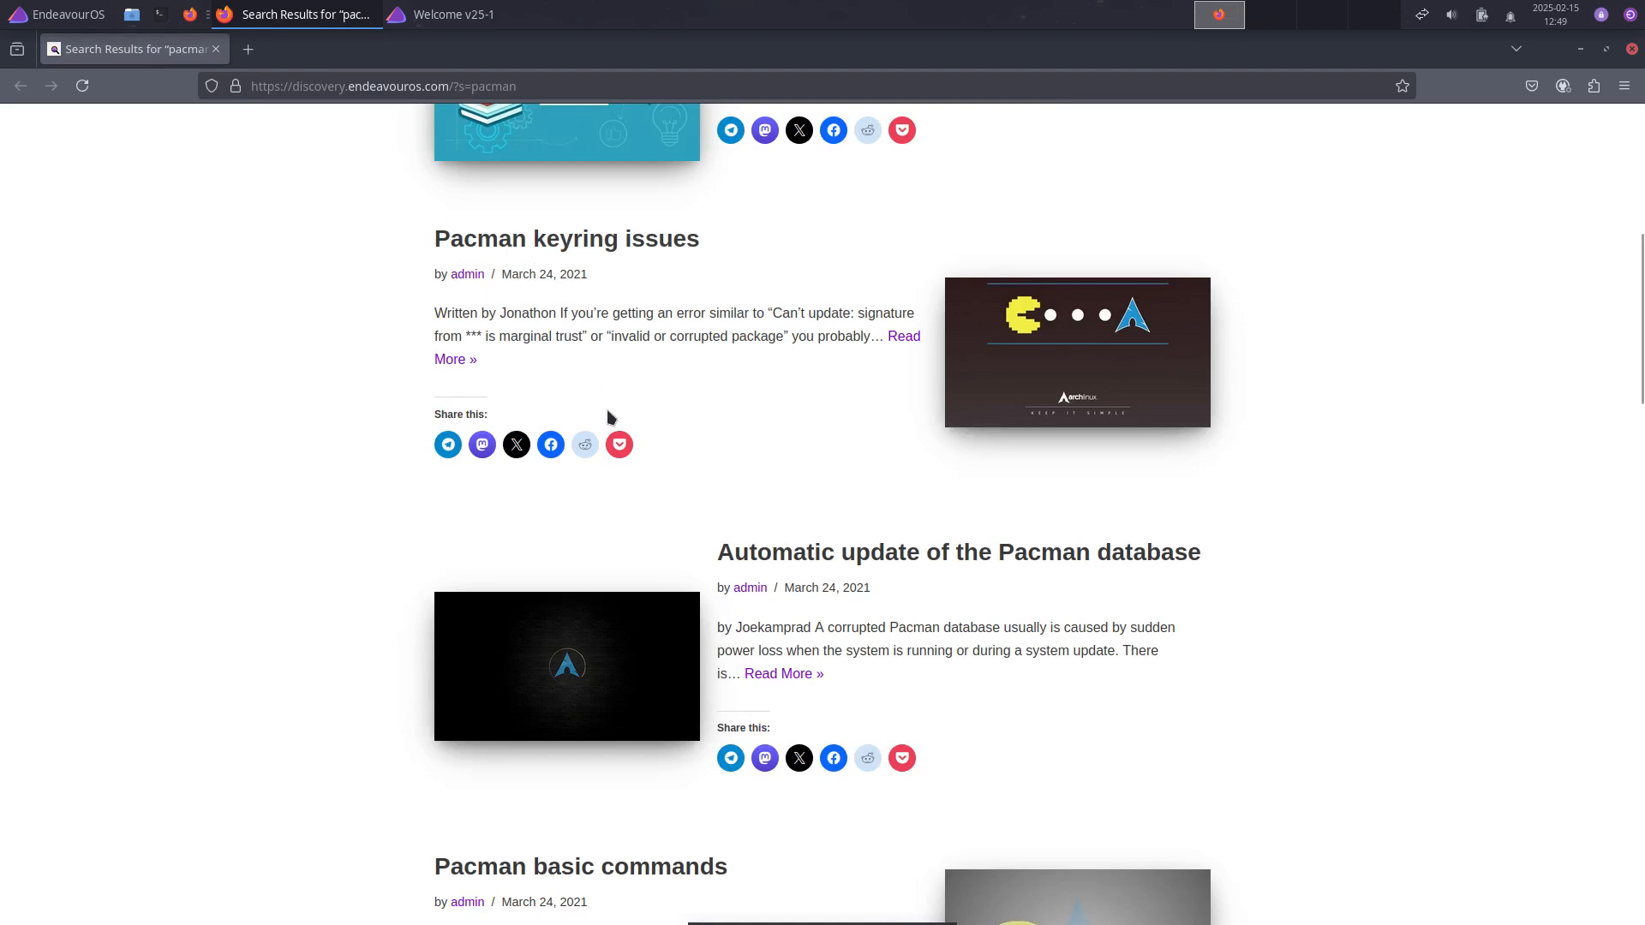
Step: Reinstall archlinux-keyring in a new terminal with sudo pacman -S, confirming password and prompt
{"action": "key", "text": "ctrl+alt+t"}
{"action": "type", "text": "sudo pacman "}
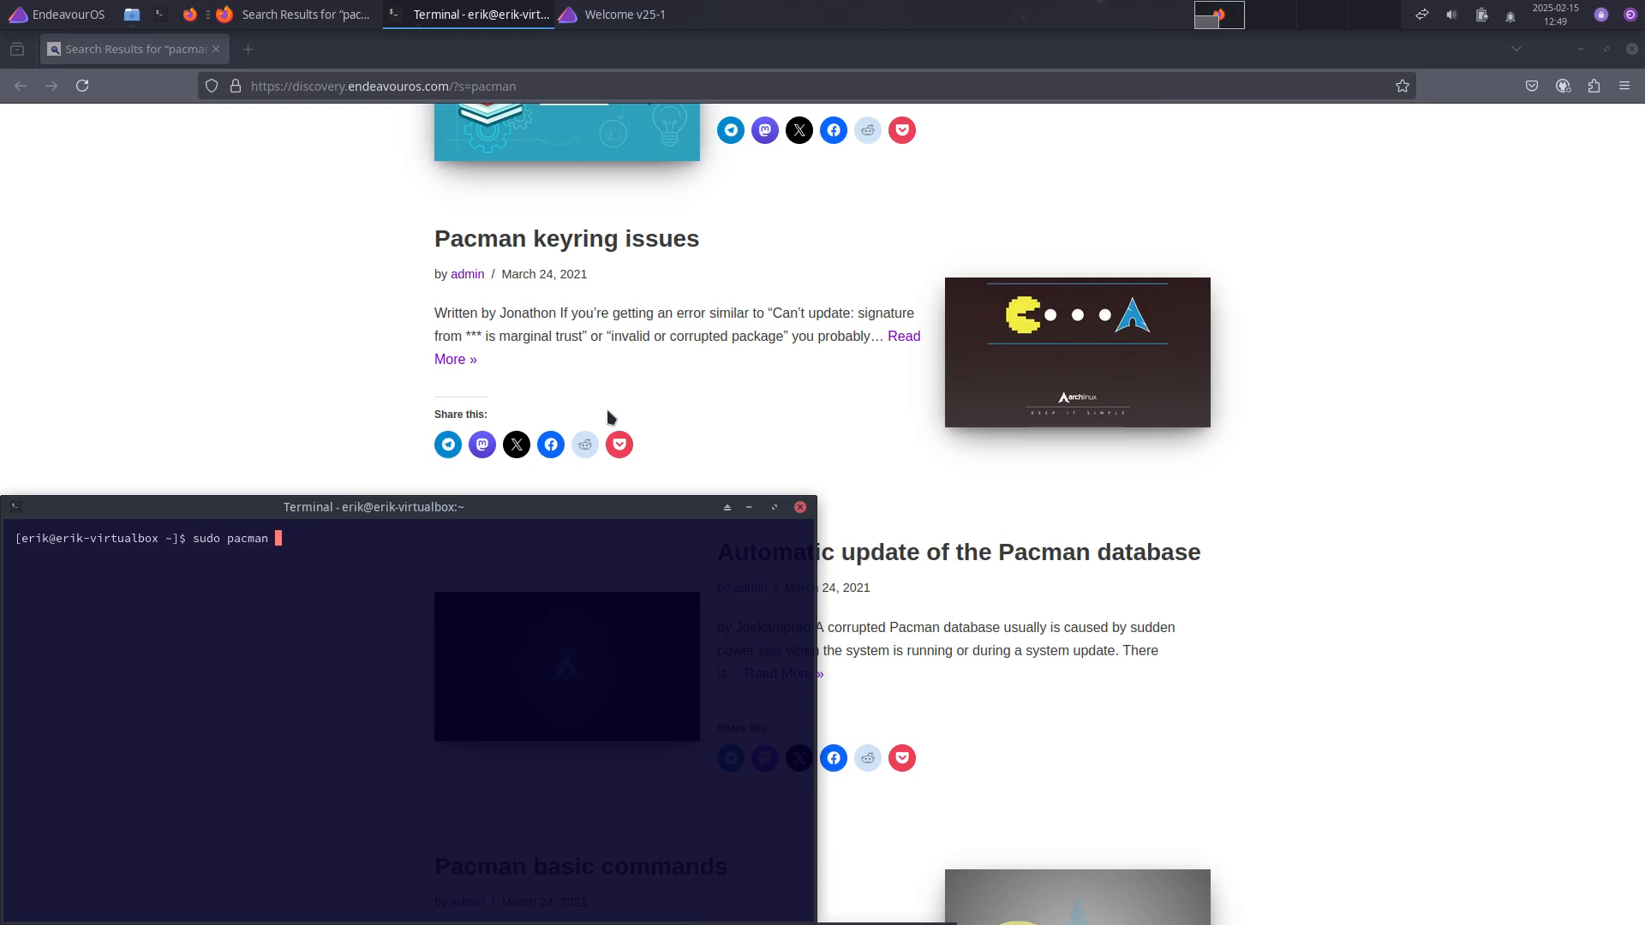
{"action": "type", "text": "-S archlinux-keyrint"}
{"action": "key", "text": "Return"}
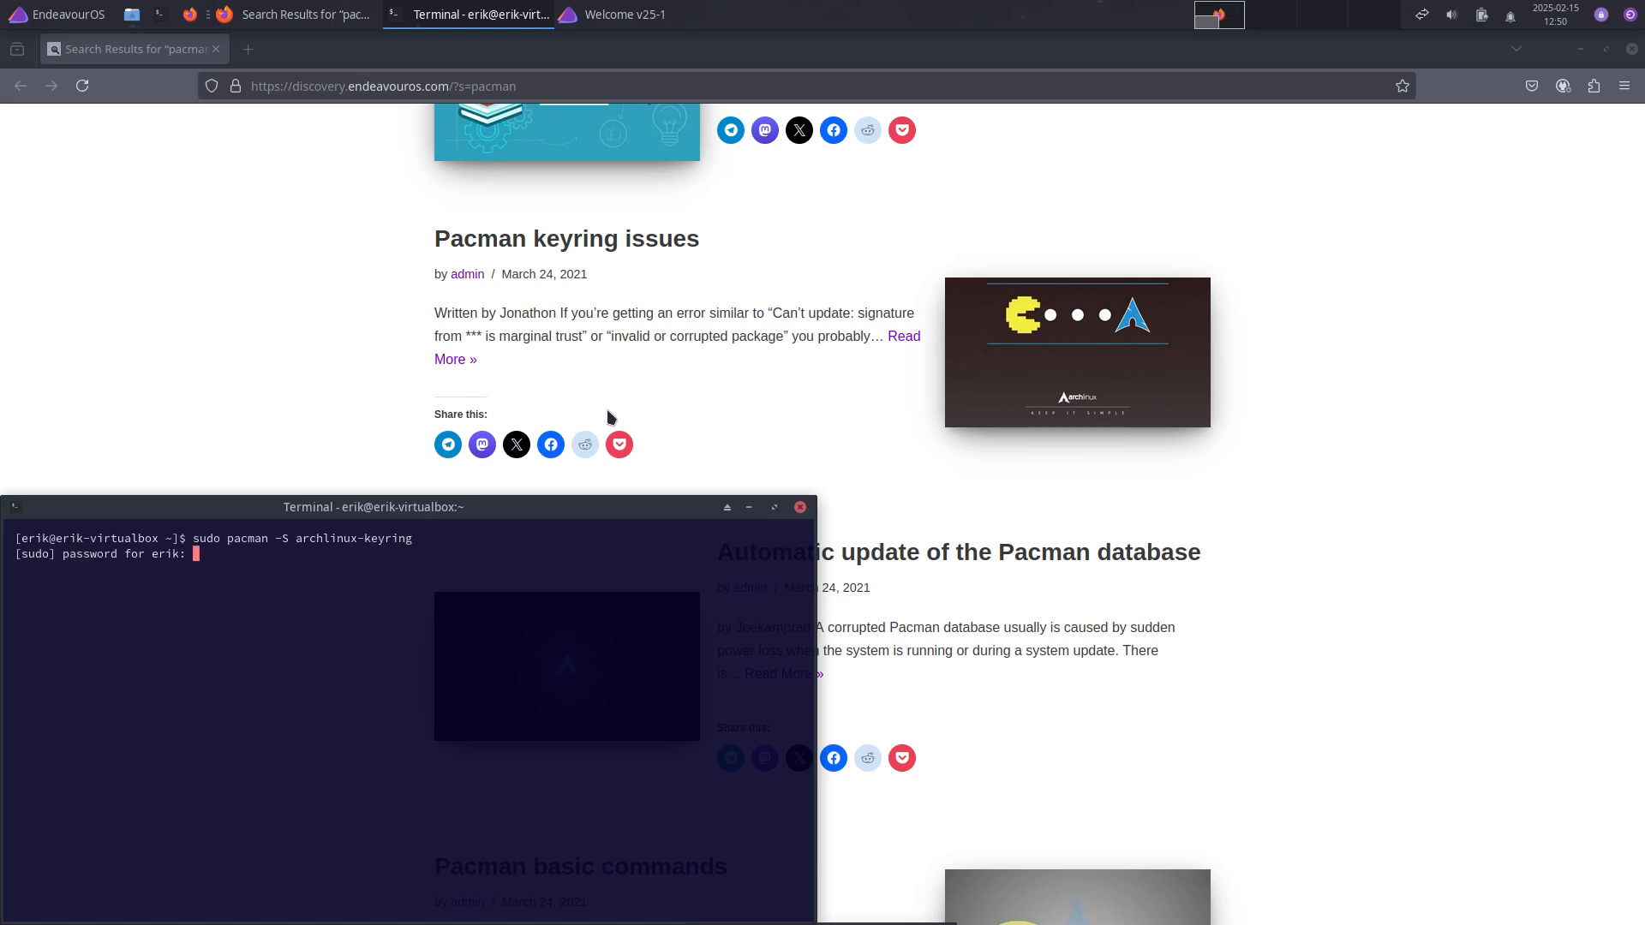
{"action": "key", "text": "Return"}
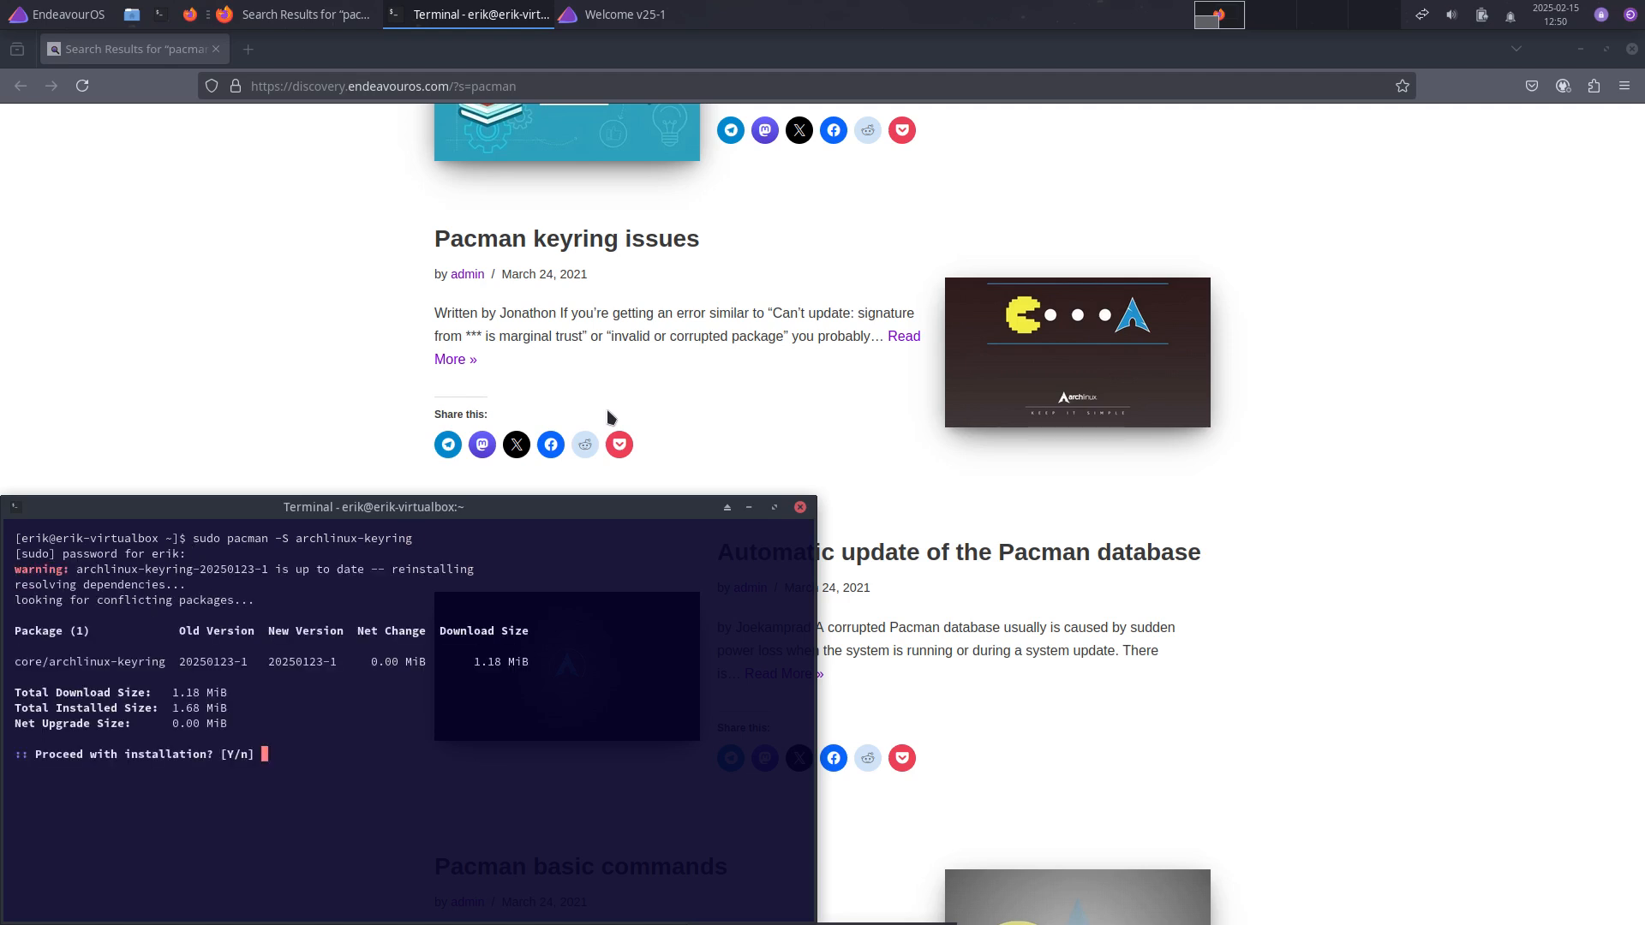
{"action": "key", "text": "Return"}
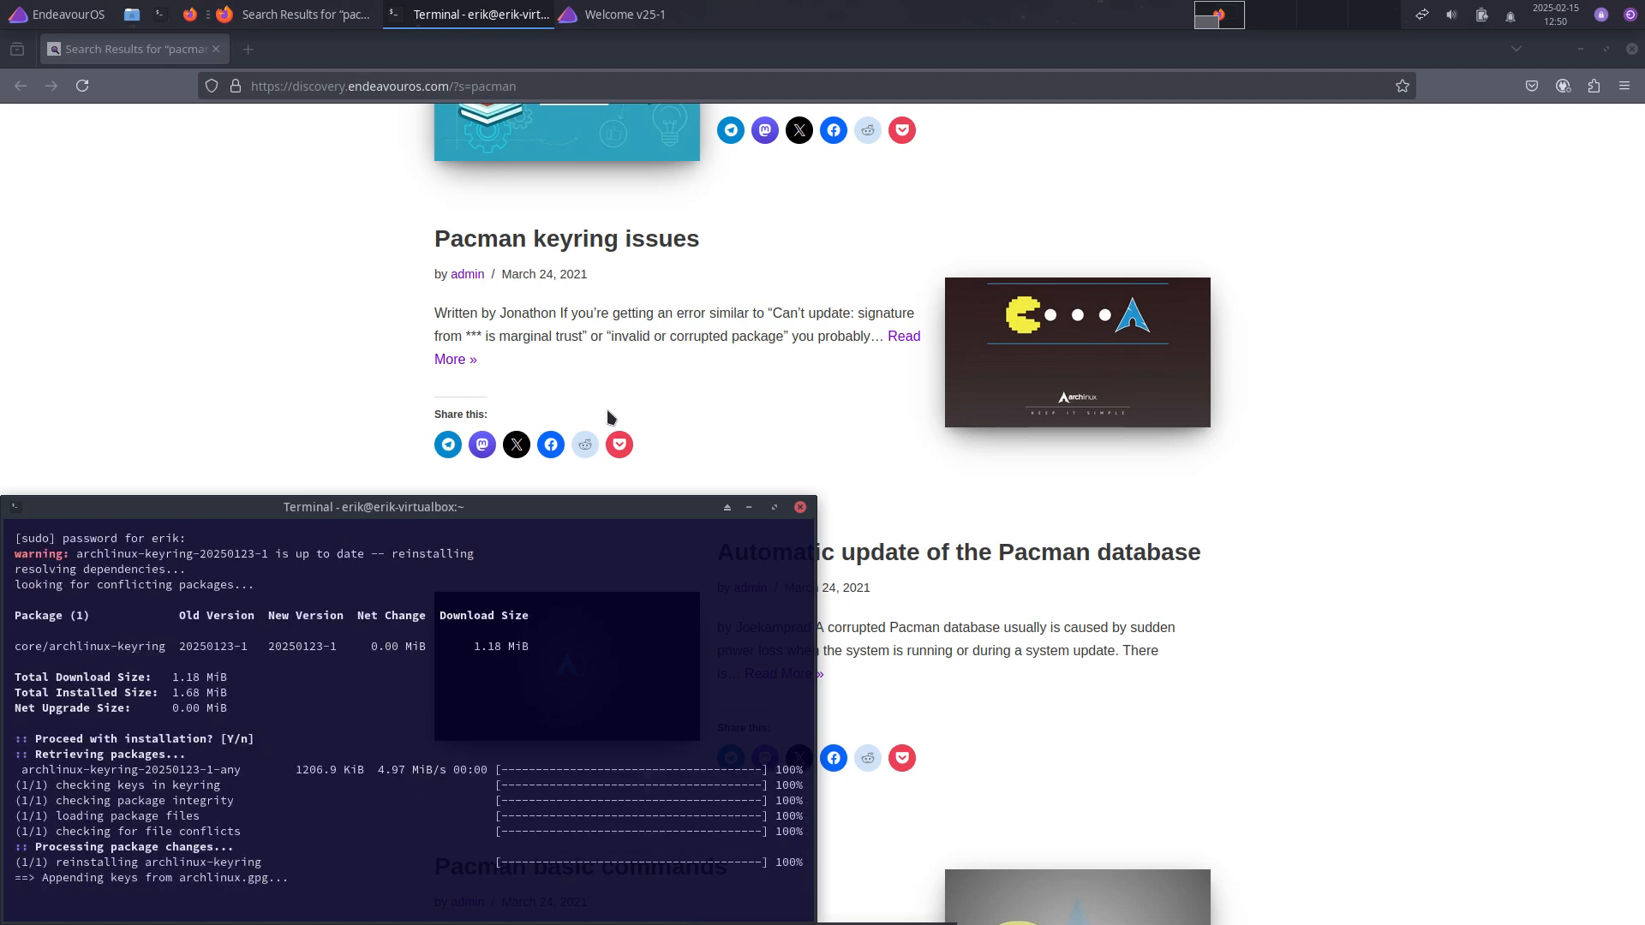
Step: Return to the pacman search results, scroll them, and close Firefox
{"action": "left_click", "coordinate": [909, 434]}
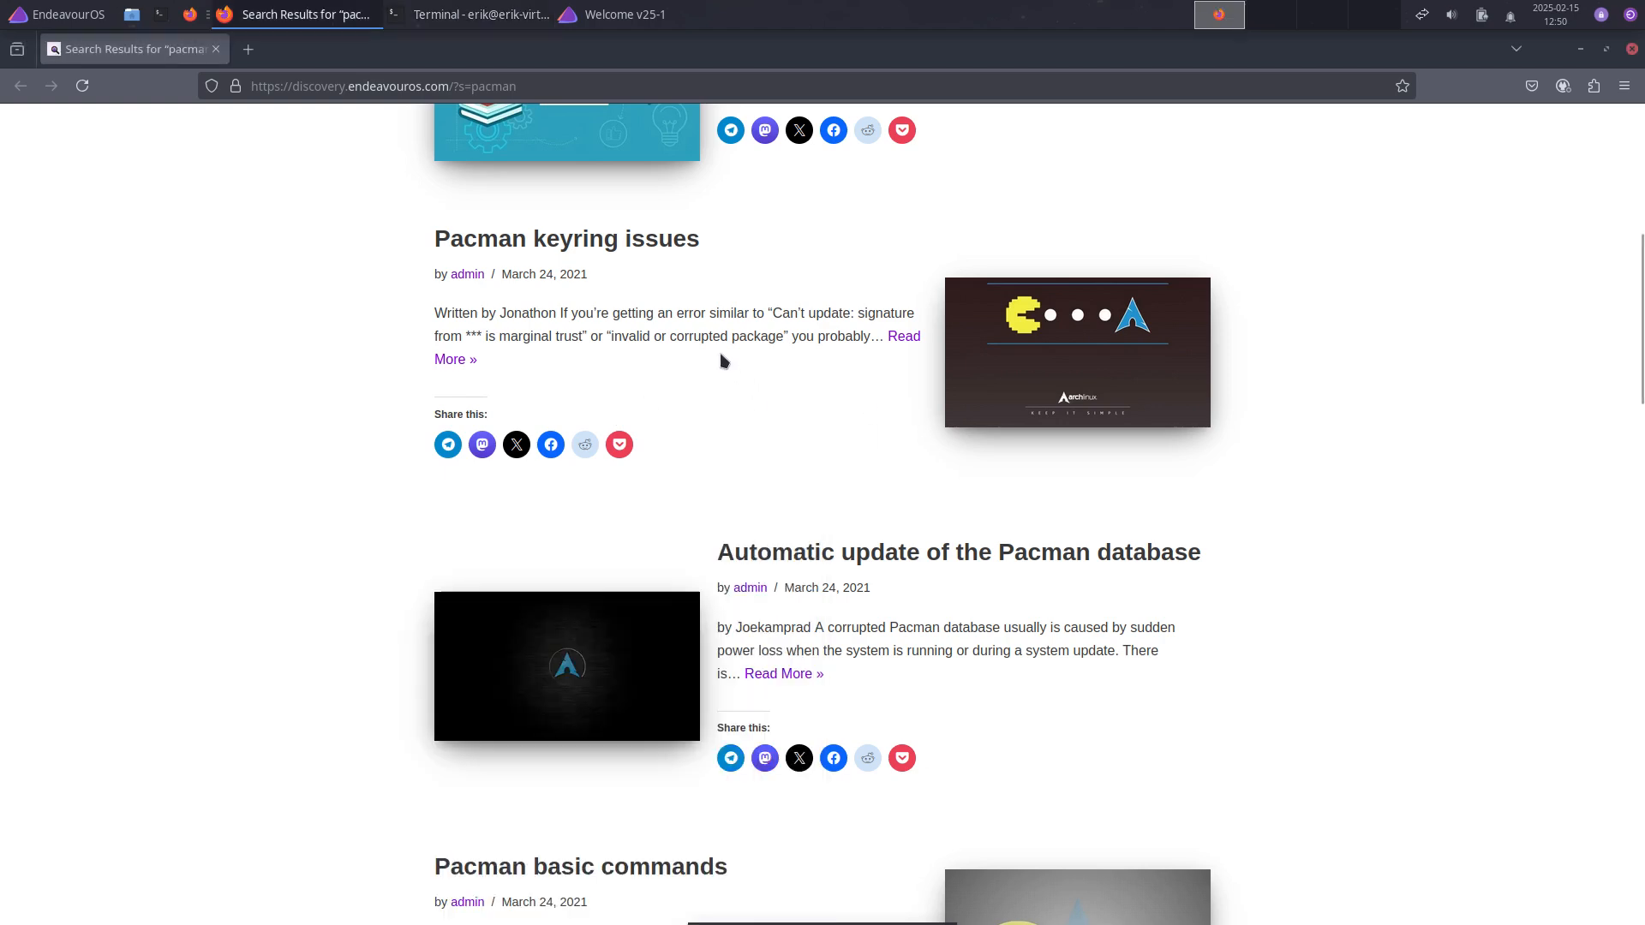
{"action": "scroll", "coordinate": [977, 429], "scroll_direction": "down", "scroll_amount": 3}
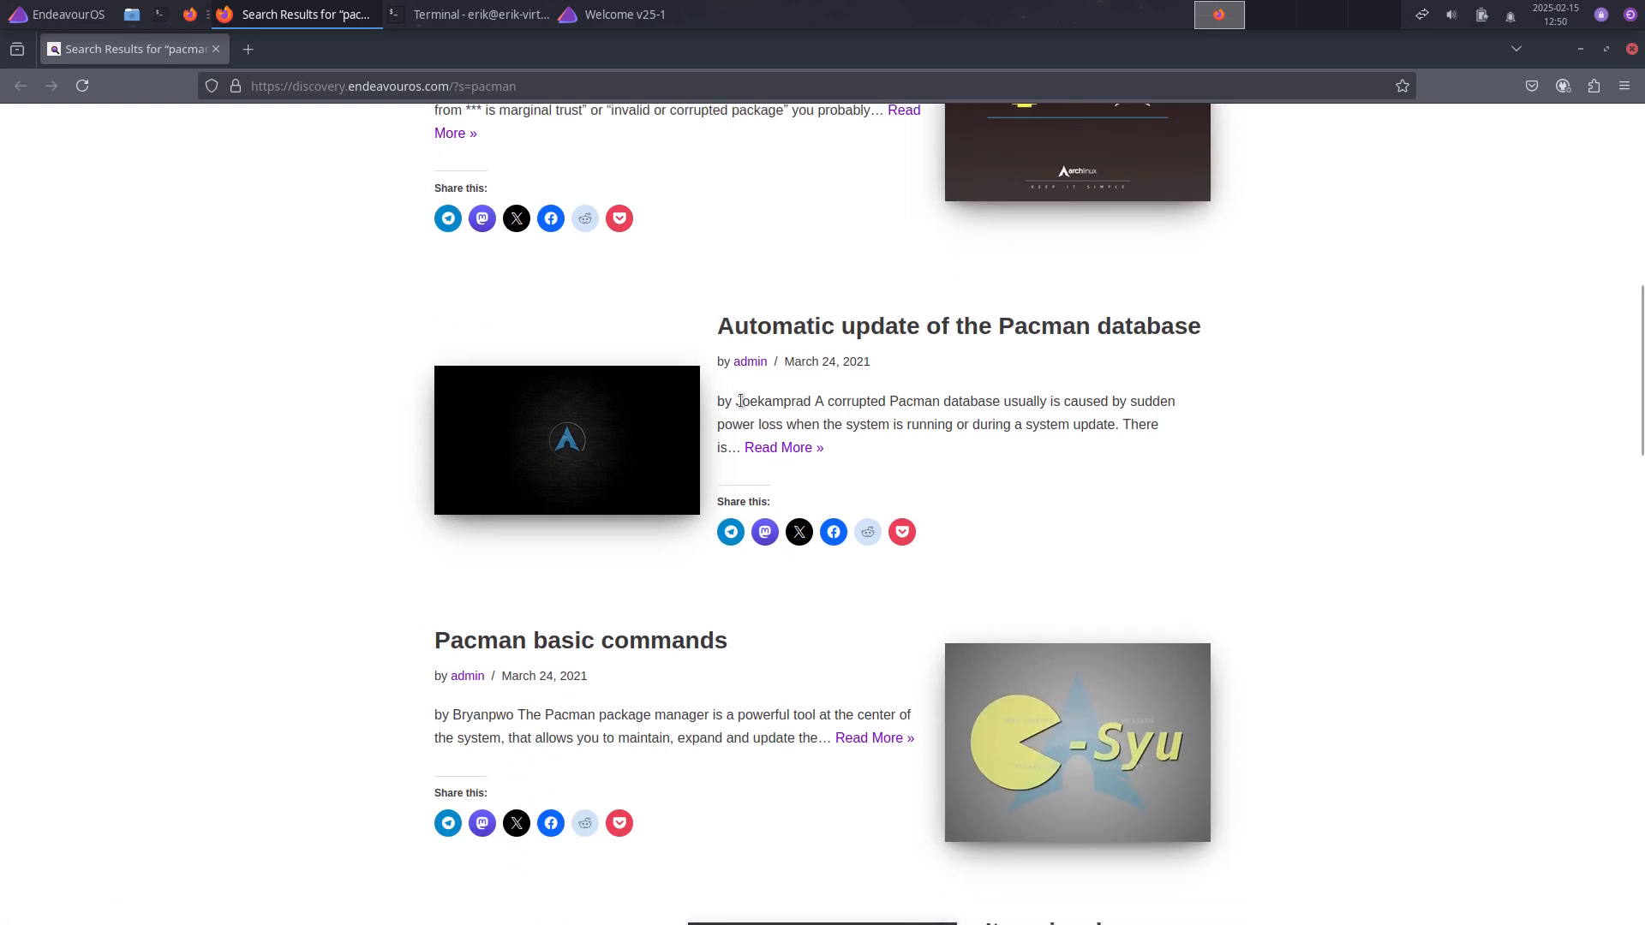
{"action": "left_click_drag", "start_coordinate": [741, 401], "coordinate": [754, 403]}
{"action": "scroll", "coordinate": [707, 728], "scroll_direction": "down", "scroll_amount": 4}
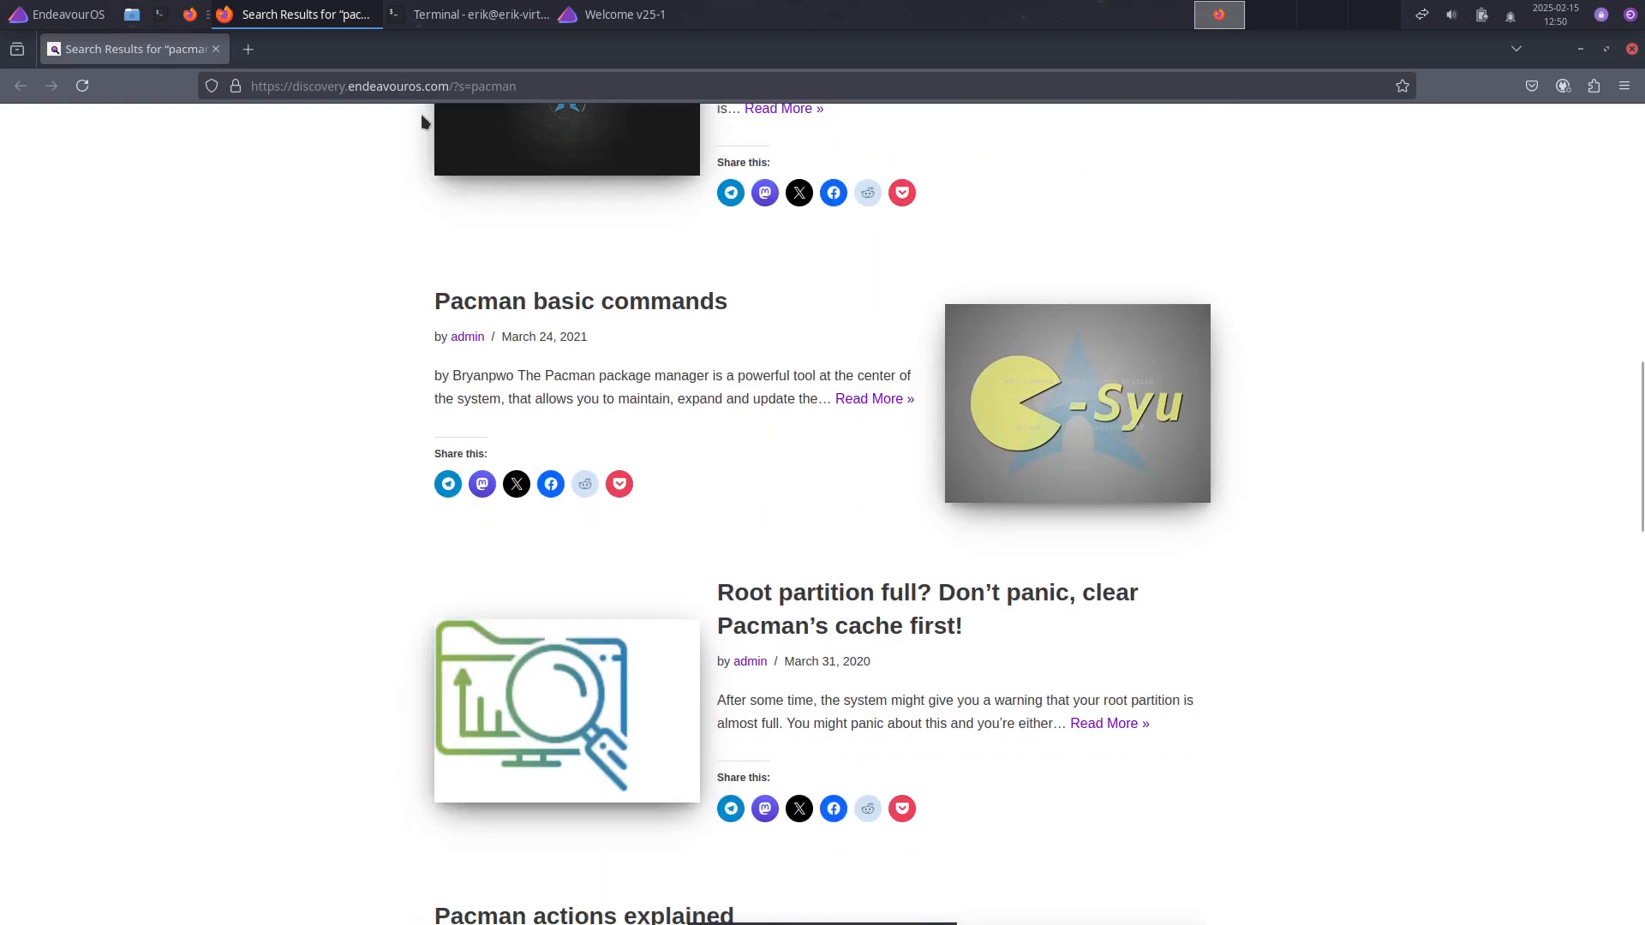
{"action": "left_click", "coordinate": [1633, 51]}
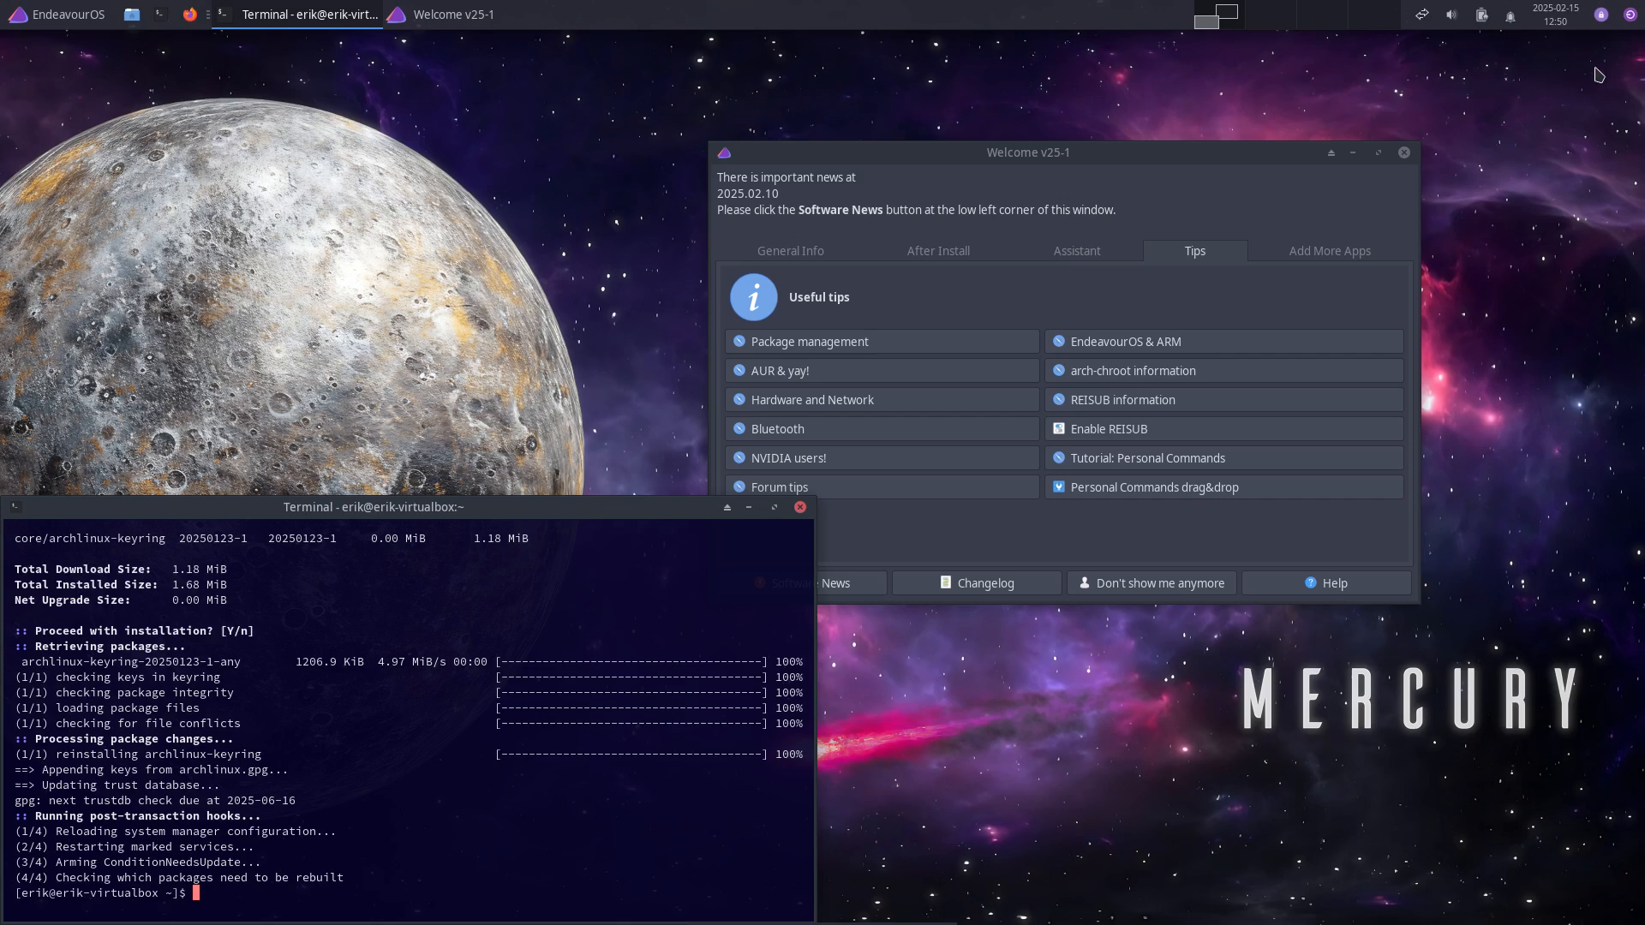
Step: Close the terminal, open the Hardware and Network tips, and close Firefox
{"action": "left_click", "coordinate": [800, 507]}
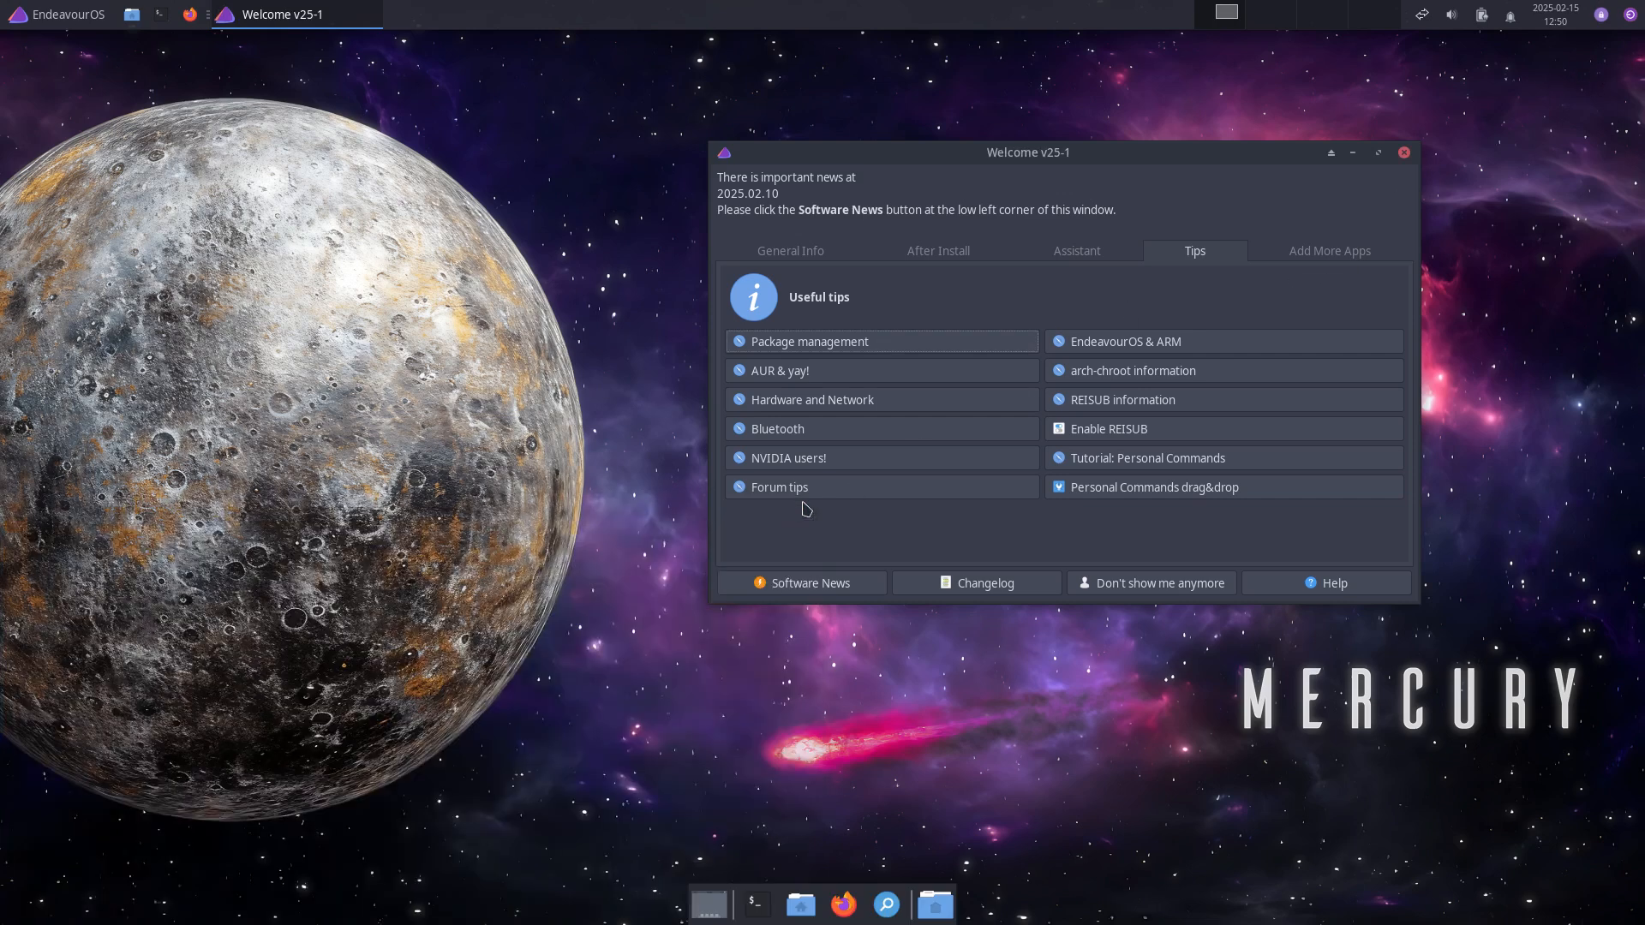
{"action": "left_click", "coordinate": [830, 402]}
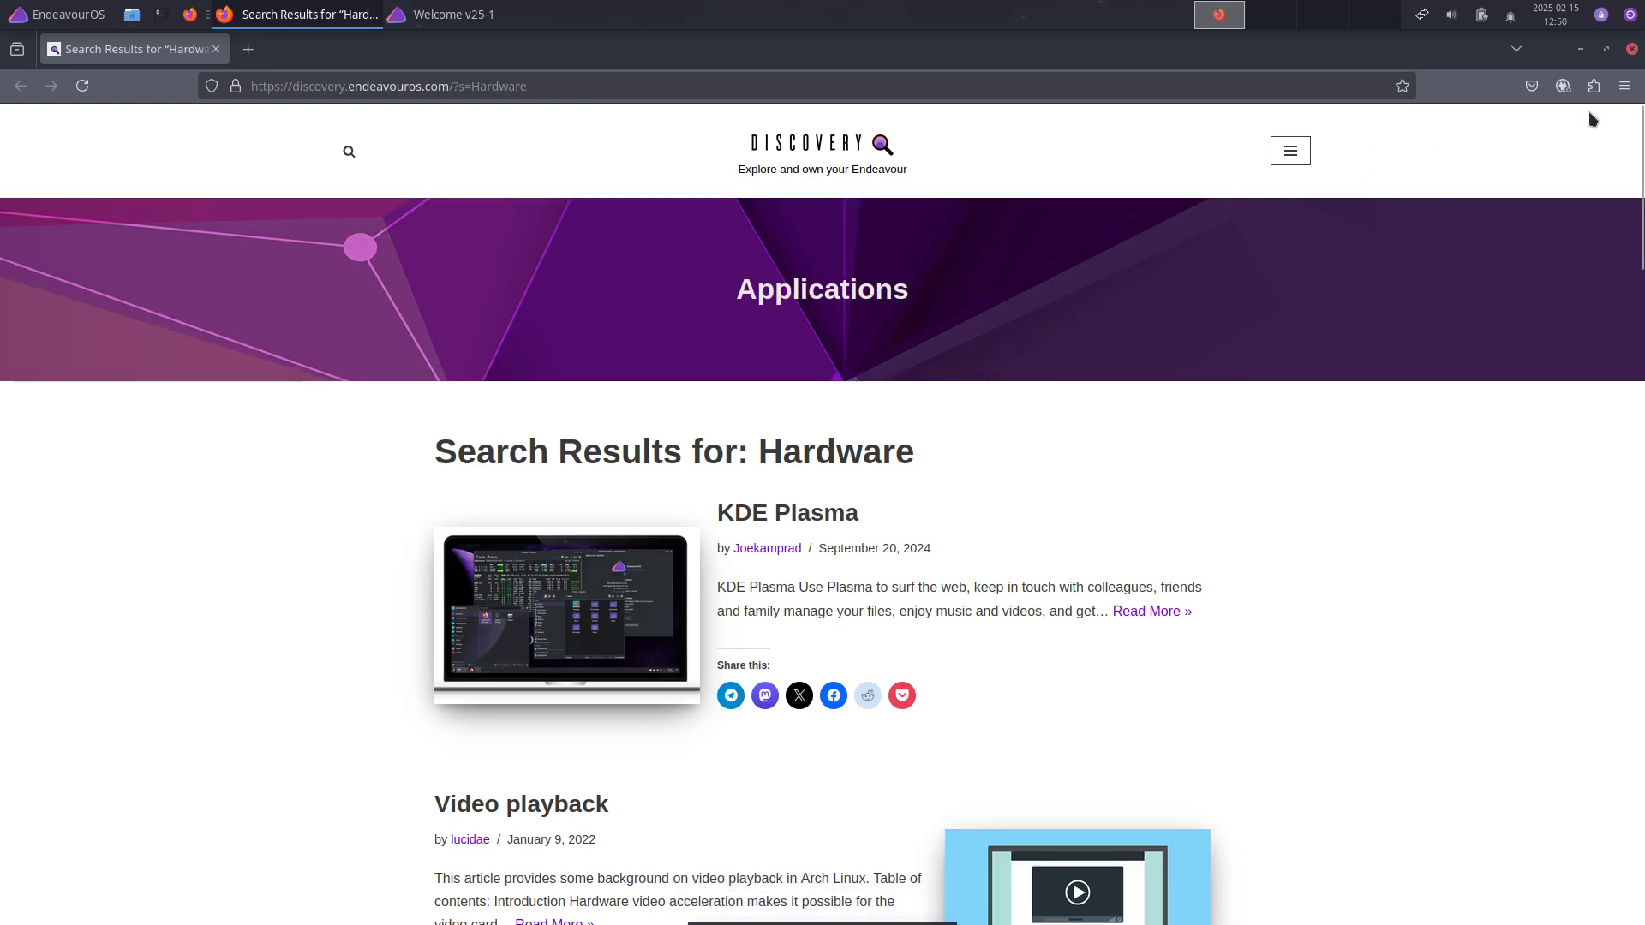
{"action": "left_click", "coordinate": [1632, 48]}
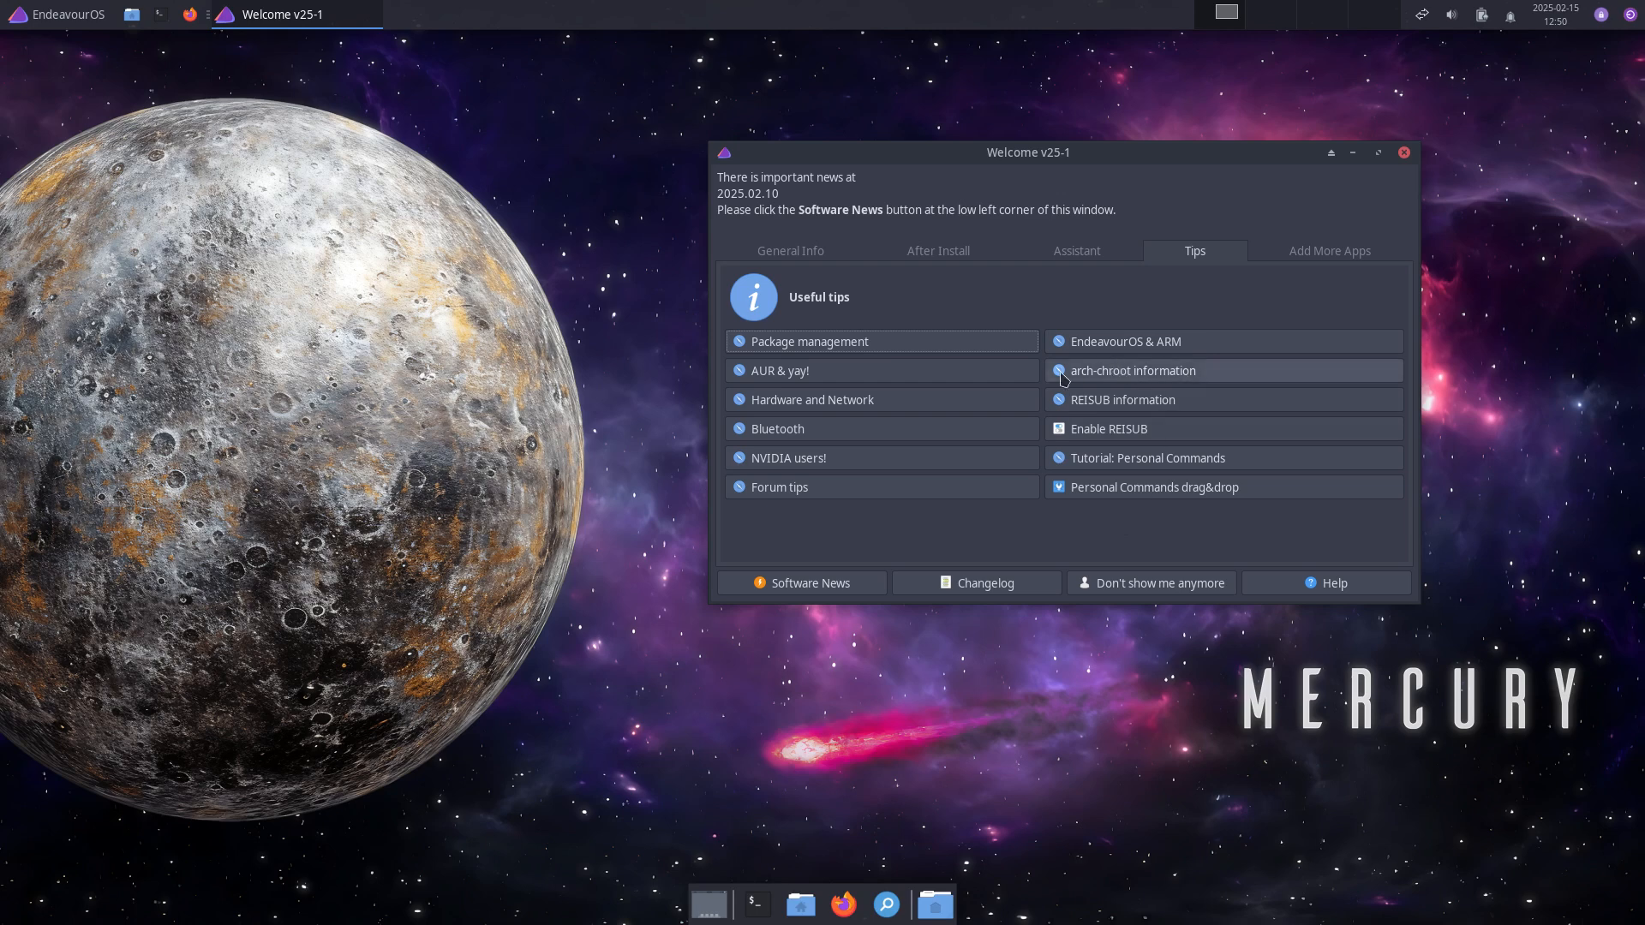
Step: Open the arch-chroot information article and read down to Mount needed partitions
{"action": "left_click", "coordinate": [1124, 380]}
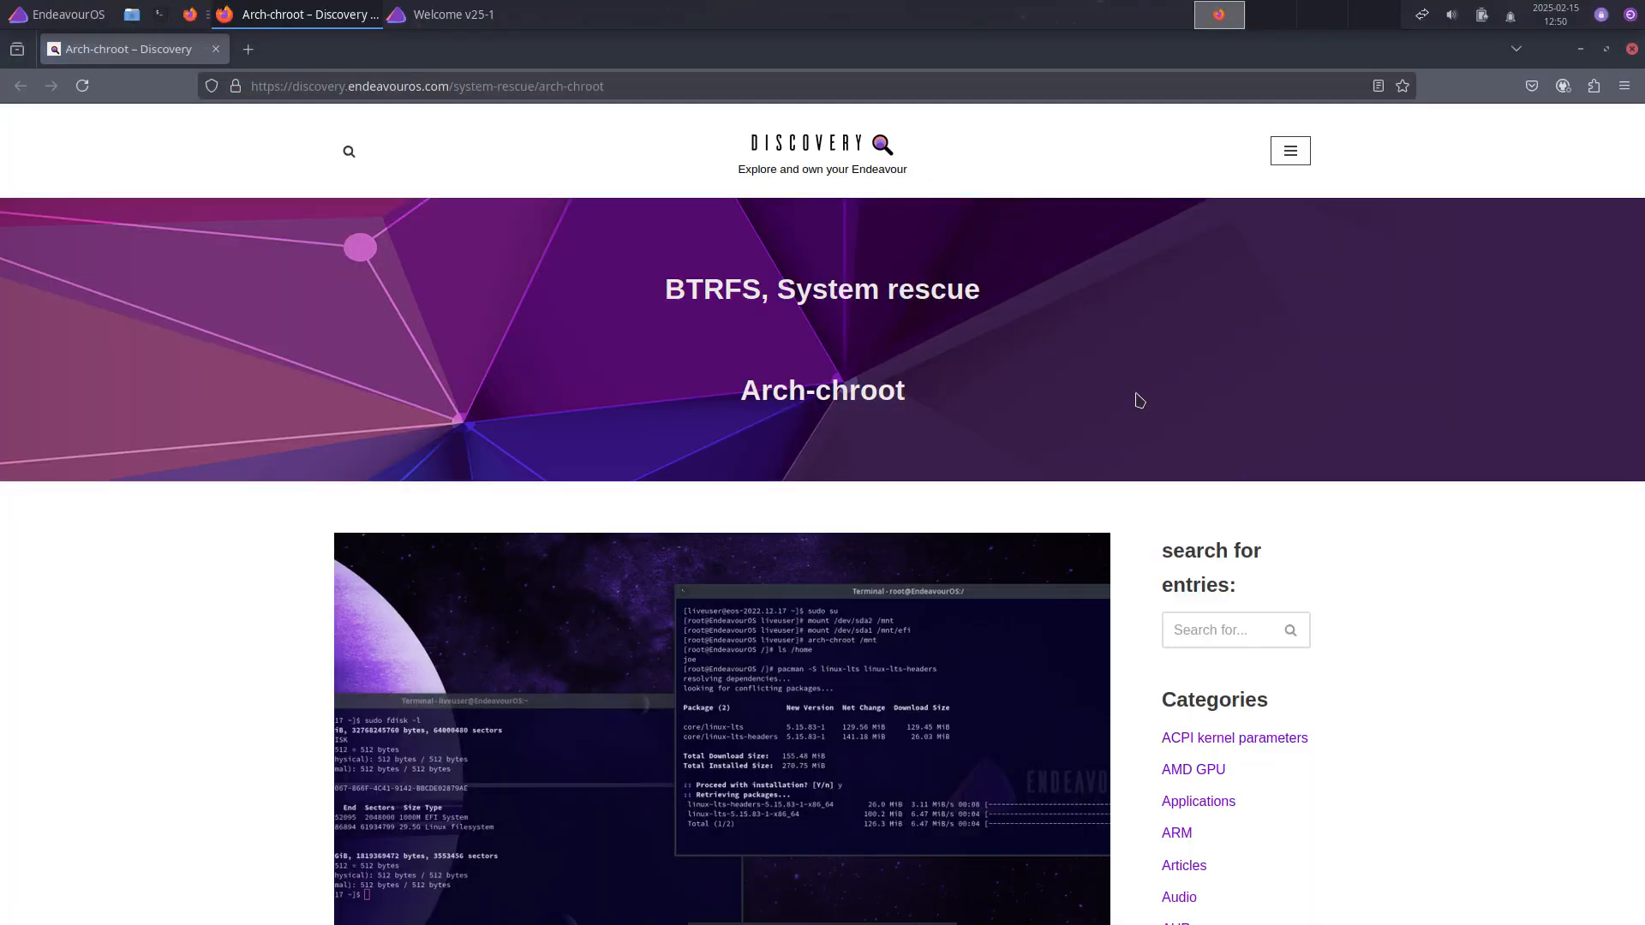
{"action": "scroll", "coordinate": [1140, 400], "scroll_direction": "down", "scroll_amount": 2}
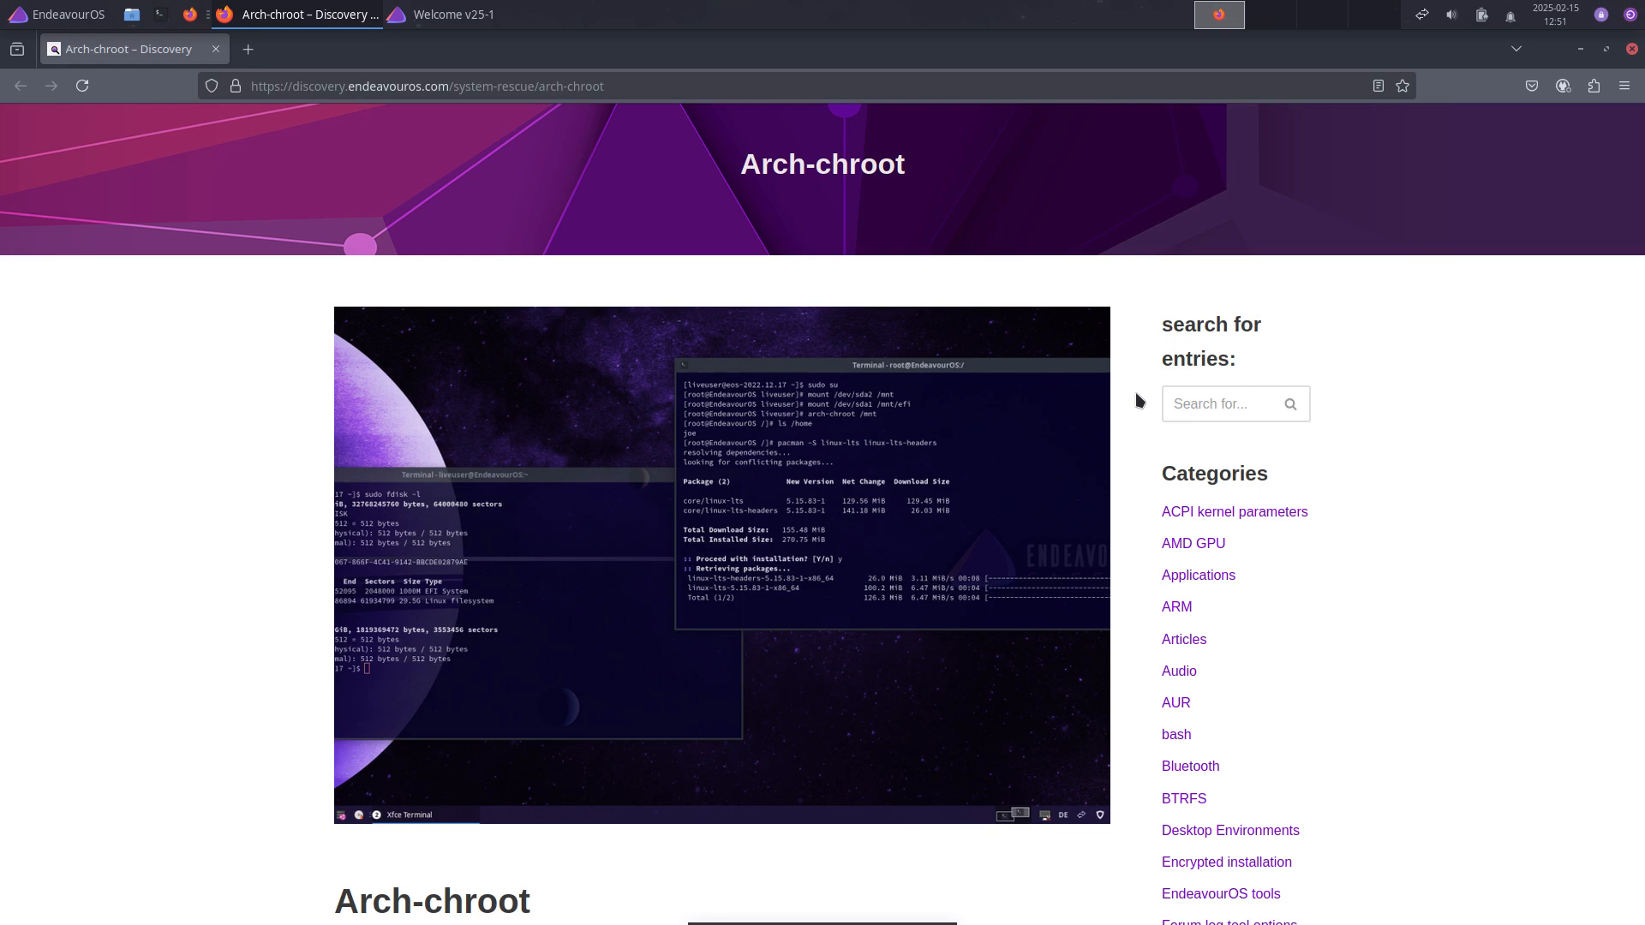
{"action": "scroll", "coordinate": [1108, 331], "scroll_direction": "down", "scroll_amount": 2}
{"action": "scroll", "coordinate": [1109, 329], "scroll_direction": "up", "scroll_amount": 4}
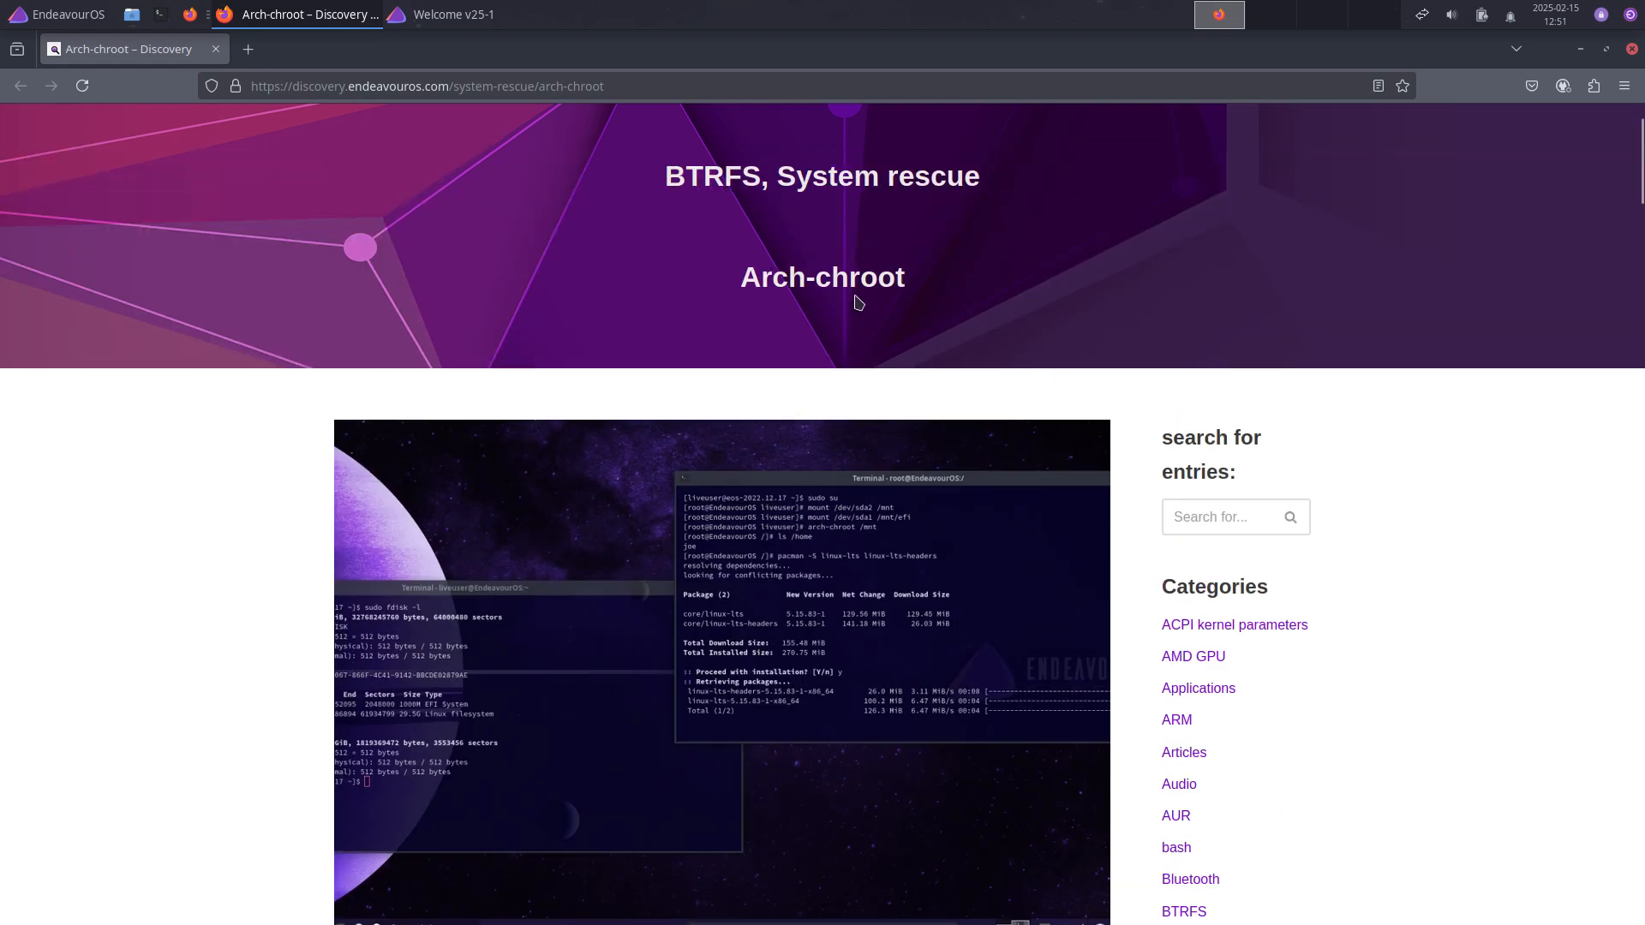
{"action": "scroll", "coordinate": [886, 303], "scroll_direction": "down", "scroll_amount": 7}
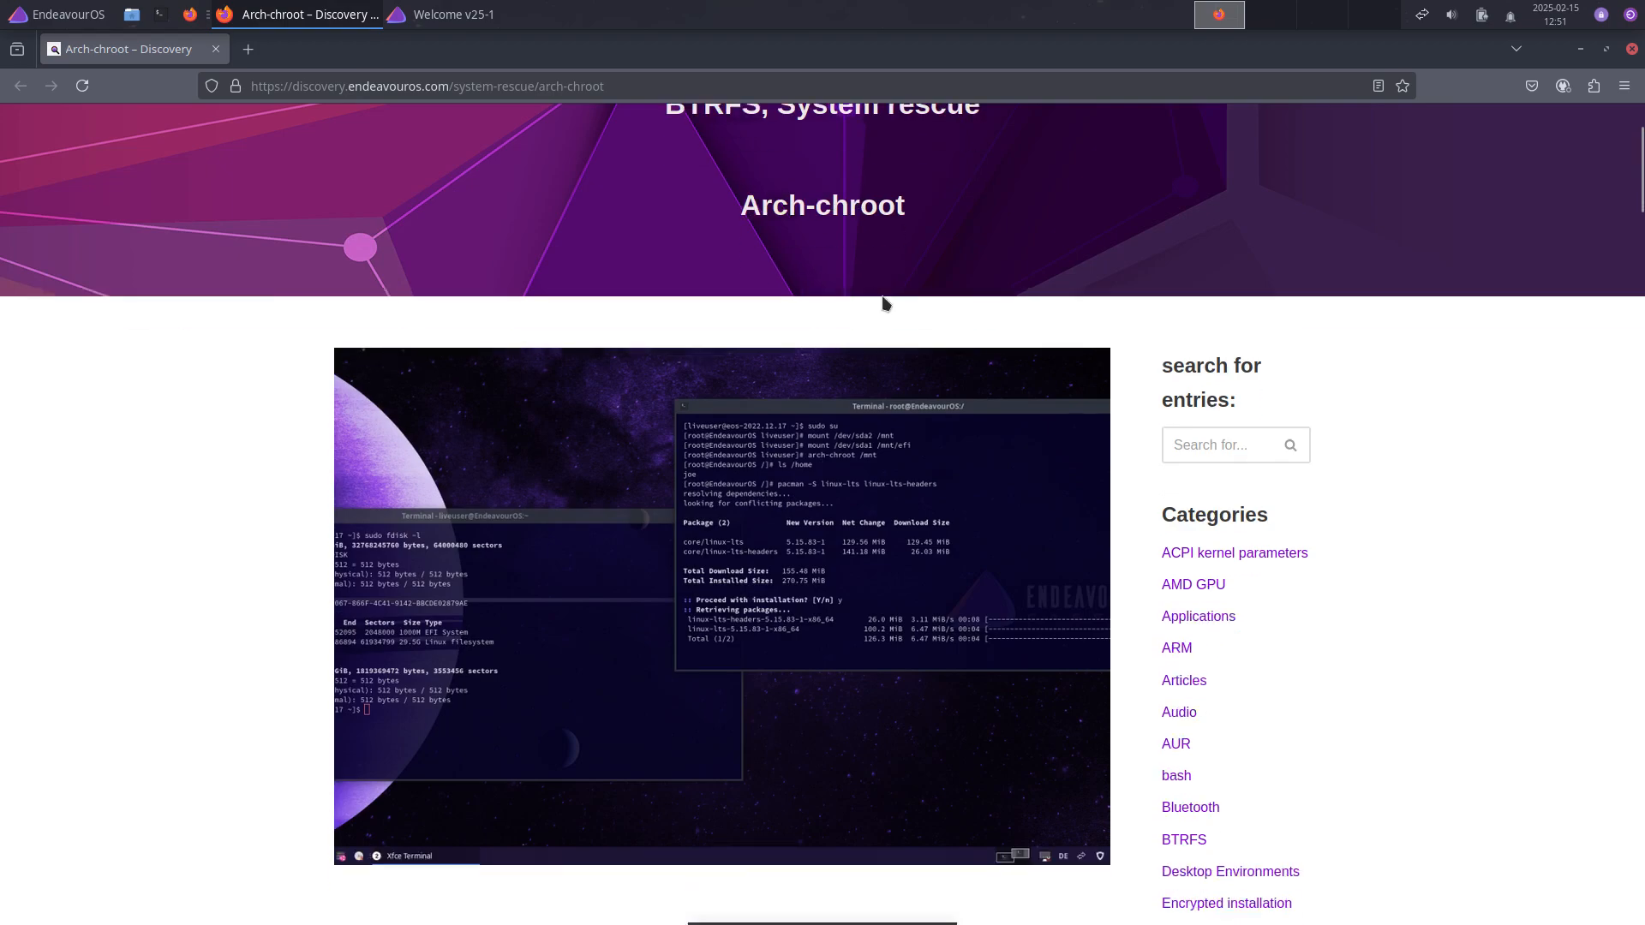
{"action": "scroll", "coordinate": [883, 309], "scroll_direction": "down", "scroll_amount": 4}
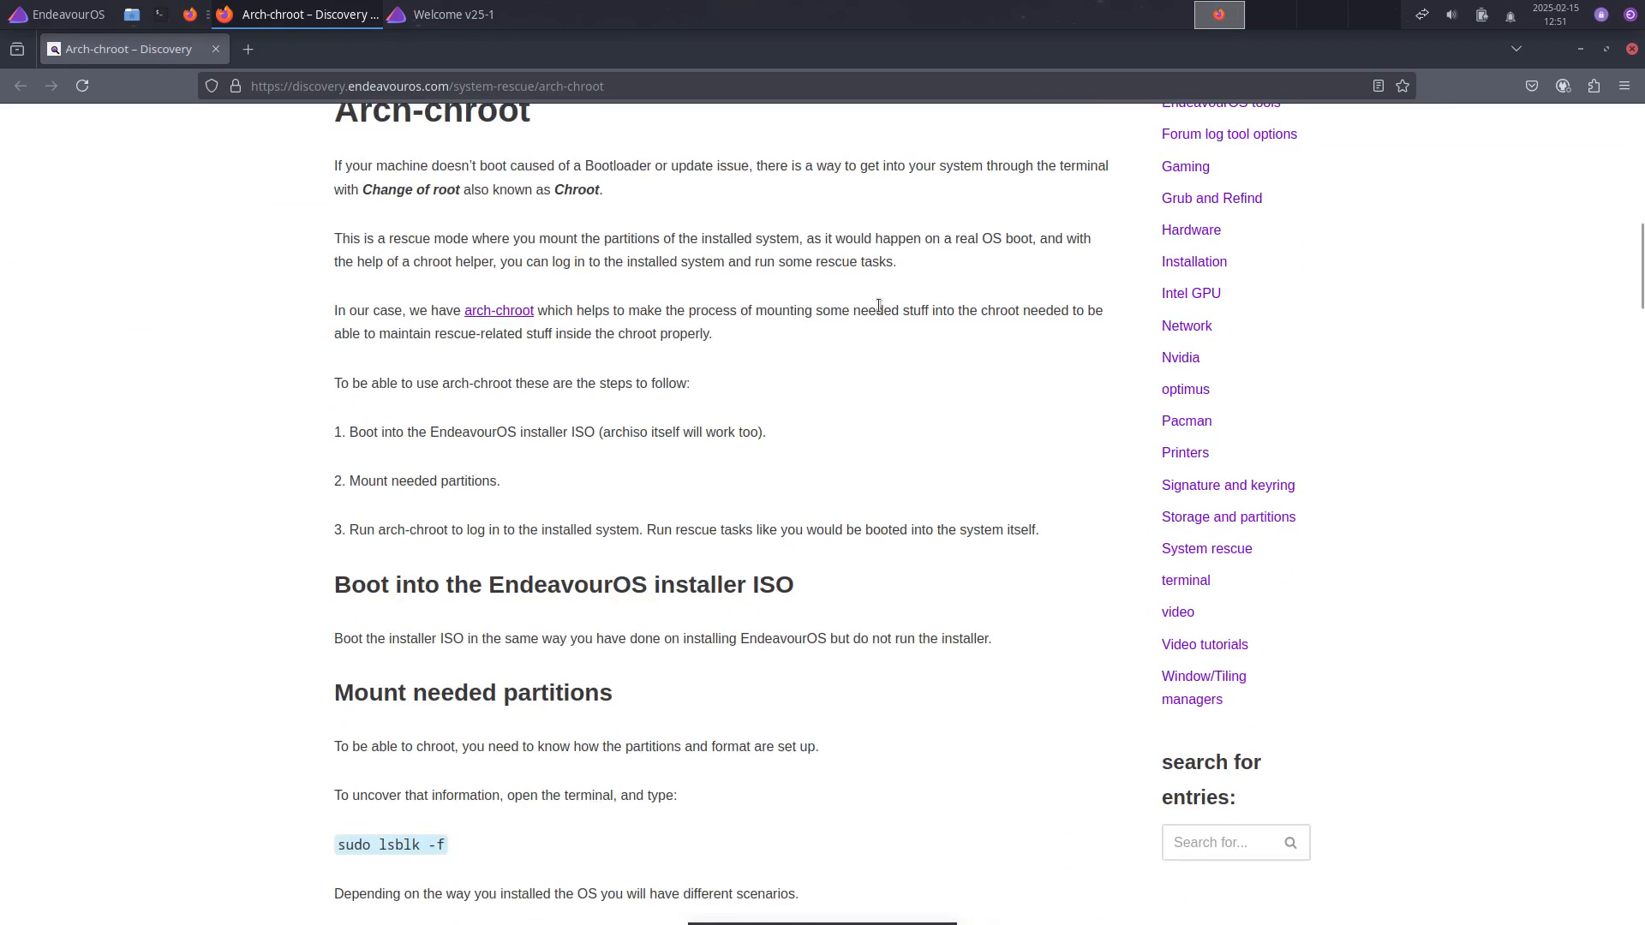
{"action": "scroll", "coordinate": [878, 306], "scroll_direction": "down", "scroll_amount": 4}
{"action": "scroll", "coordinate": [878, 306], "scroll_direction": "down", "scroll_amount": 3}
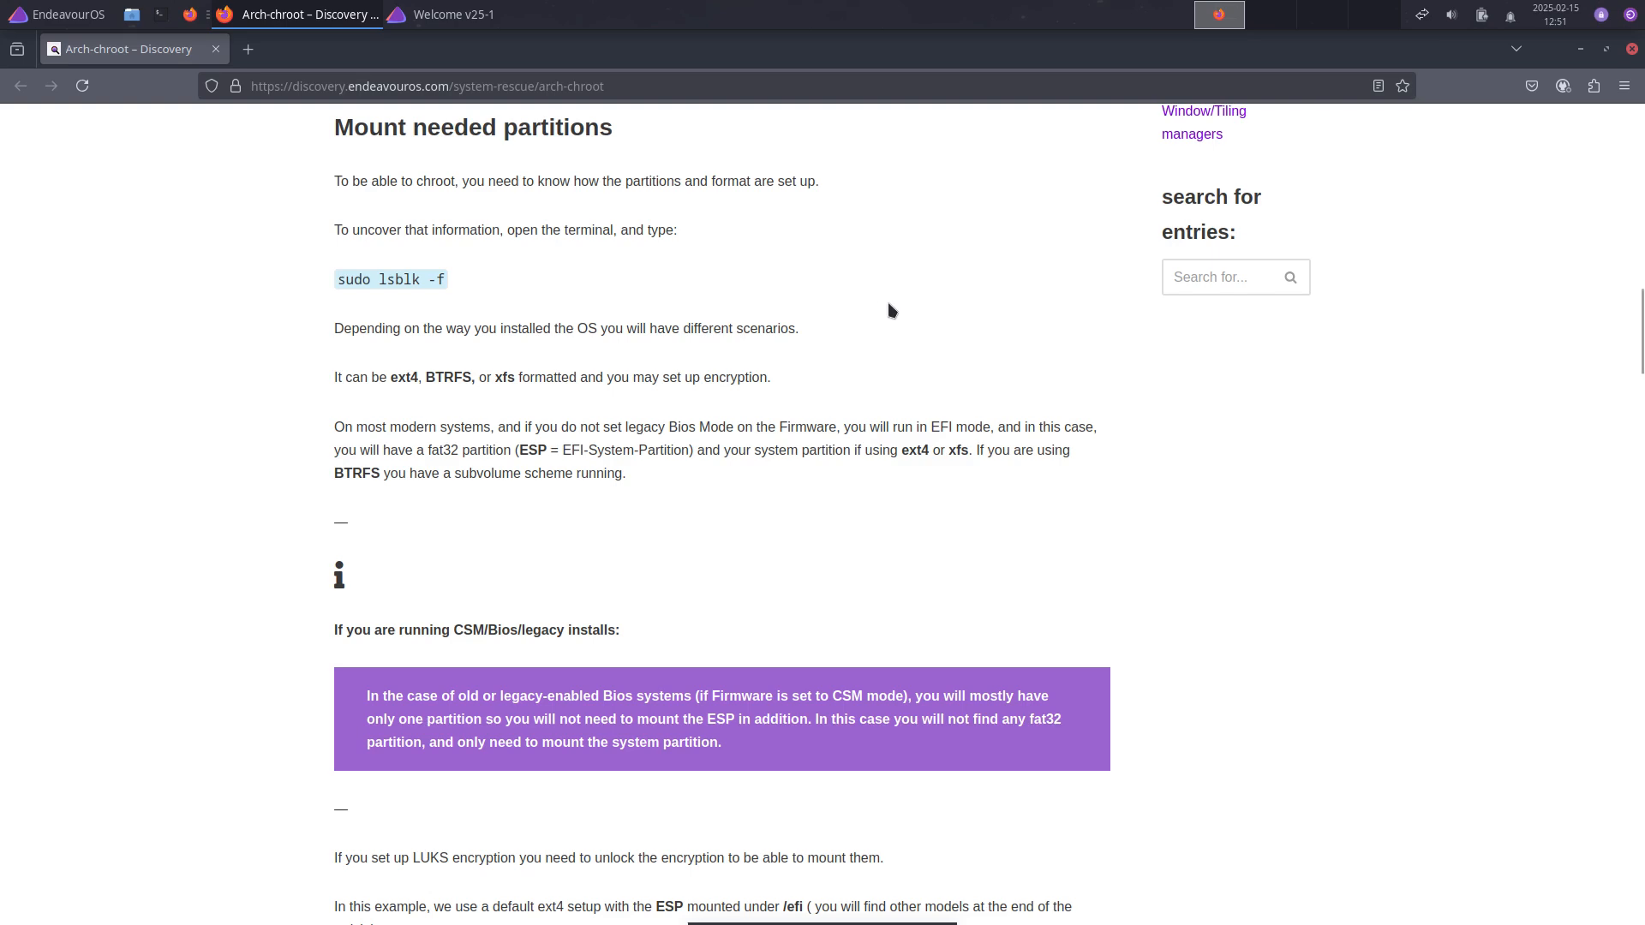
{"action": "scroll", "coordinate": [891, 310], "scroll_direction": "down", "scroll_amount": 10}
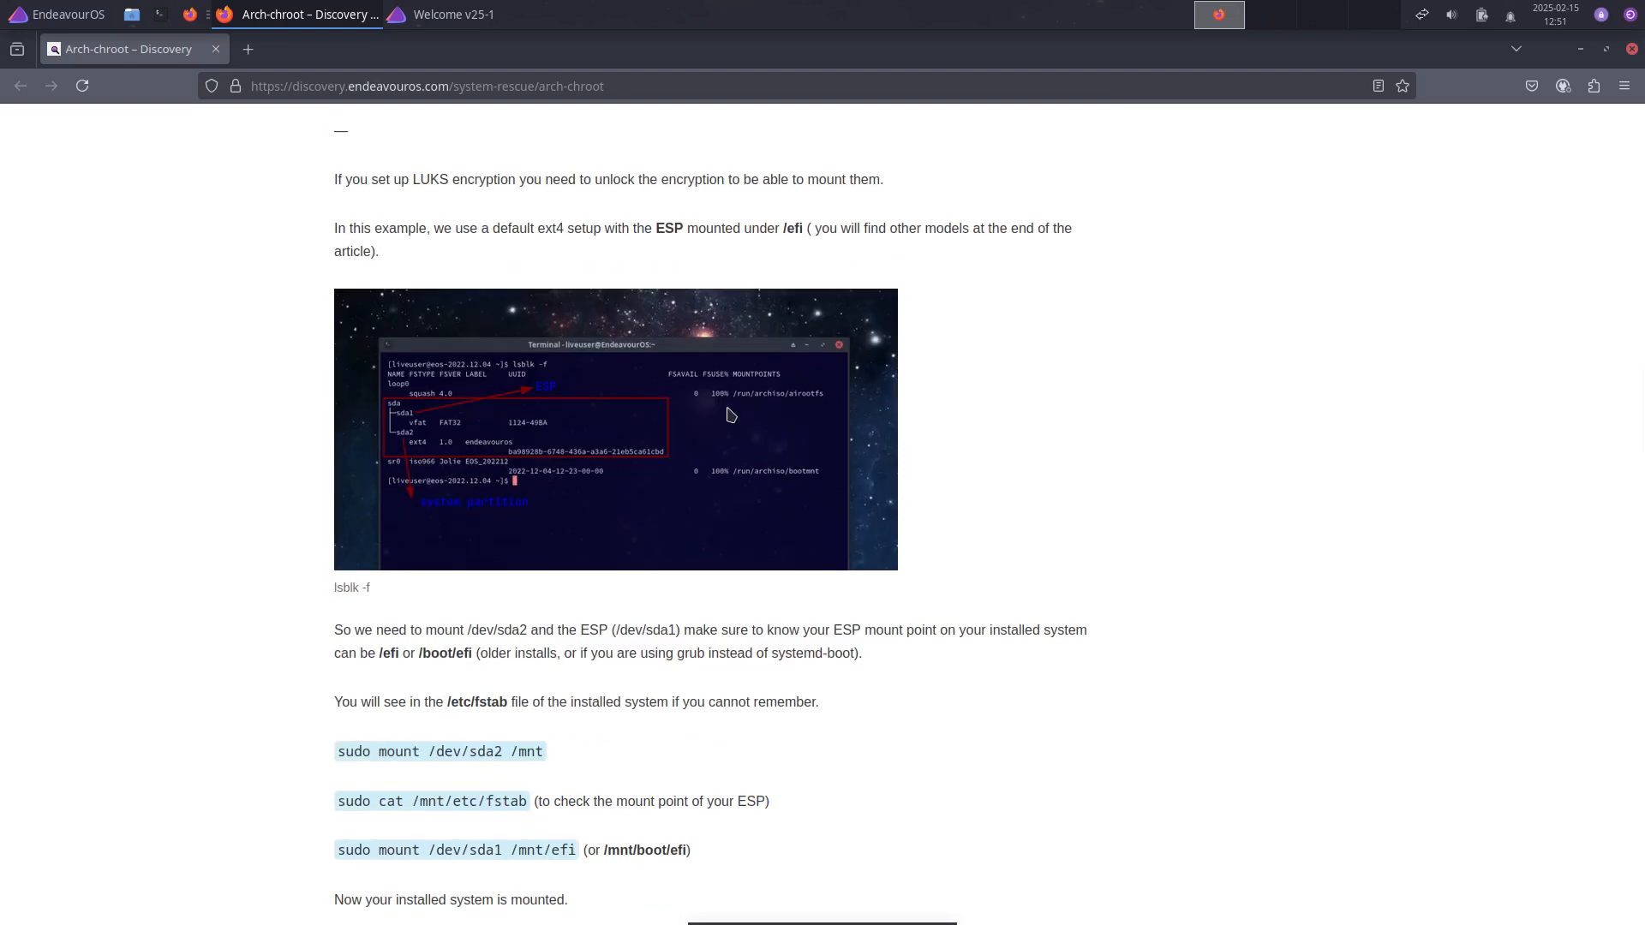
{"action": "scroll", "coordinate": [723, 409], "scroll_direction": "up", "scroll_amount": 6}
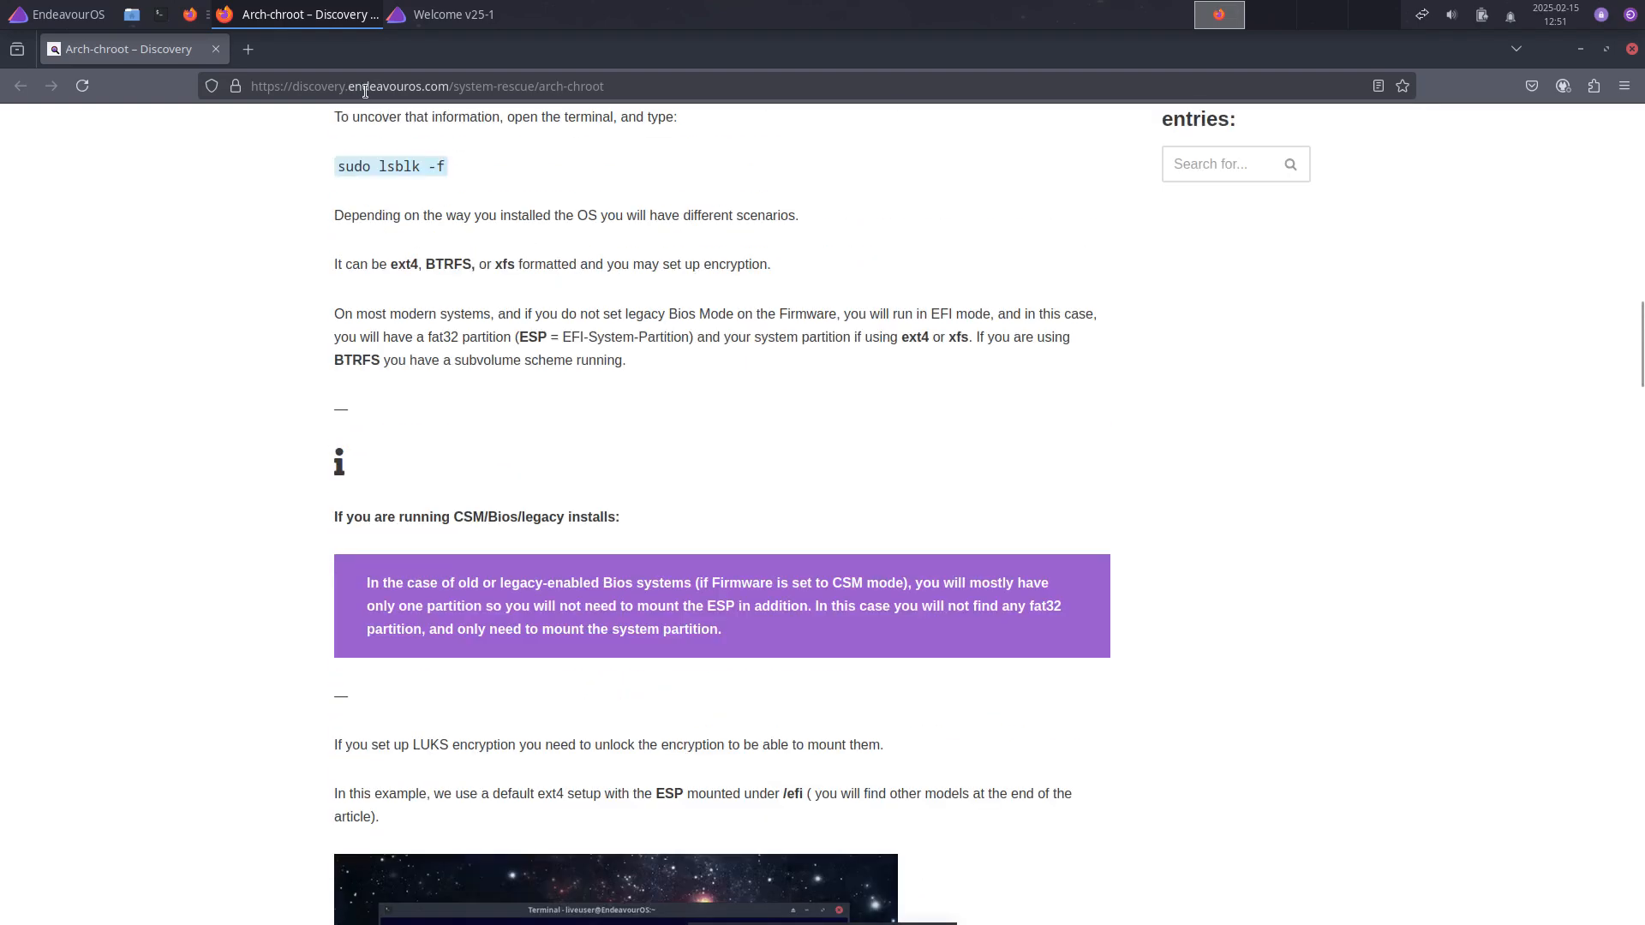
{"action": "left_click", "coordinate": [256, 51]}
Step: Search Google for arch-chroot, refine to 'arch-chroot arcolinux youtube', and scroll the video results
{"action": "type", "text": "ar"}
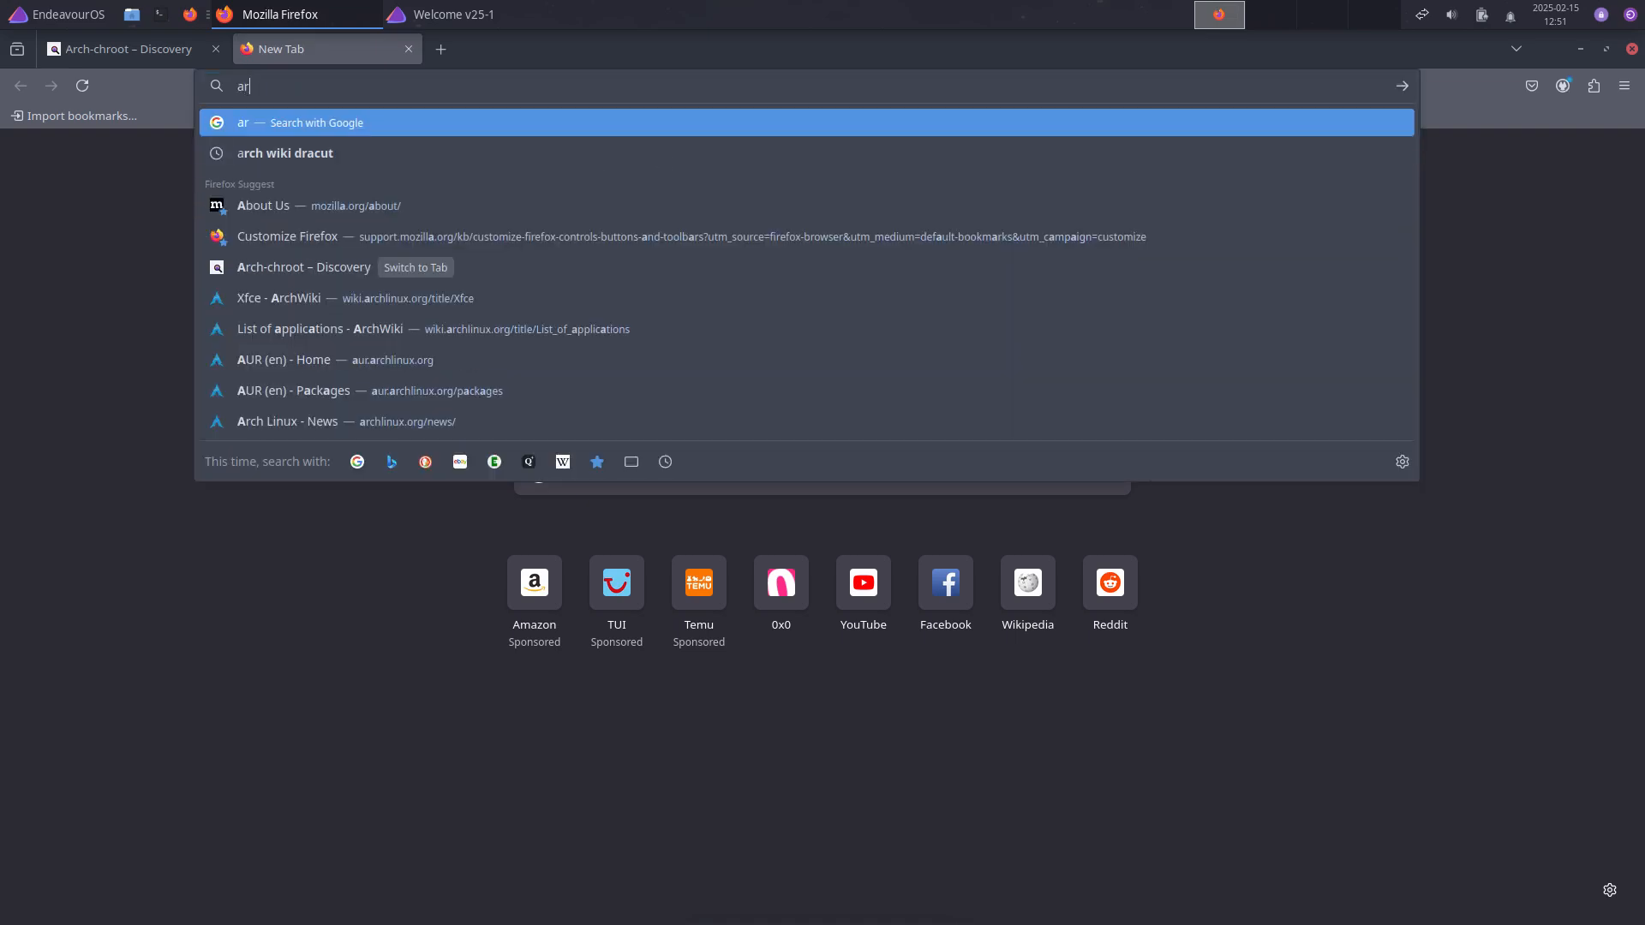
{"action": "type", "text": "ch-c"}
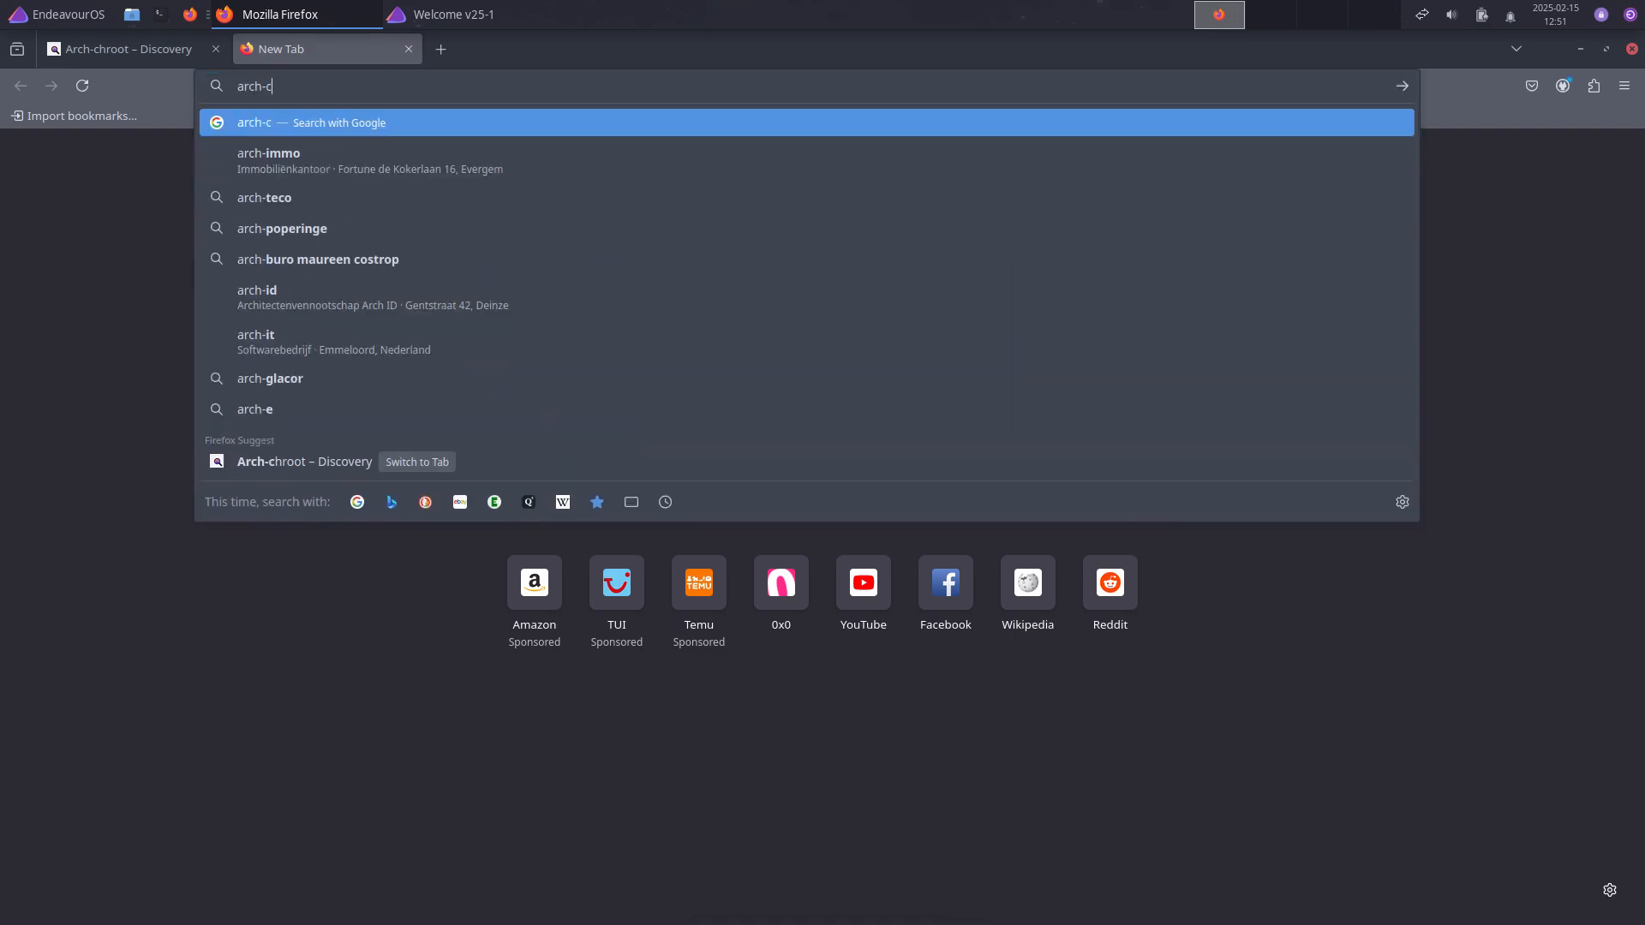
{"action": "type", "text": "hroot"}
{"action": "key", "text": "Return"}
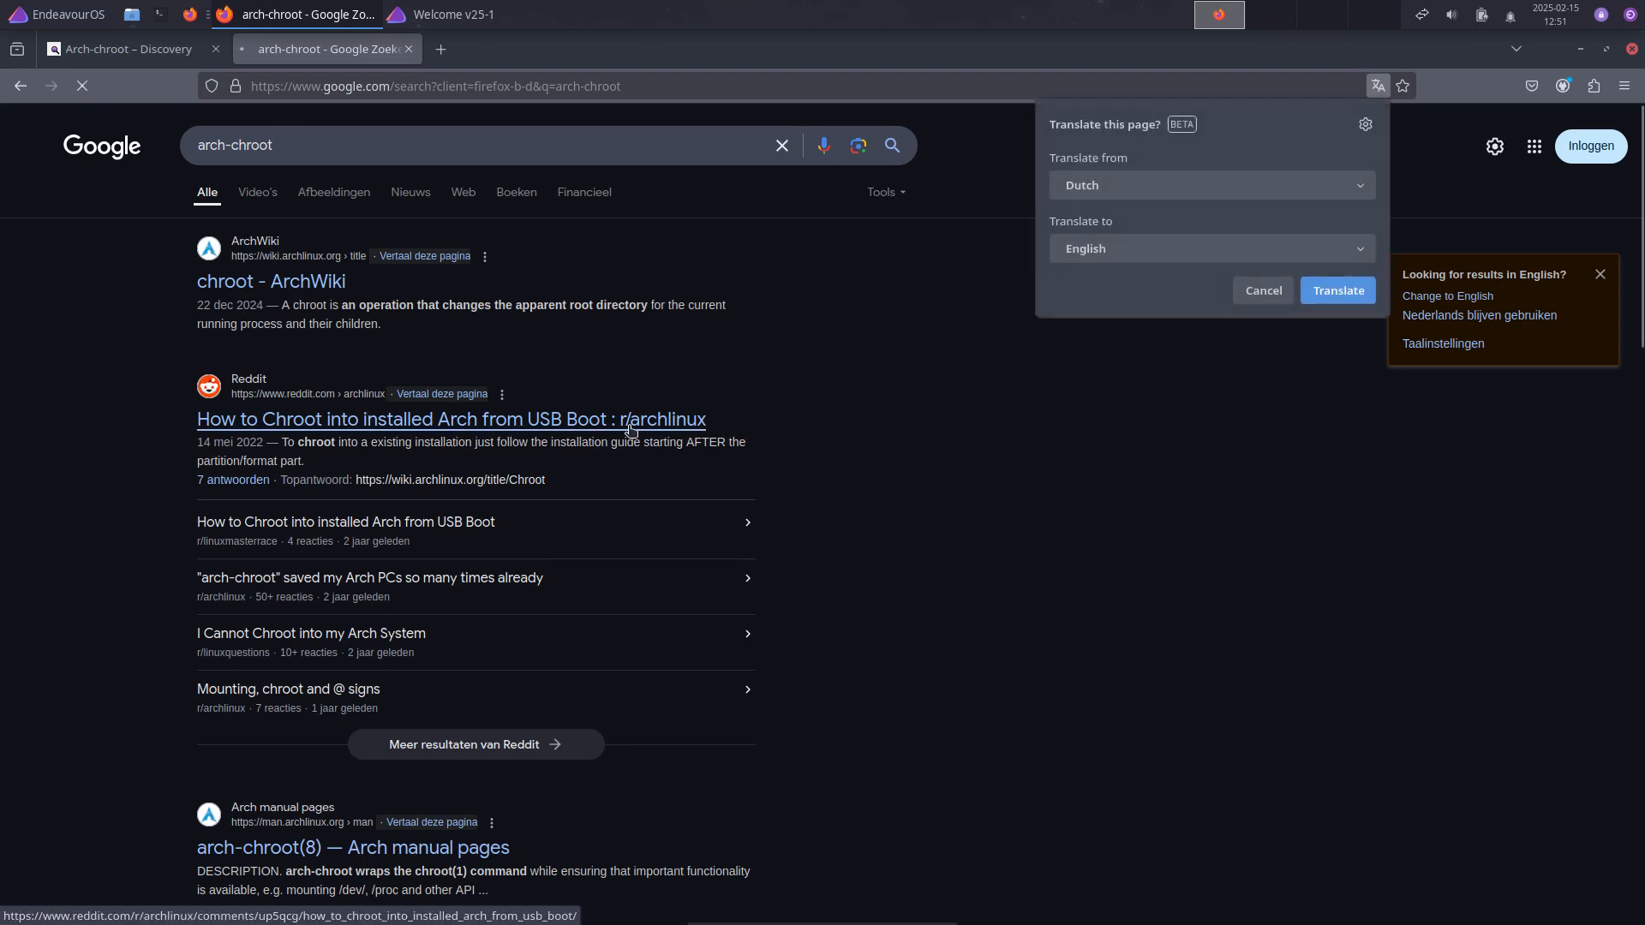
{"action": "left_click", "coordinate": [319, 146]}
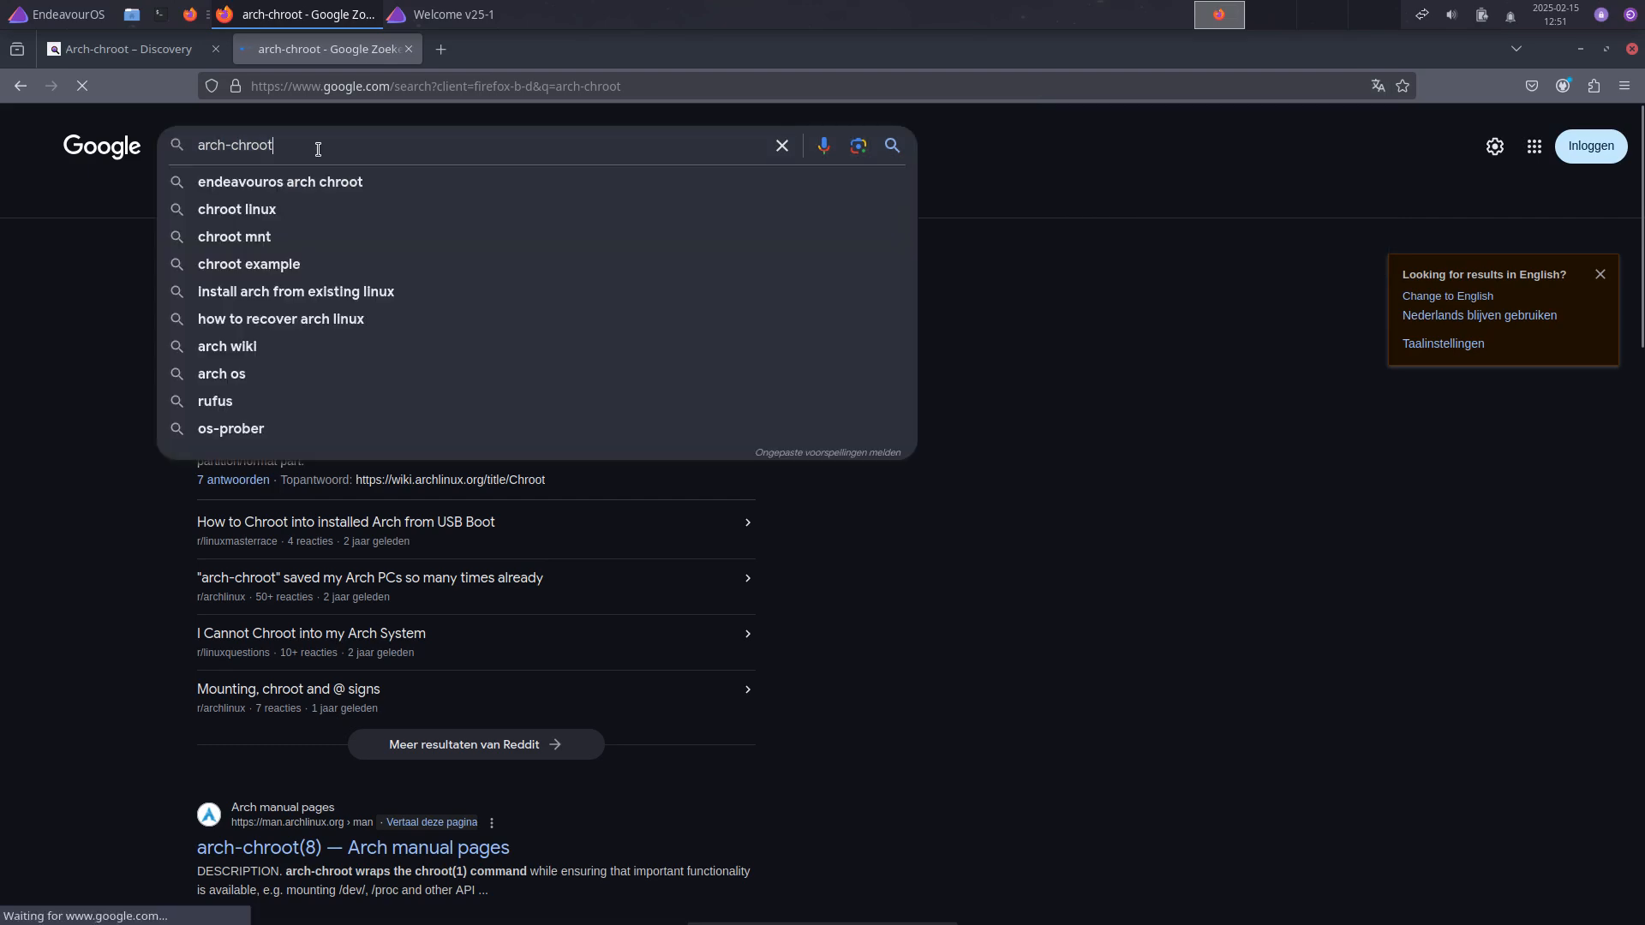
{"action": "type", "text": "arocolinux"}
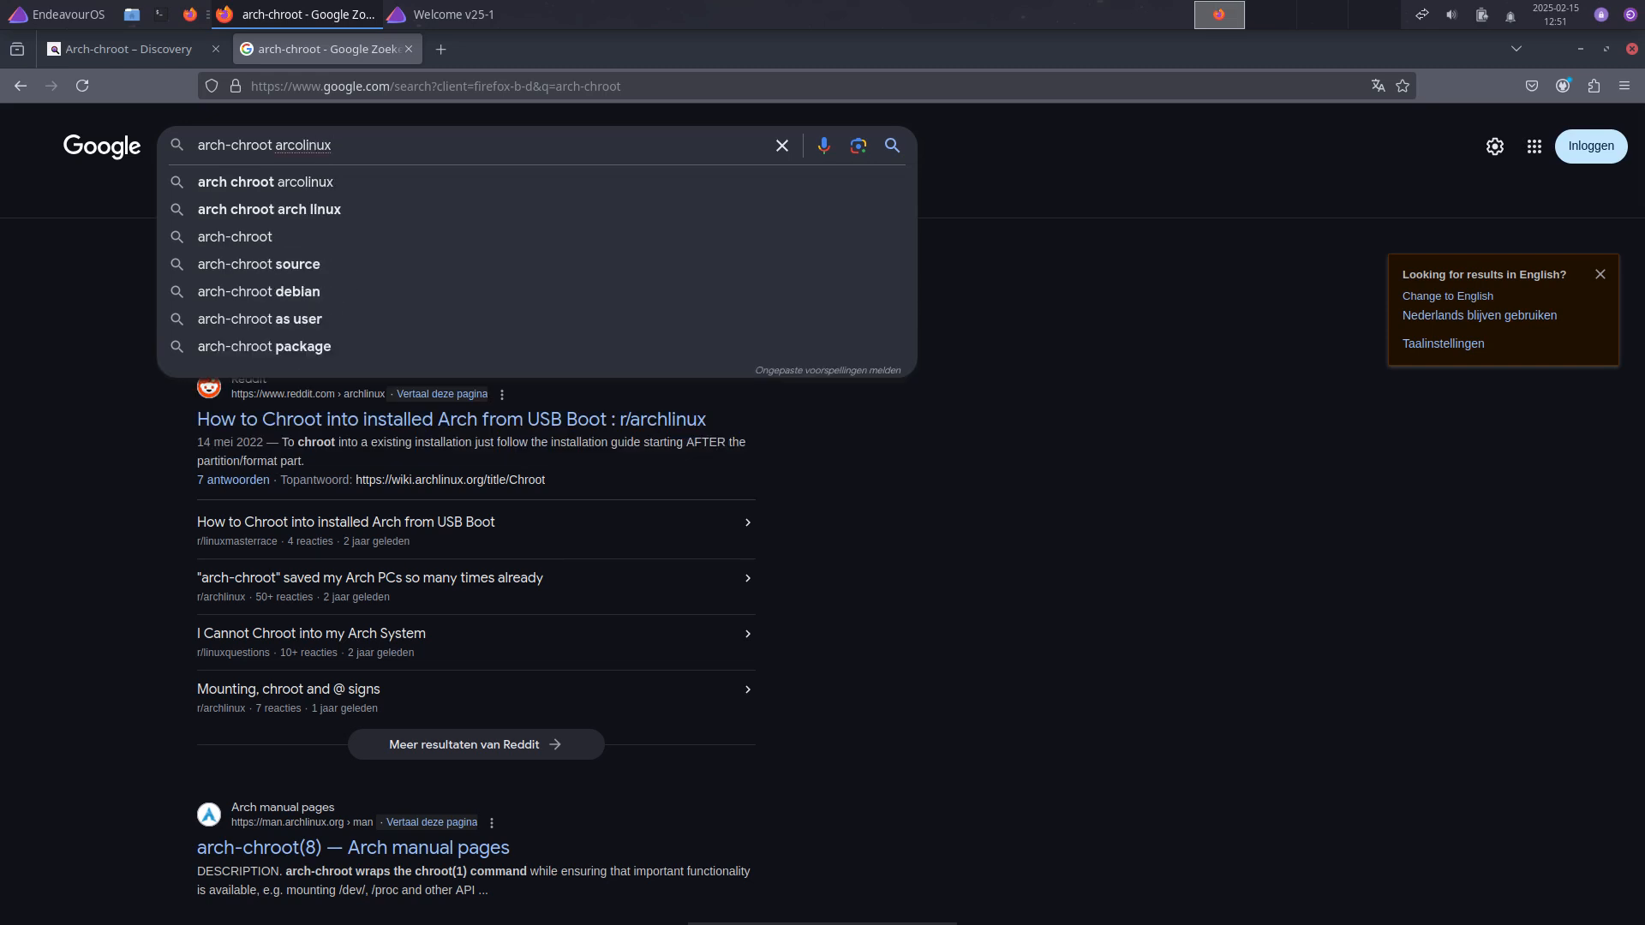
{"action": "type", "text": " youtube"}
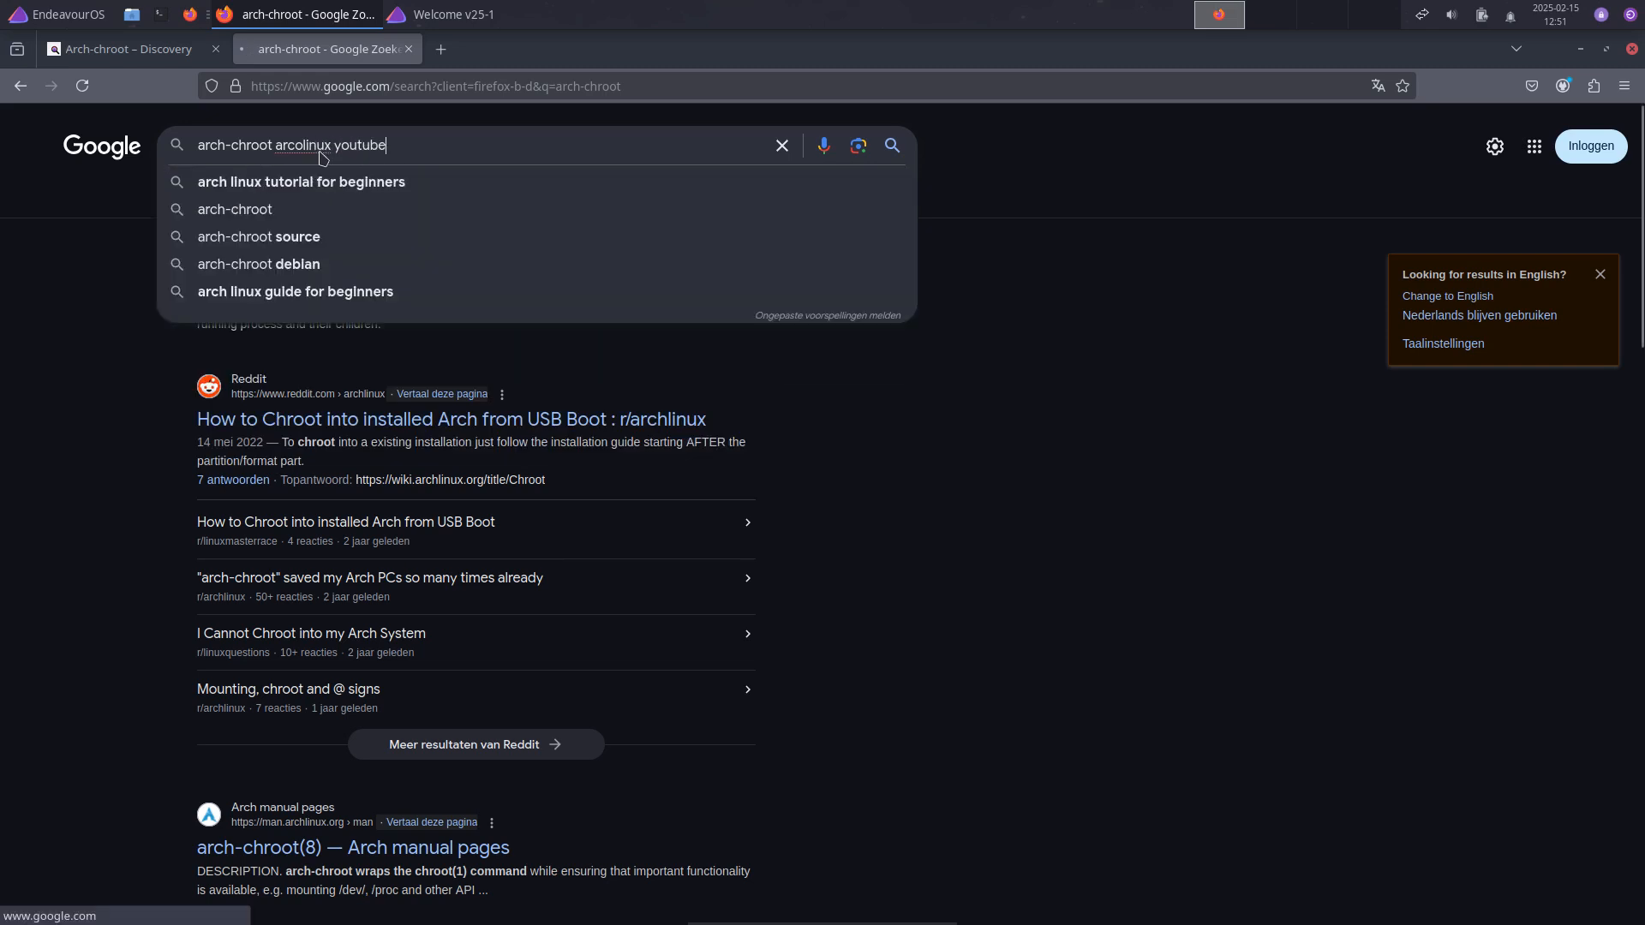
{"action": "key", "text": "Return"}
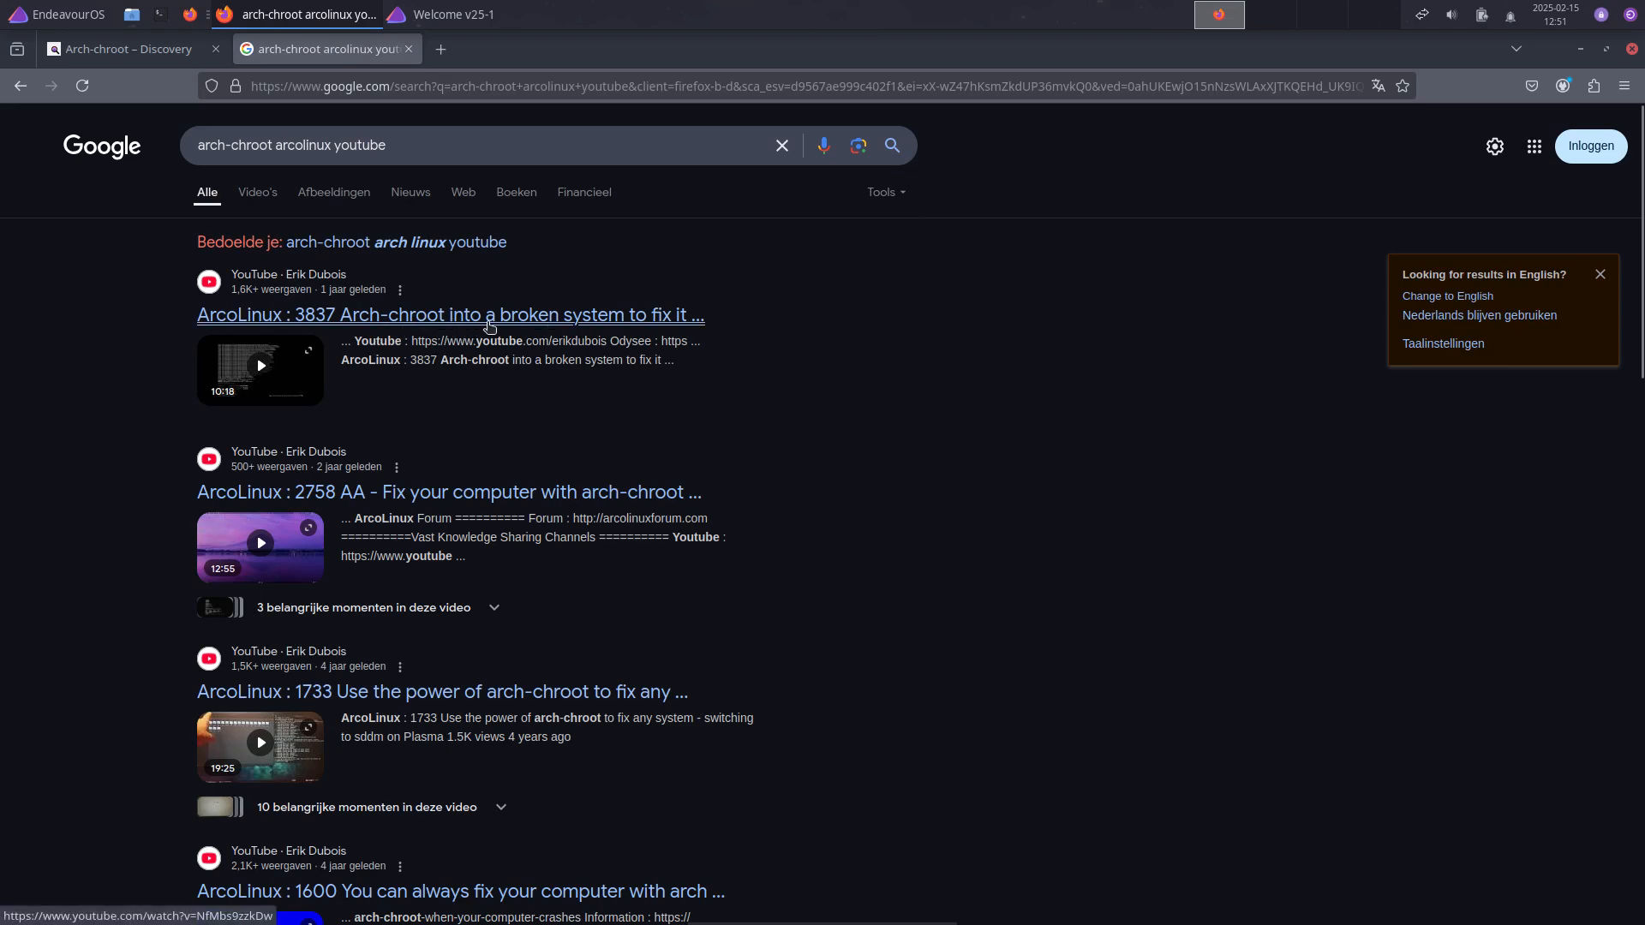
{"action": "scroll", "coordinate": [841, 716], "scroll_direction": "down", "scroll_amount": 4}
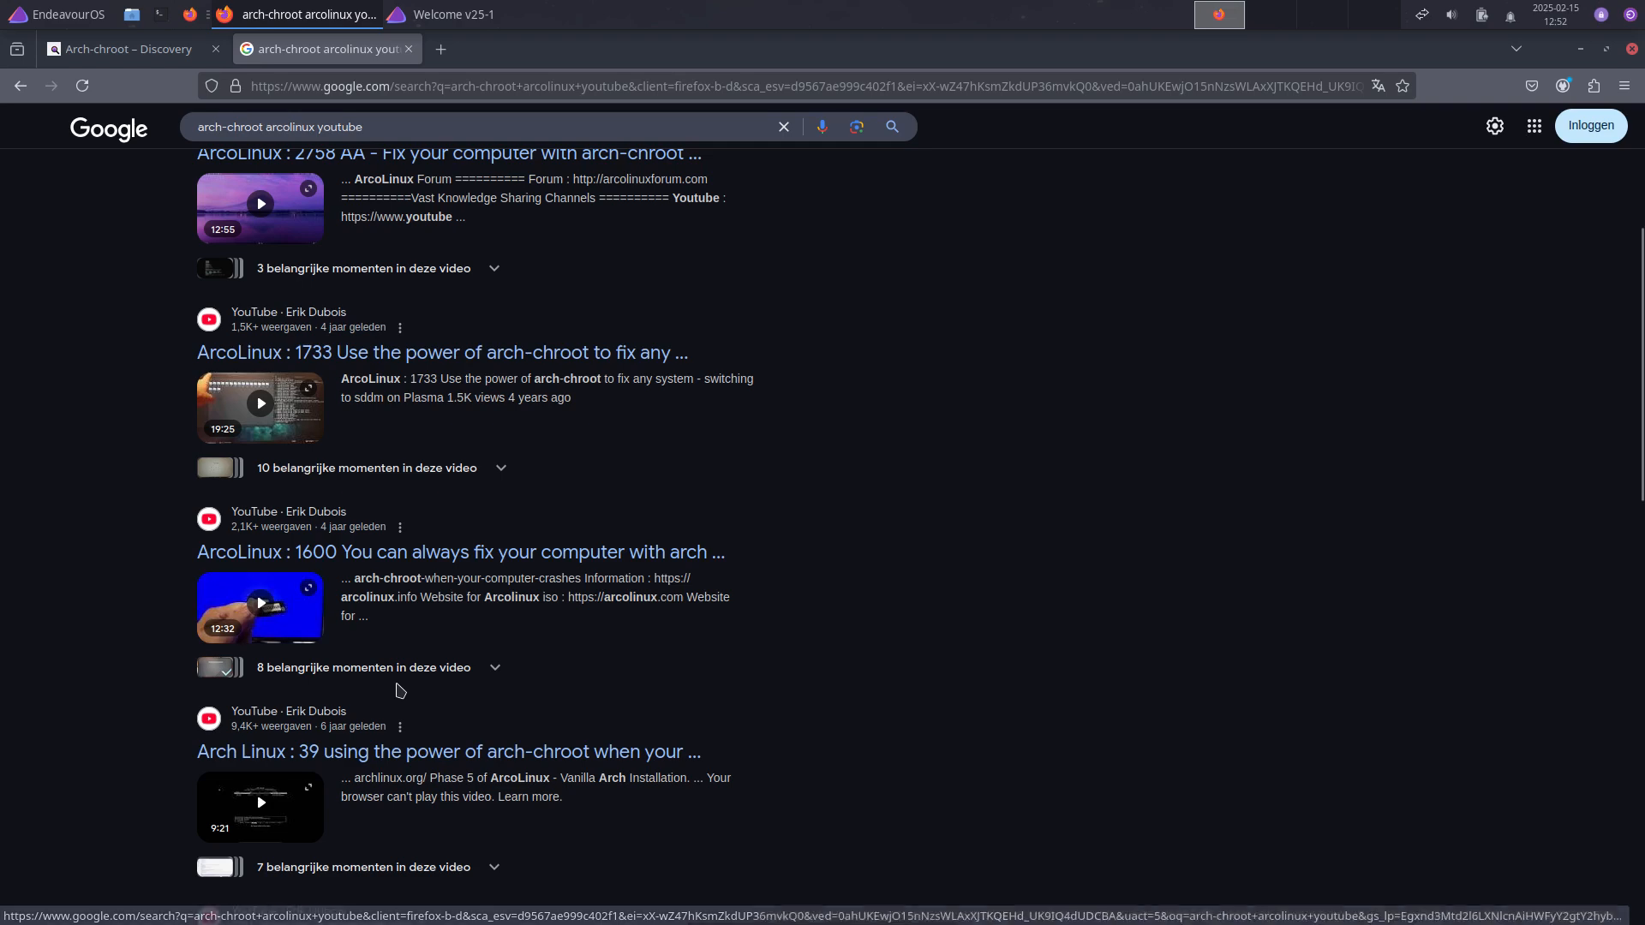
{"action": "scroll", "coordinate": [570, 686], "scroll_direction": "down", "scroll_amount": 4}
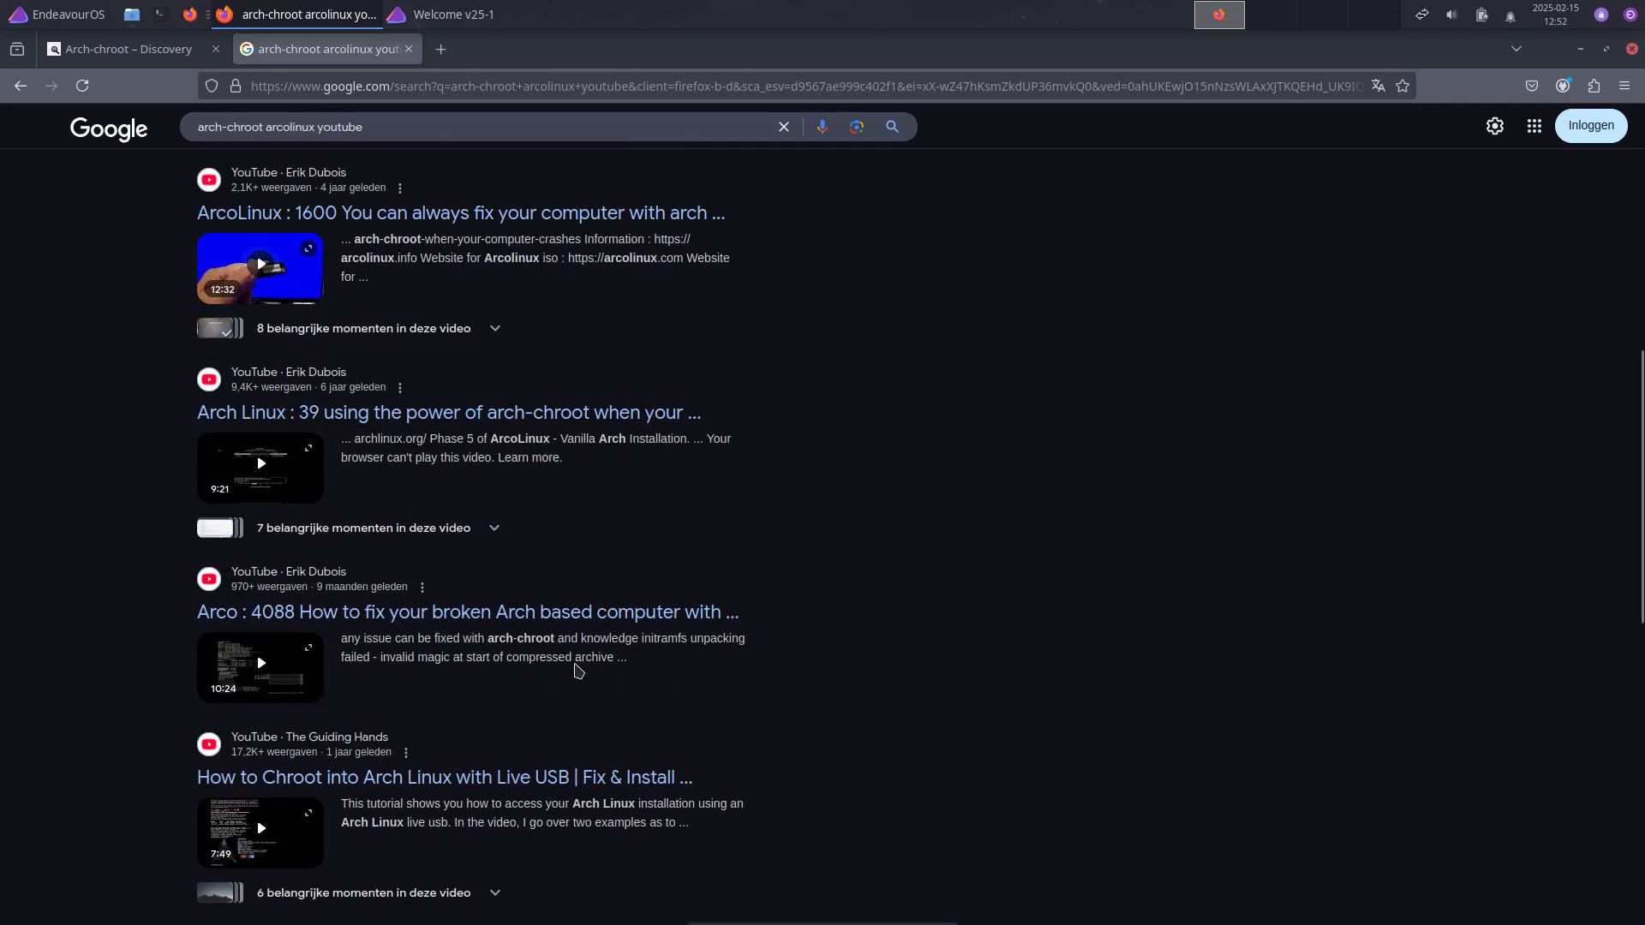
{"action": "scroll", "coordinate": [581, 643], "scroll_direction": "up", "scroll_amount": 7}
{"action": "left_click", "coordinate": [500, 84]}
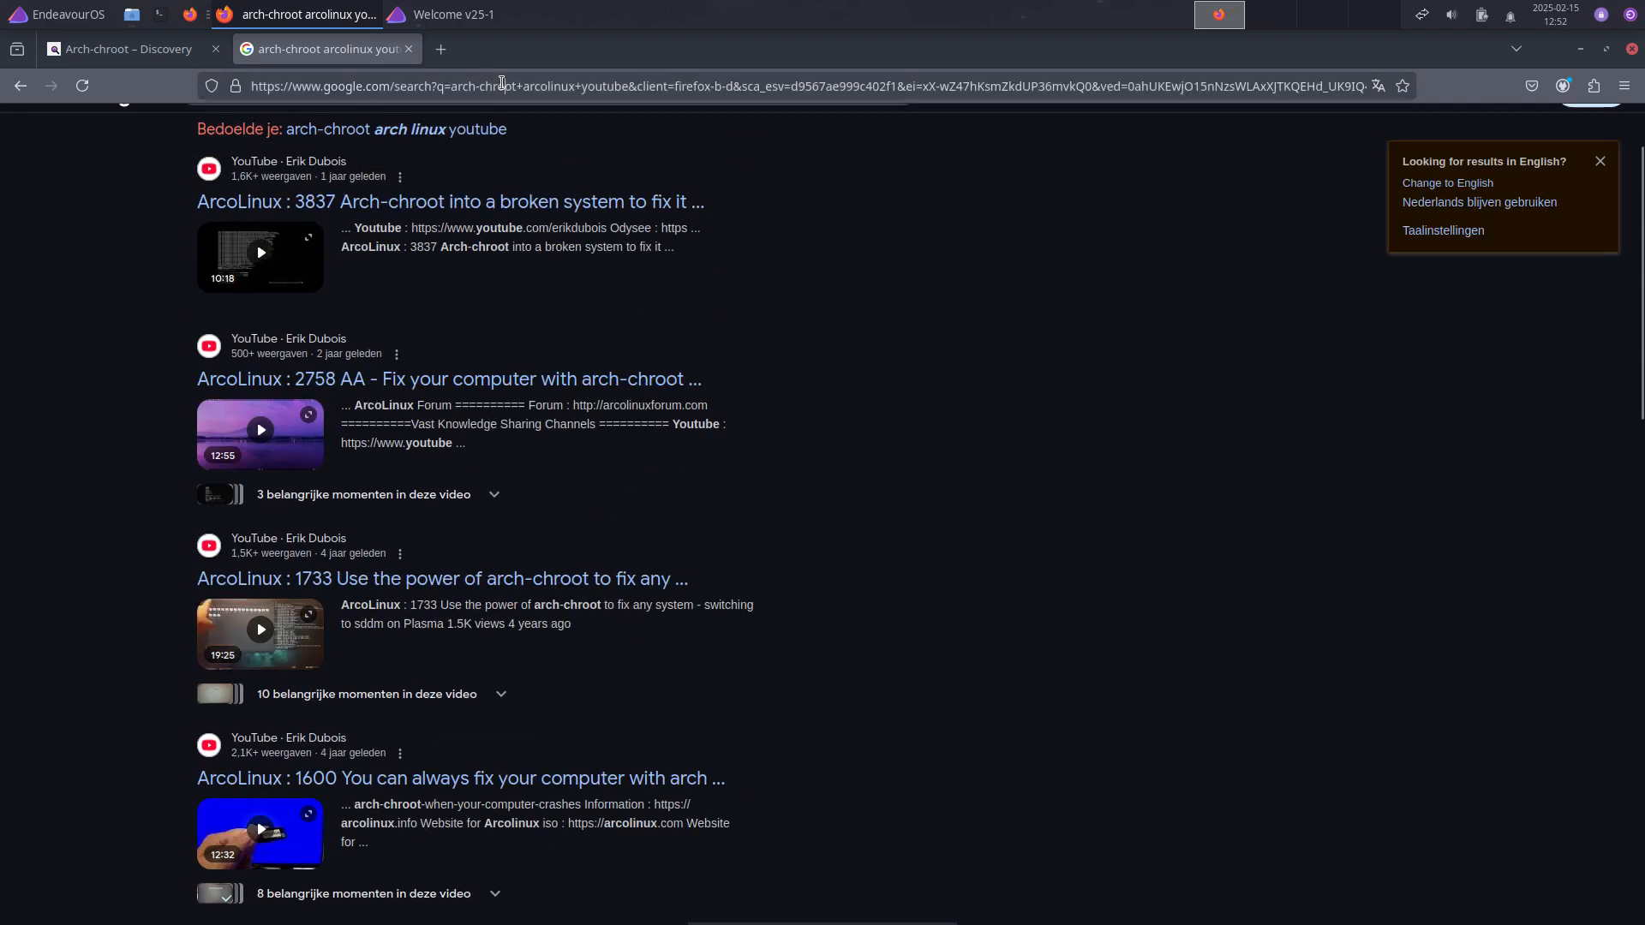
Step: Go to arcolinux.com and search the site for arch-chroot
{"action": "type", "text": "arcolinux.com"}
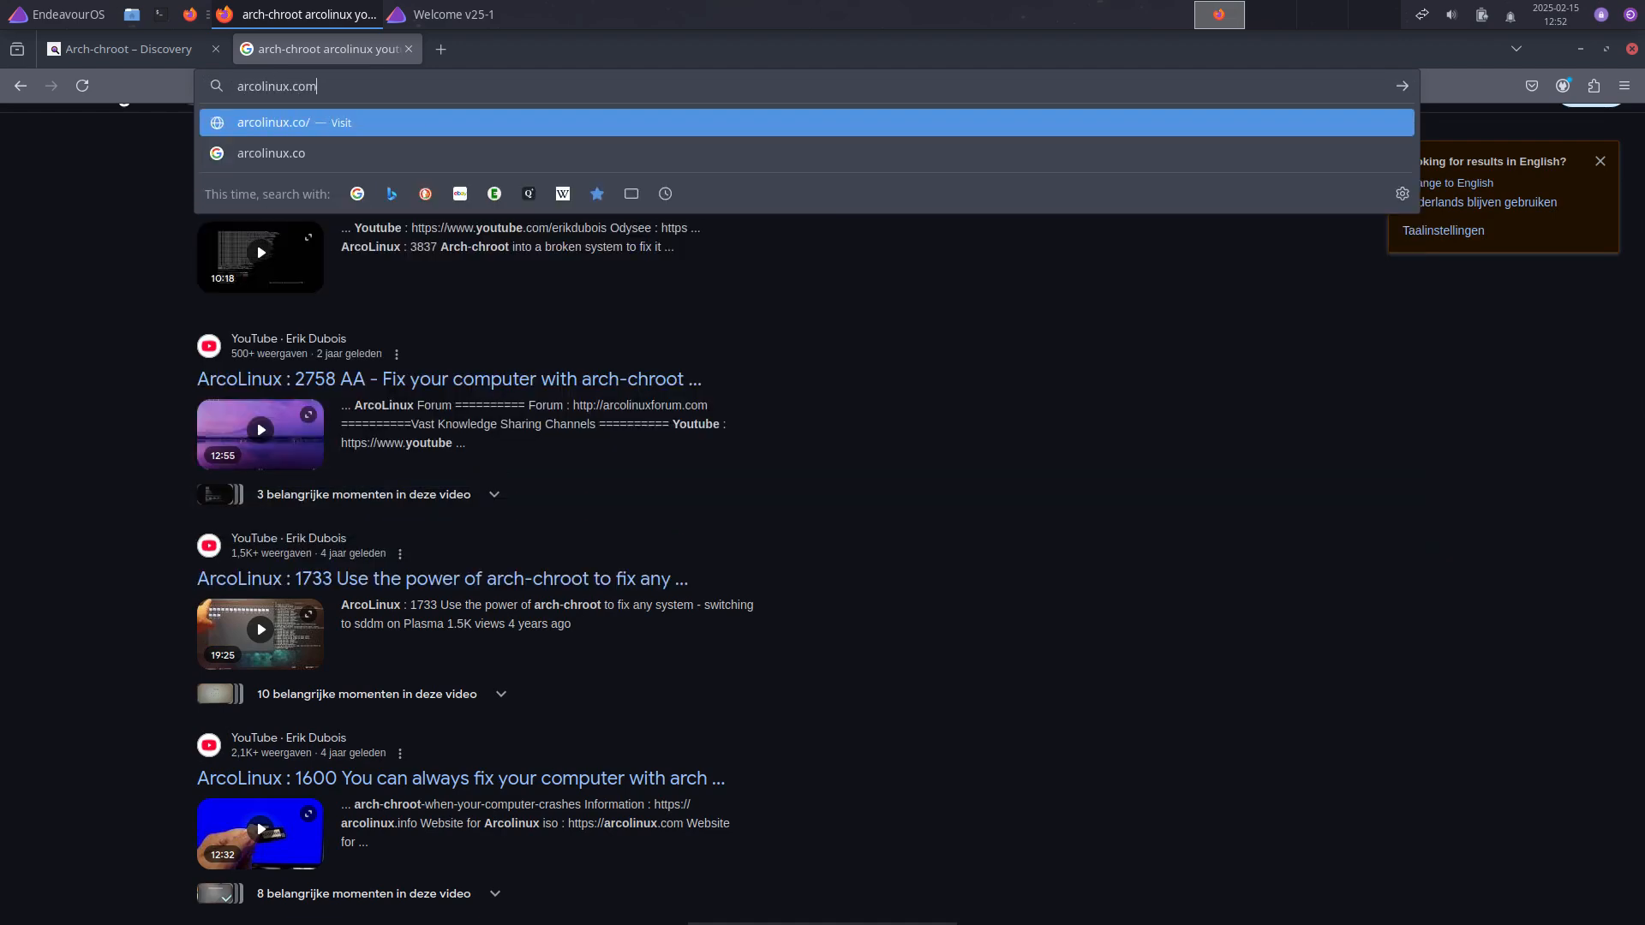
{"action": "key", "text": "Return"}
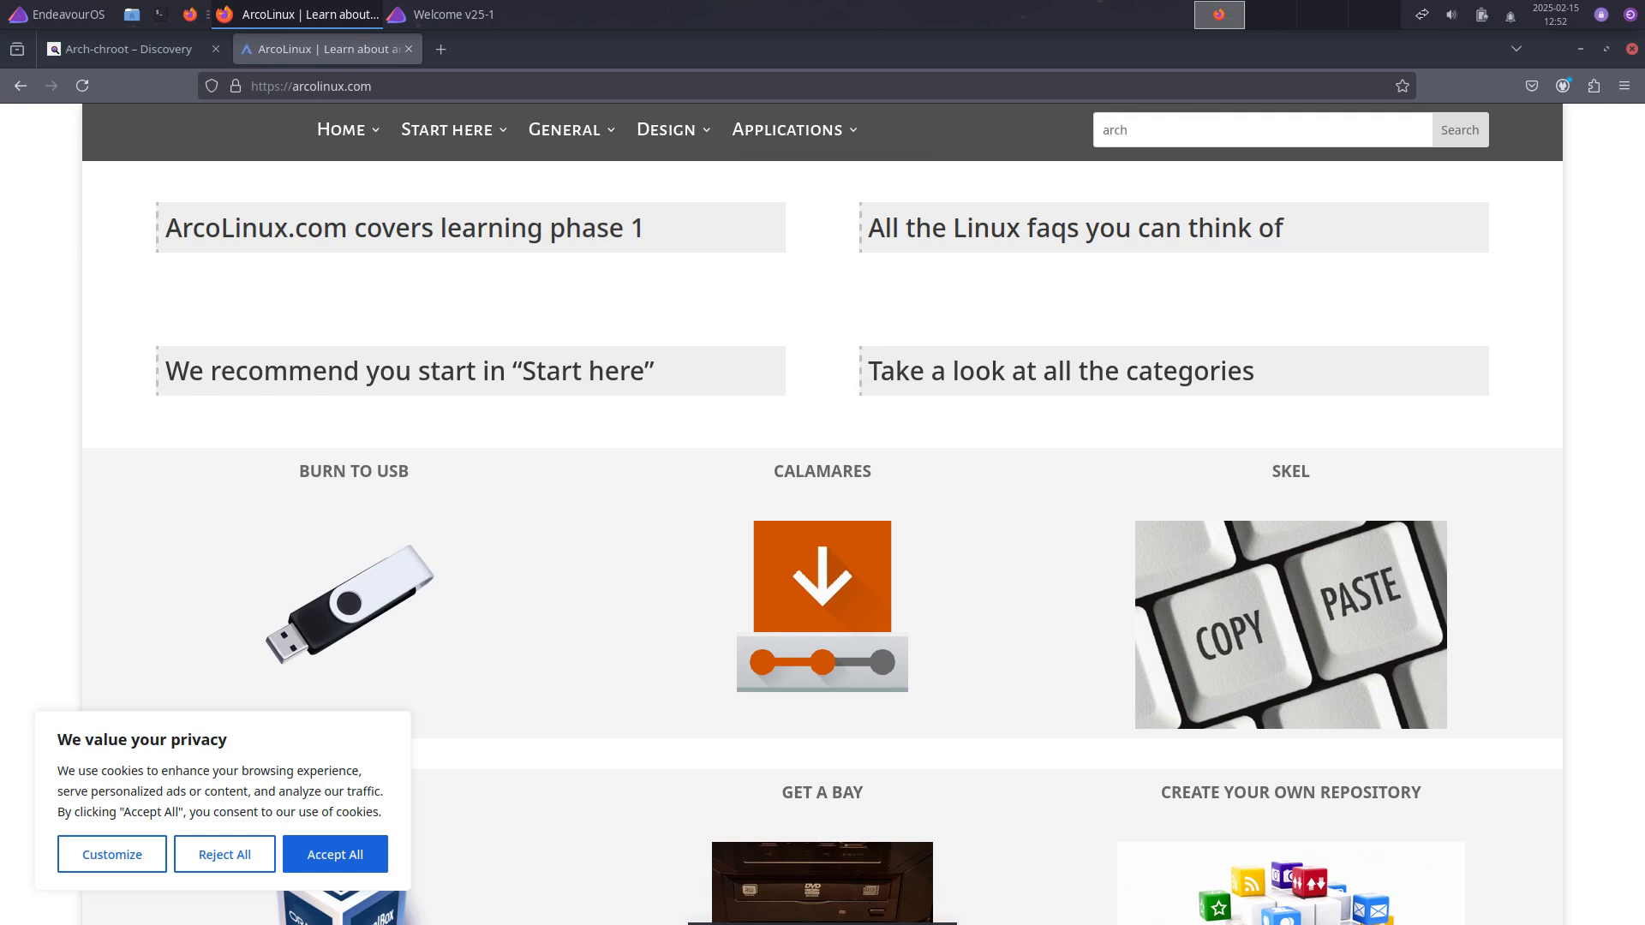
{"action": "type", "text": "arch-chroot"}
{"action": "key", "text": "Return"}
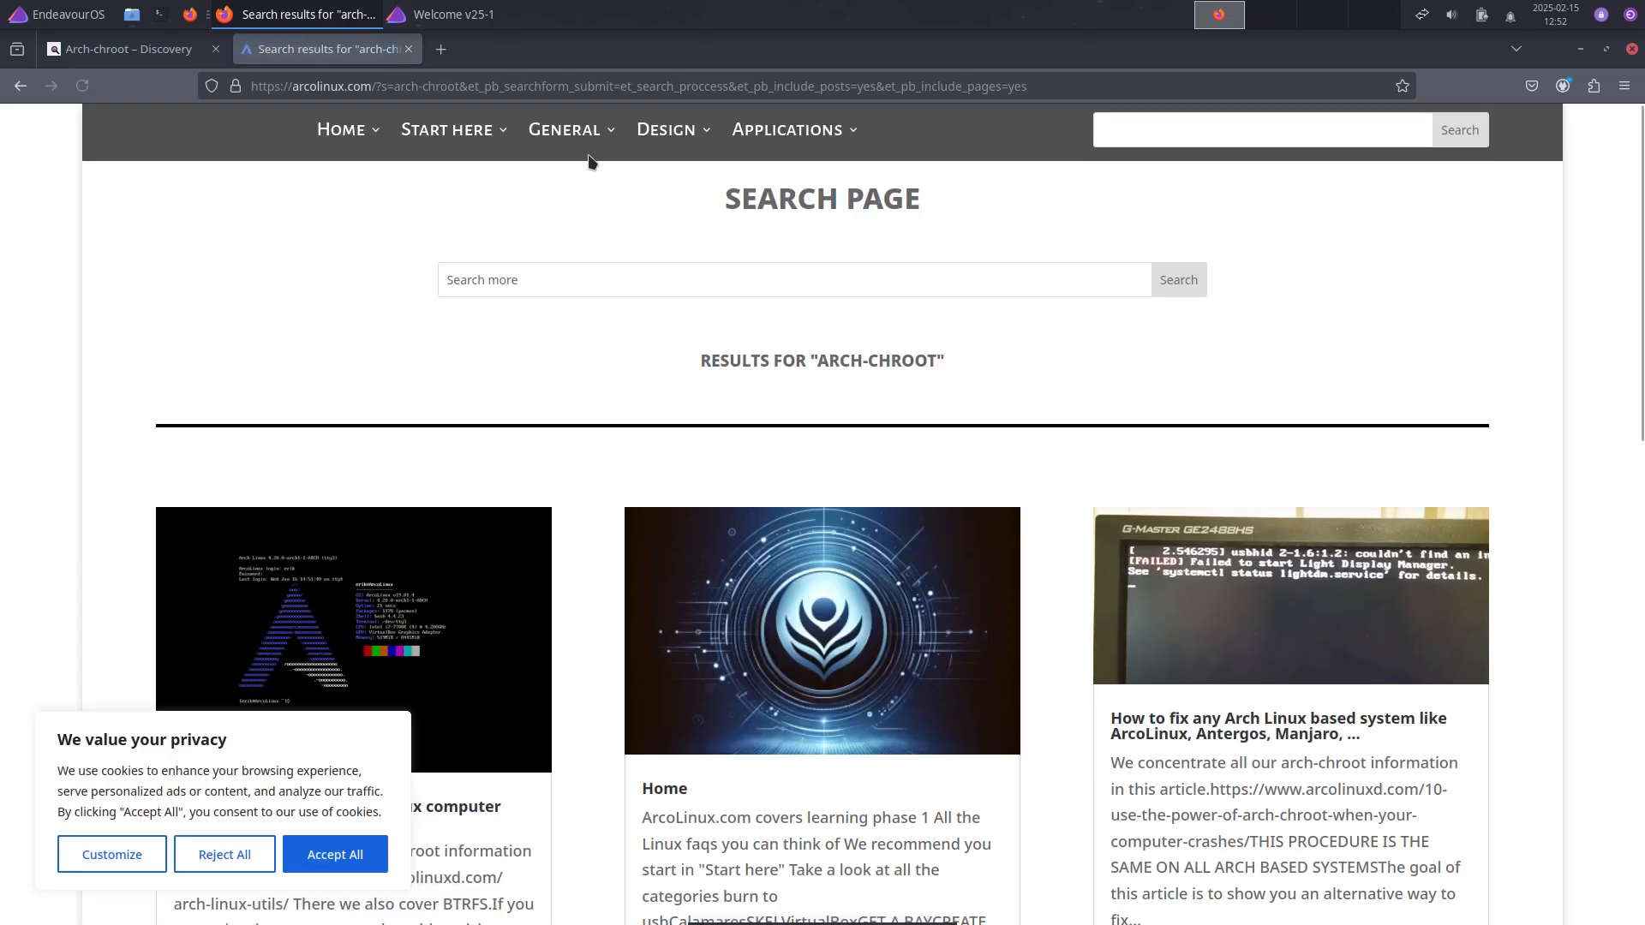
Step: Accept the cookie notice and scroll through the arch-chroot search results
{"action": "mouse_move", "coordinate": [589, 132]}
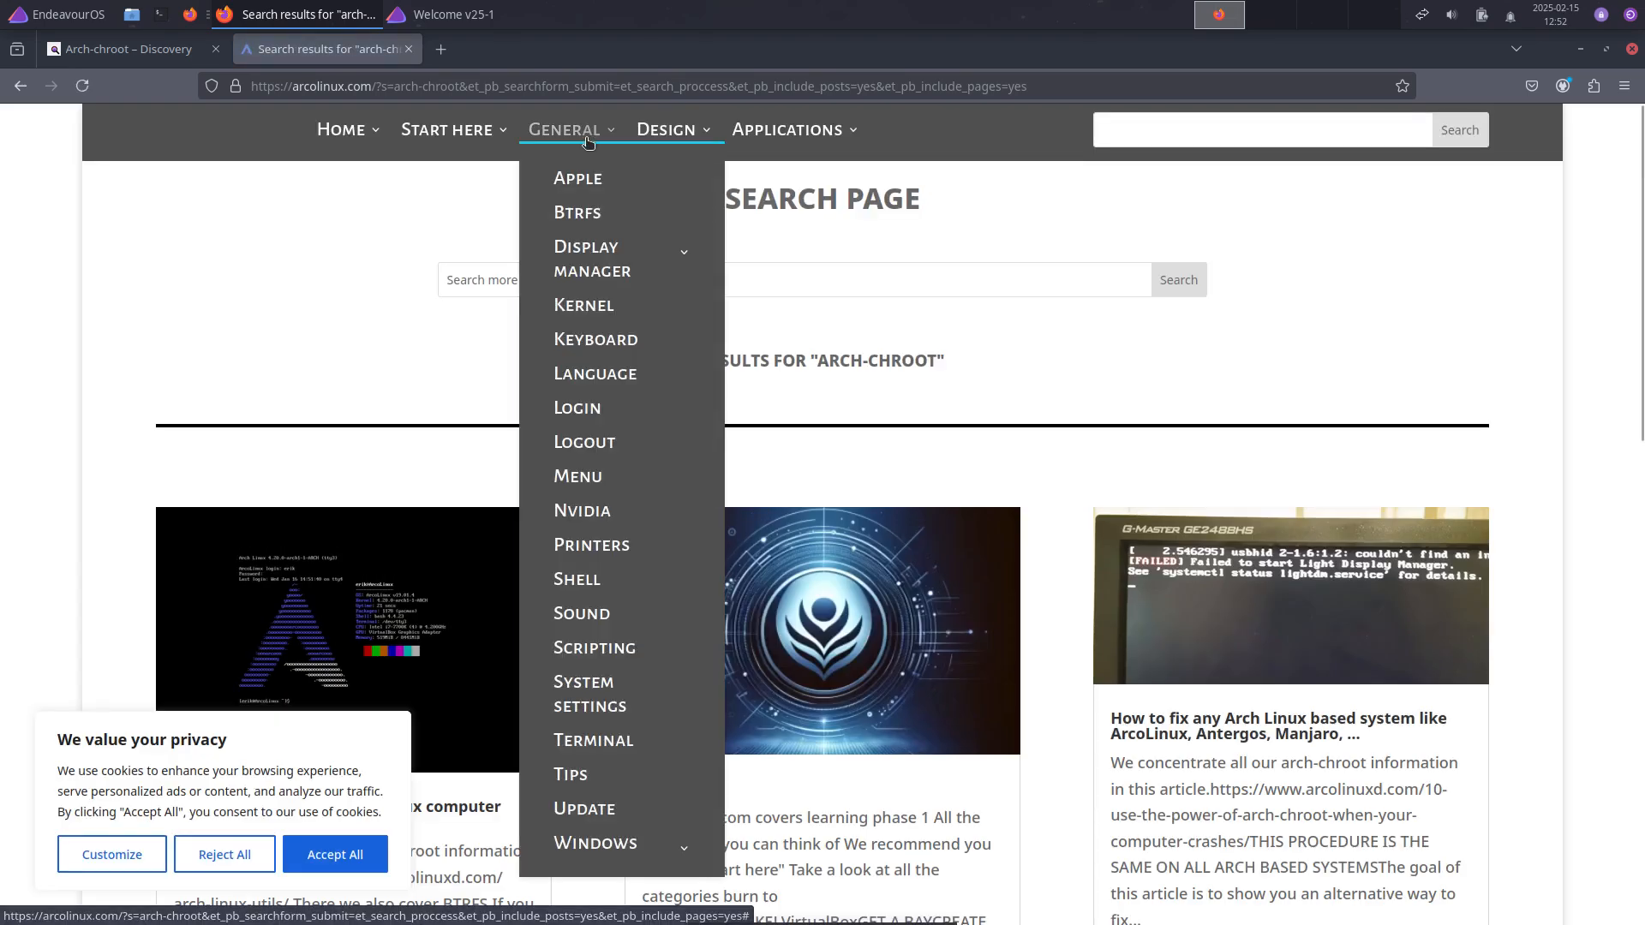
{"action": "mouse_move", "coordinate": [461, 135]}
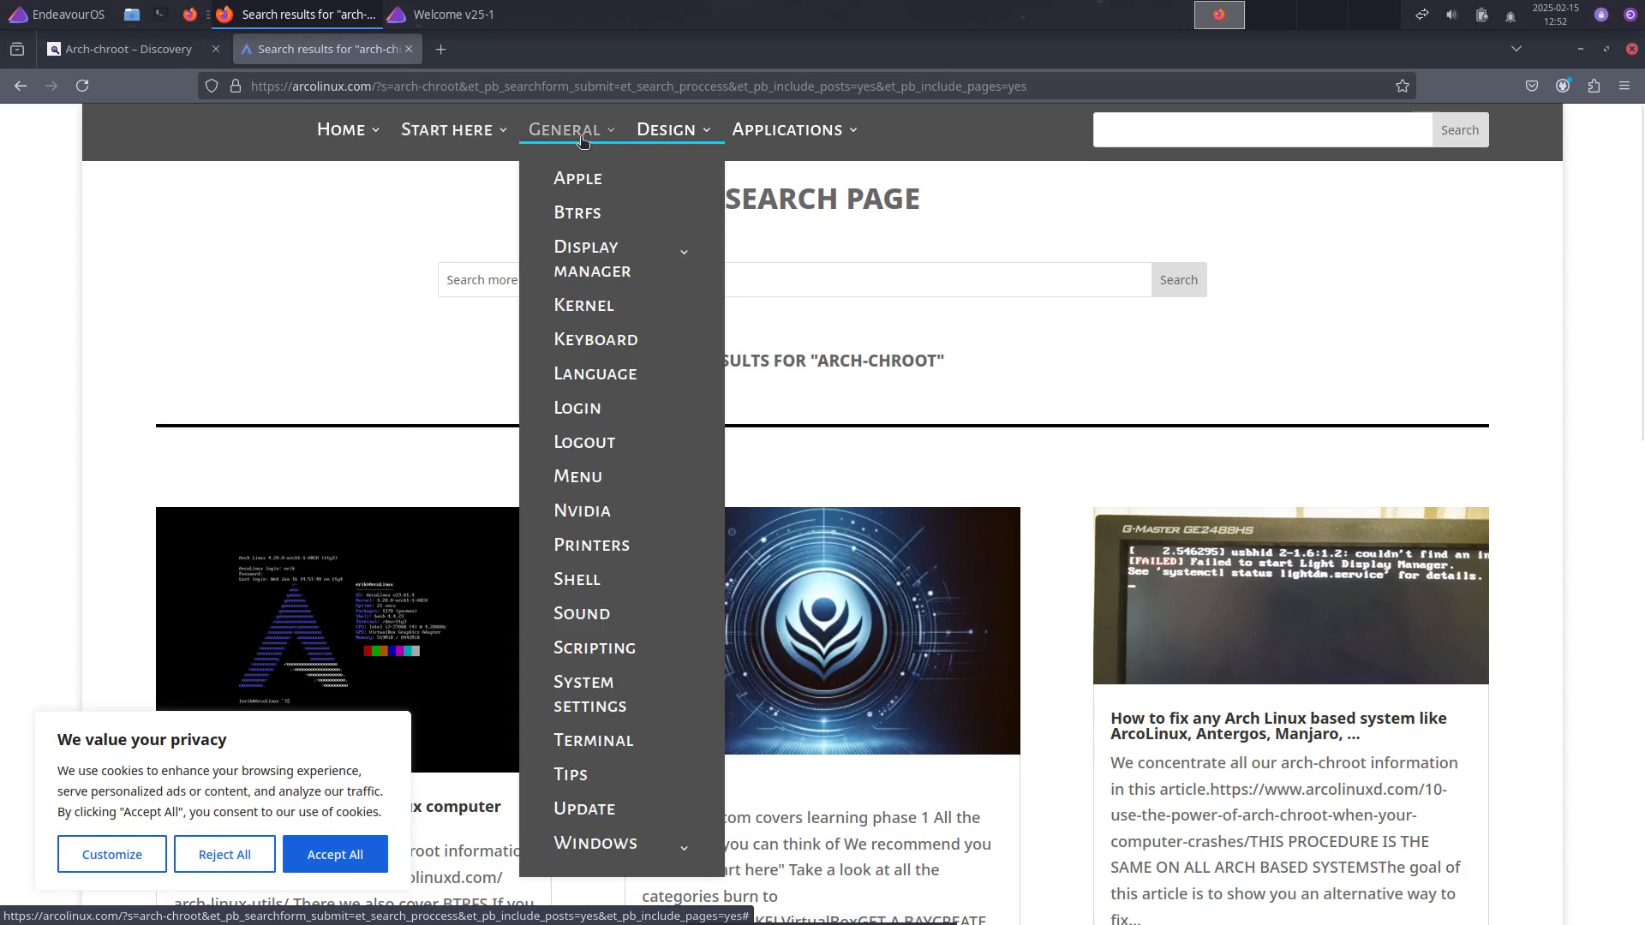
{"action": "mouse_move", "coordinate": [691, 146]}
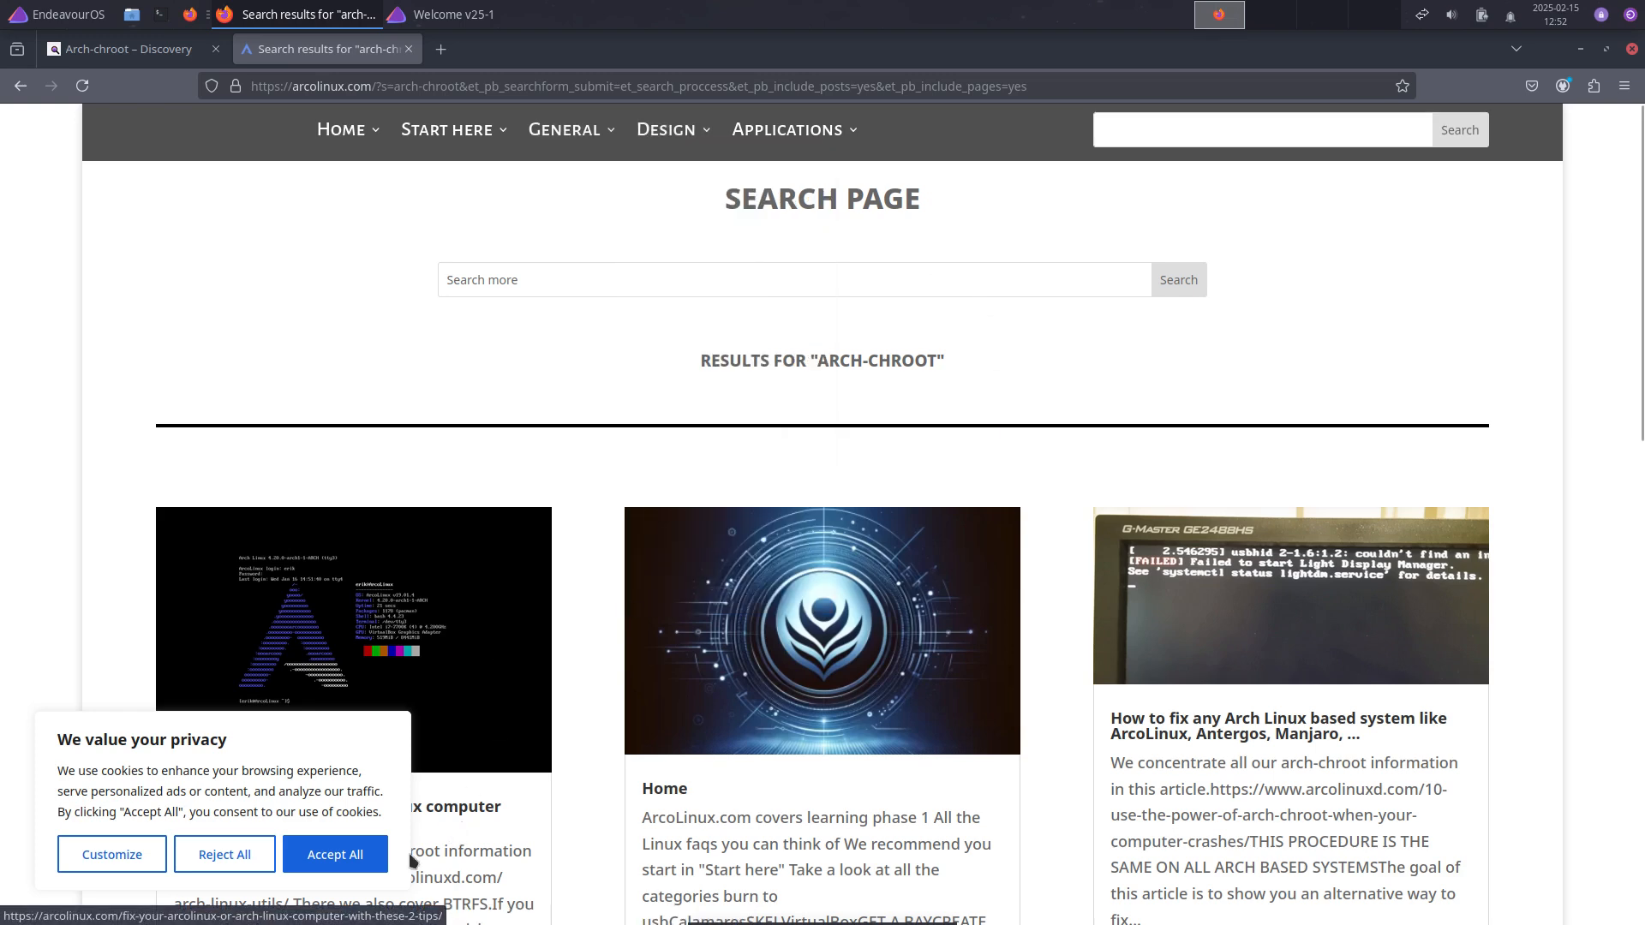
{"action": "left_click", "coordinate": [370, 853]}
{"action": "scroll", "coordinate": [329, 731], "scroll_direction": "down", "scroll_amount": 4}
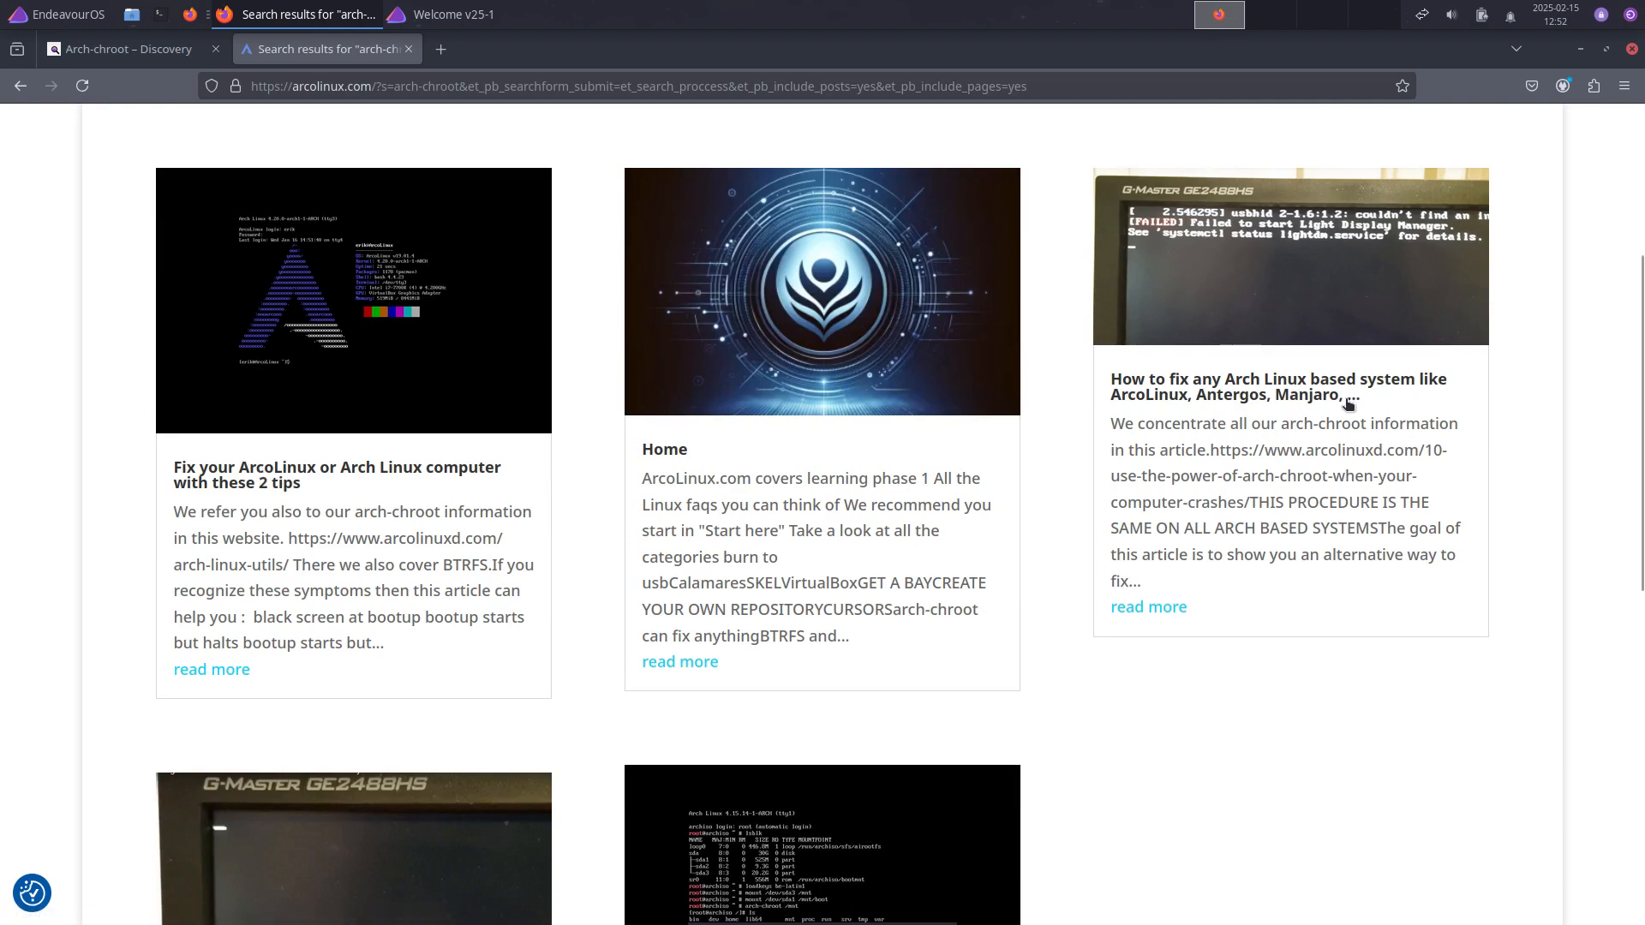
{"action": "scroll", "coordinate": [414, 675], "scroll_direction": "down", "scroll_amount": 4}
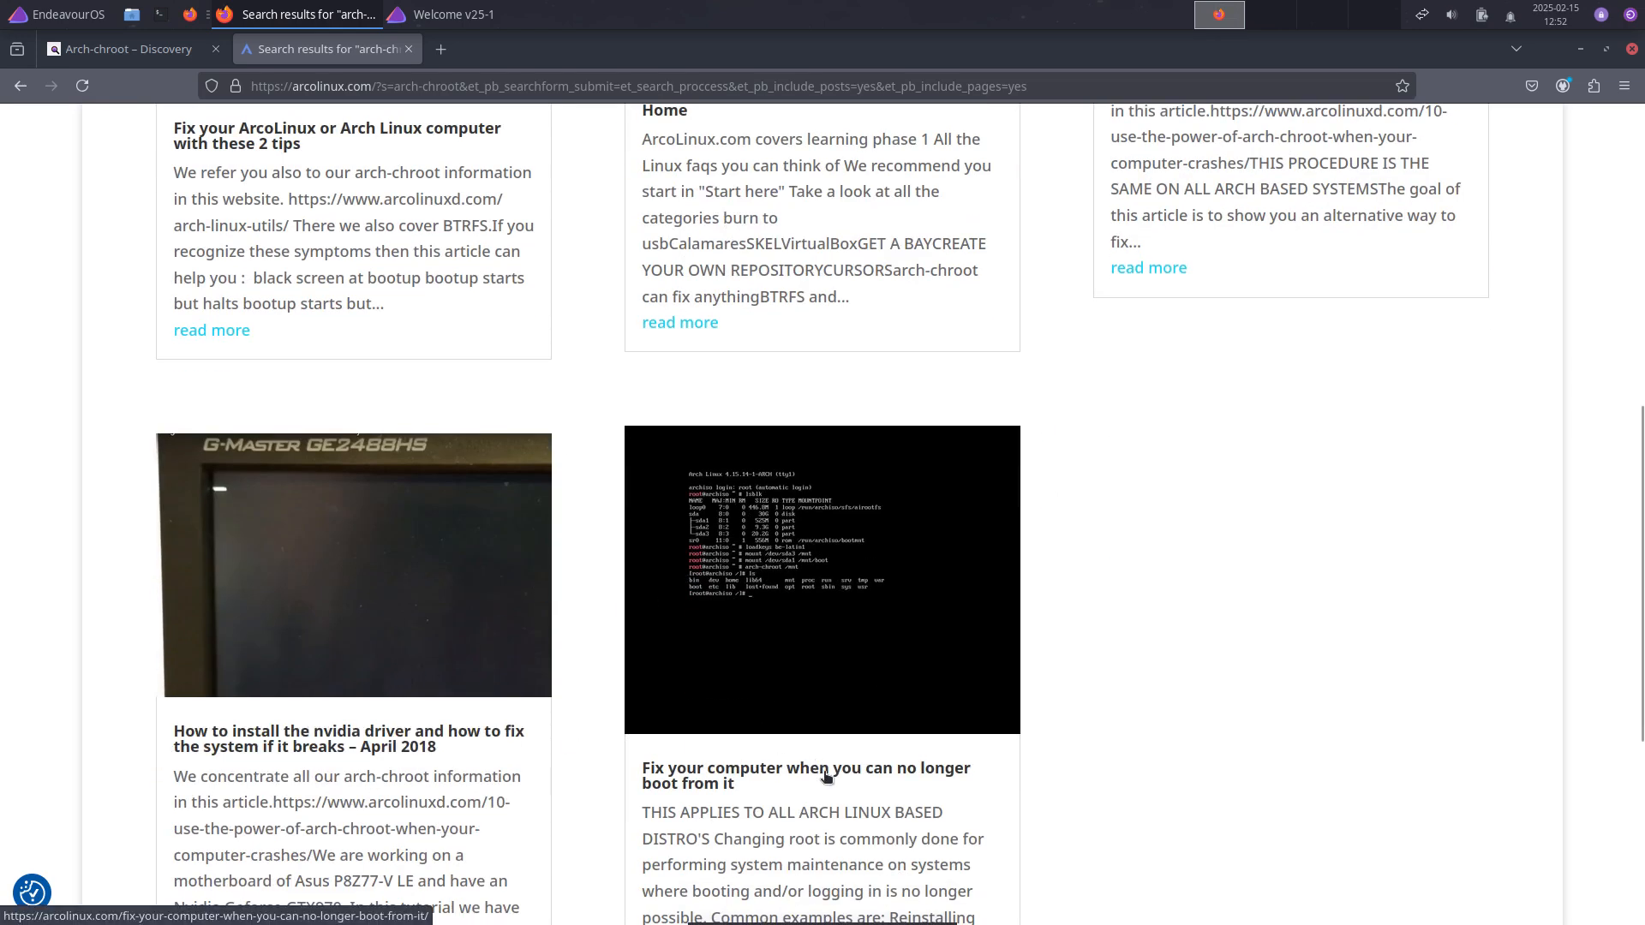
{"action": "scroll", "coordinate": [814, 771], "scroll_direction": "up", "scroll_amount": 8}
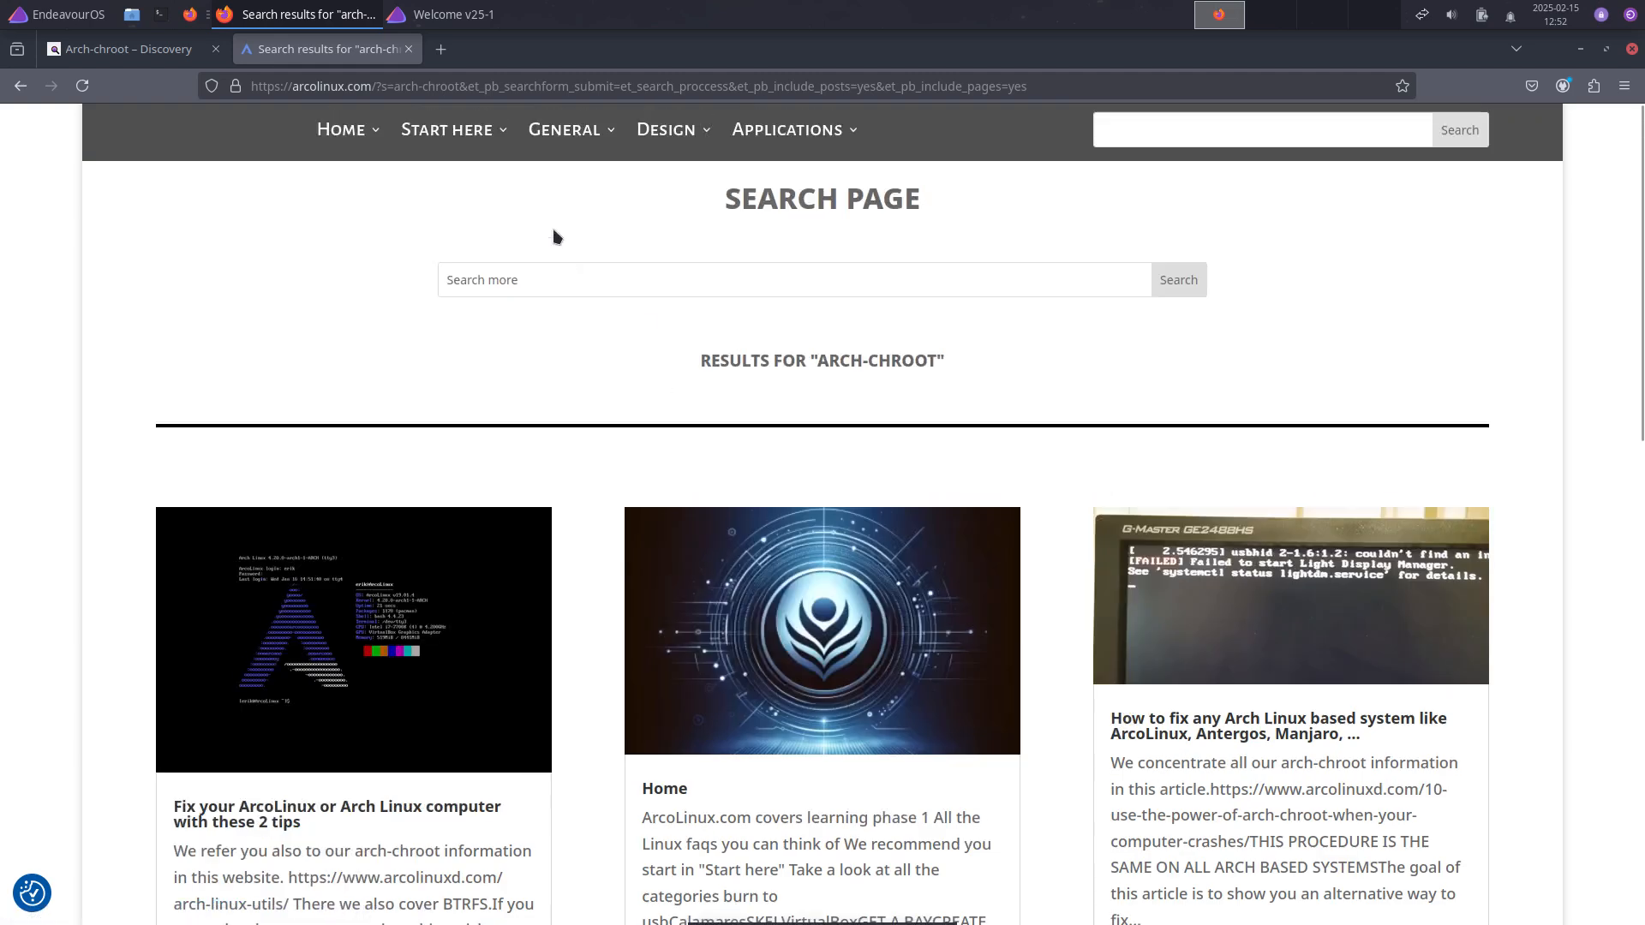
Step: Open ArcoLinuxD from the Home menu and search it for arch-chroot
{"action": "mouse_move", "coordinate": [343, 130]}
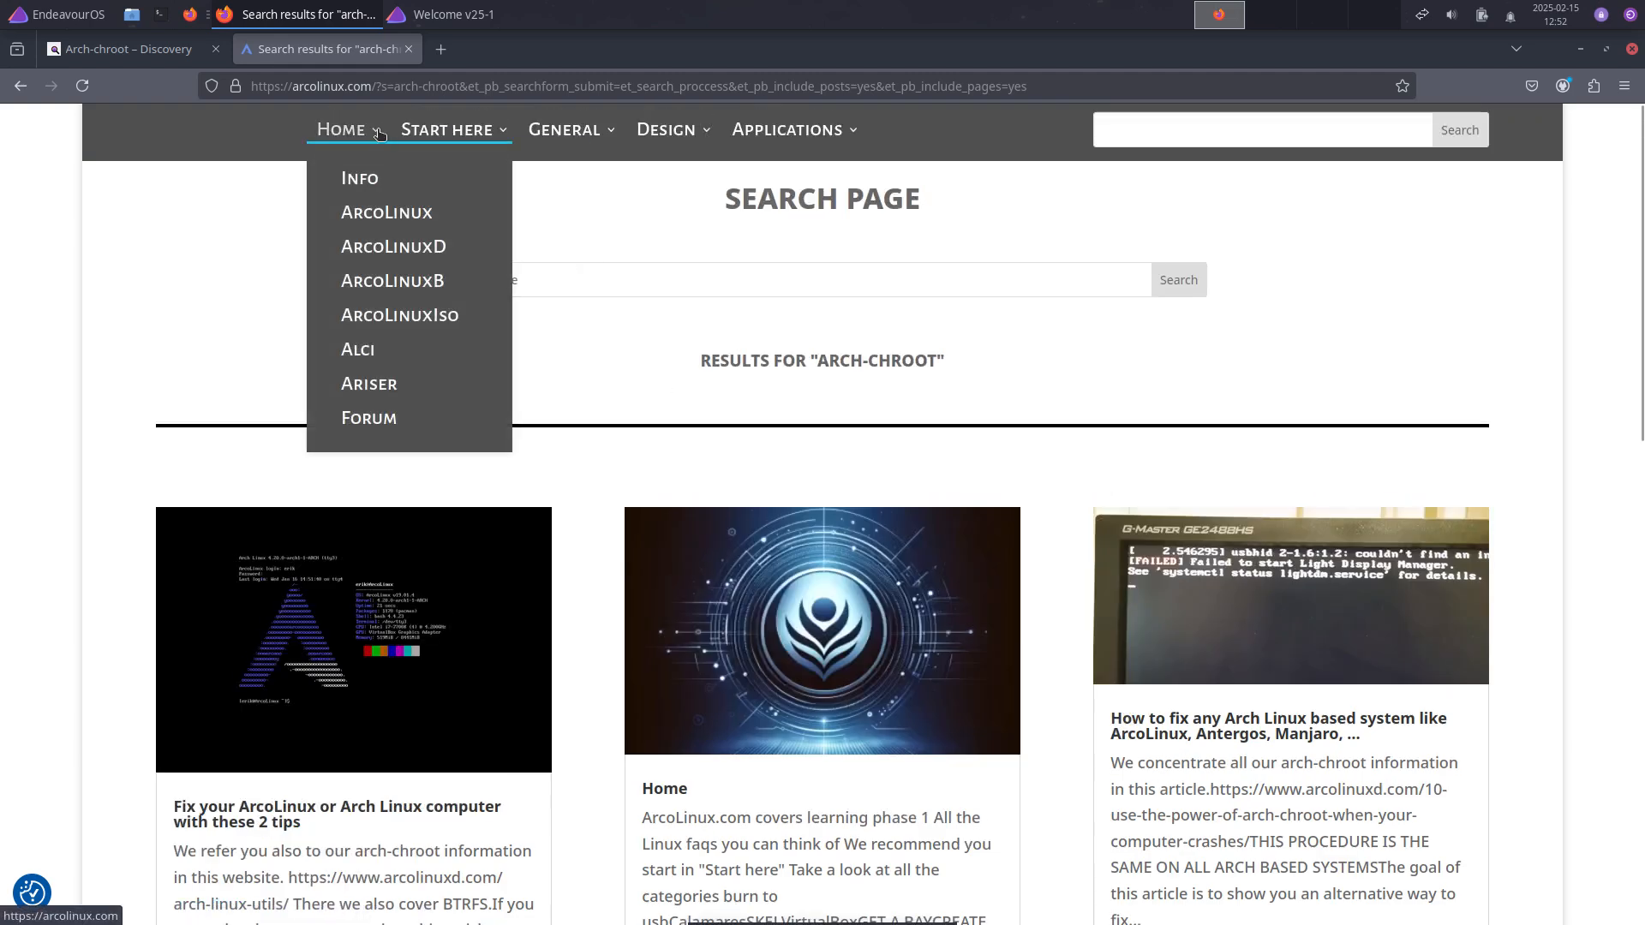
{"action": "left_click", "coordinate": [406, 248]}
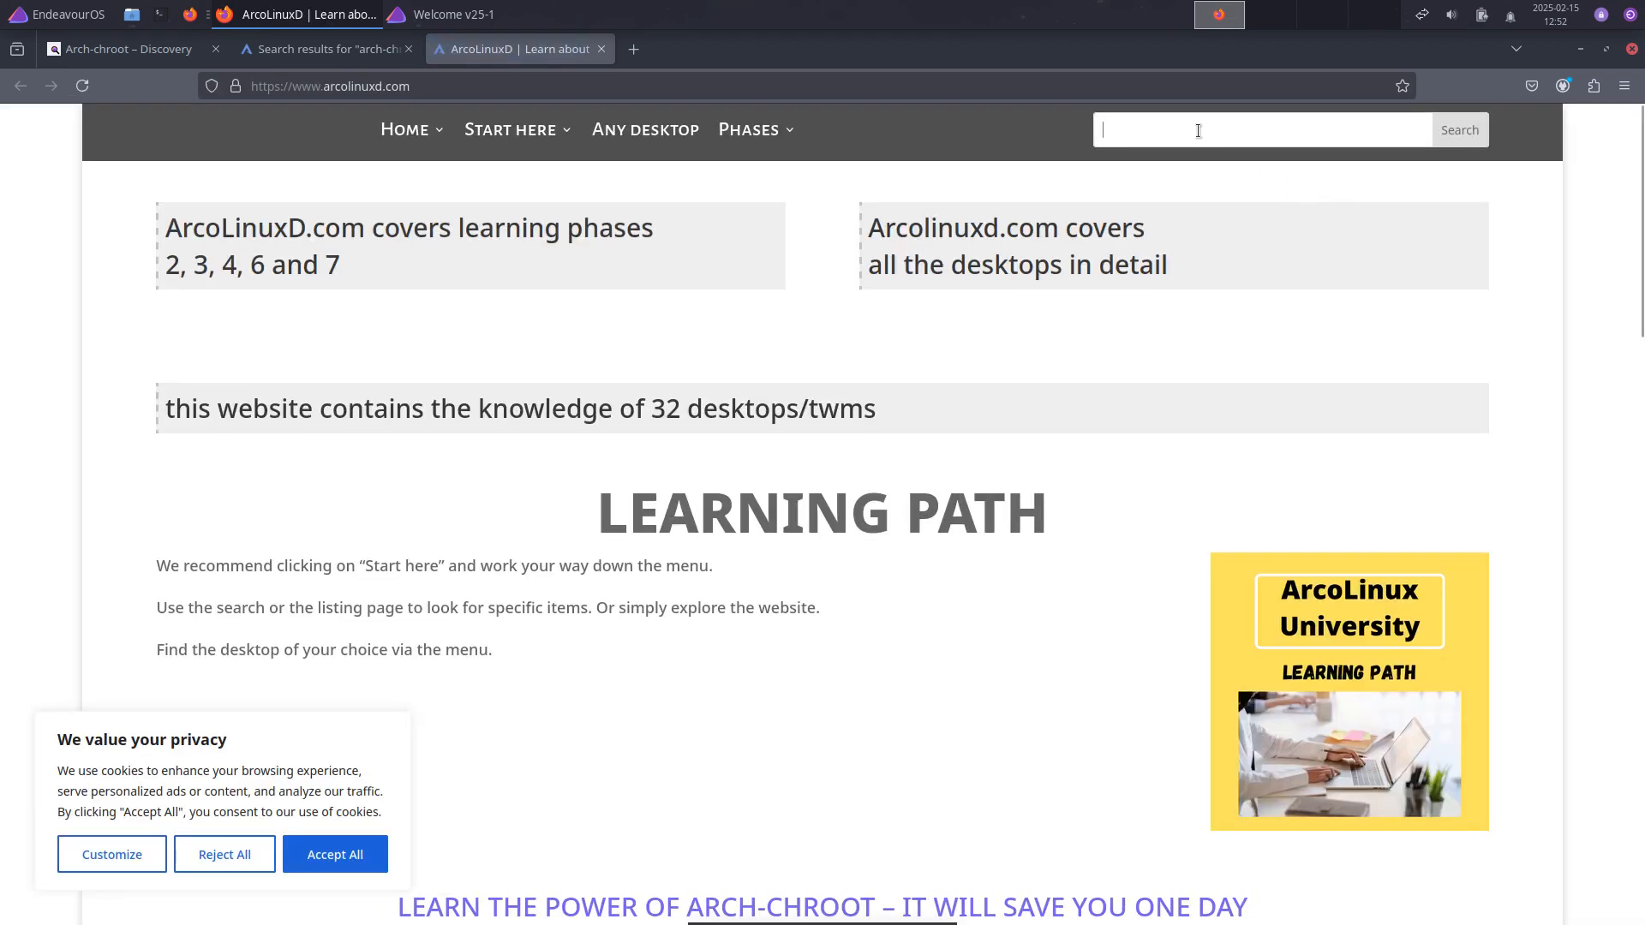
{"action": "type", "text": "arc"}
{"action": "key", "text": "Down"}
{"action": "key", "text": "Return"}
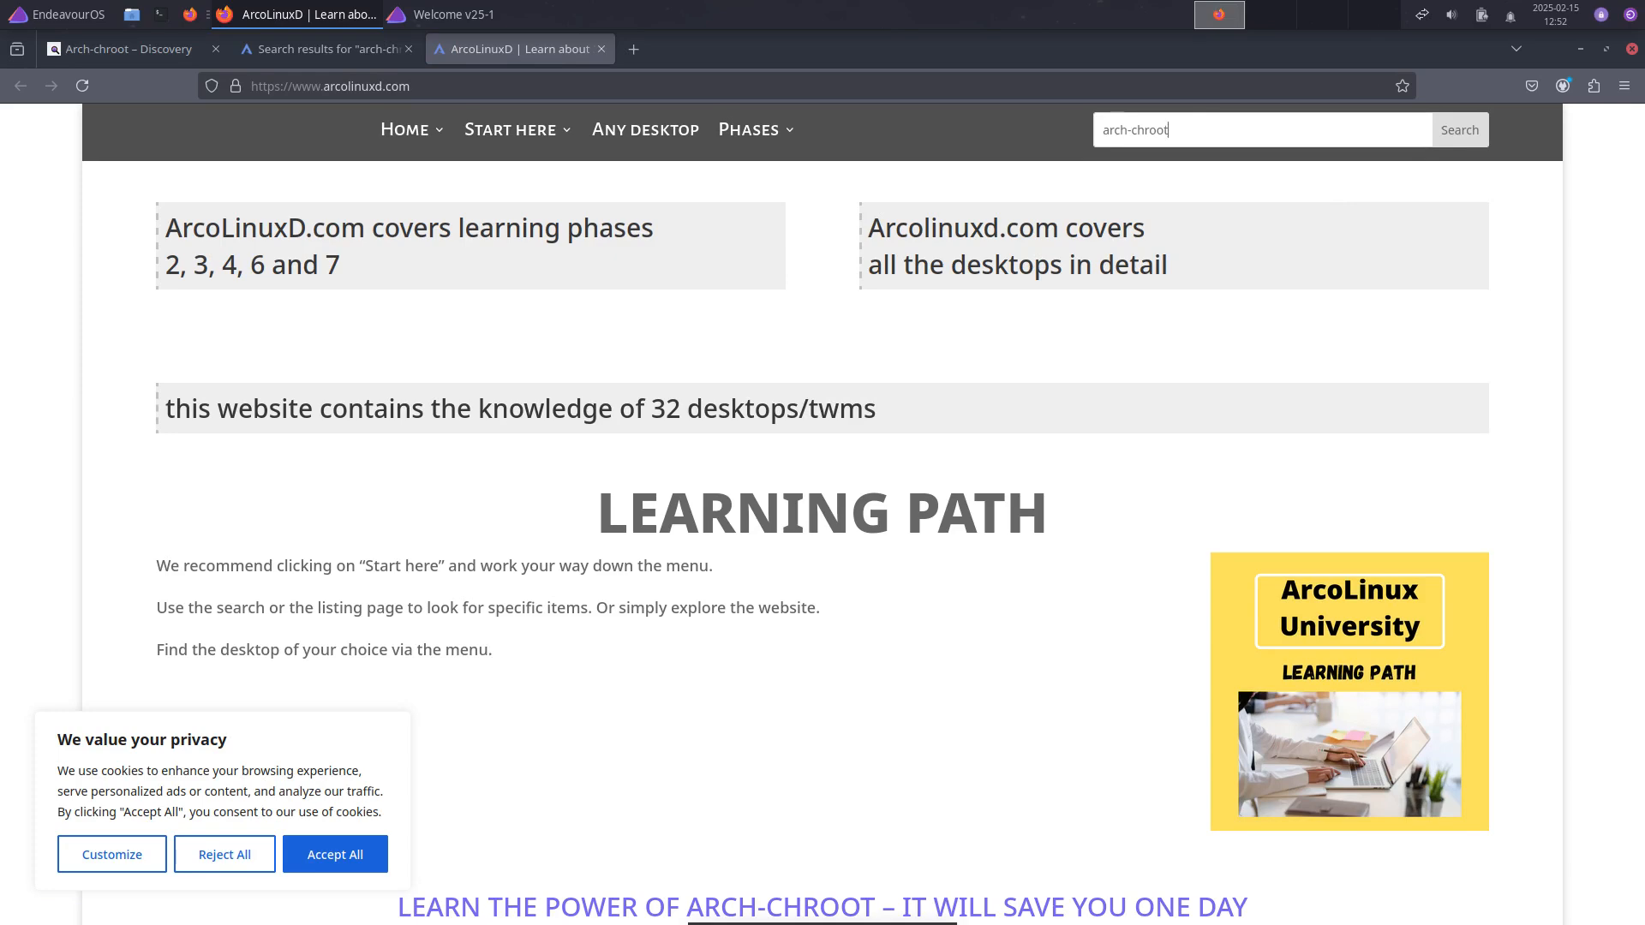
{"action": "left_click", "coordinate": [1462, 135]}
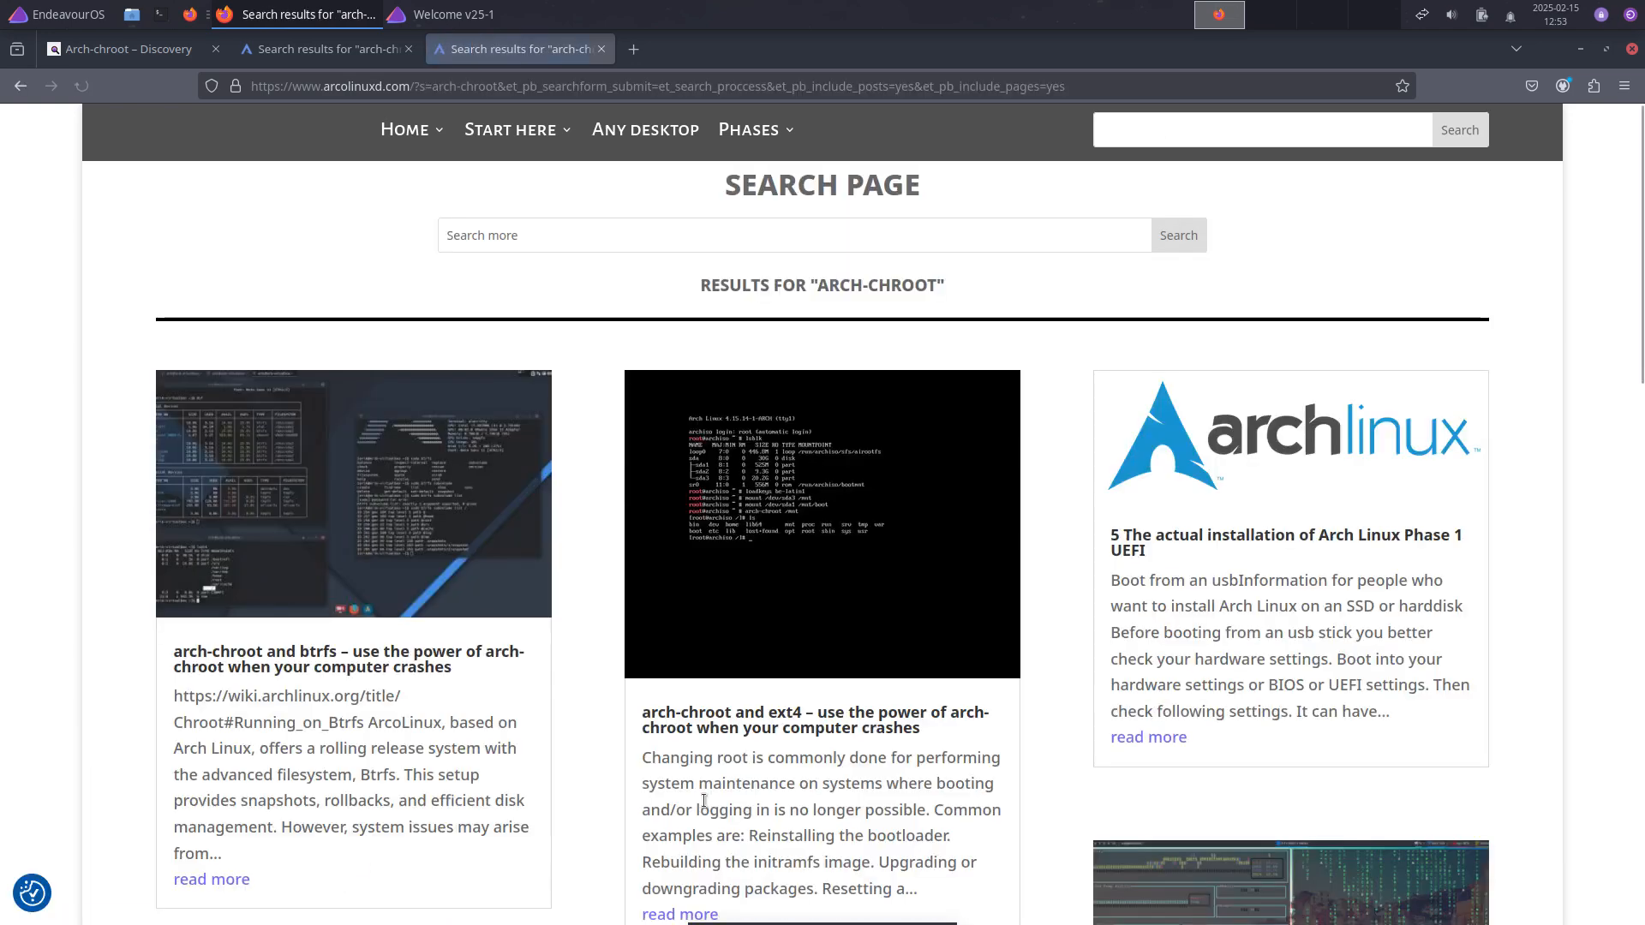
Step: Scroll the ArcoLinuxD arch-chroot results, then close Firefox
{"action": "scroll", "coordinate": [704, 801], "scroll_direction": "down", "scroll_amount": 3}
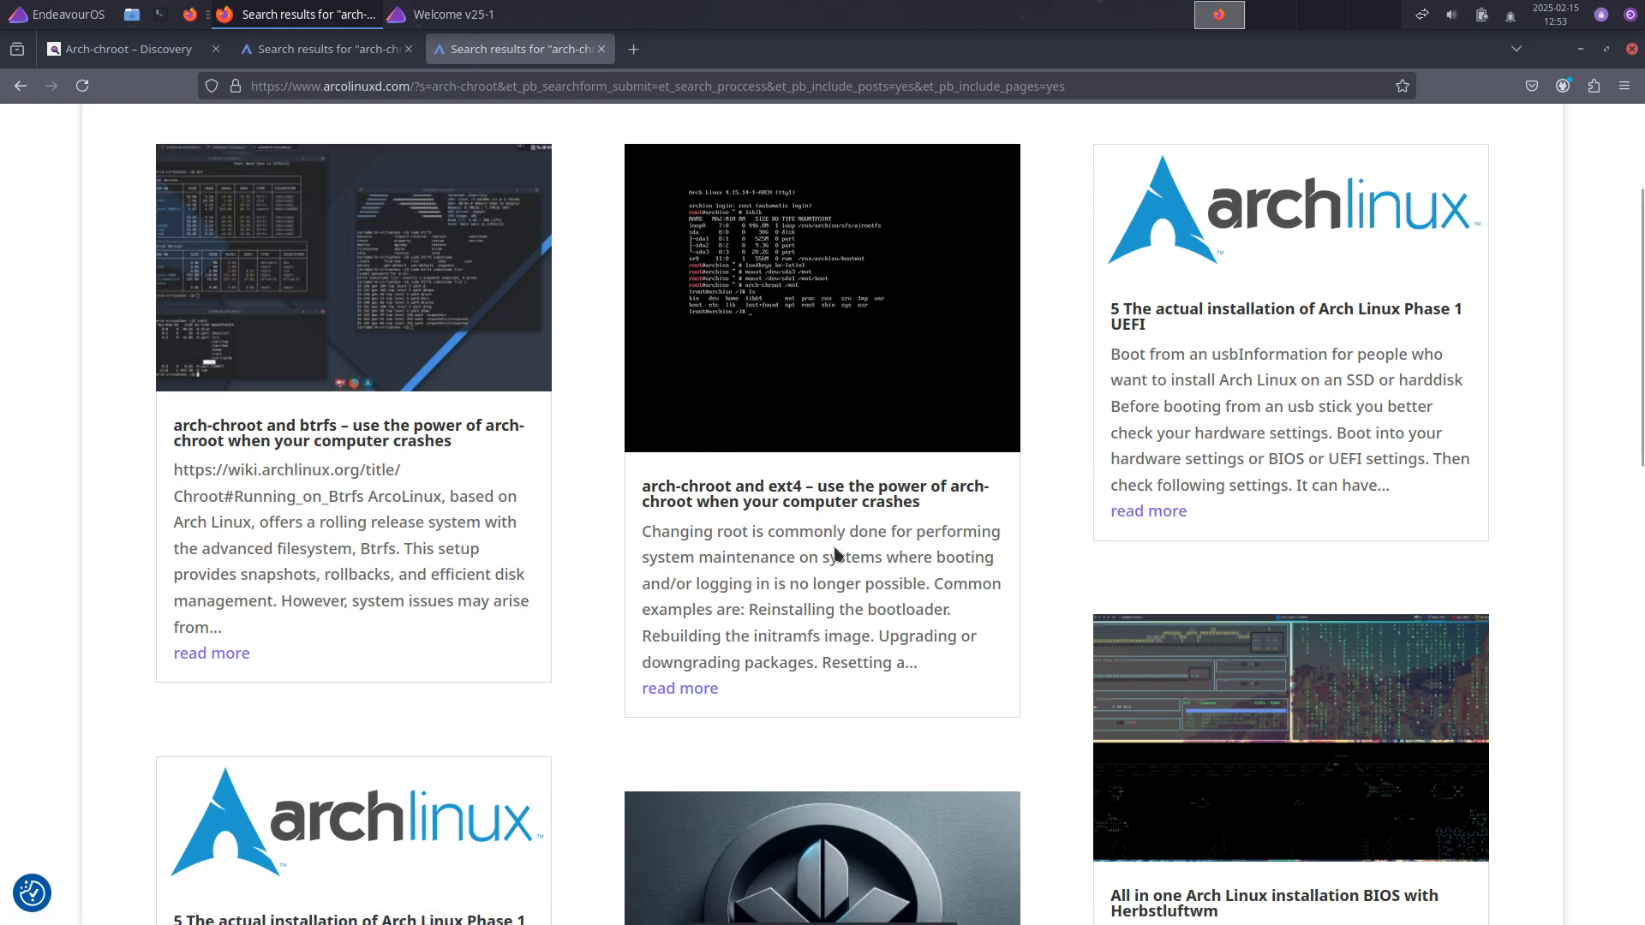
{"action": "scroll", "coordinate": [846, 548], "scroll_direction": "down", "scroll_amount": 3}
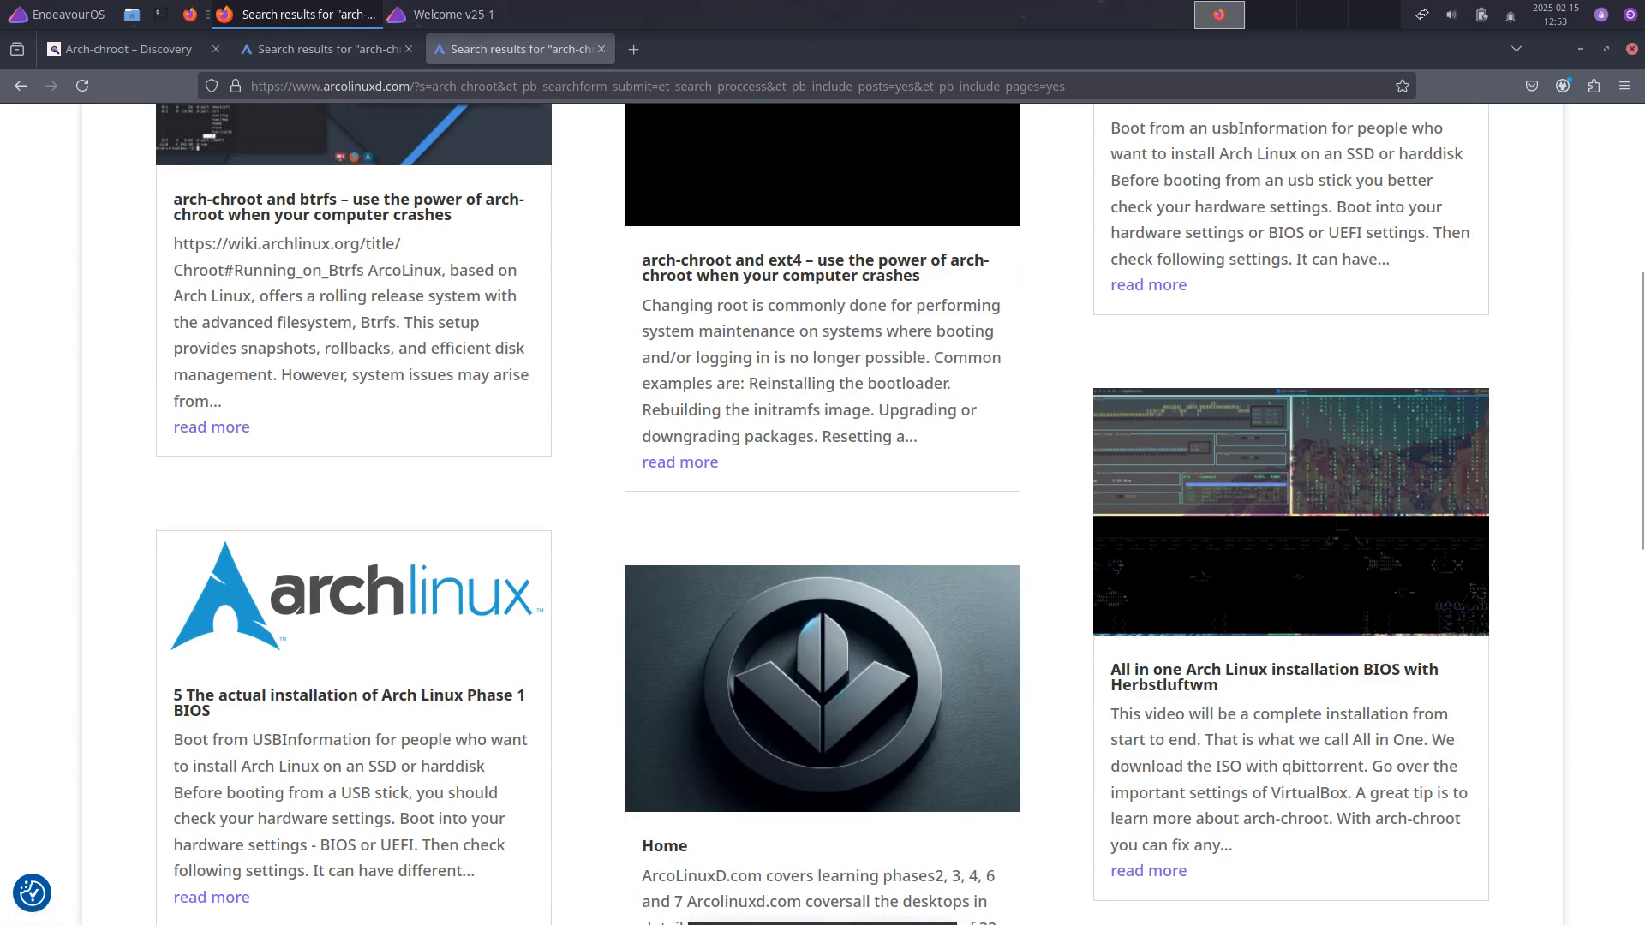
{"action": "left_click", "coordinate": [1631, 54]}
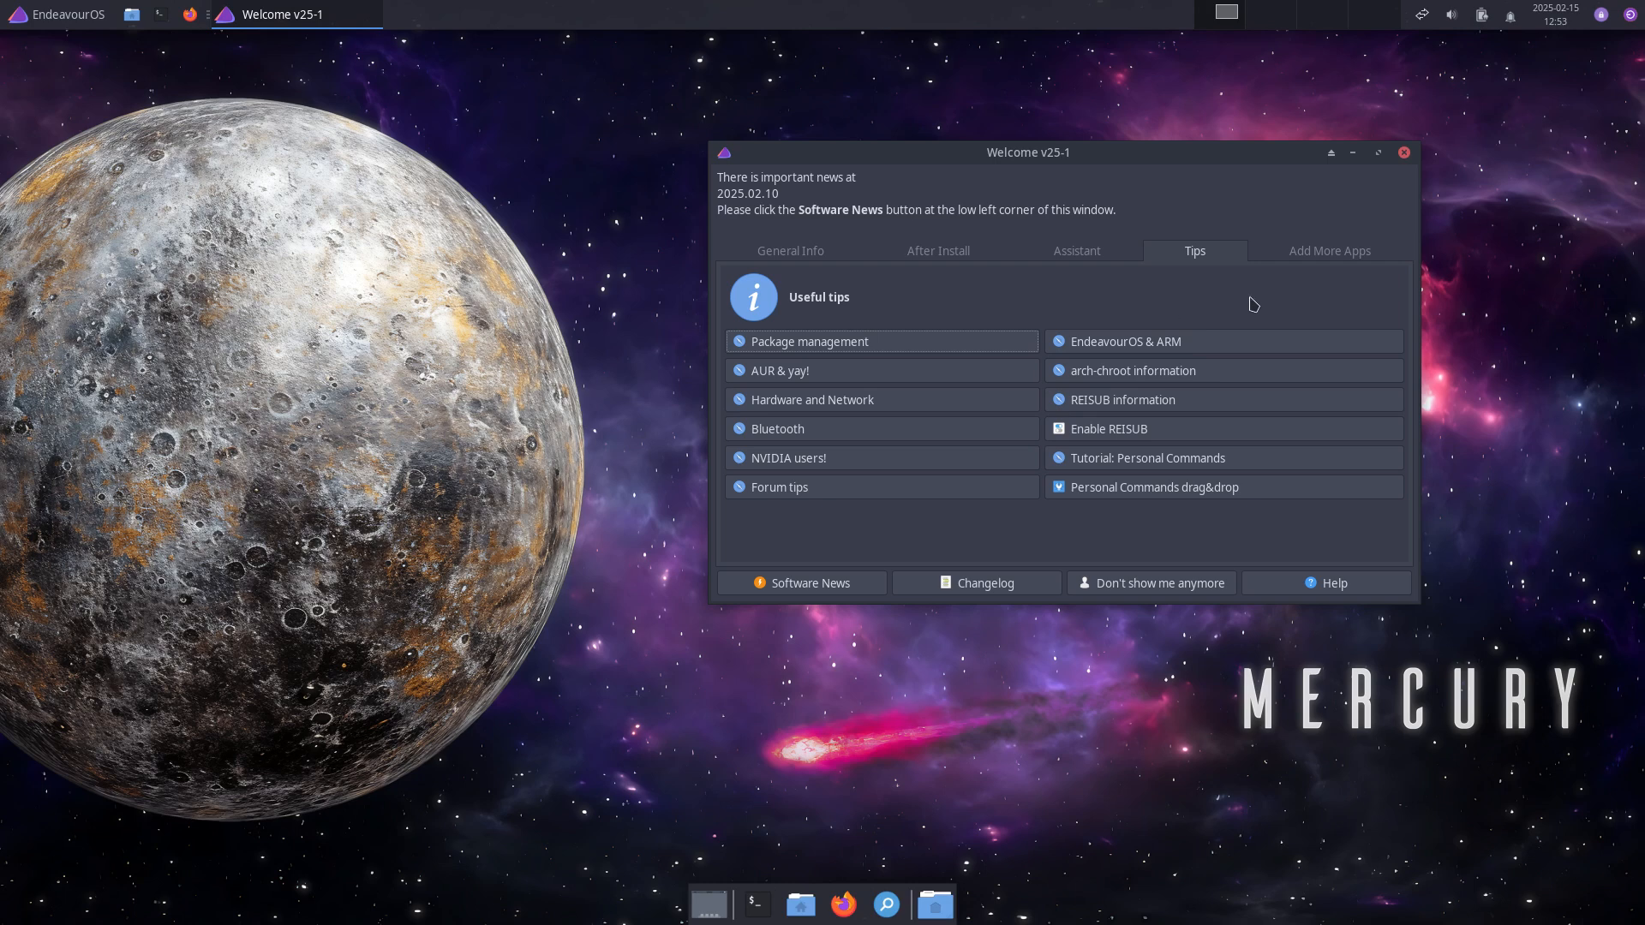
Step: Open the popular apps installer and expand Math, Personal Finance and Personal Security
{"action": "left_click", "coordinate": [1329, 255]}
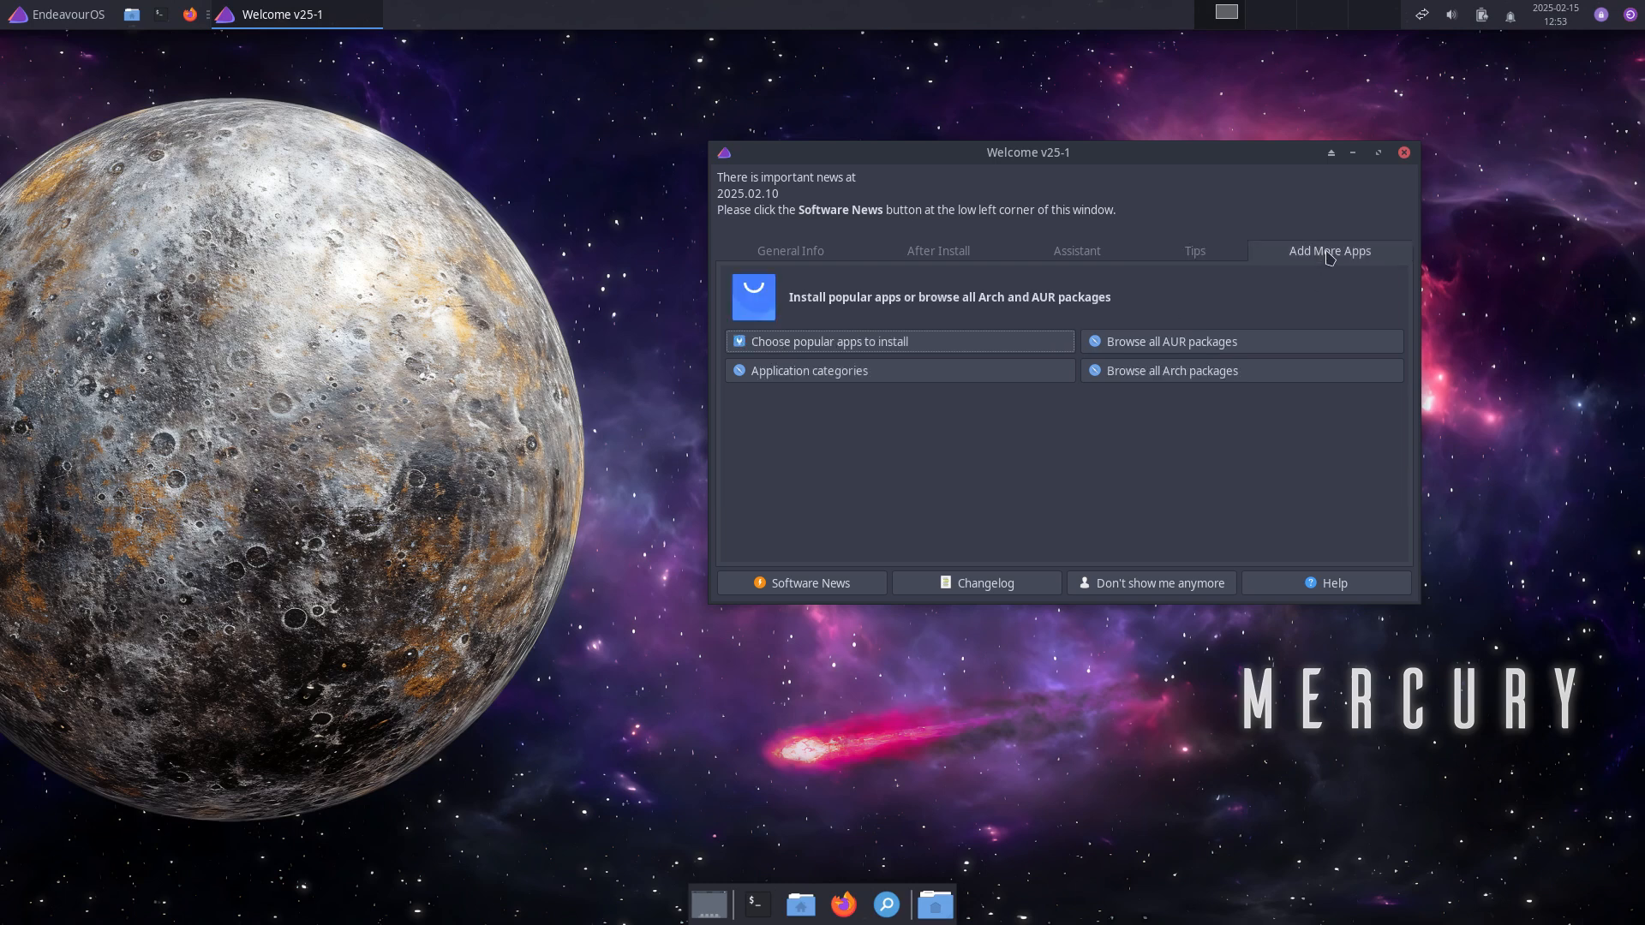
{"action": "left_click", "coordinate": [866, 343]}
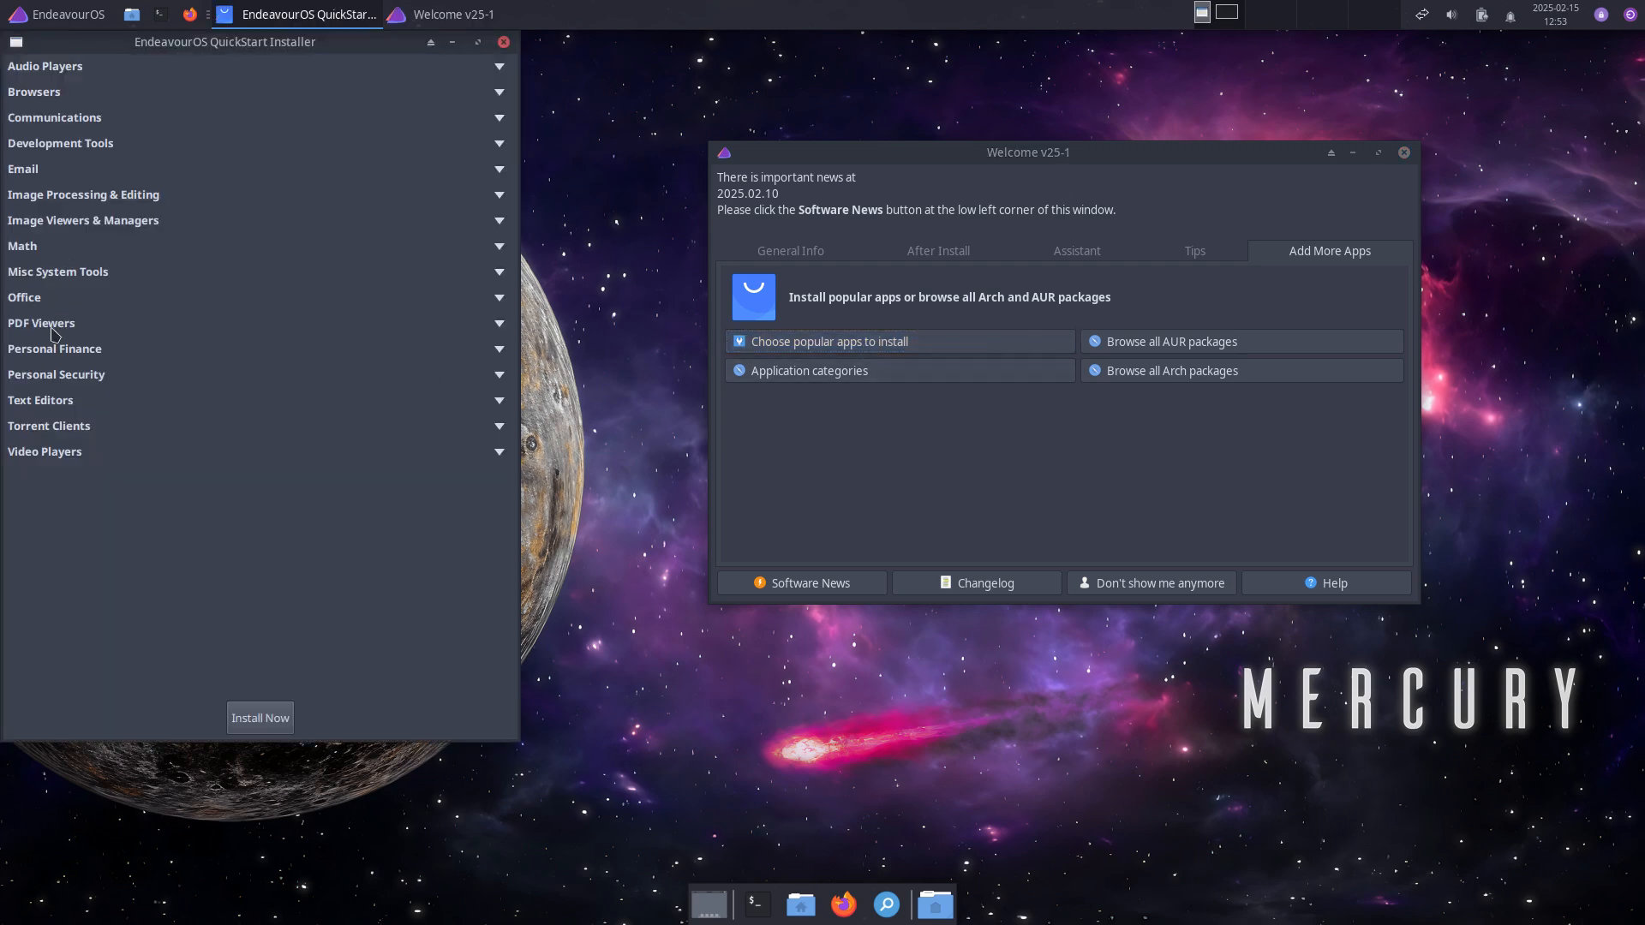
{"action": "left_click", "coordinate": [36, 250]}
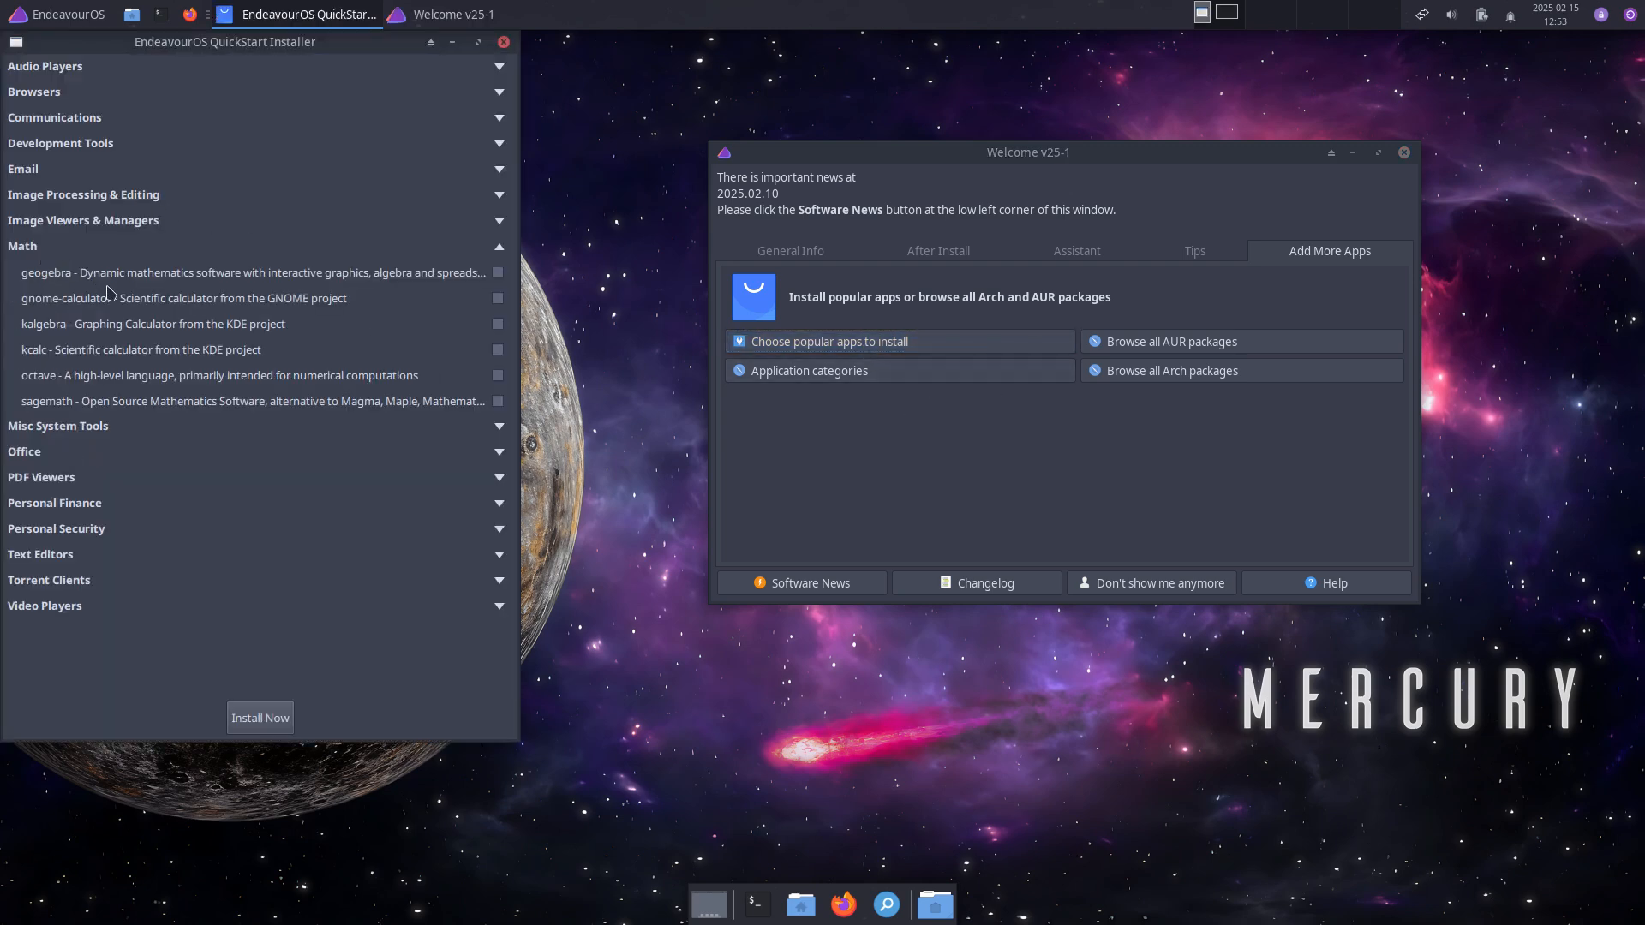
{"action": "left_click", "coordinate": [77, 508]}
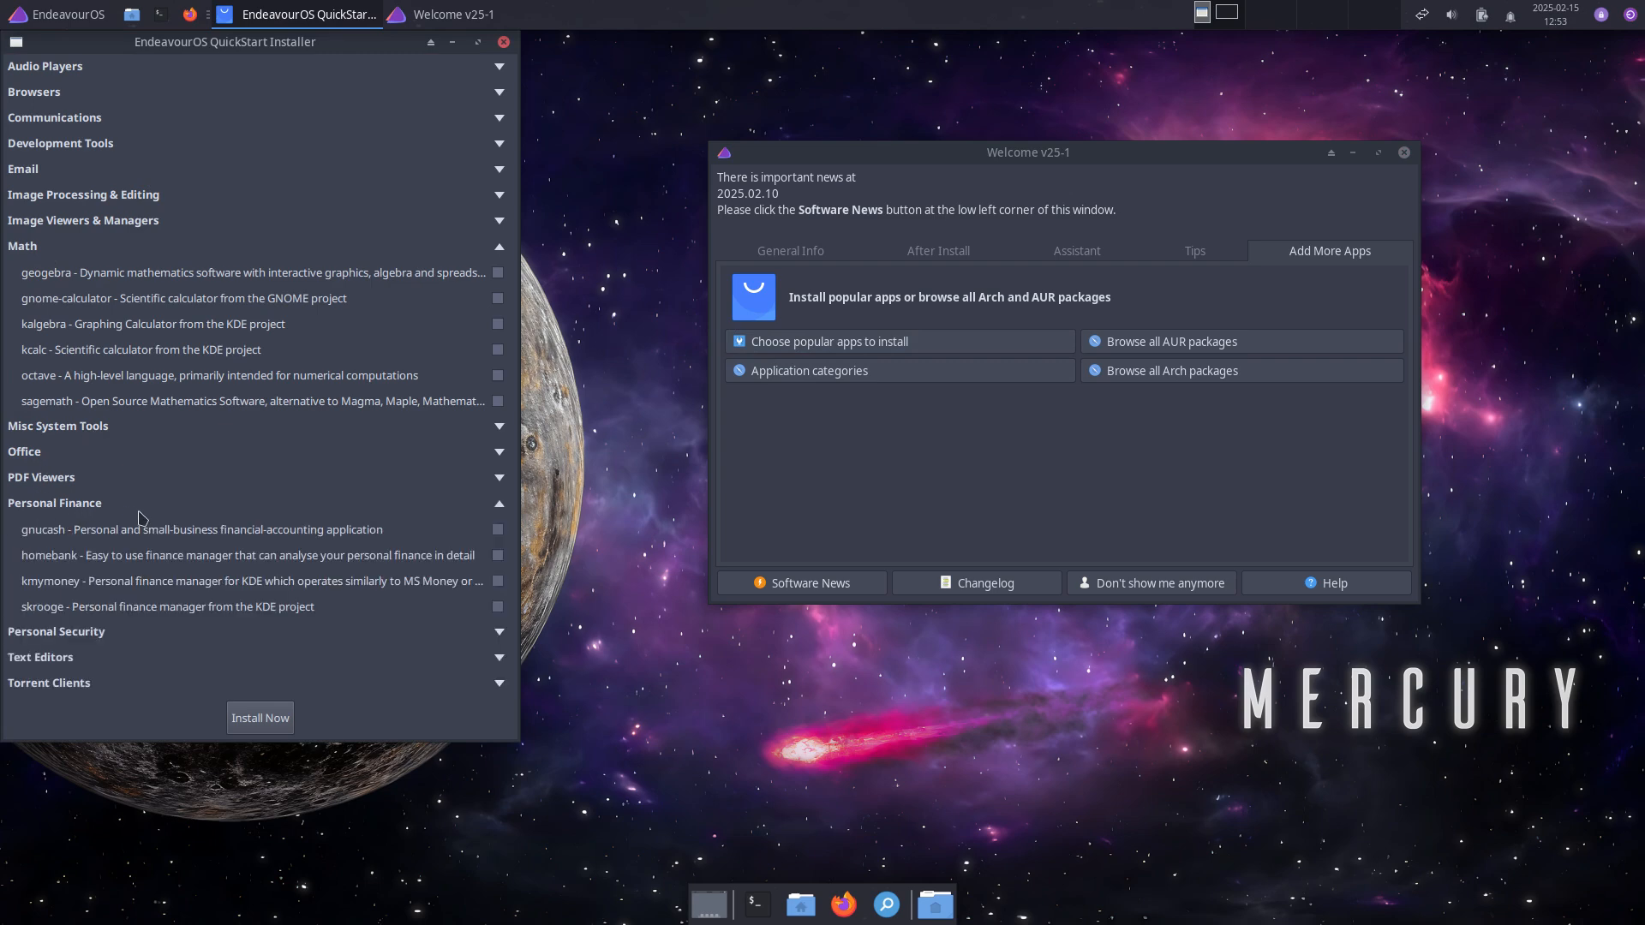
{"action": "left_click", "coordinate": [53, 636]}
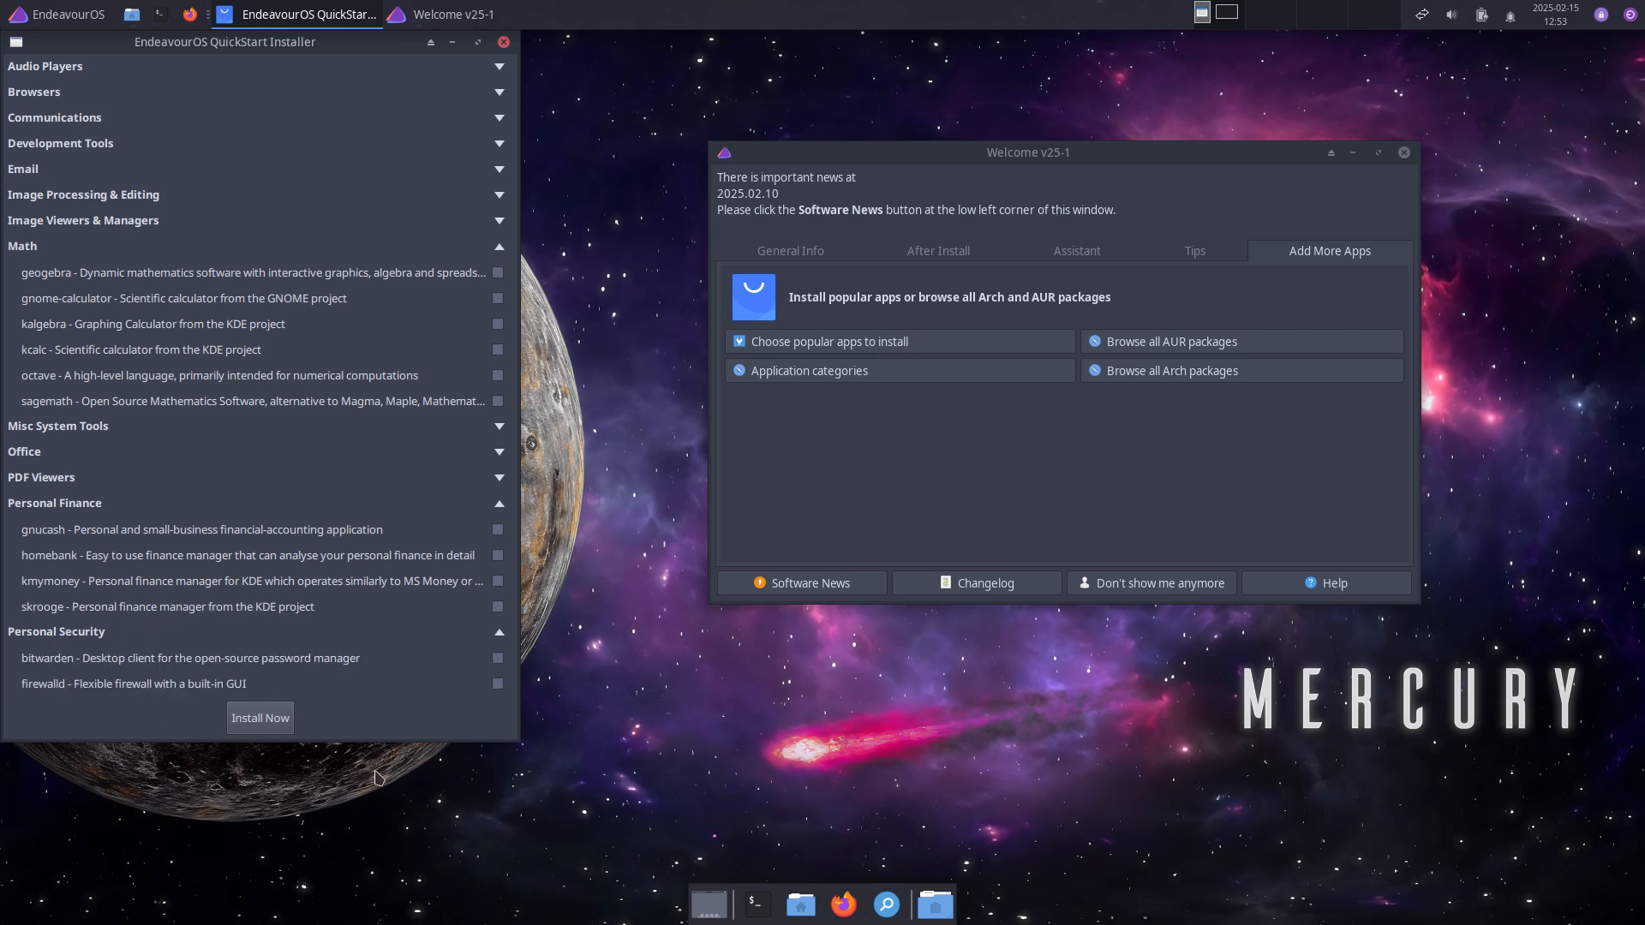
Step: Search the app menu for 'fire', dismiss it, and close the QuickStart Installer
{"action": "left_click", "coordinate": [61, 16]}
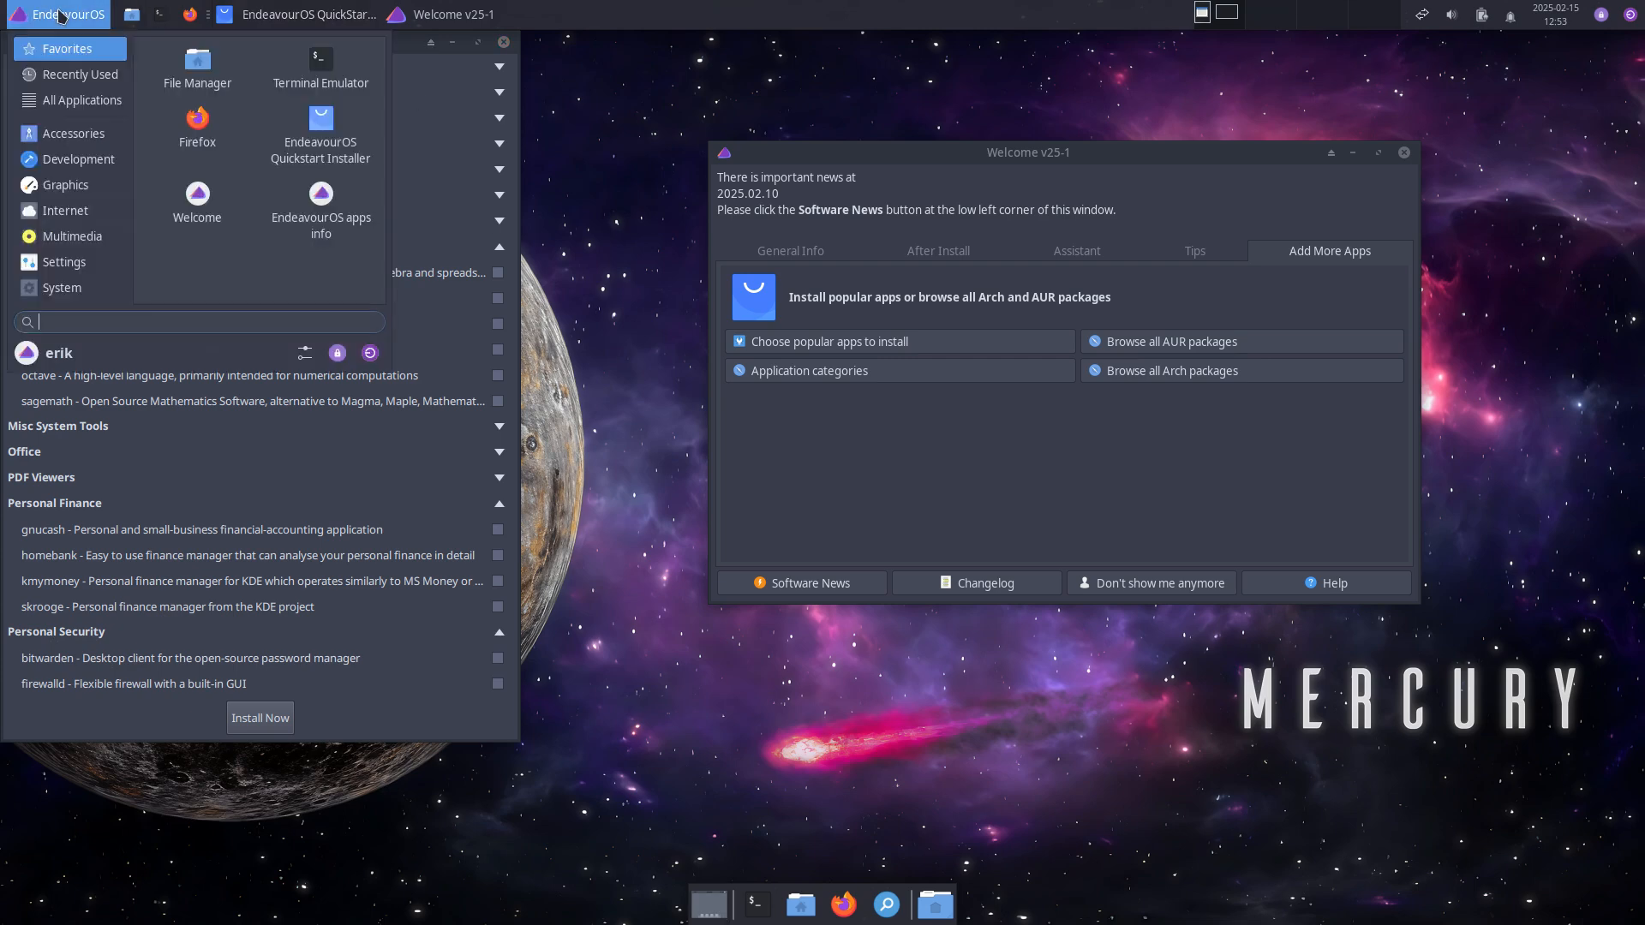
{"action": "type", "text": "fire"}
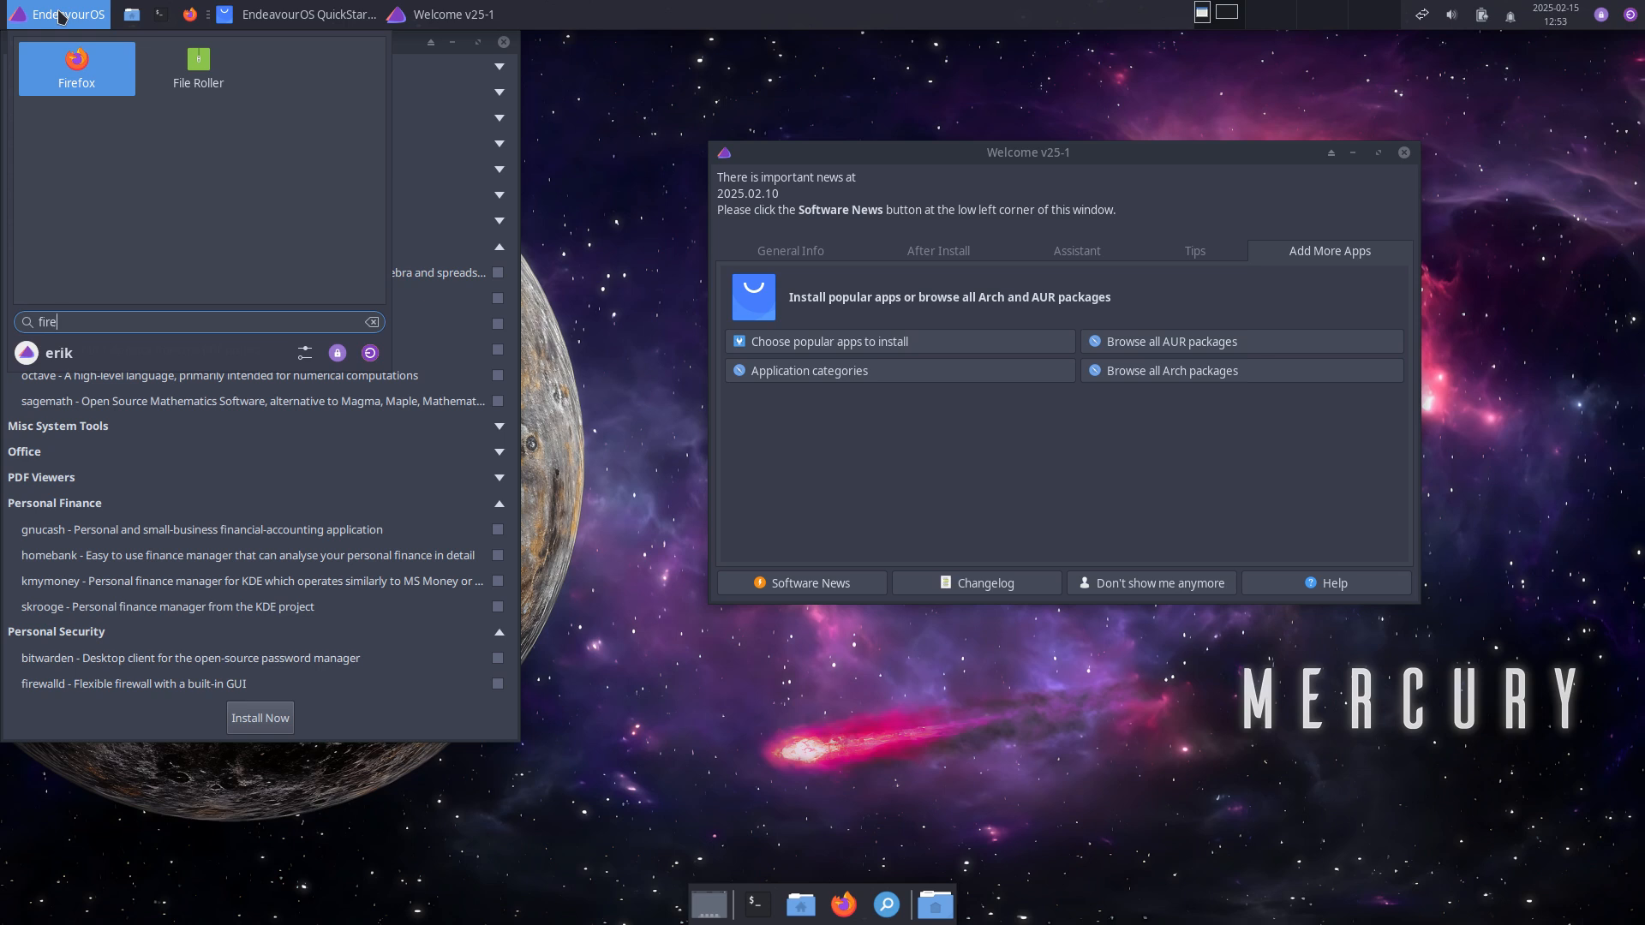
{"action": "key", "text": "BackSpace"}
{"action": "key", "text": "BackSpace"}
{"action": "key", "text": "BackSpace"}
{"action": "key", "text": "BackSpace"}
{"action": "left_click", "coordinate": [653, 291]}
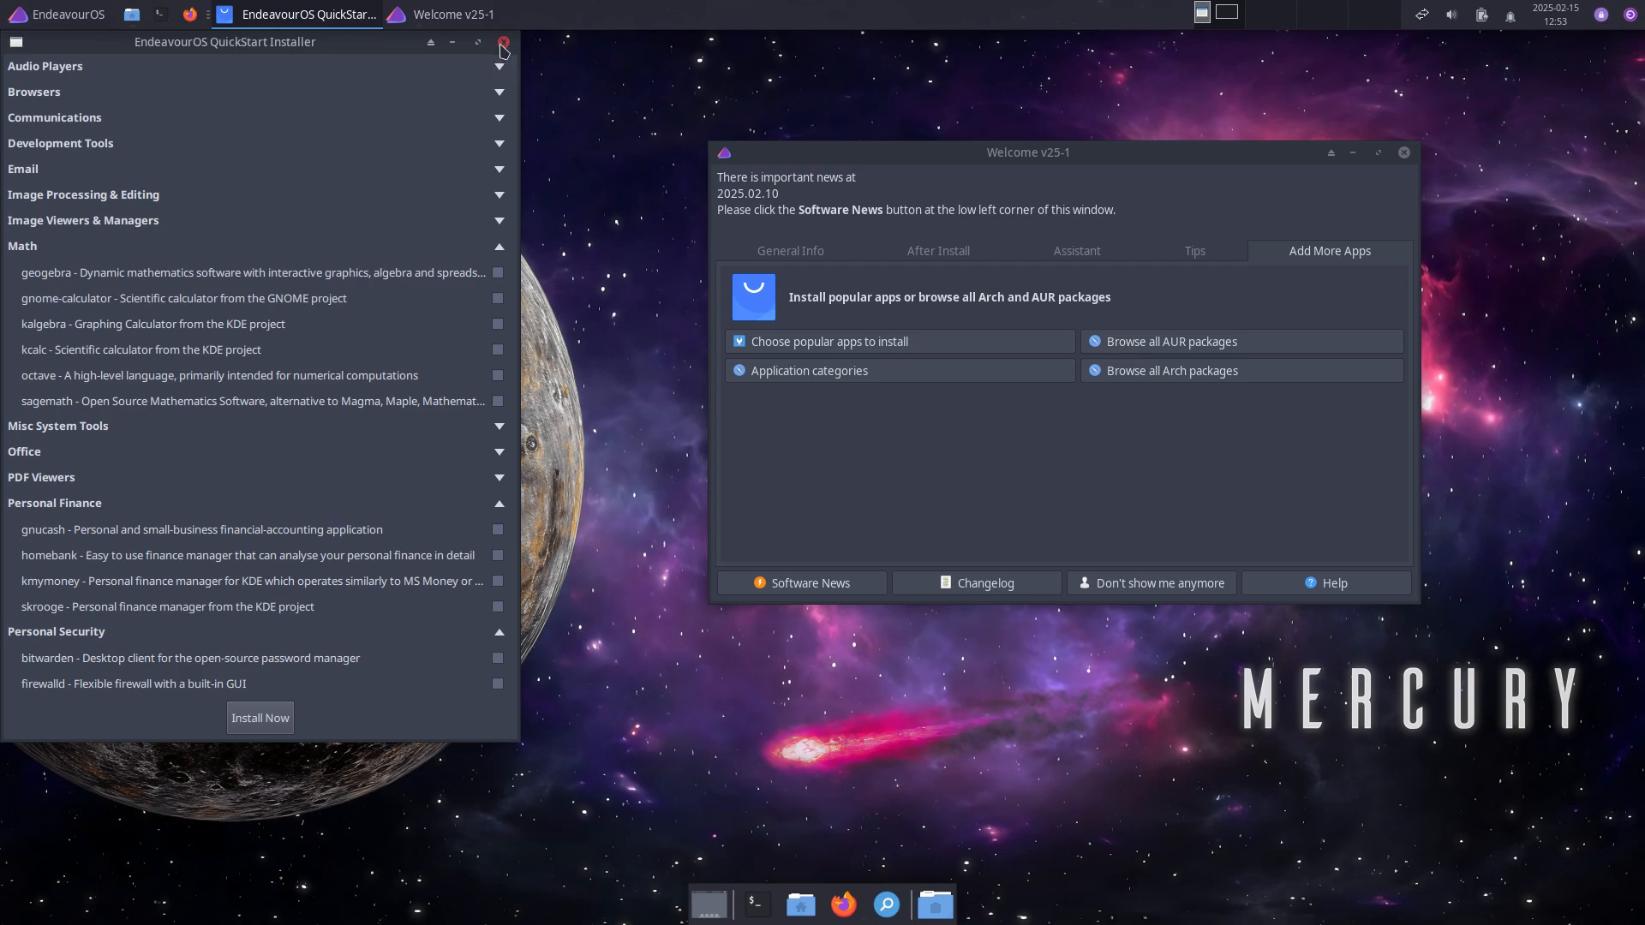
{"action": "left_click", "coordinate": [504, 42]}
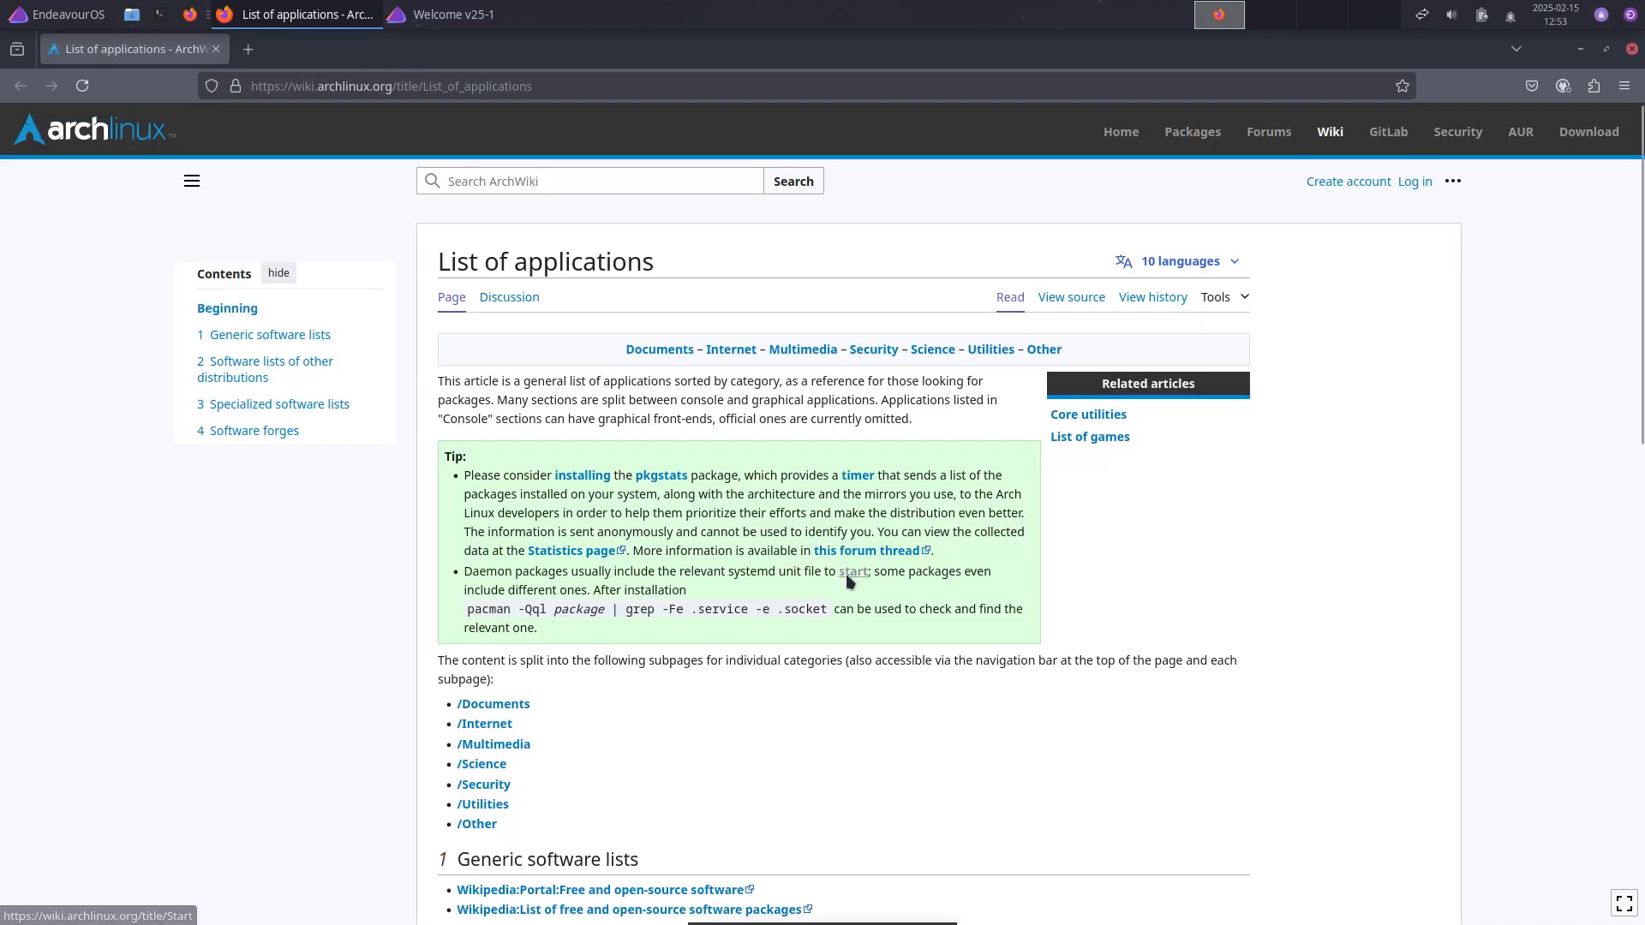
Step: View and close the ArchWiki app list, the AUR package list, and the Arch package search
{"action": "scroll", "coordinate": [850, 589], "scroll_direction": "down", "scroll_amount": 15}
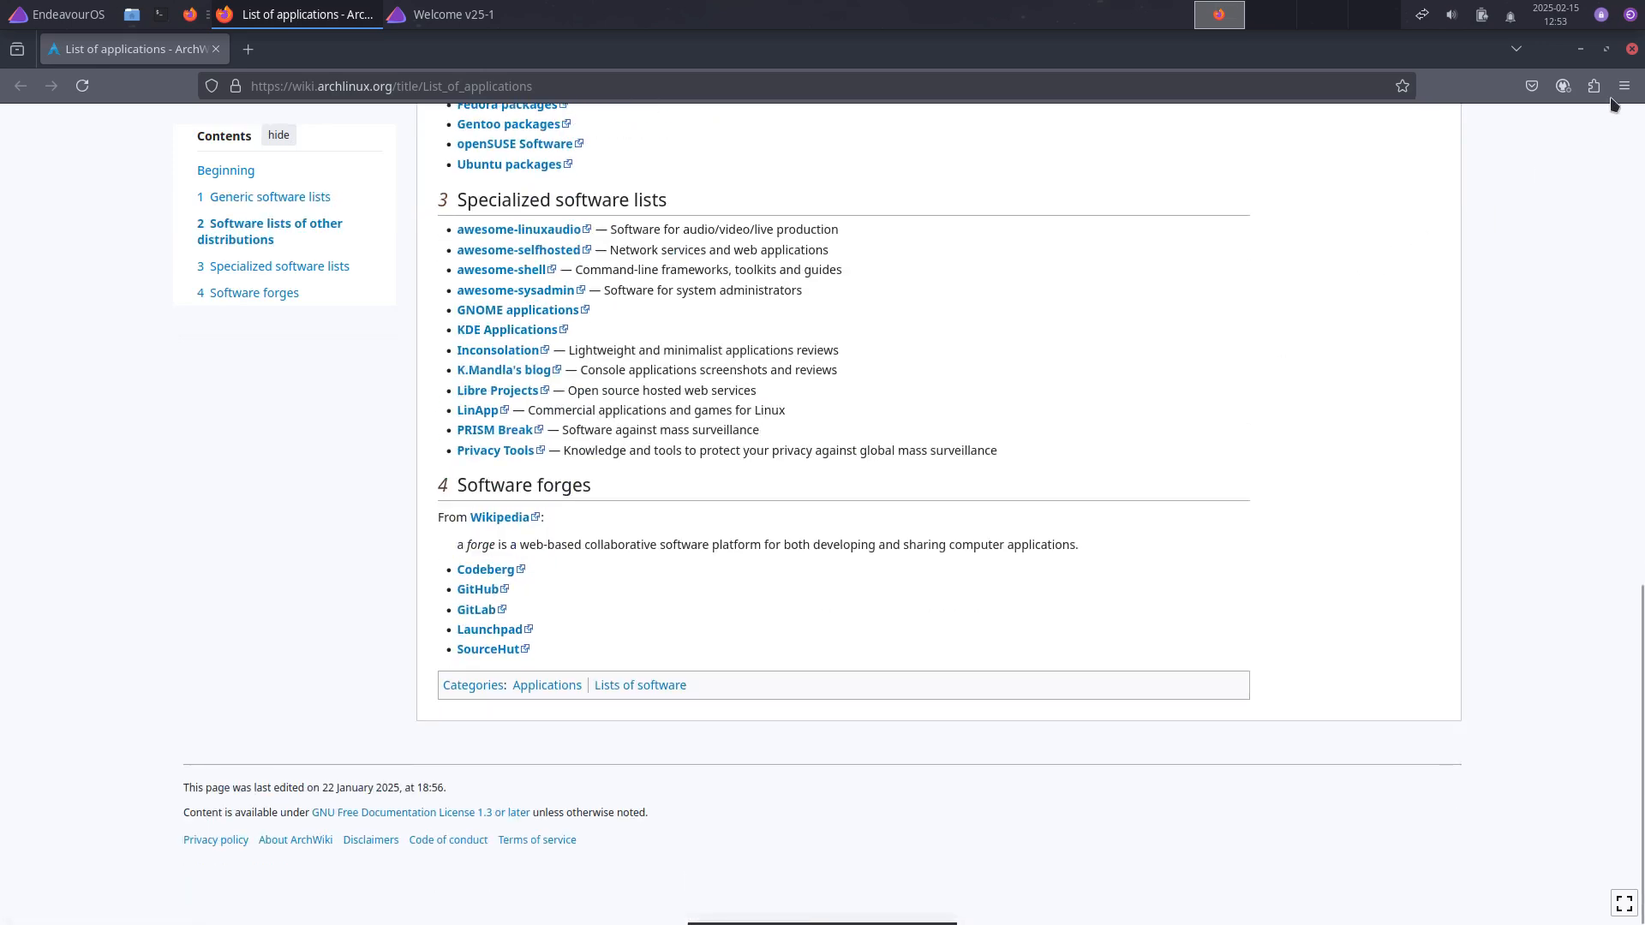
{"action": "left_click", "coordinate": [1632, 49]}
{"action": "left_click", "coordinate": [1142, 351]}
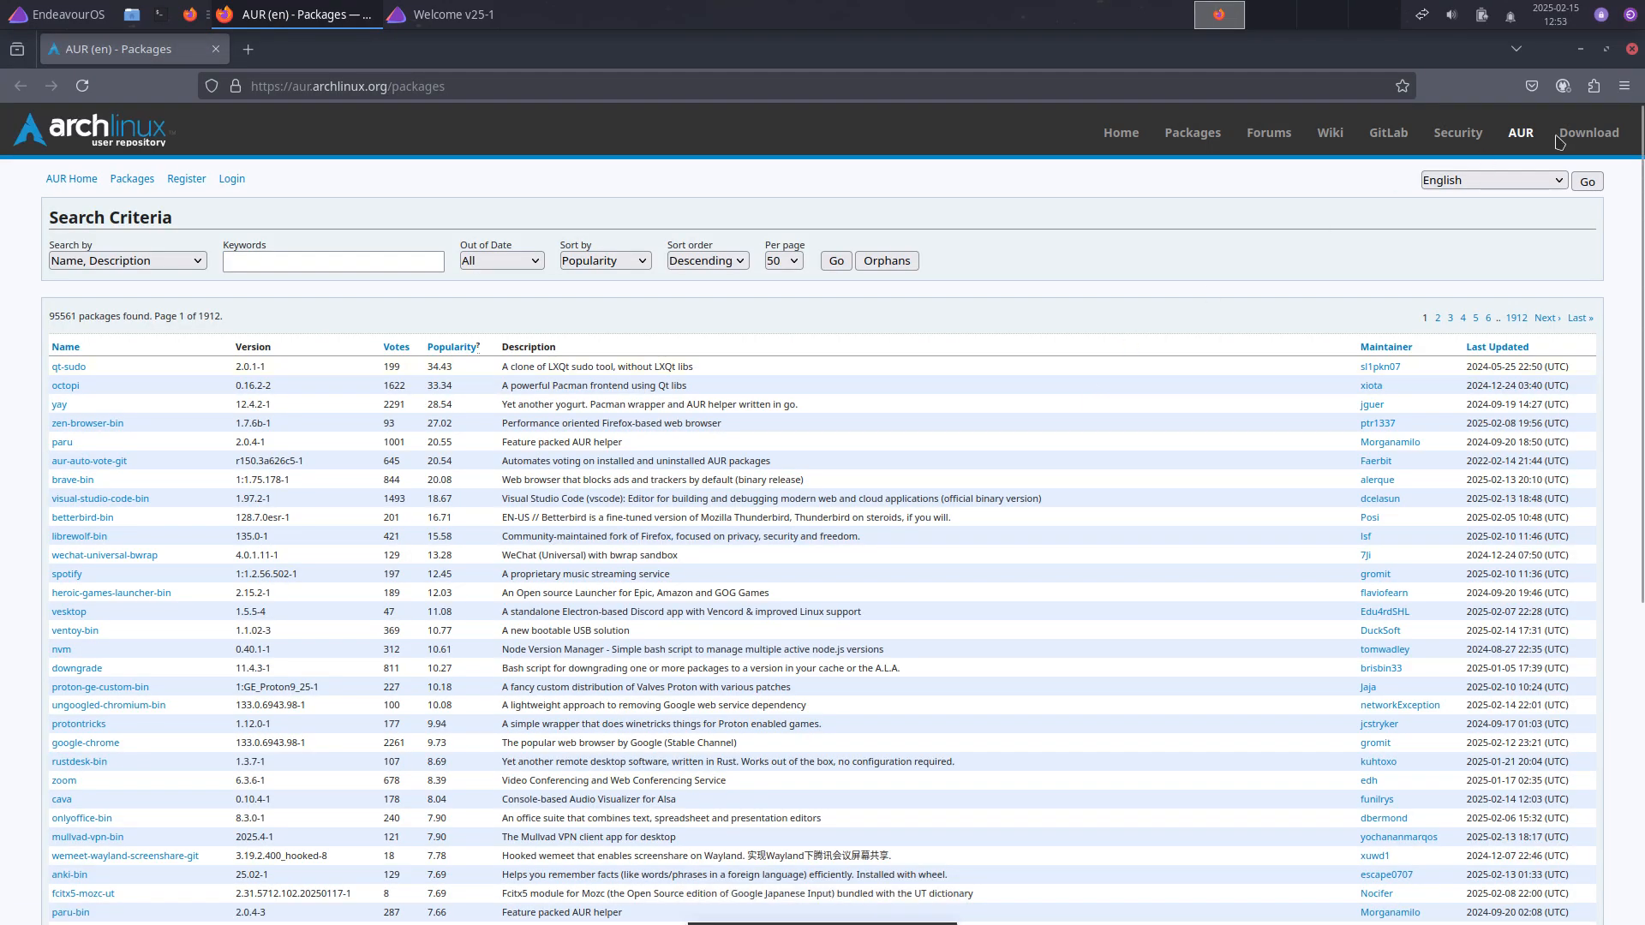
{"action": "left_click", "coordinate": [1632, 48]}
{"action": "left_click", "coordinate": [1379, 370]}
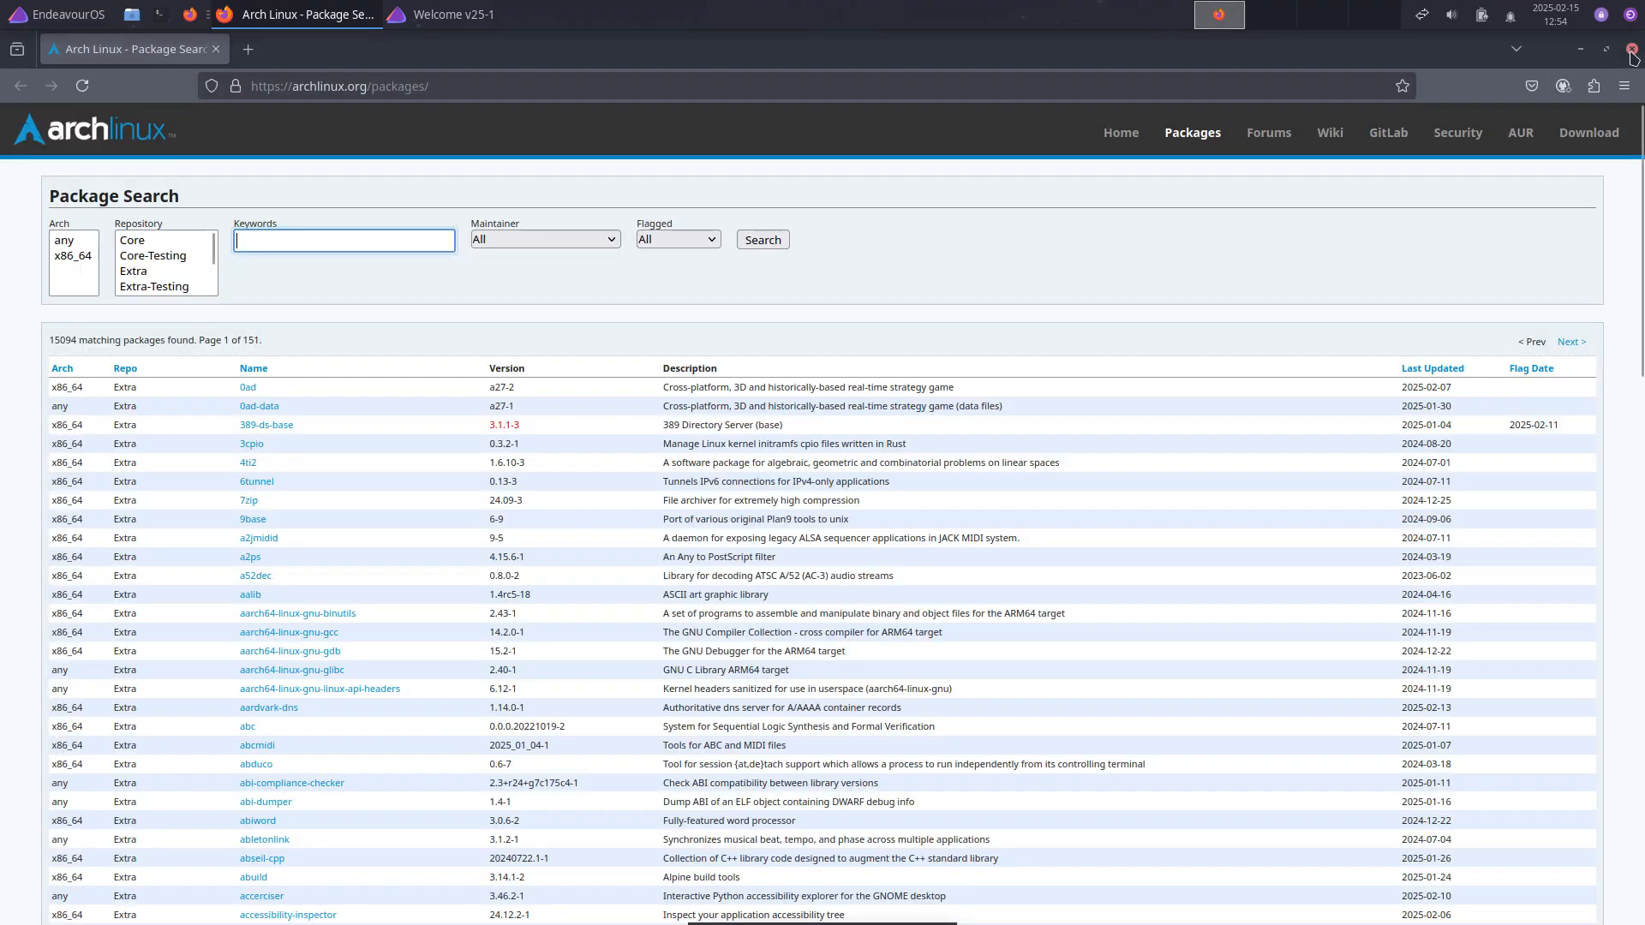
{"action": "left_click", "coordinate": [1632, 50]}
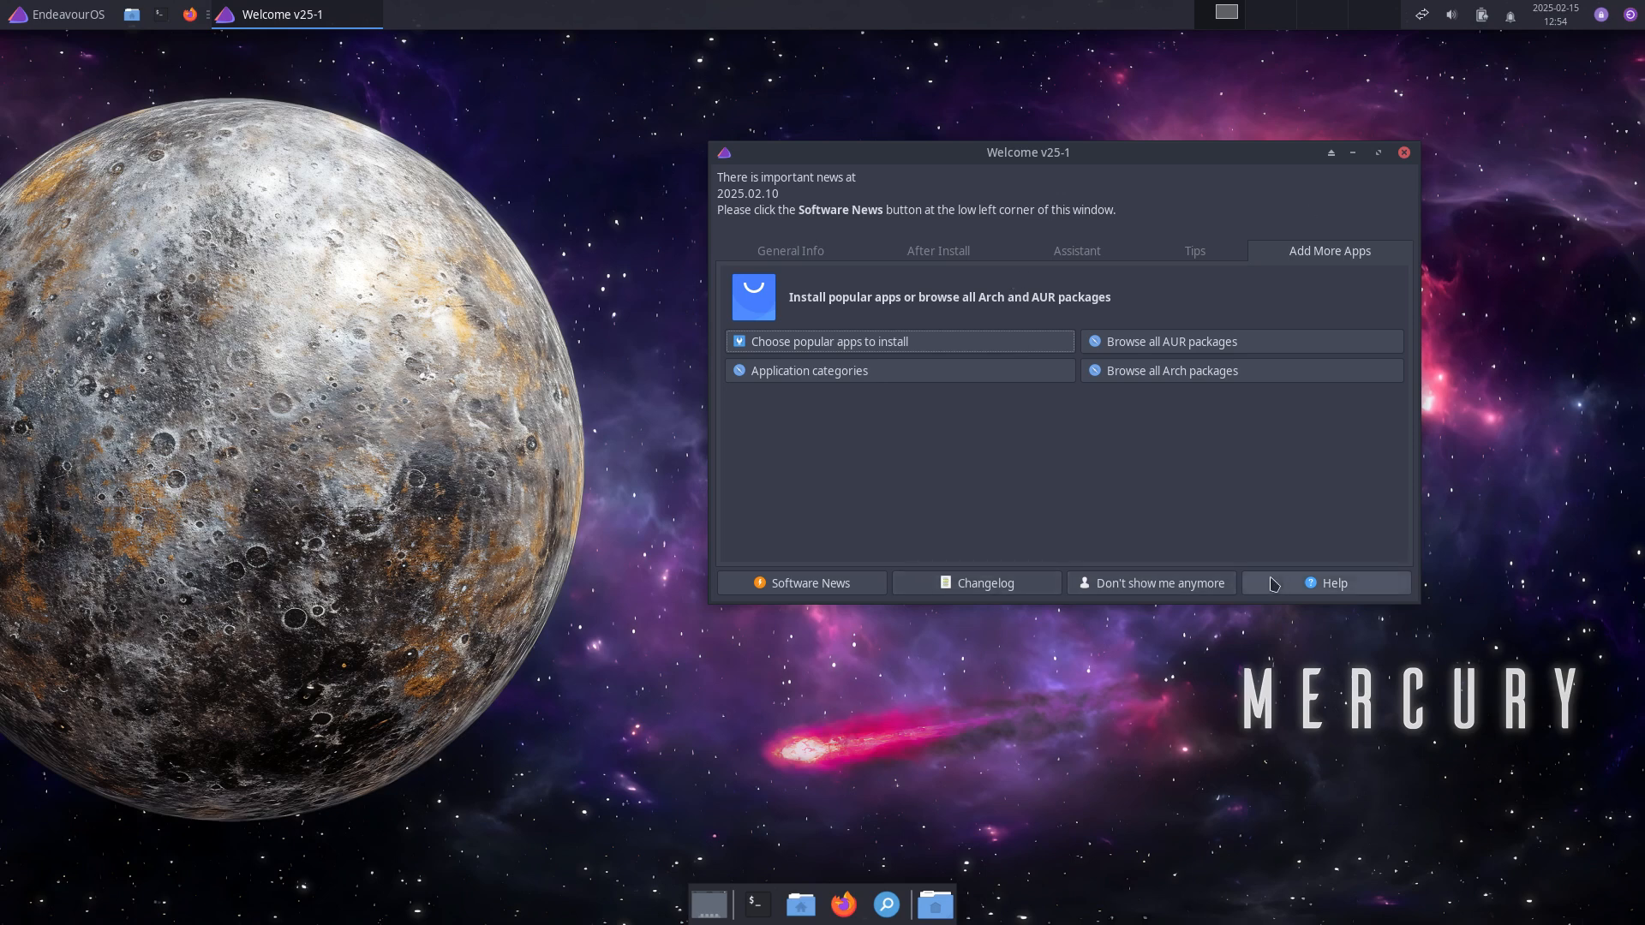
Step: Close the Welcome window and relaunch it from the application menu
{"action": "left_click", "coordinate": [1404, 153]}
{"action": "left_click", "coordinate": [54, 16]}
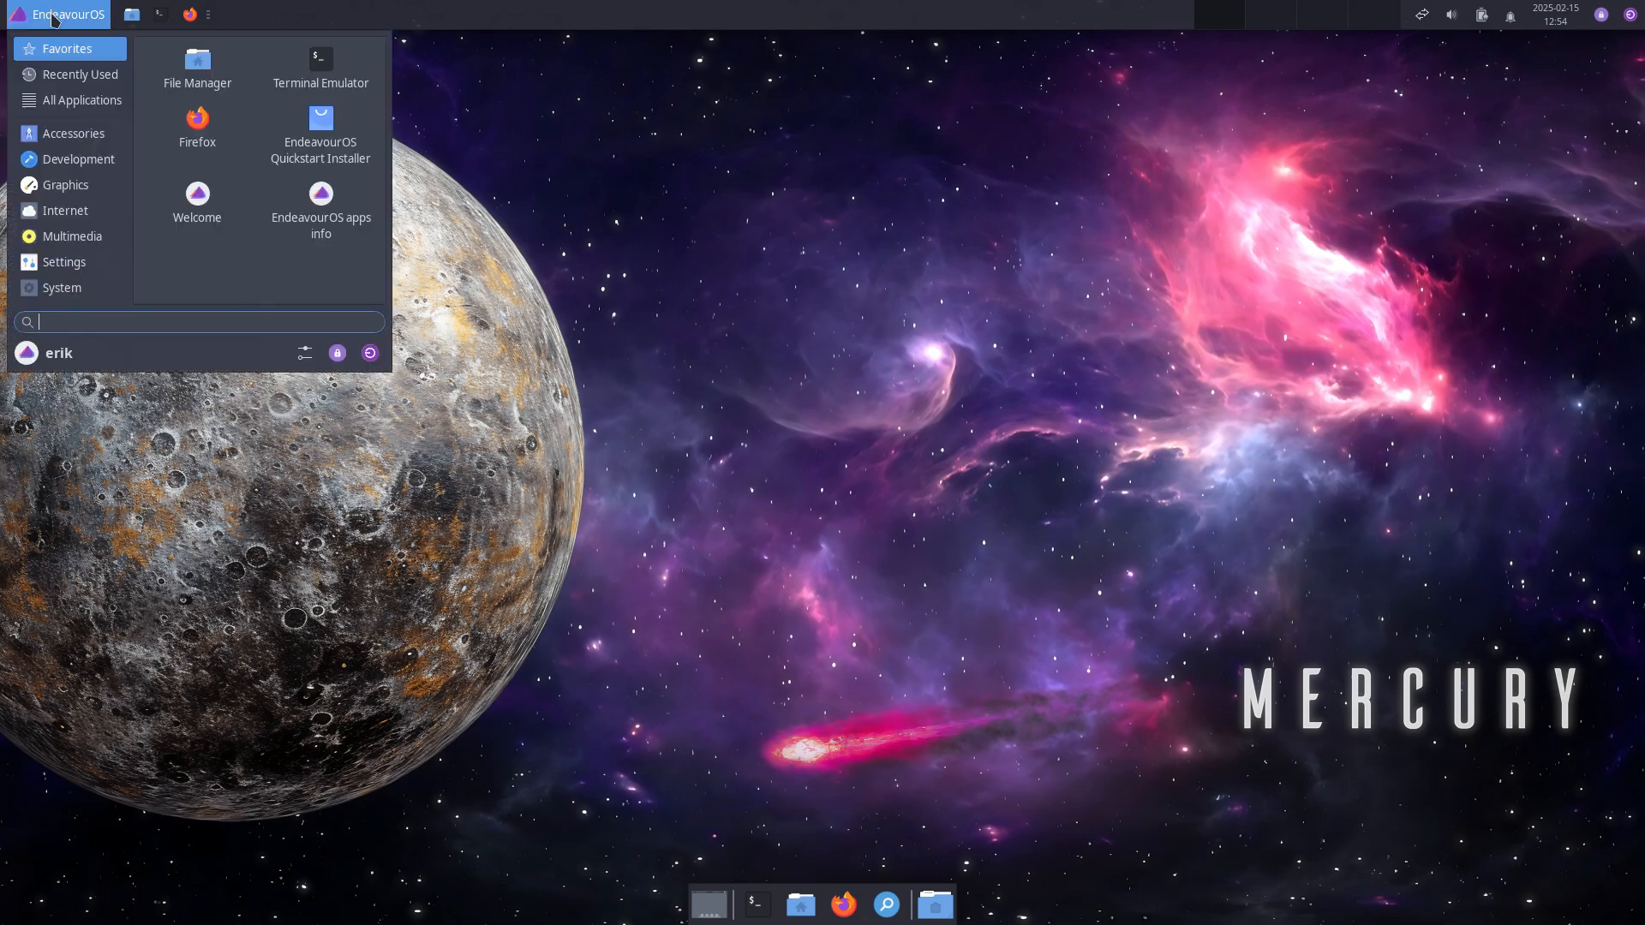
{"action": "left_click", "coordinate": [193, 192]}
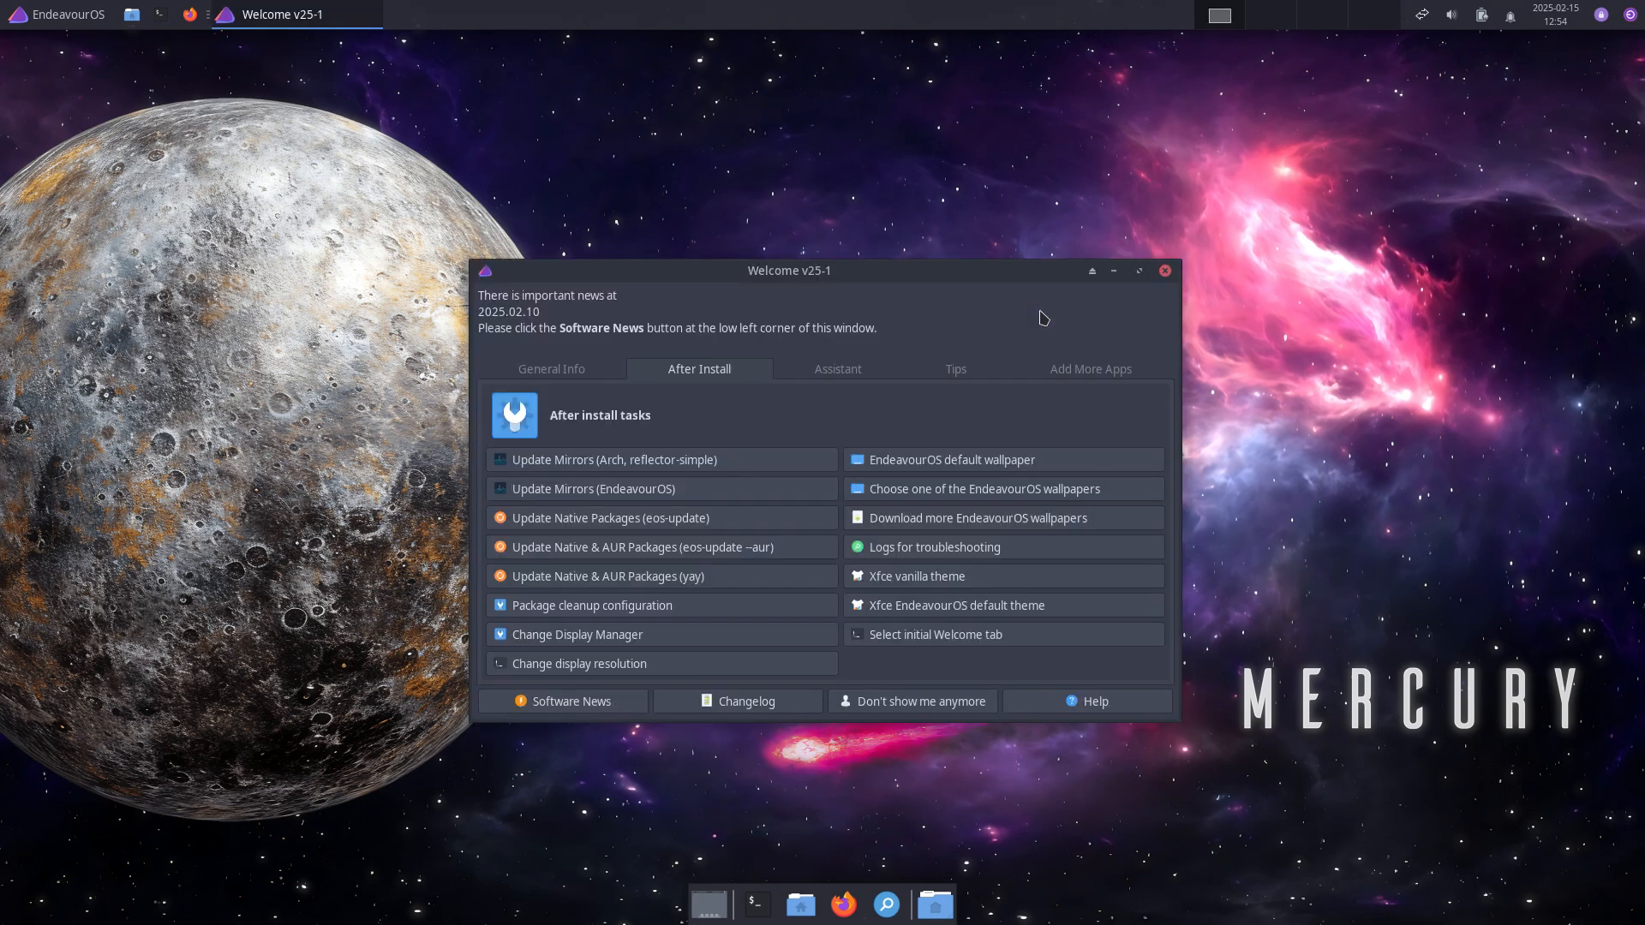
Step: Launch EndeavourOS apps info and update the package database with the administrator password
{"action": "left_click", "coordinate": [1163, 272]}
{"action": "left_click", "coordinate": [66, 27]}
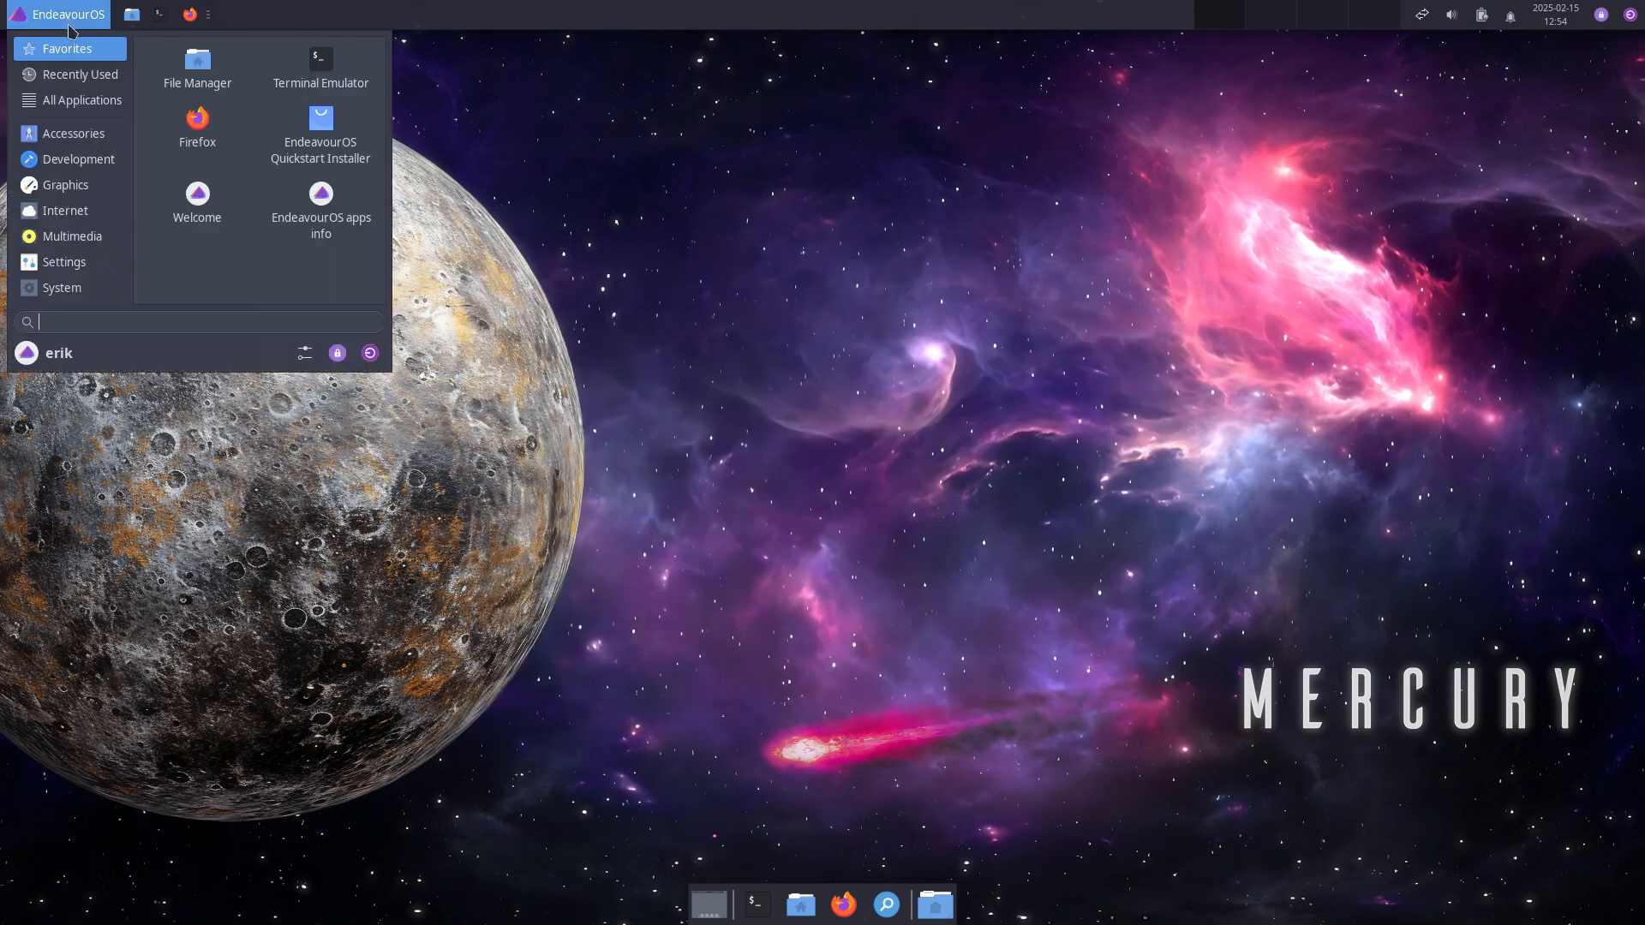
{"action": "left_click", "coordinate": [349, 217]}
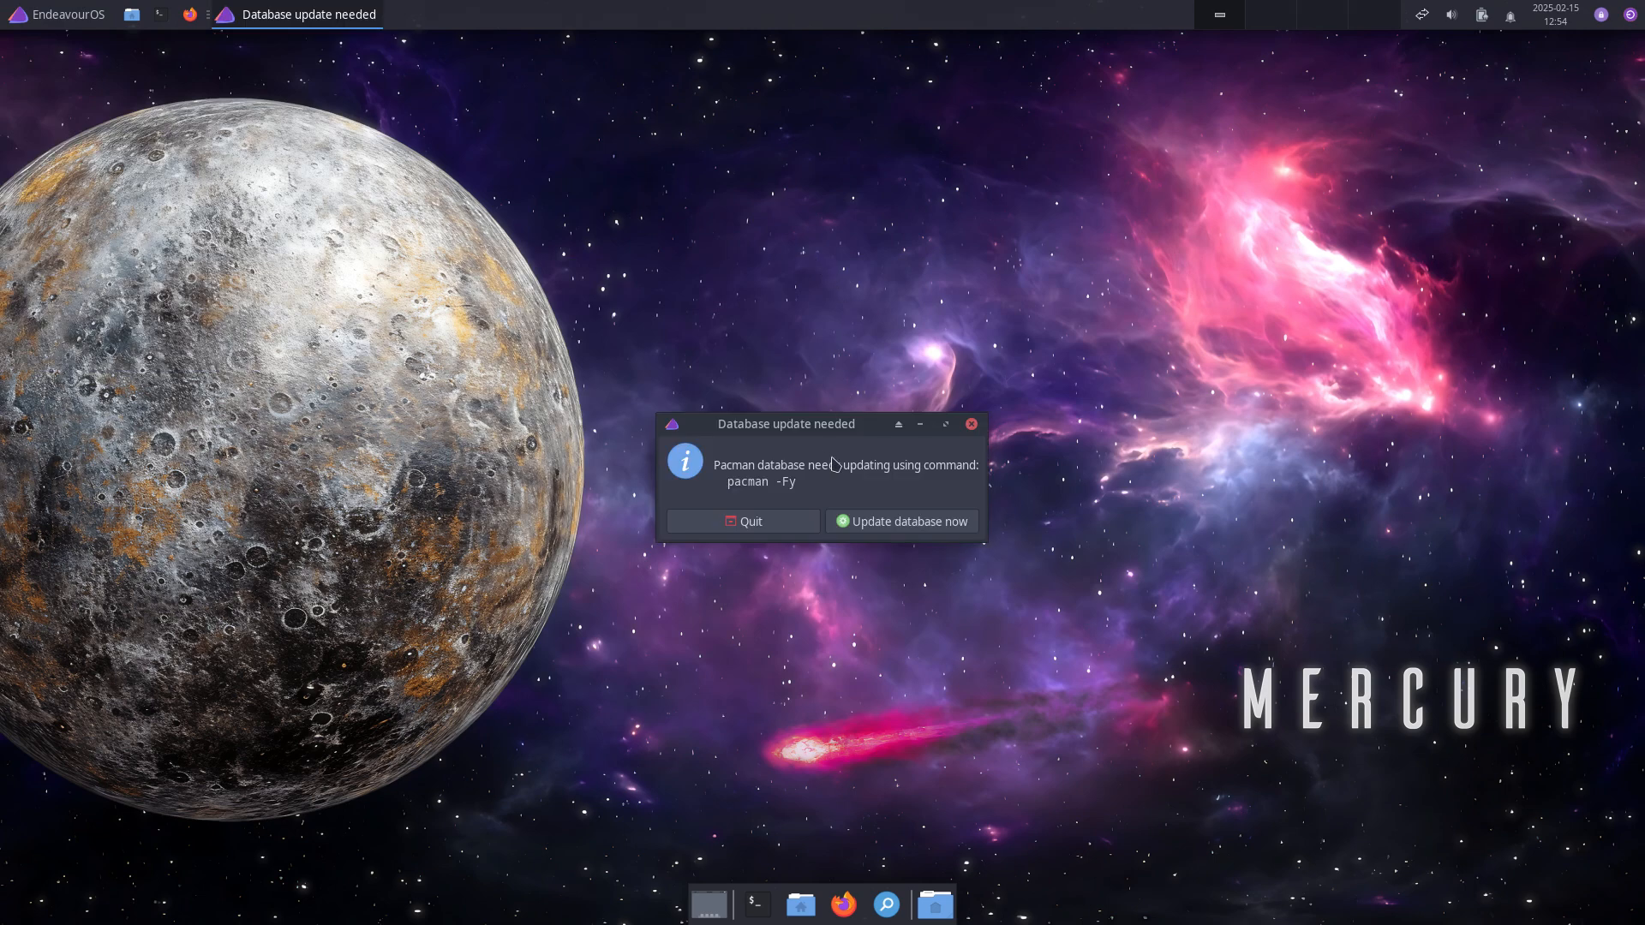
{"action": "left_click", "coordinate": [926, 522]}
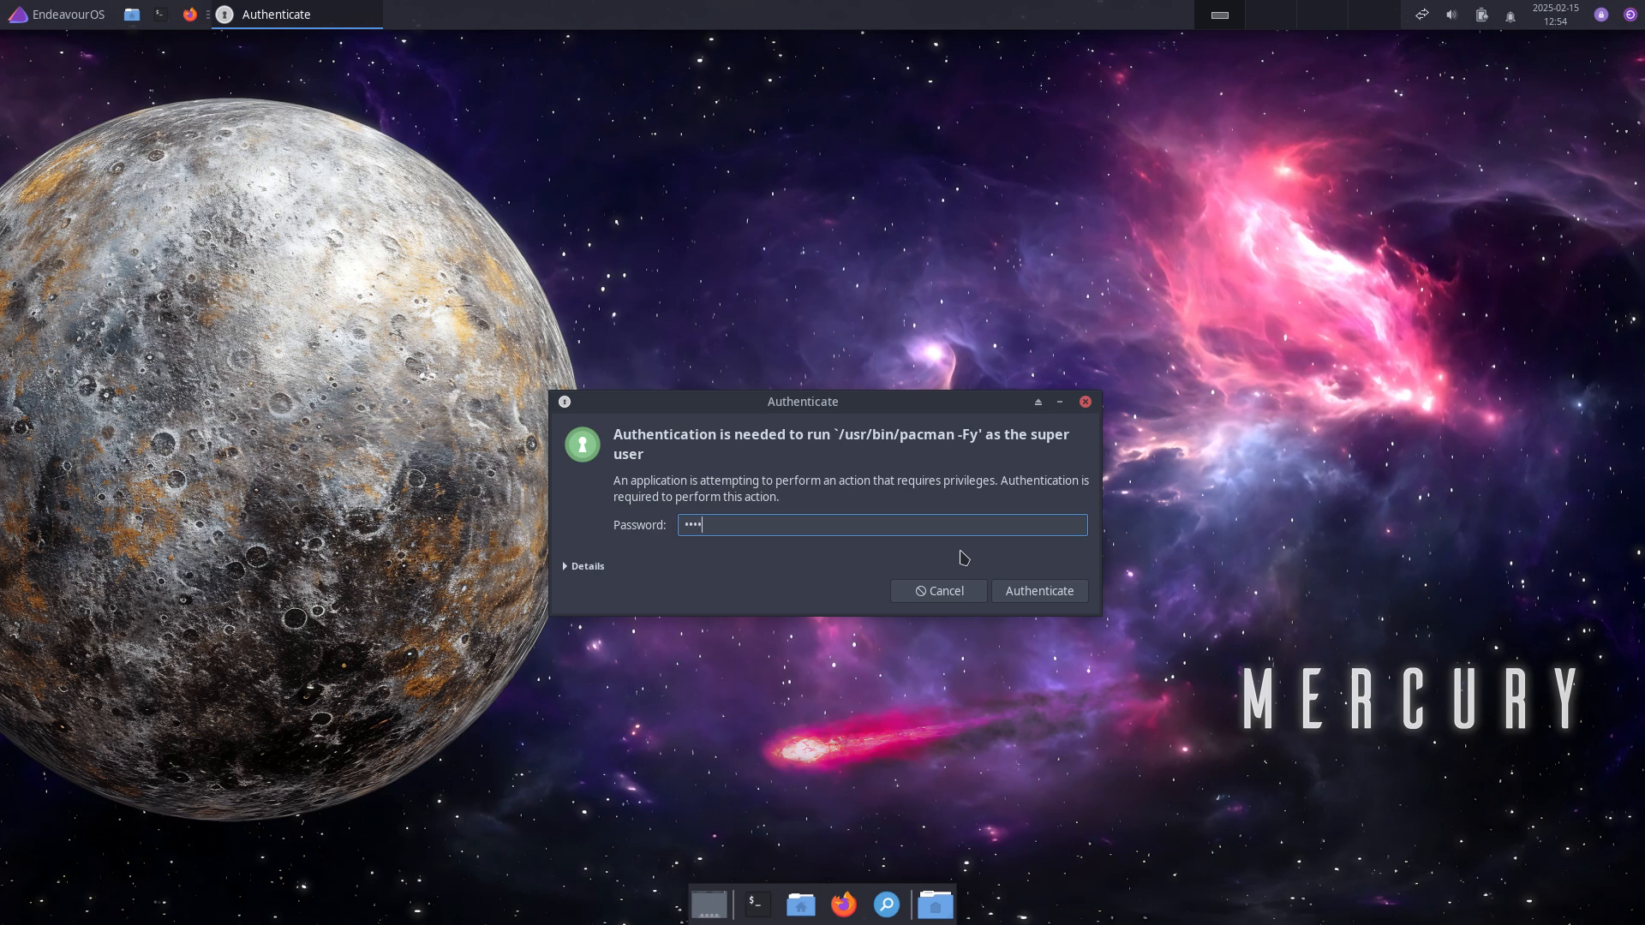
{"action": "key", "text": "Return"}
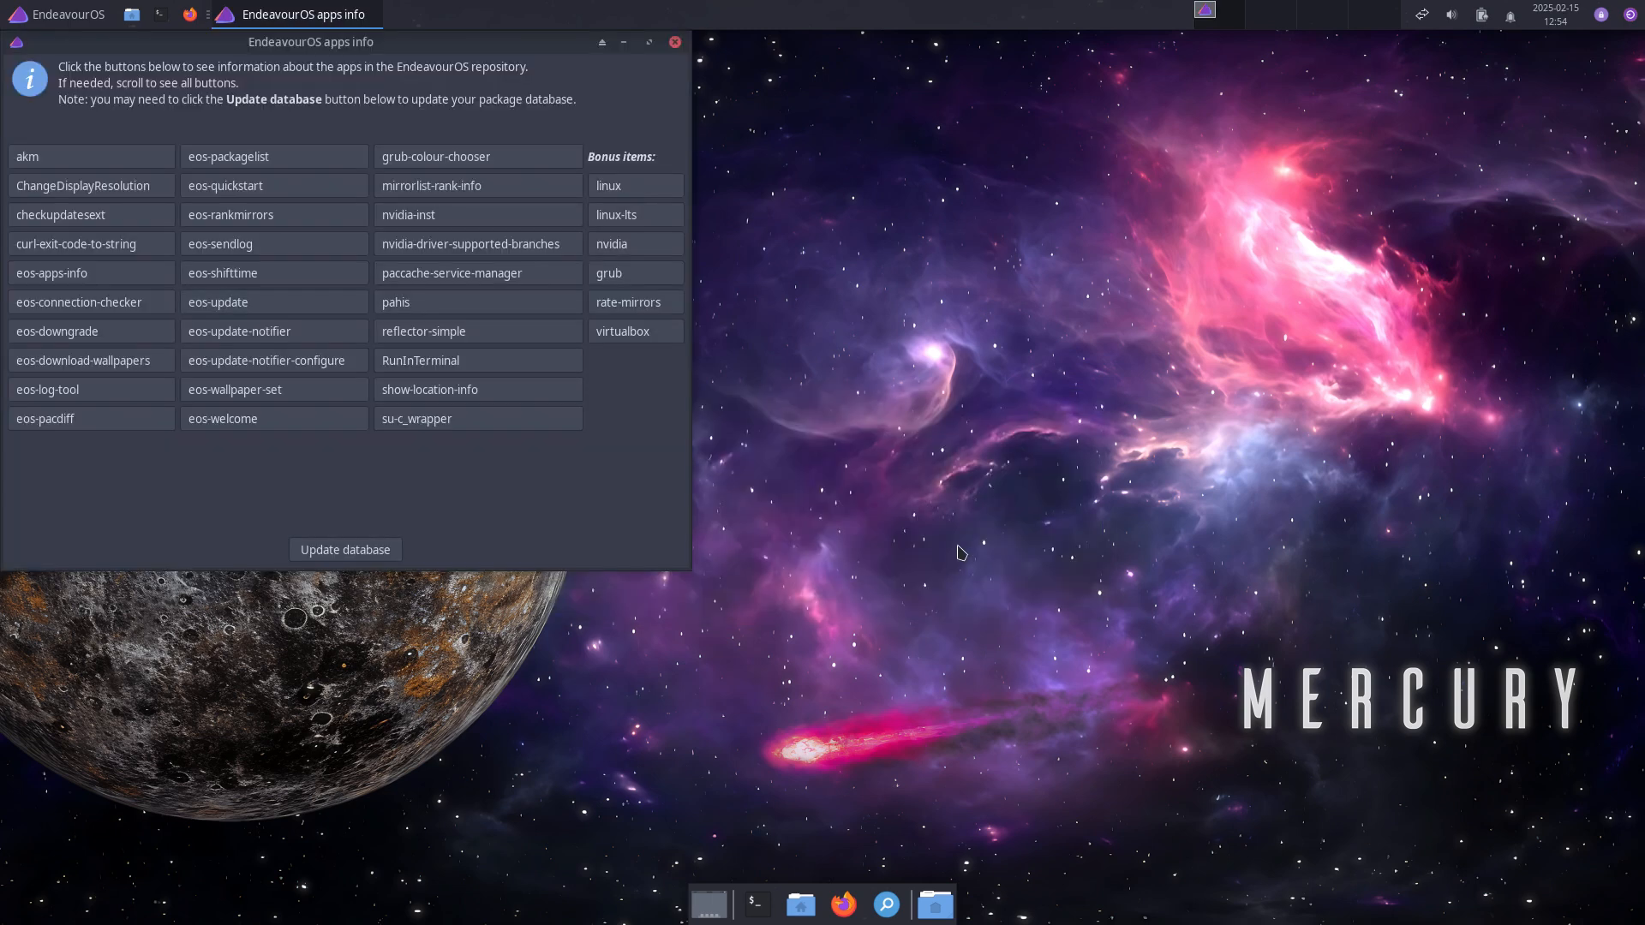
{"action": "left_click_drag", "start_coordinate": [384, 48], "coordinate": [904, 142]}
Step: View the akm, ChangeDisplayResolution, eos-rankmirrors and RunInTerminal help pages, then close apps info
{"action": "left_click", "coordinate": [550, 251]}
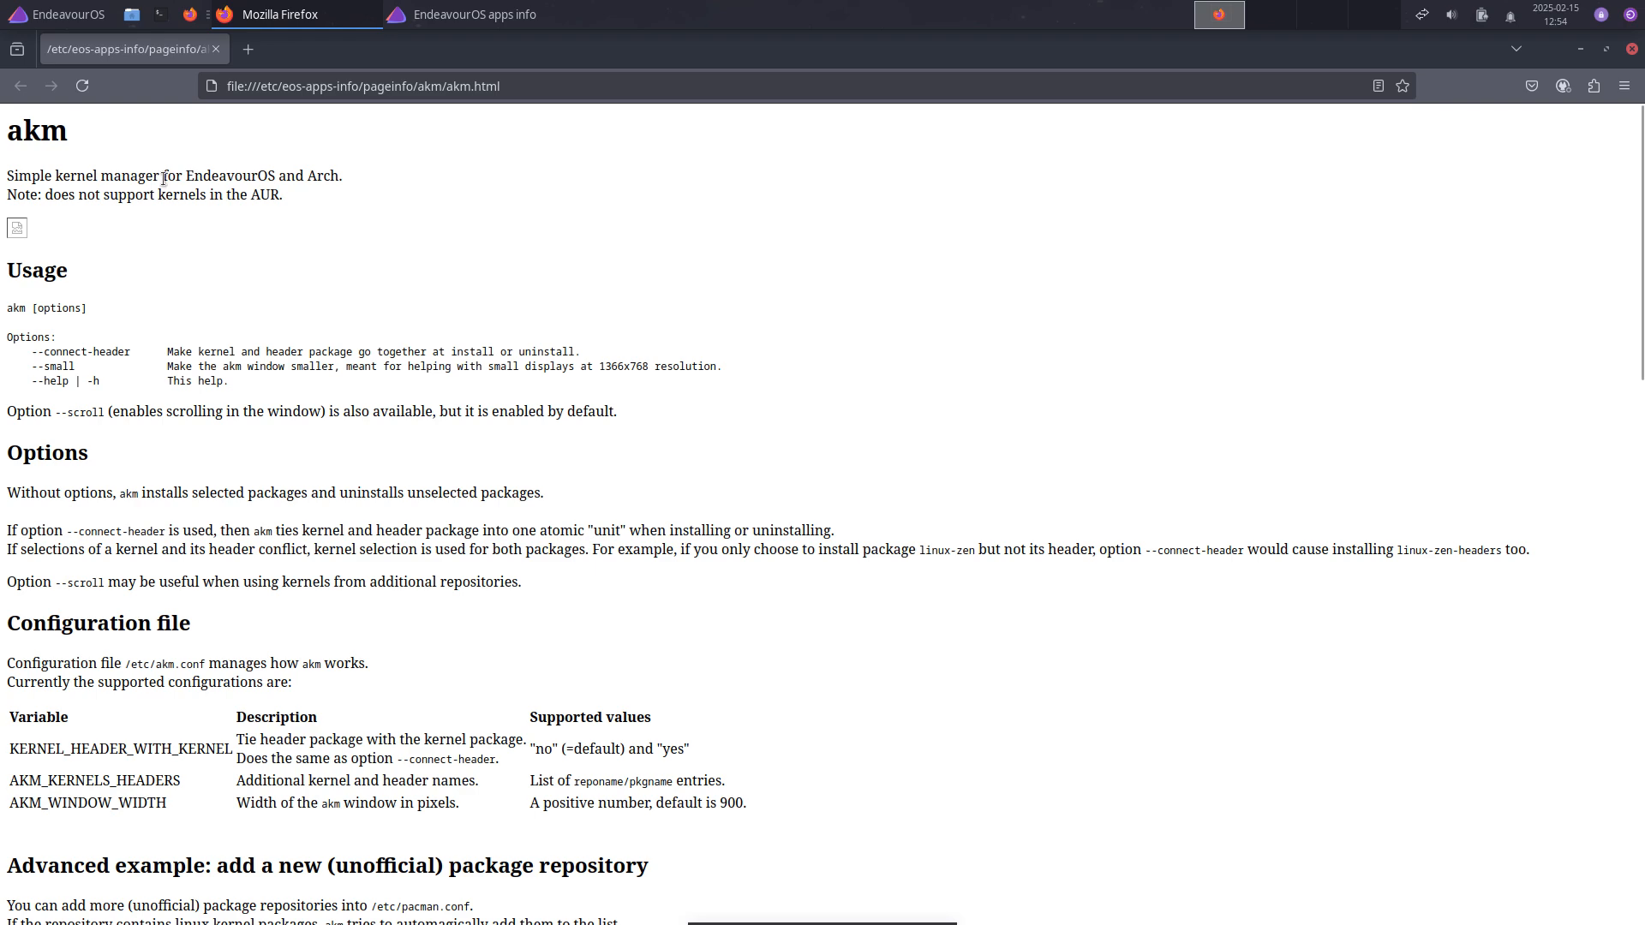
{"action": "left_click", "coordinate": [1630, 49]}
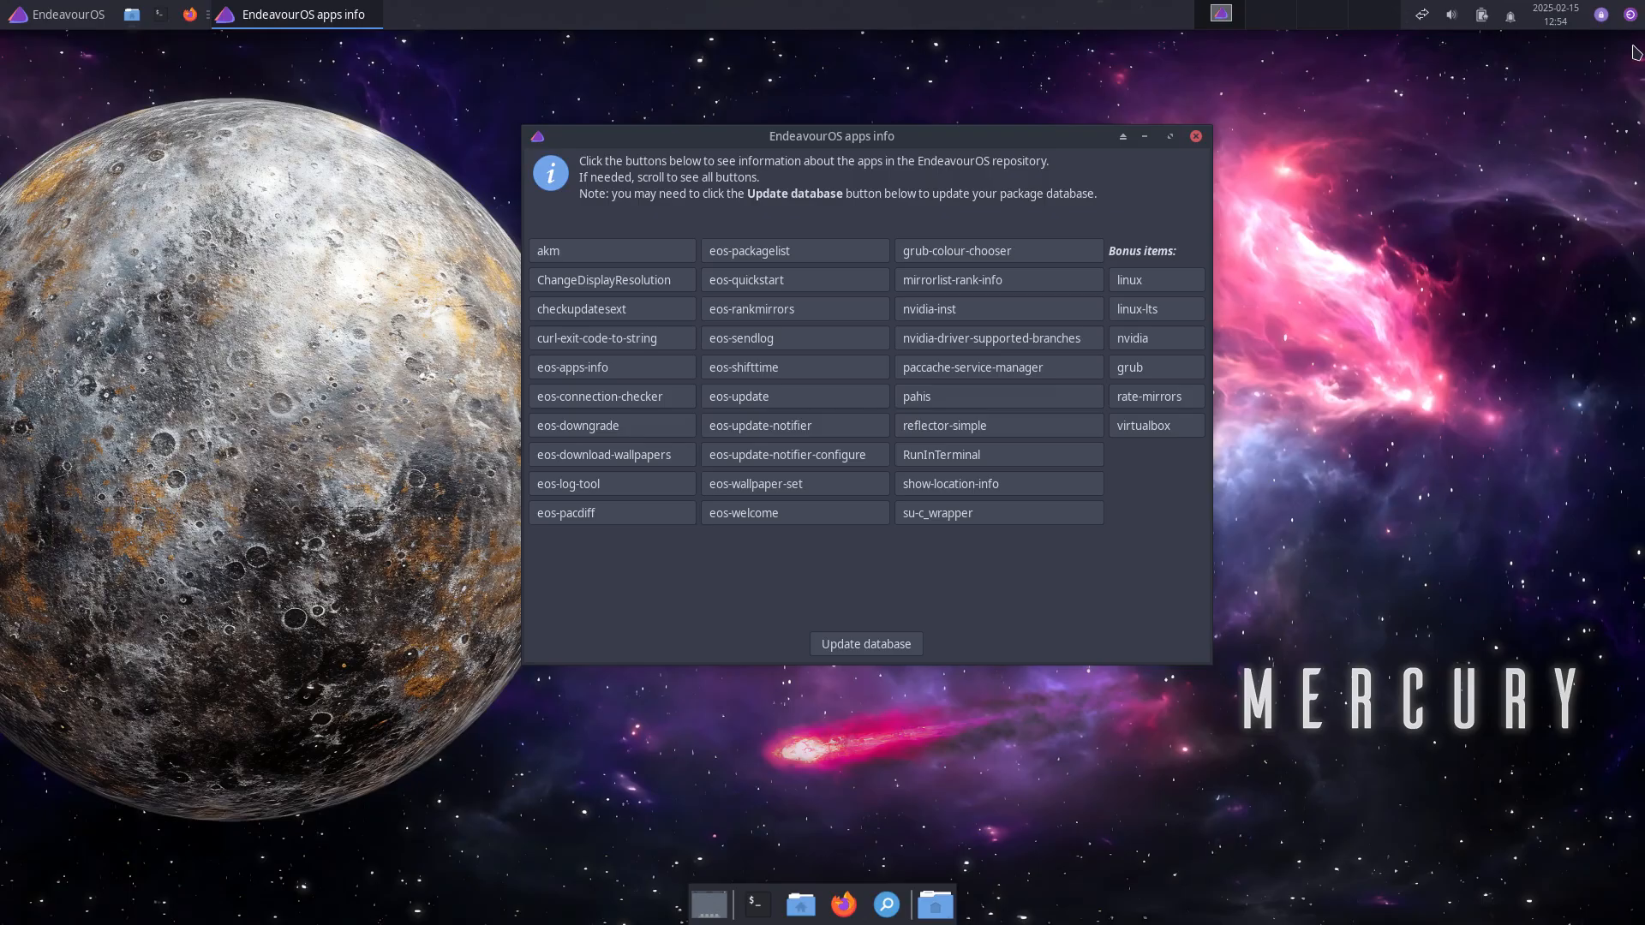
{"action": "left_click", "coordinate": [600, 281]}
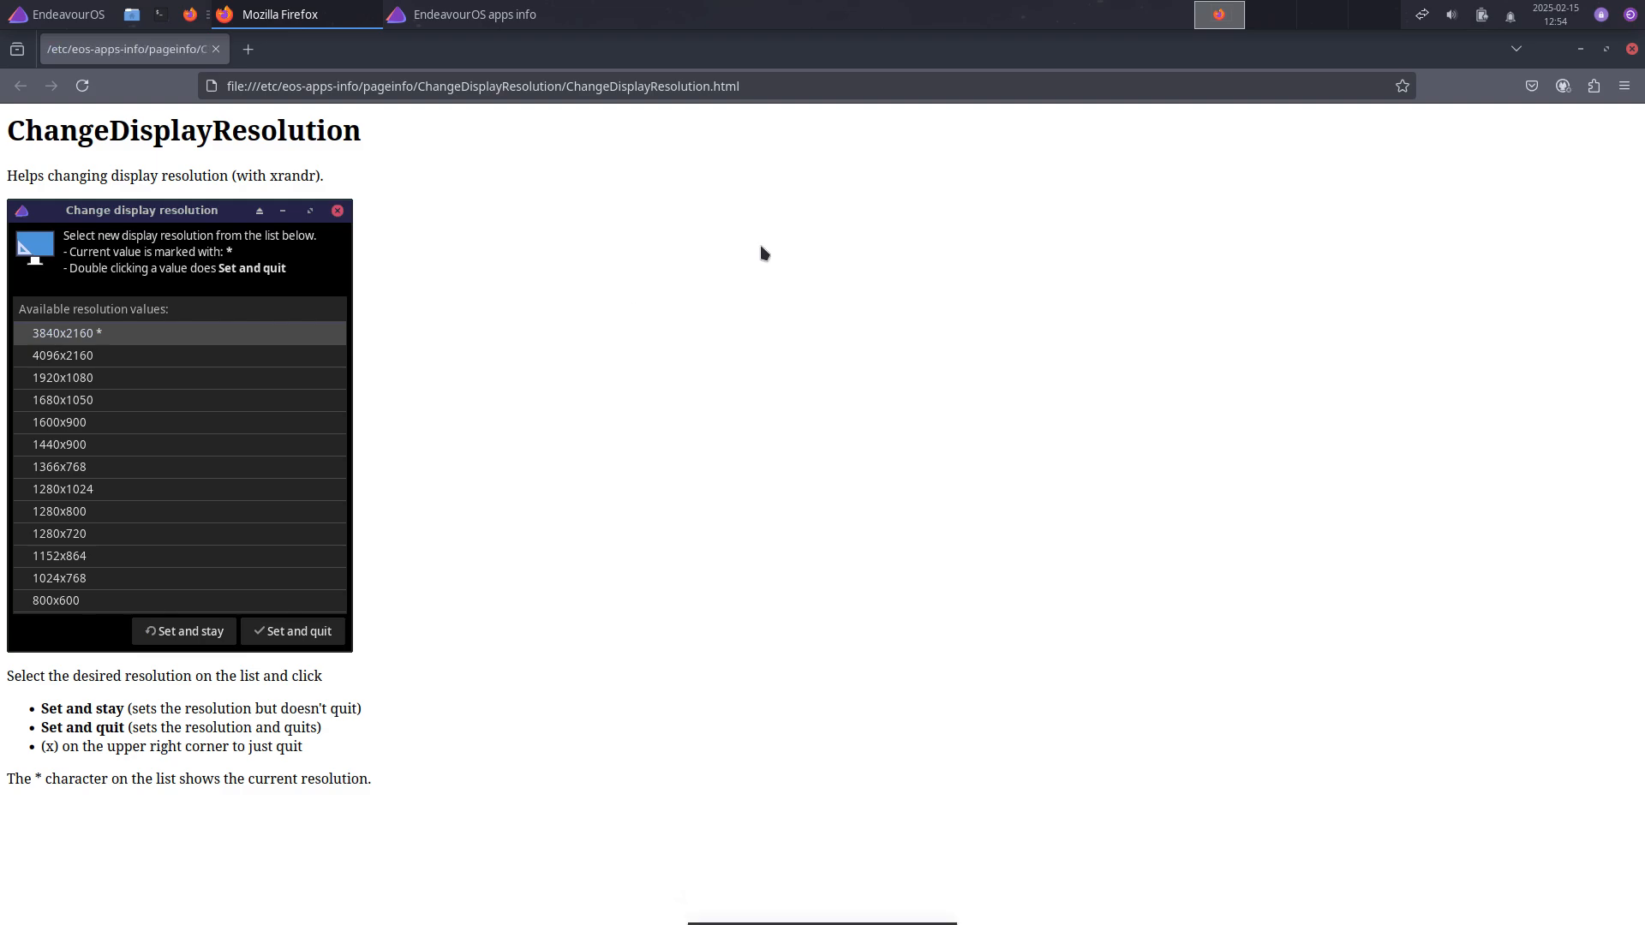
{"action": "left_click", "coordinate": [1631, 50]}
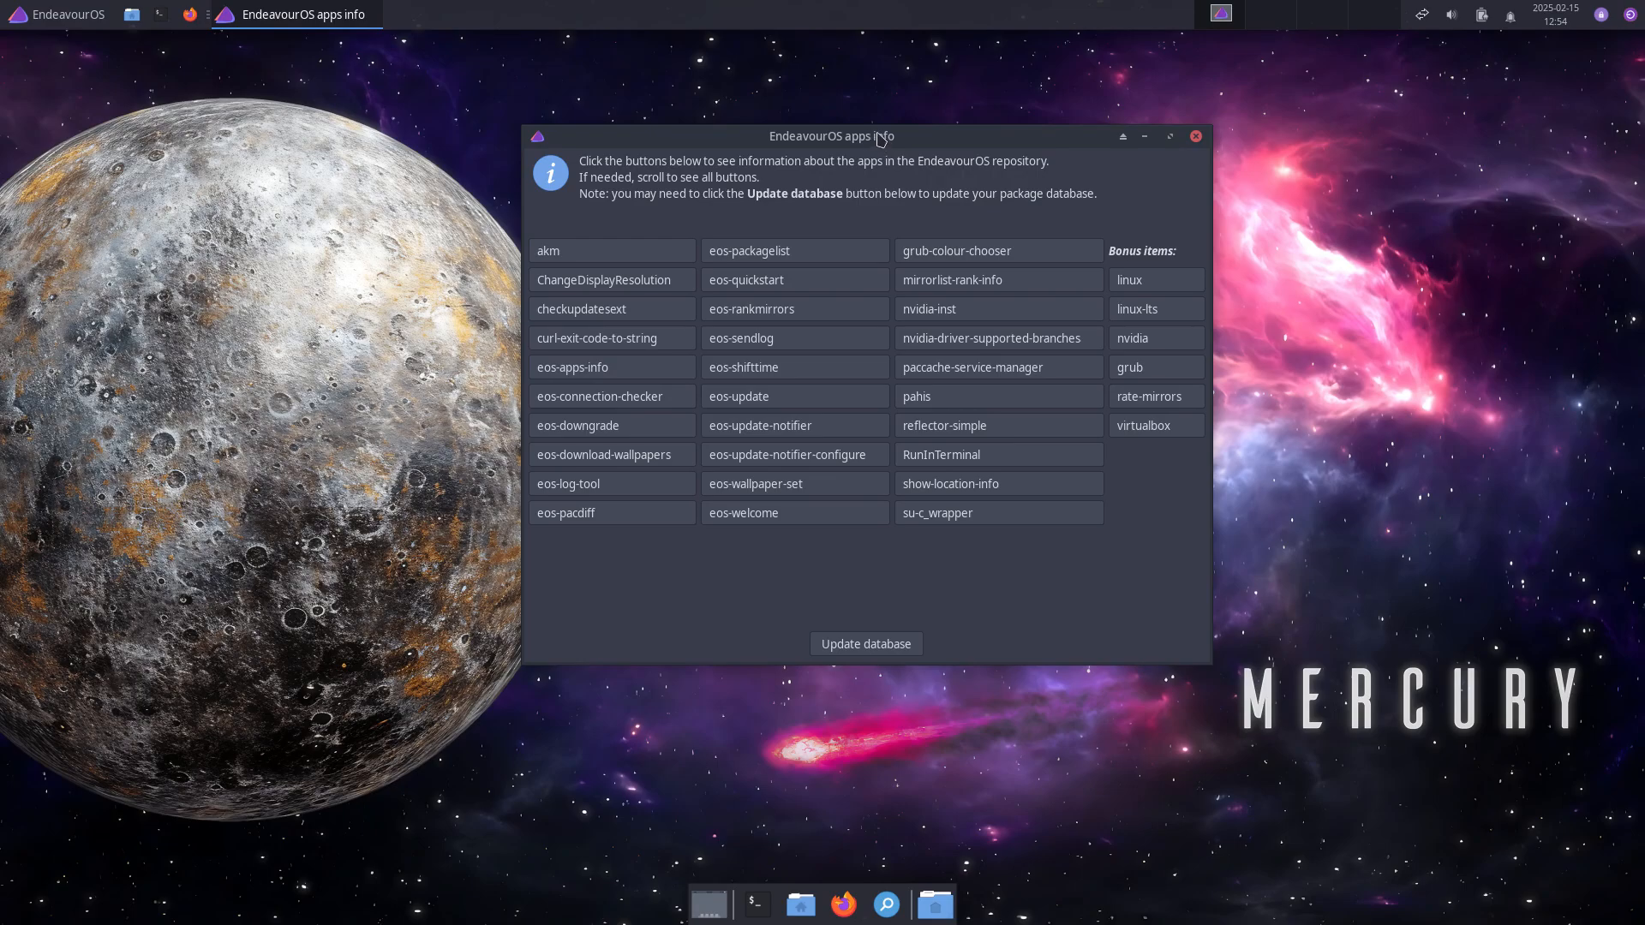
{"action": "left_click", "coordinate": [781, 328]}
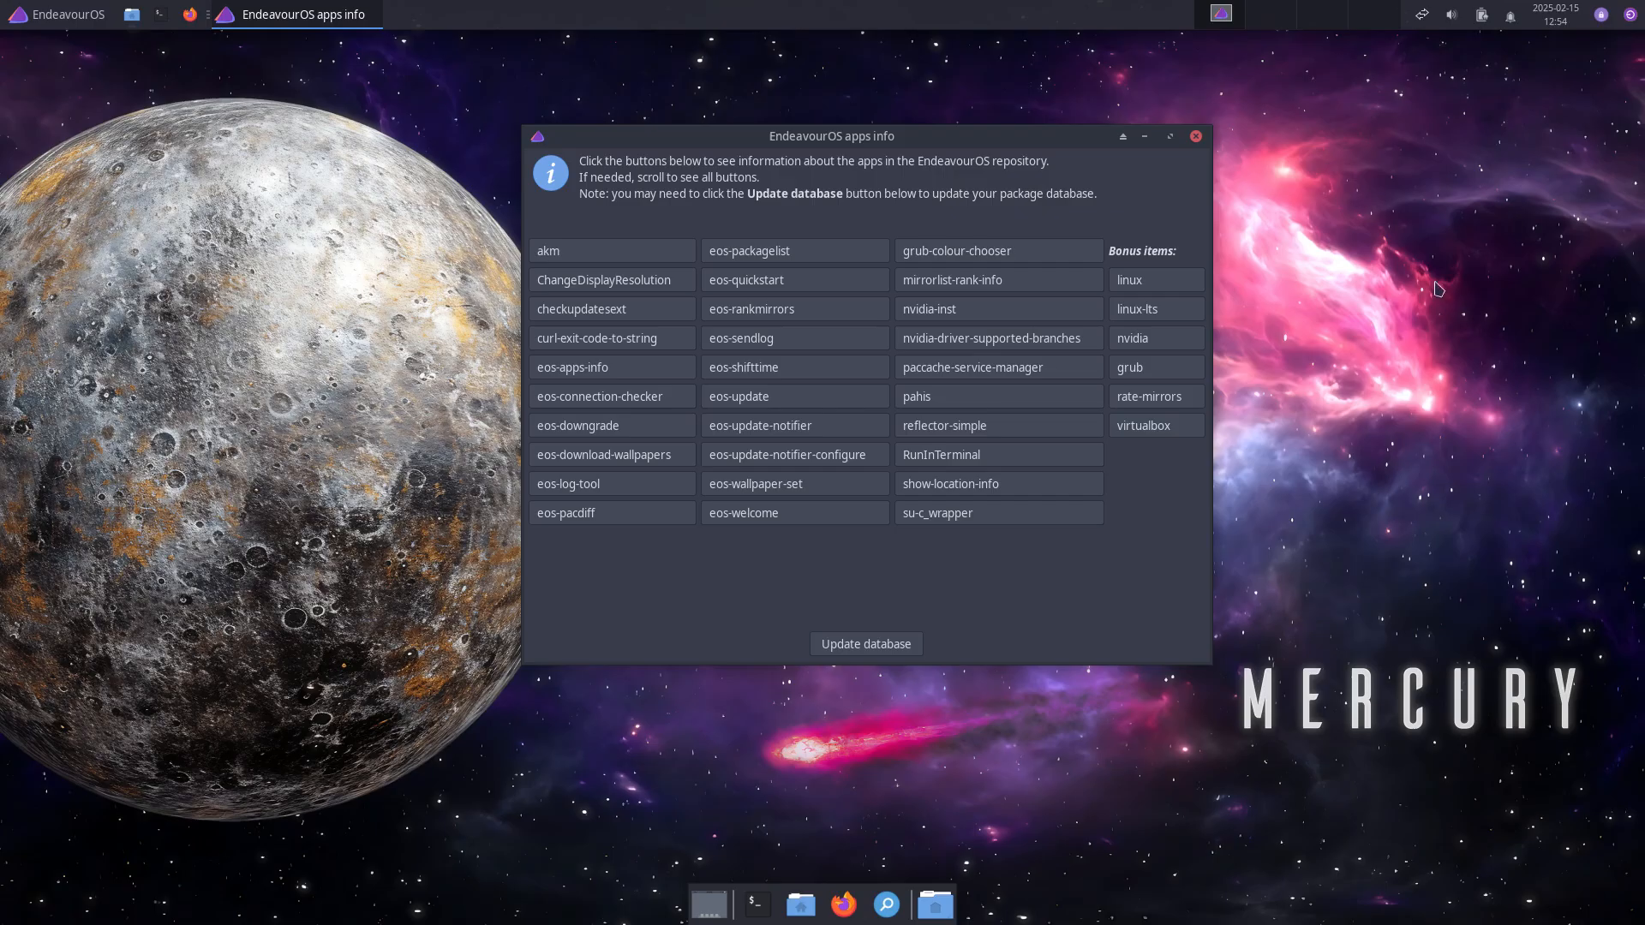
{"action": "left_click", "coordinate": [1632, 49]}
{"action": "left_click", "coordinate": [1033, 464]}
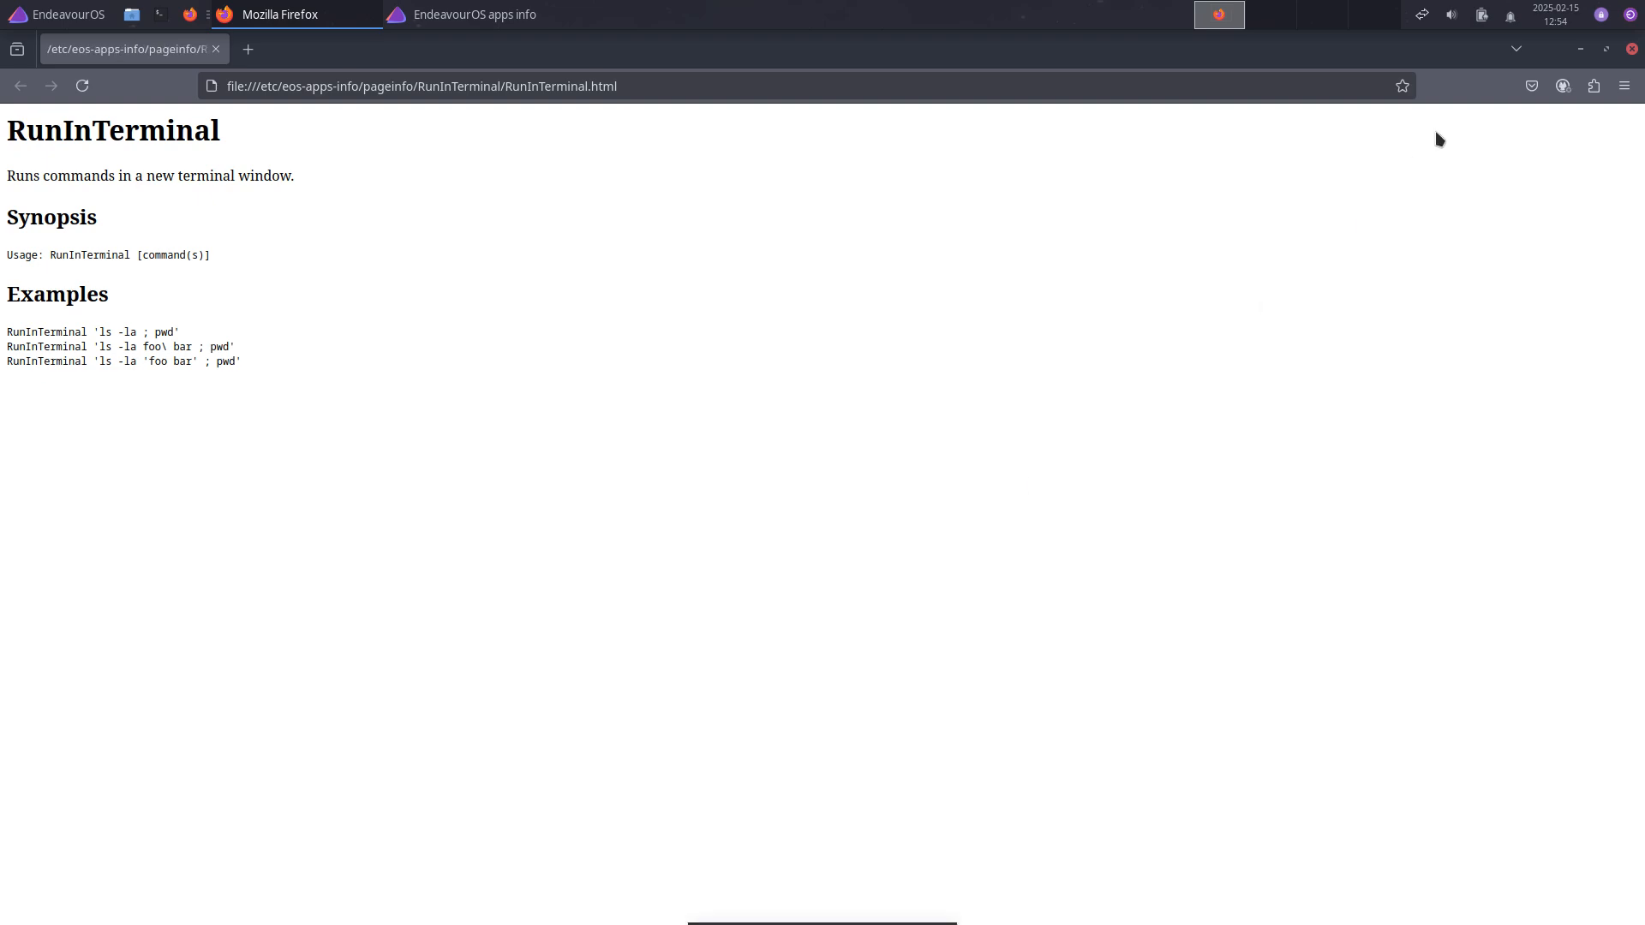
{"action": "left_click", "coordinate": [1632, 49]}
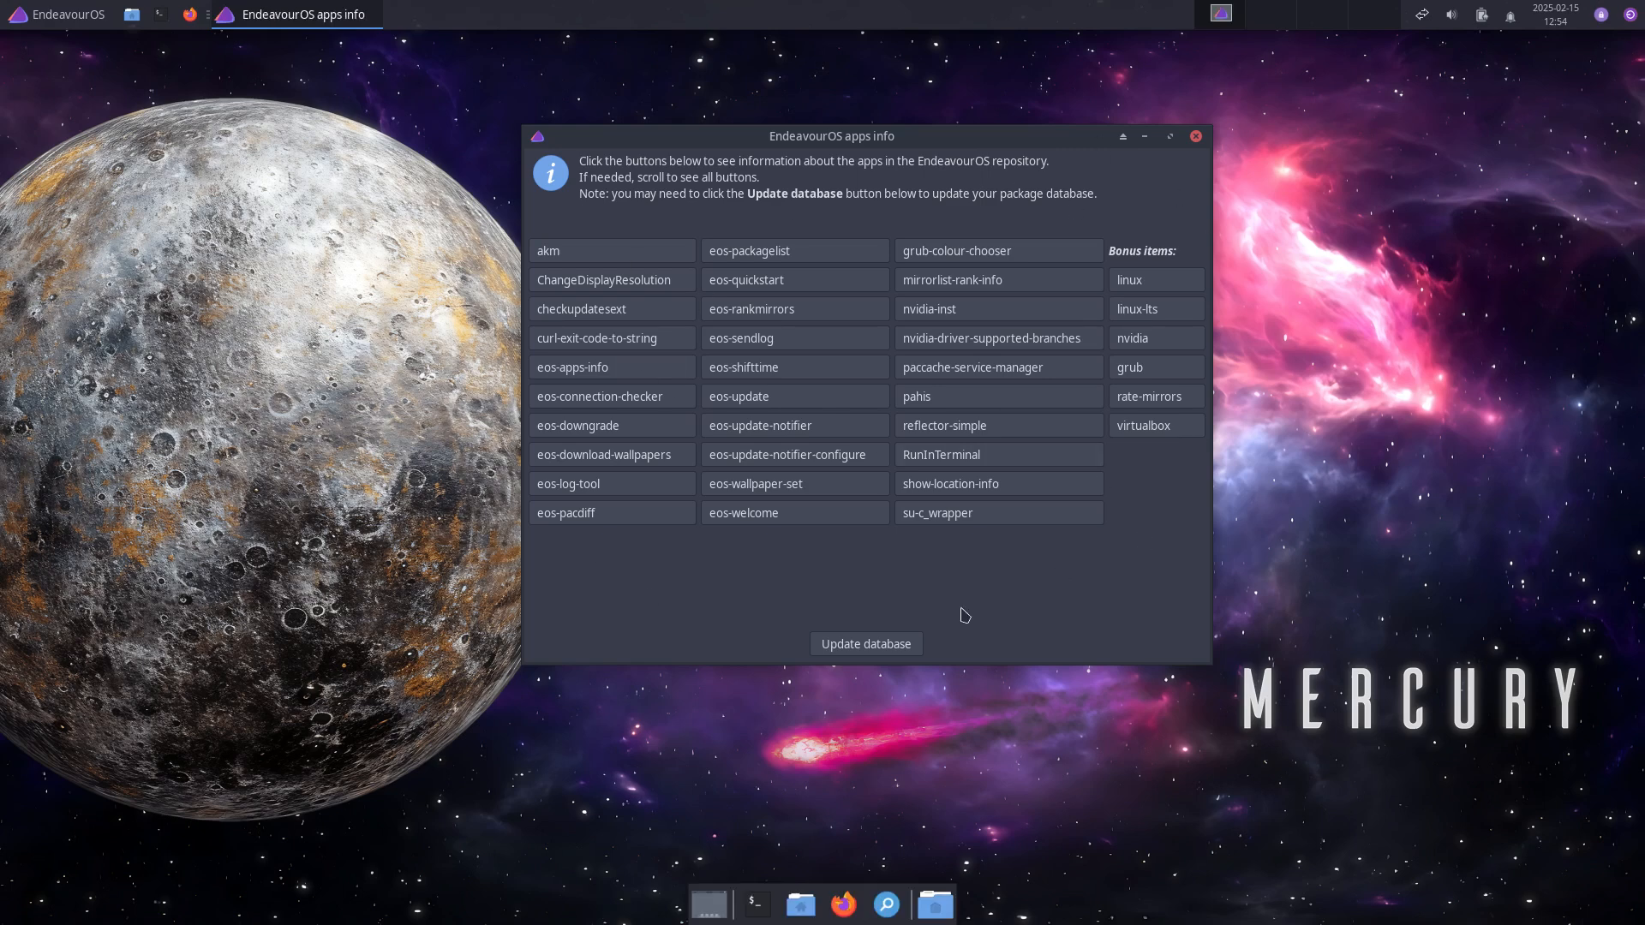
{"action": "left_click", "coordinate": [1196, 137]}
Step: Open the Whisker application menu, enlarge it, then shrink it back down
{"action": "left_click", "coordinate": [50, 16]}
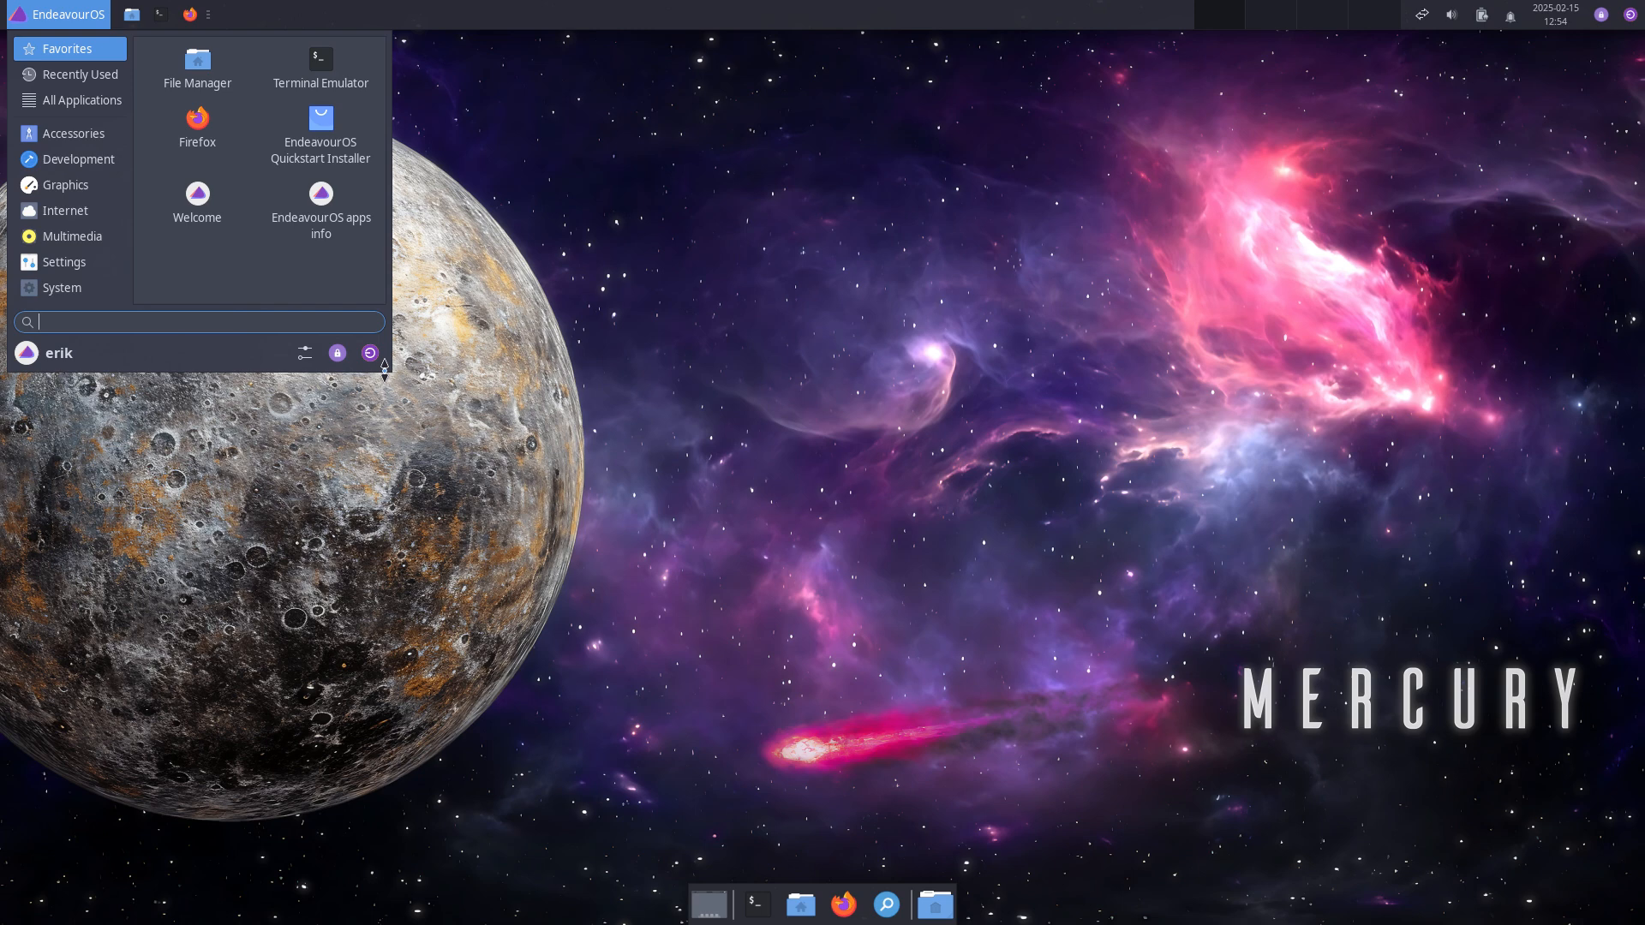
{"action": "left_click_drag", "start_coordinate": [385, 368], "coordinate": [508, 601]}
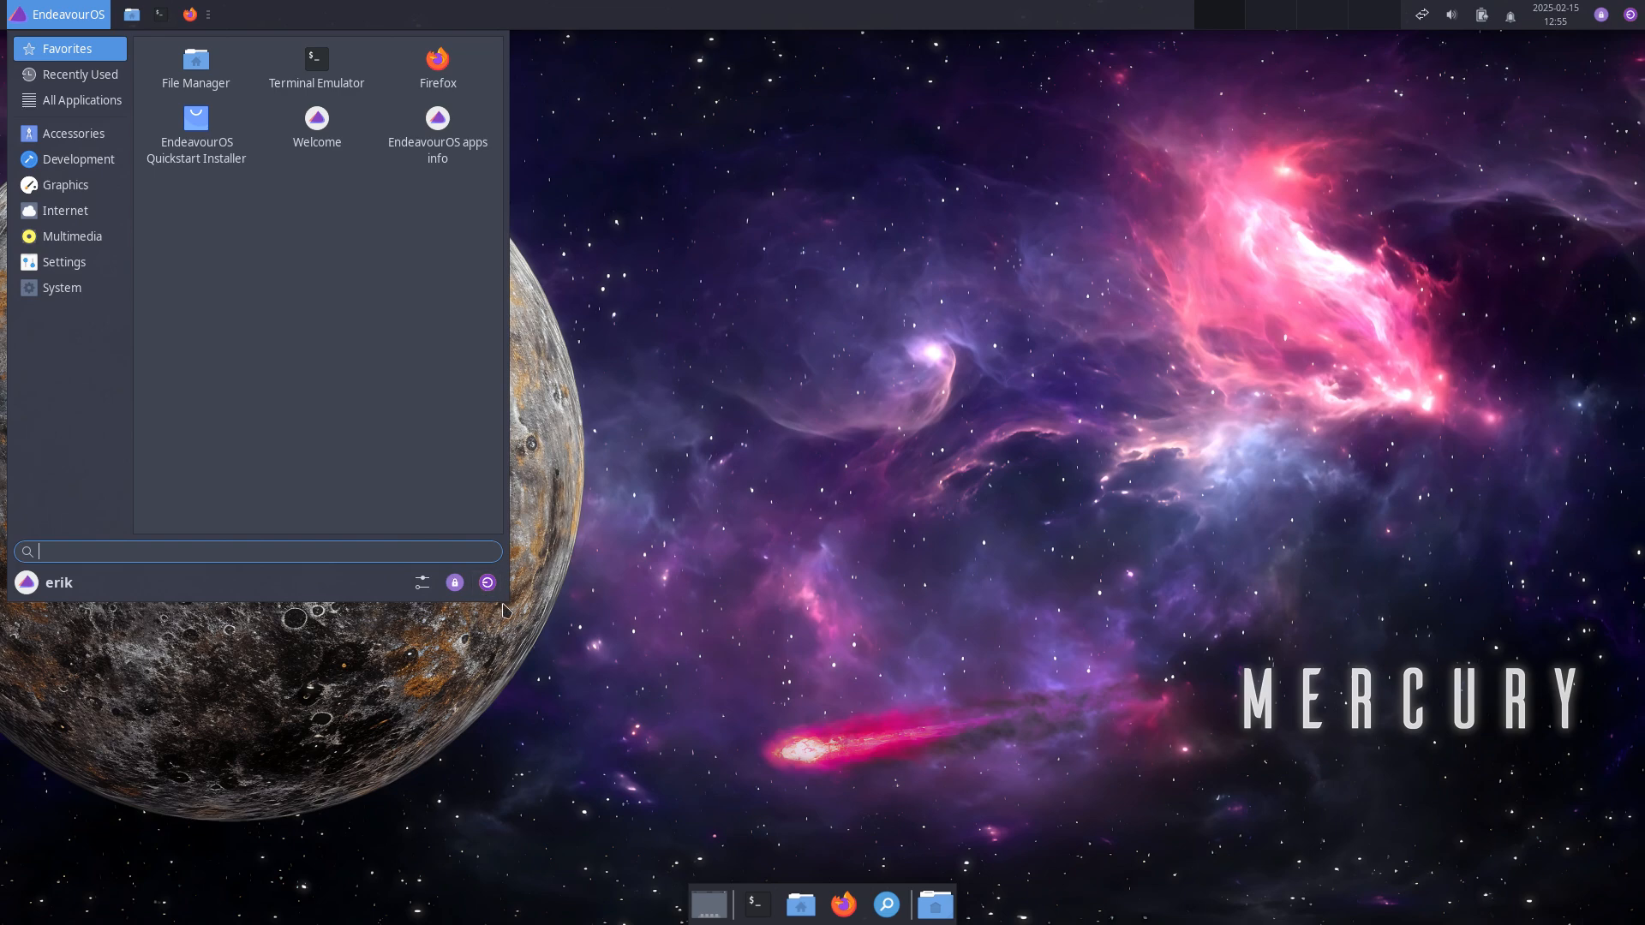
{"action": "left_click_drag", "start_coordinate": [504, 593], "coordinate": [492, 400]}
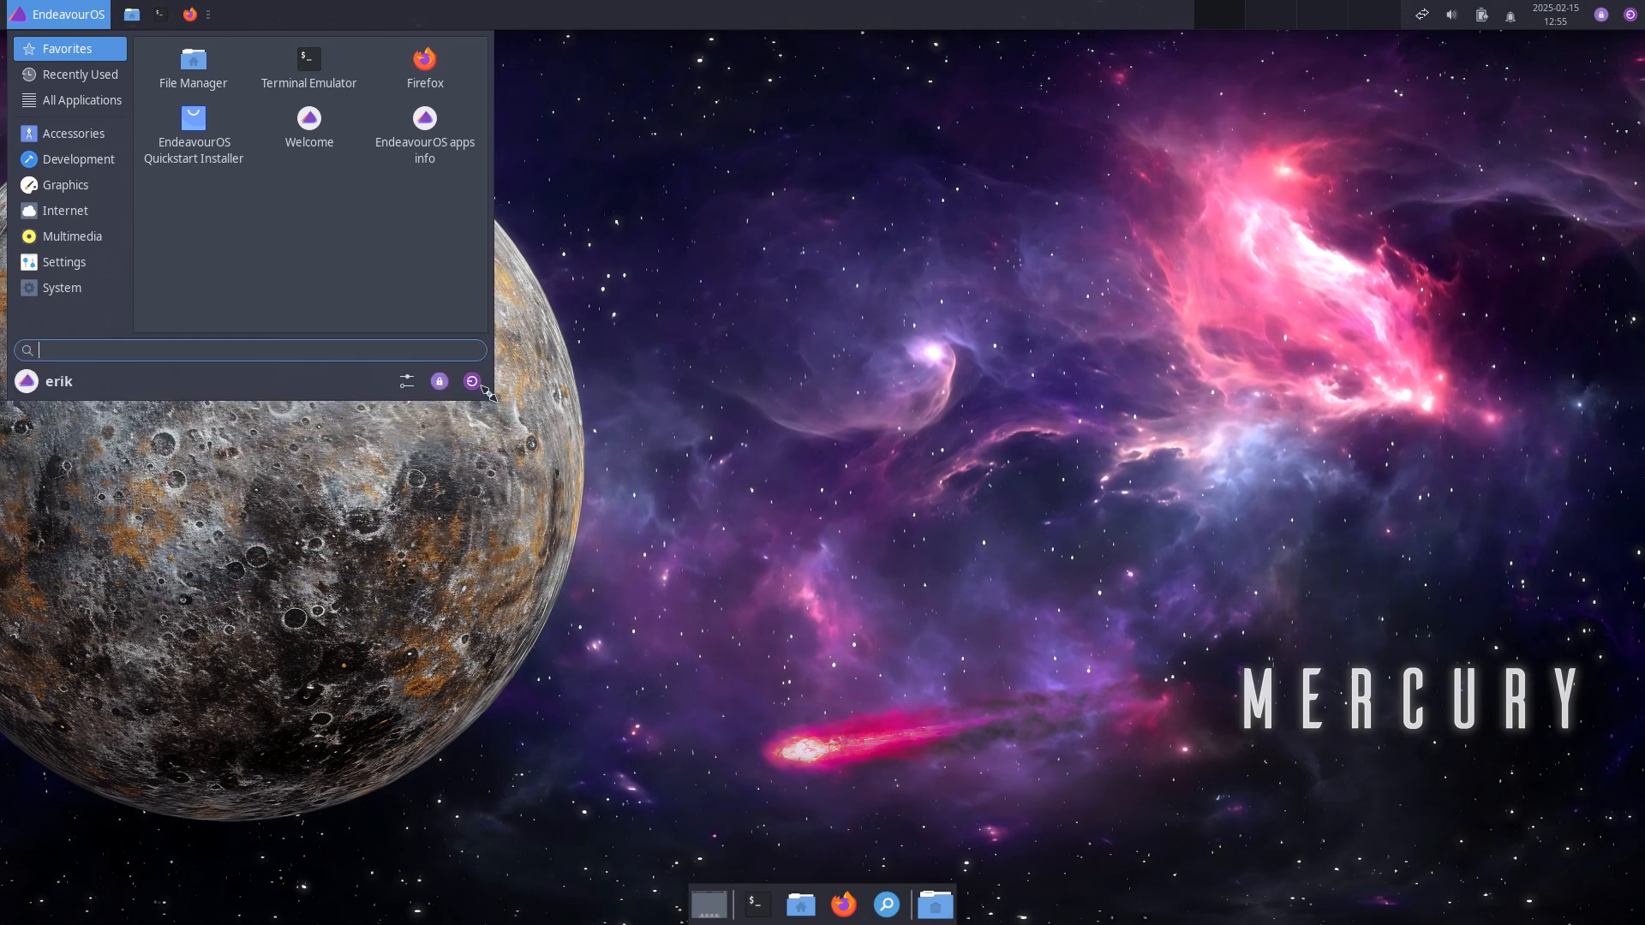
Step: Browse the Accessories, Development, Graphics, Internet, Multimedia, Settings and System categories, then launch the EndeavourOS log tool
{"action": "left_click", "coordinate": [72, 134]}
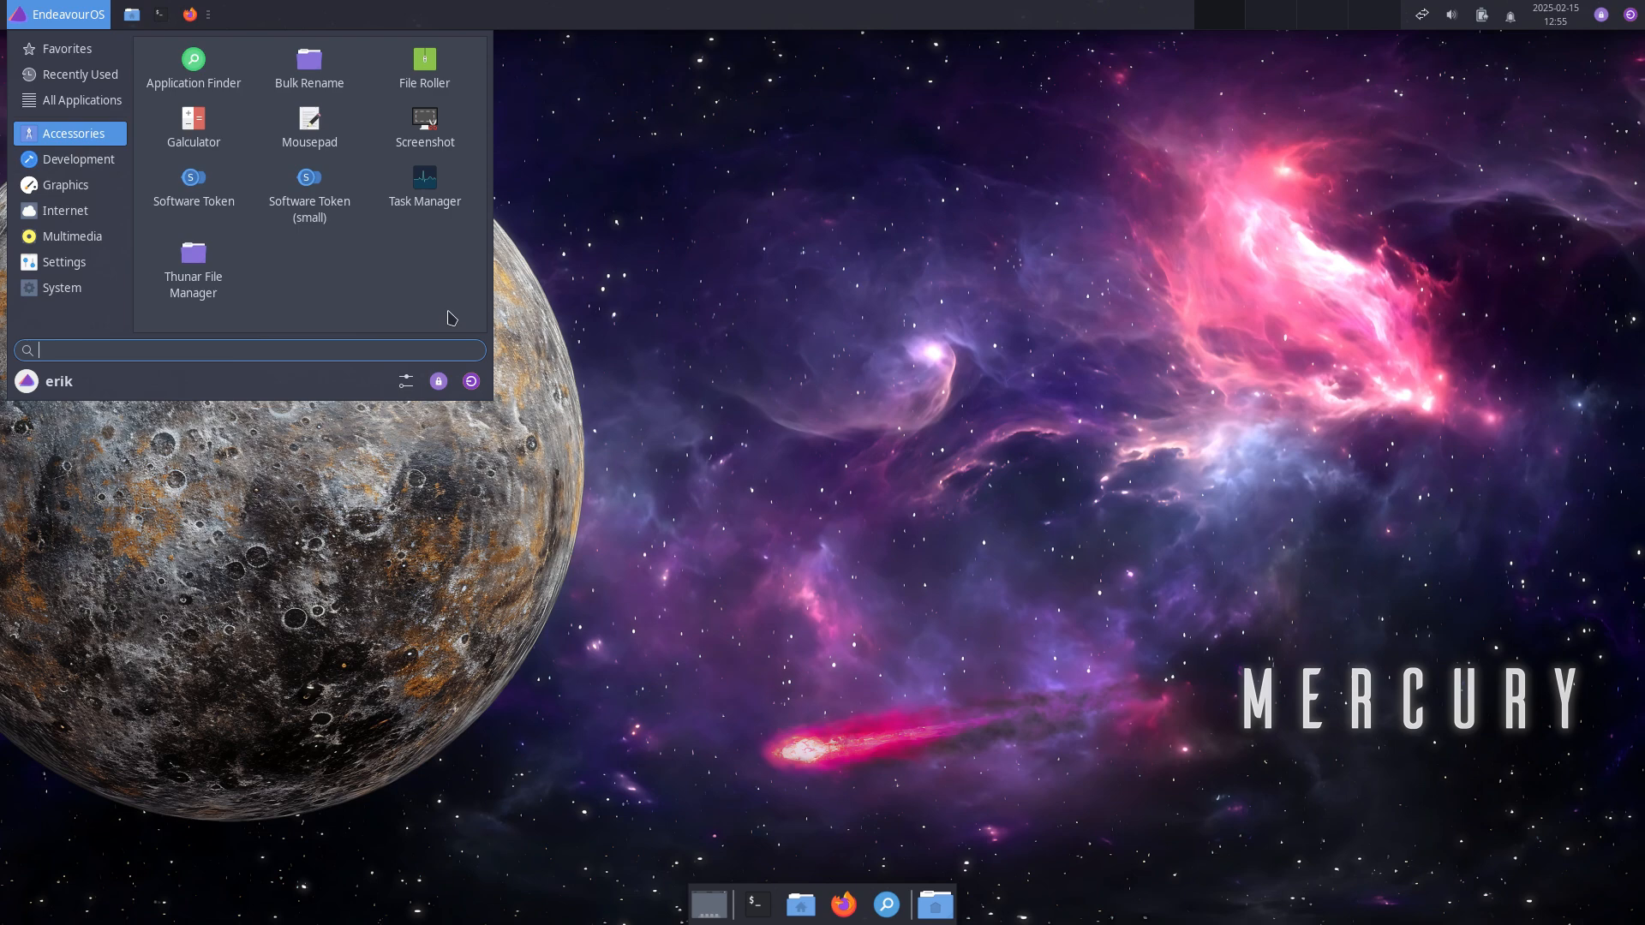
{"action": "left_click", "coordinate": [110, 167]}
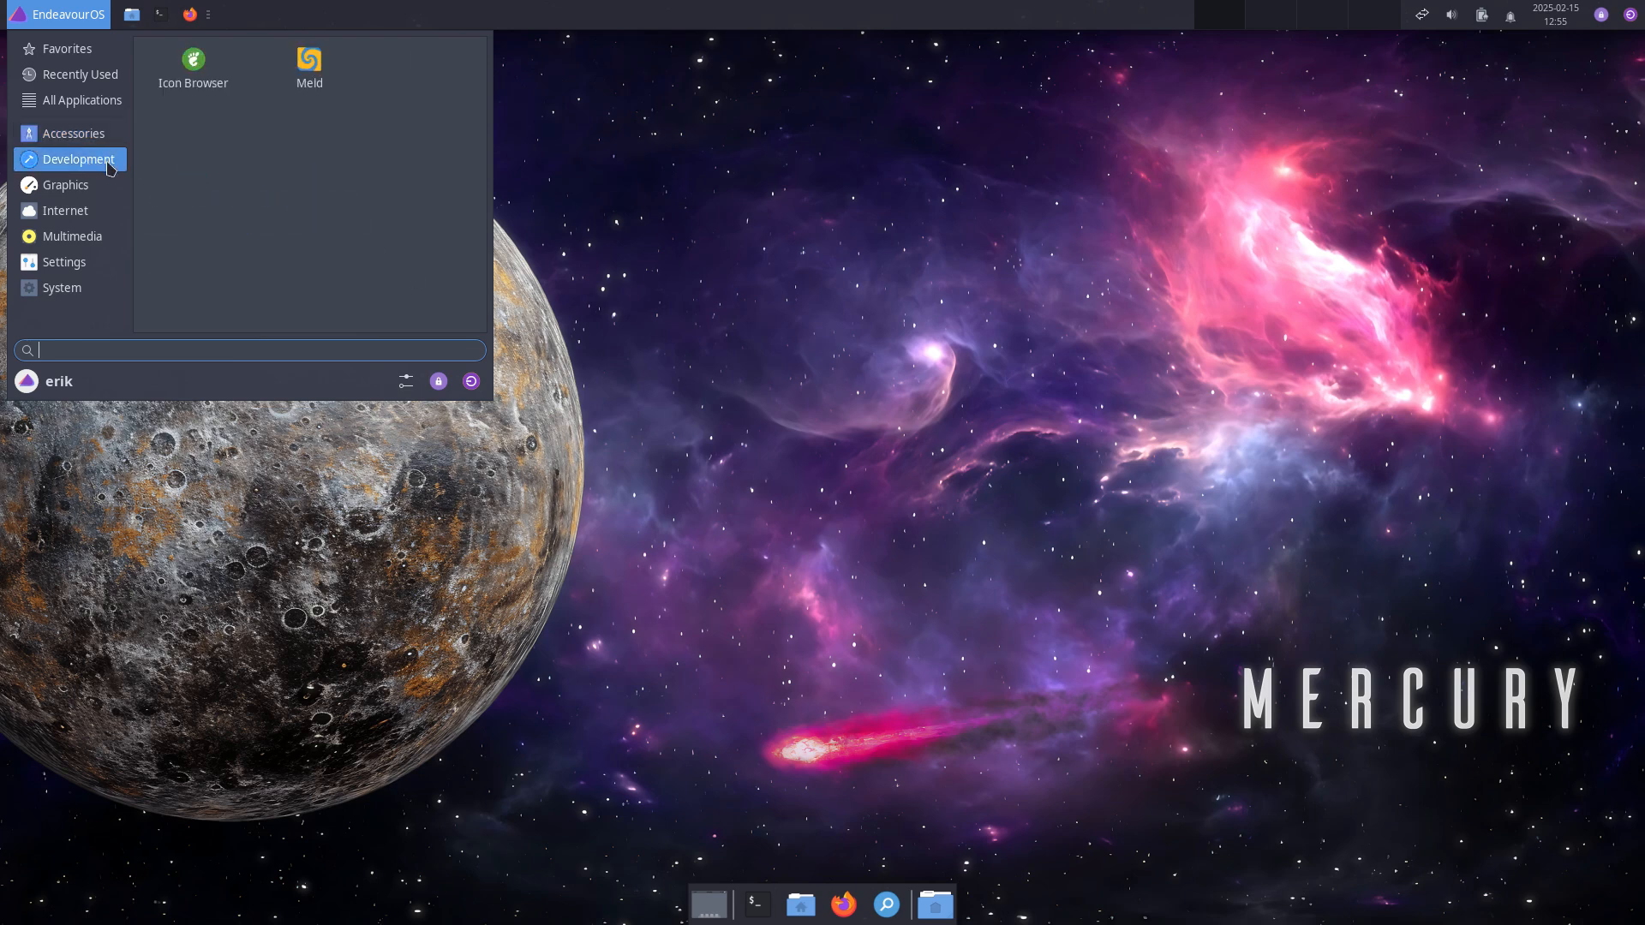
{"action": "left_click", "coordinate": [76, 186]}
{"action": "left_click", "coordinate": [76, 212]}
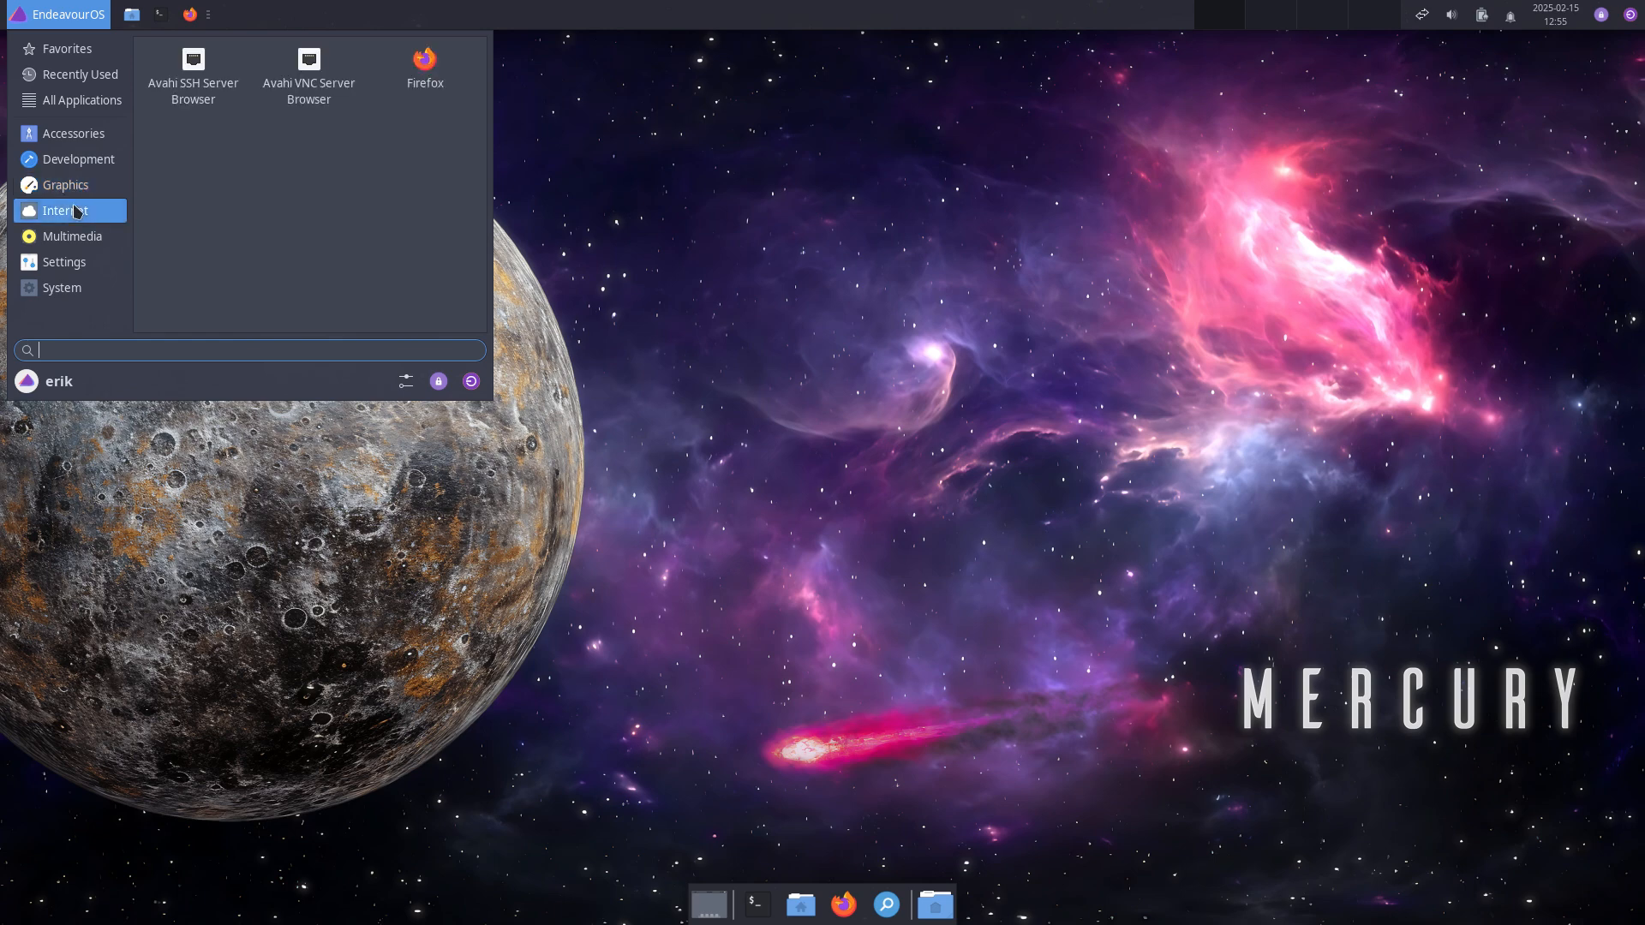
{"action": "left_click", "coordinate": [76, 239]}
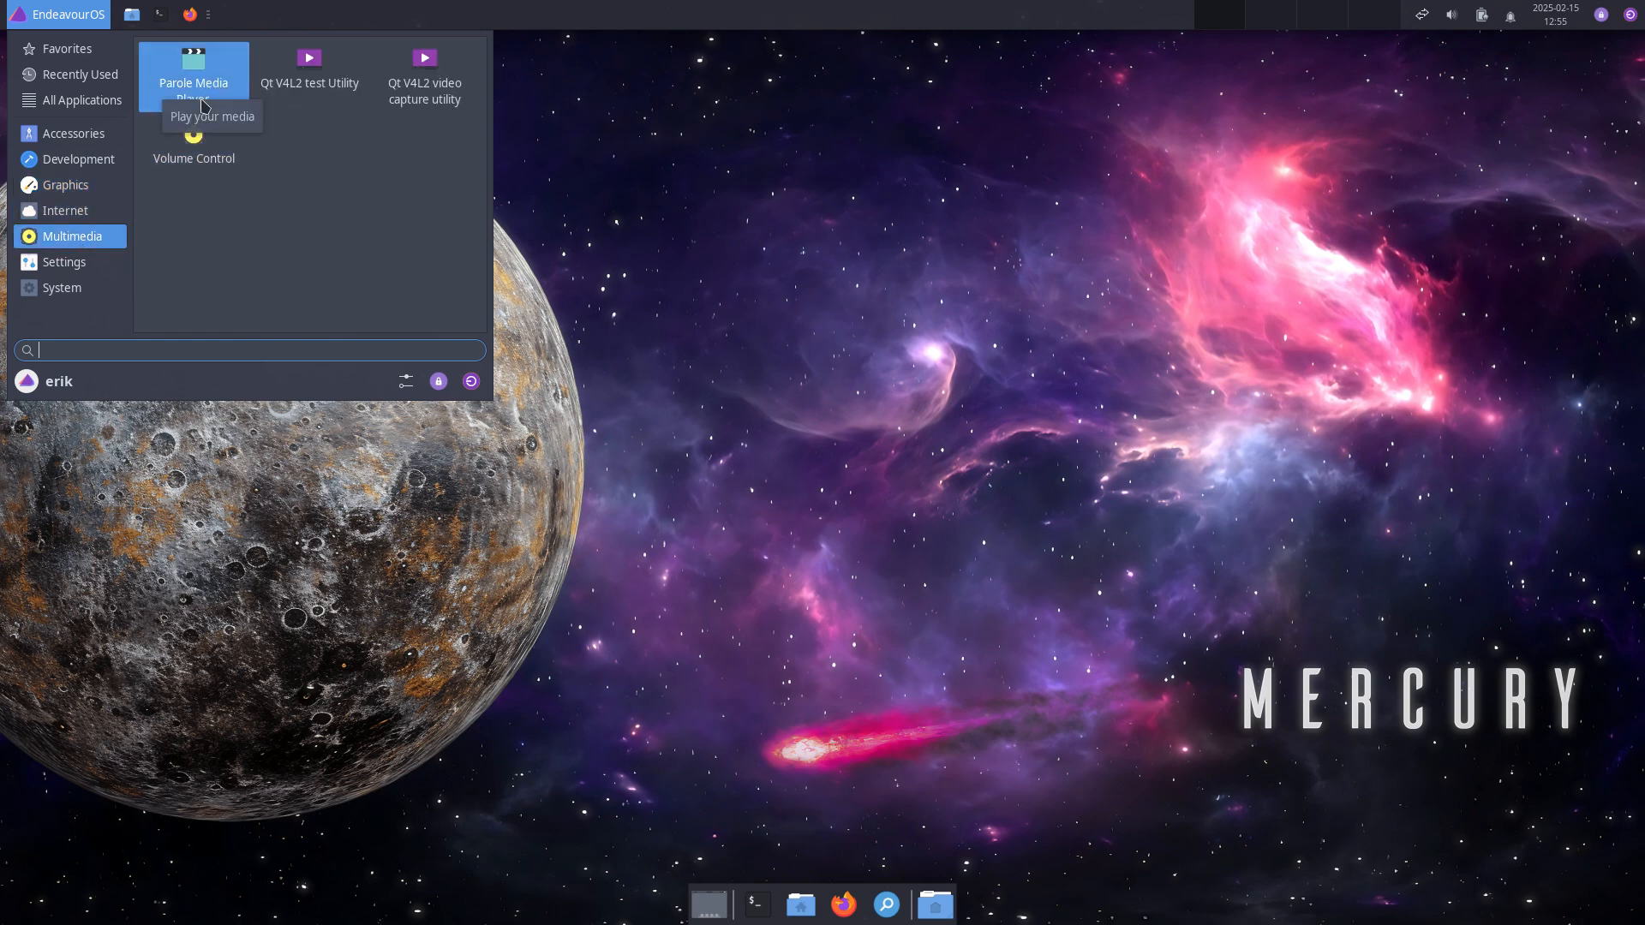
{"action": "left_click", "coordinate": [76, 262]}
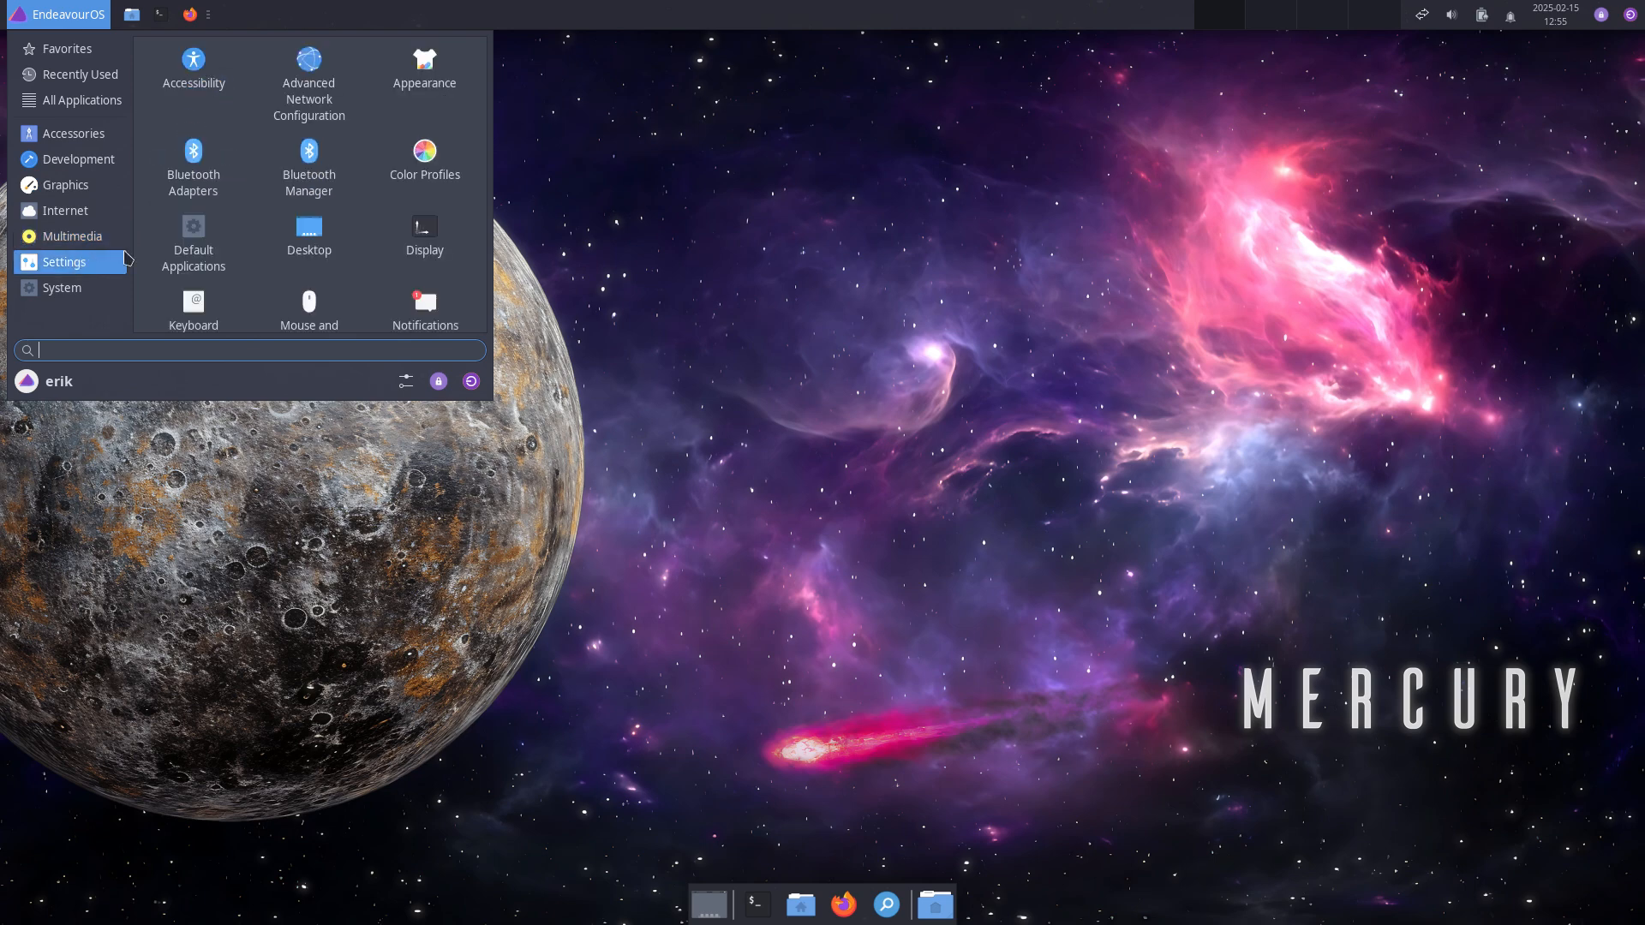
{"action": "scroll", "coordinate": [426, 308], "scroll_direction": "down", "scroll_amount": 1}
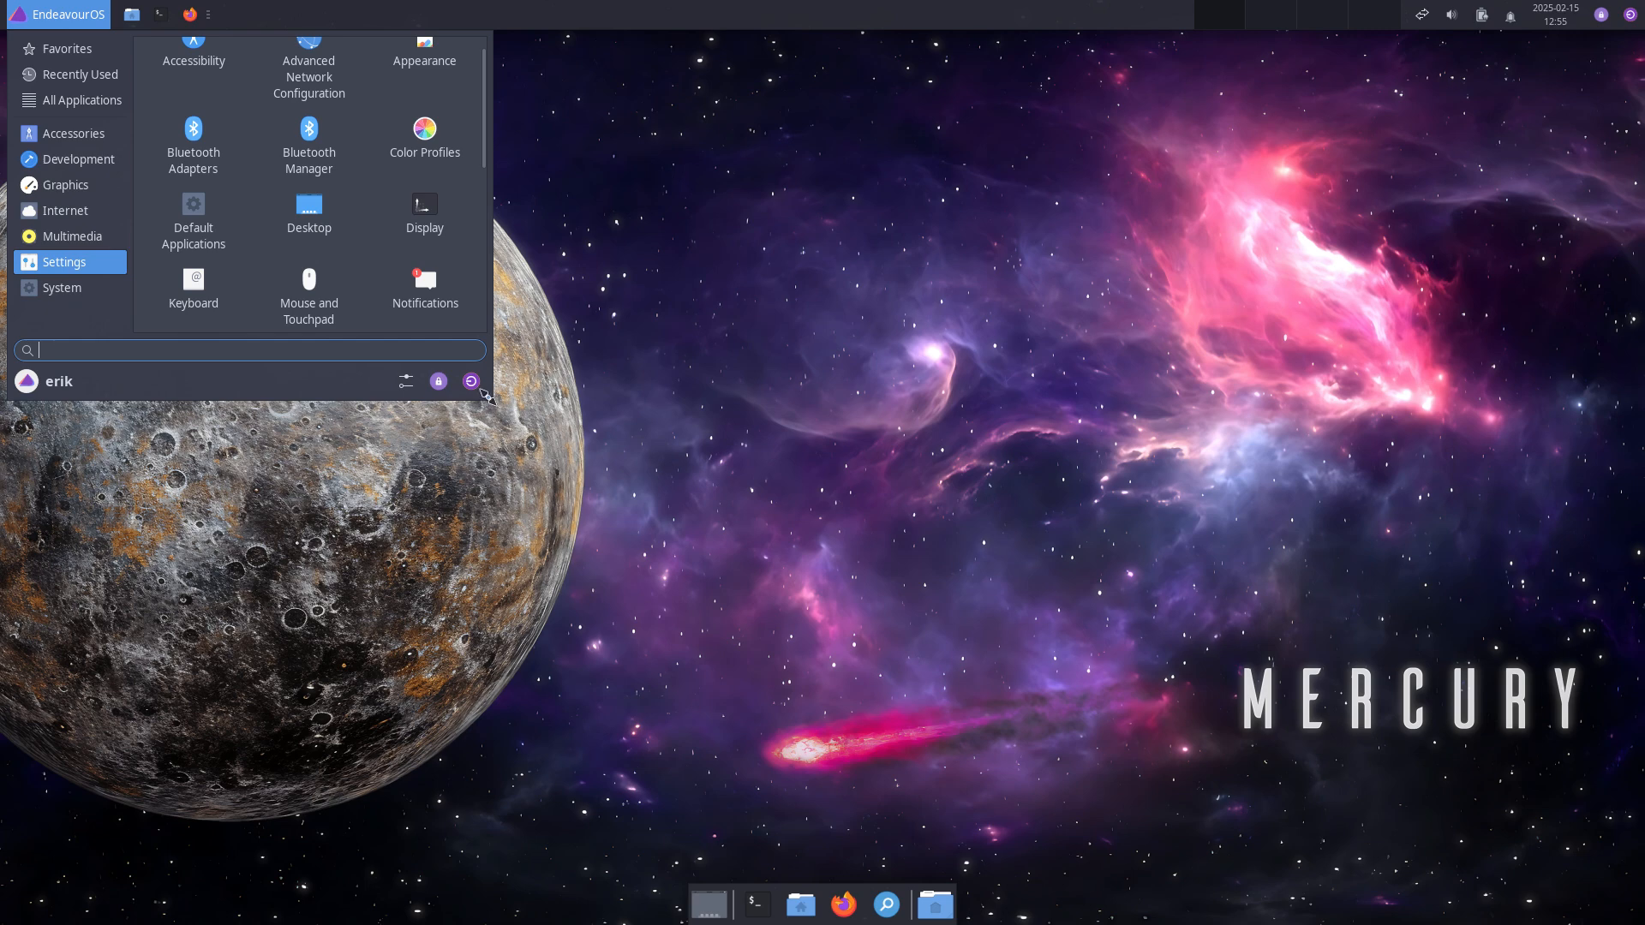
{"action": "left_click_drag", "start_coordinate": [485, 393], "coordinate": [634, 628]}
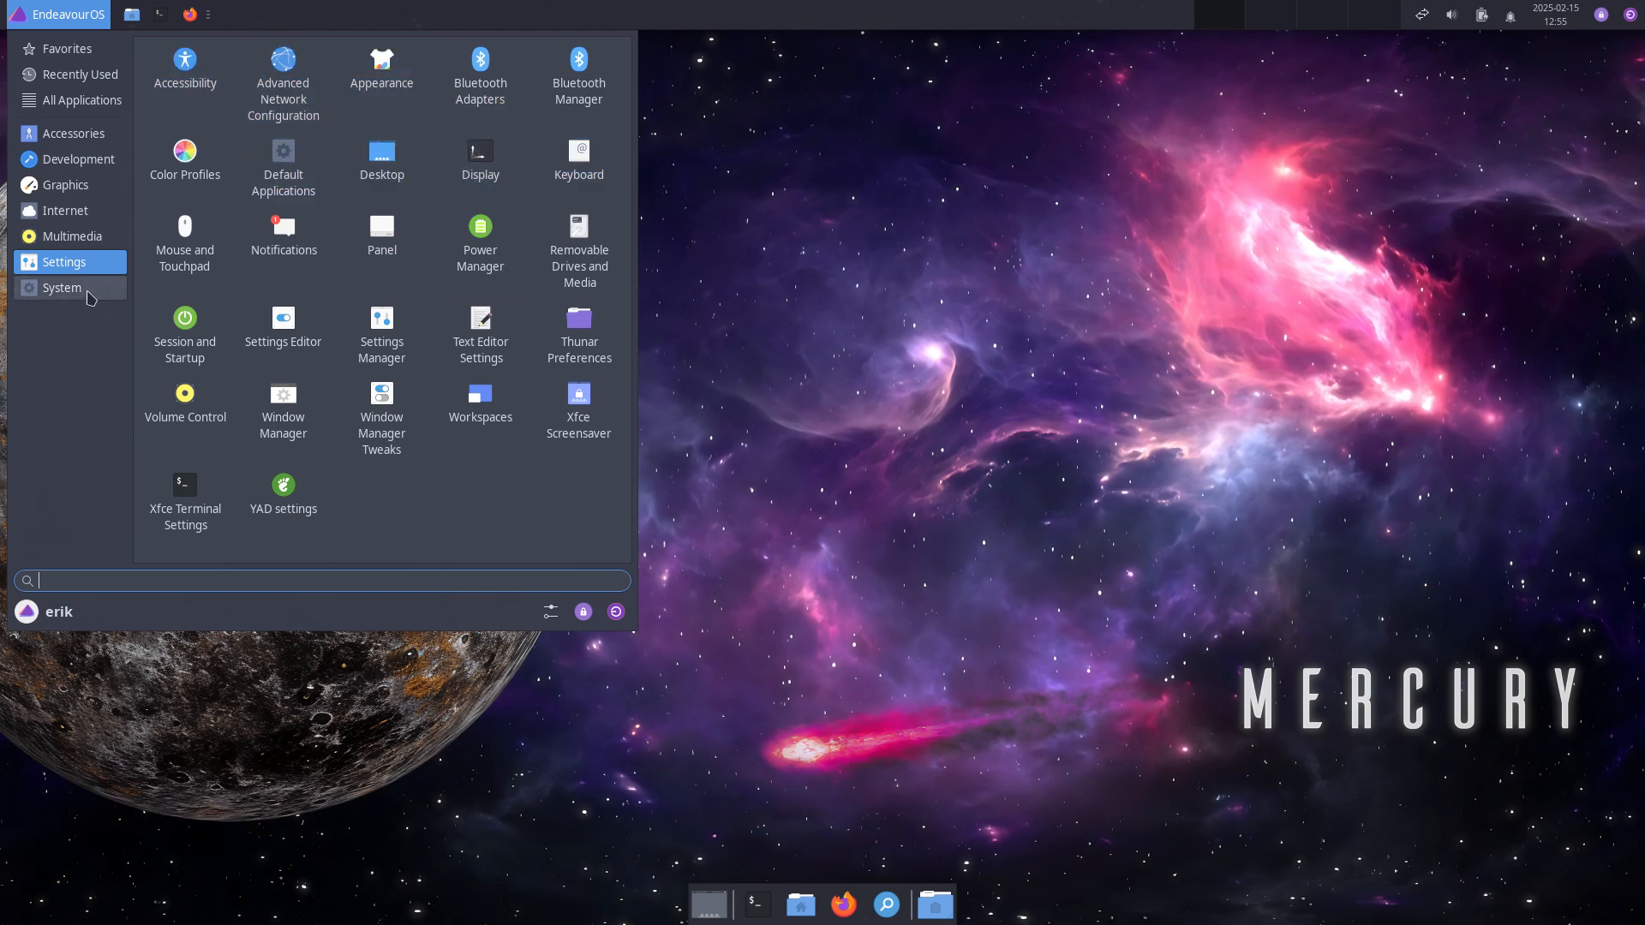
{"action": "left_click", "coordinate": [69, 288]}
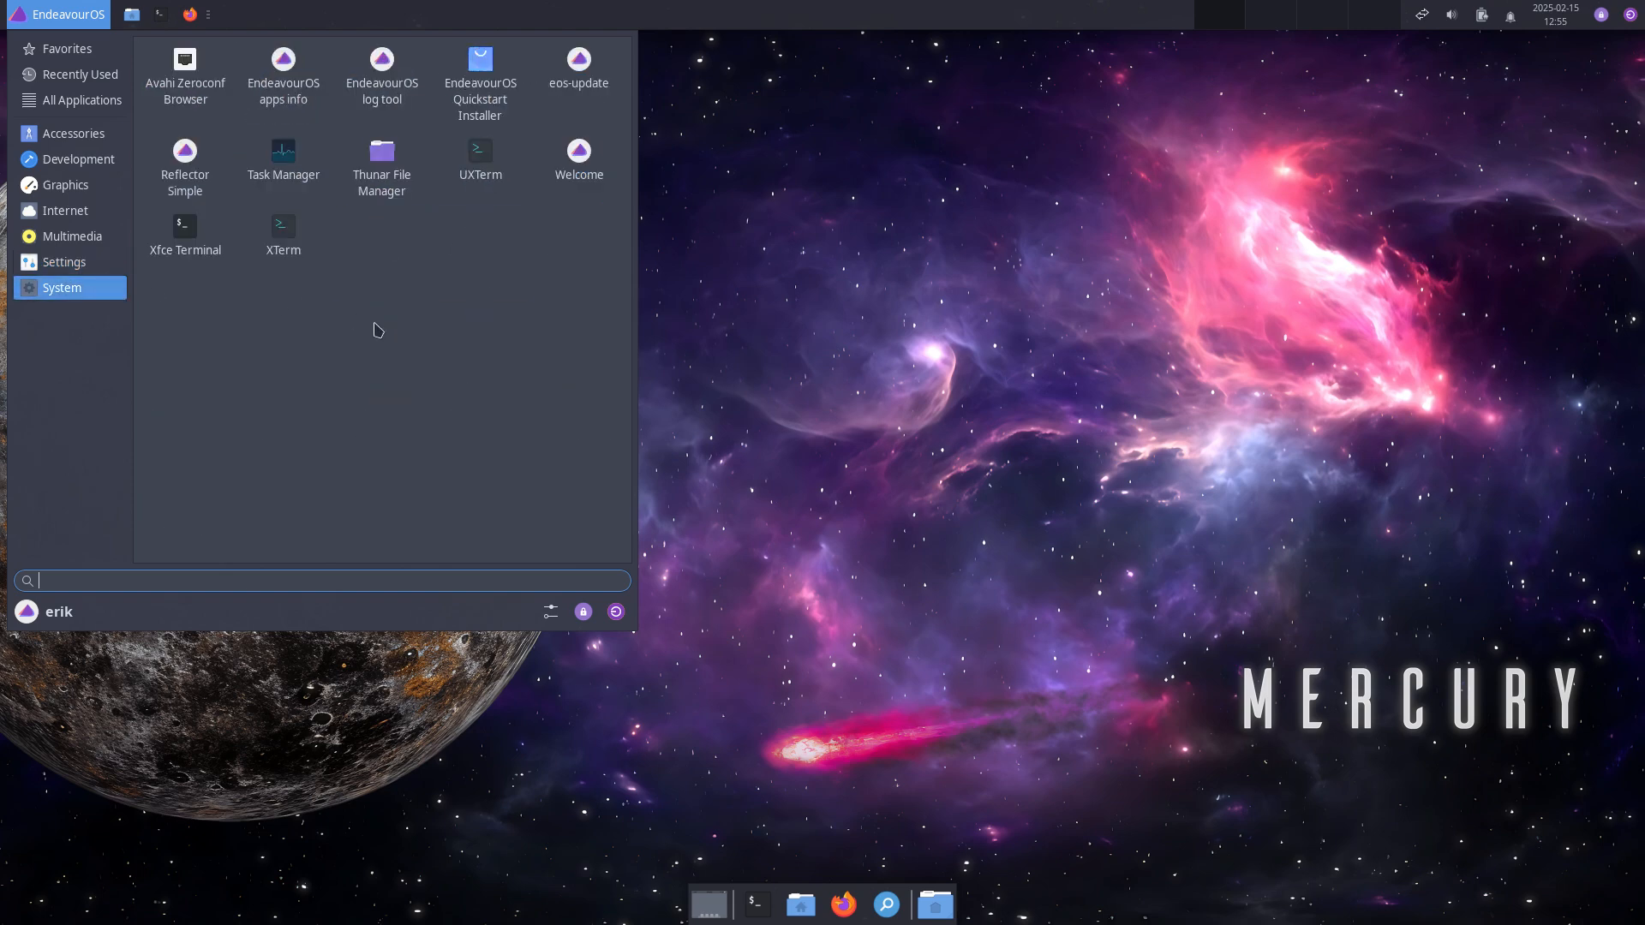
{"action": "left_click", "coordinate": [388, 81]}
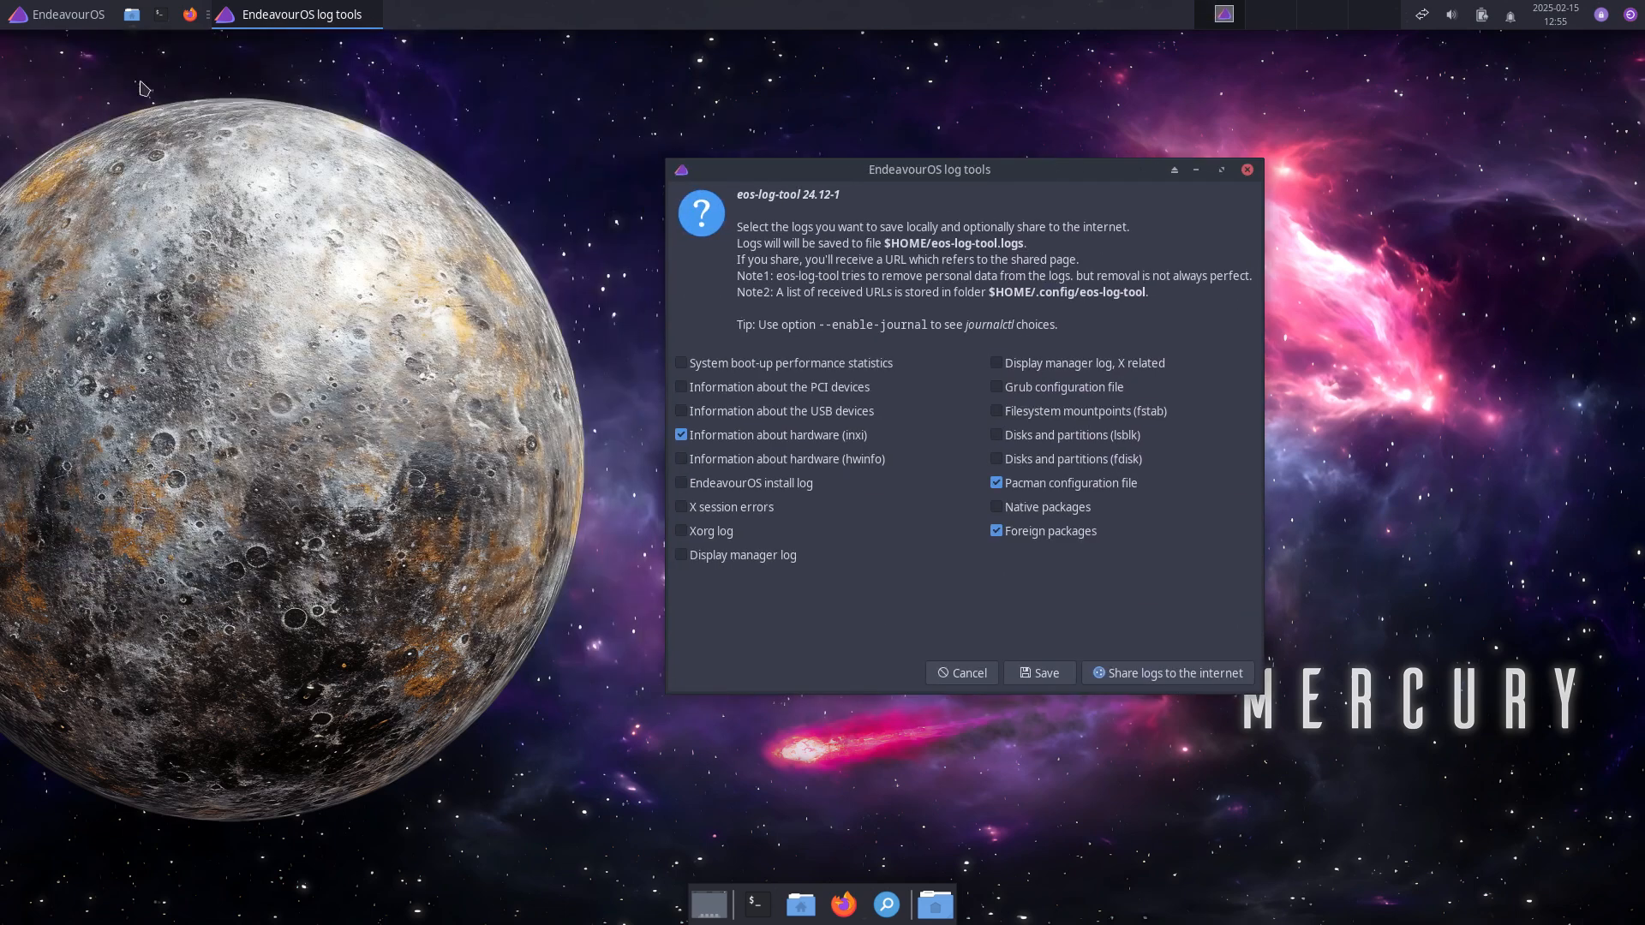
Step: Open the Xfce Settings Manager from the menu's System category and move it to the upper left
{"action": "left_click", "coordinate": [90, 12]}
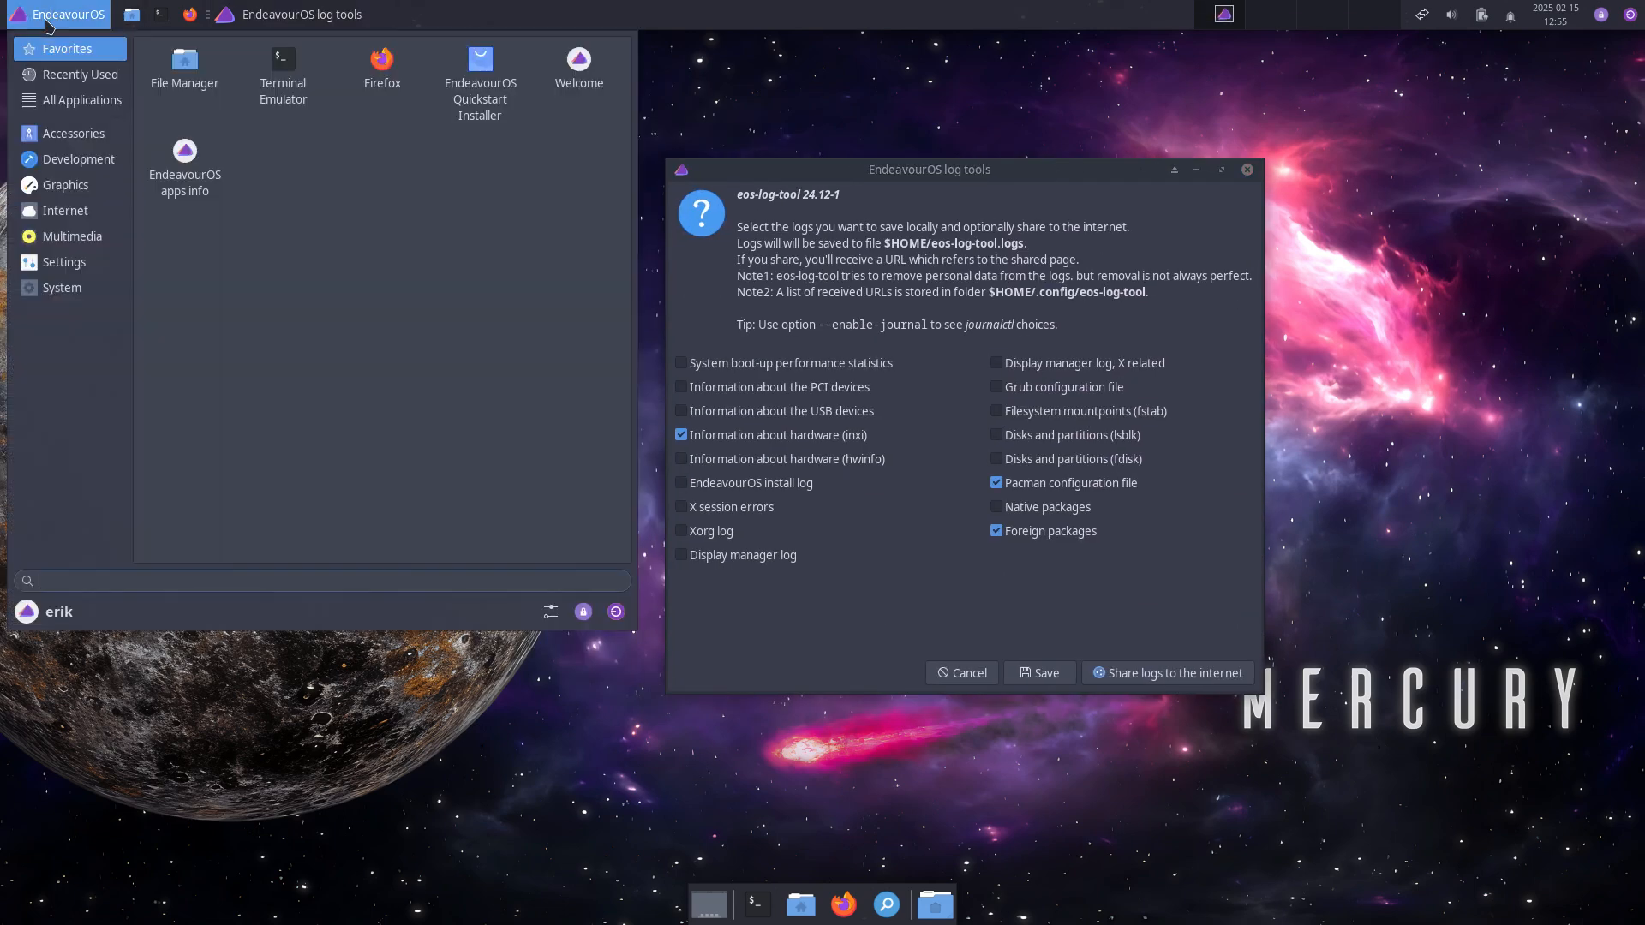
{"action": "left_click", "coordinate": [67, 290]}
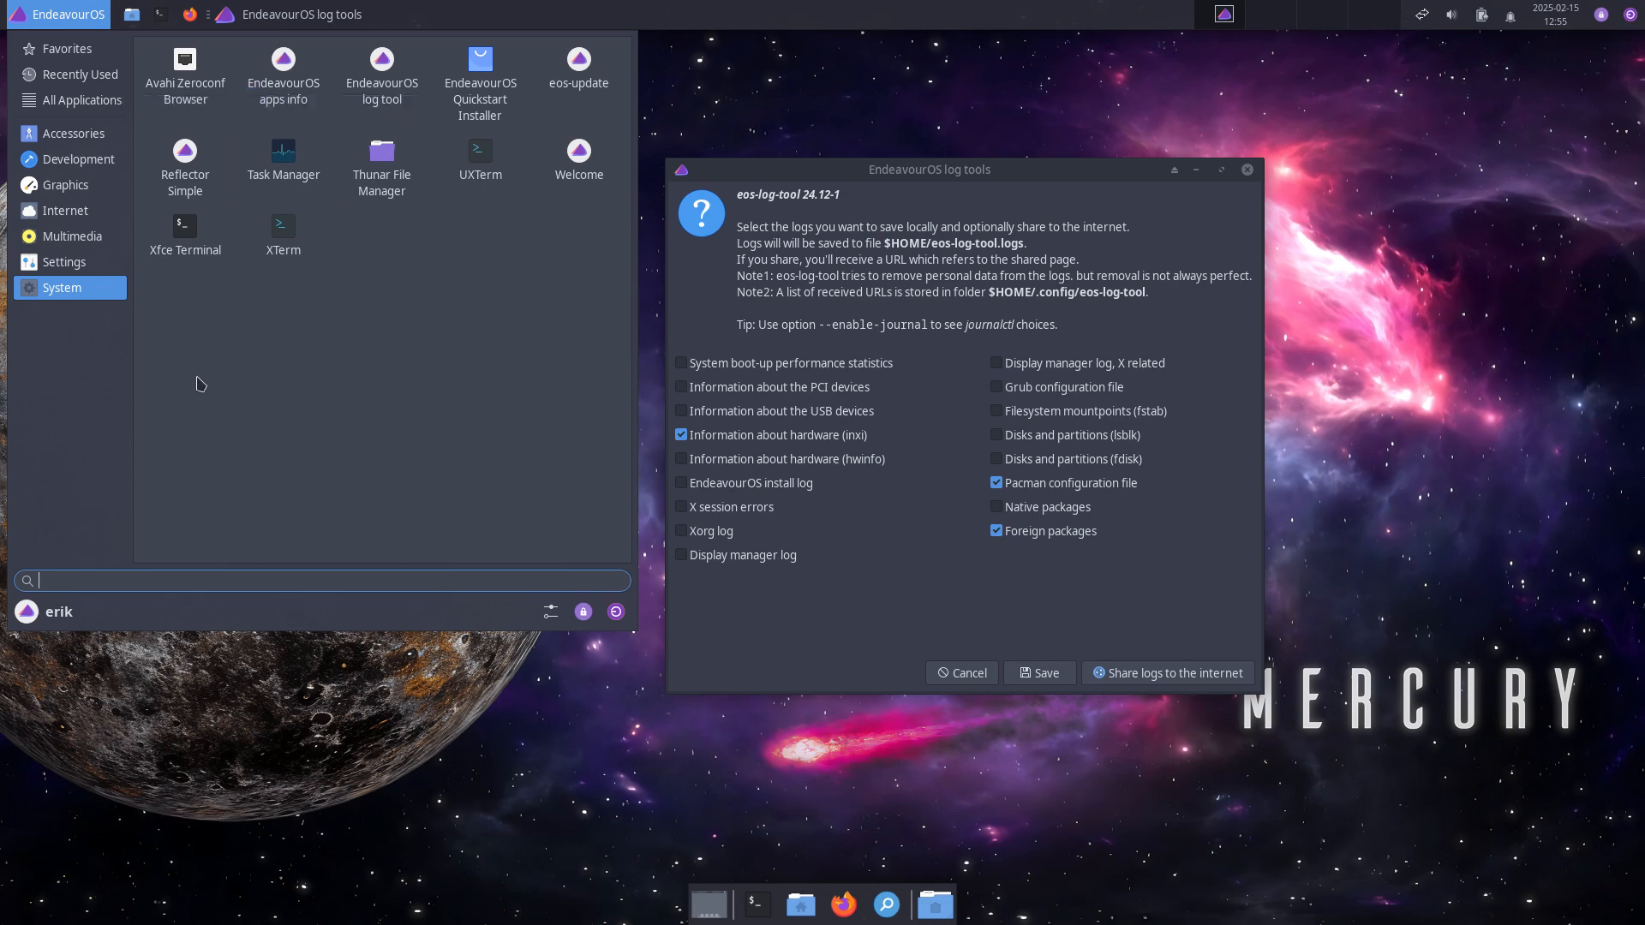
{"action": "left_click", "coordinate": [540, 613]}
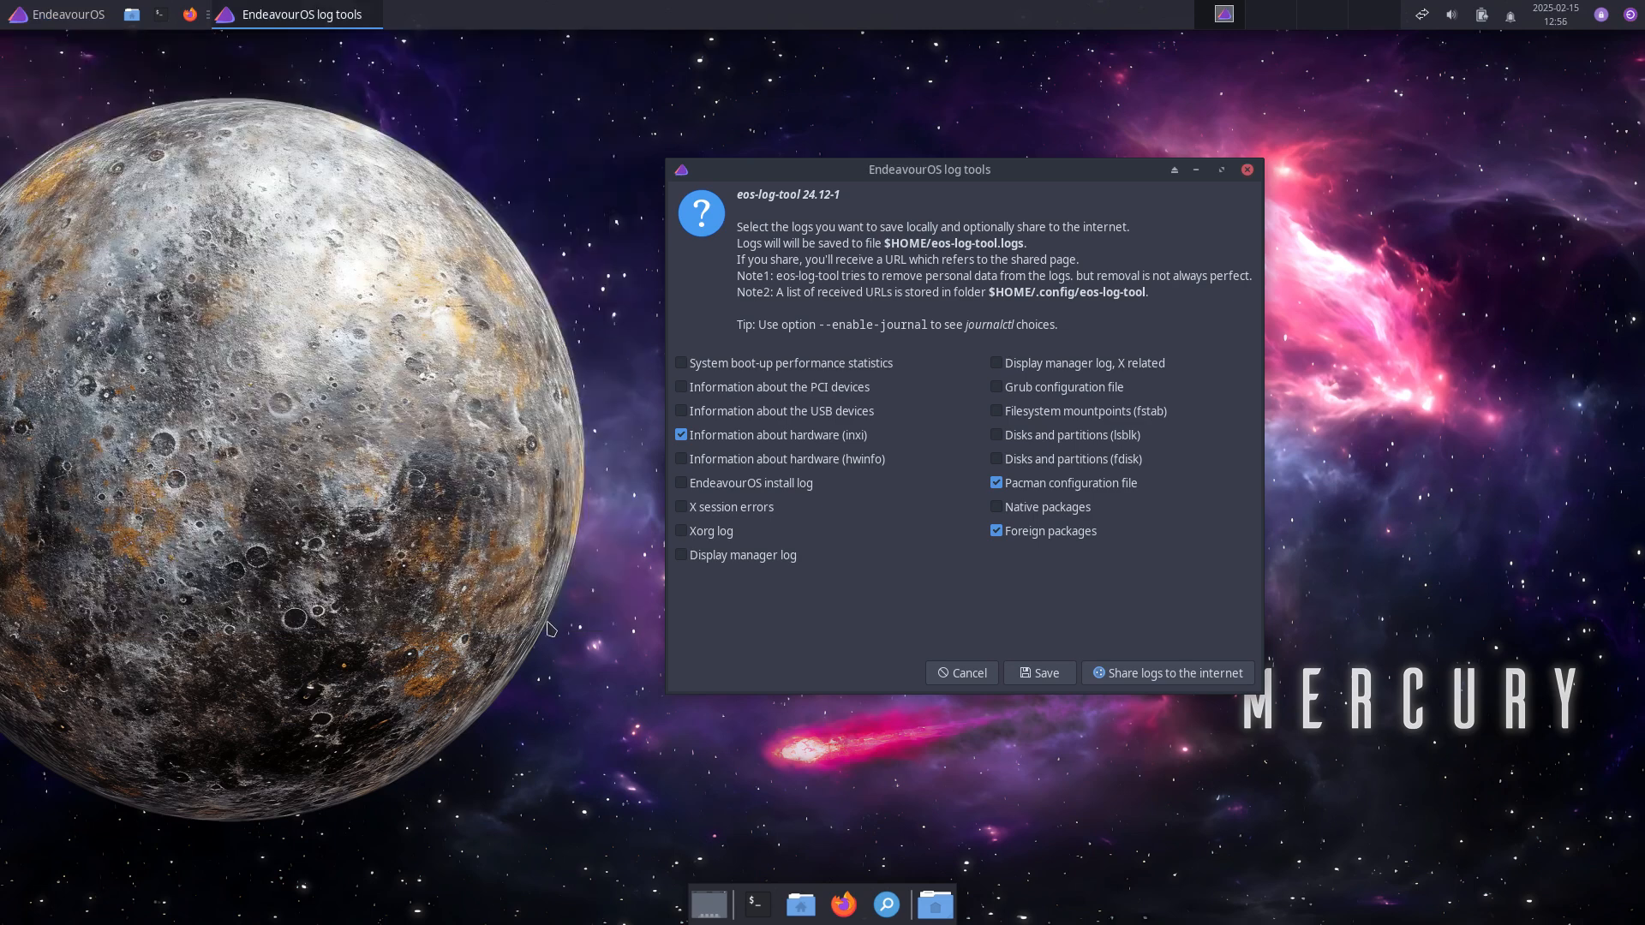
{"action": "left_click_drag", "start_coordinate": [807, 248], "coordinate": [438, 93]}
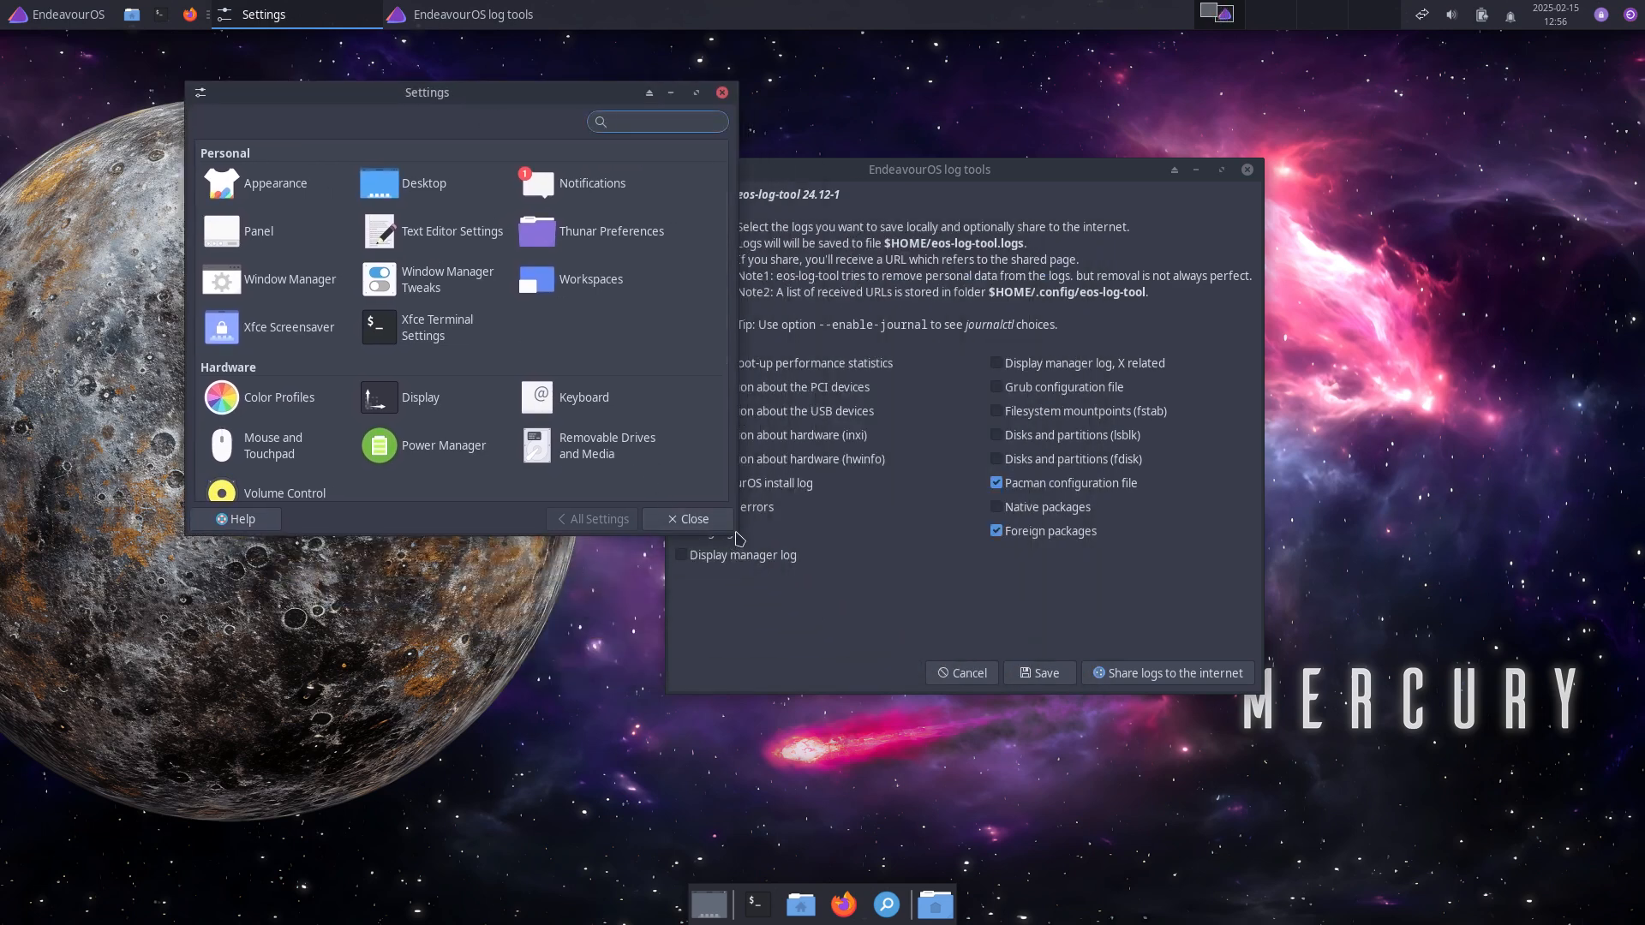
Step: Widen the Settings window to show every section and open About Xfce beside it
{"action": "left_click_drag", "start_coordinate": [735, 525], "coordinate": [908, 720]}
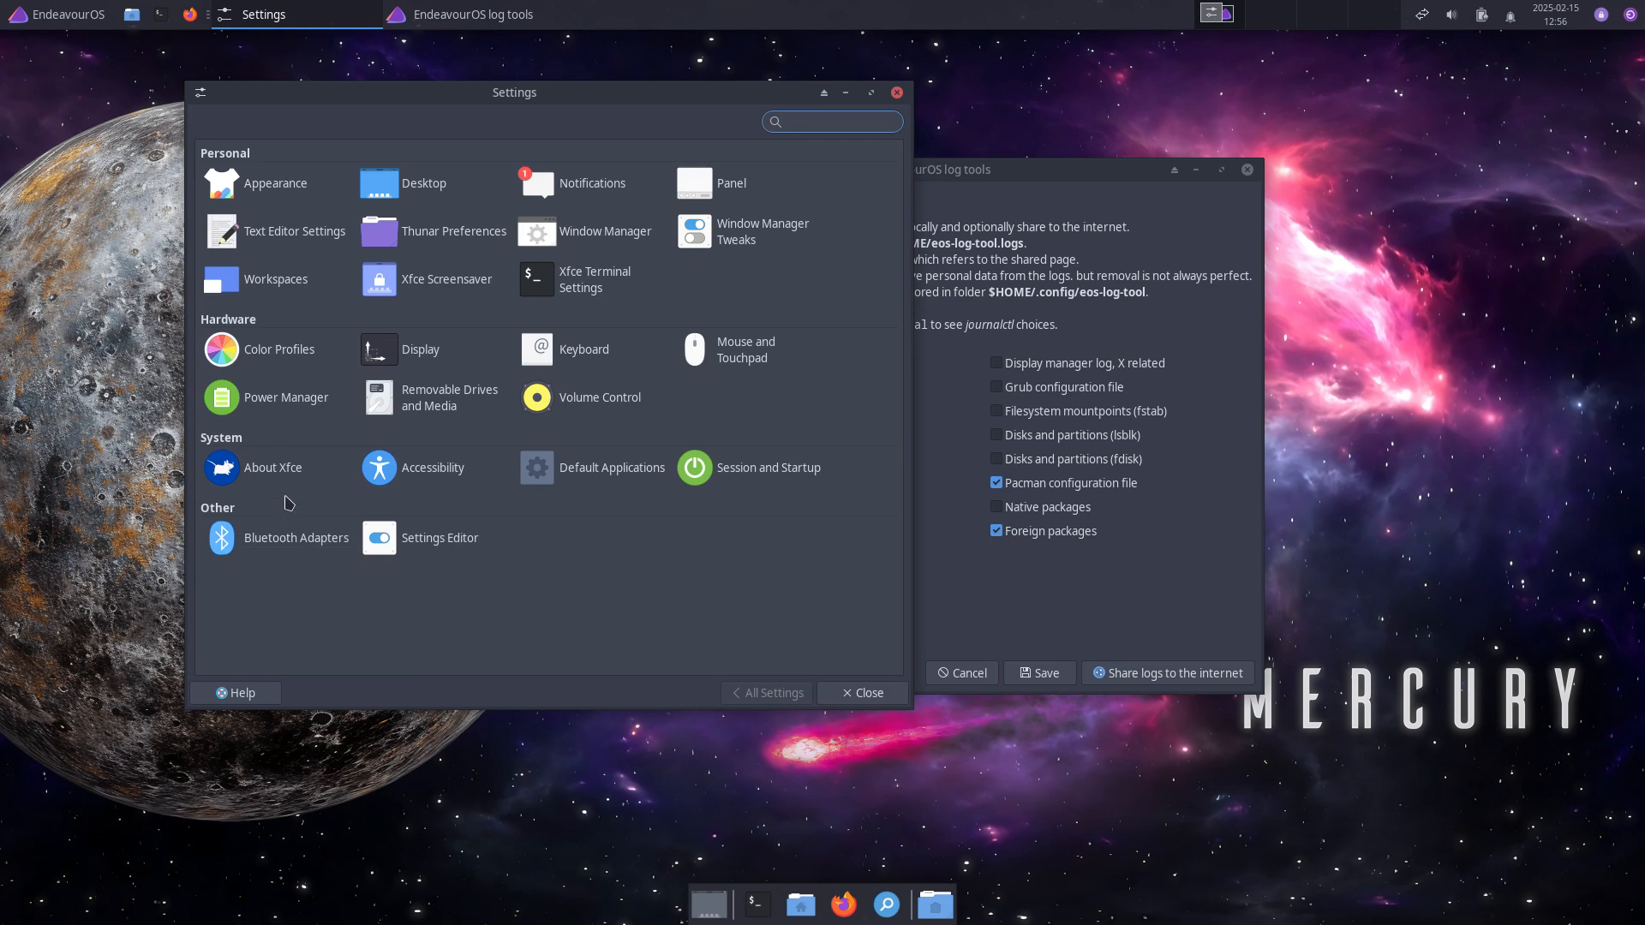
{"action": "left_click", "coordinate": [280, 463]}
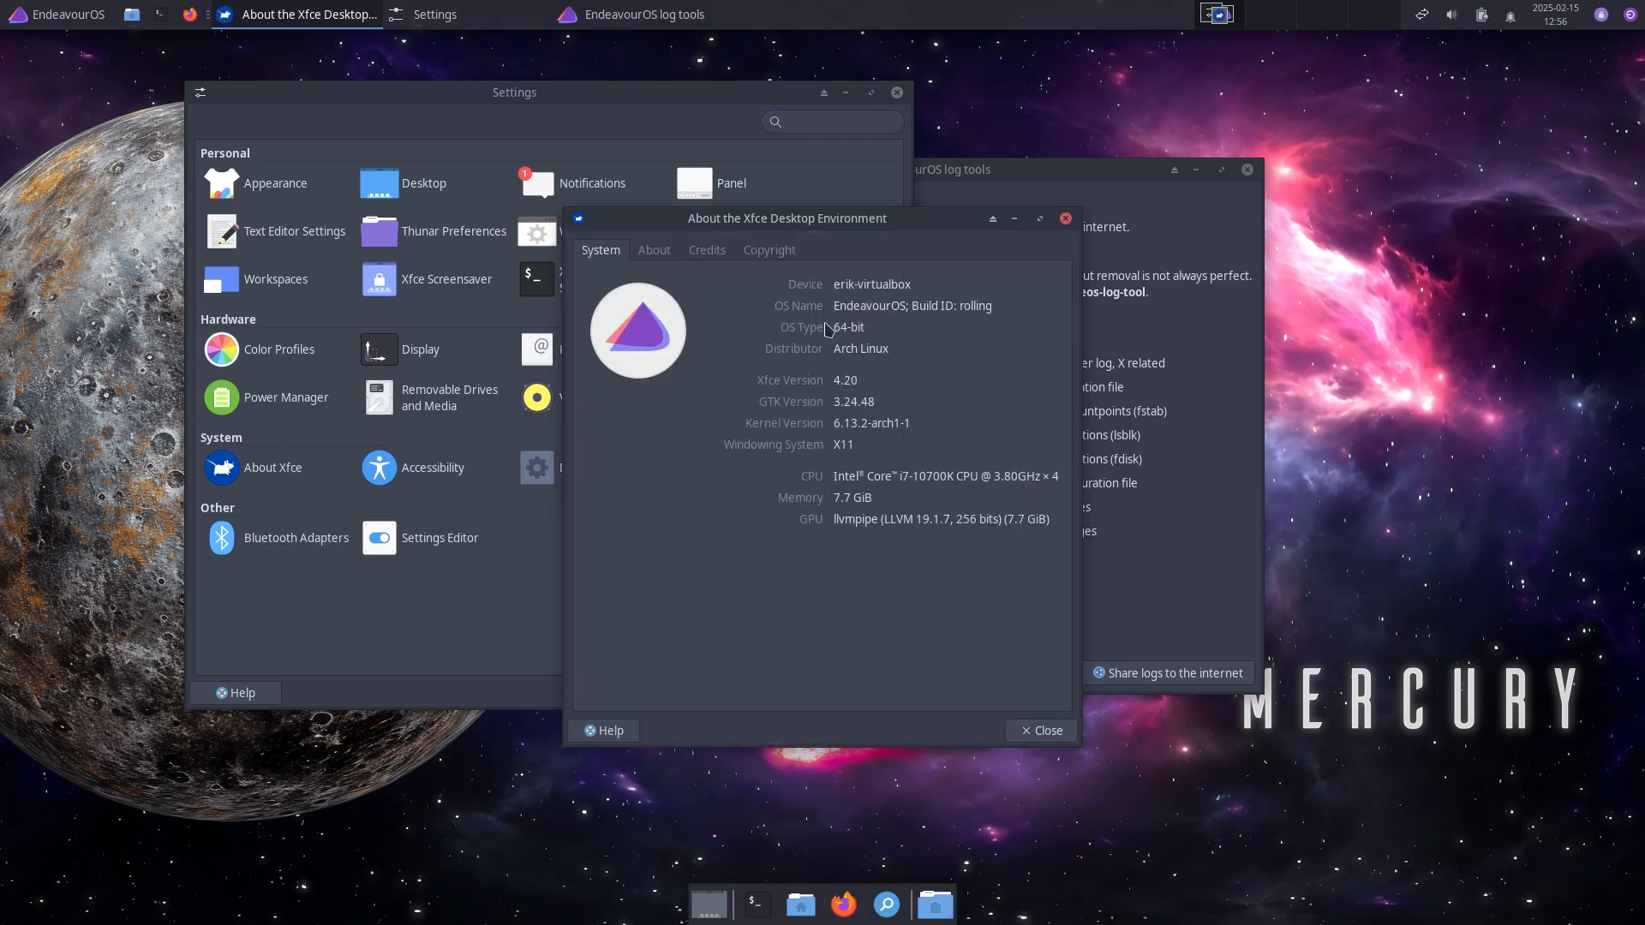
{"action": "left_click_drag", "start_coordinate": [885, 227], "coordinate": [1341, 261]}
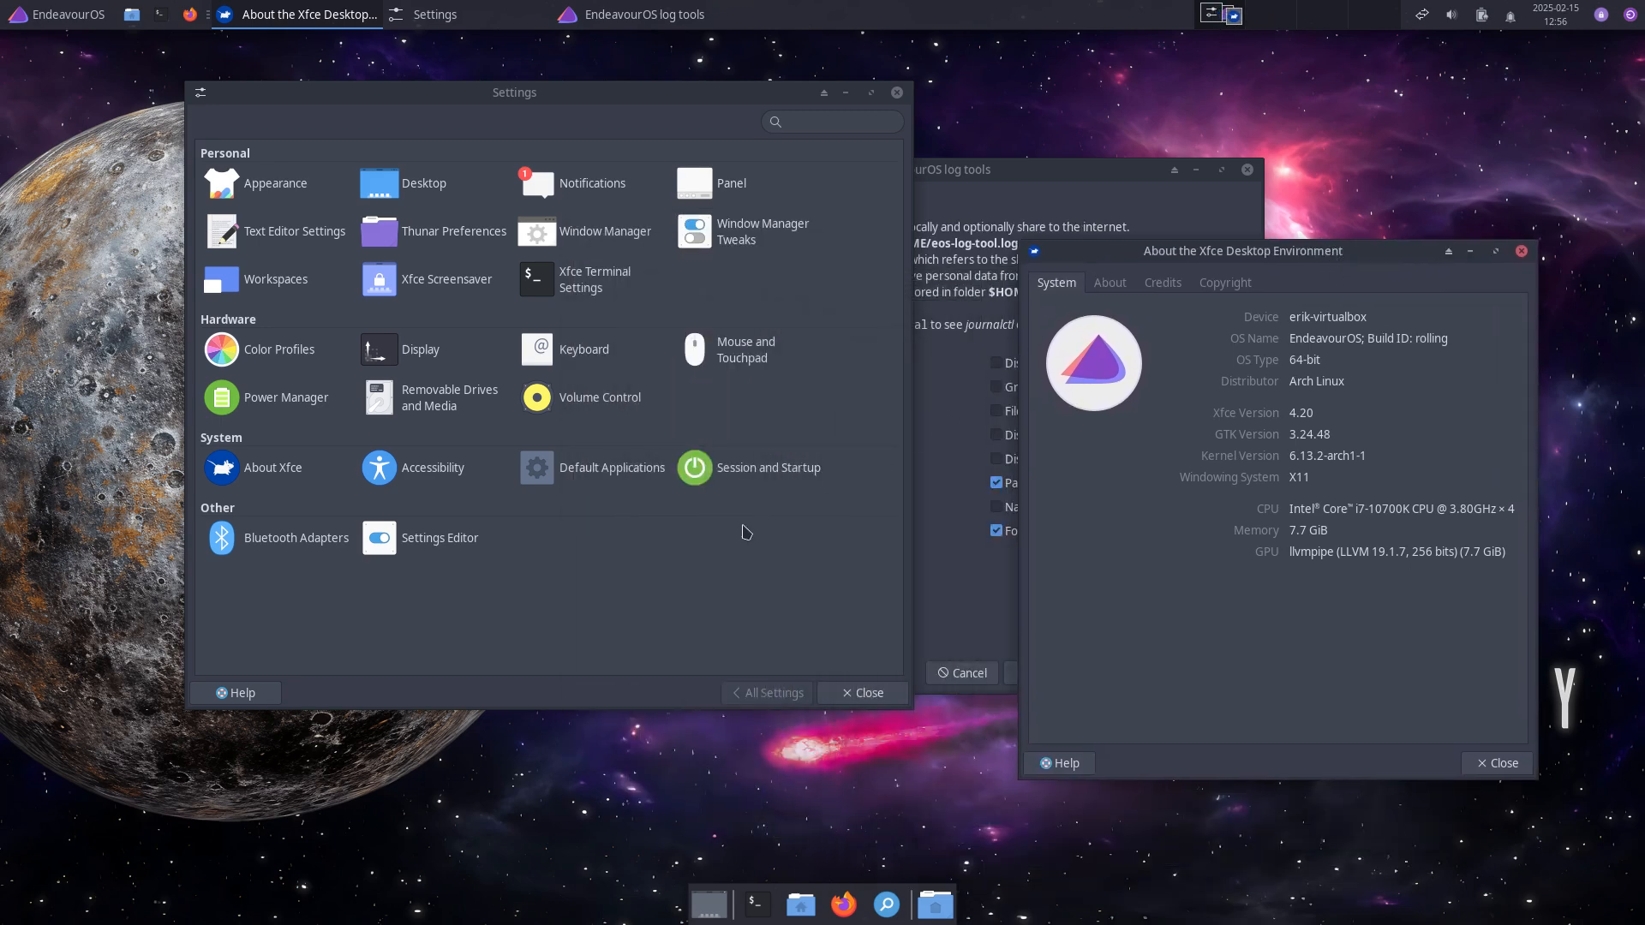
Step: View the installed icon themes in Appearance, then close Appearance, About Xfce and the log tools windows
{"action": "left_click", "coordinate": [276, 185]}
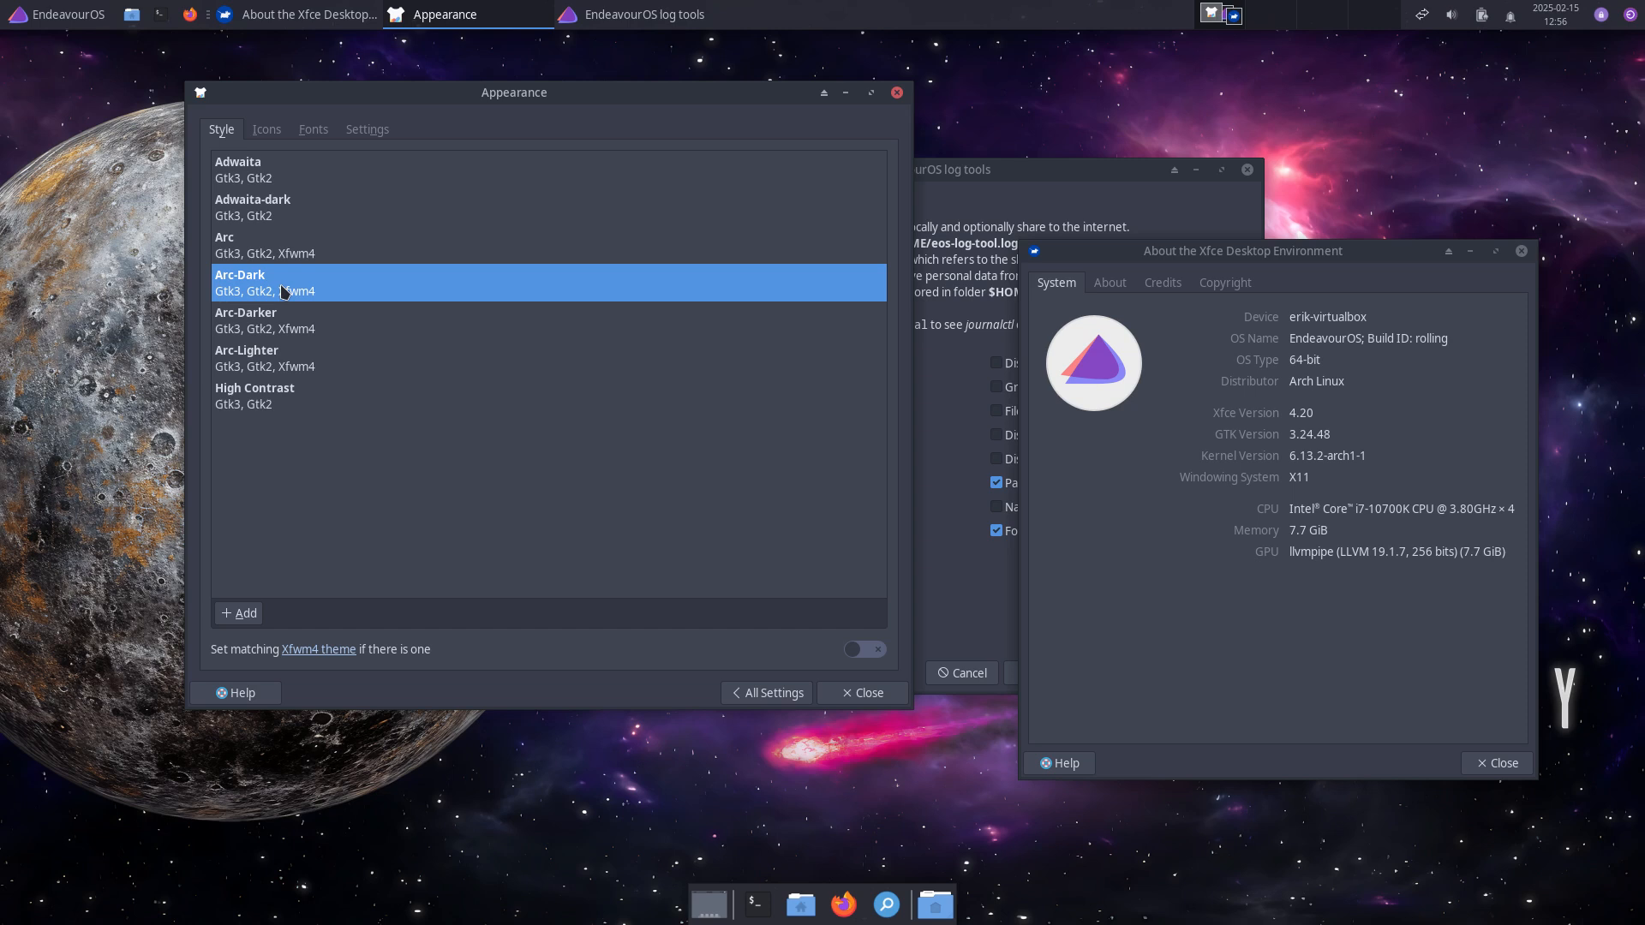
{"action": "left_click", "coordinate": [268, 134]}
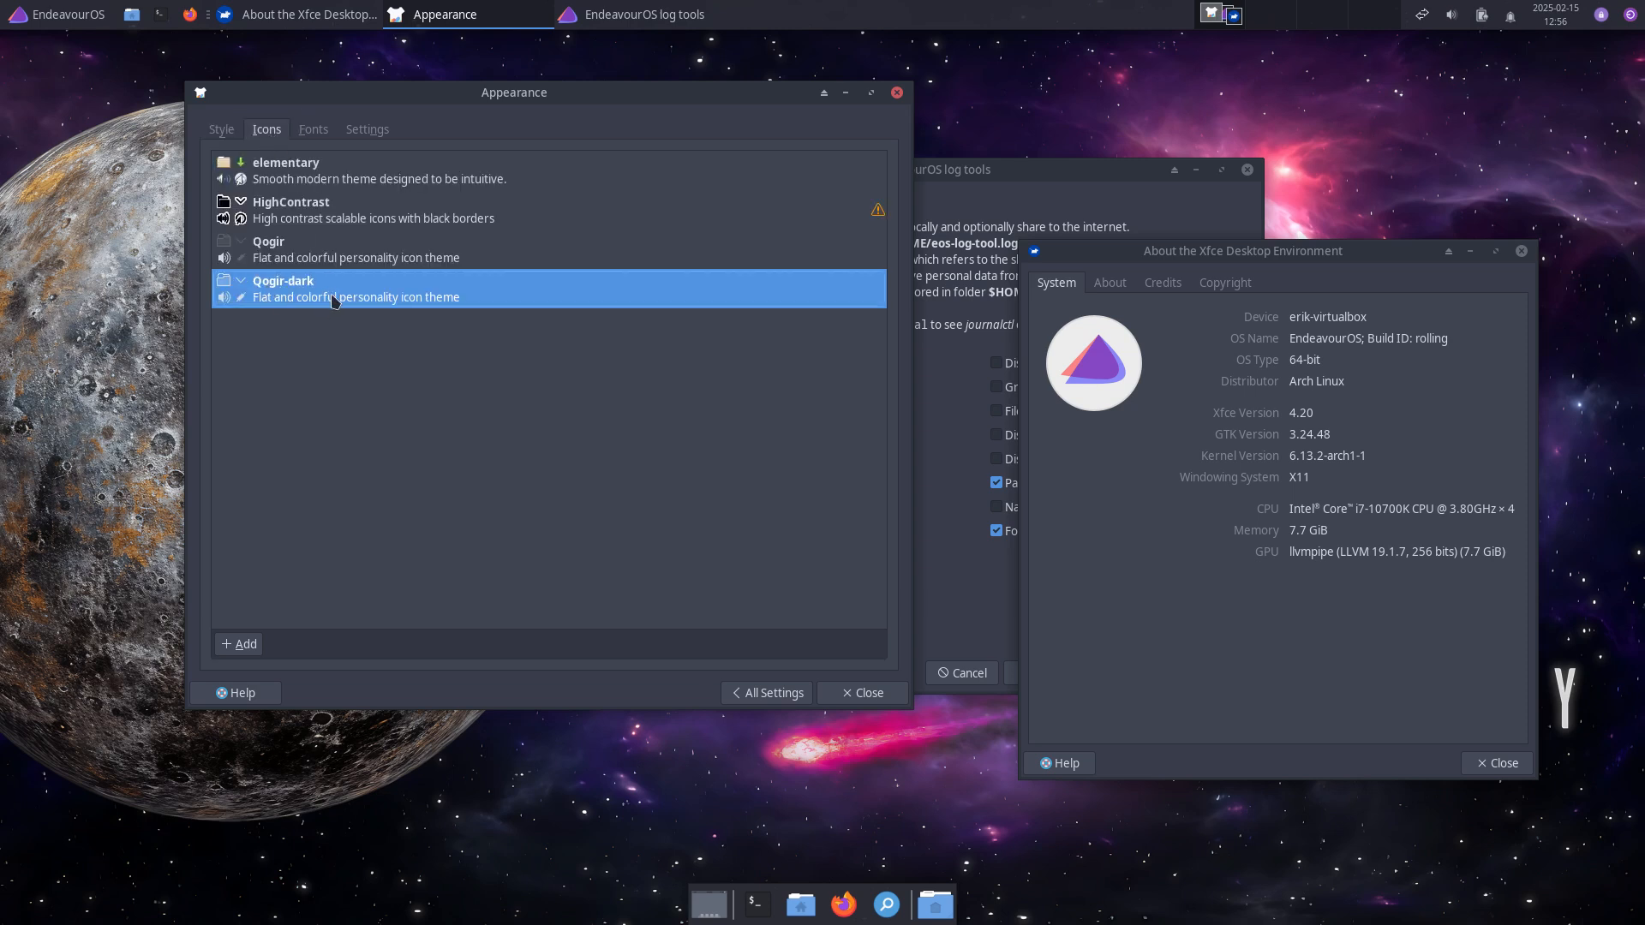
{"action": "left_click", "coordinate": [866, 695]}
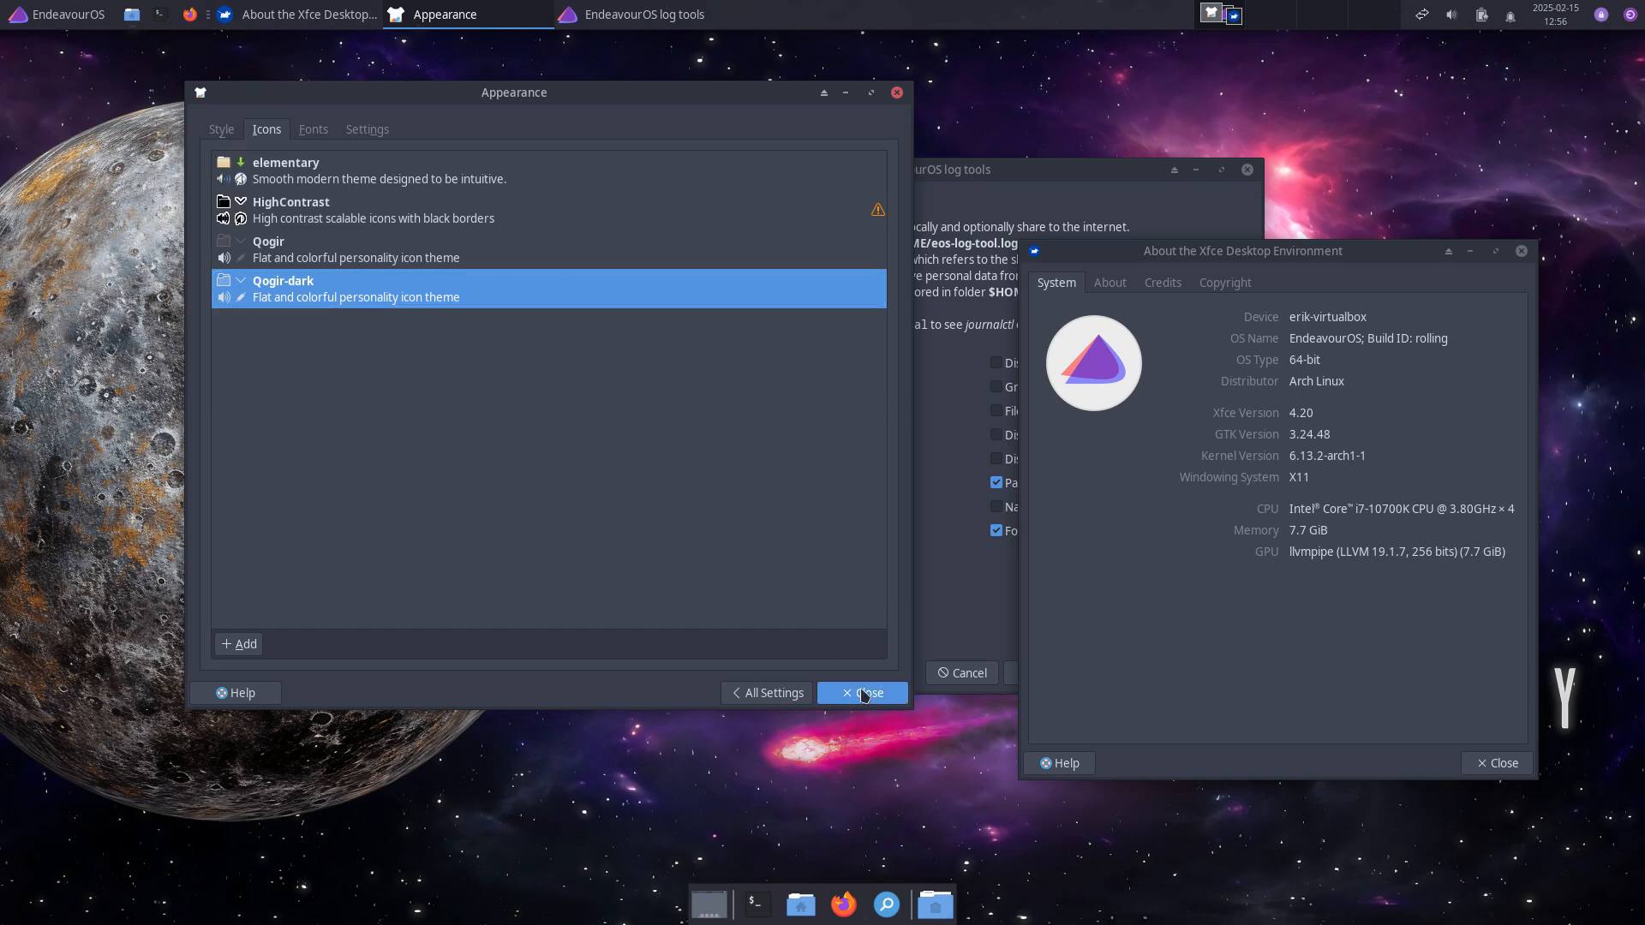
{"action": "left_click", "coordinate": [1522, 251]}
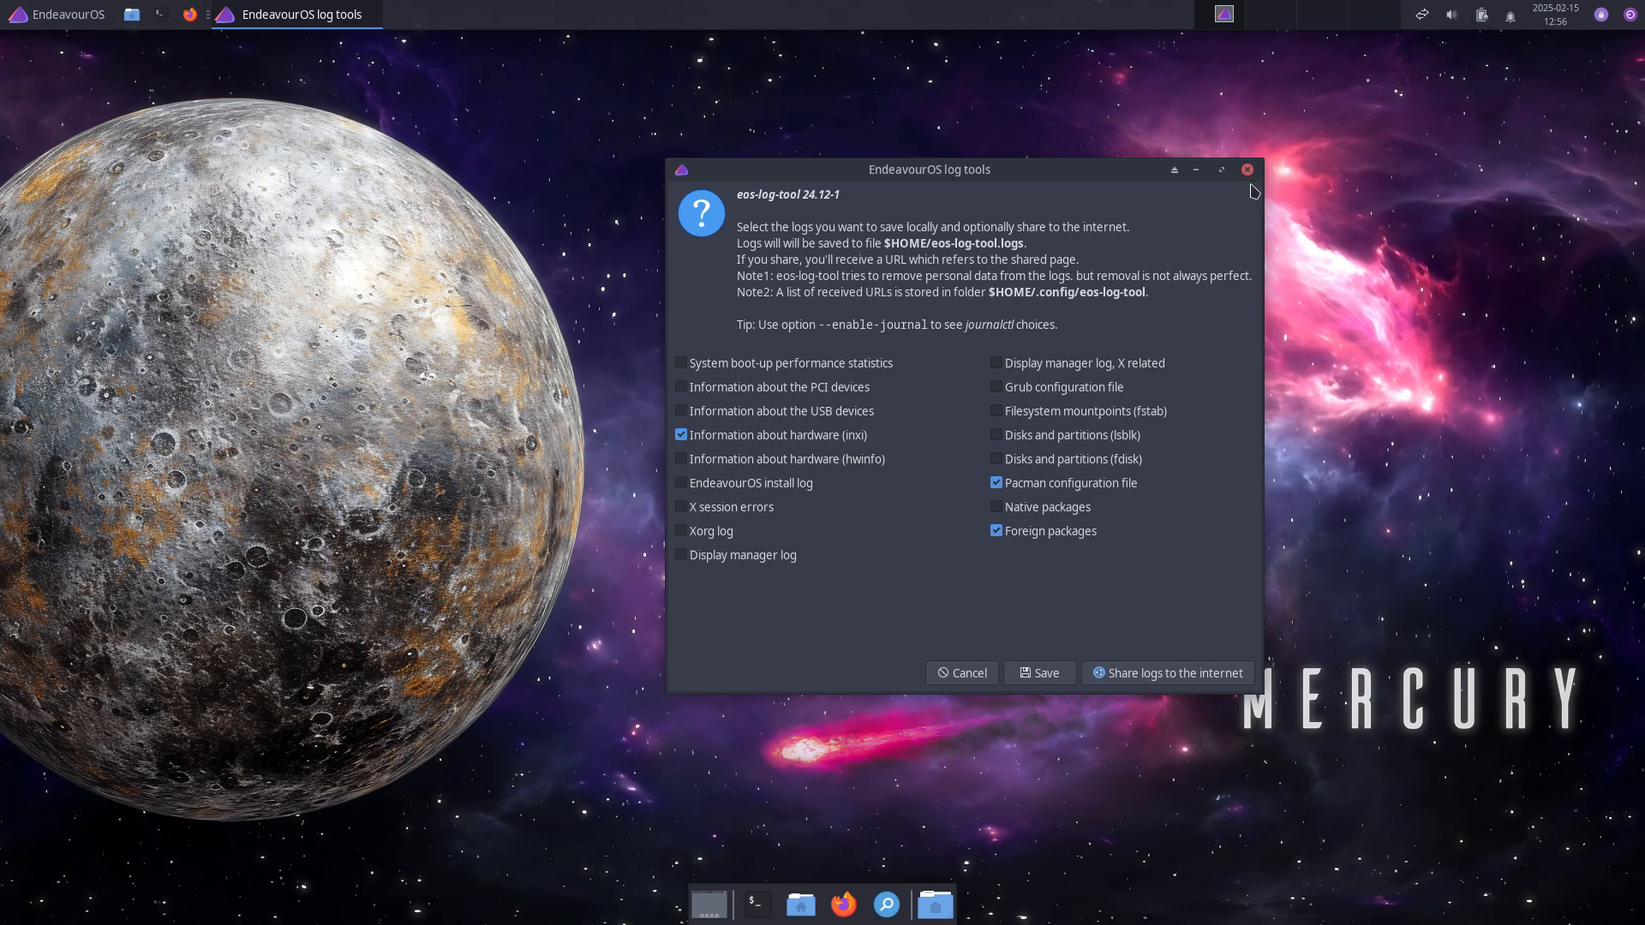
{"action": "left_click", "coordinate": [1248, 170]}
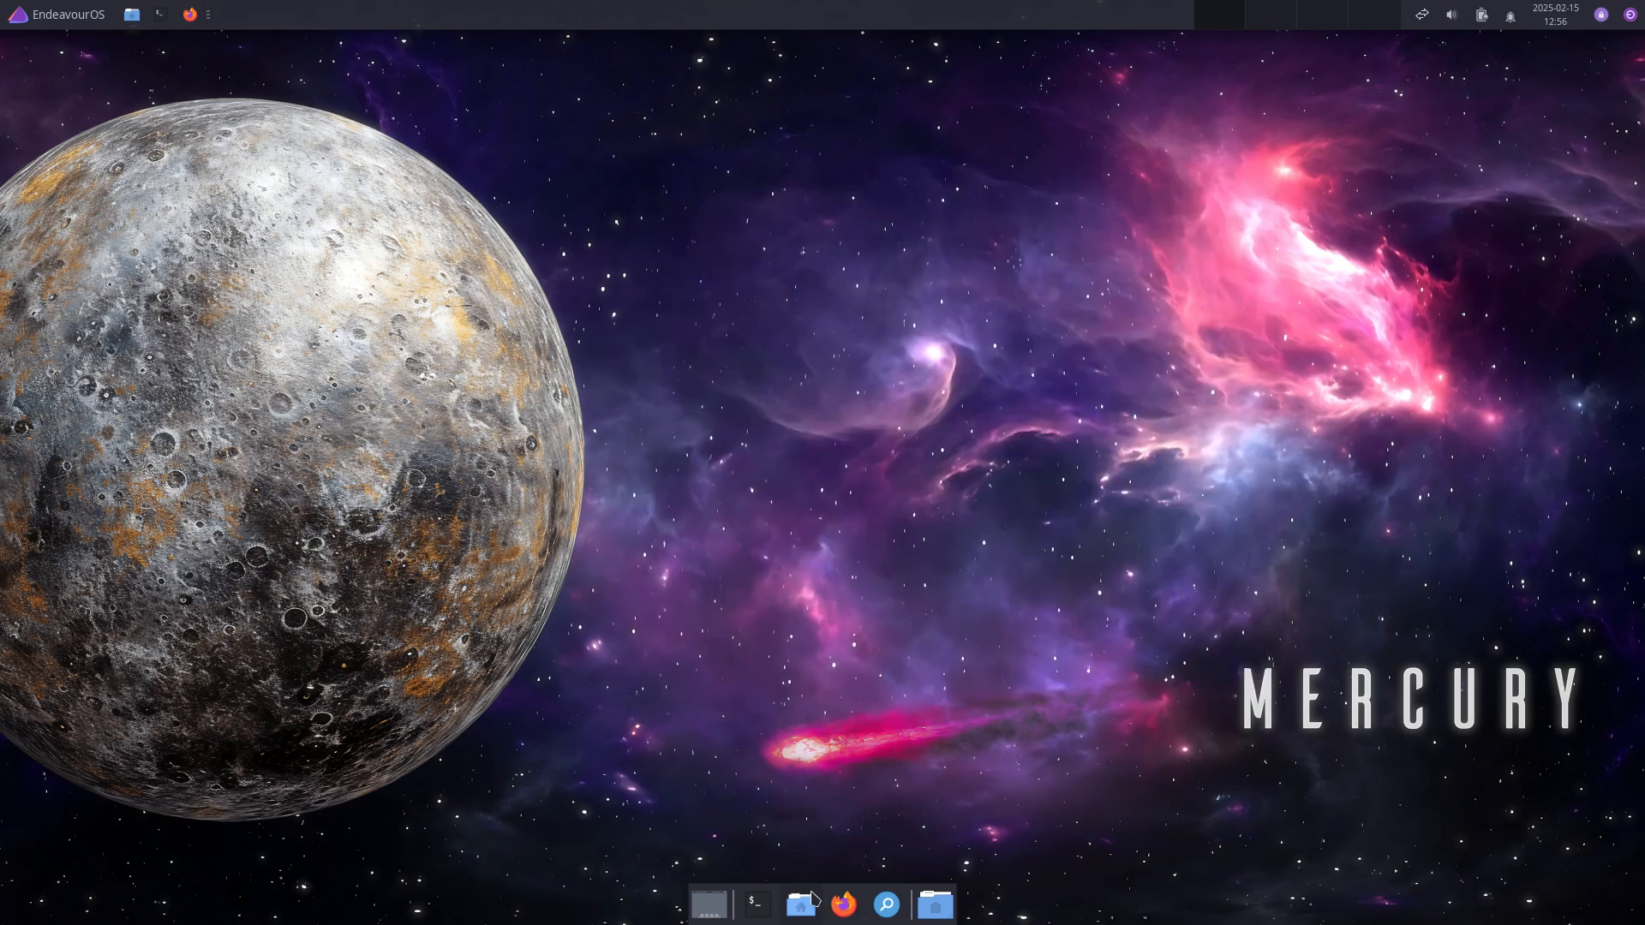
Step: In a centred terminal, run 'yay surfn icons', pick package 1 (surfn-icons-git) and skip the clean build
{"action": "left_click", "coordinate": [759, 907]}
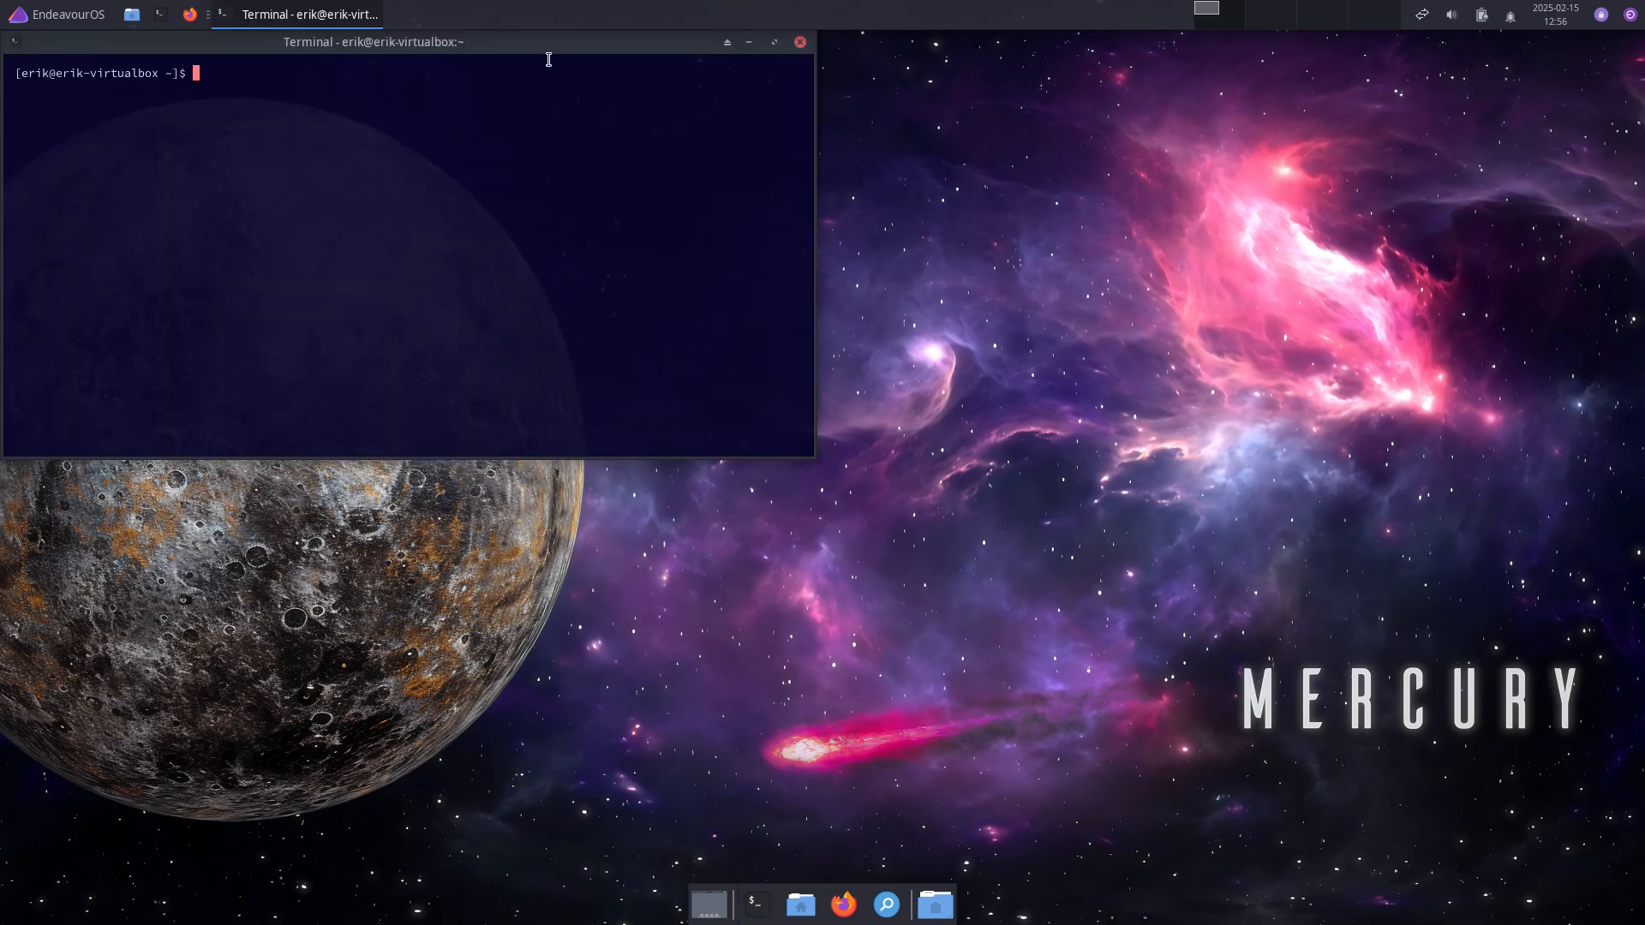
{"action": "left_click_drag", "start_coordinate": [585, 51], "coordinate": [1141, 228]}
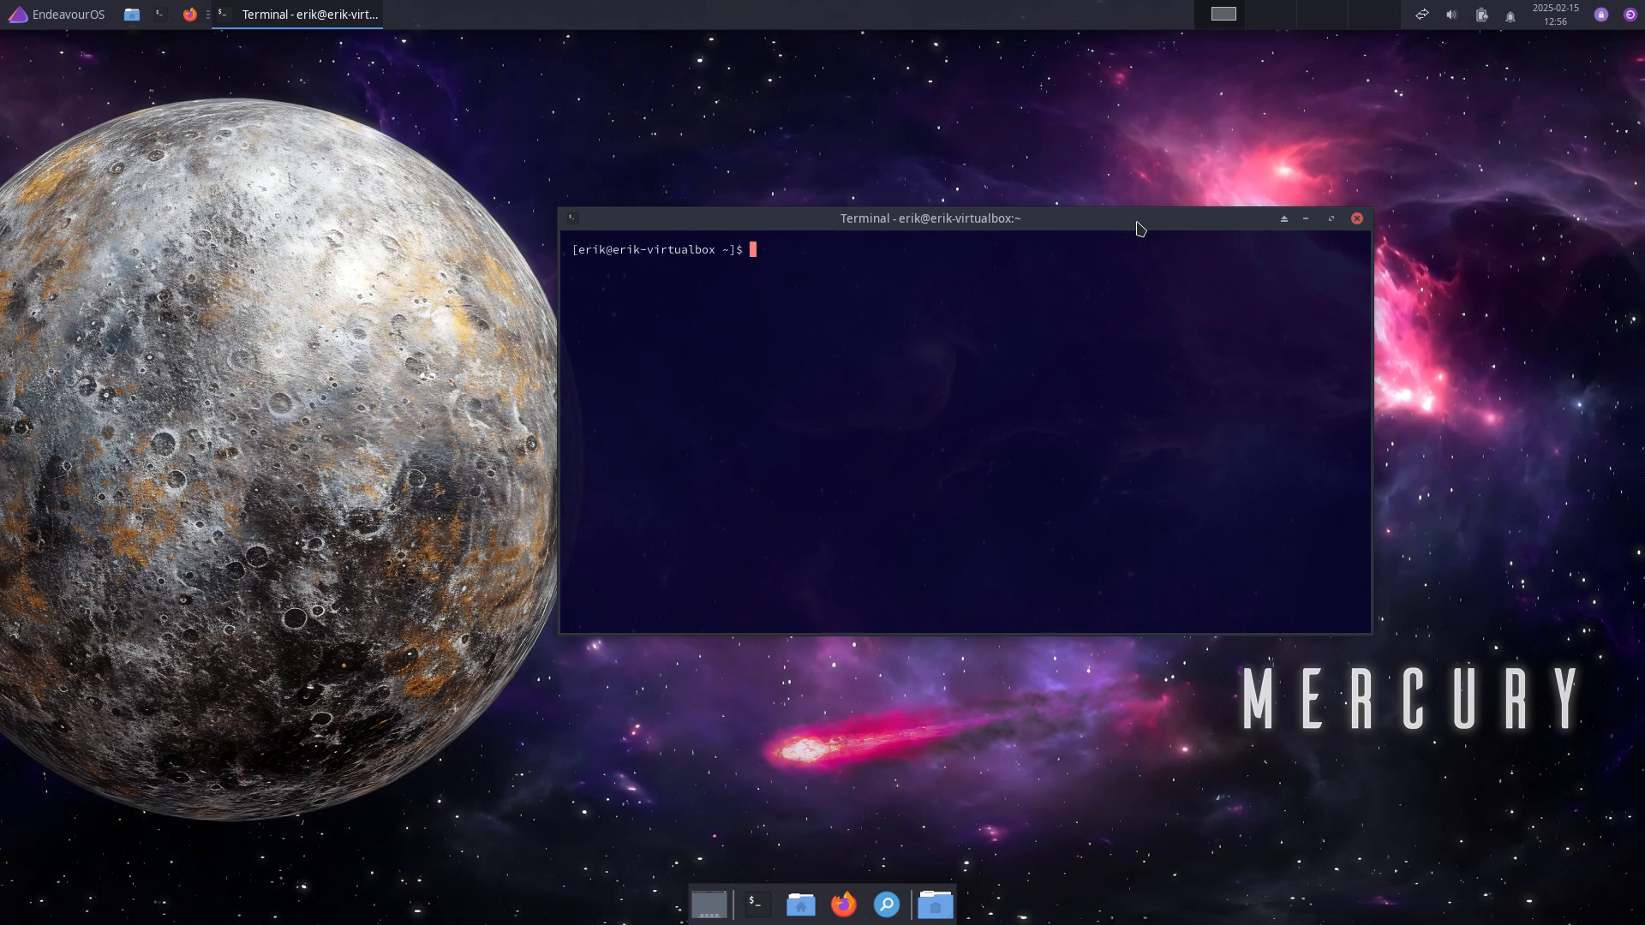
{"action": "type", "text": "yay surfn icons"}
{"action": "key", "text": "Return"}
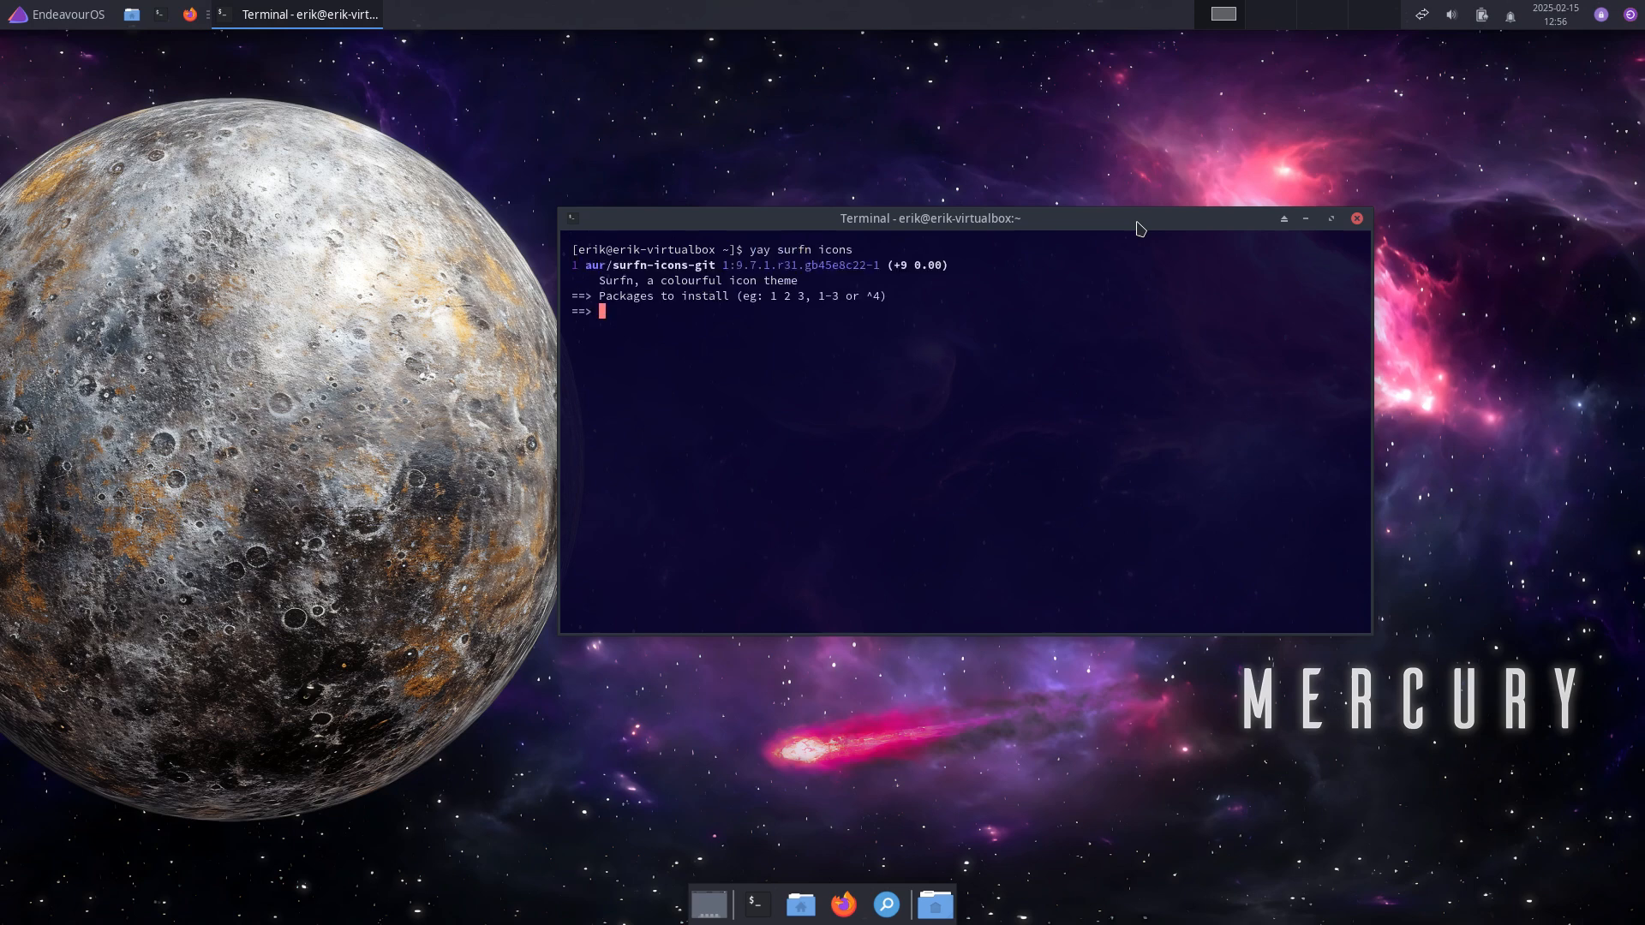
{"action": "type", "text": "1"}
{"action": "key", "text": "Return"}
{"action": "key", "text": "Return"}
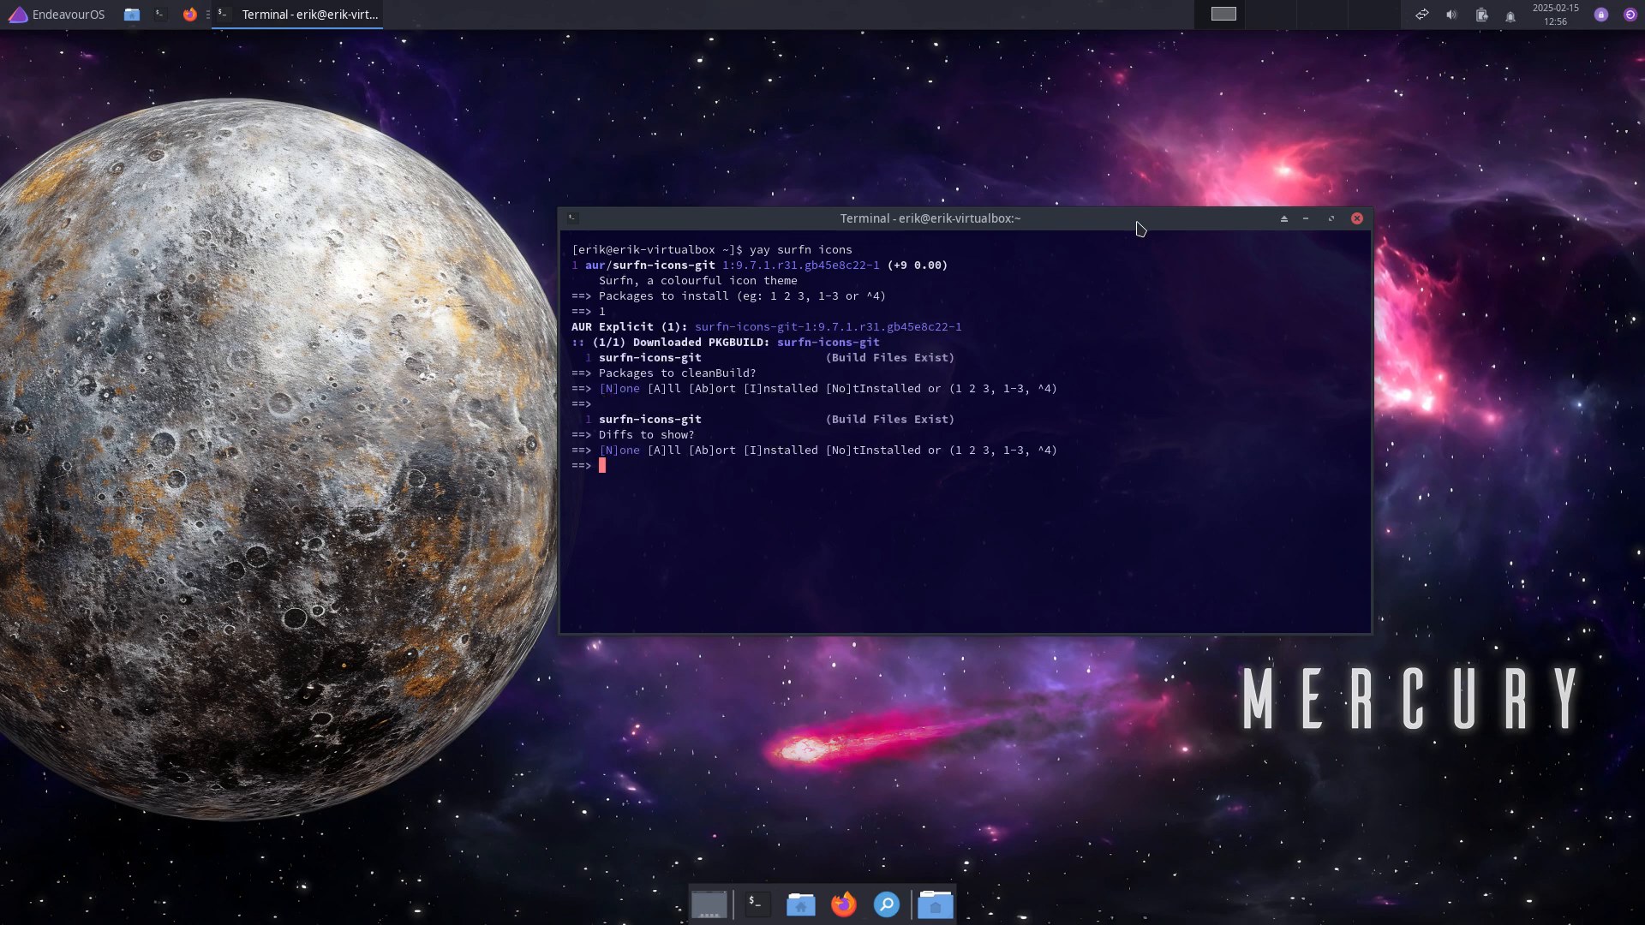
{"action": "key", "text": "Return"}
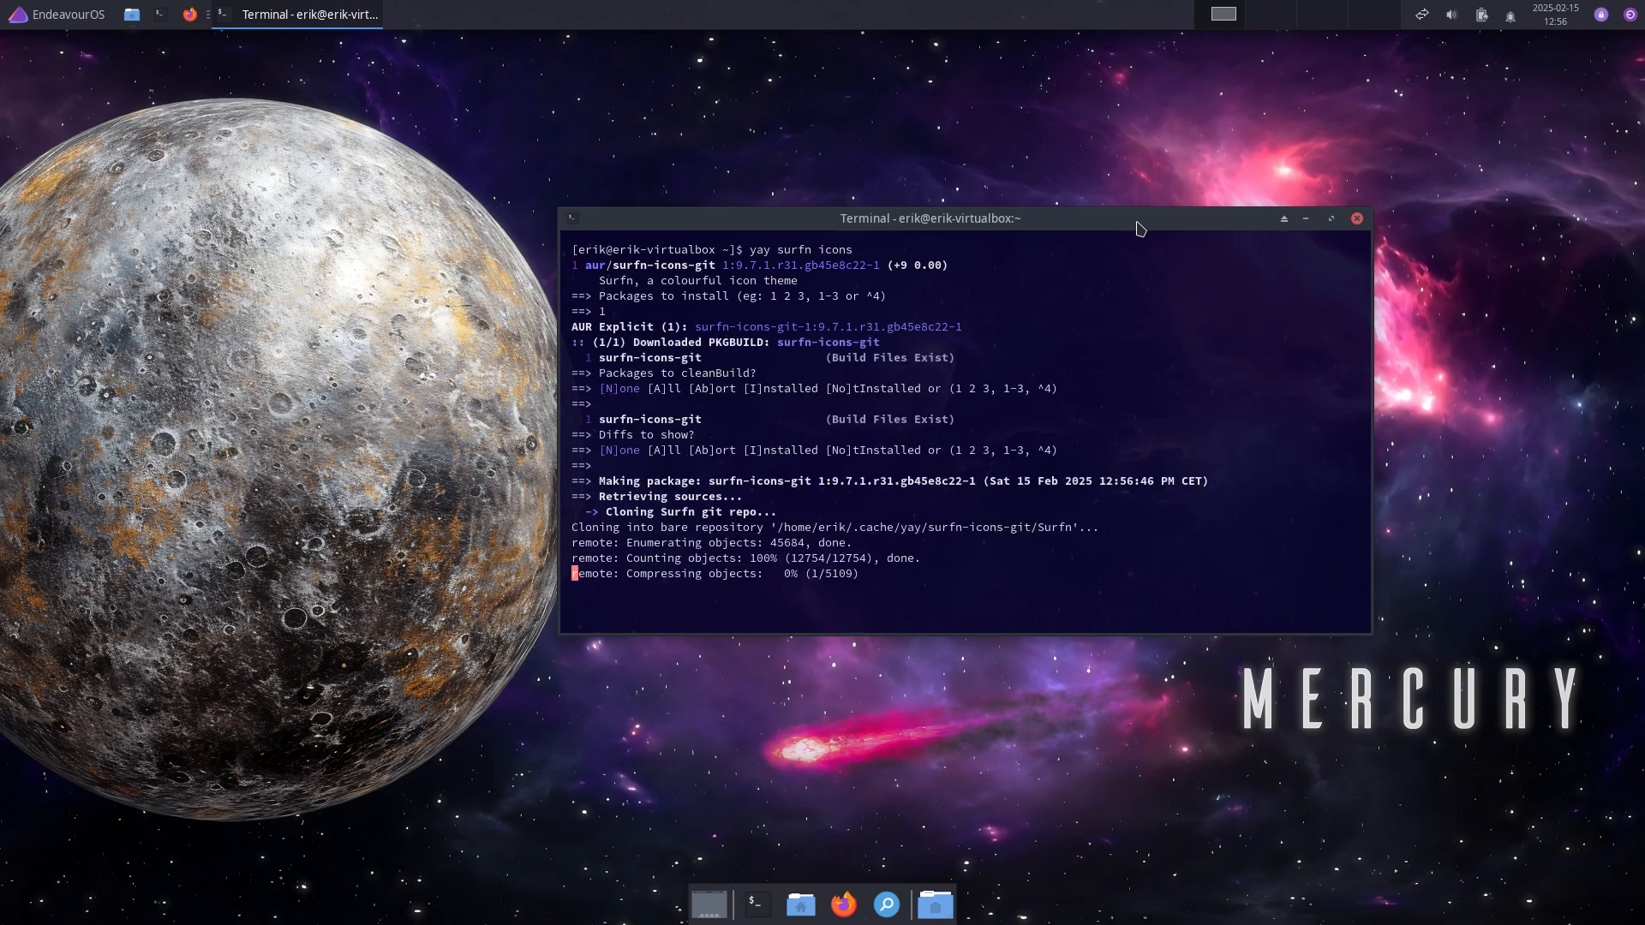
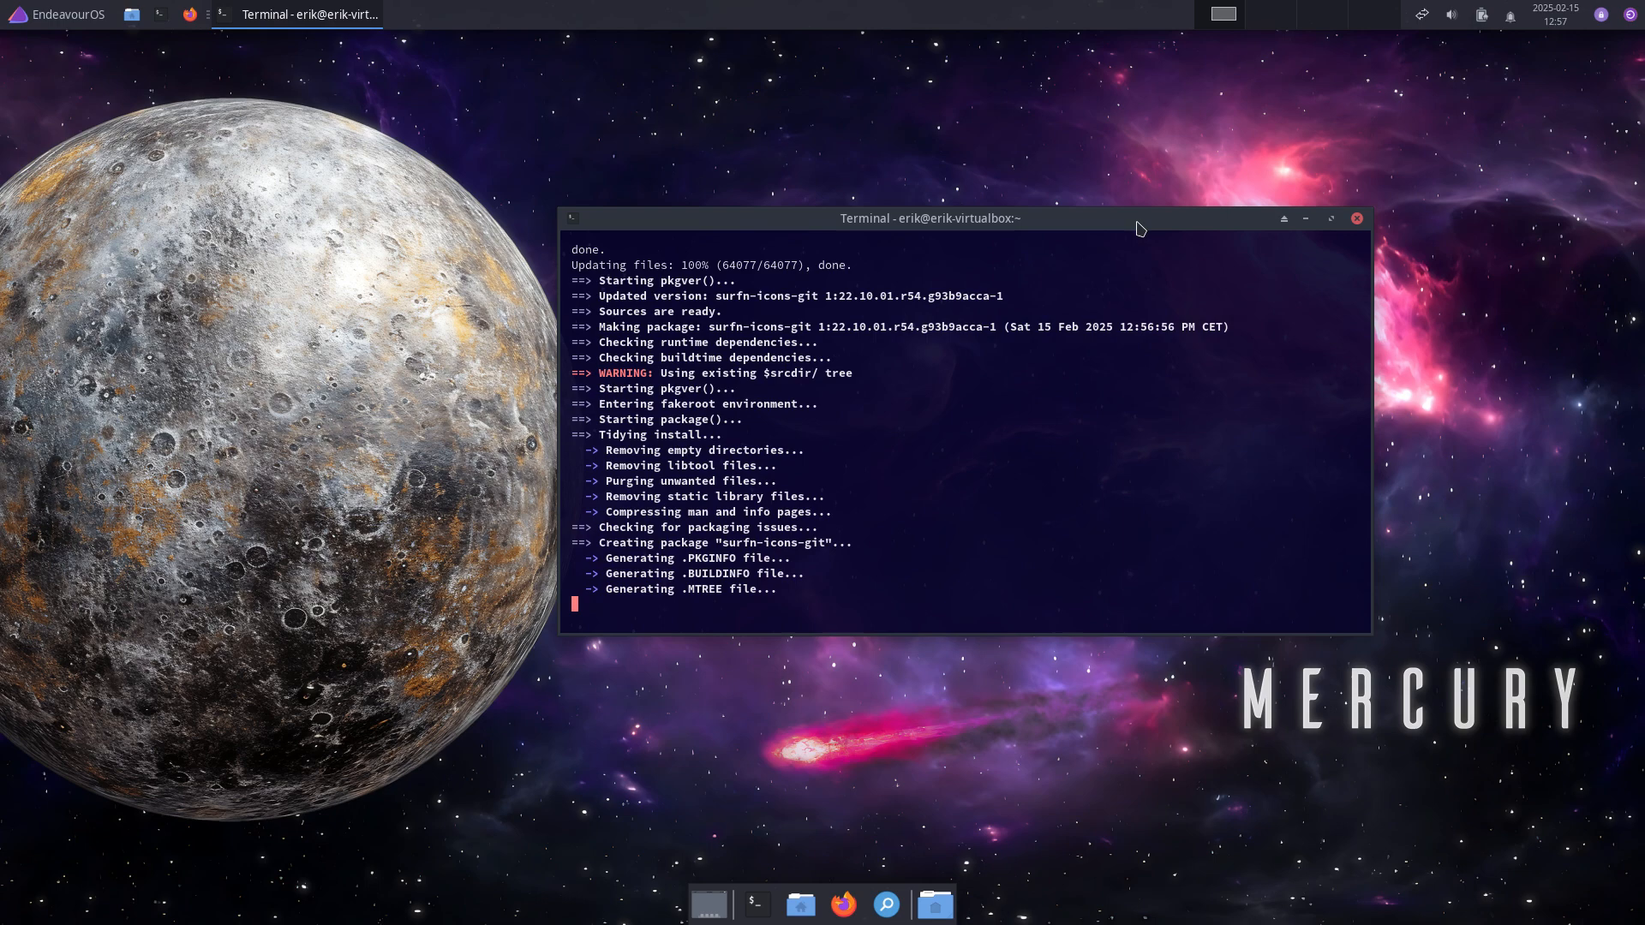
Step: Move the terminal aside and enter the sudo password to build and install surfn-icons-git
{"action": "left_click_drag", "start_coordinate": [1139, 226], "coordinate": [1326, 81]}
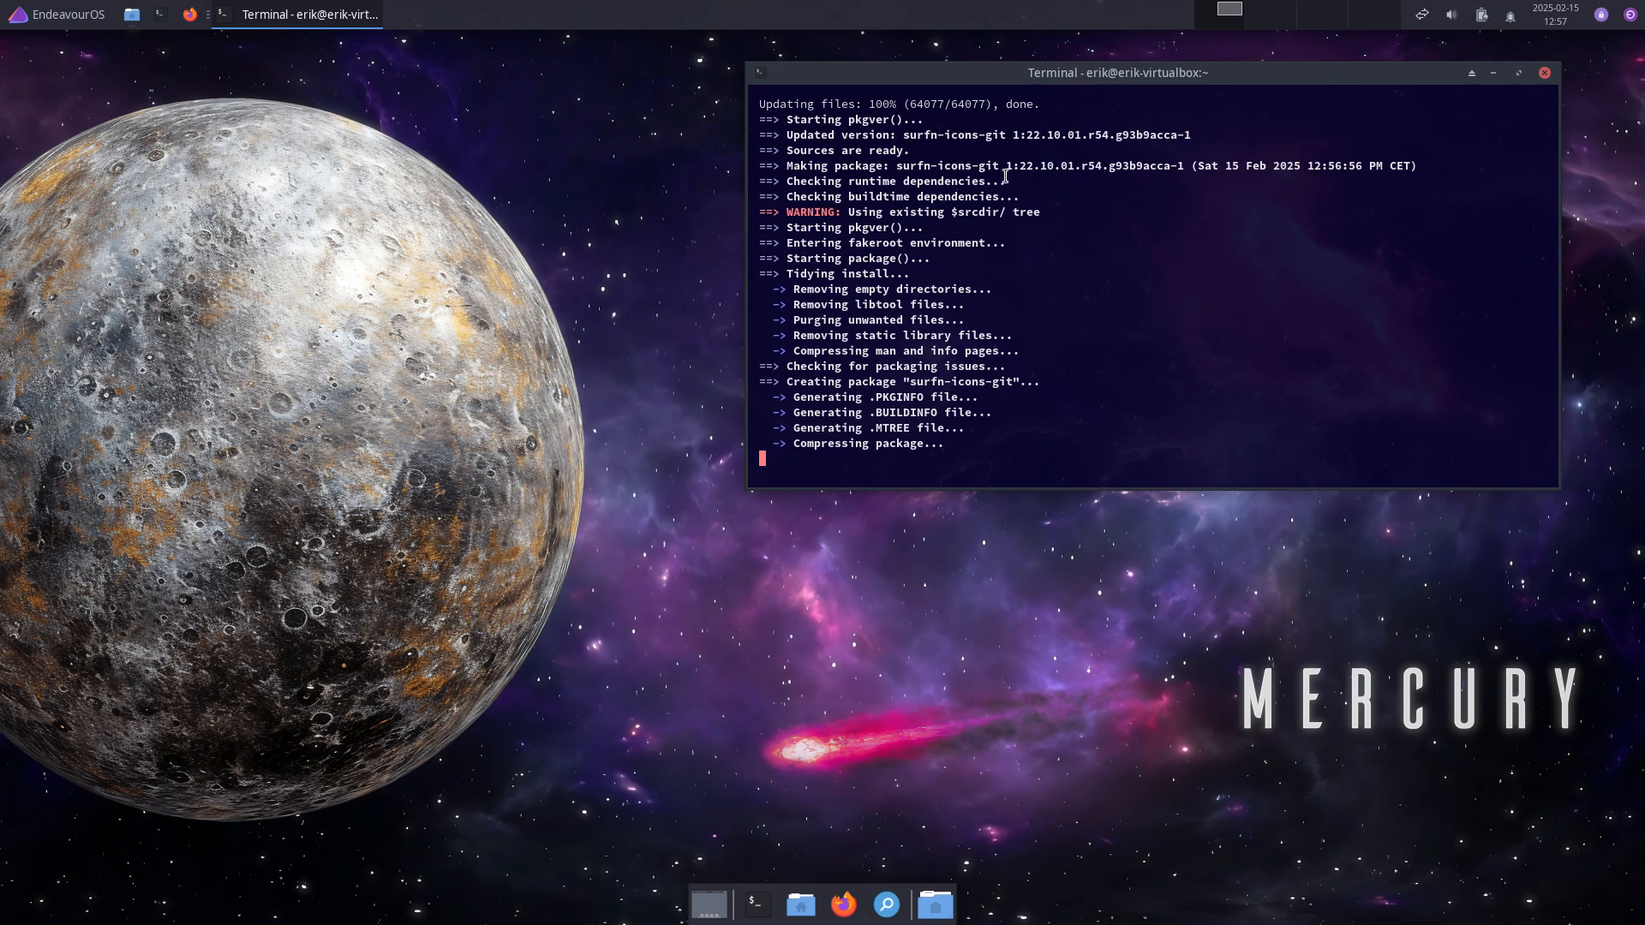
{"action": "left_click_drag", "start_coordinate": [1006, 166], "coordinate": [1196, 182]}
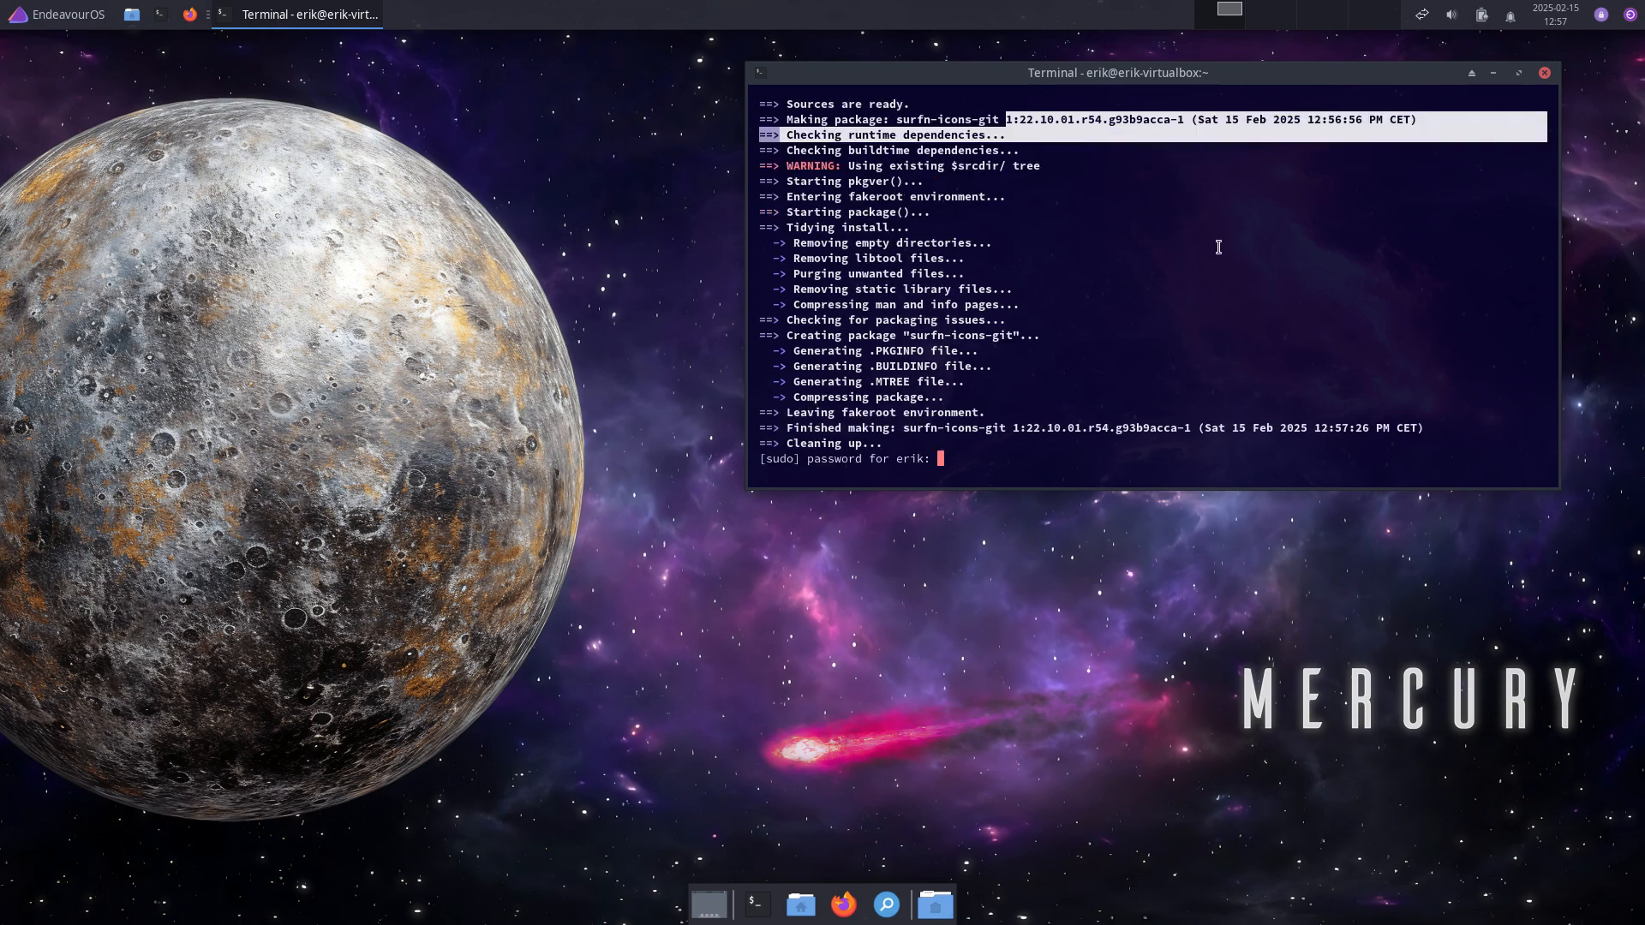
{"action": "left_click", "coordinate": [1162, 295]}
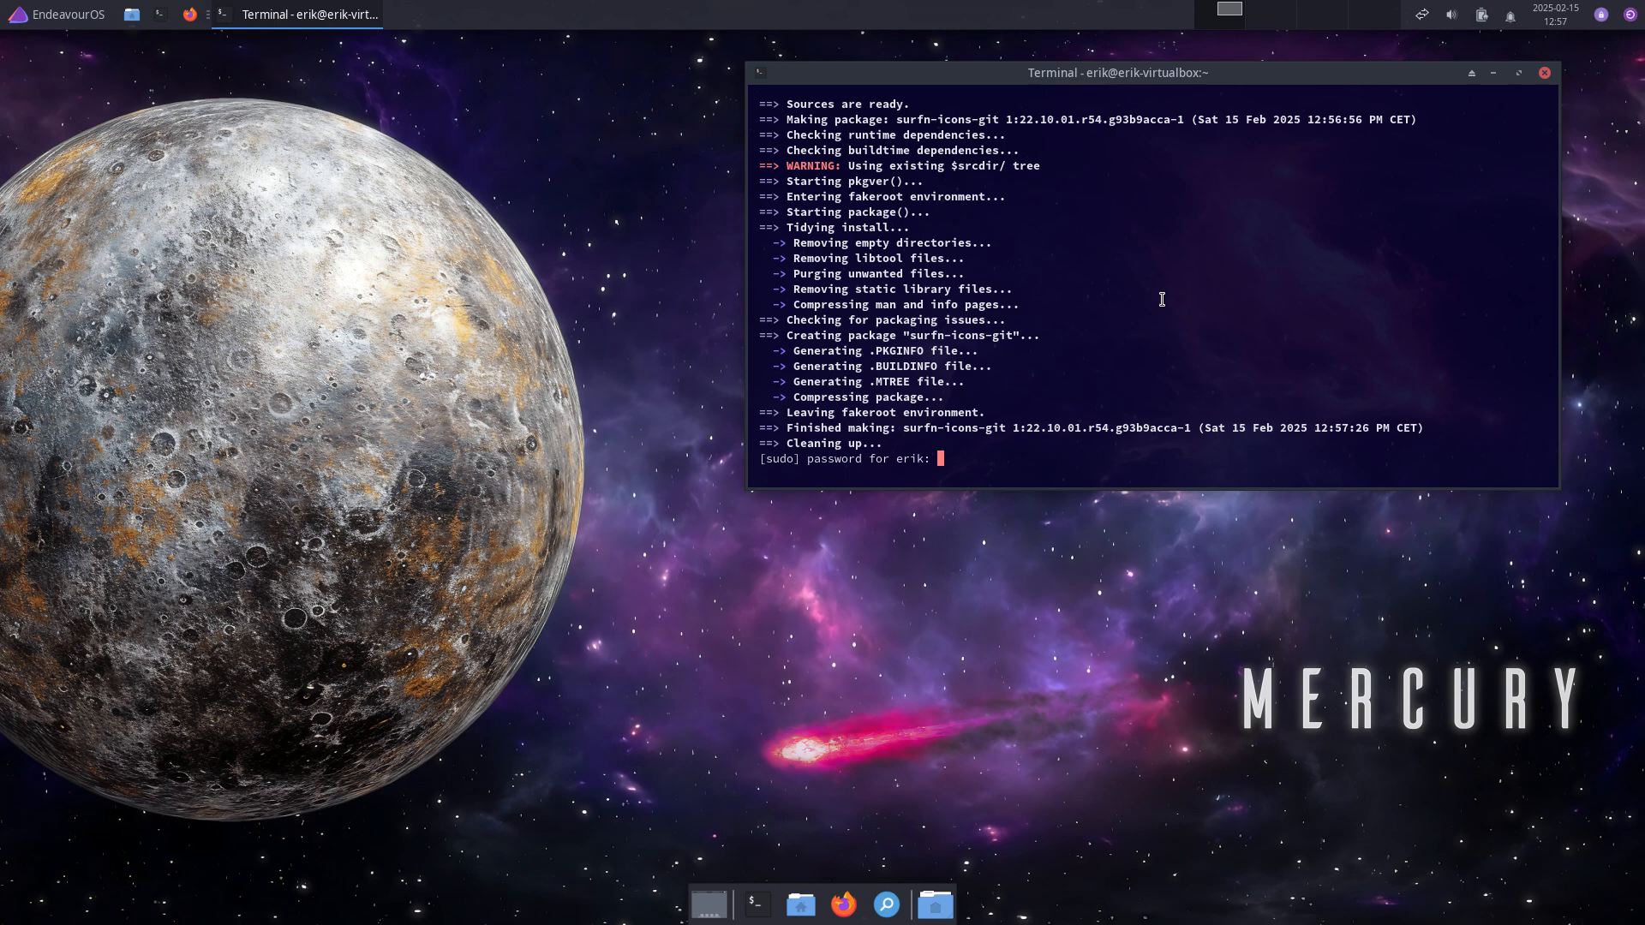
{"action": "key", "text": "Return"}
{"action": "key", "text": "Return"}
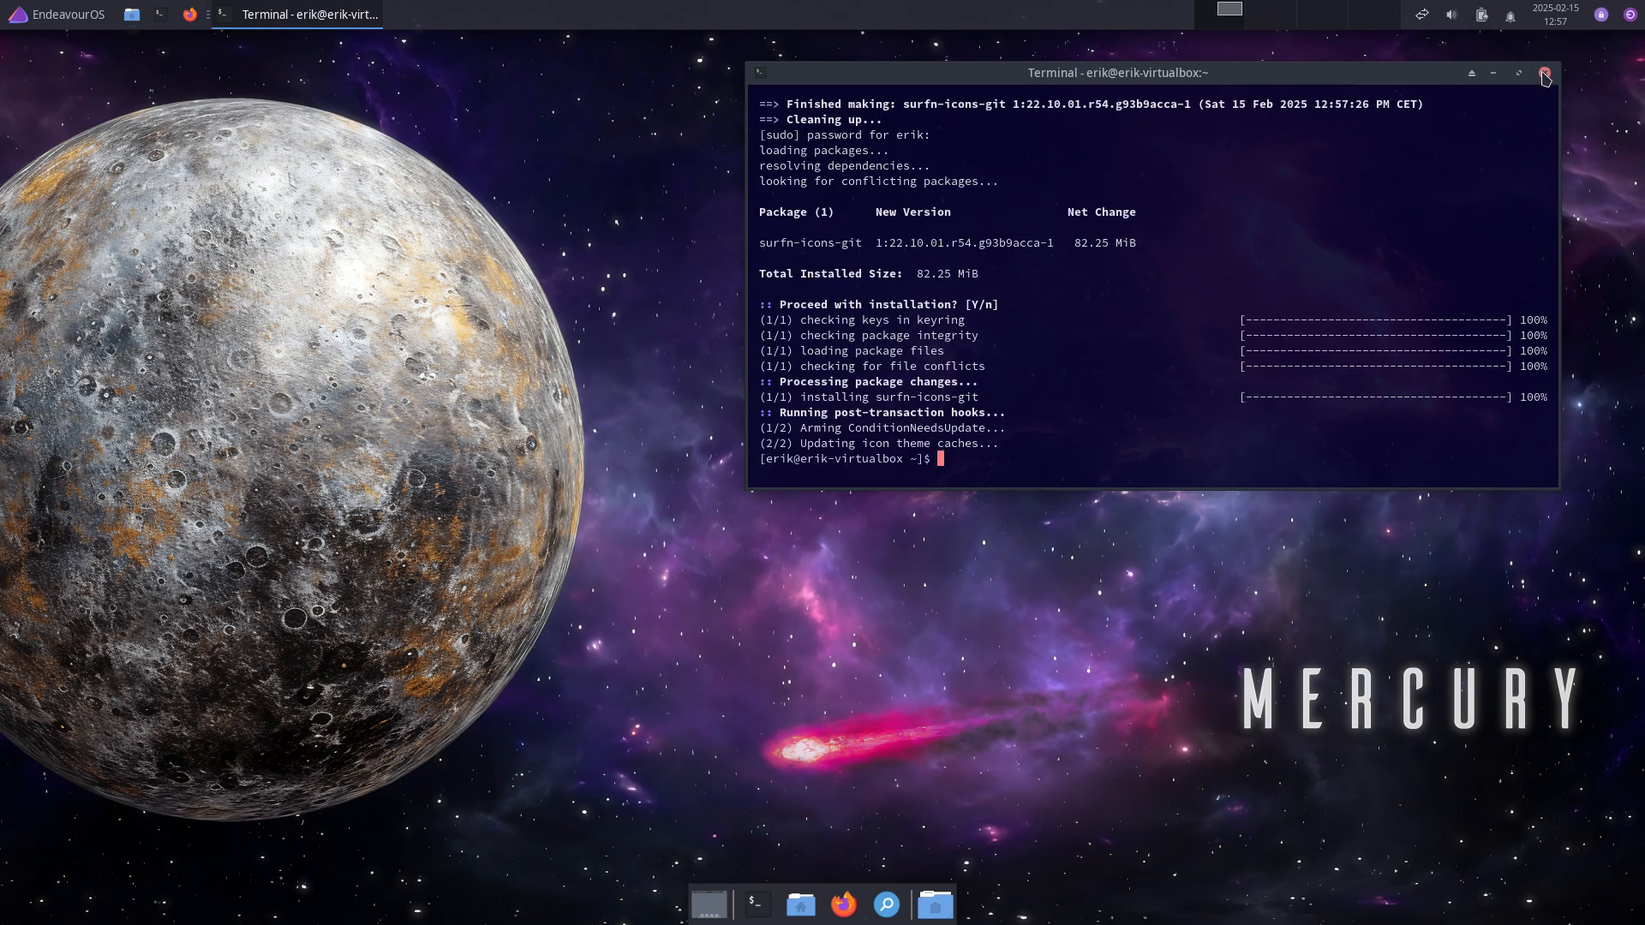
Step: Search the AUR with 'yay sardi' and locate the sardi-icons result
{"action": "type", "text": "yay sardi"}
{"action": "key", "text": "Return"}
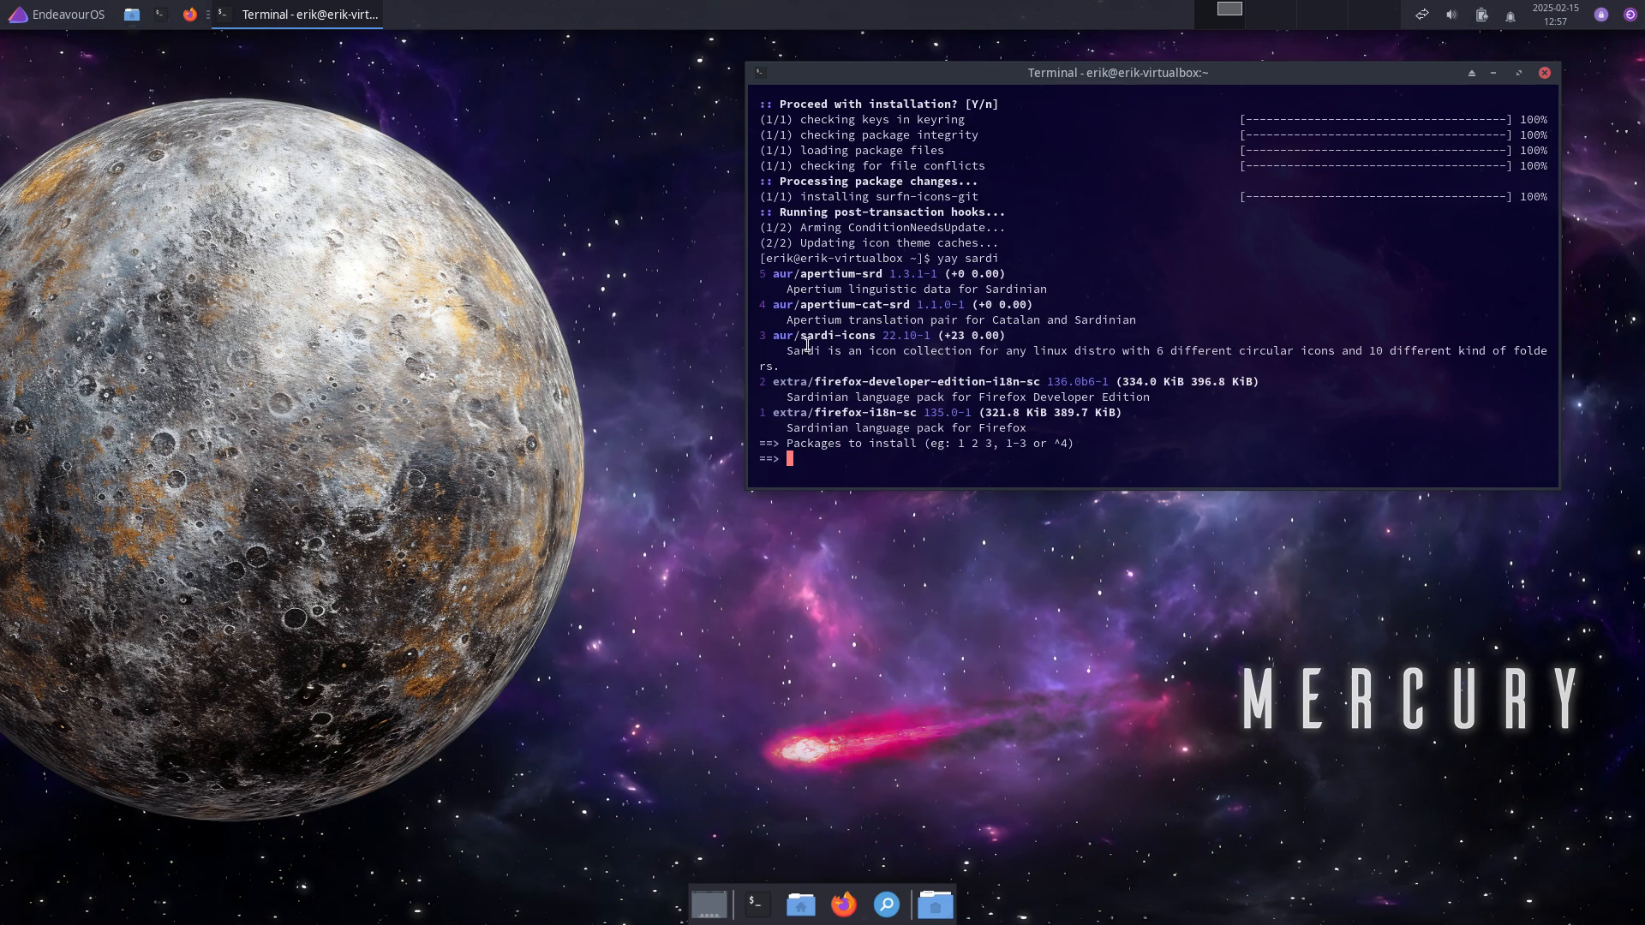
{"action": "left_click_drag", "start_coordinate": [801, 331], "coordinate": [894, 337]}
{"action": "left_click", "coordinate": [910, 334]}
Step: Choose package 3 (aur/sardi-icons) and accept the default build prompts so it builds
{"action": "type", "text": "3"}
{"action": "key", "text": "Return"}
{"action": "key", "text": "Return"}
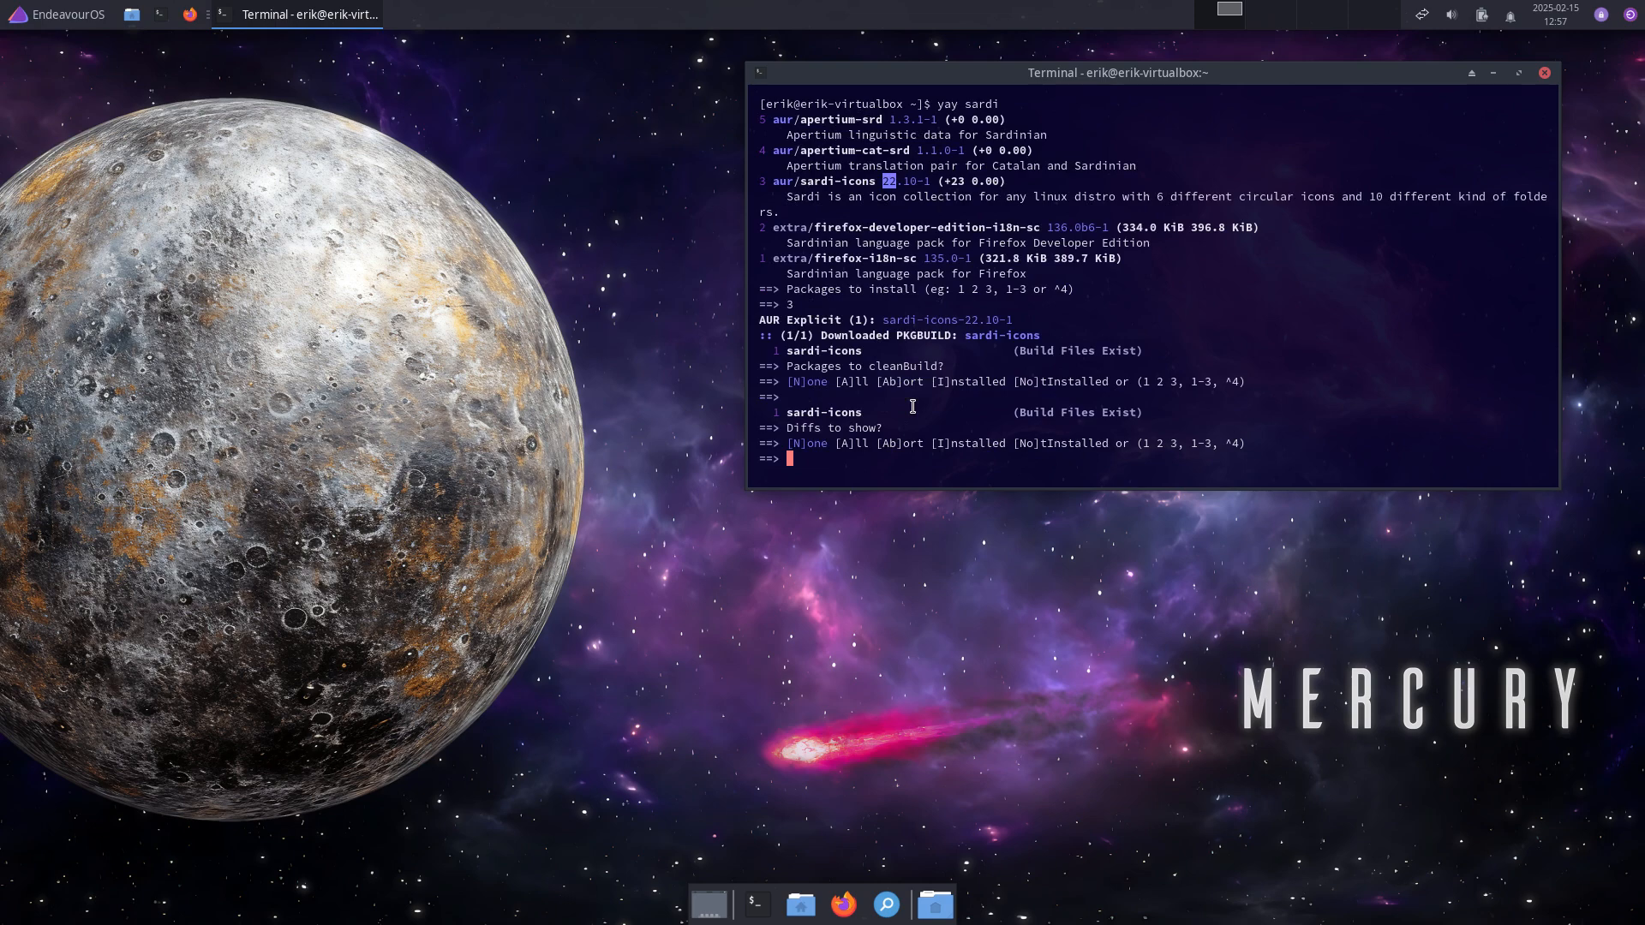
{"action": "key", "text": "Return"}
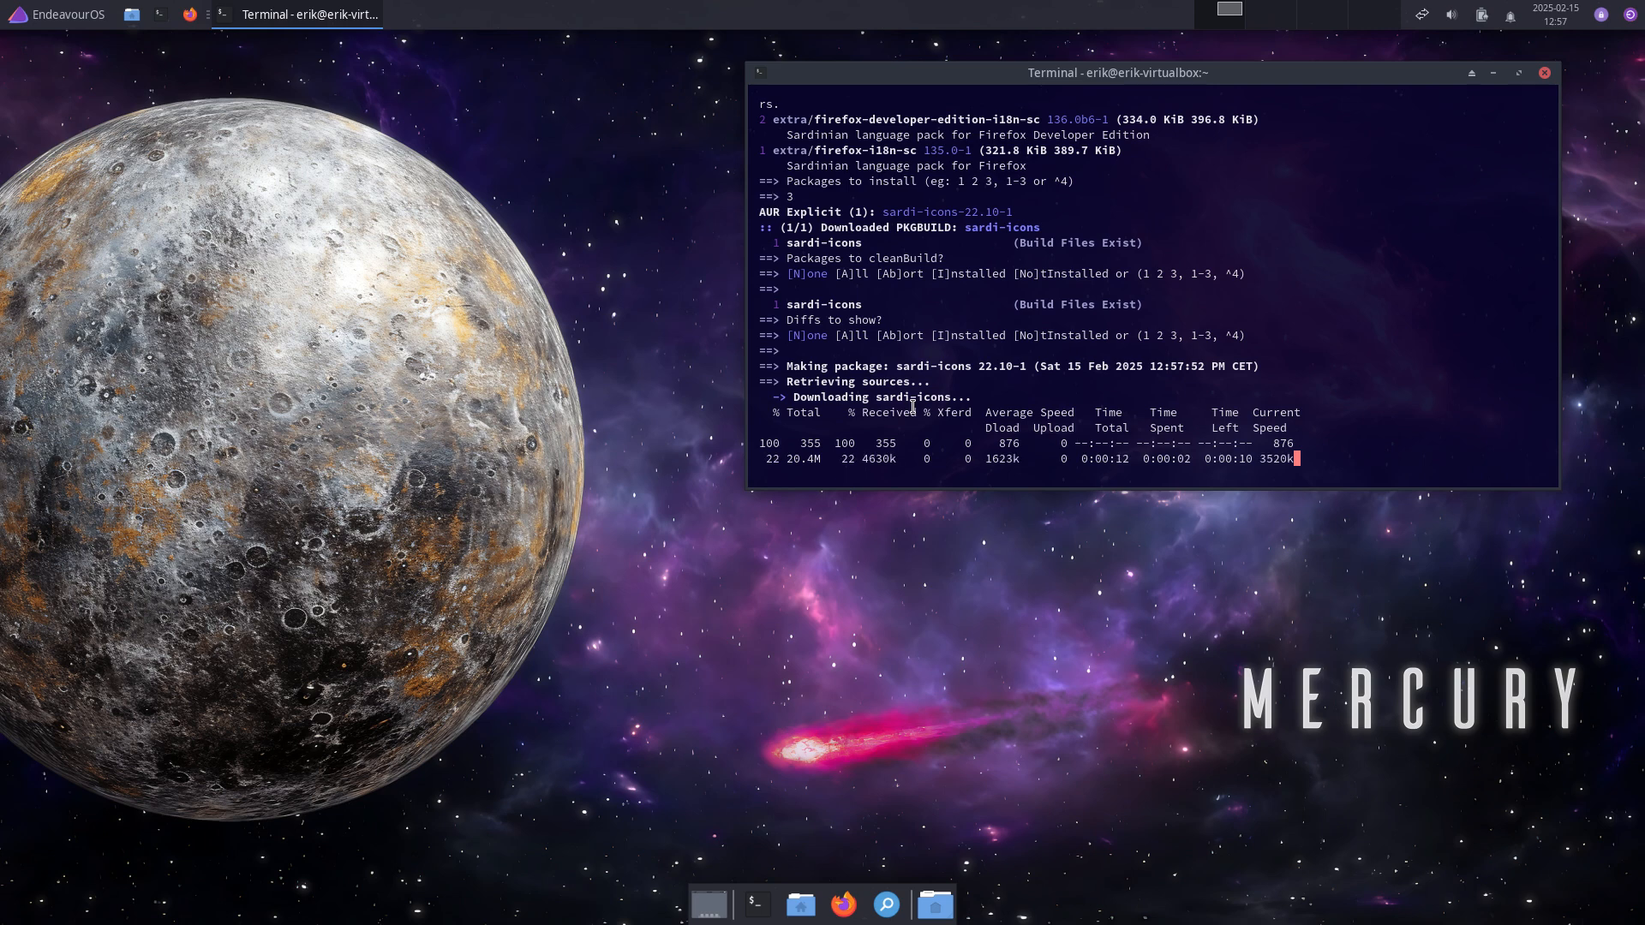
{"action": "left_click_drag", "start_coordinate": [1087, 80], "coordinate": [1170, 90]}
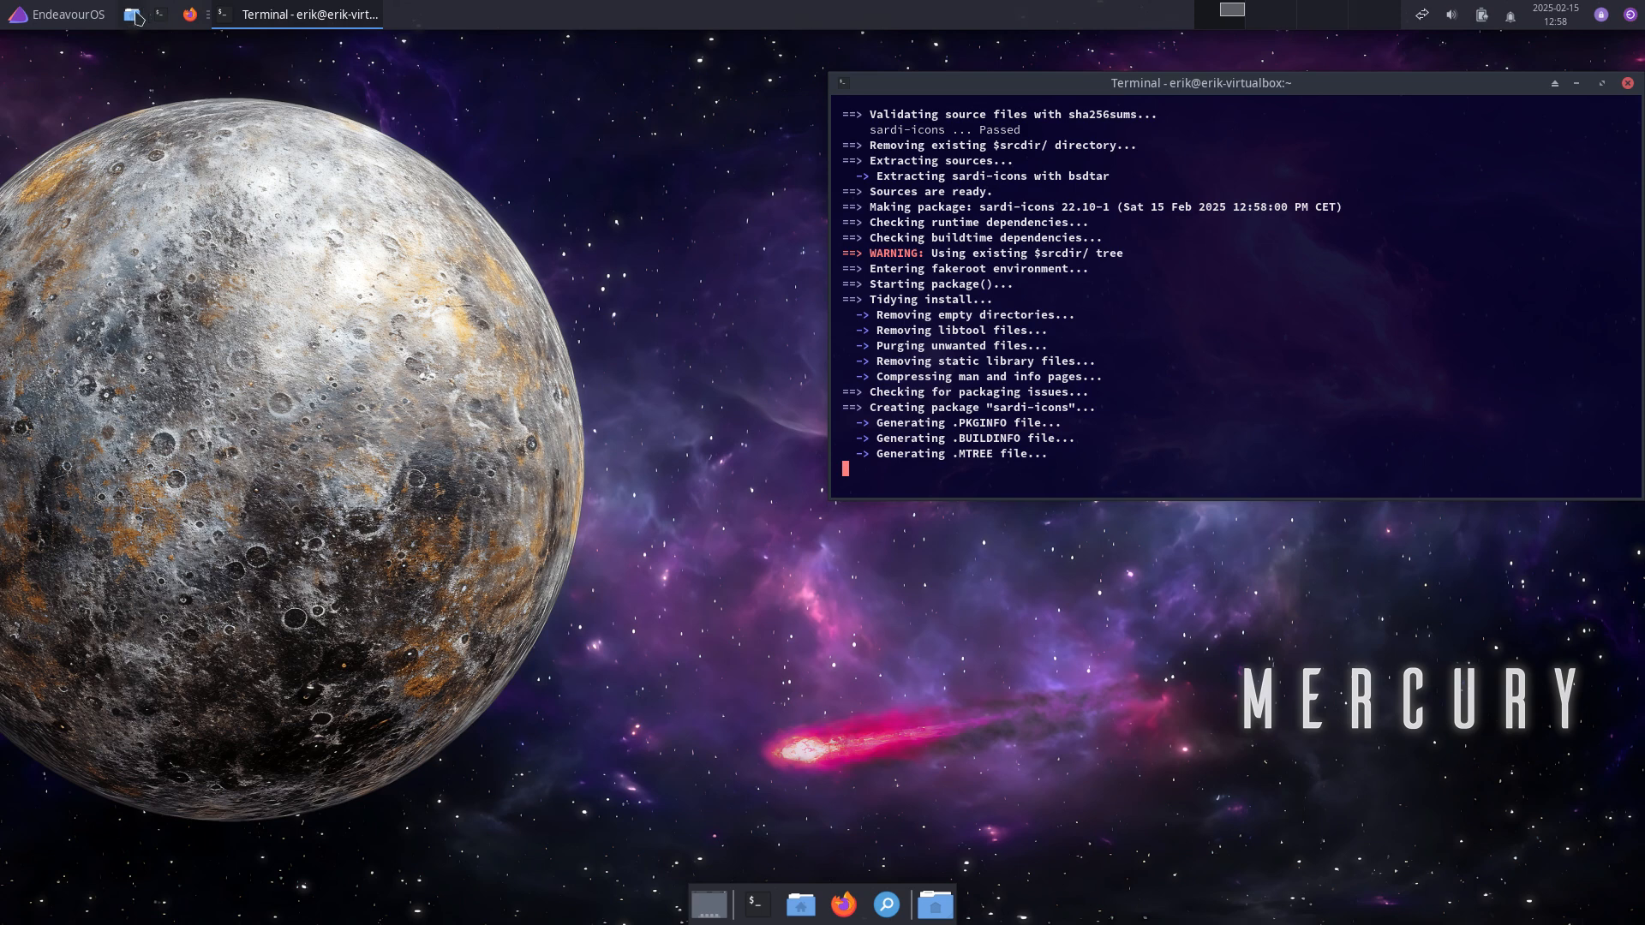
{"action": "left_click", "coordinate": [79, 17]}
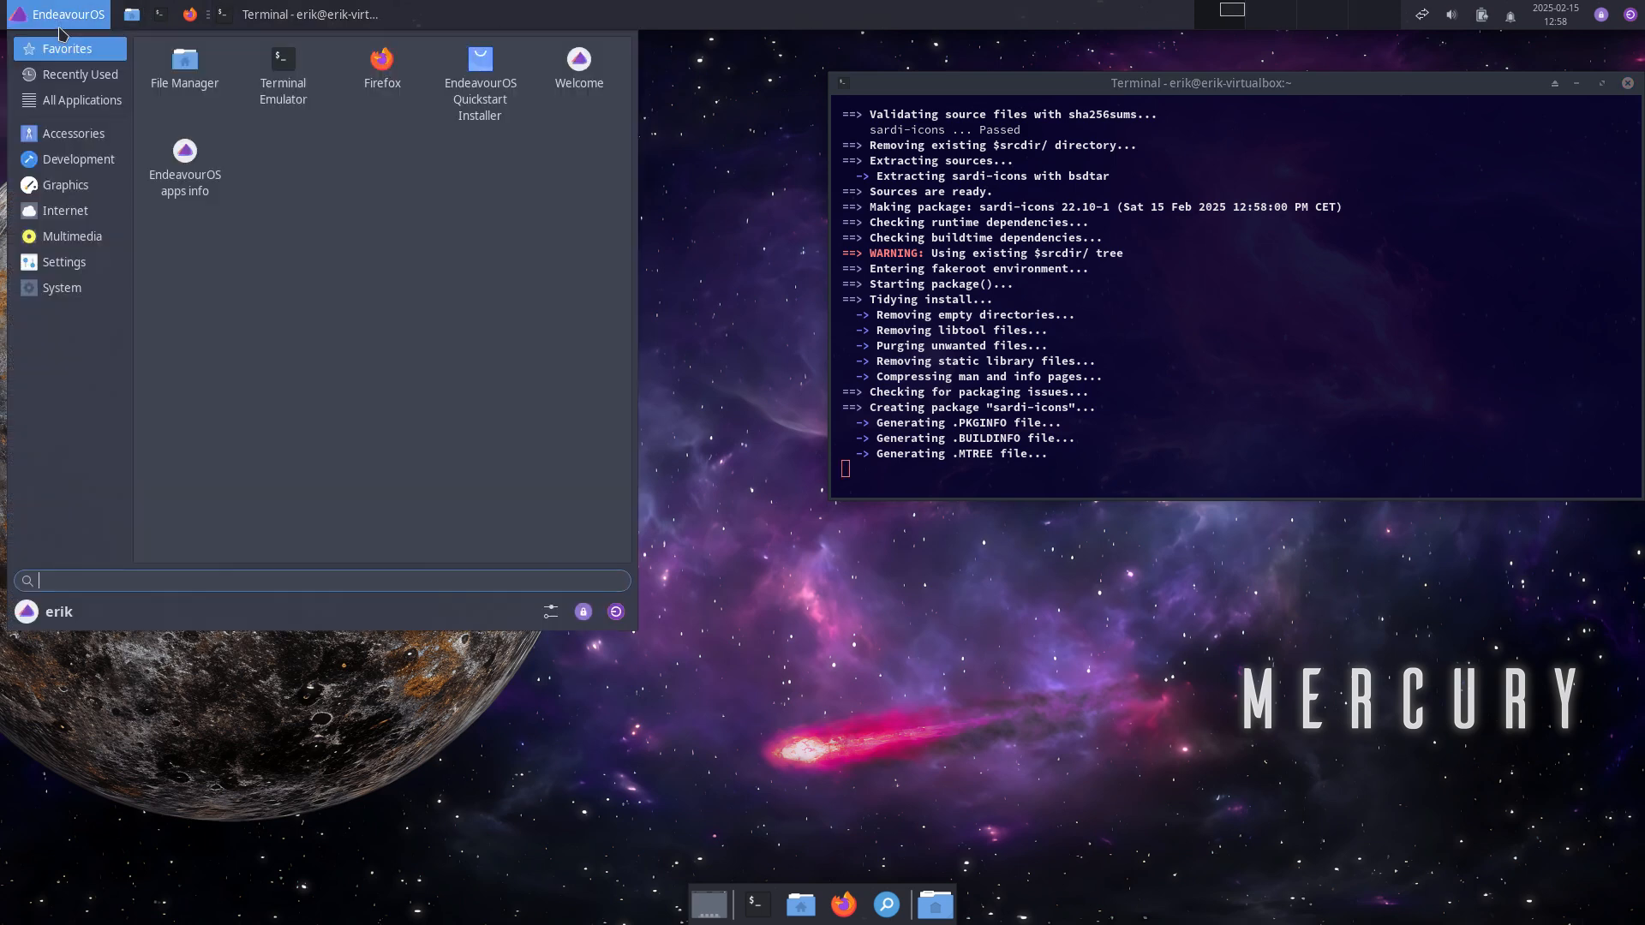
Step: Apply the Surfn Vimix Black icon theme in Settings Manager's Appearance icons
{"action": "left_click", "coordinate": [550, 611]}
{"action": "left_click", "coordinate": [579, 255]}
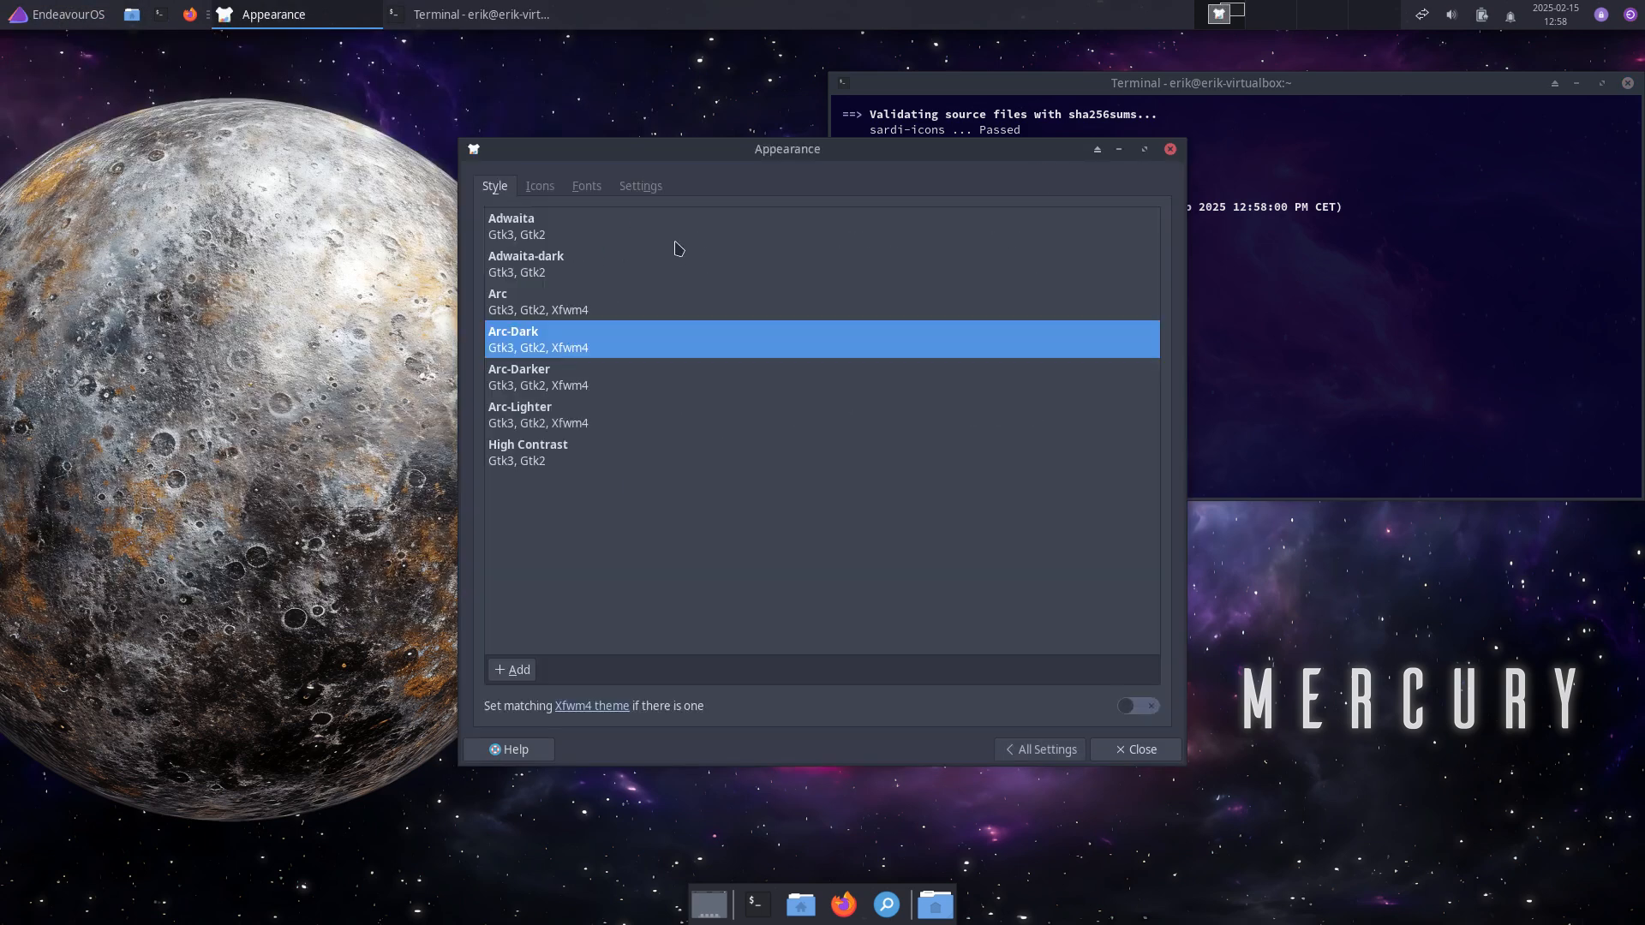
{"action": "left_click", "coordinate": [540, 187]}
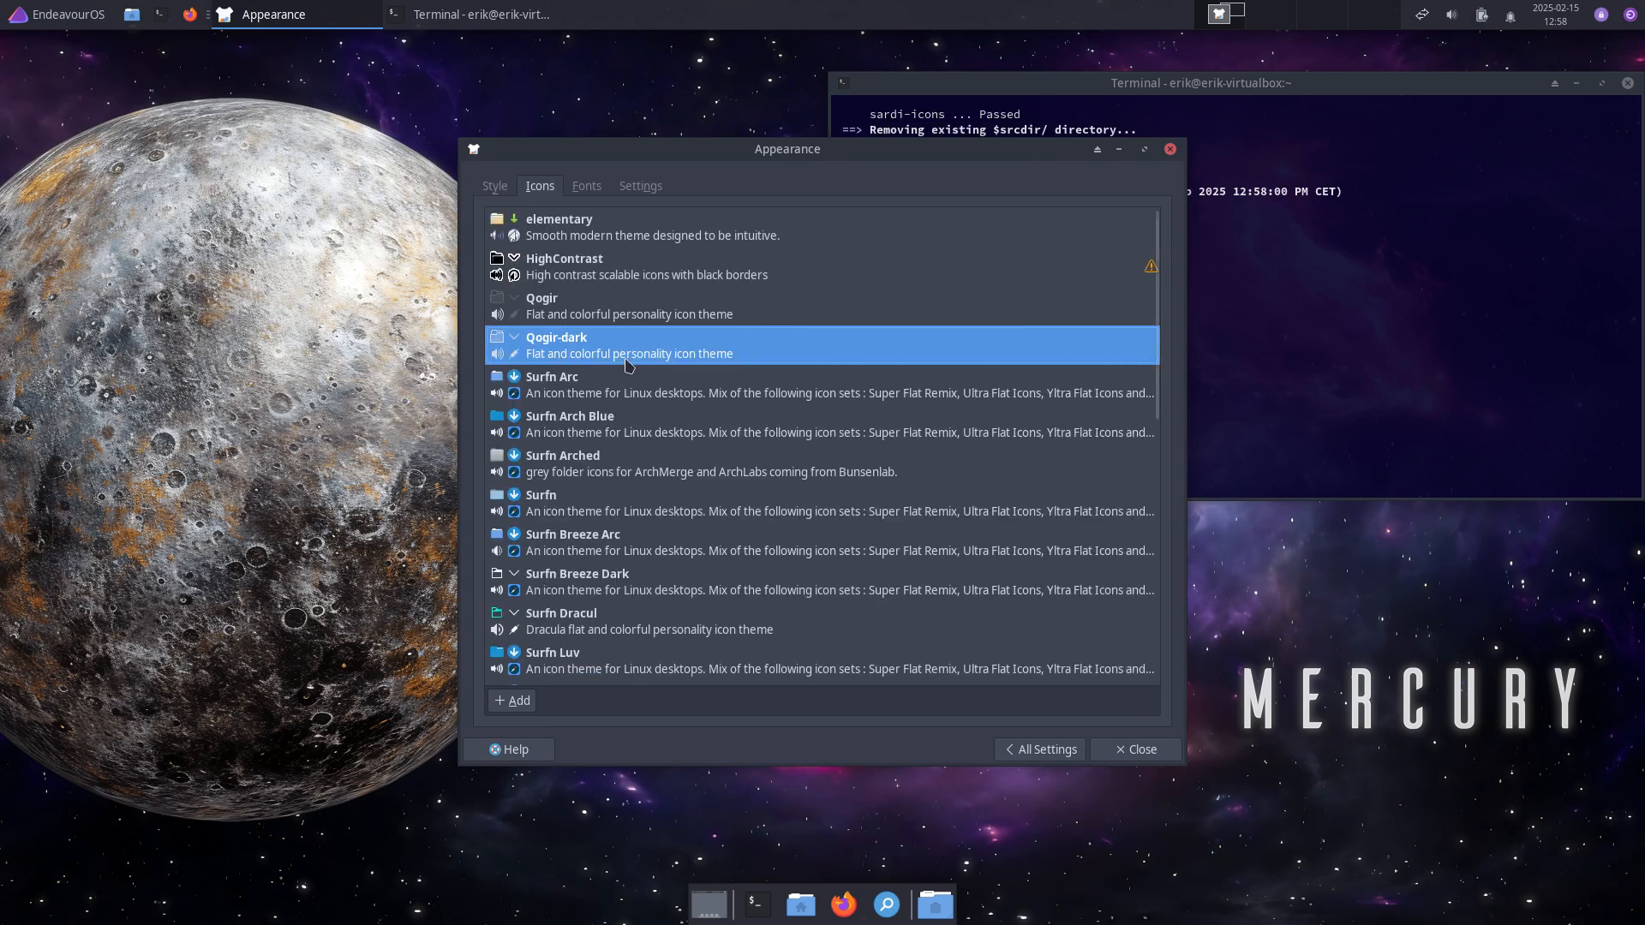
{"action": "scroll", "coordinate": [626, 510], "scroll_direction": "down", "scroll_amount": 5}
{"action": "scroll", "coordinate": [628, 625], "scroll_direction": "down", "scroll_amount": 5}
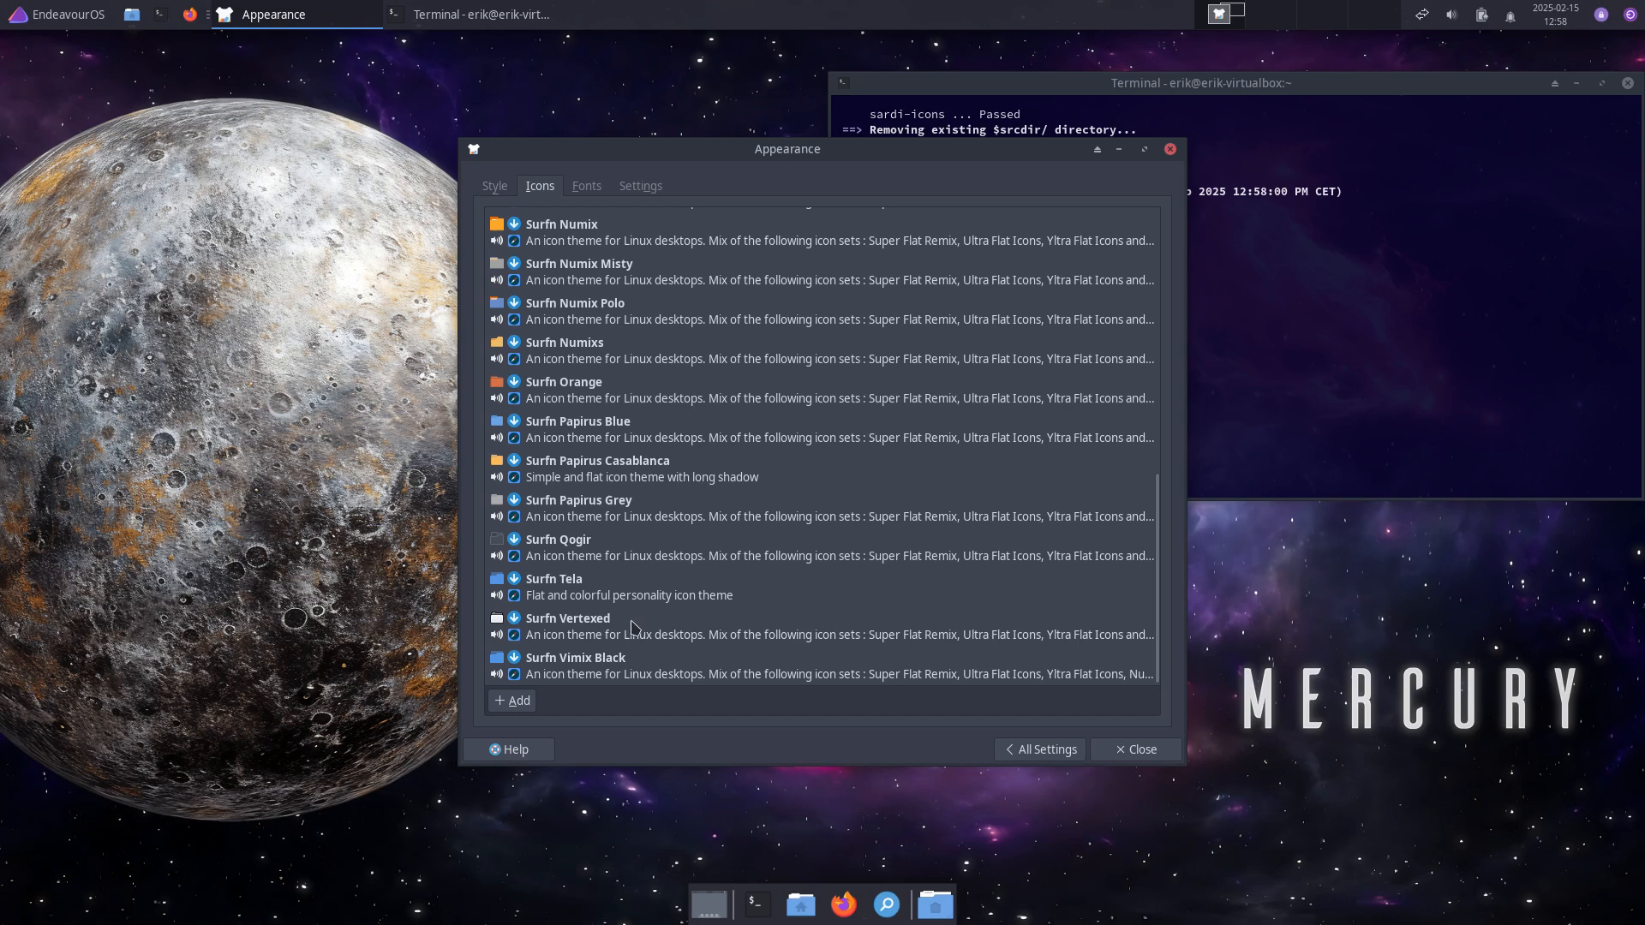
{"action": "left_click", "coordinate": [630, 661]}
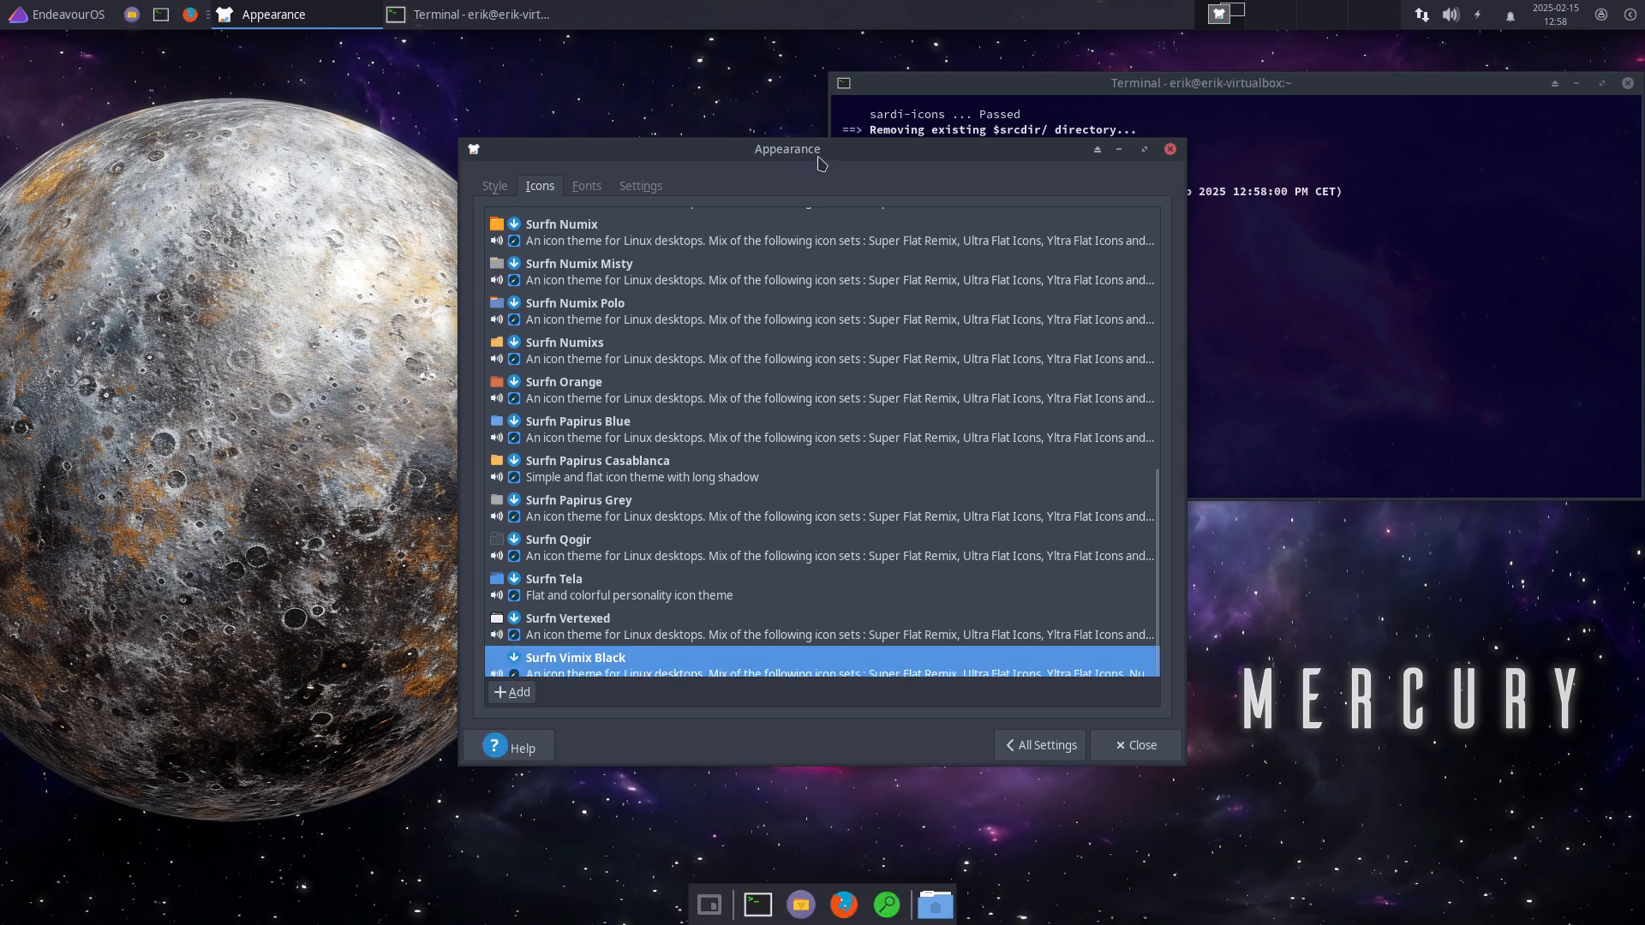
{"action": "left_click_drag", "start_coordinate": [820, 156], "coordinate": [397, 103]}
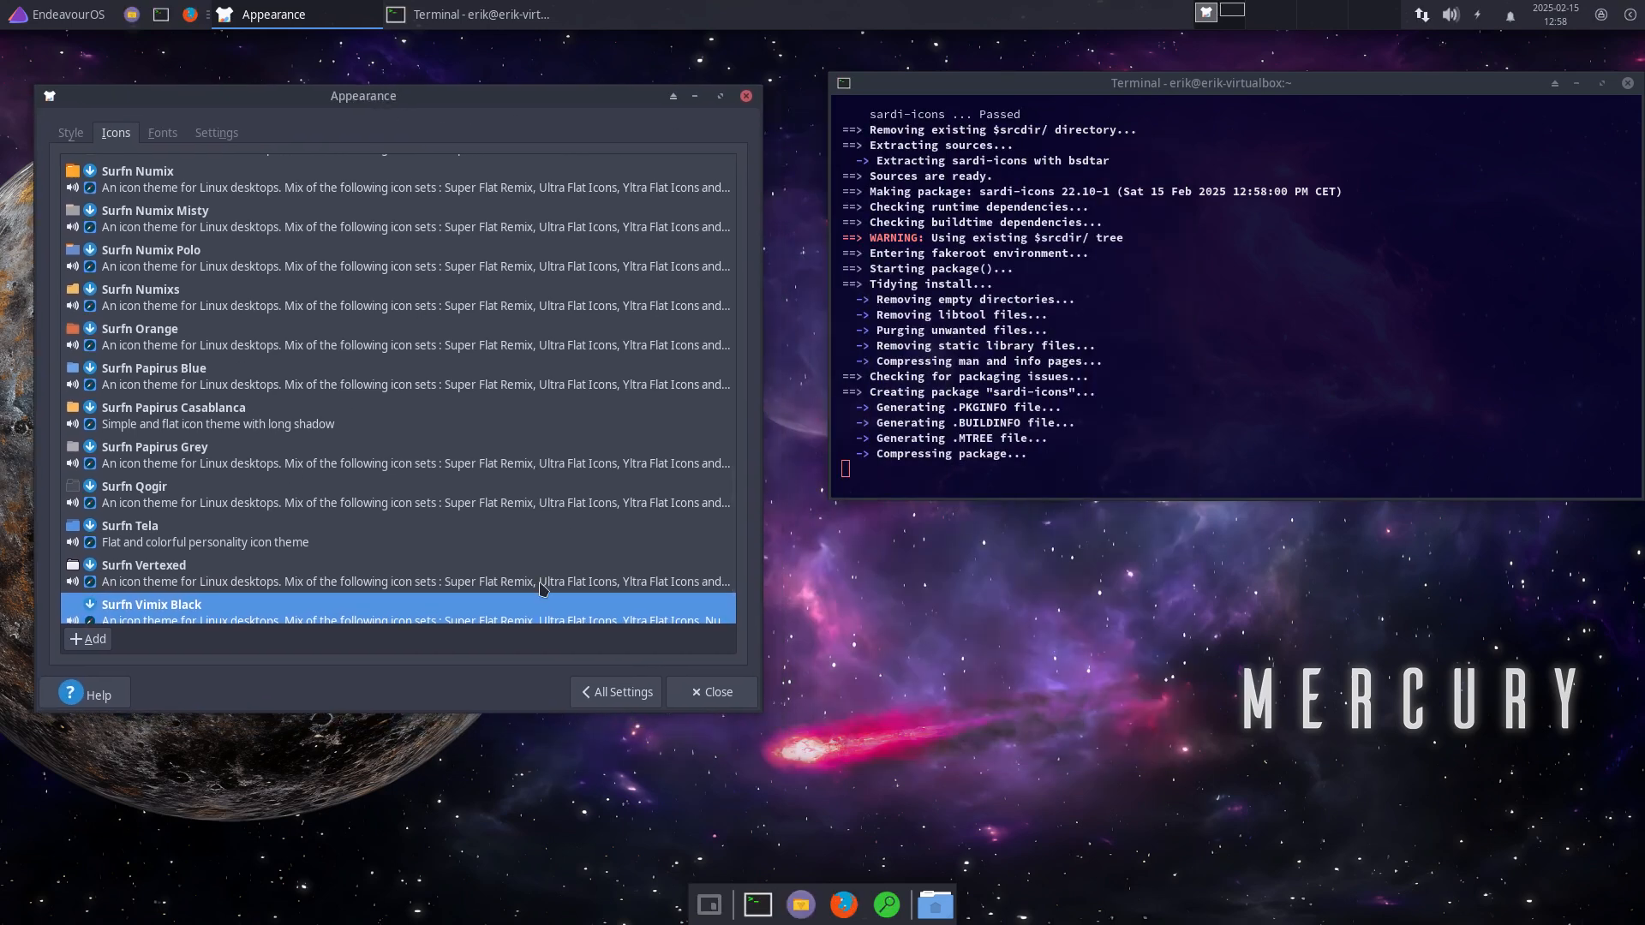
Step: Open the Home folder in Thunar and place it at the lower left
{"action": "left_click", "coordinate": [947, 906]}
{"action": "left_click", "coordinate": [1038, 595]}
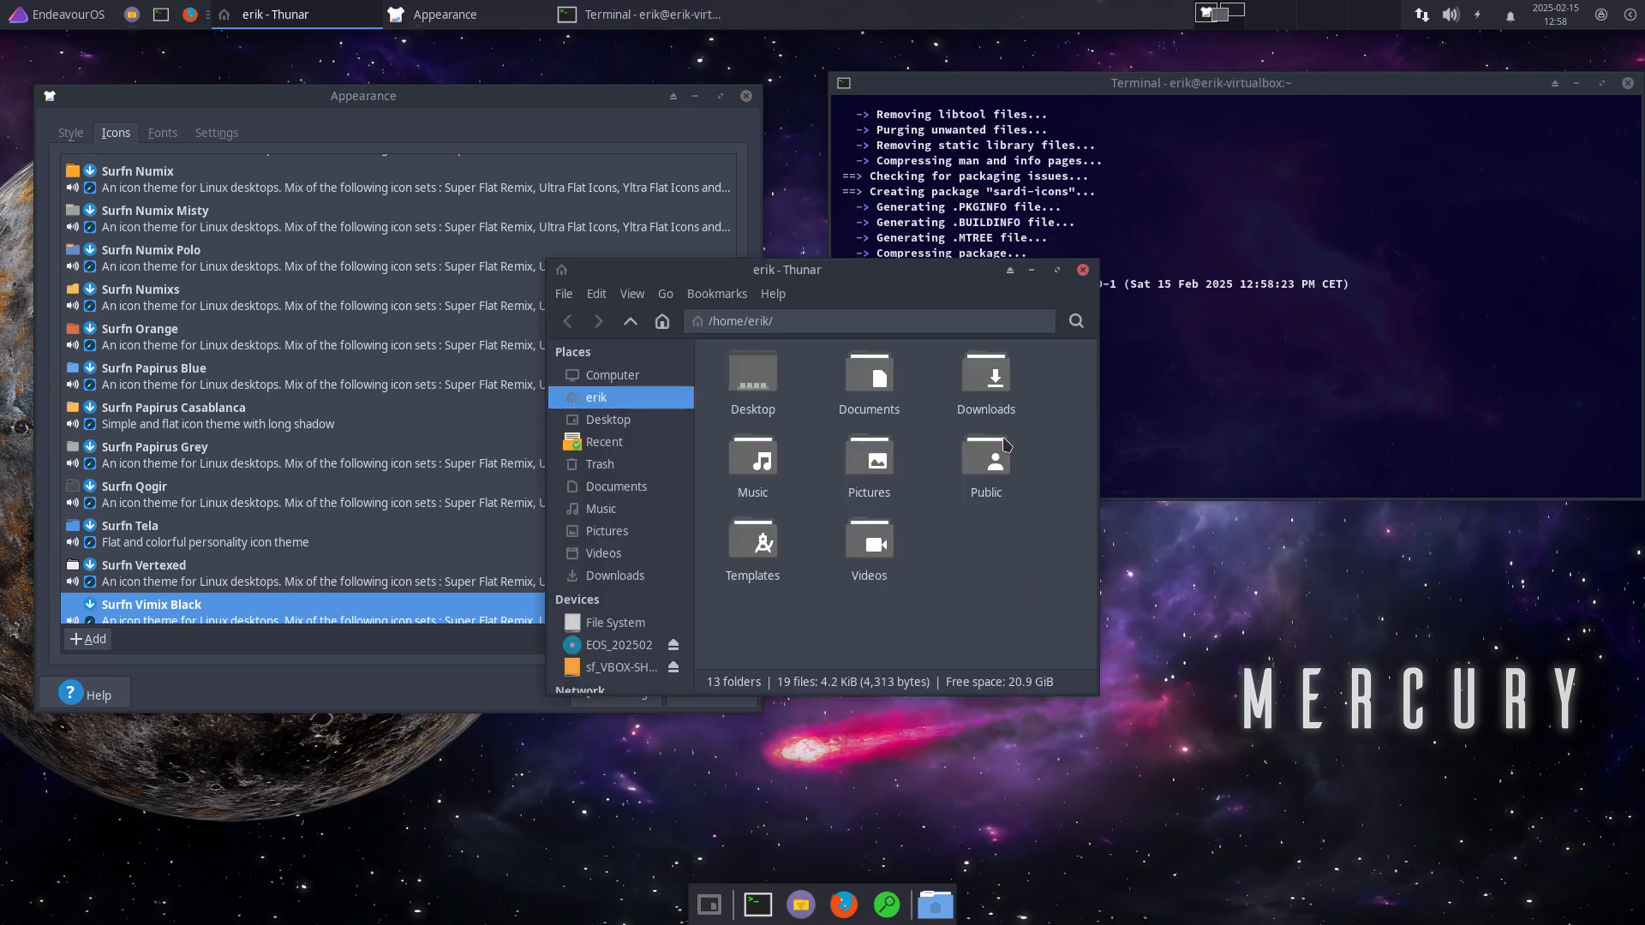
{"action": "left_click_drag", "start_coordinate": [960, 271], "coordinate": [728, 455]}
Step: Confirm the sardi-icons install with 'y', then close the terminal
{"action": "left_click", "coordinate": [1207, 396]}
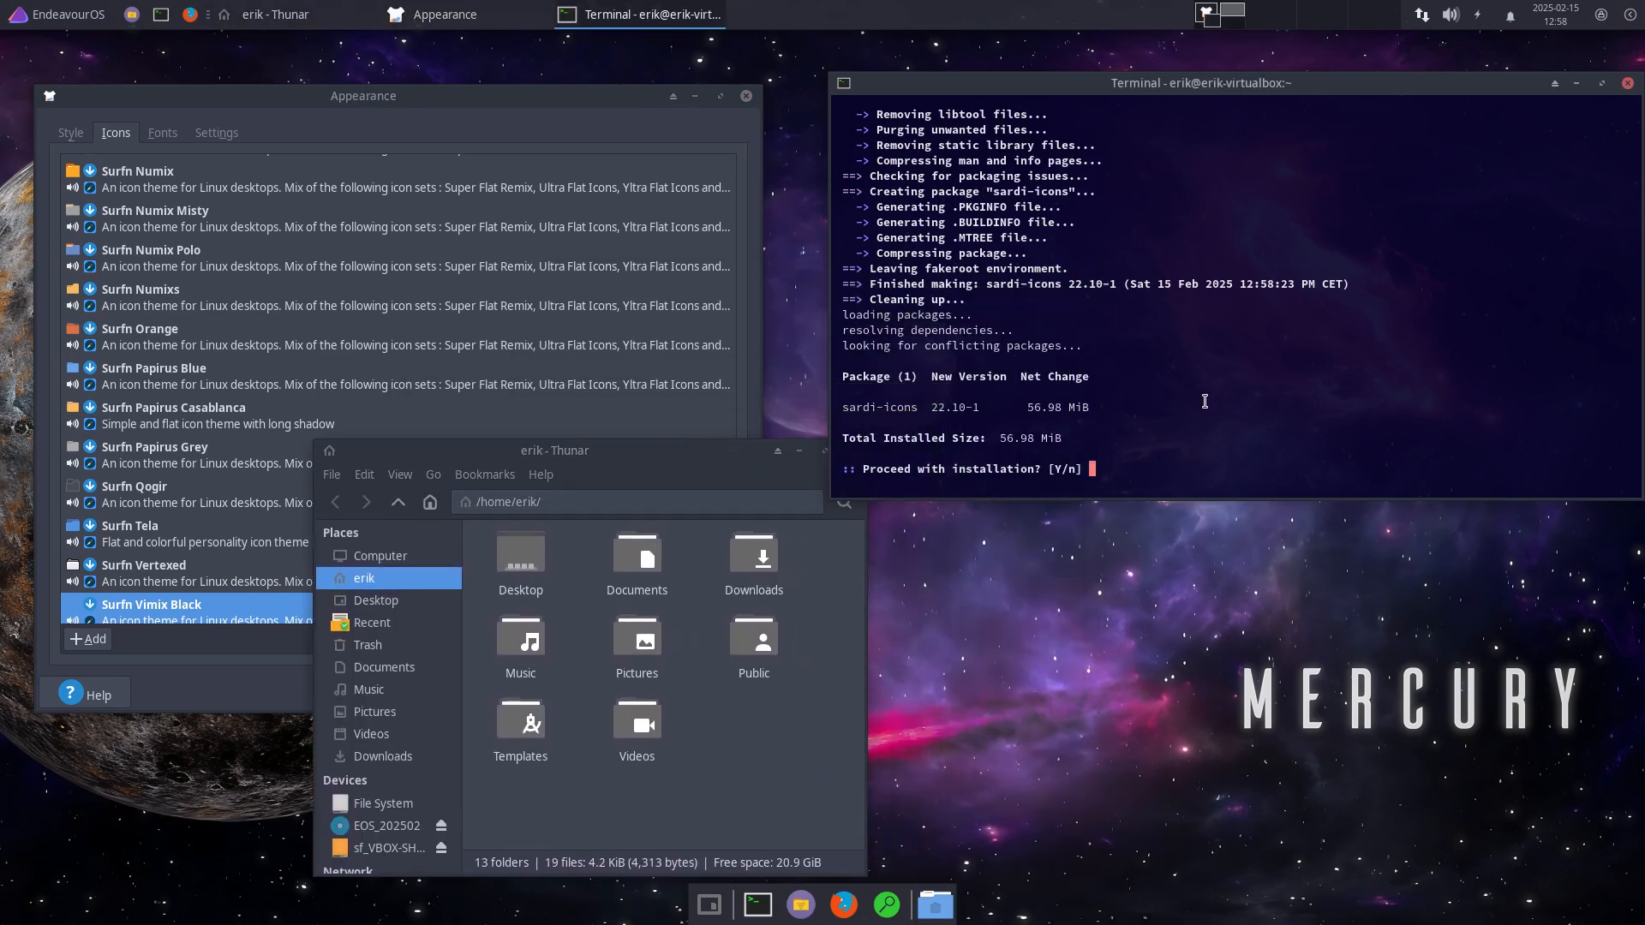
{"action": "type", "text": "y"}
{"action": "key", "text": "Return"}
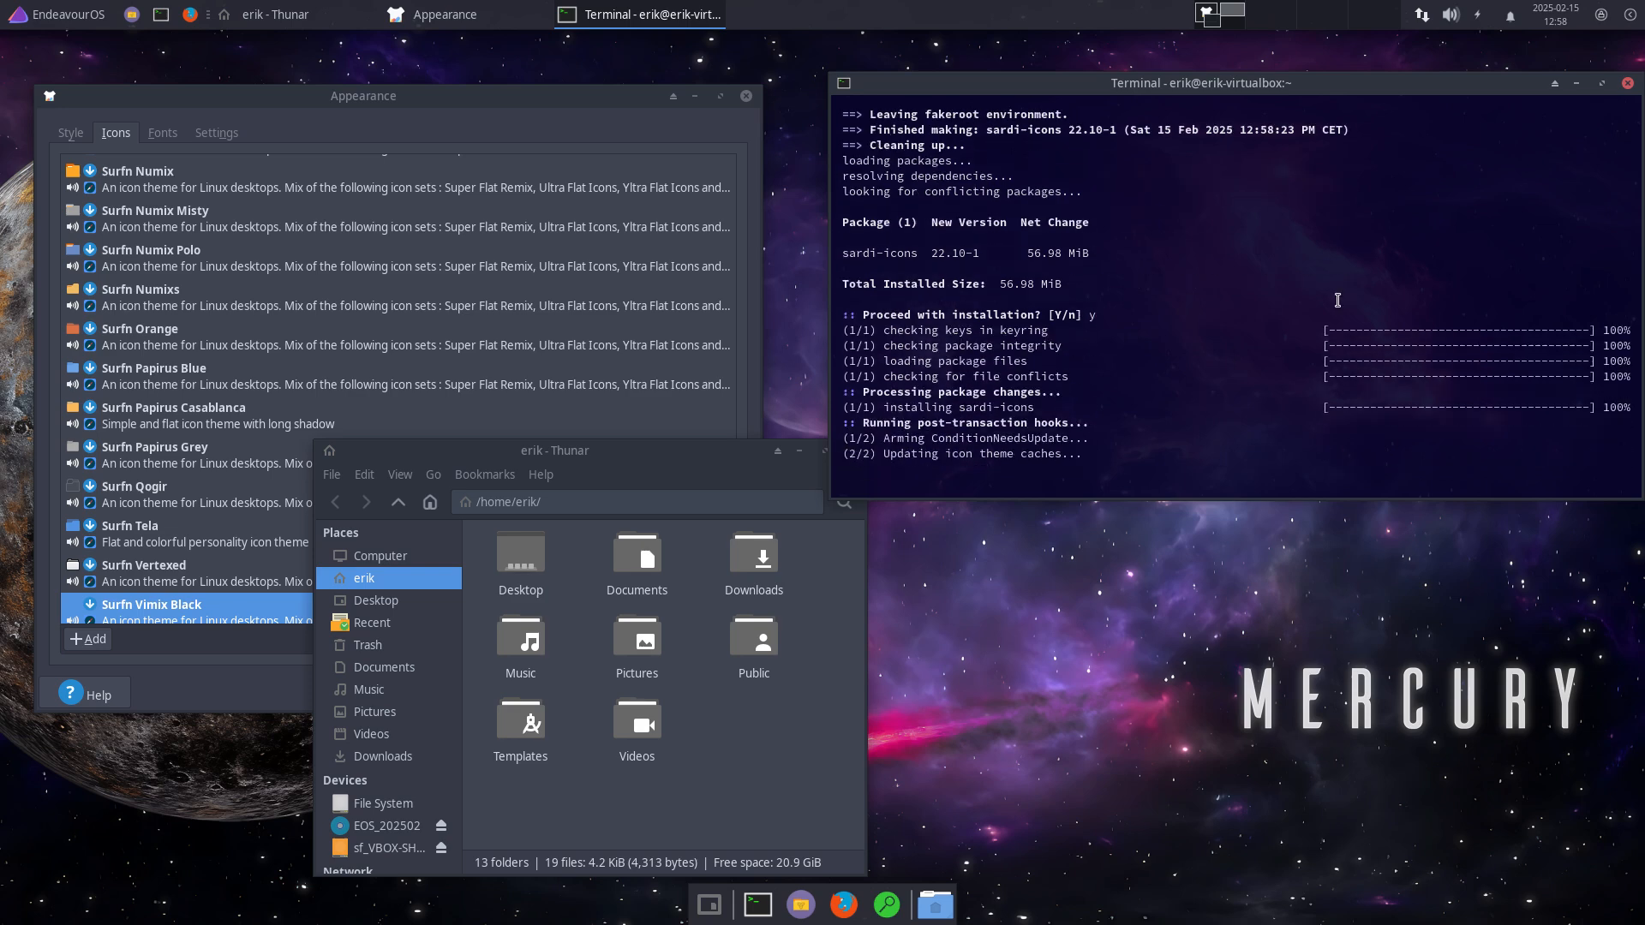
{"action": "type", "text": "q"}
{"action": "left_click", "coordinate": [1627, 83]}
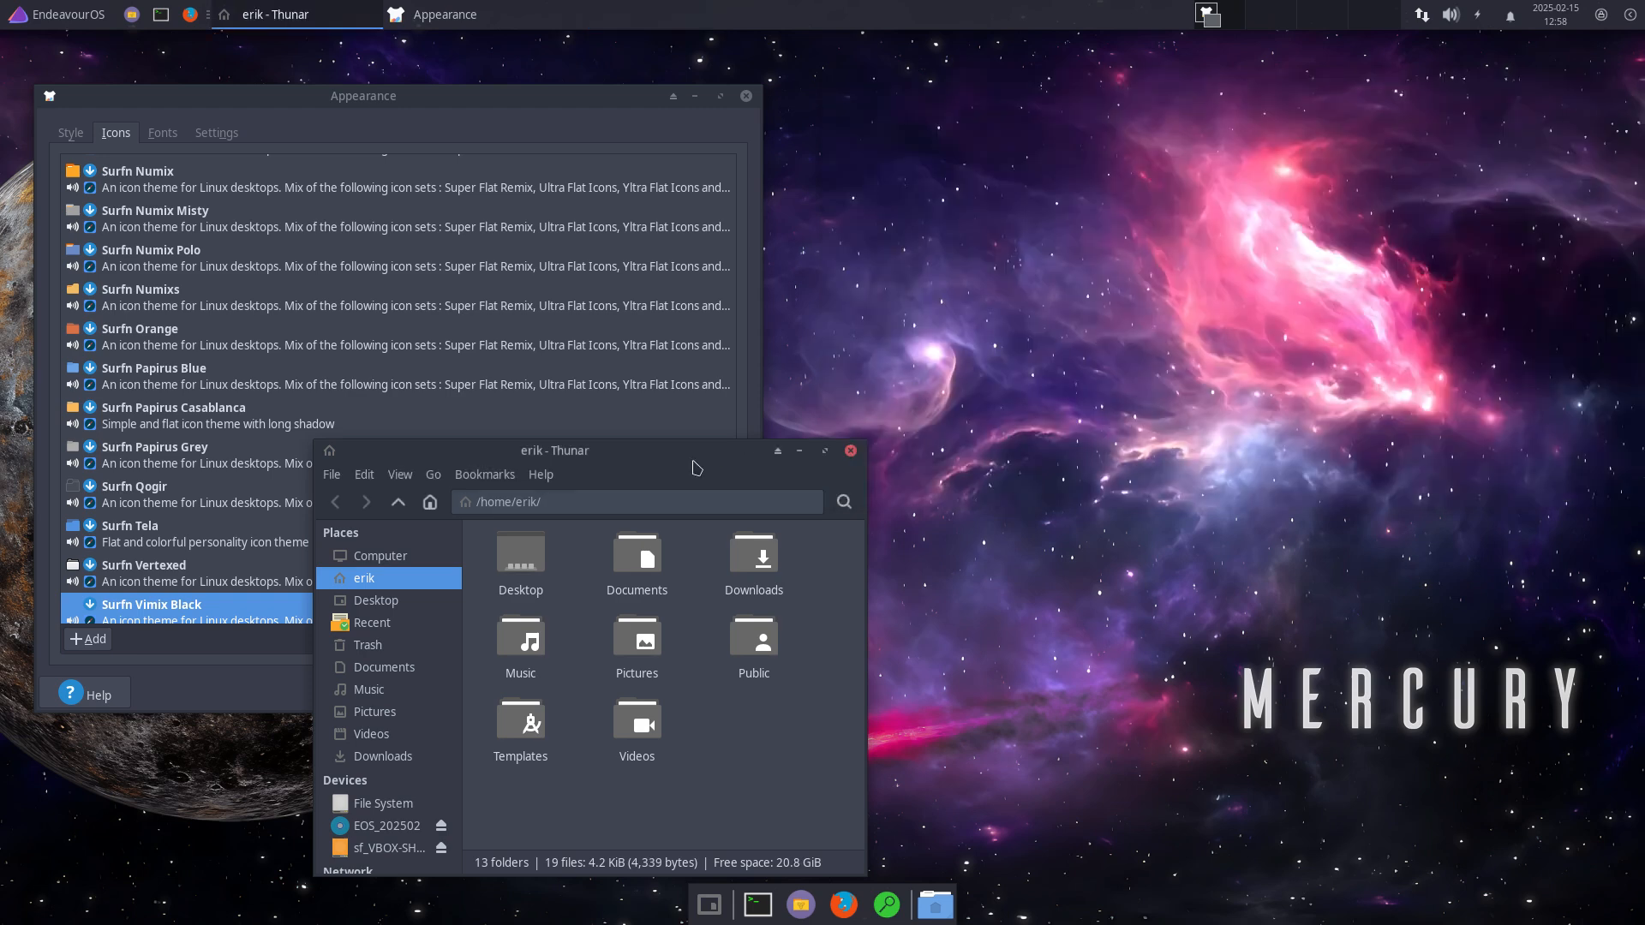
Step: Move Thunar to the upper right and glance at its File menu
{"action": "left_click_drag", "start_coordinate": [690, 455], "coordinate": [1365, 129]}
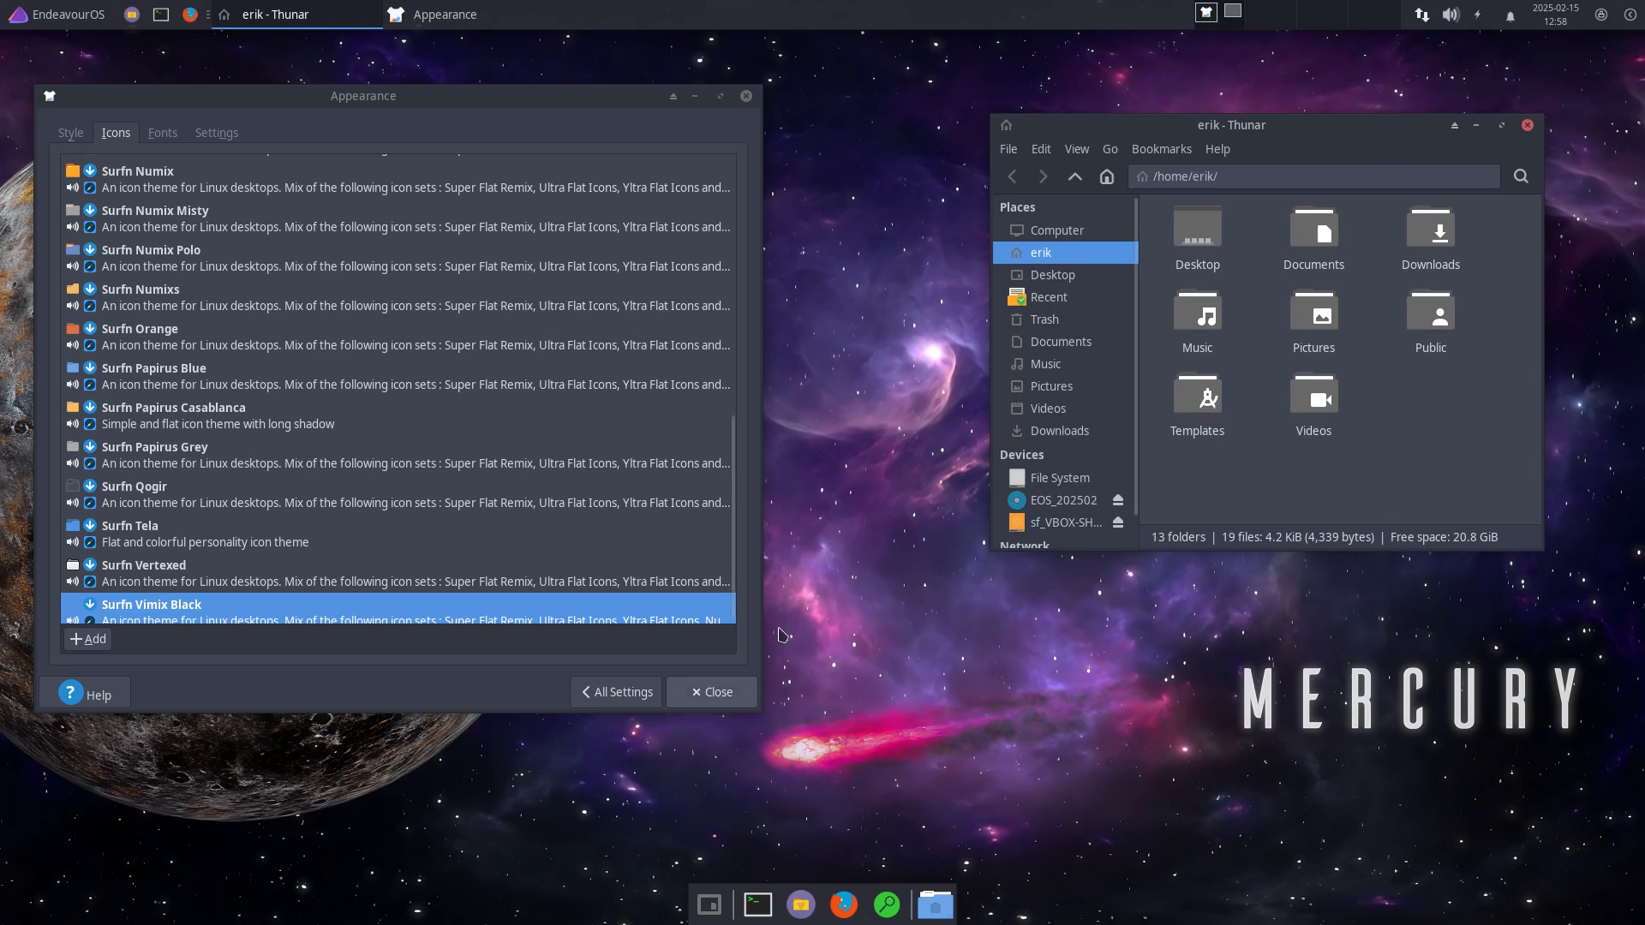
{"action": "left_click", "coordinate": [1041, 149]}
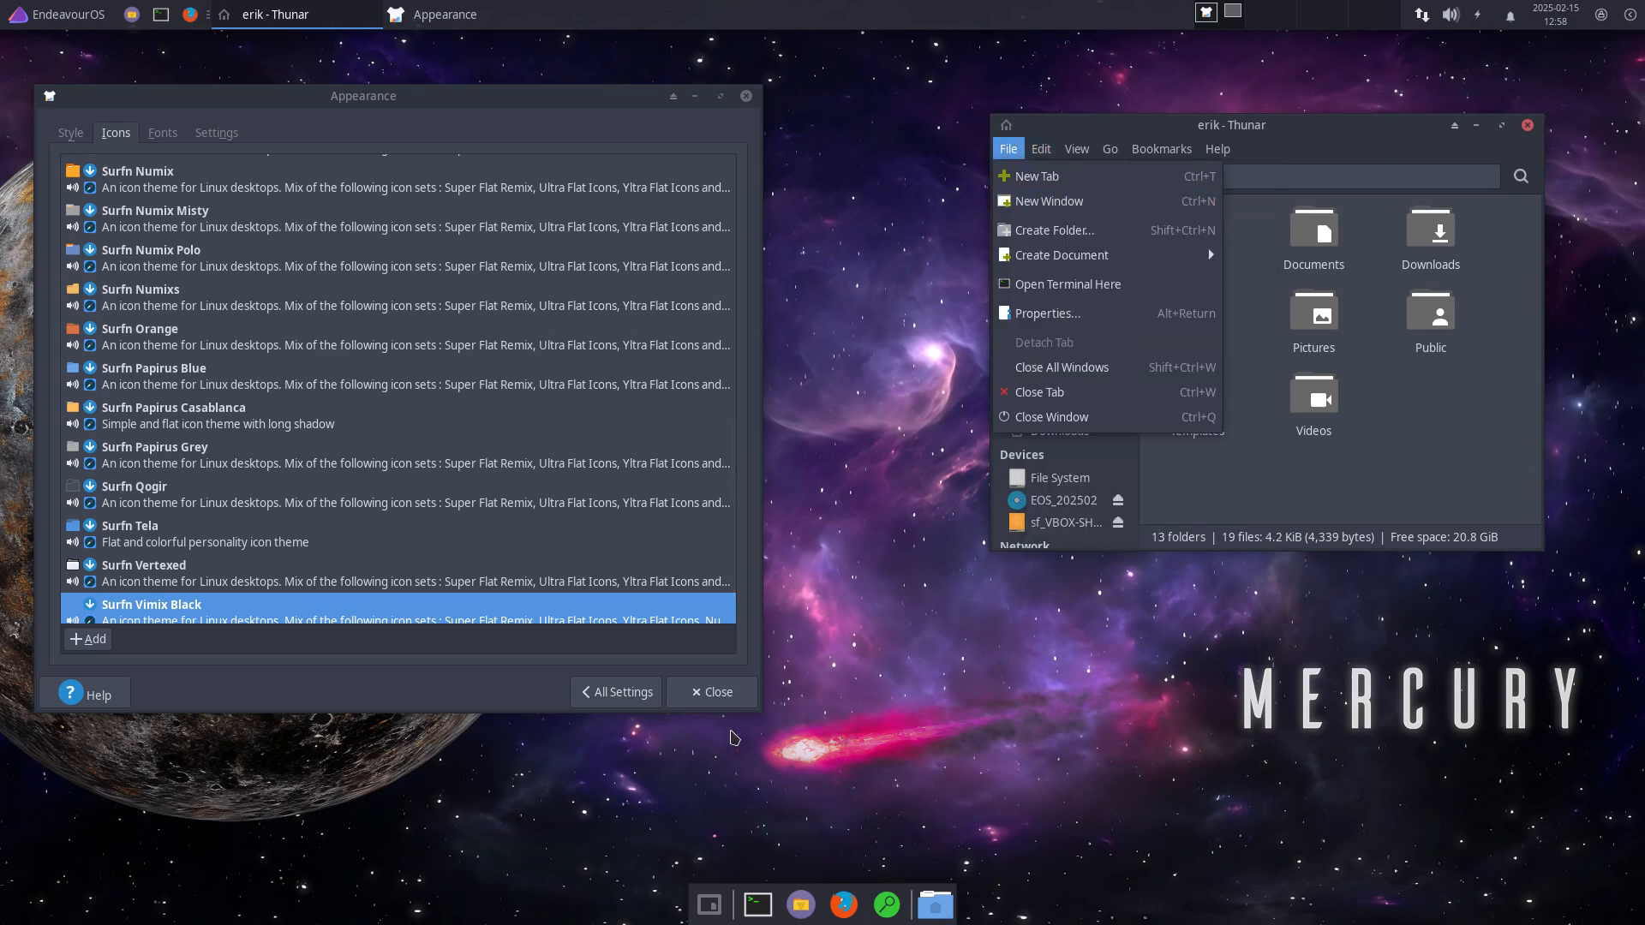
{"action": "left_click", "coordinate": [820, 776]}
Step: Browse the Whisker Menu categories from System up to All Applications, then close it
{"action": "left_click", "coordinate": [35, 12]}
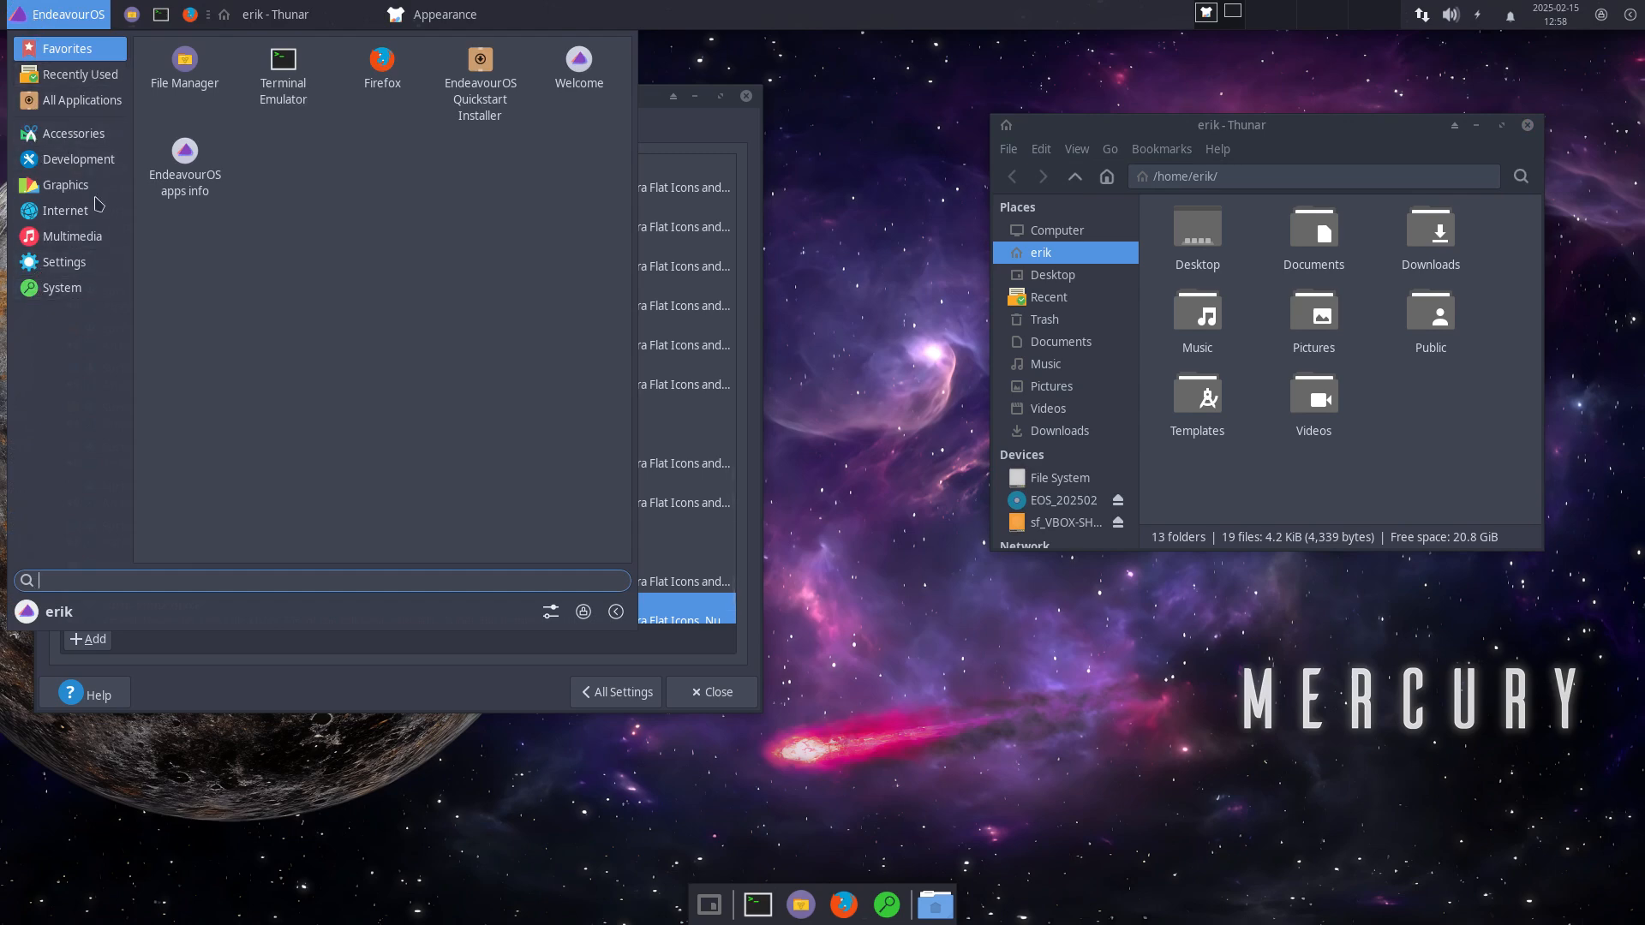
{"action": "left_click", "coordinate": [82, 284]}
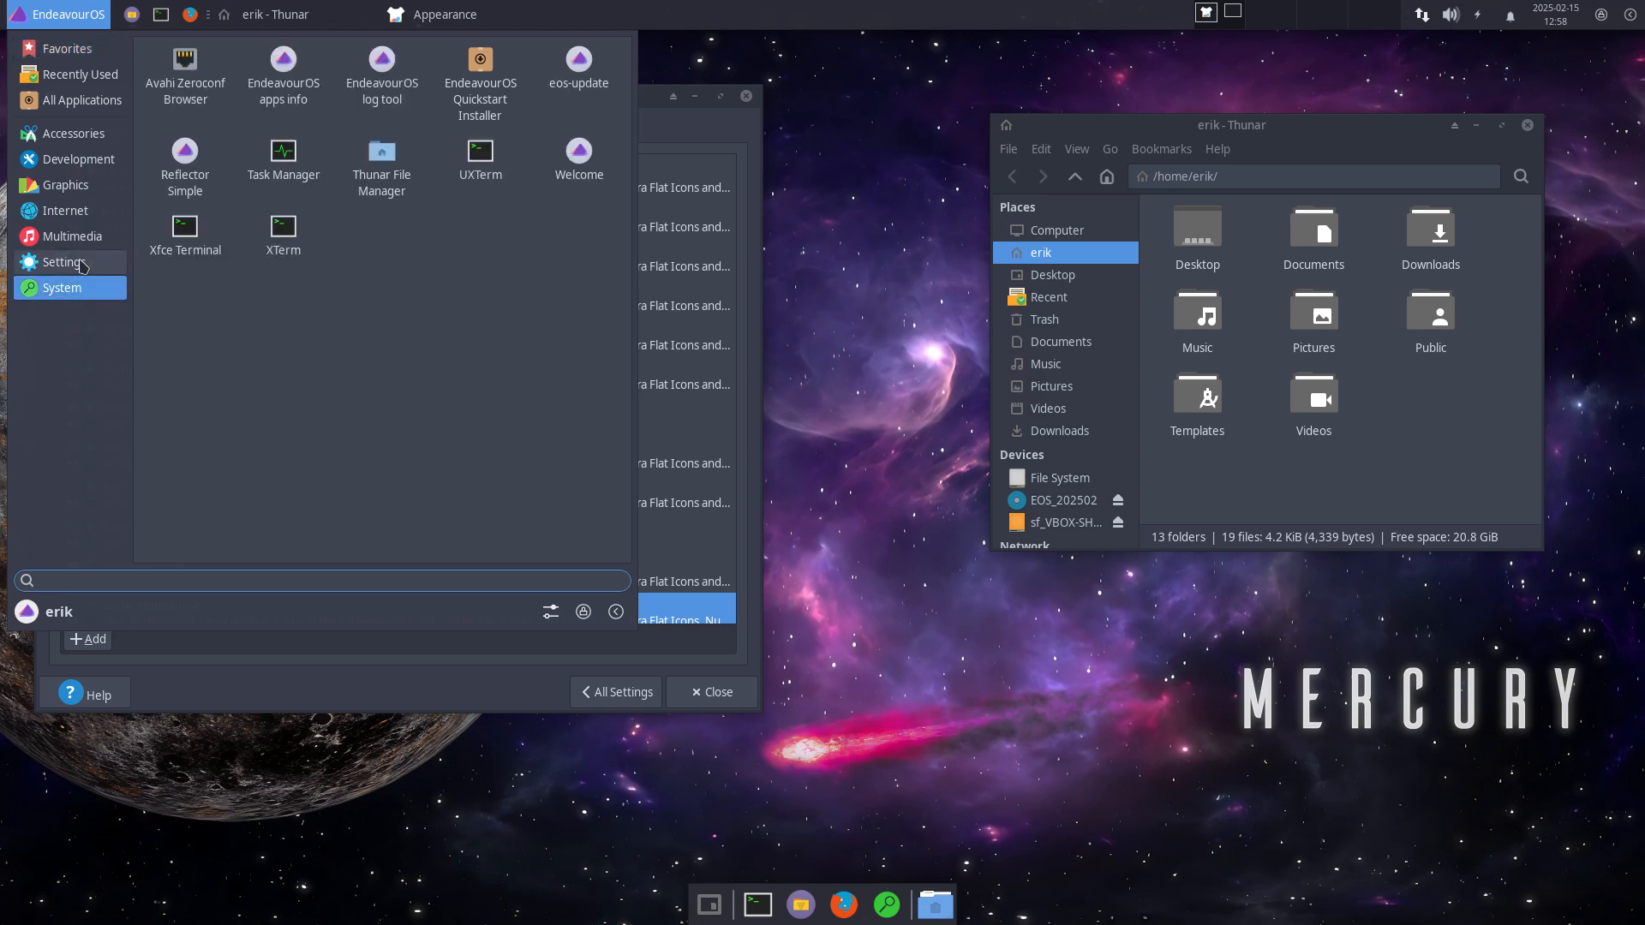
{"action": "left_click", "coordinate": [81, 262]}
{"action": "left_click", "coordinate": [85, 238]}
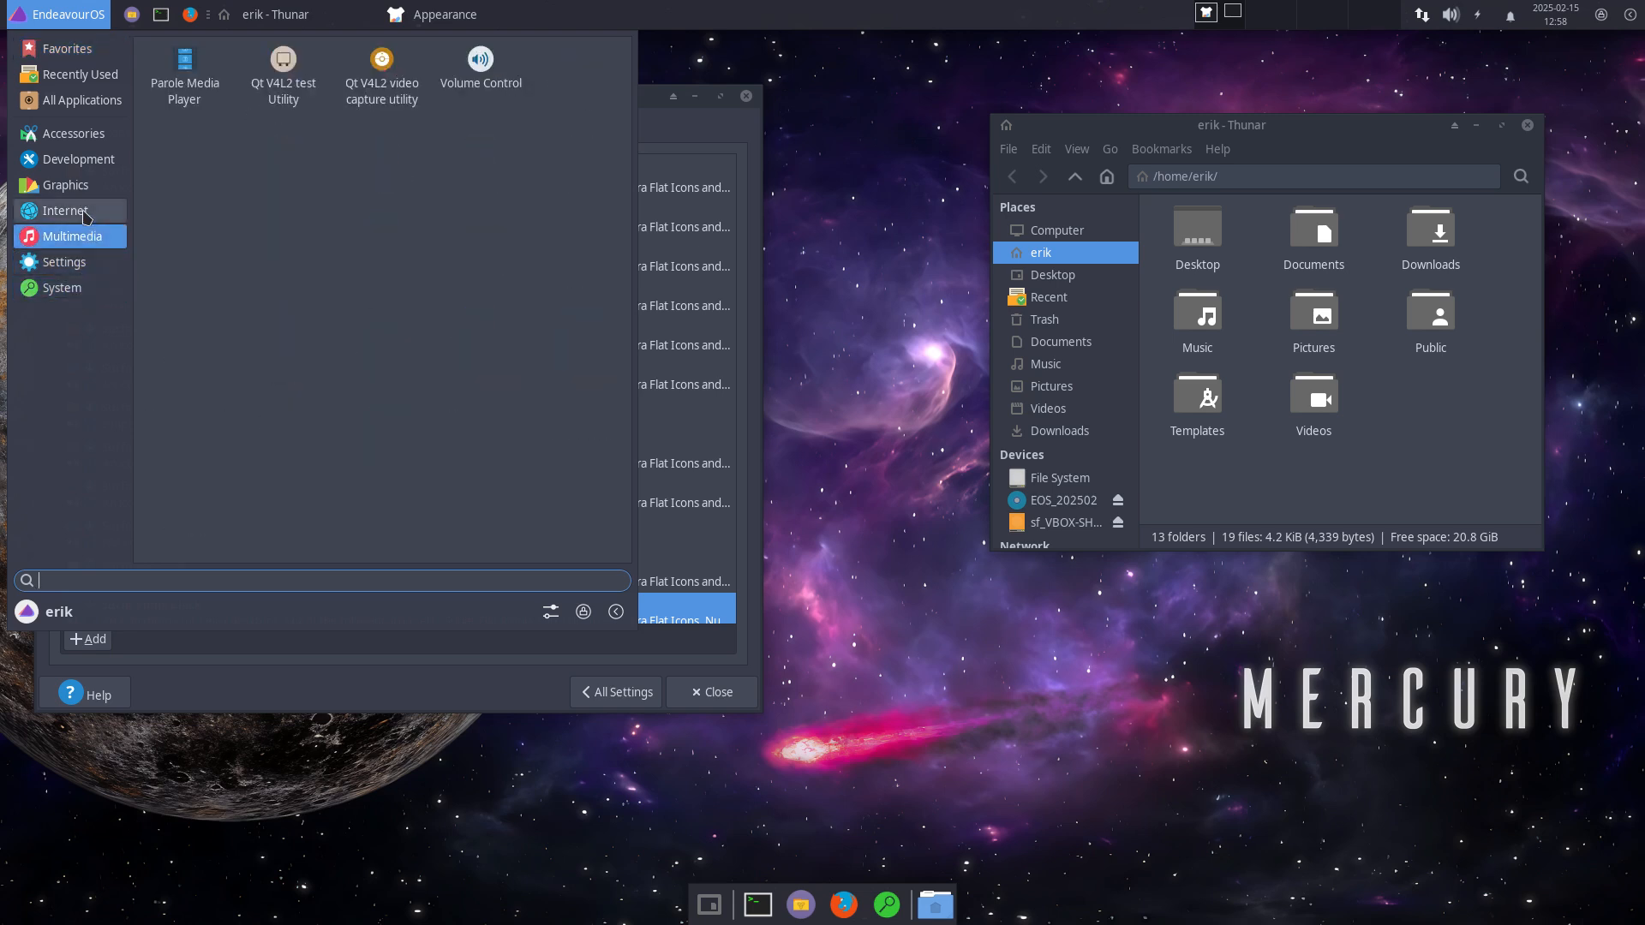
{"action": "left_click", "coordinate": [81, 208]}
{"action": "left_click", "coordinate": [76, 164]}
{"action": "left_click", "coordinate": [77, 137]}
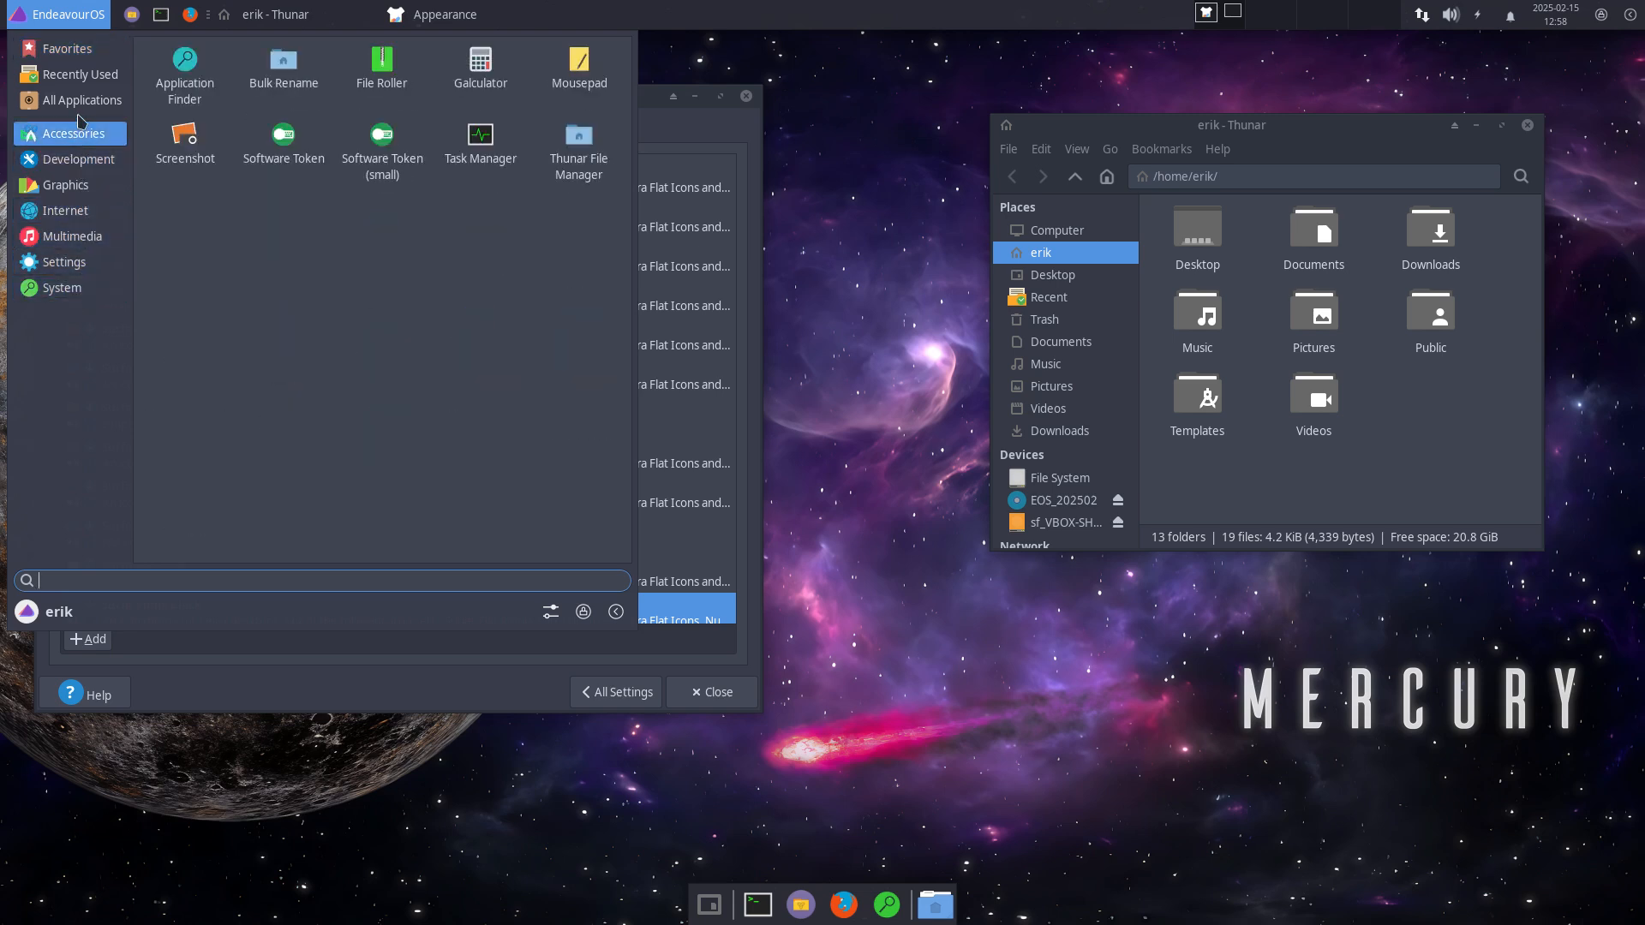
{"action": "left_click", "coordinate": [83, 106]}
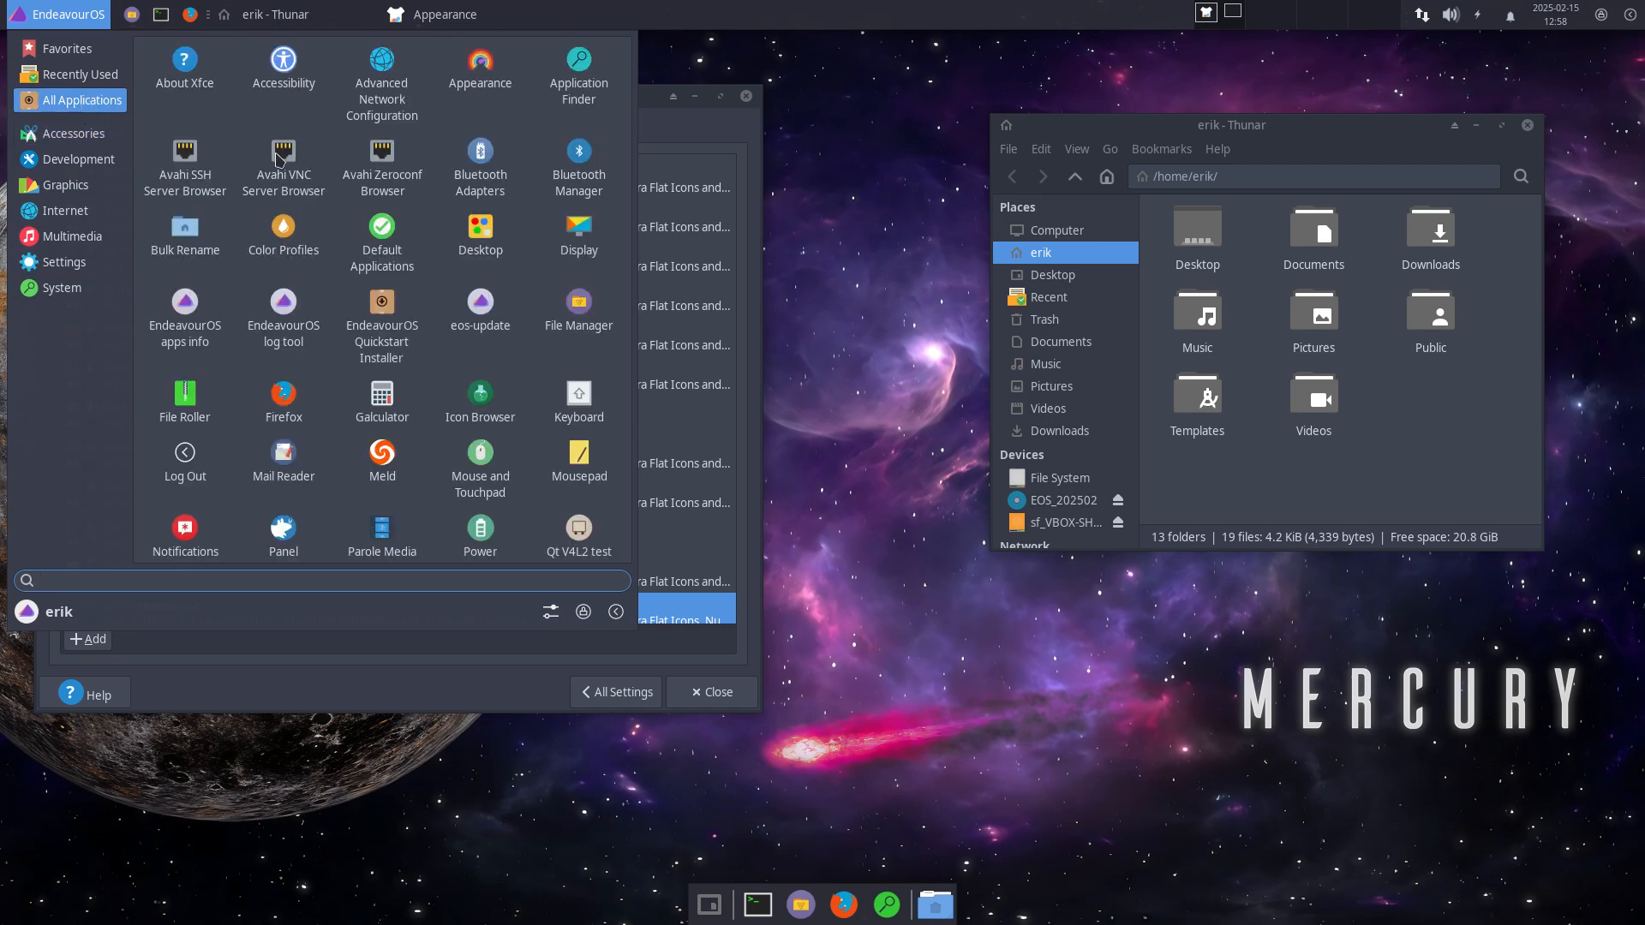
{"action": "left_click", "coordinate": [441, 697]}
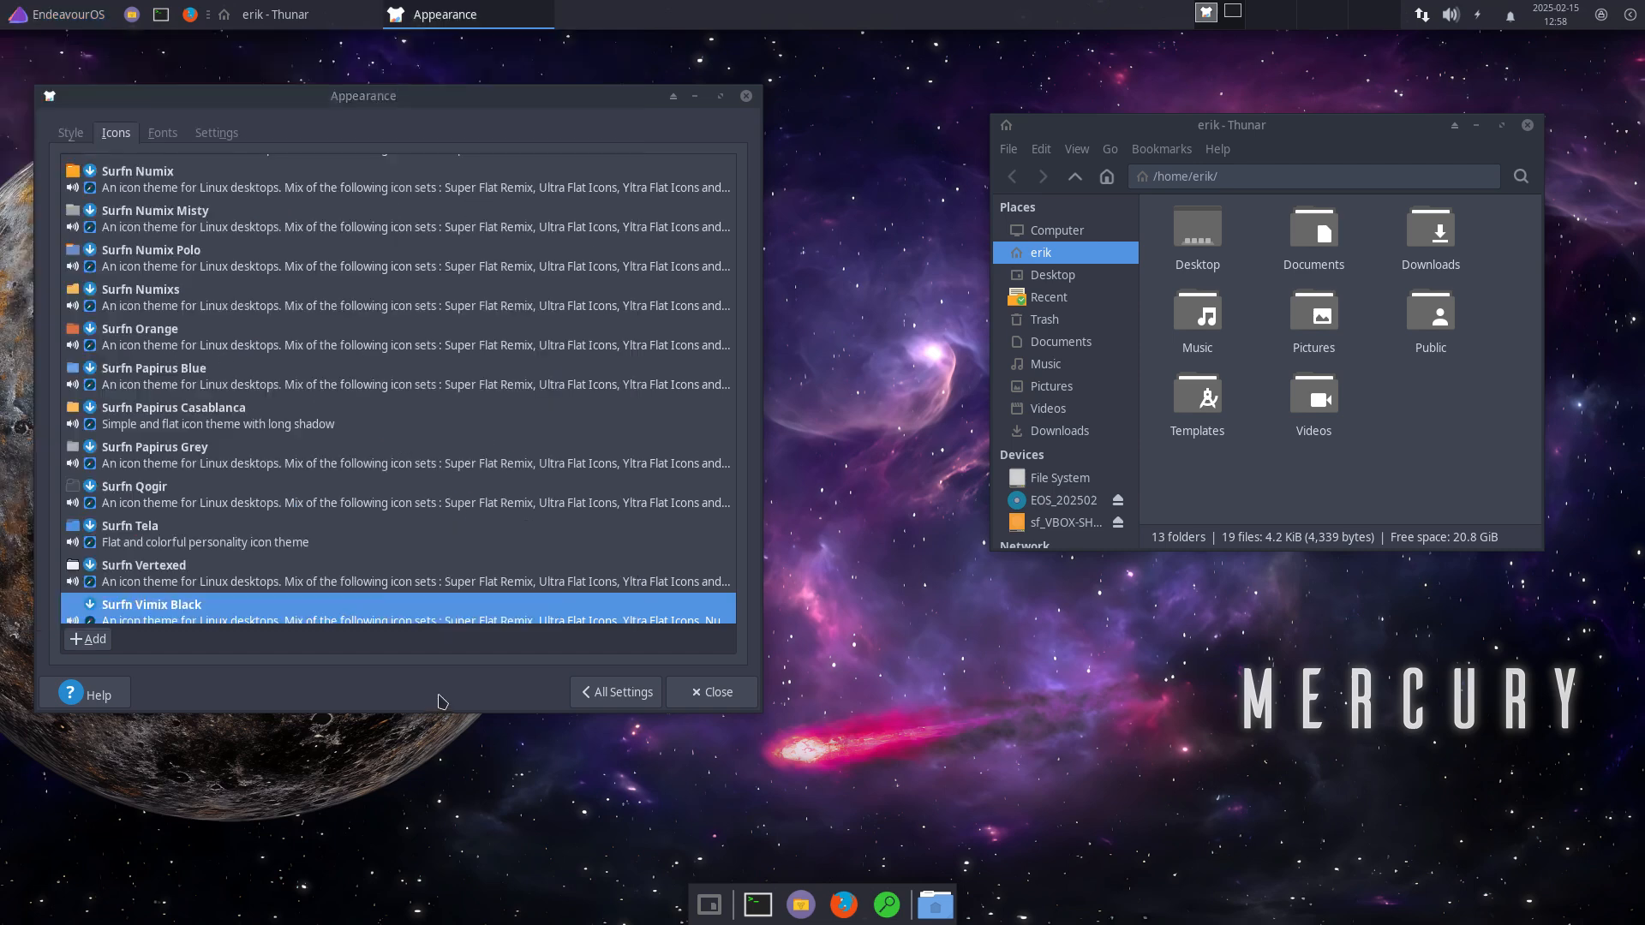
Step: Try Surfn Vertexed, Tela, Qogir, Papirus variants, Orange, Numixs, Numix Polo and Numix Misty icons
{"action": "left_click_drag", "start_coordinate": [441, 100], "coordinate": [458, 182]}
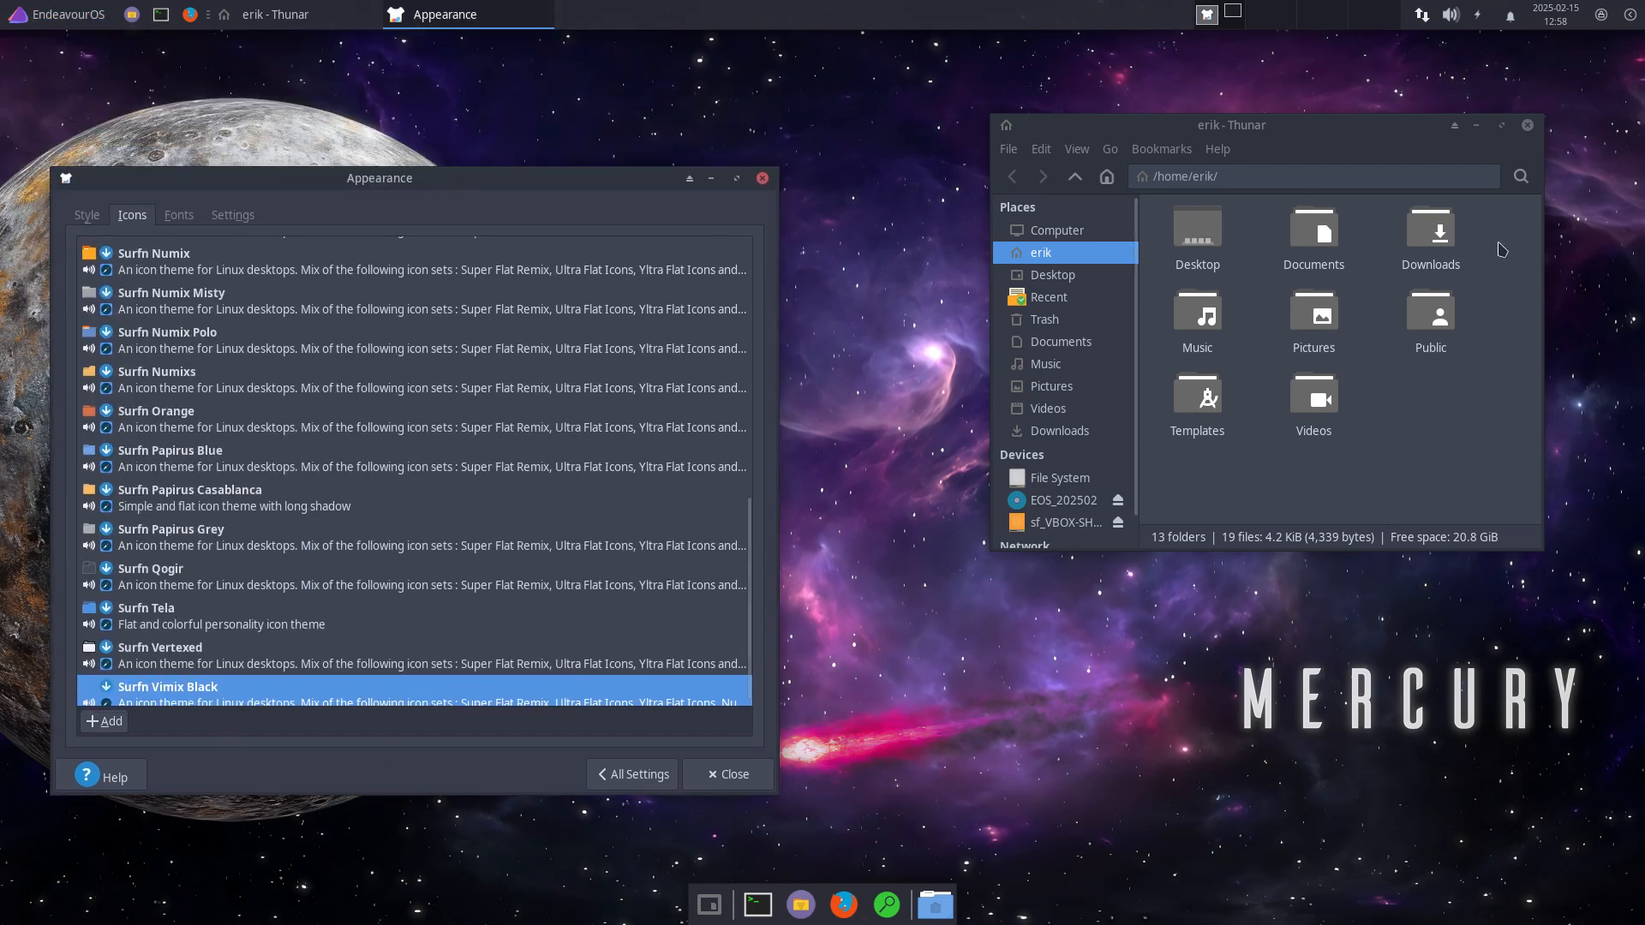
{"action": "left_click", "coordinate": [291, 690]}
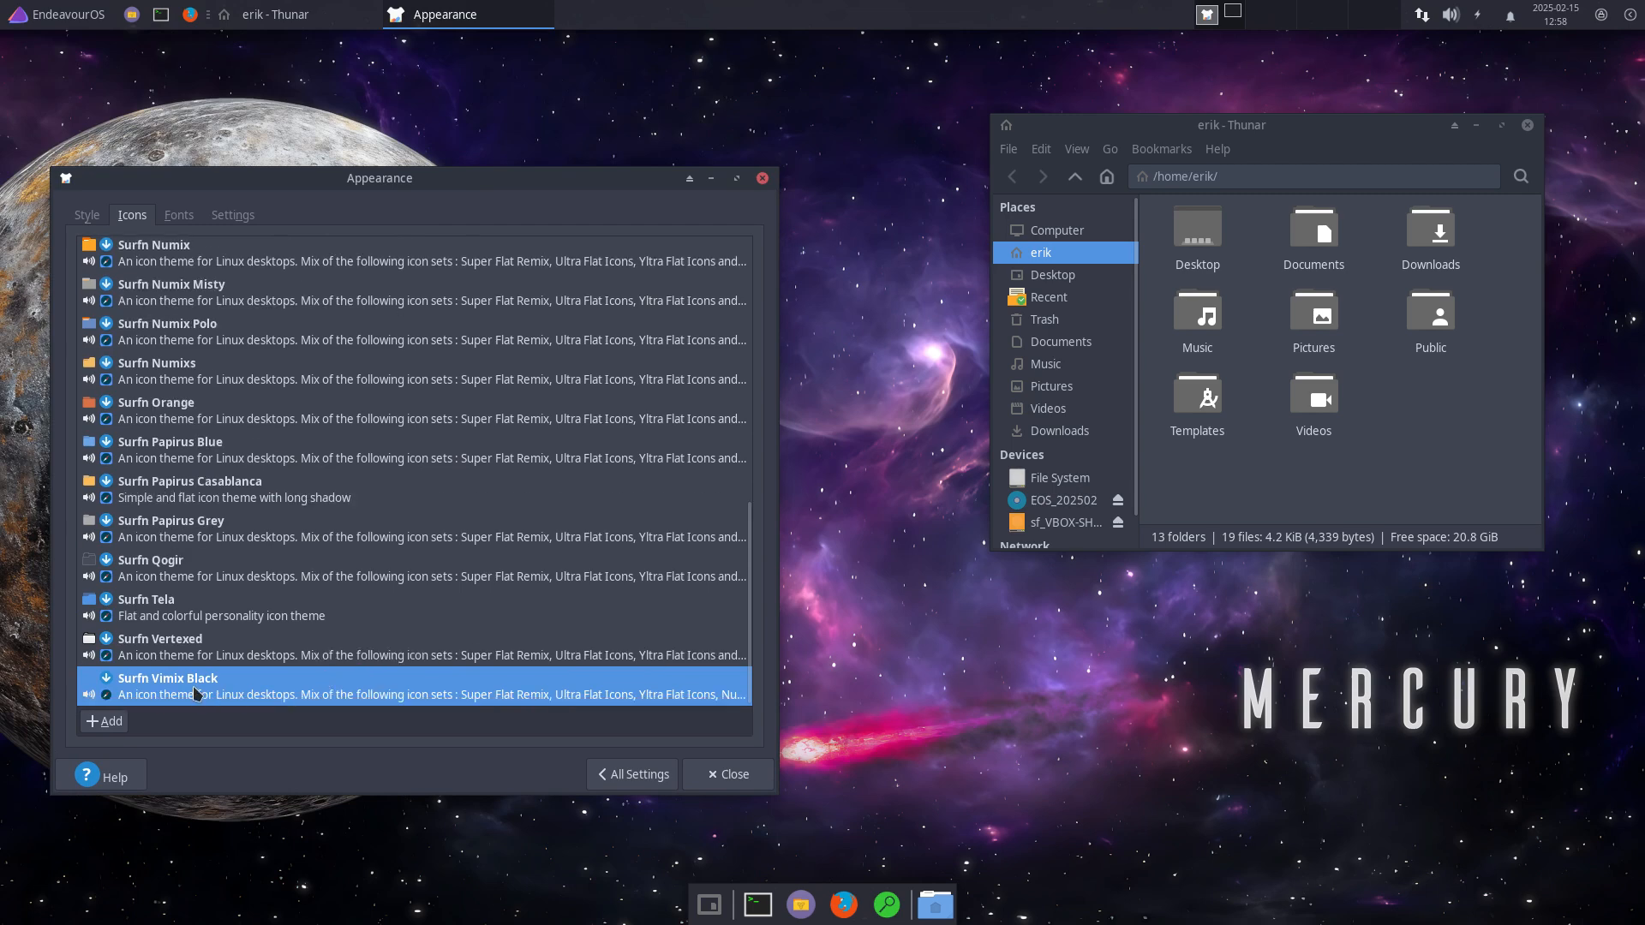
{"action": "left_click", "coordinate": [195, 643]}
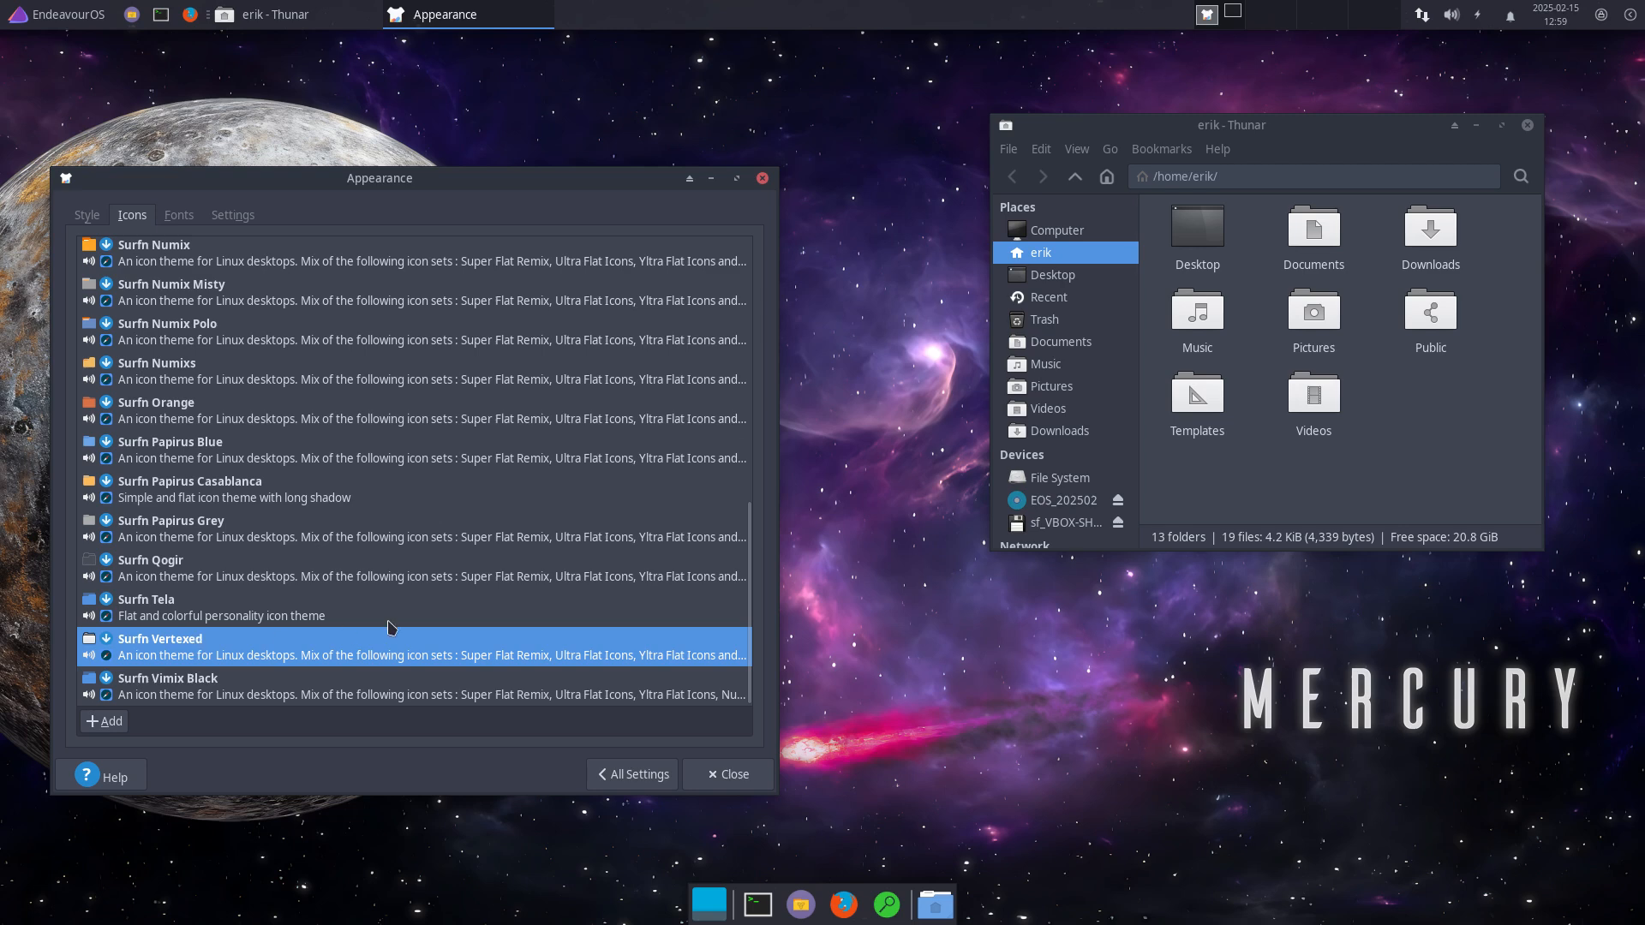
{"action": "left_click", "coordinate": [353, 602]}
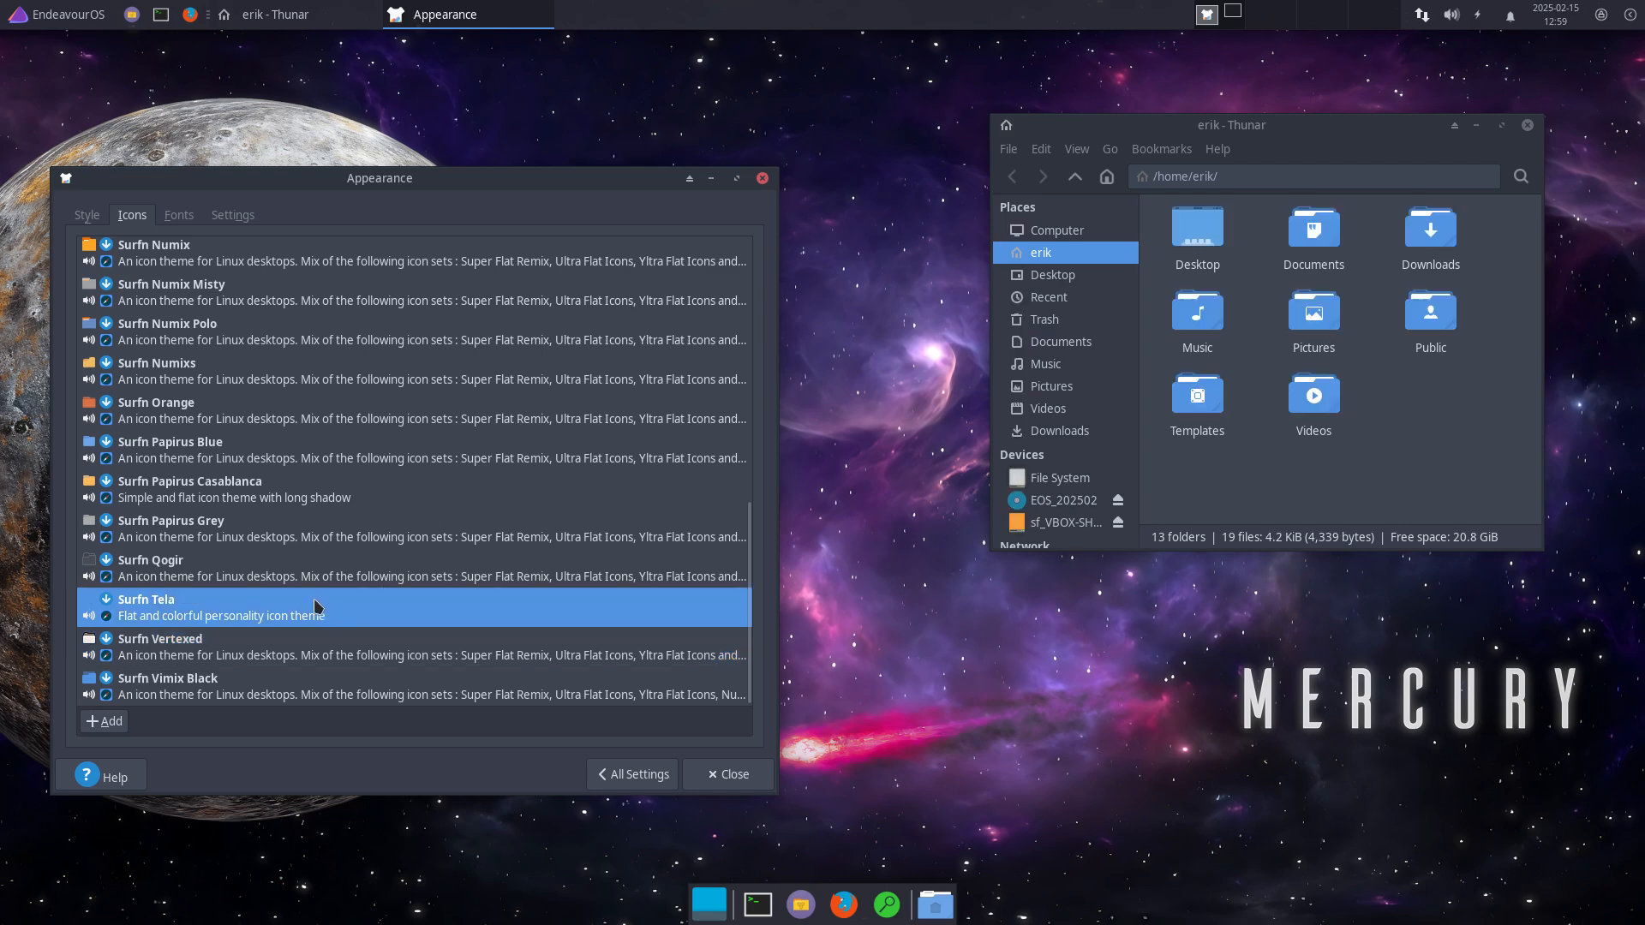
{"action": "left_click", "coordinate": [288, 577]}
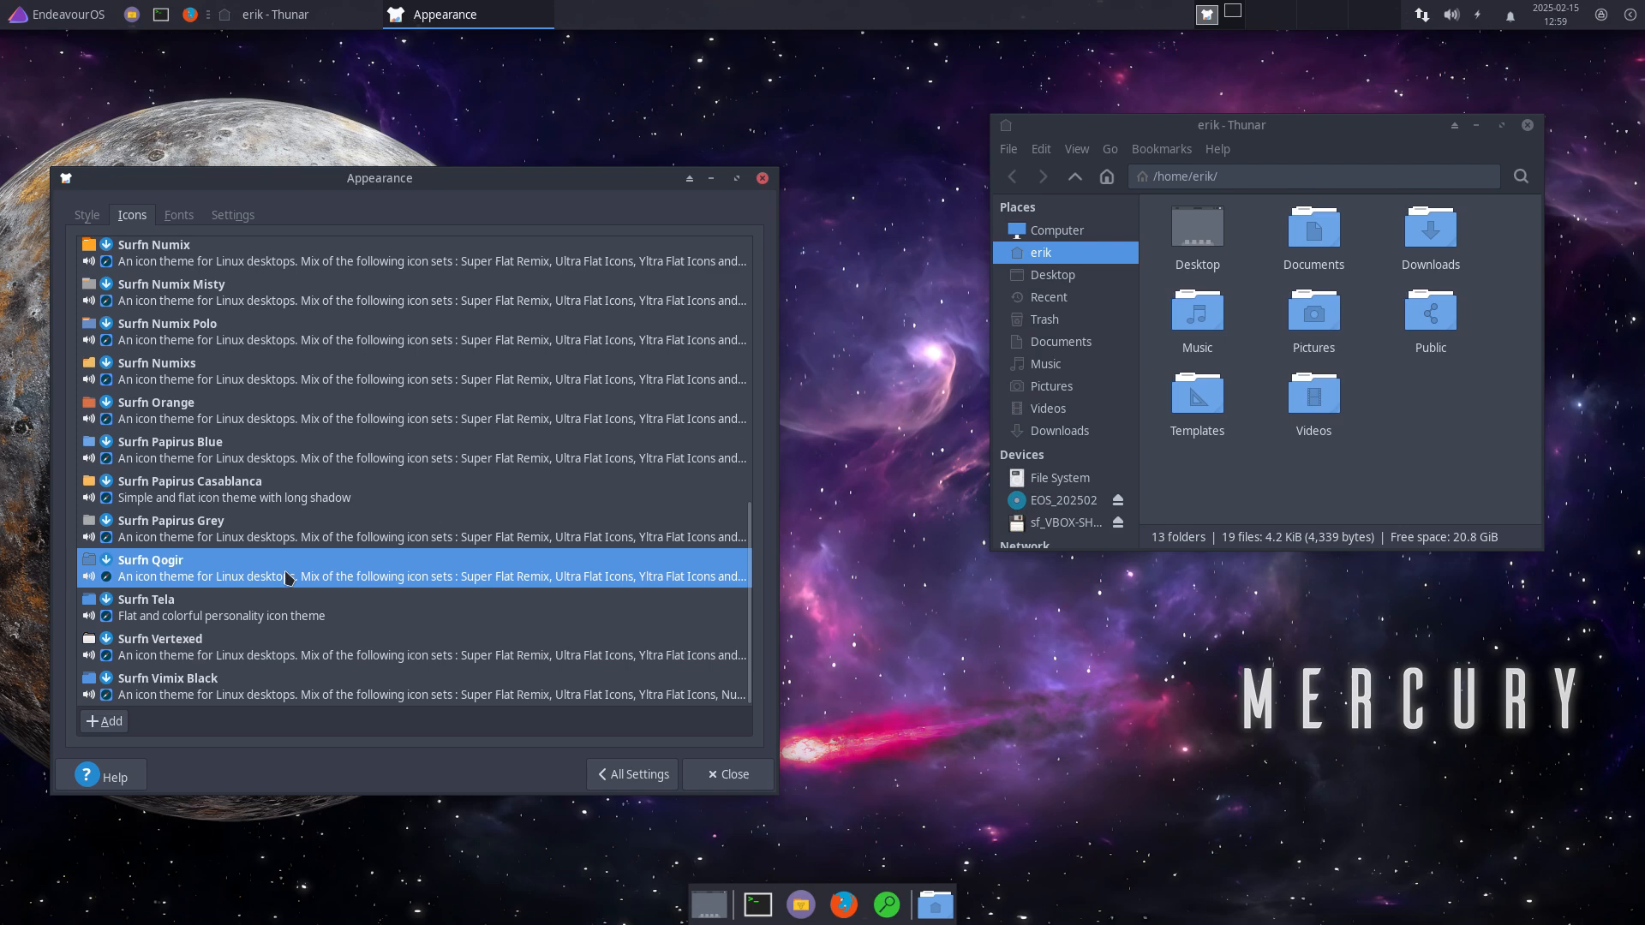
{"action": "left_click", "coordinate": [221, 538]}
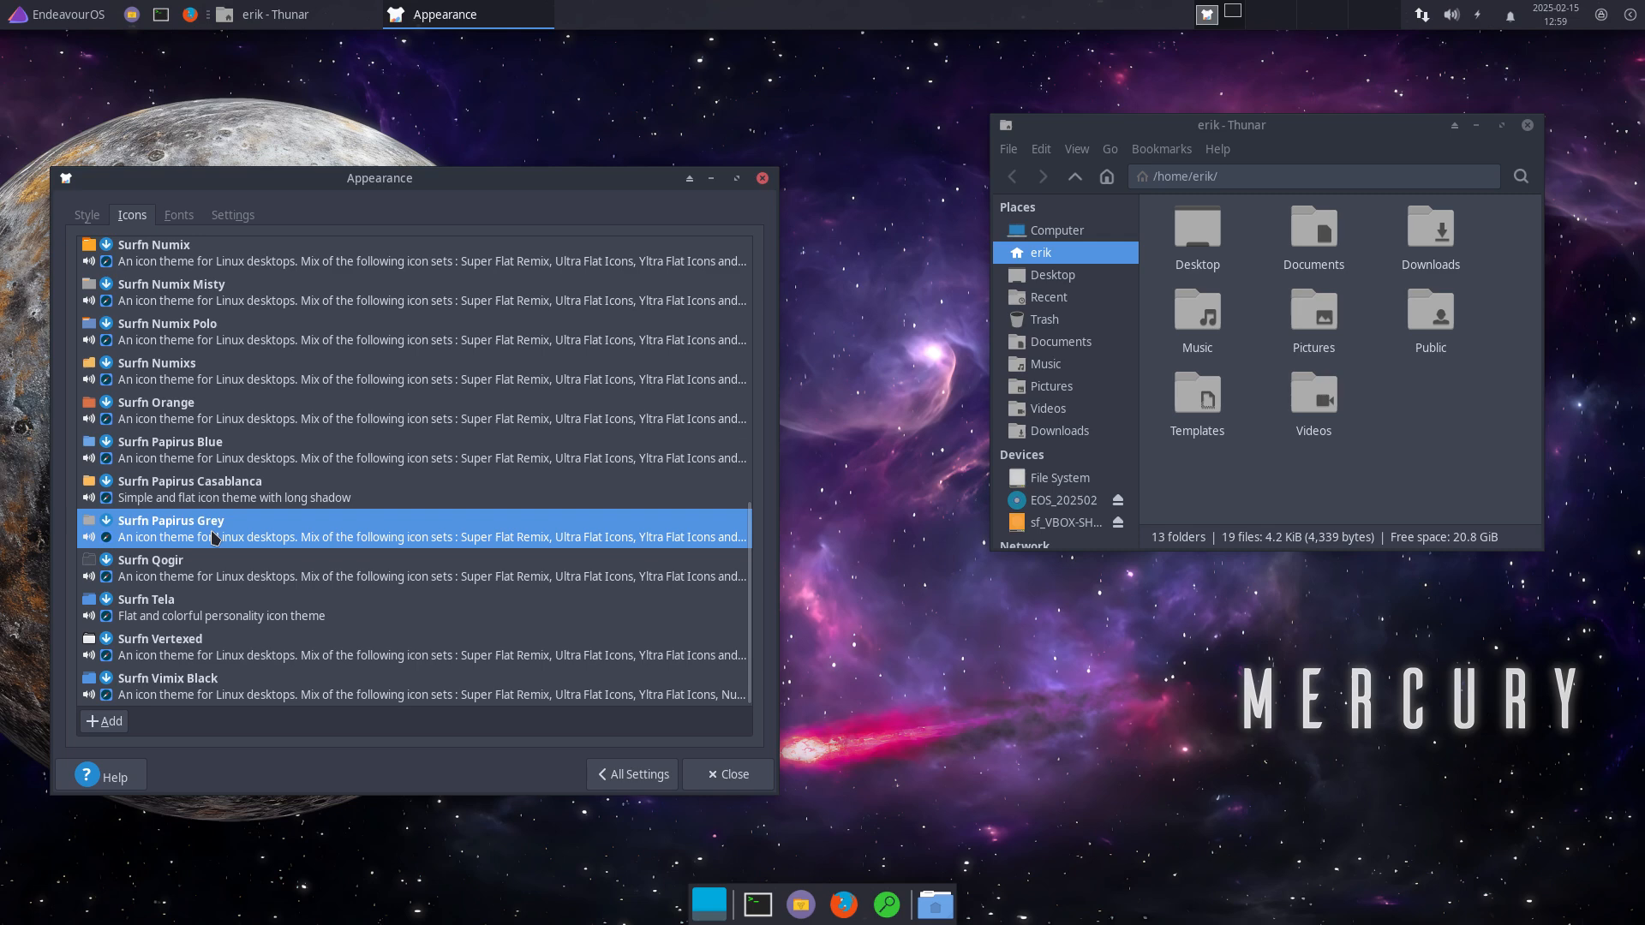
{"action": "left_click", "coordinate": [386, 505]}
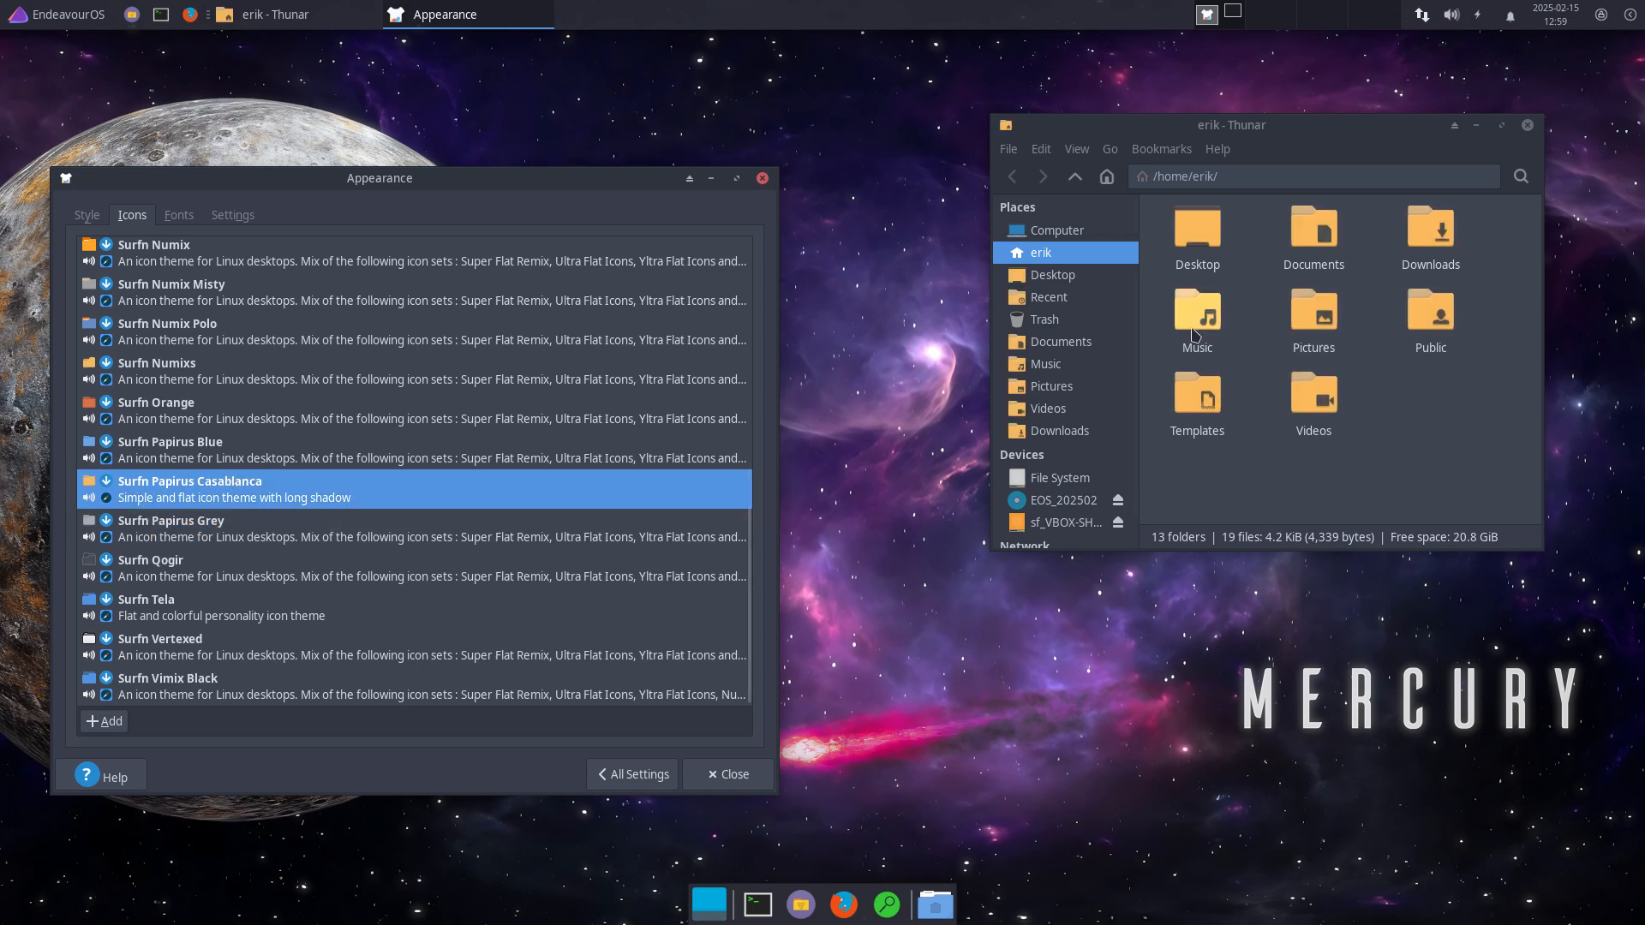
{"action": "left_click", "coordinate": [204, 458]}
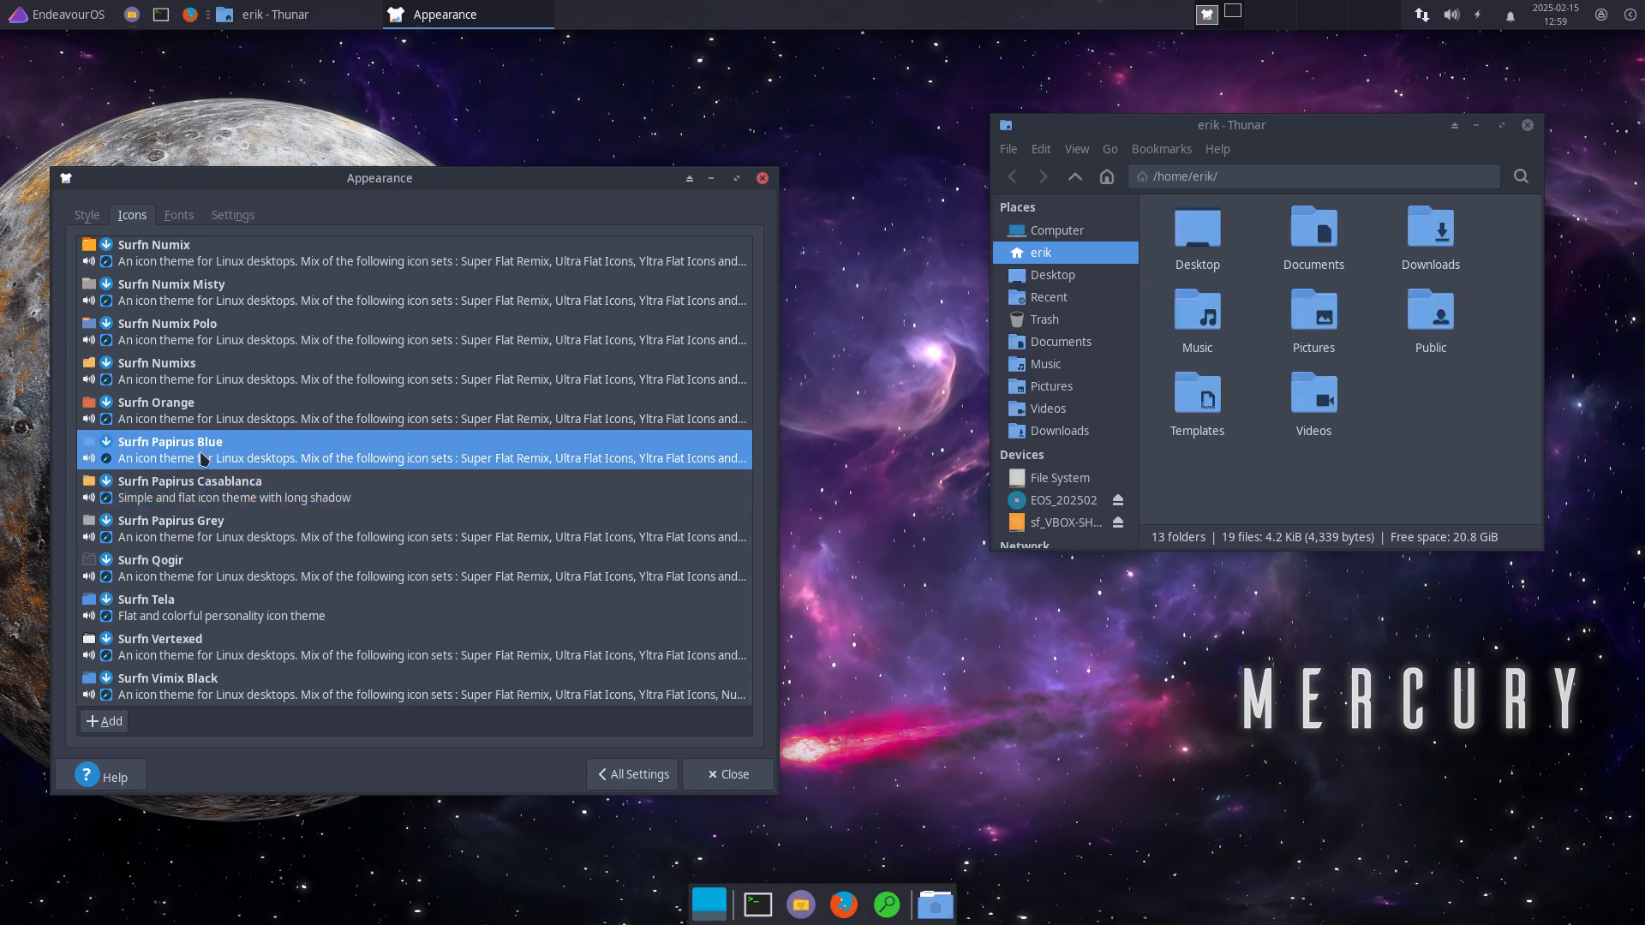
{"action": "left_click", "coordinate": [198, 408]}
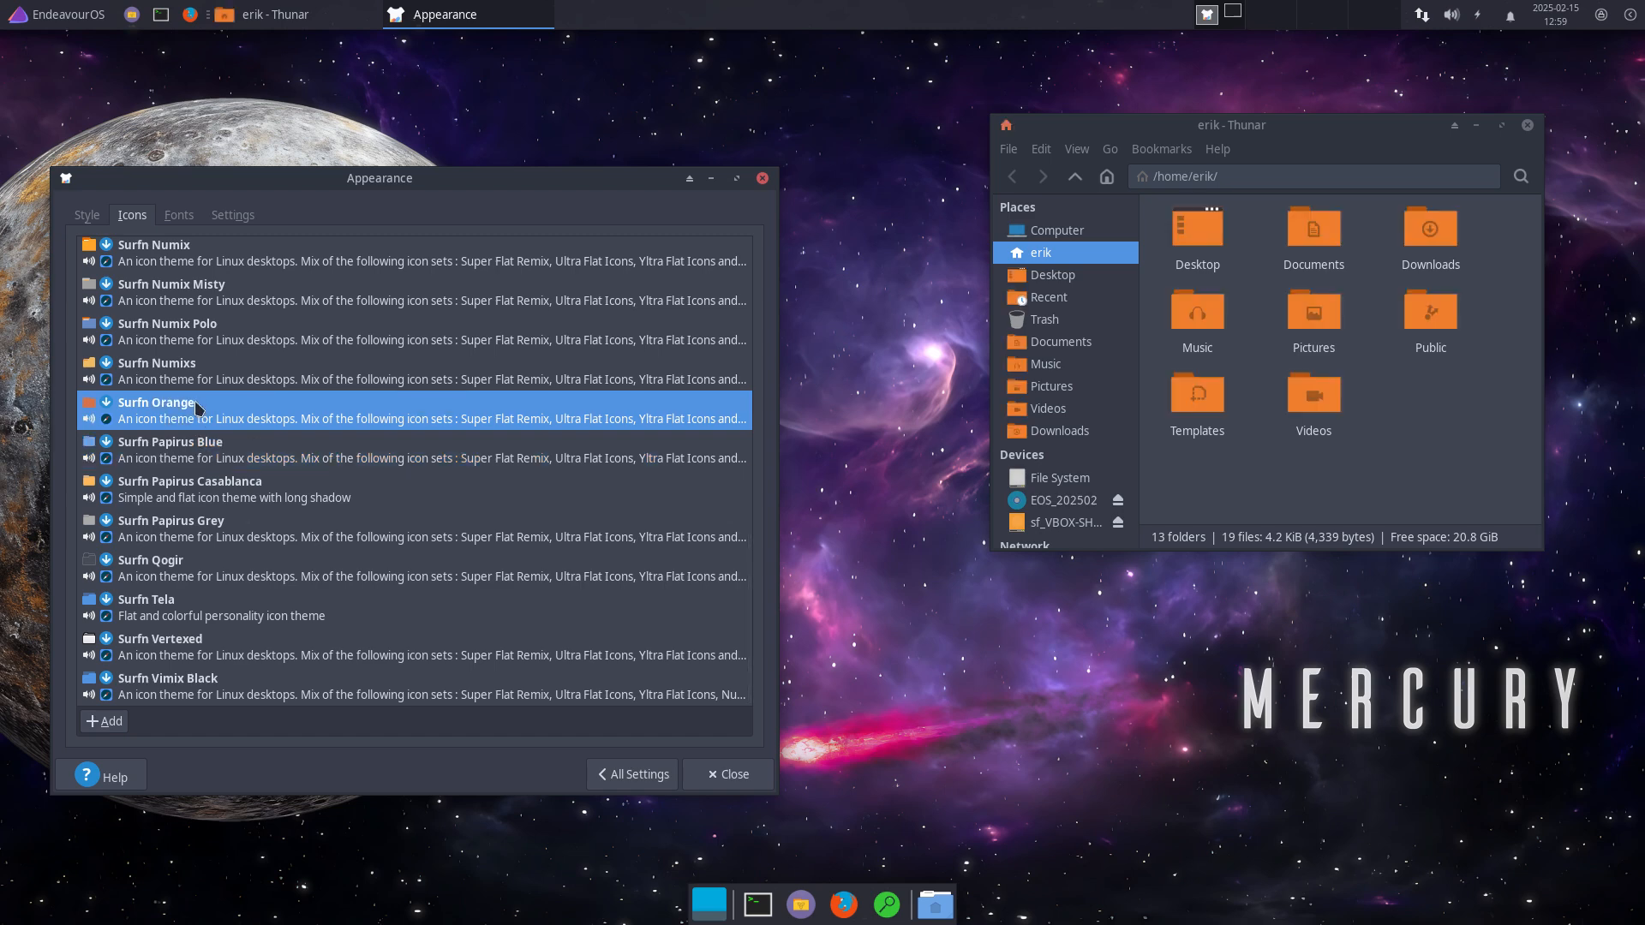
{"action": "left_click", "coordinate": [221, 383]}
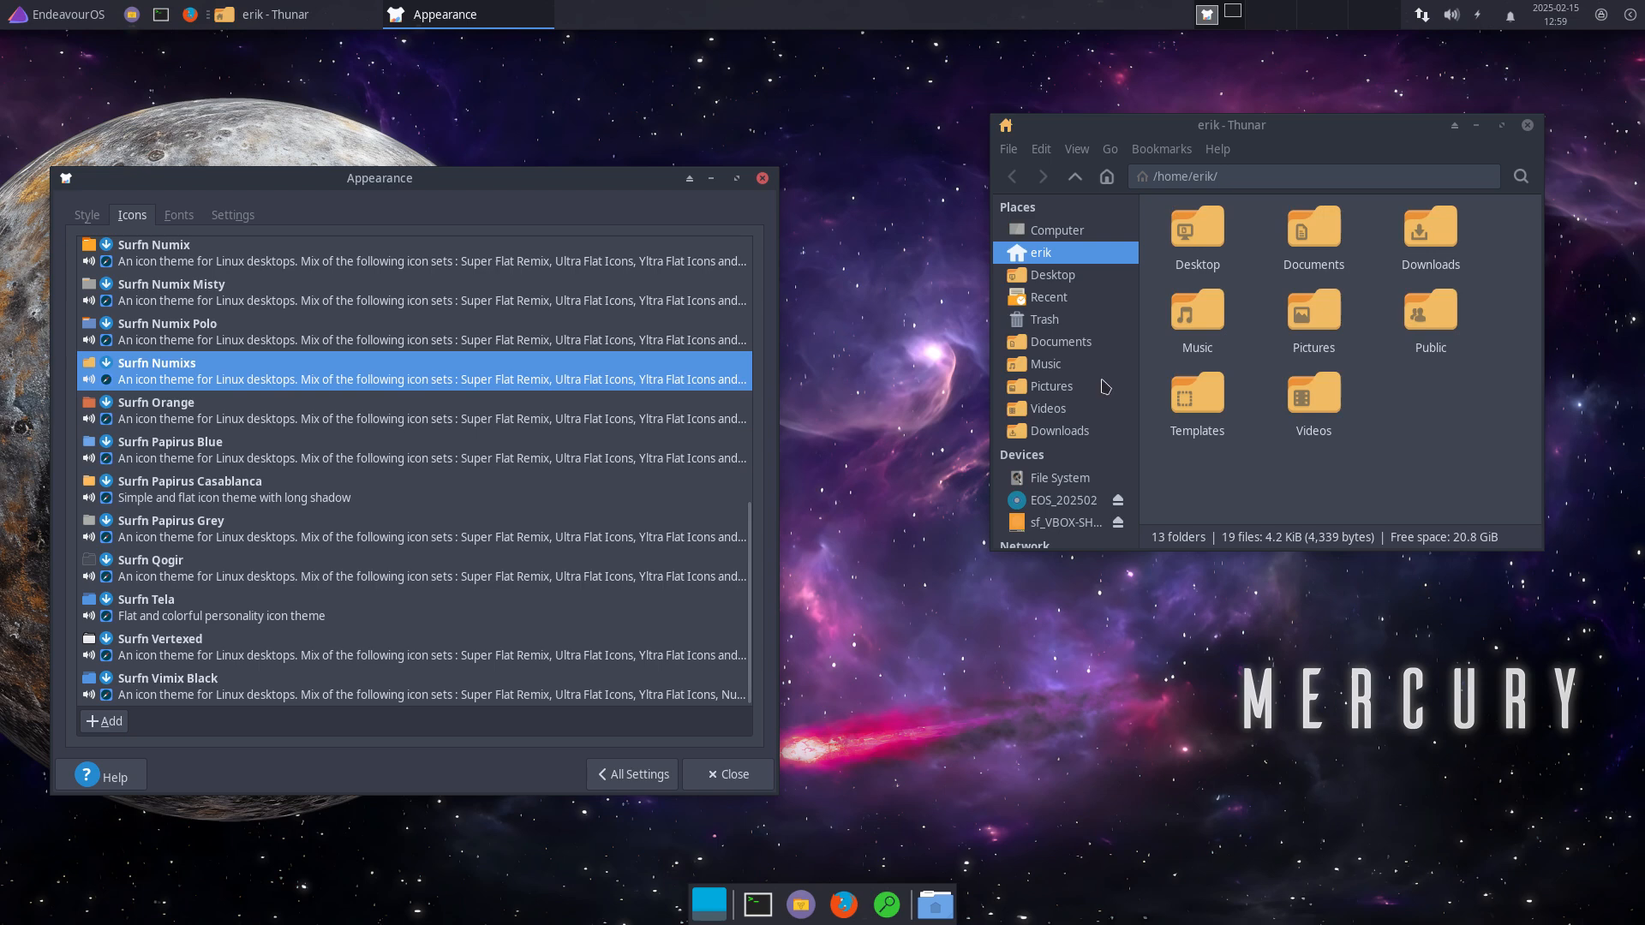
{"action": "left_click", "coordinate": [1370, 470]}
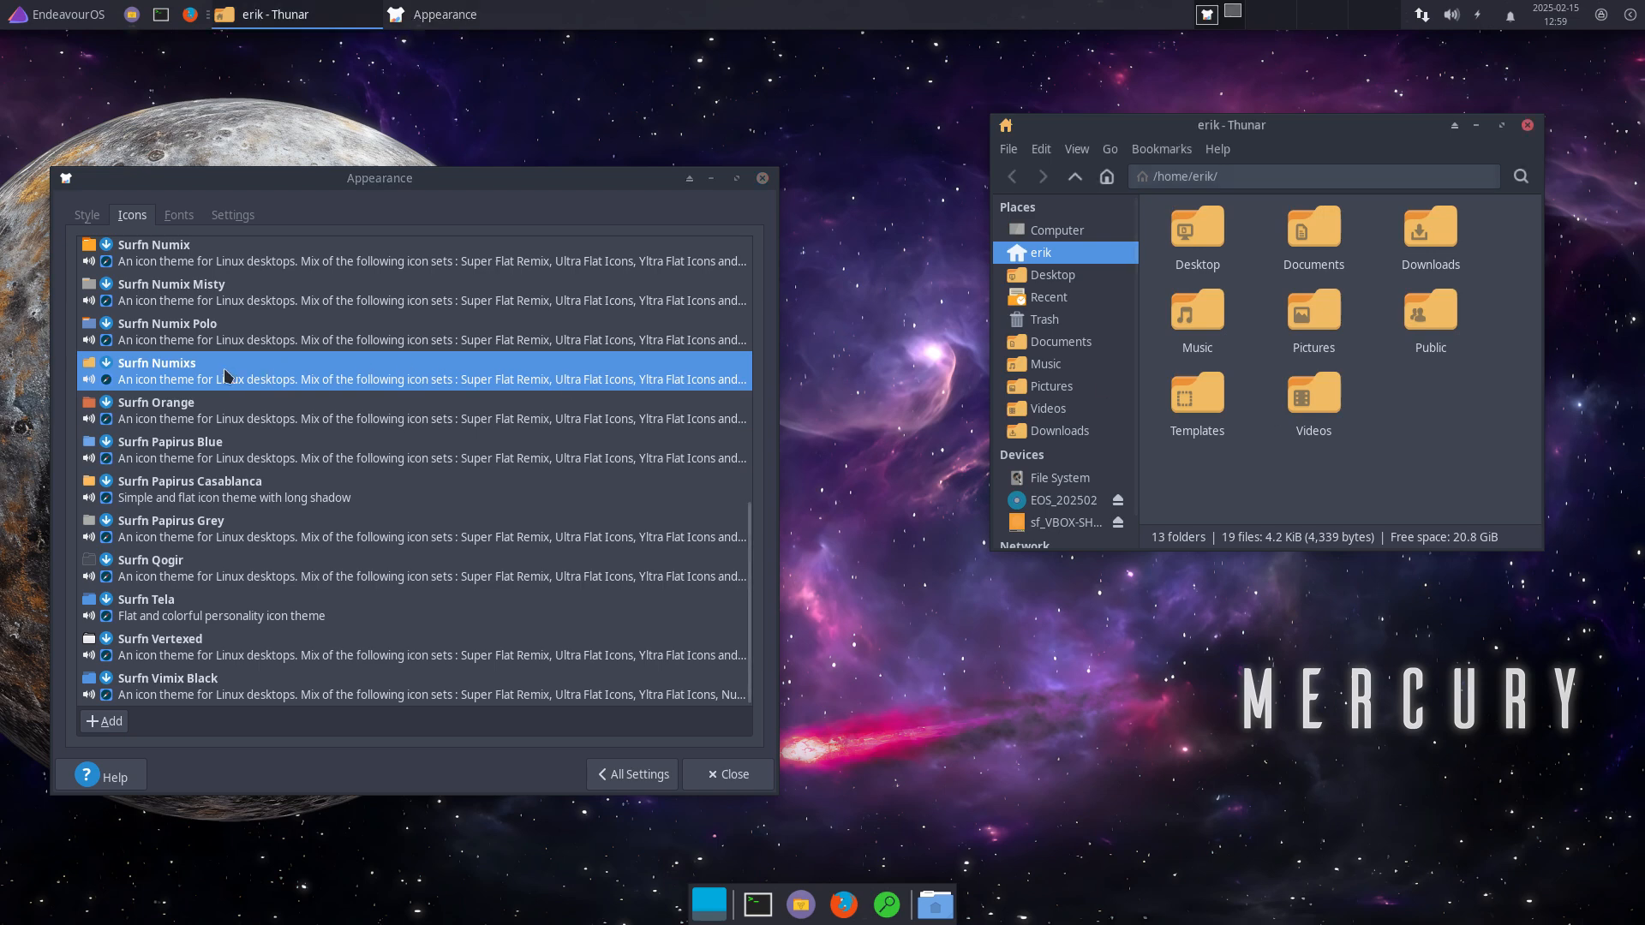
{"action": "left_click", "coordinate": [198, 342]}
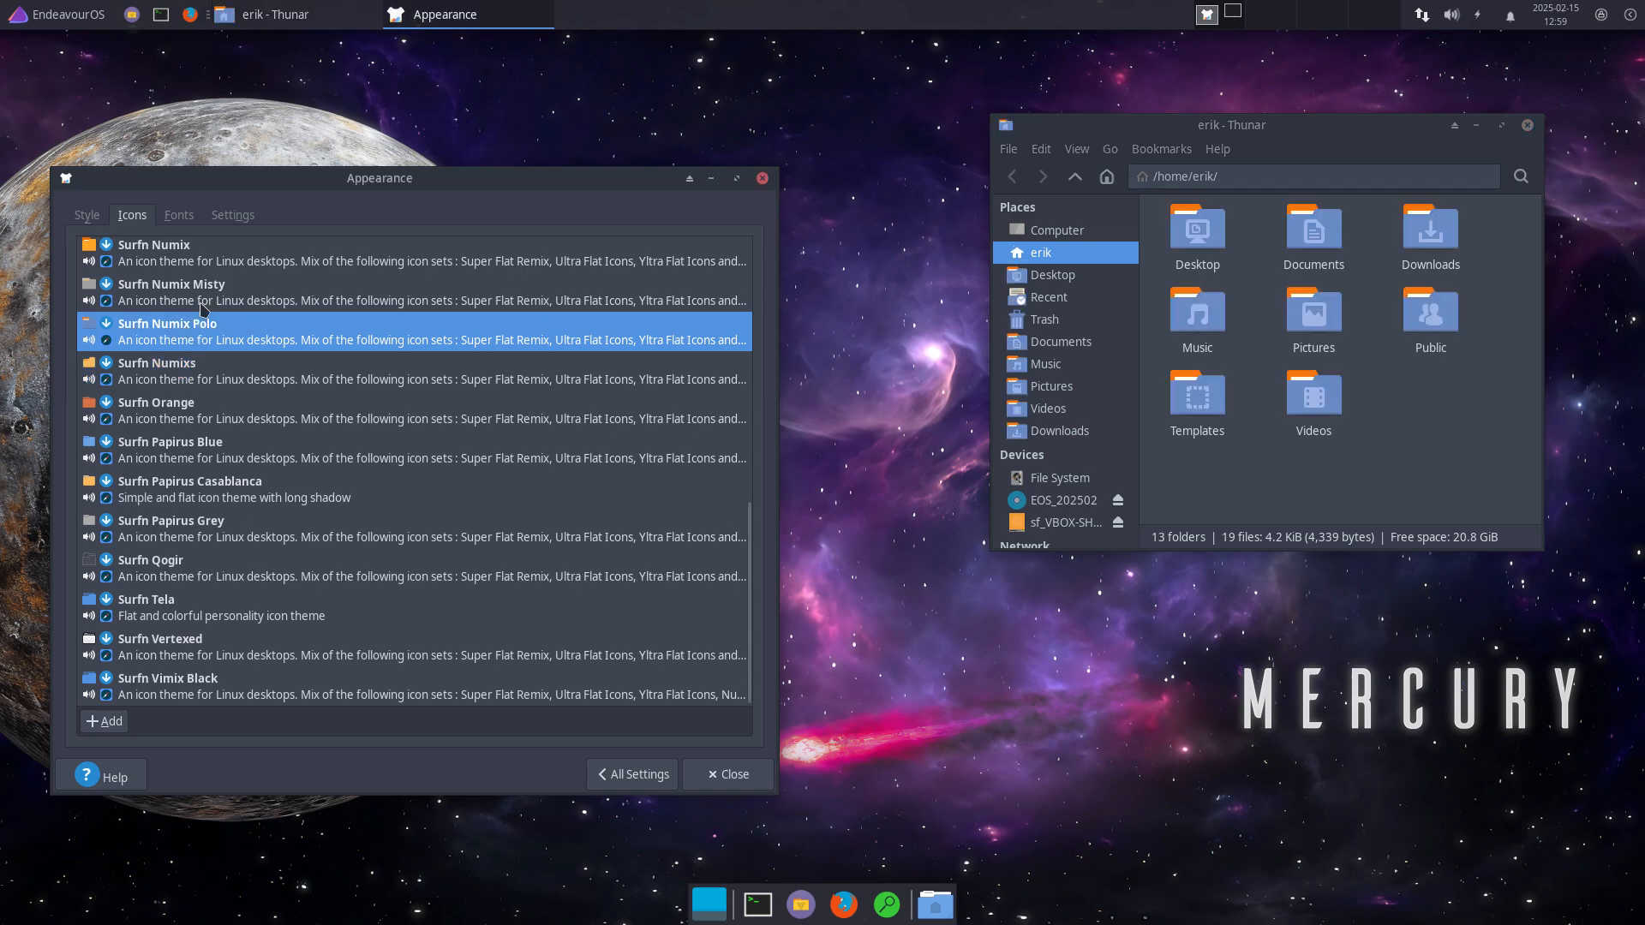
{"action": "left_click", "coordinate": [179, 368]}
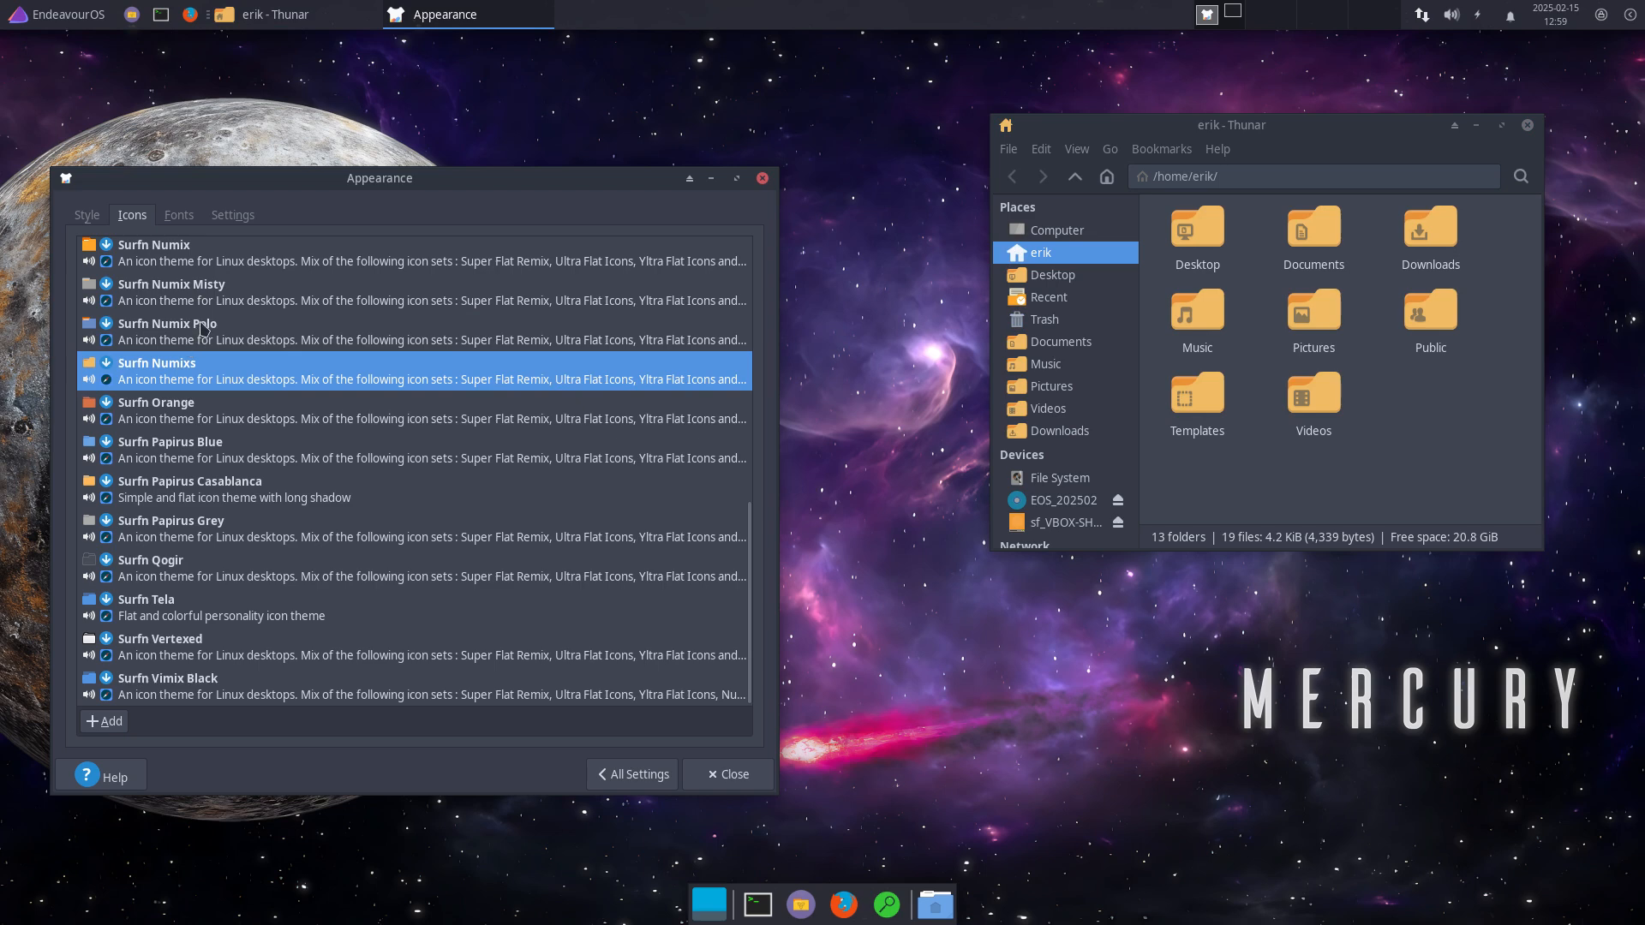
{"action": "left_click", "coordinate": [203, 329]}
{"action": "left_click", "coordinate": [205, 295]}
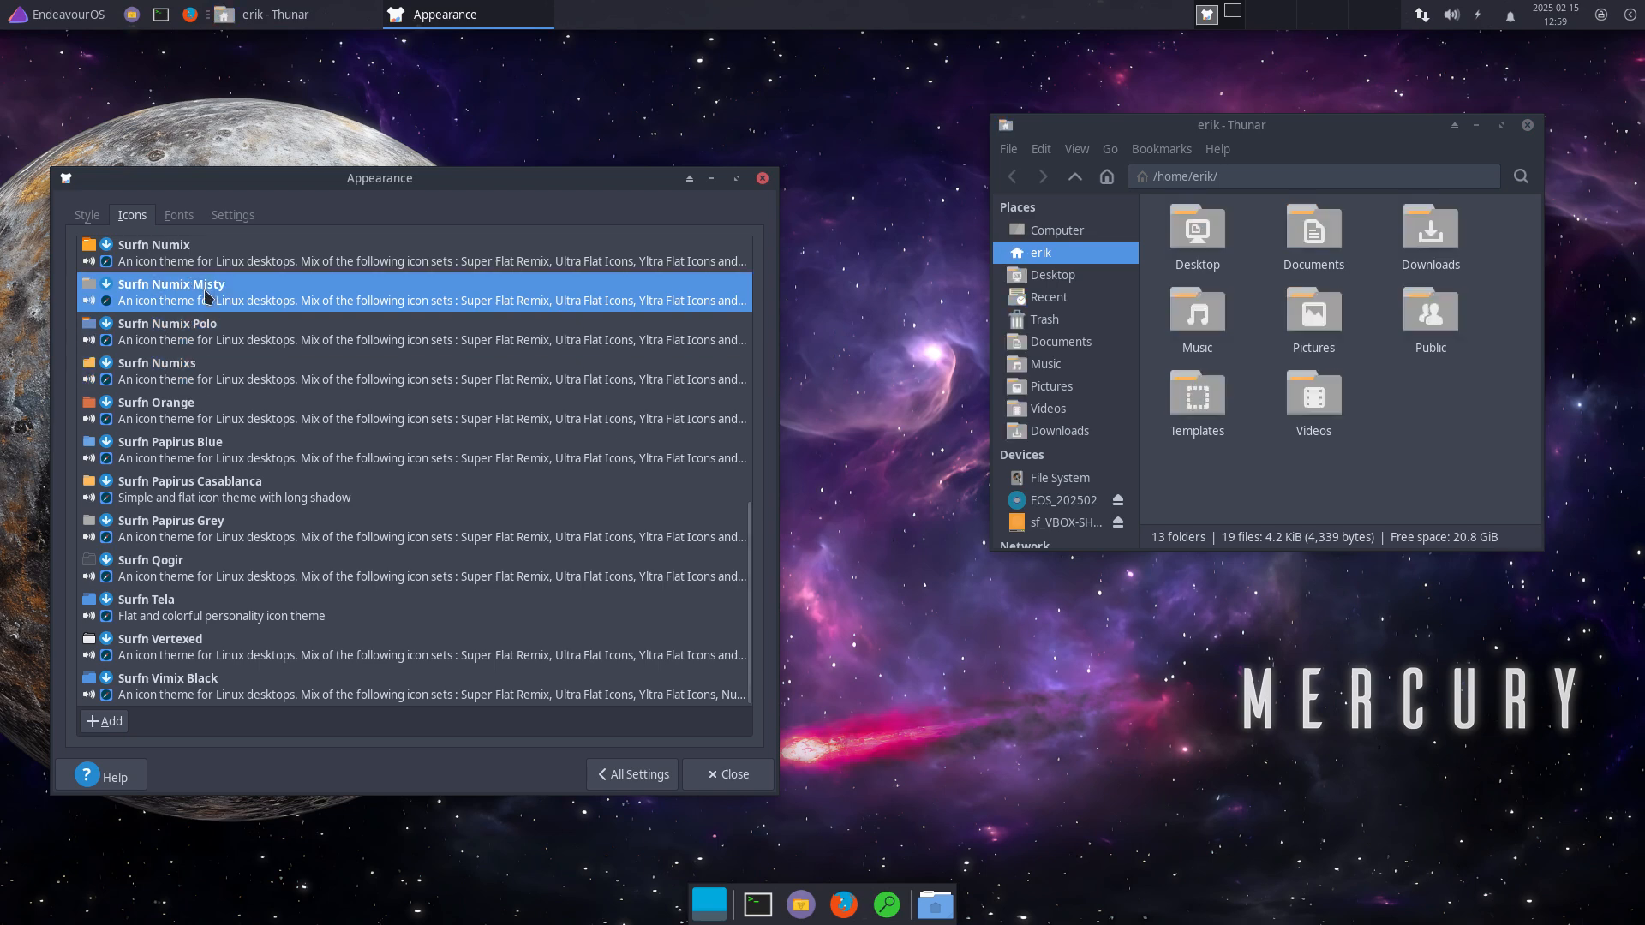
Step: Try the Surfn Numix, Mint-X-Grey, Majestic, Luv Red and Luv icon themes
{"action": "scroll", "coordinate": [206, 300], "scroll_direction": "up", "scroll_amount": 2}
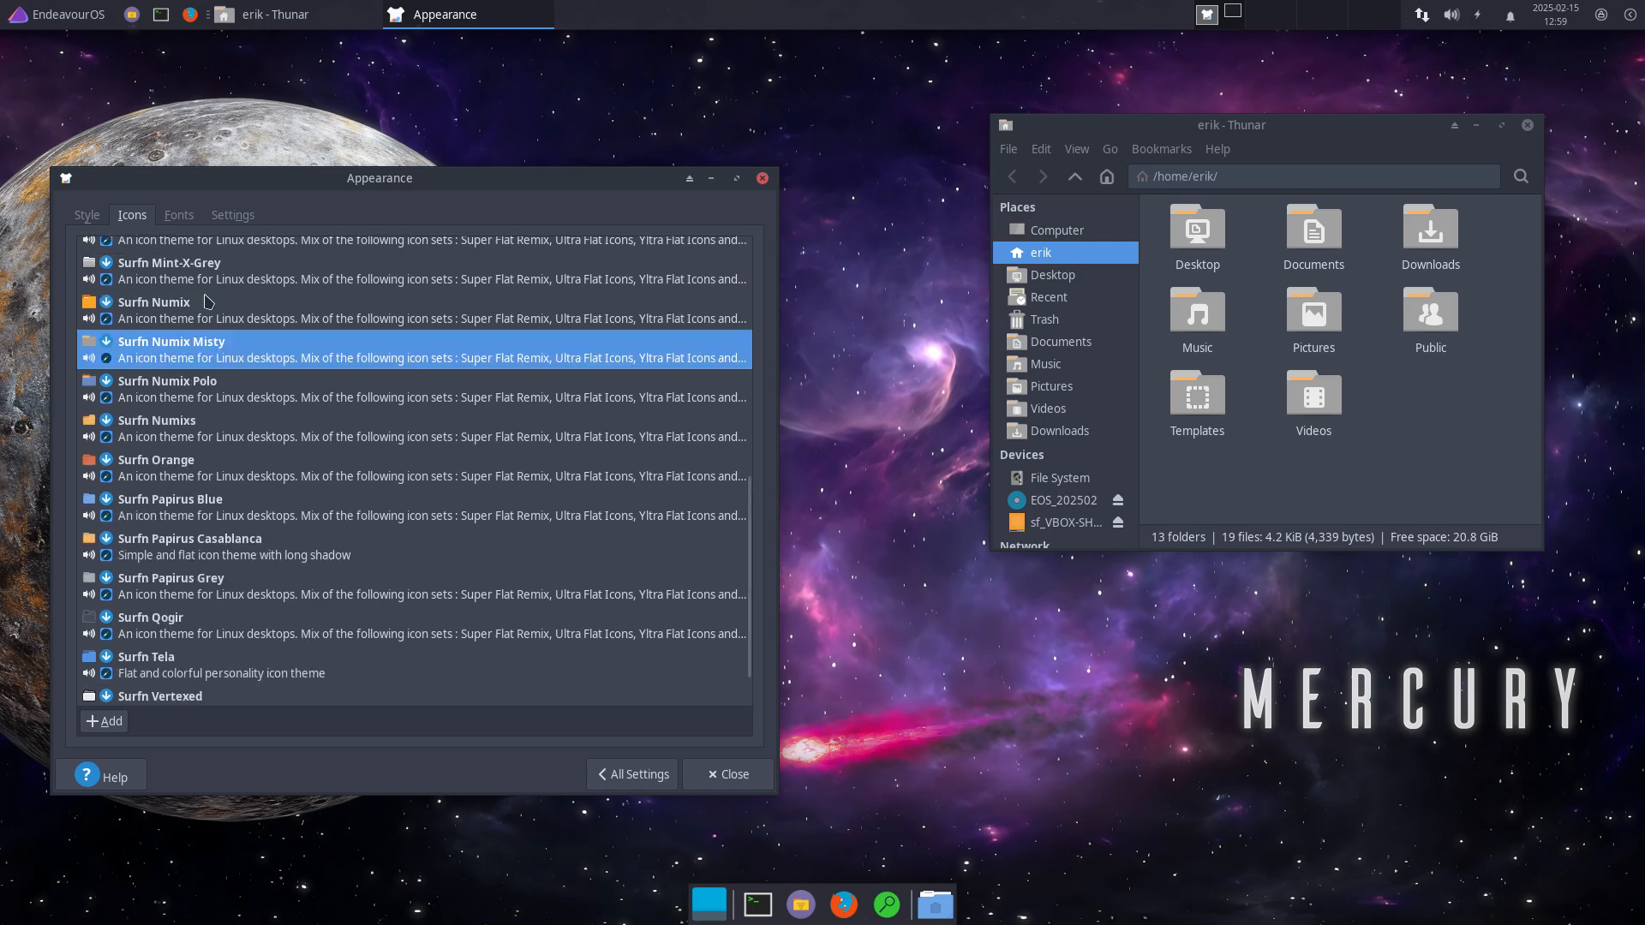
{"action": "scroll", "coordinate": [206, 309], "scroll_direction": "up", "scroll_amount": 1}
{"action": "left_click", "coordinate": [169, 373]}
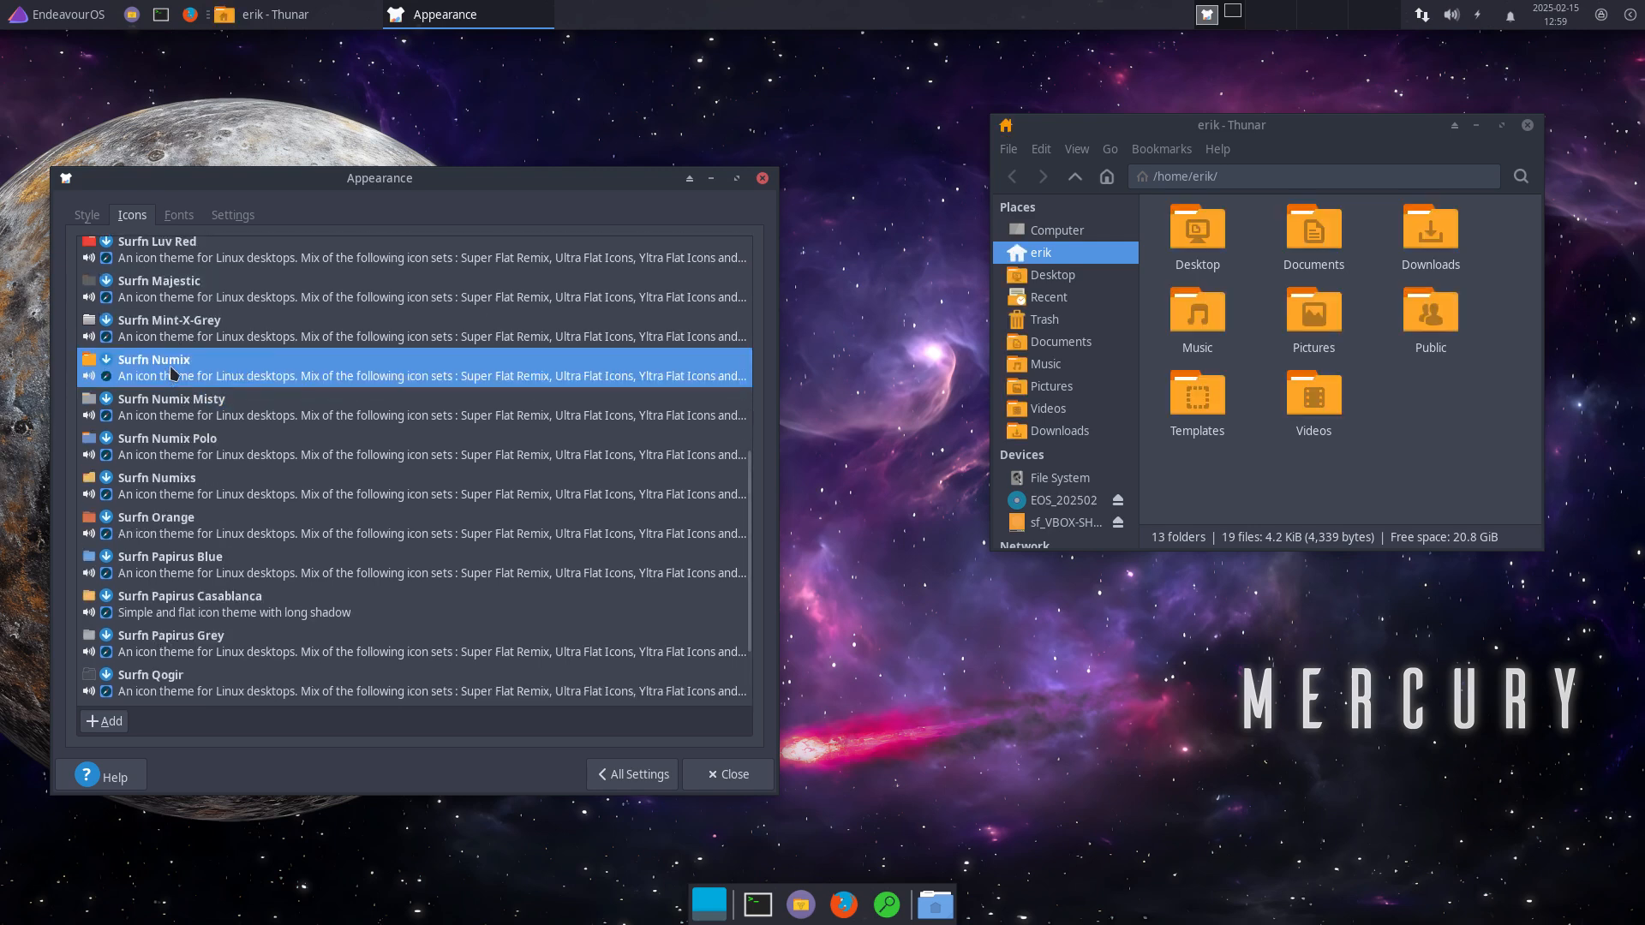
{"action": "left_click", "coordinate": [198, 332]}
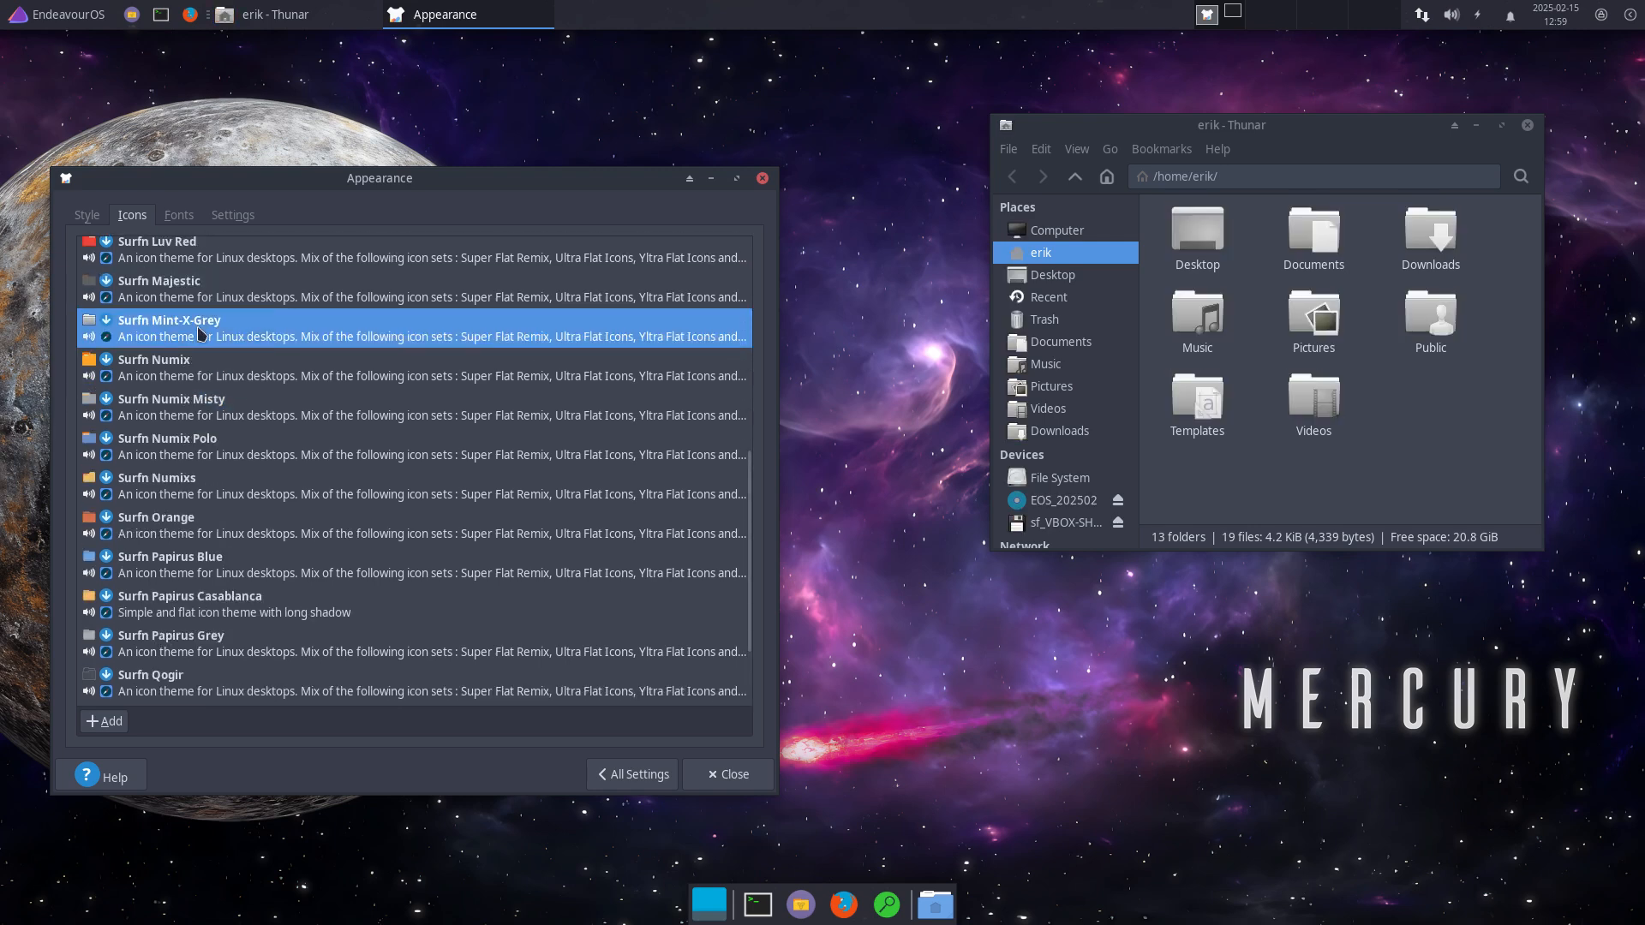
{"action": "left_click", "coordinate": [209, 295]}
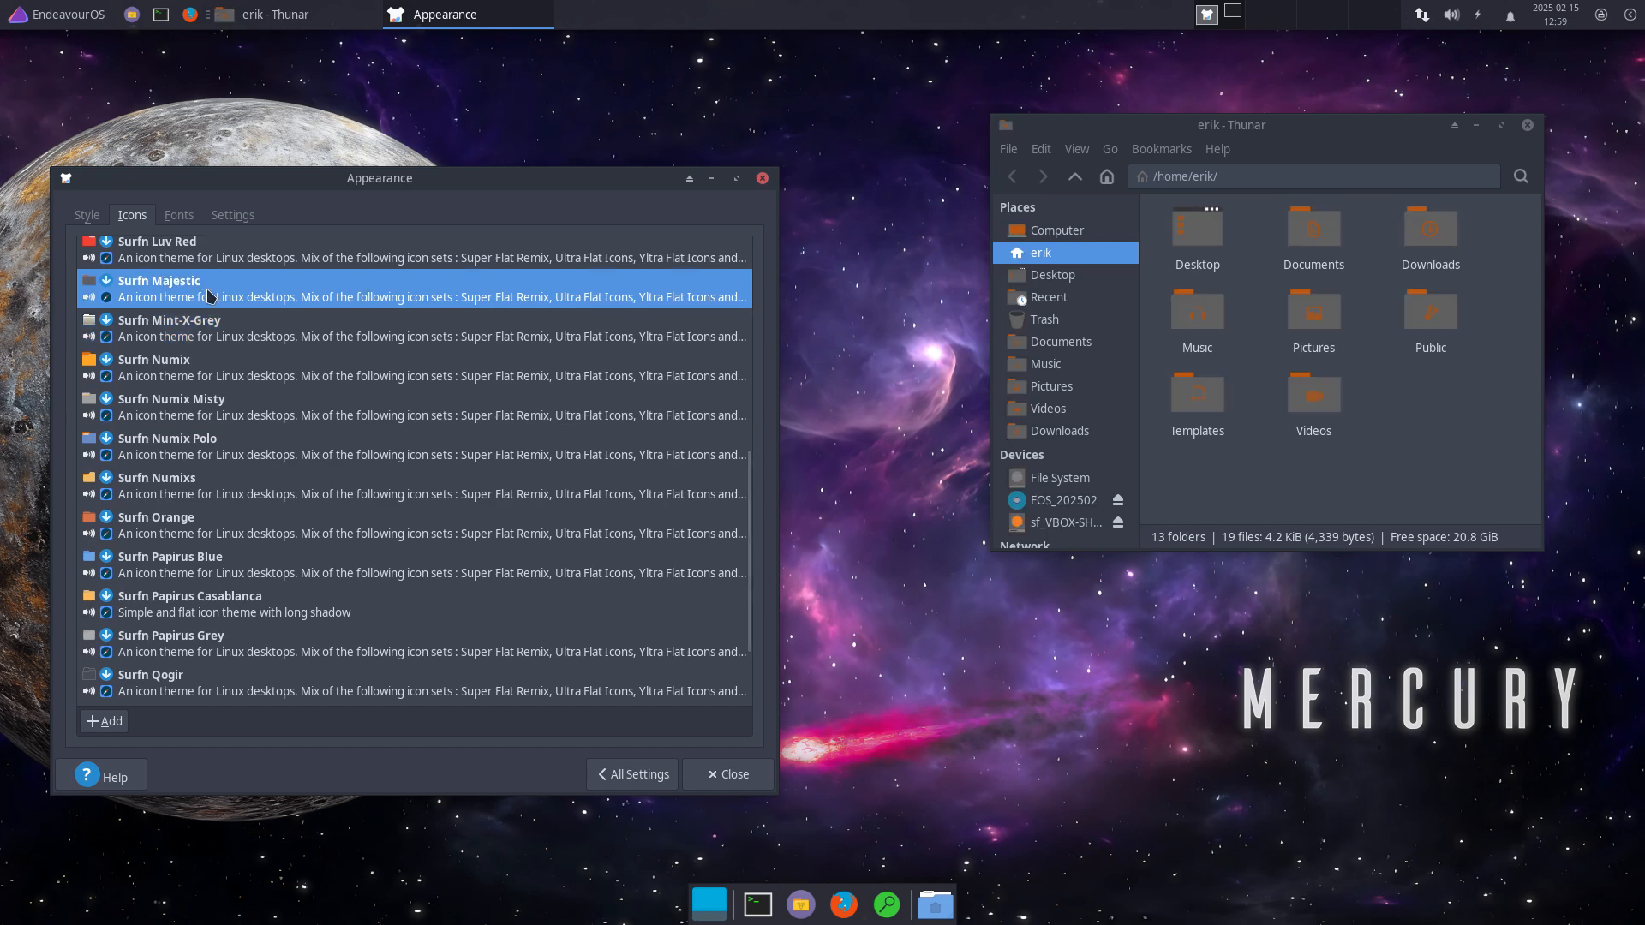
{"action": "scroll", "coordinate": [208, 296], "scroll_direction": "up", "scroll_amount": 3}
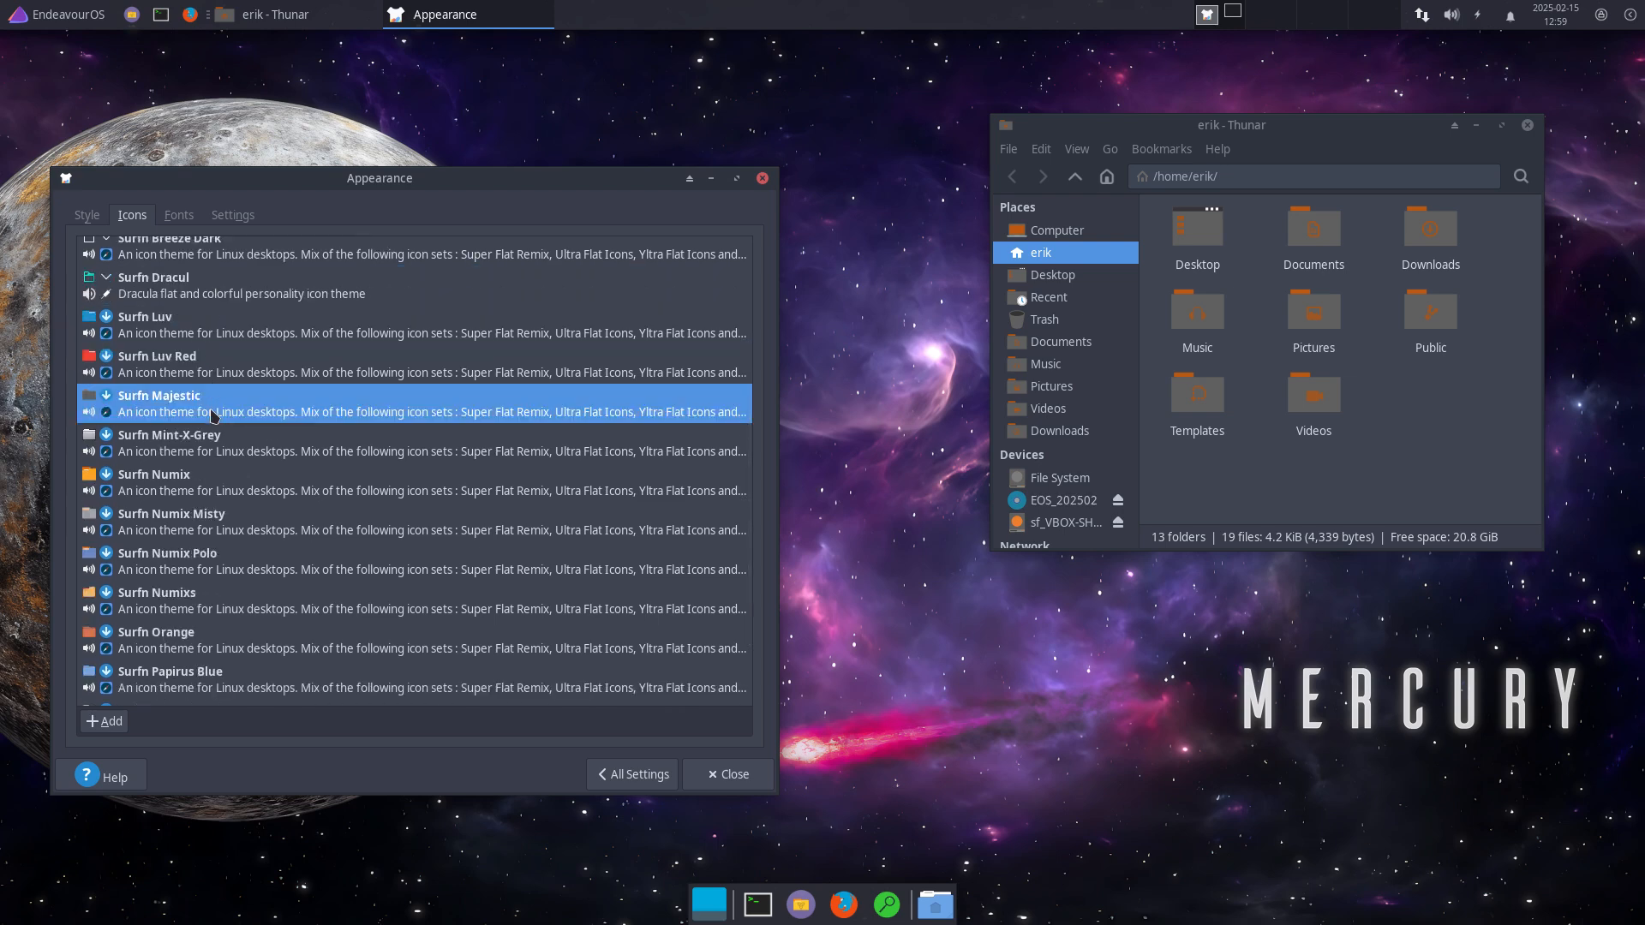
{"action": "left_click", "coordinate": [195, 363]}
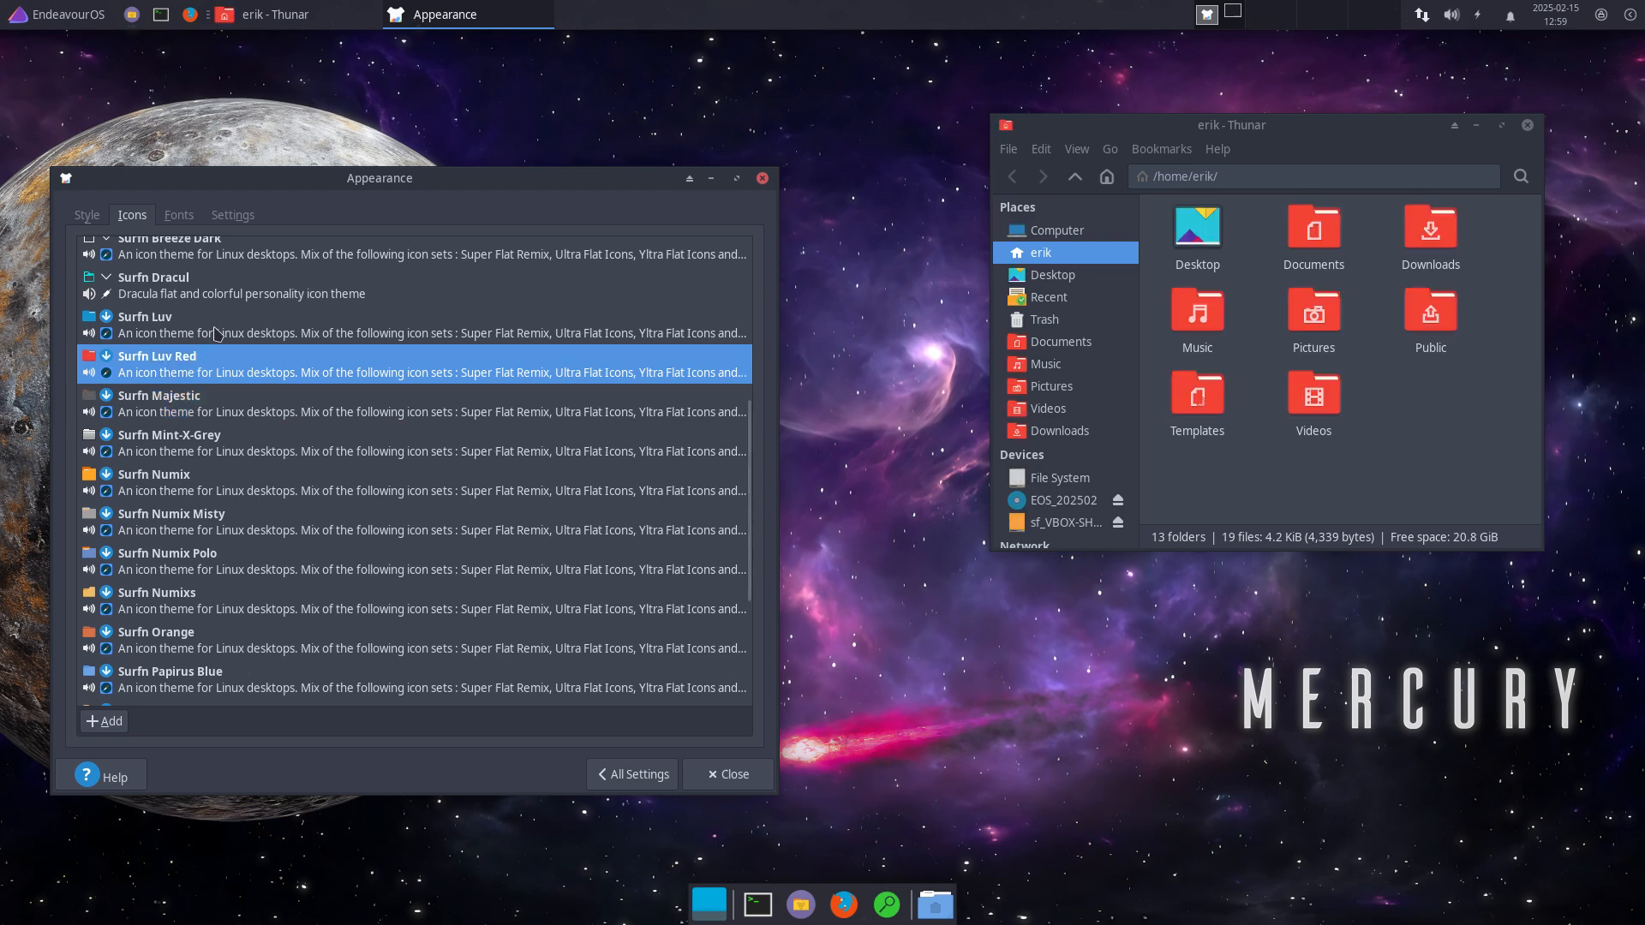
{"action": "left_click", "coordinate": [215, 333]}
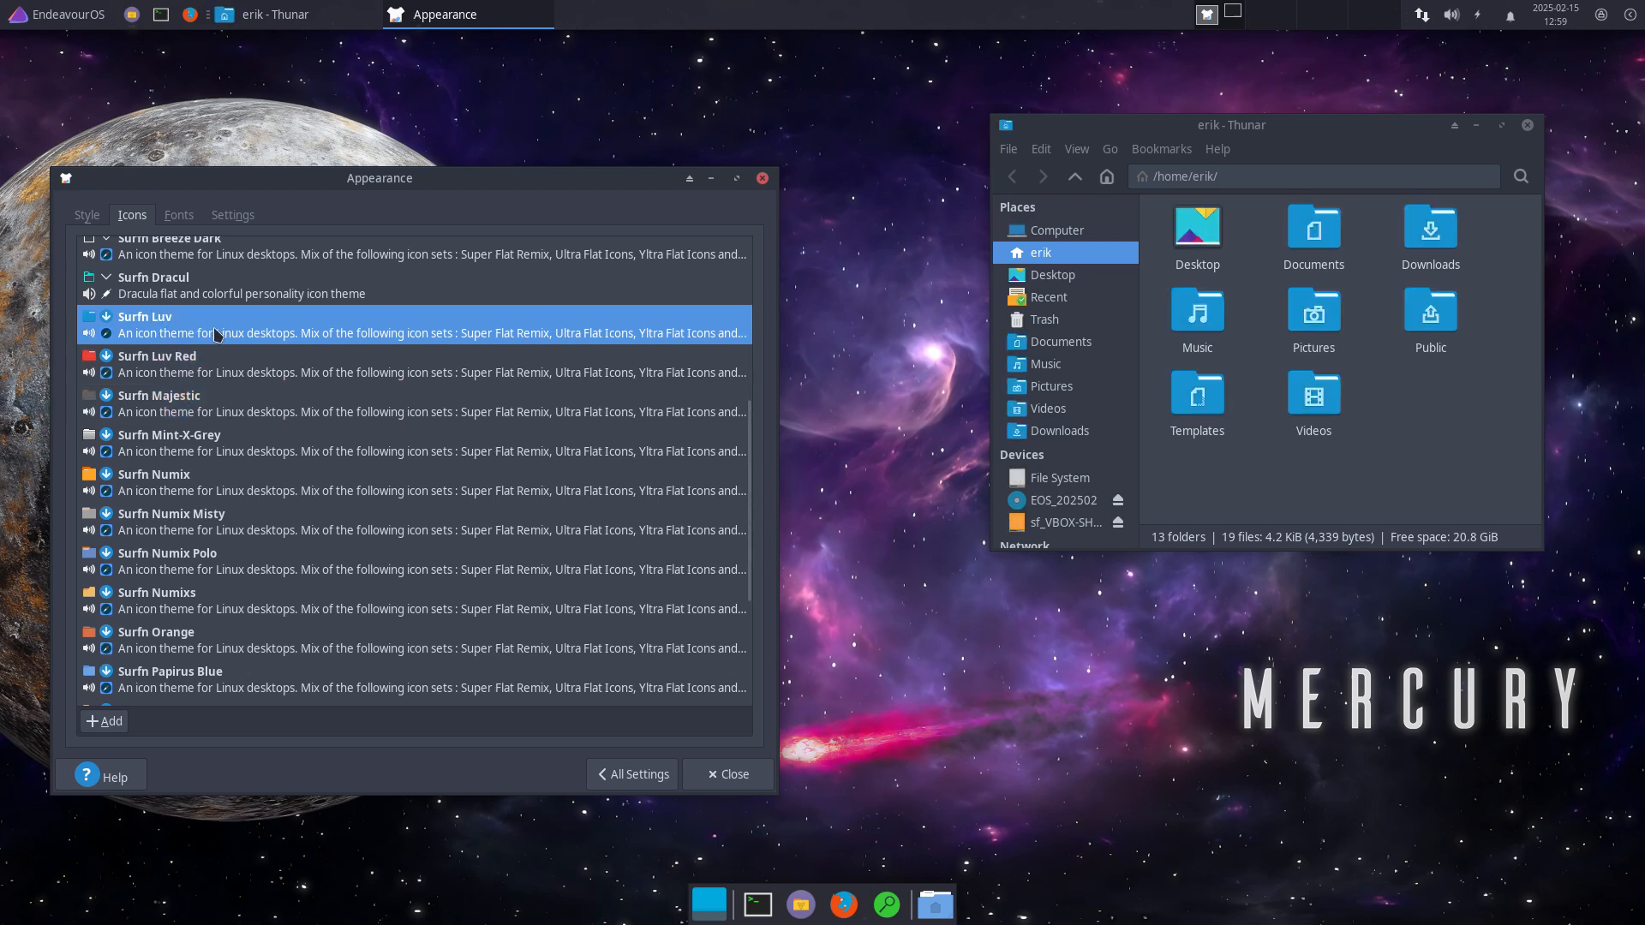
Step: Try Surfn Dracul, Breeze Dark, Breeze Arc, Surfn, Arched and Arch Blue, settling on Surfn Arc
{"action": "scroll", "coordinate": [210, 347], "scroll_direction": "up", "scroll_amount": 1}
{"action": "left_click", "coordinate": [188, 354]}
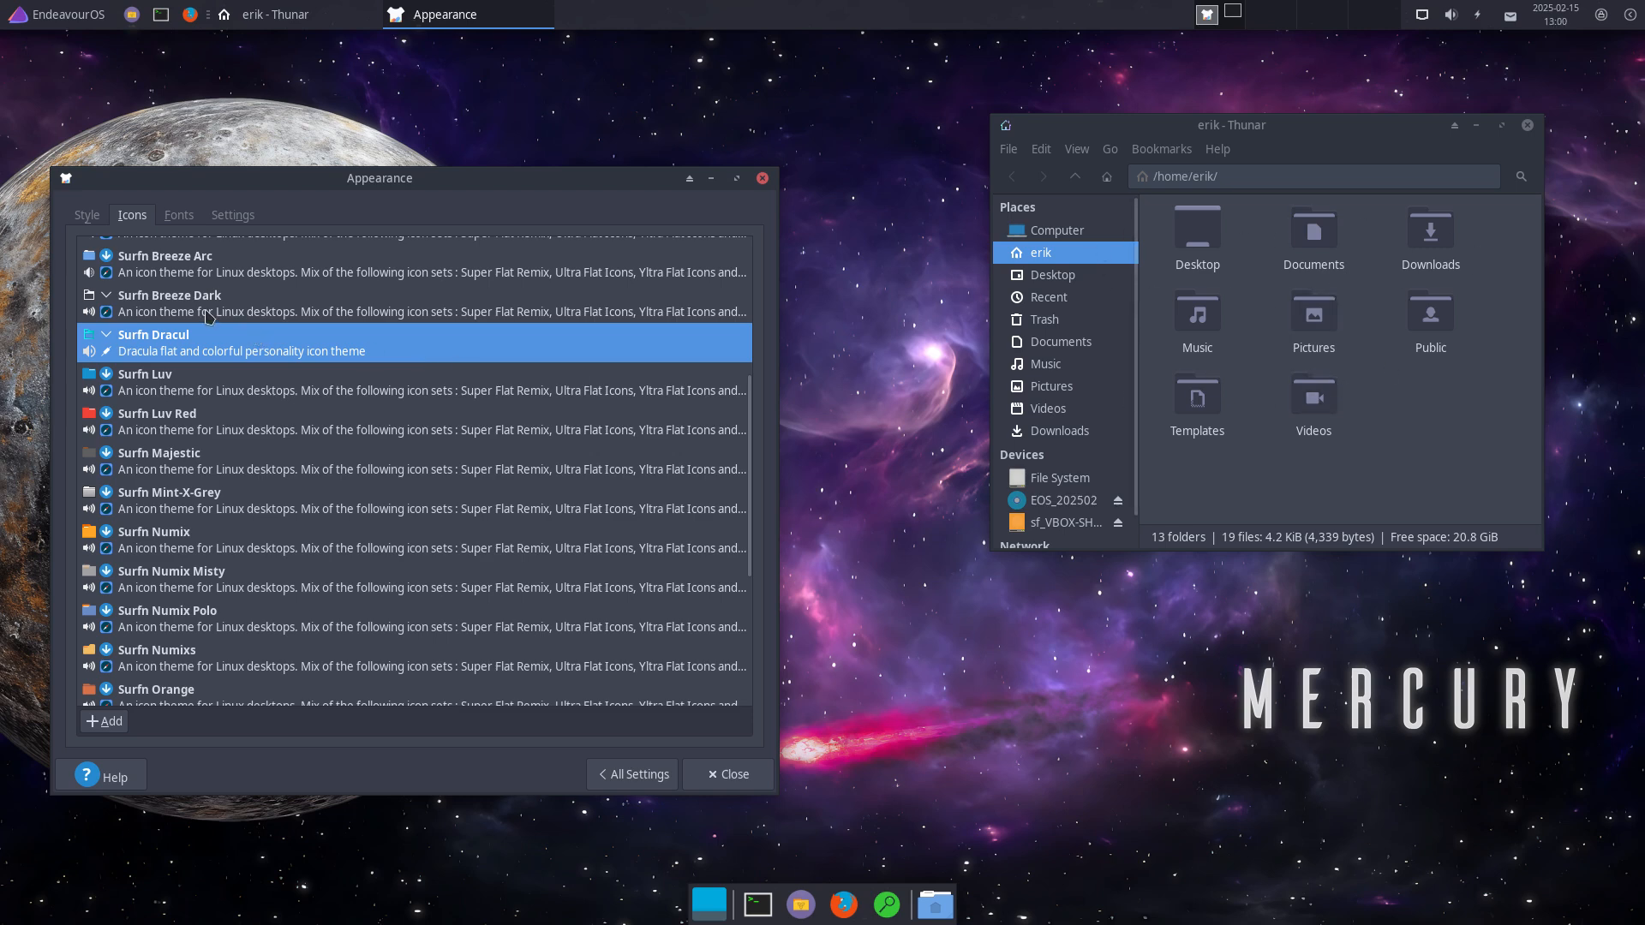
{"action": "left_click", "coordinate": [373, 311]}
{"action": "scroll", "coordinate": [413, 450], "scroll_direction": "up", "scroll_amount": 3}
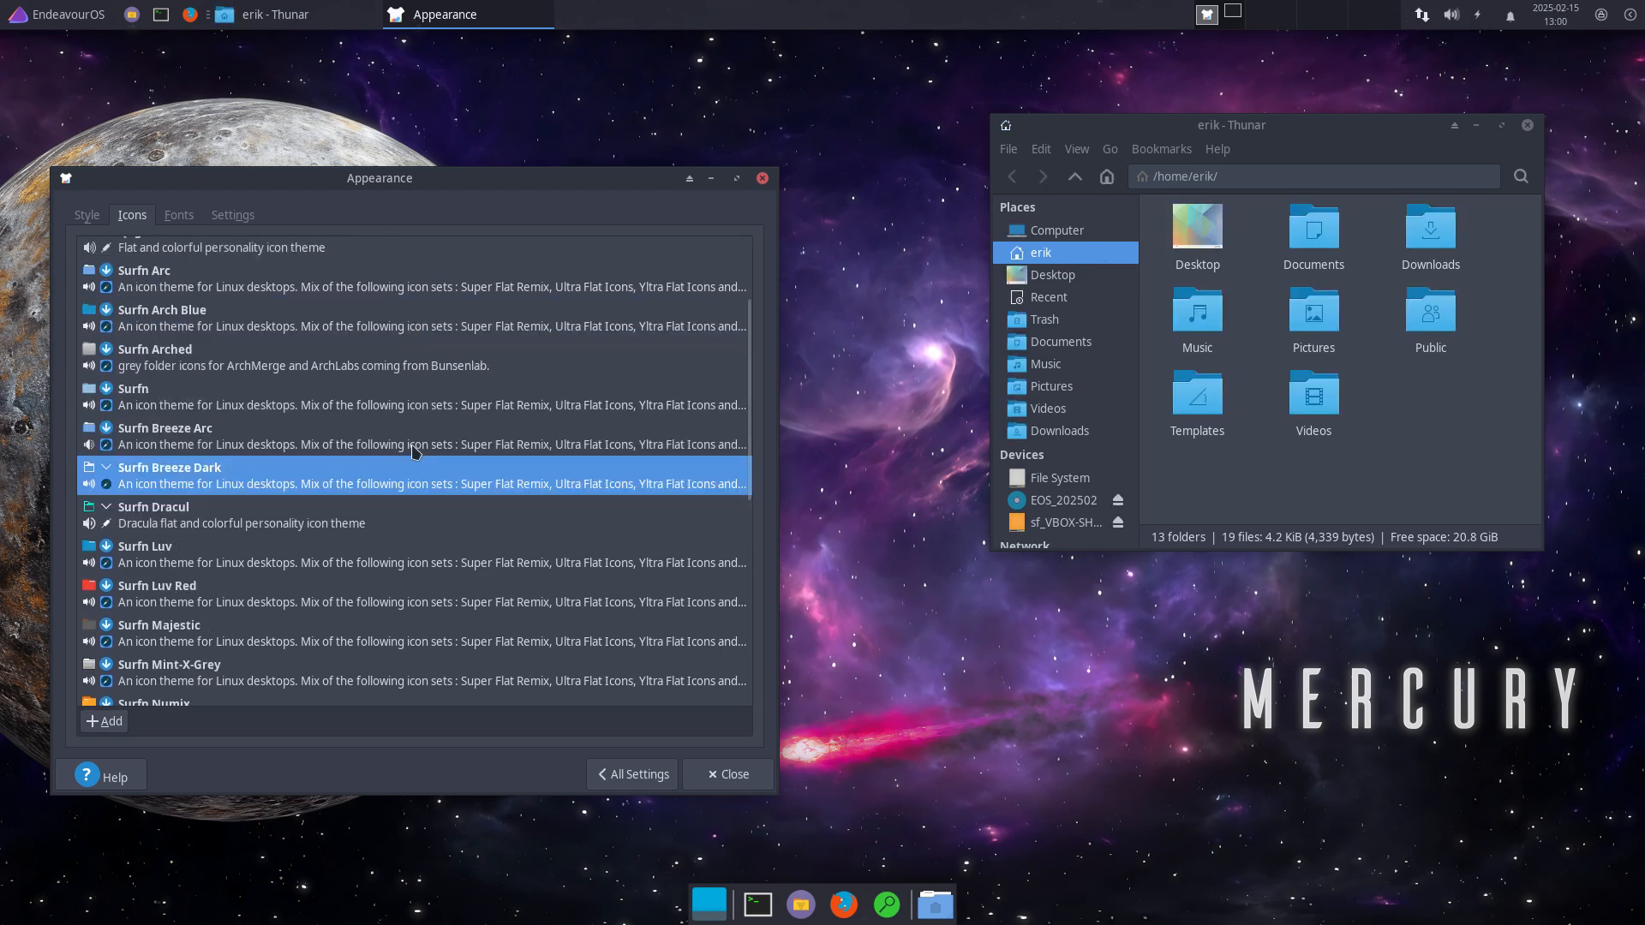
{"action": "left_click", "coordinate": [257, 443]}
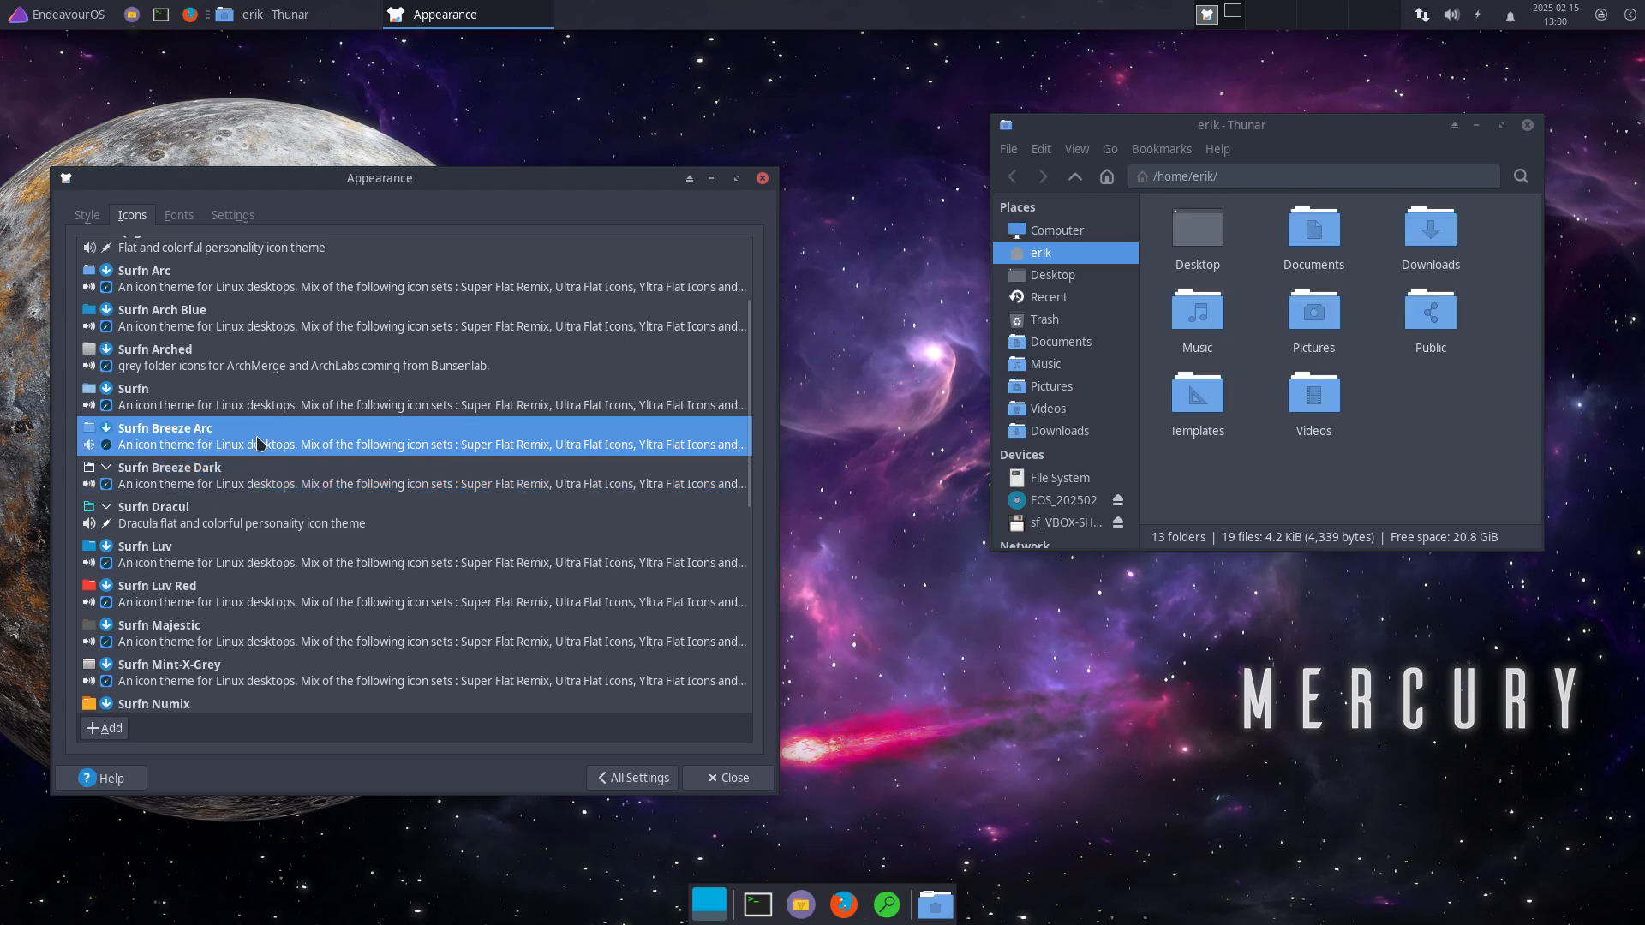
{"action": "left_click", "coordinate": [254, 400]}
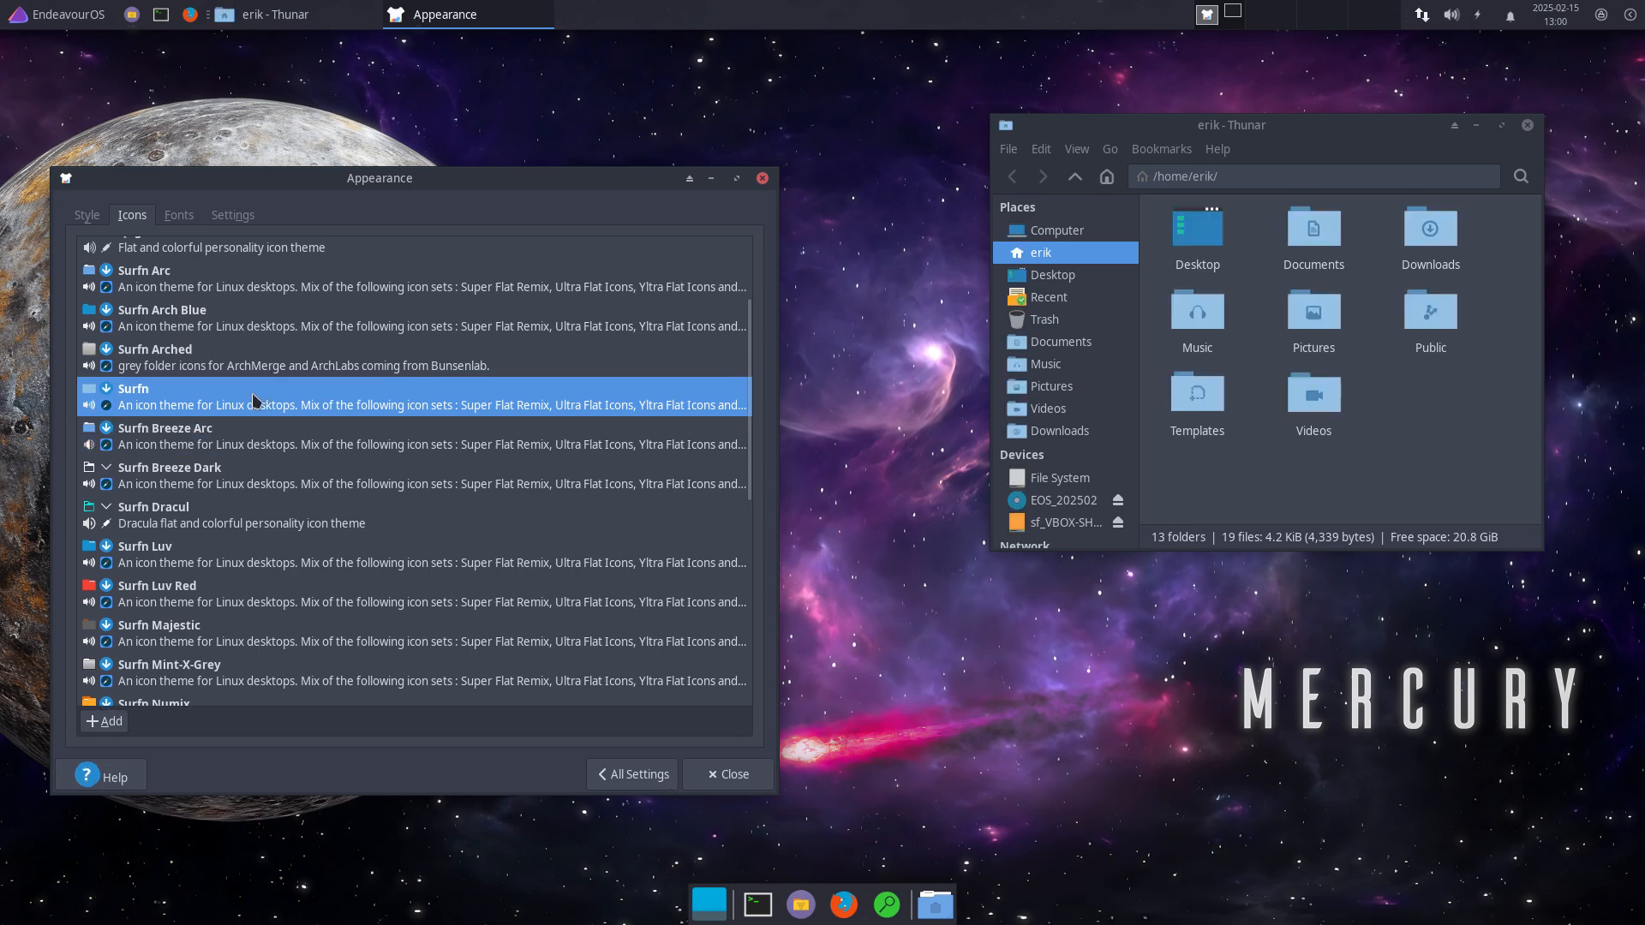
{"action": "left_click", "coordinate": [242, 364]}
{"action": "scroll", "coordinate": [242, 366], "scroll_direction": "up", "scroll_amount": 2}
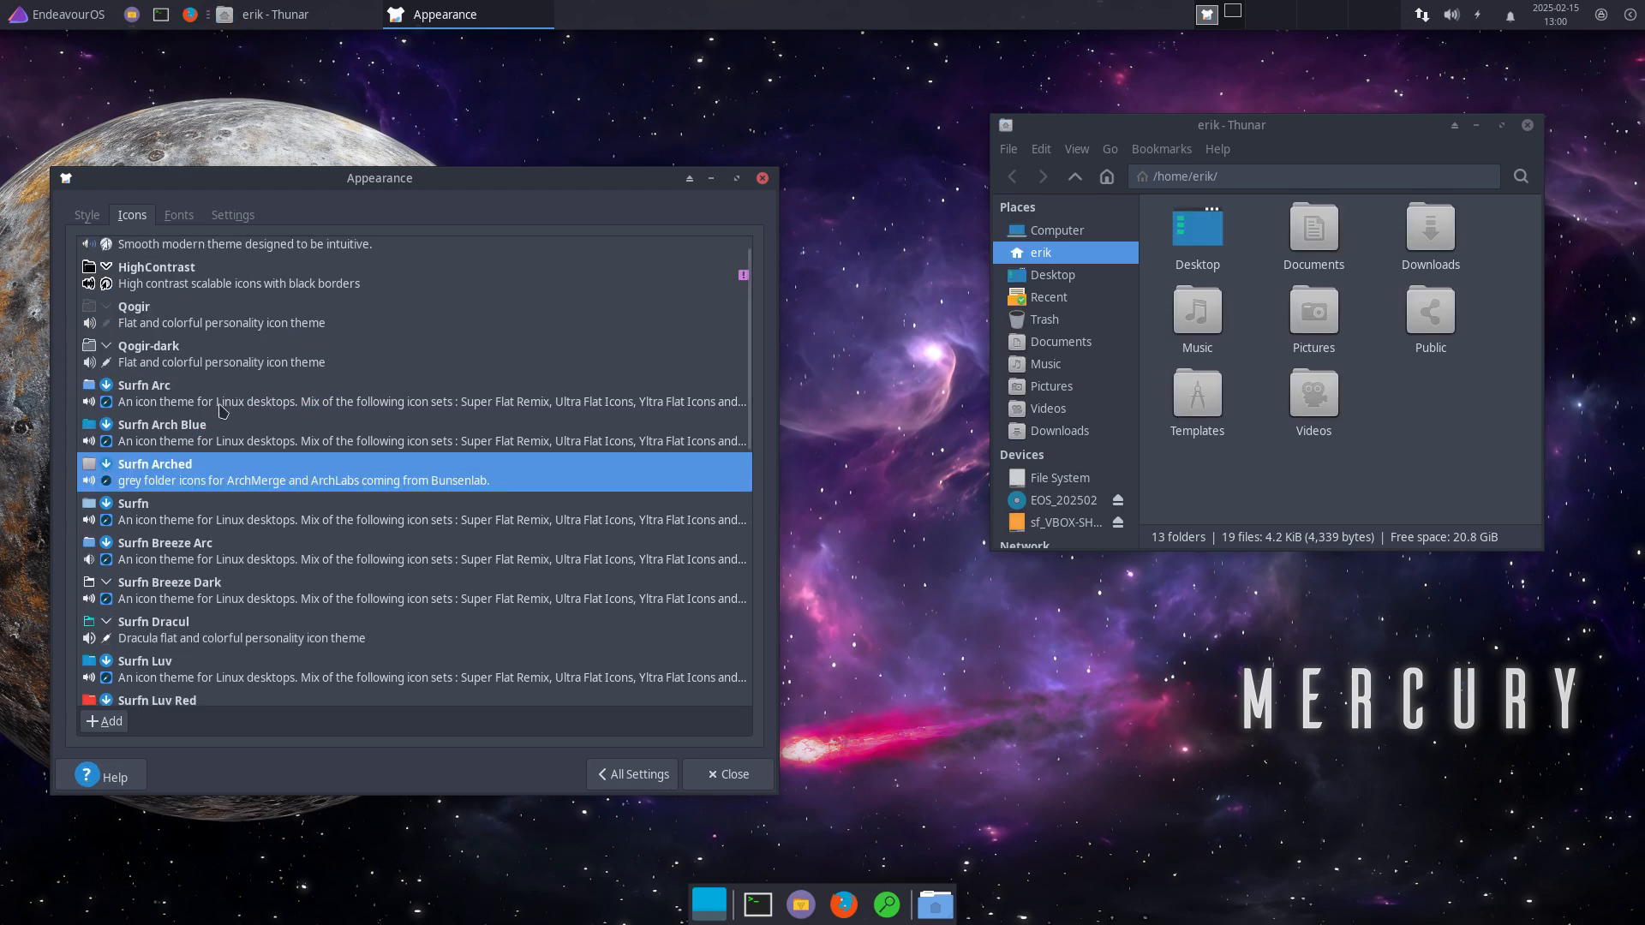
{"action": "left_click", "coordinate": [193, 439]}
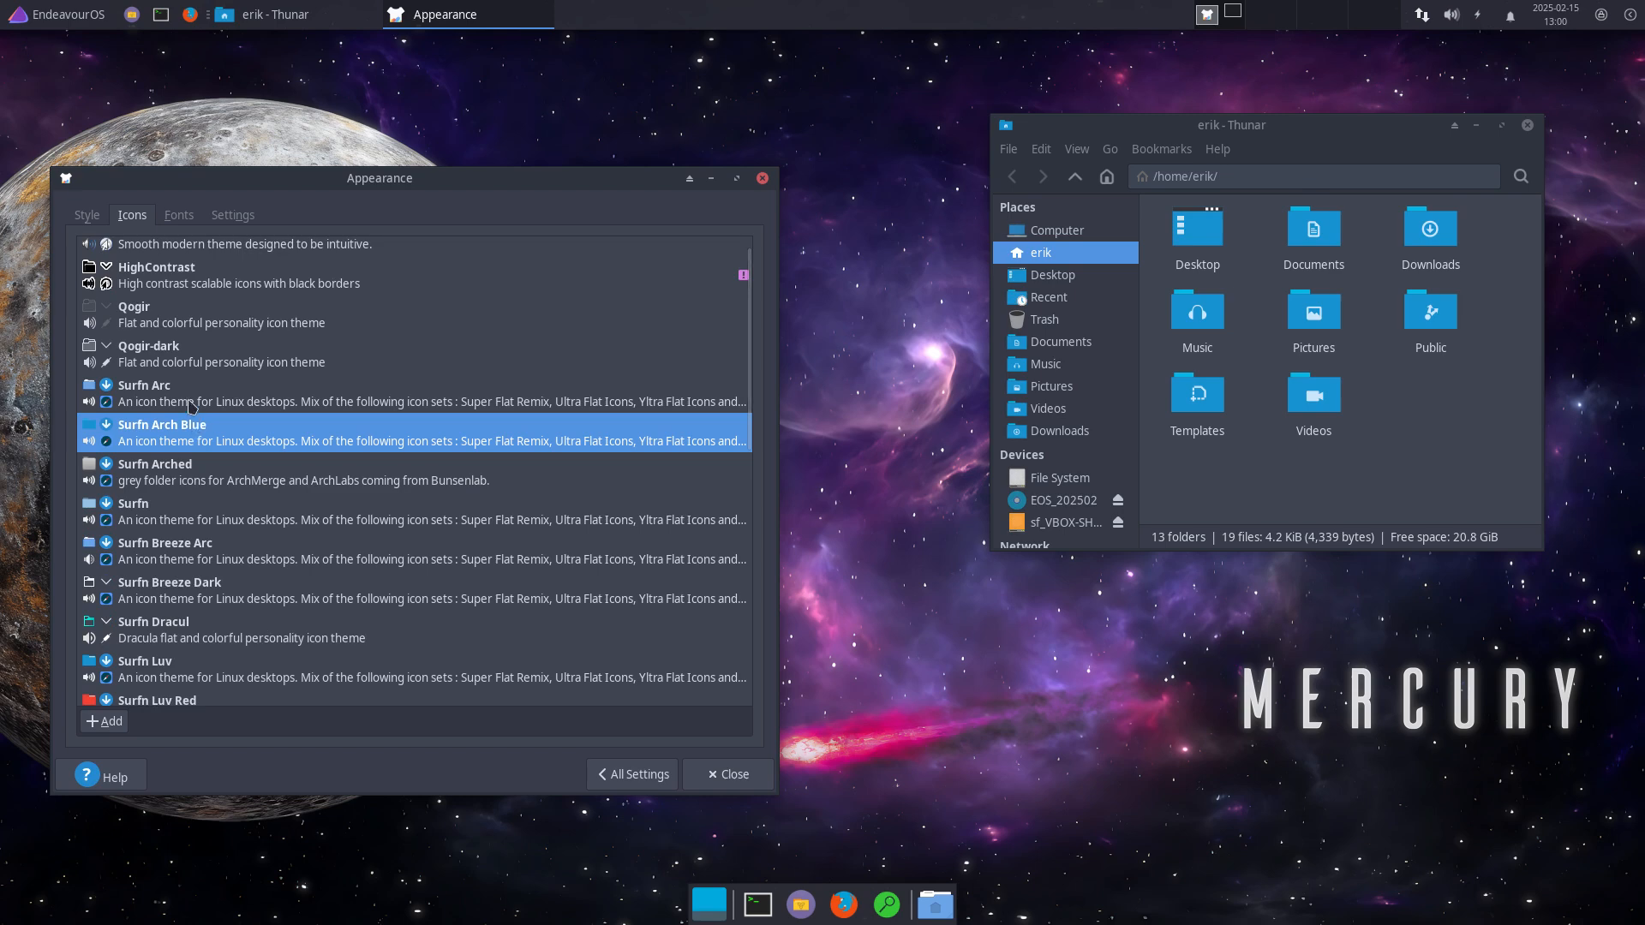
{"action": "left_click", "coordinate": [193, 406]}
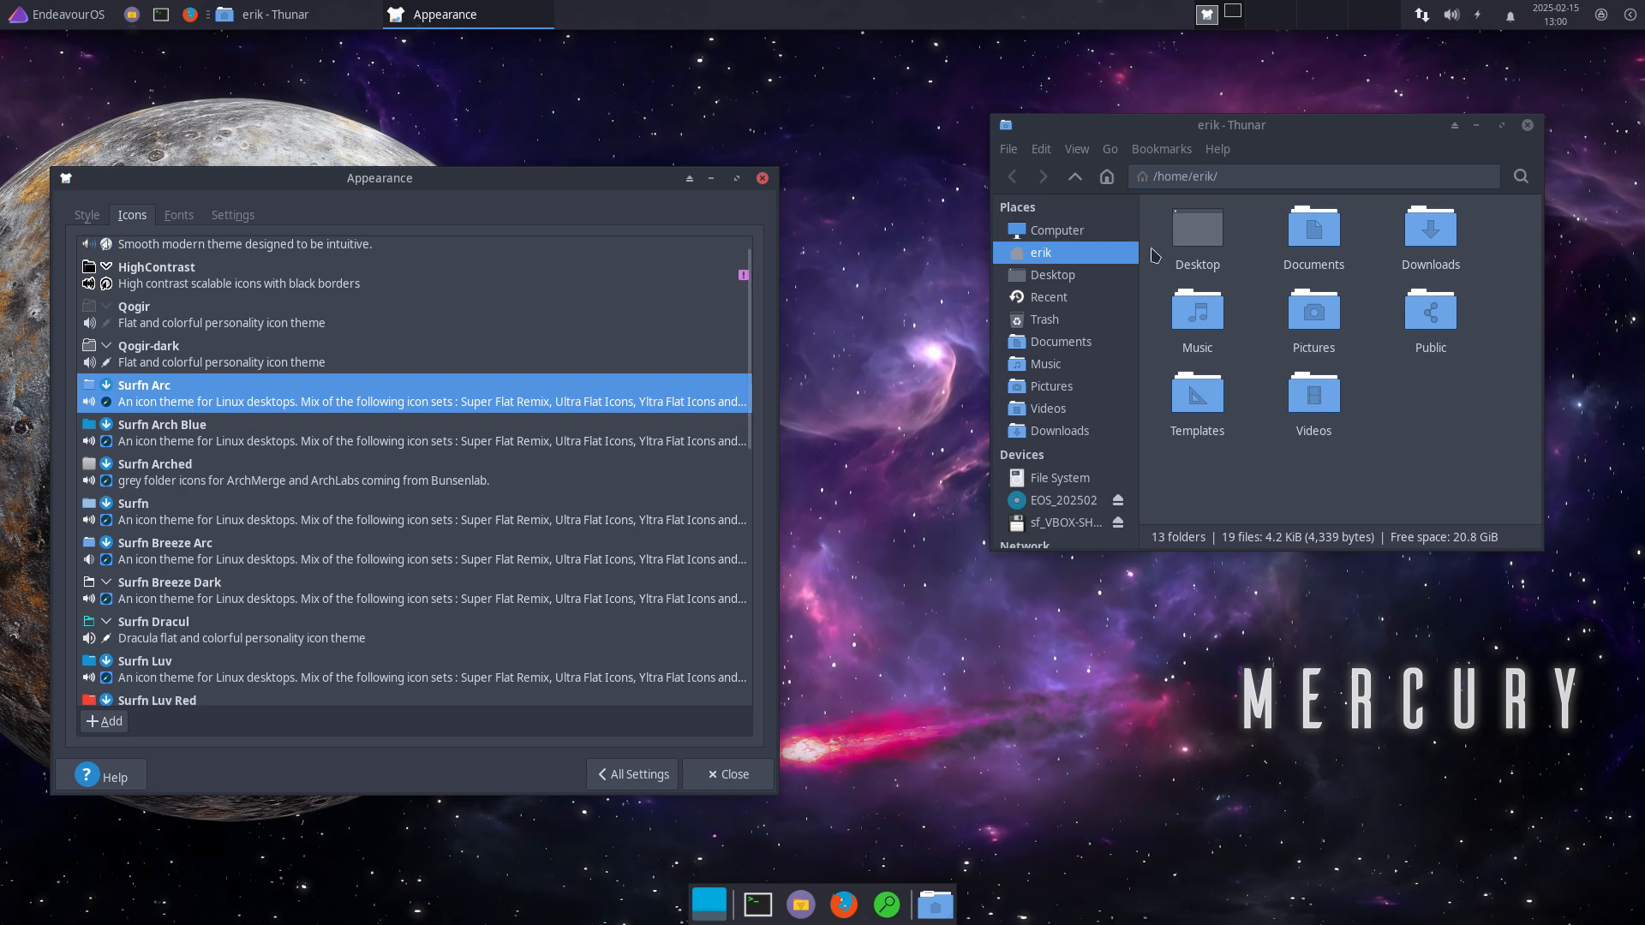
{"action": "left_click", "coordinate": [65, 24]}
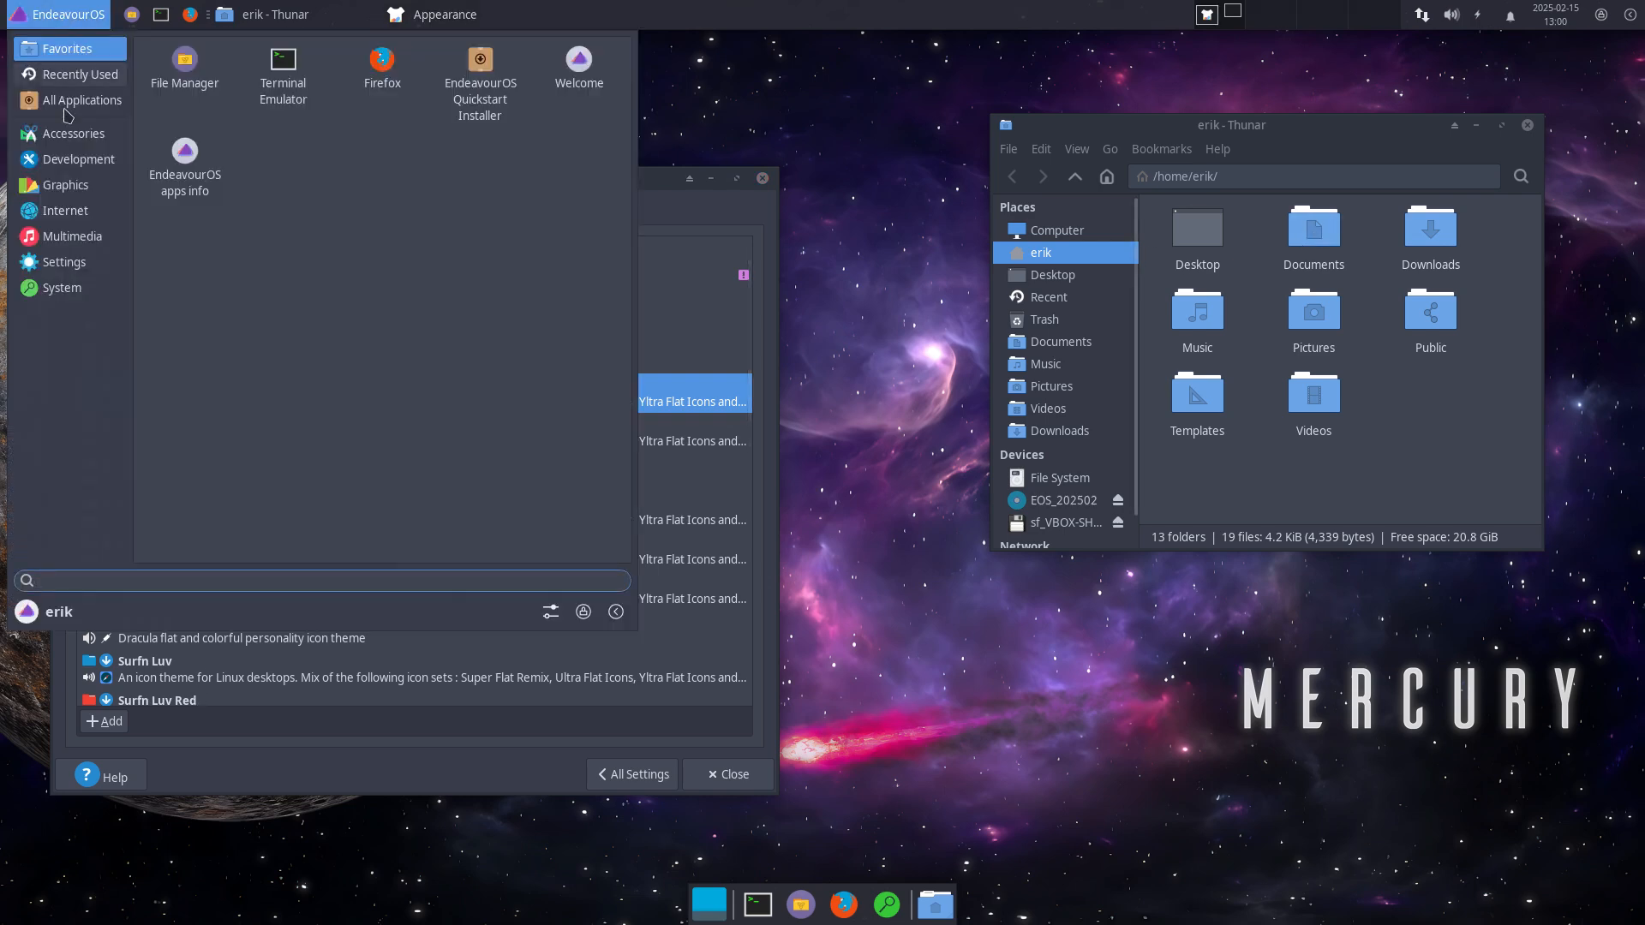
Step: Browse the Accessories through System categories in the Whisker Menu, then close it
{"action": "left_click", "coordinate": [74, 134]}
{"action": "left_click", "coordinate": [78, 160]}
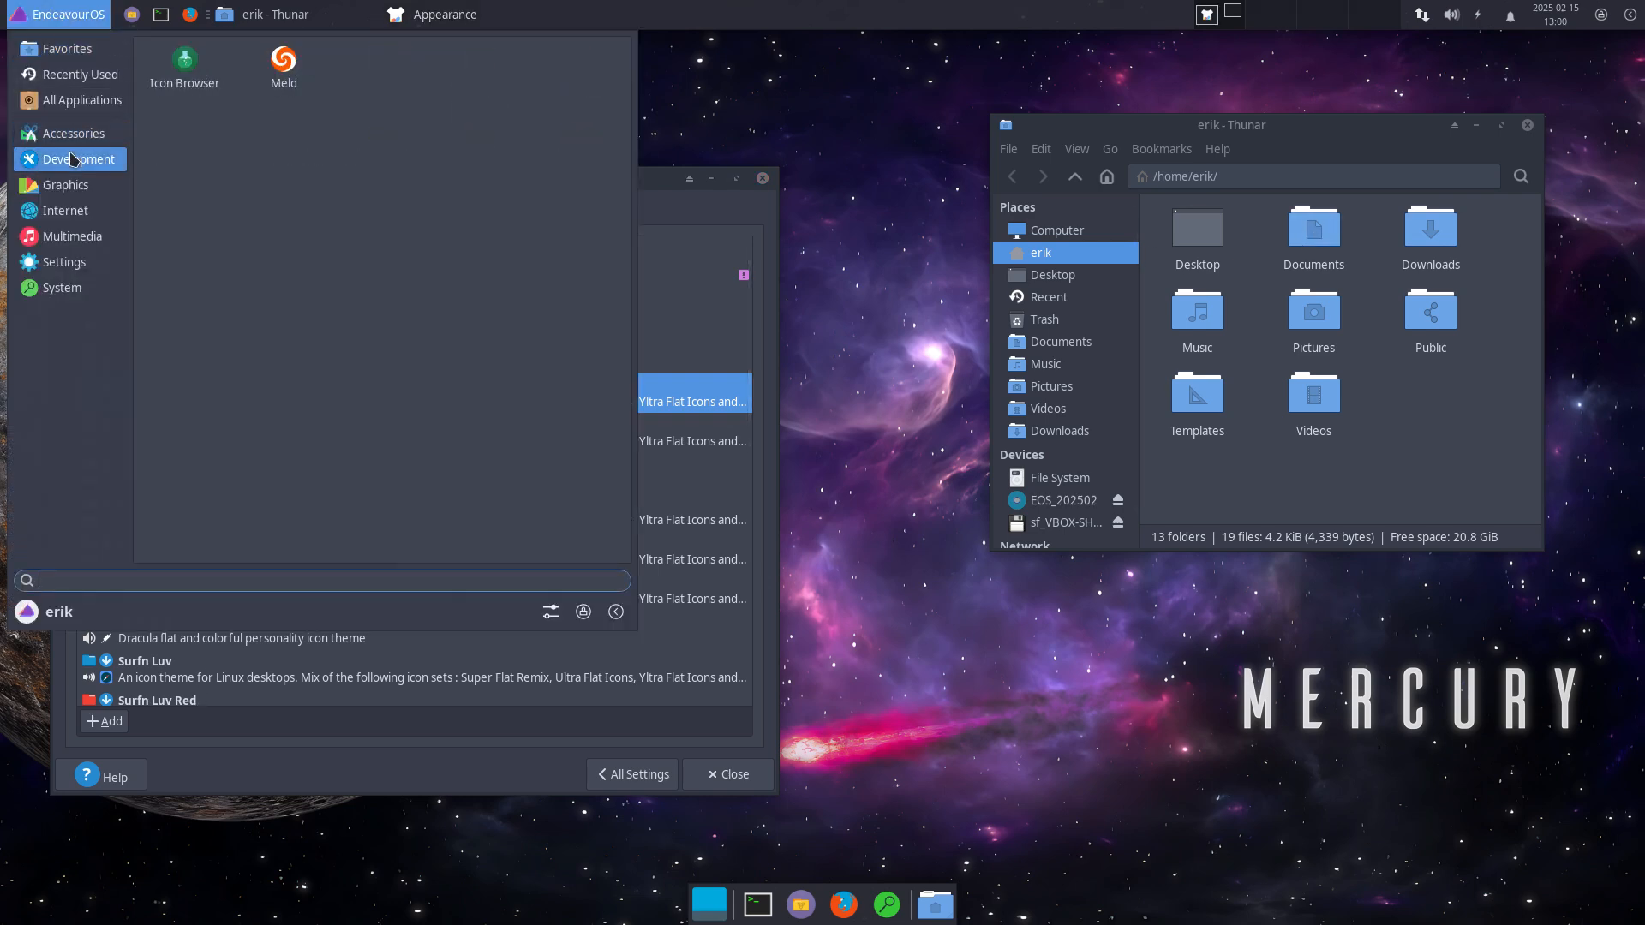
{"action": "left_click", "coordinate": [76, 197]}
{"action": "left_click", "coordinate": [70, 211]}
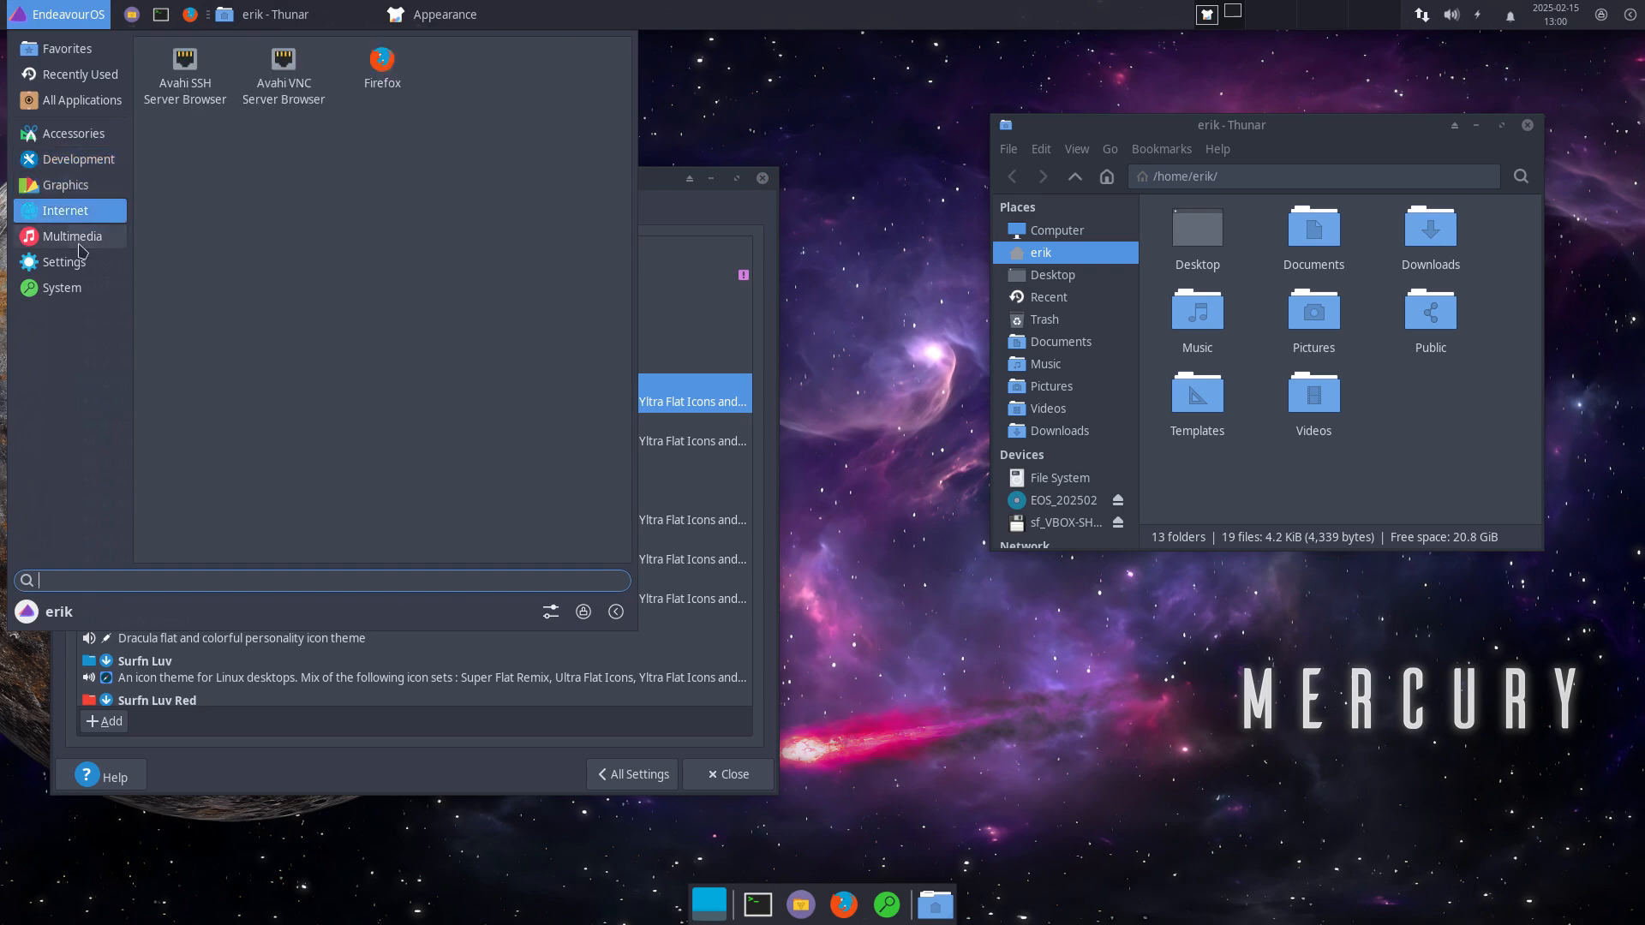
{"action": "left_click", "coordinate": [78, 243]}
{"action": "left_click", "coordinate": [79, 264]}
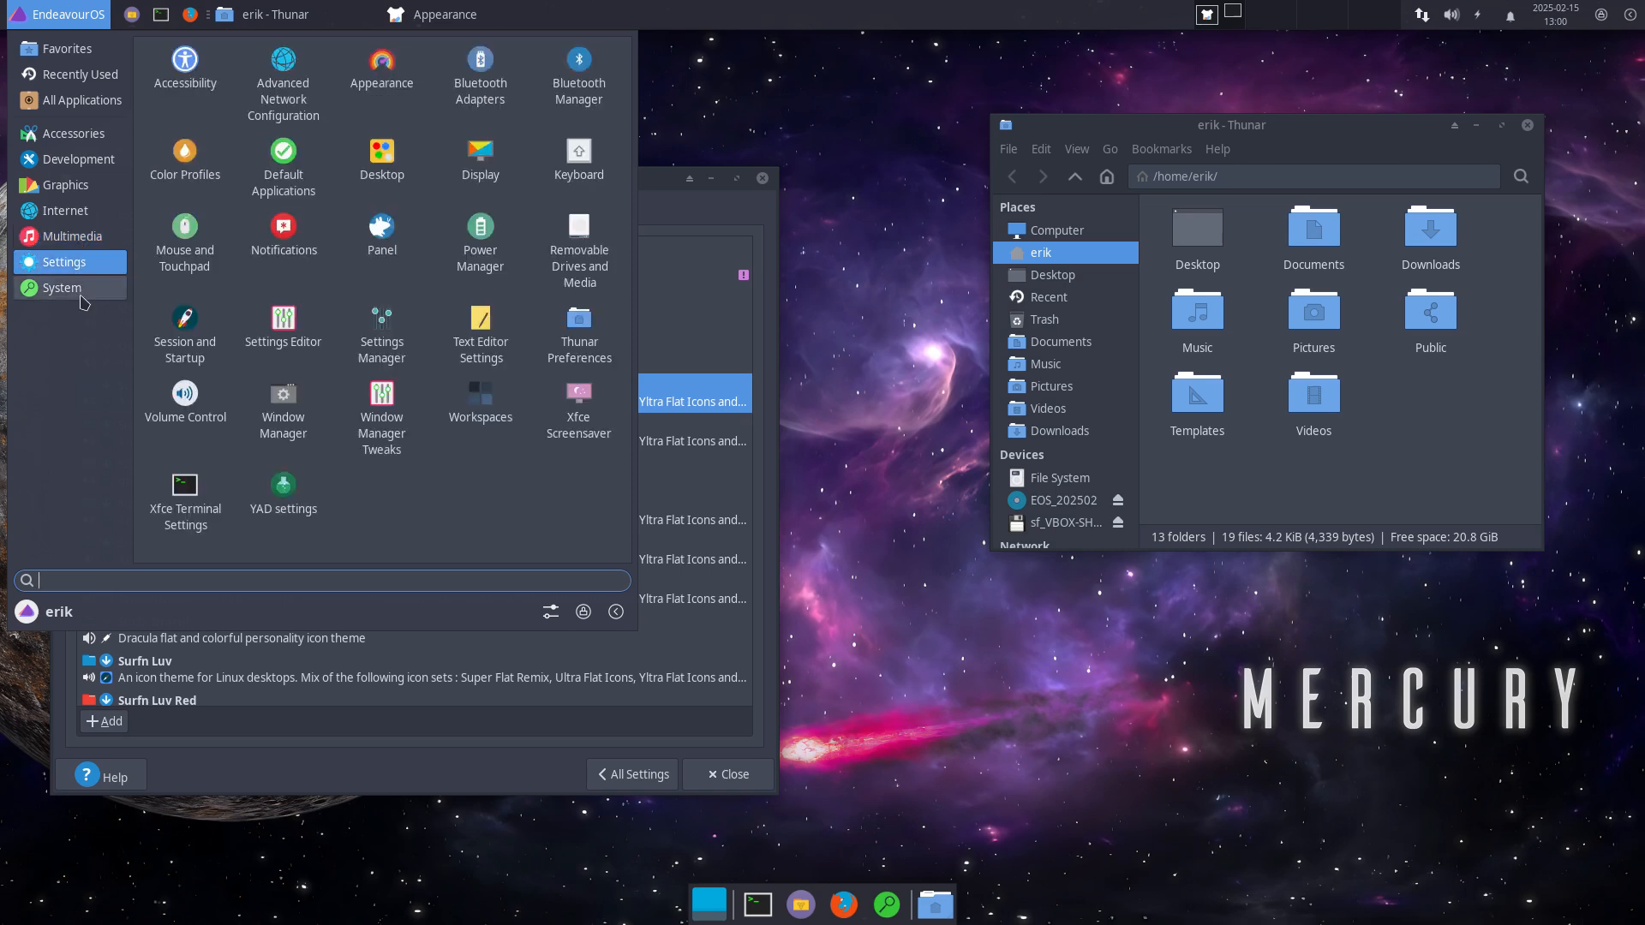
{"action": "left_click", "coordinate": [82, 298]}
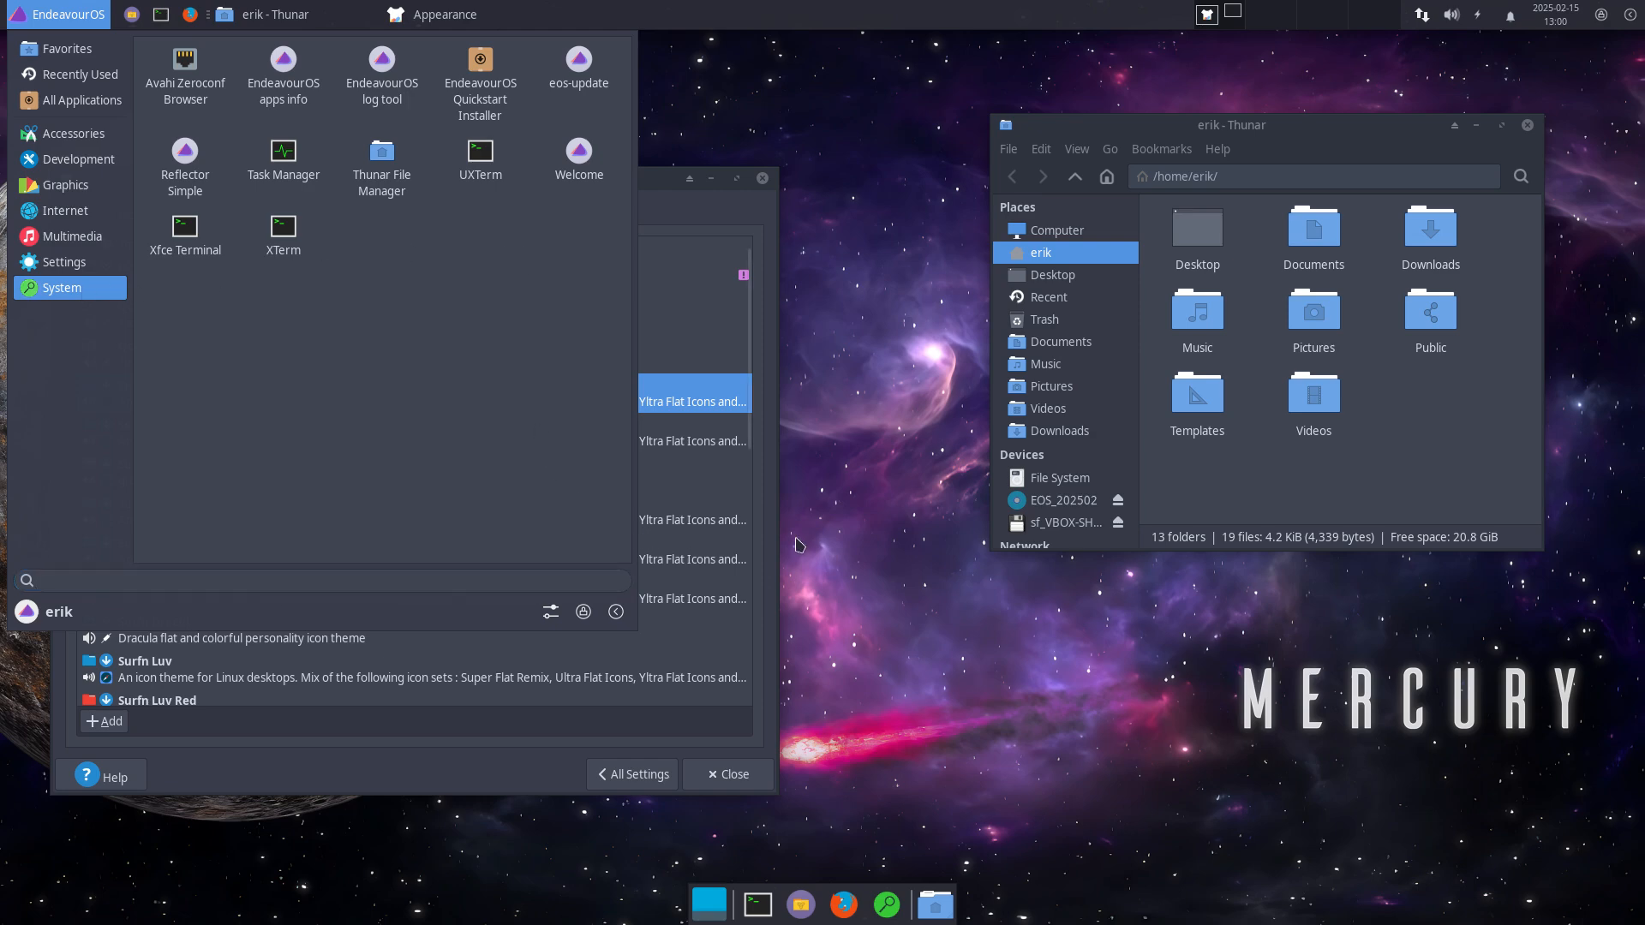
{"action": "left_click", "coordinate": [720, 226]}
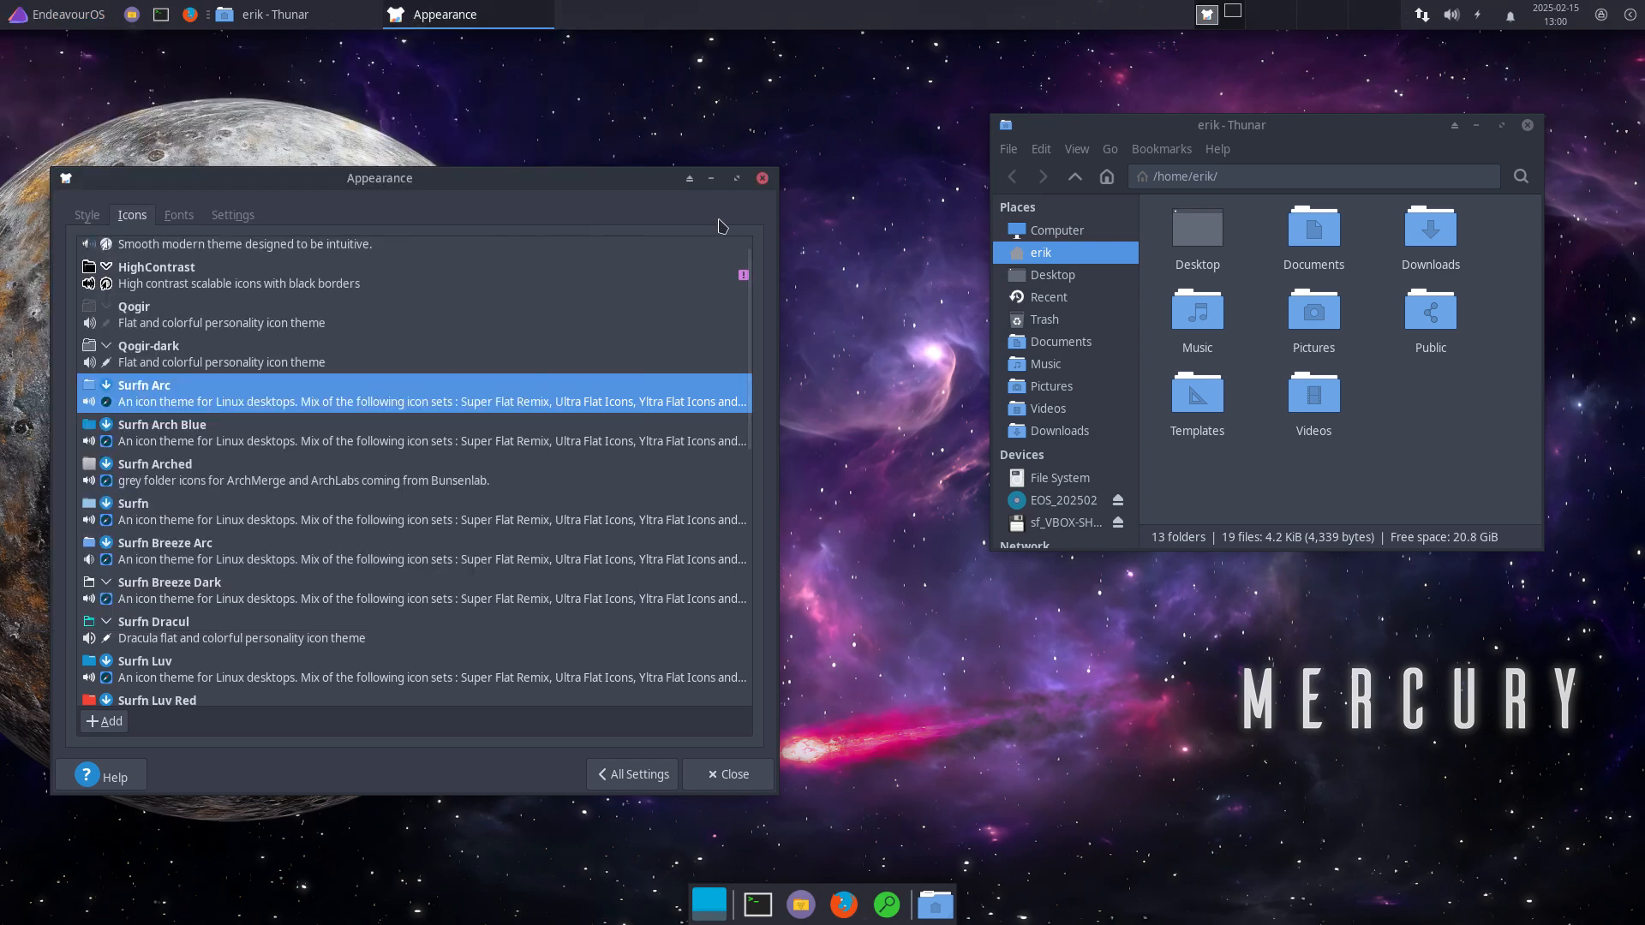
Step: Reopen Appearance from Settings Manager and apply the Sardi Arc icon theme
{"action": "scroll", "coordinate": [395, 367], "scroll_direction": "up", "scroll_amount": 1}
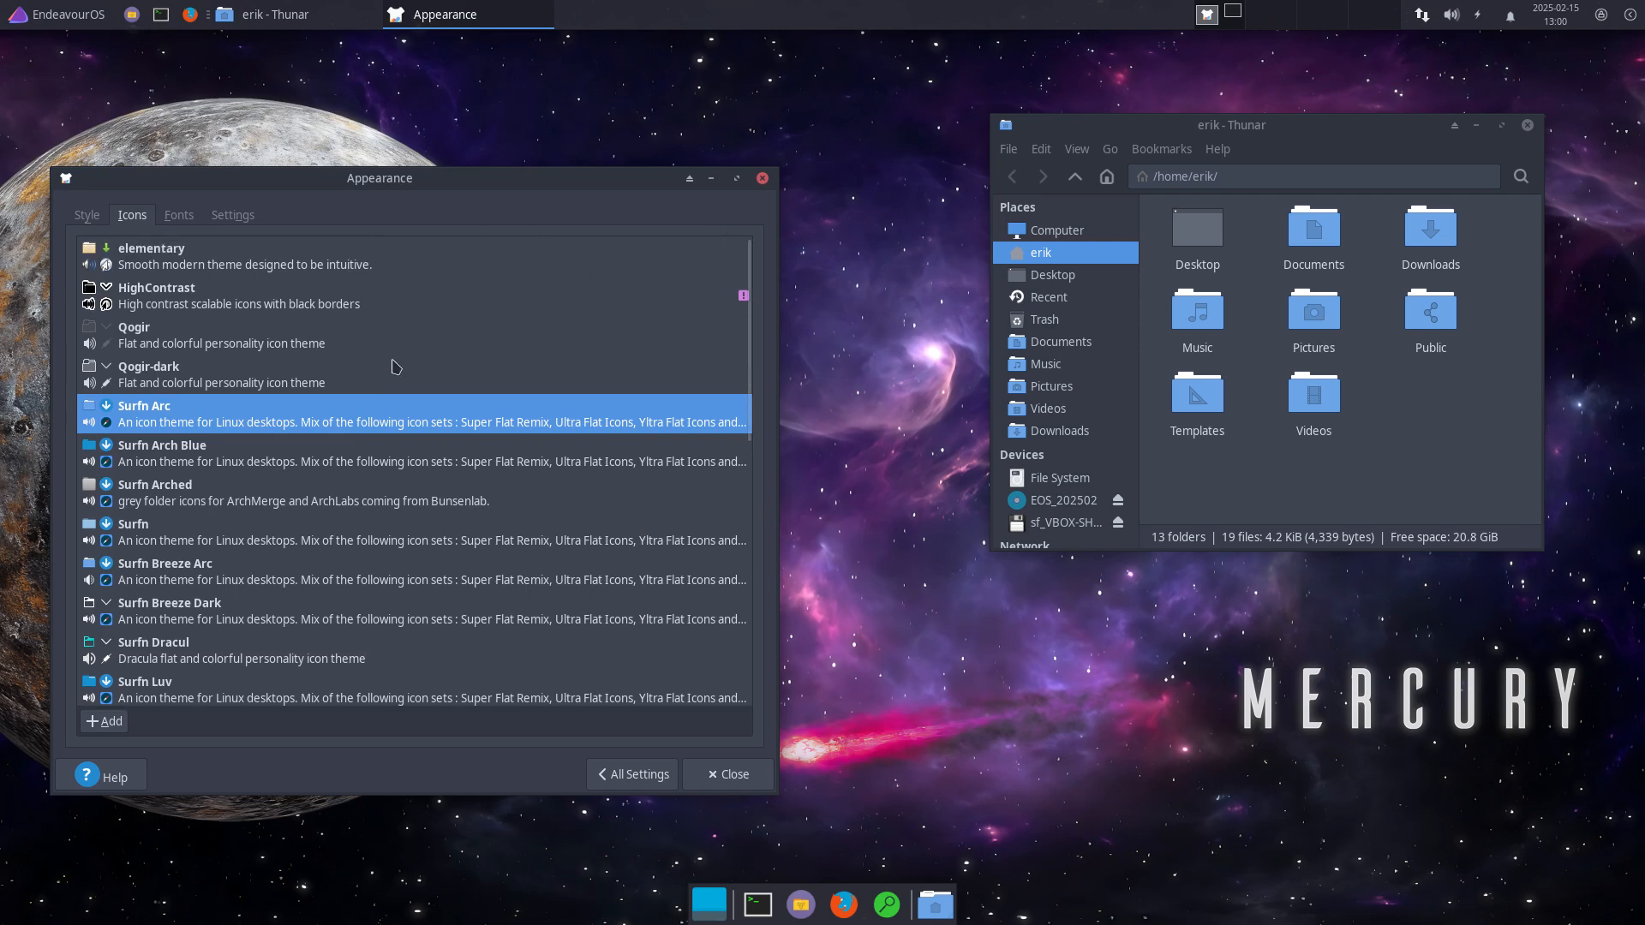
{"action": "left_click", "coordinate": [705, 775]}
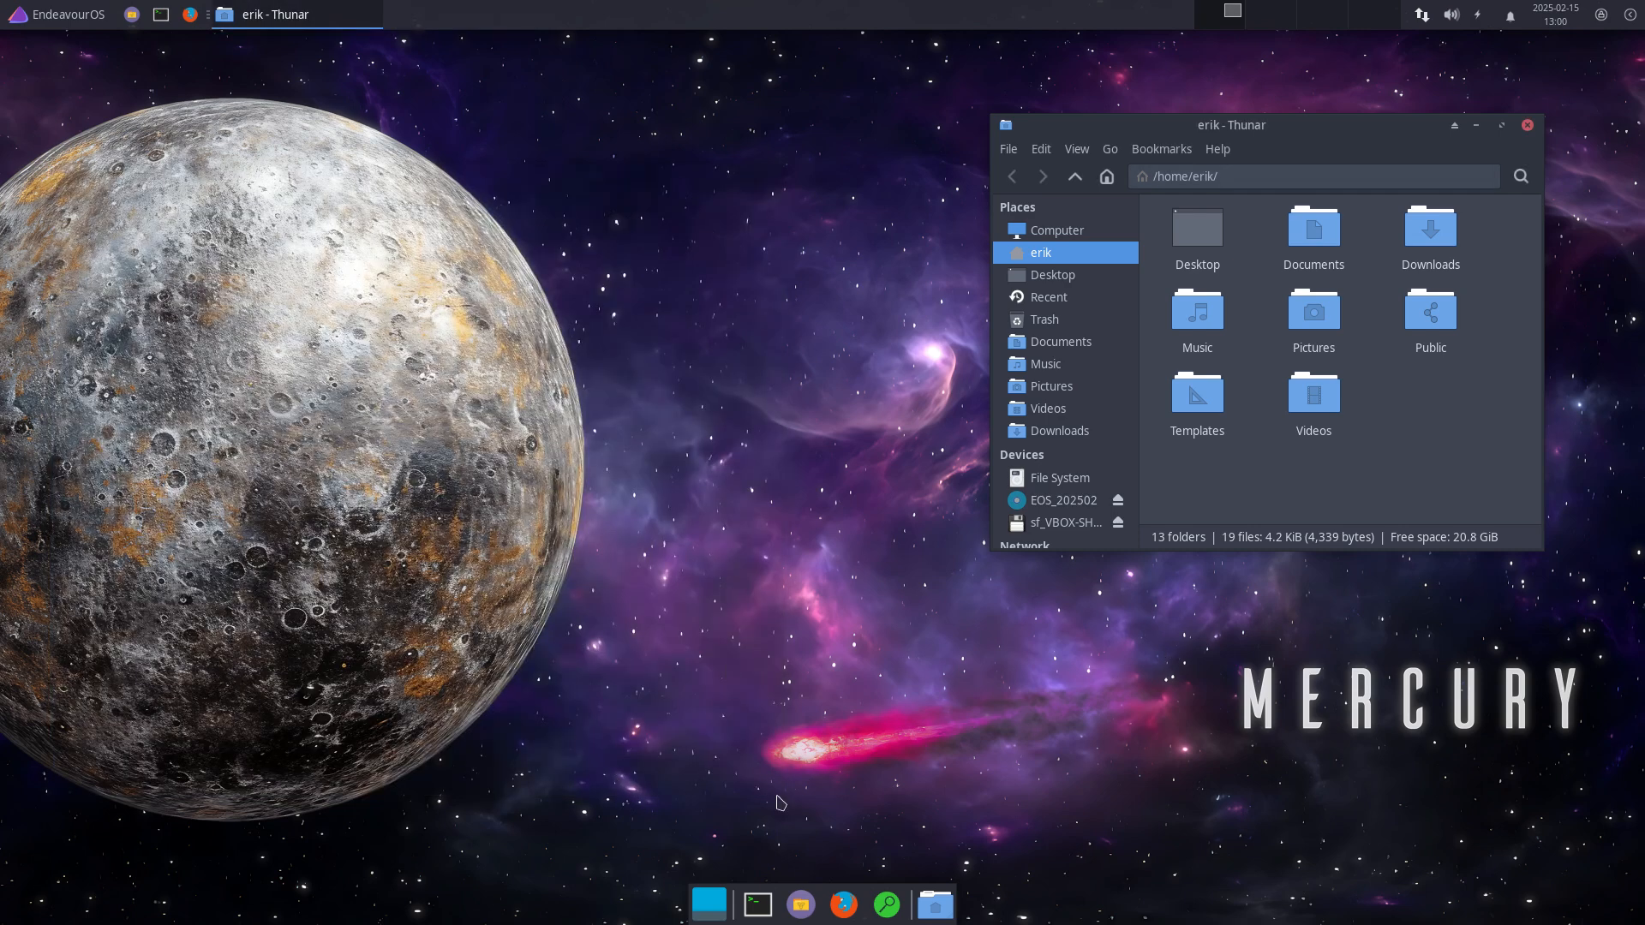
{"action": "left_click", "coordinate": [73, 19]}
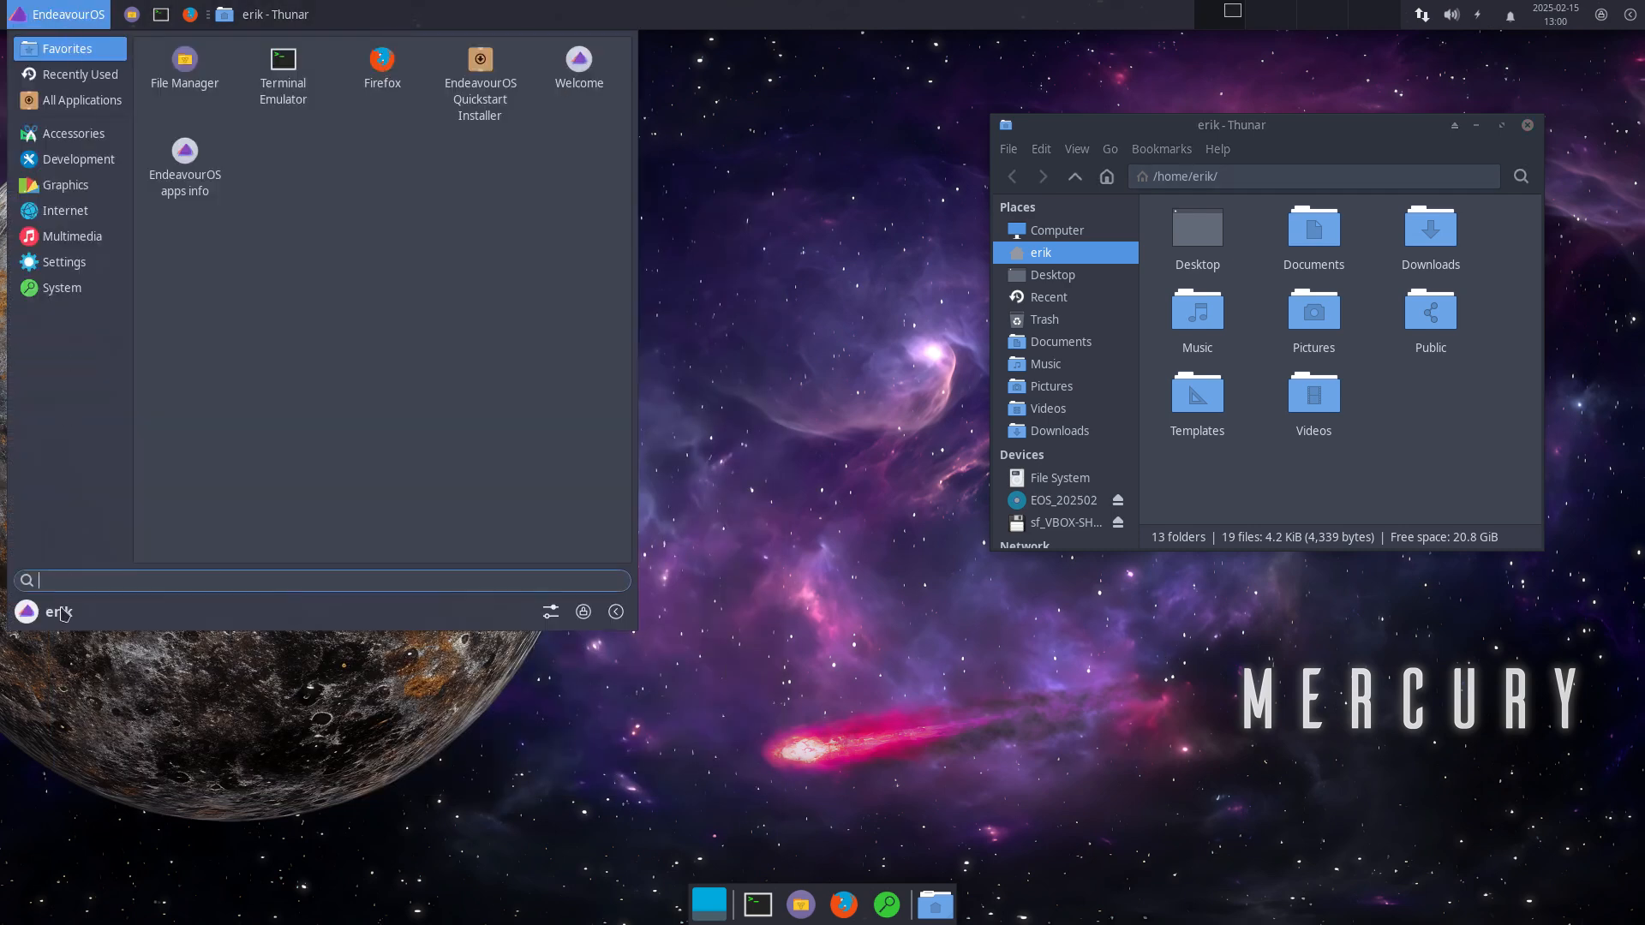
{"action": "left_click", "coordinate": [550, 612]}
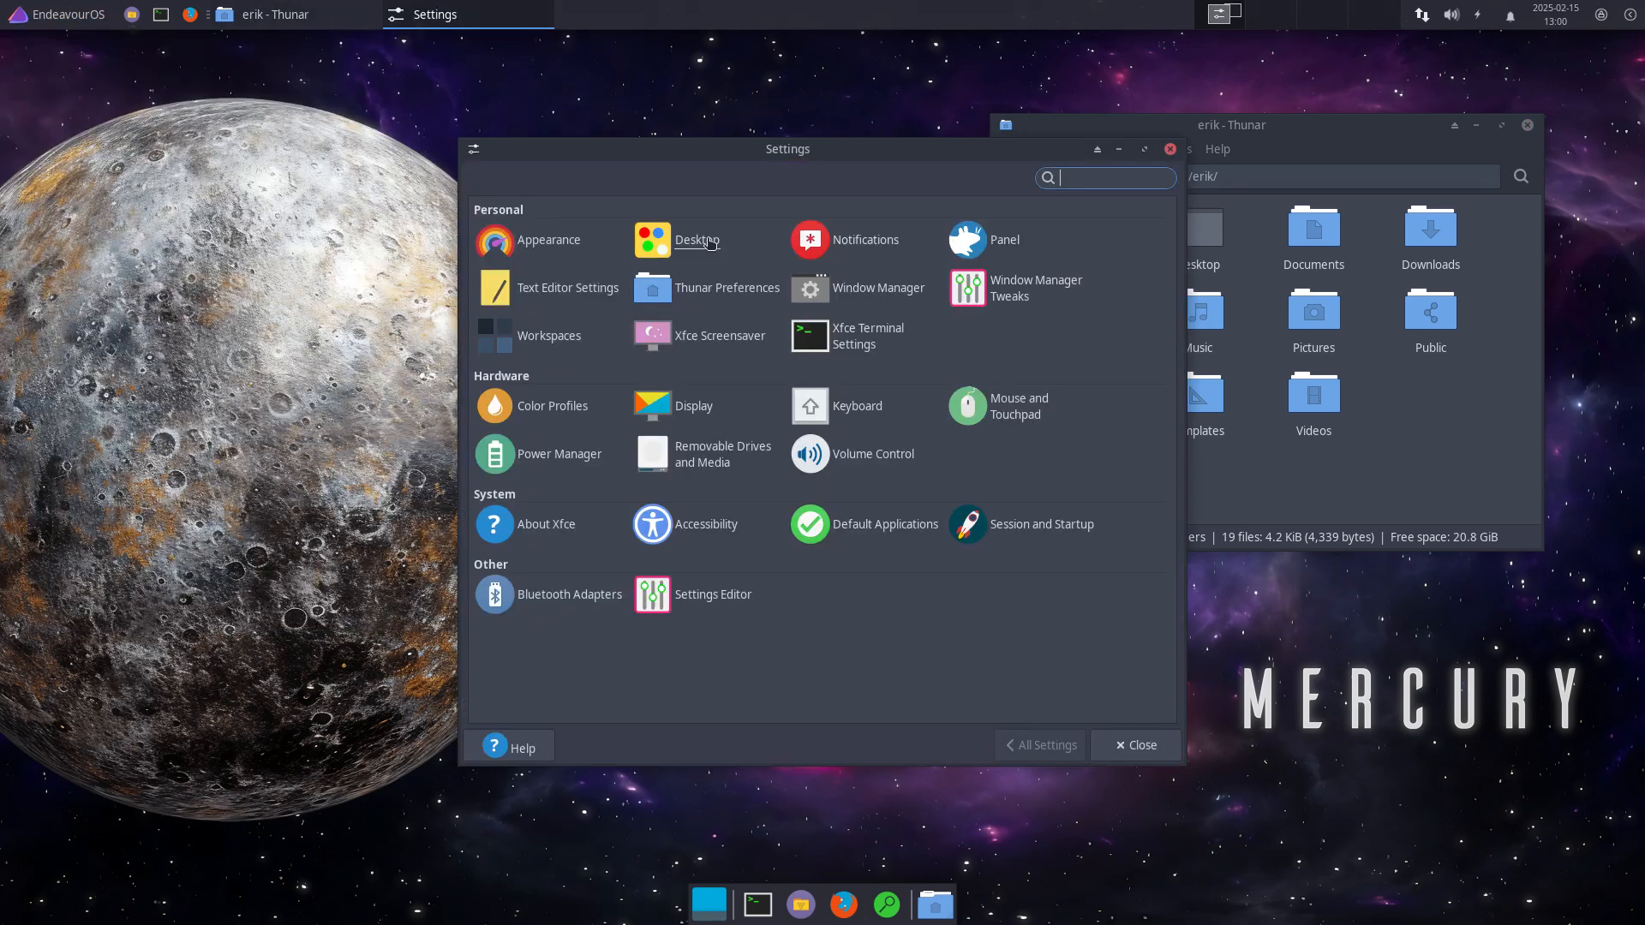
{"action": "left_click", "coordinate": [572, 248]}
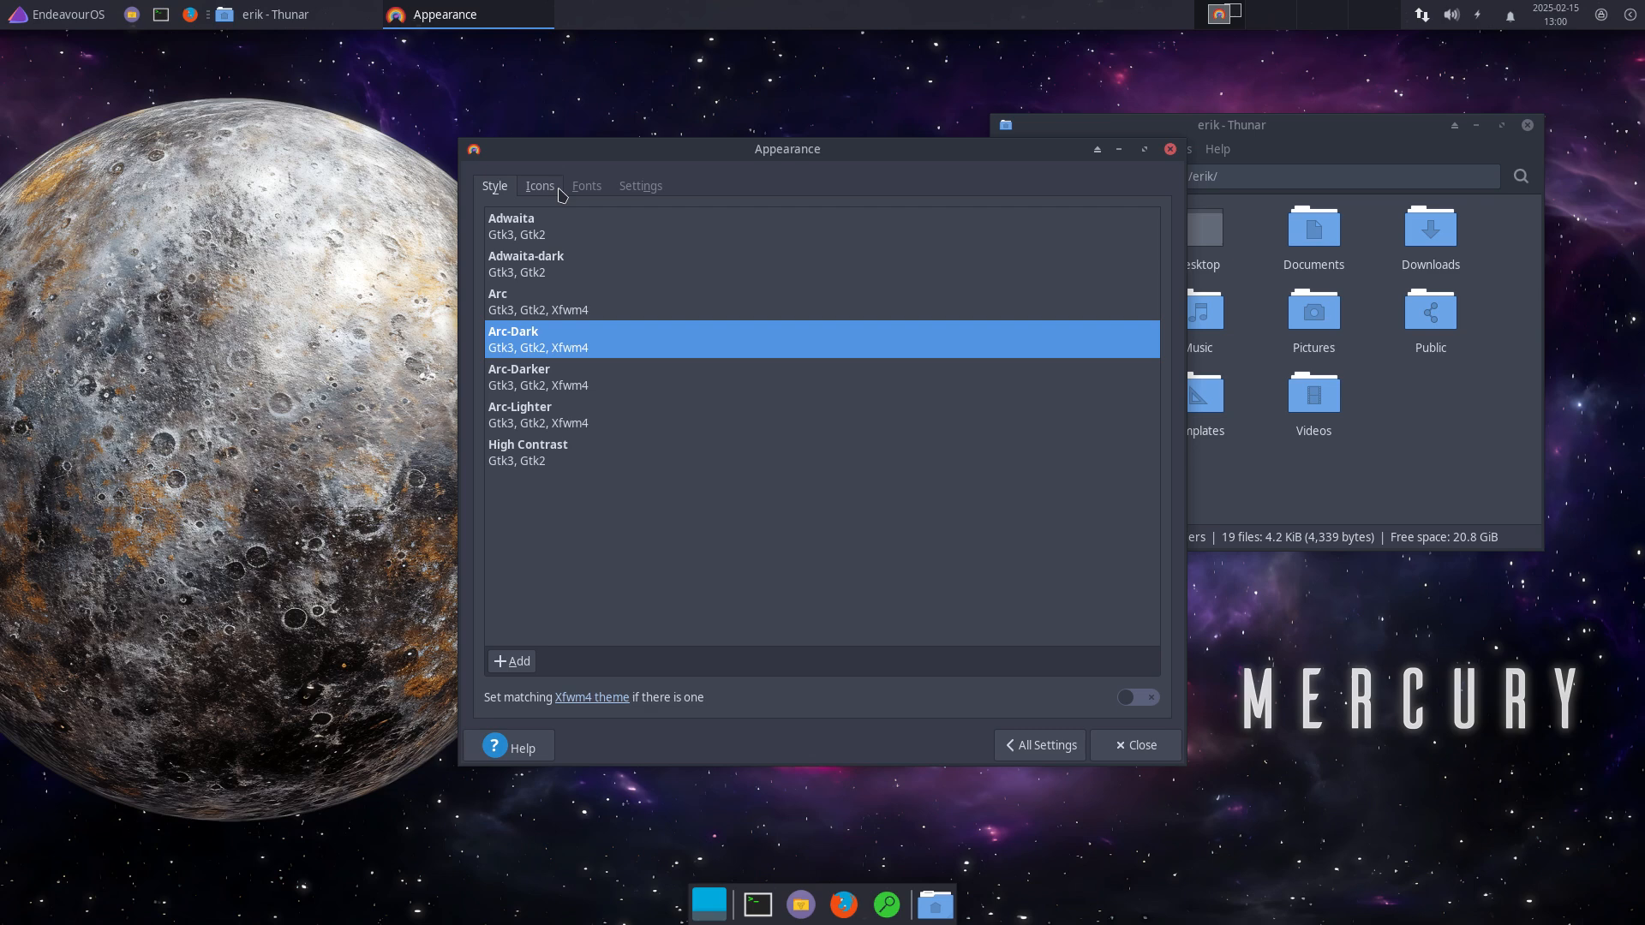
{"action": "left_click", "coordinate": [549, 190]}
{"action": "scroll", "coordinate": [646, 359], "scroll_direction": "up", "scroll_amount": 8}
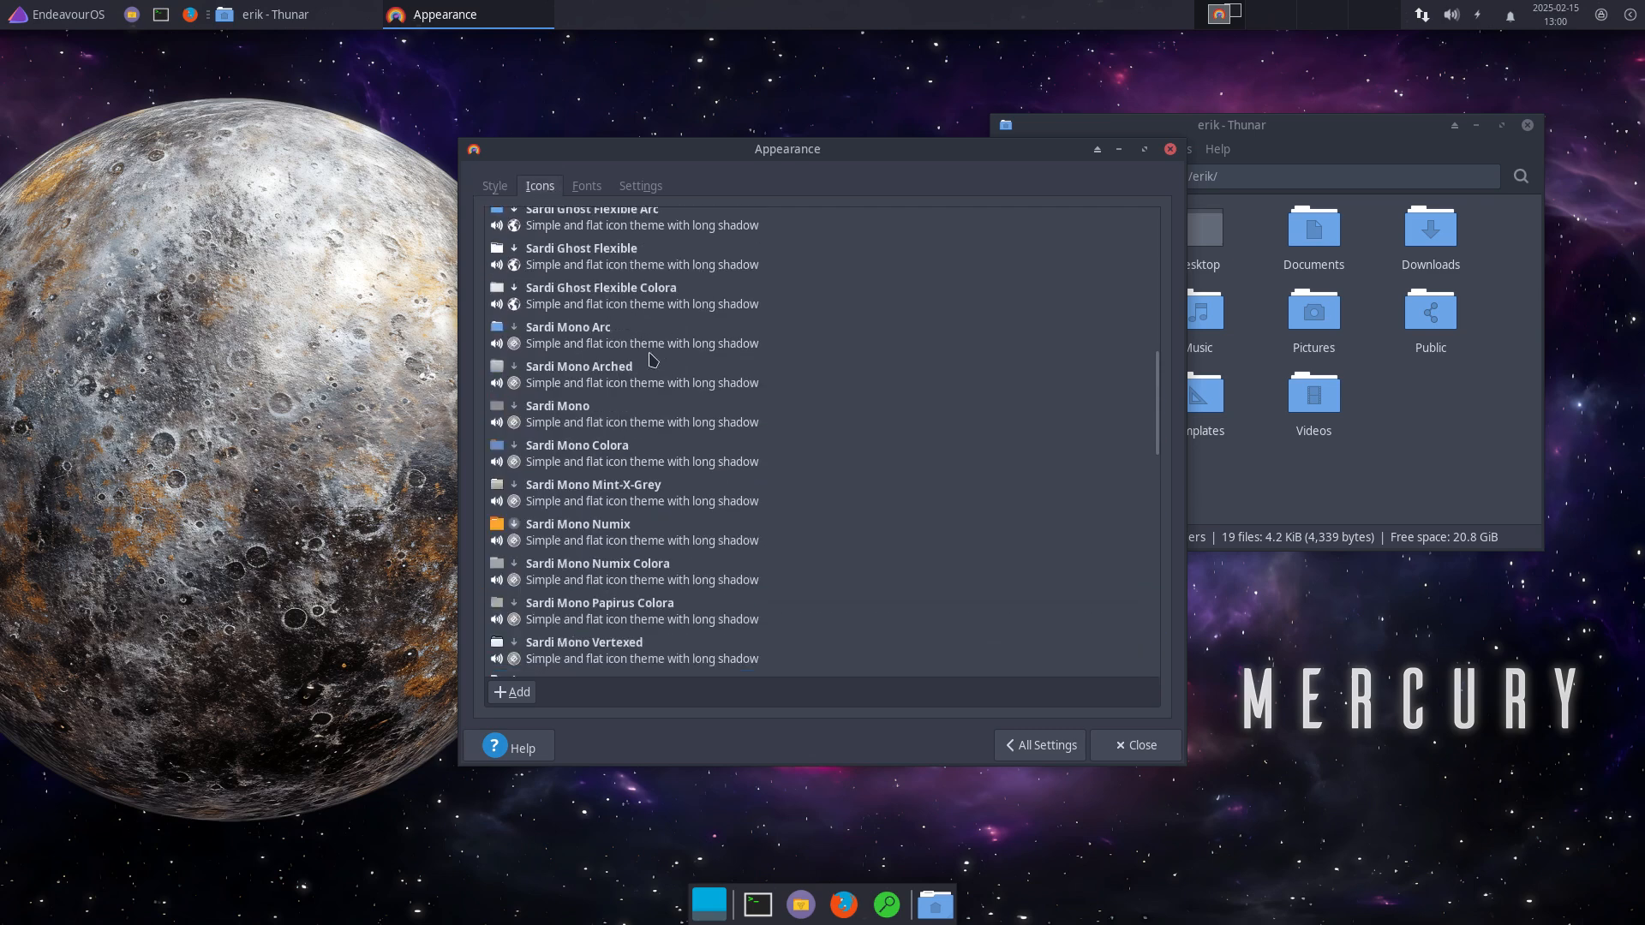
{"action": "scroll", "coordinate": [645, 358], "scroll_direction": "up", "scroll_amount": 3}
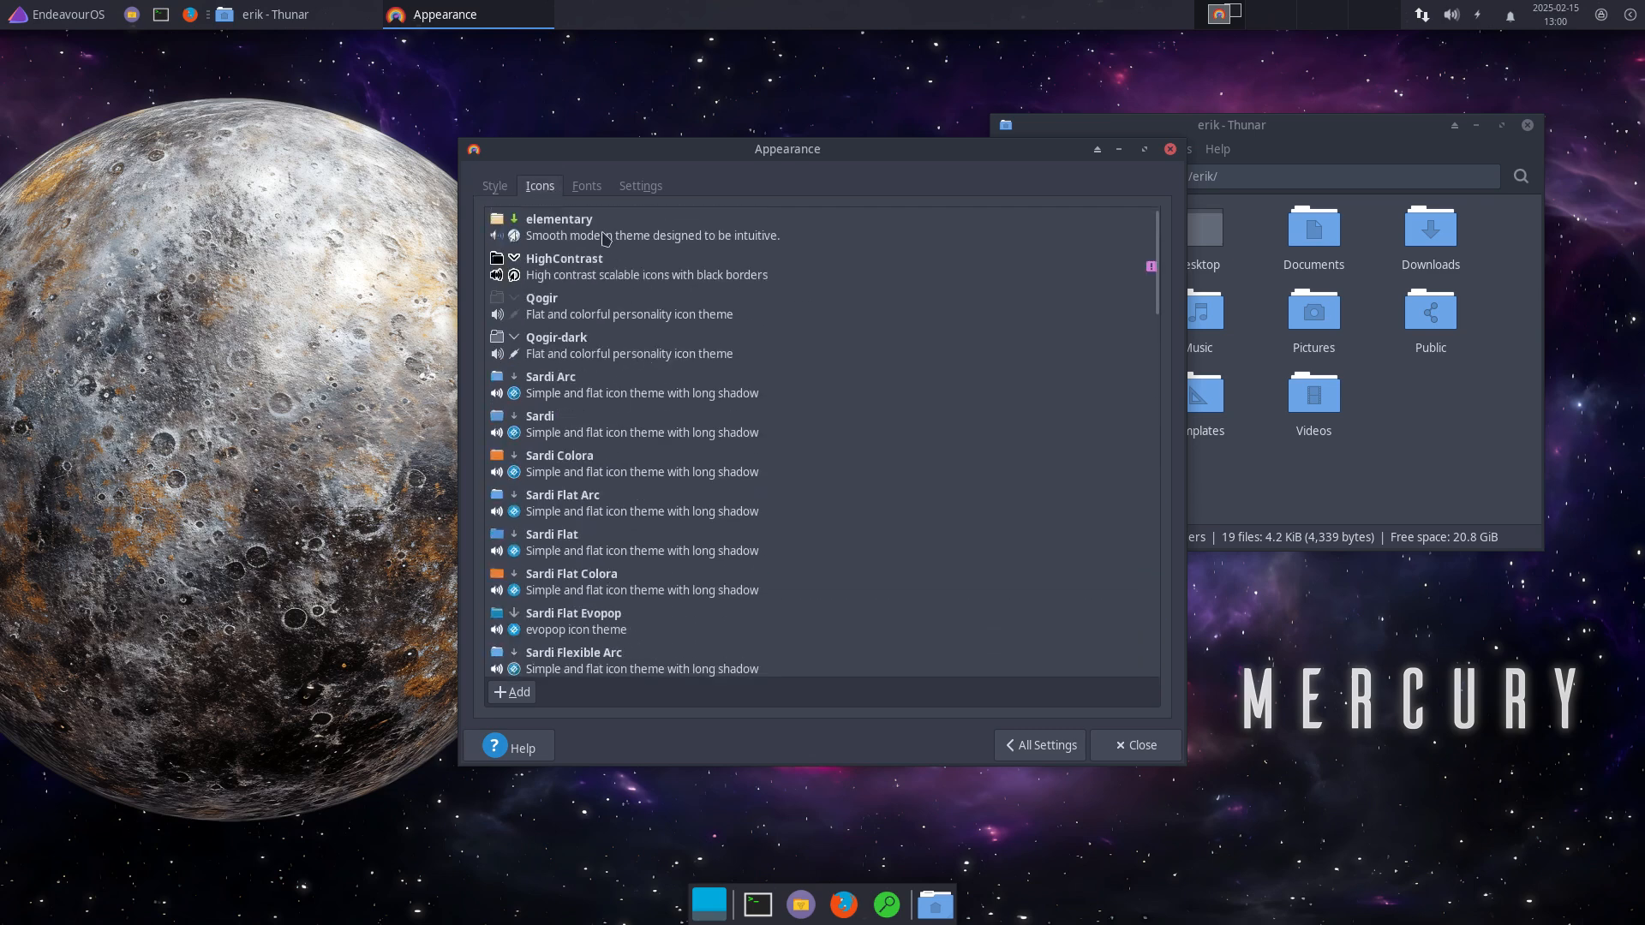
{"action": "left_click", "coordinate": [592, 397]}
Step: Shift the Appearance window left to uncover Thunar and open the Whisker menu
{"action": "left_click_drag", "start_coordinate": [874, 154], "coordinate": [638, 154]}
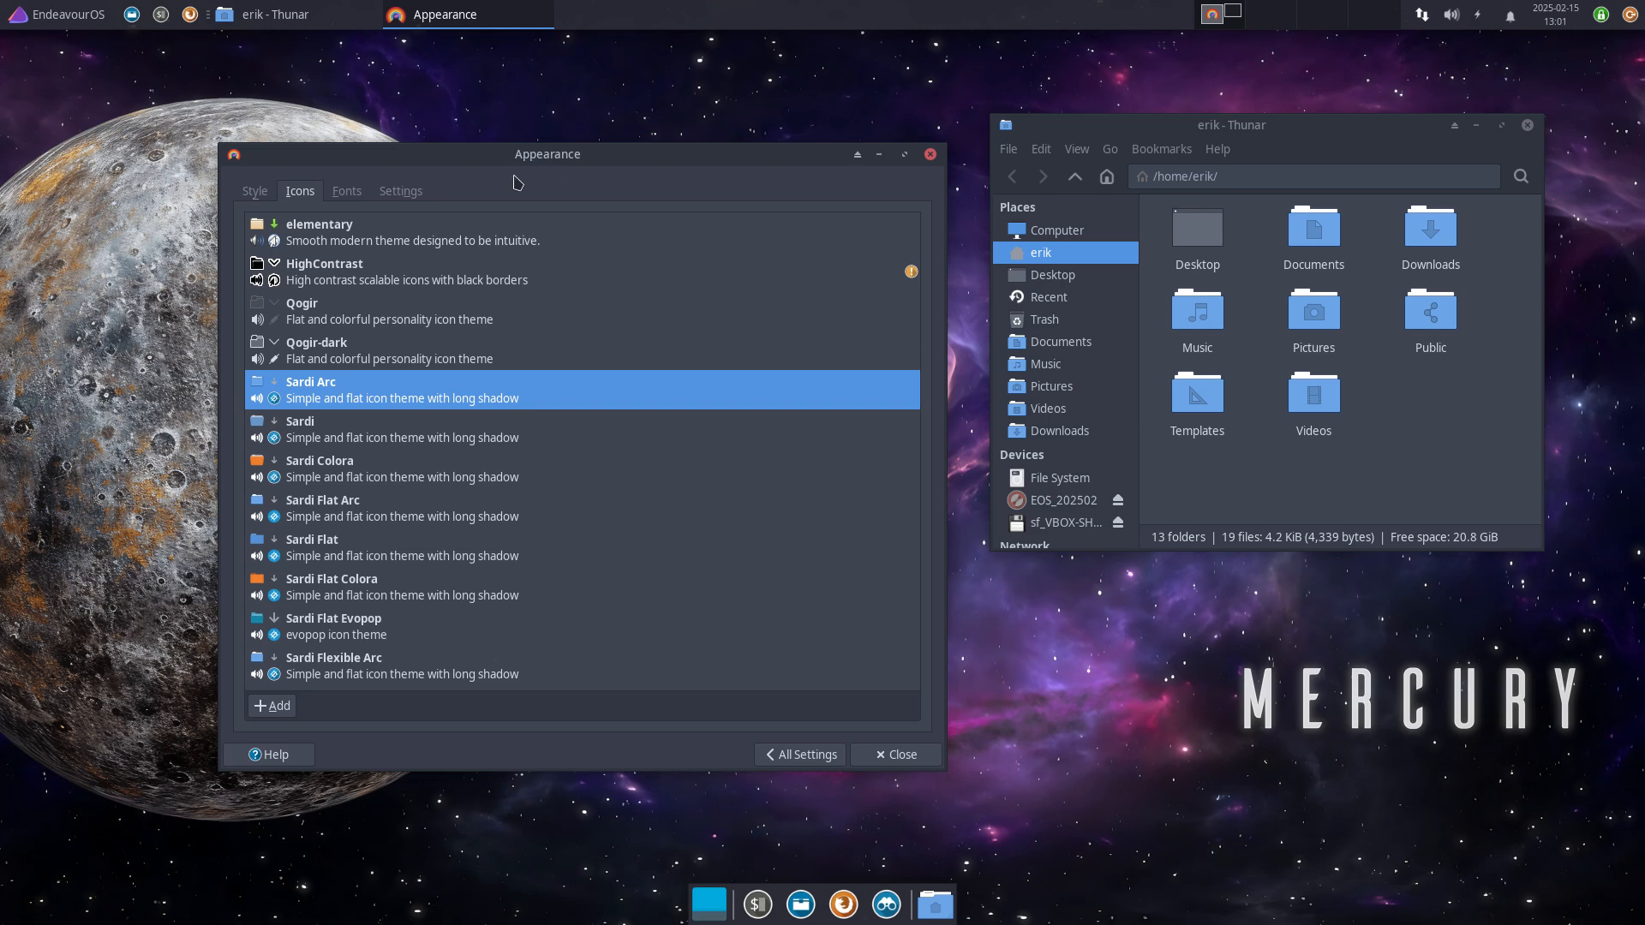
{"action": "left_click", "coordinate": [70, 17]}
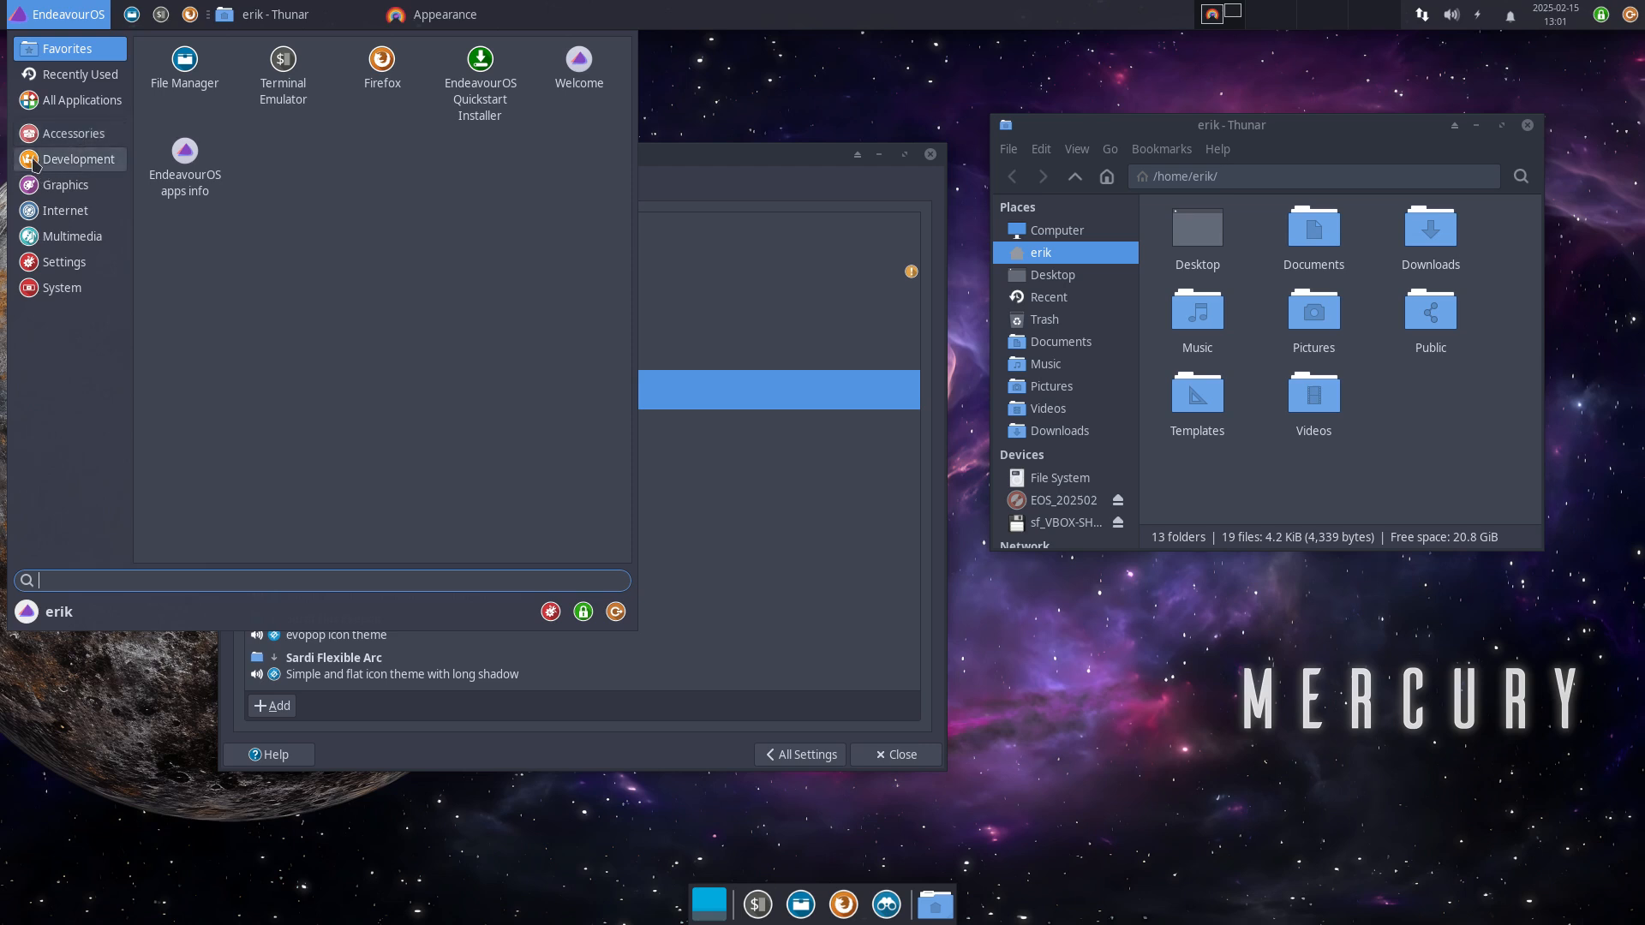
Step: List the Graphics, Internet, Multimedia, Settings and System applications in the Whisker menu
{"action": "left_click", "coordinate": [58, 186]}
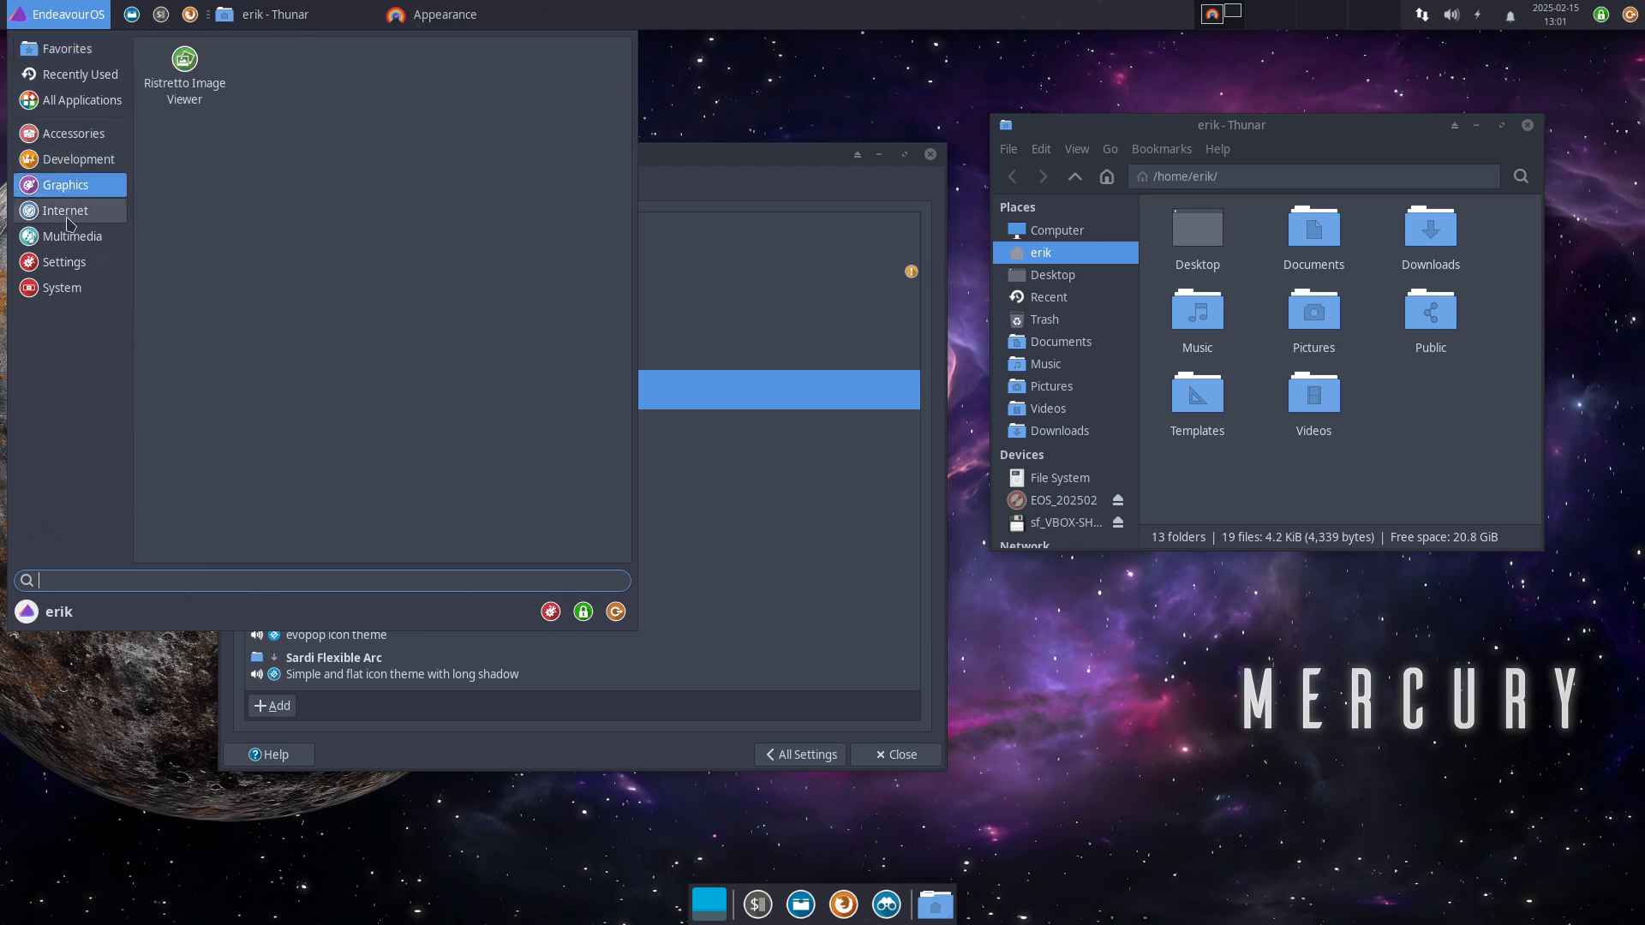
{"action": "left_click", "coordinate": [69, 214]}
{"action": "left_click", "coordinate": [70, 241]}
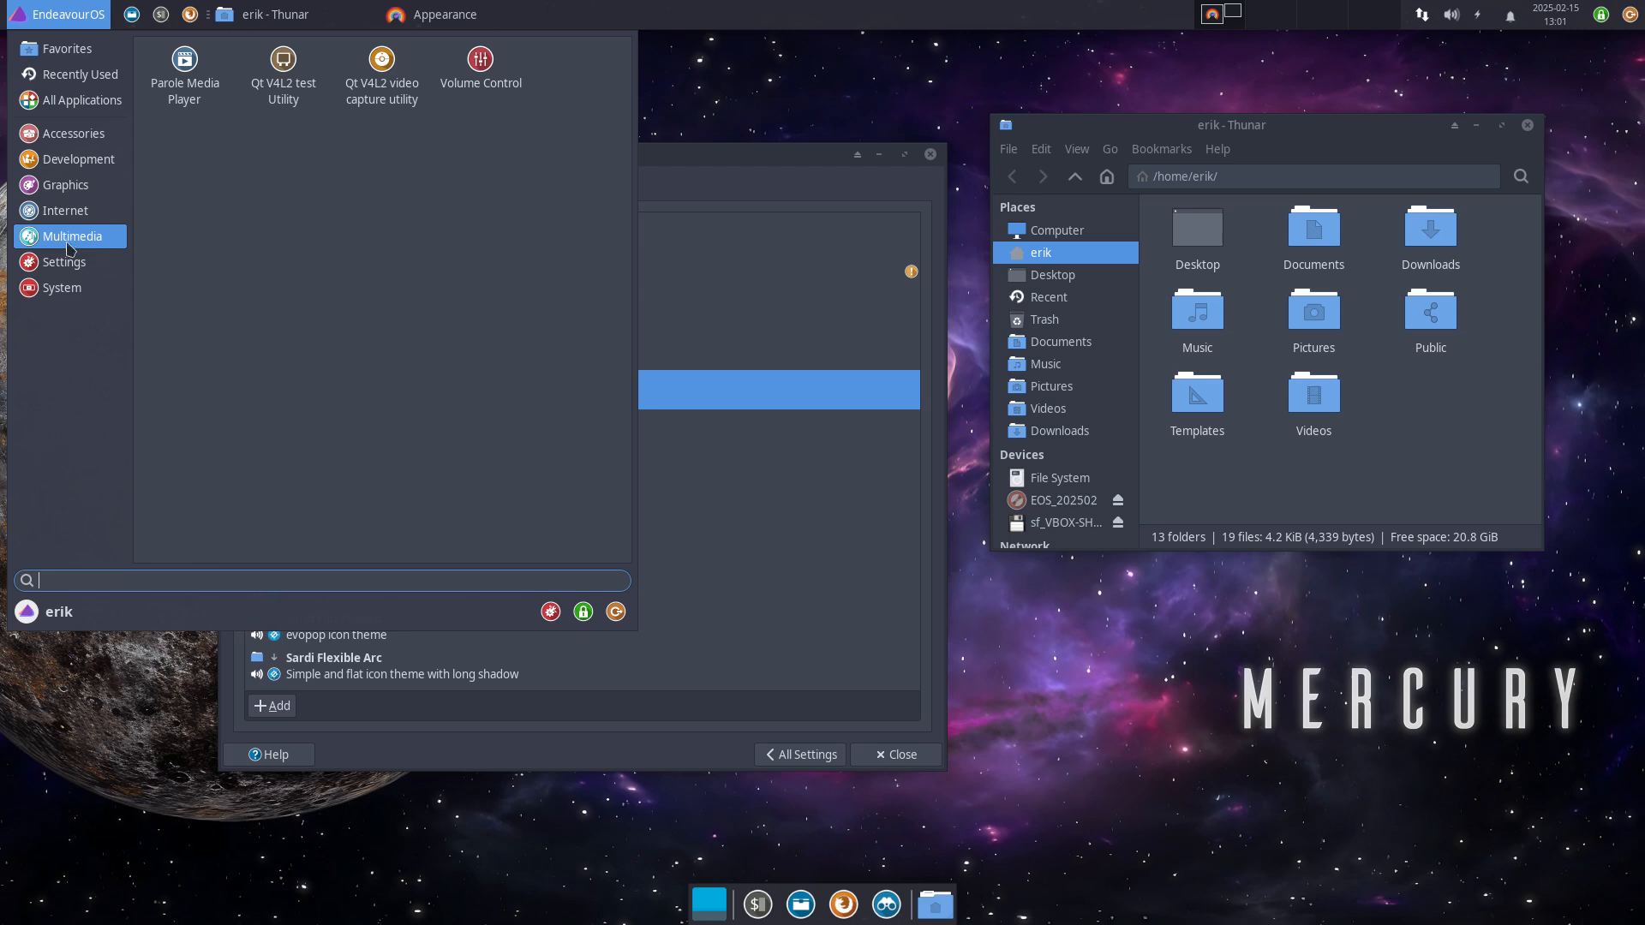
{"action": "left_click", "coordinate": [69, 262]}
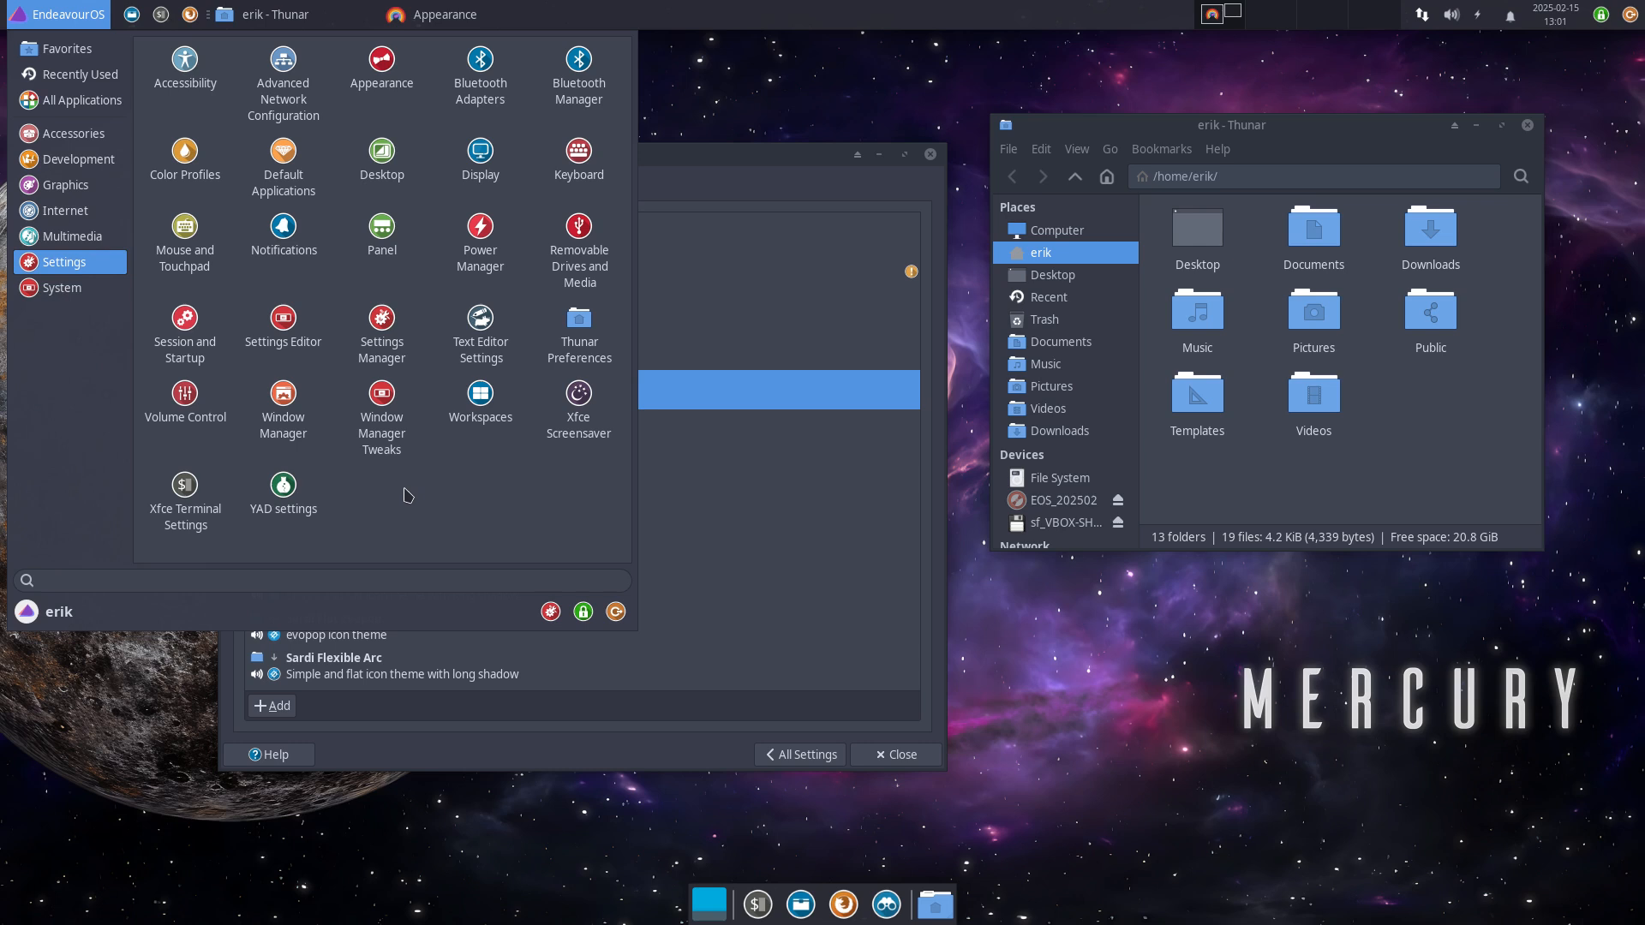
{"action": "left_click", "coordinate": [83, 294]}
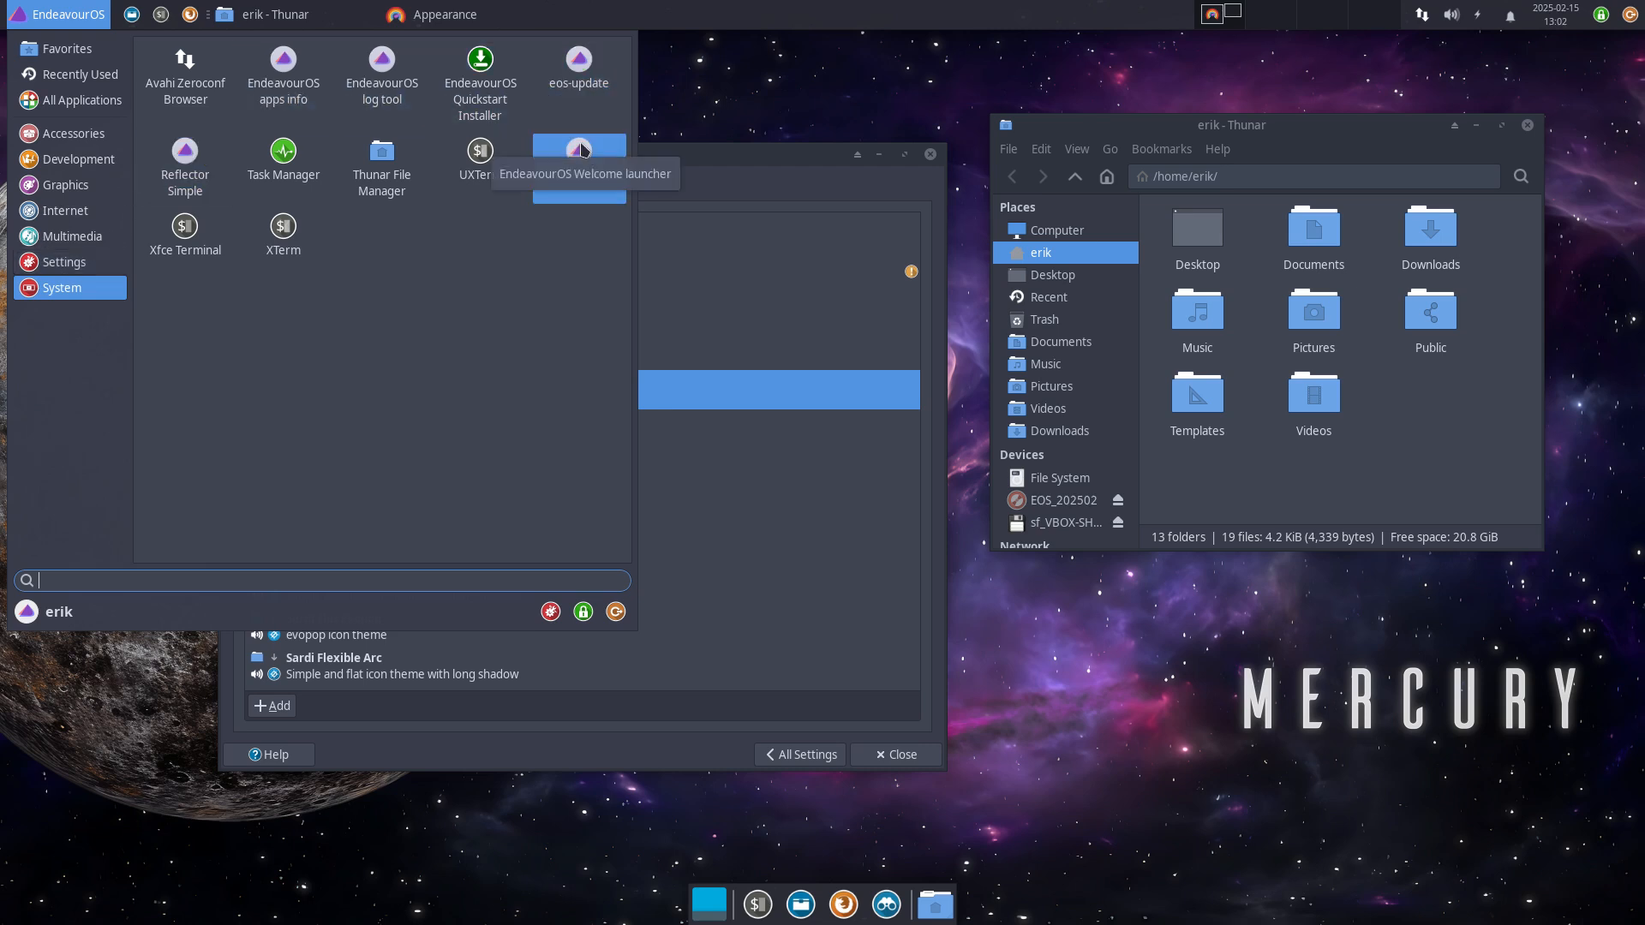
Step: Step back up through the categories to All Applications, scroll the list, then close the menu
{"action": "left_click", "coordinate": [90, 265]}
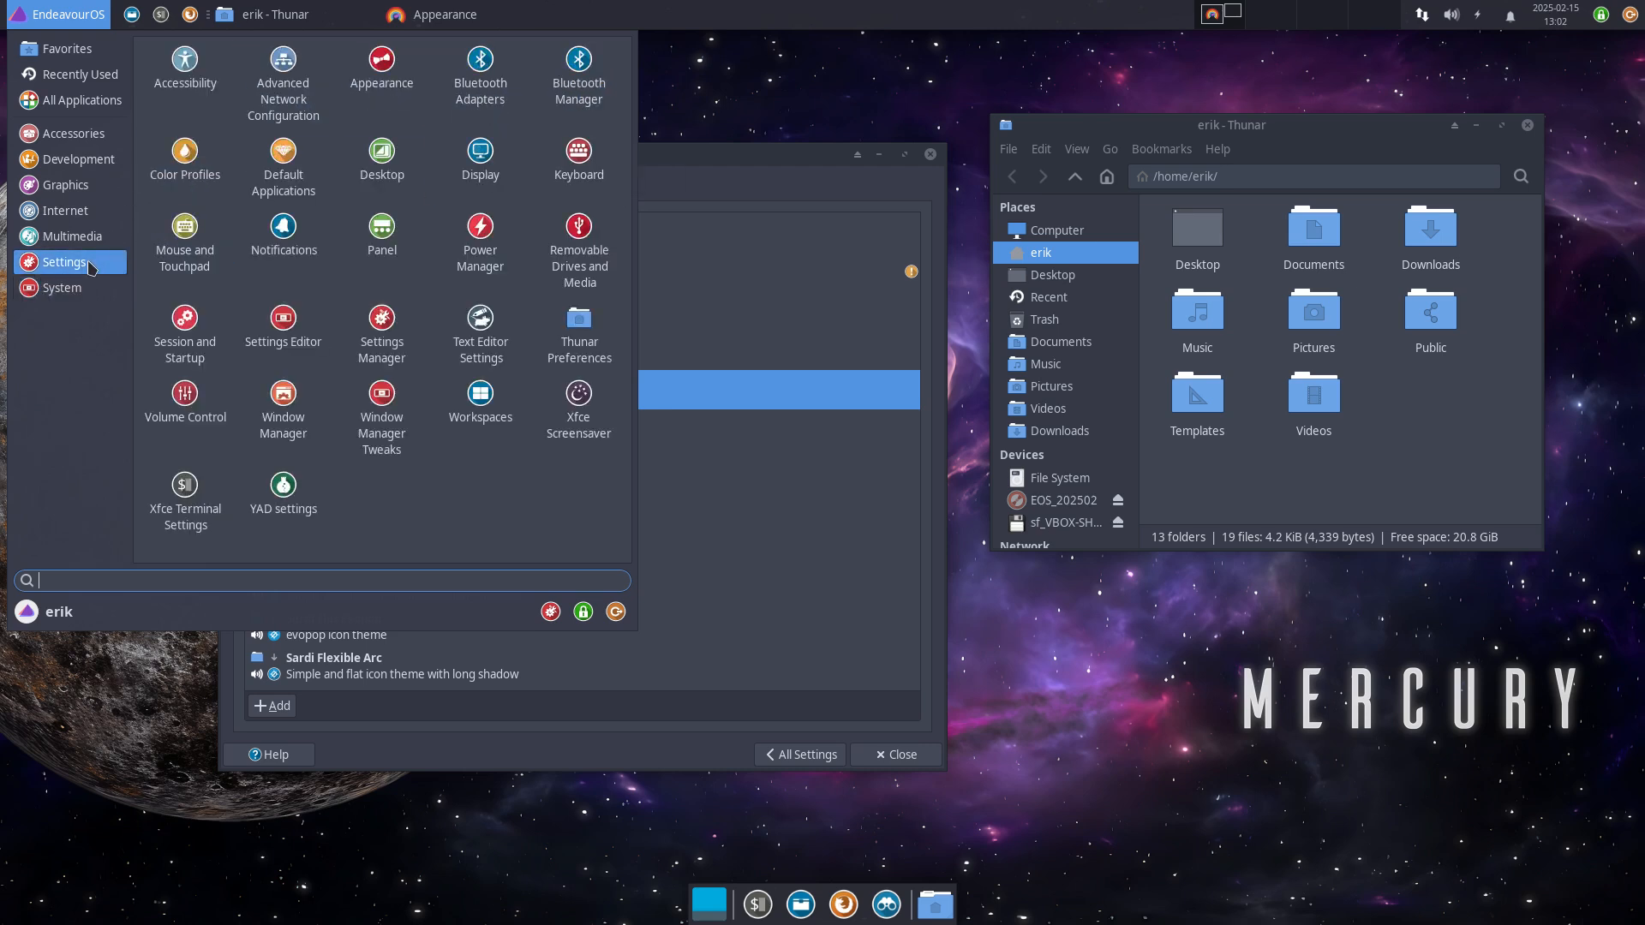
{"action": "left_click", "coordinate": [82, 244]}
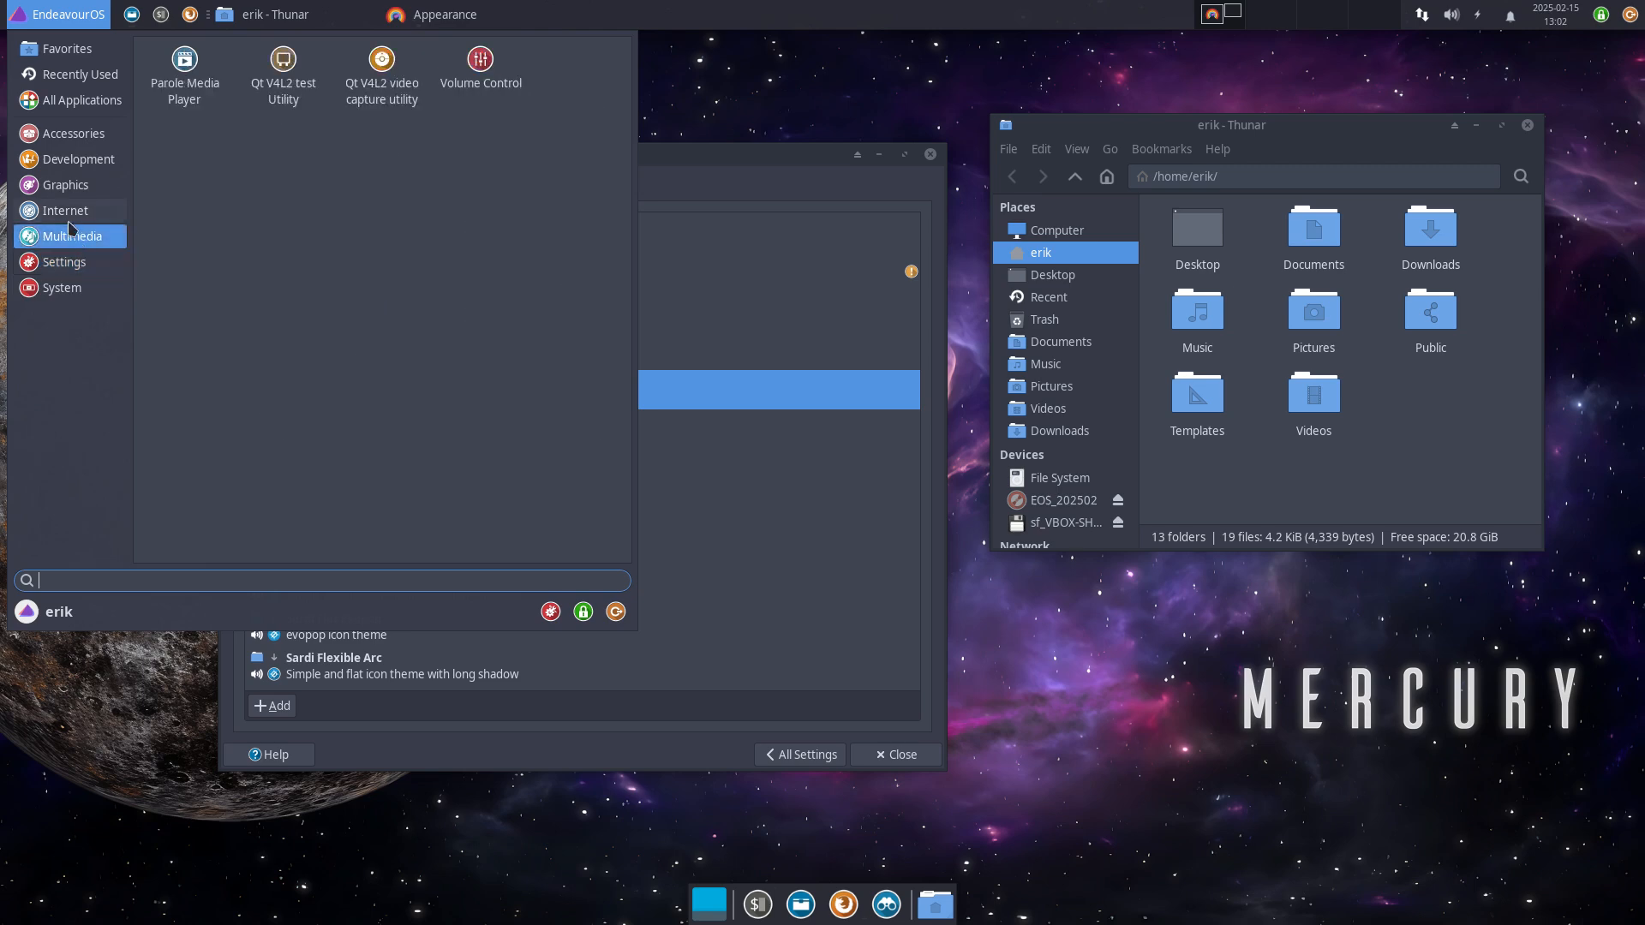
{"action": "left_click", "coordinate": [69, 219]}
{"action": "left_click", "coordinate": [85, 185]}
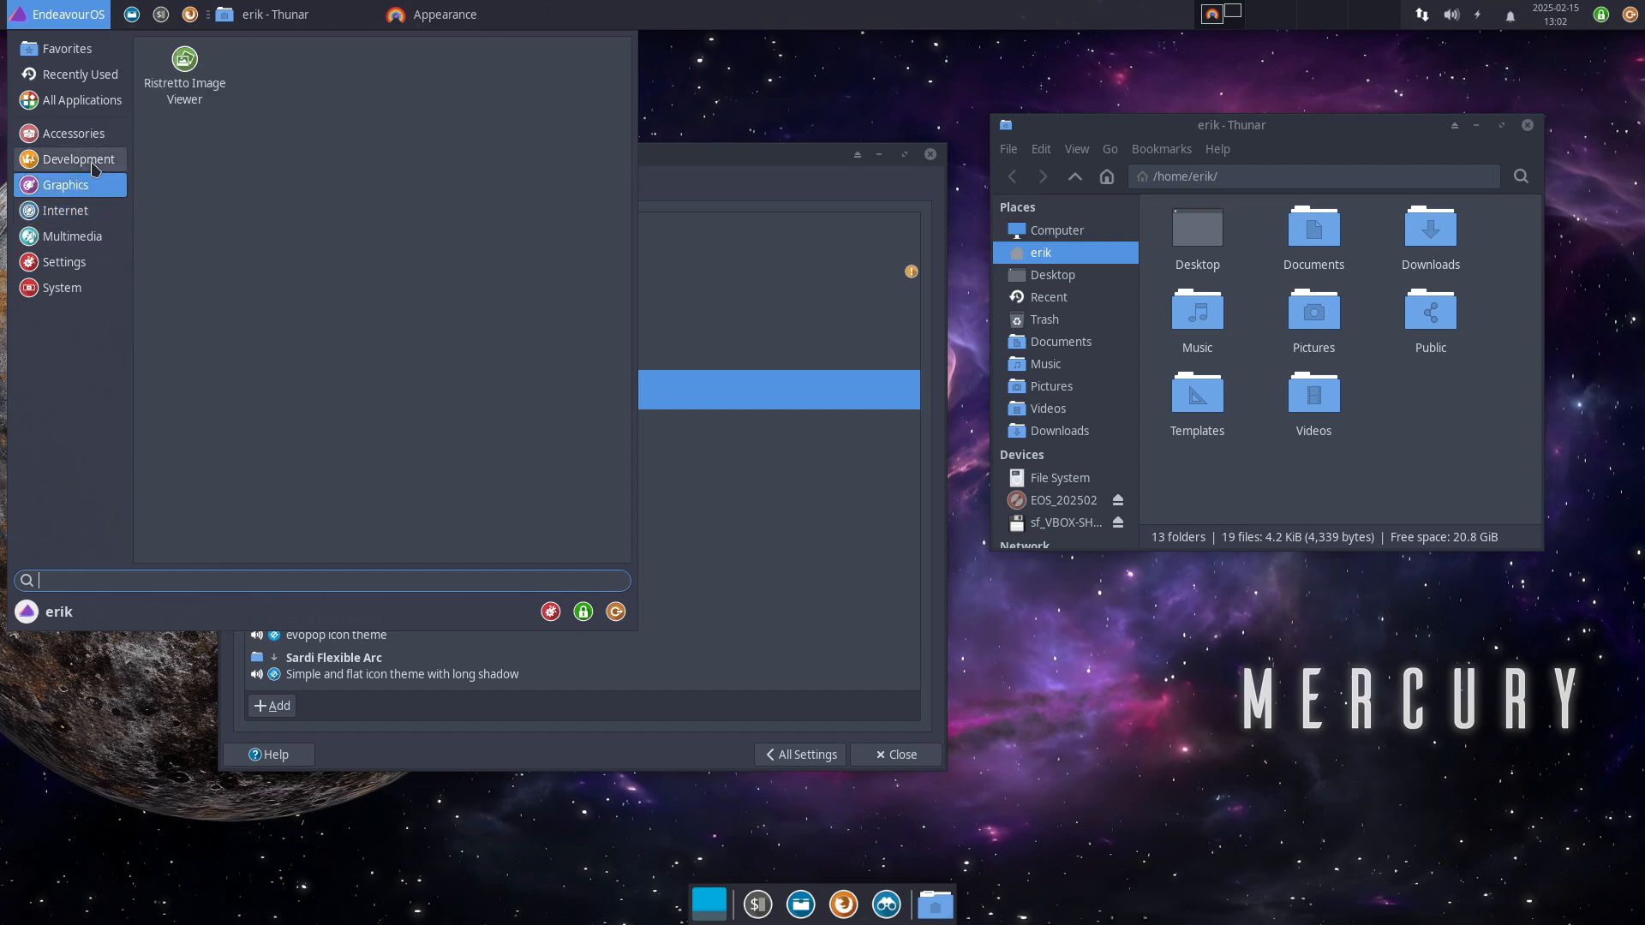
{"action": "left_click", "coordinate": [95, 163]}
{"action": "left_click", "coordinate": [86, 136]}
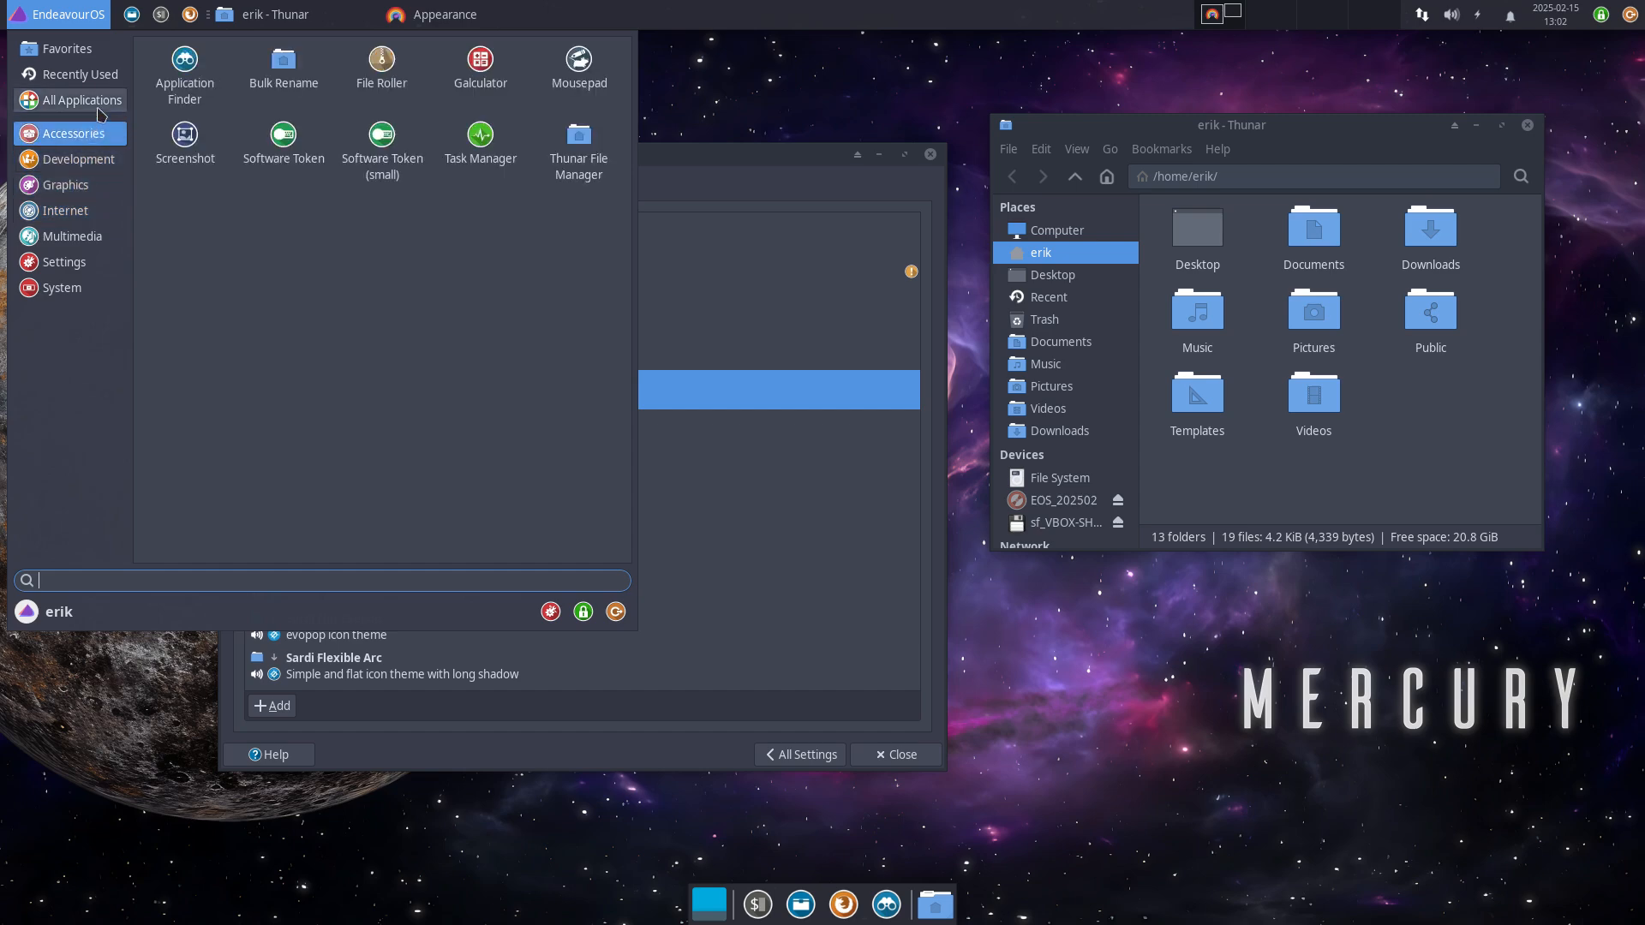
{"action": "left_click", "coordinate": [99, 110]}
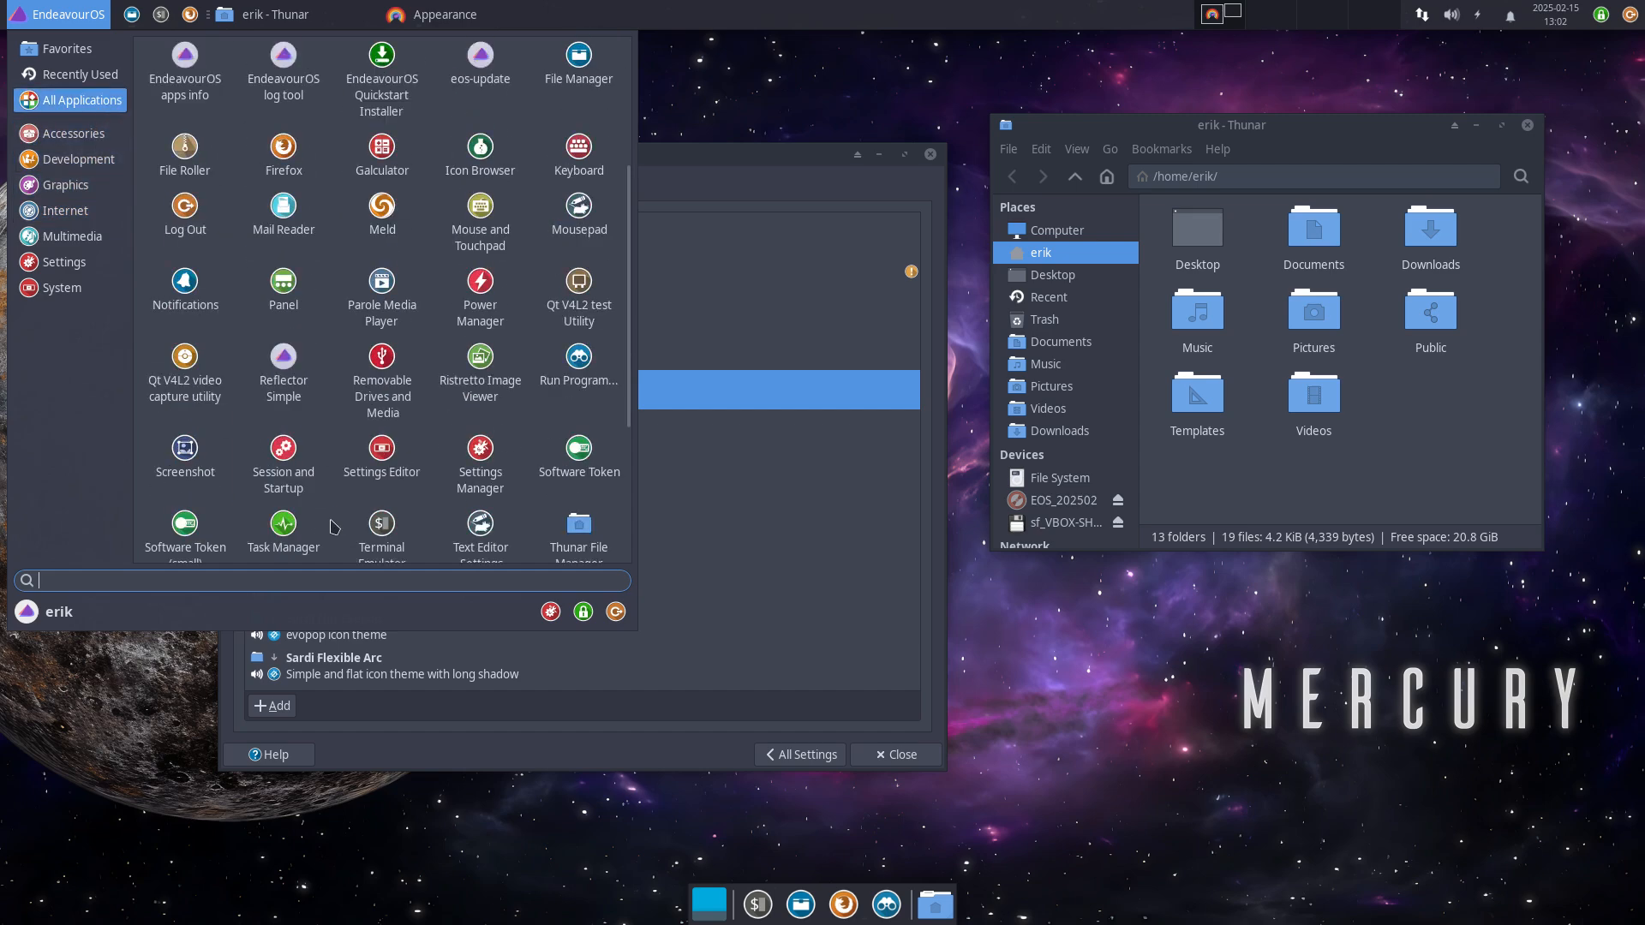
{"action": "scroll", "coordinate": [334, 526], "scroll_direction": "down", "scroll_amount": 5}
{"action": "scroll", "coordinate": [334, 526], "scroll_direction": "up", "scroll_amount": 10}
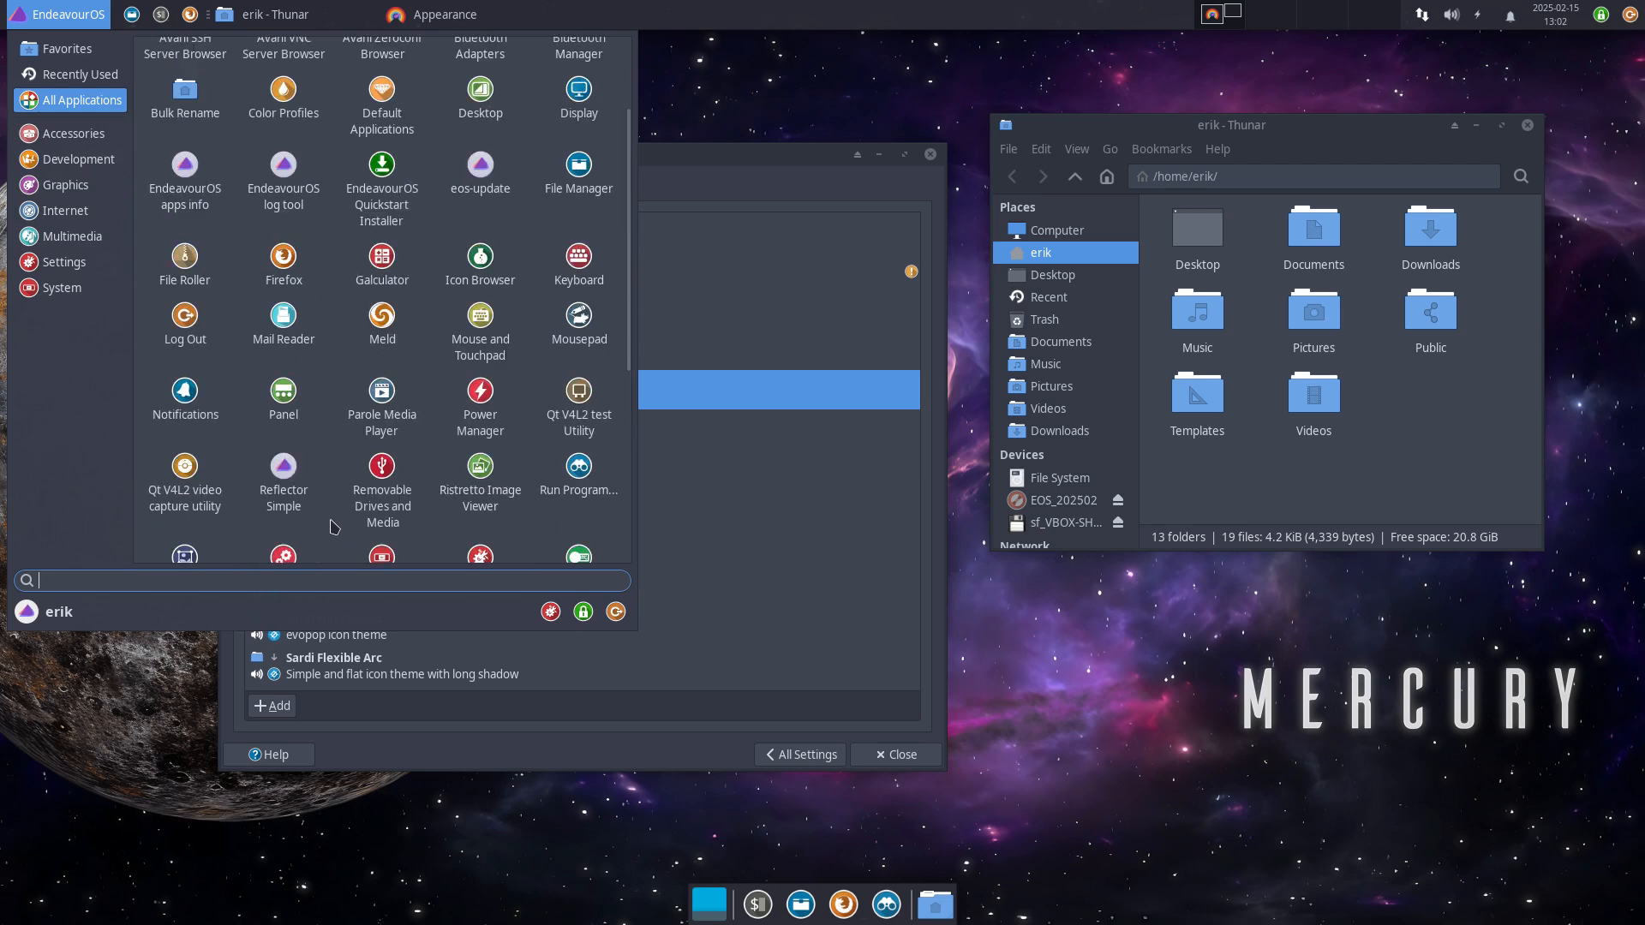
{"action": "scroll", "coordinate": [334, 526], "scroll_direction": "up", "scroll_amount": 3}
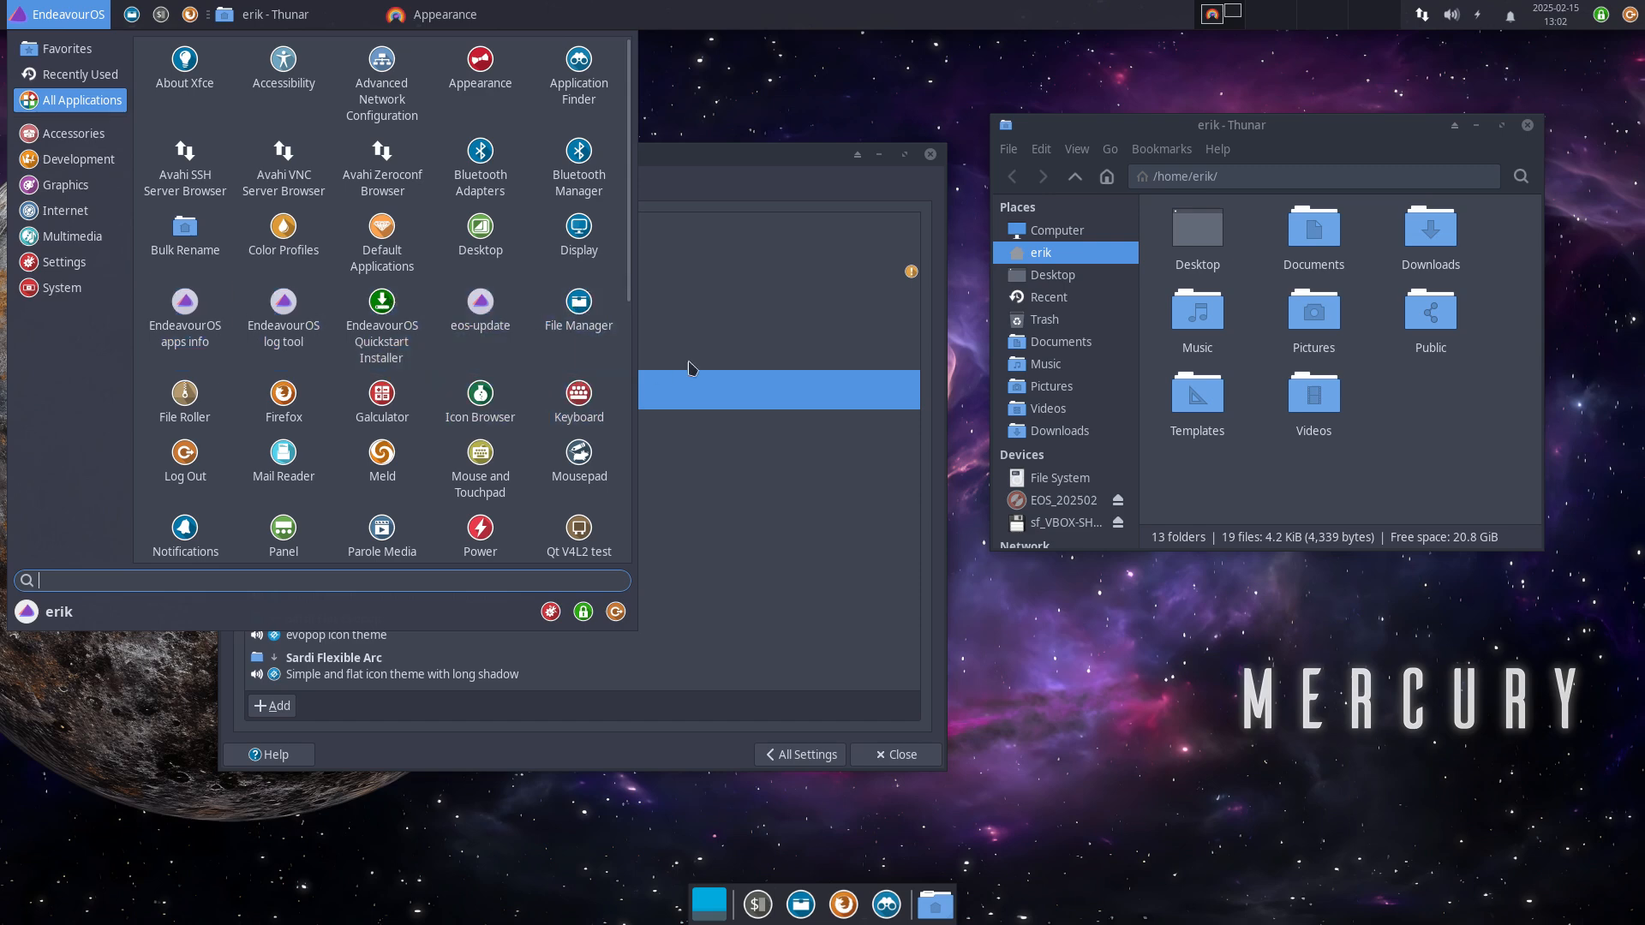
{"action": "left_click", "coordinate": [728, 395]}
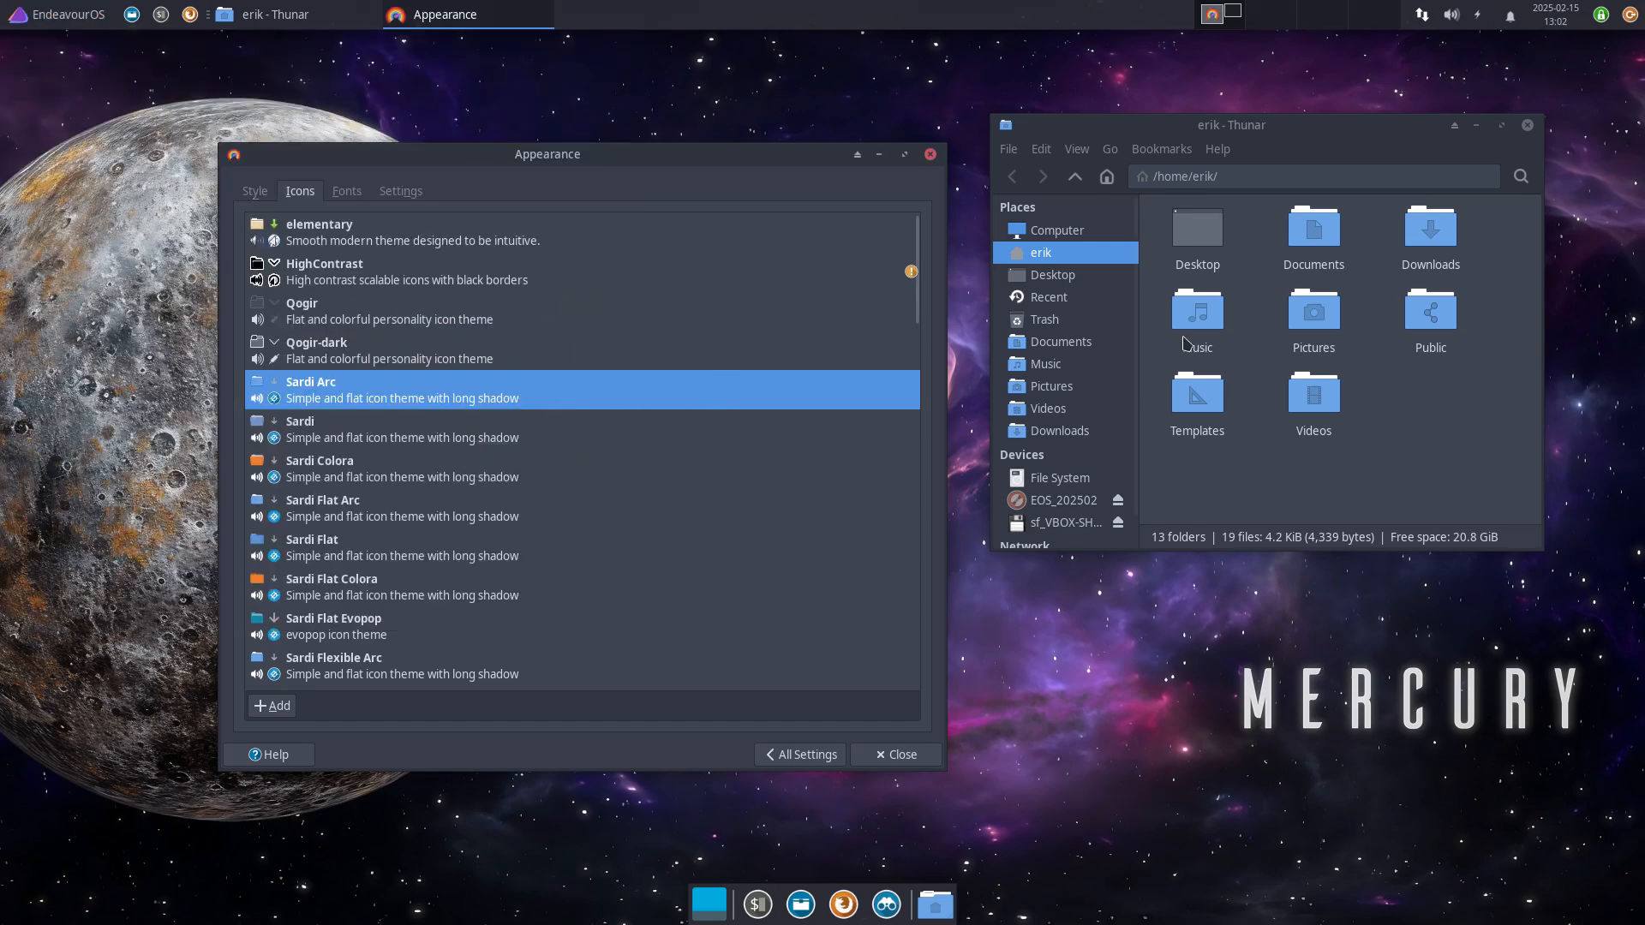
Step: Try Sardi, Sardi Colora, Flat Arc, Flat, Flat Colora, Flat Evopop, Flexible Arc and Flexible icons
{"action": "left_click", "coordinate": [455, 440]}
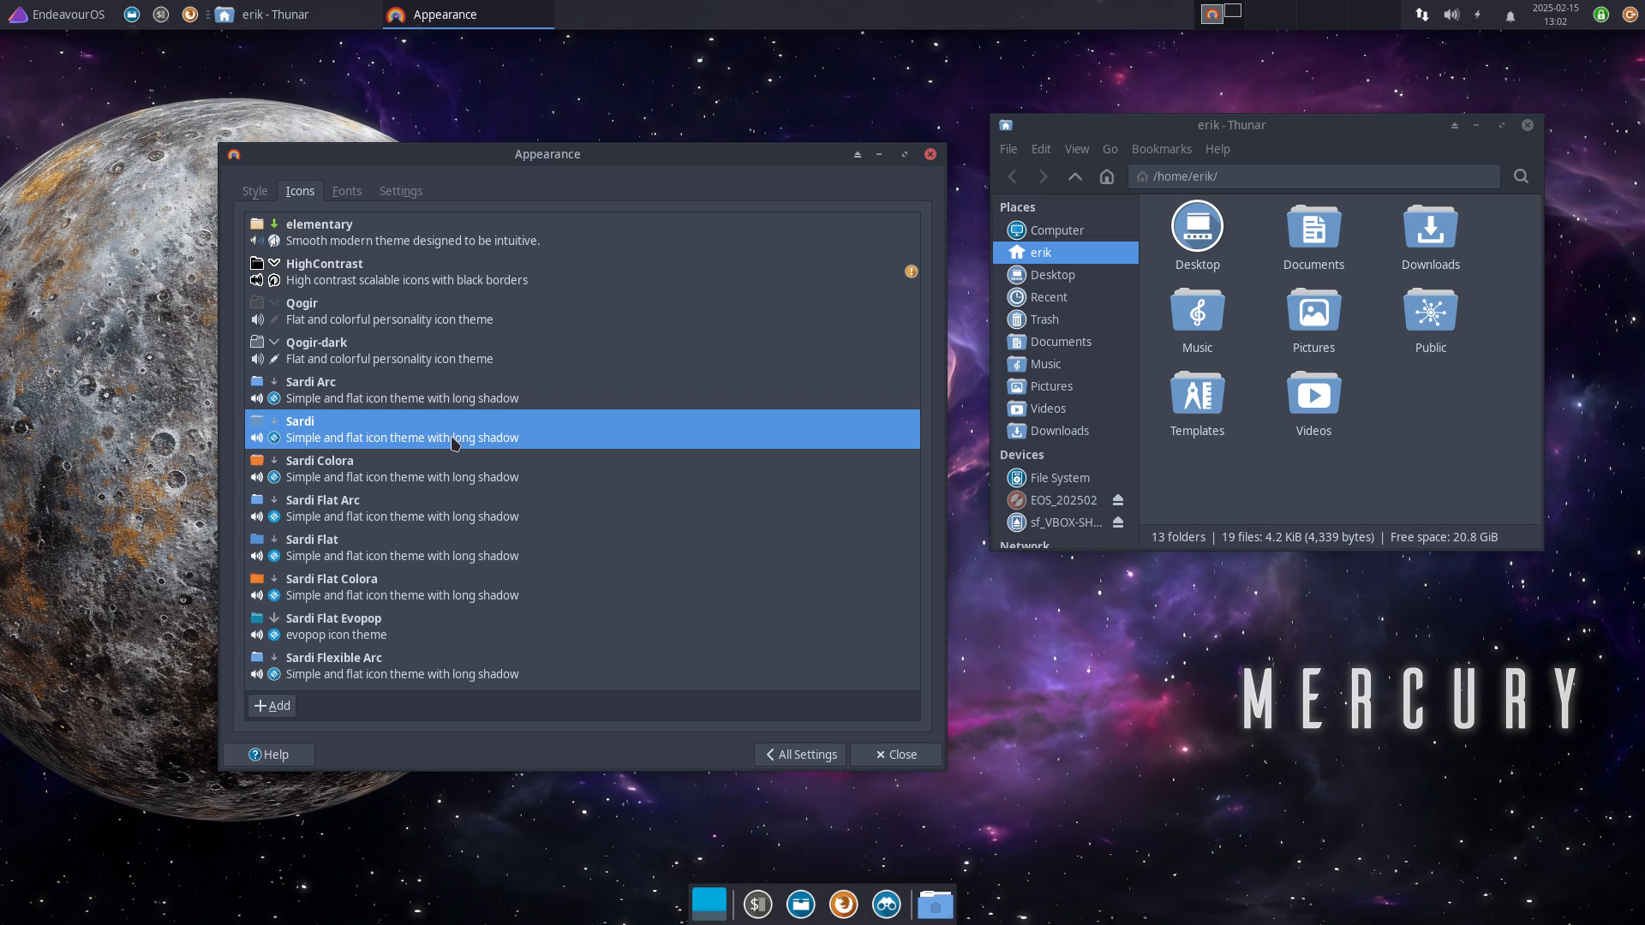
{"action": "left_click", "coordinate": [431, 473]}
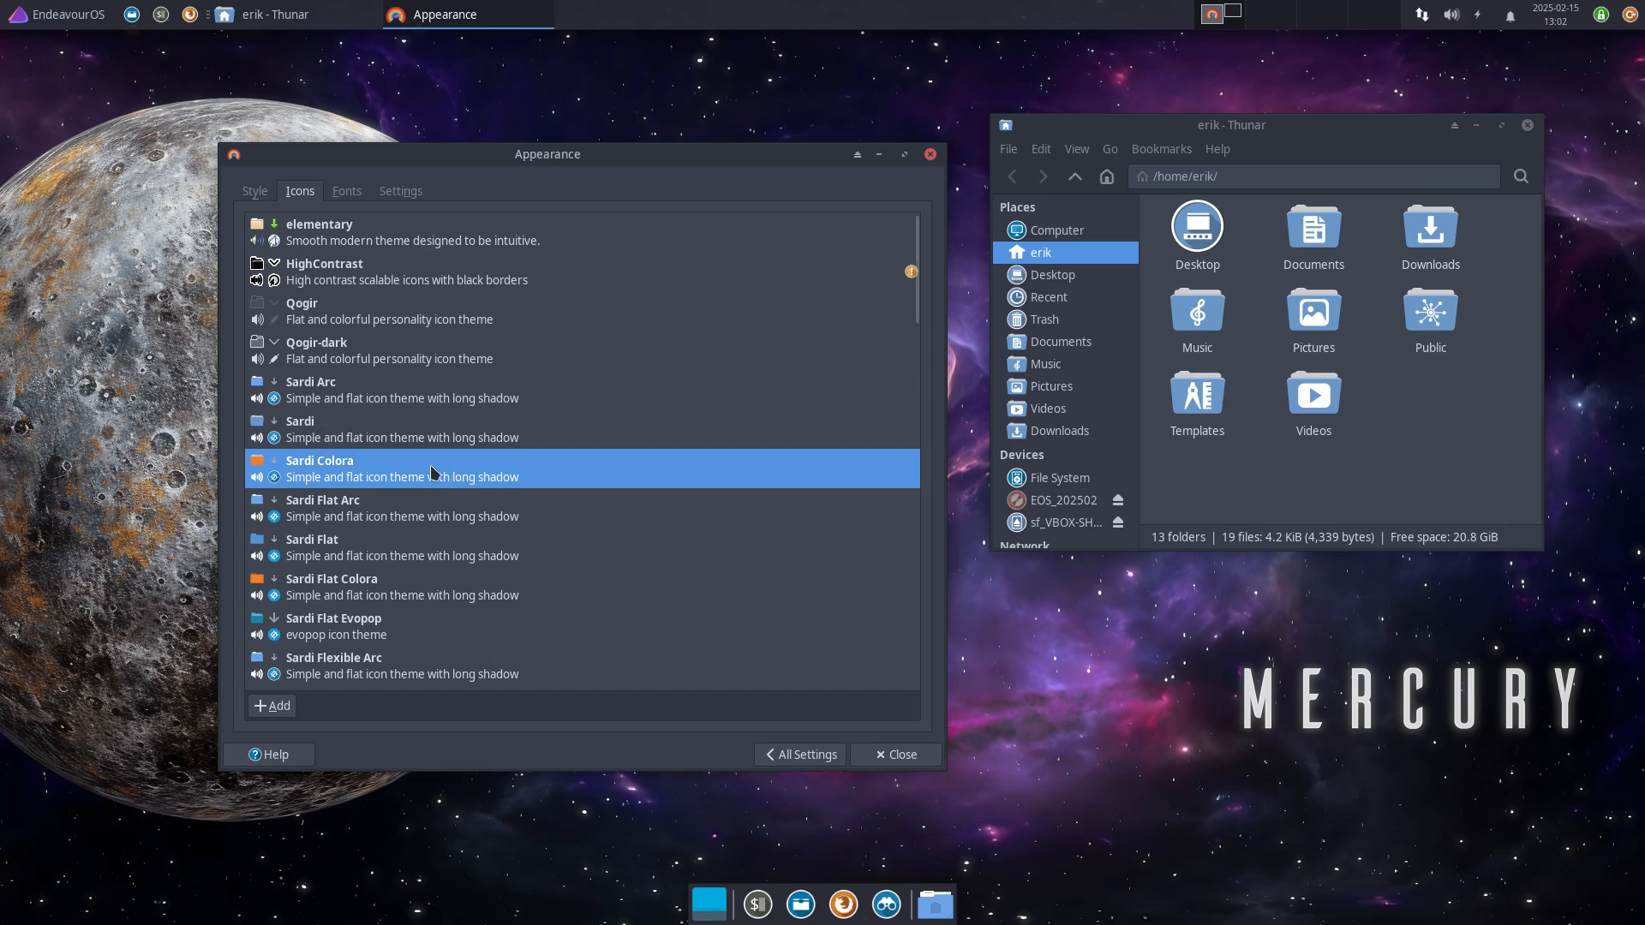
{"action": "left_click", "coordinate": [429, 515]}
{"action": "left_click", "coordinate": [420, 557]}
{"action": "scroll", "coordinate": [414, 520], "scroll_direction": "down", "scroll_amount": 3}
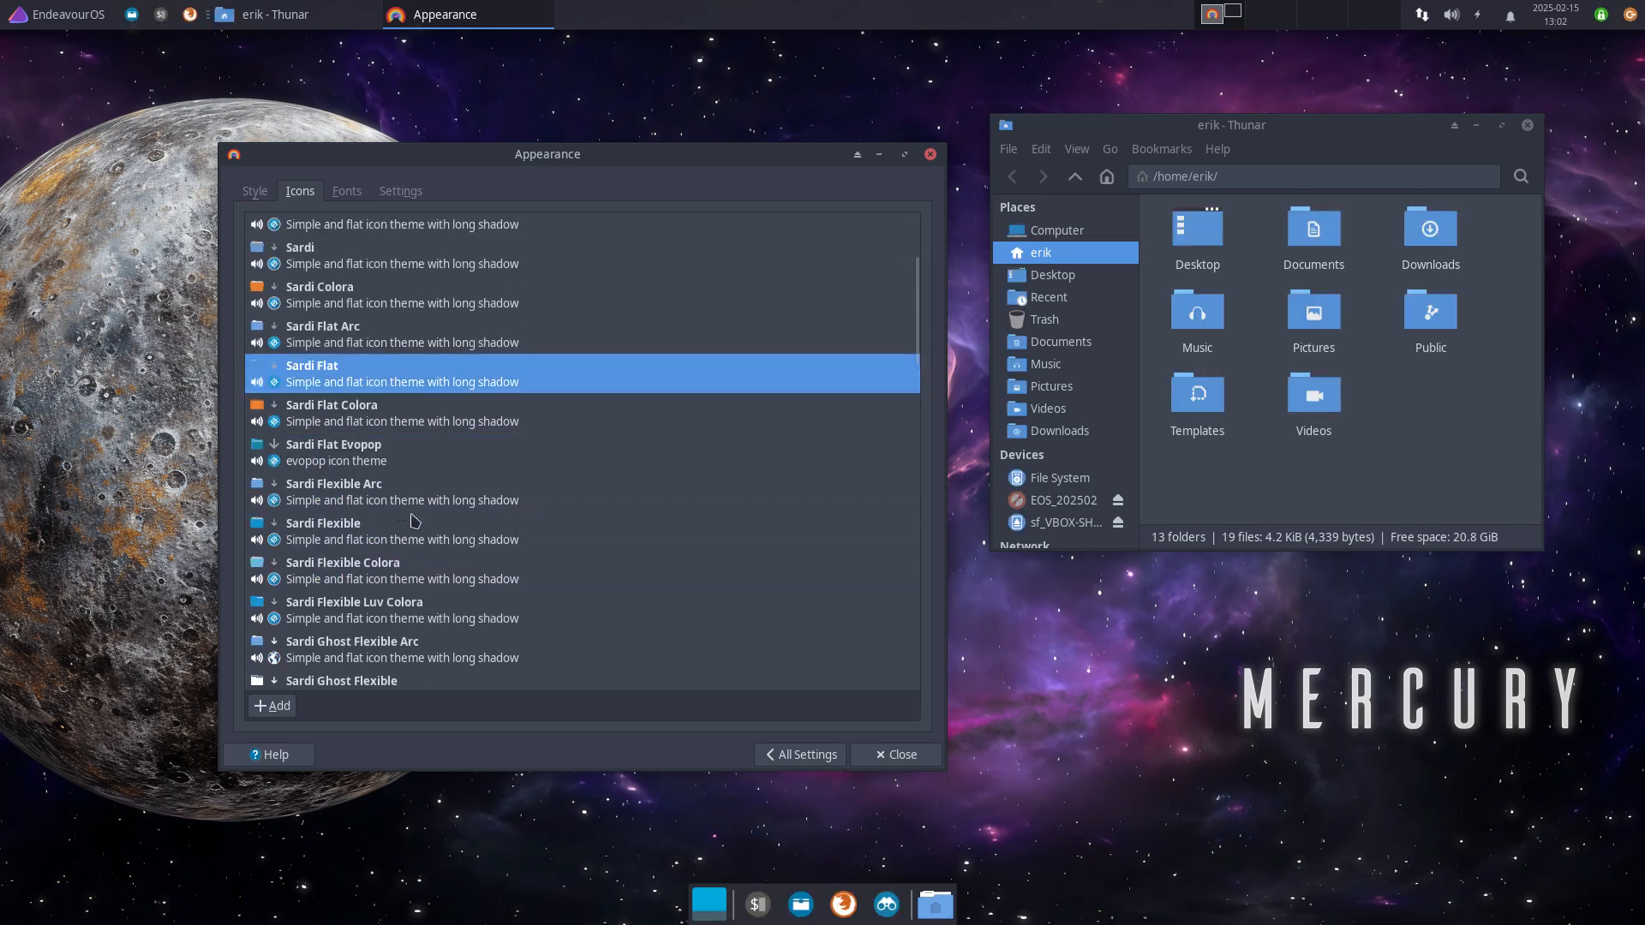
{"action": "left_click", "coordinate": [372, 428]}
{"action": "left_click", "coordinate": [374, 447]}
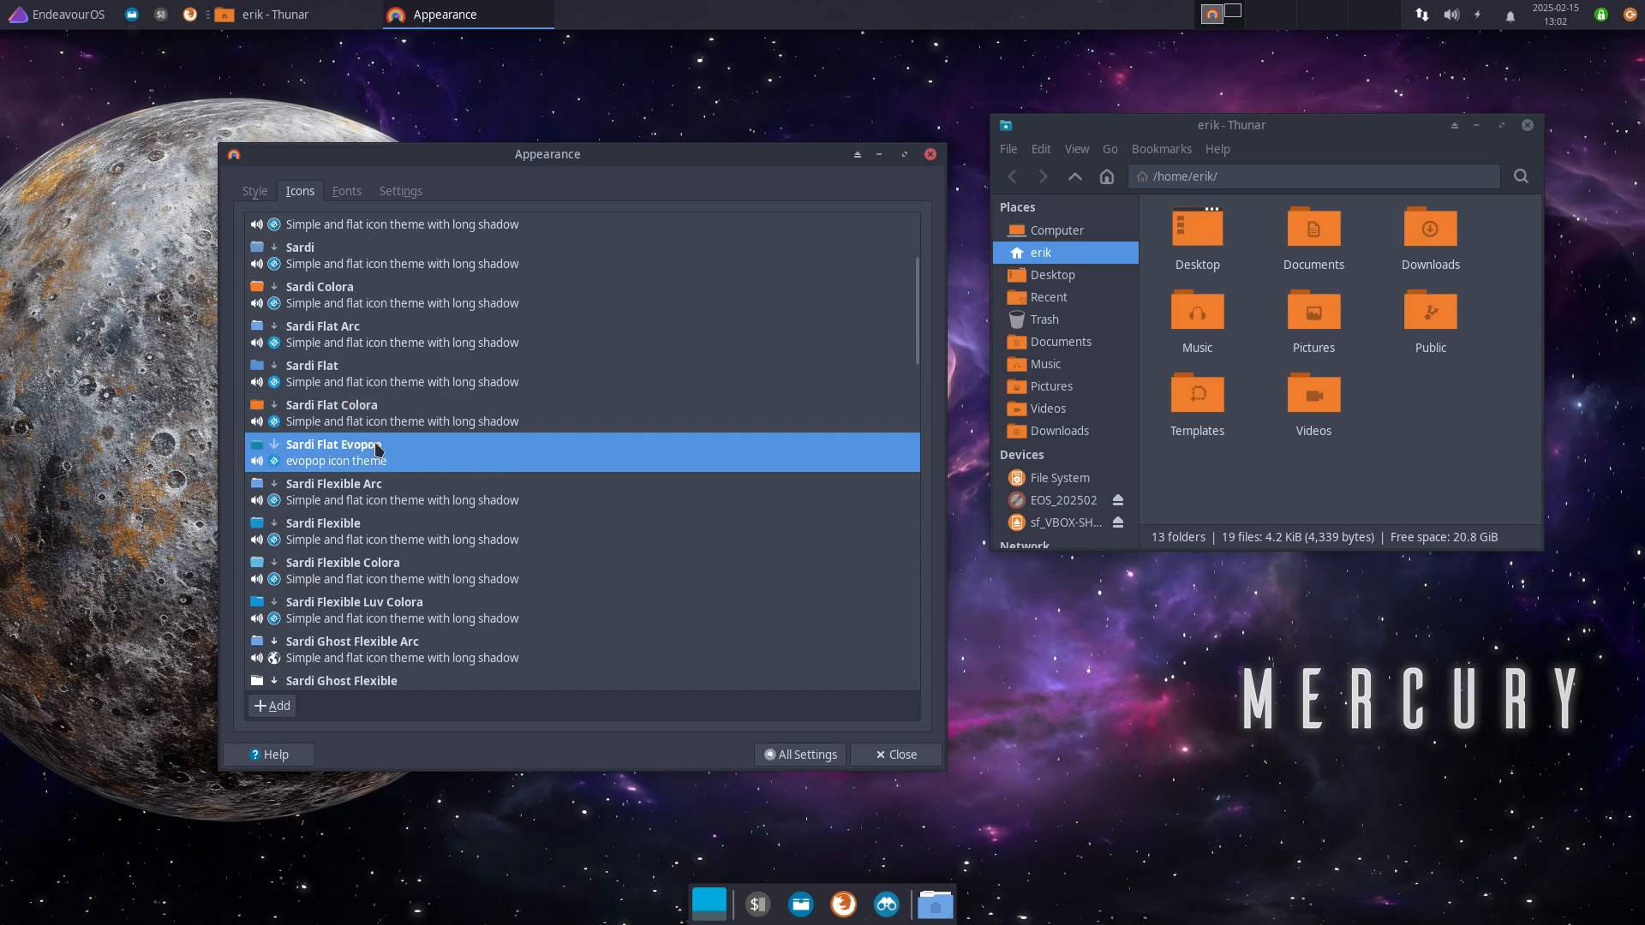
{"action": "left_click", "coordinate": [378, 497]}
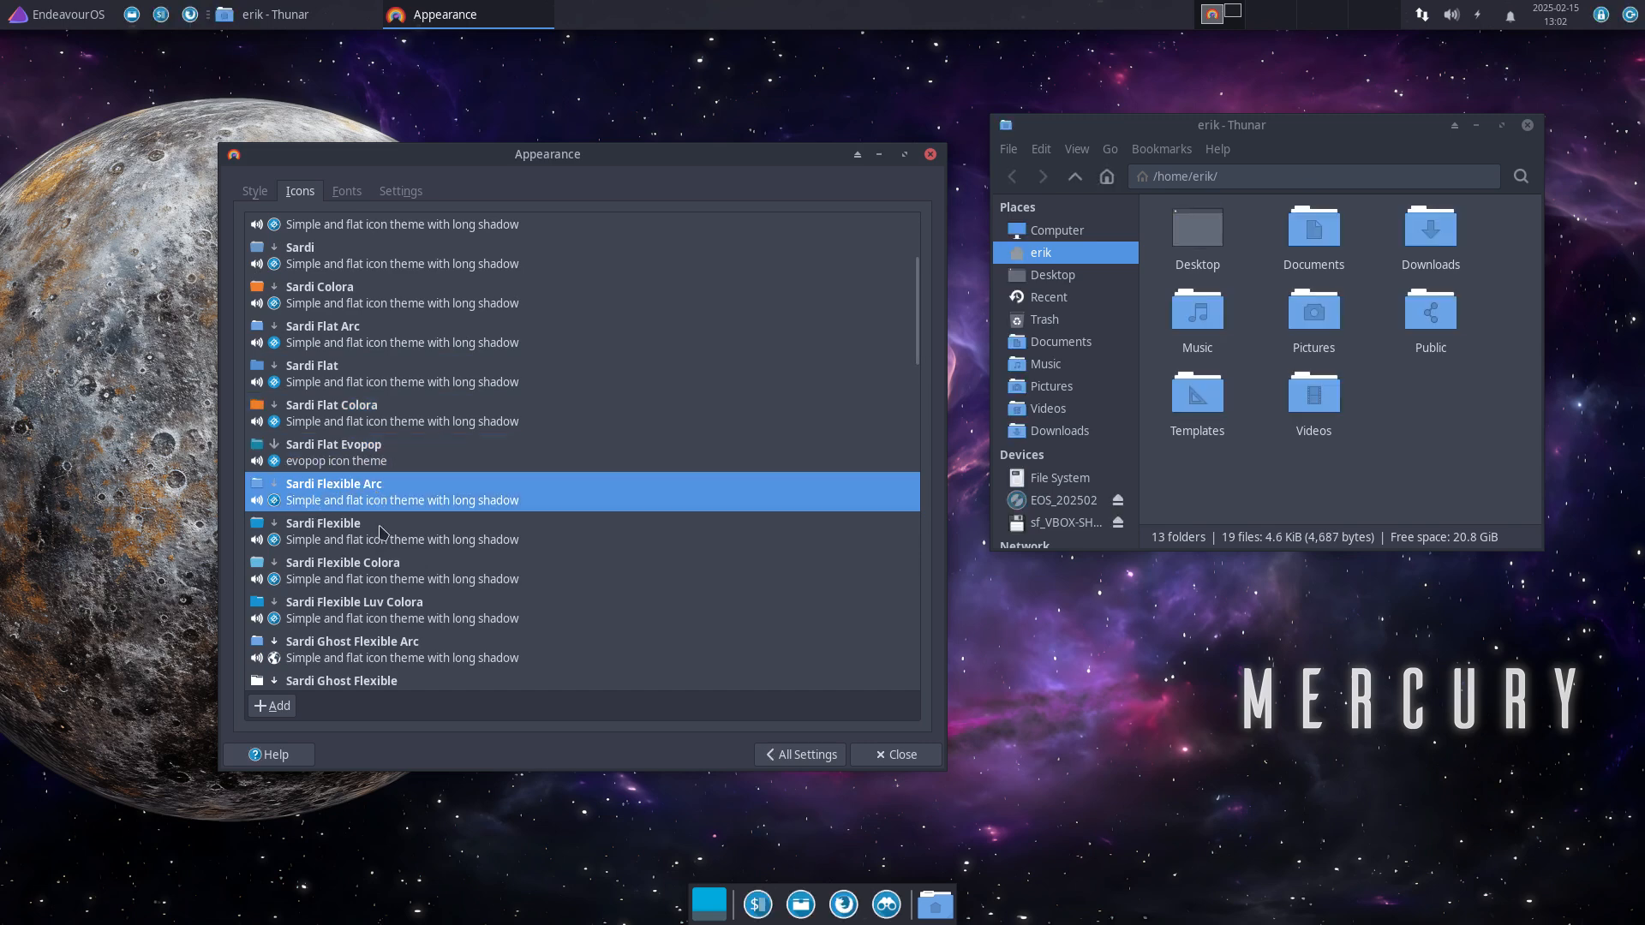
{"action": "left_click", "coordinate": [380, 530]}
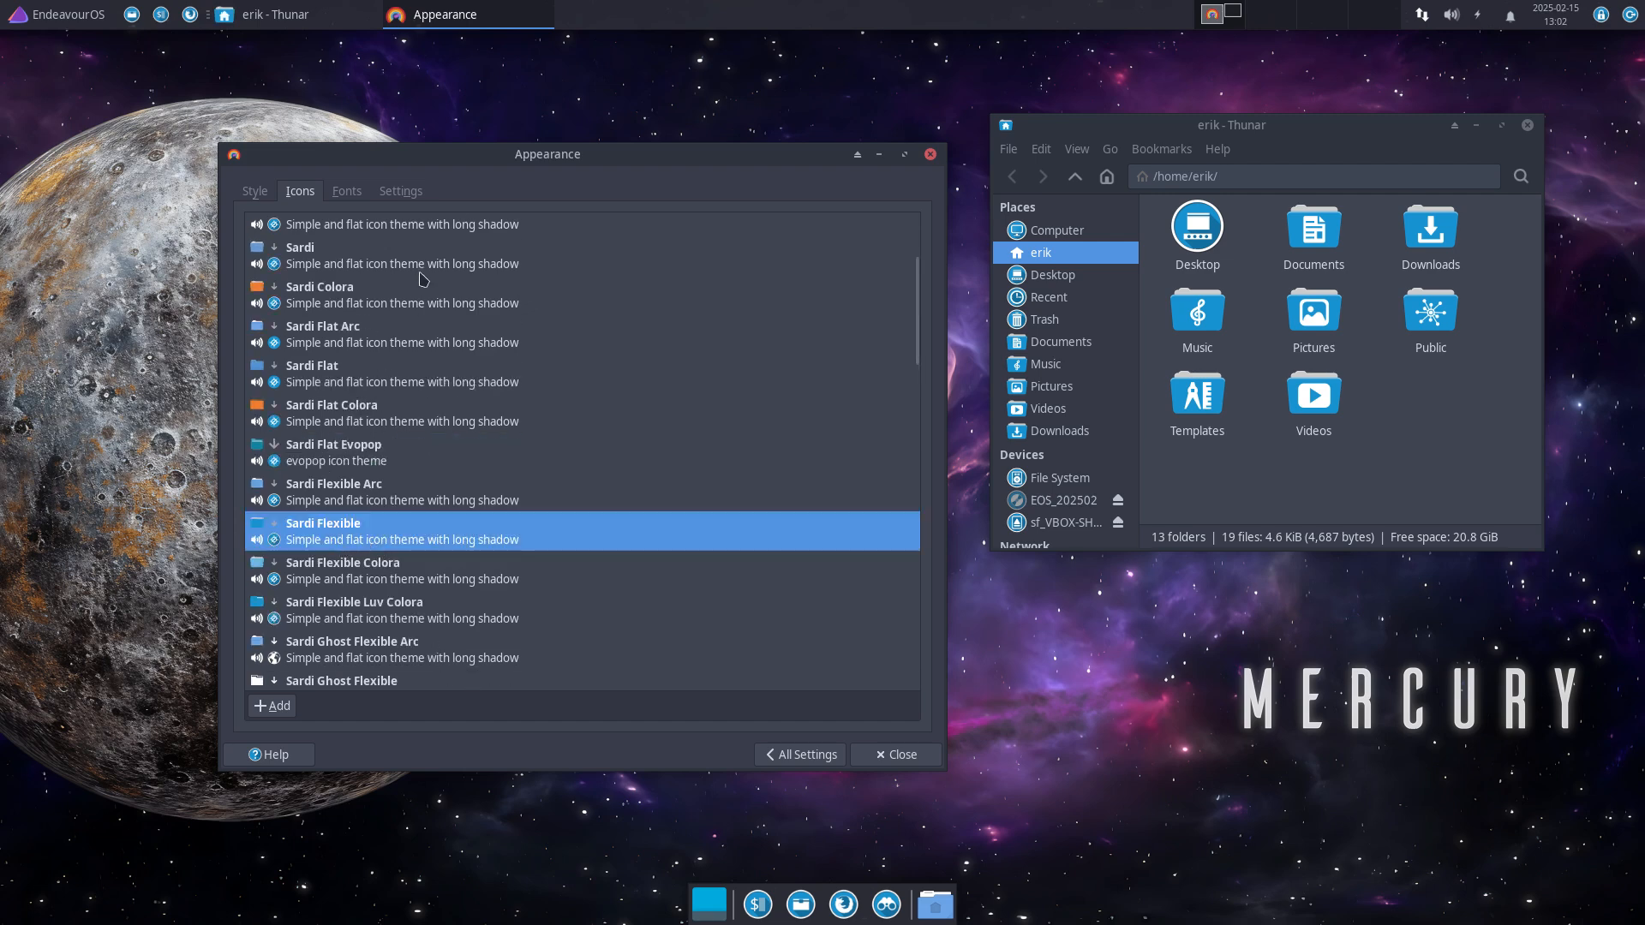
Step: Try Sardi Flexible Colora, Flexible Luv Colora, Ghost Flexible Arc and Ghost Flexible icon themes
{"action": "scroll", "coordinate": [398, 491], "scroll_direction": "down", "scroll_amount": 1}
{"action": "left_click", "coordinate": [363, 467]}
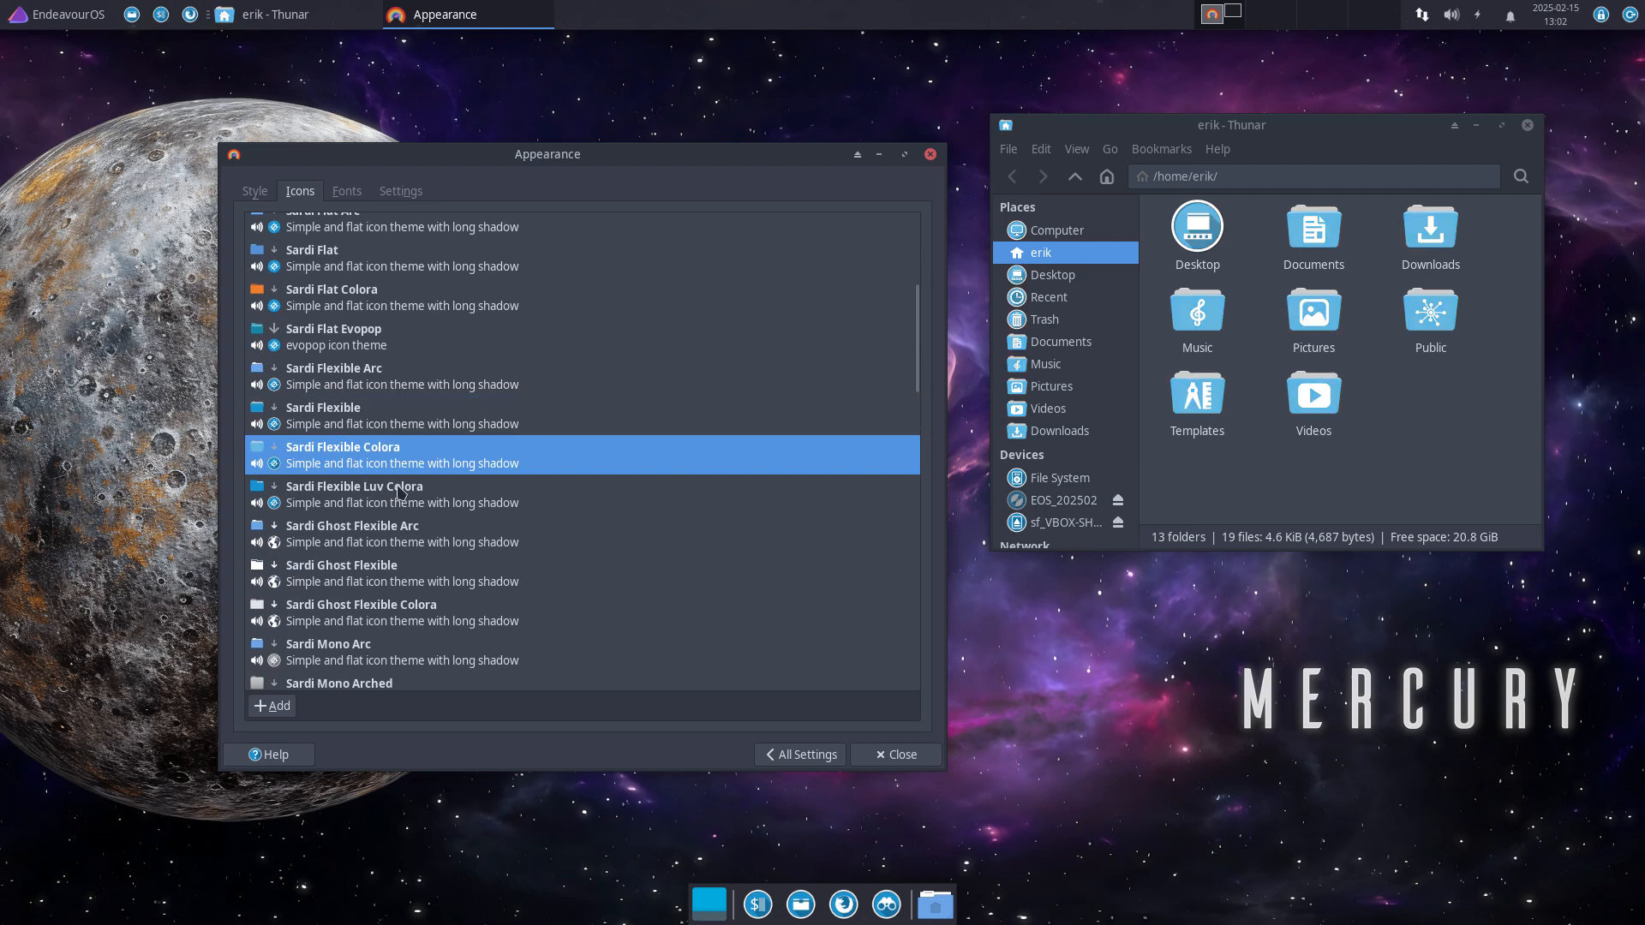
{"action": "left_click", "coordinate": [363, 505]}
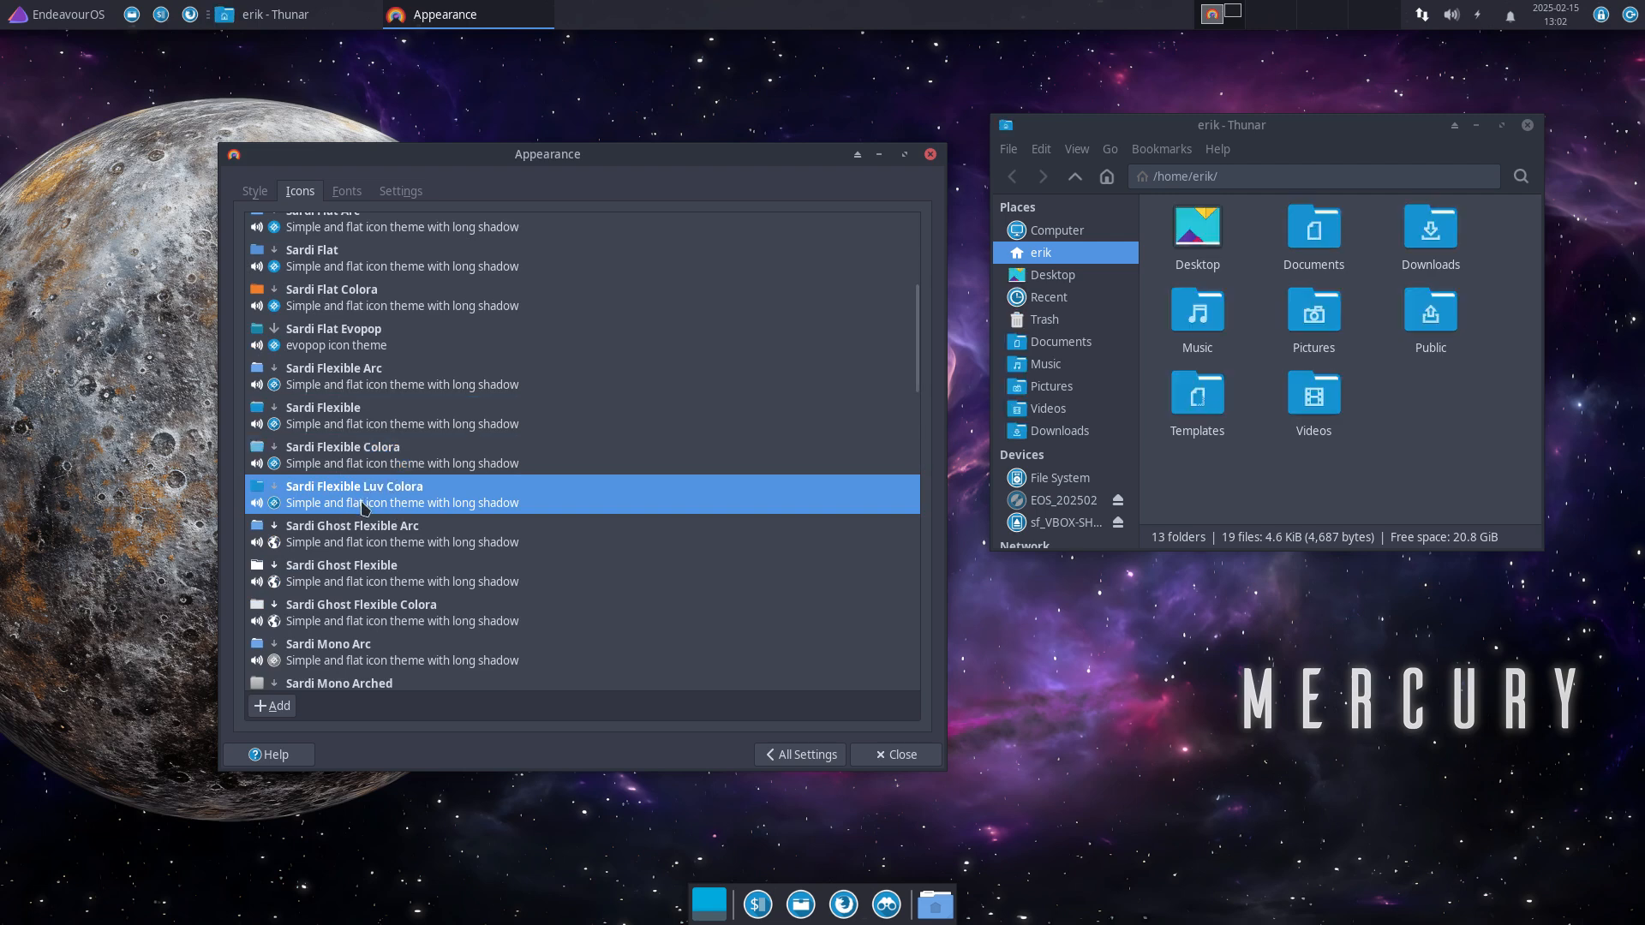
{"action": "left_click", "coordinate": [358, 539]}
{"action": "scroll", "coordinate": [360, 540], "scroll_direction": "down", "scroll_amount": 3}
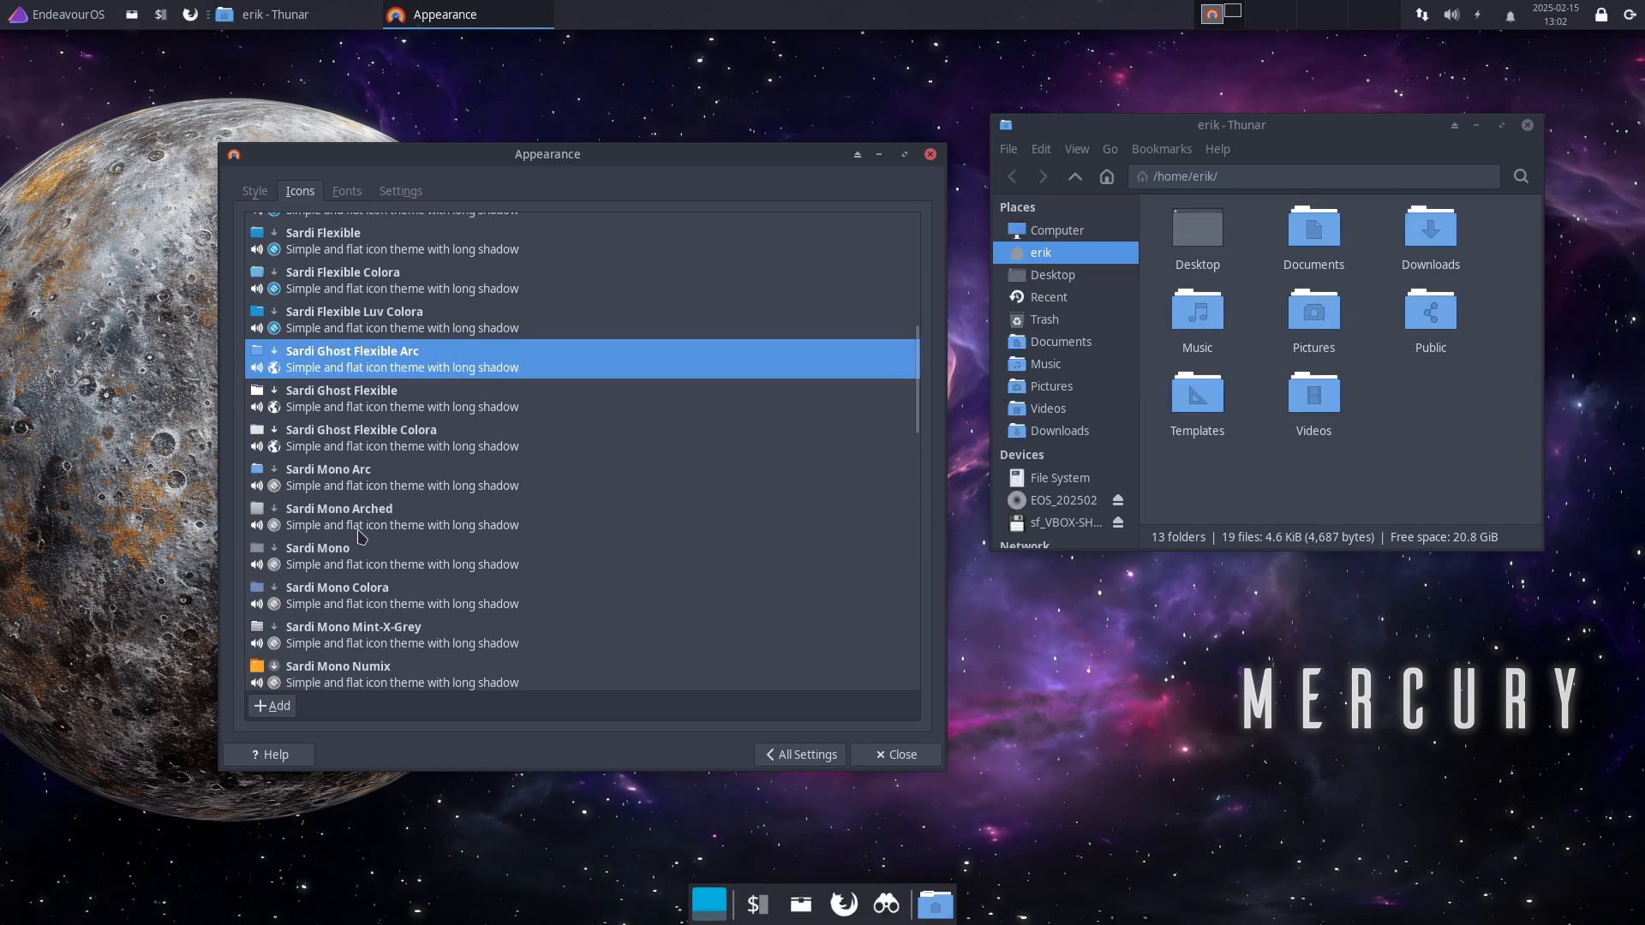
{"action": "left_click", "coordinate": [331, 399]}
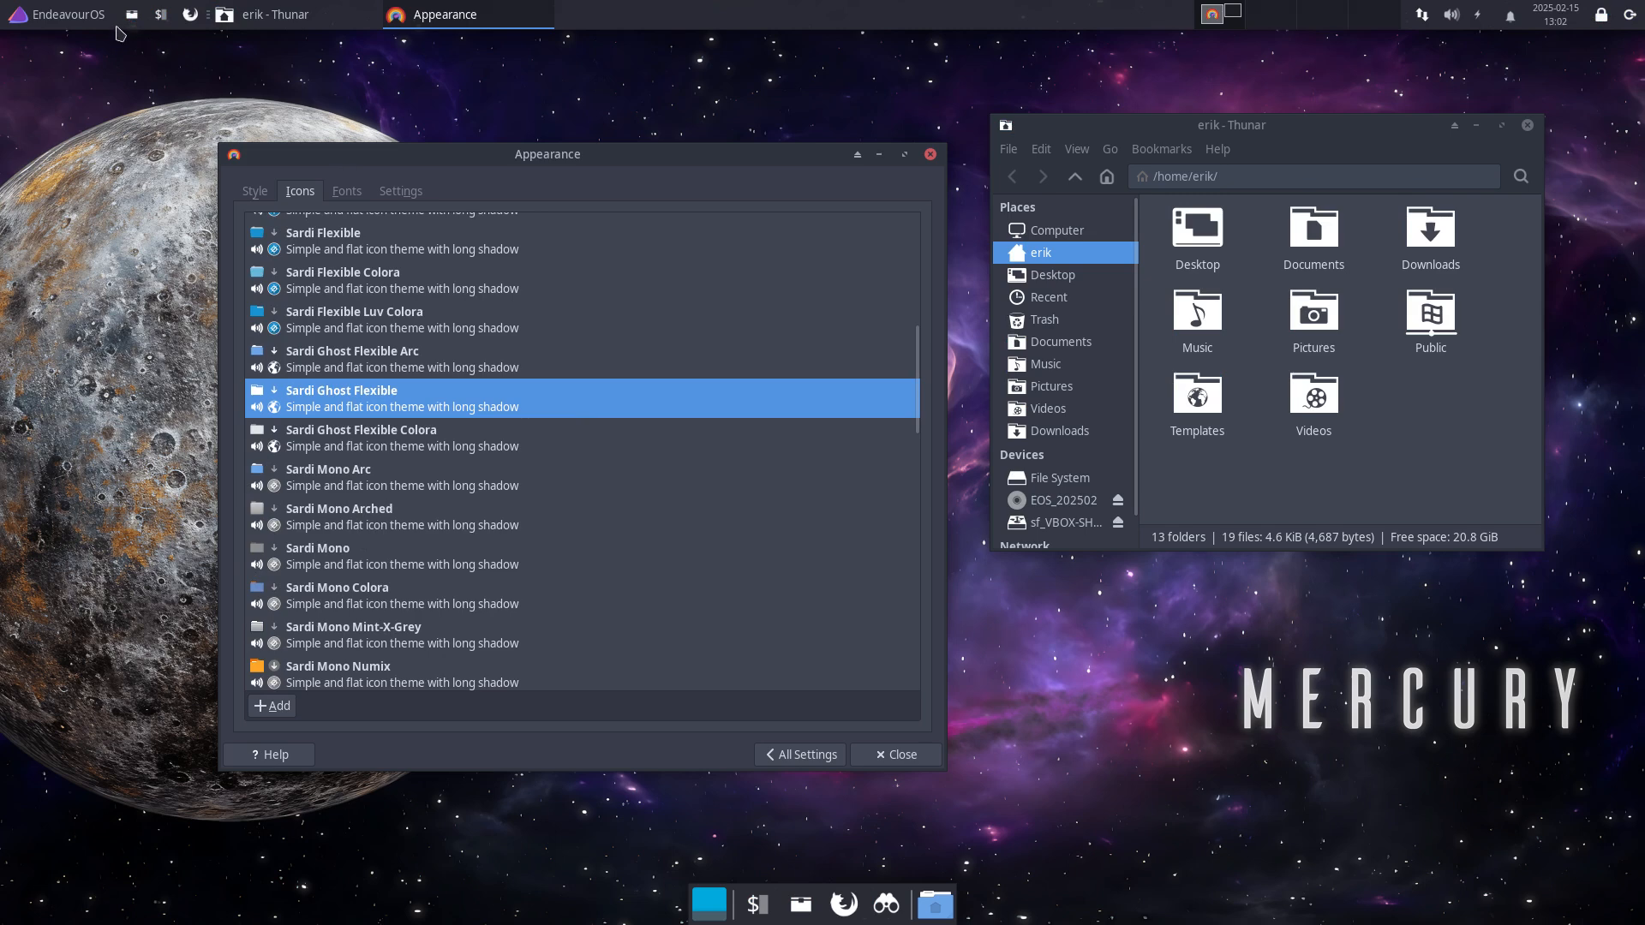
Step: Compare the new icons by browsing Whisker menu categories through System, then close it
{"action": "left_click", "coordinate": [80, 18]}
{"action": "left_click", "coordinate": [74, 159]}
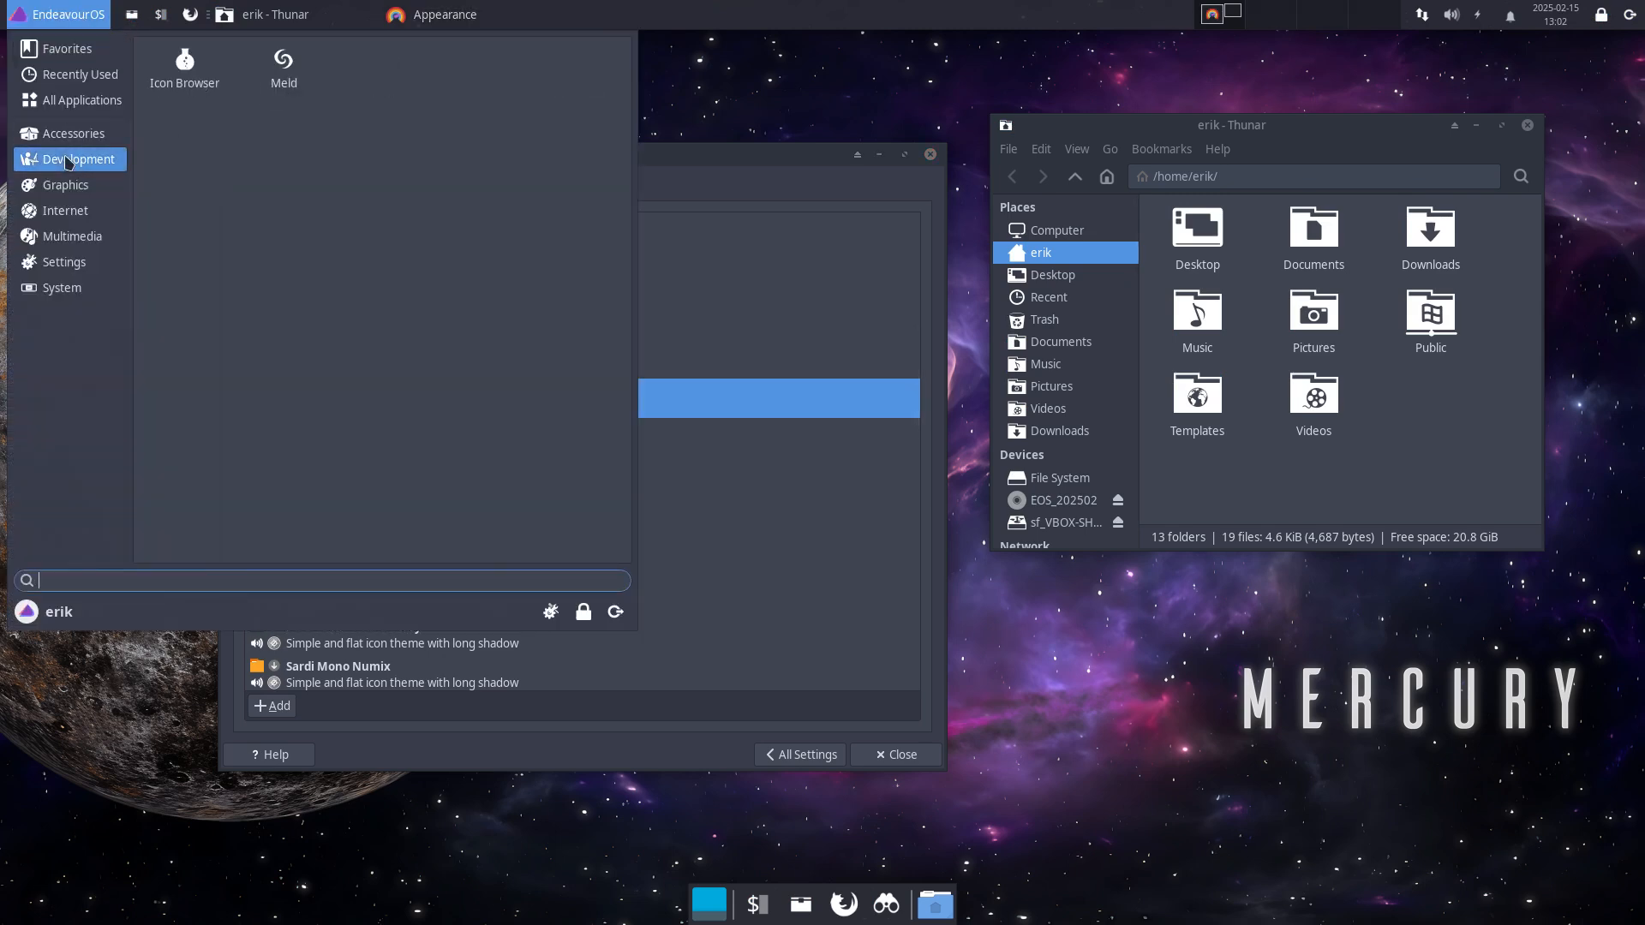
{"action": "left_click", "coordinate": [71, 188]}
{"action": "left_click", "coordinate": [71, 219]}
{"action": "left_click", "coordinate": [75, 260]}
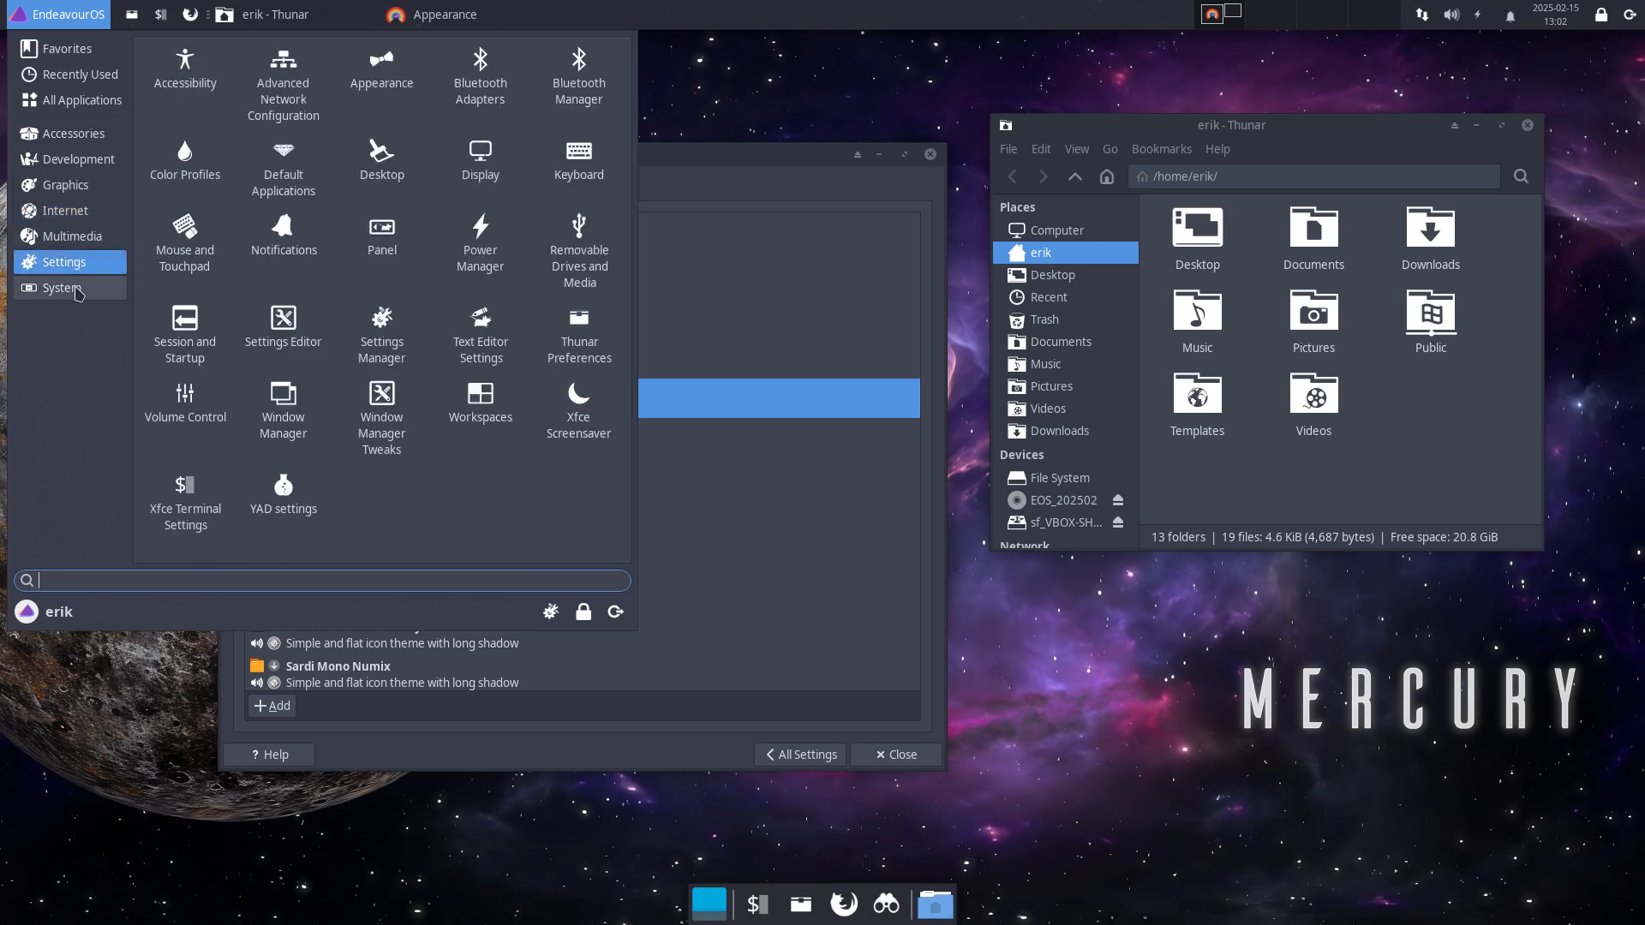
{"action": "left_click", "coordinate": [75, 290]}
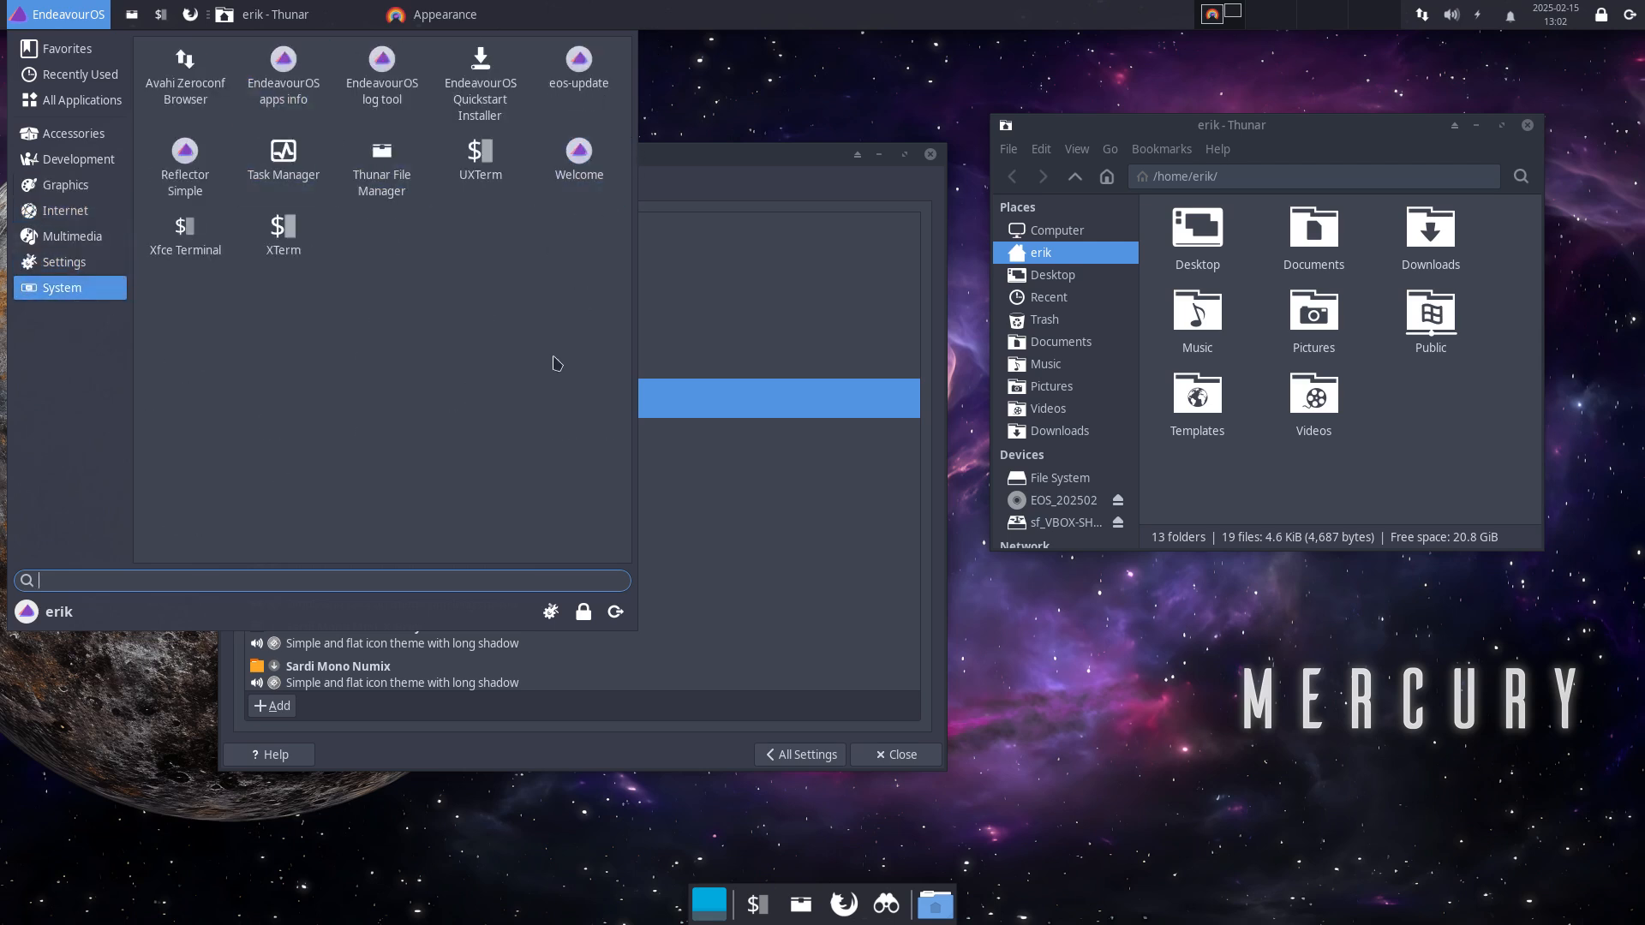
{"action": "left_click", "coordinate": [749, 393]}
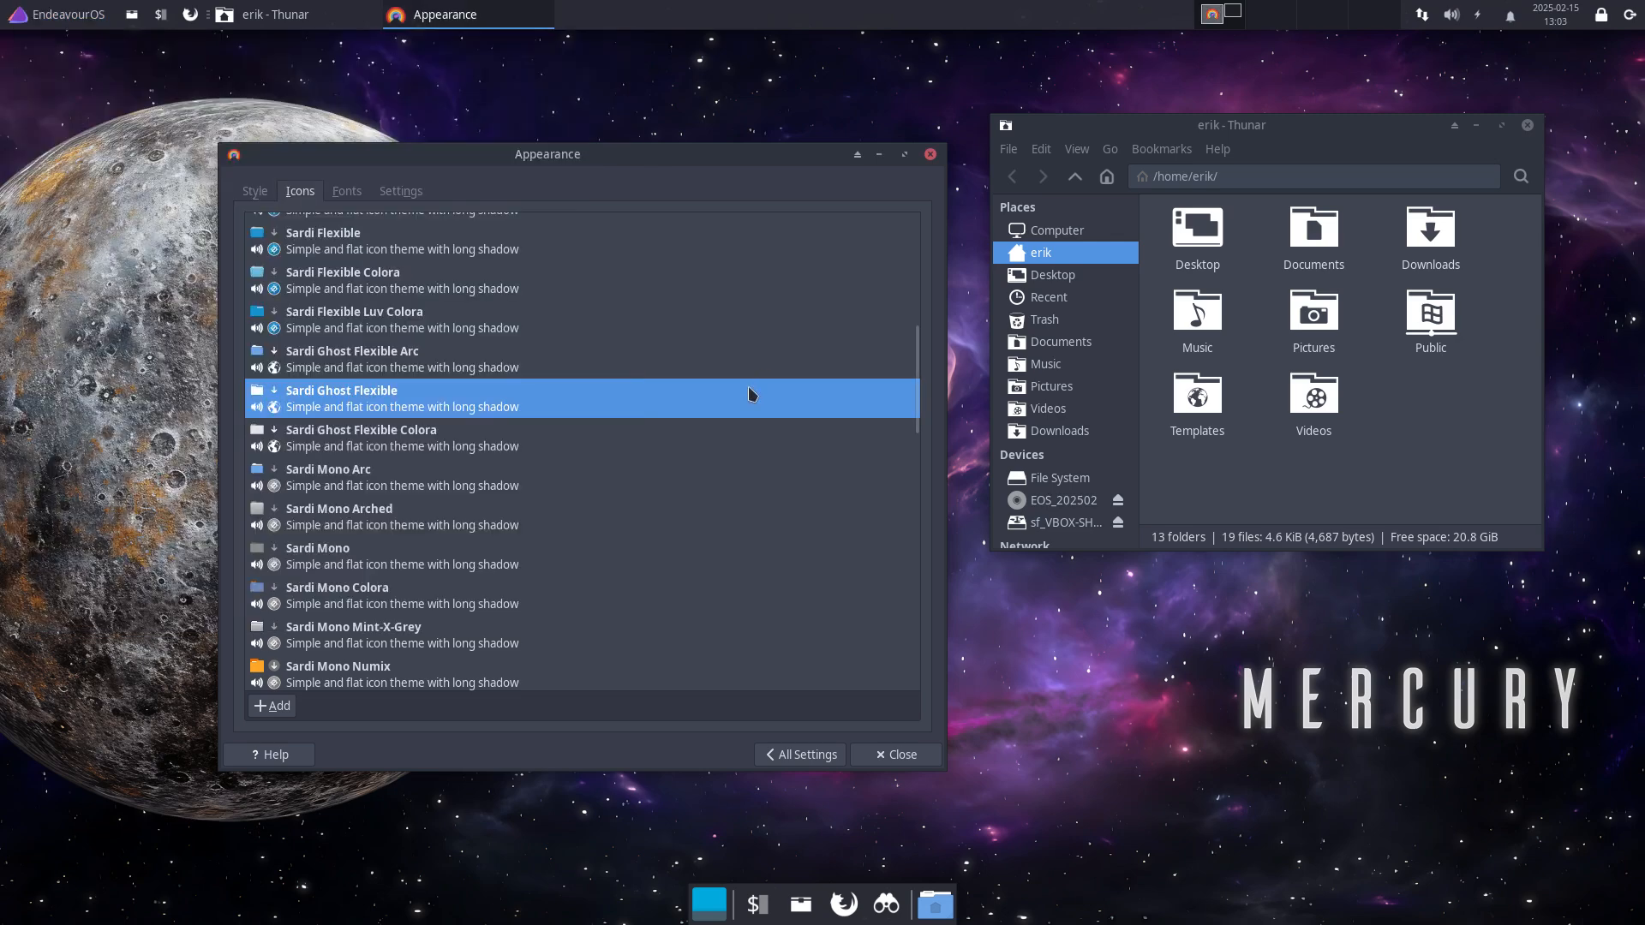
Step: Apply Sardi Ghost Flexible Colora, check the menu, then settle on Sardi Mono Arc
{"action": "left_click", "coordinate": [461, 442]}
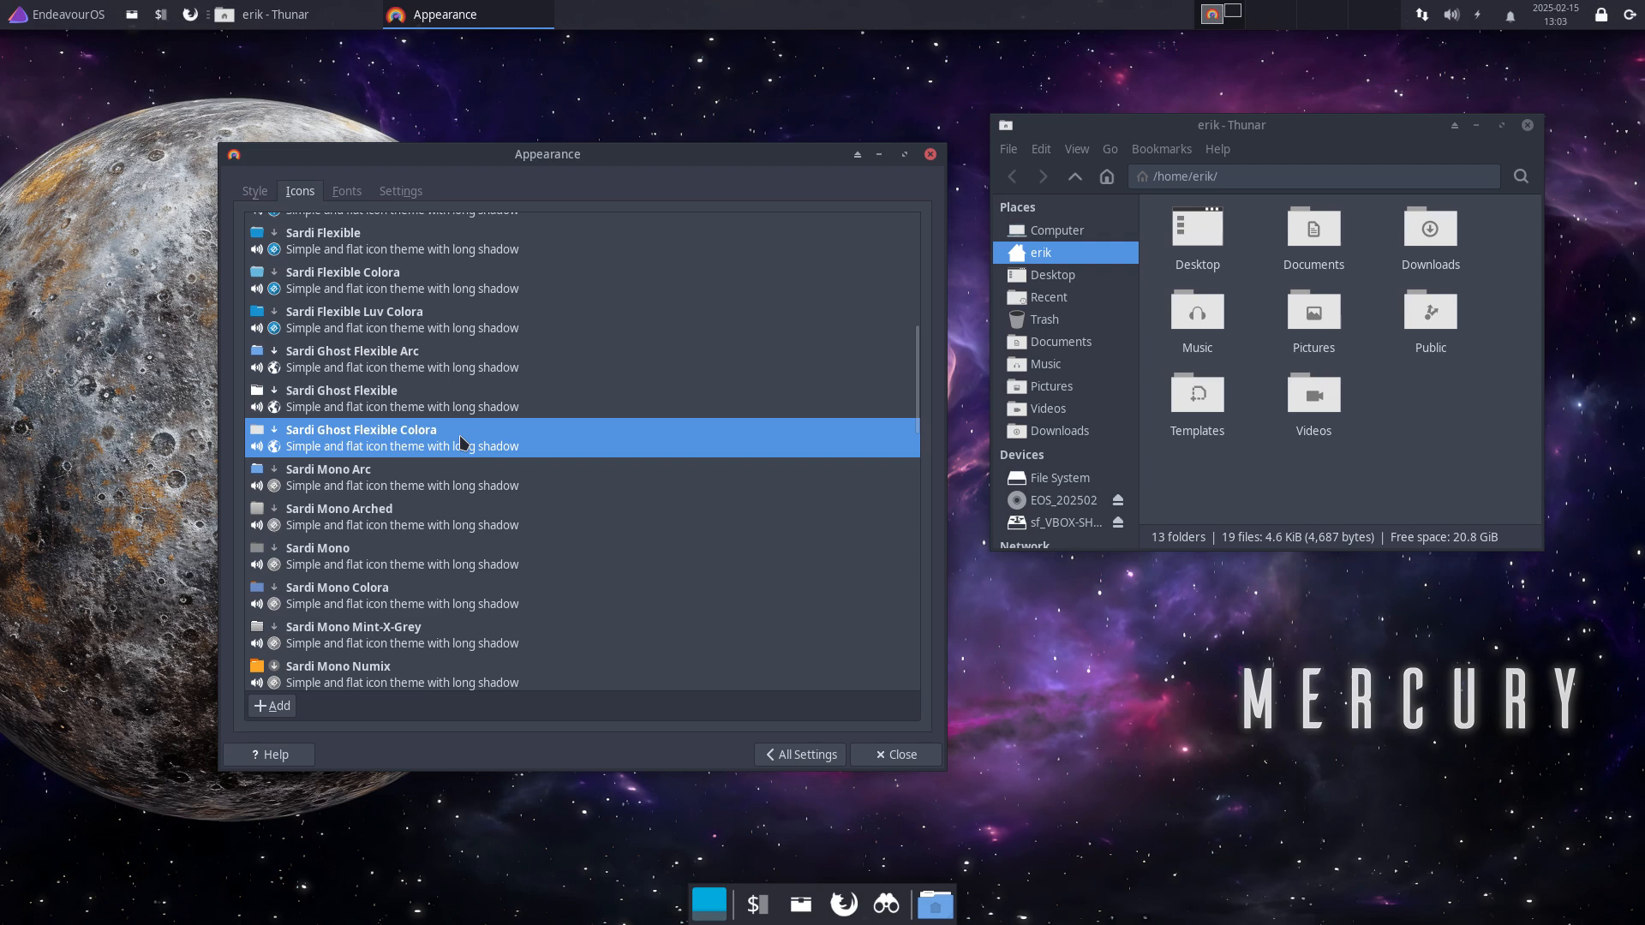
{"action": "left_click", "coordinate": [63, 16]}
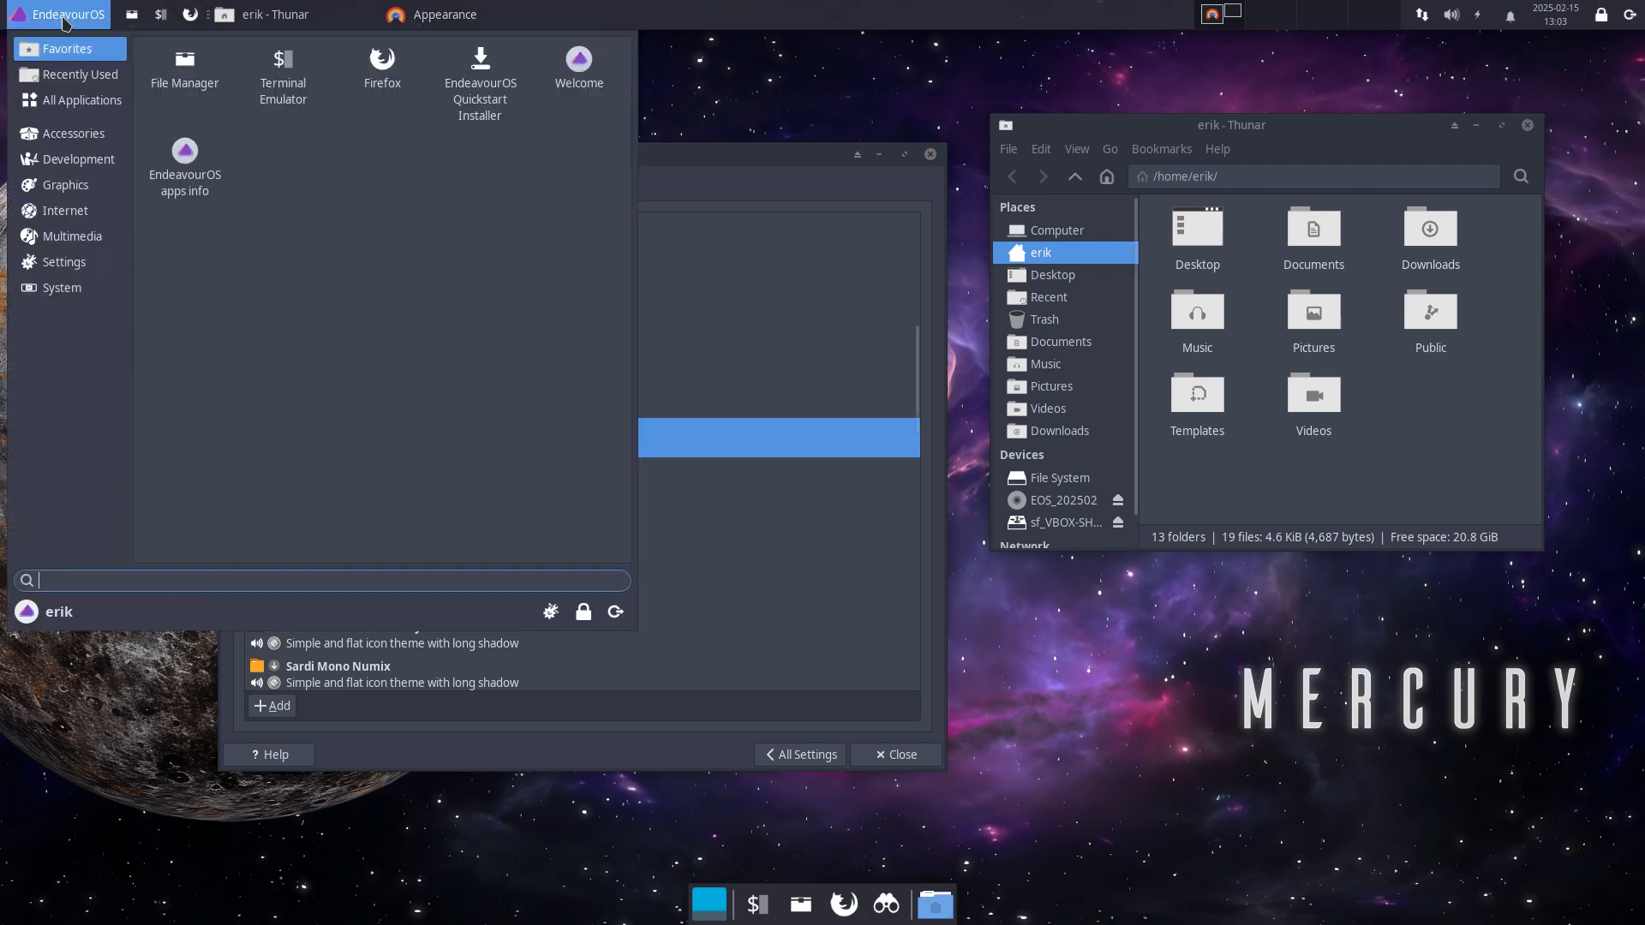
{"action": "left_click", "coordinate": [737, 416]}
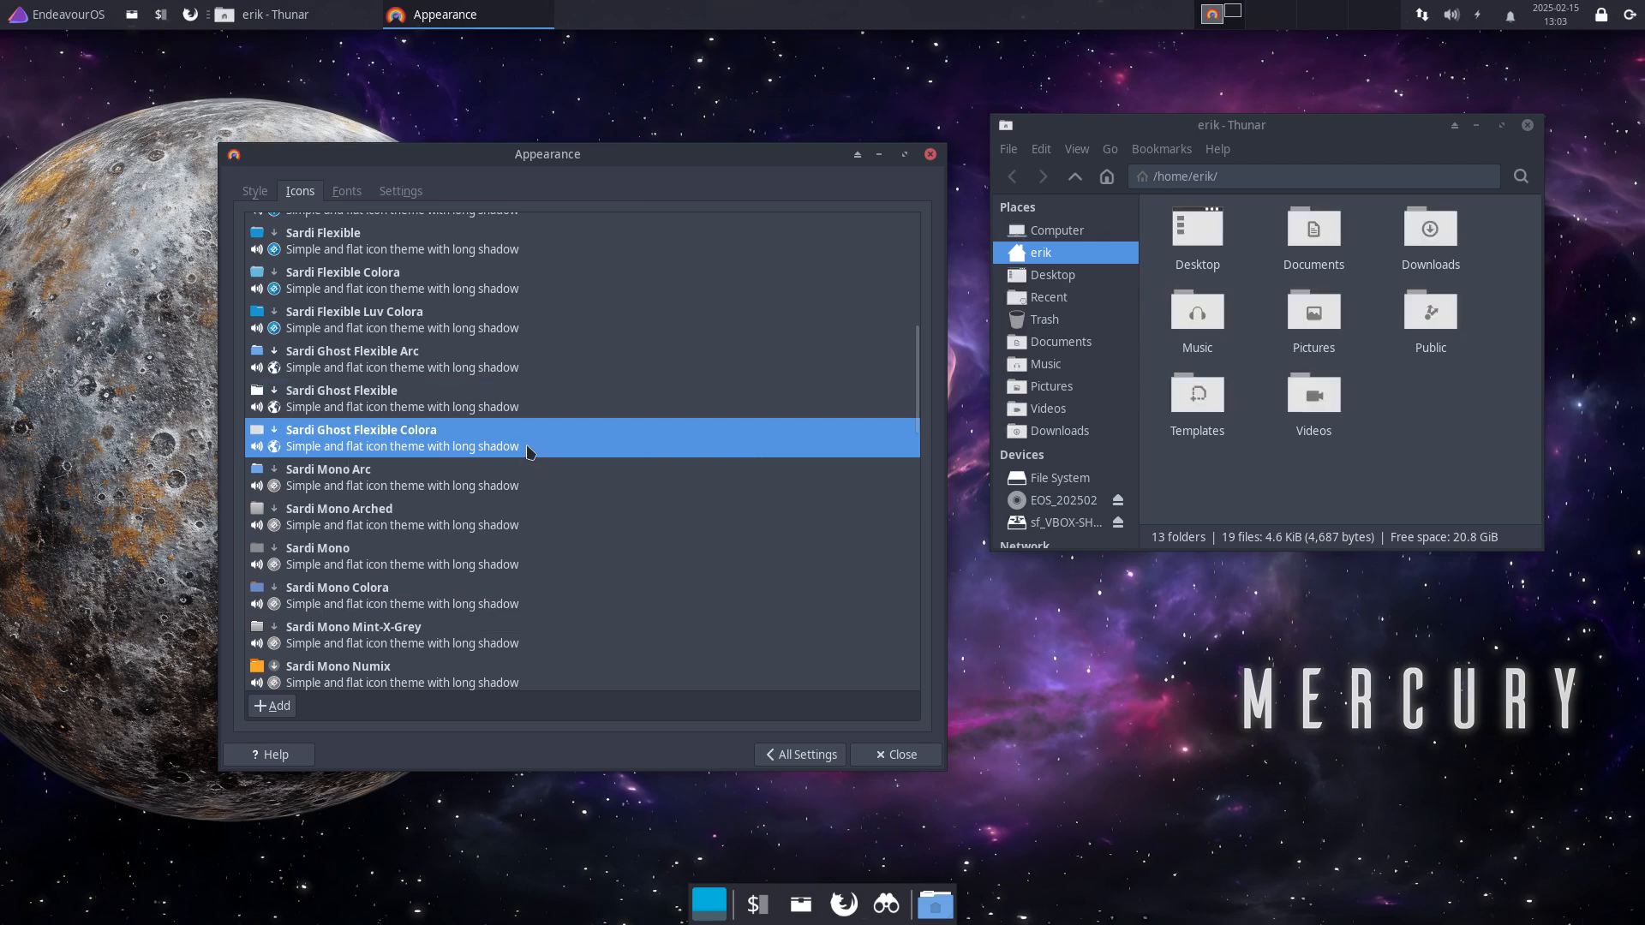
{"action": "left_click", "coordinate": [445, 482]}
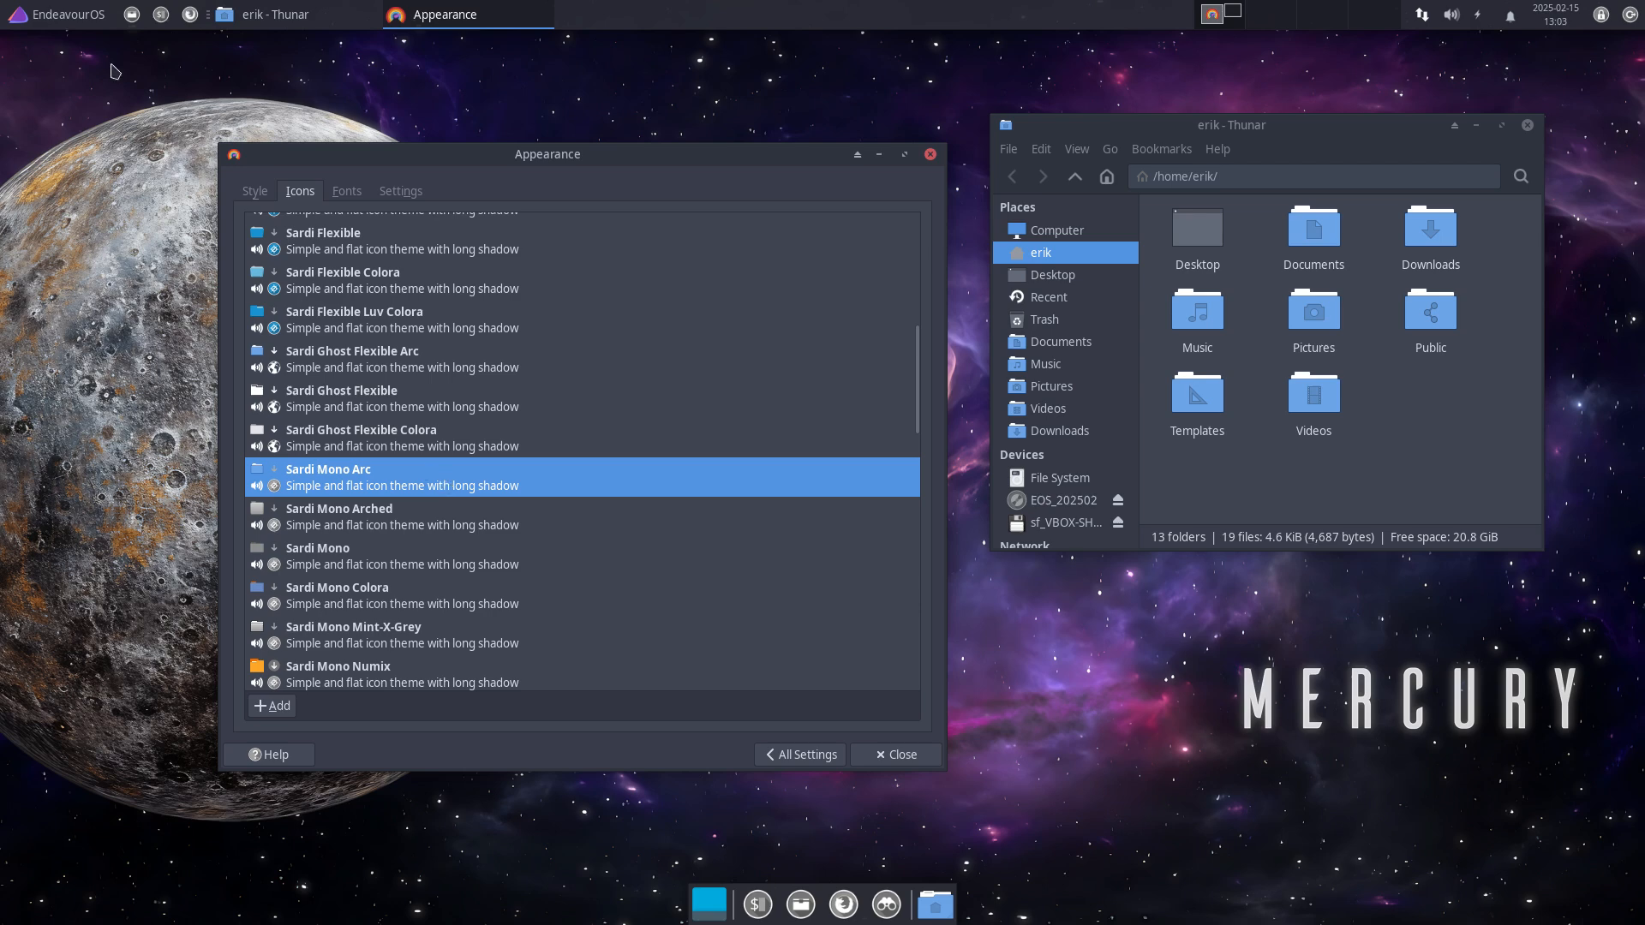
Step: Preview the Sardi Mono Arched, Sardi Mono and Sardi Mono Colora icon themes
{"action": "left_click", "coordinate": [66, 26]}
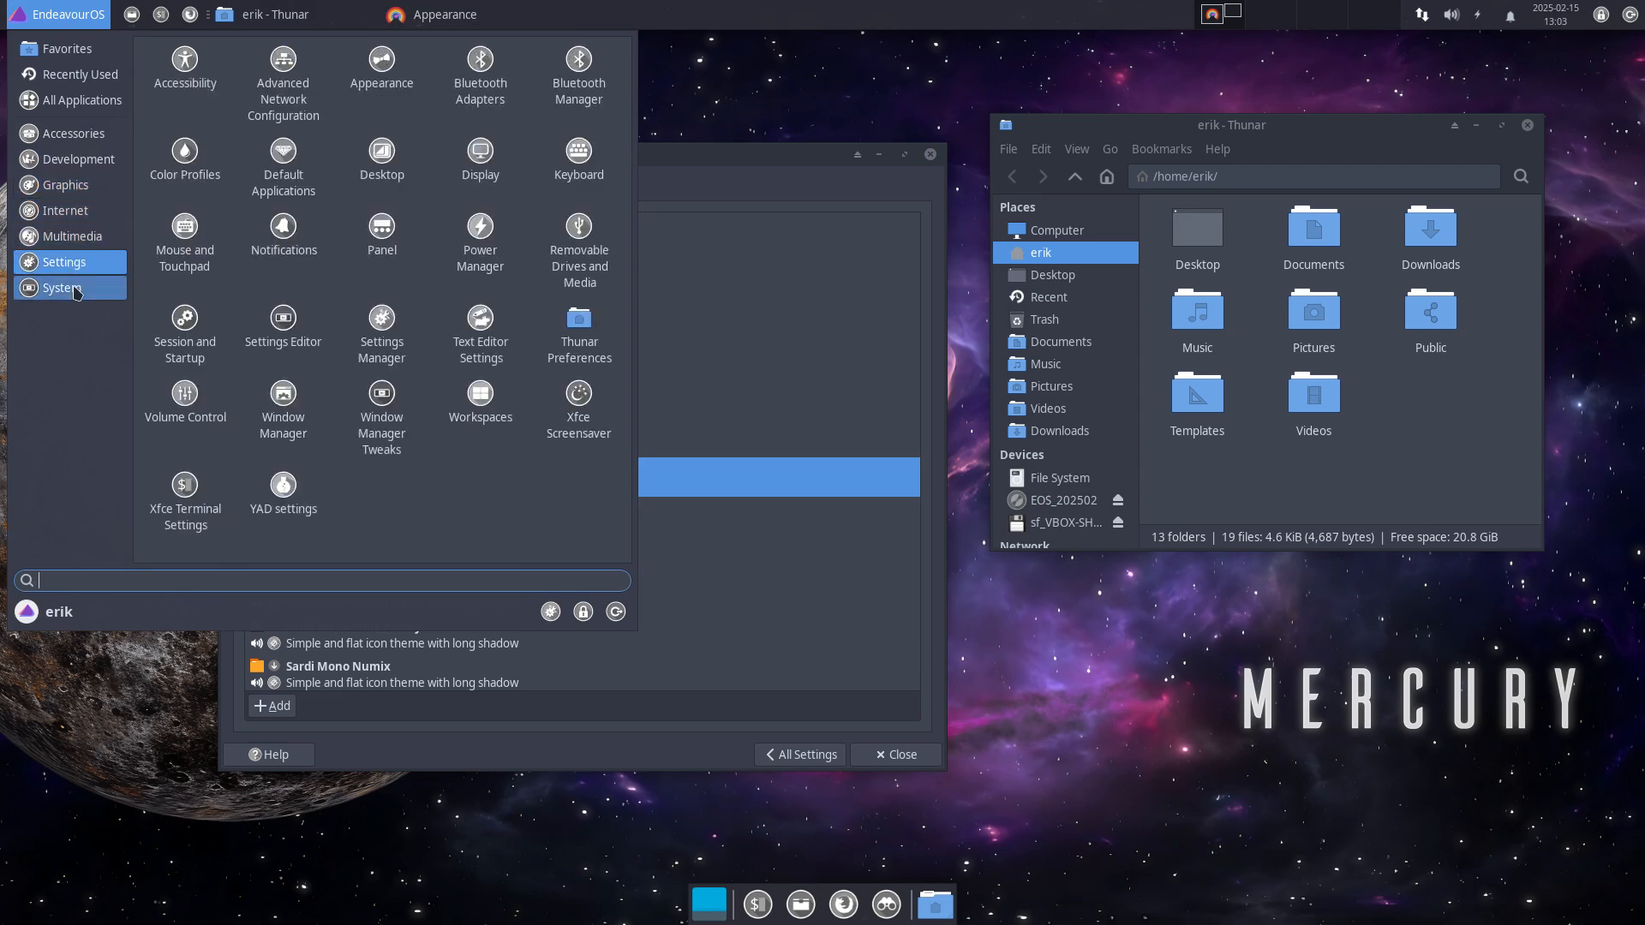
{"action": "left_click", "coordinate": [544, 621]}
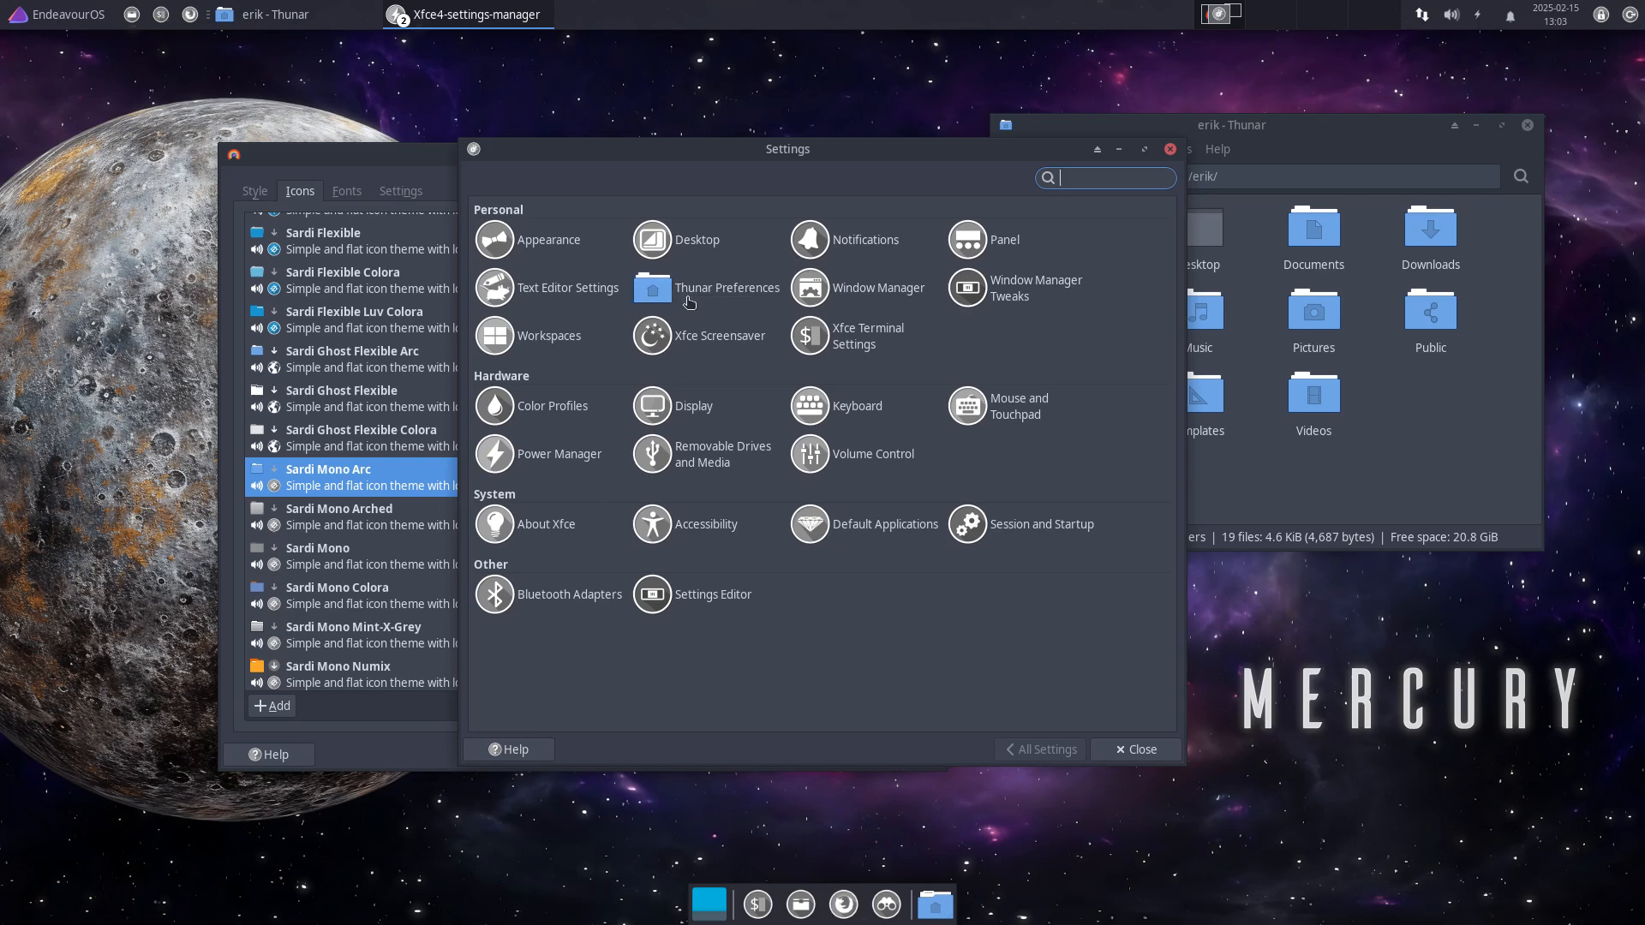
{"action": "left_click", "coordinate": [1169, 150]}
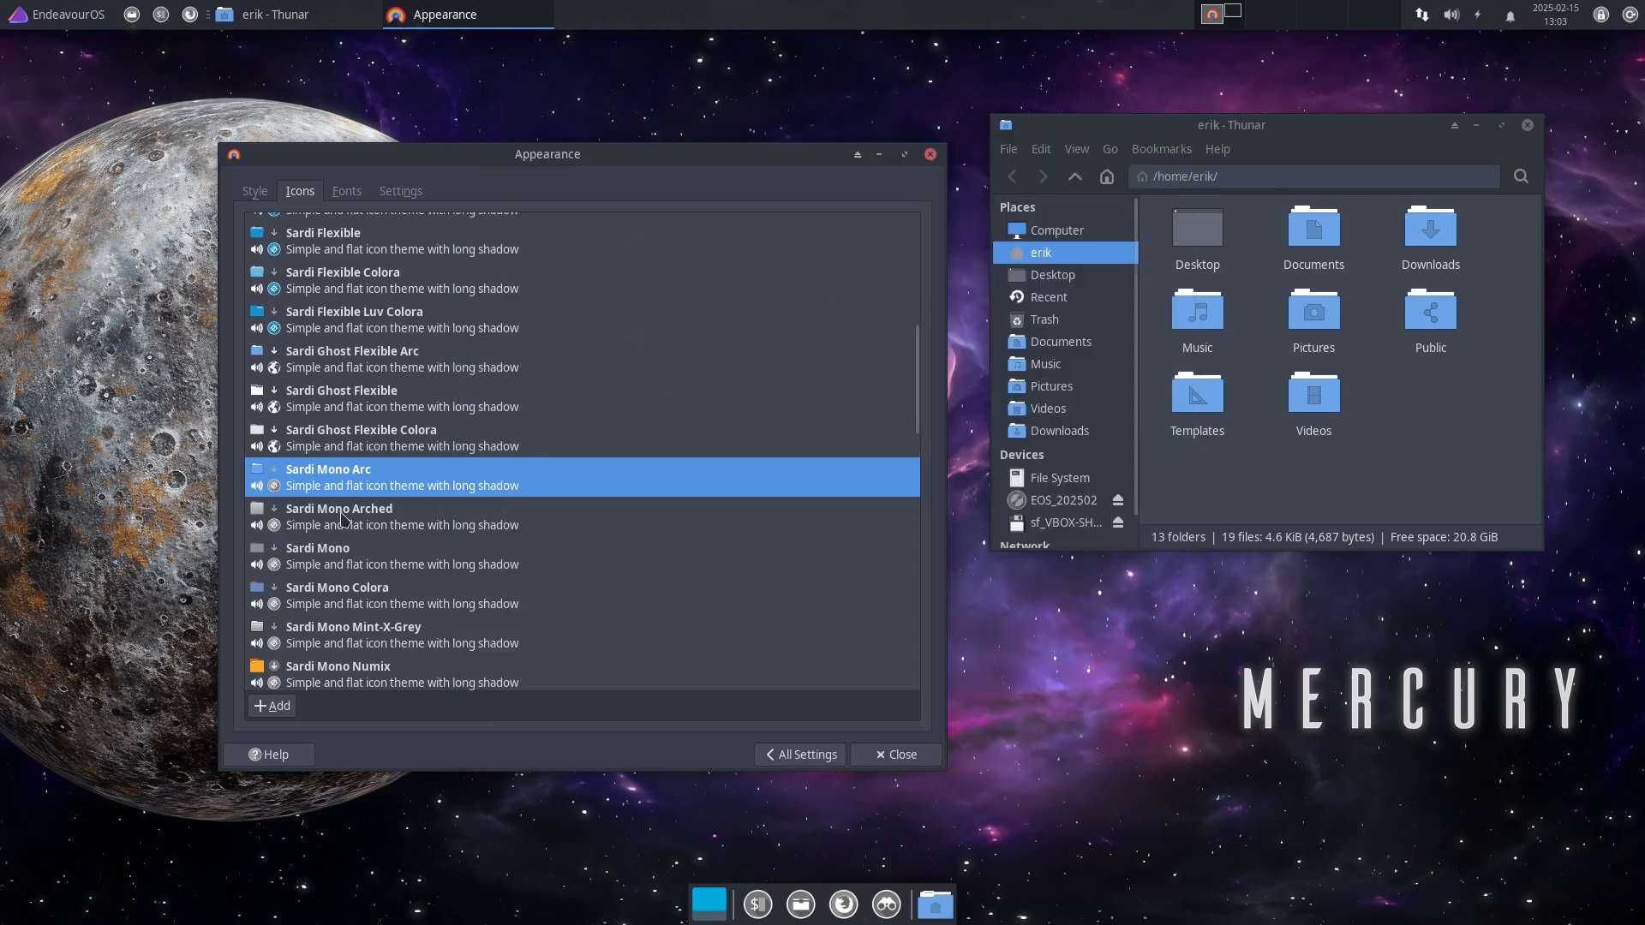
{"action": "left_click", "coordinate": [343, 517]}
{"action": "scroll", "coordinate": [342, 518], "scroll_direction": "down", "scroll_amount": 2}
{"action": "left_click", "coordinate": [364, 441]}
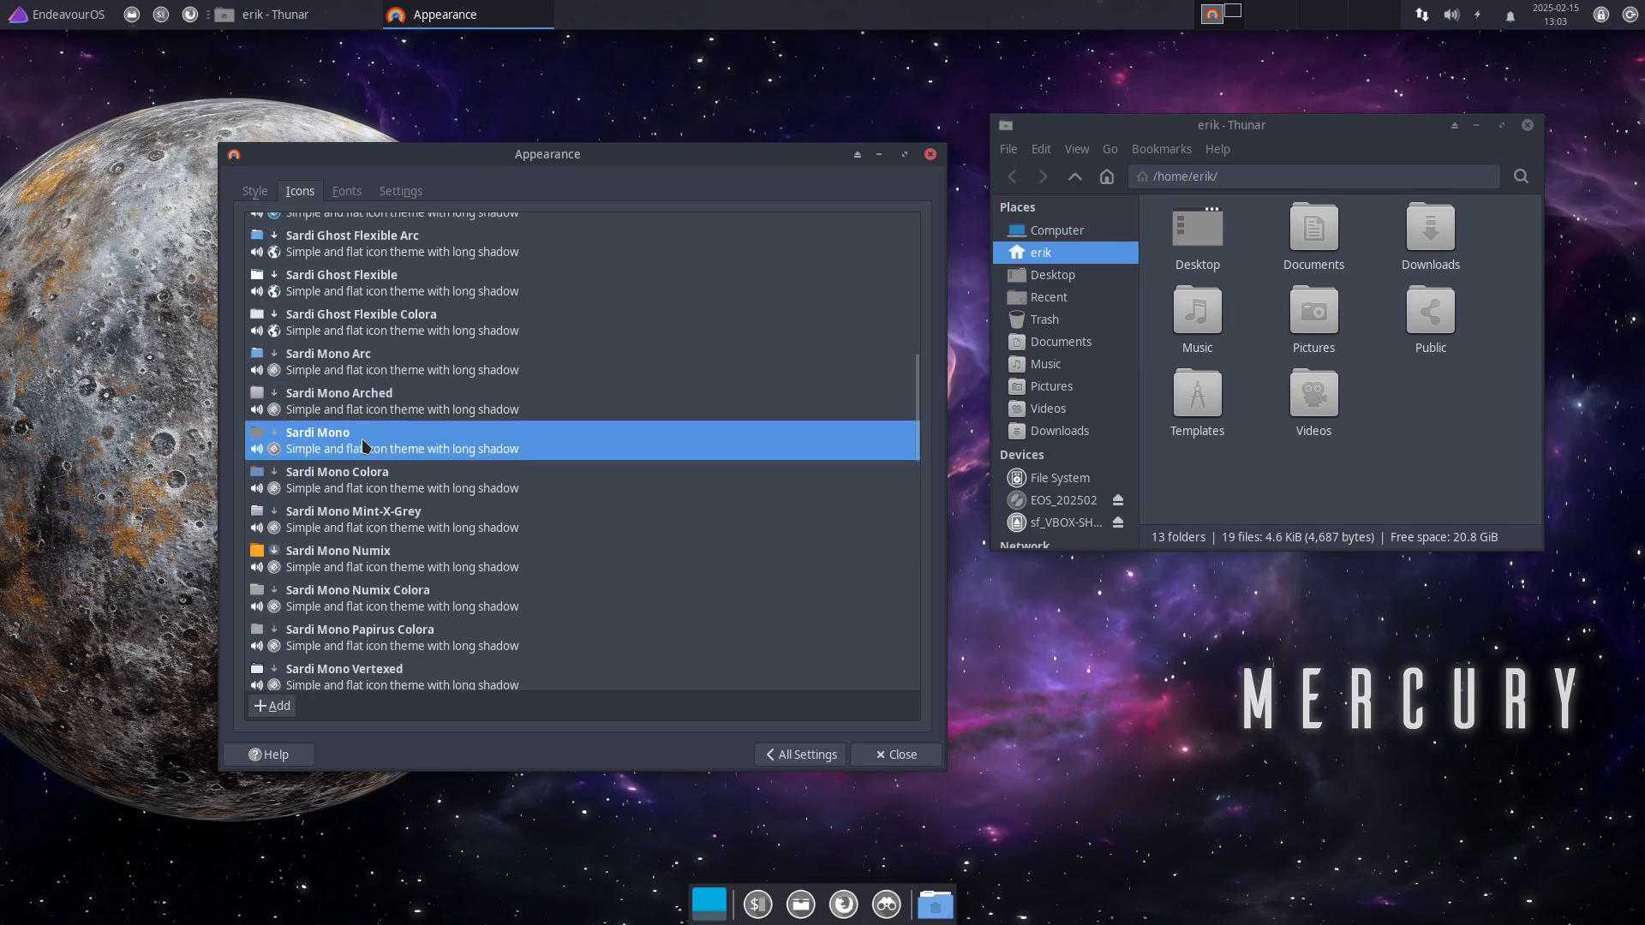
{"action": "left_click", "coordinate": [372, 483]}
Step: Try Sardi Mono Mint-X-Grey, Numix, Numix Colora, Papirus Colora, Vertexed and Sardi Orb Colora icons
{"action": "scroll", "coordinate": [383, 523], "scroll_direction": "down", "scroll_amount": 2}
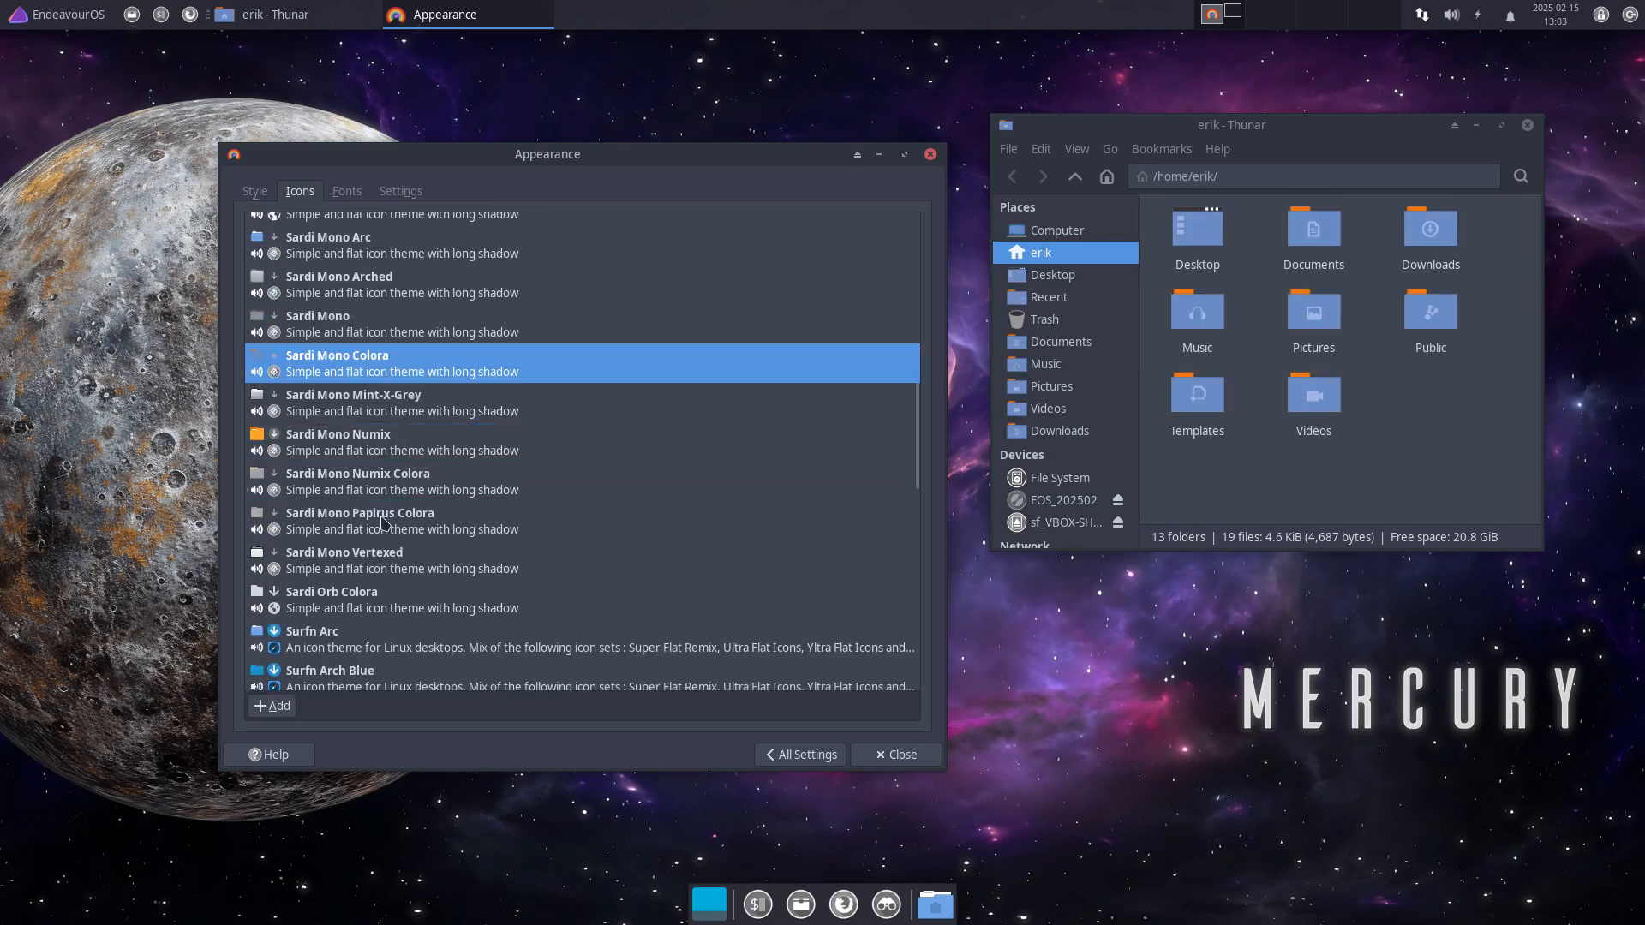
{"action": "left_click", "coordinate": [349, 420]}
{"action": "left_click", "coordinate": [347, 442]}
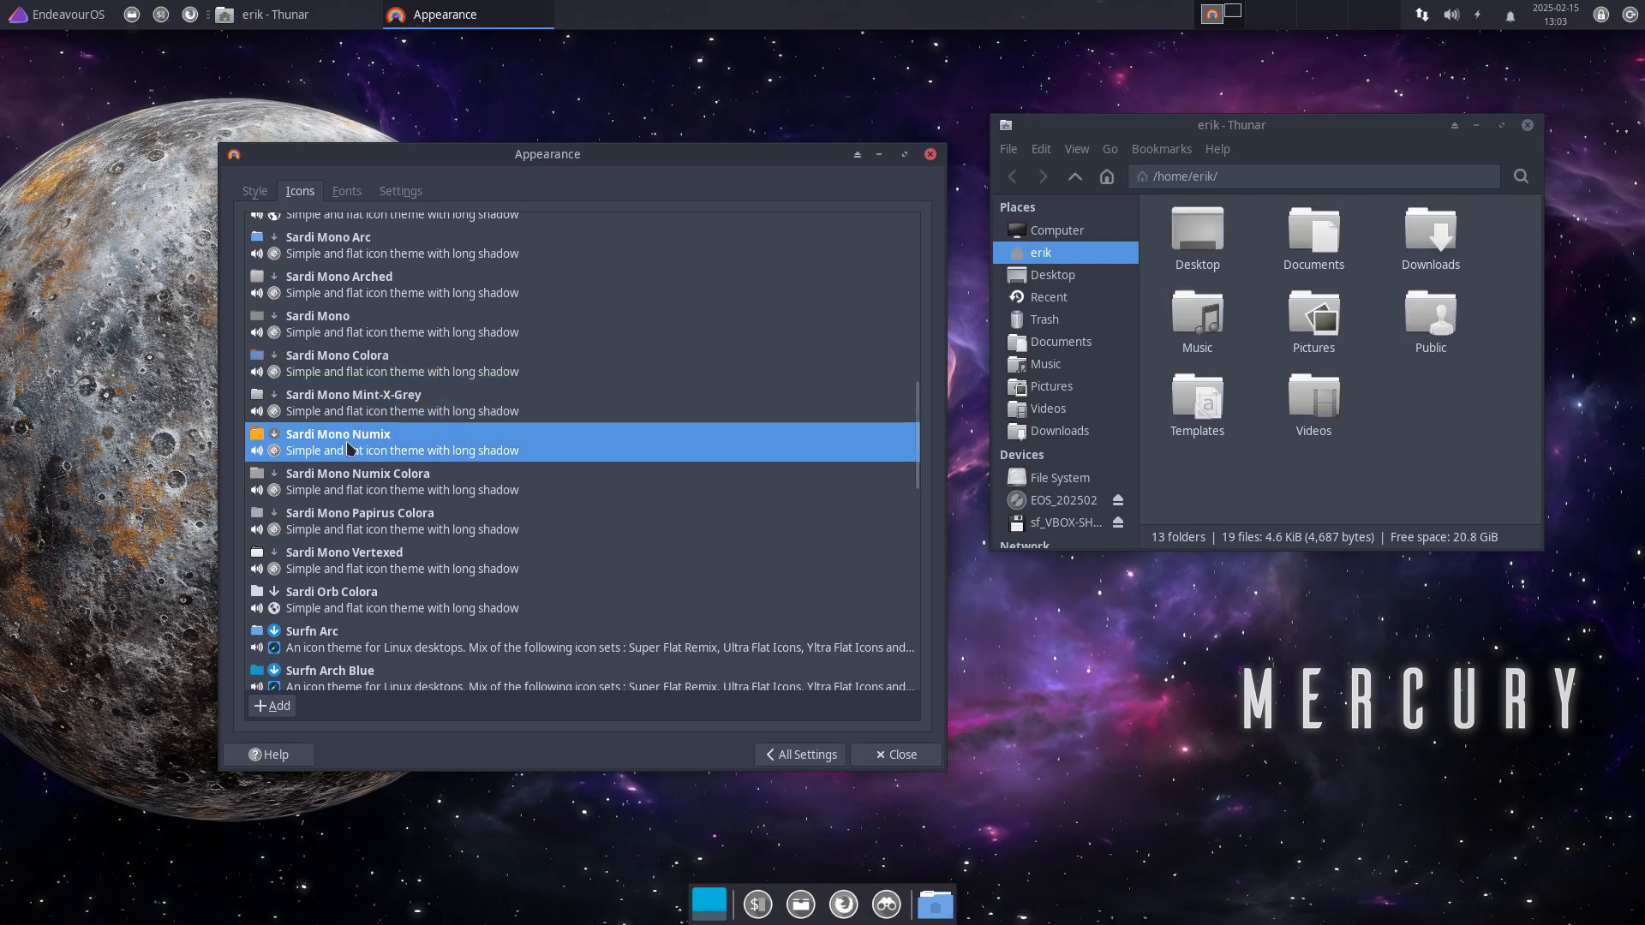
{"action": "left_click", "coordinate": [349, 489]}
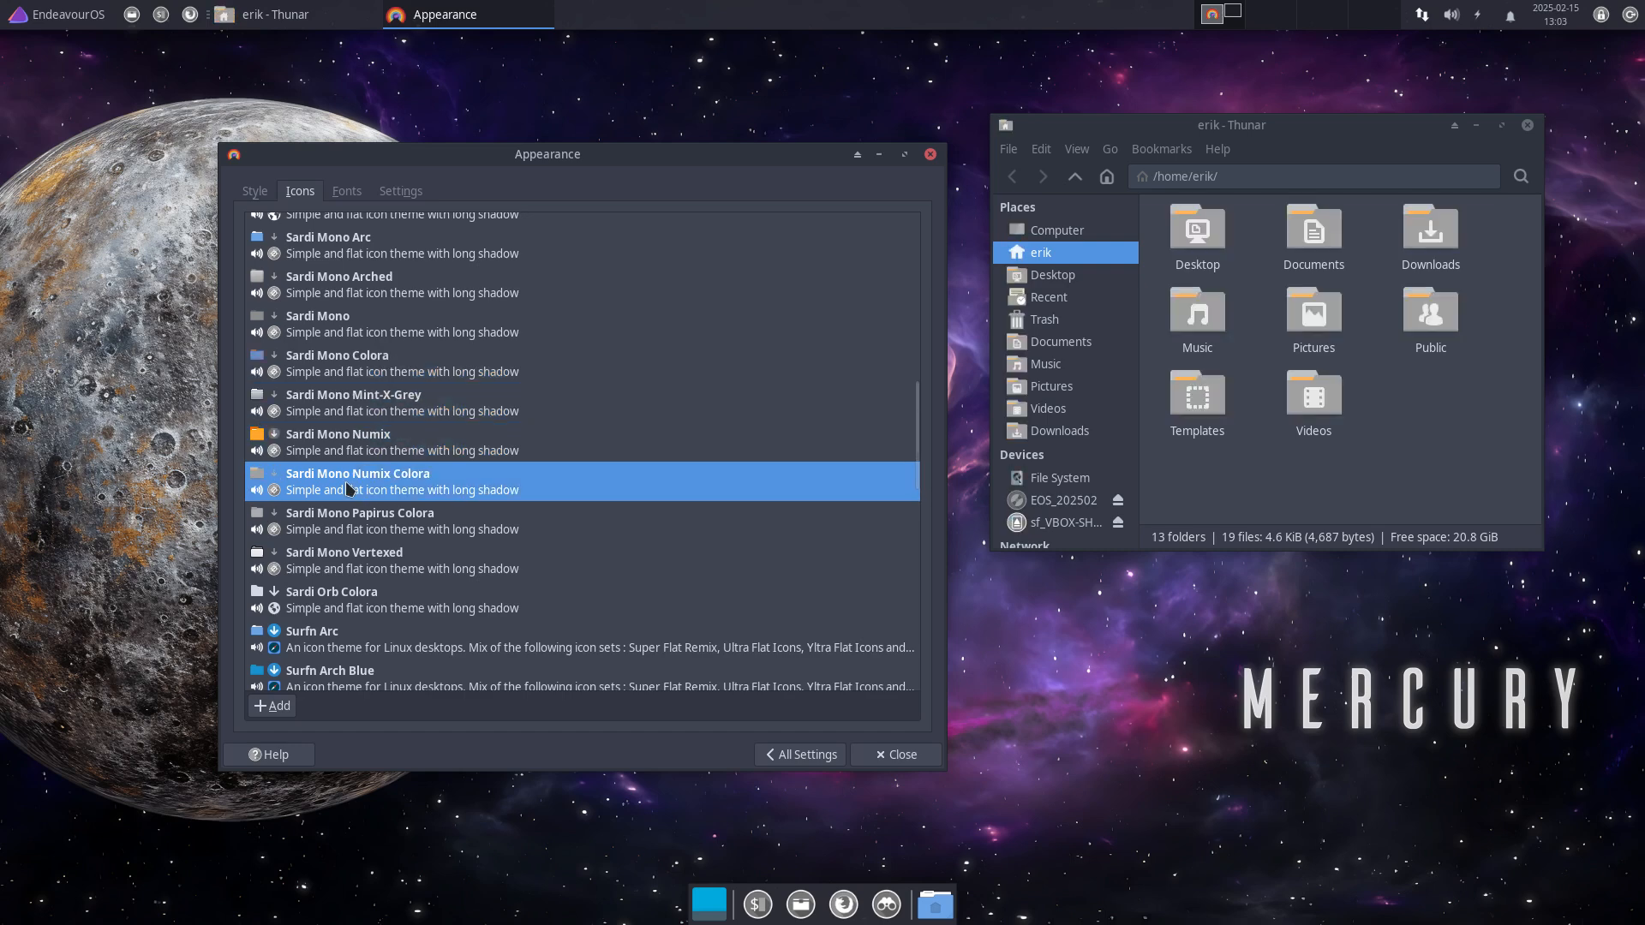
{"action": "scroll", "coordinate": [349, 489], "scroll_direction": "down", "scroll_amount": 2}
{"action": "left_click", "coordinate": [358, 413]}
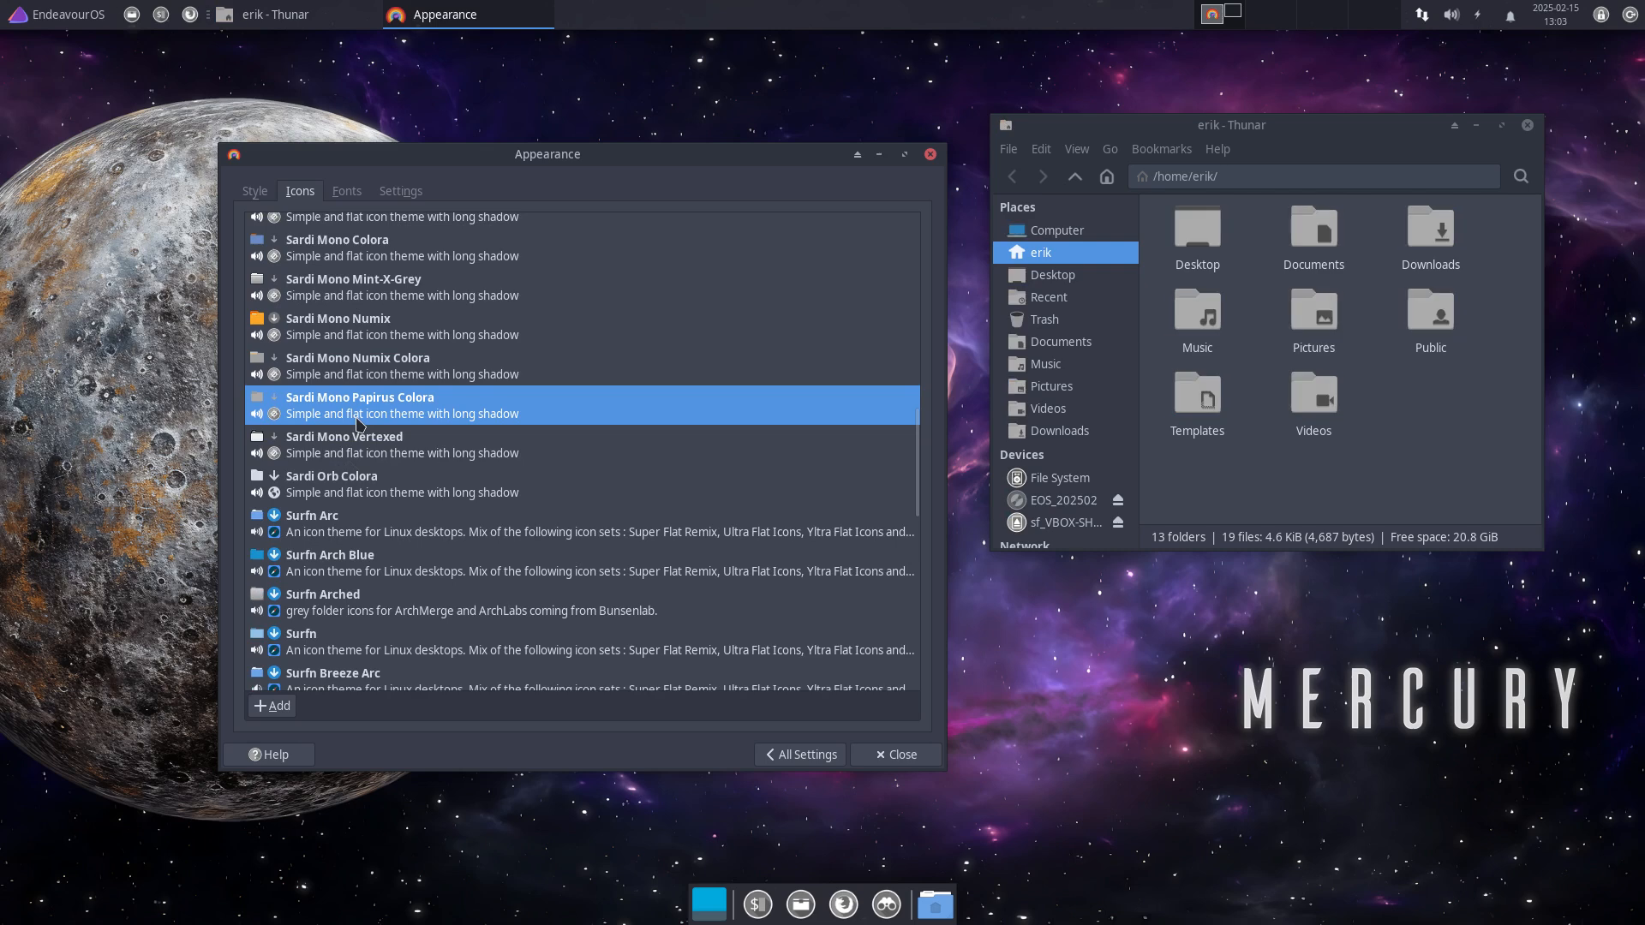
{"action": "left_click", "coordinate": [360, 455]}
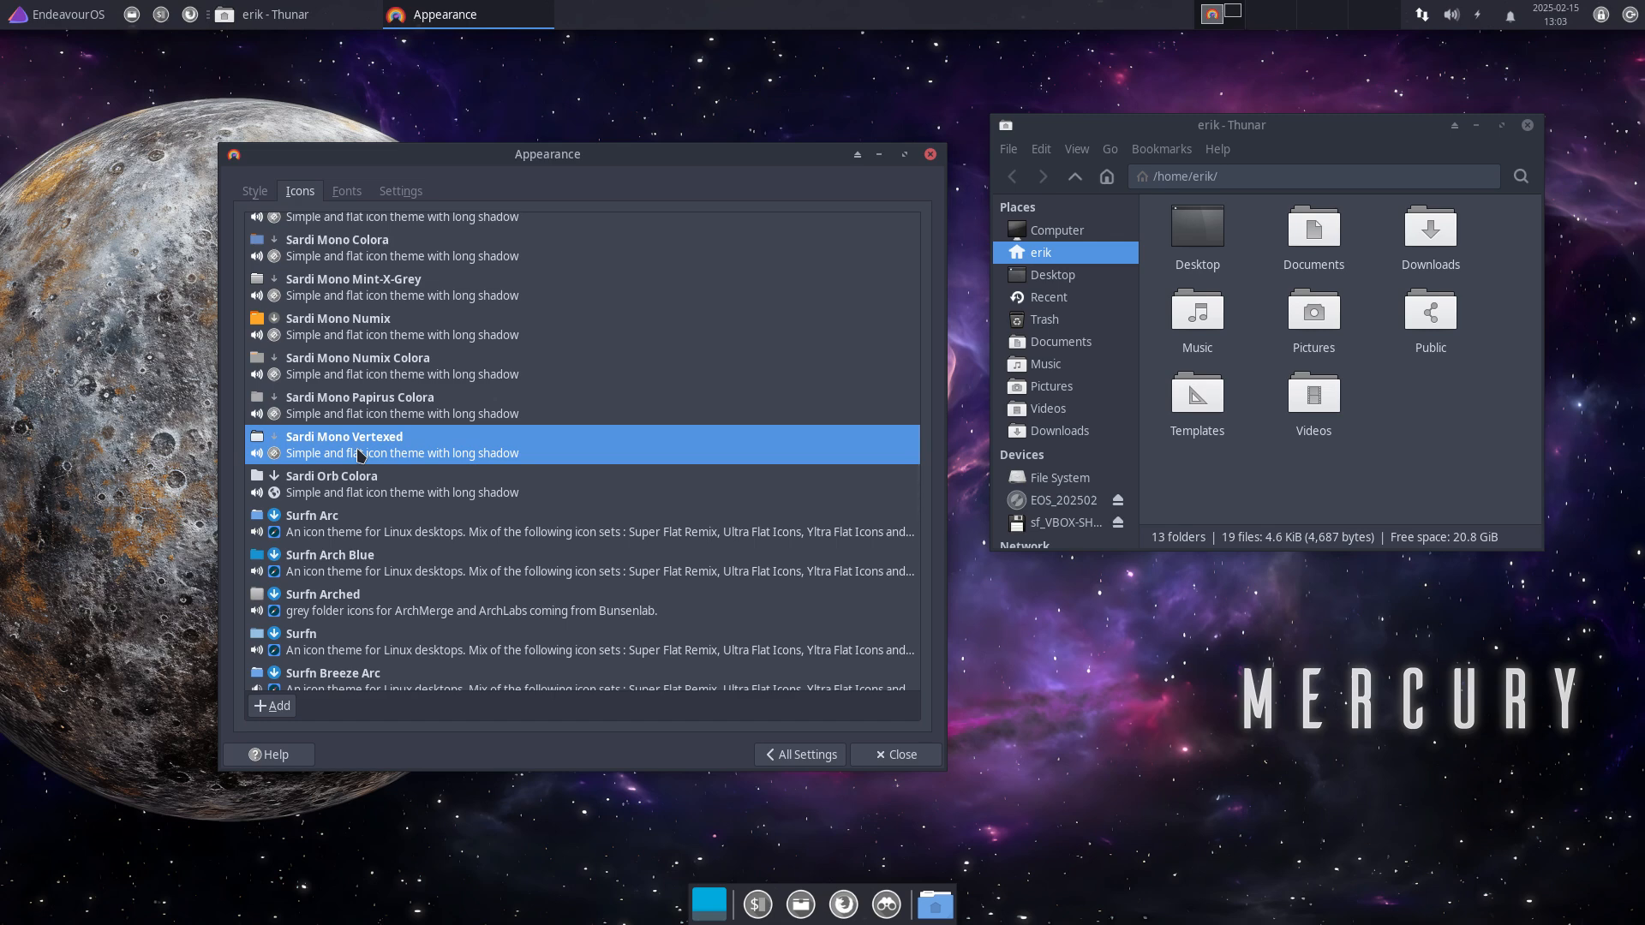
{"action": "left_click", "coordinate": [355, 485]}
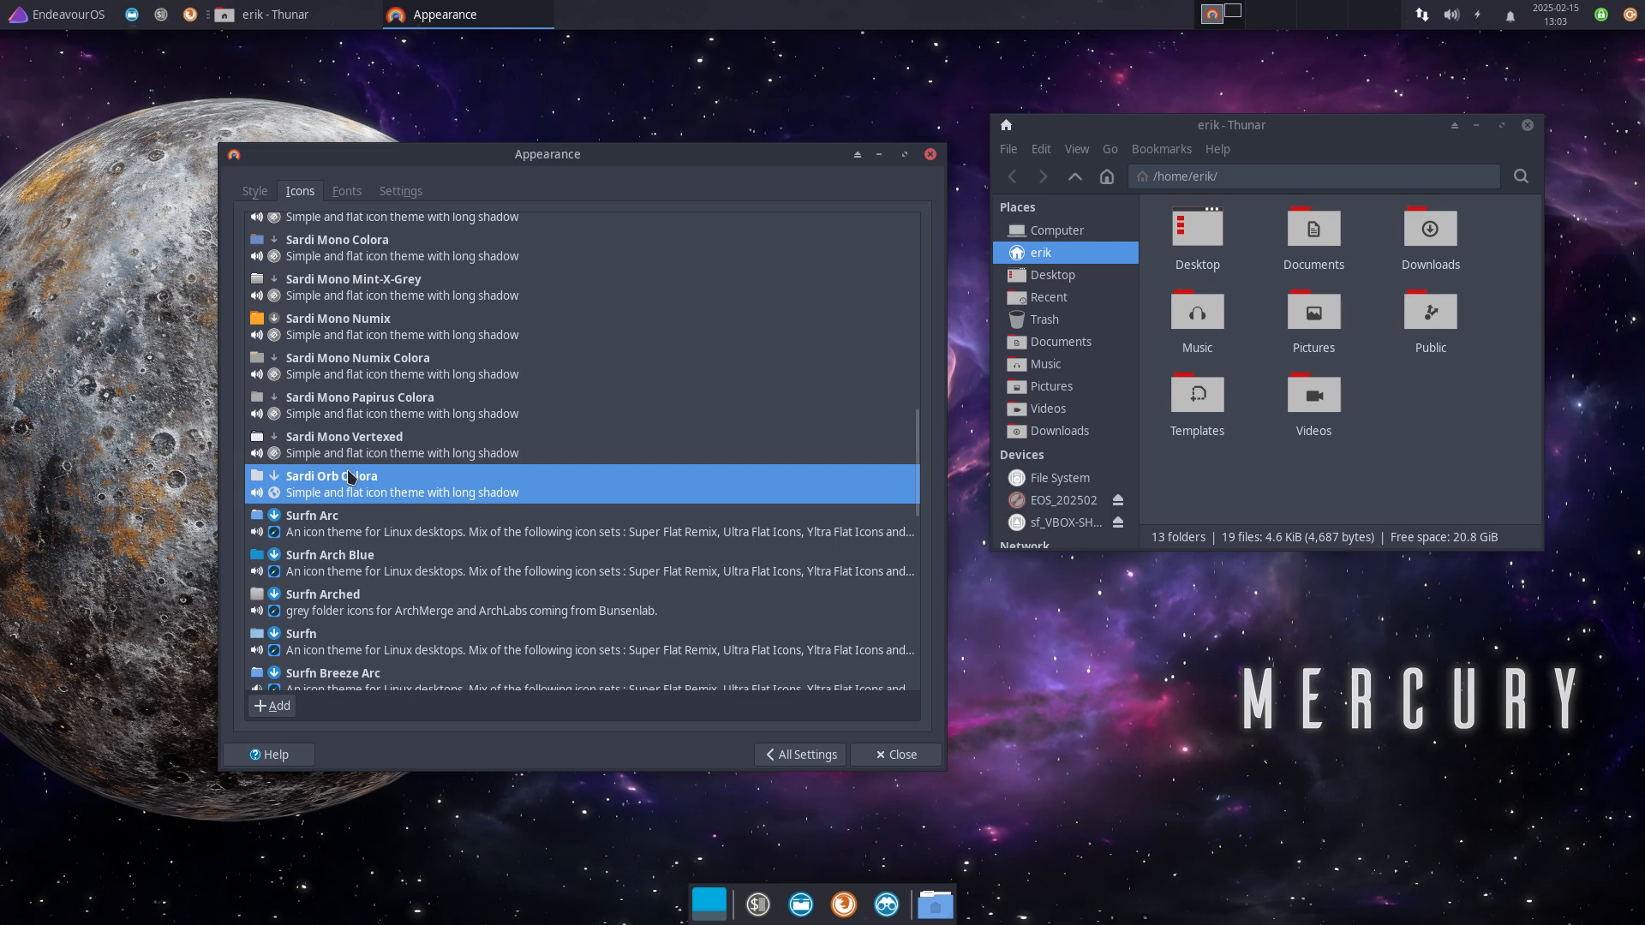
Step: Browse the application menu categories, from System up to Accessories, to inspect the new icons
{"action": "left_click", "coordinate": [71, 20]}
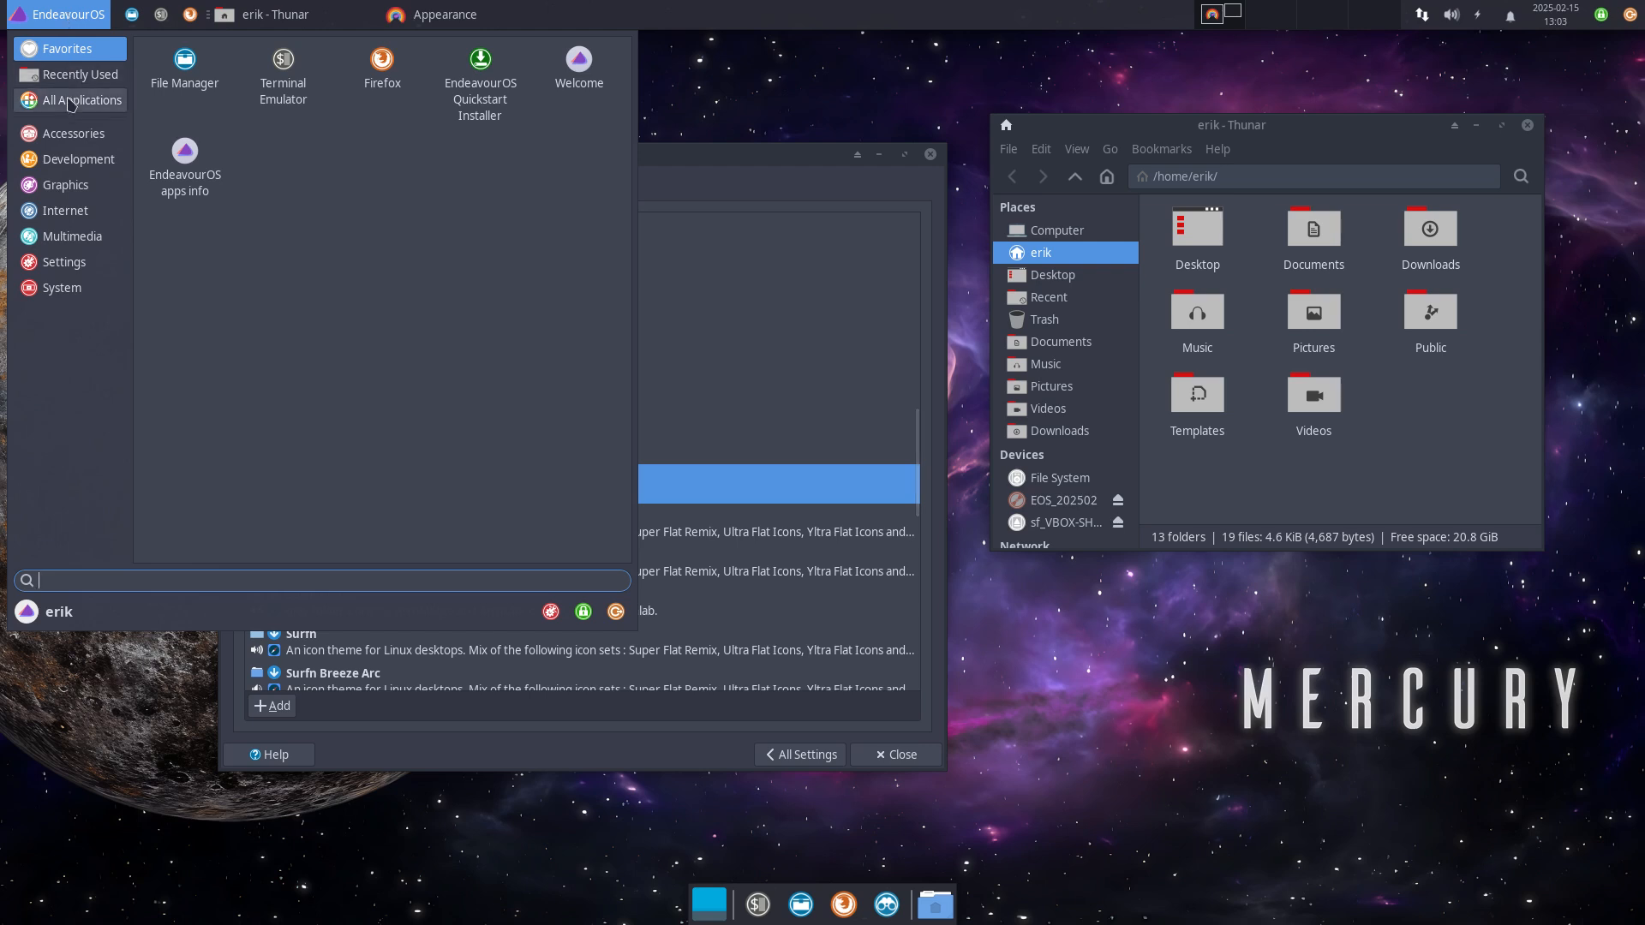
{"action": "left_click", "coordinate": [75, 288]}
{"action": "left_click", "coordinate": [81, 262]}
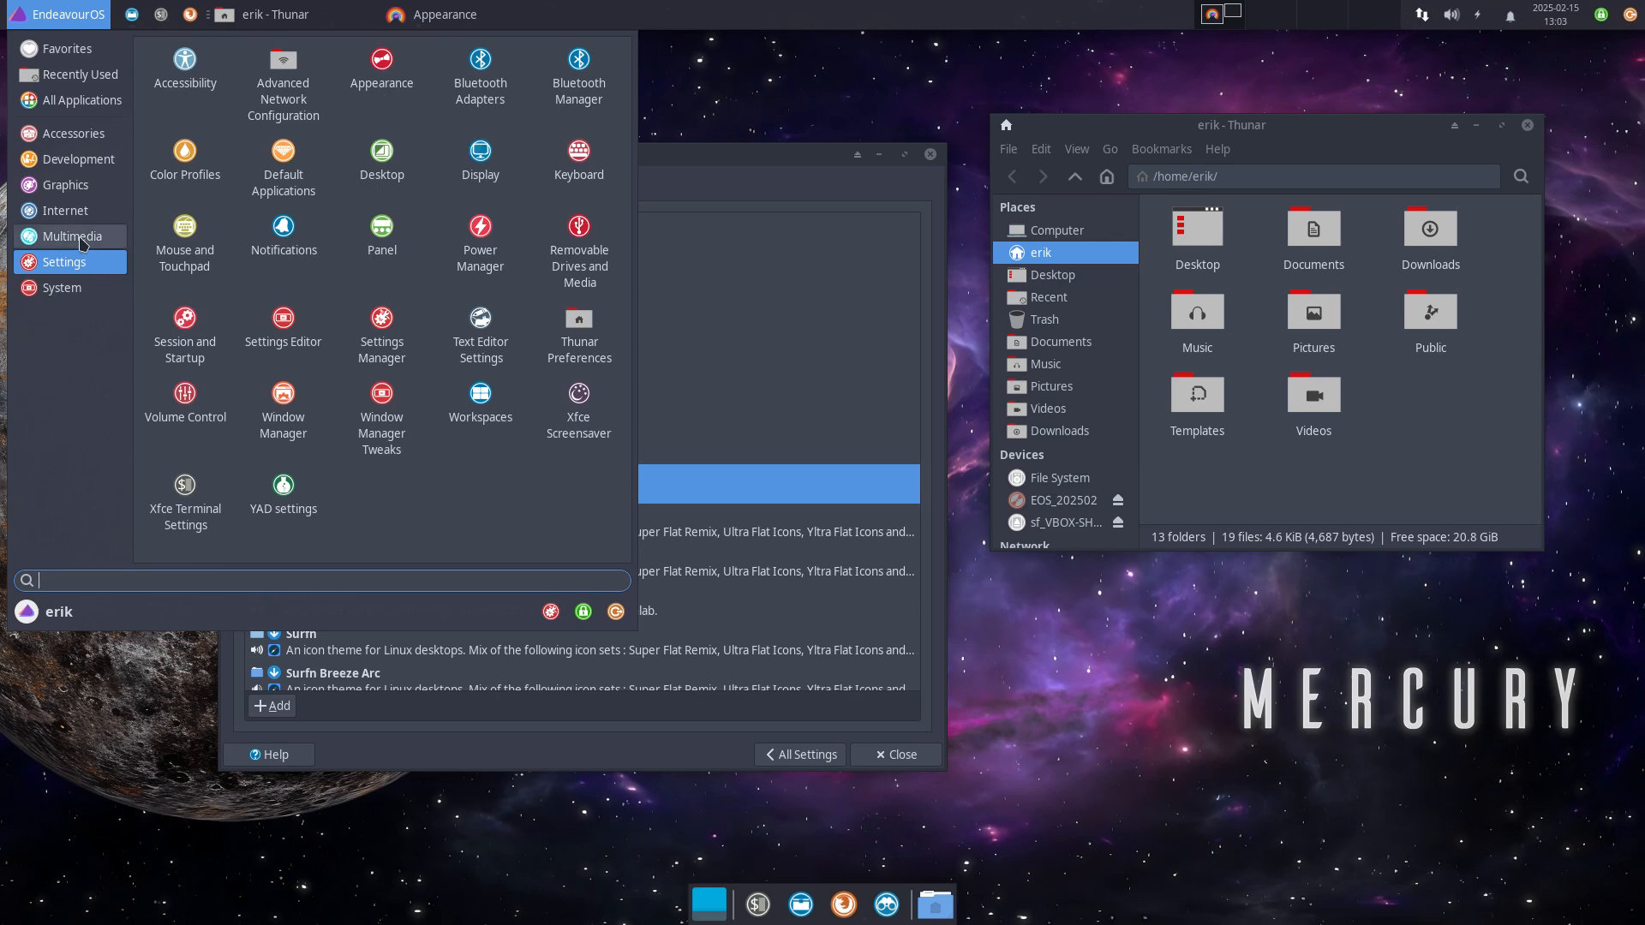
{"action": "left_click", "coordinate": [82, 237]}
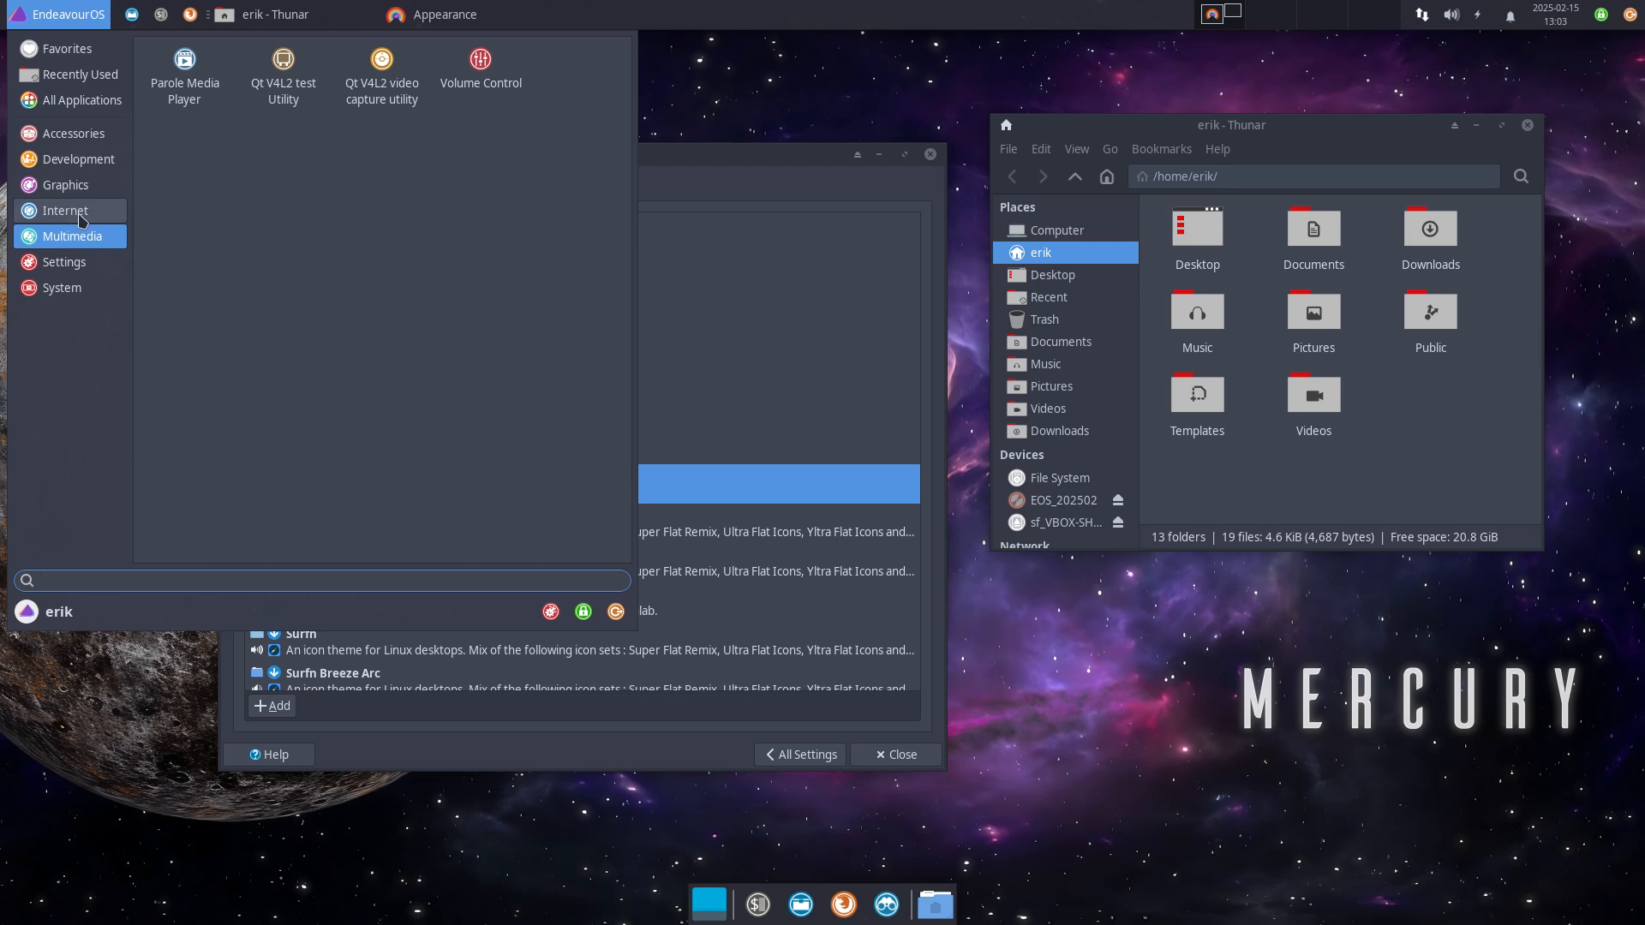
{"action": "left_click", "coordinate": [81, 213]}
{"action": "left_click", "coordinate": [77, 185]}
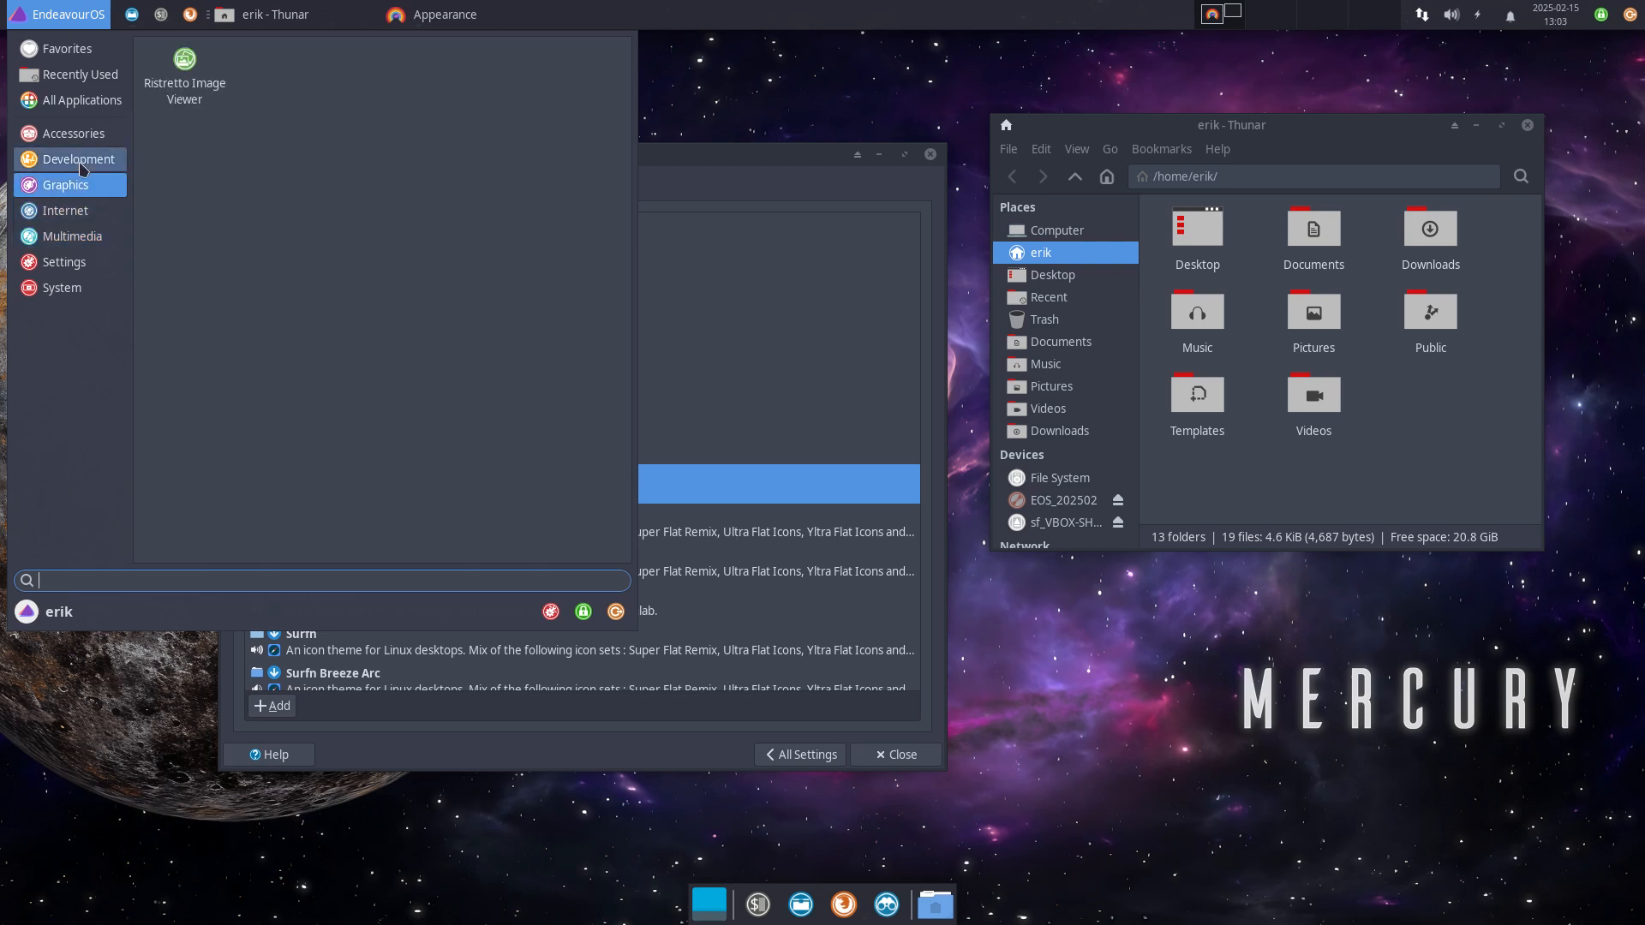
{"action": "left_click", "coordinate": [82, 163]}
{"action": "left_click", "coordinate": [84, 135]}
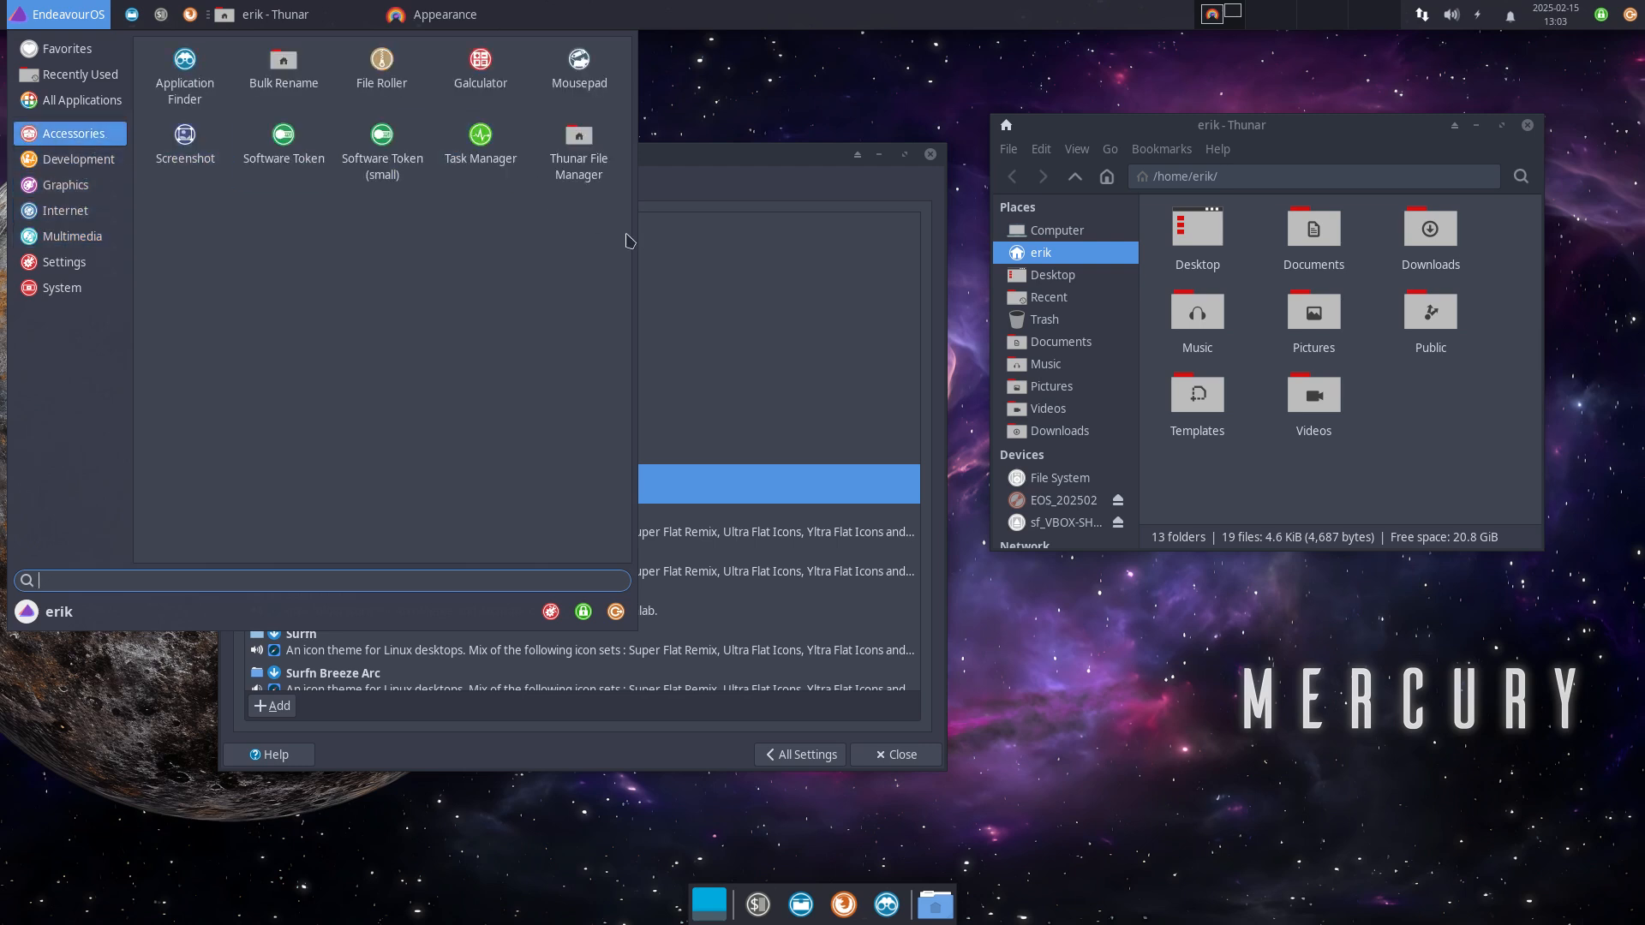
Step: Cycle again through Sardi Mono Mint-X-Grey, Numix, Numix Colora, Papirus Colora, Vertexed and Orb Colora
{"action": "left_click", "coordinate": [671, 287]}
{"action": "scroll", "coordinate": [423, 285], "scroll_direction": "up", "scroll_amount": 1}
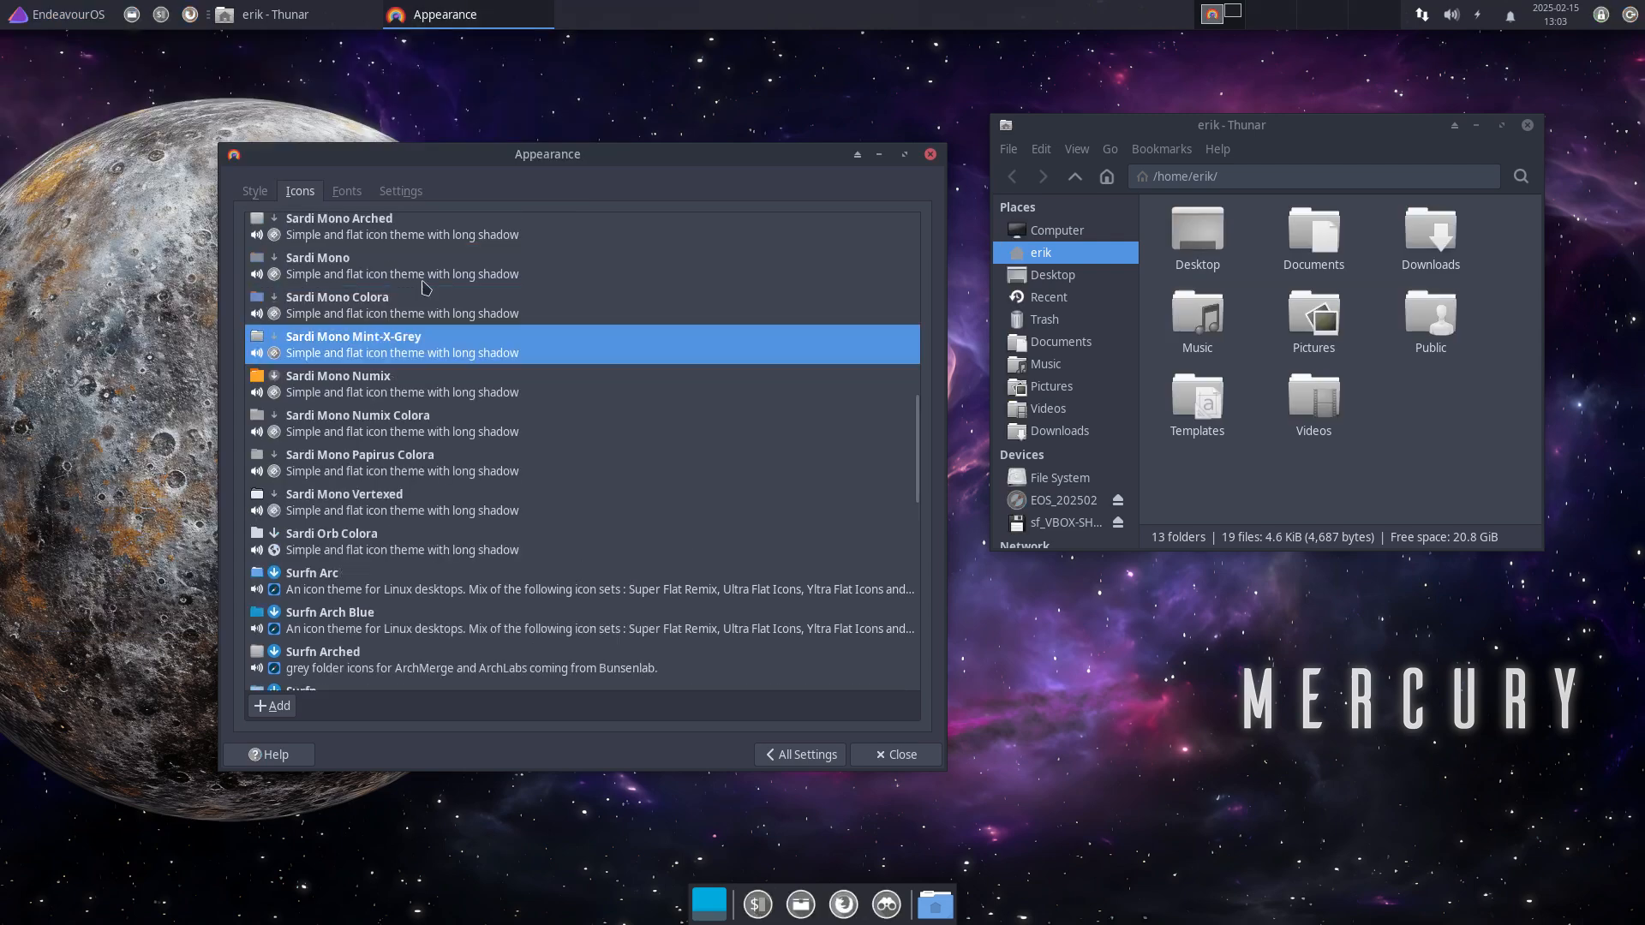
{"action": "left_click", "coordinate": [377, 399]}
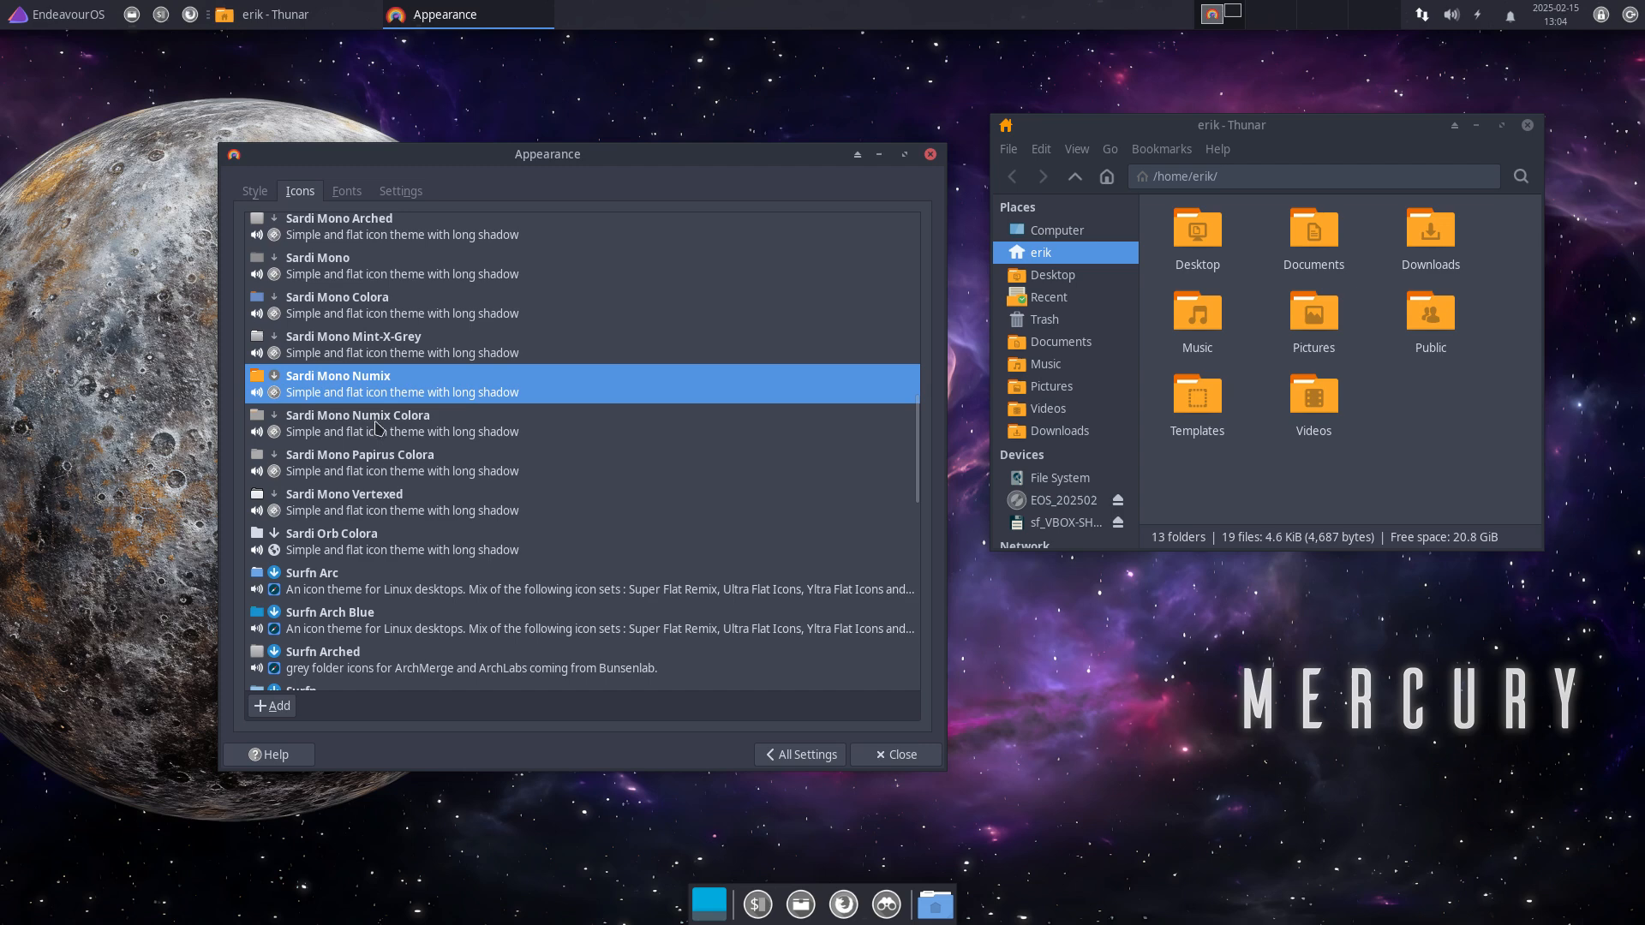
{"action": "left_click", "coordinate": [376, 428]}
{"action": "left_click", "coordinate": [358, 474]}
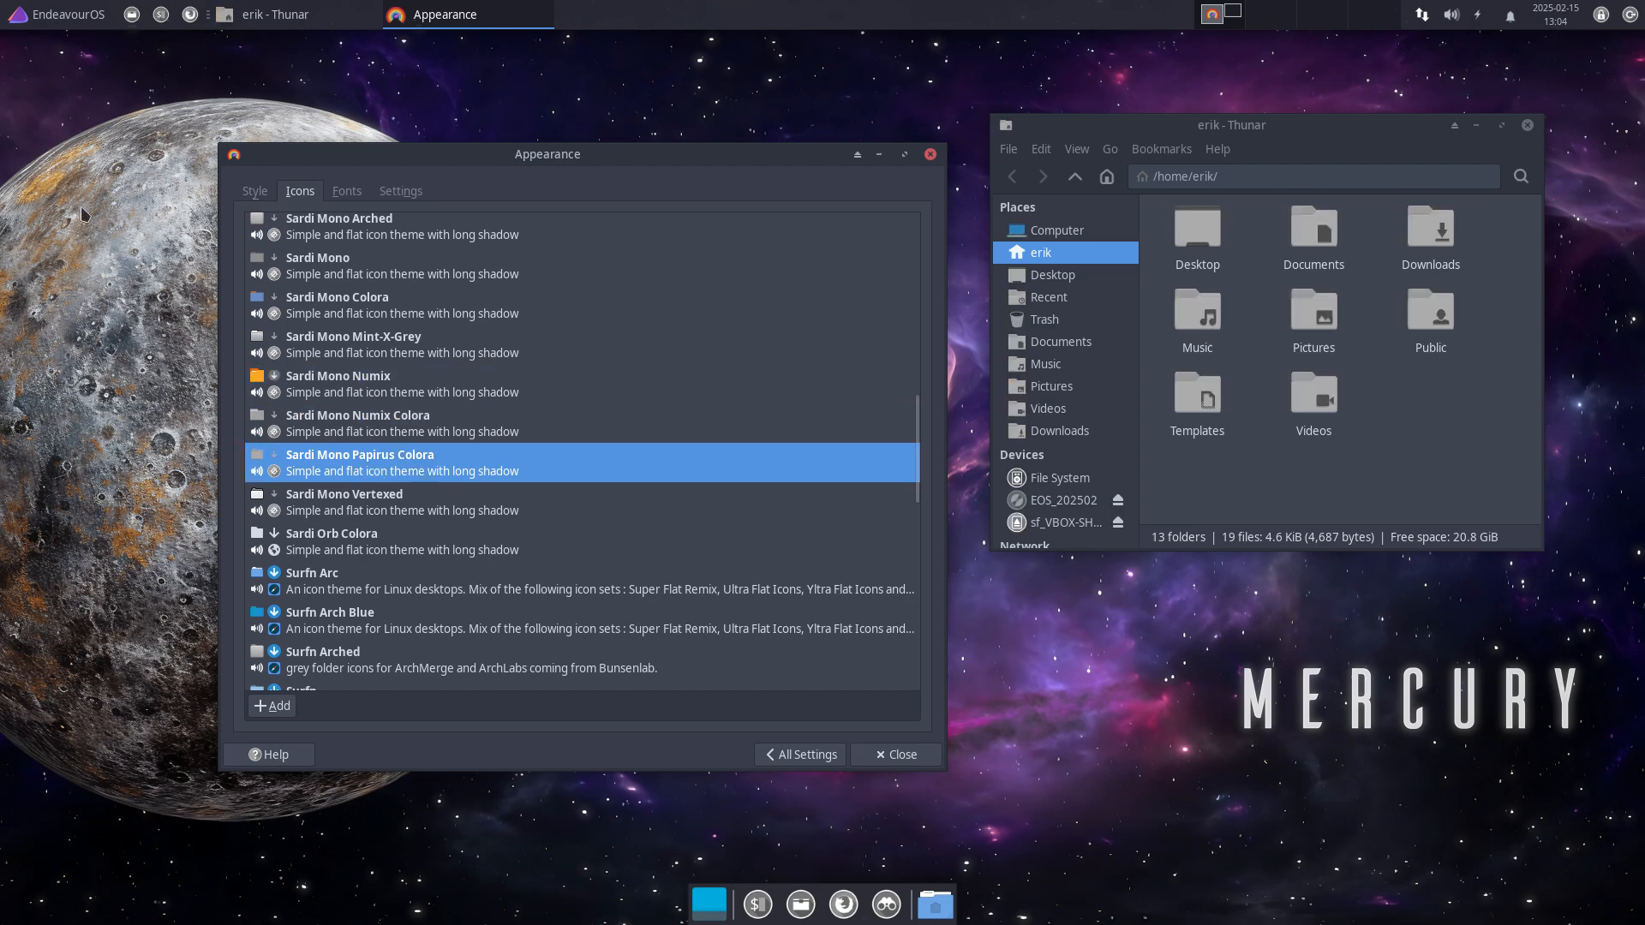
{"action": "left_click", "coordinate": [109, 12]}
{"action": "left_click", "coordinate": [589, 495]}
{"action": "scroll", "coordinate": [394, 497], "scroll_direction": "down", "scroll_amount": 3}
{"action": "left_click", "coordinate": [417, 334]}
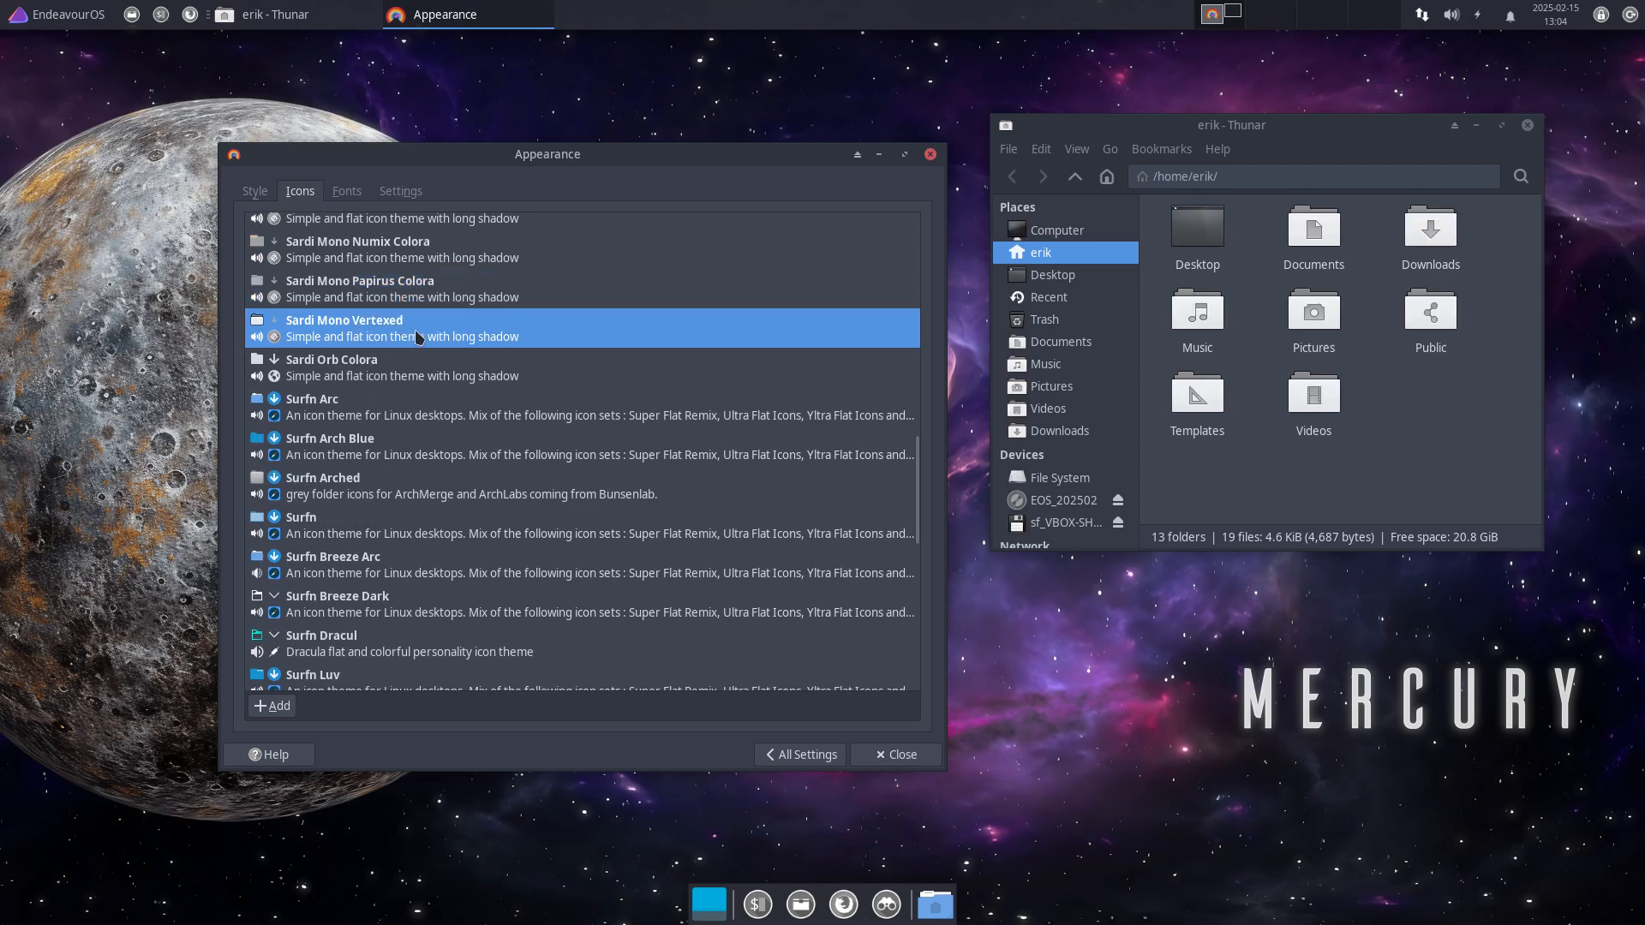
{"action": "left_click", "coordinate": [378, 370]}
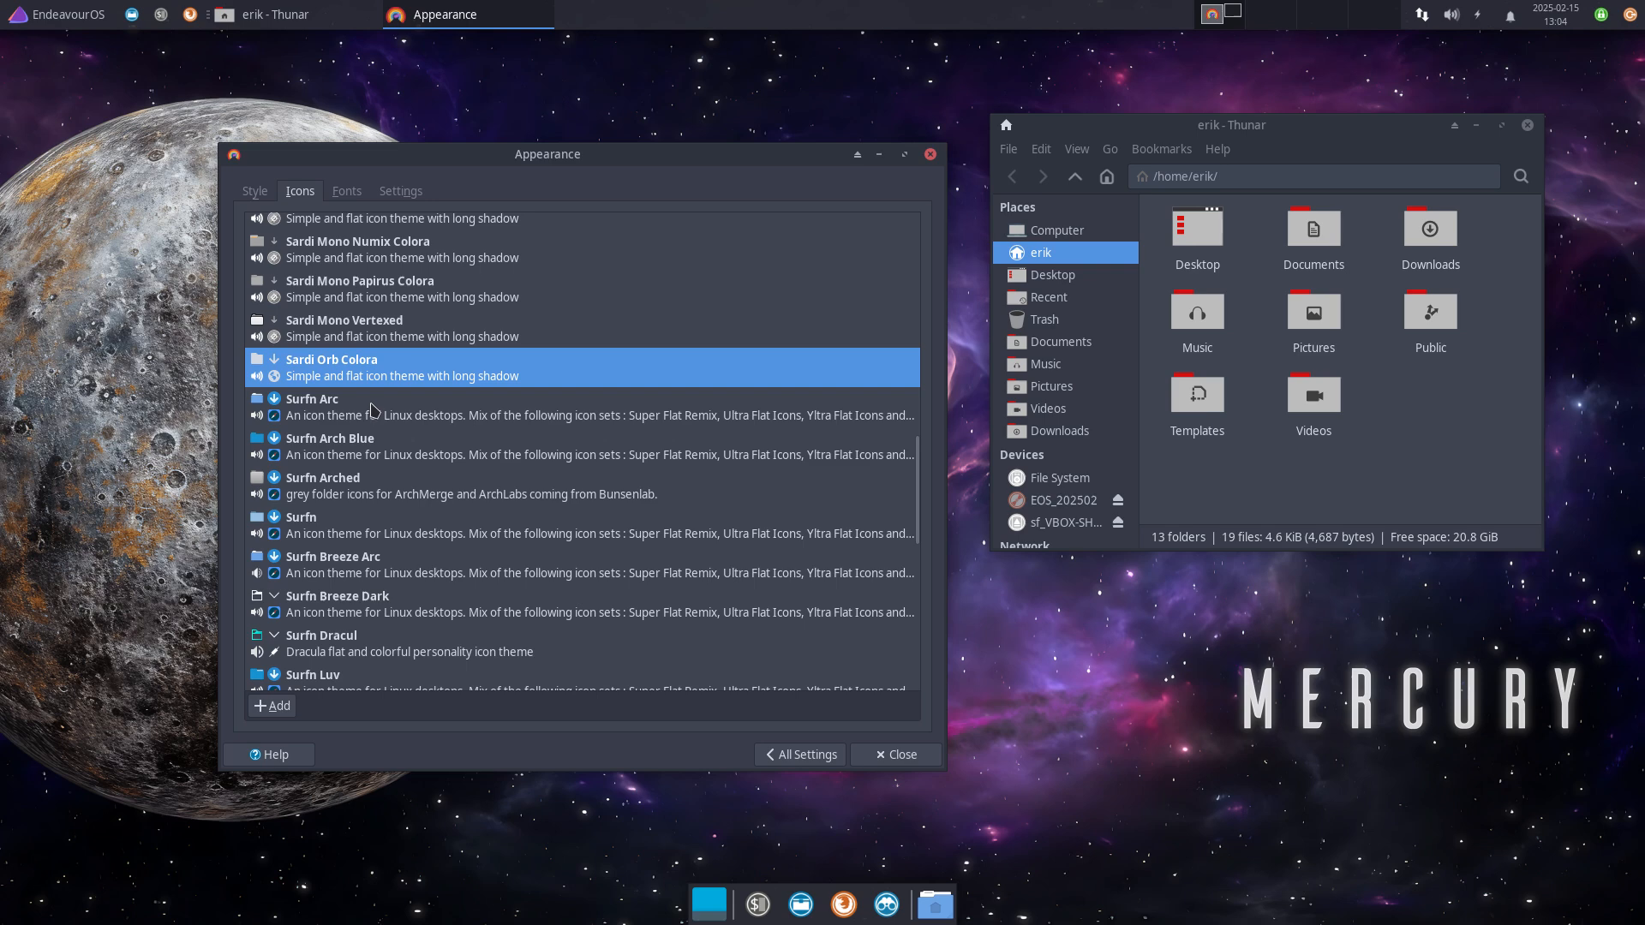
Step: Settle on Sardi Mono Vertexed and close the Appearance window, leaving Thunar open
{"action": "left_click", "coordinate": [400, 333]}
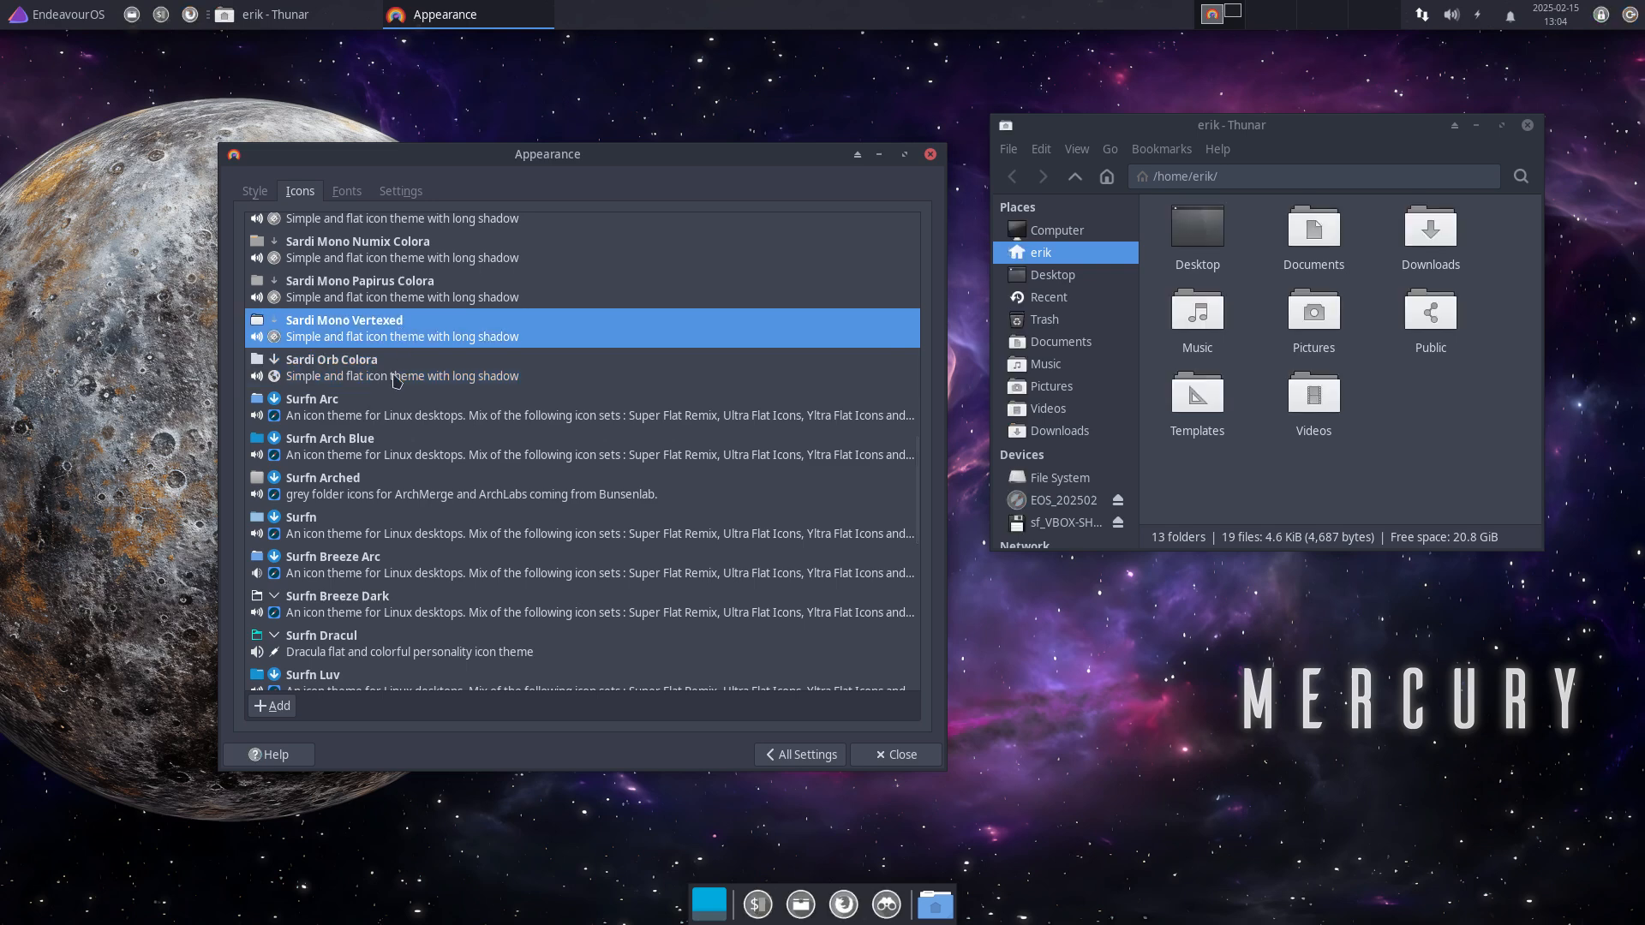
{"action": "left_click", "coordinate": [1229, 470]}
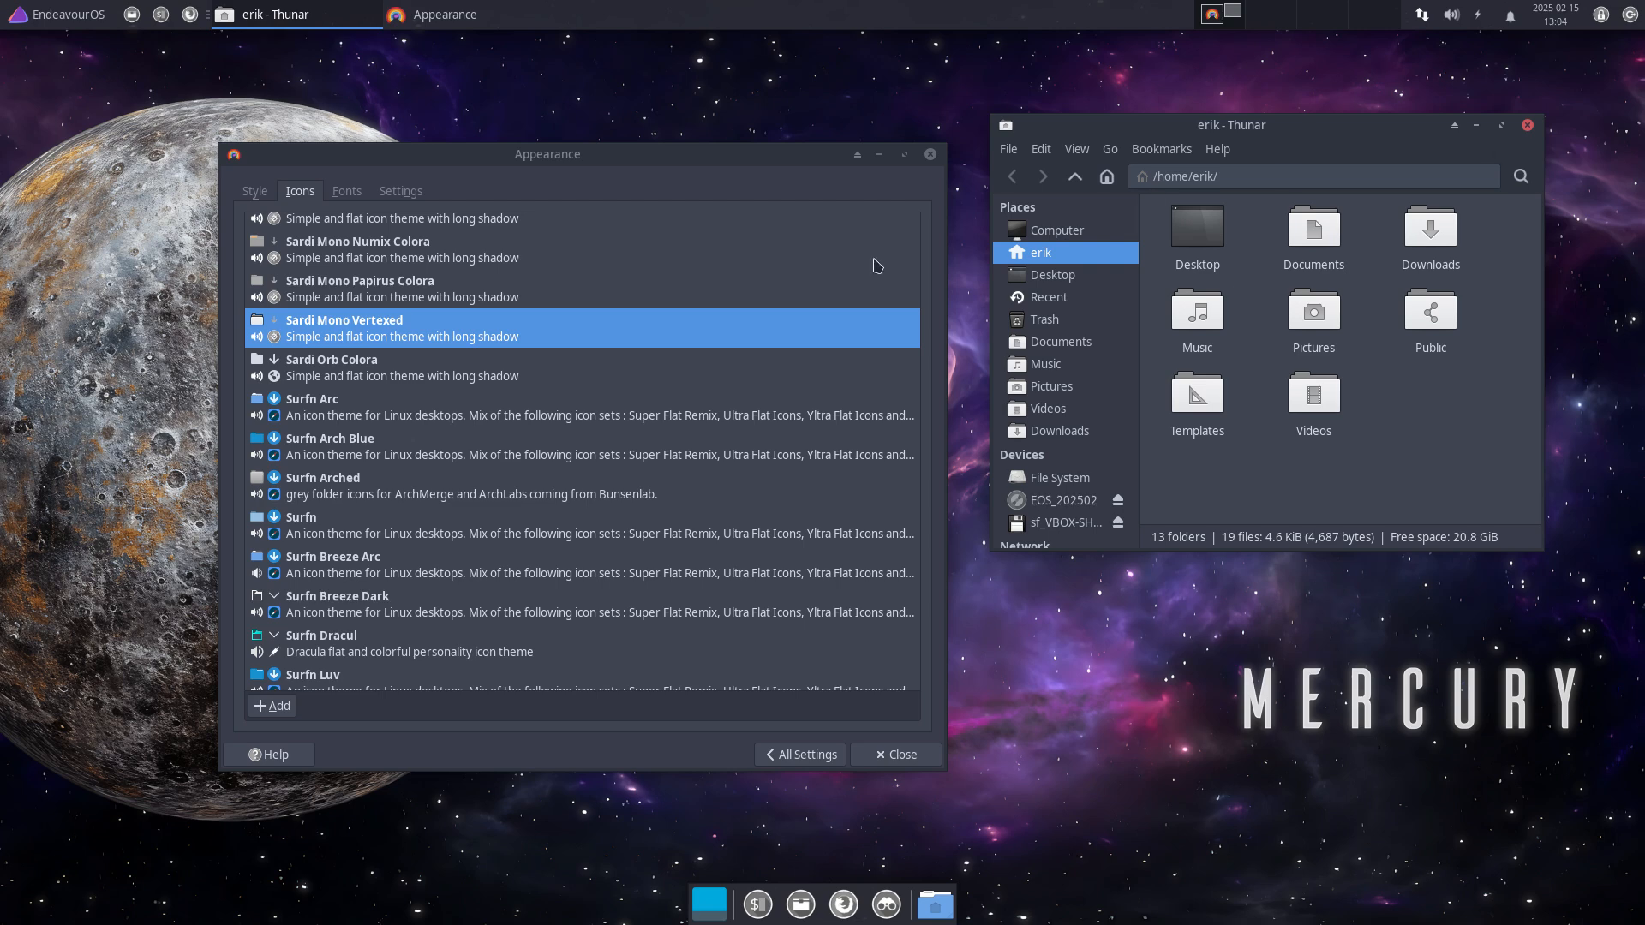
{"action": "left_click", "coordinate": [931, 155]}
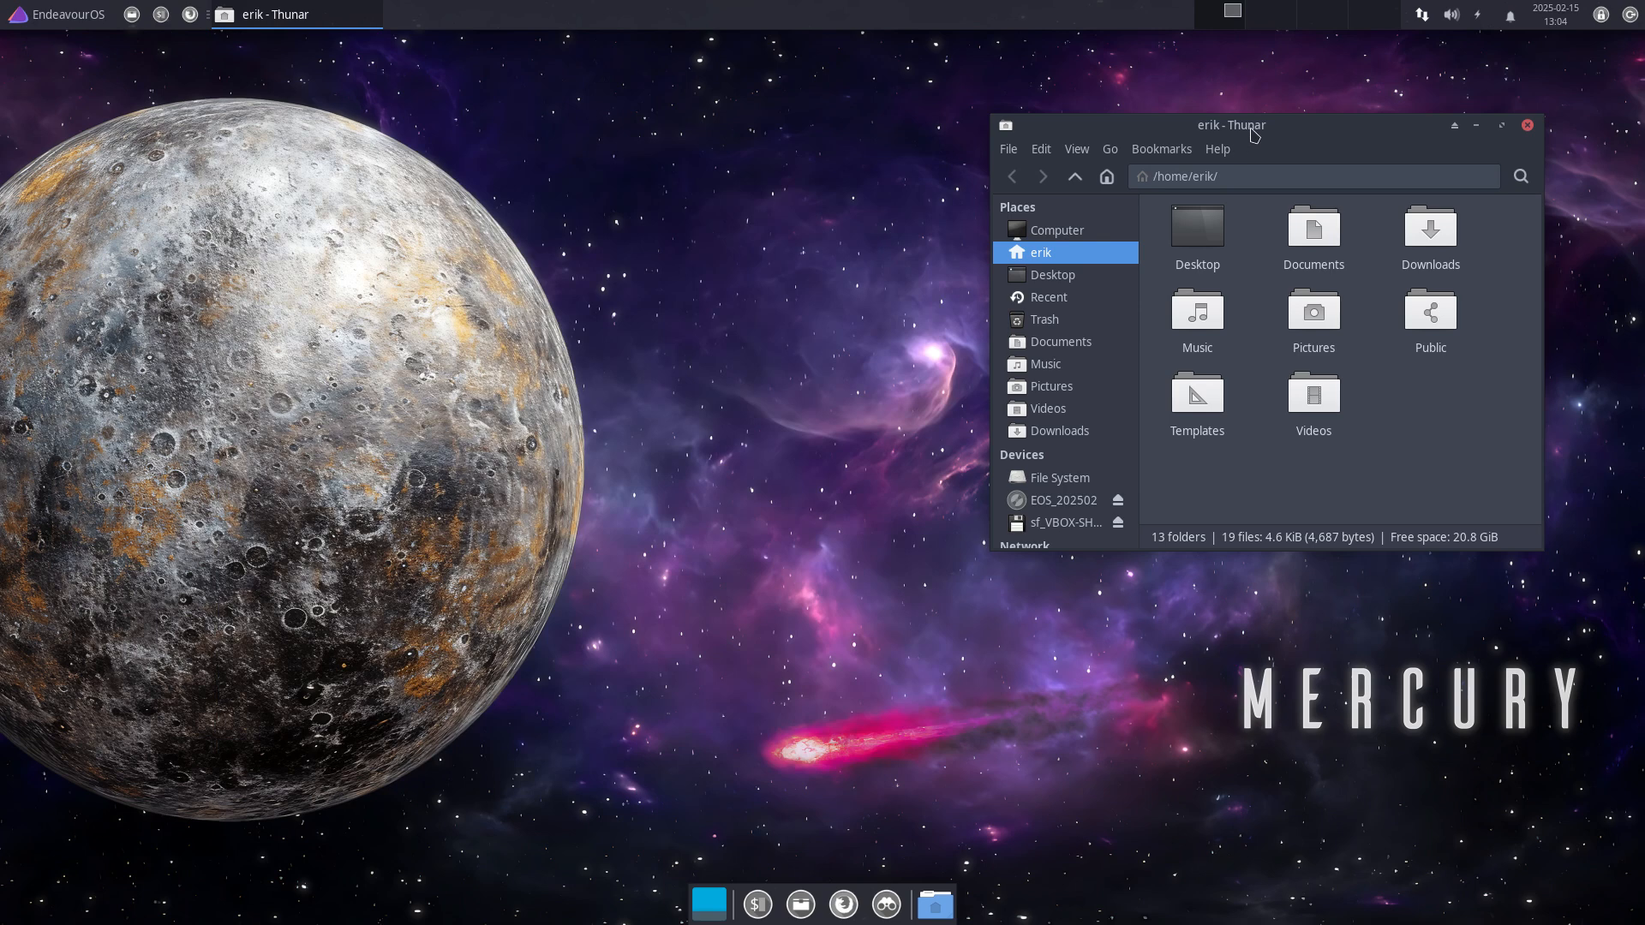
Step: Look through the Graphics applications in the application menu, then dismiss it
{"action": "left_click", "coordinate": [97, 12]}
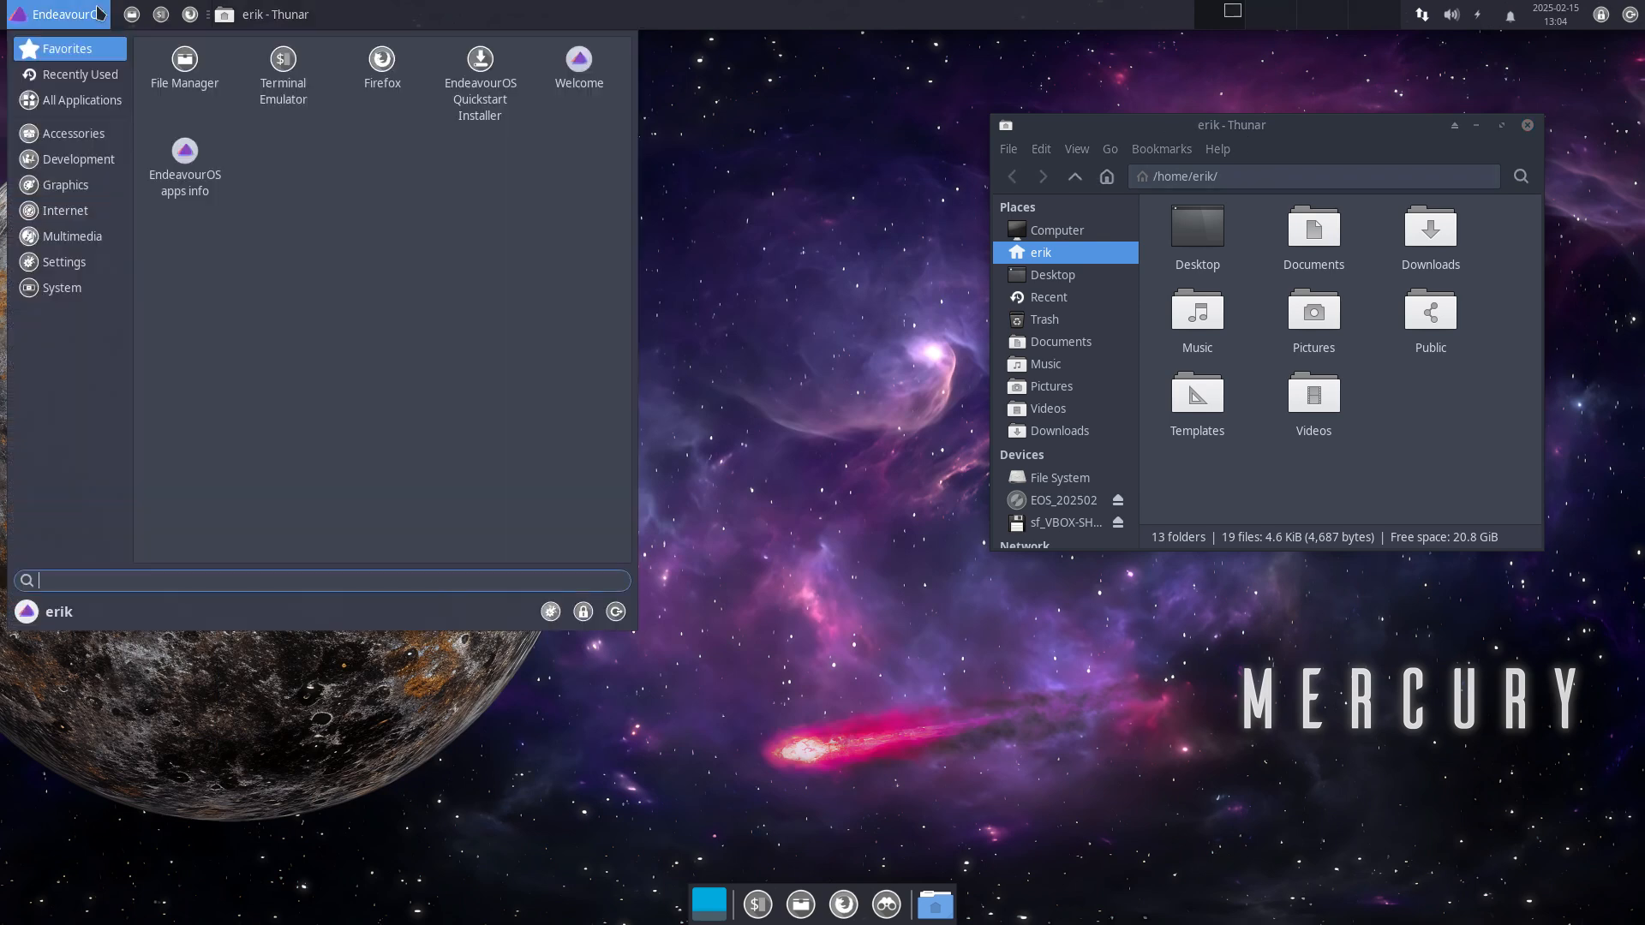
{"action": "left_click", "coordinate": [77, 159]}
{"action": "left_click", "coordinate": [55, 193]}
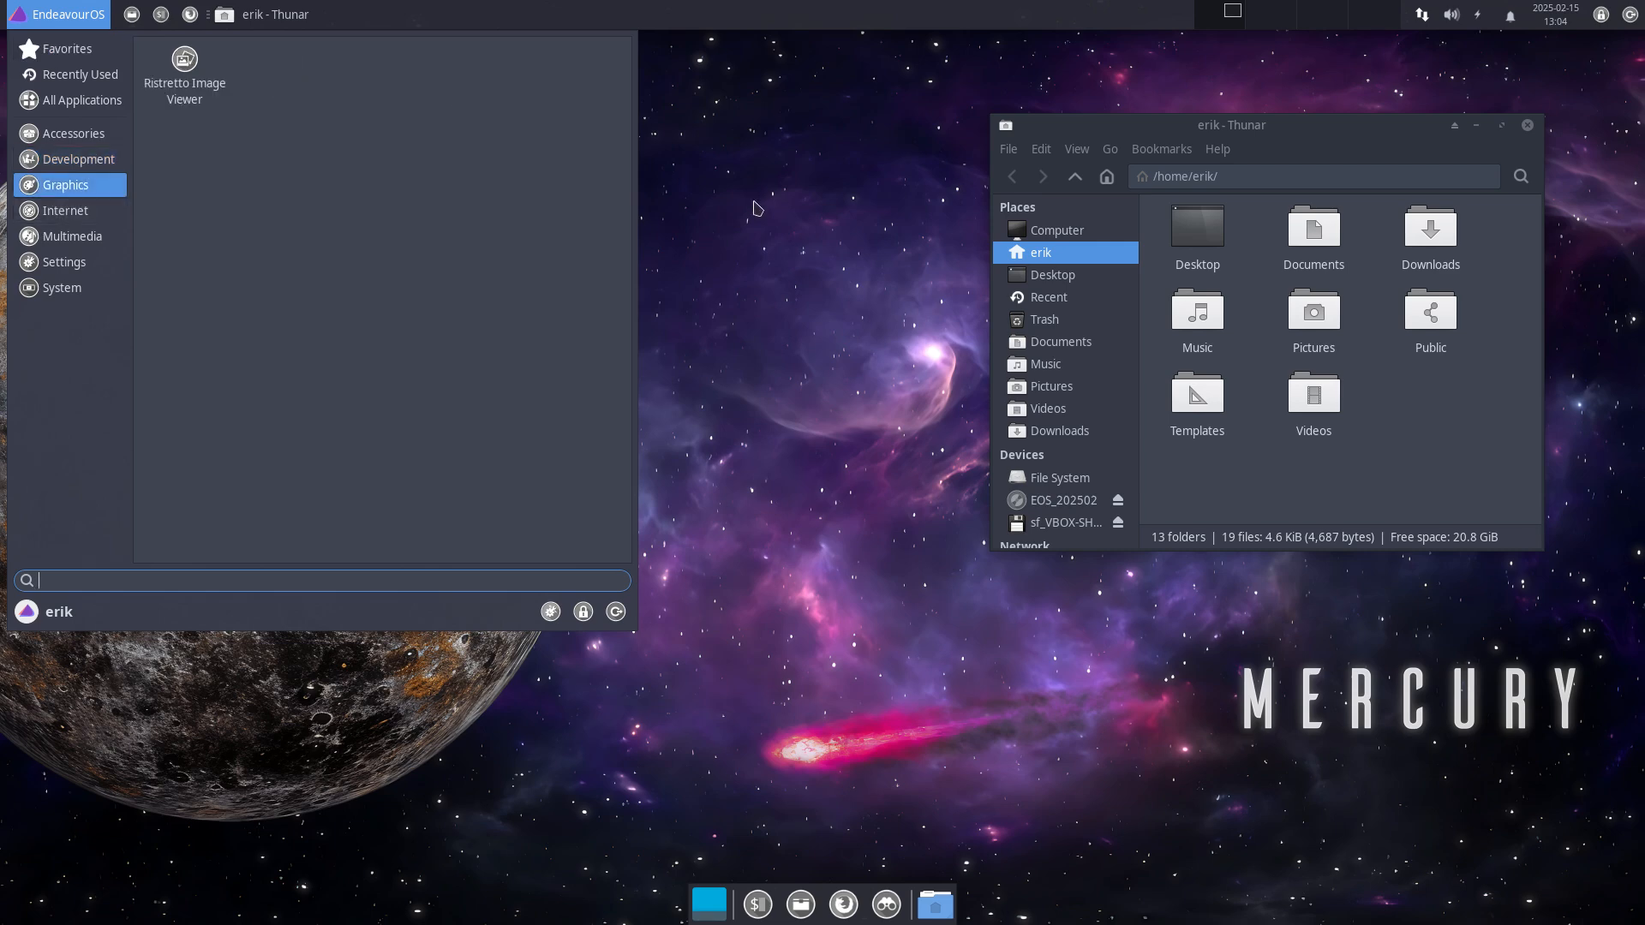
{"action": "left_click", "coordinate": [1211, 133]}
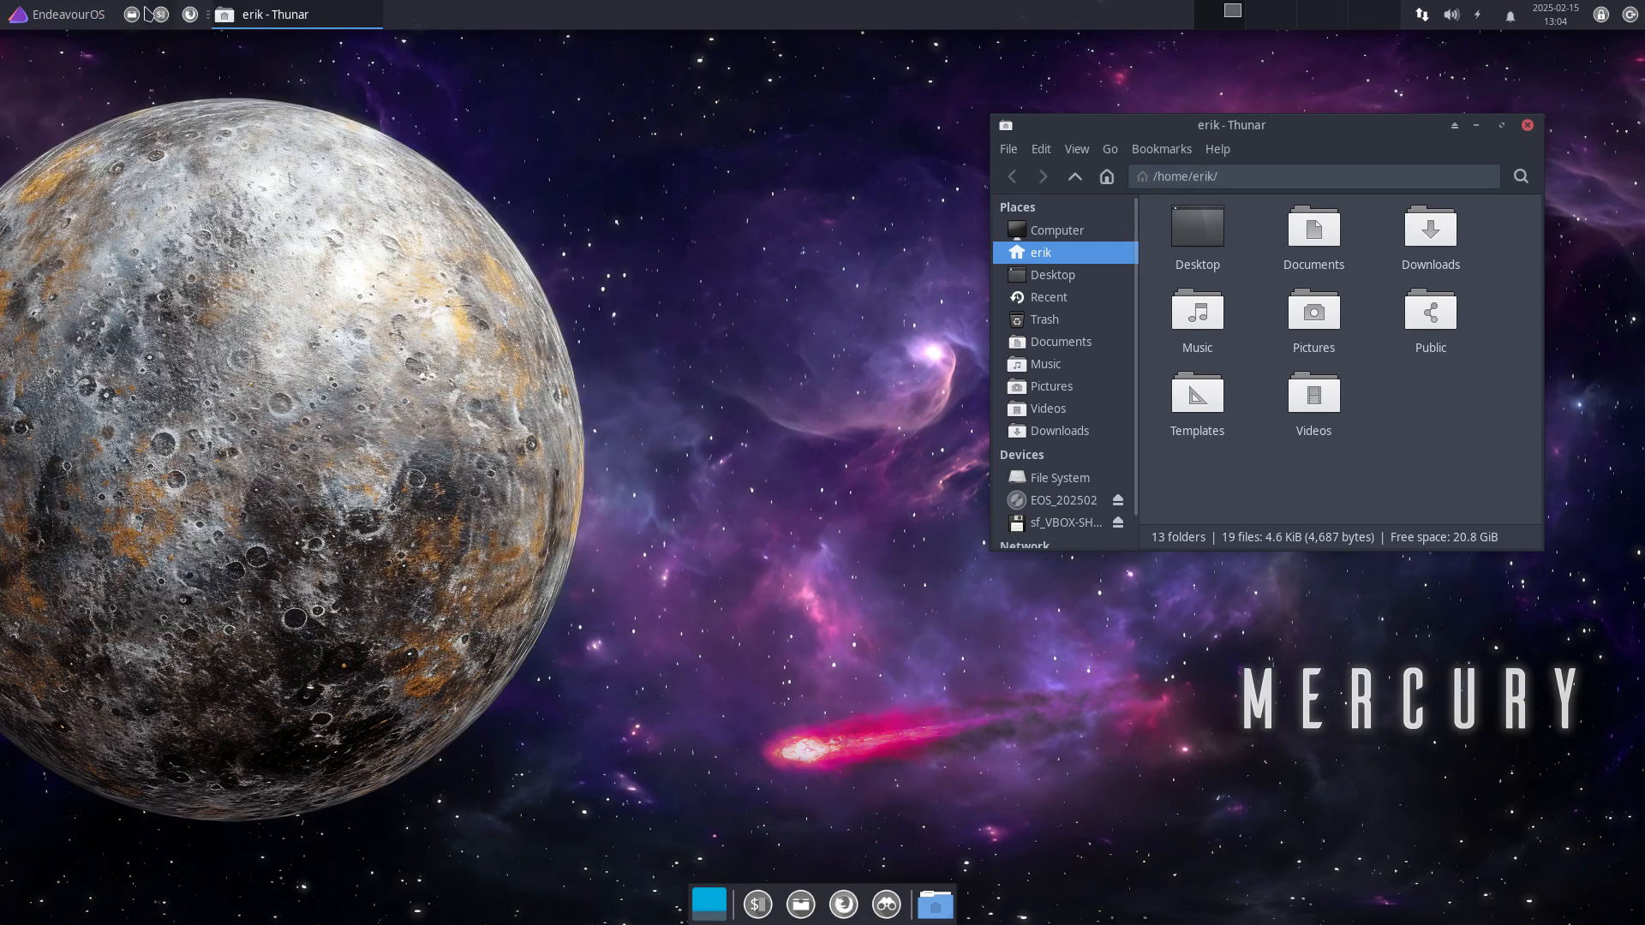
Step: Apply the Sardi Flexible Arc icon theme and view Thunar's blue folders
{"action": "left_click", "coordinate": [85, 14]}
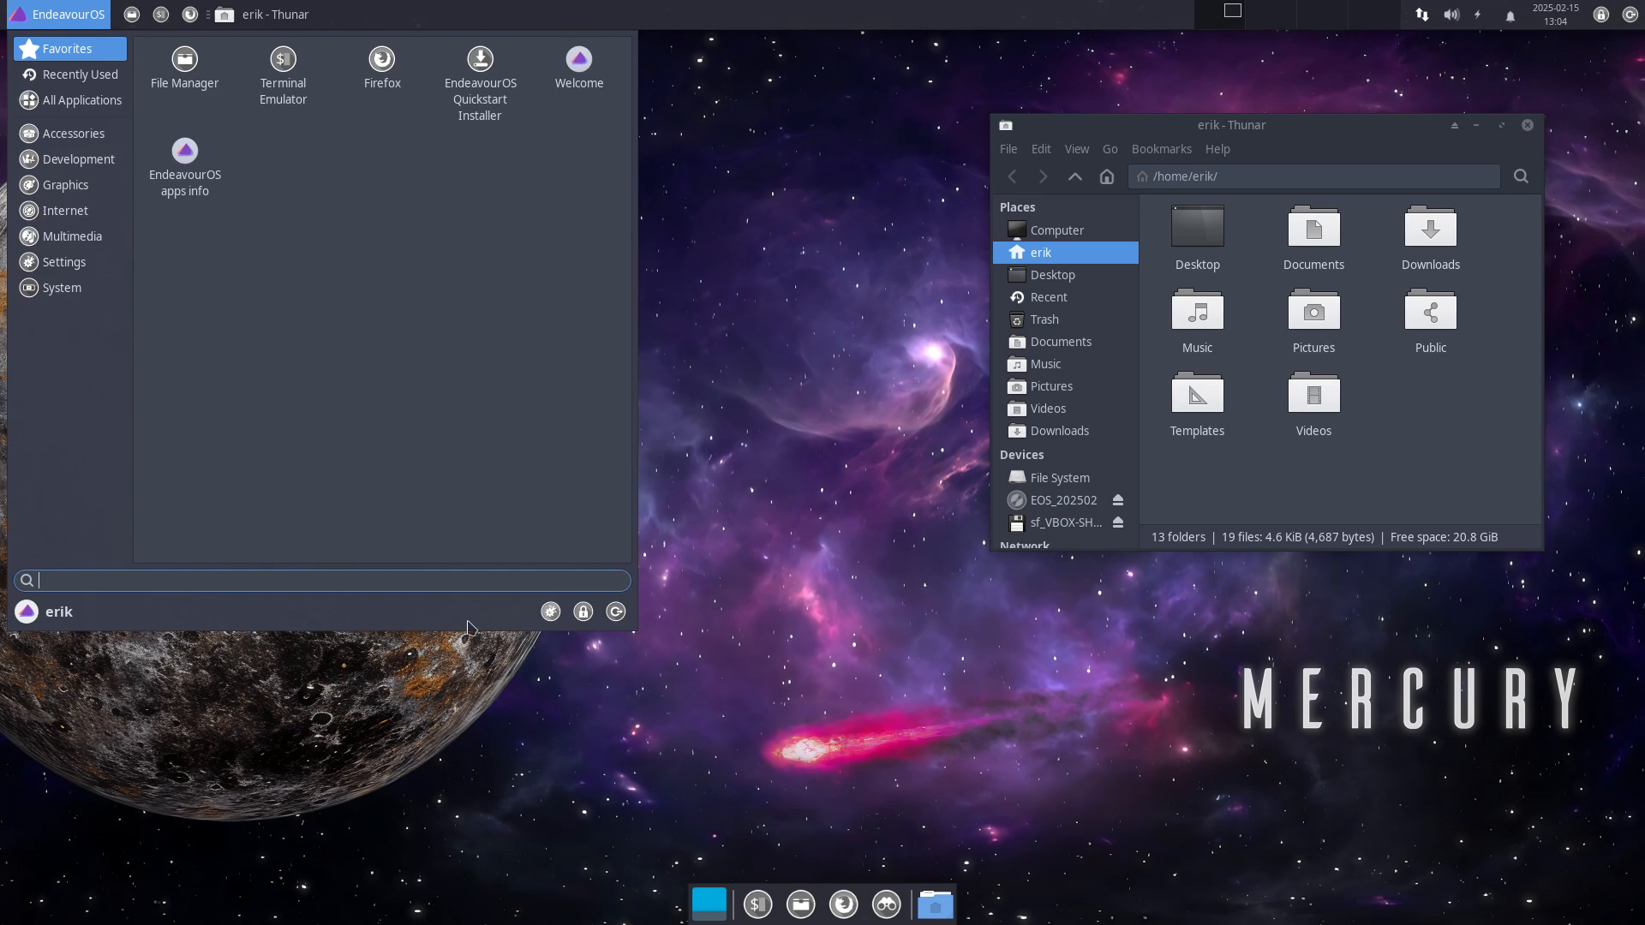
{"action": "left_click", "coordinate": [551, 611]}
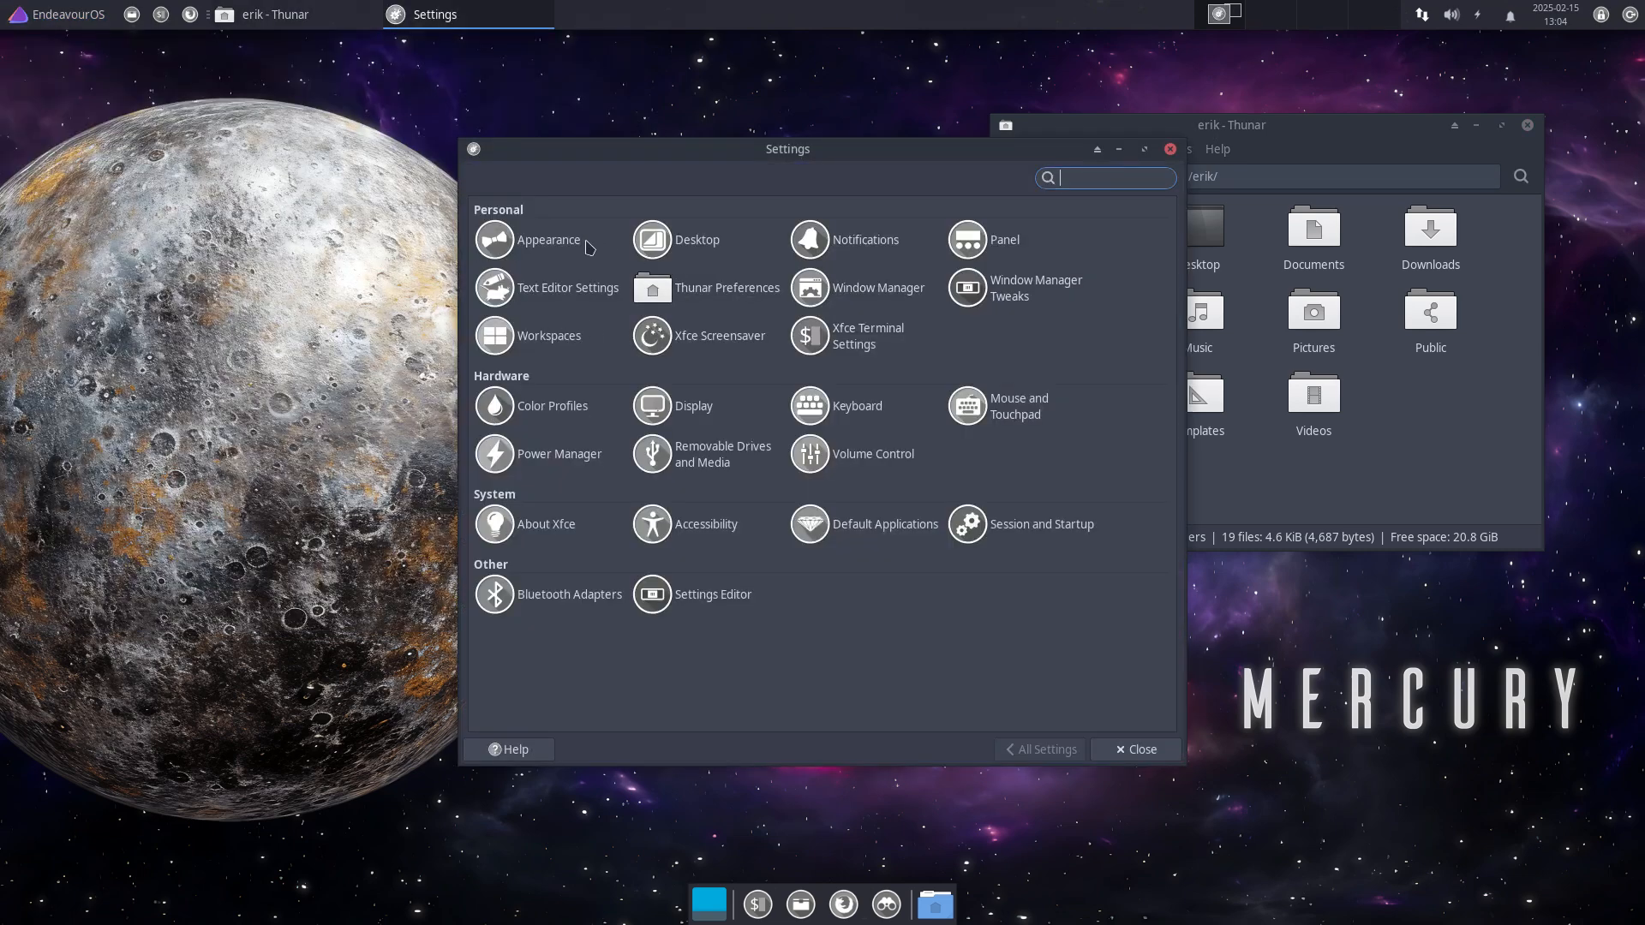
{"action": "left_click", "coordinate": [540, 241]}
{"action": "left_click", "coordinate": [554, 187]}
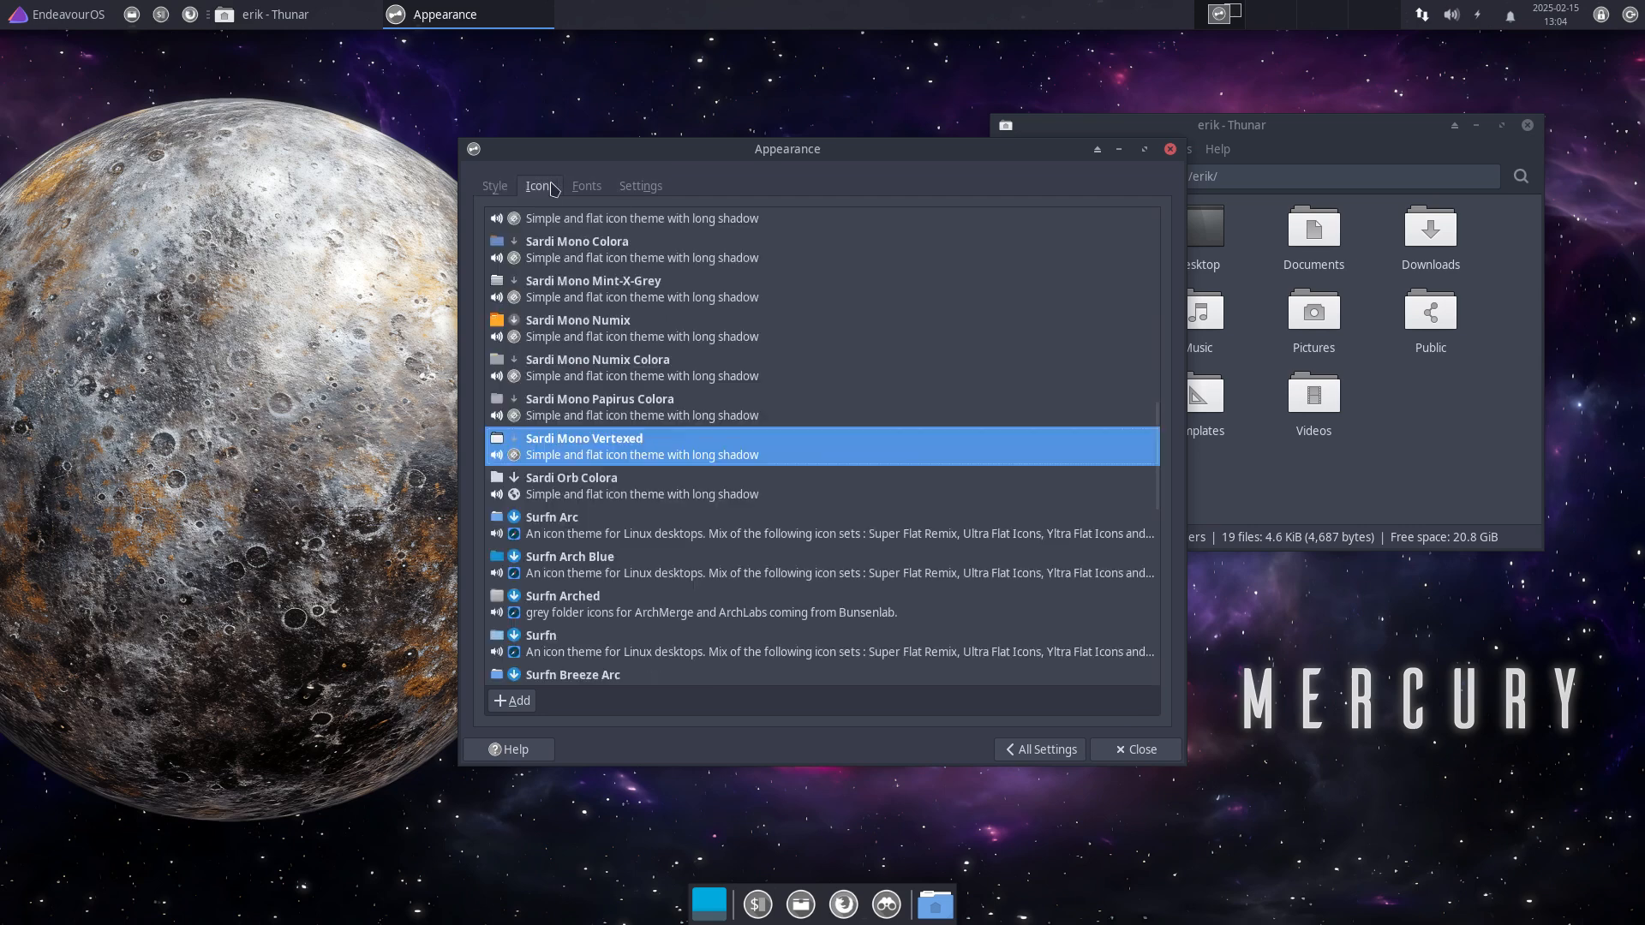
{"action": "scroll", "coordinate": [625, 429], "scroll_direction": "up", "scroll_amount": 4}
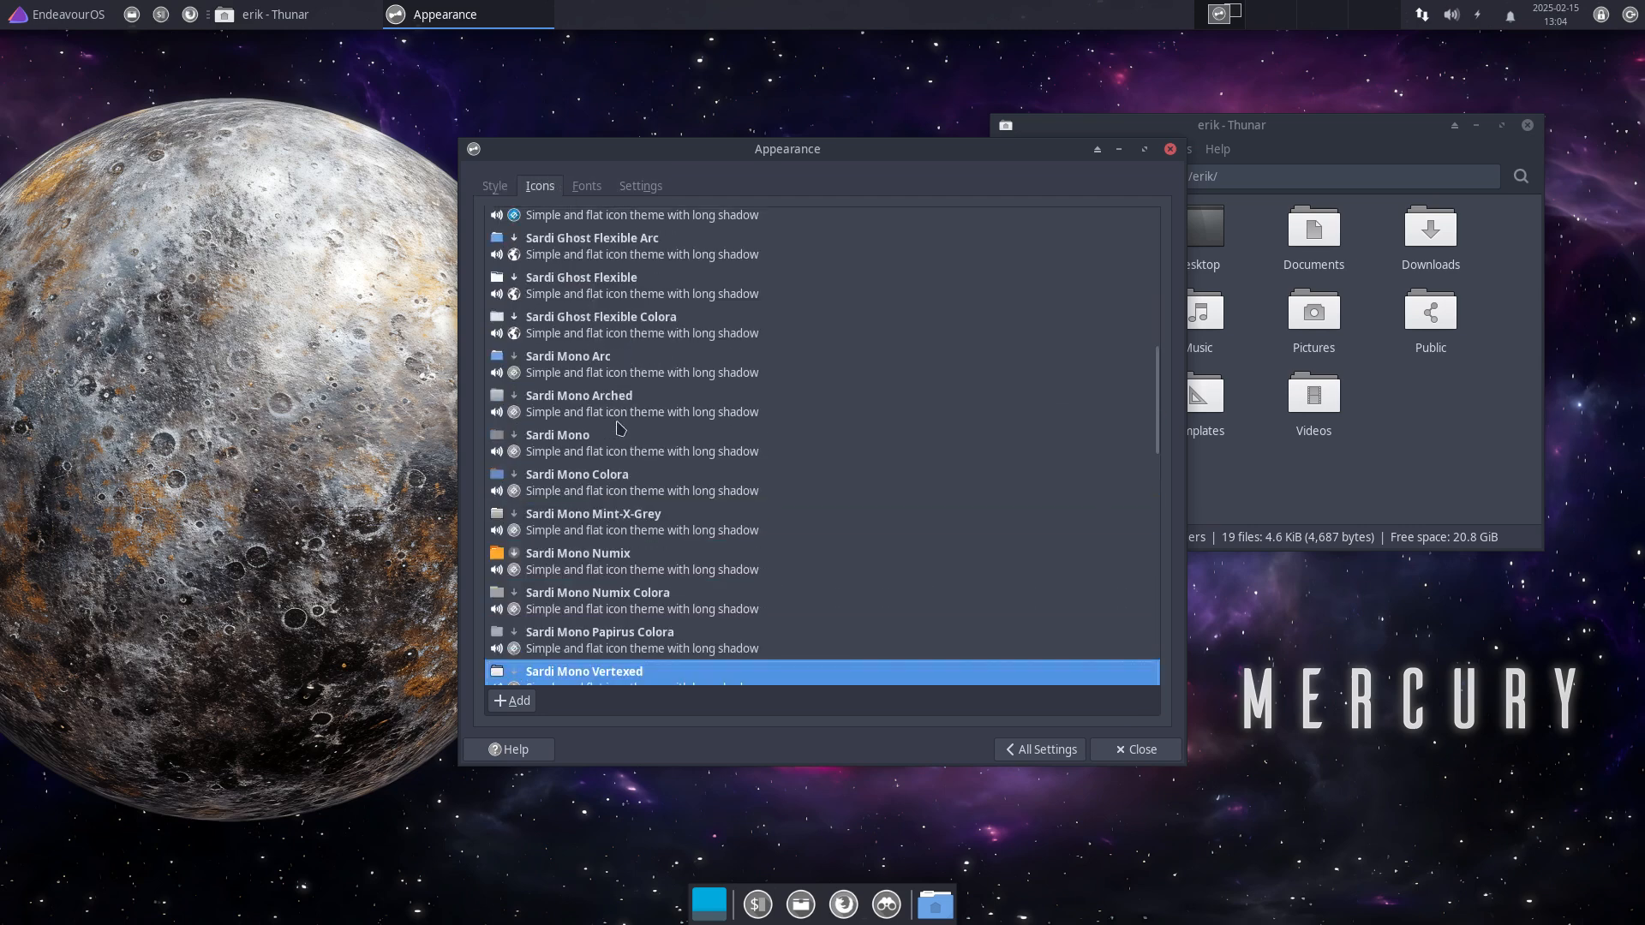
{"action": "scroll", "coordinate": [620, 427], "scroll_direction": "up", "scroll_amount": 4}
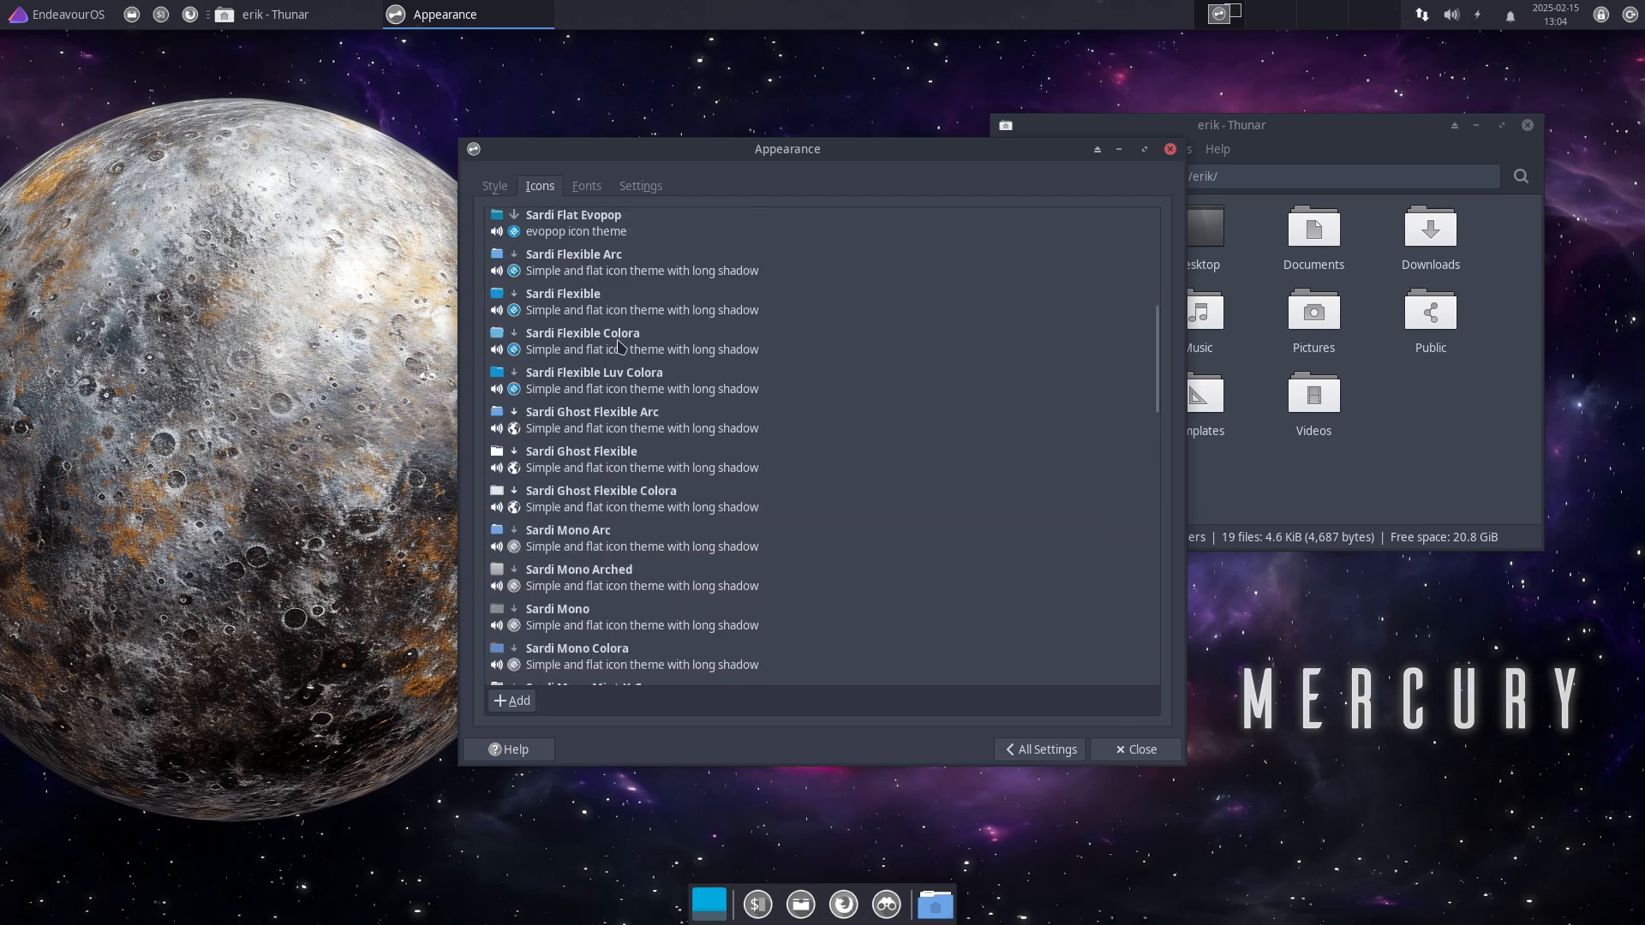
{"action": "scroll", "coordinate": [574, 309], "scroll_direction": "up", "scroll_amount": 3}
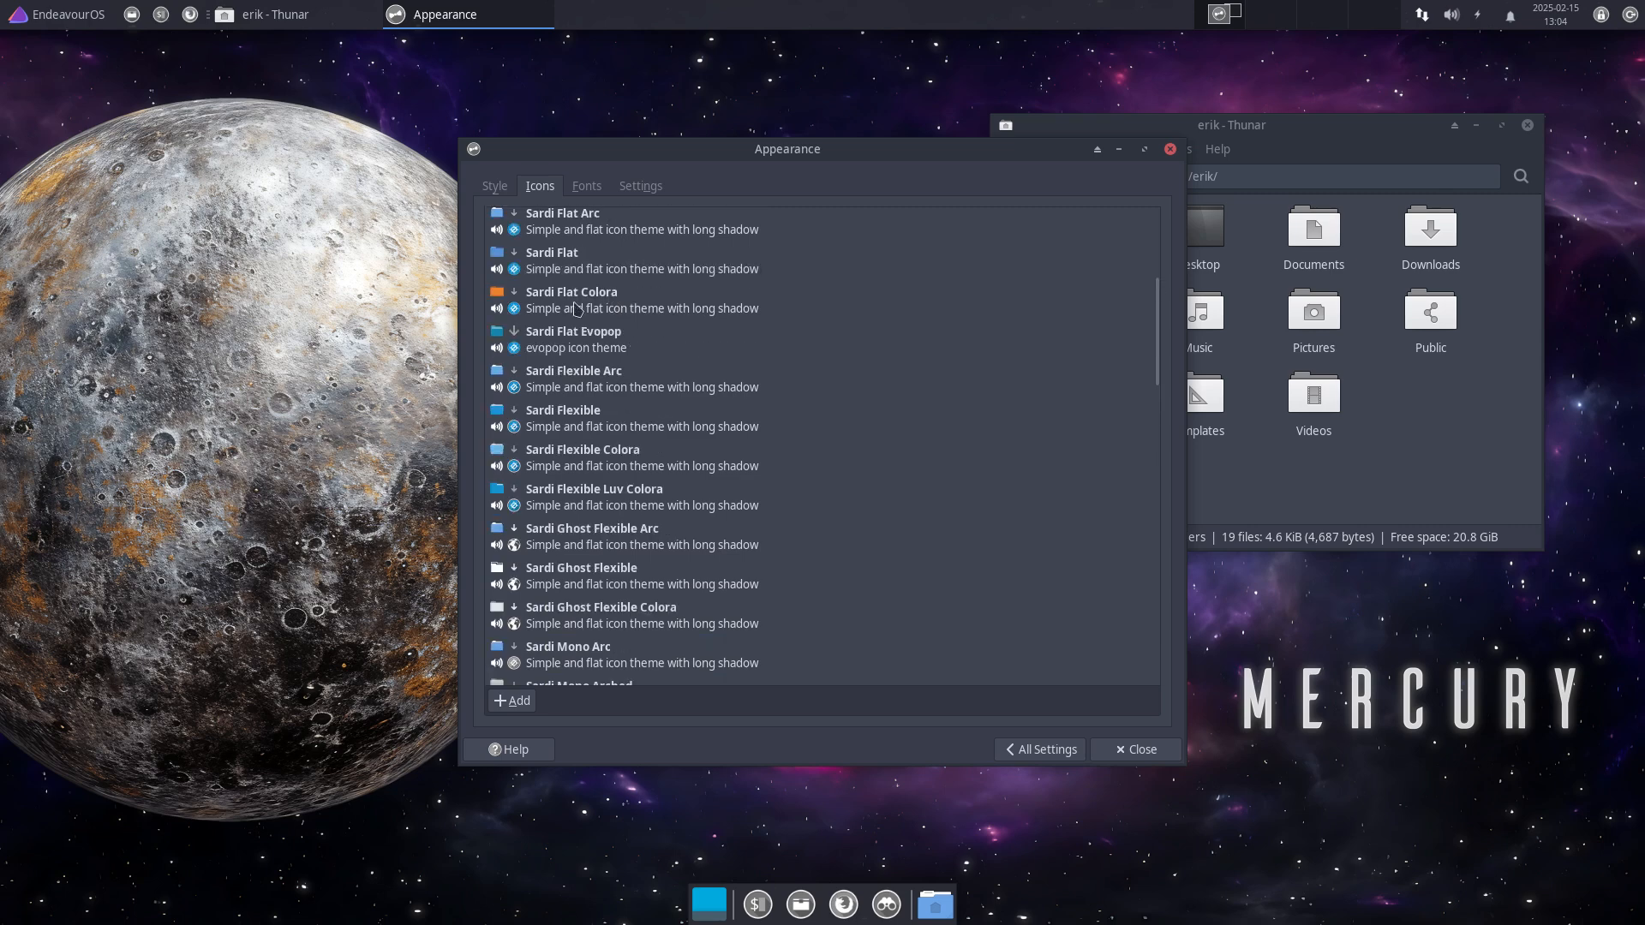
{"action": "left_click", "coordinate": [579, 381]}
{"action": "left_click", "coordinate": [1240, 469]}
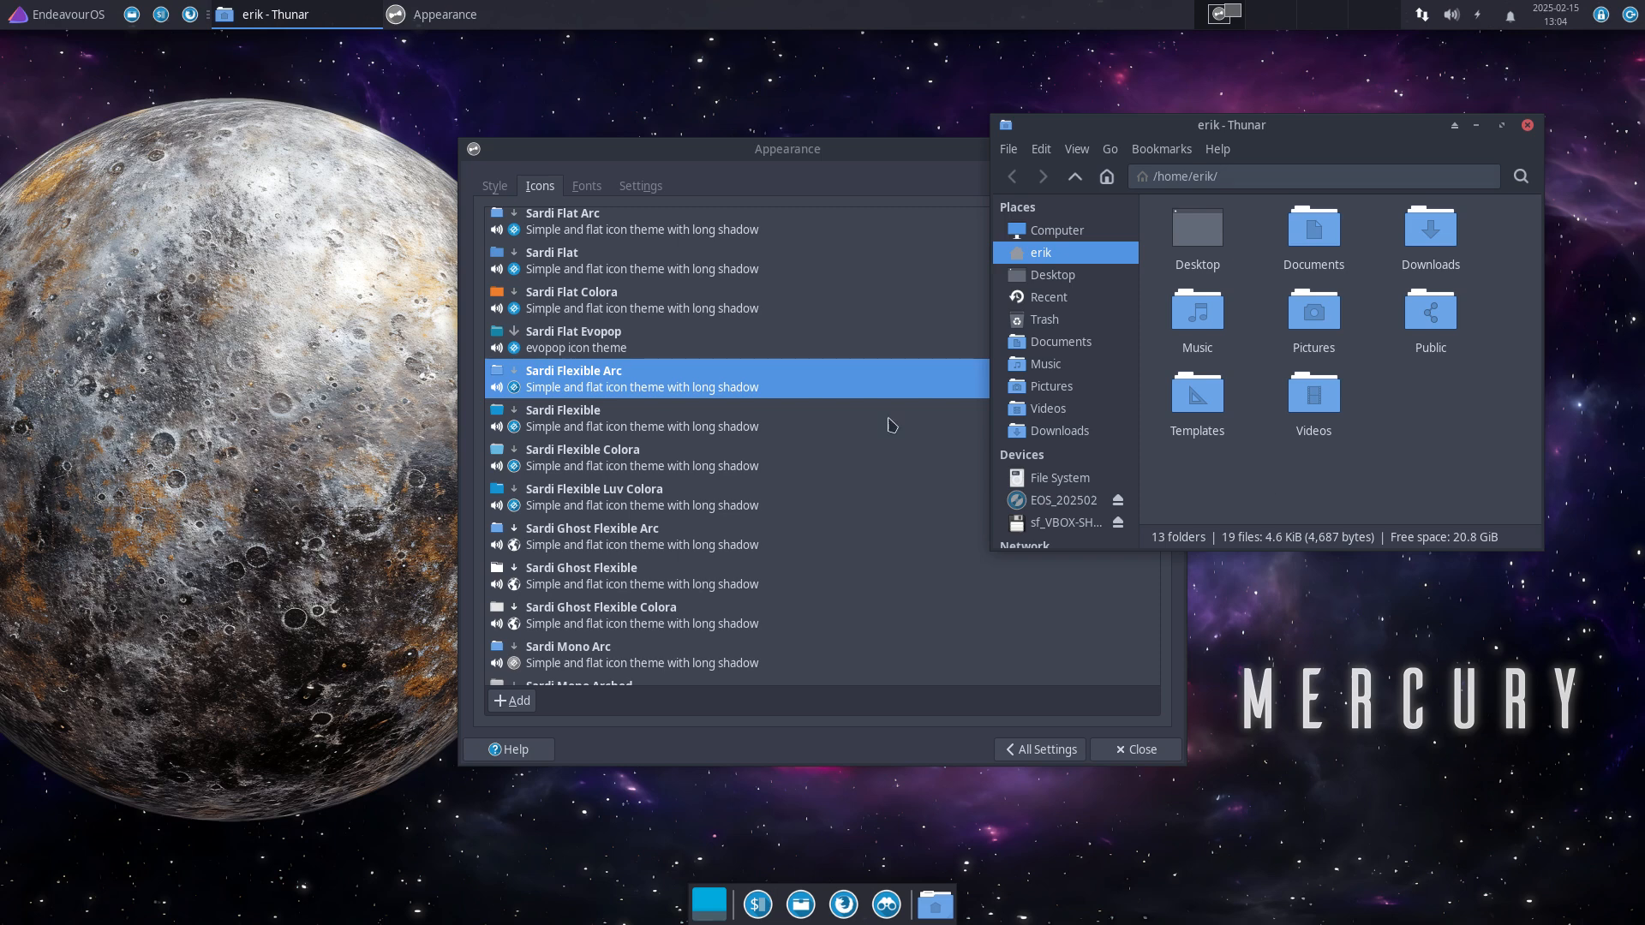
{"action": "left_click", "coordinate": [56, 19]}
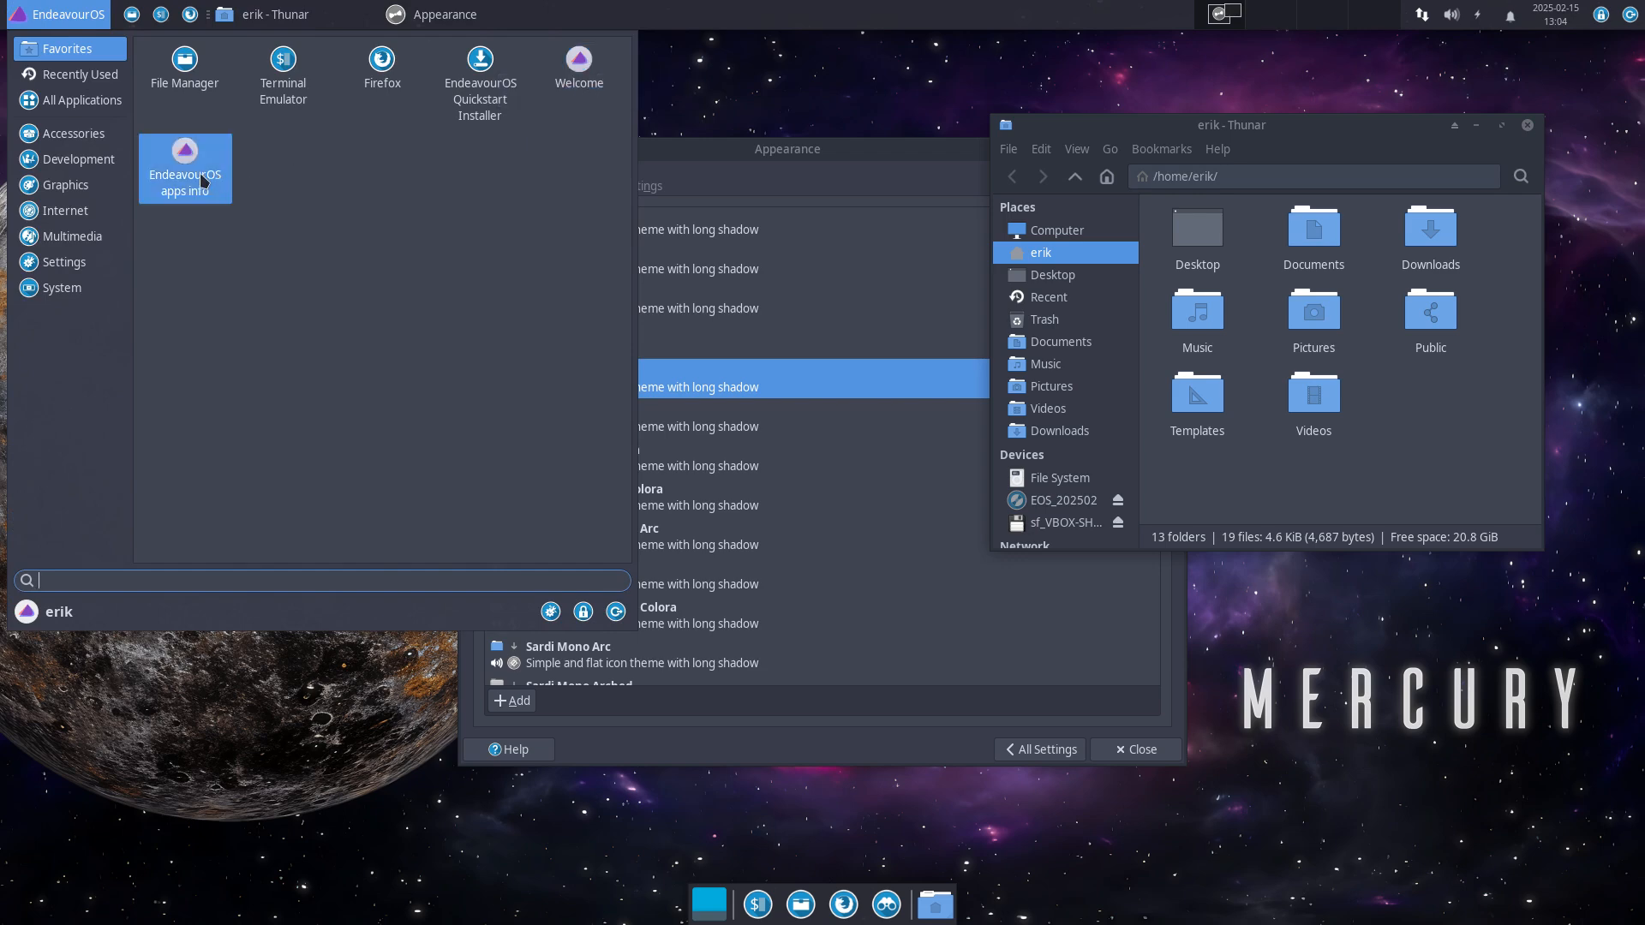
Step: Scroll through the All Applications grid in the Whisker menu, then dismiss it over Appearance
{"action": "left_click", "coordinate": [83, 110]}
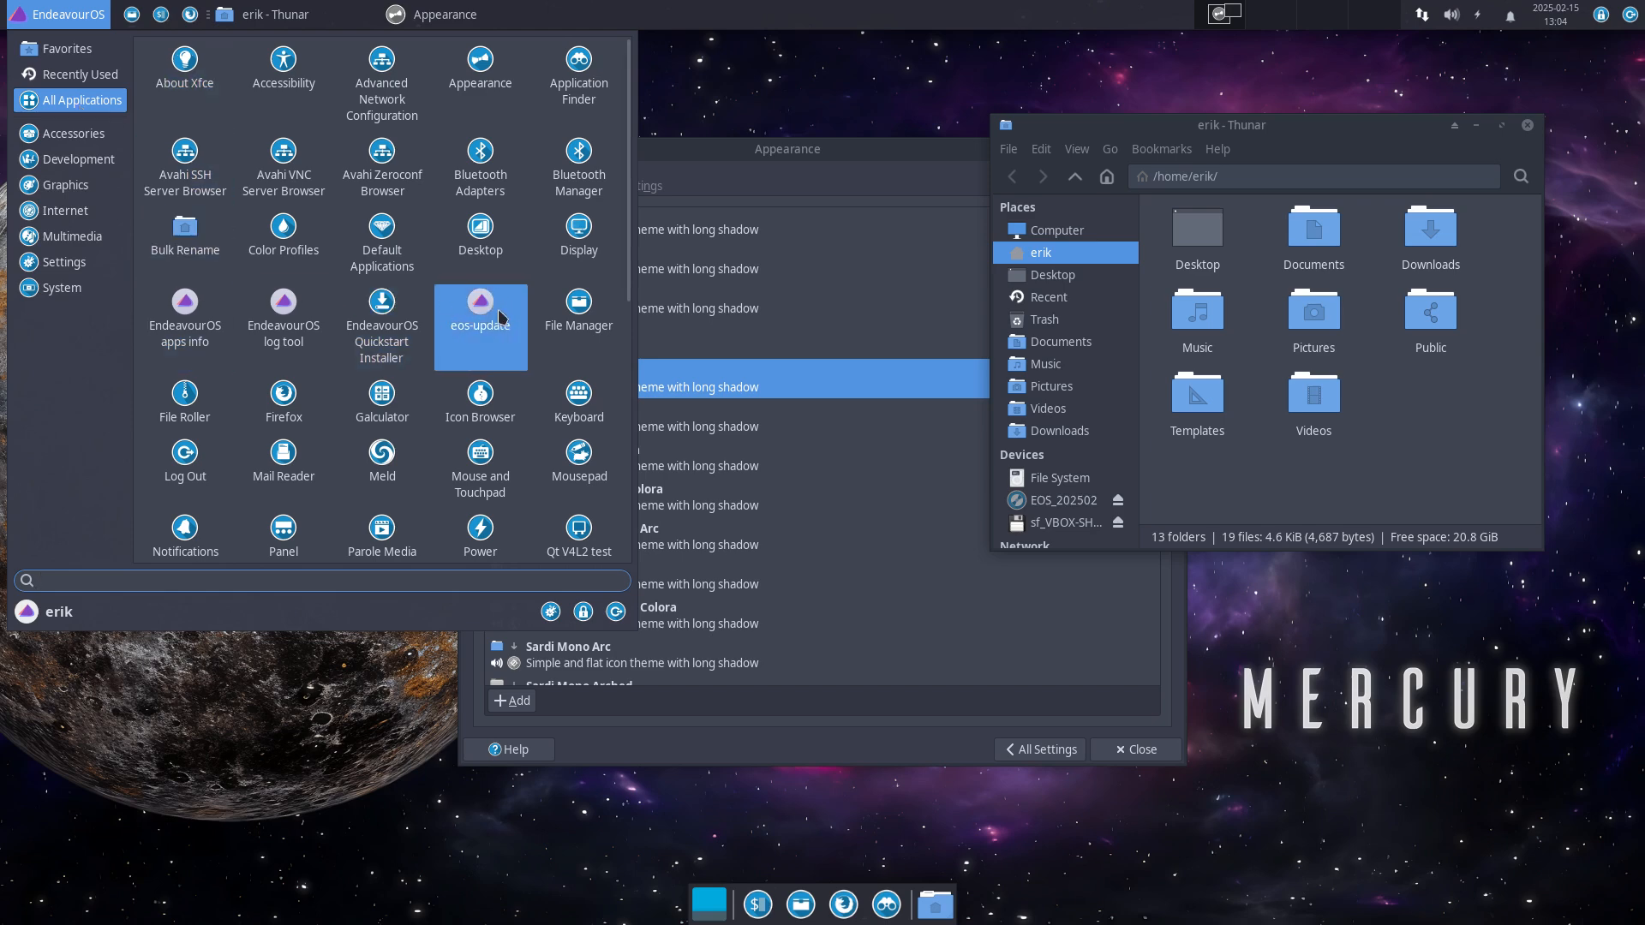
{"action": "scroll", "coordinate": [502, 317], "scroll_direction": "down", "scroll_amount": 5}
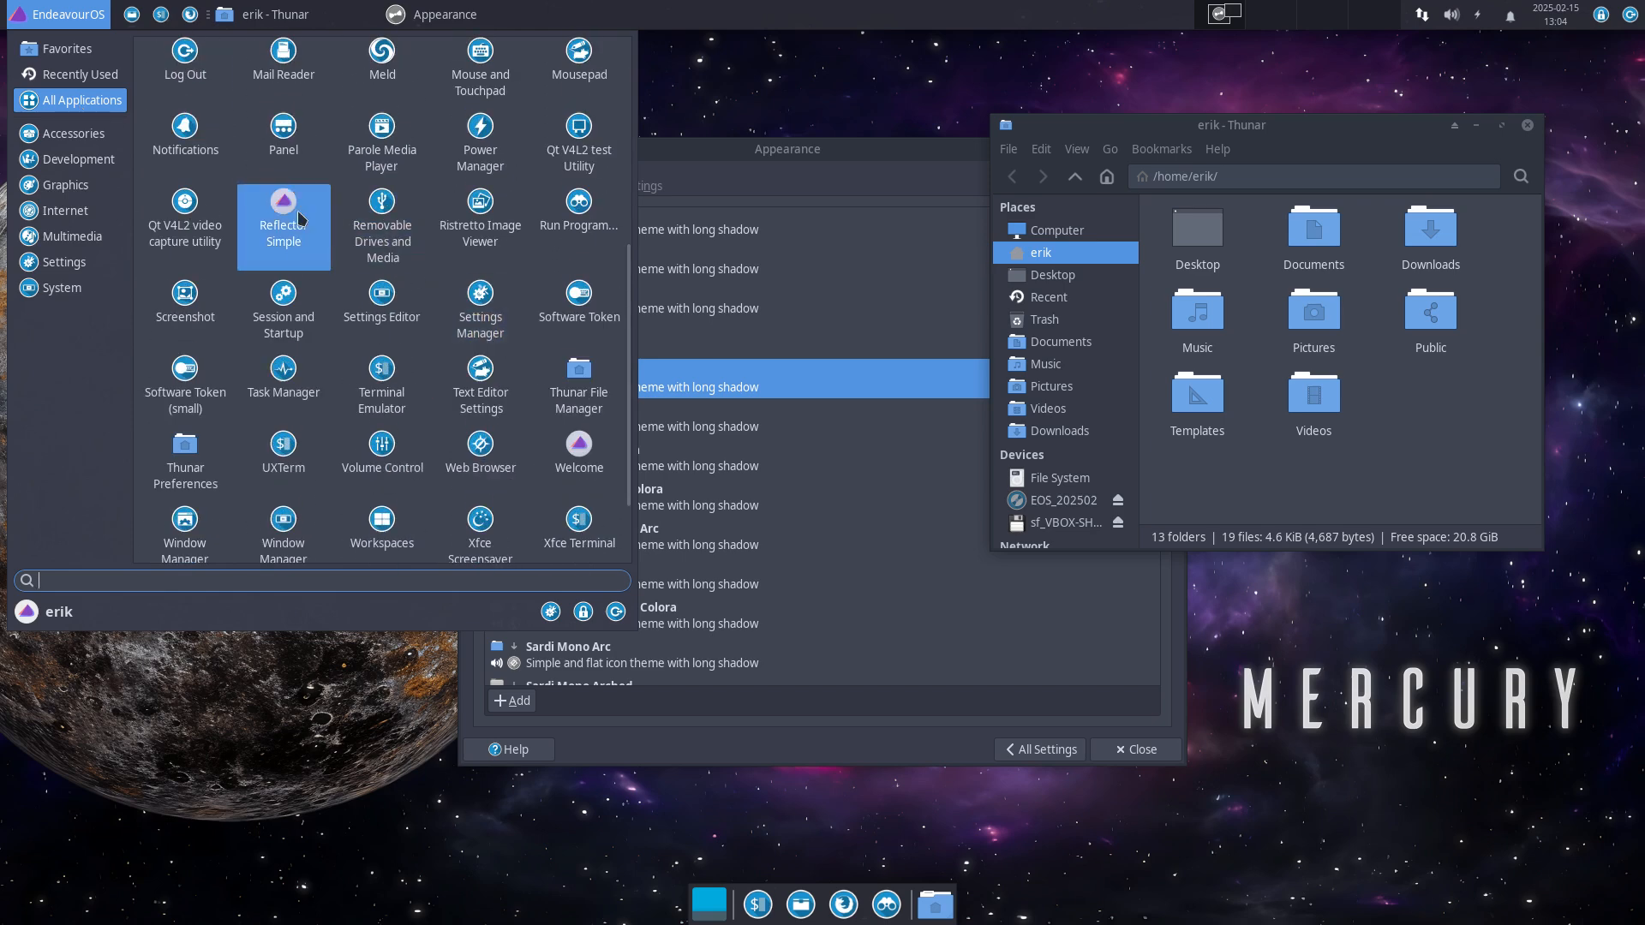
{"action": "scroll", "coordinate": [591, 478], "scroll_direction": "down", "scroll_amount": 1}
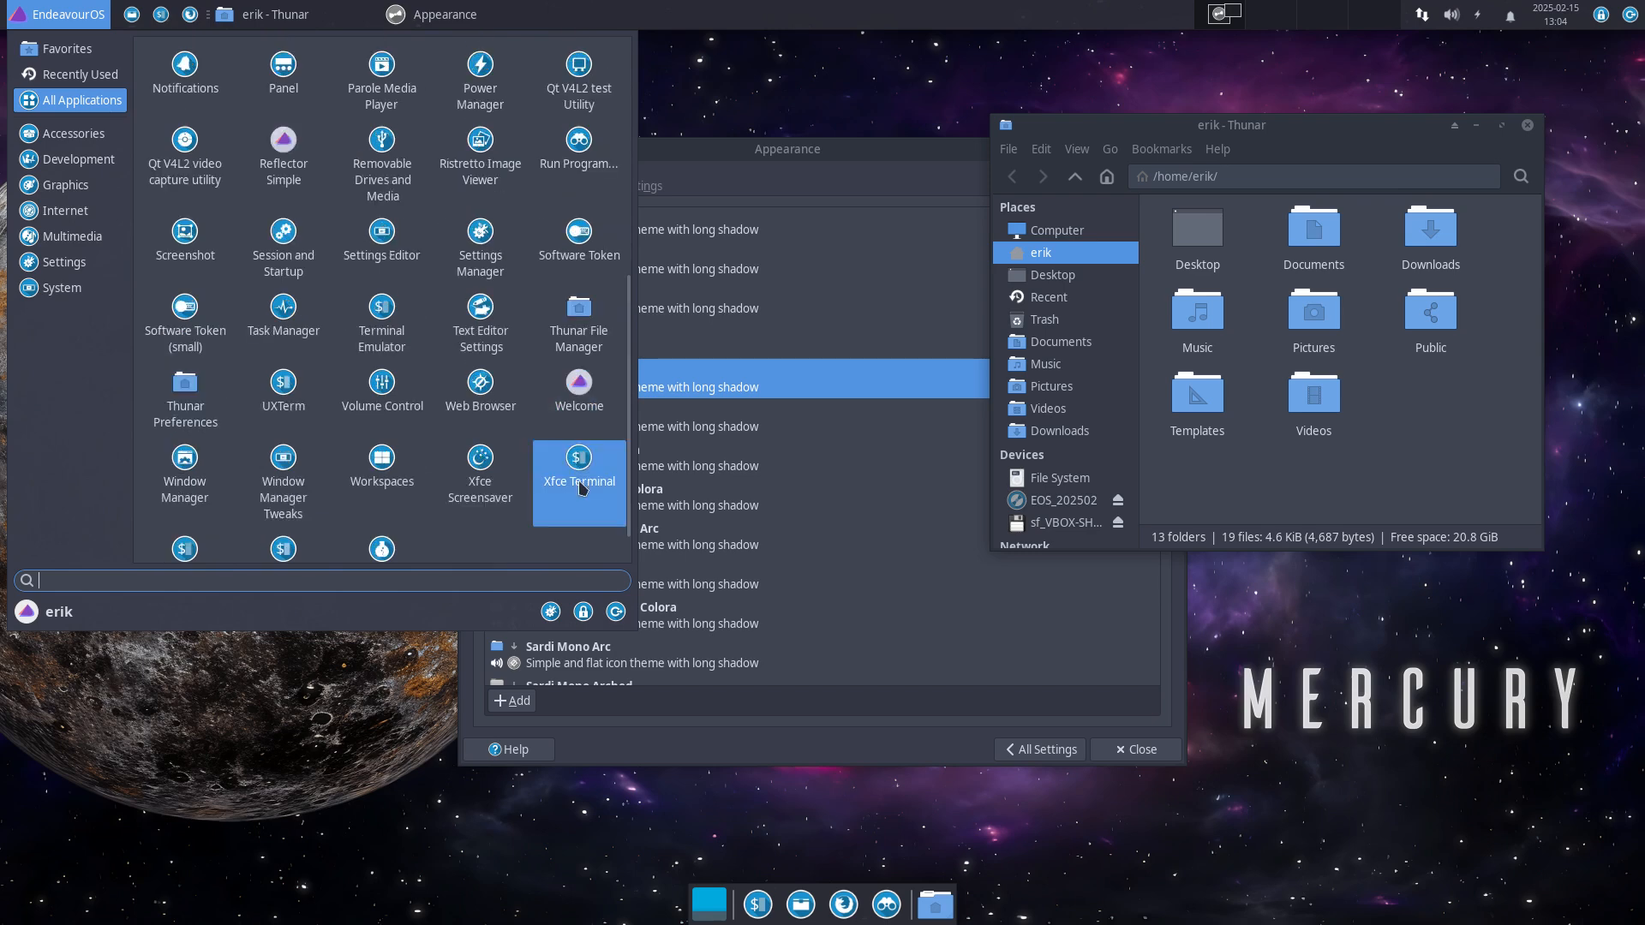
{"action": "scroll", "coordinate": [542, 545], "scroll_direction": "down", "scroll_amount": 1}
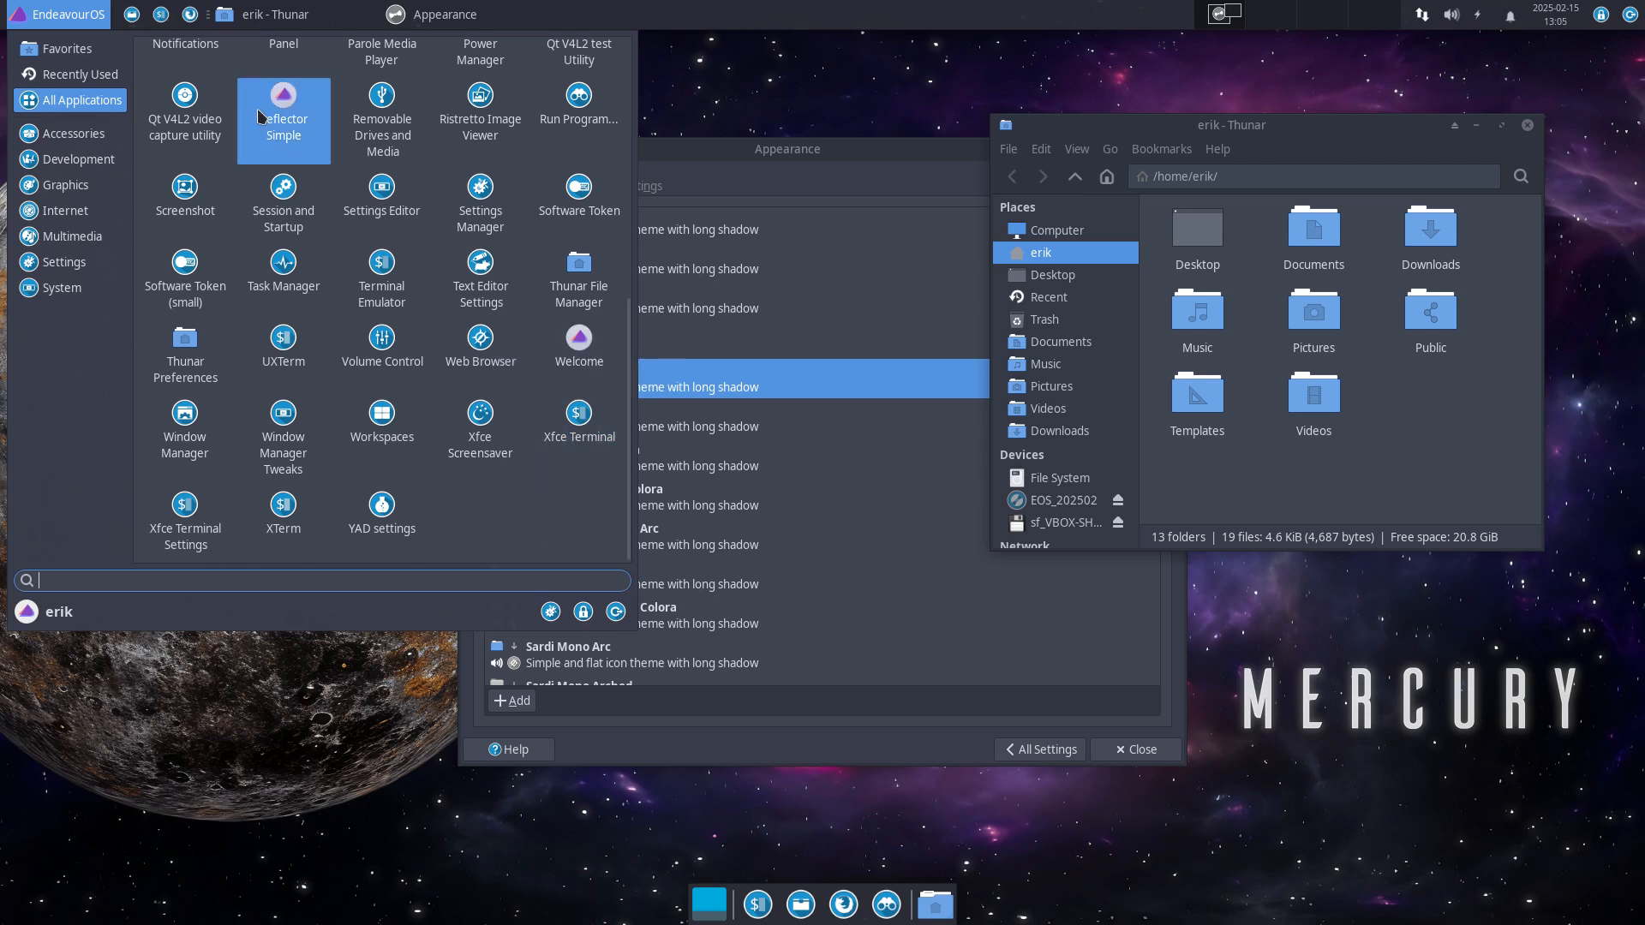
{"action": "scroll", "coordinate": [281, 106], "scroll_direction": "up", "scroll_amount": 5}
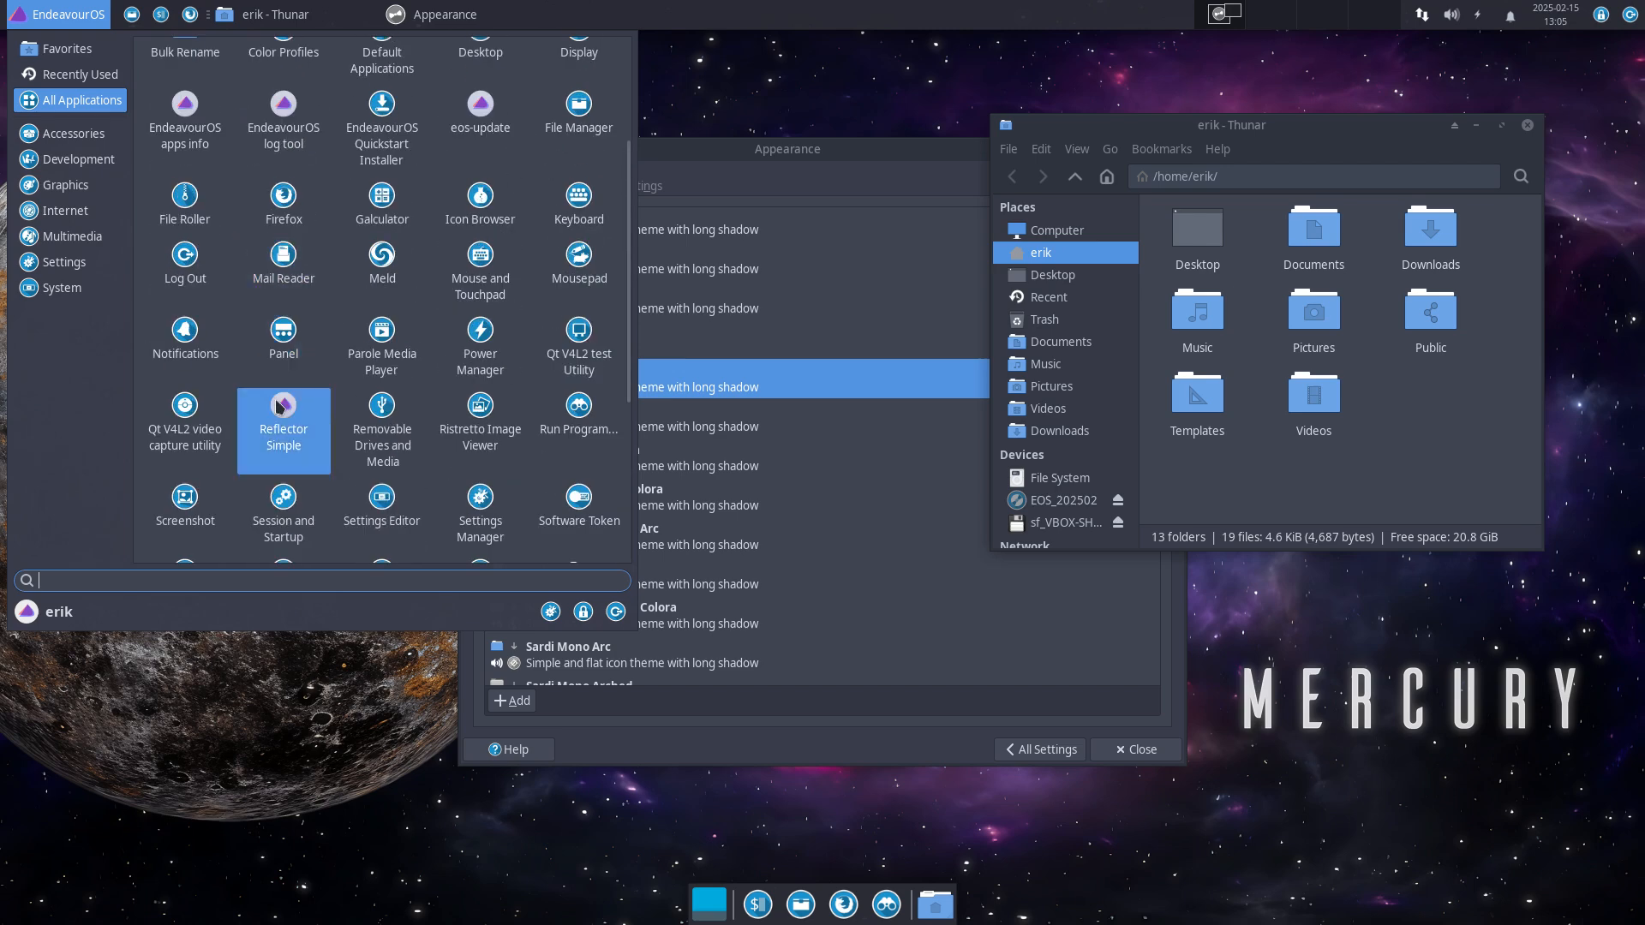
{"action": "scroll", "coordinate": [283, 420], "scroll_direction": "up", "scroll_amount": 2}
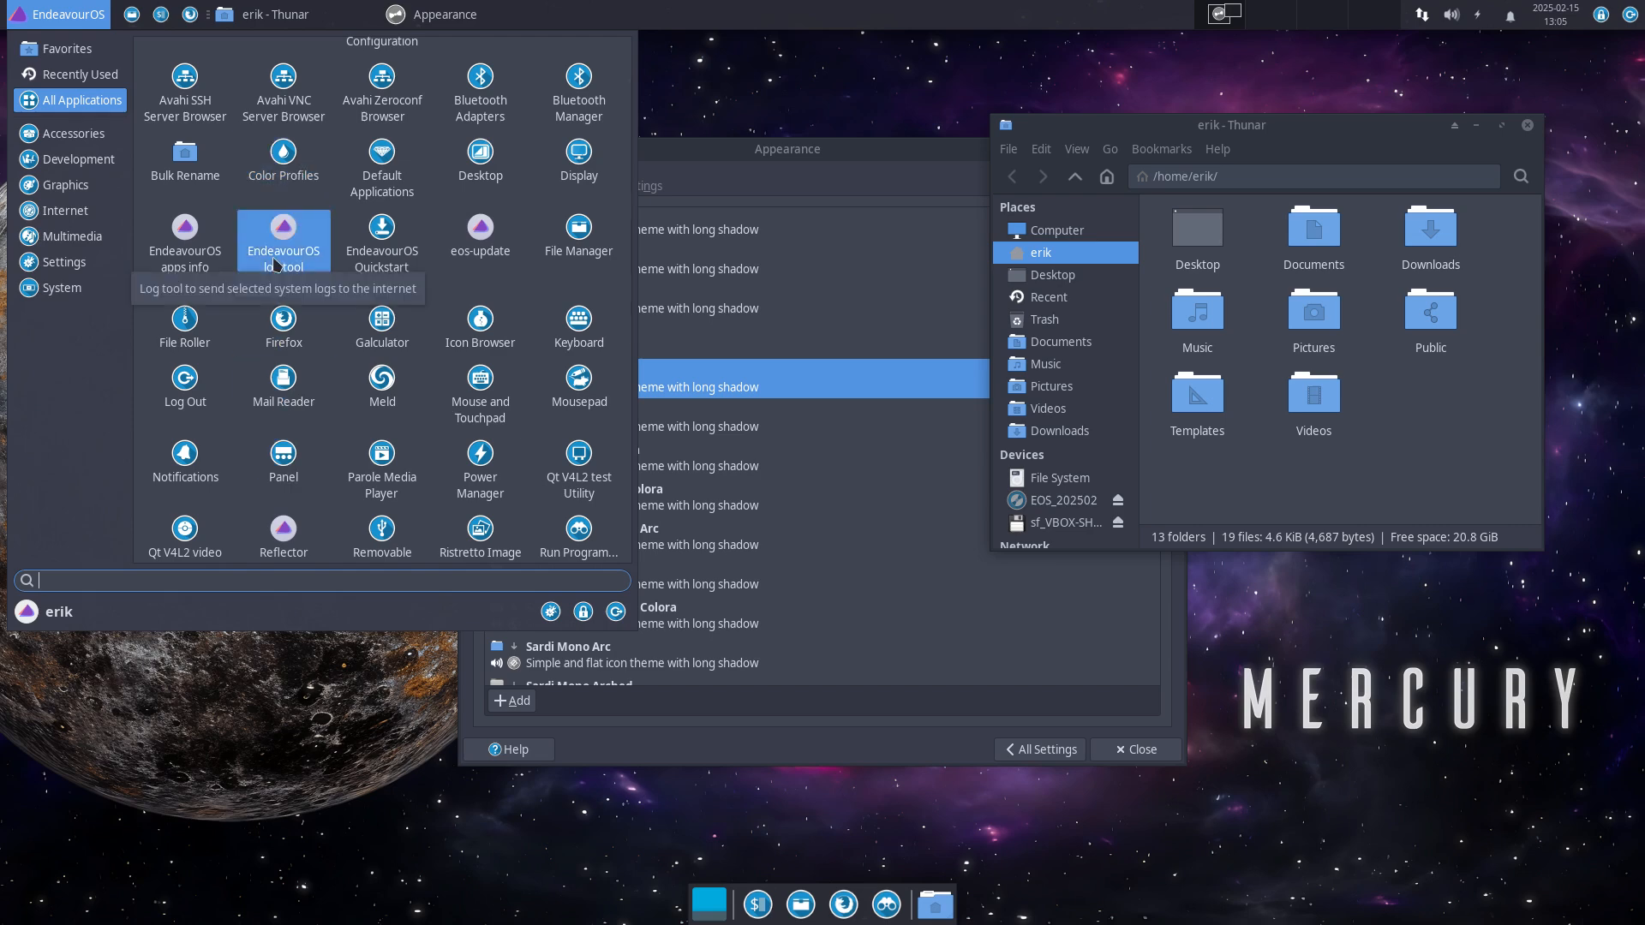
{"action": "left_click", "coordinate": [874, 160]}
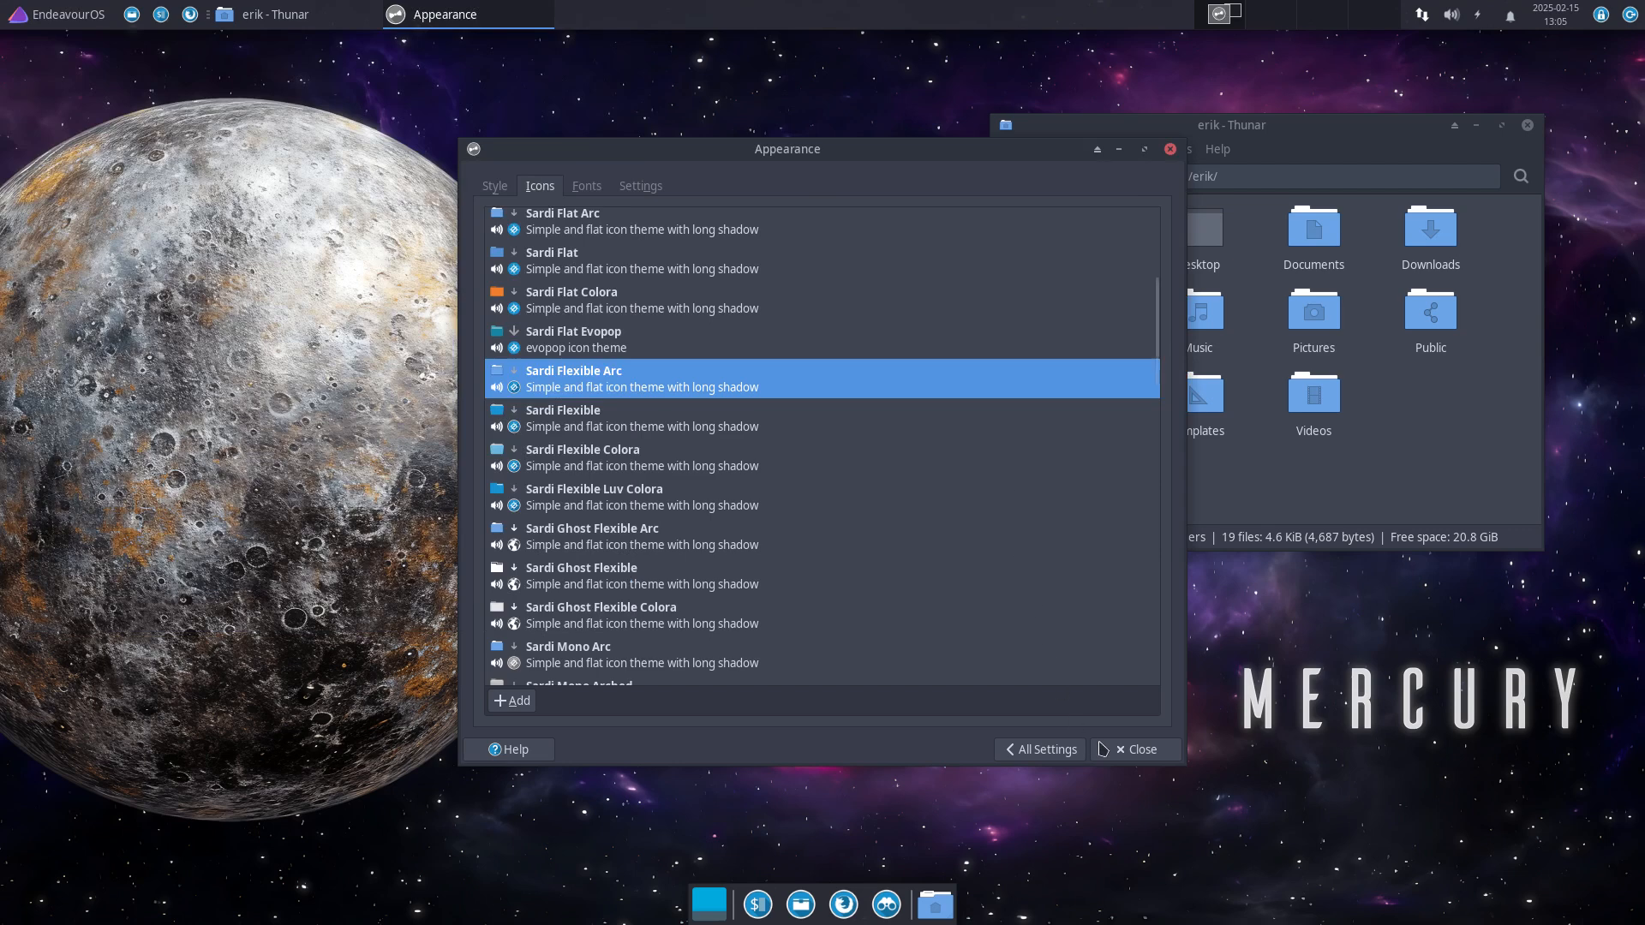
Step: Close Appearance and Thunar, then launch a new Xfce Terminal from the dock
{"action": "left_click", "coordinate": [1127, 757]}
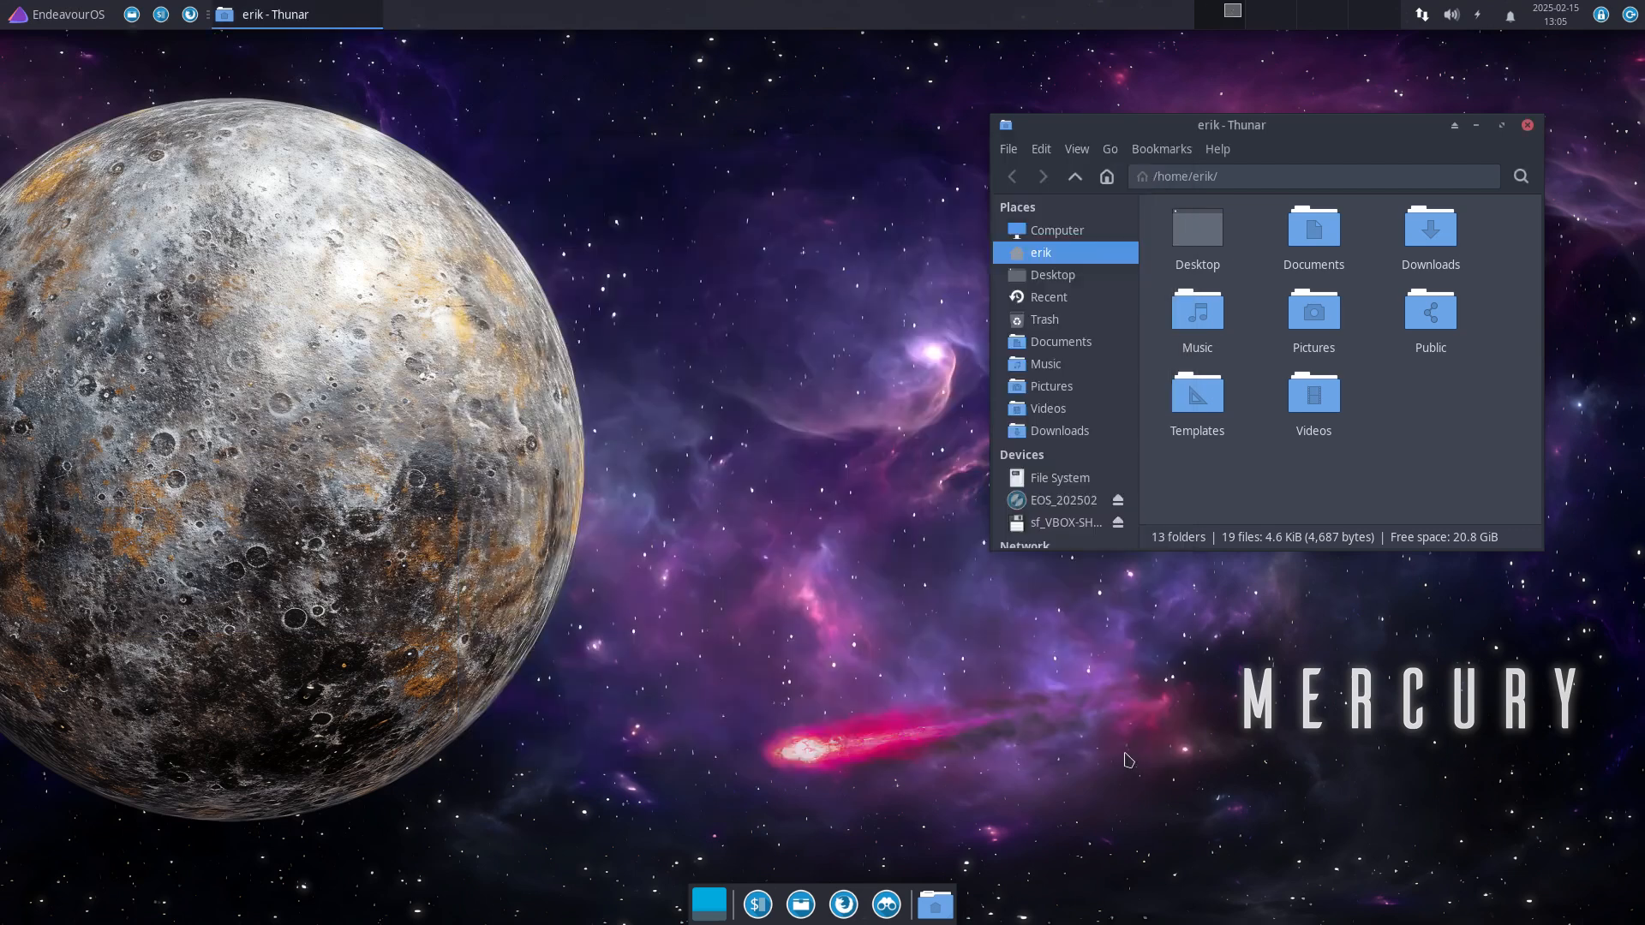
{"action": "left_click", "coordinate": [1527, 125]}
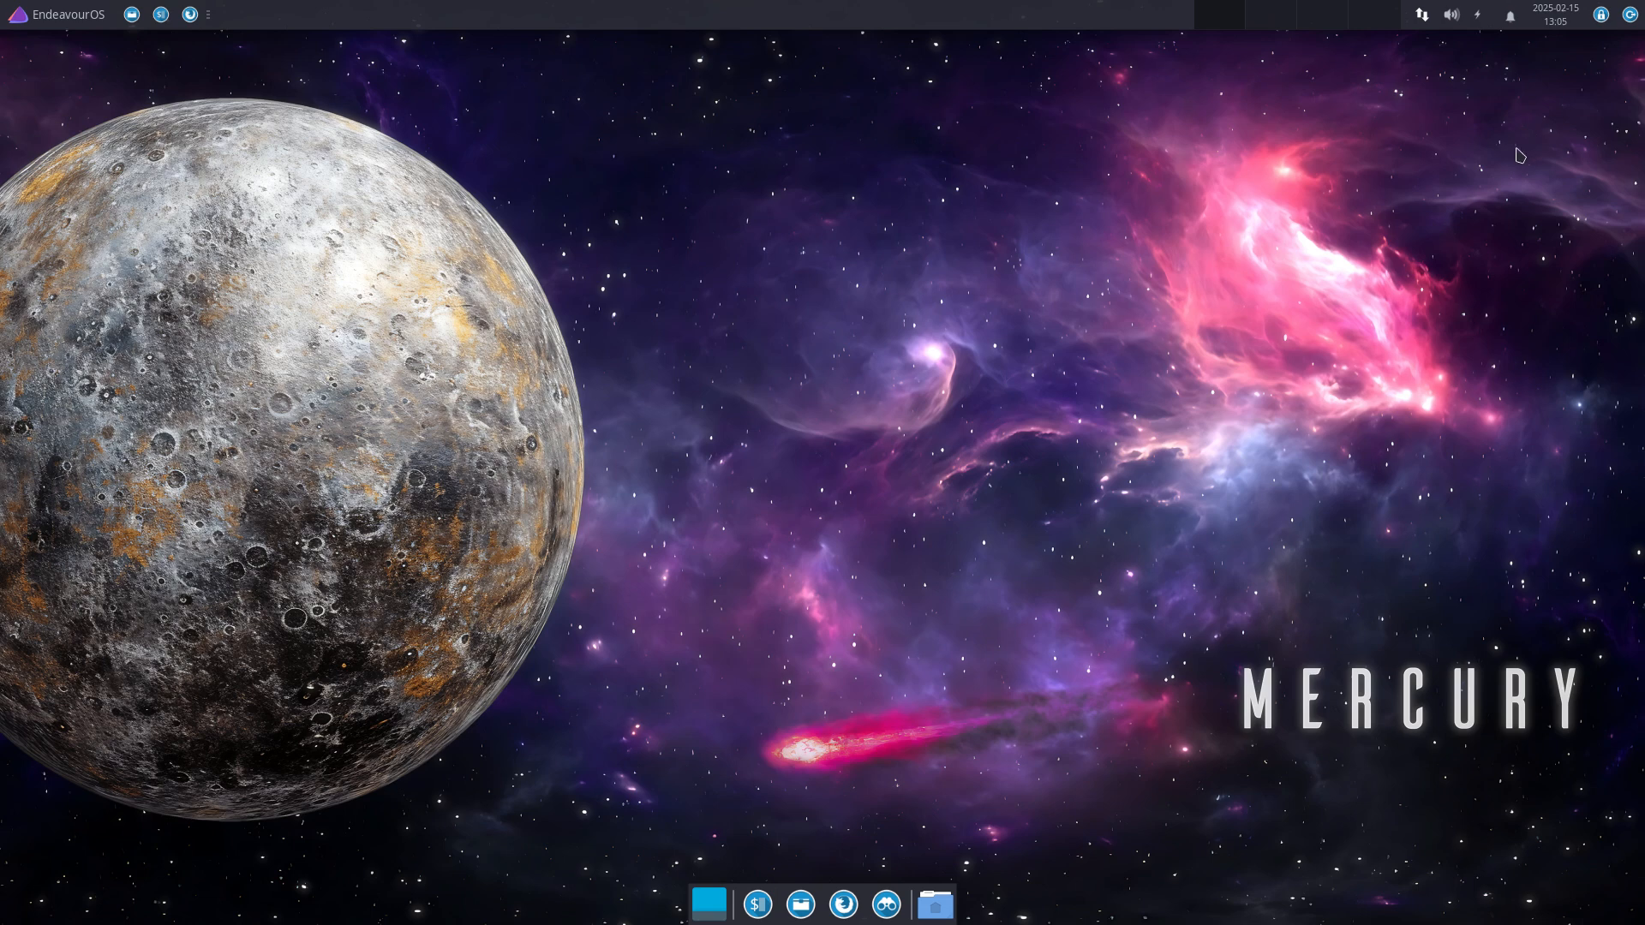
{"action": "left_click", "coordinate": [49, 25]}
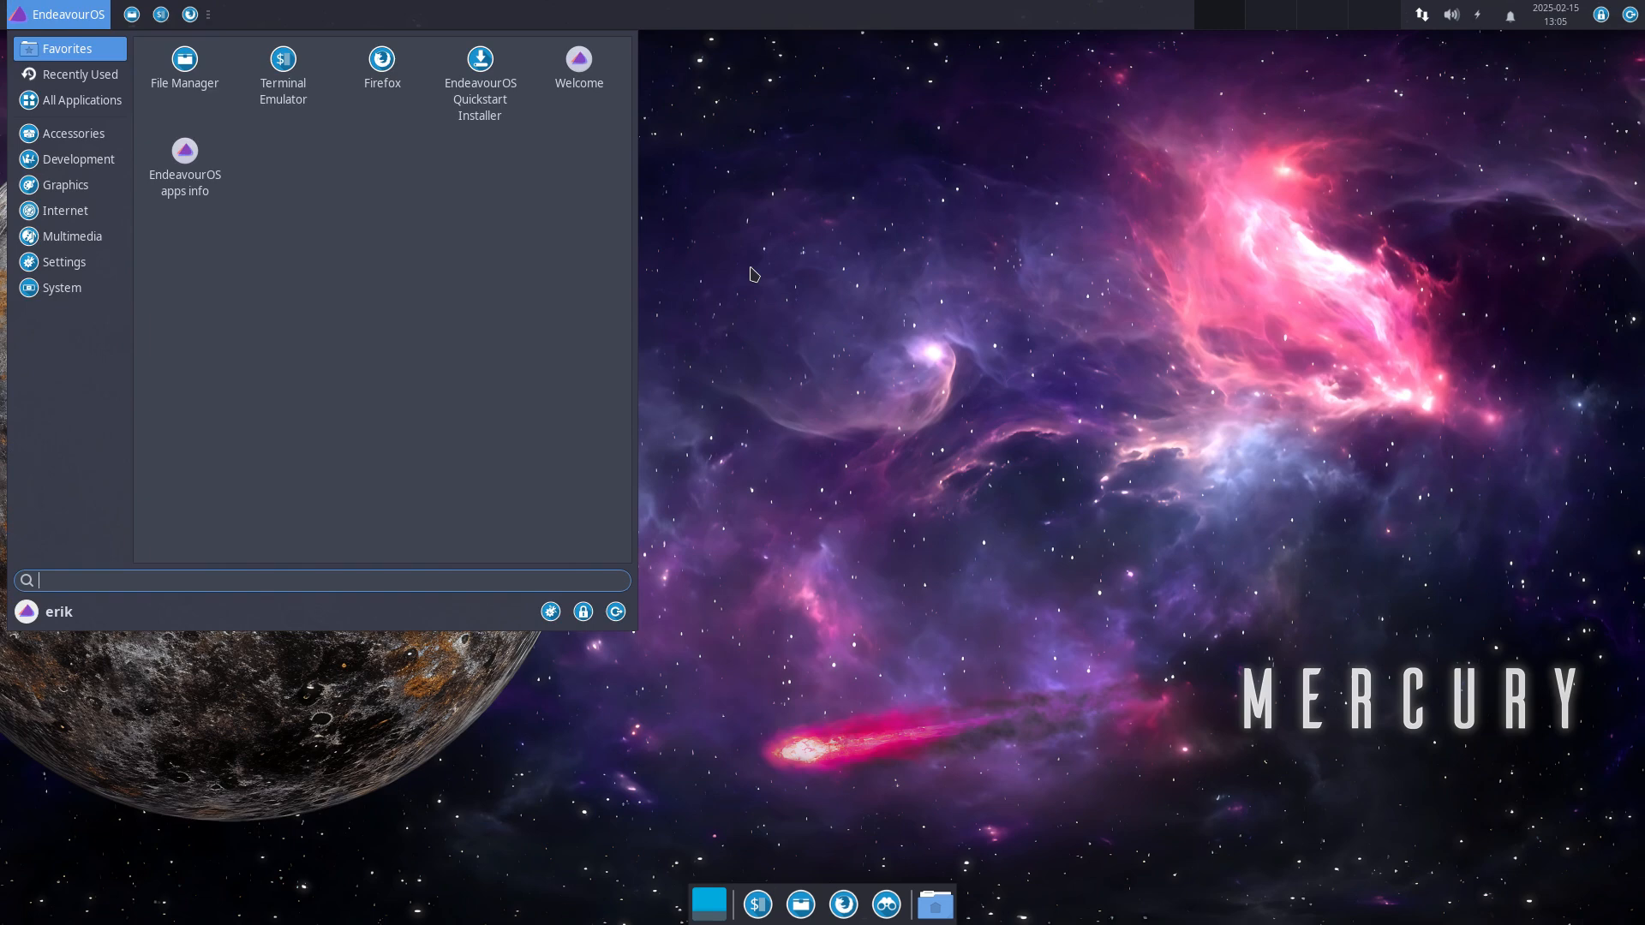
{"action": "left_click", "coordinate": [673, 202]}
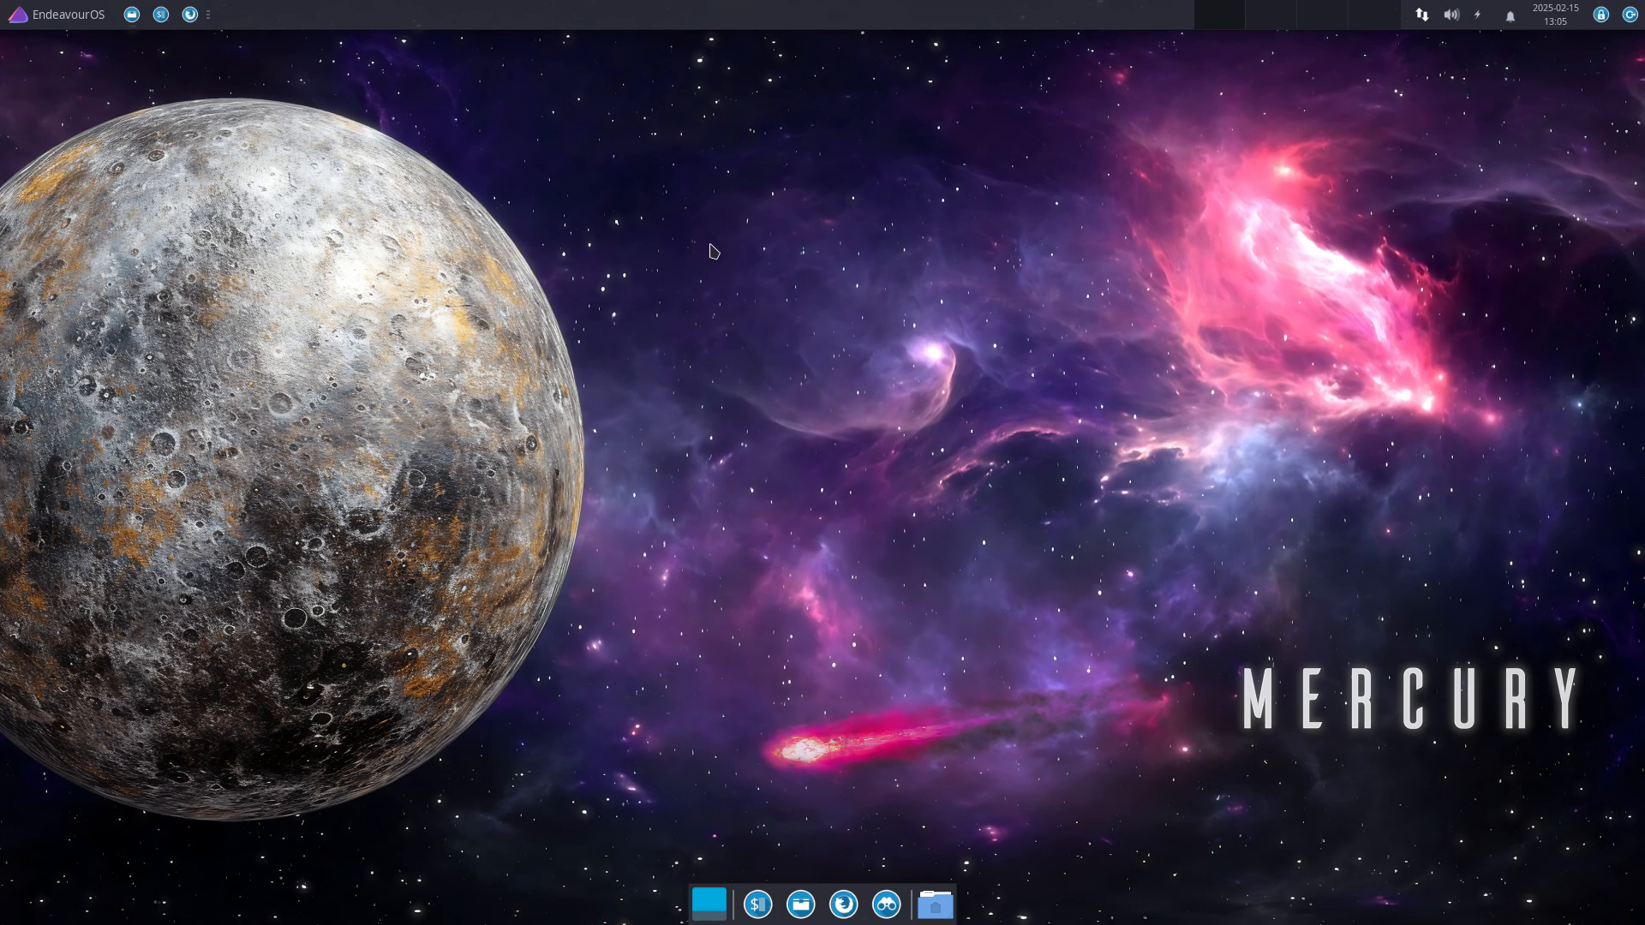
{"action": "left_click", "coordinate": [758, 905]}
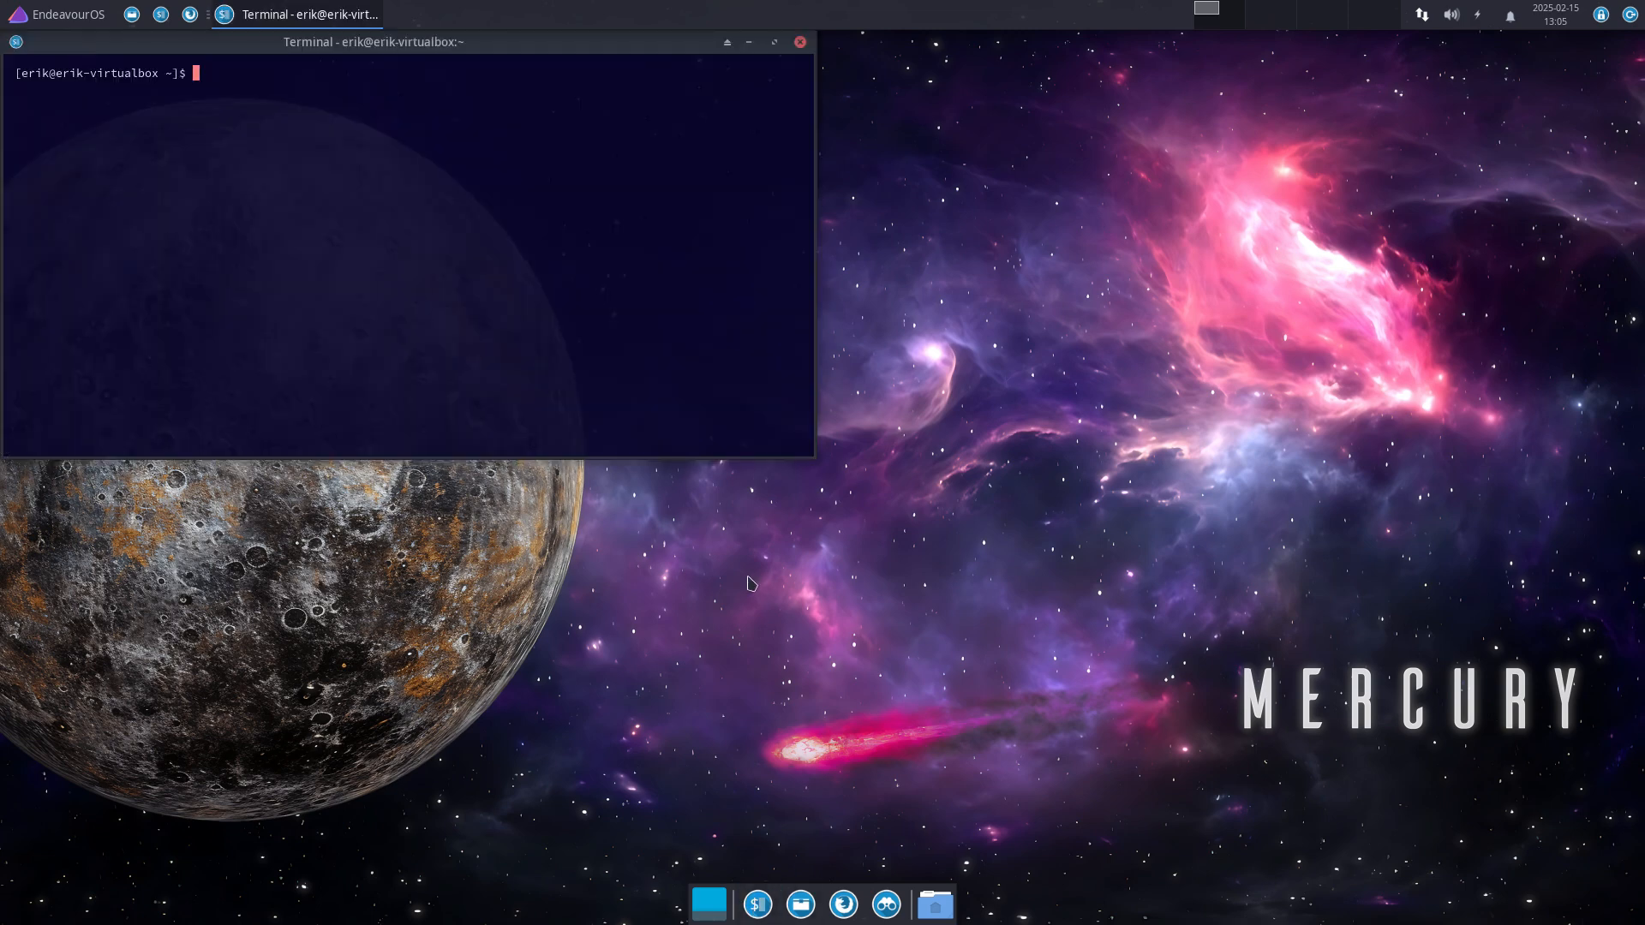
Step: Centre the terminal and install archlinux-tweak-tool-git with 'yay arch linux tweak', choosing option 1
{"action": "left_click_drag", "start_coordinate": [541, 44], "coordinate": [955, 216]}
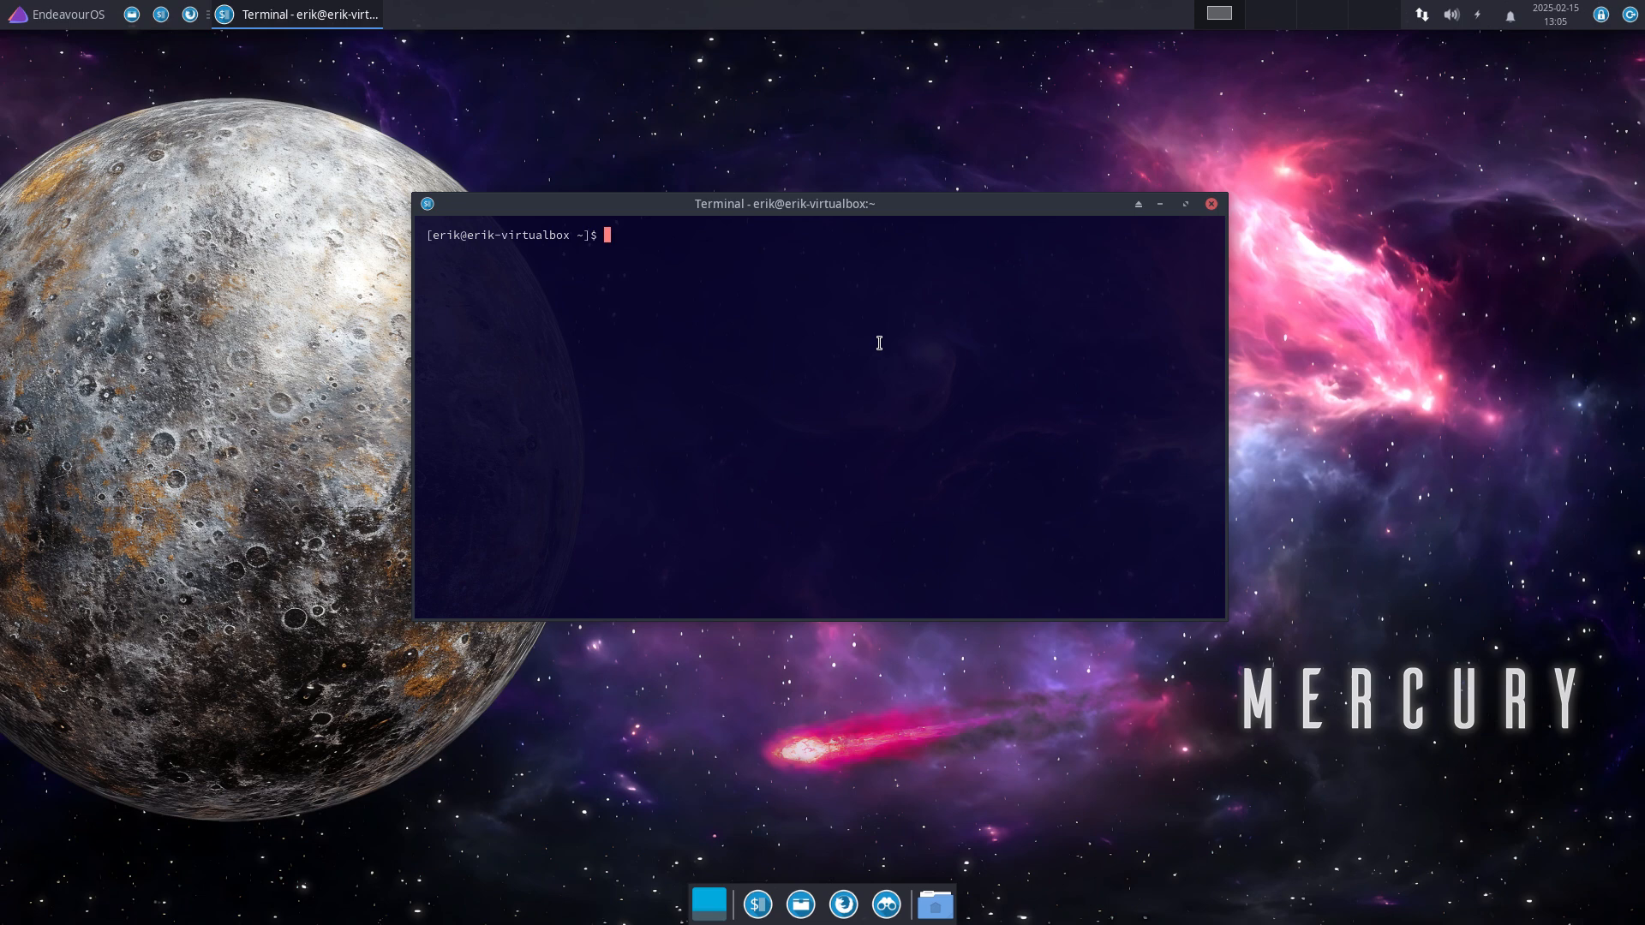
{"action": "type", "text": "yay arch linux tweak"}
{"action": "key", "text": "Return"}
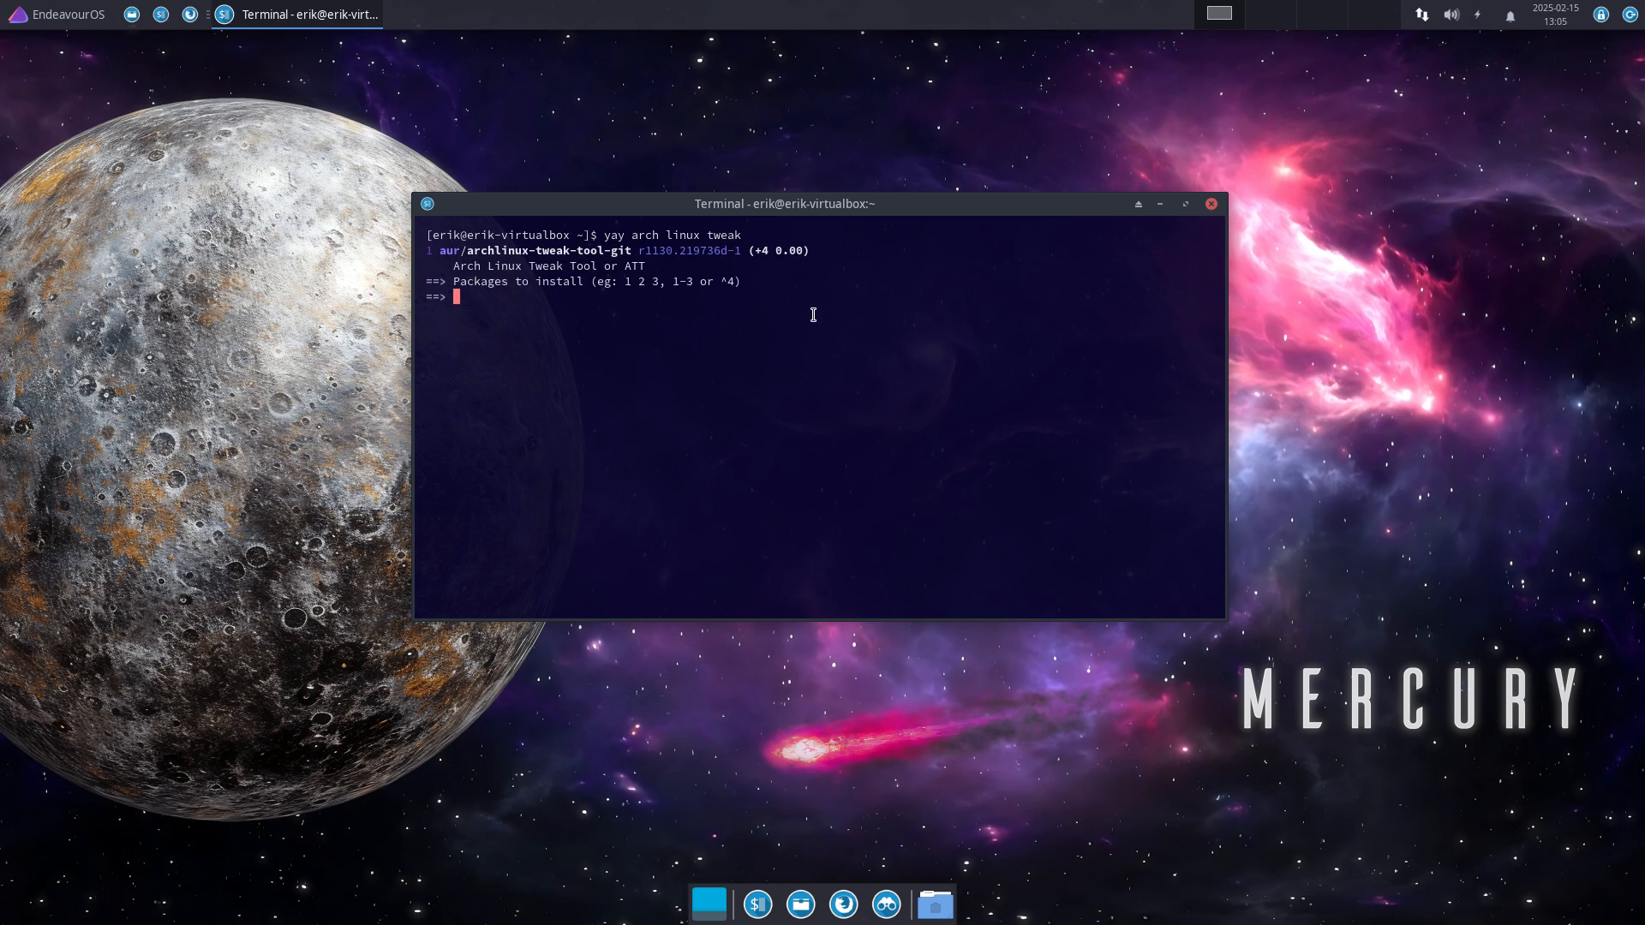
{"action": "type", "text": "1"}
{"action": "key", "text": "Return"}
{"action": "key", "text": "Return"}
{"action": "key", "text": "Return"}
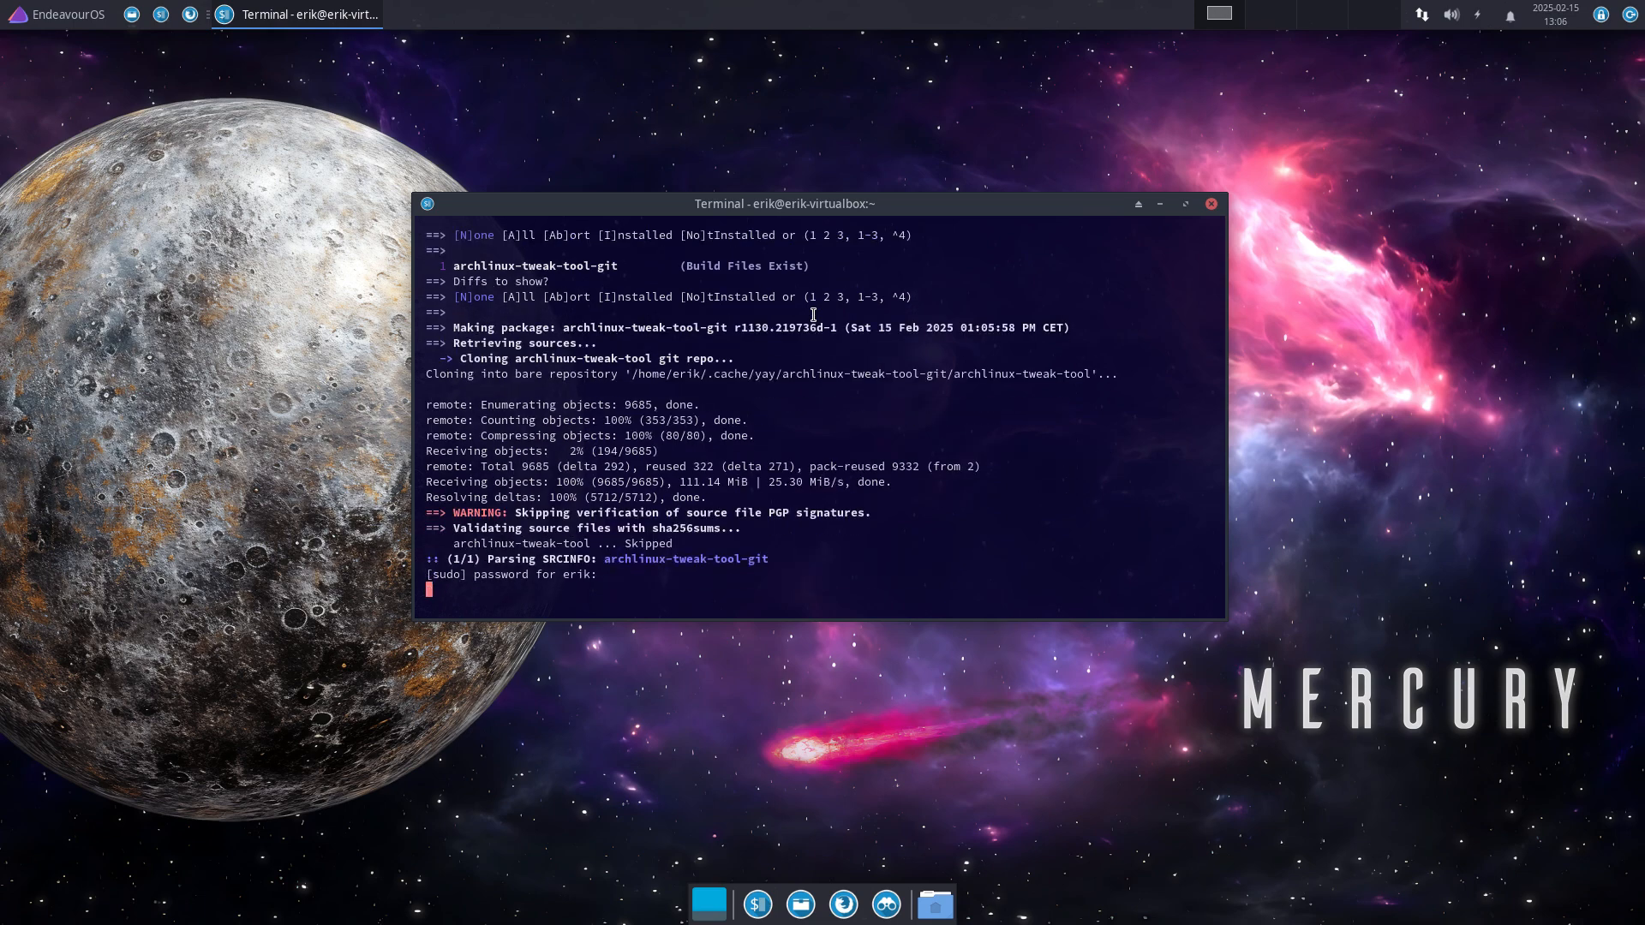
{"action": "key", "text": "Return"}
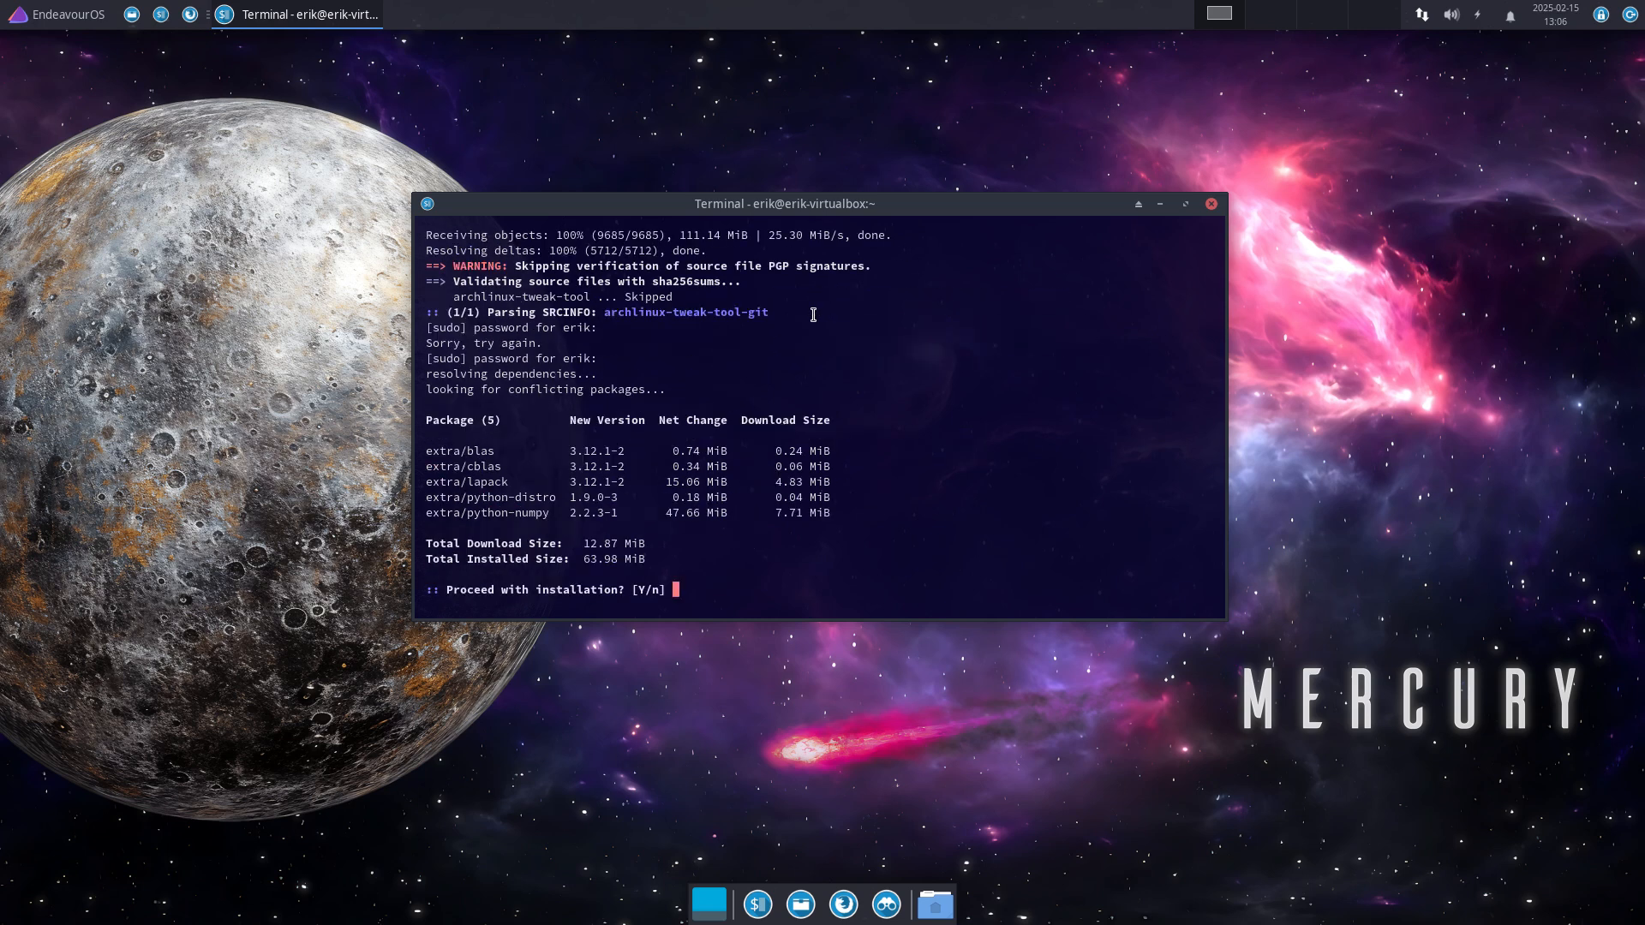
{"action": "key", "text": "Return"}
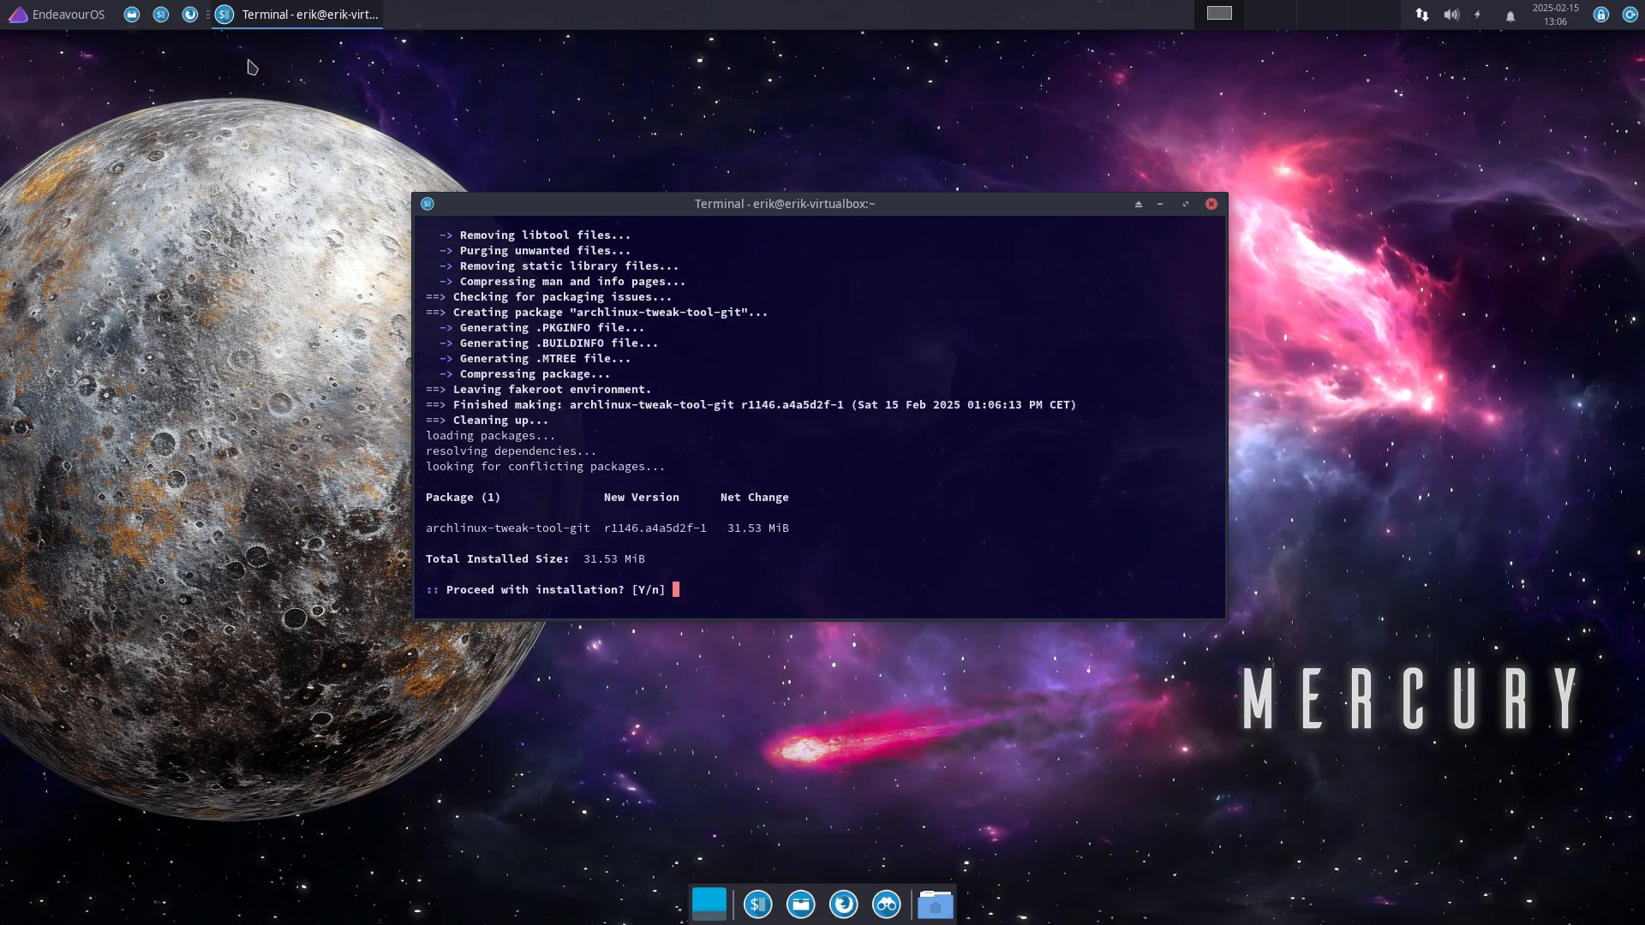
{"action": "key", "text": "Return"}
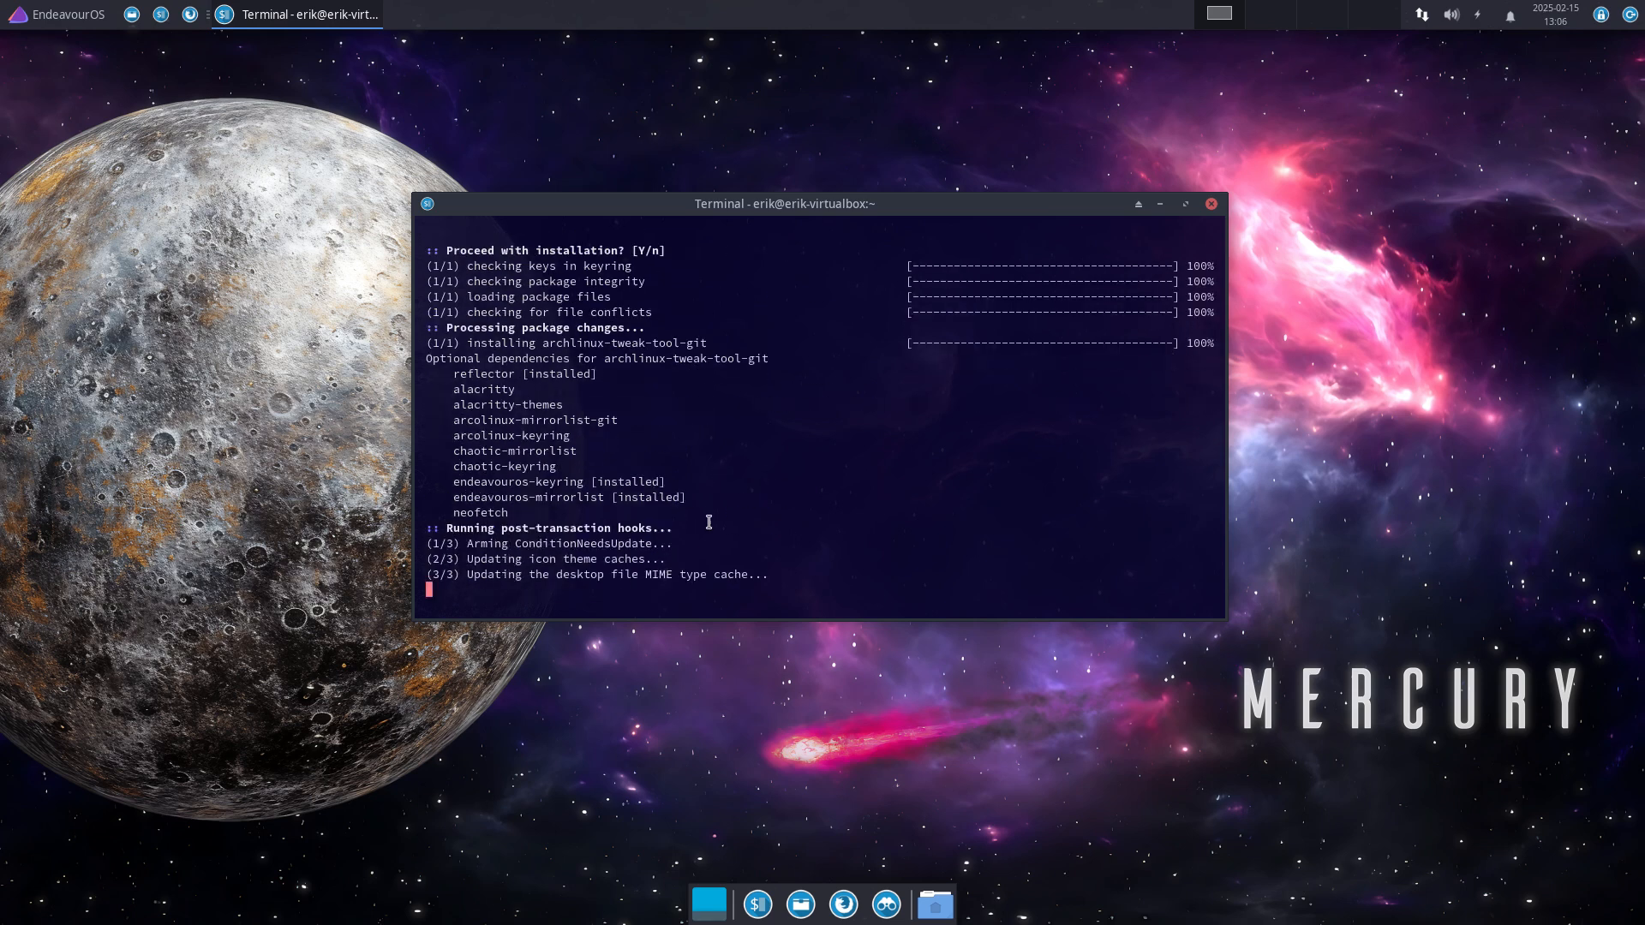
{"action": "left_click", "coordinate": [60, 18]}
Step: Launch Arch Linux Tweak Tool with 'att', authenticate with the password, and raise the terminal
{"action": "left_click", "coordinate": [76, 141]}
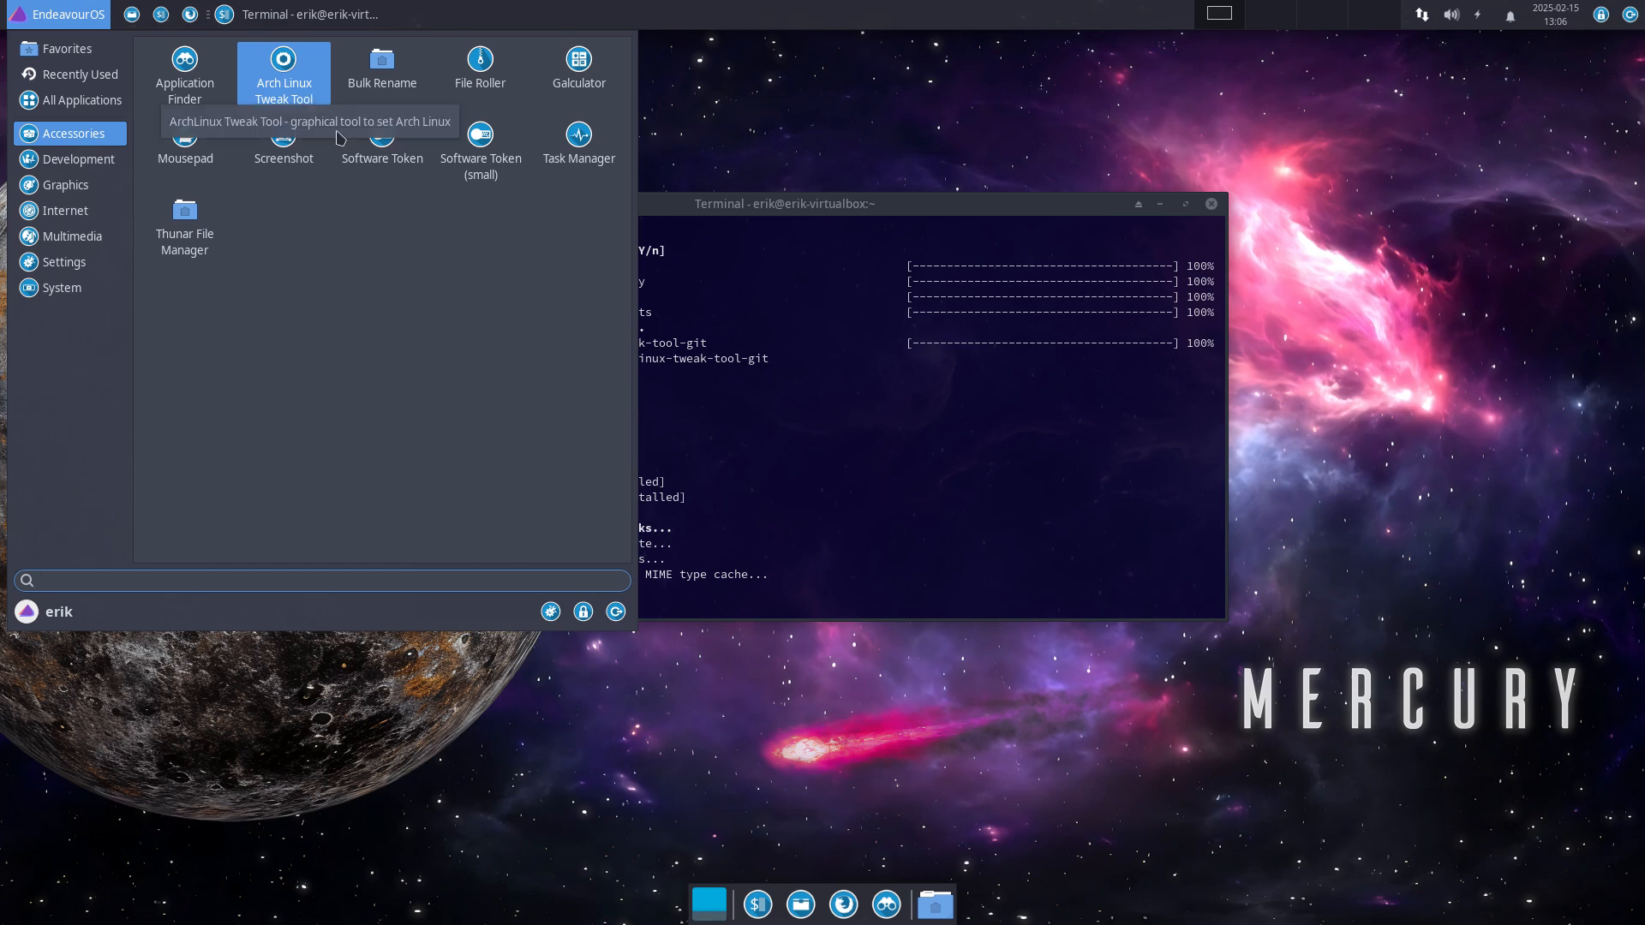
{"action": "left_click", "coordinate": [856, 534]}
{"action": "type", "text": "att"}
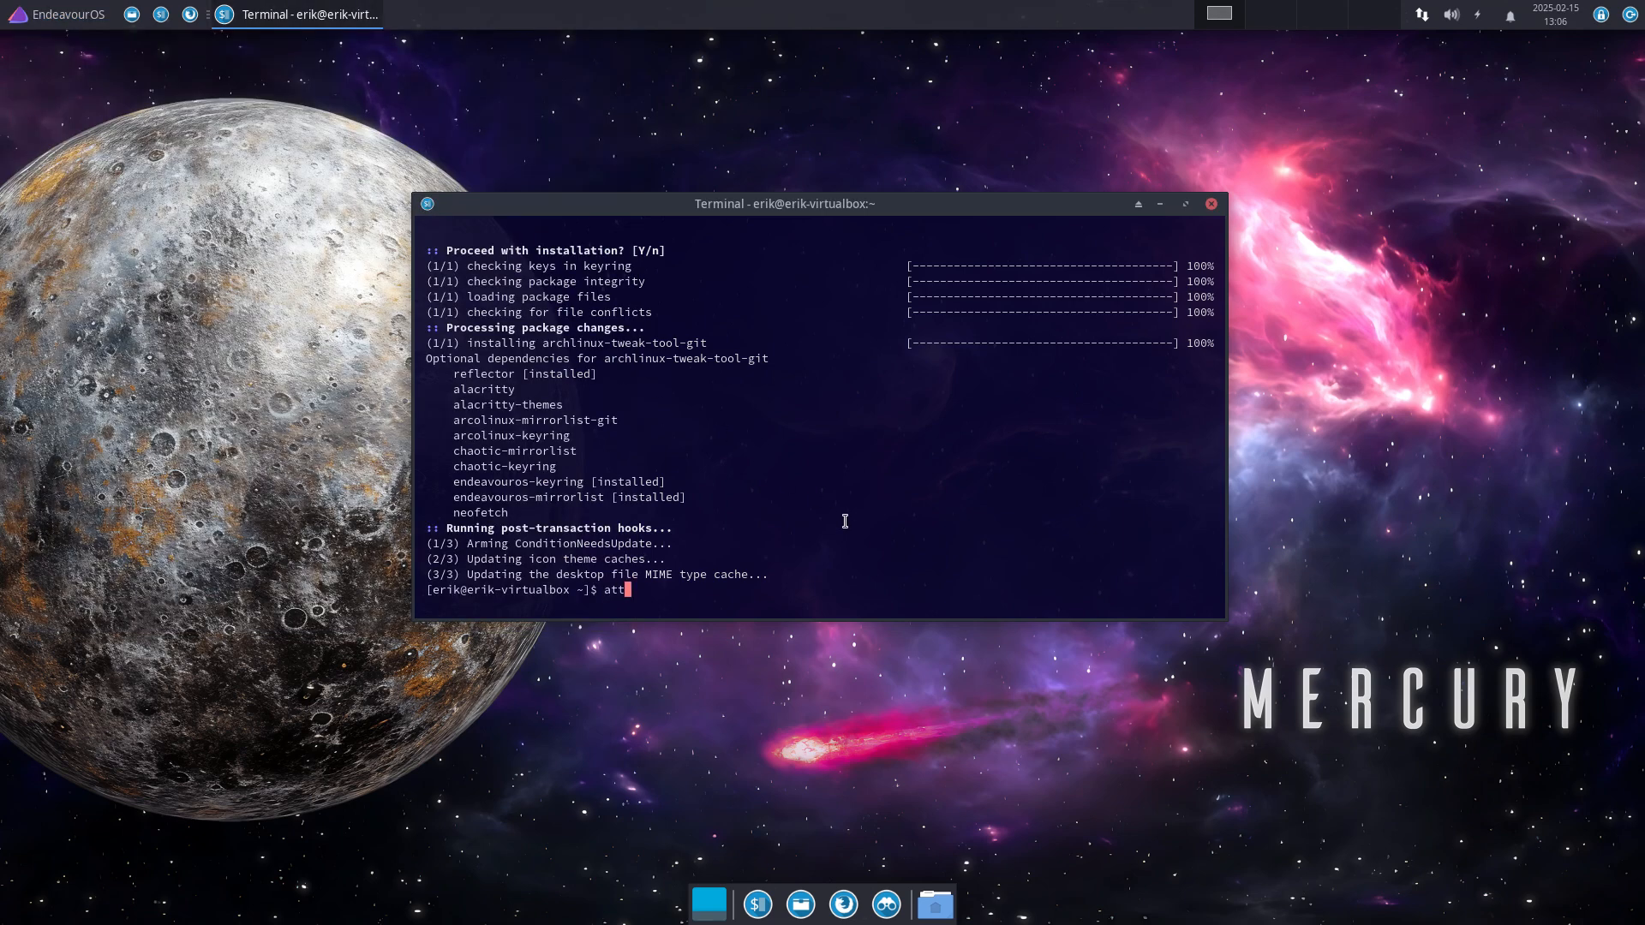
{"action": "key", "text": "Return"}
{"action": "type", "text": "•••"}
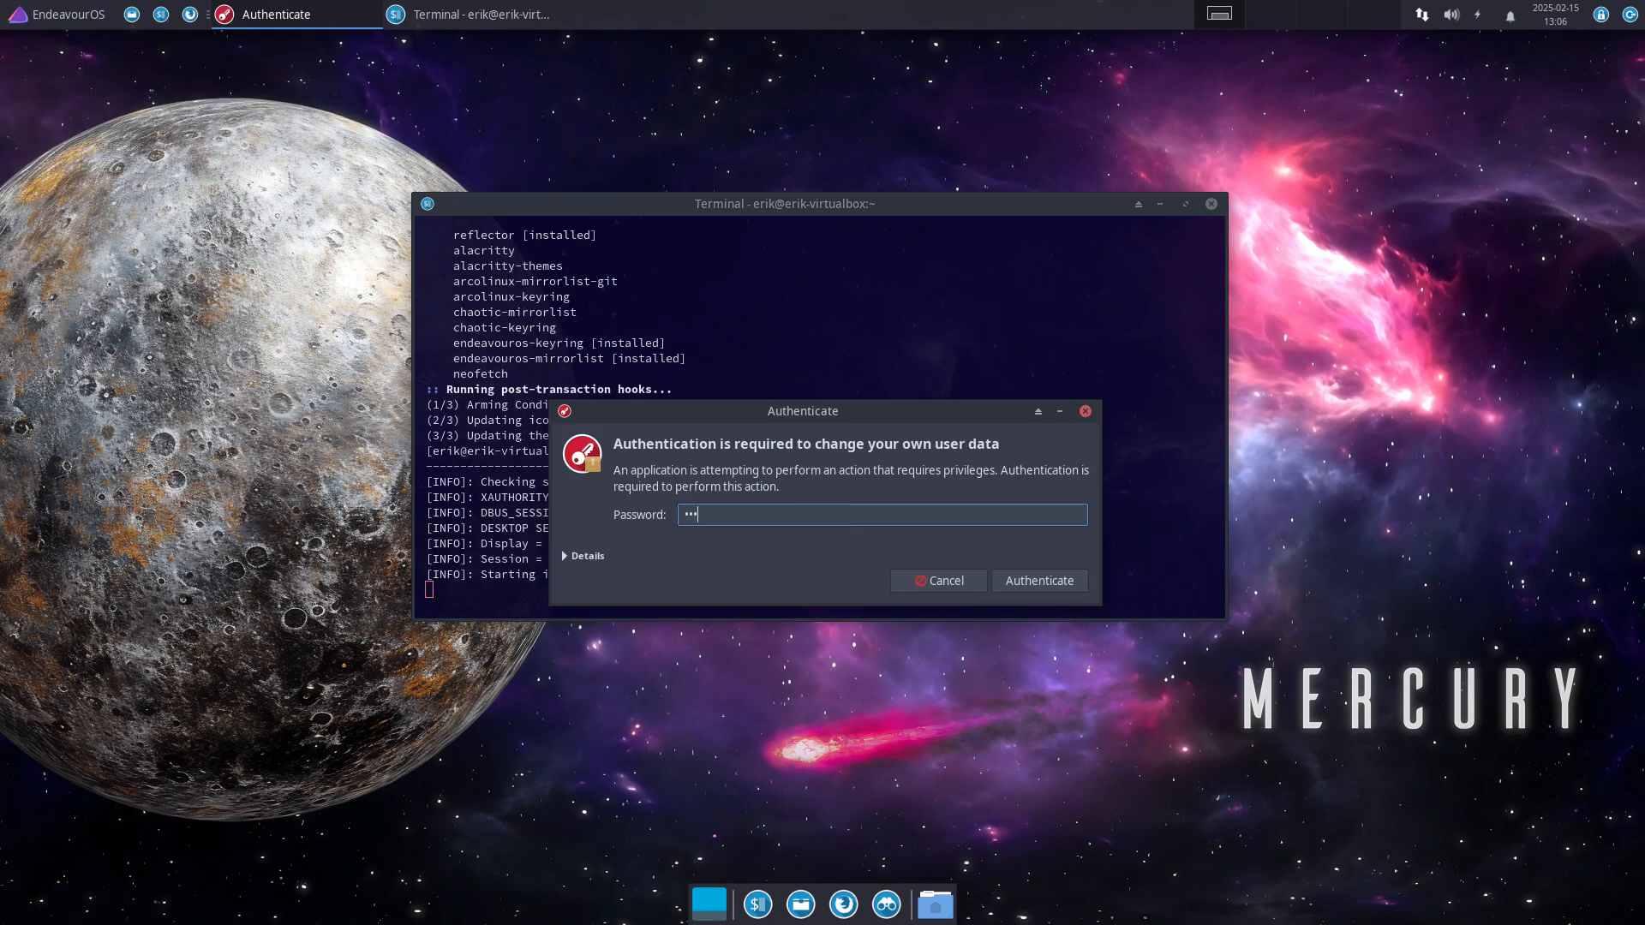
{"action": "key", "text": "Return"}
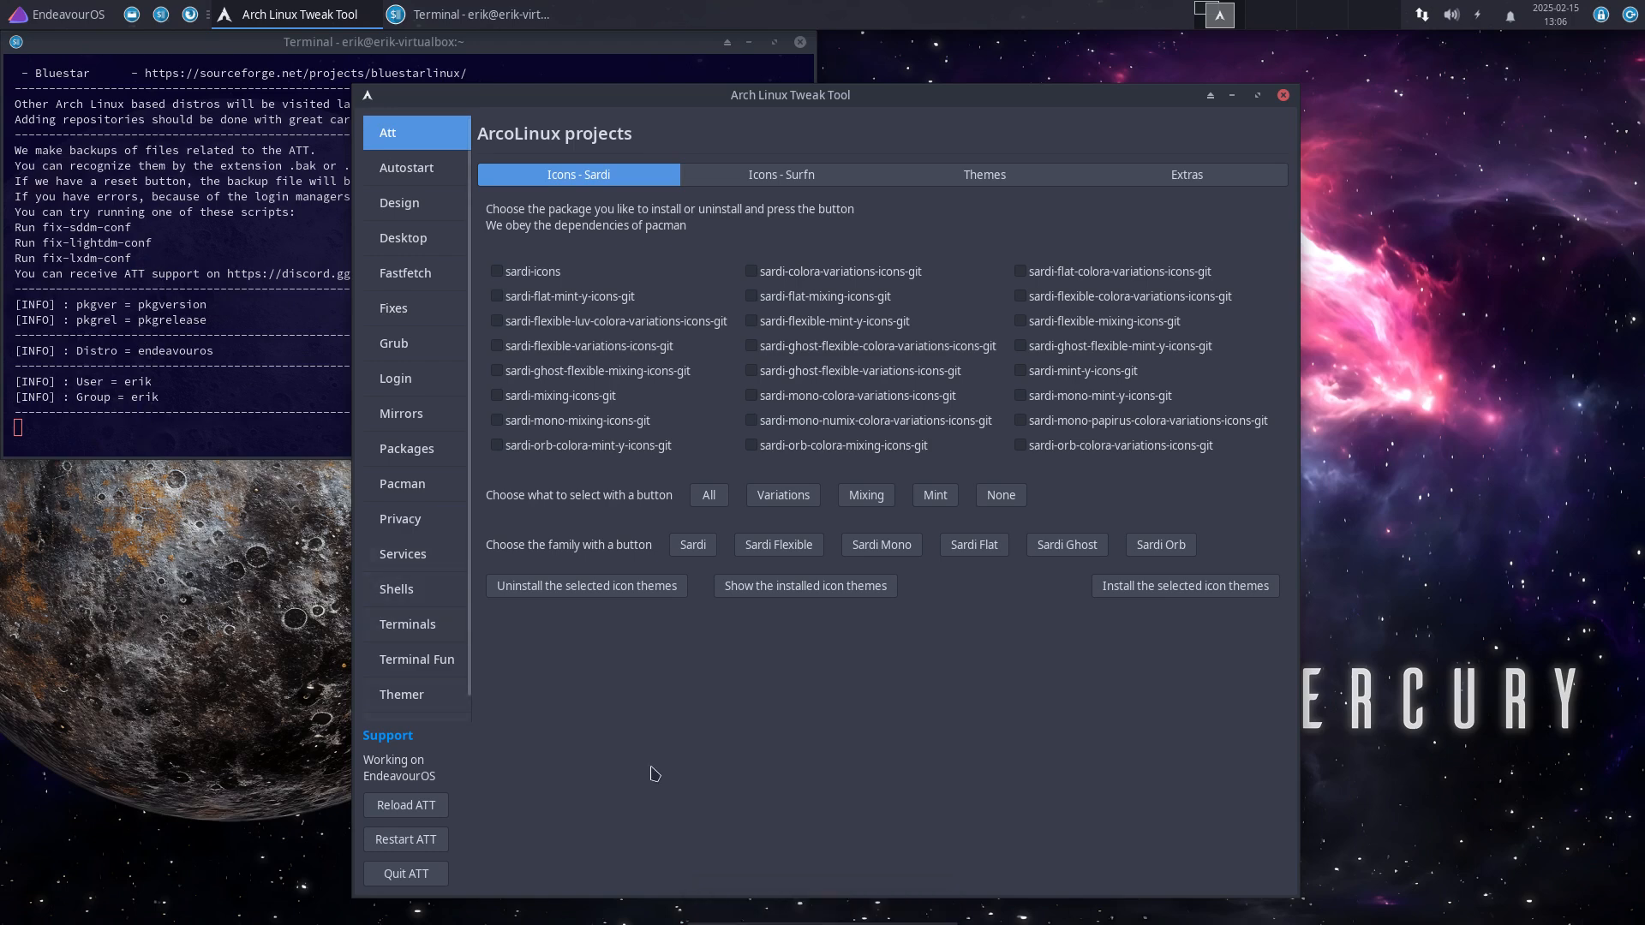
{"action": "left_click_drag", "start_coordinate": [147, 309], "coordinate": [258, 308]}
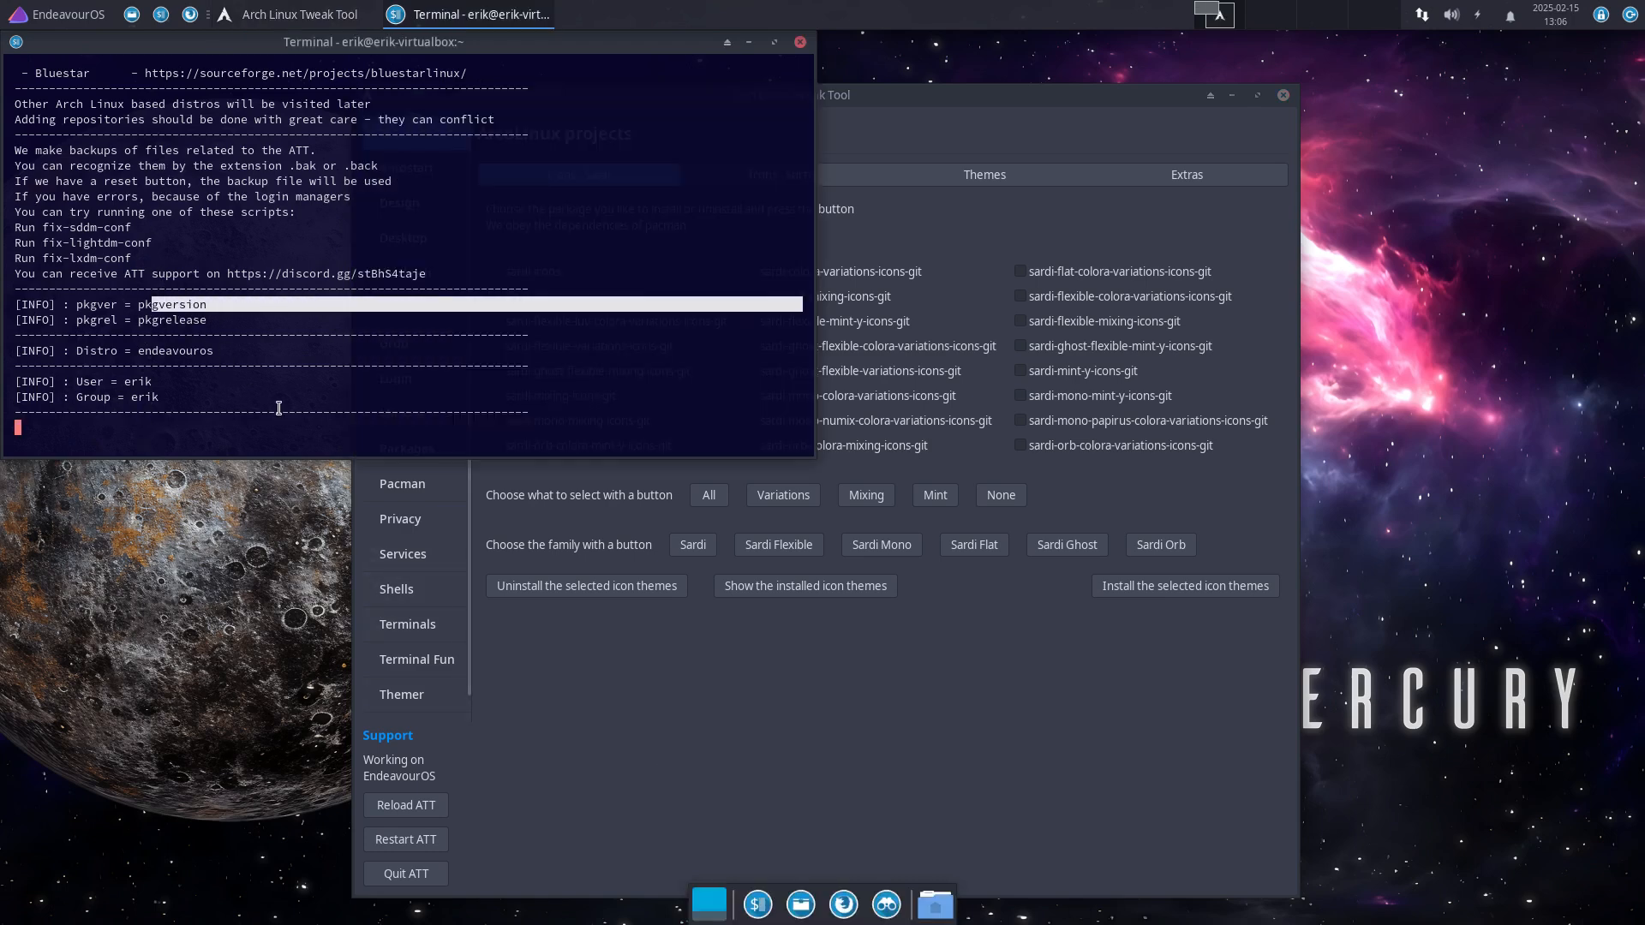
Step: Bring the Tweak Tool forward and show its Pacman Config Editor page
{"action": "left_click", "coordinate": [895, 708]}
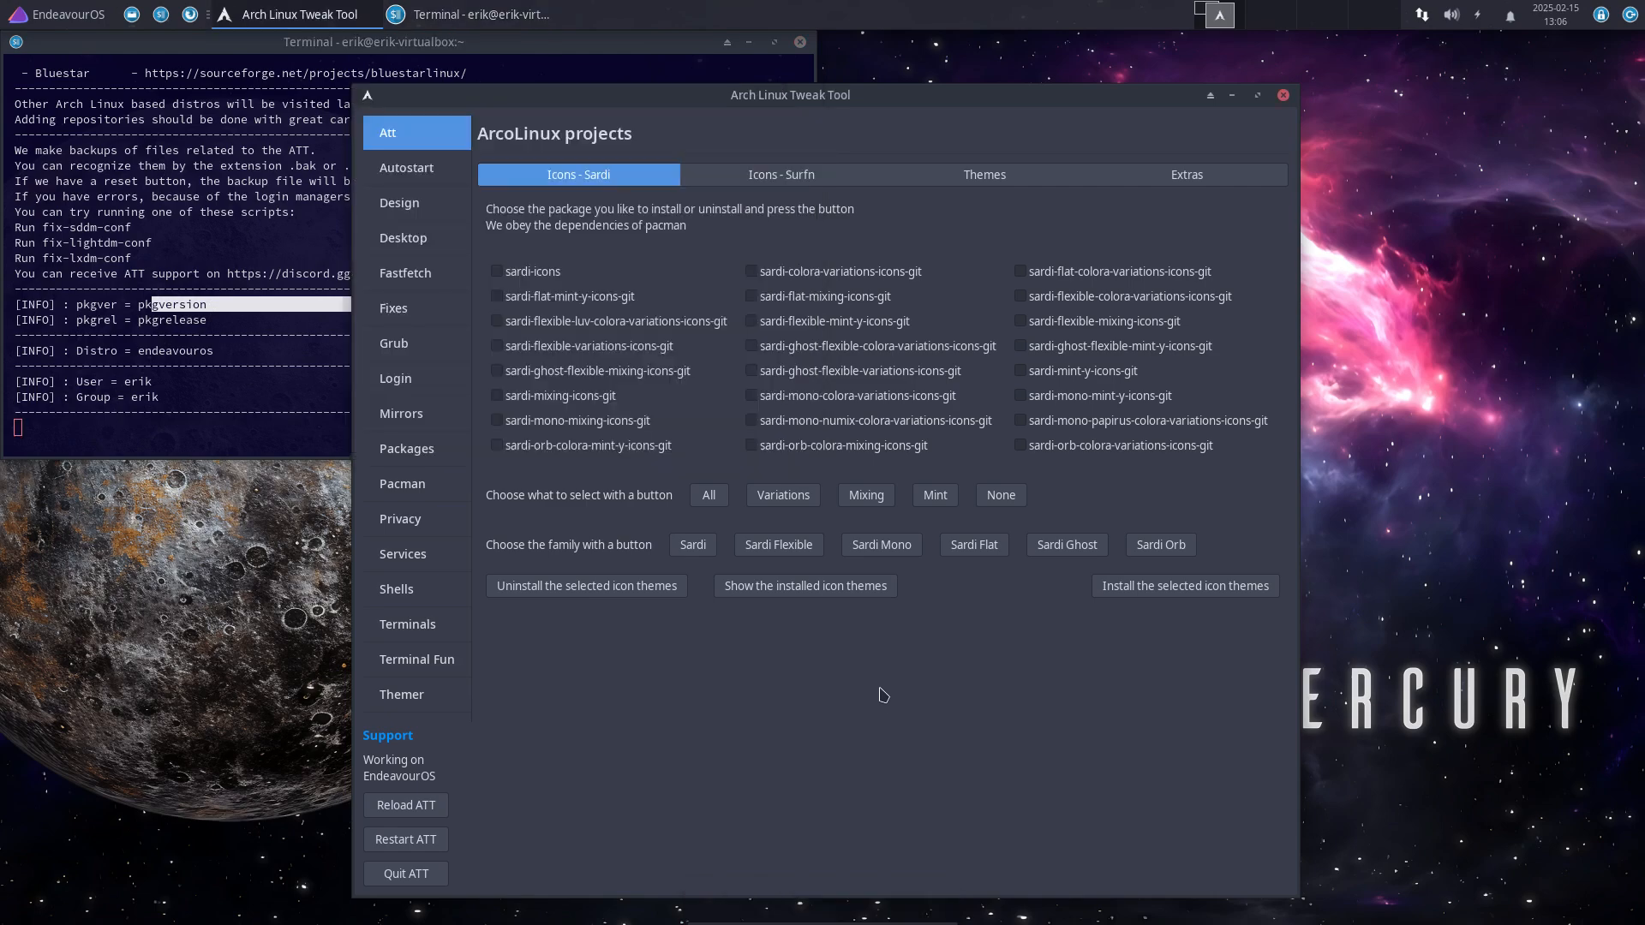
{"action": "left_click", "coordinate": [420, 484]}
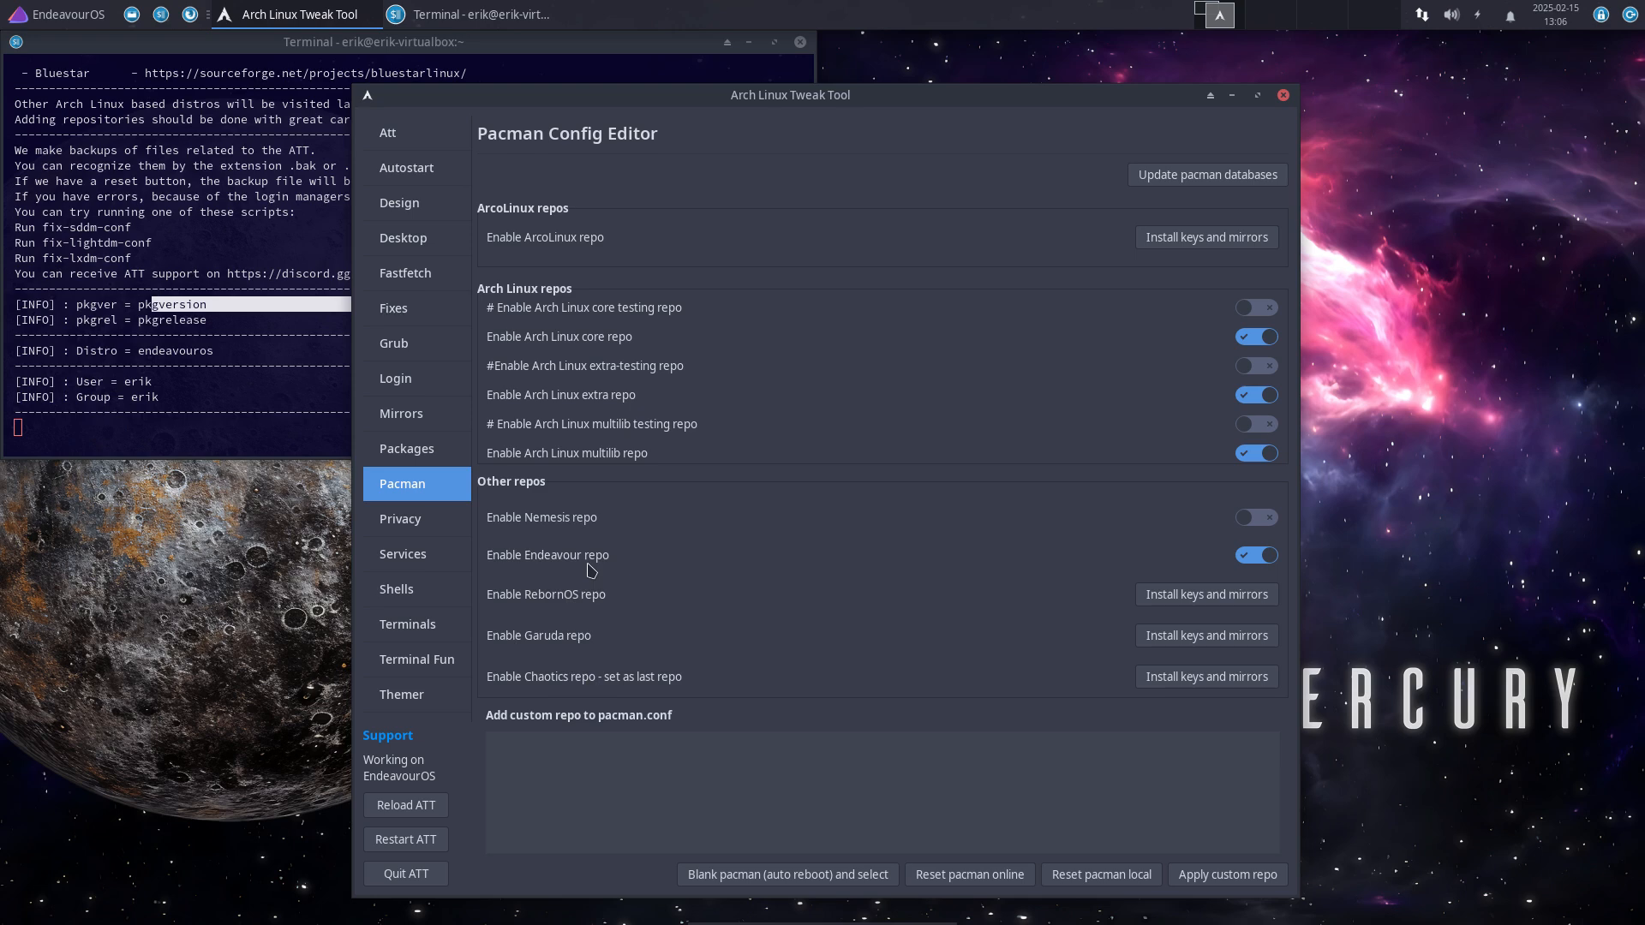
Step: Install the ArcoLinux keys and mirrors, review the terminal output, then quit ATT
{"action": "left_click", "coordinate": [1266, 241]}
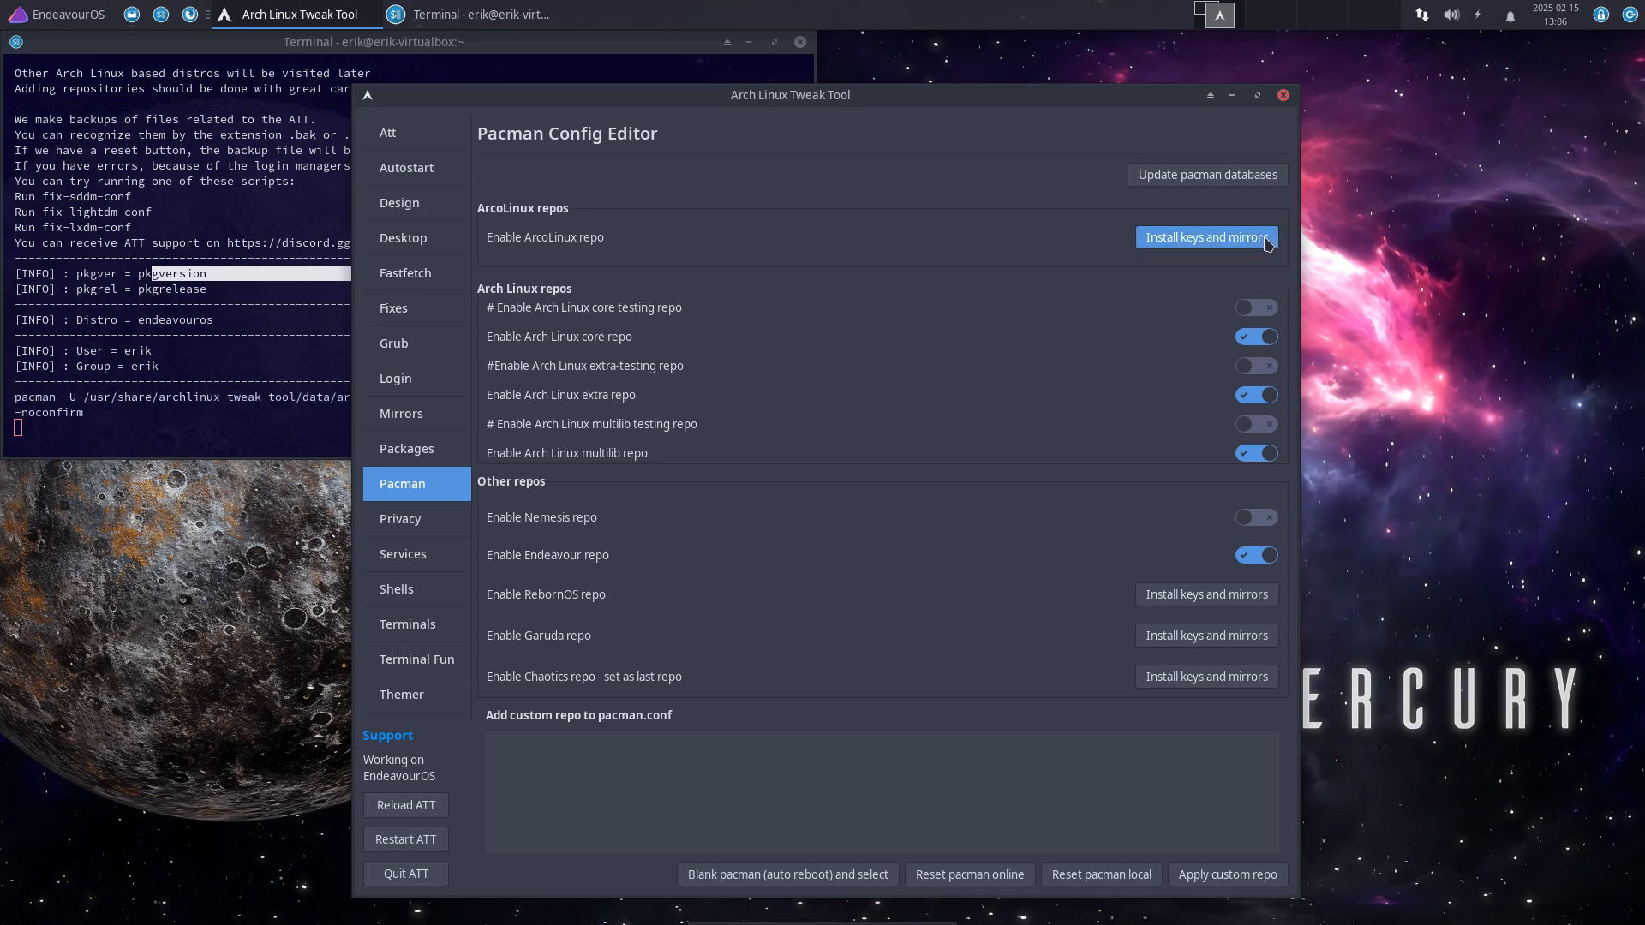
{"action": "left_click_drag", "start_coordinate": [891, 98], "coordinate": [1244, 85]}
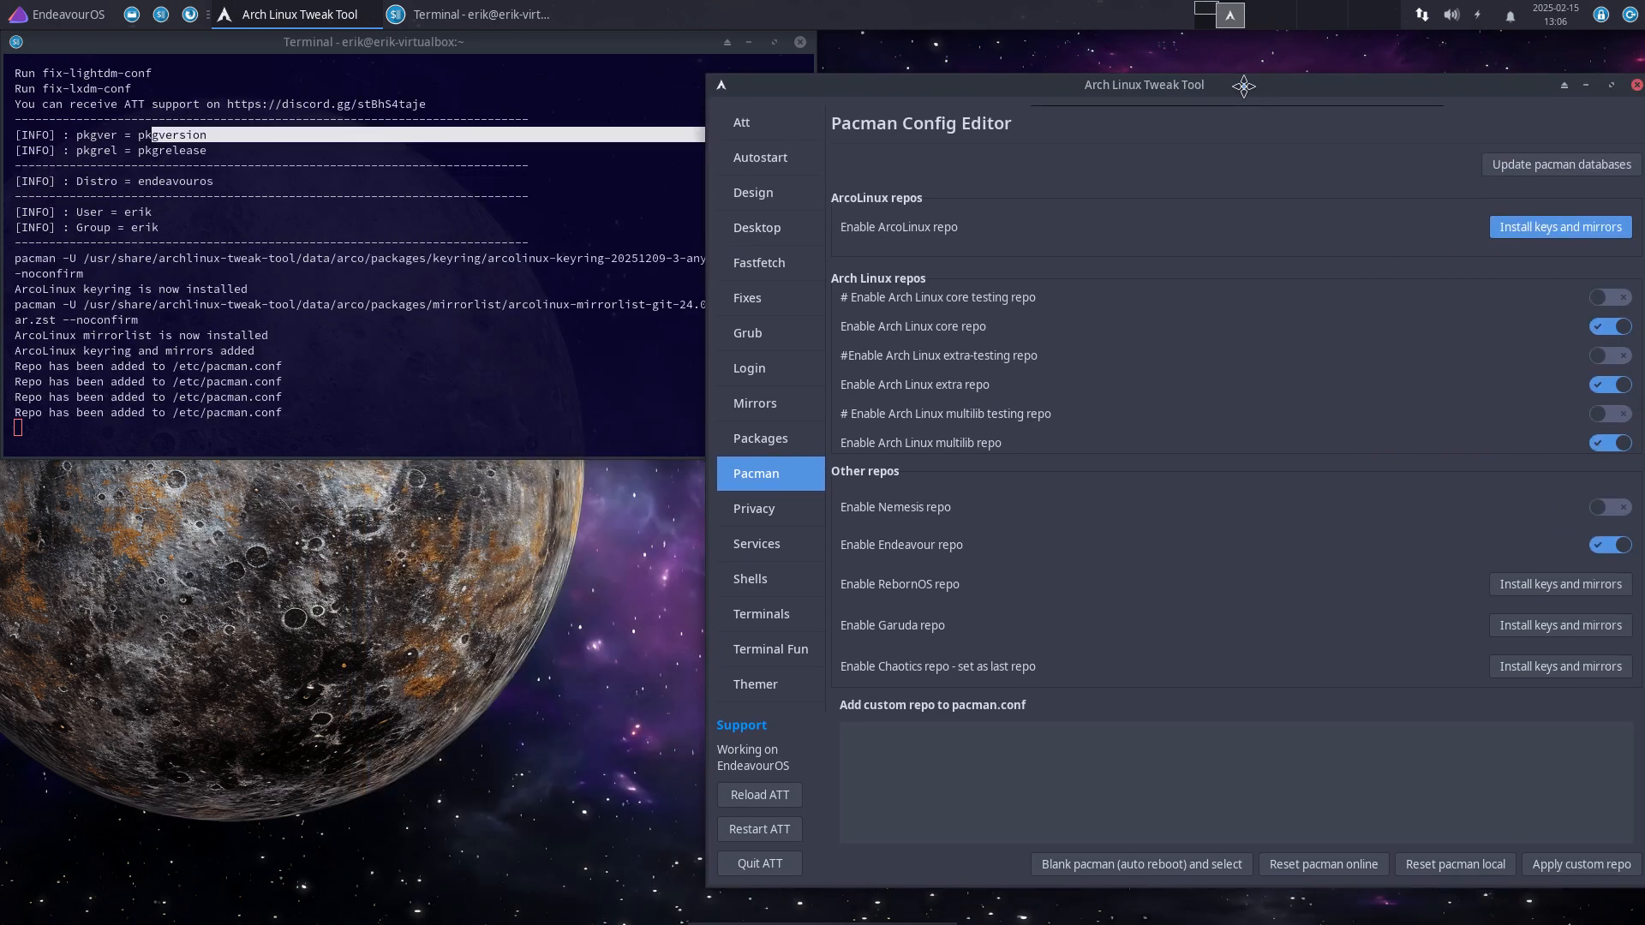
{"action": "left_click", "coordinate": [473, 391]}
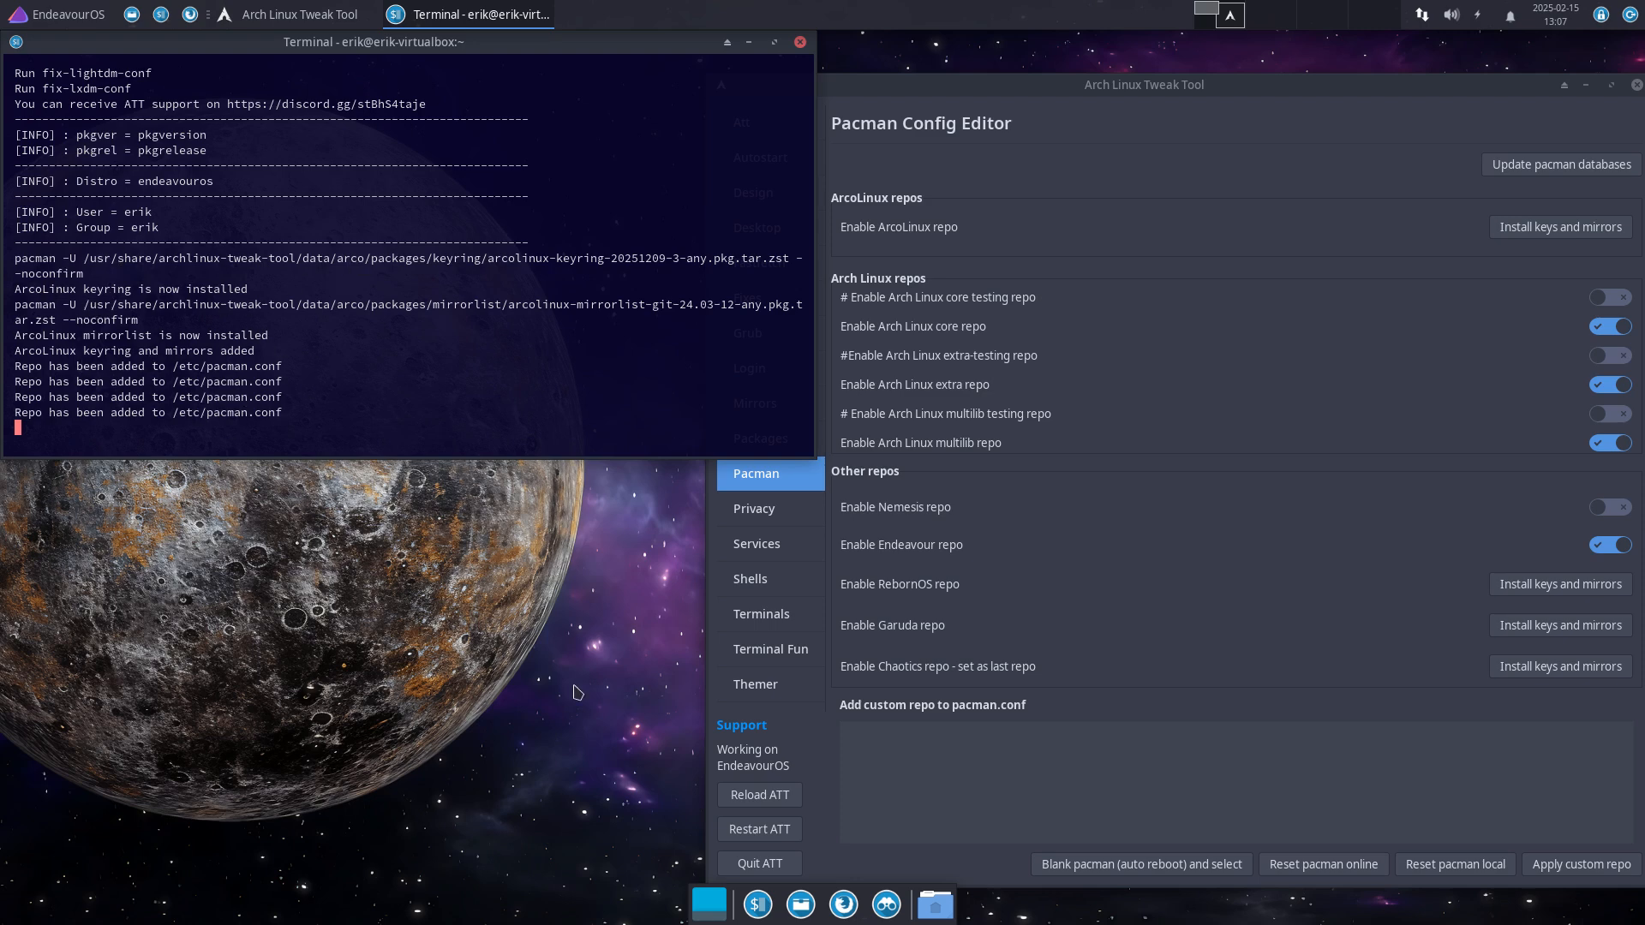
{"action": "left_click", "coordinate": [752, 867]}
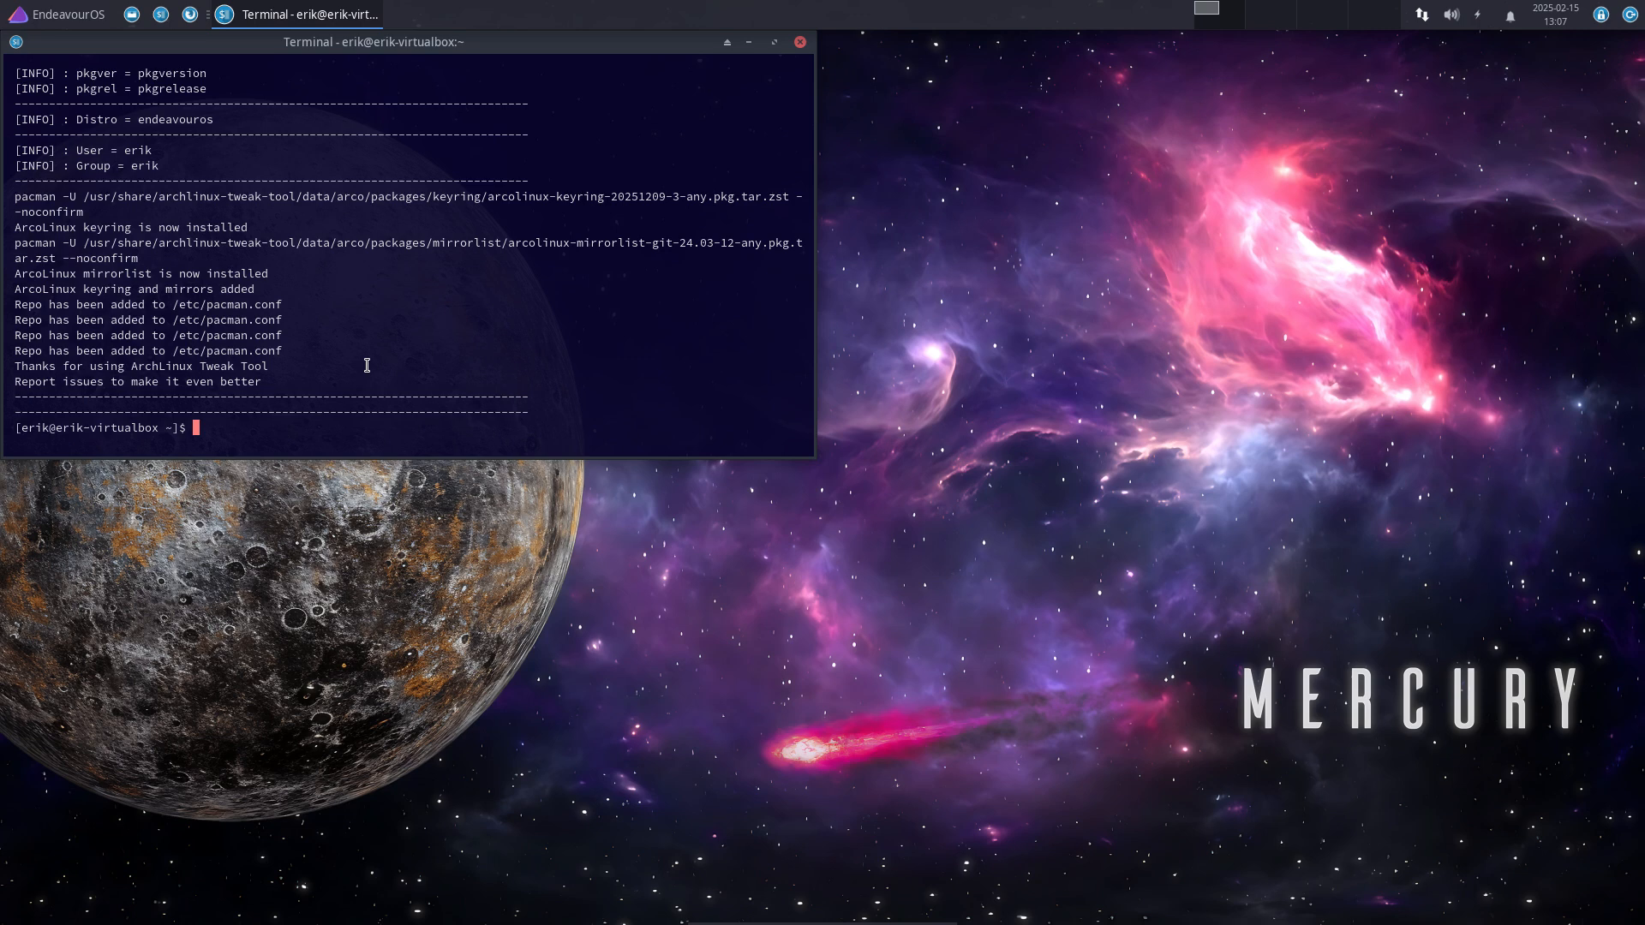
Step: Start a full system update with eos-update
{"action": "type", "text": "sudo pacman"}
{"action": "key", "text": "BackSpace"}
{"action": "key", "text": "BackSpace"}
{"action": "key", "text": "BackSpace"}
{"action": "key", "text": "BackSpace"}
{"action": "key", "text": "BackSpace"}
{"action": "key", "text": "BackSpace"}
{"action": "key", "text": "BackSpace"}
{"action": "key", "text": "BackSpace"}
{"action": "key", "text": "BackSpace"}
{"action": "key", "text": "BackSpace"}
{"action": "key", "text": "BackSpace"}
{"action": "key", "text": "BackSpace"}
{"action": "type", "text": "eos-update"}
{"action": "key", "text": "Return"}
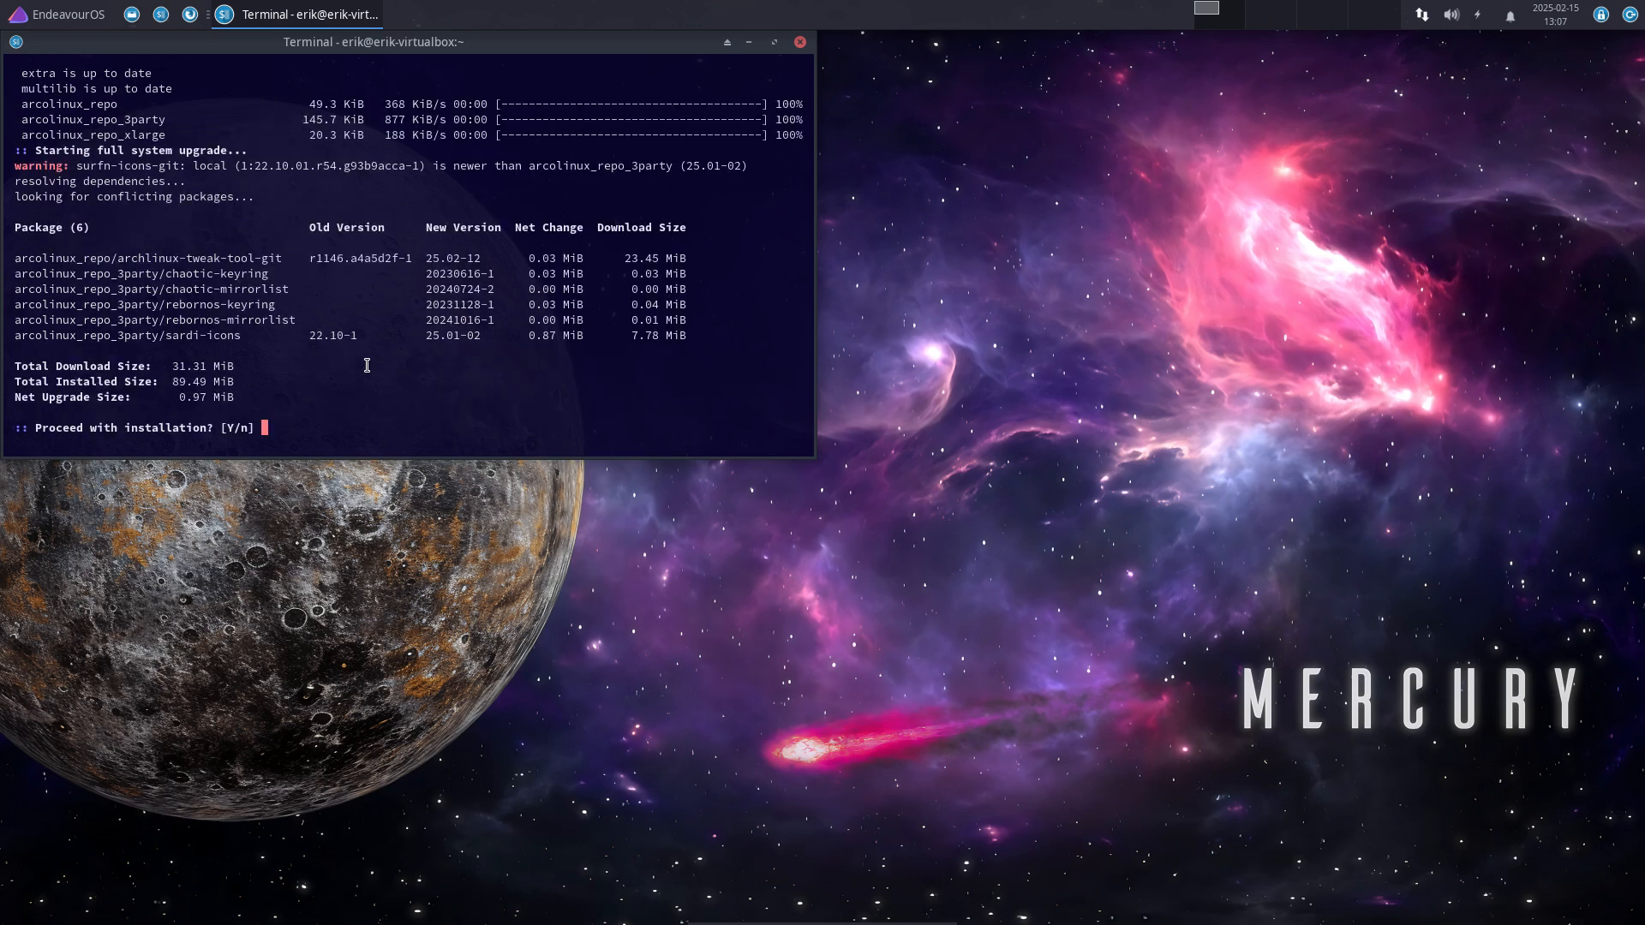
Step: Enlarge and widen the terminal, check the tweak tool's new 25.02-12 version, and confirm the upgrade
{"action": "left_click_drag", "start_coordinate": [452, 53], "coordinate": [942, 281]}
{"action": "type", "text": "="}
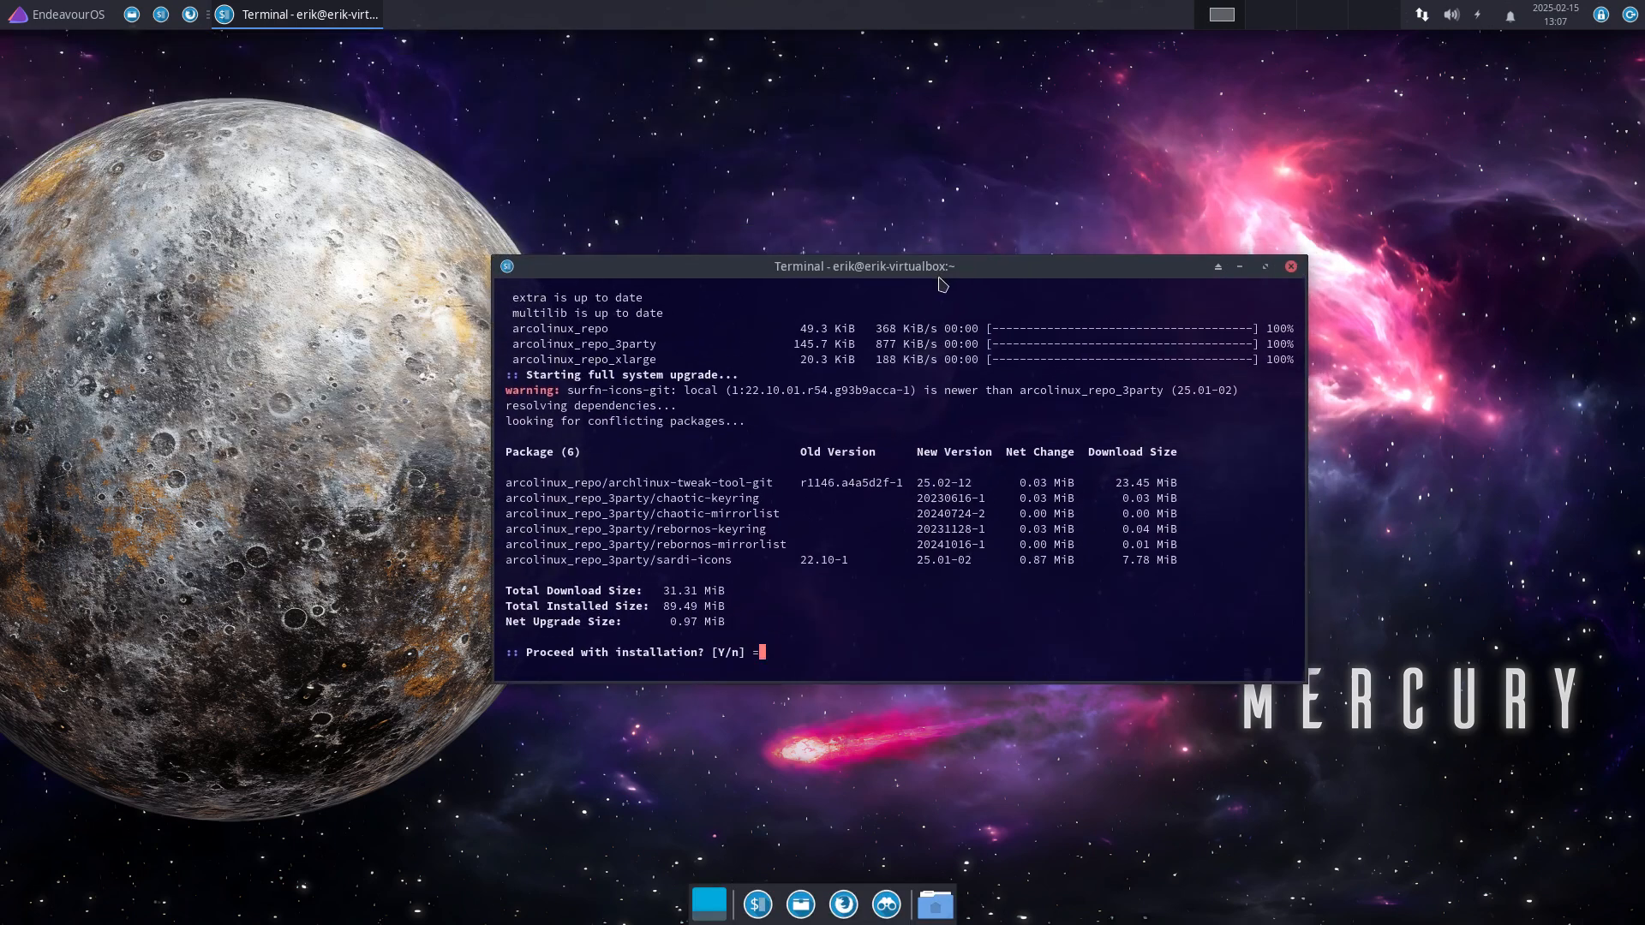
{"action": "type", "text": ":^_==:"}
{"action": "key", "text": "ctrl+plus"}
{"action": "key", "text": "ctrl+plus"}
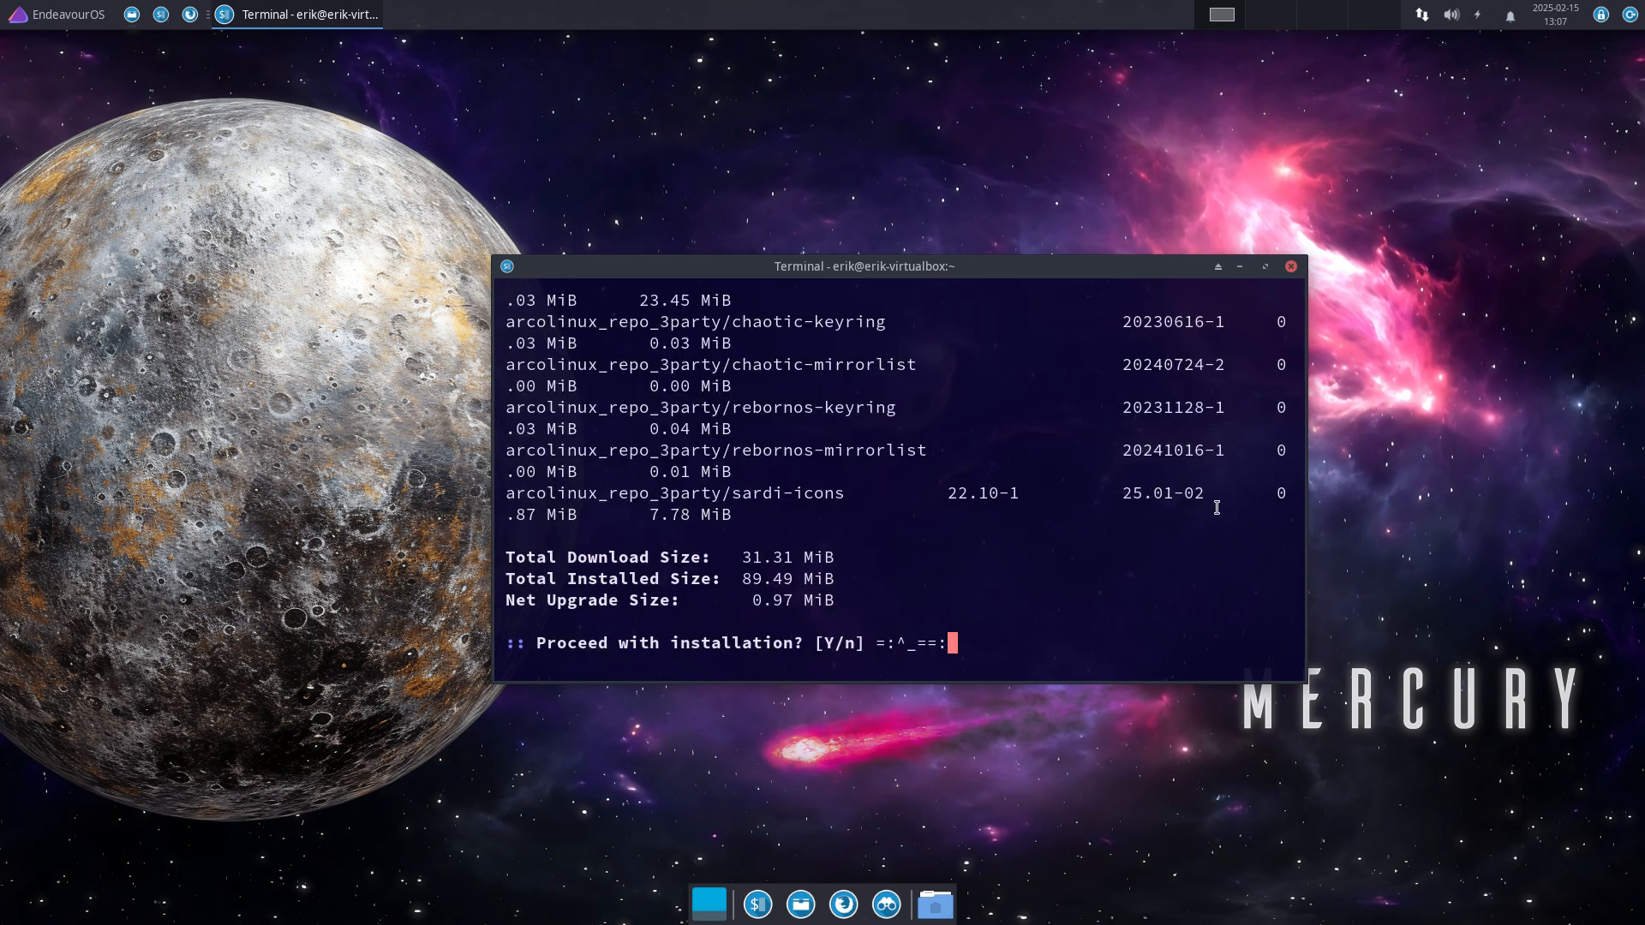
{"action": "key", "text": "BackSpace"}
{"action": "key", "text": "BackSpace"}
{"action": "key", "text": "BackSpace"}
{"action": "key", "text": "BackSpace"}
{"action": "key", "text": "BackSpace"}
{"action": "key", "text": "BackSpace"}
{"action": "key", "text": "BackSpace"}
{"action": "left_click_drag", "start_coordinate": [1072, 267], "coordinate": [877, 160]}
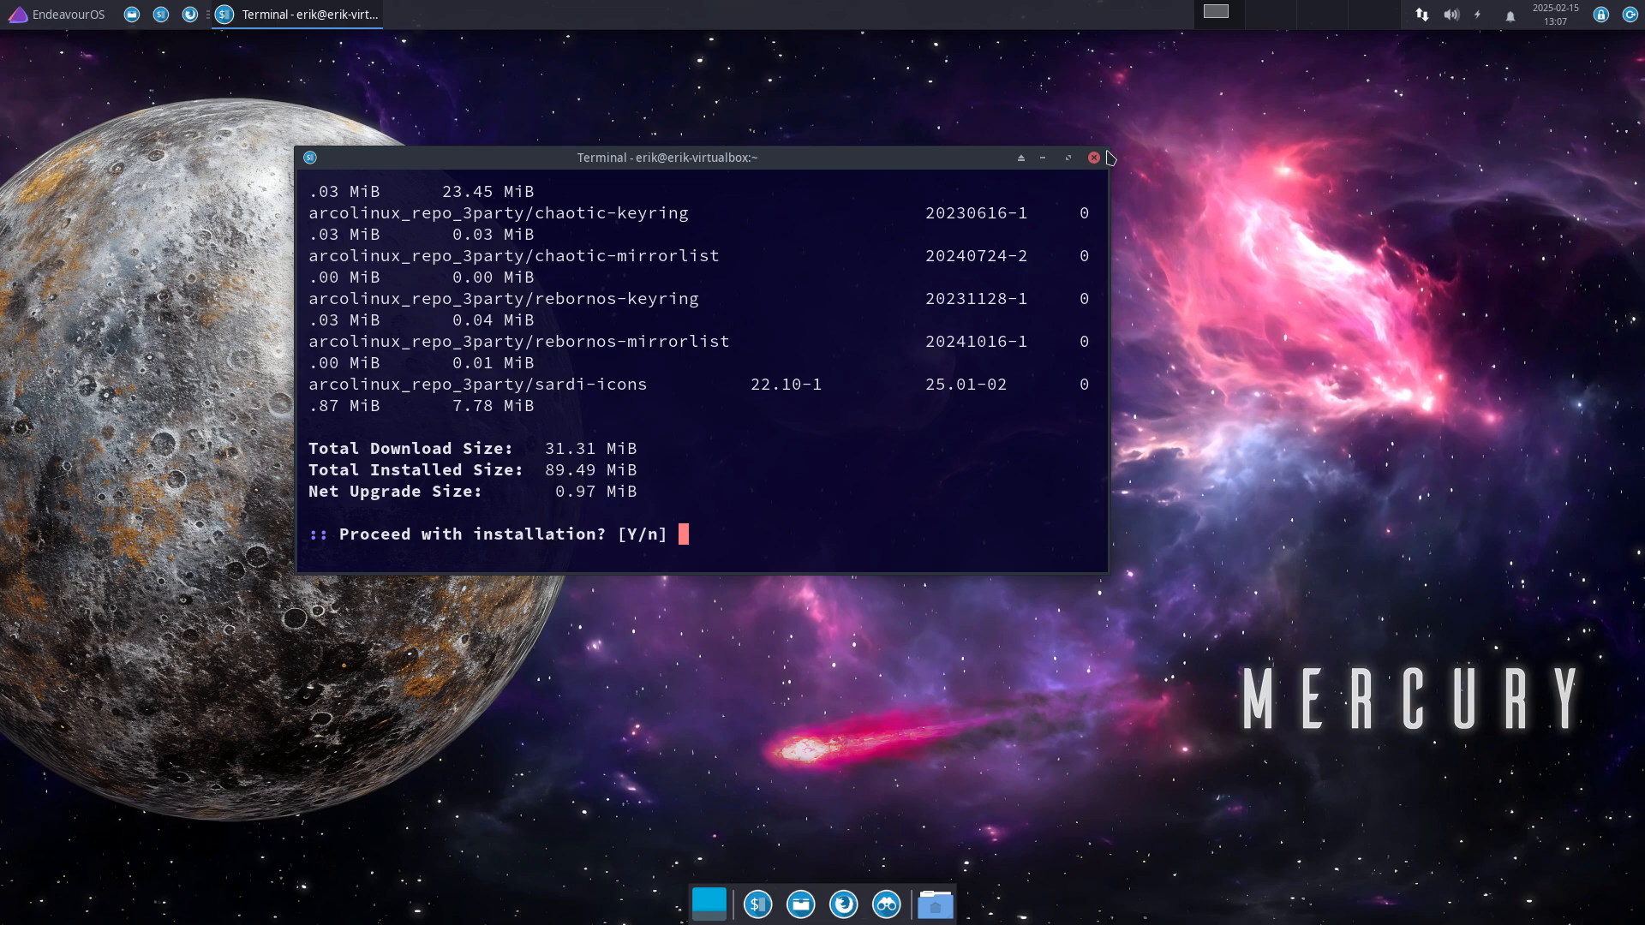
{"action": "left_click_drag", "start_coordinate": [1109, 147], "coordinate": [1479, 71]}
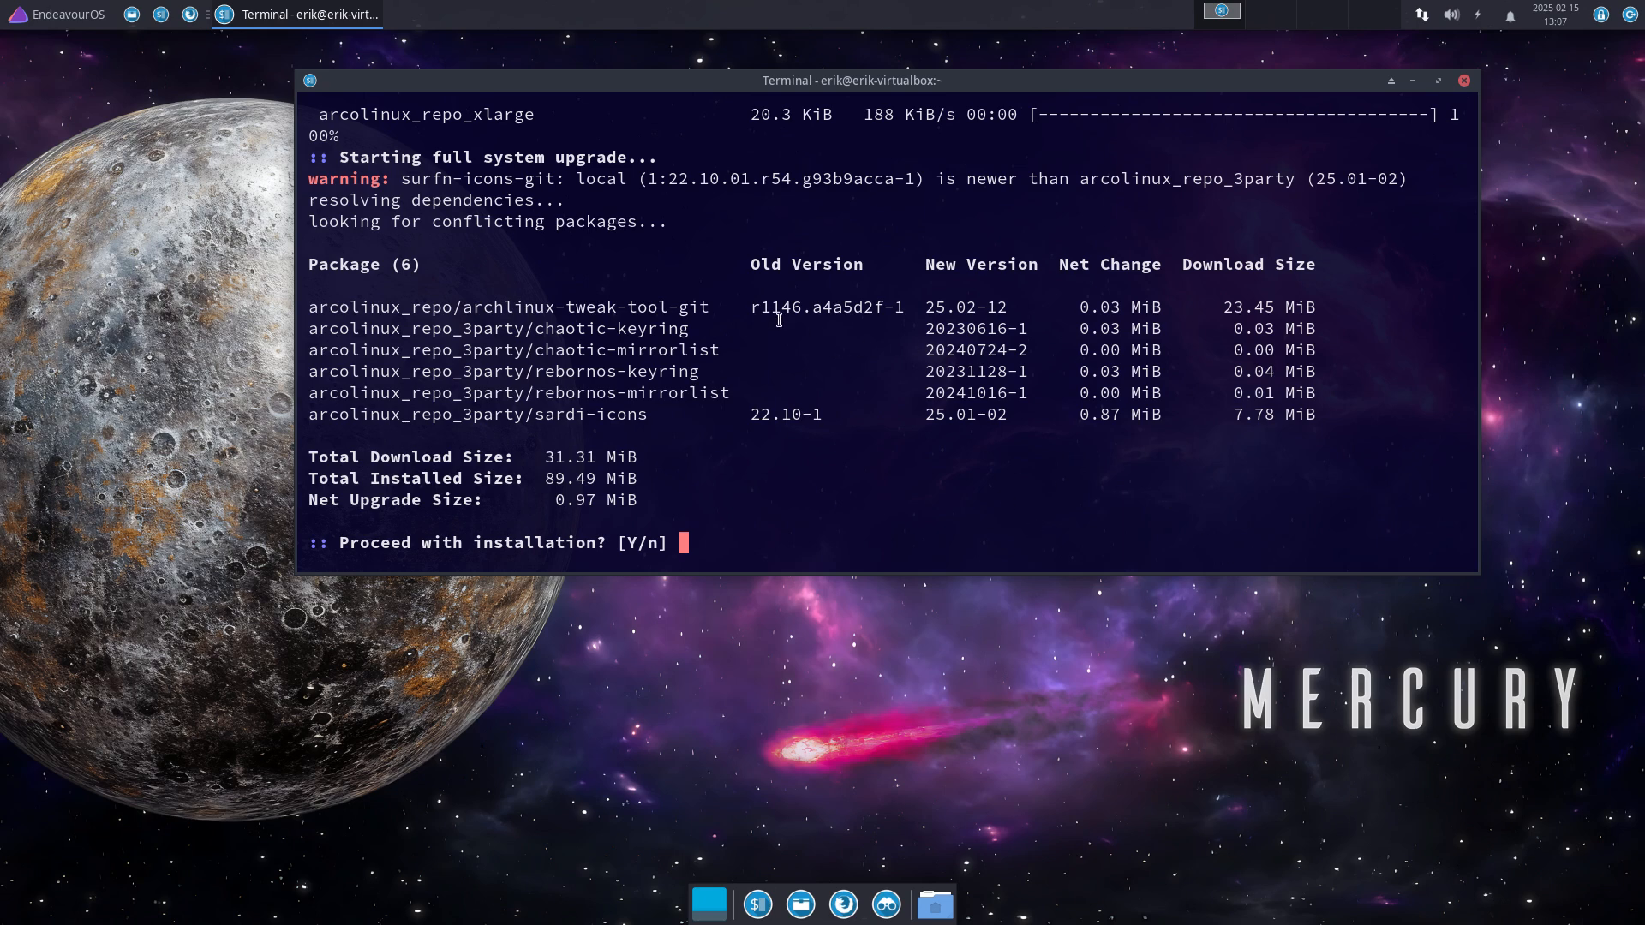
{"action": "left_click_drag", "start_coordinate": [730, 308], "coordinate": [900, 306]}
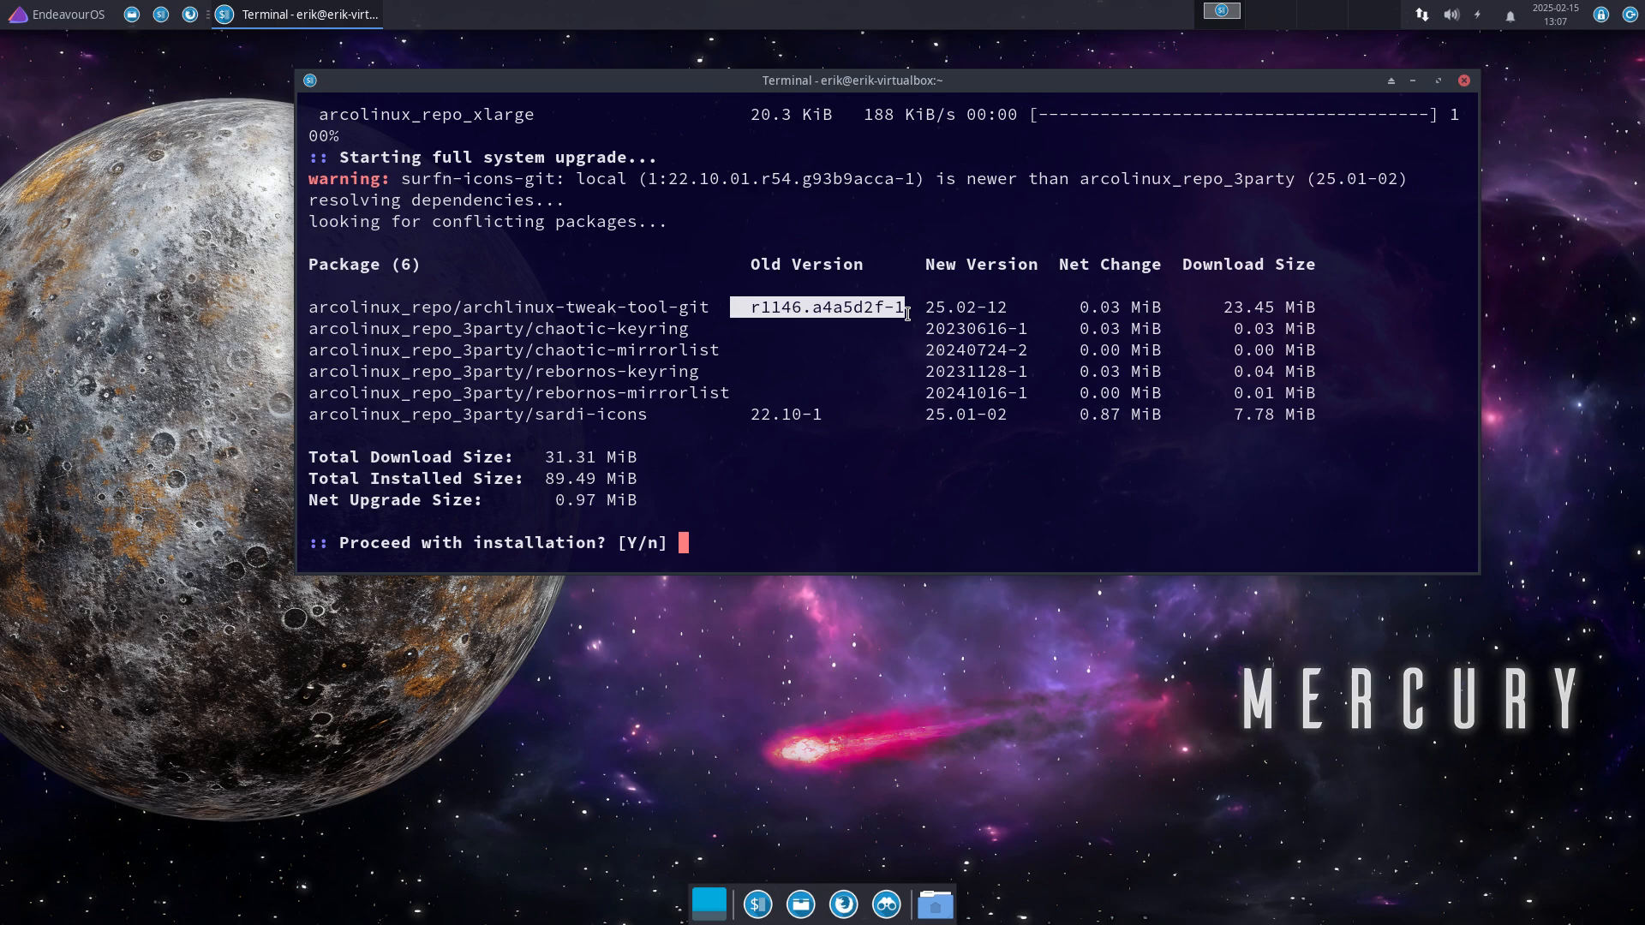
{"action": "left_click_drag", "start_coordinate": [924, 308], "coordinate": [1007, 315]}
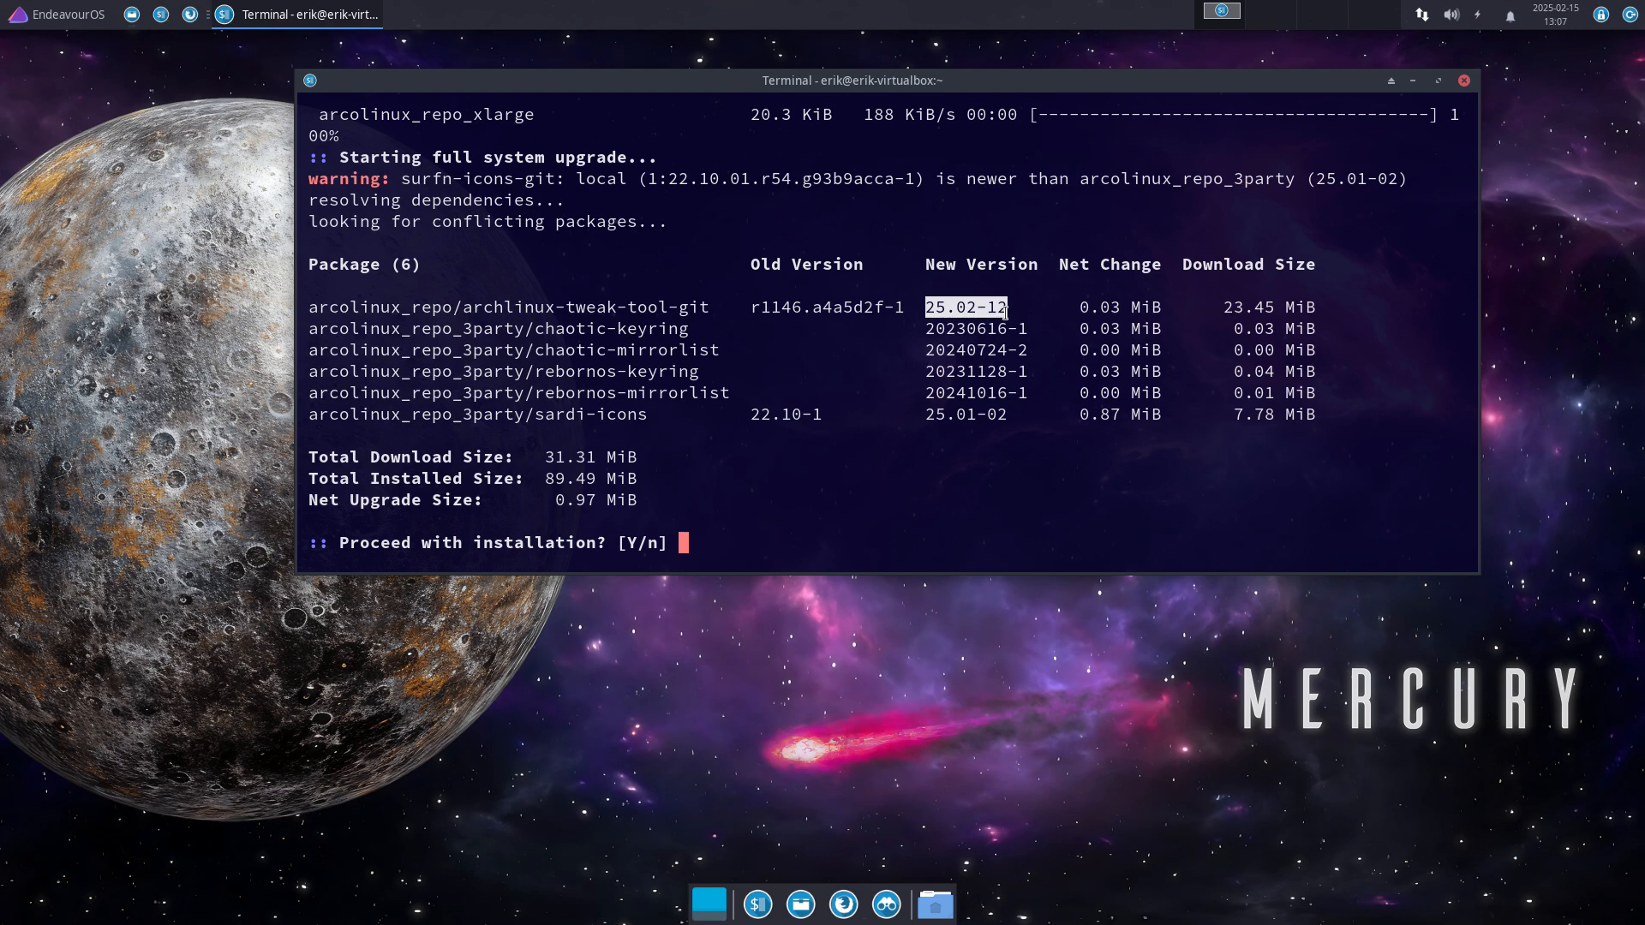
{"action": "left_click", "coordinate": [1018, 305]}
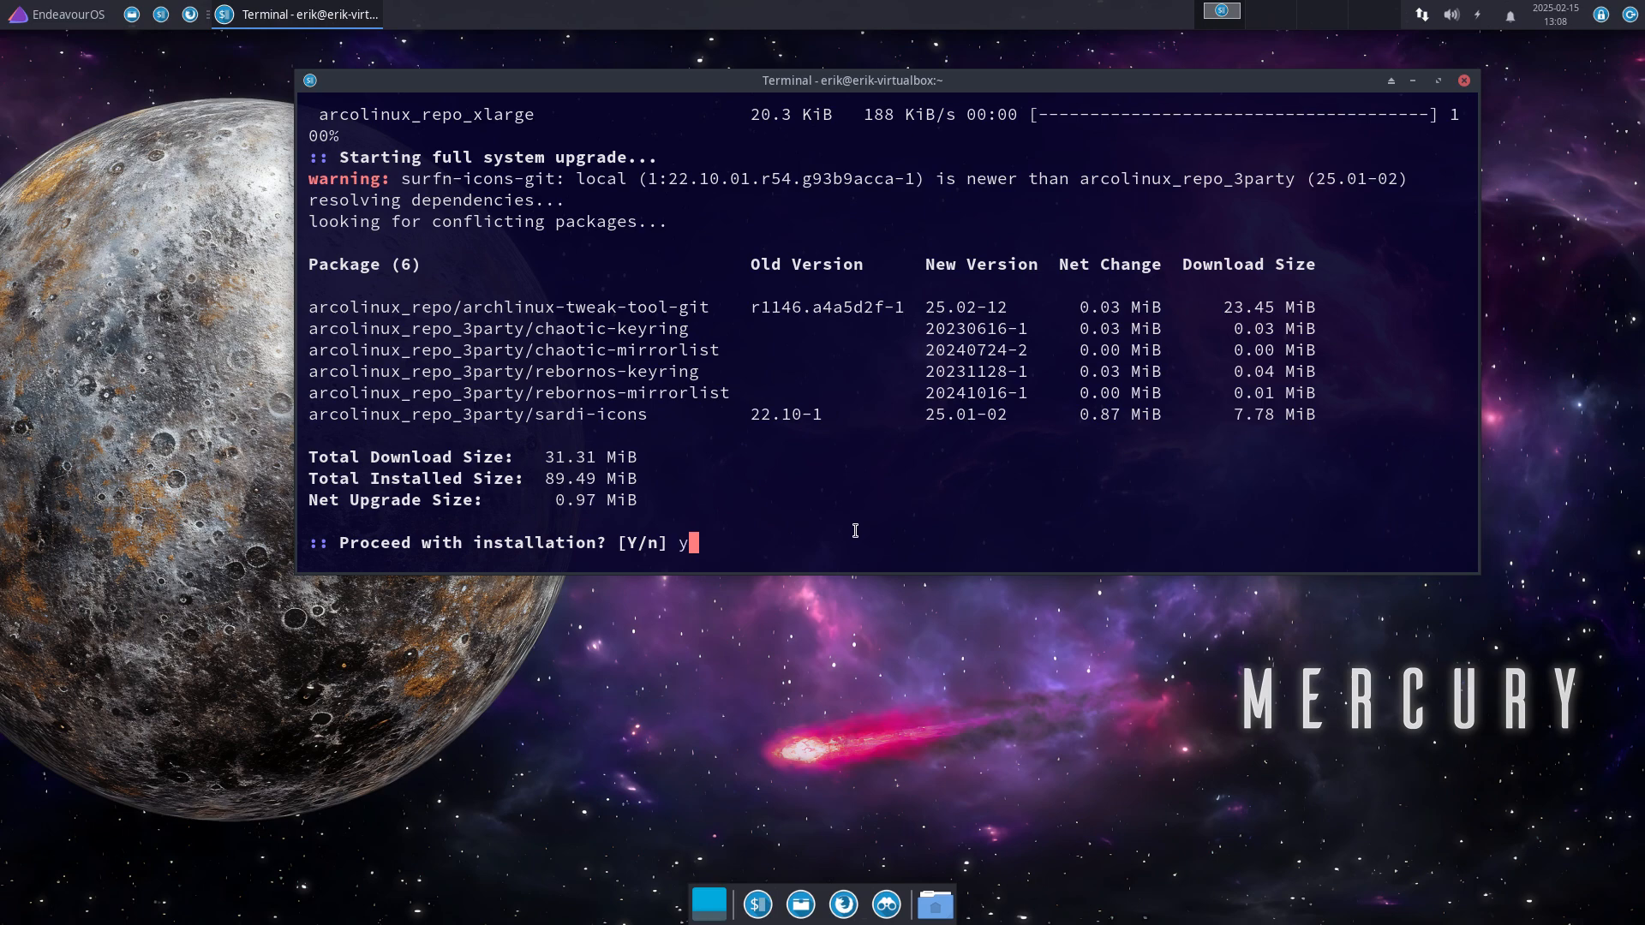
{"action": "type", "text": "y"}
{"action": "key", "text": "Return"}
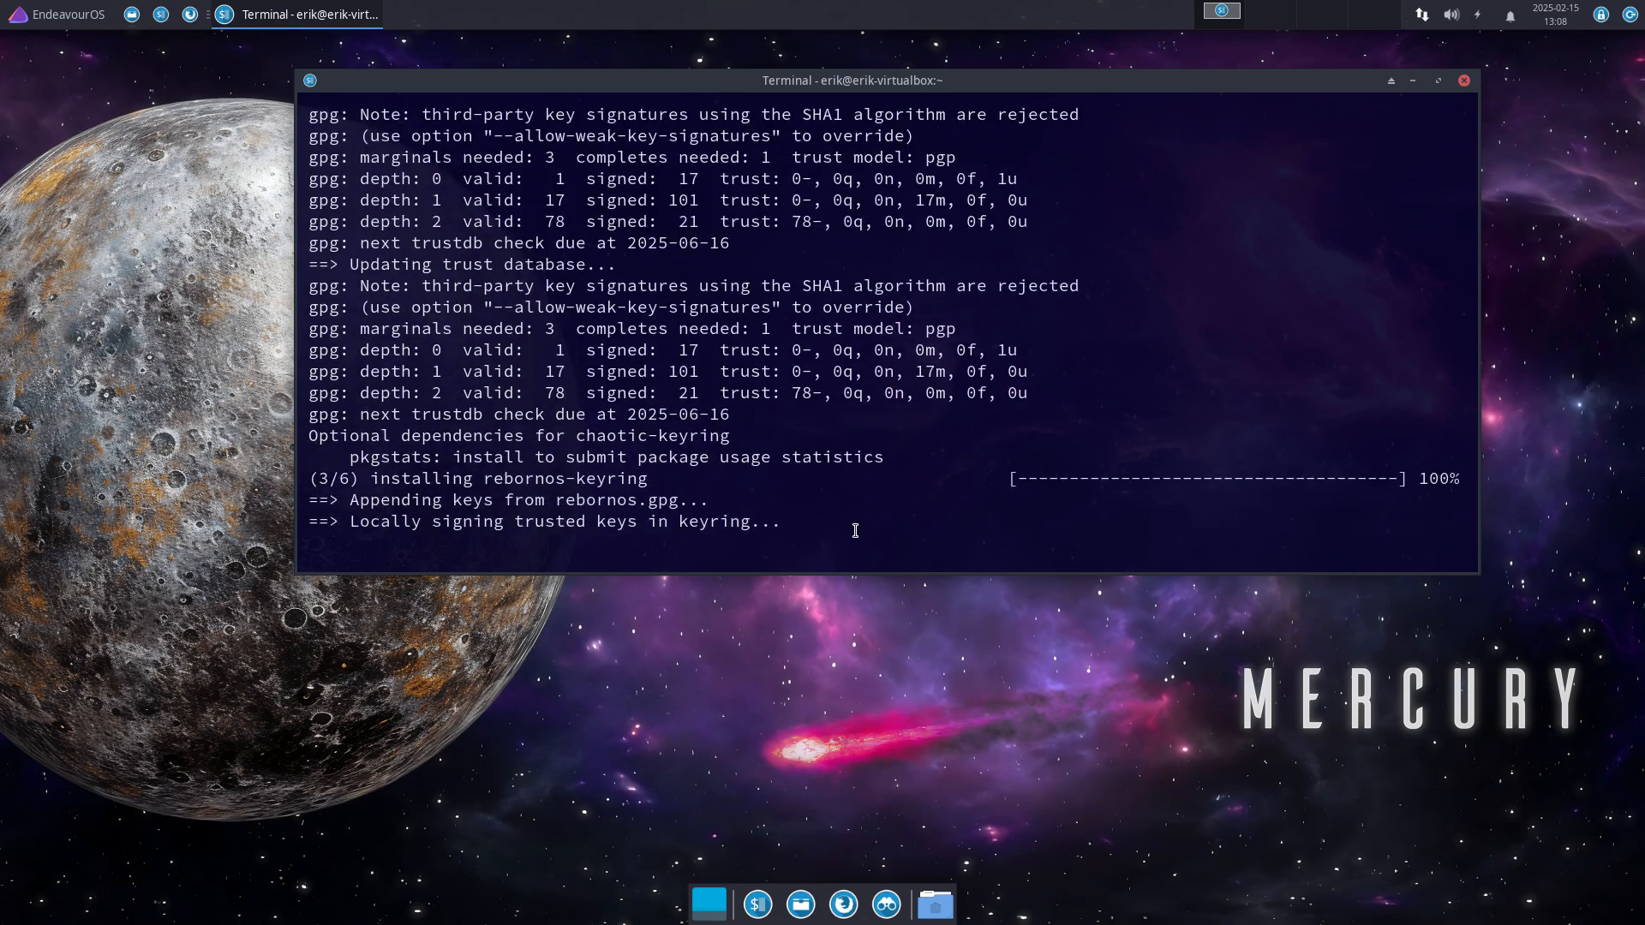
Step: Reinstall surfn-icons-git via 'sudo pacman -S' in a second terminal, then close it
{"action": "key", "text": "ctrl+alt+t"}
{"action": "type", "text": "sudo "}
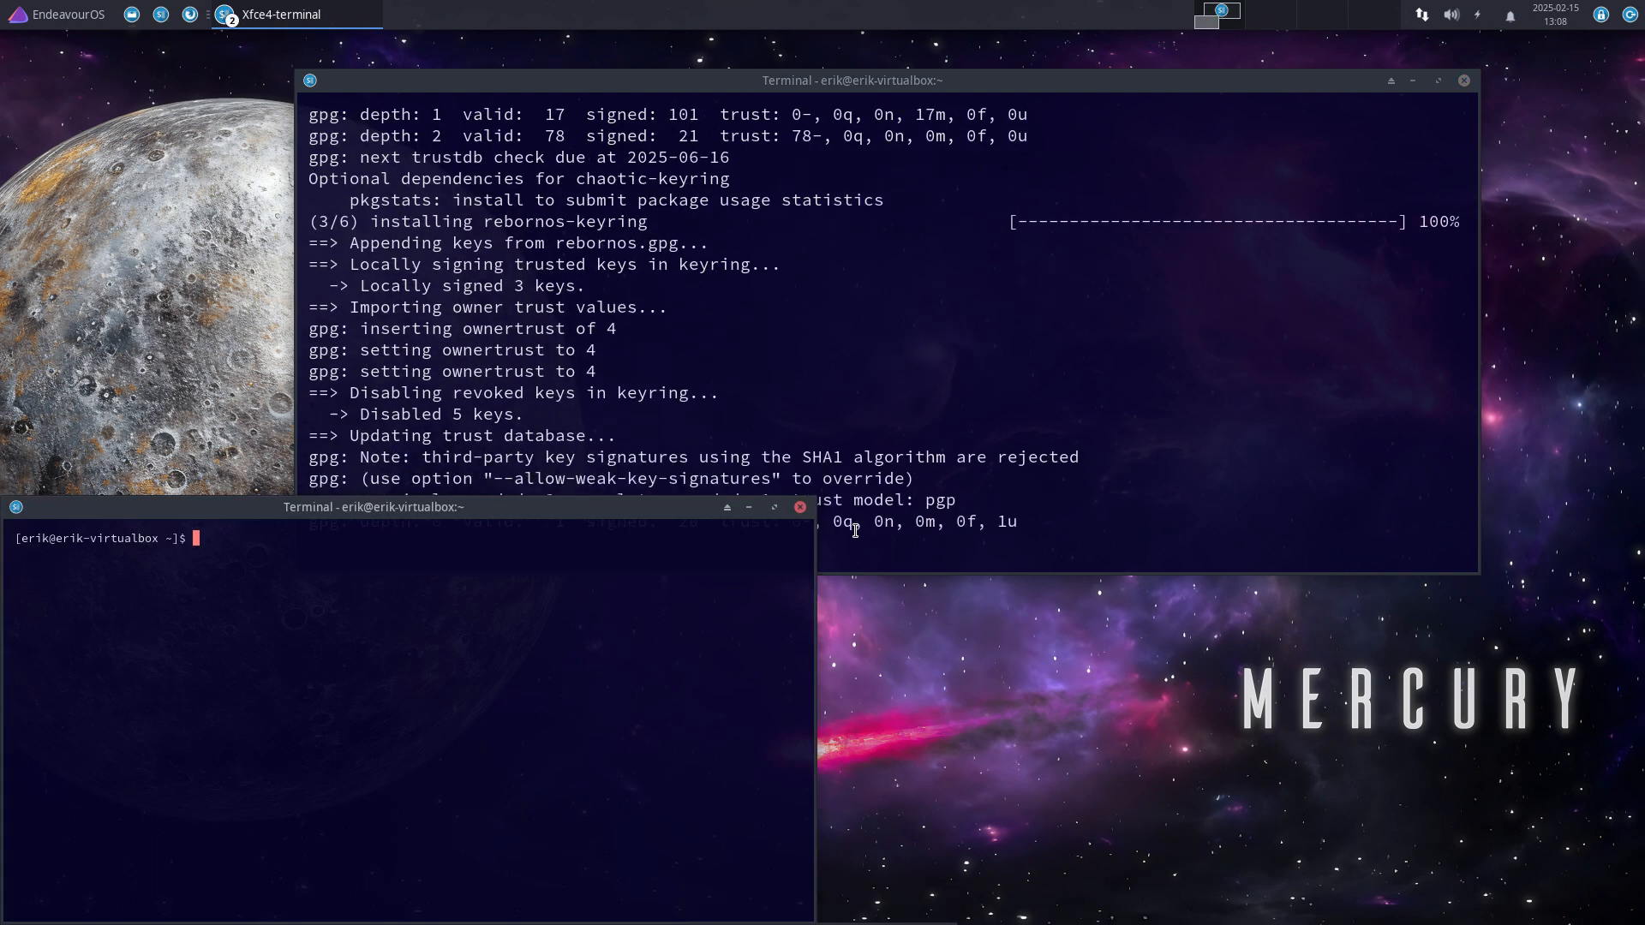
{"action": "type", "text": "pacman -S "}
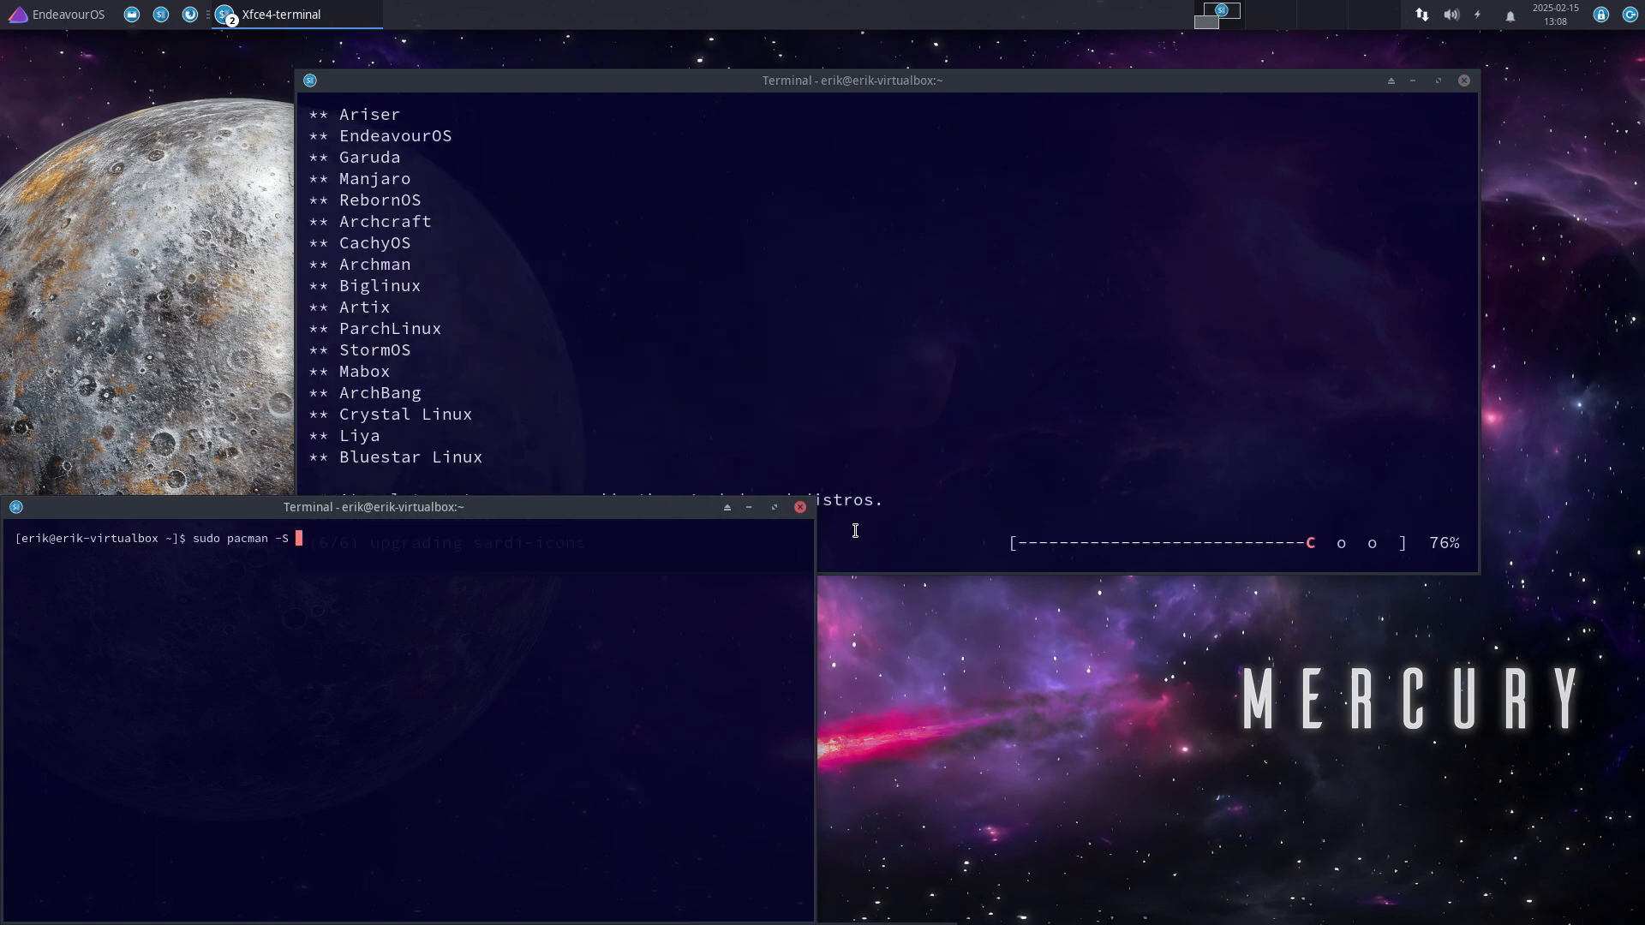
{"action": "type", "text": "surfn-"}
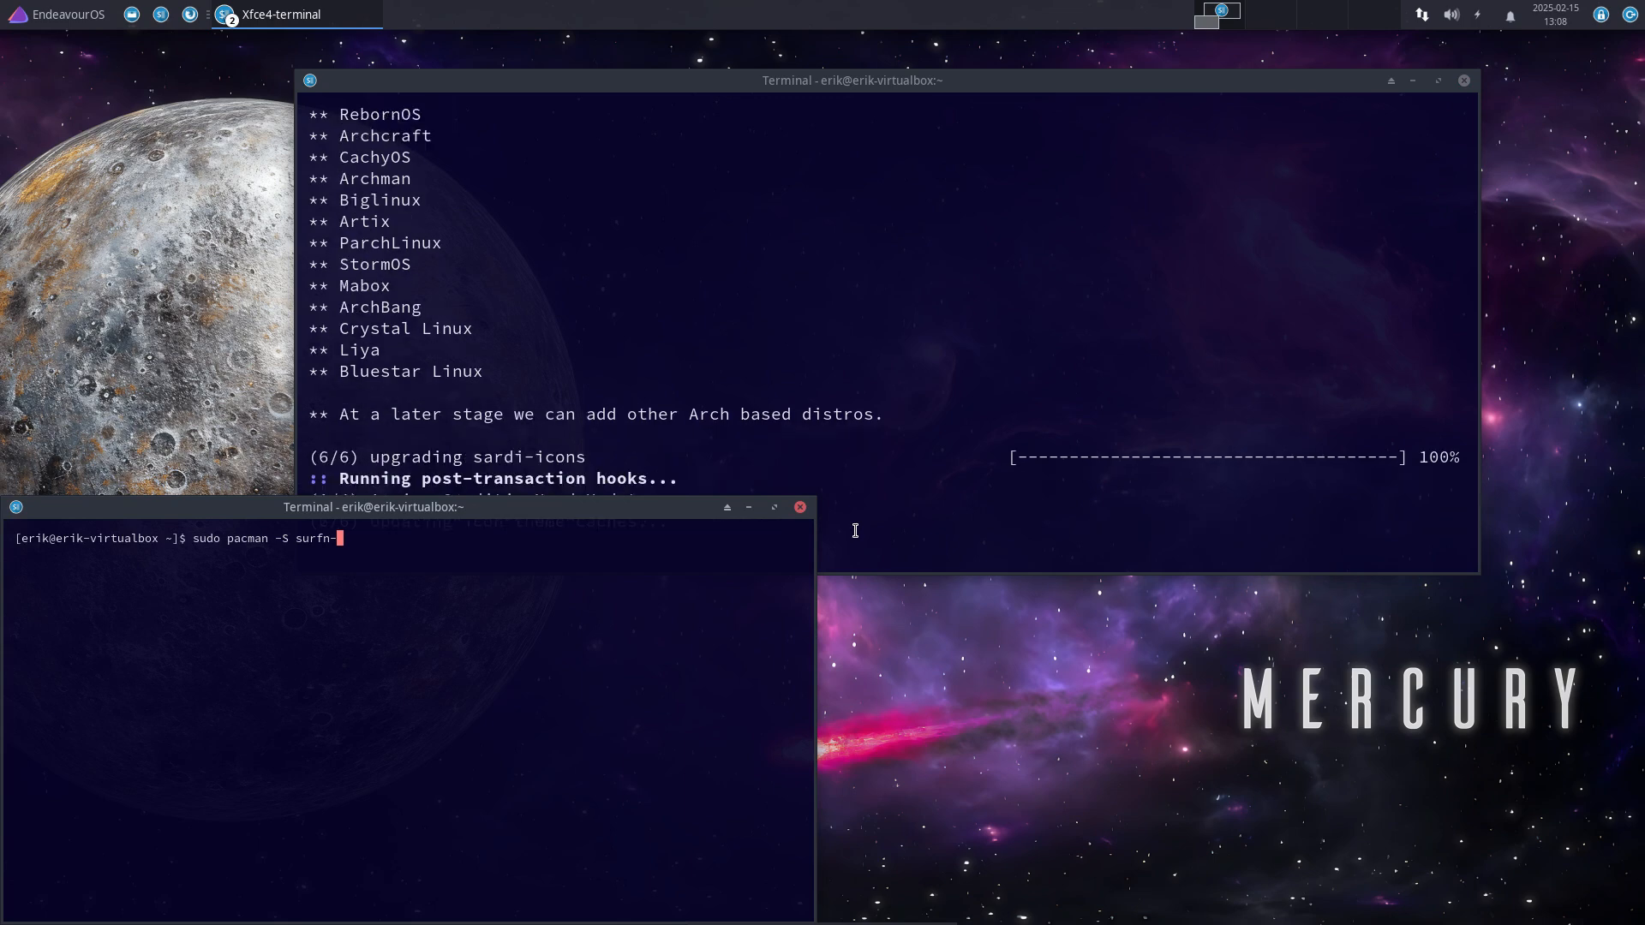
{"action": "type", "text": "icons-git"}
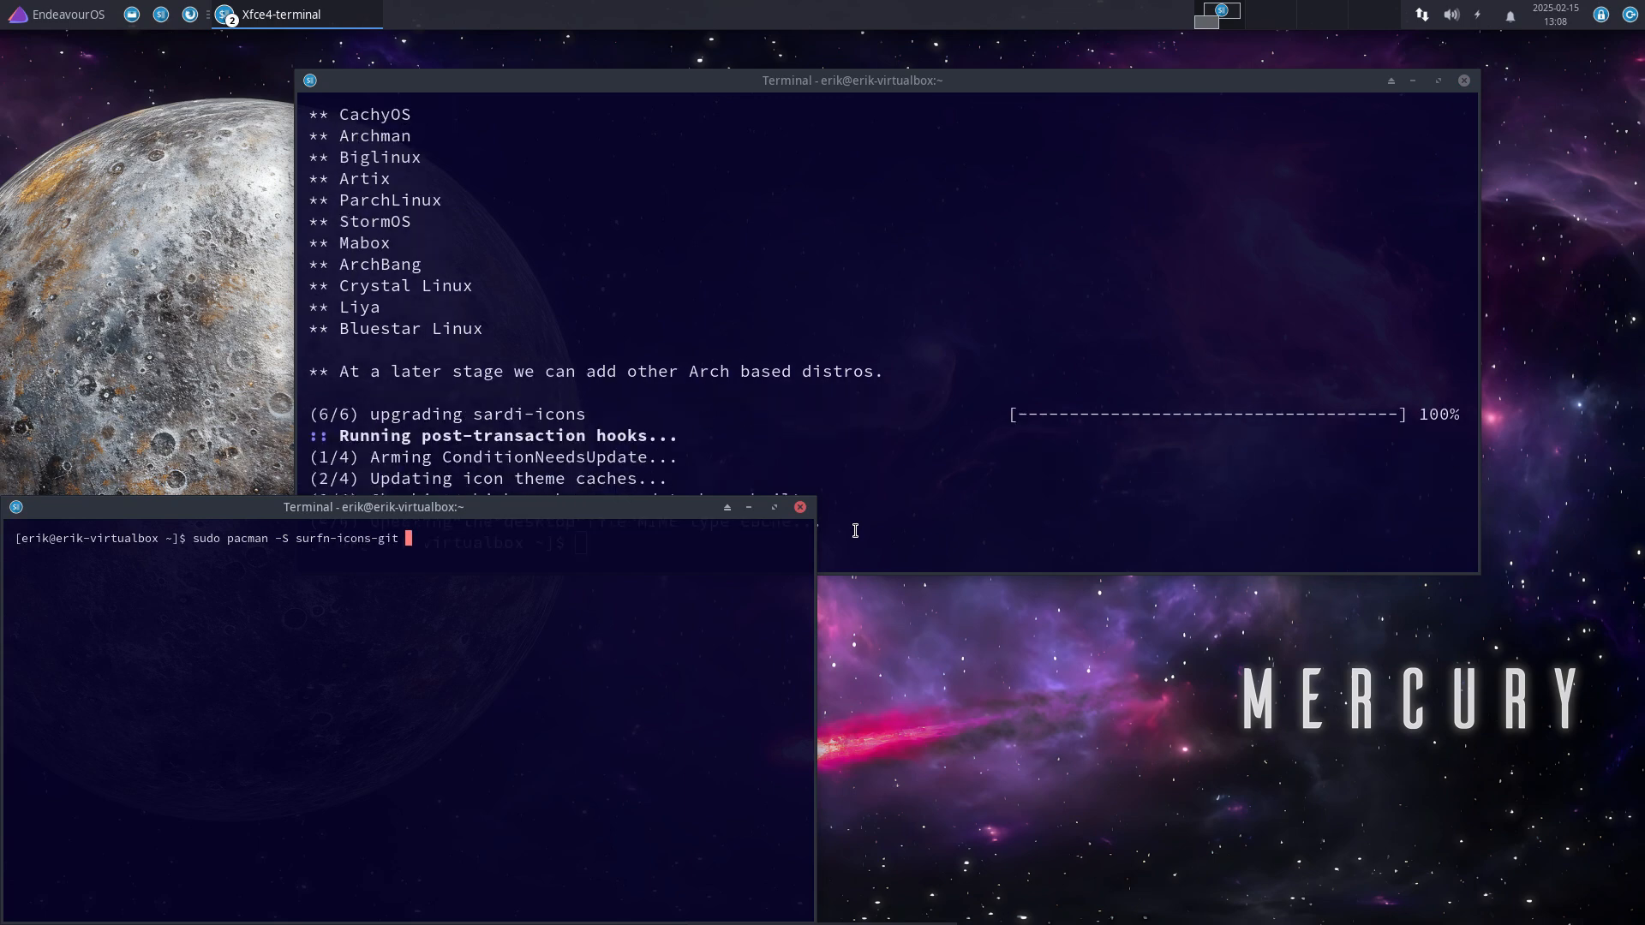
{"action": "left_click_drag", "start_coordinate": [1183, 82], "coordinate": [1251, 70]}
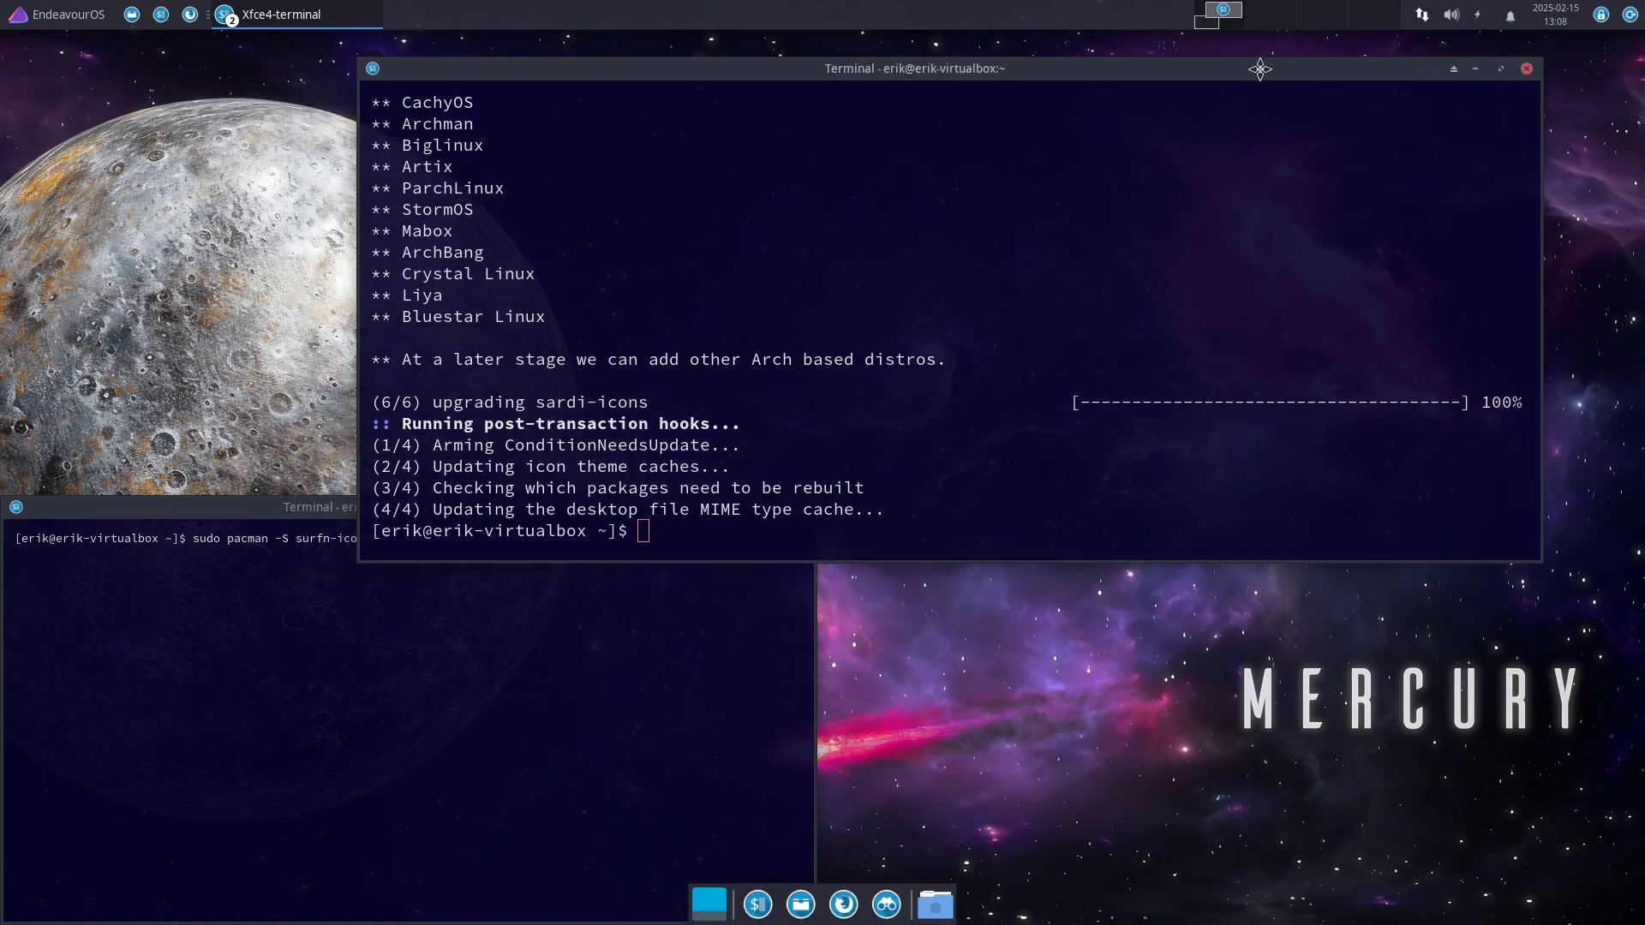
{"action": "left_click", "coordinate": [671, 738]}
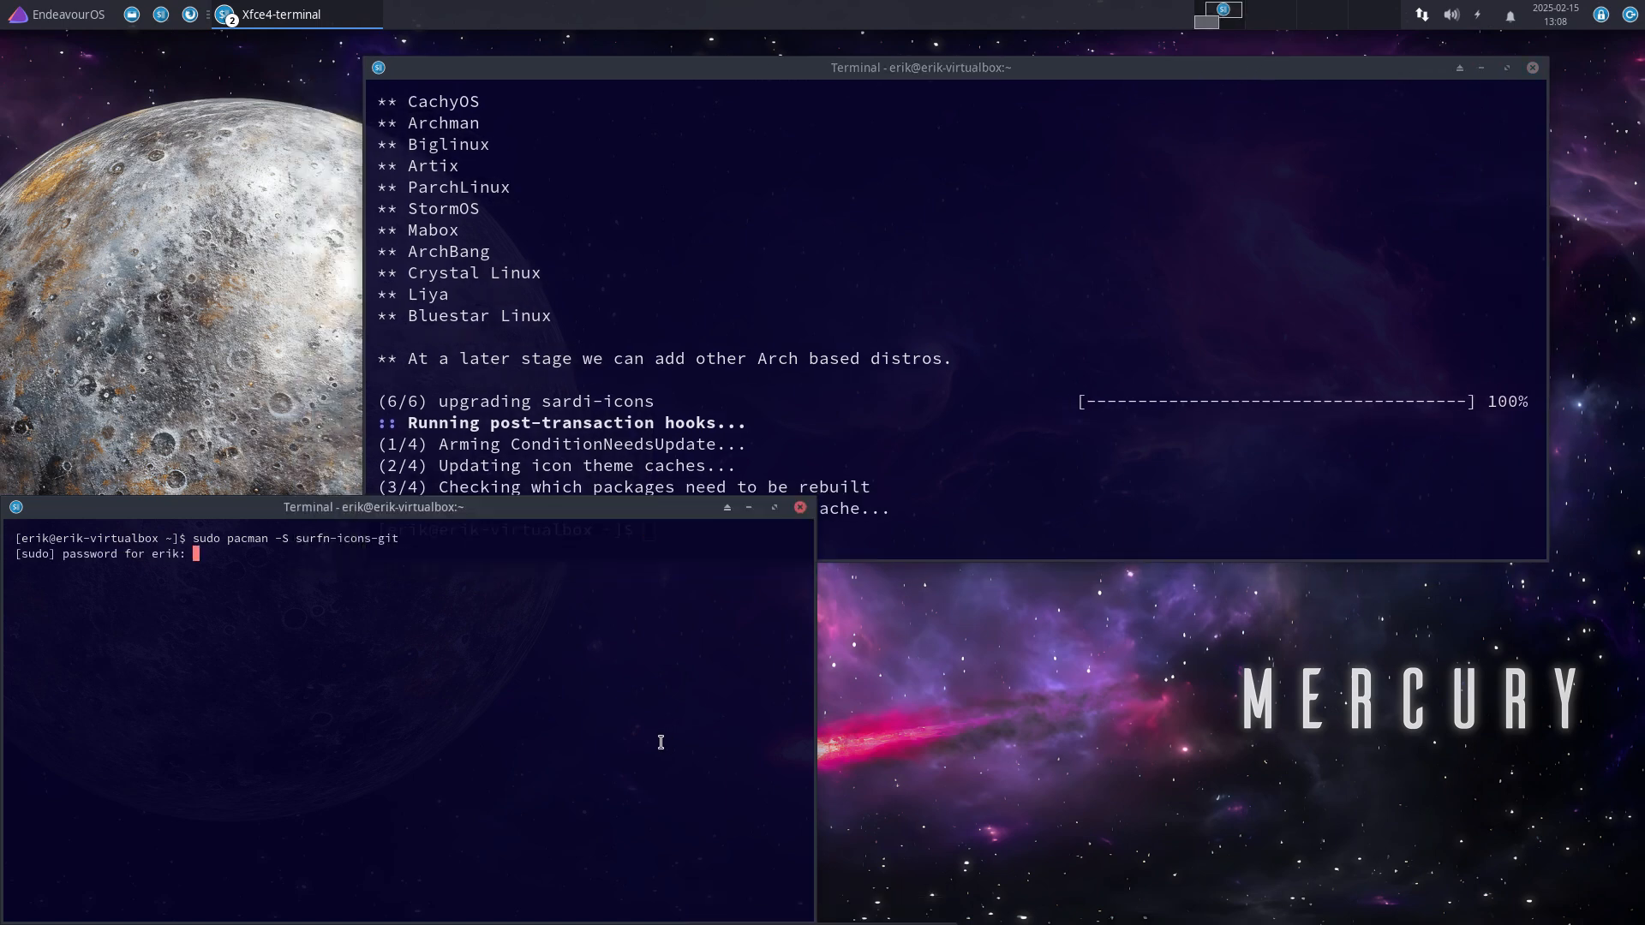
{"action": "key", "text": "Return"}
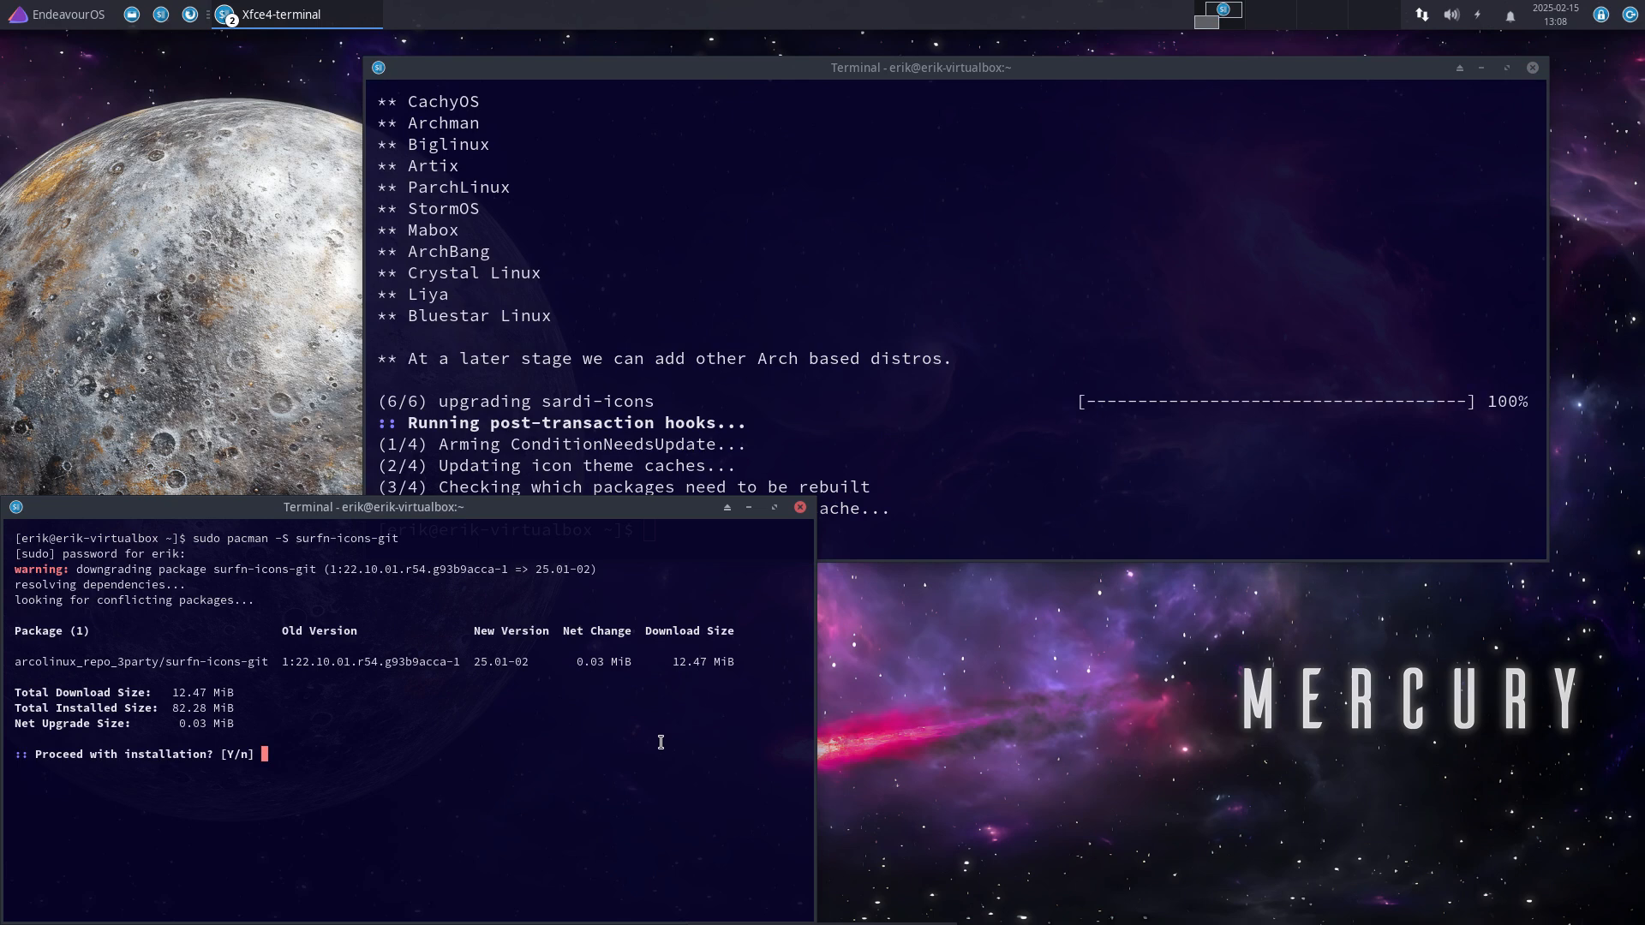
{"action": "key", "text": "Return"}
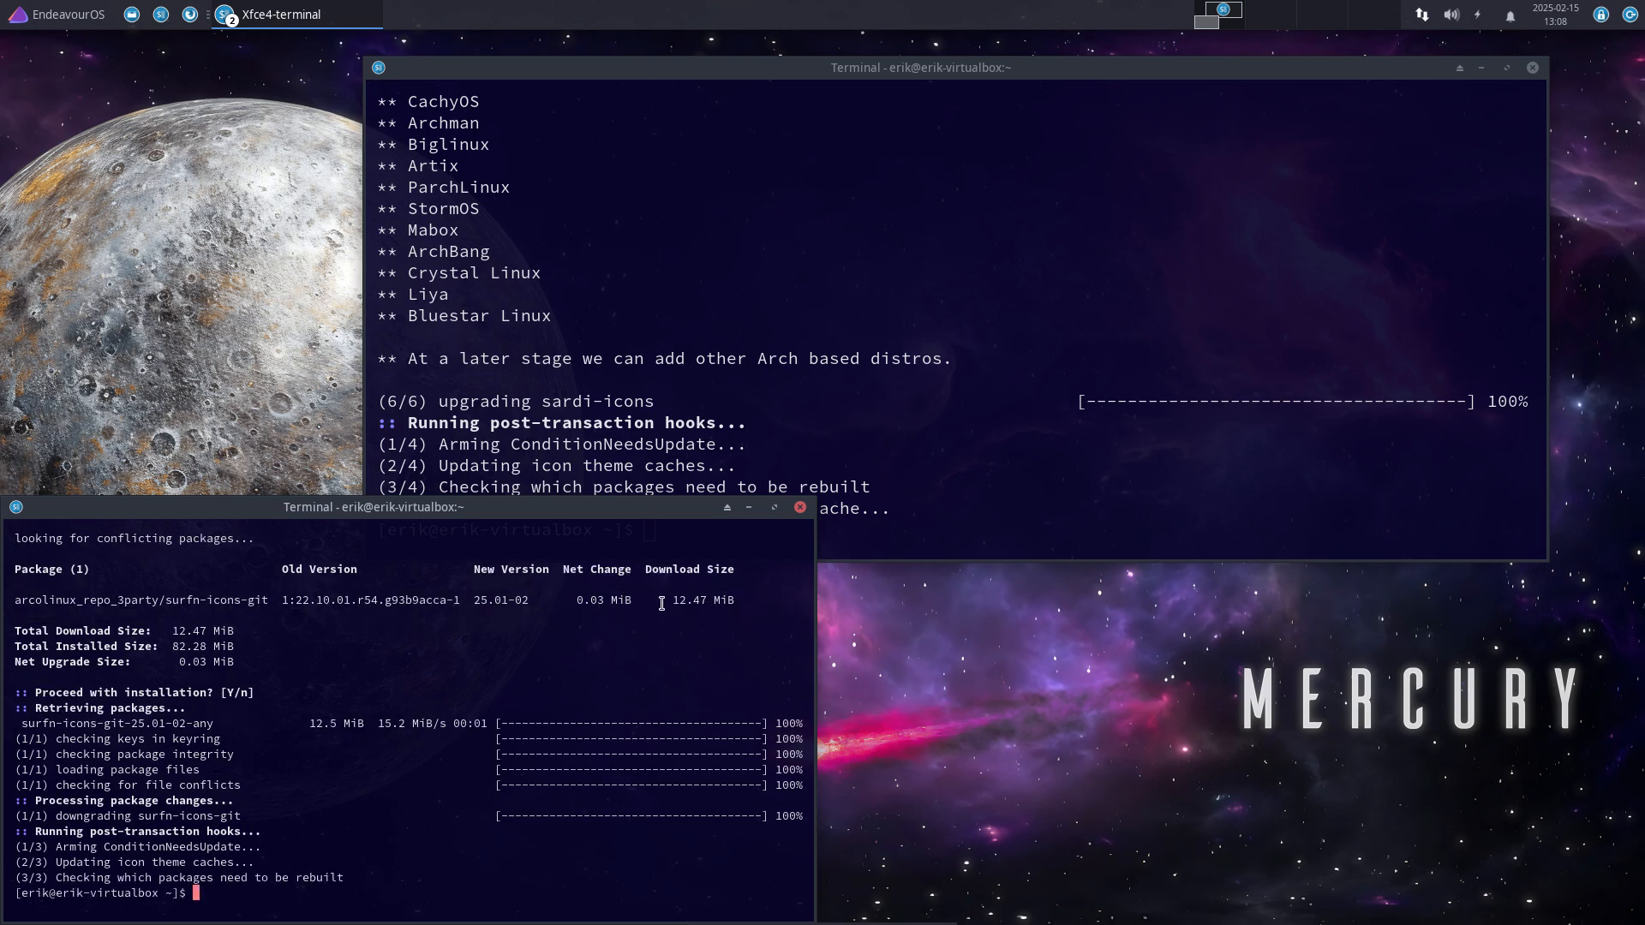
{"action": "left_click", "coordinate": [800, 507]}
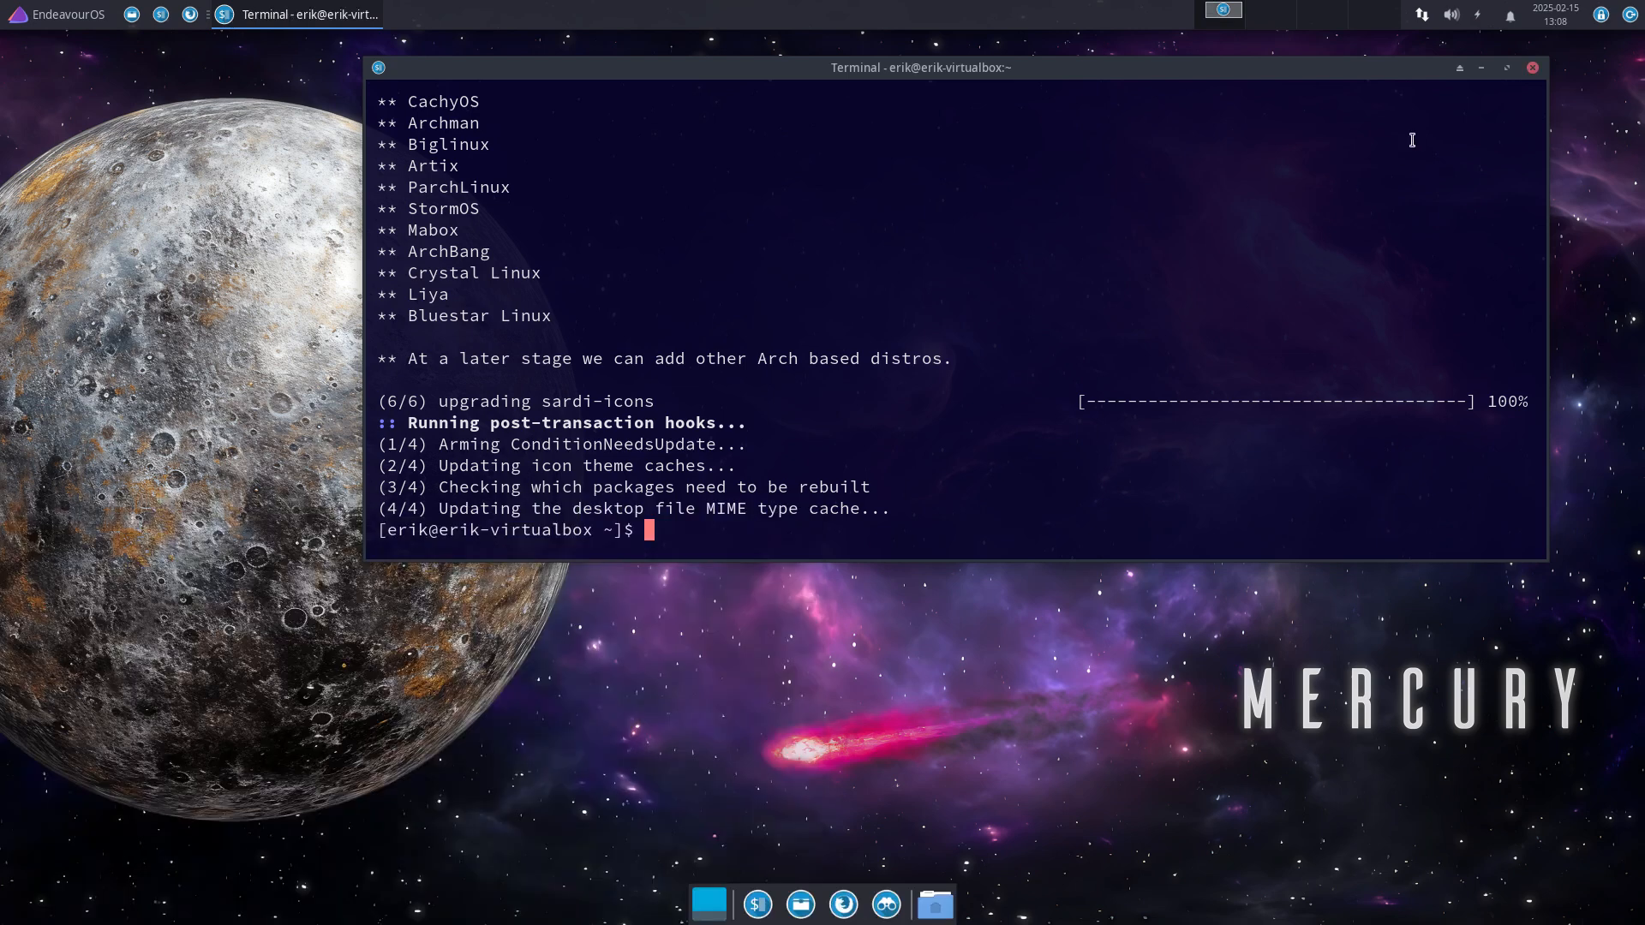
Step: Close the terminal, then apply the Surfn Papirus Casablanca icon theme and close Appearance
{"action": "left_click", "coordinate": [1533, 68]}
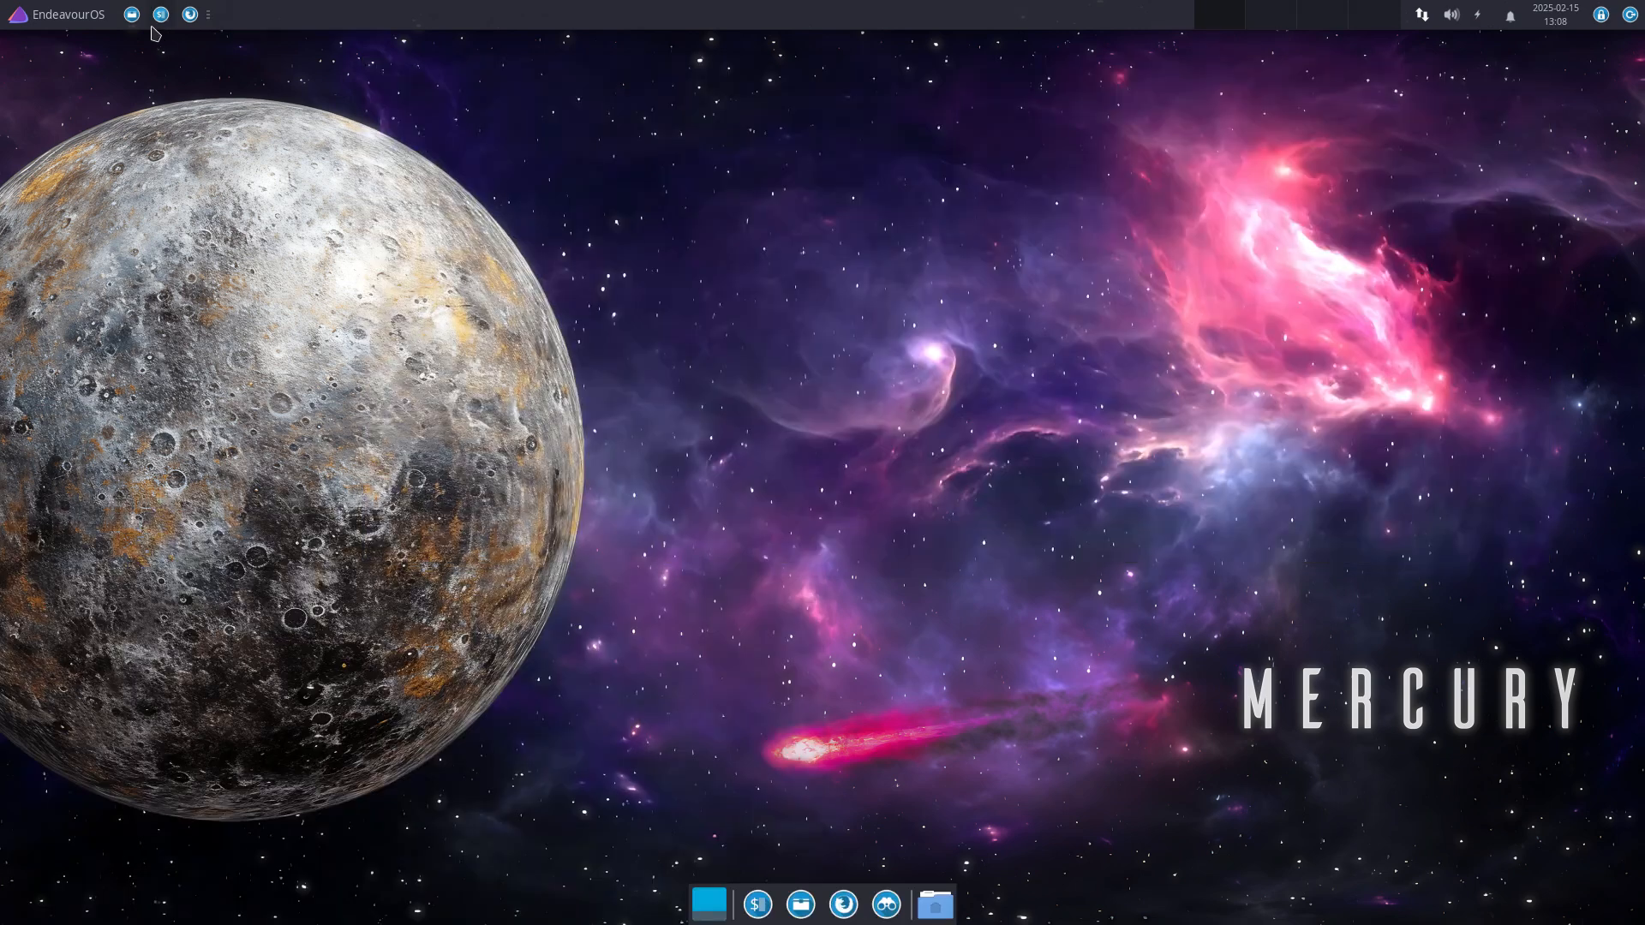
{"action": "left_click", "coordinate": [79, 17]}
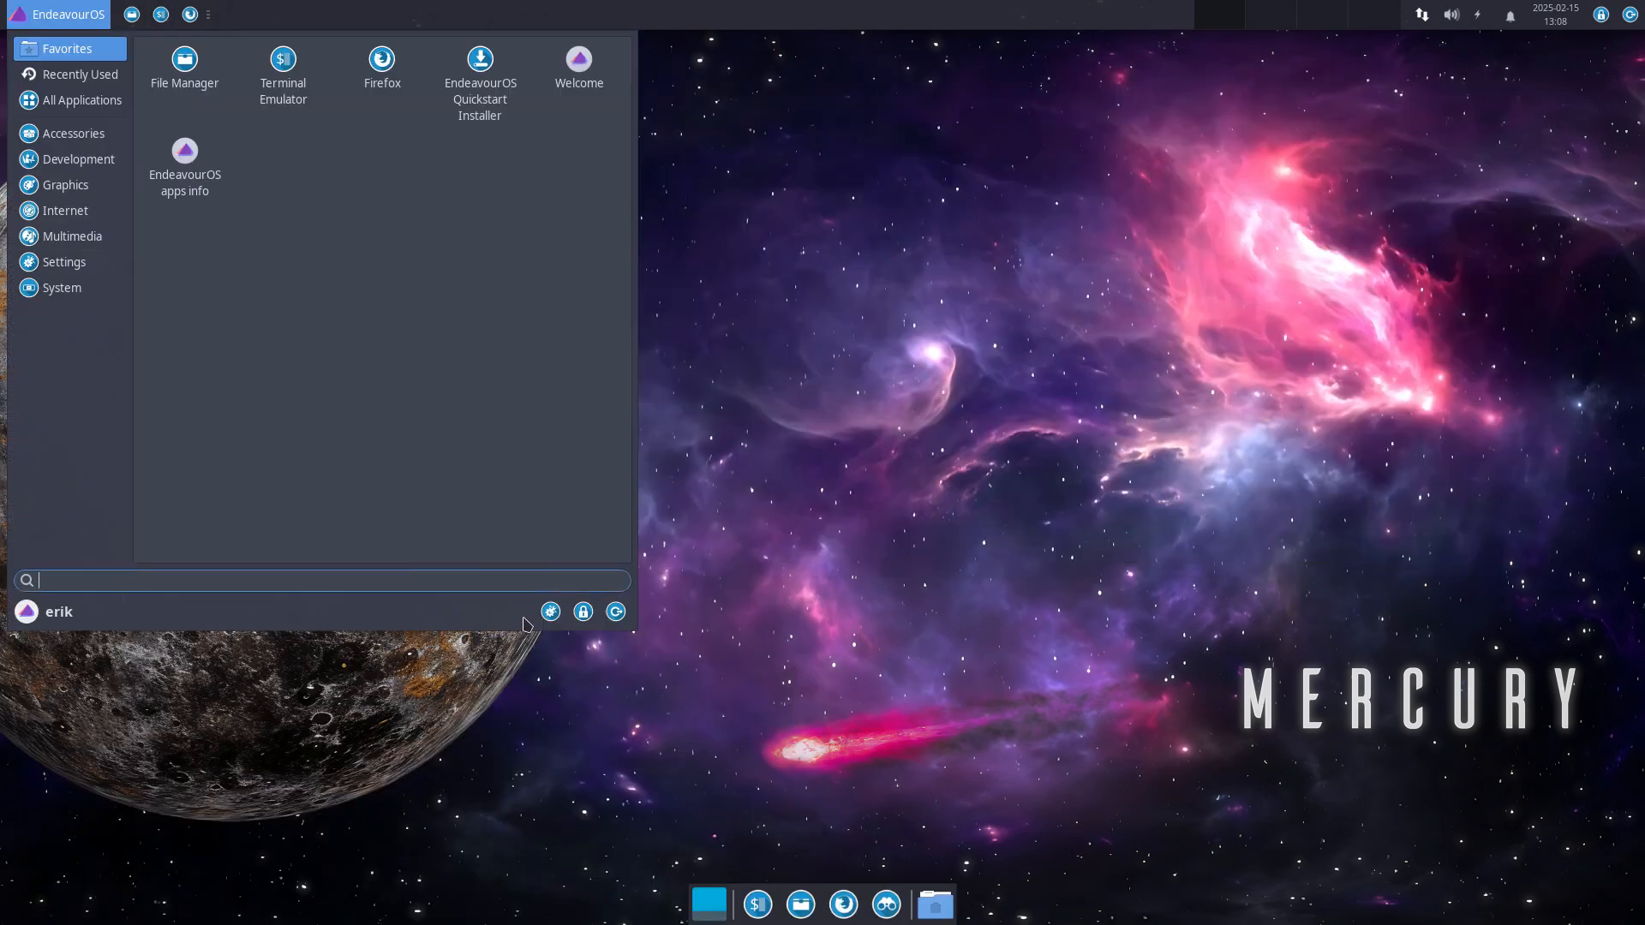
{"action": "left_click", "coordinate": [550, 612]}
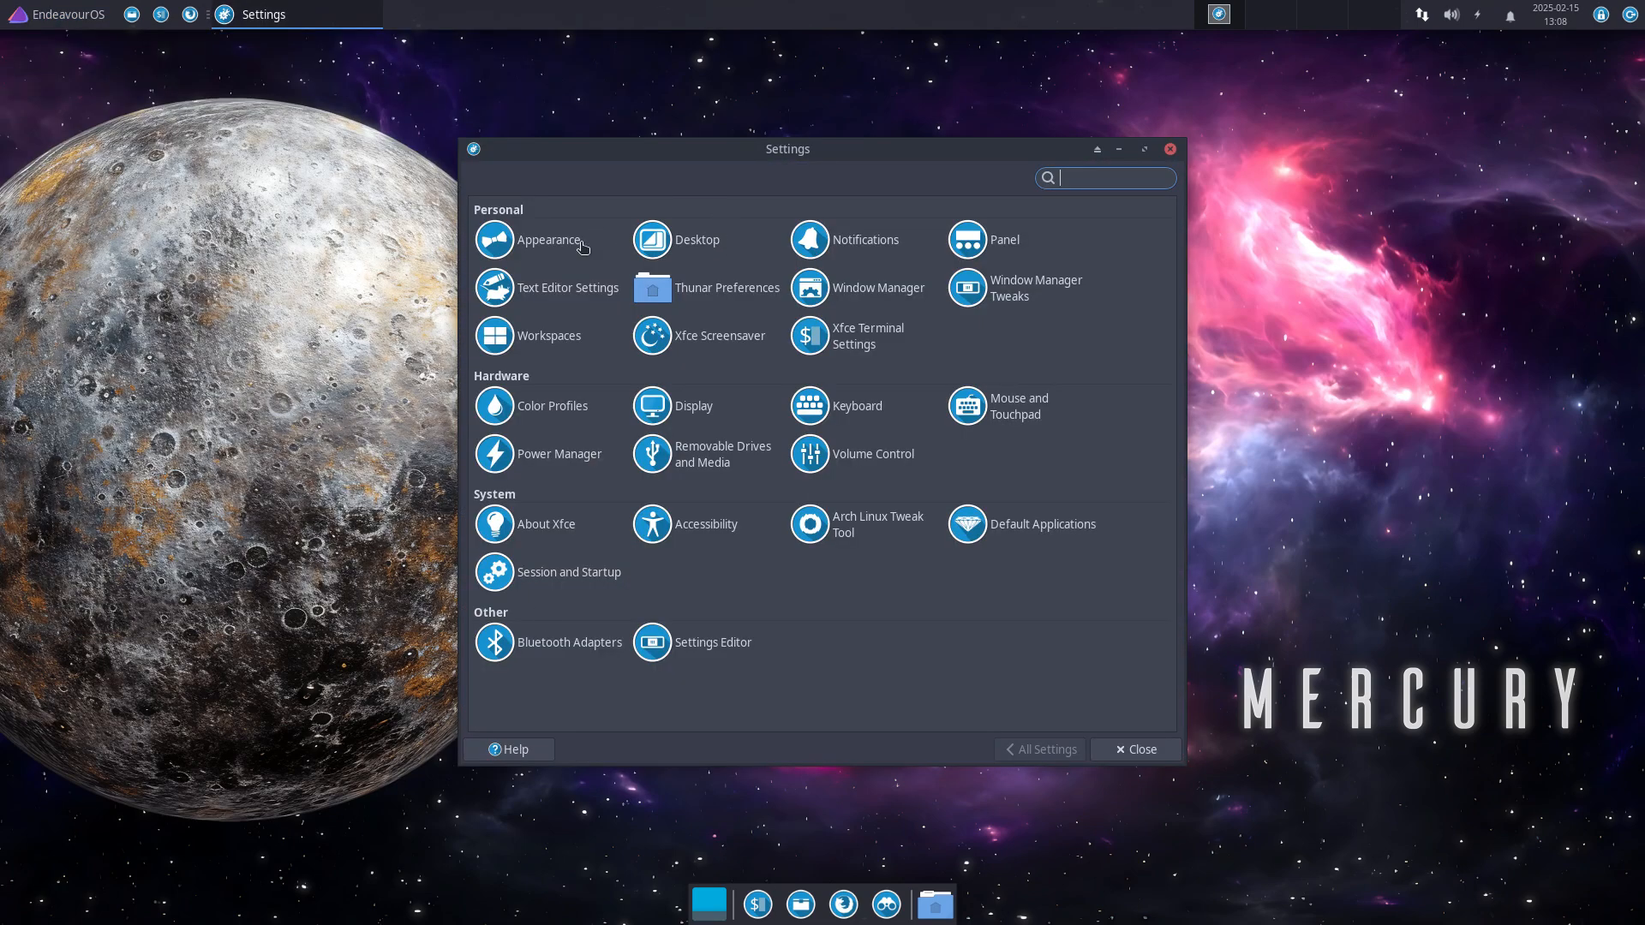
{"action": "left_click", "coordinate": [551, 240]}
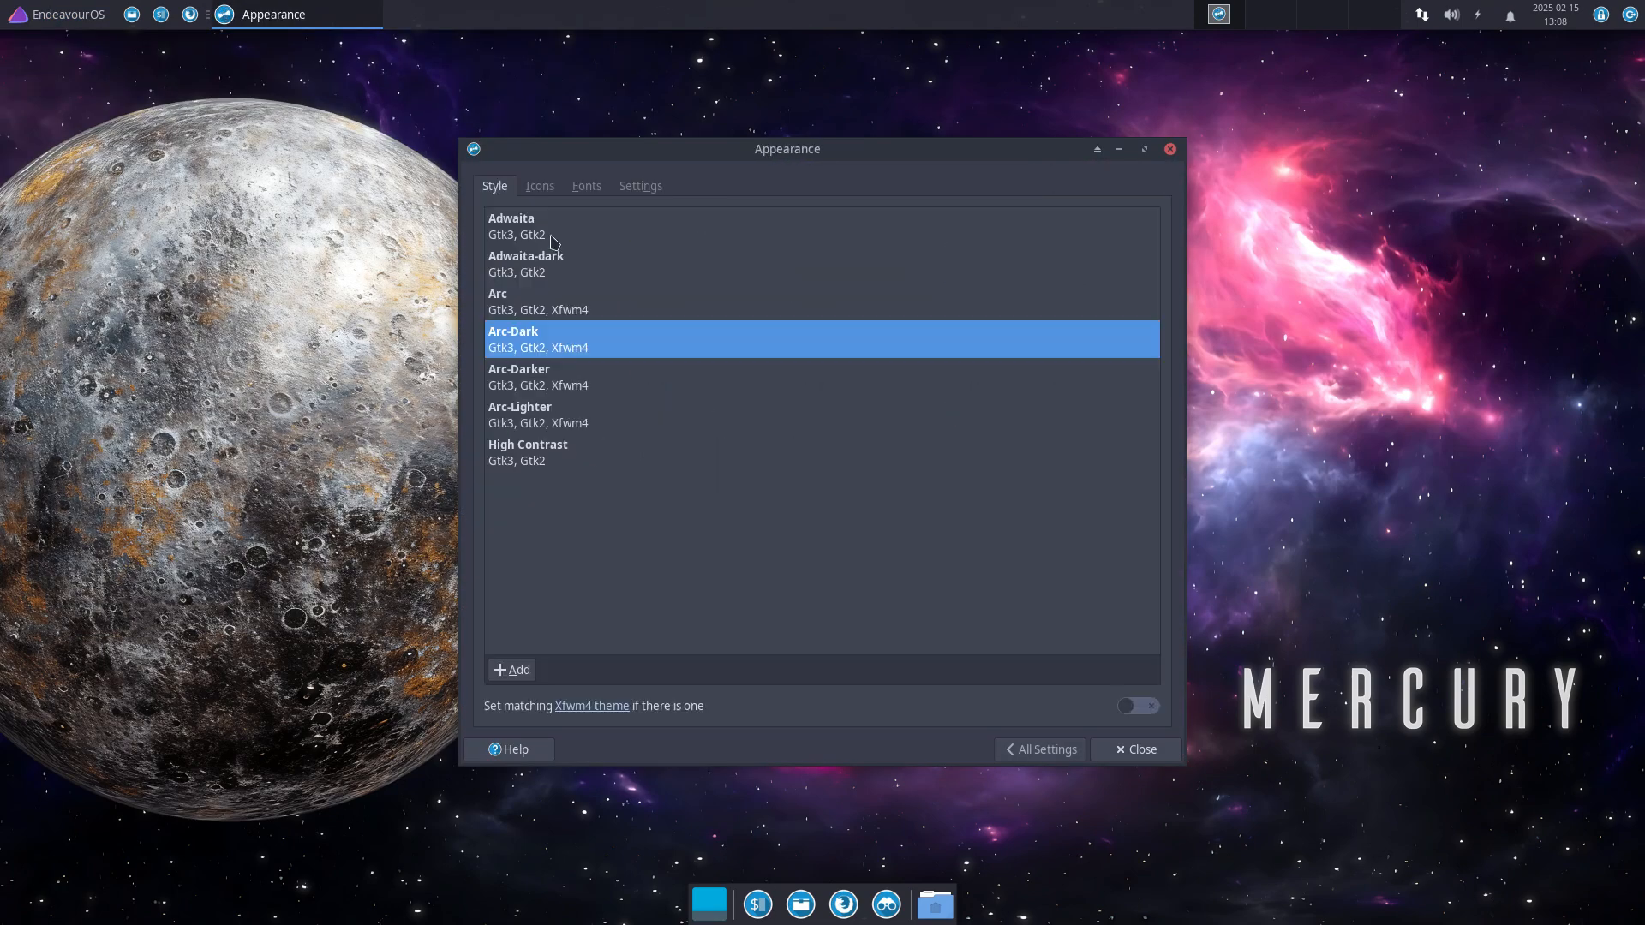
{"action": "left_click", "coordinate": [539, 188]}
{"action": "scroll", "coordinate": [691, 591], "scroll_direction": "down", "scroll_amount": 10}
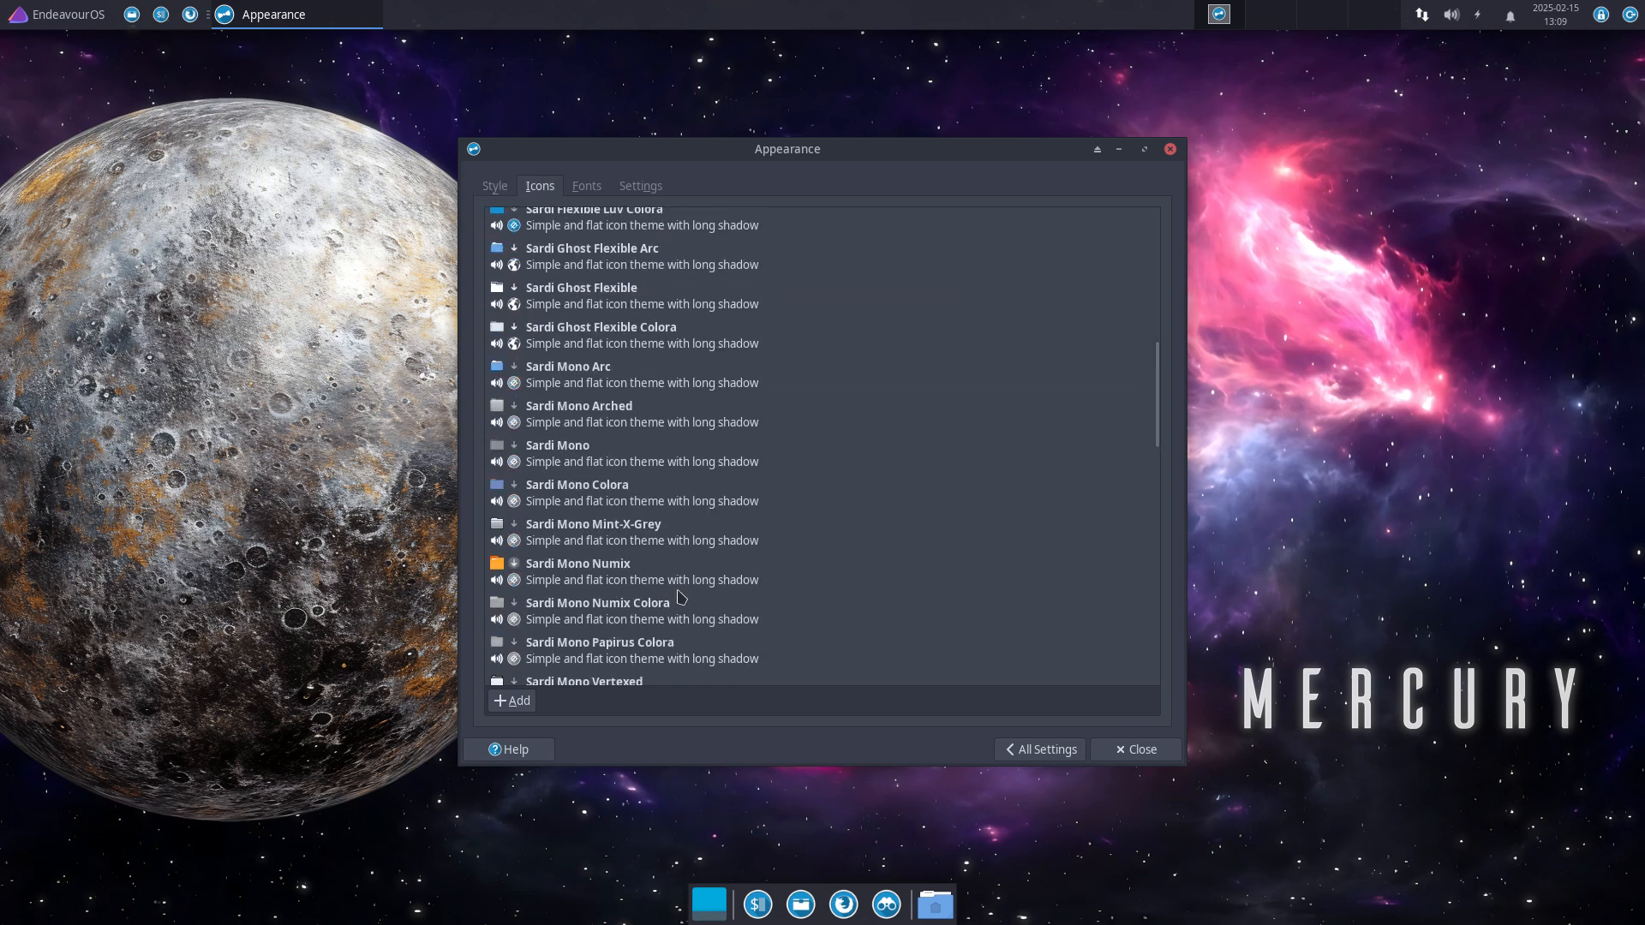
{"action": "scroll", "coordinate": [693, 610], "scroll_direction": "up", "scroll_amount": 3}
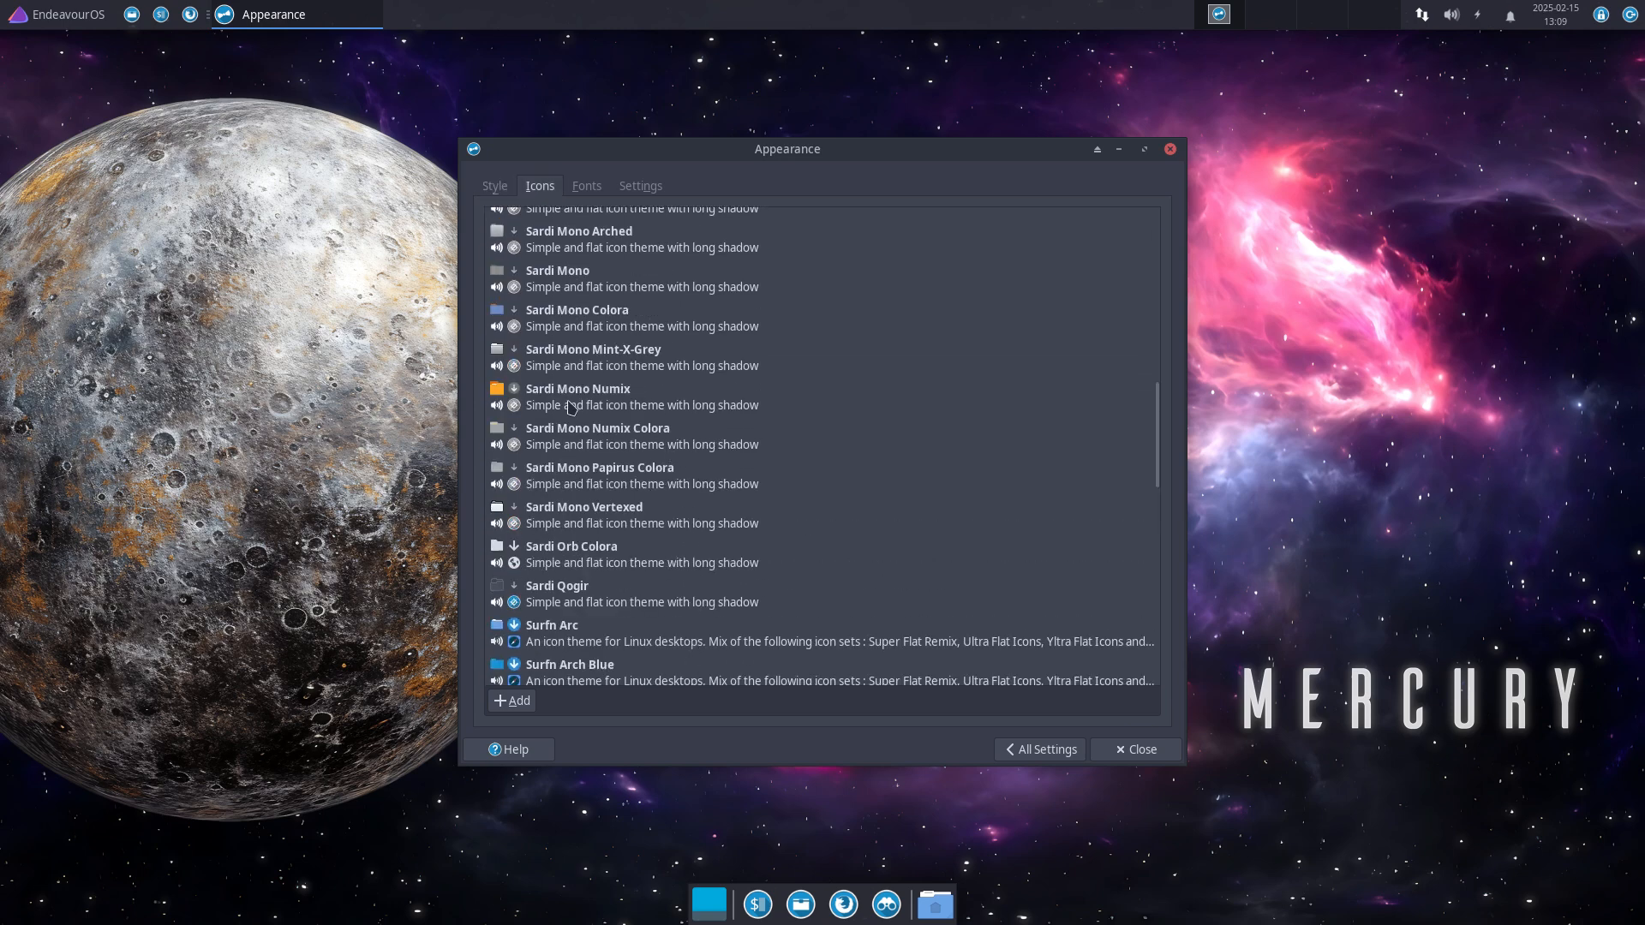
{"action": "scroll", "coordinate": [573, 628], "scroll_direction": "down", "scroll_amount": 2}
{"action": "scroll", "coordinate": [573, 628], "scroll_direction": "down", "scroll_amount": 5}
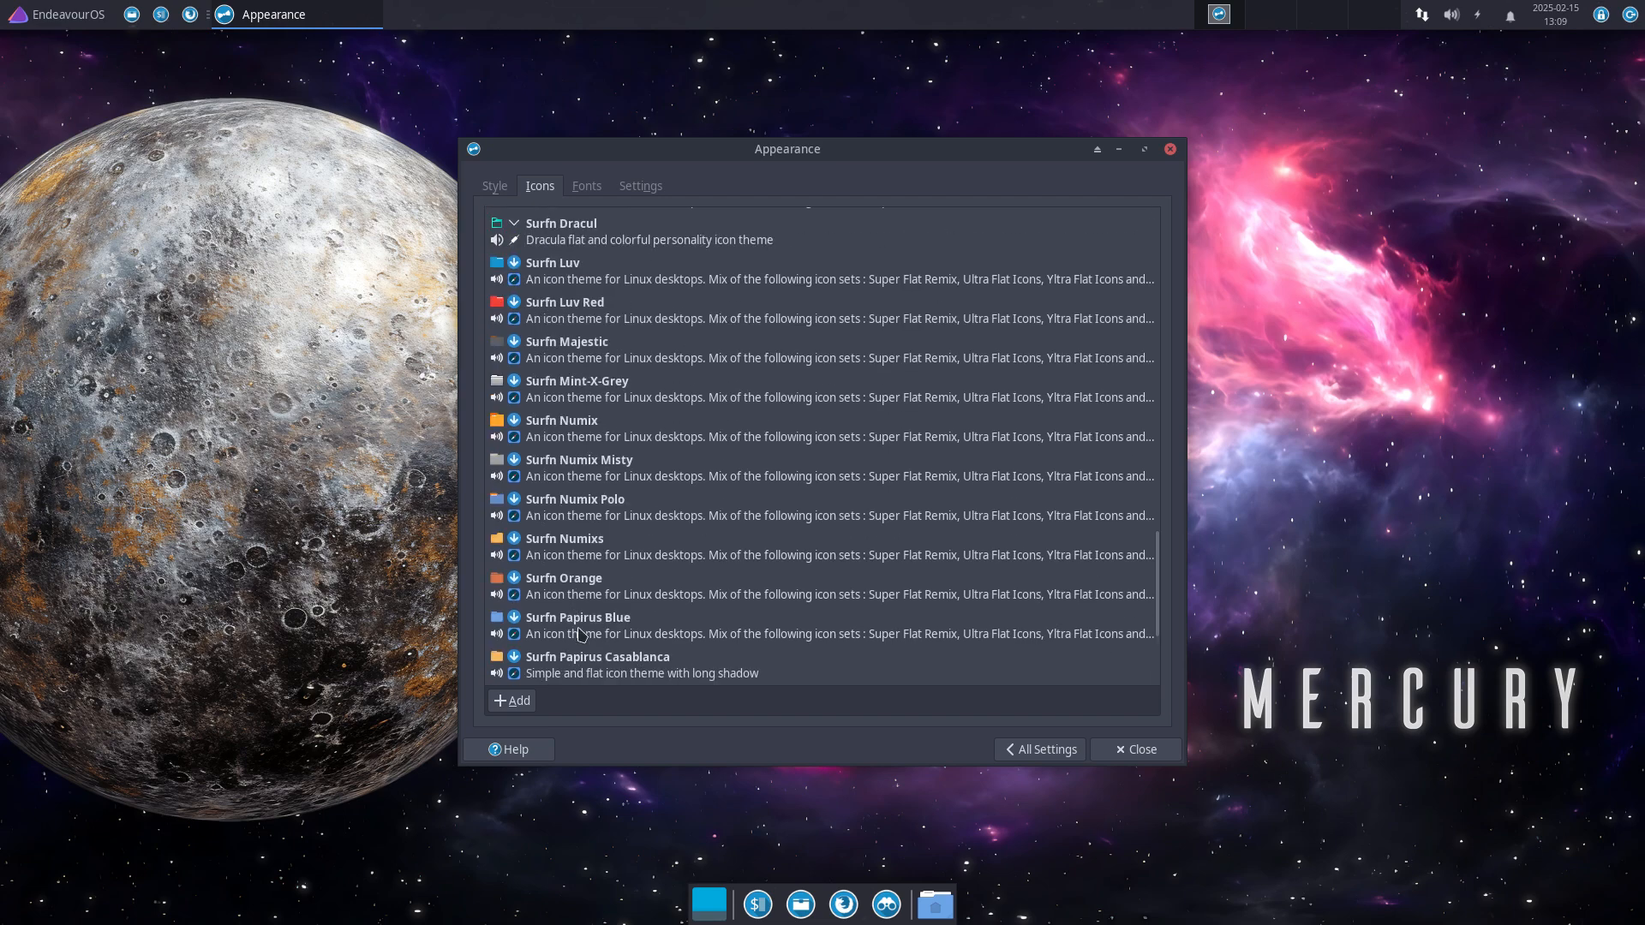
{"action": "left_click", "coordinate": [586, 665]}
{"action": "left_click", "coordinate": [1136, 749]}
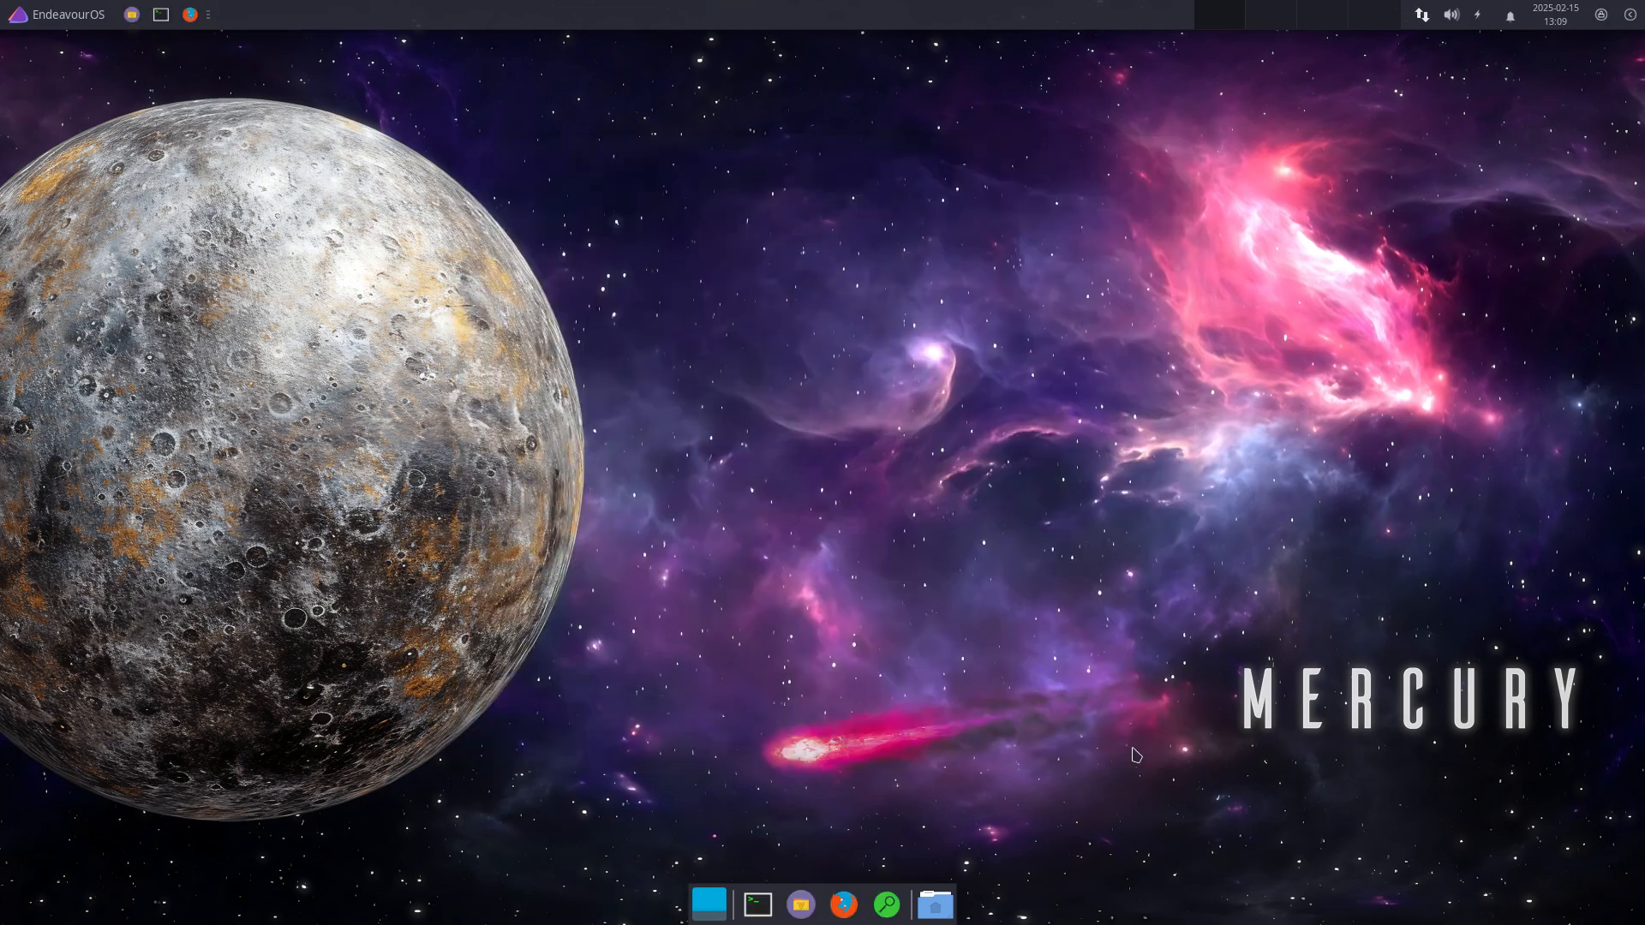
{"action": "left_click", "coordinate": [936, 902]}
{"action": "left_click", "coordinate": [1021, 593]}
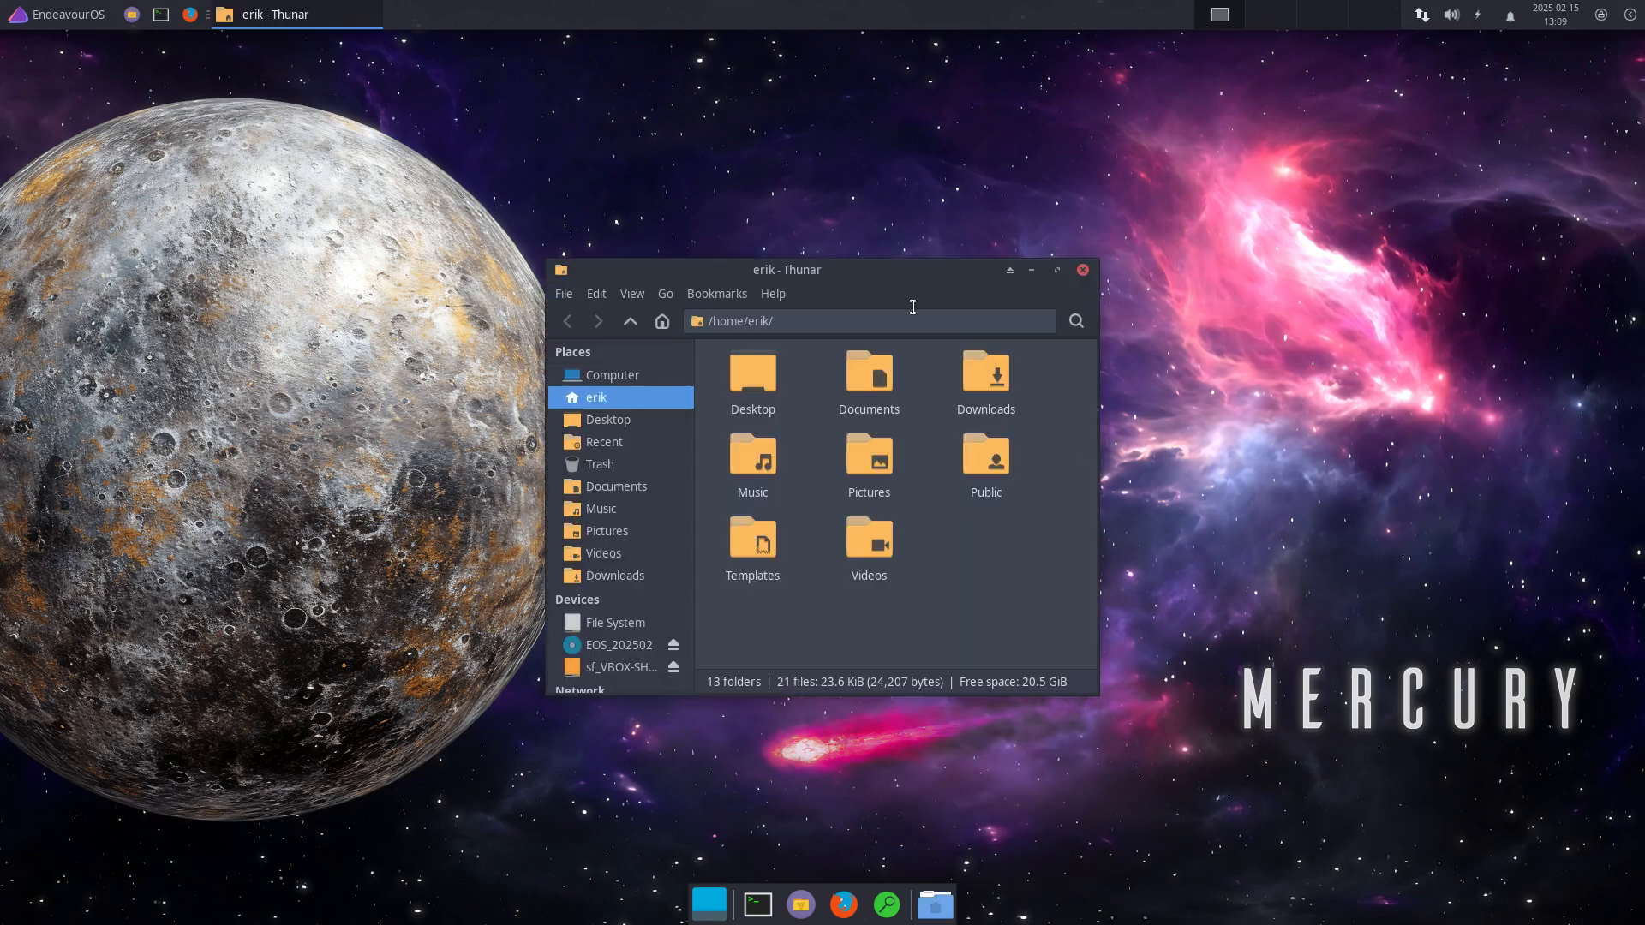
{"action": "left_click_drag", "start_coordinate": [909, 290], "coordinate": [1389, 114]}
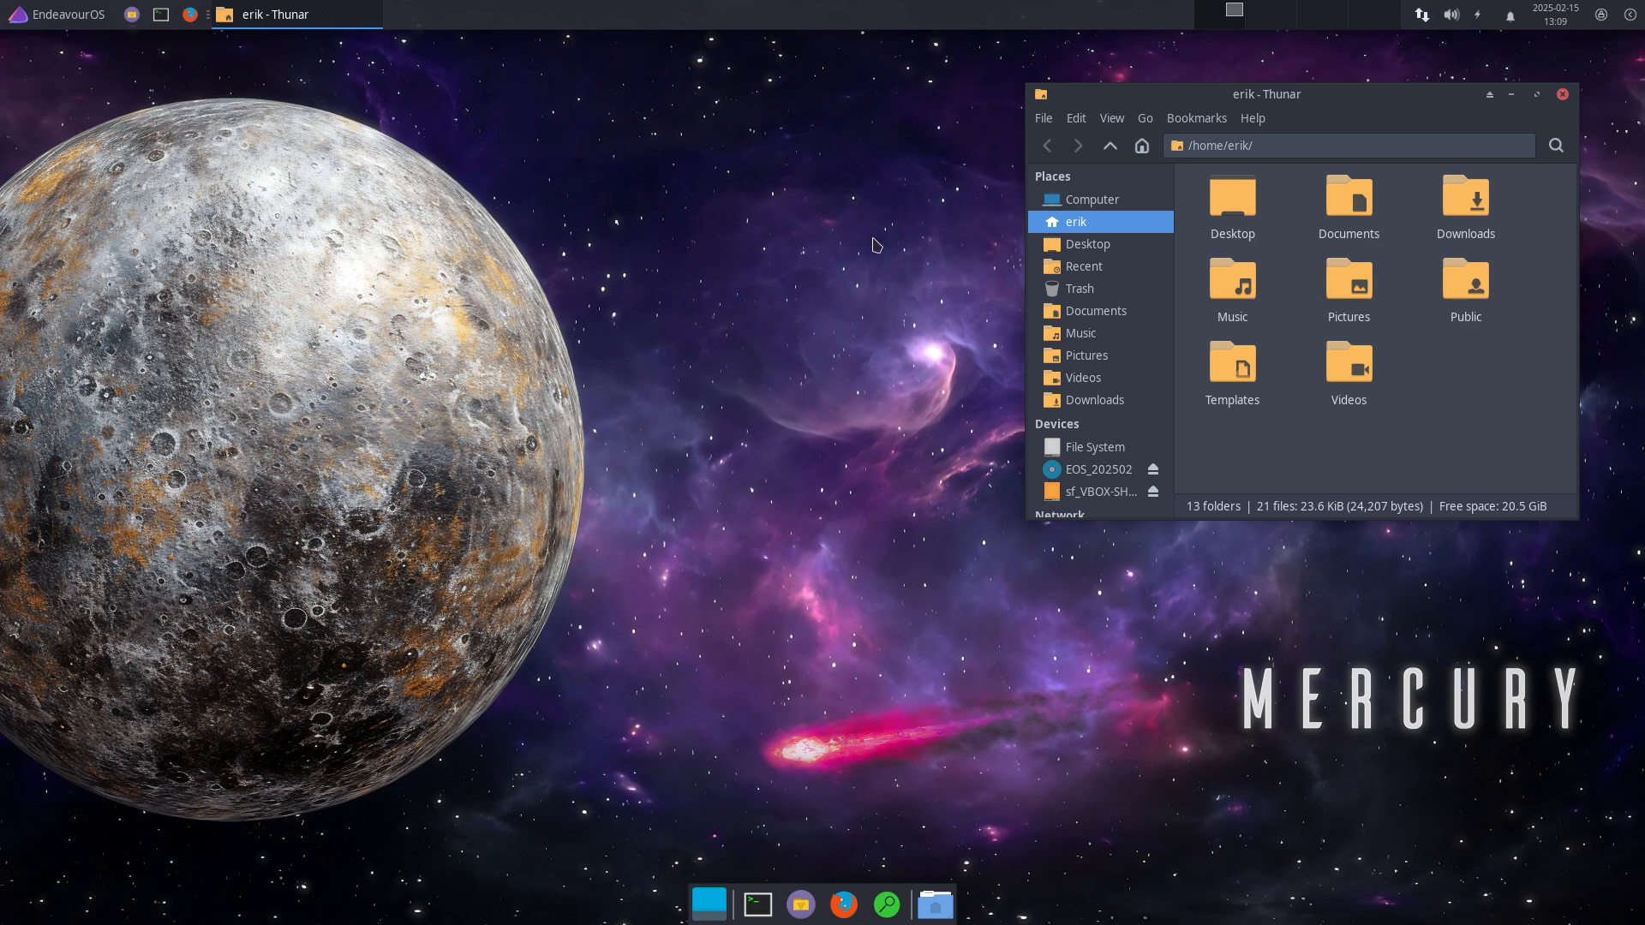
{"action": "left_click_drag", "start_coordinate": [1176, 334], "coordinate": [1187, 338]}
{"action": "left_click", "coordinate": [1563, 94]}
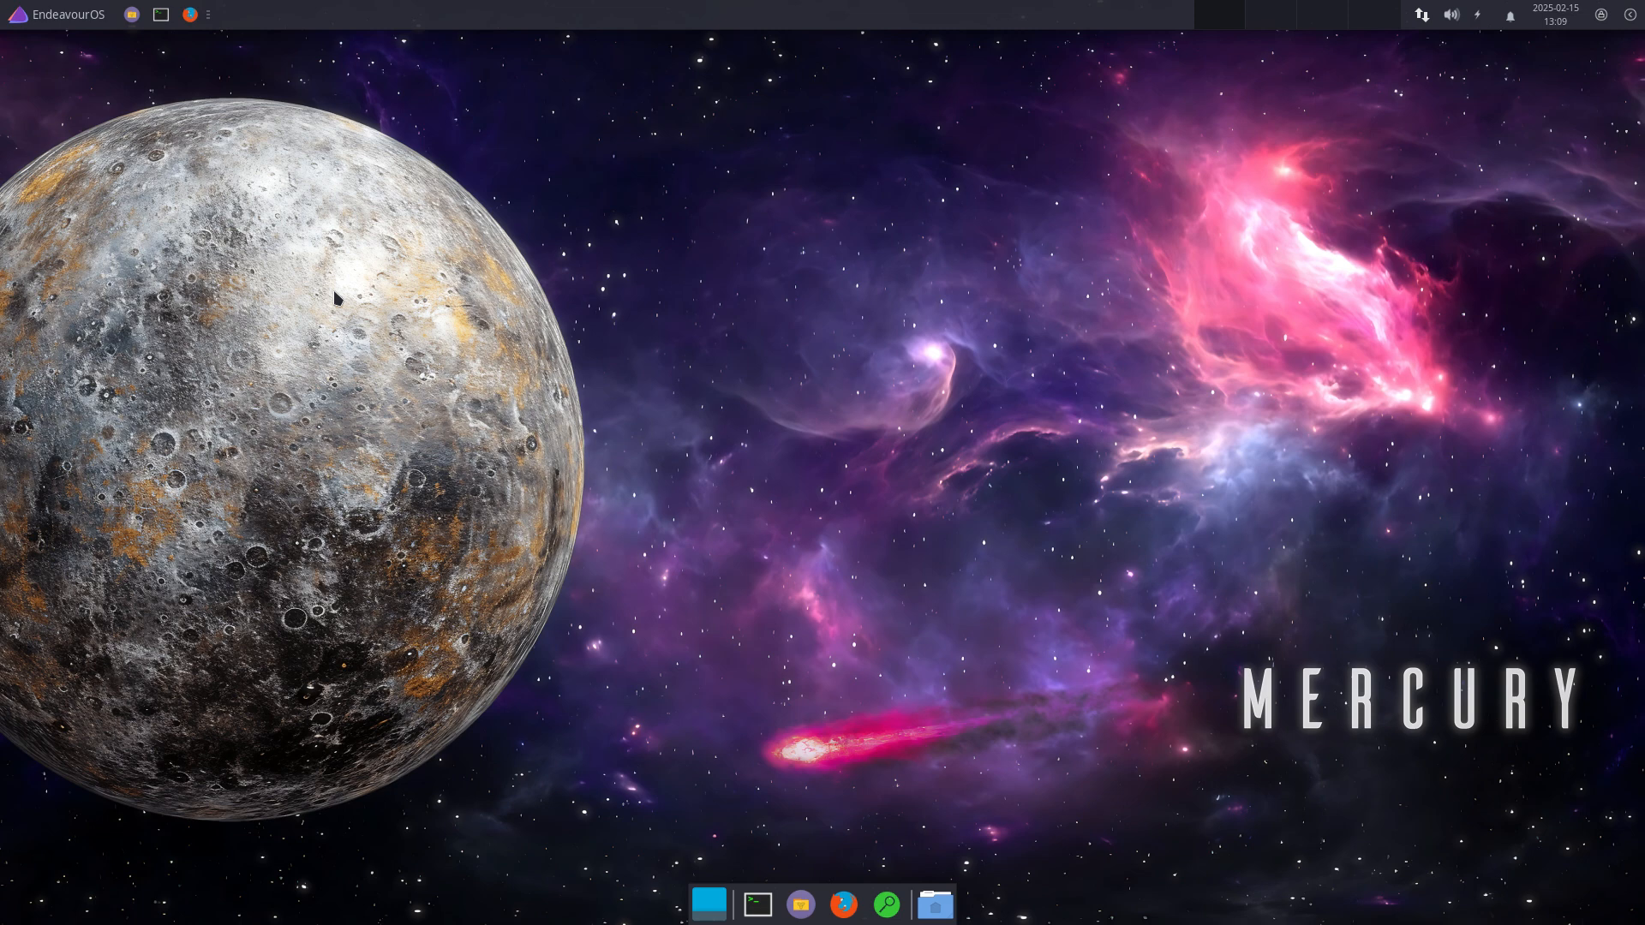
Step: Open two Xfce Terminal windows, one on each half of the screen
{"action": "key", "text": "ctrl+alt+t"}
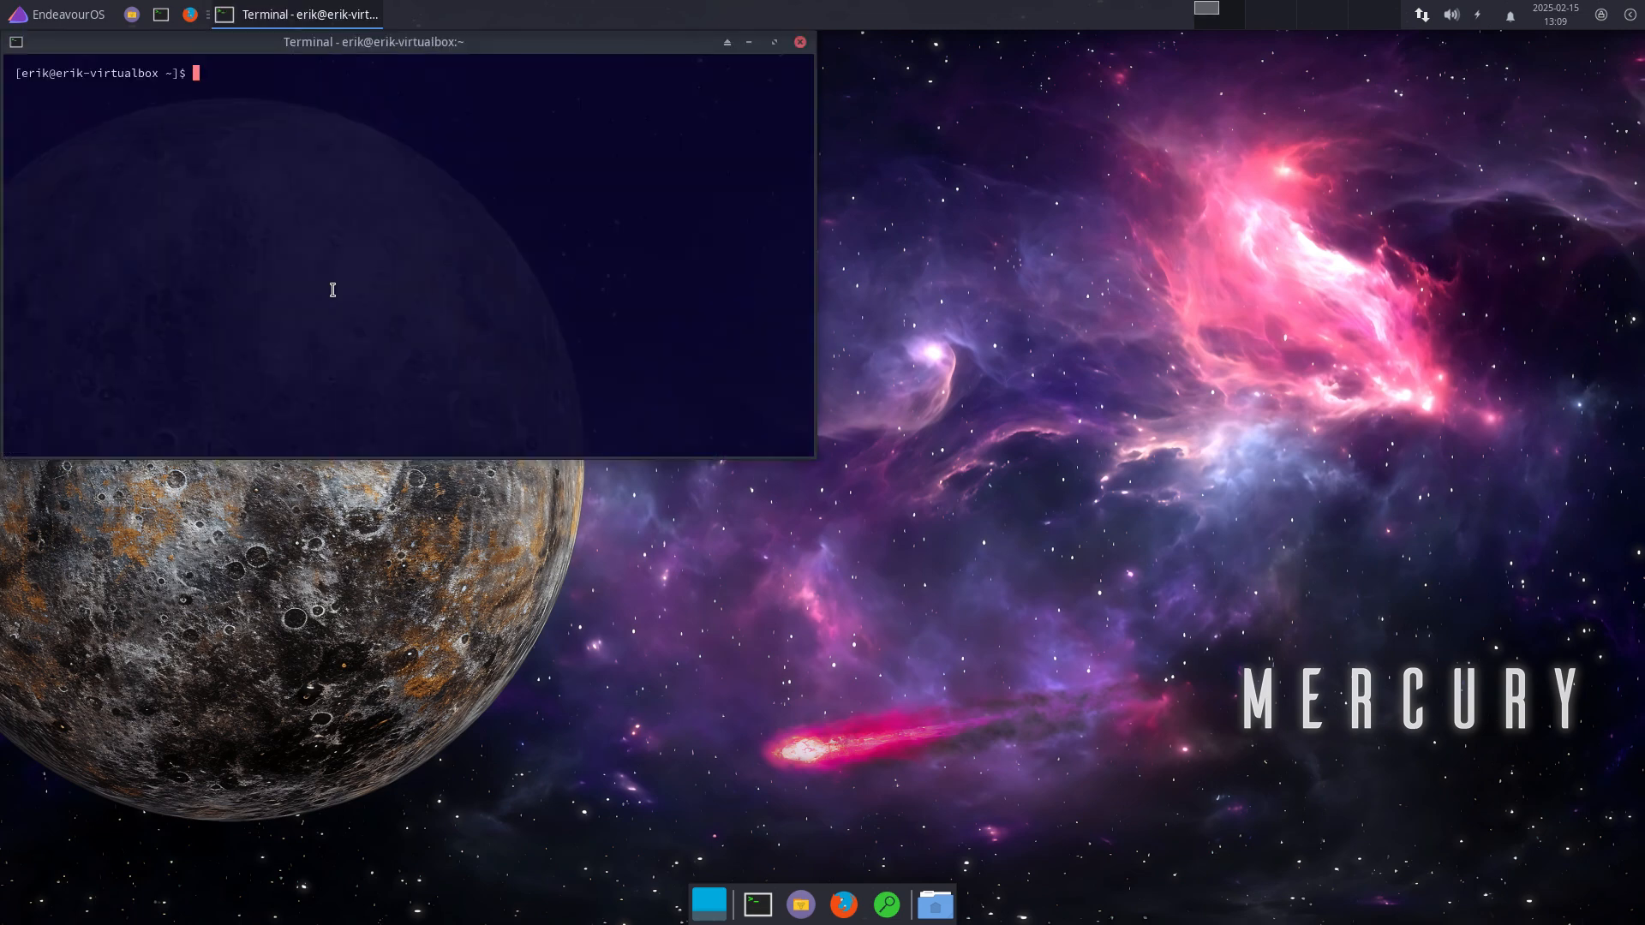
{"action": "type", "text": "tt"}
{"action": "key", "text": "ctrl+alt+t"}
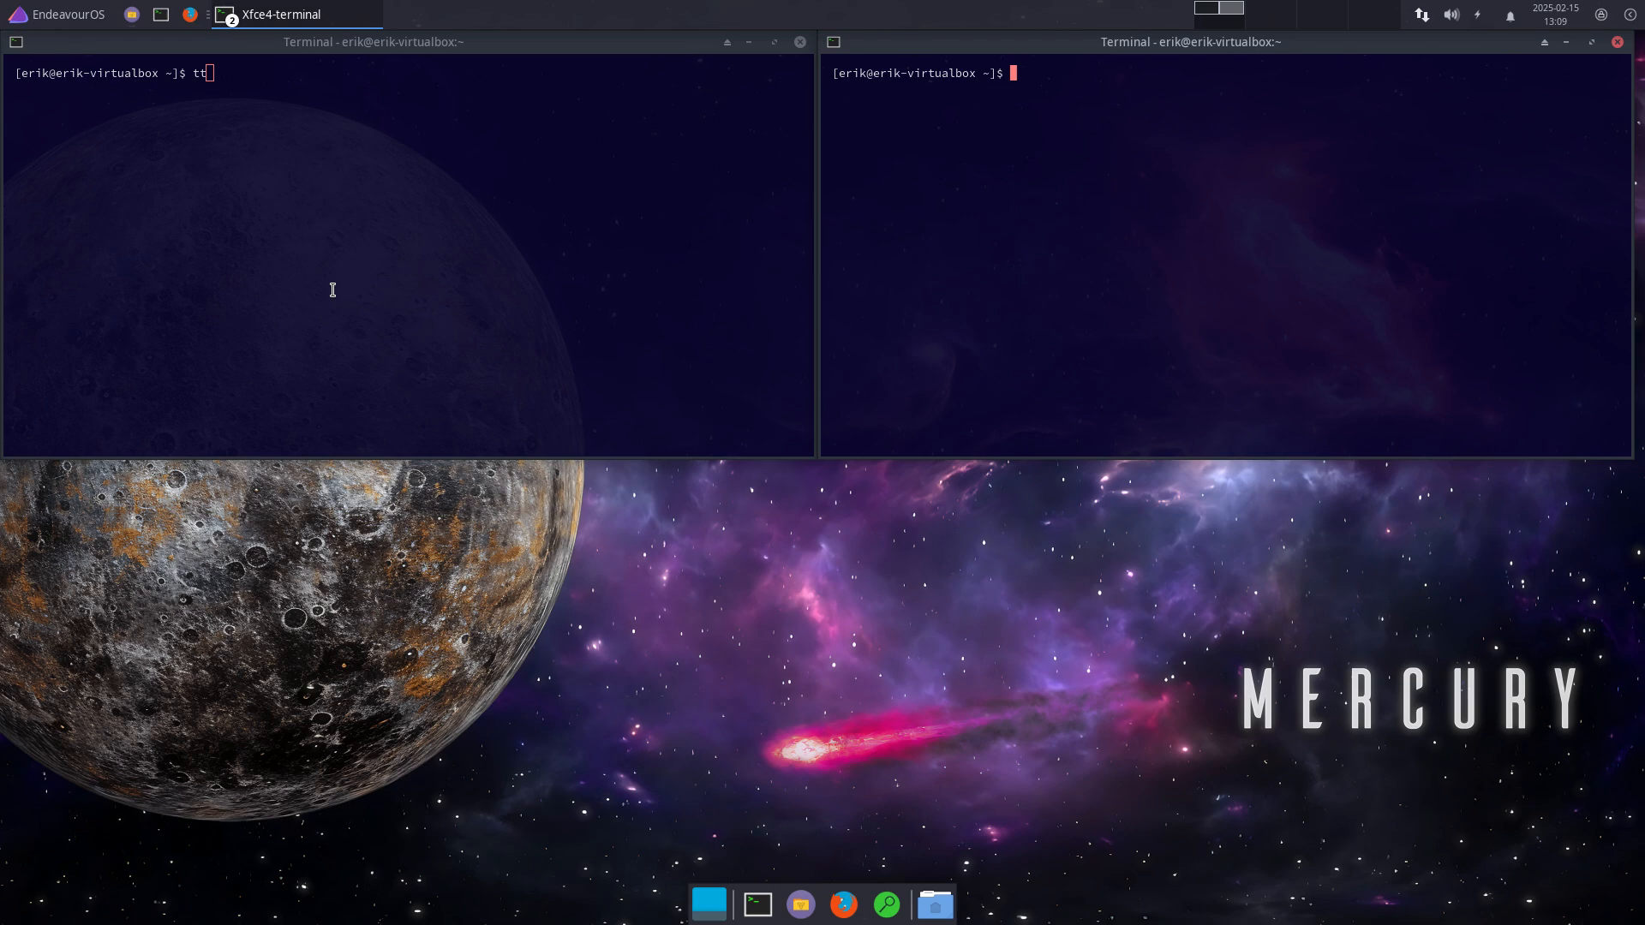
{"action": "triple_click", "coordinate": [552, 287]}
{"action": "type", "text": "qa"}
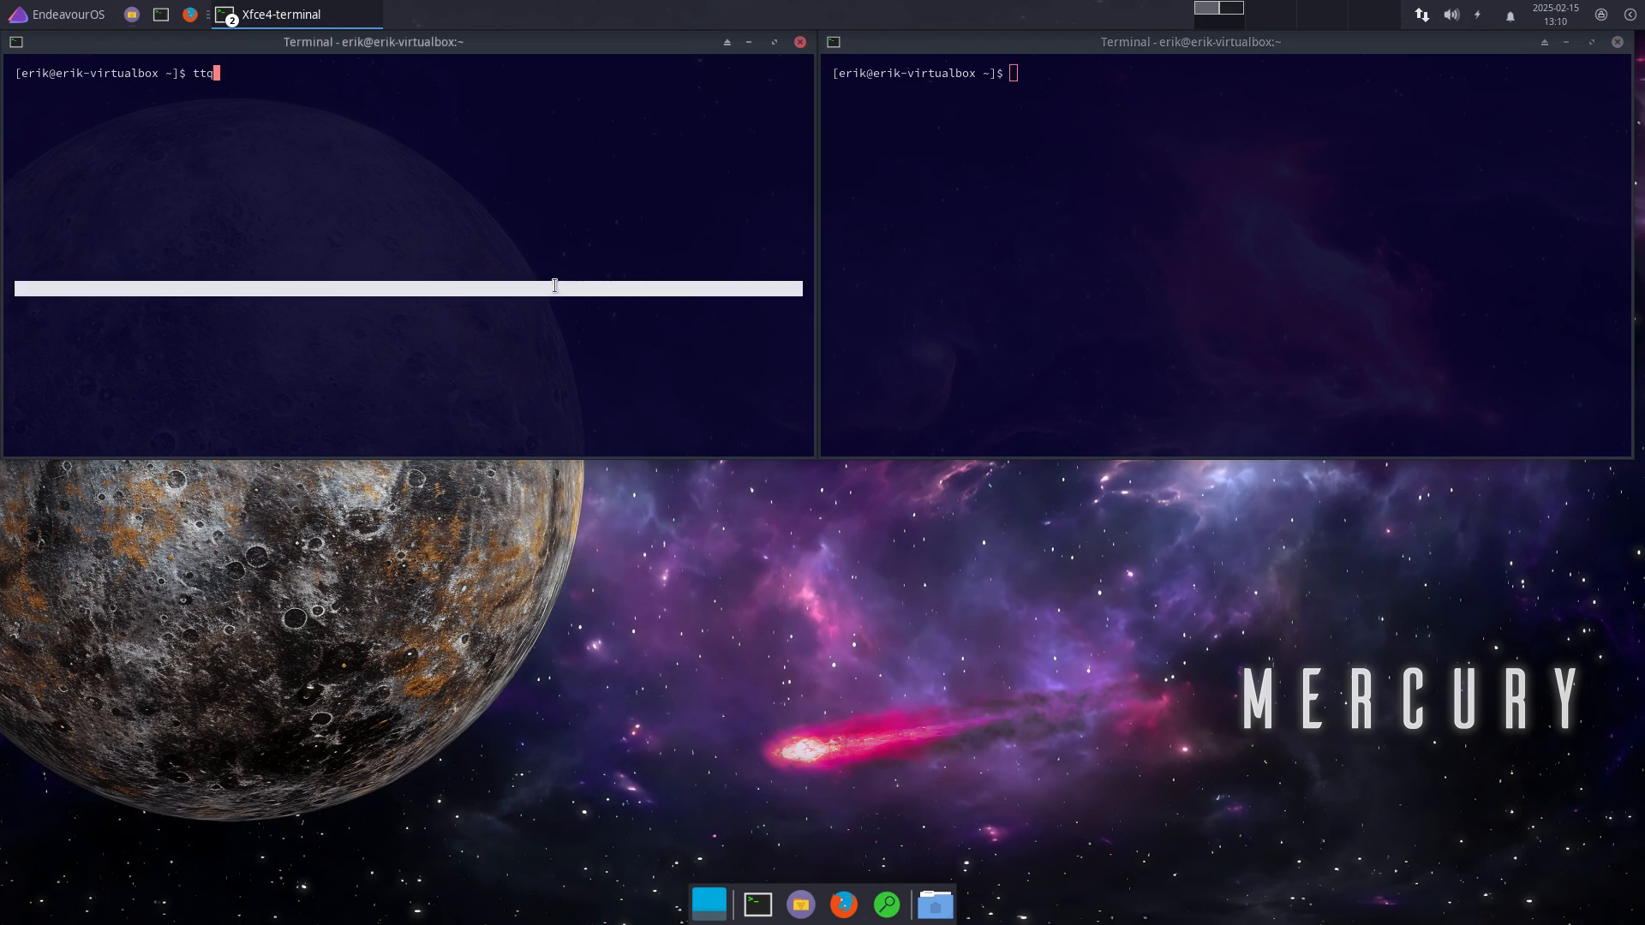
Step: Close both terminals and place a fresh one partly past the left screen edge
{"action": "left_click", "coordinate": [800, 42]}
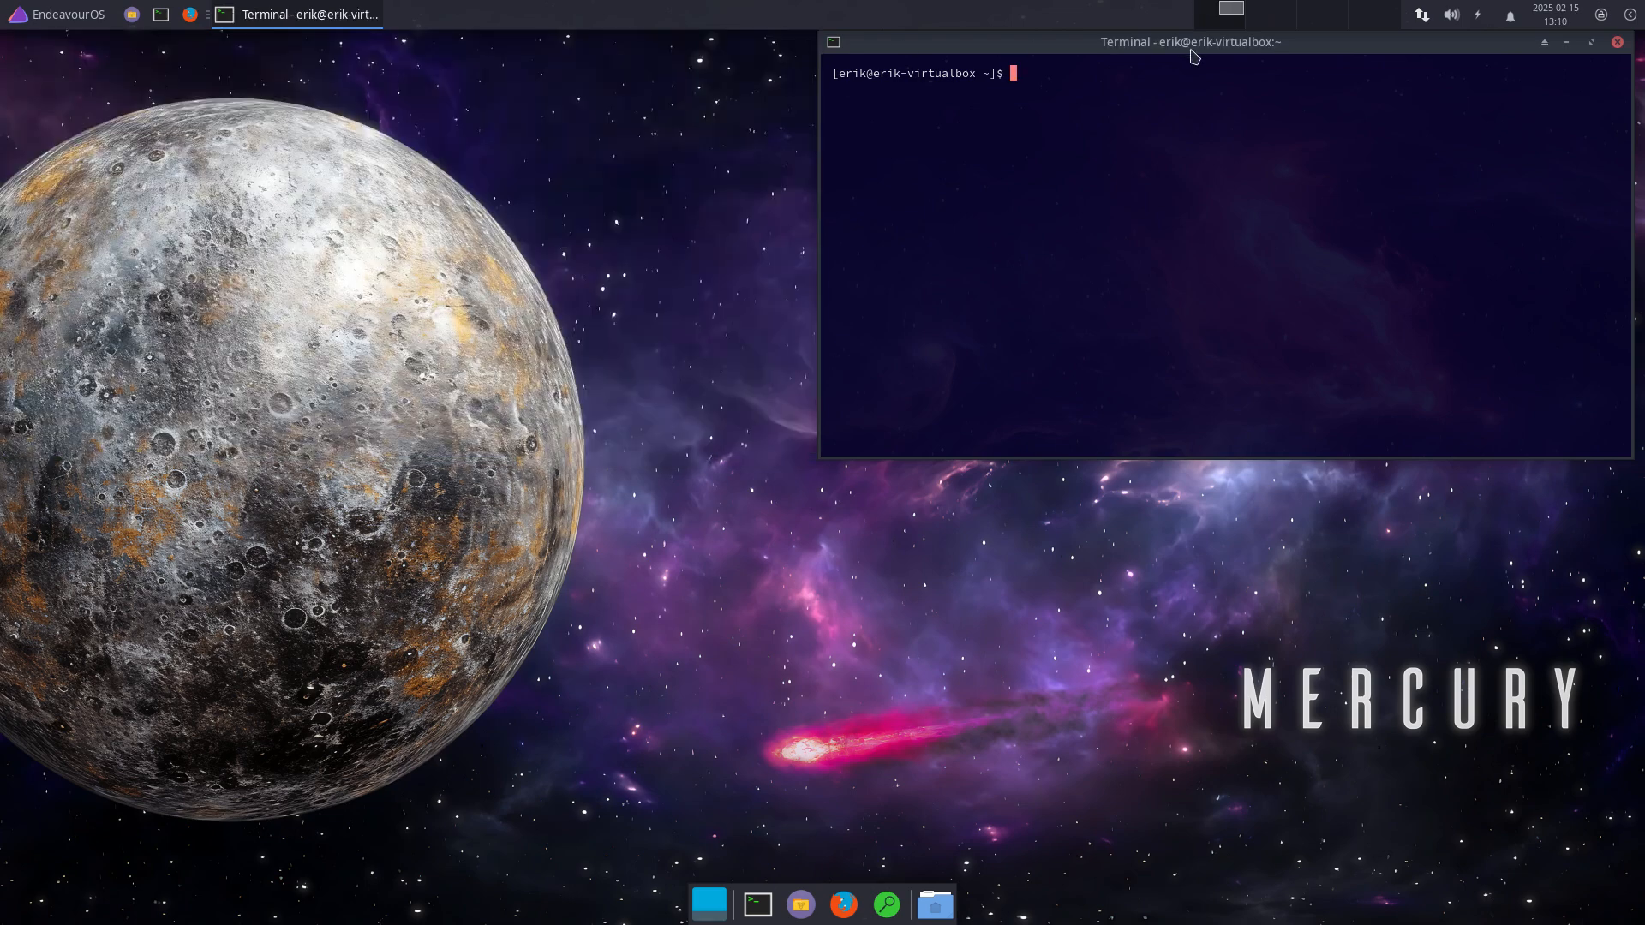
{"action": "left_click", "coordinate": [1617, 42]}
{"action": "key", "text": "ctrl+alt+t"}
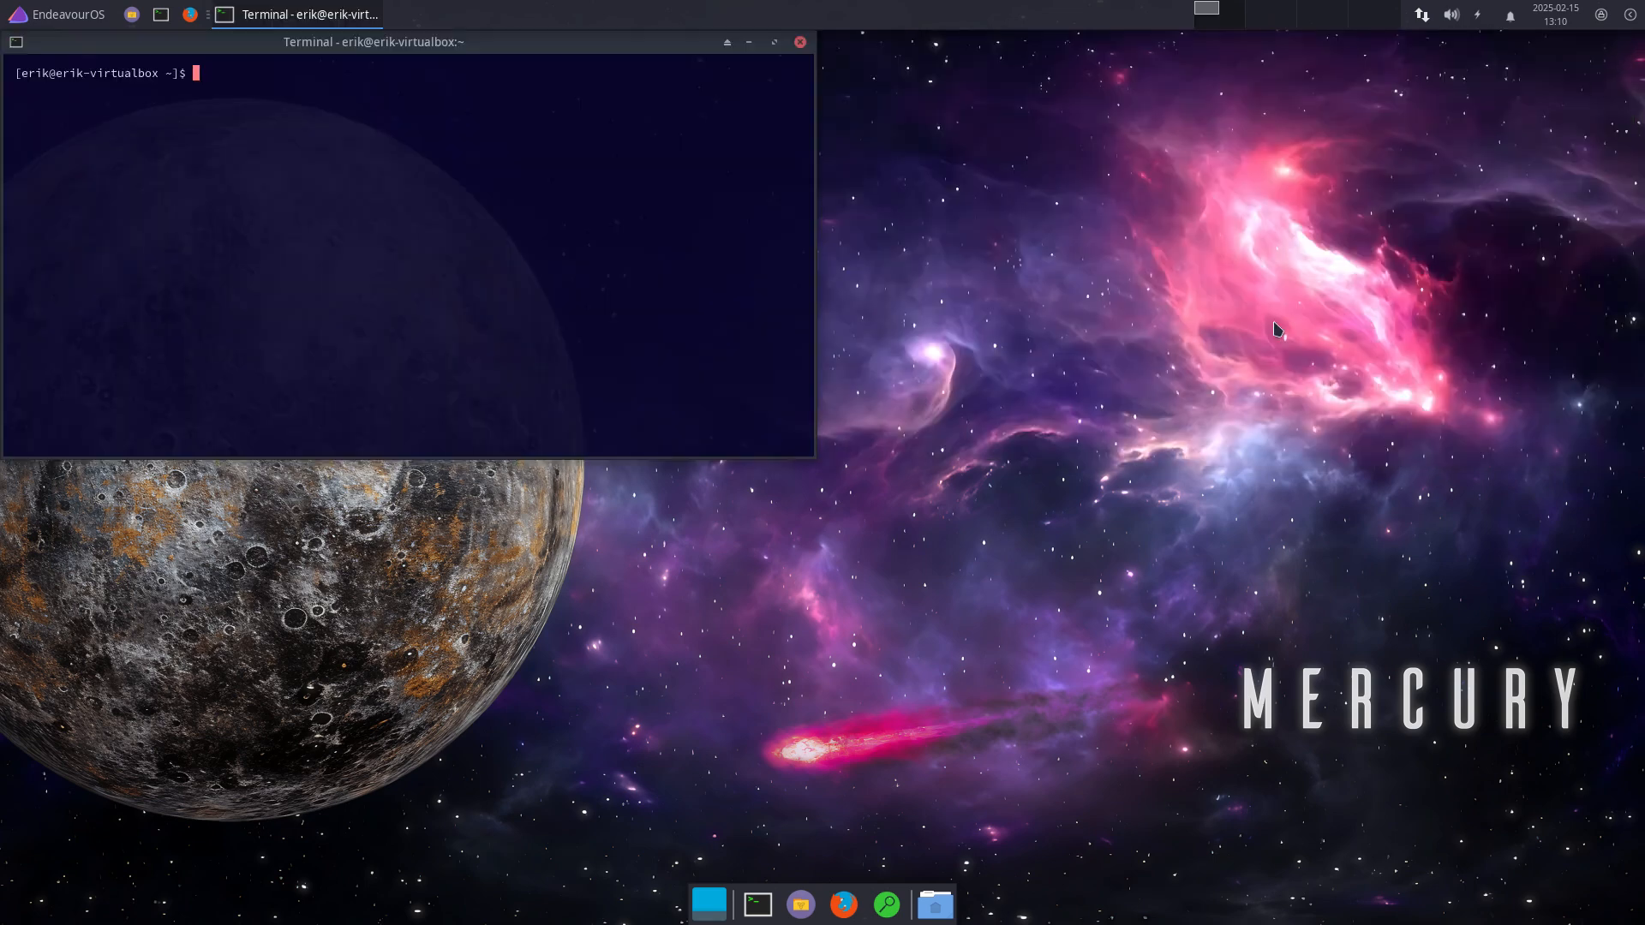
{"action": "left_click_drag", "start_coordinate": [574, 47], "coordinate": [670, 263]}
Step: Widen the window snapping distance slightly in Window Manager's Advanced settings, then test snapping
{"action": "left_click", "coordinate": [44, 10]}
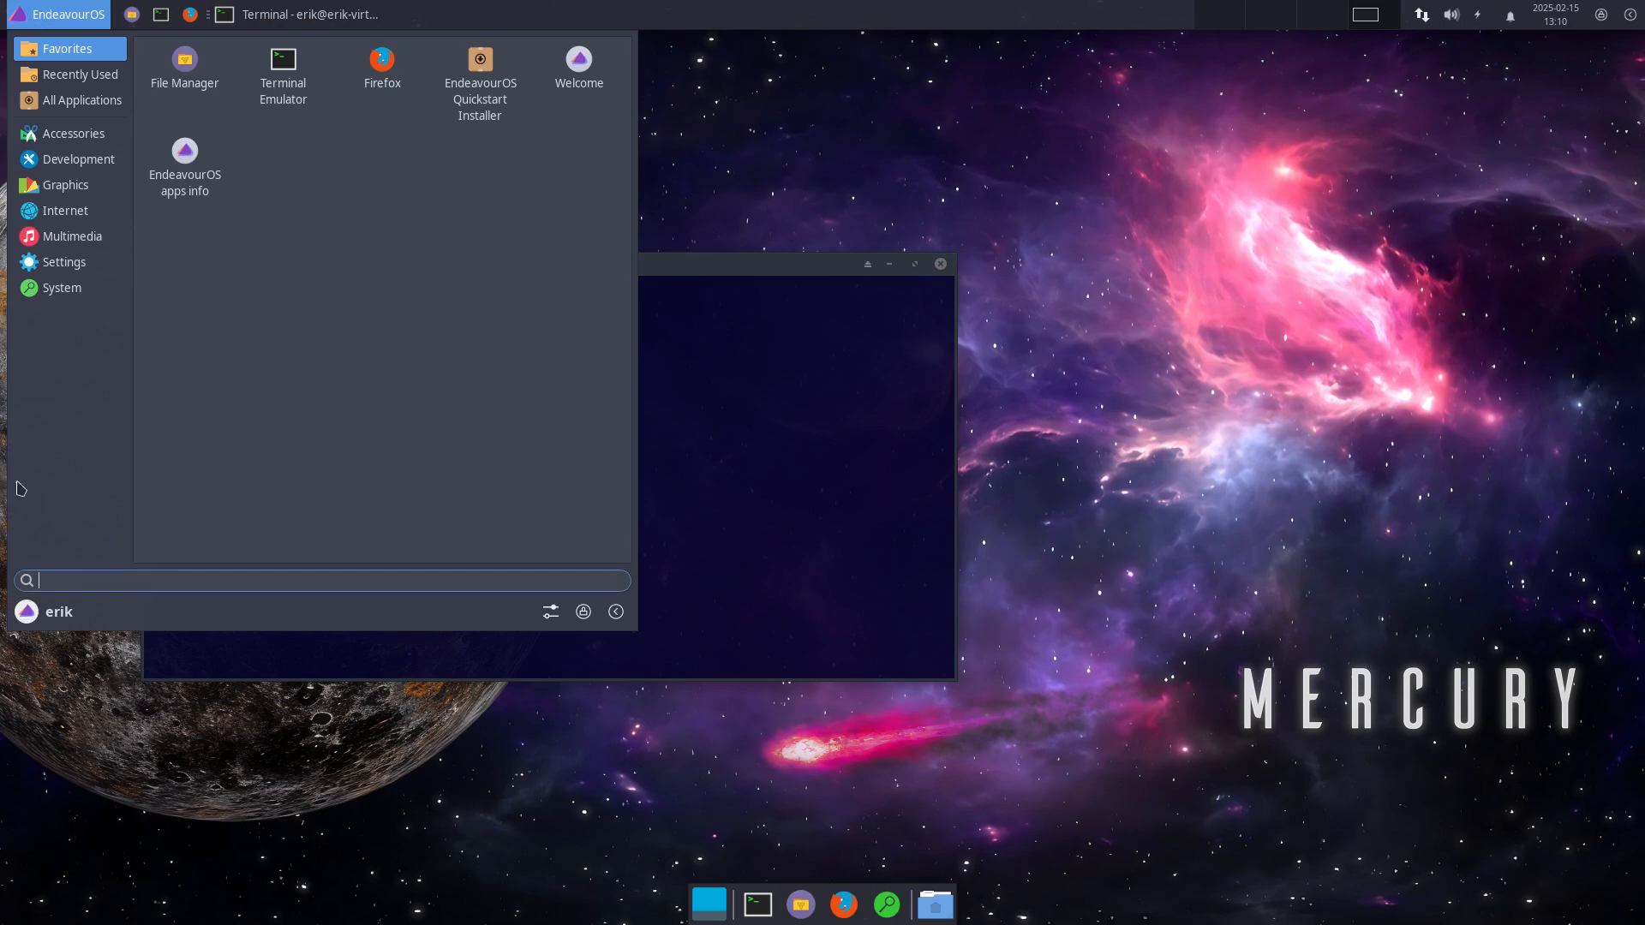
{"action": "left_click", "coordinate": [551, 612]}
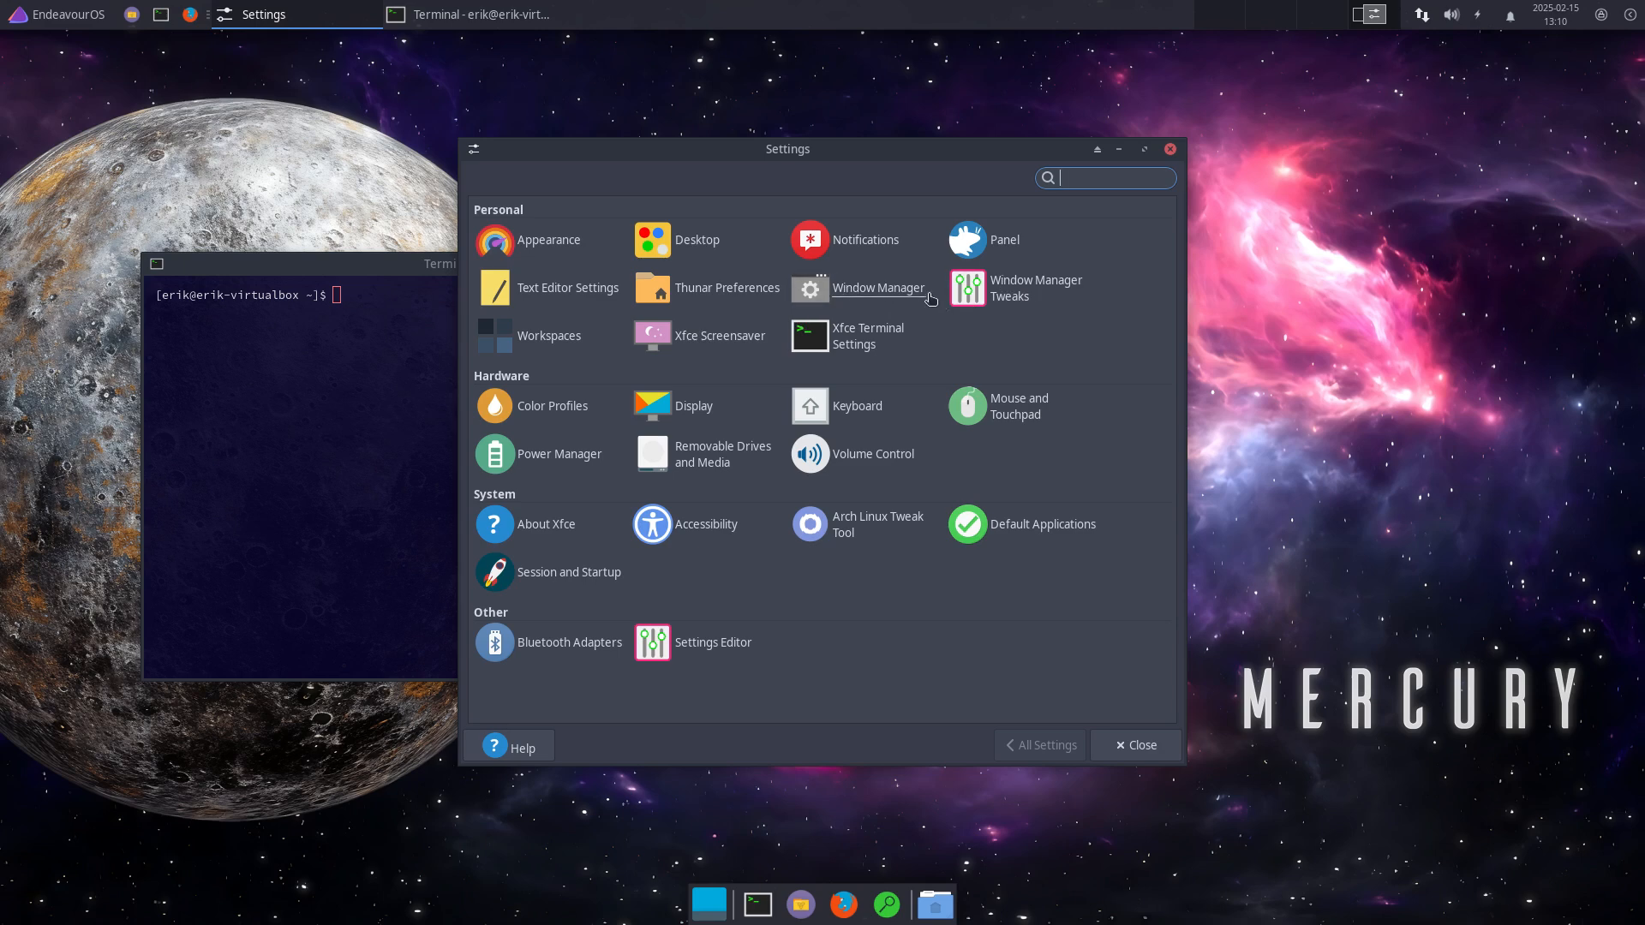
{"action": "left_click", "coordinate": [882, 295]}
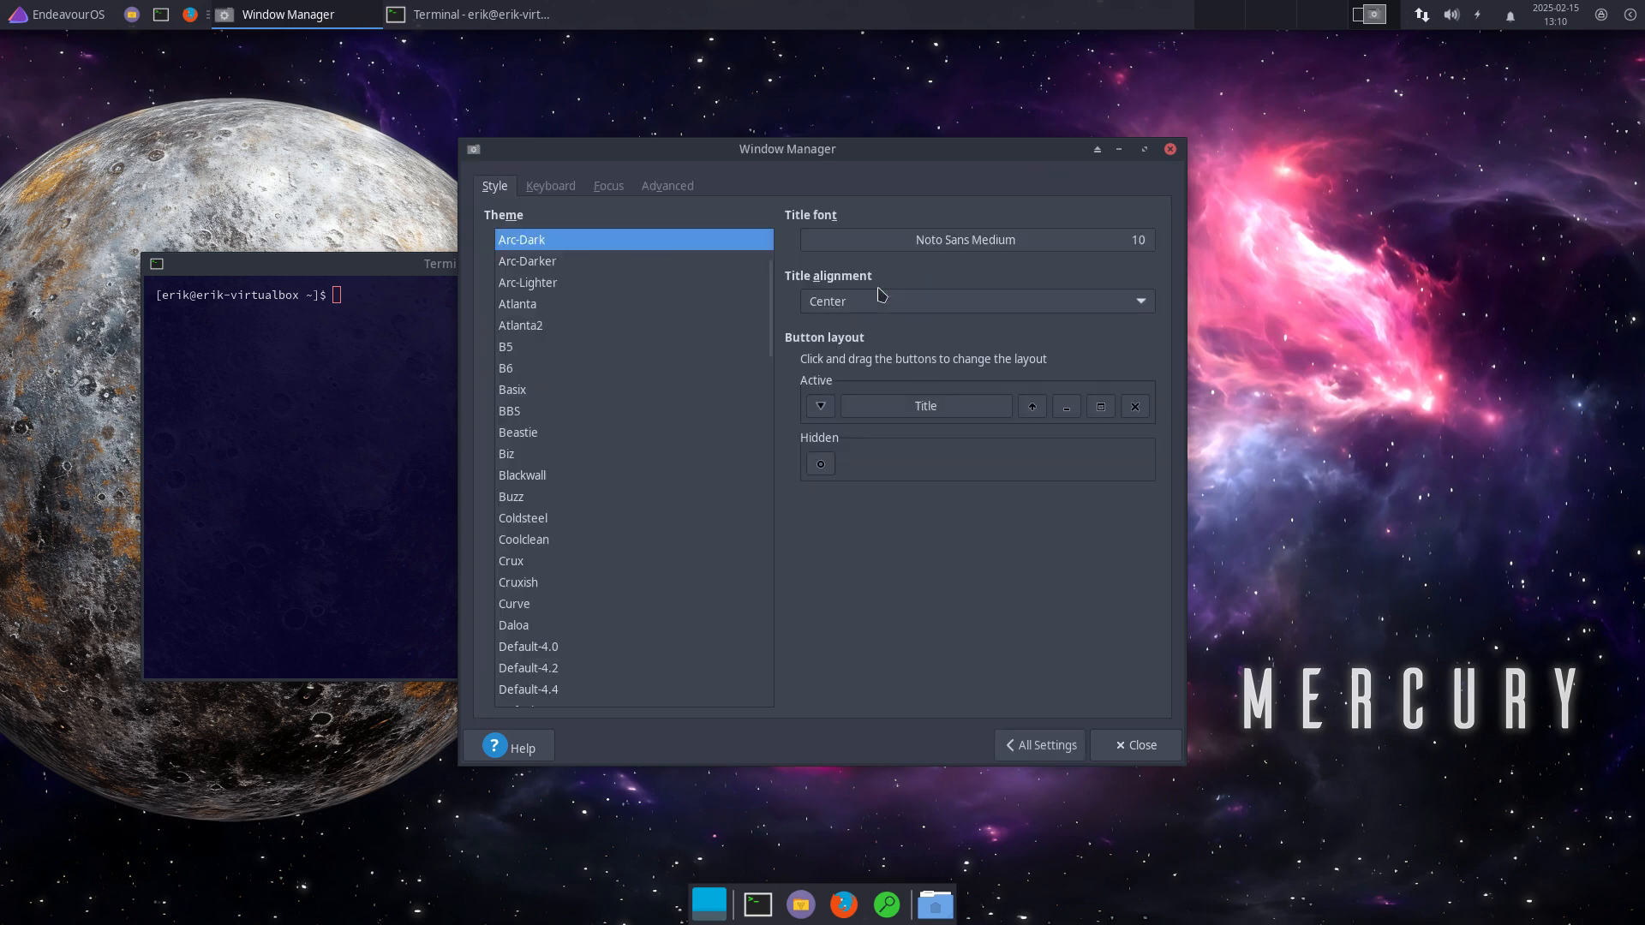
{"action": "left_click", "coordinate": [573, 188]}
{"action": "left_click", "coordinate": [608, 187]}
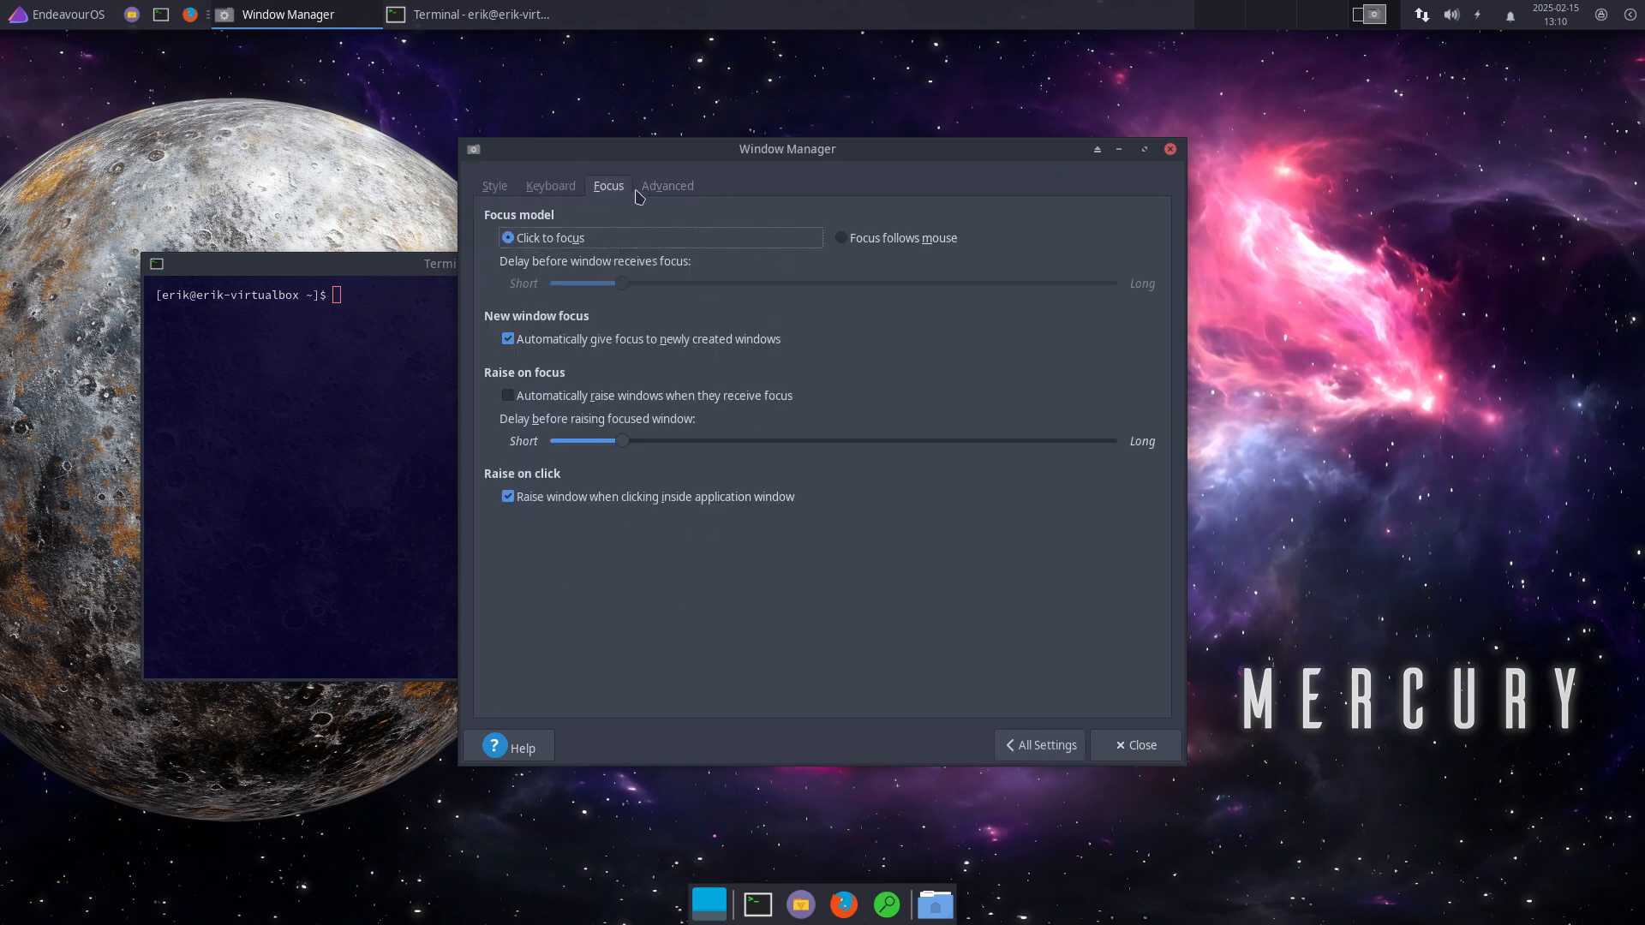
{"action": "left_click", "coordinate": [682, 191]}
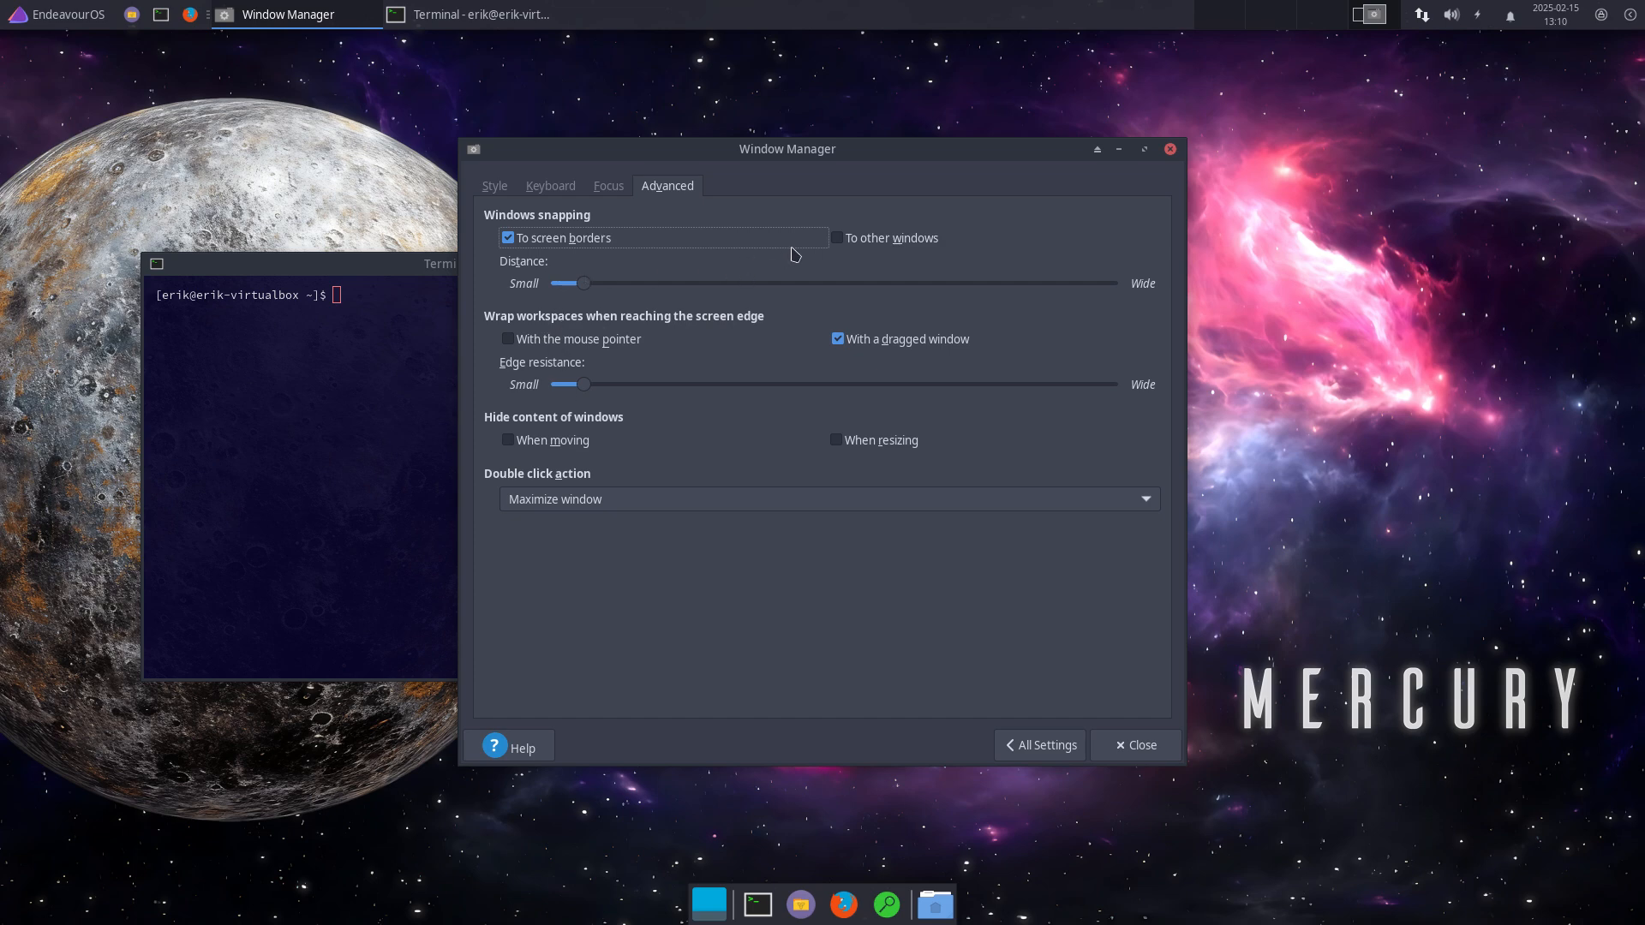
{"action": "left_click_drag", "start_coordinate": [584, 283], "coordinate": [613, 284]}
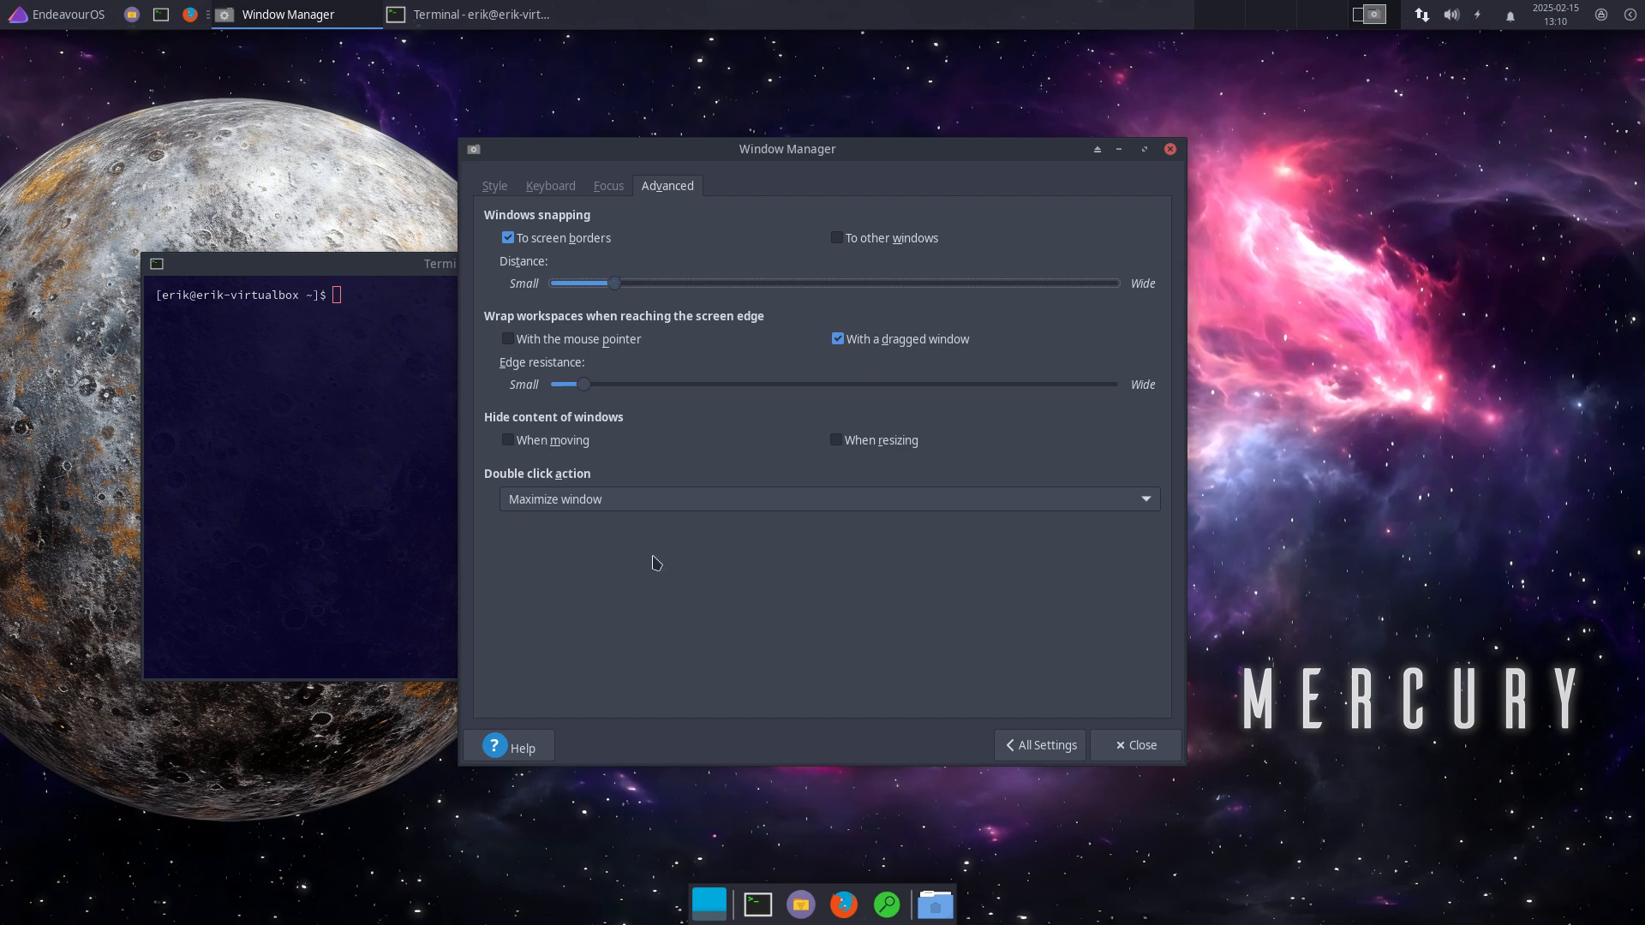
{"action": "left_click", "coordinate": [1131, 745]}
{"action": "mouse_move", "coordinate": [730, 272]}
{"action": "left_mouse_down"}
{"action": "mouse_move", "coordinate": [114, 264]}
{"action": "mouse_move", "coordinate": [4, 274]}
{"action": "mouse_move", "coordinate": [3, 294]}
{"action": "mouse_move", "coordinate": [750, 272]}
{"action": "left_mouse_up"}
Step: Enable edge resistance instead of window snapping in Window Manager Tweaks' Accessibility page
{"action": "left_click", "coordinate": [94, 17]}
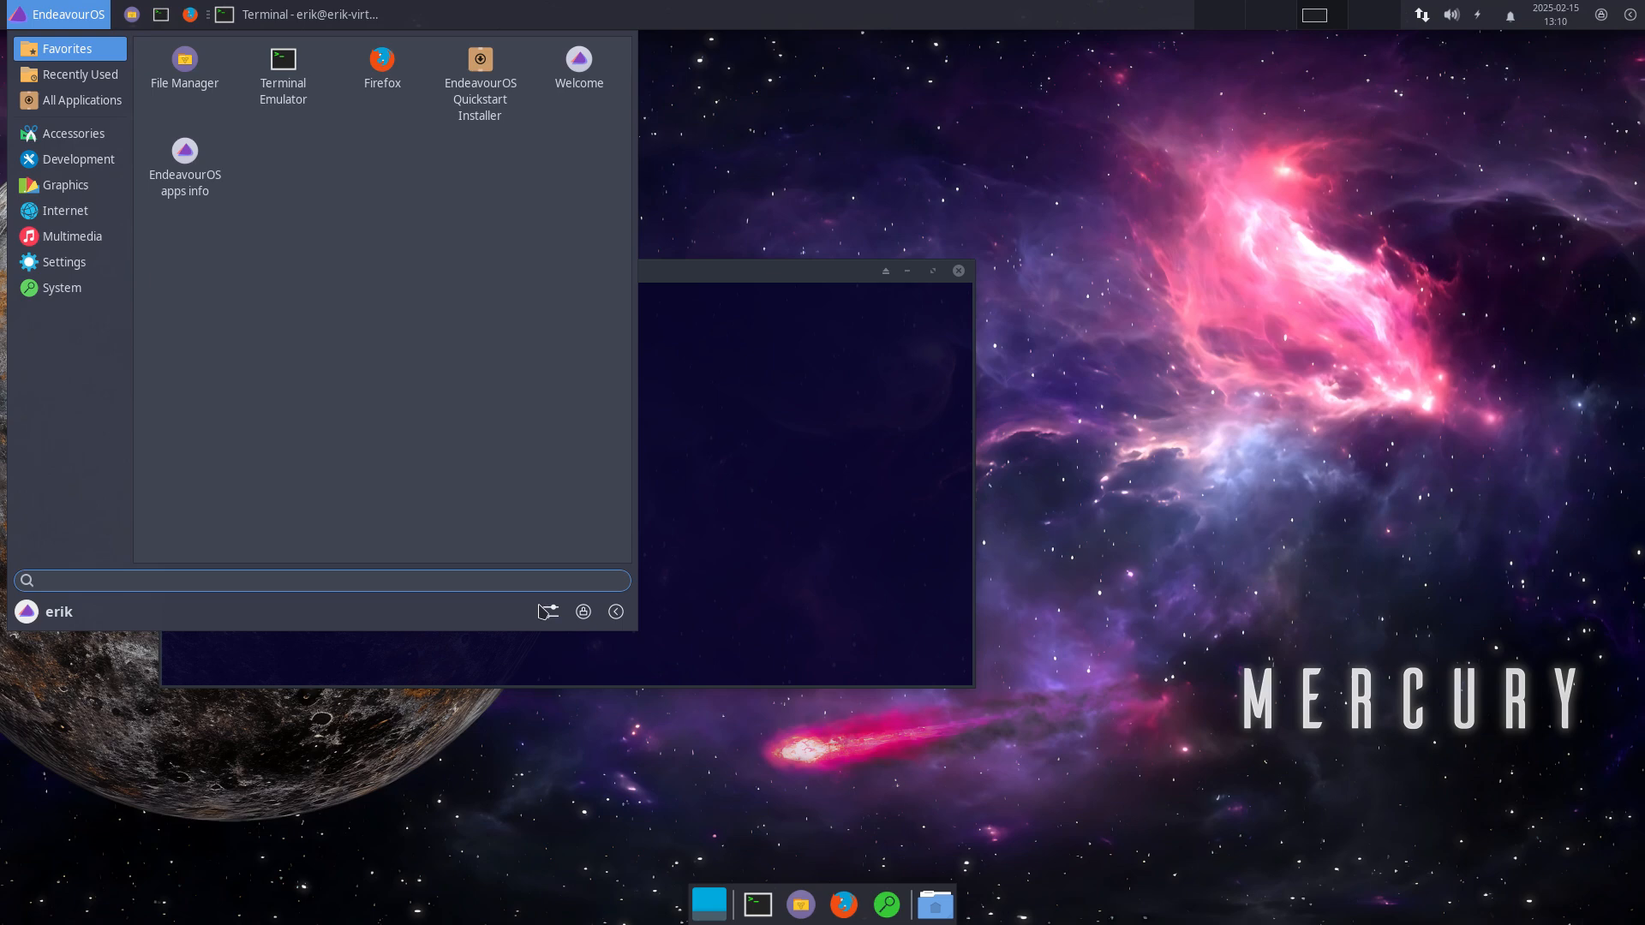
{"action": "left_click", "coordinate": [551, 611]}
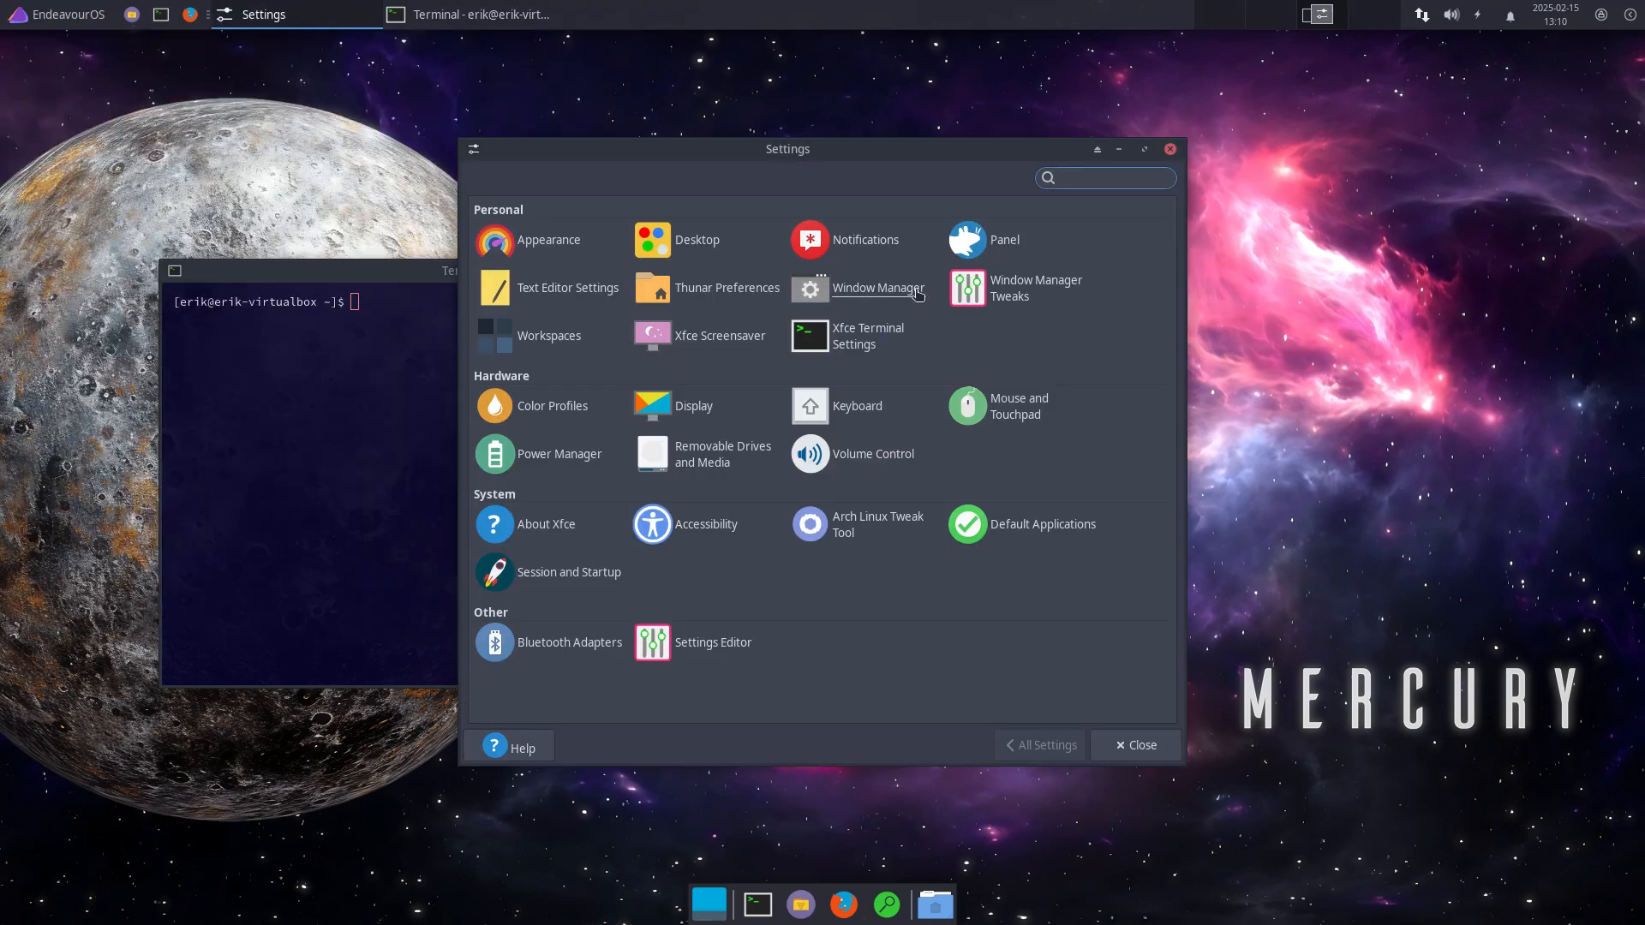
{"action": "left_click", "coordinate": [1039, 295]}
{"action": "left_click", "coordinate": [553, 187]}
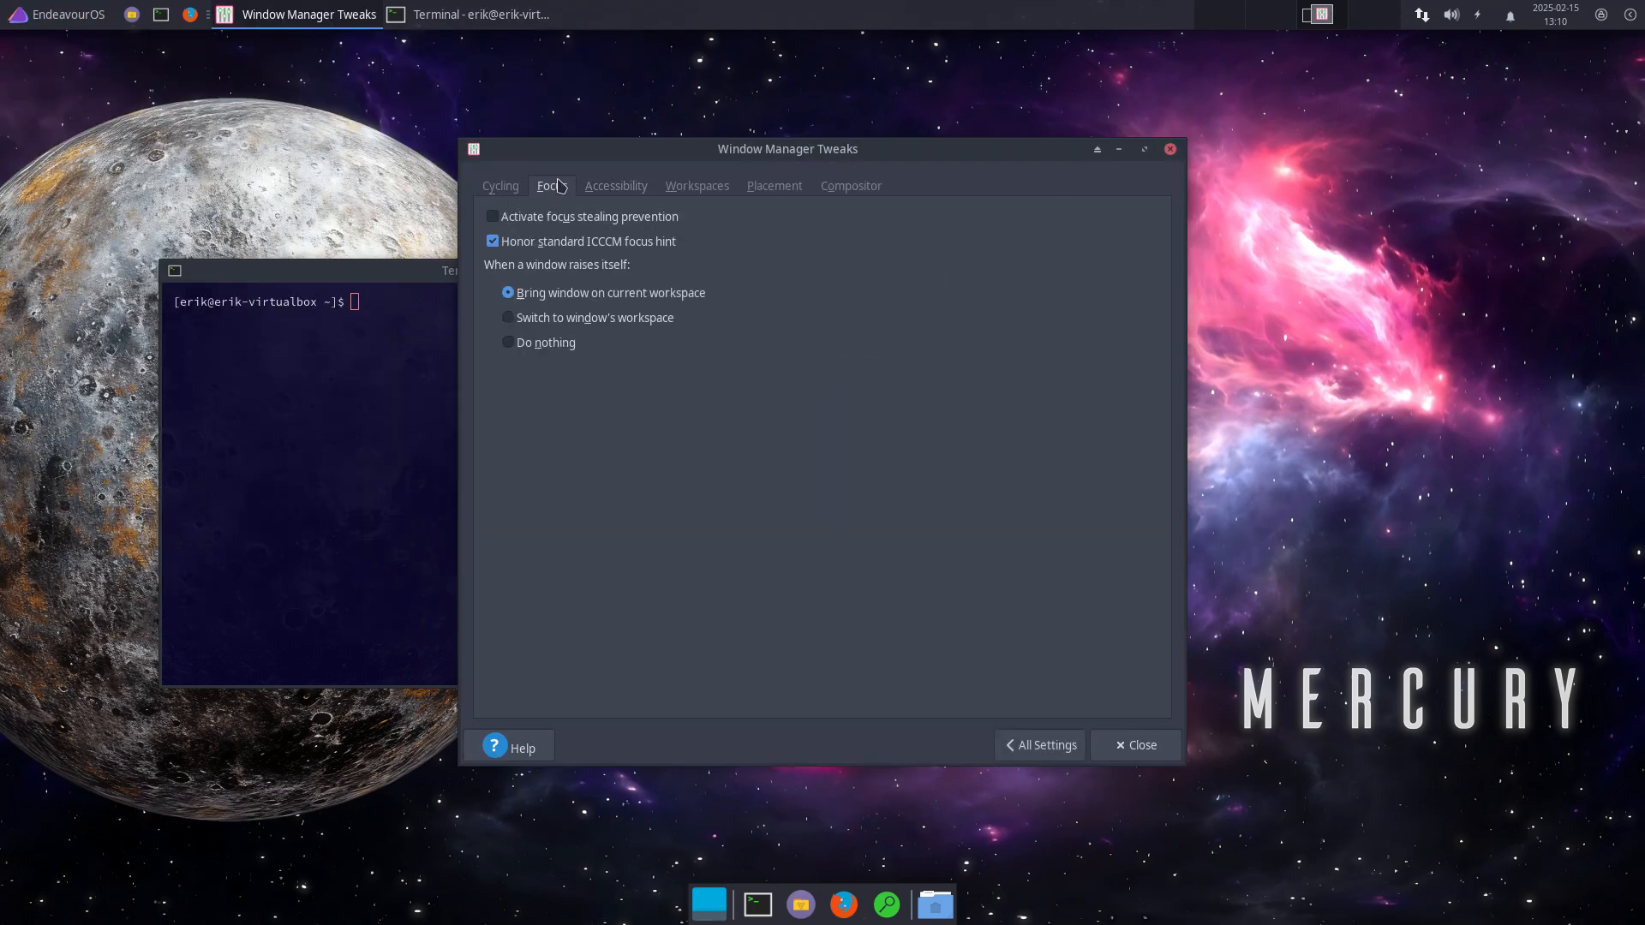
{"action": "left_click", "coordinate": [616, 196]}
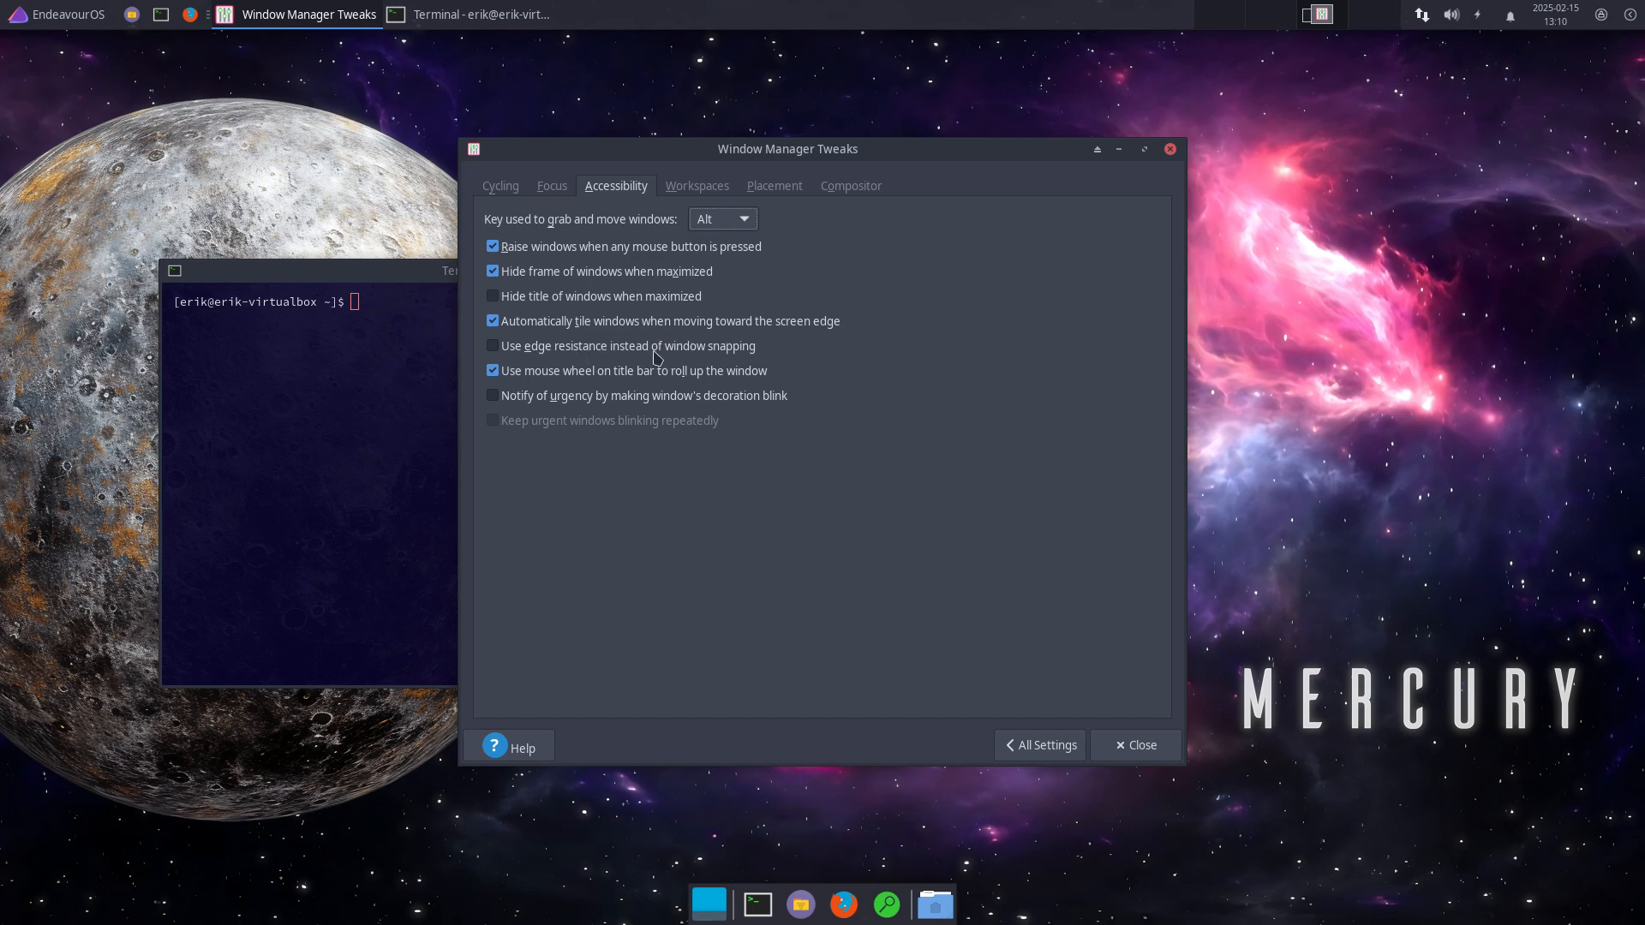
{"action": "left_click", "coordinate": [495, 346]}
{"action": "left_click", "coordinate": [1125, 742]}
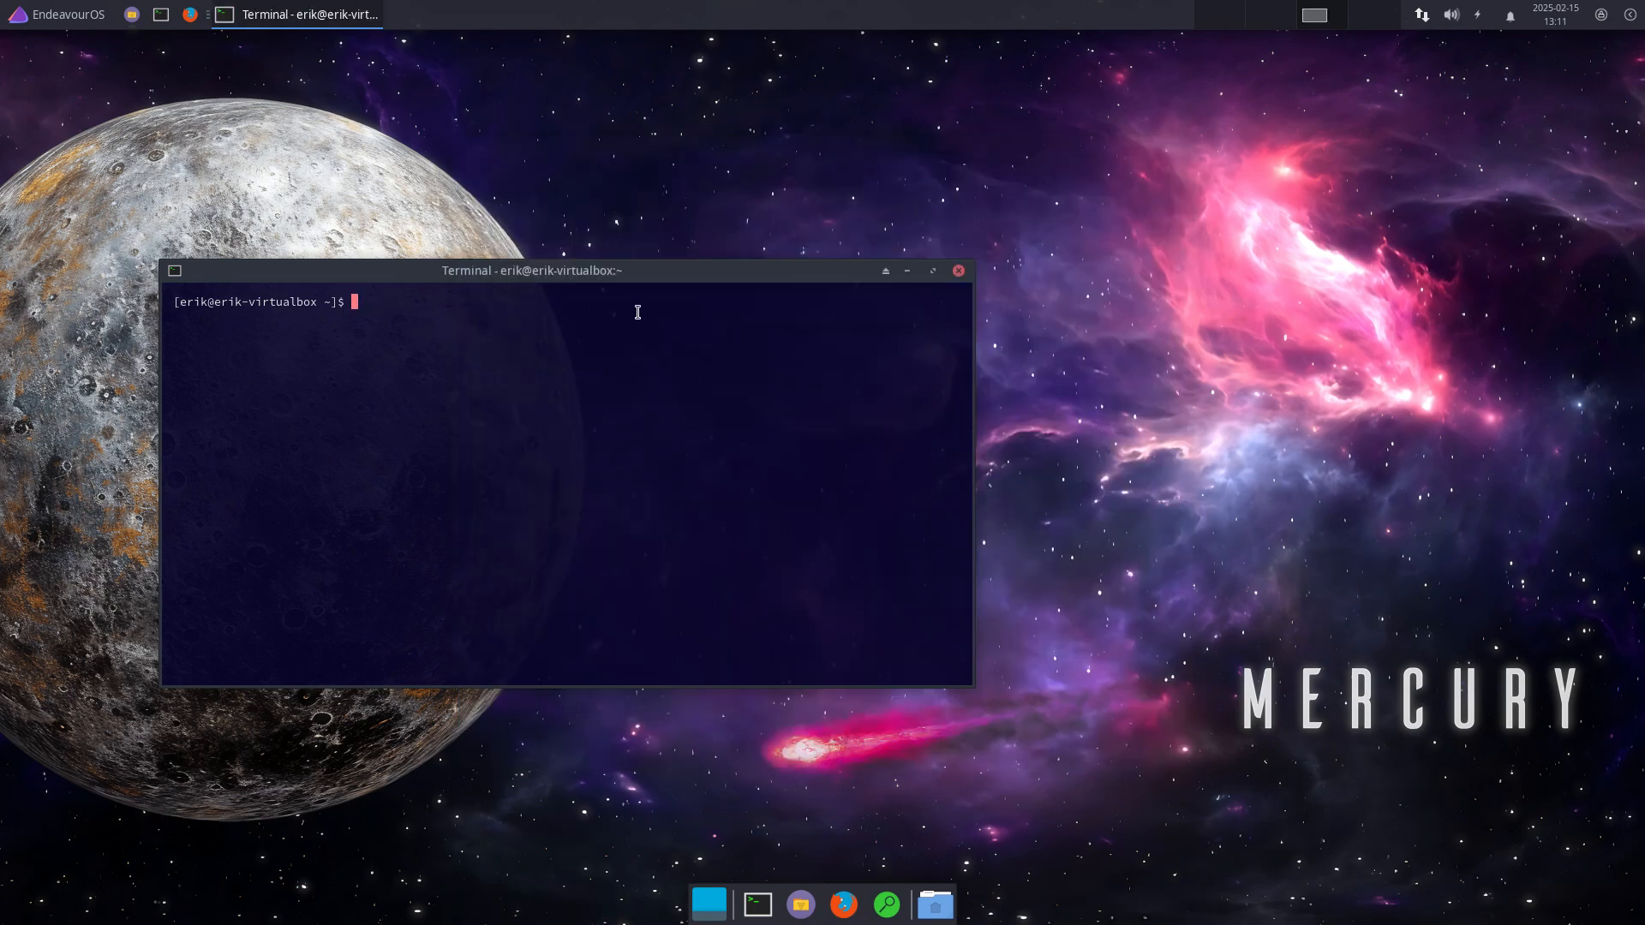
Step: Test tiling the terminal to the left half and top-left corner, then run att
{"action": "left_click_drag", "start_coordinate": [609, 280], "coordinate": [4, 313]}
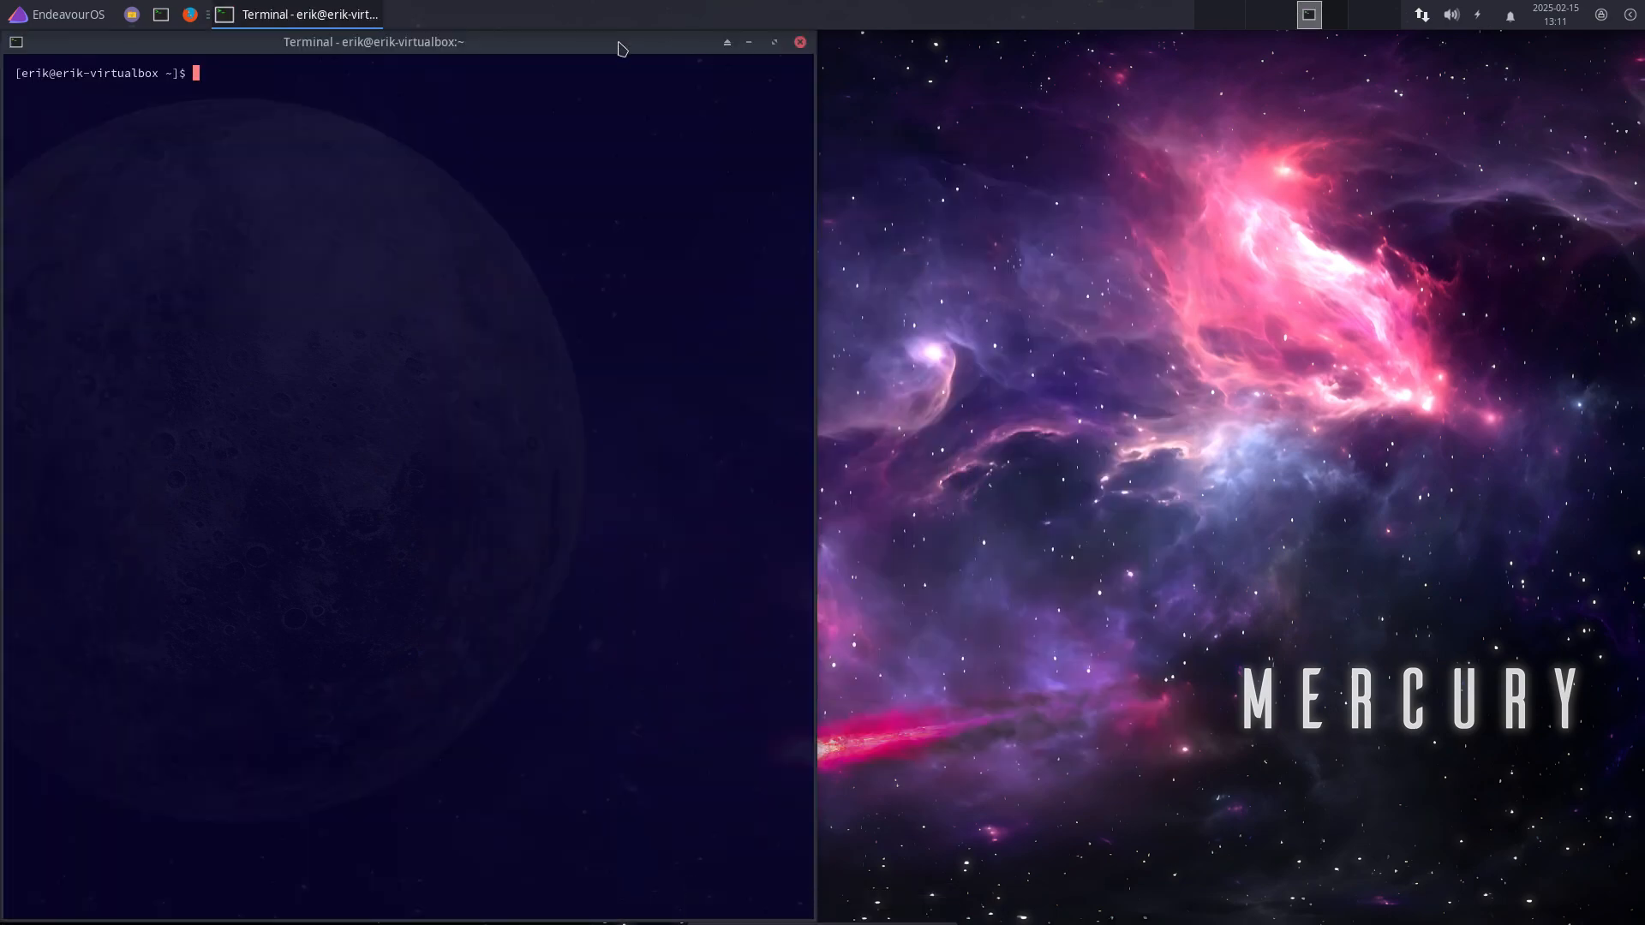
{"action": "left_click_drag", "start_coordinate": [621, 44], "coordinate": [1, 816]}
{"action": "left_click_drag", "start_coordinate": [378, 490], "coordinate": [2, 15]}
{"action": "left_click_drag", "start_coordinate": [247, 47], "coordinate": [4, 157]}
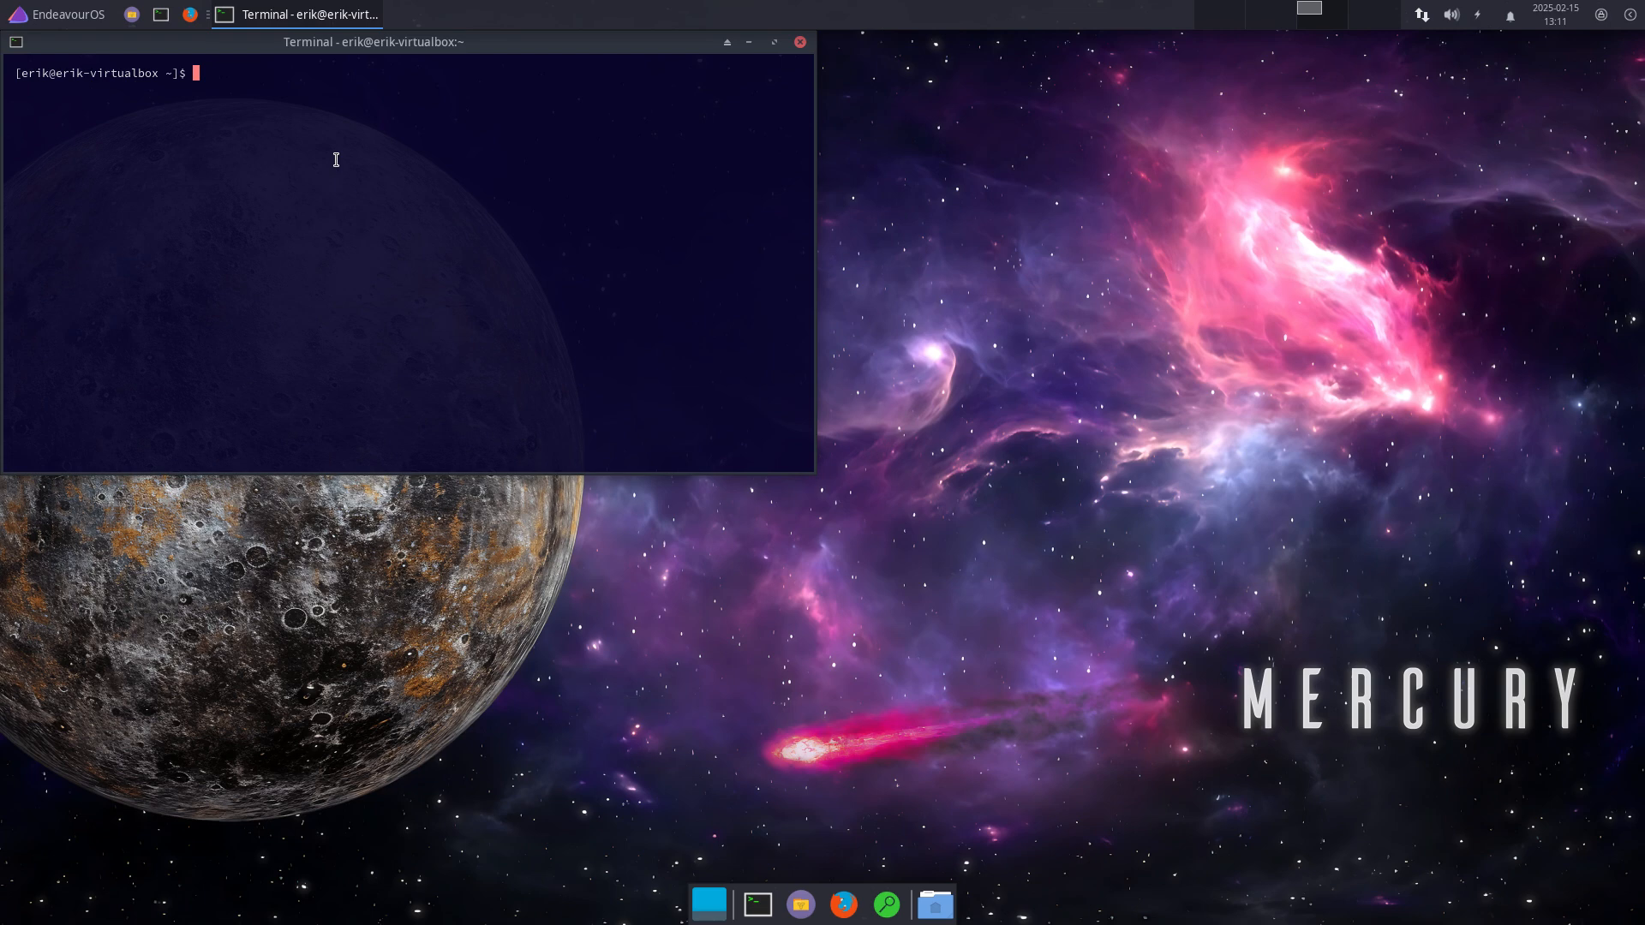
{"action": "type", "text": "att"}
{"action": "key", "text": "Return"}
{"action": "key", "text": "Return"}
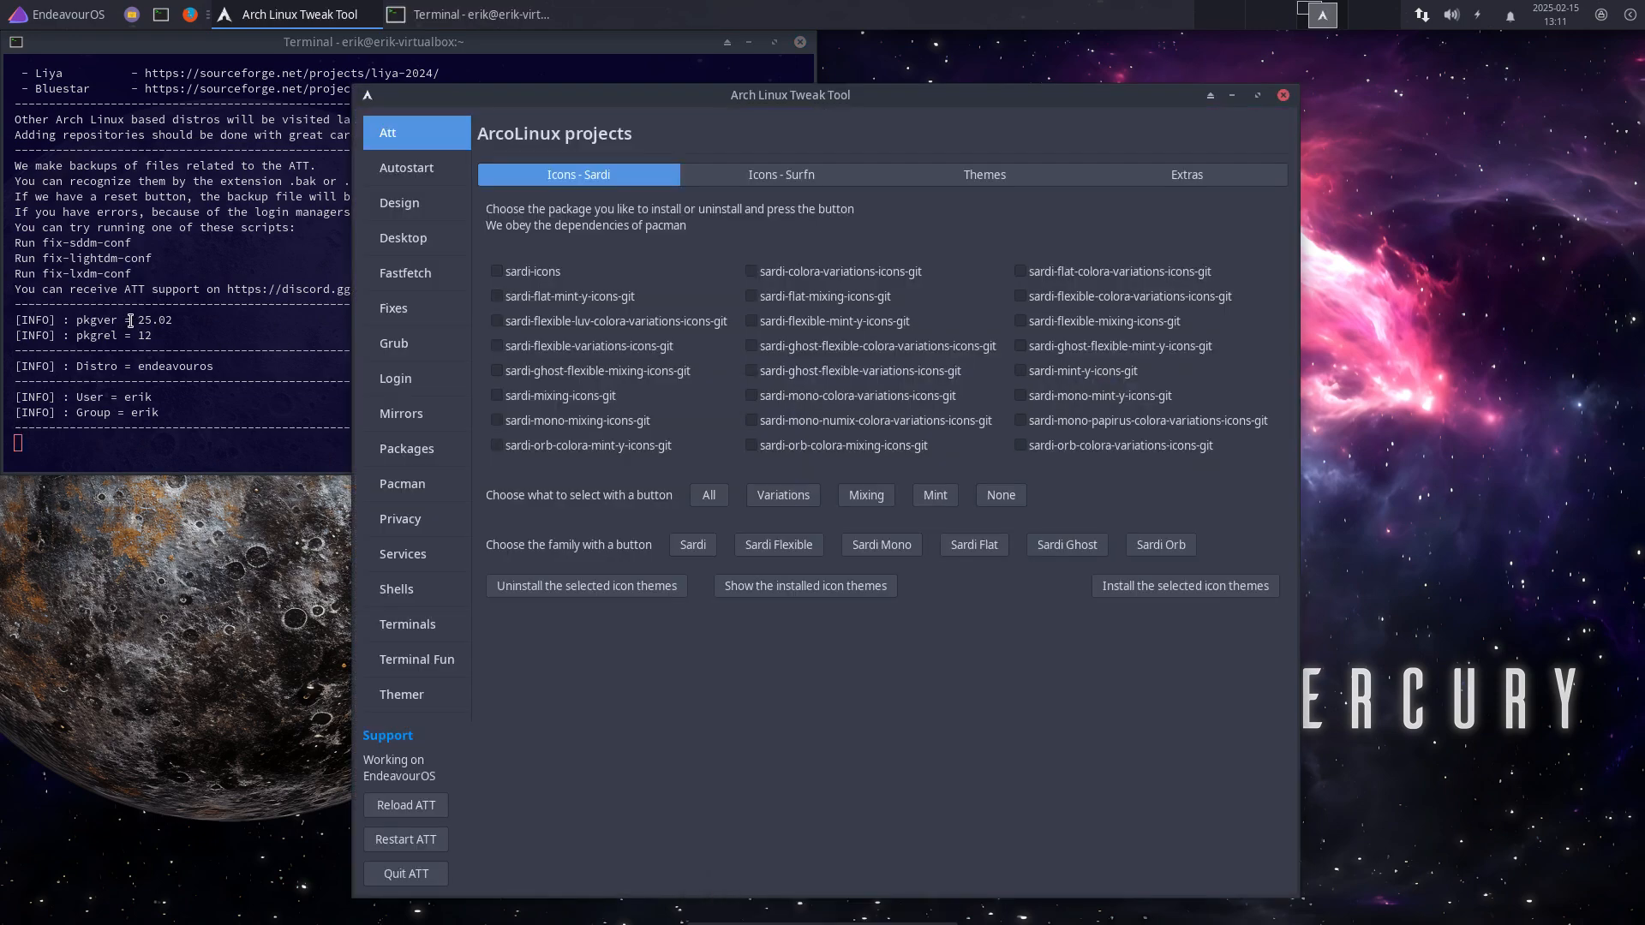
Step: Highlight the version and 'endeavouros' in the att output, then move Tweak Tool up and right
{"action": "mouse_move", "coordinate": [133, 321]}
{"action": "left_mouse_down"}
{"action": "mouse_move", "coordinate": [184, 321]}
{"action": "mouse_move", "coordinate": [160, 334]}
{"action": "left_mouse_up"}
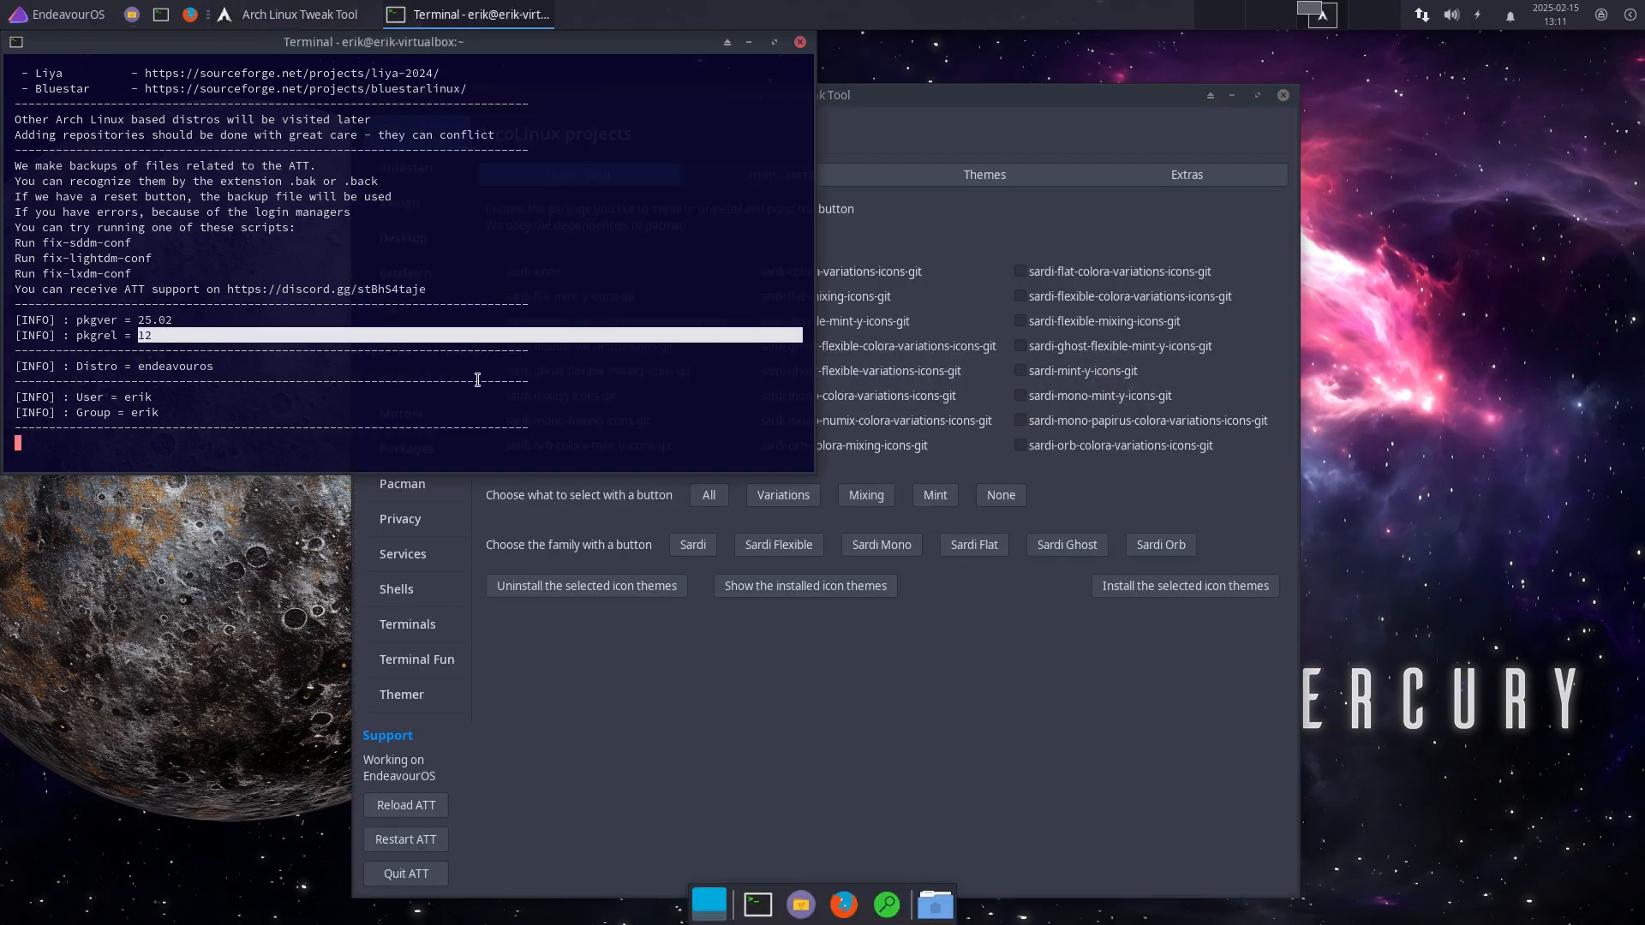
{"action": "double_click", "coordinate": [182, 366]}
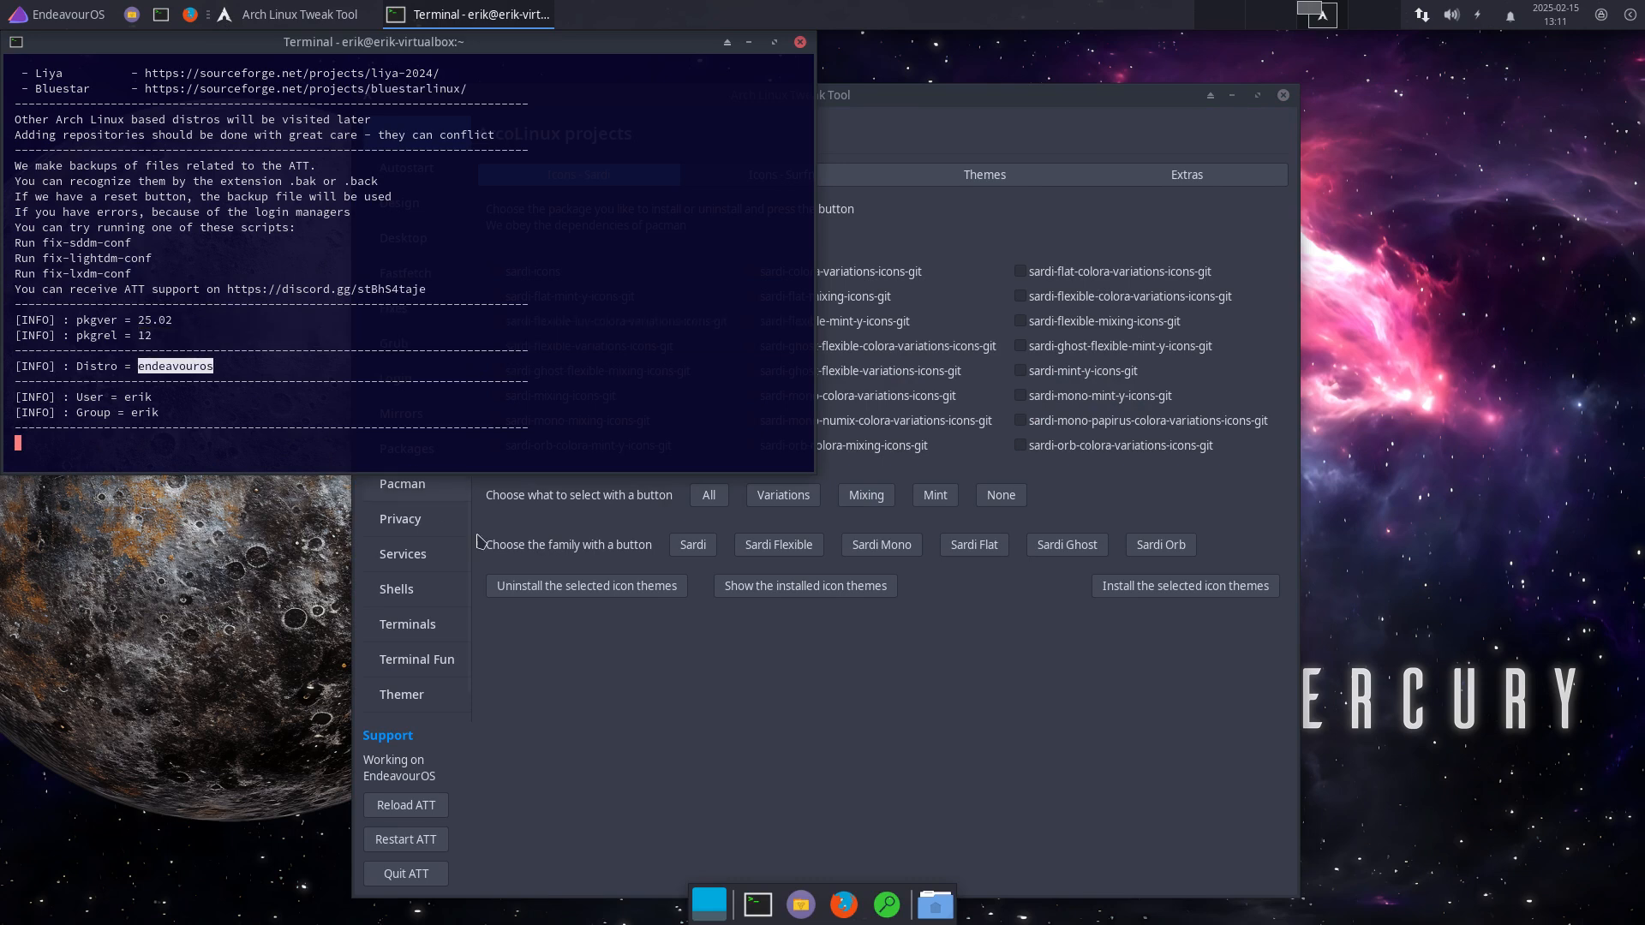
{"action": "left_click", "coordinate": [744, 689]}
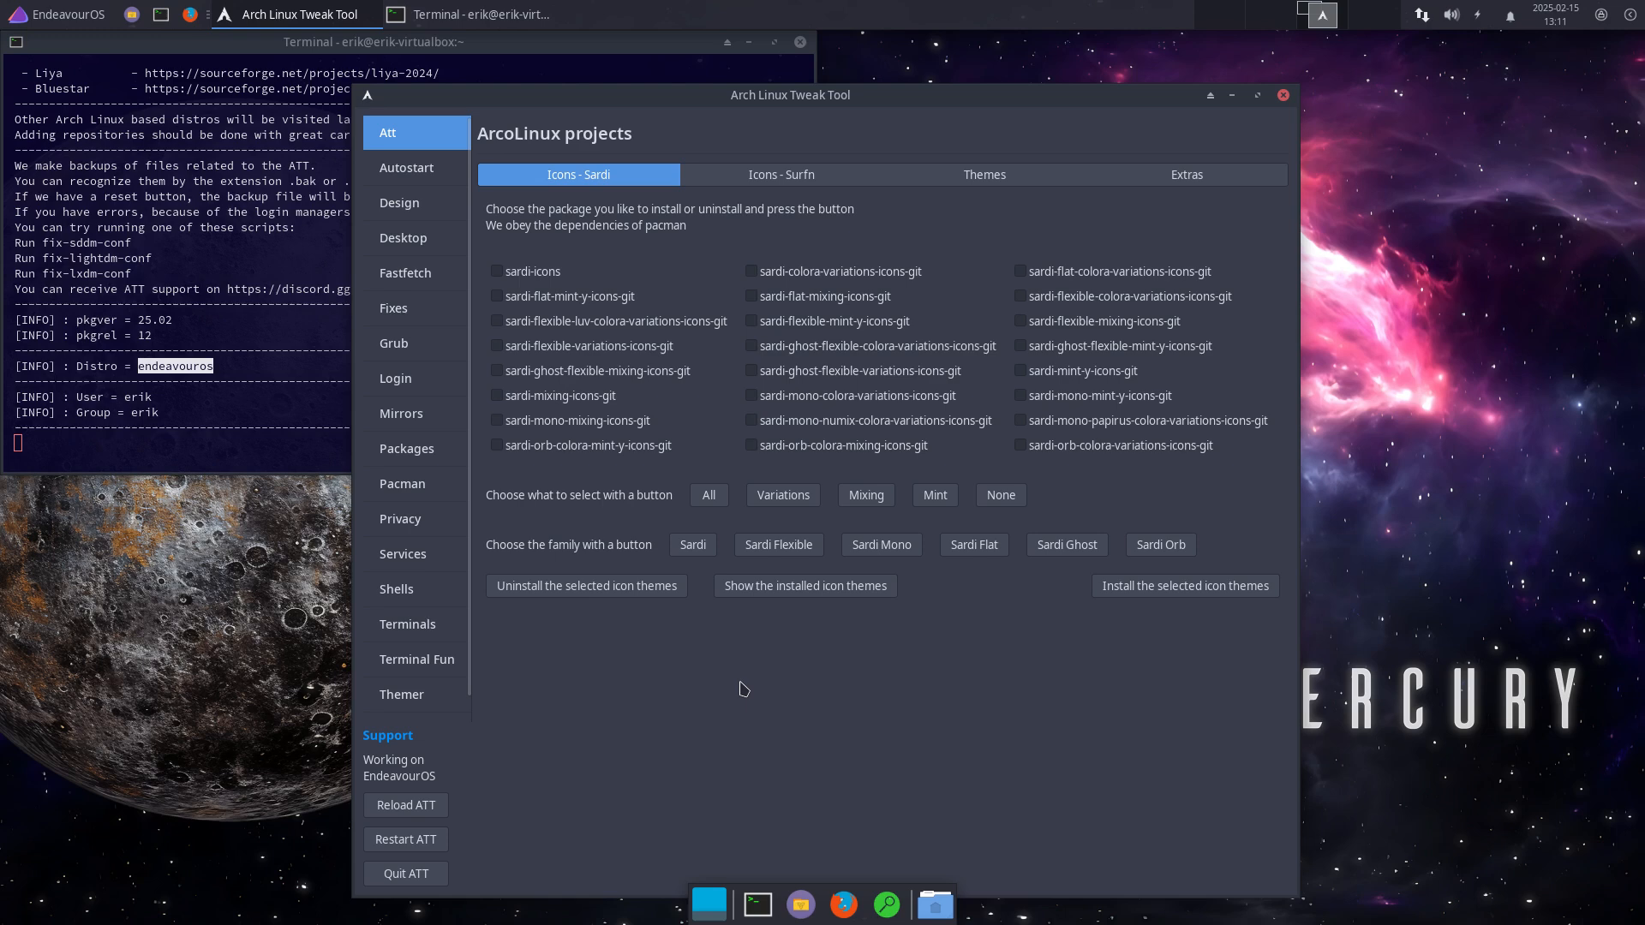
{"action": "left_click_drag", "start_coordinate": [926, 96], "coordinate": [1205, 71]}
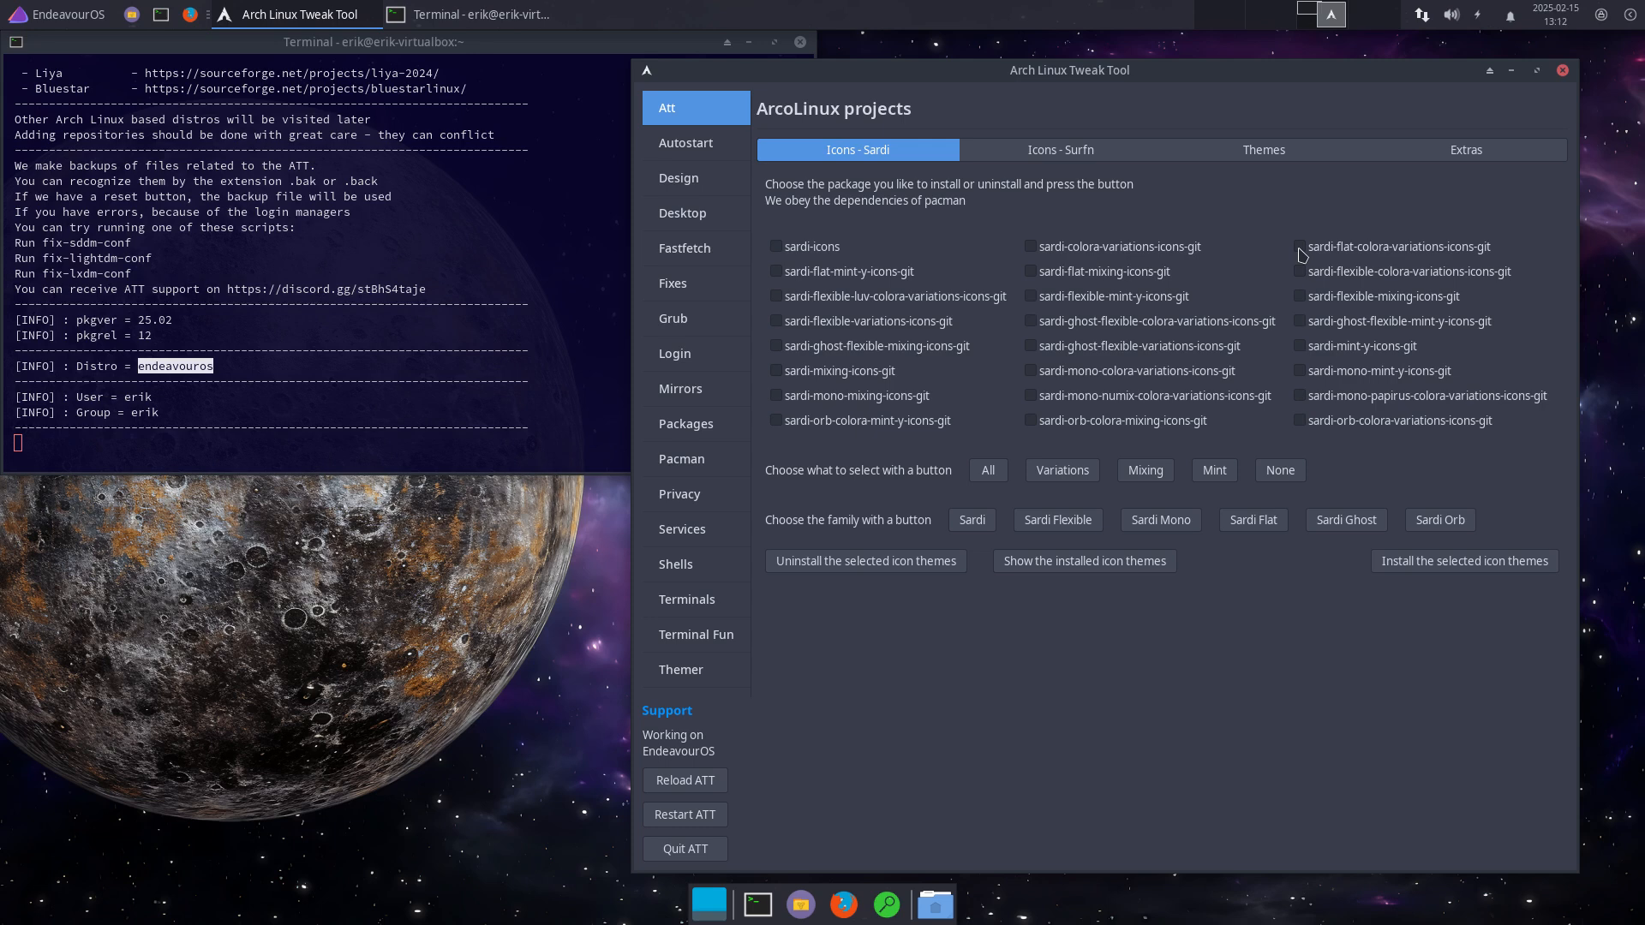
Step: Browse the Surfn and arcolinux-arc theme packages, ticking arcolinux-arc-smoke
{"action": "left_click", "coordinate": [1091, 139]}
{"action": "left_click", "coordinate": [1277, 154]}
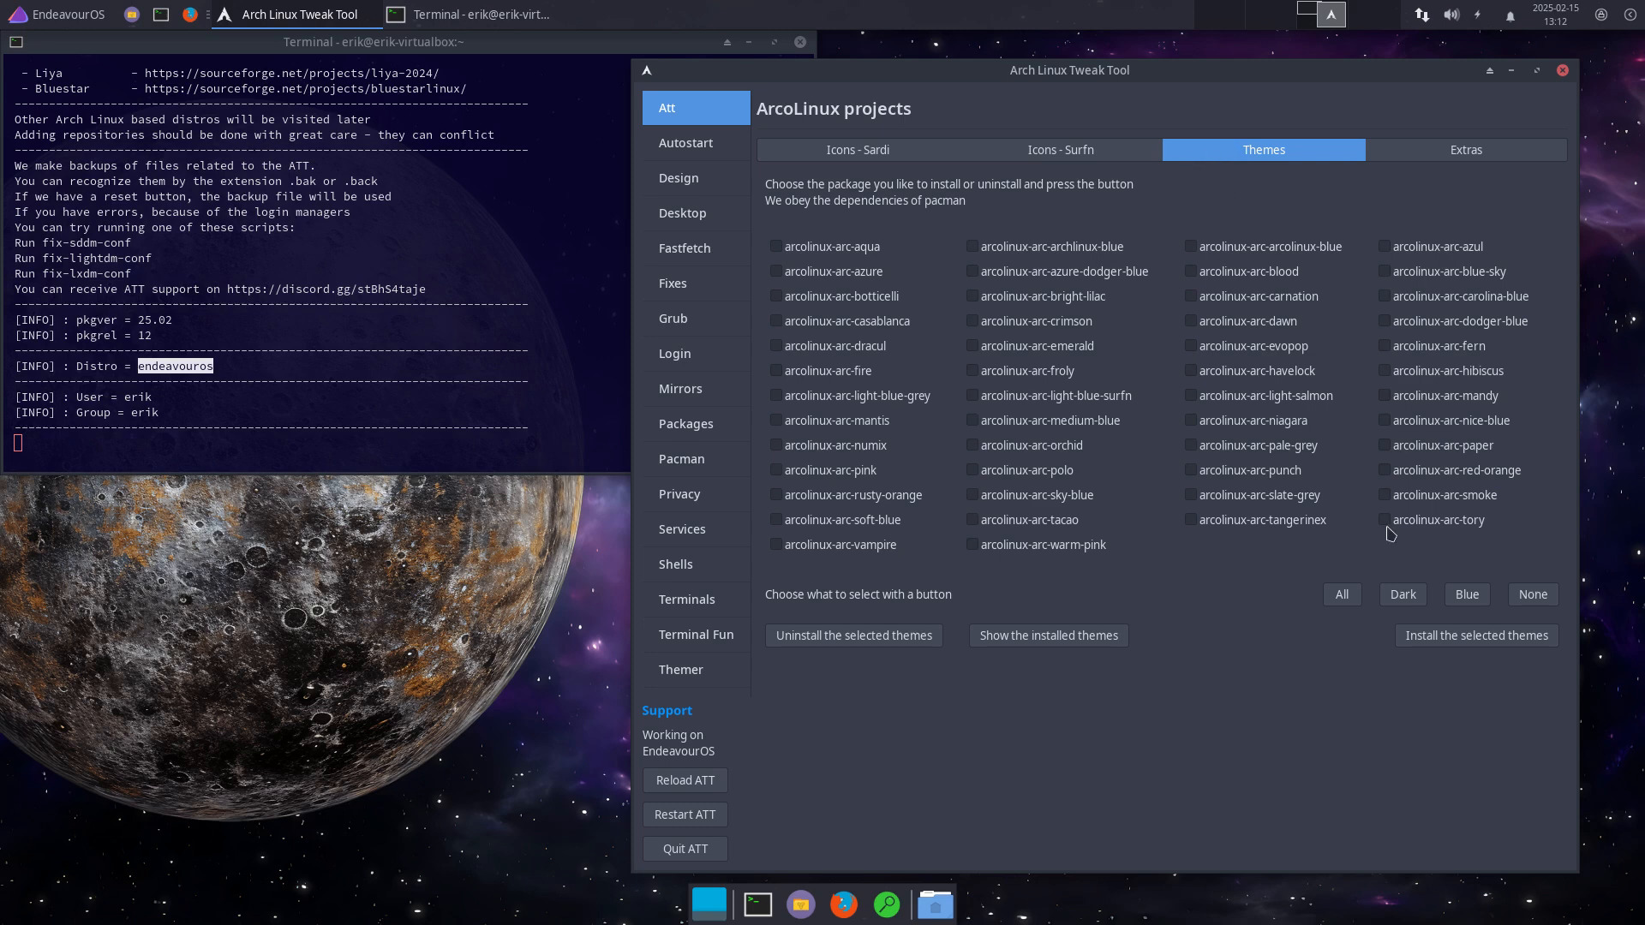
{"action": "left_click", "coordinate": [1385, 500]}
Step: Use the Dark preset to select the seven dark arcolinux-arc themes and install them
{"action": "left_click", "coordinate": [1340, 600]}
{"action": "left_click", "coordinate": [1414, 620]}
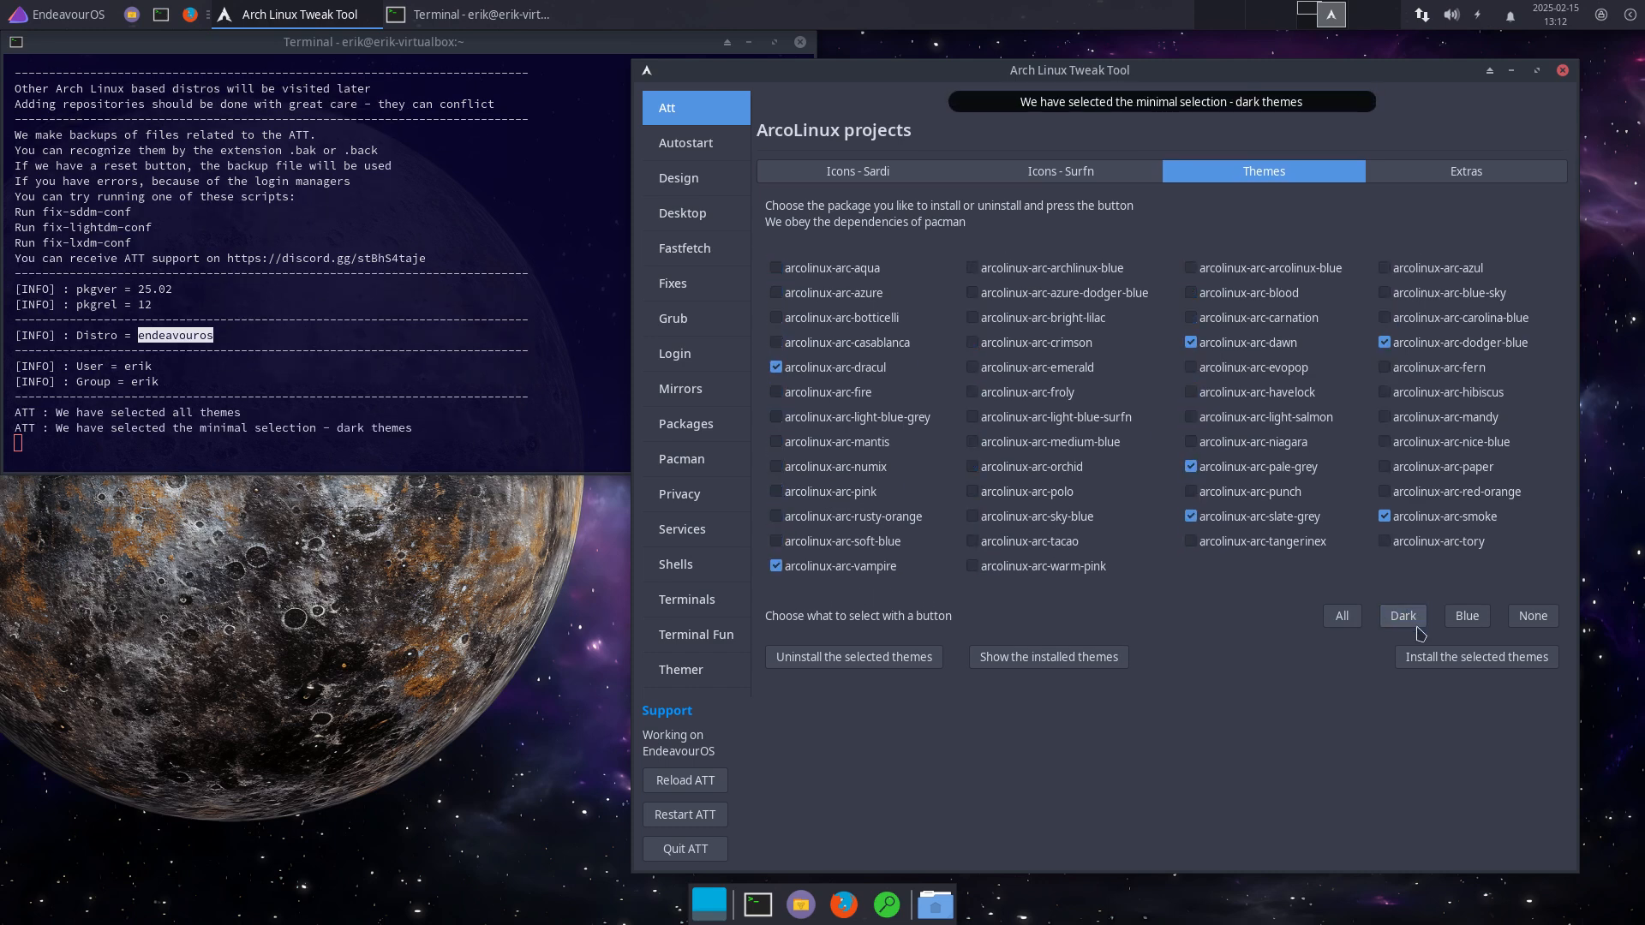
{"action": "left_click", "coordinate": [1473, 620]}
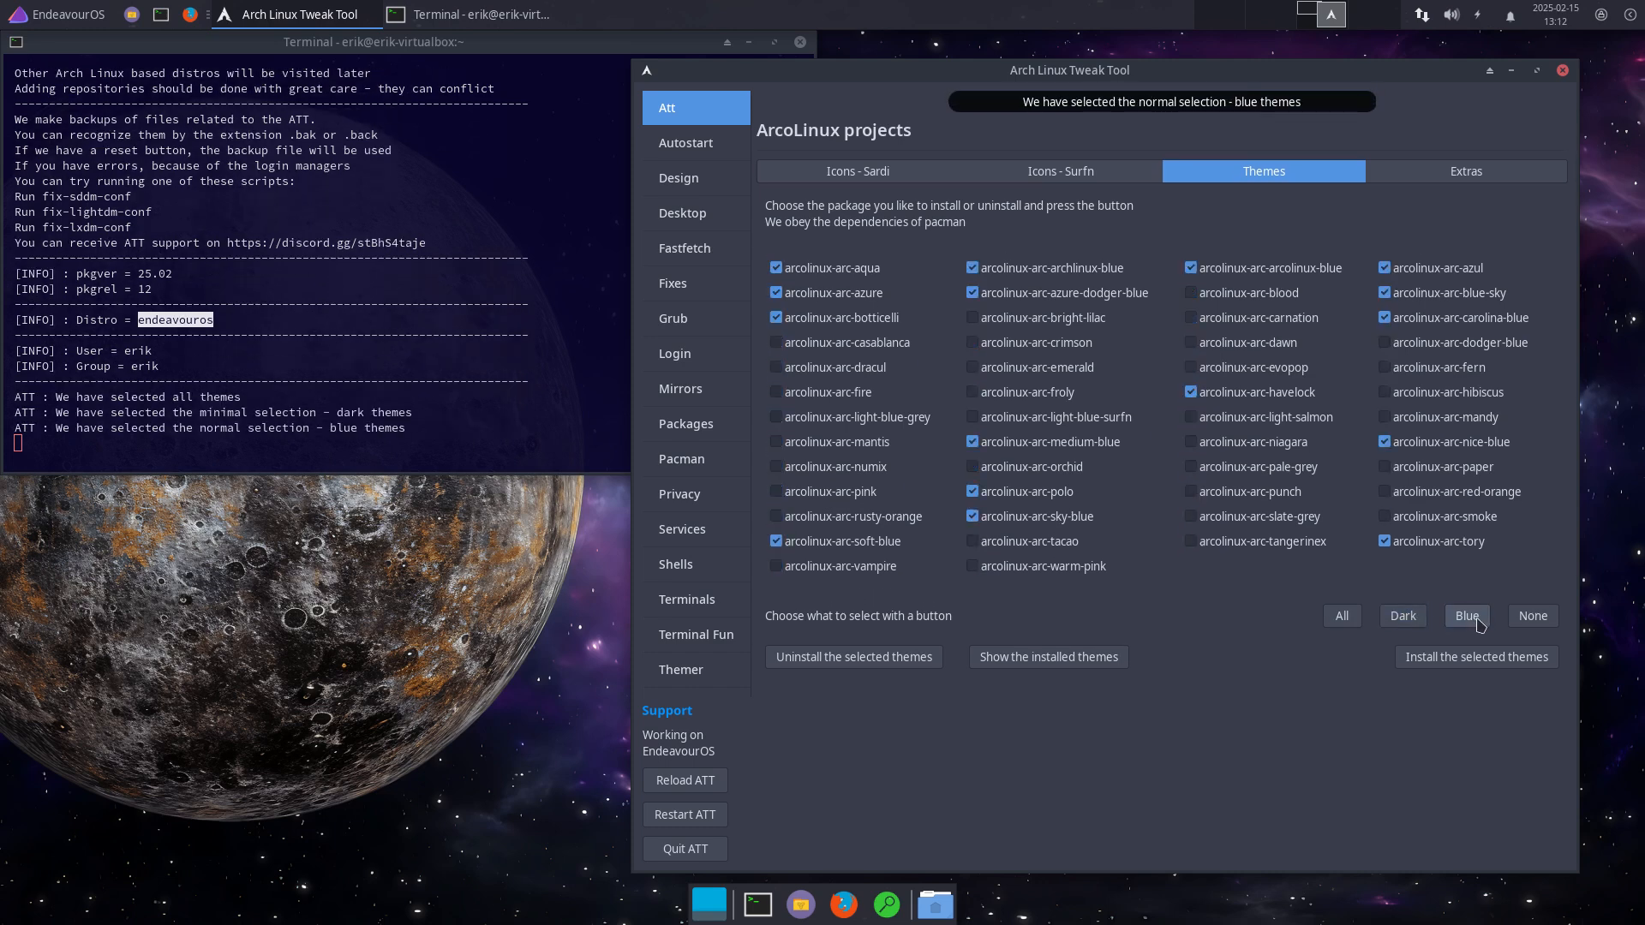
{"action": "left_click", "coordinate": [1404, 618]}
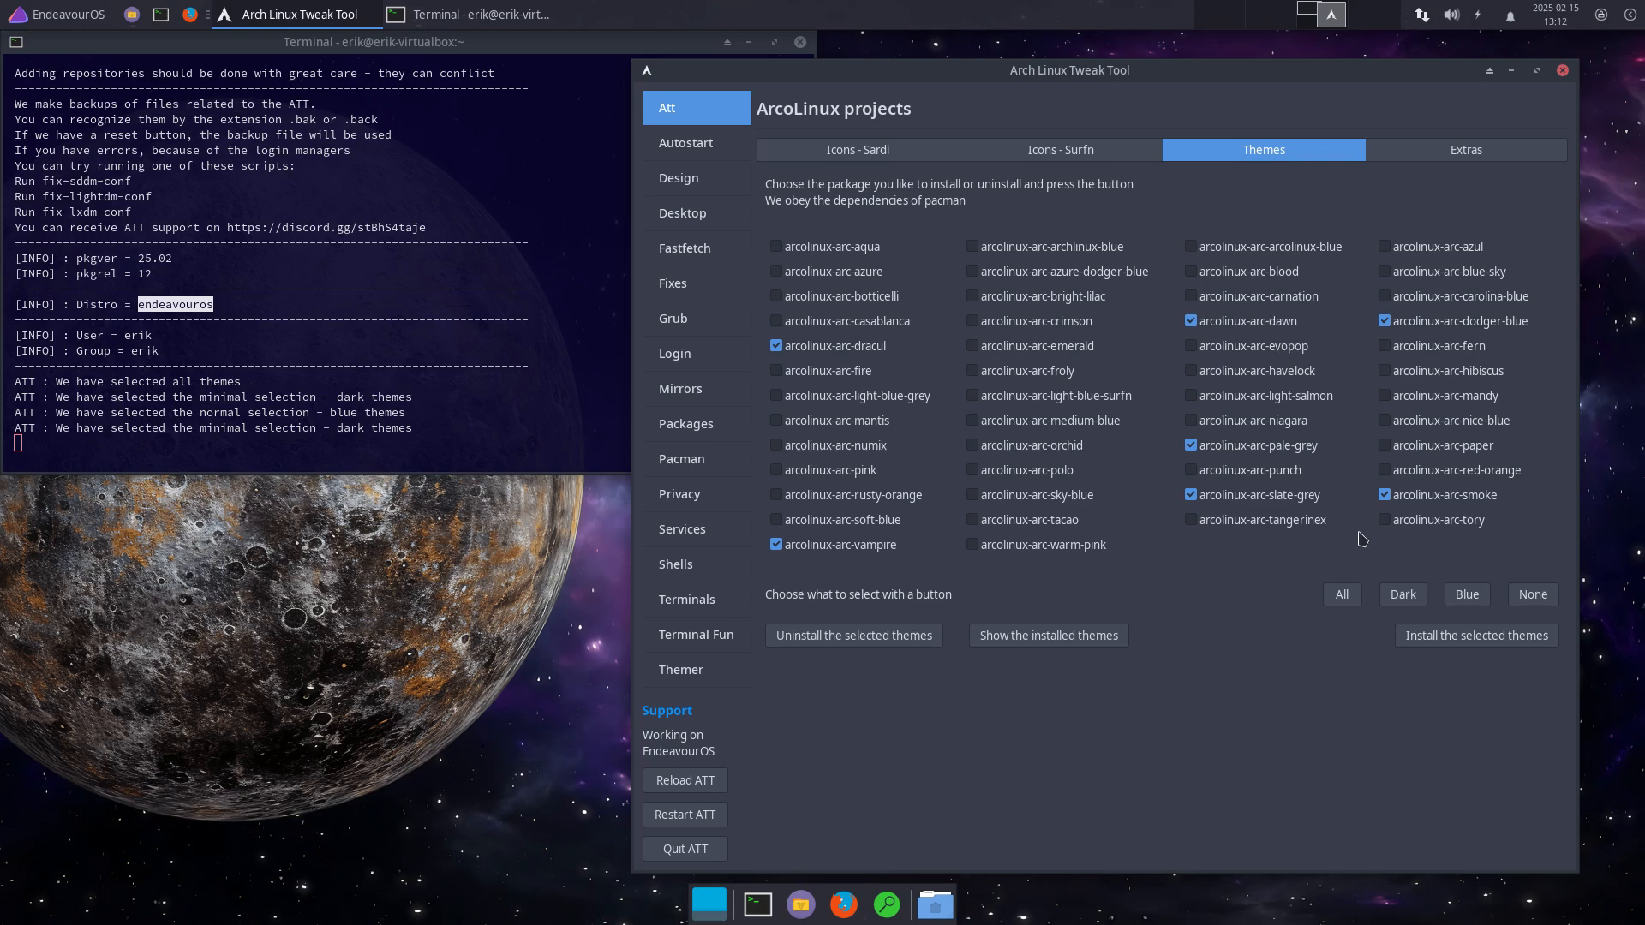
{"action": "left_click", "coordinate": [1498, 645]}
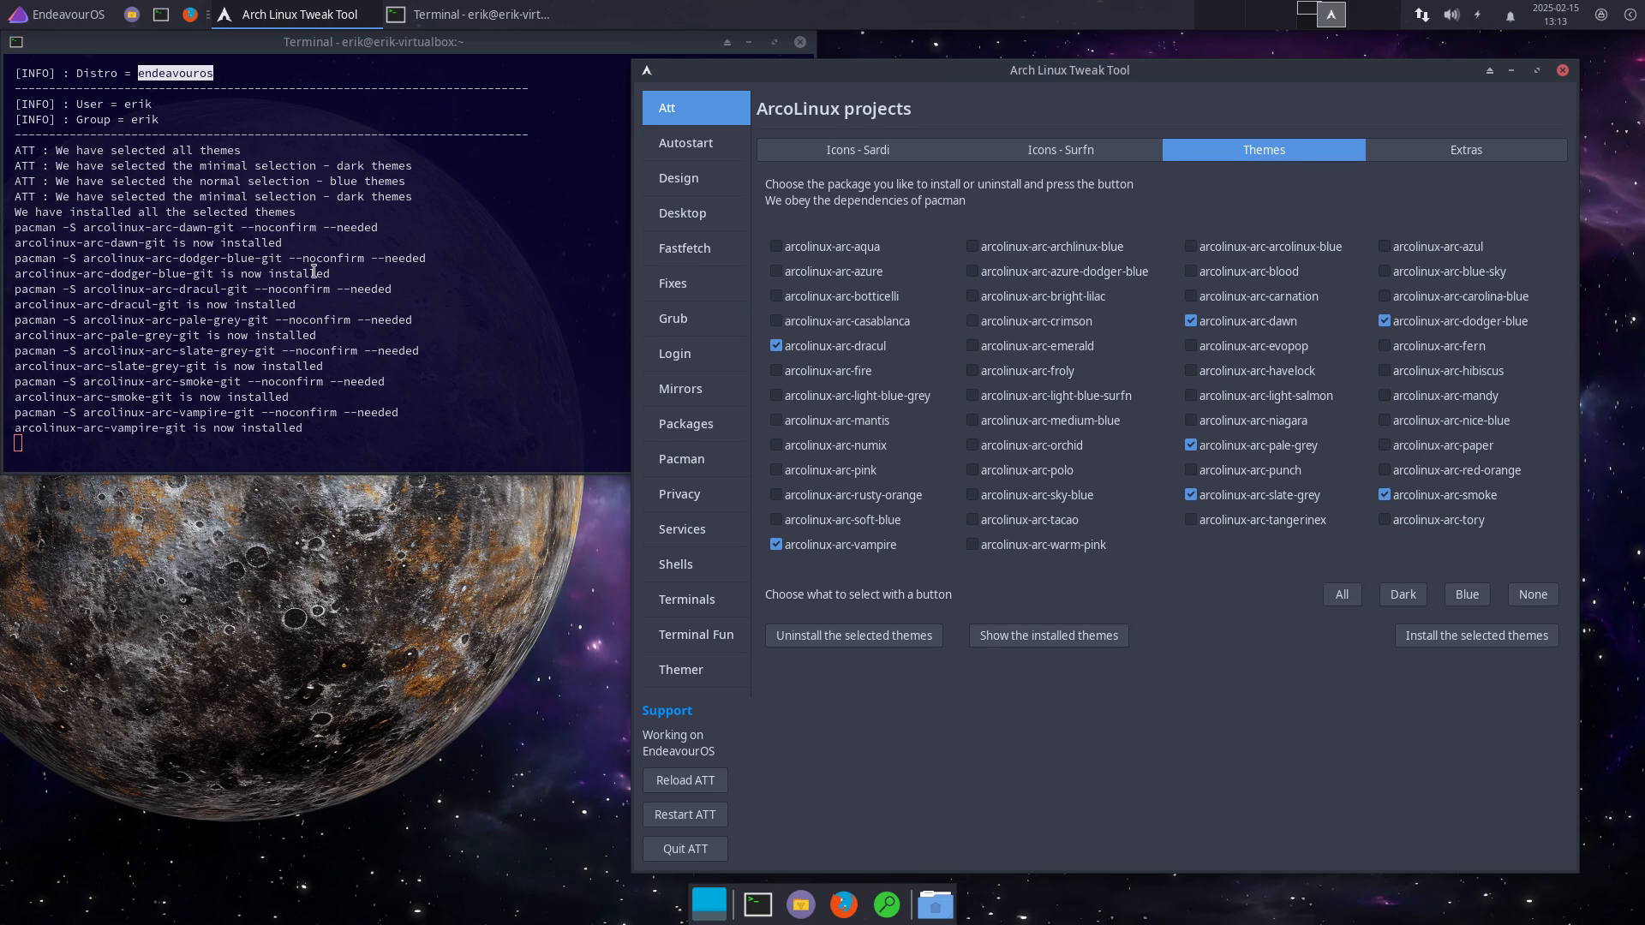
{"action": "left_click", "coordinate": [52, 12]}
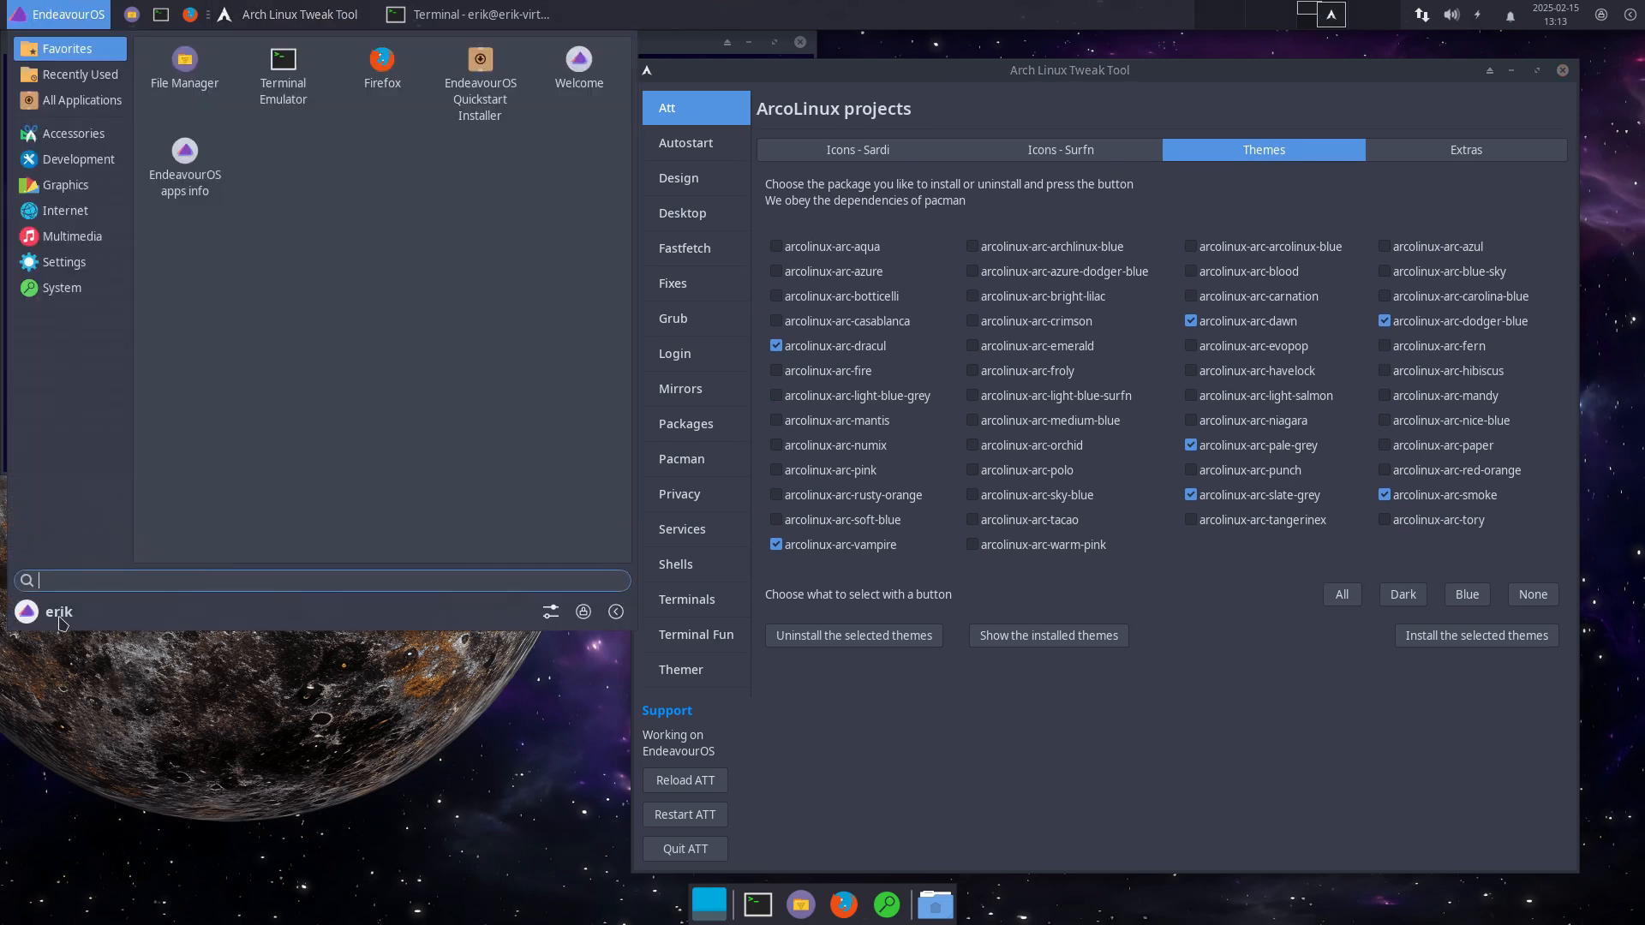
Step: Preview the Arc Dawn, Dodger-blue and Dracul styles, apply Arc-Dracul-Dark, then close Appearance
{"action": "left_click", "coordinate": [550, 612]}
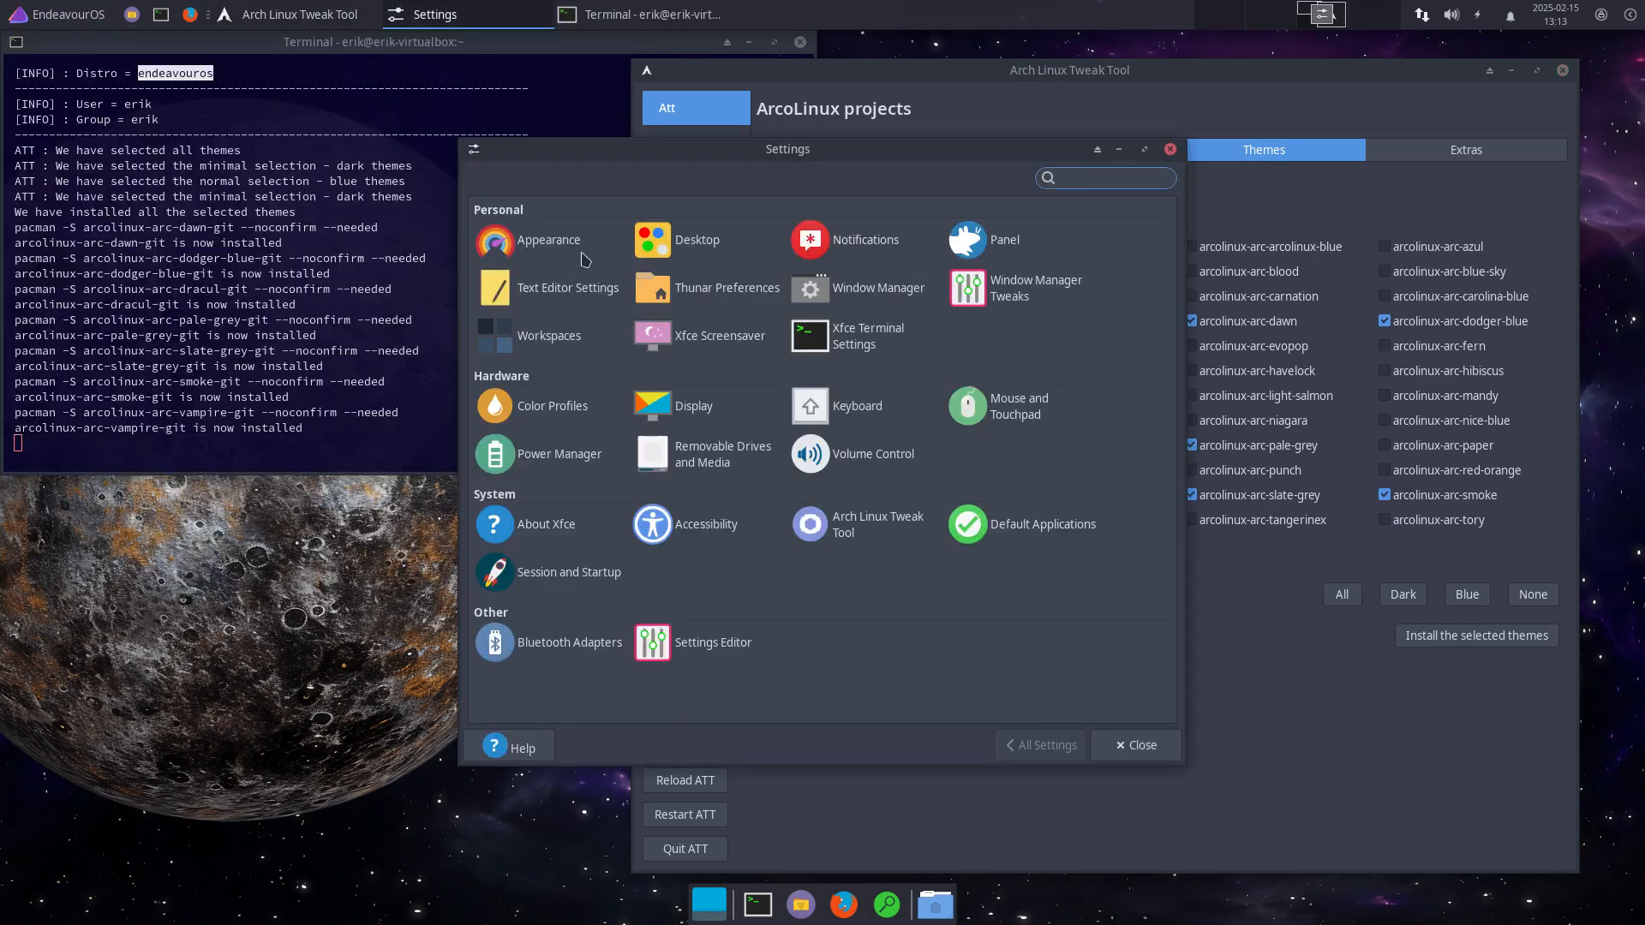
{"action": "left_click", "coordinate": [548, 242]}
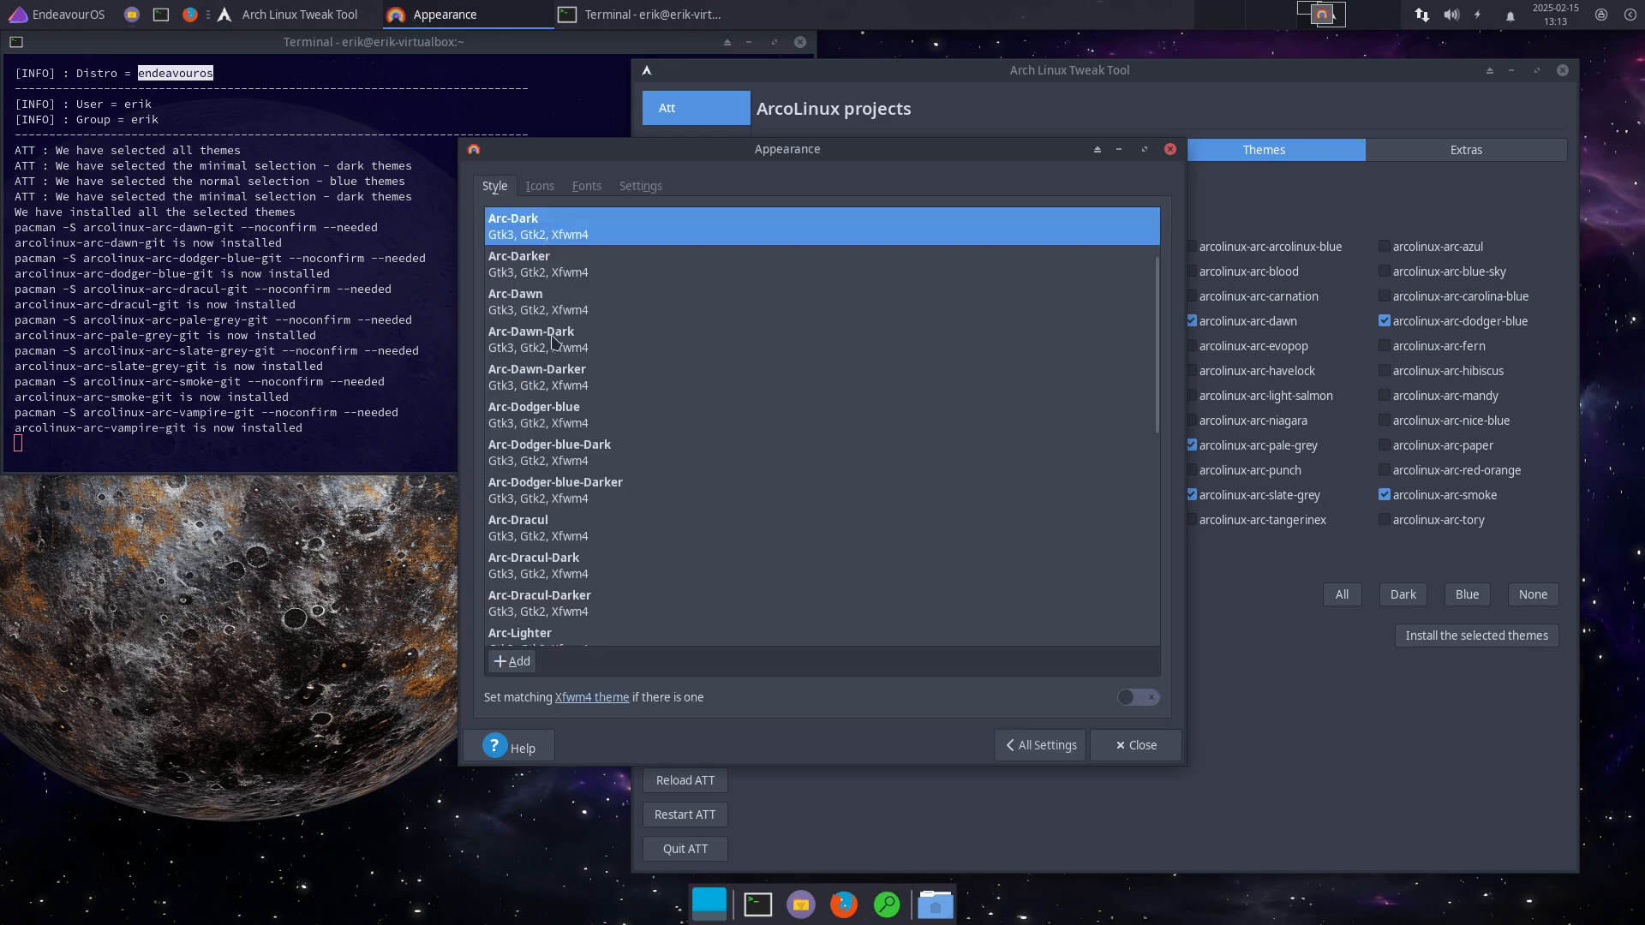
{"action": "left_click", "coordinate": [553, 343]}
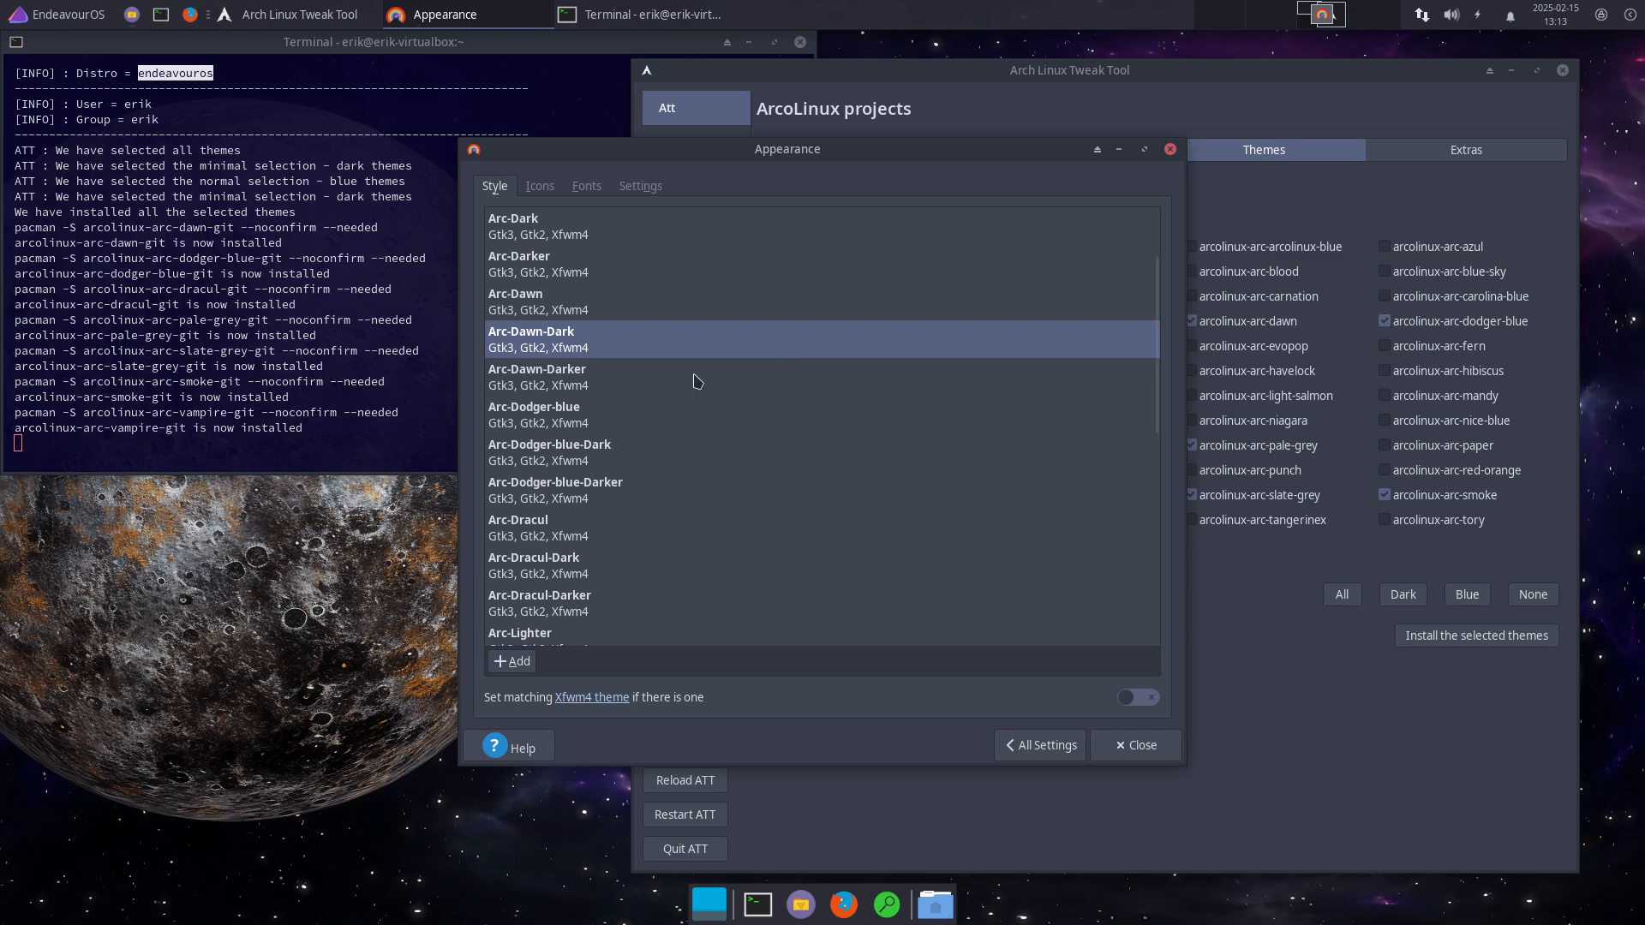
{"action": "left_click", "coordinate": [579, 428]}
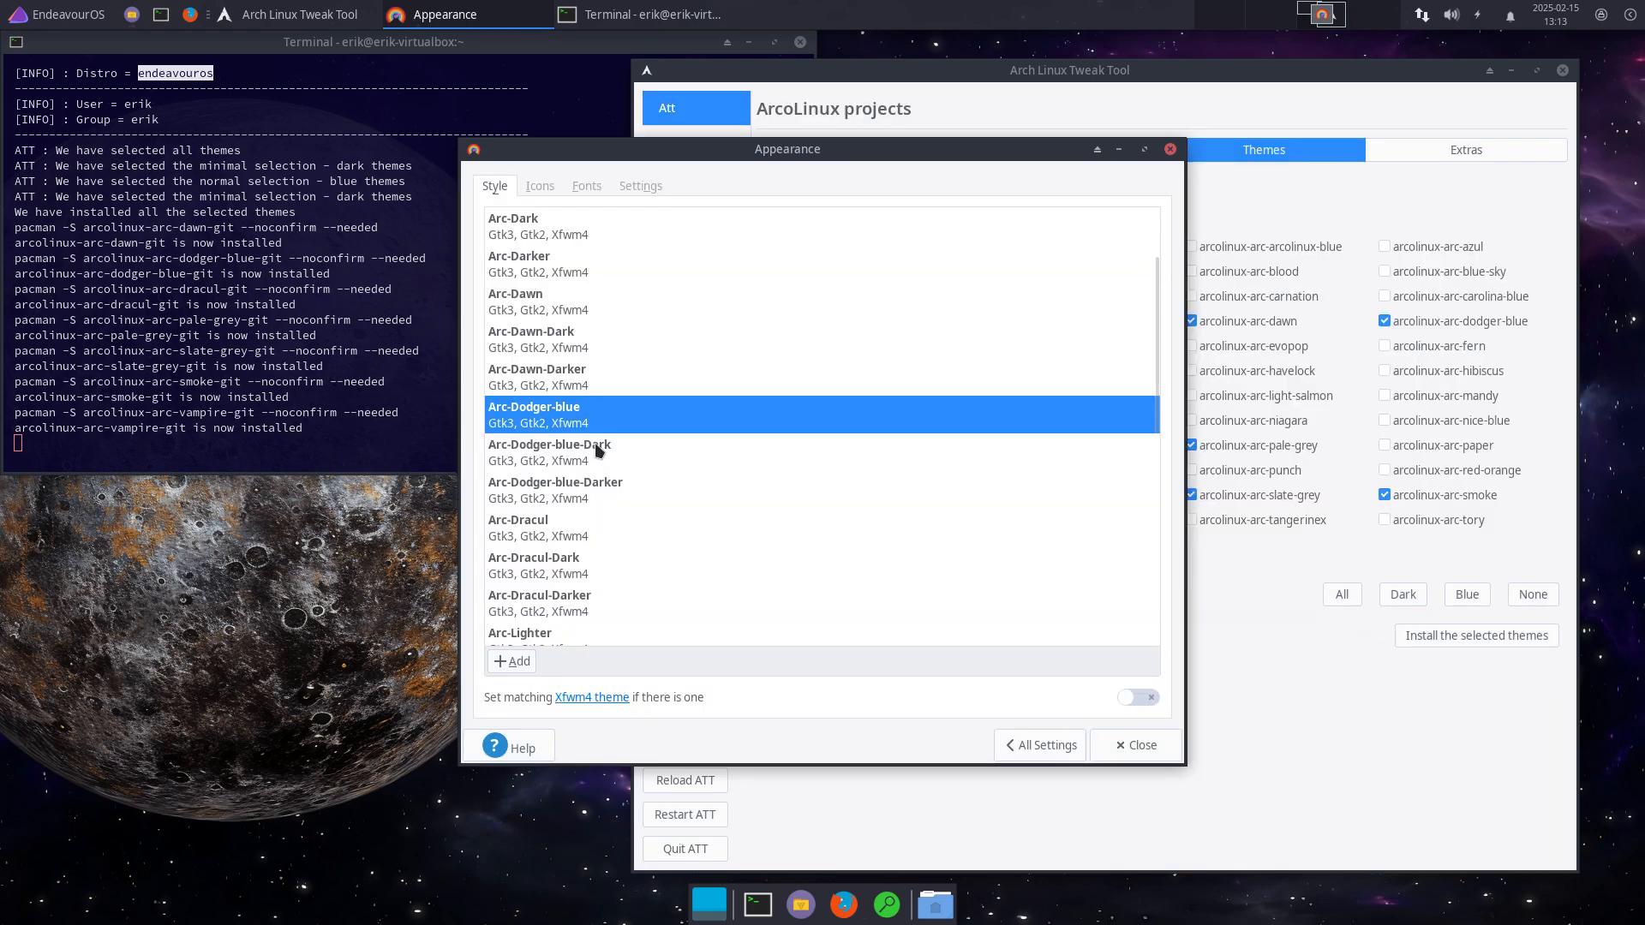
{"action": "left_click", "coordinate": [624, 453]}
{"action": "left_click", "coordinate": [634, 495]}
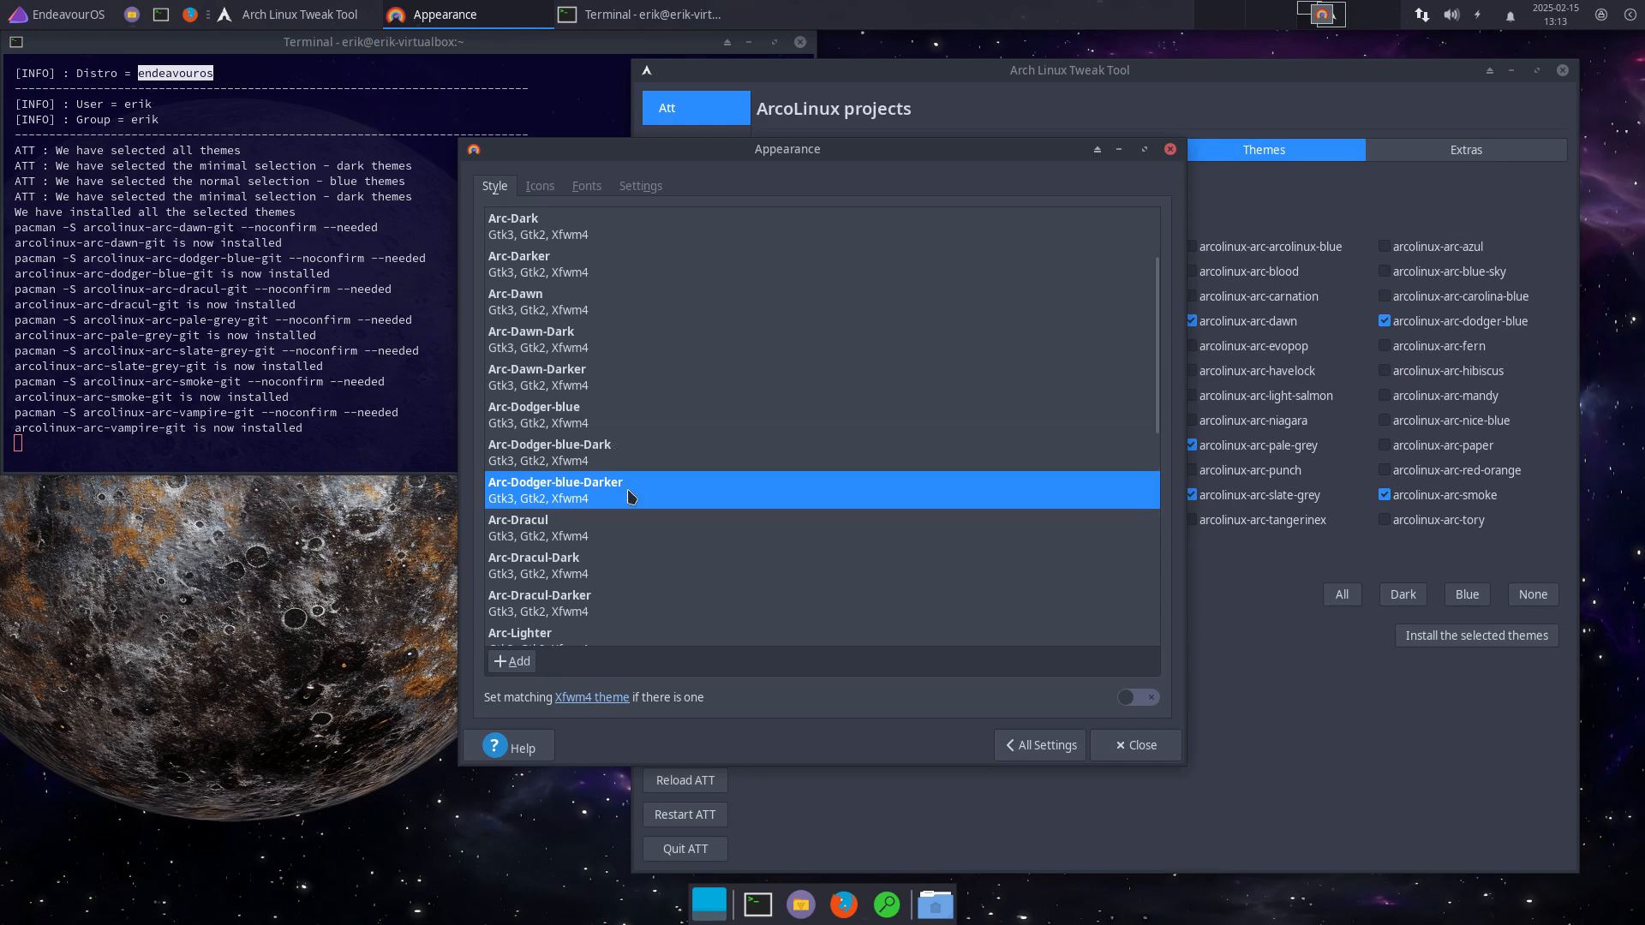
{"action": "left_click", "coordinate": [618, 529]}
{"action": "left_click", "coordinate": [605, 571]}
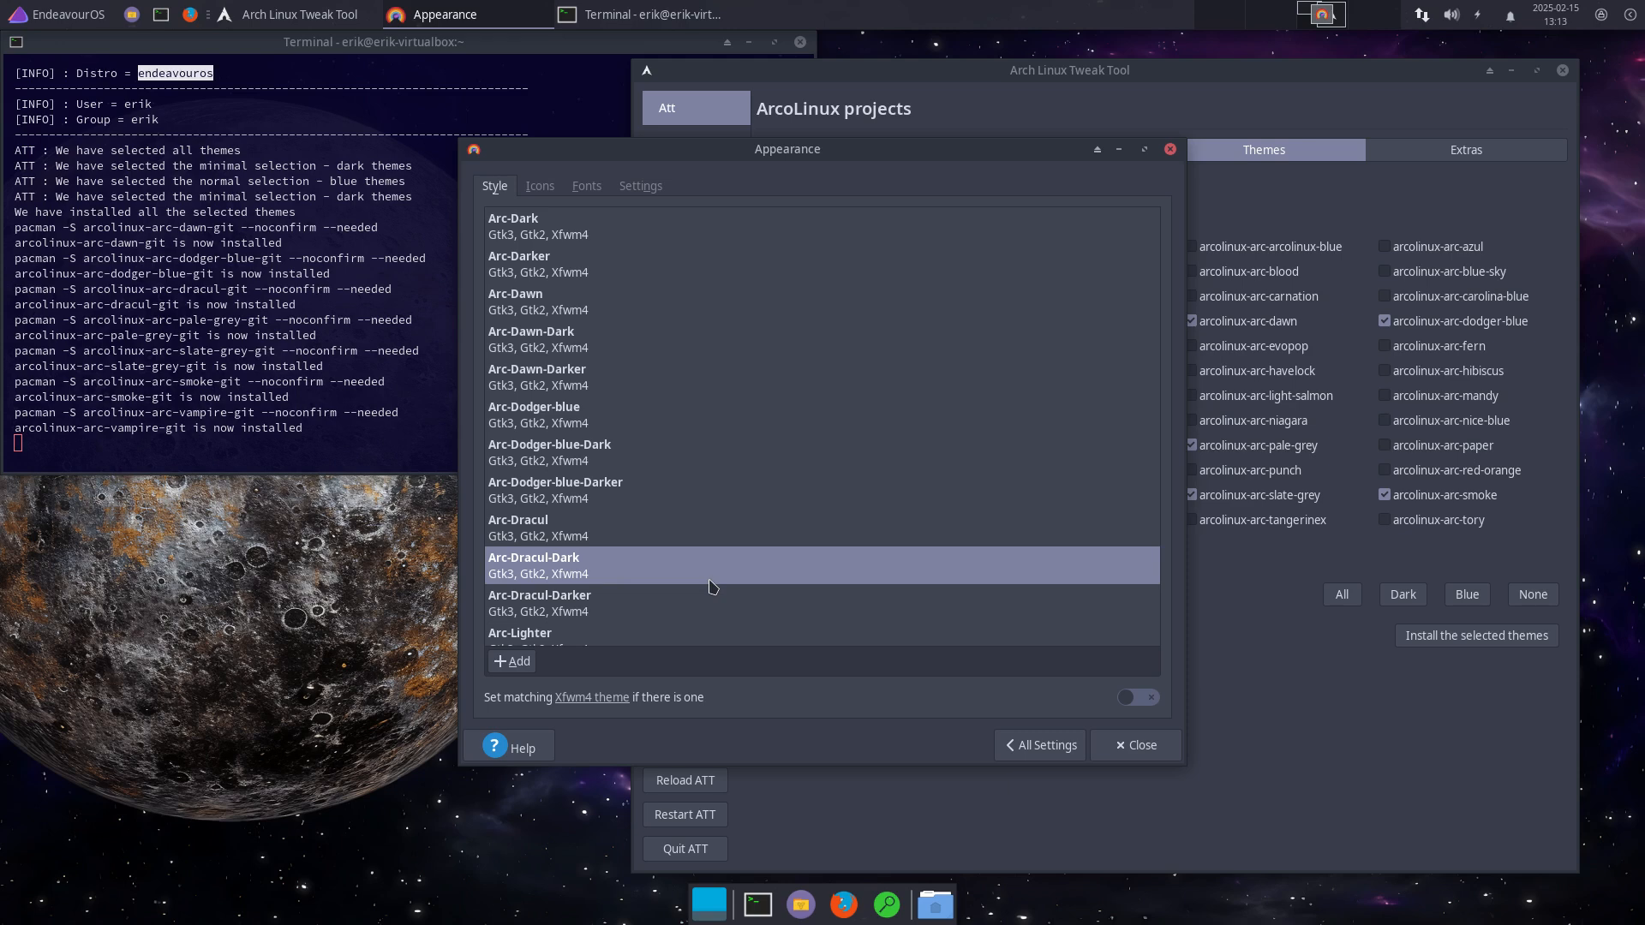
{"action": "scroll", "coordinate": [672, 459], "scroll_direction": "down", "scroll_amount": 3}
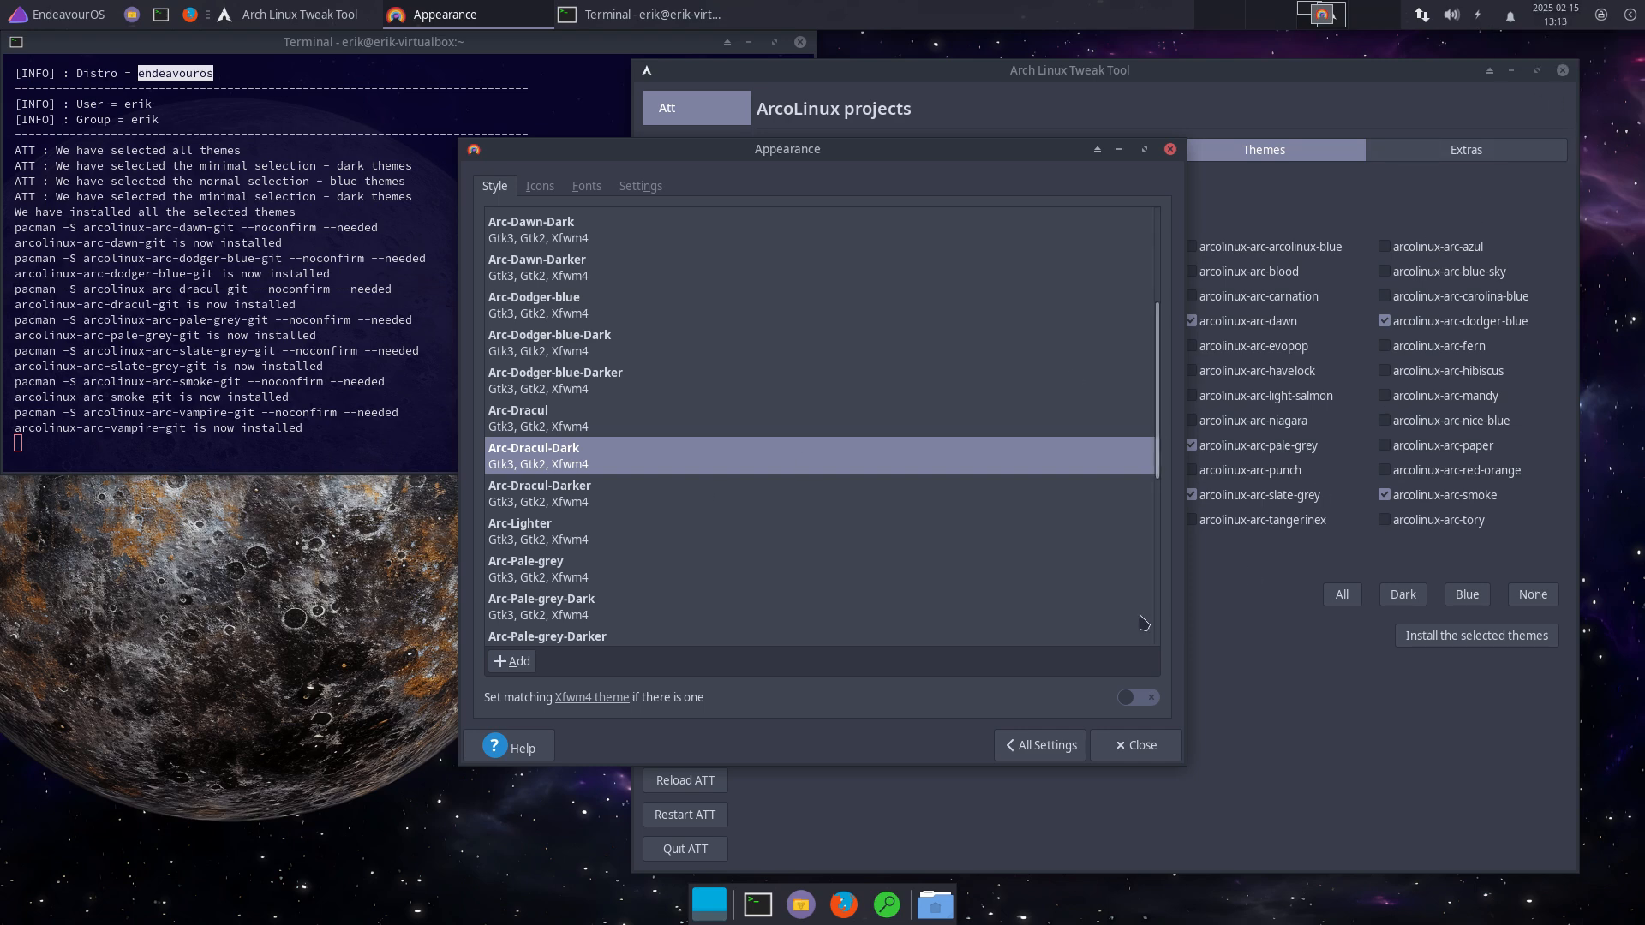
{"action": "left_click", "coordinate": [1133, 747]}
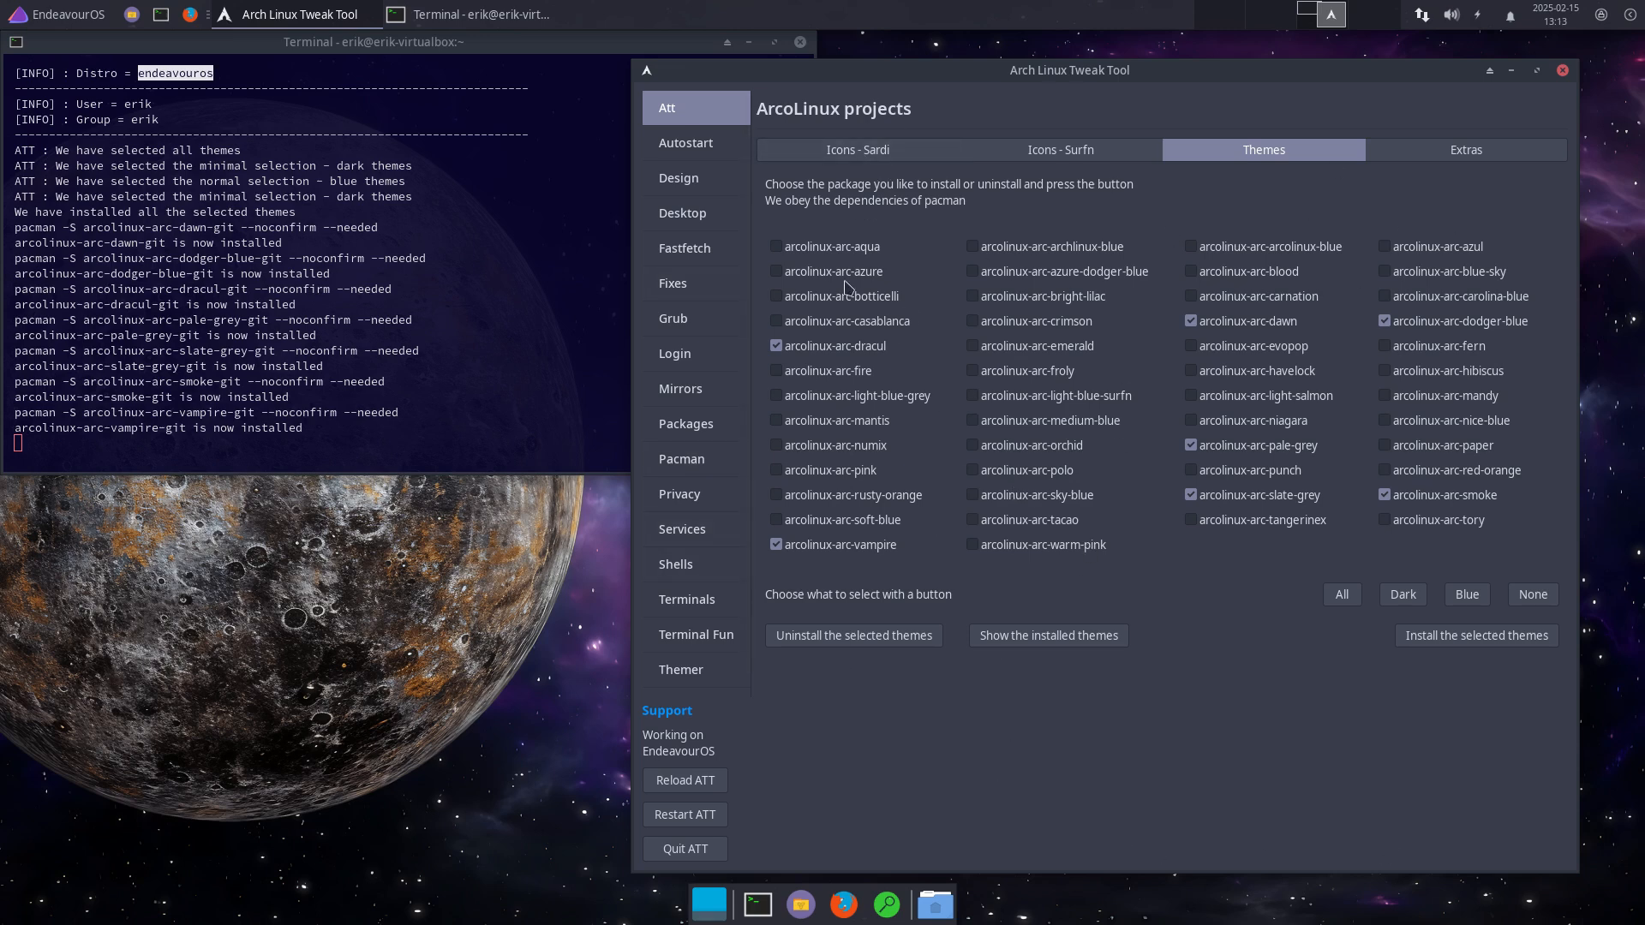
Step: Remove firewall-applet from autostart, then browse the Design page's icon and cursor theme packages
{"action": "left_click", "coordinate": [696, 151]}
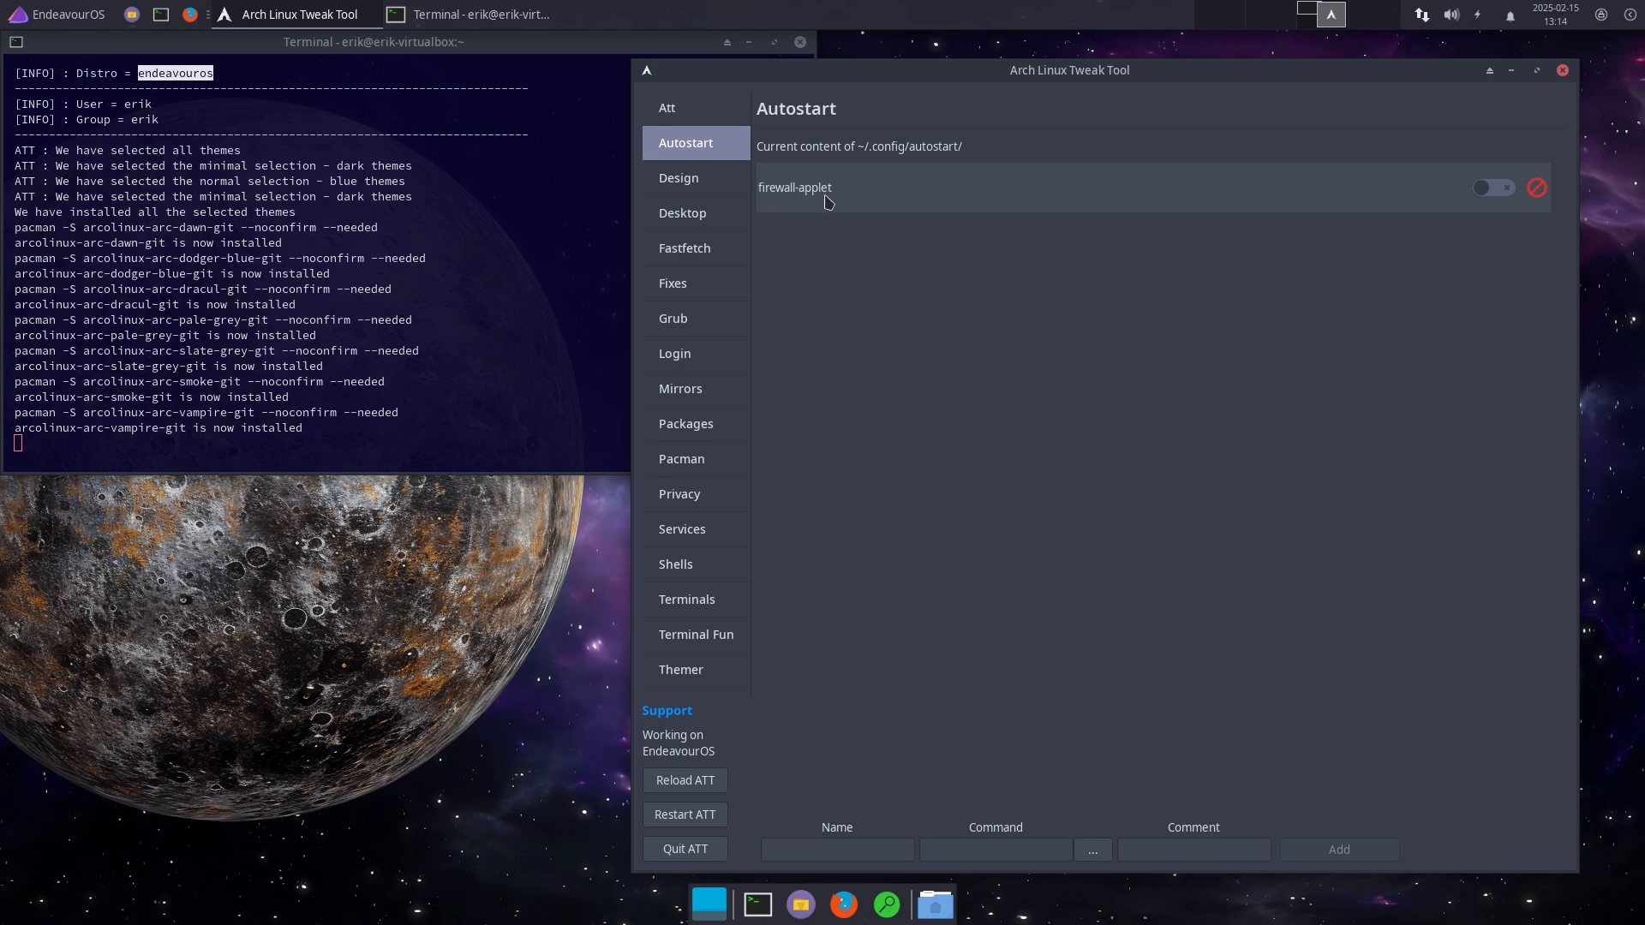
{"action": "left_click", "coordinate": [1546, 186]}
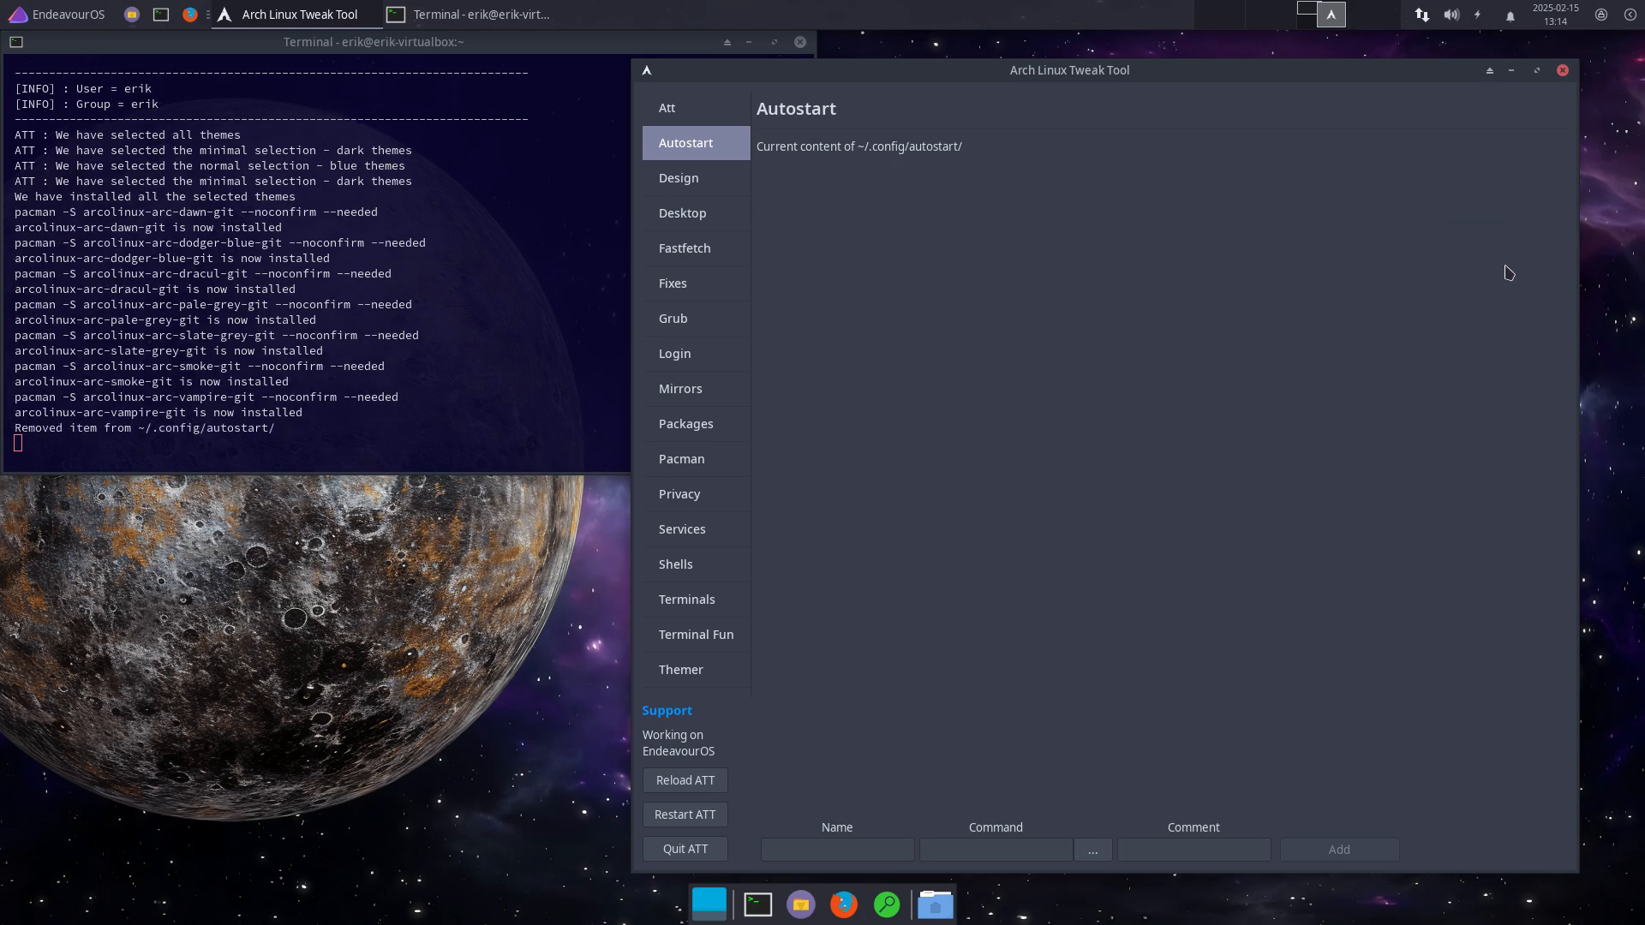
{"action": "left_click", "coordinate": [686, 182]}
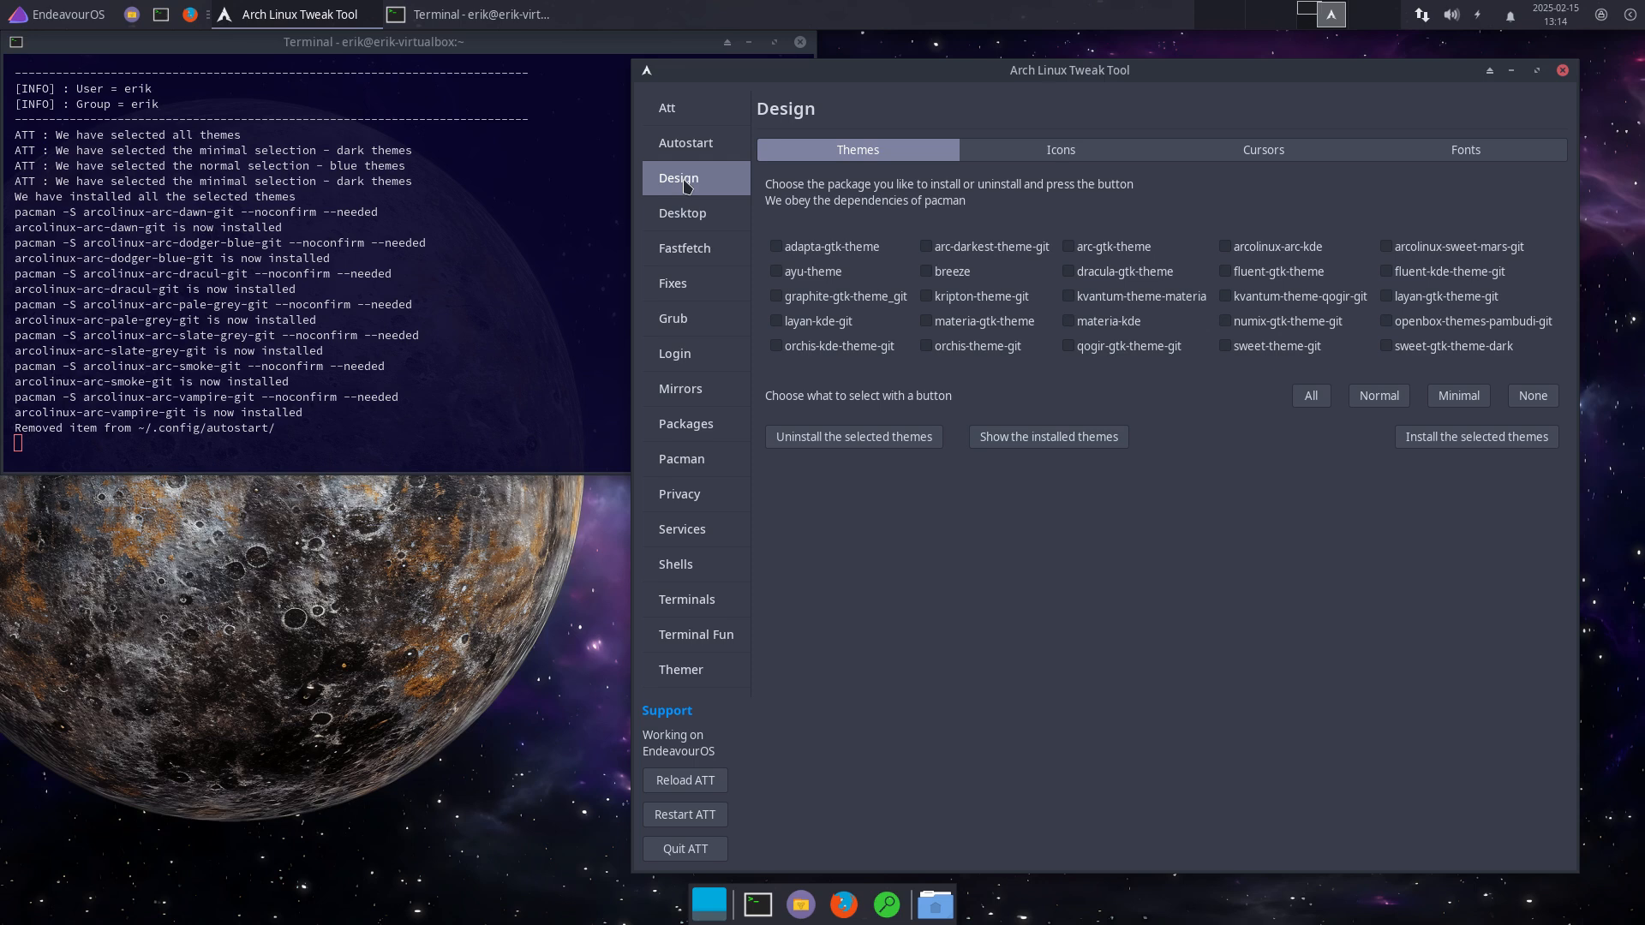
{"action": "left_click", "coordinate": [1059, 152]}
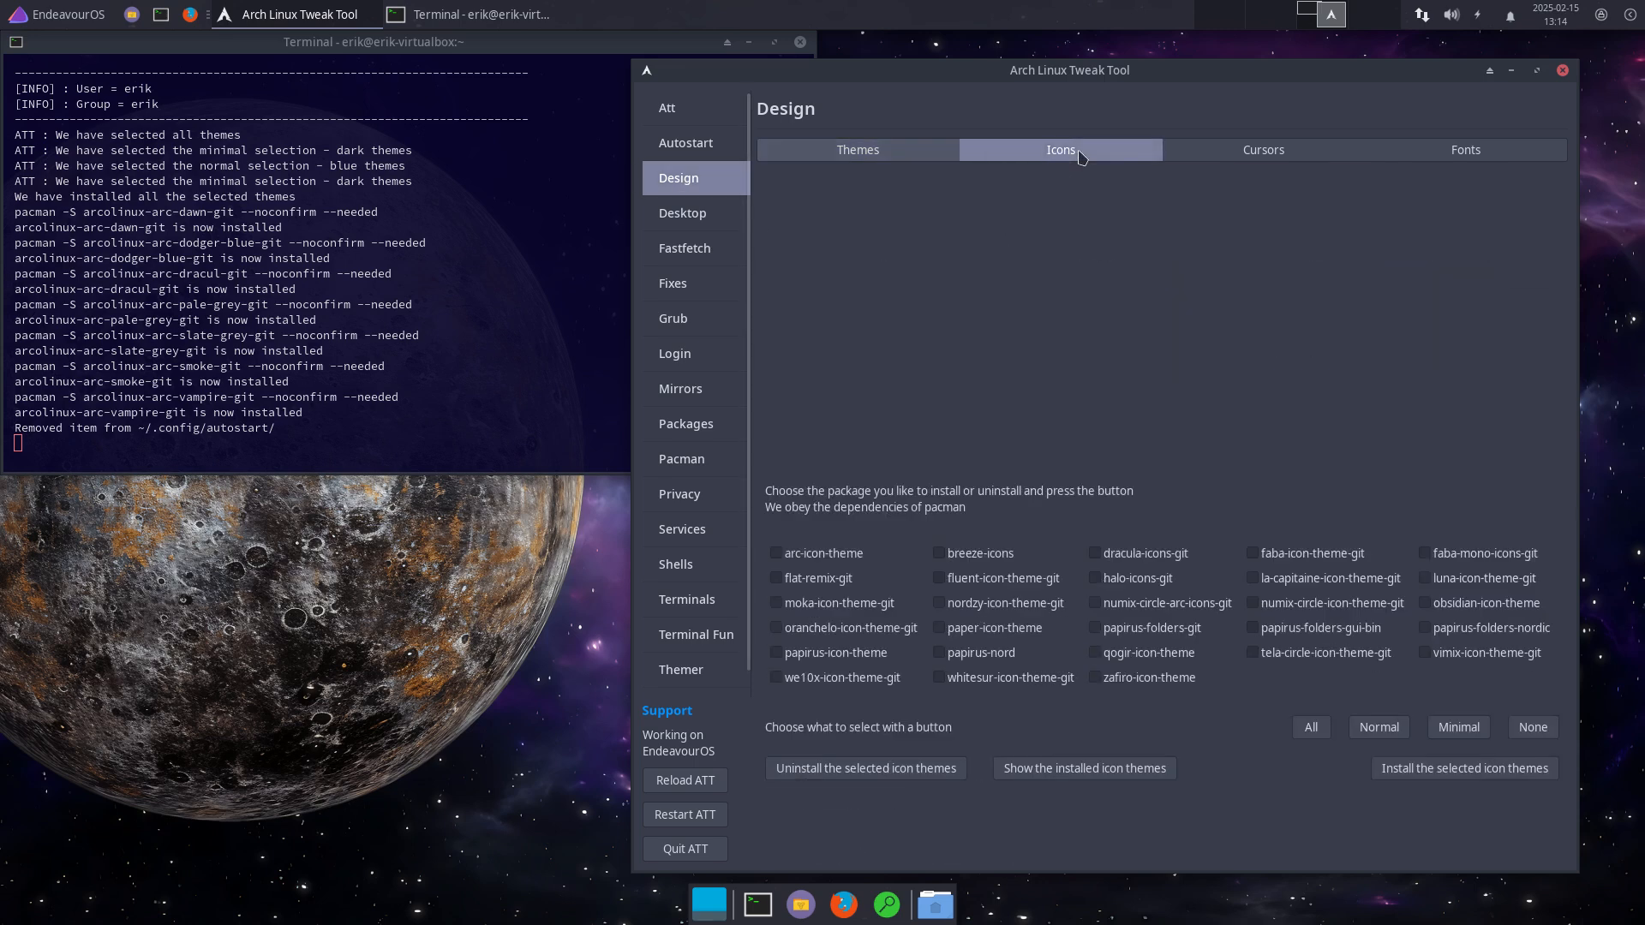
{"action": "left_click", "coordinate": [1263, 156]}
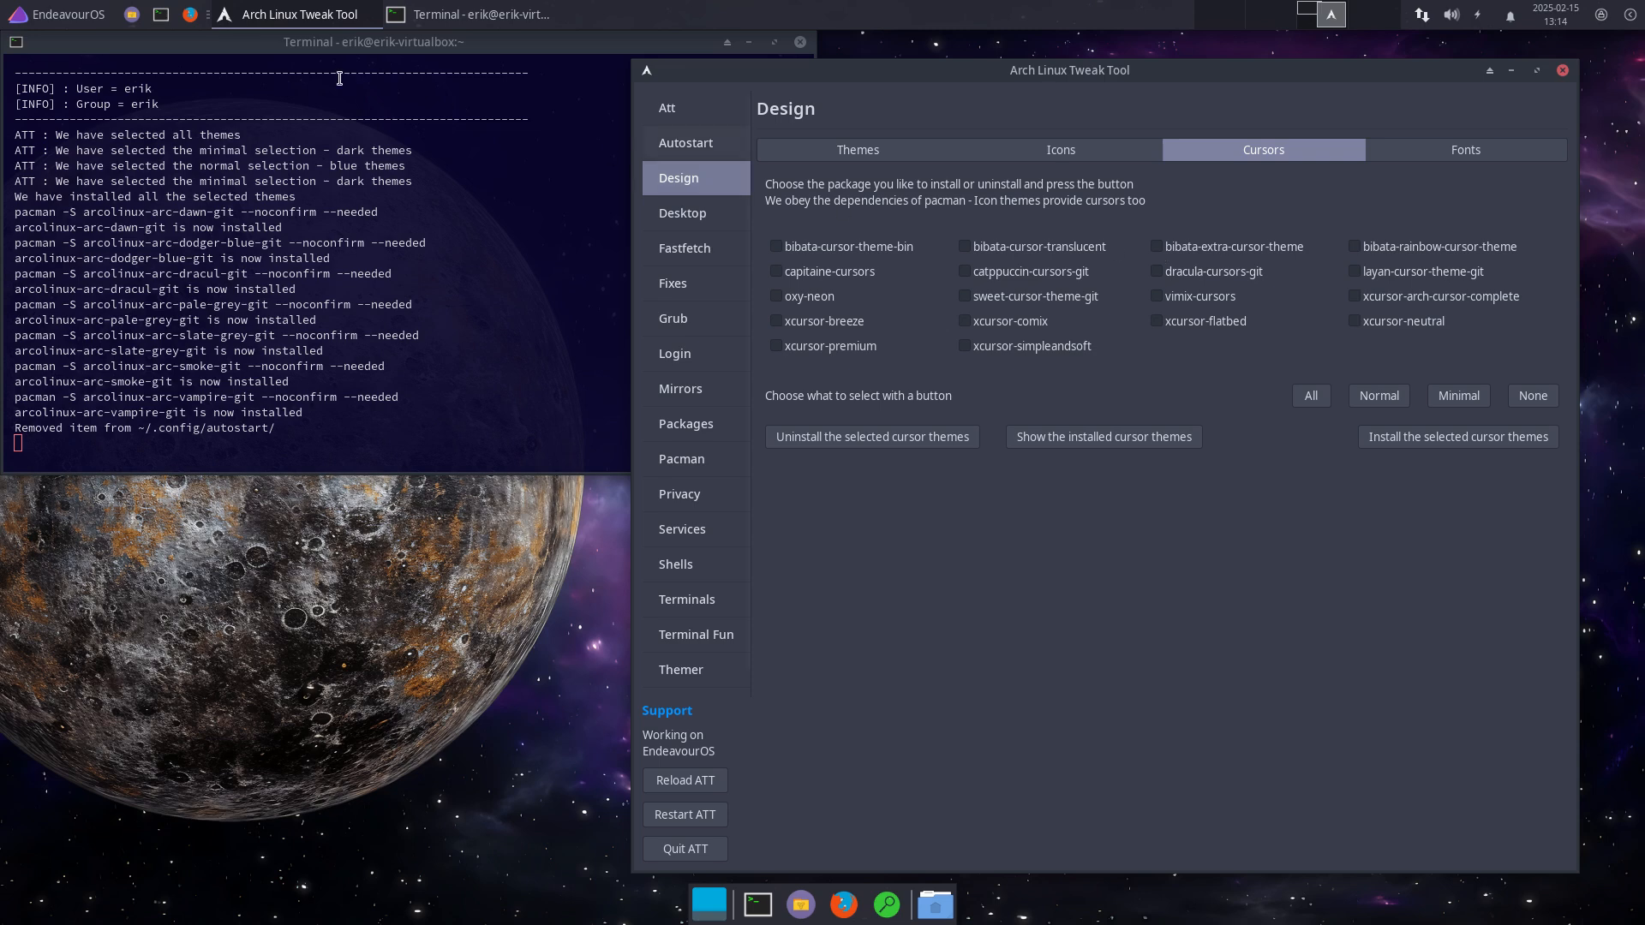
{"action": "left_click", "coordinate": [58, 14]}
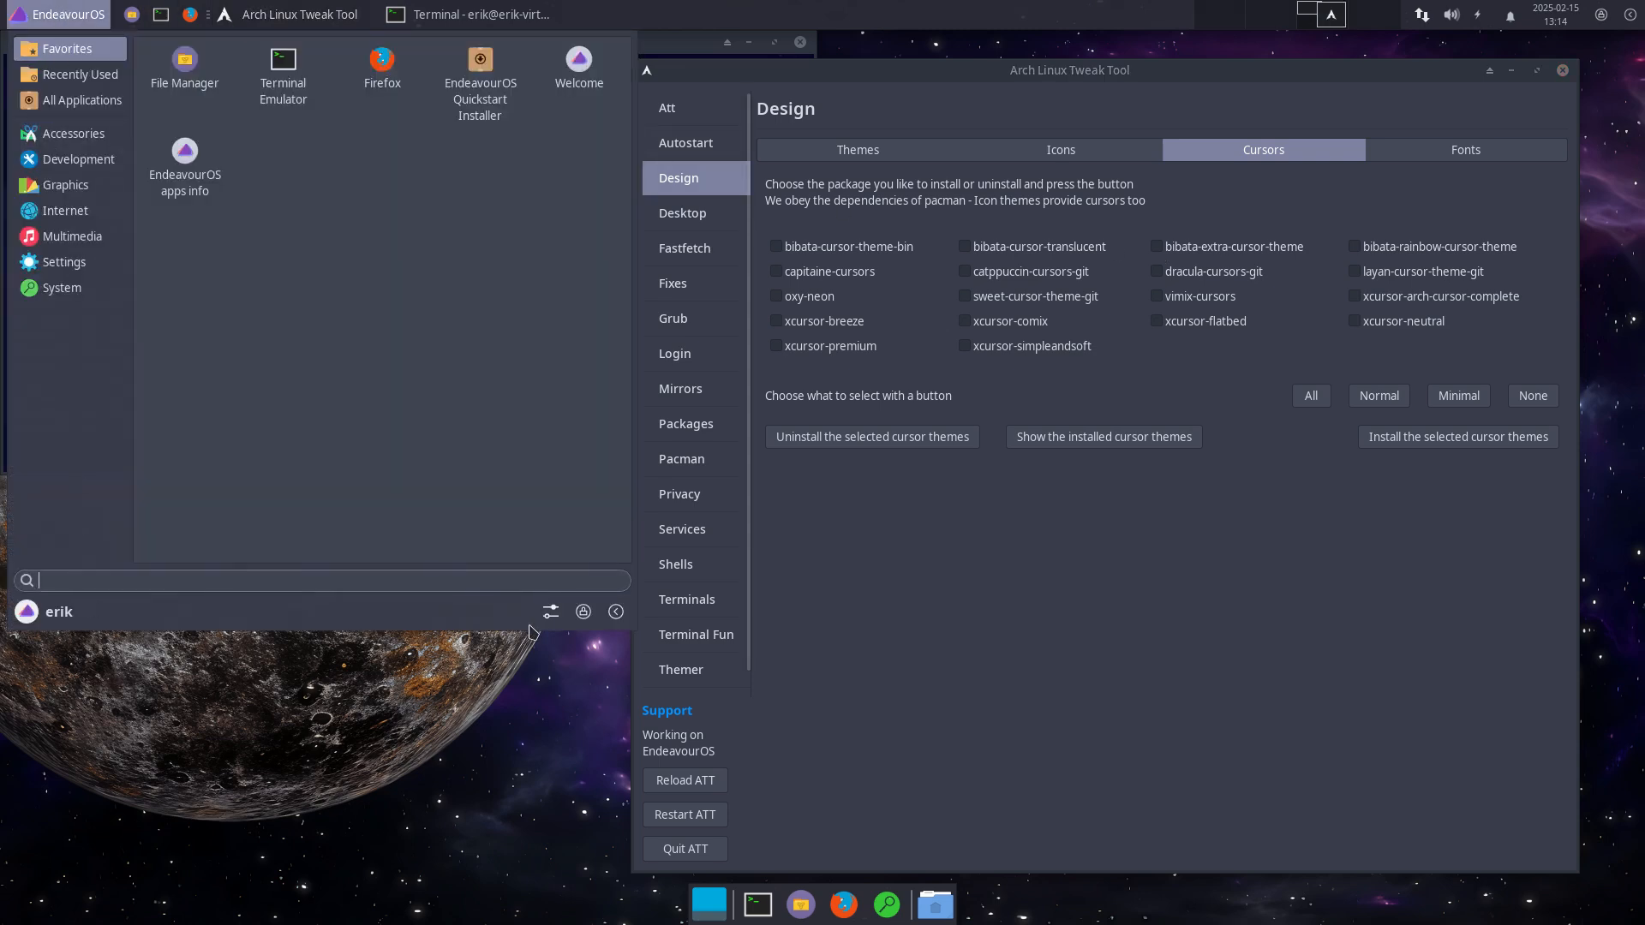
Step: Set the cursor theme to Qogir in Mouse and Touchpad settings and close it
{"action": "left_click", "coordinate": [551, 611]}
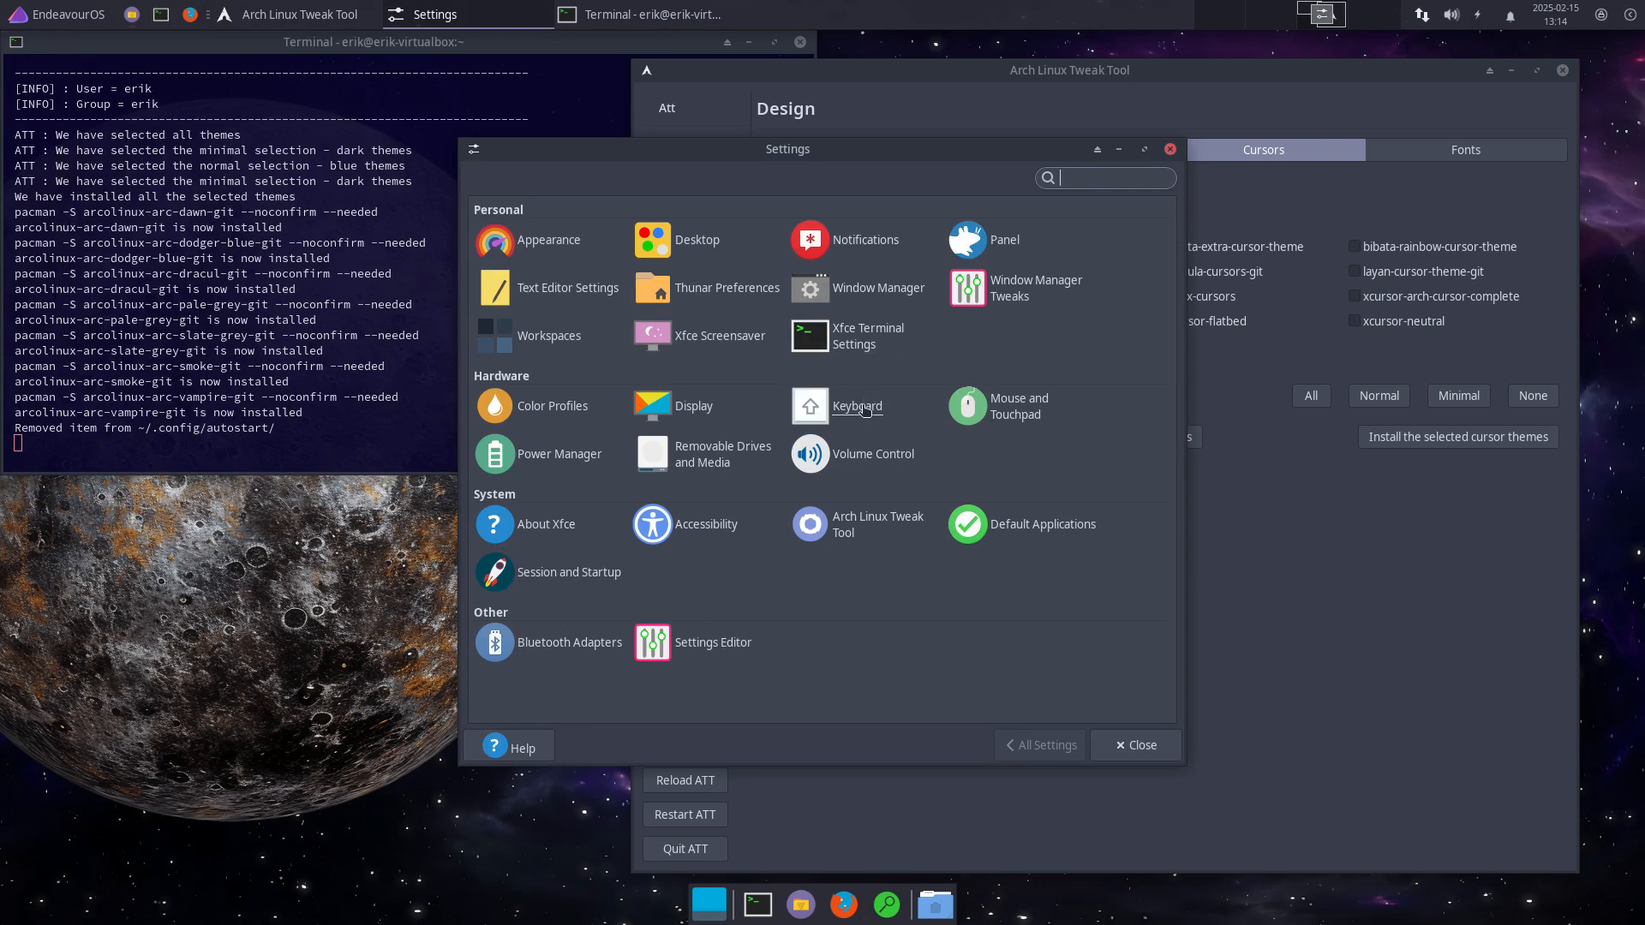
{"action": "left_click", "coordinate": [973, 407]}
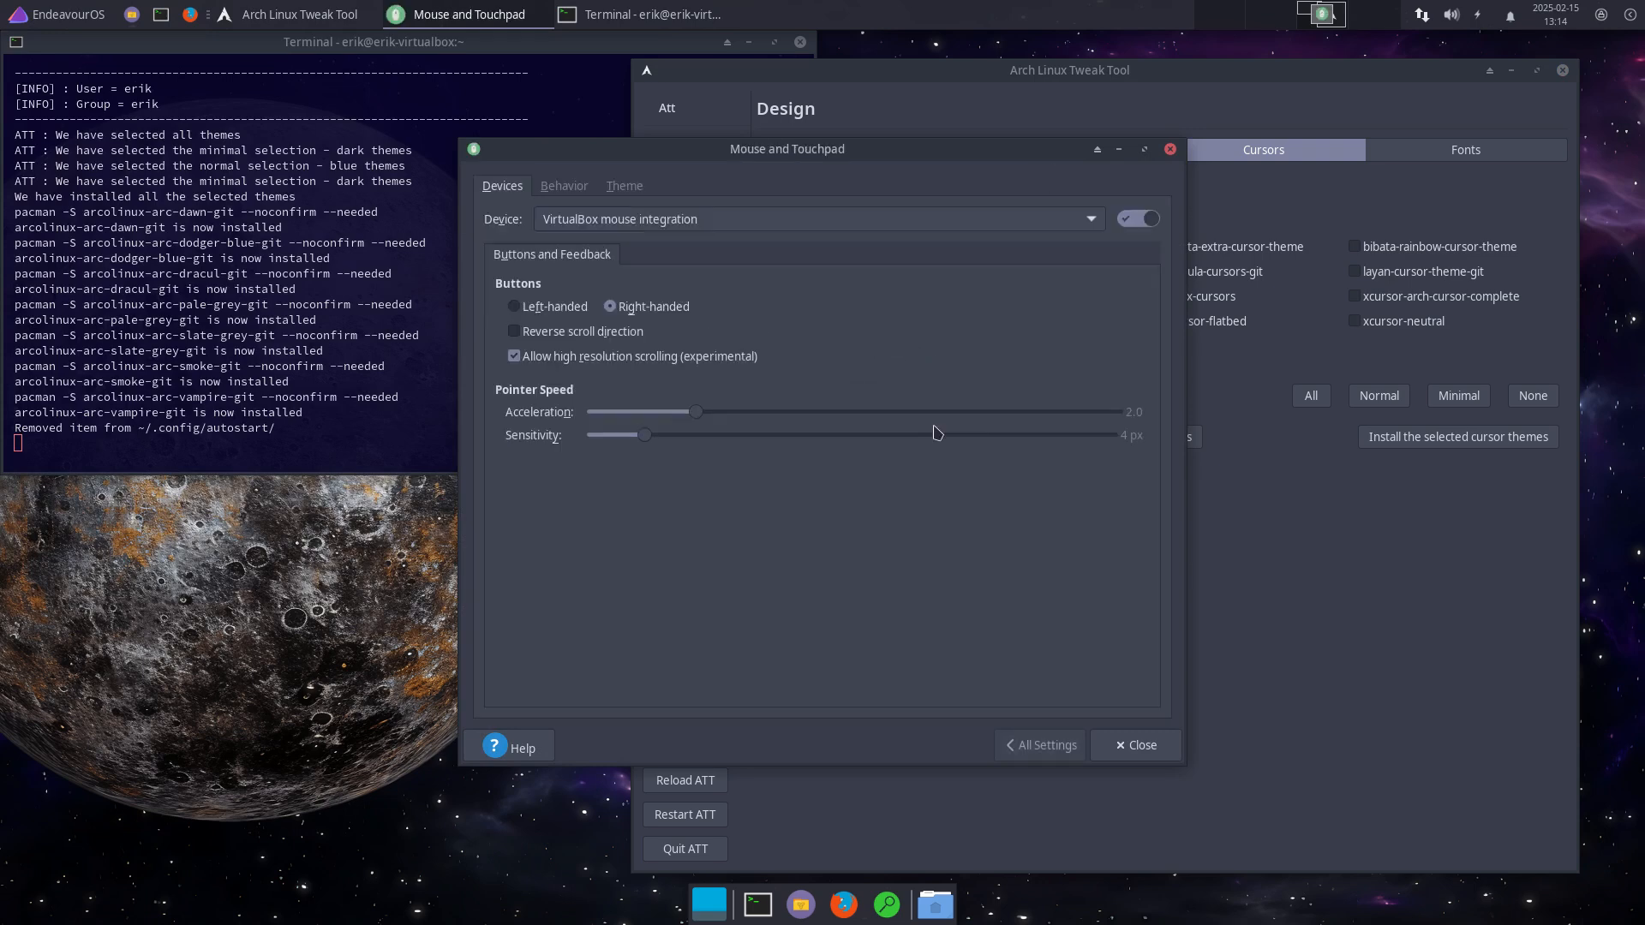
{"action": "left_click", "coordinate": [625, 186]}
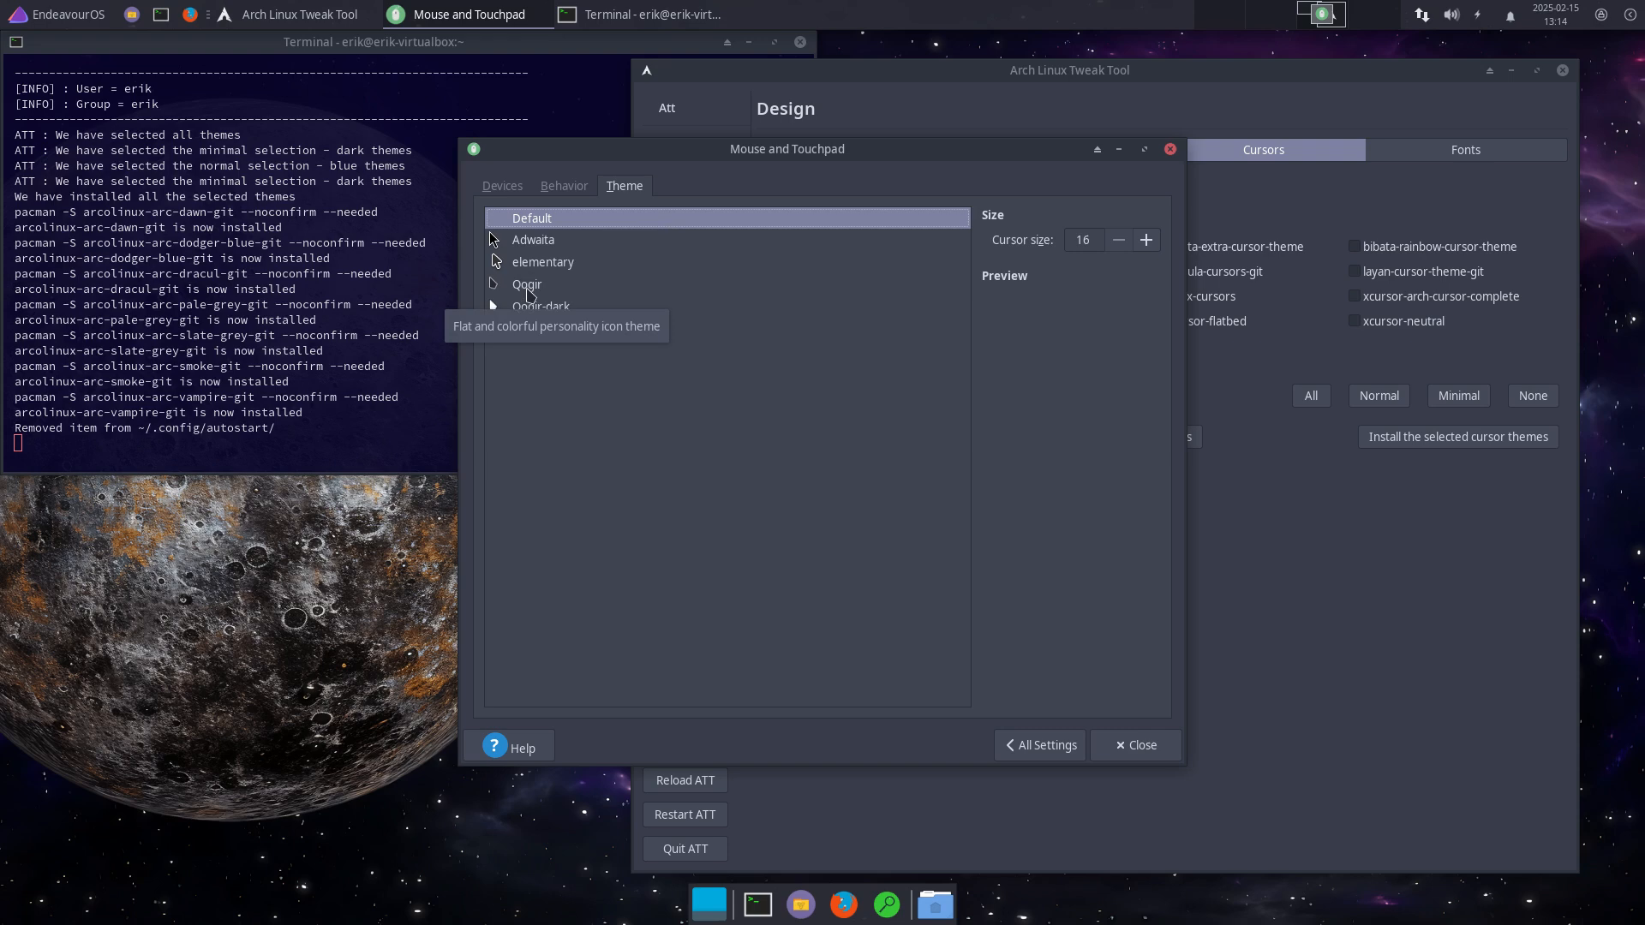
{"action": "left_click", "coordinate": [528, 287]}
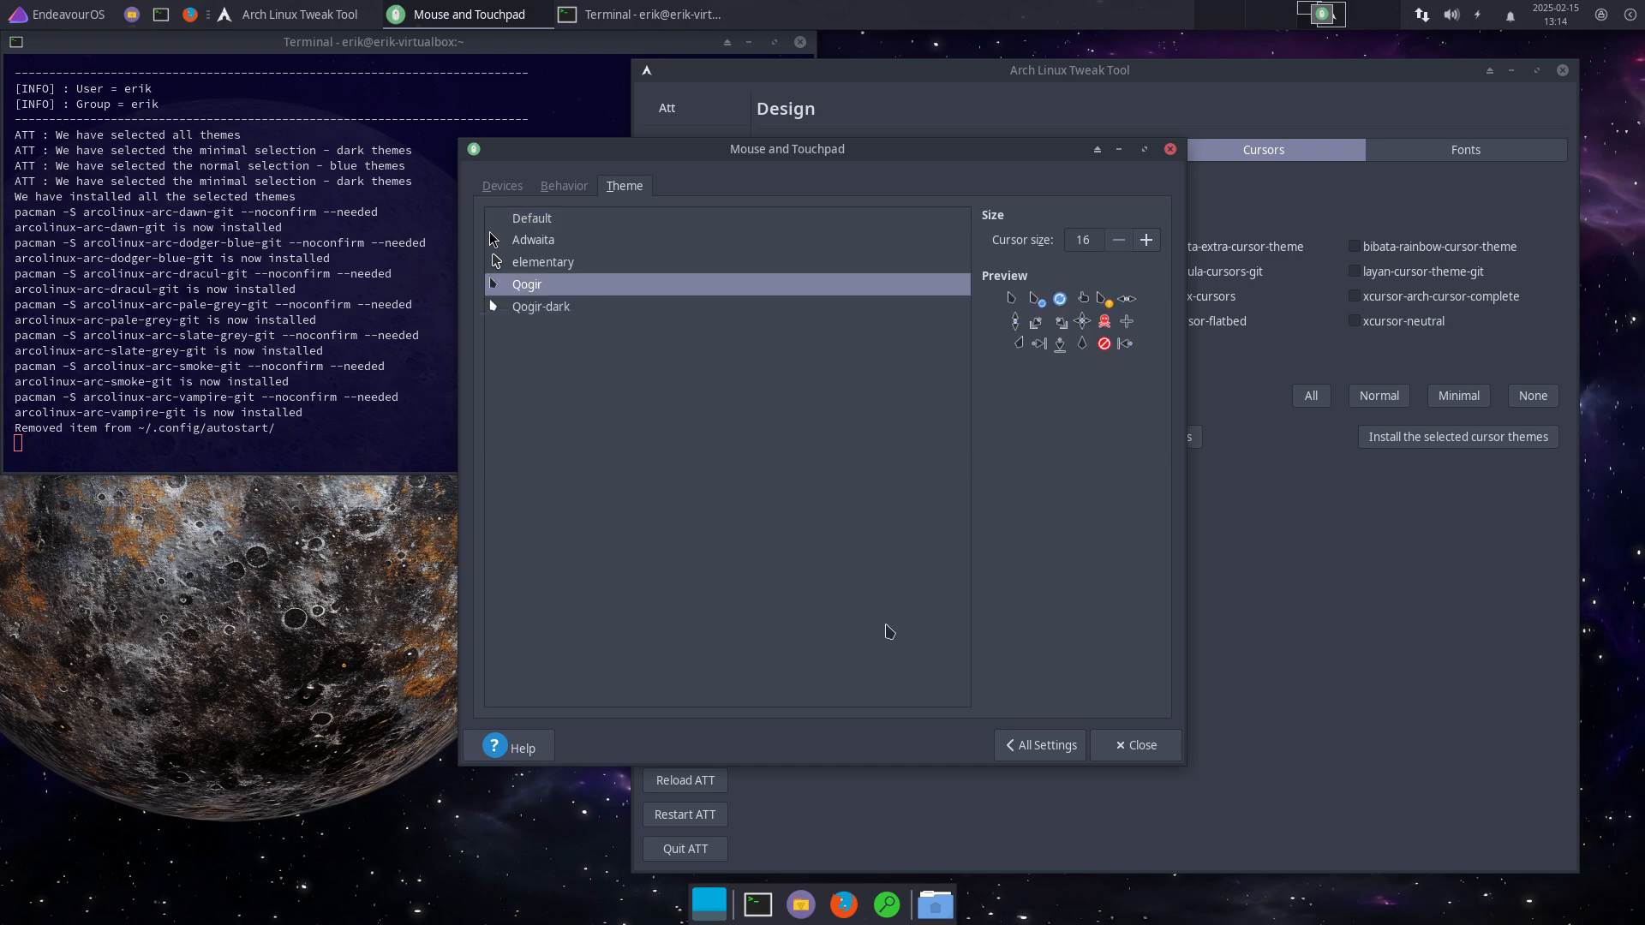
{"action": "left_click", "coordinate": [1136, 745]}
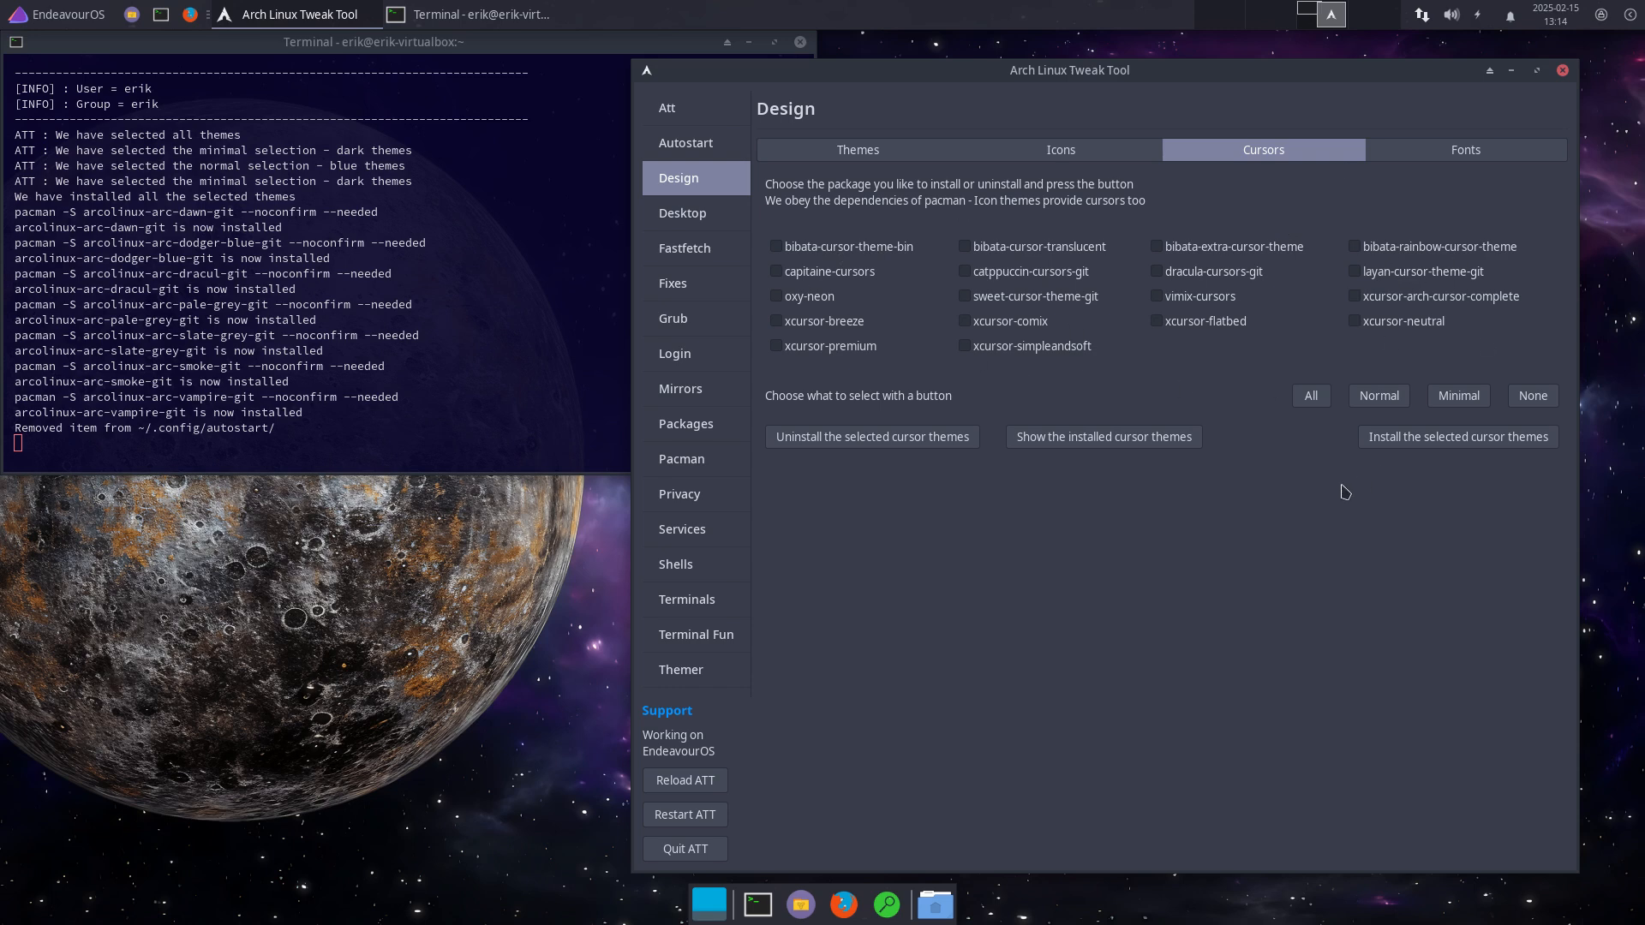
Step: Look over the font packages, then switch to the Desktop installer page
{"action": "left_click", "coordinate": [1450, 155]}
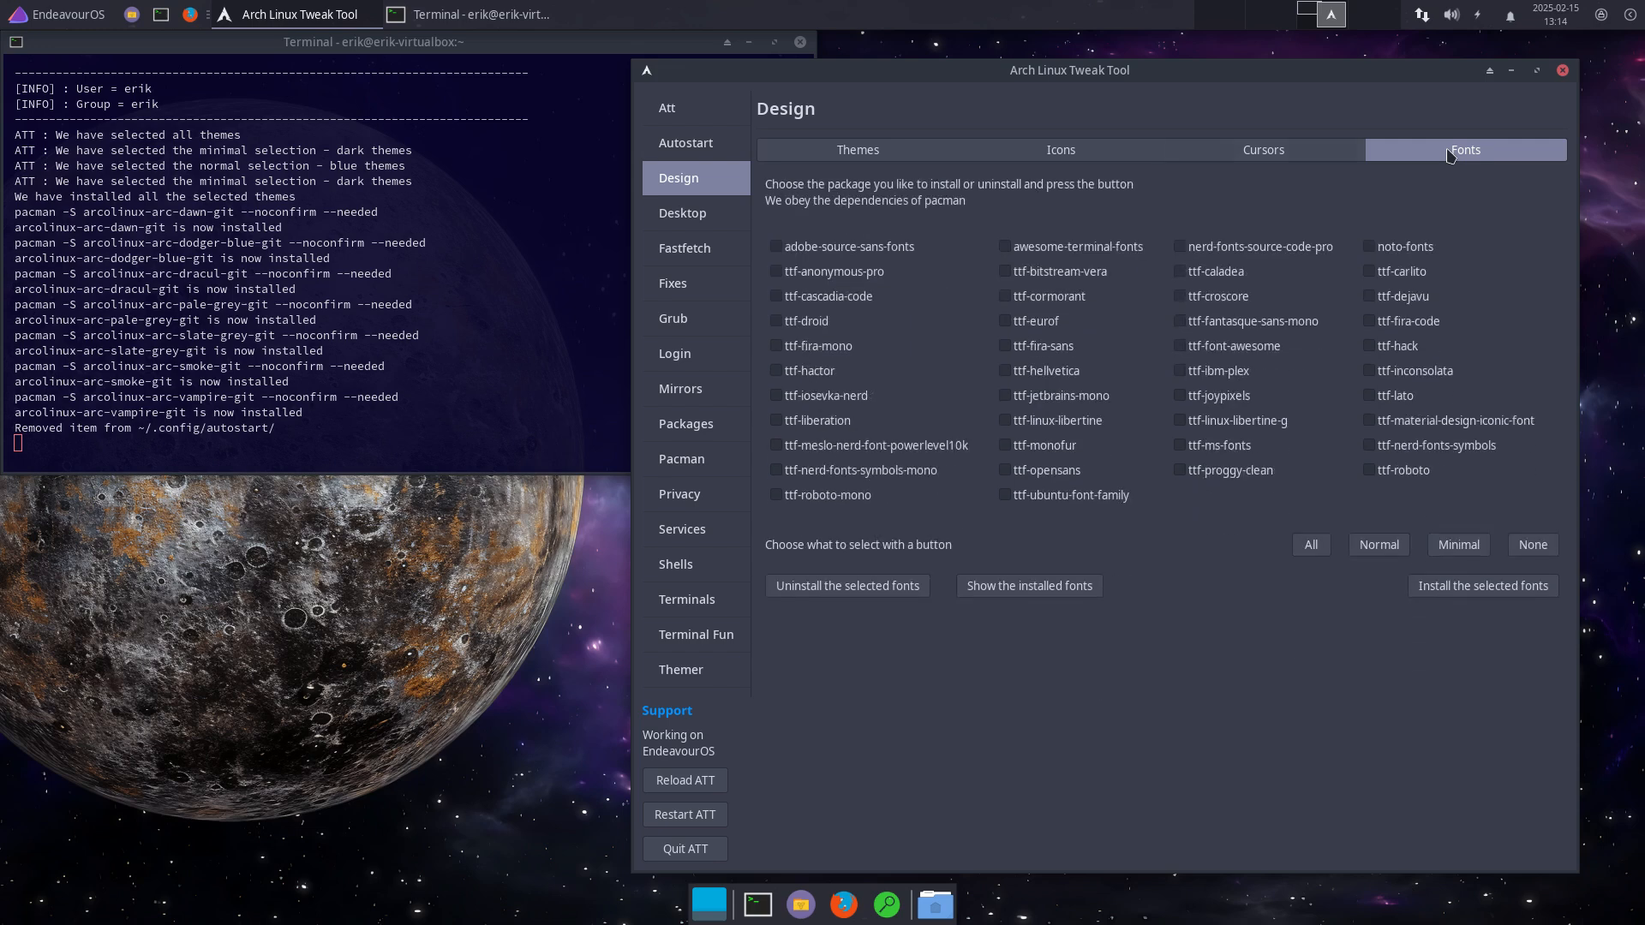
{"action": "left_click", "coordinate": [700, 220]}
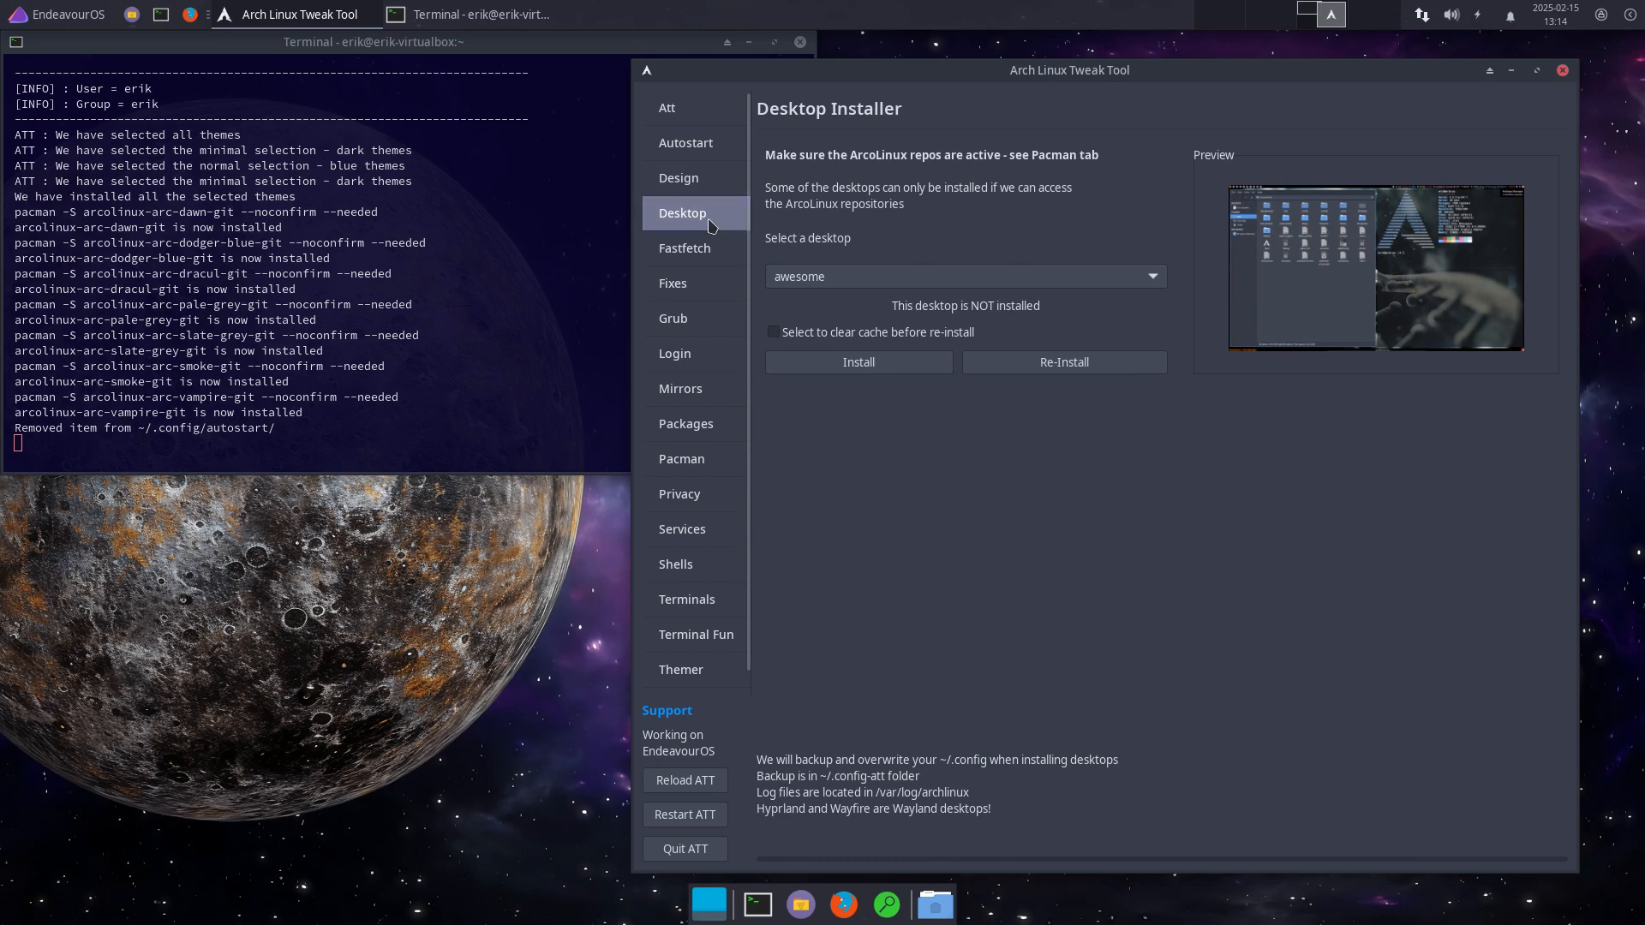
Step: Choose chadwm from the desktop list, install it, then quit the Tweak Tool
{"action": "left_click", "coordinate": [883, 288]}
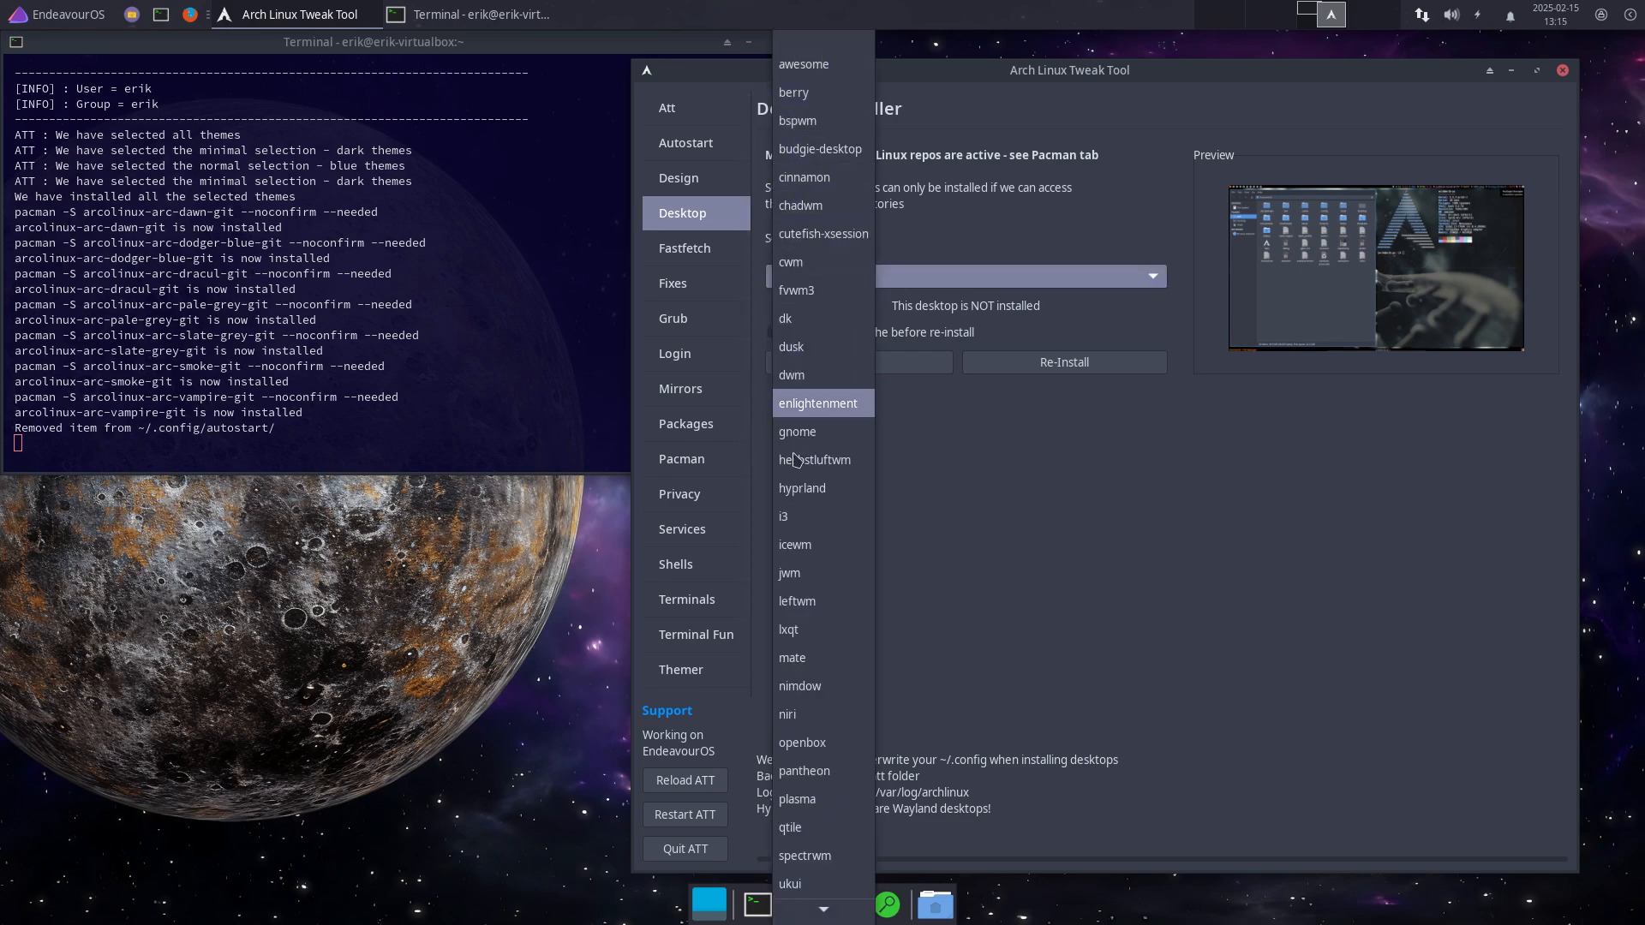
{"action": "mouse_move", "coordinate": [800, 915]}
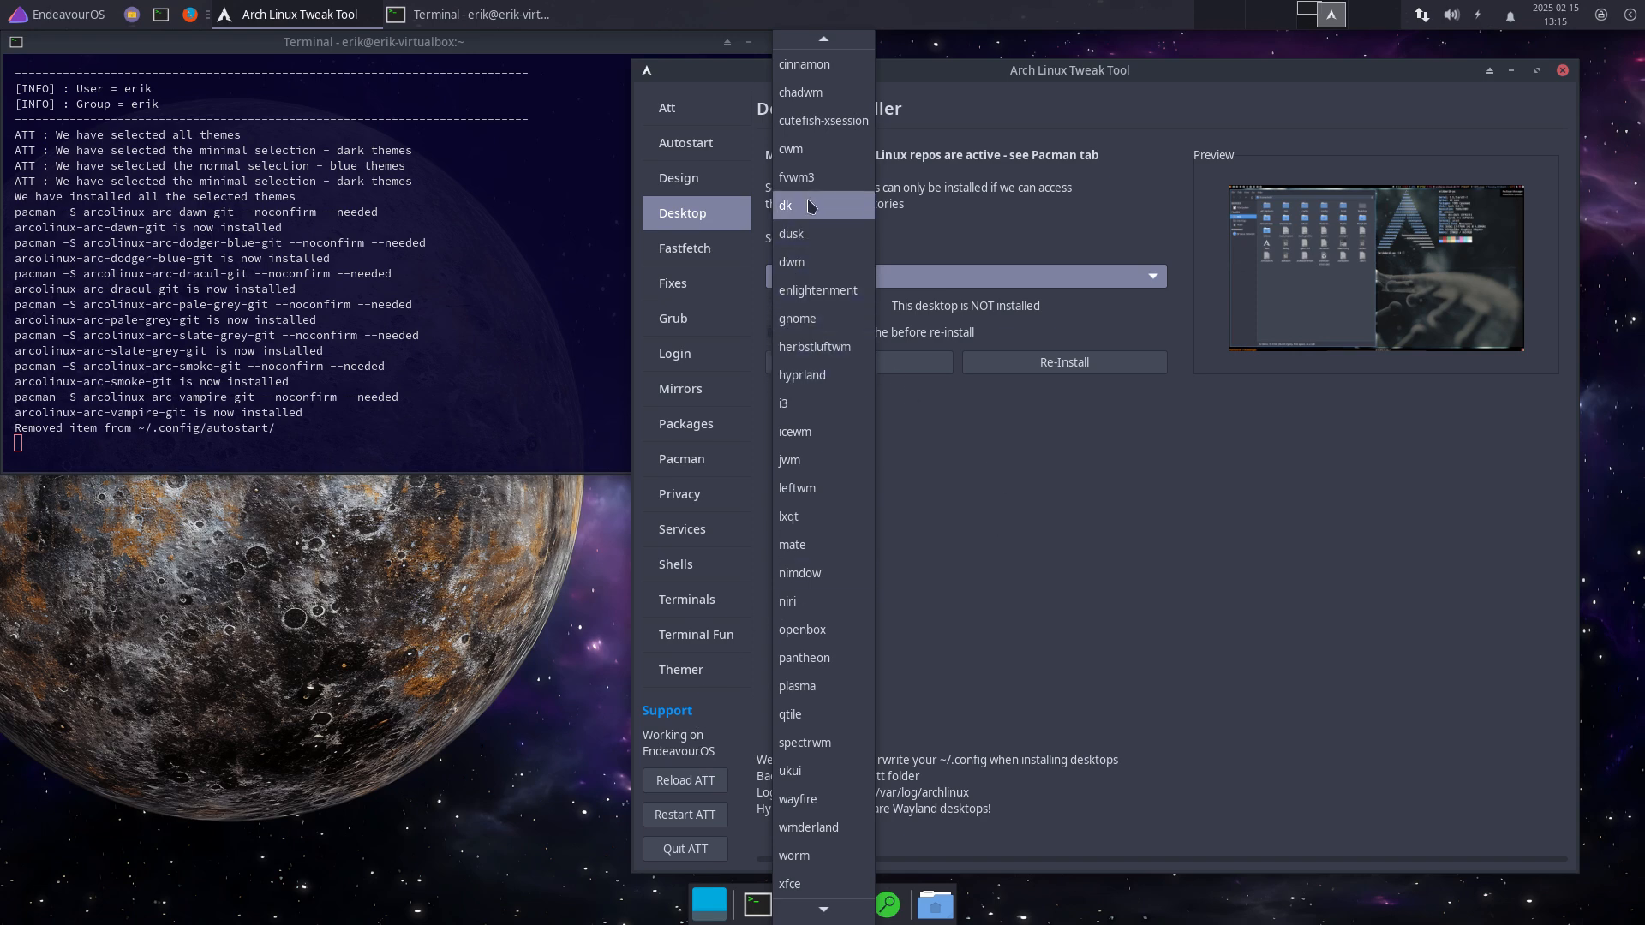
{"action": "left_click", "coordinate": [811, 93]}
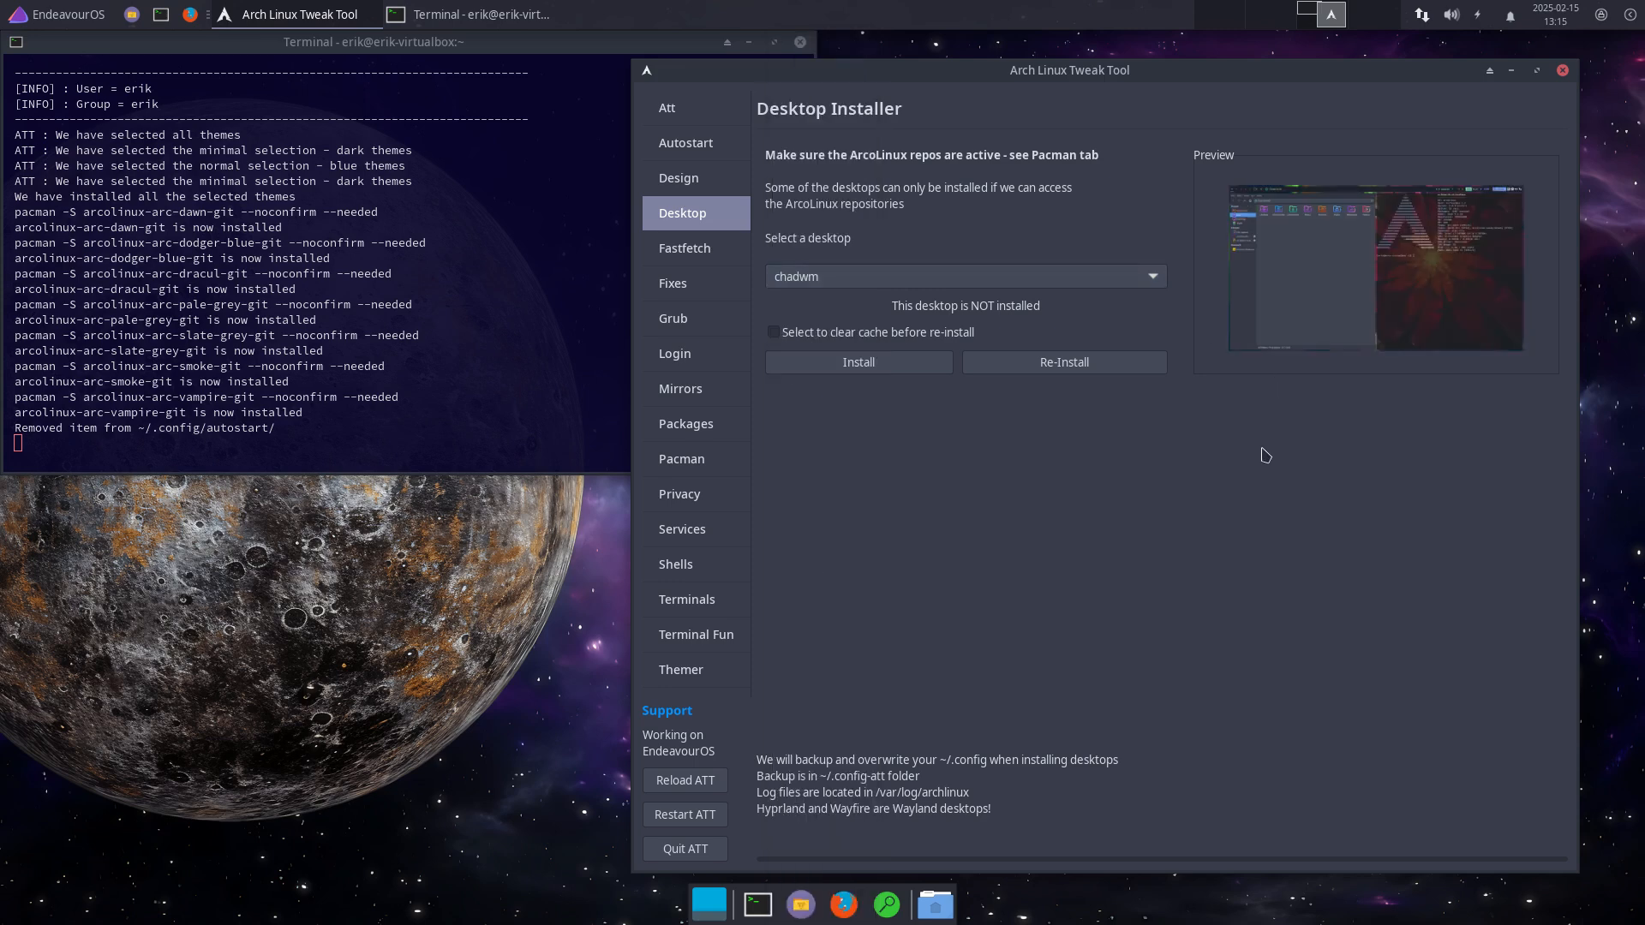
{"action": "left_click", "coordinate": [899, 369]}
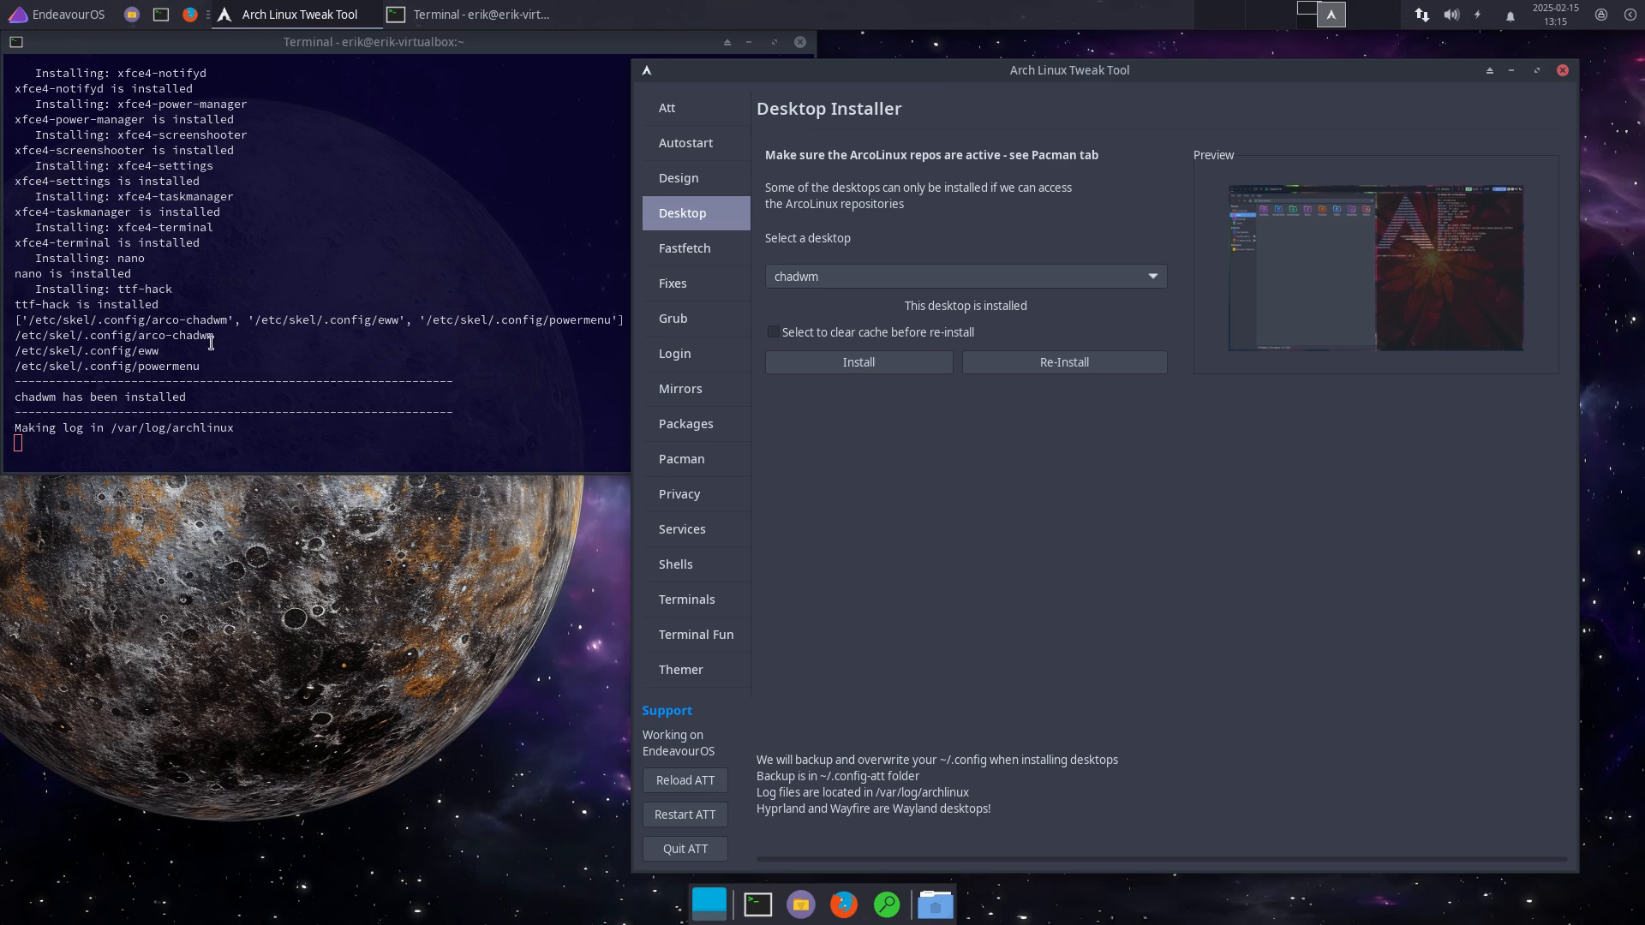
{"action": "left_click", "coordinate": [665, 848]}
Step: Close the terminal and log out of the Xfce session
{"action": "left_click", "coordinate": [799, 41]}
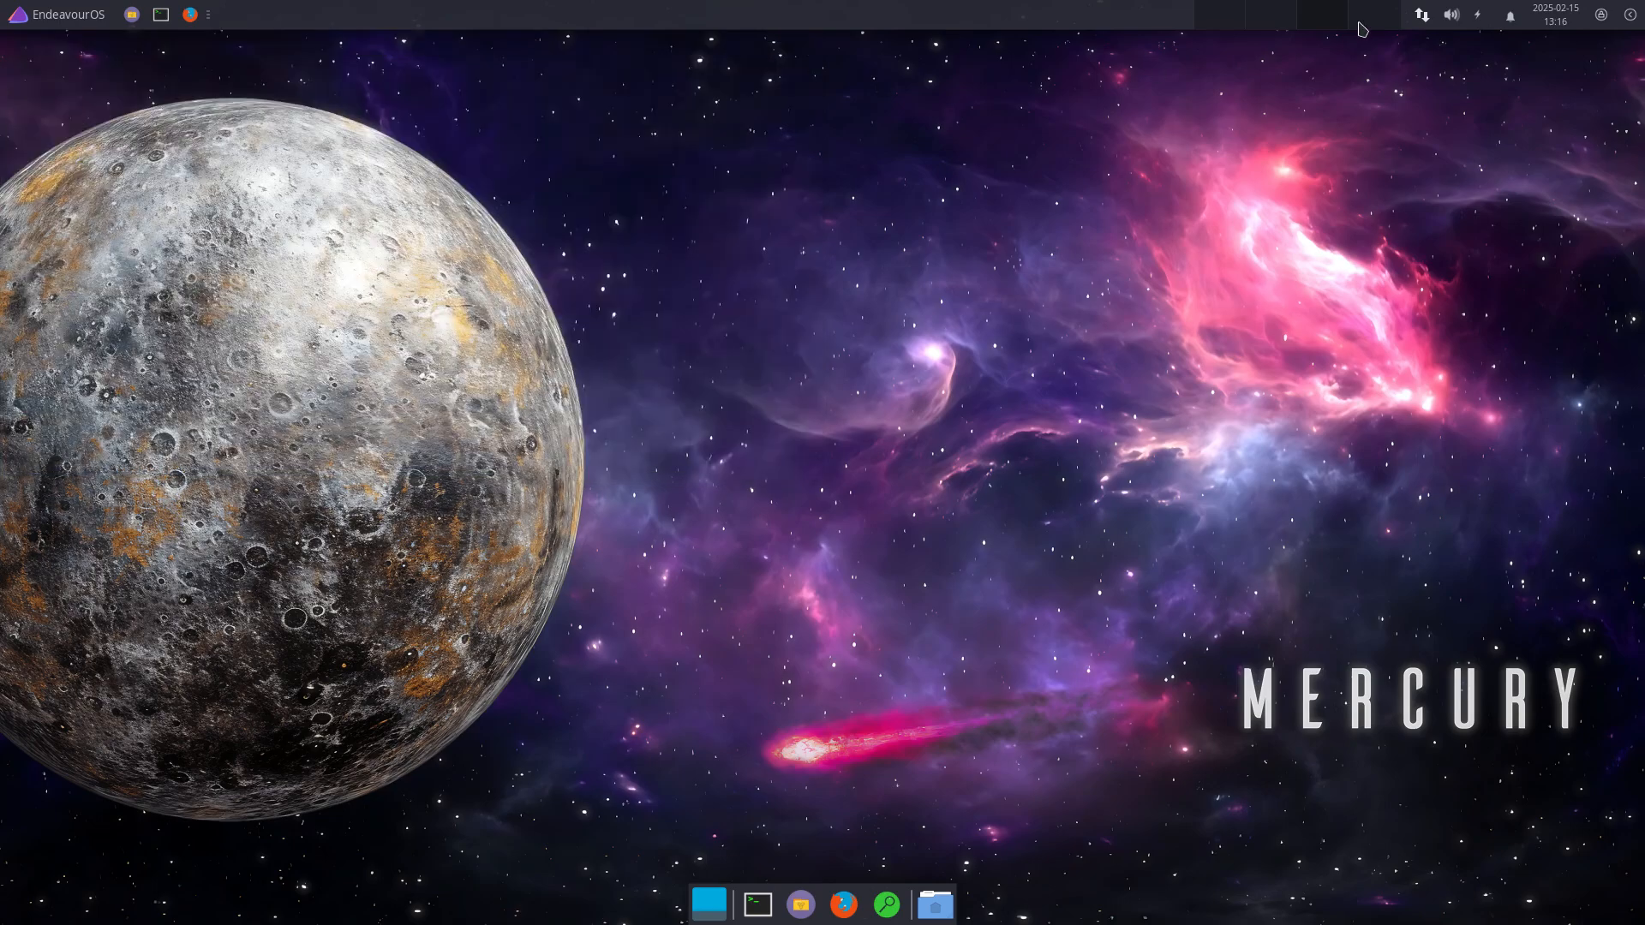
{"action": "left_click", "coordinate": [1631, 15]}
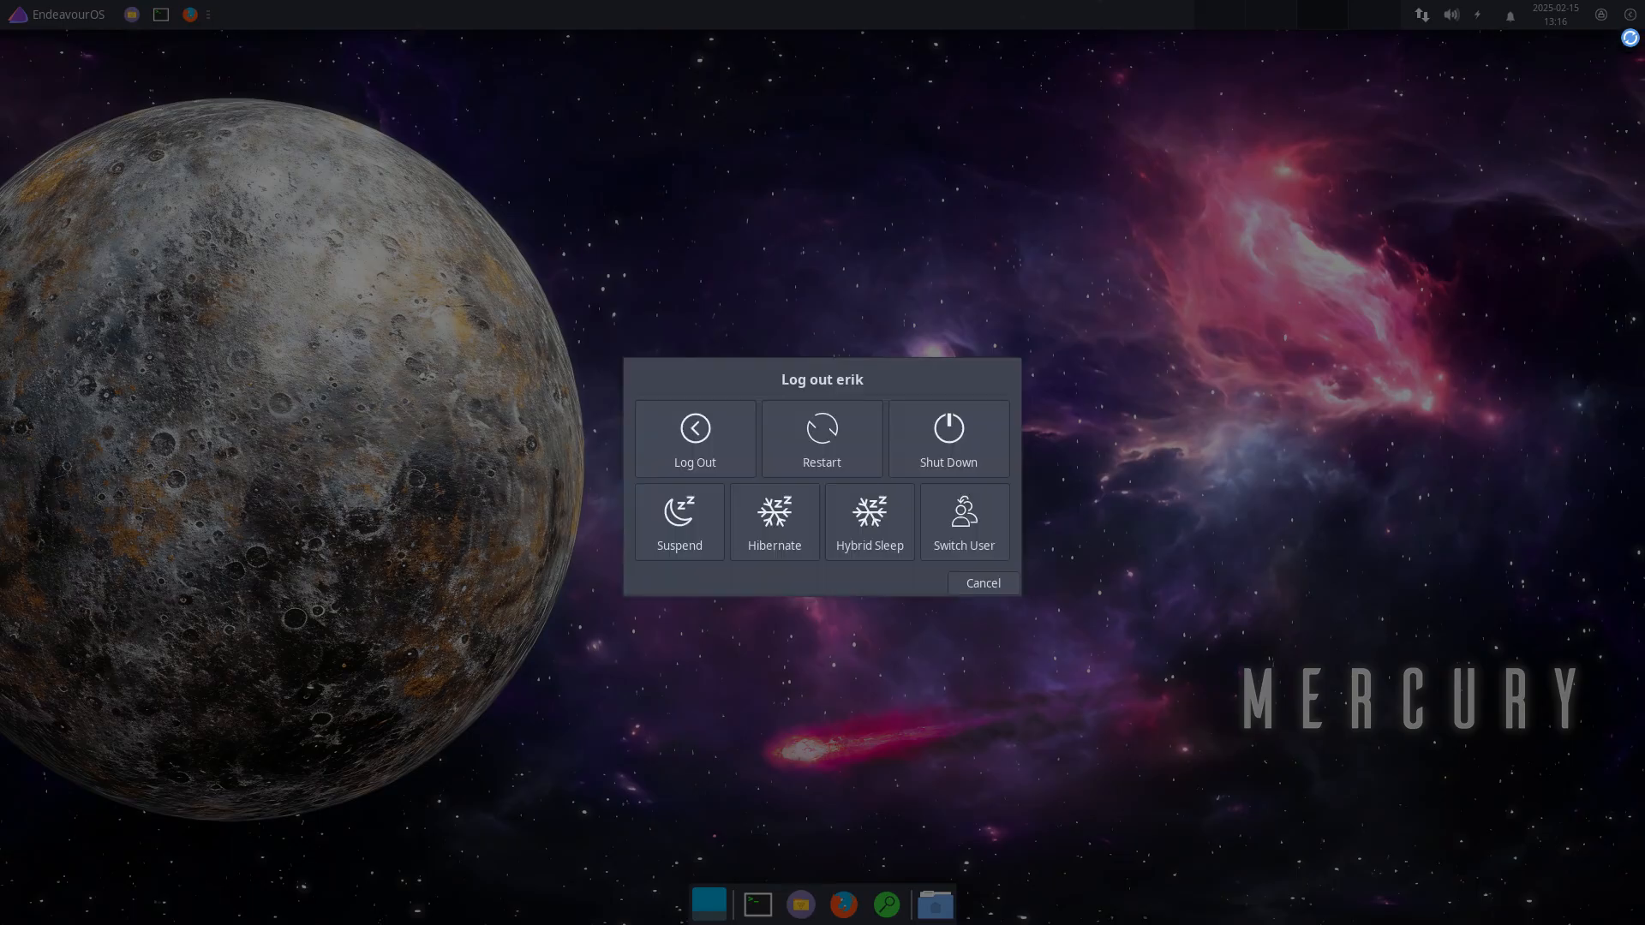
{"action": "left_click", "coordinate": [718, 433]}
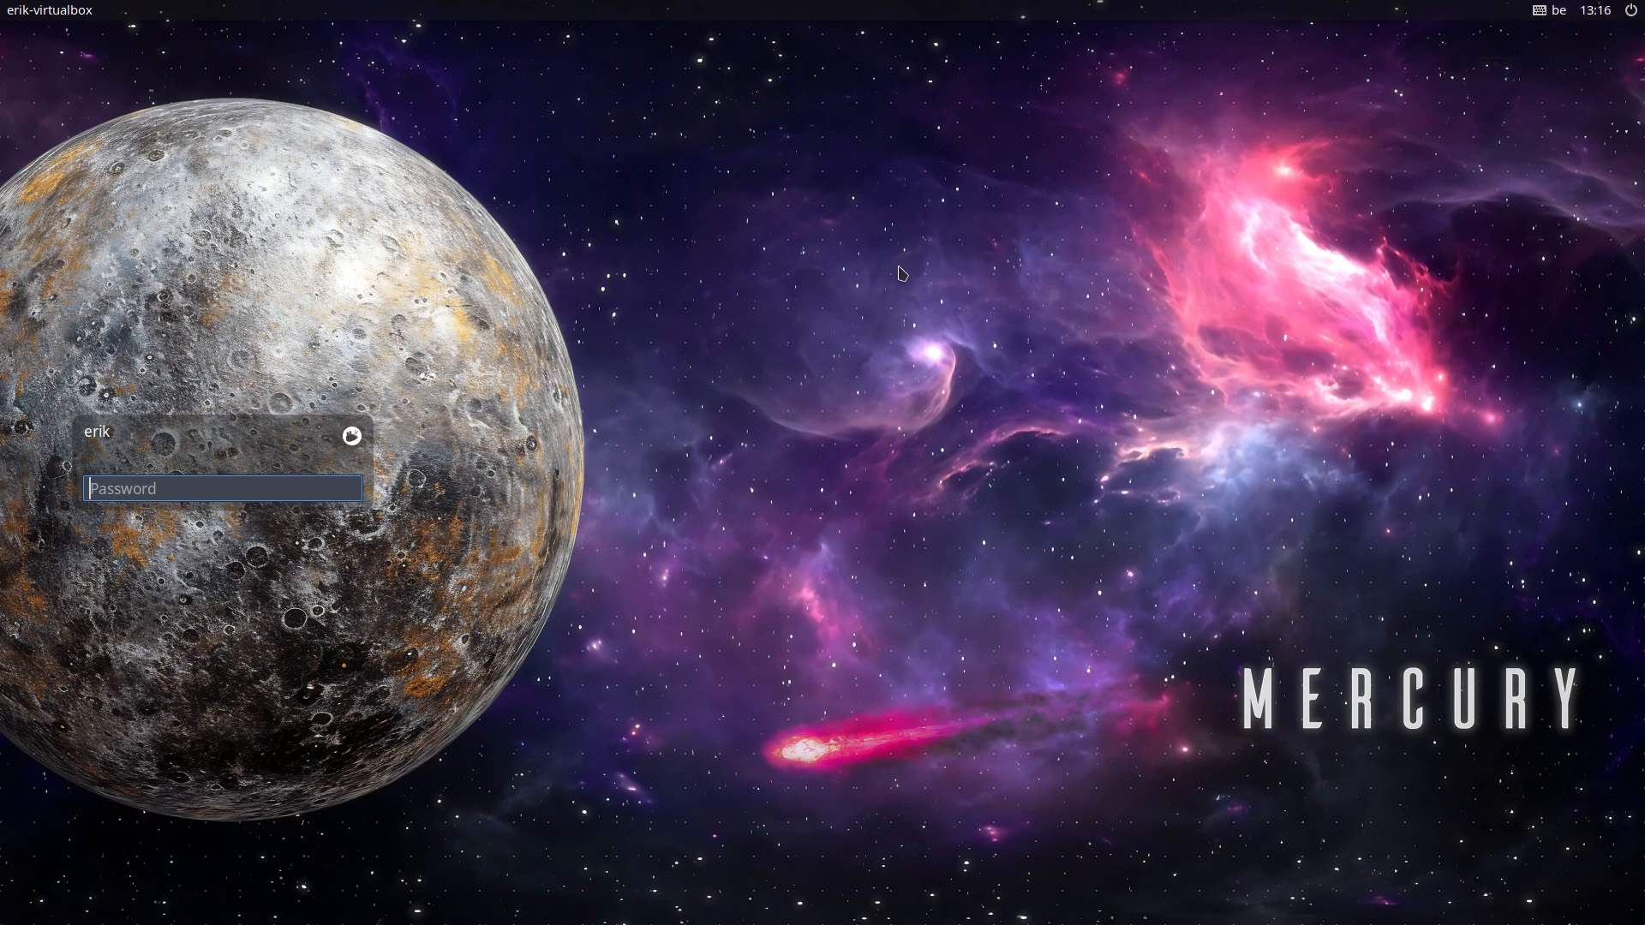
Step: Select the Chadwm session at the login screen and log in with the password
{"action": "left_click", "coordinate": [353, 438]}
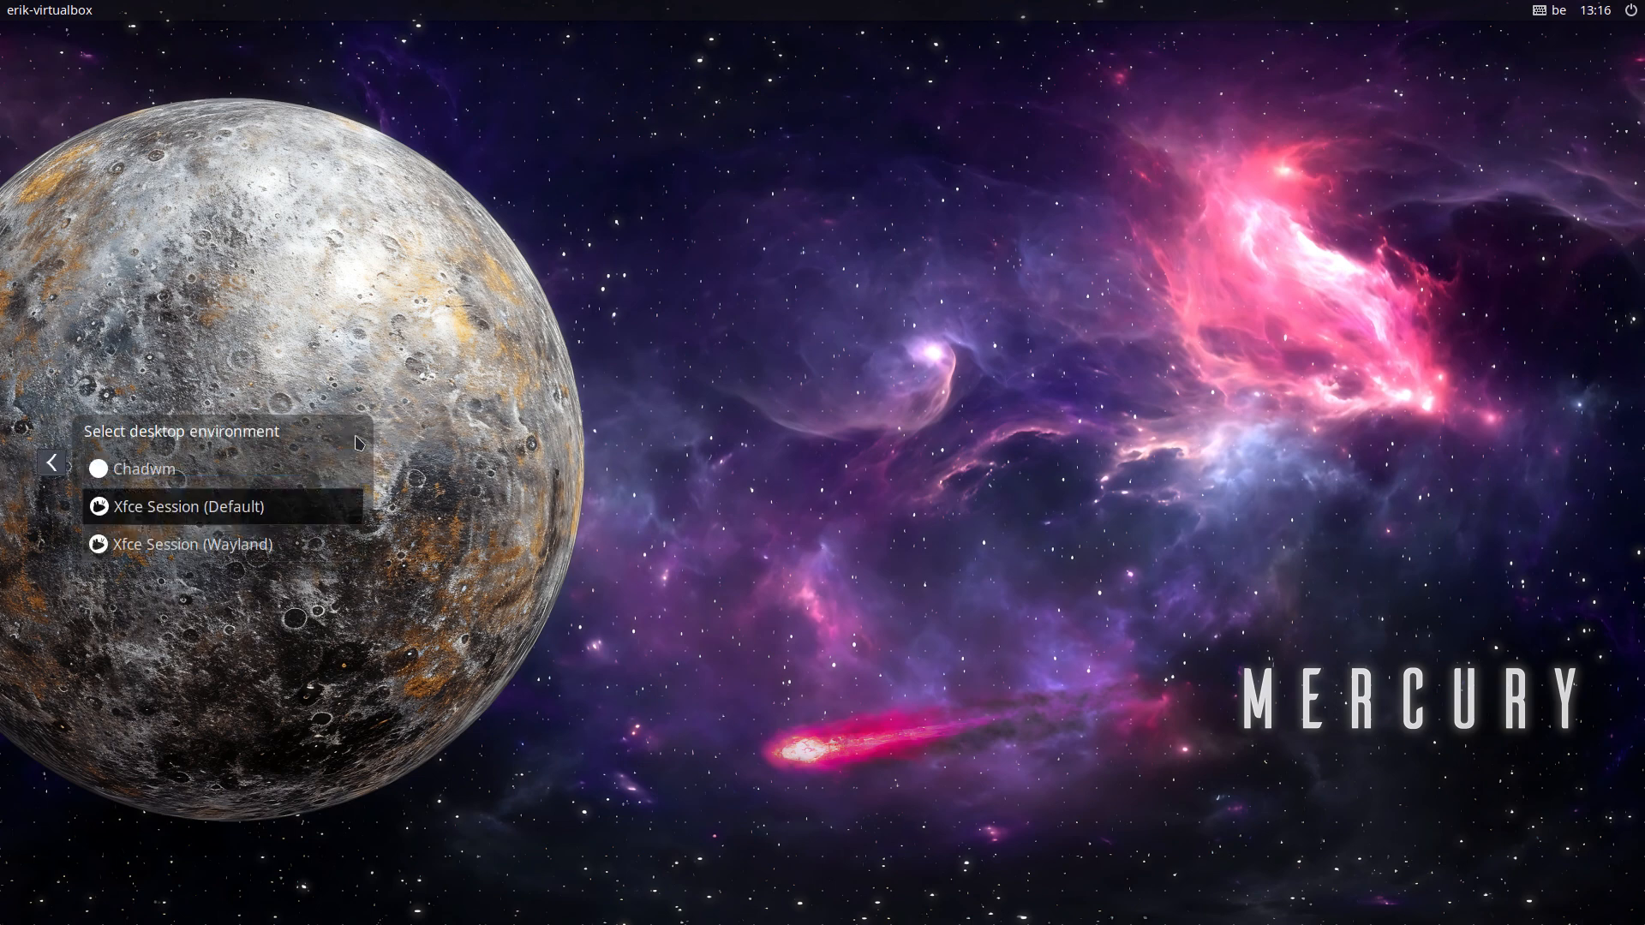
{"action": "left_click", "coordinate": [163, 478]}
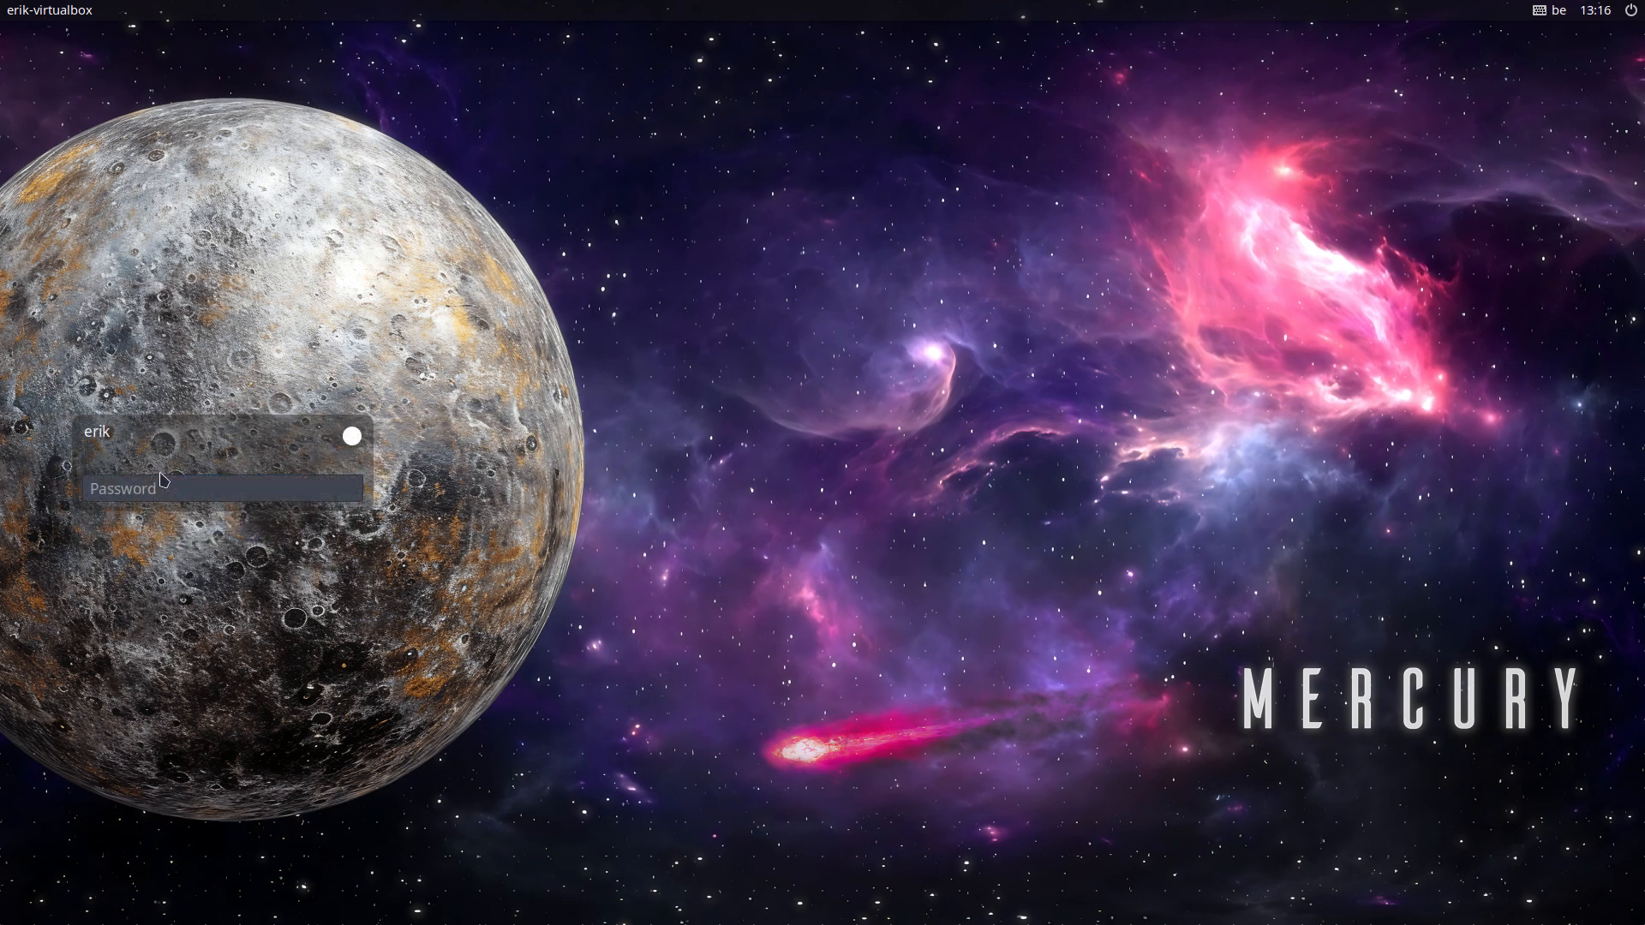
{"action": "left_click", "coordinate": [351, 442]}
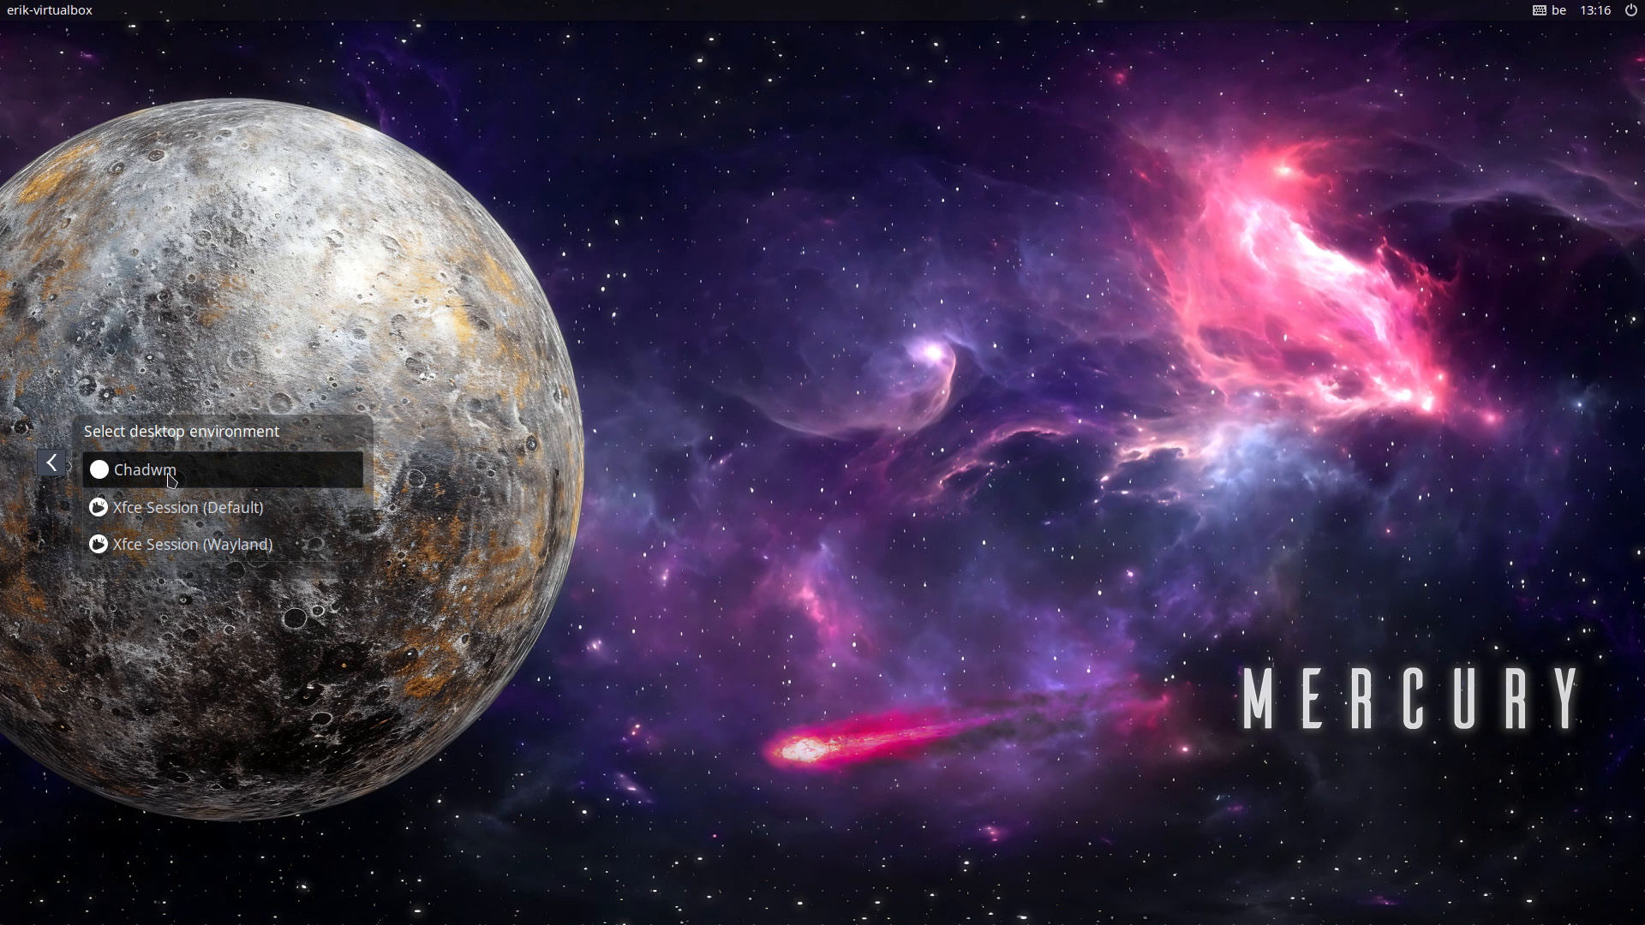
{"action": "left_click", "coordinate": [51, 464]}
{"action": "left_click", "coordinate": [118, 485]}
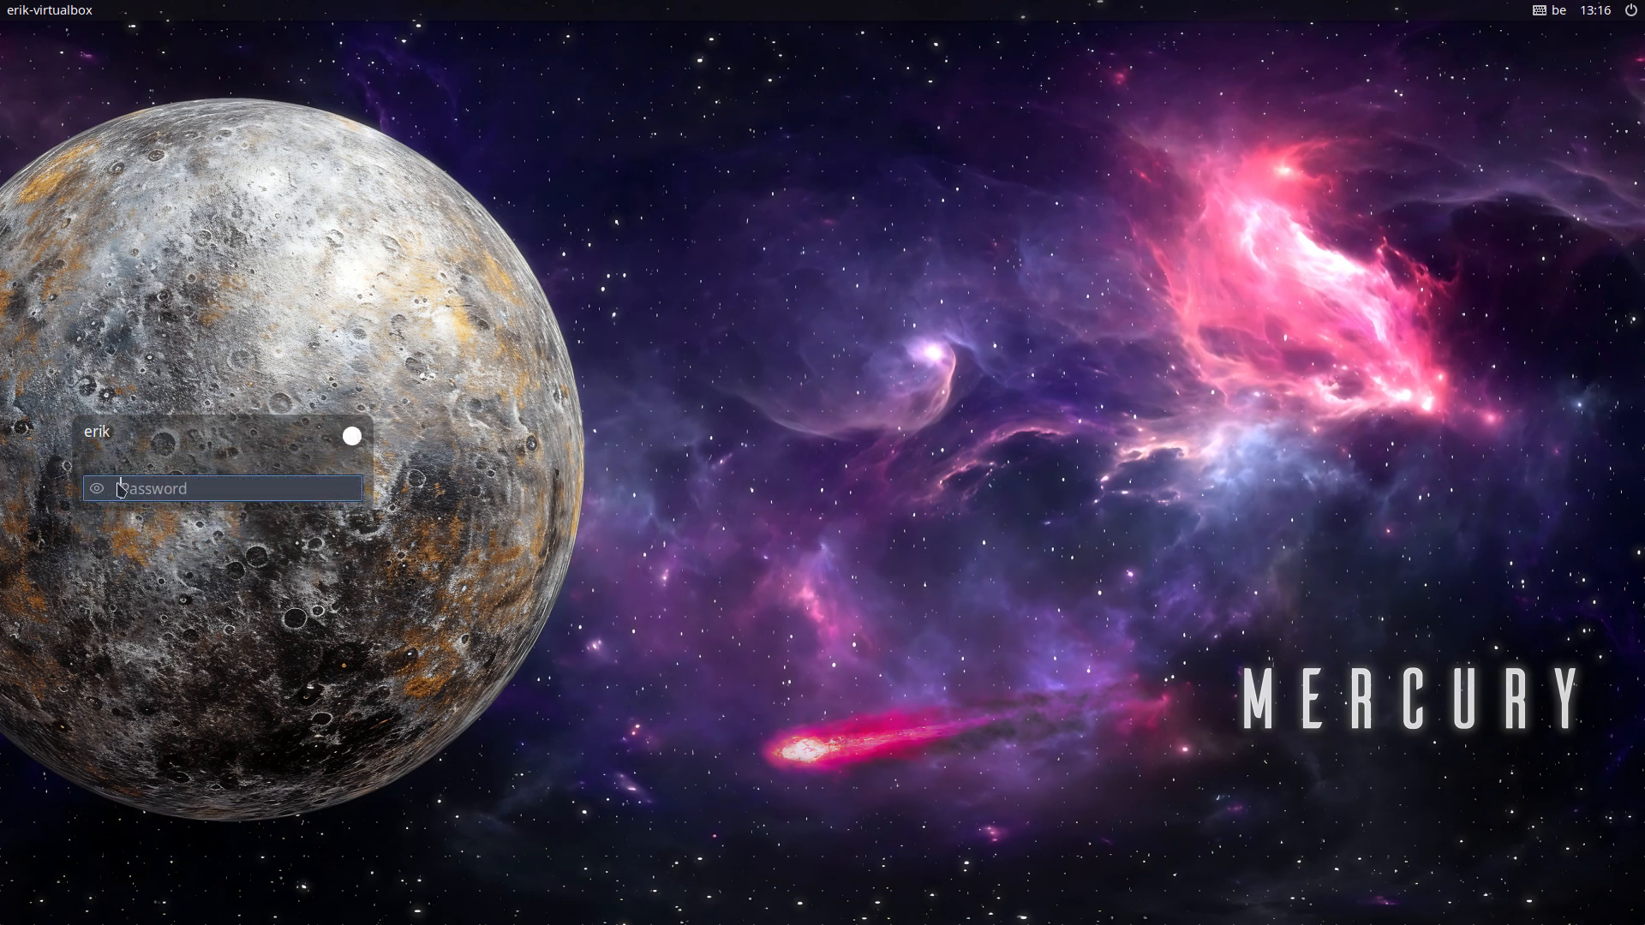
{"action": "type", "text": "••"}
{"action": "key", "text": "Return"}
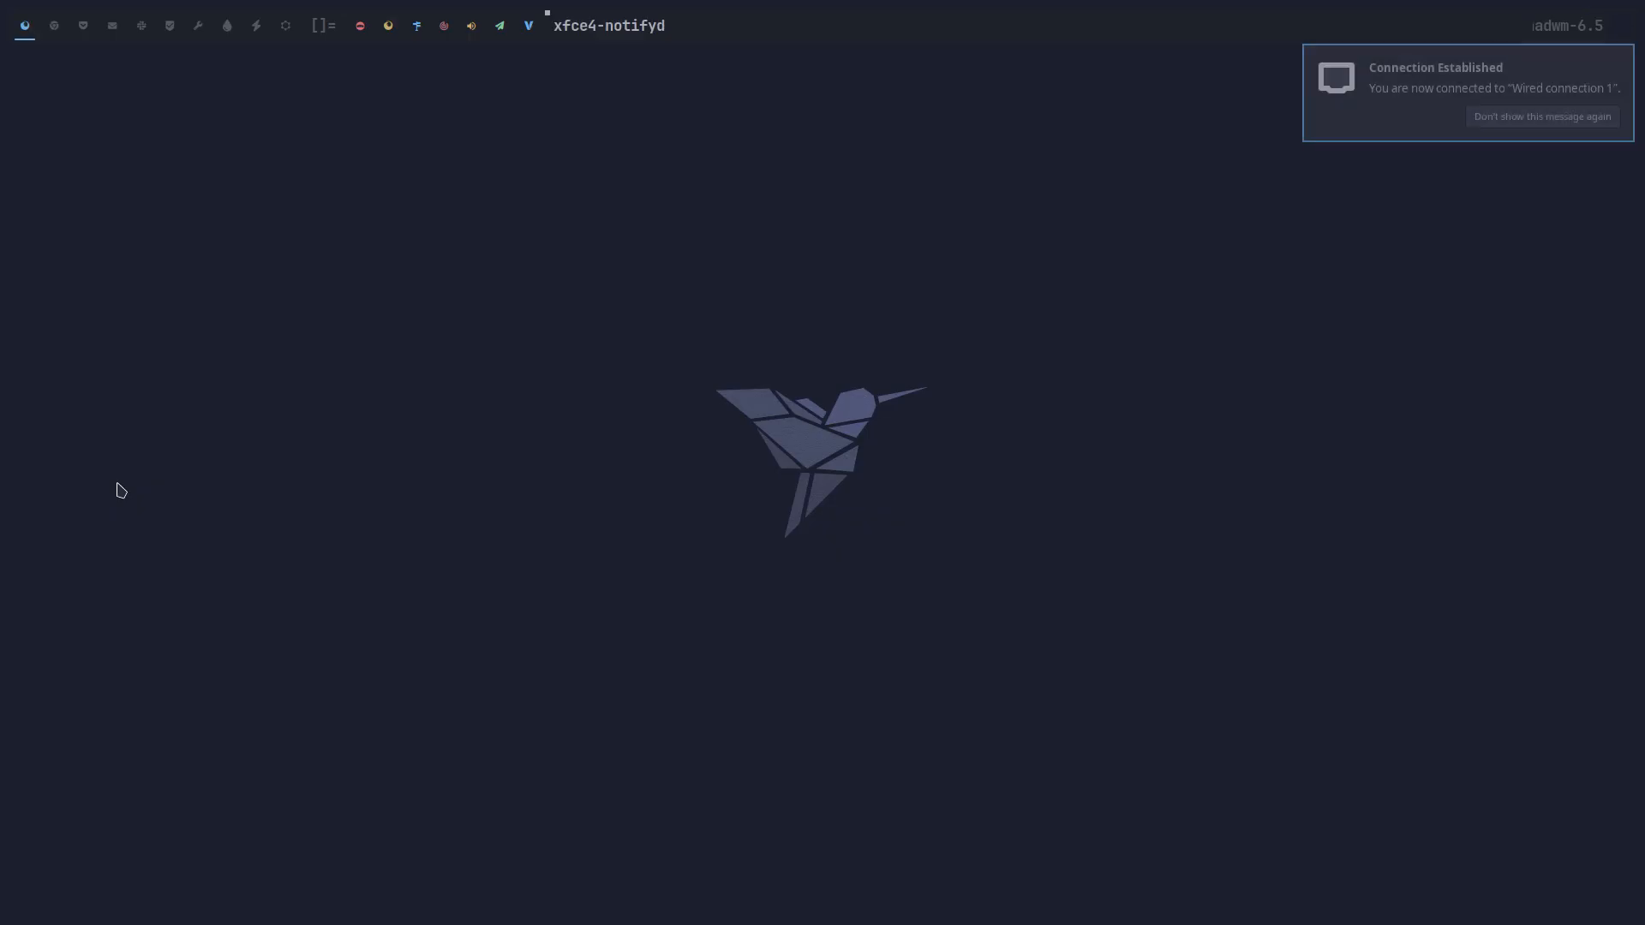
Step: Permanently dismiss the connection notice, then test the terminal and Thunar keybindings, ending with two terminals
{"action": "left_click", "coordinate": [1543, 116]}
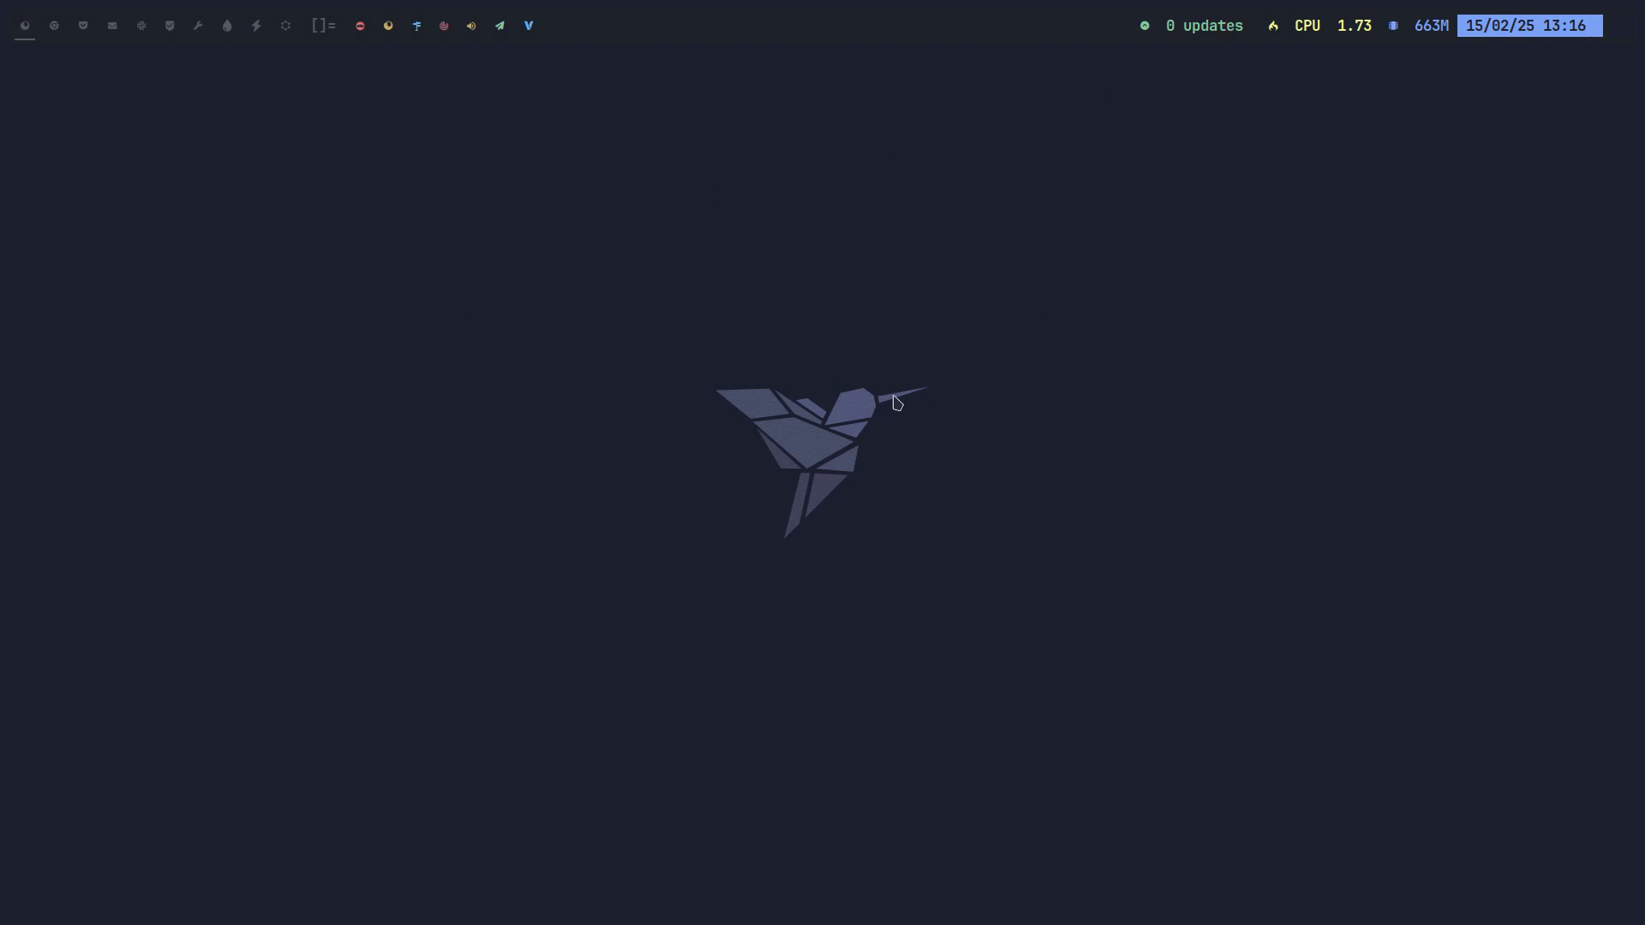
{"action": "key", "text": "super+Return"}
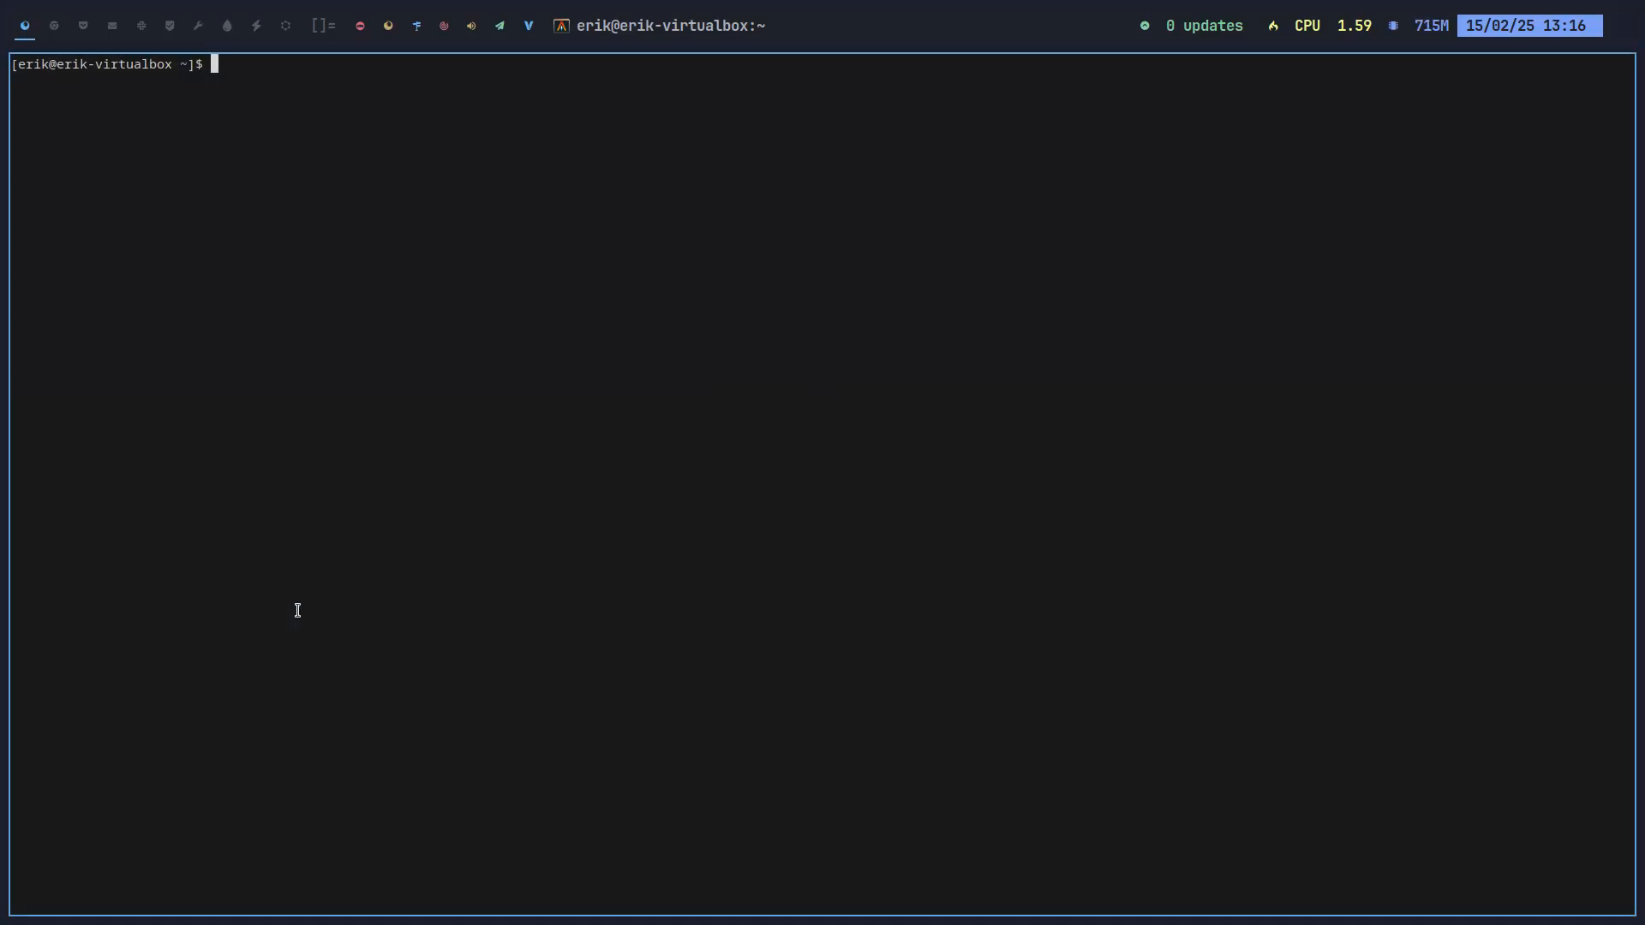
{"action": "key", "text": "super+e"}
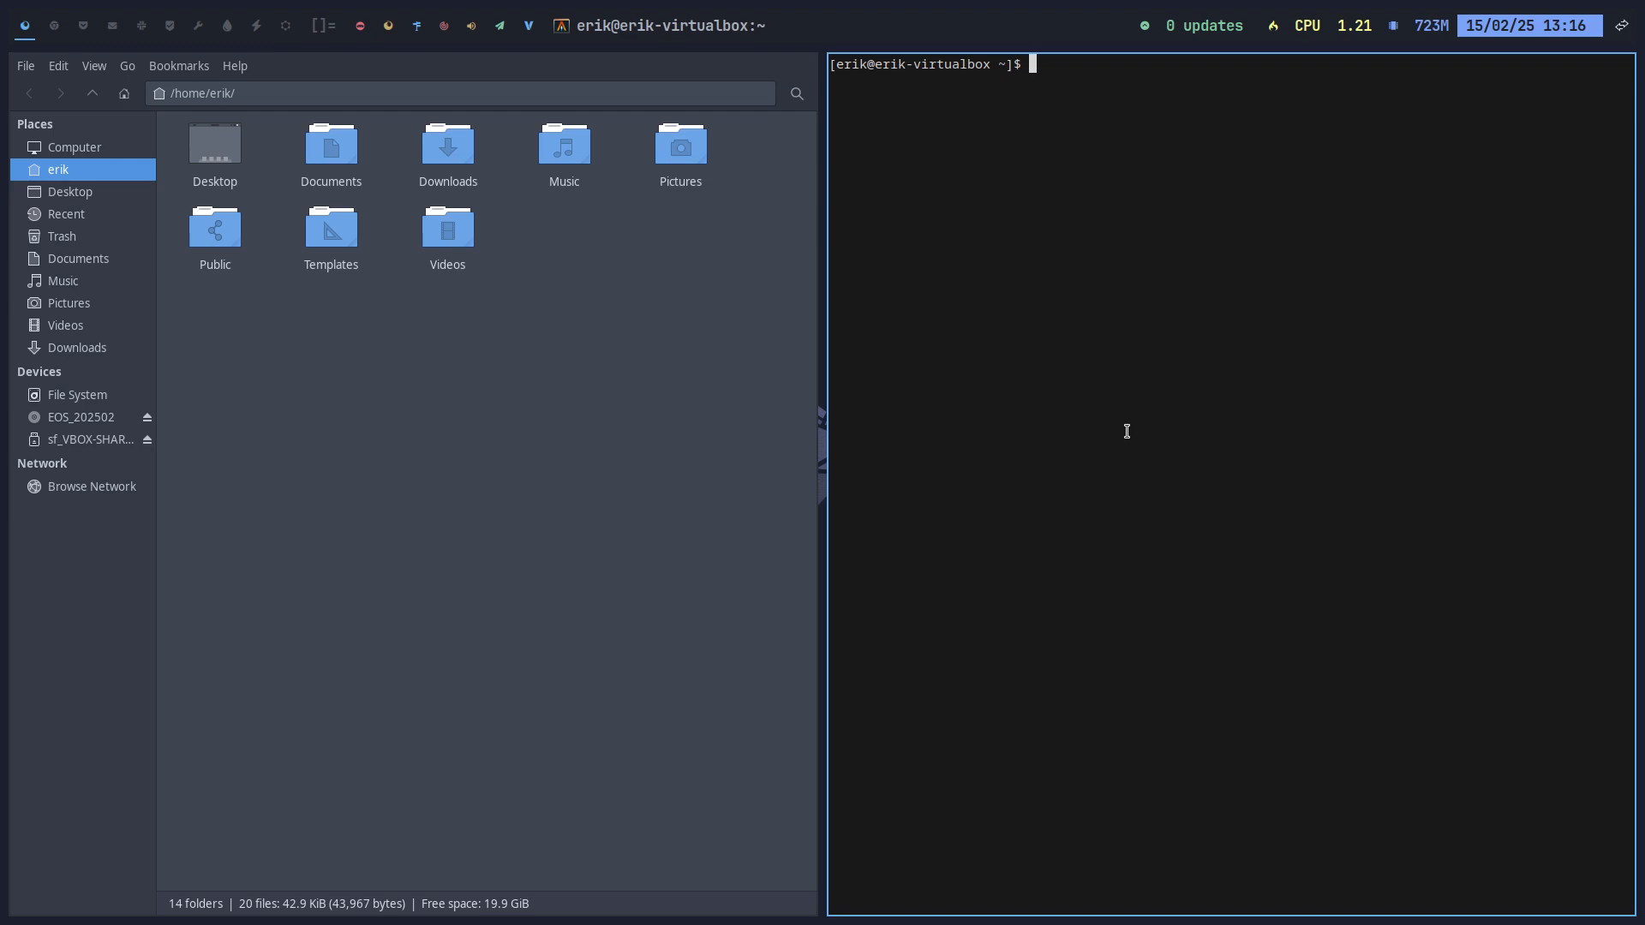
{"action": "key", "text": "super+q"}
{"action": "key", "text": "super+q"}
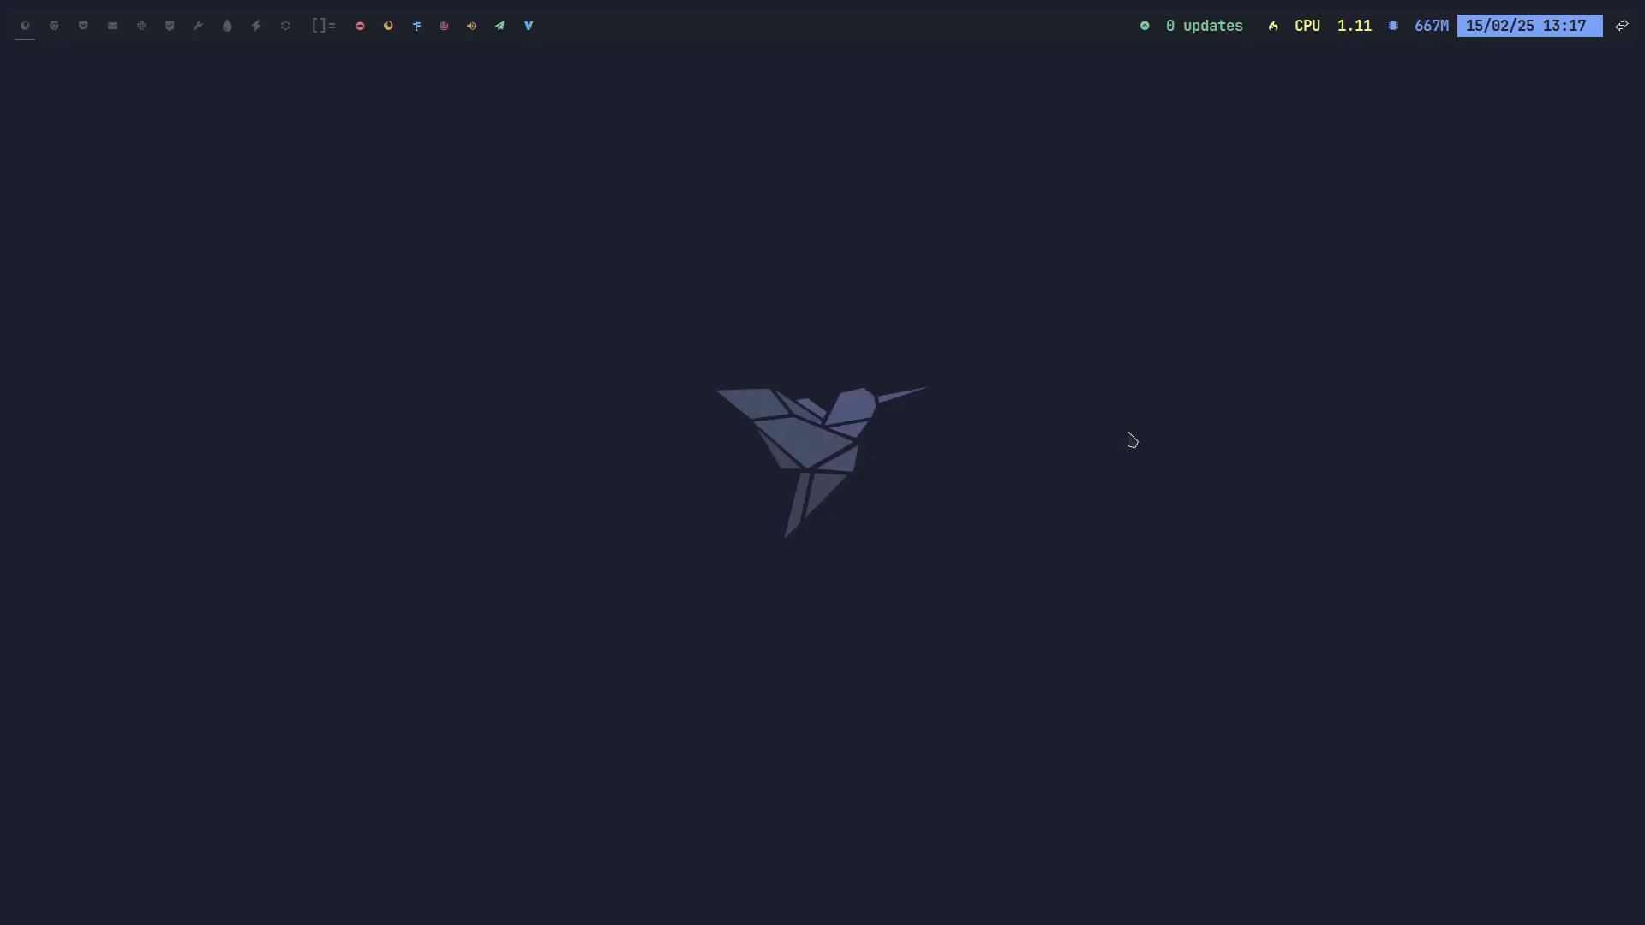
{"action": "key", "text": "super+Return"}
{"action": "key", "text": "super+Return"}
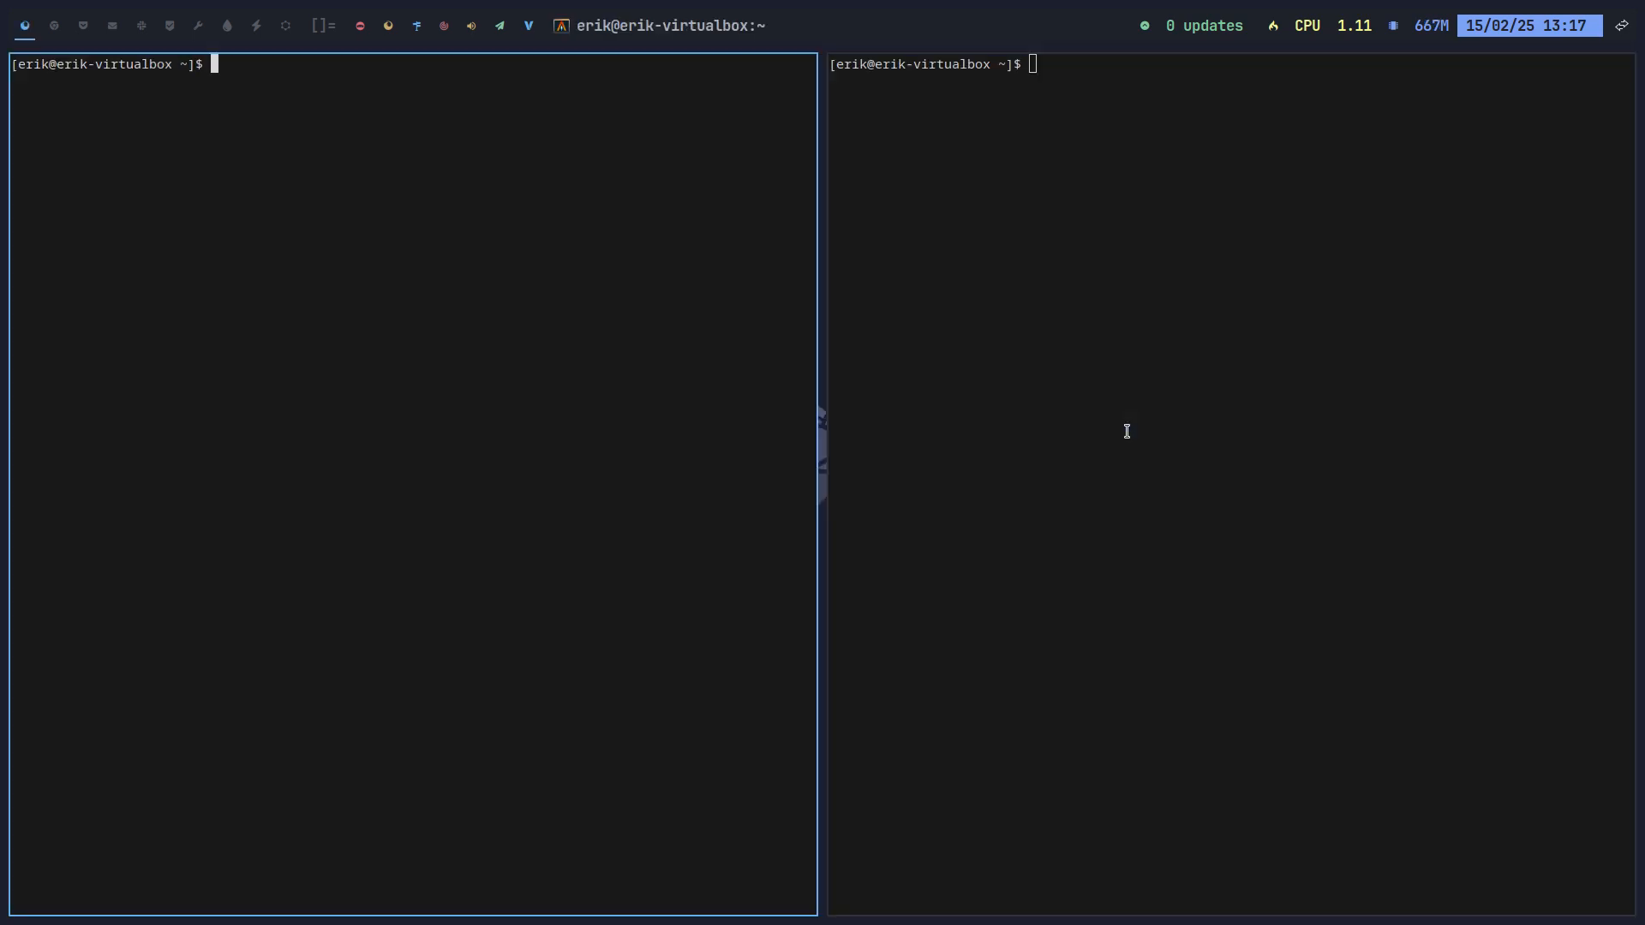
Step: Open and close Thunar, then launch Firefox via dmenu with 'fire' and dismiss its add-ons popup
{"action": "key", "text": "super+e"}
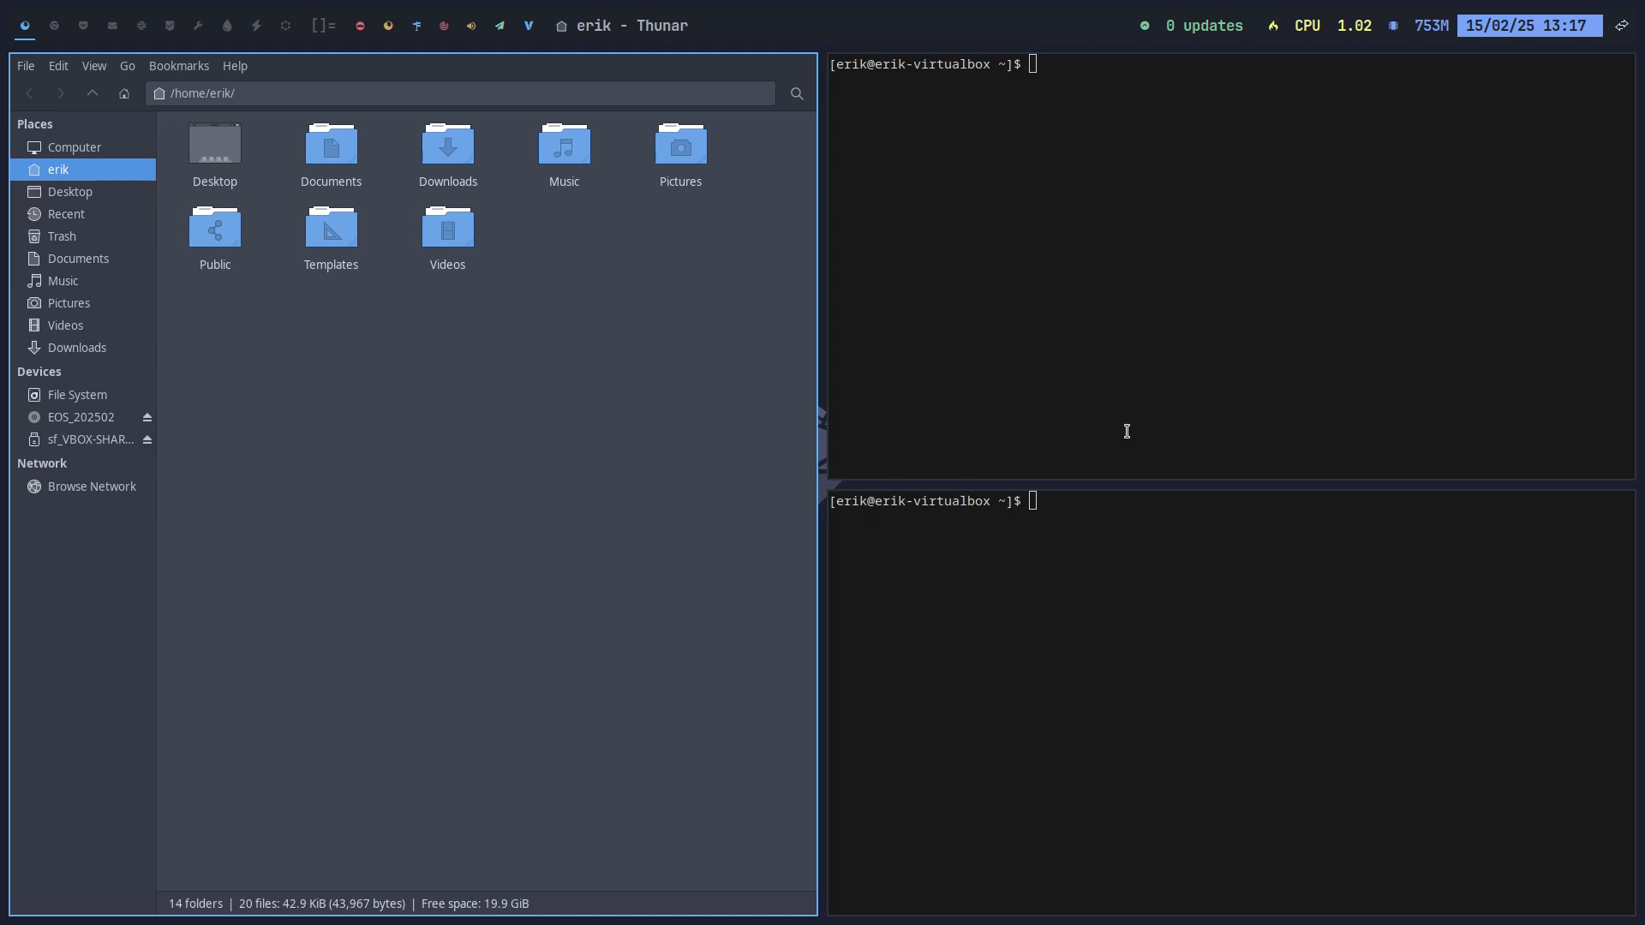
{"action": "key", "text": "super+q"}
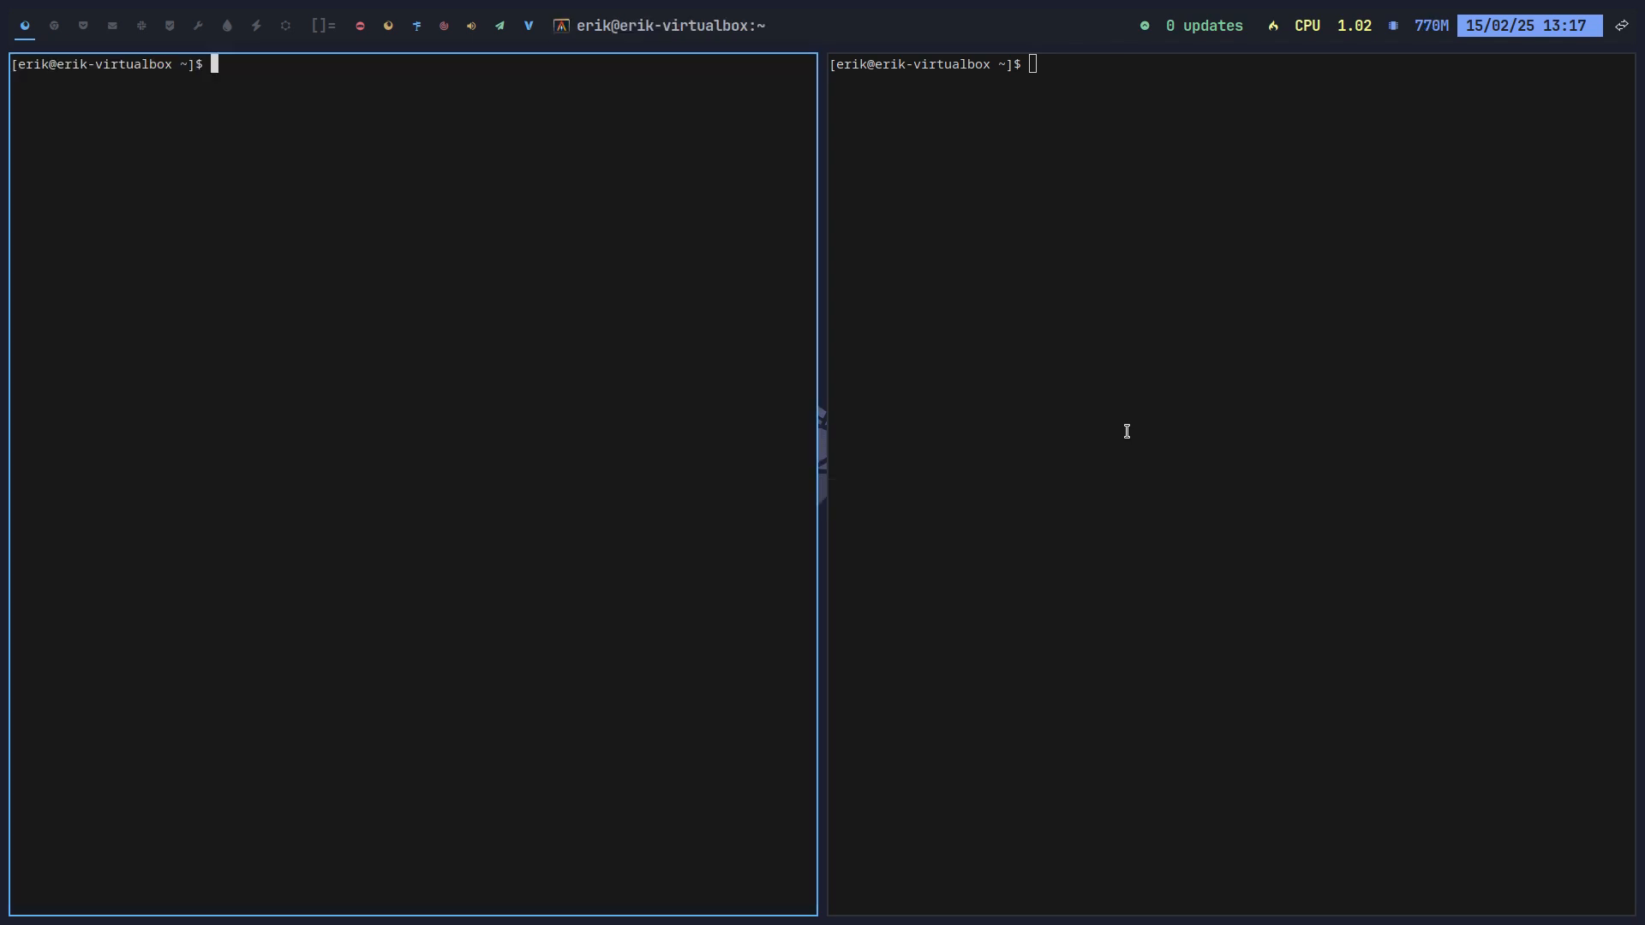
{"action": "key", "text": "super+d"}
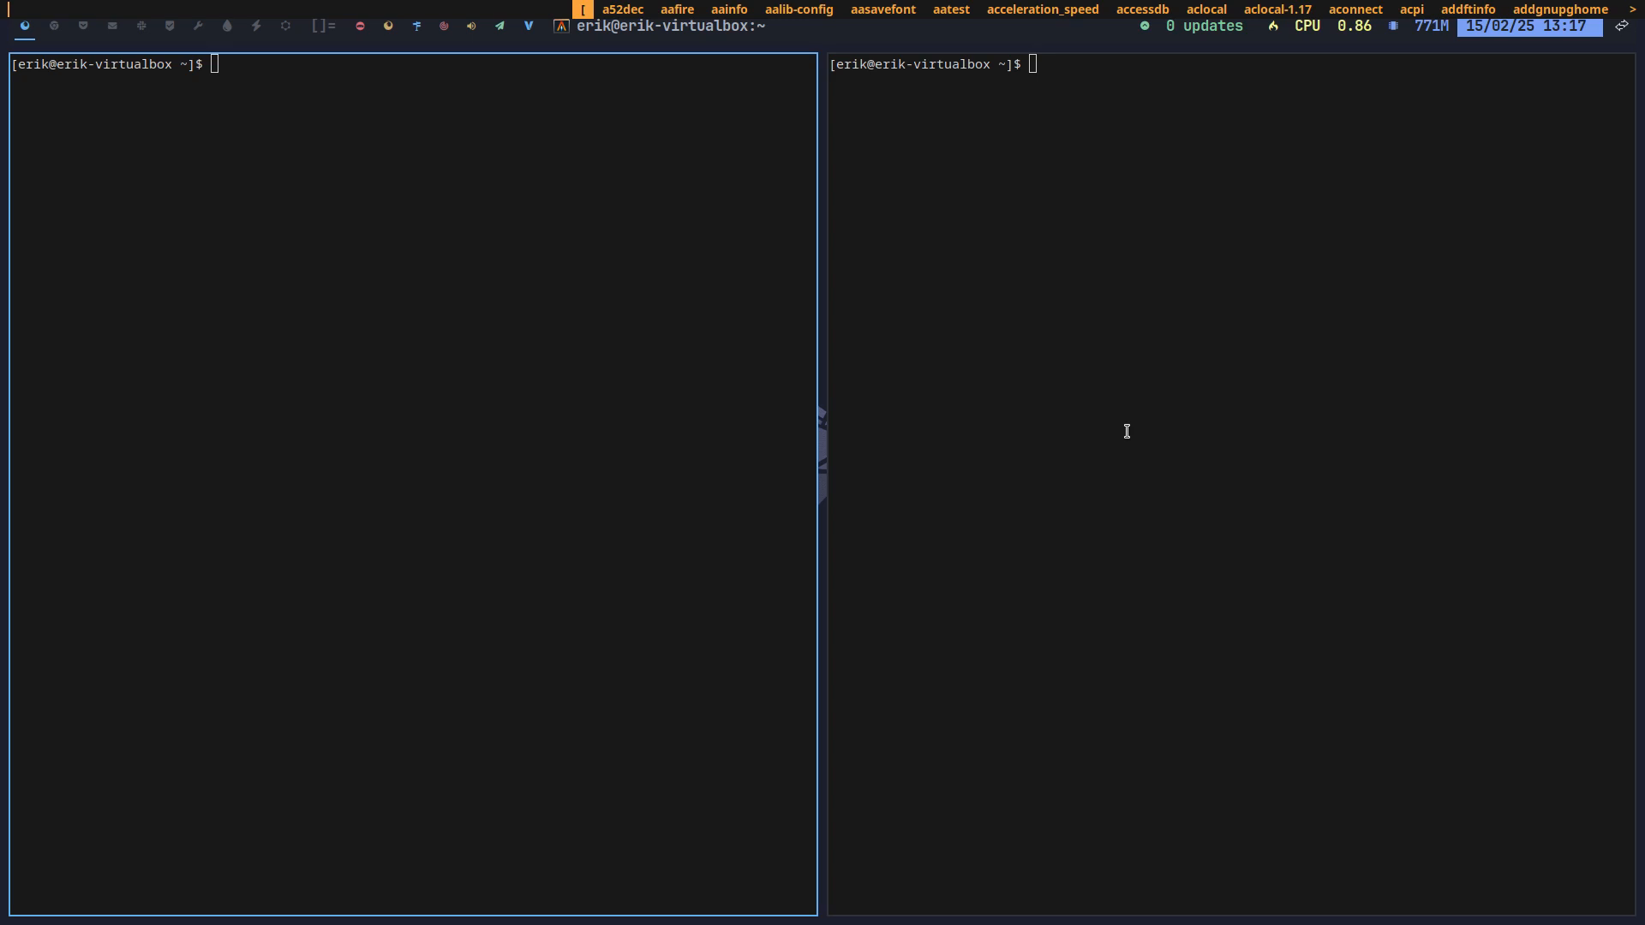
{"action": "type", "text": "fire"}
{"action": "key", "text": "Return"}
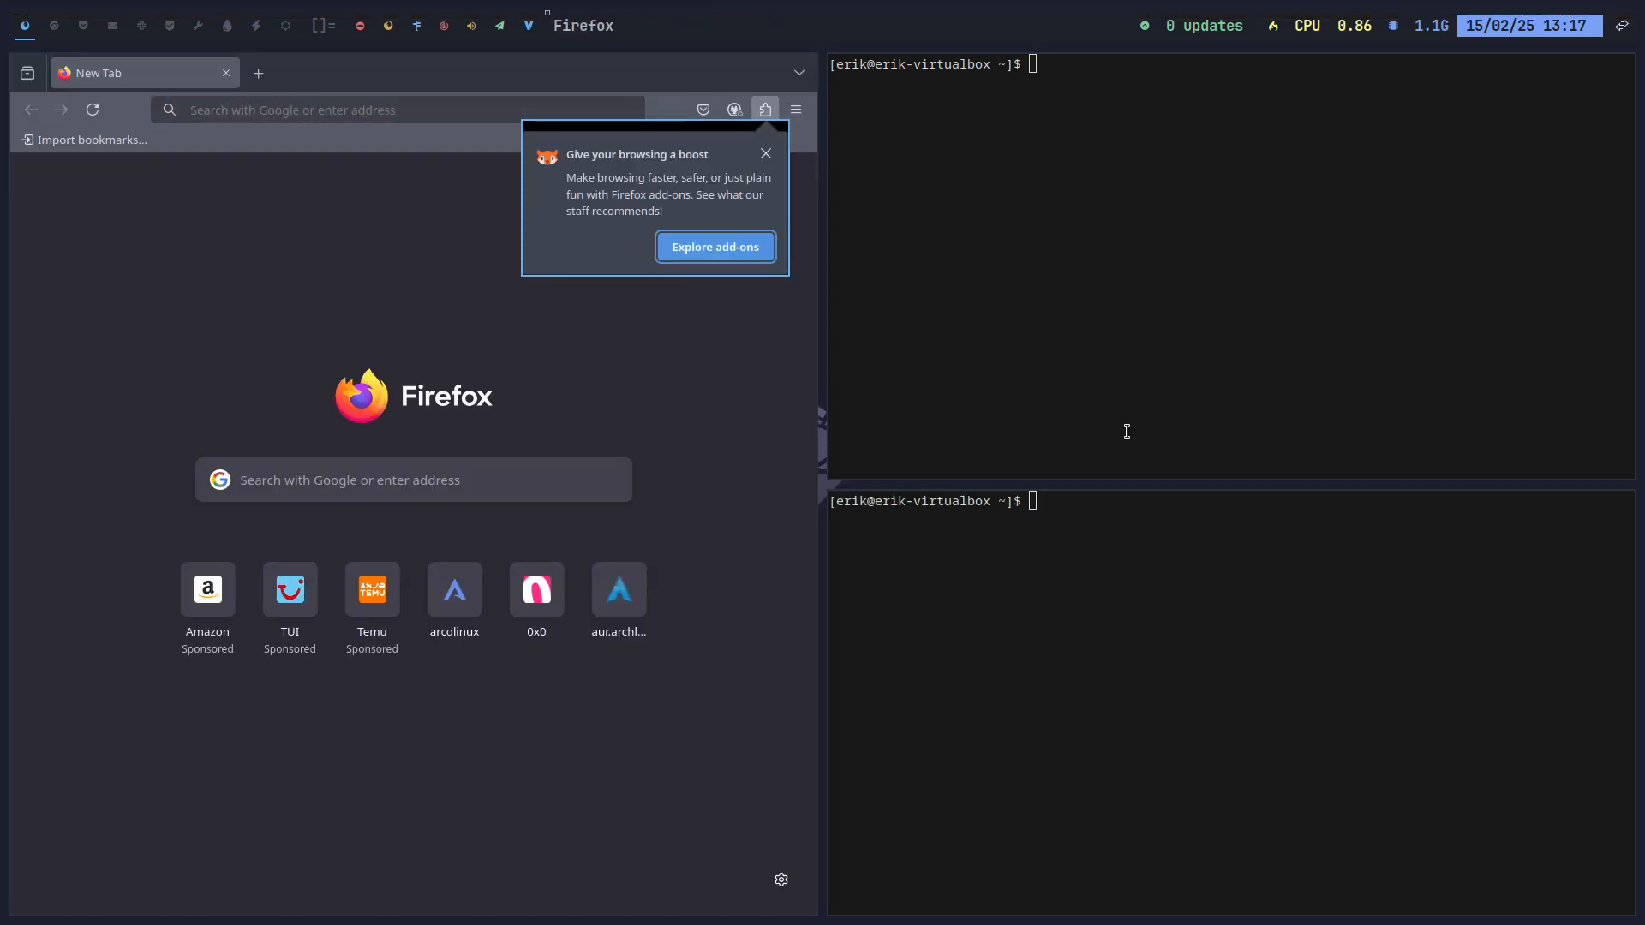
{"action": "left_click", "coordinate": [765, 154]}
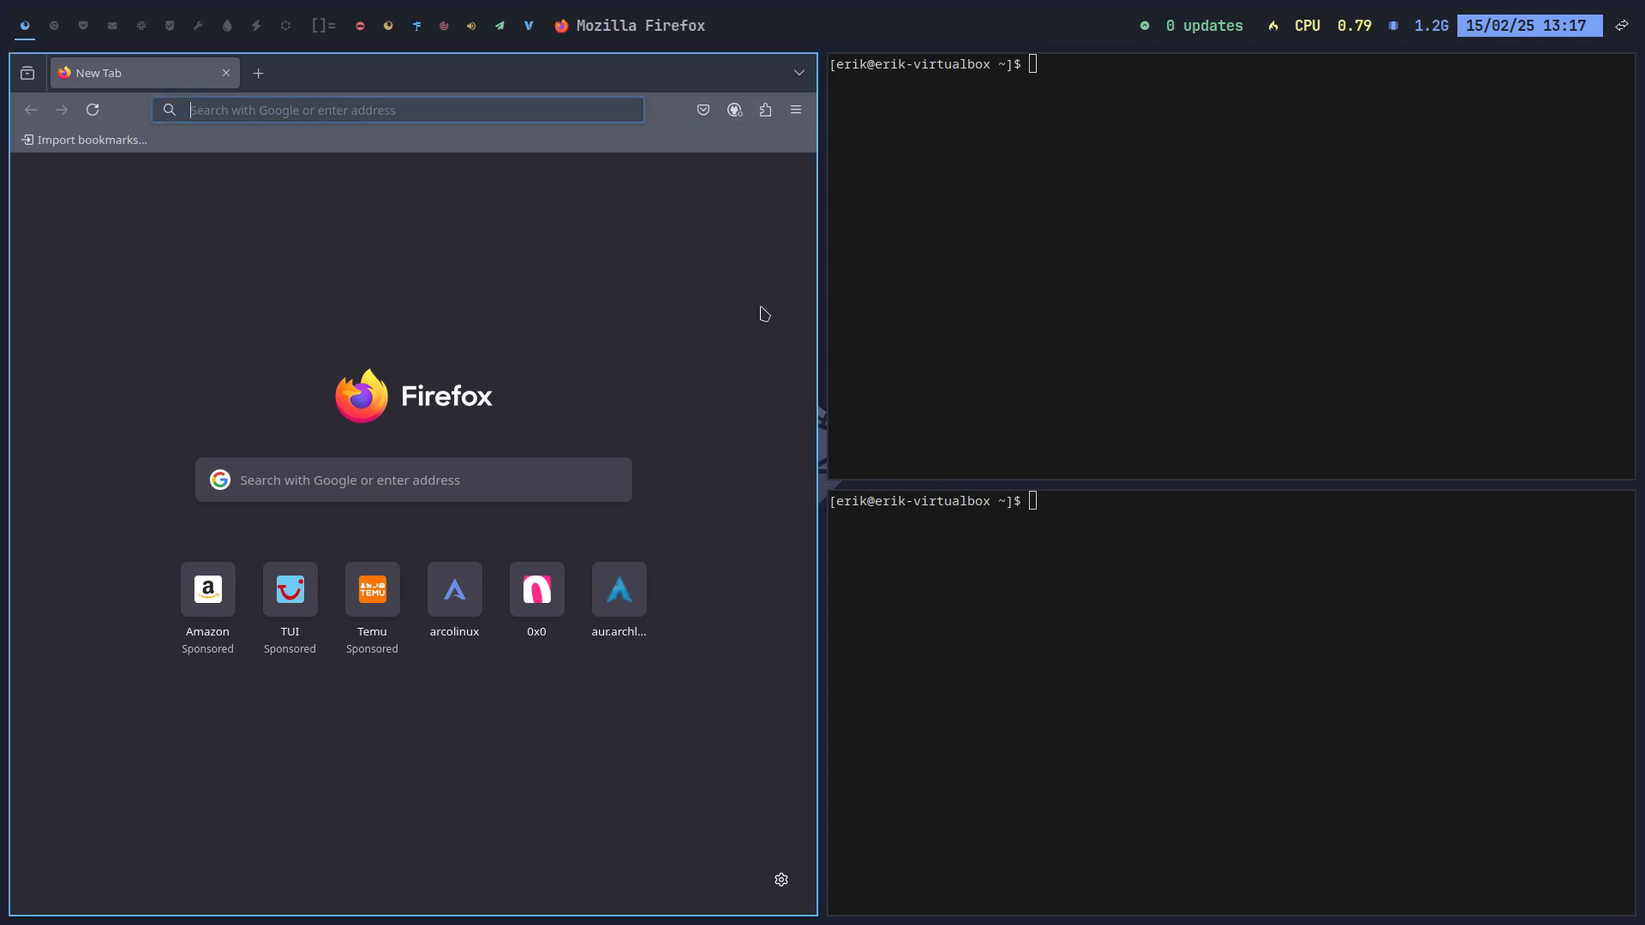
Step: Close Firefox and the terminals, then open and cancel the logout screen
{"action": "key", "text": "super+q"}
{"action": "key", "text": "super+q"}
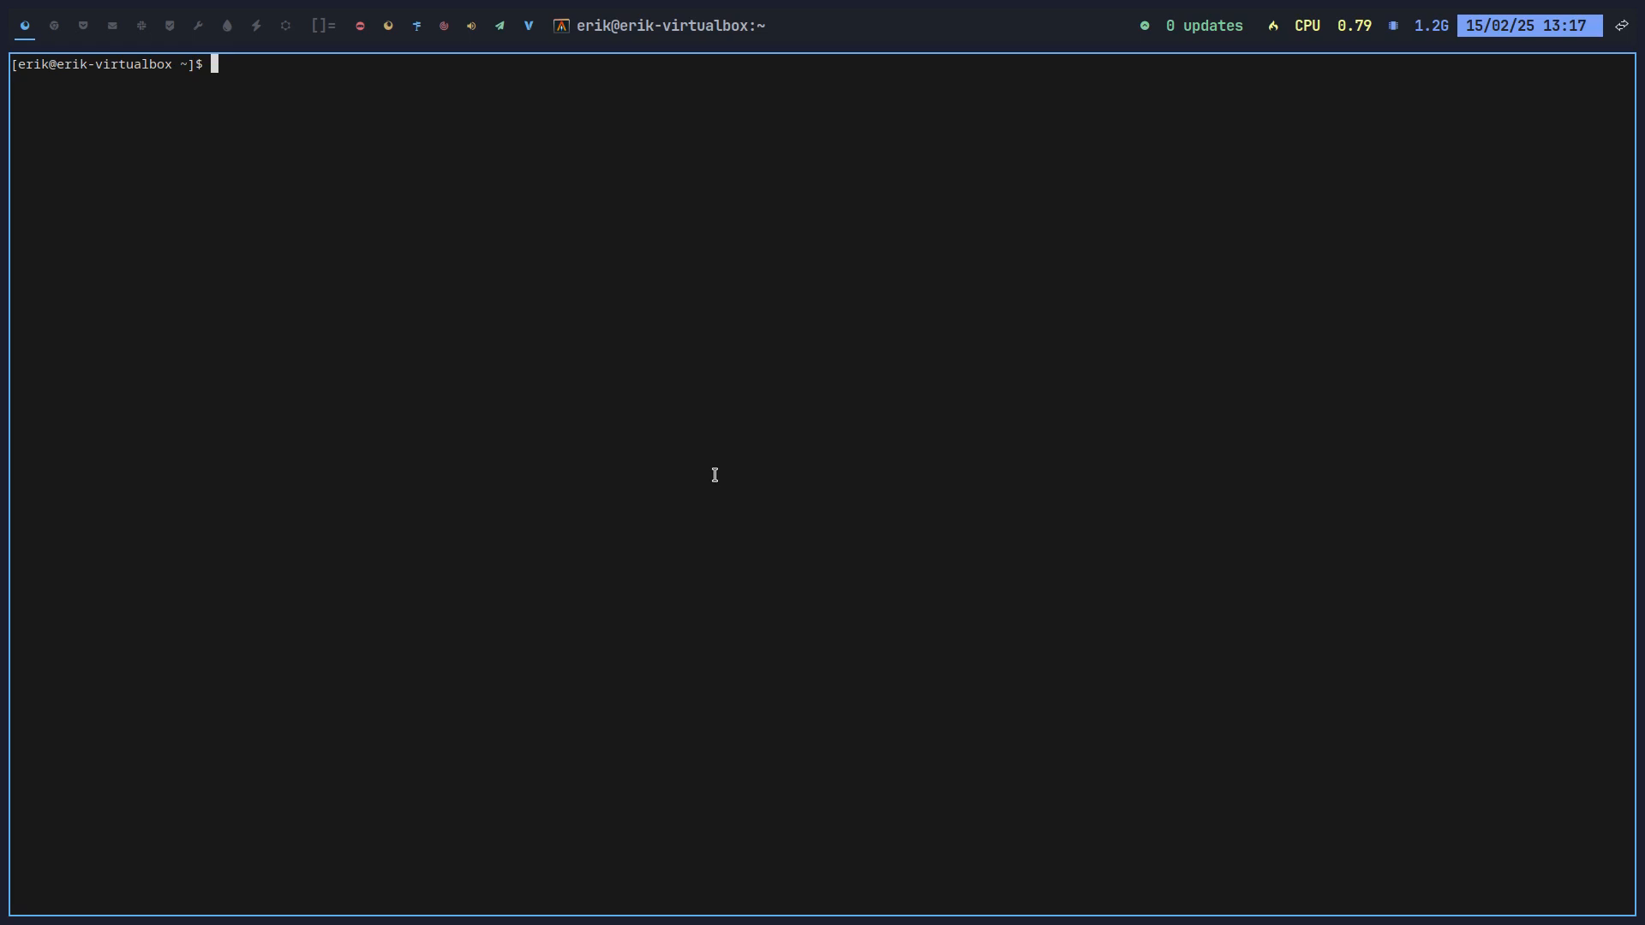
{"action": "key", "text": "super+q"}
{"action": "key", "text": "super+x"}
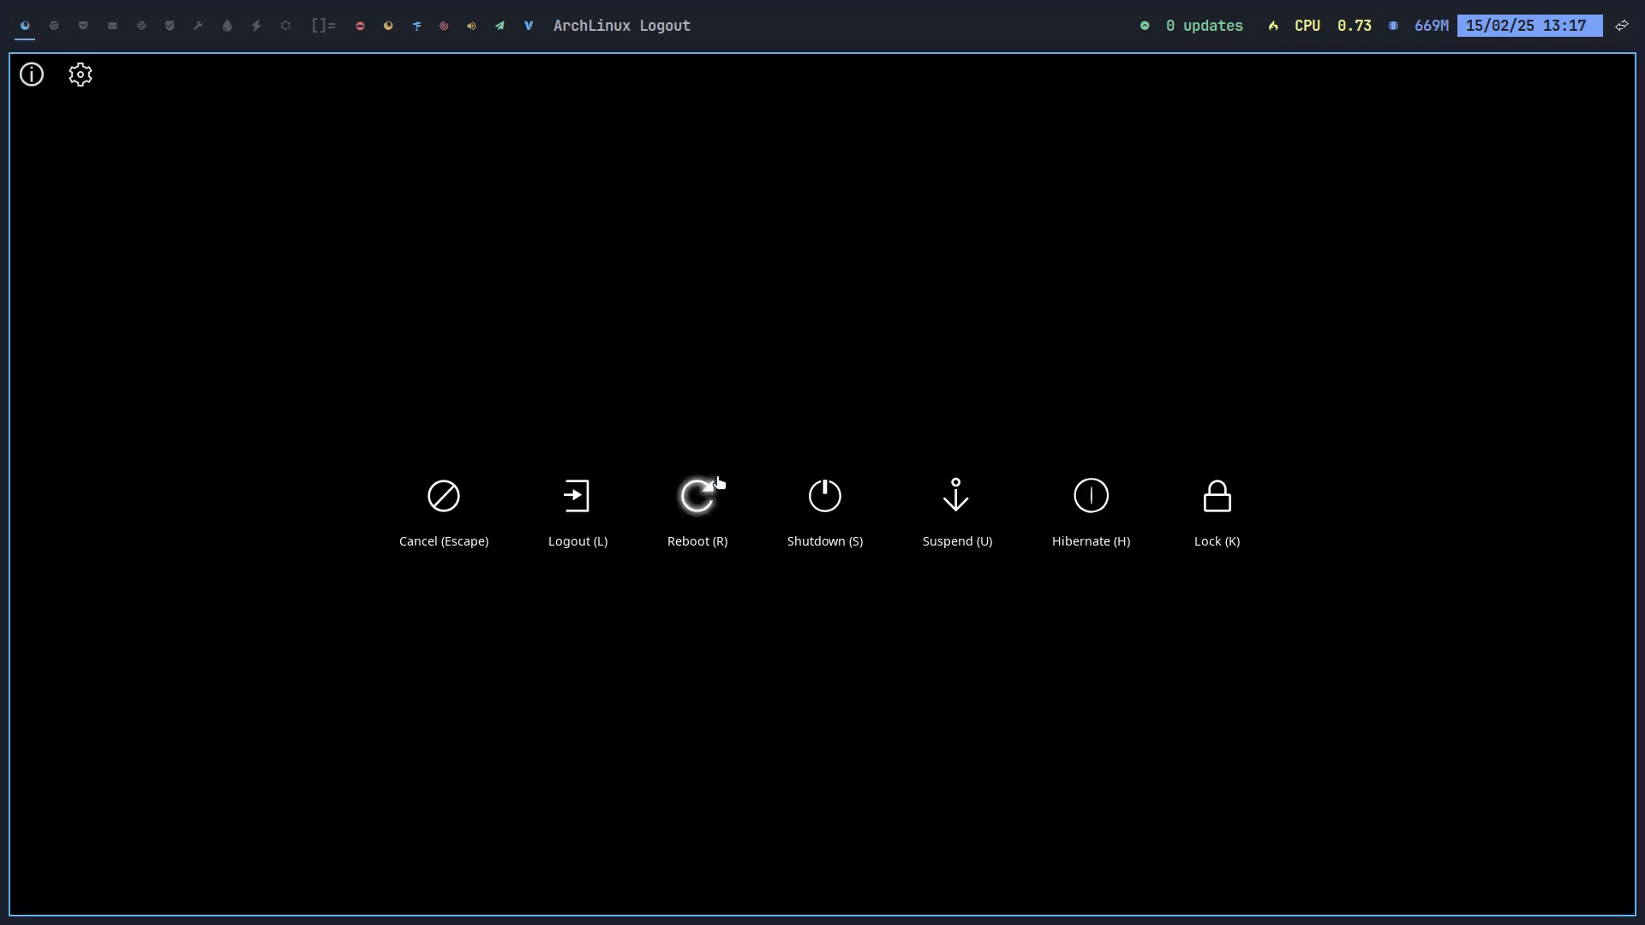
{"action": "left_click", "coordinate": [718, 482]}
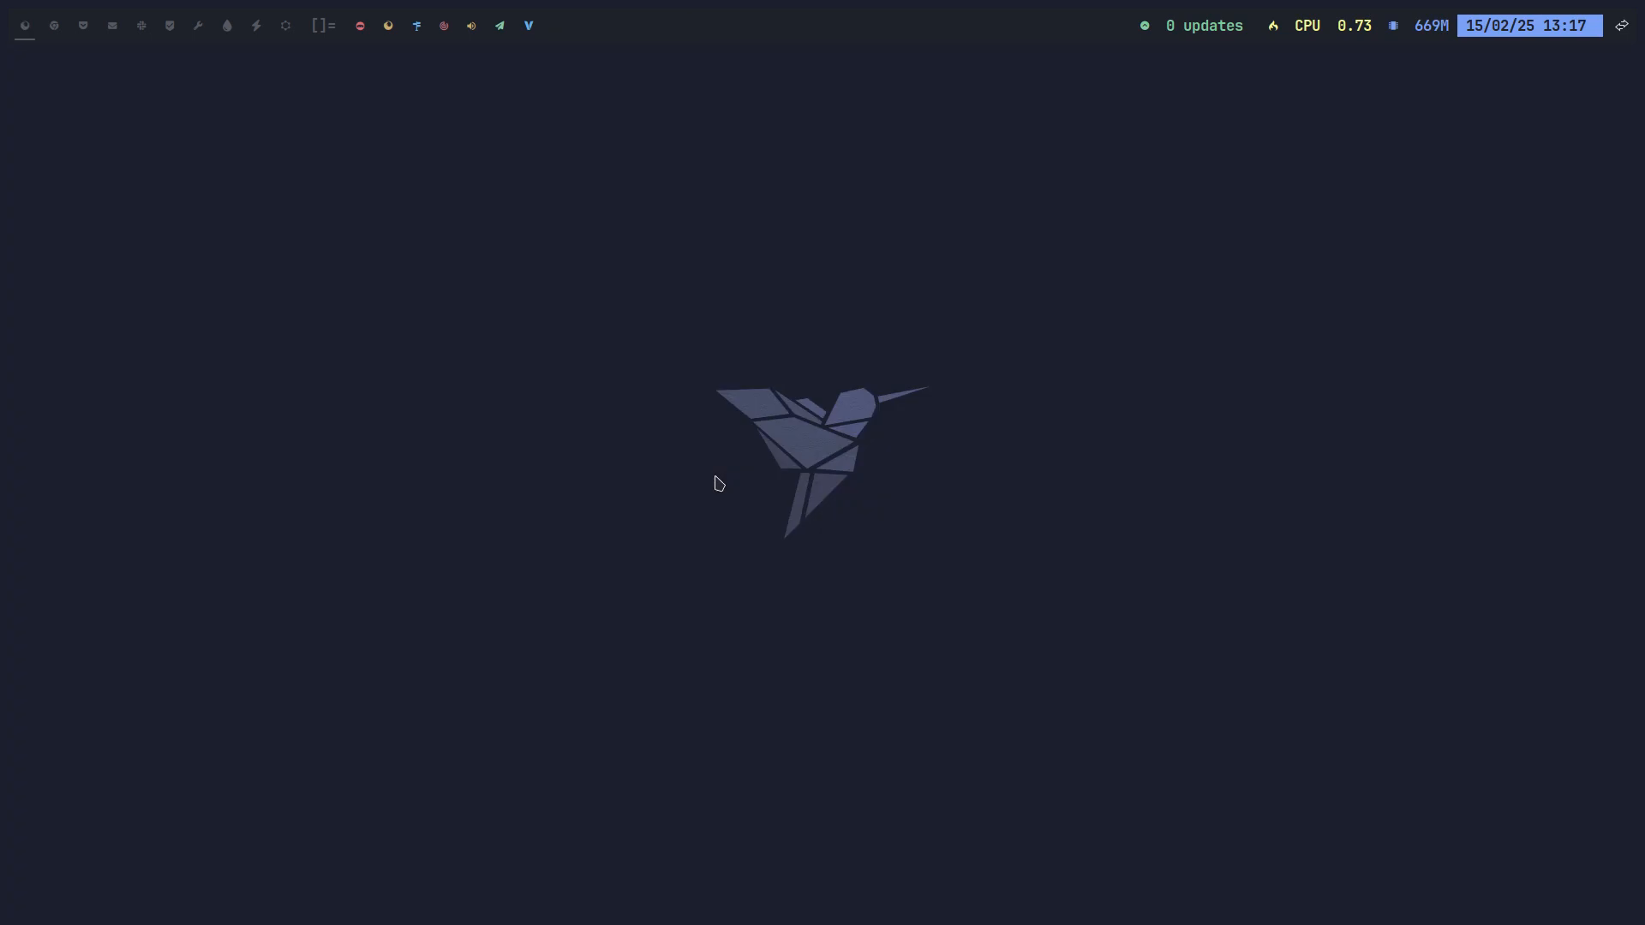
Step: Launch Arch Linux Tweak Tool with att from a new terminal and authenticate
{"action": "key", "text": "super+Return"}
{"action": "type", "text": "att"}
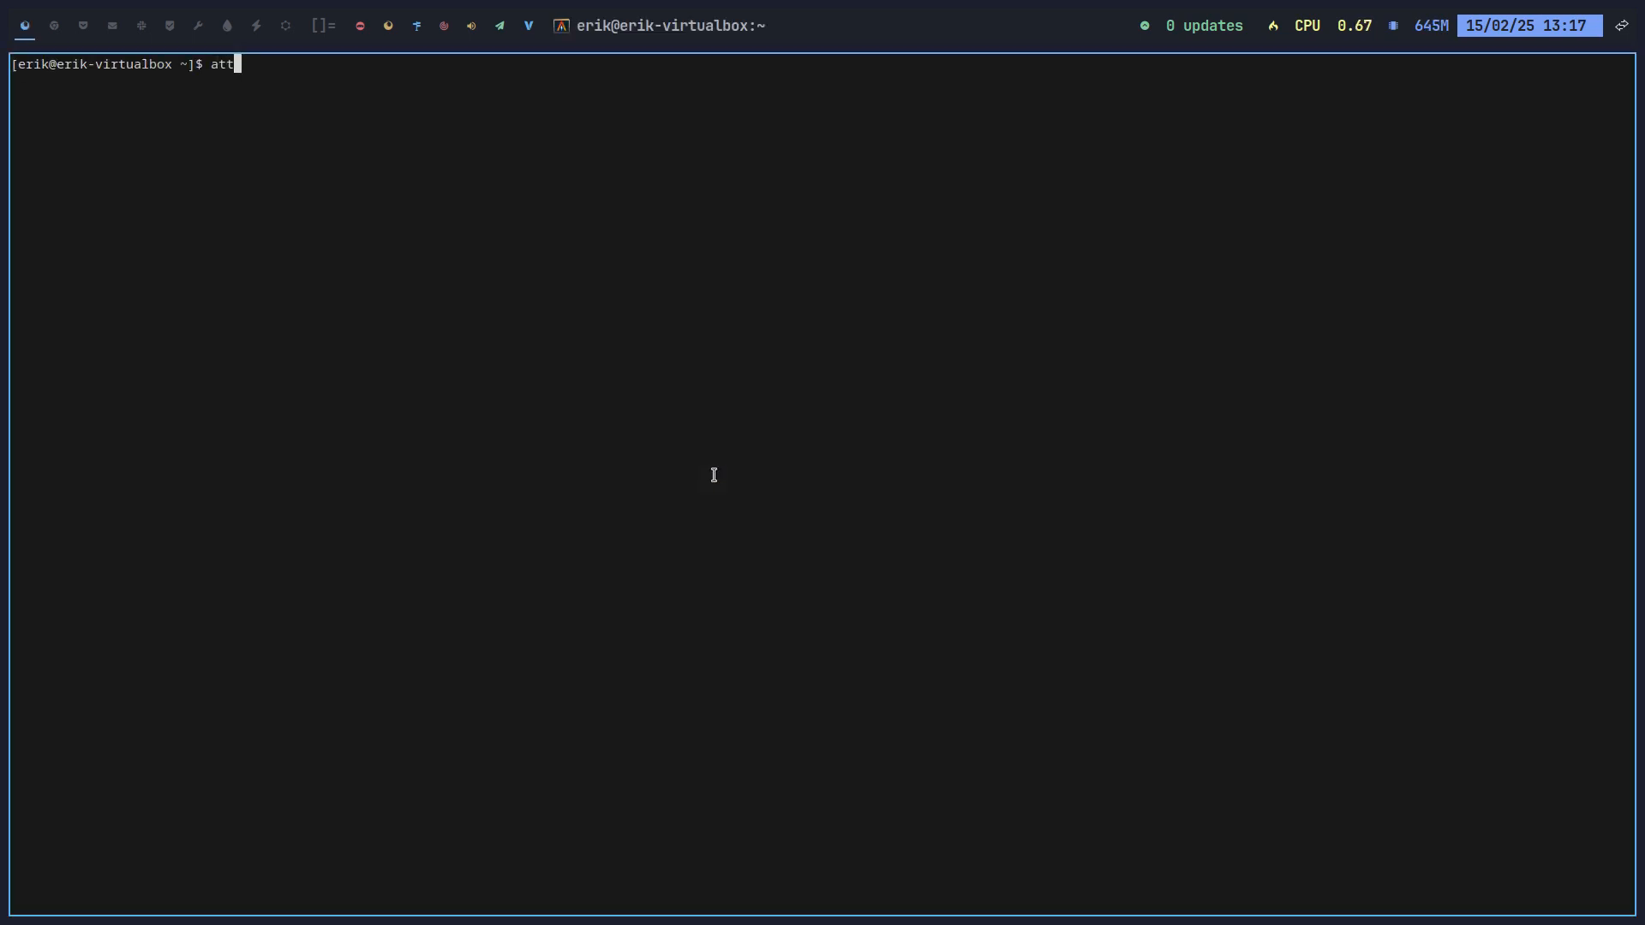
{"action": "key", "text": "Return"}
{"action": "type", "text": "••"}
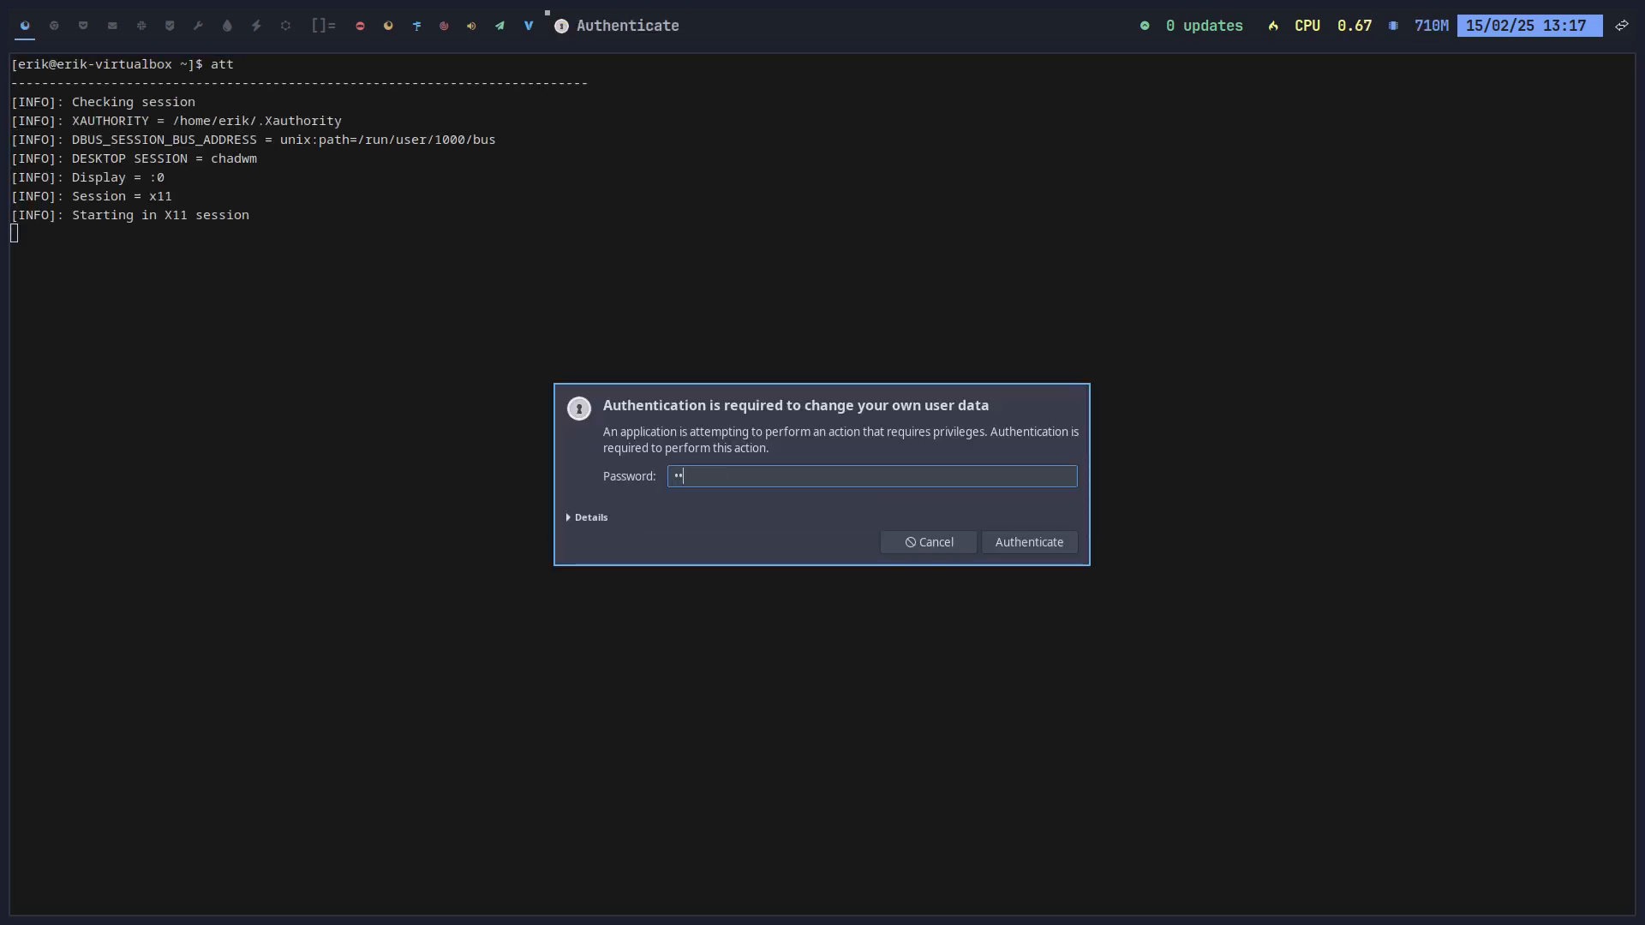
{"action": "type", "text": "••"}
{"action": "key", "text": "Return"}
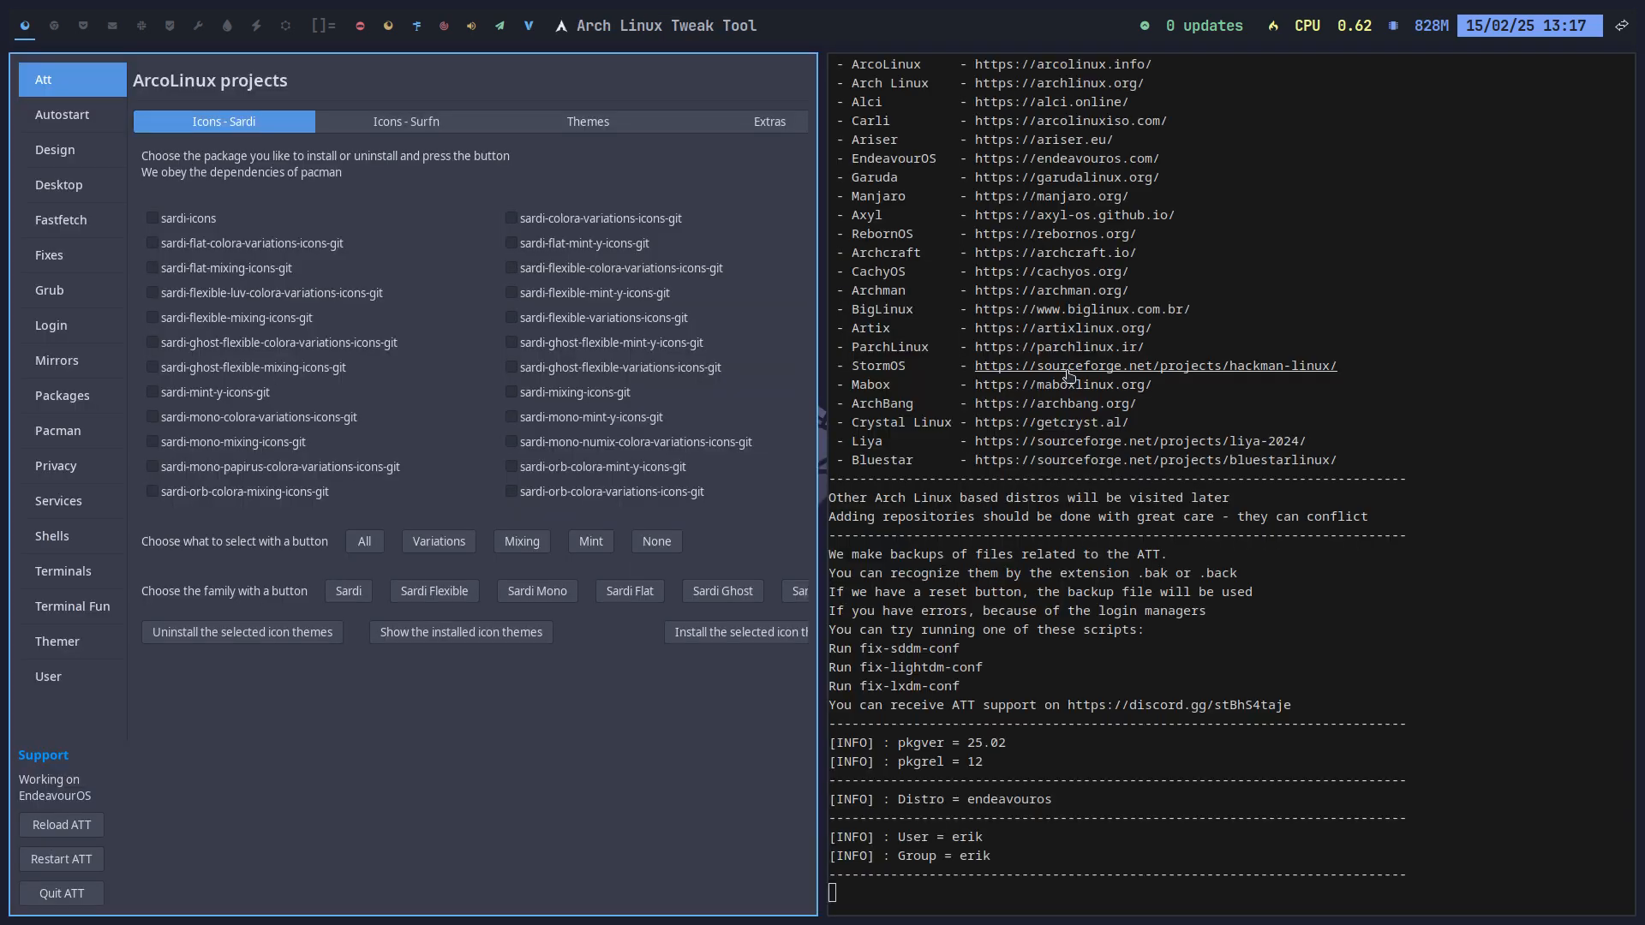
Step: View the Desktop and Fastfetch pages, then open a terminal on workspace 2
{"action": "left_click", "coordinate": [79, 202]}
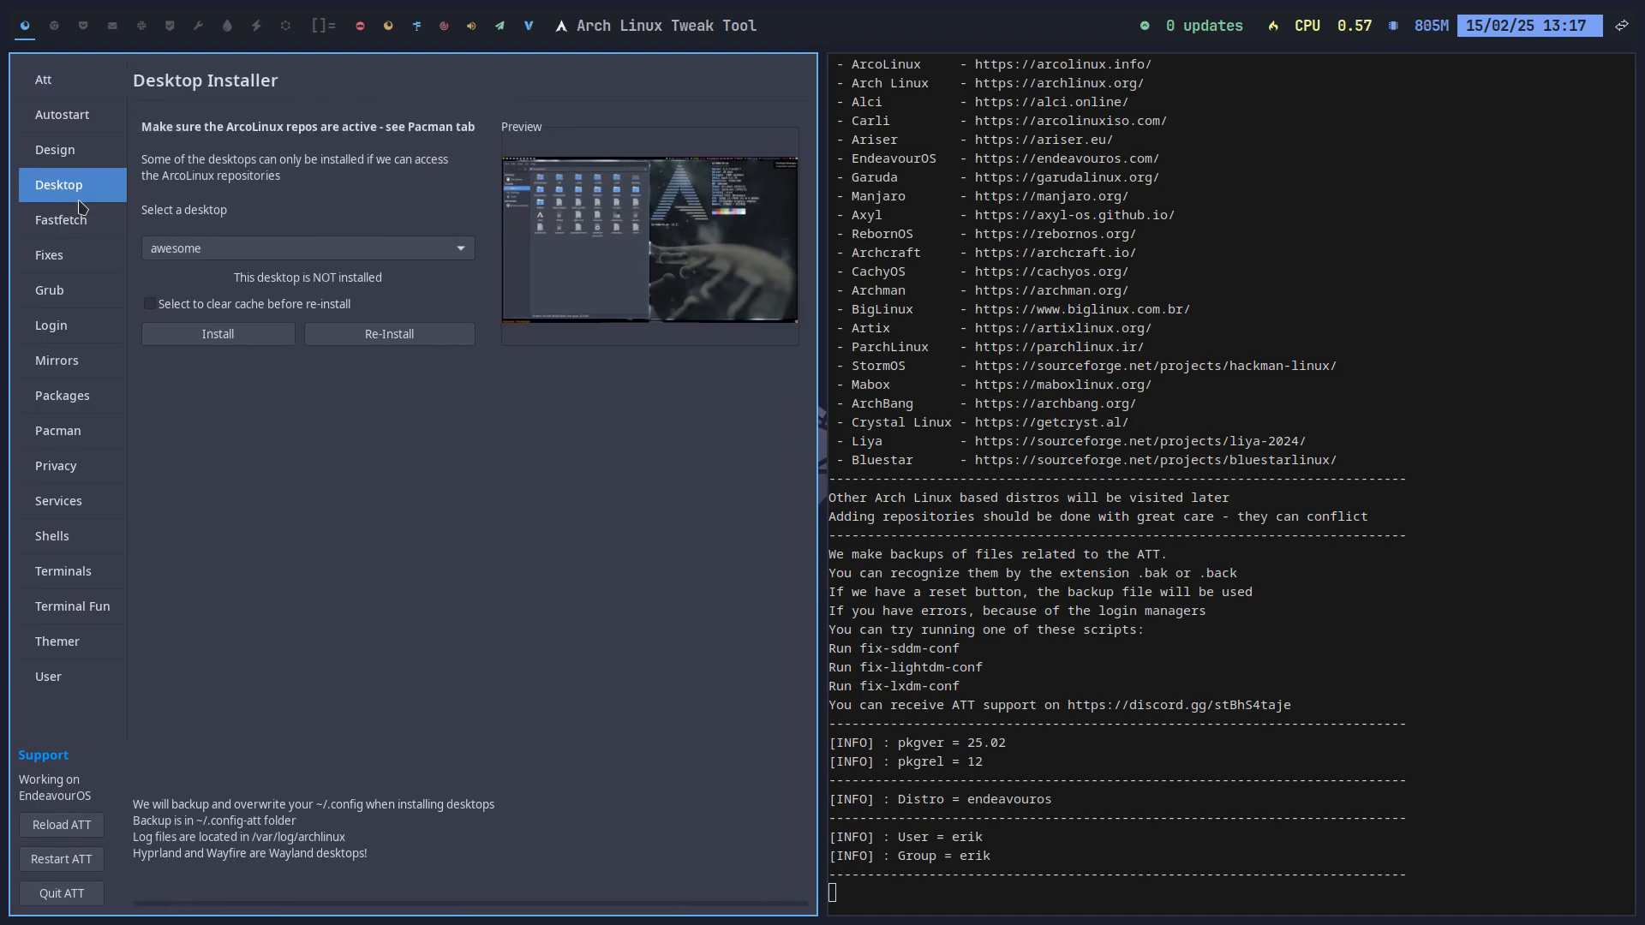
{"action": "left_click", "coordinate": [65, 231]}
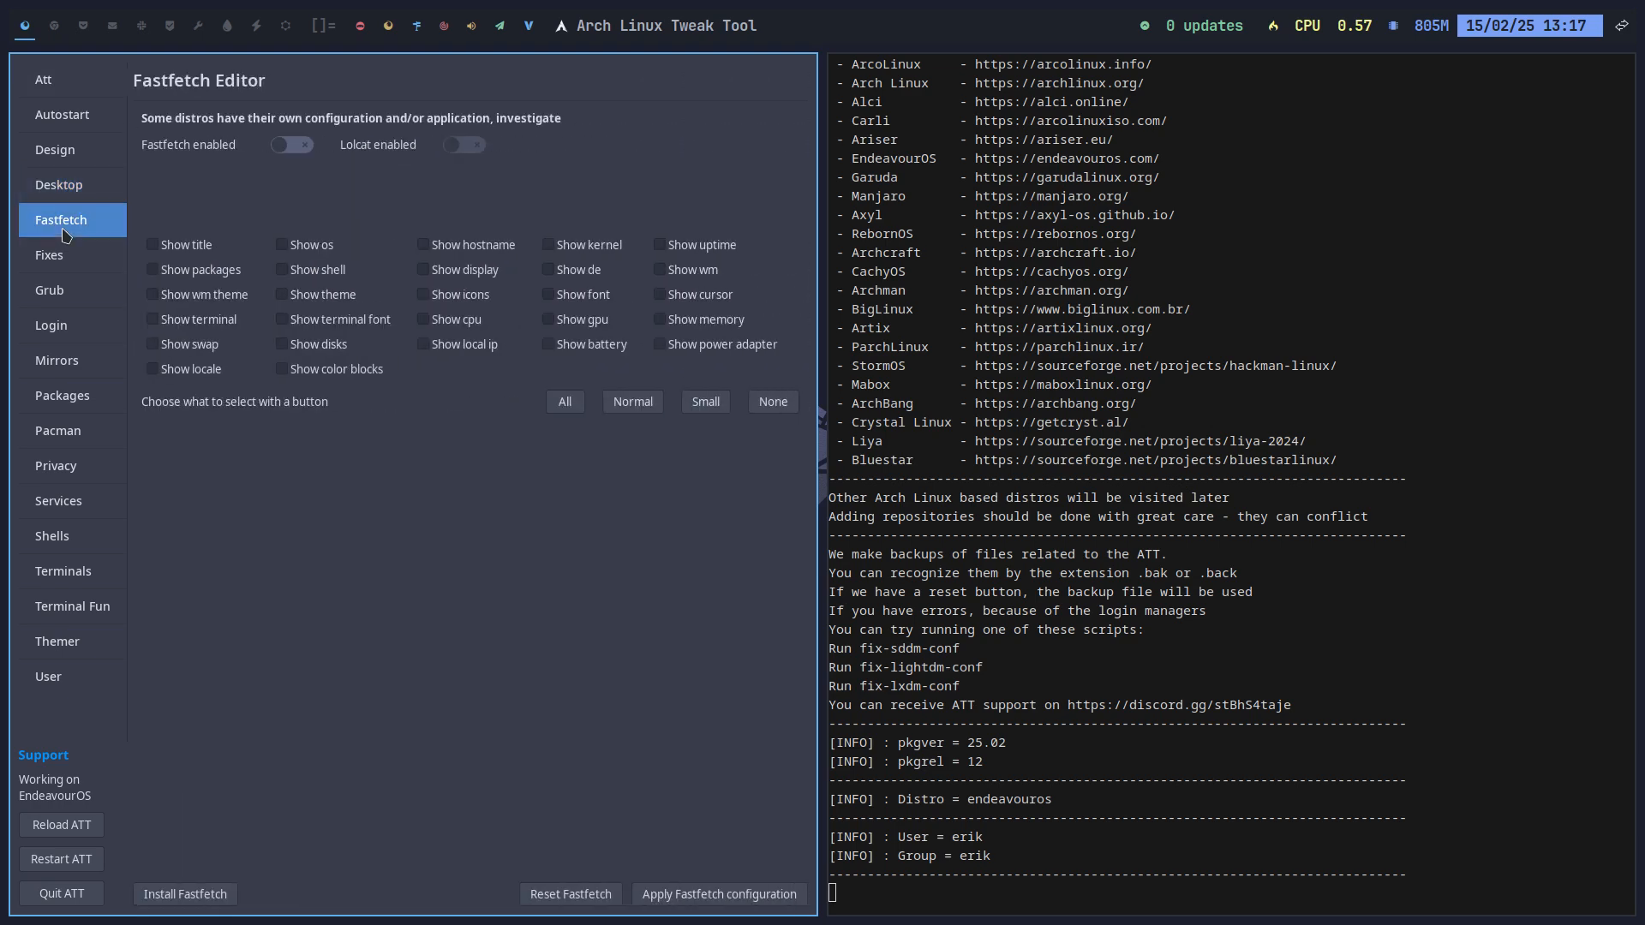
{"action": "left_click", "coordinate": [54, 26]}
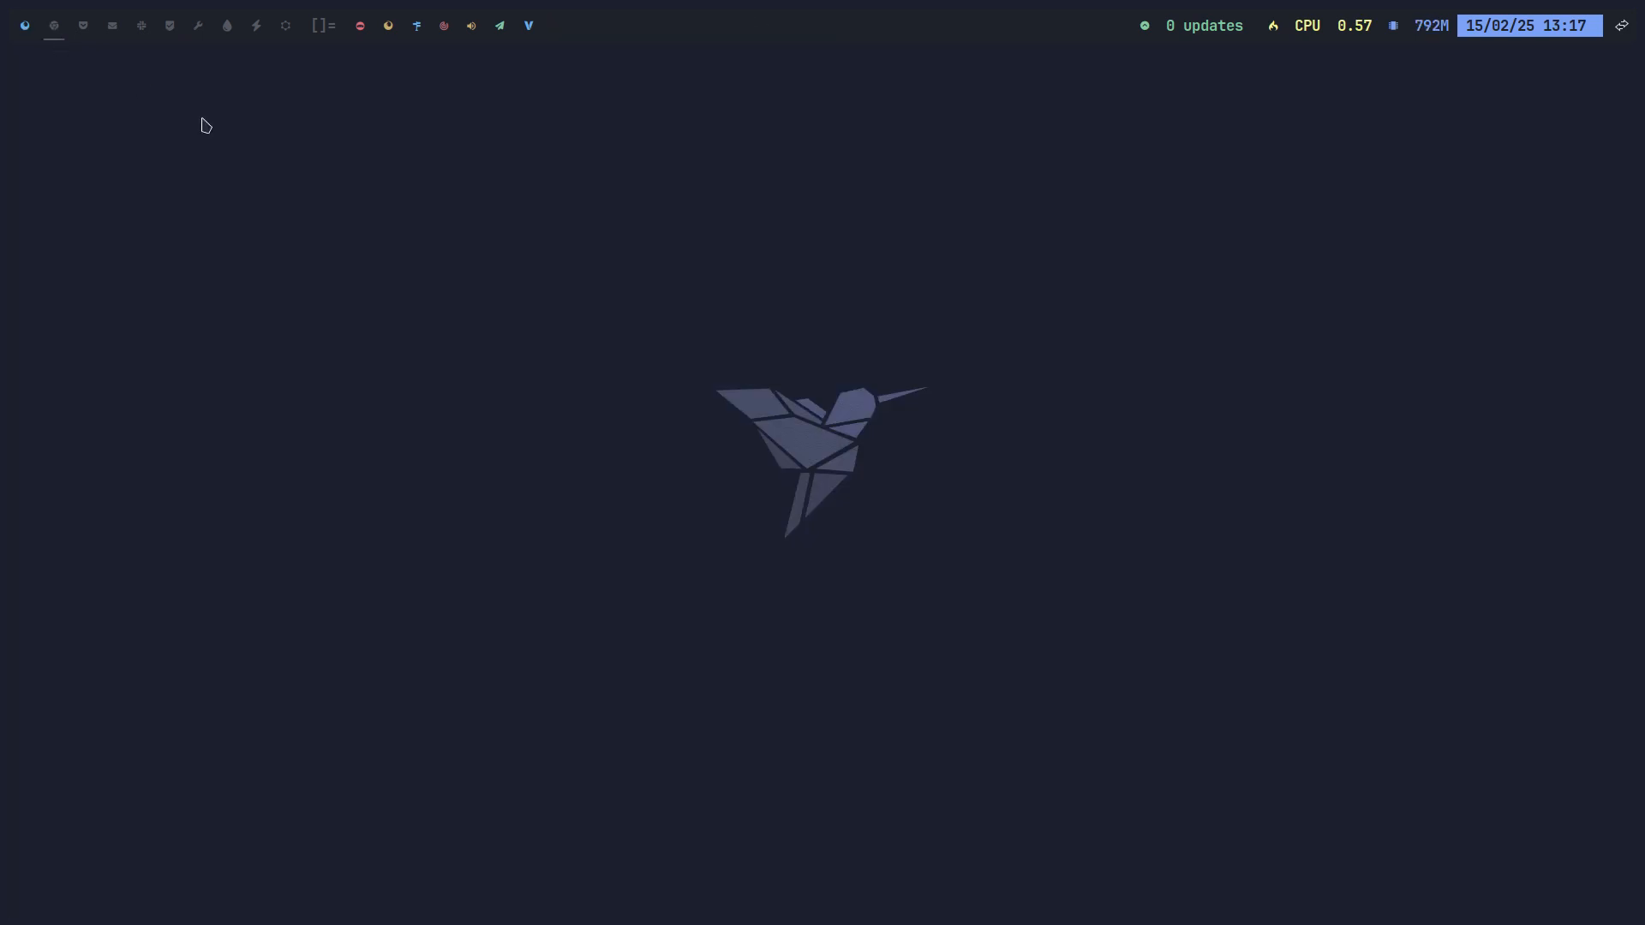
{"action": "key", "text": "super+Return"}
Step: Check for fastfetch, then install it with sudo pacman -S fastfetch
{"action": "type", "text": "fast"}
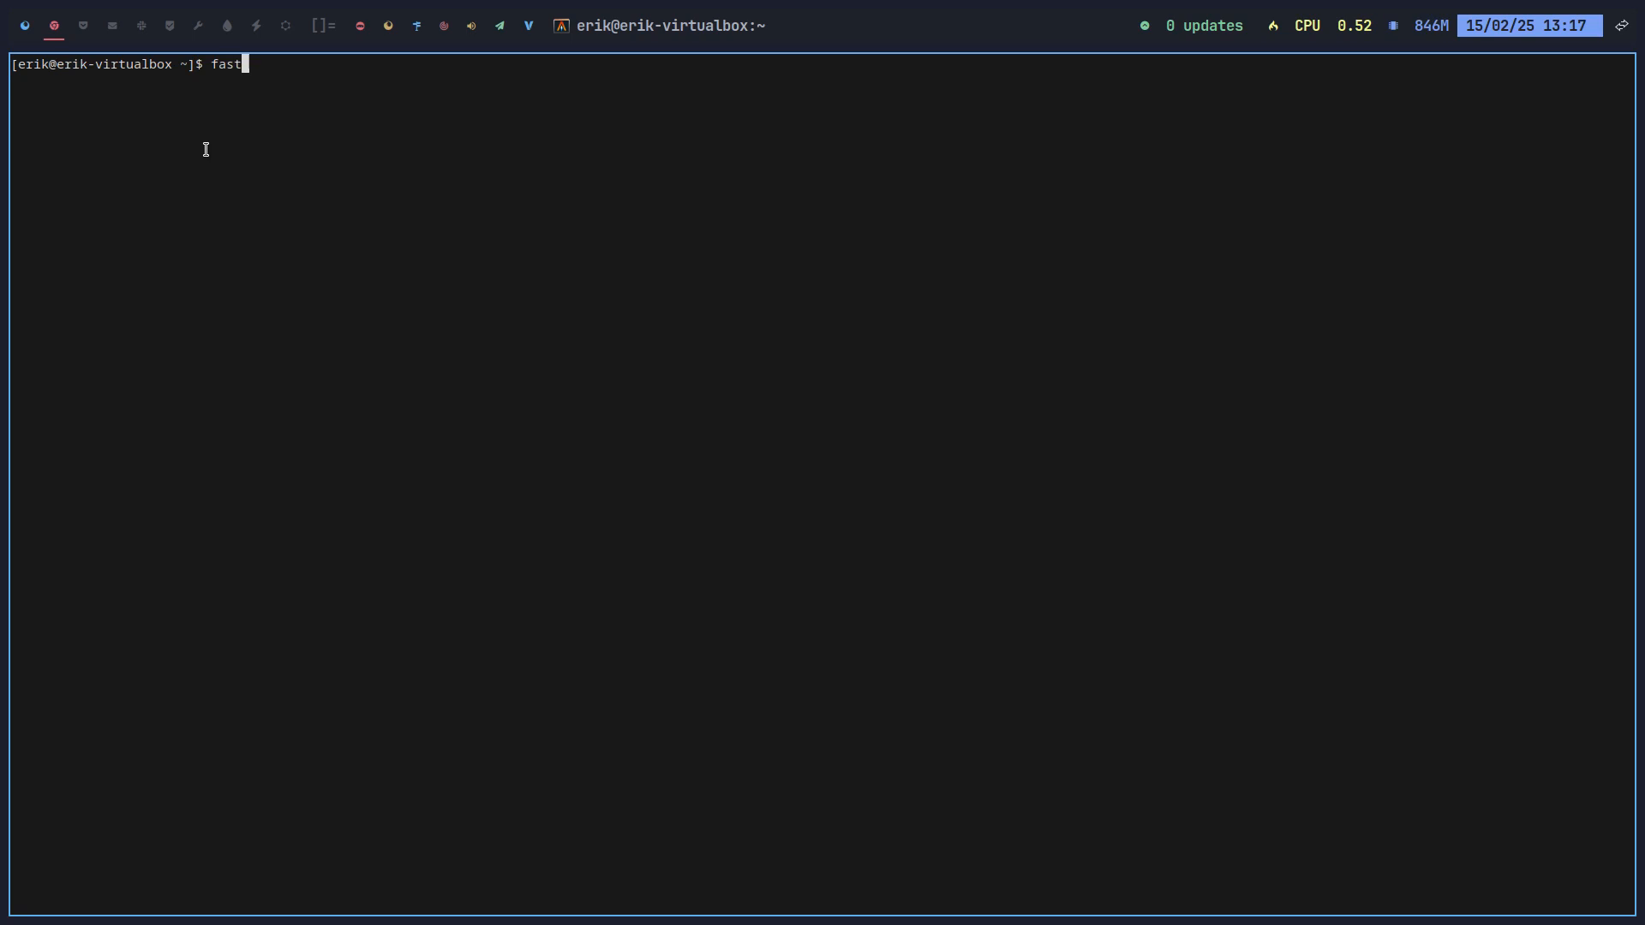
{"action": "type", "text": "fetch"}
{"action": "key", "text": "Return"}
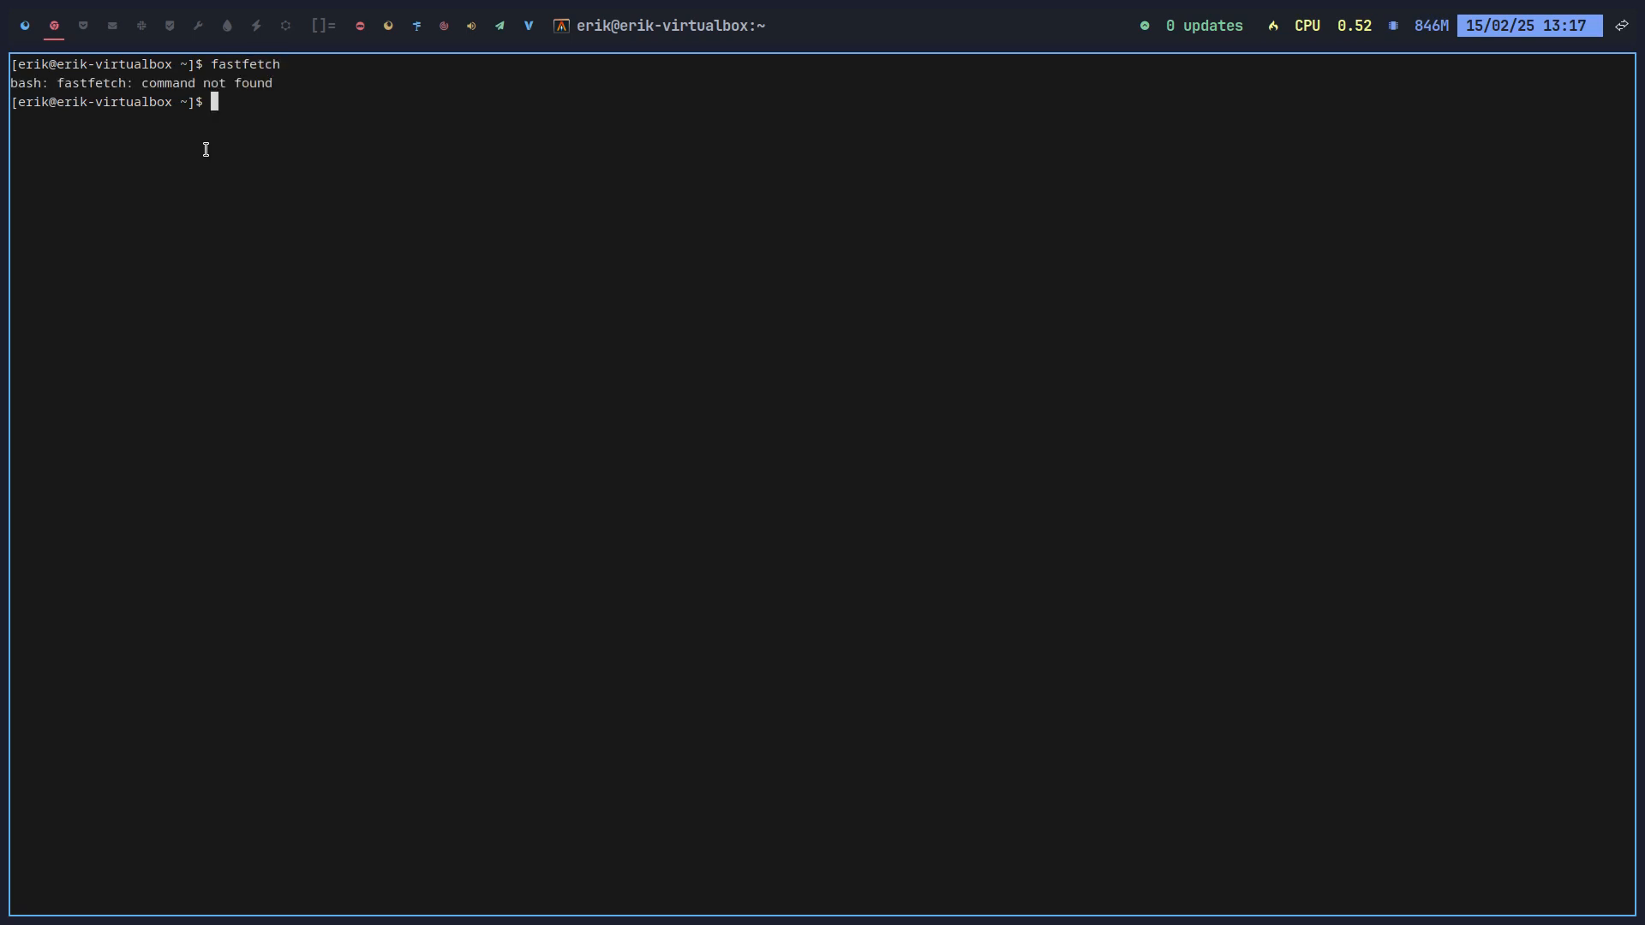
{"action": "type", "text": "sudo pacman -S fastfate"}
{"action": "key", "text": "BackSpace"}
{"action": "key", "text": "BackSpace"}
{"action": "key", "text": "BackSpace"}
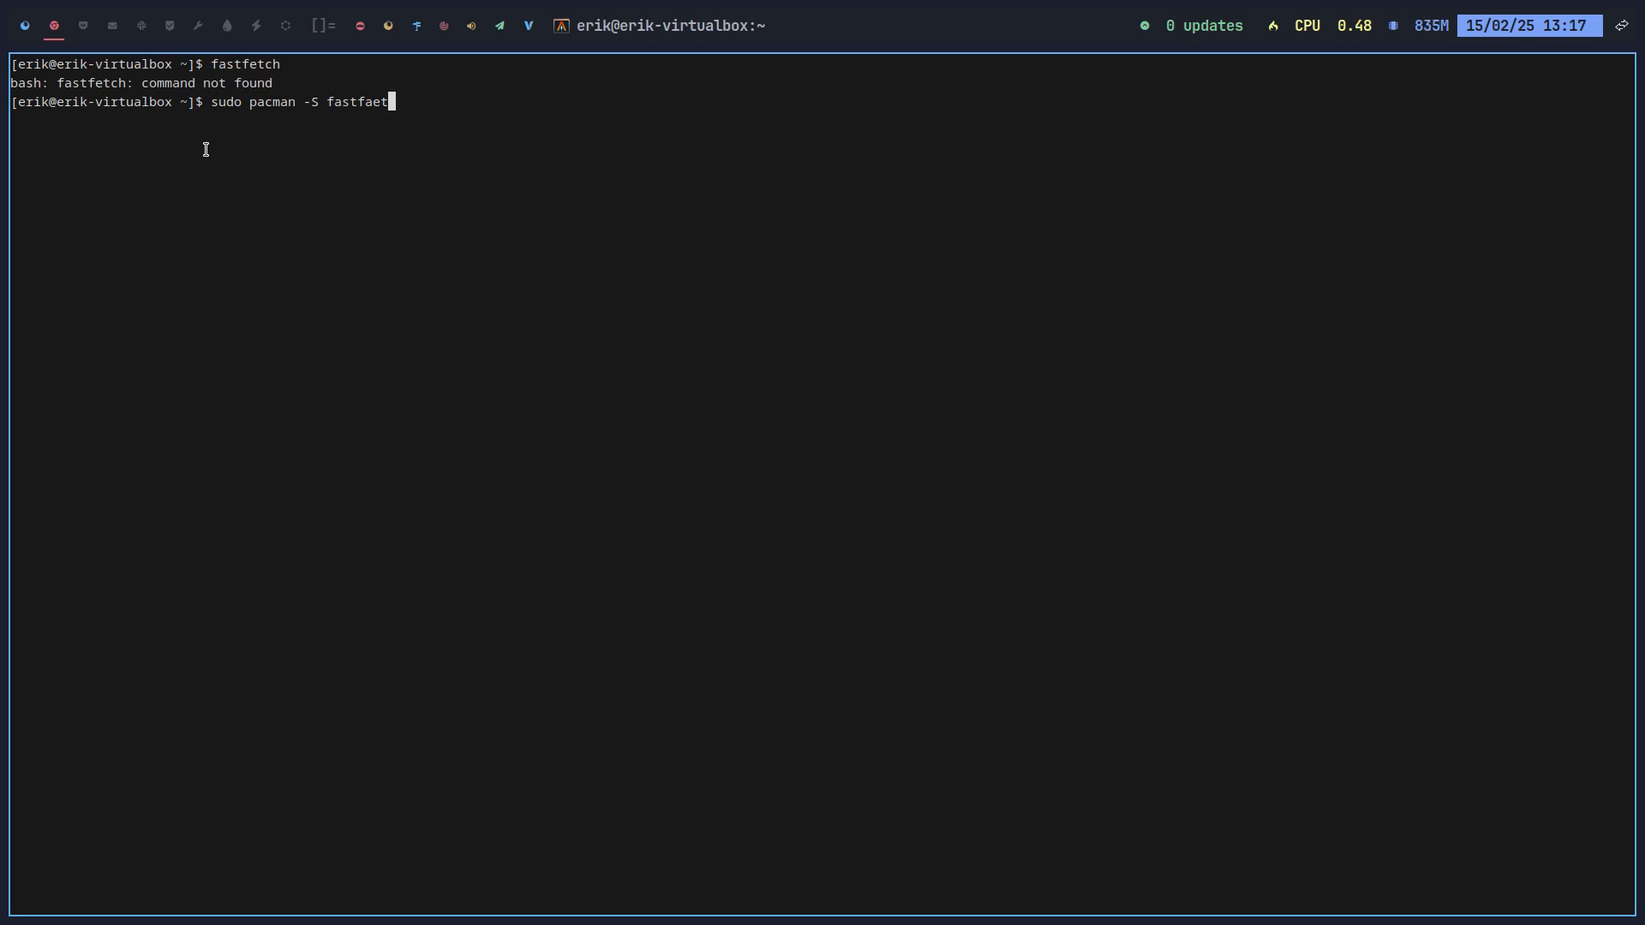
{"action": "type", "text": "etch"}
{"action": "key", "text": "Return"}
{"action": "key", "text": "Return"}
{"action": "key", "text": "Return"}
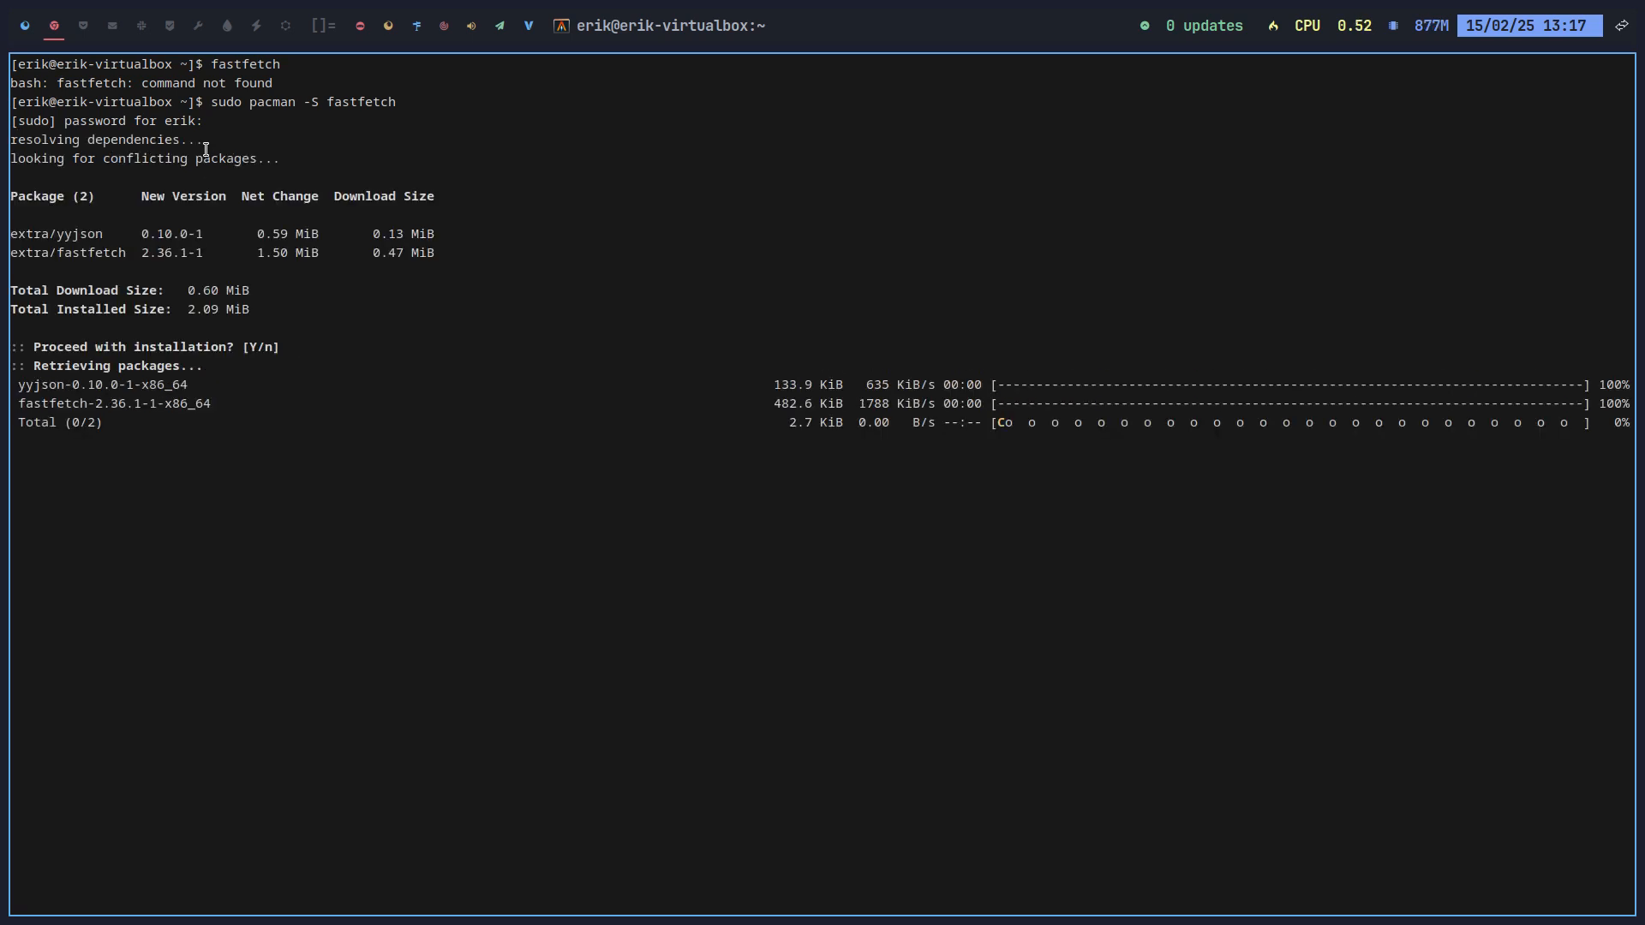
Step: Install neofetch with pacman and run neofetch to print the system info
{"action": "key", "text": "Up"}
{"action": "key", "text": "BackSpace"}
{"action": "key", "text": "BackSpace"}
{"action": "key", "text": "BackSpace"}
{"action": "key", "text": "BackSpace"}
{"action": "key", "text": "BackSpace"}
{"action": "key", "text": "BackSpace"}
{"action": "key", "text": "BackSpace"}
{"action": "key", "text": "BackSpace"}
{"action": "key", "text": "BackSpace"}
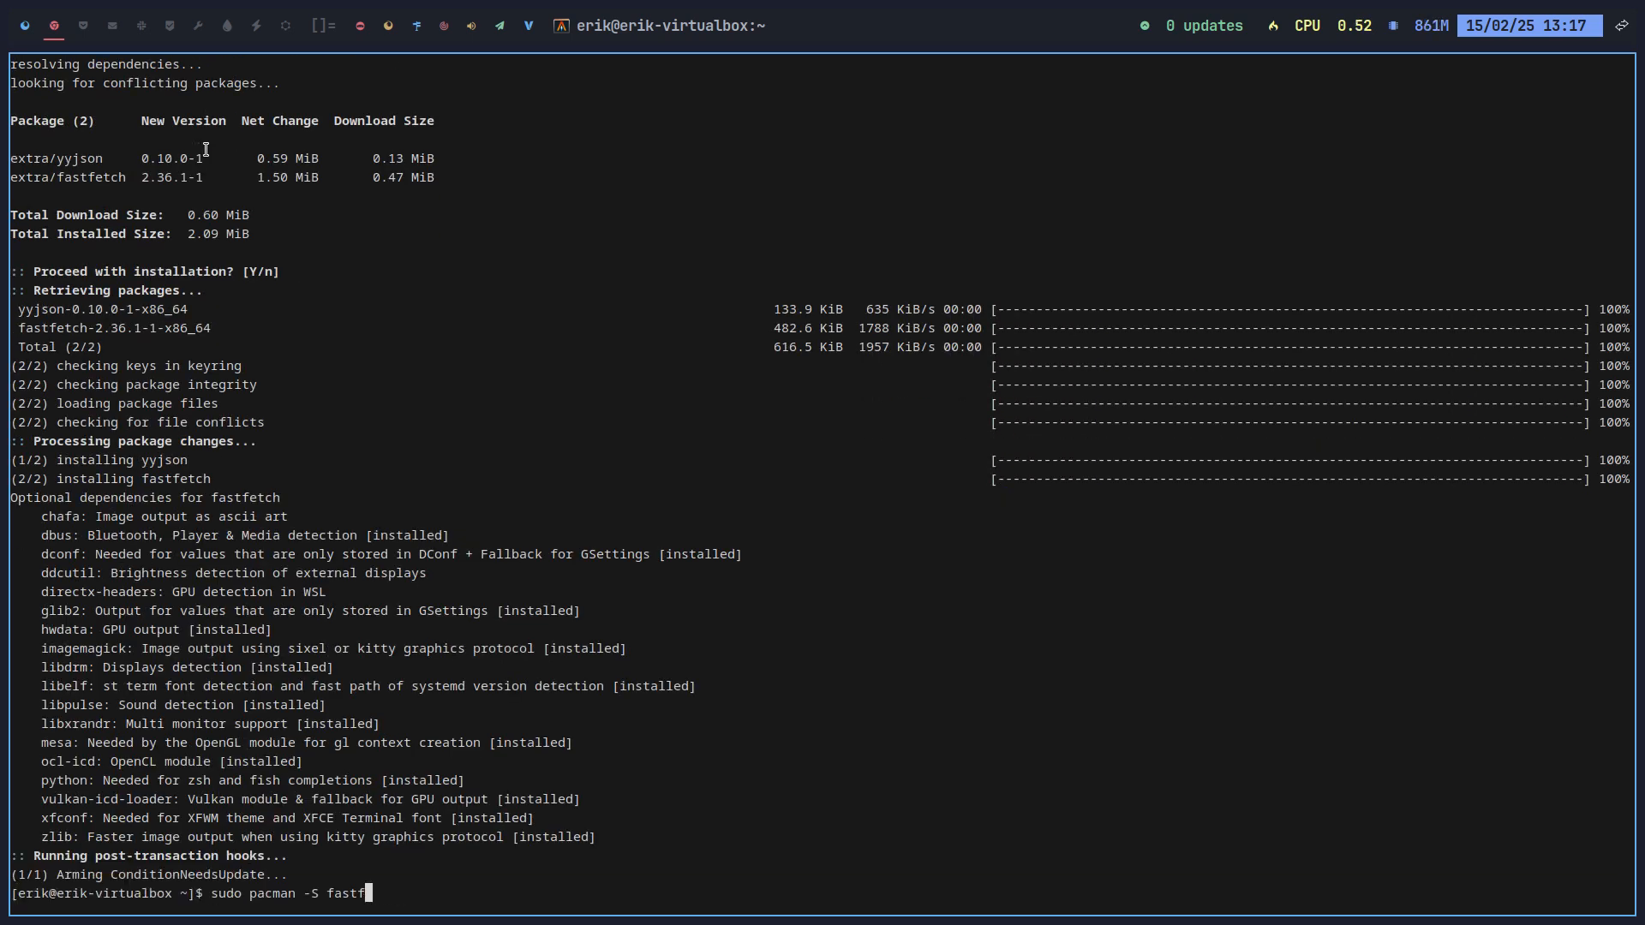
{"action": "type", "text": "noefet"}
{"action": "key", "text": "BackSpace"}
{"action": "key", "text": "BackSpace"}
{"action": "key", "text": "BackSpace"}
{"action": "key", "text": "BackSpace"}
{"action": "key", "text": "BackSpace"}
{"action": "type", "text": "eofetch"}
{"action": "key", "text": "Return"}
{"action": "key", "text": "Return"}
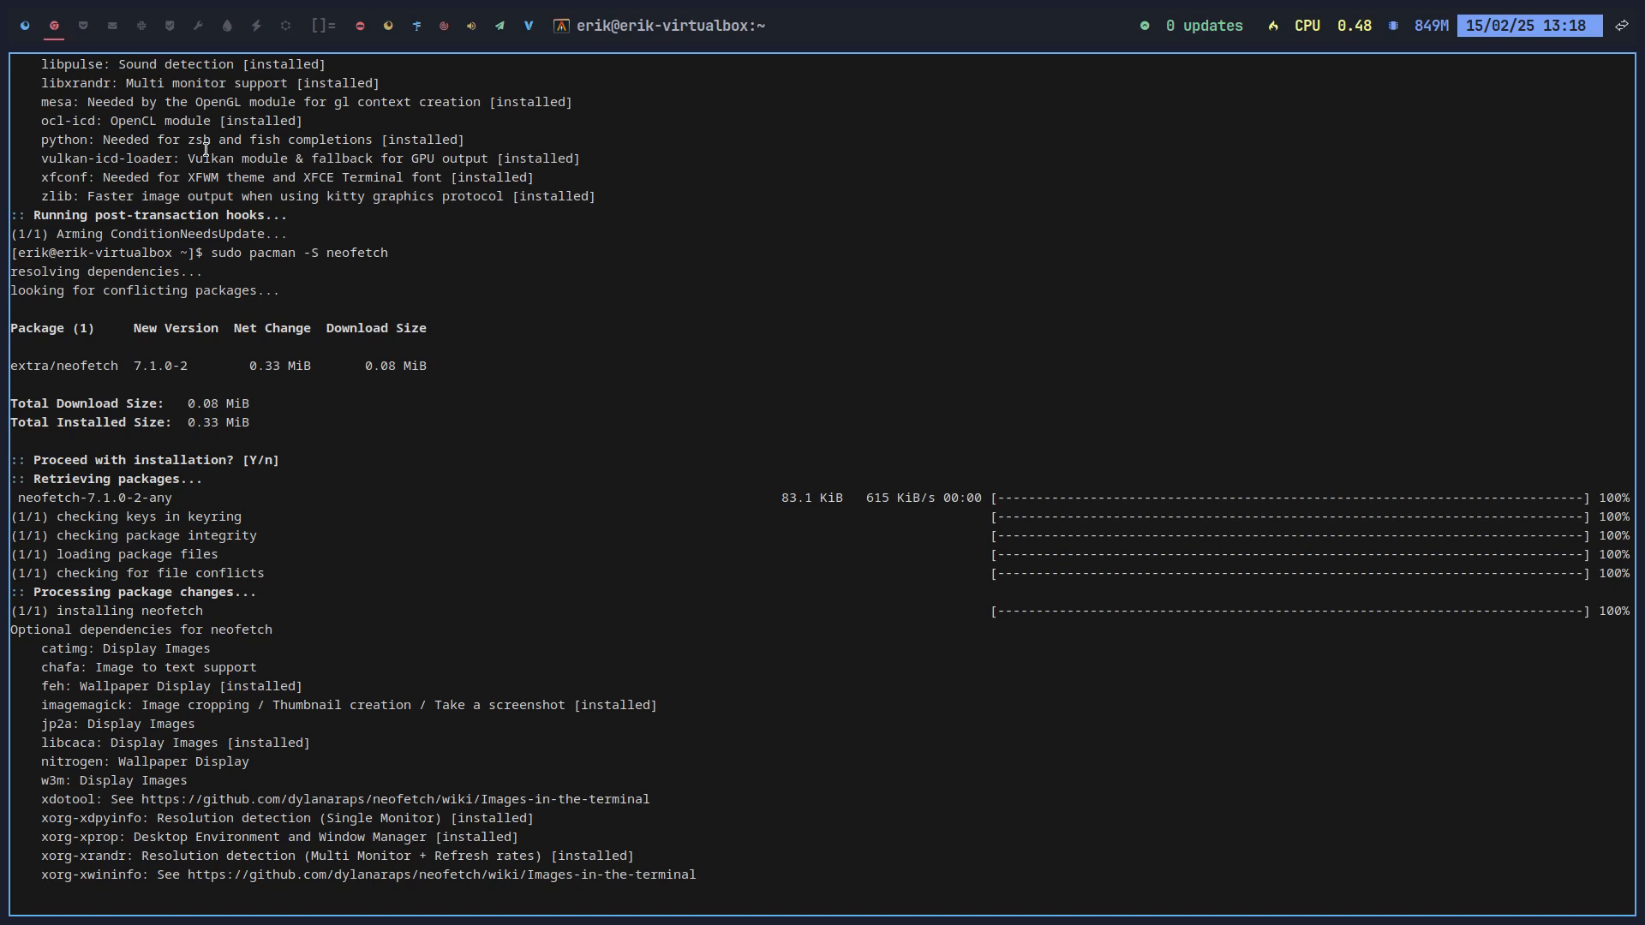
{"action": "type", "text": "neofetch"}
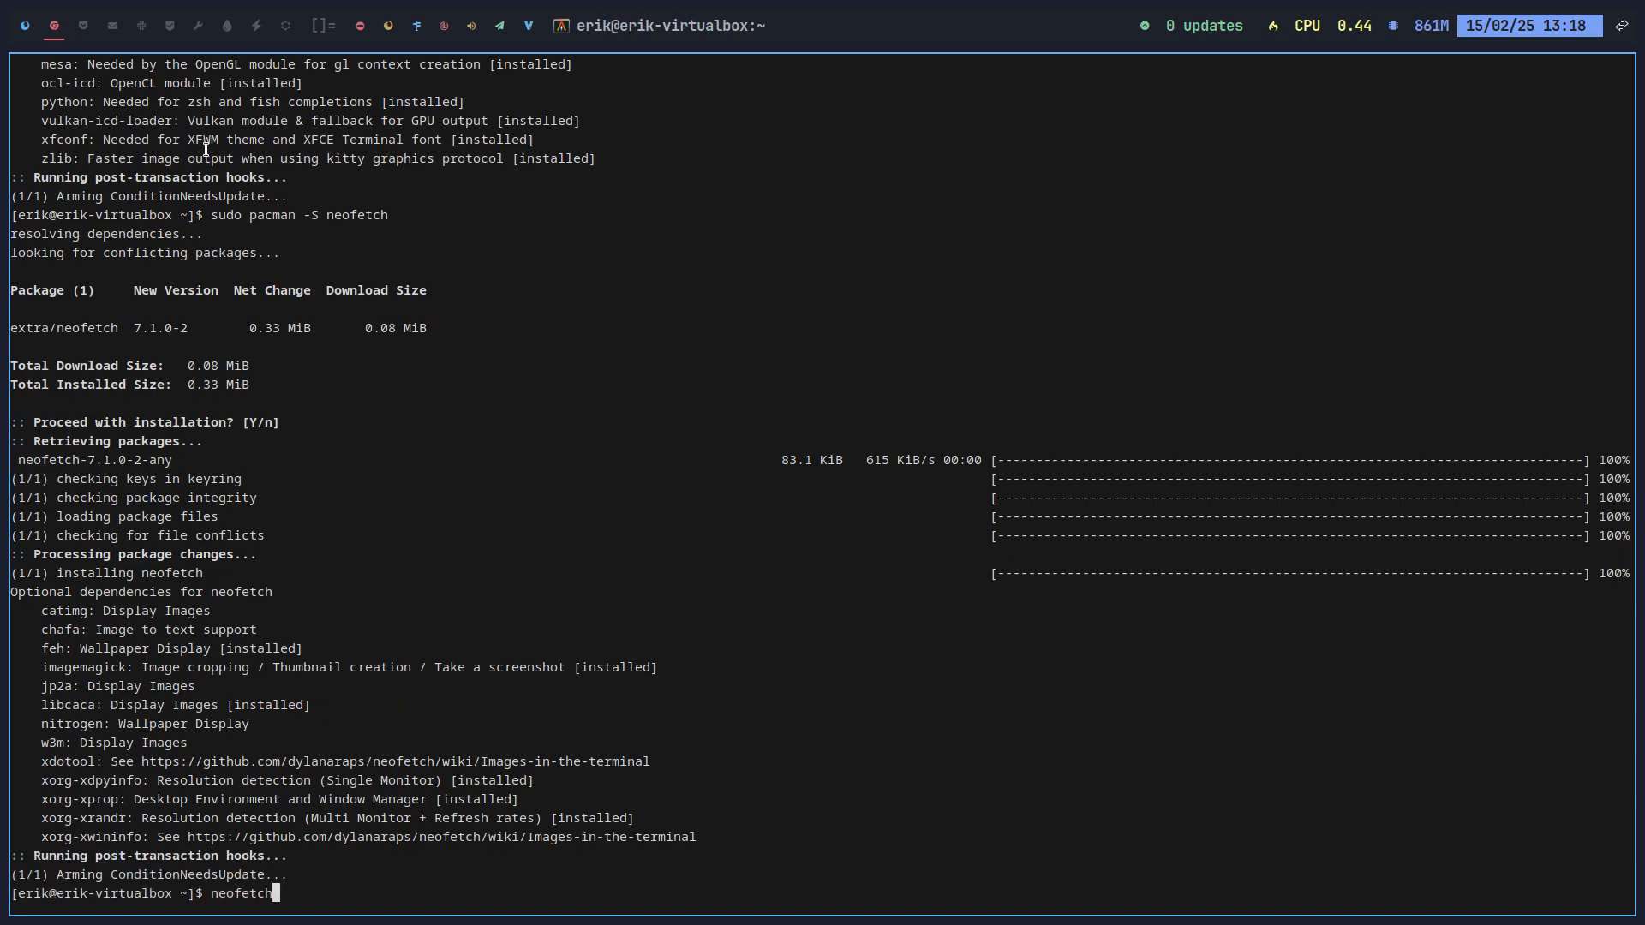
{"action": "key", "text": "Return"}
Step: Run fastfetch in a second terminal beside the neofetch output
{"action": "key", "text": "super+Return"}
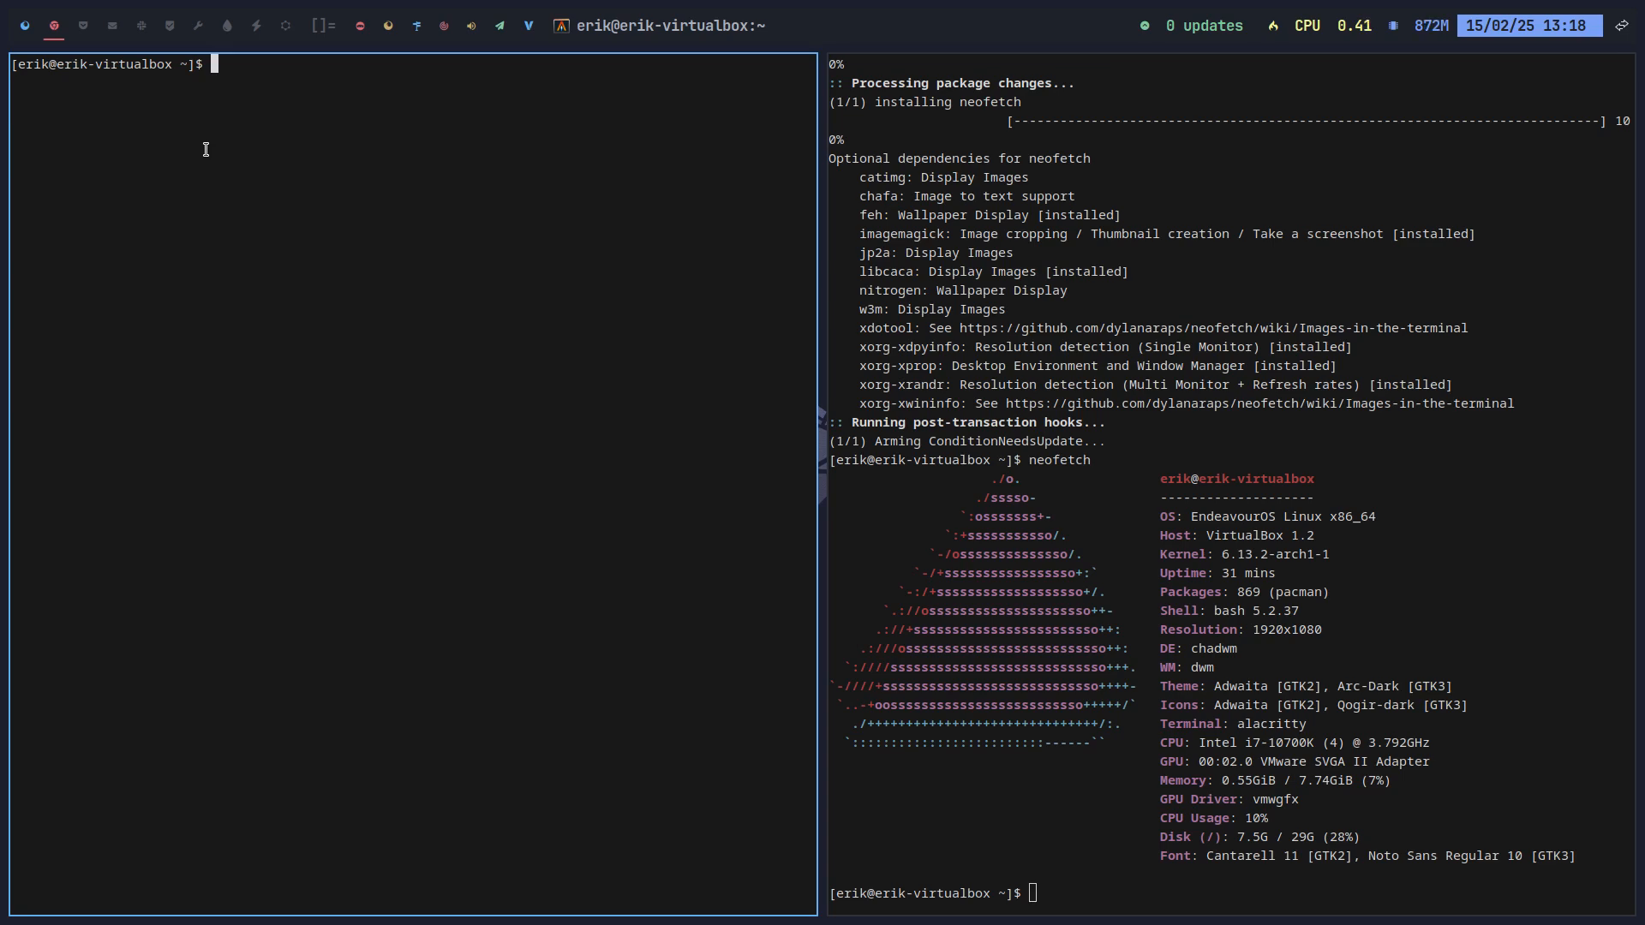
{"action": "type", "text": "fastfatch"}
{"action": "key", "text": "Return"}
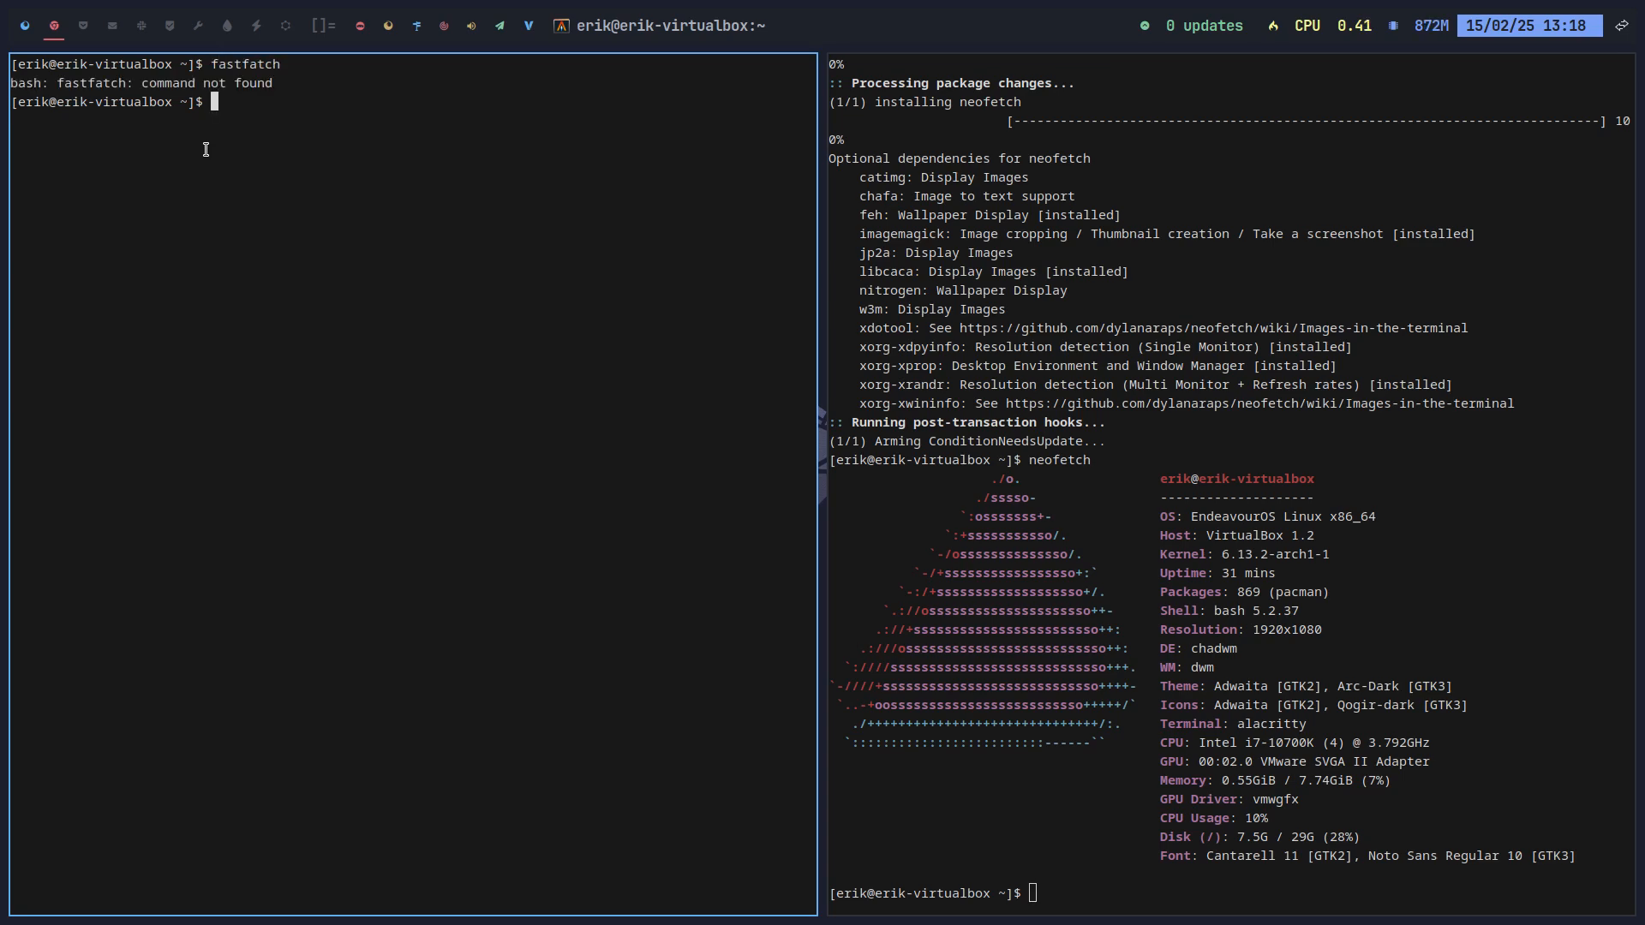
{"action": "key", "text": "Up"}
{"action": "key", "text": "BackSpace"}
{"action": "key", "text": "BackSpace"}
{"action": "key", "text": "BackSpace"}
{"action": "key", "text": "BackSpace"}
{"action": "type", "text": "e"}
{"action": "key", "text": "Return"}
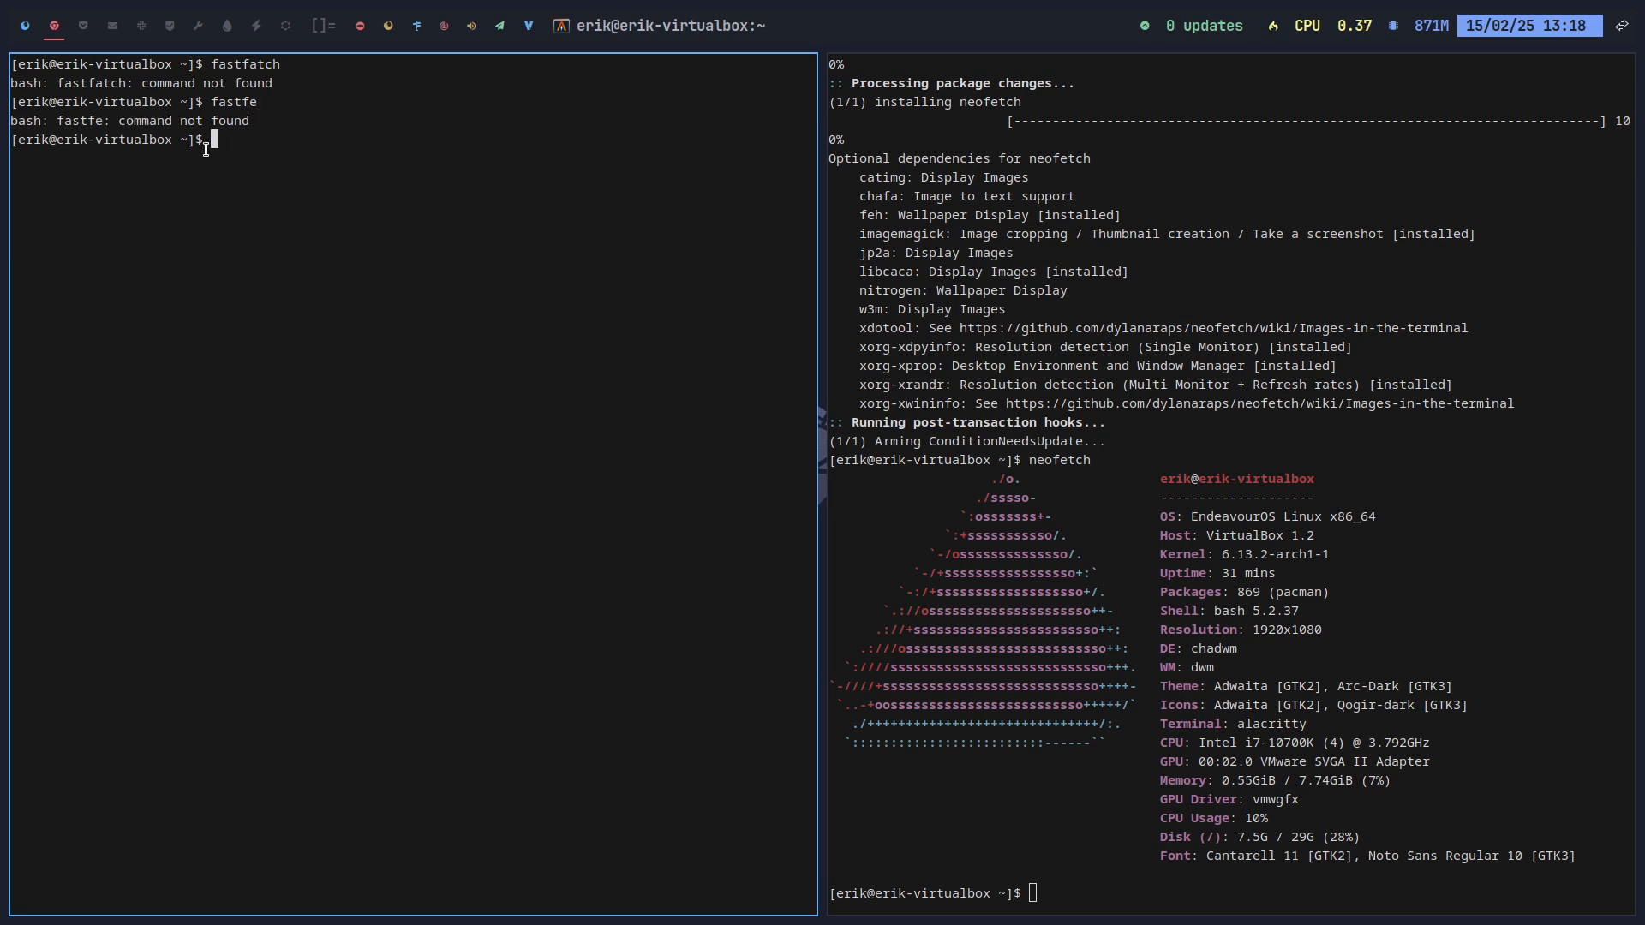
{"action": "key", "text": "Up"}
{"action": "type", "text": "tch"}
{"action": "key", "text": "Return"}
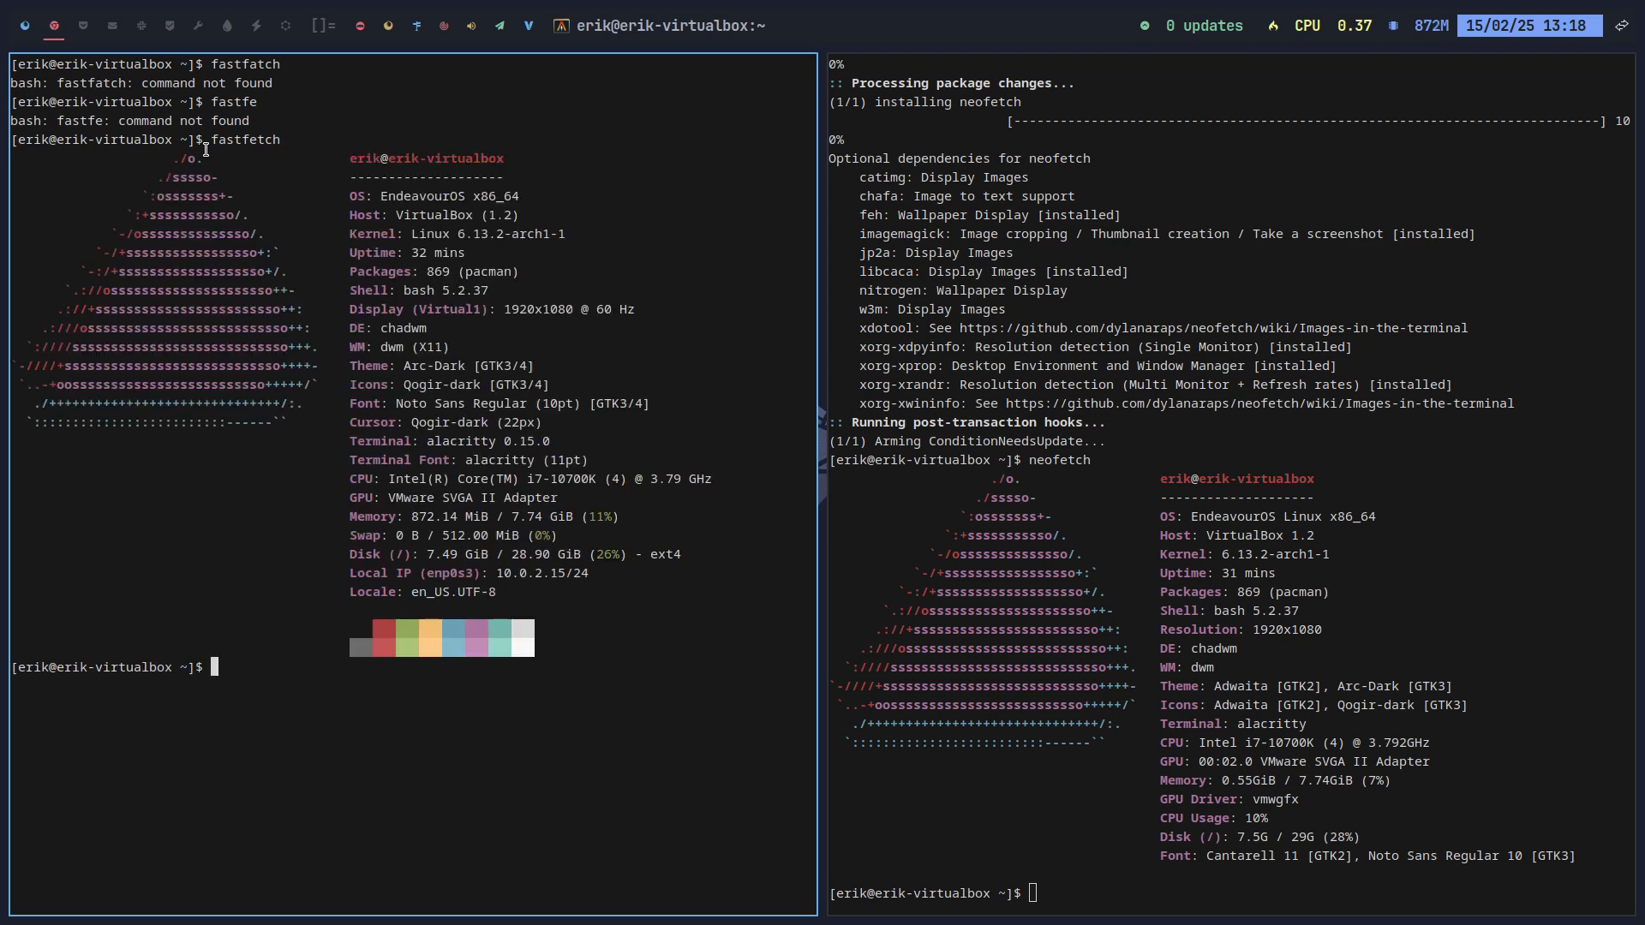
Step: Clear the left terminal and rerun fastfetch there
{"action": "type", "text": "clean"}
{"action": "key", "text": "Return"}
{"action": "type", "text": "clearn"}
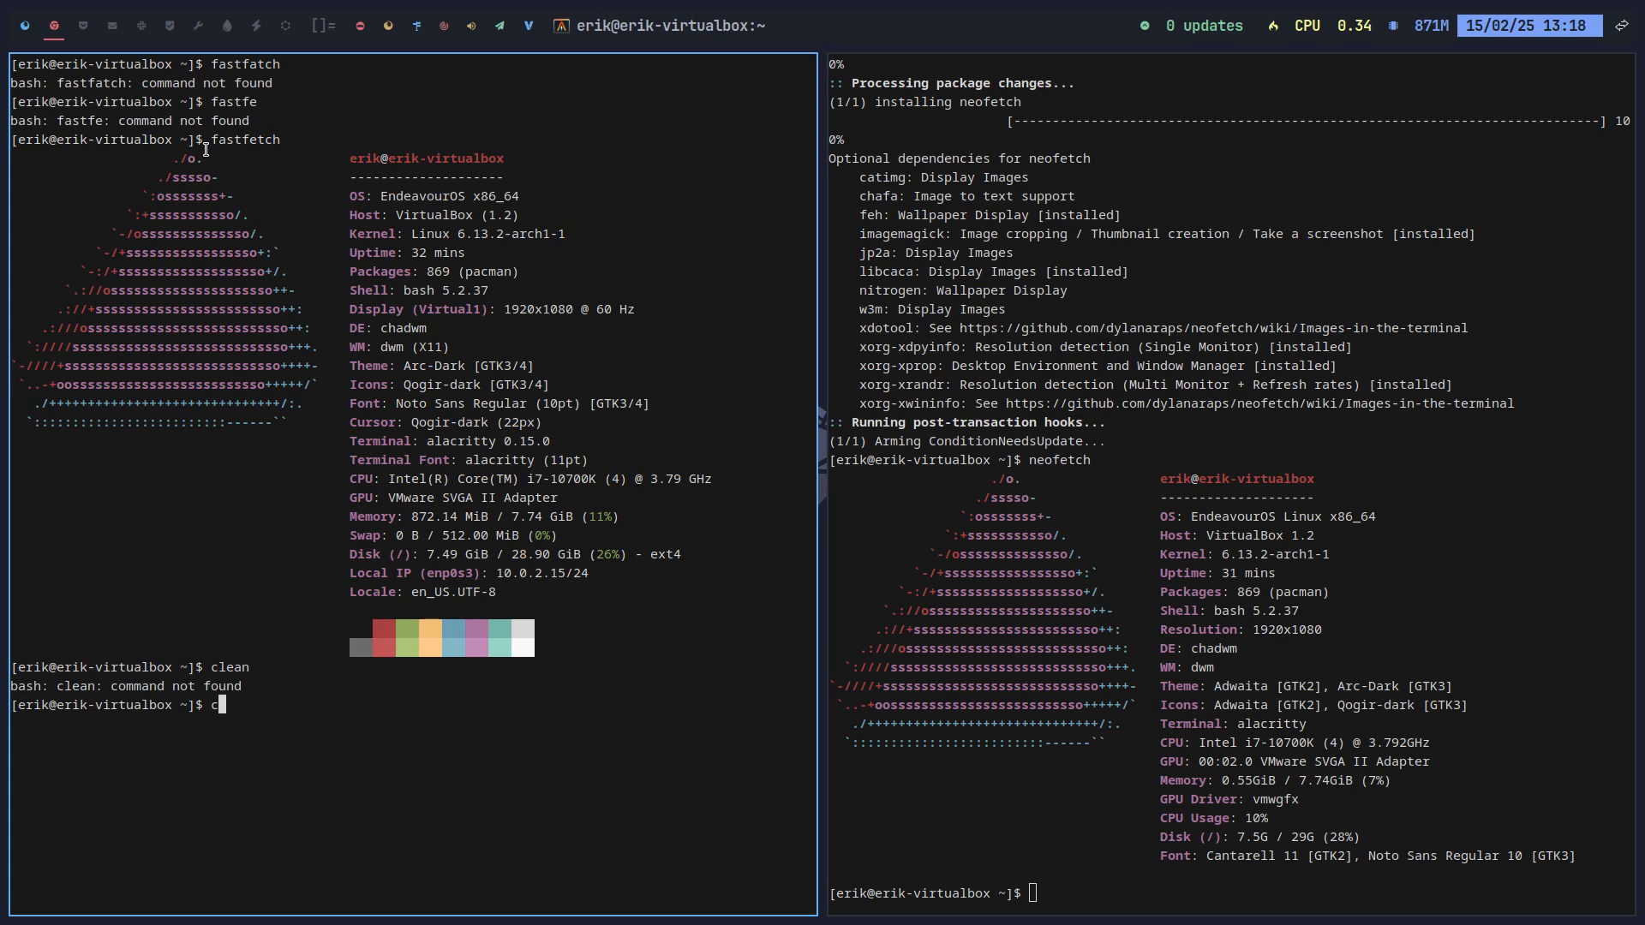
{"action": "key", "text": "Return"}
{"action": "key", "text": "Up"}
{"action": "key", "text": "BackSpace"}
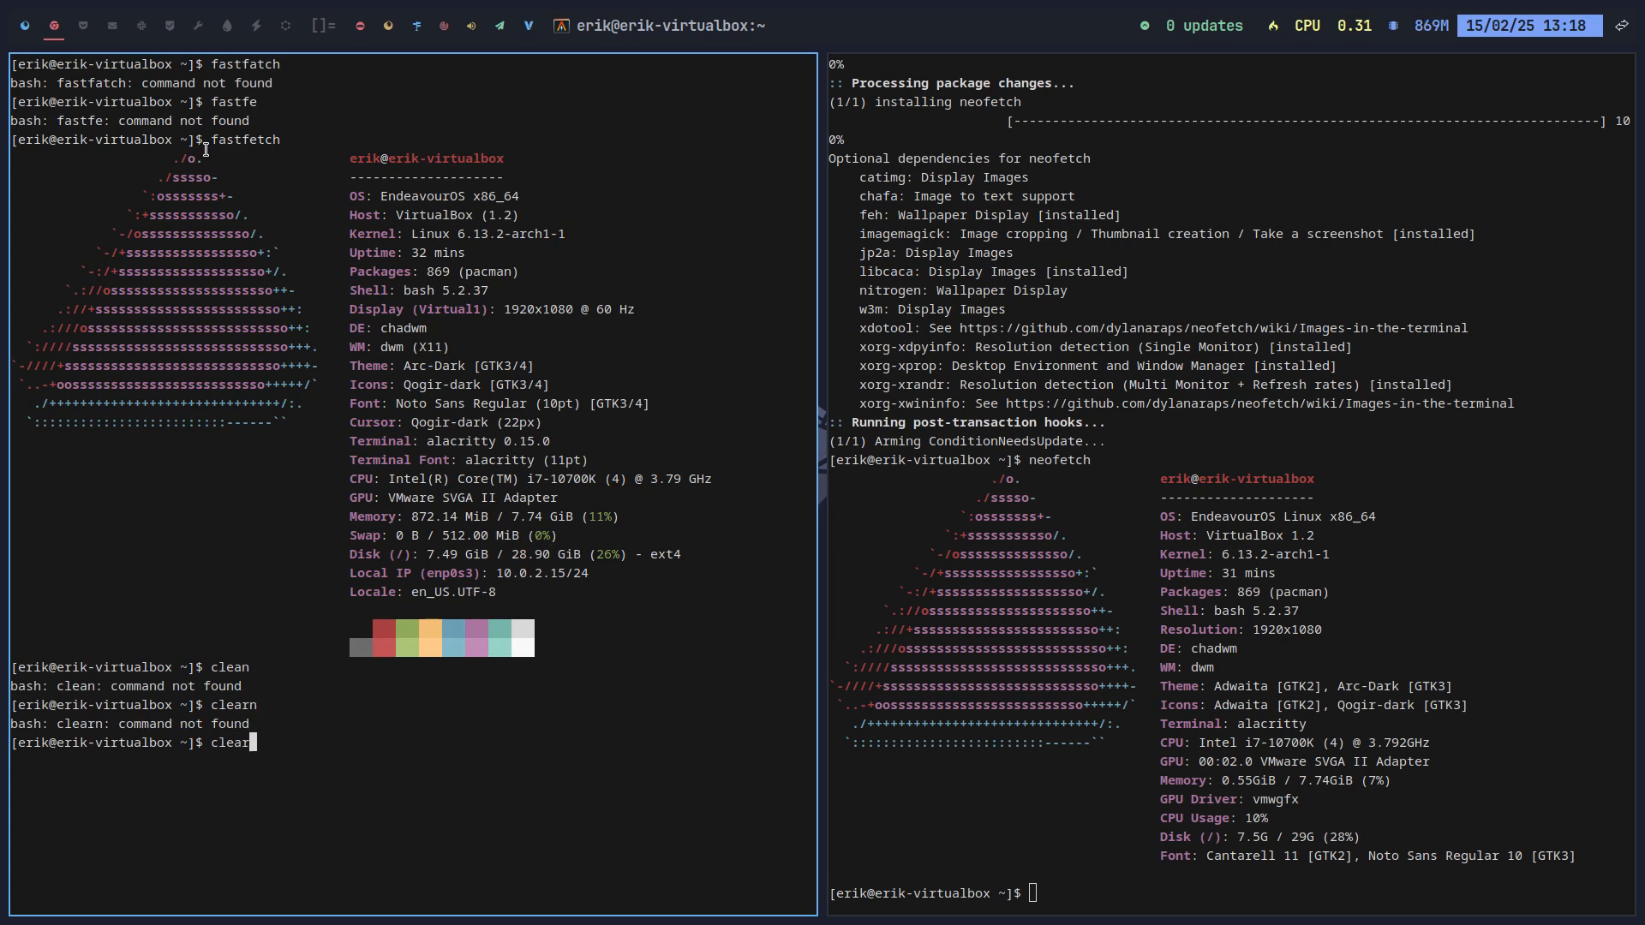
{"action": "key", "text": "Return"}
{"action": "type", "text": "clearn"}
{"action": "key", "text": "BackSpace"}
{"action": "key", "text": "BackSpace"}
{"action": "type", "text": "n"}
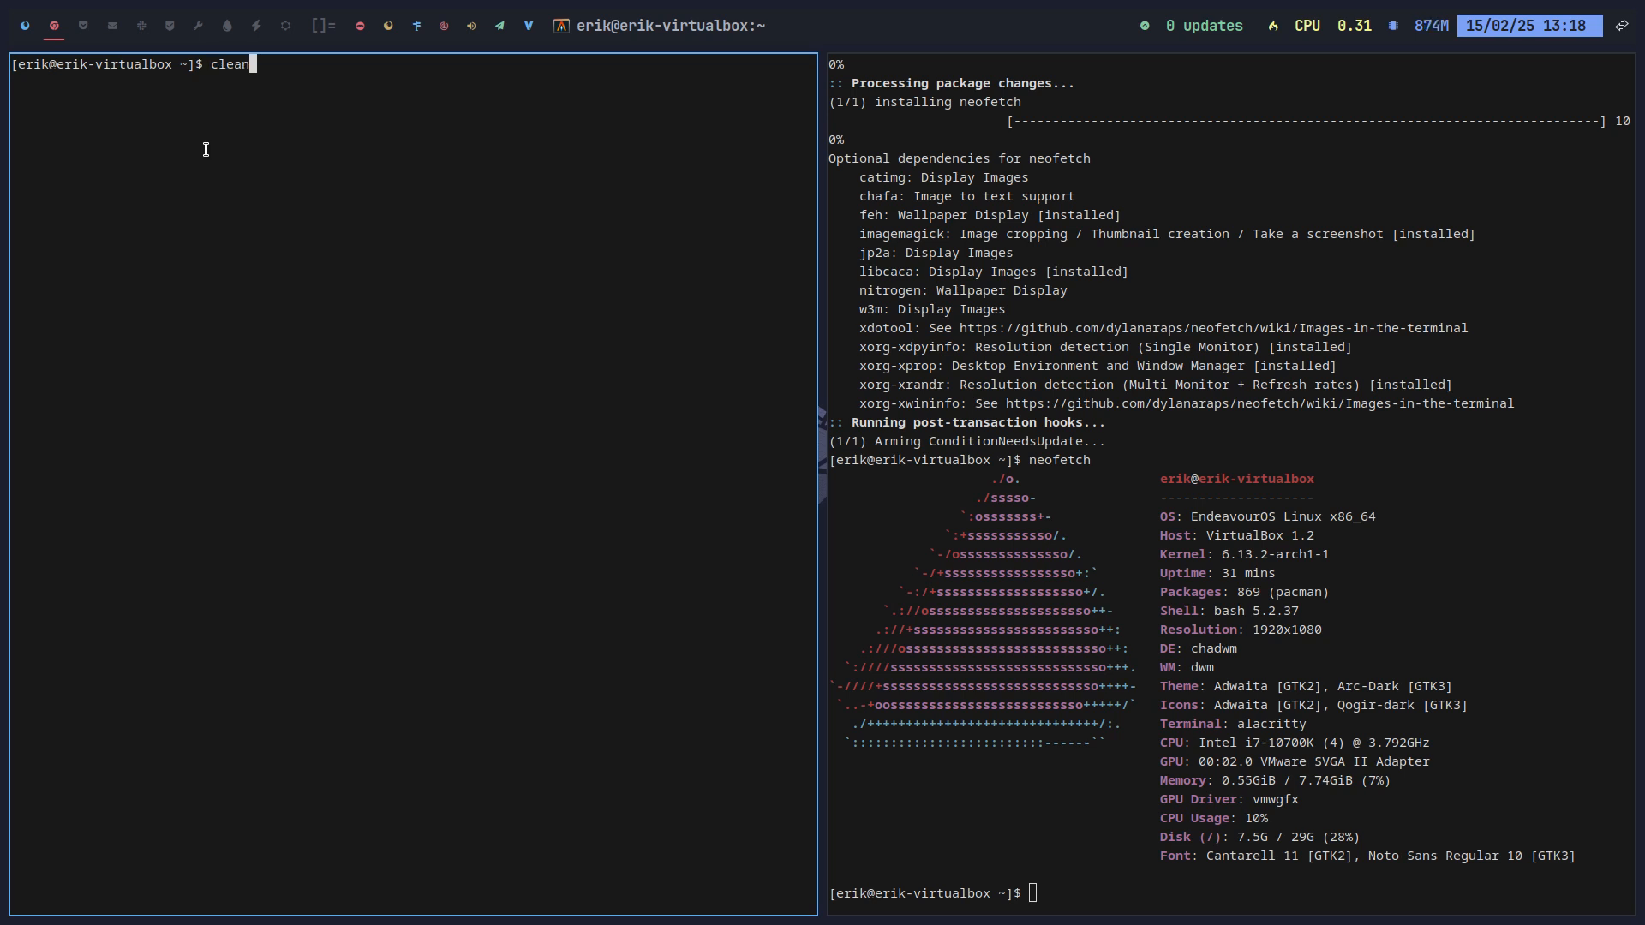
{"action": "key", "text": "BackSpace"}
{"action": "key", "text": "BackSpace"}
{"action": "key", "text": "BackSpace"}
{"action": "key", "text": "BackSpace"}
{"action": "key", "text": "BackSpace"}
{"action": "type", "text": "fastfetch"}
{"action": "key", "text": "Return"}
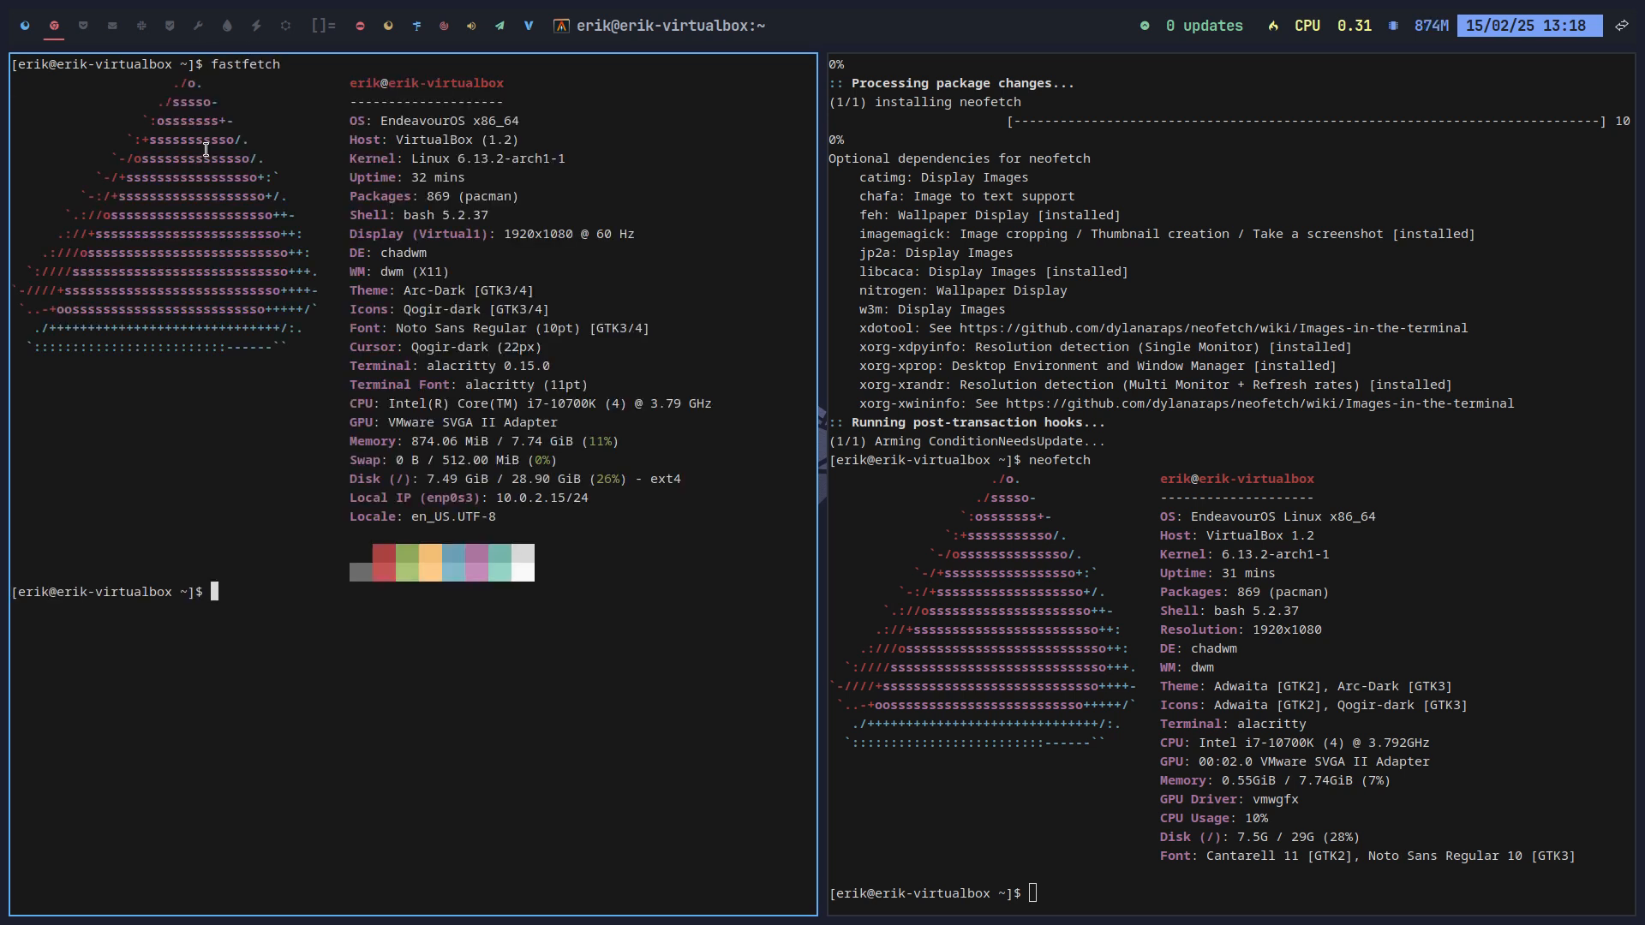
Step: Clear the right terminal, rerun neofetch, and launch Arch Linux Tweak Tool
{"action": "key", "text": "Up"}
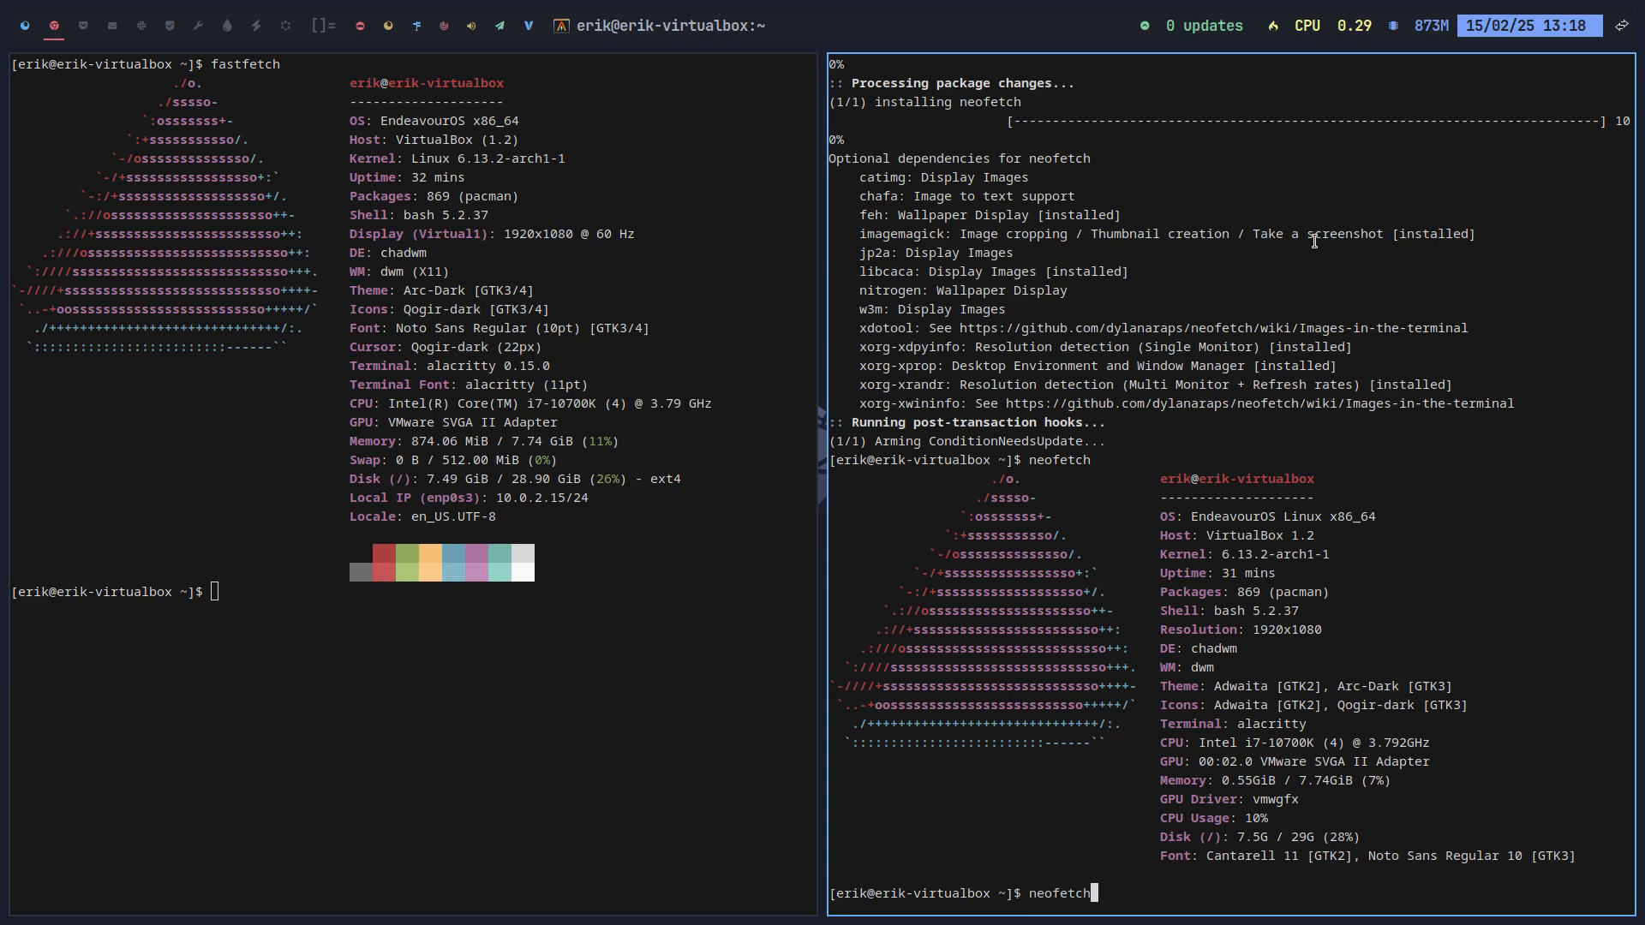
{"action": "key", "text": "ctrl+u"}
{"action": "type", "text": "clean"}
{"action": "key", "text": "Return"}
{"action": "type", "text": "clear"}
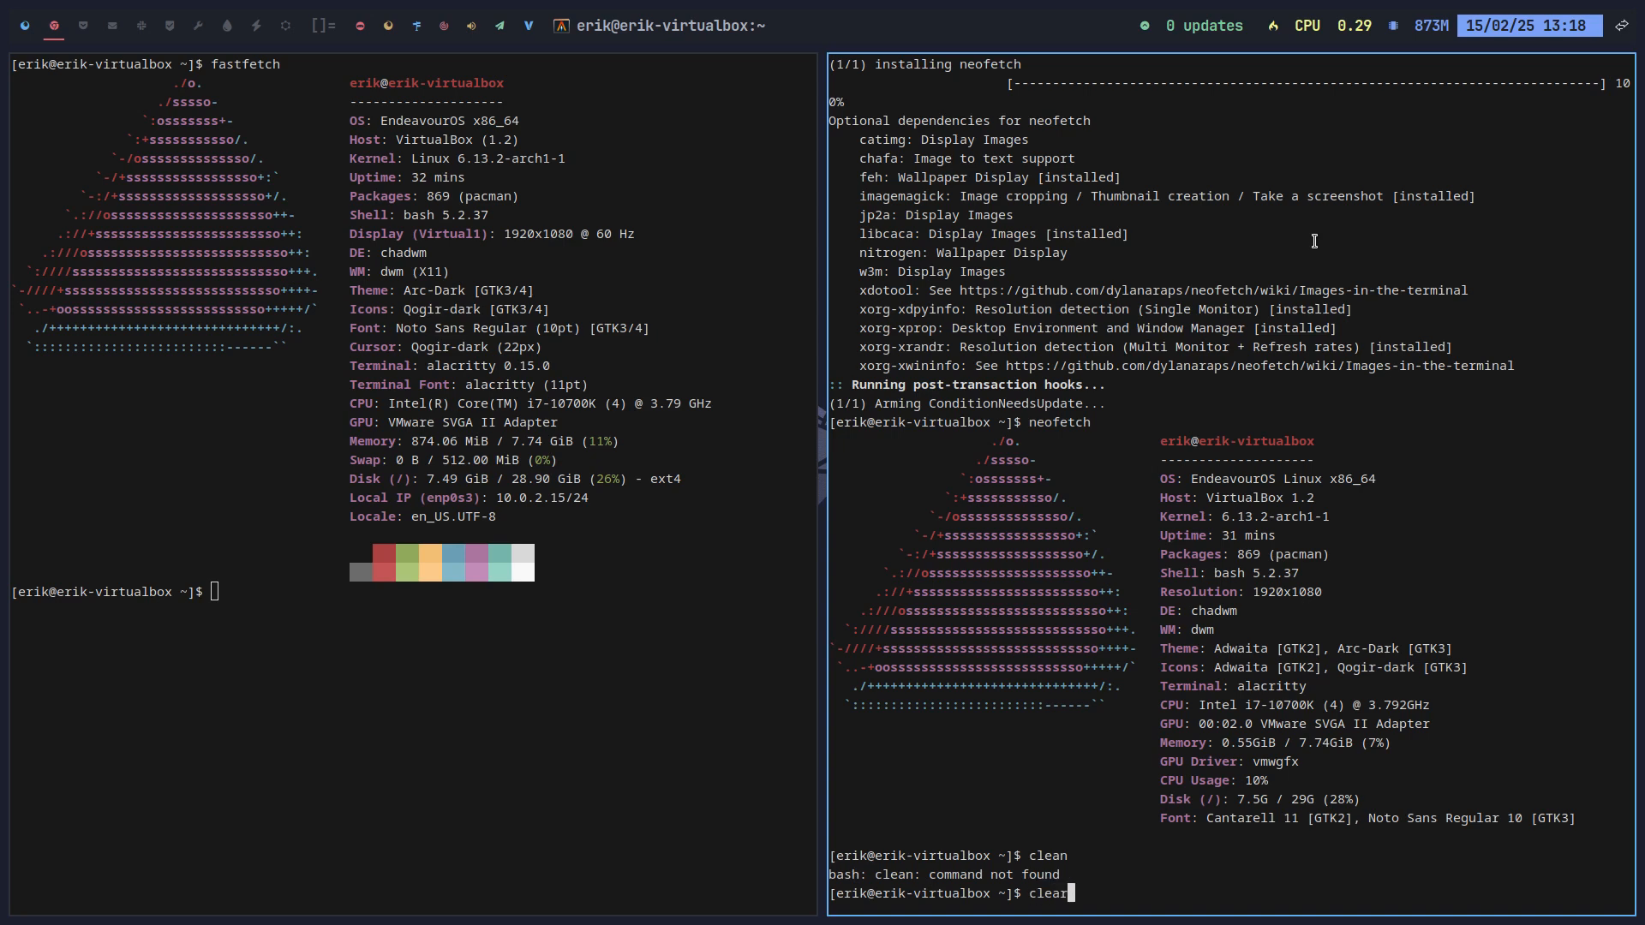
{"action": "key", "text": "Return"}
{"action": "key", "text": "Up"}
{"action": "key", "text": "Up"}
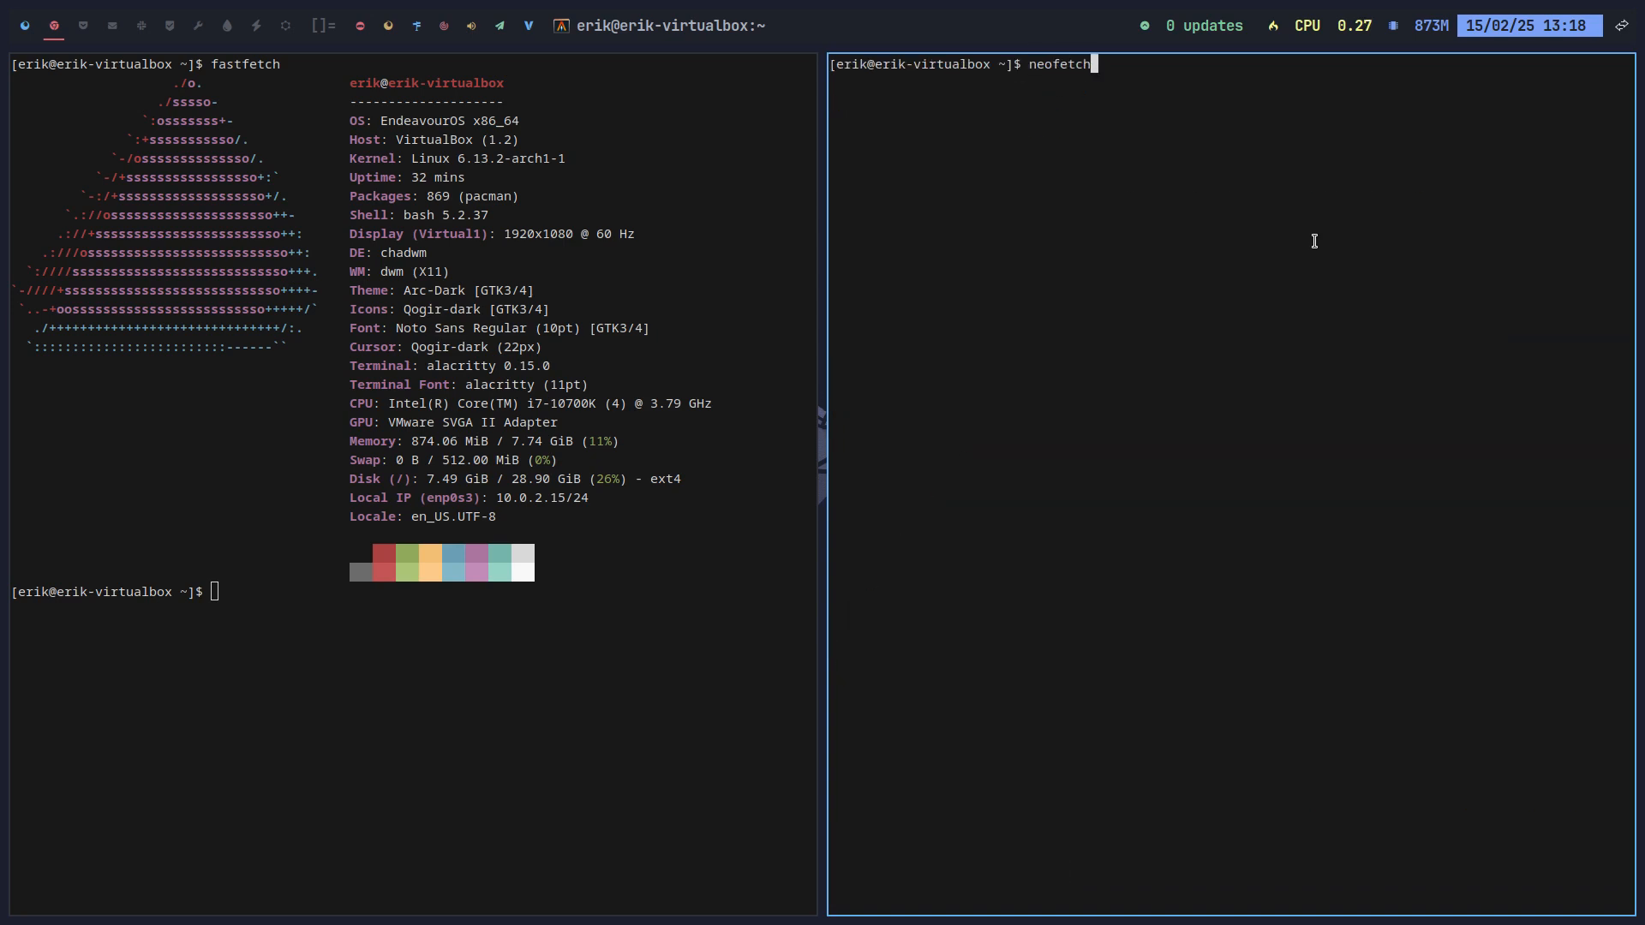
{"action": "key", "text": "Return"}
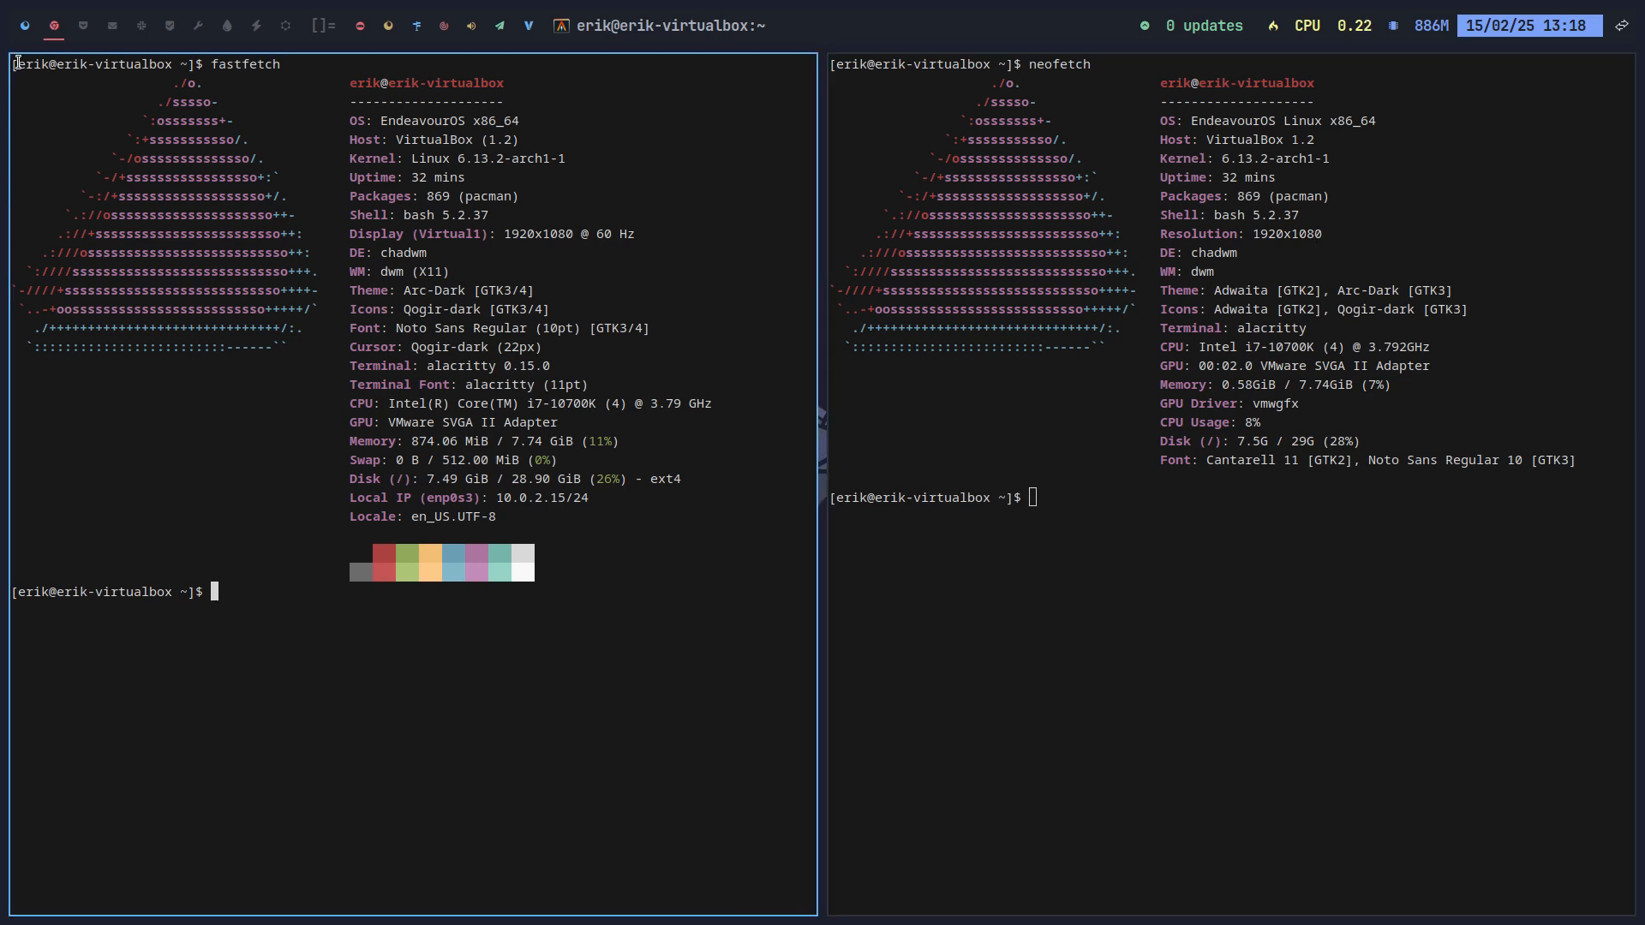
{"action": "left_click", "coordinate": [26, 34]}
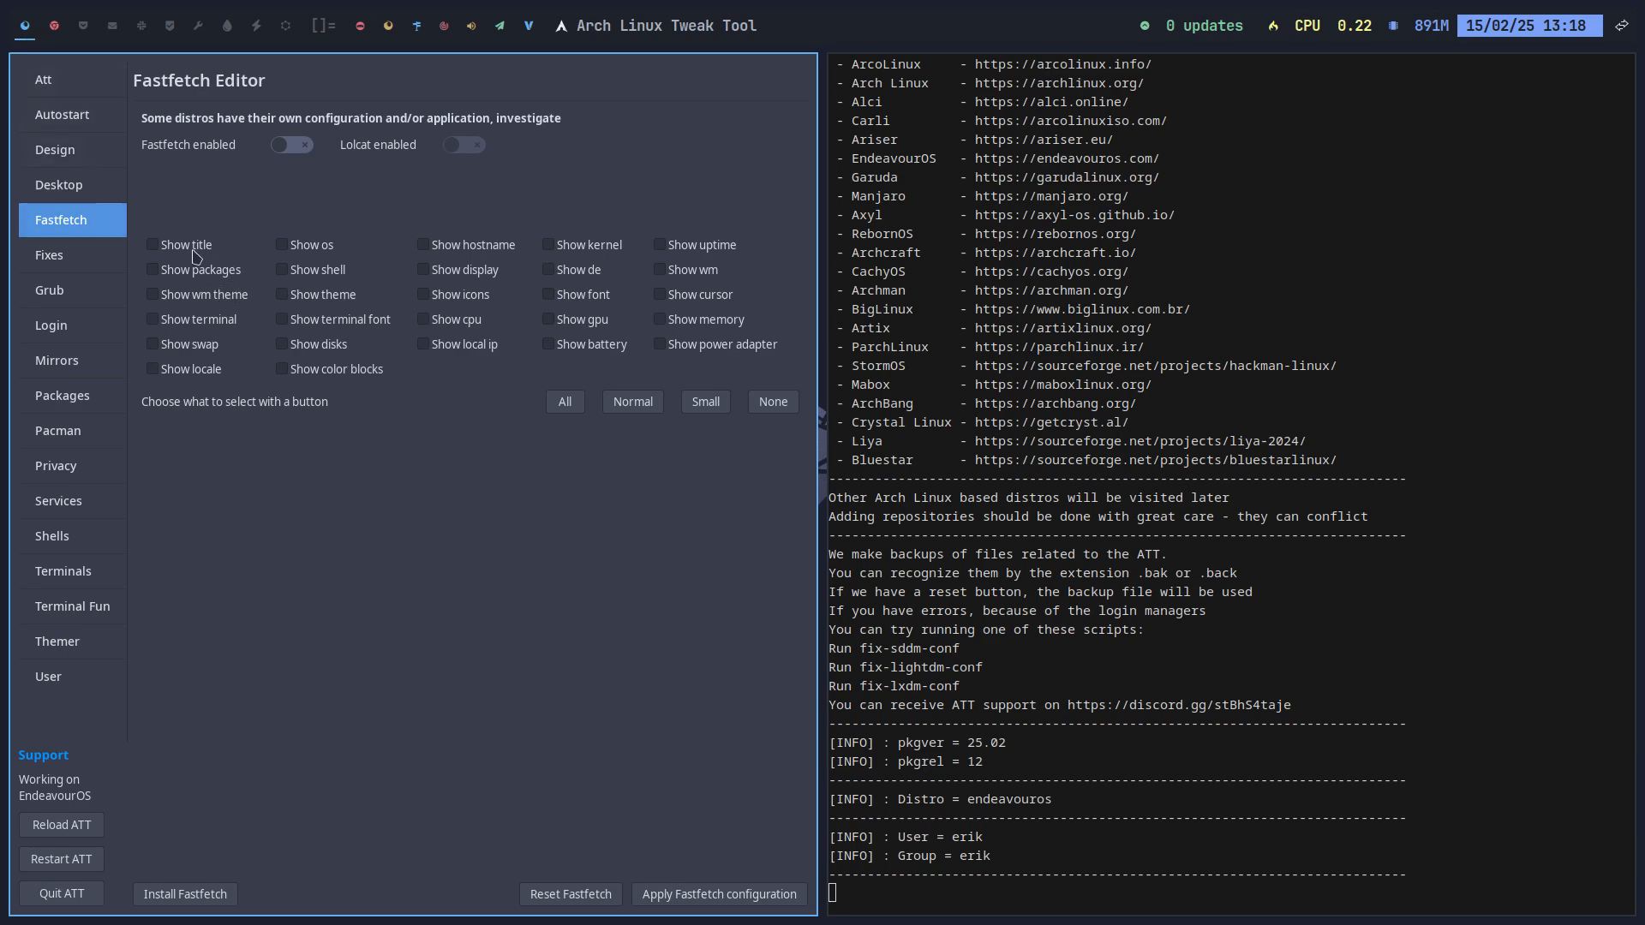
Step: Switch on Fastfetch and Lolcat in ATT, then open a terminal on workspace 3
{"action": "left_click", "coordinate": [304, 152]}
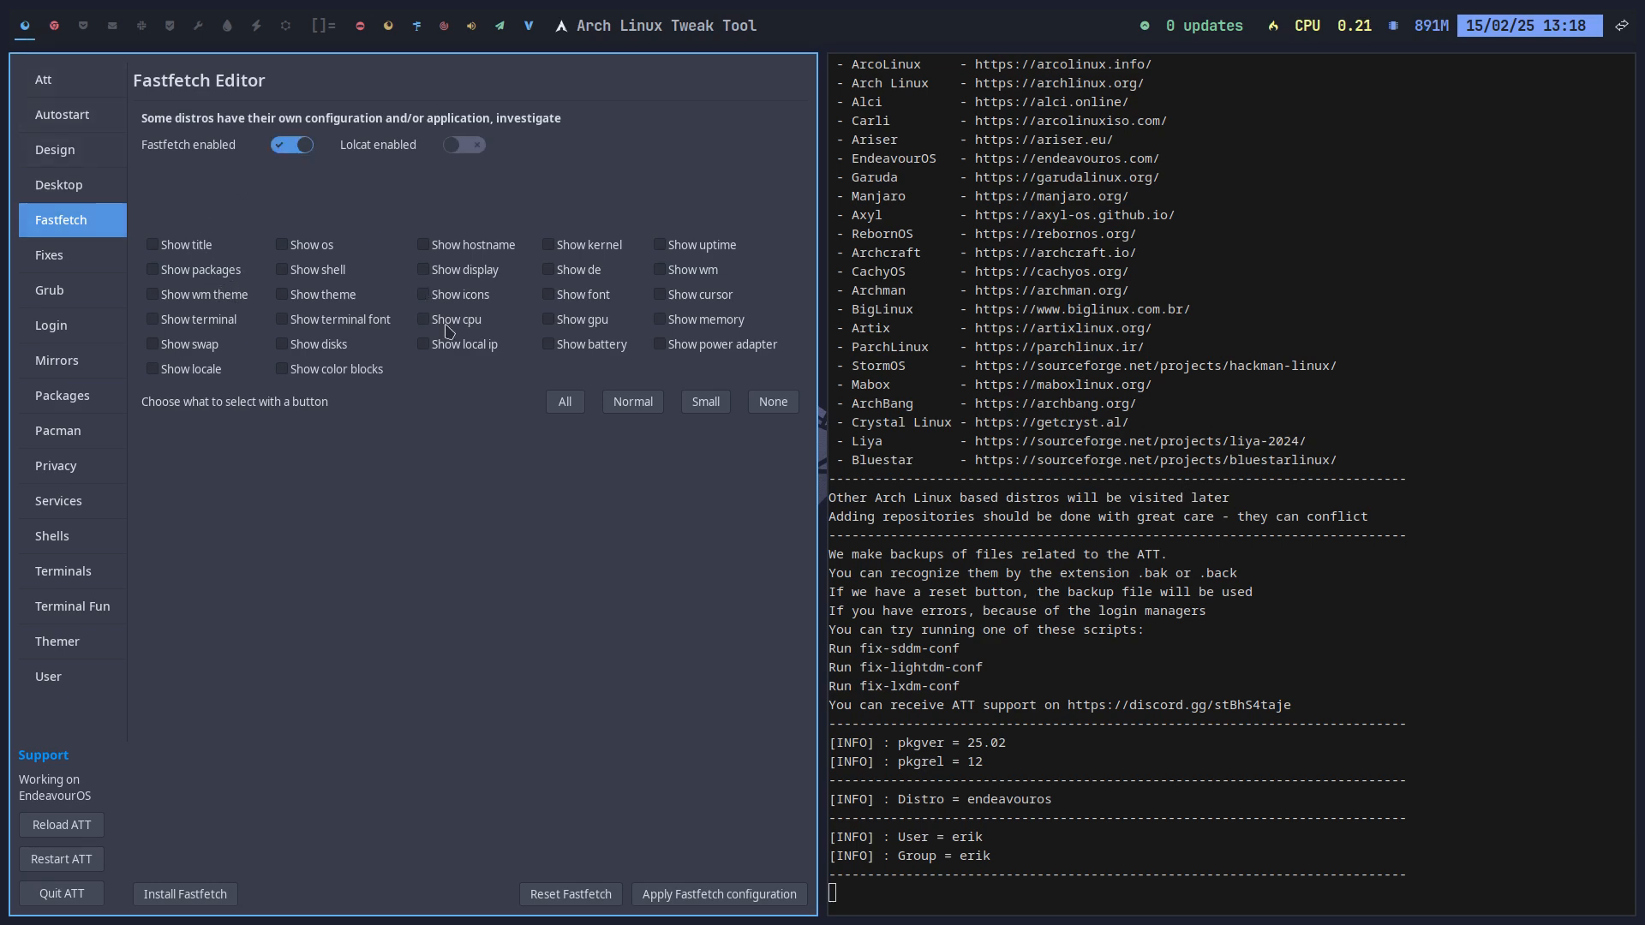
{"action": "left_click", "coordinate": [470, 147]}
{"action": "key", "text": "super+3"}
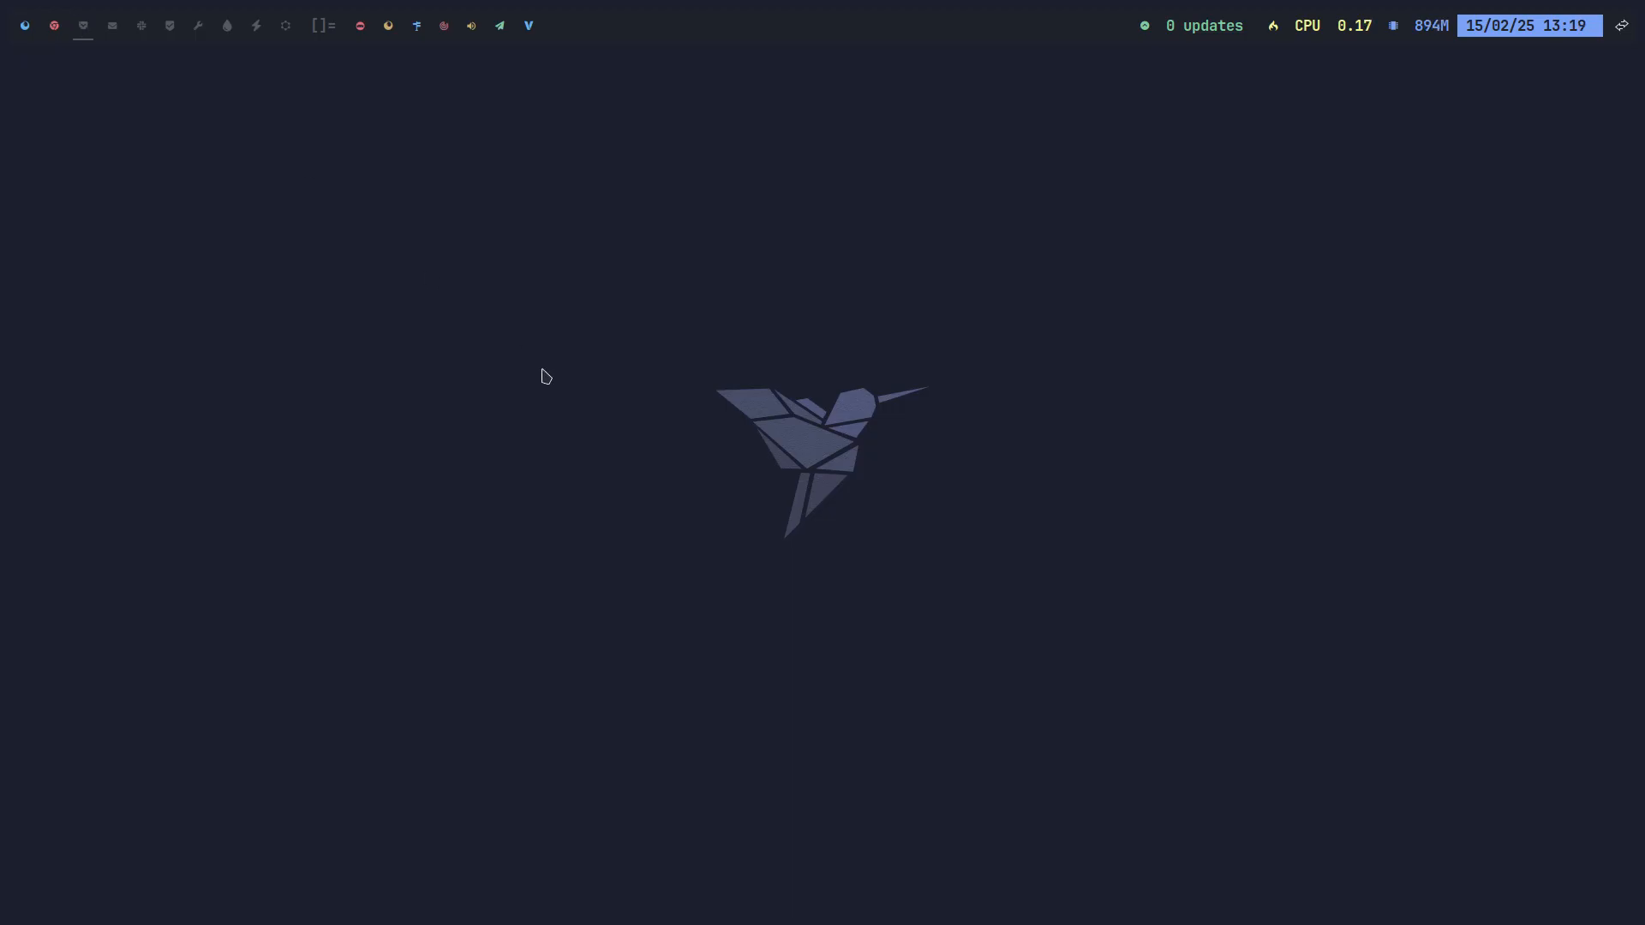
{"action": "key", "text": "super+Return"}
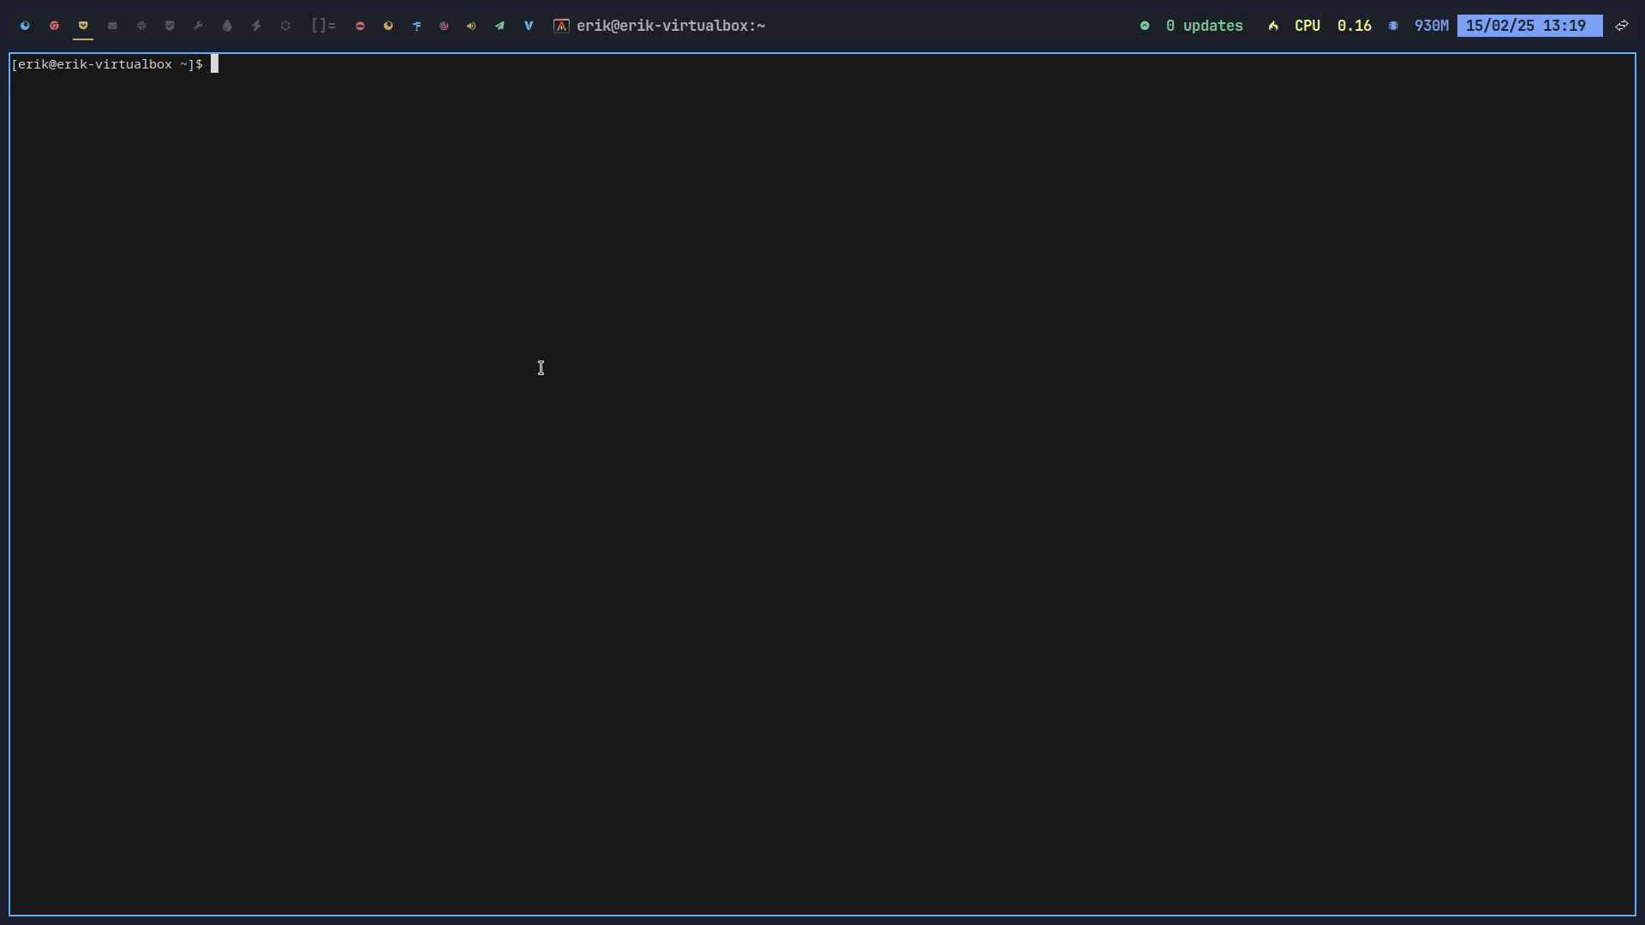
Step: Run neofetch and select the bash version in its output
{"action": "type", "text": "neofetch"}
{"action": "key", "text": "Return"}
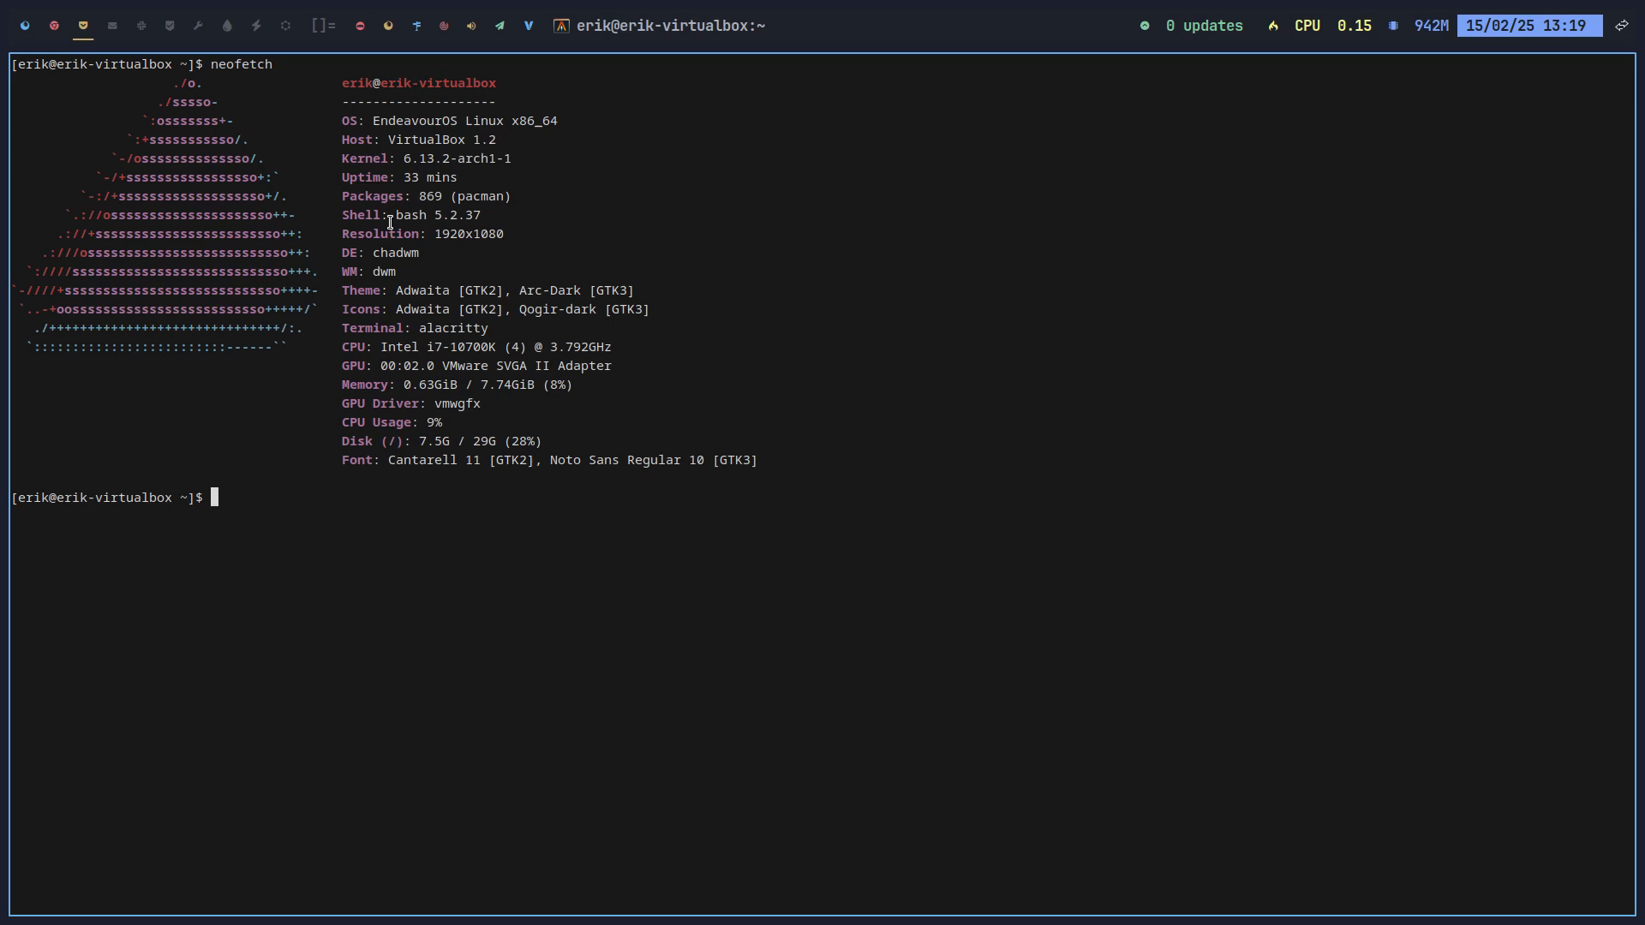
{"action": "left_click_drag", "start_coordinate": [390, 223], "coordinate": [489, 217]}
Step: Append 'neofetch | lolcat' to .bashrc in nano, save, and start 'sudo pacman -S lolcat' in a new terminal
{"action": "type", "text": "nano .bashrc"}
{"action": "key", "text": "Return"}
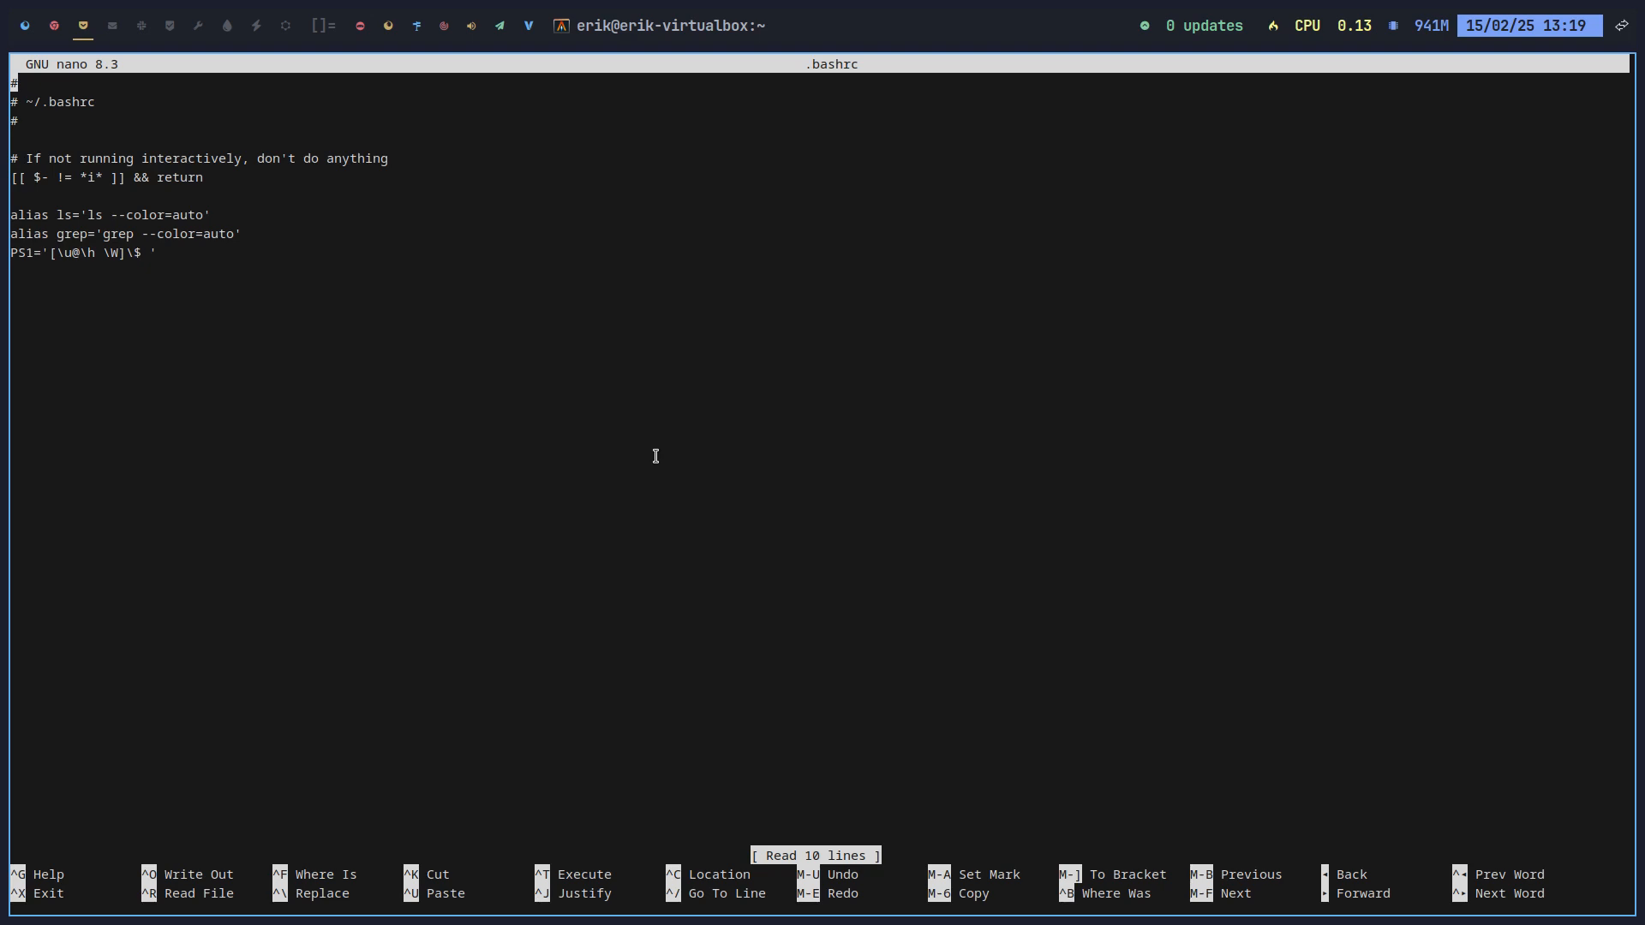
{"action": "key", "text": "Down"}
{"action": "key", "text": "Down"}
{"action": "key", "text": "Down"}
{"action": "key", "text": "Down"}
{"action": "key", "text": "Down"}
{"action": "key", "text": "Down"}
{"action": "key", "text": "Down"}
{"action": "key", "text": "Down"}
{"action": "key", "text": "Down"}
{"action": "key", "text": "Down"}
{"action": "key", "text": "Return"}
{"action": "type", "text": "neofet"}
{"action": "key", "text": "BackSpace"}
{"action": "key", "text": "BackSpace"}
{"action": "key", "text": "BackSpace"}
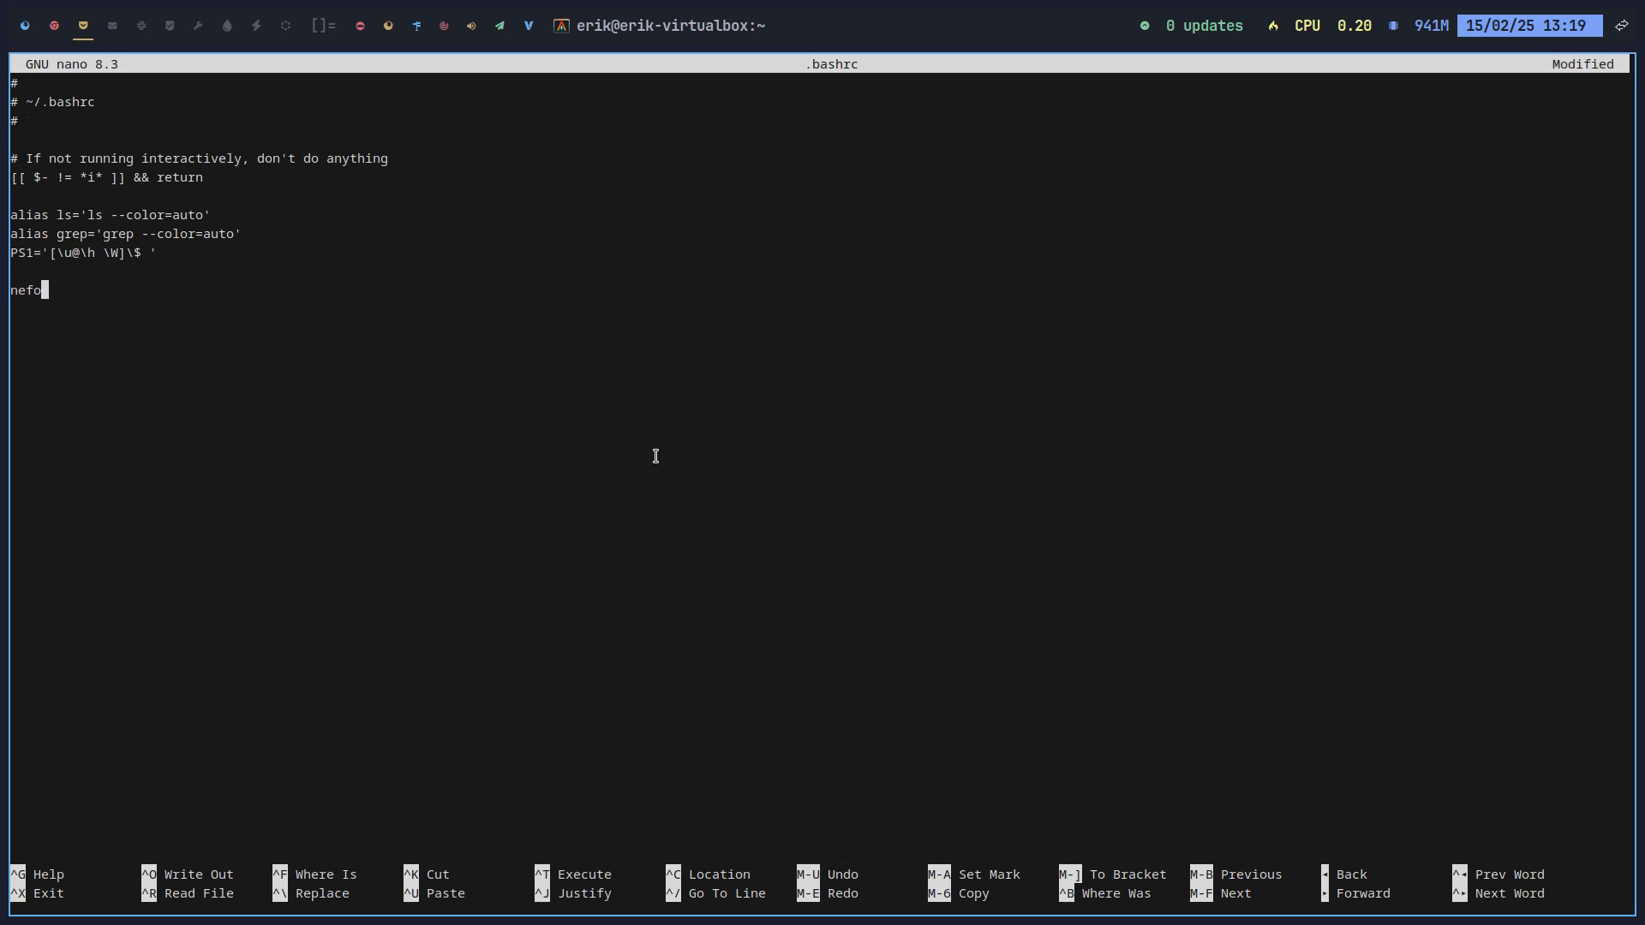
{"action": "type", "text": "fetch | lolcat"}
{"action": "key", "text": "ctrl+x"}
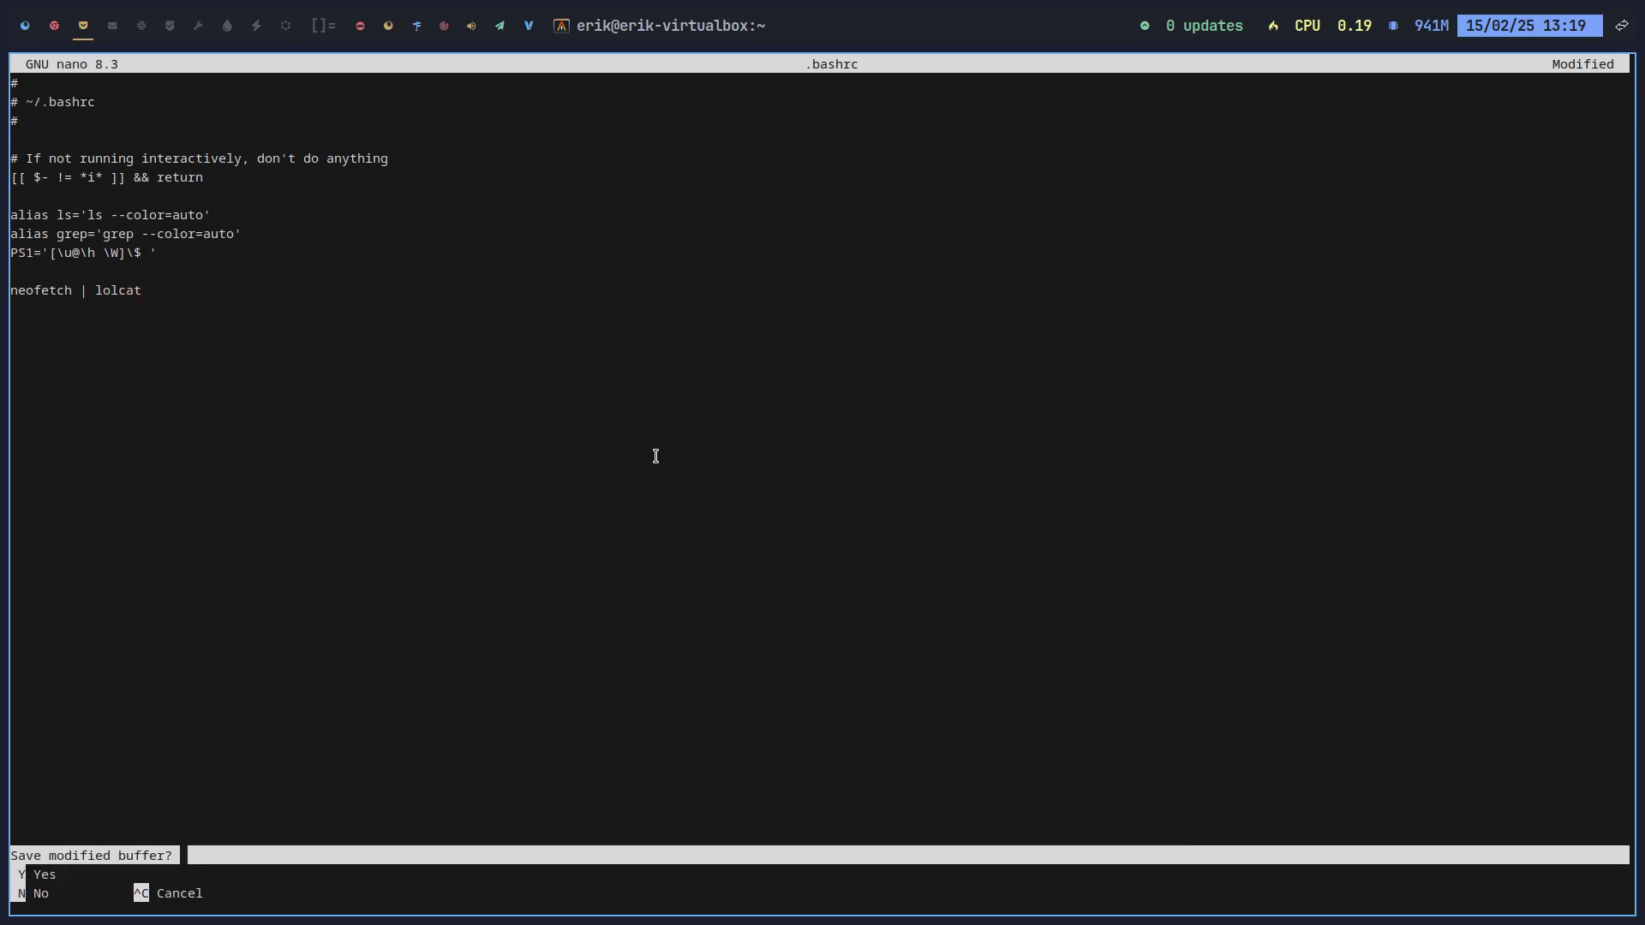
{"action": "key", "text": "y"}
{"action": "key", "text": "Return"}
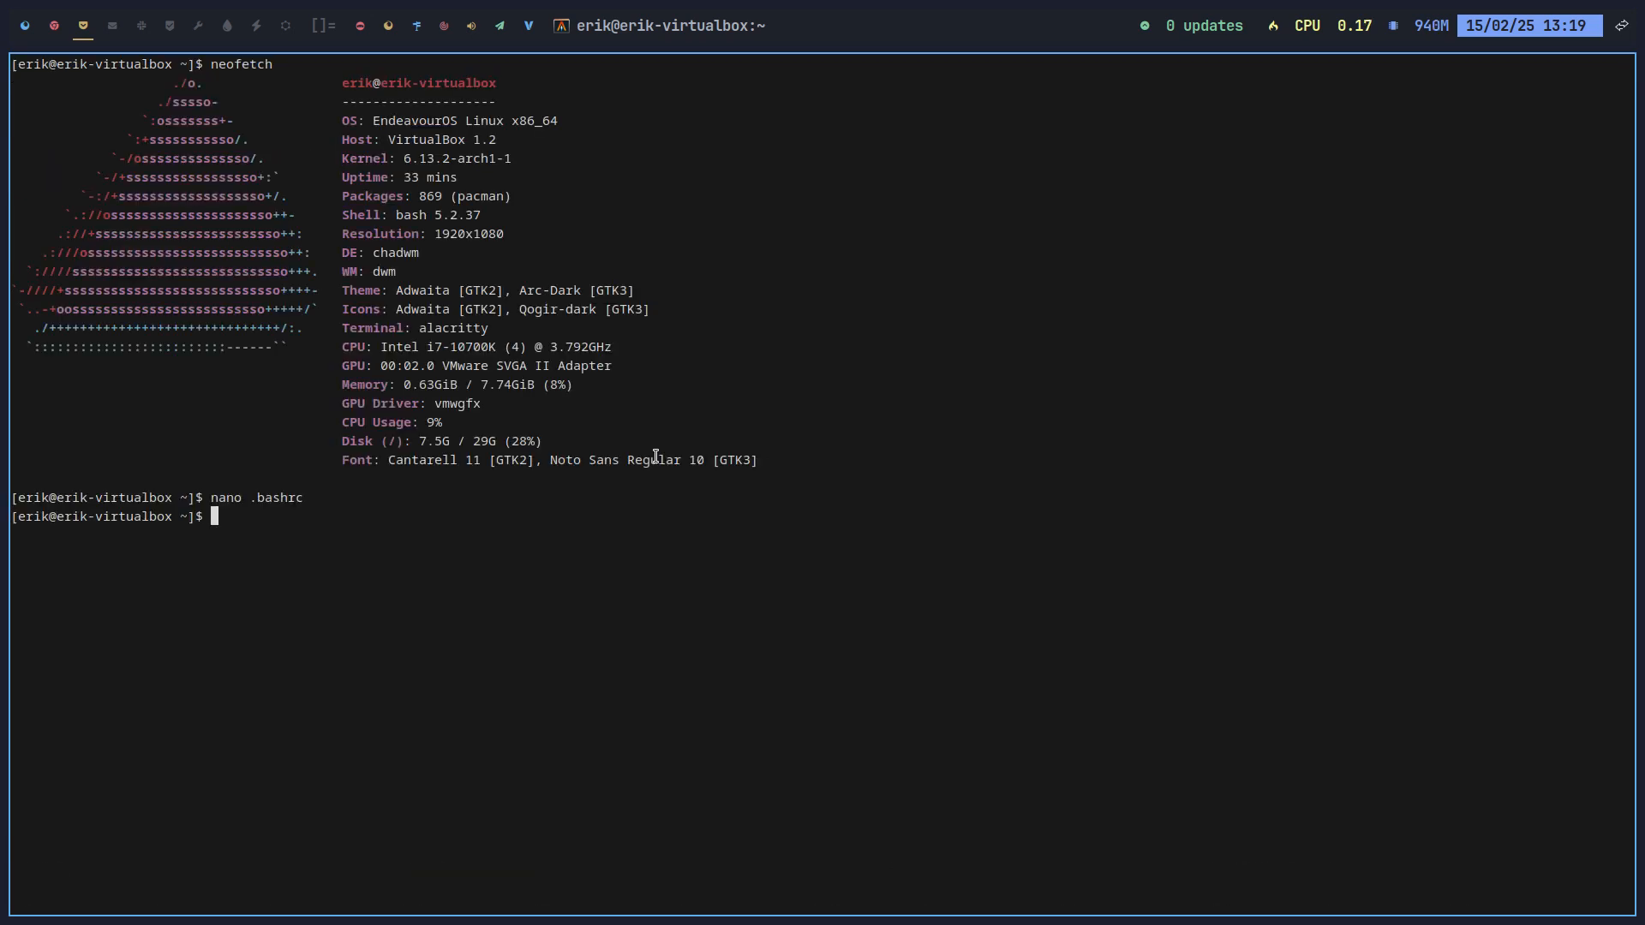
{"action": "key", "text": "super+Return"}
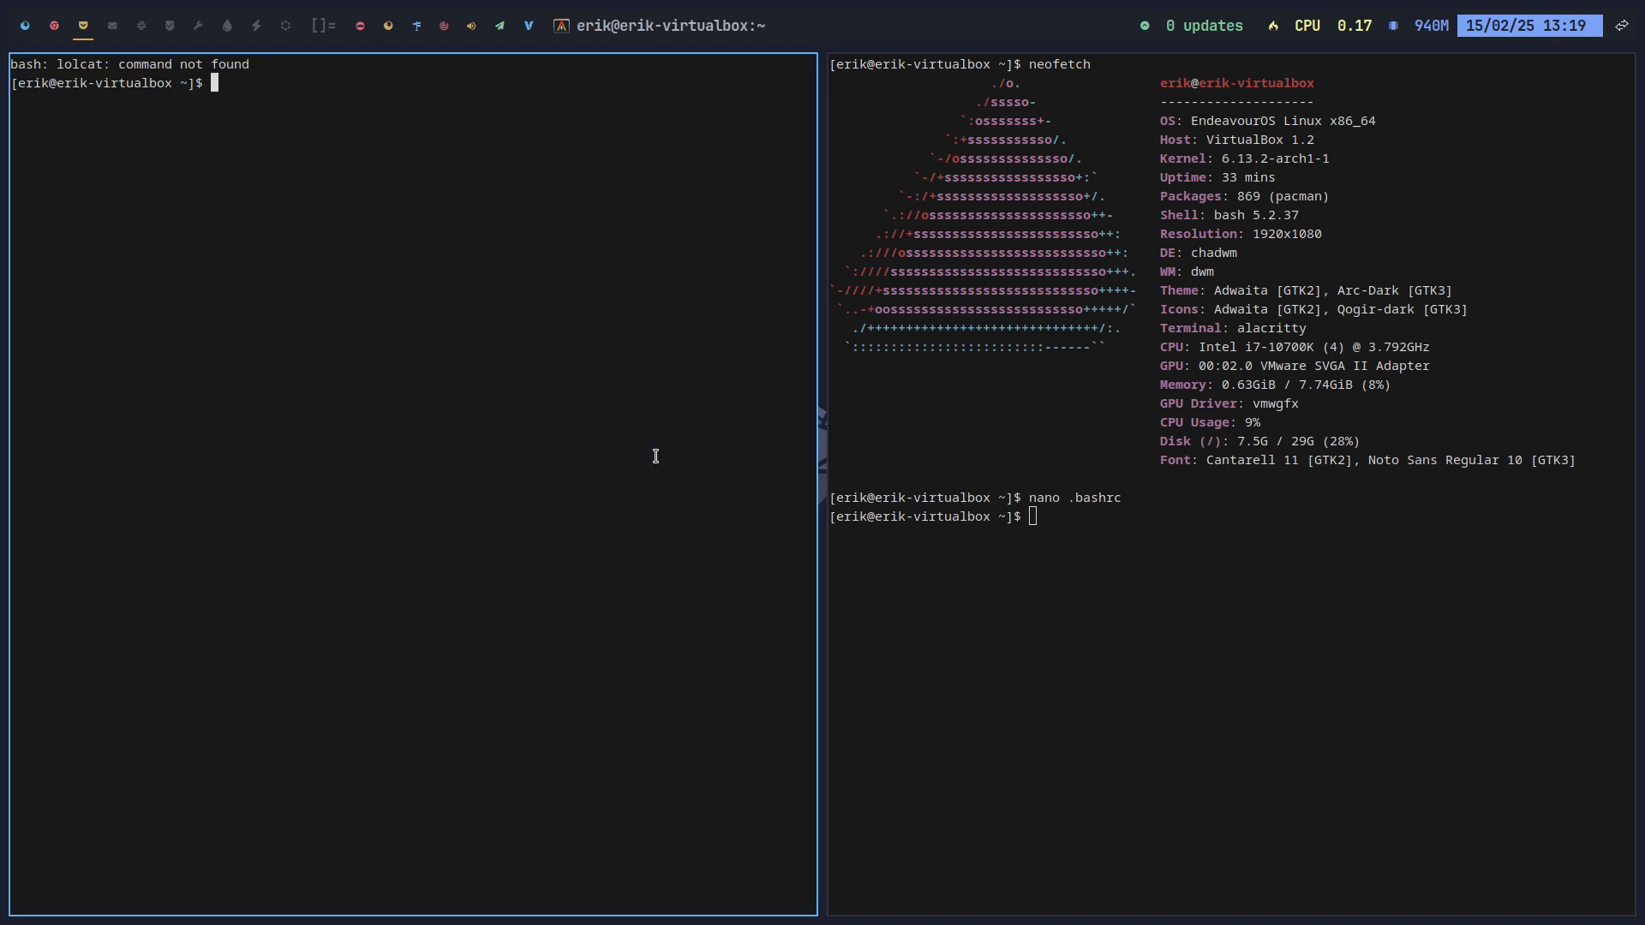
{"action": "type", "text": "sudo pacman -S lolcat"}
Step: Install lolcat and open a new terminal showing rainbow-colored neofetch output
{"action": "key", "text": "Return"}
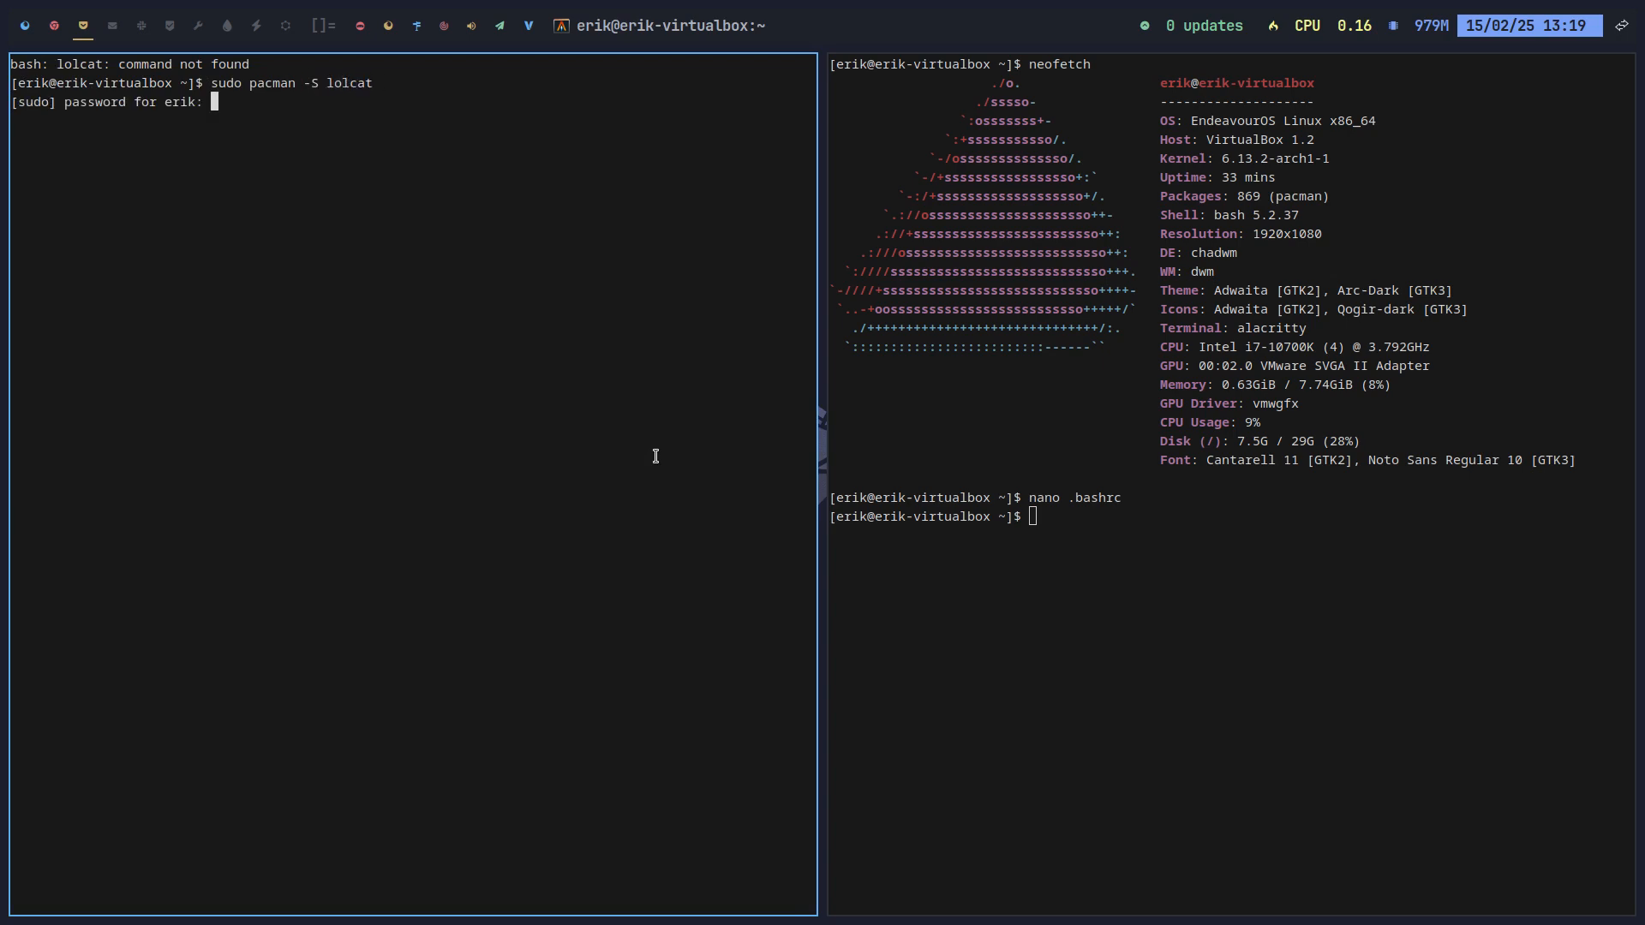
{"action": "key", "text": "Return"}
{"action": "key", "text": "Return"}
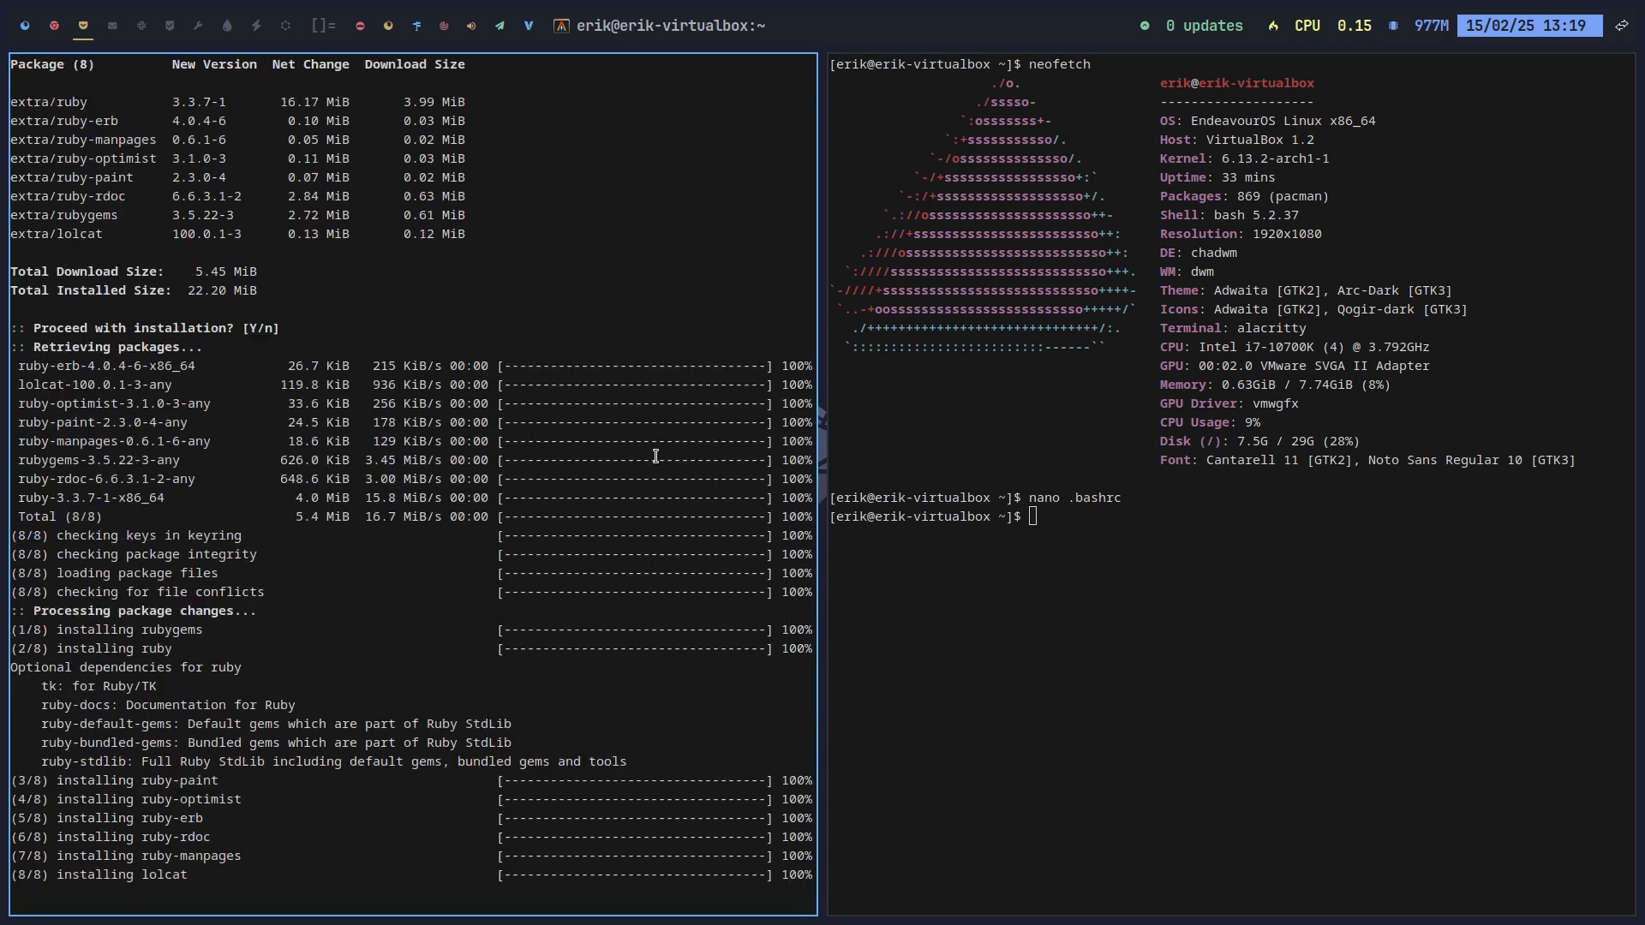
{"action": "key", "text": "super+Return"}
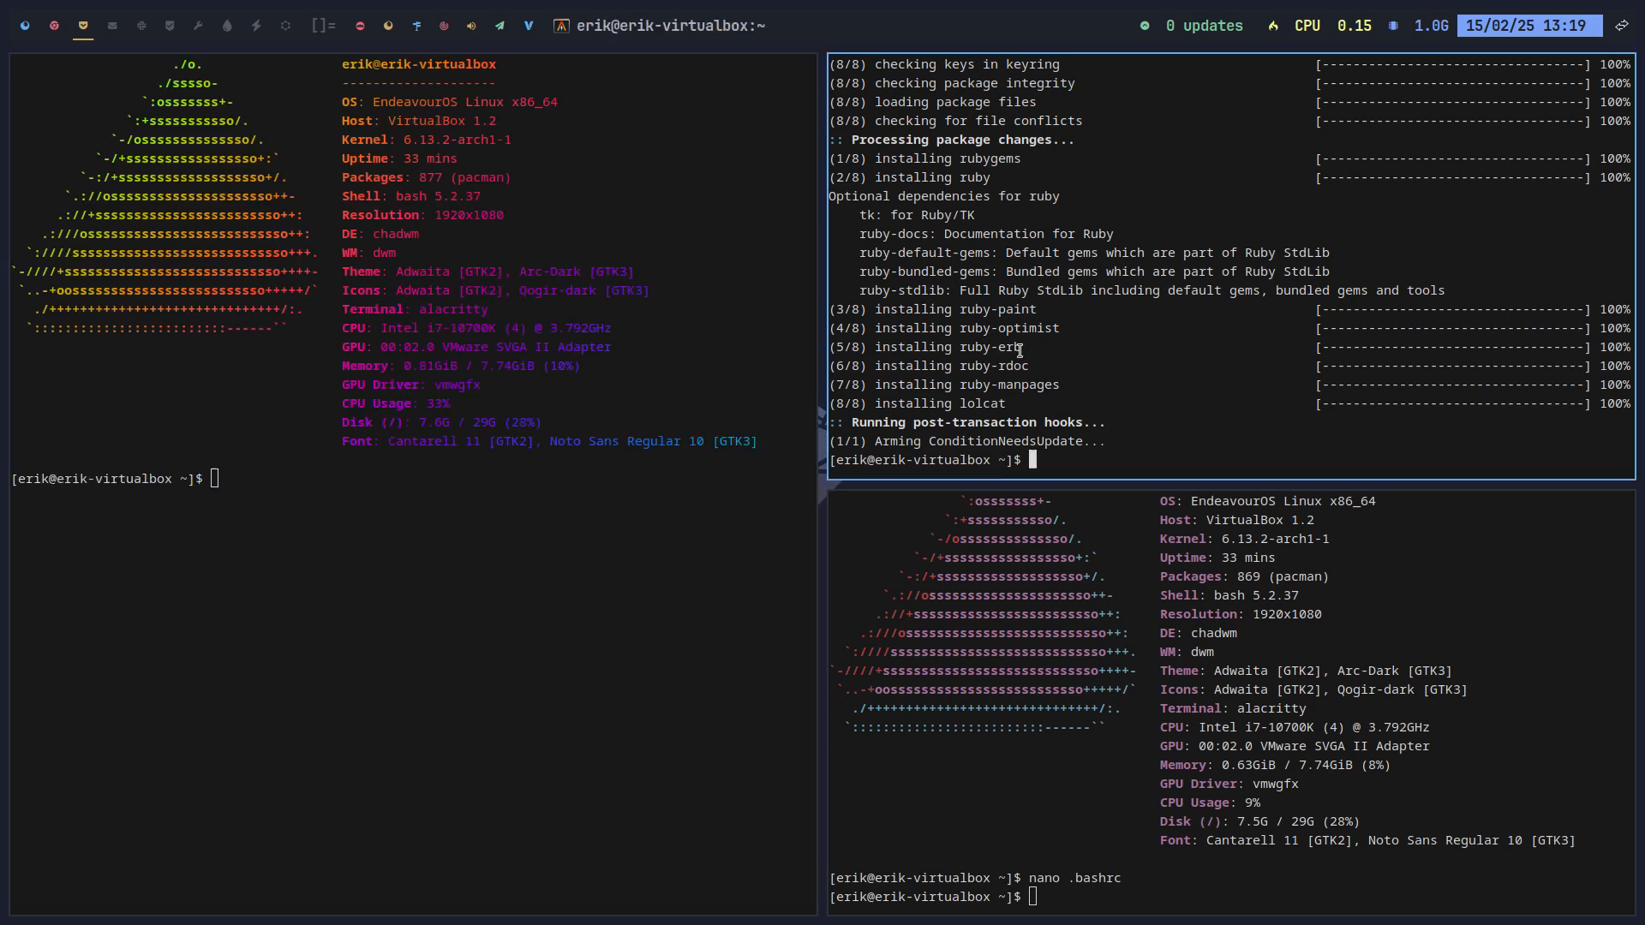
Step: Close the extra terminals on the current and second workspaces
{"action": "key", "text": "super+q"}
{"action": "key", "text": "super+q"}
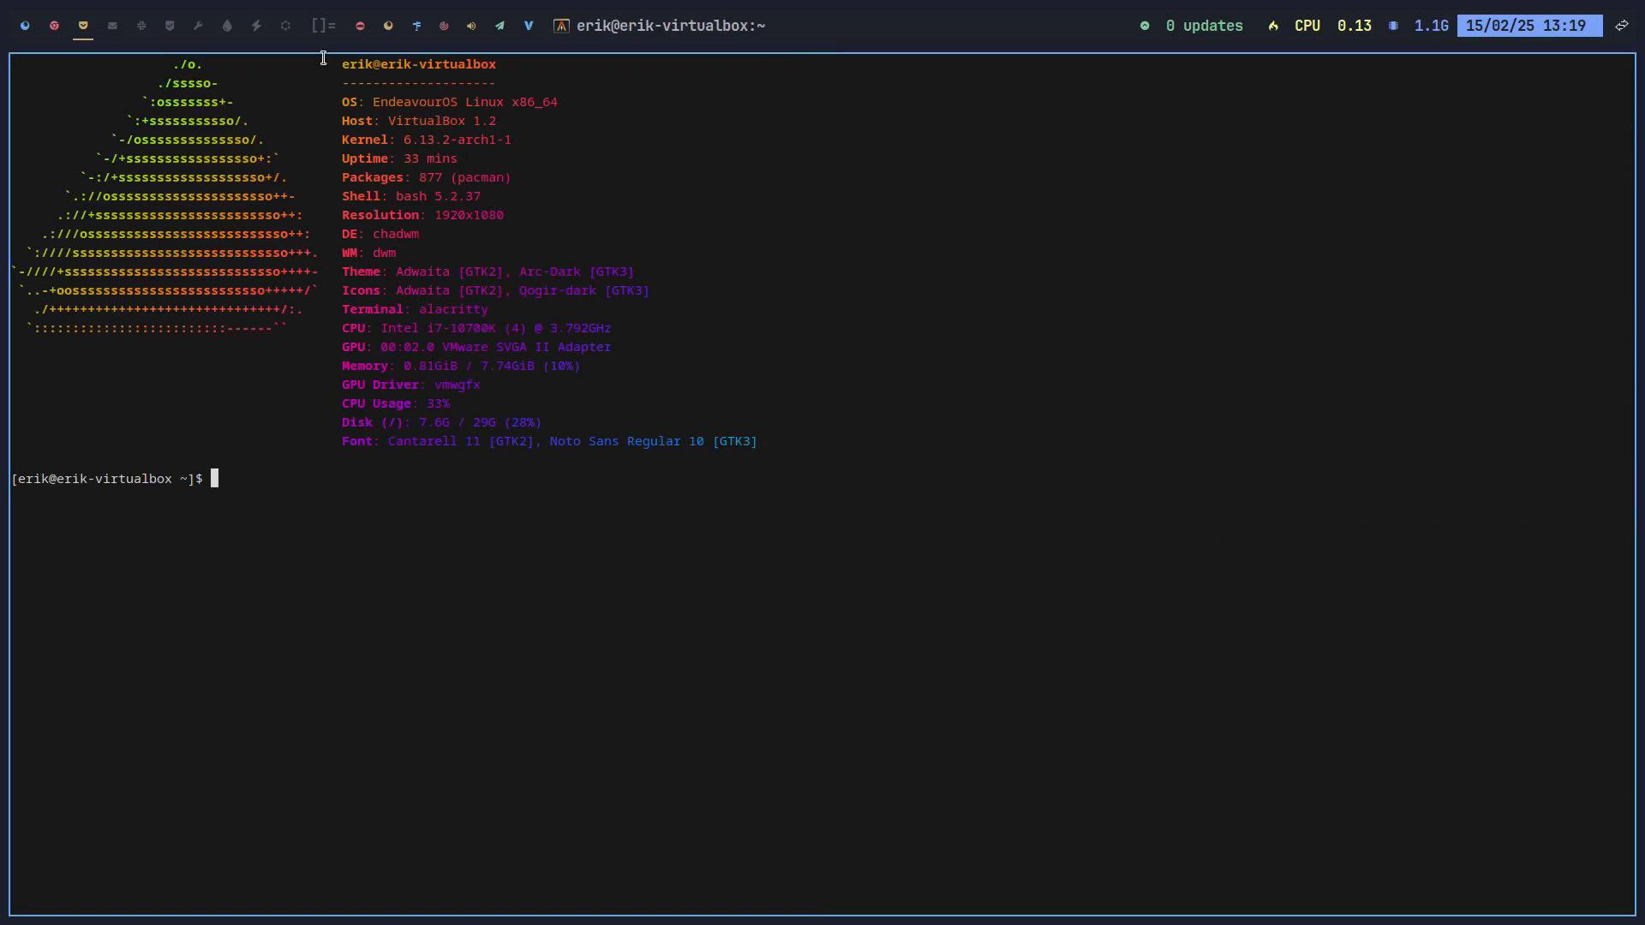
{"action": "left_click", "coordinate": [54, 25]}
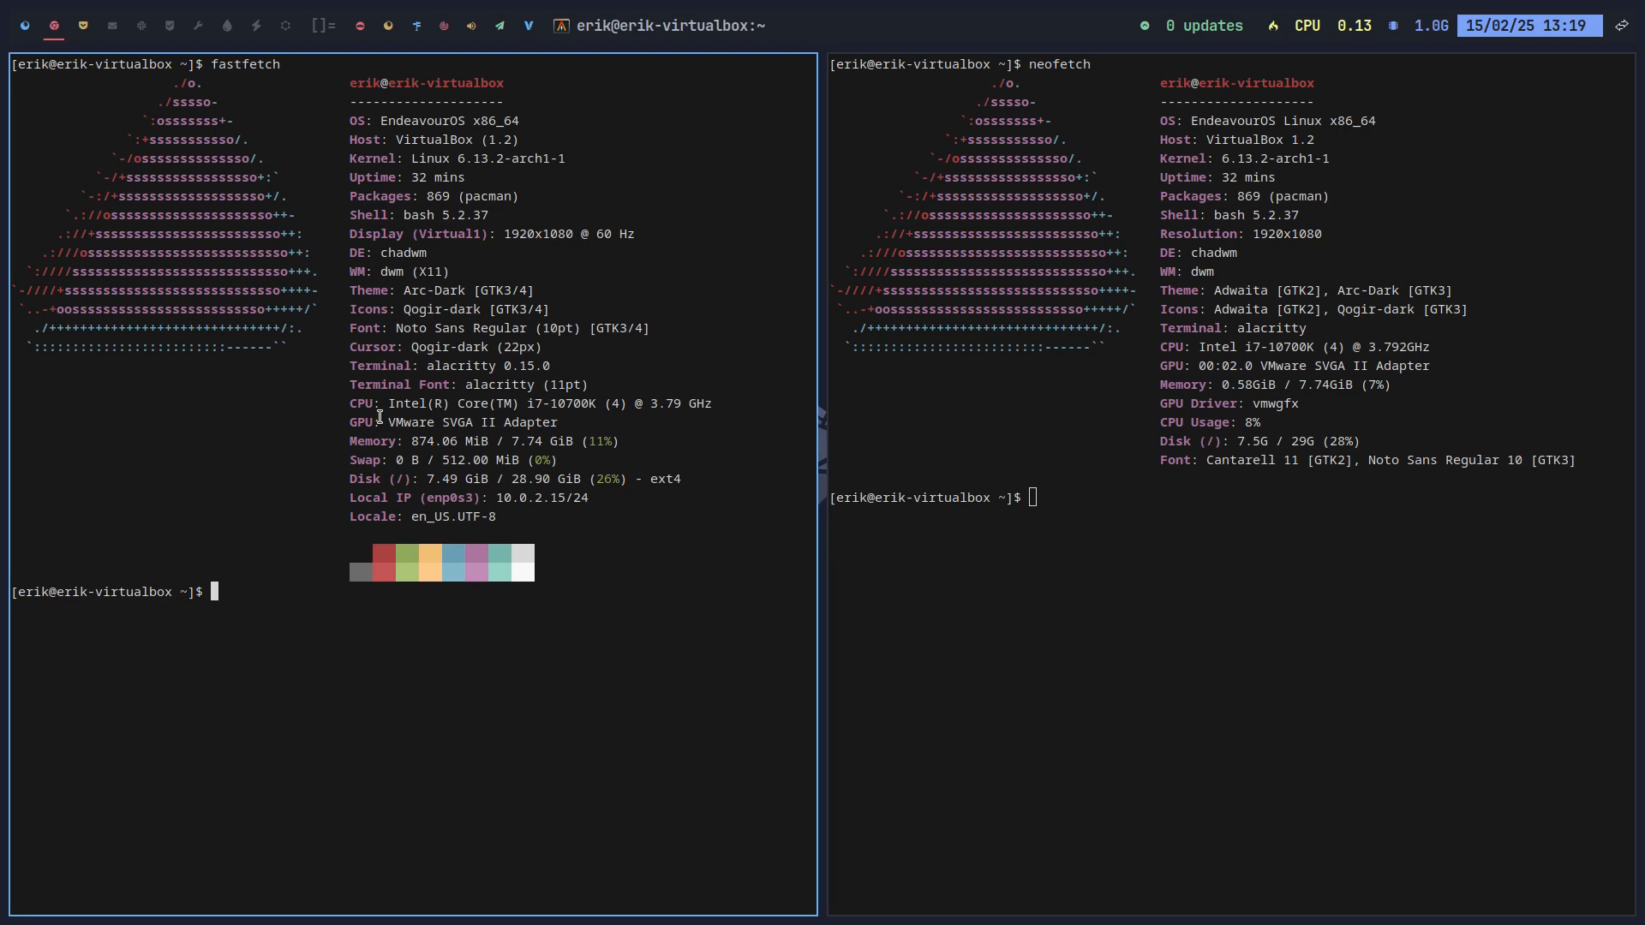
{"action": "key", "text": "super+q"}
{"action": "key", "text": "super+q"}
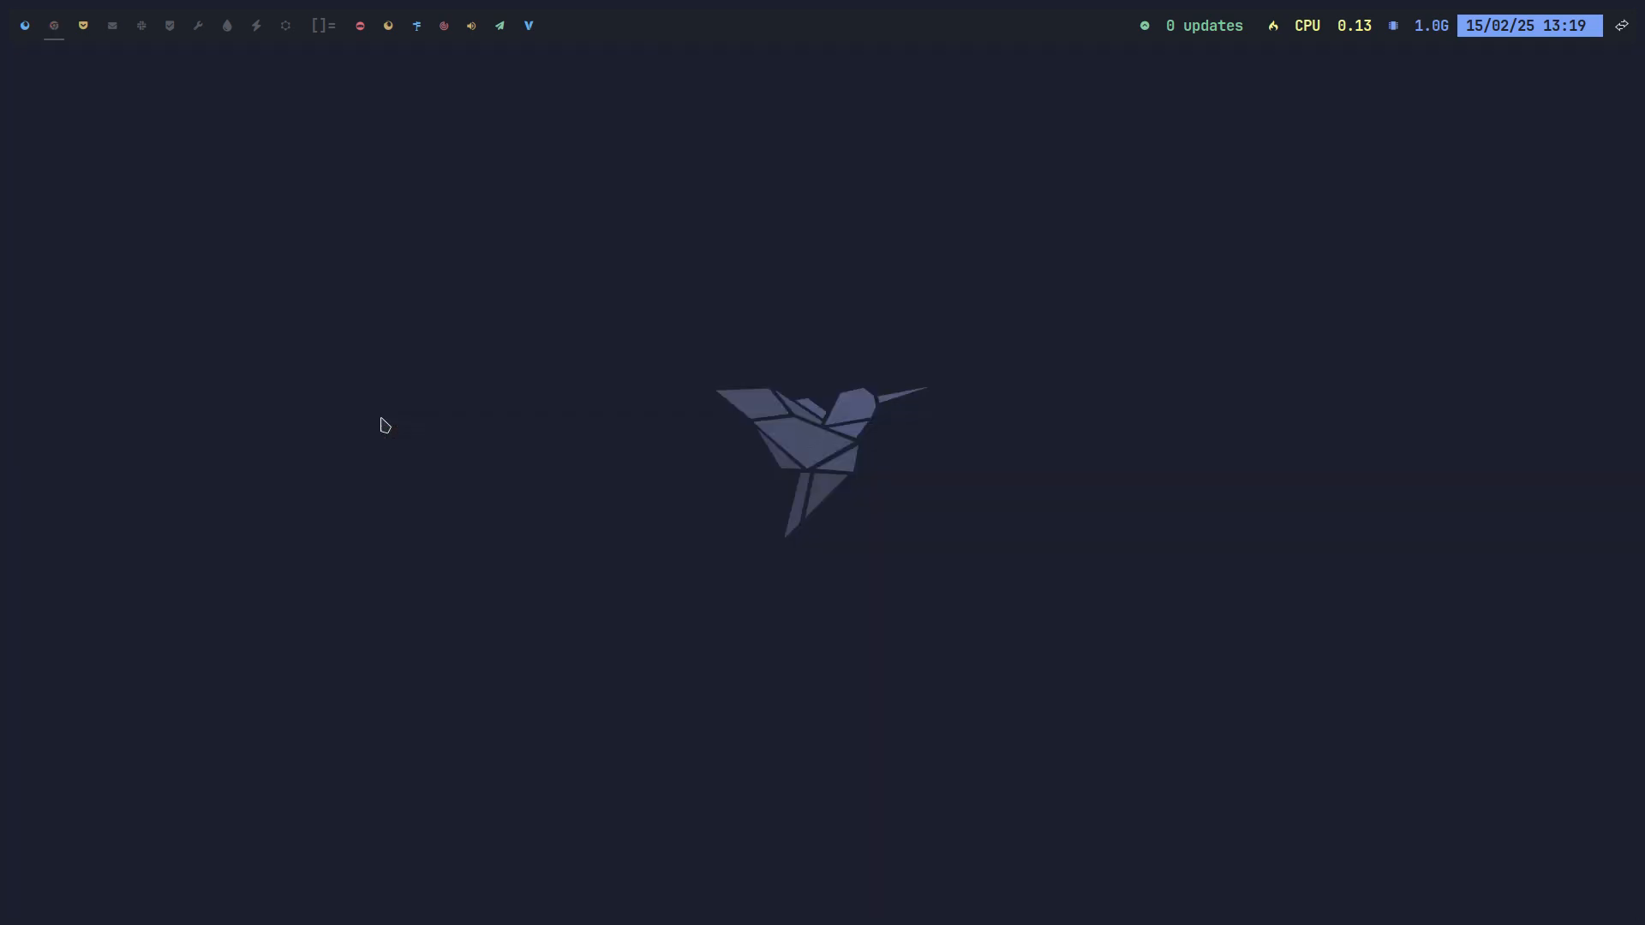
{"action": "left_click", "coordinate": [89, 30]}
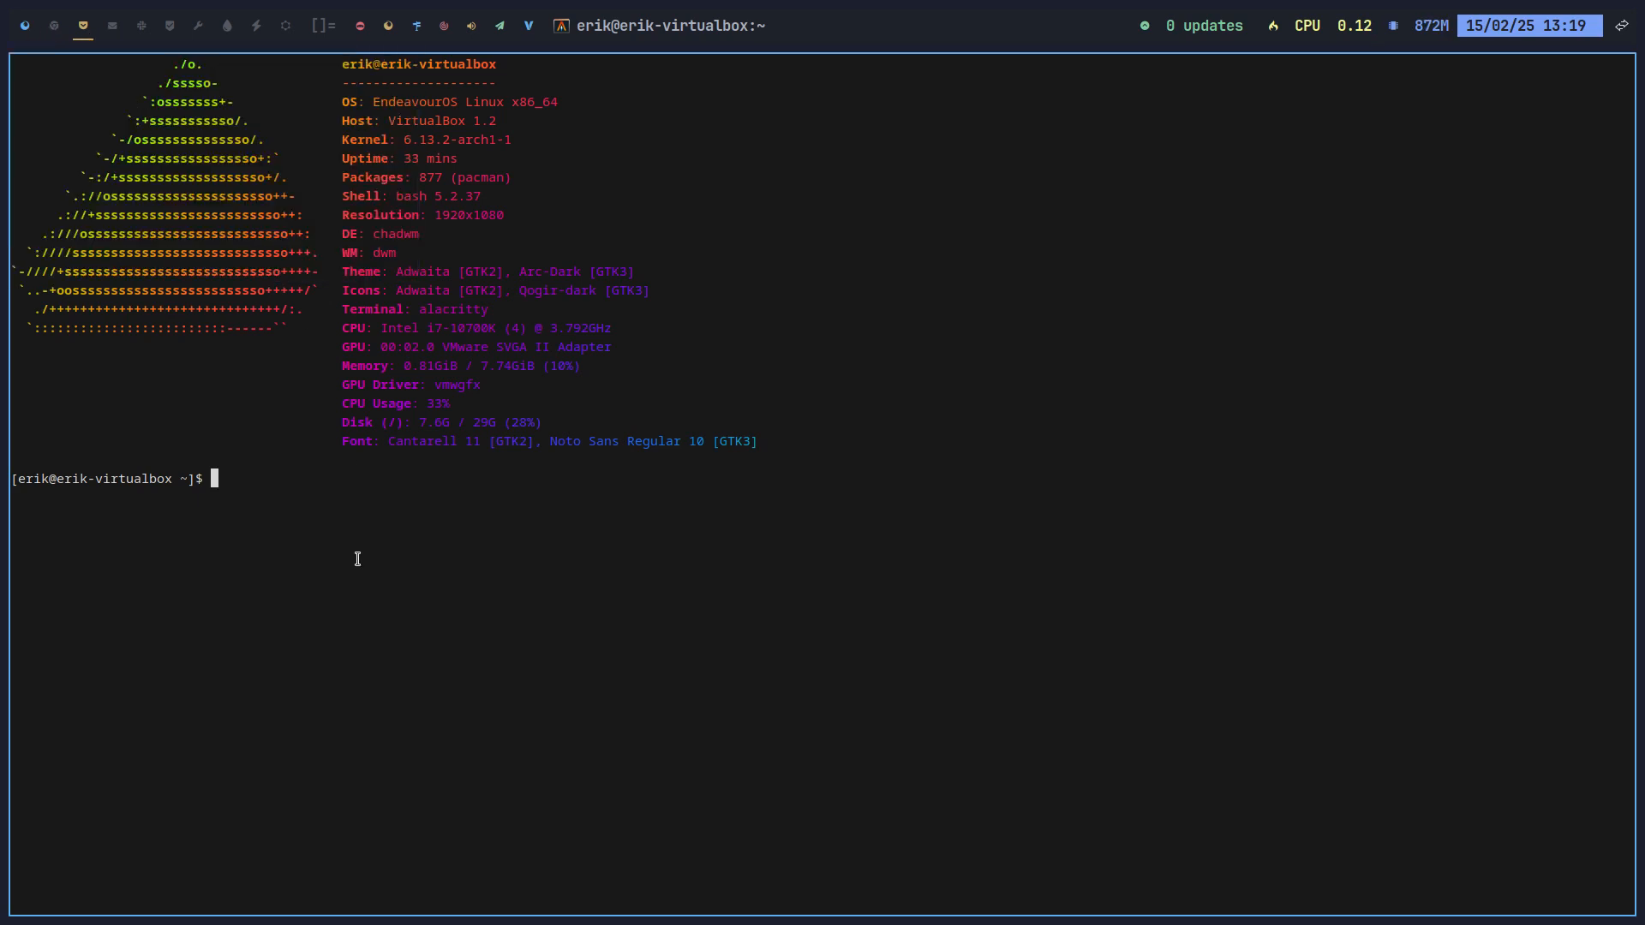
Step: Open five more terminals, then close them all until the desktop is empty
{"action": "key", "text": "super+Return"}
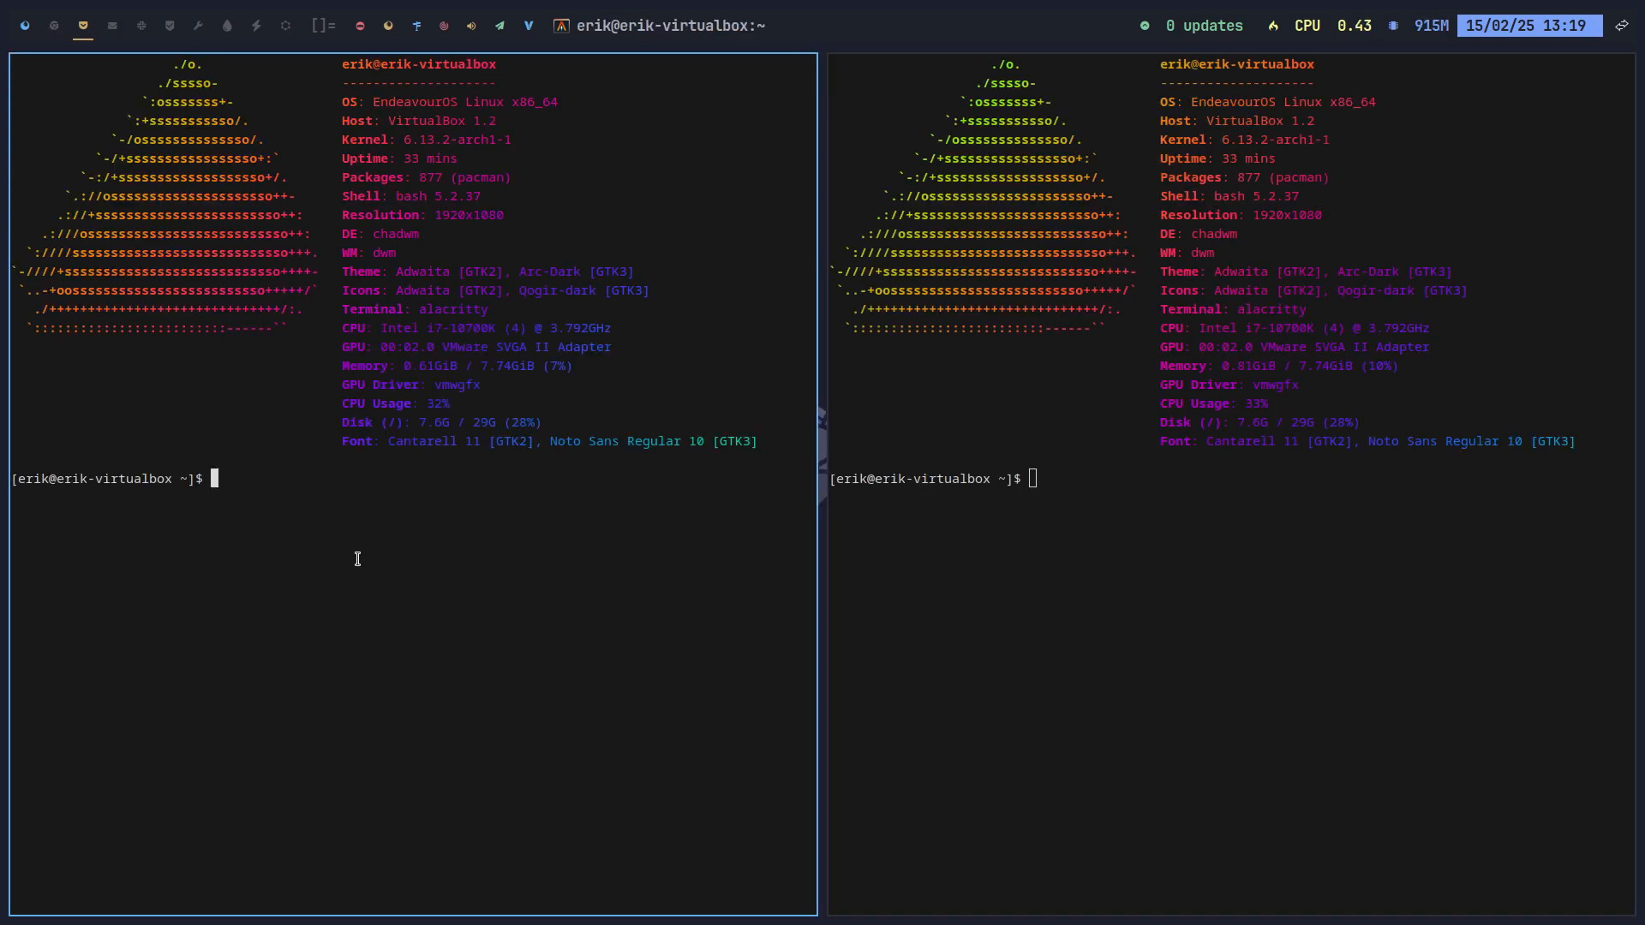
{"action": "key", "text": "super+Return"}
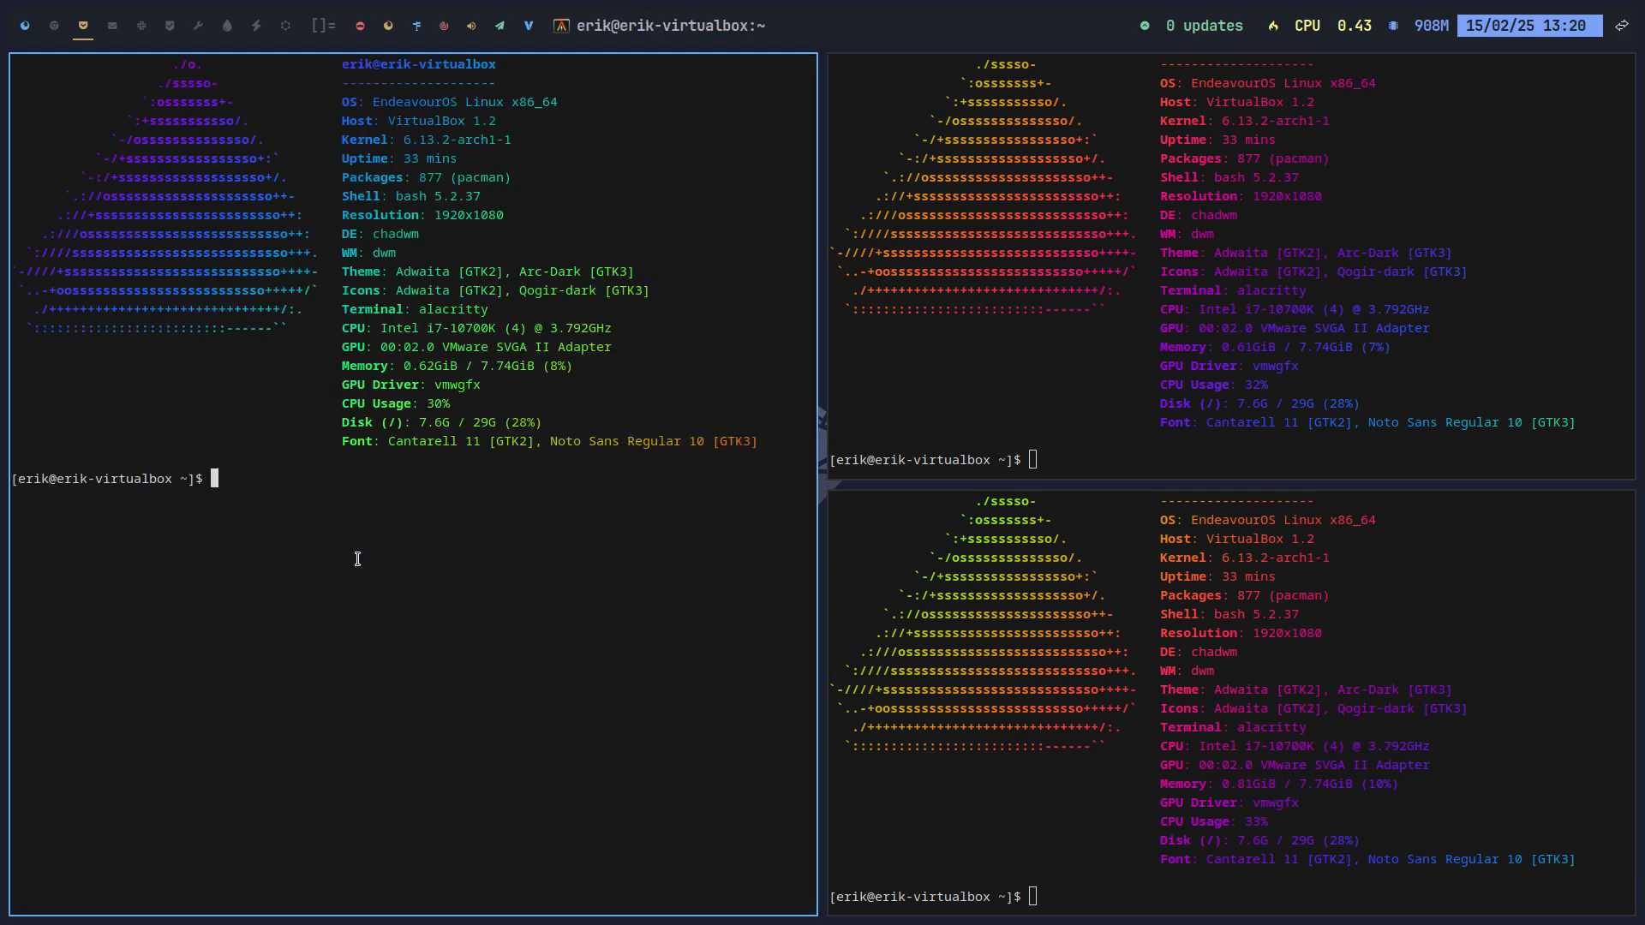
{"action": "key", "text": "super+Return"}
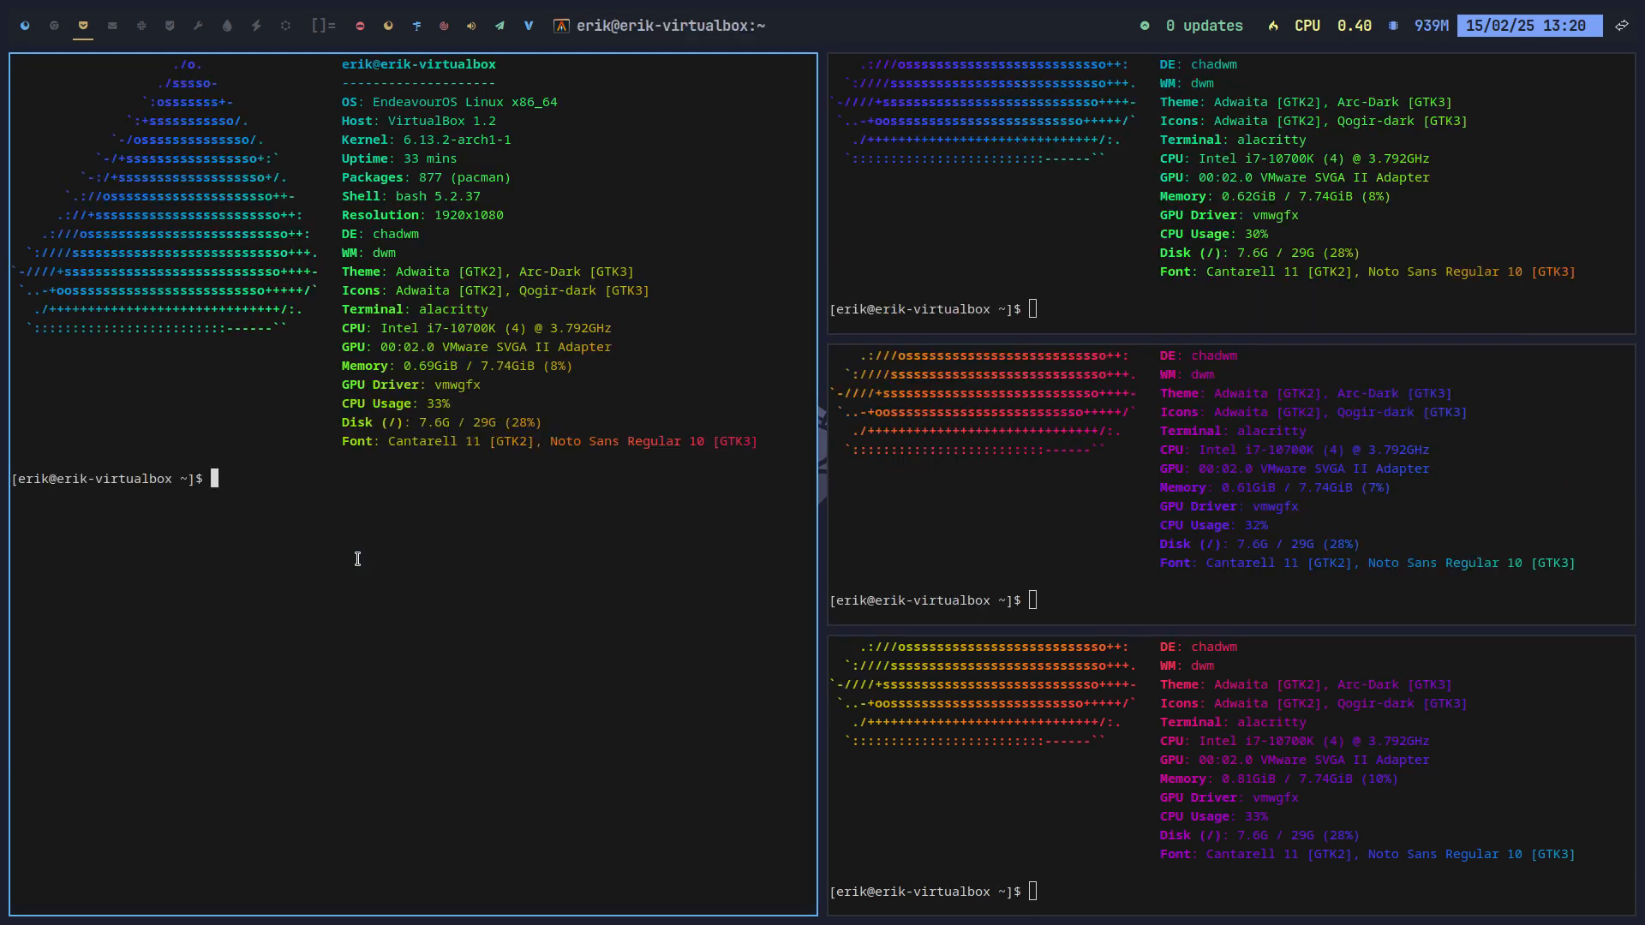
{"action": "key", "text": "super+Return"}
{"action": "key", "text": "super+Return"}
{"action": "key", "text": "super+Return"}
{"action": "key", "text": "super+Return"}
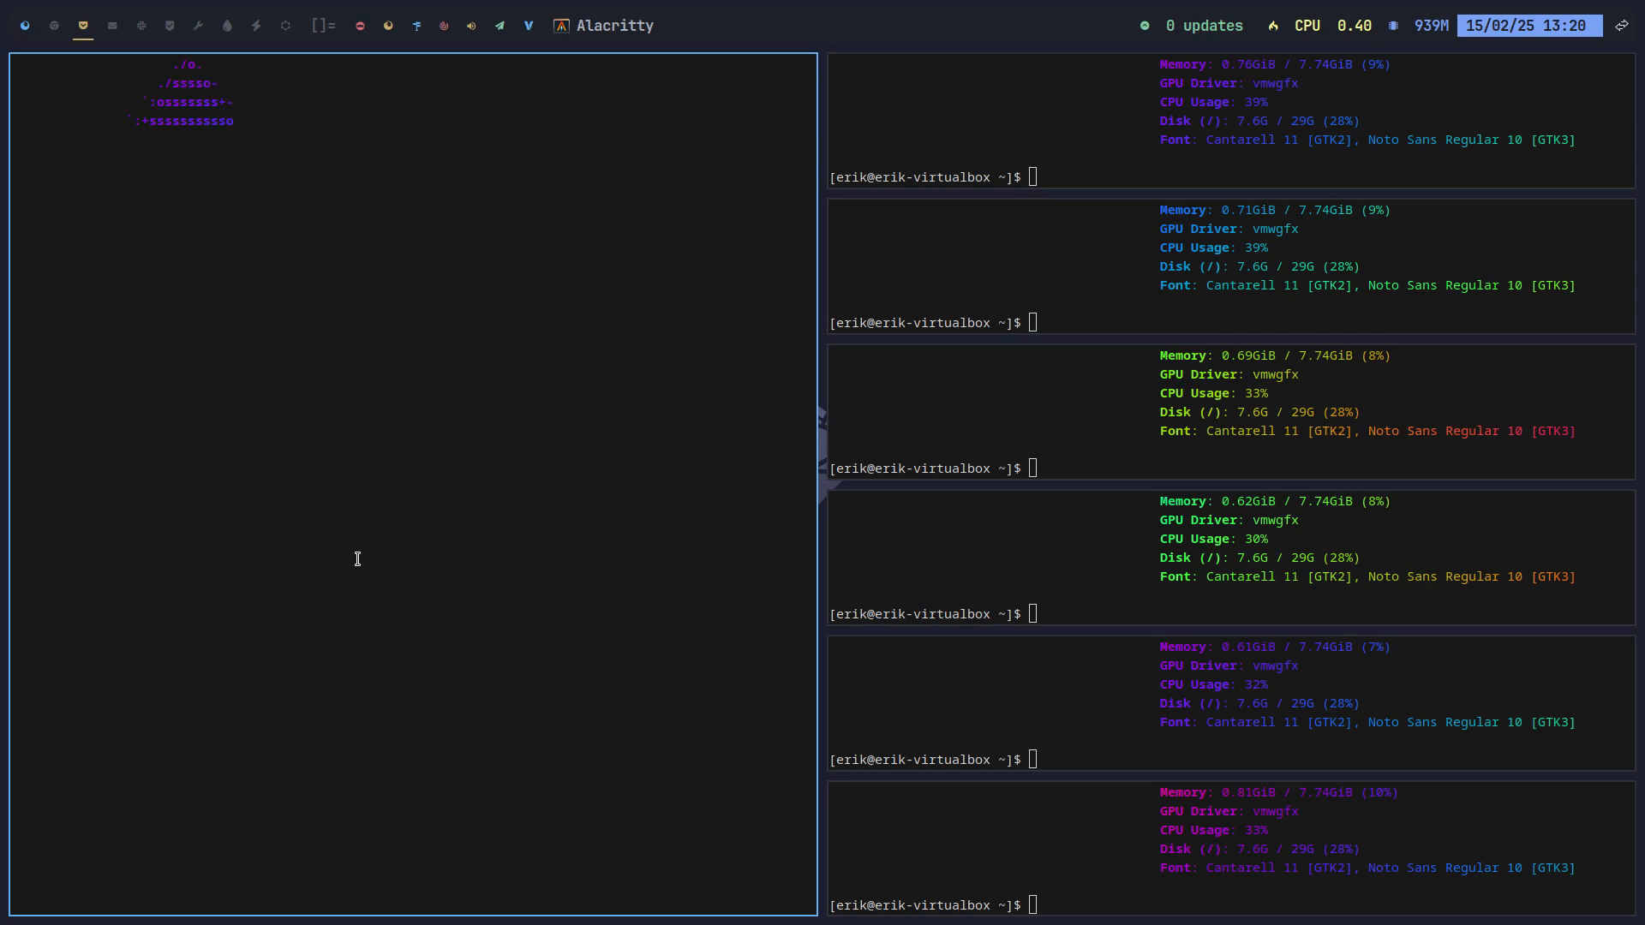
{"action": "key", "text": "super+Return"}
{"action": "key", "text": "super+Return"}
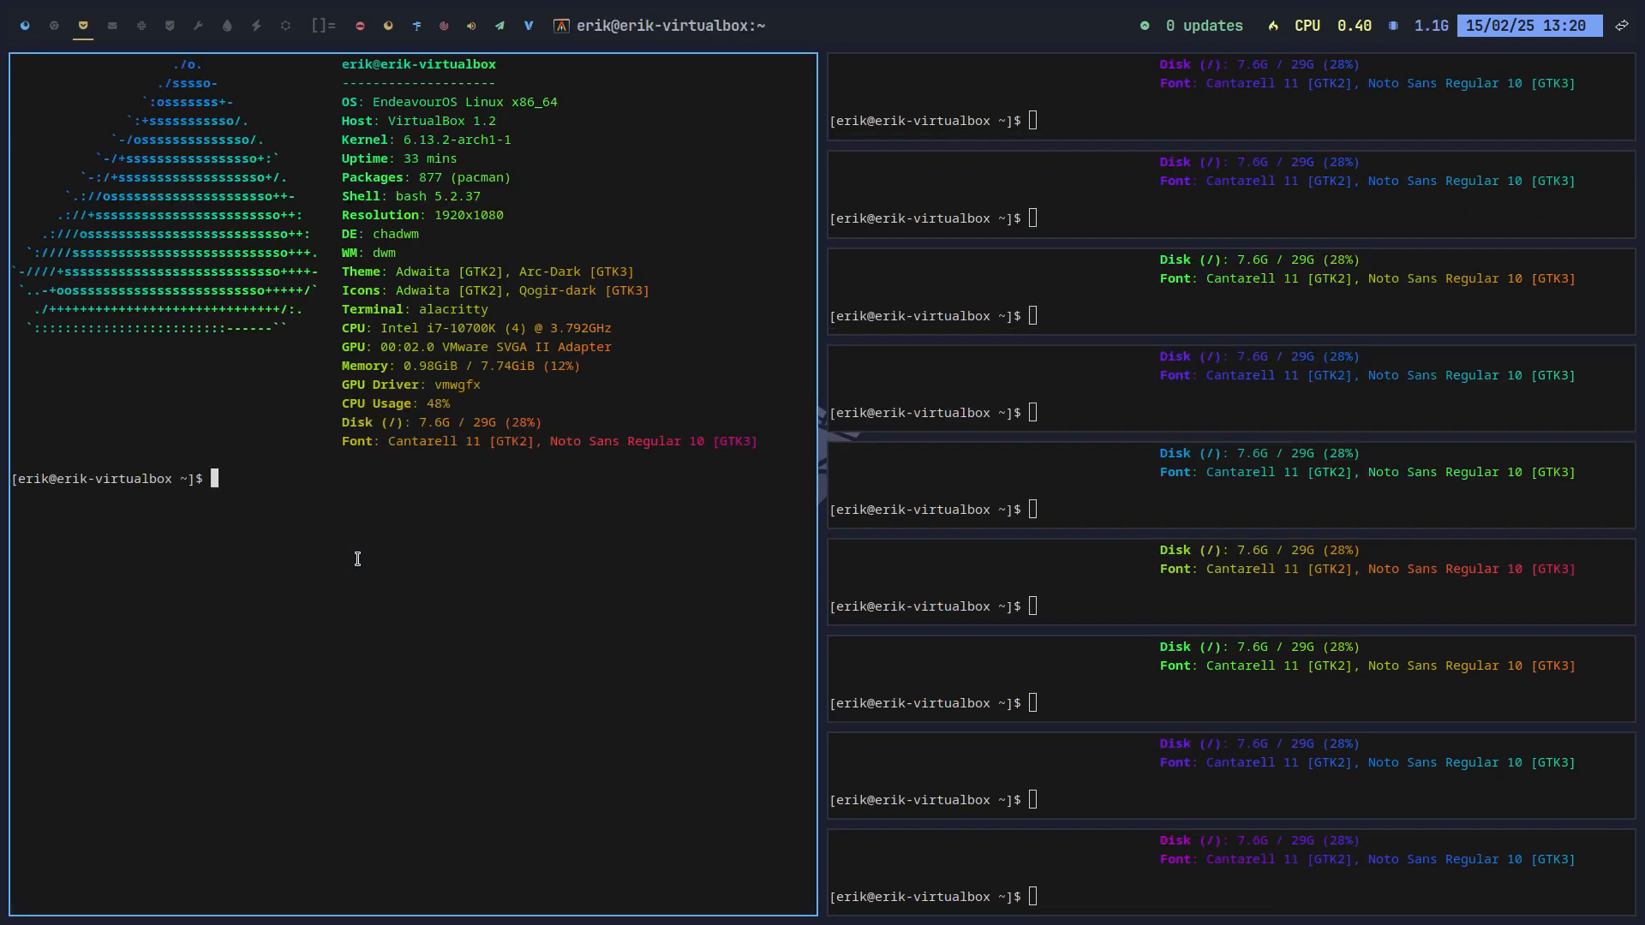
{"action": "key", "text": "super+q"}
{"action": "key", "text": "super+q"}
{"action": "key", "text": "super+q"}
{"action": "key", "text": "super+q"}
{"action": "key", "text": "super+q"}
{"action": "key", "text": "super+q"}
{"action": "key", "text": "super+q"}
{"action": "key", "text": "super+q"}
{"action": "key", "text": "super+q"}
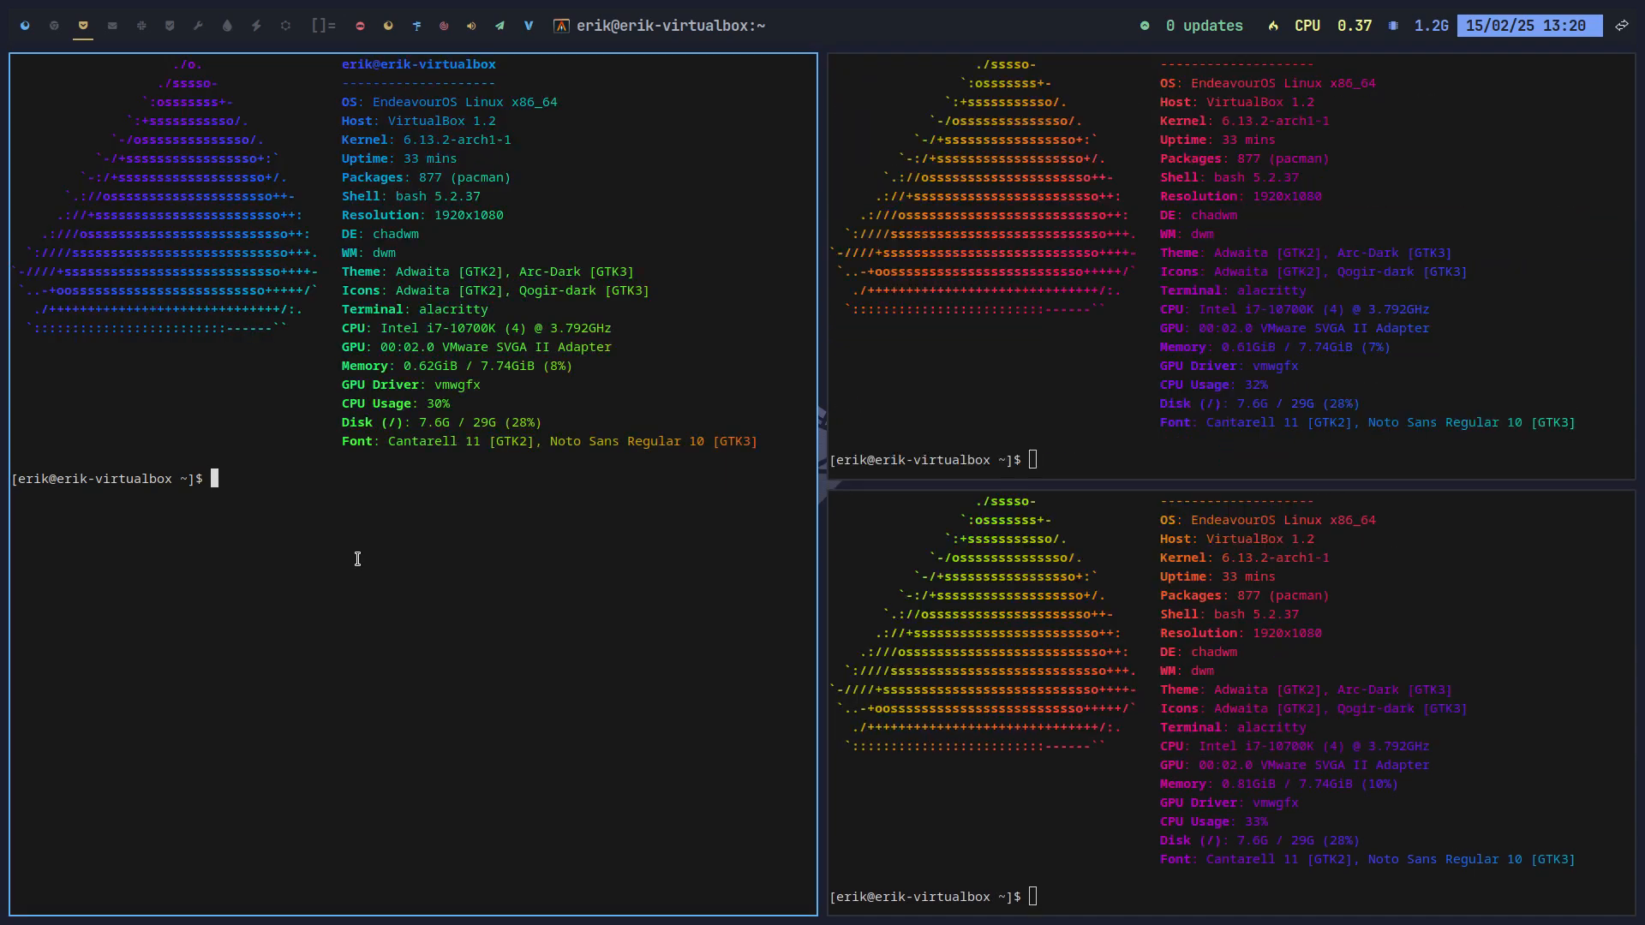
{"action": "key", "text": "super+q"}
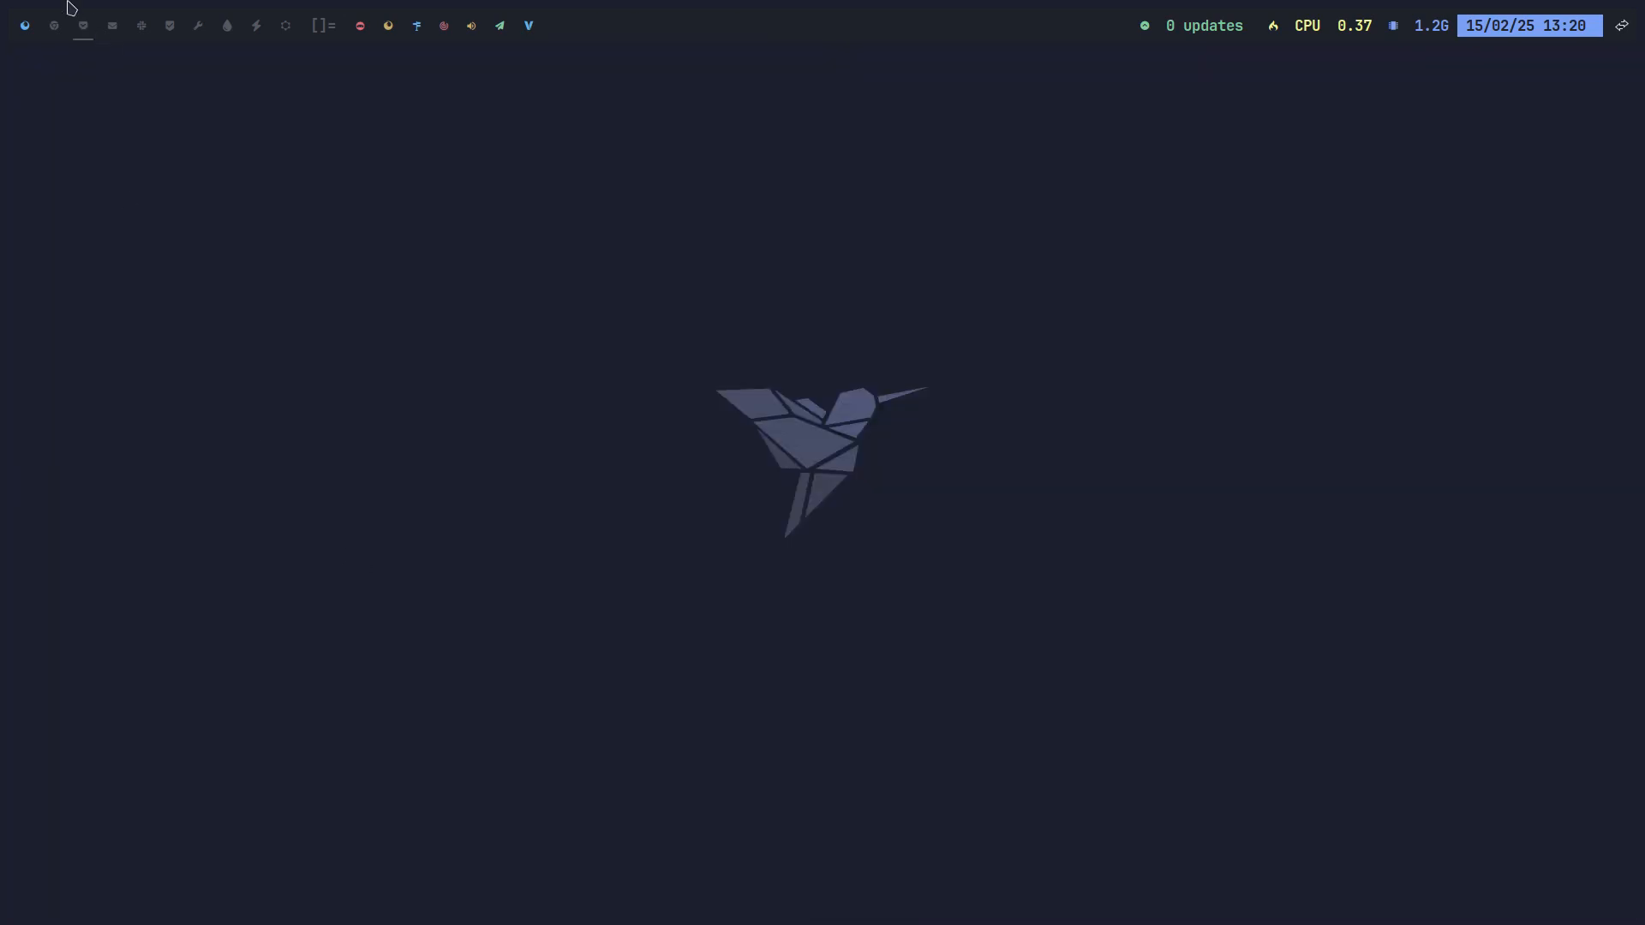
Step: Tick Show title, packages and wm theme, apply, and preview fastfetch in a terminal
{"action": "left_click", "coordinate": [19, 26]}
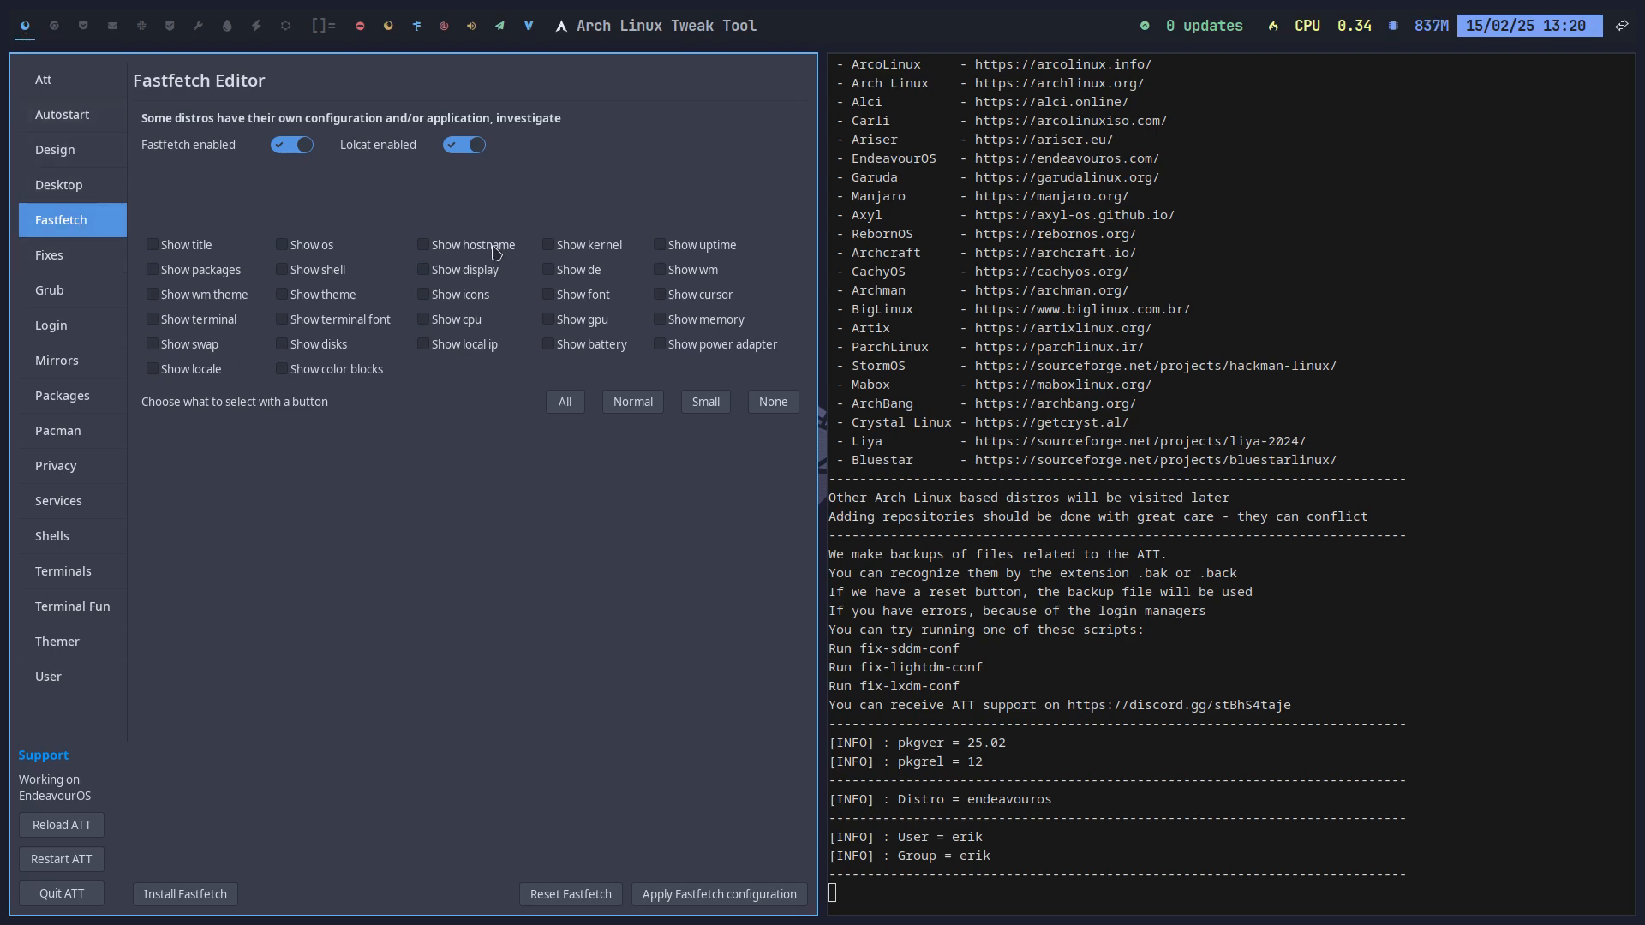
{"action": "left_click", "coordinate": [202, 250]}
{"action": "left_click", "coordinate": [215, 270]}
{"action": "left_click", "coordinate": [216, 294]}
{"action": "left_click", "coordinate": [706, 903]}
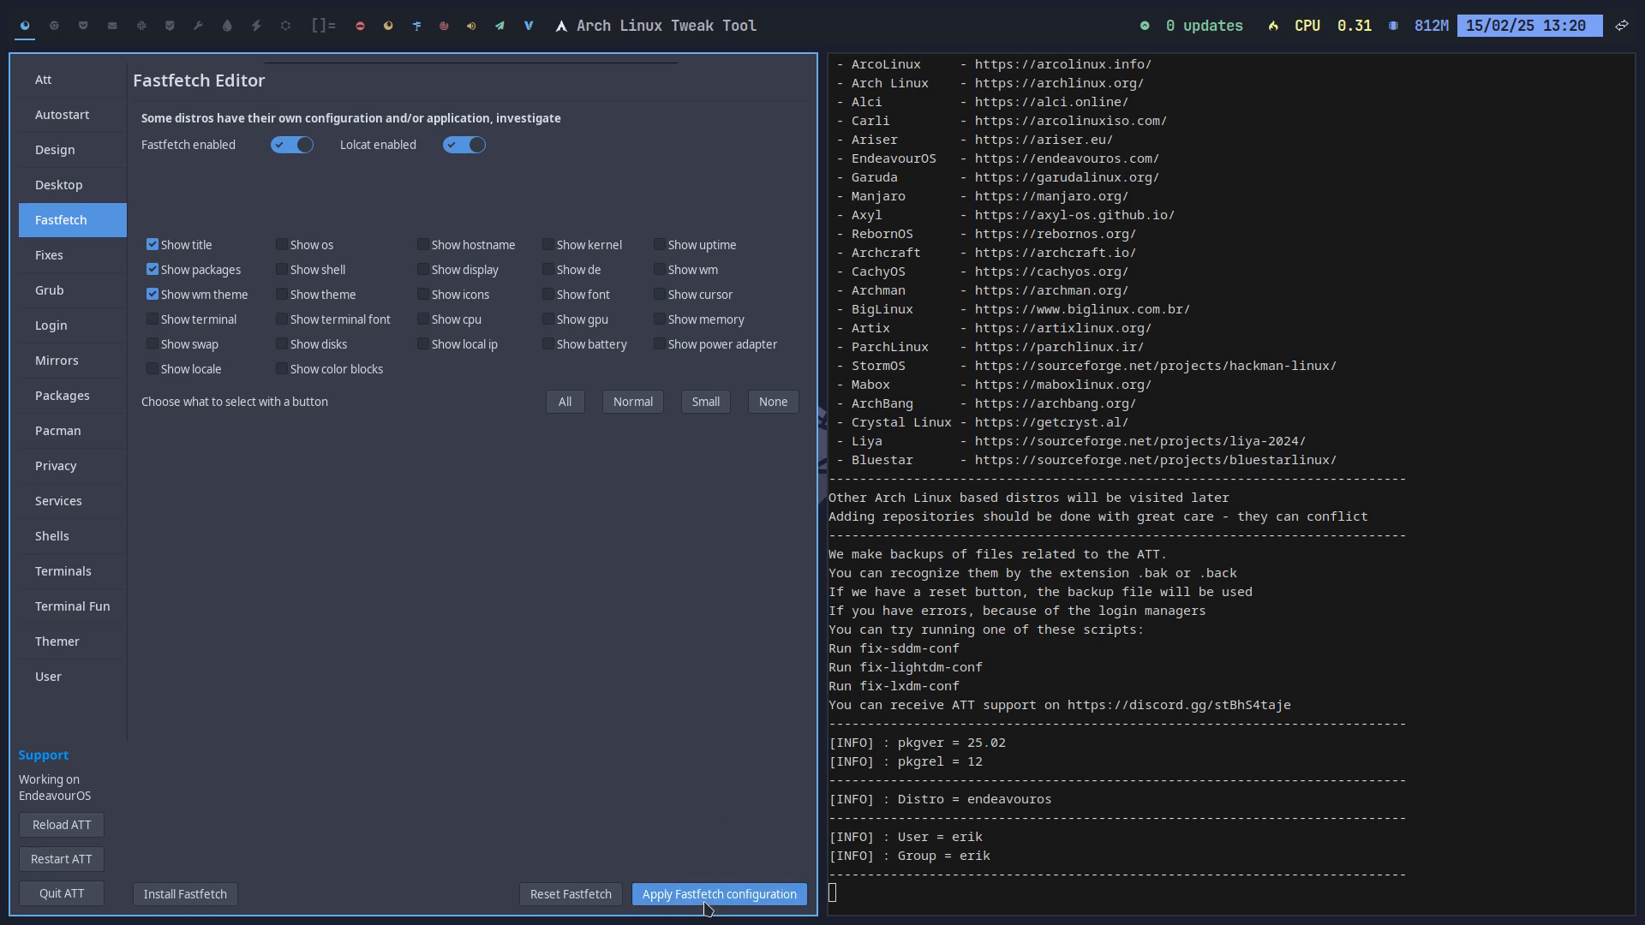
{"action": "left_click", "coordinate": [64, 37]}
{"action": "key", "text": "super+Return"}
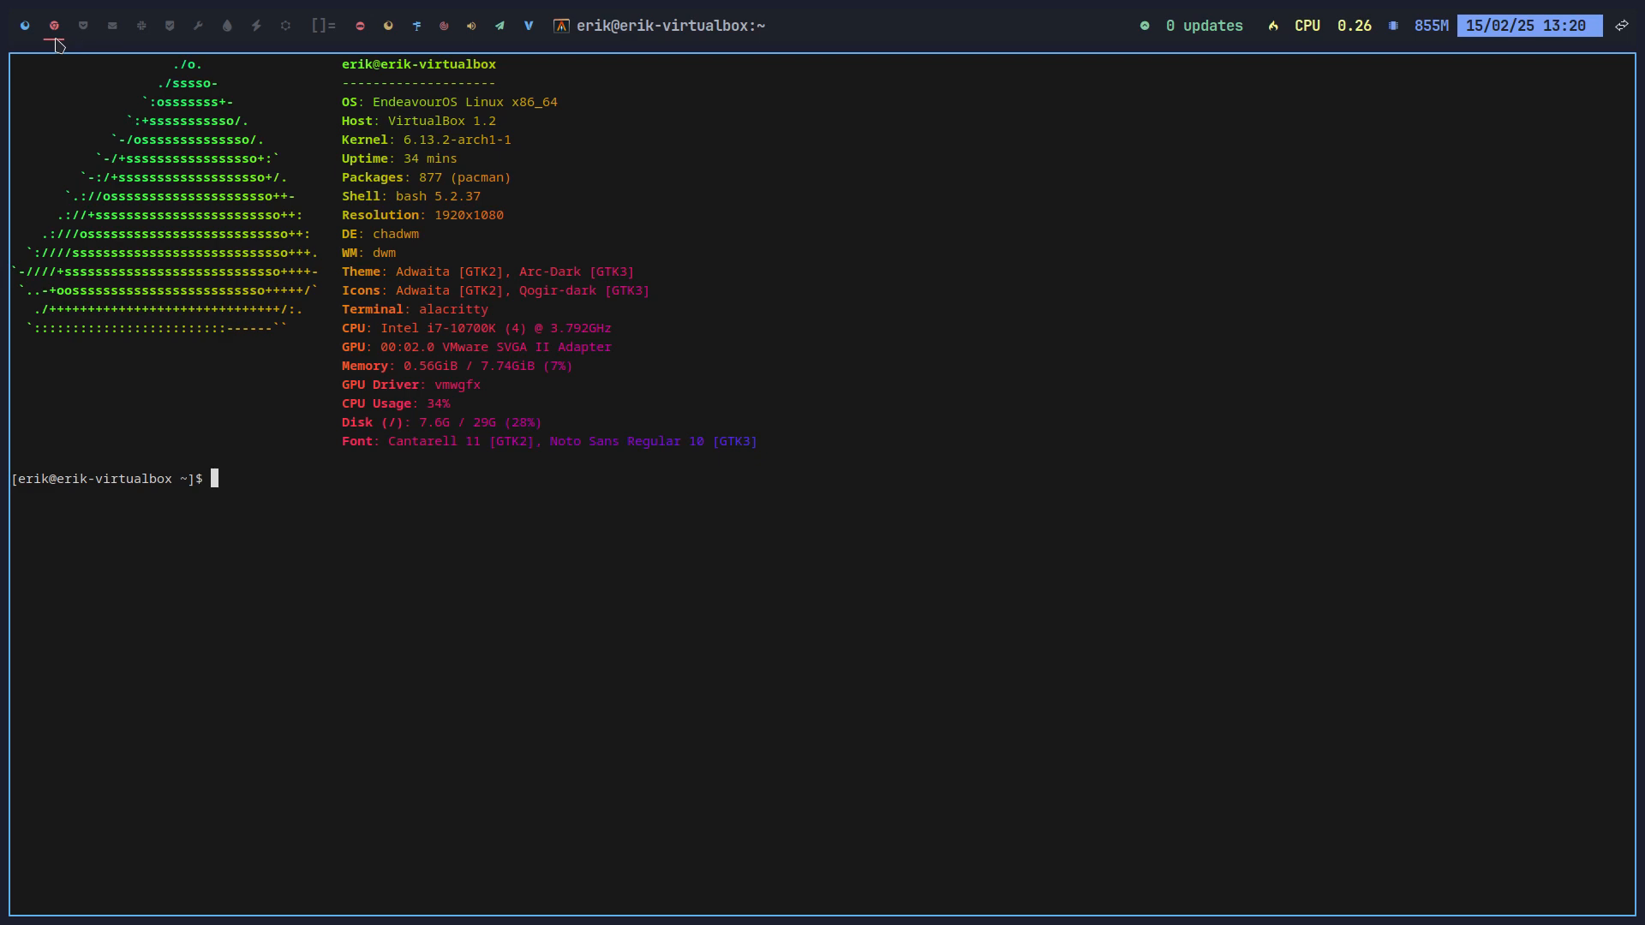
Step: Select None for the Fastfetch modules, apply, retest in a terminal, then close terminals
{"action": "left_click", "coordinate": [25, 27]}
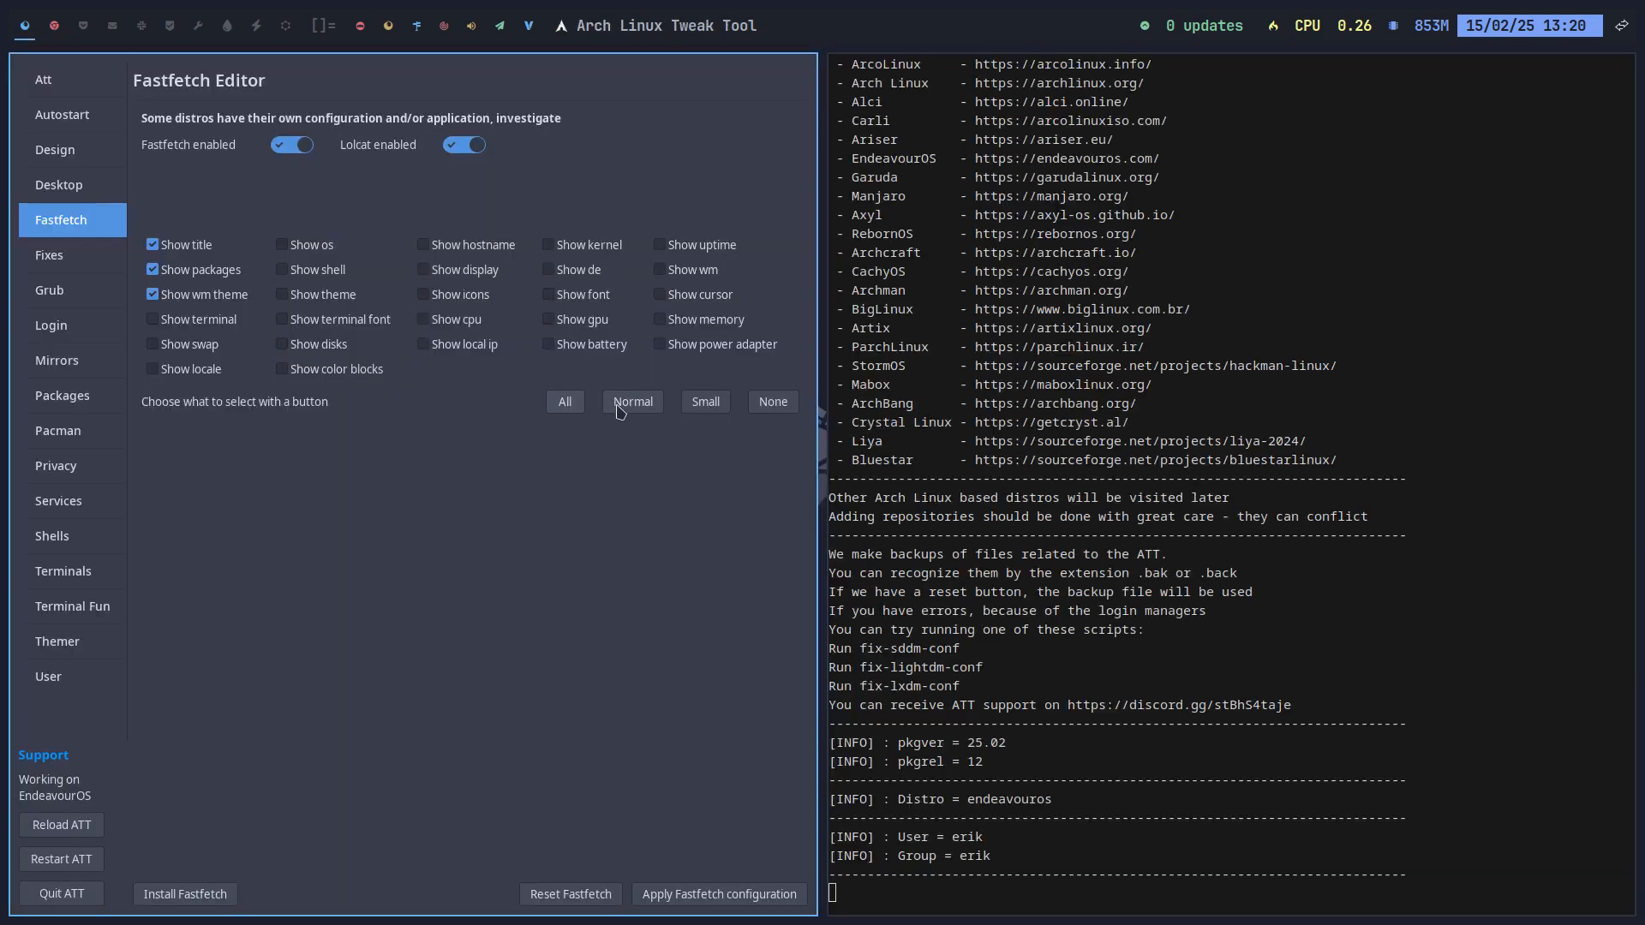
{"action": "left_click", "coordinate": [777, 407]}
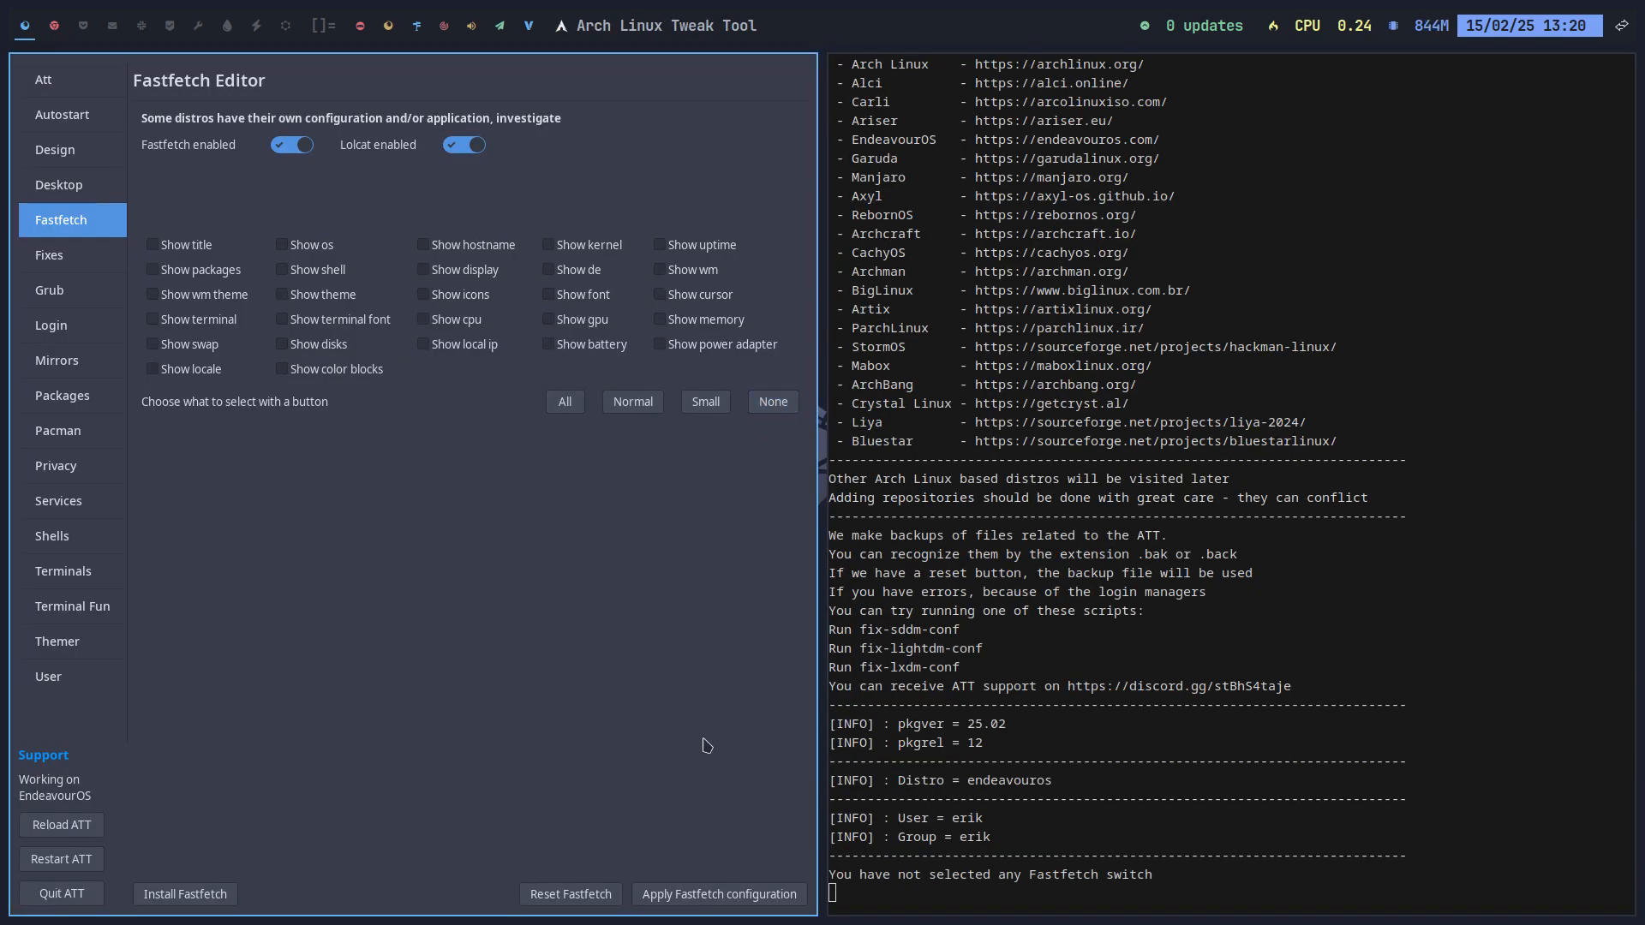
{"action": "left_click", "coordinate": [713, 906]}
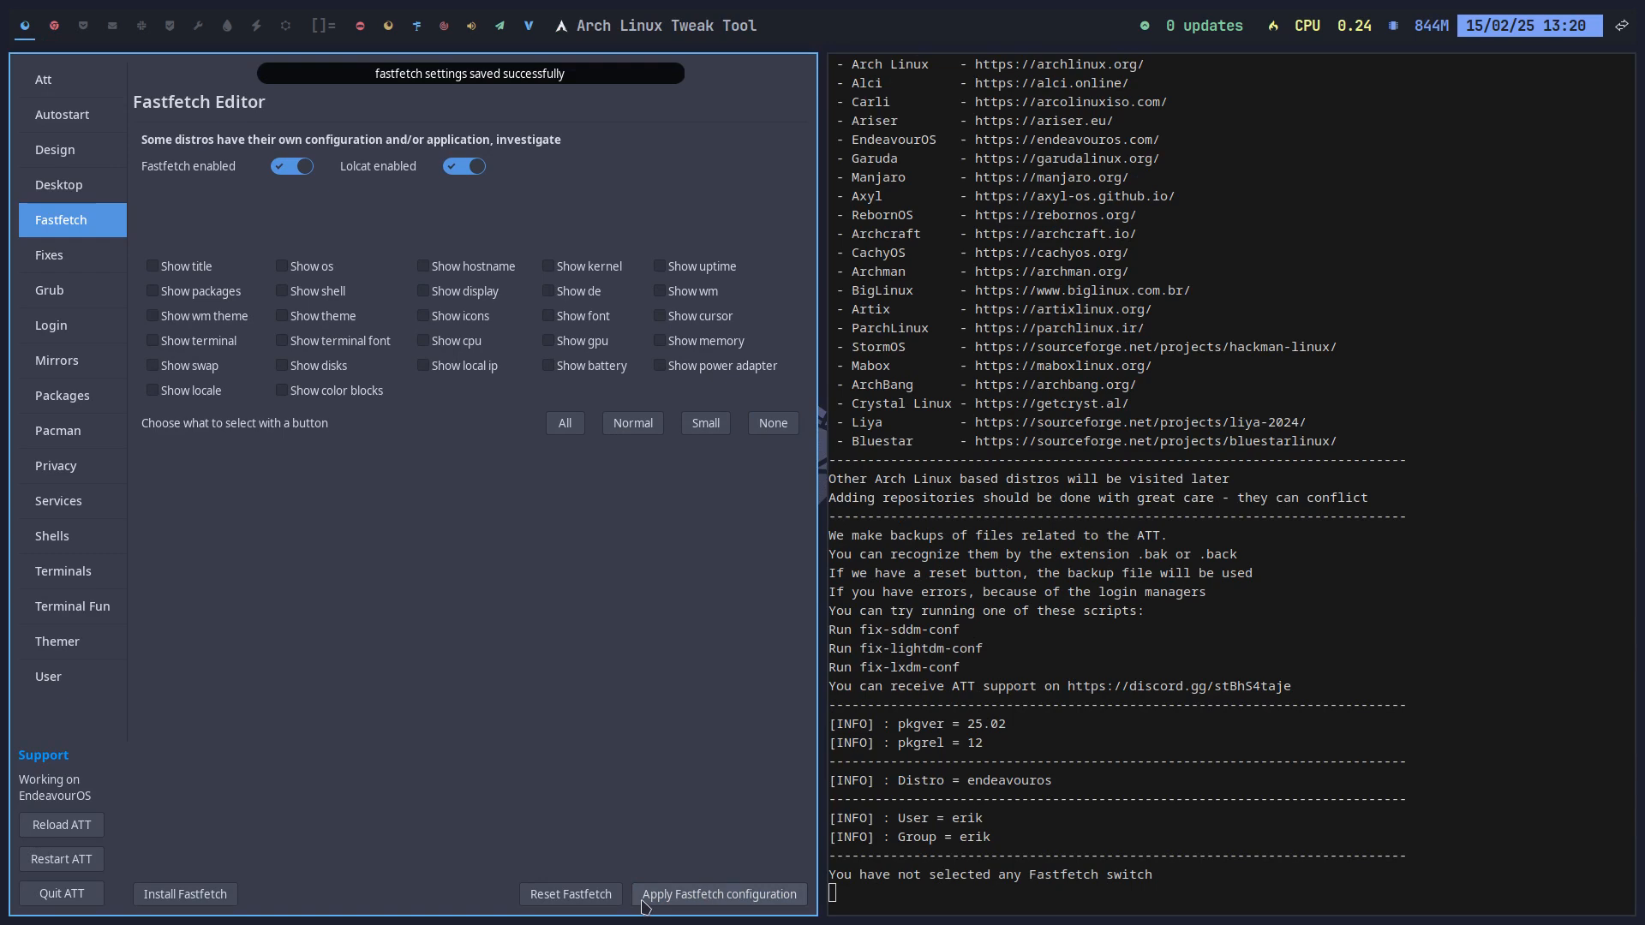
{"action": "left_click", "coordinate": [54, 26]}
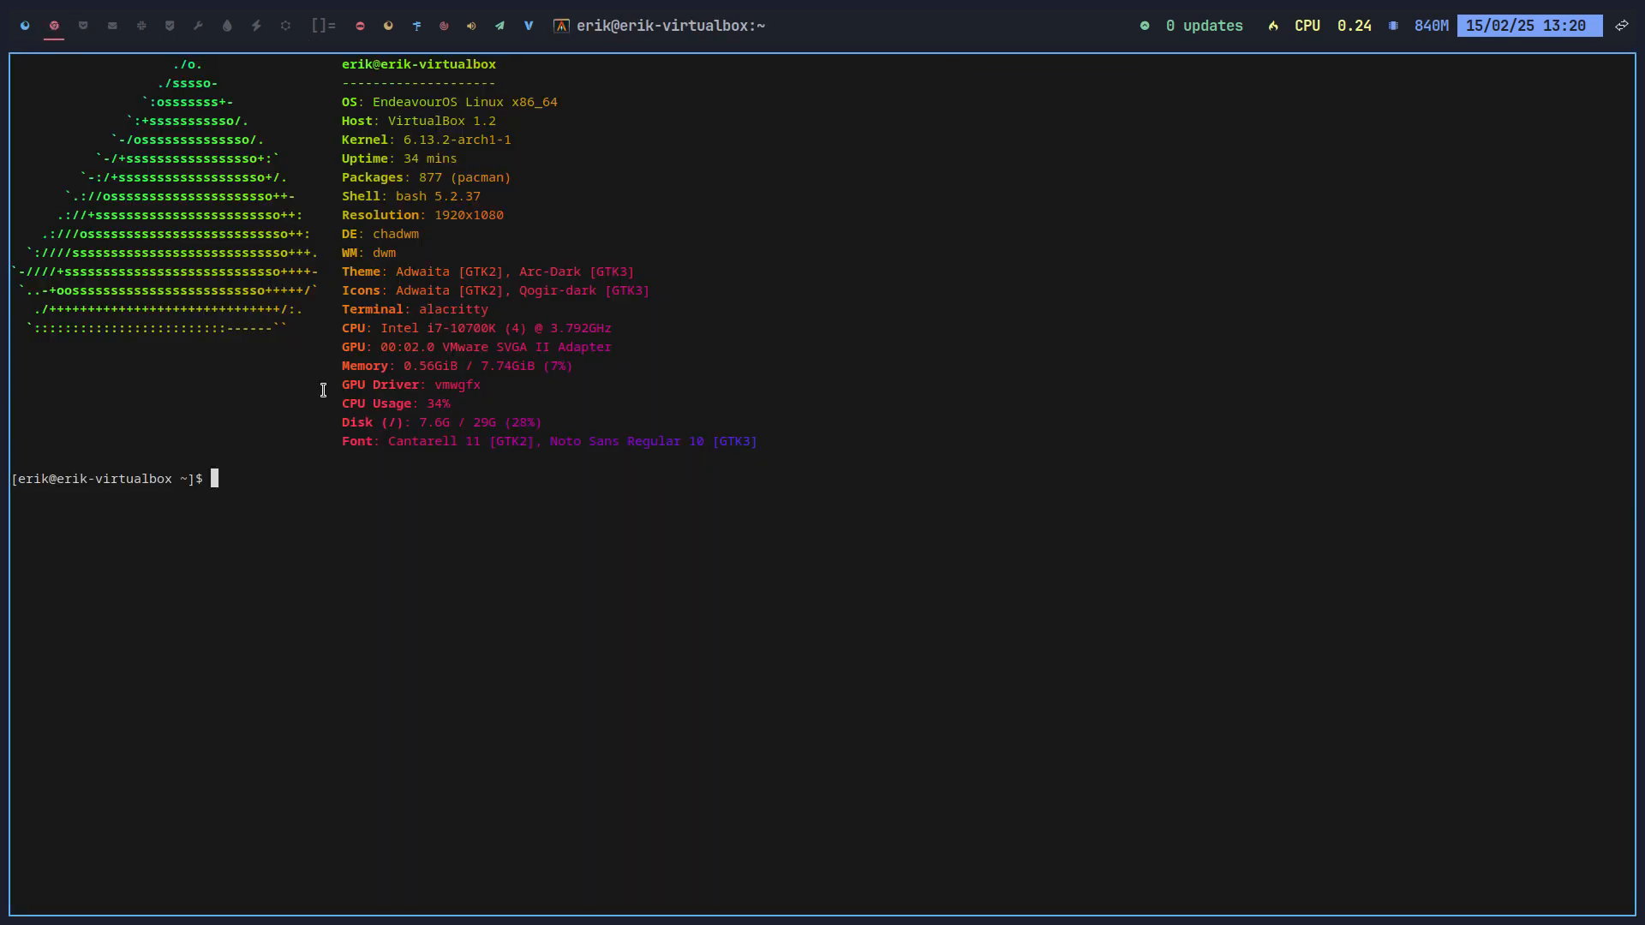
{"action": "key", "text": "super+Return"}
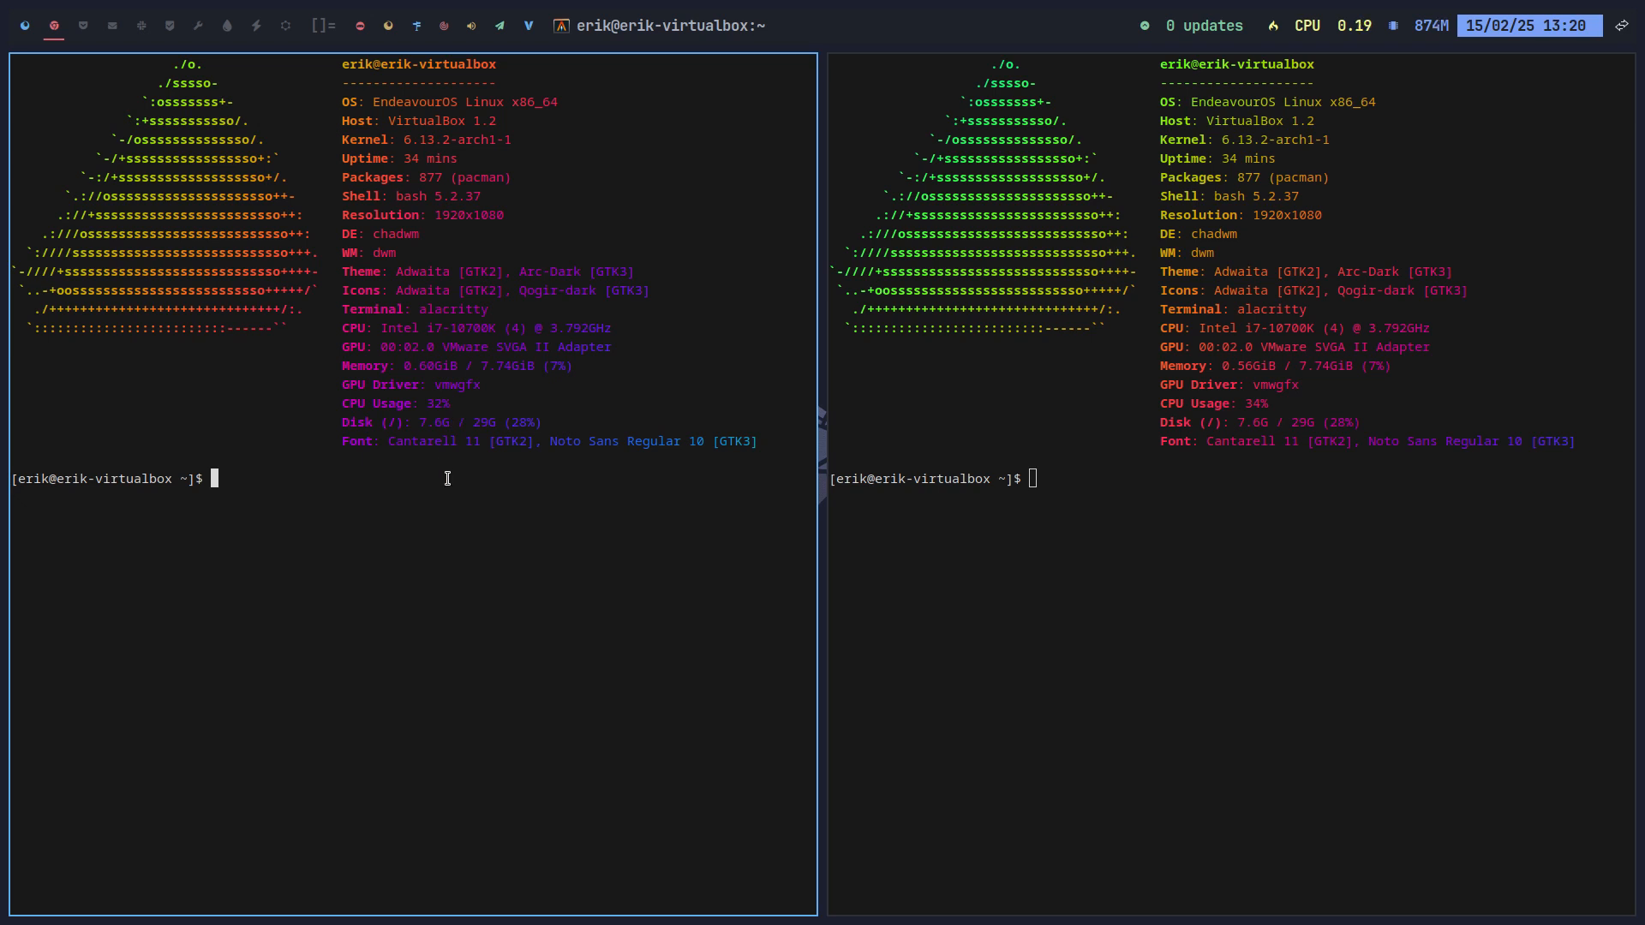
{"action": "key", "text": "super+q"}
{"action": "key", "text": "super+q"}
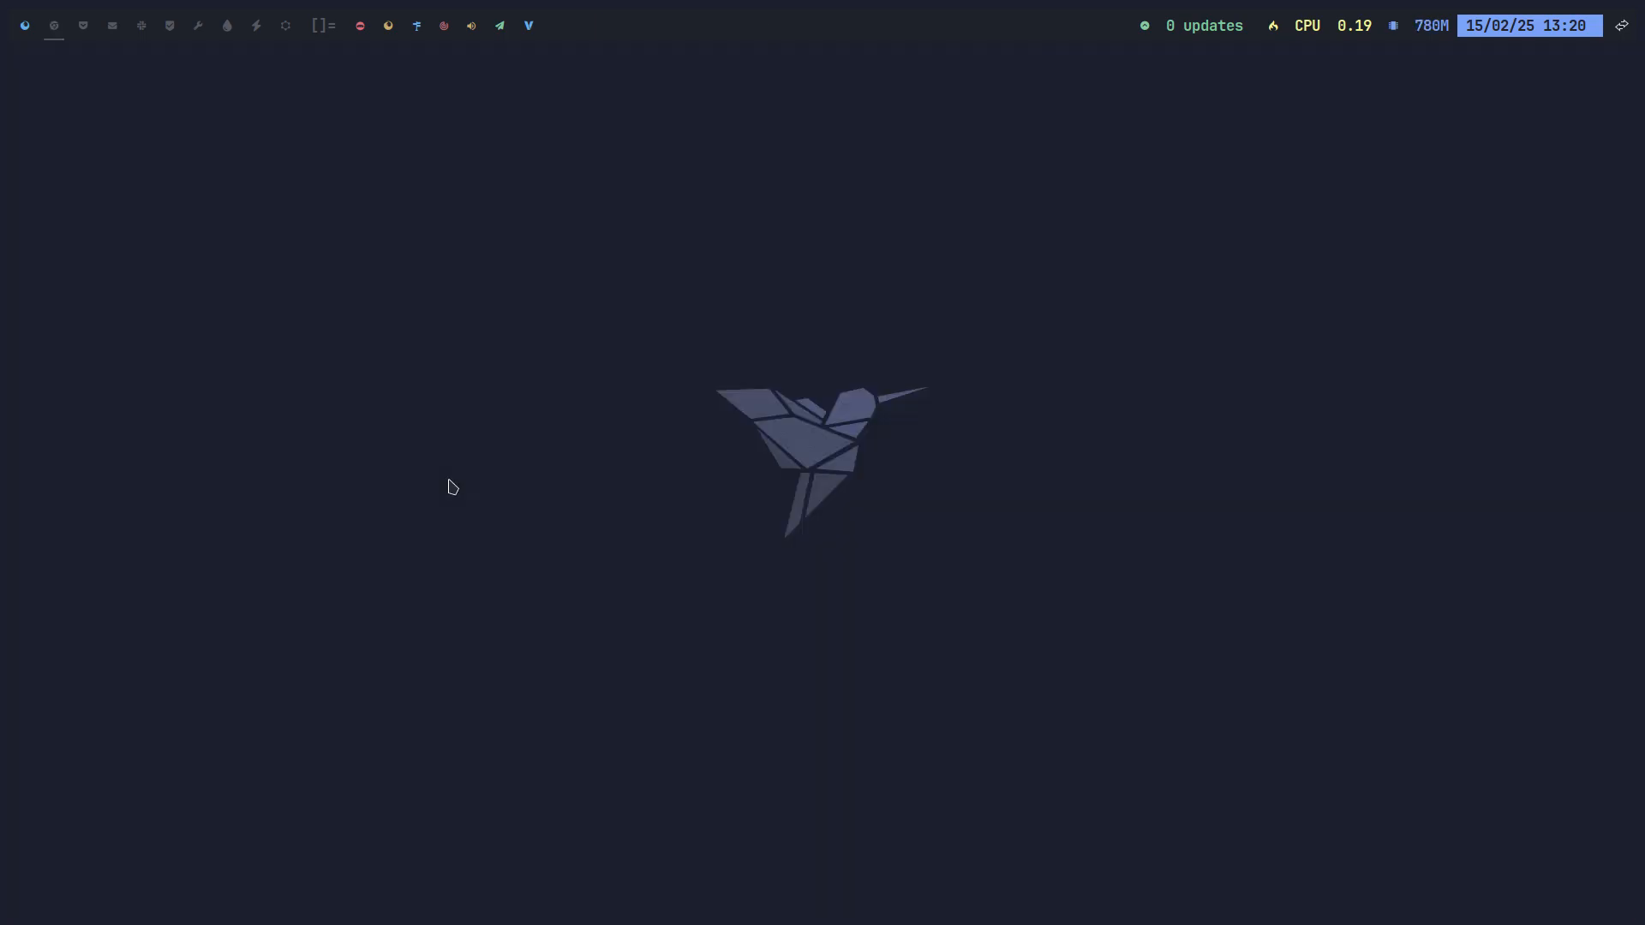
Step: In Thunar with hidden files shown, open .config/fastfetch/config.jsonc in Firefox
{"action": "key", "text": "super+shift+Return"}
{"action": "key", "text": "ctrl+h"}
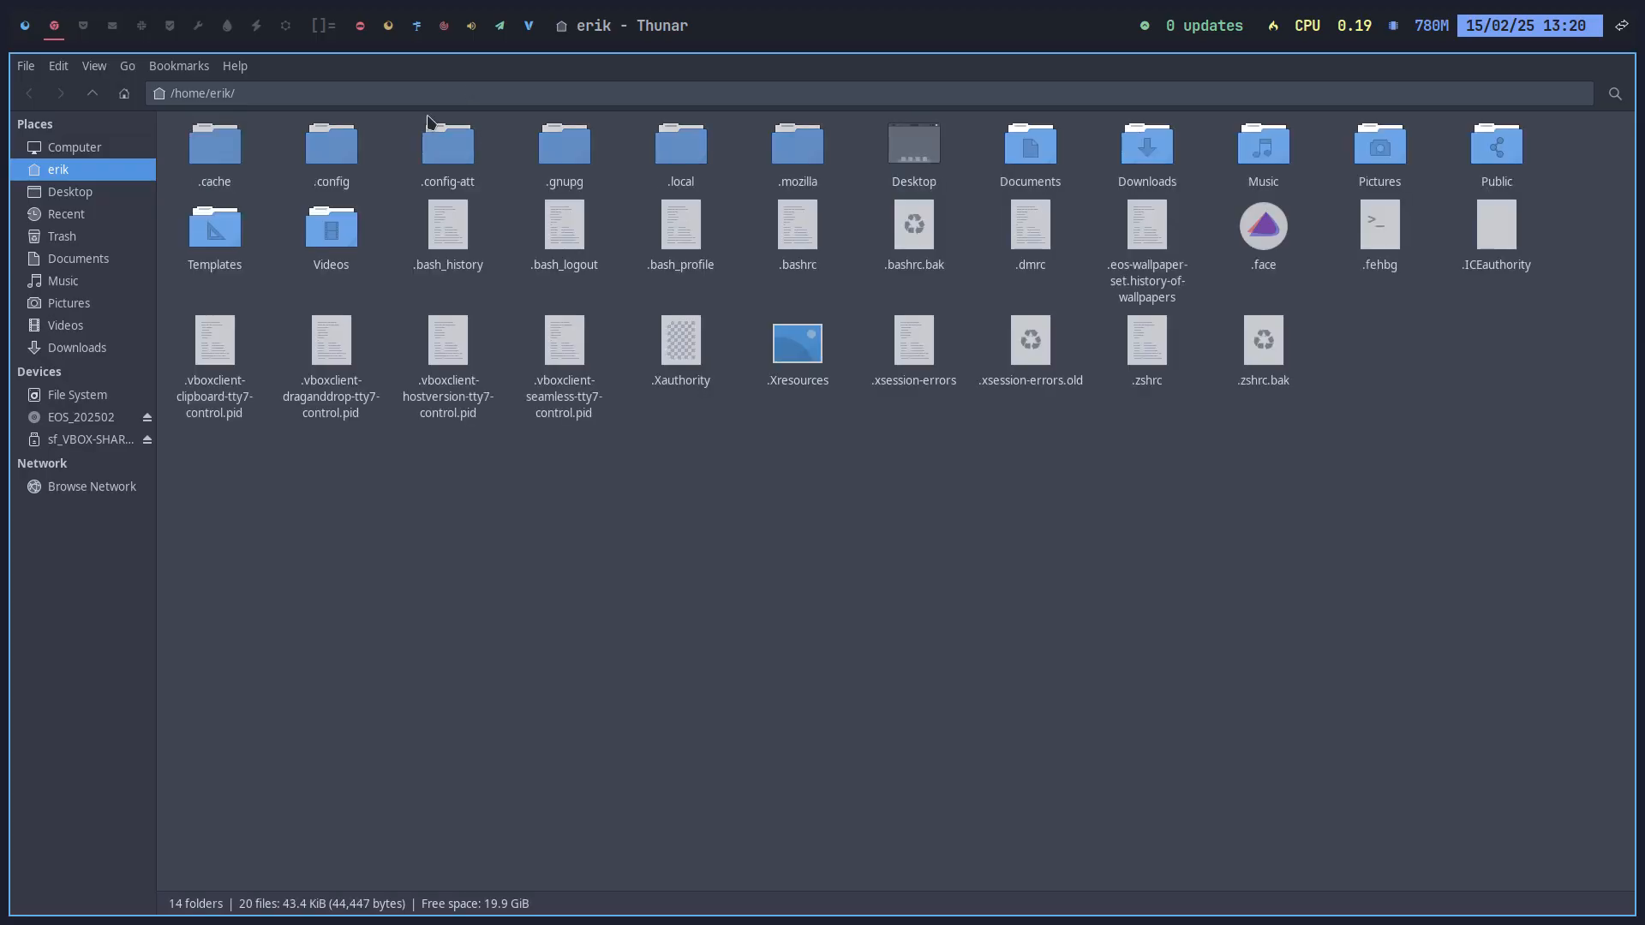
{"action": "double_click", "coordinate": [347, 151]}
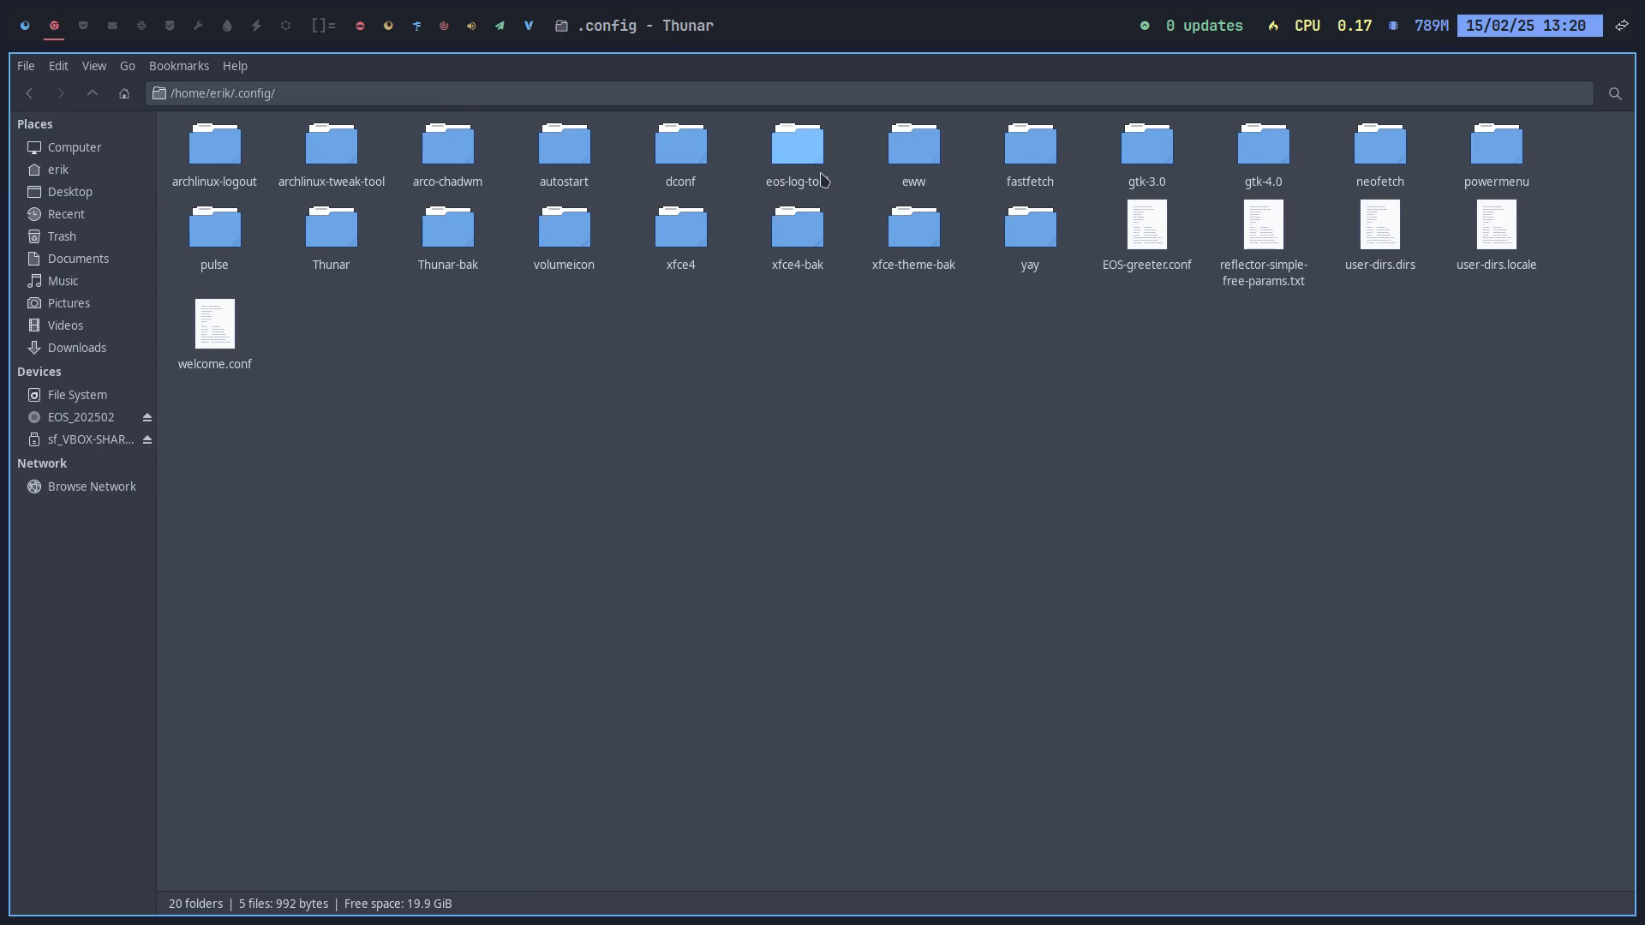
{"action": "double_click", "coordinate": [1056, 162]}
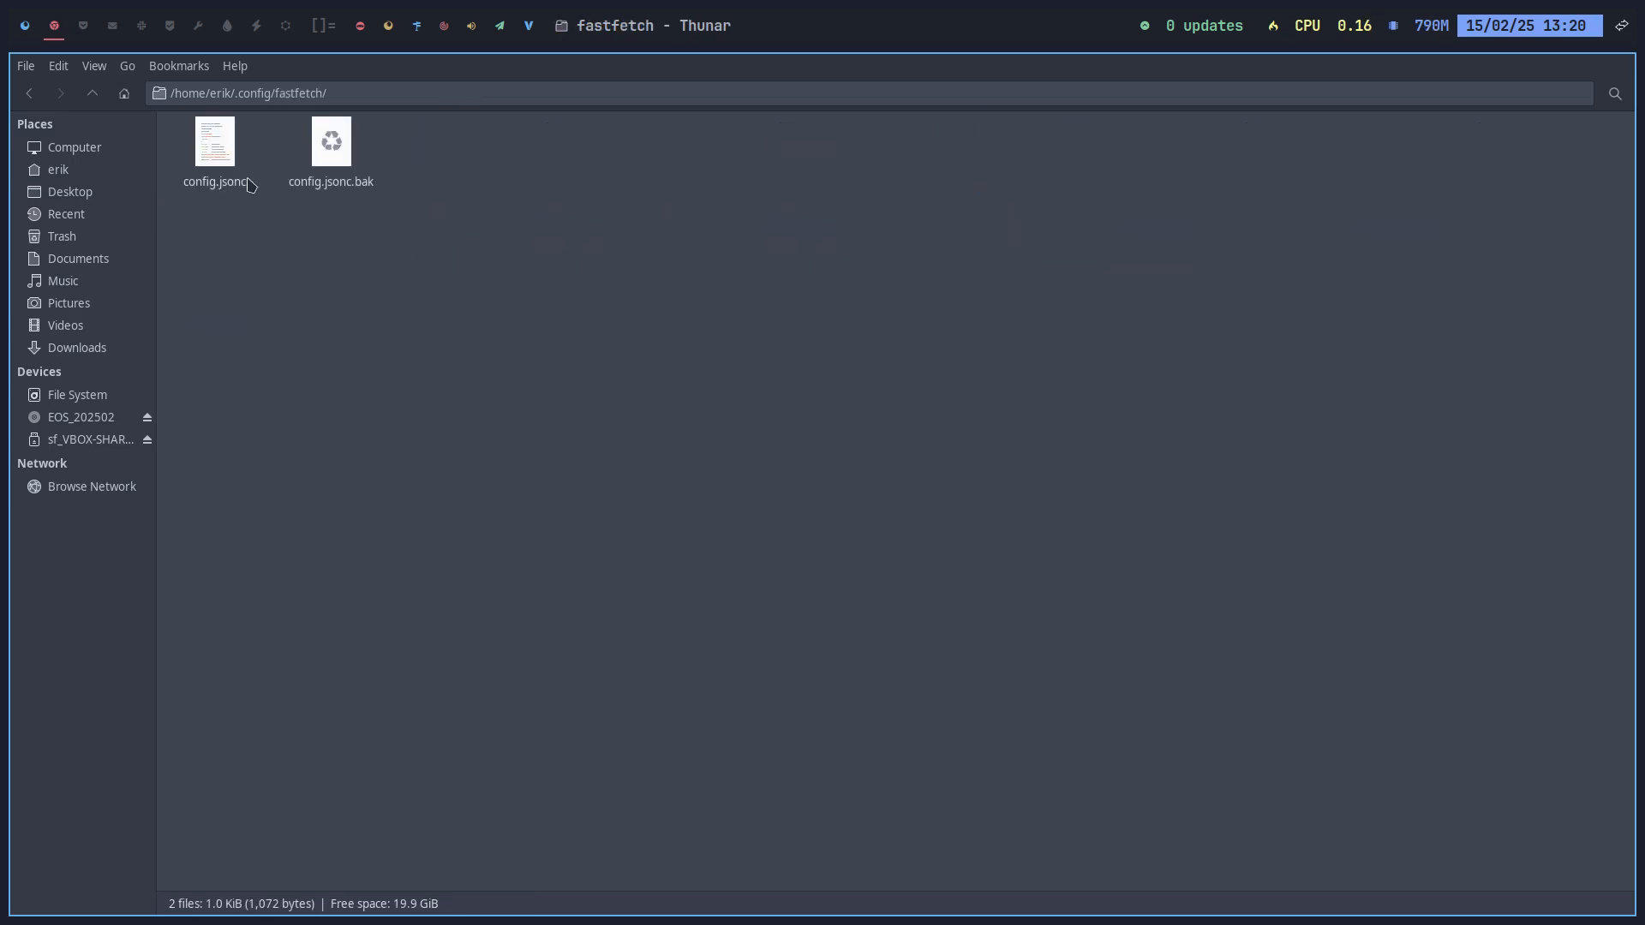
{"action": "left_click", "coordinate": [228, 158]}
{"action": "double_click", "coordinate": [228, 159]}
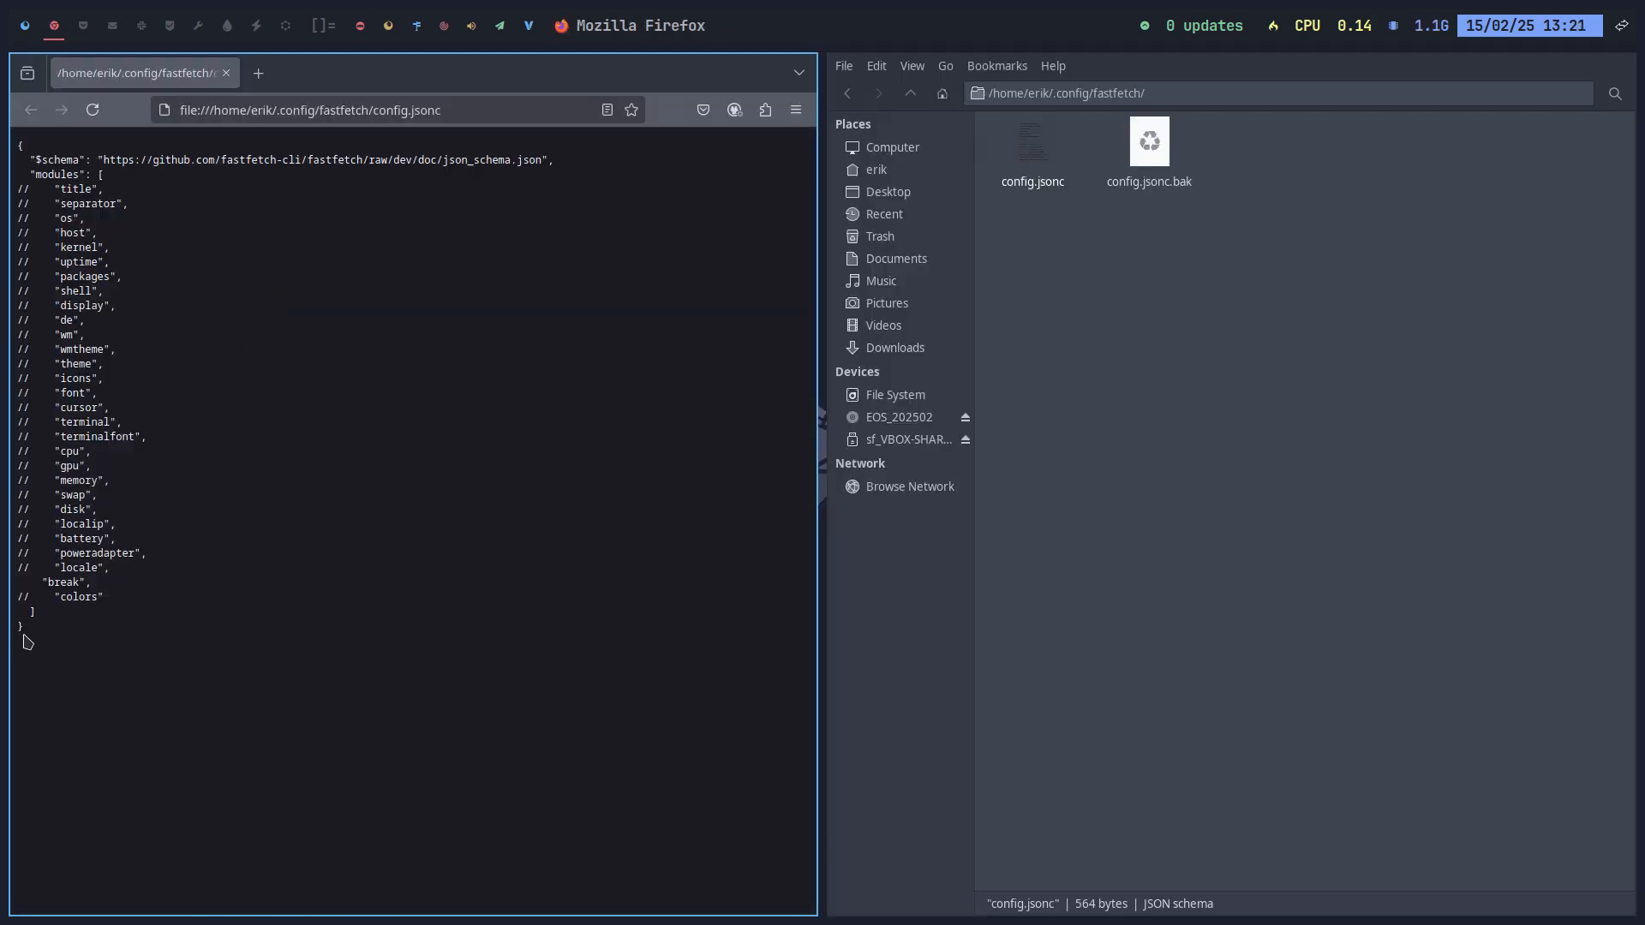
Step: Compare config.jsonc with config.jsonc.bak in Firefox, marking the uncommented break line
{"action": "left_click_drag", "start_coordinate": [107, 589], "coordinate": [2, 585]}
{"action": "left_click", "coordinate": [1157, 148]}
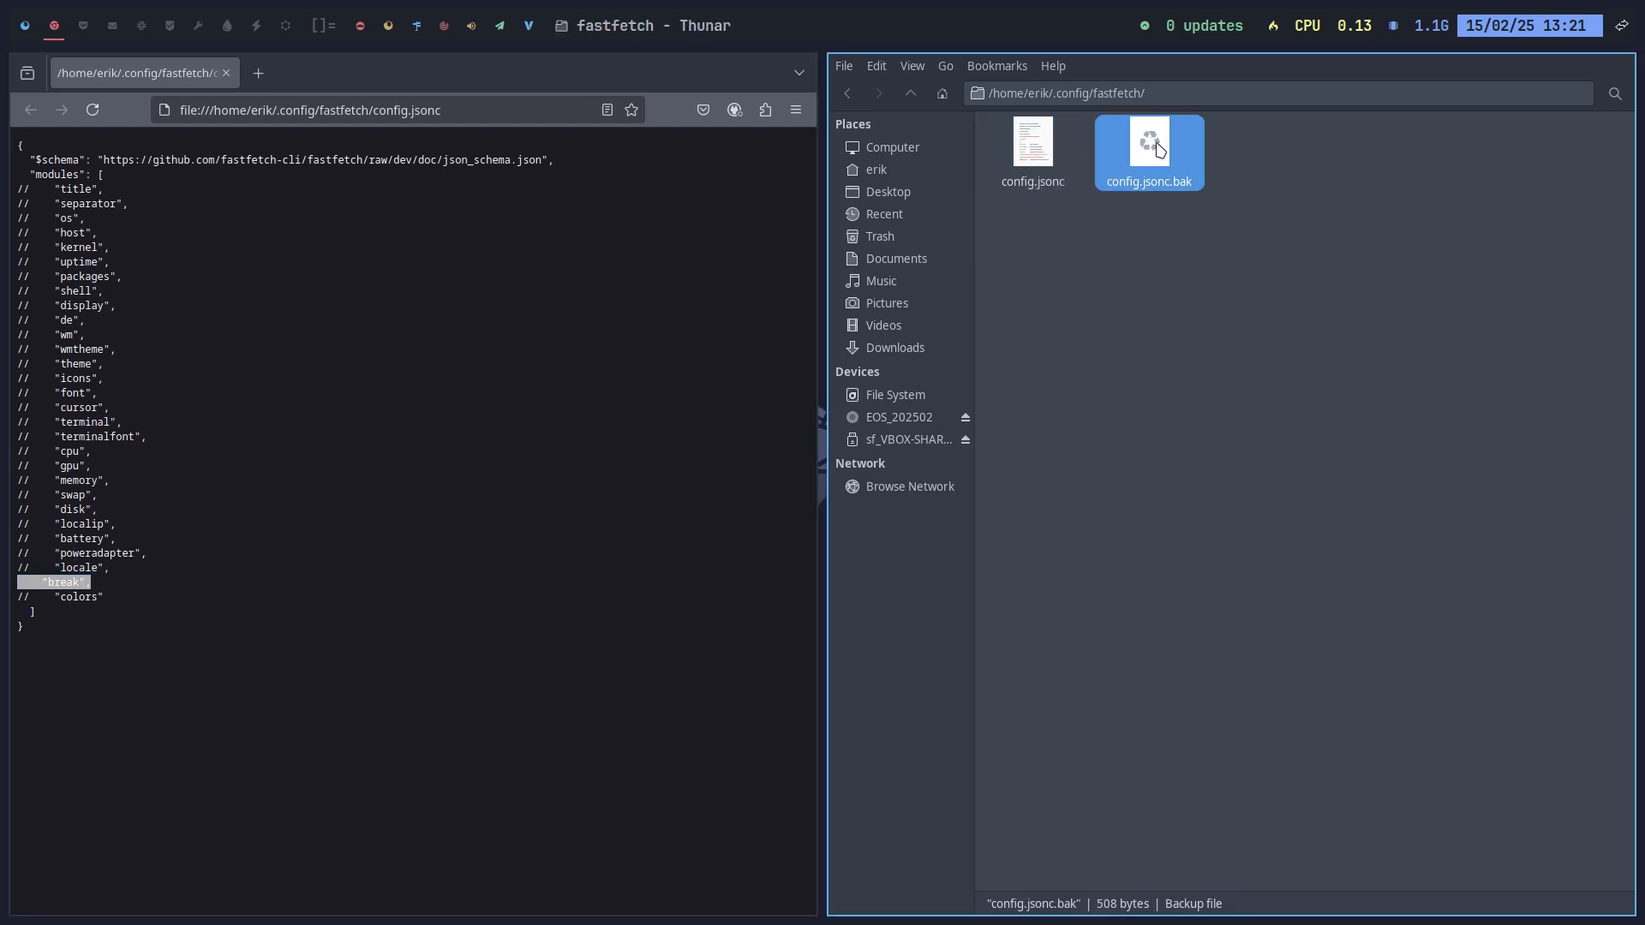
{"action": "double_click", "coordinate": [1154, 150]}
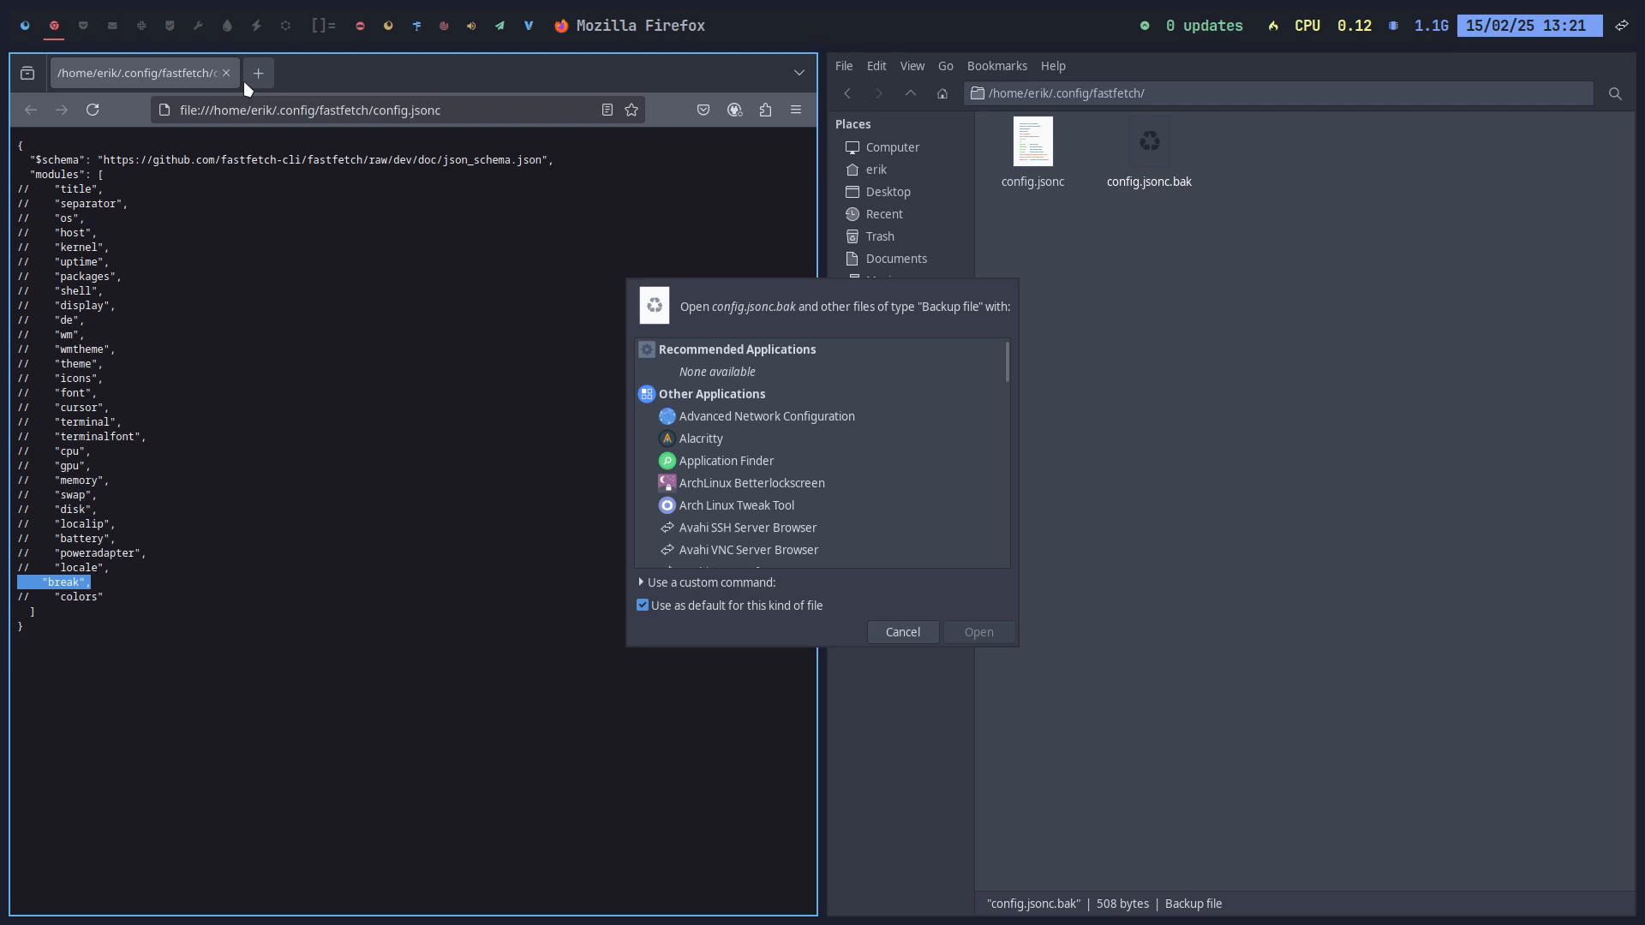
{"action": "left_click", "coordinate": [918, 641]}
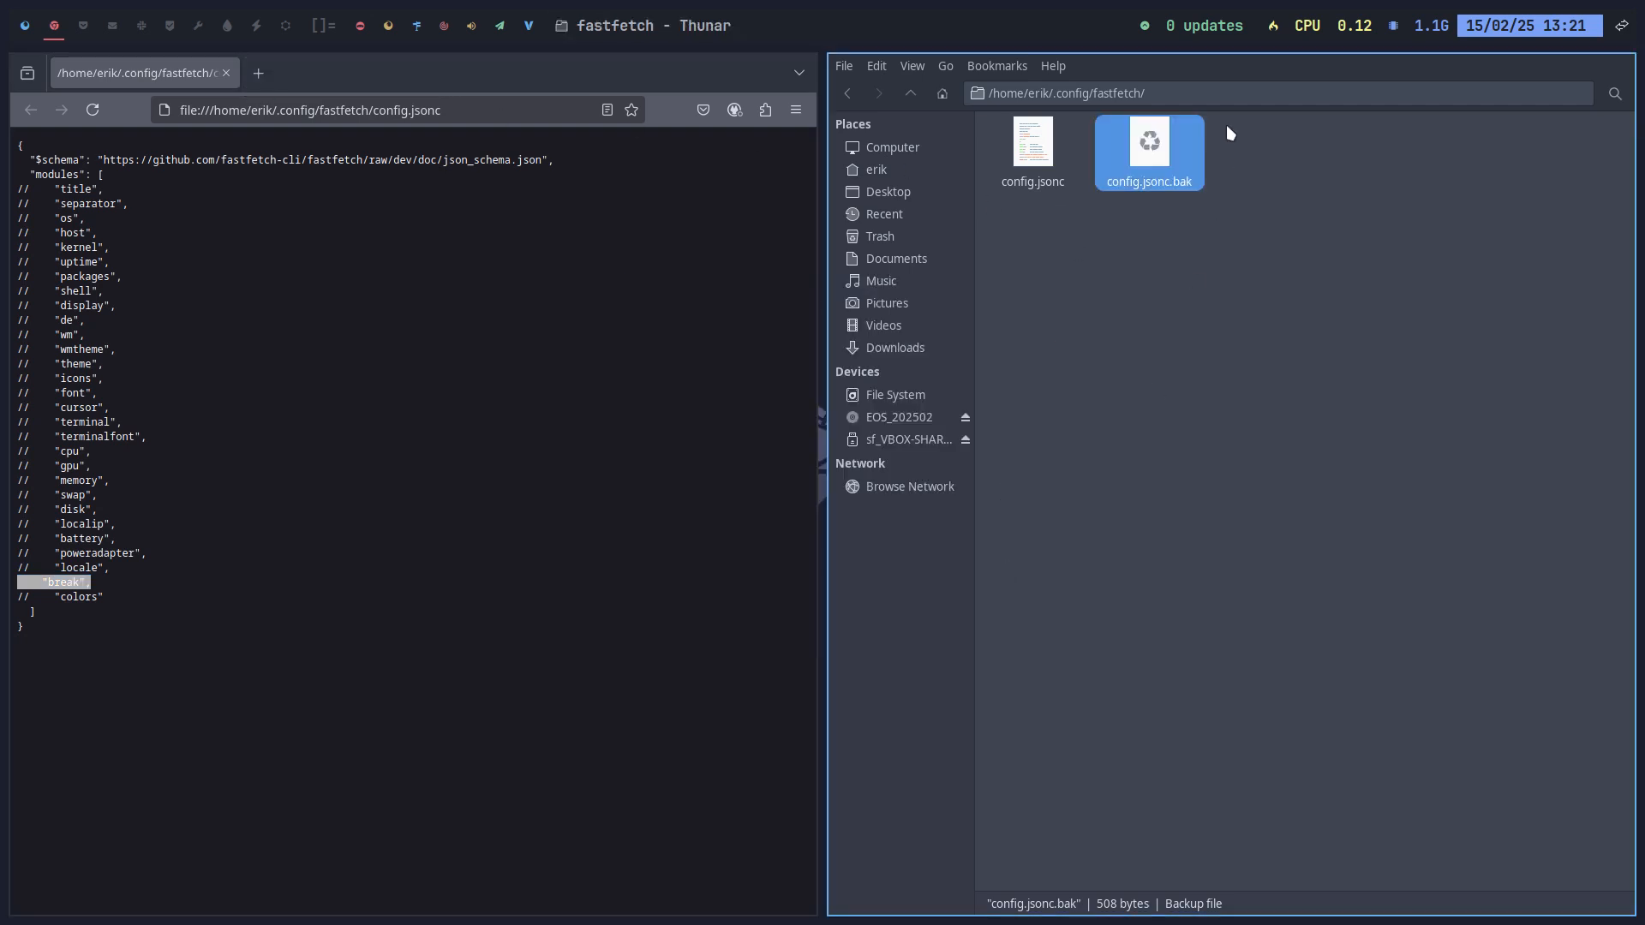
{"action": "left_click_drag", "start_coordinate": [1149, 146], "coordinate": [387, 390]}
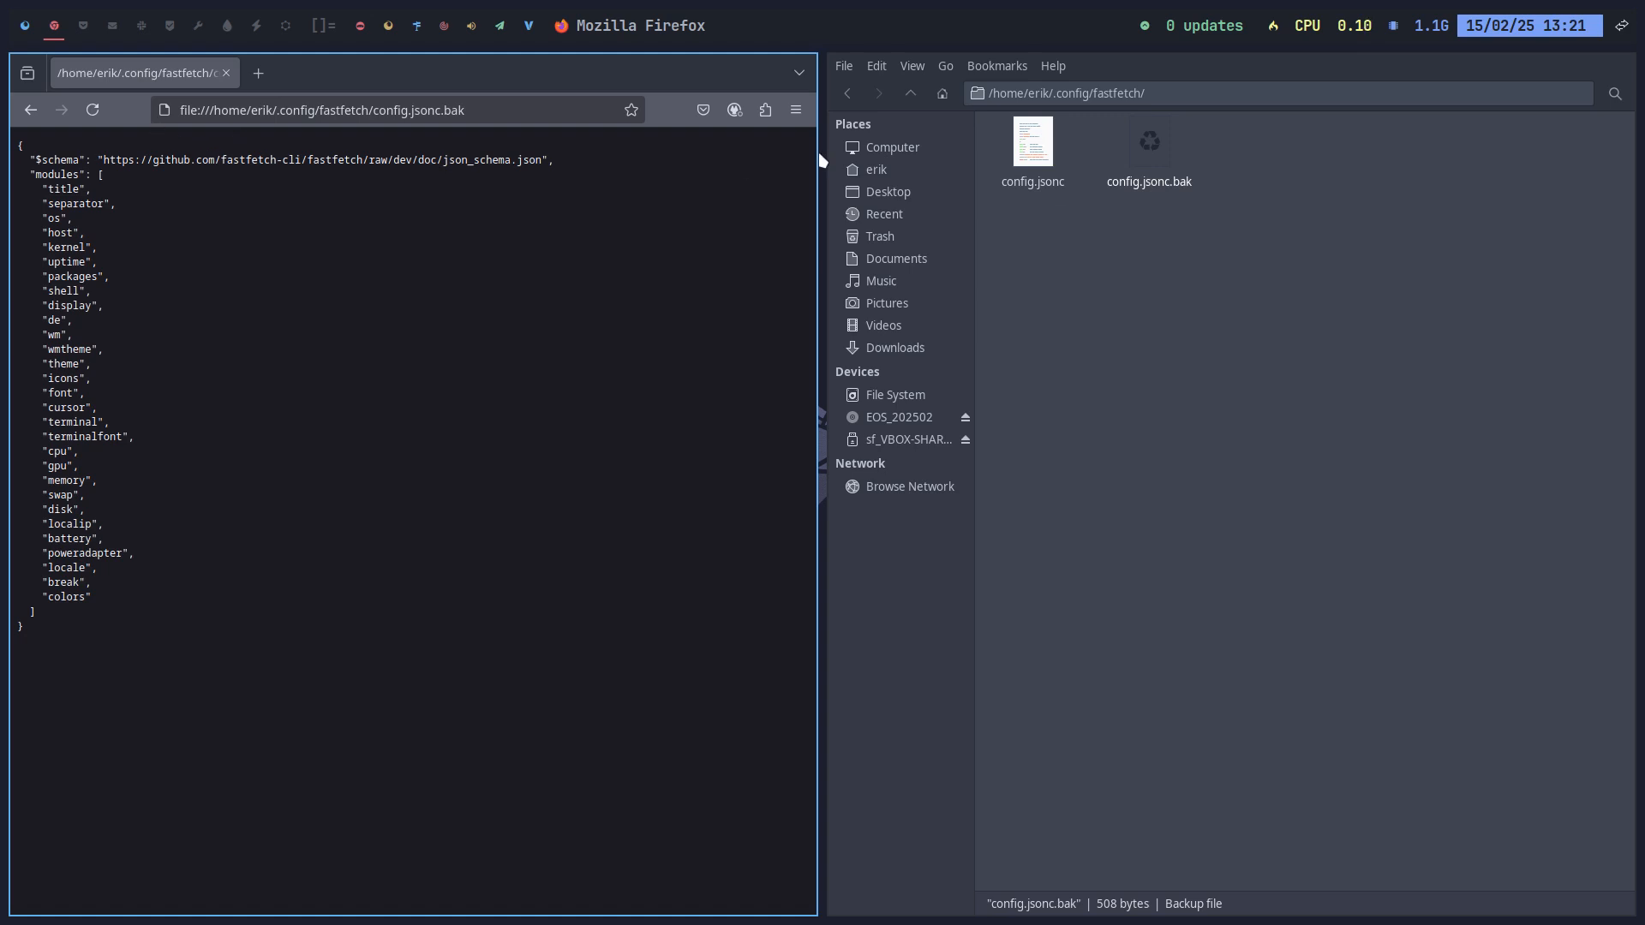
{"action": "left_click", "coordinate": [1035, 155]}
{"action": "double_click", "coordinate": [1034, 155]}
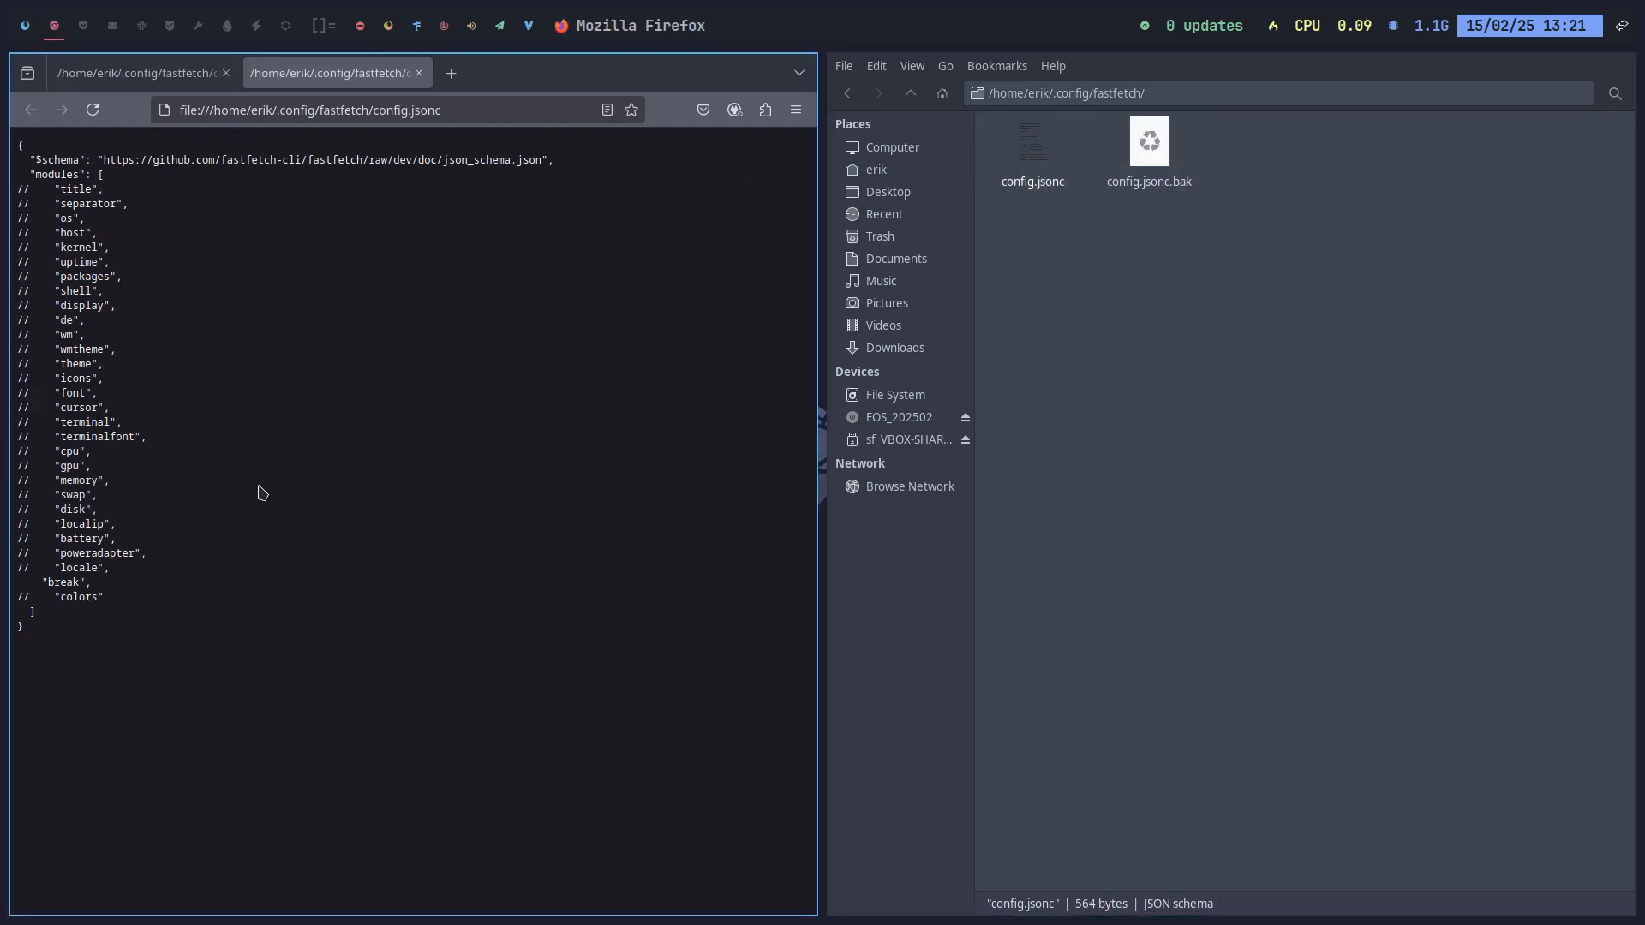
{"action": "left_click_drag", "start_coordinate": [102, 585], "coordinate": [17, 584]}
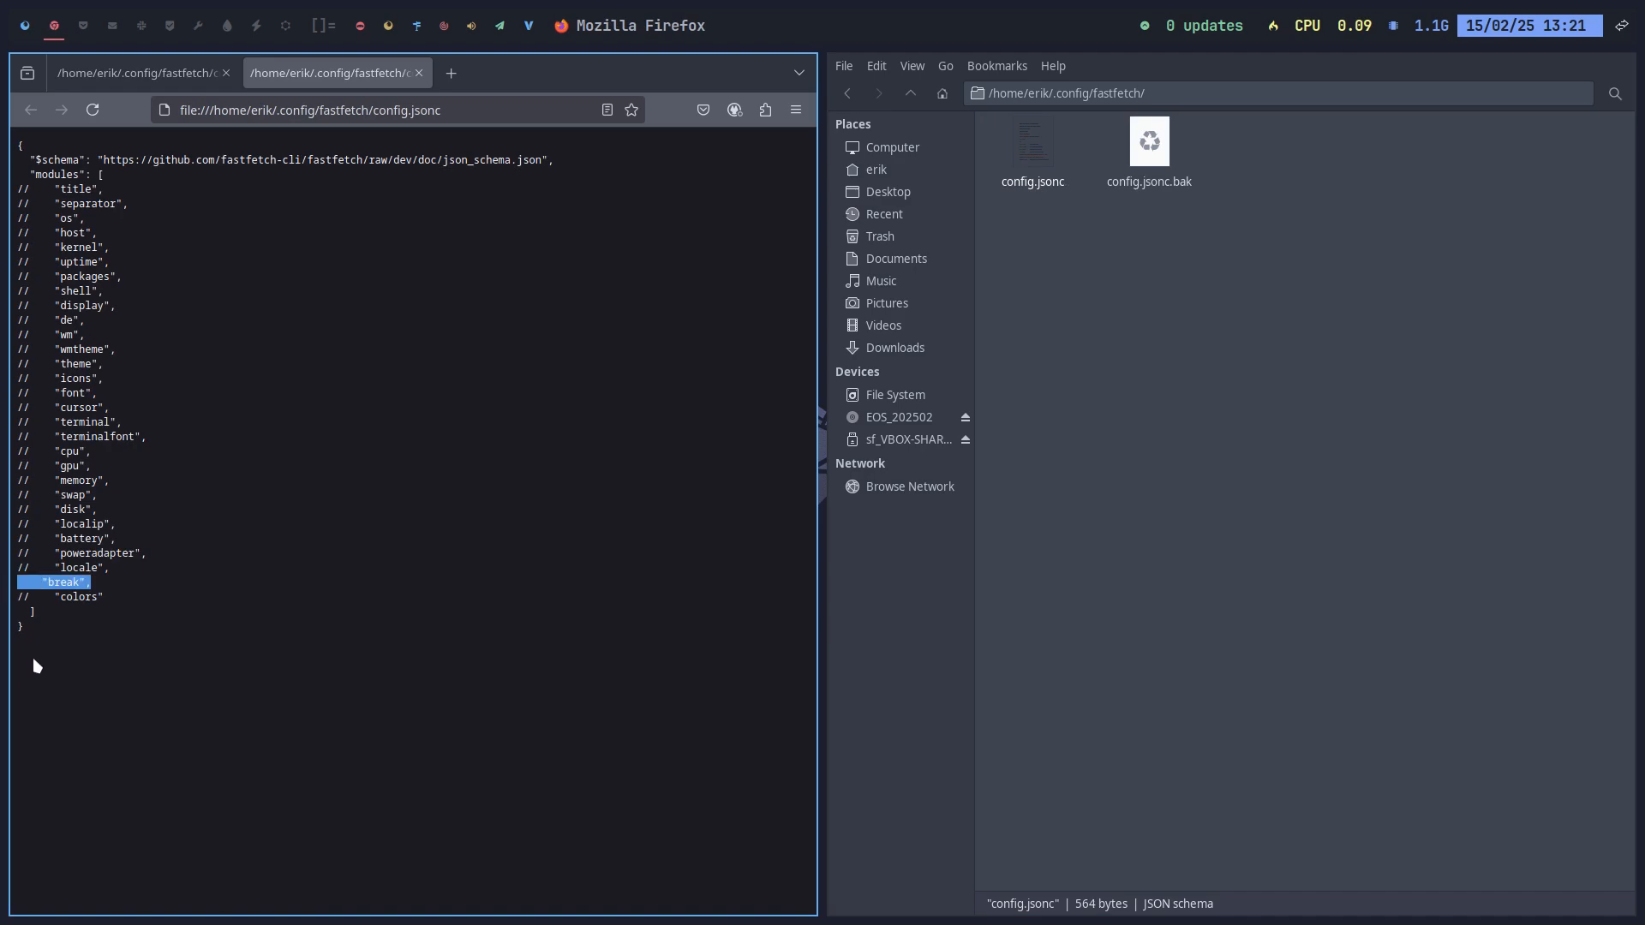
Step: Run fastfetch in a new terminal to test the configuration, then close it
{"action": "key", "text": "super+Return"}
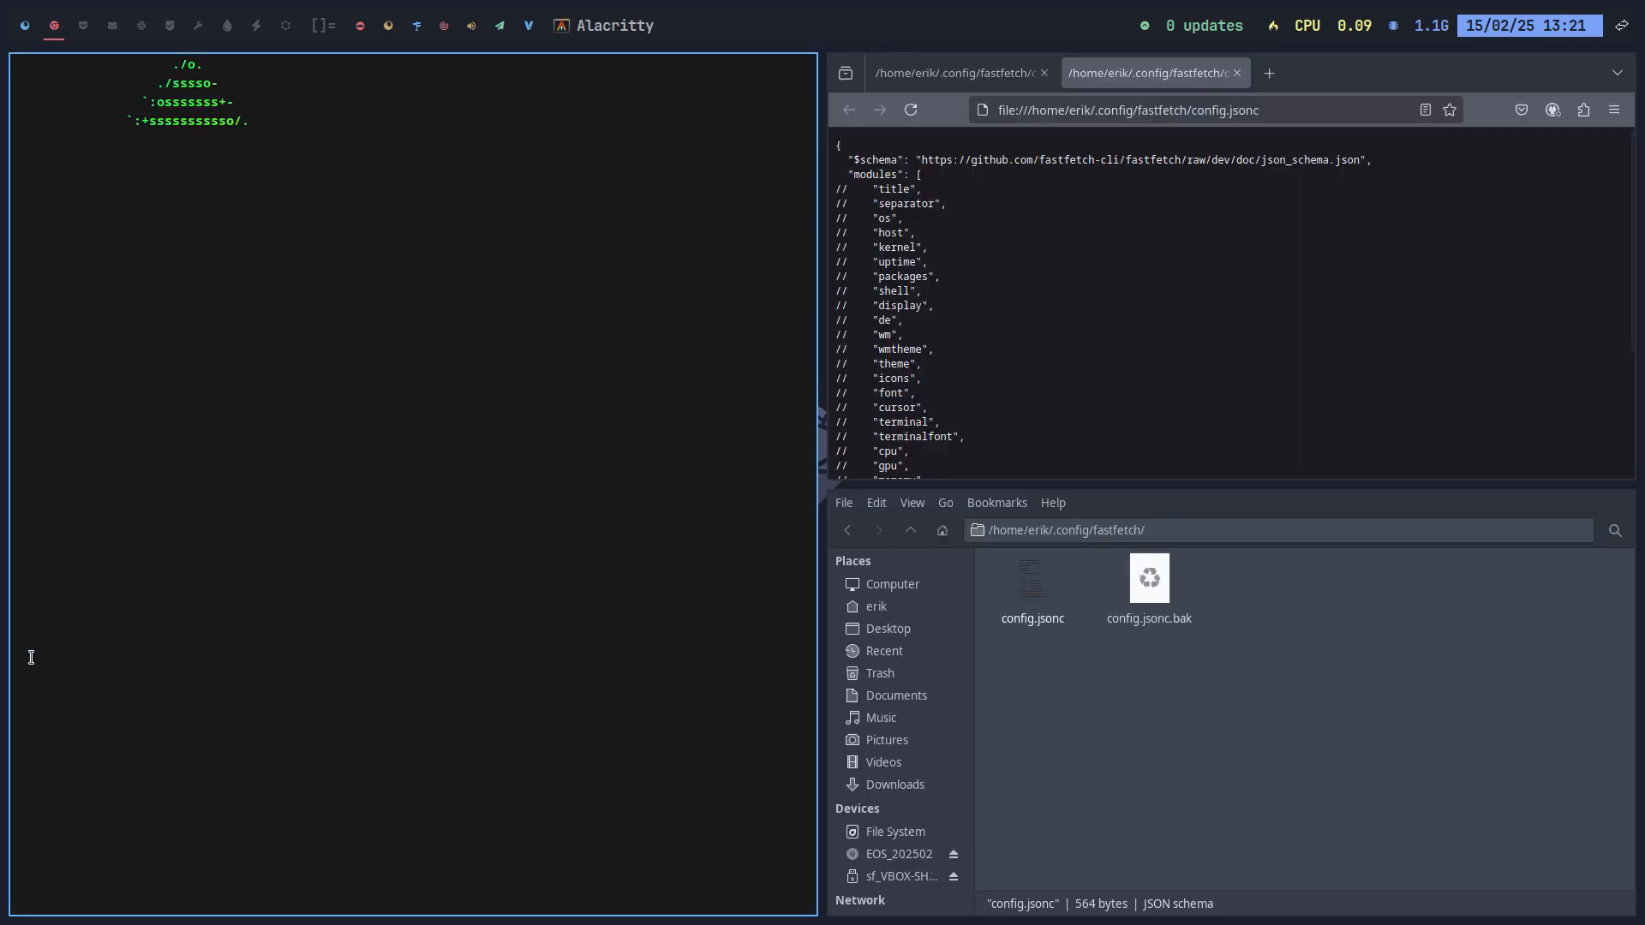
{"action": "type", "text": "fastfe"}
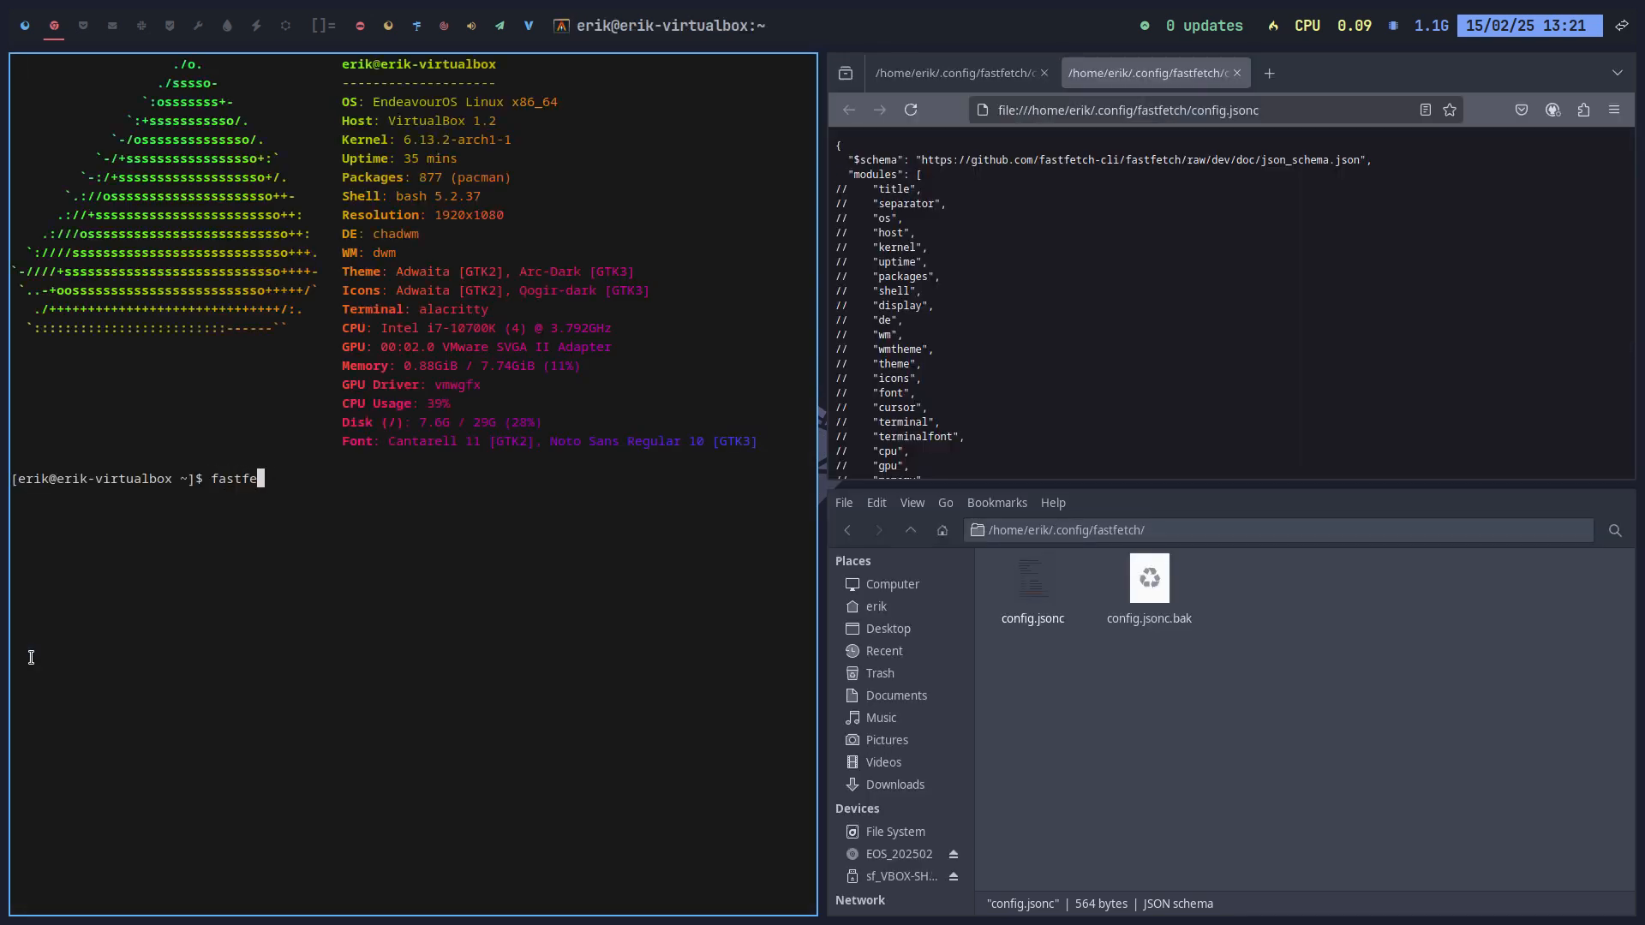
{"action": "type", "text": "c"}
{"action": "type", "text": "ch"}
{"action": "key", "text": "Return"}
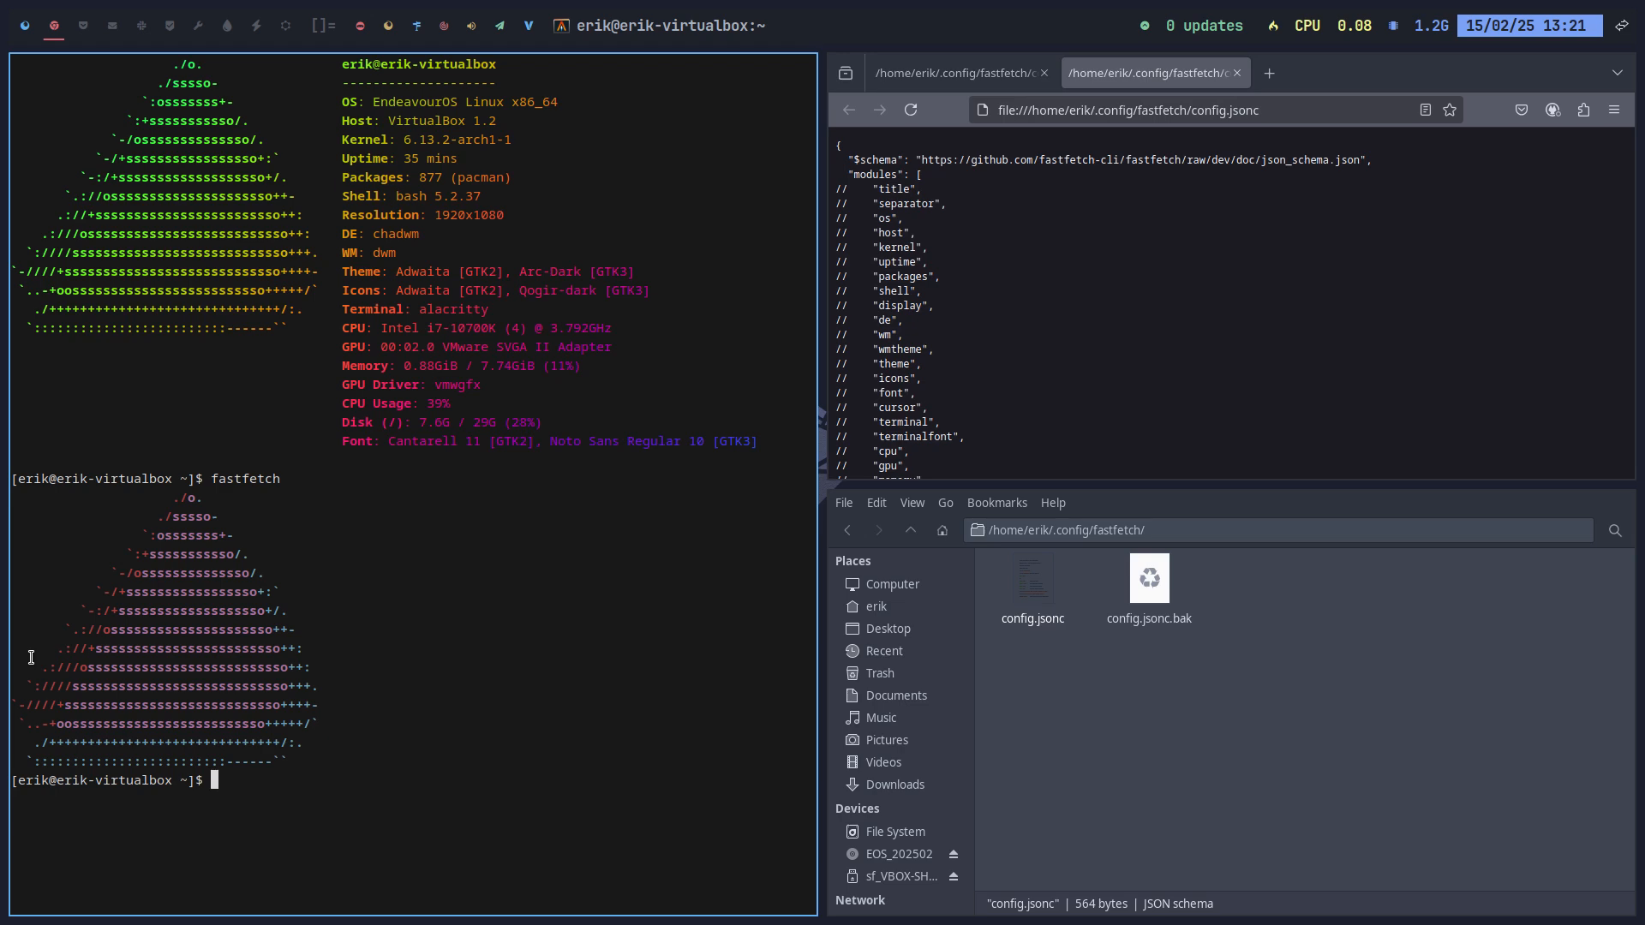
{"action": "key", "text": "super+q"}
{"action": "key", "text": "super+q"}
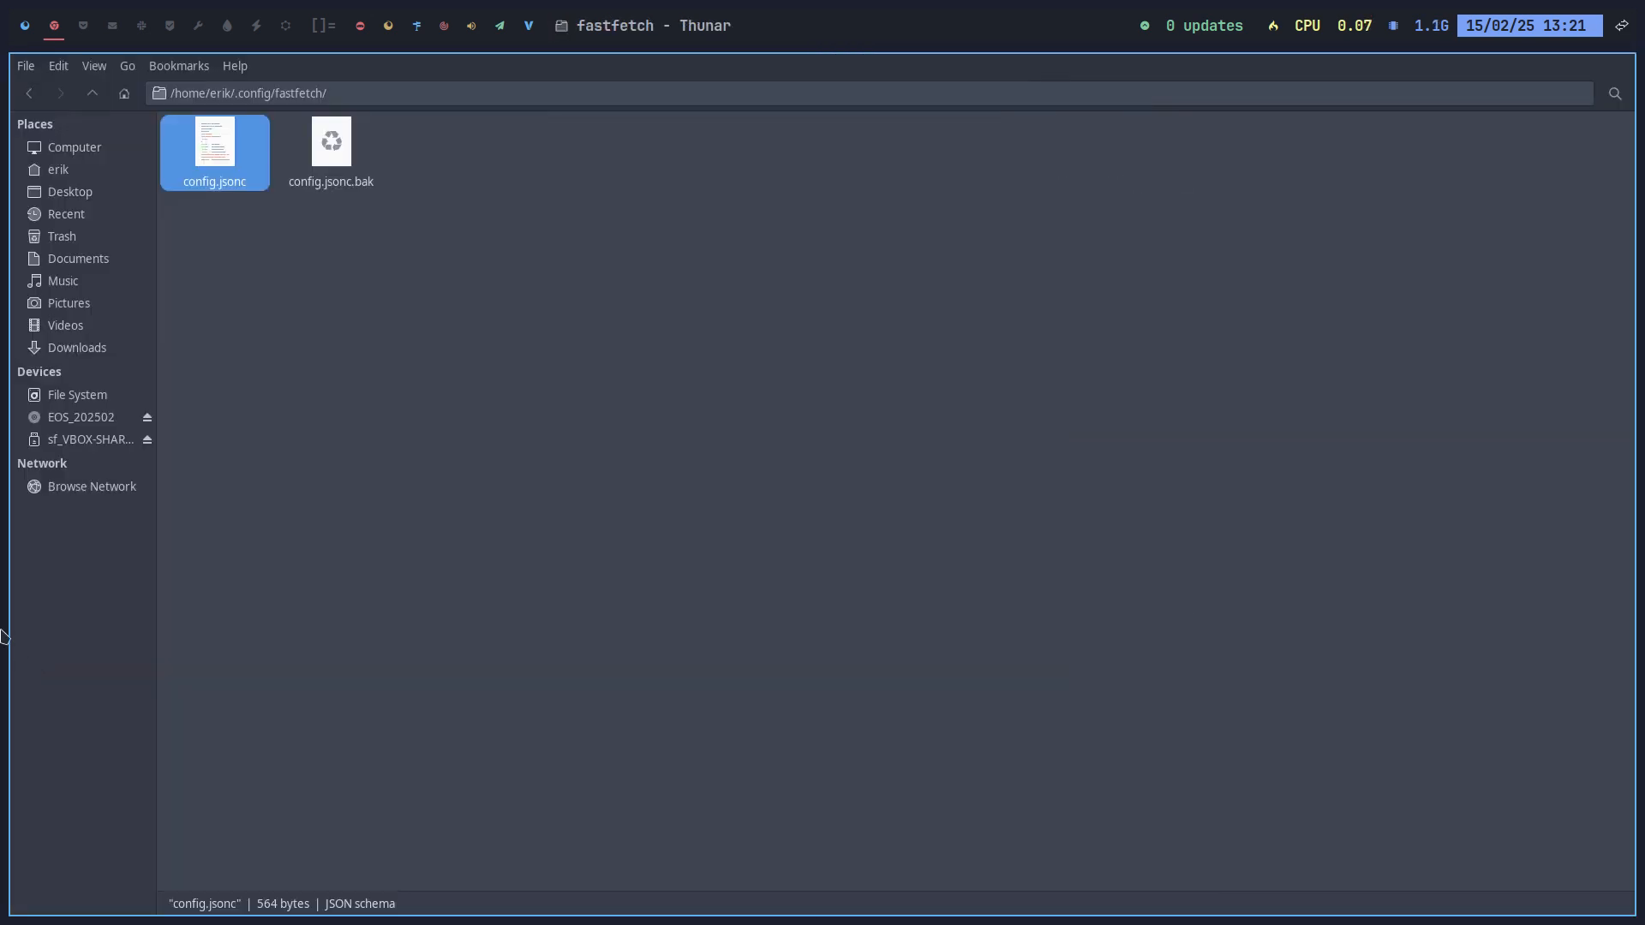
Step: Replace neofetch with fastfetch in .bashrc, save, close Thunar and open a terminal
{"action": "left_click", "coordinate": [93, 92]}
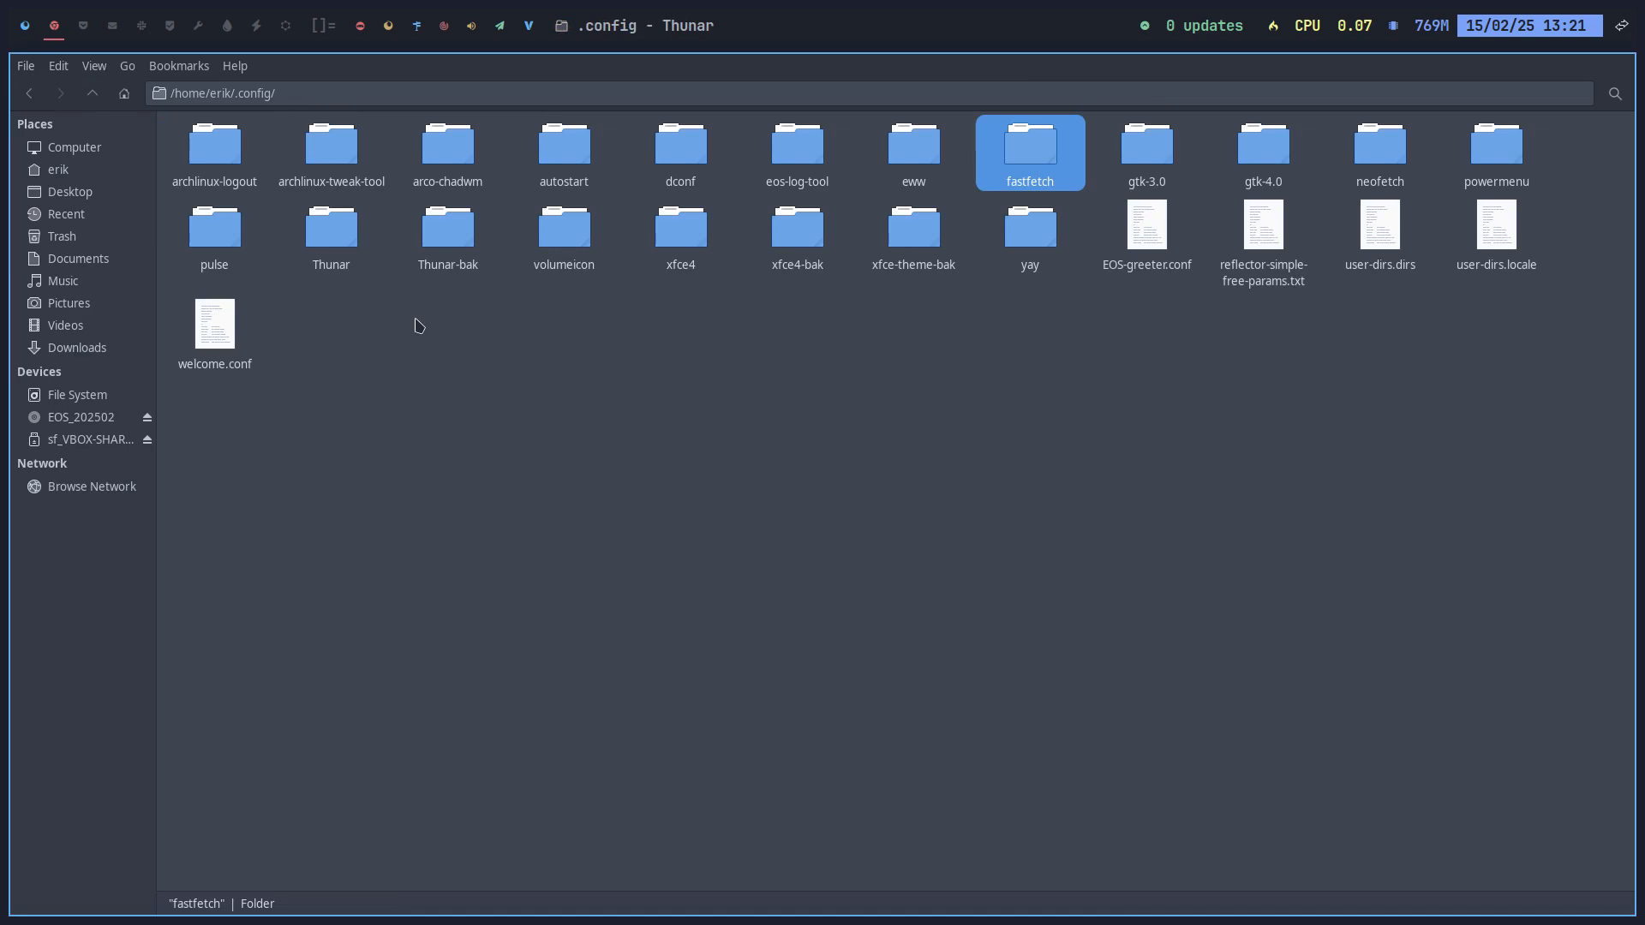
{"action": "left_click", "coordinate": [93, 93]}
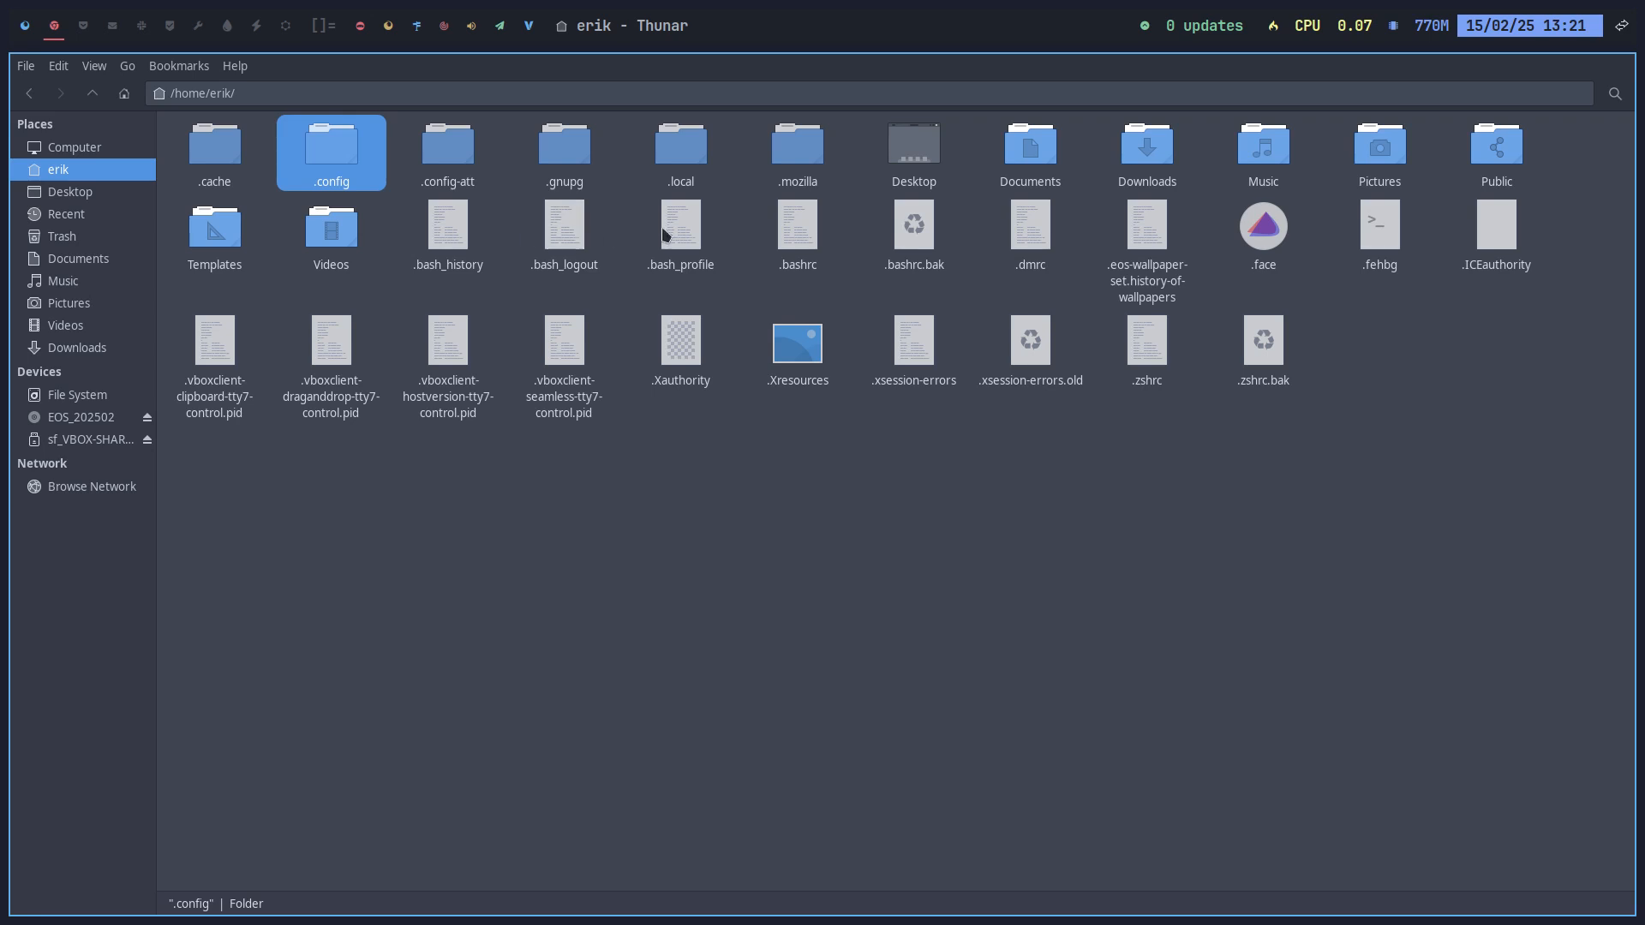
{"action": "double_click", "coordinate": [809, 233]}
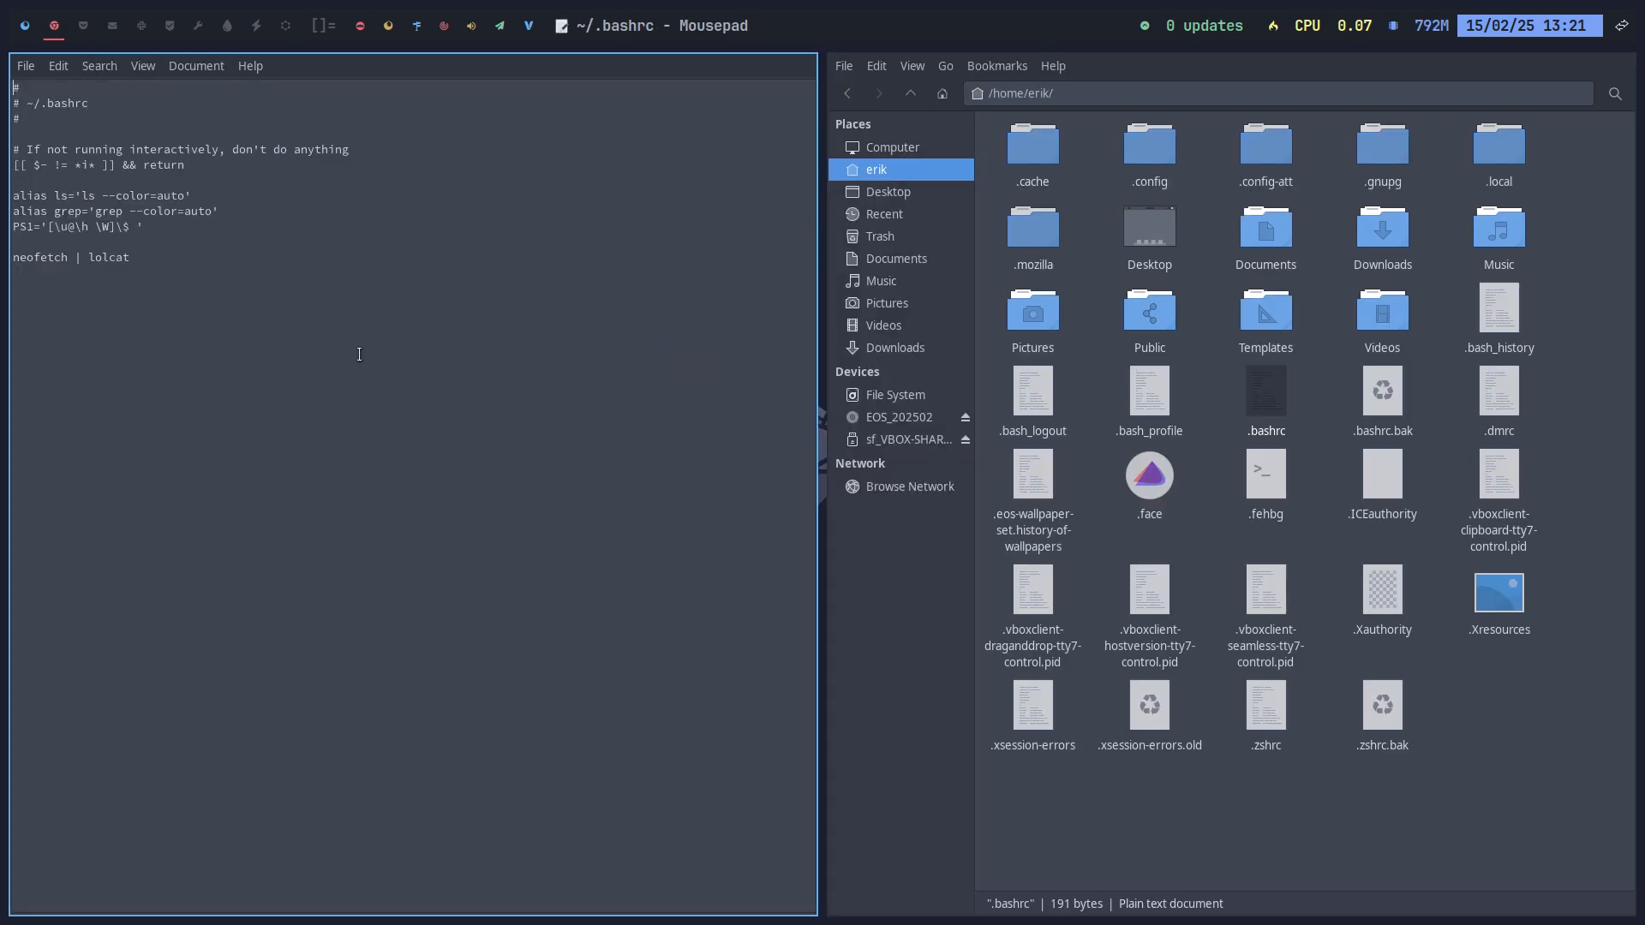
{"action": "double_click", "coordinate": [59, 257]}
{"action": "type", "text": "fastfetch"}
{"action": "key", "text": "ctrl+s"}
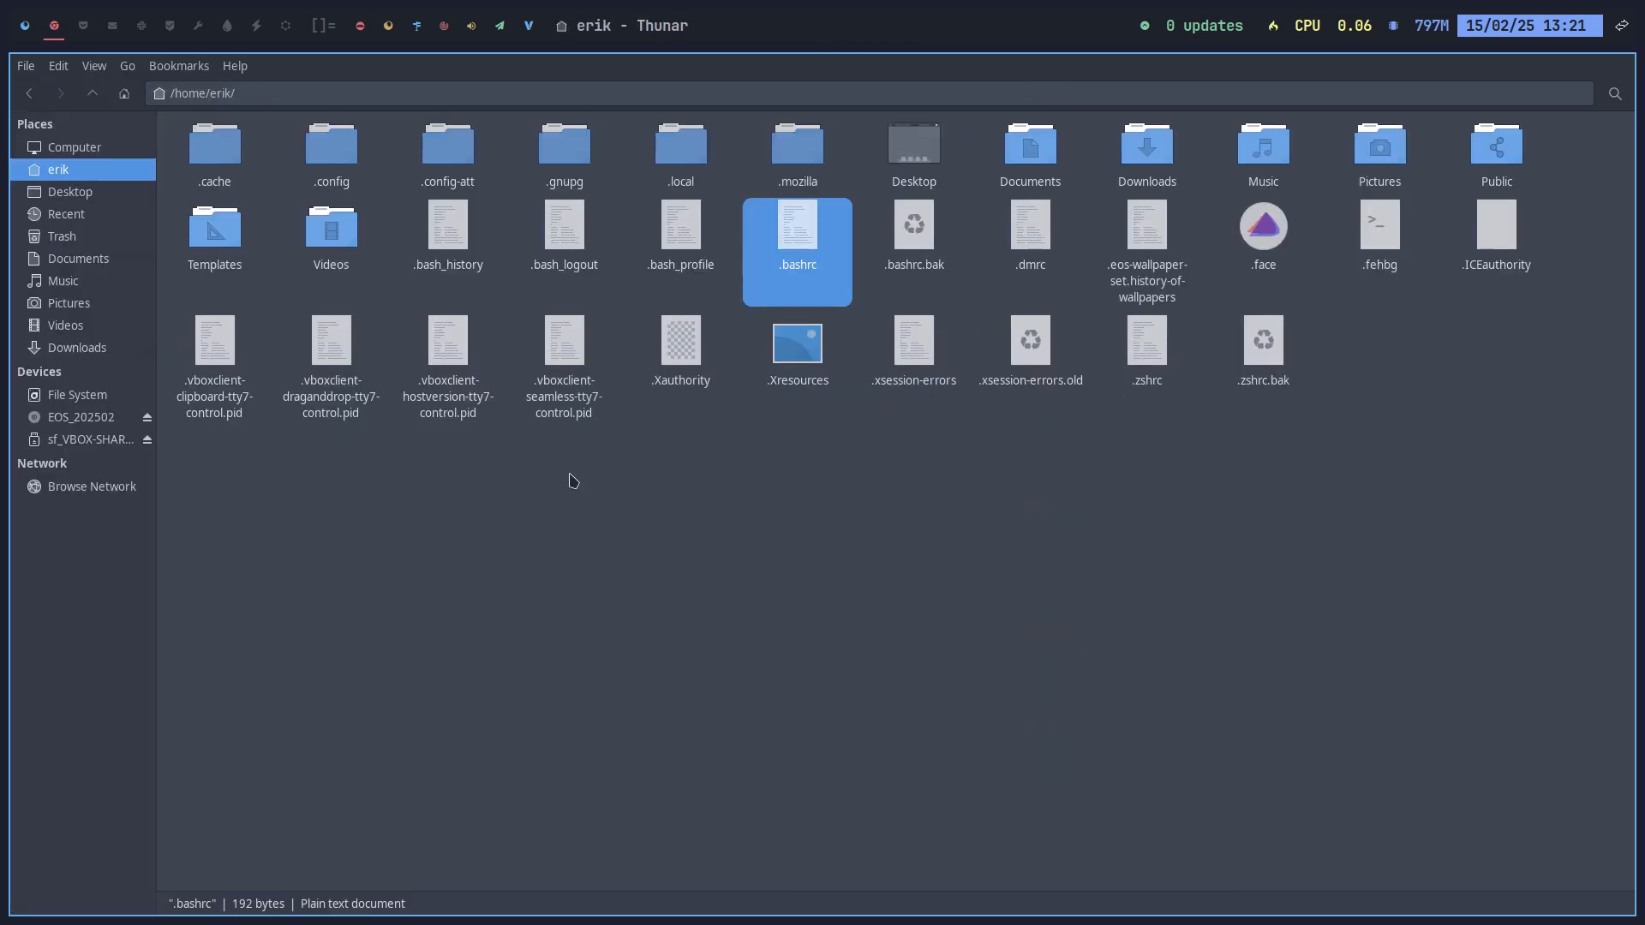
{"action": "key", "text": "super+q"}
{"action": "key", "text": "super+Return"}
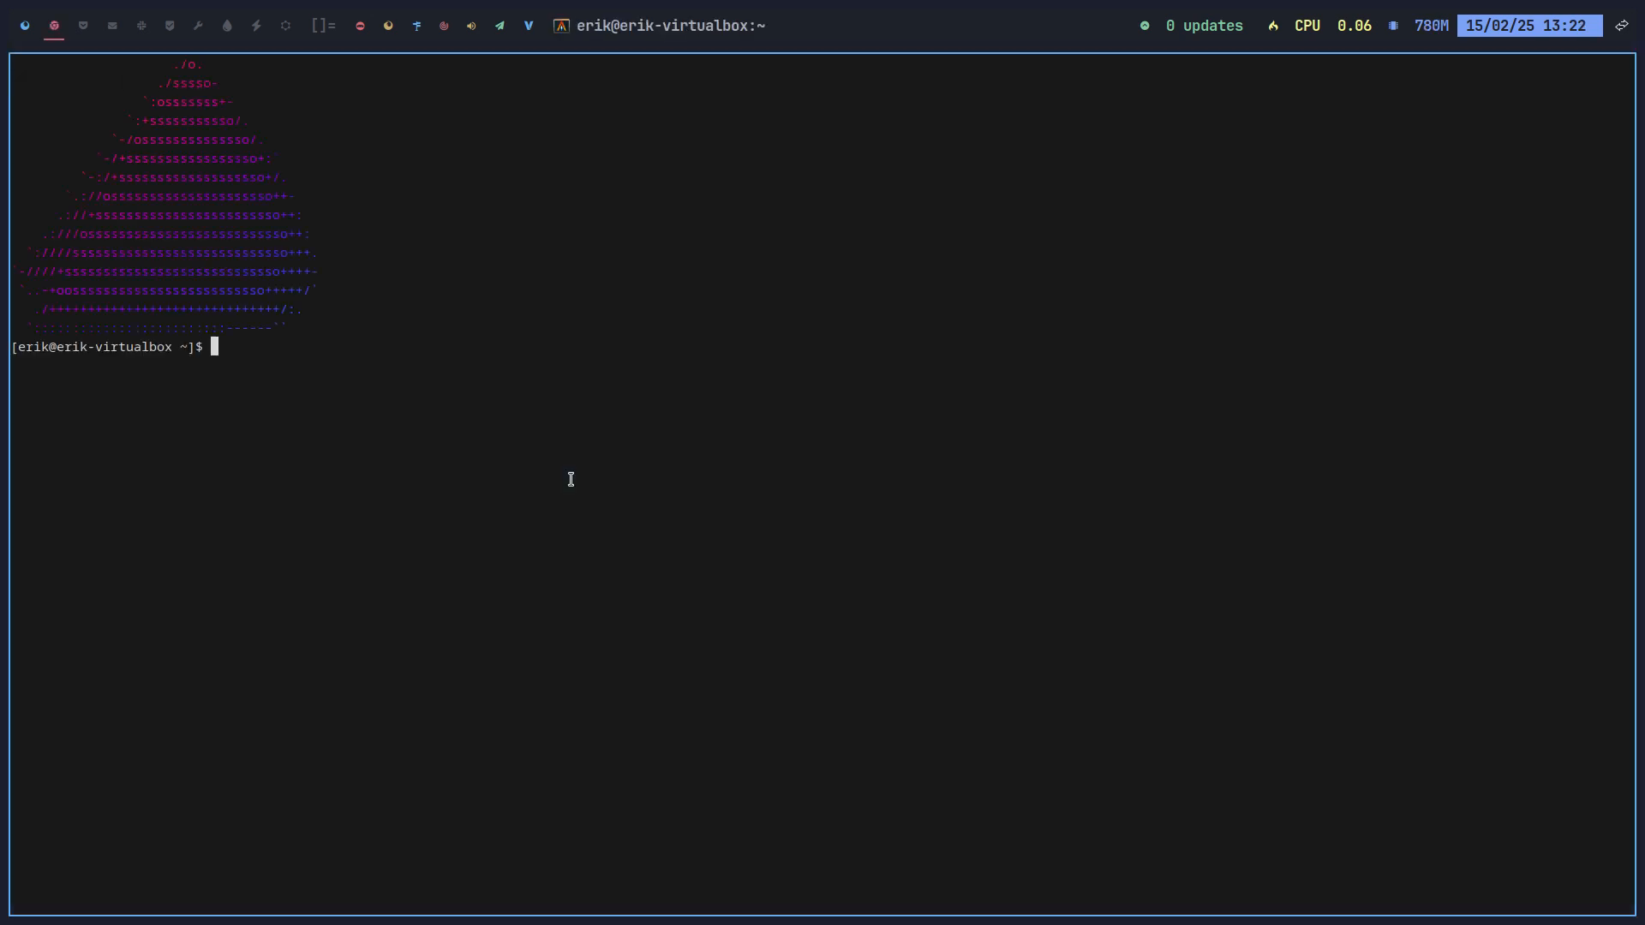
Step: In ATT, tick Show title, OS, display, font and memory and apply the Fastfetch configuration
{"action": "left_click", "coordinate": [27, 48]}
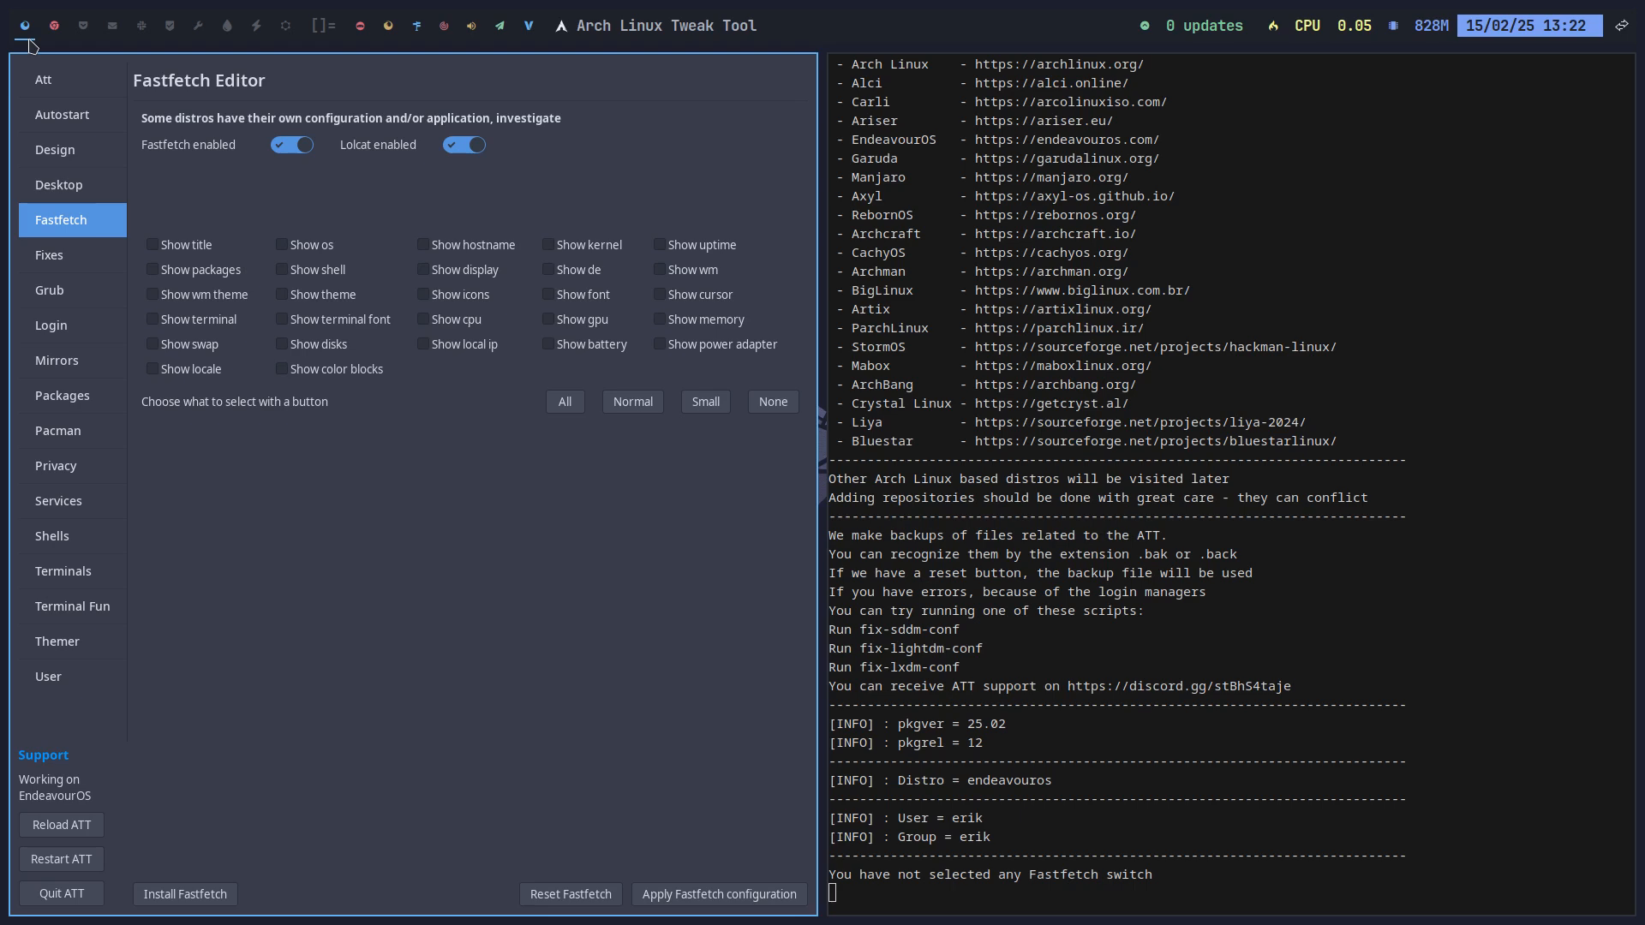
{"action": "left_click", "coordinate": [192, 249]}
{"action": "left_click", "coordinate": [317, 247]}
{"action": "left_click", "coordinate": [456, 274]}
{"action": "left_click", "coordinate": [579, 298]}
{"action": "left_click", "coordinate": [703, 328]}
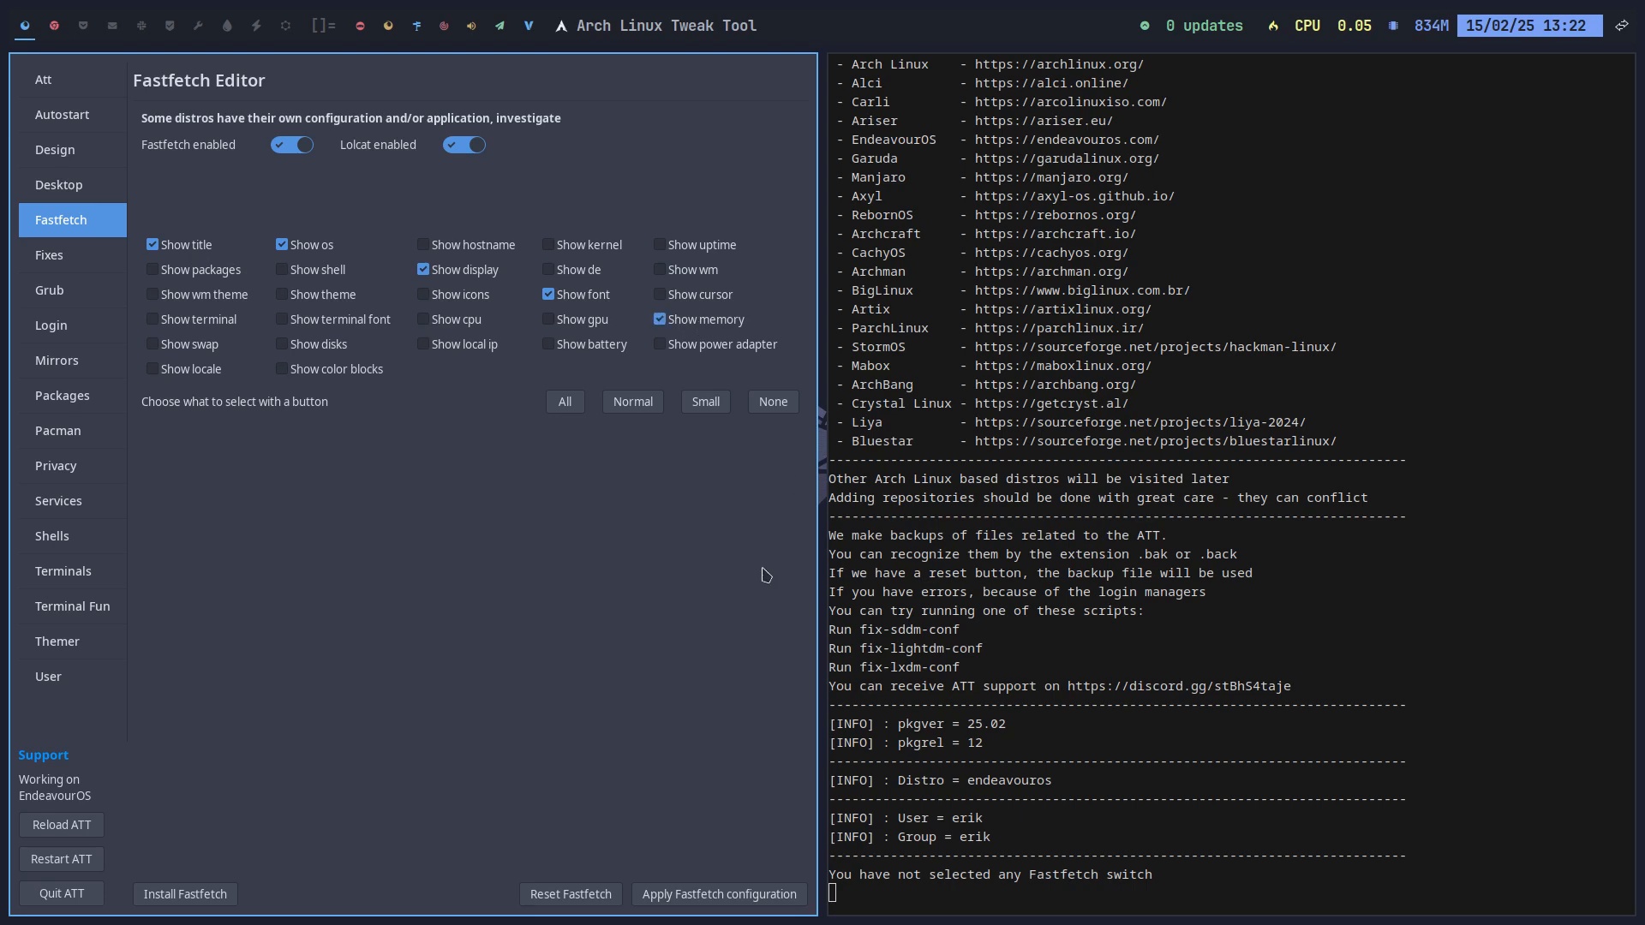
{"action": "left_click", "coordinate": [736, 895]}
Step: Replace the old terminal with a fresh one showing the new fastfetch output
{"action": "left_click", "coordinate": [55, 26]}
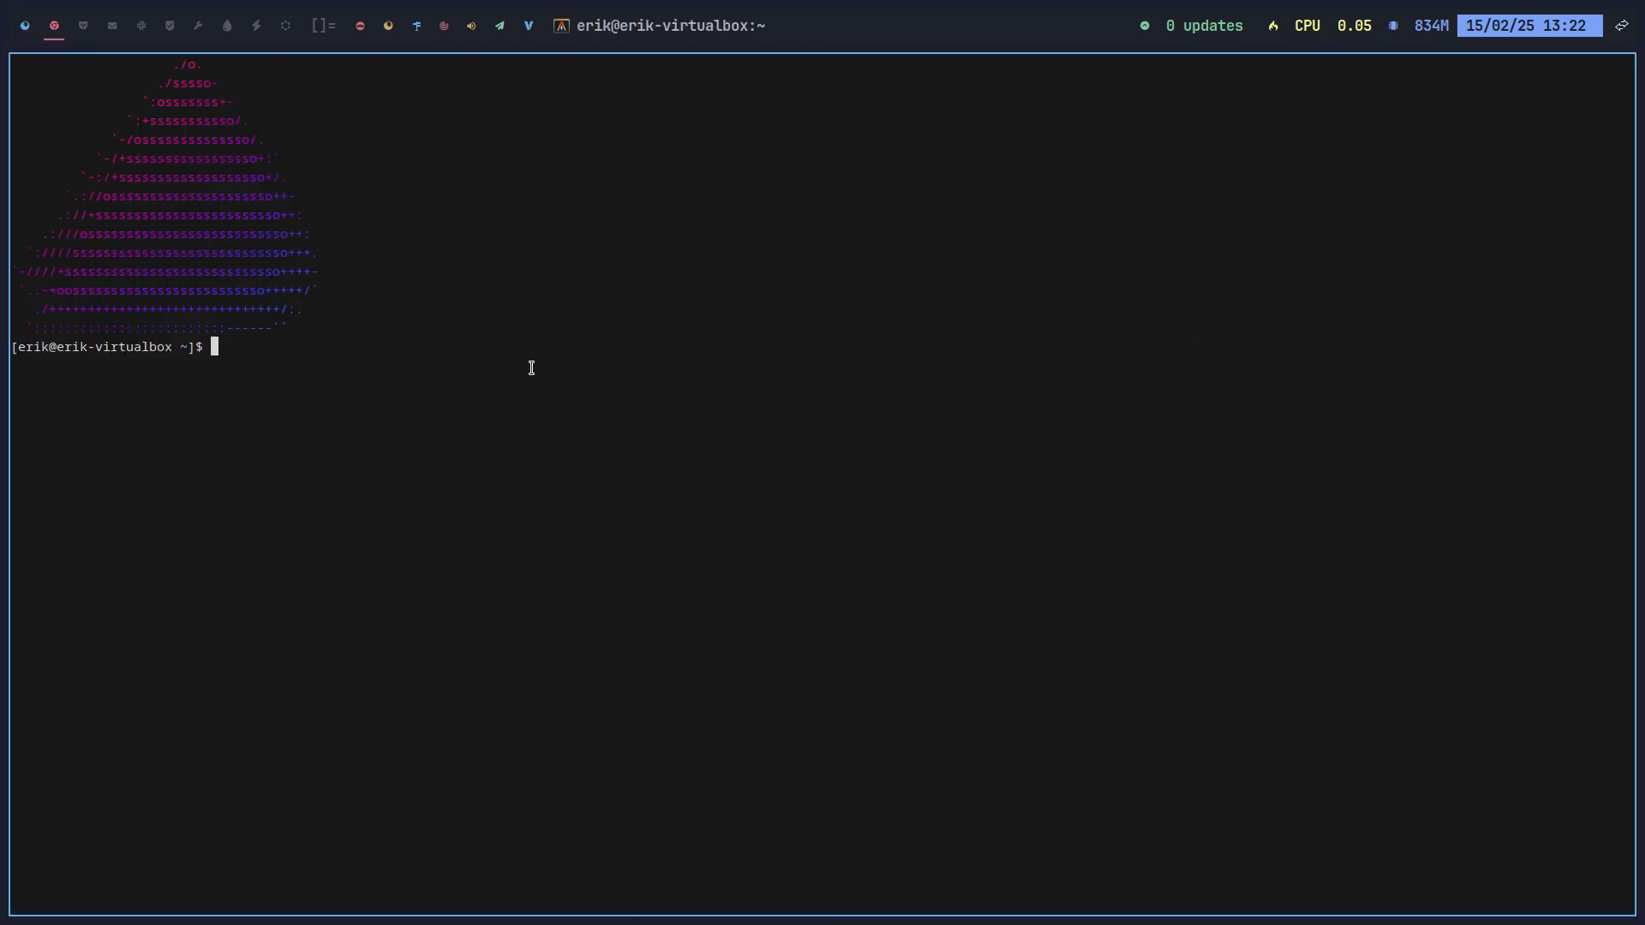
{"action": "key", "text": "super+q"}
{"action": "key", "text": "super+Return"}
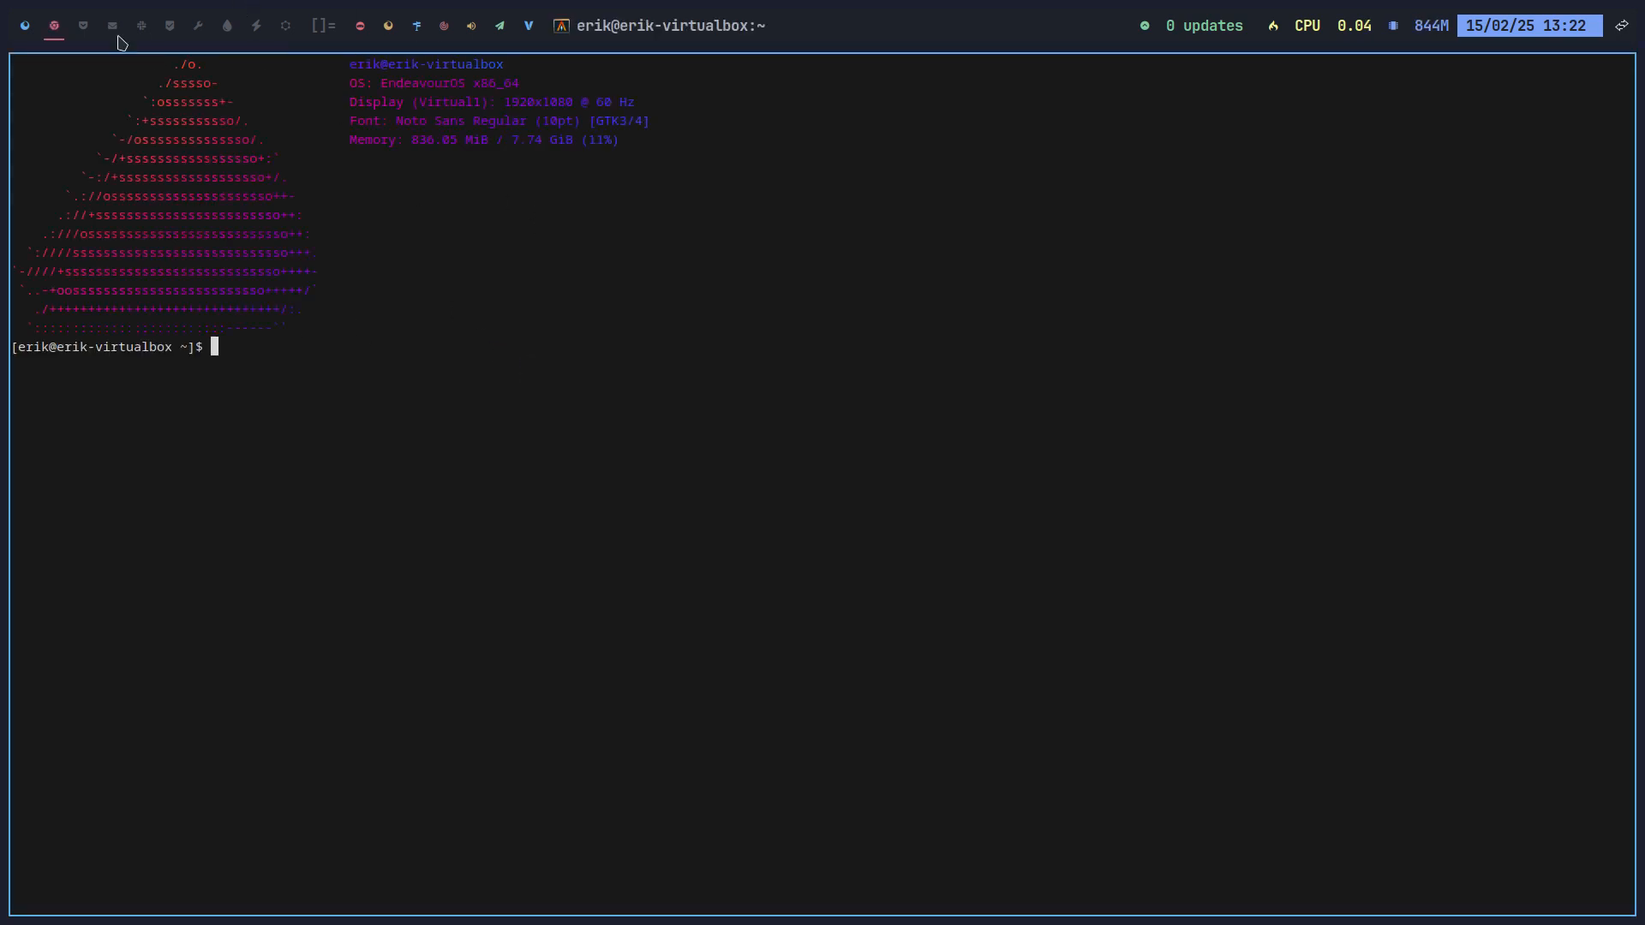
Step: Add the local IP to fastfetch's fields, apply it, and check the output in a test terminal
{"action": "left_click", "coordinate": [31, 36]}
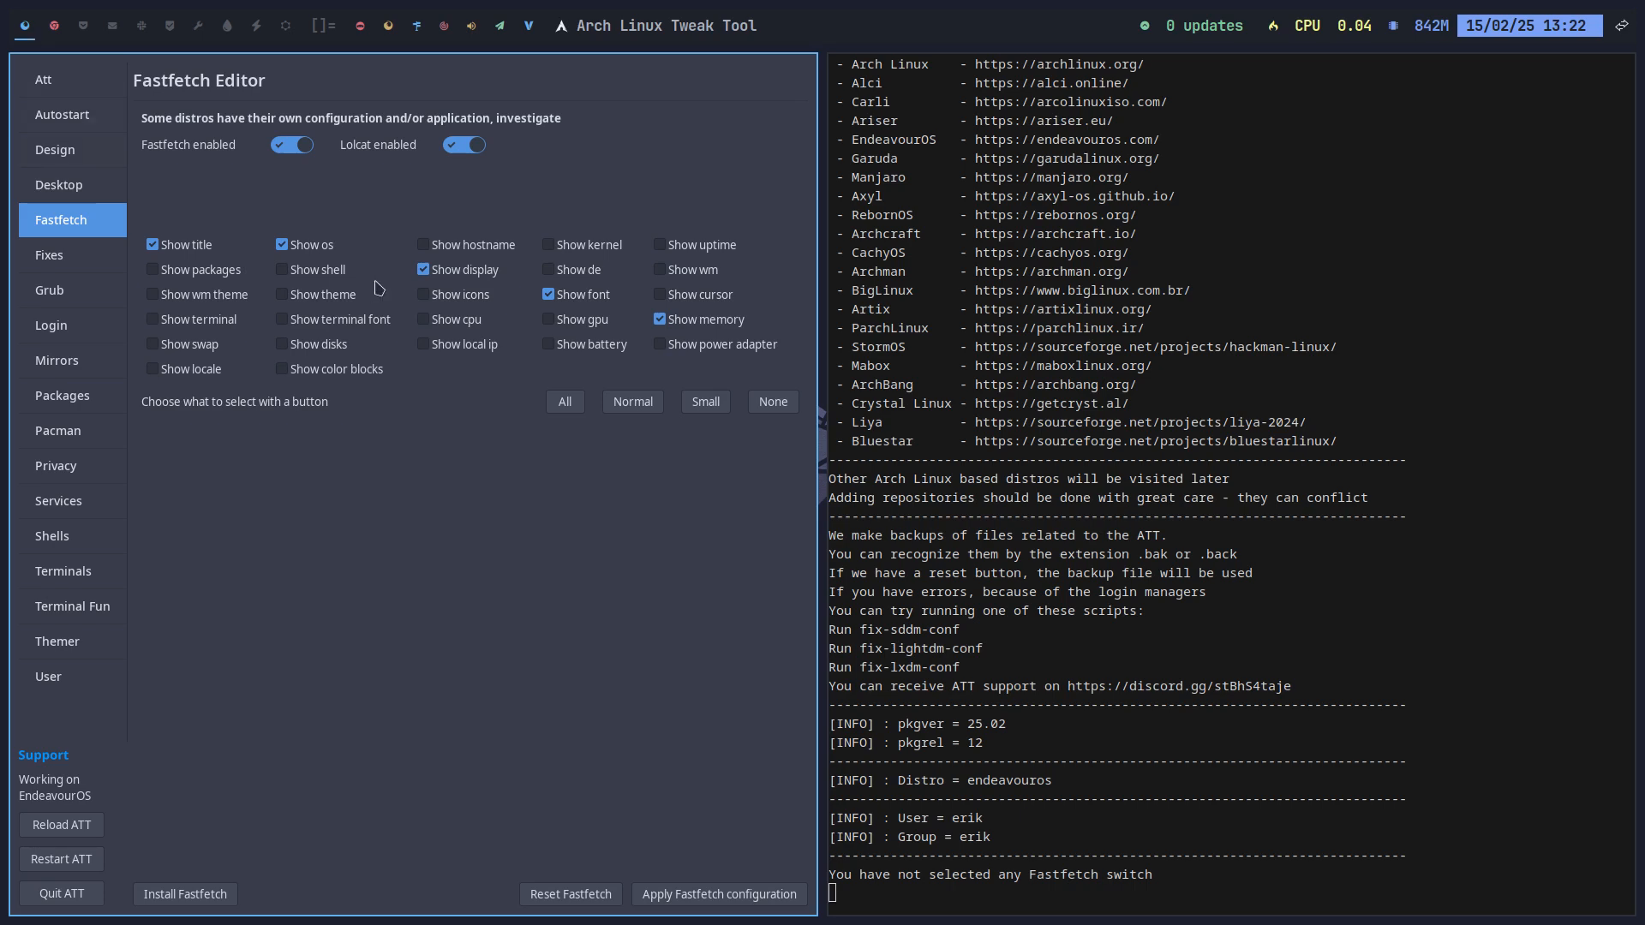
{"action": "left_click", "coordinate": [464, 350]}
{"action": "left_click", "coordinate": [735, 893]}
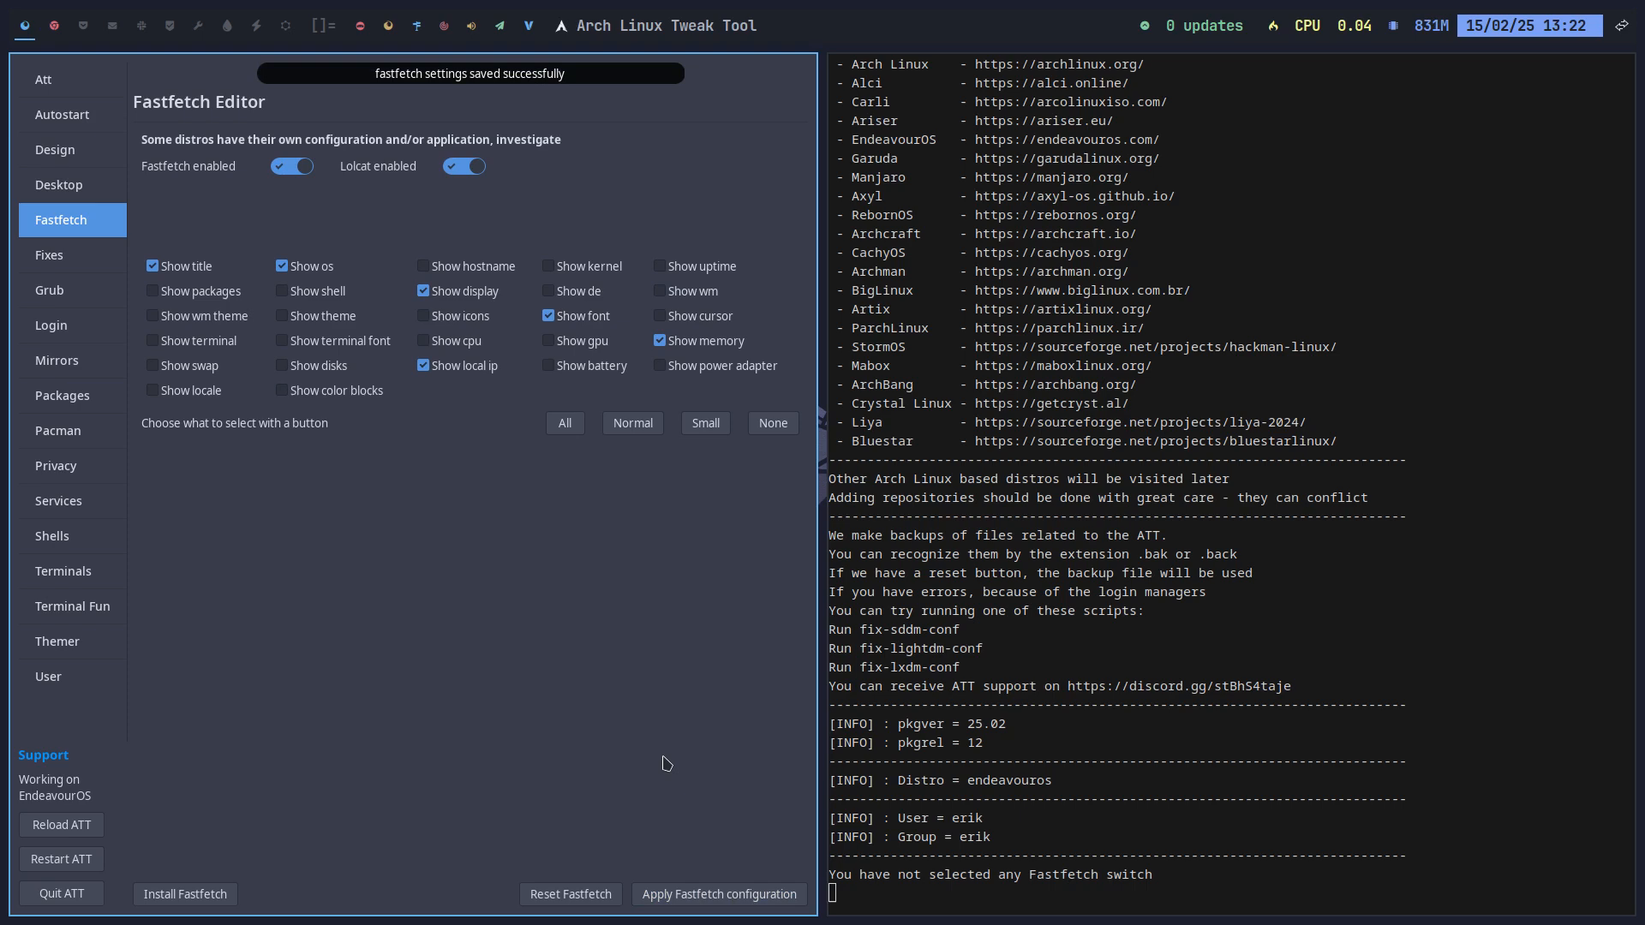
{"action": "key", "text": "super+Return"}
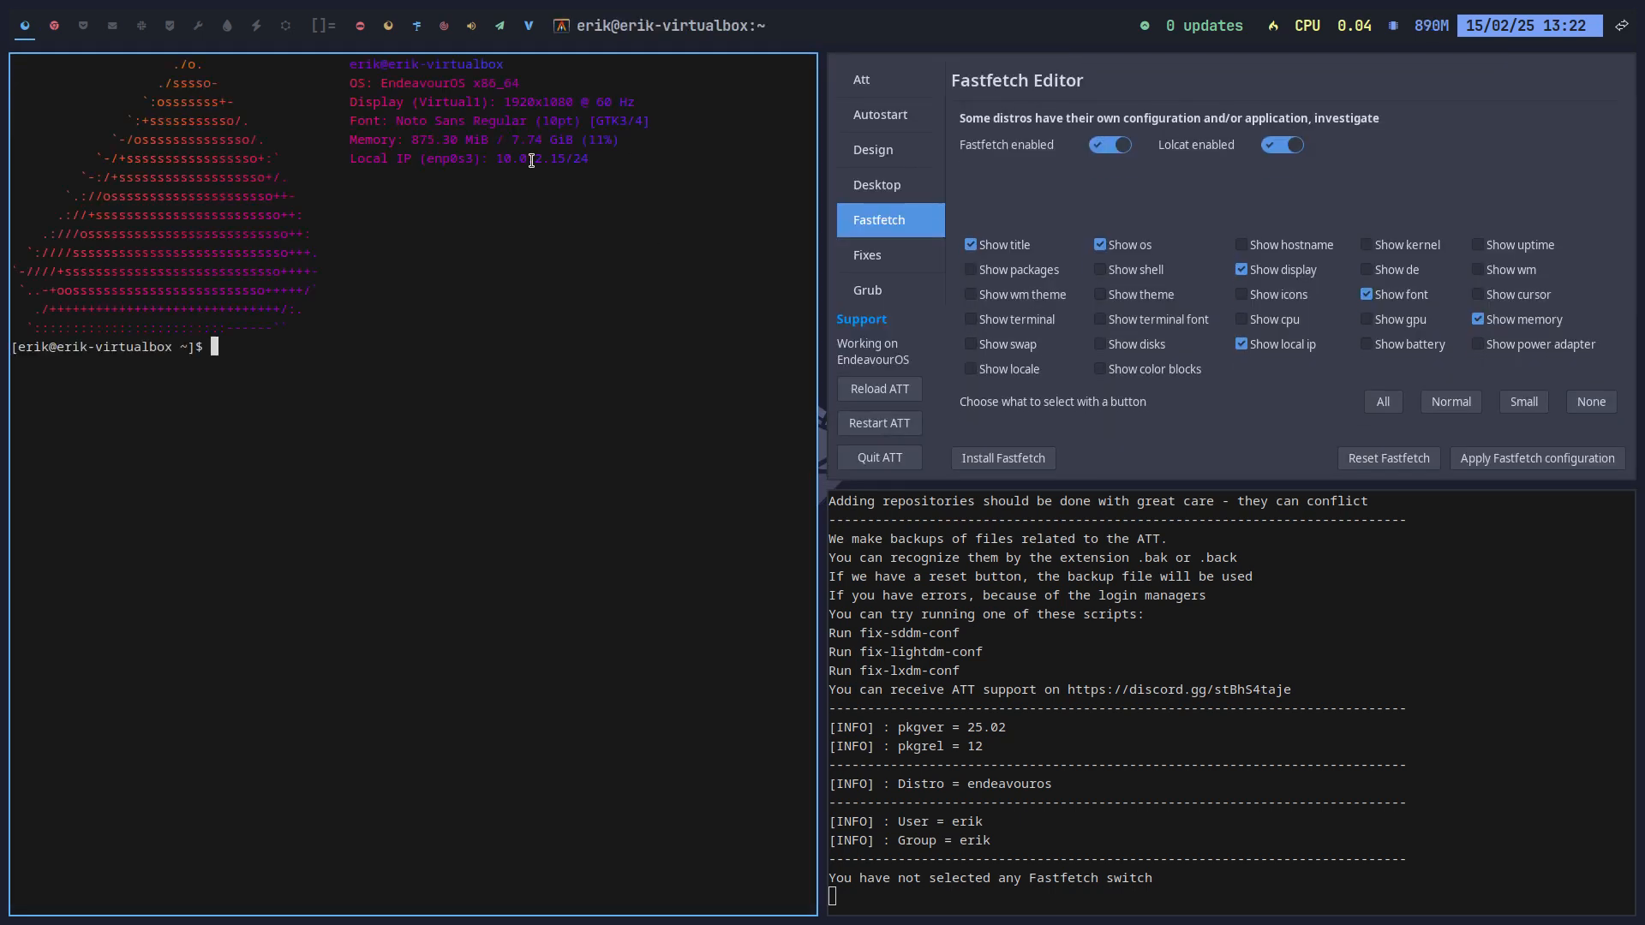
{"action": "left_click_drag", "start_coordinate": [504, 159], "coordinate": [589, 159]}
{"action": "left_click", "coordinate": [649, 271]}
{"action": "key", "text": "super+q"}
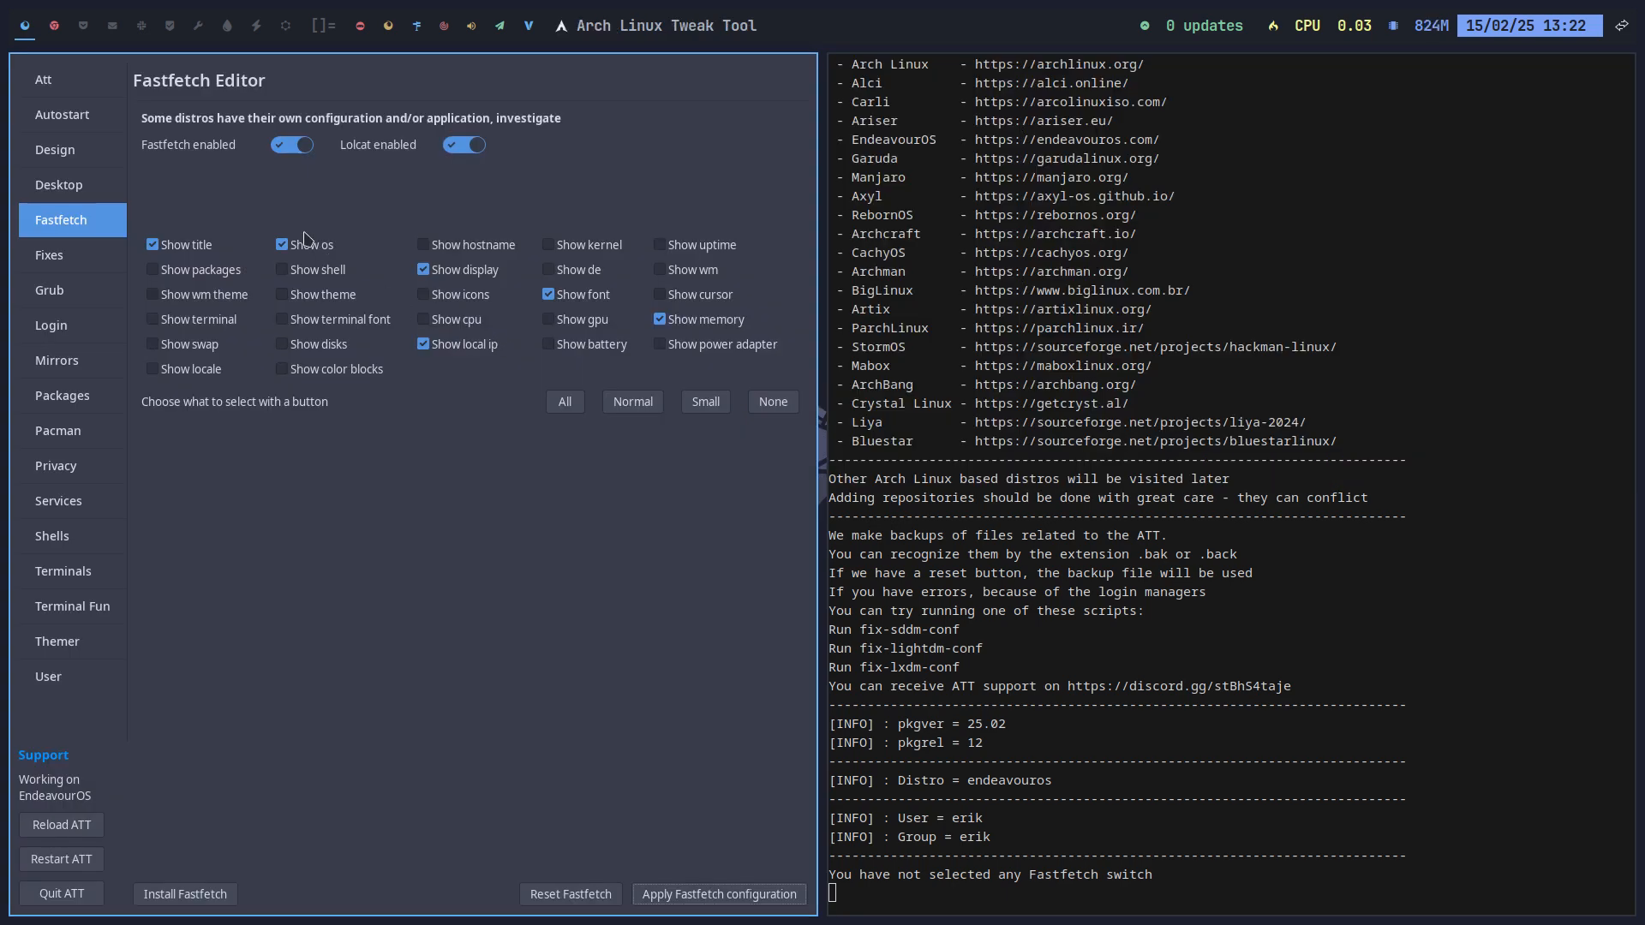
Step: Switch fastfetch to the Normal field set, apply it, and preview it in a new terminal
{"action": "left_click", "coordinate": [633, 401]}
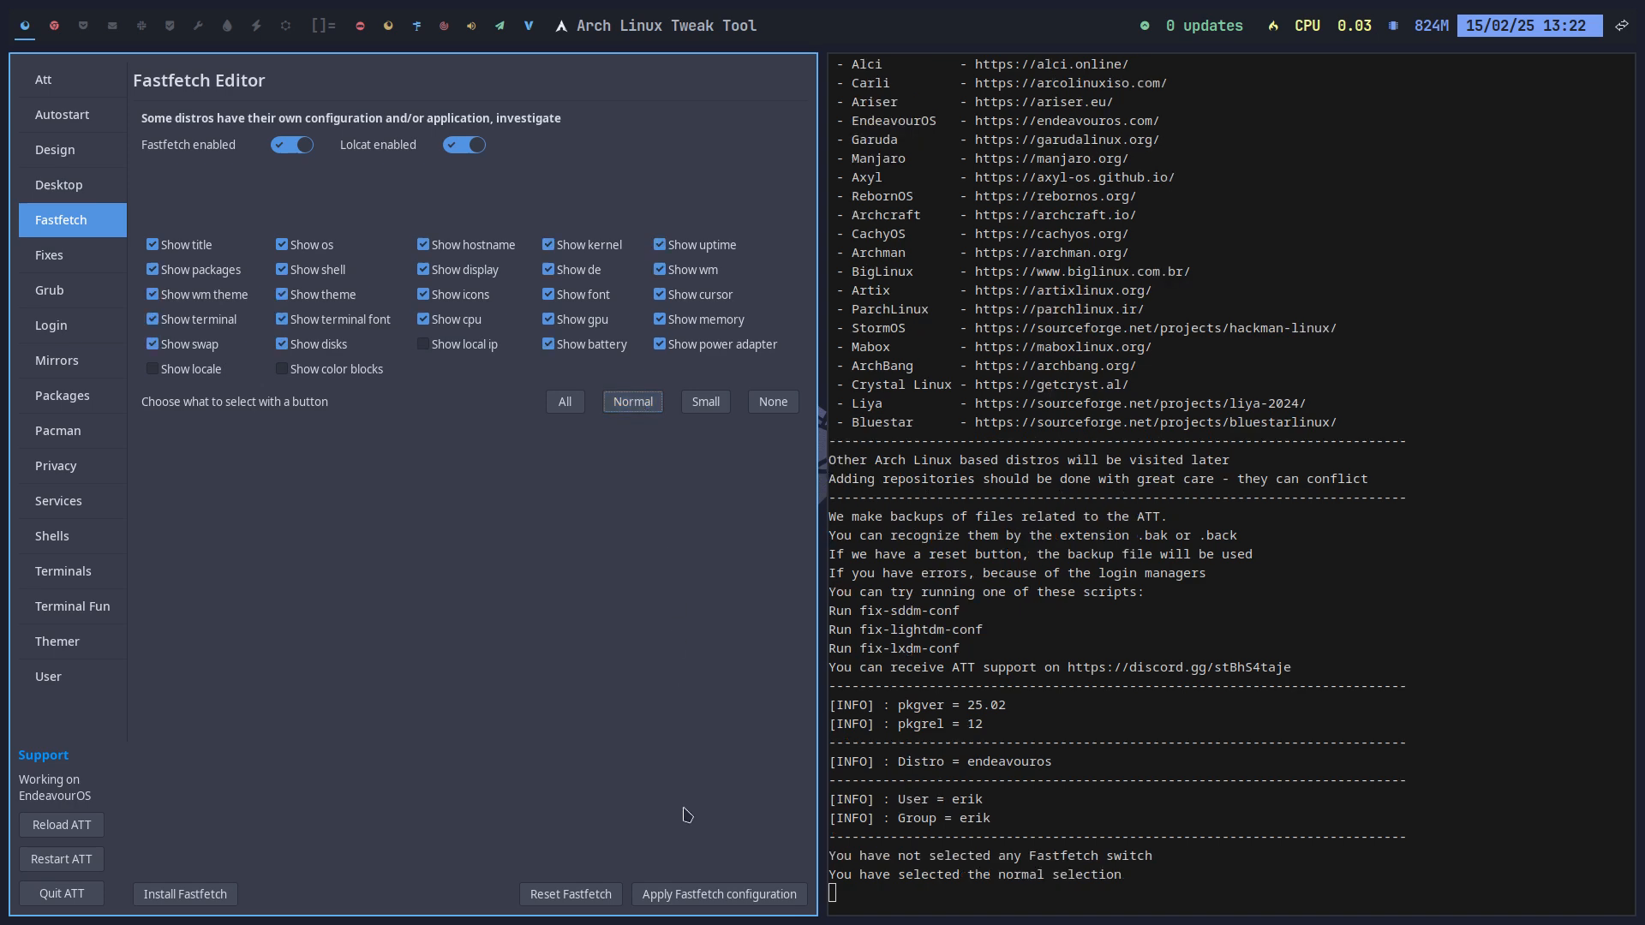
{"action": "left_click", "coordinate": [708, 895]}
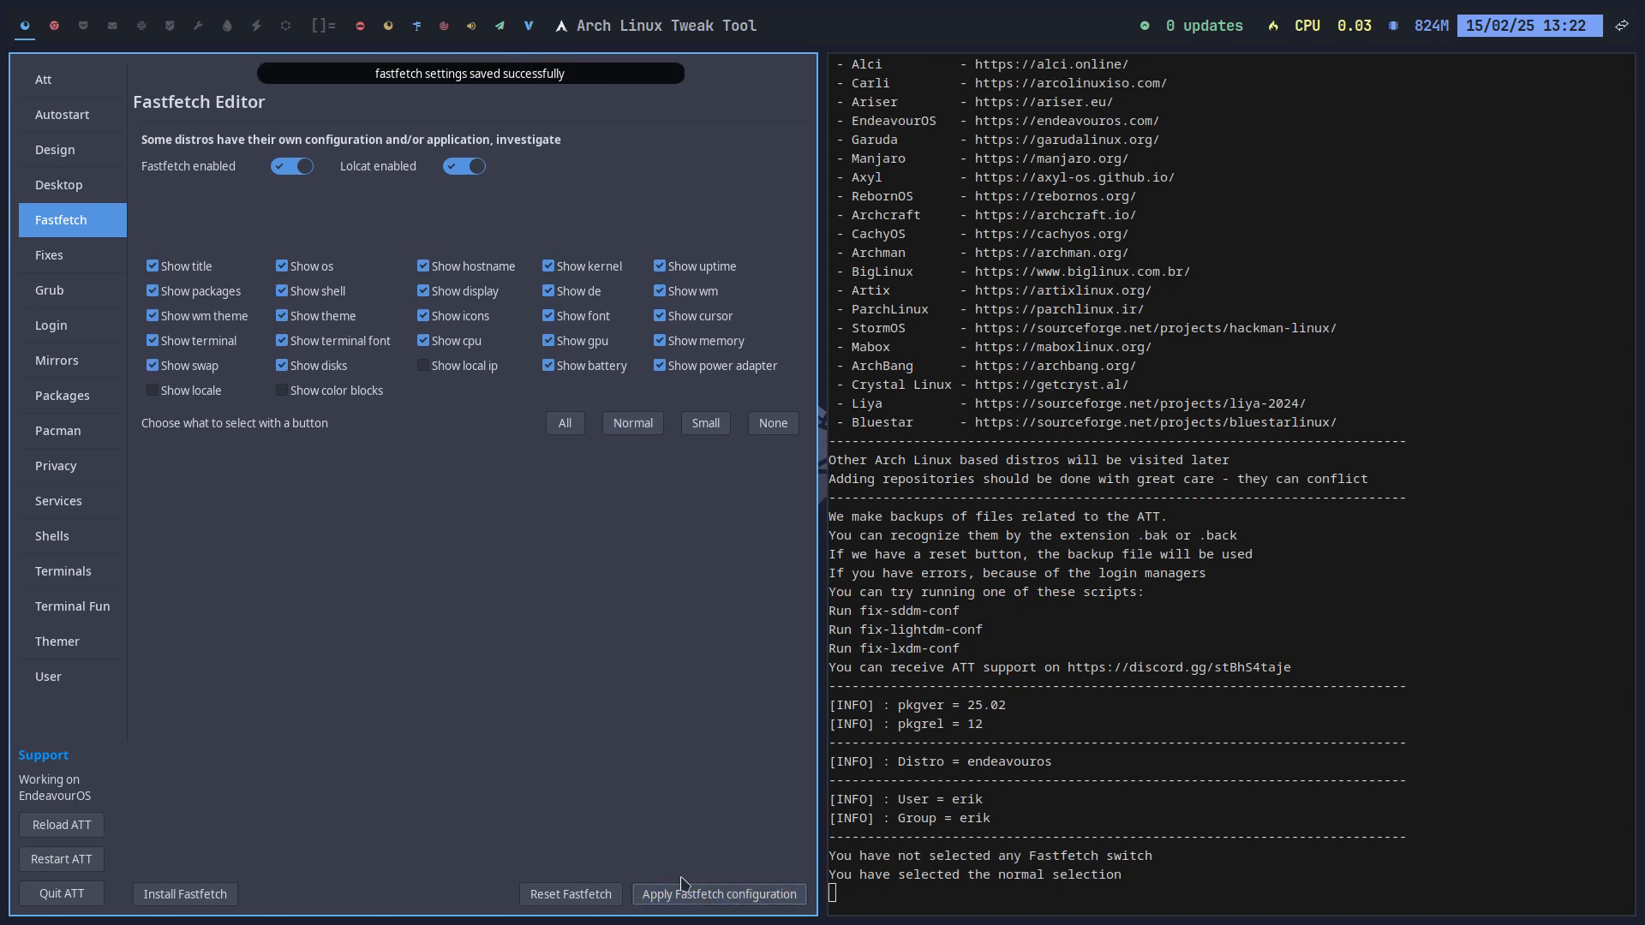
{"action": "key", "text": "super+Return"}
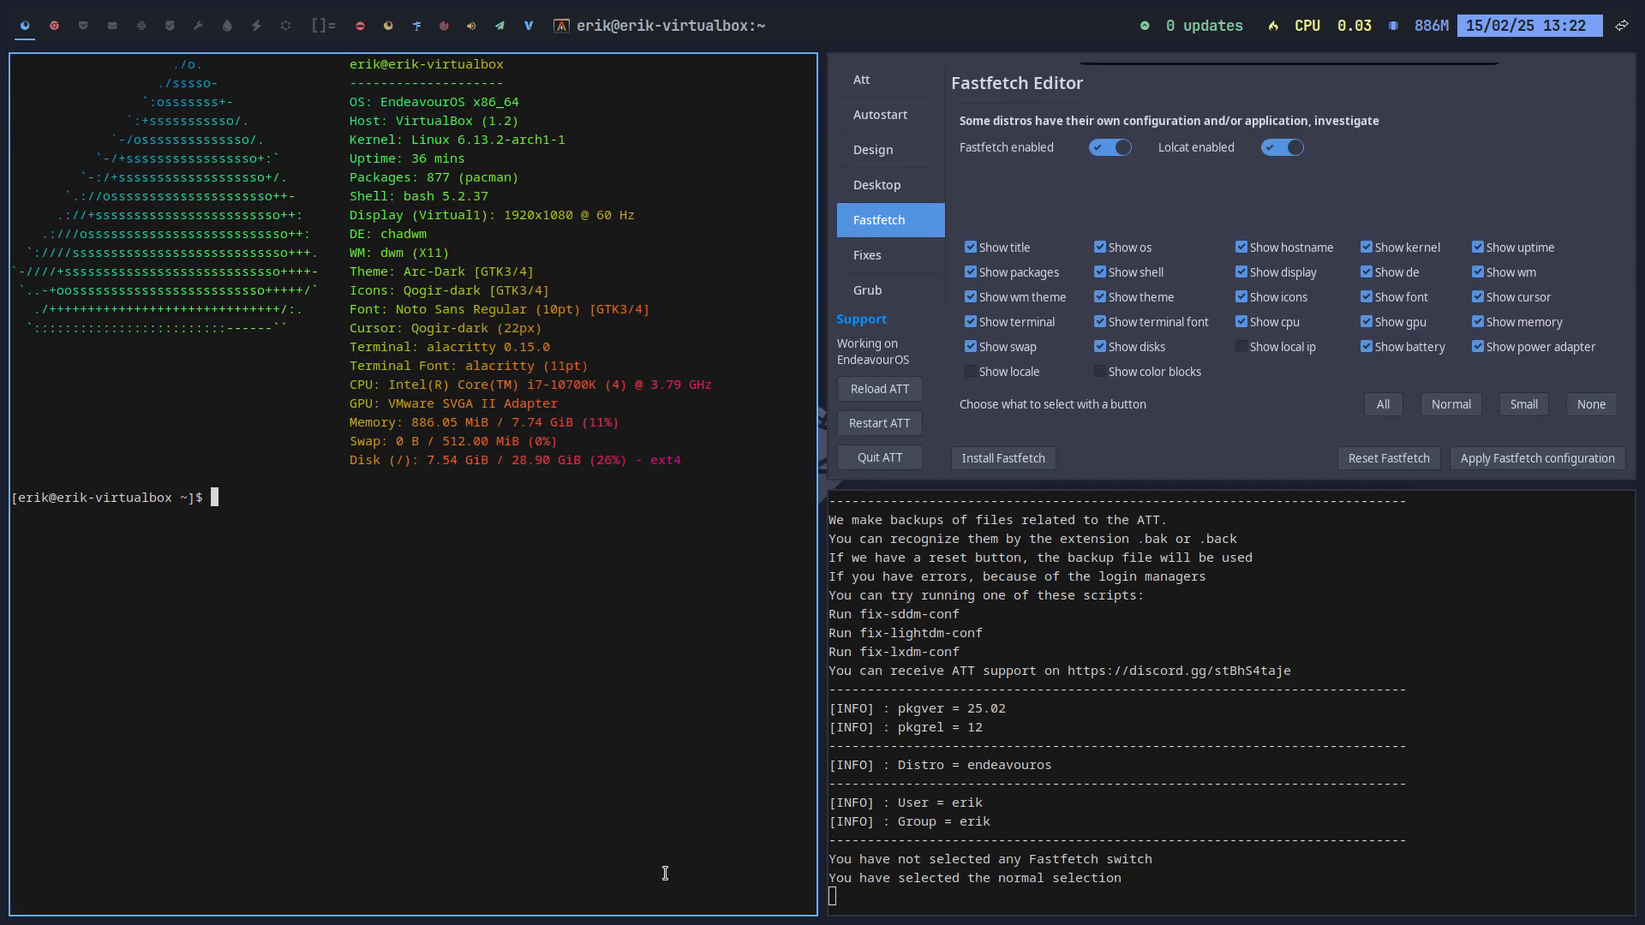
{"action": "key", "text": "super+q"}
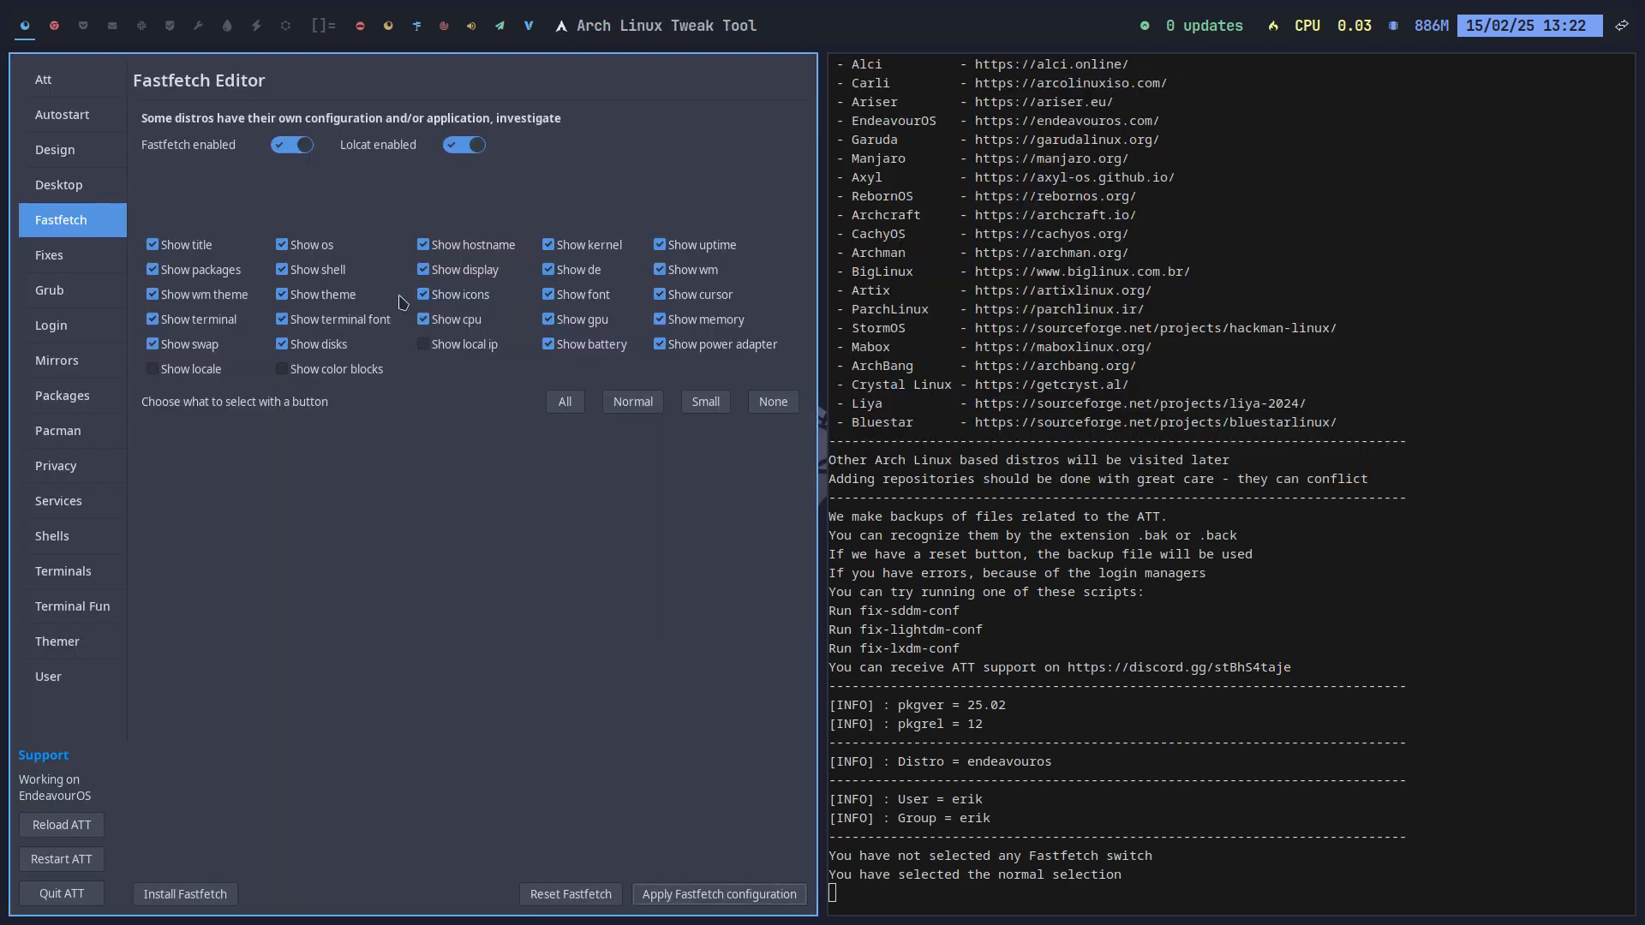
Step: Request a hardware probe link from the tweak tool's Fixes page
{"action": "left_click", "coordinate": [61, 261]}
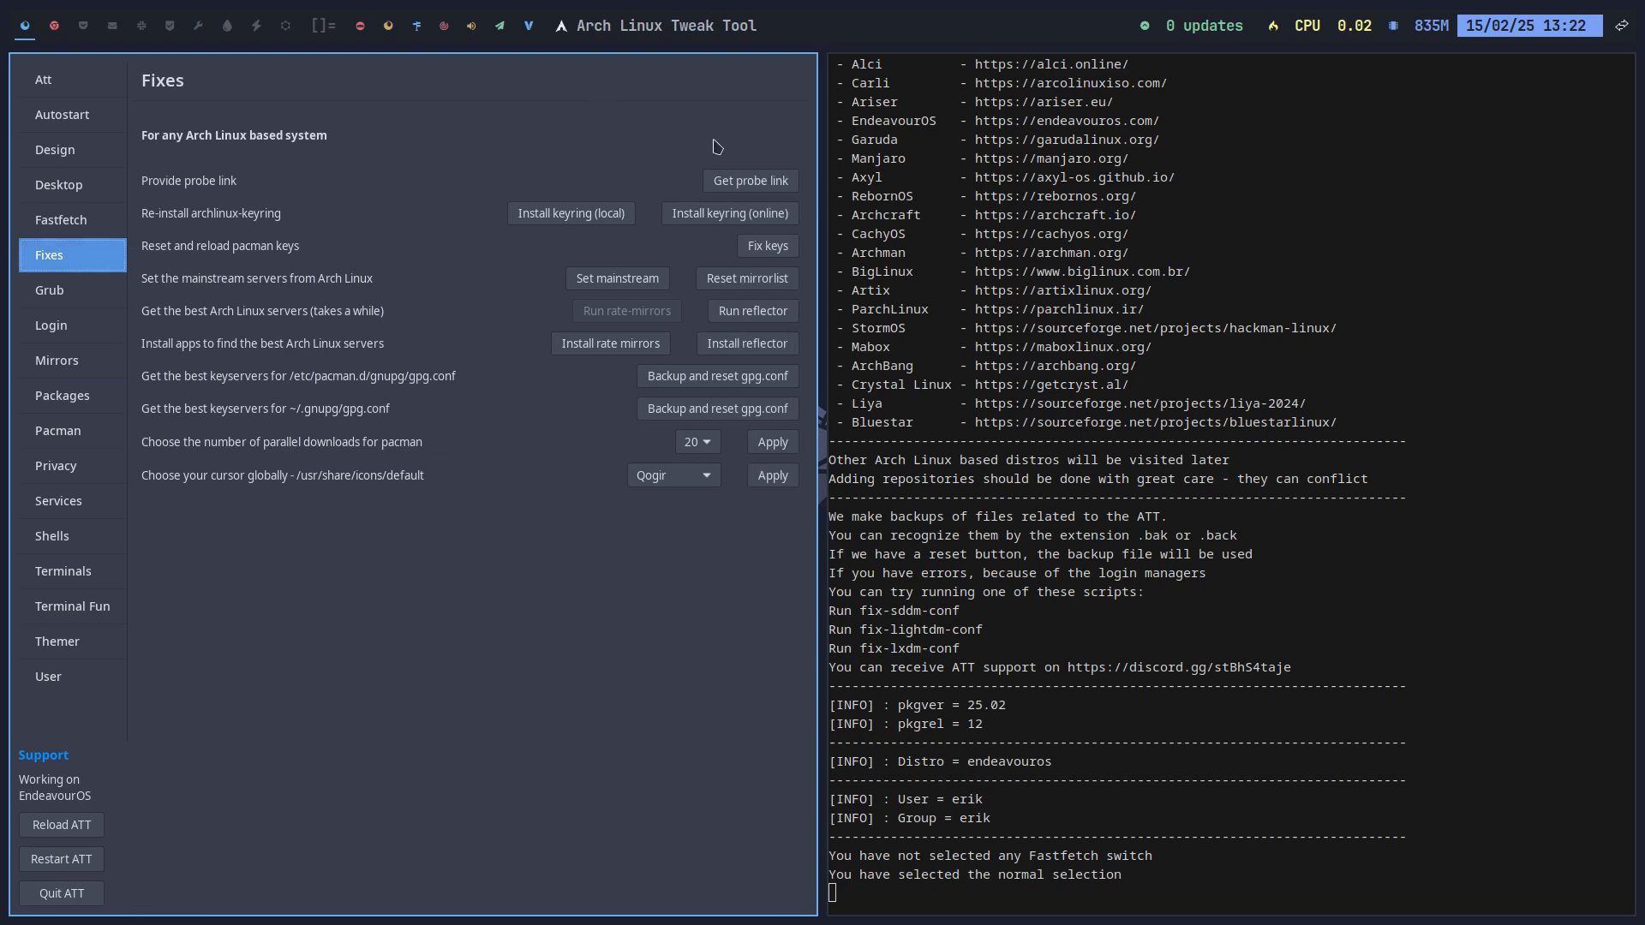
{"action": "left_click", "coordinate": [746, 185]}
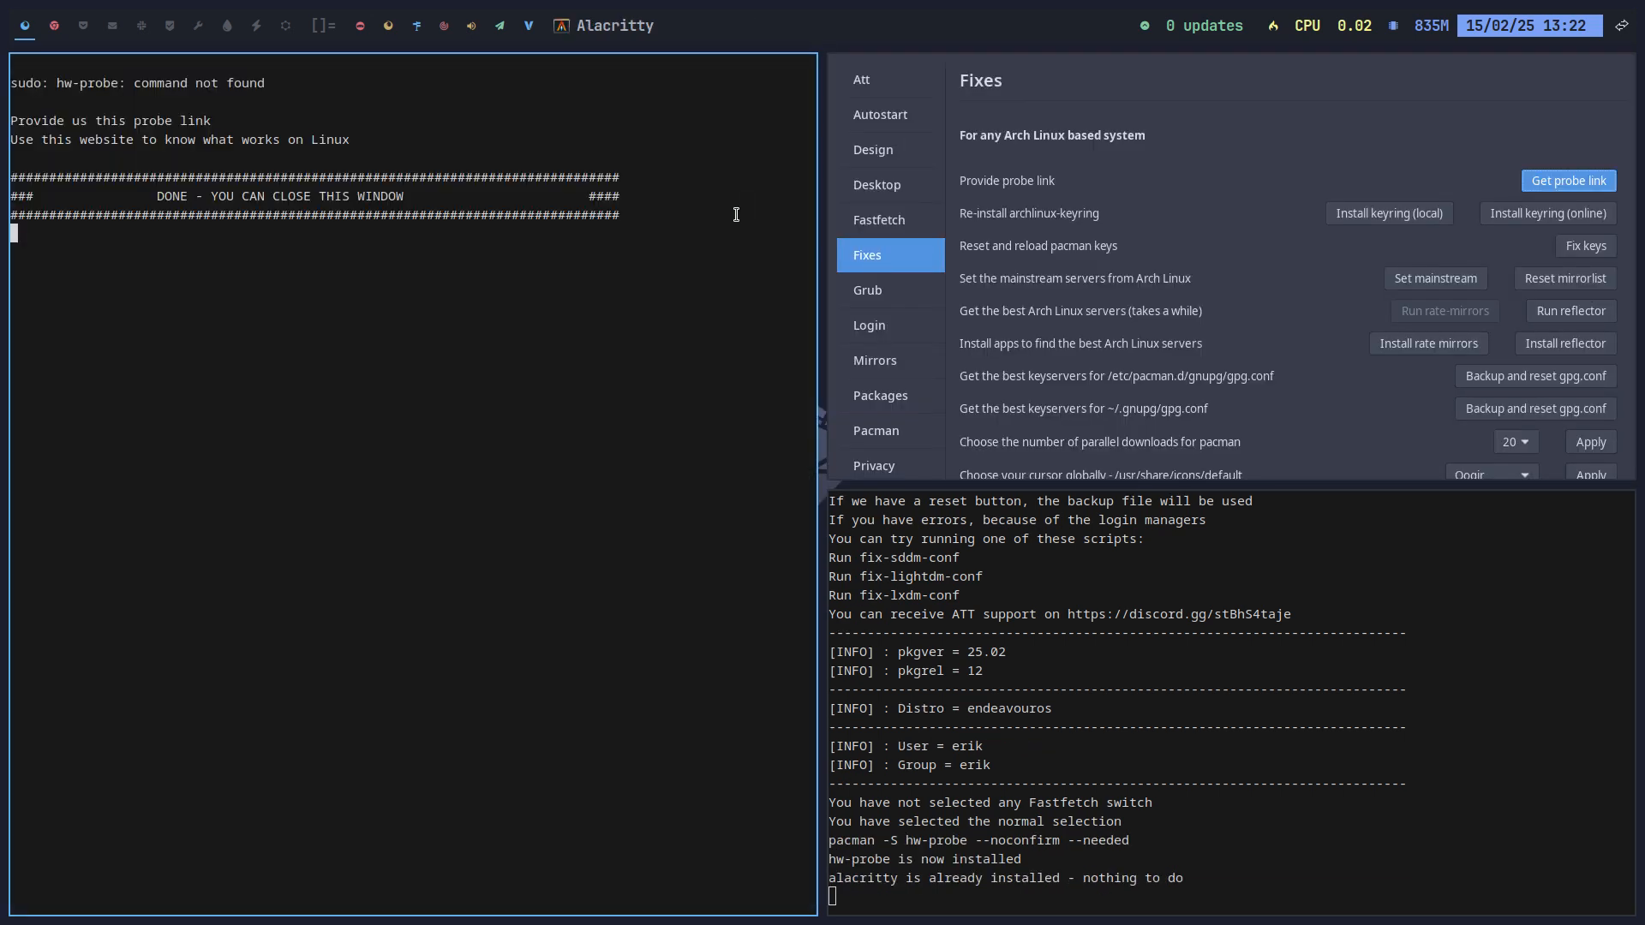
{"action": "double_click", "coordinate": [94, 79]}
Step: Run sudo pacman -S hw-probe in the workspace 2 terminal
{"action": "left_click", "coordinate": [62, 25]}
{"action": "type", "text": "sudo pacamn"}
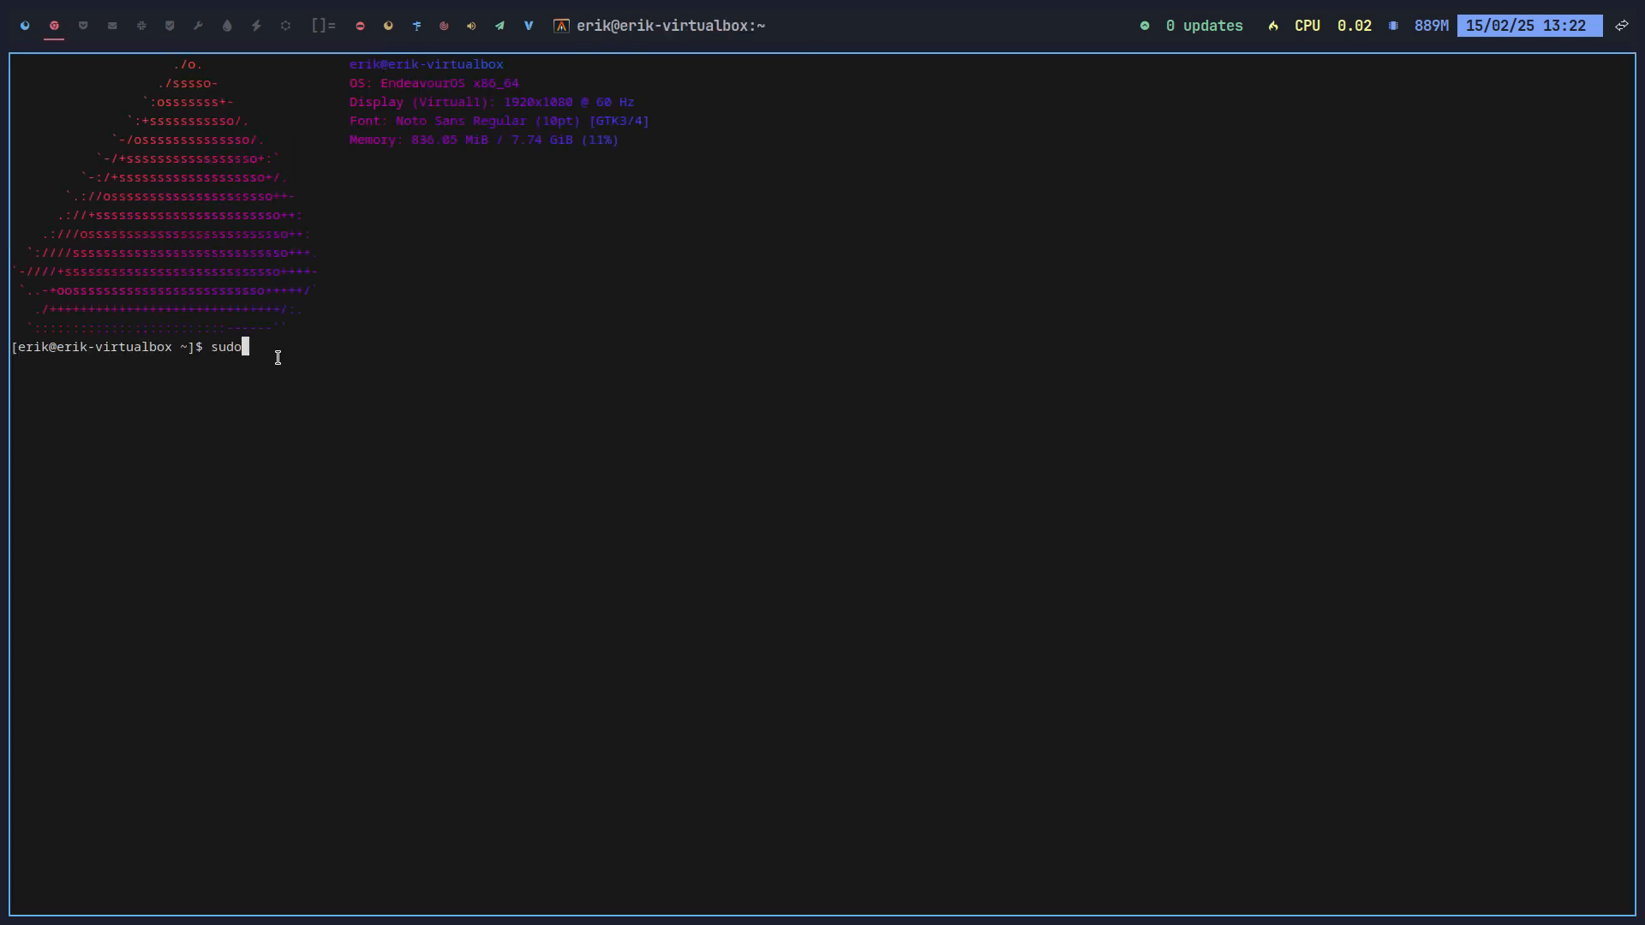
{"action": "key", "text": "BackSpace"}
{"action": "key", "text": "BackSpace"}
{"action": "key", "text": "BackSpace"}
{"action": "type", "text": "man -S hw-probe"}
{"action": "key", "text": "Return"}
{"action": "key", "text": "Return"}
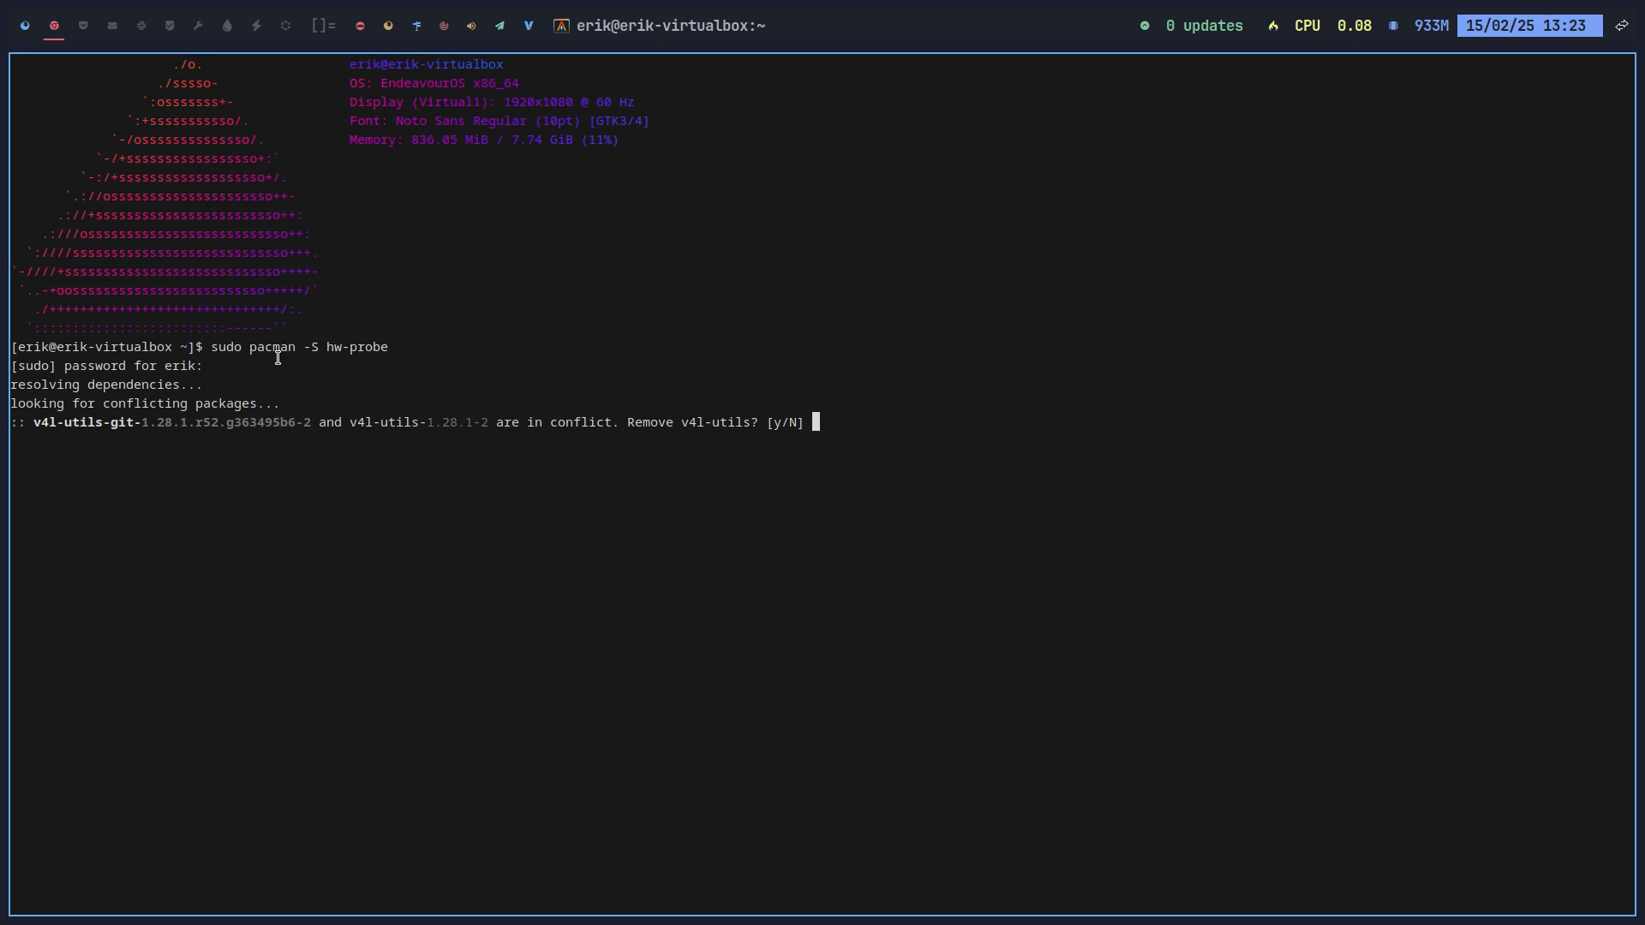
Step: Confirm removing v4l-utils, finish installing hw-probe, and try the probe command
{"action": "type", "text": "y"}
{"action": "key", "text": "Return"}
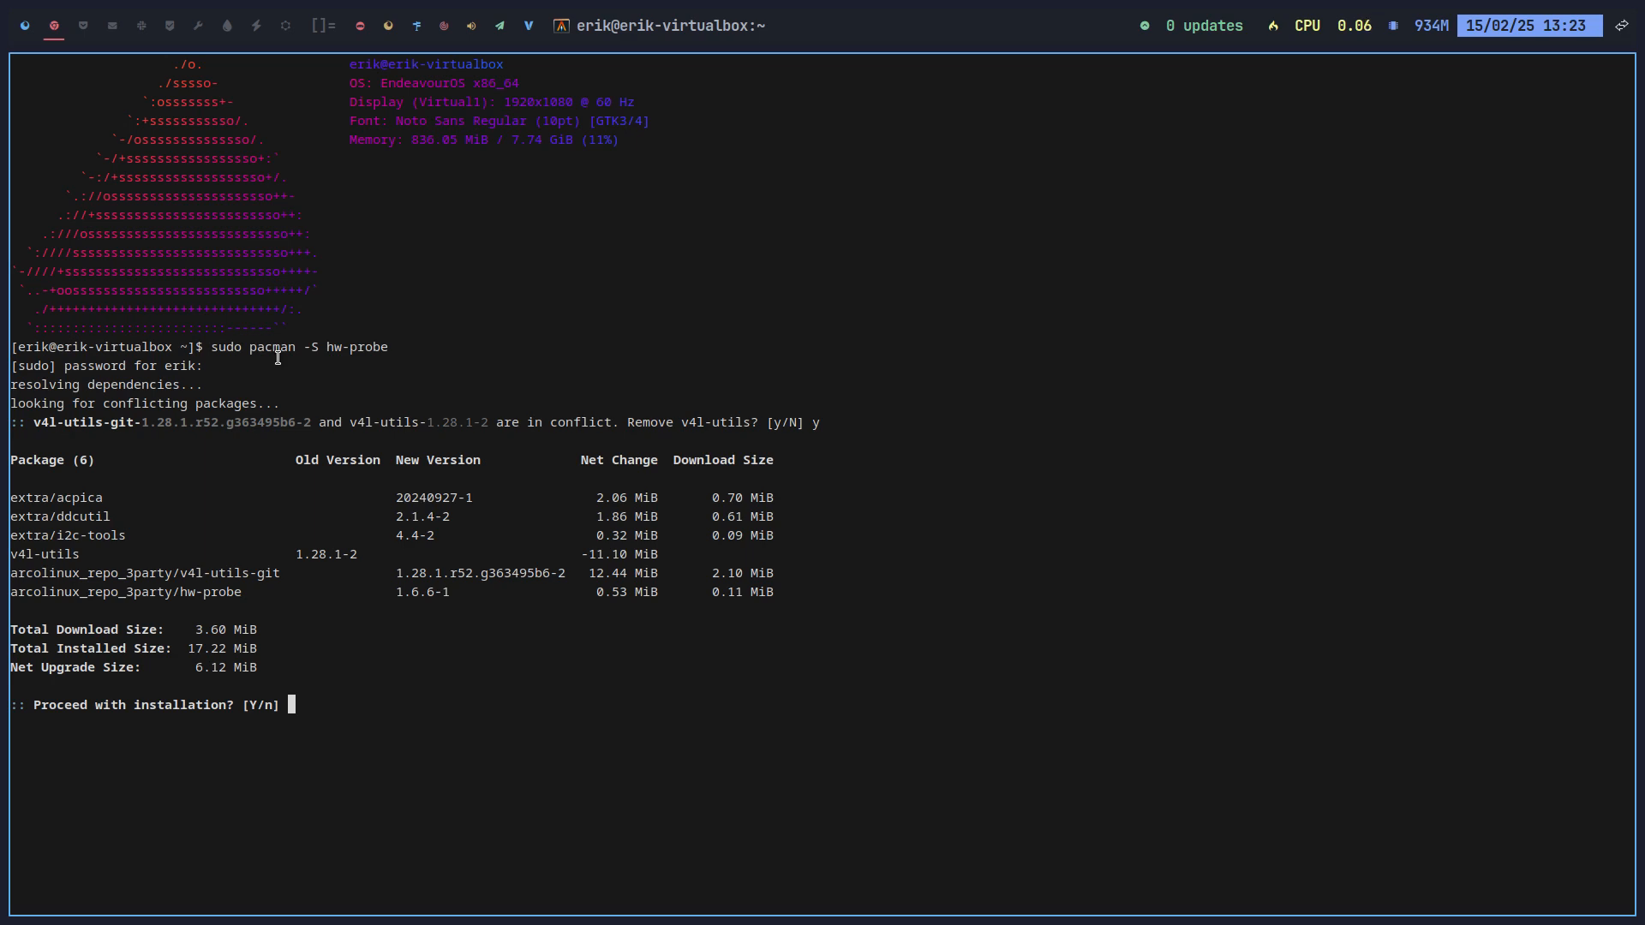
{"action": "key", "text": "Return"}
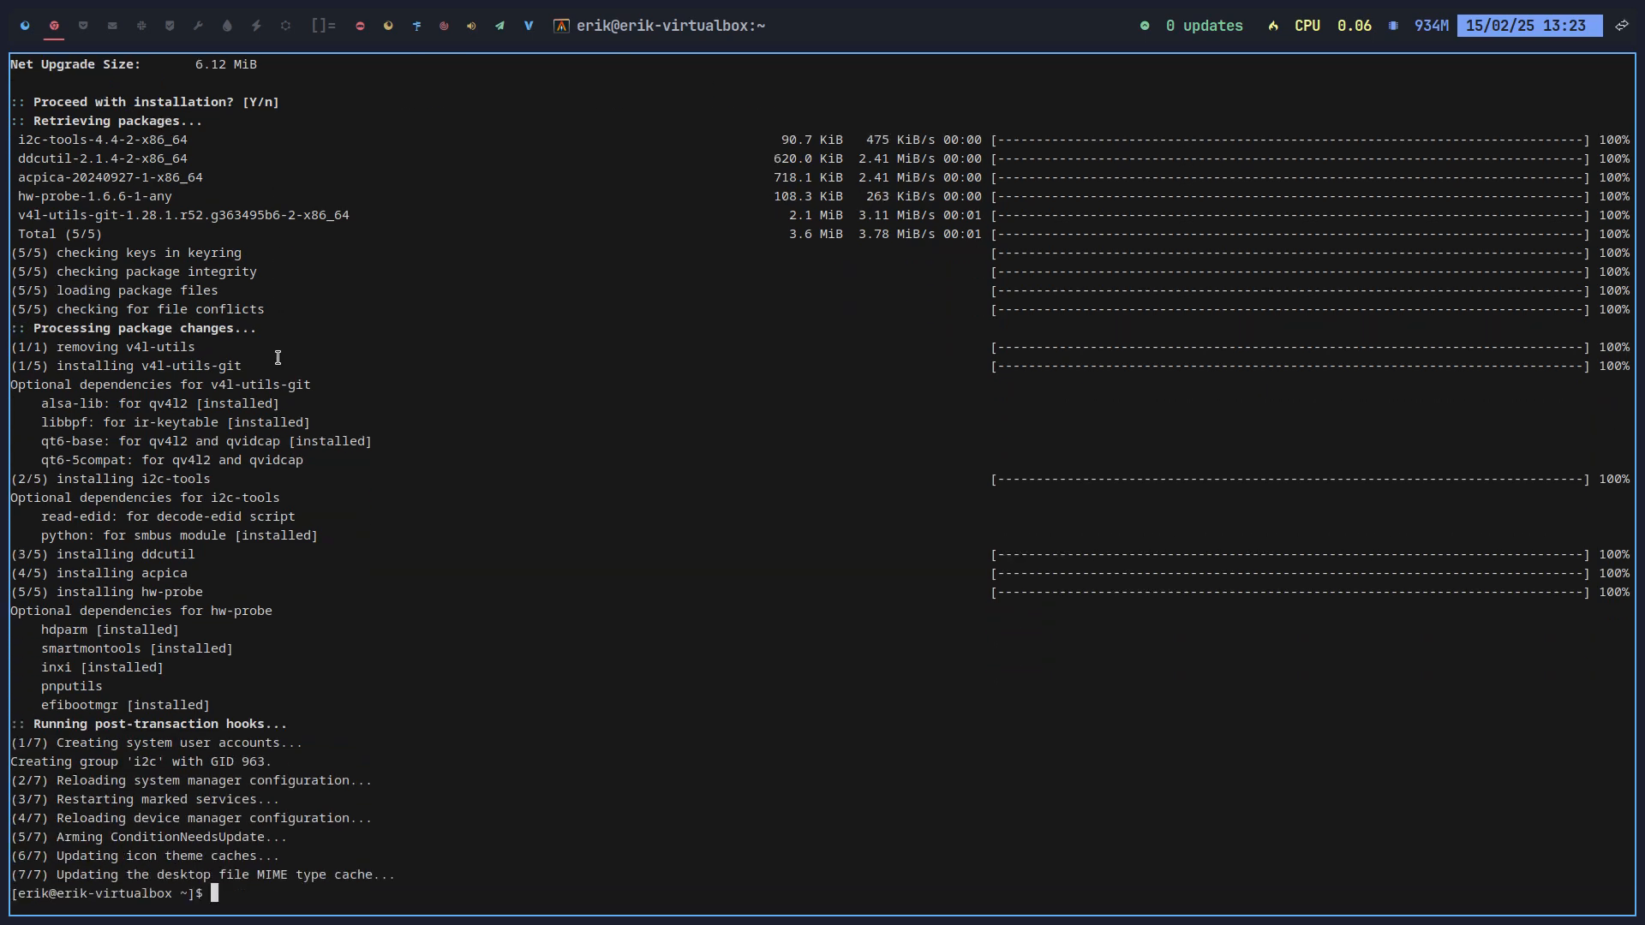
{"action": "type", "text": "probe"}
{"action": "key", "text": "Return"}
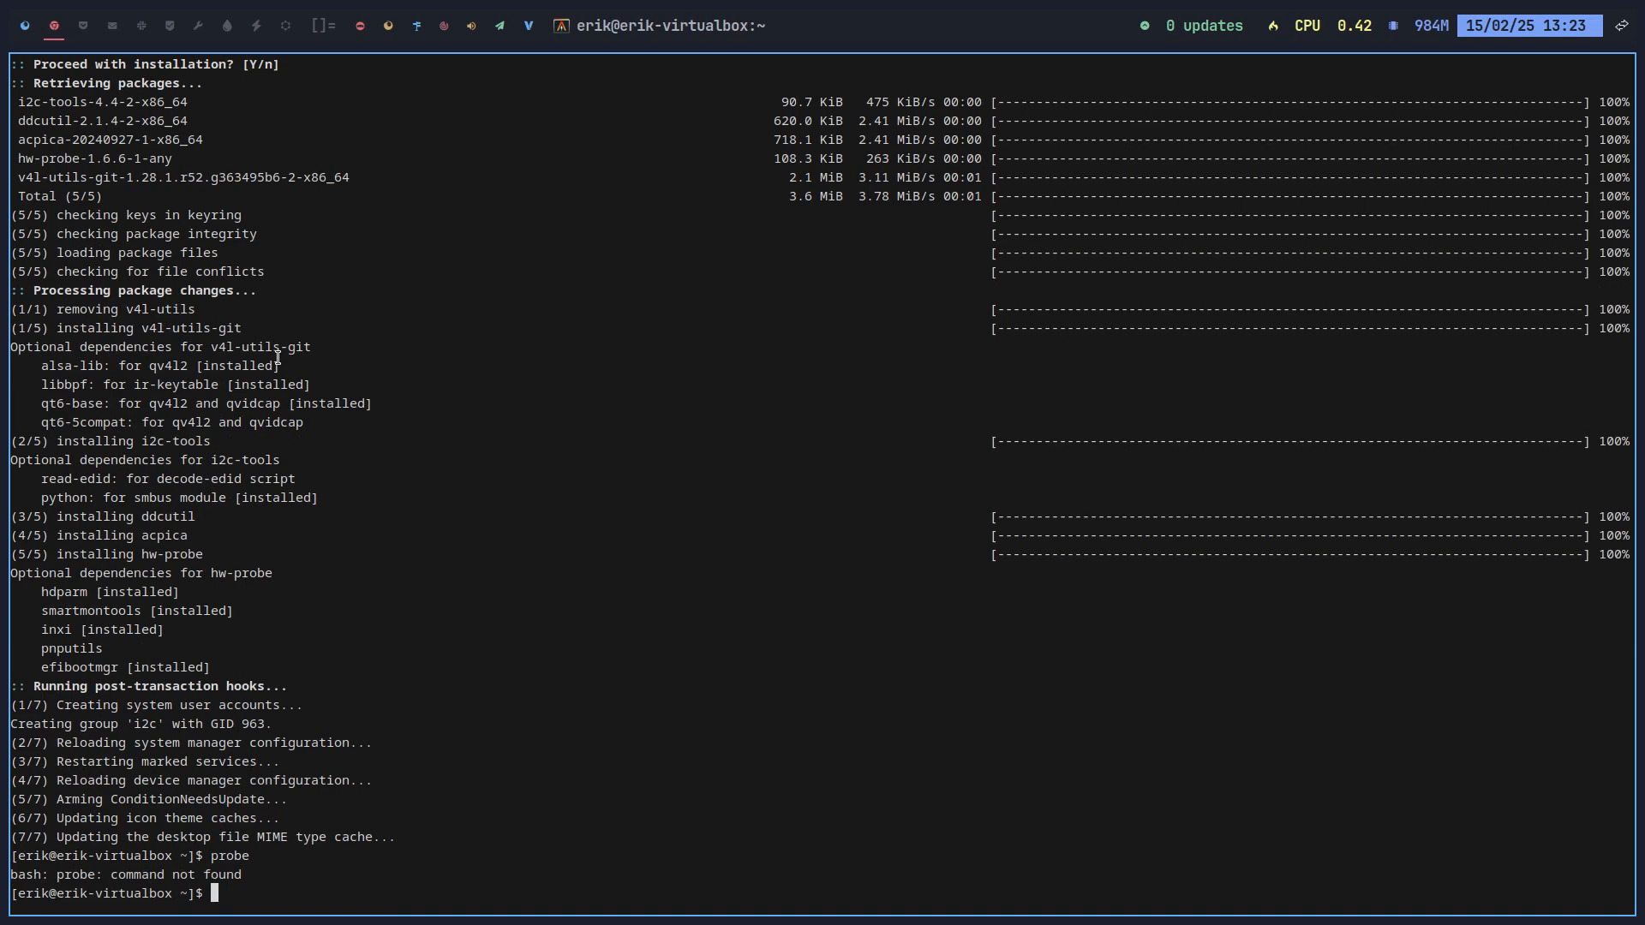
Step: Show hw-probe --help and scroll up to its usage examples
{"action": "type", "text": "hw-probe"}
{"action": "key", "text": "Tab"}
{"action": "key", "text": "Tab"}
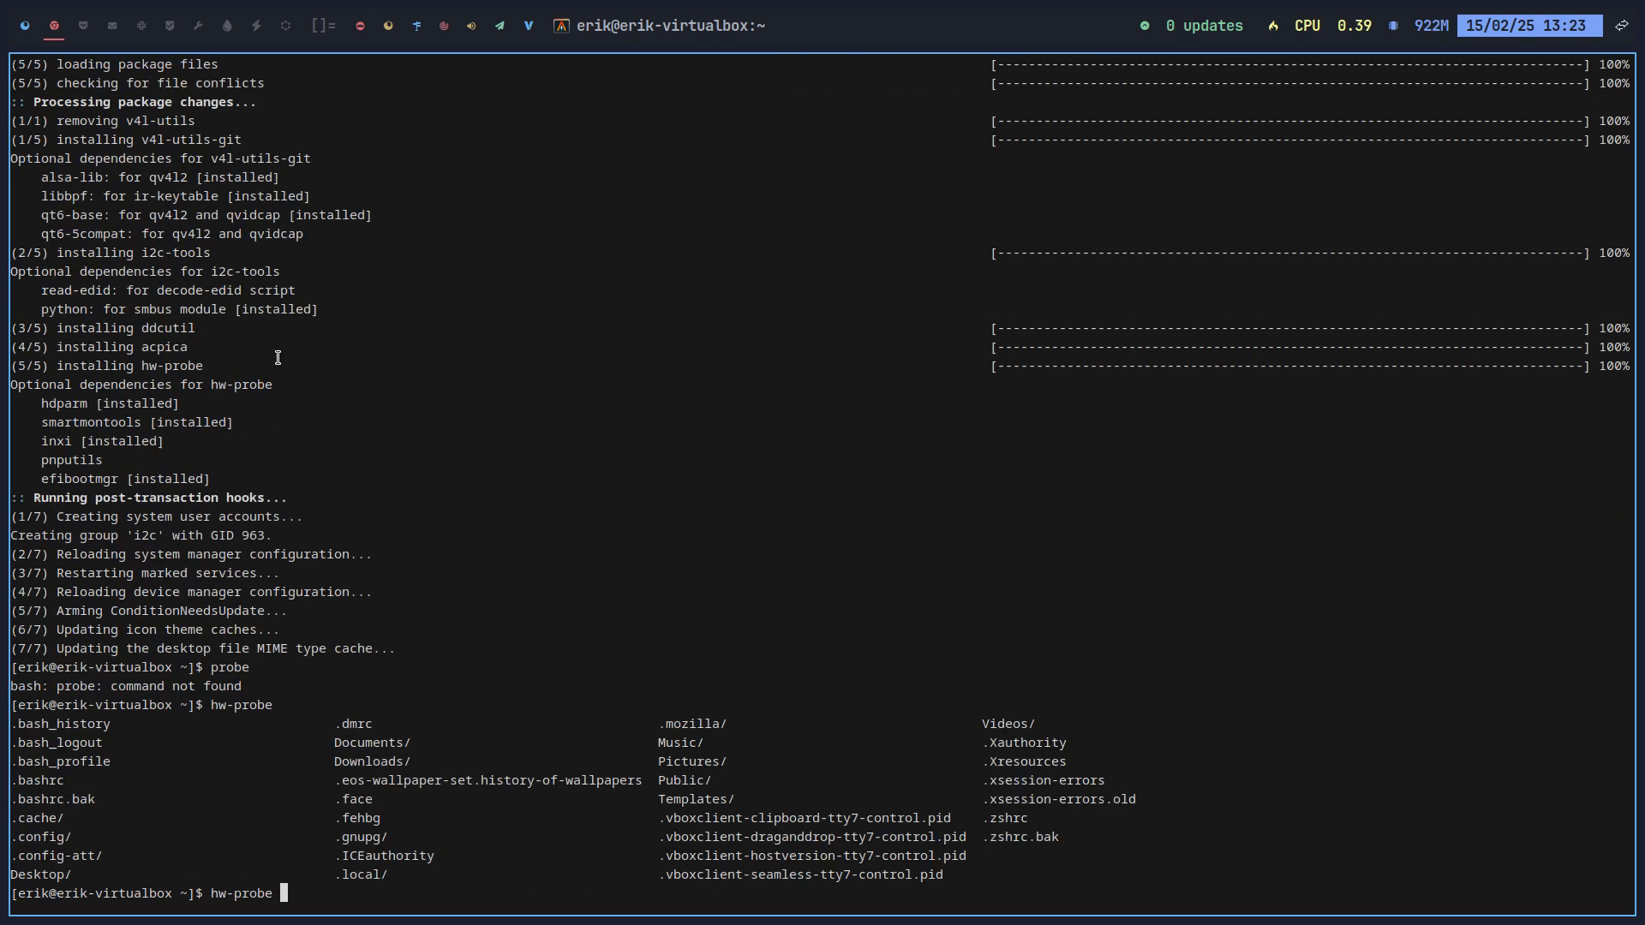
{"action": "type", "text": "--help"}
{"action": "key", "text": "Return"}
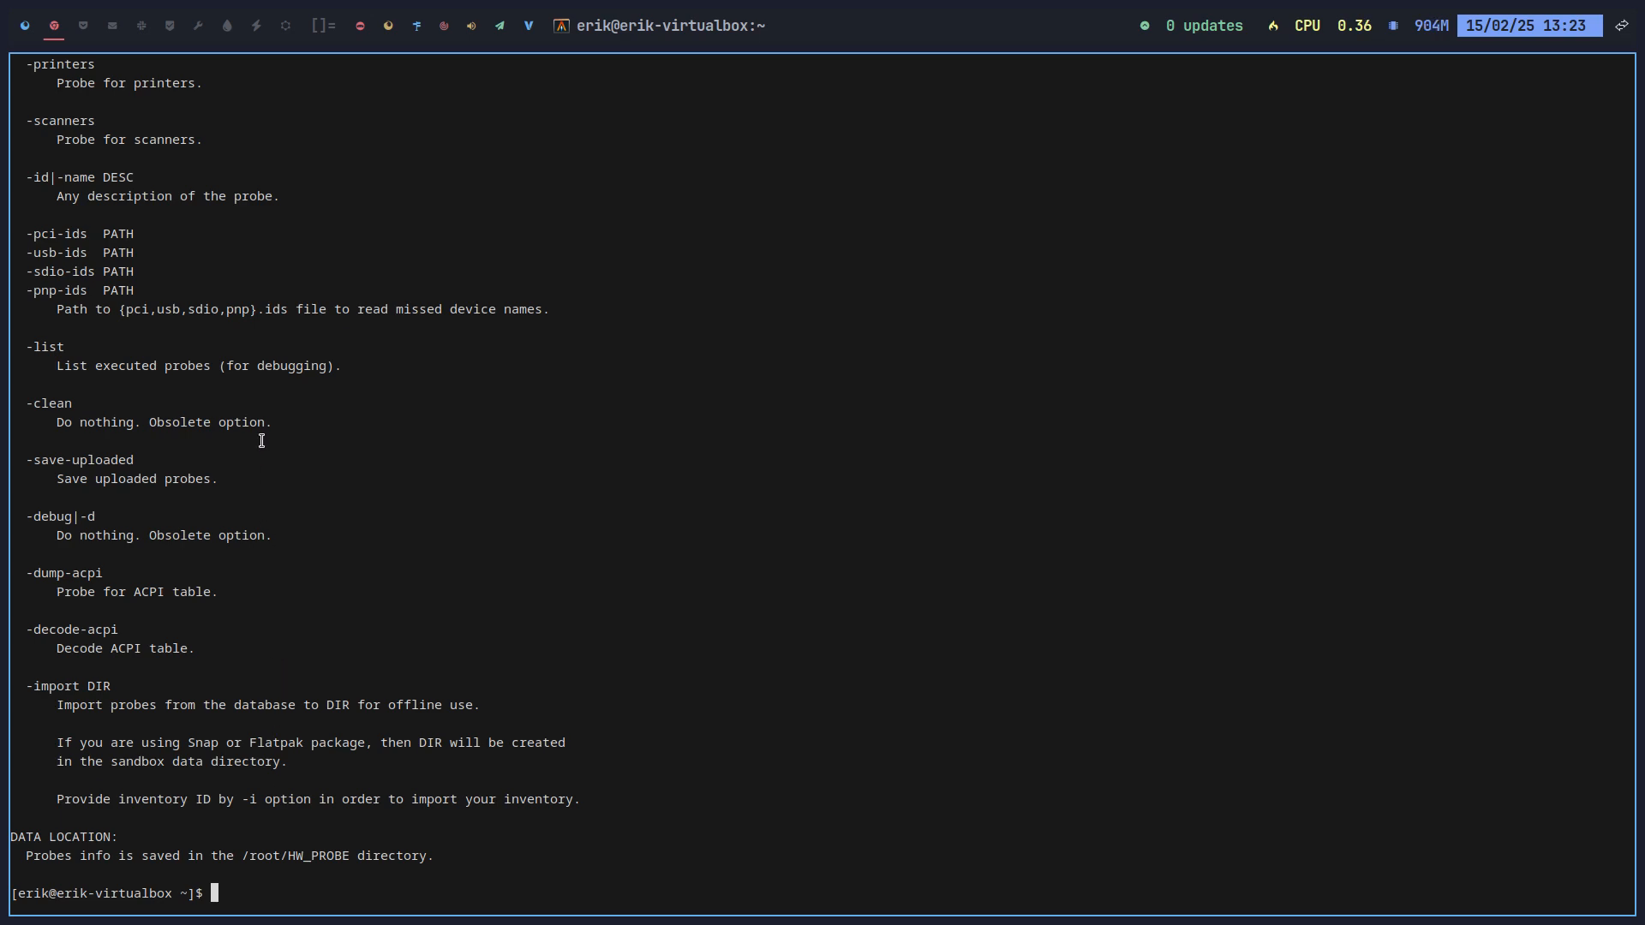
{"action": "scroll", "coordinate": [262, 438], "scroll_direction": "up", "scroll_amount": 10}
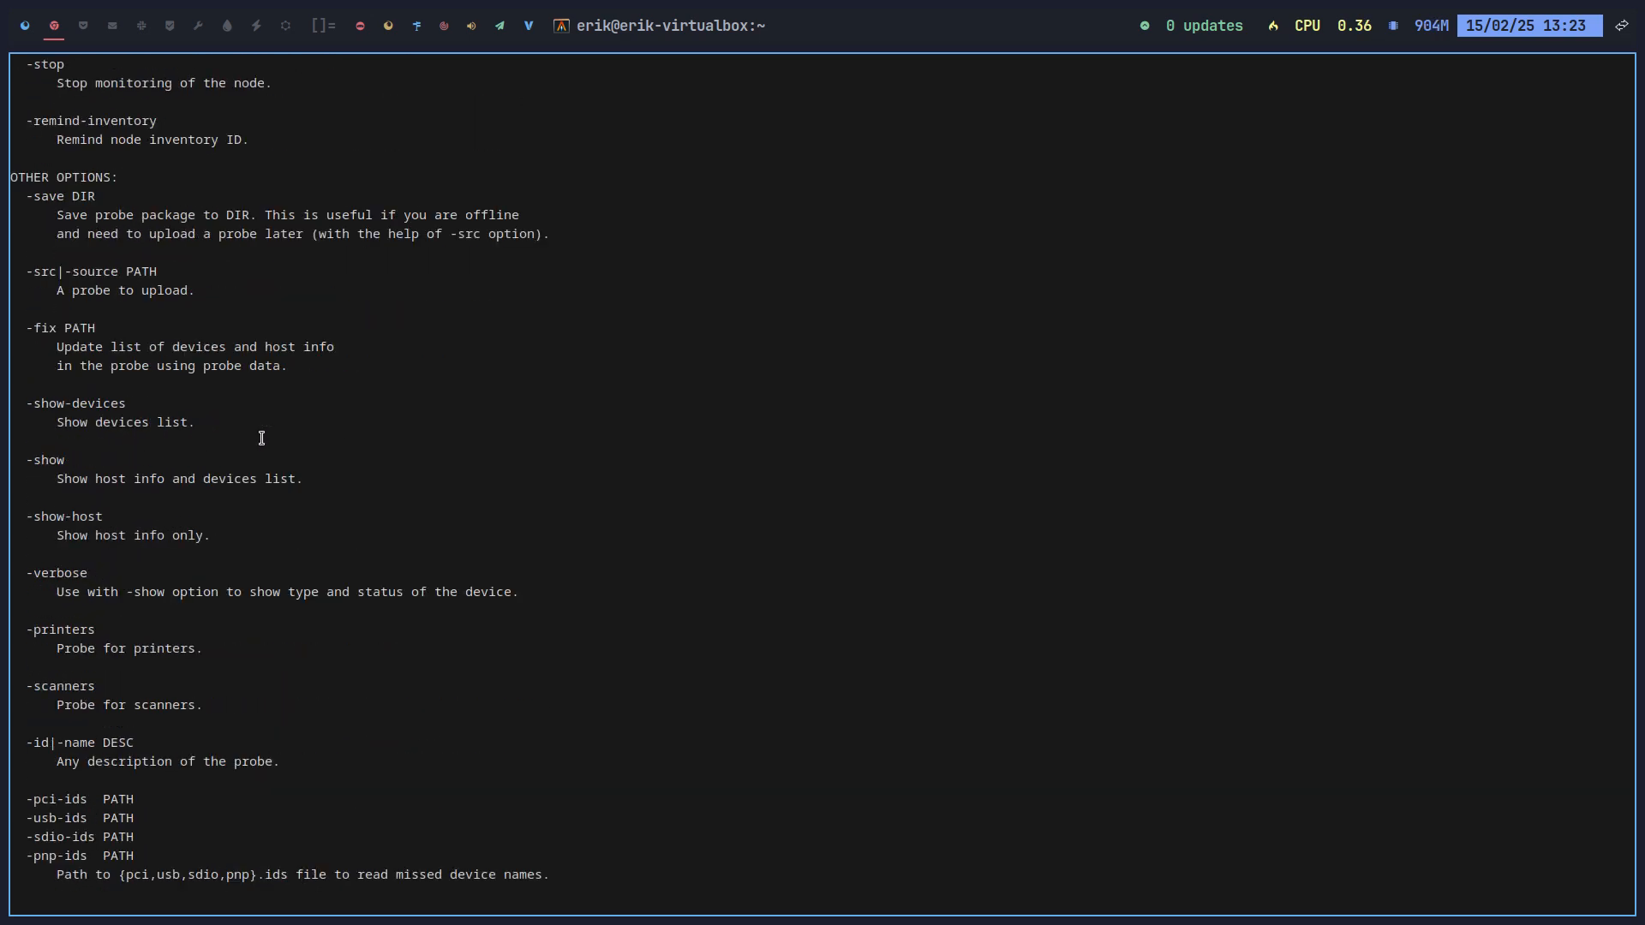
{"action": "scroll", "coordinate": [261, 437], "scroll_direction": "up", "scroll_amount": 18}
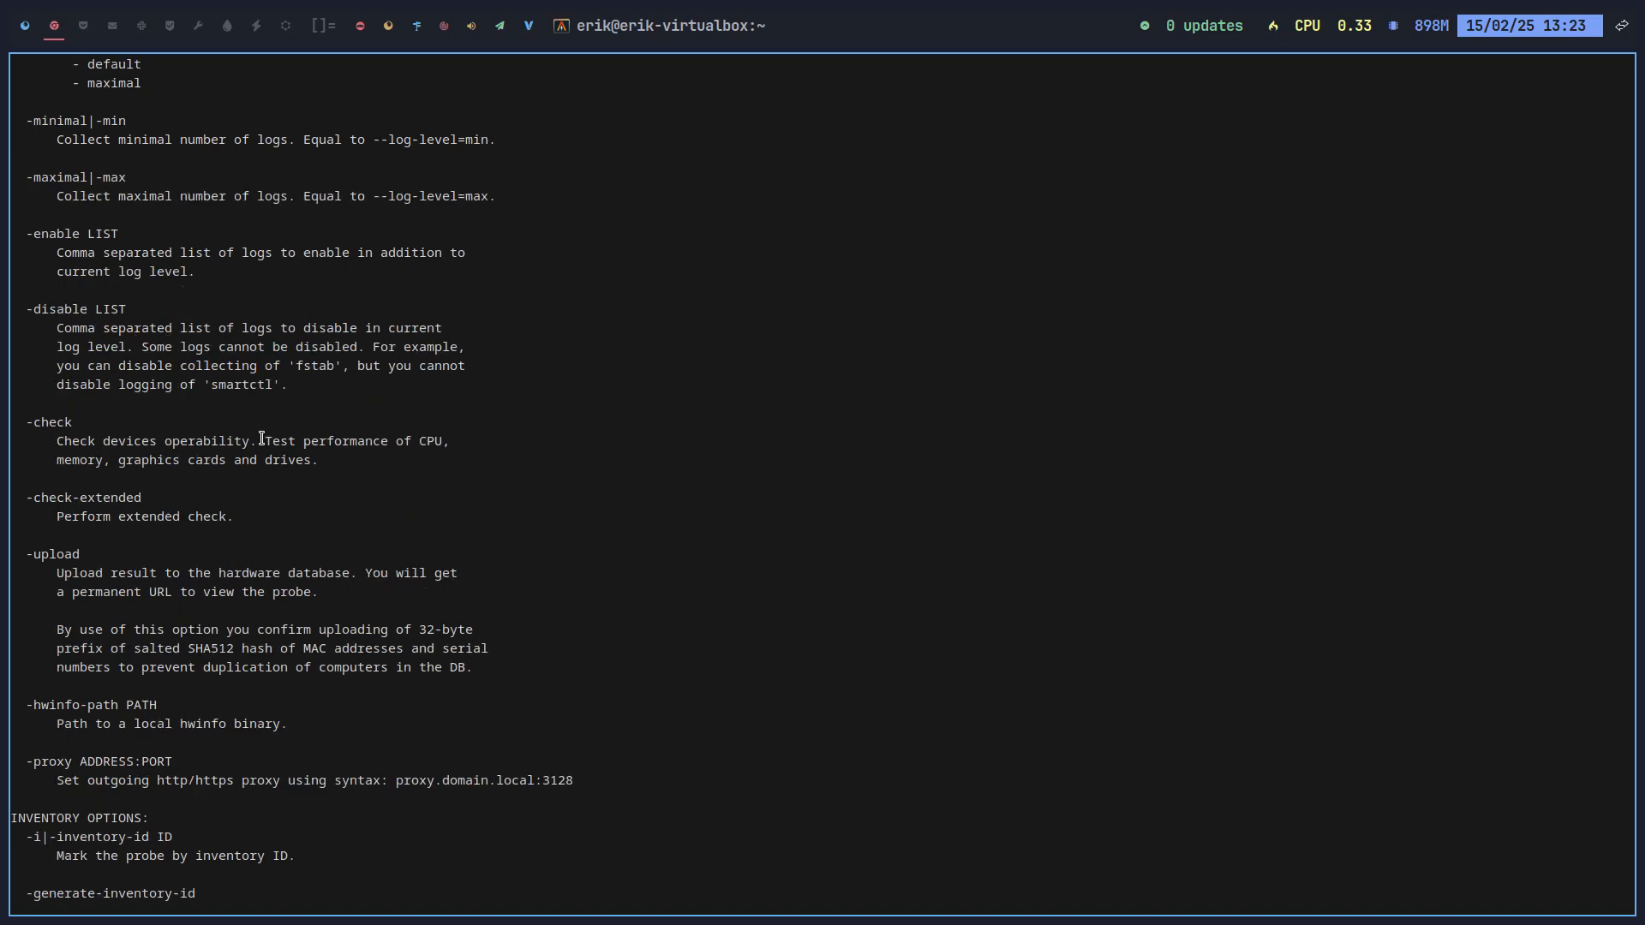
{"action": "scroll", "coordinate": [262, 438], "scroll_direction": "up", "scroll_amount": 15}
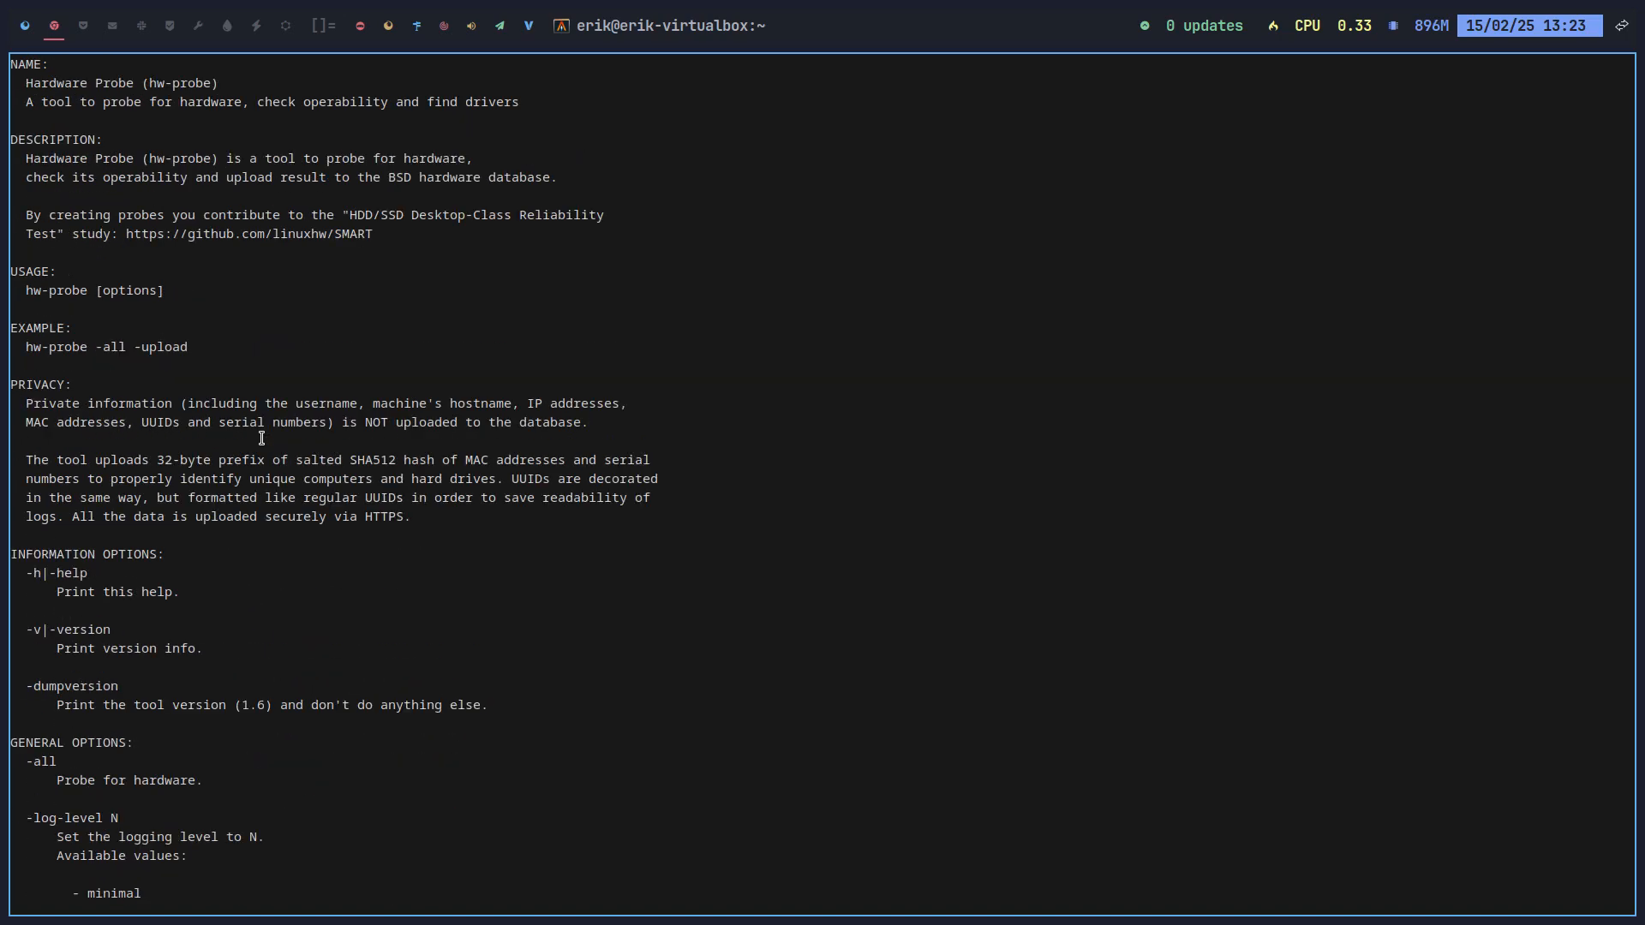
Step: Run the example hw-probe -all -upload with sudo and open the resulting probe URL
{"action": "left_click_drag", "start_coordinate": [189, 350], "coordinate": [24, 354]}
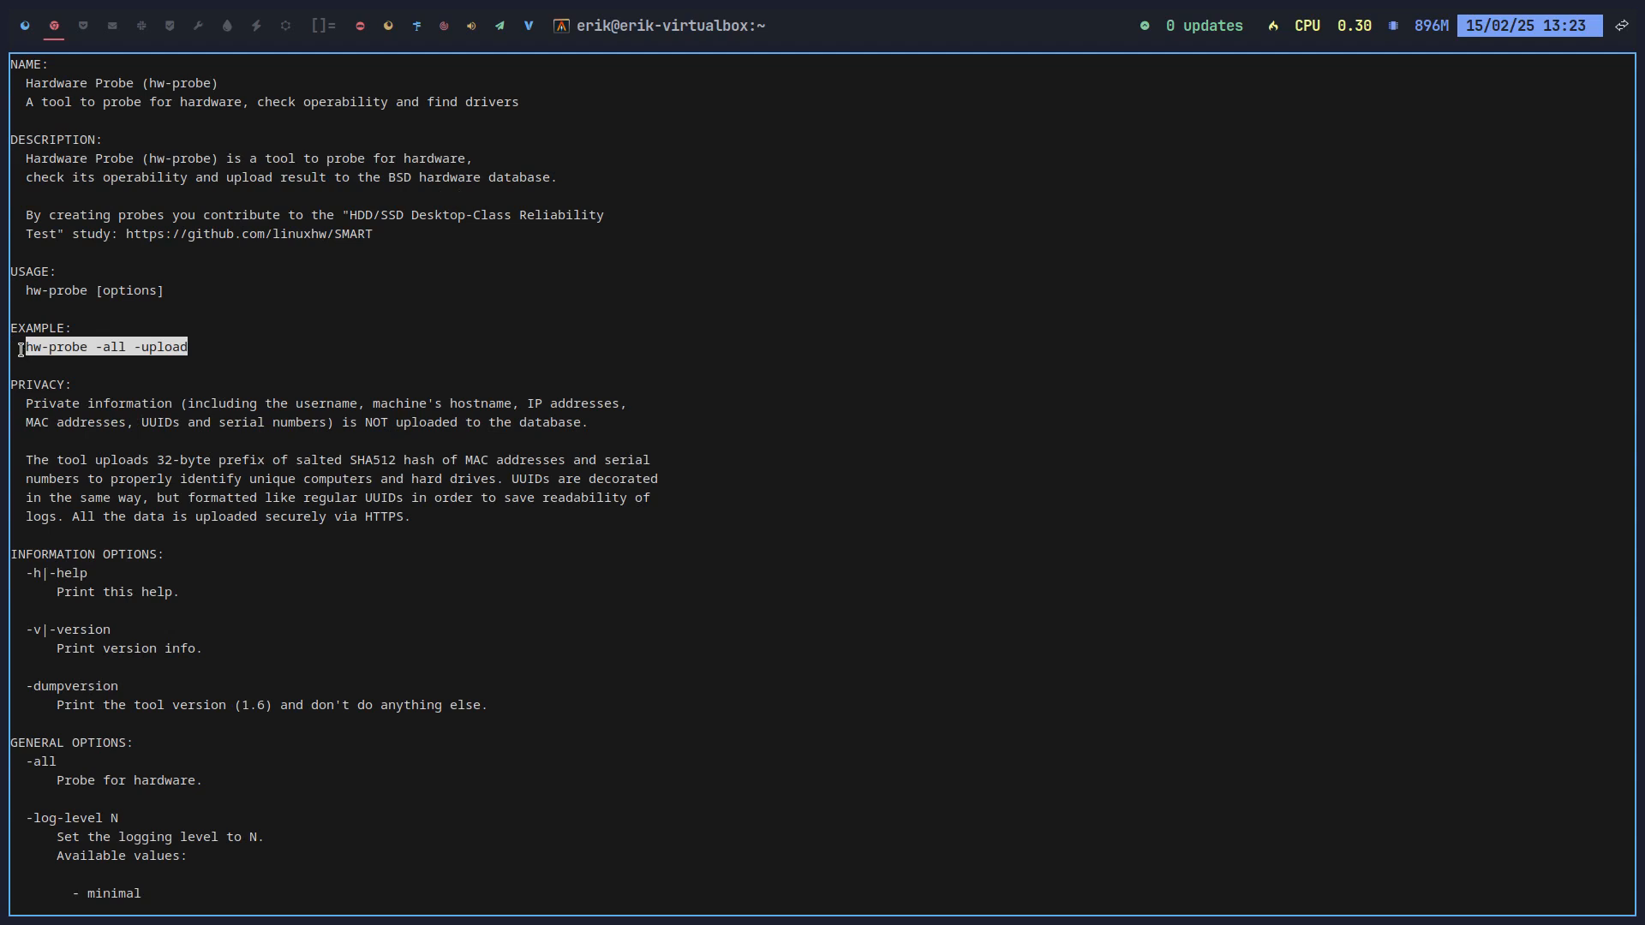
{"action": "key", "text": "ctrl+c"}
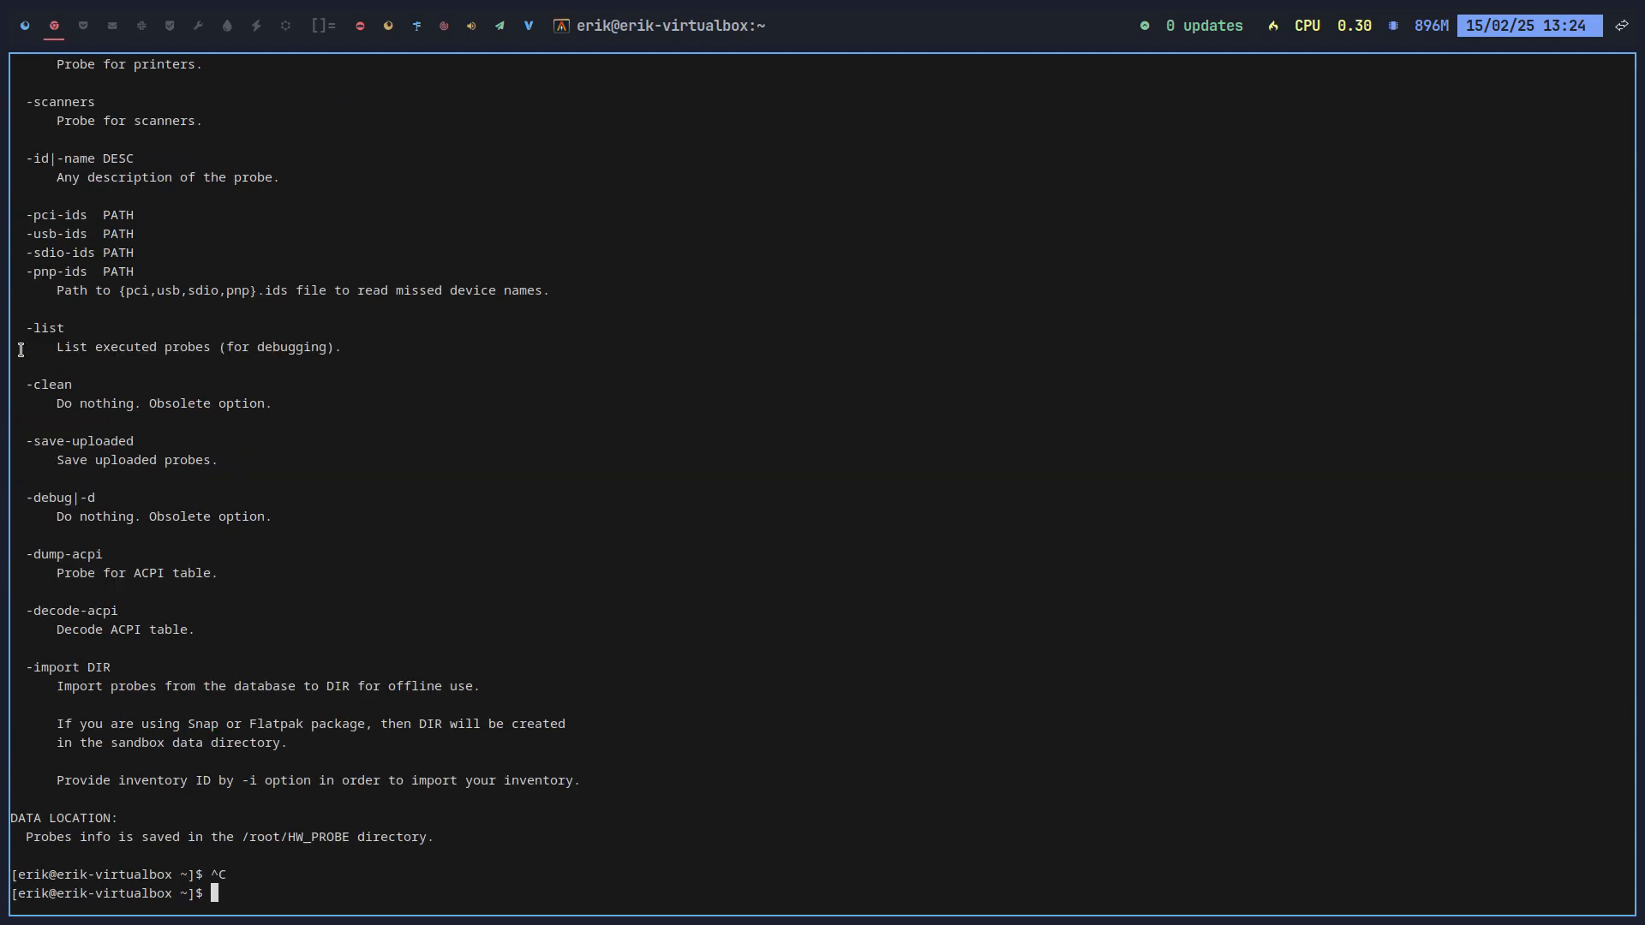
{"action": "middle_click", "coordinate": [20, 350]}
{"action": "key", "text": "Return"}
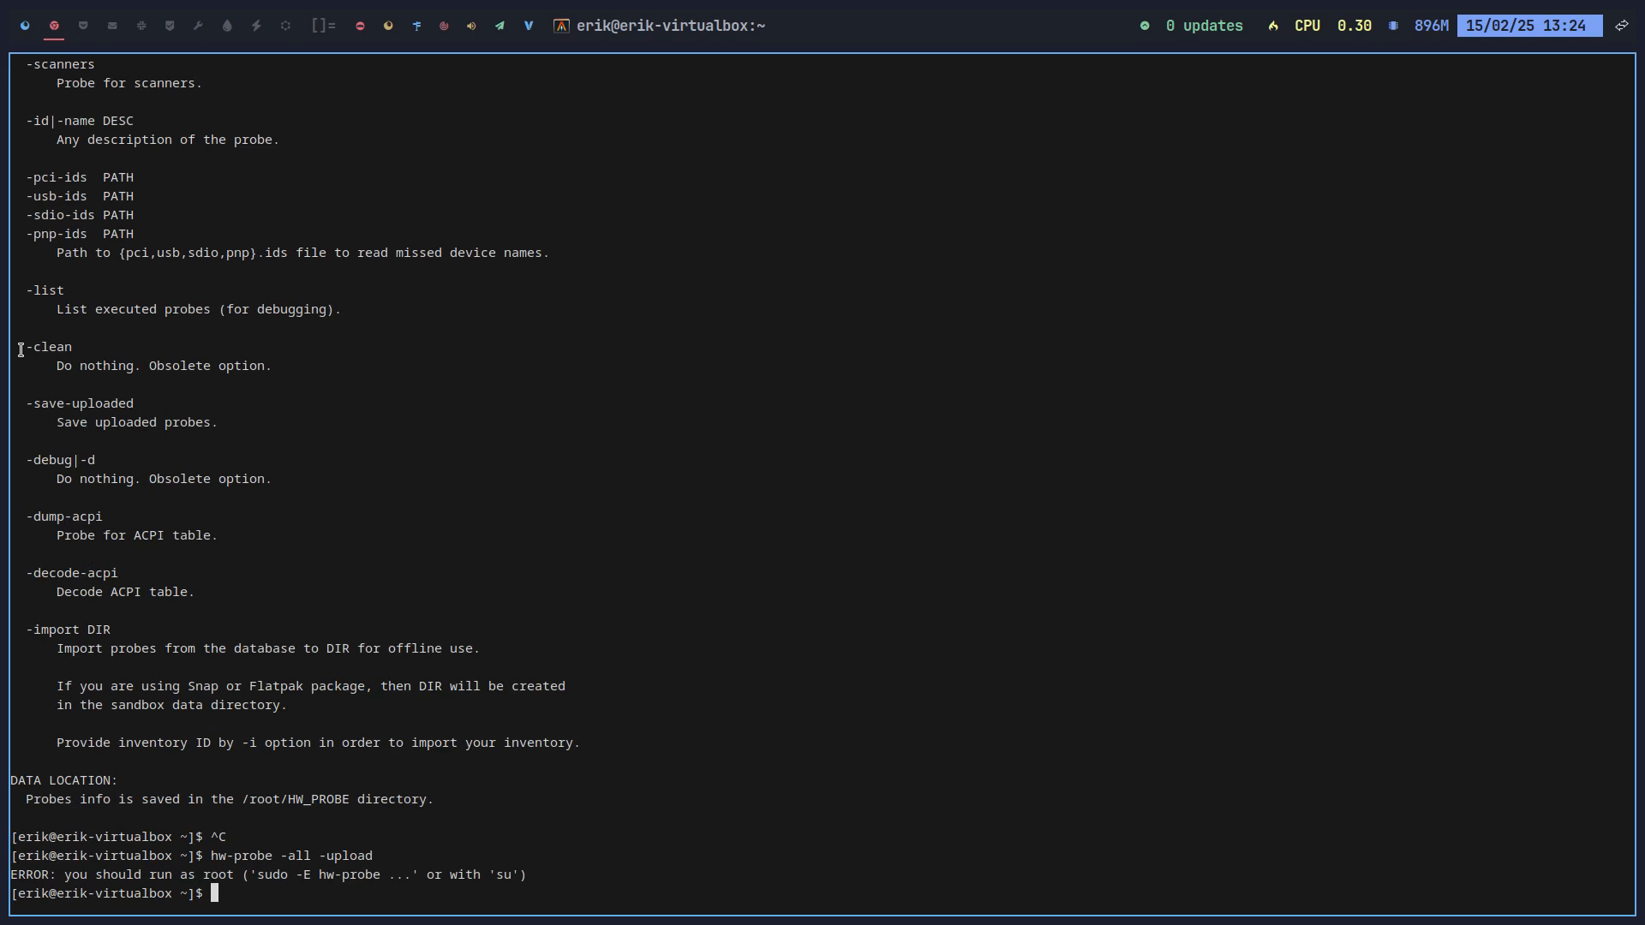
{"action": "key", "text": "Up"}
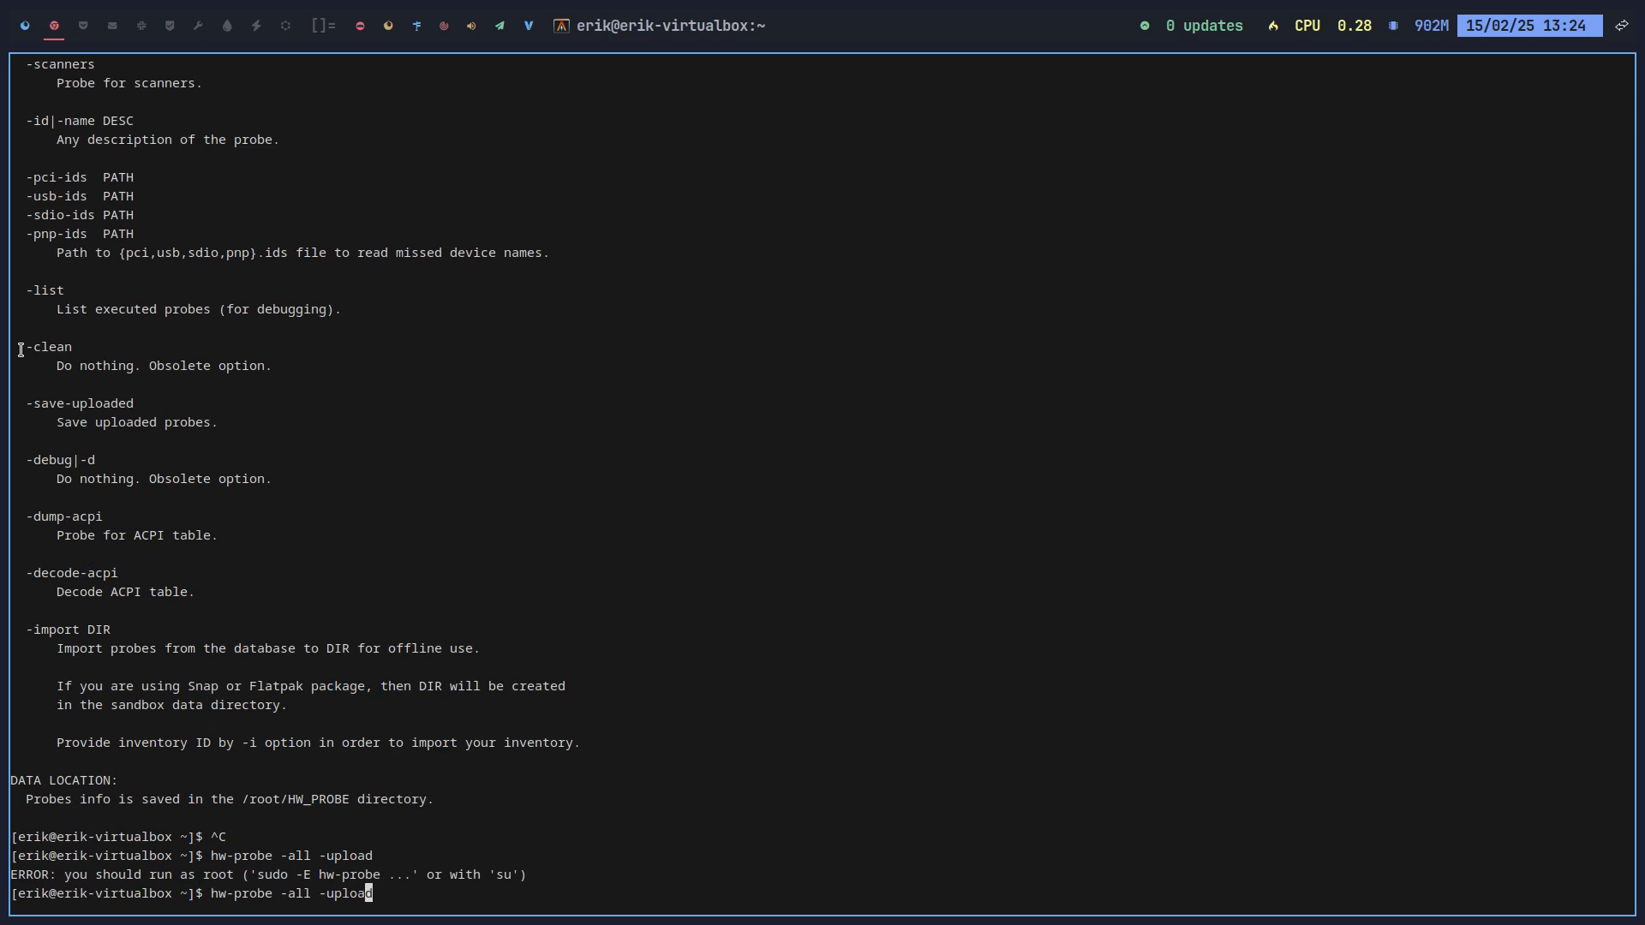
{"action": "key", "text": "ctrl+Left"}
{"action": "key", "text": "ctrl+Left"}
{"action": "key", "text": "ctrl+Left"}
{"action": "key", "text": "ctrl+Left"}
{"action": "type", "text": "sudo"}
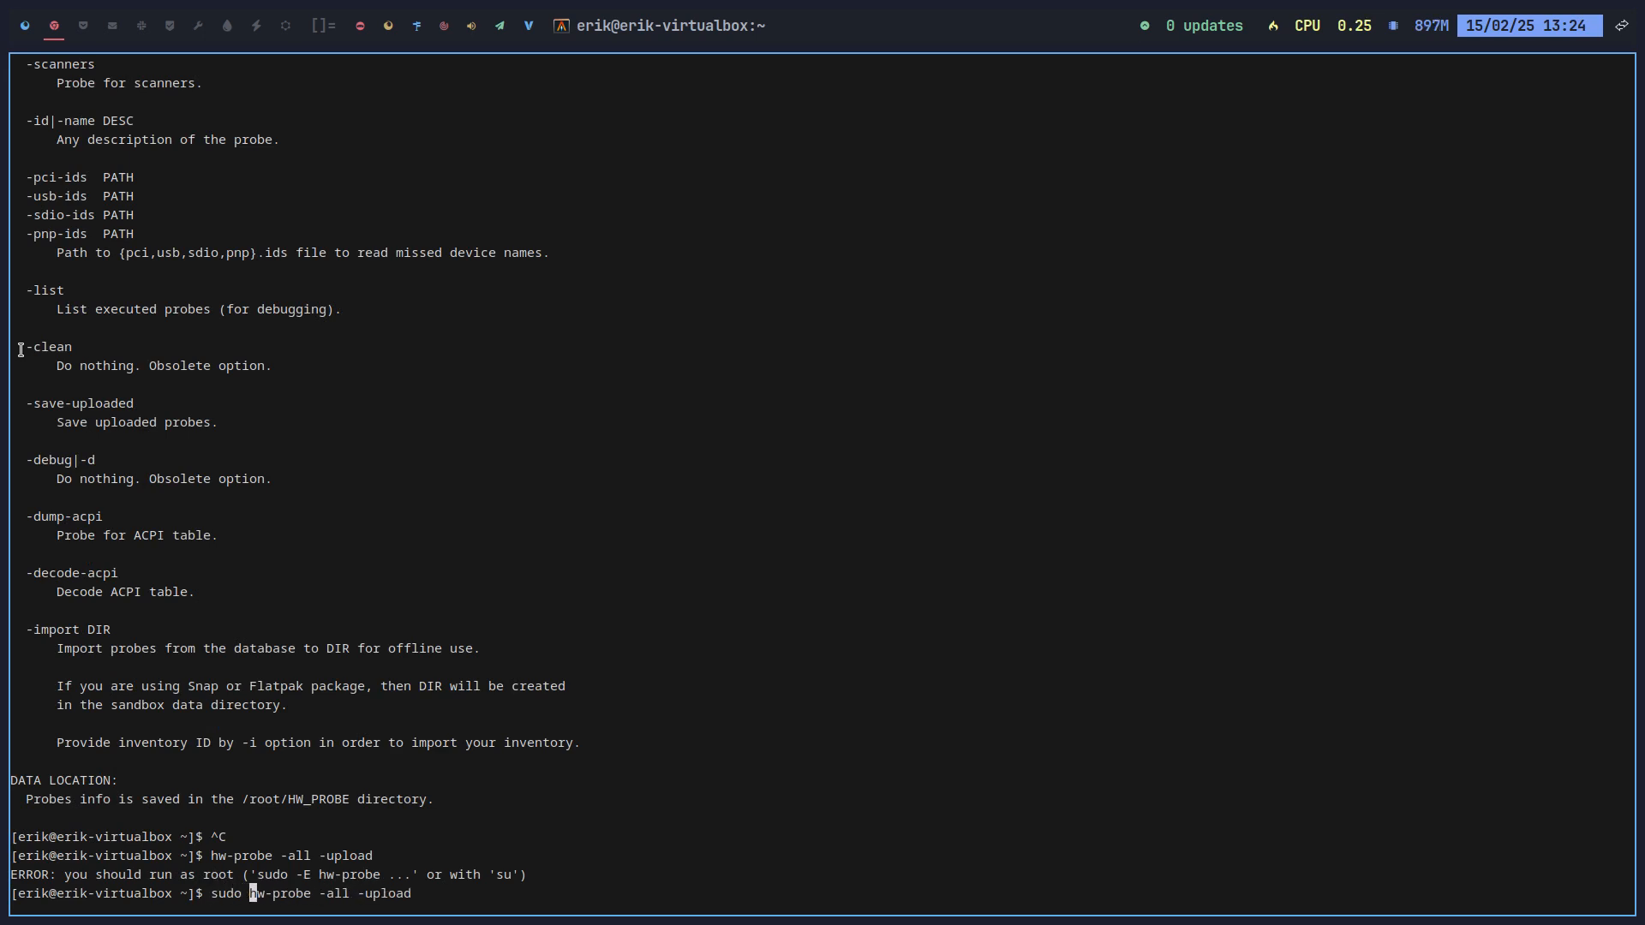
{"action": "key", "text": "Return"}
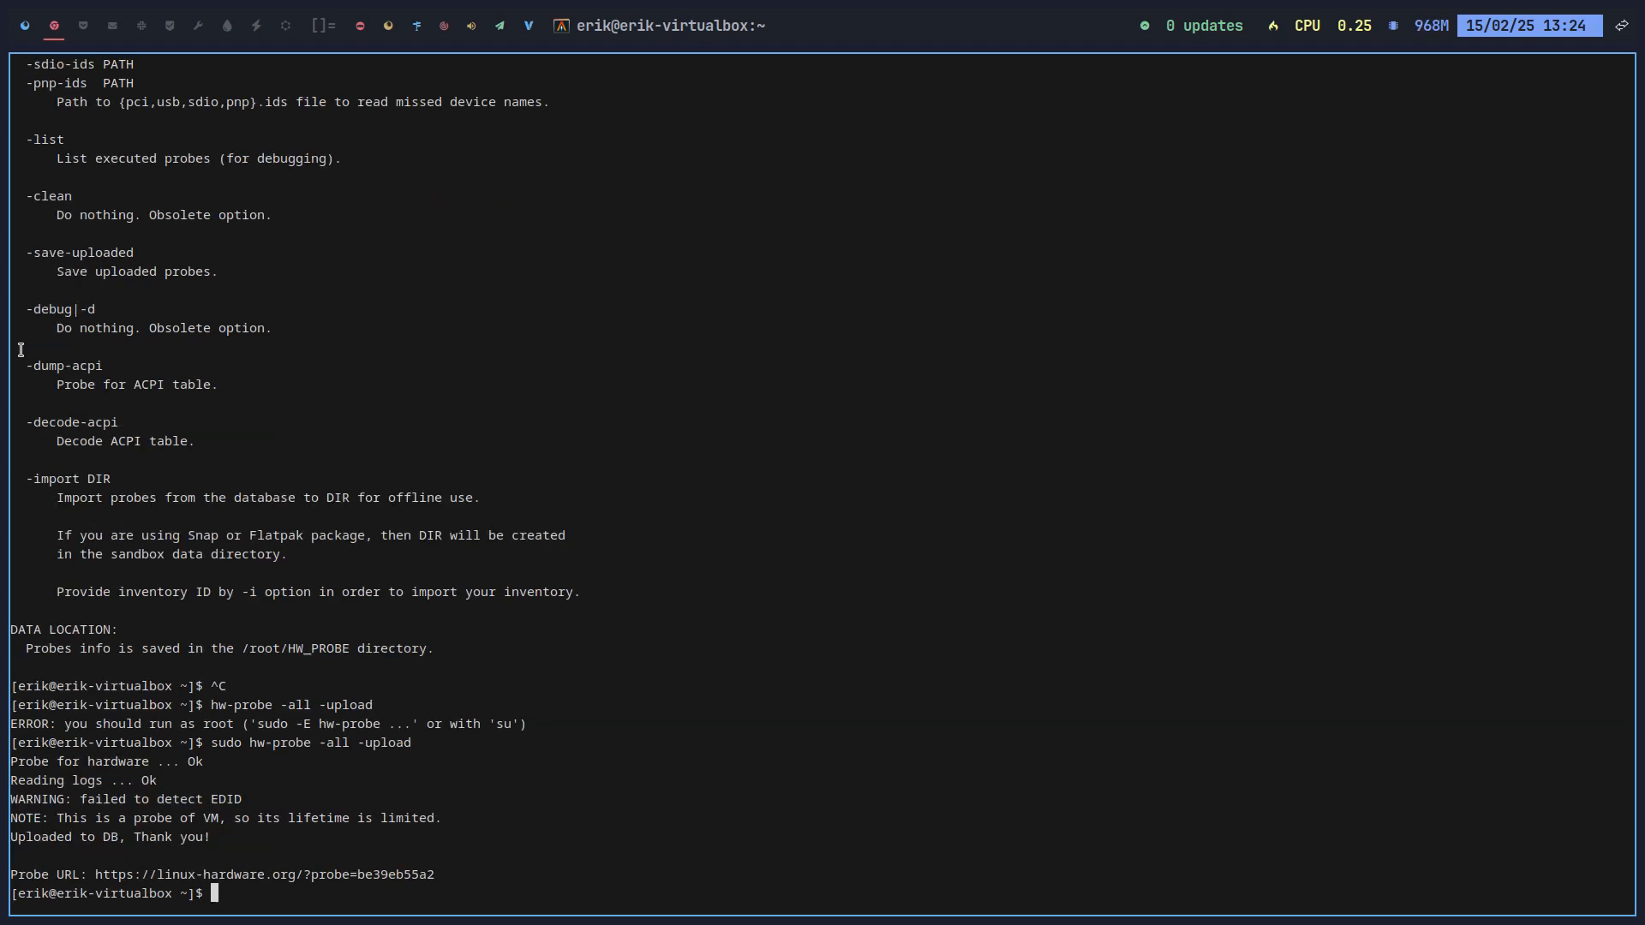
{"action": "left_click", "coordinate": [383, 878]}
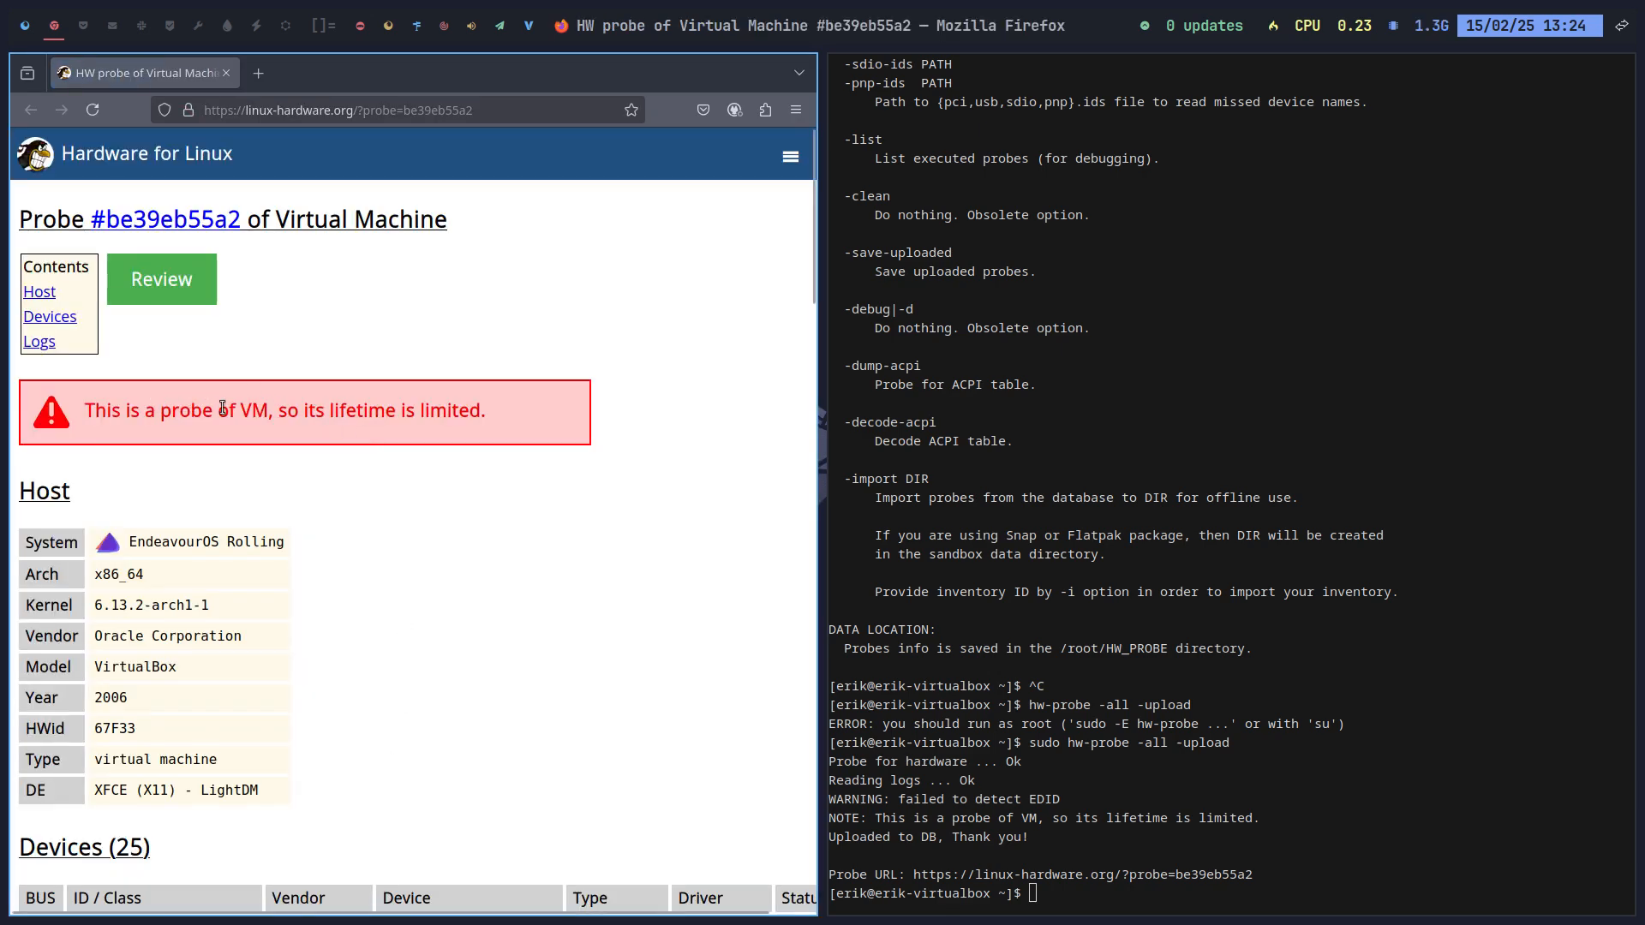
Step: Review the probe's Devices table and Logs full-screen, then return to the terminal workspace
{"action": "scroll", "coordinate": [491, 600], "scroll_direction": "down", "scroll_amount": 5}
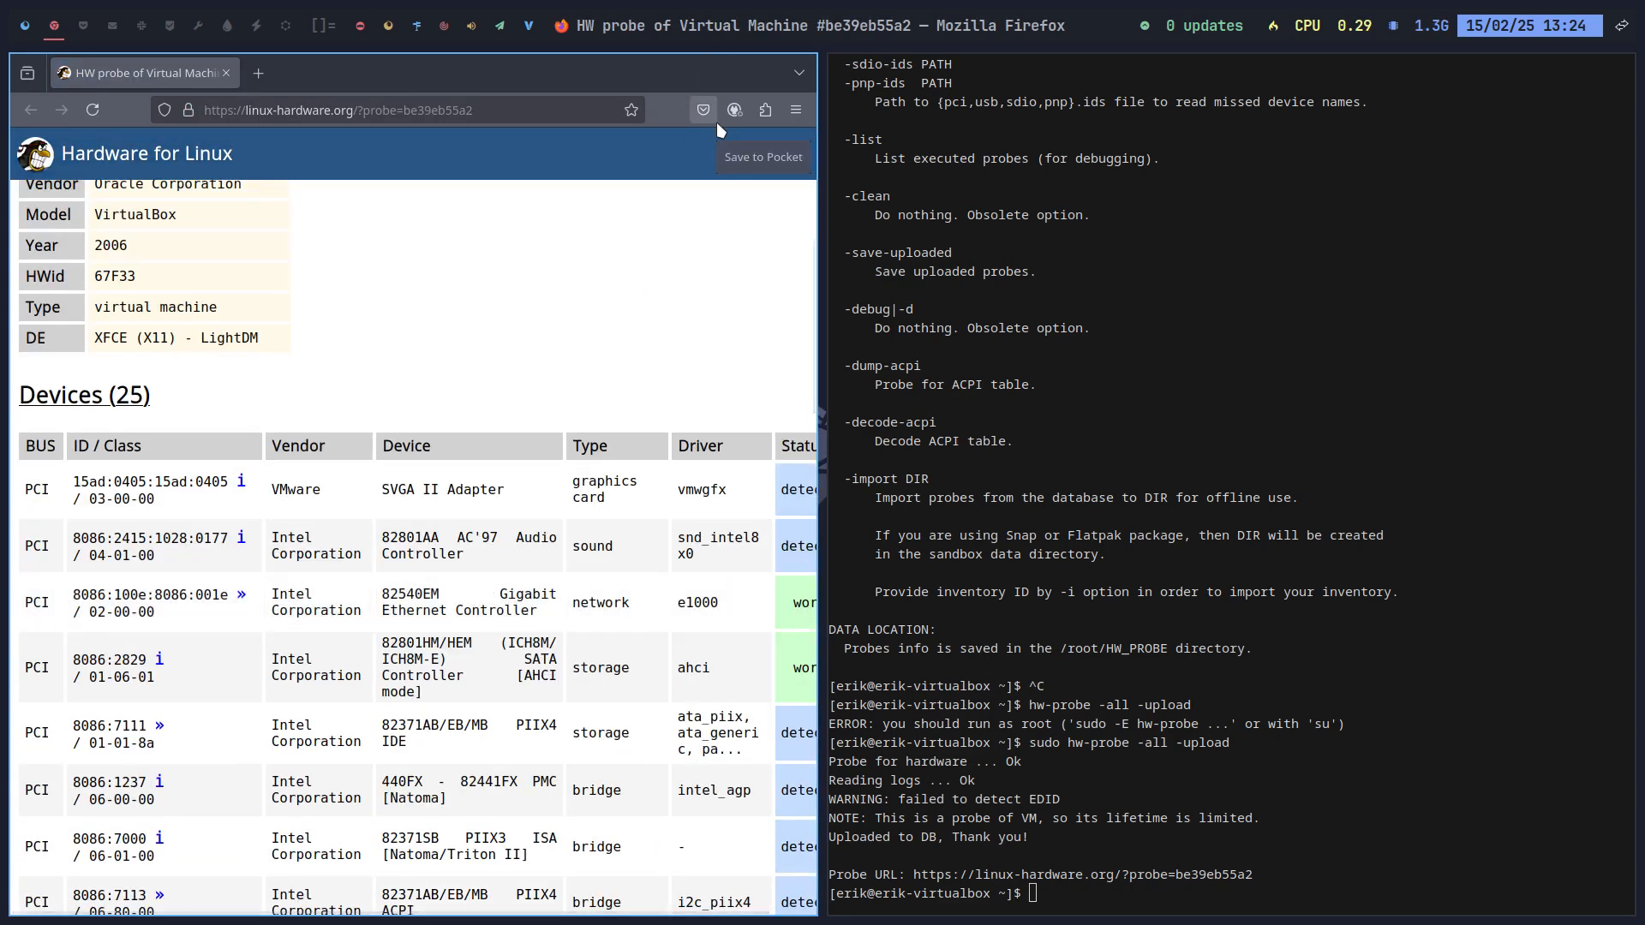
{"action": "key", "text": "F11"}
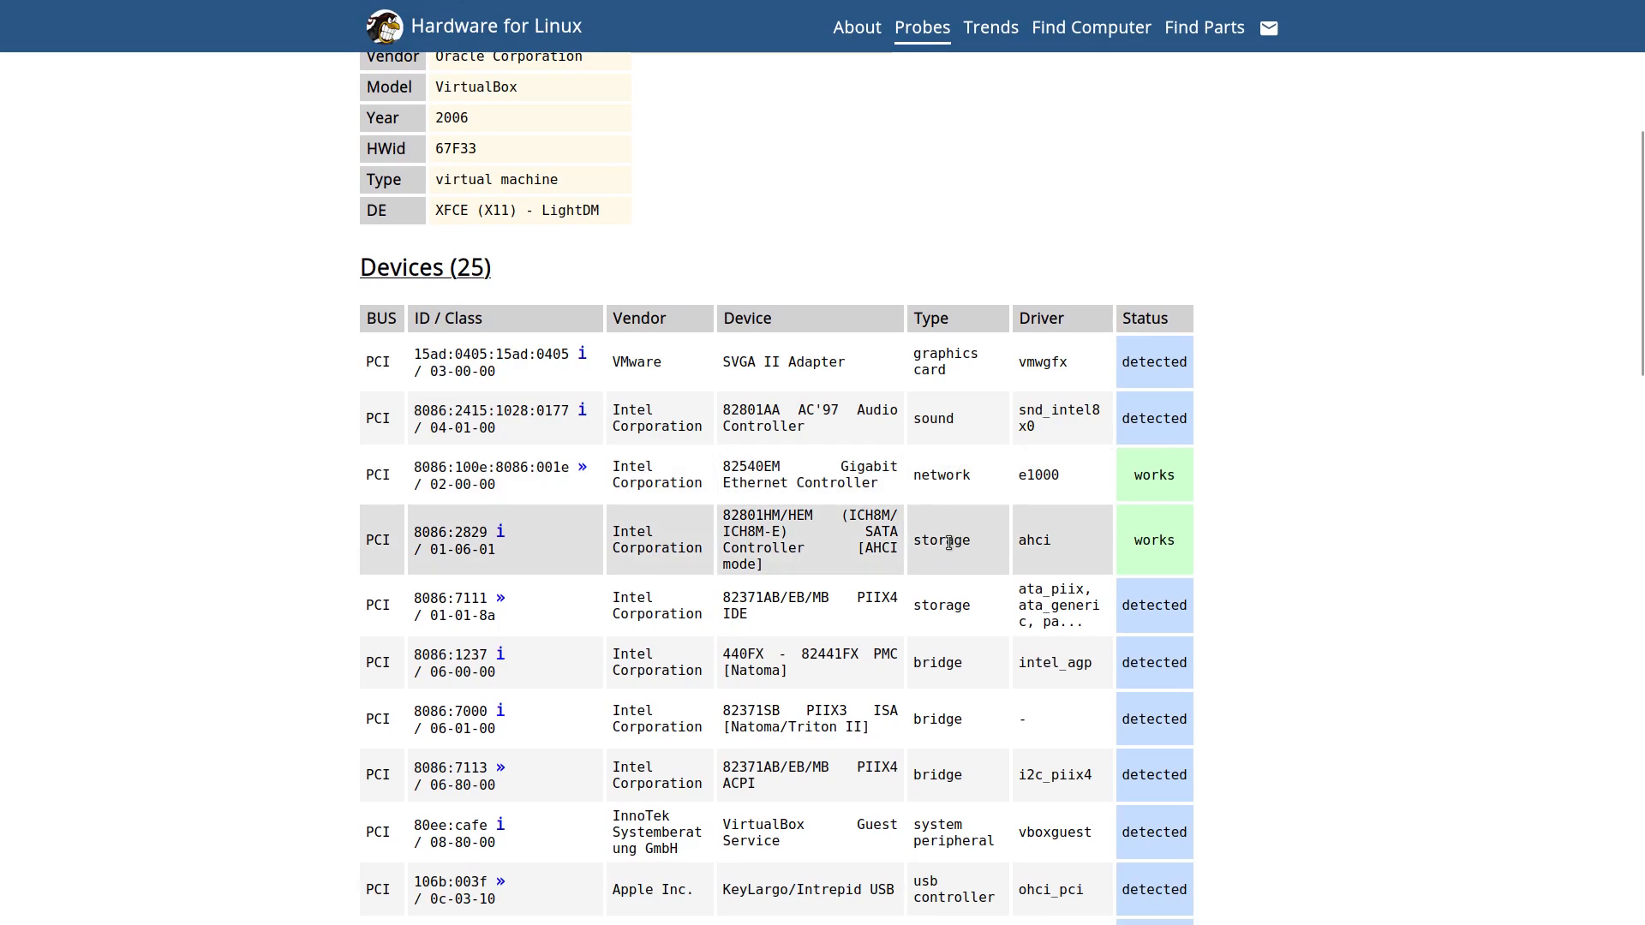
{"action": "scroll", "coordinate": [949, 542], "scroll_direction": "down", "scroll_amount": 4}
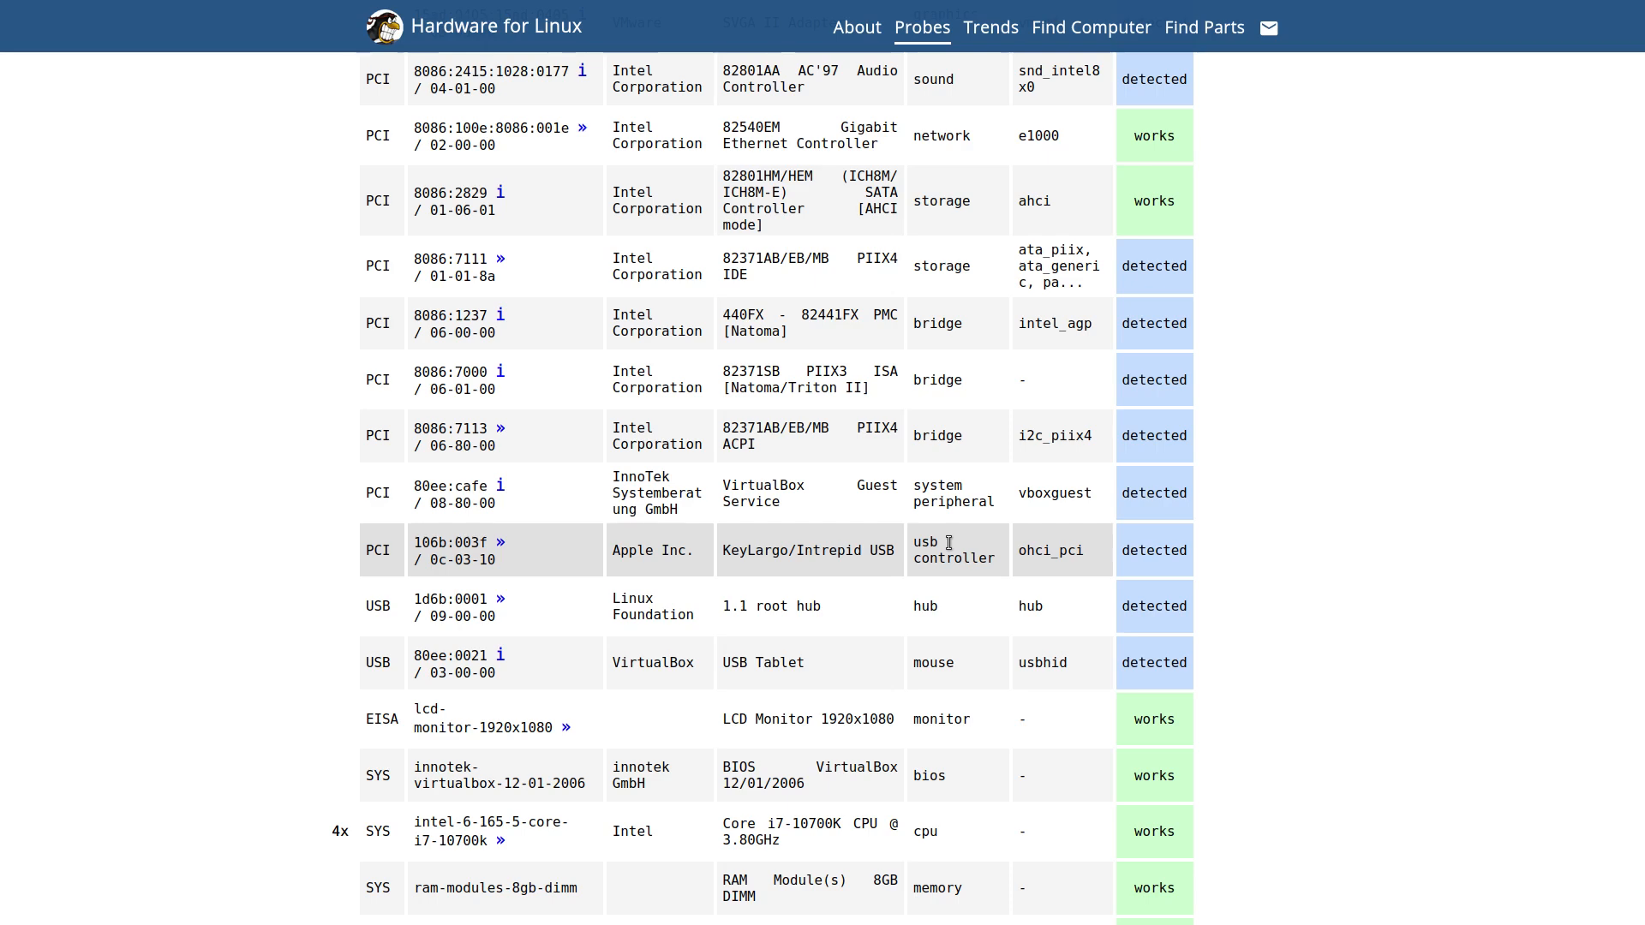
{"action": "scroll", "coordinate": [949, 542], "scroll_direction": "down", "scroll_amount": 4}
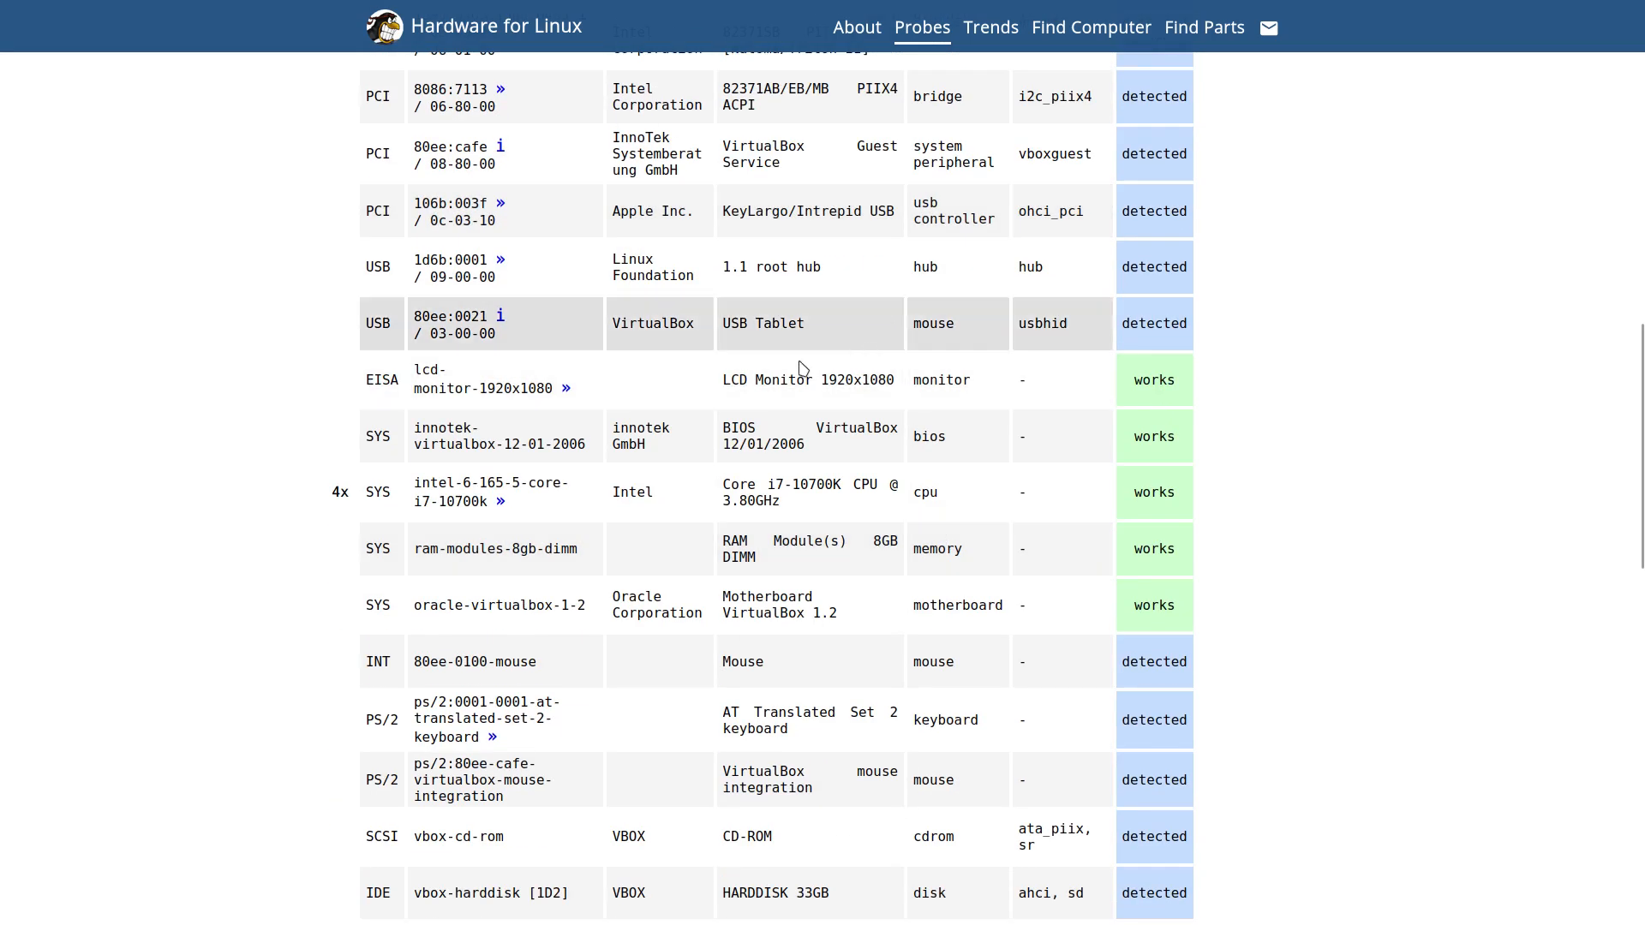
{"action": "left_click_drag", "start_coordinate": [722, 380], "coordinate": [884, 377]}
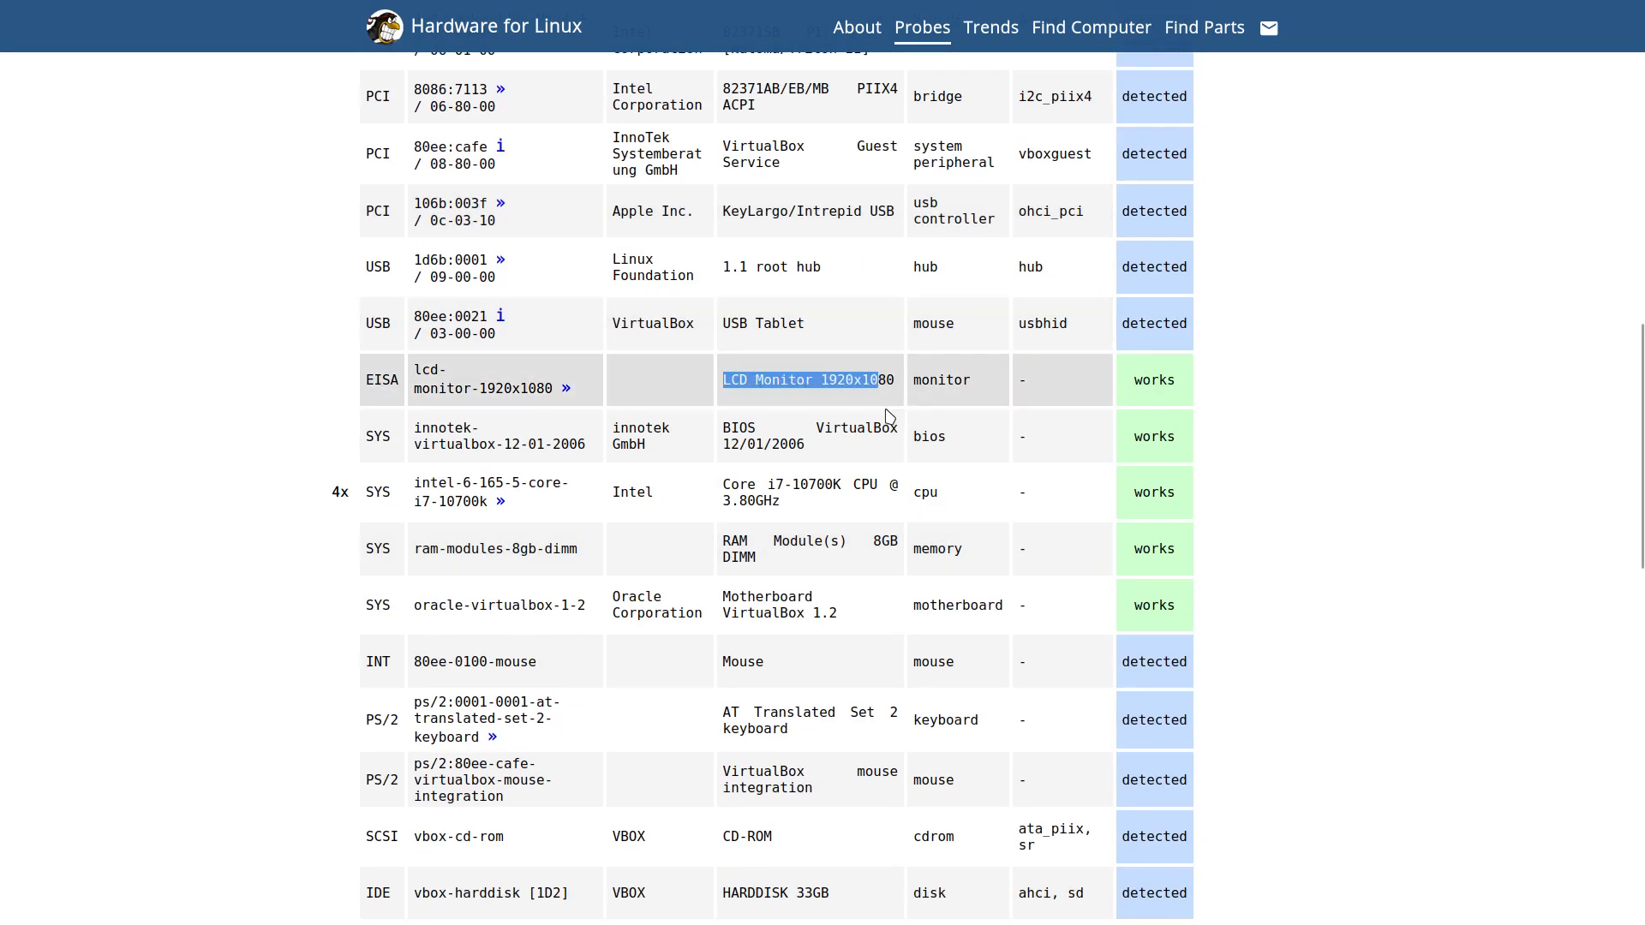
{"action": "scroll", "coordinate": [889, 416], "scroll_direction": "down", "scroll_amount": 4}
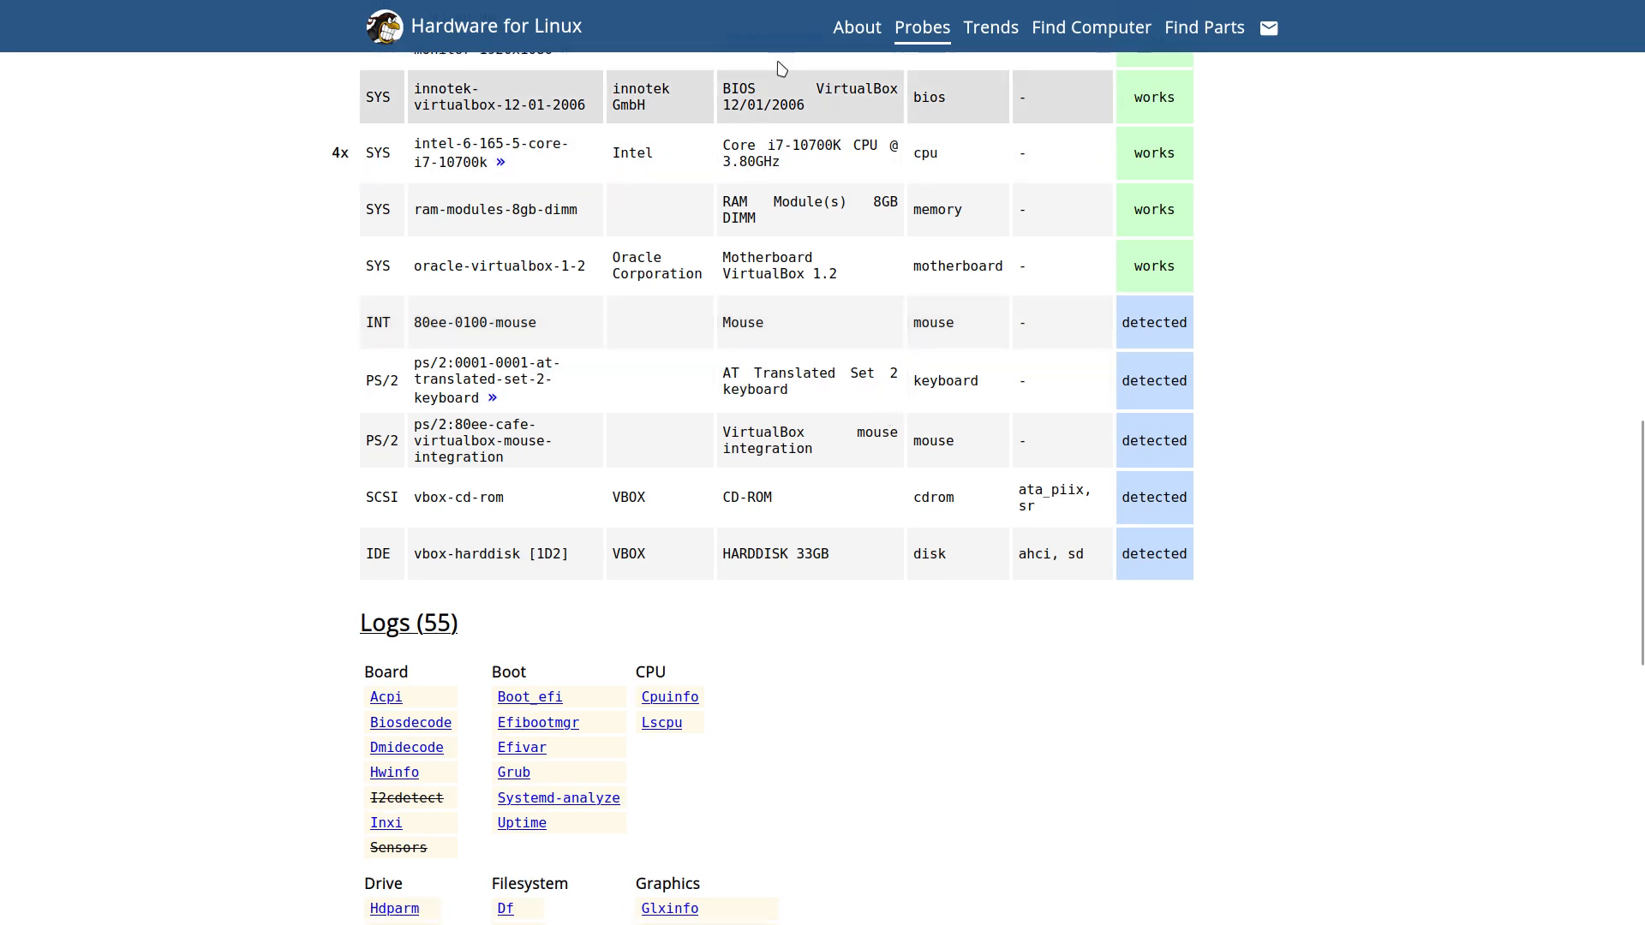
{"action": "left_click_drag", "start_coordinate": [779, 110], "coordinate": [805, 108]}
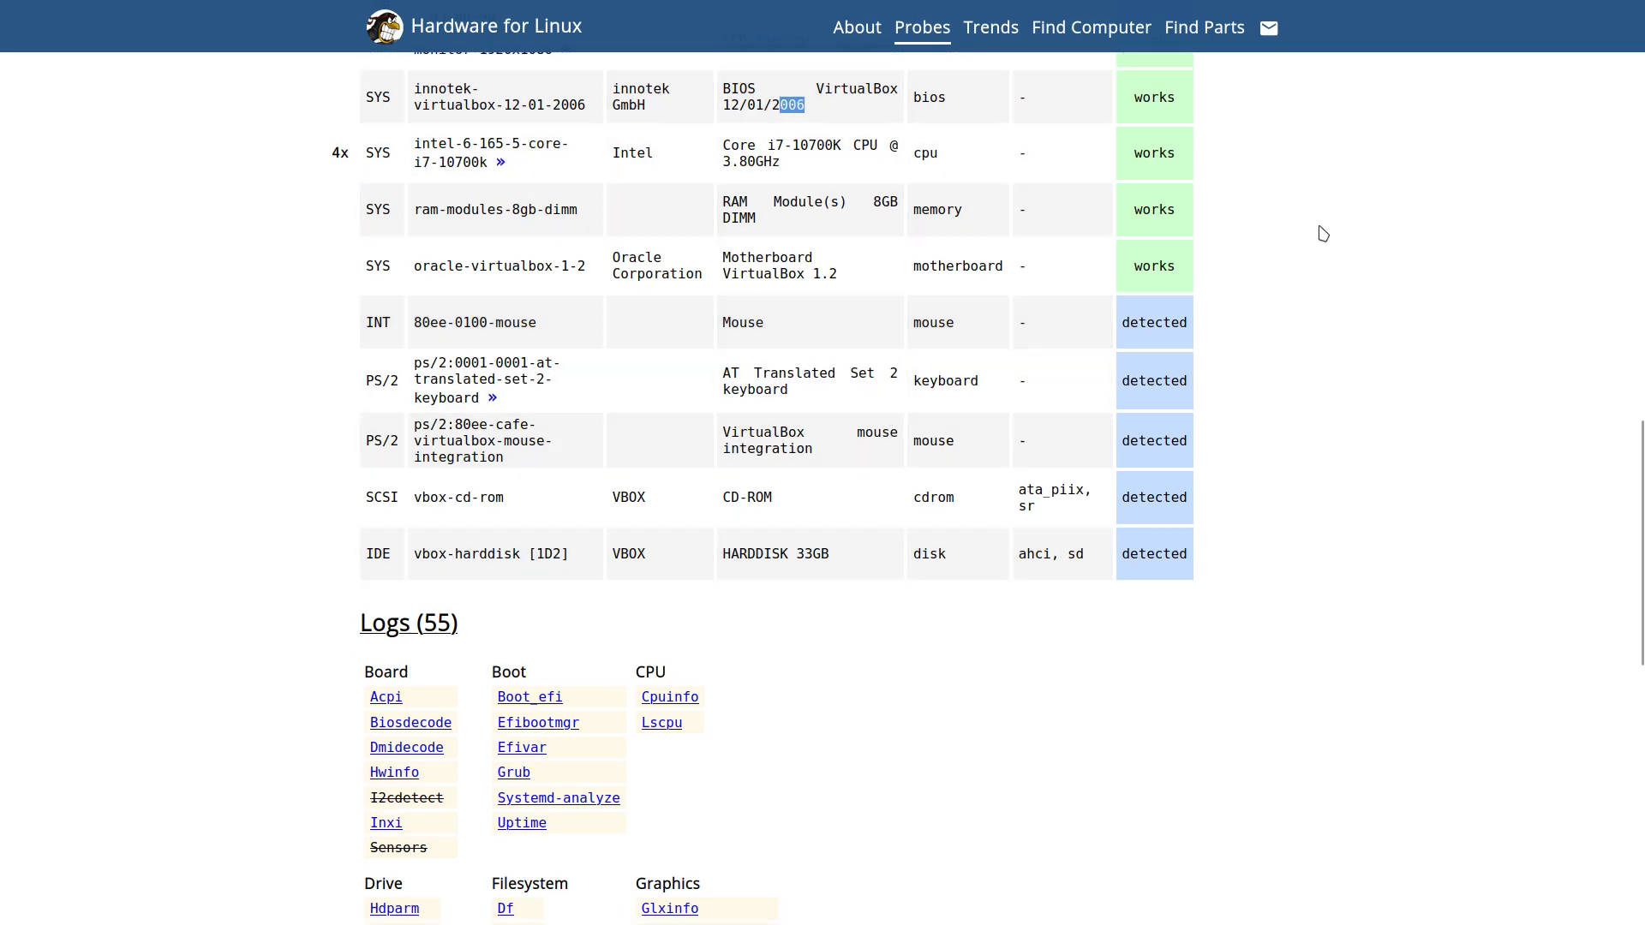
{"action": "key", "text": "super+1"}
Step: Close the leftover and finished probe terminals, then glance at the Att, Autostart and Extras pages
{"action": "key", "text": "super+q"}
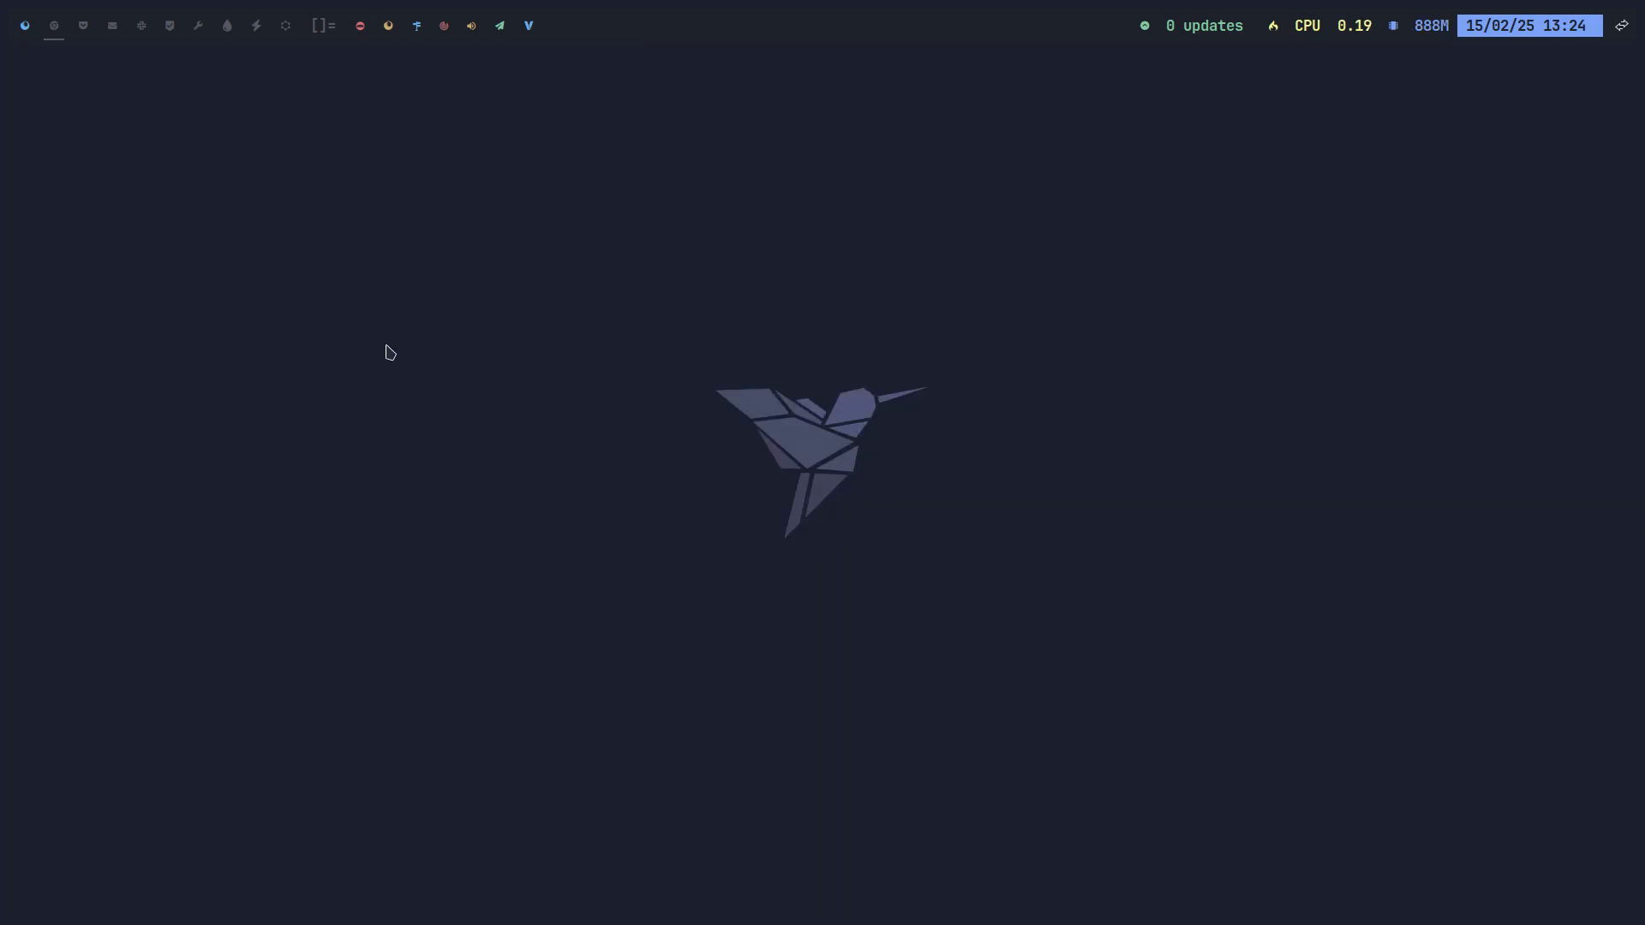
{"action": "left_click", "coordinate": [29, 29]}
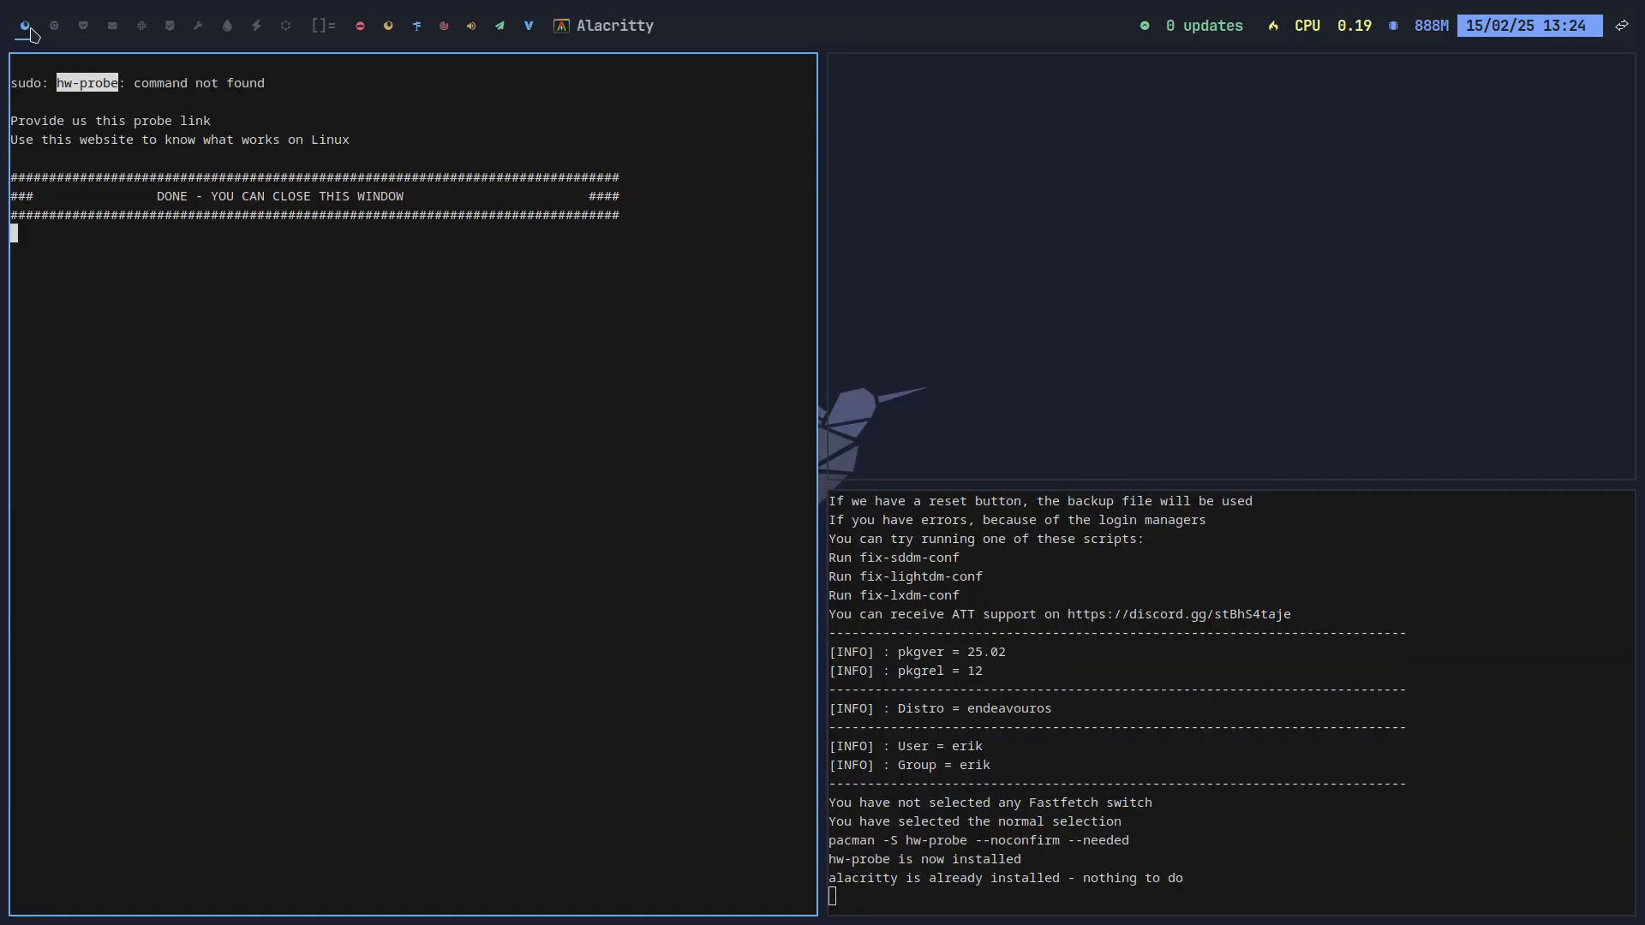
{"action": "left_click", "coordinate": [181, 235]}
{"action": "key", "text": "super+q"}
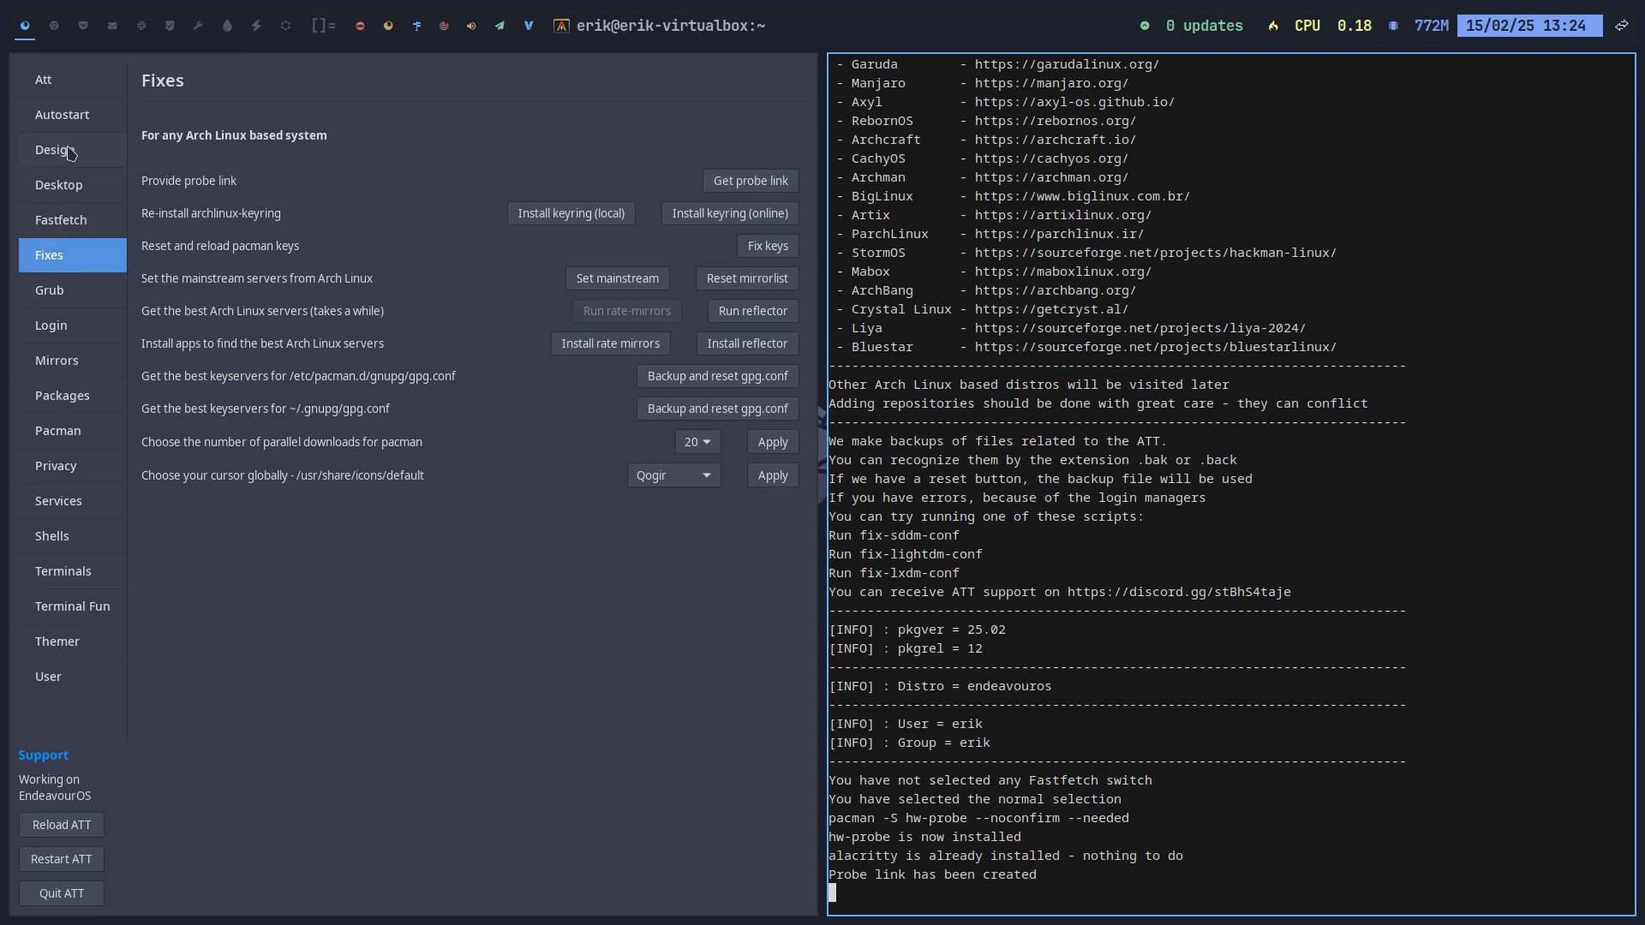
{"action": "left_click", "coordinate": [67, 87]}
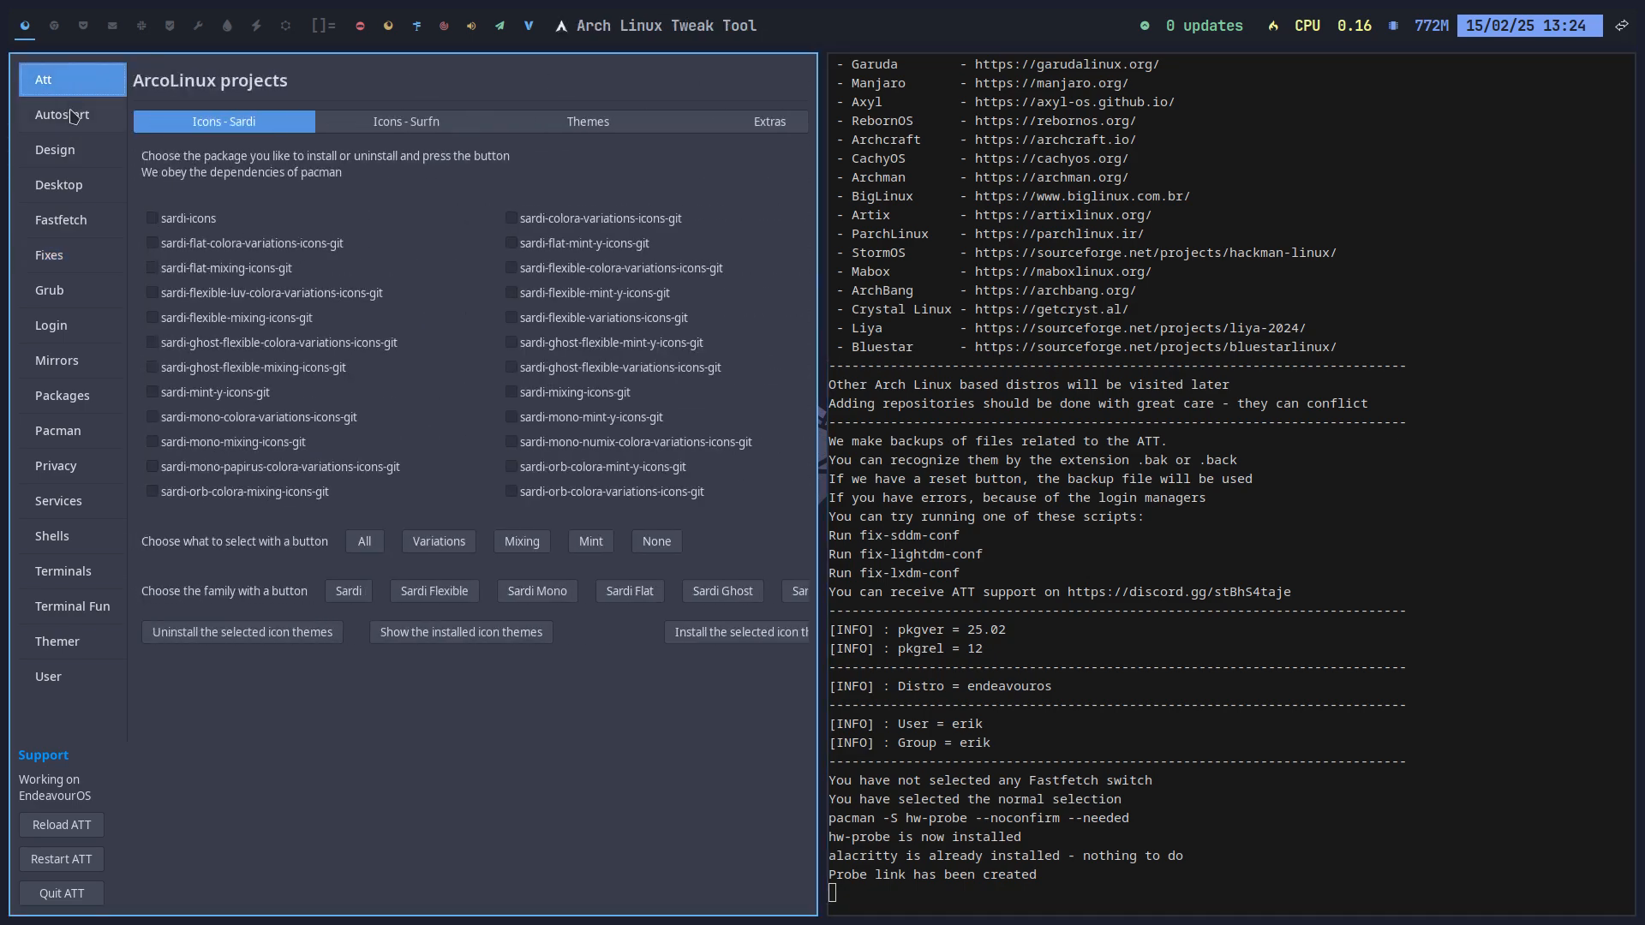
{"action": "left_click", "coordinate": [67, 108]}
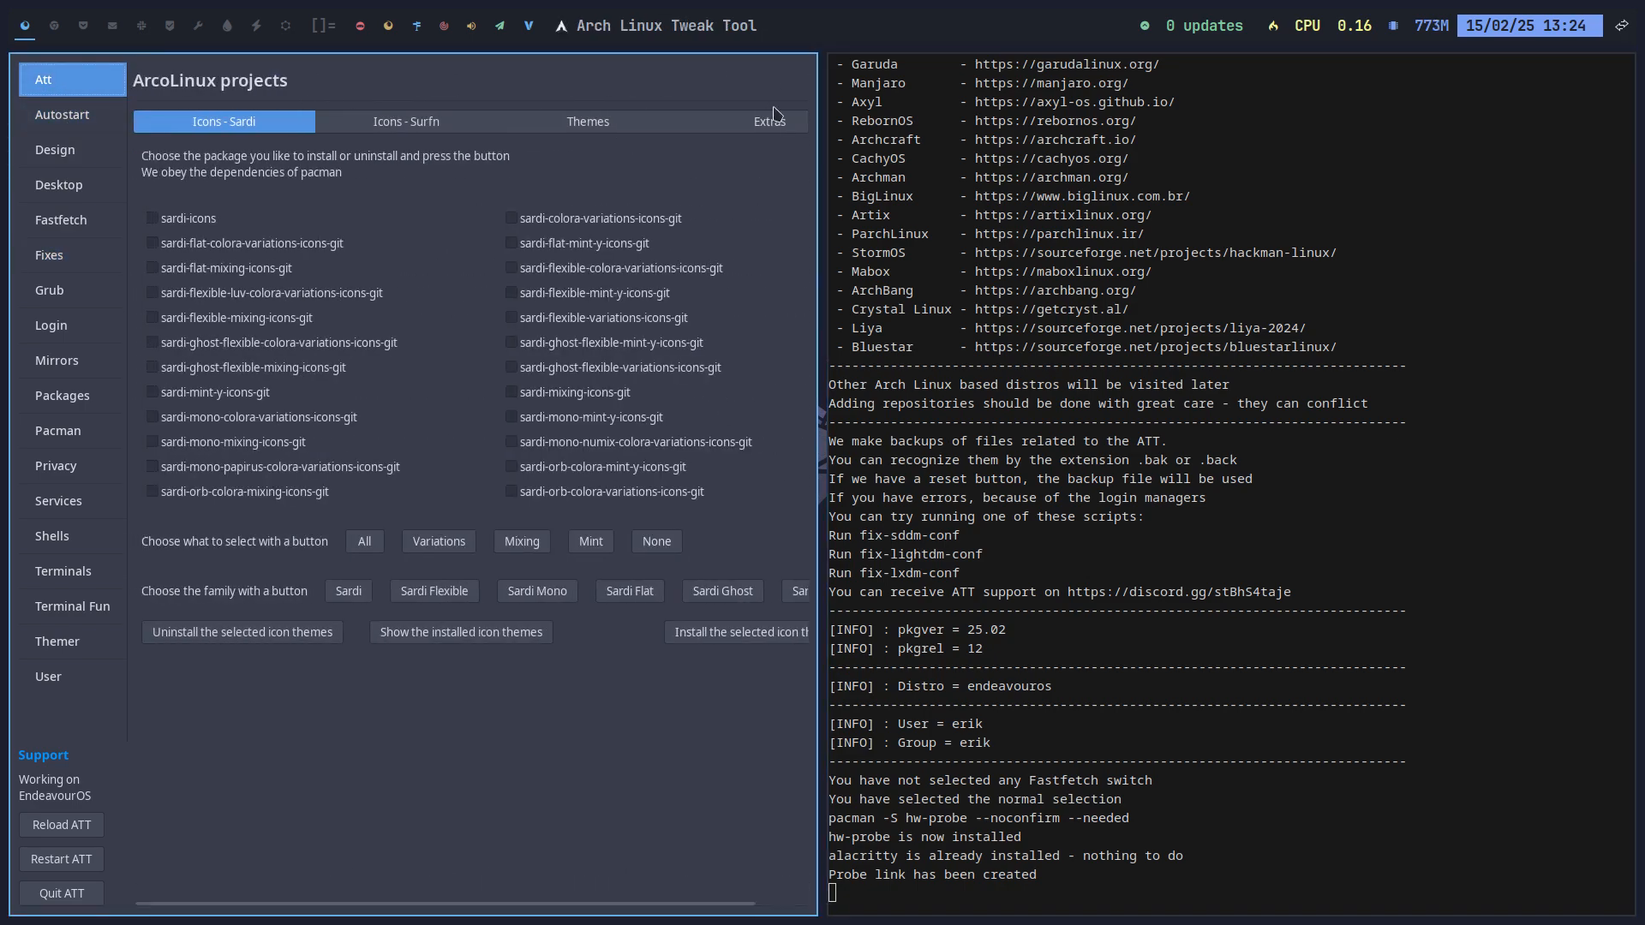
{"action": "left_click", "coordinate": [785, 129]}
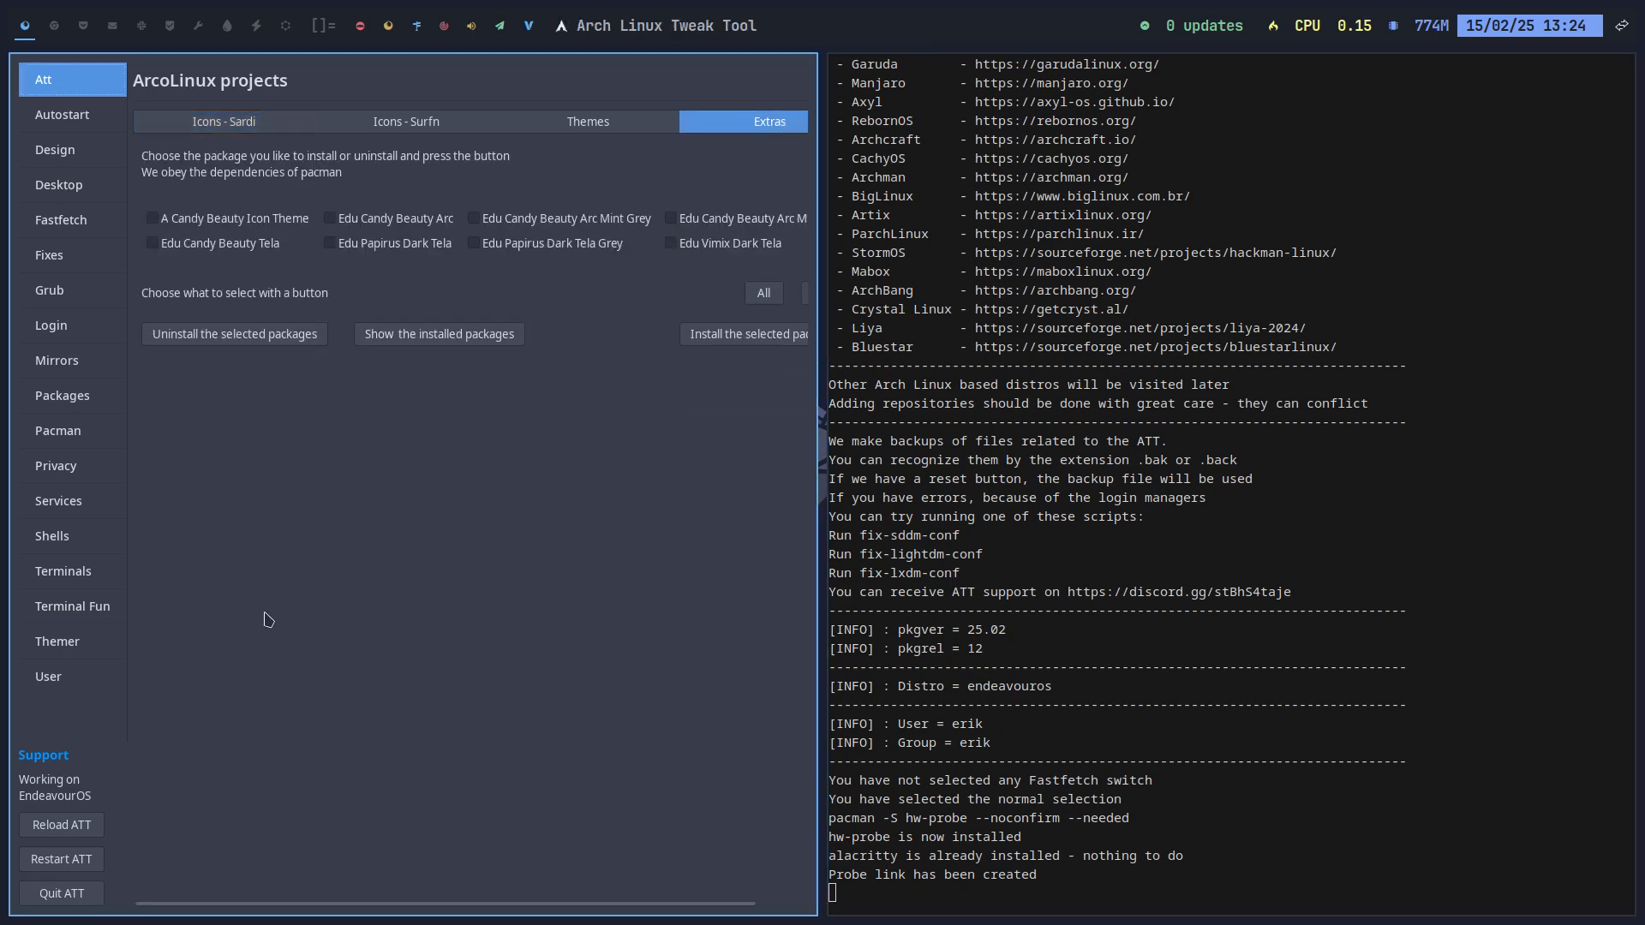
Step: Make the tweak tool full-screen and step through Autostart, Design, Desktop, Fastfetch and Fixes to Shells
{"action": "key", "text": "super+f"}
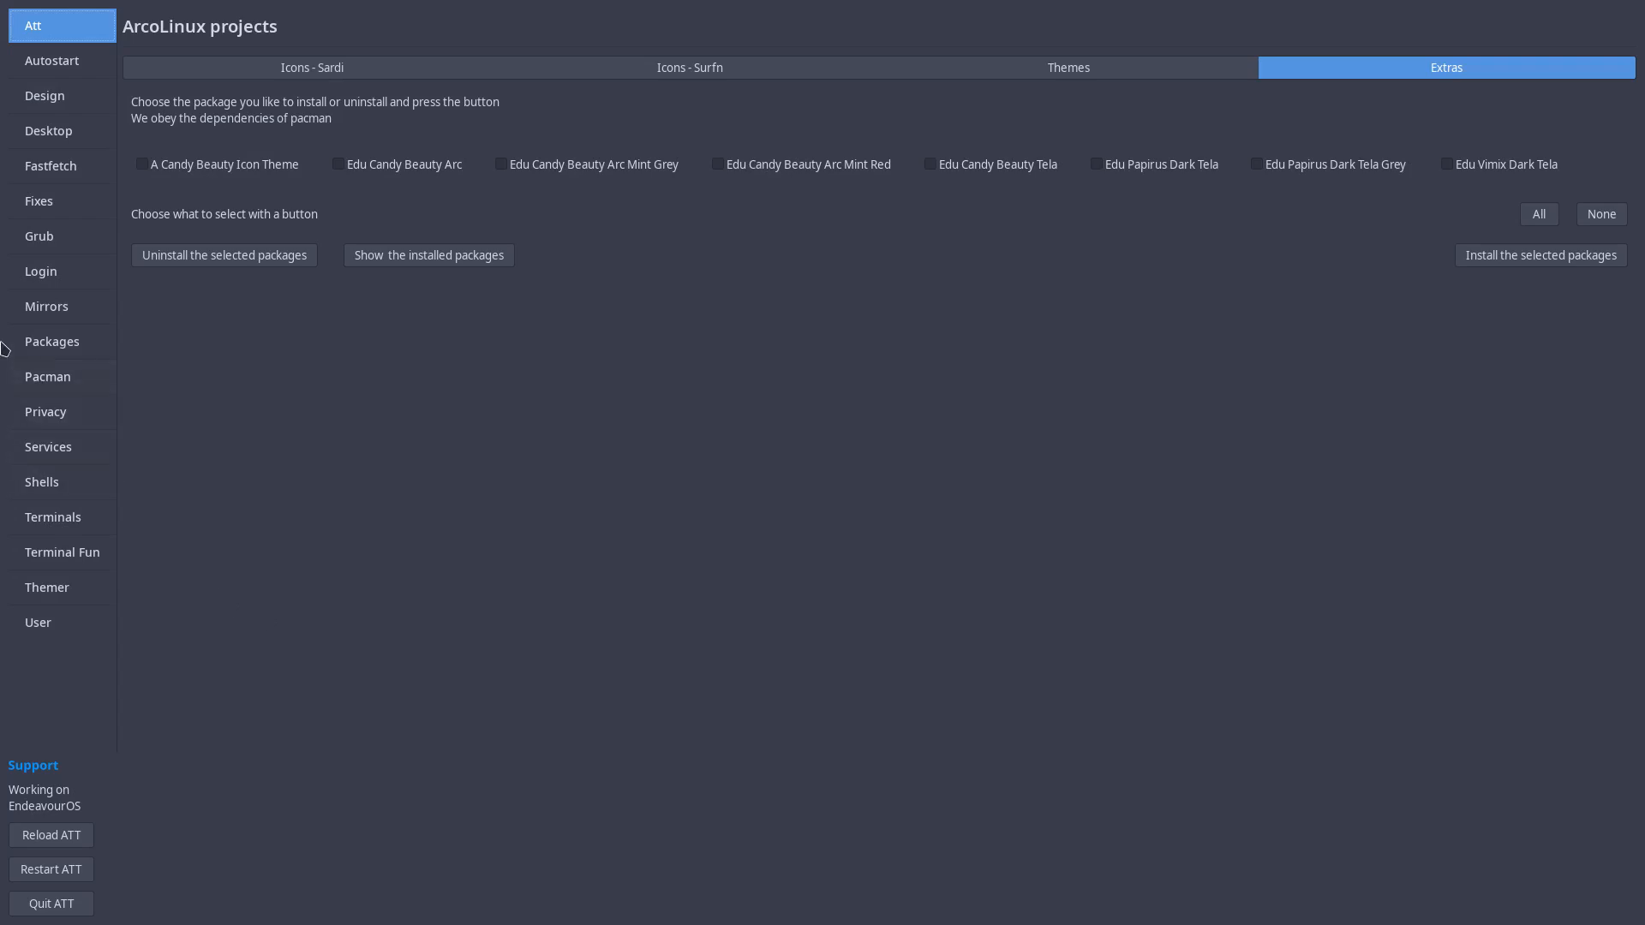
{"action": "left_click", "coordinate": [68, 62]}
{"action": "left_click", "coordinate": [70, 98]}
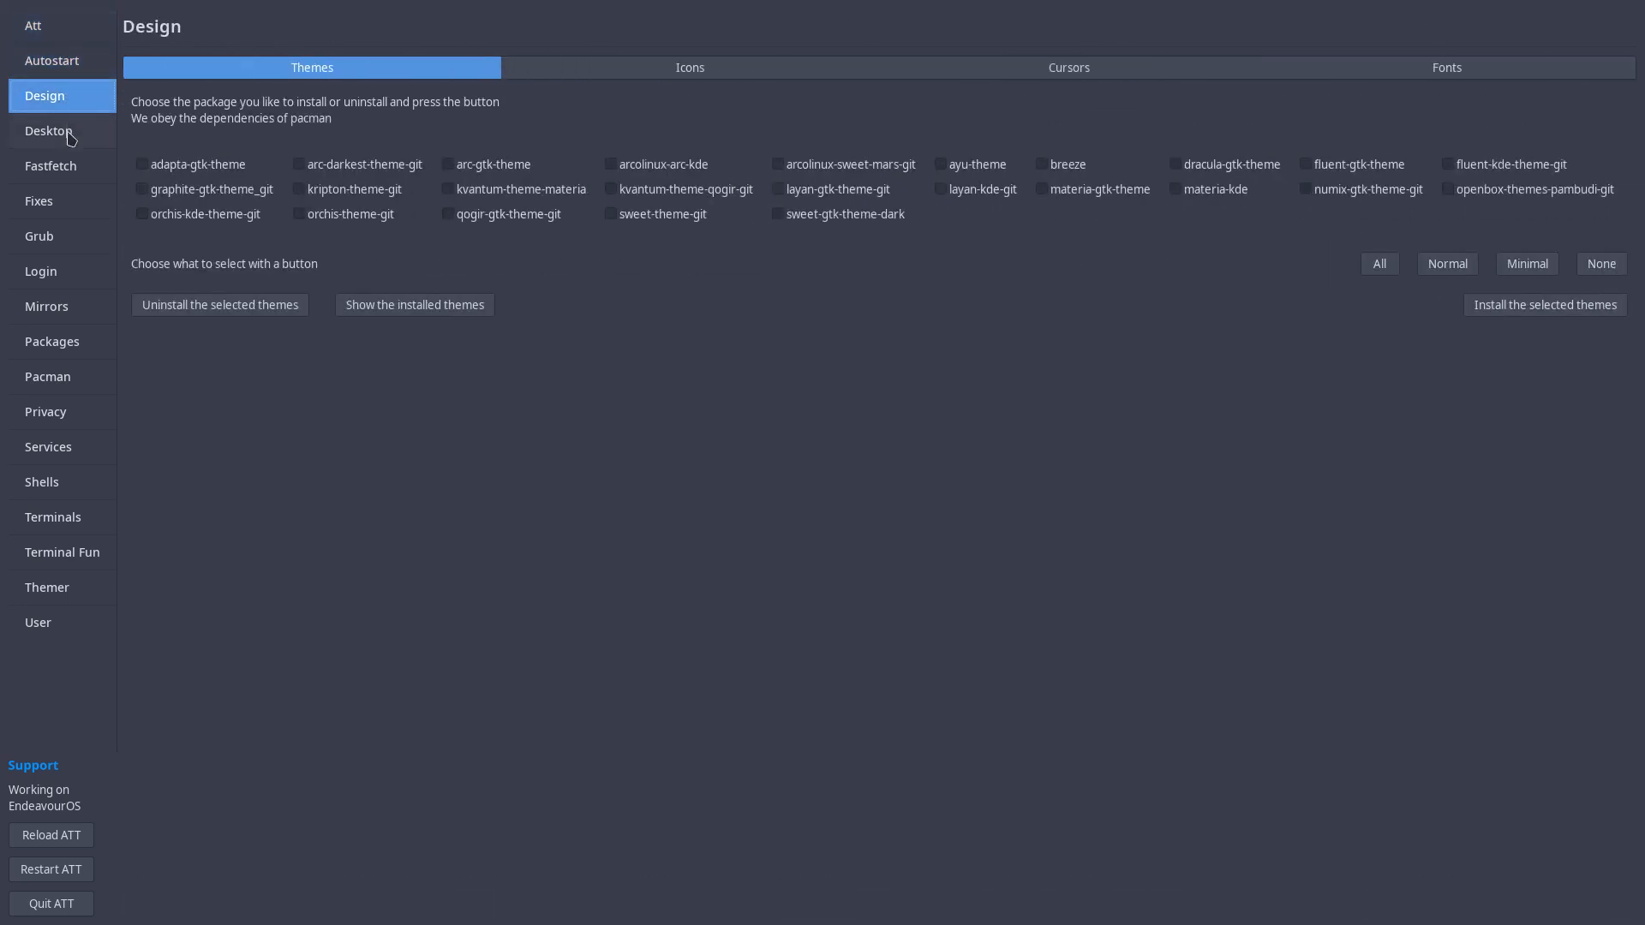
{"action": "left_click", "coordinate": [71, 137]}
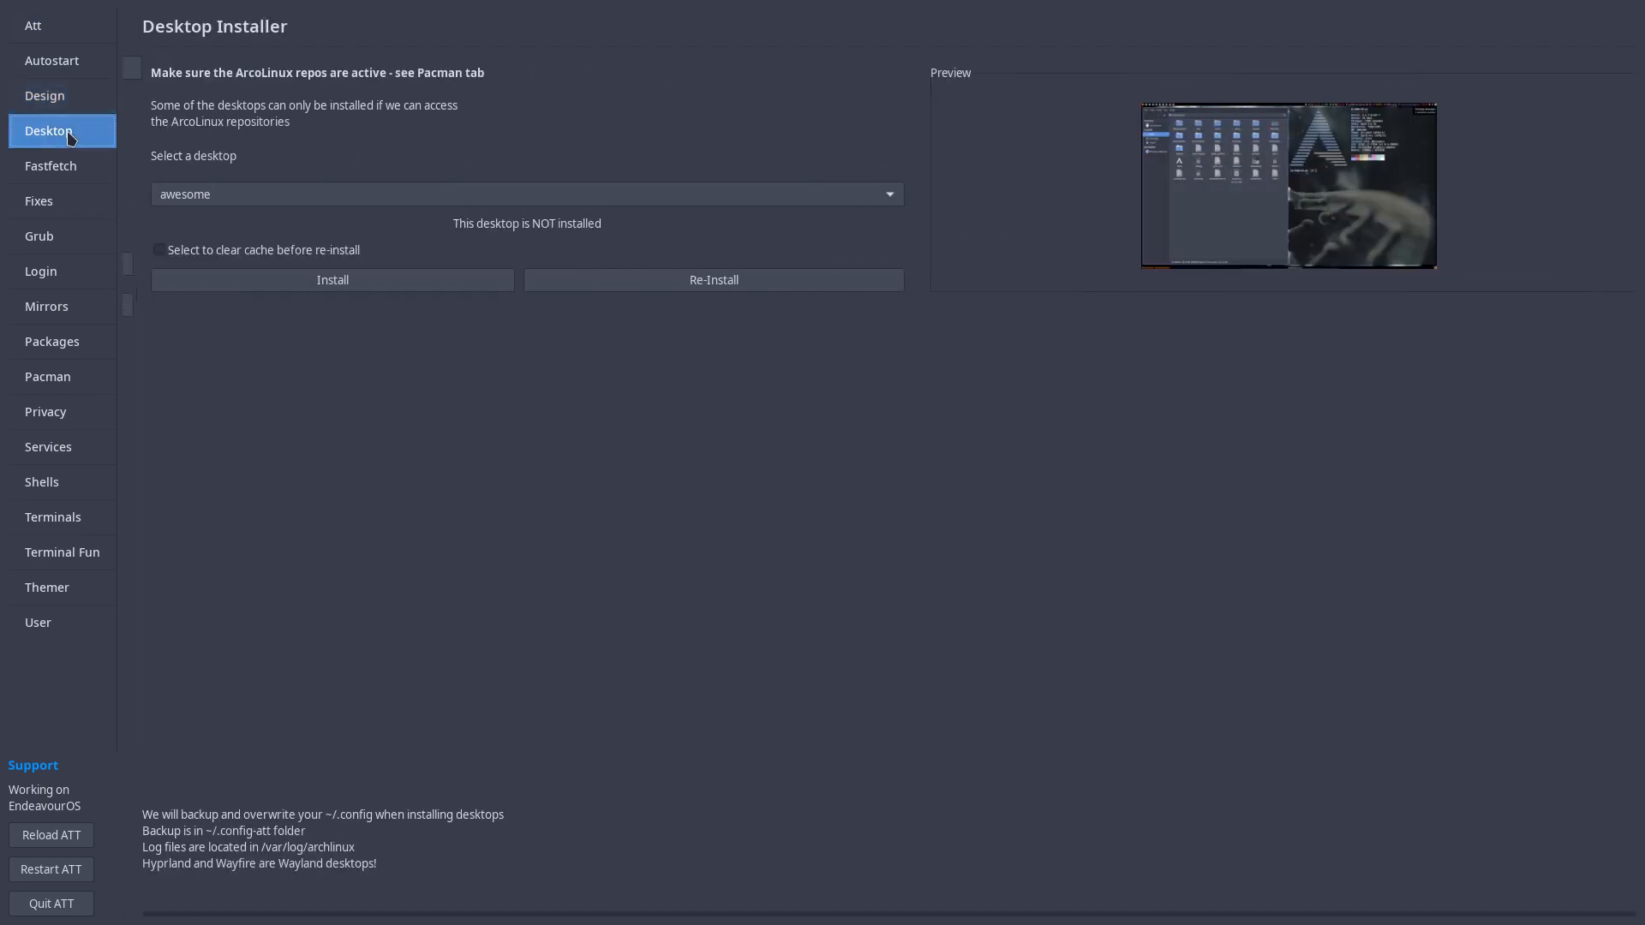
{"action": "left_click", "coordinate": [77, 174]}
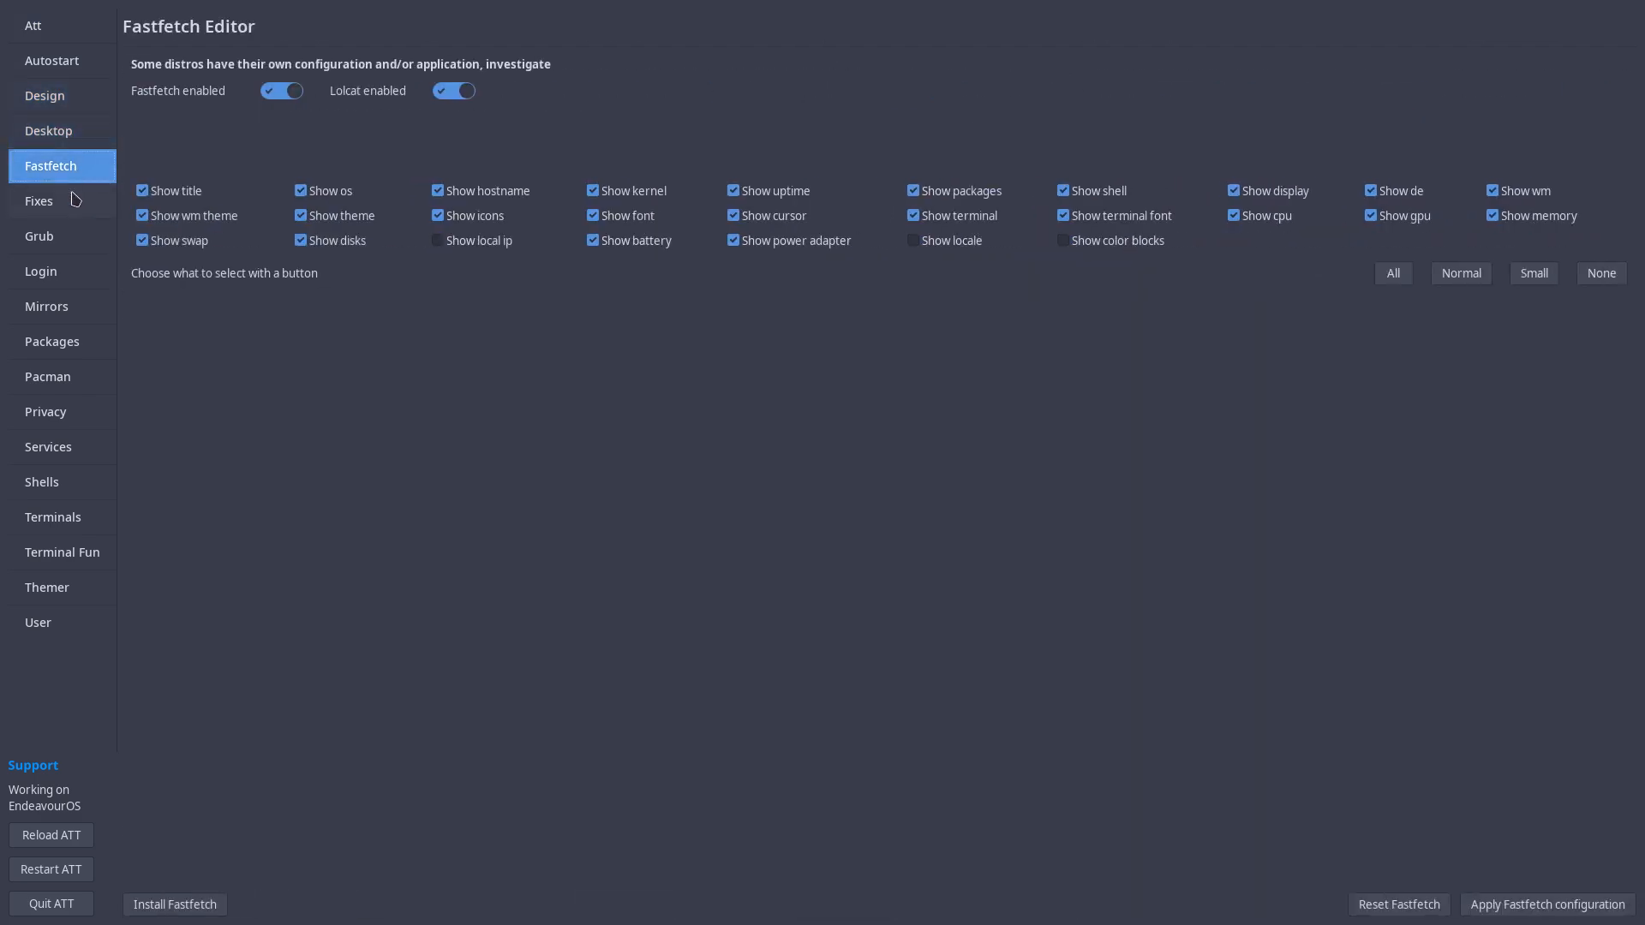
{"action": "left_click", "coordinate": [74, 200]}
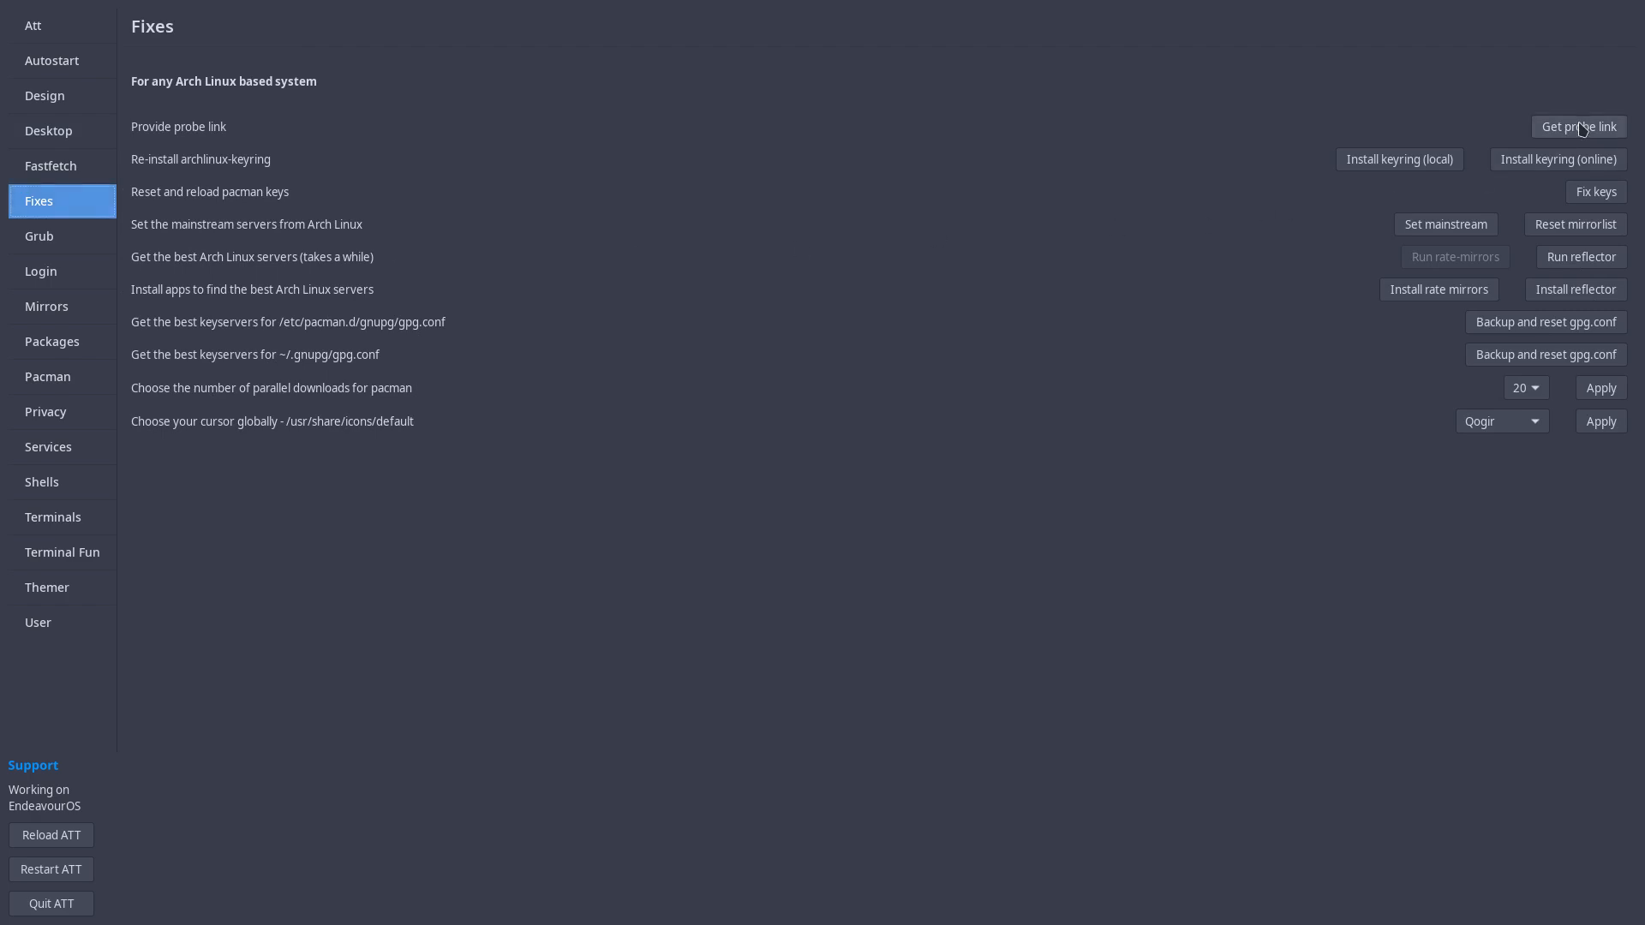
{"action": "left_click", "coordinate": [69, 487]}
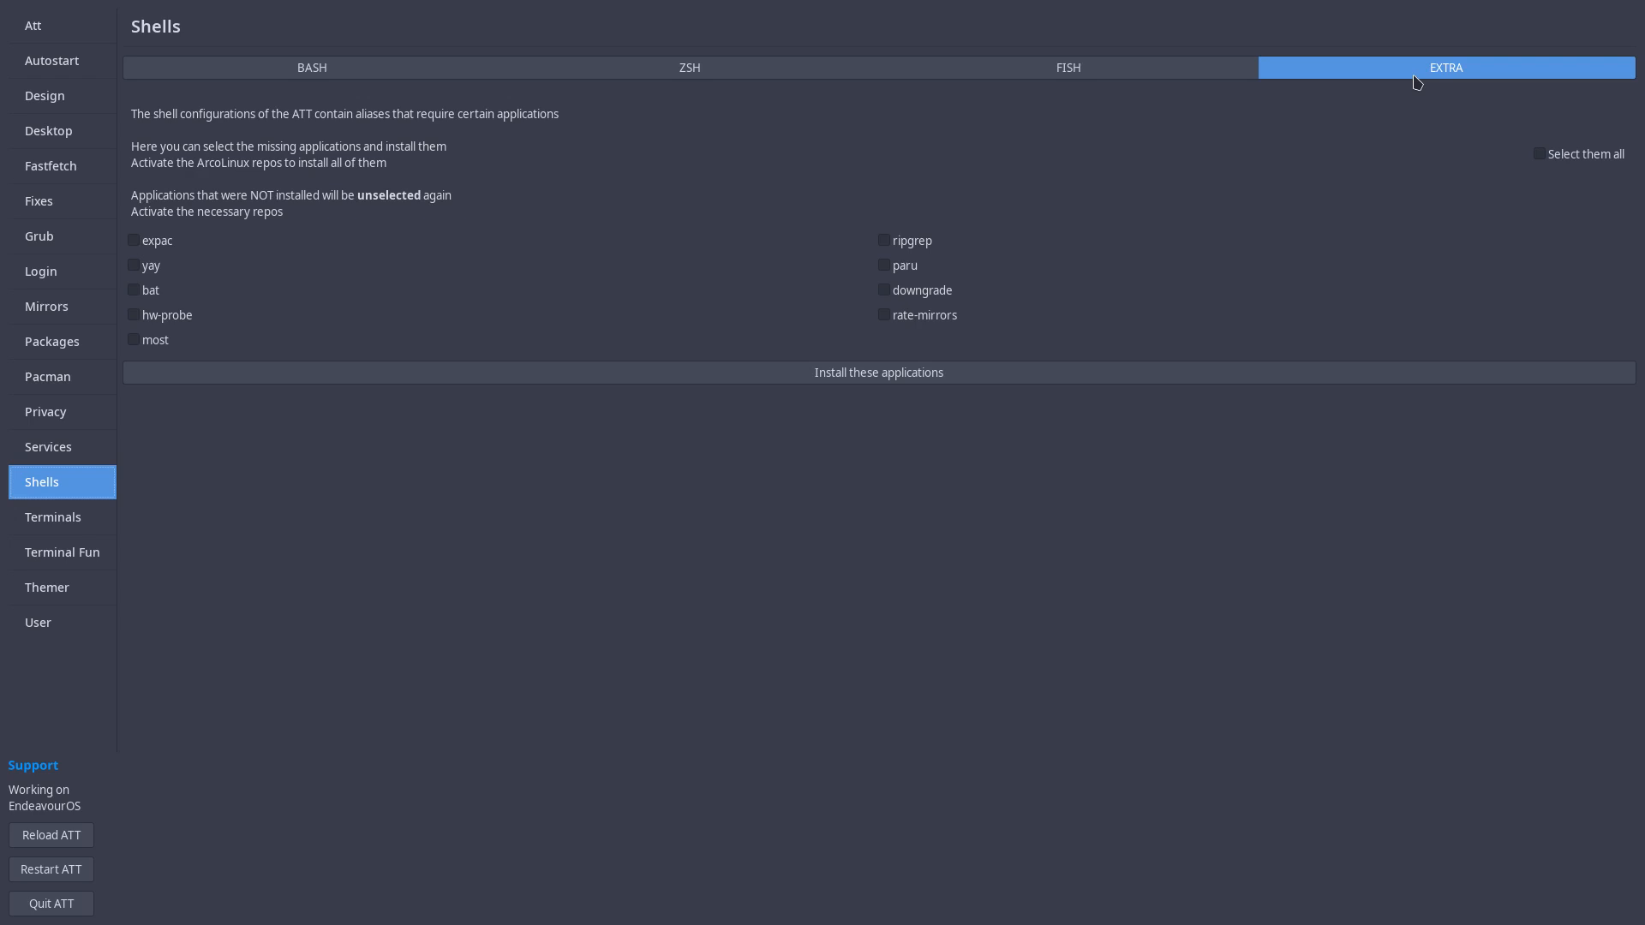
Step: Select all the Shells EXTRA applications and install them
{"action": "left_click", "coordinate": [134, 317]}
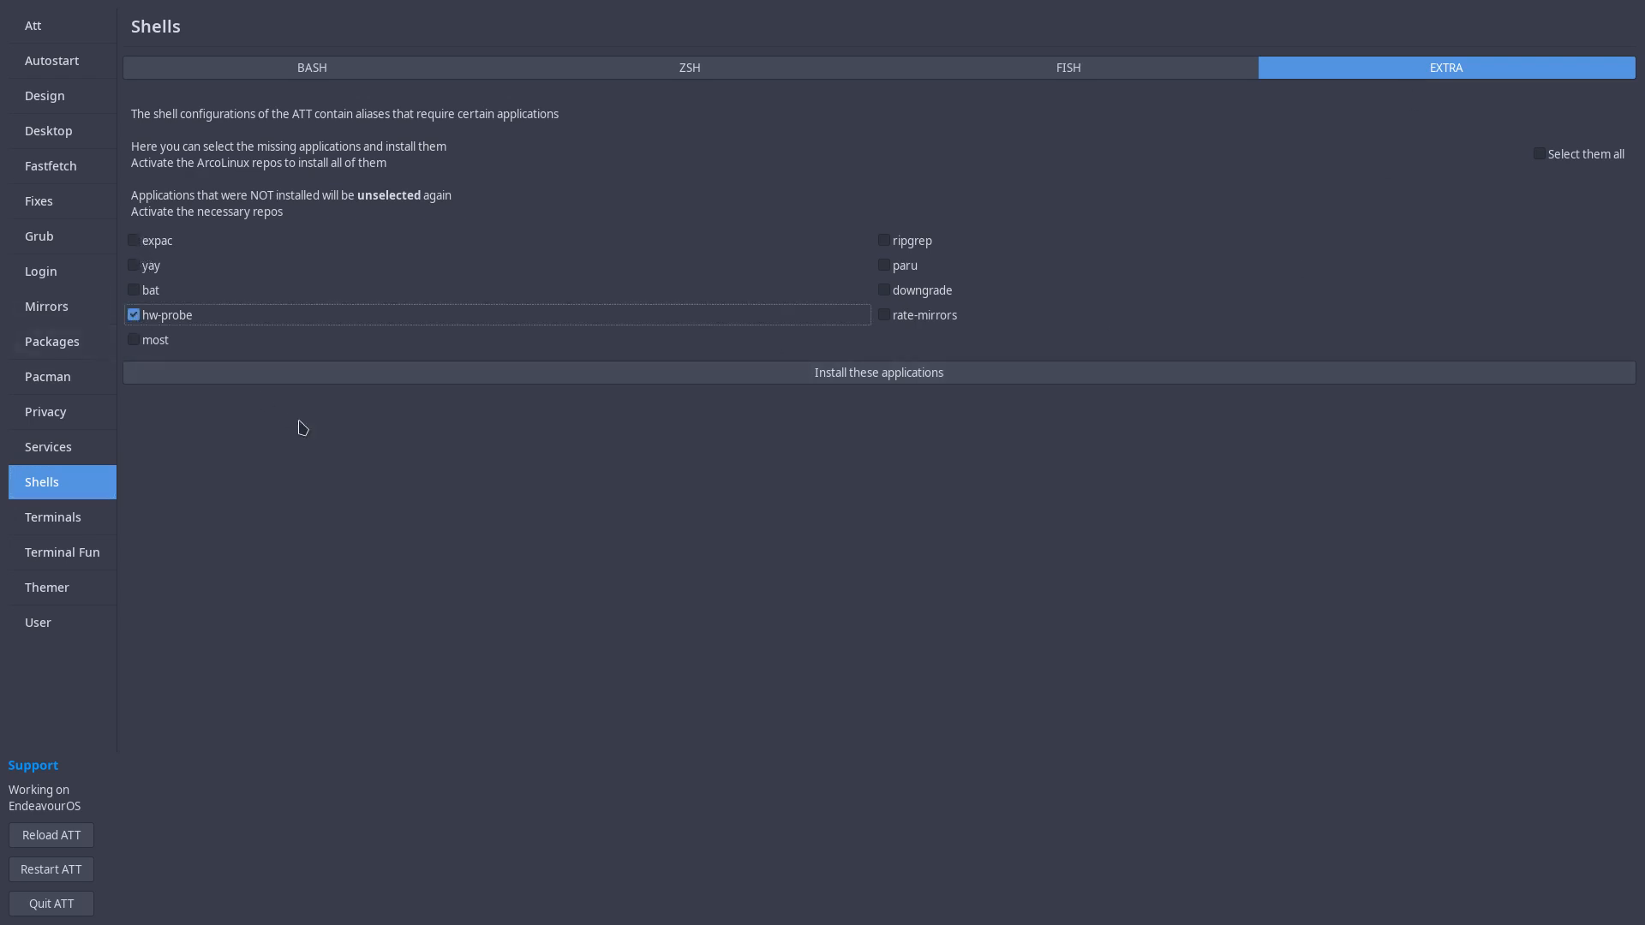
{"action": "left_click", "coordinate": [1541, 155]}
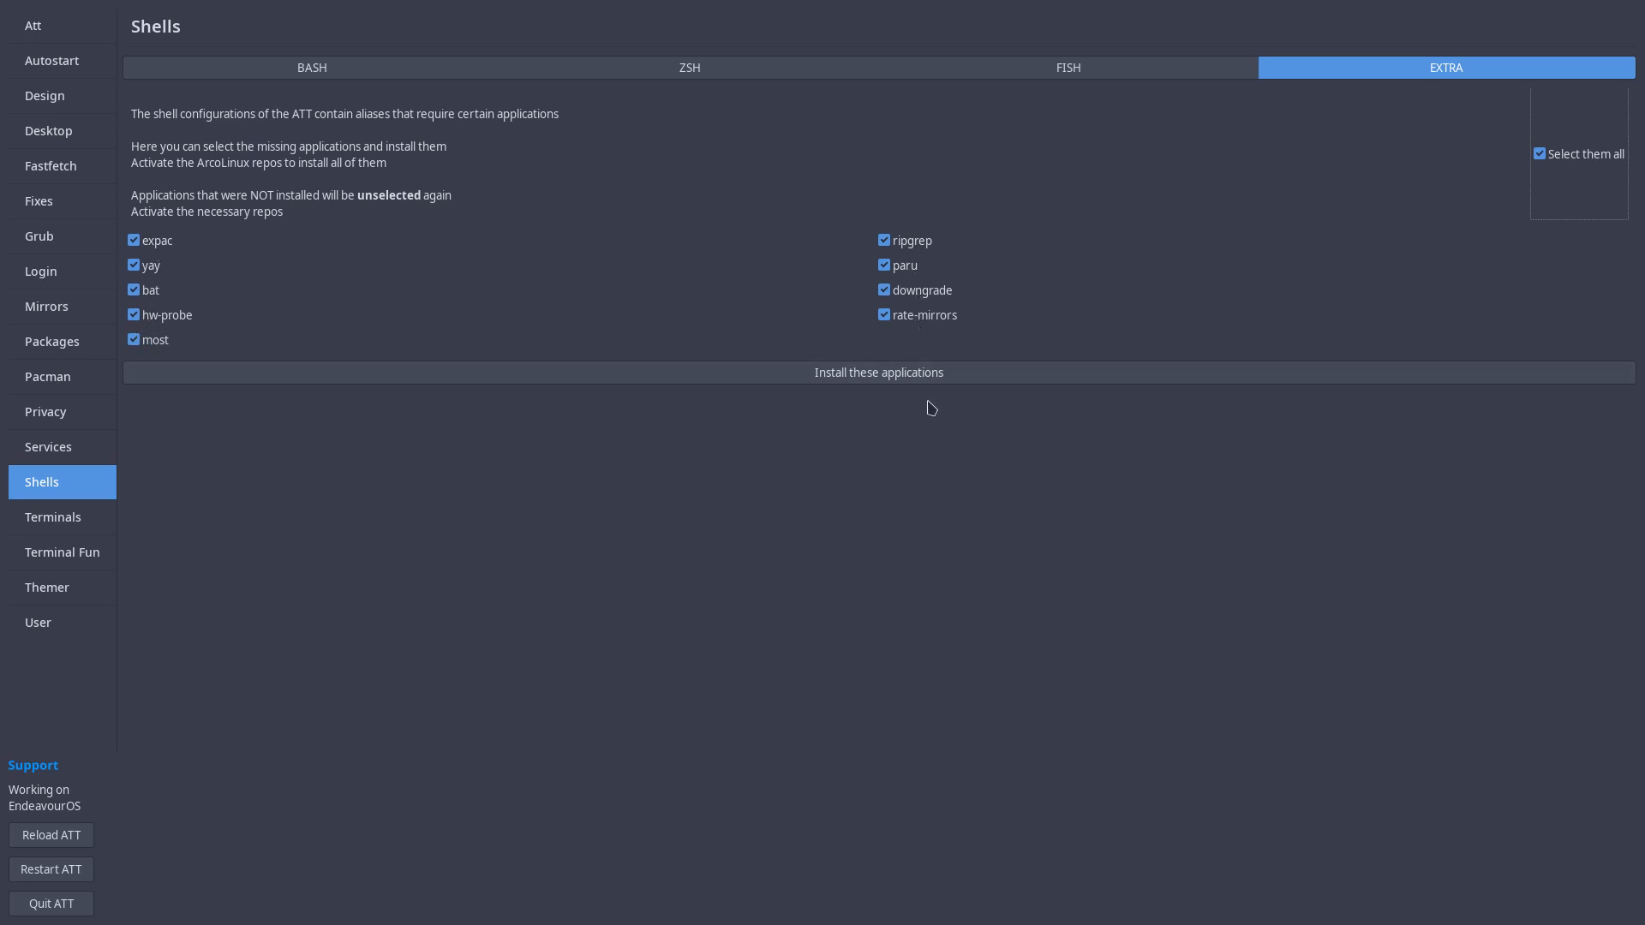
{"action": "left_click", "coordinate": [952, 378]}
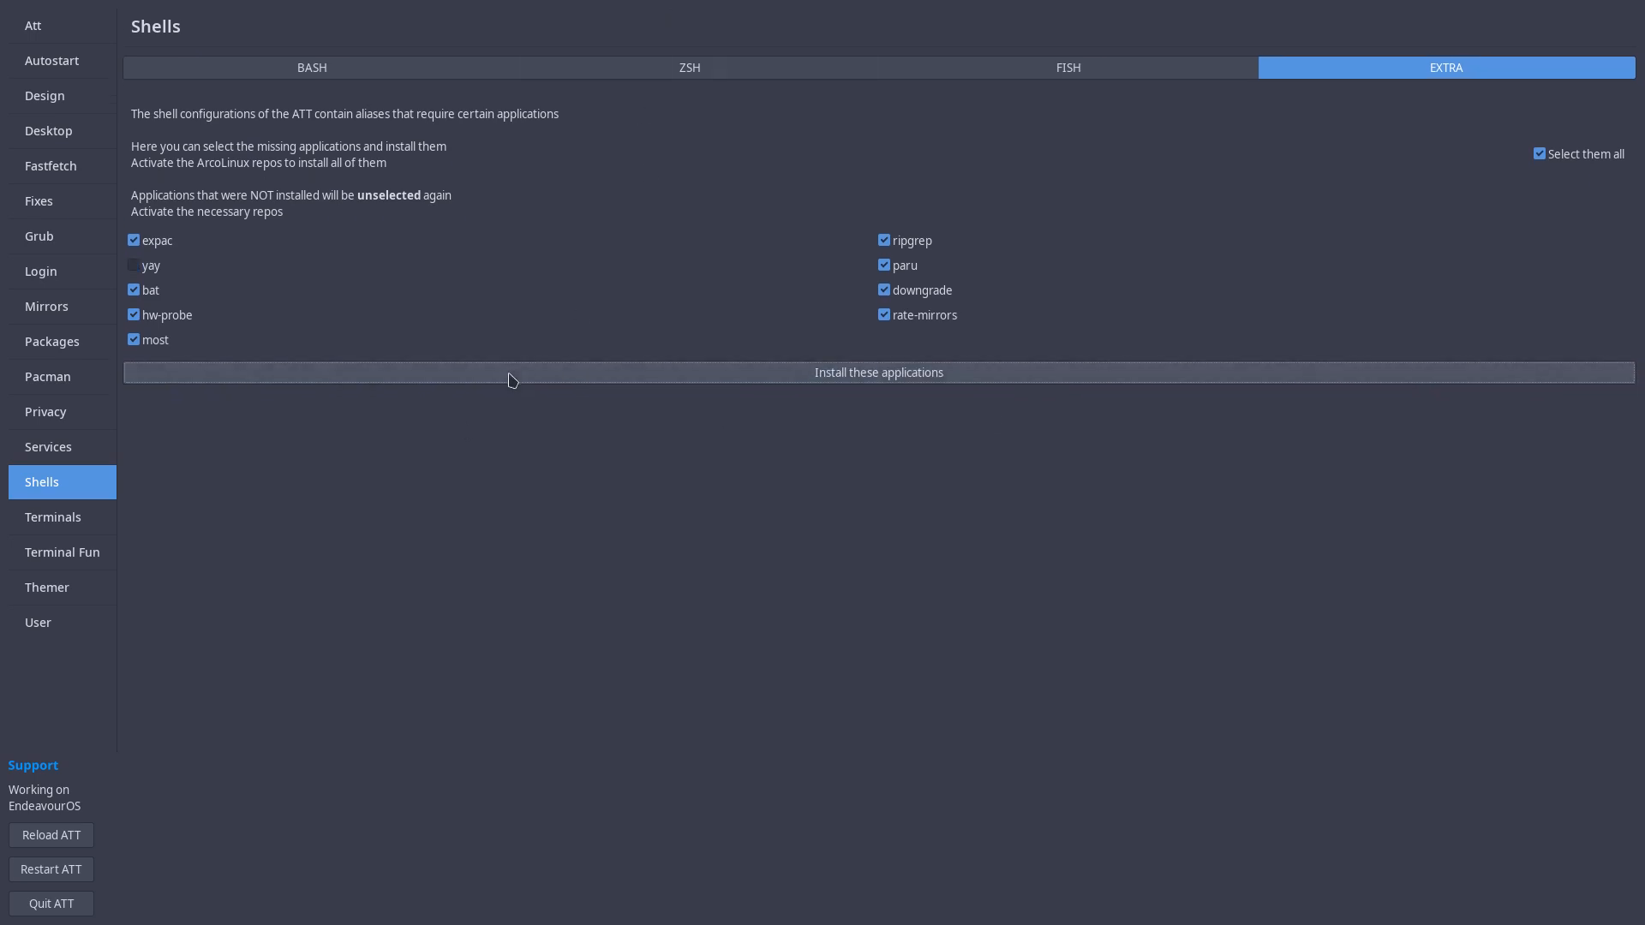
Step: Apply the ATT bashrc configuration from the Bash tab and confirm the applied message
{"action": "key", "text": "super+f"}
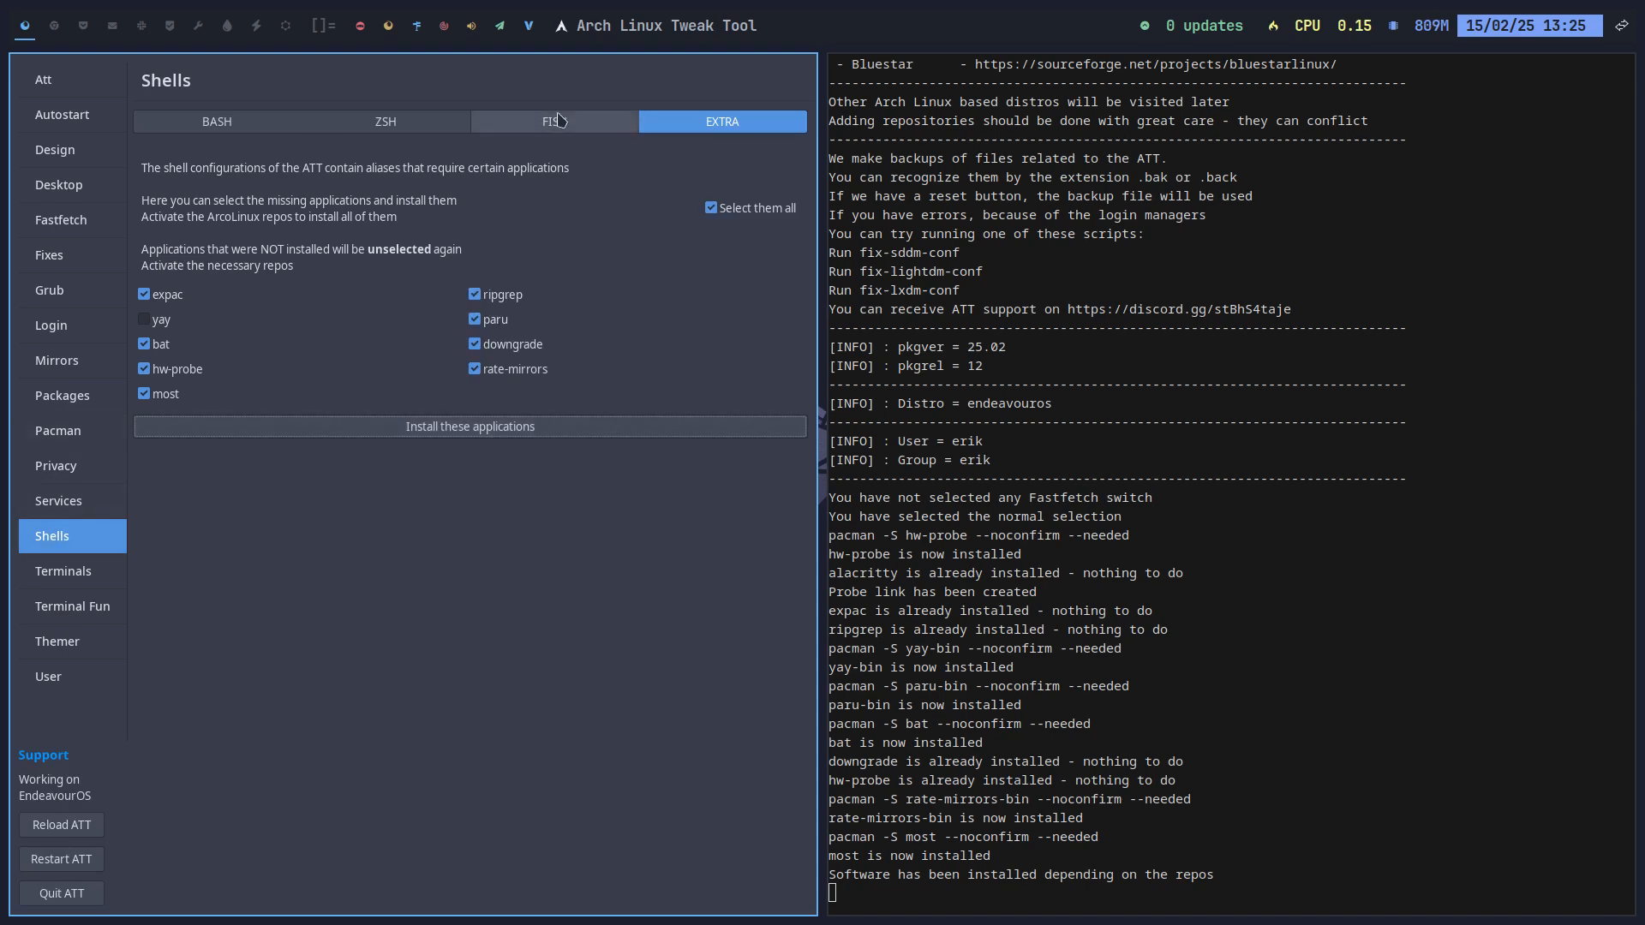
{"action": "left_click", "coordinate": [579, 137]}
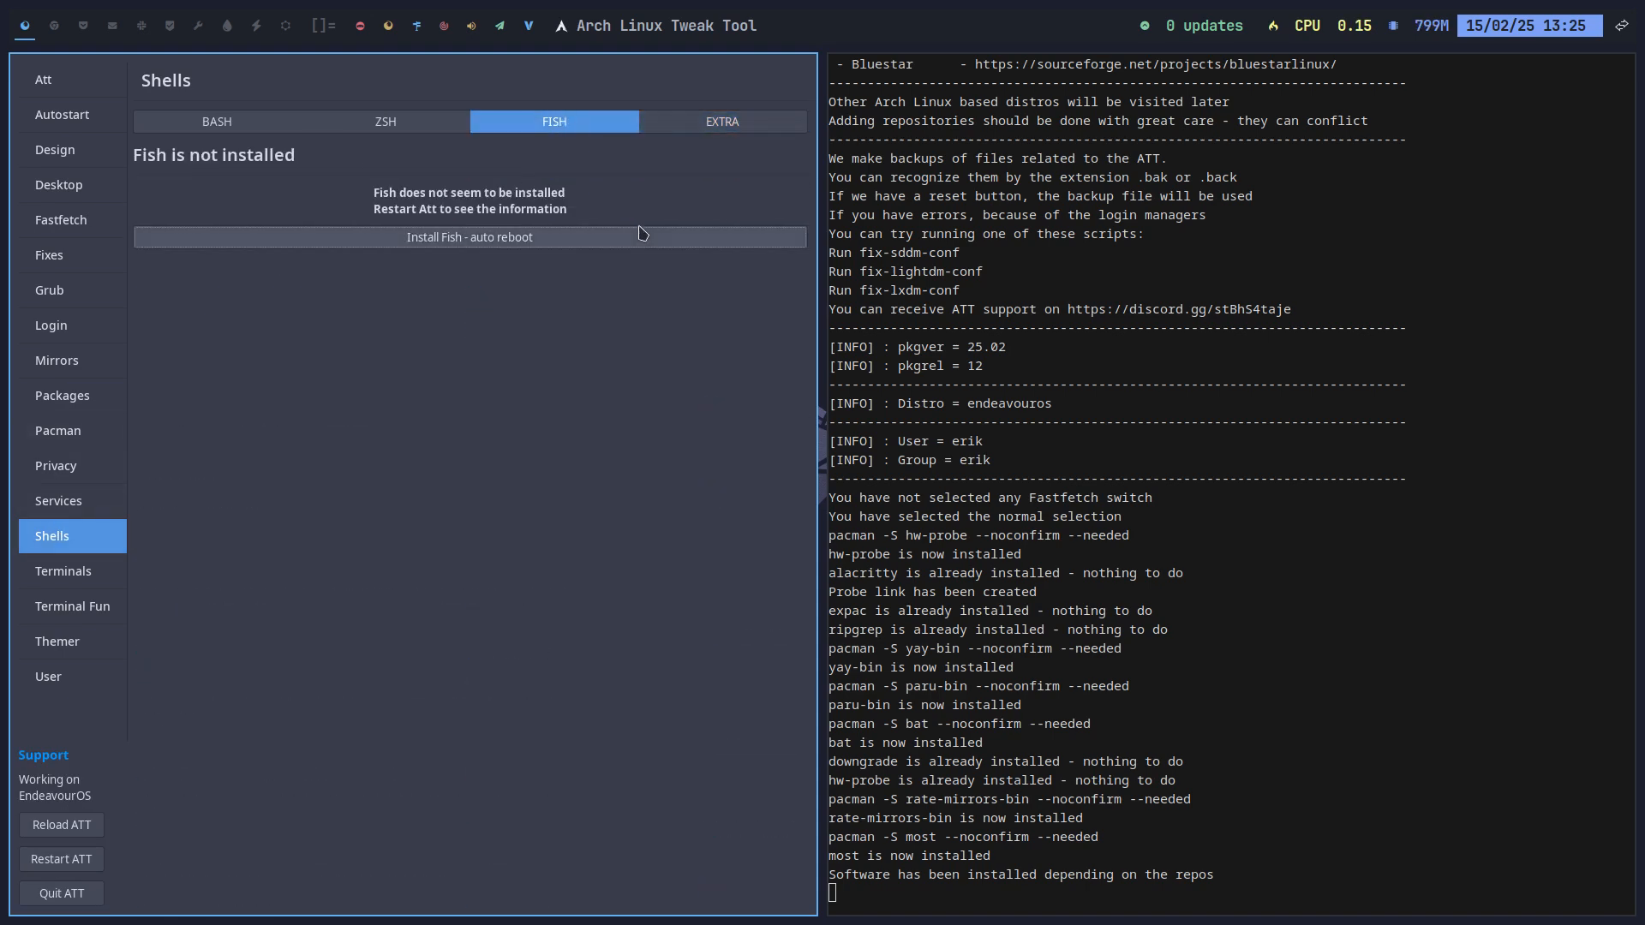
{"action": "left_click", "coordinate": [244, 125]}
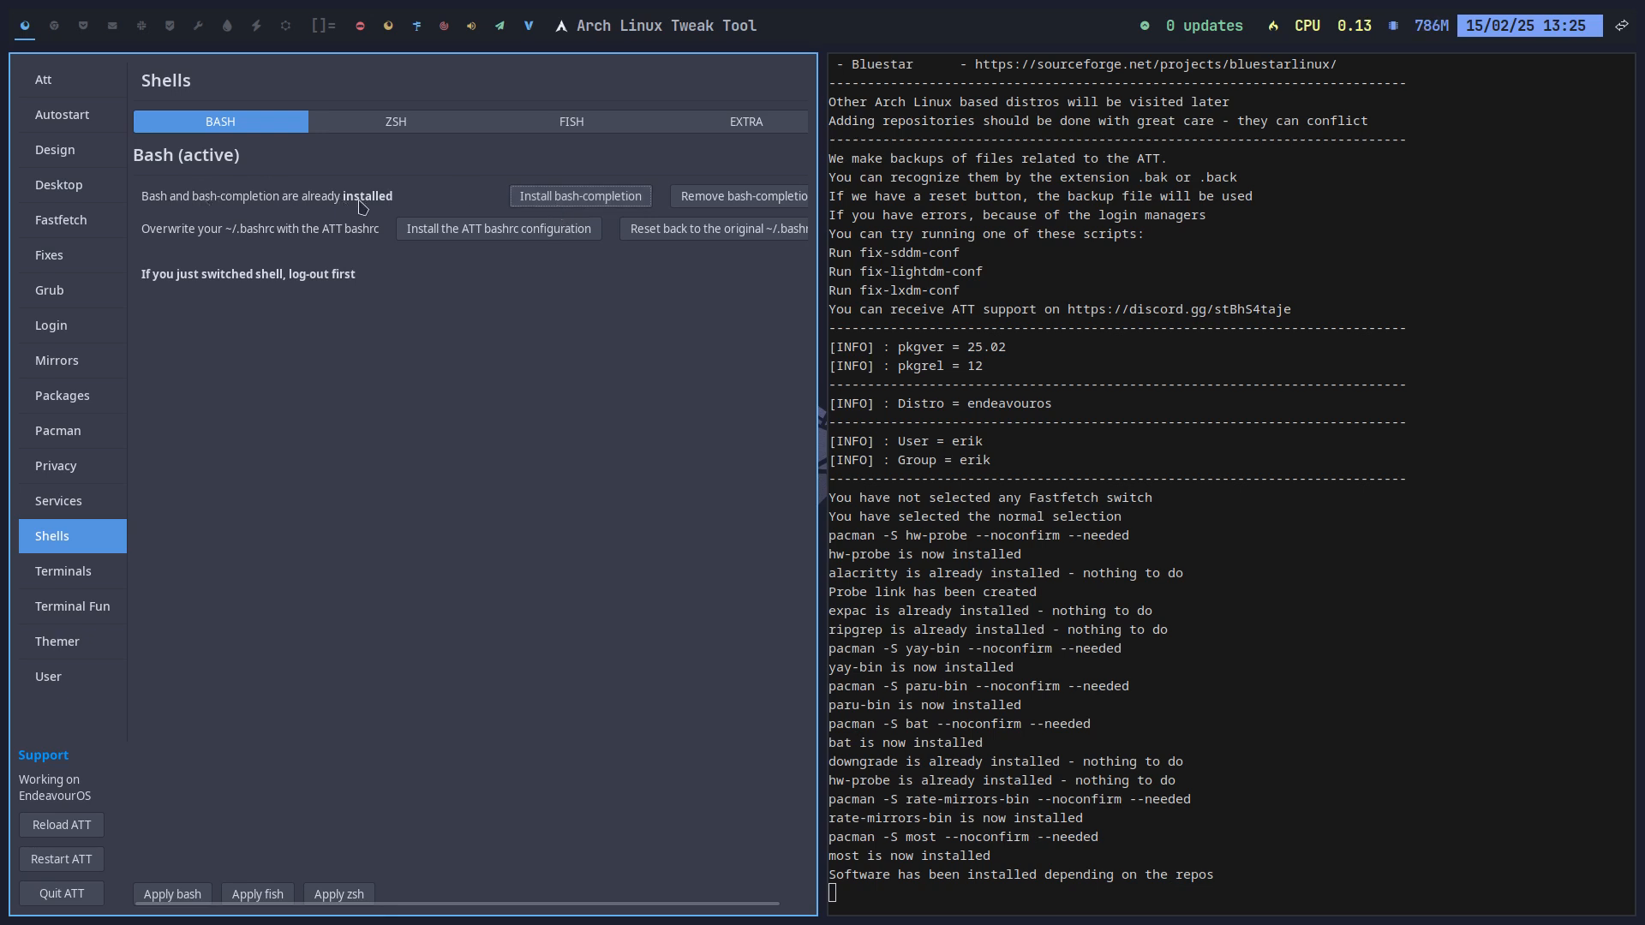
{"action": "left_click", "coordinate": [520, 232]}
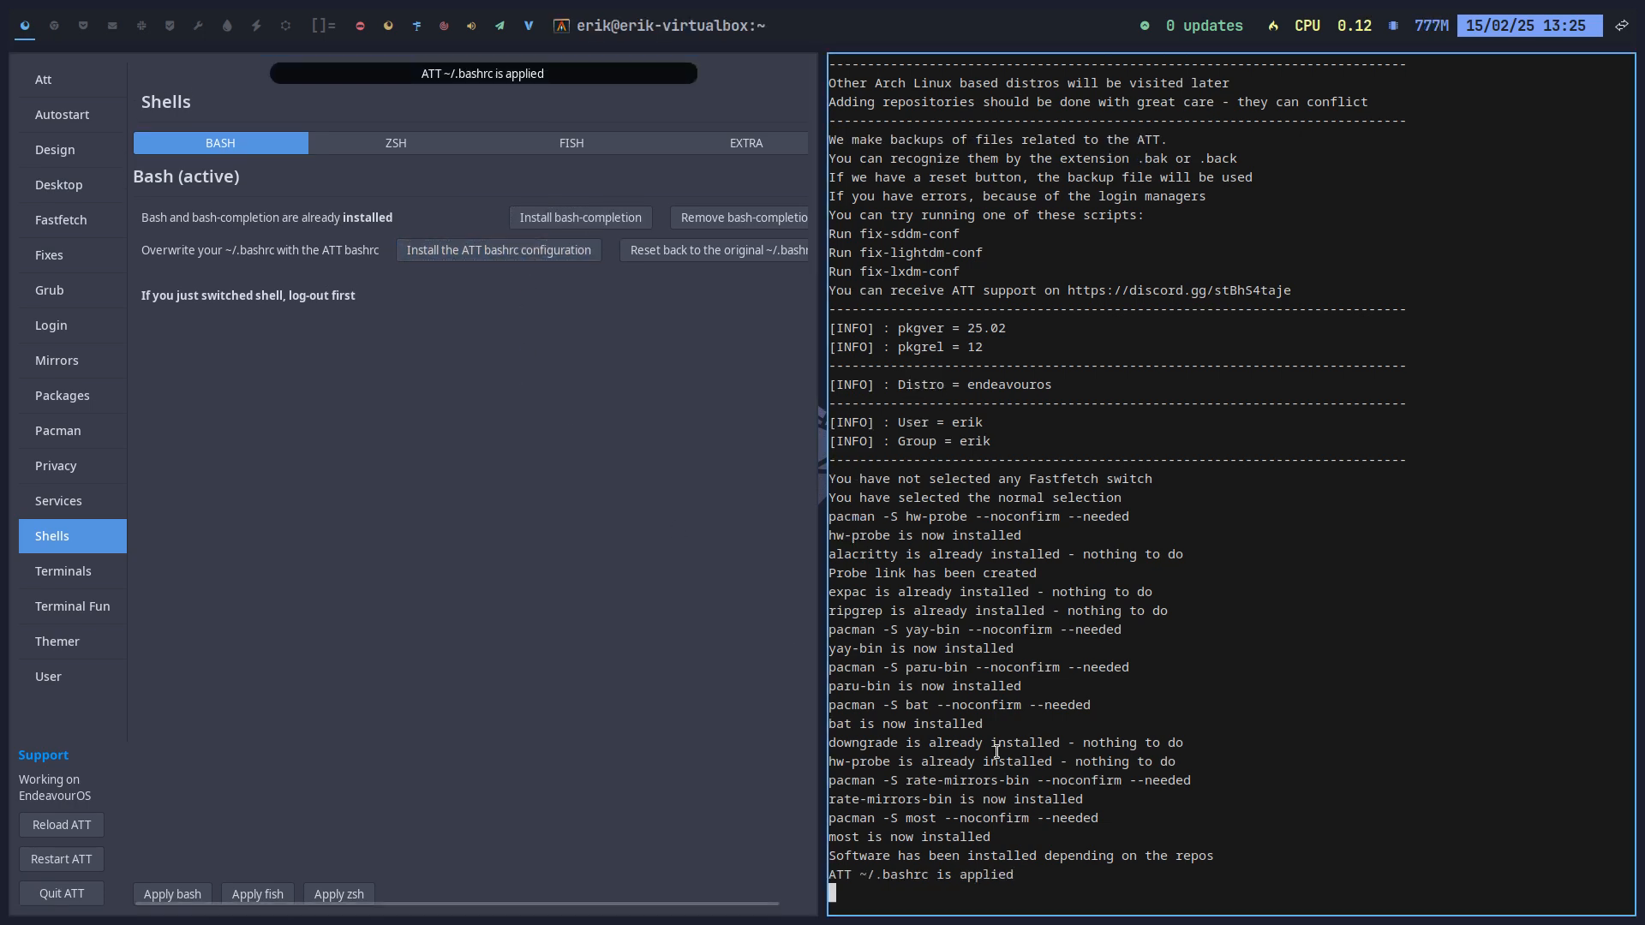
{"action": "left_click_drag", "start_coordinate": [867, 874], "coordinate": [1012, 874]}
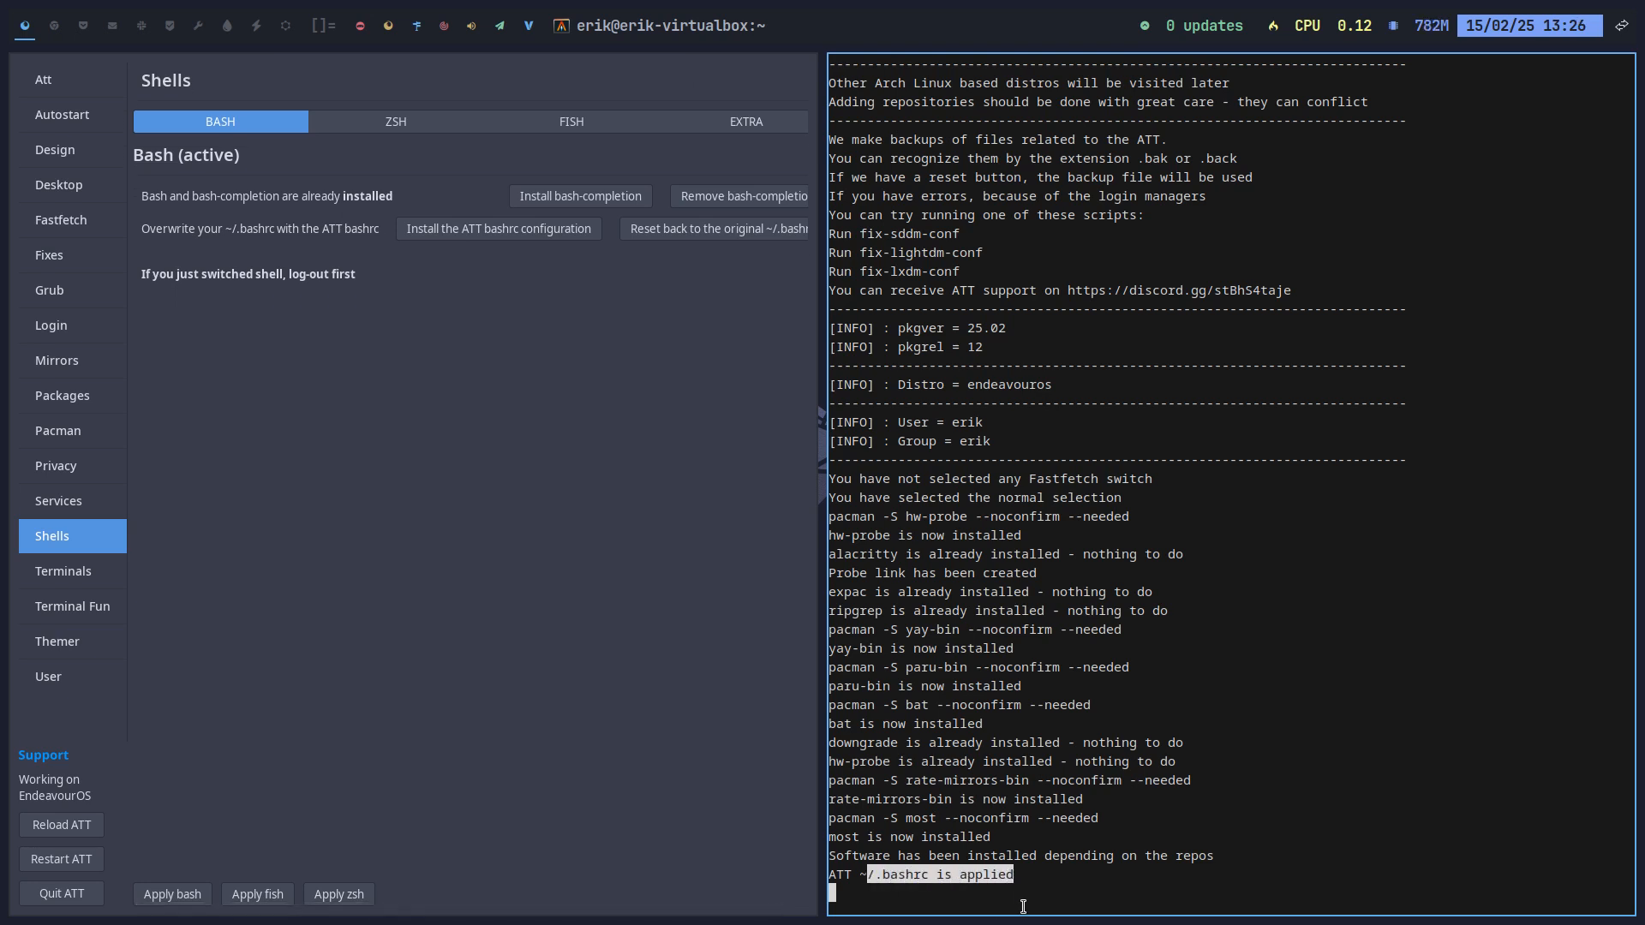
Step: Open .bashrc in nano from a new terminal on the second workspace
{"action": "left_click", "coordinate": [54, 26]}
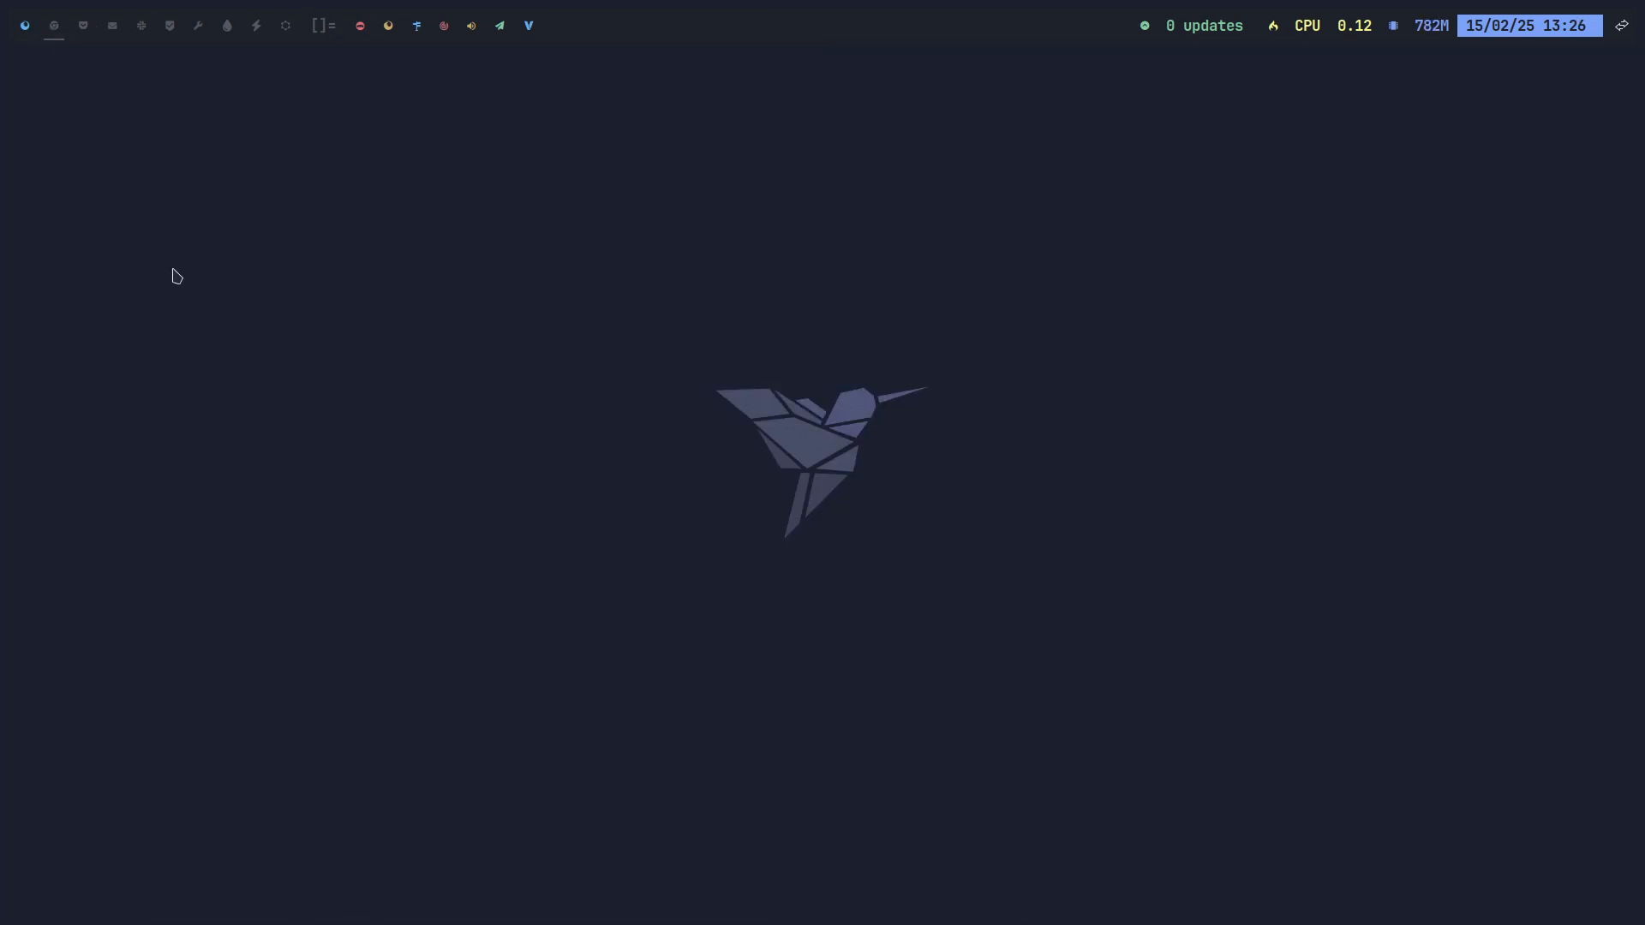
{"action": "key", "text": "super+Return"}
{"action": "type", "text": "nq"}
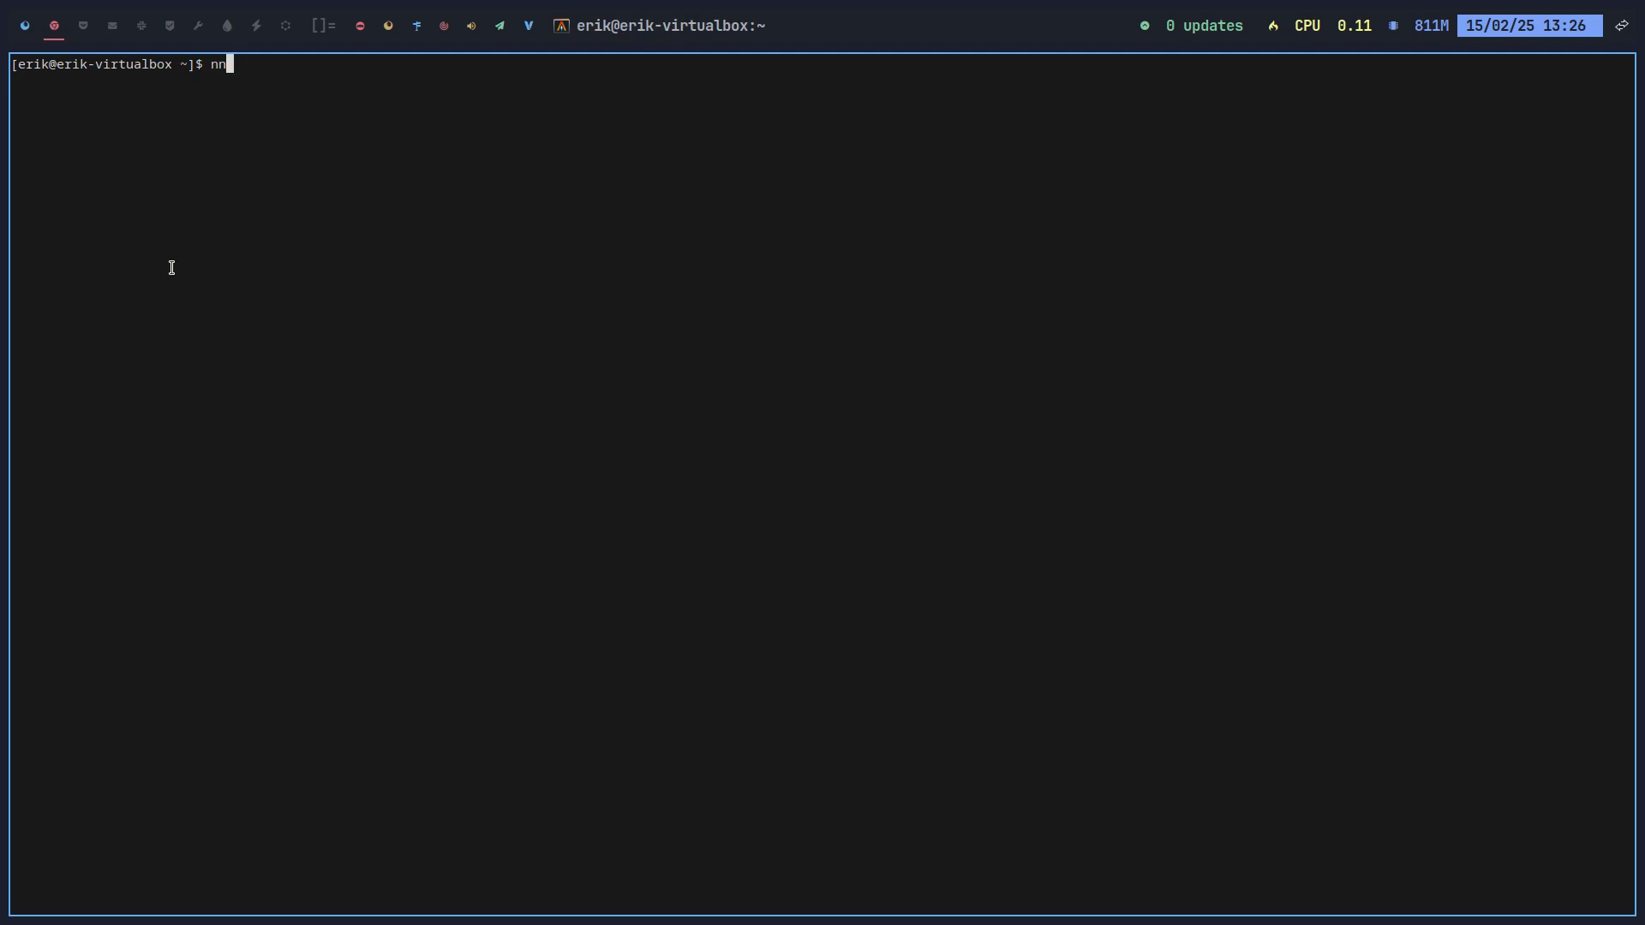
{"action": "key", "text": "BackSpace"}
{"action": "type", "text": "q"}
{"action": "key", "text": "BackSpace"}
{"action": "type", "text": "ano ./bas"}
{"action": "key", "text": "BackSpace"}
{"action": "key", "text": "BackSpace"}
{"action": "key", "text": "BackSpace"}
{"action": "key", "text": "BackSpace"}
{"action": "key", "text": "BackSpace"}
{"action": "type", "text": "b"}
{"action": "key", "text": "BackSpace"}
{"action": "type", "text": ".bashrc"}
{"action": "key", "text": "Return"}
Step: Scroll to the end of .bashrc, stop on the #cpufetch line, and exit nano
{"action": "scroll", "coordinate": [262, 210], "scroll_direction": "down", "scroll_amount": 20}
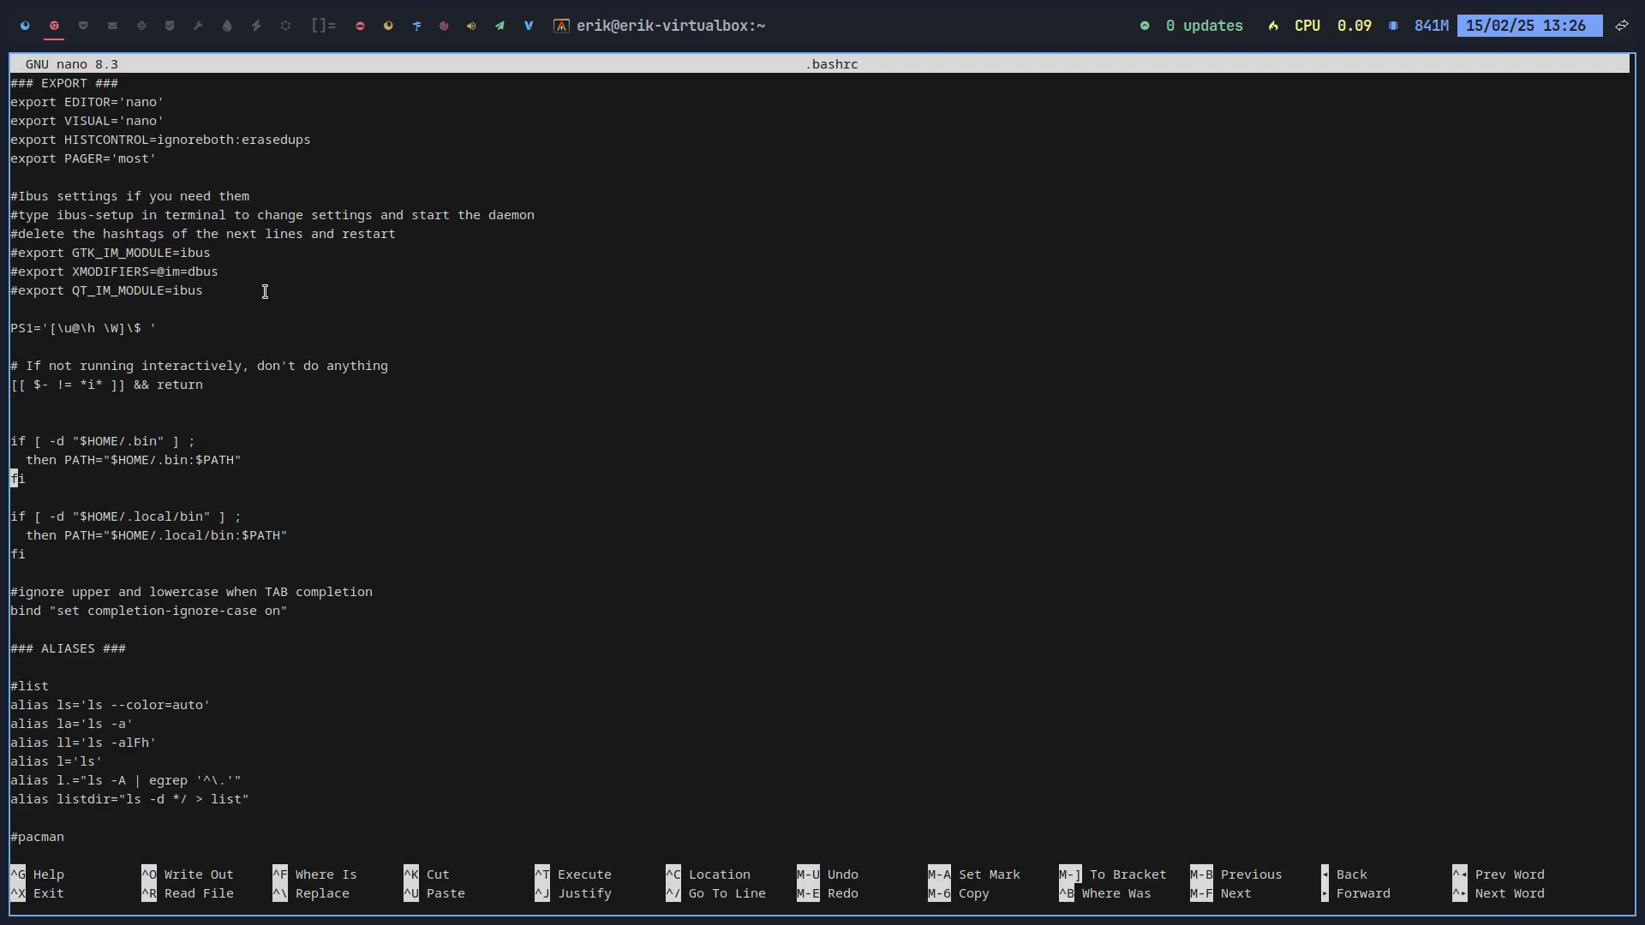
{"action": "scroll", "coordinate": [279, 343], "scroll_direction": "down", "scroll_amount": 20}
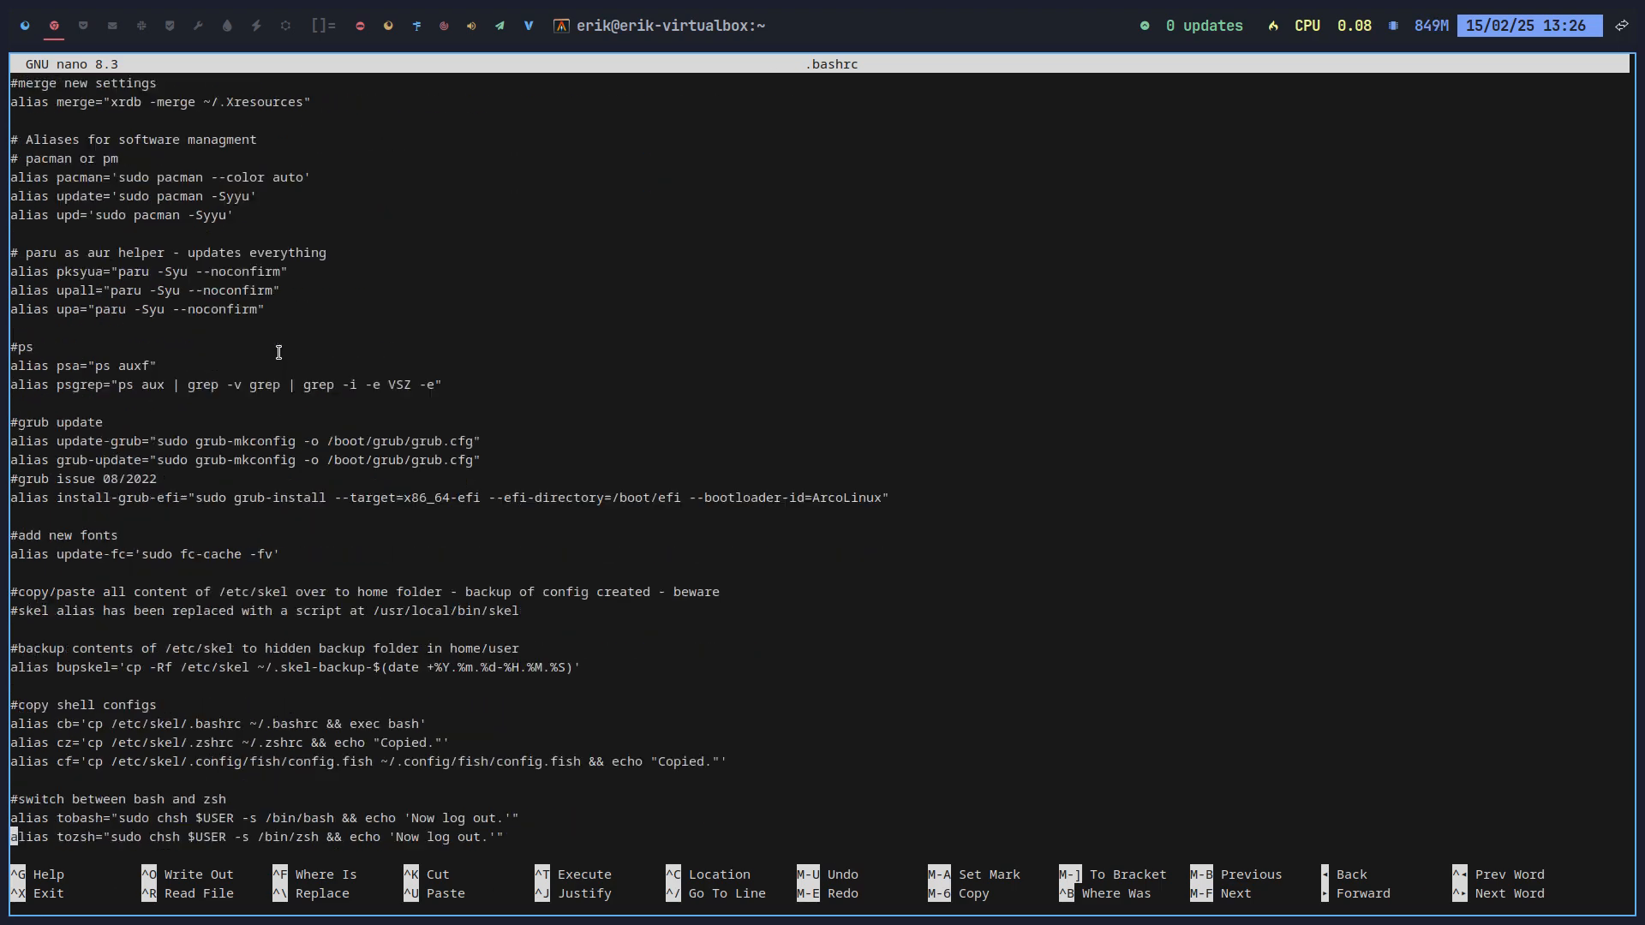
{"action": "scroll", "coordinate": [299, 369], "scroll_direction": "down", "scroll_amount": 20}
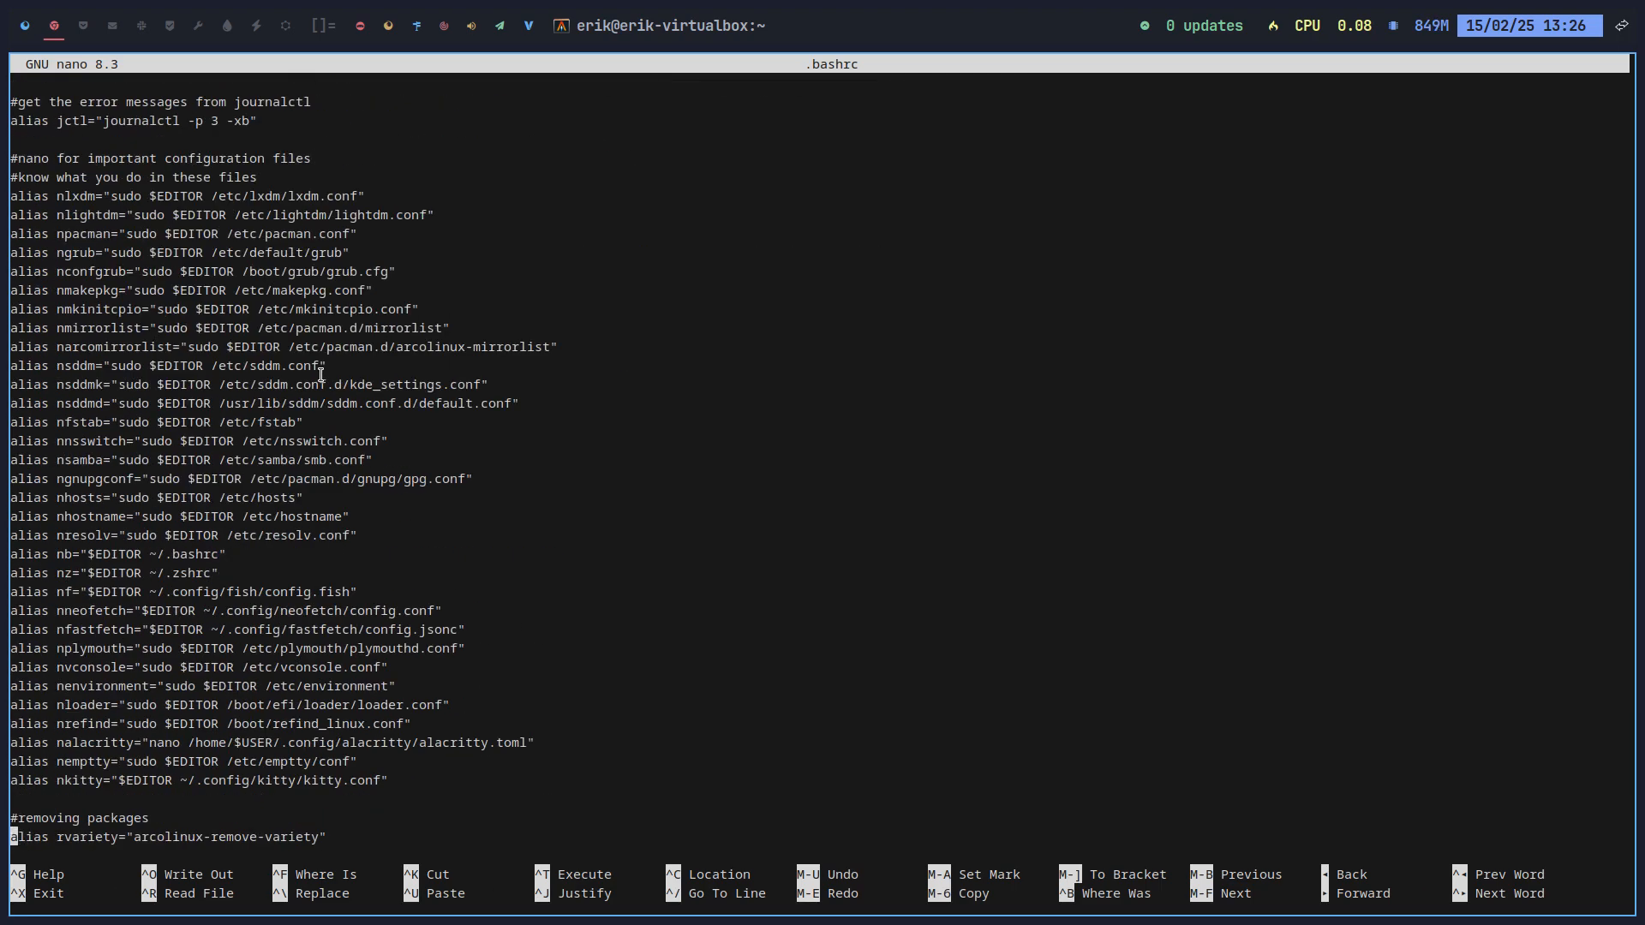
{"action": "scroll", "coordinate": [386, 402], "scroll_direction": "down", "scroll_amount": 20}
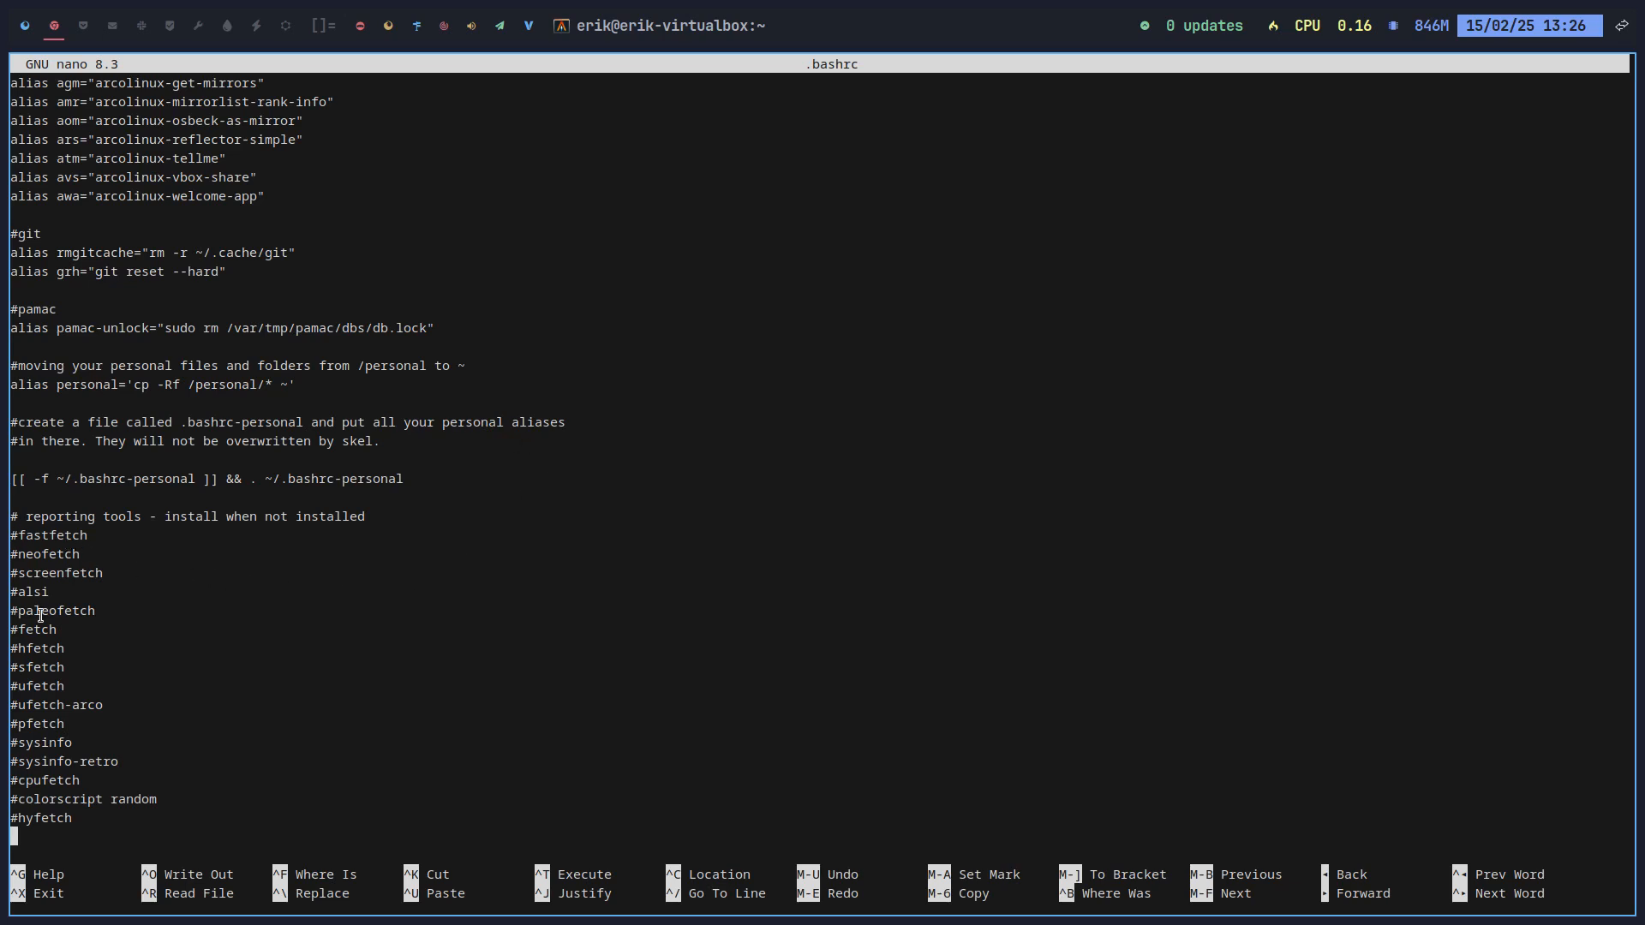
{"action": "key", "text": "Up"}
{"action": "key", "text": "Up"}
{"action": "key", "text": "Up"}
{"action": "key", "text": "ctrl+x"}
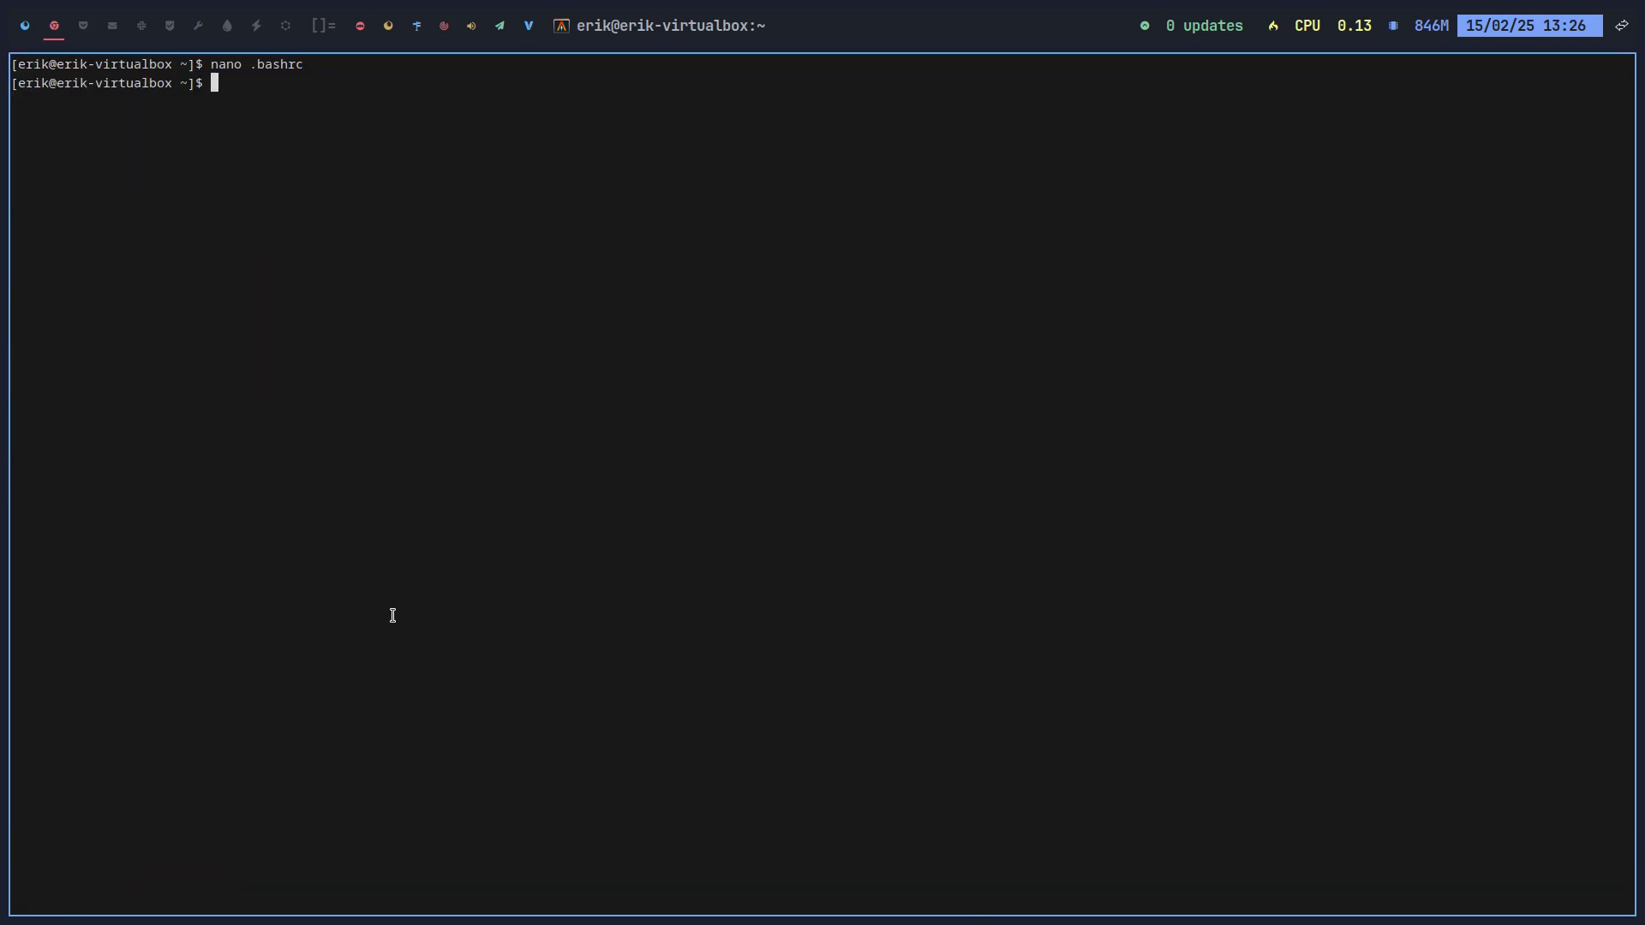
Step: Update the system with udpate and upall, then list recent installs (rip) and all aliases
{"action": "type", "text": "udpate"}
{"action": "key", "text": "Return"}
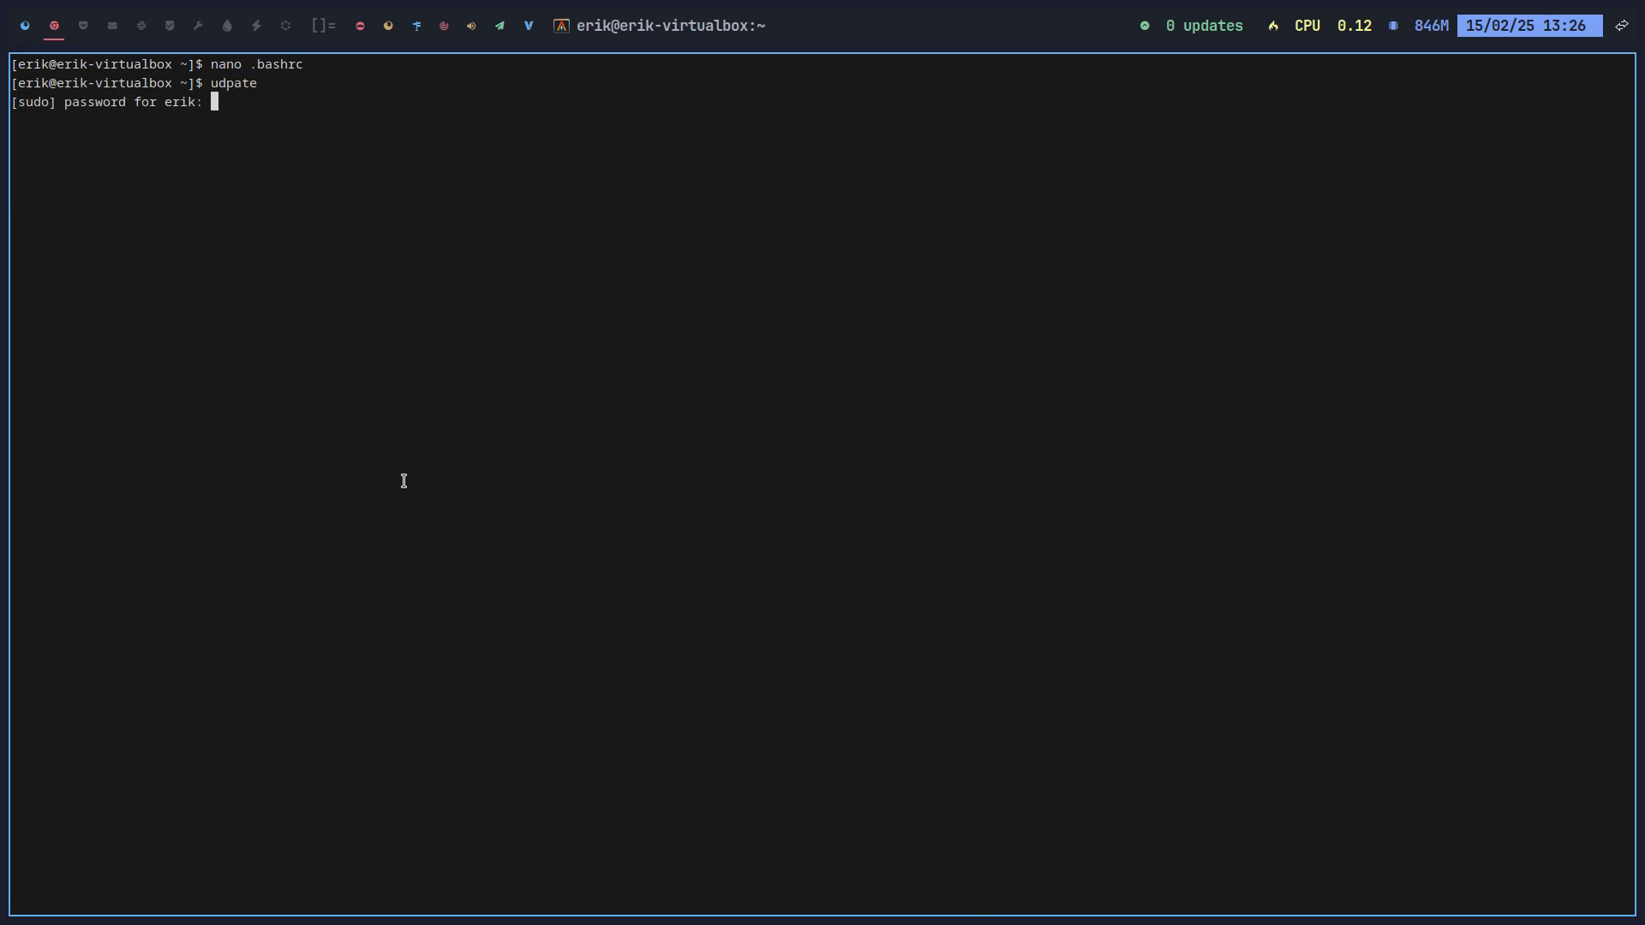
{"action": "key", "text": "Return"}
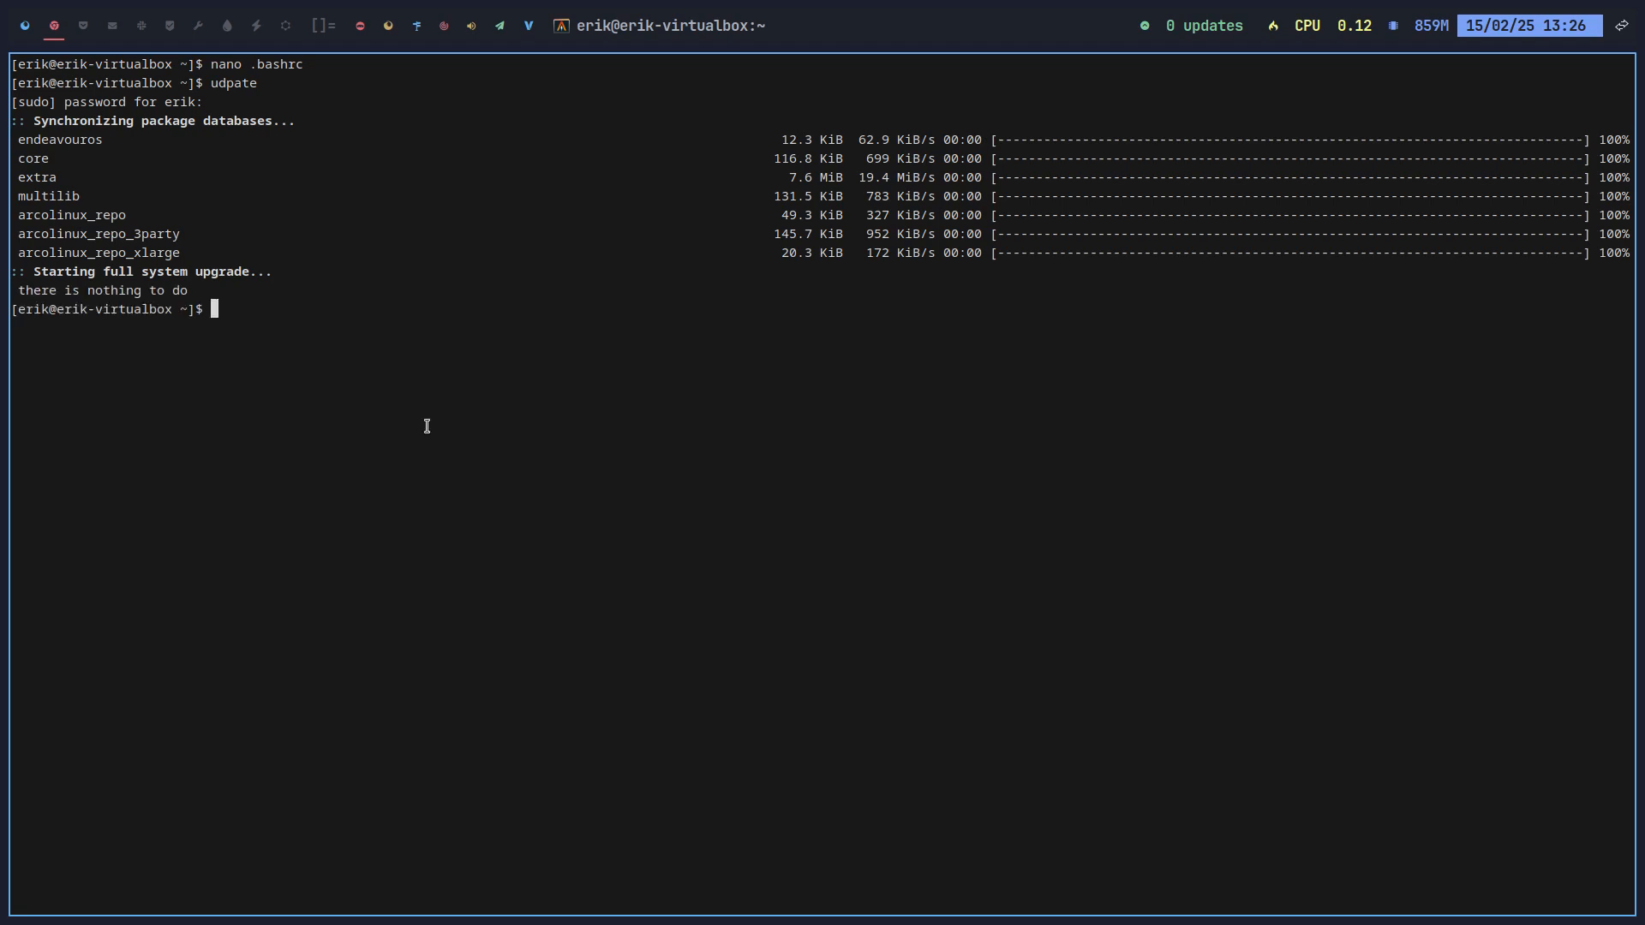
{"action": "double_click", "coordinate": [222, 84]}
{"action": "type", "text": "upall"}
{"action": "key", "text": "Return"}
{"action": "type", "text": "rip"}
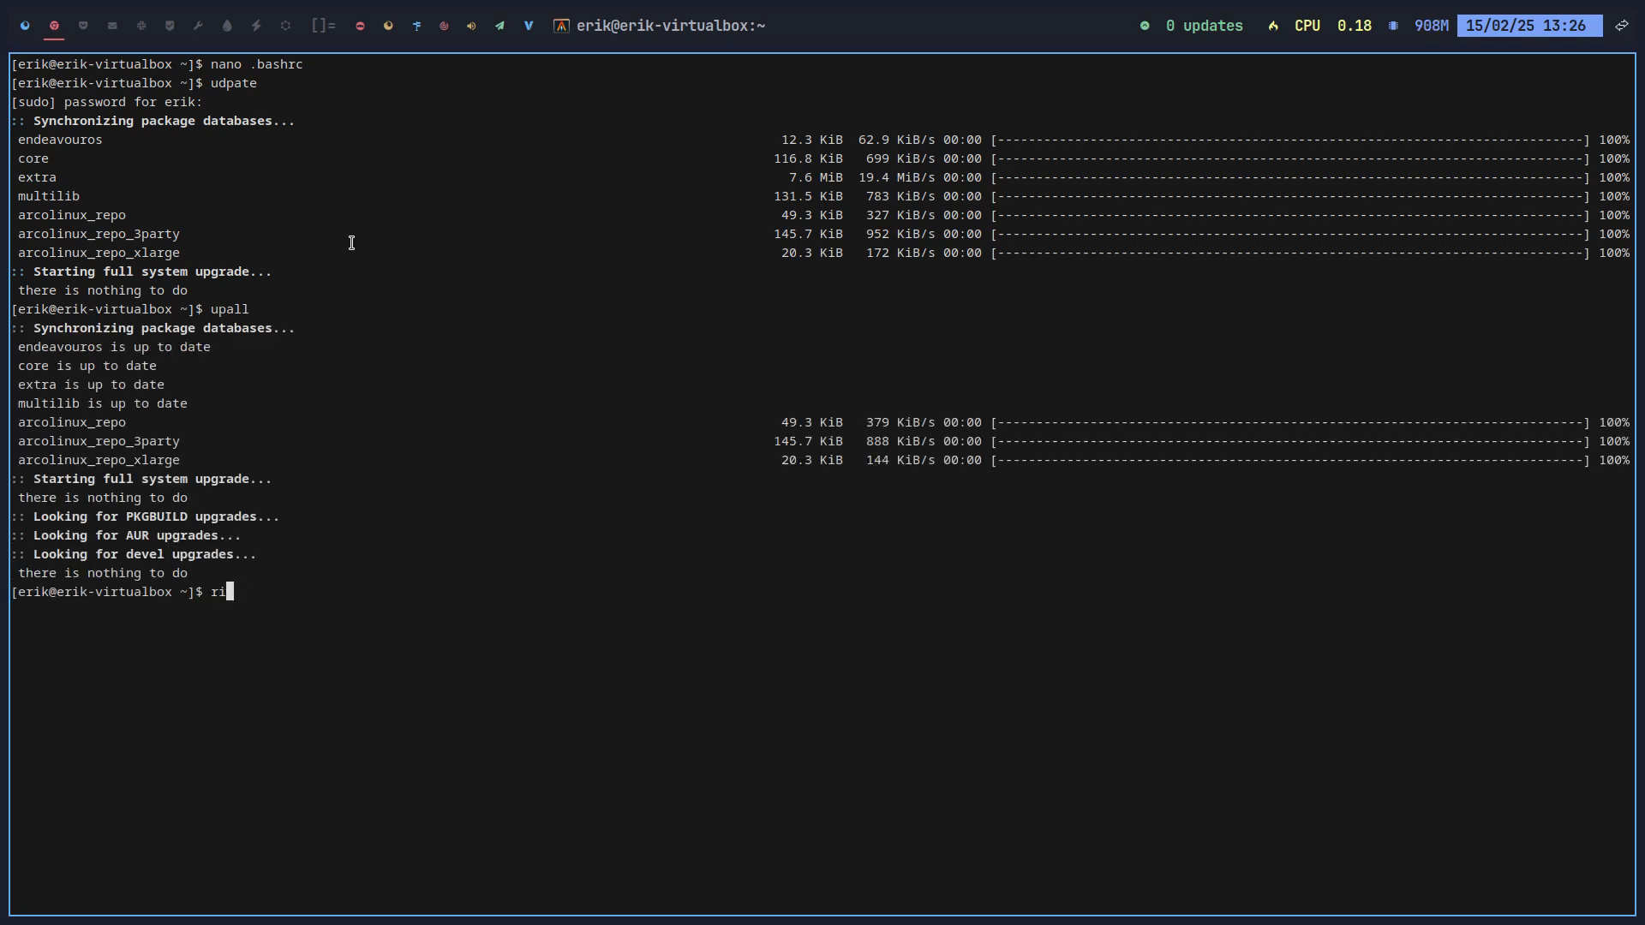
{"action": "key", "text": "Return"}
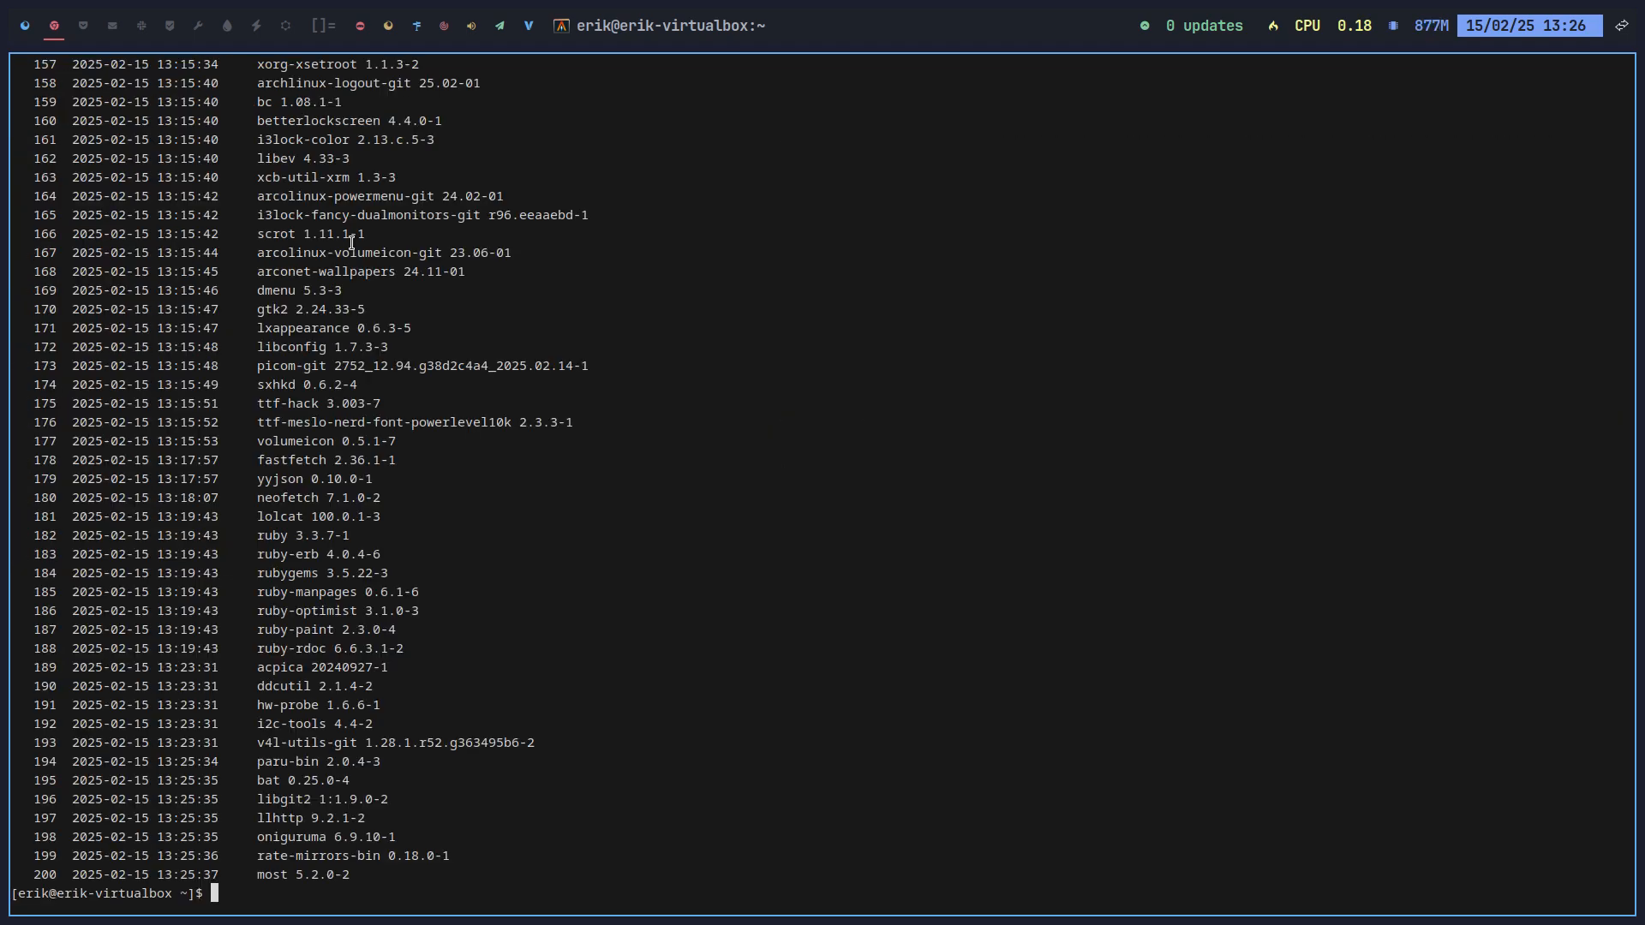
{"action": "type", "text": "alias"}
{"action": "key", "text": "Return"}
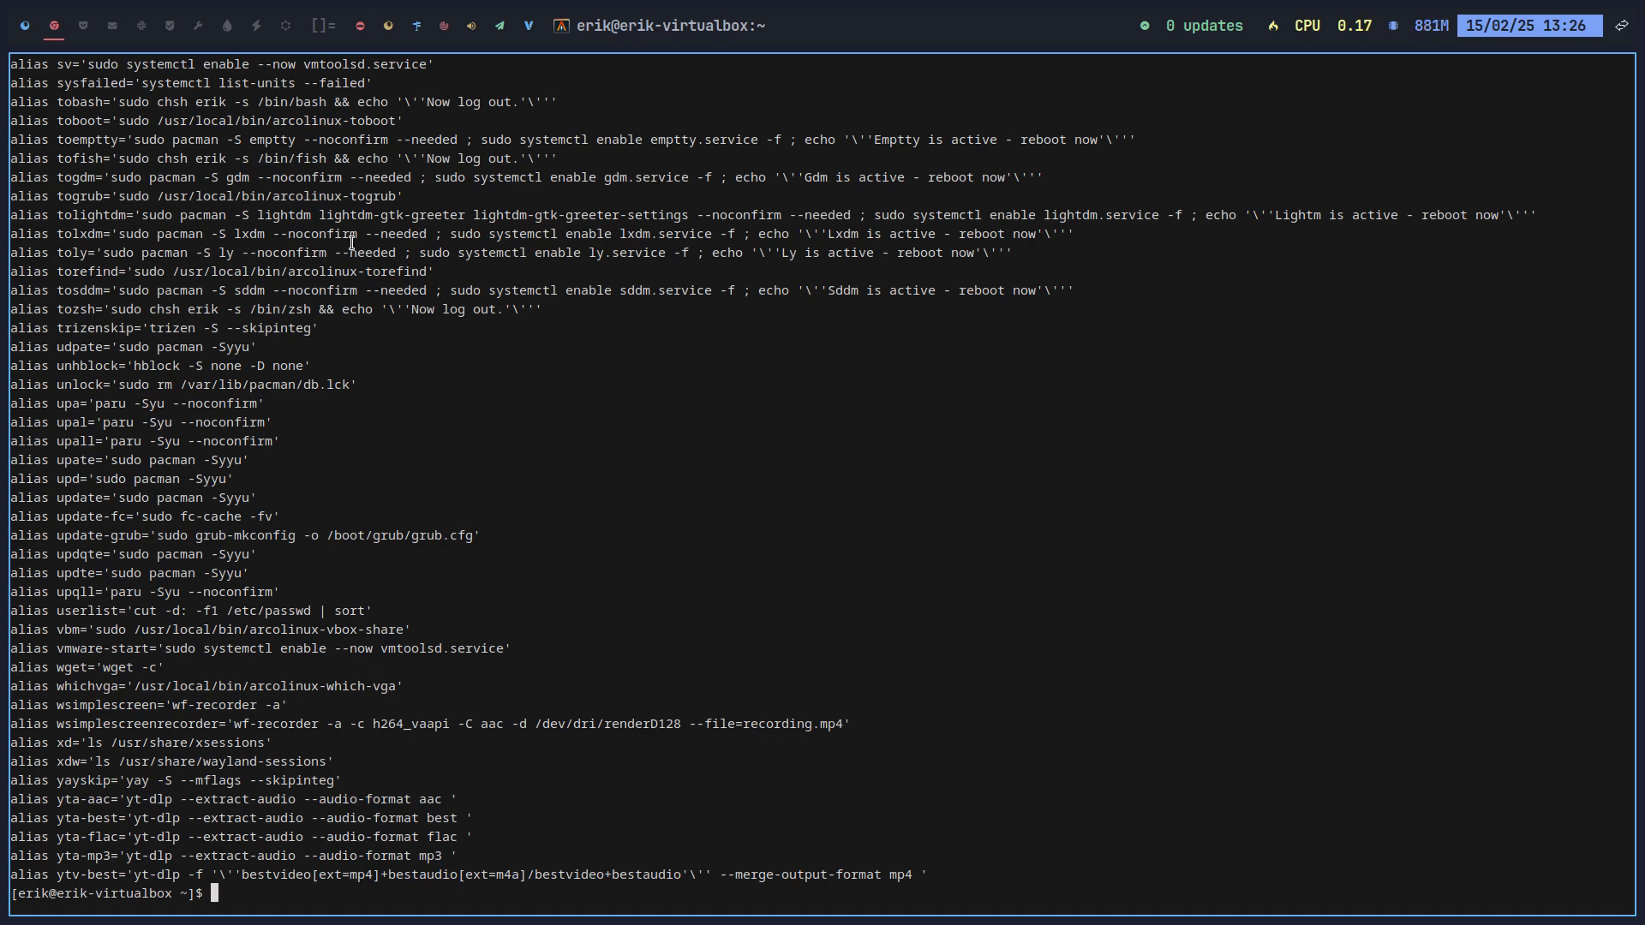
Step: In a fresh terminal, run tofish with the sudo password to try switching to fish
{"action": "key", "text": "super+q"}
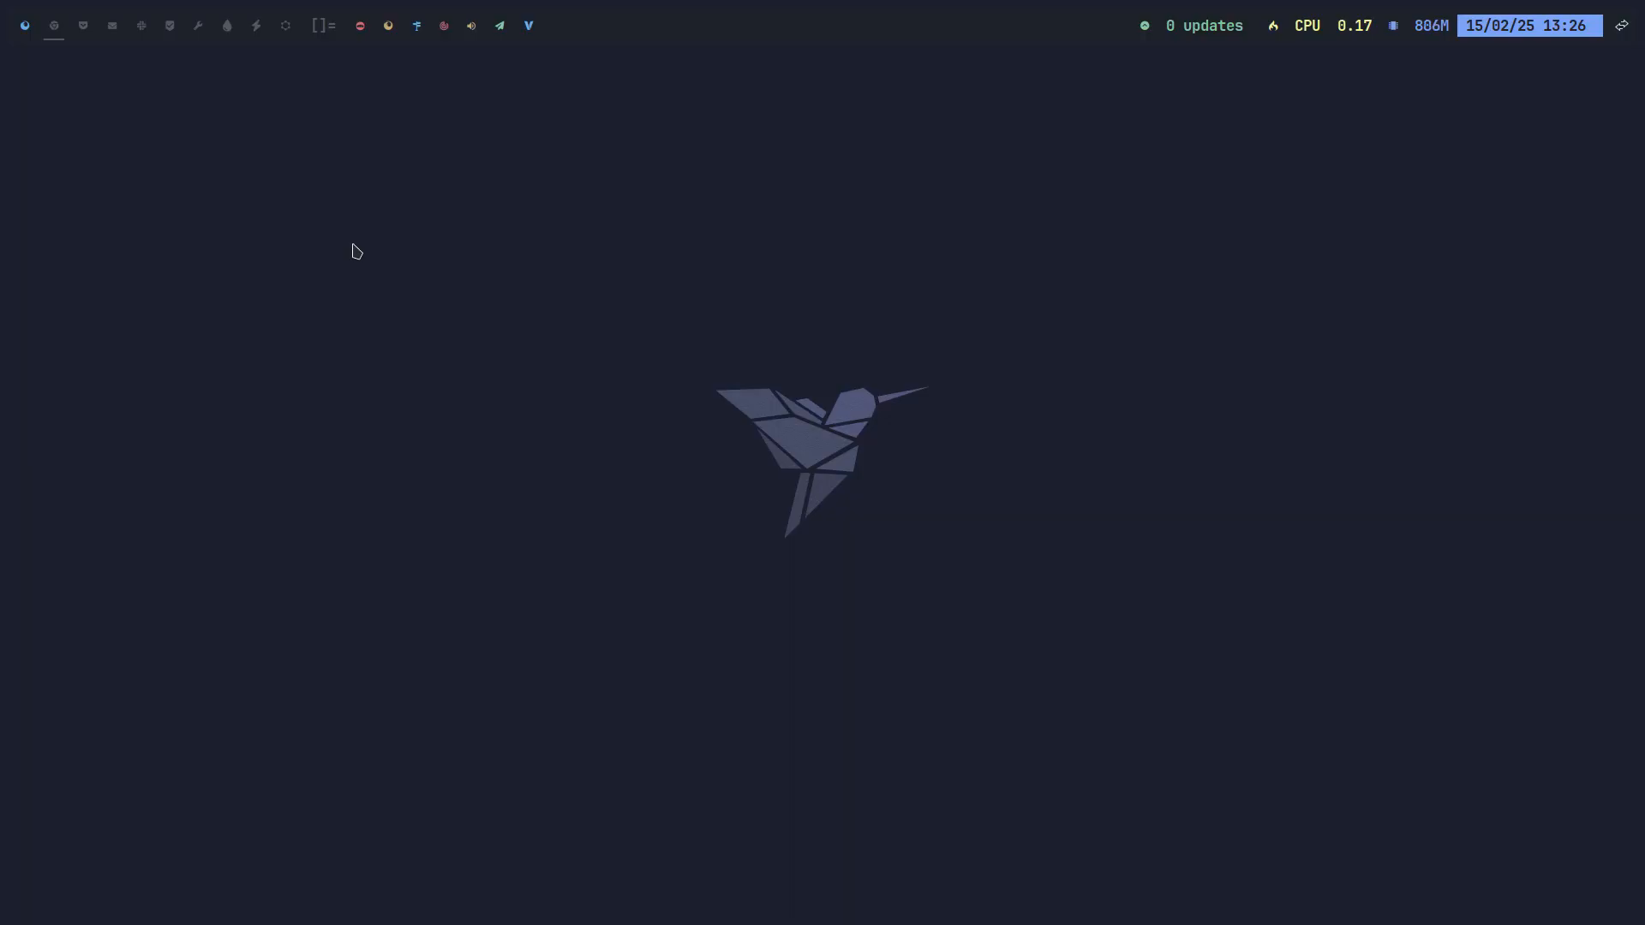
{"action": "key", "text": "super+Return"}
{"action": "type", "text": "tofi"}
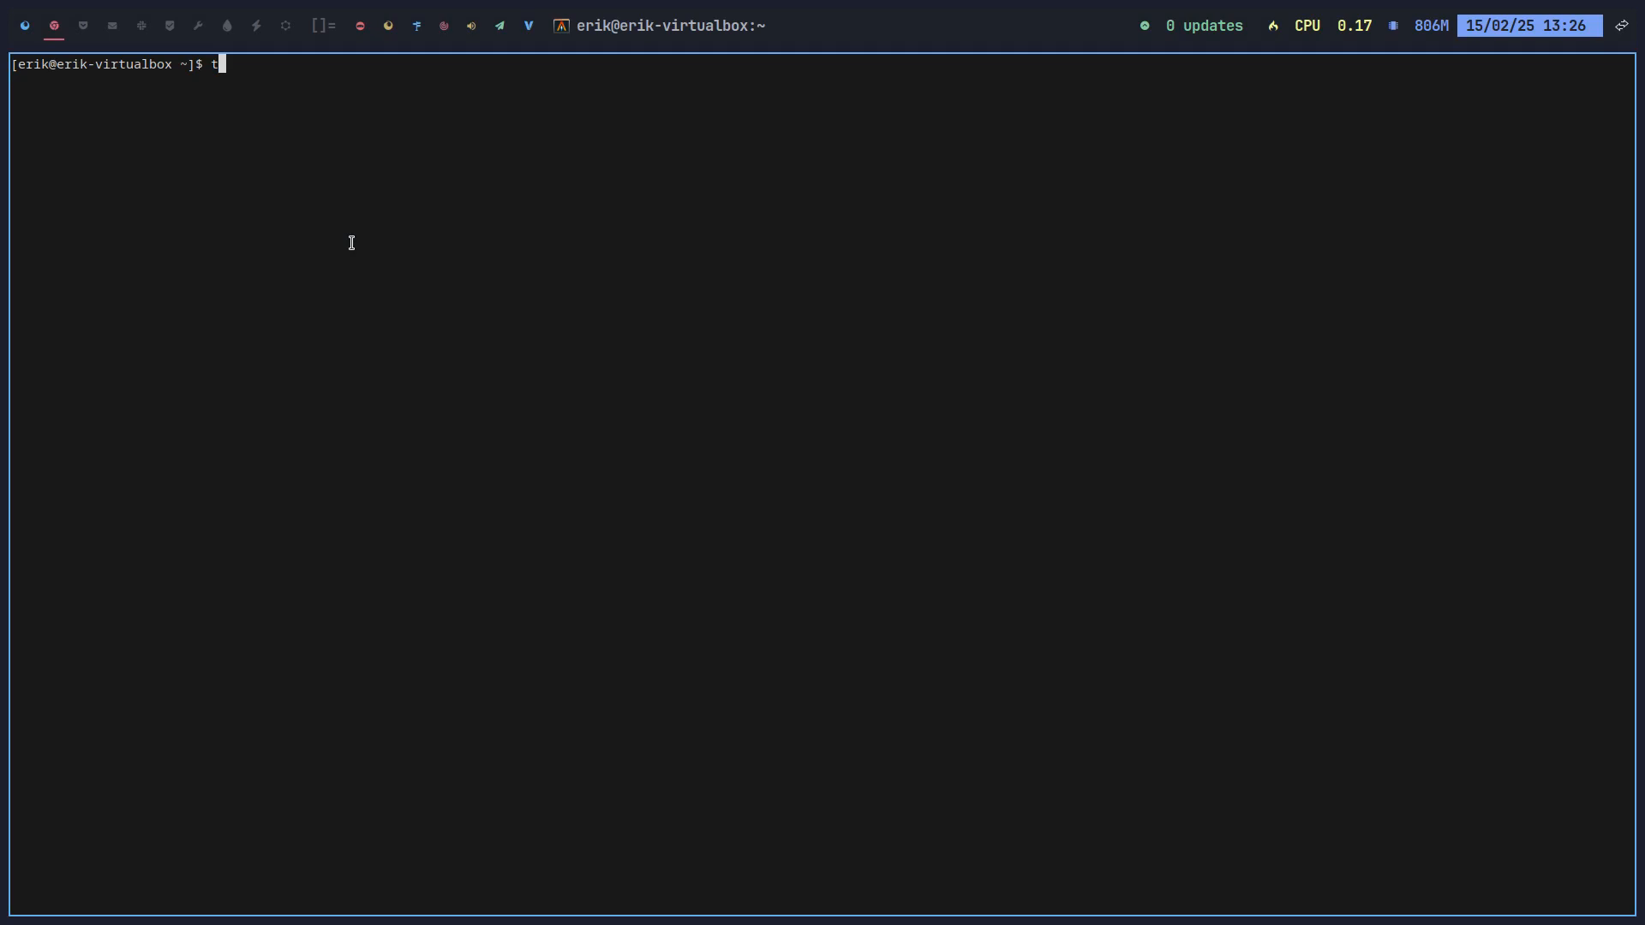
{"action": "type", "text": "sh"}
{"action": "key", "text": "Return"}
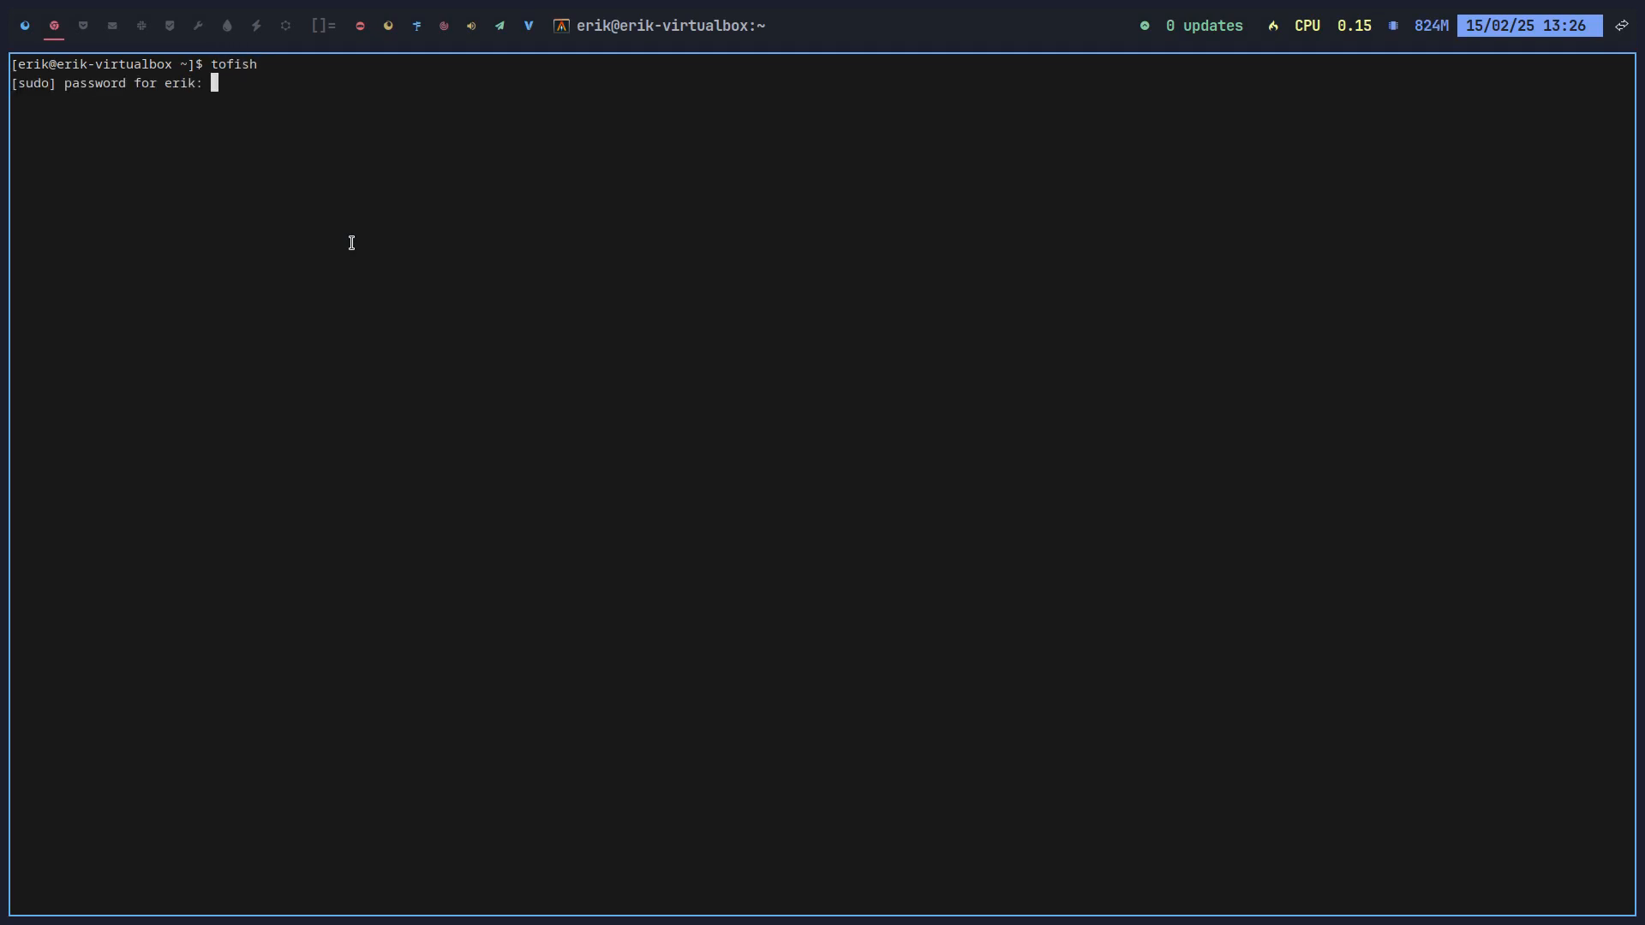
{"action": "key", "text": "Return"}
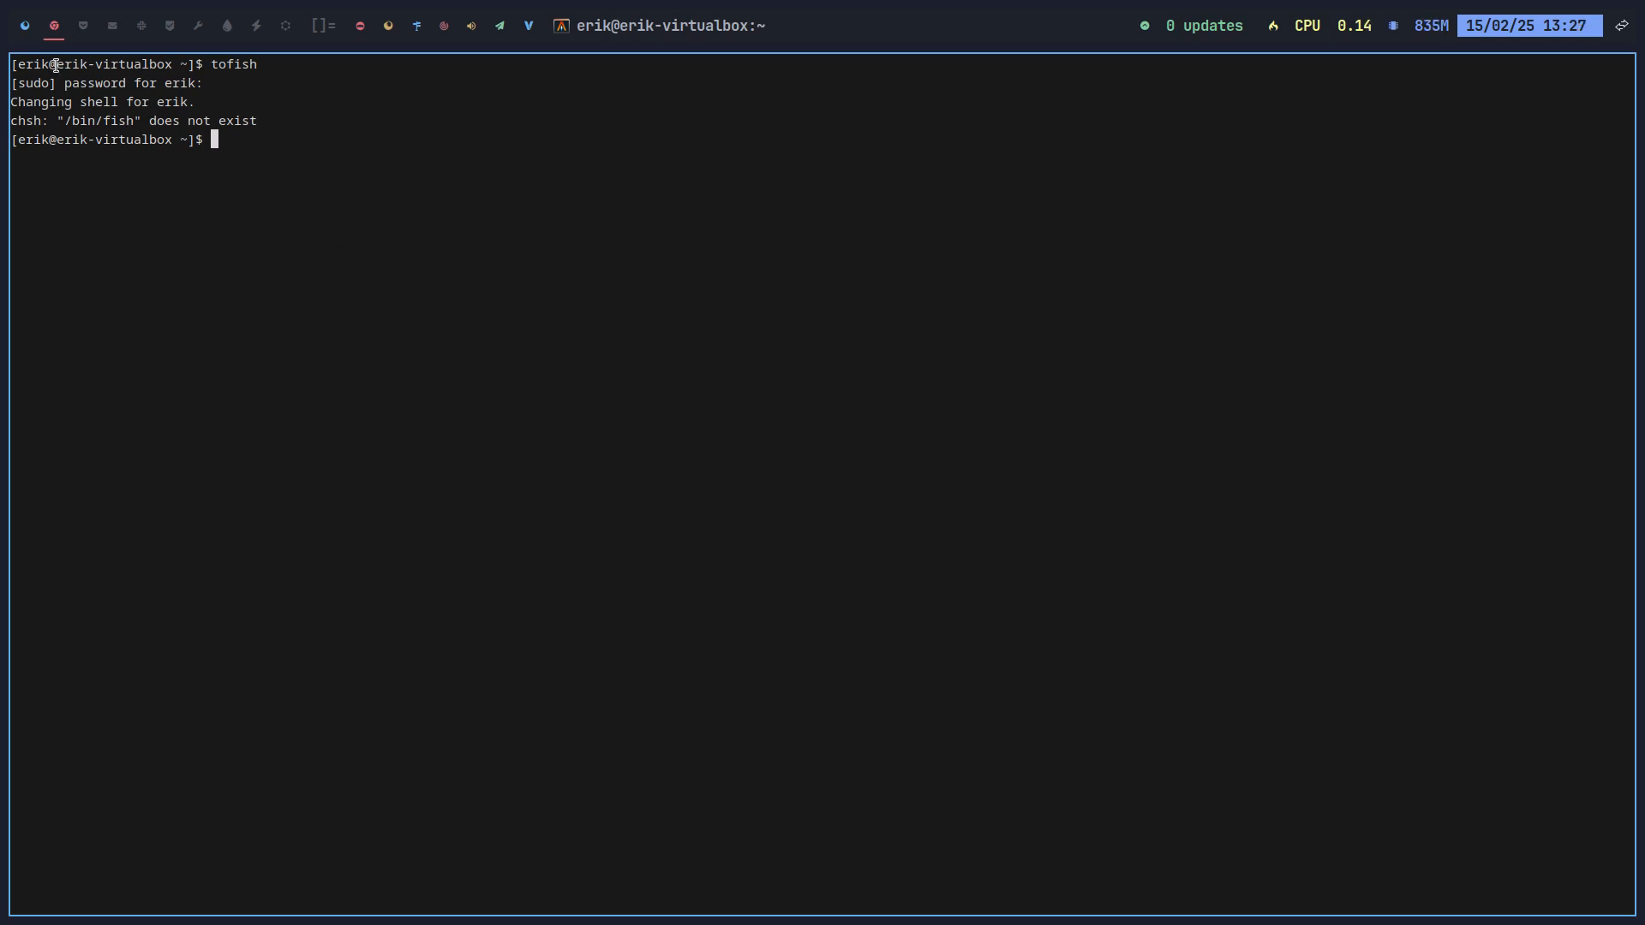
Step: Install fish and just the ATT config.fish, then apply fish as the user's shell
{"action": "left_click", "coordinate": [28, 27]}
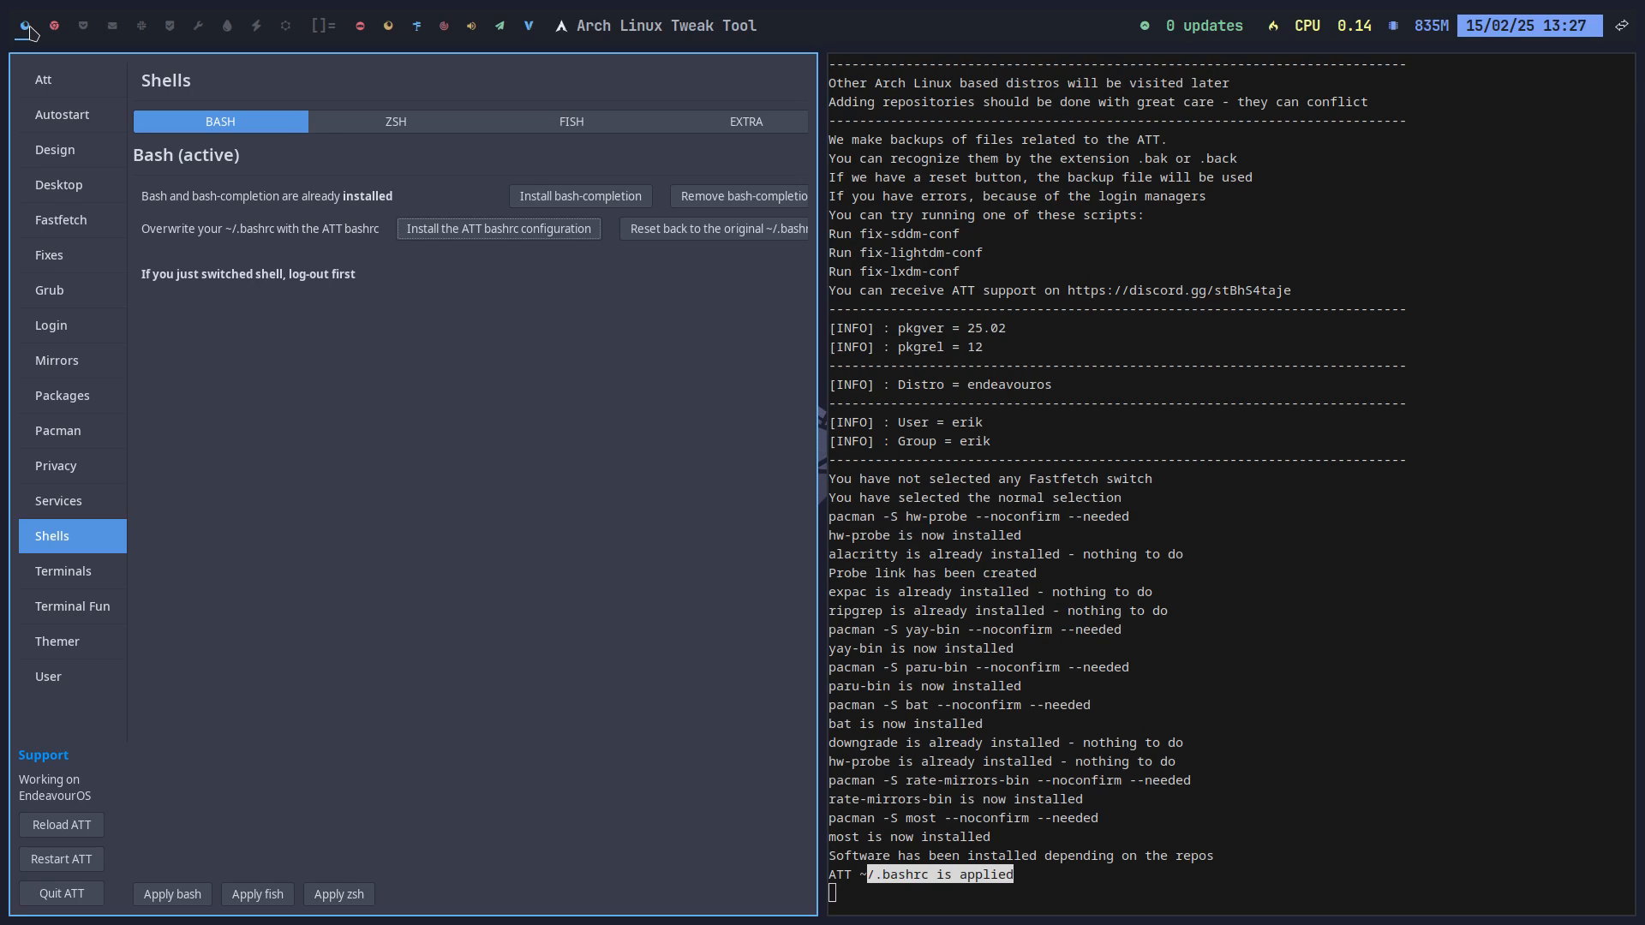
{"action": "left_click", "coordinate": [615, 129]}
{"action": "left_click", "coordinate": [527, 238]}
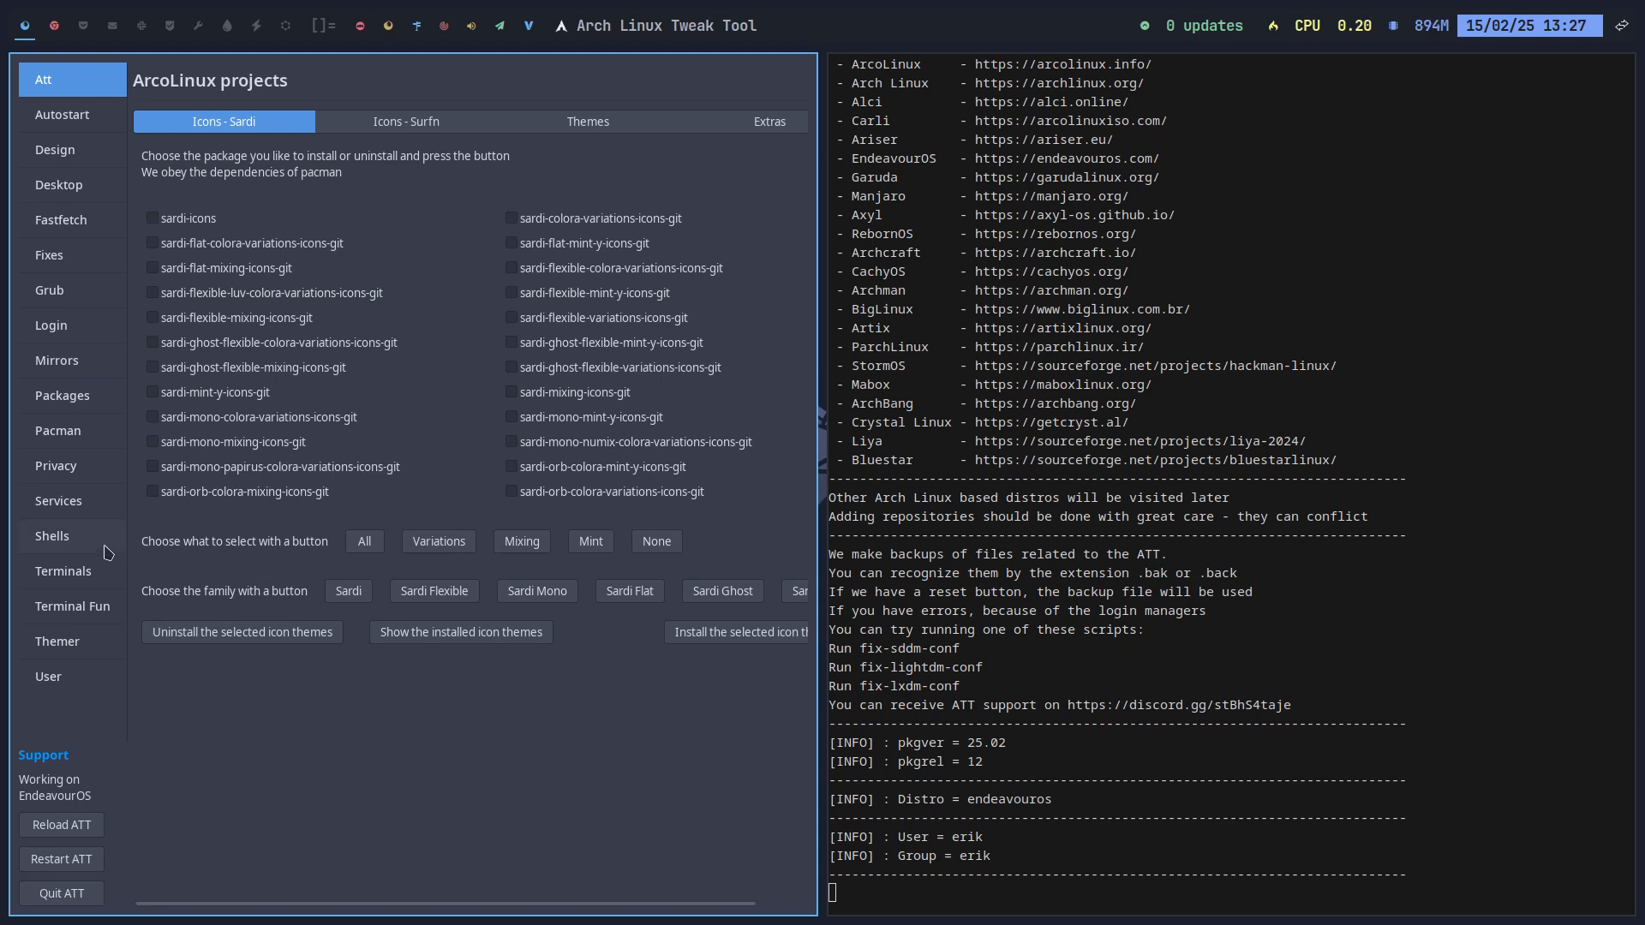
{"action": "left_click", "coordinate": [95, 542]}
{"action": "left_click", "coordinate": [618, 121]}
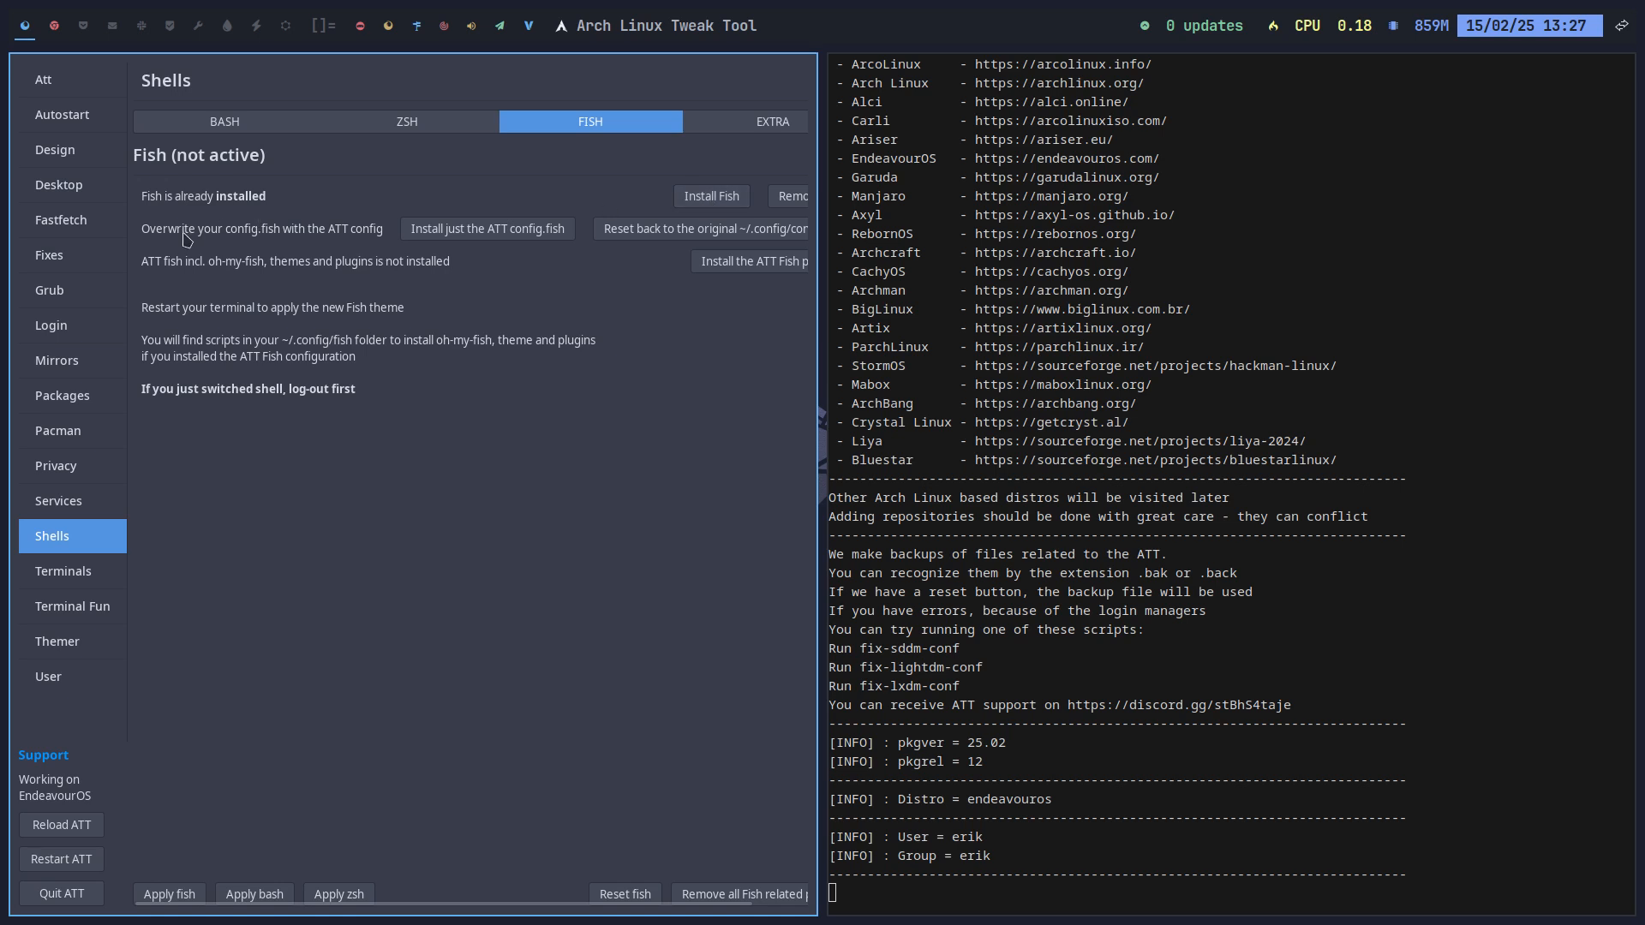
{"action": "left_click", "coordinate": [508, 238]}
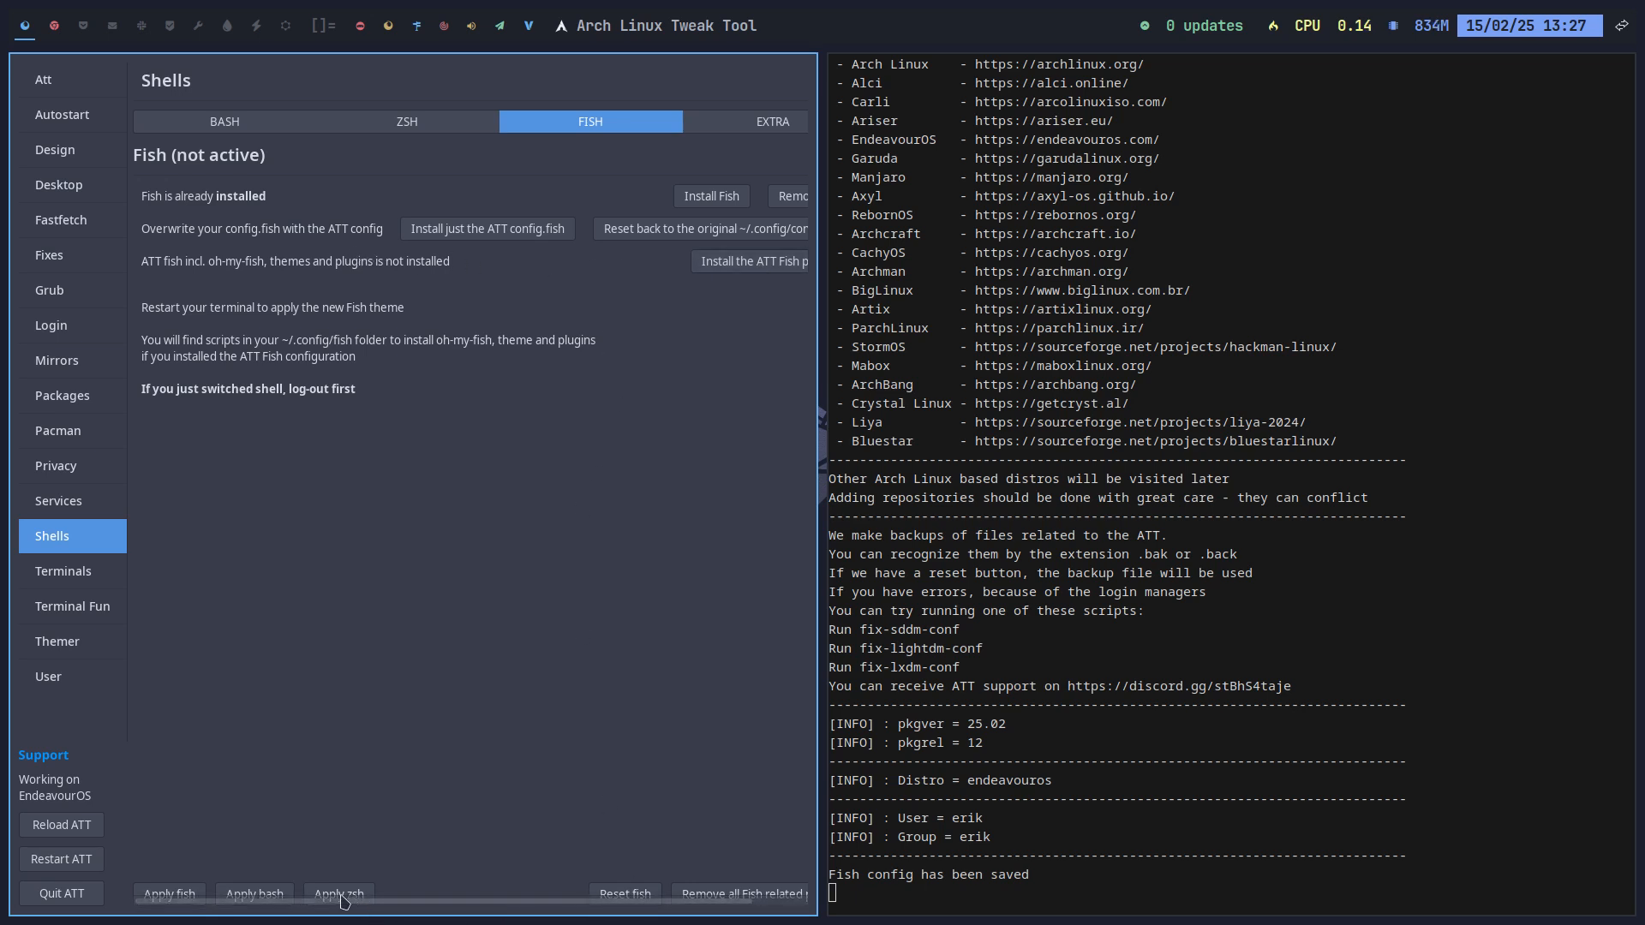
{"action": "left_click", "coordinate": [169, 893]}
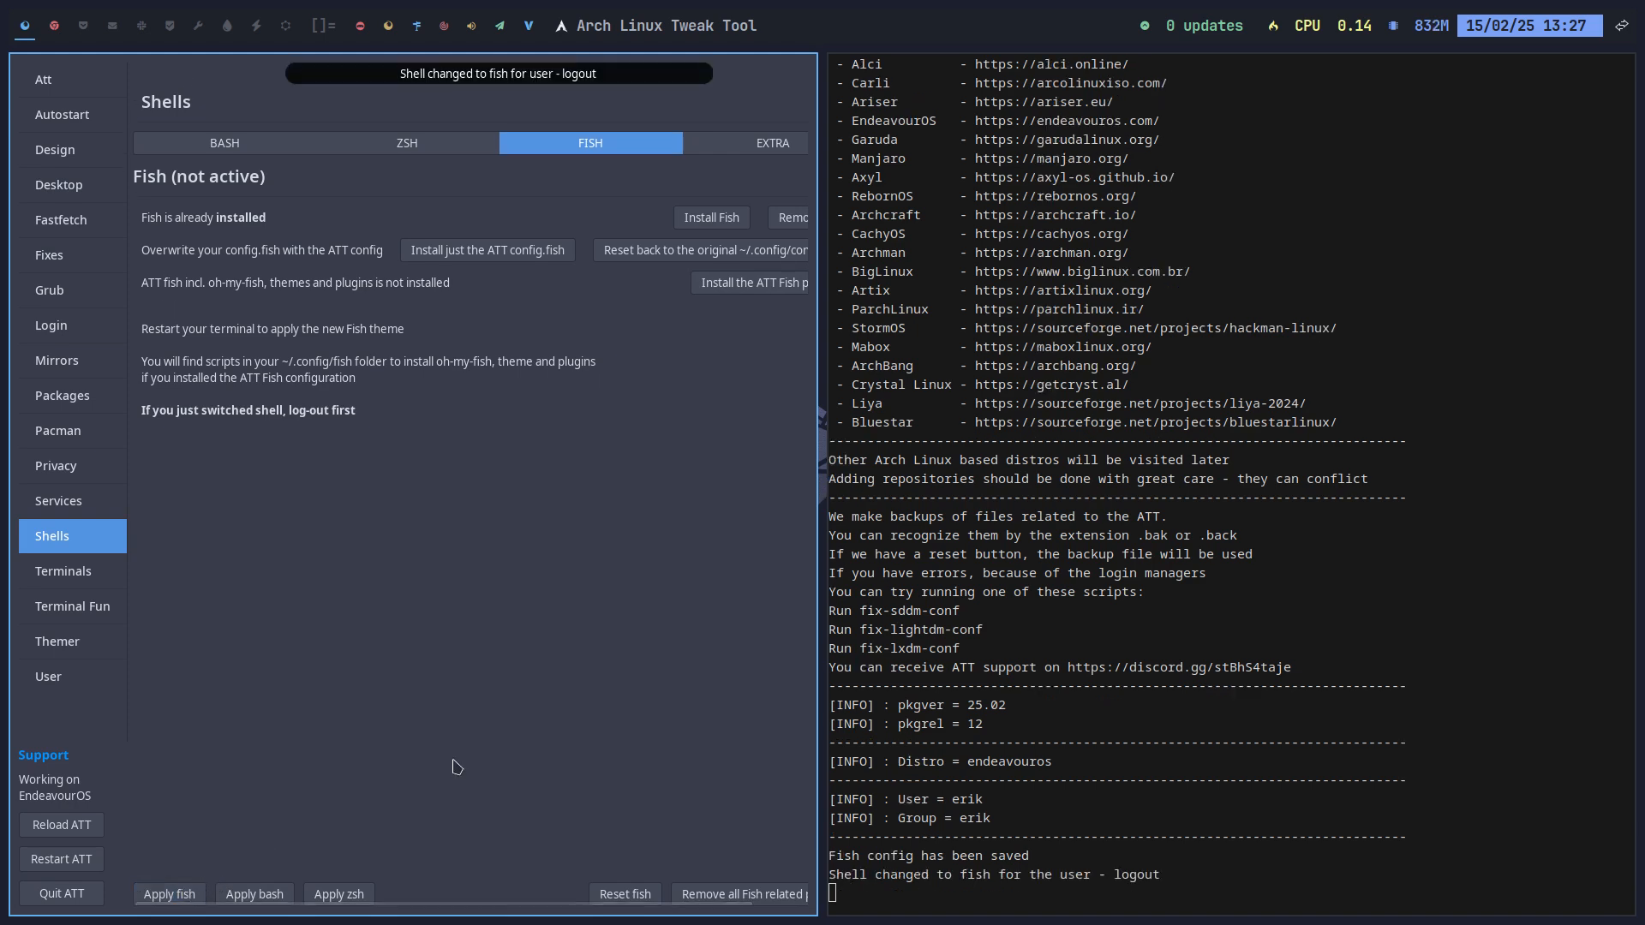
Step: Quit the tweak tool and log out of the session
{"action": "left_click", "coordinate": [82, 895]}
{"action": "key", "text": "super+x"}
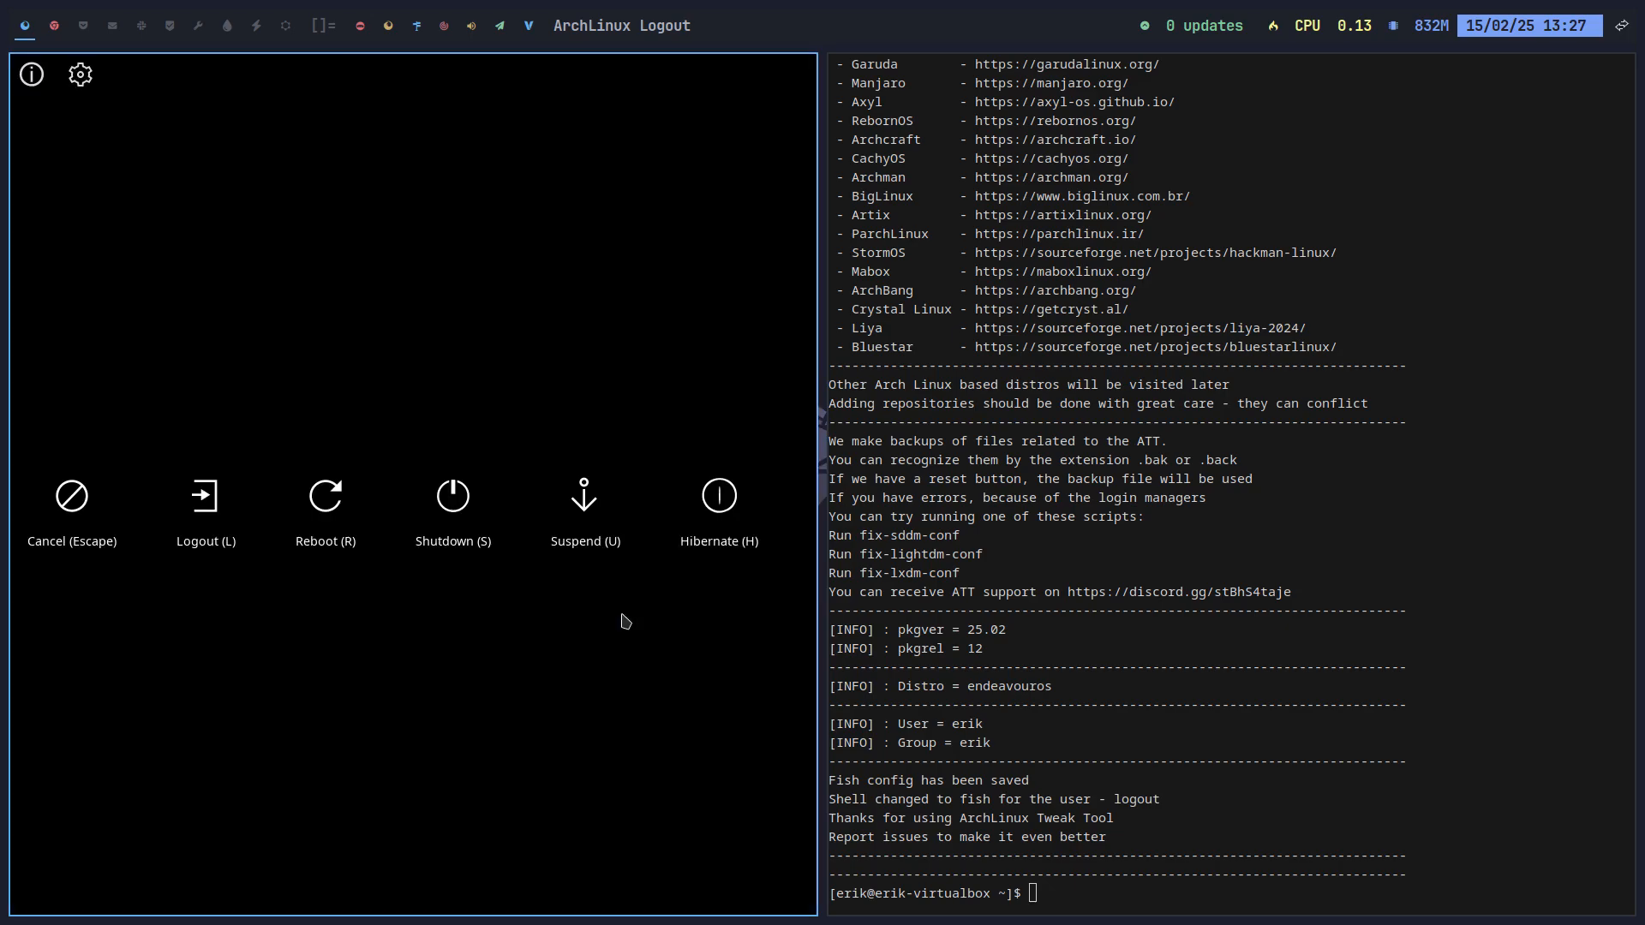
{"action": "key", "text": "l"}
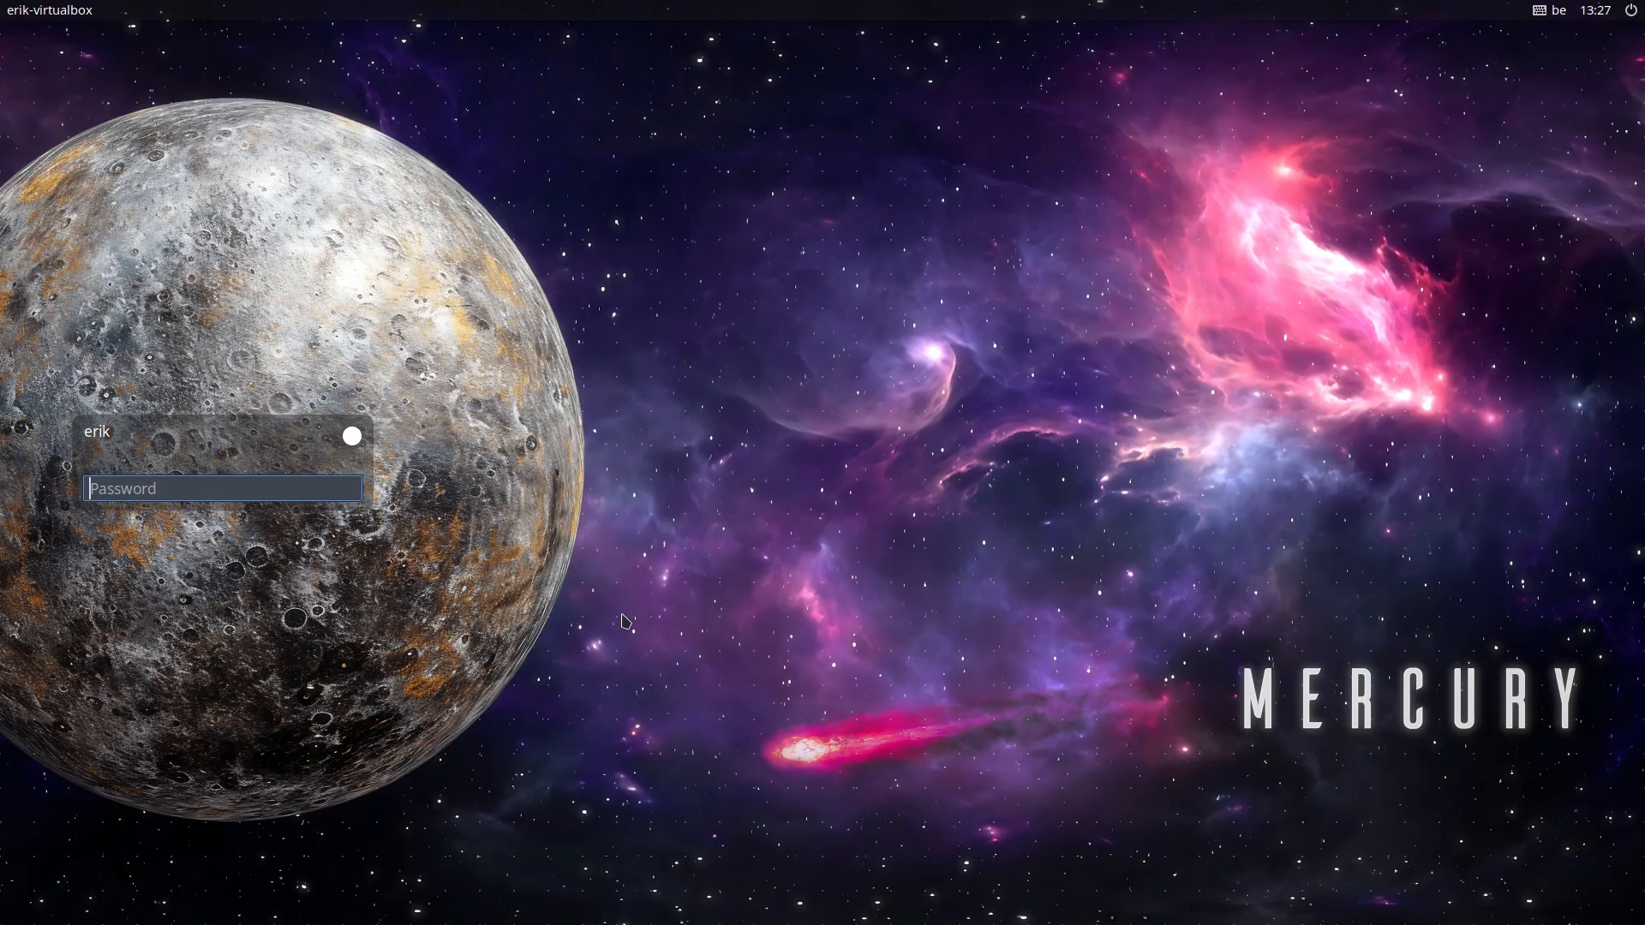
Step: Log back in with the user password and open a new terminal
{"action": "type", "text": "••••"}
{"action": "key", "text": "Return"}
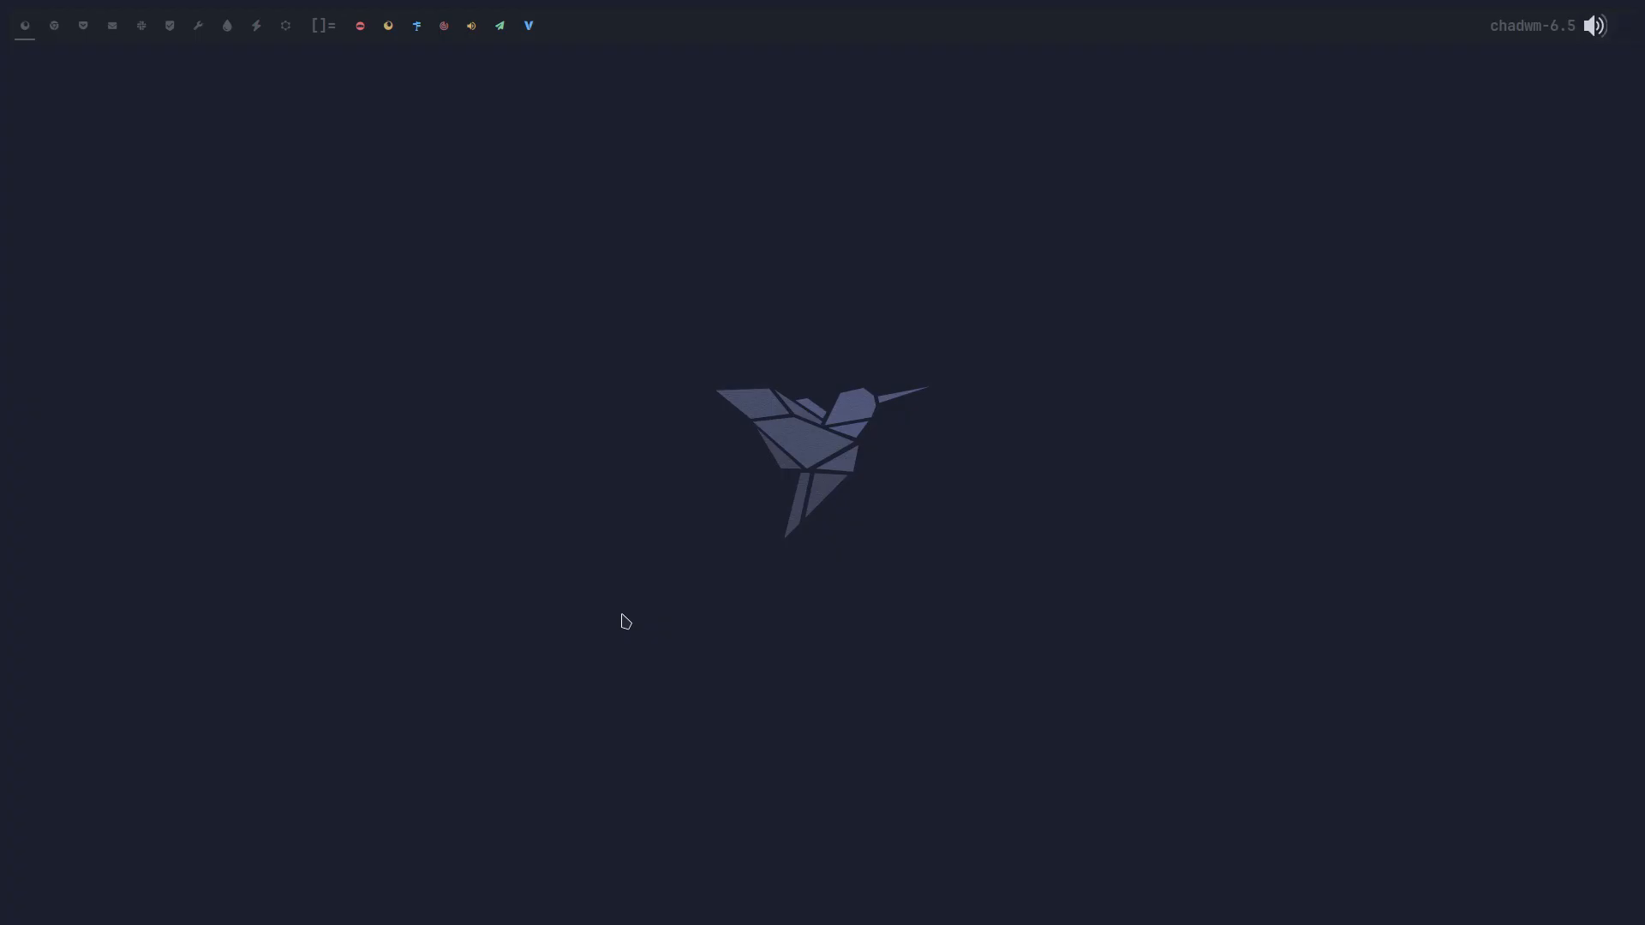
{"action": "key", "text": "super+Return"}
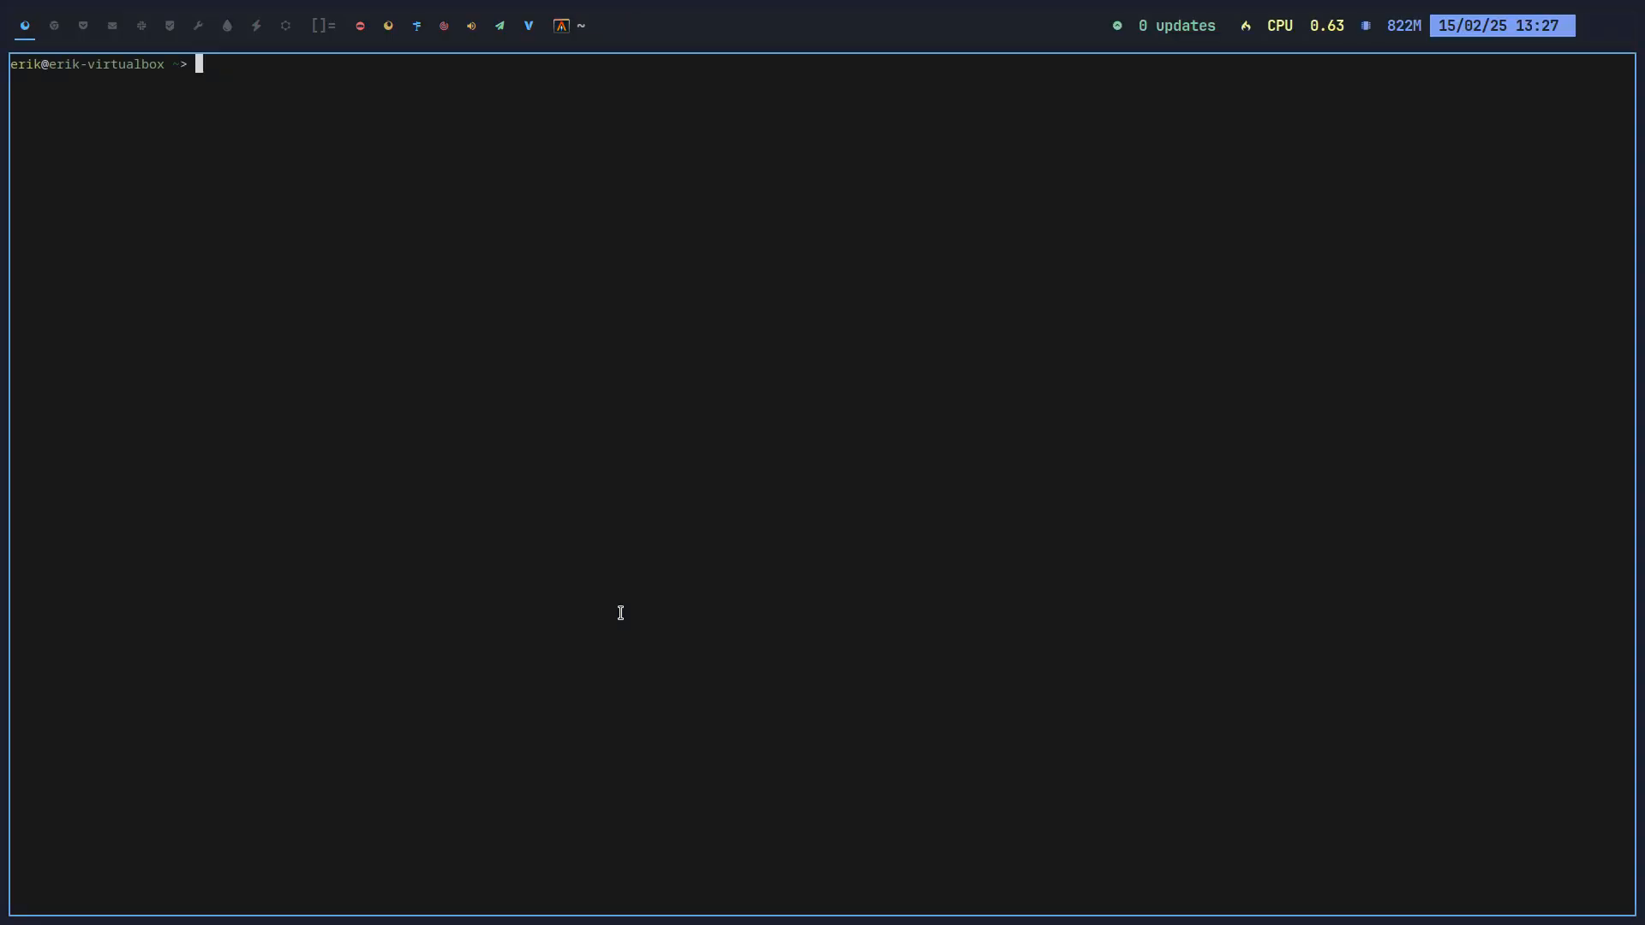
Step: Type sudo pacman -S and cycle fish's completions through -Sb, -Sc, -Sd, -Sl, -Ss to -Su
{"action": "type", "text": "sudo pacman -S"}
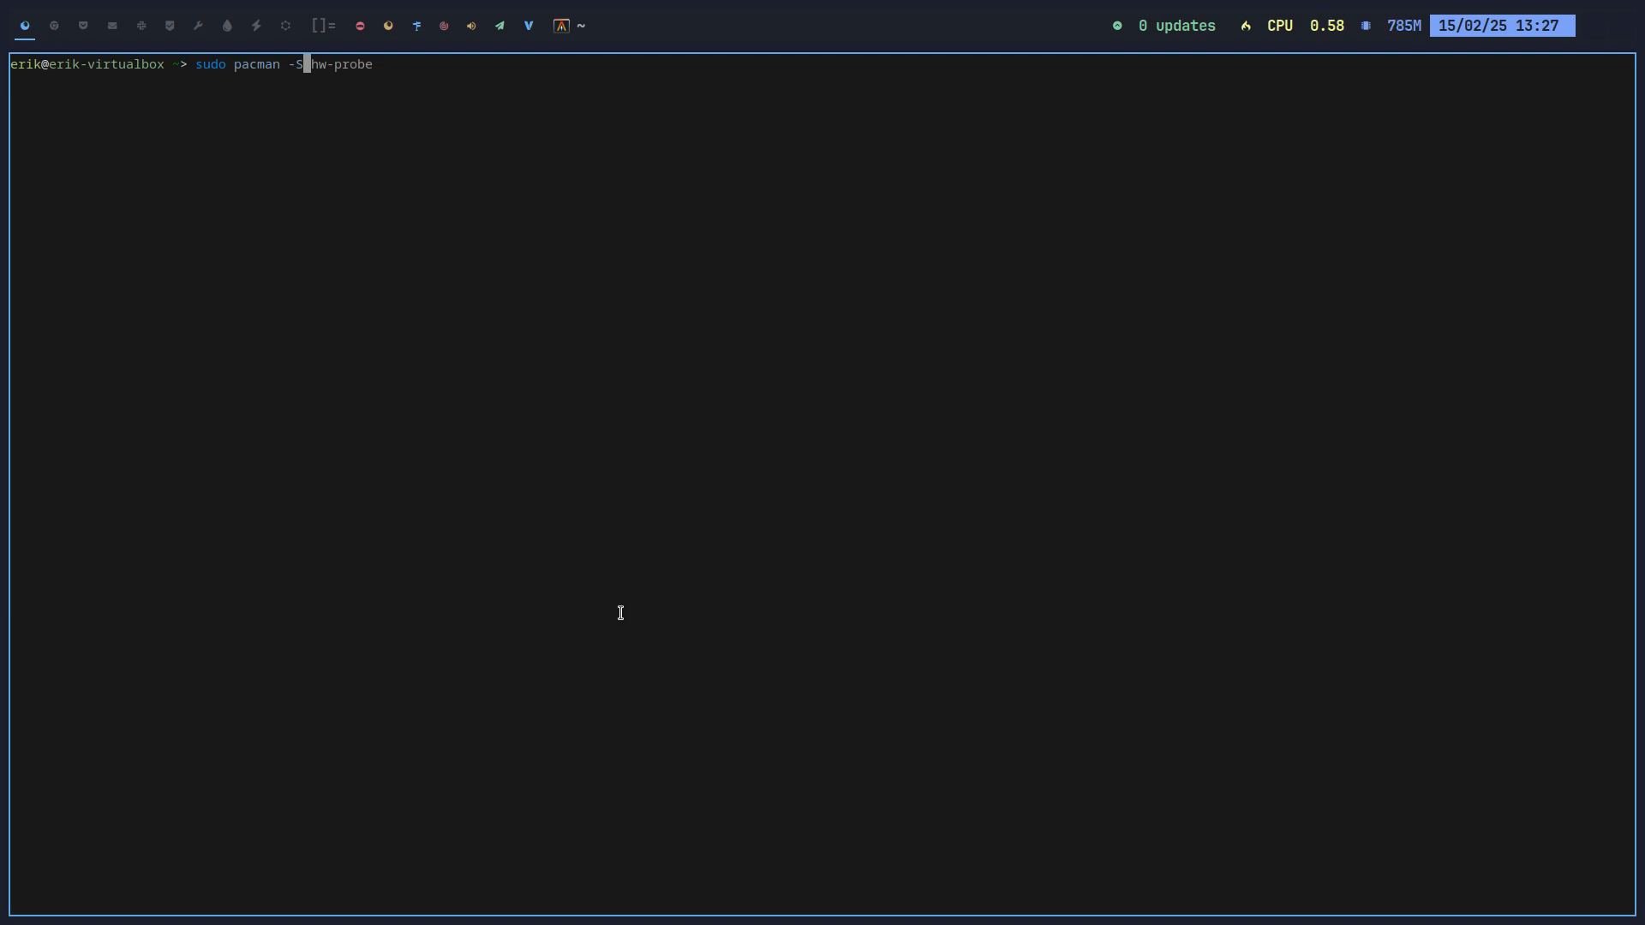
{"action": "key", "text": "Tab"}
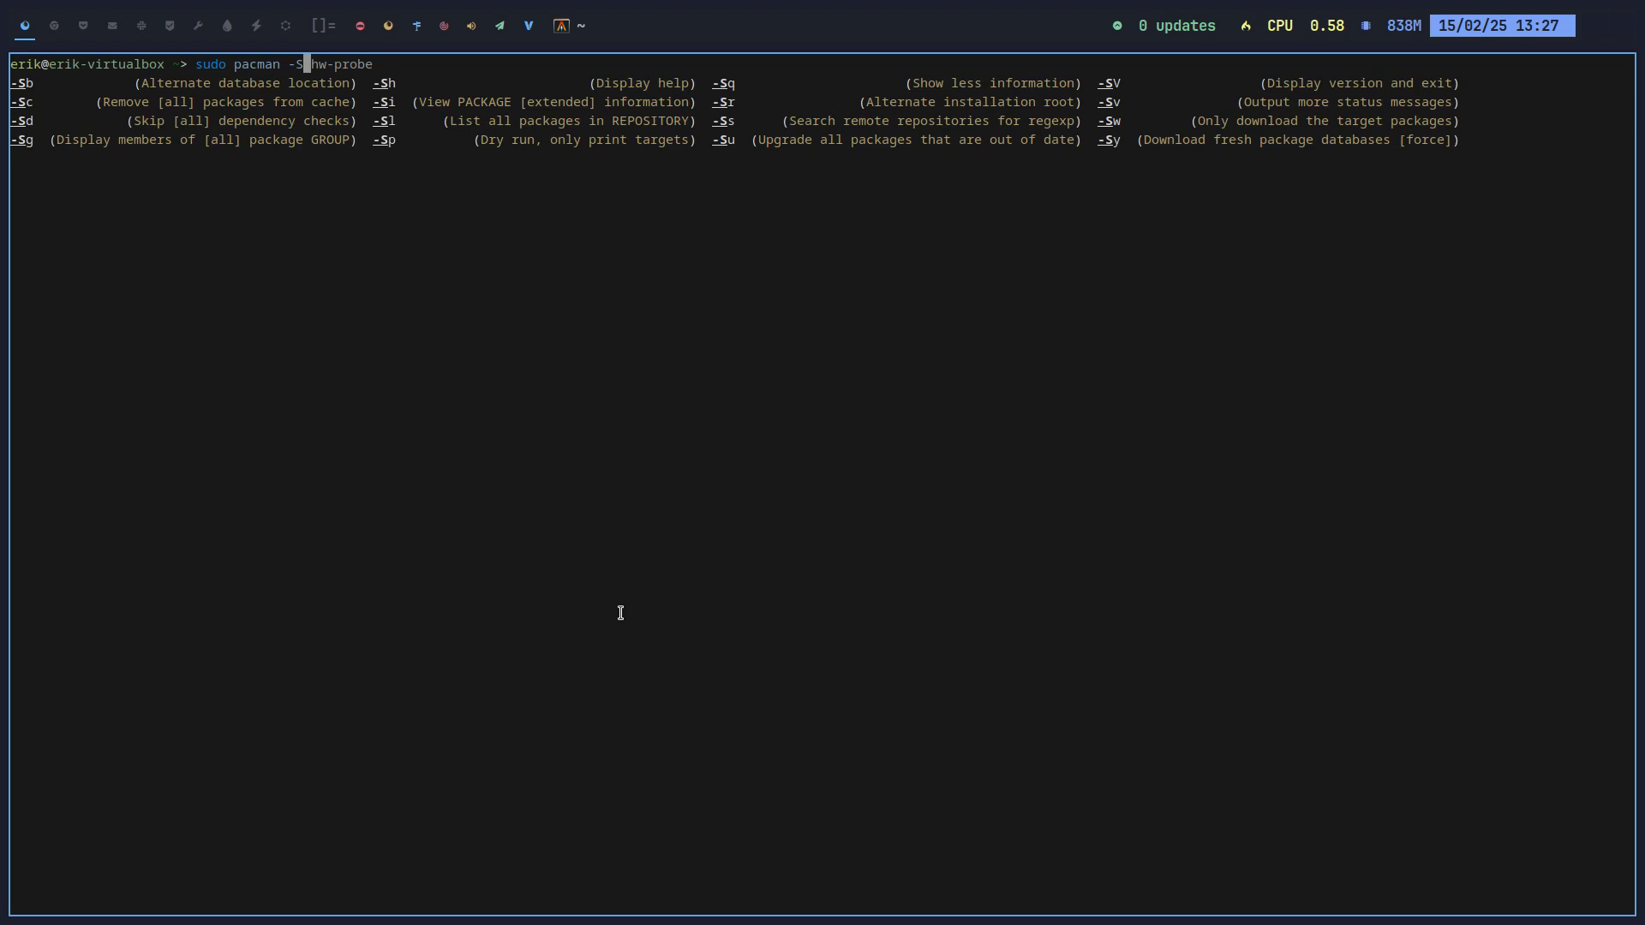
{"action": "key", "text": "Tab"}
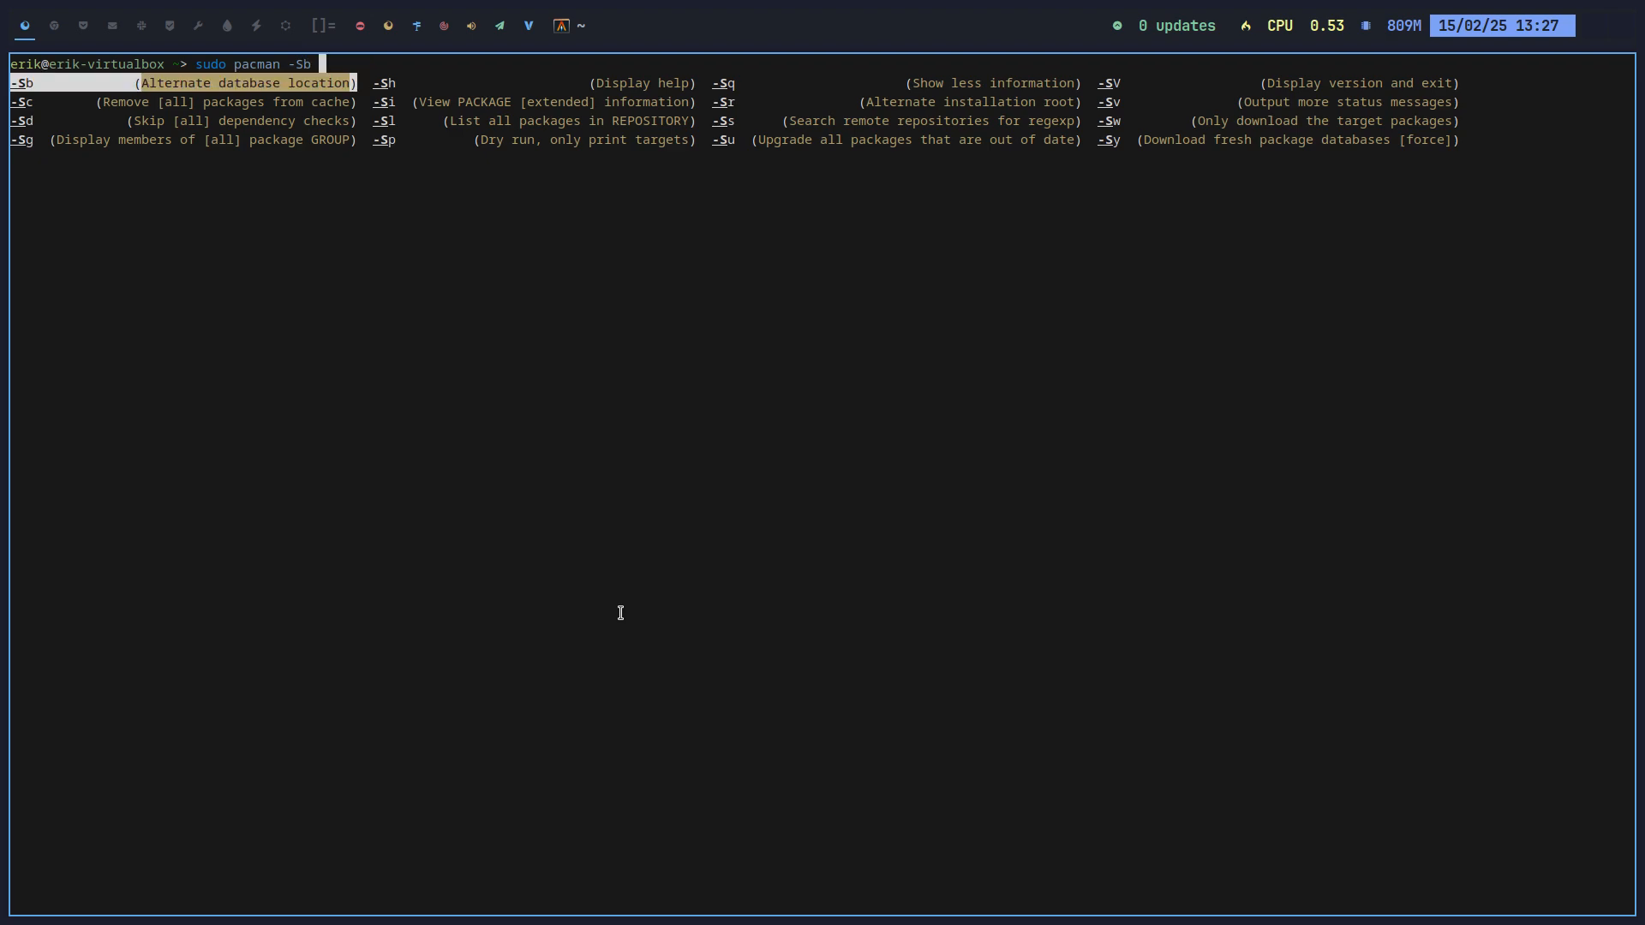
{"action": "key", "text": "Tab"}
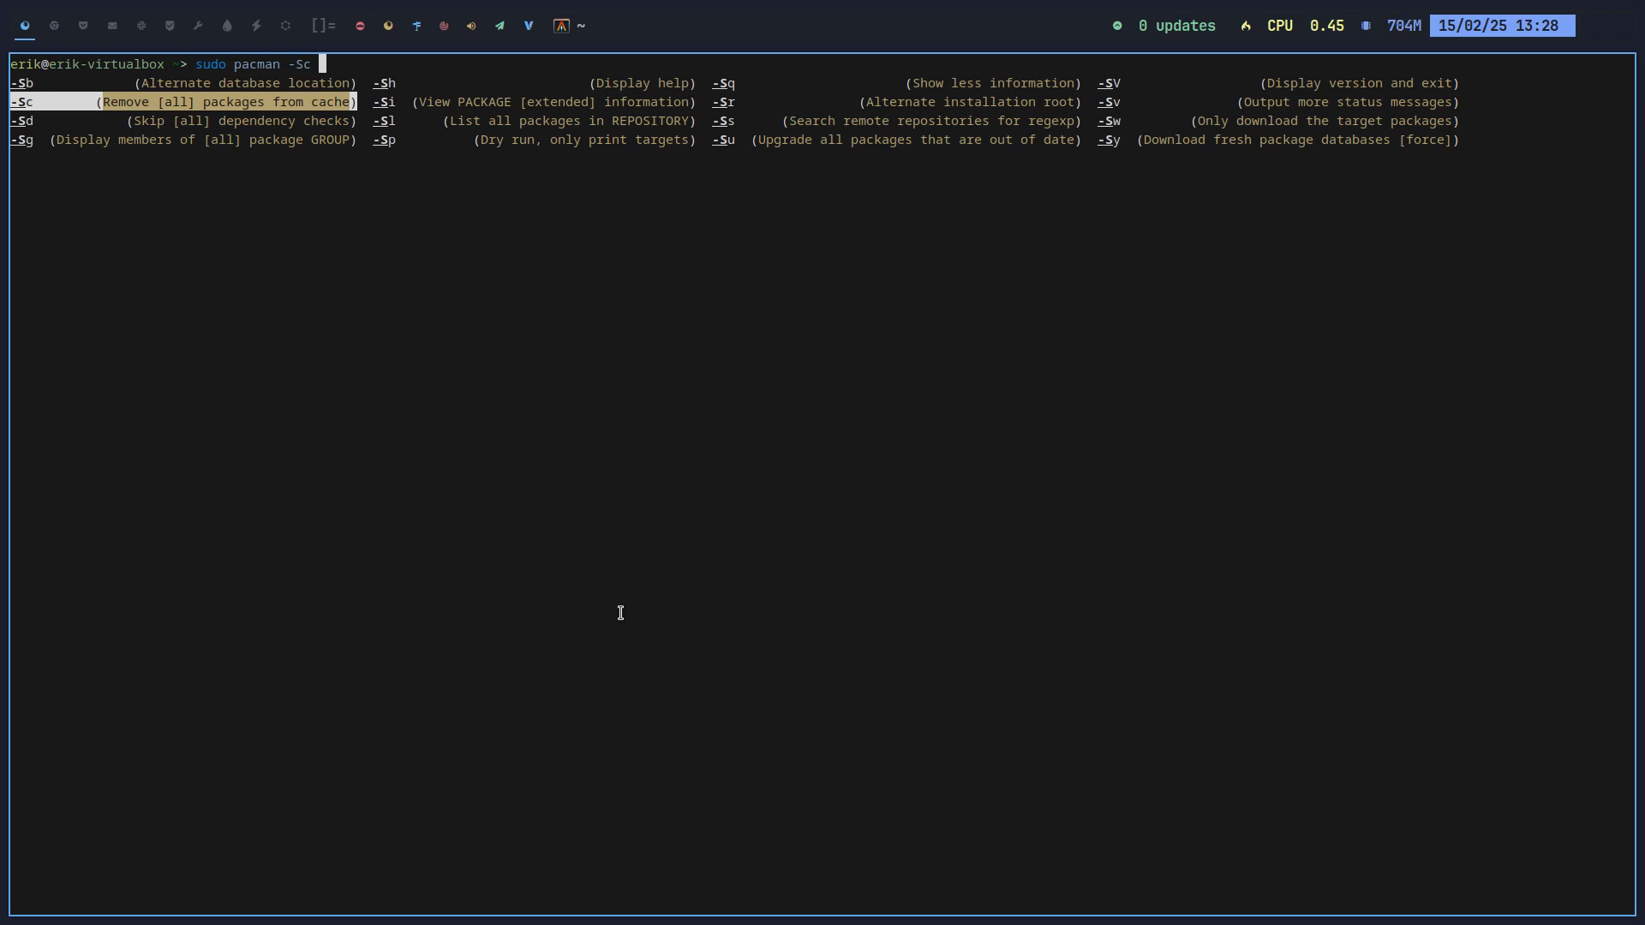
{"action": "key", "text": "Tab"}
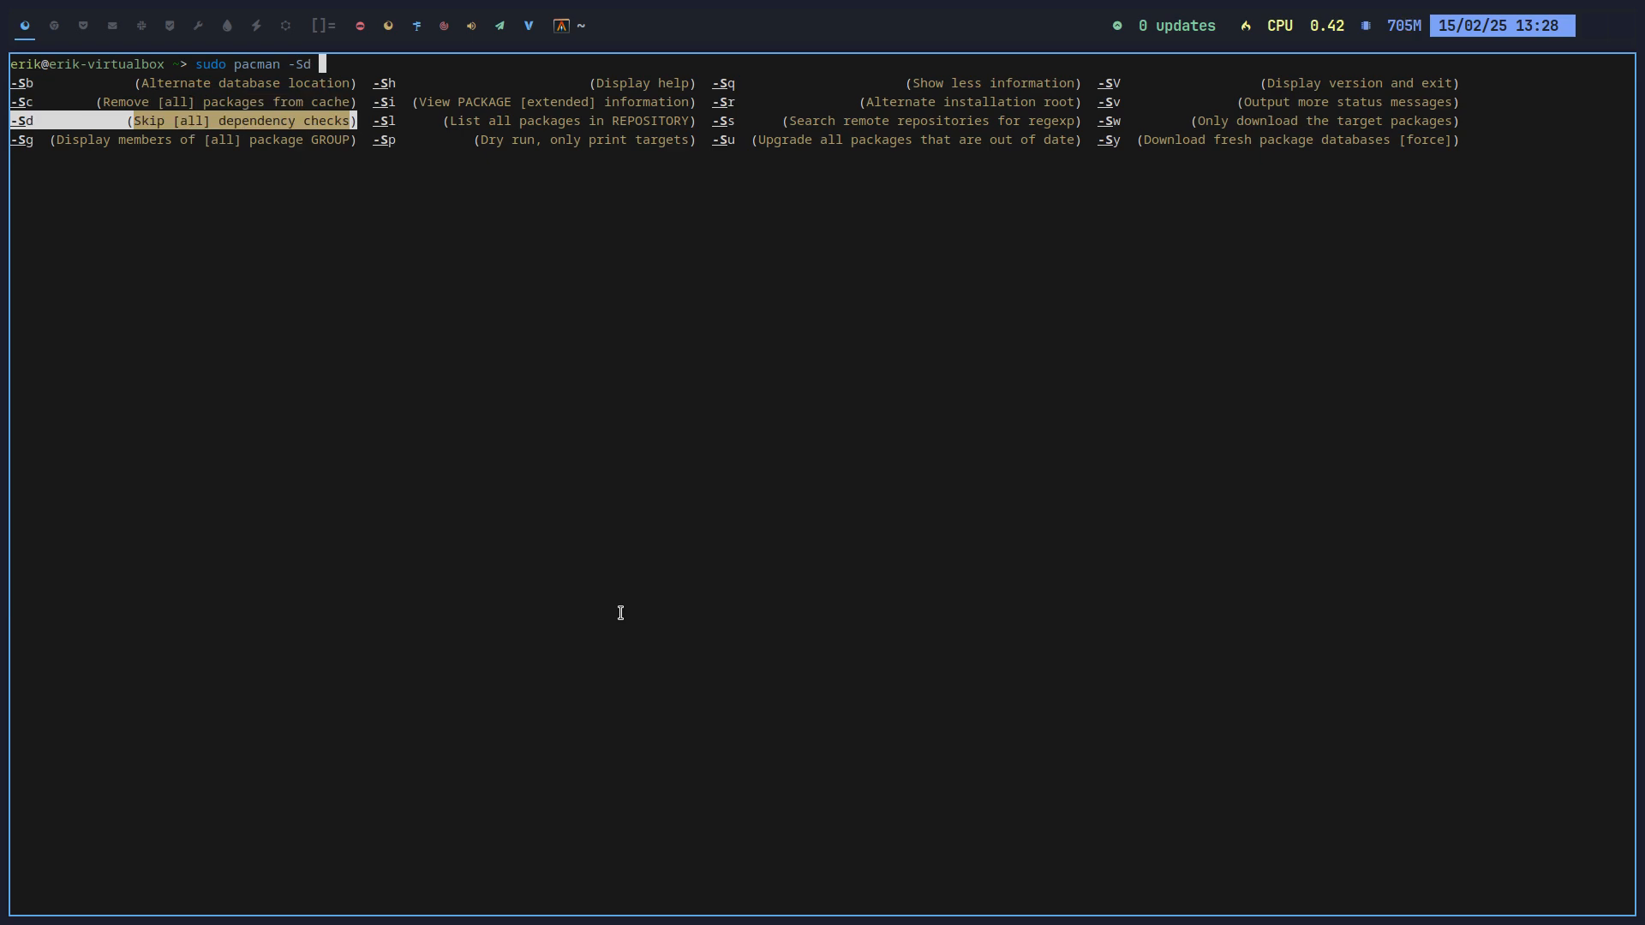
{"action": "key", "text": "Right"}
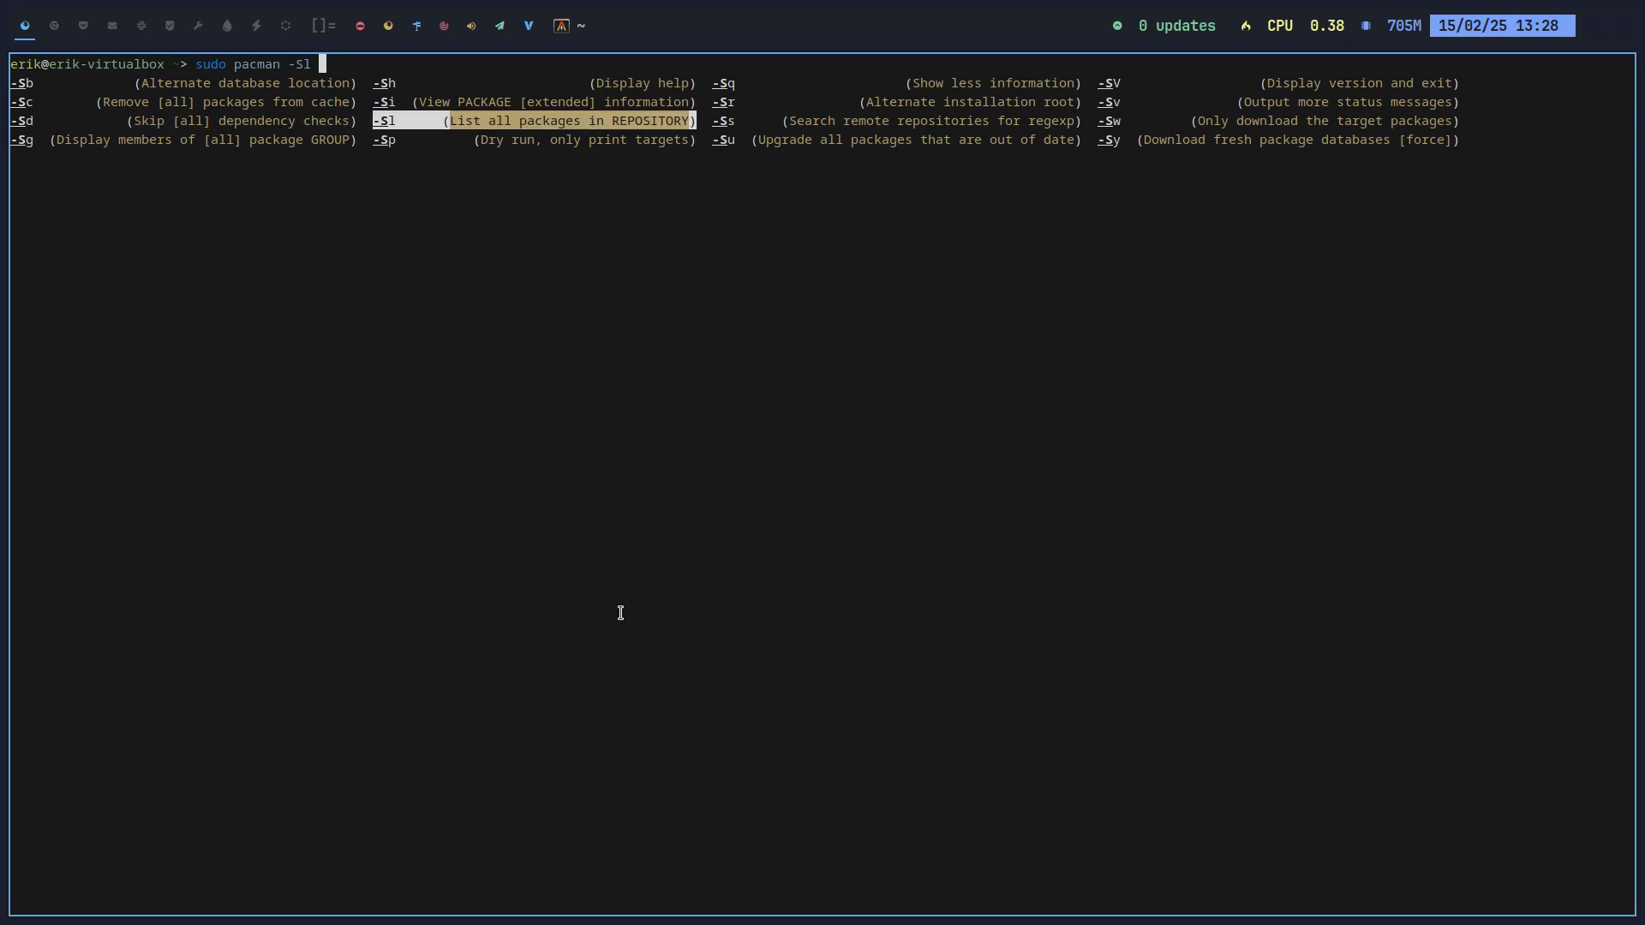
{"action": "key", "text": "Right"}
{"action": "key", "text": "Down"}
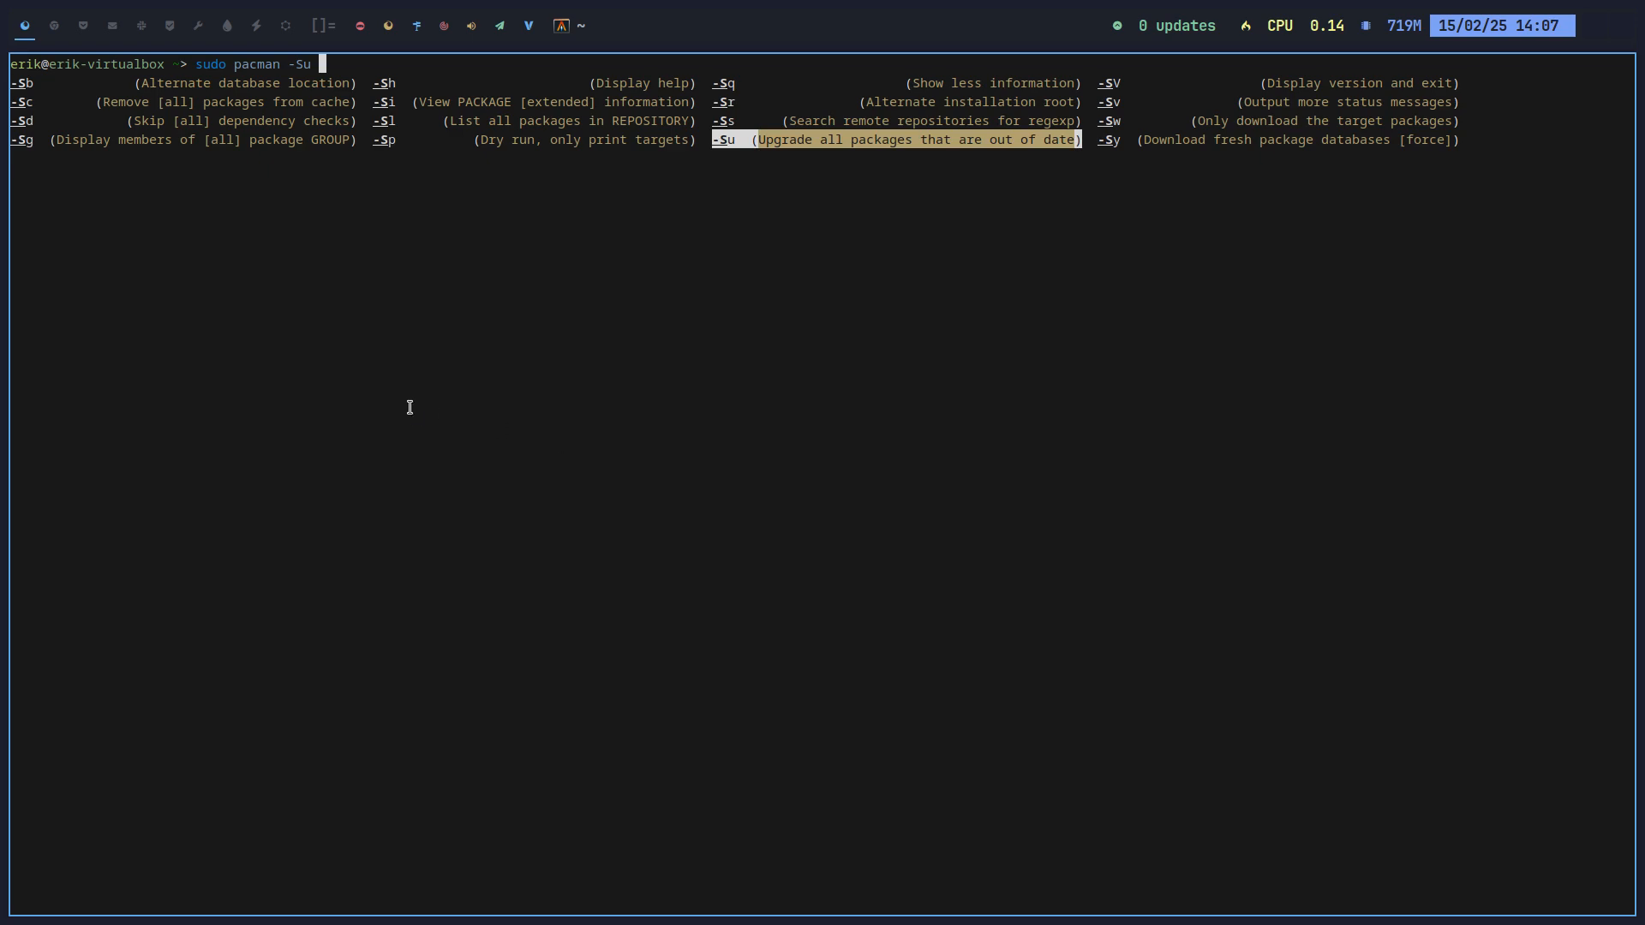
Step: Close the pacman terminal and open a fresh terminal
{"action": "key", "text": "super+q"}
{"action": "key", "text": "super+Return"}
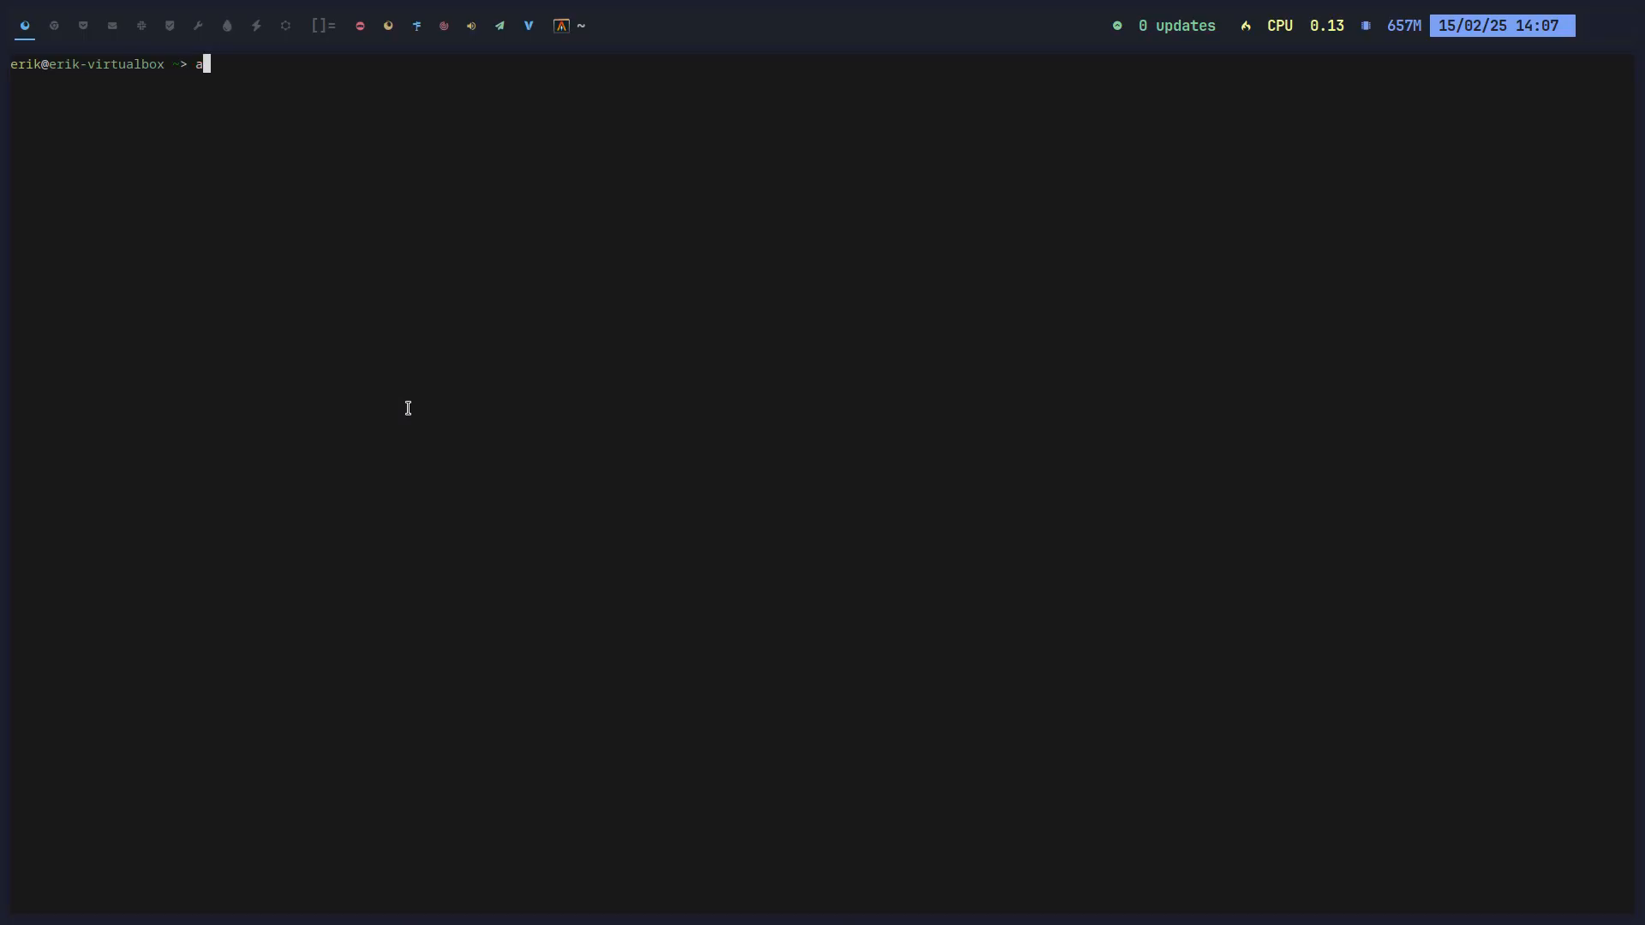
Step: Launch att, authenticate with the password, and show the Shells page's EXTRA tab
{"action": "type", "text": "att"}
{"action": "key", "text": "Return"}
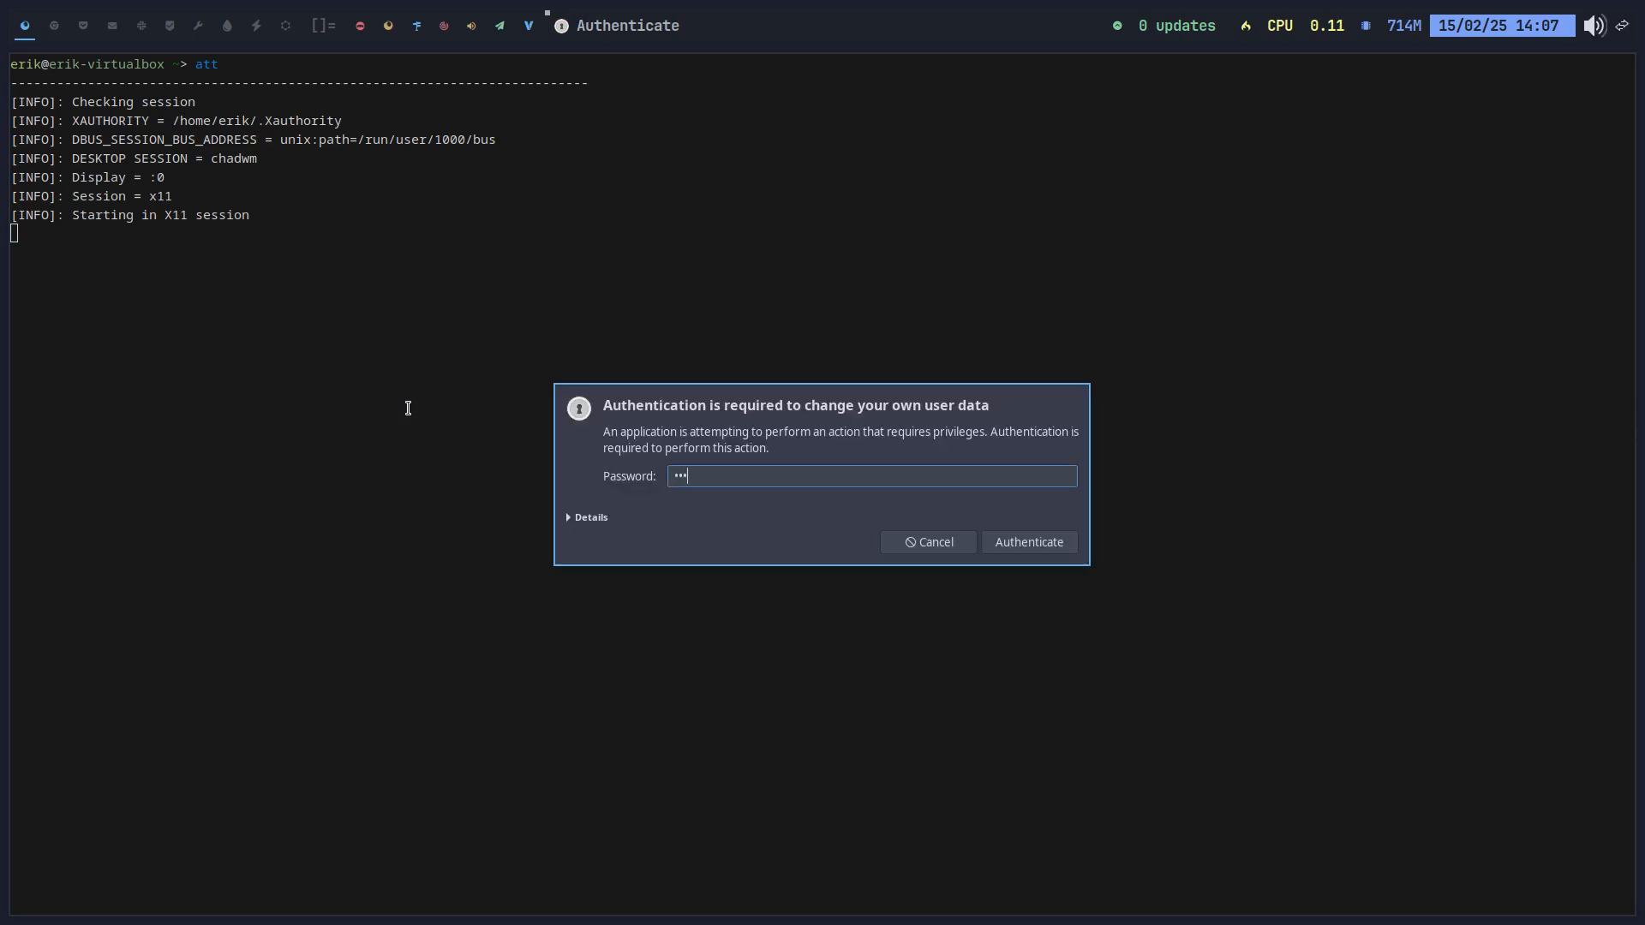
{"action": "key", "text": "Return"}
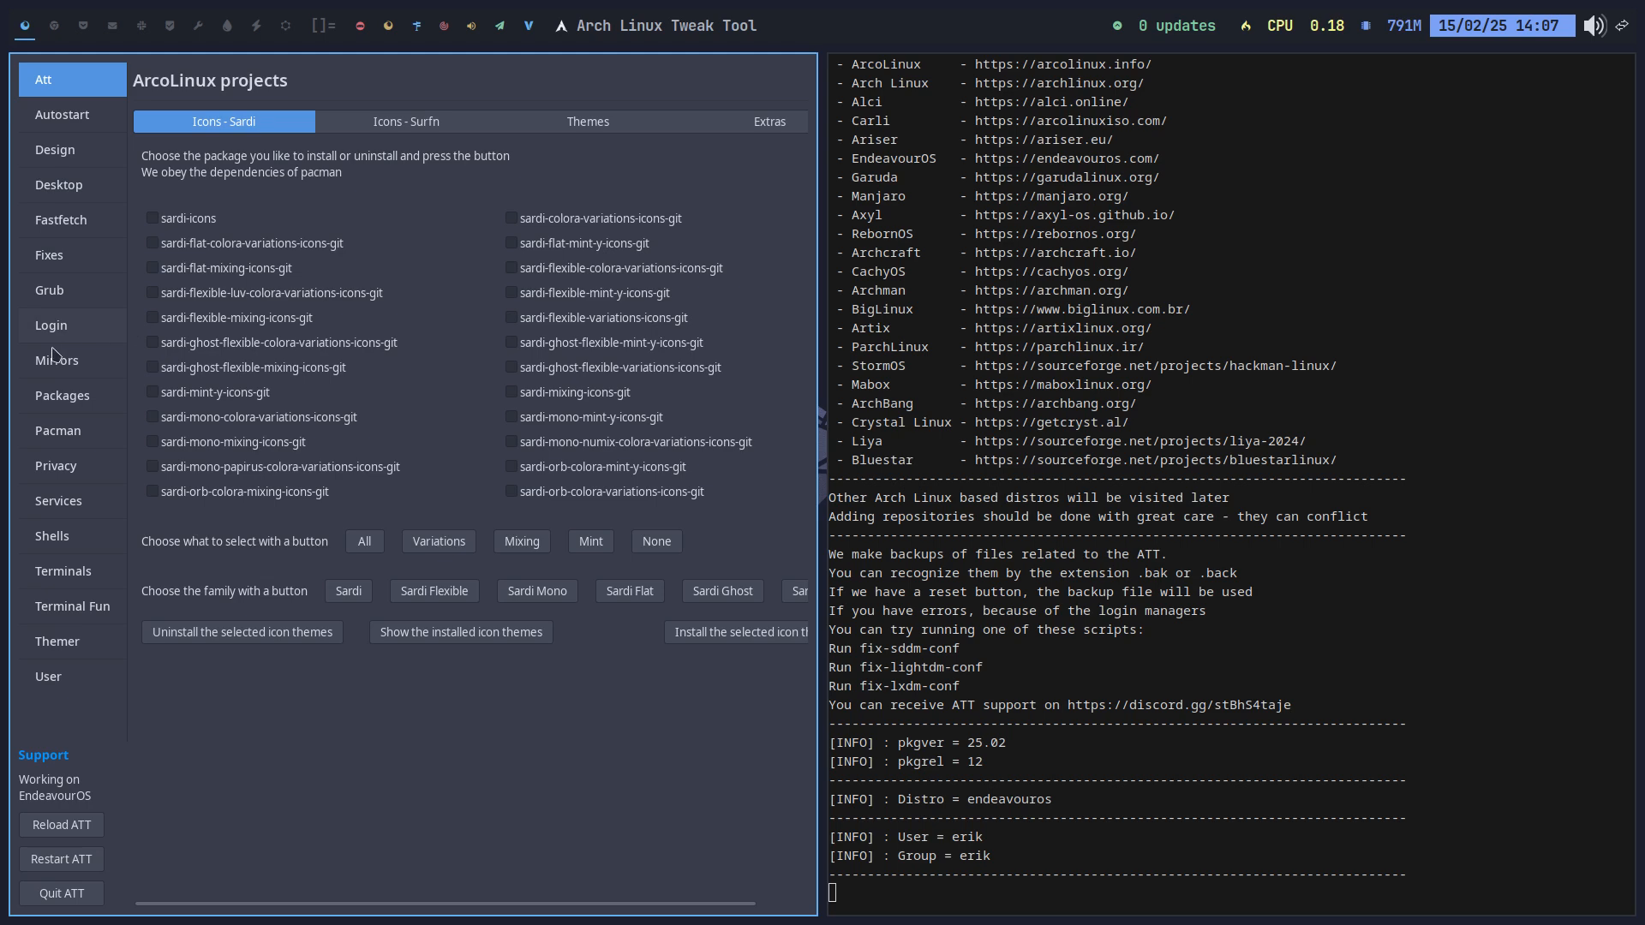
{"action": "left_click", "coordinate": [72, 542]}
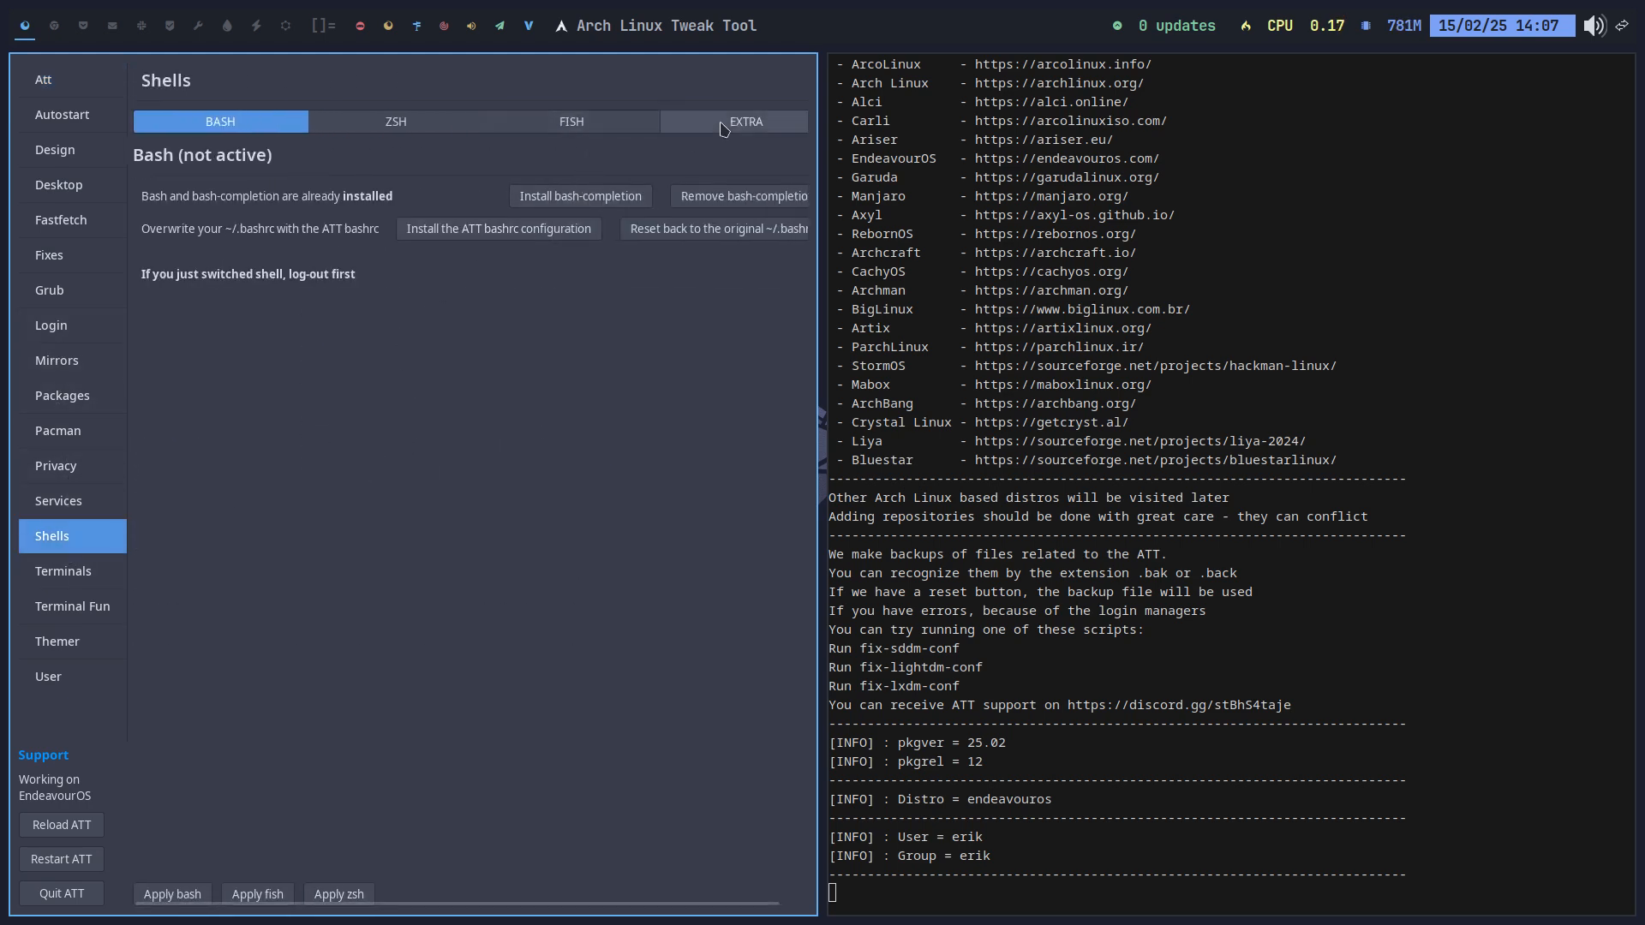
{"action": "left_click", "coordinate": [677, 124]}
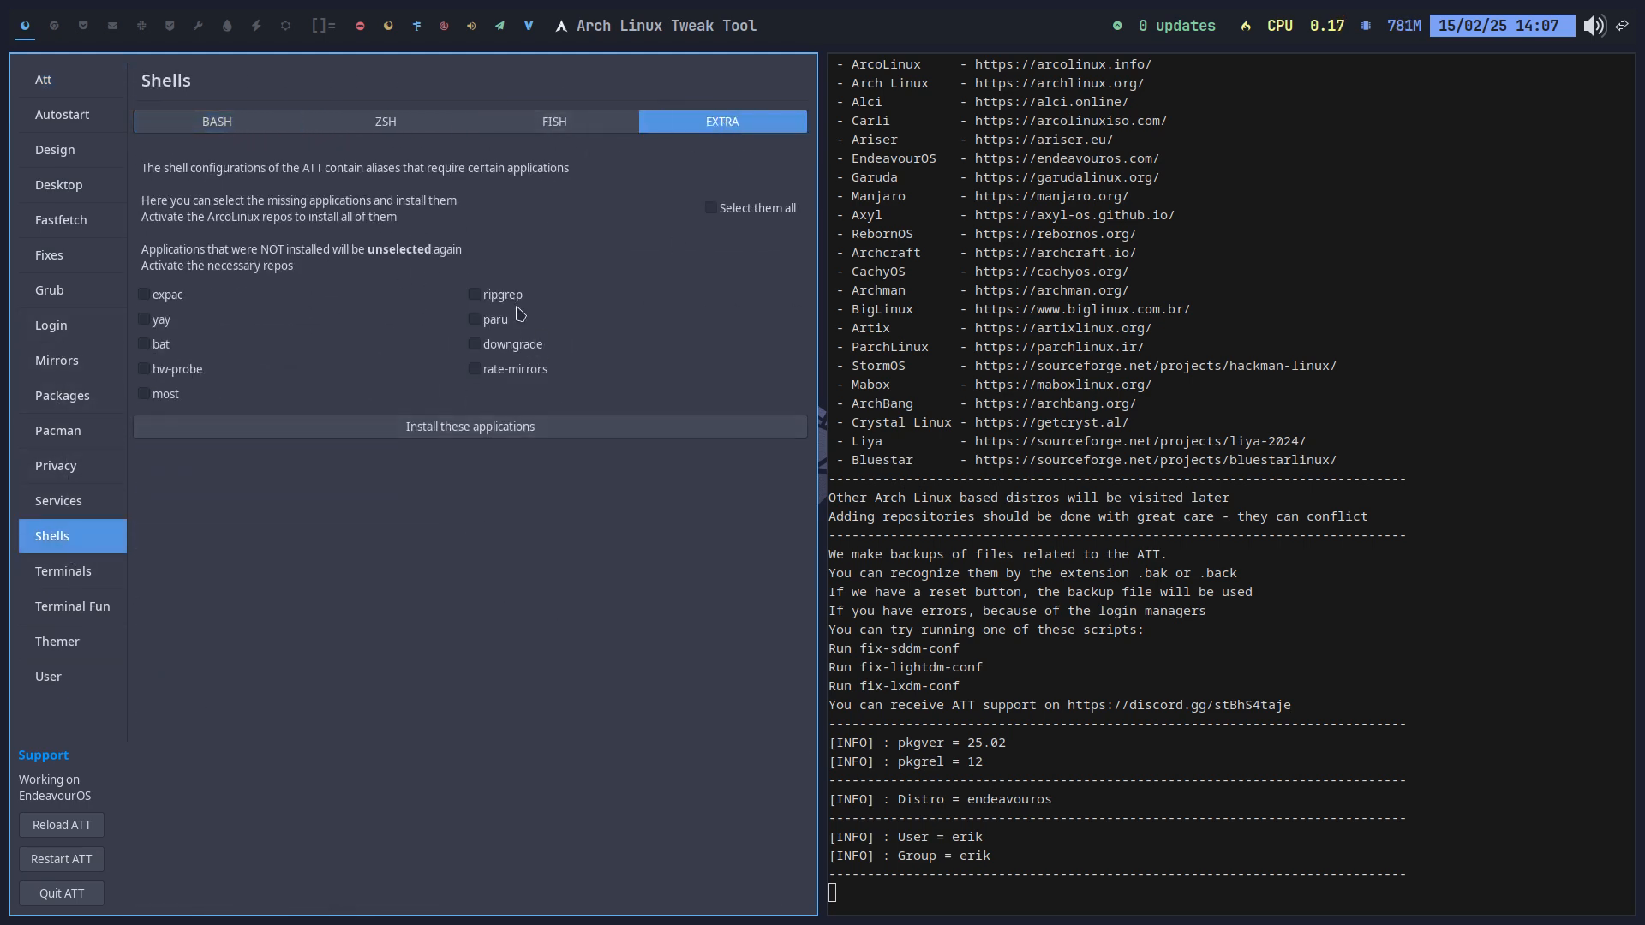
Step: On workspace 2, run rg chadwm in a terminal, then close it
{"action": "left_click", "coordinate": [54, 26]}
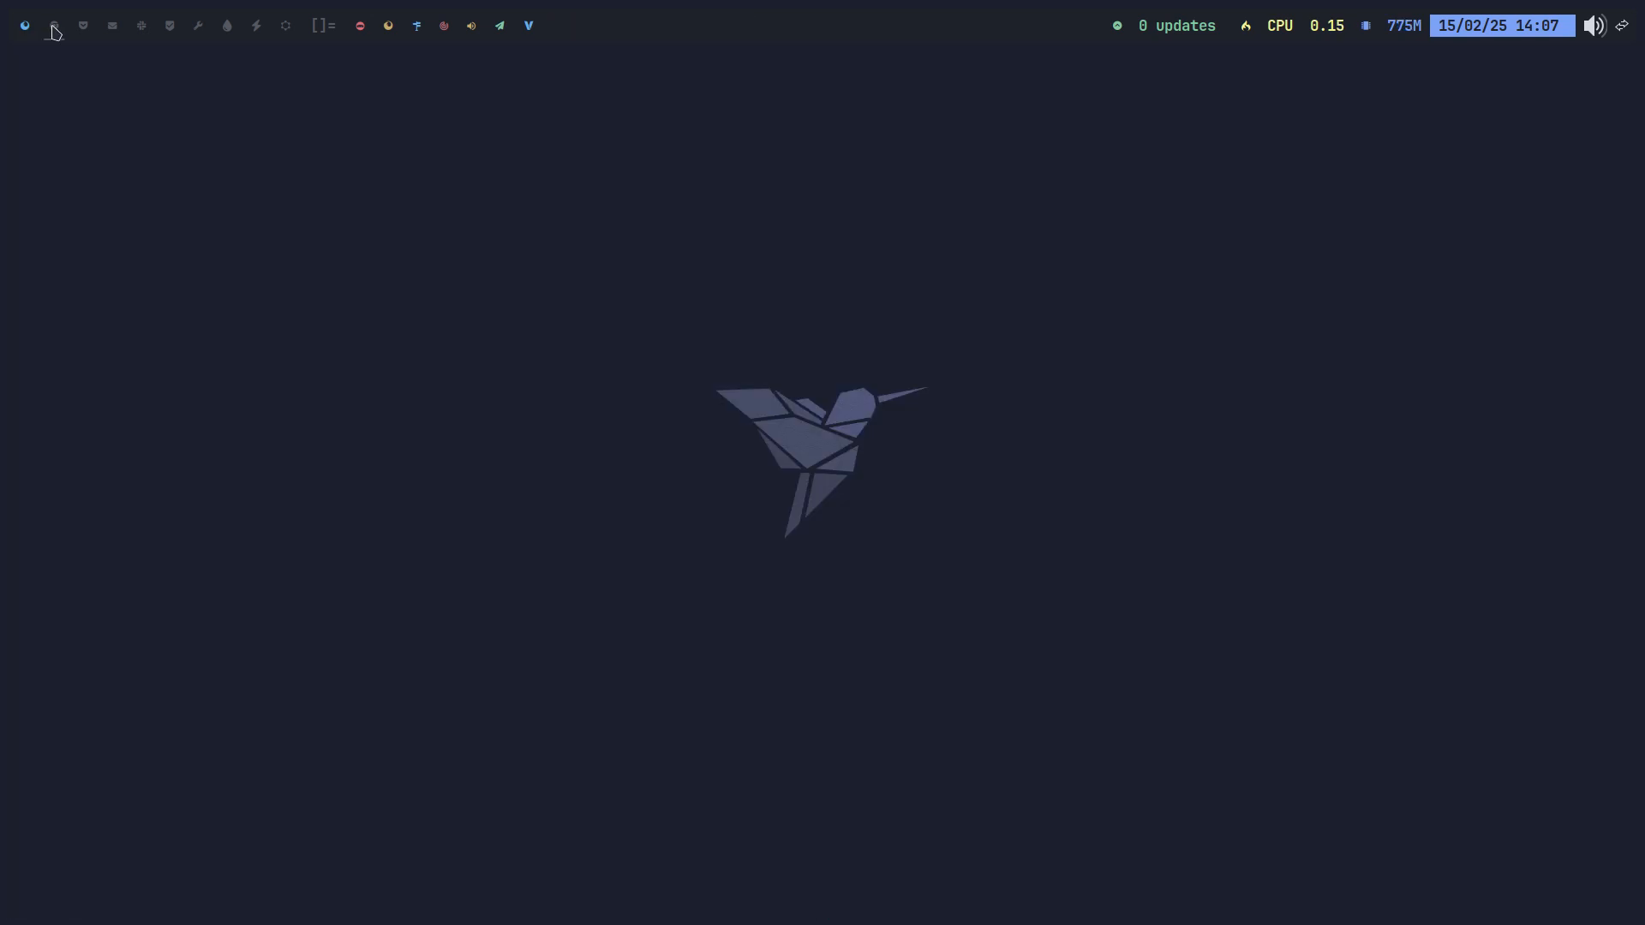
{"action": "key", "text": "super+Return"}
{"action": "type", "text": "rg "}
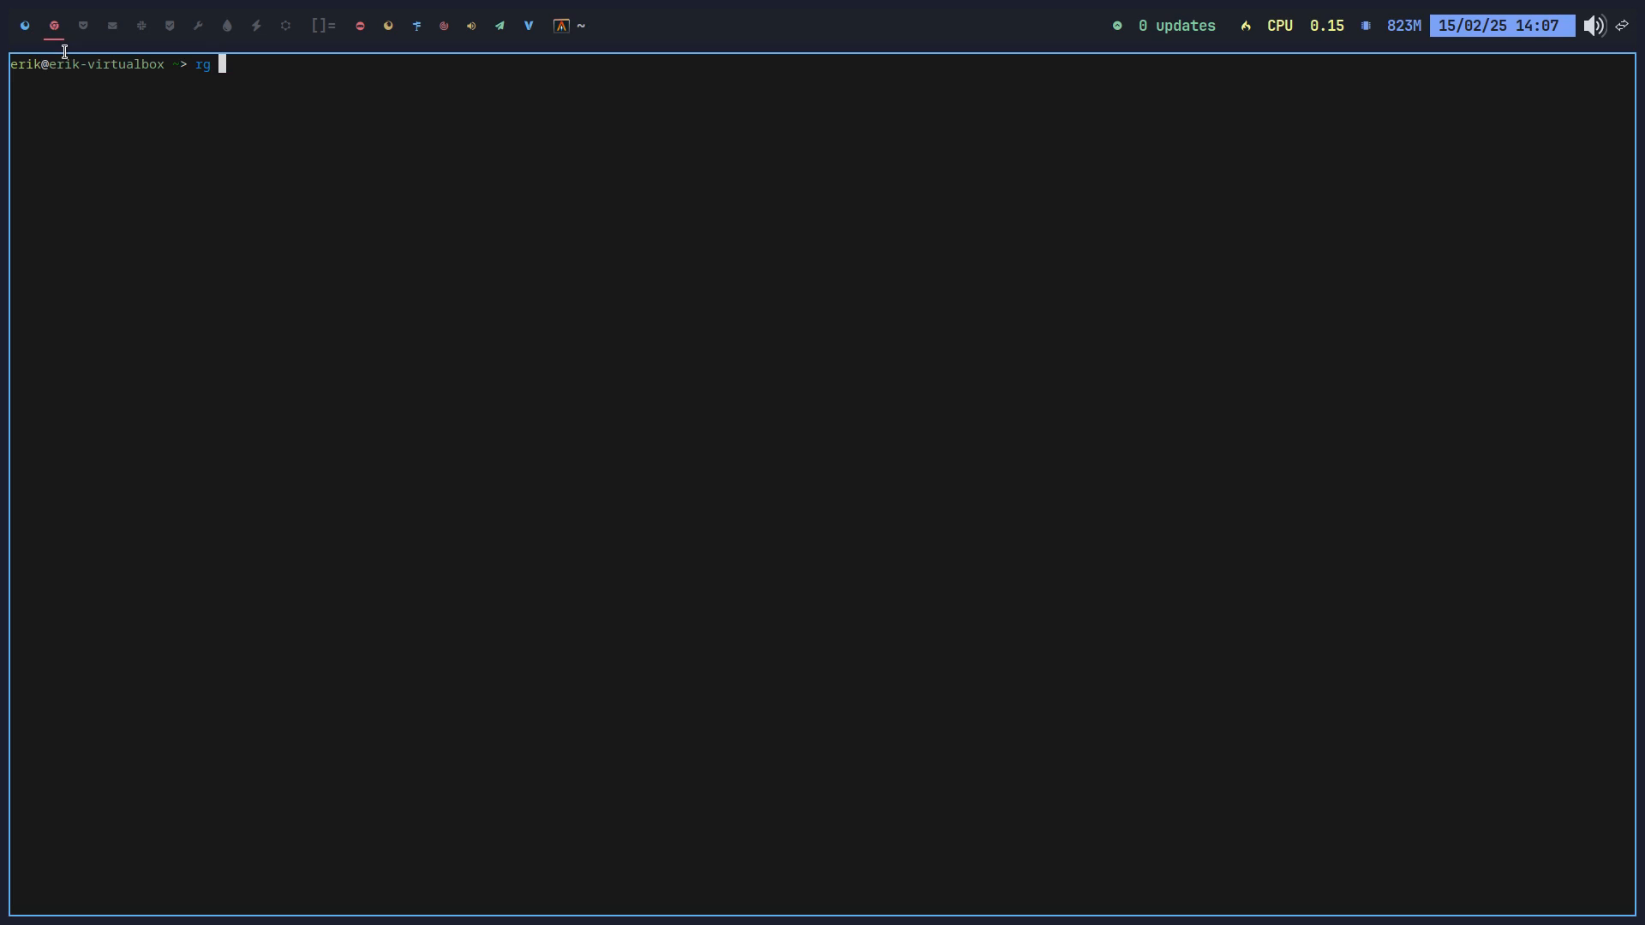
{"action": "type", "text": "chadwm"}
{"action": "key", "text": "Return"}
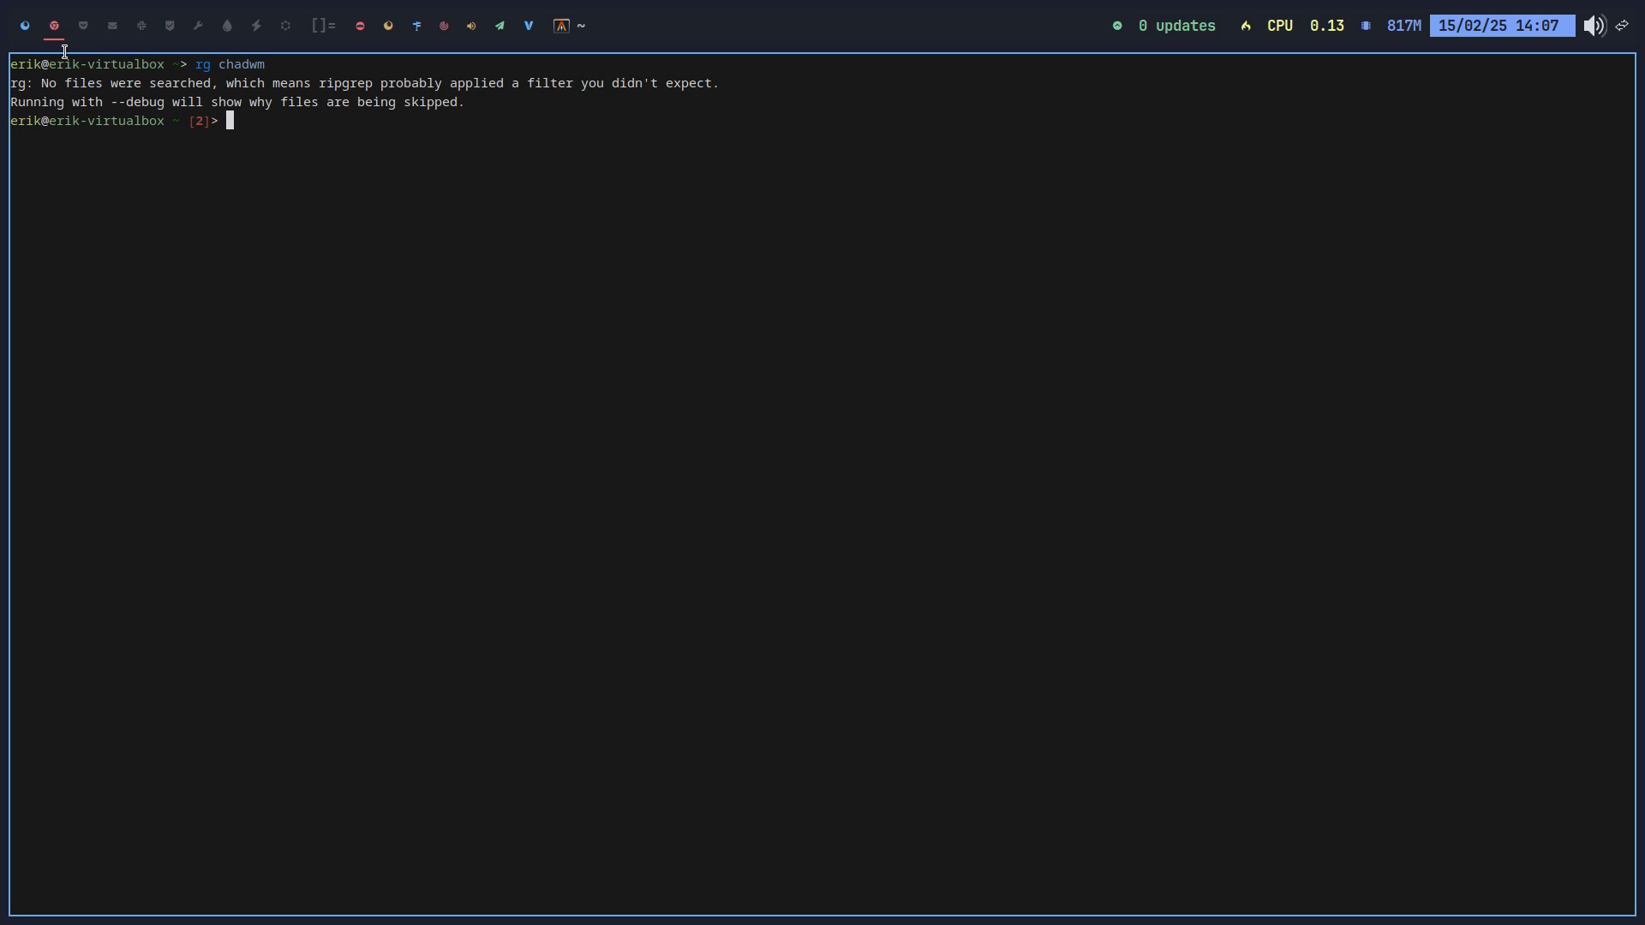
{"action": "key", "text": "super+q"}
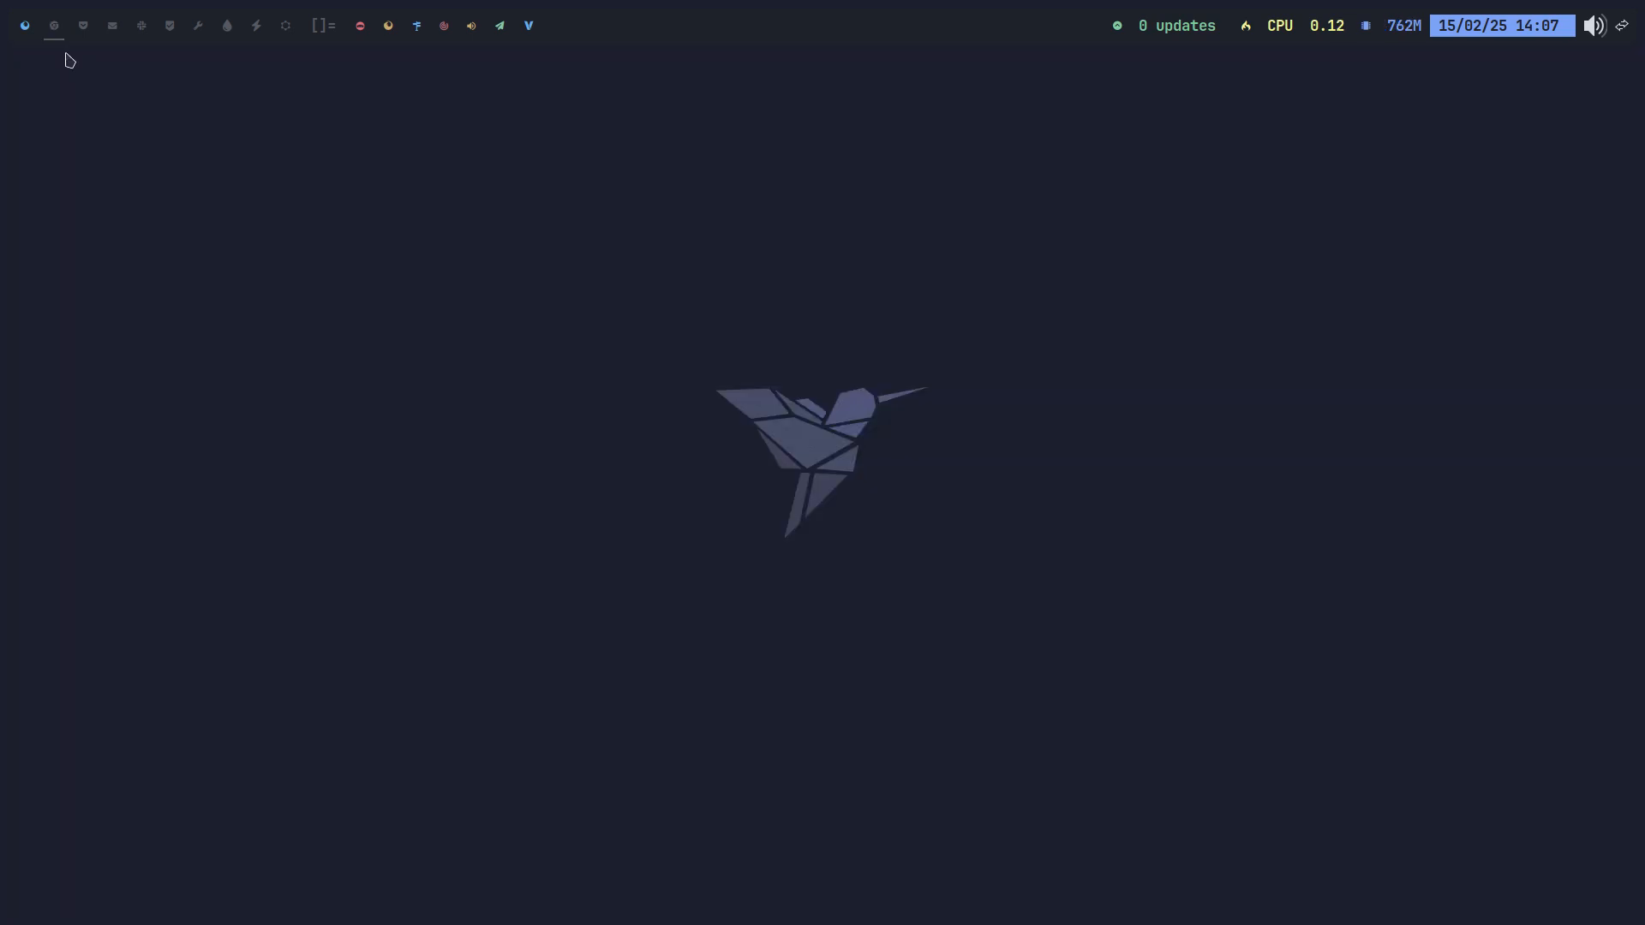
Step: Open ~/.config/arco-chadwm in Thunar, open a terminal there, and run rg chadwm
{"action": "key", "text": "super+shift+Return"}
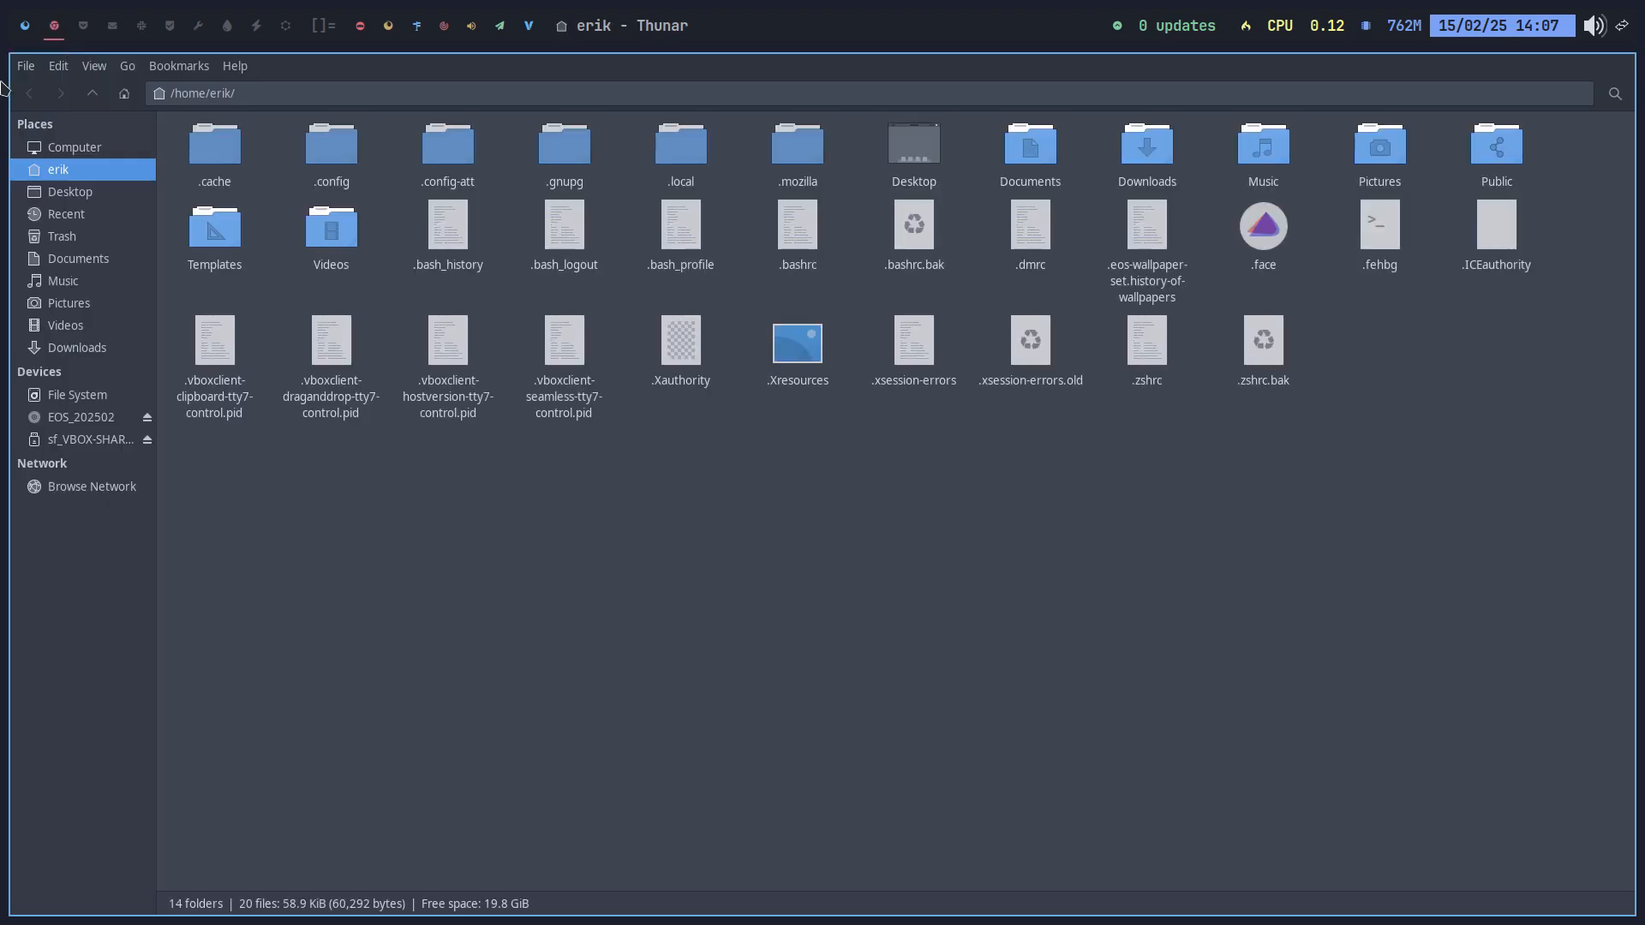
{"action": "double_click", "coordinate": [341, 157]}
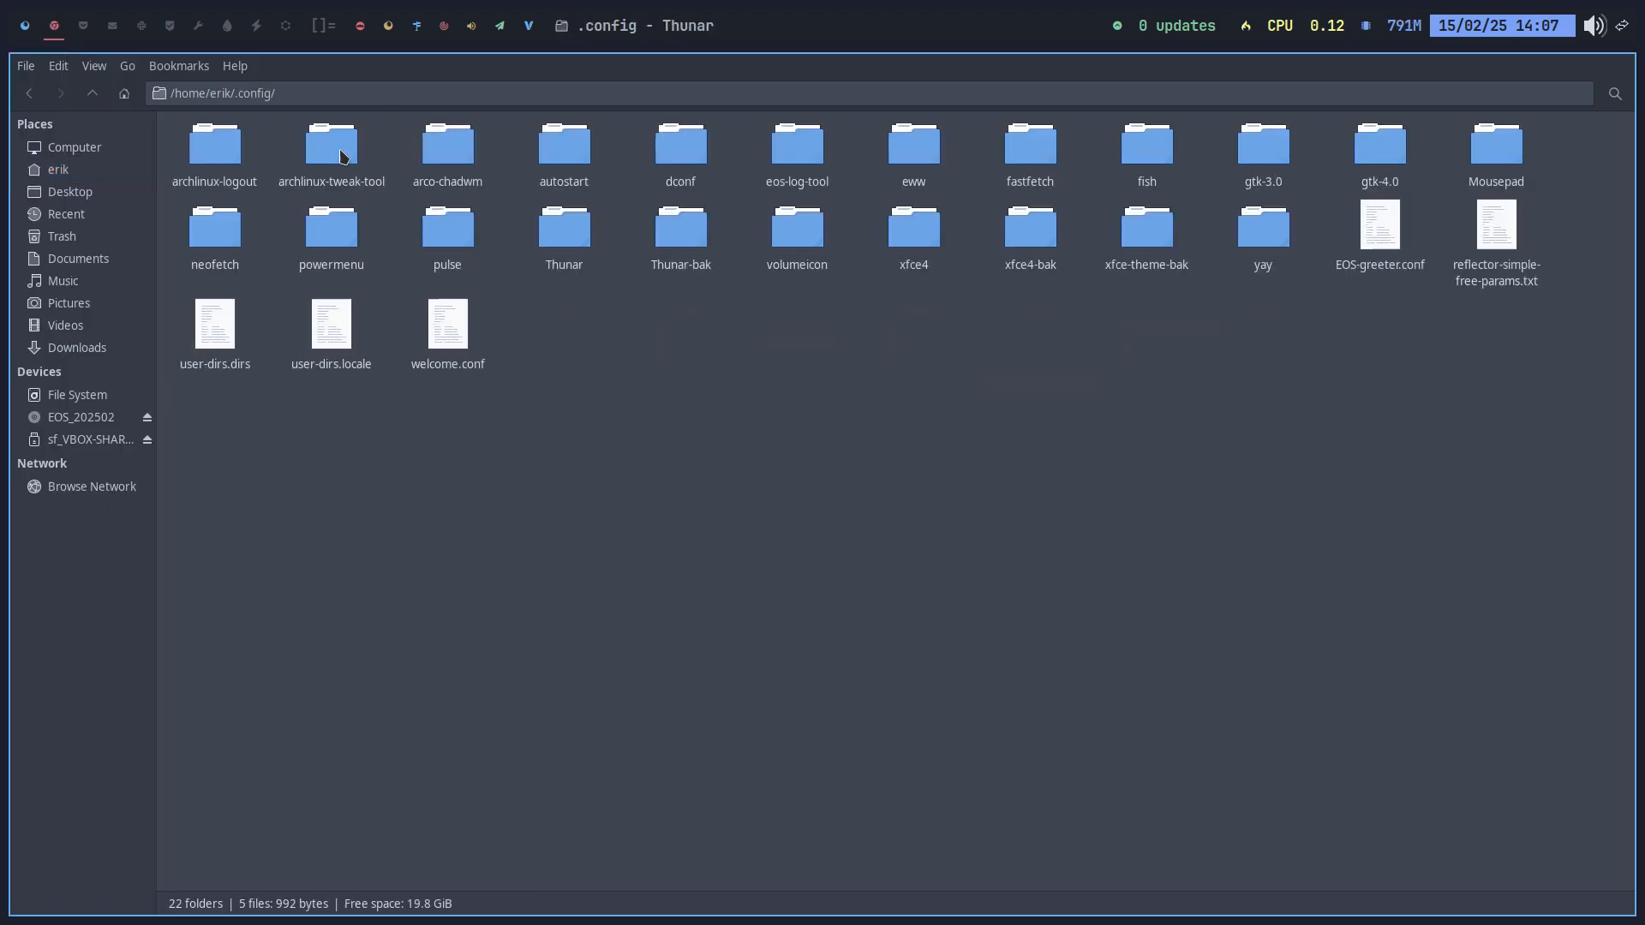
{"action": "left_click", "coordinate": [451, 158]}
{"action": "double_click", "coordinate": [450, 156]}
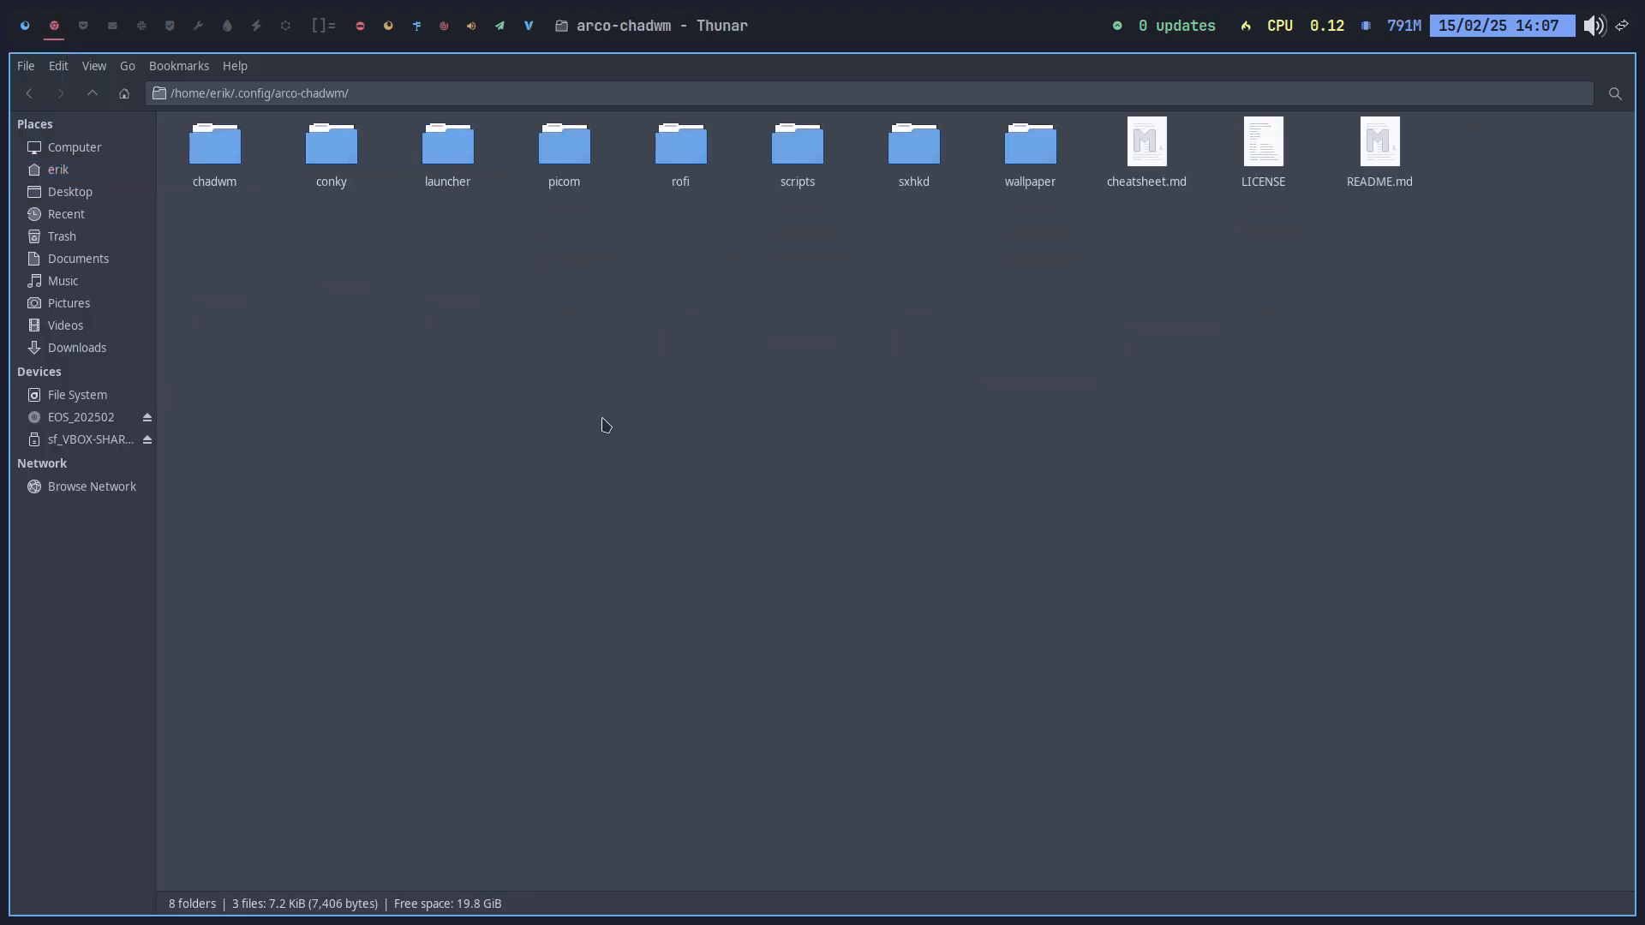
{"action": "right_click", "coordinate": [603, 419]}
{"action": "left_click", "coordinate": [664, 511]}
{"action": "type", "text": "rg"}
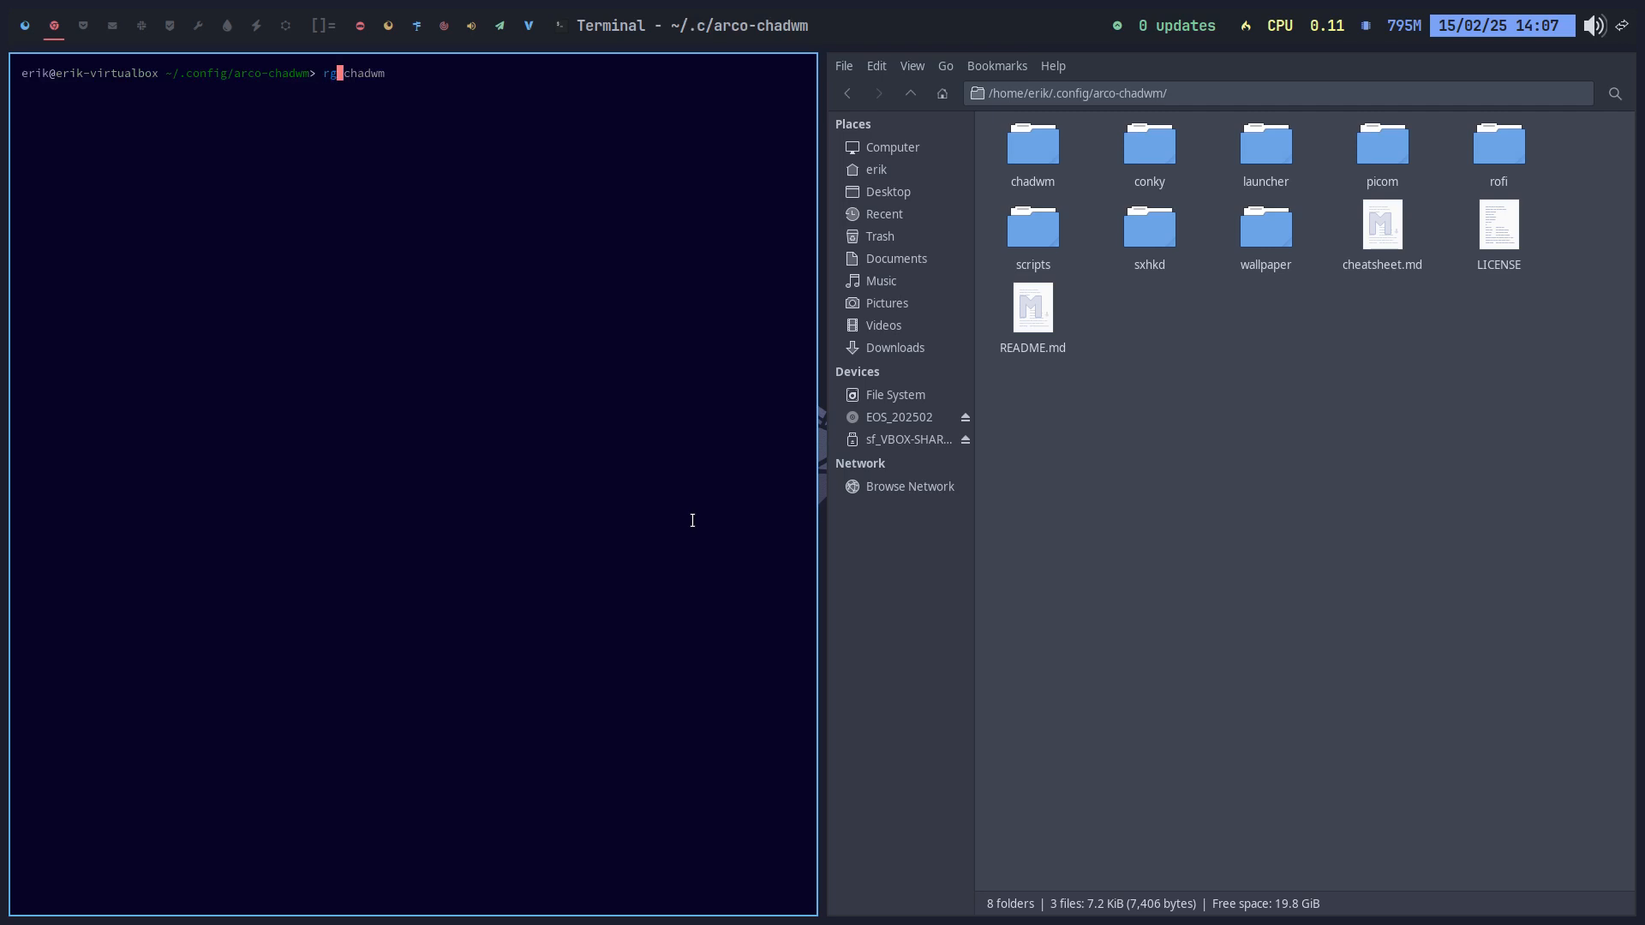
{"action": "type", "text": " chadwm"}
{"action": "key", "text": "Return"}
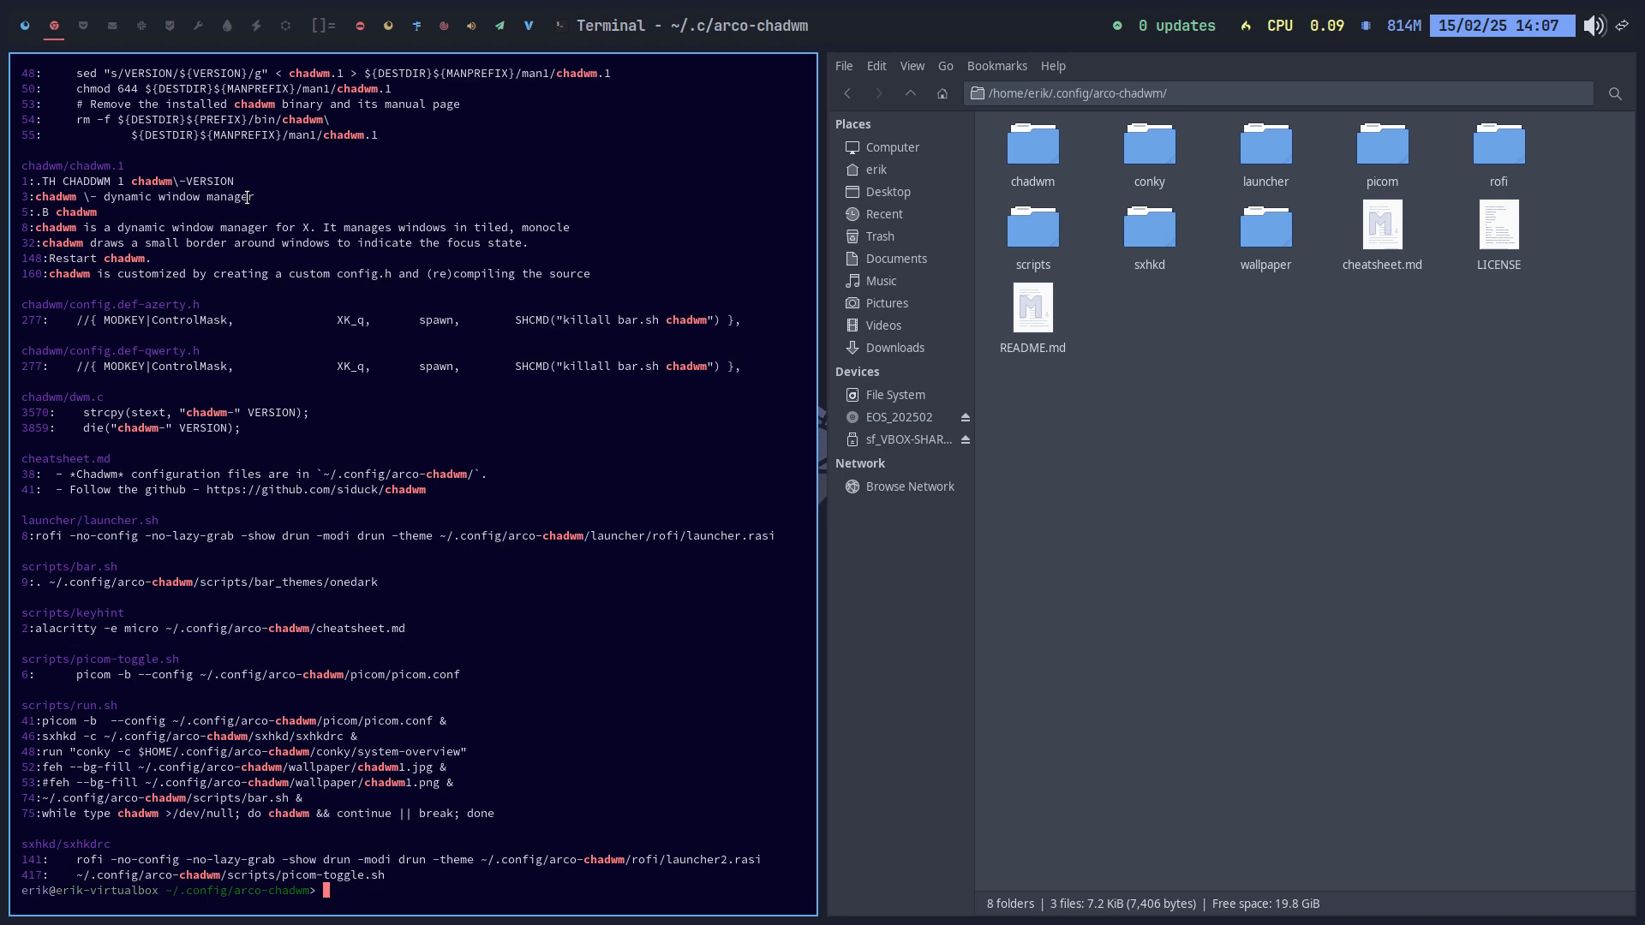
{"action": "scroll", "coordinate": [248, 198], "scroll_direction": "up", "scroll_amount": 8}
{"action": "scroll", "coordinate": [249, 201], "scroll_direction": "down", "scroll_amount": 5}
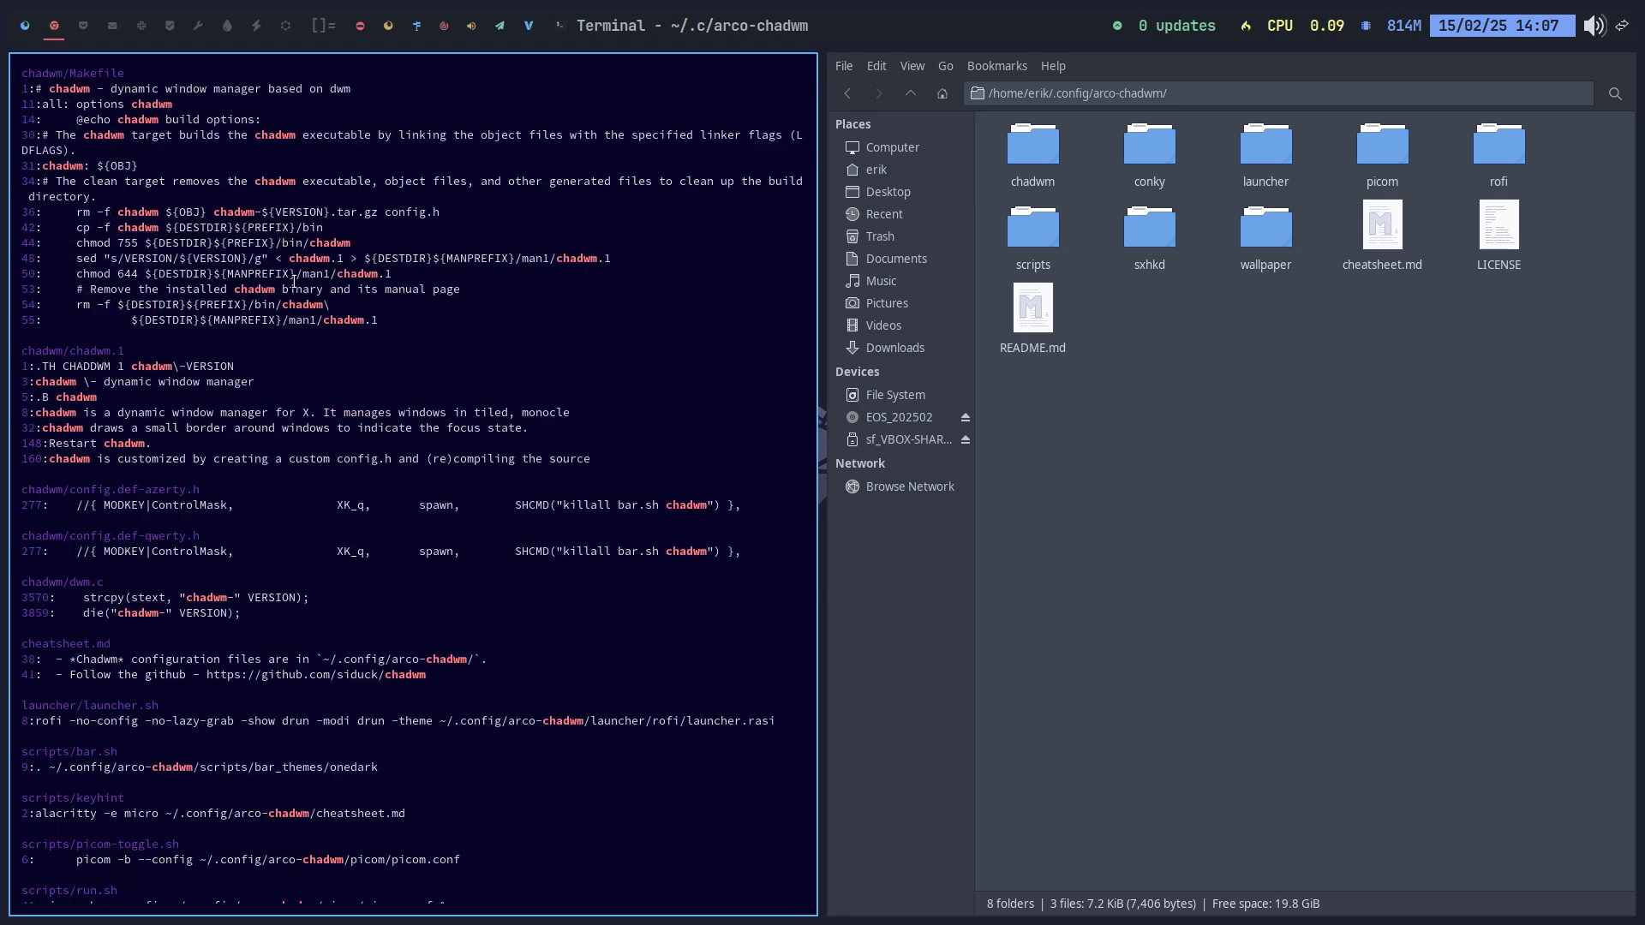
Step: Rerun the search as rg alacritty, note the sxhkdrc matches, and return to workspace 1
{"action": "key", "text": "Up"}
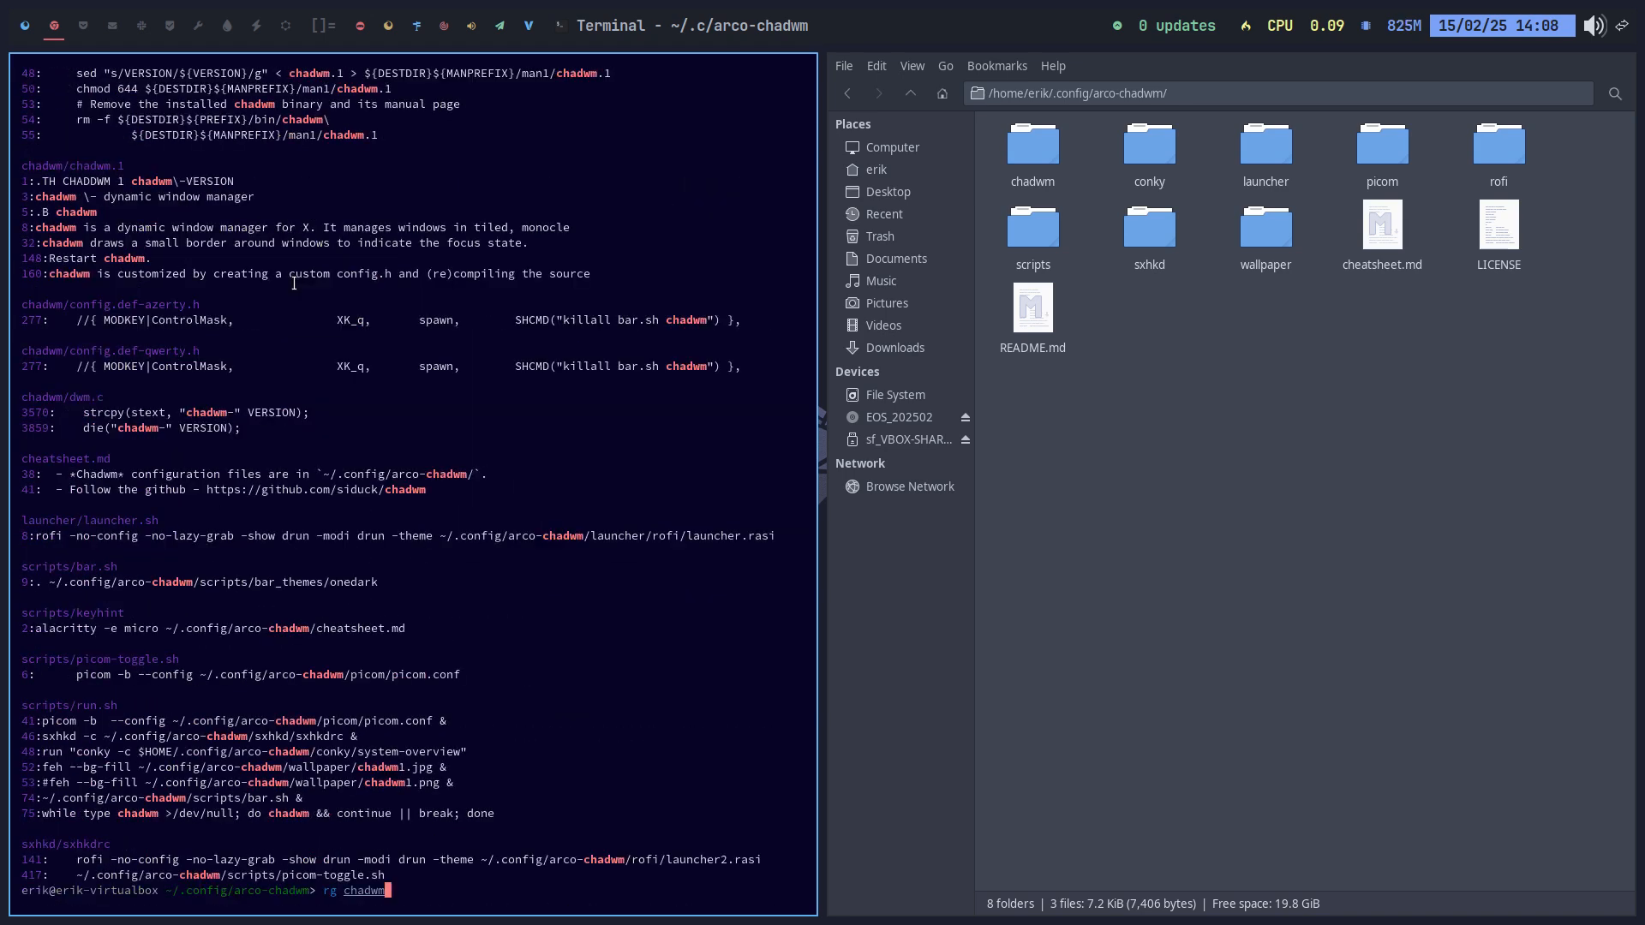
{"action": "key", "text": "Left"}
{"action": "key", "text": "Left"}
{"action": "key", "text": "Left"}
{"action": "key", "text": "Left"}
{"action": "key", "text": "Left"}
{"action": "key", "text": "Left"}
{"action": "key", "text": "ctrl+k"}
{"action": "type", "text": "alacritty"}
{"action": "key", "text": "Return"}
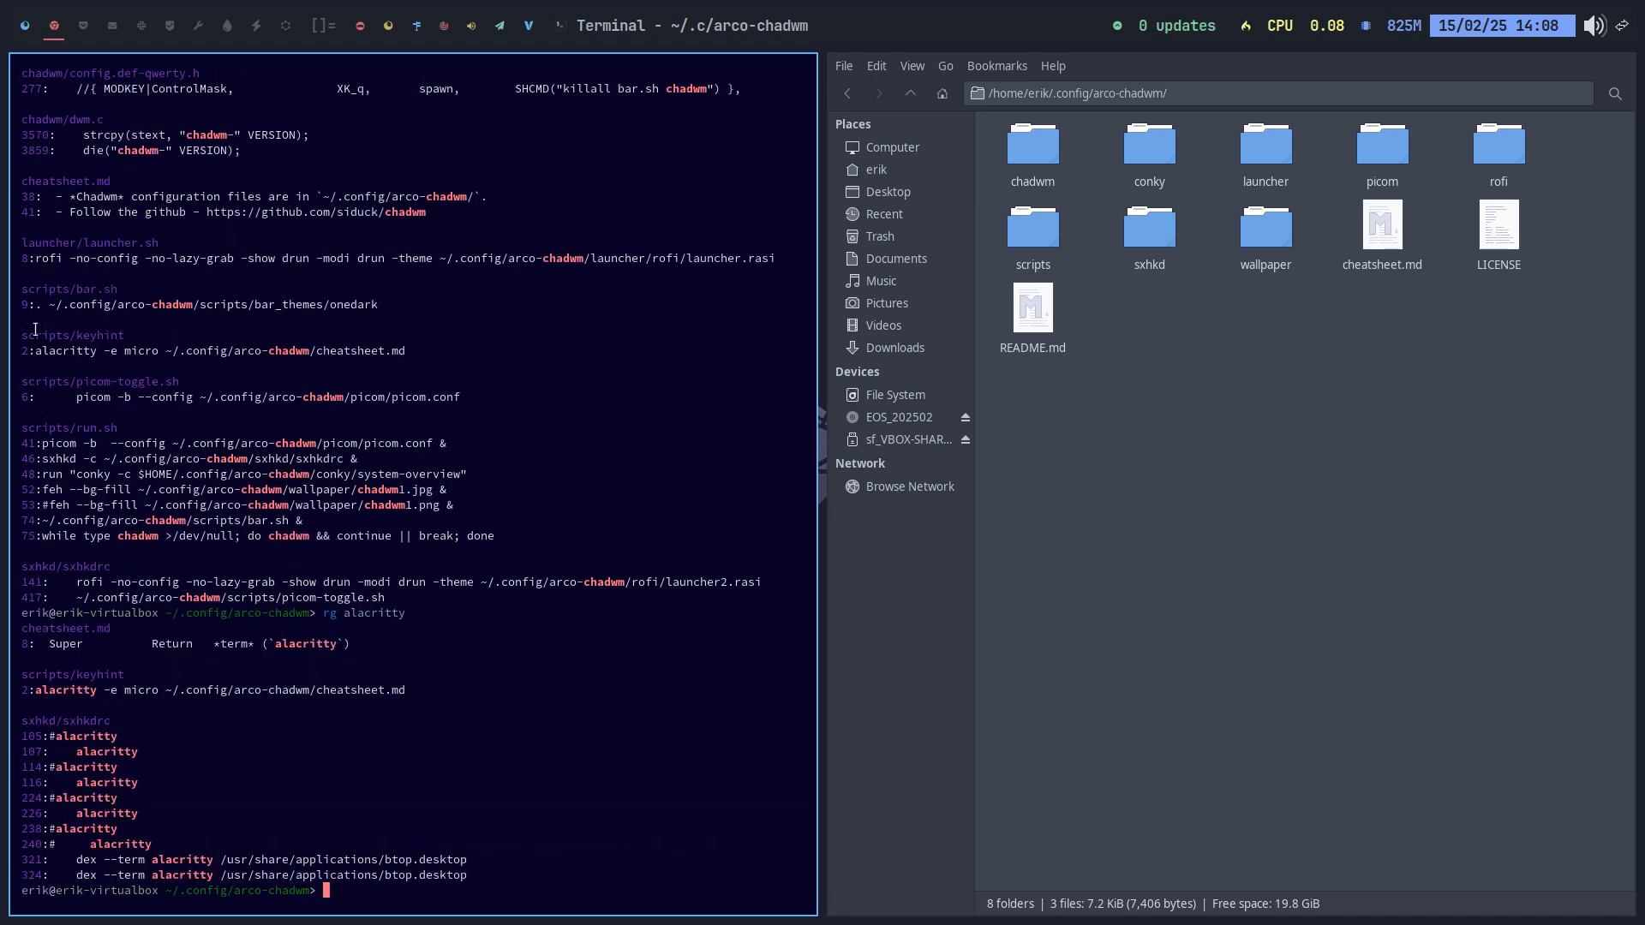
{"action": "scroll", "coordinate": [243, 718], "scroll_direction": "up", "scroll_amount": 4}
{"action": "scroll", "coordinate": [292, 754], "scroll_direction": "down", "scroll_amount": 4}
{"action": "left_click_drag", "start_coordinate": [55, 724], "coordinate": [129, 735]}
{"action": "left_click", "coordinate": [1153, 240]}
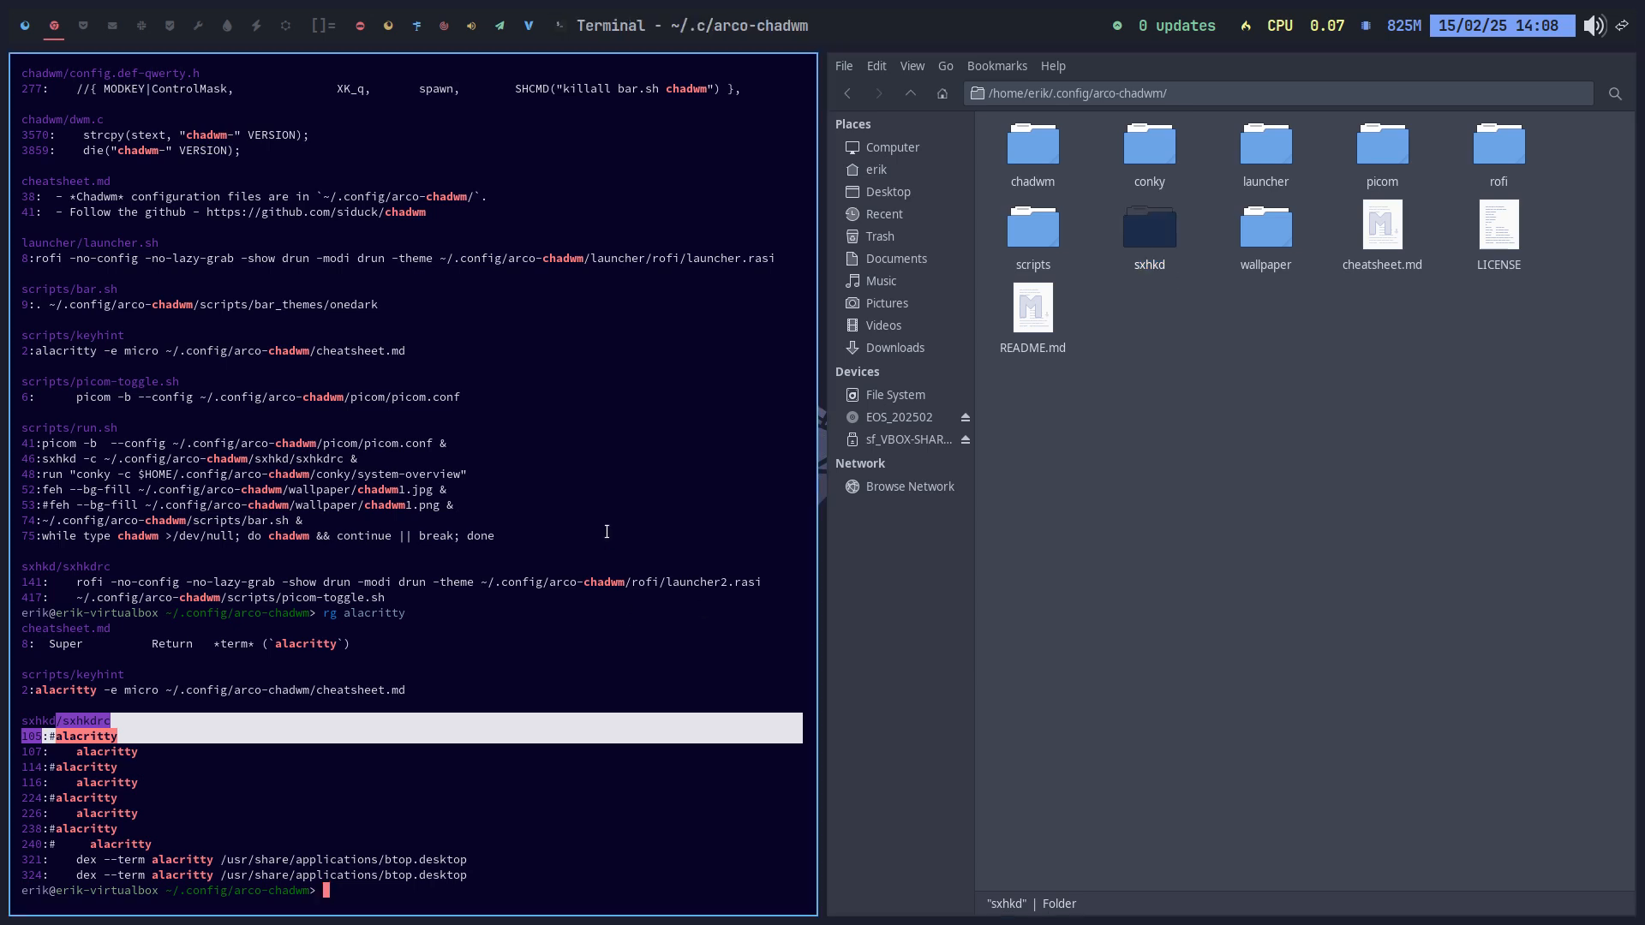
{"action": "key", "text": "super+q"}
{"action": "left_click", "coordinate": [25, 27]}
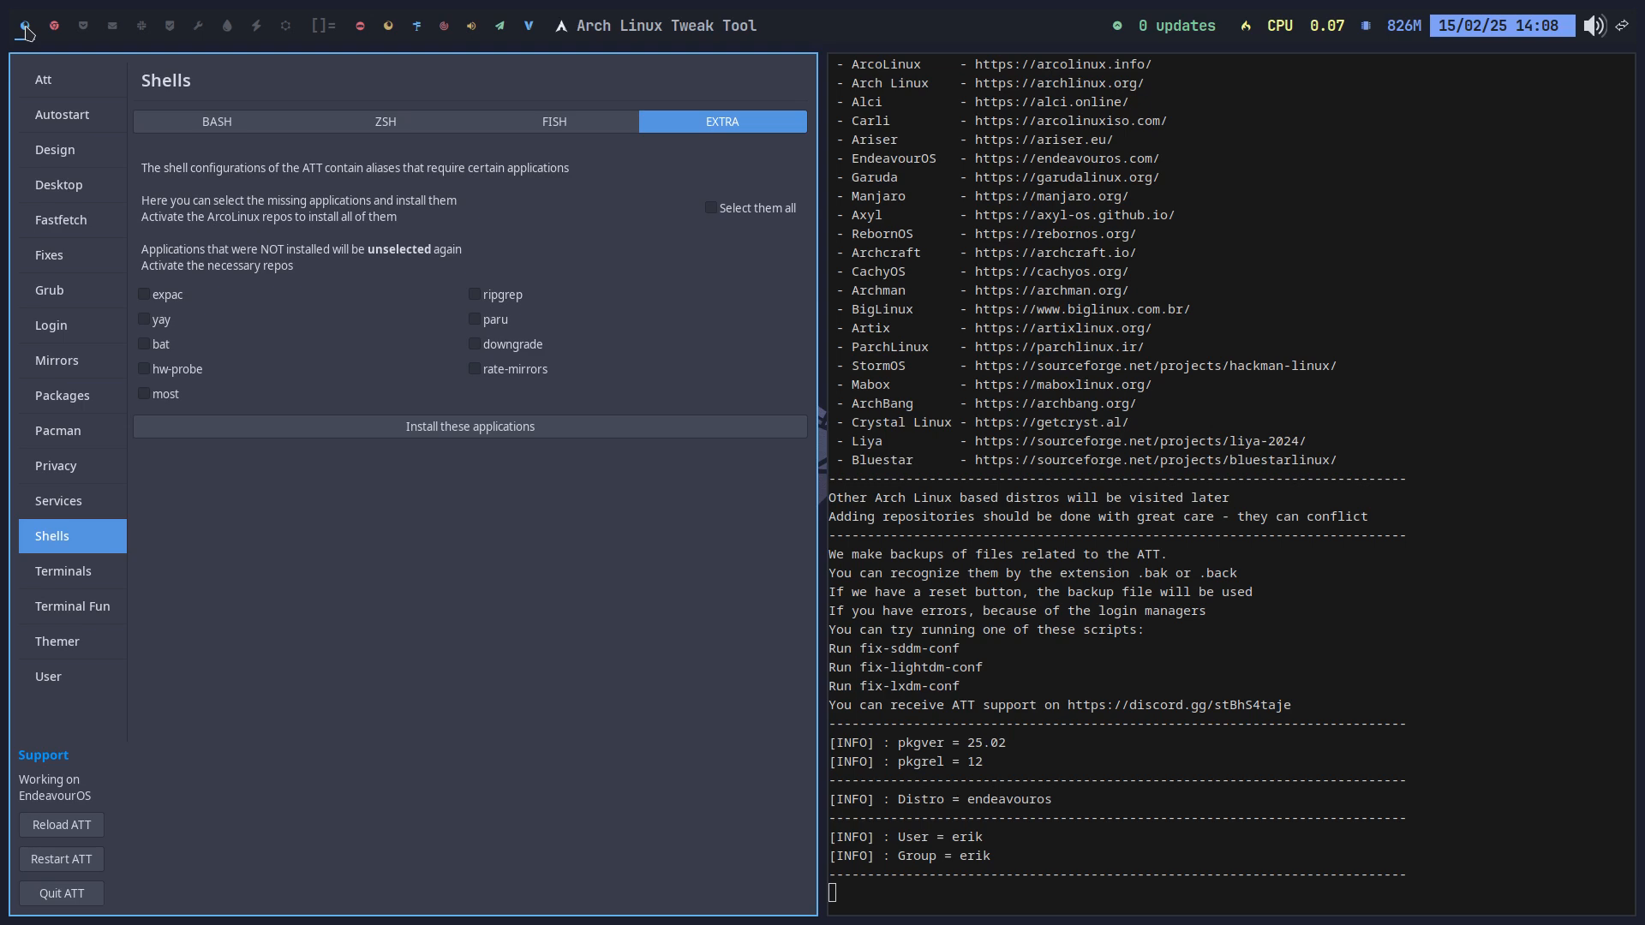
Step: Browse Terminals, Terminal Fun, Themer, User management and Theme Switcher, previewing Leftwm and I3
{"action": "left_click", "coordinate": [99, 579]}
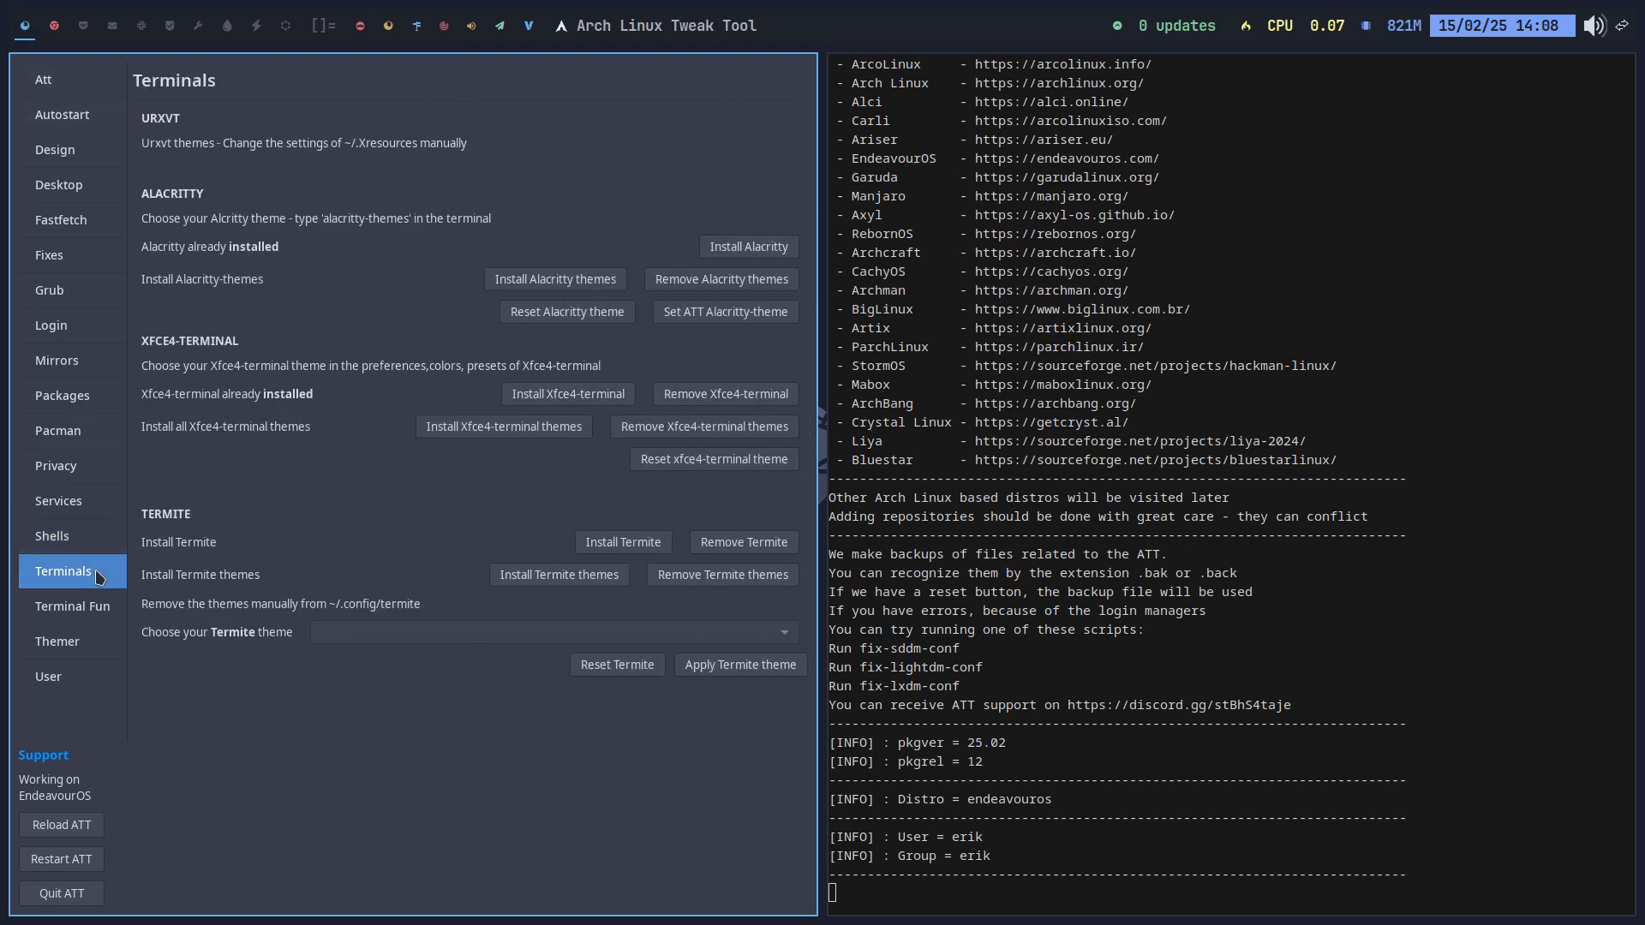
{"action": "left_click", "coordinate": [65, 614]}
{"action": "left_click", "coordinate": [68, 649]}
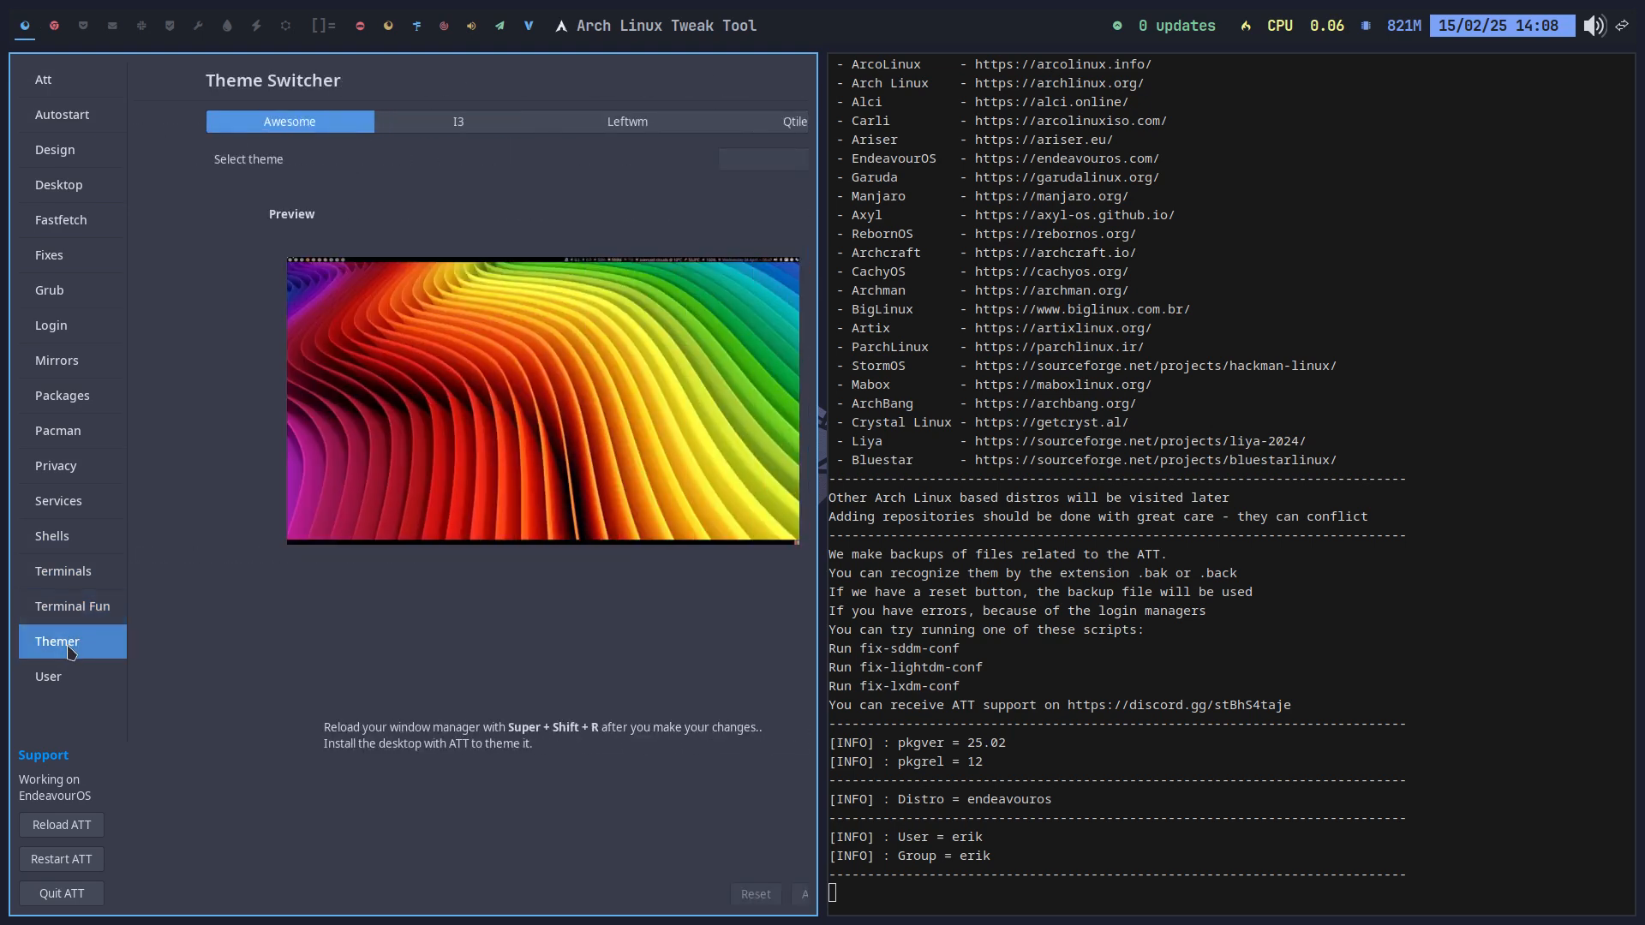
{"action": "left_click", "coordinate": [75, 681]}
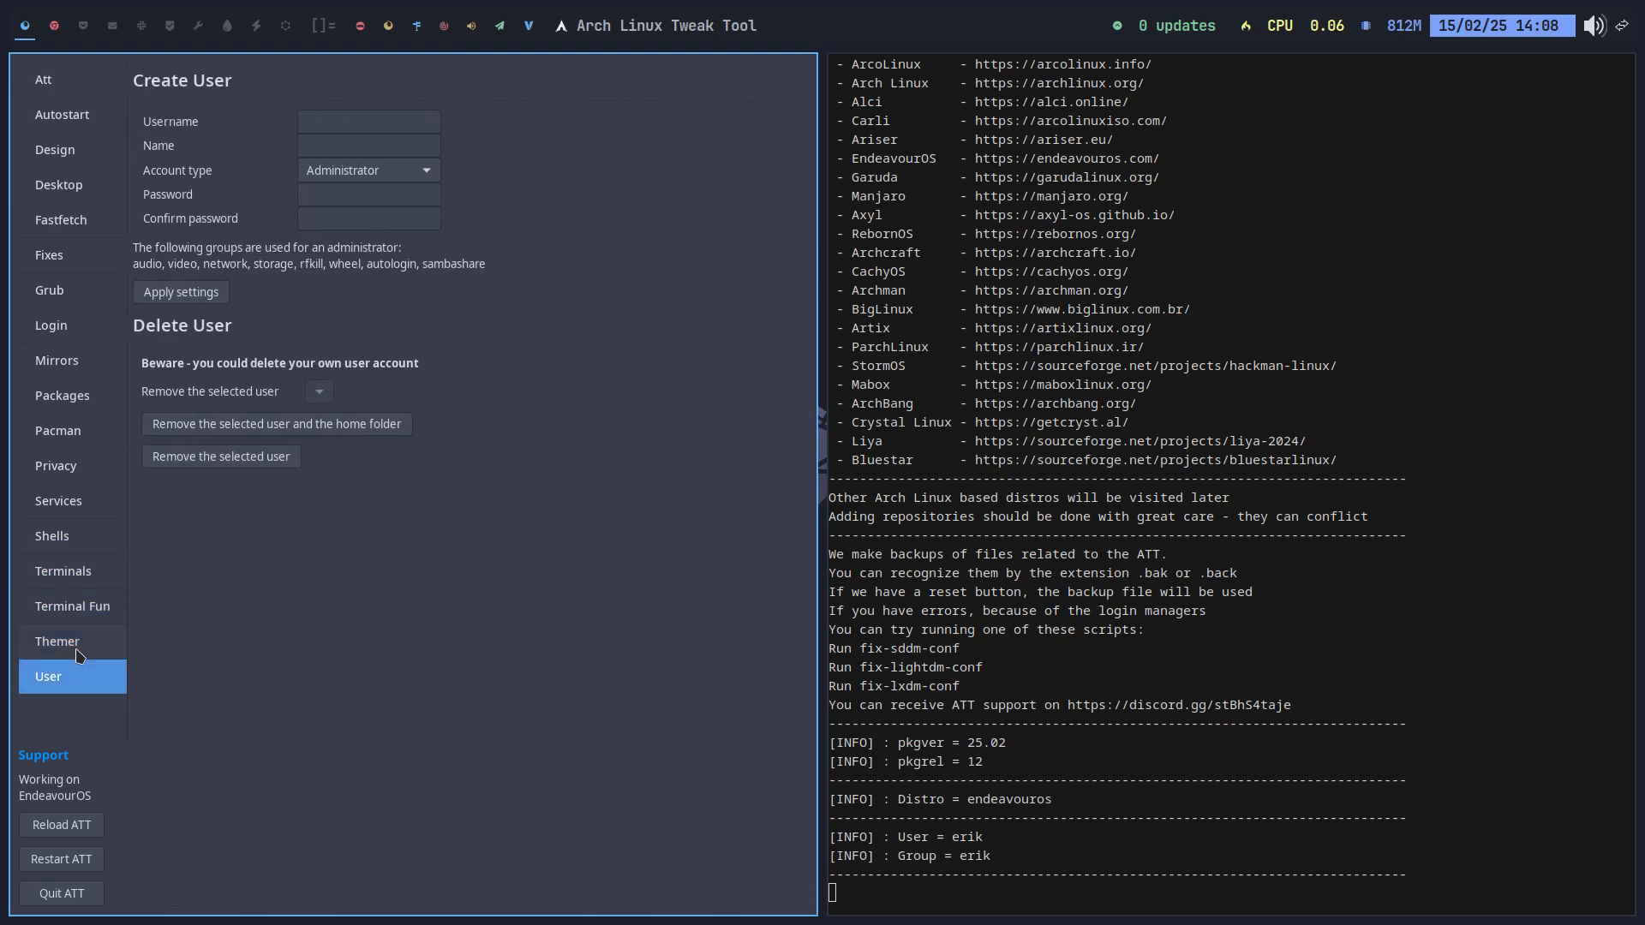
{"action": "left_click", "coordinate": [69, 642]}
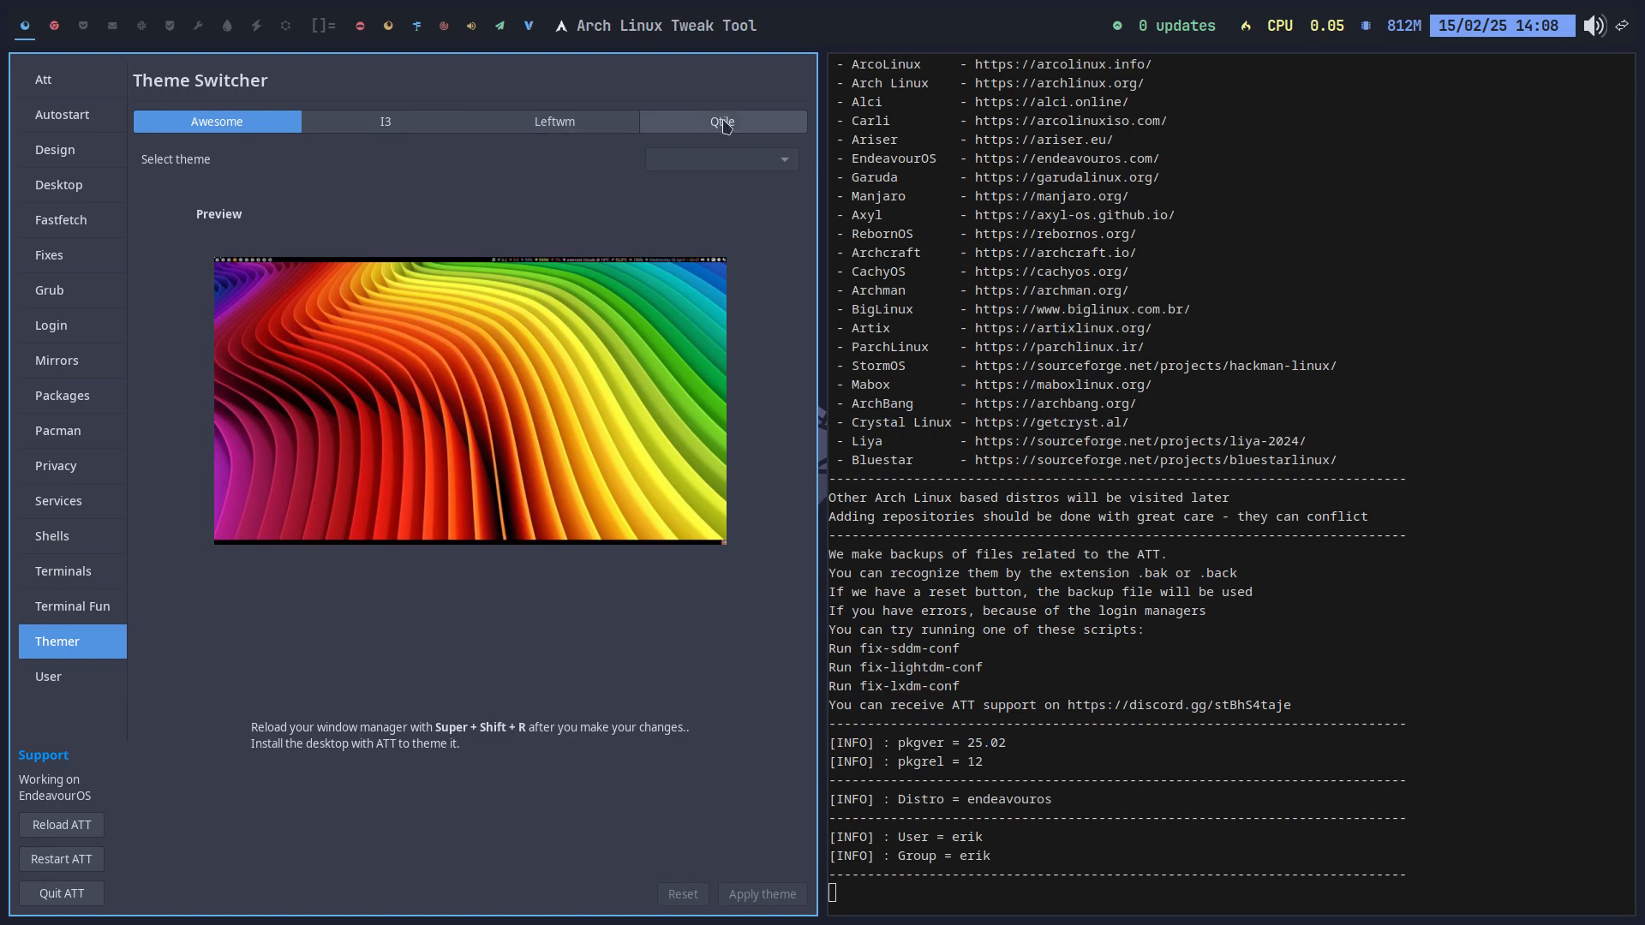
{"action": "left_click", "coordinate": [479, 127]}
{"action": "left_click", "coordinate": [386, 121]}
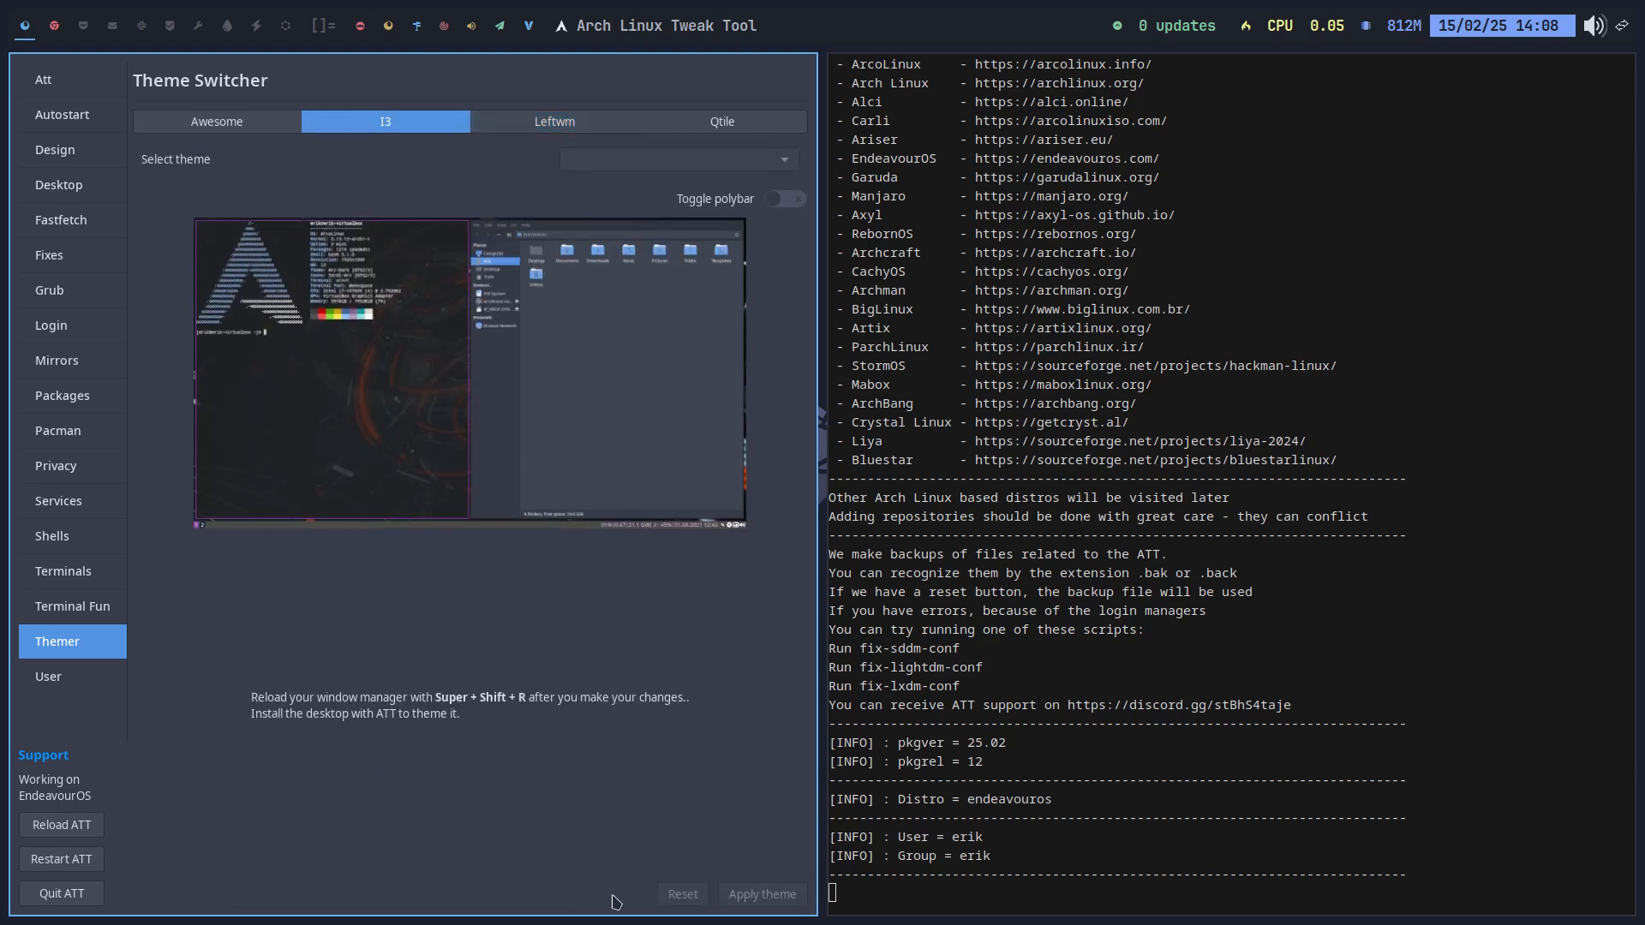
{"action": "left_click", "coordinate": [69, 606]}
{"action": "left_click", "coordinate": [53, 678]}
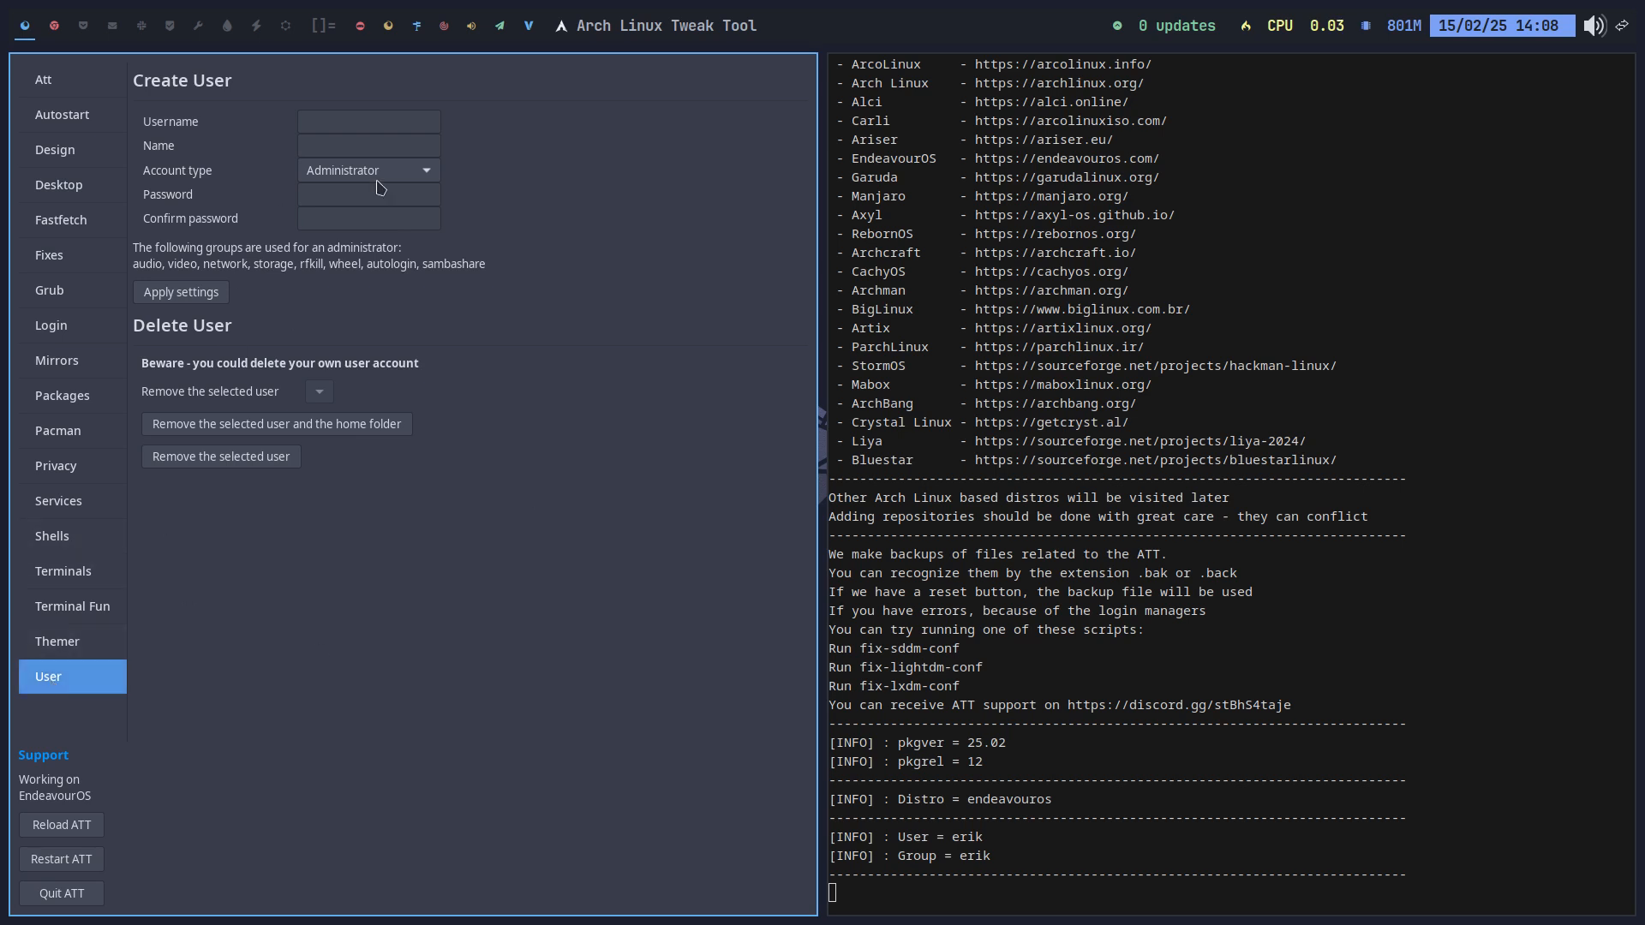
Step: Review Shells, the Services tabs (Bluetooth, Network, Printing, Samba), Privacy, then open Pacman Config Editor
{"action": "left_click", "coordinate": [72, 542]}
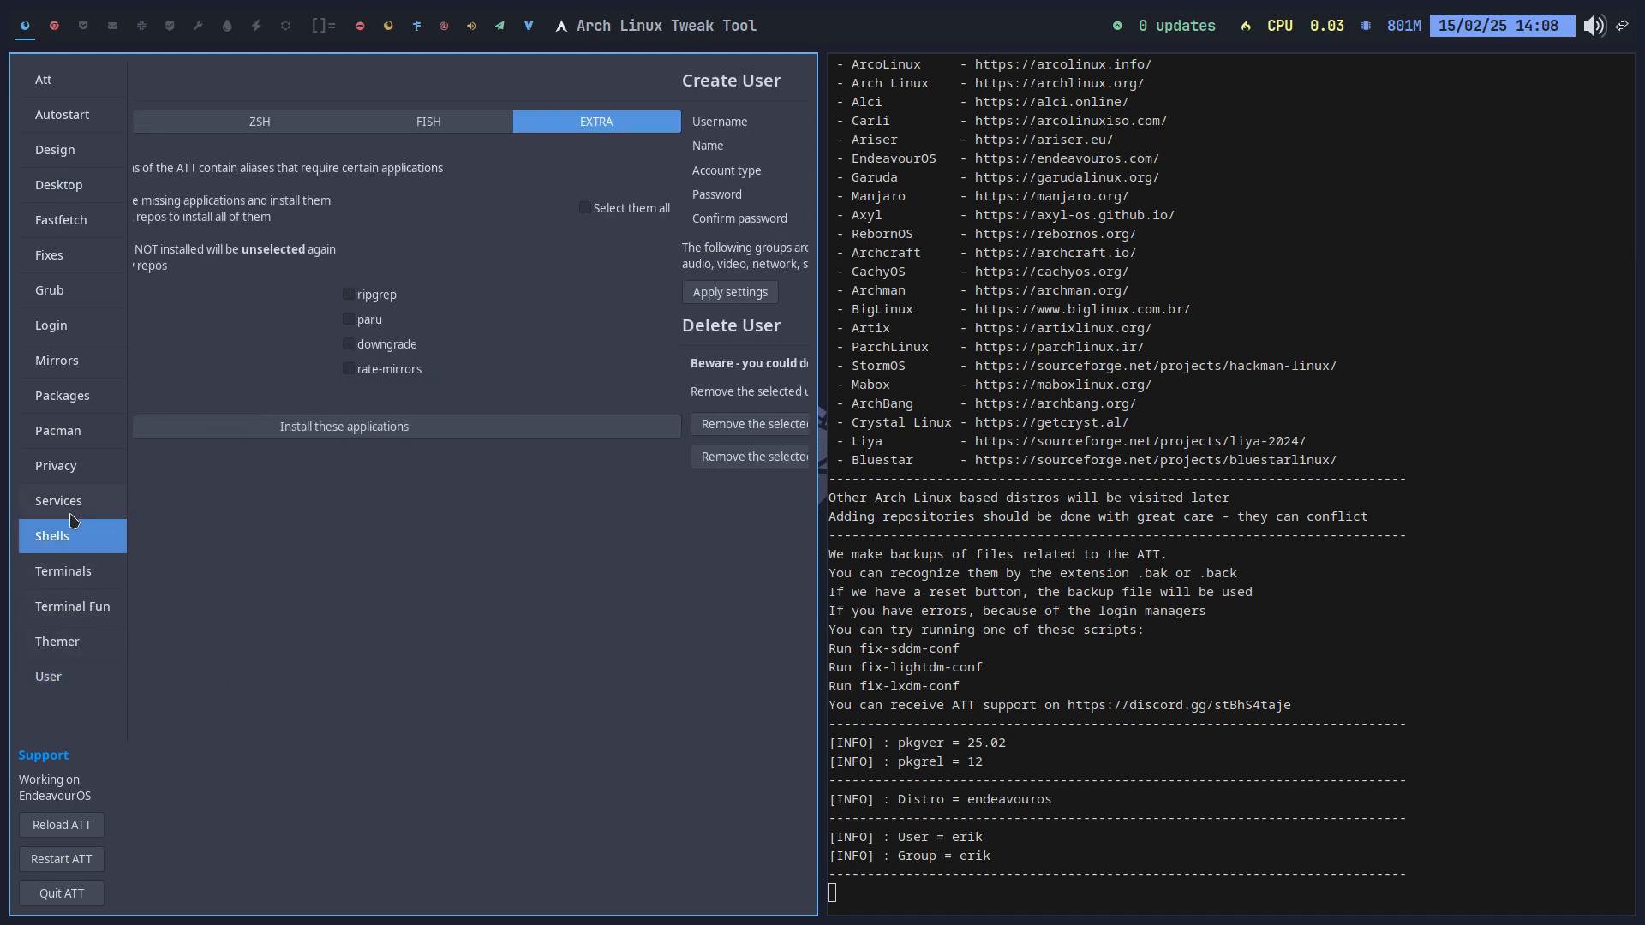
{"action": "left_click", "coordinate": [75, 506]}
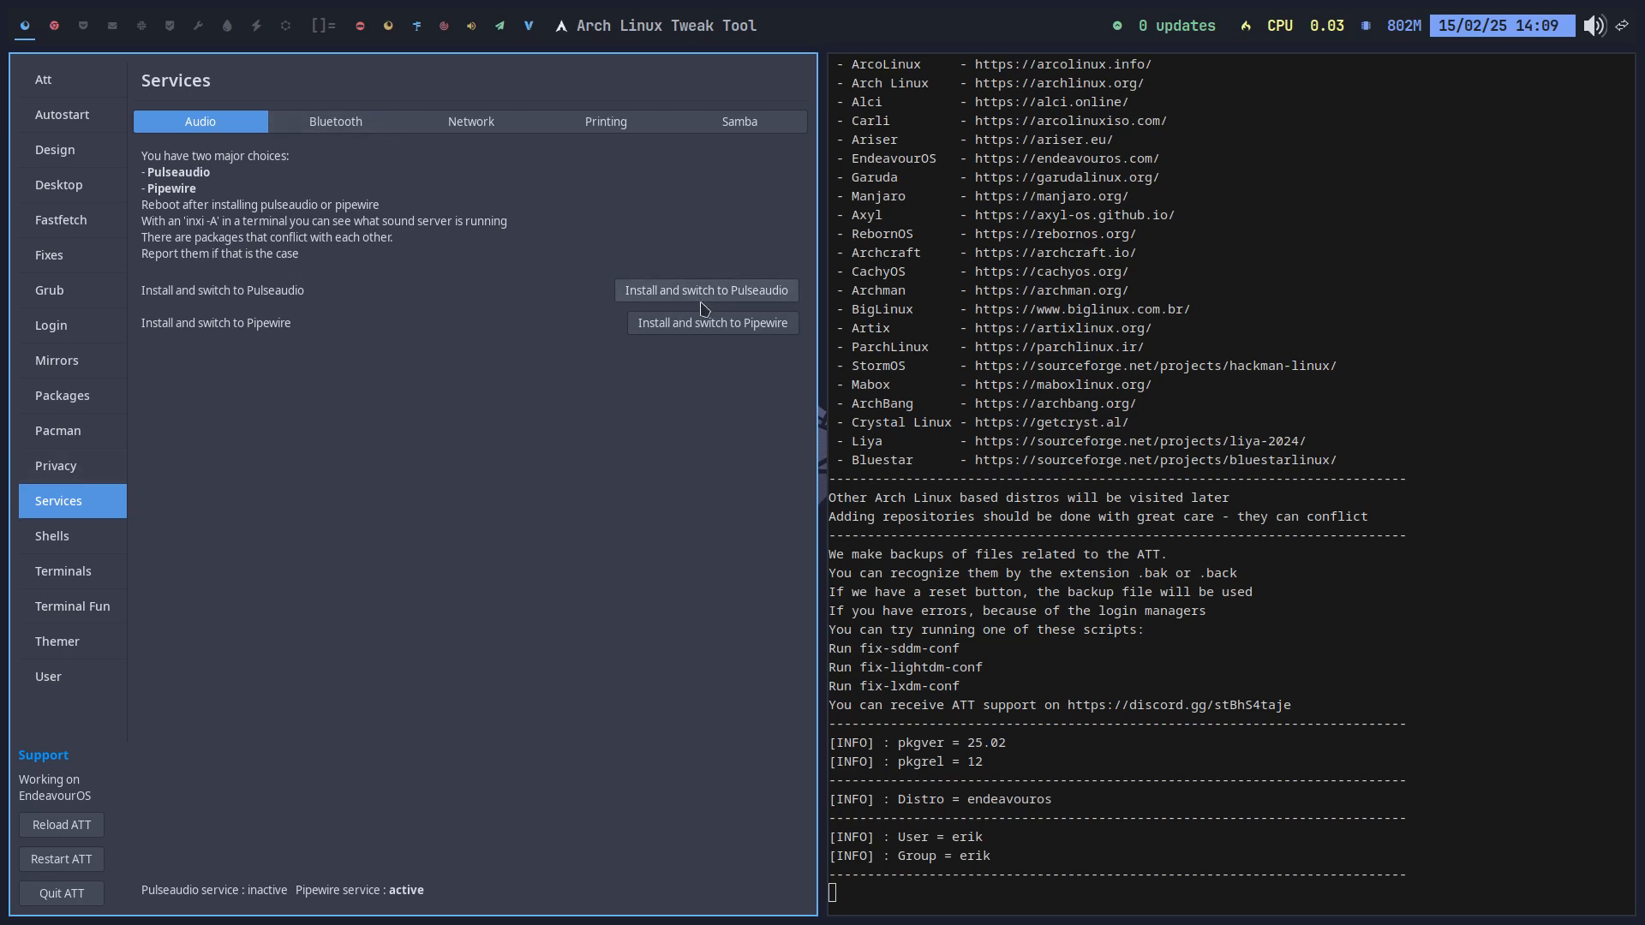
{"action": "left_click", "coordinate": [381, 128]}
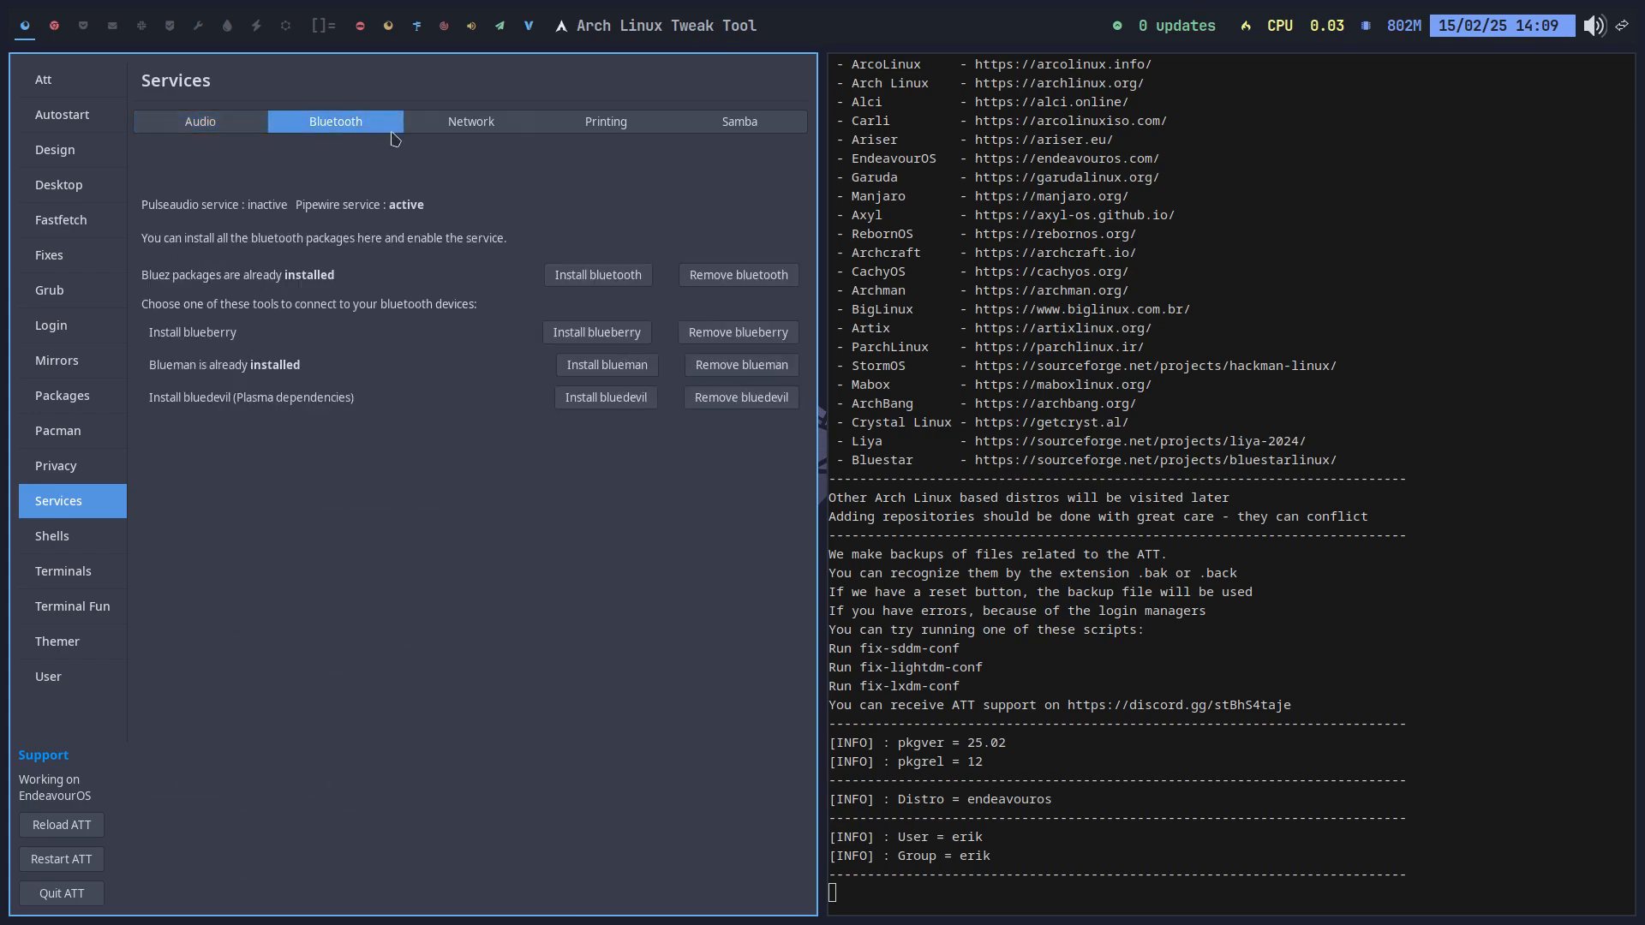
{"action": "left_click", "coordinate": [463, 125]}
{"action": "left_click", "coordinate": [664, 123]}
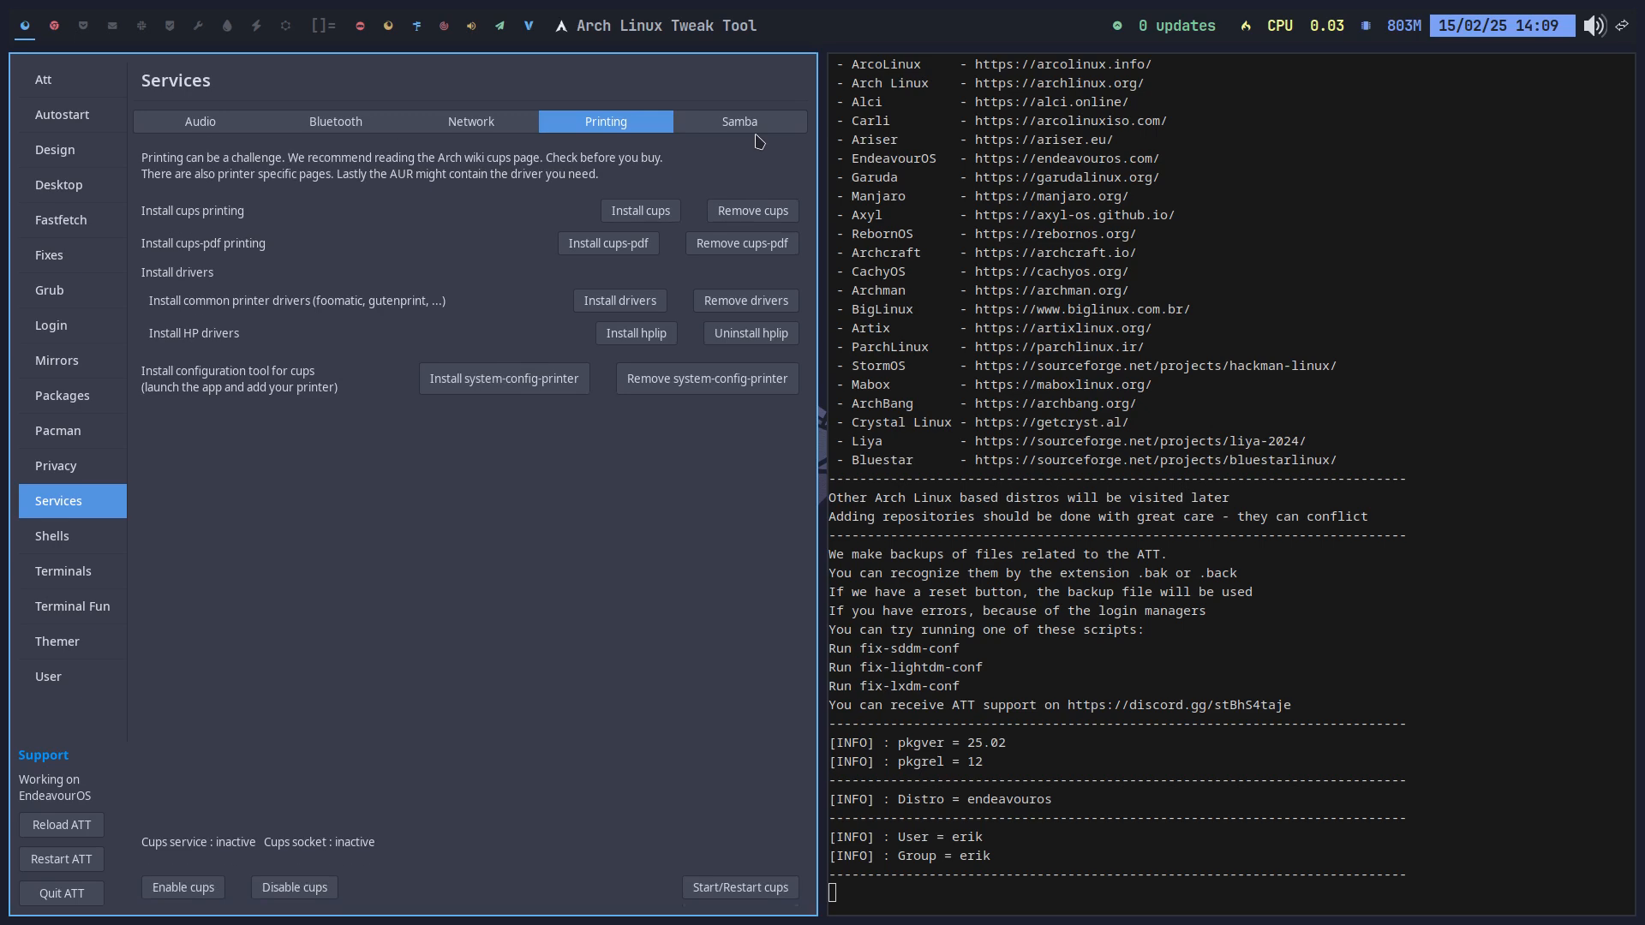
{"action": "left_click", "coordinate": [771, 123]}
{"action": "left_click", "coordinate": [73, 467]}
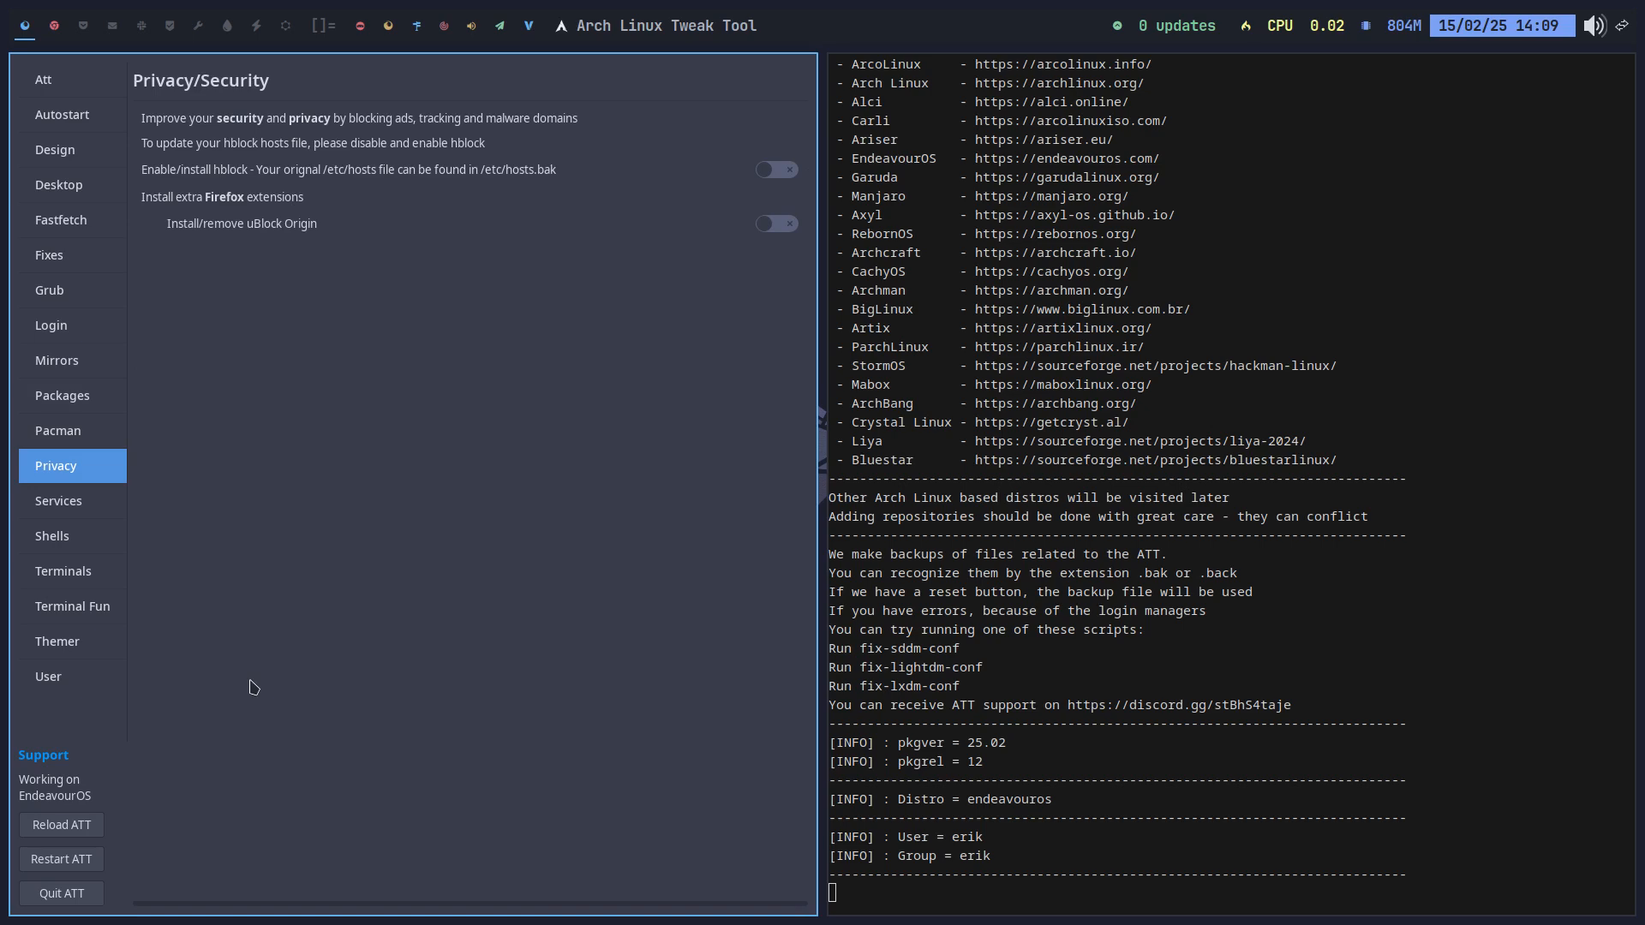
{"action": "left_click", "coordinate": [69, 433]}
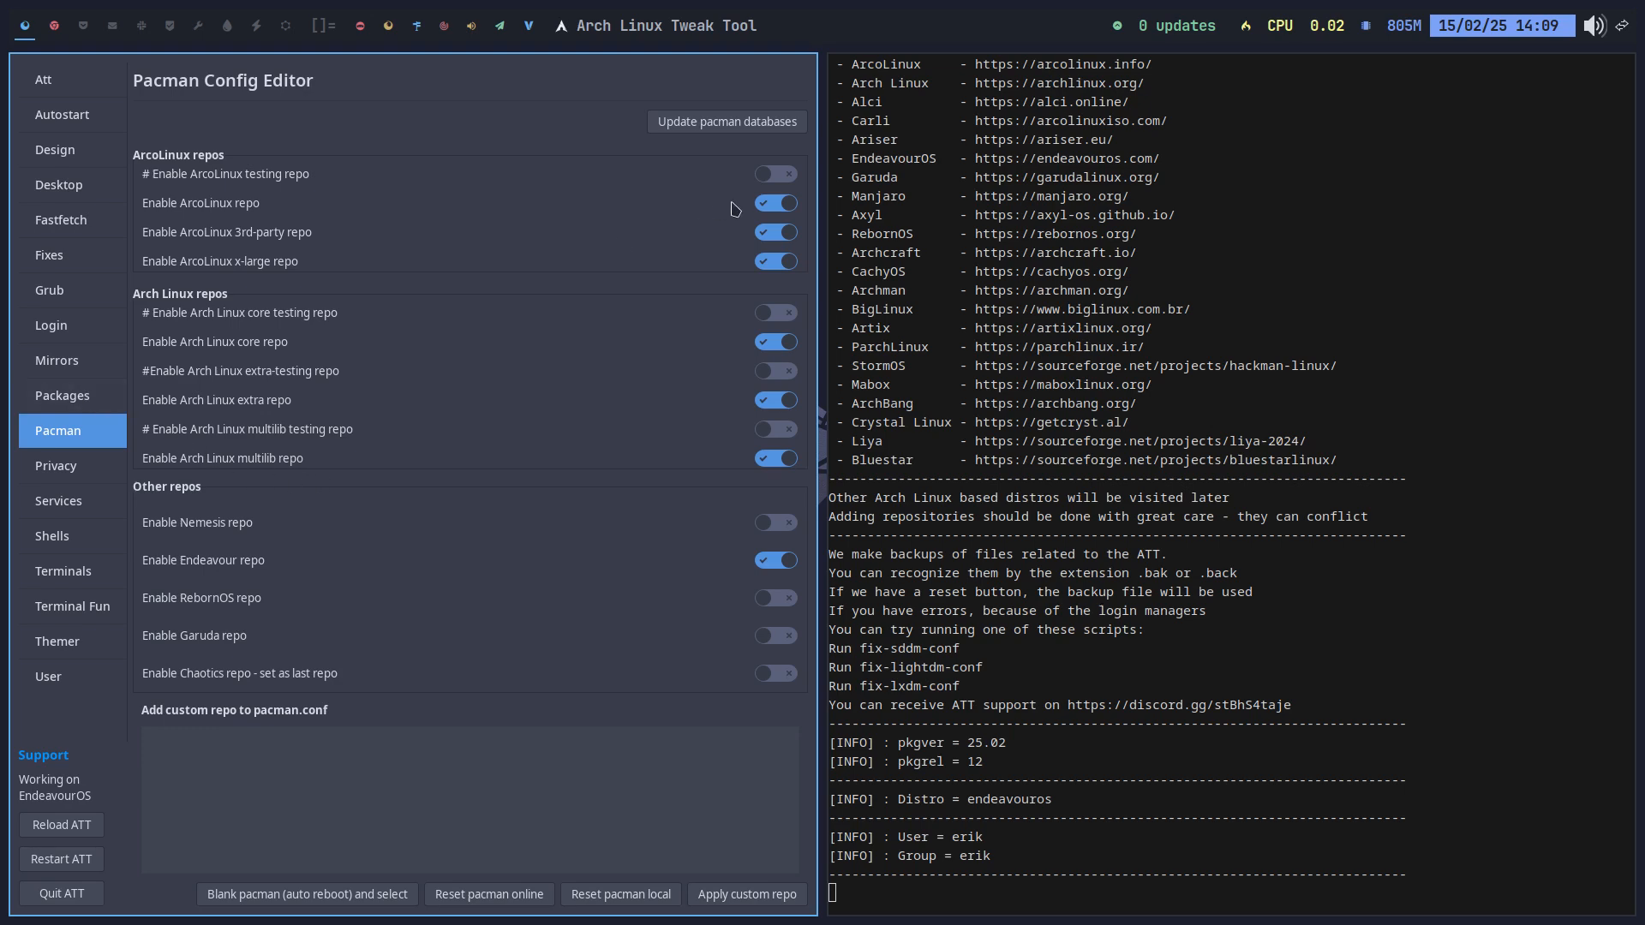
Step: Disable the ArcoLinux, ArcoLinux 3rd-party and ArcoLinux x-large repos
{"action": "left_click", "coordinate": [767, 205]}
{"action": "left_click", "coordinate": [769, 236]}
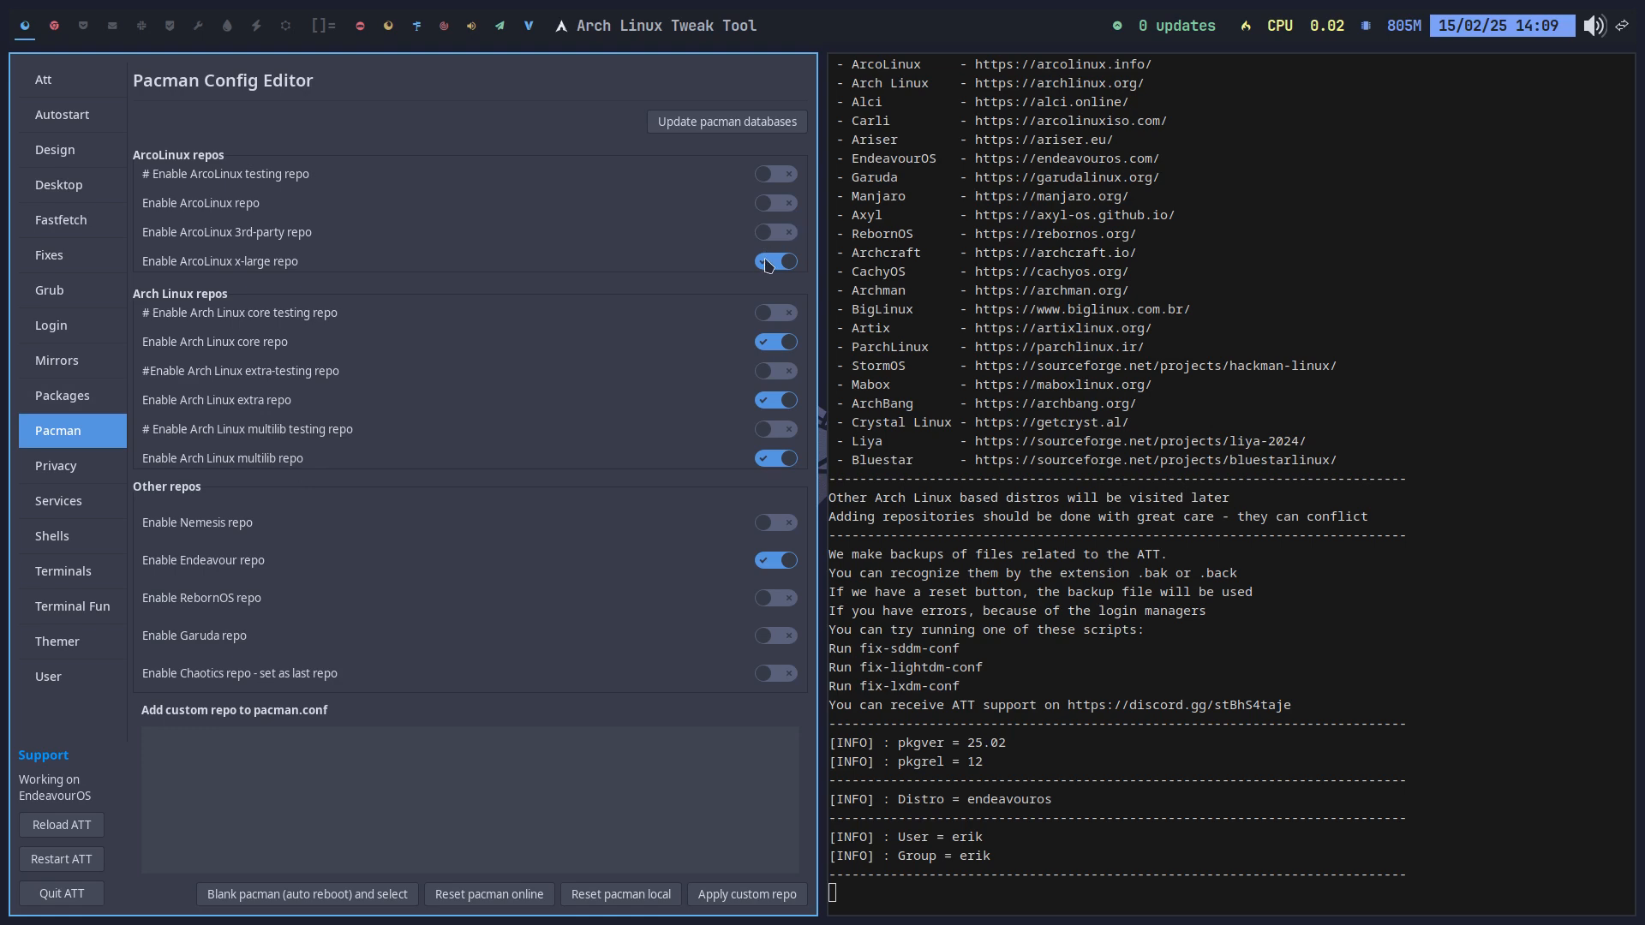
{"action": "left_click", "coordinate": [769, 262]}
Step: Run eos-update with the sudo password in a terminal on workspace 3
{"action": "left_click", "coordinate": [85, 36]}
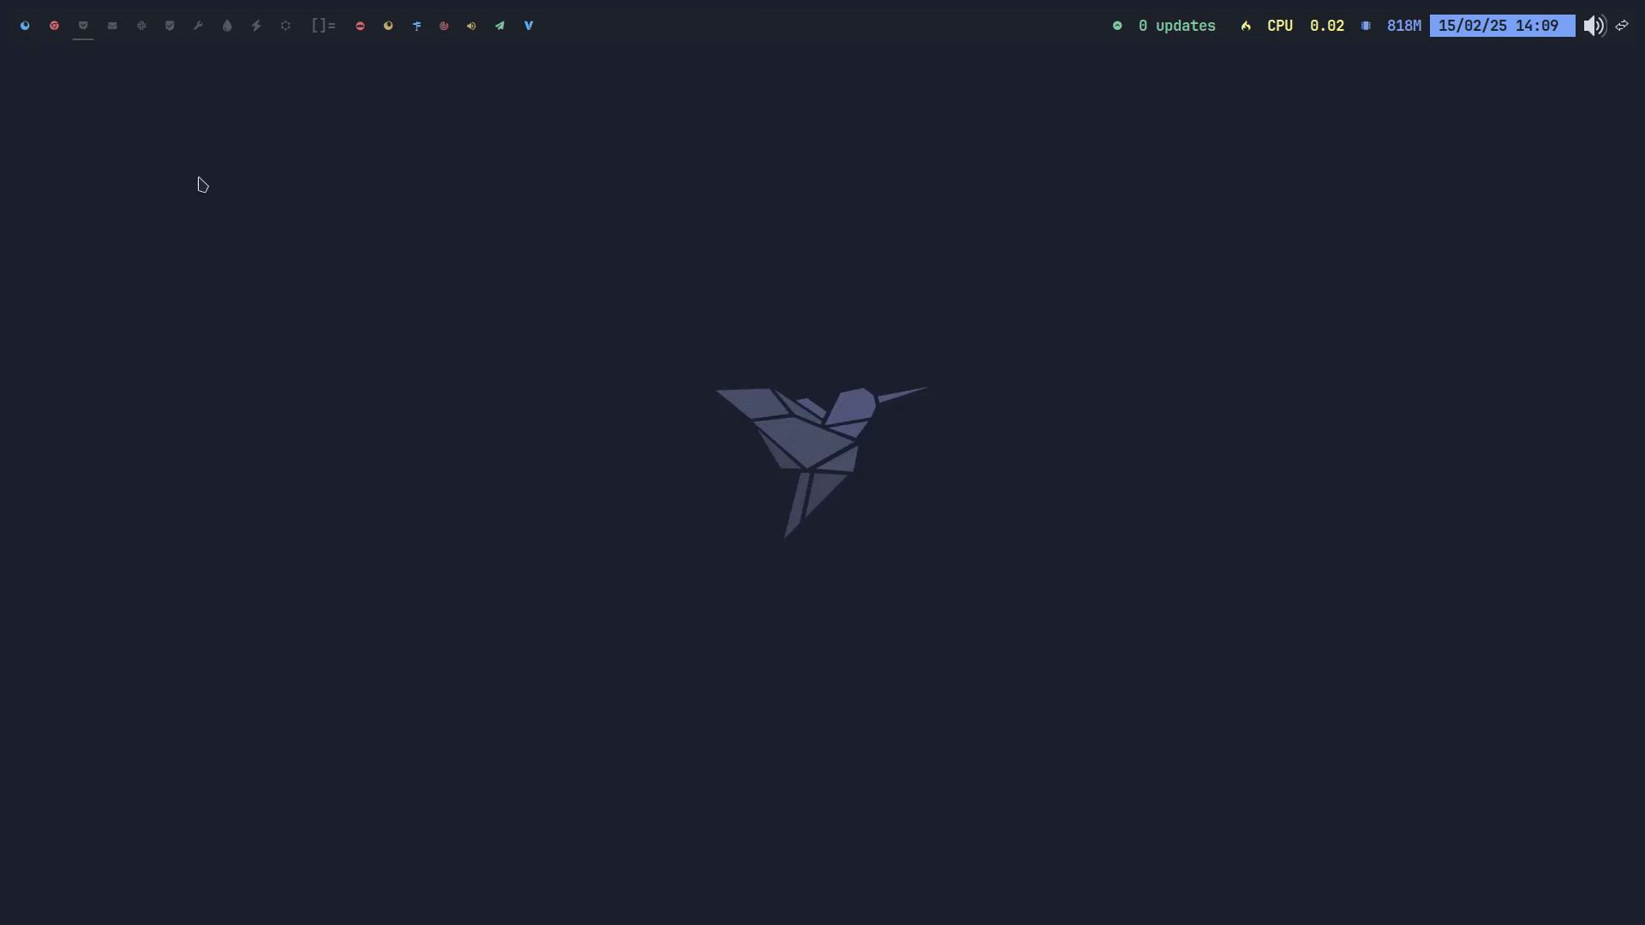
{"action": "key", "text": "super+Return"}
{"action": "type", "text": "eos-update"}
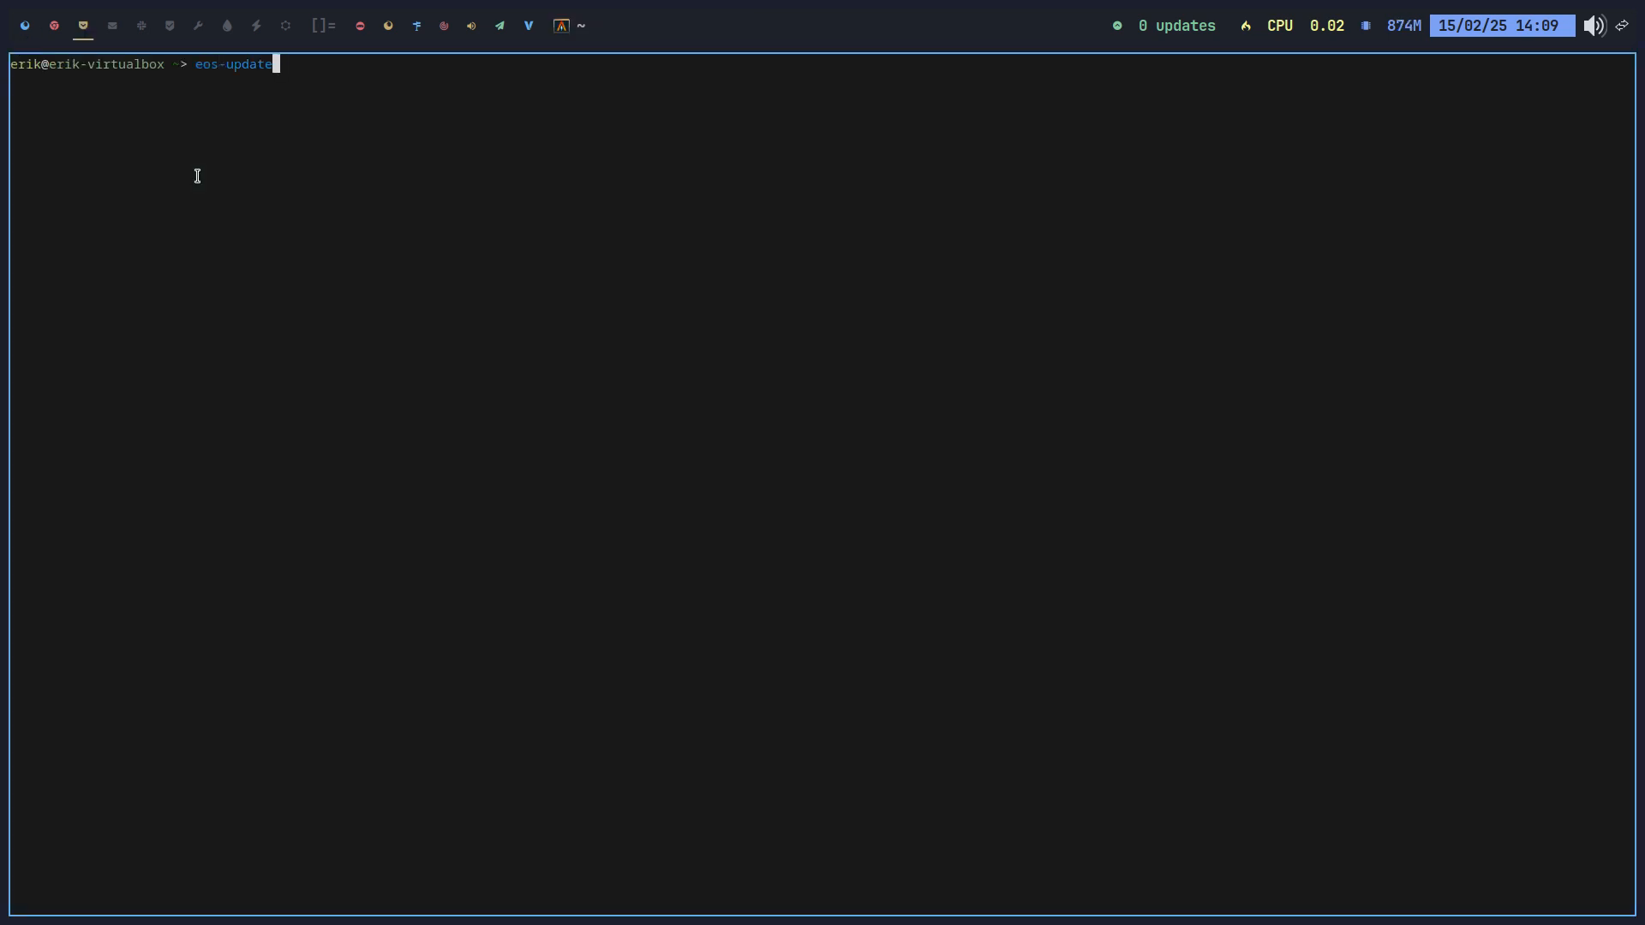
{"action": "key", "text": "Return"}
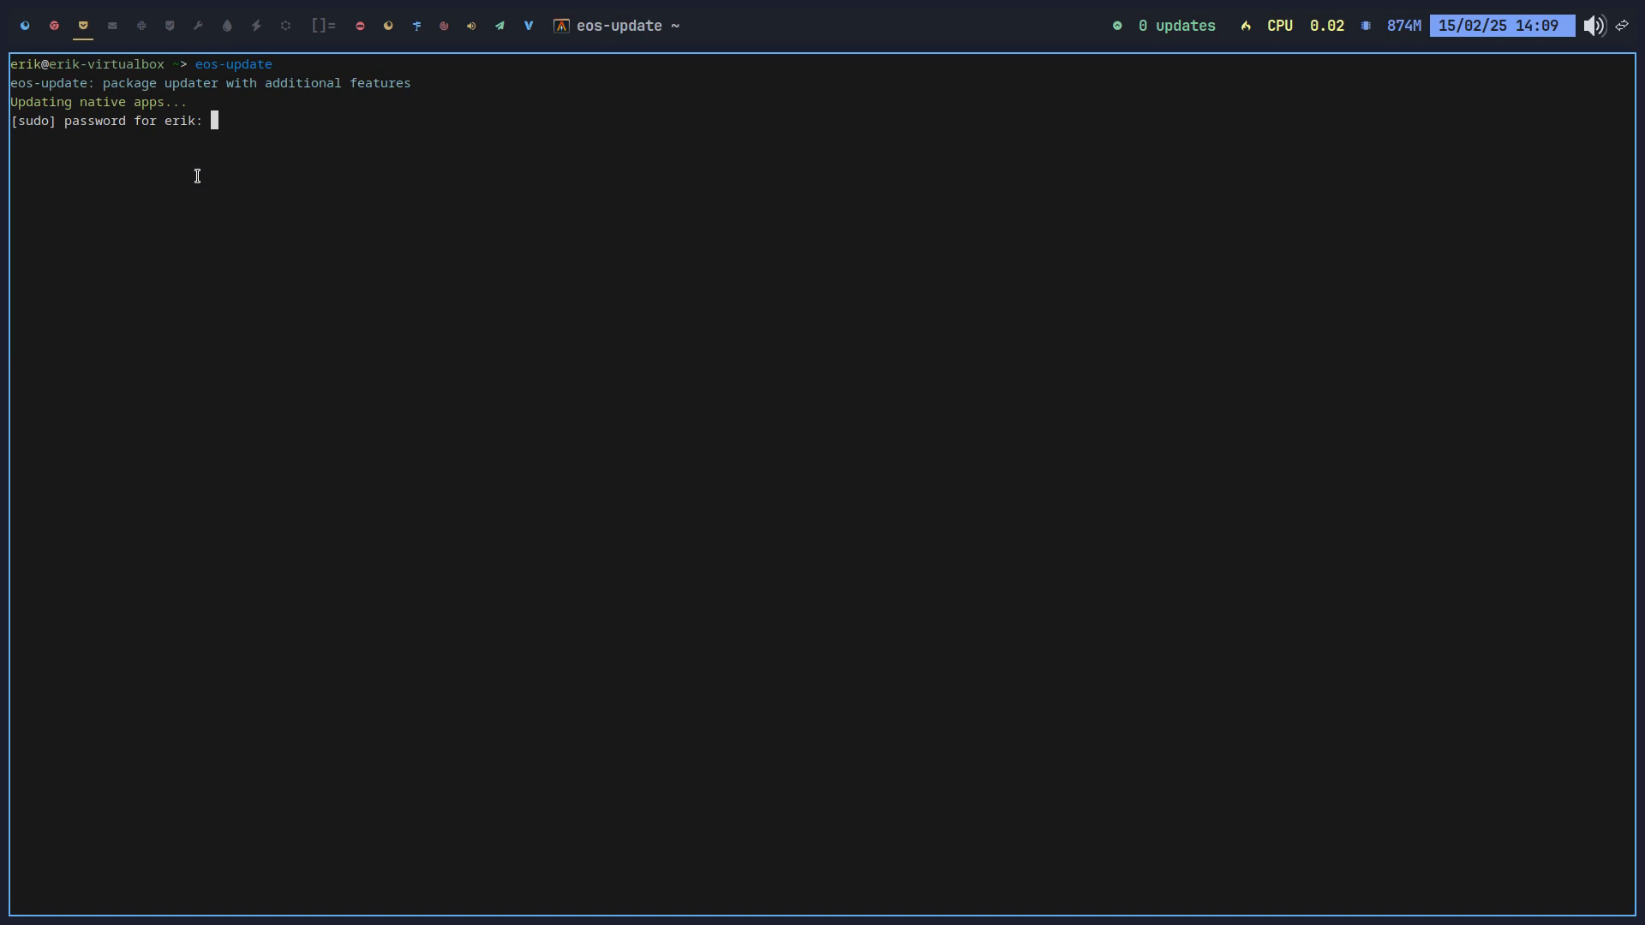
{"action": "key", "text": "Return"}
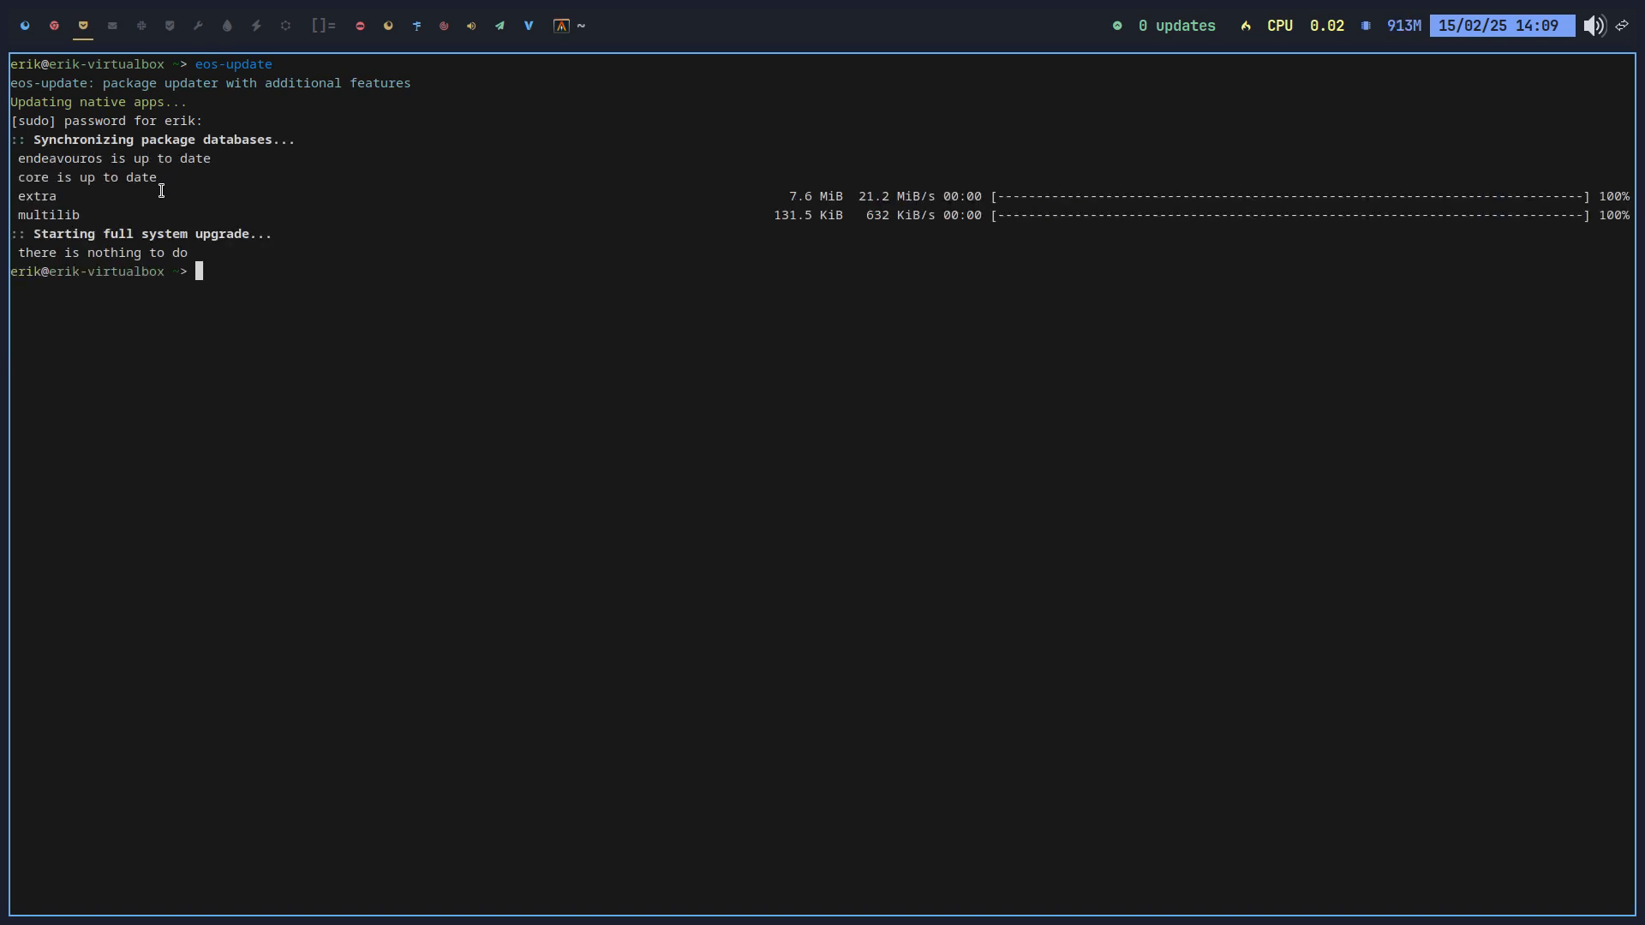
{"action": "left_click_drag", "start_coordinate": [114, 214], "coordinate": [18, 175]}
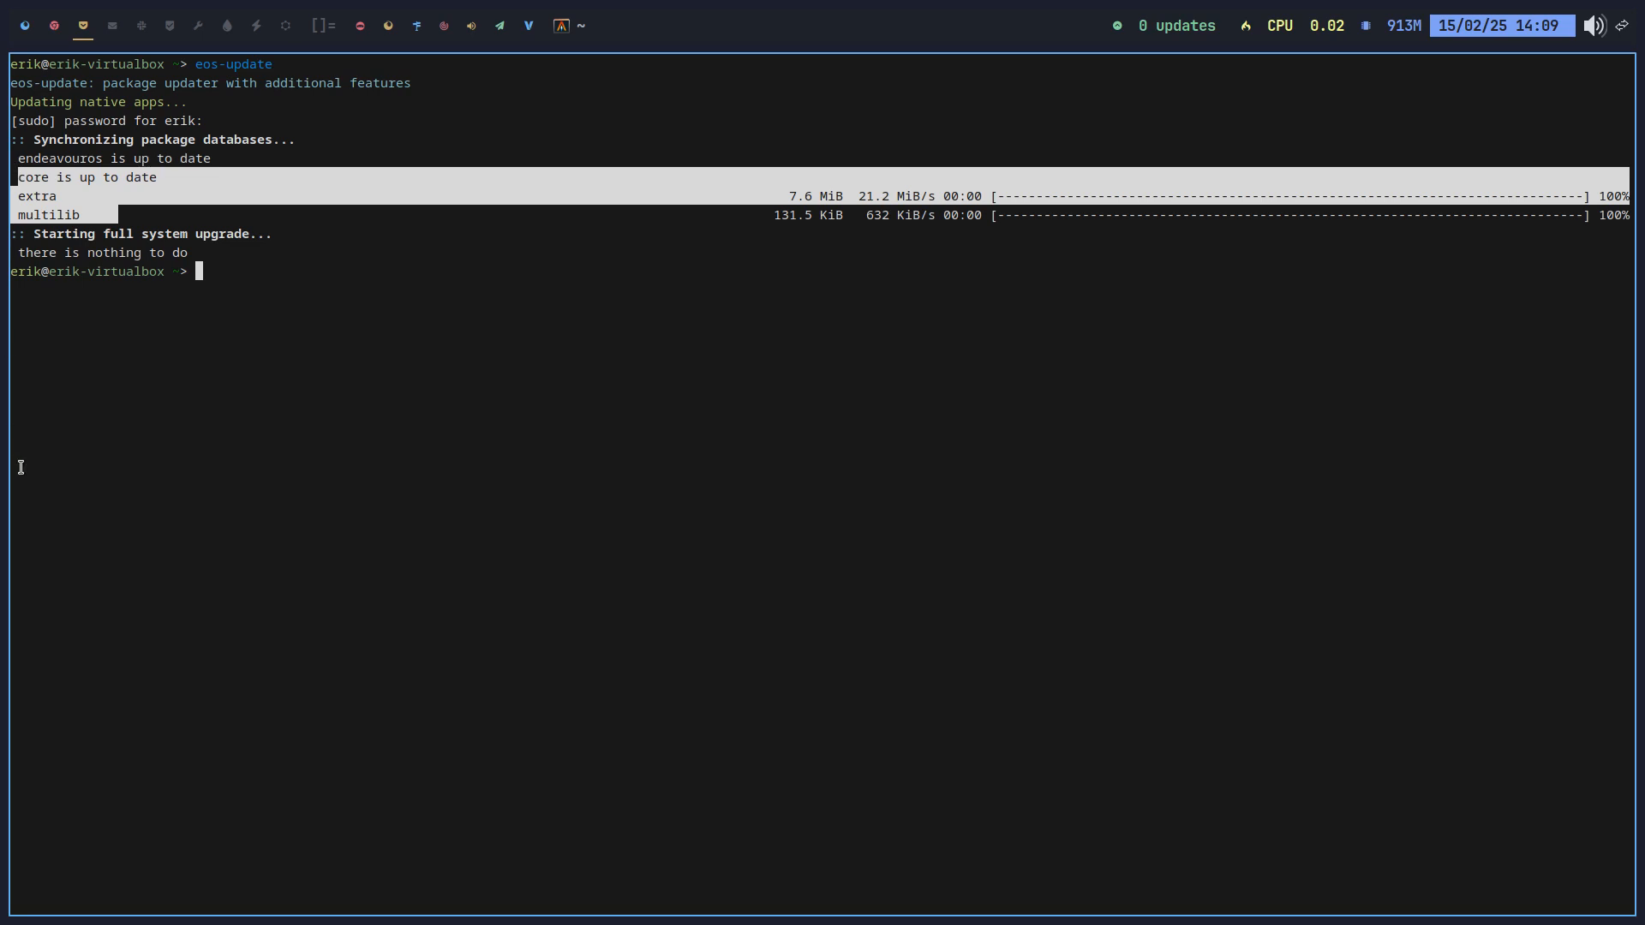
Step: Back in ATT, re-enable the ArcoLinux, 3rd-party and x-large repos
{"action": "left_click", "coordinate": [27, 29]}
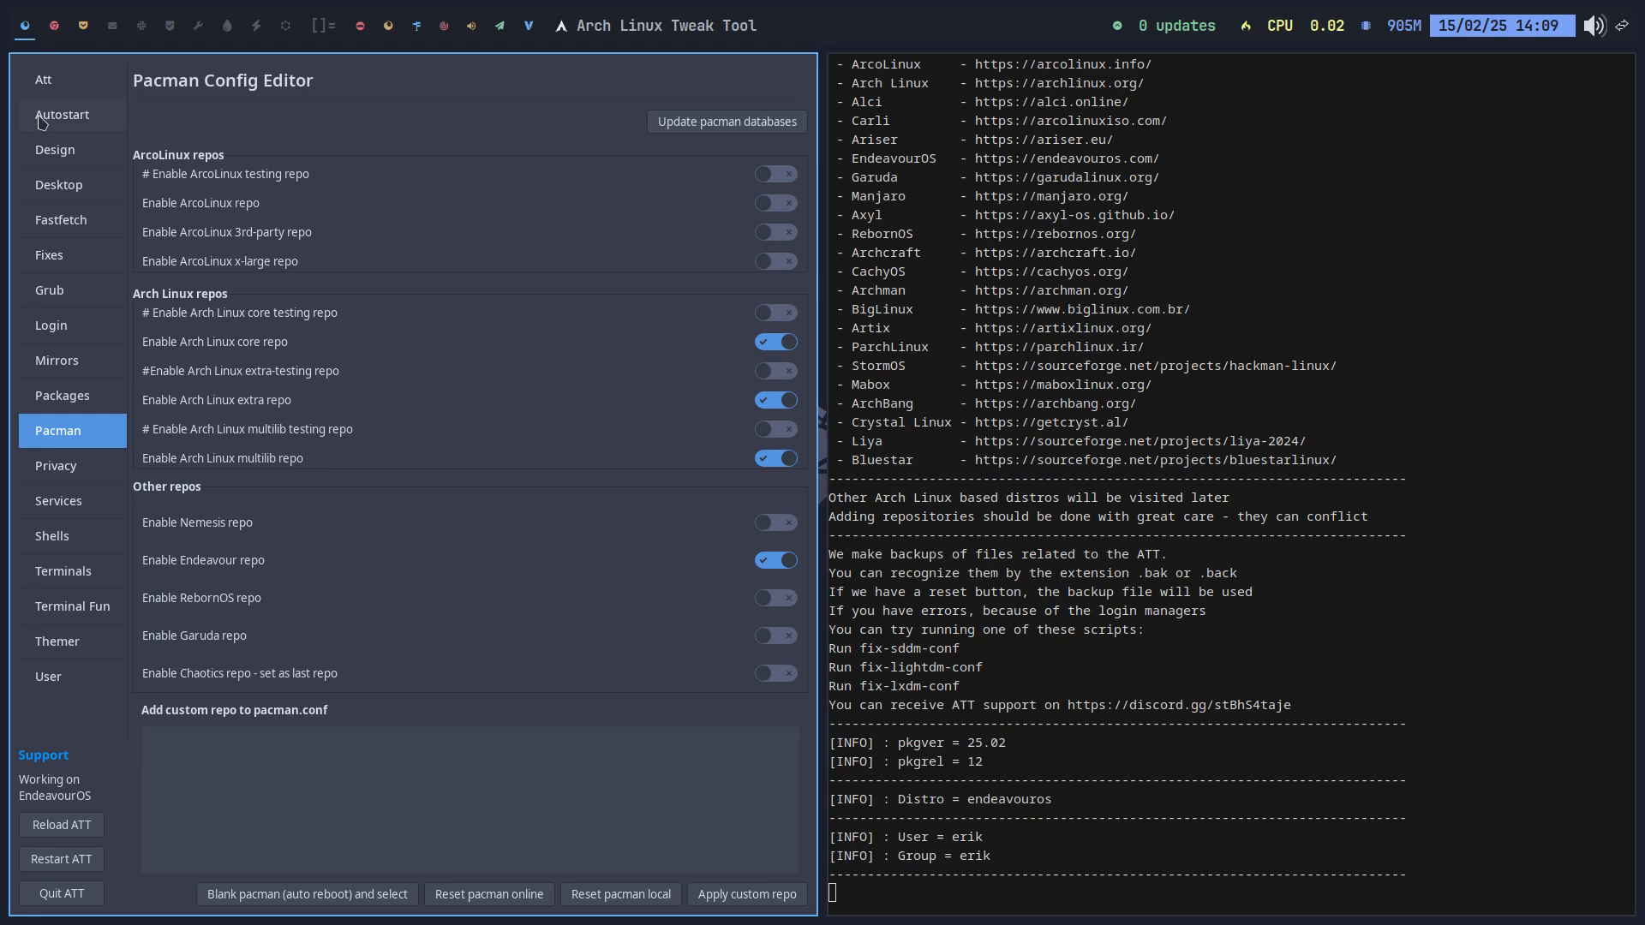
{"action": "left_click", "coordinate": [45, 81]}
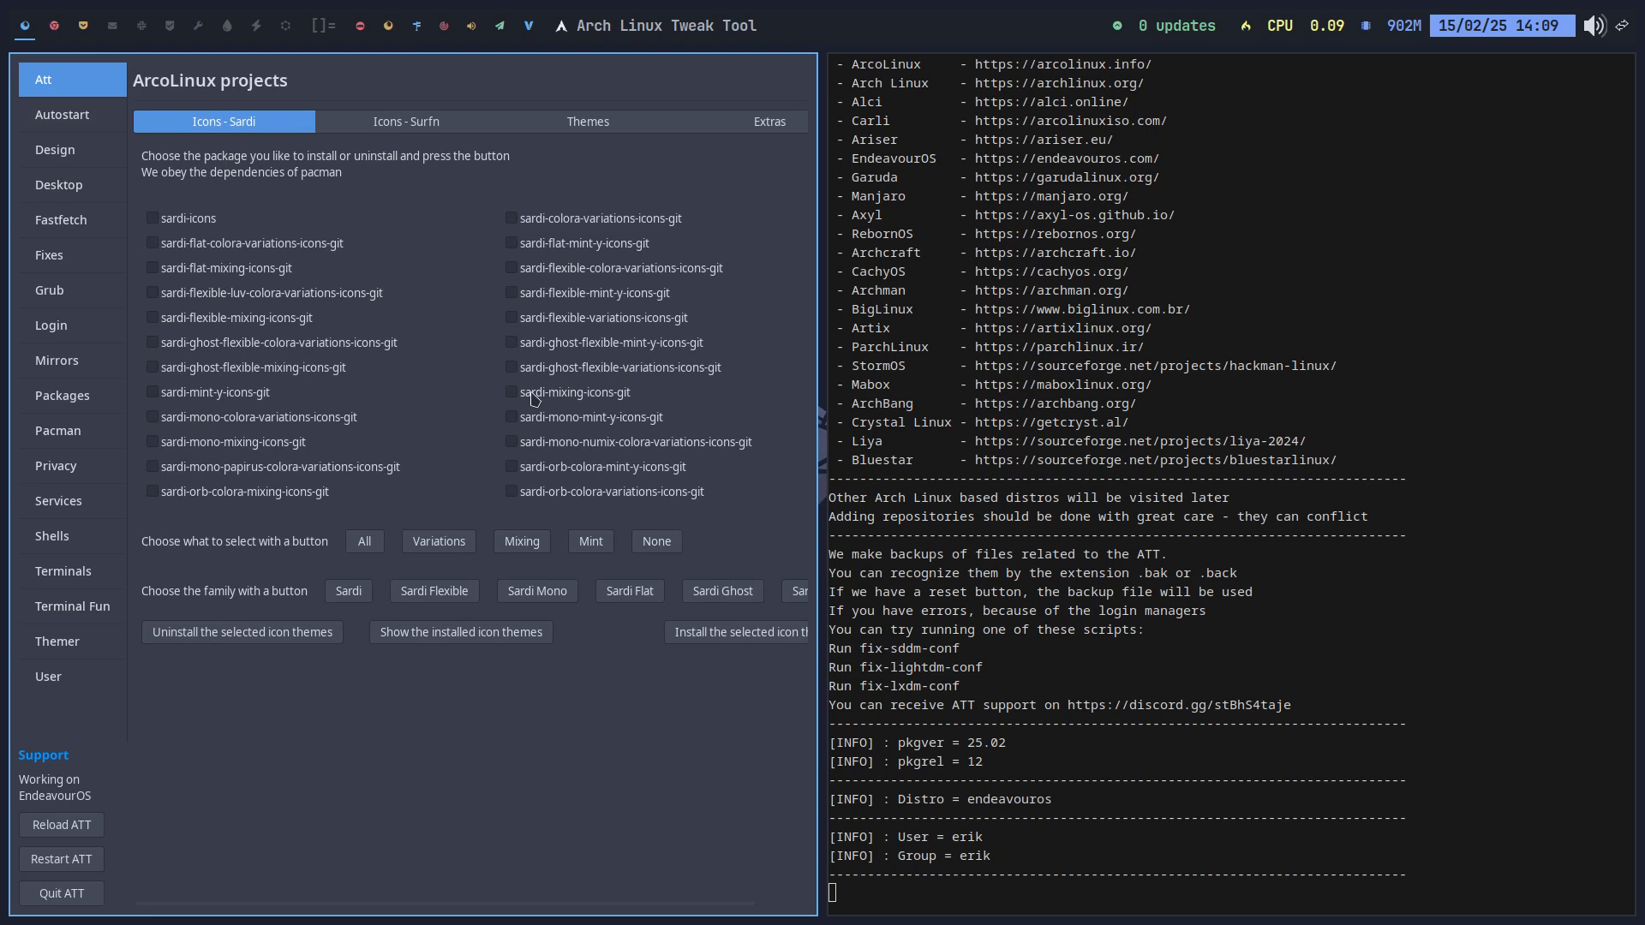
{"action": "left_click", "coordinate": [75, 429]}
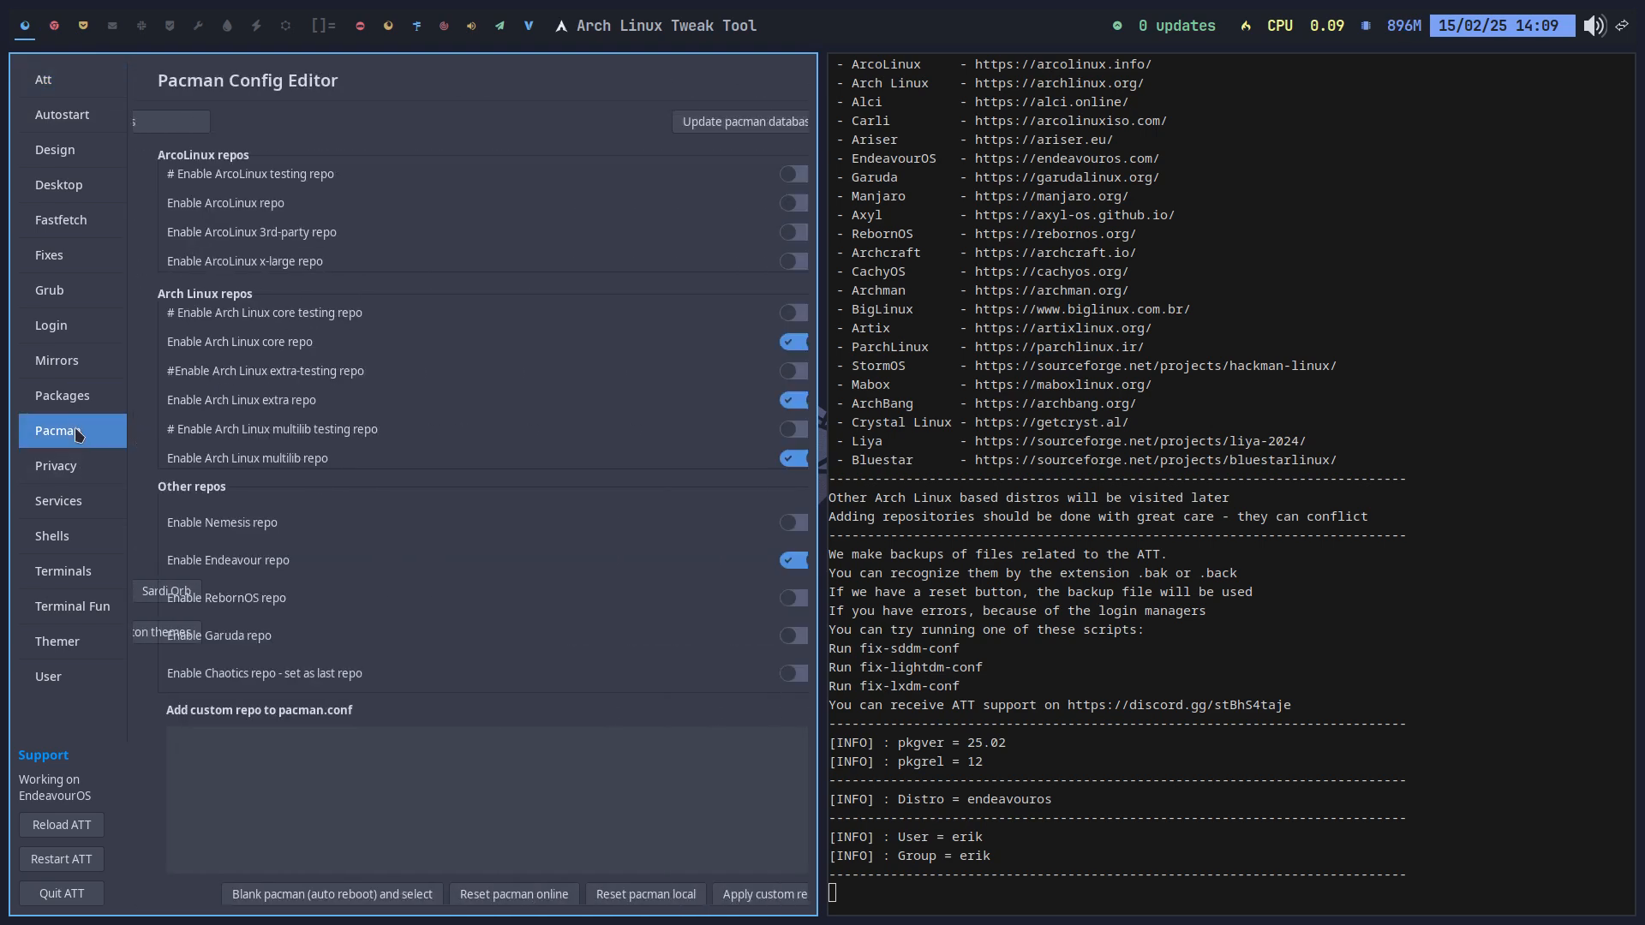
{"action": "left_click", "coordinate": [781, 231]}
{"action": "left_click", "coordinate": [780, 204]}
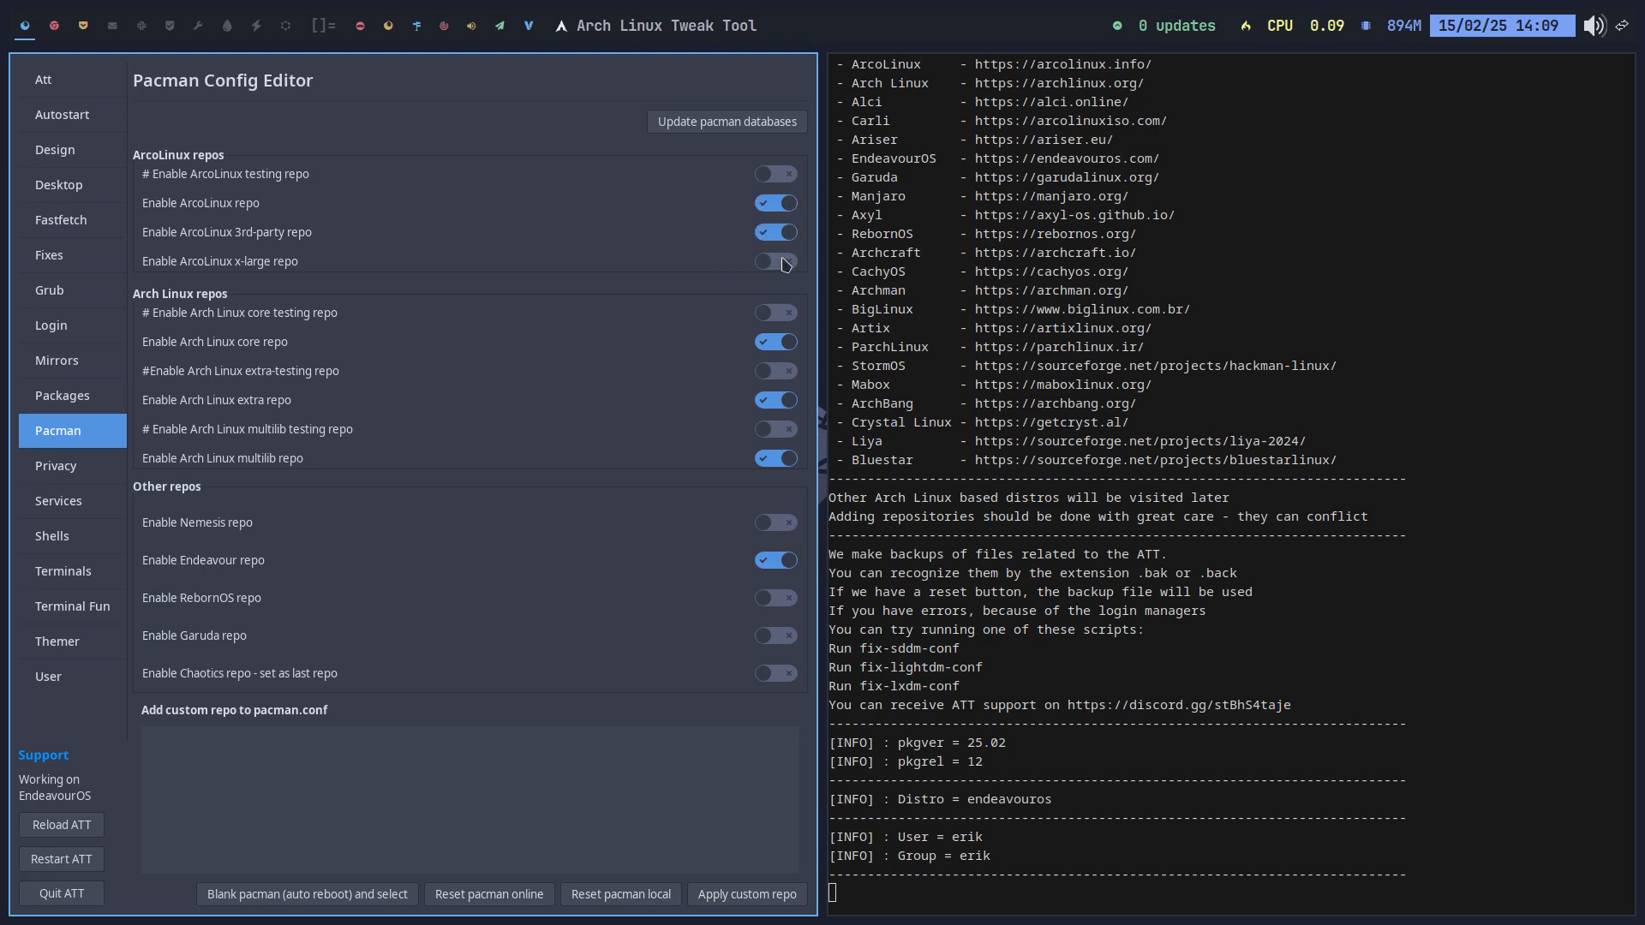
{"action": "left_click", "coordinate": [783, 262]}
Step: Browse Packages, Mirrorlist, Login, Grub, Fixes, Fastfetch, Desktop and Design, keeping Qogir cursor theme
{"action": "left_click", "coordinate": [68, 395]}
{"action": "left_click", "coordinate": [62, 360]}
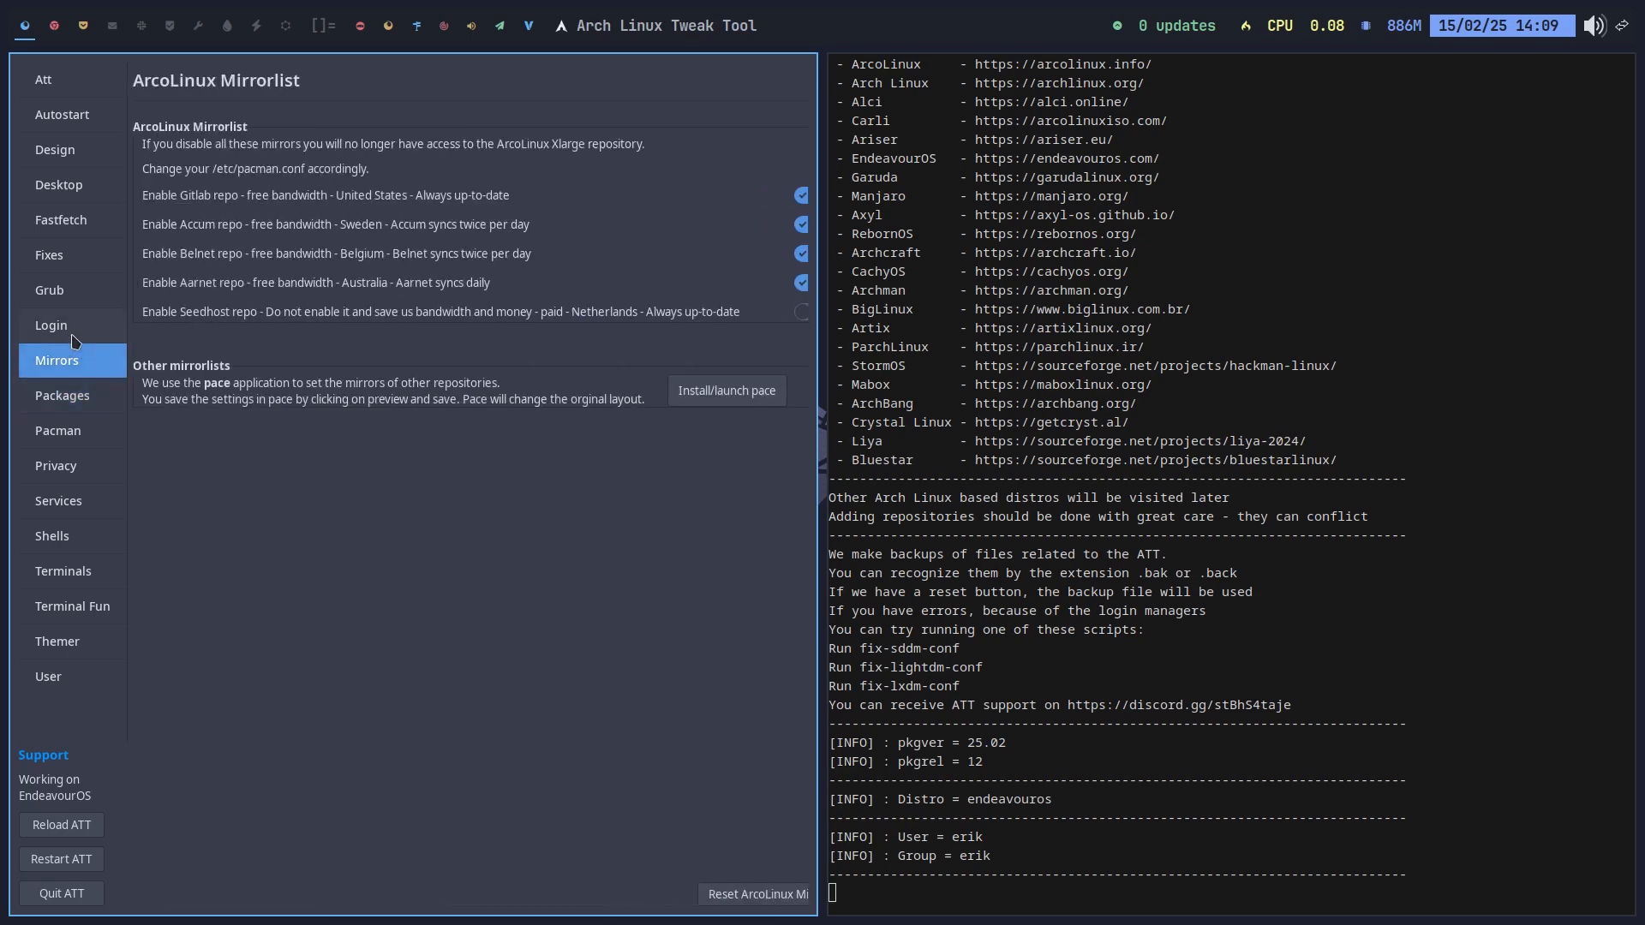
{"action": "left_click", "coordinate": [60, 326]}
{"action": "left_click", "coordinate": [65, 295]}
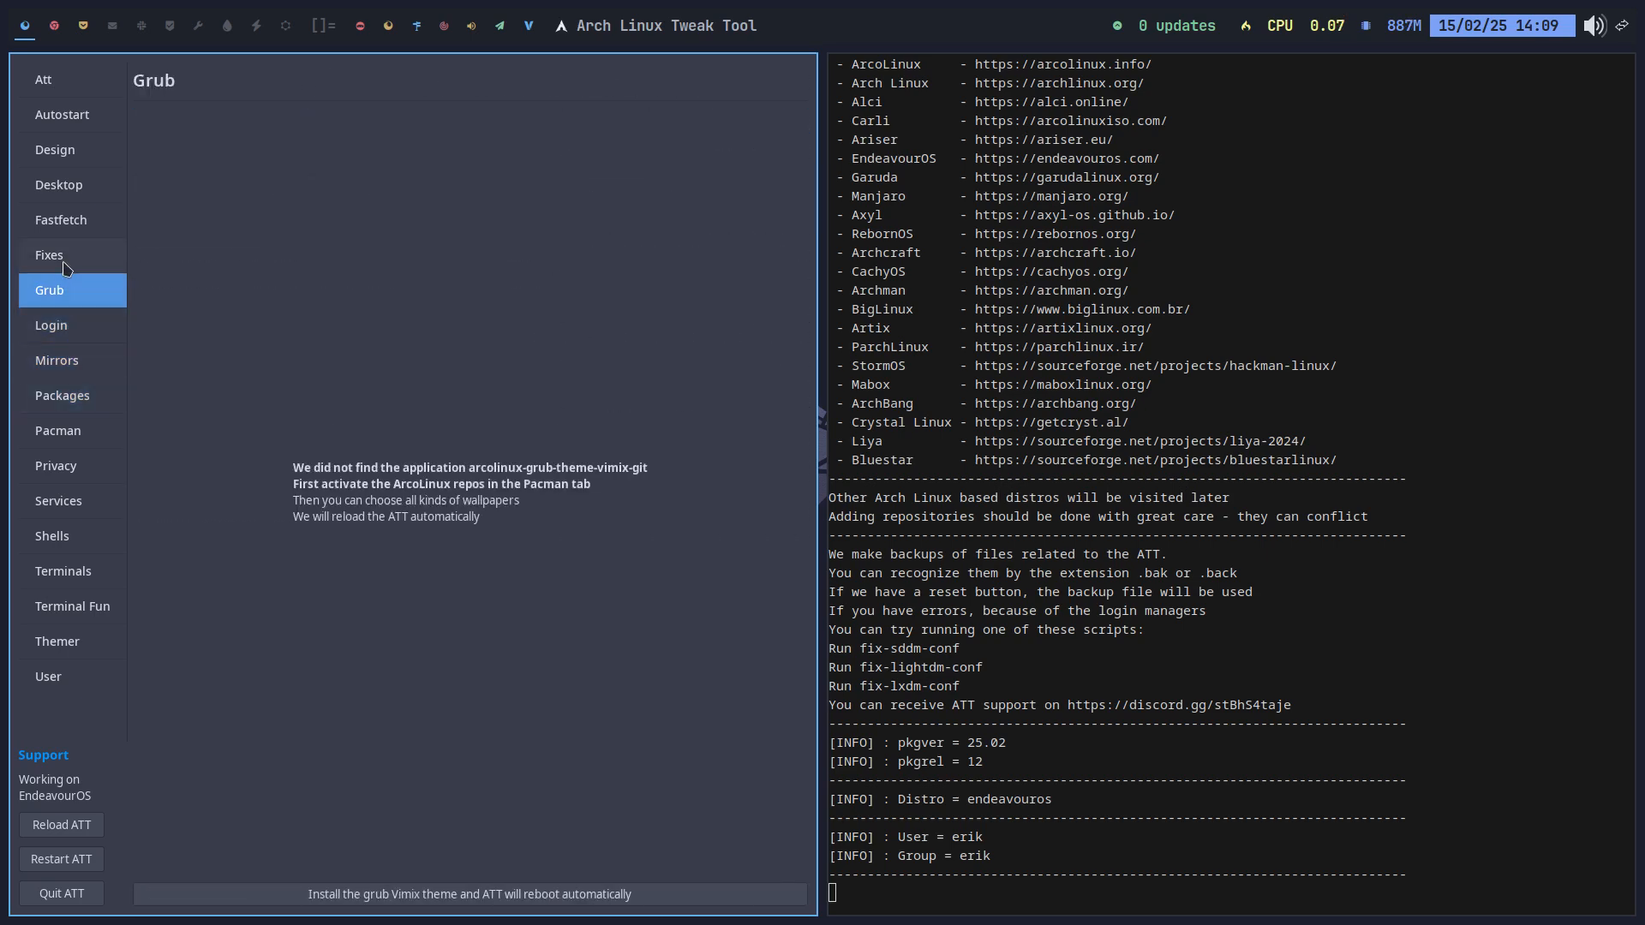
{"action": "left_click", "coordinate": [70, 250]}
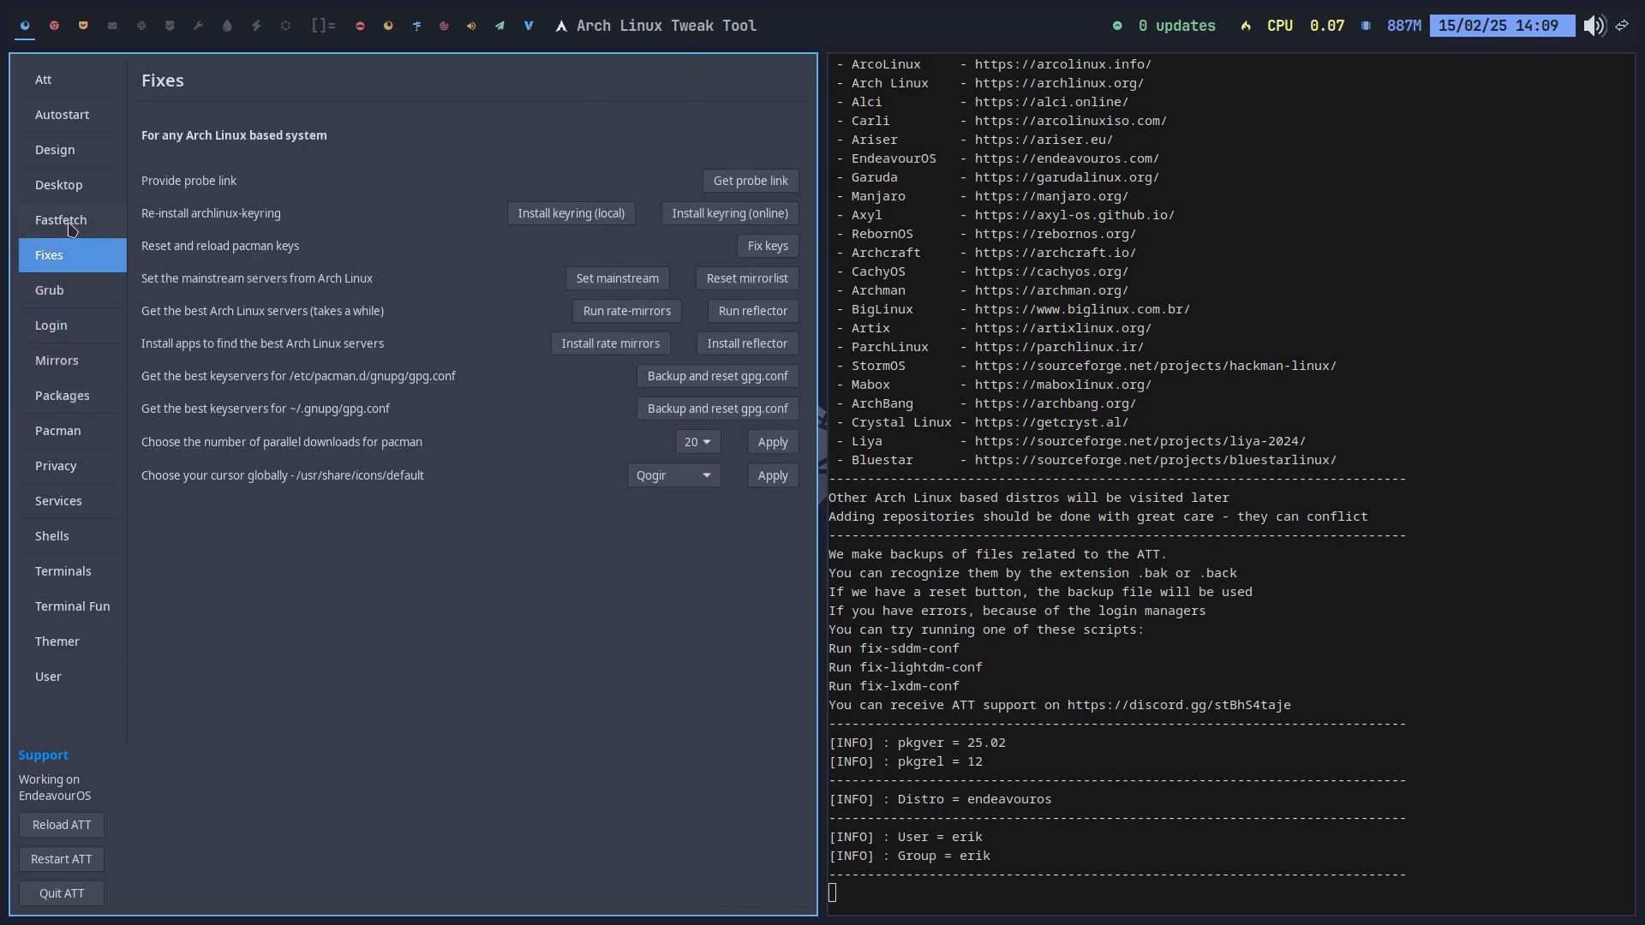
{"action": "left_click", "coordinate": [72, 228]}
{"action": "left_click", "coordinate": [70, 264]}
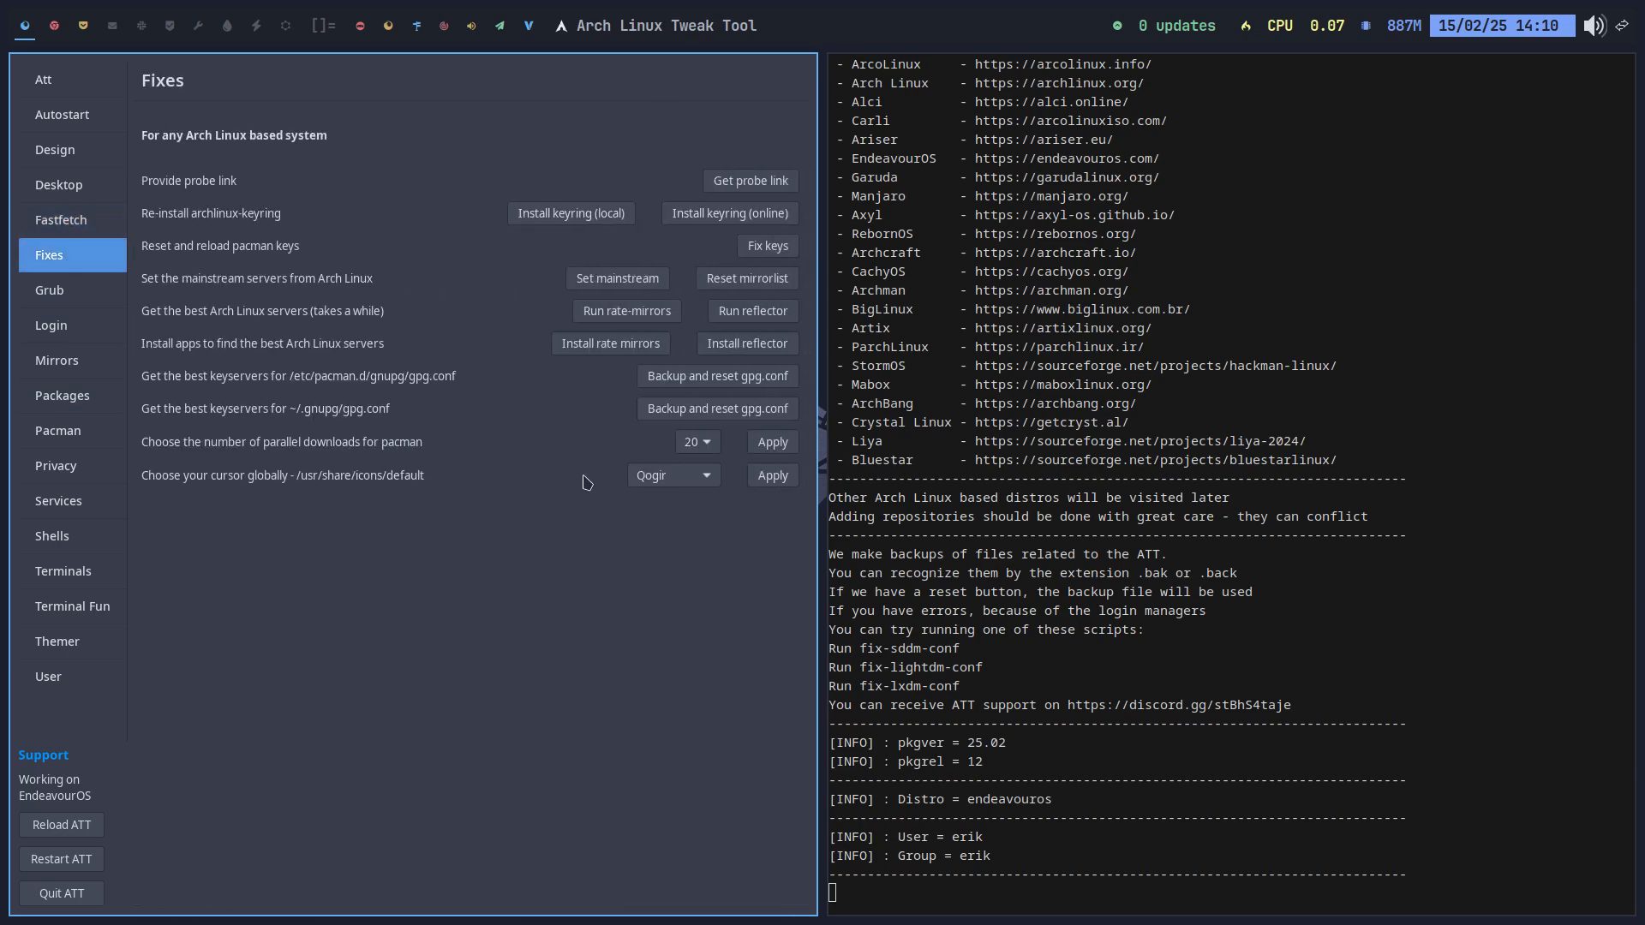
{"action": "left_click", "coordinate": [709, 478]}
{"action": "left_click", "coordinate": [707, 474]}
{"action": "left_click", "coordinate": [72, 225]}
{"action": "left_click", "coordinate": [67, 188]}
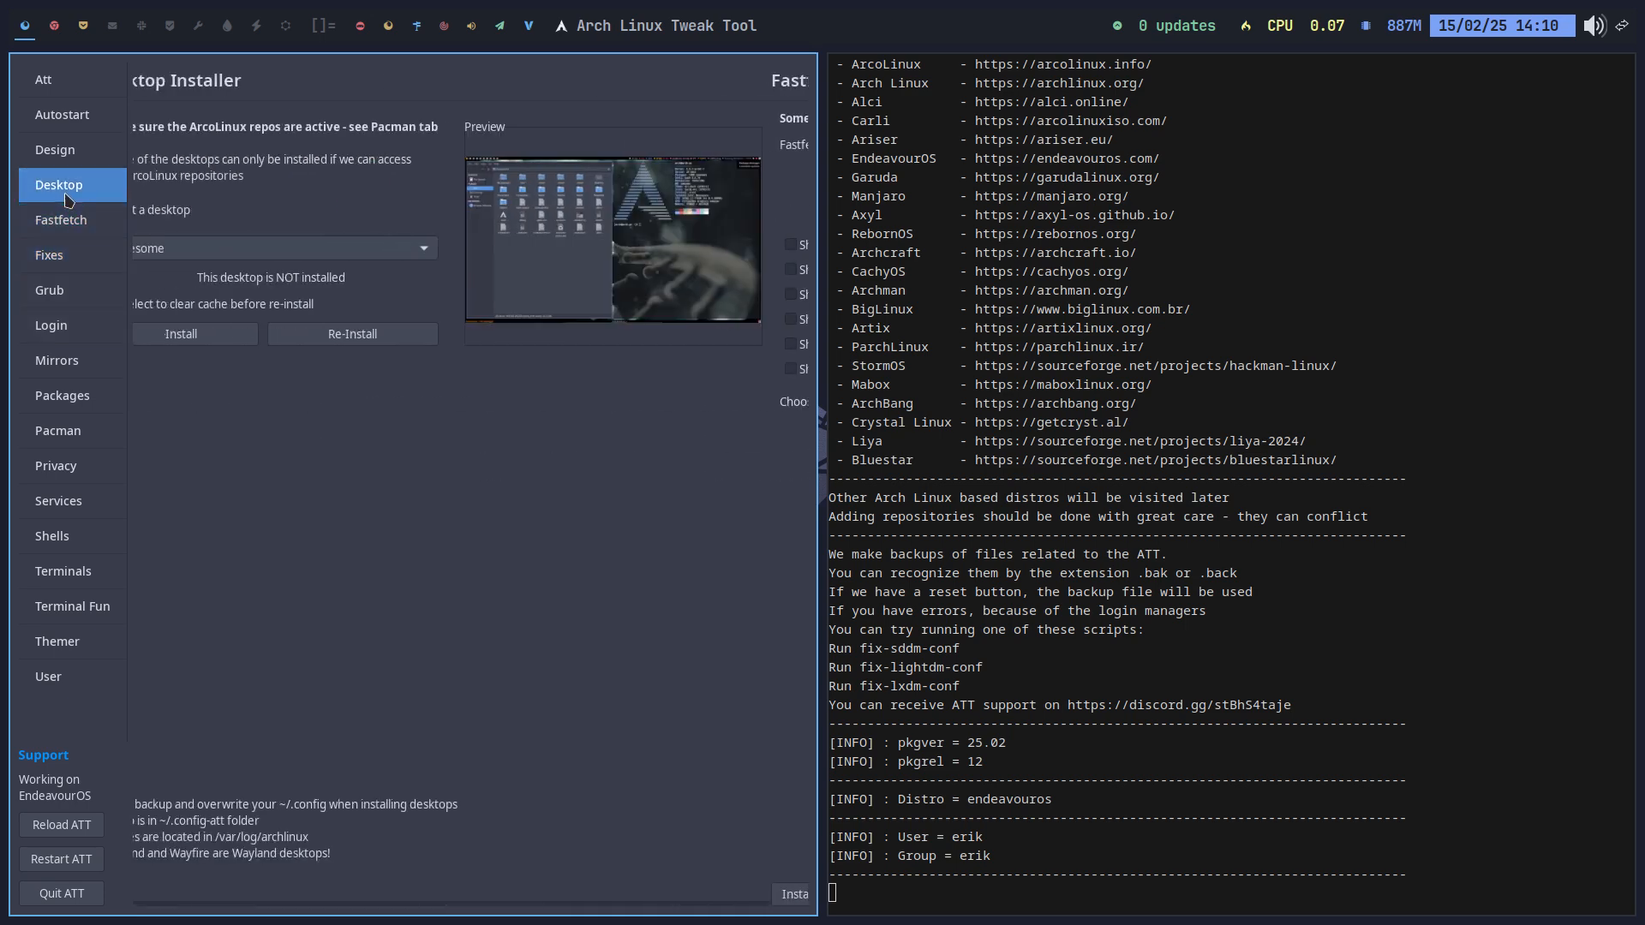
{"action": "left_click", "coordinate": [54, 154]}
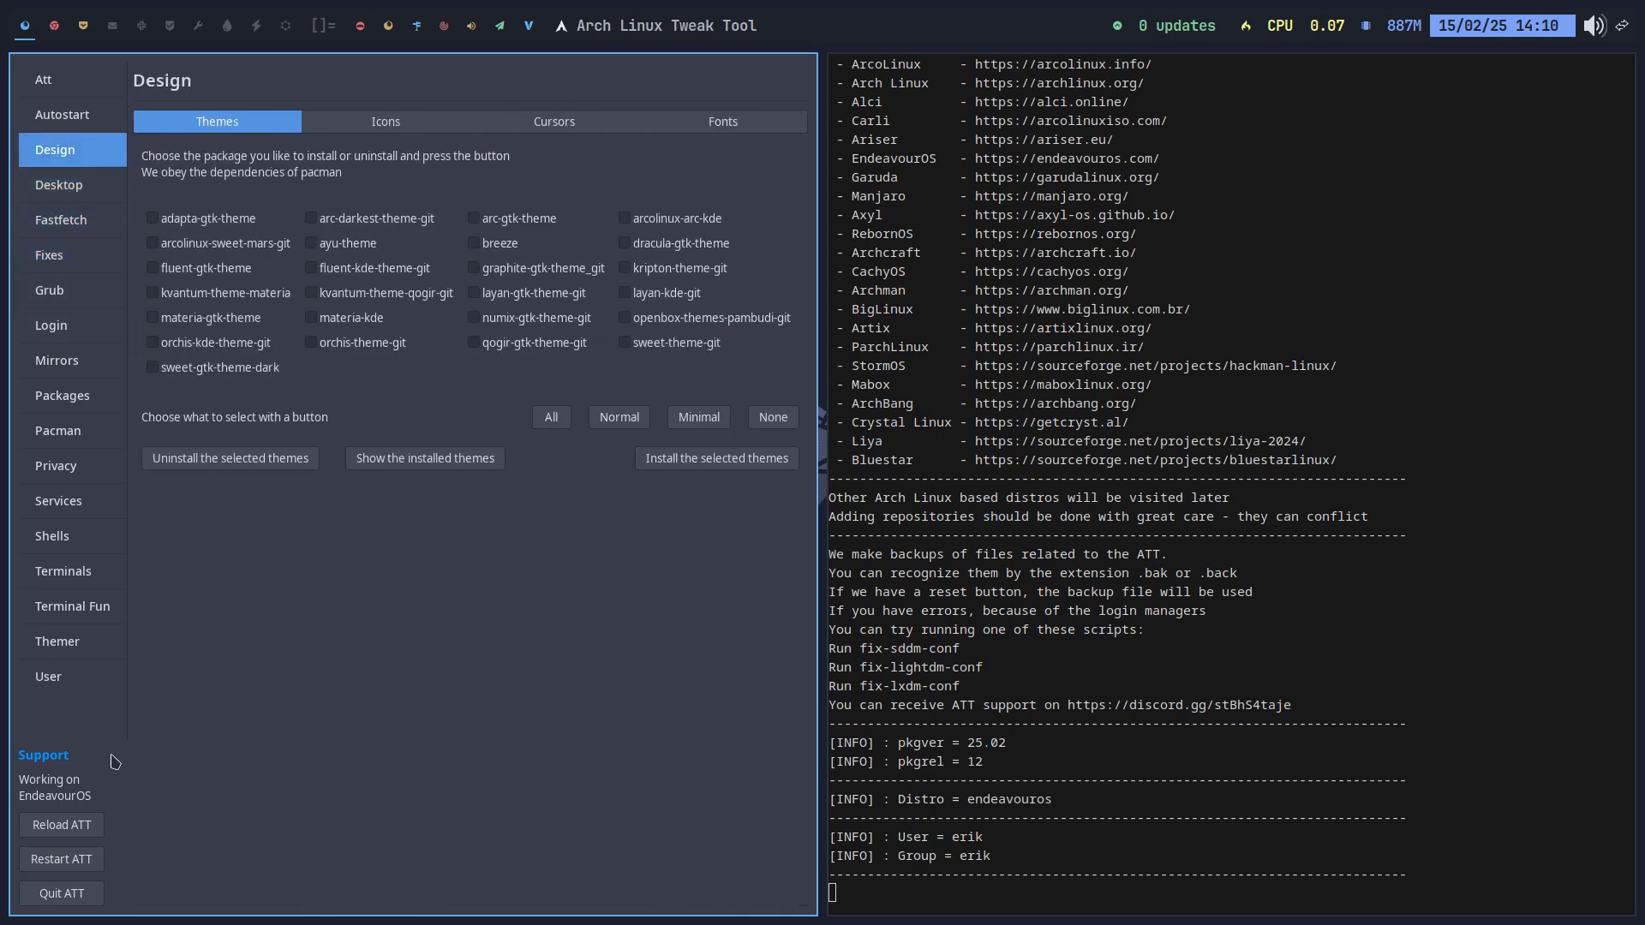
Step: Quit the Arch Linux Tweak Tool and log out of the session
{"action": "left_click", "coordinate": [61, 893]}
{"action": "key", "text": "super+x"}
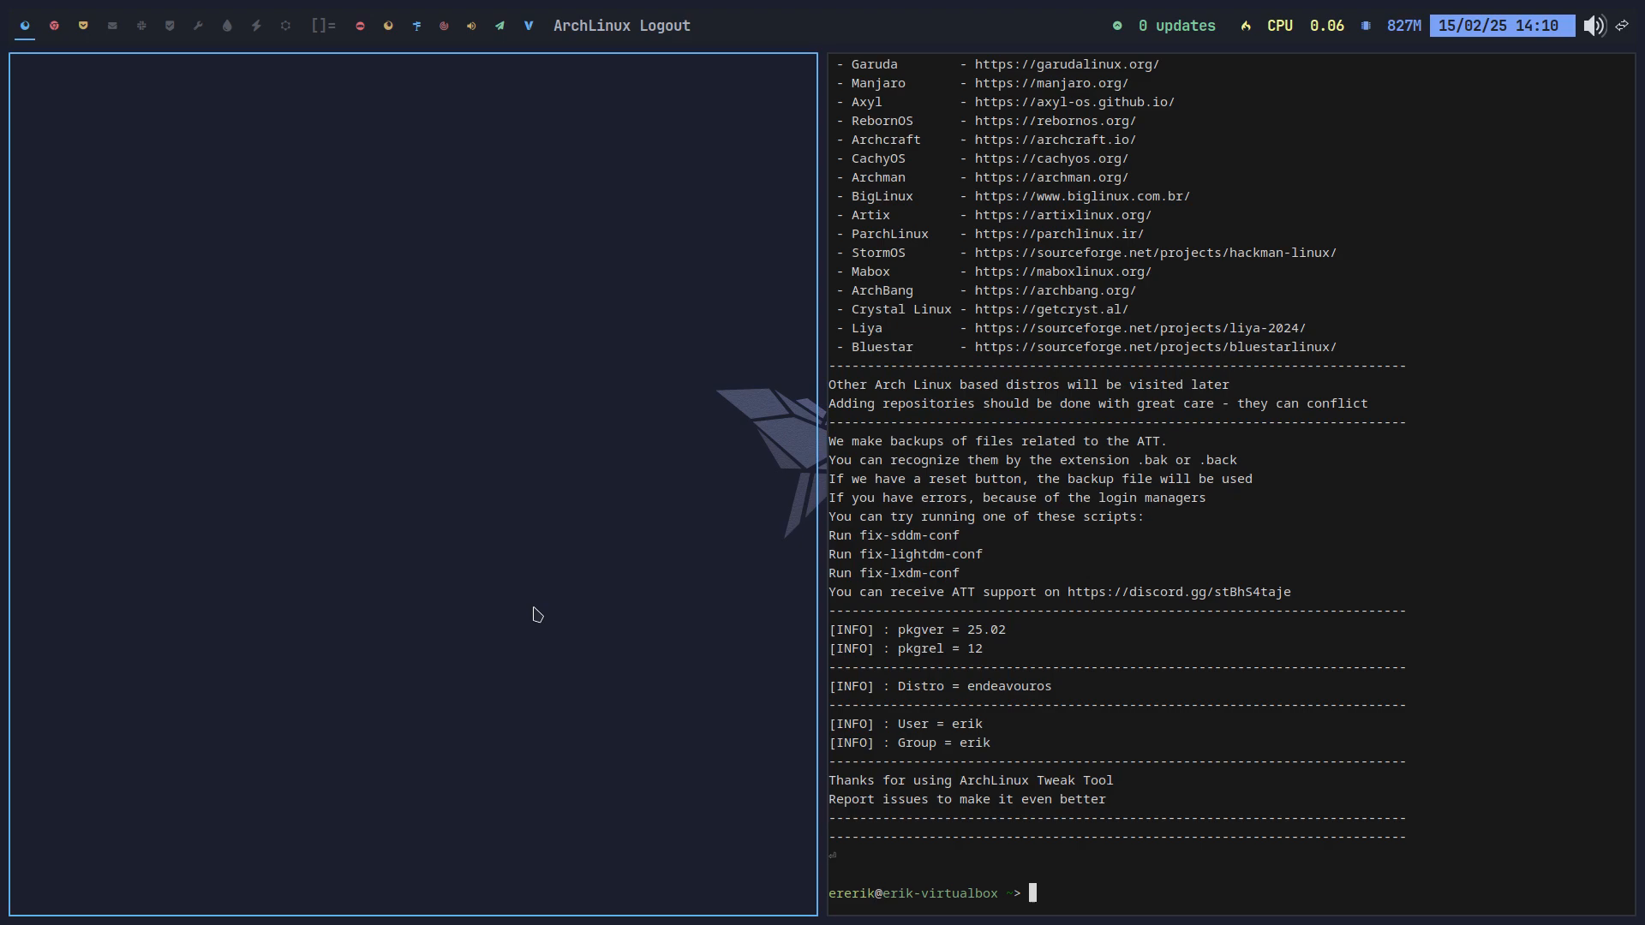
{"action": "left_click", "coordinate": [221, 496]}
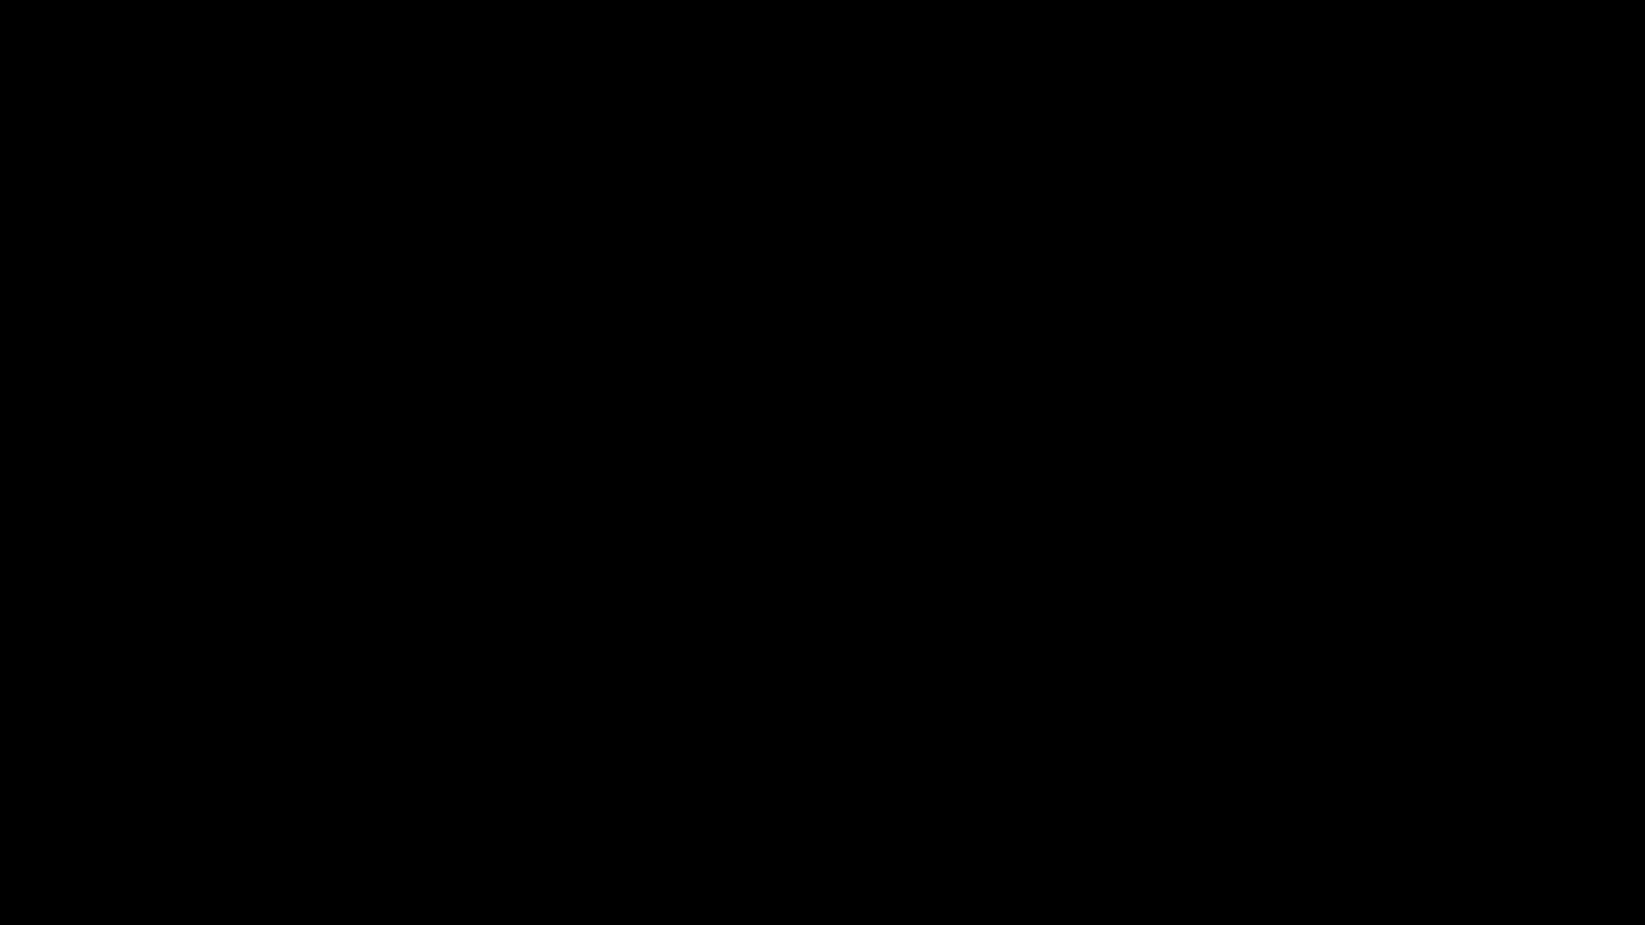